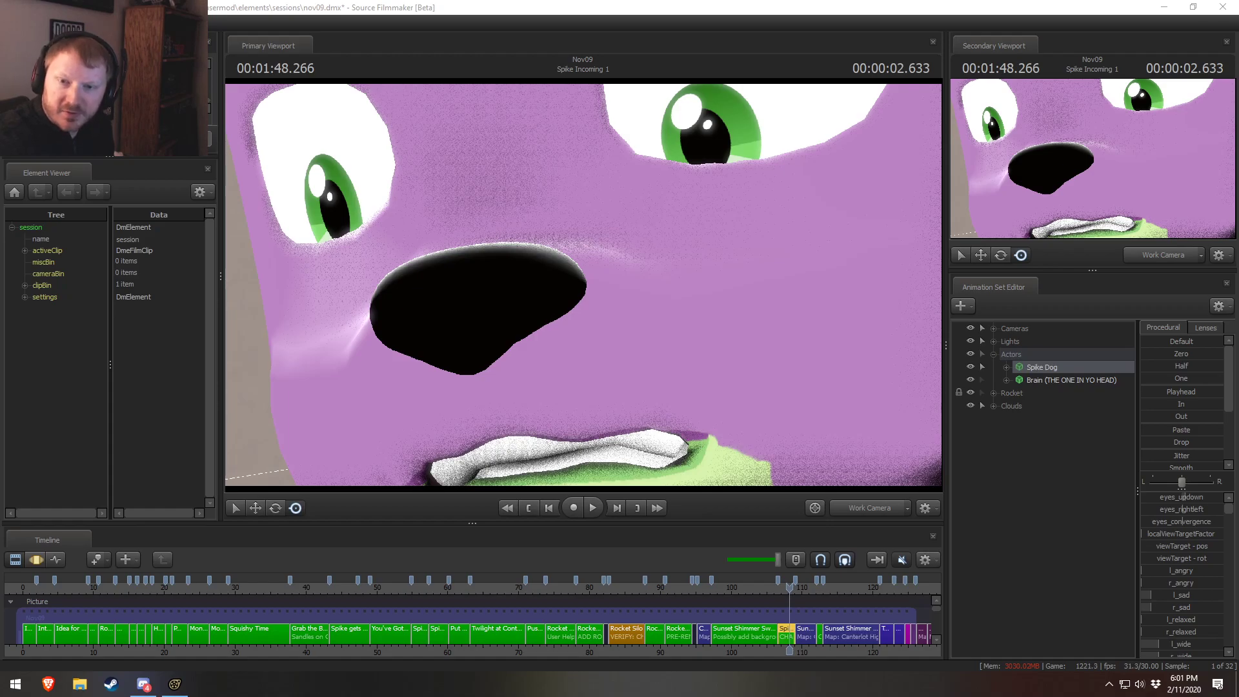
- Look through the Equestria Daily article on official My Little Pony 3D models in the browser and put the window away
{"action": "left_click_drag", "start_coordinate": [1238, 166], "coordinate": [893, 166]}
{"action": "scroll", "coordinate": [824, 512], "scroll_direction": "up", "scroll_amount": 5}
{"action": "scroll", "coordinate": [749, 526], "scroll_direction": "down", "scroll_amount": 1}
{"action": "scroll", "coordinate": [751, 528], "scroll_direction": "down", "scroll_amount": 10}
{"action": "scroll", "coordinate": [756, 490], "scroll_direction": "down", "scroll_amount": 9}
{"action": "scroll", "coordinate": [774, 475], "scroll_direction": "down", "scroll_amount": 6}
{"action": "scroll", "coordinate": [772, 464], "scroll_direction": "up", "scroll_amount": 7}
{"action": "scroll", "coordinate": [772, 465], "scroll_direction": "up", "scroll_amount": 1}
{"action": "scroll", "coordinate": [768, 468], "scroll_direction": "down", "scroll_amount": 6}
{"action": "scroll", "coordinate": [764, 471], "scroll_direction": "up", "scroll_amount": 9}
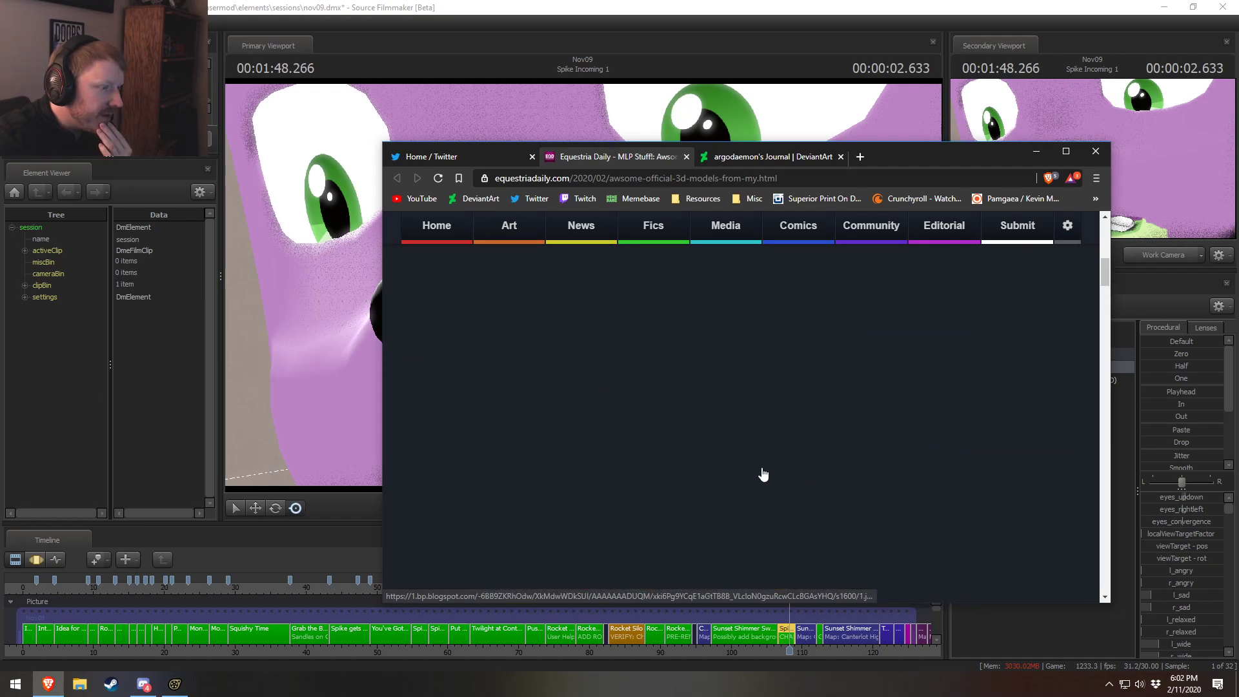
{"action": "scroll", "coordinate": [742, 473], "scroll_direction": "up", "scroll_amount": 1}
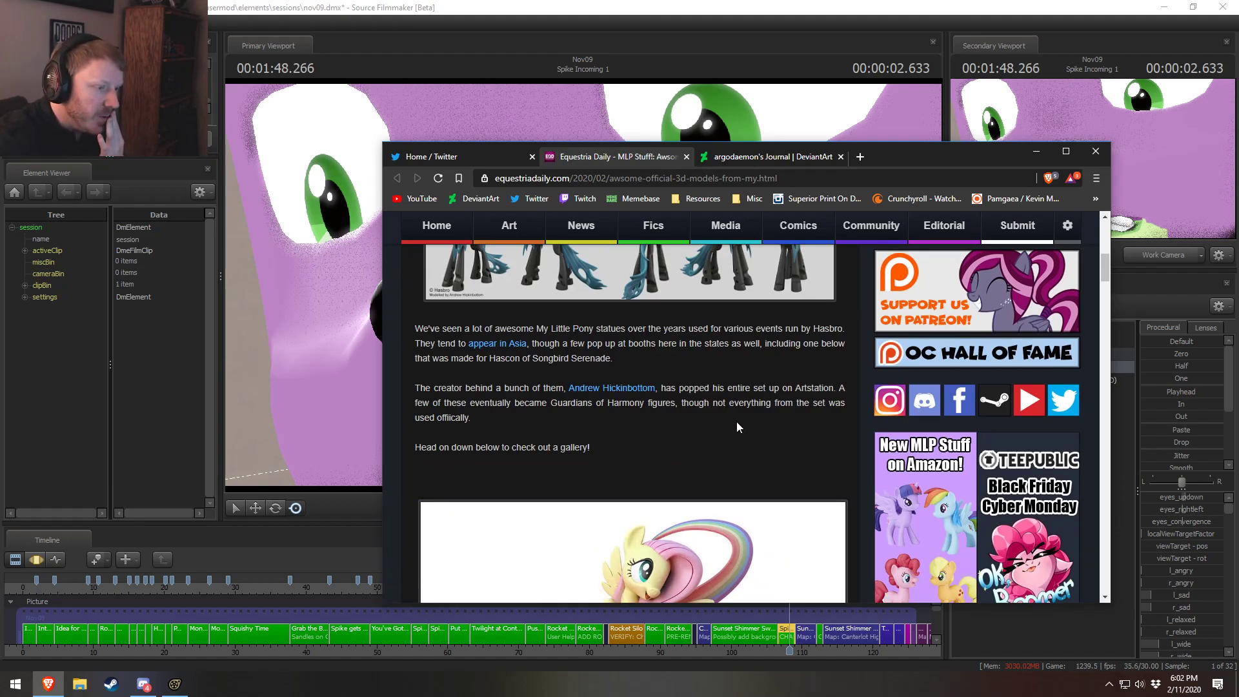
{"action": "scroll", "coordinate": [738, 428], "scroll_direction": "up", "scroll_amount": 3}
{"action": "mouse_move", "coordinate": [746, 224]}
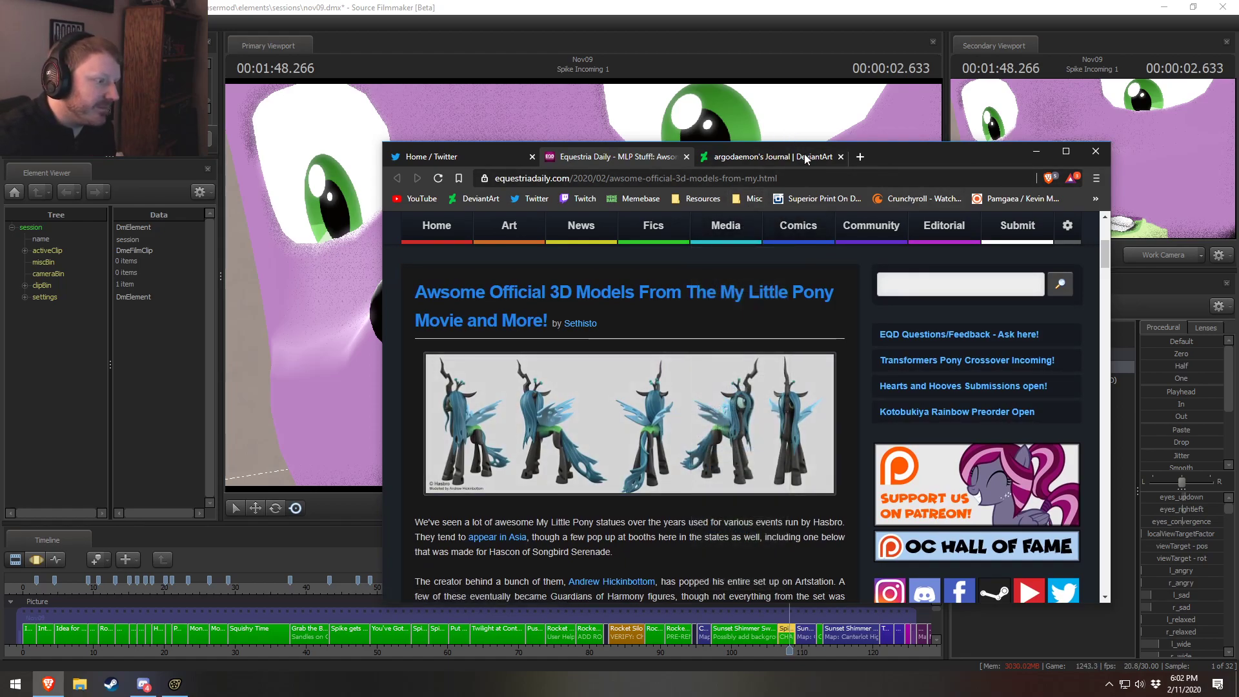
{"action": "left_click_drag", "start_coordinate": [886, 153], "coordinate": [1238, 258]}
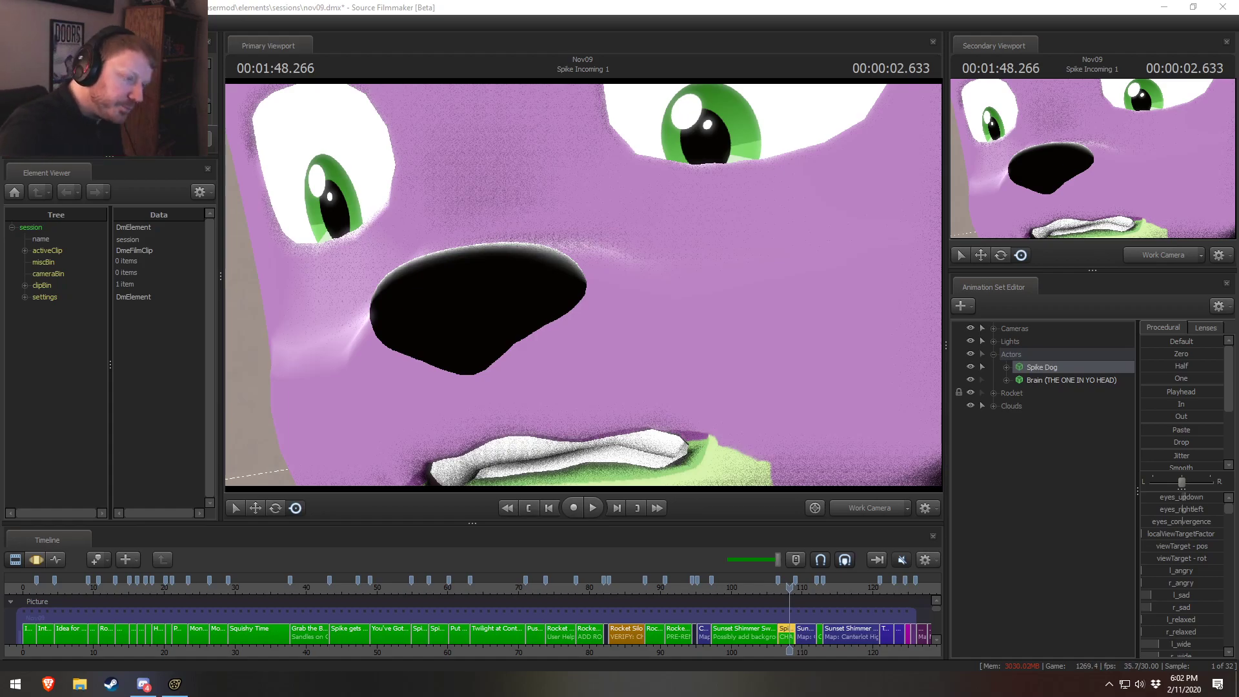
- Pull the work camera back from Spike Dog's face and undo the last change
{"action": "left_click_drag", "start_coordinate": [506, 339], "coordinate": [506, 314]}
{"action": "key", "text": "s"}
{"action": "key", "text": "s"}
{"action": "key", "text": "w"}
{"action": "left_click_drag", "start_coordinate": [517, 100], "coordinate": [510, 113]}
{"action": "left_click_drag", "start_coordinate": [583, 285], "coordinate": [580, 291]}
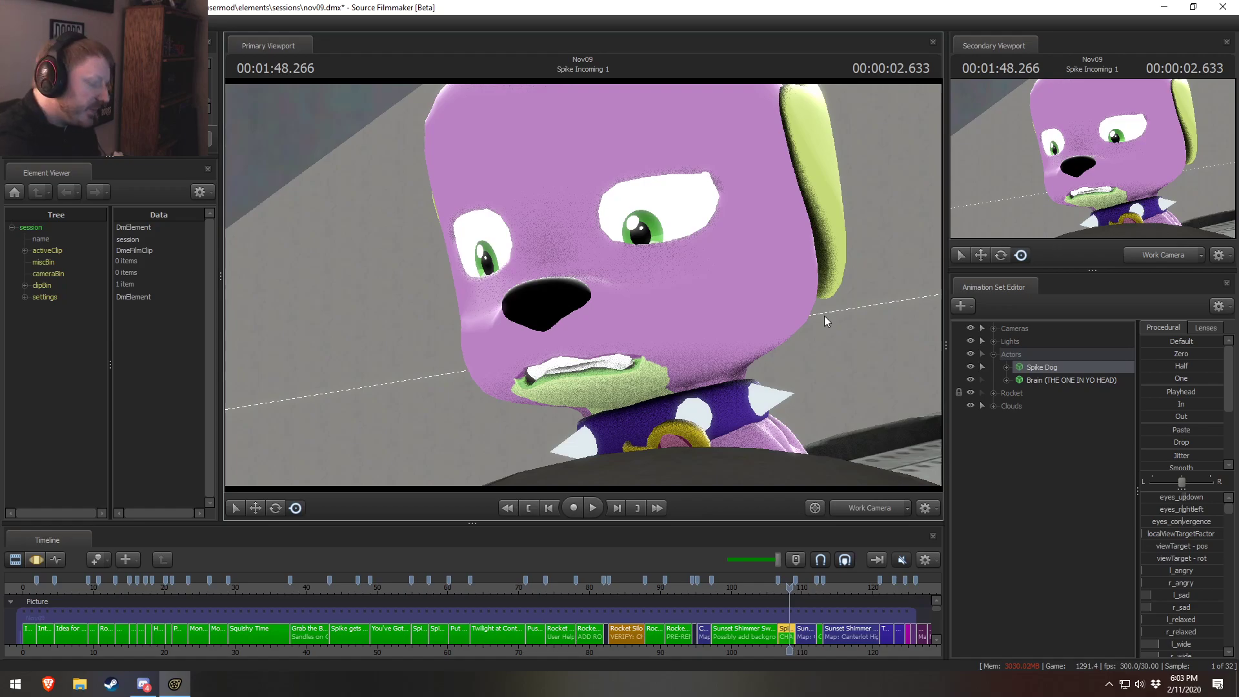
{"action": "key", "text": "ctrl+z"}
- Examine Spike Dog and the brain inside the rocket opening with the work camera
{"action": "mouse_move", "coordinate": [716, 335]}
{"action": "left_mouse_down"}
{"action": "mouse_move", "coordinate": [717, 306]}
{"action": "mouse_move", "coordinate": [716, 342]}
{"action": "left_mouse_up"}
{"action": "key", "text": "s"}
{"action": "key", "text": "w"}
{"action": "left_click_drag", "start_coordinate": [583, 255], "coordinate": [583, 286]}
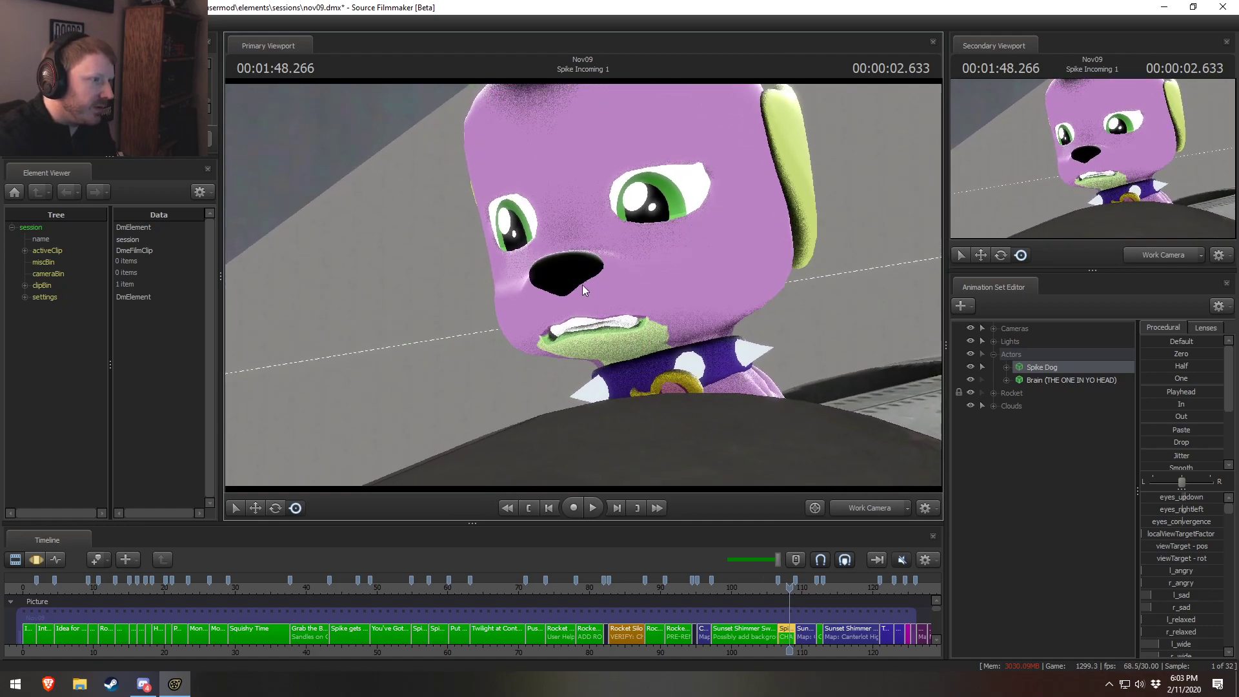
{"action": "mouse_move", "coordinate": [526, 134]}
{"action": "left_mouse_down"}
{"action": "mouse_move", "coordinate": [525, 146]}
{"action": "mouse_move", "coordinate": [521, 107]}
{"action": "mouse_move", "coordinate": [516, 155]}
{"action": "left_mouse_up"}
{"action": "key", "text": "s"}
{"action": "key", "text": "s"}
{"action": "left_click_drag", "start_coordinate": [746, 422], "coordinate": [745, 580]}
{"action": "key", "text": "w"}
{"action": "key", "text": "s"}
{"action": "key", "text": "w"}
{"action": "key", "text": "s"}
{"action": "key", "text": "w"}
- Delete the Brain (THE ONE IN YO HEAD) animation set from the Actors group
{"action": "left_click", "coordinate": [1040, 378]}
{"action": "right_click", "coordinate": [1039, 377]}
{"action": "left_click", "coordinate": [1018, 405]}
{"action": "right_click", "coordinate": [1035, 377]}
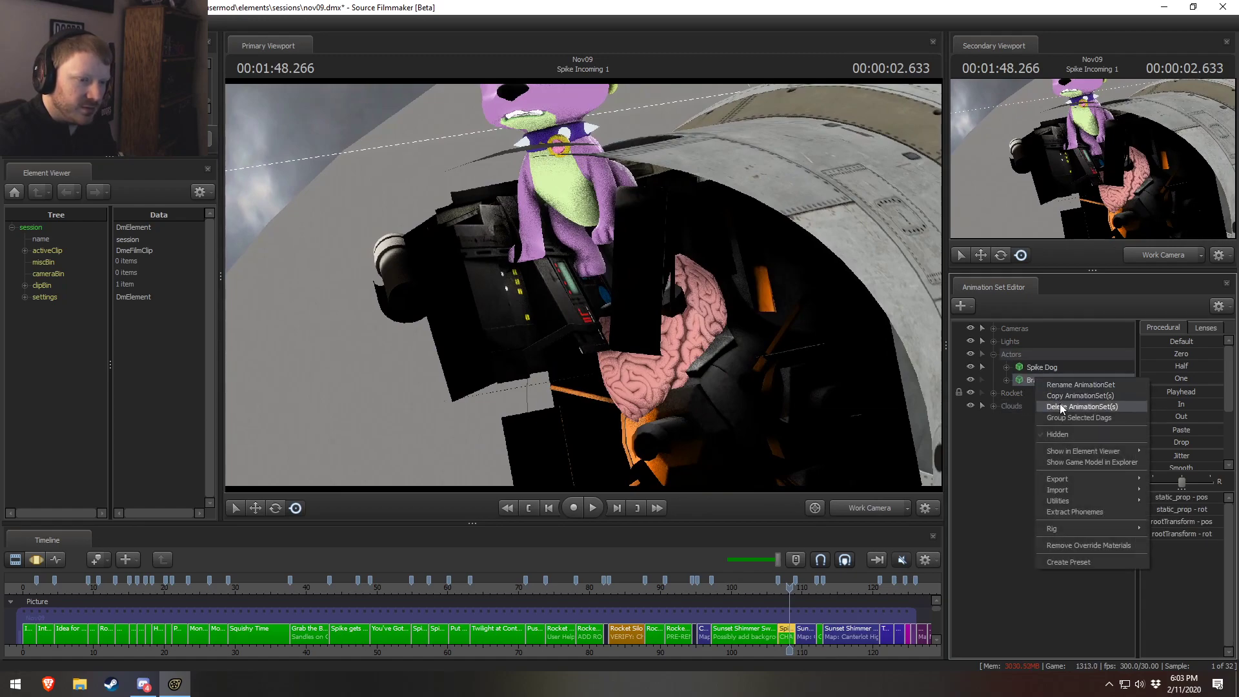
{"action": "left_click", "coordinate": [1060, 405]}
- Review the shot through Main Camera2 and inspect the whole rocket from the work camera at 00:01:48.000
{"action": "left_click", "coordinate": [861, 507]}
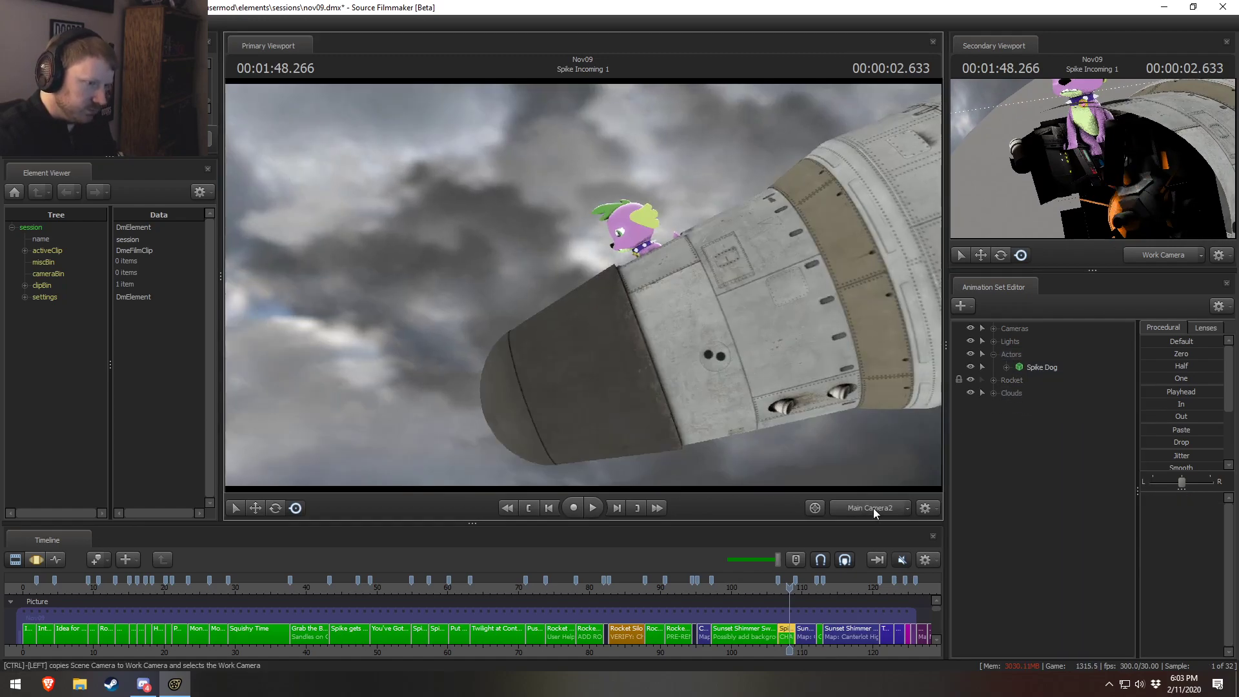
{"action": "key", "text": "space"}
{"action": "key", "text": "space"}
{"action": "left_click", "coordinate": [859, 506], "text": "ctrl"}
{"action": "left_click_drag", "start_coordinate": [839, 452], "coordinate": [916, 452]}
{"action": "mouse_move", "coordinate": [583, 284]}
{"action": "left_mouse_down"}
{"action": "mouse_move", "coordinate": [639, 304]}
{"action": "mouse_move", "coordinate": [582, 284]}
{"action": "left_mouse_up"}
{"action": "key", "text": "s"}
{"action": "key", "text": "space"}
{"action": "left_click_drag", "start_coordinate": [796, 587], "coordinate": [787, 586]}
- Expand the Rocket group and toggle Rocket Part 4 and Rocket Part 3 off and on to identify them
{"action": "left_click", "coordinate": [994, 380]}
{"action": "left_click", "coordinate": [1040, 418]}
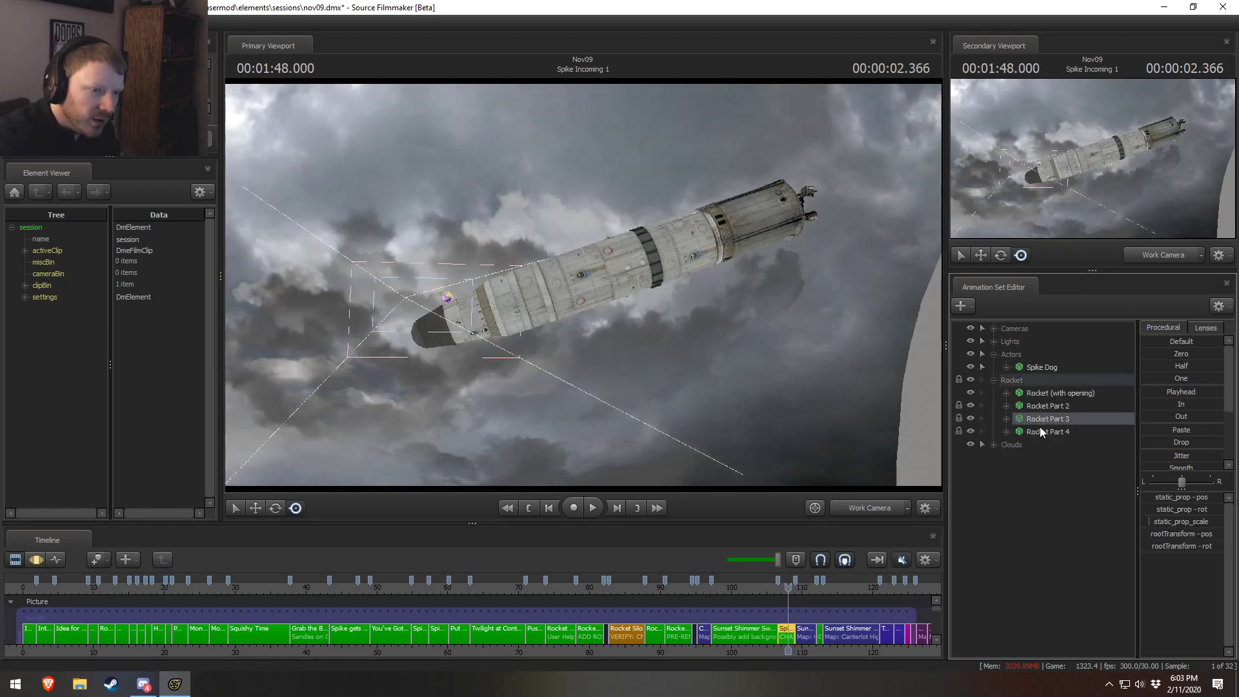
{"action": "left_click", "coordinate": [1040, 431]}
{"action": "left_click", "coordinate": [971, 431]}
{"action": "left_click", "coordinate": [972, 430]}
{"action": "left_click", "coordinate": [972, 417]}
{"action": "left_click", "coordinate": [972, 417]}
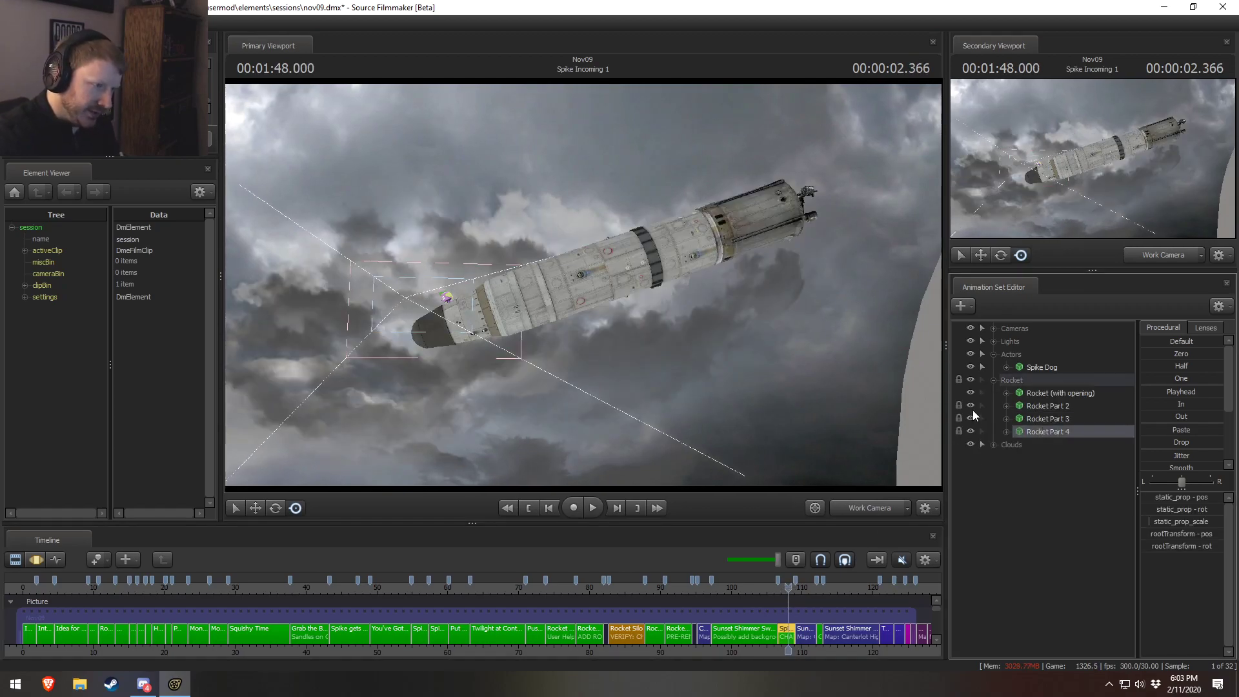
- Delete Rocket Part 3 and Rocket Part 4 from the Rocket group
{"action": "left_click", "coordinate": [1028, 421]}
{"action": "left_click", "coordinate": [1048, 433], "text": "ctrl"}
{"action": "right_click", "coordinate": [1048, 431]}
{"action": "left_click", "coordinate": [1064, 461]}
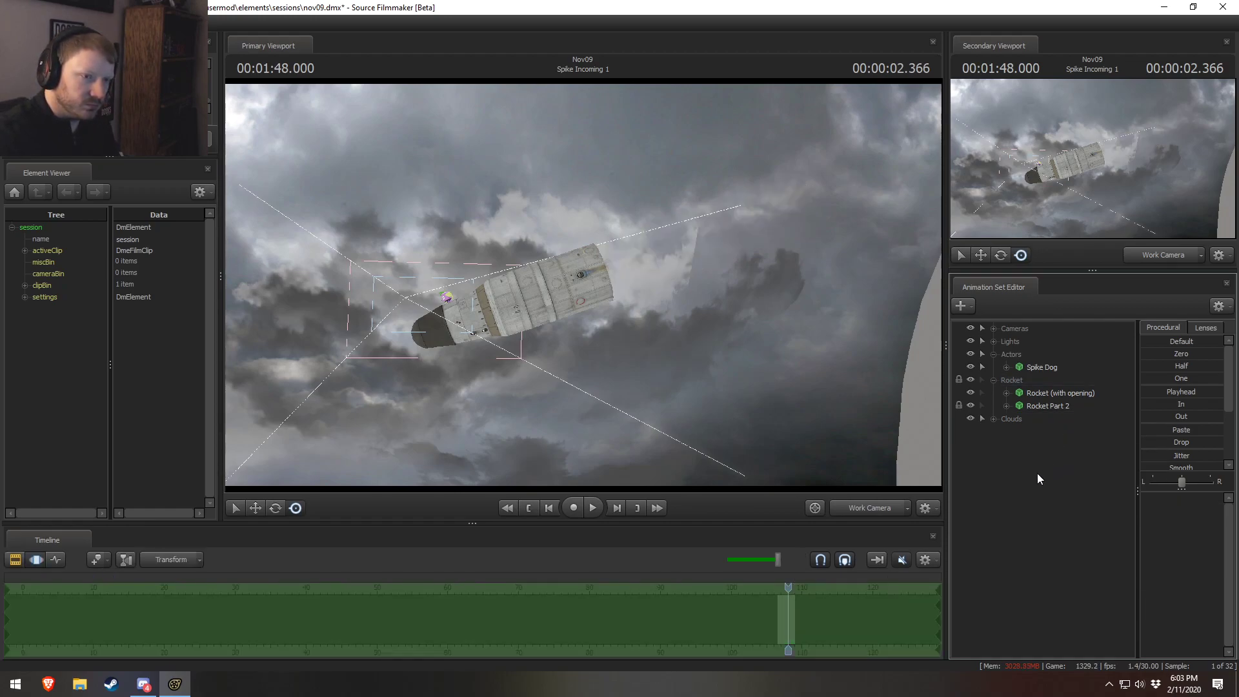
- Enable lighting in the Main Camera2 view and move the playhead to the start of Spike Incoming 1
{"action": "left_click", "coordinate": [850, 506]}
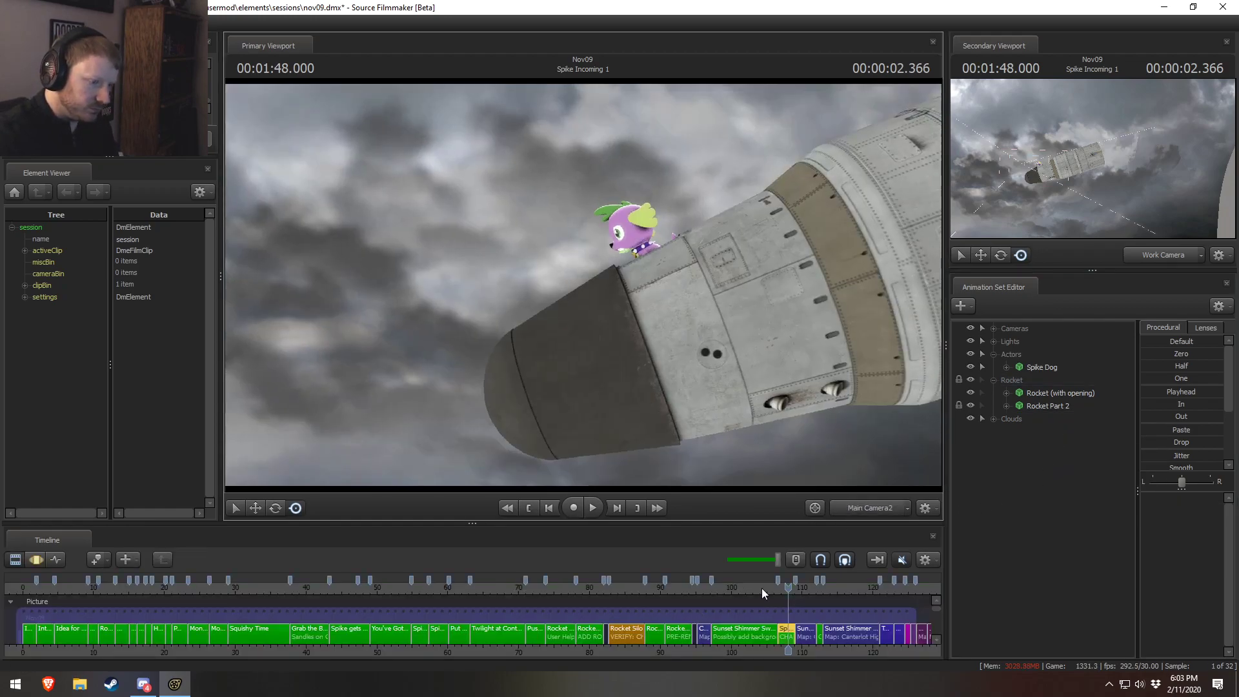
{"action": "right_click", "coordinate": [720, 345]}
{"action": "left_click", "coordinate": [748, 383]}
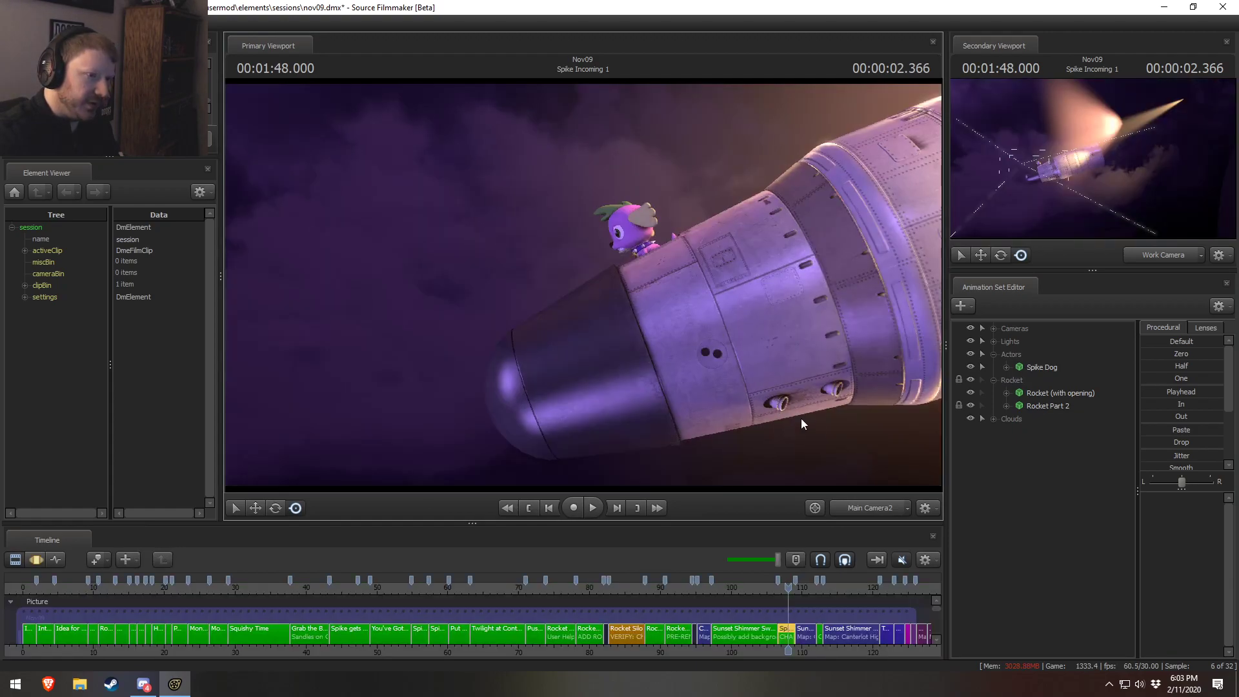
{"action": "left_click_drag", "start_coordinate": [788, 587], "coordinate": [770, 587]}
{"action": "scroll", "coordinate": [797, 613], "scroll_direction": "up", "scroll_amount": 6}
{"action": "scroll", "coordinate": [799, 612], "scroll_direction": "up", "scroll_amount": 5}
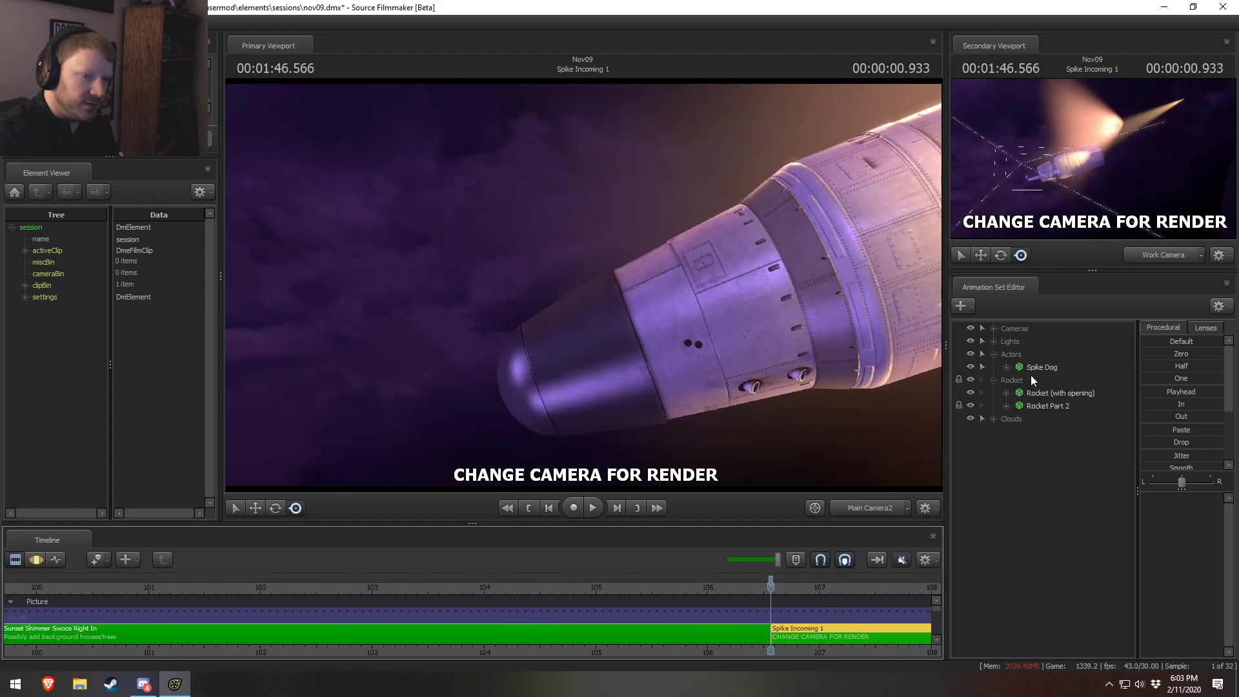
- Compare the shot with Rocket Part 2 hidden and shown, and inspect that part with the work camera
{"action": "left_click", "coordinate": [971, 403]}
{"action": "left_click", "coordinate": [972, 403]}
{"action": "left_click", "coordinate": [971, 403]}
{"action": "left_click", "coordinate": [972, 403]}
{"action": "left_click", "coordinate": [971, 403]}
{"action": "left_click", "coordinate": [971, 403]}
{"action": "left_click", "coordinate": [972, 403]}
{"action": "left_click", "coordinate": [972, 404]}
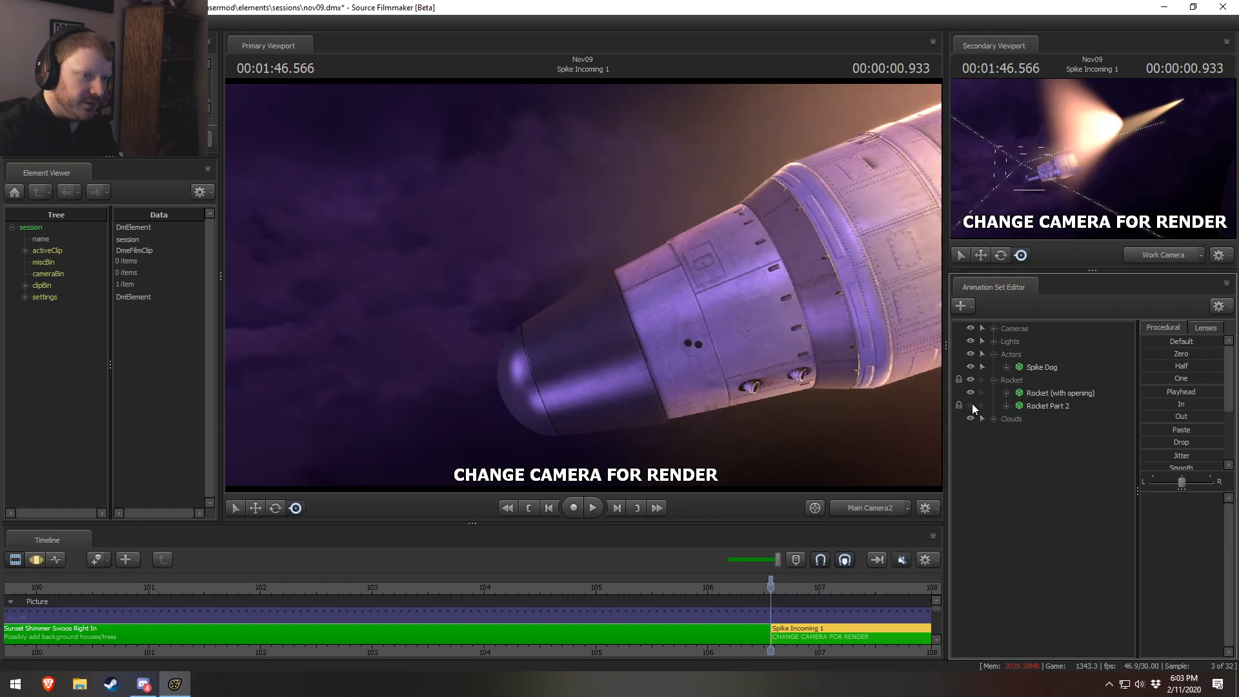
{"action": "left_click", "coordinate": [859, 508], "text": "ctrl"}
{"action": "mouse_move", "coordinate": [682, 332]}
{"action": "left_mouse_down"}
{"action": "mouse_move", "coordinate": [722, 321]}
{"action": "mouse_move", "coordinate": [681, 331]}
{"action": "left_mouse_up"}
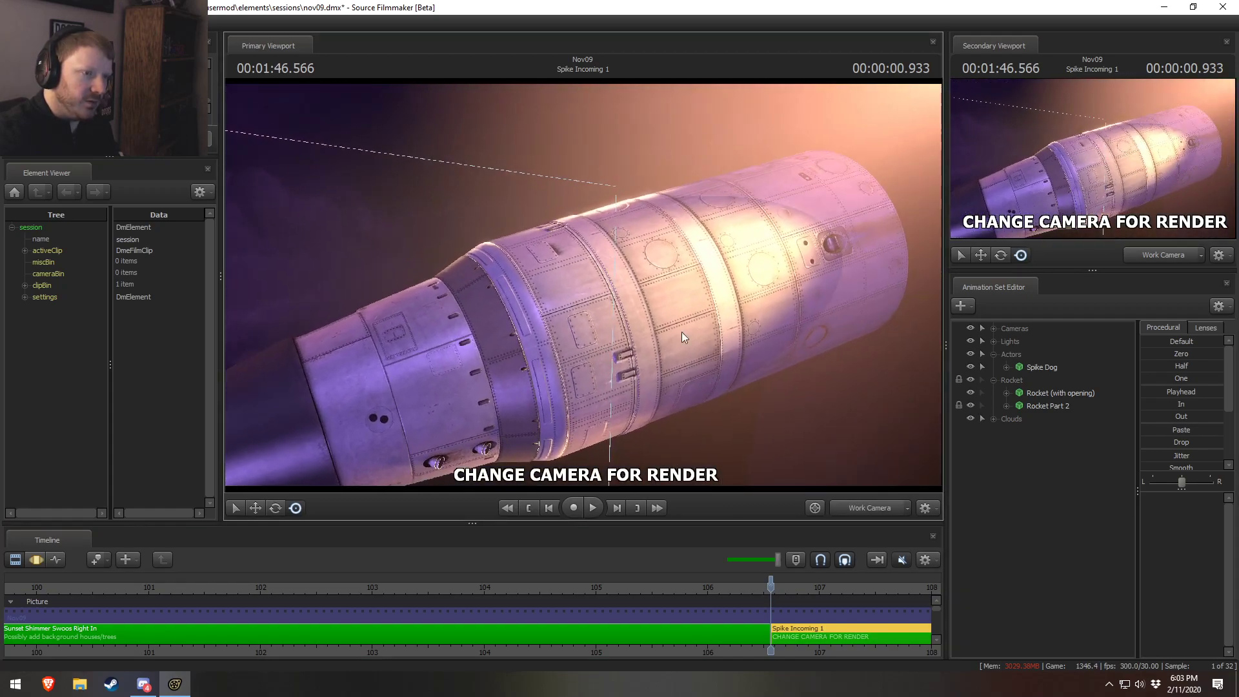
- Recheck the Main Camera2 view with Rocket Part 2 hidden and delete that part from the Rocket group
{"action": "left_click", "coordinate": [1003, 406]}
{"action": "left_click", "coordinate": [884, 509]}
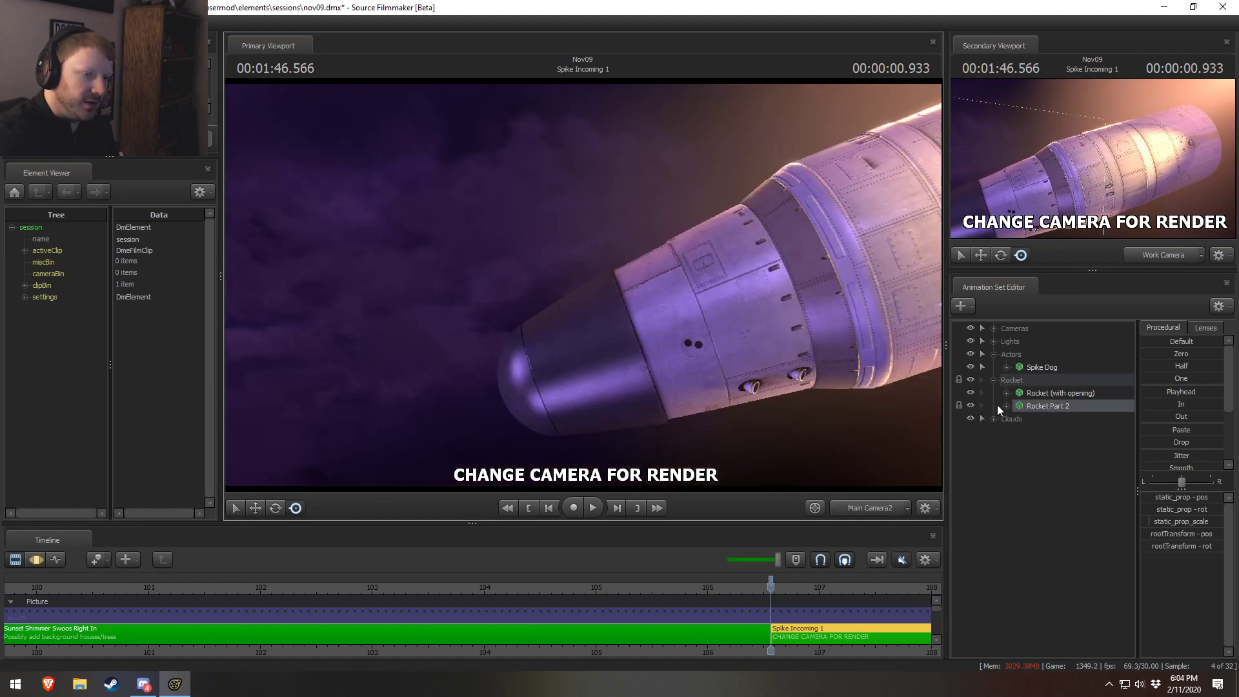
{"action": "left_click", "coordinate": [972, 404]}
{"action": "left_click", "coordinate": [972, 405]}
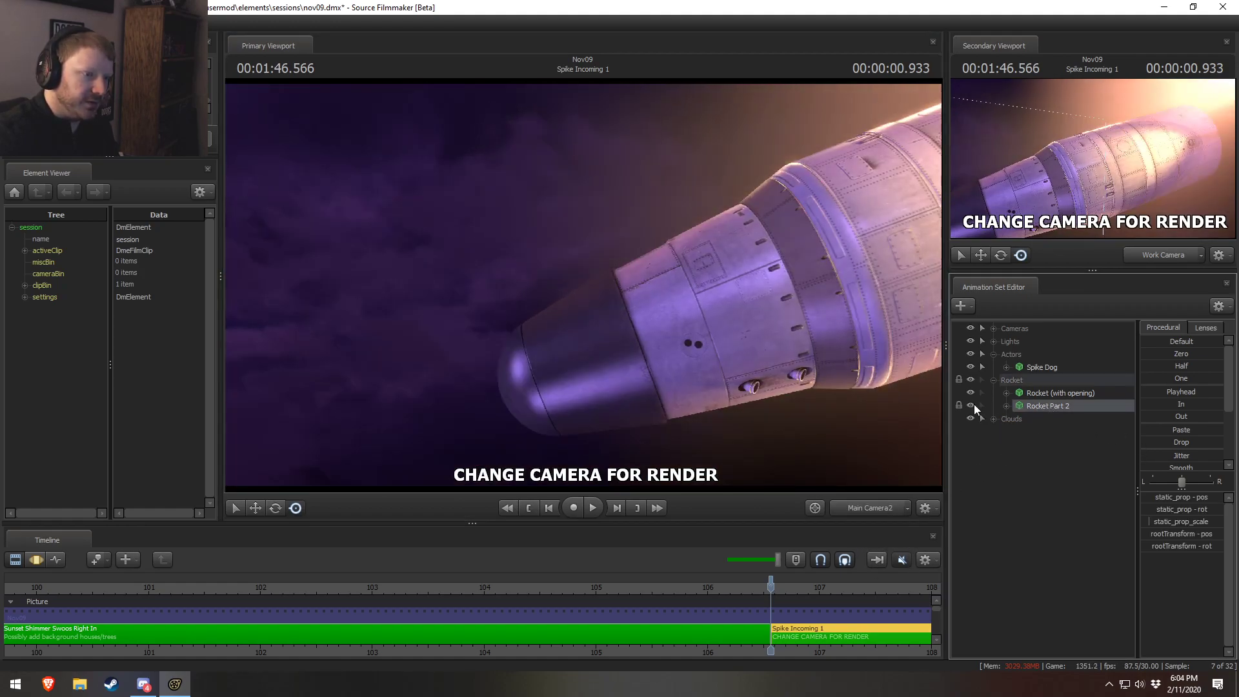
{"action": "right_click", "coordinate": [1037, 400]}
{"action": "left_click", "coordinate": [1052, 425]}
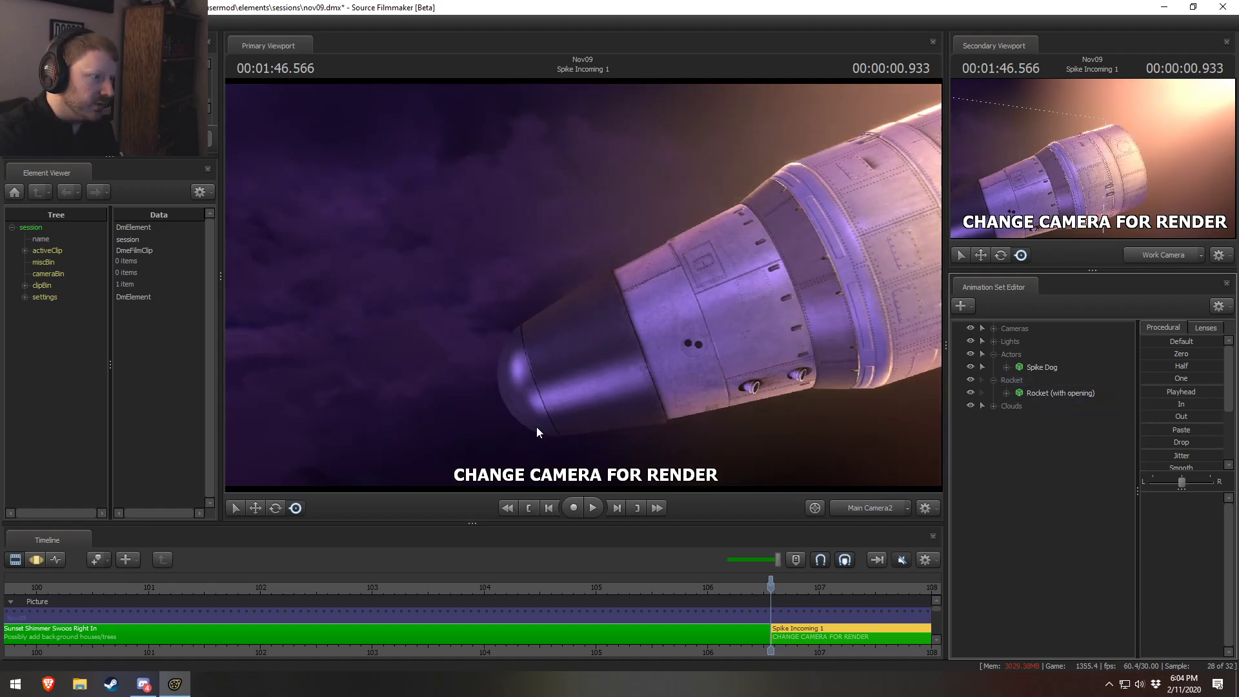
- Play back part of the Sunset Shimmer Swoos Right In shot and bring the rest of the timeline into view
{"action": "left_click", "coordinate": [580, 503]}
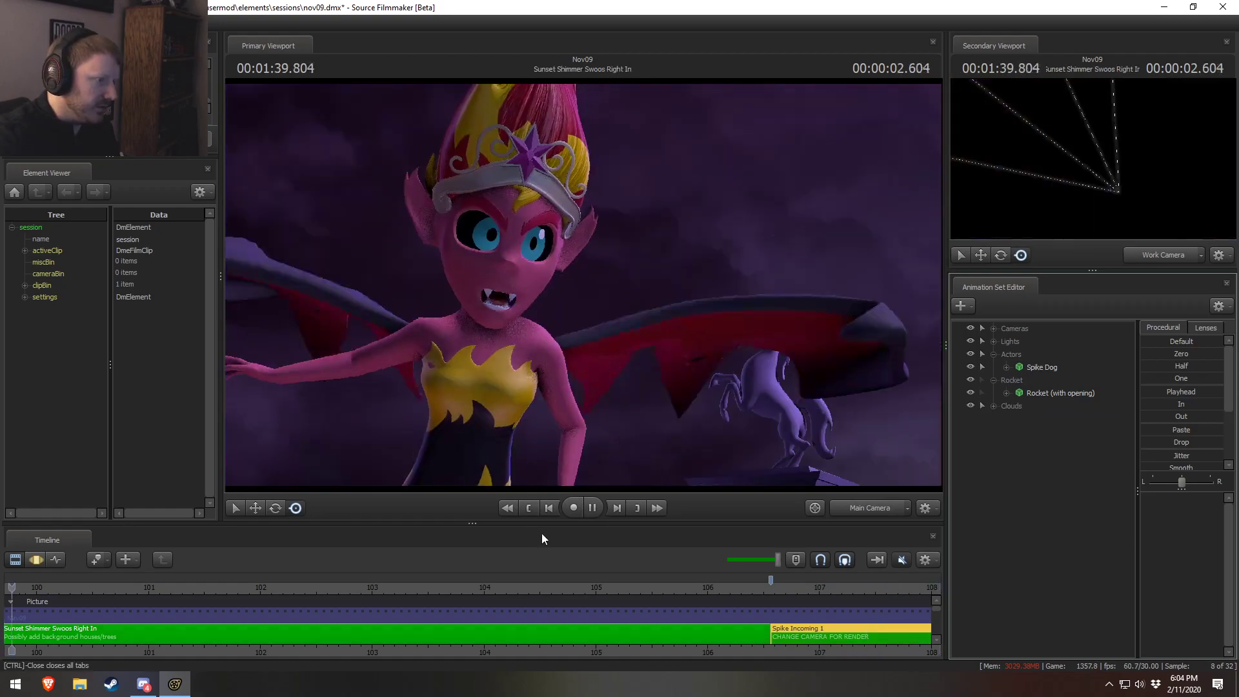
{"action": "scroll", "coordinate": [668, 595], "scroll_direction": "down", "scroll_amount": 6}
{"action": "key", "text": "space"}
{"action": "middle_click_drag", "start_coordinate": [341, 636], "coordinate": [700, 612]}
{"action": "scroll", "coordinate": [698, 614], "scroll_direction": "down", "scroll_amount": 2}
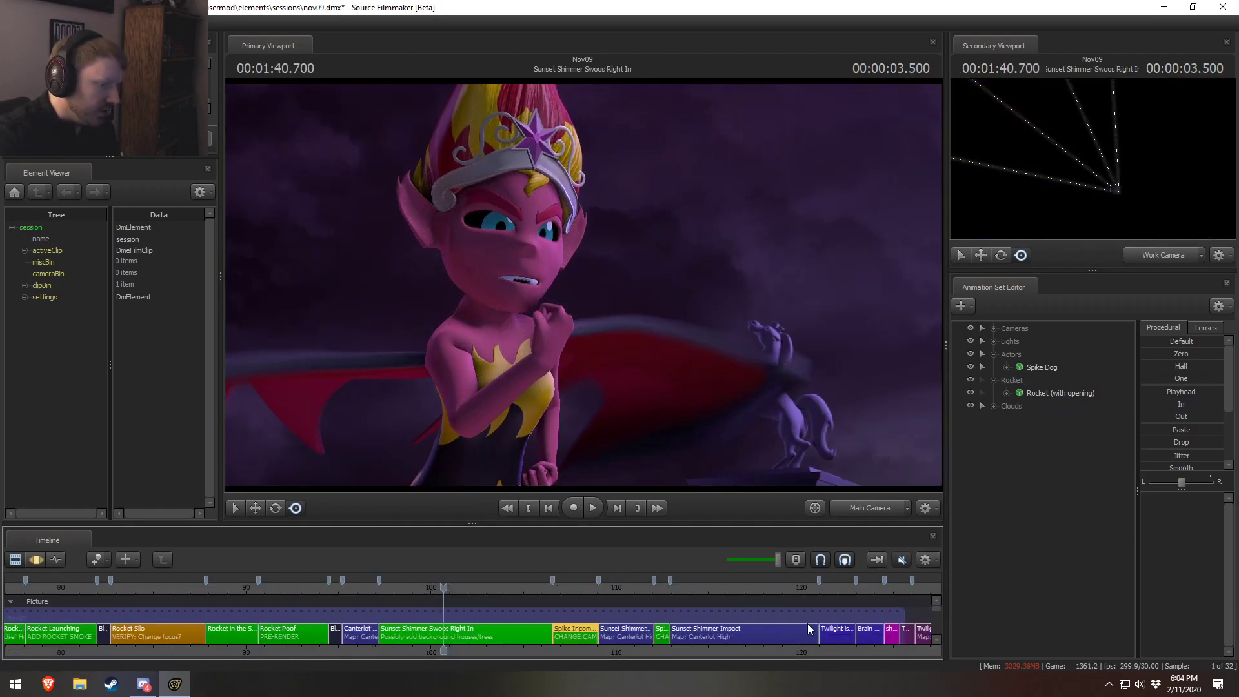
- Move the playhead to 00:02:03.466 in the Brain Blink shot and scrub through the neighbouring Twilight is Confuse shot
{"action": "left_click", "coordinate": [866, 588]}
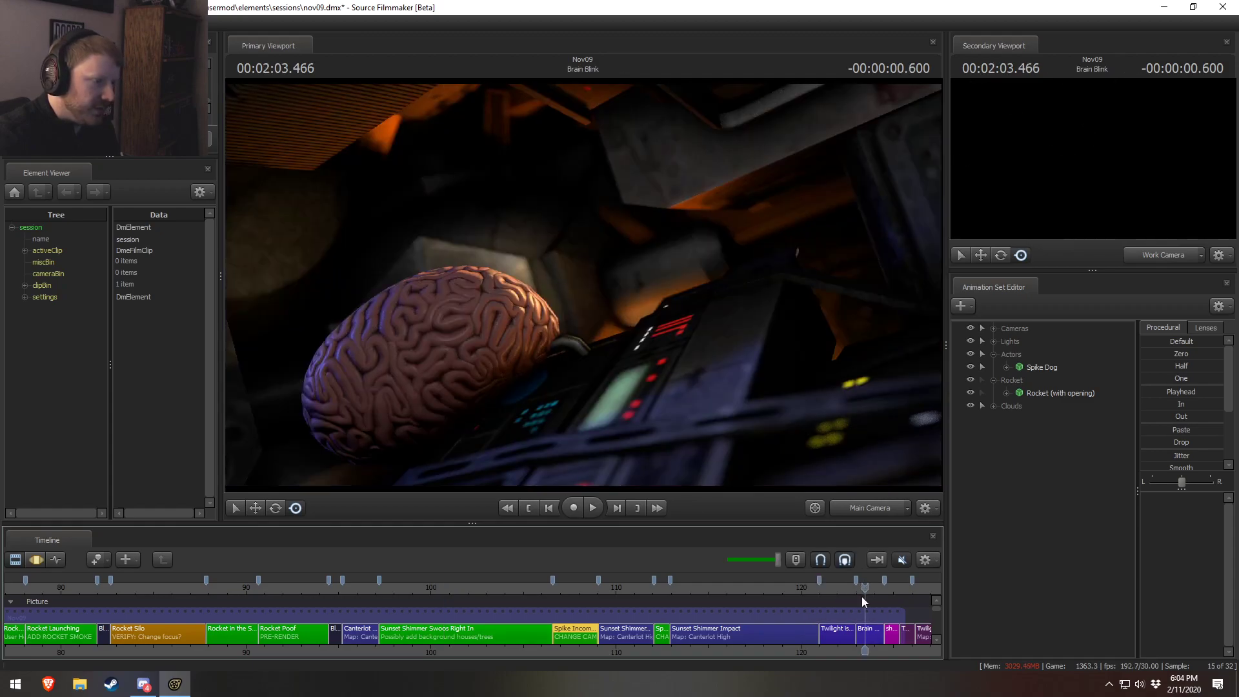
{"action": "scroll", "coordinate": [861, 595], "scroll_direction": "up", "scroll_amount": 5}
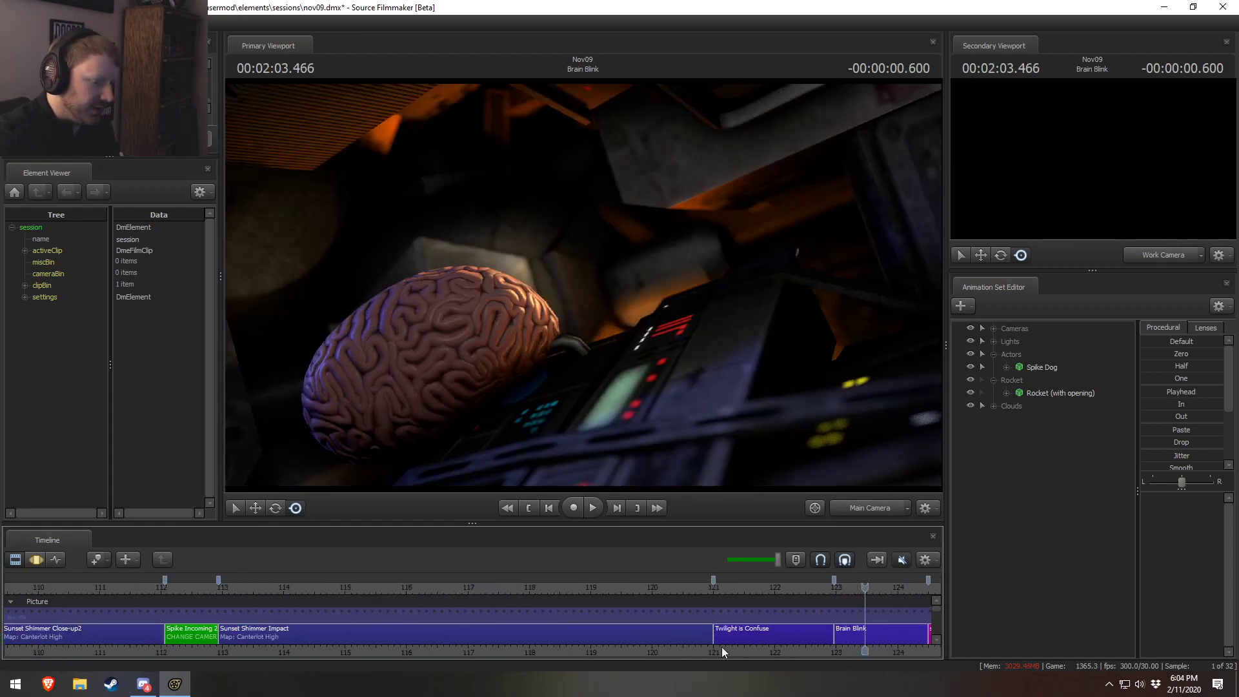
{"action": "middle_click_drag", "start_coordinate": [825, 603], "coordinate": [476, 601]}
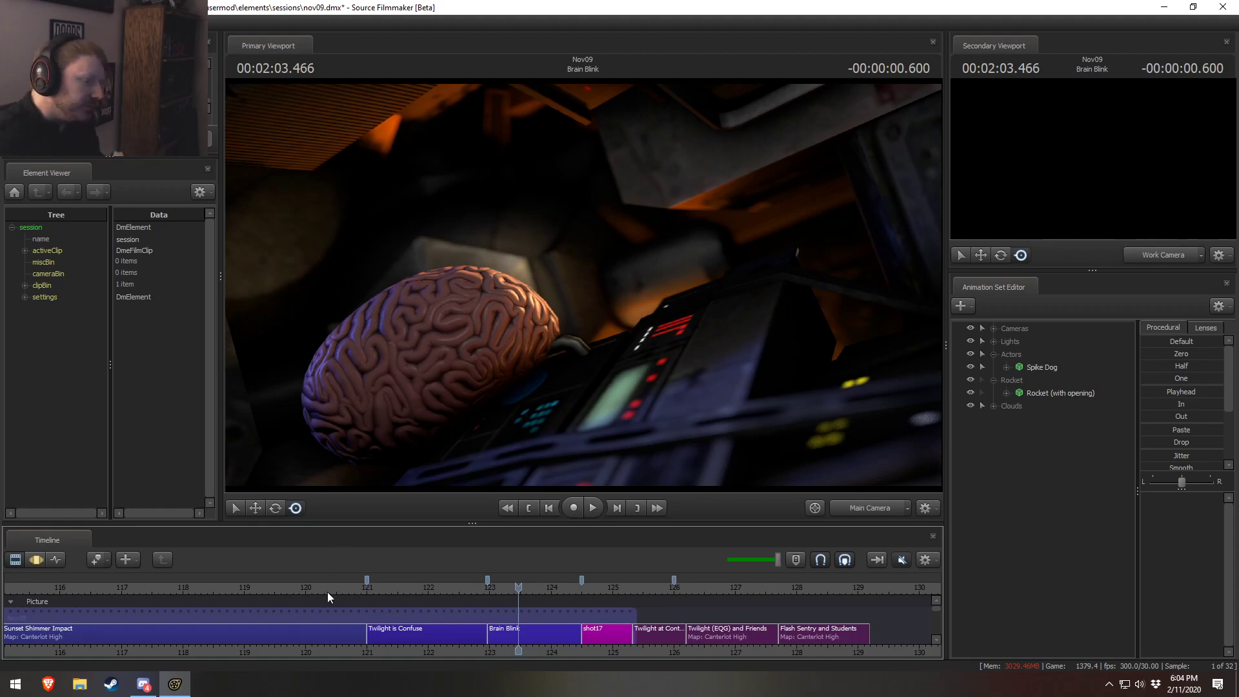
{"action": "left_click_drag", "start_coordinate": [381, 589], "coordinate": [518, 587]}
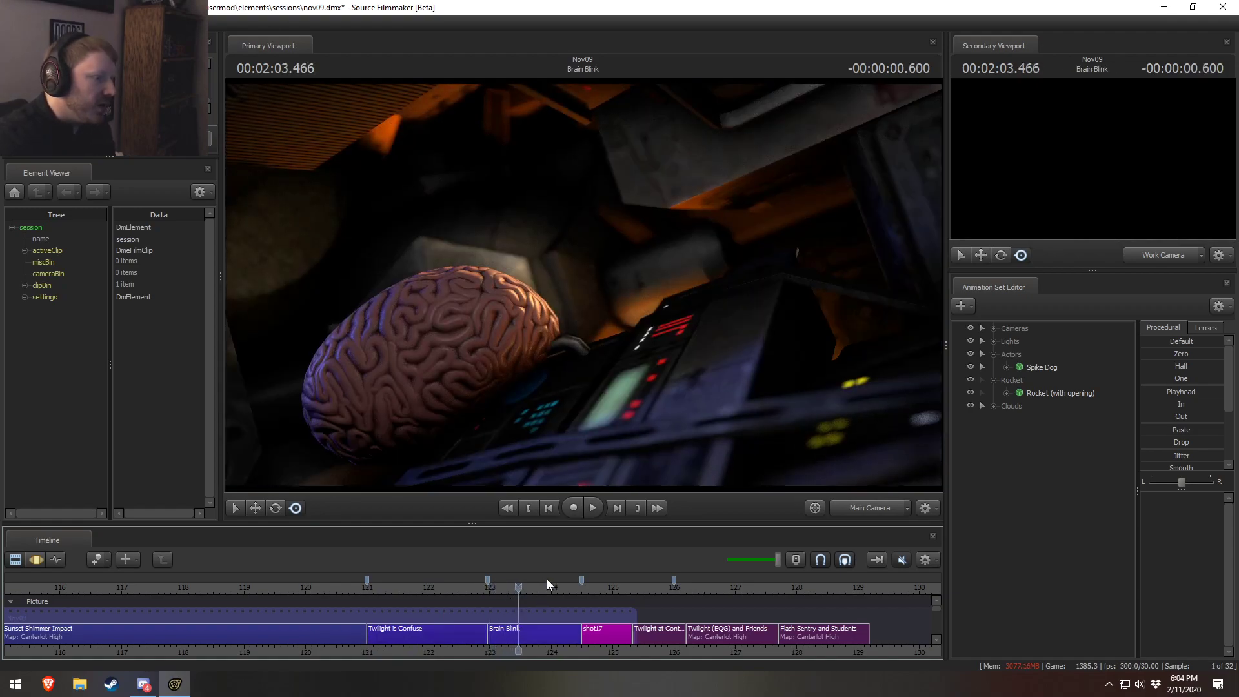
- Scrub through the Sunset Shimmer Impact shot with lighting turned off, and restore lighting back at the Brain Blink shot
{"action": "left_click_drag", "start_coordinate": [298, 587], "coordinate": [220, 587]}
{"action": "scroll", "coordinate": [232, 649], "scroll_direction": "down", "scroll_amount": 3}
{"action": "scroll", "coordinate": [222, 649], "scroll_direction": "down", "scroll_amount": 1}
{"action": "middle_click_drag", "start_coordinate": [228, 628], "coordinate": [278, 597]}
{"action": "right_click", "coordinate": [366, 409]}
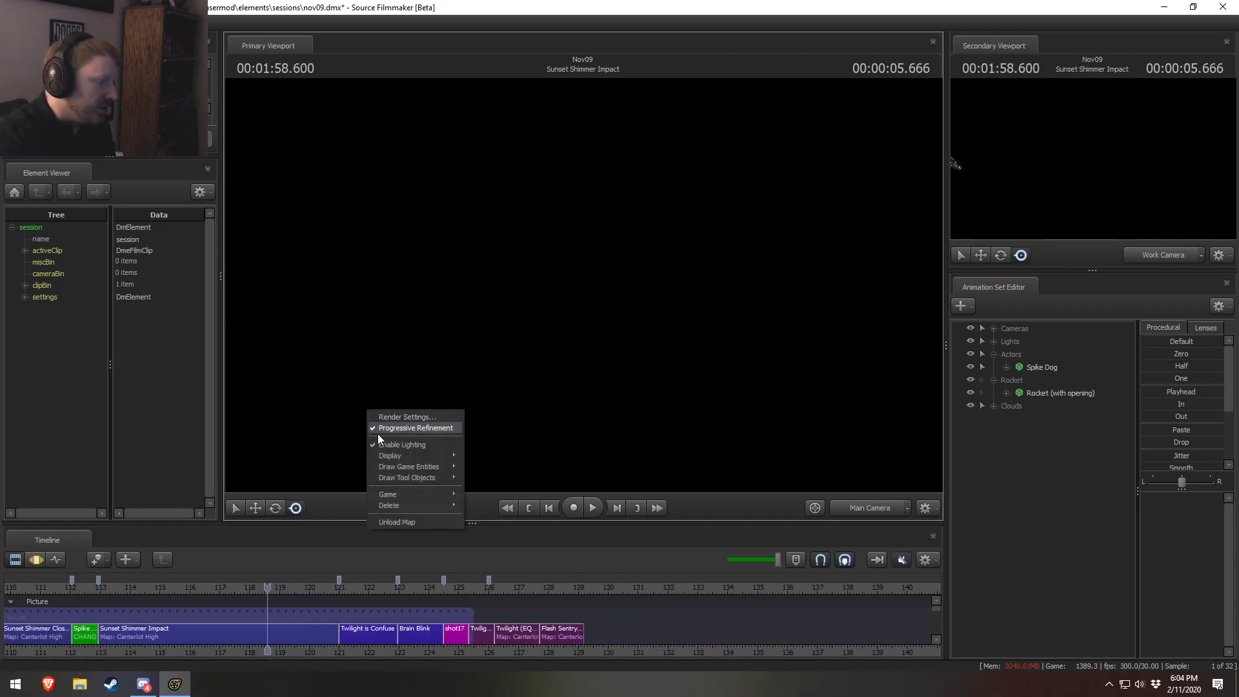
{"action": "left_click", "coordinate": [388, 443]}
{"action": "left_click_drag", "start_coordinate": [215, 587], "coordinate": [412, 619]}
{"action": "right_click", "coordinate": [522, 341]}
{"action": "left_click", "coordinate": [542, 381]}
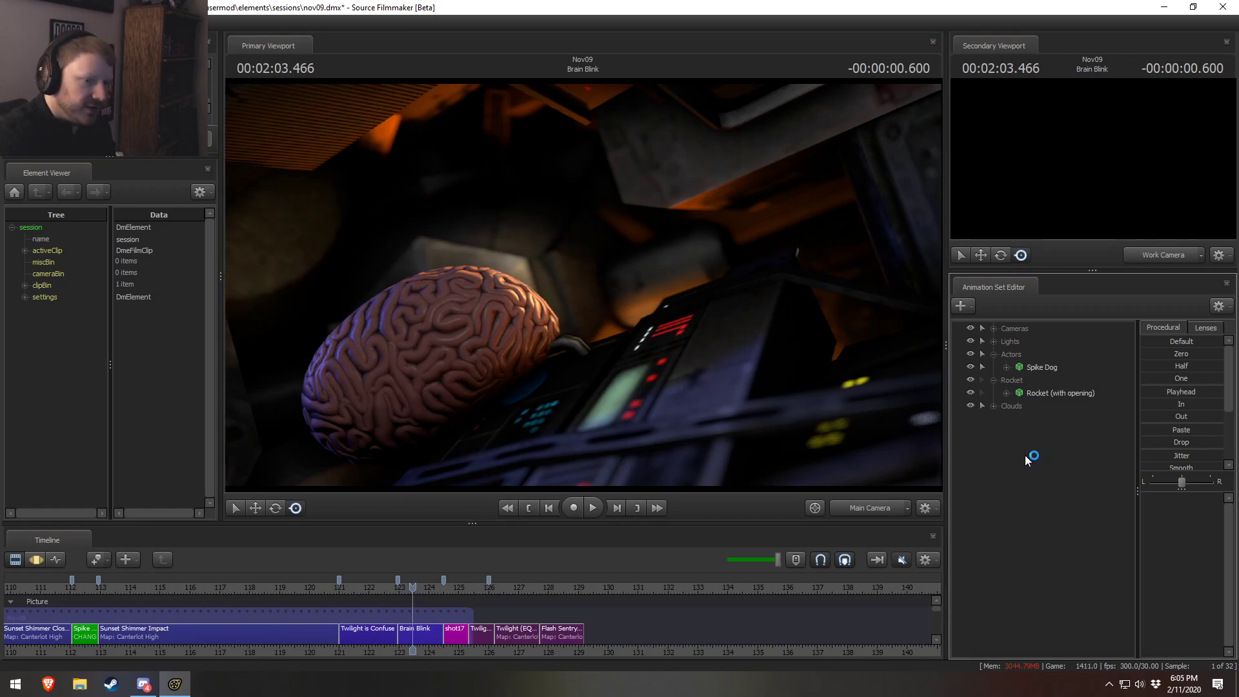
- Start adding a new model to the Brain Blink shot and filter the available MDL files by "thermometer"
{"action": "right_click", "coordinate": [1060, 435]}
{"action": "left_click", "coordinate": [1097, 463]}
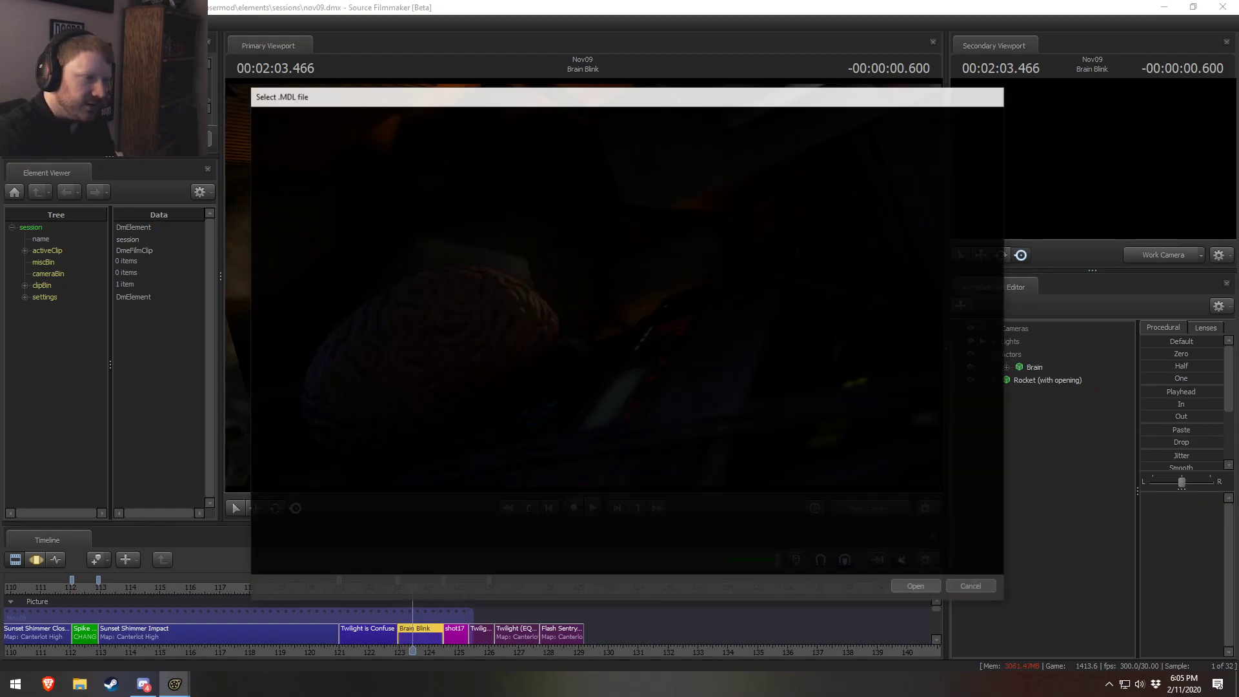
{"action": "type", "text": "therm"}
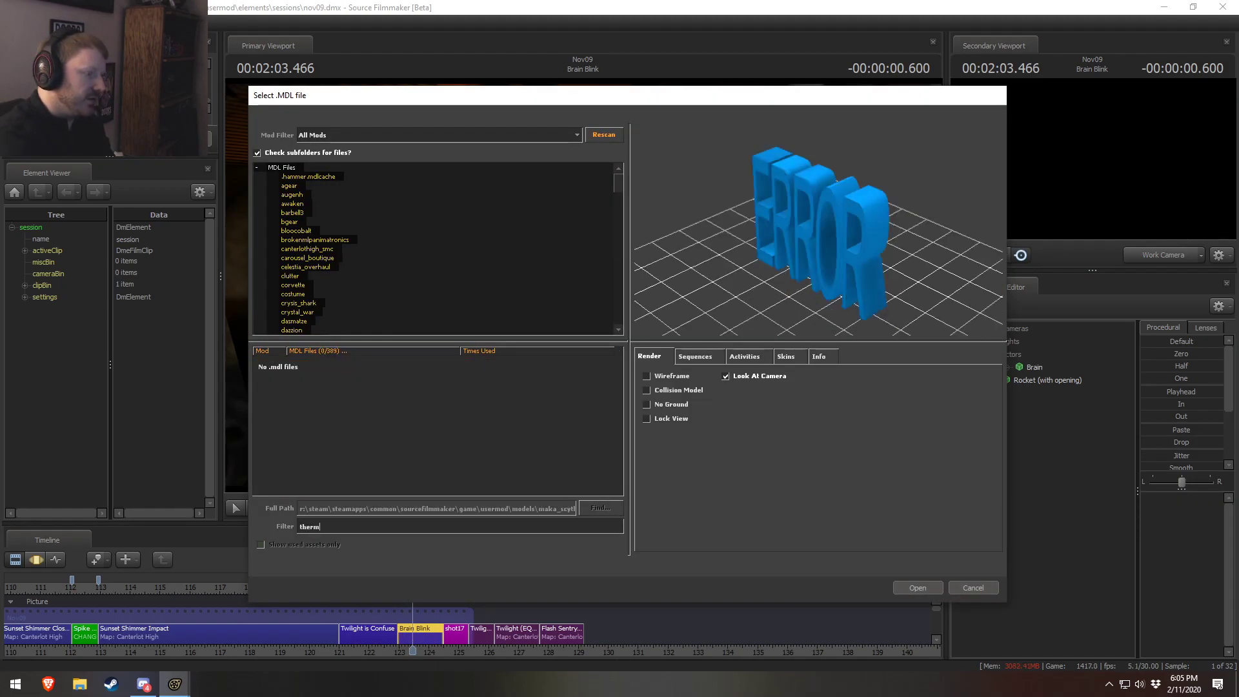
{"action": "type", "text": "ometer"}
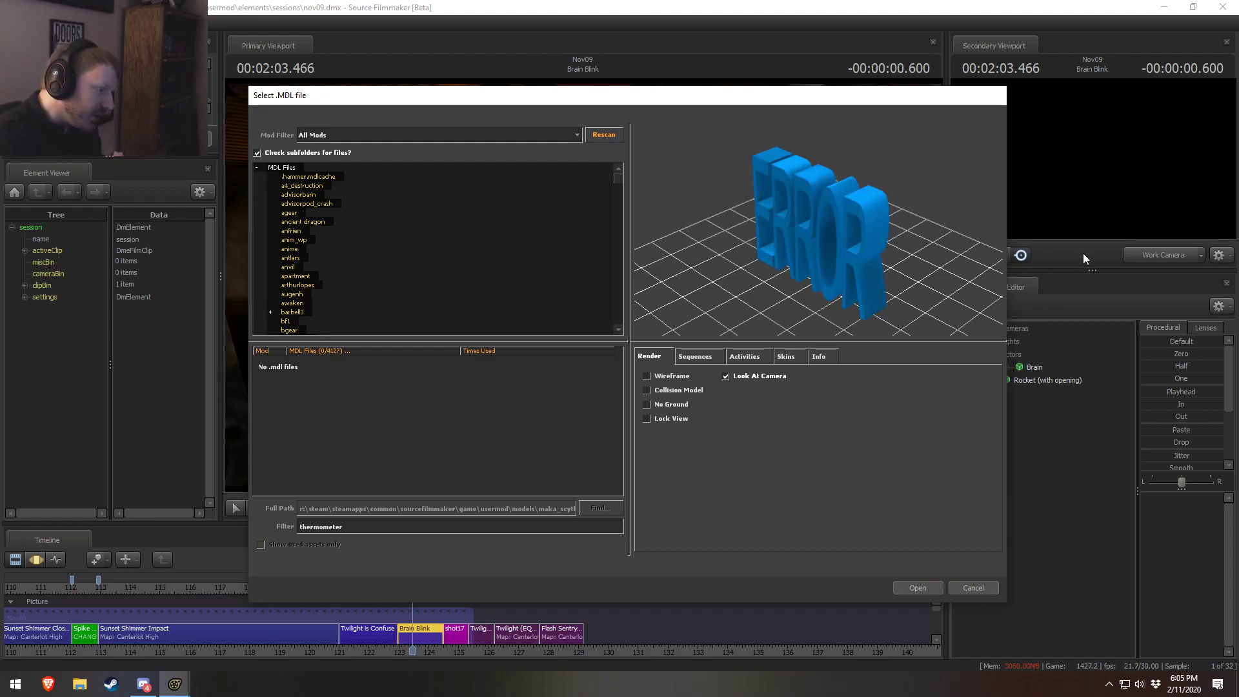
- Switch to Steam and search the Source Filmmaker Workshop for "thermometer"
{"action": "double_click", "coordinate": [343, 526]}
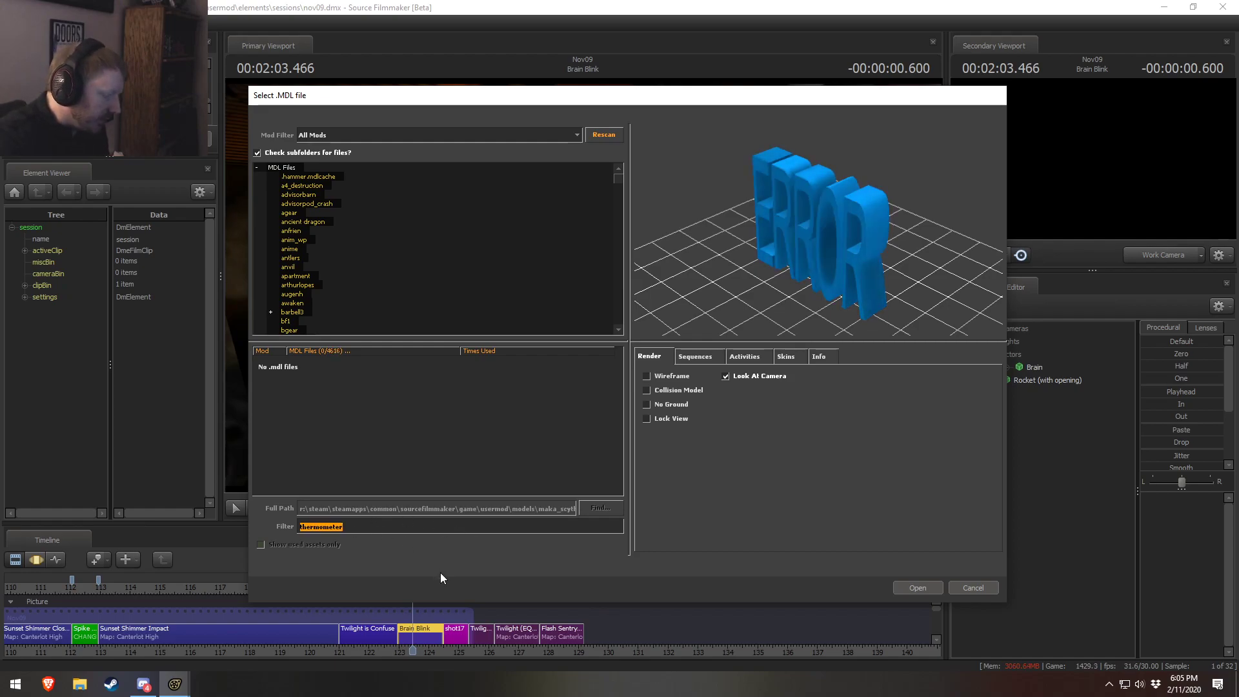
{"action": "left_click", "coordinate": [111, 683]}
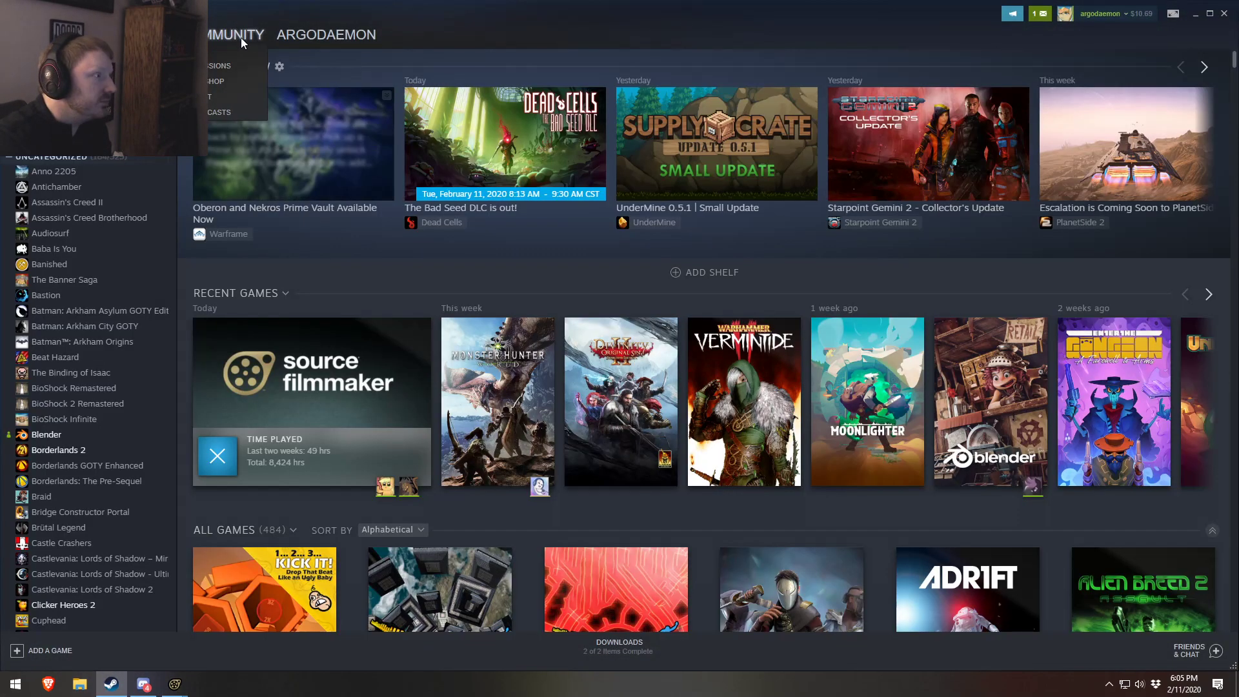
{"action": "left_click", "coordinate": [213, 82]}
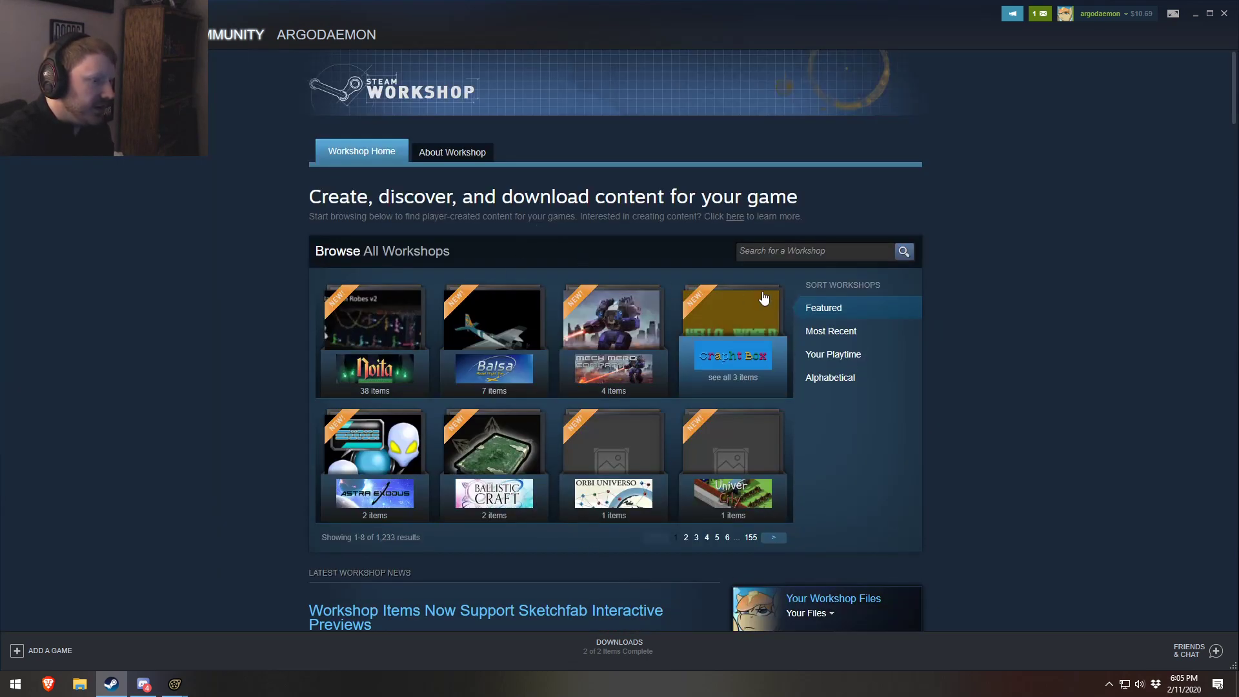
{"action": "left_click", "coordinate": [774, 537]}
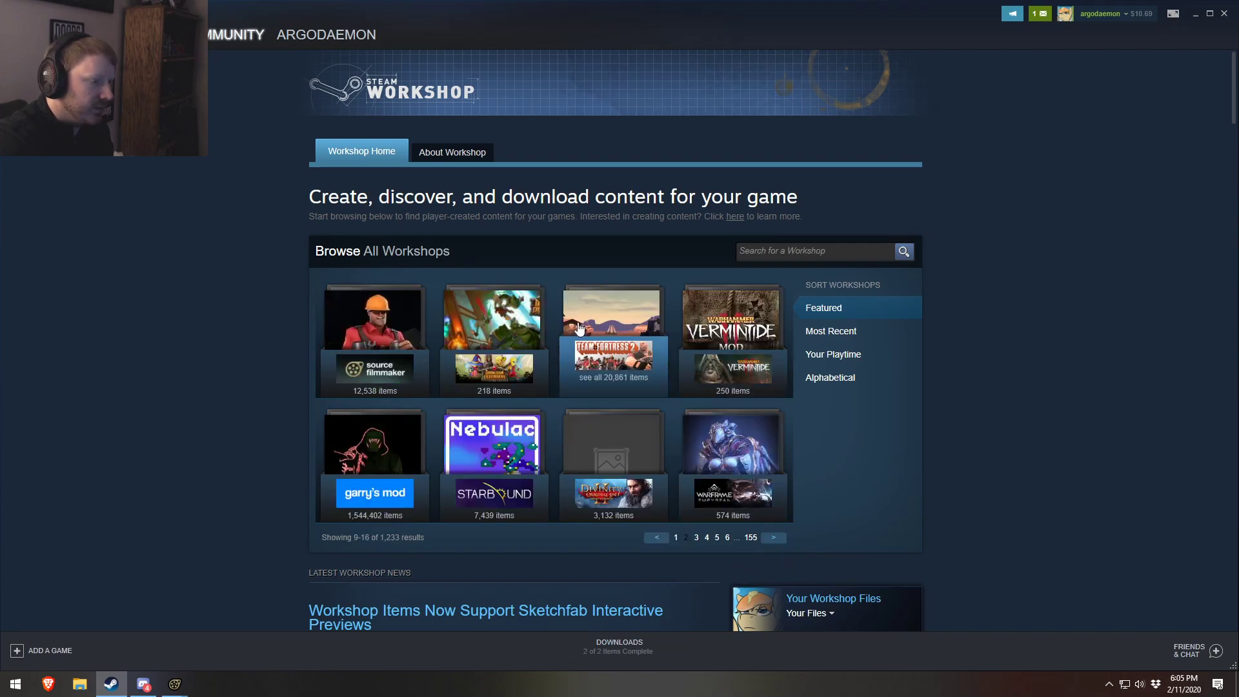
{"action": "left_click", "coordinate": [387, 307]}
{"action": "left_click", "coordinate": [801, 236]}
{"action": "key", "text": "Return"}
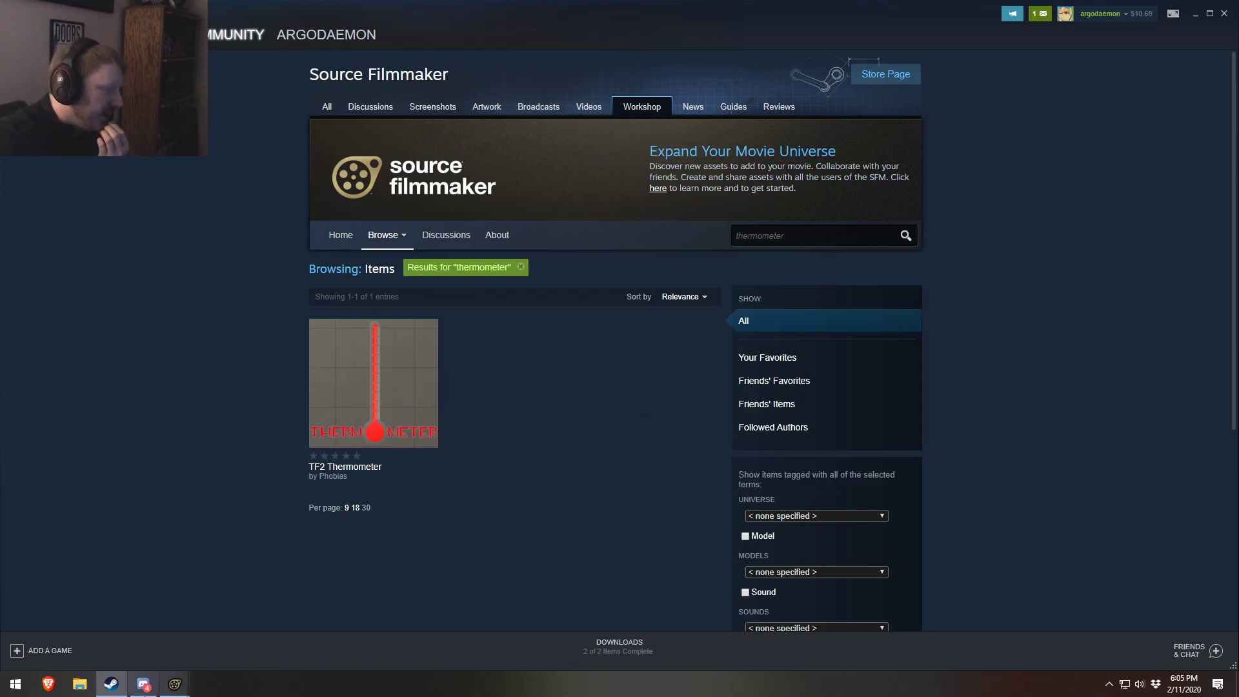
- Switch back to the model selection dialog in Source Filmmaker
{"action": "mouse_move", "coordinate": [174, 684]}
{"action": "left_click", "coordinate": [247, 639]}
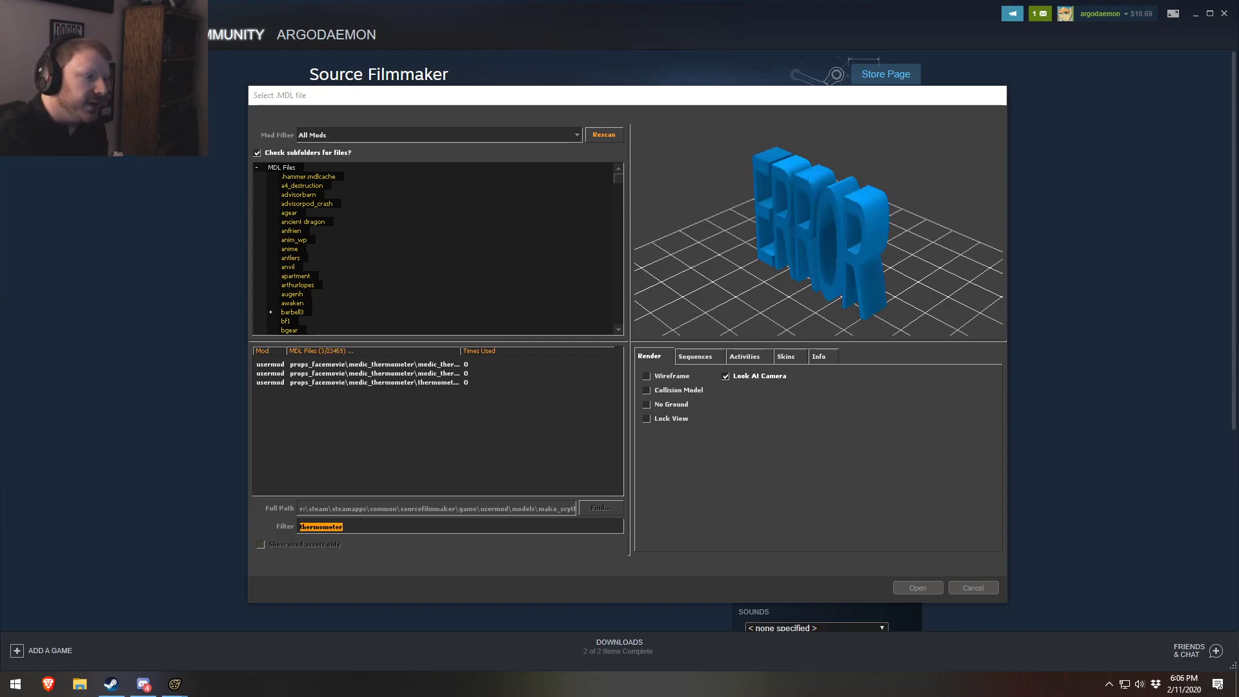
{"action": "left_click_drag", "start_coordinate": [1238, 84], "coordinate": [948, 52]}
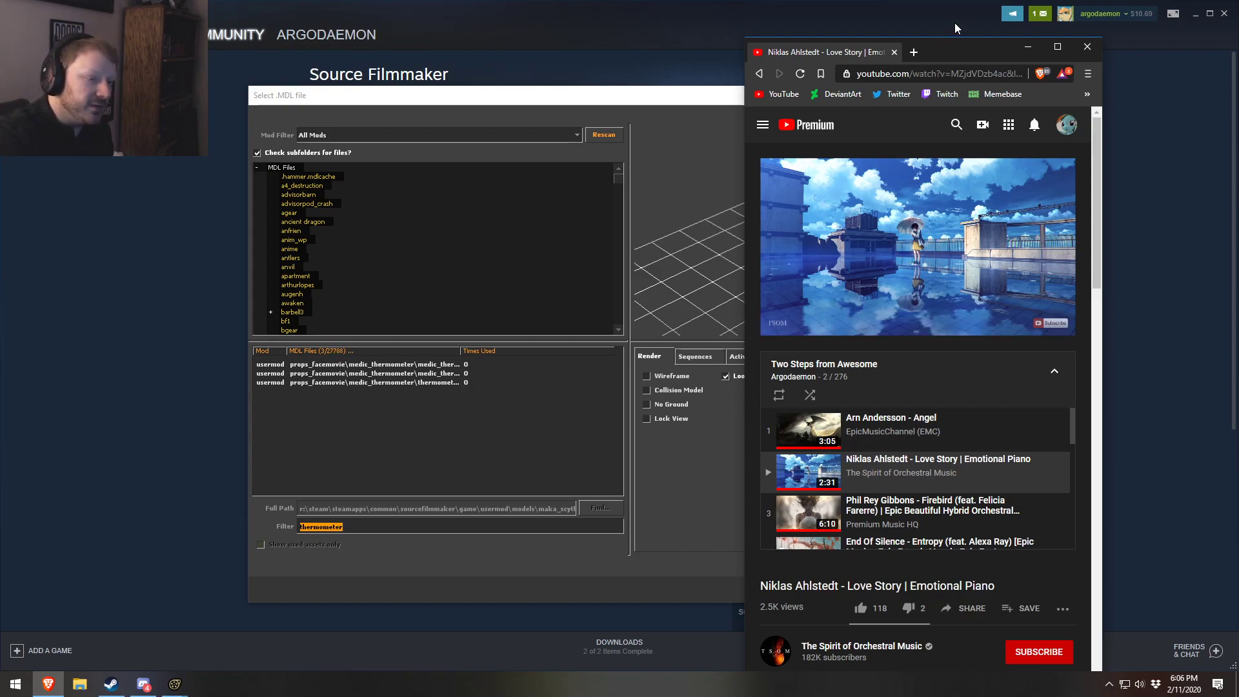
{"action": "left_click_drag", "start_coordinate": [931, 44], "coordinate": [1238, 43]}
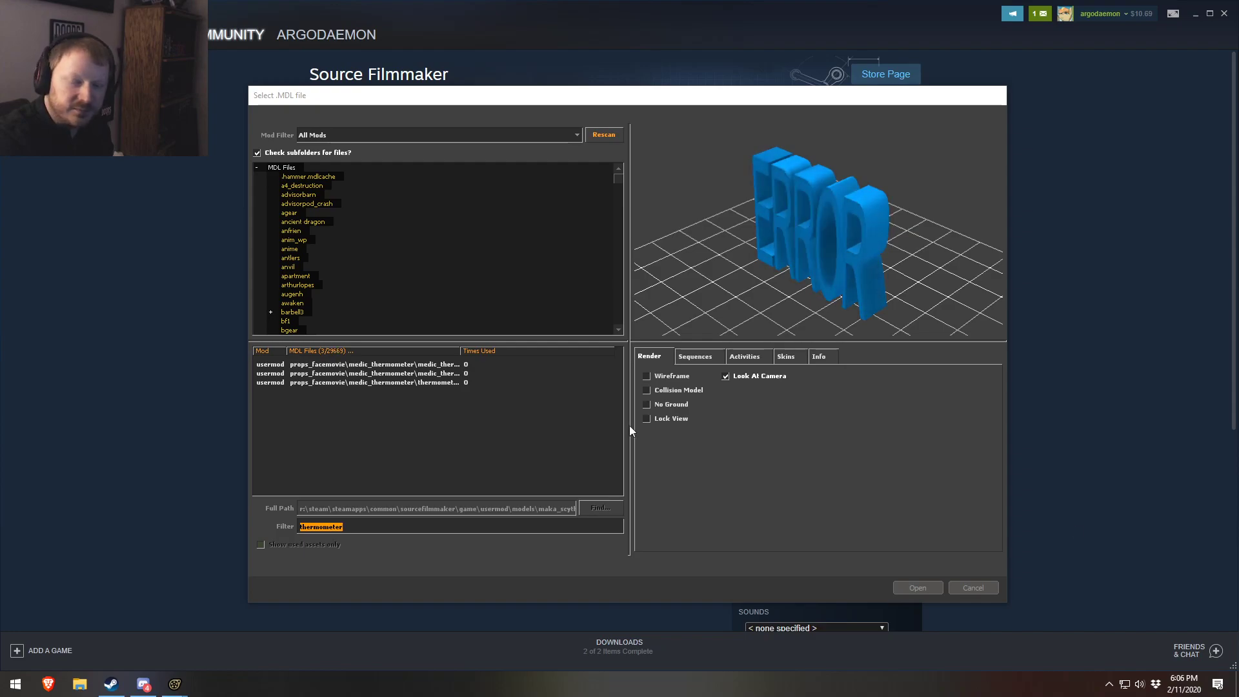
- Preview the three medic_thermometer models in the filtered MDL list, orbiting around the medic_thermometer.mdl machine
{"action": "left_click", "coordinate": [375, 373]}
{"action": "key", "text": "Down"}
{"action": "key", "text": "Down"}
{"action": "key", "text": "Down"}
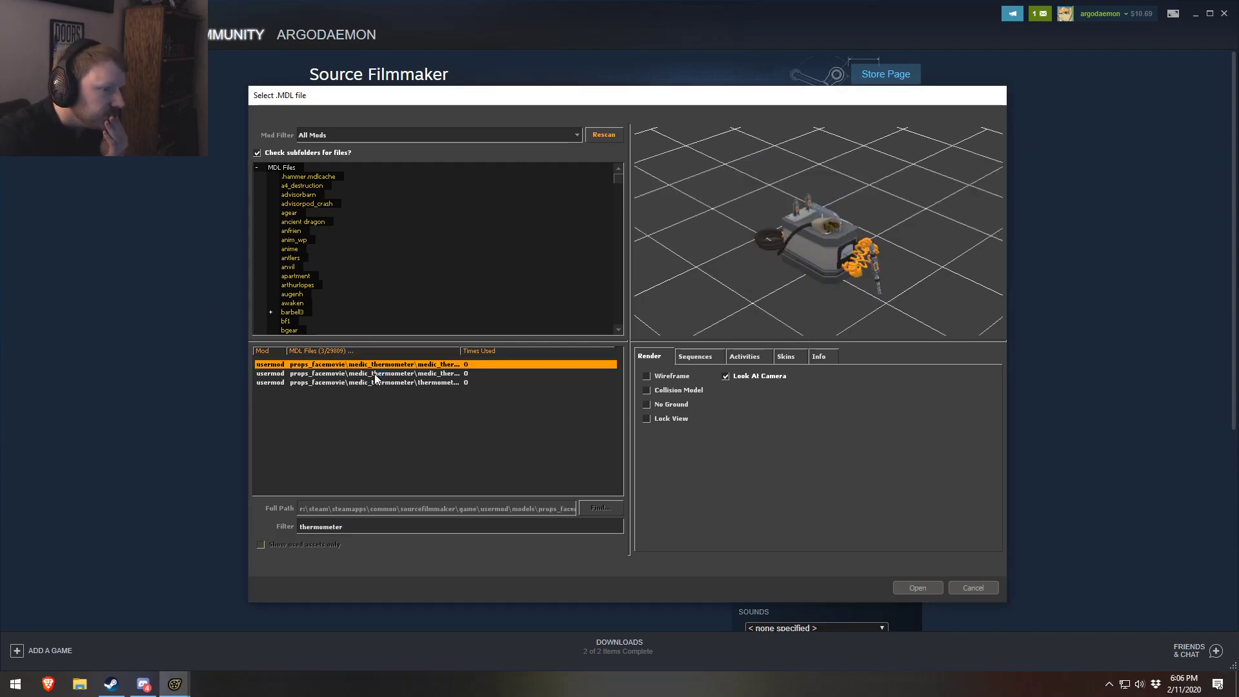
{"action": "left_click_drag", "start_coordinate": [754, 303], "coordinate": [813, 253]}
{"action": "left_click", "coordinate": [381, 364]}
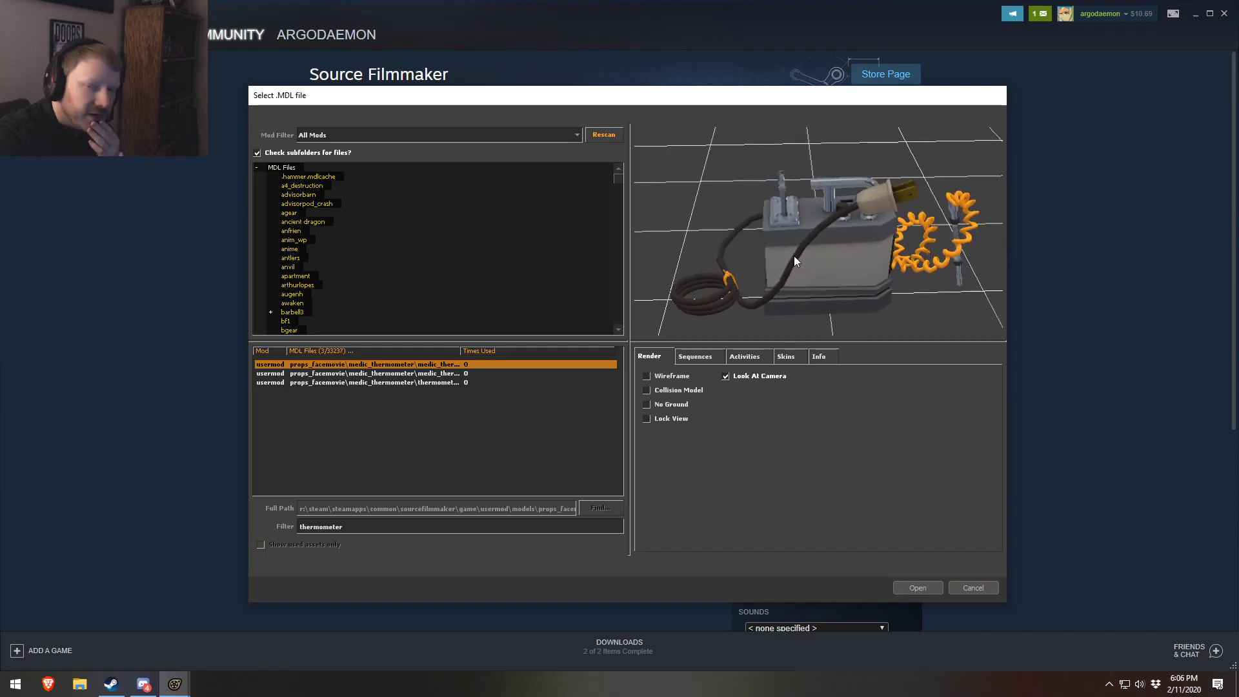
{"action": "left_click", "coordinate": [404, 382]}
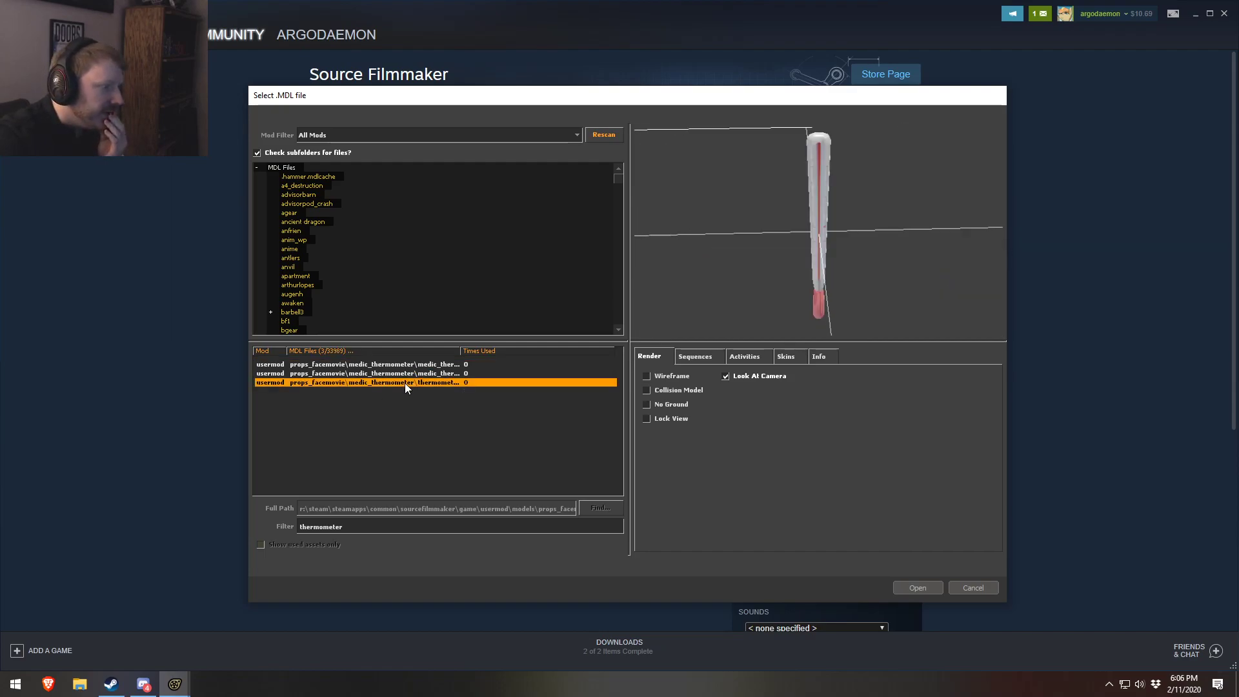
{"action": "left_click", "coordinate": [422, 375]}
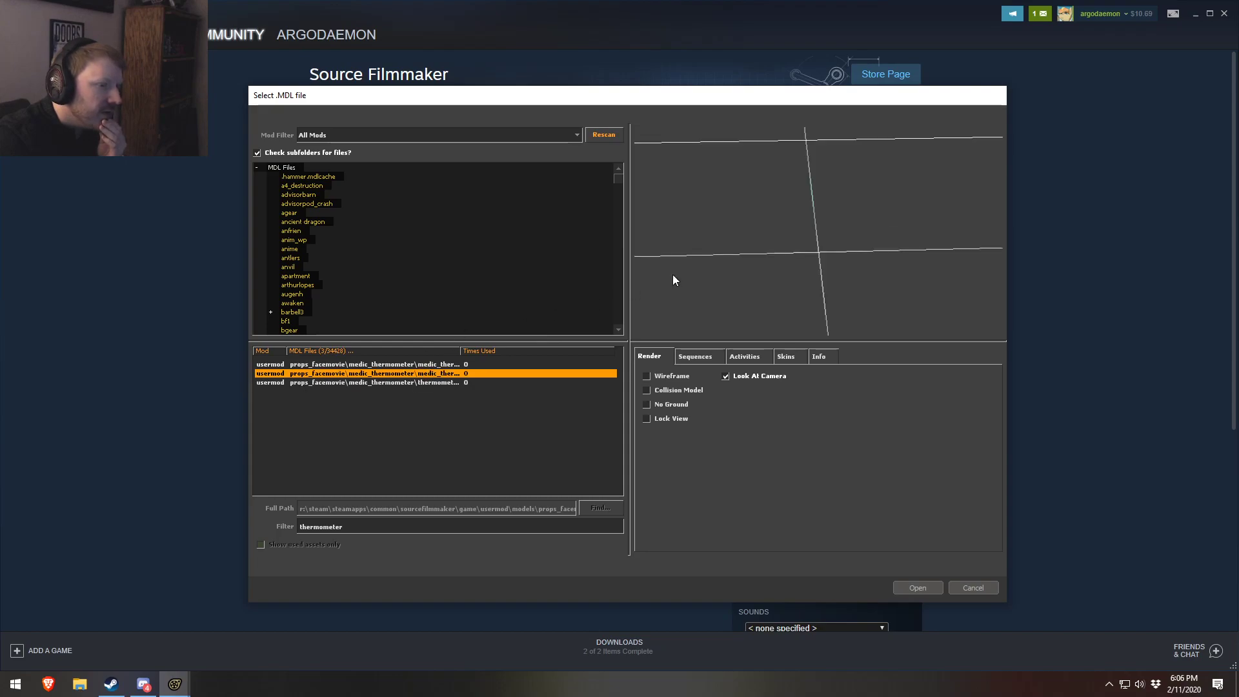
- Inspect medic_thermometer_jar.mdl with and without wireframe, and widen the MDL file name column to show the full names
{"action": "left_click", "coordinate": [378, 528]}
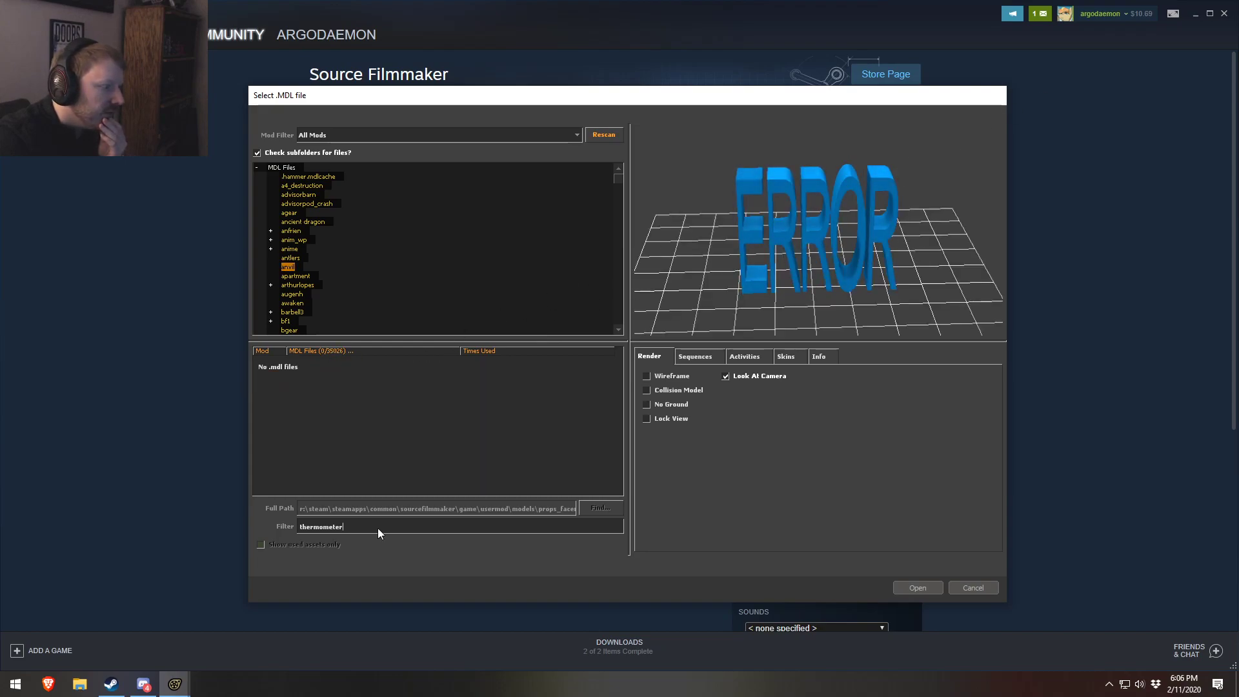
{"action": "left_click", "coordinate": [282, 167]}
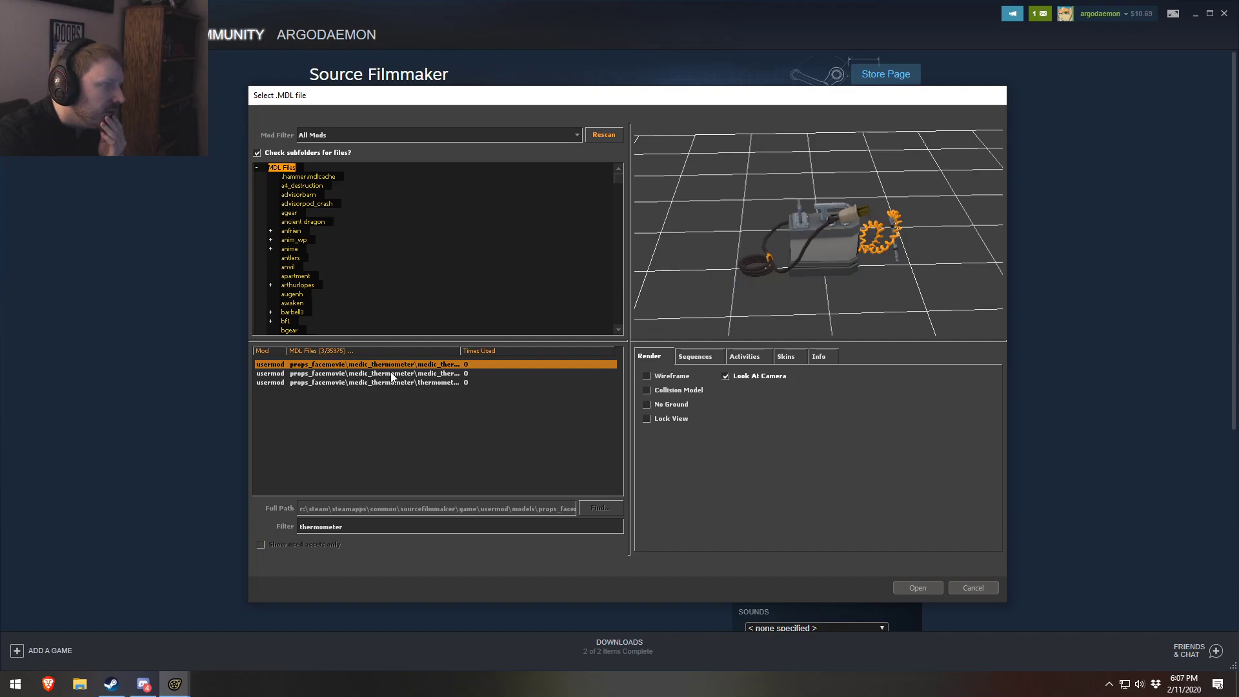
{"action": "left_click", "coordinate": [402, 375]}
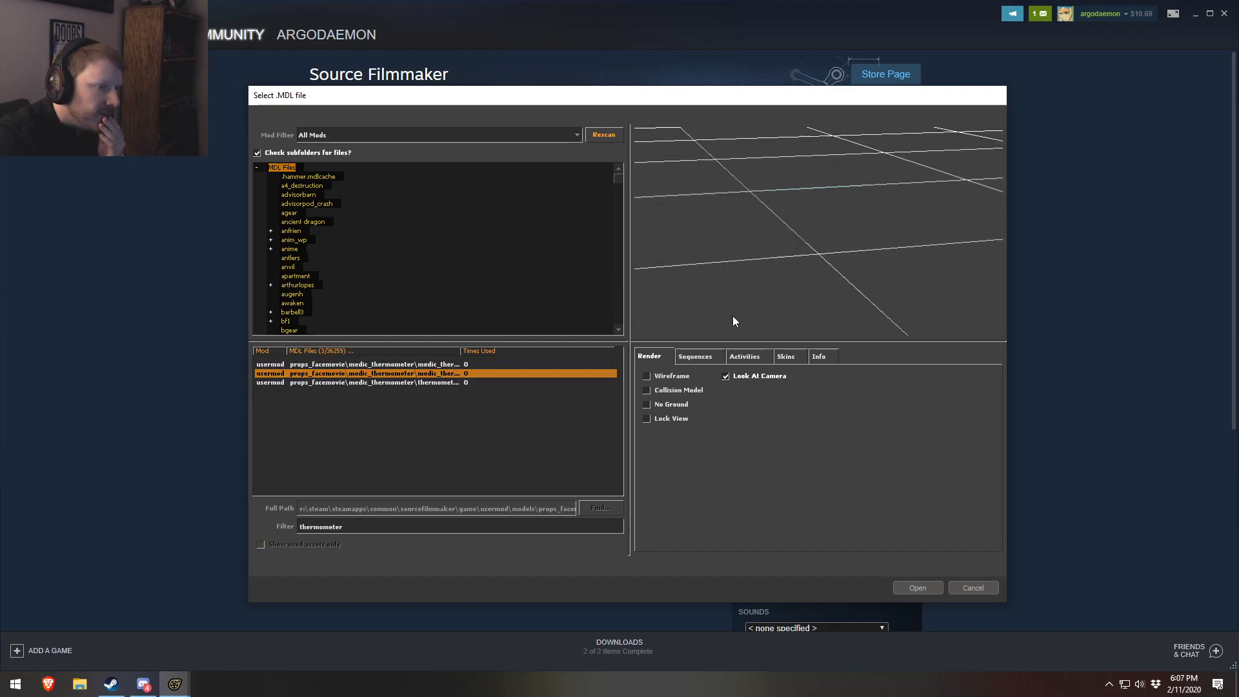
{"action": "left_click", "coordinate": [676, 377]}
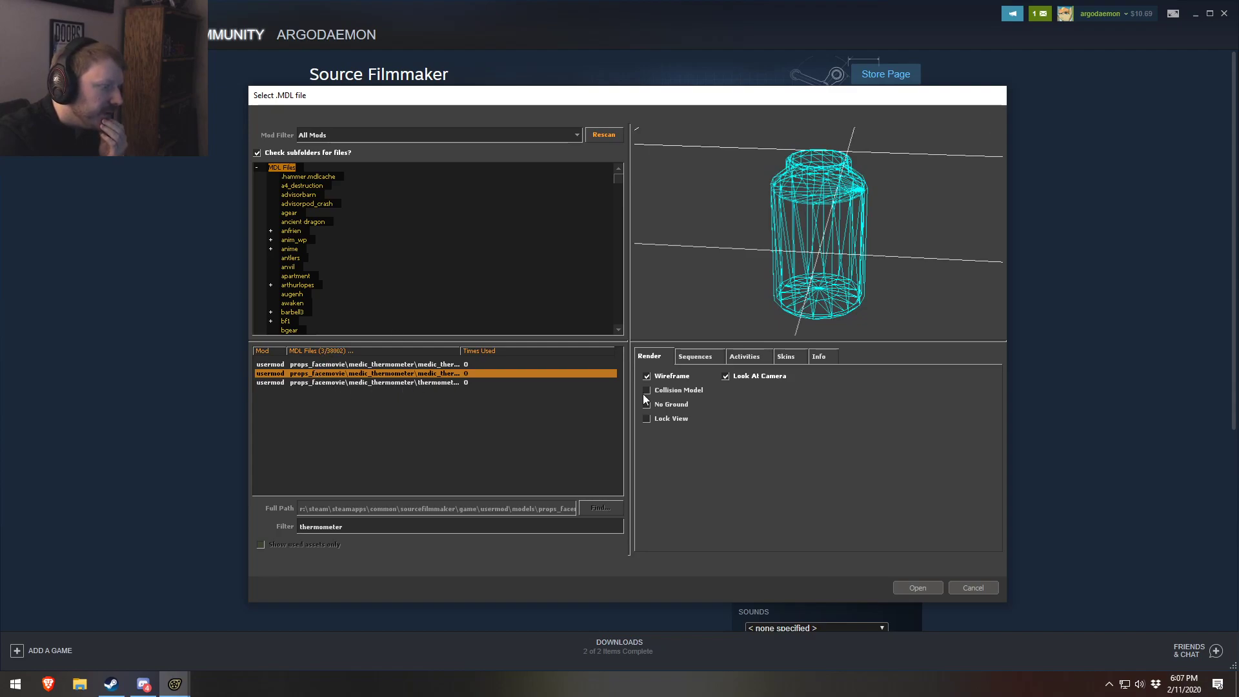
{"action": "left_click", "coordinate": [675, 378]}
{"action": "left_click_drag", "start_coordinate": [459, 351], "coordinate": [517, 355]}
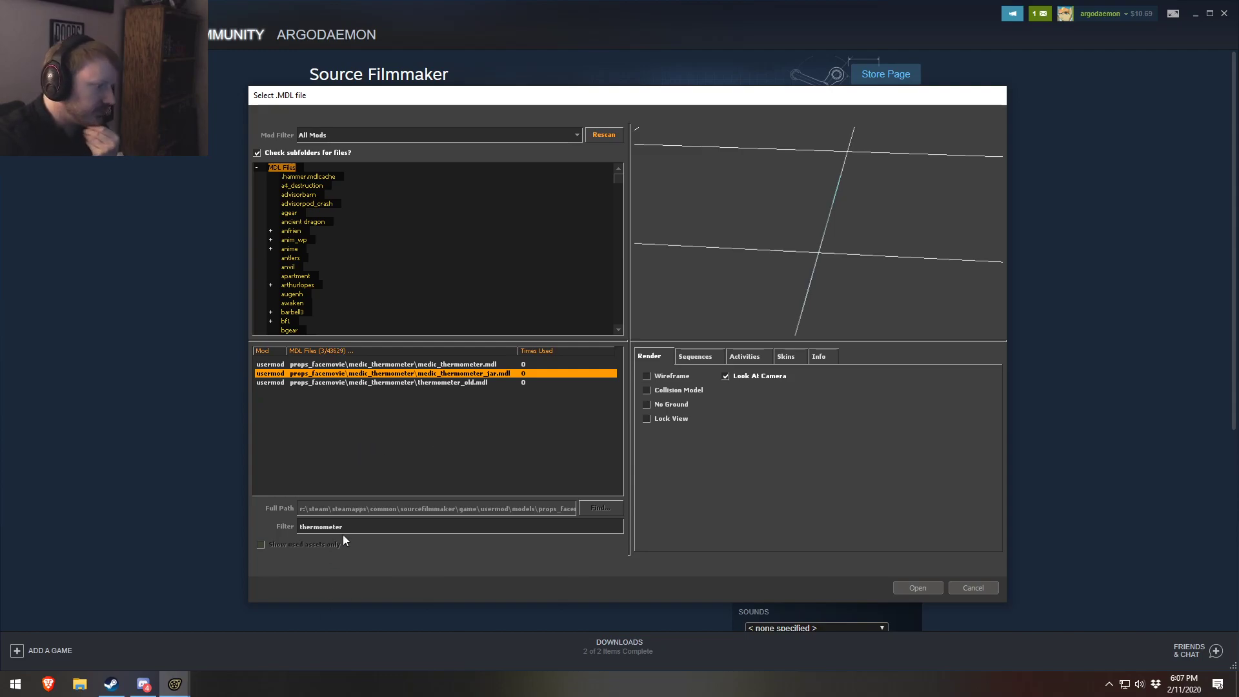
- Filter the MDL files by "light" and turn on wireframe preview at the cs_militia skylight glass models
{"action": "left_click_drag", "start_coordinate": [370, 531], "coordinate": [282, 526]}
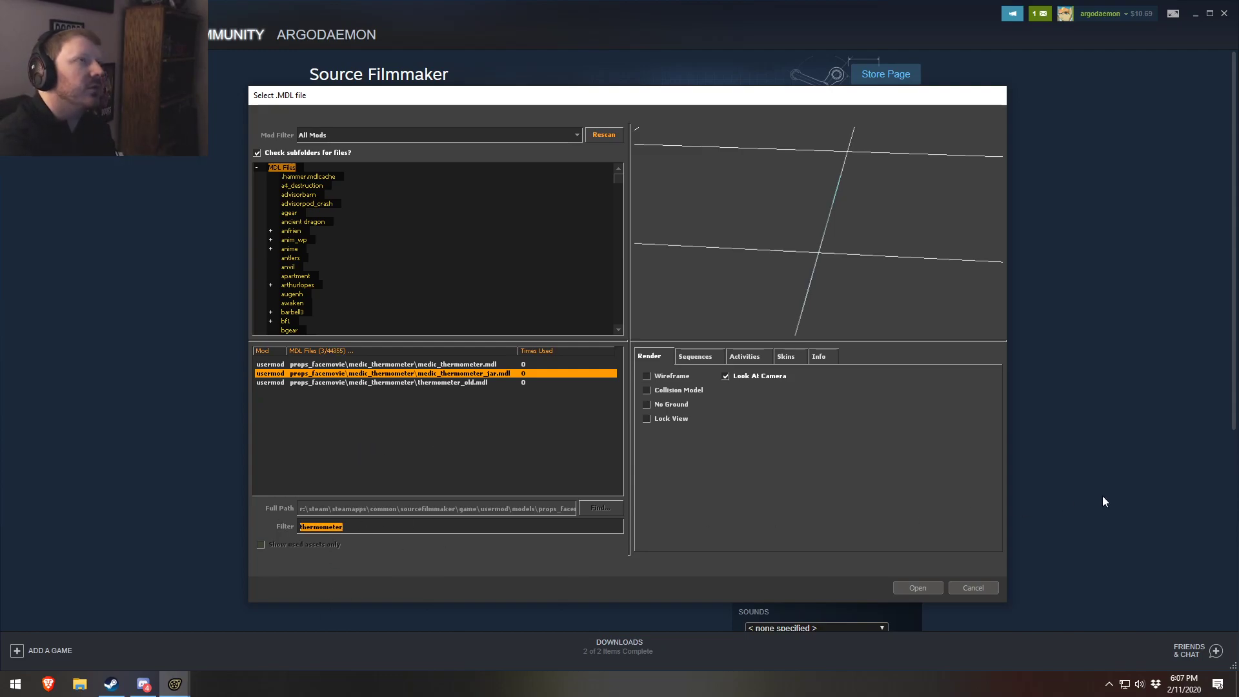
{"action": "type", "text": "light"}
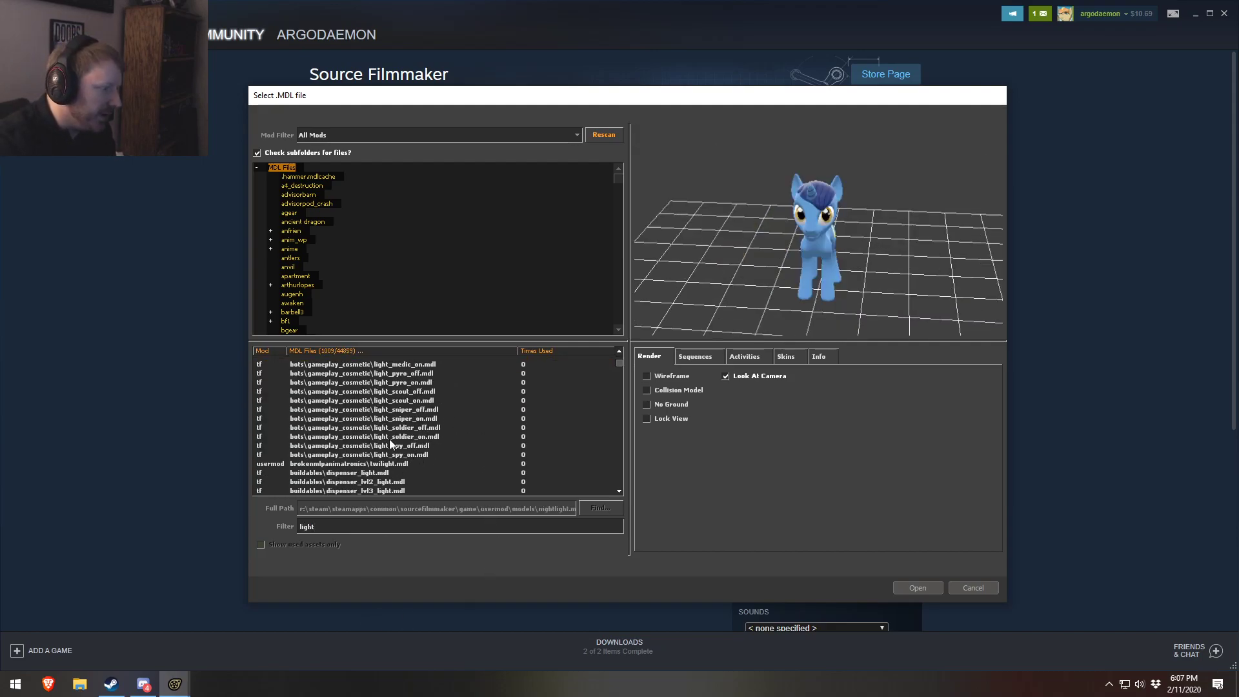
{"action": "left_click_drag", "start_coordinate": [619, 366], "coordinate": [619, 395]}
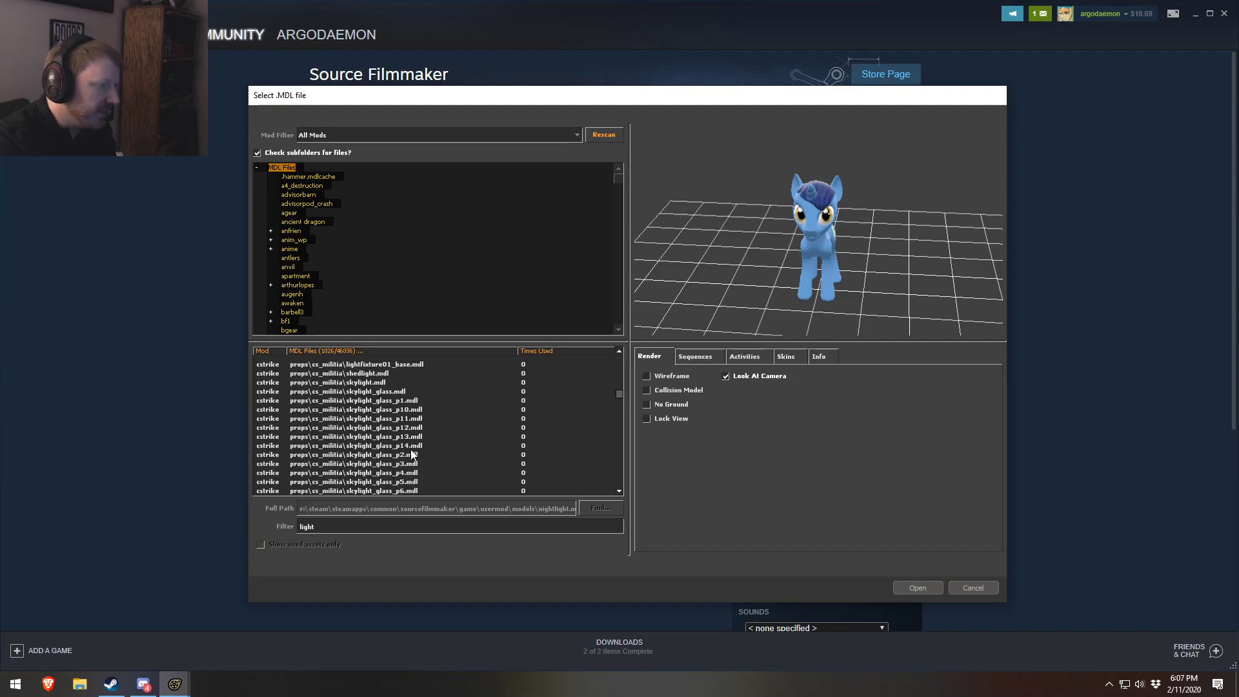
{"action": "left_click", "coordinate": [418, 447]}
{"action": "left_click", "coordinate": [682, 375]}
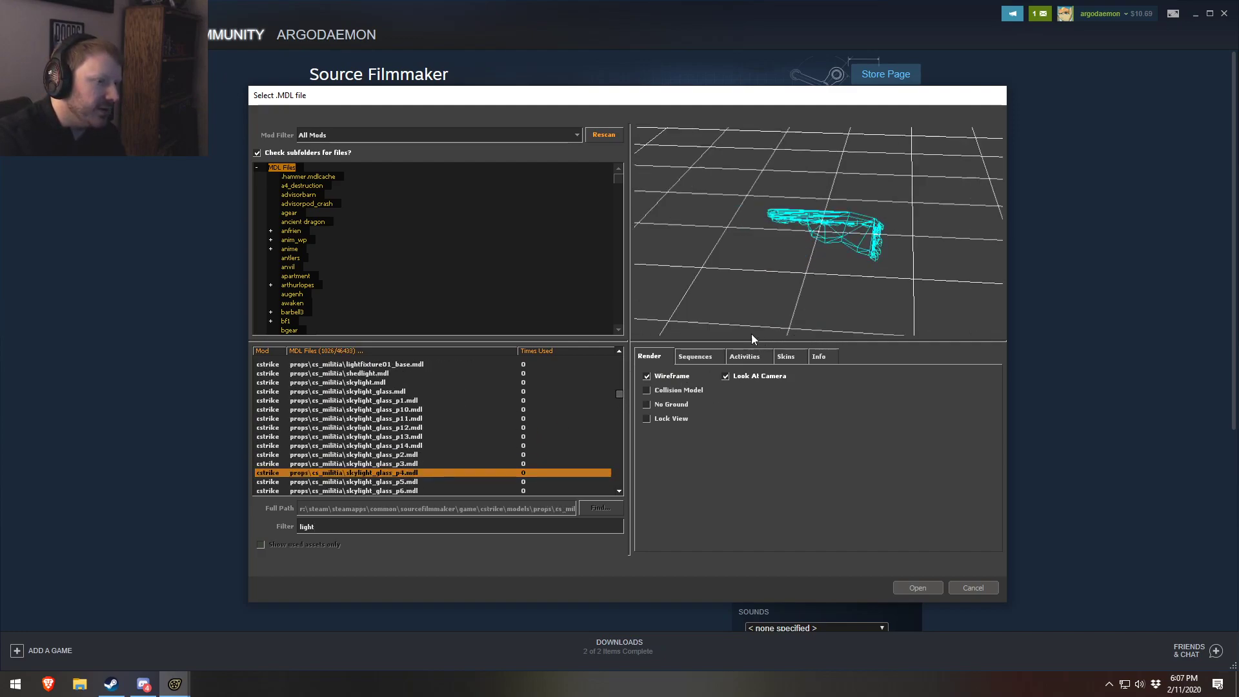
- Browse the light models in wireframe from the cs_militia skylight glass pieces to ceiling_light.mdl in de_inferno
{"action": "key", "text": "Down"}
{"action": "key", "text": "Down"}
{"action": "key", "text": "Down"}
{"action": "key", "text": "Down"}
{"action": "key", "text": "Down"}
{"action": "key", "text": "Down"}
{"action": "key", "text": "Down"}
{"action": "key", "text": "Down"}
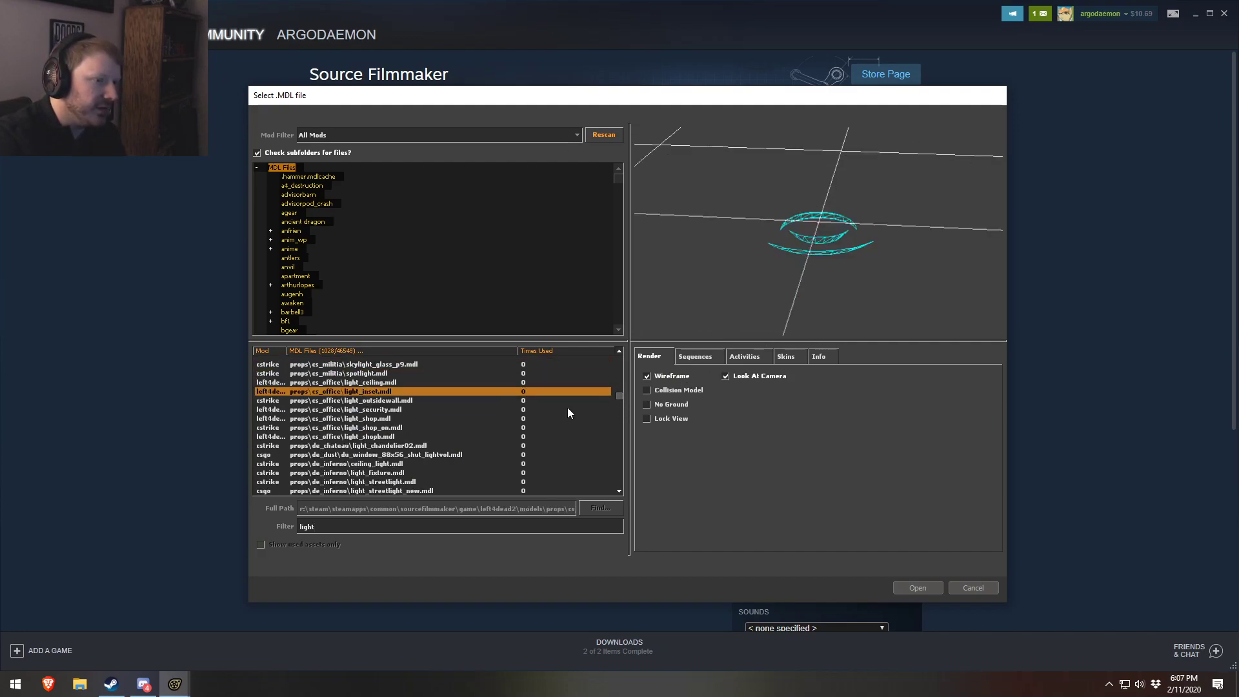
{"action": "key", "text": "Down"}
{"action": "key", "text": "Down"}
{"action": "key", "text": "Down"}
{"action": "key", "text": "Down"}
{"action": "key", "text": "Down"}
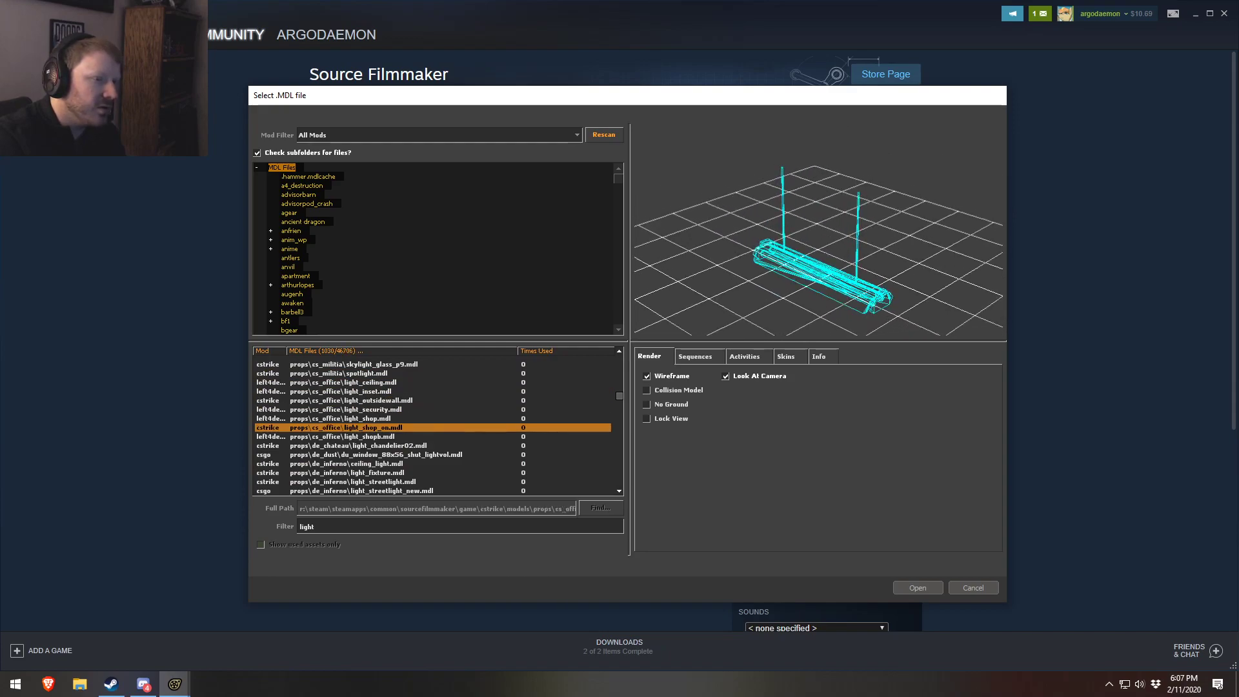
{"action": "key", "text": "Down"}
{"action": "key", "text": "Up"}
{"action": "key", "text": "Up"}
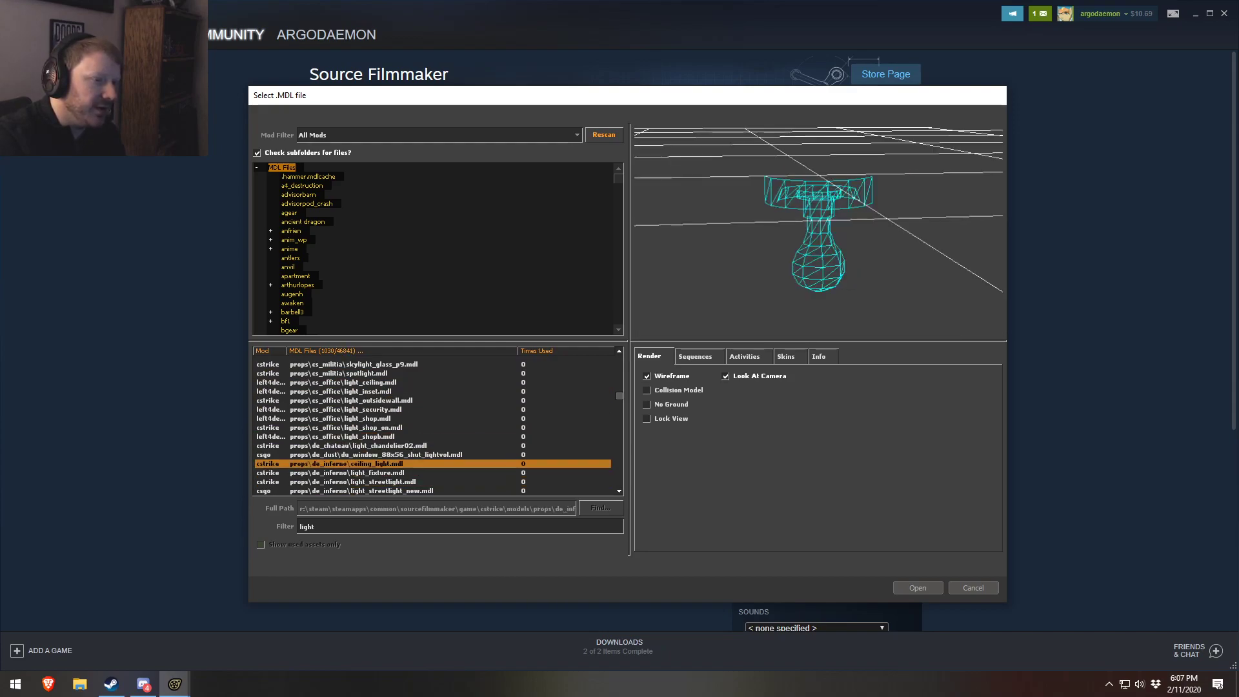
- Turn off wireframe and preview the light models from ceiling_light.mdl through the de_nuke floodlight.mdl
{"action": "left_click", "coordinate": [672, 373]}
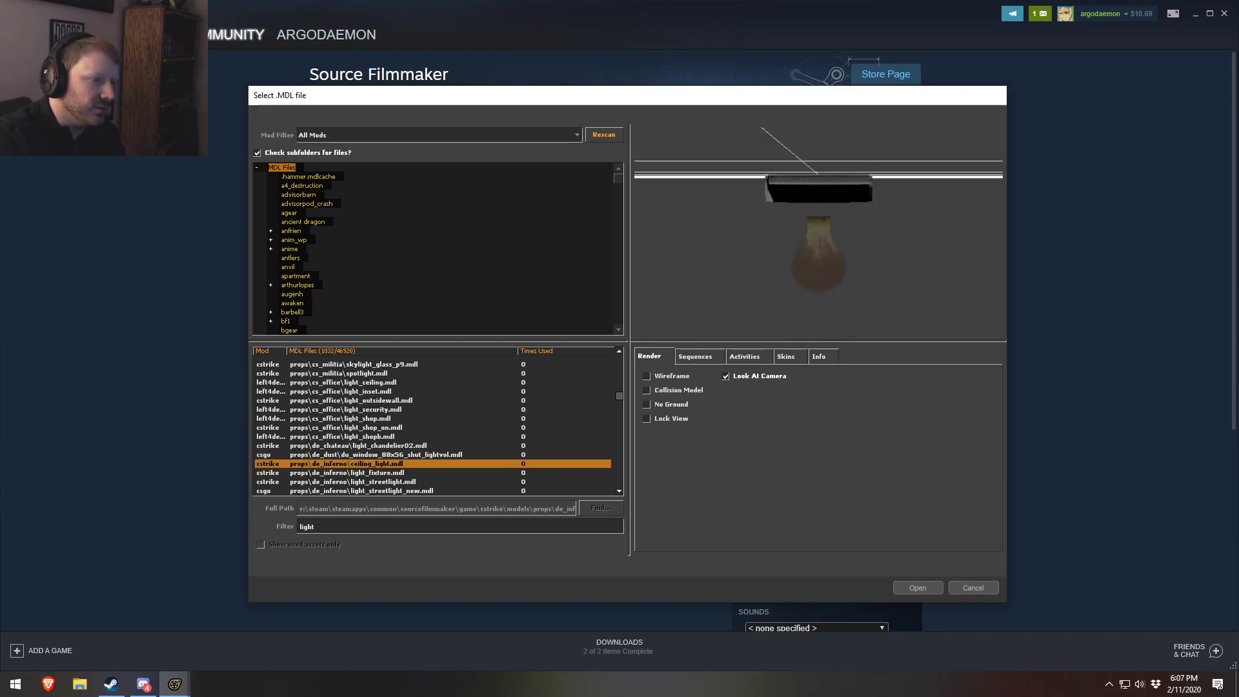
{"action": "key", "text": "Down"}
{"action": "key", "text": "Down"}
{"action": "key", "text": "Down"}
{"action": "key", "text": "Down"}
{"action": "key", "text": "Down"}
{"action": "key", "text": "Down"}
{"action": "key", "text": "Down"}
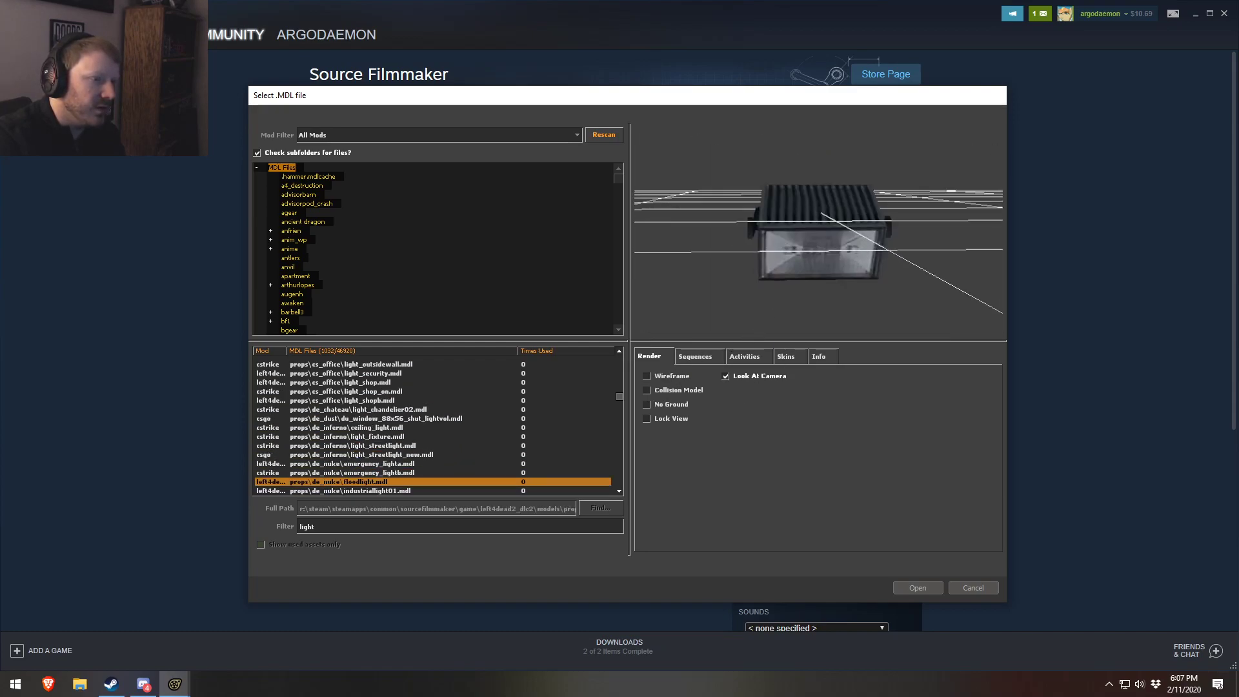
- Turn wireframe on again and browse the light models from de_nuke through light_security.mdl in de_train
{"action": "key", "text": "Up"}
{"action": "key", "text": "Up"}
{"action": "key", "text": "Up"}
{"action": "left_click", "coordinate": [677, 376]}
{"action": "key", "text": "Down"}
{"action": "key", "text": "Down"}
{"action": "key", "text": "Down"}
{"action": "key", "text": "Down"}
{"action": "key", "text": "Down"}
{"action": "key", "text": "Down"}
{"action": "key", "text": "Down"}
{"action": "key", "text": "Down"}
{"action": "key", "text": "Down"}
{"action": "key", "text": "Down"}
{"action": "key", "text": "Down"}
{"action": "key", "text": "Down"}
{"action": "key", "text": "Down"}
{"action": "key", "text": "Down"}
{"action": "key", "text": "Down"}
{"action": "key", "text": "Down"}
{"action": "key", "text": "Down"}
{"action": "key", "text": "Down"}
{"action": "key", "text": "Down"}
{"action": "key", "text": "Down"}
{"action": "key", "text": "Down"}
{"action": "key", "text": "Down"}
{"action": "key", "text": "Down"}
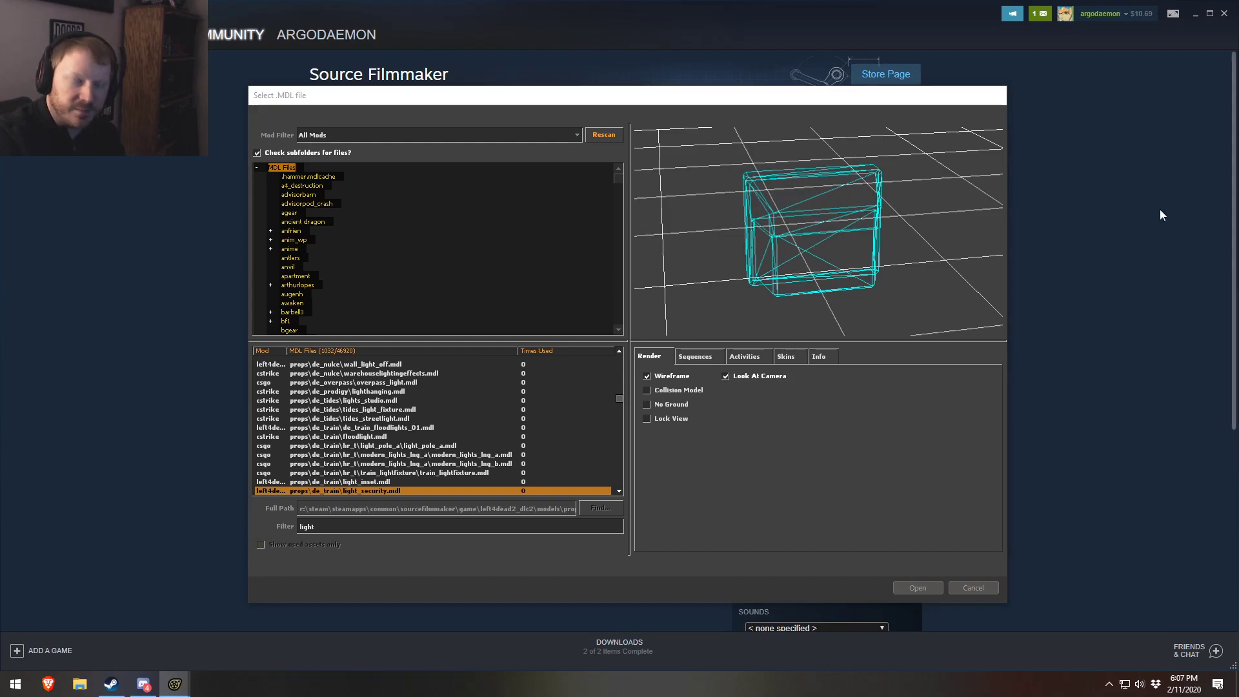
- Preview the light models in wireframe from de_train light_signal_new.mdl through holiday_light.mdl
{"action": "scroll", "coordinate": [452, 467], "scroll_direction": "down", "scroll_amount": 1}
{"action": "left_click", "coordinate": [385, 473]}
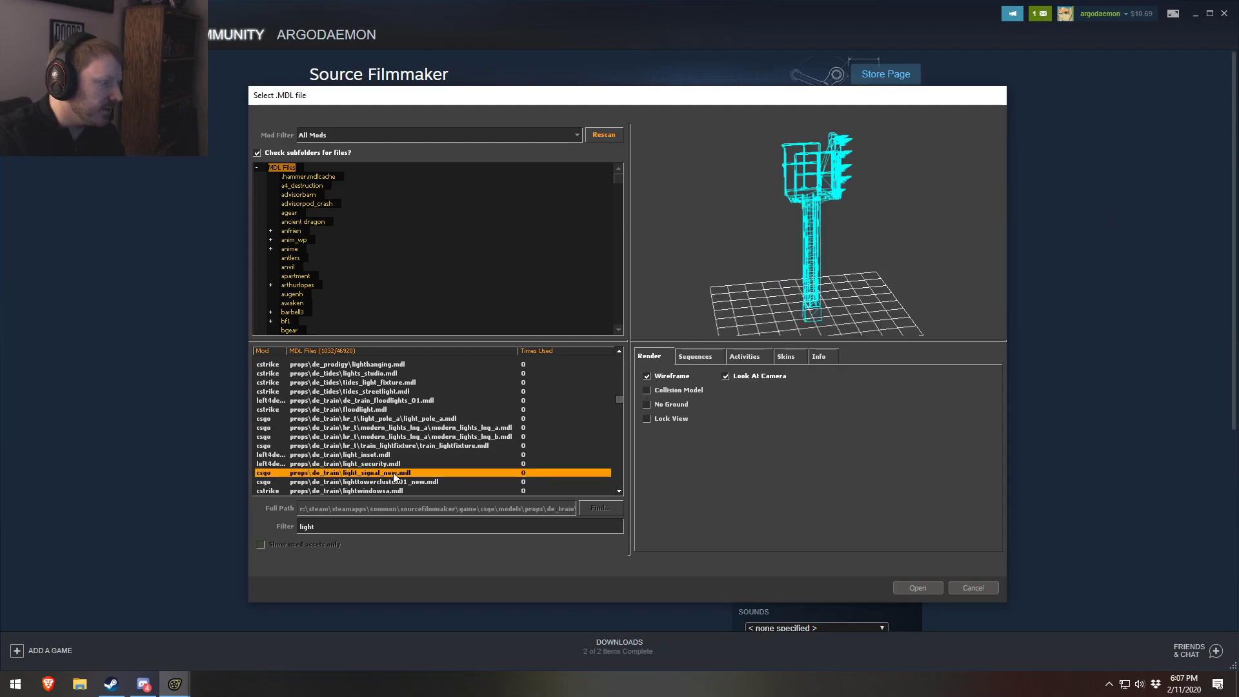
{"action": "key", "text": "Down"}
{"action": "key", "text": "Down"}
{"action": "key", "text": "Down"}
{"action": "key", "text": "Down"}
{"action": "key", "text": "Down"}
{"action": "key", "text": "Down"}
{"action": "key", "text": "Down"}
{"action": "key", "text": "Down"}
{"action": "key", "text": "Down"}
{"action": "key", "text": "Down"}
{"action": "key", "text": "Down"}
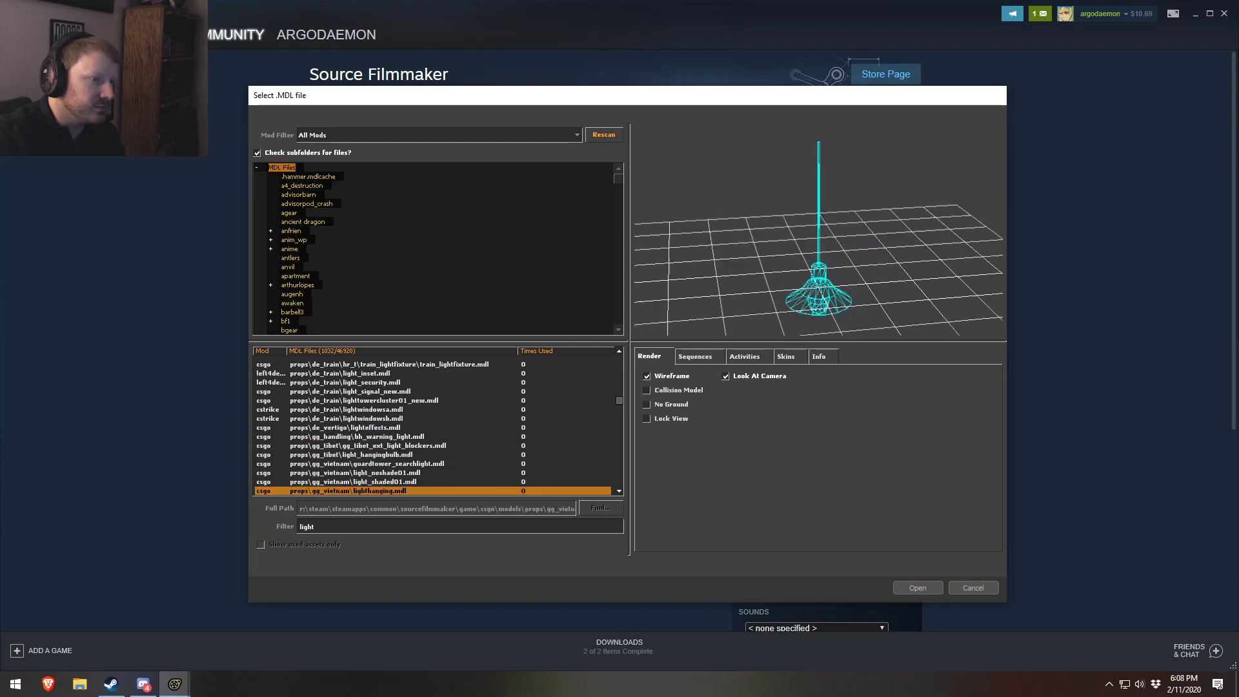
{"action": "key", "text": "Down"}
{"action": "key", "text": "Down"}
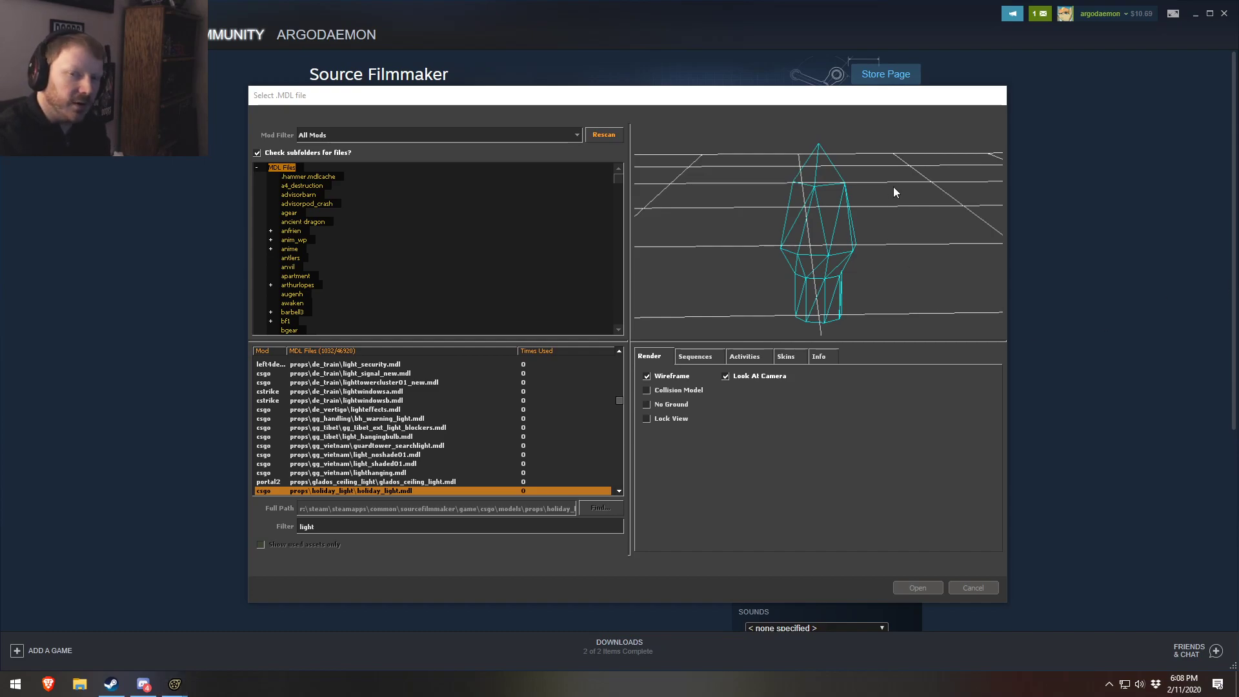
- Close the Steam window and preview light_rail_endcap.mdl with wireframe turned off
{"action": "left_click", "coordinate": [818, 4]}
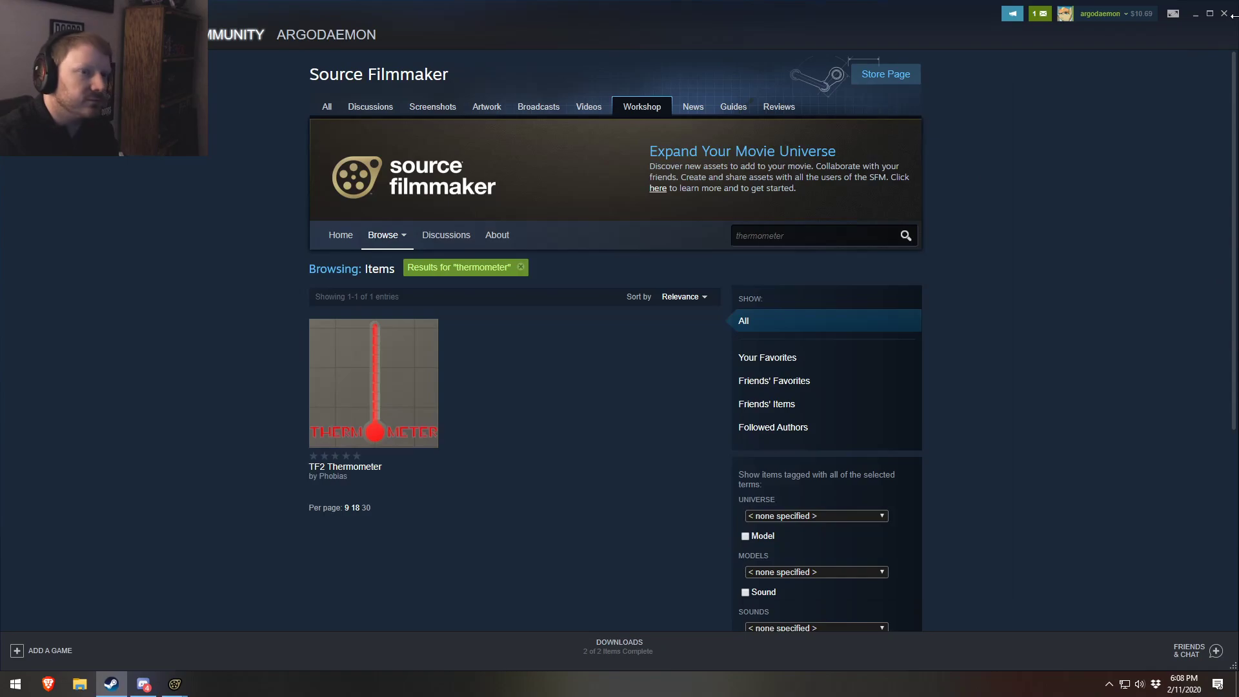
{"action": "left_click", "coordinate": [1224, 13]}
{"action": "scroll", "coordinate": [387, 452], "scroll_direction": "down", "scroll_amount": 3}
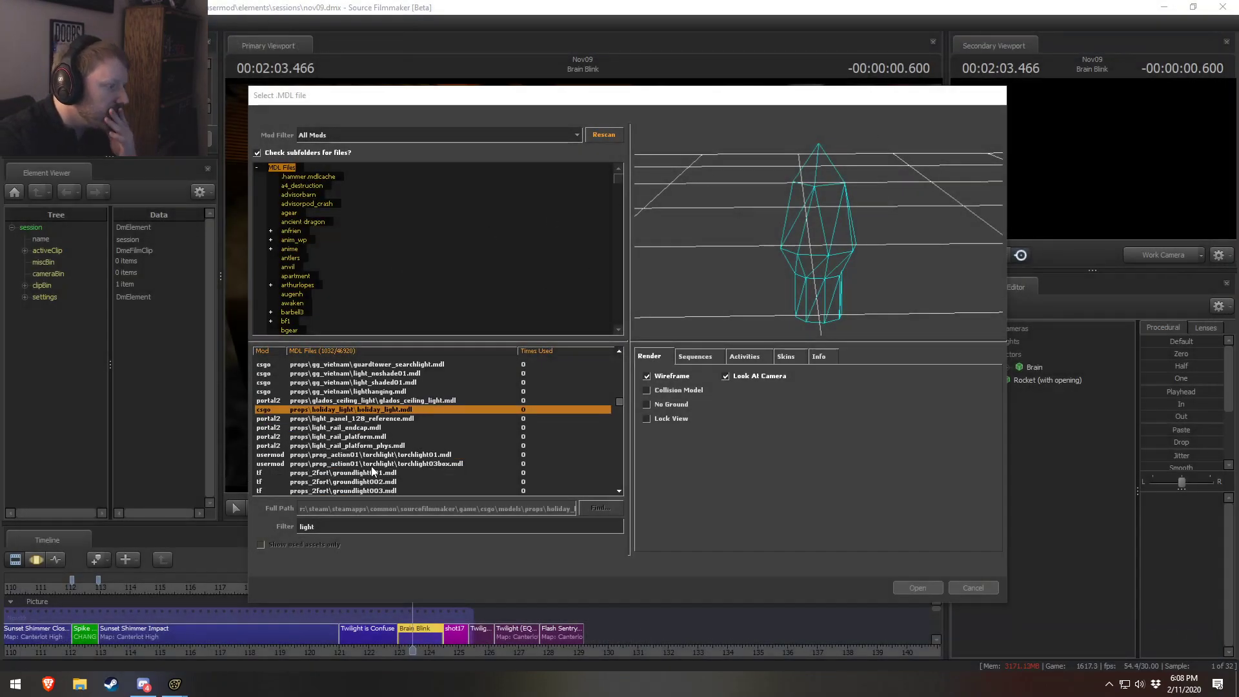
{"action": "left_click", "coordinate": [374, 428]}
{"action": "left_click_drag", "start_coordinate": [863, 268], "coordinate": [791, 322]}
{"action": "left_click", "coordinate": [684, 377]}
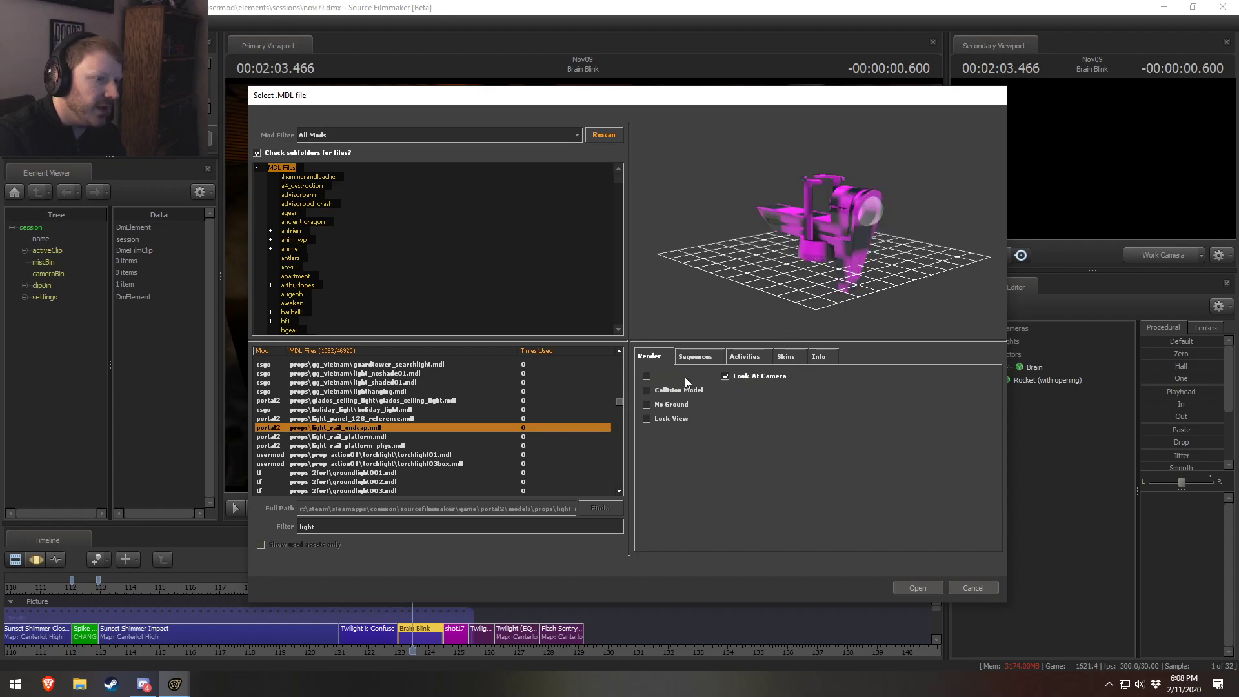
- Preview the textured light models from light_rail_platform.mdl through lightbulb001.mdl in props_2fort
{"action": "key", "text": "Down"}
{"action": "key", "text": "Down"}
{"action": "key", "text": "Down"}
{"action": "key", "text": "Down"}
{"action": "key", "text": "Down"}
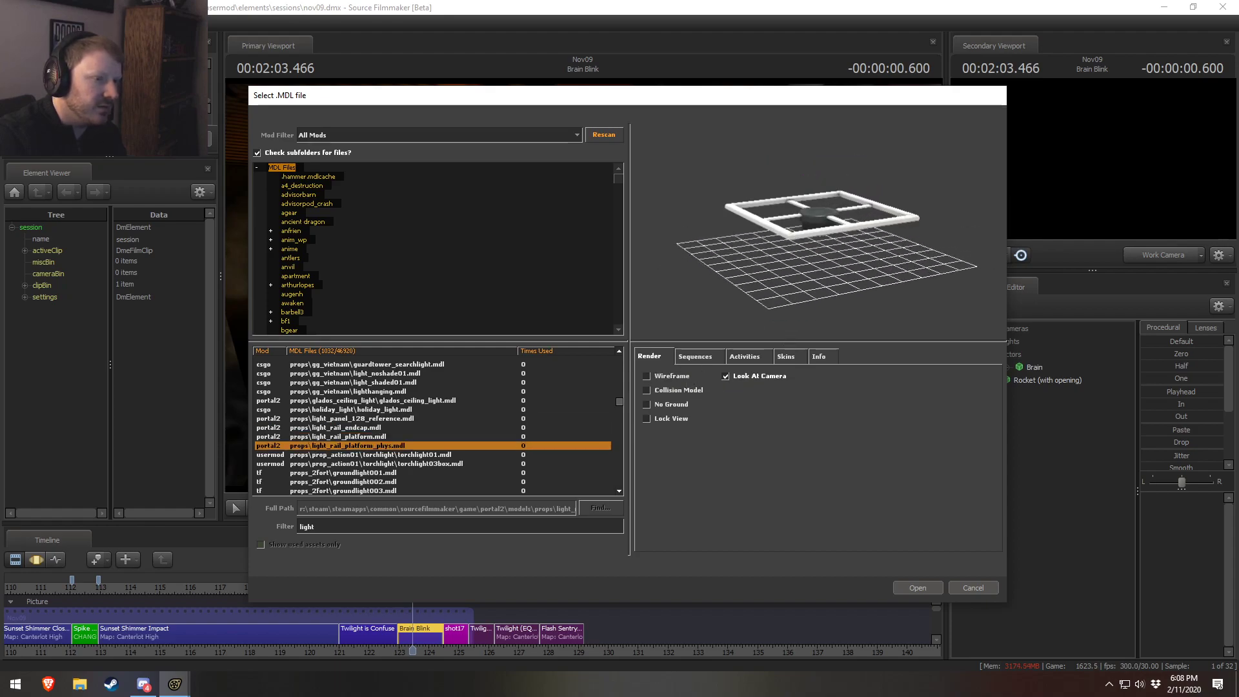
{"action": "key", "text": "Down"}
{"action": "key", "text": "Down"}
{"action": "key", "text": "Down"}
{"action": "key", "text": "Down"}
{"action": "key", "text": "Down"}
{"action": "key", "text": "Down"}
{"action": "key", "text": "Down"}
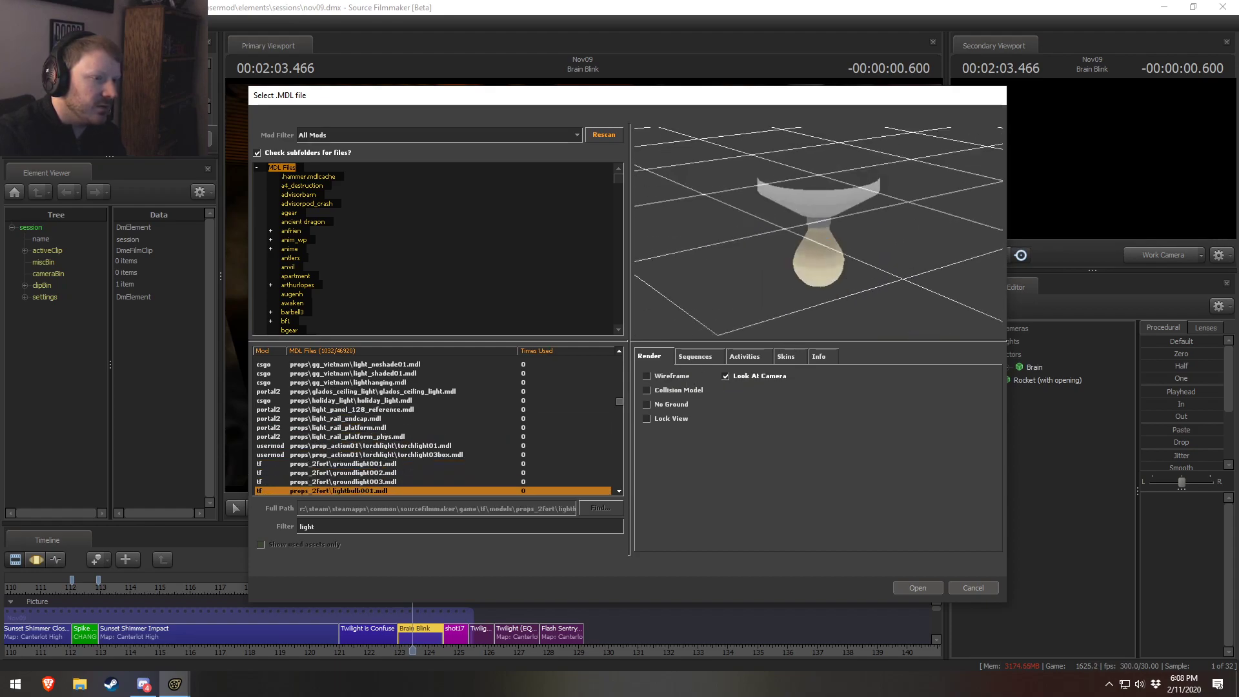
- Preview the light models from props_badlands and props_blackmesa through cagelight2.mdl in props_blastpit
{"action": "key", "text": "Down"}
{"action": "key", "text": "Down"}
{"action": "key", "text": "Down"}
{"action": "key", "text": "Down"}
{"action": "key", "text": "Down"}
{"action": "key", "text": "Down"}
{"action": "key", "text": "Down"}
{"action": "key", "text": "Down"}
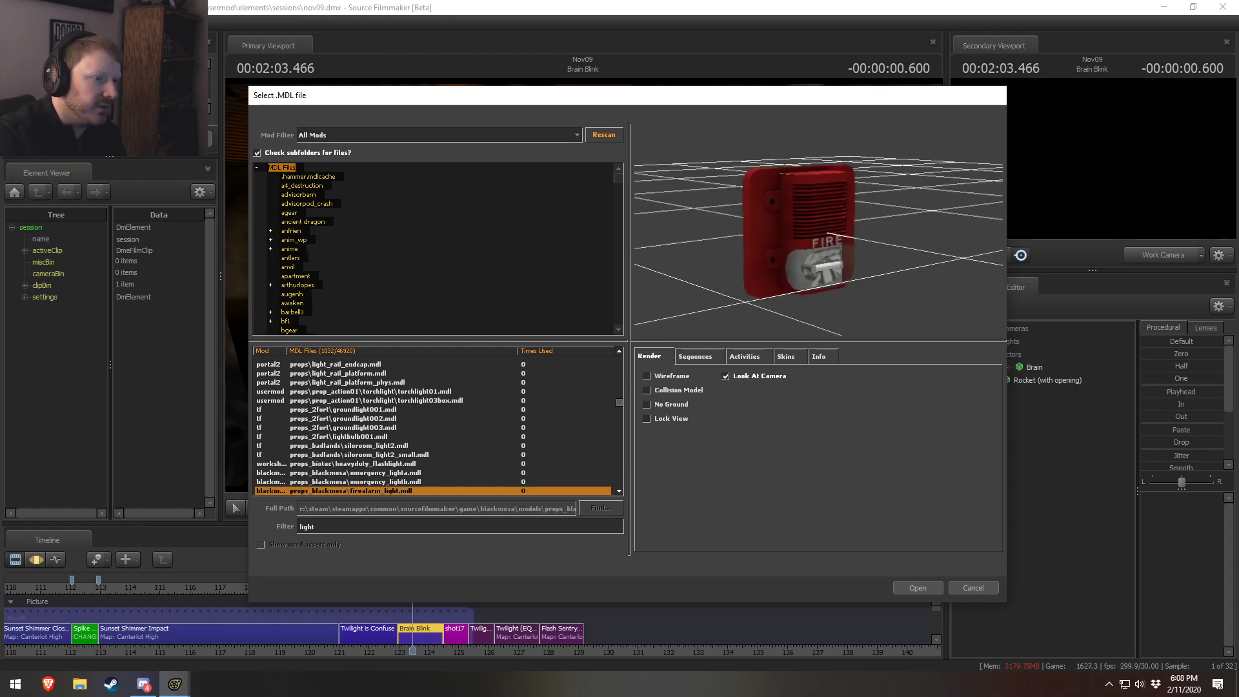
{"action": "key", "text": "Down"}
{"action": "key", "text": "Down"}
{"action": "key", "text": "Down"}
{"action": "key", "text": "Down"}
{"action": "key", "text": "Down"}
{"action": "key", "text": "Down"}
{"action": "key", "text": "Down"}
{"action": "key", "text": "Down"}
{"action": "key", "text": "Down"}
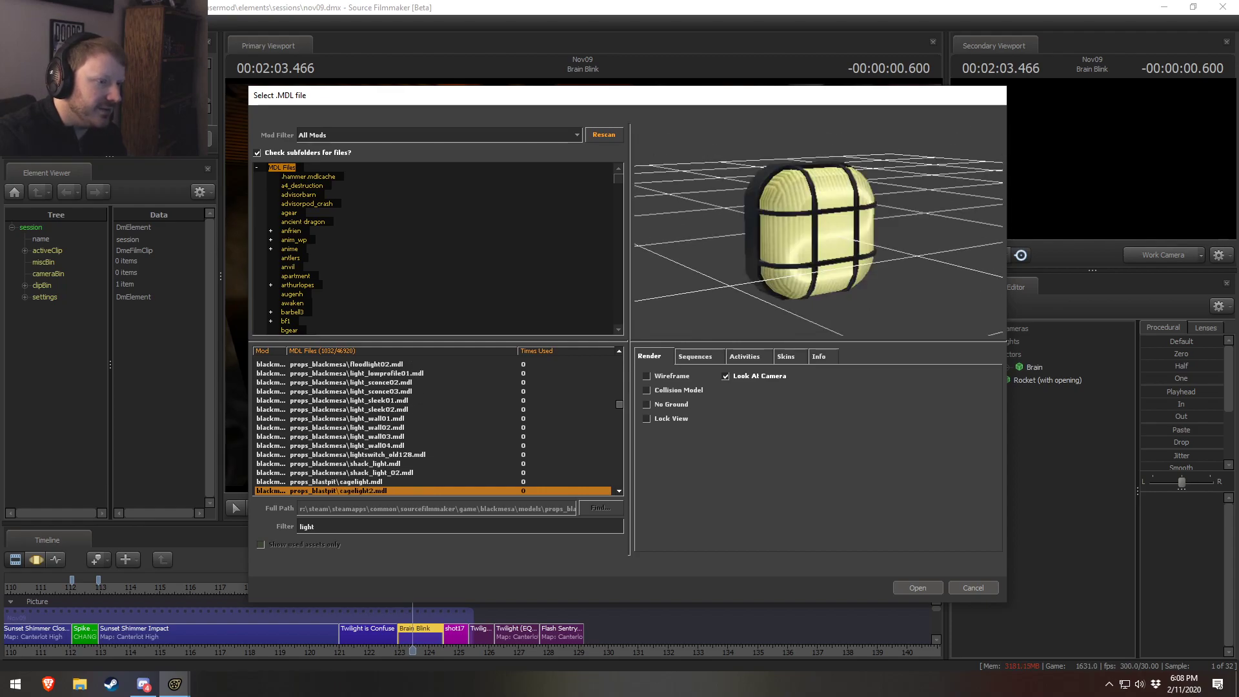
- Look through the props_bts light models and go back to cage_light.mdl to examine it
{"action": "key", "text": "Down"}
{"action": "key", "text": "Down"}
{"action": "key", "text": "Down"}
{"action": "key", "text": "Down"}
{"action": "key", "text": "Down"}
{"action": "key", "text": "Down"}
{"action": "key", "text": "Down"}
{"action": "key", "text": "Up"}
{"action": "key", "text": "Up"}
{"action": "key", "text": "Up"}
{"action": "key", "text": "Up"}
{"action": "key", "text": "Up"}
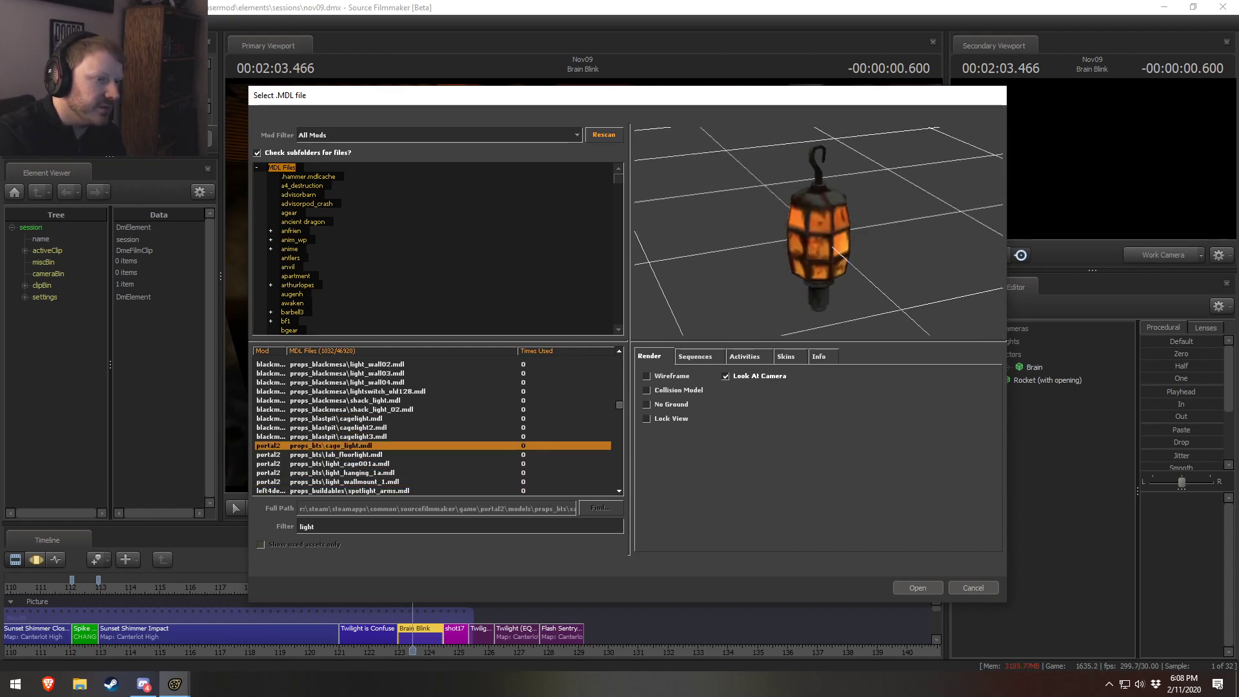
- Preview the remaining props_bts lights and the following models through light_cagelight01_on.mdl in props_c17
{"action": "key", "text": "Down"}
{"action": "key", "text": "Down"}
{"action": "key", "text": "Down"}
{"action": "key", "text": "Down"}
{"action": "key", "text": "Down"}
{"action": "key", "text": "Down"}
{"action": "key", "text": "Down"}
{"action": "key", "text": "Down"}
{"action": "key", "text": "Down"}
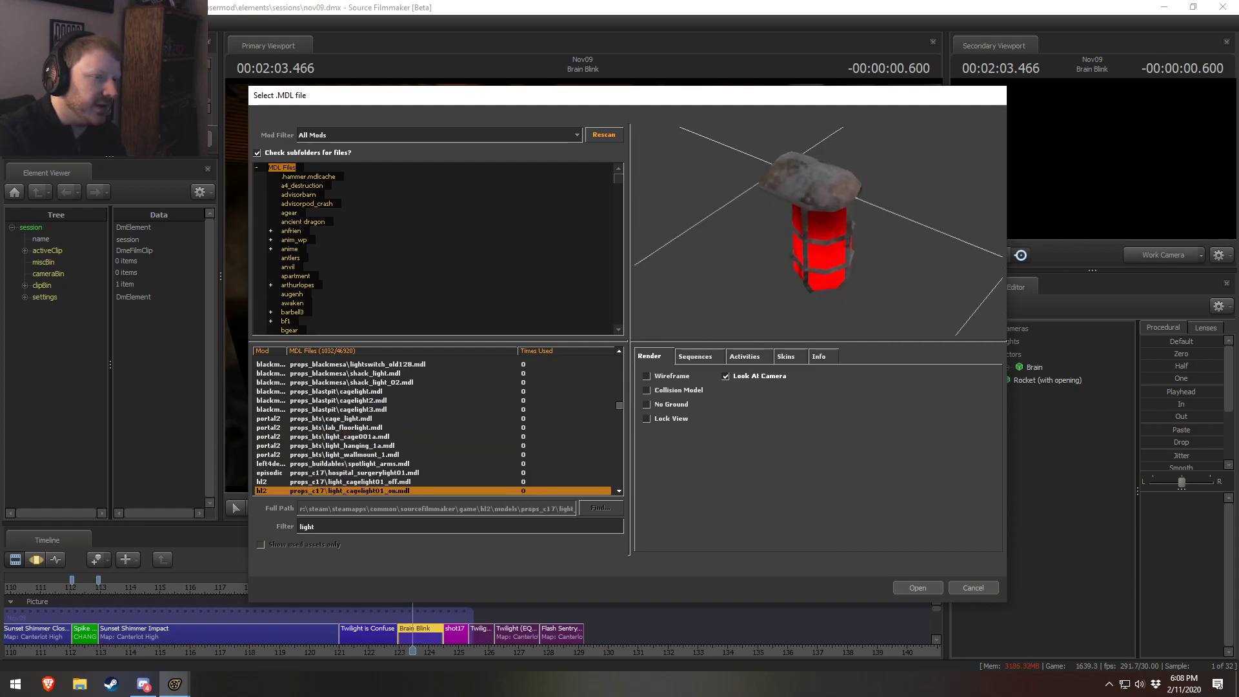
- Compare the props_c17 cage light models with the neighbouring entries, and return to hospital_surgerylight01.mdl
{"action": "key", "text": "Up"}
{"action": "key", "text": "Up"}
{"action": "key", "text": "Up"}
{"action": "key", "text": "Down"}
{"action": "key", "text": "Down"}
{"action": "key", "text": "Down"}
{"action": "key", "text": "Up"}
{"action": "key", "text": "Up"}
{"action": "key", "text": "Up"}
{"action": "key", "text": "Up"}
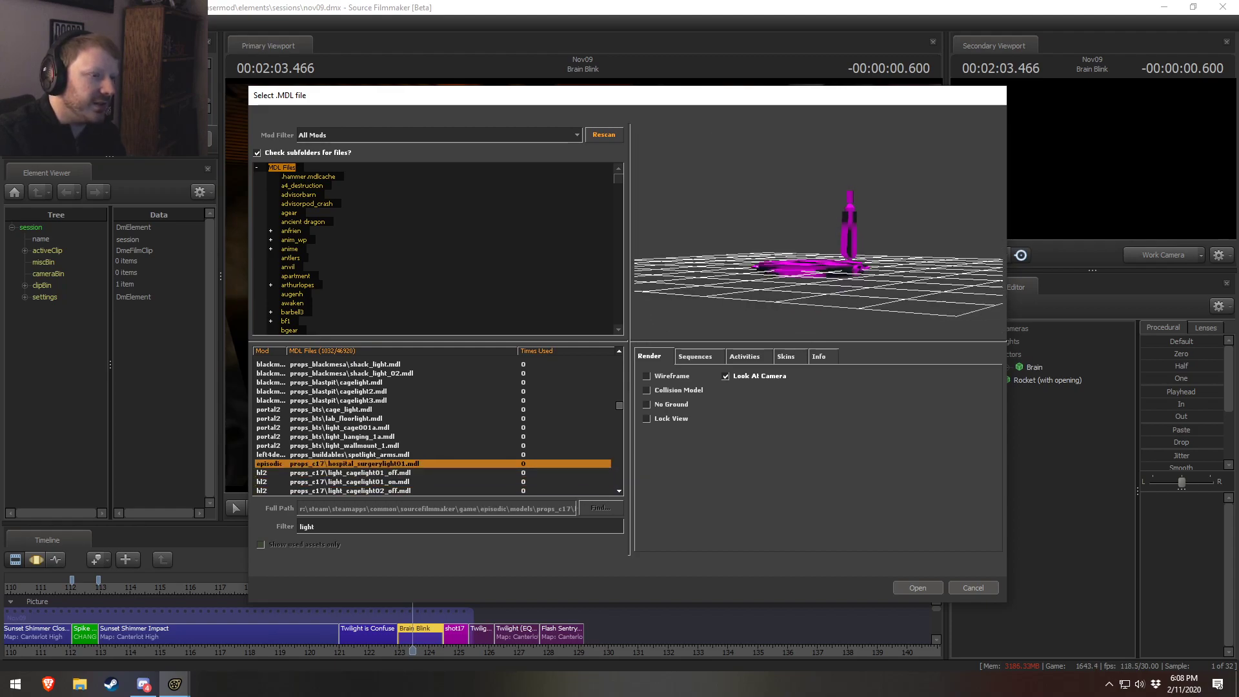
- Preview light_cagelight01_on.mdl in props_c17 and compare it with the neighbouring cage light model
{"action": "key", "text": "Down"}
{"action": "key", "text": "Down"}
{"action": "key", "text": "Down"}
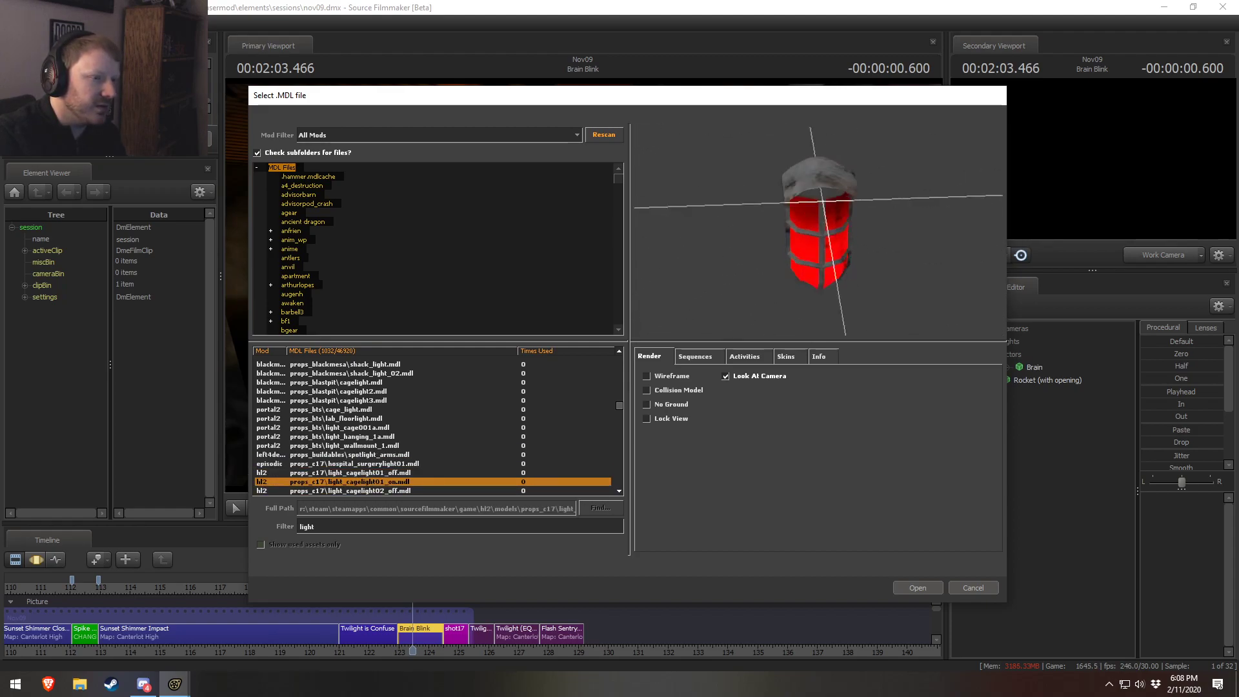
{"action": "key", "text": "Down"}
{"action": "key", "text": "Up"}
{"action": "key", "text": "Down"}
{"action": "key", "text": "Up"}
{"action": "key", "text": "Down"}
{"action": "key", "text": "Up"}
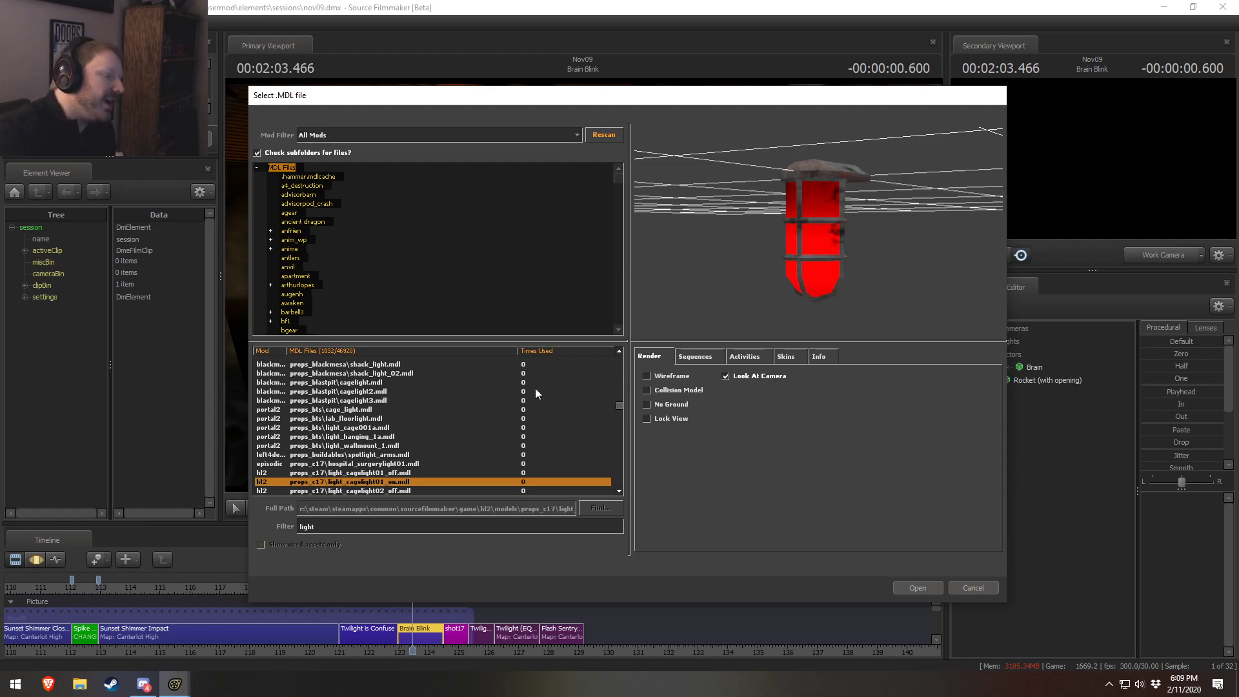
- Preview the props_c17 light models from light_cagelight02_off.mdl through light_lightbare01_on.mdl
{"action": "key", "text": "Down"}
{"action": "key", "text": "Down"}
{"action": "key", "text": "Down"}
{"action": "key", "text": "Down"}
{"action": "key", "text": "Down"}
{"action": "key", "text": "Down"}
{"action": "key", "text": "Down"}
{"action": "key", "text": "Down"}
{"action": "key", "text": "Down"}
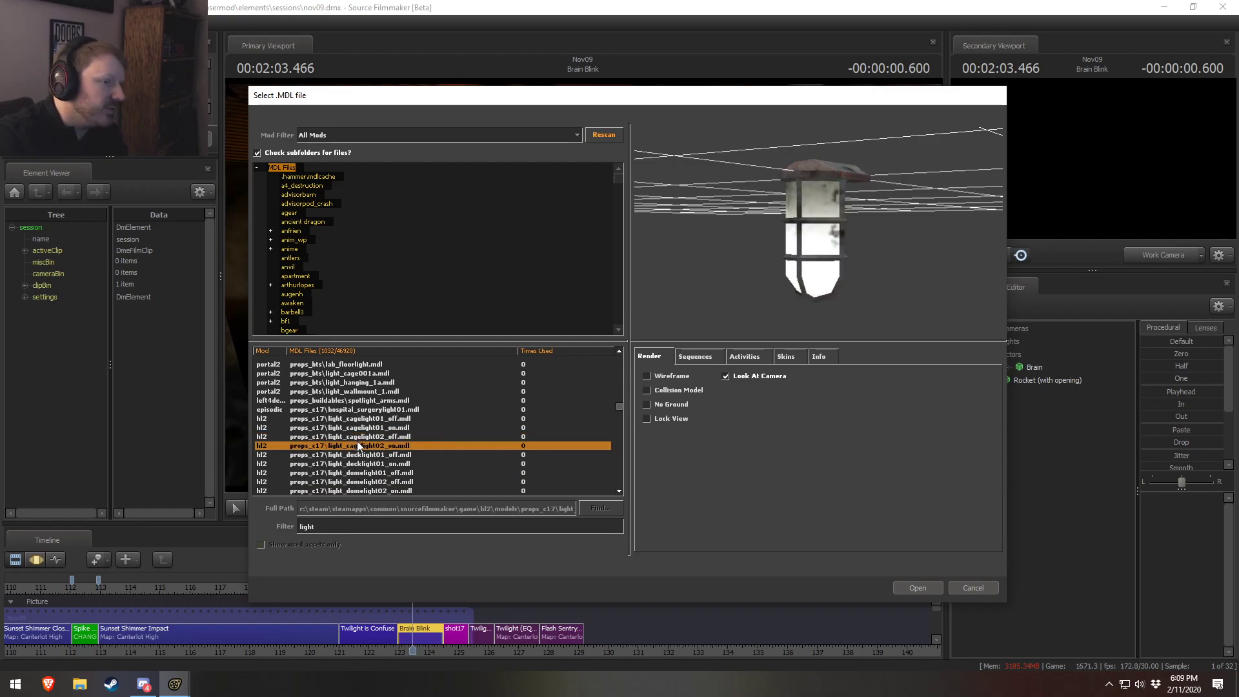
{"action": "key", "text": "Down"}
{"action": "key", "text": "Down"}
{"action": "key", "text": "Down"}
{"action": "key", "text": "Down"}
{"action": "key", "text": "Down"}
{"action": "key", "text": "Down"}
{"action": "key", "text": "Down"}
{"action": "key", "text": "Down"}
{"action": "key", "text": "Down"}
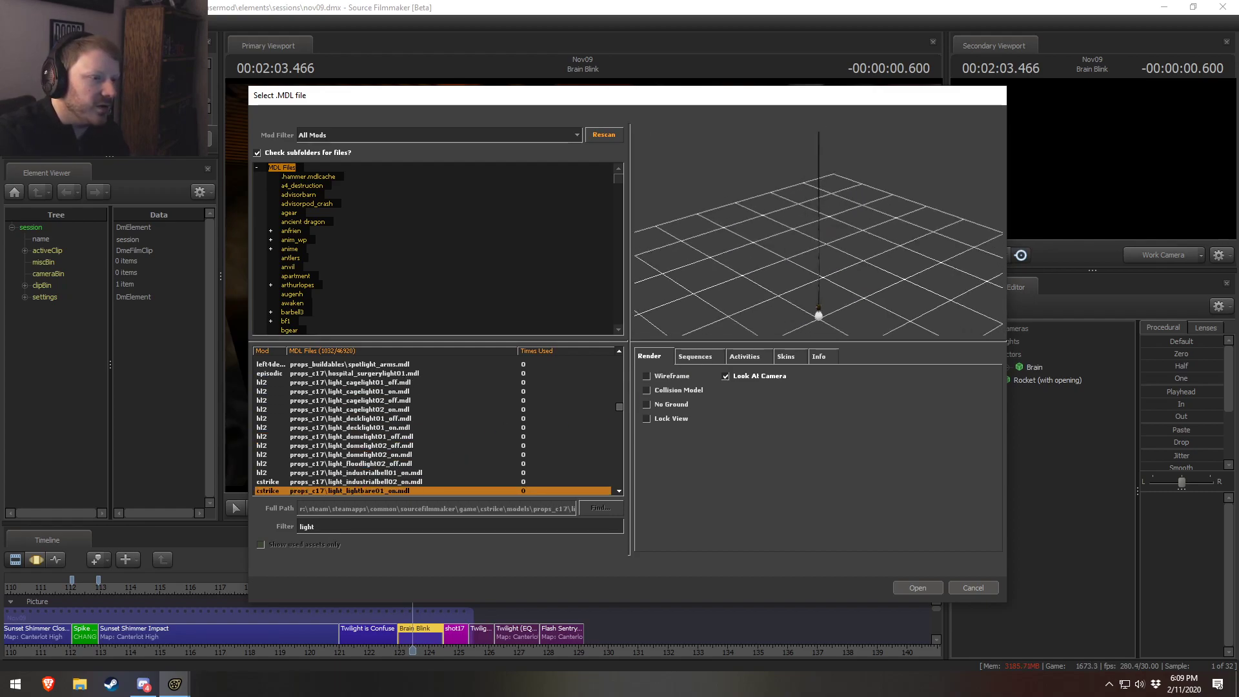
- Look through the remaining props_c17 lights and the following models through light02_32.mdl in props_downtown
{"action": "key", "text": "Down"}
{"action": "key", "text": "Down"}
{"action": "key", "text": "Down"}
{"action": "key", "text": "Down"}
{"action": "key", "text": "Down"}
{"action": "key", "text": "Down"}
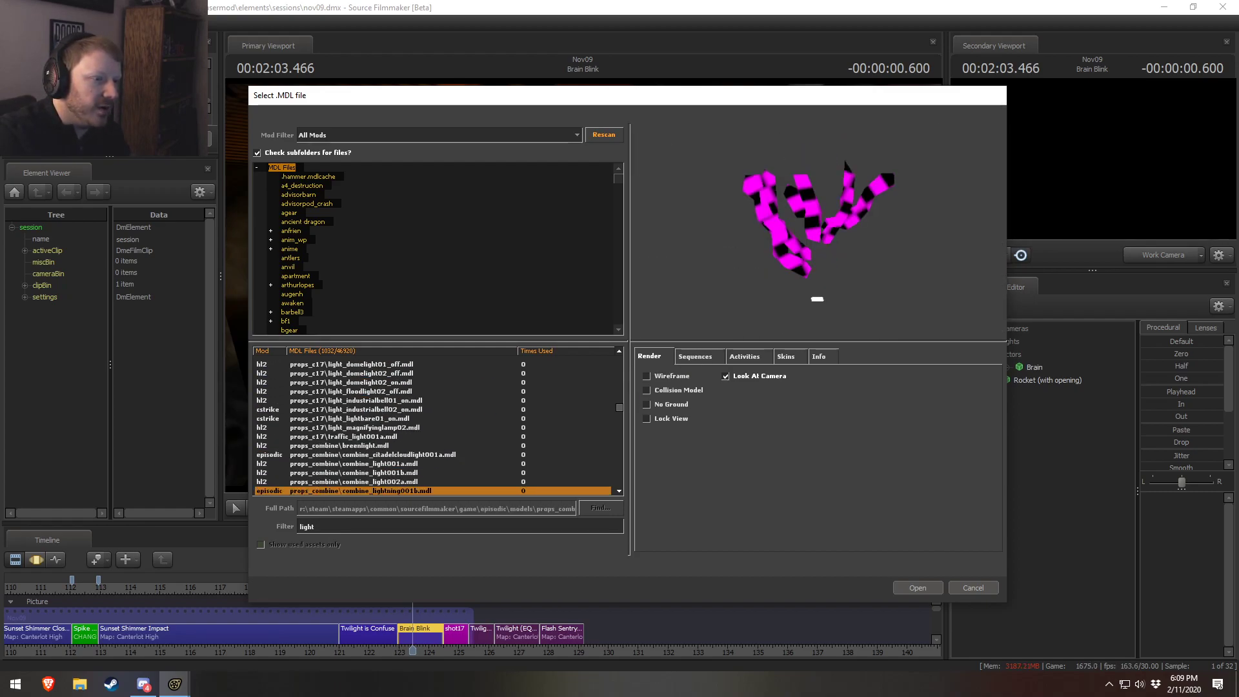
{"action": "key", "text": "Down"}
{"action": "key", "text": "Down"}
{"action": "key", "text": "Down"}
{"action": "key", "text": "Down"}
{"action": "key", "text": "Down"}
{"action": "key", "text": "Down"}
{"action": "key", "text": "Down"}
{"action": "key", "text": "Down"}
{"action": "key", "text": "Down"}
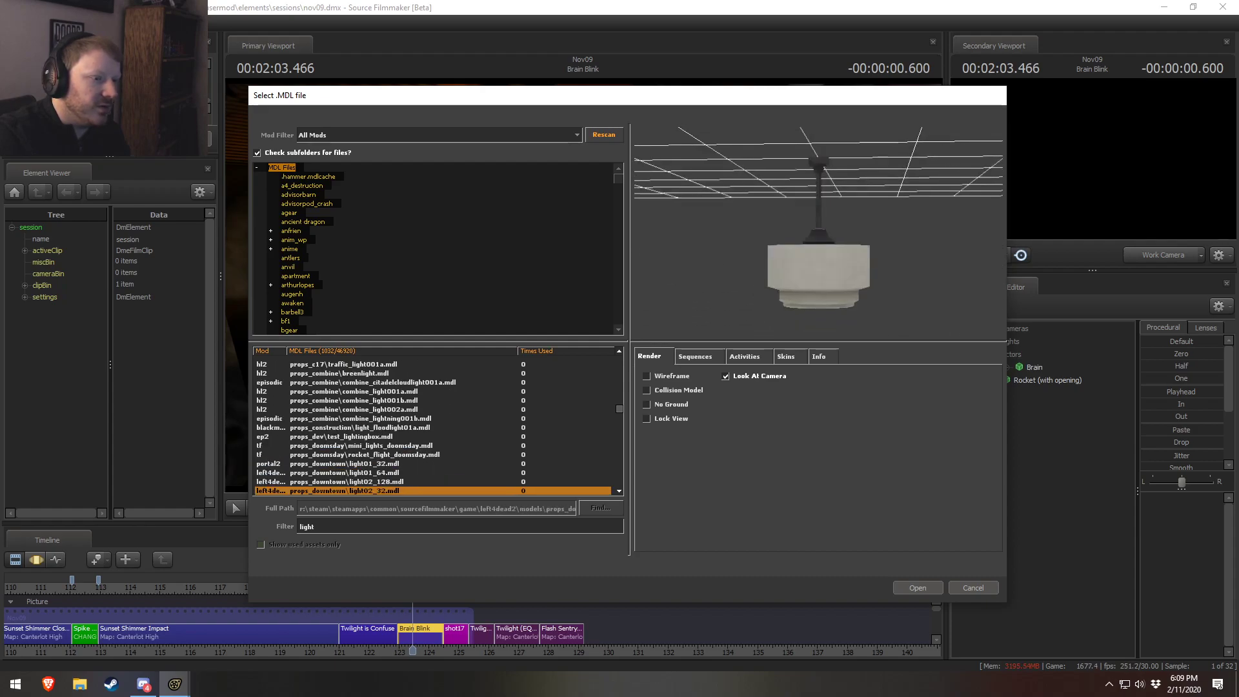
- Preview the light models from light02_64.mdl in props_downtown through medic_xray_light.mdl in props_facemovie
{"action": "key", "text": "Down"}
{"action": "key", "text": "Down"}
{"action": "key", "text": "Down"}
{"action": "key", "text": "Down"}
{"action": "key", "text": "Down"}
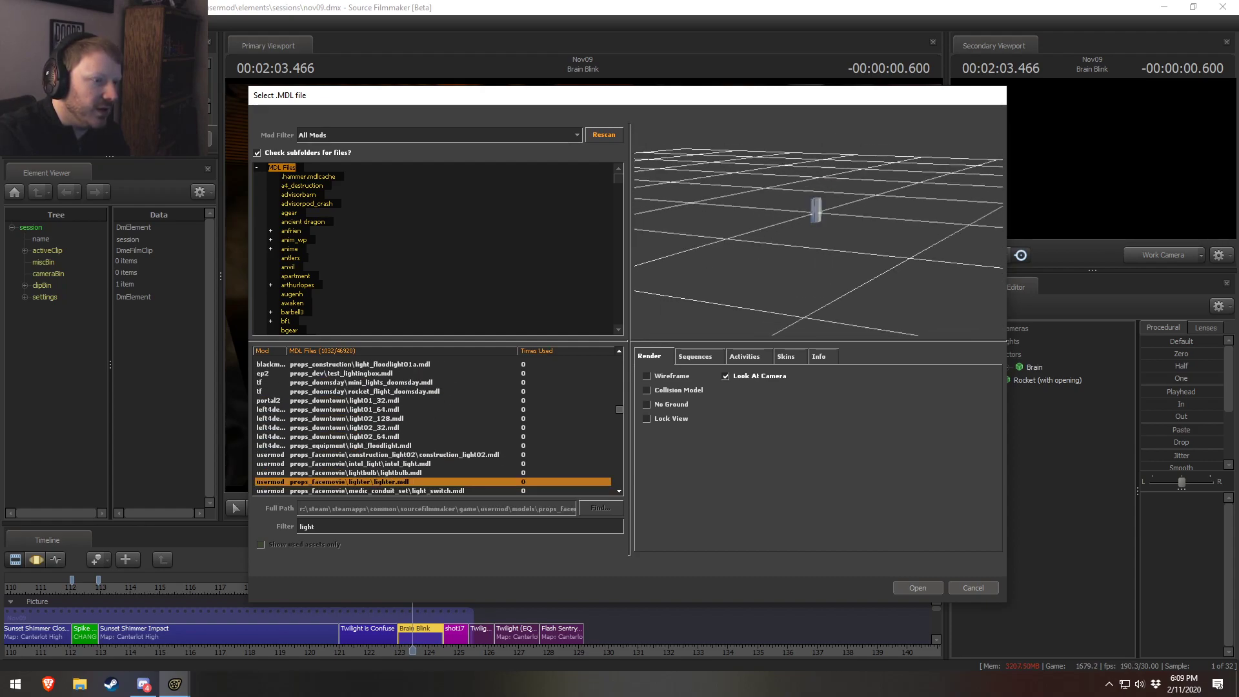
{"action": "key", "text": "Down"}
{"action": "key", "text": "Down"}
{"action": "key", "text": "Down"}
{"action": "key", "text": "Down"}
{"action": "key", "text": "Down"}
{"action": "key", "text": "Down"}
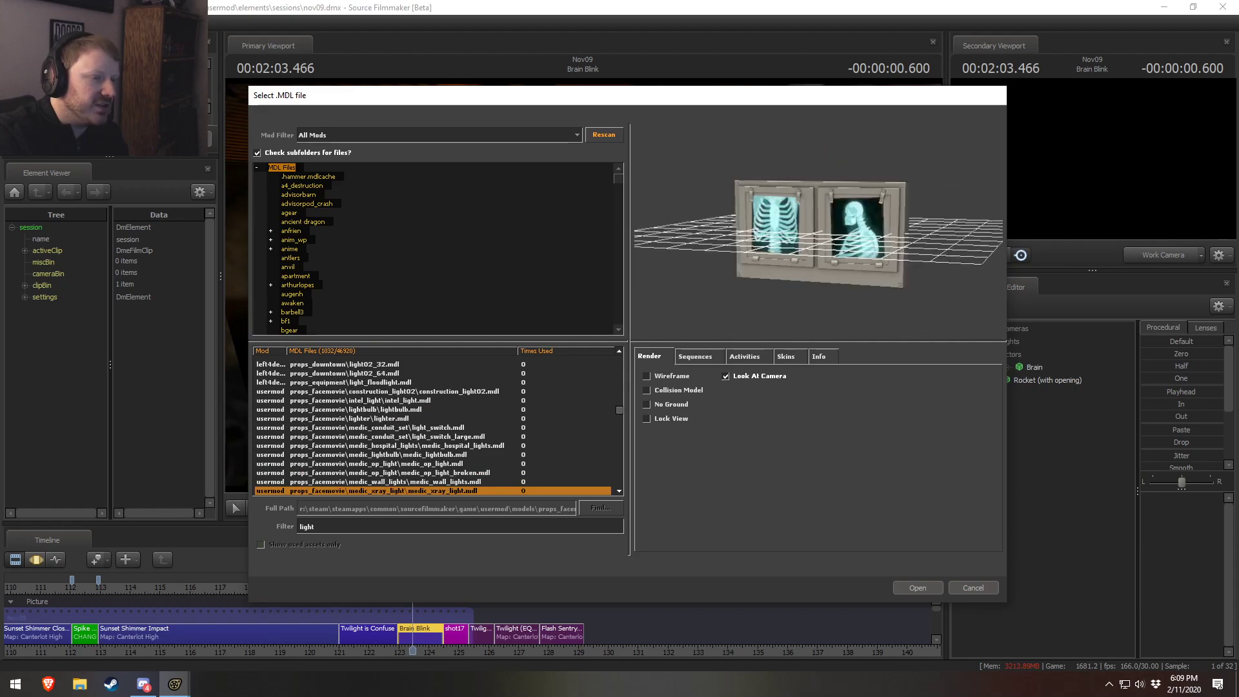
- Look through the last props_facemovie lights and the props_fairgrounds models through front_light.mdl
{"action": "key", "text": "Down"}
{"action": "key", "text": "Down"}
{"action": "key", "text": "Down"}
{"action": "key", "text": "Down"}
{"action": "key", "text": "Down"}
{"action": "key", "text": "Down"}
{"action": "key", "text": "Down"}
{"action": "key", "text": "Down"}
{"action": "key", "text": "Down"}
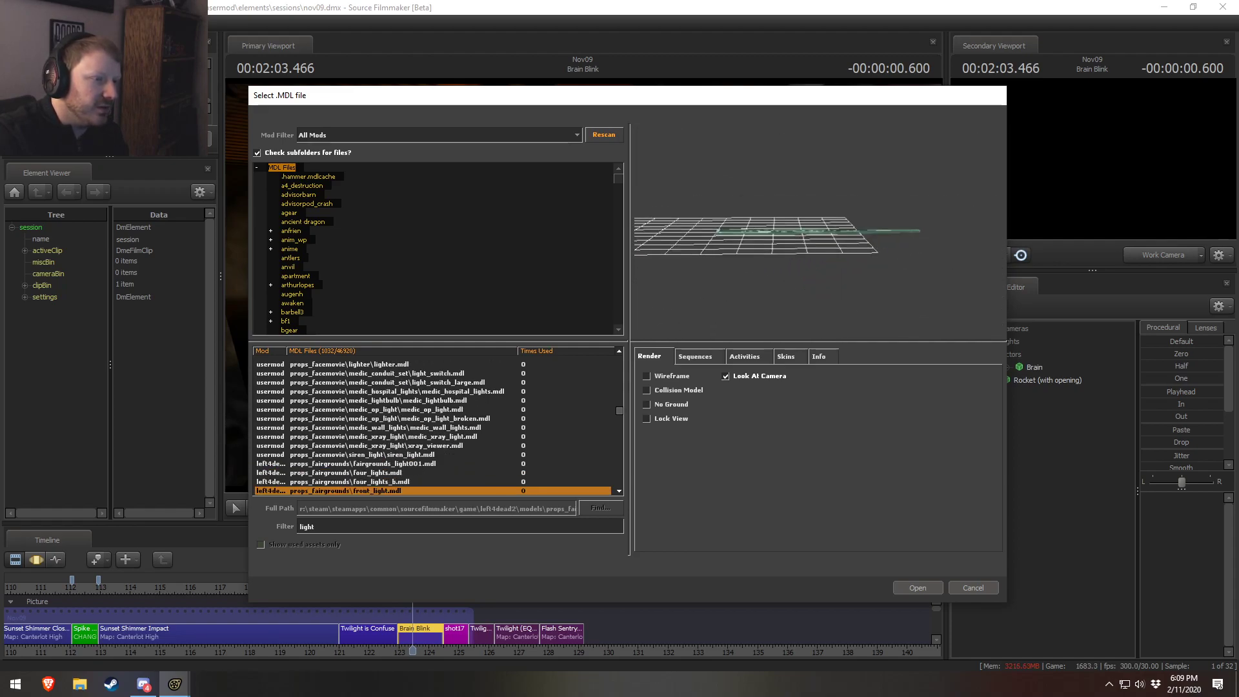
- Preview the rest of props_fairgrounds, the props_fallout lights and props_forest models through light_security.mdl
{"action": "key", "text": "Down"}
{"action": "key", "text": "Down"}
{"action": "key", "text": "Down"}
{"action": "key", "text": "Down"}
{"action": "key", "text": "Down"}
{"action": "key", "text": "Down"}
{"action": "key", "text": "Down"}
{"action": "key", "text": "Down"}
{"action": "key", "text": "Down"}
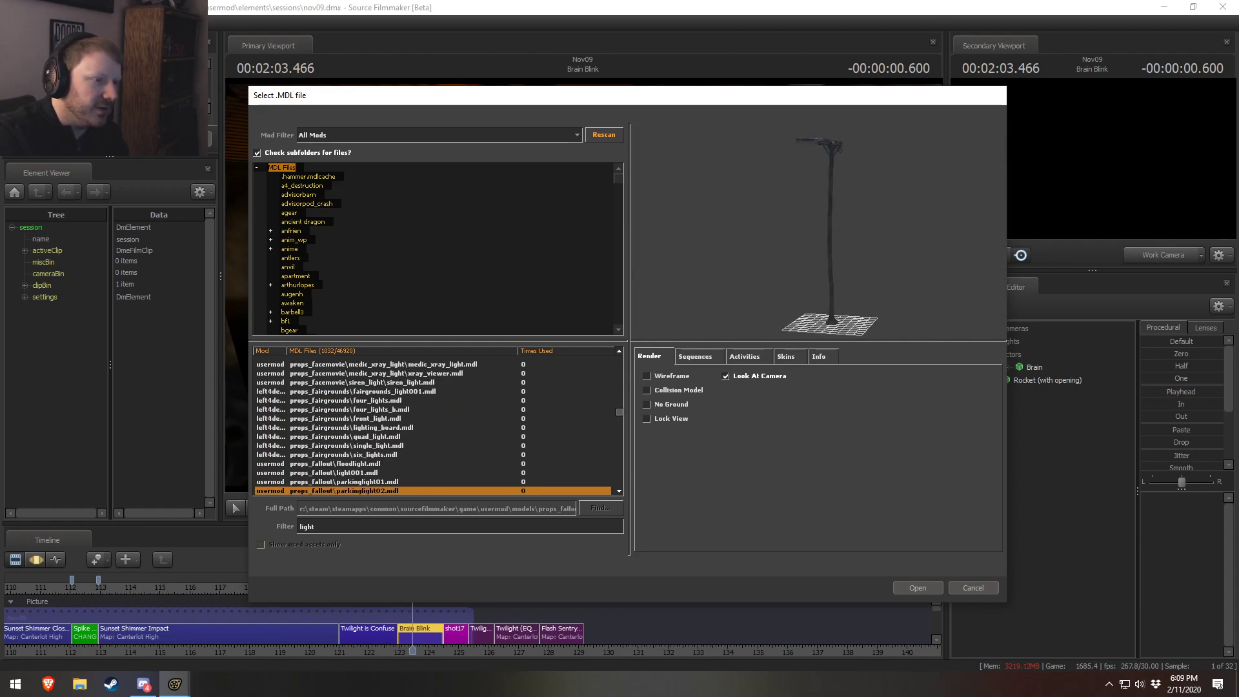
{"action": "key", "text": "Down"}
{"action": "key", "text": "Down"}
{"action": "key", "text": "Down"}
{"action": "key", "text": "Down"}
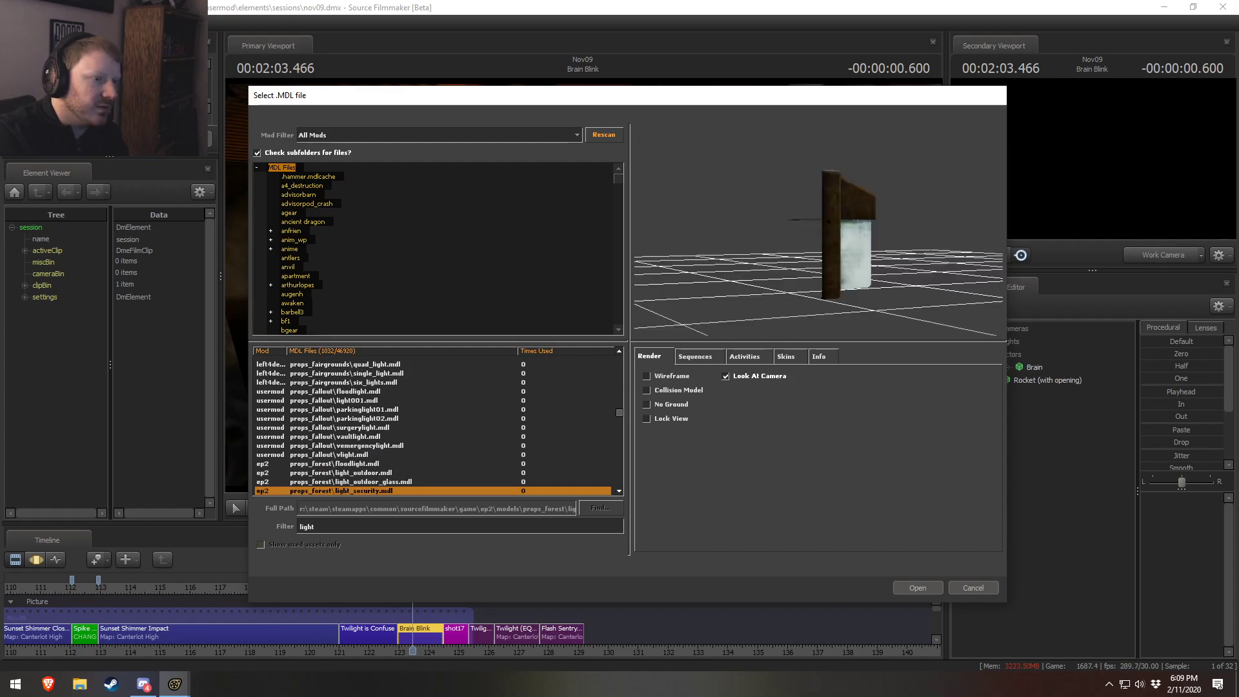
- Preview the models from lightfixture01.mdl in props_forest through hwn_lightbulb01.mdl in props_halloween
{"action": "key", "text": "Down"}
{"action": "key", "text": "Down"}
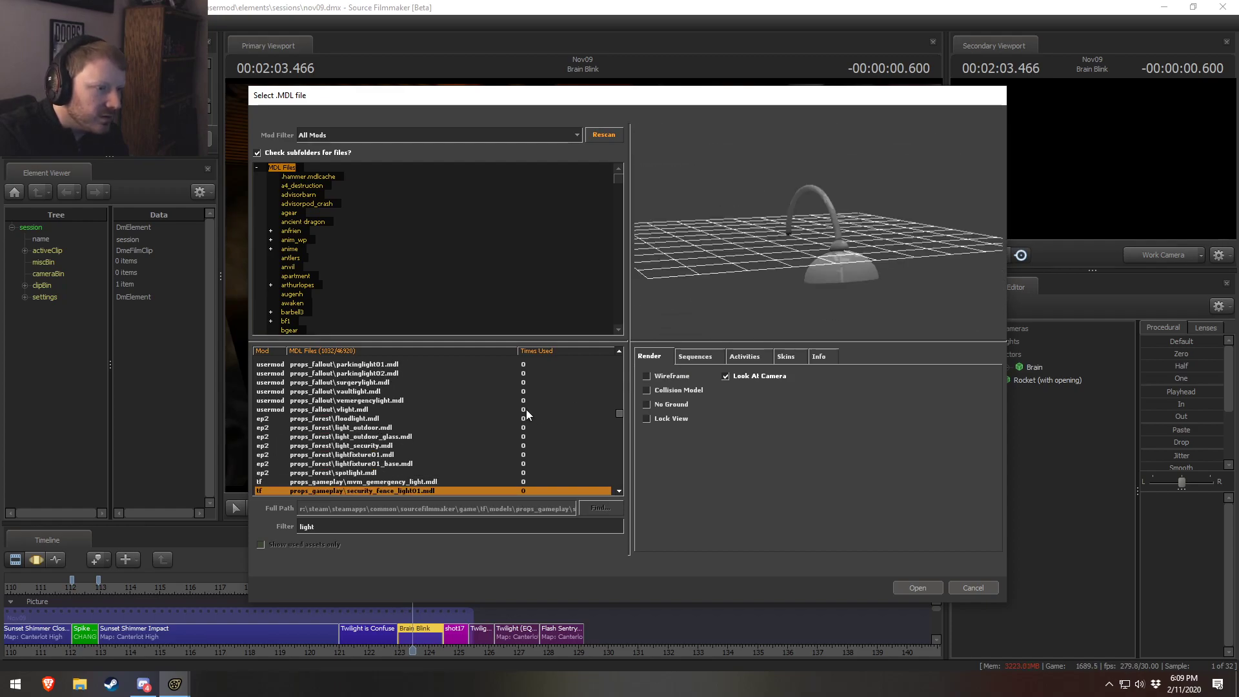
{"action": "key", "text": "Down"}
{"action": "key", "text": "Down"}
{"action": "key", "text": "Down"}
{"action": "key", "text": "Down"}
{"action": "key", "text": "Down"}
{"action": "key", "text": "Down"}
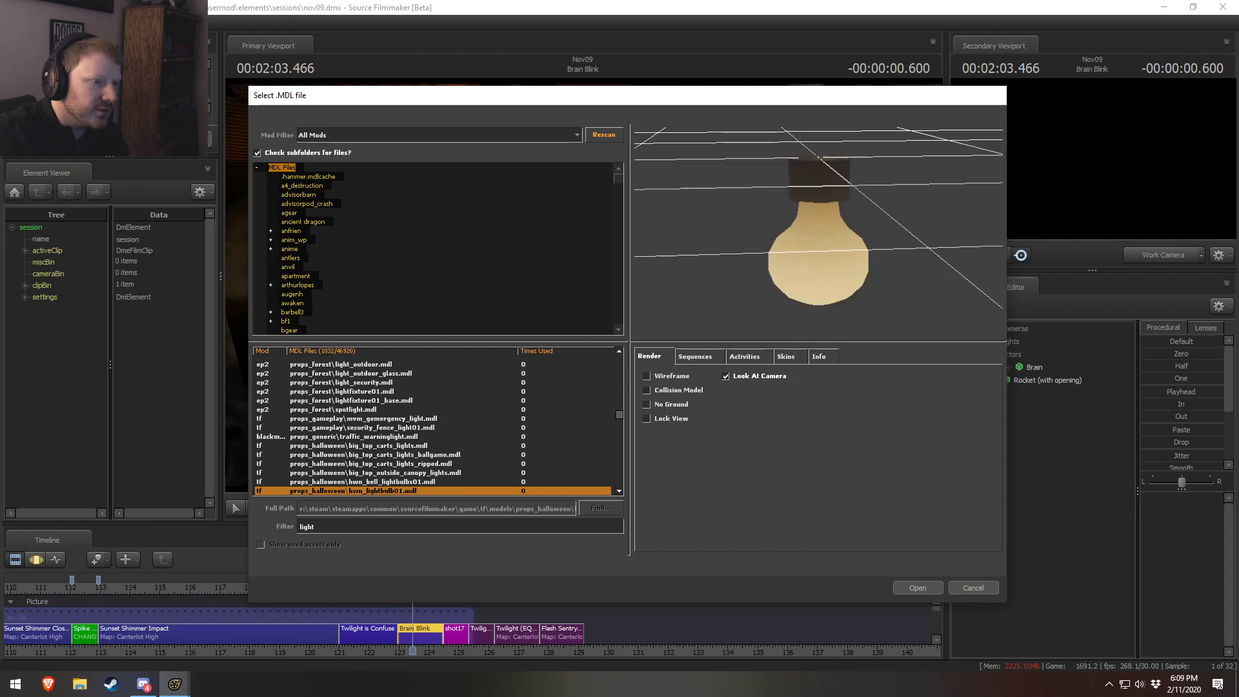
- Compare the props_halloween light bulb models hwn_bell_lightbulbs01.mdl, hwn_lightbulb01.mdl and hwn_lightbulb02.mdl in the preview
{"action": "key", "text": "Up"}
{"action": "key", "text": "Up"}
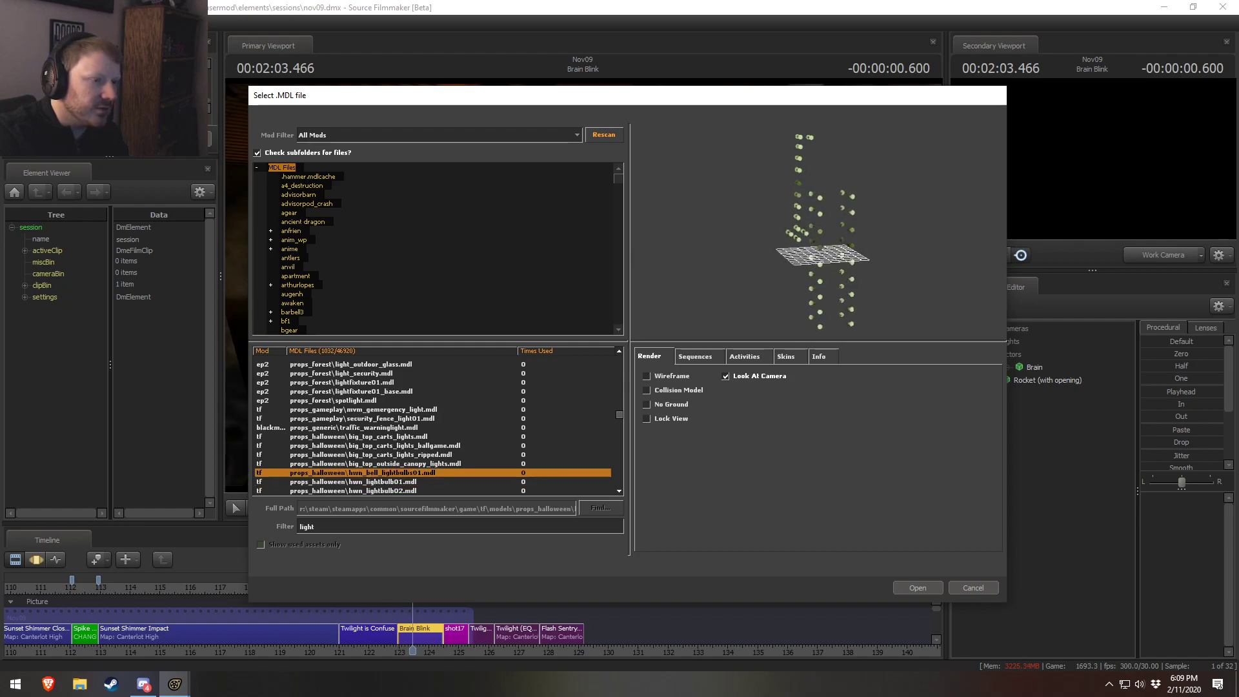
{"action": "key", "text": "Down"}
{"action": "key", "text": "Down"}
{"action": "key", "text": "Down"}
{"action": "key", "text": "Down"}
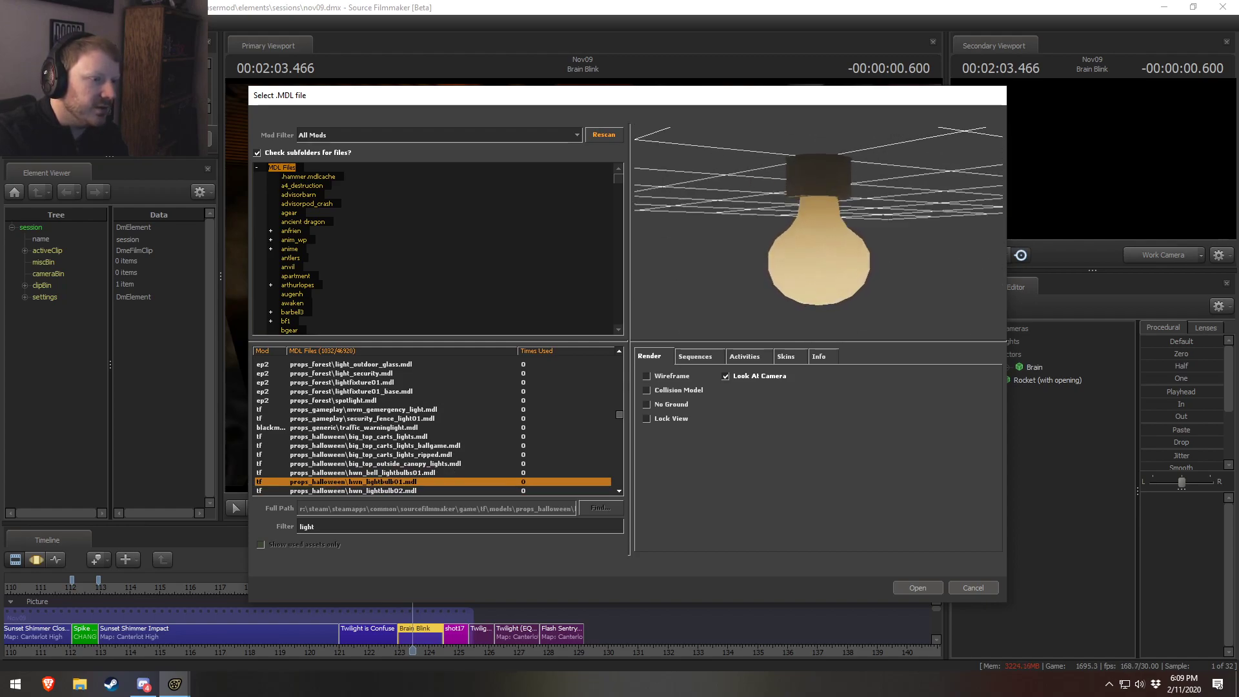
{"action": "key", "text": "Up"}
{"action": "key", "text": "Up"}
{"action": "mouse_move", "coordinate": [866, 258]}
{"action": "left_mouse_down"}
{"action": "mouse_move", "coordinate": [866, 200]}
{"action": "mouse_move", "coordinate": [868, 265]}
{"action": "left_mouse_up"}
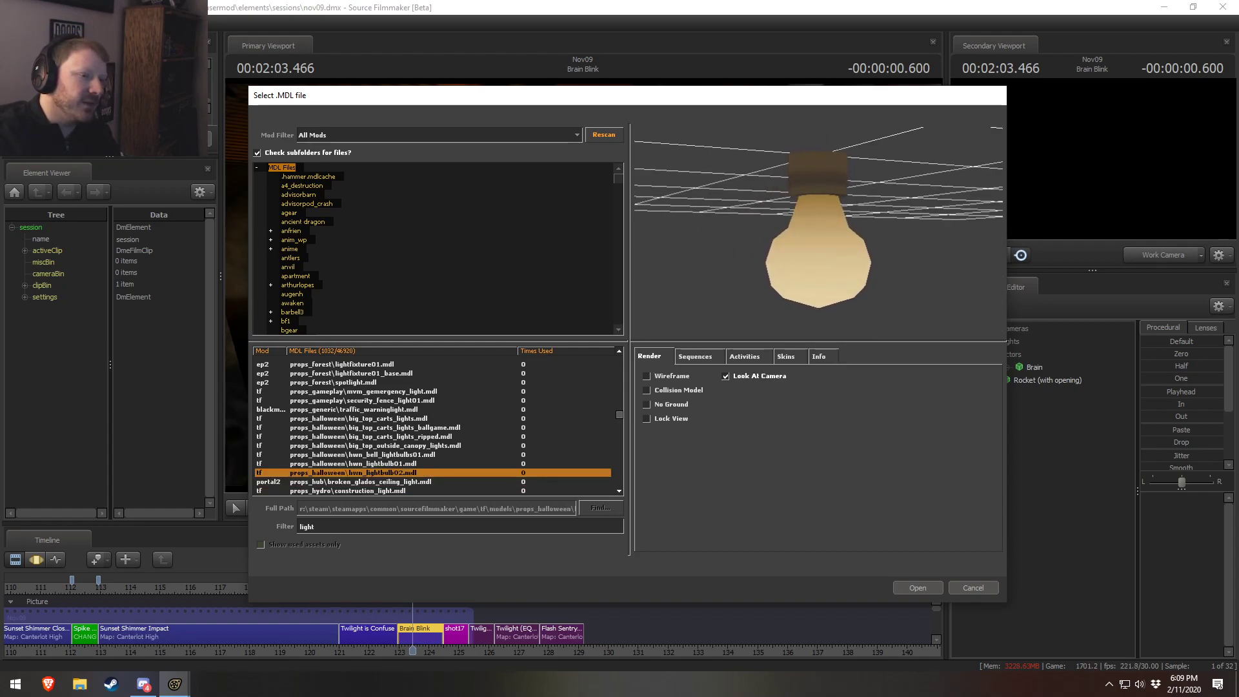
- Preview the models from broken_glados_ceiling_light.mdl in props_hub through floodlight.mdl in props_industrial
{"action": "key", "text": "Down"}
{"action": "key", "text": "Down"}
{"action": "key", "text": "Down"}
{"action": "key", "text": "Down"}
{"action": "key", "text": "Down"}
{"action": "key", "text": "Down"}
{"action": "key", "text": "Down"}
{"action": "key", "text": "Down"}
{"action": "key", "text": "Down"}
{"action": "key", "text": "Down"}
{"action": "key", "text": "Down"}
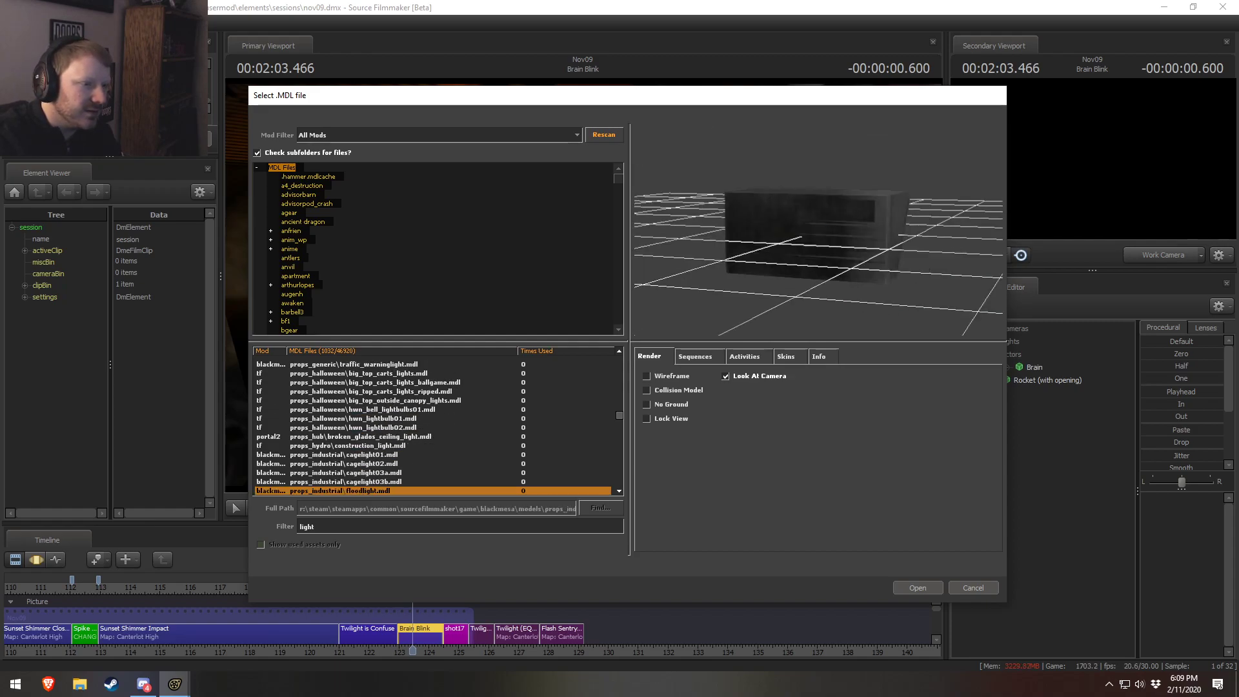
- Look through the remaining props_industrial lights and the props_interiors bulbs through lights_florescent01a.mdl
{"action": "key", "text": "Down"}
{"action": "key", "text": "Down"}
{"action": "key", "text": "Down"}
{"action": "key", "text": "Down"}
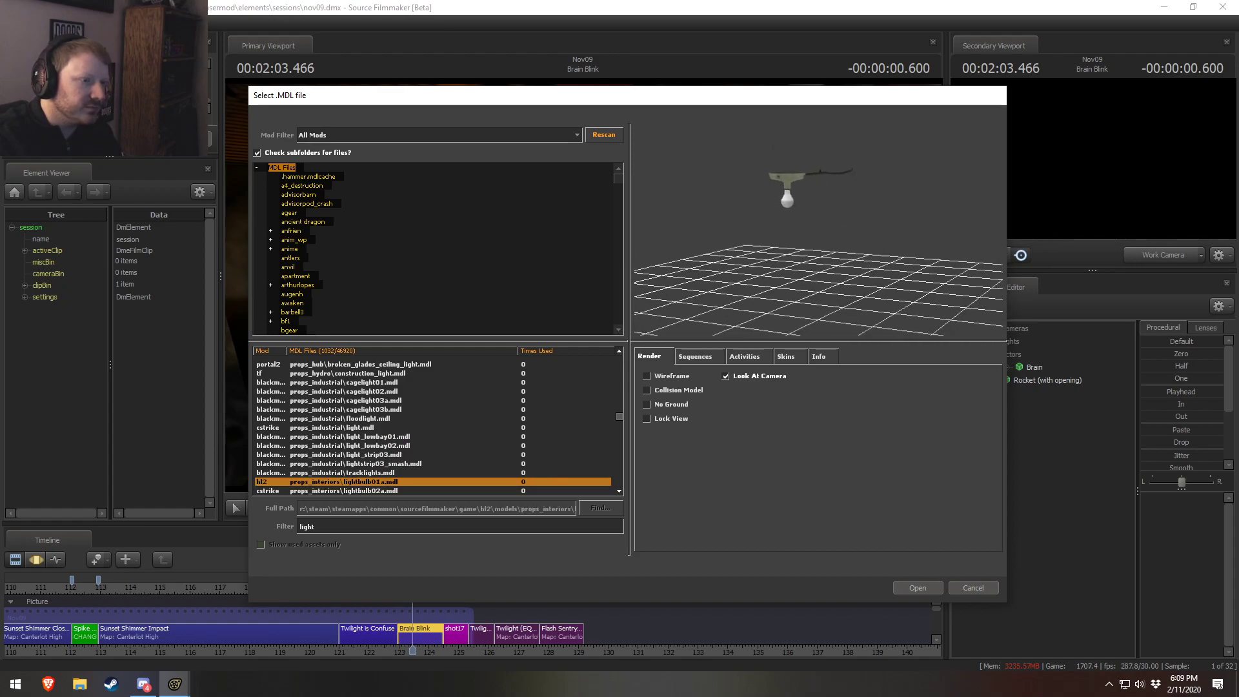
{"action": "key", "text": "Down"}
{"action": "key", "text": "Down"}
{"action": "key", "text": "Down"}
{"action": "key", "text": "Down"}
{"action": "key", "text": "Down"}
{"action": "key", "text": "Down"}
{"action": "key", "text": "Down"}
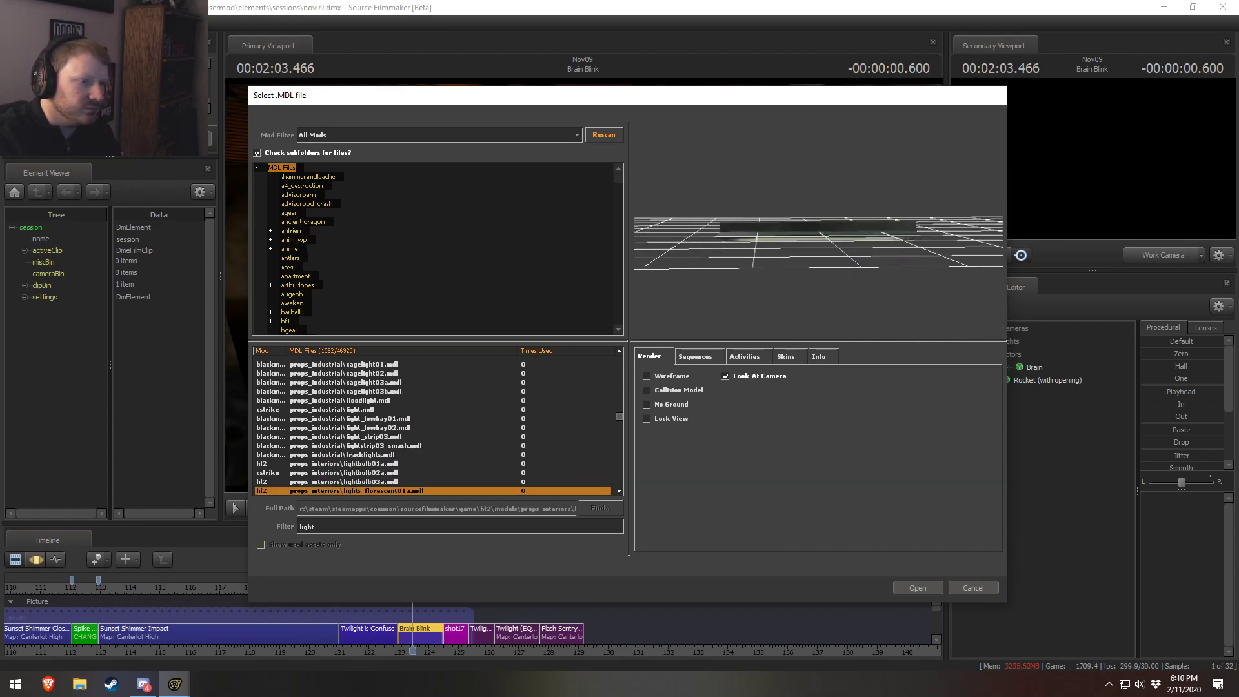
- Preview the models through glass_lightcover_large.mdl in props_lab and go back to light_tower.mdl in props_invasion
{"action": "key", "text": "Down"}
{"action": "key", "text": "Down"}
{"action": "key", "text": "Down"}
{"action": "key", "text": "Down"}
{"action": "key", "text": "Down"}
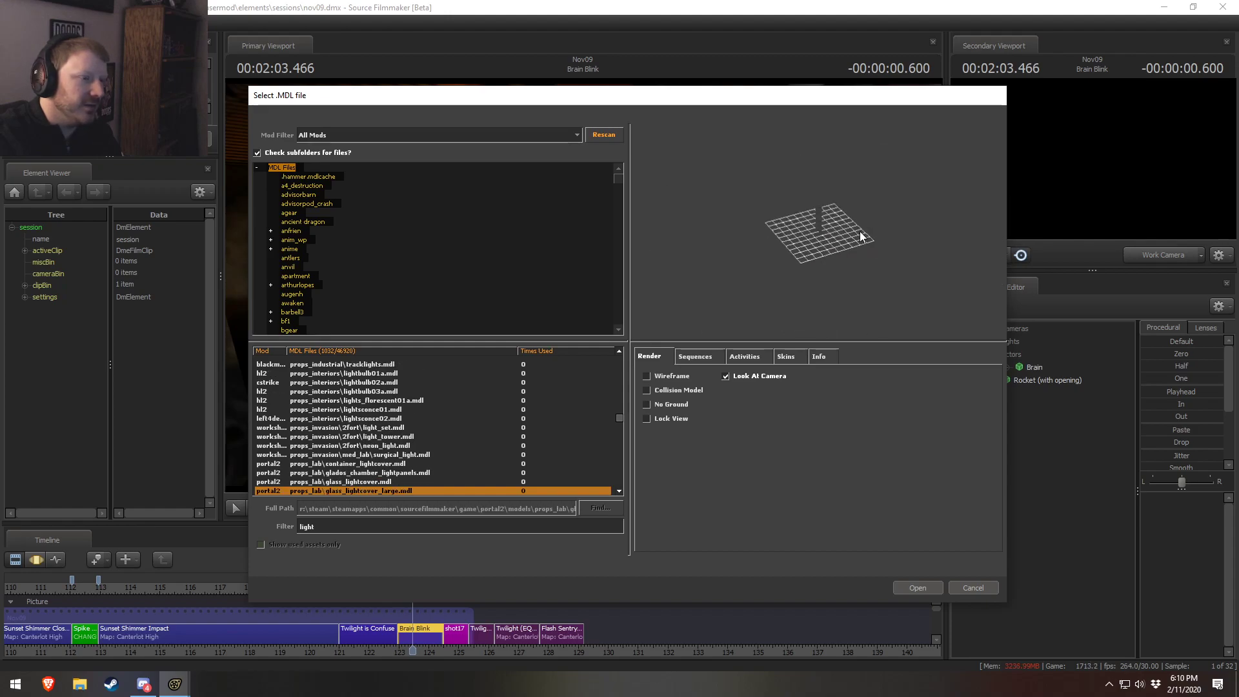
{"action": "key", "text": "Up"}
{"action": "key", "text": "Up"}
{"action": "key", "text": "Up"}
{"action": "key", "text": "Up"}
{"action": "key", "text": "Up"}
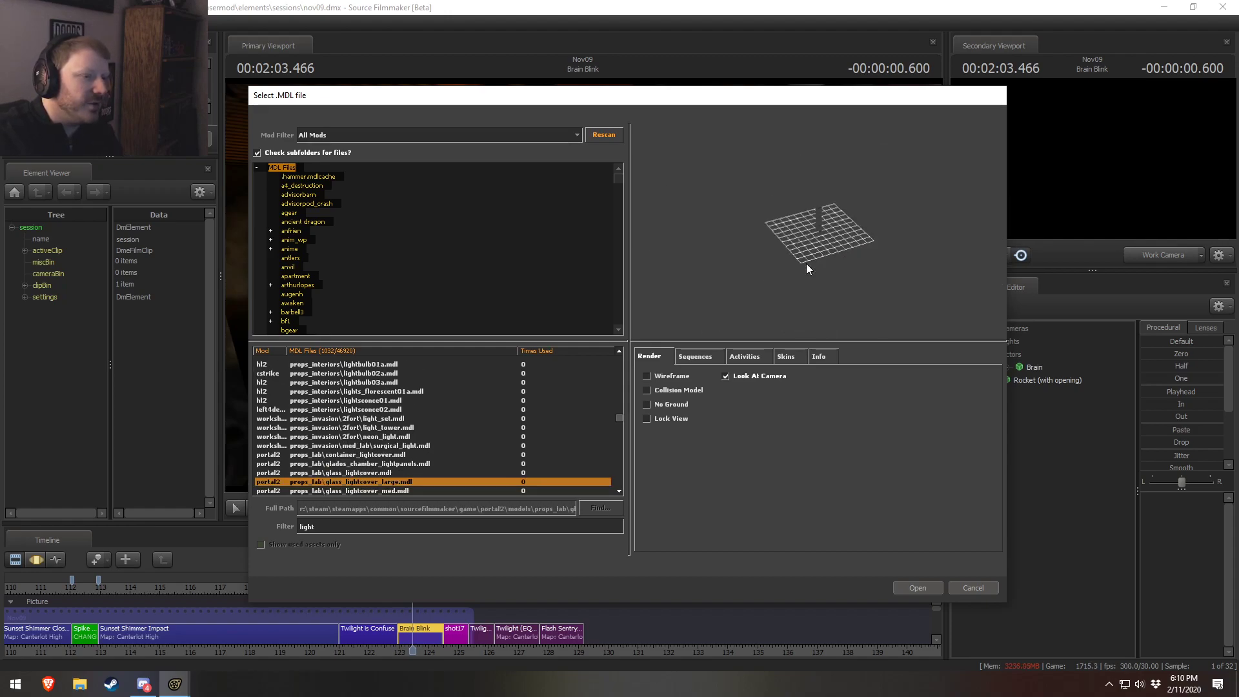
{"action": "key", "text": "Up"}
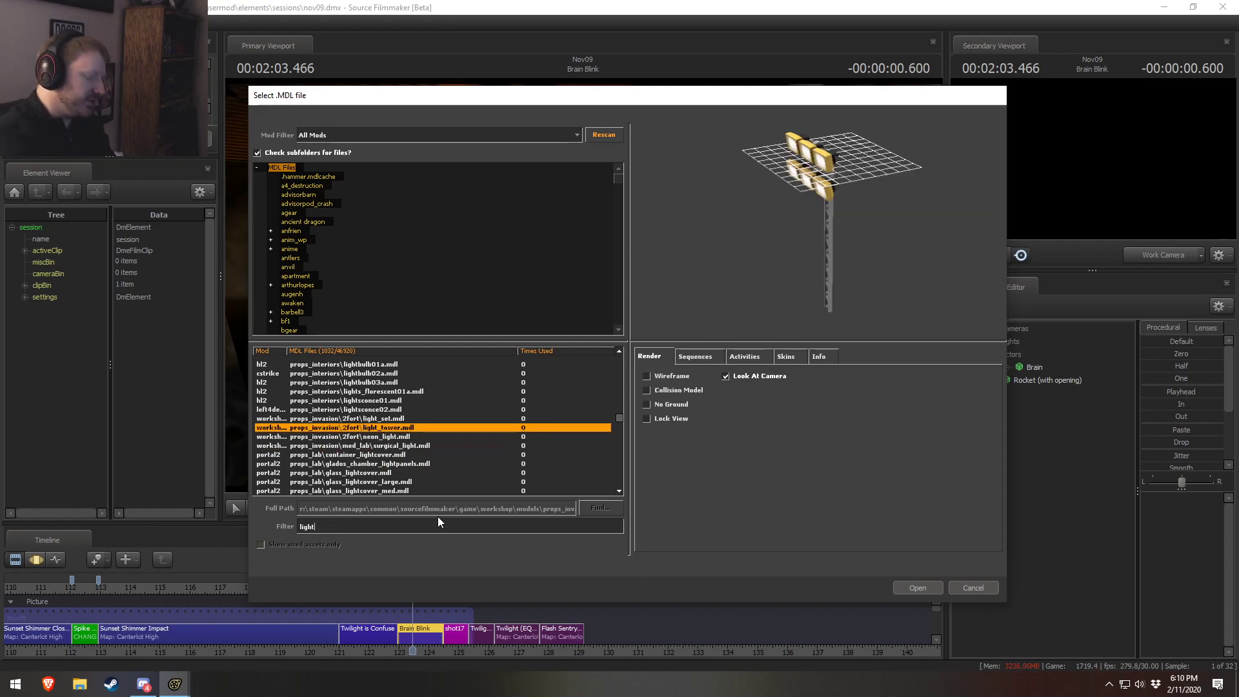
- Filter the model list by "lightbulb", preview the matching models, and select props_facemovie\lightbulb\lightbulb.mdl
{"action": "type", "text": "bulb"}
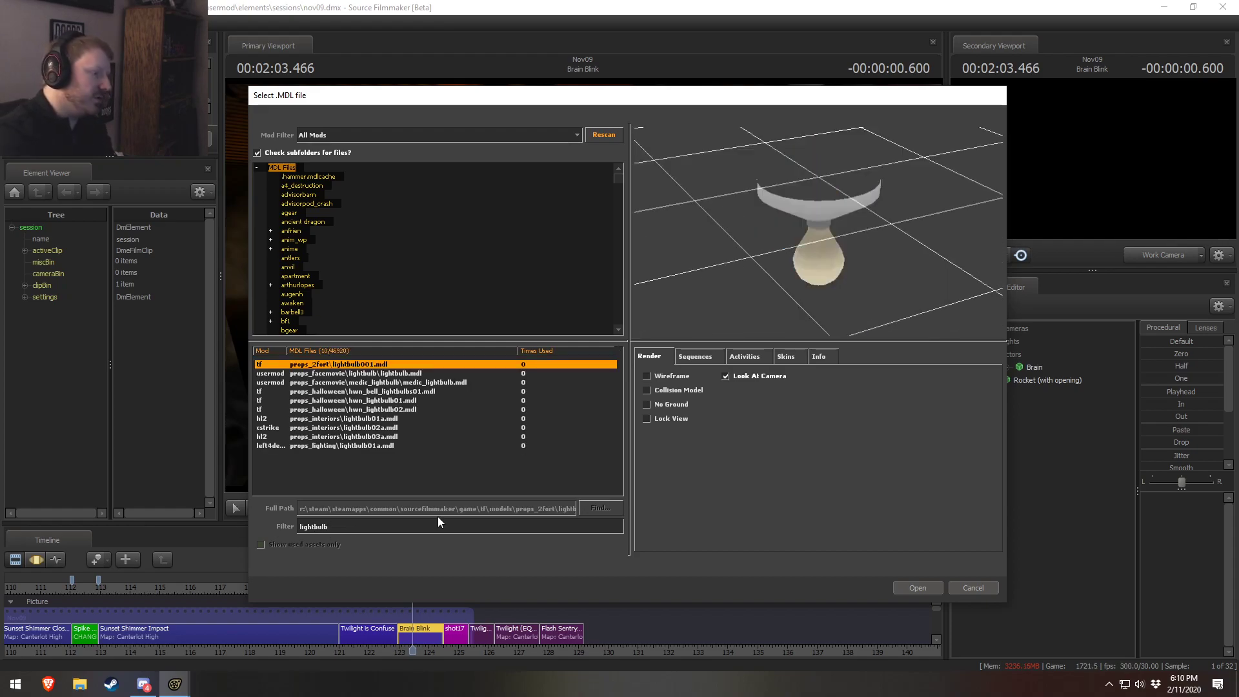
{"action": "key", "text": "Down"}
{"action": "key", "text": "Down"}
{"action": "key", "text": "Down"}
{"action": "key", "text": "Down"}
{"action": "key", "text": "Down"}
{"action": "key", "text": "Down"}
{"action": "key", "text": "Down"}
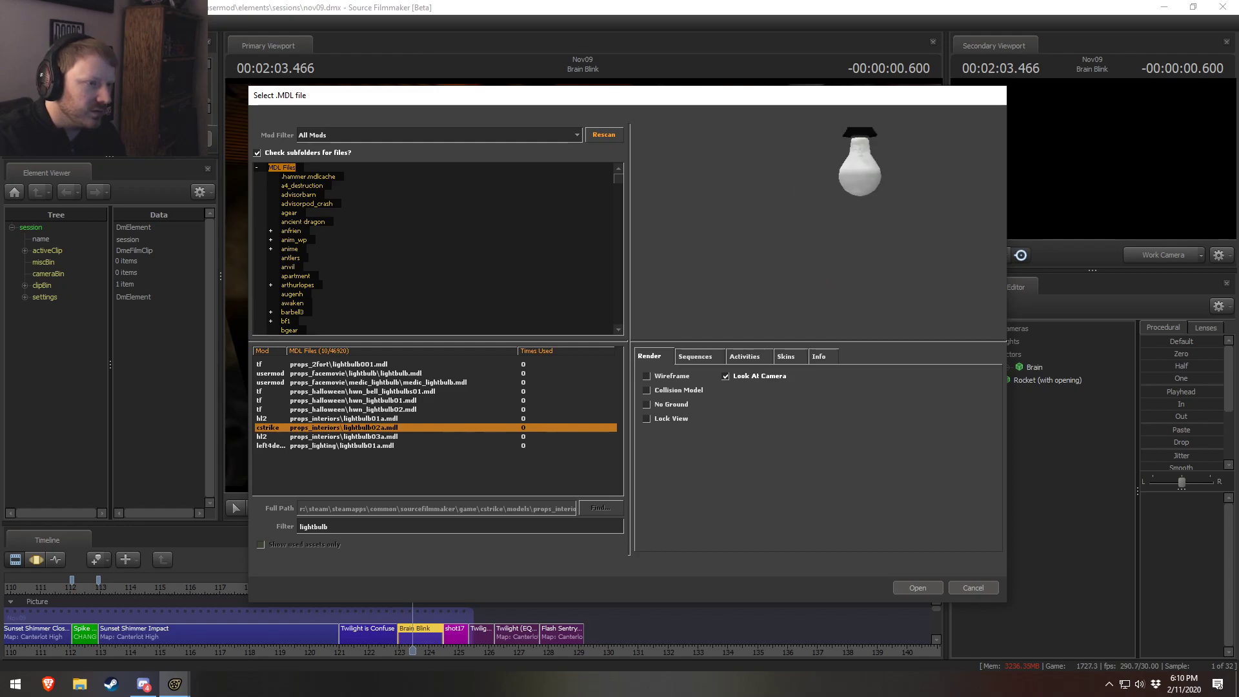
{"action": "key", "text": "Up"}
{"action": "key", "text": "Up"}
{"action": "key", "text": "Up"}
{"action": "key", "text": "Up"}
{"action": "key", "text": "Up"}
{"action": "key", "text": "Up"}
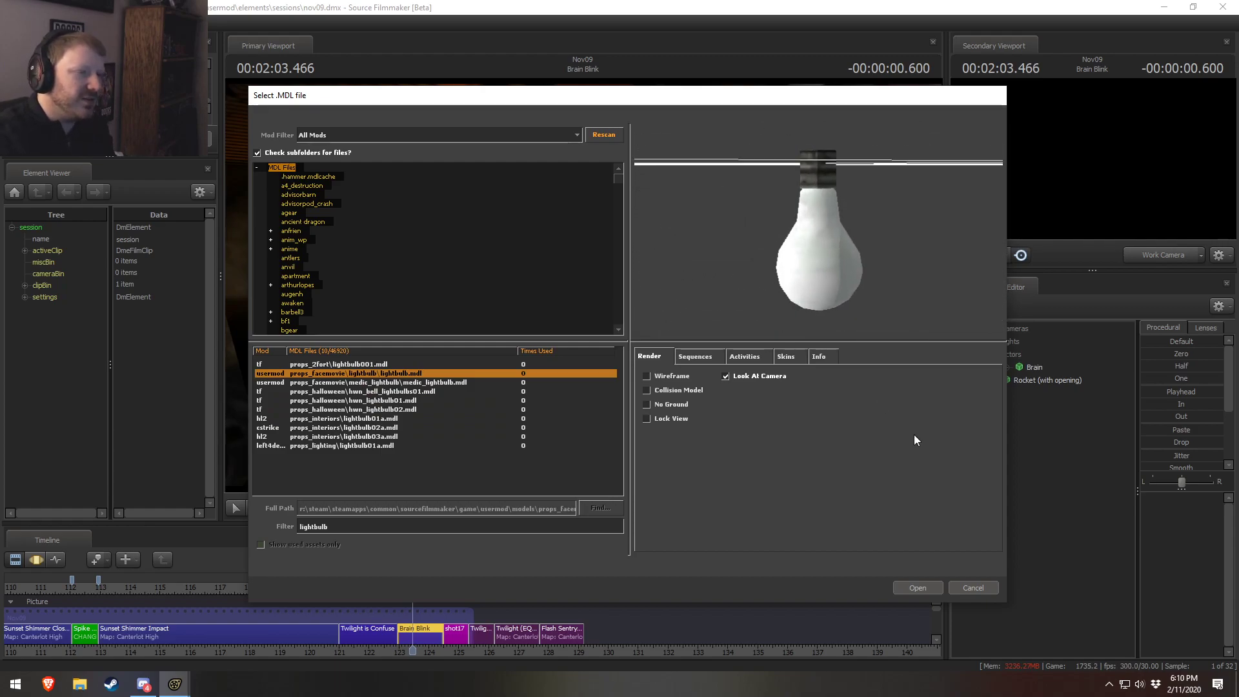
- Load the selected light bulb model into the shot and move it over the brain
{"action": "left_click", "coordinate": [926, 590]}
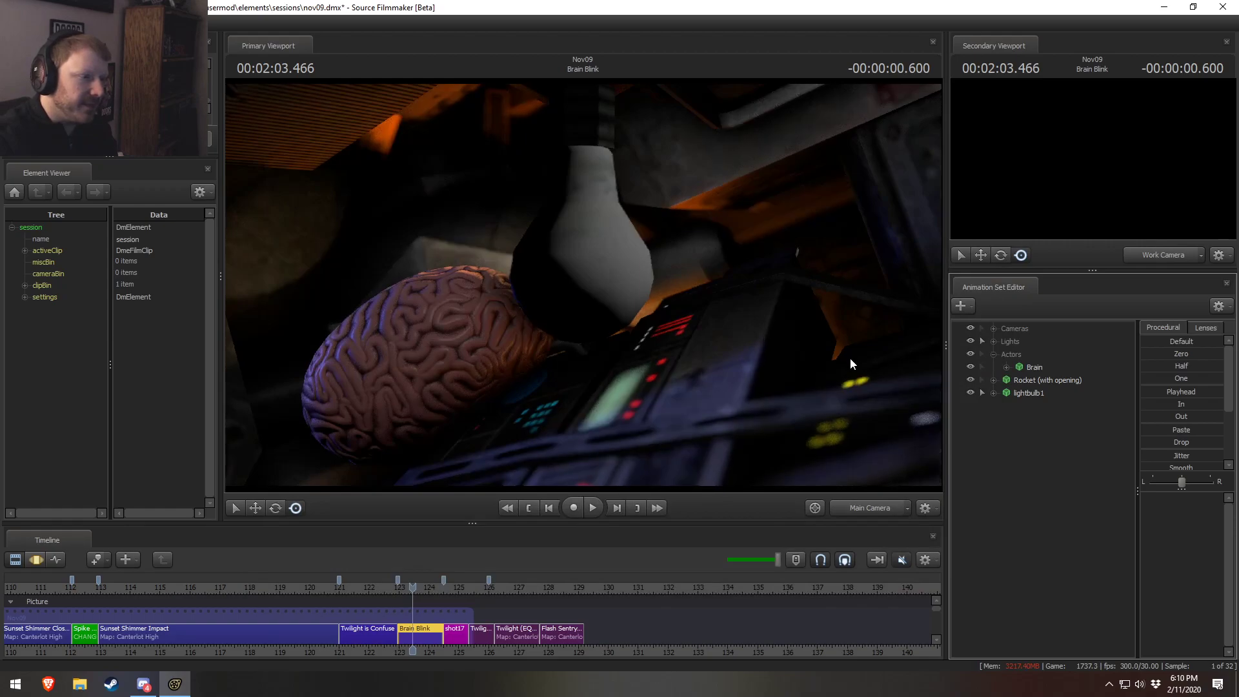
{"action": "left_click", "coordinate": [609, 212]}
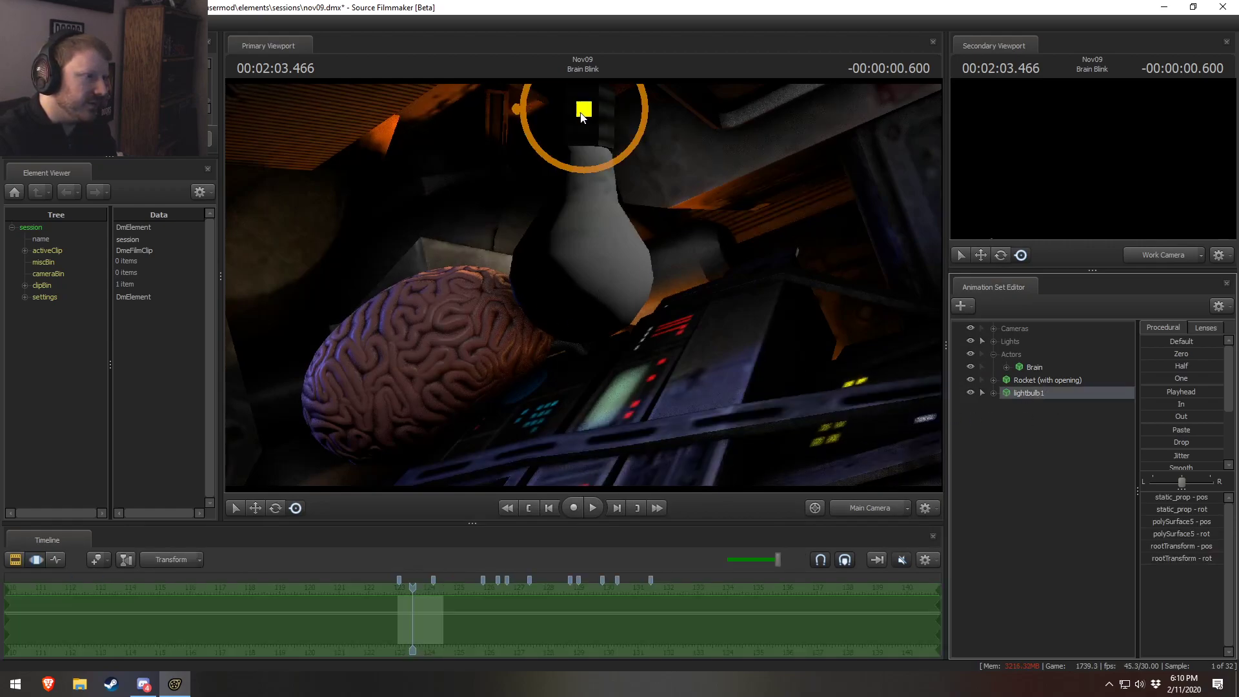
{"action": "left_click_drag", "start_coordinate": [582, 116], "coordinate": [438, 314]}
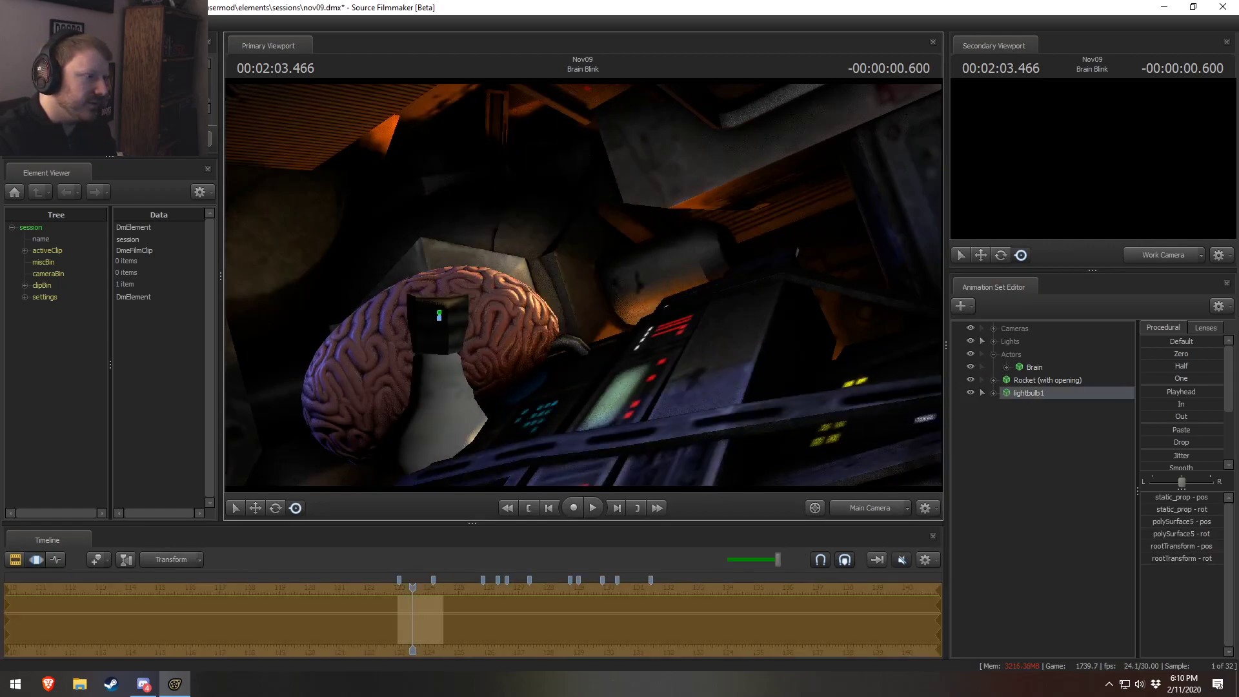
- Add a scale control to the light bulb's polySurface5 bone and use it to shrink the bulb
{"action": "left_click", "coordinate": [994, 393]}
{"action": "left_click", "coordinate": [1006, 418]}
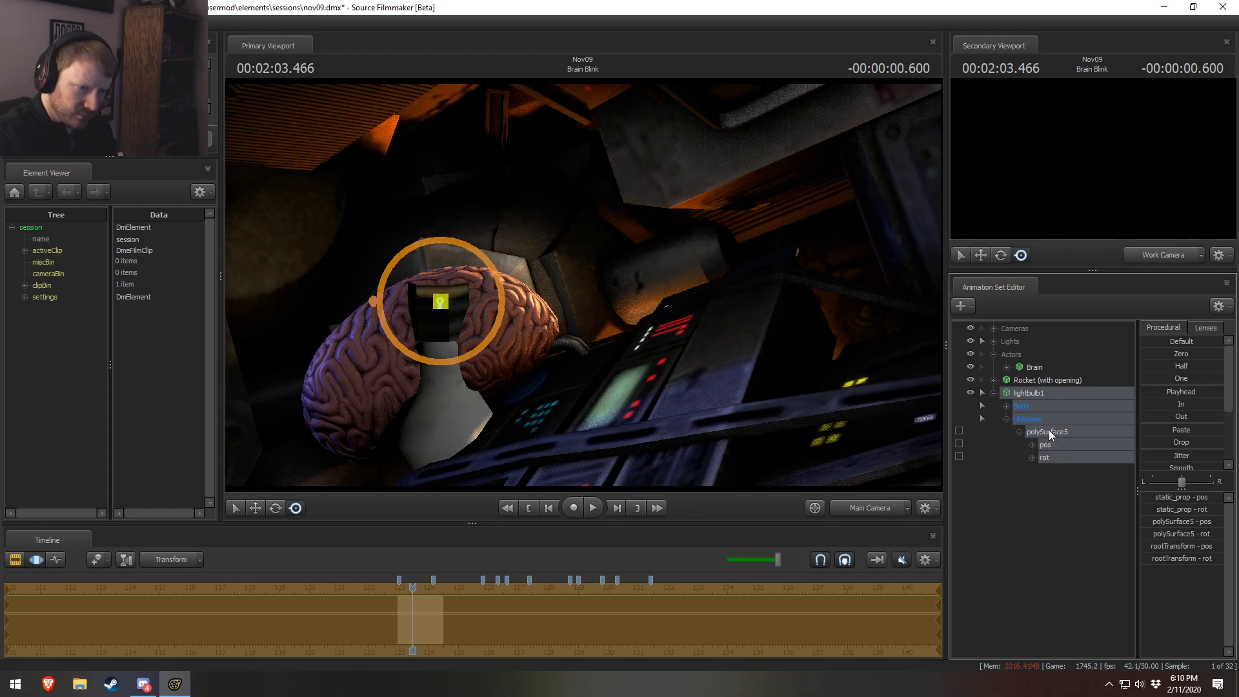
{"action": "right_click", "coordinate": [1048, 429]}
{"action": "left_click", "coordinate": [1072, 459]}
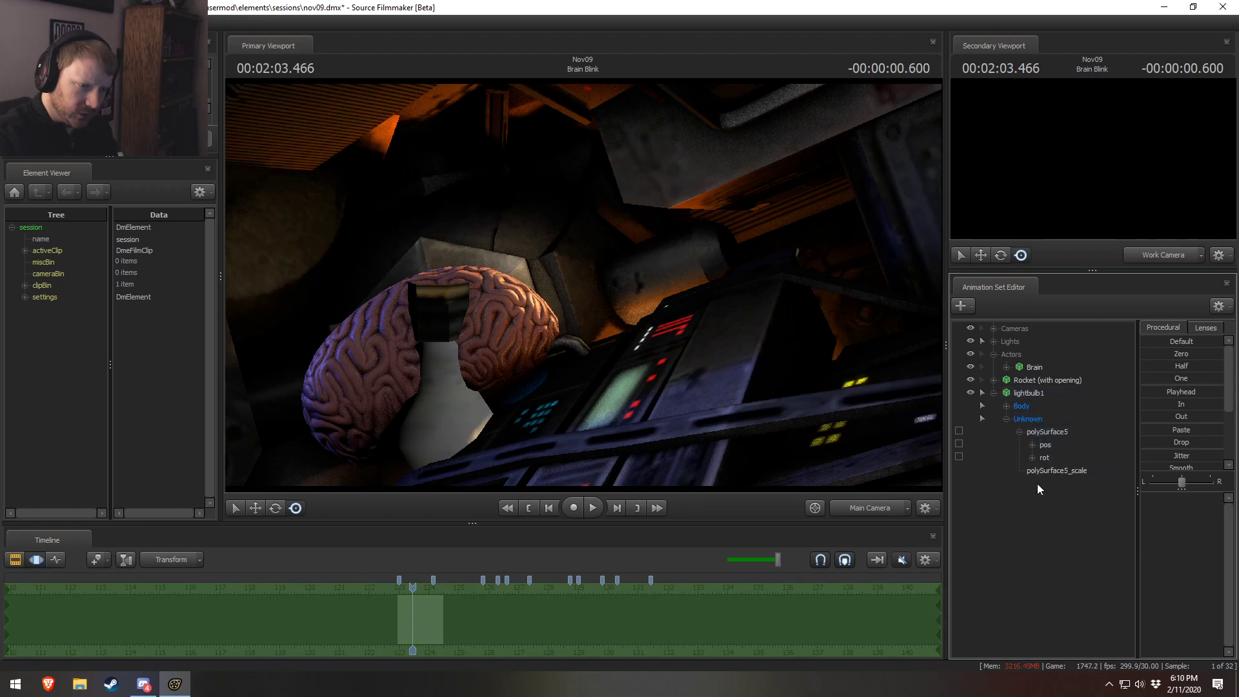
{"action": "left_click", "coordinate": [1013, 417]}
{"action": "left_click", "coordinate": [1049, 445]}
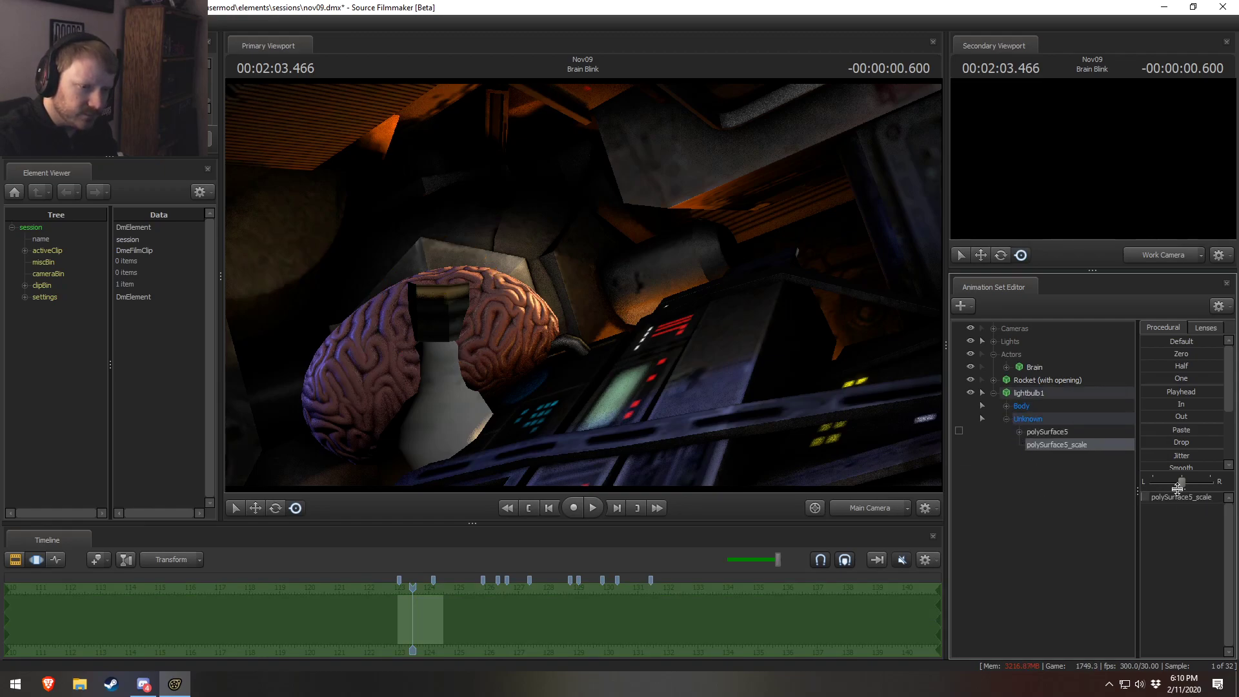
{"action": "left_click_drag", "start_coordinate": [1167, 497], "coordinate": [1149, 497]}
- Rotate the light bulb so its glass points upward and position its base on top of the brain
{"action": "left_click", "coordinate": [1035, 393]}
{"action": "left_click_drag", "start_coordinate": [448, 277], "coordinate": [452, 313]}
{"action": "key", "text": "e"}
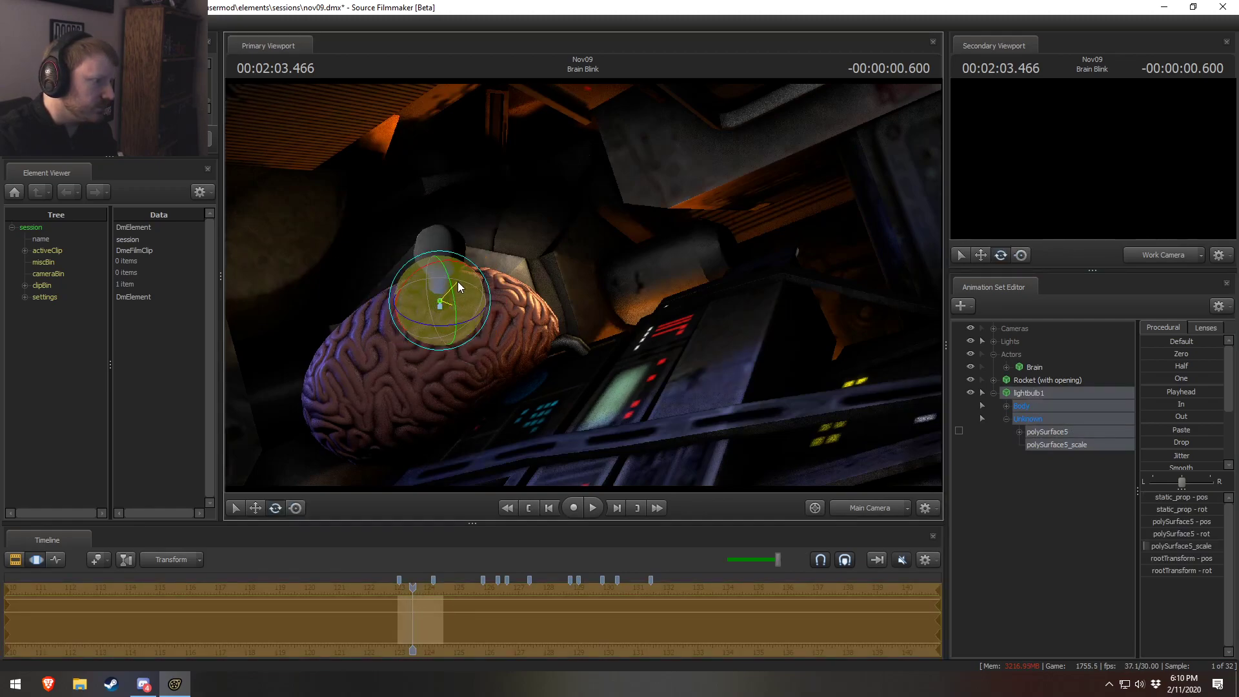
{"action": "key", "text": "w"}
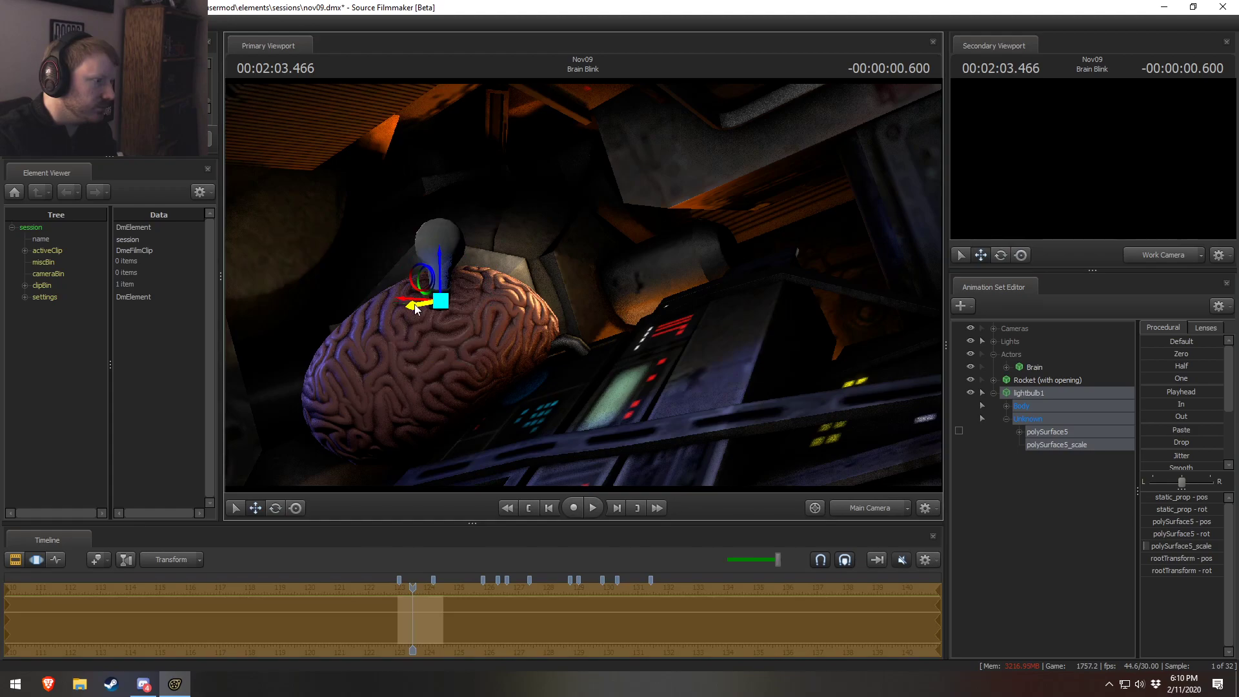
{"action": "left_click_drag", "start_coordinate": [417, 303], "coordinate": [428, 306]}
{"action": "key", "text": "e"}
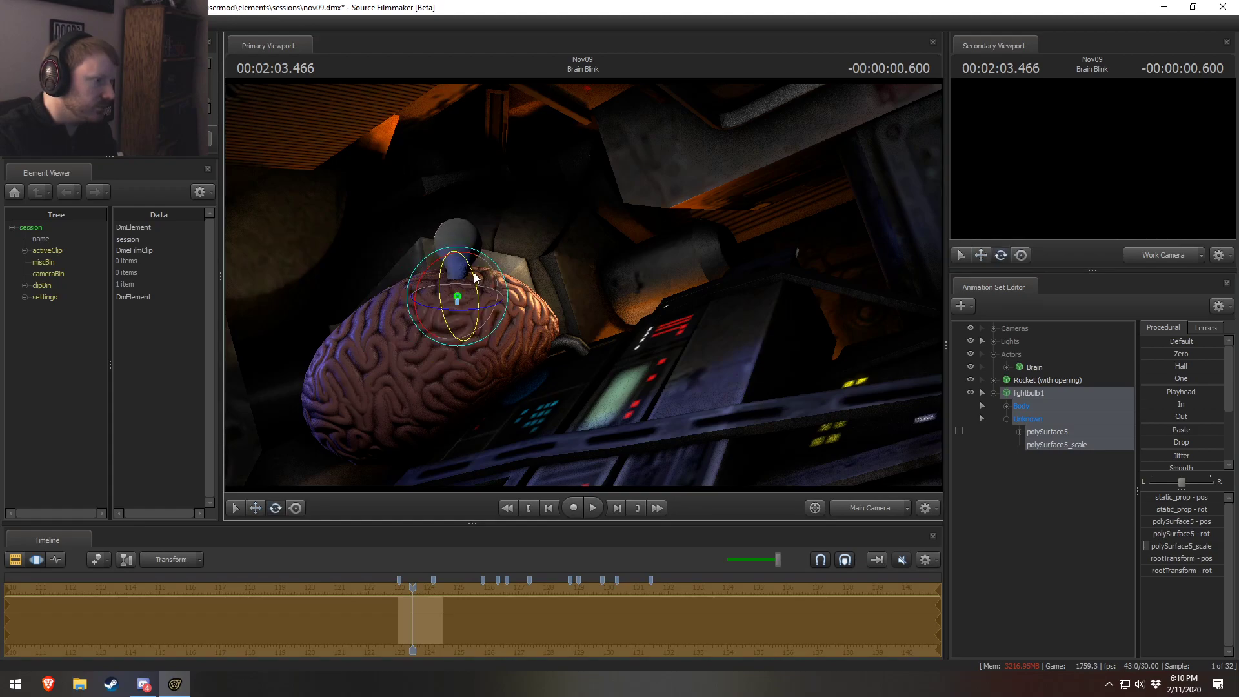
{"action": "key", "text": "w"}
{"action": "left_click_drag", "start_coordinate": [458, 258], "coordinate": [459, 244]}
{"action": "key", "text": "F2"}
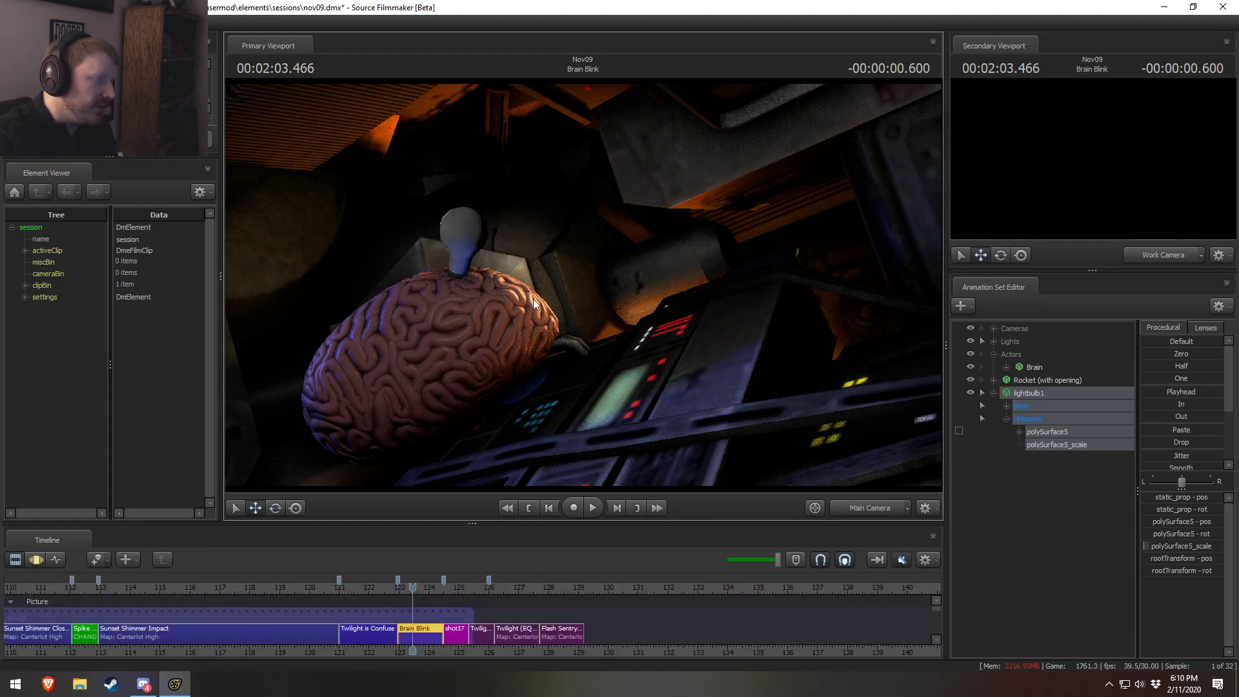
- Collapse the light bulb's controls, start an animation set for a new model, and filter the model list by "panel"
{"action": "key", "text": "F3"}
{"action": "key", "text": "F2"}
{"action": "left_click", "coordinate": [993, 393]}
{"action": "right_click", "coordinate": [1007, 429]}
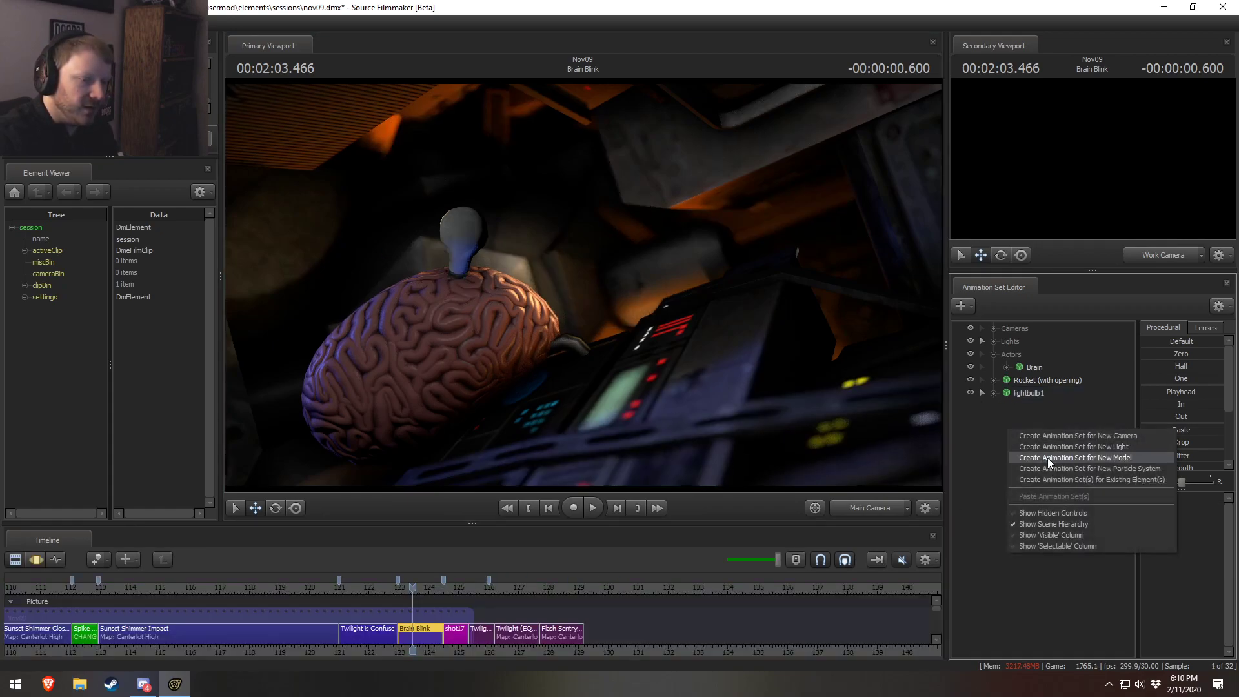
{"action": "left_click", "coordinate": [1050, 456]}
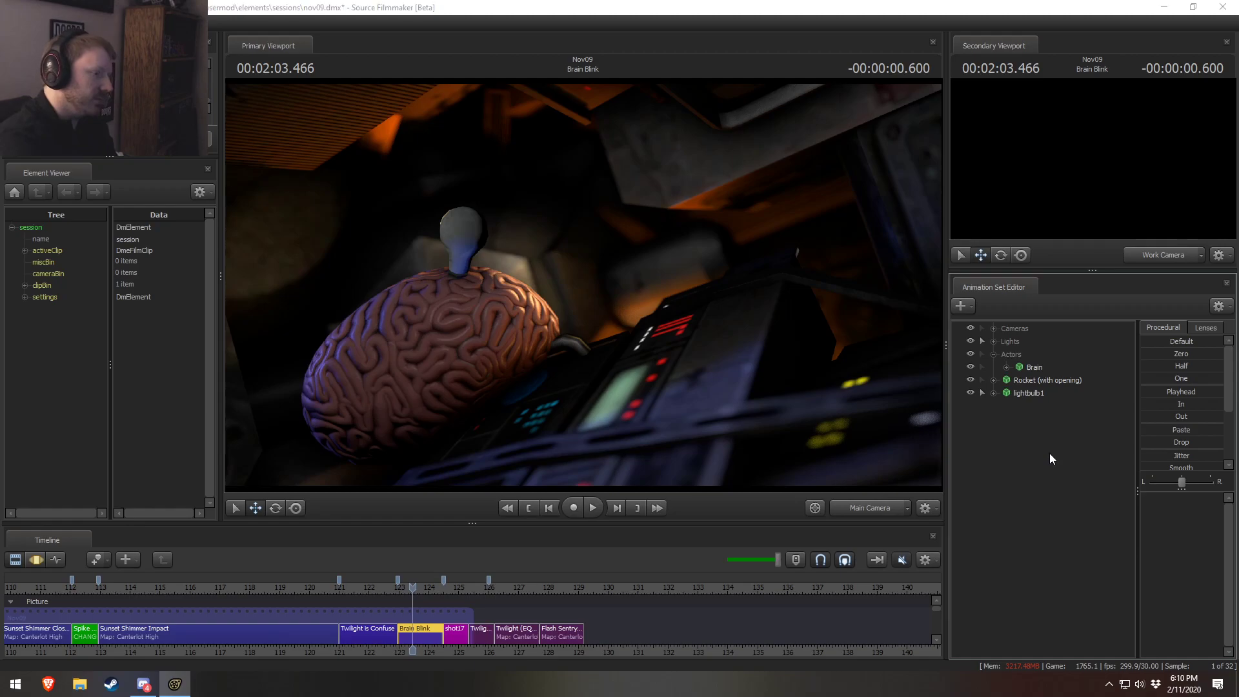
{"action": "type", "text": "panel"}
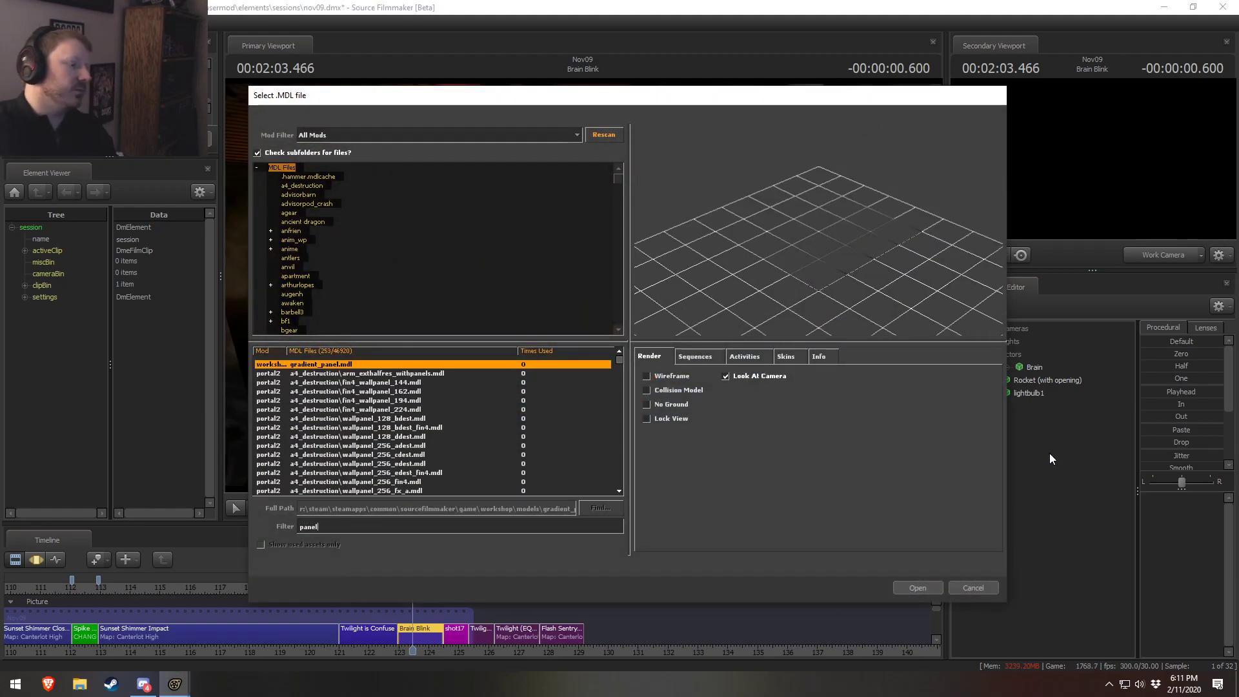
- Preview the a4_destruction wall panels and the first anim_wp catapult panel gibs one after another
{"action": "left_click", "coordinate": [393, 409]}
{"action": "key", "text": "Down"}
{"action": "key", "text": "Down"}
{"action": "key", "text": "Down"}
{"action": "key", "text": "Down"}
{"action": "key", "text": "Down"}
{"action": "key", "text": "Down"}
{"action": "key", "text": "Down"}
{"action": "key", "text": "Down"}
{"action": "key", "text": "Down"}
{"action": "key", "text": "Down"}
{"action": "key", "text": "Down"}
{"action": "key", "text": "Down"}
{"action": "key", "text": "Down"}
{"action": "key", "text": "Down"}
{"action": "key", "text": "Down"}
{"action": "key", "text": "Down"}
{"action": "key", "text": "Down"}
{"action": "key", "text": "Down"}
{"action": "key", "text": "Down"}
{"action": "key", "text": "Down"}
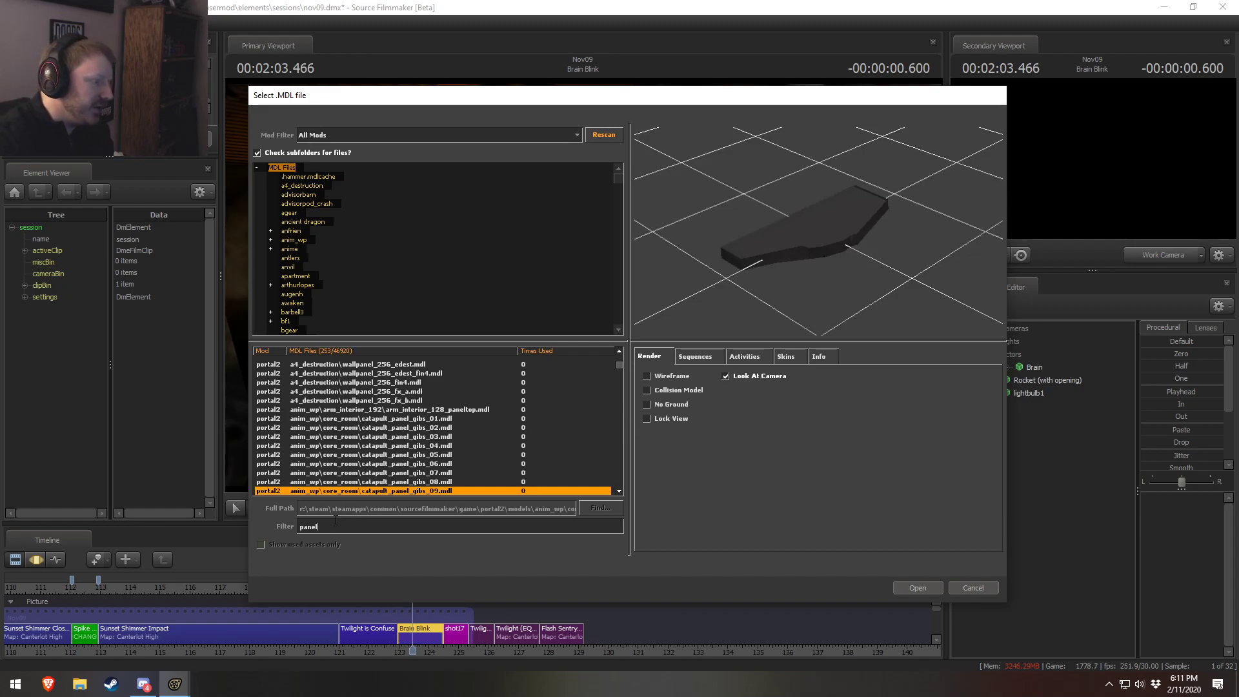
- Preview the anim_wp models from arm_interior_128_paneltop.mdl through the catapult panel gibs to simple_panel.mdl
{"action": "left_click", "coordinate": [517, 409]}
{"action": "key", "text": "Down"}
{"action": "key", "text": "Down"}
{"action": "key", "text": "Down"}
{"action": "key", "text": "Down"}
{"action": "key", "text": "Down"}
{"action": "key", "text": "Down"}
{"action": "key", "text": "Down"}
{"action": "key", "text": "Down"}
{"action": "key", "text": "Down"}
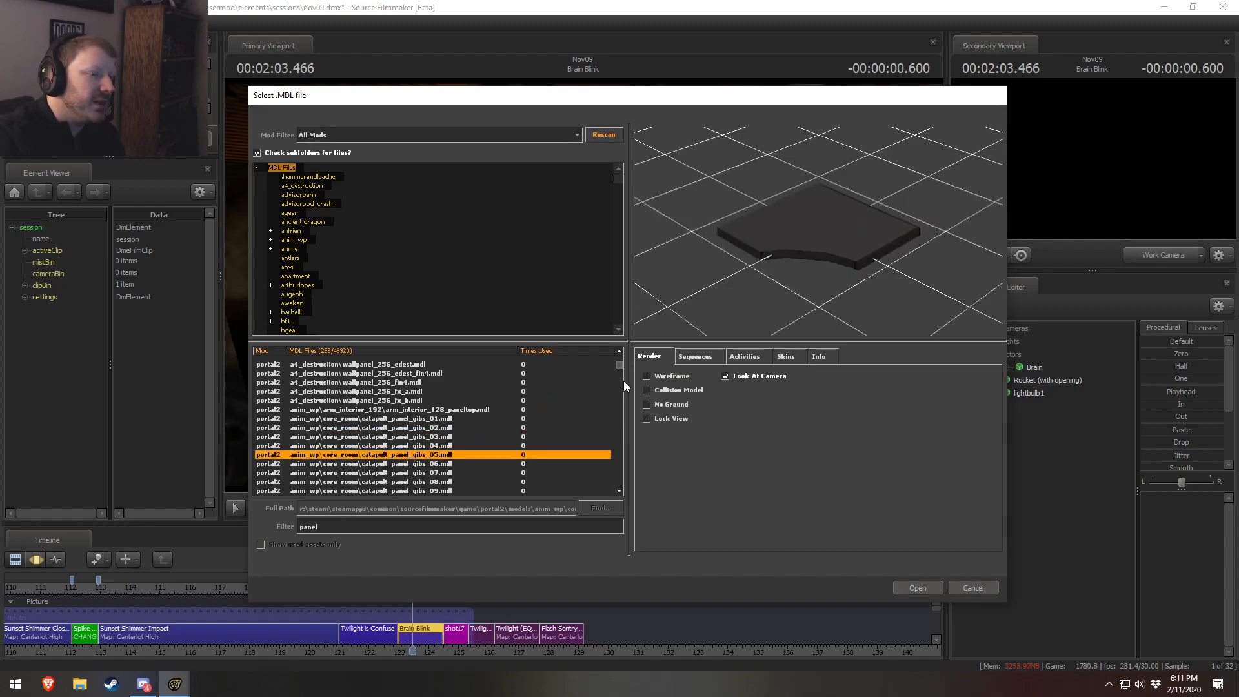
{"action": "key", "text": "Down"}
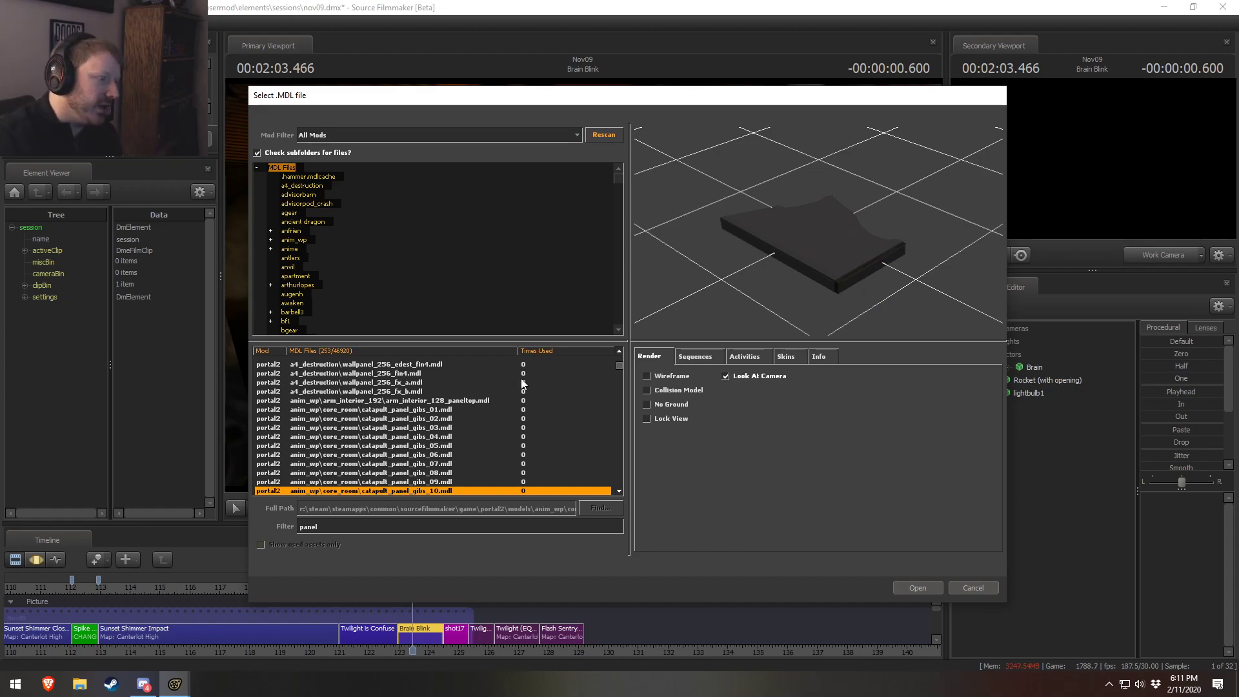
{"action": "scroll", "coordinate": [403, 410], "scroll_direction": "down", "scroll_amount": 3}
{"action": "key", "text": "Down"}
{"action": "key", "text": "Down"}
{"action": "key", "text": "Down"}
{"action": "key", "text": "Down"}
{"action": "key", "text": "Down"}
{"action": "key", "text": "Down"}
{"action": "key", "text": "Down"}
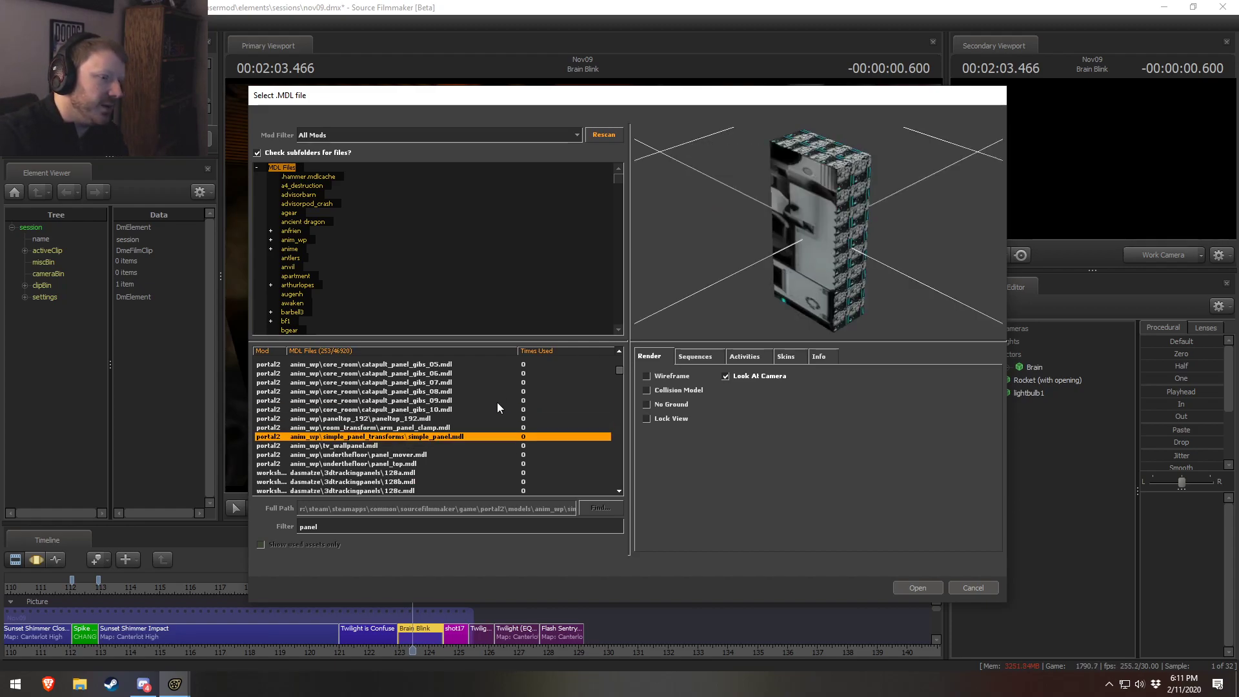
- Preview the TV wall panel, the underthefloor panels and the dasmatze 3dtrackingpanels models
{"action": "key", "text": "Down"}
{"action": "key", "text": "Down"}
{"action": "key", "text": "Down"}
{"action": "key", "text": "Down"}
{"action": "key", "text": "Down"}
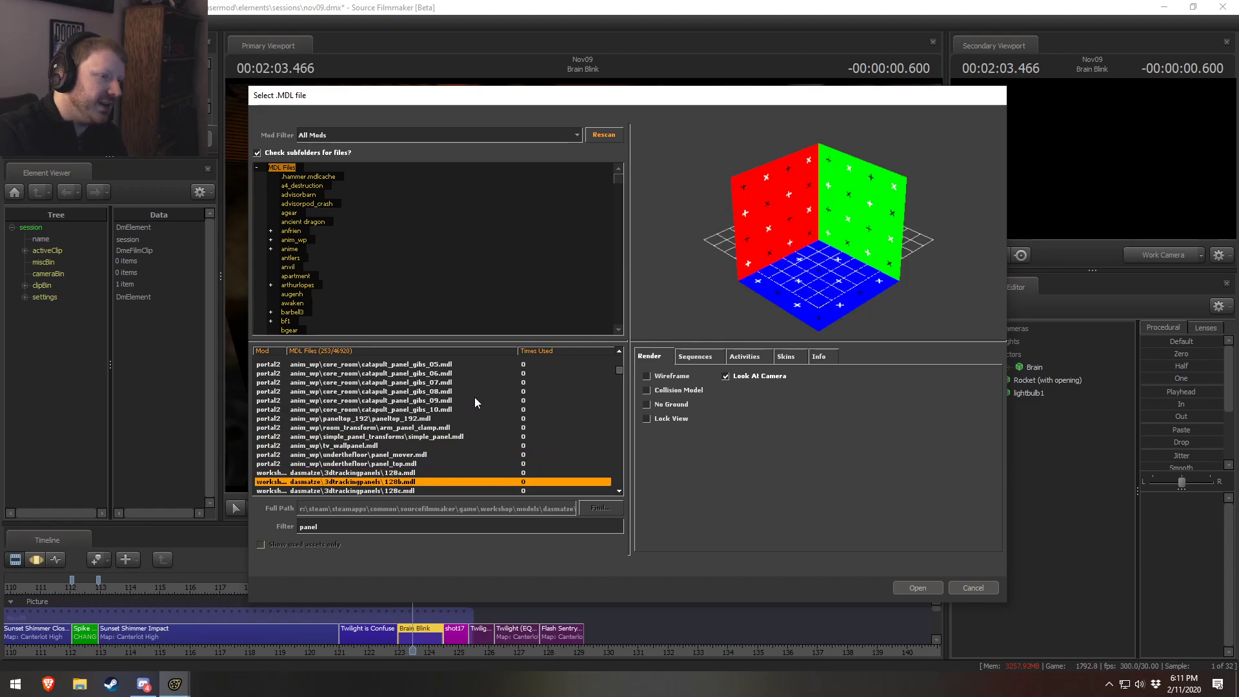
{"action": "key", "text": "Down"}
{"action": "key", "text": "Down"}
{"action": "key", "text": "Down"}
{"action": "key", "text": "Down"}
{"action": "key", "text": "Down"}
{"action": "key", "text": "Down"}
{"action": "key", "text": "Down"}
{"action": "key", "text": "Down"}
{"action": "key", "text": "Down"}
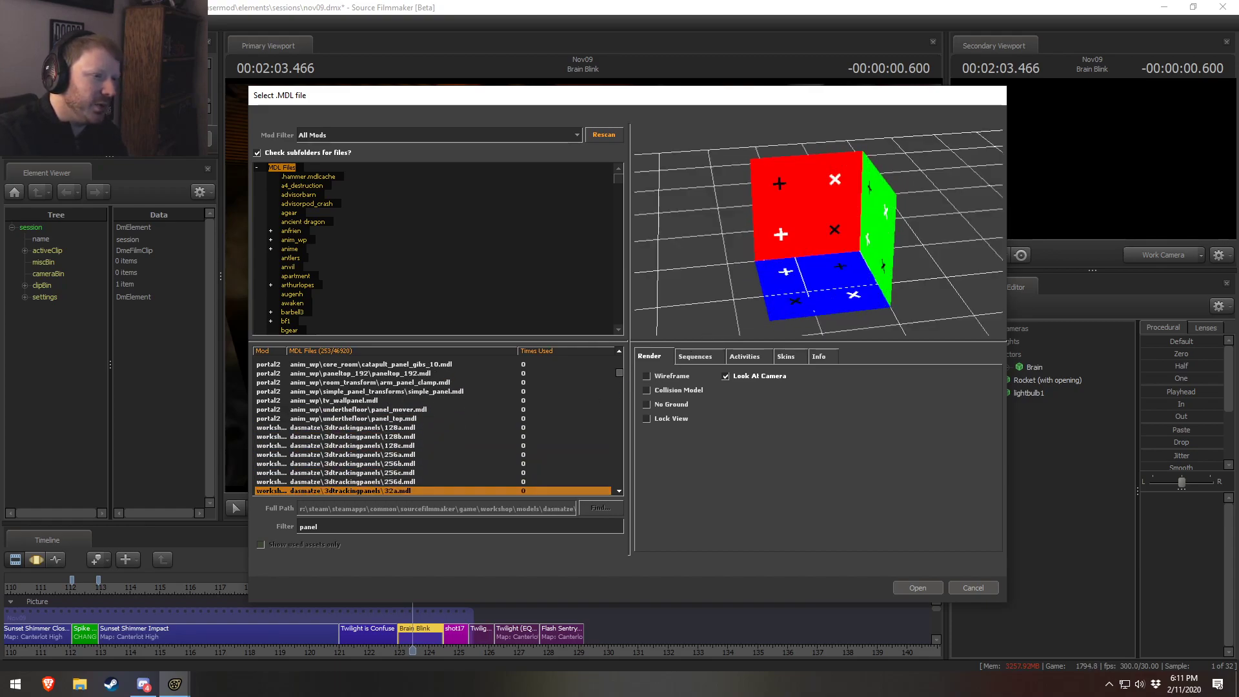
- Check a green screen panel, panel.mdl and the console loading bay panel, and preview the gg_tibet wall panels
{"action": "scroll", "coordinate": [469, 402], "scroll_direction": "down", "scroll_amount": 2}
{"action": "left_click", "coordinate": [385, 418]}
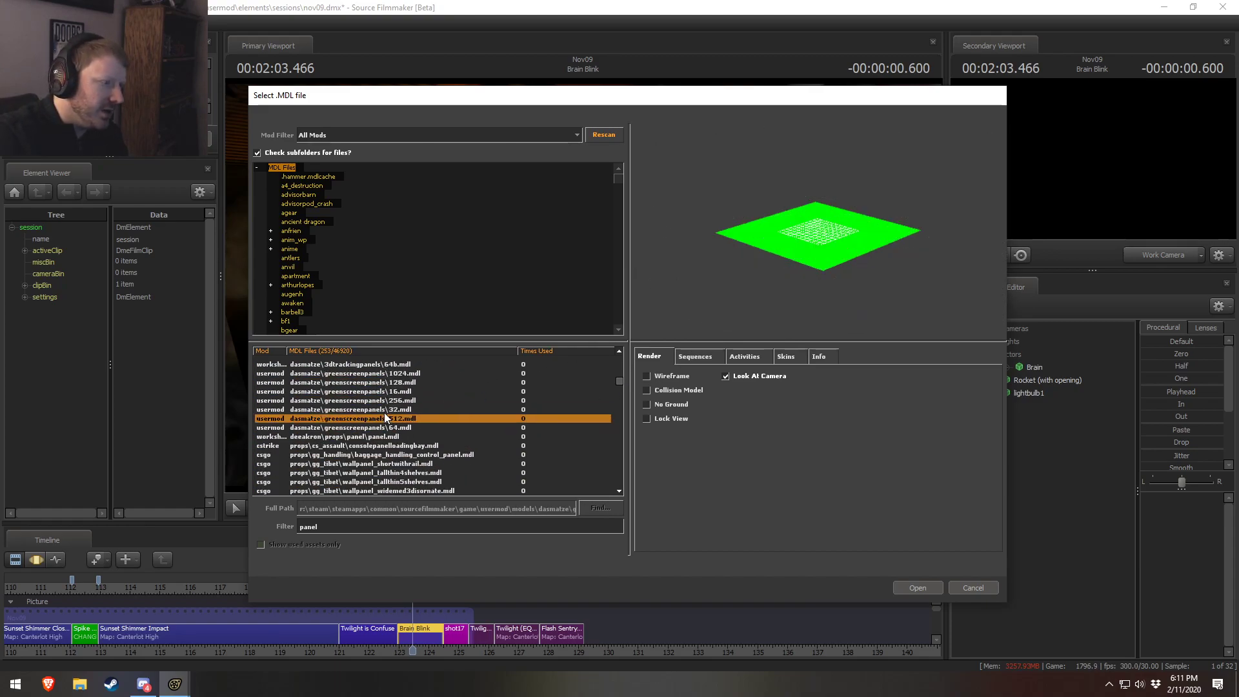
{"action": "left_click", "coordinate": [386, 436]}
{"action": "left_click", "coordinate": [382, 447]}
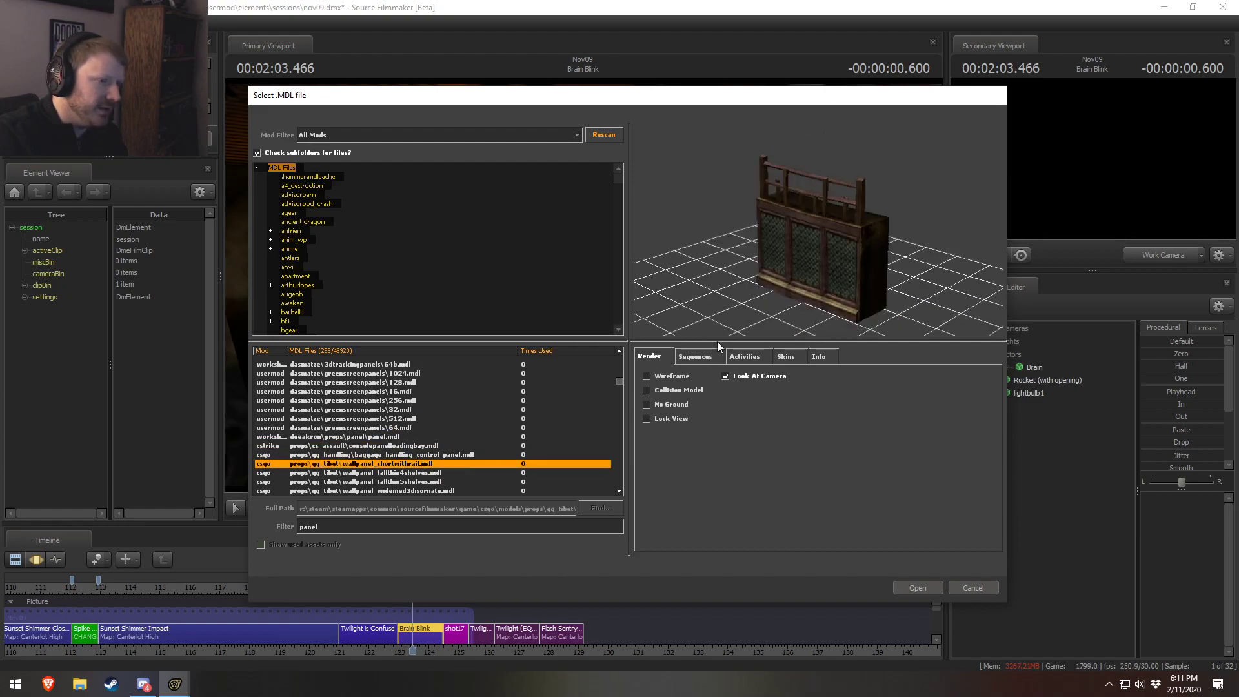
{"action": "key", "text": "Down"}
{"action": "key", "text": "Down"}
{"action": "key", "text": "Down"}
{"action": "key", "text": "Down"}
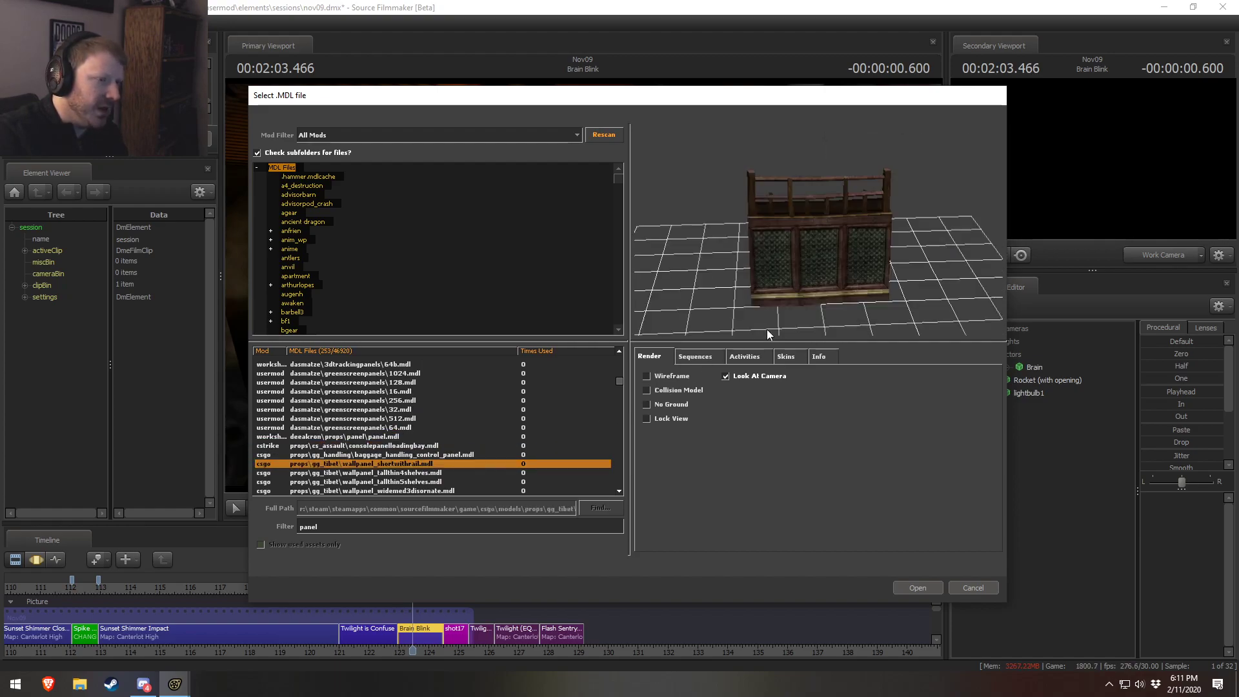
{"action": "key", "text": "Down"}
{"action": "key", "text": "Down"}
{"action": "key", "text": "Down"}
{"action": "key", "text": "Down"}
{"action": "key", "text": "Down"}
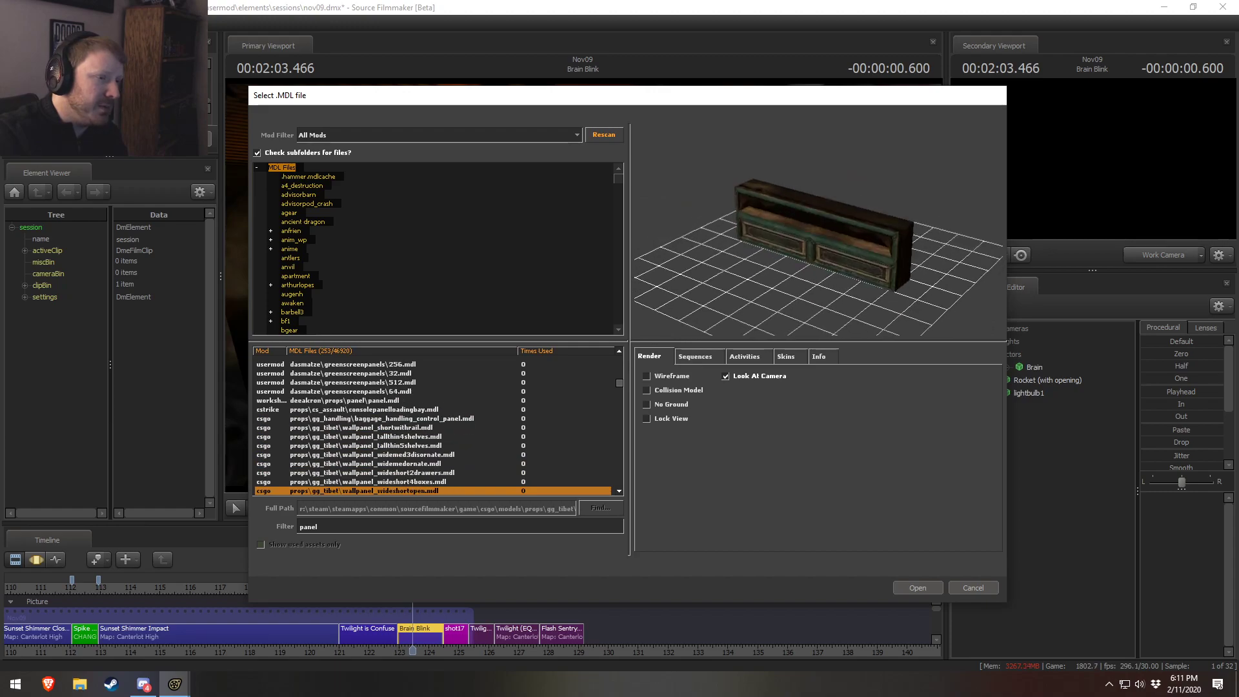
- Preview the light panel, the electric panels, the Portal 2 control panel and the first combine explosive ceiling panels
{"action": "key", "text": "Down"}
{"action": "key", "text": "Down"}
{"action": "key", "text": "Down"}
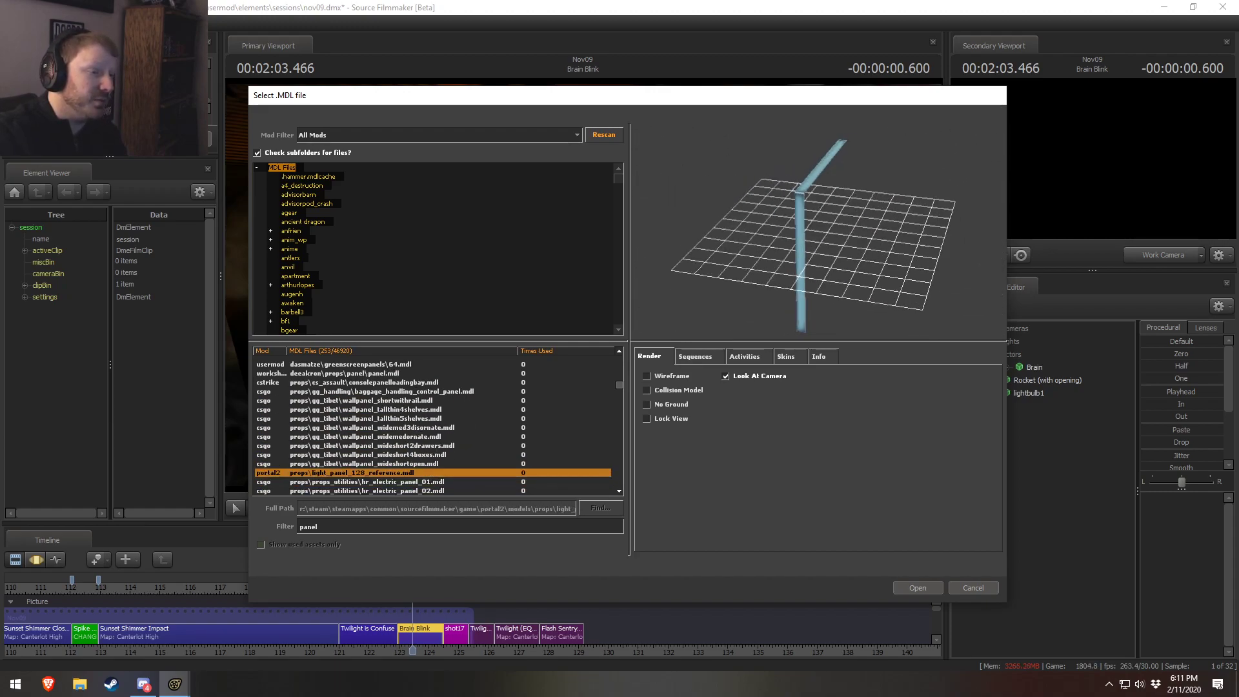
{"action": "key", "text": "Down"}
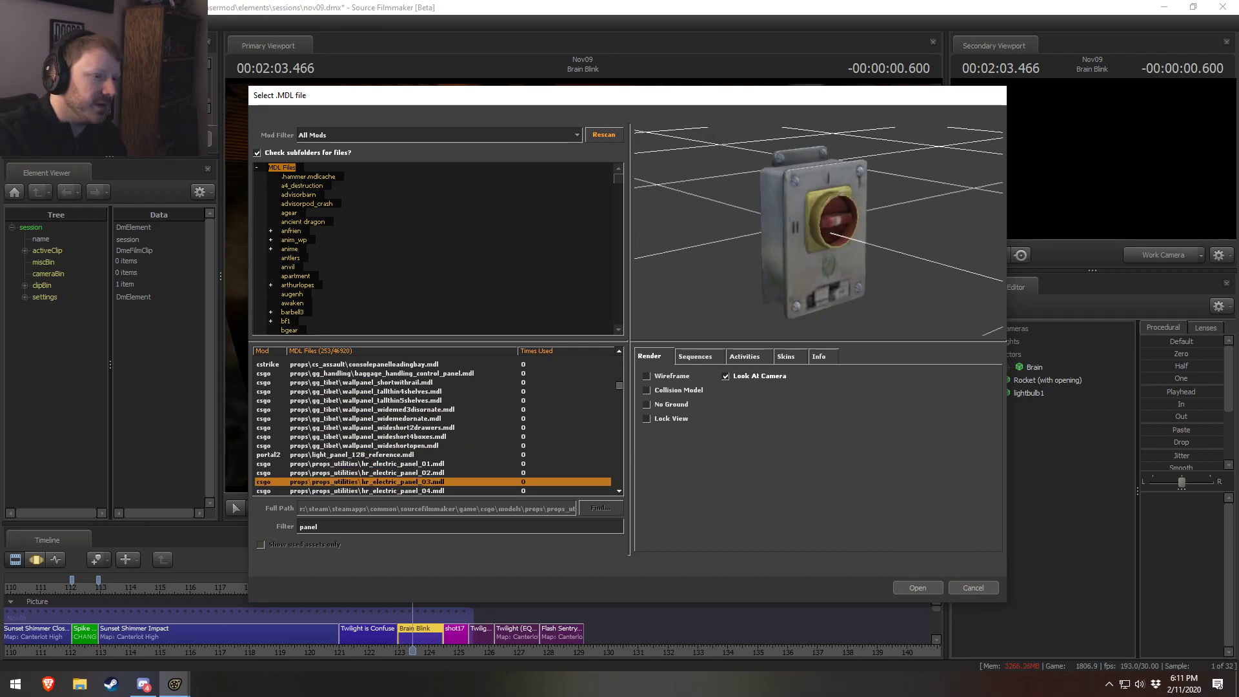
{"action": "key", "text": "Down"}
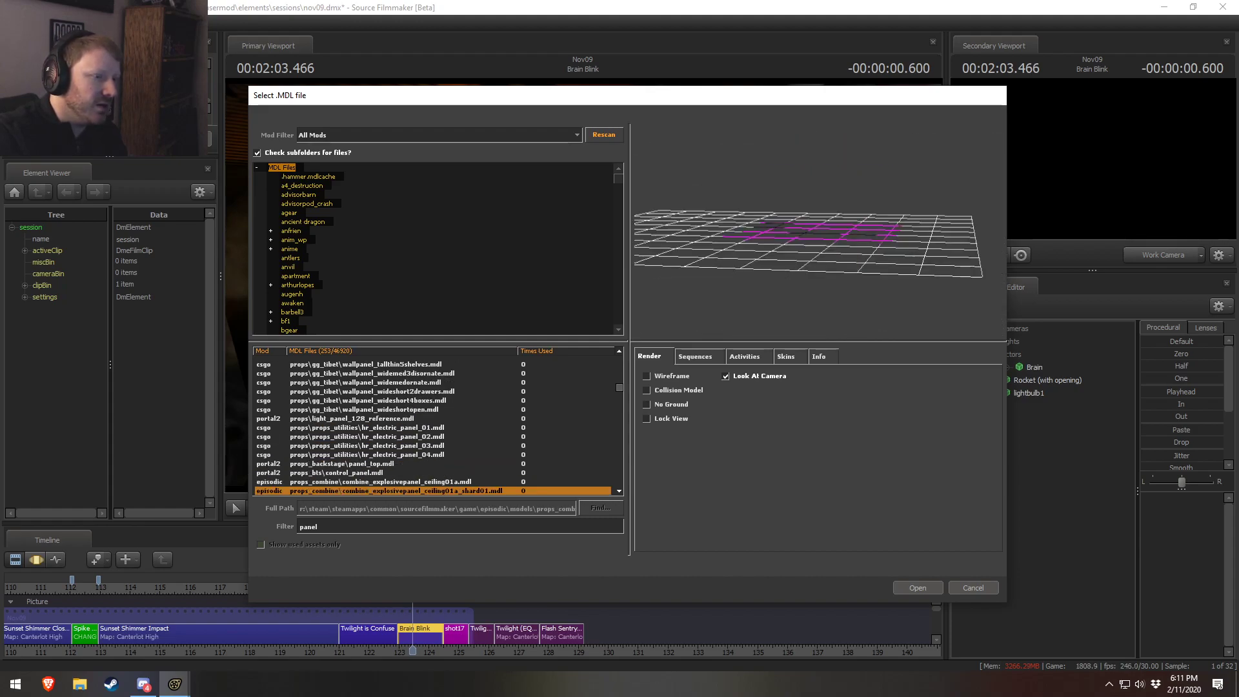
{"action": "key", "text": "Down"}
{"action": "key", "text": "Down"}
{"action": "key", "text": "Down"}
{"action": "key", "text": "Down"}
{"action": "key", "text": "Down"}
{"action": "key", "text": "Down"}
{"action": "key", "text": "Down"}
{"action": "key", "text": "Down"}
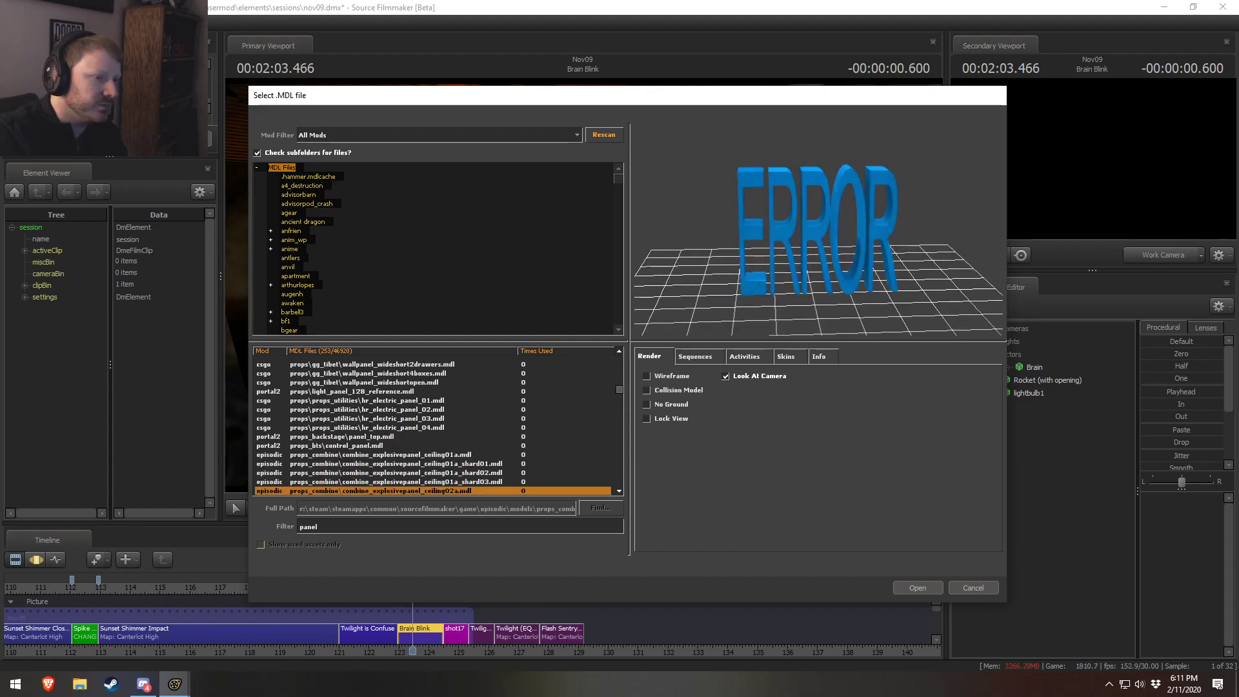
- Preview the combine explosive cover, floor and shard panel models
{"action": "key", "text": "Down"}
{"action": "key", "text": "Down"}
{"action": "key", "text": "Down"}
{"action": "key", "text": "Down"}
{"action": "key", "text": "Down"}
{"action": "key", "text": "Down"}
{"action": "key", "text": "Down"}
{"action": "key", "text": "Down"}
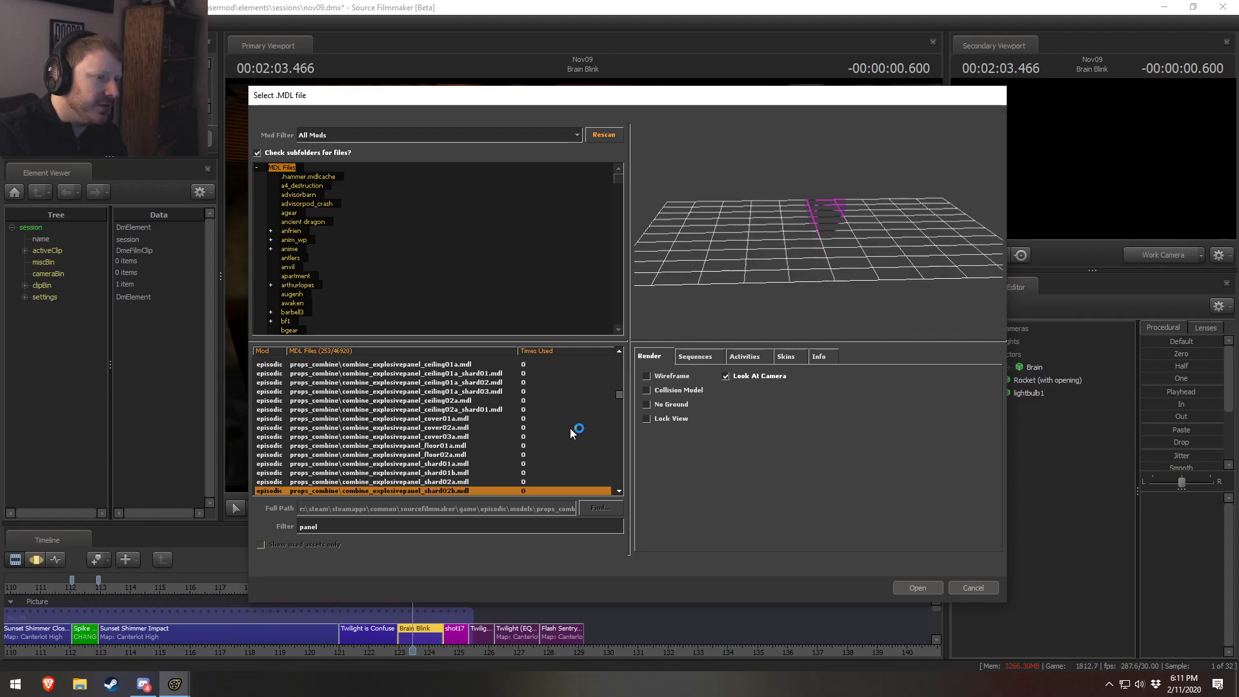
- Examine the combine explosive wall panels and metal debris panels in wireframe, and return the preview to textured rendering
{"action": "left_click", "coordinate": [663, 377]}
{"action": "key", "text": "Down"}
{"action": "key", "text": "Down"}
{"action": "key", "text": "Down"}
{"action": "key", "text": "Down"}
{"action": "key", "text": "Down"}
{"action": "key", "text": "Down"}
{"action": "key", "text": "Down"}
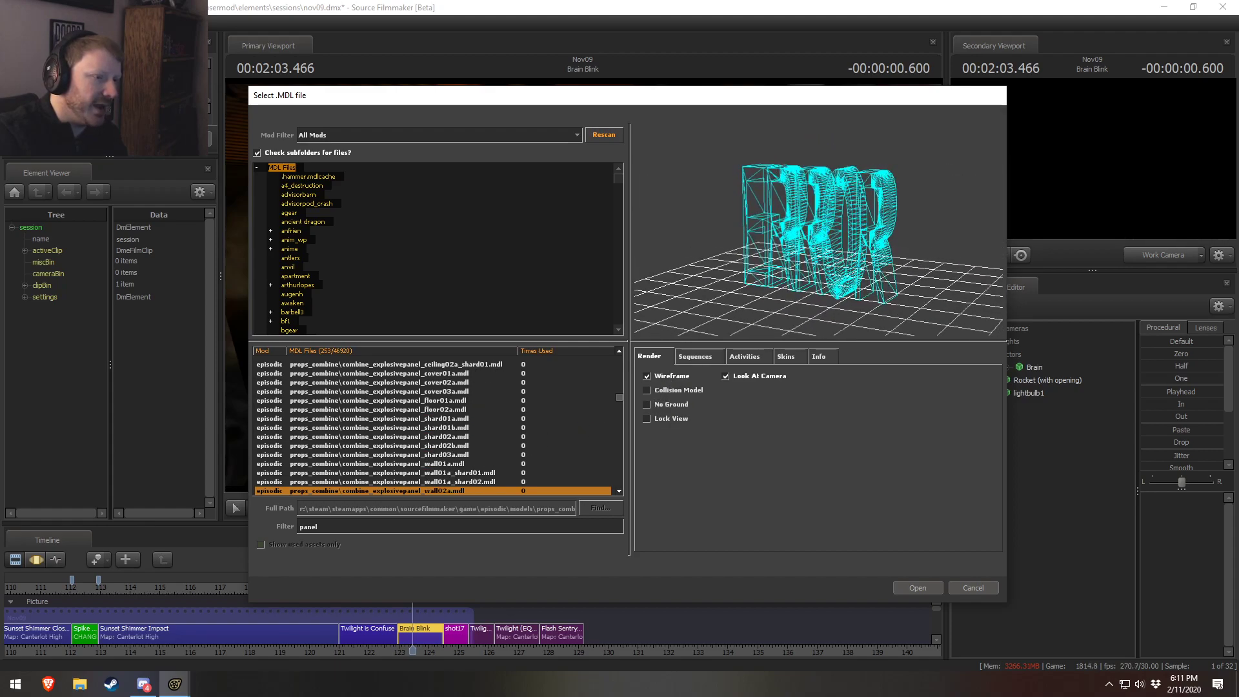
{"action": "key", "text": "Down"}
{"action": "key", "text": "Down"}
{"action": "key", "text": "Down"}
{"action": "key", "text": "Down"}
{"action": "key", "text": "Down"}
{"action": "key", "text": "Down"}
{"action": "key", "text": "Down"}
{"action": "key", "text": "Down"}
{"action": "key", "text": "Down"}
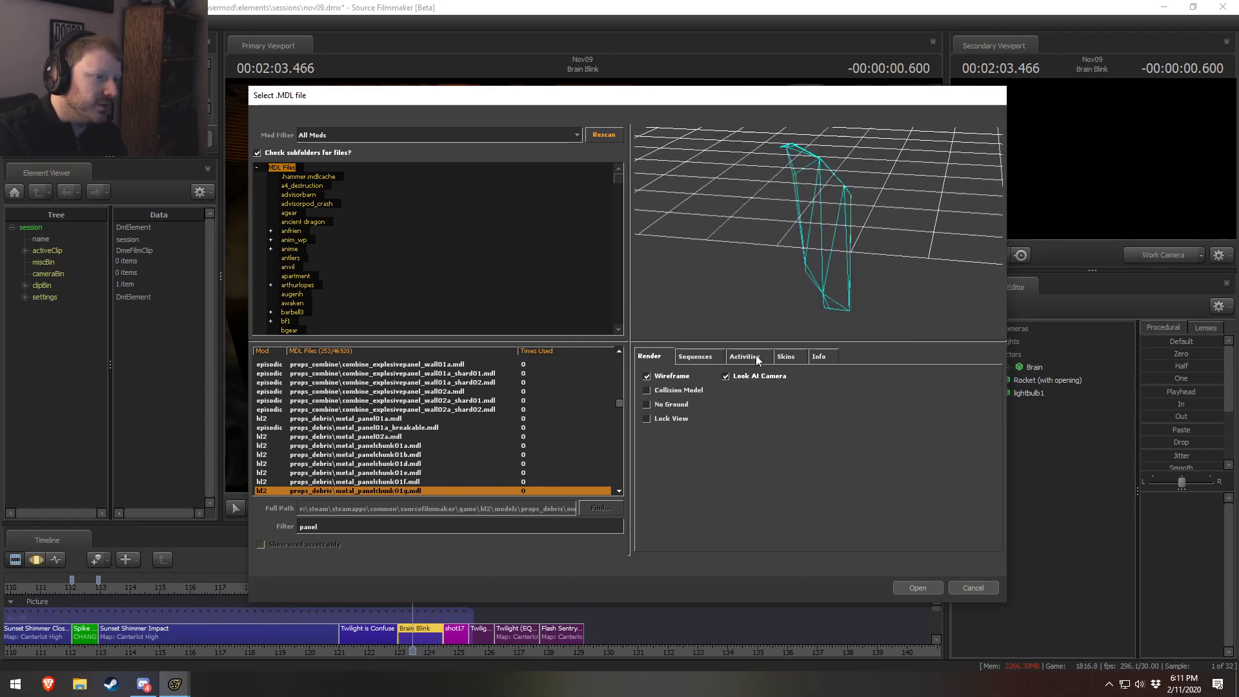
{"action": "key", "text": "Down"}
{"action": "key", "text": "Down"}
{"action": "left_click", "coordinate": [666, 375]}
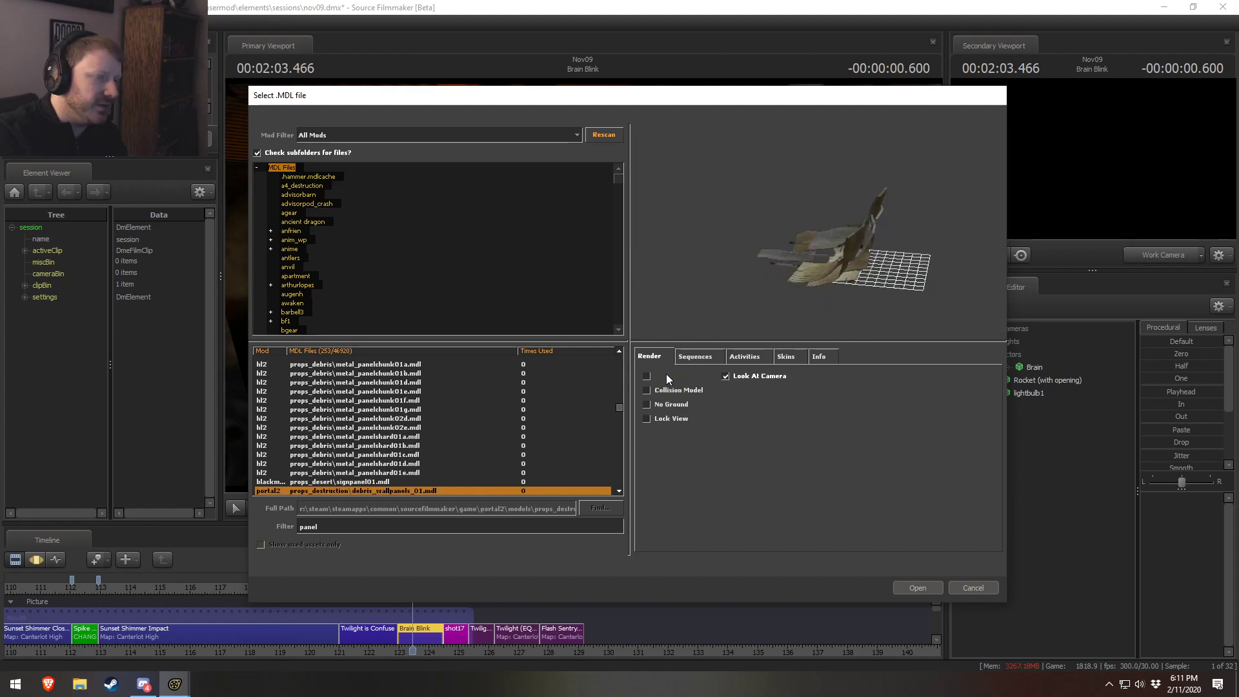
- Preview the models after debris_wallpanels_01.mdl up to the props_factory clean metal panel
{"action": "key", "text": "Down"}
{"action": "key", "text": "Down"}
{"action": "key", "text": "Down"}
{"action": "key", "text": "Down"}
{"action": "key", "text": "Down"}
{"action": "key", "text": "Down"}
{"action": "key", "text": "Down"}
{"action": "key", "text": "Down"}
{"action": "key", "text": "Down"}
{"action": "key", "text": "Down"}
{"action": "key", "text": "Down"}
{"action": "key", "text": "Down"}
{"action": "key", "text": "Down"}
{"action": "key", "text": "Down"}
{"action": "key", "text": "Down"}
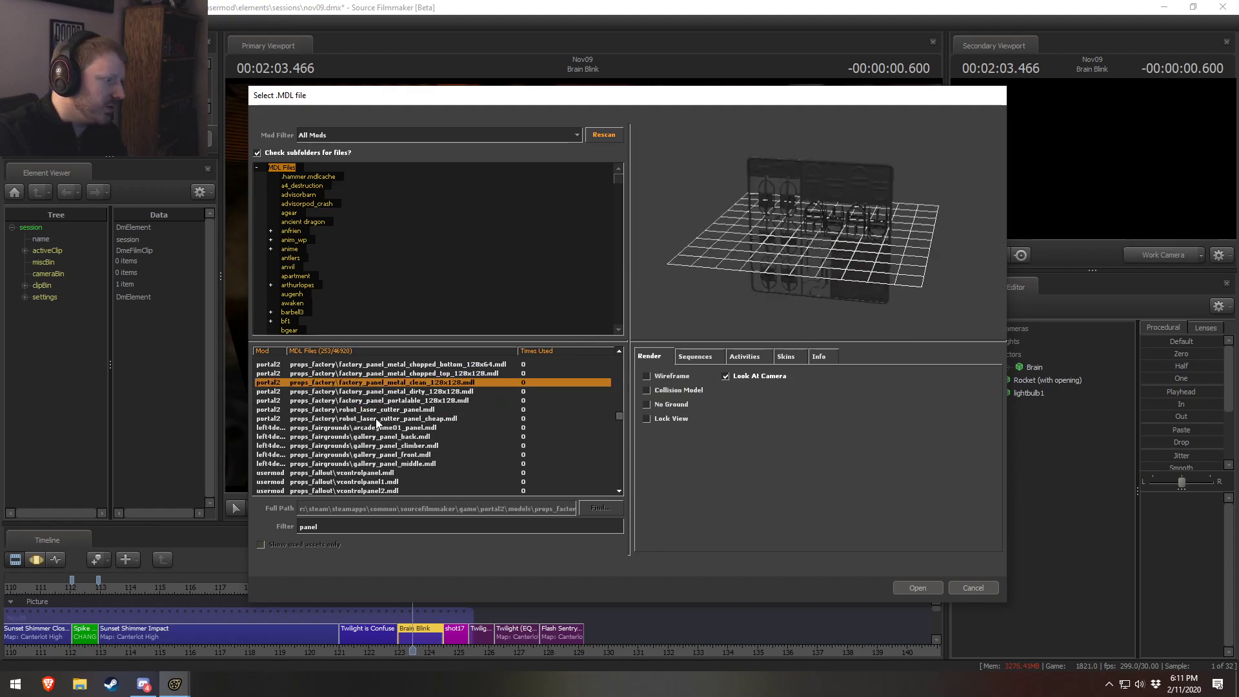
- Preview the laser cutter and fairground gallery panels, and compare the props_fallout vcontrolpanel models
{"action": "key", "text": "Down"}
{"action": "key", "text": "Down"}
{"action": "key", "text": "Down"}
{"action": "key", "text": "Down"}
{"action": "key", "text": "Down"}
{"action": "key", "text": "Down"}
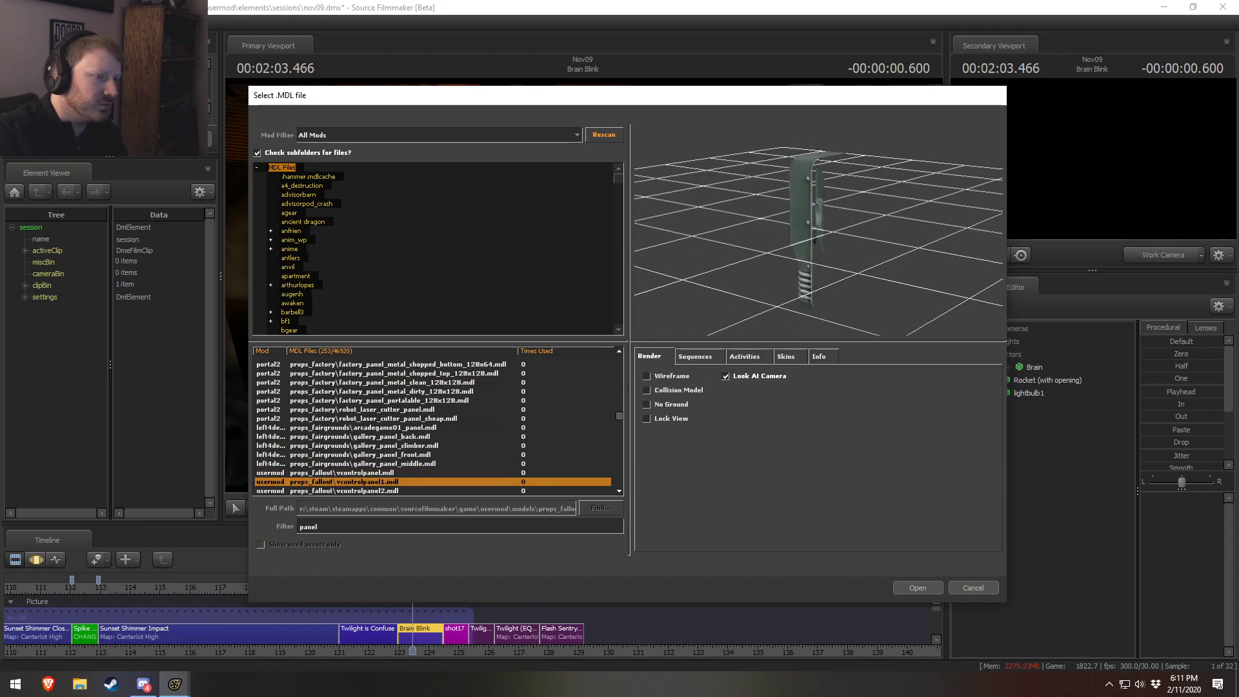
{"action": "key", "text": "Down"}
{"action": "key", "text": "Down"}
{"action": "key", "text": "Up"}
{"action": "key", "text": "Up"}
{"action": "key", "text": "Down"}
{"action": "key", "text": "Up"}
{"action": "key", "text": "Up"}
{"action": "key", "text": "Up"}
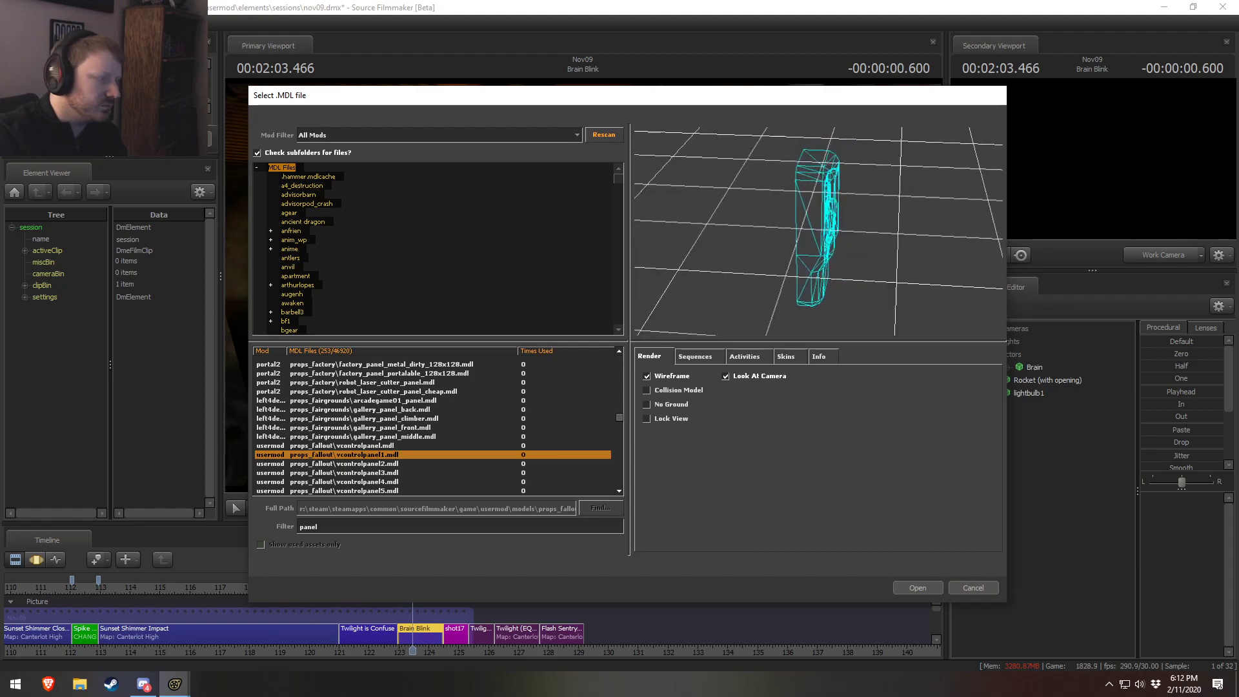
- Preview the panel models from the props_highway corrugated panels through props_lab\panel_safe.mdl
{"action": "scroll", "coordinate": [459, 420], "scroll_direction": "down", "scroll_amount": 5}
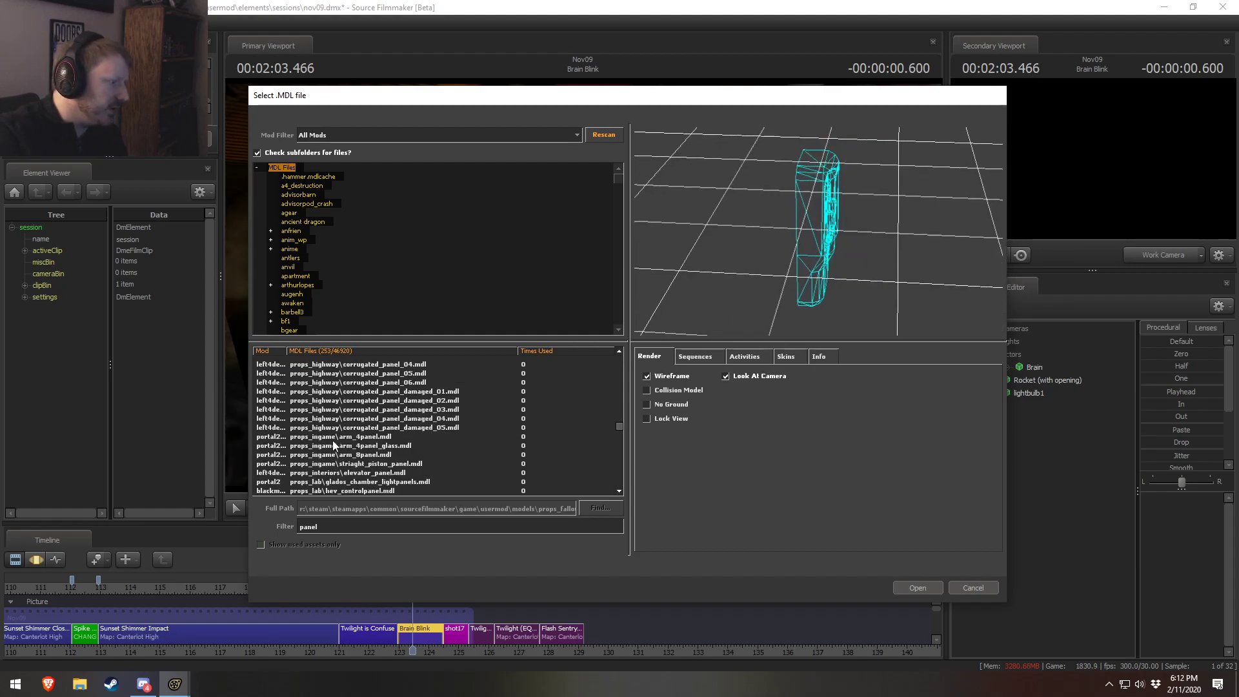
{"action": "left_click", "coordinate": [332, 400]}
{"action": "key", "text": "Down"}
{"action": "key", "text": "Down"}
{"action": "key", "text": "Down"}
{"action": "key", "text": "Down"}
{"action": "key", "text": "Down"}
{"action": "key", "text": "Down"}
{"action": "key", "text": "Down"}
{"action": "key", "text": "Down"}
{"action": "key", "text": "Down"}
{"action": "key", "text": "Down"}
{"action": "key", "text": "Down"}
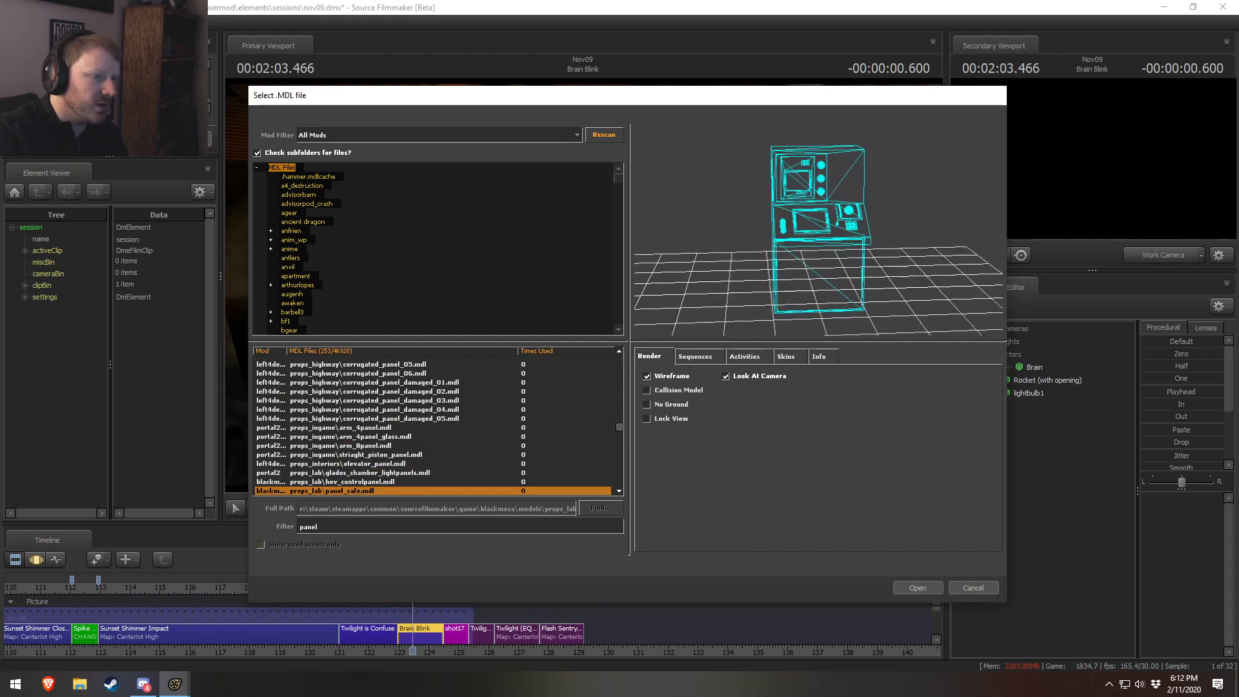
- Preview the props_lights light panels, the map editor panels and the first moonbase interior panels
{"action": "key", "text": "Down"}
{"action": "key", "text": "Down"}
{"action": "key", "text": "Down"}
{"action": "key", "text": "Down"}
{"action": "key", "text": "Down"}
{"action": "key", "text": "Down"}
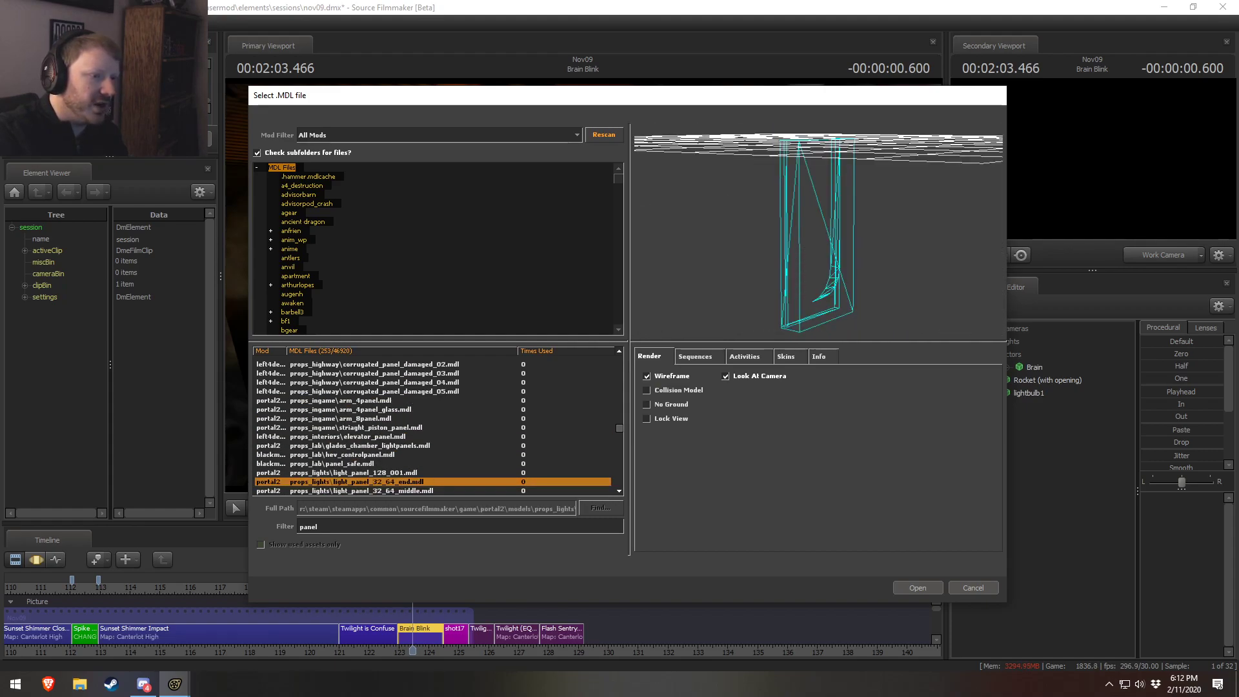
{"action": "key", "text": "Down"}
{"action": "key", "text": "Down"}
{"action": "key", "text": "Down"}
{"action": "key", "text": "Down"}
{"action": "key", "text": "Down"}
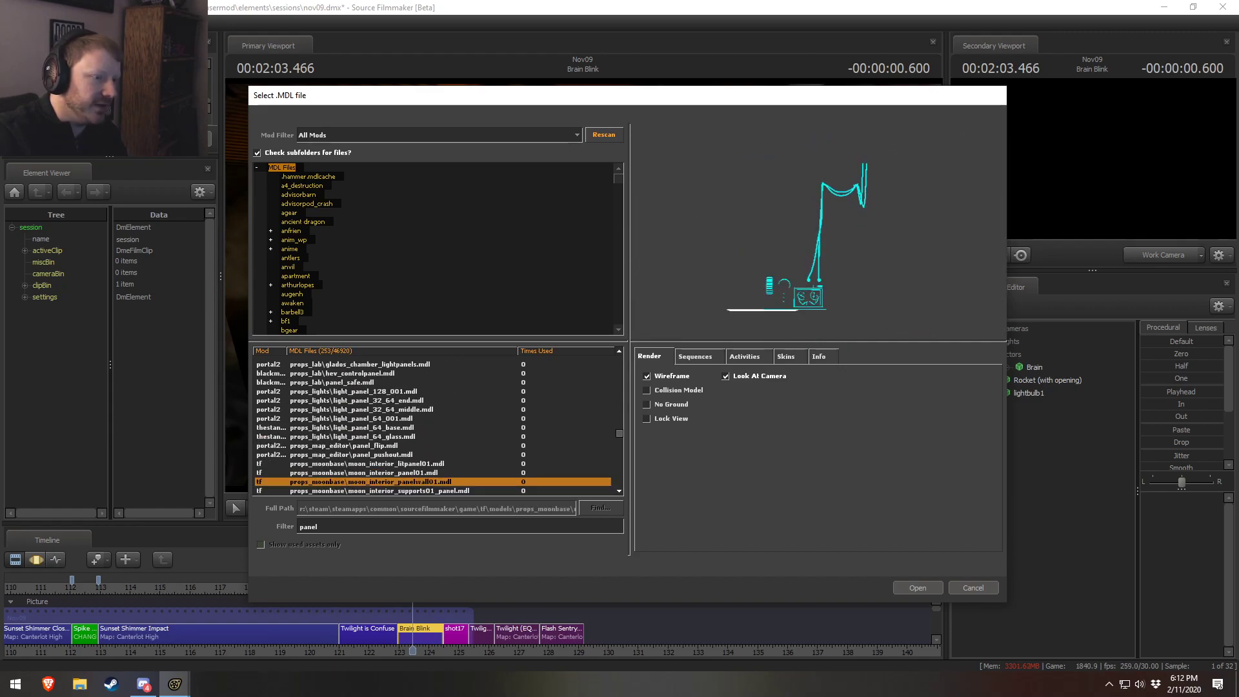
- Return the preview to textured rendering and compare the moonbase support panel and solar panel models
{"action": "key", "text": "Down"}
{"action": "key", "text": "Down"}
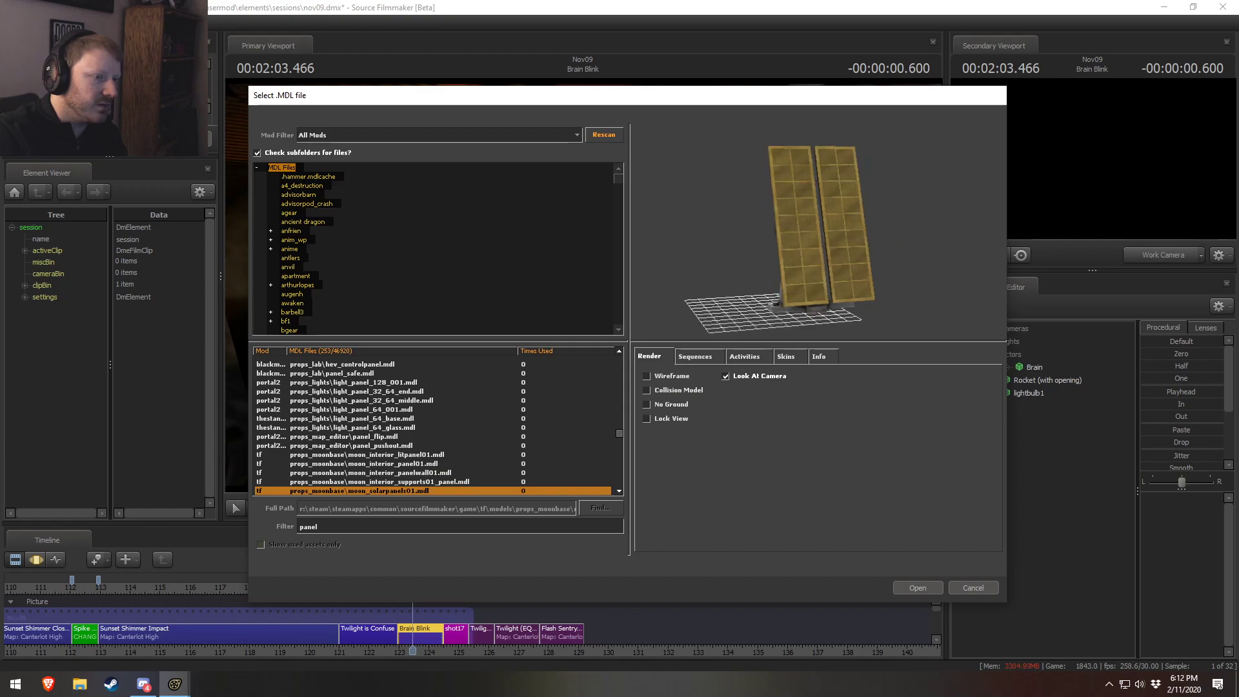
{"action": "key", "text": "Up"}
{"action": "key", "text": "Down"}
{"action": "key", "text": "Down"}
{"action": "key", "text": "Down"}
{"action": "key", "text": "Down"}
{"action": "key", "text": "Down"}
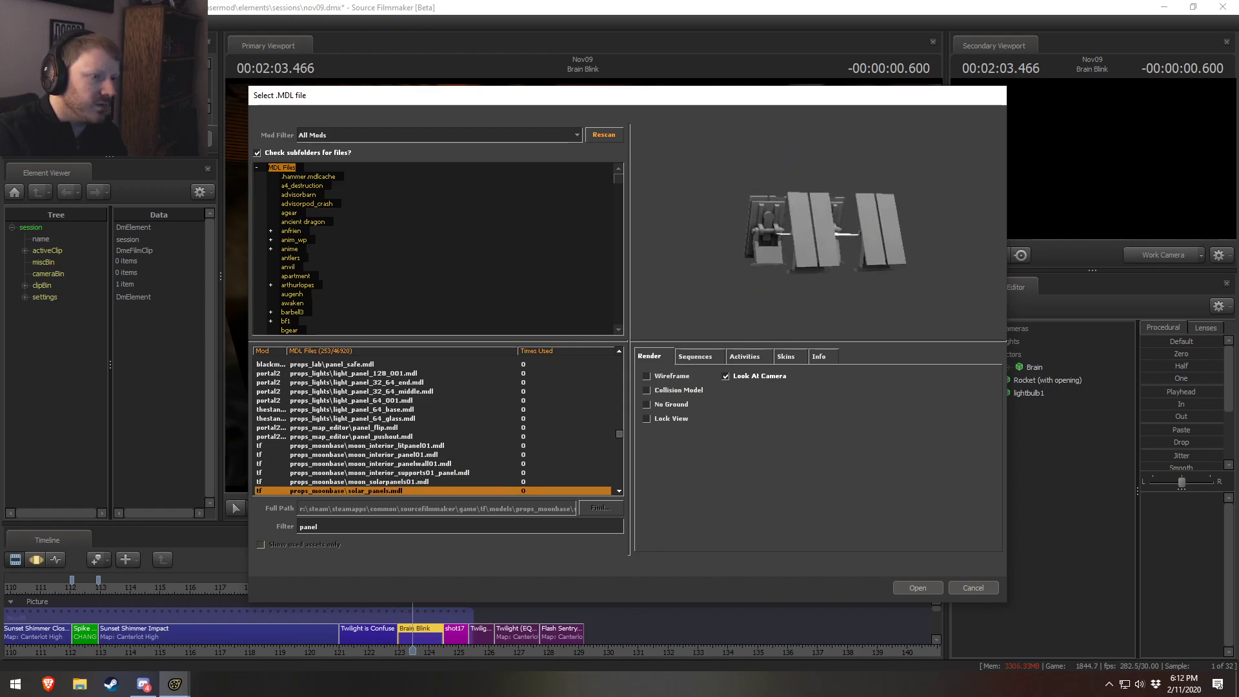
- Preview the models after props_moonbase\solar_panels.mdl through the train station, underground and urban ceiling panels to rt_panels.mdl
{"action": "key", "text": "Down"}
{"action": "key", "text": "Down"}
{"action": "key", "text": "Down"}
{"action": "key", "text": "Down"}
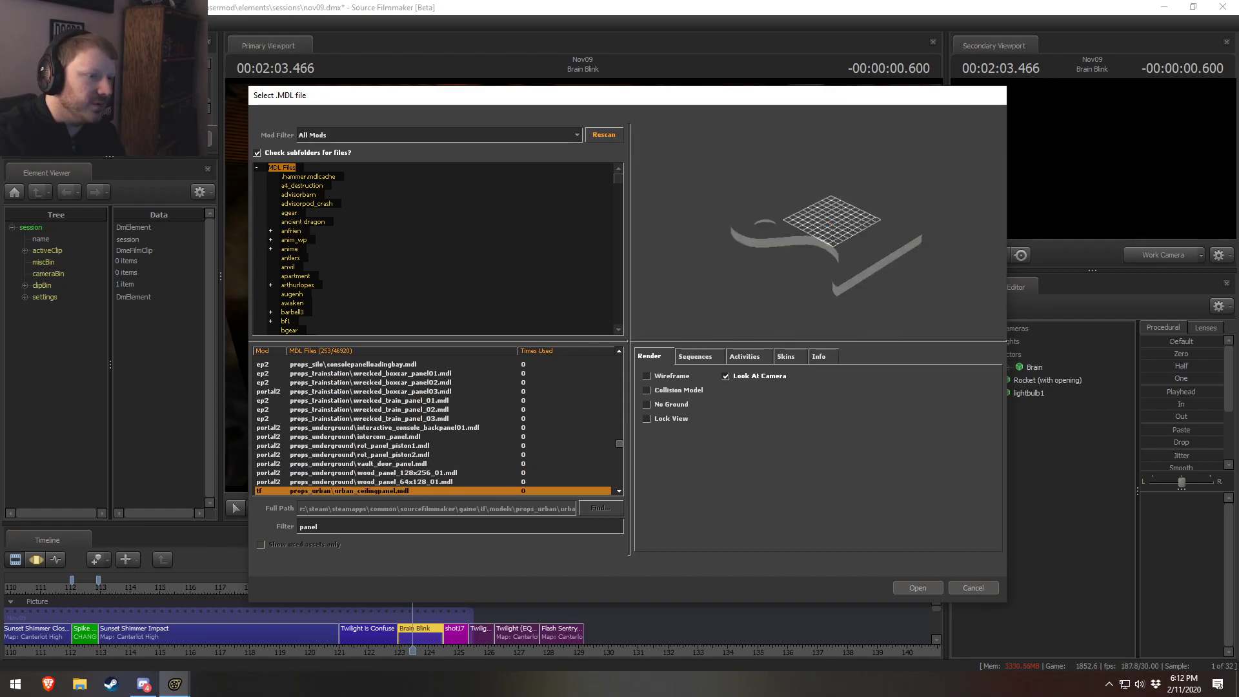
{"action": "key", "text": "Up"}
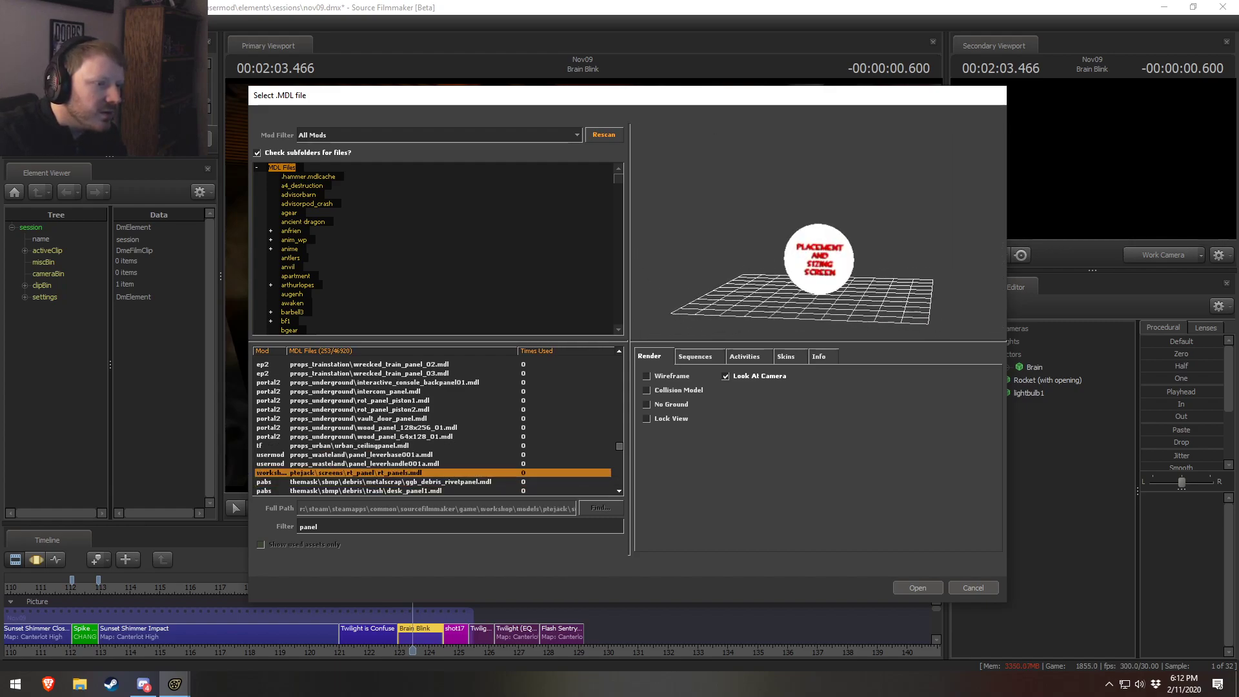
- Preview the themask debris, door lock, intercom and ace_computers panel models
{"action": "key", "text": "Down"}
{"action": "key", "text": "Down"}
{"action": "key", "text": "Down"}
{"action": "key", "text": "Down"}
{"action": "key", "text": "Down"}
{"action": "key", "text": "Down"}
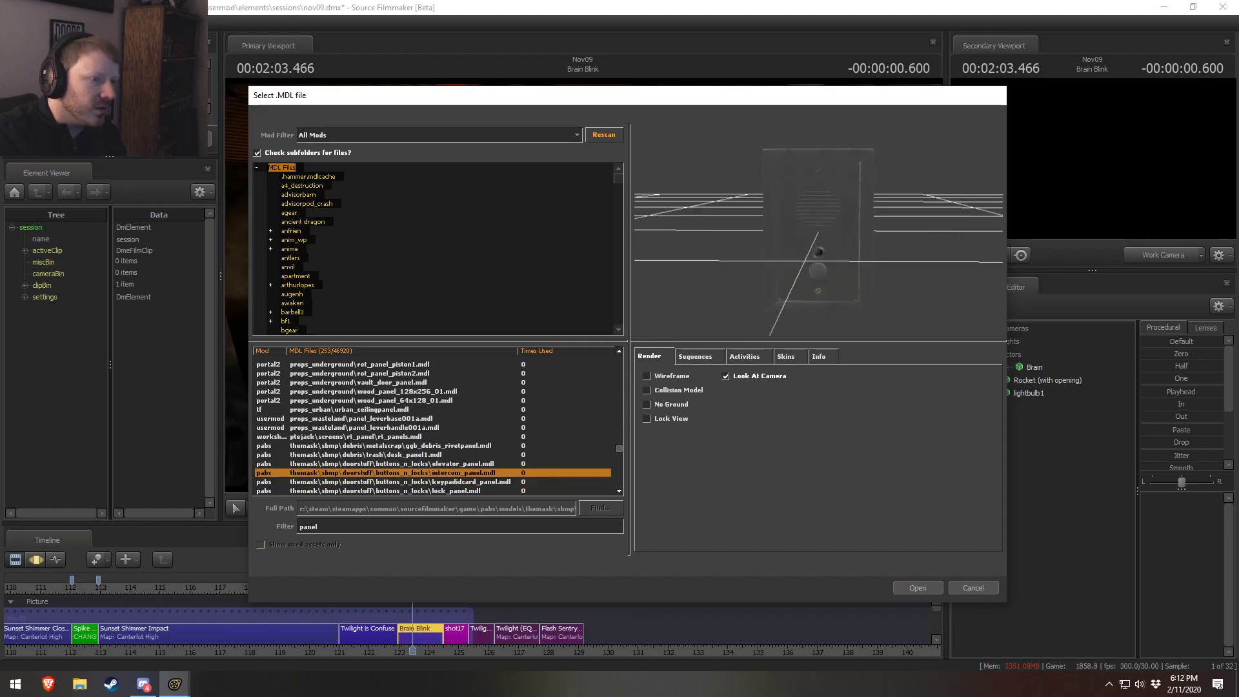
{"action": "key", "text": "Down"}
{"action": "key", "text": "Down"}
{"action": "key", "text": "Down"}
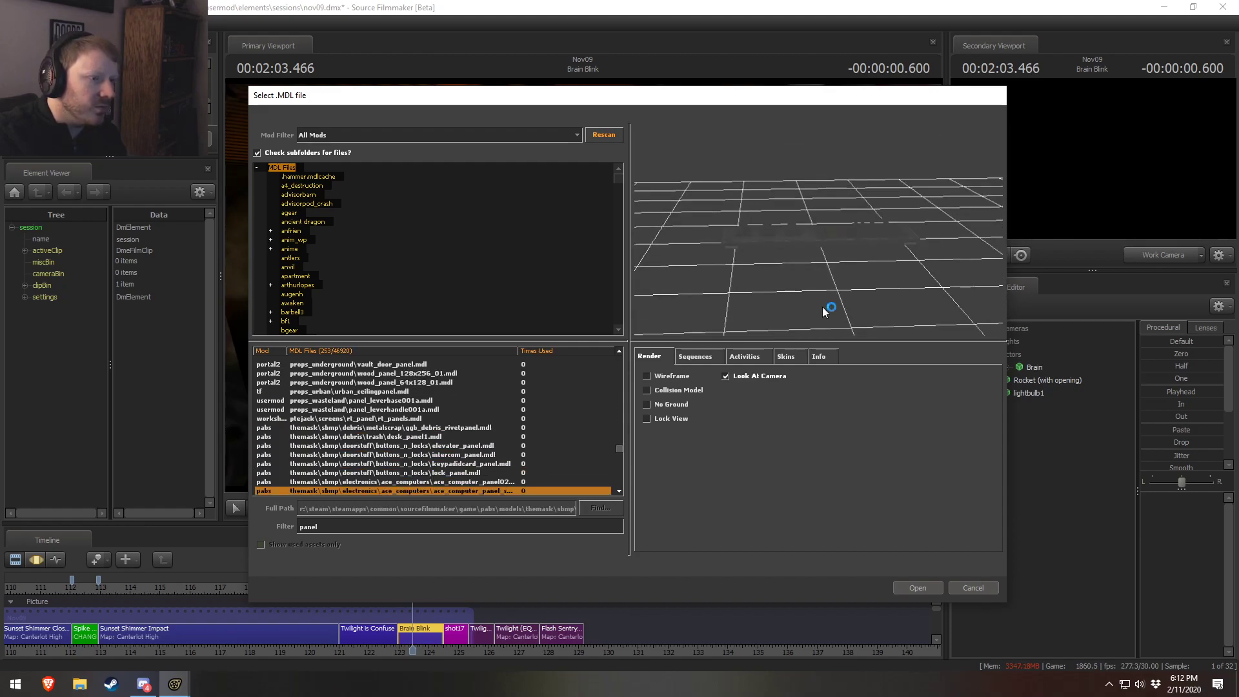
- Continue previewing the panel models listed after the ace_computers panels
{"action": "key", "text": "Down"}
{"action": "key", "text": "Down"}
{"action": "key", "text": "Down"}
{"action": "key", "text": "Down"}
{"action": "key", "text": "Down"}
{"action": "key", "text": "Down"}
{"action": "key", "text": "Down"}
{"action": "key", "text": "Down"}
{"action": "key", "text": "Down"}
{"action": "key", "text": "Down"}
{"action": "key", "text": "Down"}
{"action": "key", "text": "Down"}
{"action": "key", "text": "Down"}
{"action": "key", "text": "Down"}
{"action": "key", "text": "Down"}
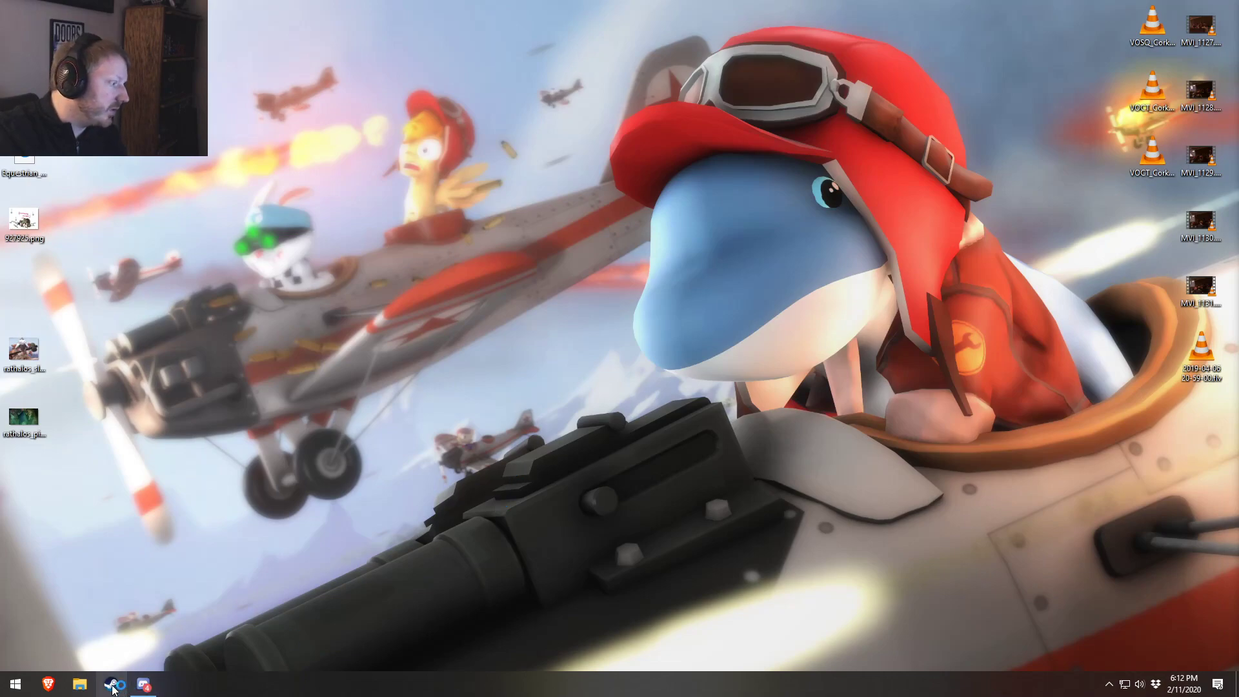
- Relaunch Source Filmmaker, decline loading the autosave, and open the recent session nov09.dmx
{"action": "right_click", "coordinate": [111, 683]}
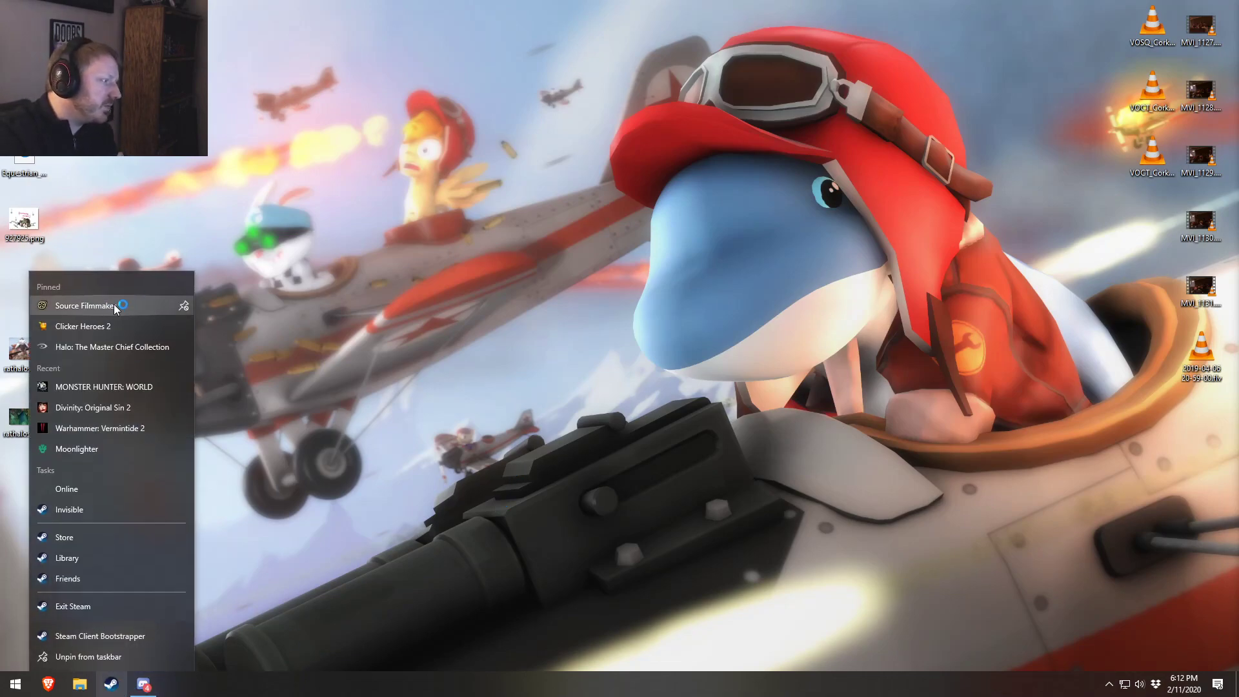
{"action": "left_click", "coordinate": [125, 305]}
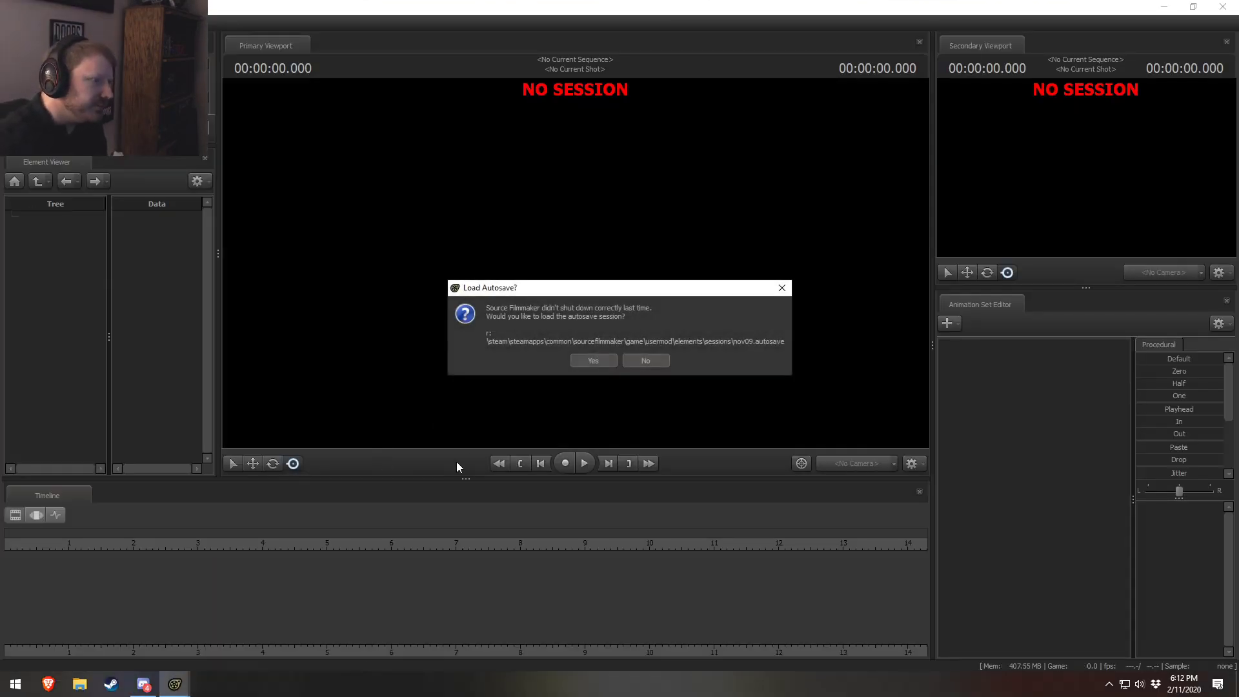
{"action": "left_click", "coordinate": [664, 361]}
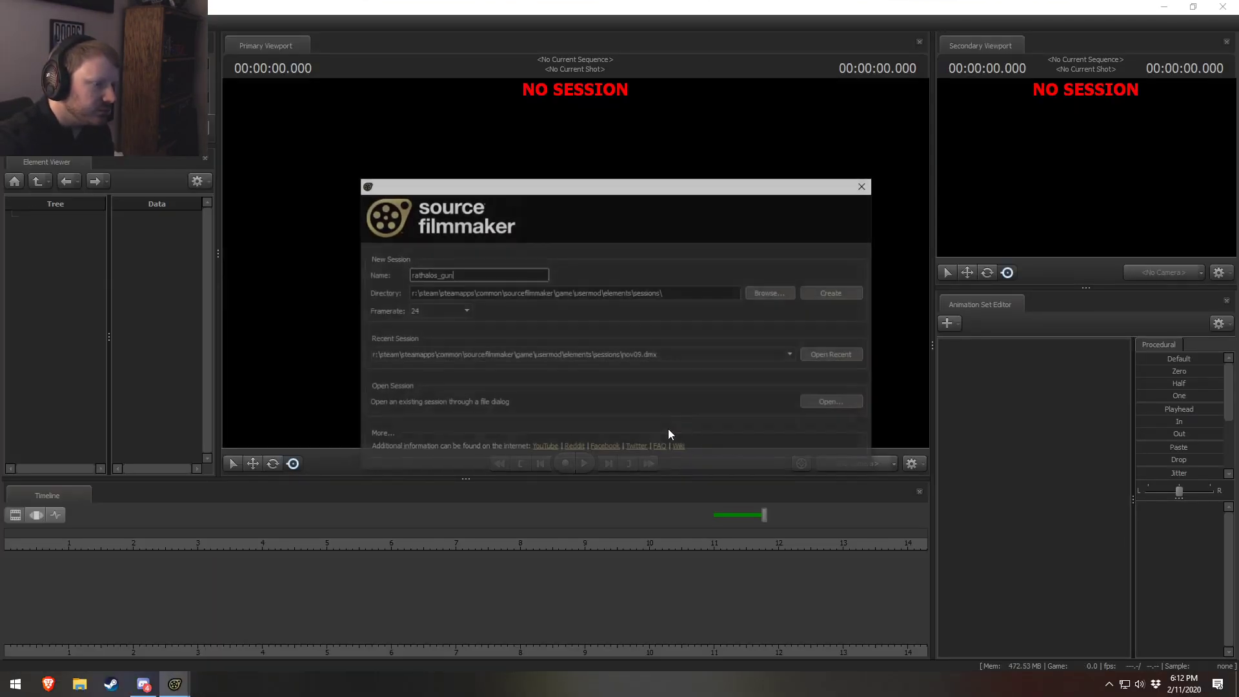
{"action": "left_click", "coordinate": [830, 356]}
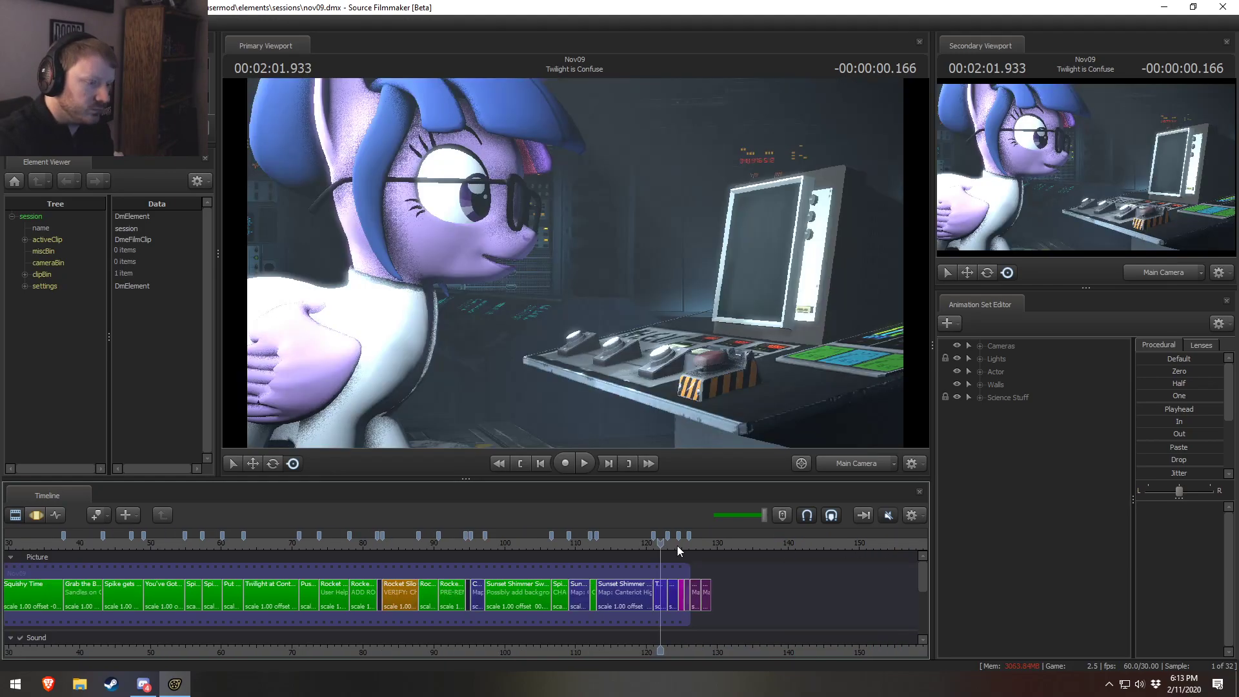
- Move the playhead to the Brain Blink shot and select that shot in the timeline
{"action": "left_click", "coordinate": [674, 543]}
{"action": "scroll", "coordinate": [672, 584], "scroll_direction": "up", "scroll_amount": 3}
{"action": "scroll", "coordinate": [663, 593], "scroll_direction": "up", "scroll_amount": 8}
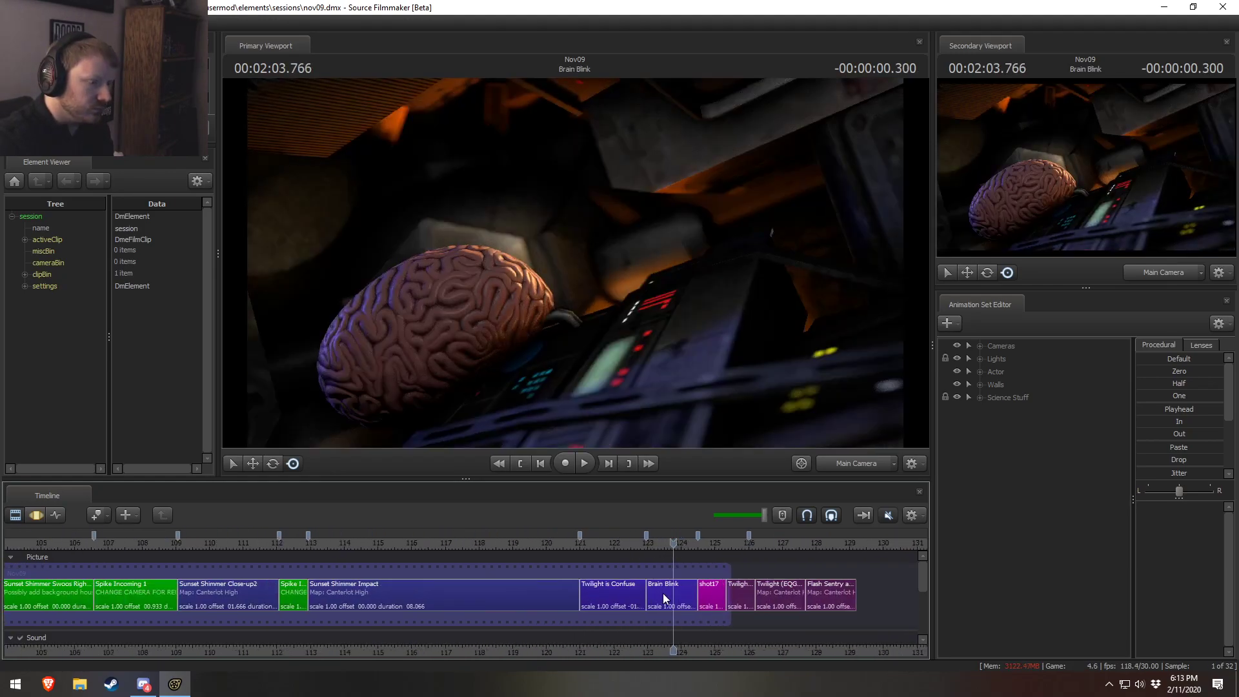
{"action": "left_click", "coordinate": [671, 599]}
{"action": "scroll", "coordinate": [706, 651], "scroll_direction": "up", "scroll_amount": 3}
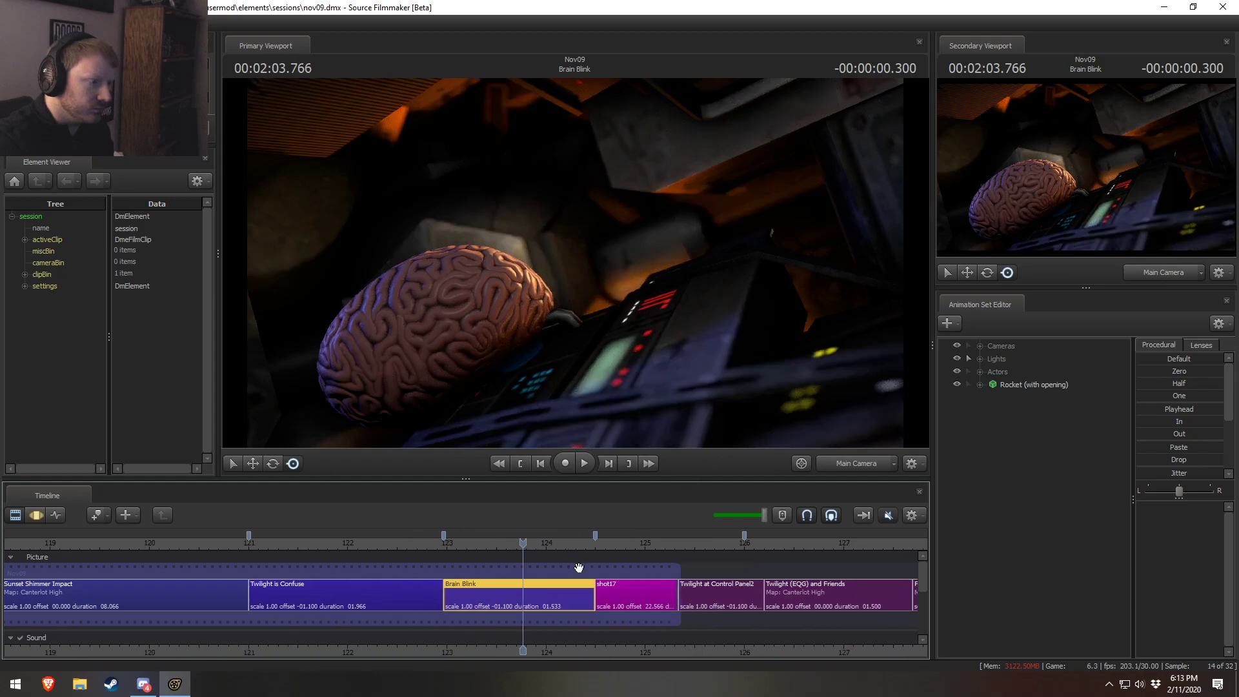
- Start adding a model to the Brain Blink shot and filter the model list by "computer panel"
{"action": "right_click", "coordinate": [989, 467]}
{"action": "left_click", "coordinate": [1080, 494]}
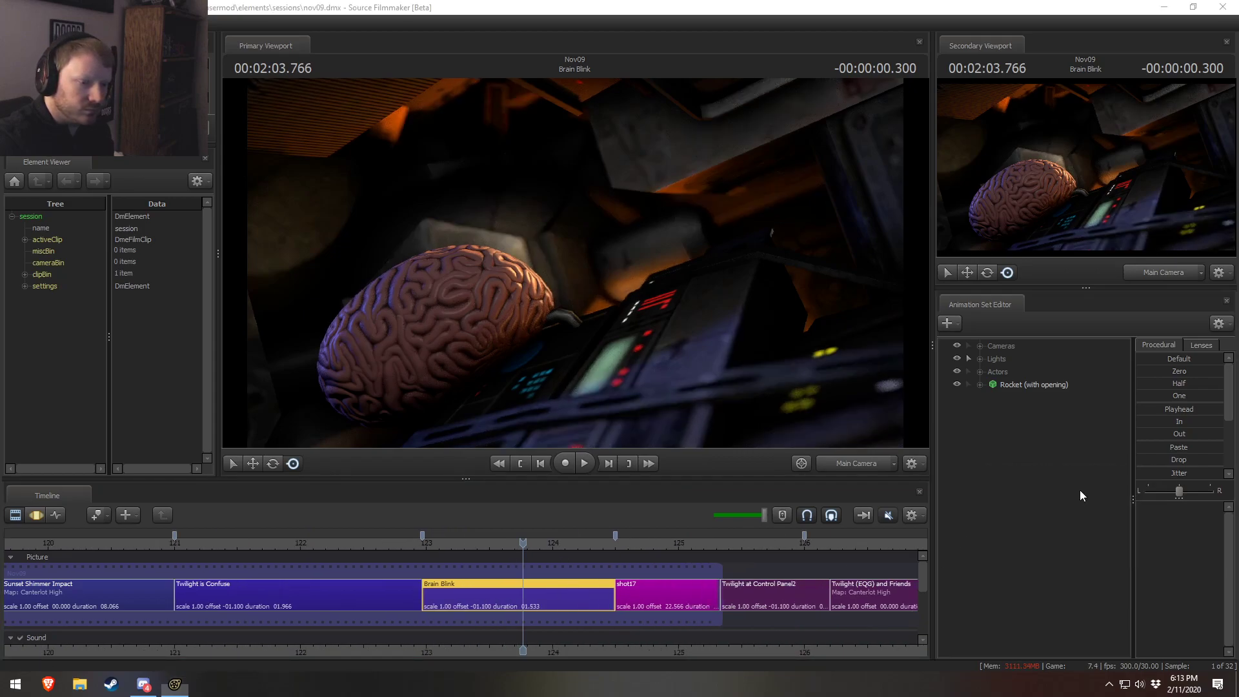
{"action": "type", "text": "computer"}
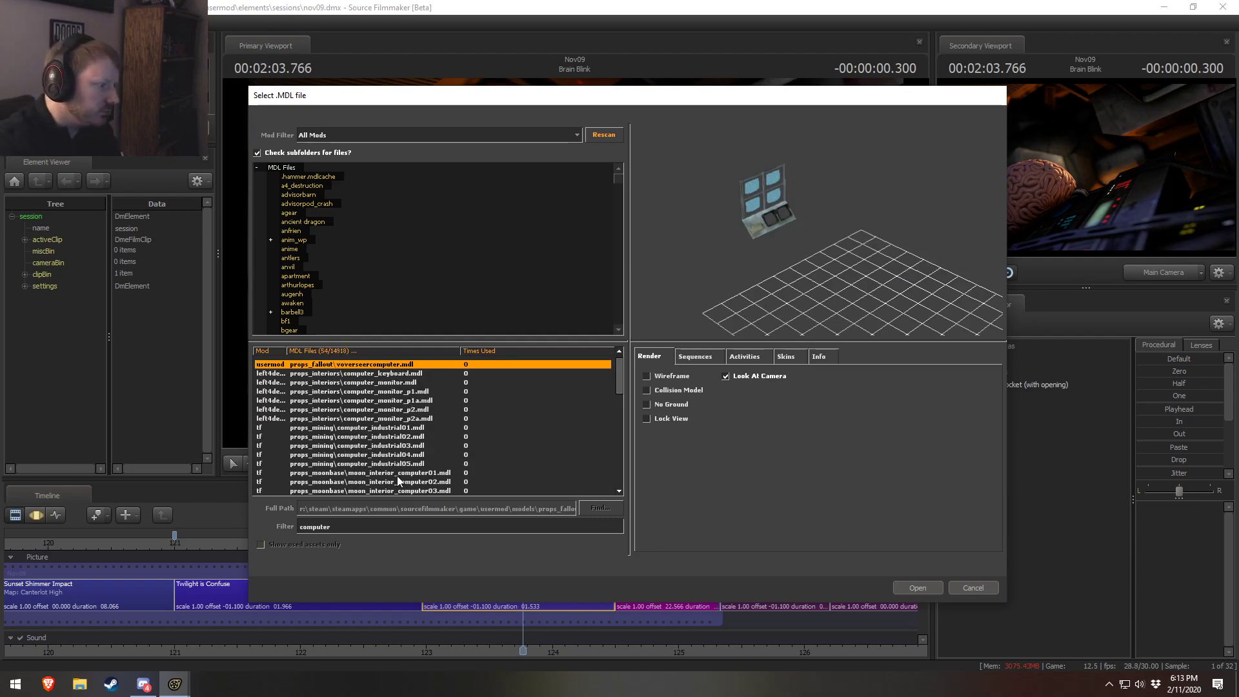
{"action": "type", "text": " p"}
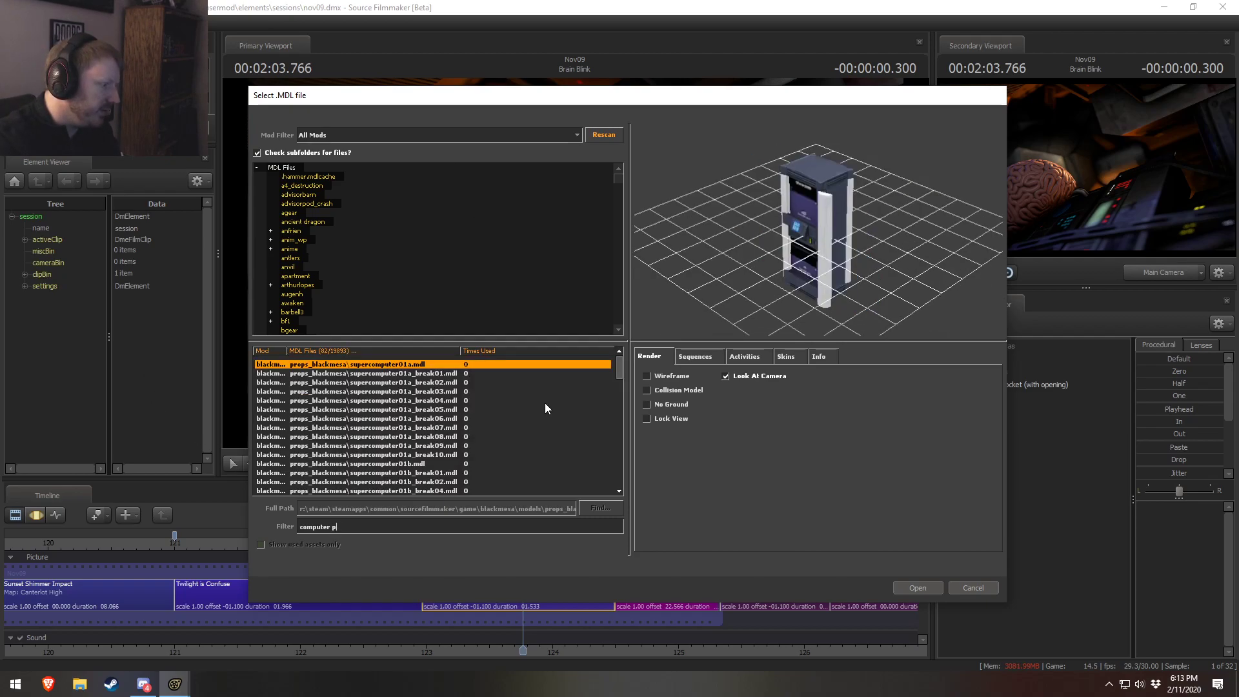
{"action": "type", "text": "anel"}
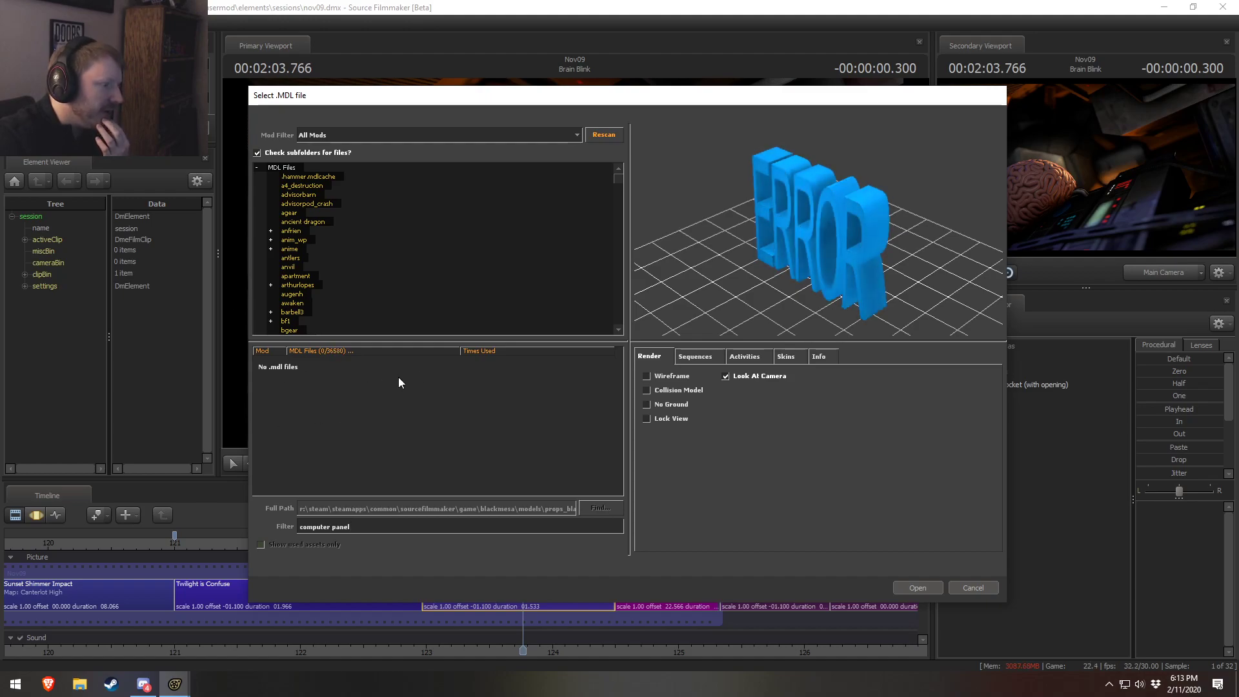
- Preview the two ace_computers panel models and rotate the second one to inspect it
{"action": "left_click", "coordinate": [411, 364]}
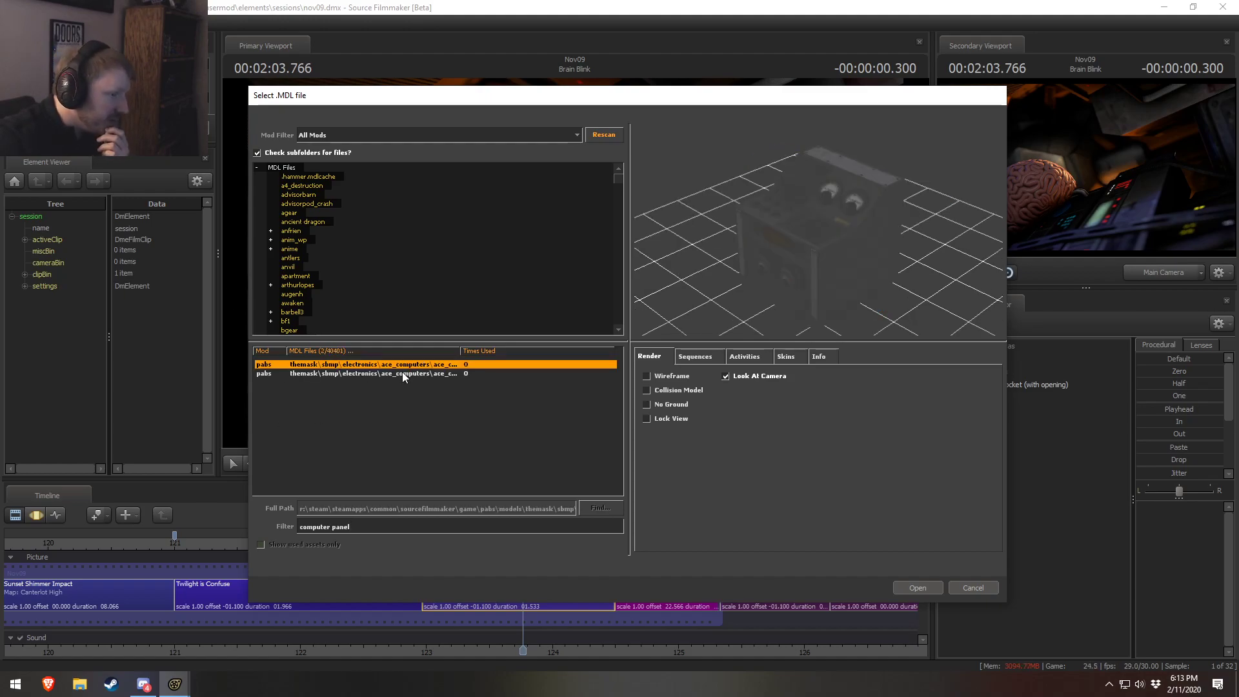
{"action": "left_click", "coordinate": [403, 373]}
{"action": "left_click", "coordinate": [670, 374]}
{"action": "left_click", "coordinate": [670, 375]}
{"action": "left_click_drag", "start_coordinate": [768, 263], "coordinate": [526, 233]}
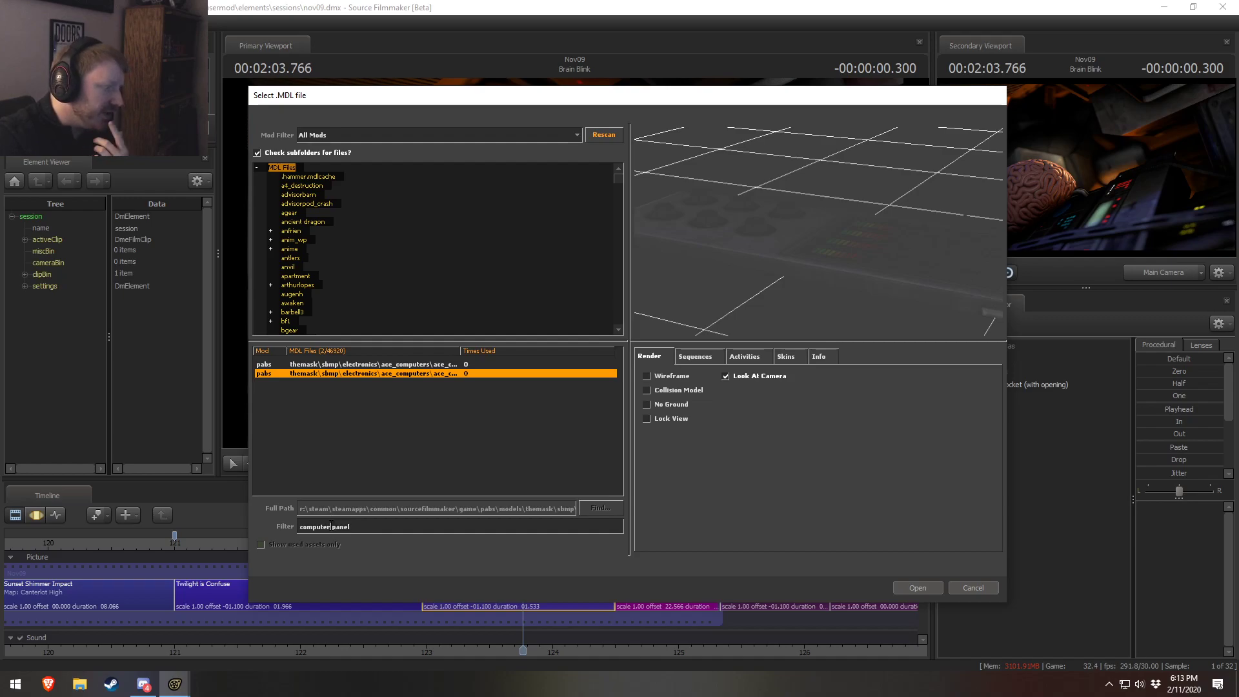
- Reduce the model filter to "panel" and preview an sroom_wall panel and a scenebuildthemes ceiling panel
{"action": "left_click_drag", "start_coordinate": [331, 527], "coordinate": [265, 513]}
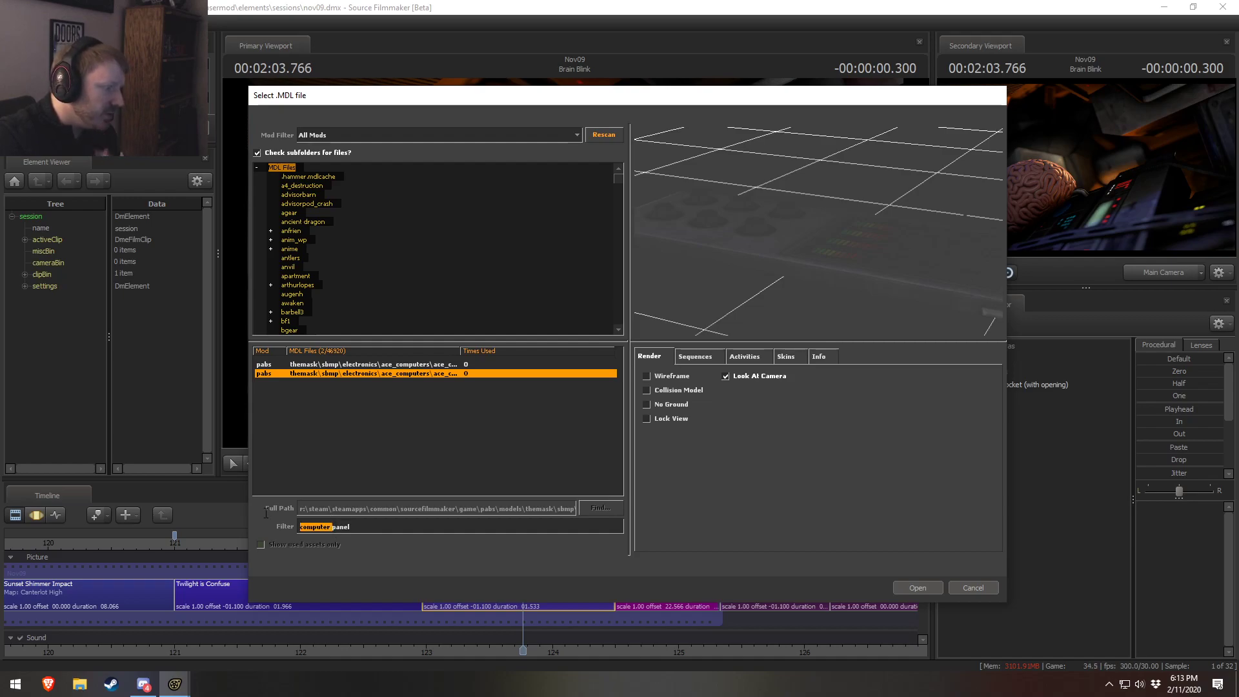
{"action": "key", "text": "BackSpace"}
{"action": "left_click_drag", "start_coordinate": [620, 359], "coordinate": [635, 509]}
{"action": "left_click", "coordinate": [386, 455]}
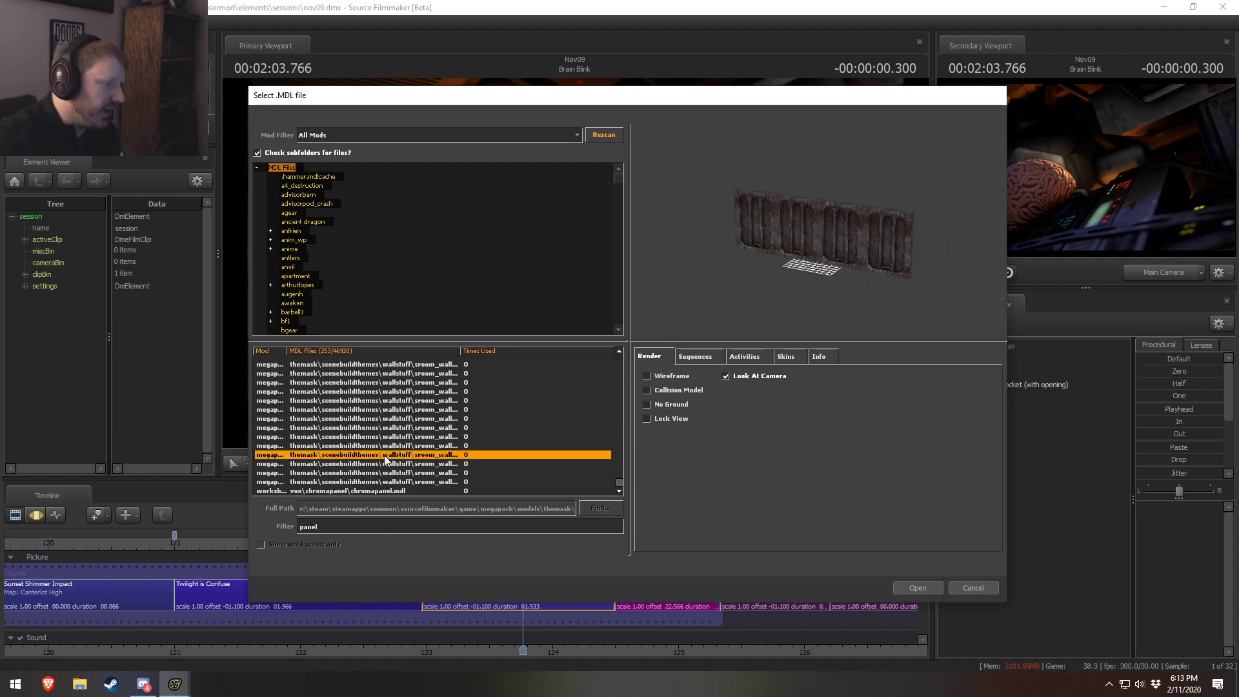
{"action": "scroll", "coordinate": [381, 445], "scroll_direction": "up", "scroll_amount": 4}
{"action": "left_click", "coordinate": [370, 464]}
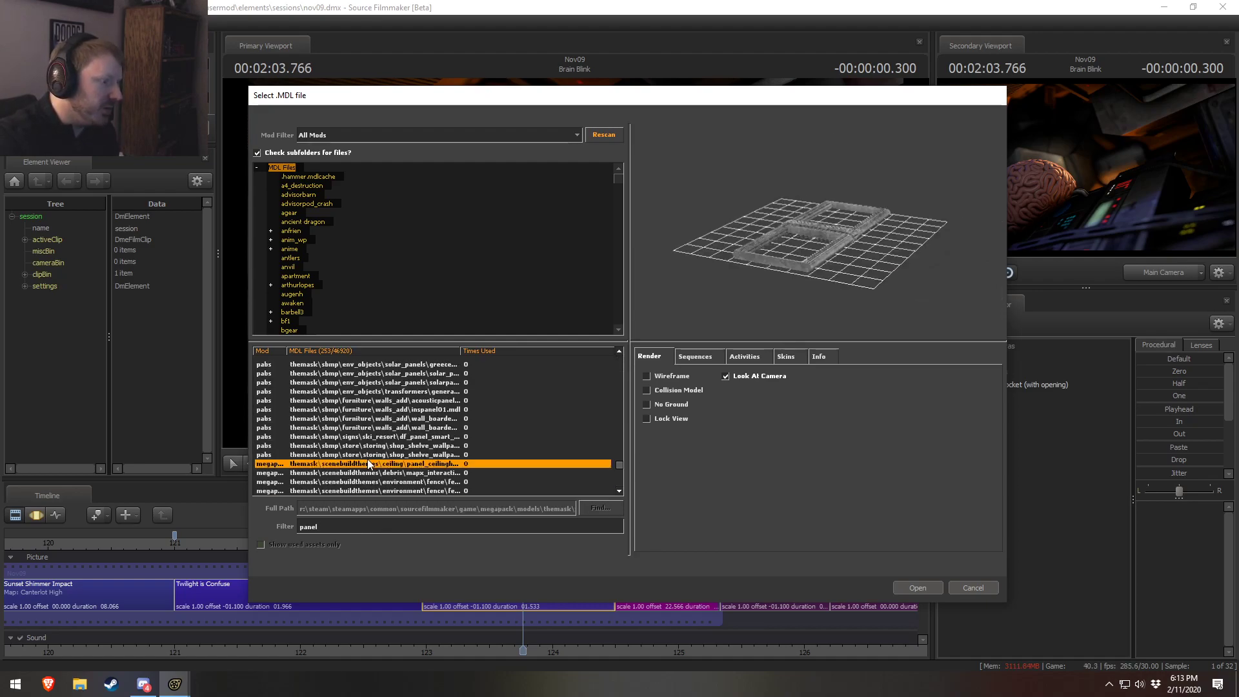
- Preview the furniture wall panel inspanel01.mdl and the antenna panel model under env_objects
{"action": "left_click", "coordinate": [371, 410]}
{"action": "scroll", "coordinate": [365, 419], "scroll_direction": "up", "scroll_amount": 4}
{"action": "left_click", "coordinate": [361, 426]}
{"action": "left_click", "coordinate": [381, 401]}
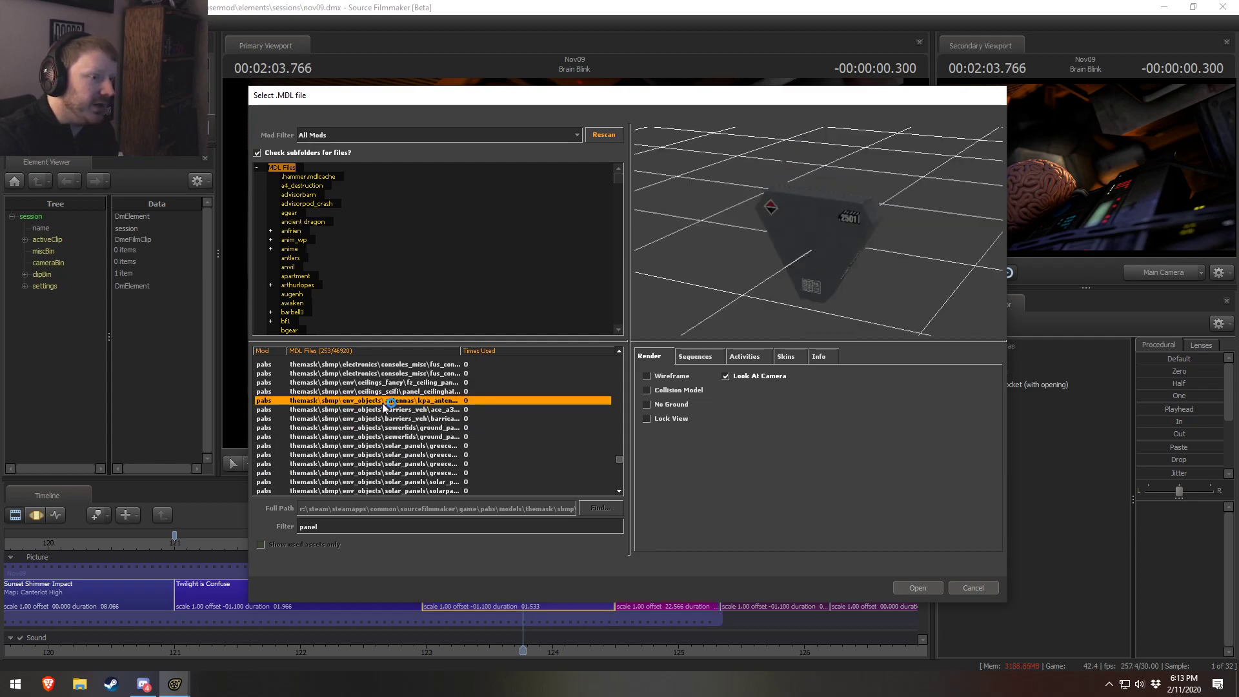
{"action": "scroll", "coordinate": [403, 440], "scroll_direction": "up", "scroll_amount": 2}
{"action": "mouse_move", "coordinate": [819, 232]}
{"action": "left_mouse_down"}
{"action": "mouse_move", "coordinate": [818, 213]}
{"action": "mouse_move", "coordinate": [807, 258]}
{"action": "mouse_move", "coordinate": [807, 245]}
{"action": "left_mouse_up"}
- Preview the models around the antenna panel and back up to the consoles_misc panels
{"action": "key", "text": "Down"}
{"action": "key", "text": "Down"}
{"action": "key", "text": "Up"}
{"action": "key", "text": "Up"}
{"action": "key", "text": "Up"}
{"action": "key", "text": "Up"}
{"action": "key", "text": "Up"}
{"action": "key", "text": "Up"}
{"action": "key", "text": "Up"}
{"action": "key", "text": "Up"}
{"action": "key", "text": "Up"}
{"action": "key", "text": "Up"}
{"action": "key", "text": "Up"}
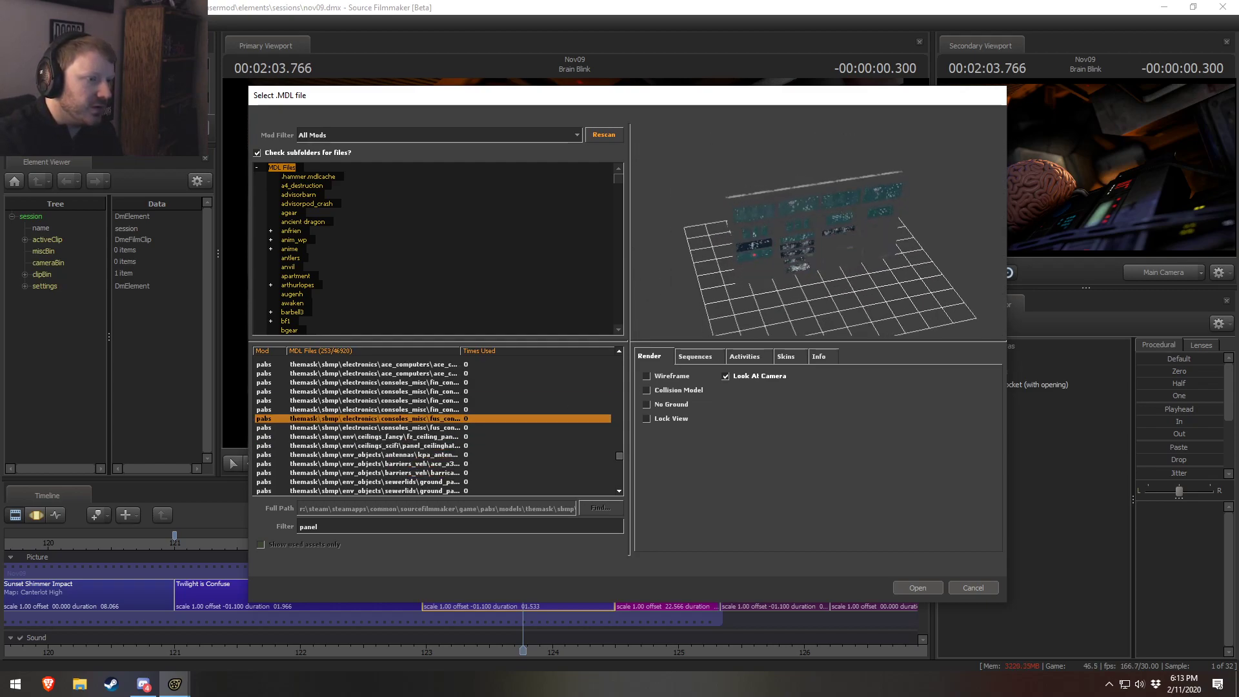
- Compare the consoles_misc panel models and preview back up the list to rt_panels.mdl
{"action": "key", "text": "Up"}
{"action": "key", "text": "Up"}
{"action": "key", "text": "Down"}
{"action": "key", "text": "Down"}
{"action": "key", "text": "Up"}
{"action": "key", "text": "Up"}
{"action": "key", "text": "Up"}
{"action": "key", "text": "Up"}
{"action": "key", "text": "Up"}
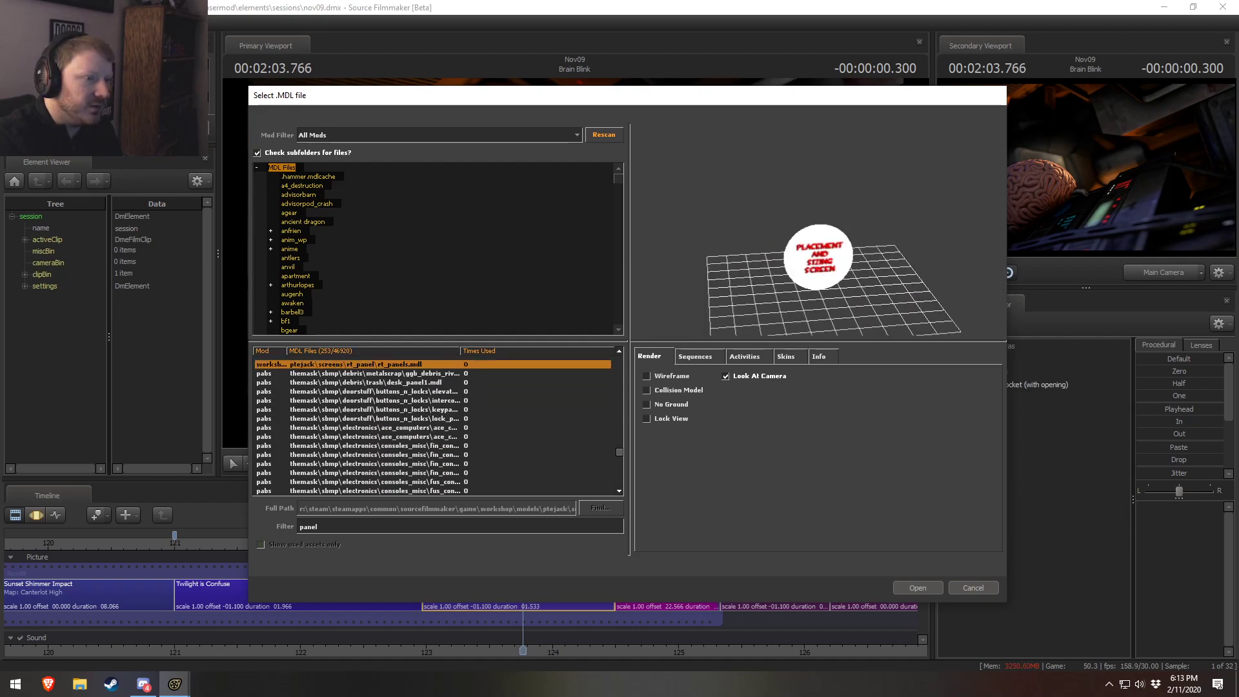
- Return to the start of the panel list and preview the a4_destruction wall panels through wallpanel_256_cdest.mdl
{"action": "left_click_drag", "start_coordinate": [619, 452], "coordinate": [619, 358]}
{"action": "left_click", "coordinate": [466, 483]}
{"action": "key", "text": "Up"}
{"action": "key", "text": "Up"}
{"action": "key", "text": "Up"}
{"action": "key", "text": "Up"}
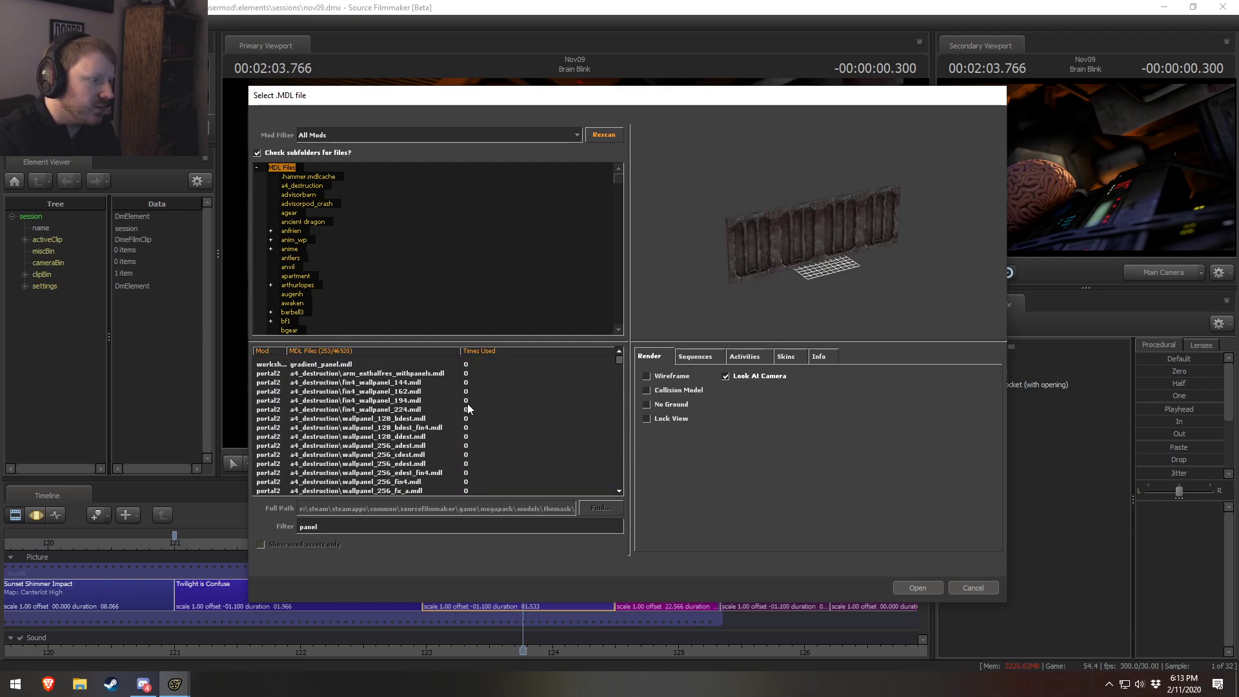
{"action": "left_click", "coordinate": [466, 409]}
{"action": "key", "text": "Down"}
{"action": "key", "text": "Down"}
{"action": "key", "text": "Down"}
{"action": "key", "text": "Down"}
{"action": "key", "text": "Down"}
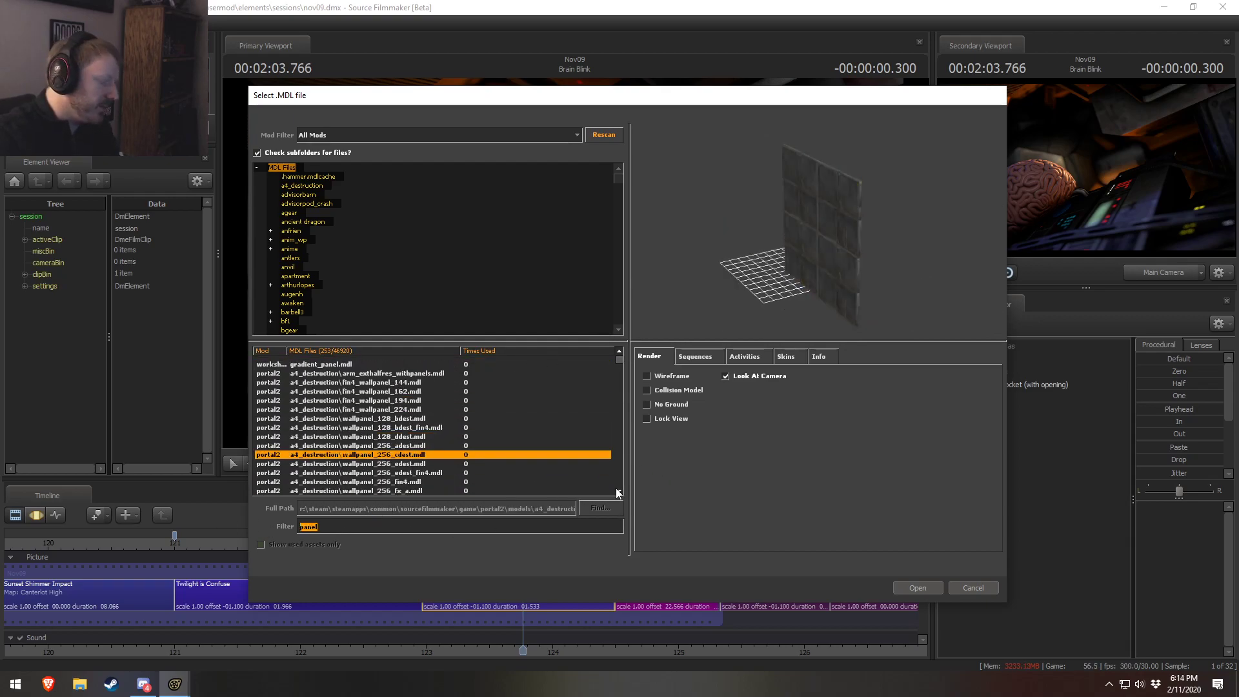
- Filter the model list by "button" and preview the models around optinvfallout\enbutton2.mdl
{"action": "type", "text": "button"}
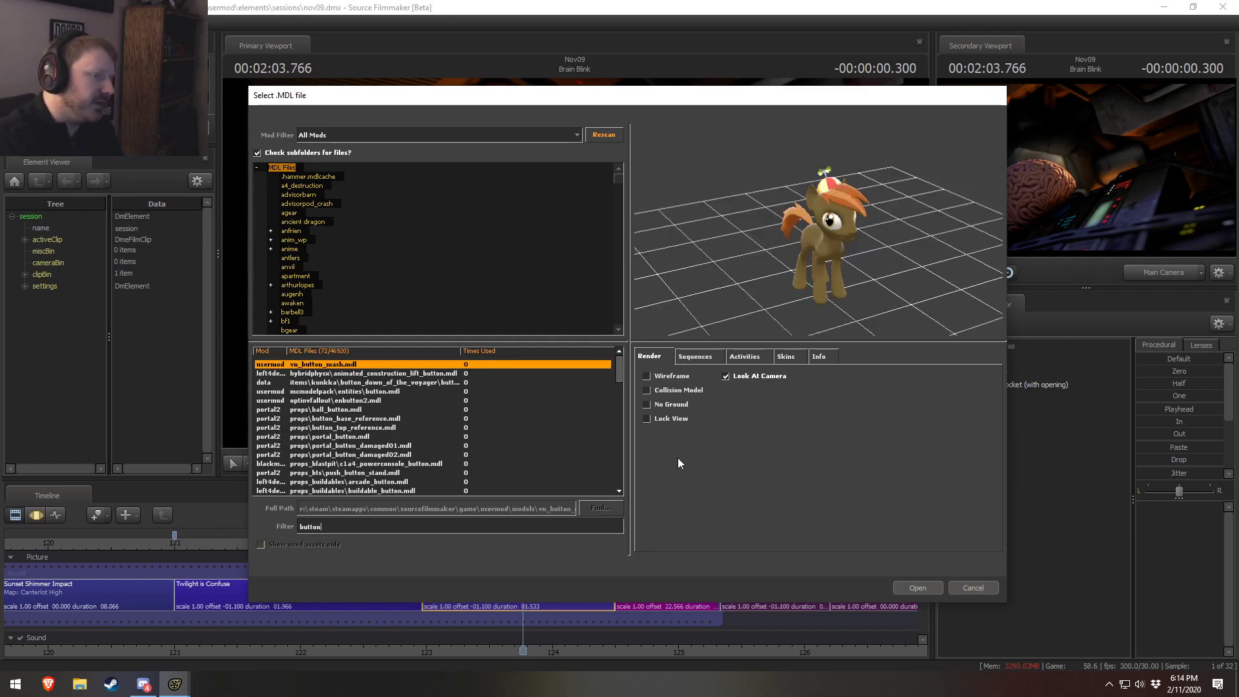
{"action": "left_click", "coordinate": [354, 405]}
{"action": "key", "text": "Down"}
{"action": "key", "text": "Up"}
{"action": "key", "text": "Up"}
{"action": "key", "text": "Down"}
{"action": "key", "text": "Down"}
{"action": "key", "text": "Down"}
{"action": "key", "text": "Down"}
{"action": "key", "text": "Up"}
{"action": "key", "text": "Up"}
{"action": "key", "text": "Up"}
{"action": "key", "text": "Up"}
- Preview the portal, power console and arcade button models down to props_buildables\buildable_button.mdl
{"action": "key", "text": "Down"}
{"action": "key", "text": "Down"}
{"action": "key", "text": "Down"}
{"action": "key", "text": "Down"}
{"action": "key", "text": "Down"}
{"action": "key", "text": "Down"}
{"action": "key", "text": "Down"}
{"action": "key", "text": "Down"}
{"action": "key", "text": "Down"}
{"action": "key", "text": "Down"}
{"action": "key", "text": "Down"}
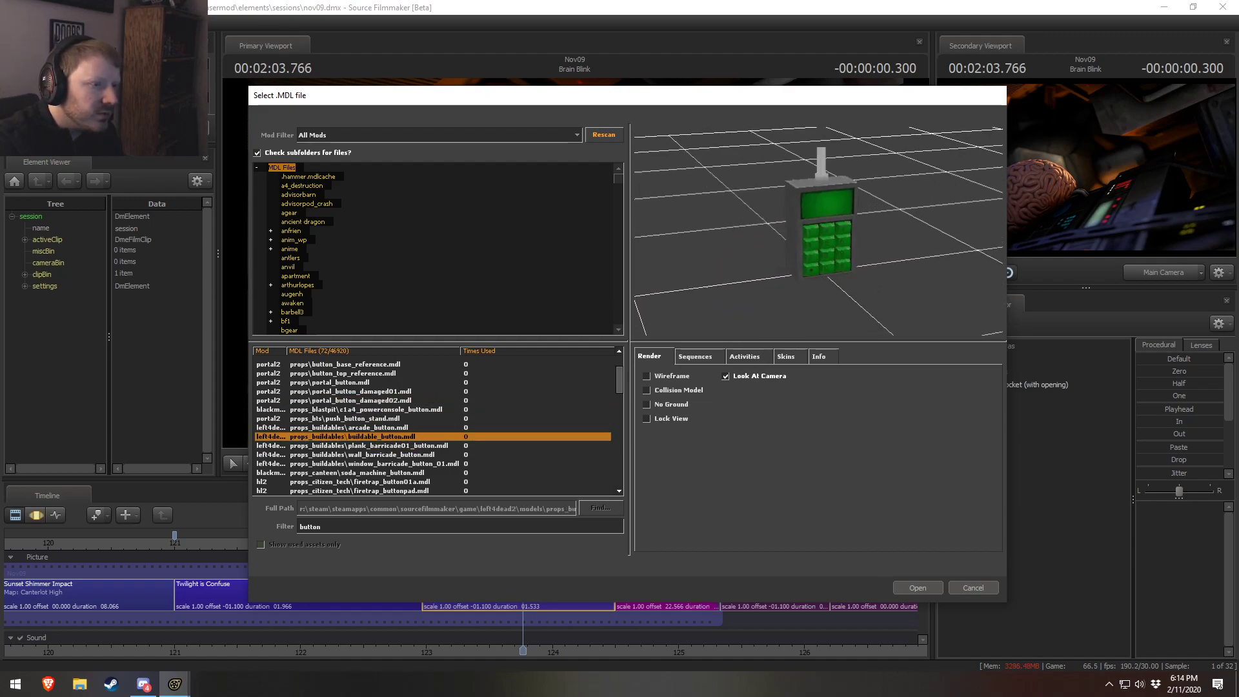
- Preview the button models after buildable_button.mdl, including gallery_button.mdl, through props_gameplay\push_button.mdl
{"action": "key", "text": "Down"}
{"action": "key", "text": "Down"}
{"action": "key", "text": "Down"}
{"action": "key", "text": "Down"}
{"action": "key", "text": "Down"}
{"action": "key", "text": "Up"}
{"action": "key", "text": "Up"}
{"action": "key", "text": "Down"}
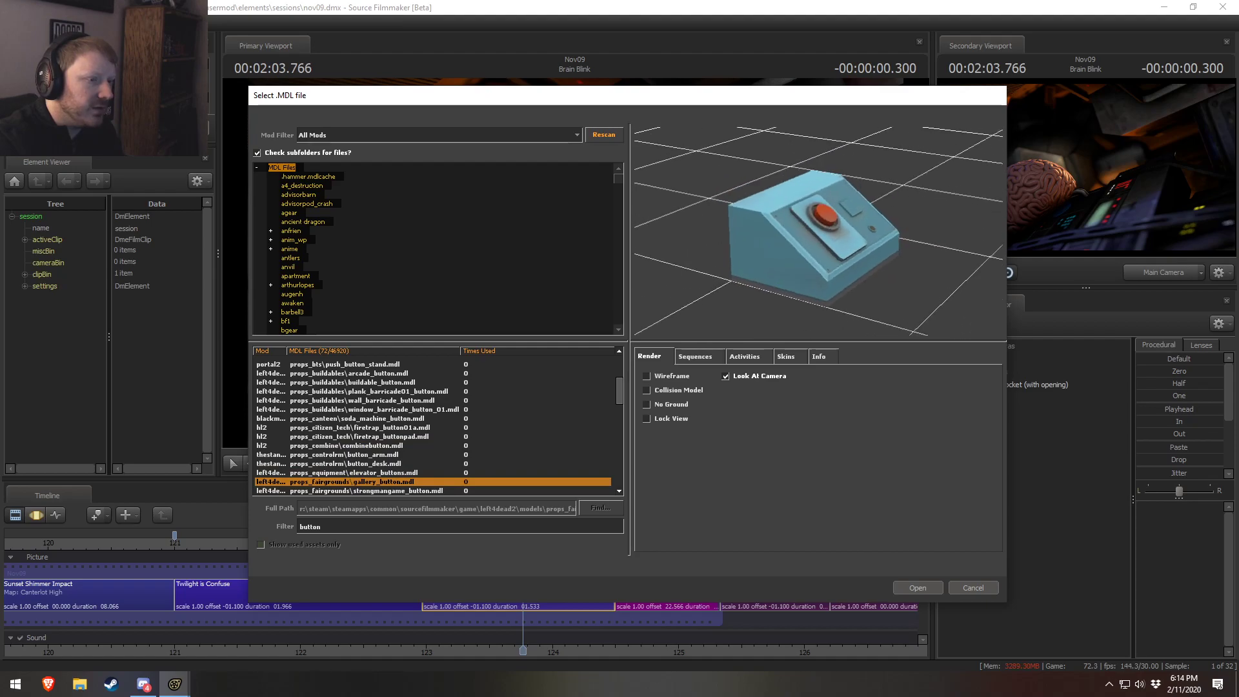
{"action": "key", "text": "Down"}
{"action": "key", "text": "Down"}
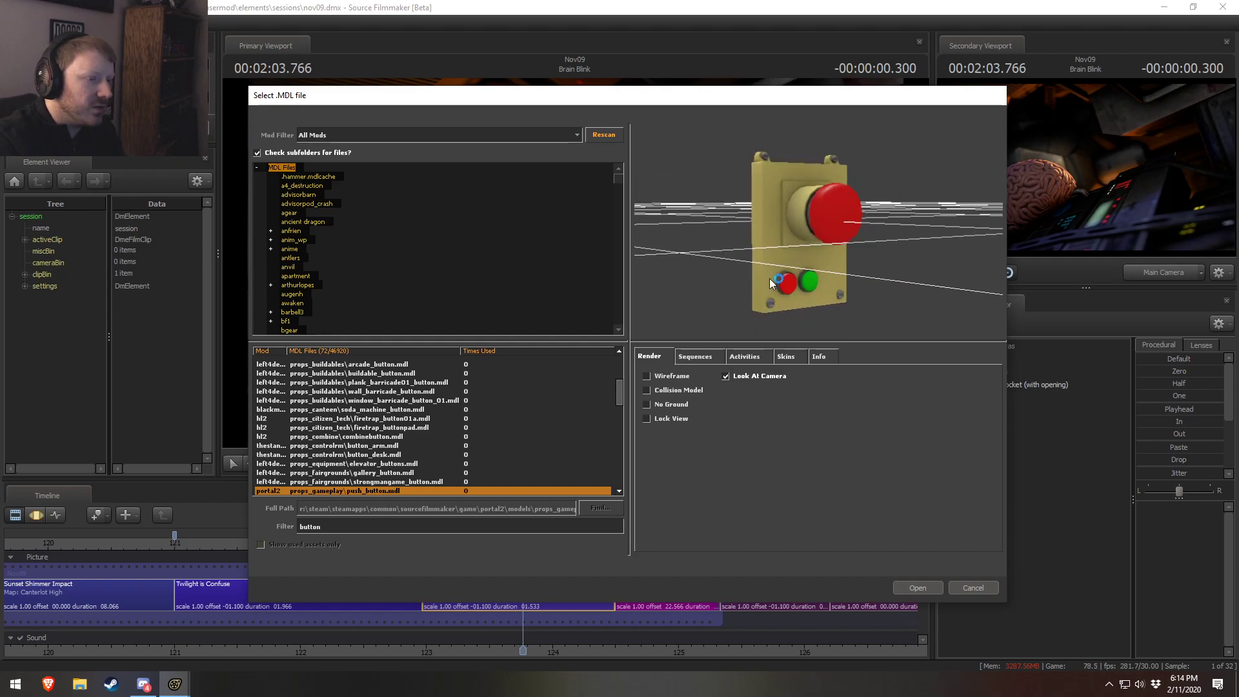
- Preview the button models after push_button.mdl, including the screen, elevator, bell and lift buttons, through props_lab\freightelevatorbutton.mdl
{"action": "key", "text": "Down"}
{"action": "key", "text": "Down"}
{"action": "key", "text": "Down"}
{"action": "key", "text": "Down"}
{"action": "key", "text": "Down"}
{"action": "key", "text": "Down"}
{"action": "key", "text": "Down"}
{"action": "key", "text": "Down"}
{"action": "key", "text": "Down"}
{"action": "key", "text": "Down"}
{"action": "key", "text": "Down"}
{"action": "key", "text": "Down"}
{"action": "key", "text": "Down"}
{"action": "key", "text": "Up"}
{"action": "left_click_drag", "start_coordinate": [769, 278], "coordinate": [775, 310]}
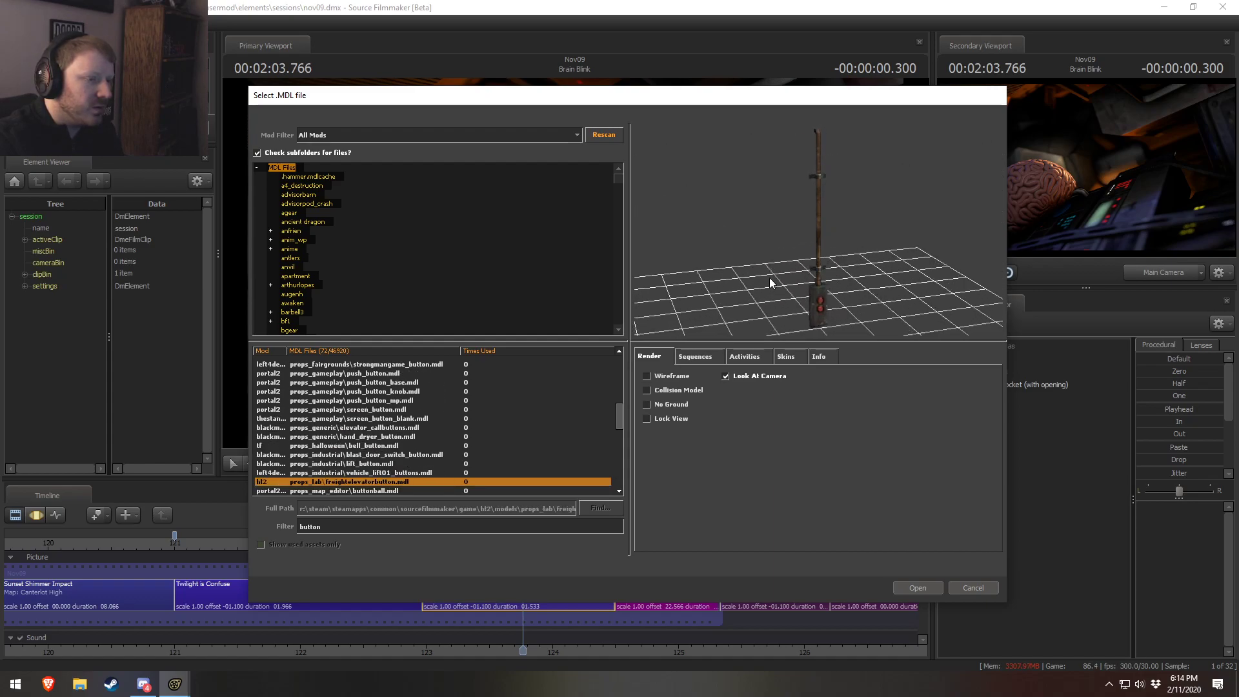
- Preview the props_map_editor, props_mill and props_mining button models down to props_mining\freightelevatorbutton02.mdl
{"action": "key", "text": "Down"}
{"action": "key", "text": "Down"}
{"action": "key", "text": "Down"}
{"action": "key", "text": "Down"}
{"action": "key", "text": "Down"}
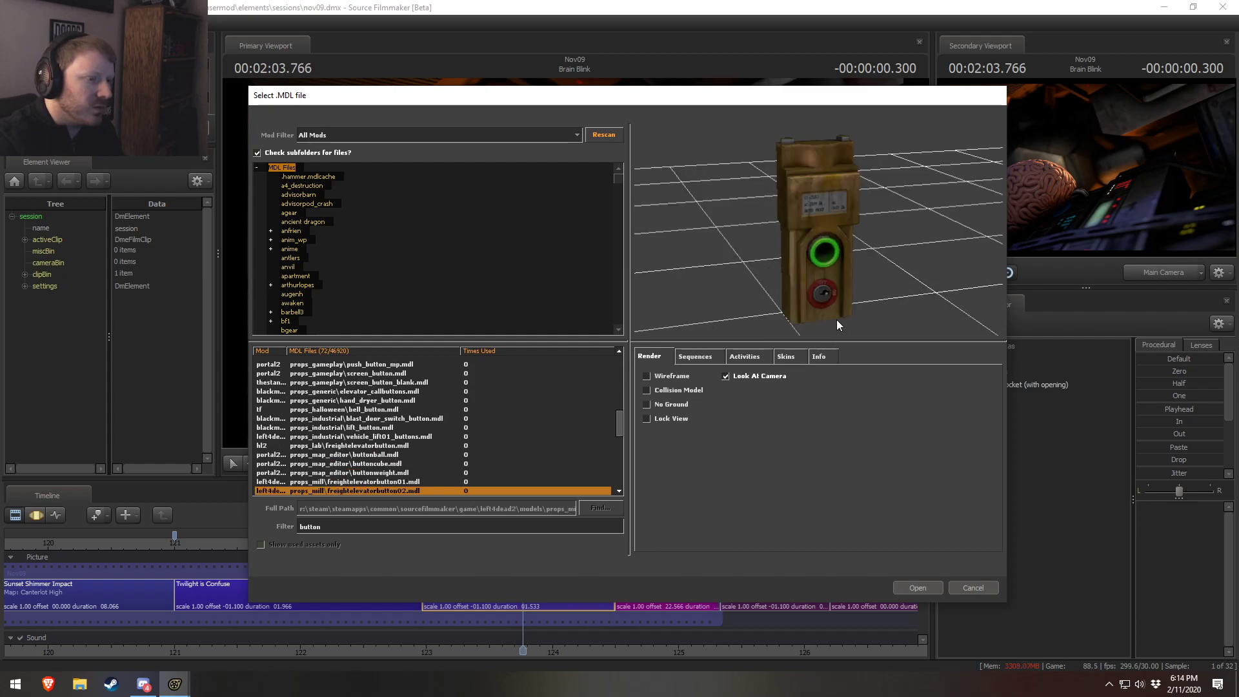
{"action": "key", "text": "Down"}
{"action": "key", "text": "Down"}
{"action": "key", "text": "Down"}
{"action": "key", "text": "Down"}
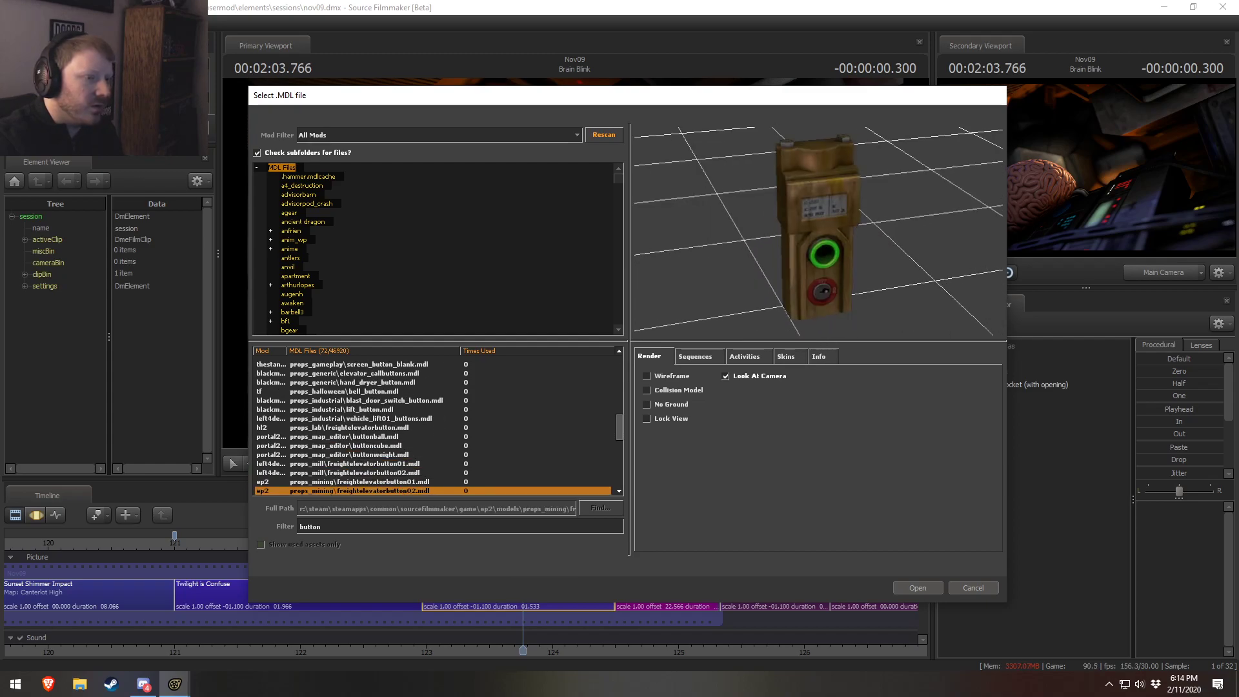
- Preview the models following the mining buttons and inspect props_oar\hanging_buttons.mdl from several angles and distances
{"action": "key", "text": "Down"}
{"action": "key", "text": "Down"}
{"action": "key", "text": "Up"}
{"action": "key", "text": "Down"}
{"action": "key", "text": "Up"}
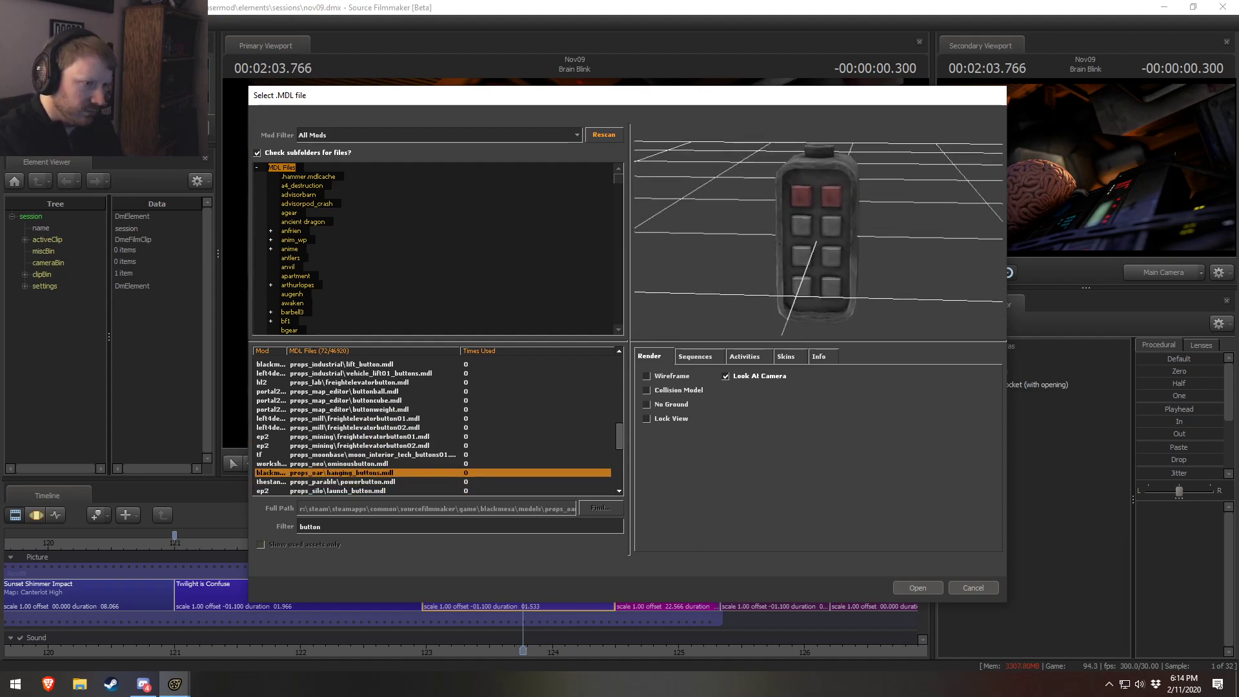
{"action": "left_click_drag", "start_coordinate": [858, 281], "coordinate": [910, 281]}
{"action": "right_click_drag", "start_coordinate": [883, 282], "coordinate": [882, 220]}
{"action": "mouse_move", "coordinate": [882, 253]}
{"action": "left_mouse_down"}
{"action": "mouse_move", "coordinate": [920, 253]}
{"action": "mouse_move", "coordinate": [819, 262]}
{"action": "mouse_move", "coordinate": [897, 254]}
{"action": "left_mouse_up"}
{"action": "right_click_drag", "start_coordinate": [898, 254], "coordinate": [898, 303]}
{"action": "left_click_drag", "start_coordinate": [897, 303], "coordinate": [855, 328]}
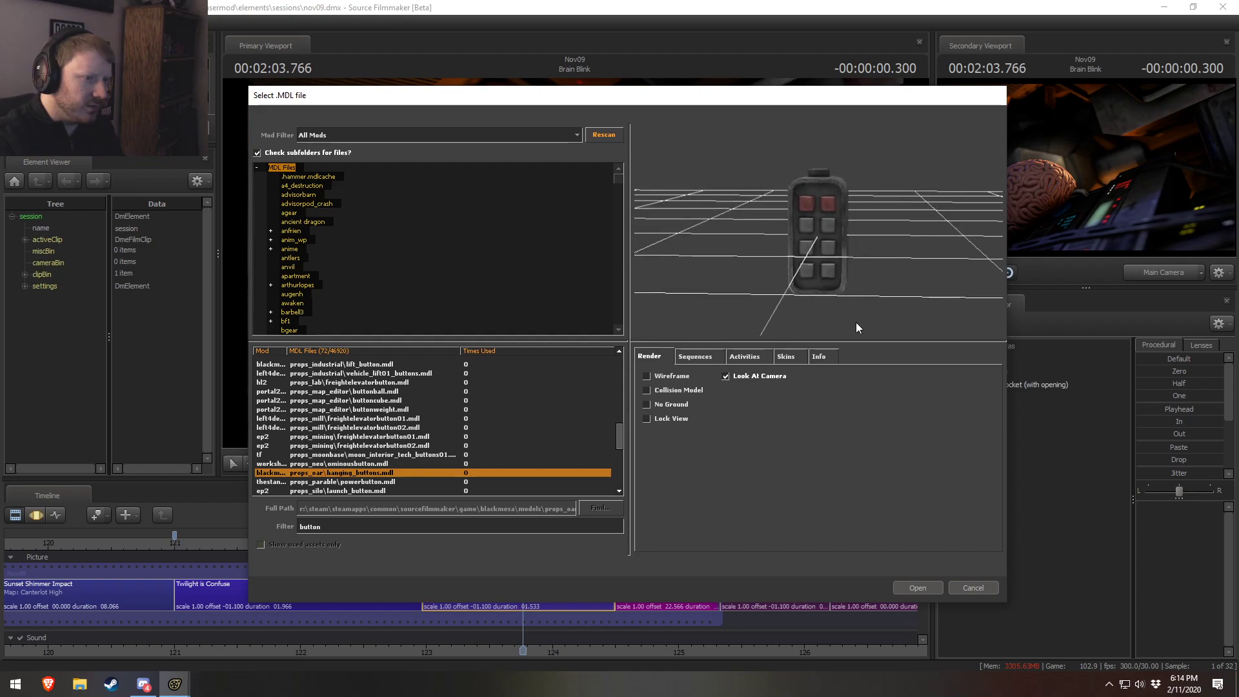
- Load hanging_buttons.mdl into the shot, add override materials and inspect its model's materials in the Element Viewer
{"action": "left_click", "coordinate": [919, 588]}
{"action": "right_click", "coordinate": [1028, 392]}
{"action": "mouse_move", "coordinate": [1068, 466]}
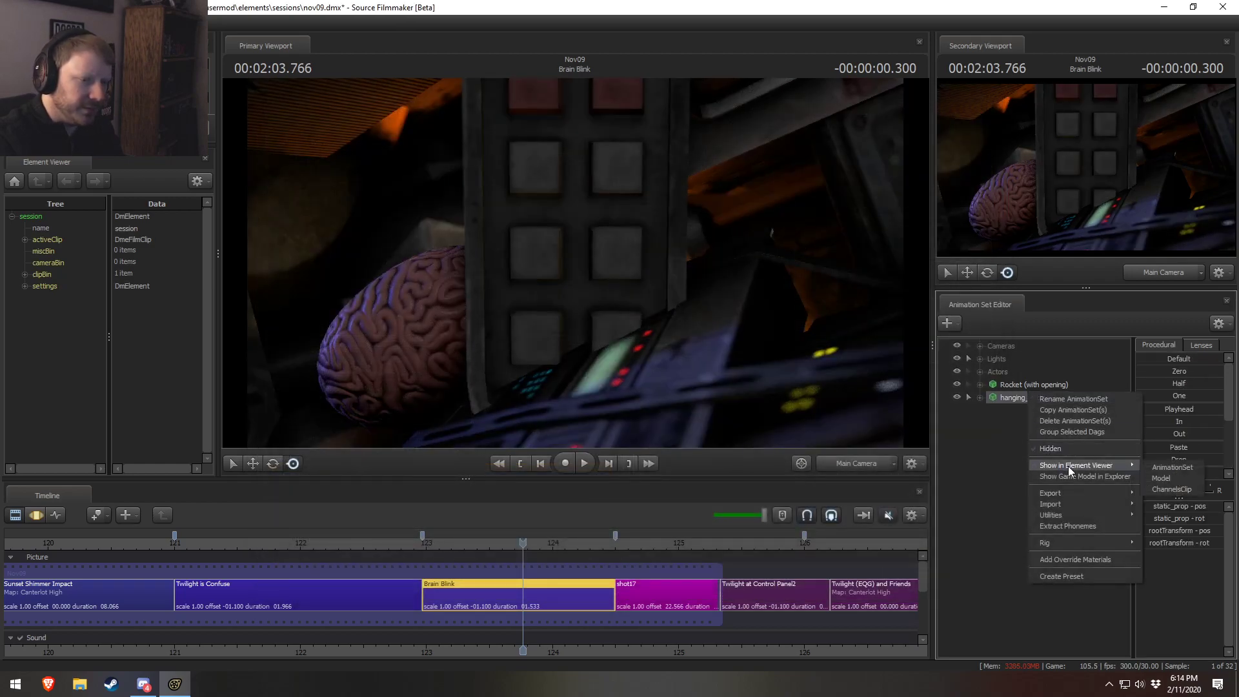
{"action": "left_click", "coordinate": [1186, 479]}
{"action": "right_click", "coordinate": [1006, 395]}
{"action": "left_click", "coordinate": [1052, 556]}
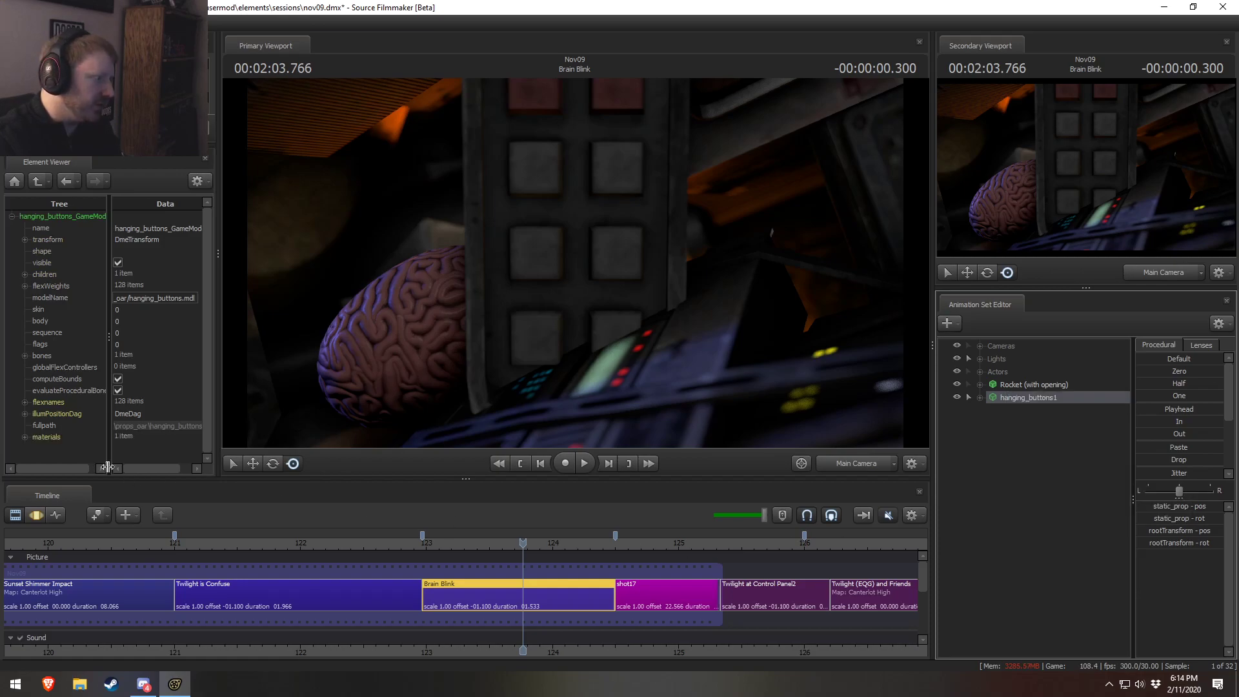
{"action": "left_click", "coordinate": [527, 371]}
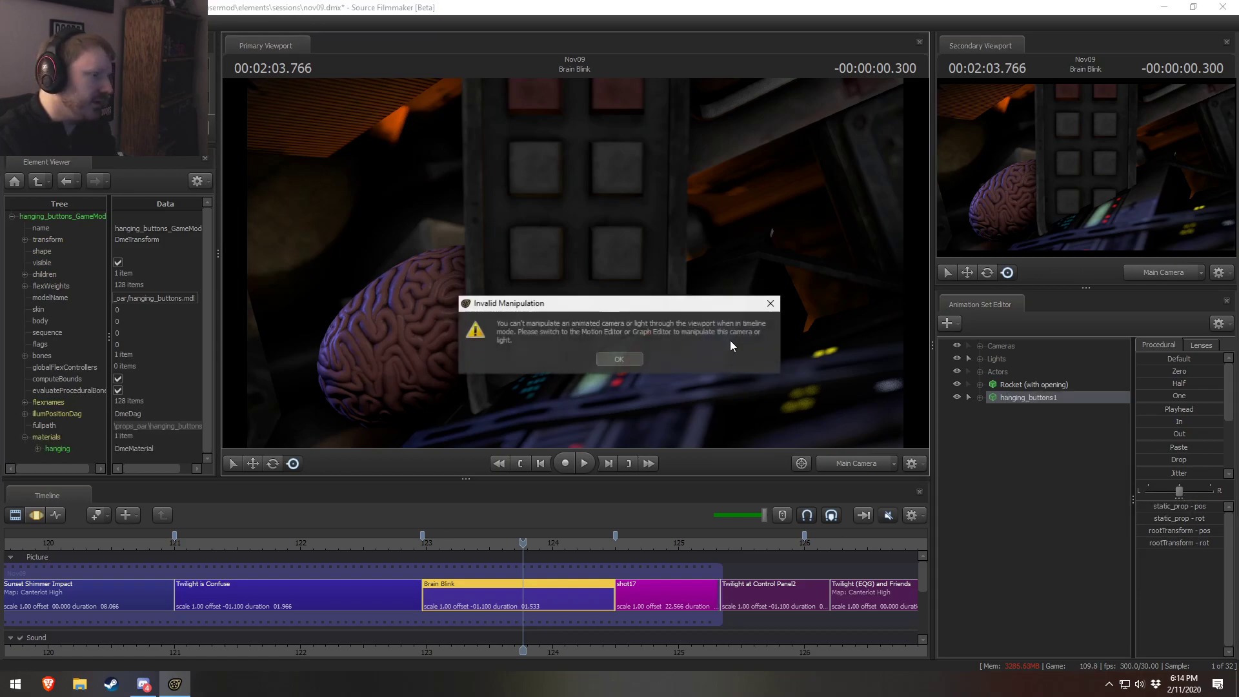
{"action": "left_click", "coordinate": [618, 360]}
- Delete the hanging_buttons animation set from the shot
{"action": "left_click", "coordinate": [1054, 419]}
{"action": "right_click", "coordinate": [1029, 423]}
{"action": "left_click", "coordinate": [1105, 455]}
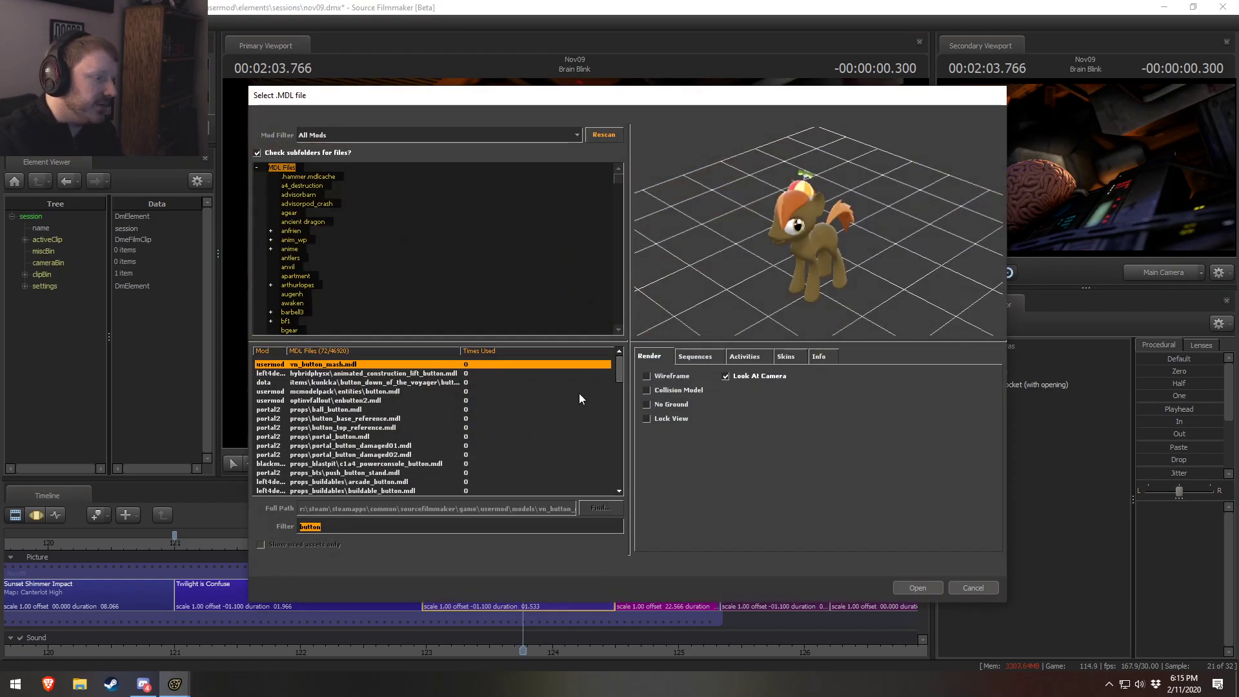
- Preview the button models further down the filtered list through props_viaduct_event\stone_button_trap.mdl
{"action": "scroll", "coordinate": [444, 444], "scroll_direction": "down", "scroll_amount": 12}
{"action": "left_click", "coordinate": [350, 456]}
{"action": "key", "text": "Down"}
{"action": "key", "text": "Down"}
{"action": "key", "text": "Down"}
{"action": "key", "text": "Down"}
{"action": "key", "text": "Down"}
{"action": "key", "text": "Up"}
{"action": "left_click_drag", "start_coordinate": [810, 247], "coordinate": [810, 256]}
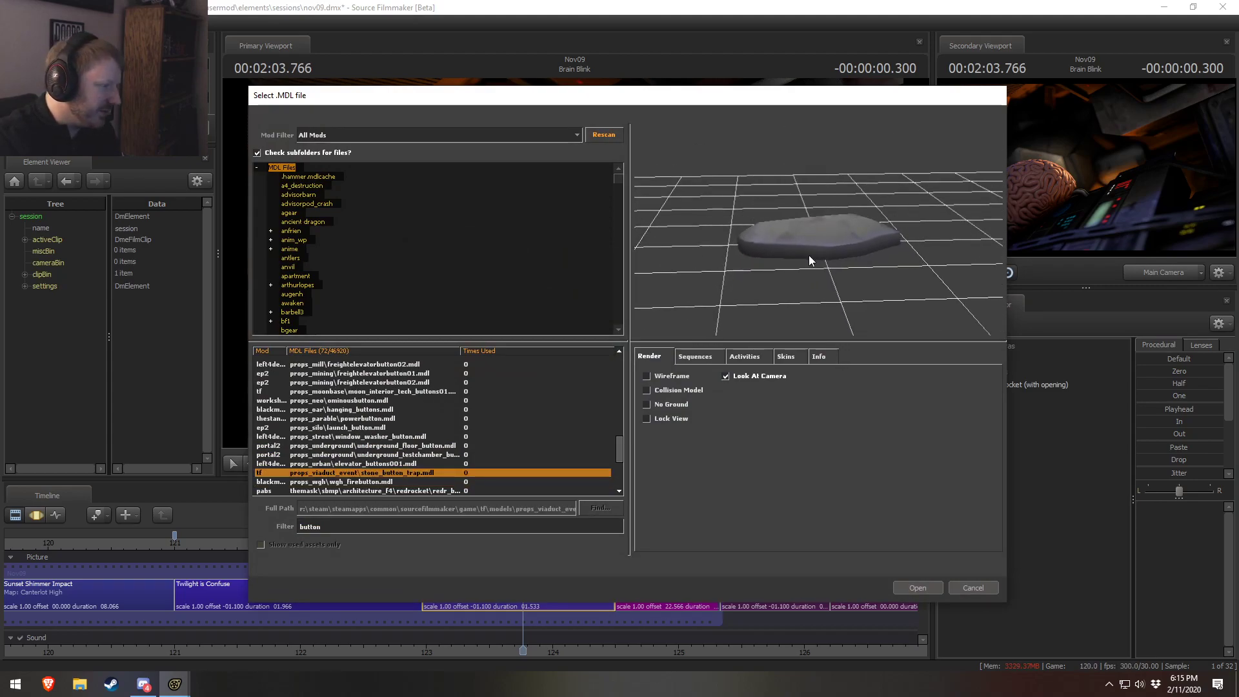
- Preview the remaining button models, including the themask buttons_n_locks set, through buttonpanel_sg.mdl
{"action": "key", "text": "Down"}
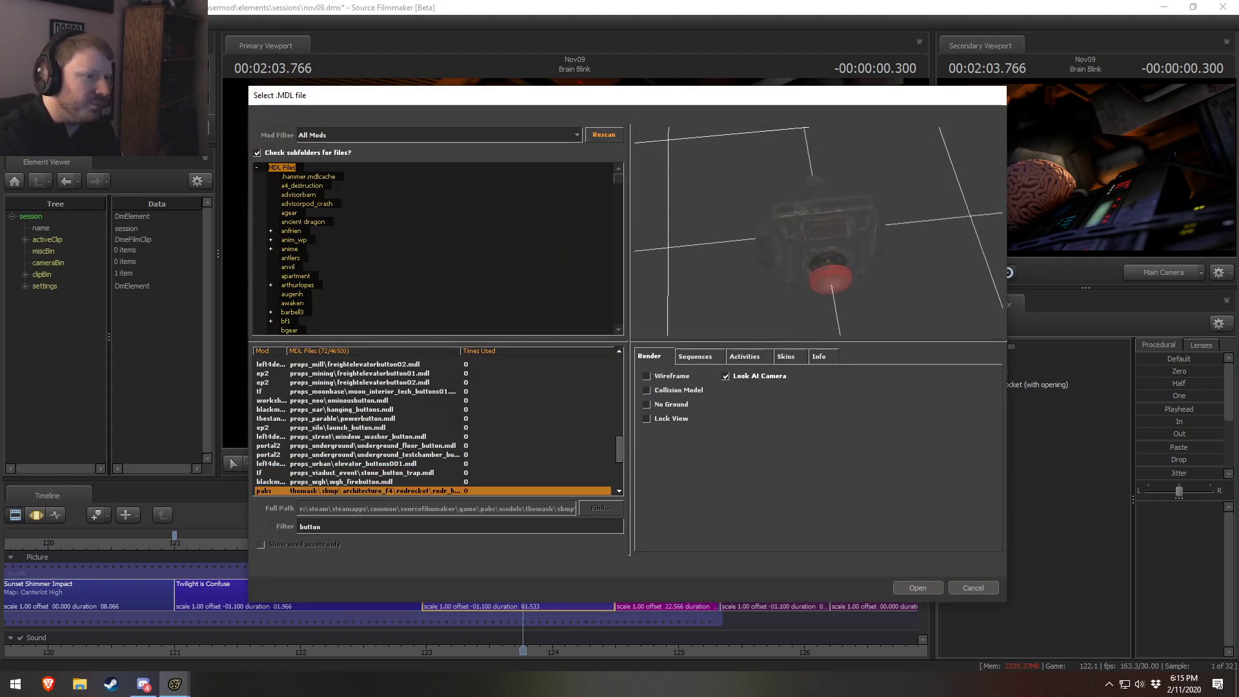
{"action": "key", "text": "Down"}
{"action": "key", "text": "Down"}
{"action": "key", "text": "Down"}
{"action": "key", "text": "Down"}
{"action": "key", "text": "Down"}
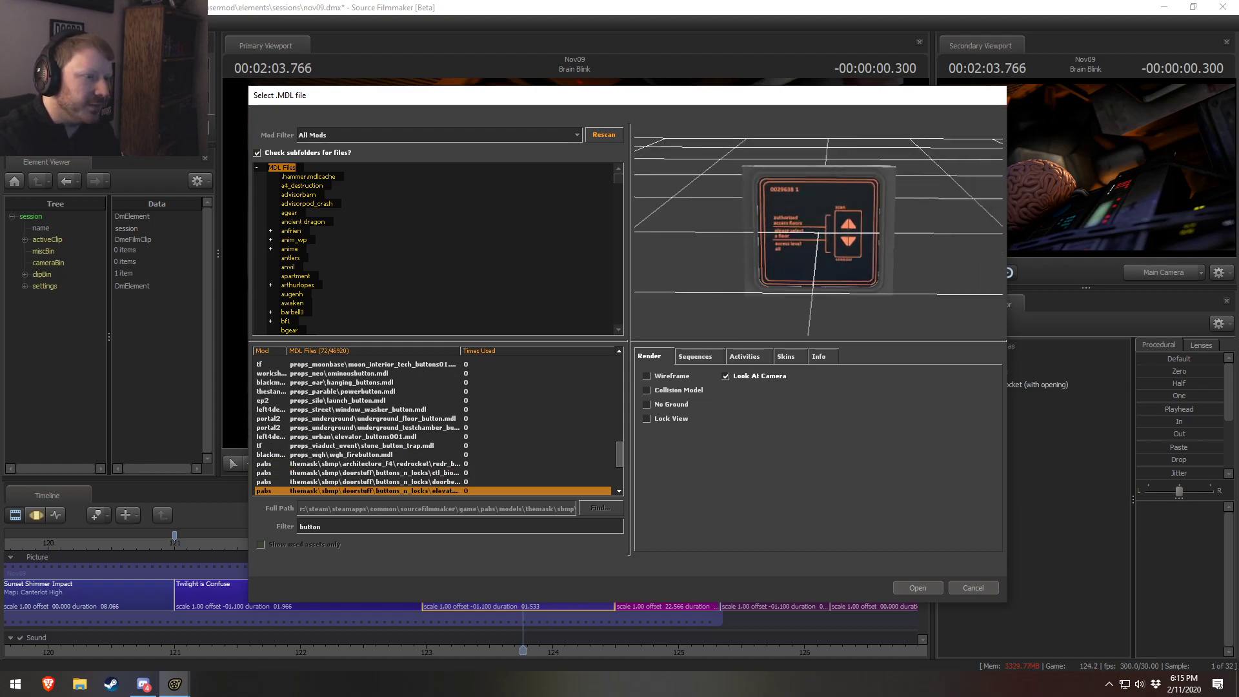
{"action": "key", "text": "Down"}
{"action": "key", "text": "Down"}
{"action": "key", "text": "Down"}
{"action": "key", "text": "Down"}
{"action": "key", "text": "Down"}
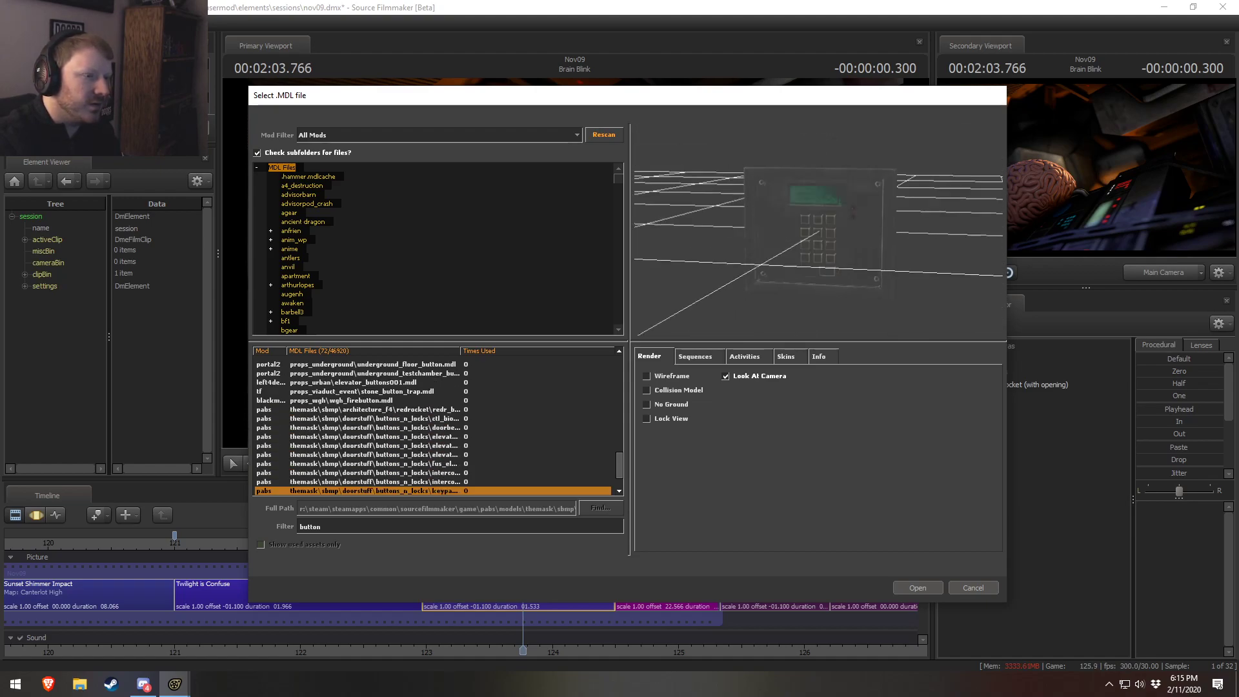
{"action": "key", "text": "Down"}
{"action": "key", "text": "Down"}
{"action": "key", "text": "Down"}
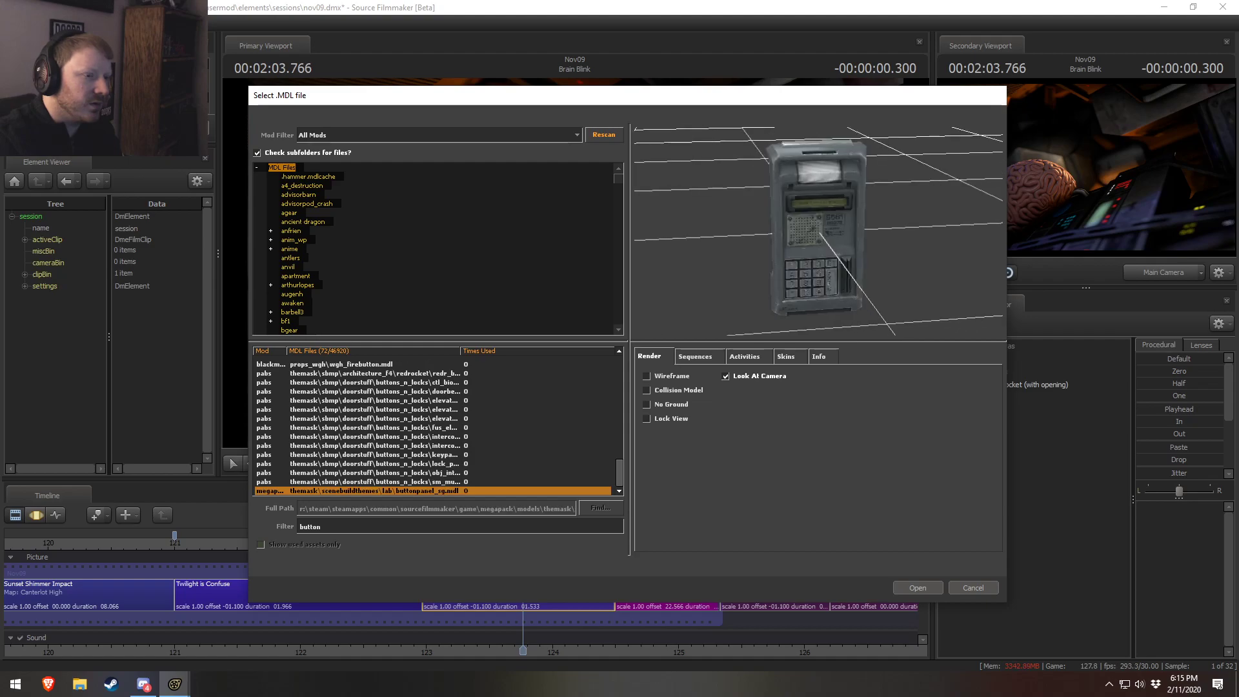
- Go back up through the buttons_n_locks models to the elevator panel with the up and down arrows
{"action": "key", "text": "Up"}
{"action": "key", "text": "Up"}
{"action": "key", "text": "Up"}
{"action": "key", "text": "Up"}
{"action": "key", "text": "Up"}
{"action": "key", "text": "Up"}
{"action": "key", "text": "Up"}
{"action": "key", "text": "Up"}
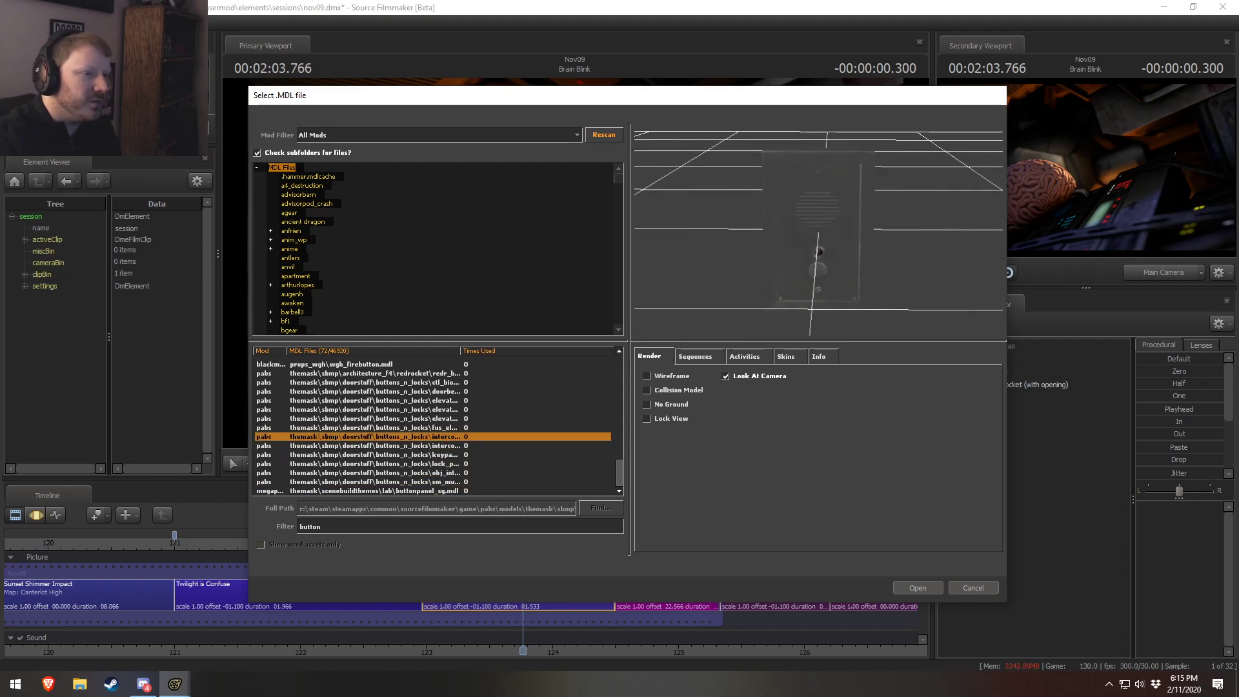
{"action": "key", "text": "Up"}
{"action": "key", "text": "Down"}
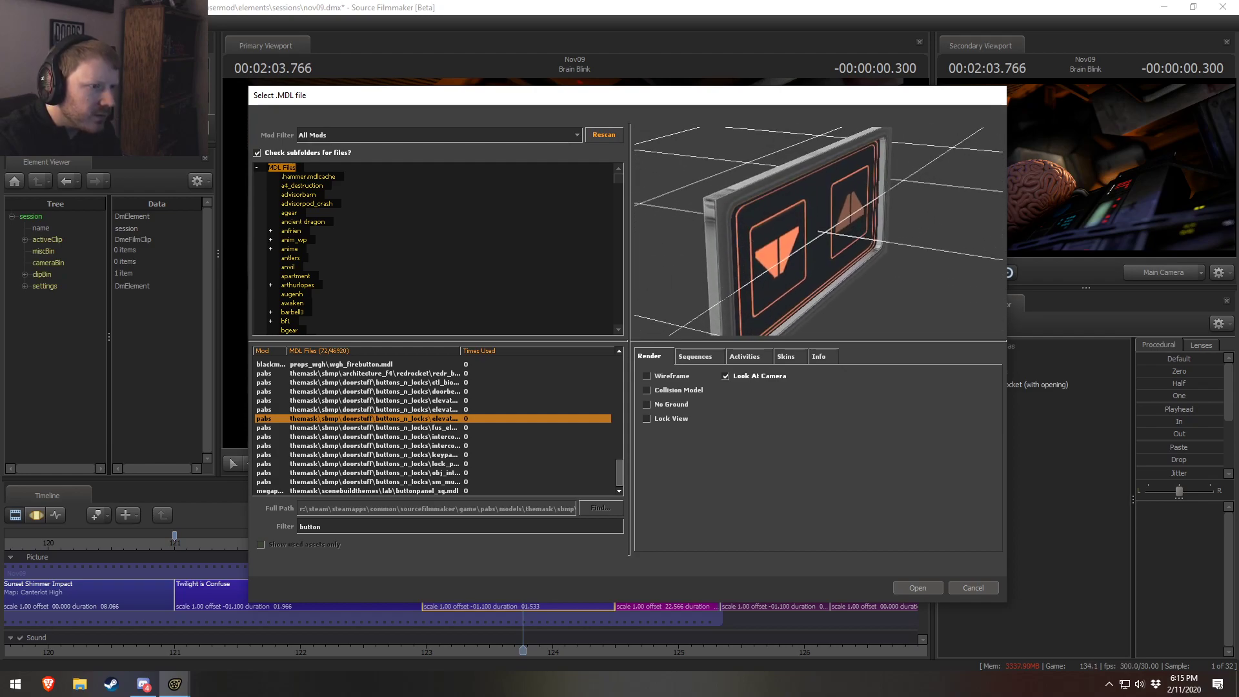
- Compare the elevator up/down arrows panel with its neighbouring buttons_n_locks models and select it again
{"action": "key", "text": "Down"}
{"action": "key", "text": "Up"}
{"action": "key", "text": "Up"}
{"action": "key", "text": "Down"}
{"action": "key", "text": "Down"}
{"action": "key", "text": "Down"}
{"action": "key", "text": "Down"}
{"action": "key", "text": "Up"}
{"action": "key", "text": "Up"}
{"action": "key", "text": "Up"}
{"action": "key", "text": "Up"}
{"action": "key", "text": "Down"}
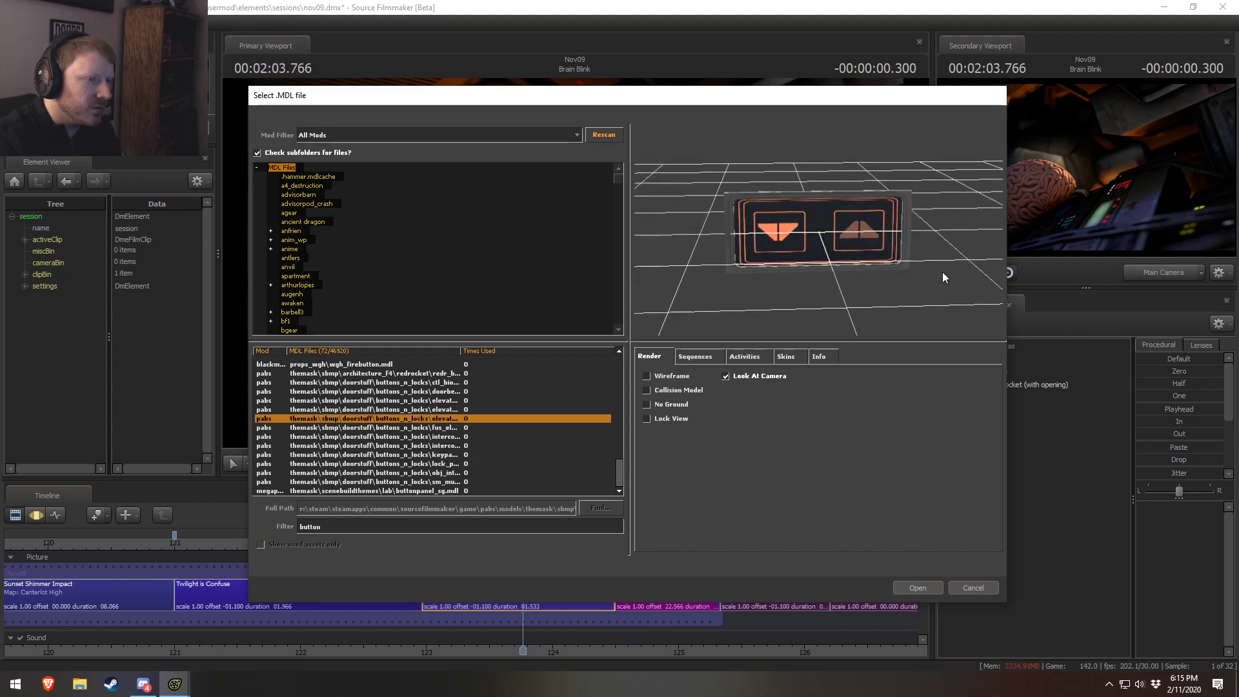
- Load the elevator_updown_arrows_sg model into the shot and add override materials to it
{"action": "left_click", "coordinate": [917, 588]}
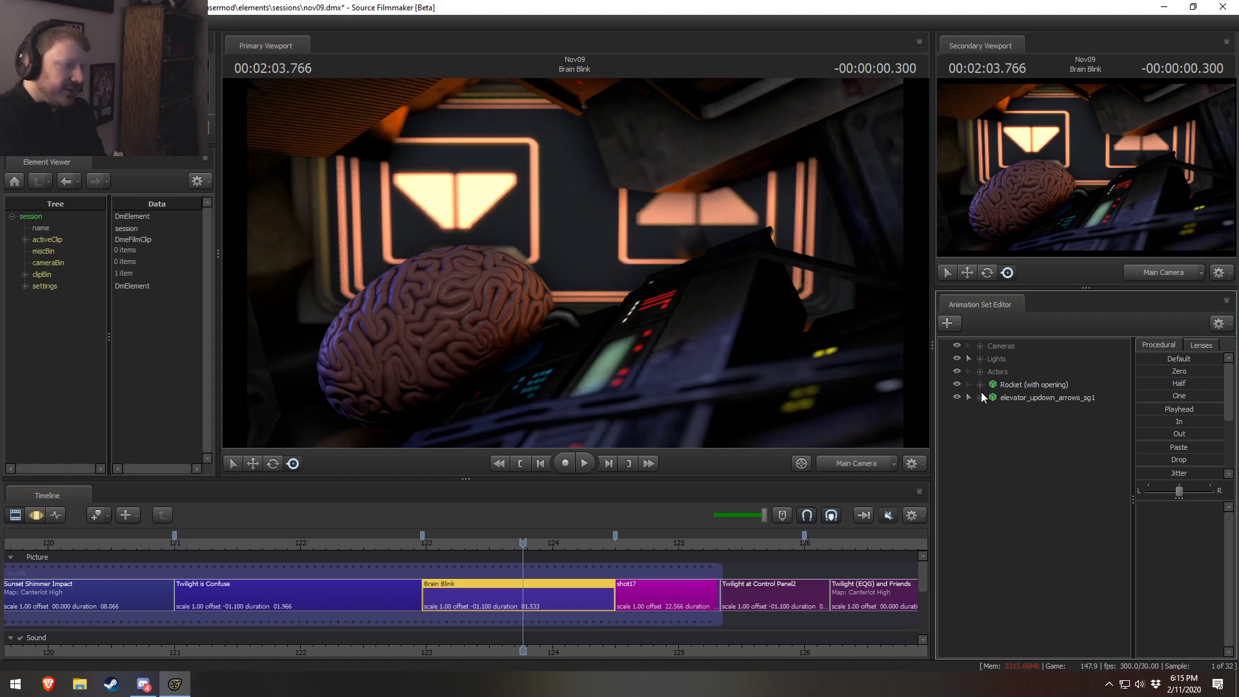
{"action": "left_click", "coordinate": [1004, 396]}
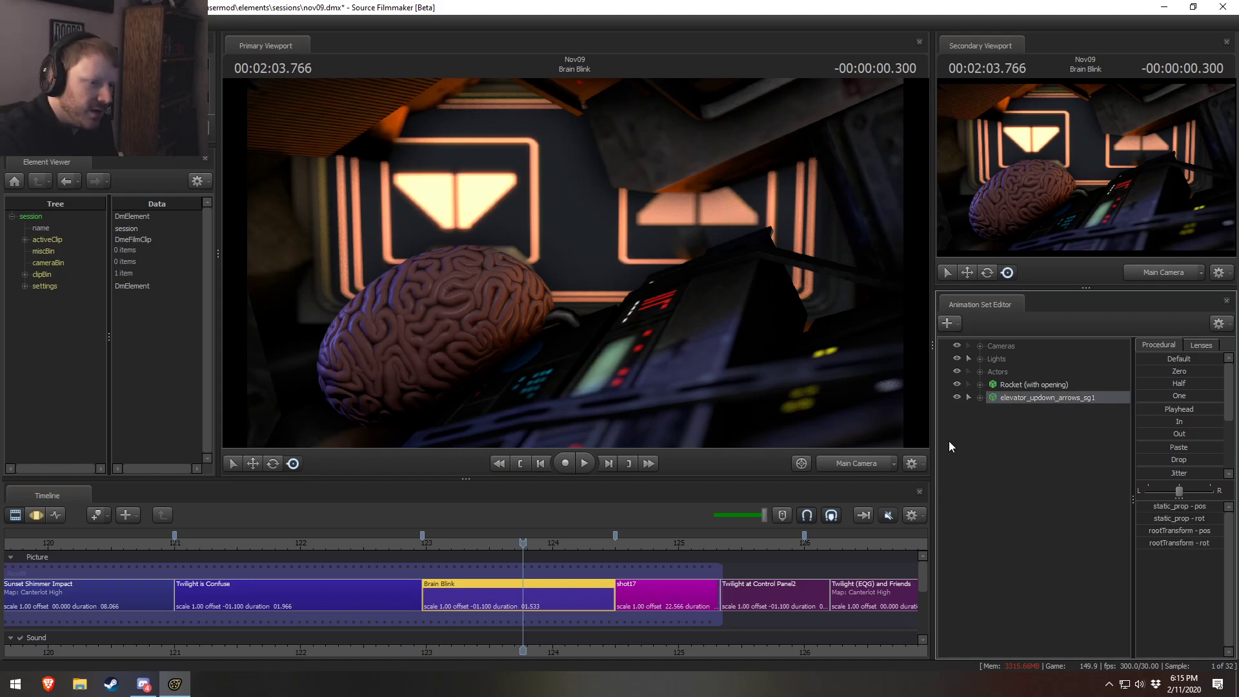
{"action": "right_click", "coordinate": [1002, 405]}
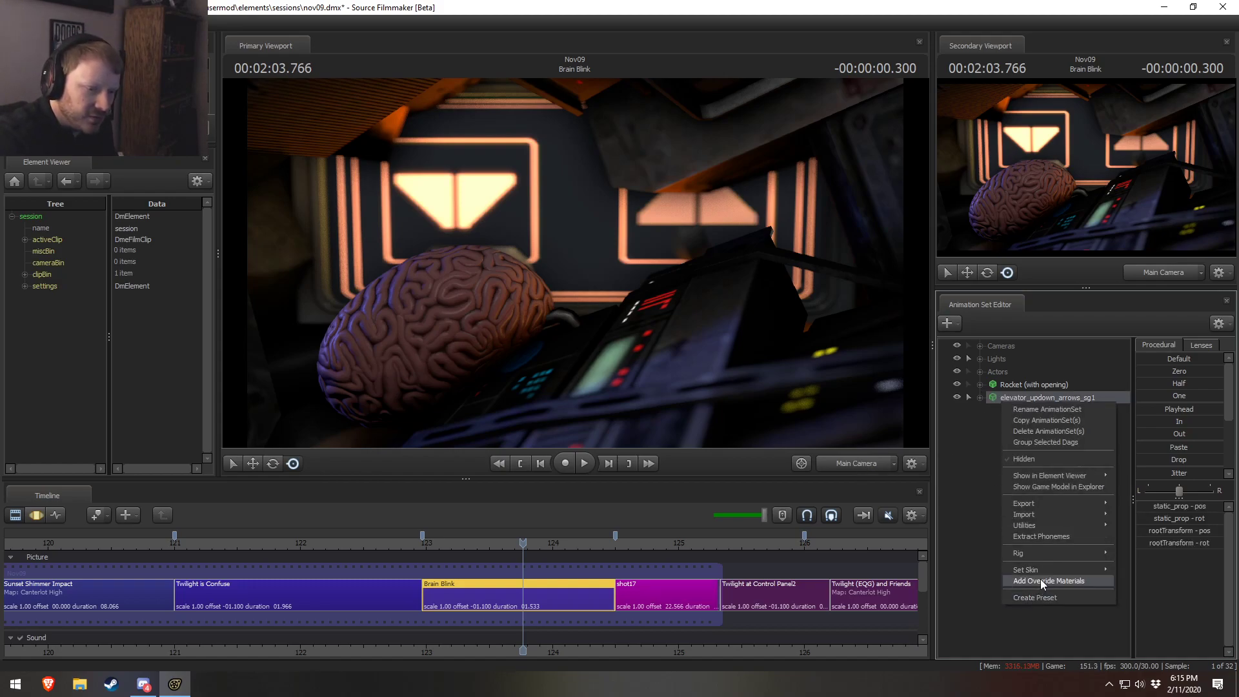
{"action": "left_click", "coordinate": [1041, 579]}
- Show the elevator arrows panel's model in the Element Viewer and expand its materials
{"action": "right_click", "coordinate": [1033, 390]}
{"action": "right_click", "coordinate": [1011, 400]}
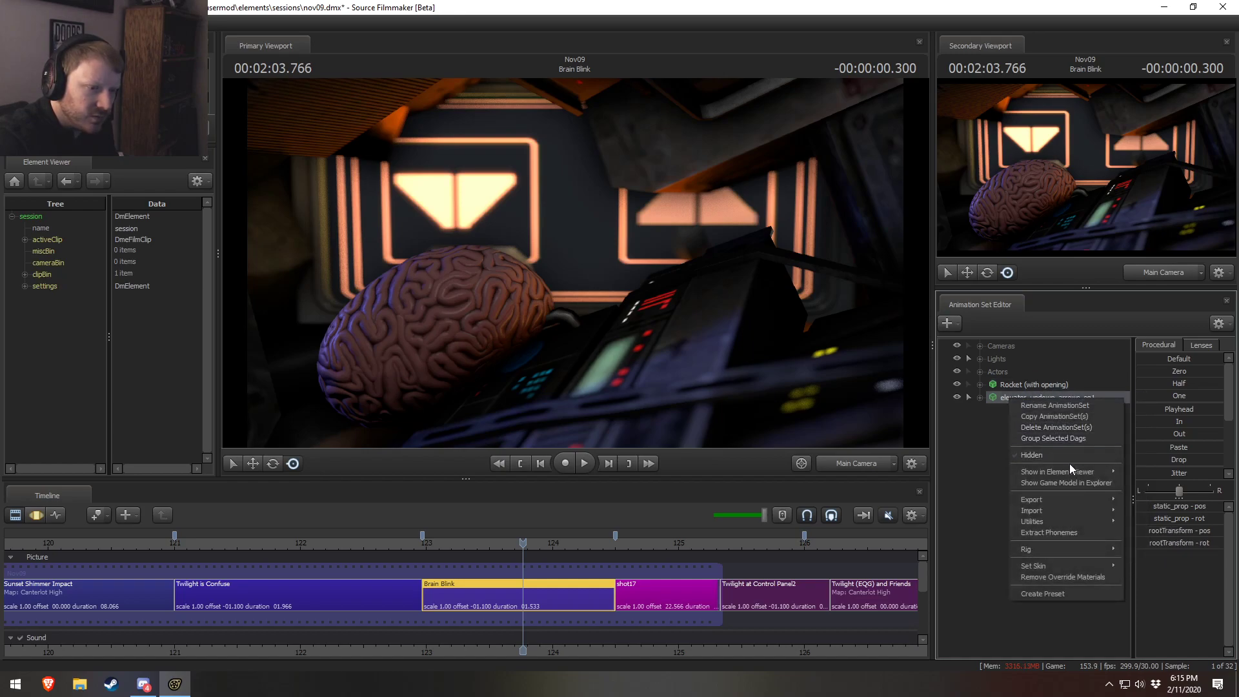
{"action": "left_click", "coordinate": [1138, 469]}
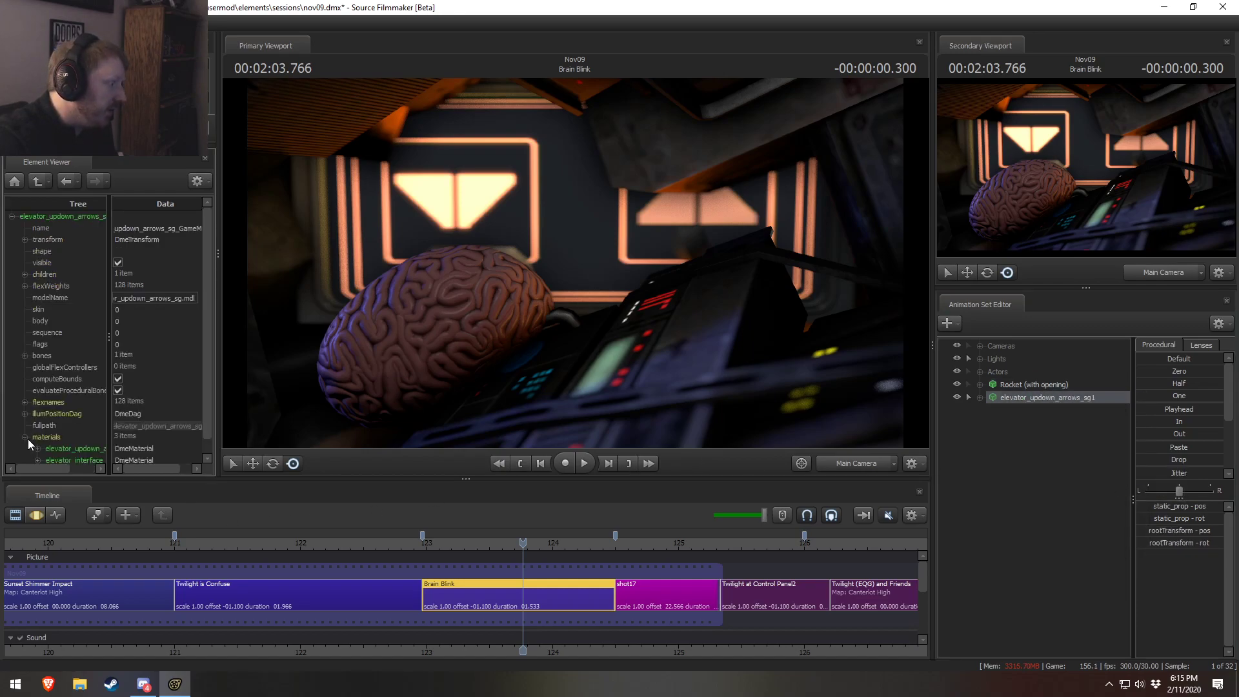
{"action": "scroll", "coordinate": [27, 443], "scroll_direction": "down", "scroll_amount": 1}
{"action": "mouse_move", "coordinate": [108, 438]}
{"action": "left_mouse_down"}
{"action": "mouse_move", "coordinate": [155, 451]}
{"action": "mouse_move", "coordinate": [112, 451]}
{"action": "left_mouse_up"}
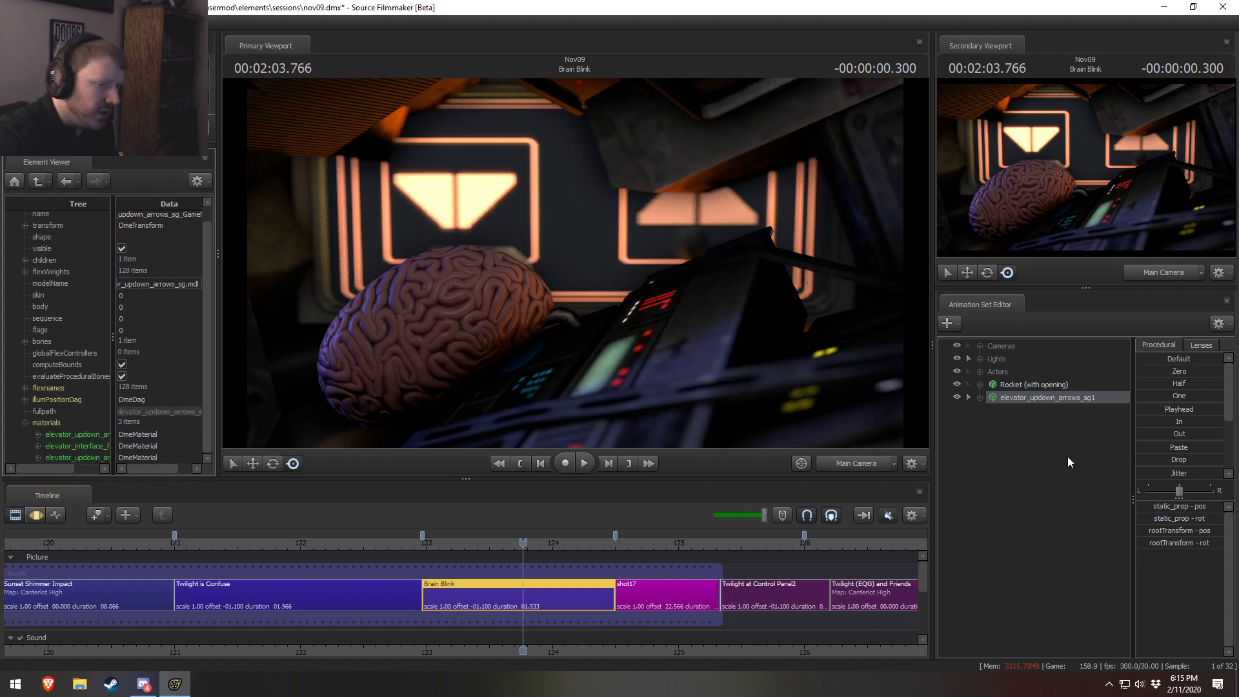
- Set the skin of the elevator arrows panel to 1
{"action": "right_click", "coordinate": [1023, 400]}
{"action": "mouse_move", "coordinate": [1051, 561]}
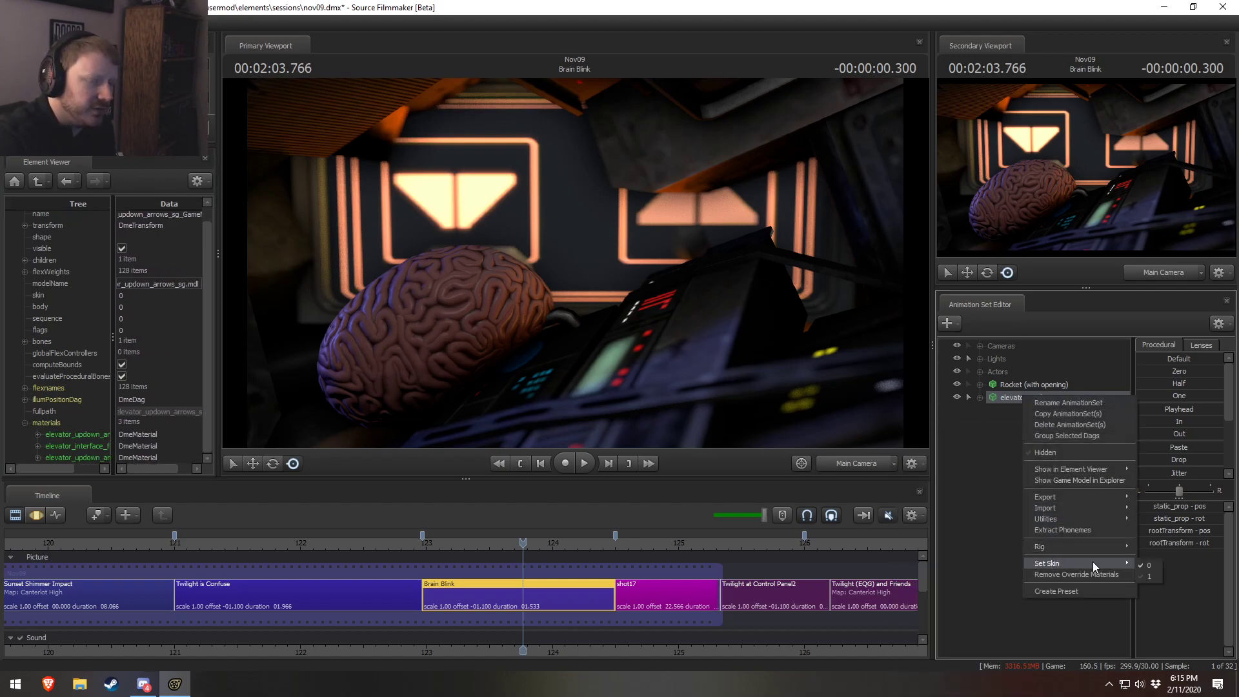
{"action": "left_click", "coordinate": [1150, 575]}
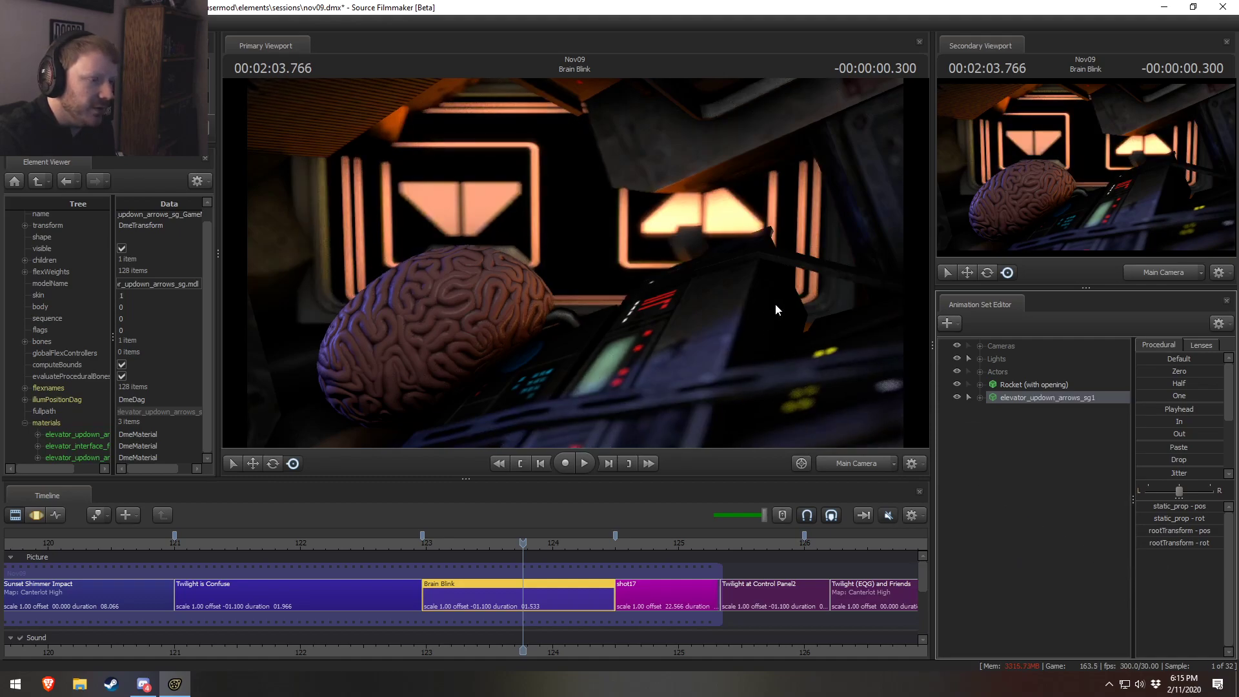
- Switch to the Motion Editor and add a scale control to the elevator panel's static_prop bone
{"action": "key", "text": "F3"}
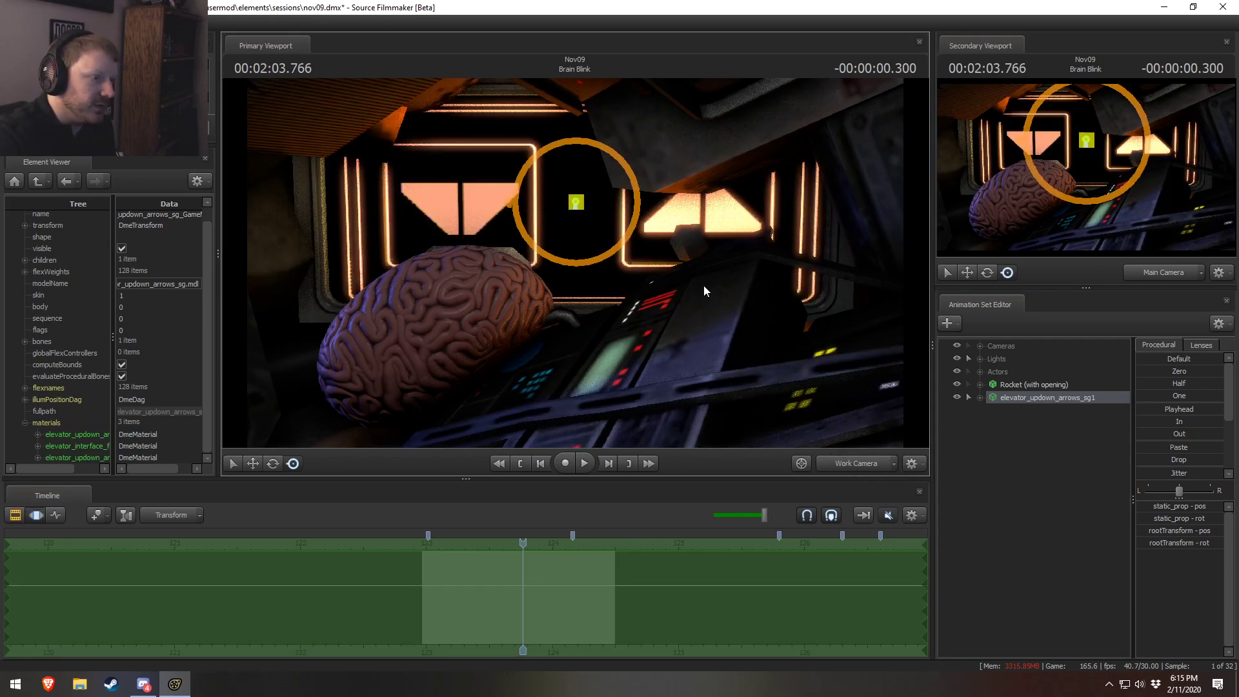
{"action": "left_click_drag", "start_coordinate": [704, 291], "coordinate": [550, 302], "text": "alt"}
{"action": "left_click_drag", "start_coordinate": [546, 203], "coordinate": [506, 269]}
{"action": "left_click", "coordinate": [979, 397]}
{"action": "left_click", "coordinate": [993, 410]}
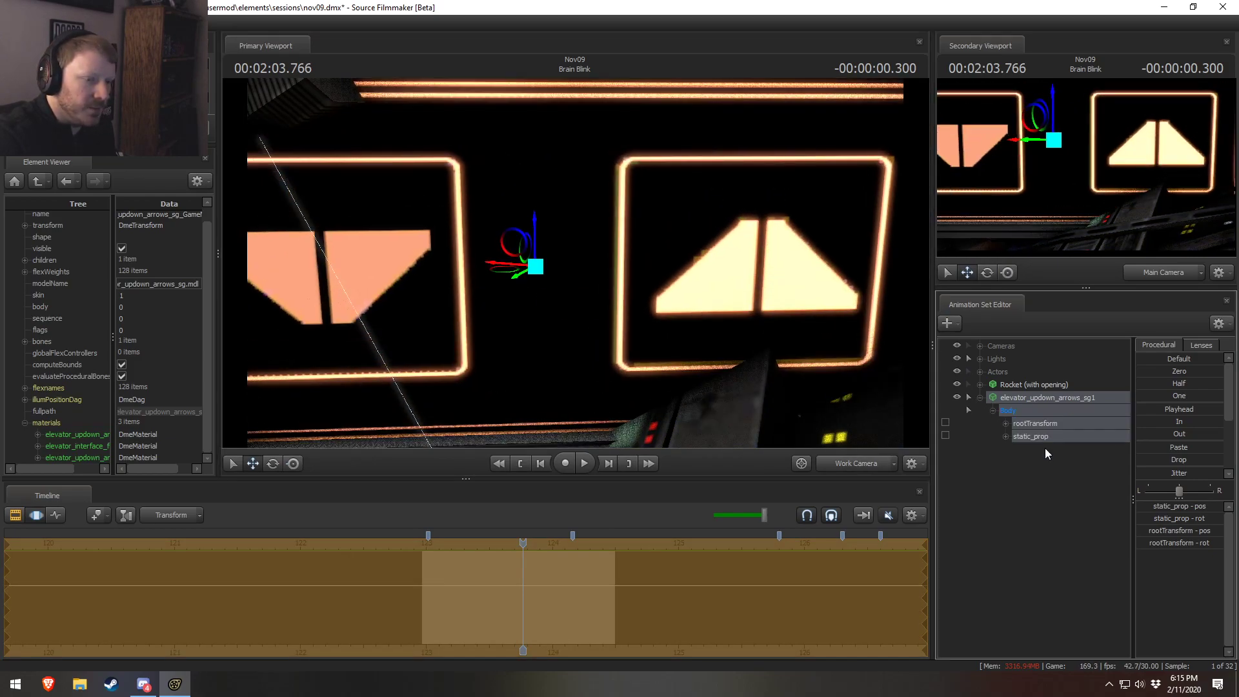
{"action": "right_click", "coordinate": [1043, 437]}
{"action": "left_click", "coordinate": [1086, 465]}
- Launch Photoshop in the background
{"action": "key", "text": "super"}
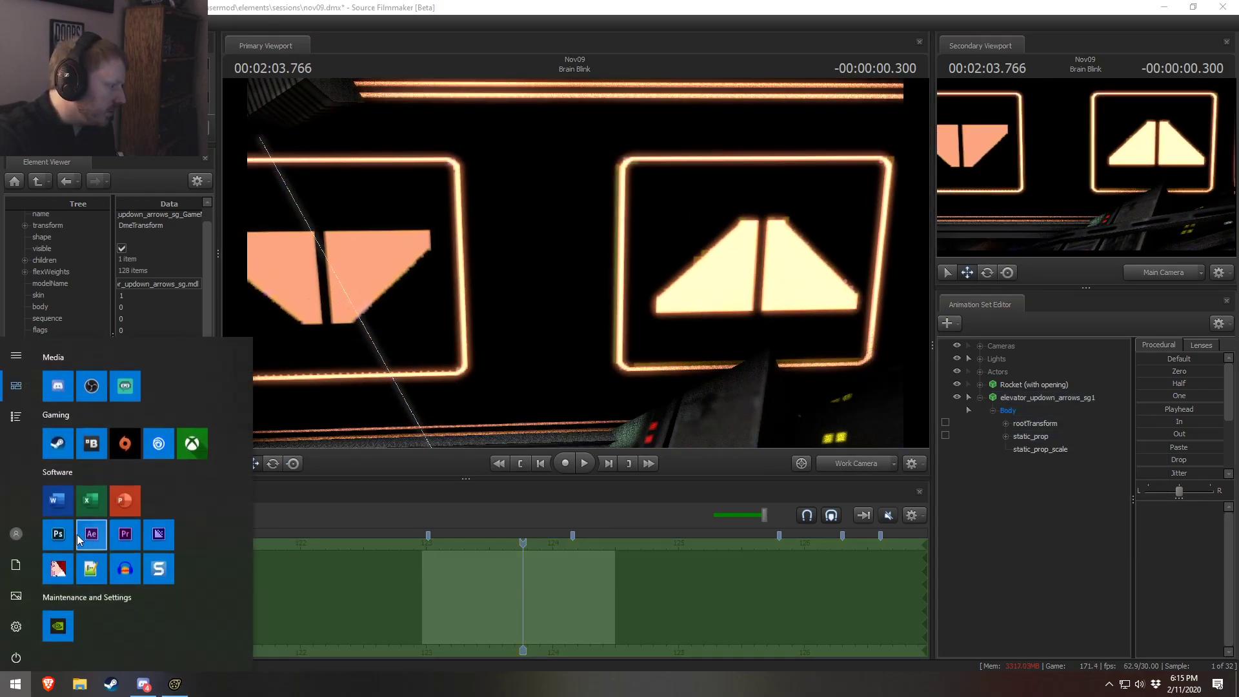
{"action": "left_click", "coordinate": [80, 531]}
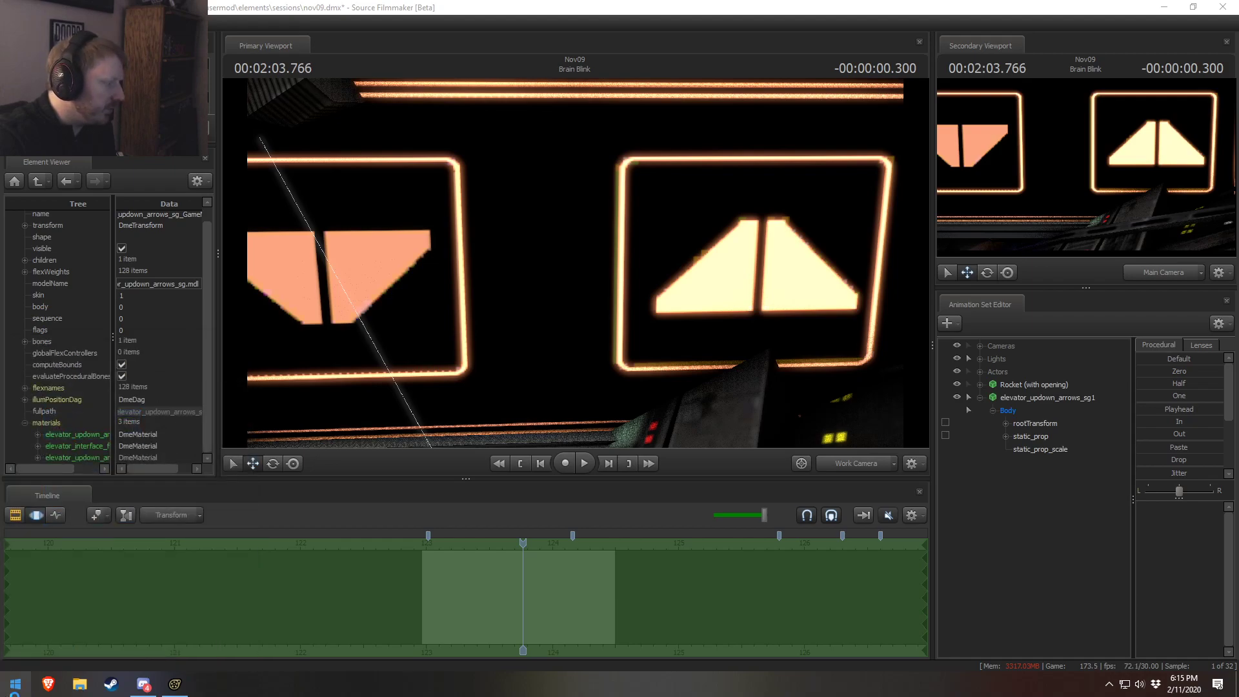
{"action": "left_click", "coordinate": [9, 694]}
{"action": "left_click", "coordinate": [58, 534]}
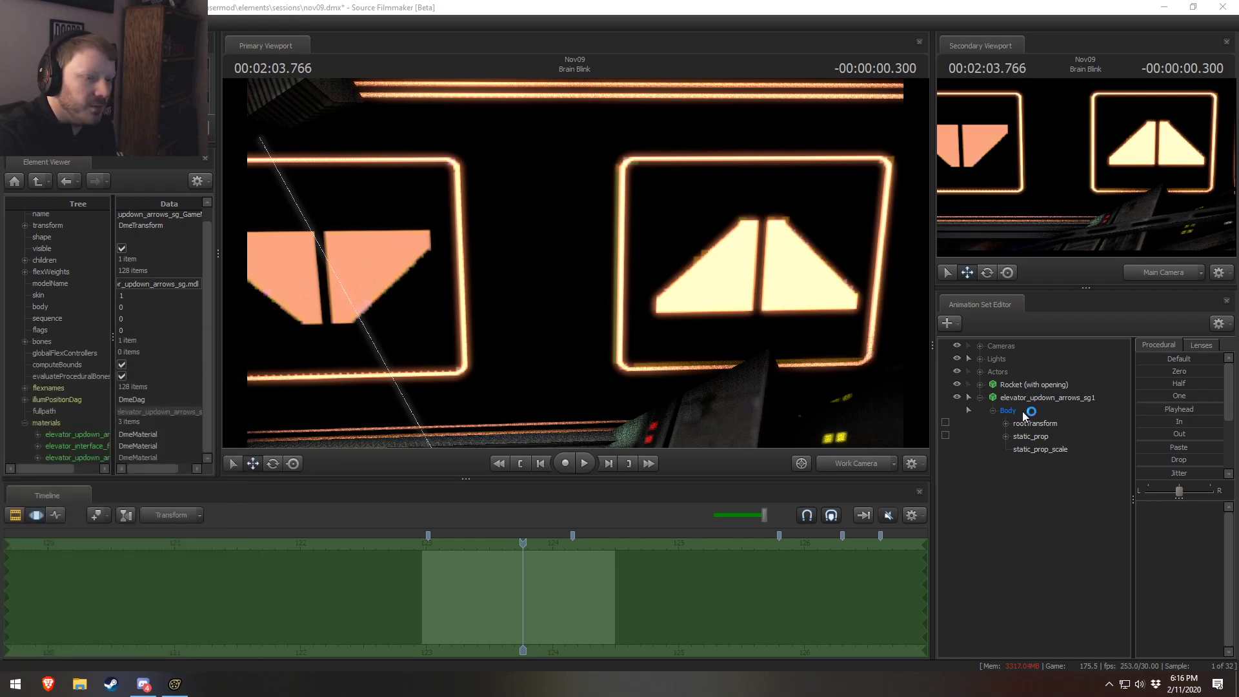
- Shrink the elevator arrows panel to a small fraction of its size with static_prop_scale
{"action": "left_click", "coordinate": [1032, 400]}
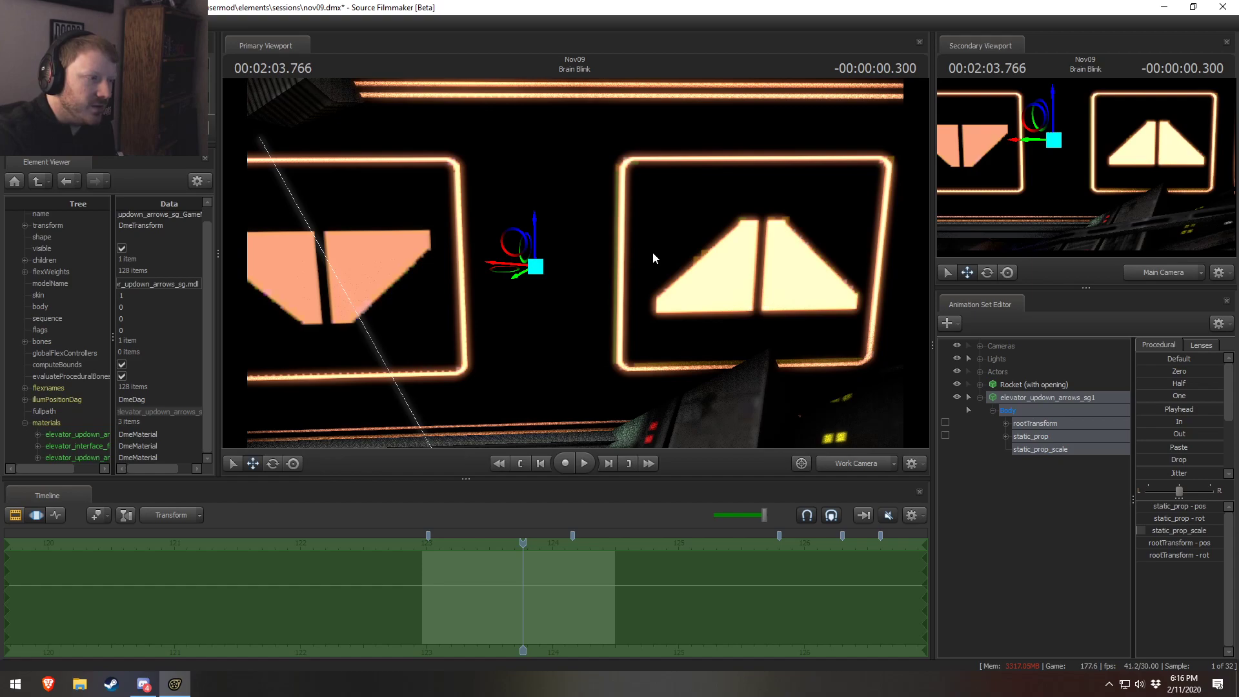
{"action": "left_click", "coordinate": [1065, 450]}
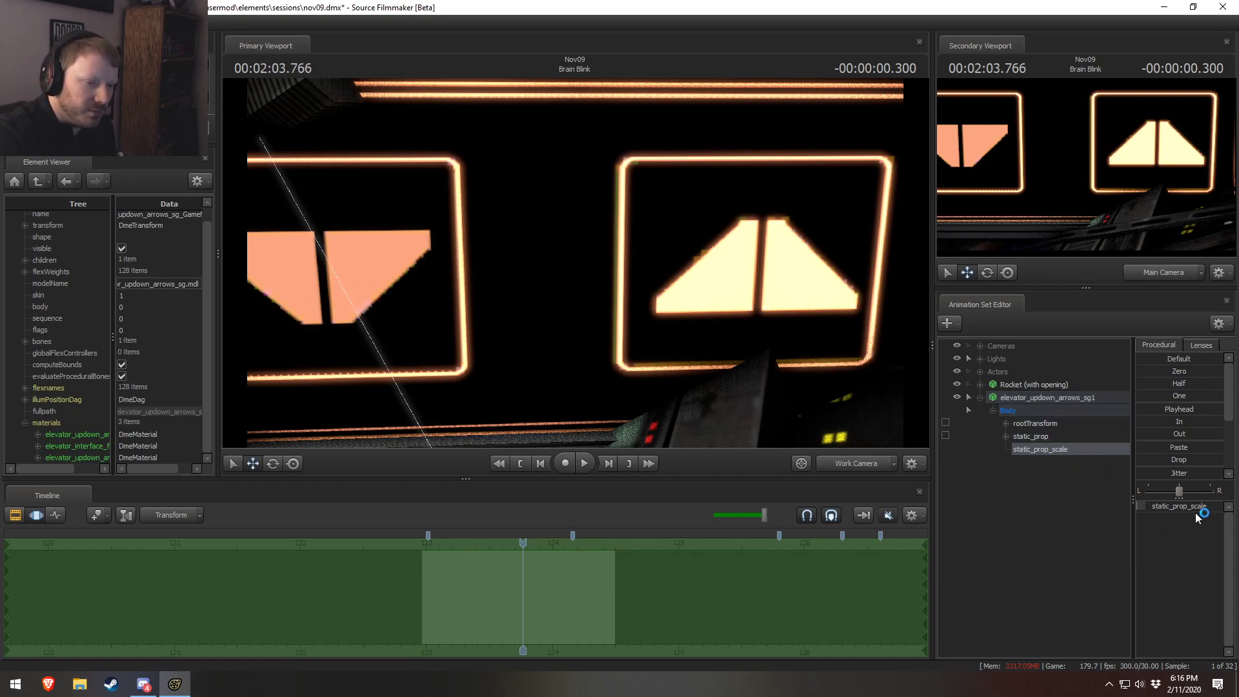
{"action": "left_click_drag", "start_coordinate": [1204, 506], "coordinate": [1197, 506]}
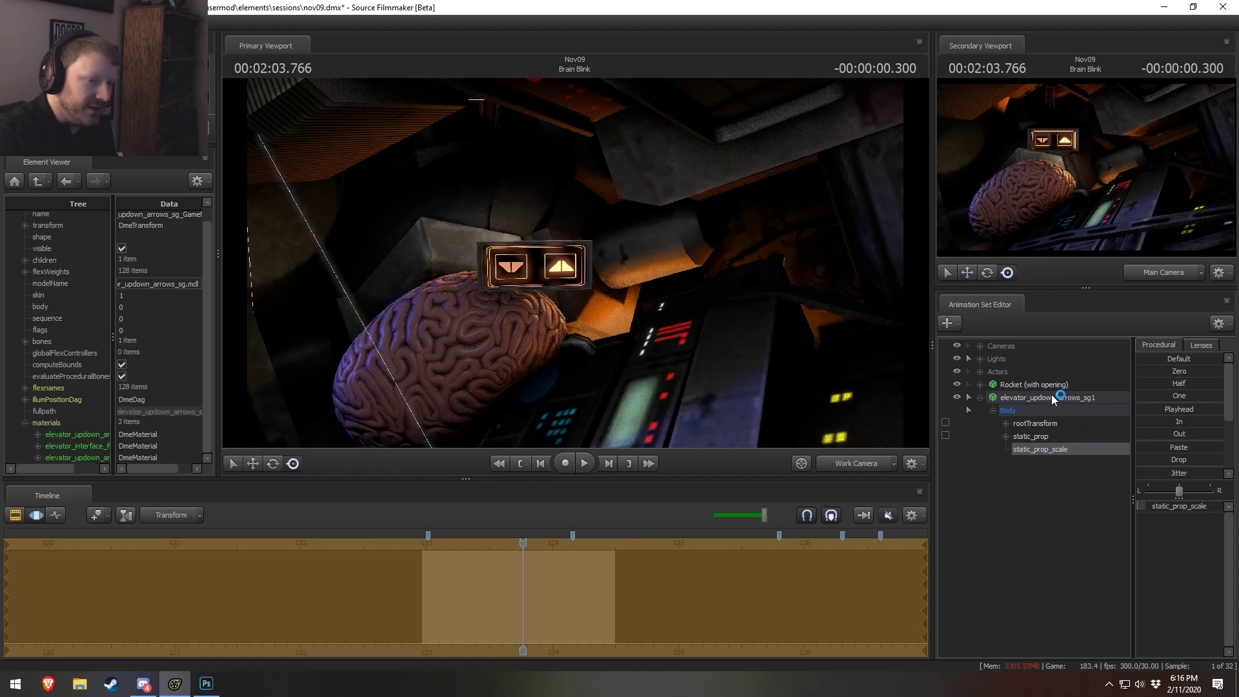
- Move the shrunken elevator arrows panel down in front of the brain
{"action": "left_click", "coordinate": [1052, 398]}
{"action": "left_click_drag", "start_coordinate": [697, 255], "coordinate": [607, 266]}
{"action": "left_click_drag", "start_coordinate": [629, 220], "coordinate": [548, 344]}
{"action": "left_click_drag", "start_coordinate": [575, 262], "coordinate": [589, 394]}
{"action": "key", "text": "e"}
{"action": "key", "text": "w"}
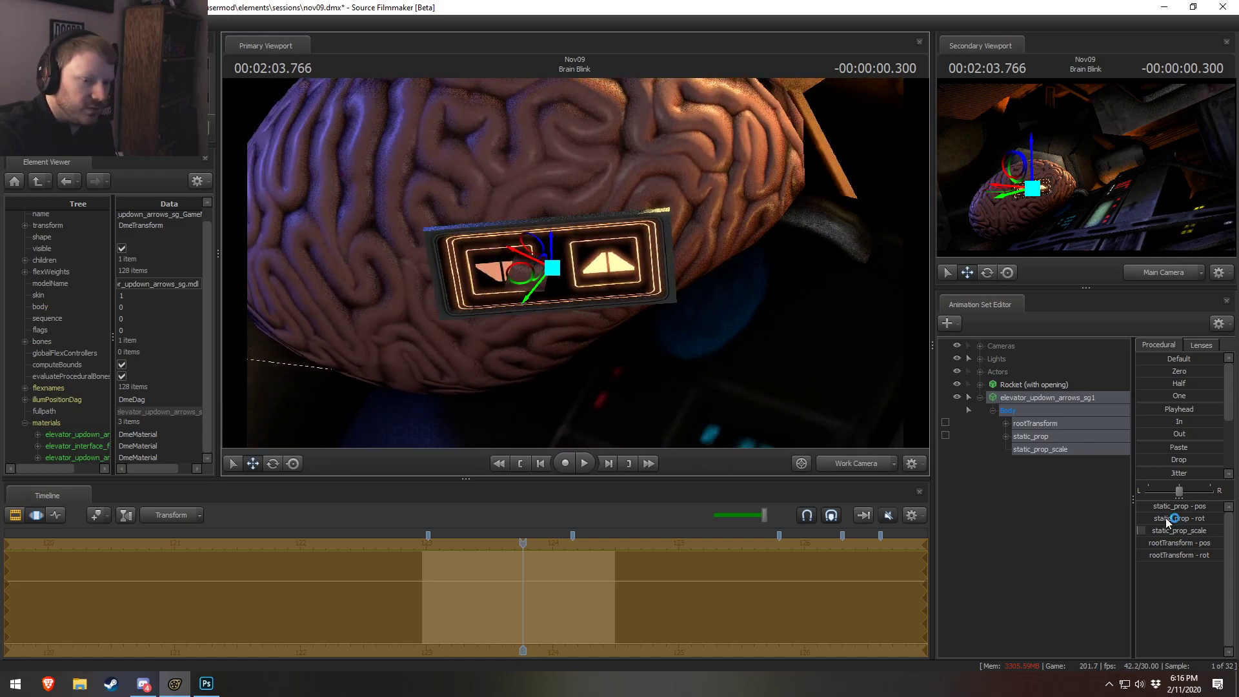
- Set static_prop_scale to a minimum of 0, maximum of 1 and default of 0.1, and shrink the elevator panel slightly
{"action": "right_click", "coordinate": [1181, 536]}
{"action": "left_click", "coordinate": [1184, 548]}
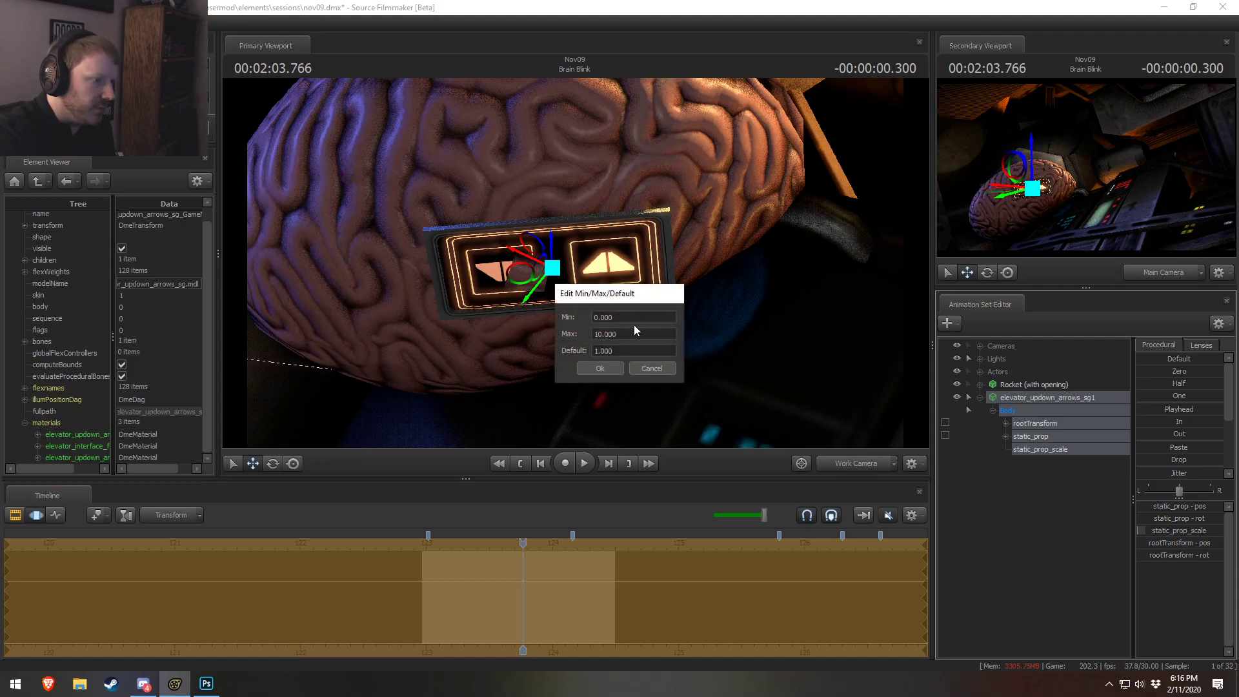
{"action": "type", "text": "0"}
{"action": "key", "text": "Tab"}
{"action": "type", "text": "1"}
{"action": "key", "text": "Tab"}
{"action": "type", "text": "0.1"}
{"action": "key", "text": "Return"}
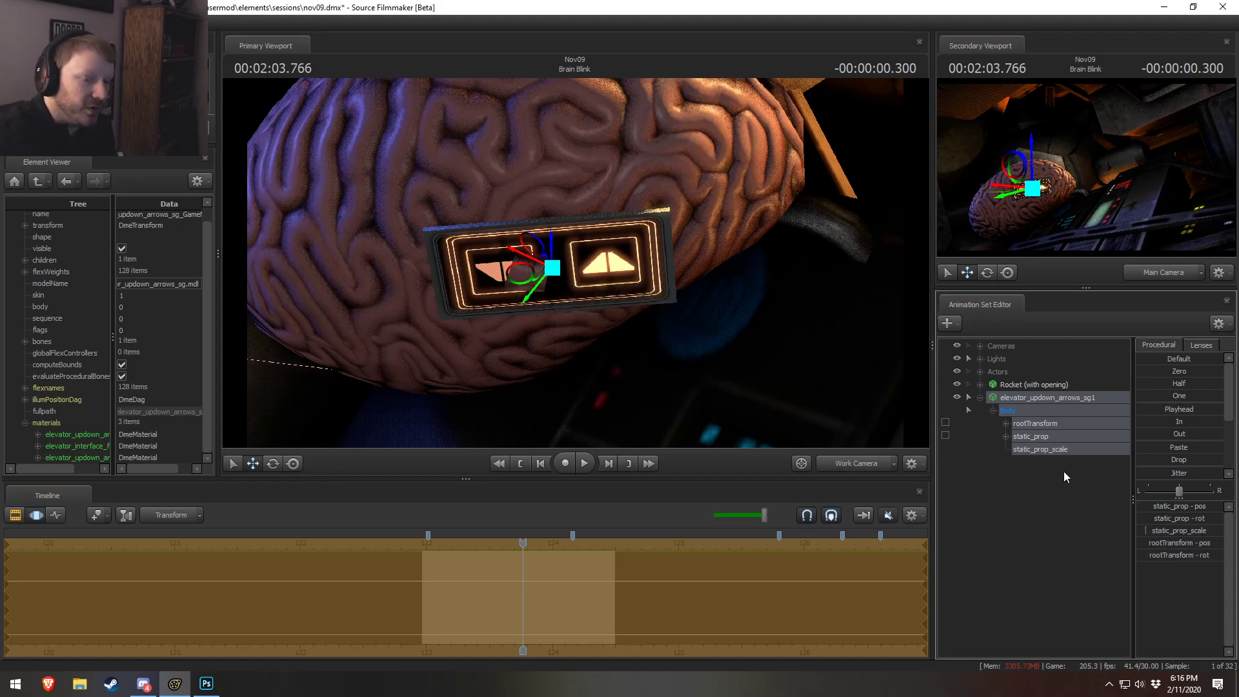
{"action": "left_click_drag", "start_coordinate": [1157, 531], "coordinate": [1155, 531]}
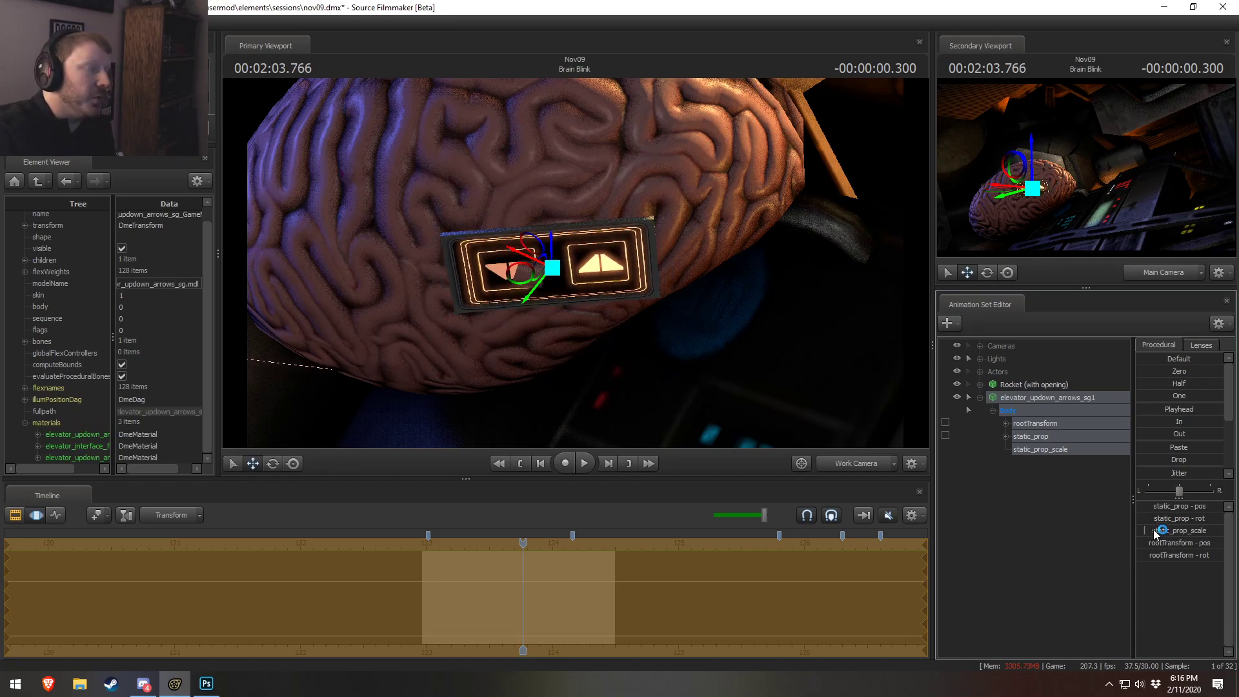
- In the Clip Editor, run the setup_skin_bodygroups_animation.py rig script on the elevator_updown_arrows_sg1 animation set
{"action": "left_click_drag", "start_coordinate": [812, 386], "coordinate": [425, 310], "text": "alt"}
{"action": "left_click_drag", "start_coordinate": [499, 314], "coordinate": [550, 289], "text": "alt"}
{"action": "key", "text": "e"}
{"action": "key", "text": "F2"}
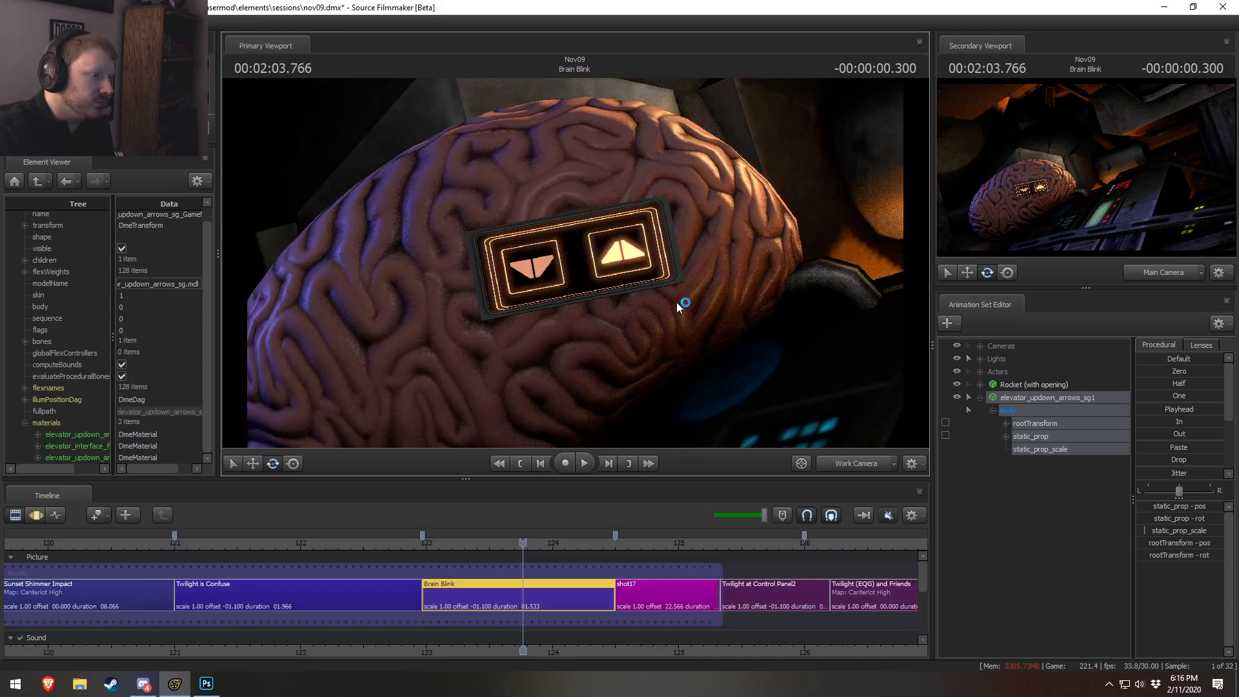
{"action": "left_click_drag", "start_coordinate": [703, 311], "coordinate": [724, 346], "text": "alt"}
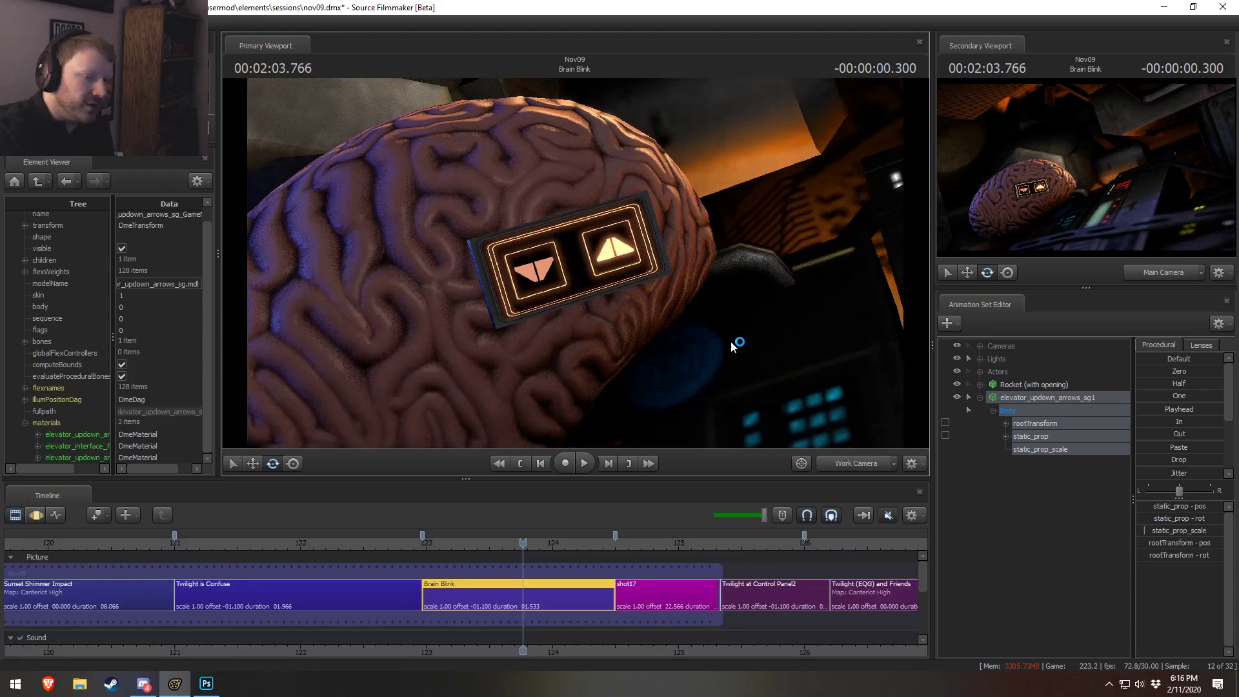
{"action": "right_click", "coordinate": [1039, 399]}
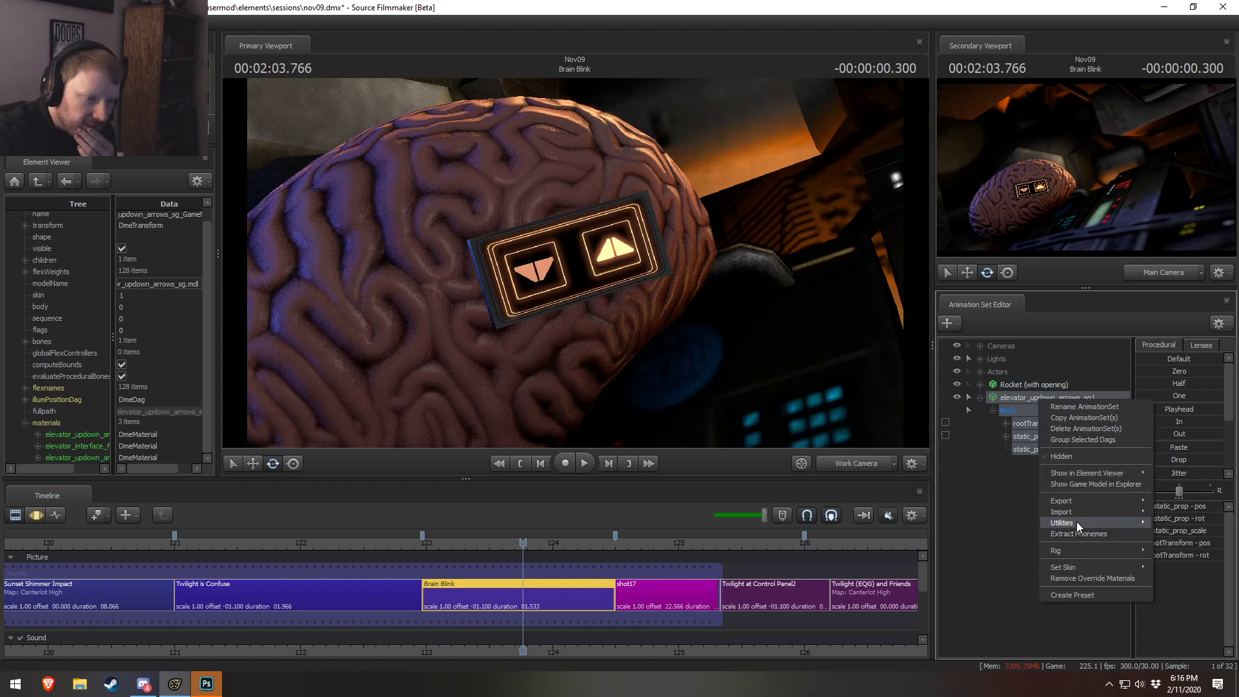
{"action": "mouse_move", "coordinate": [1073, 549]}
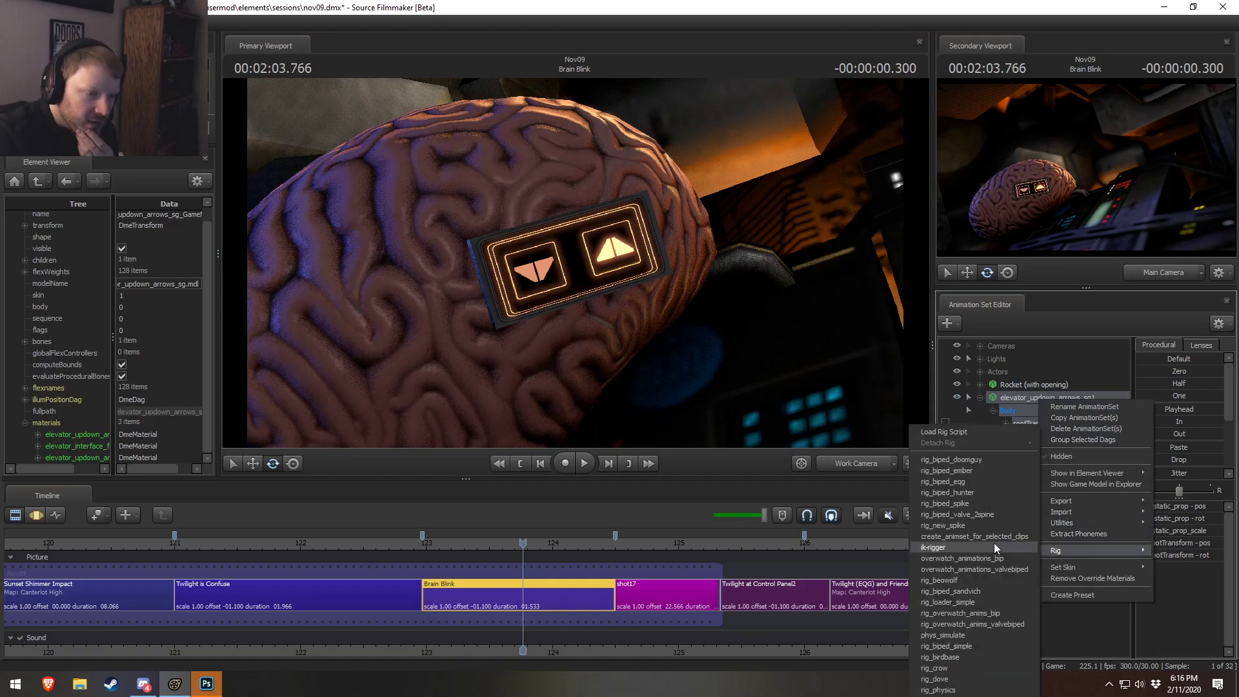
{"action": "left_click", "coordinate": [942, 434]}
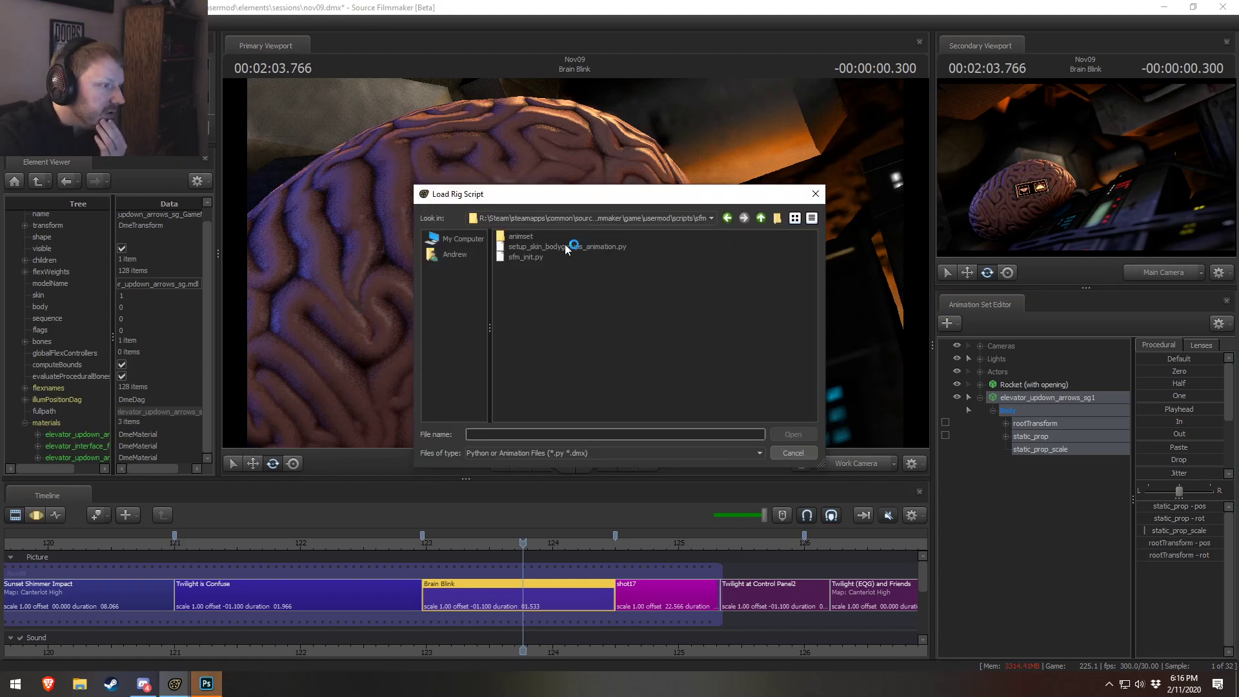
{"action": "left_click", "coordinate": [525, 247]}
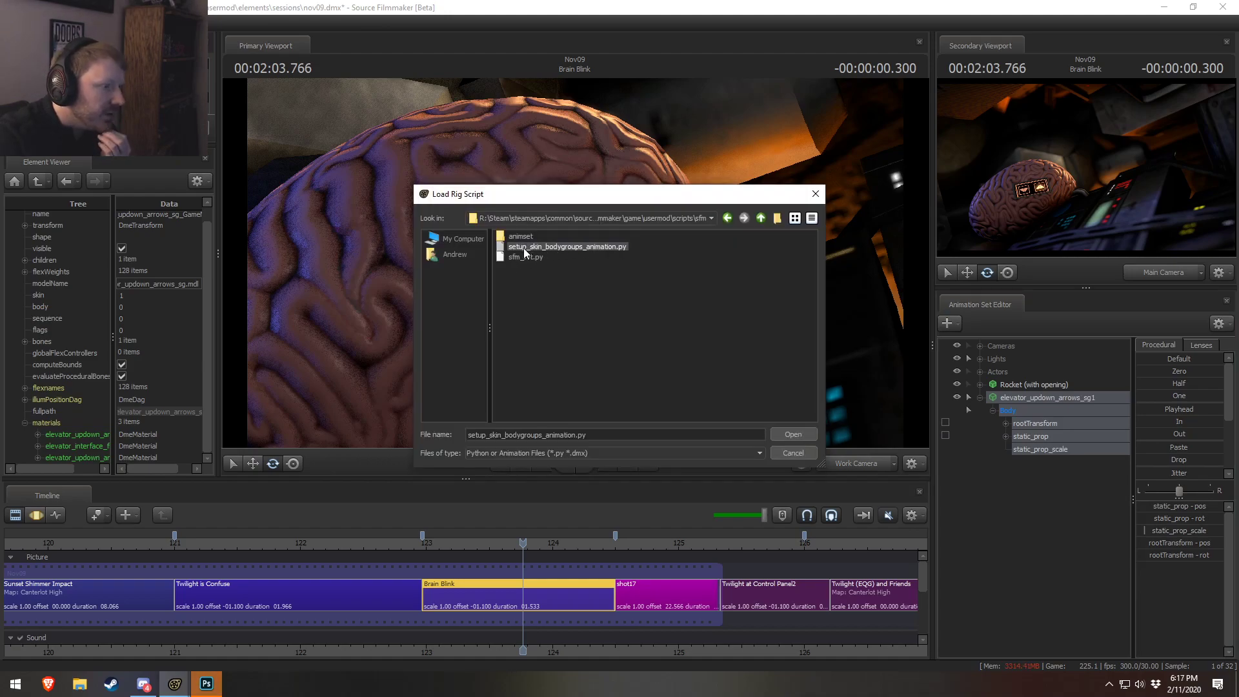
{"action": "double_click", "coordinate": [563, 247]}
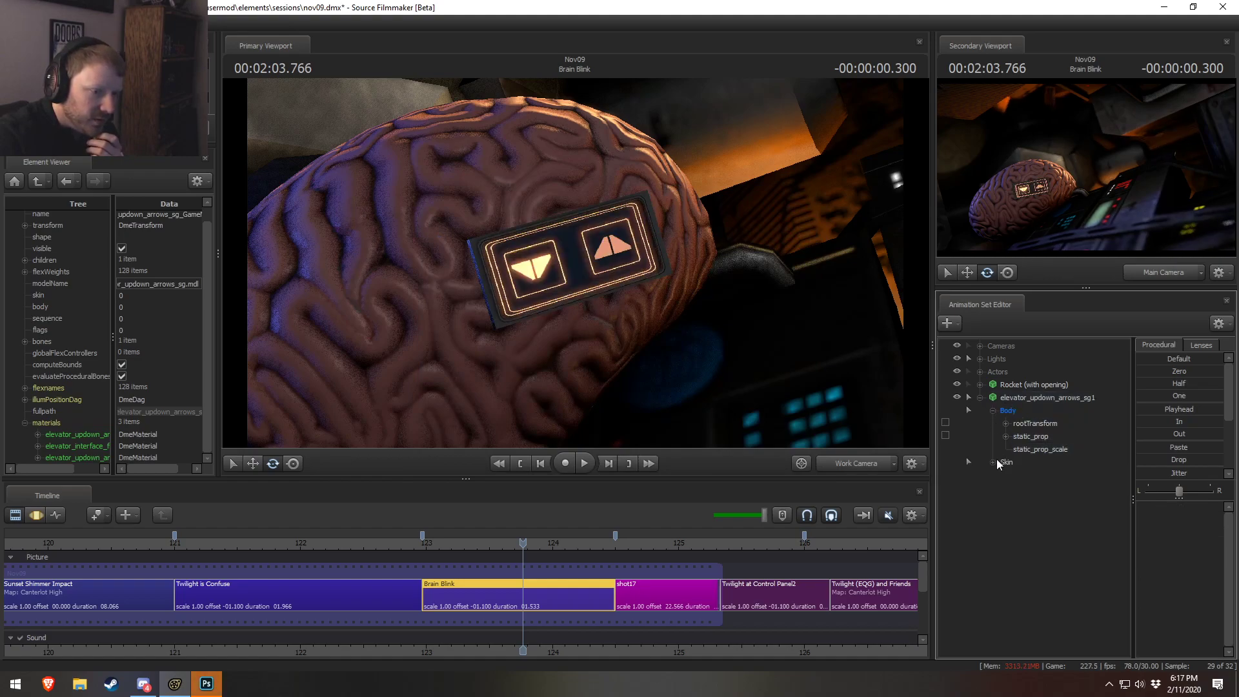
- In the Motion Editor, set the elevator panel's skin control to its lowest value and look at the panel up close
{"action": "key", "text": "F3"}
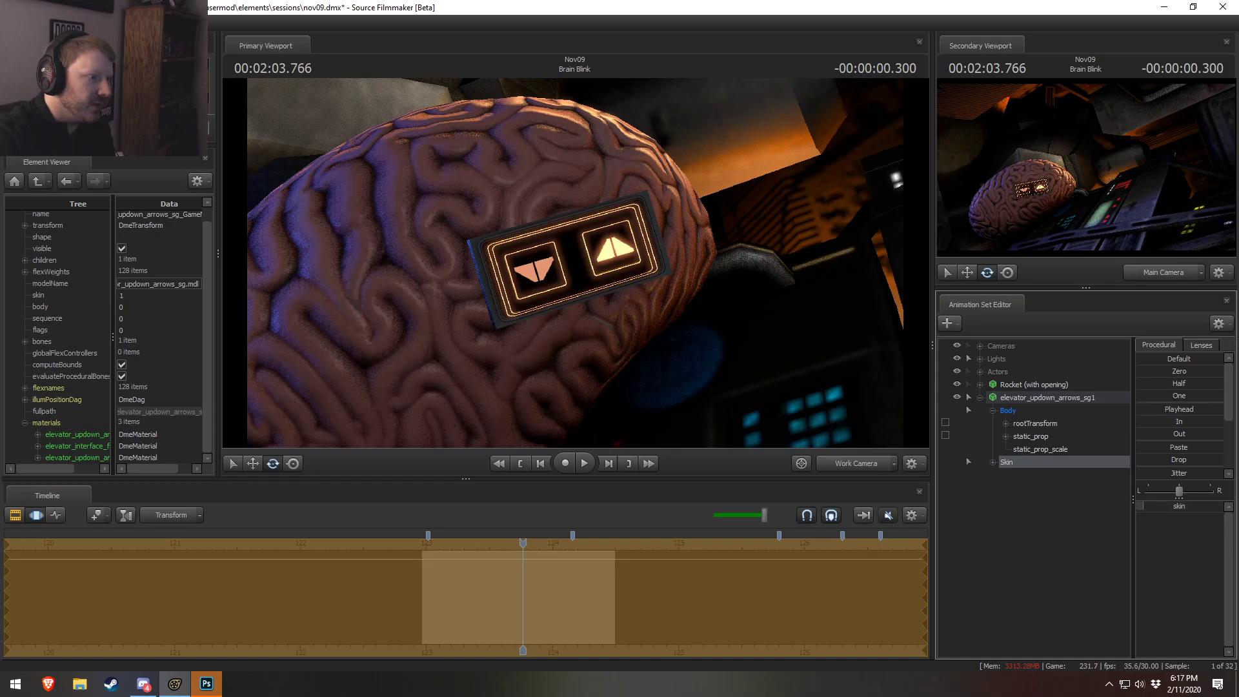
{"action": "key", "text": "w"}
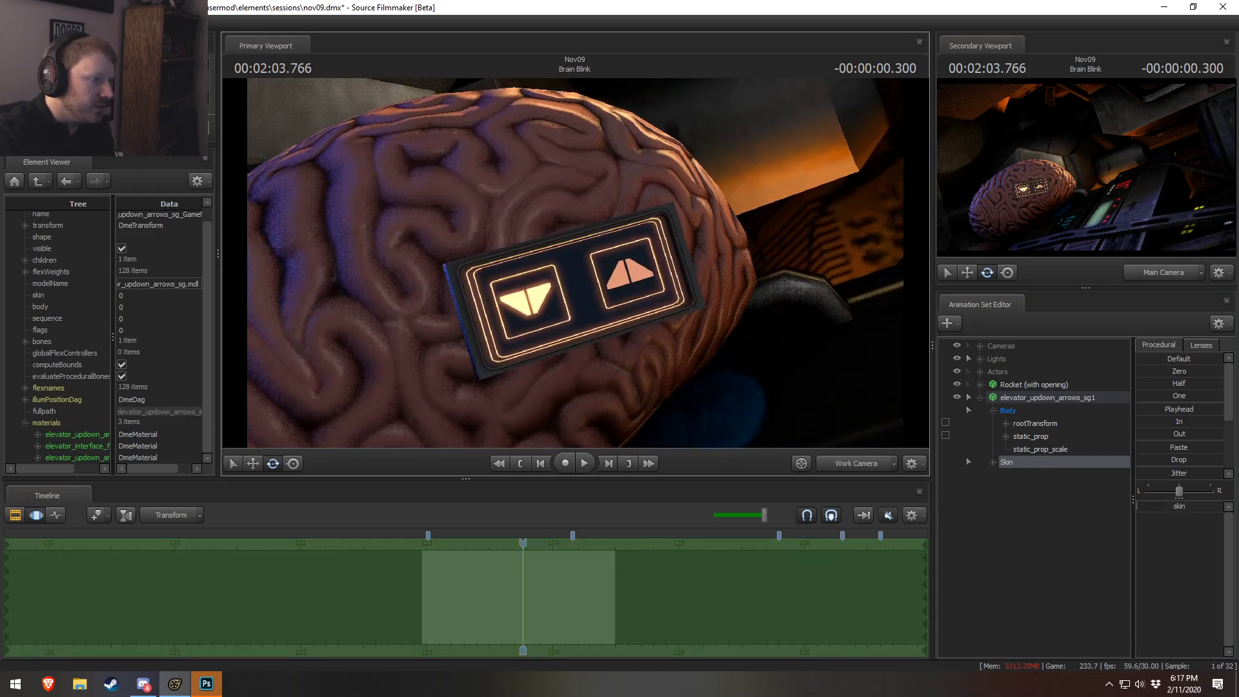
{"action": "key", "text": "w"}
{"action": "key", "text": "s"}
{"action": "key", "text": "w"}
{"action": "mouse_move", "coordinate": [1158, 506]}
{"action": "left_mouse_down"}
{"action": "mouse_move", "coordinate": [1213, 506]}
{"action": "mouse_move", "coordinate": [1137, 506]}
{"action": "left_mouse_up"}
{"action": "left_click_drag", "start_coordinate": [747, 271], "coordinate": [719, 299]}
{"action": "left_click_drag", "start_coordinate": [706, 402], "coordinate": [891, 394]}
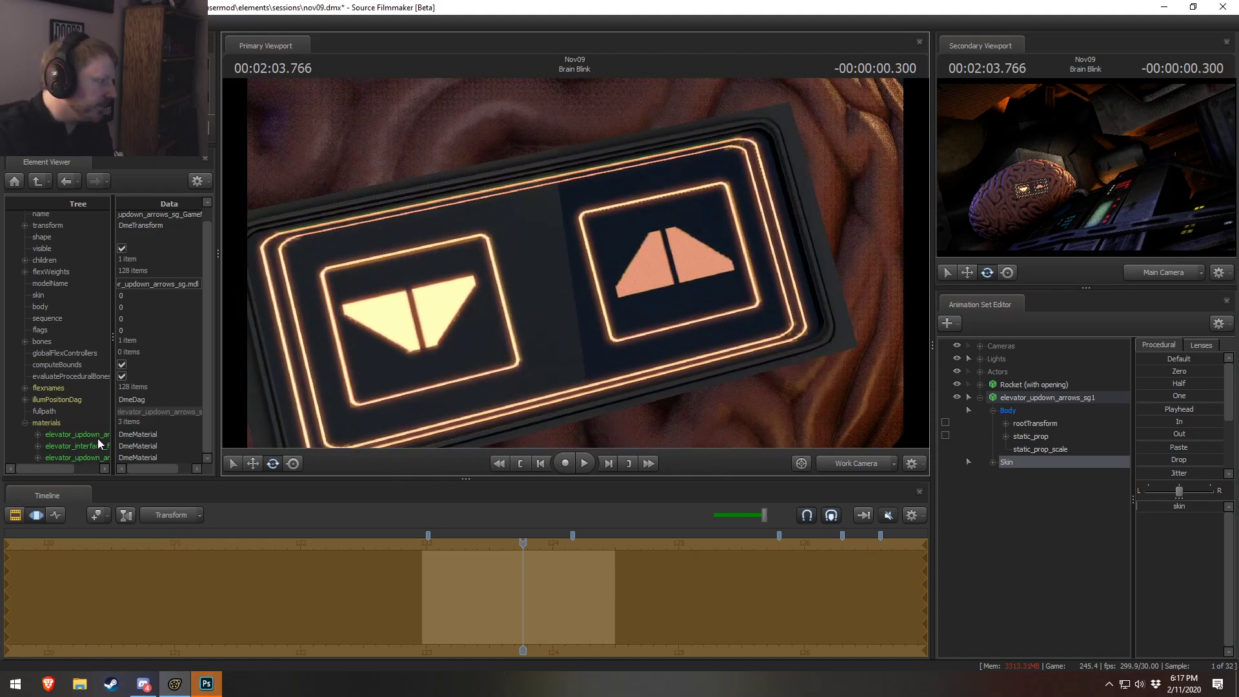
- Expand the elevator panel's first material in the Element Viewer and copy its mtlName path
{"action": "left_click", "coordinate": [37, 434]}
{"action": "scroll", "coordinate": [131, 450], "scroll_direction": "down", "scroll_amount": 1}
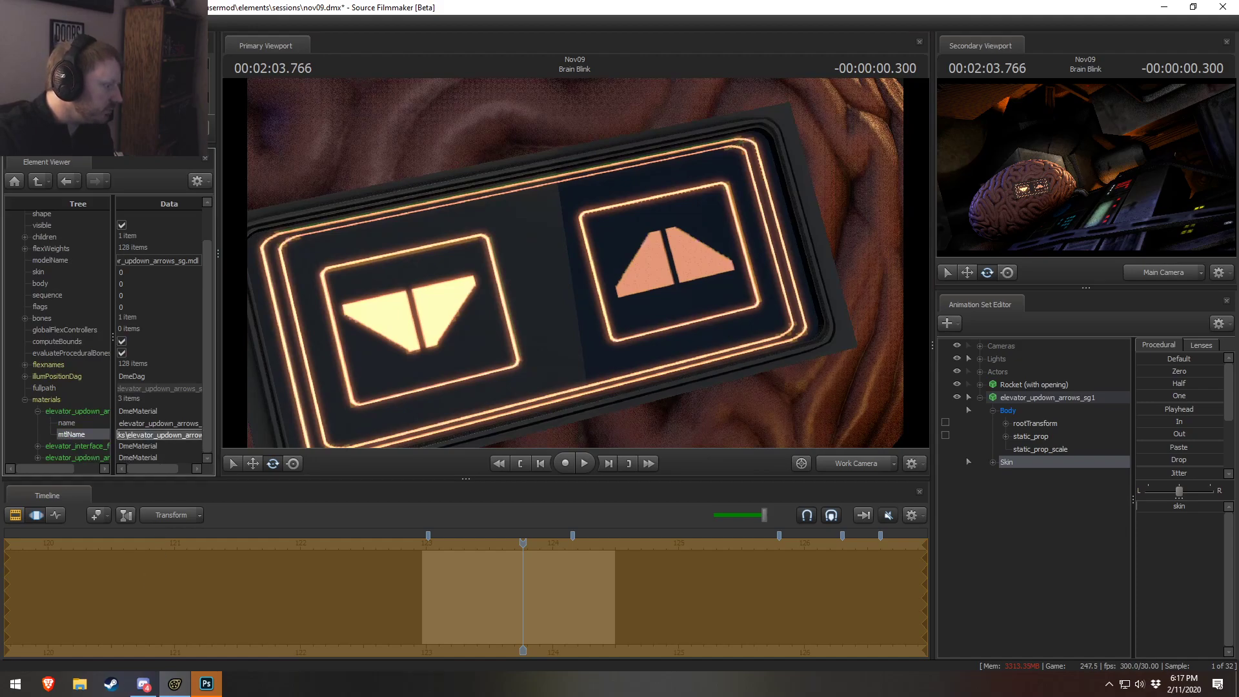
{"action": "left_click", "coordinate": [80, 684]}
{"action": "left_click", "coordinate": [201, 264]}
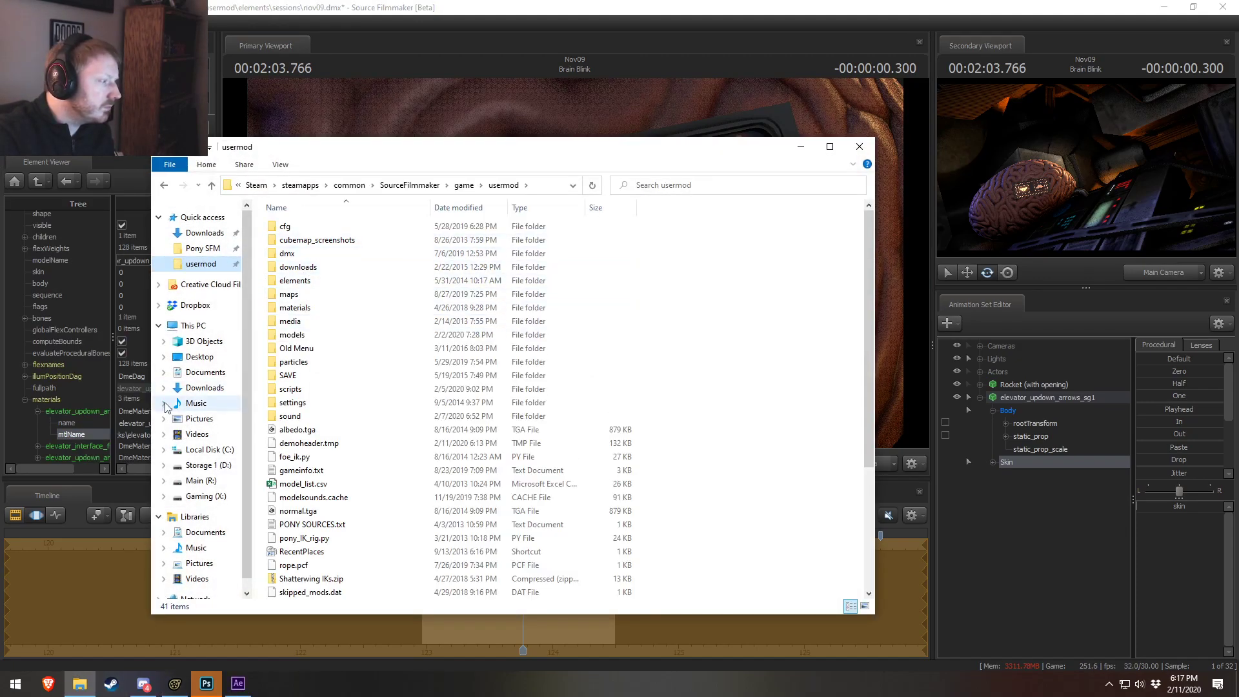
{"action": "left_click", "coordinate": [149, 459]}
- Show the game model of elevator_updown_arrows_sg1 in File Explorer
{"action": "left_click", "coordinate": [1031, 397]}
{"action": "right_click", "coordinate": [1030, 396]}
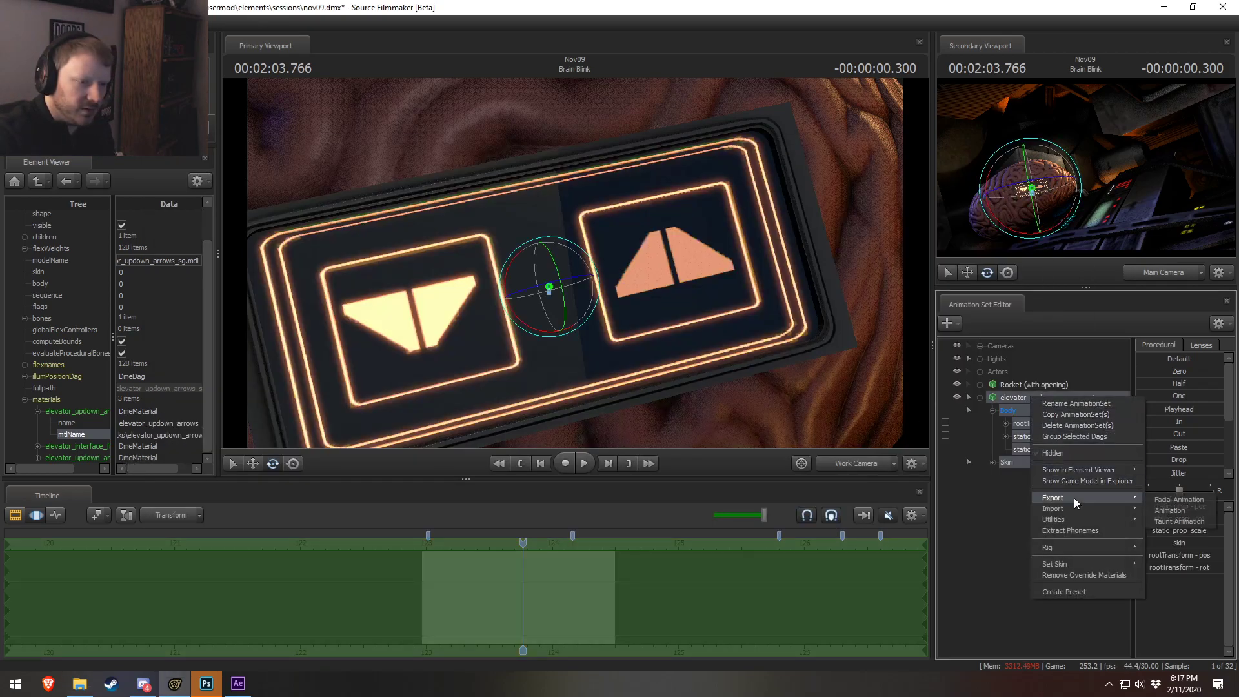
{"action": "left_click", "coordinate": [1075, 482]}
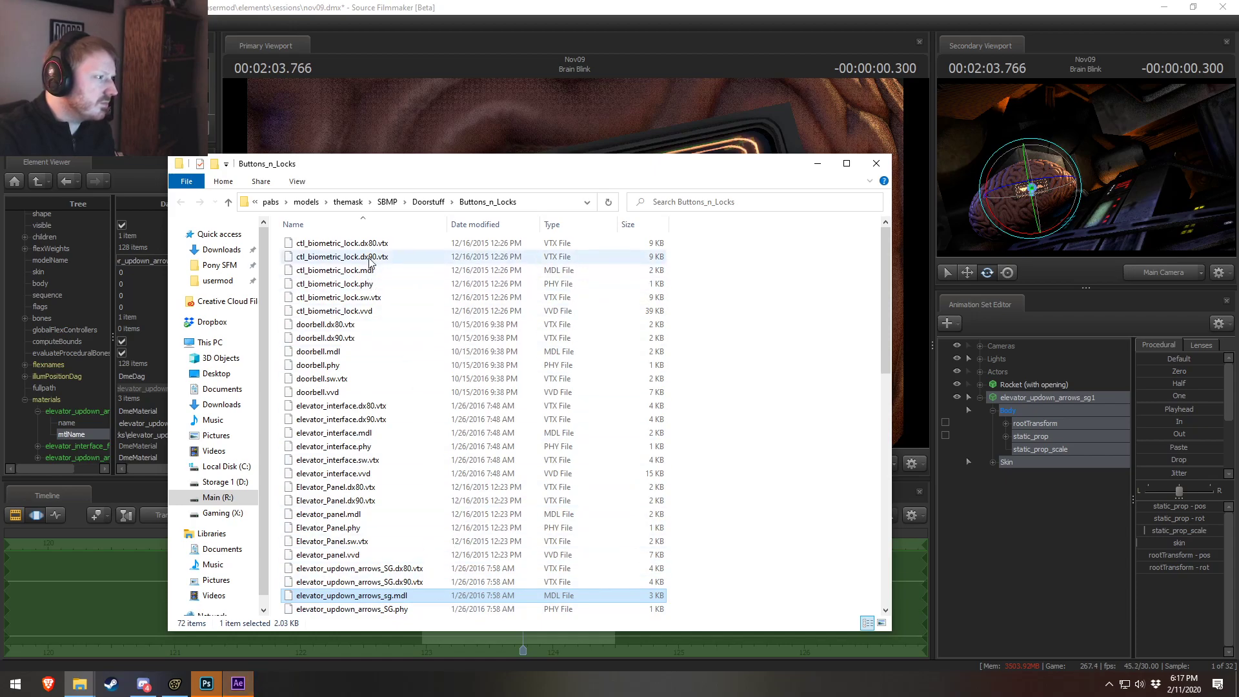
- Go to the panel's texture folder, game\pabs\materials\themask\sbmp\doorstuff\buttons_n_locks, in File Explorer
{"action": "left_click", "coordinate": [541, 203]}
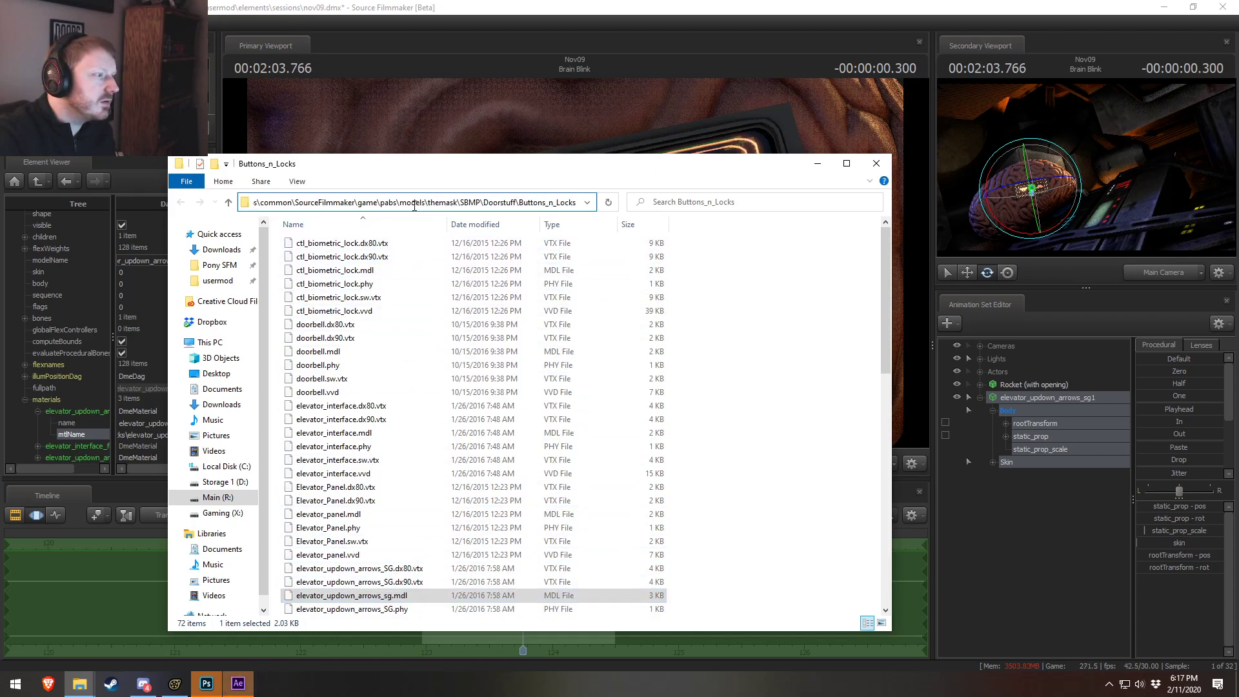
{"action": "type", "text": "materials\\"}
{"action": "type", "text": "themask\\sbmp\\doorstuff\\buttons_n_locks\\elevator_updown_arrows_col"}
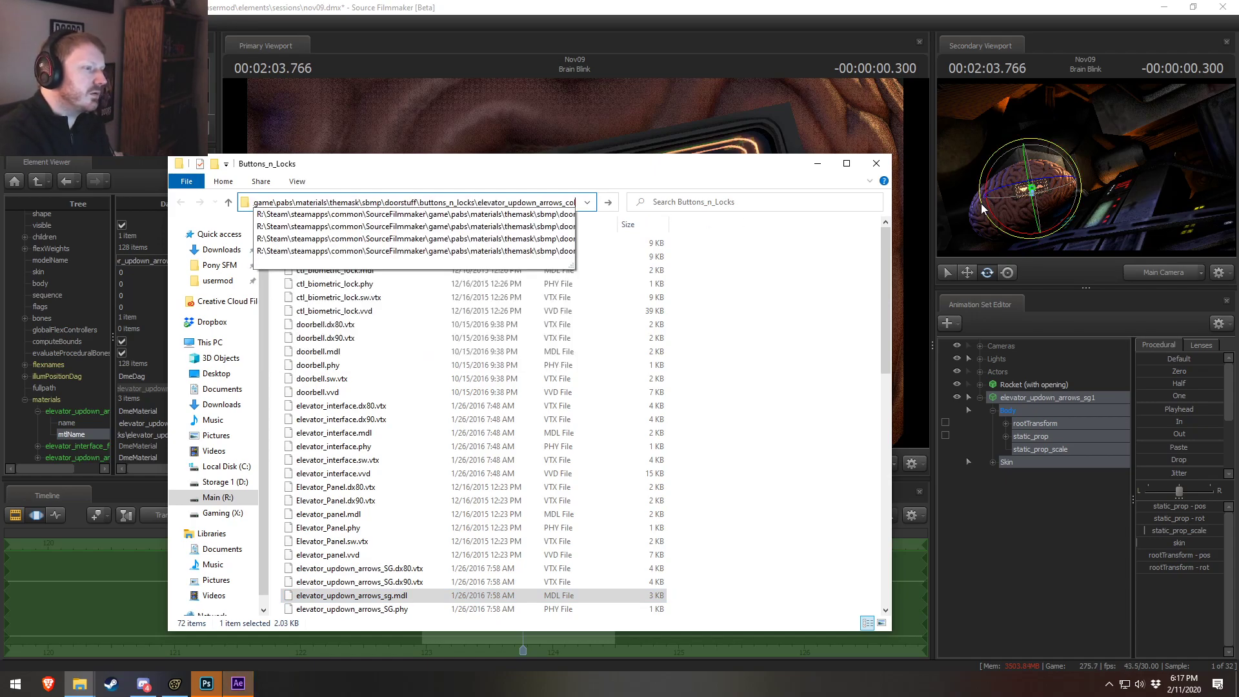
{"action": "key", "text": "BackSpace"}
{"action": "key", "text": "BackSpace"}
{"action": "key", "text": "BackSpace"}
{"action": "key", "text": "BackSpace"}
{"action": "key", "text": "BackSpace"}
{"action": "key", "text": "BackSpace"}
{"action": "key", "text": "BackSpace"}
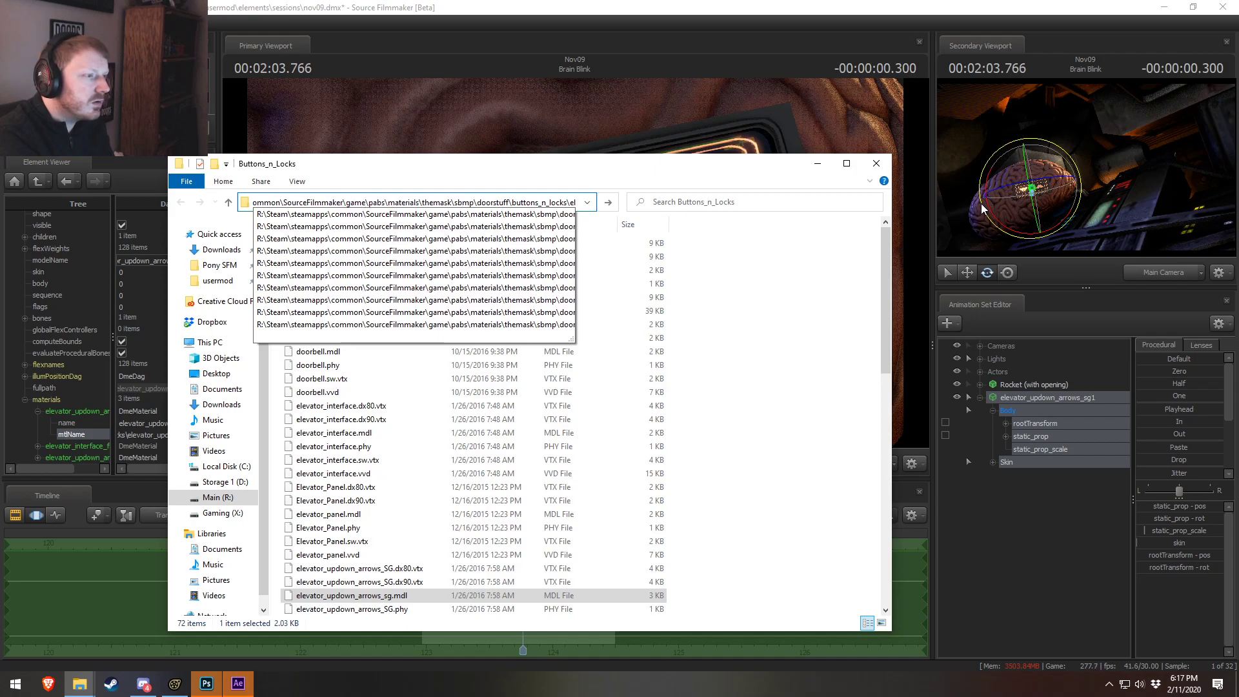
{"action": "key", "text": "BackSpace"}
{"action": "key", "text": "Return"}
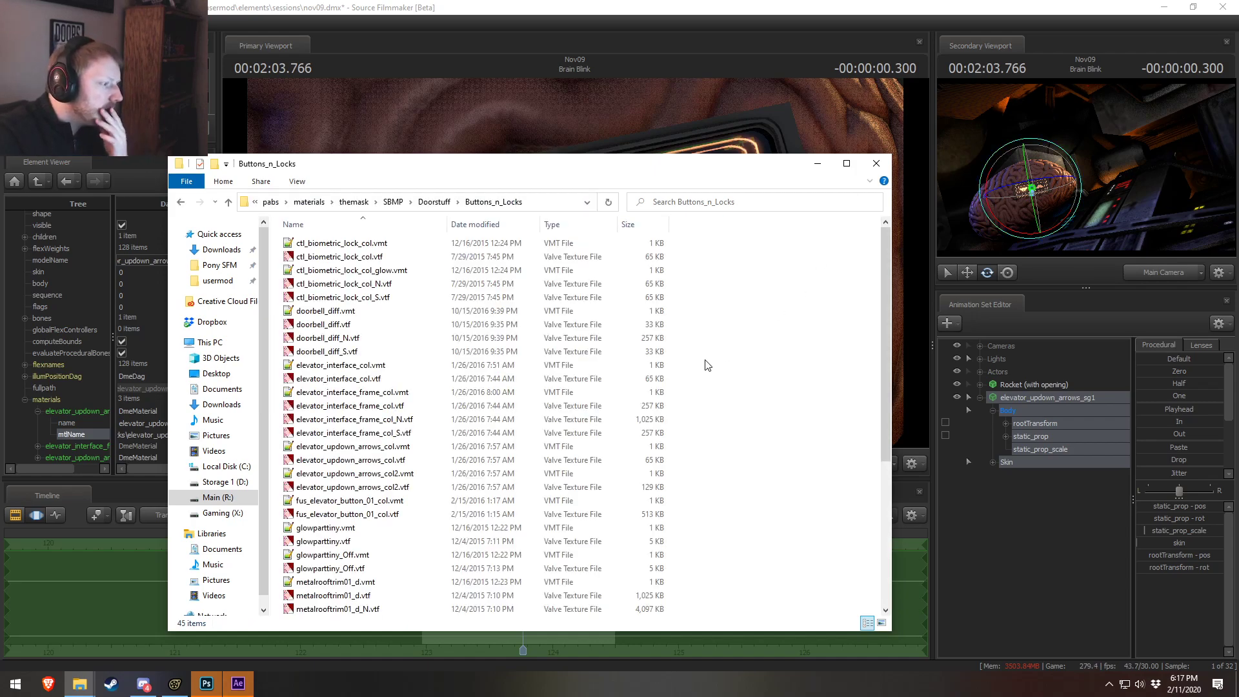
- Try to open elevator_updown_arrows_col.vtf in VTFEdit and return to the texture folder
{"action": "left_click", "coordinate": [388, 462]}
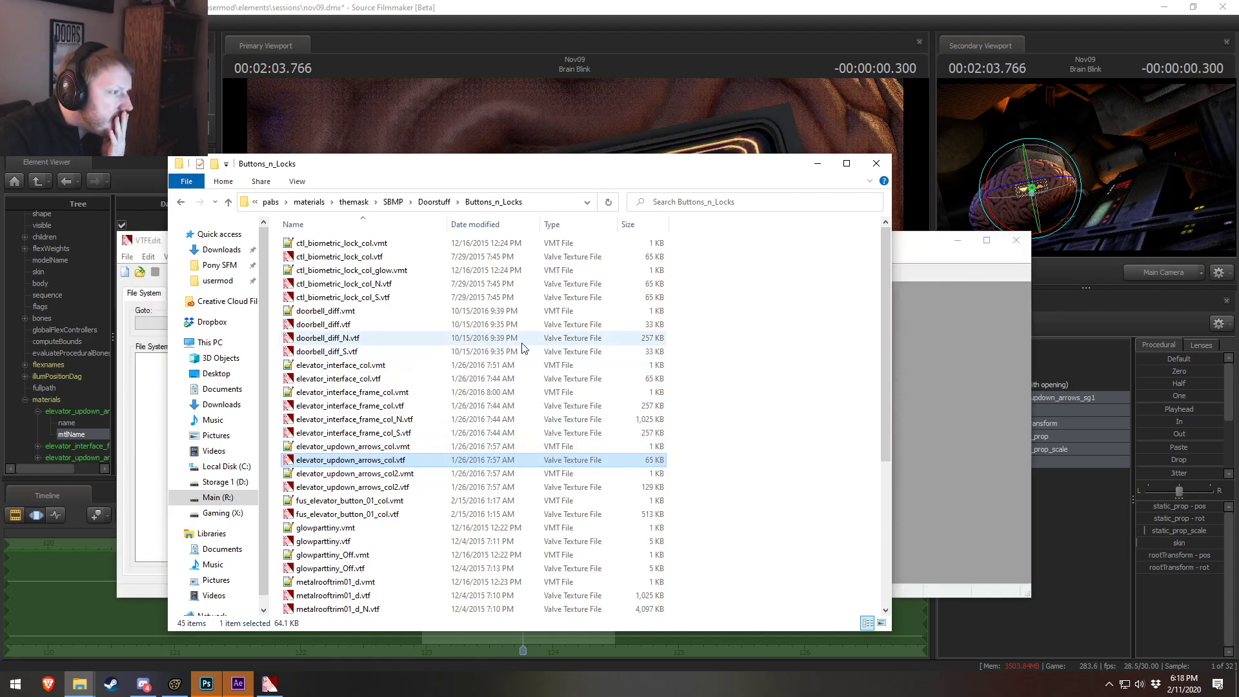
{"action": "left_click", "coordinate": [686, 392]}
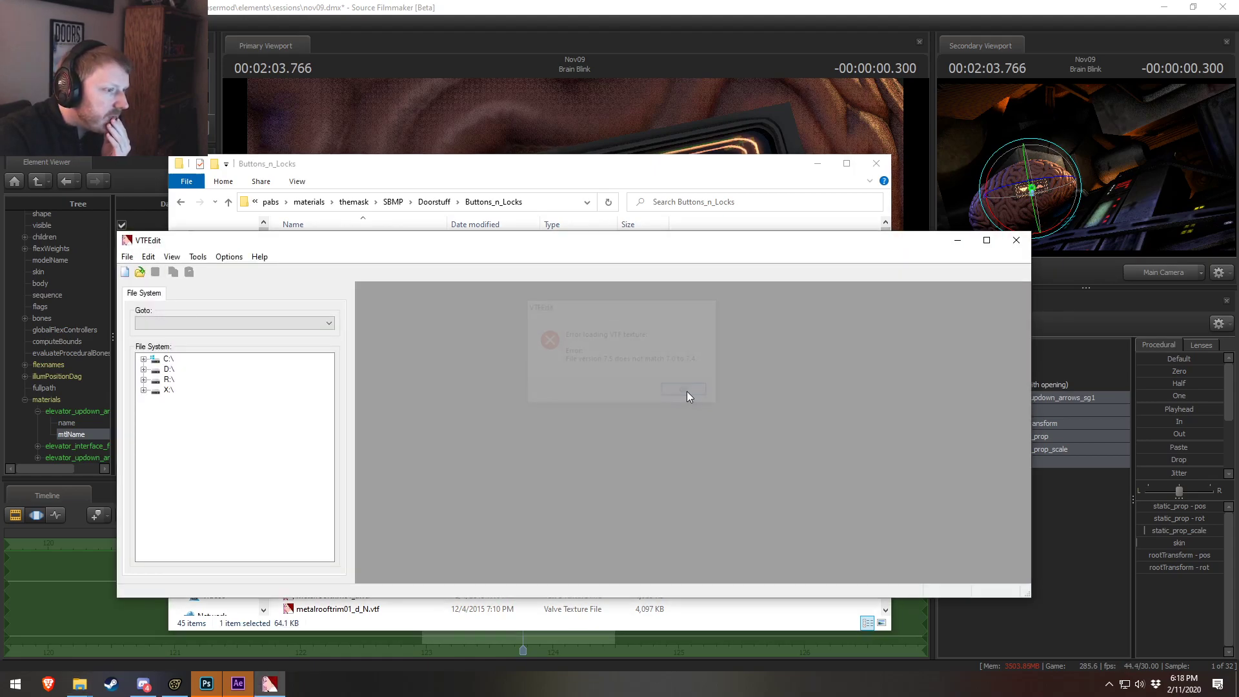
{"action": "left_click", "coordinate": [501, 160]}
- Launch the HxD hex editor next to the Buttons_n_Locks texture folder
{"action": "left_click", "coordinate": [16, 683]}
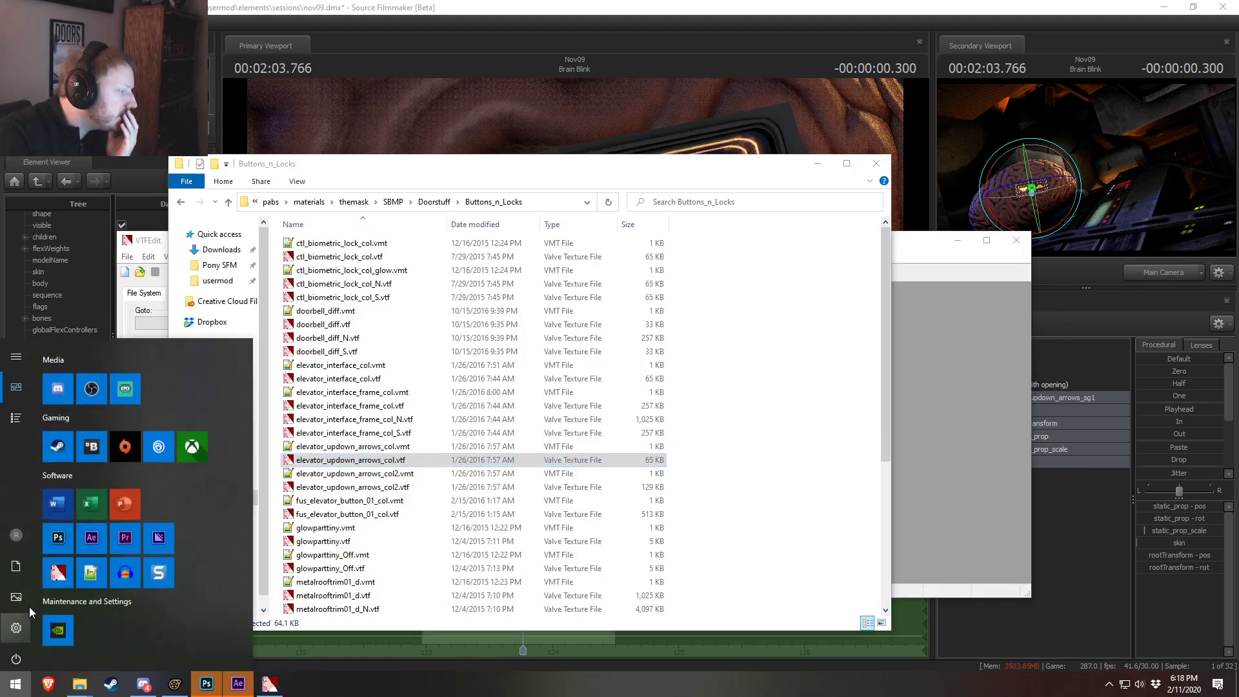
{"action": "left_click", "coordinate": [17, 416]}
{"action": "scroll", "coordinate": [161, 529], "scroll_direction": "down", "scroll_amount": 3}
{"action": "scroll", "coordinate": [162, 529], "scroll_direction": "down", "scroll_amount": 10}
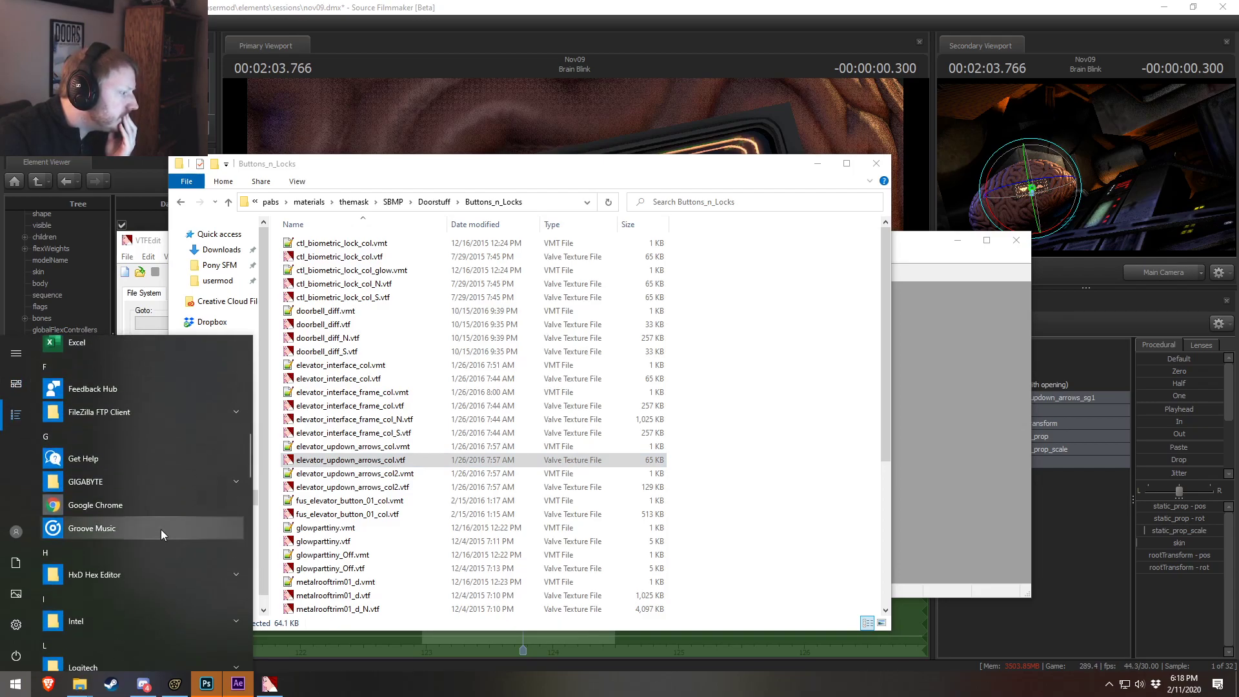
{"action": "left_click", "coordinate": [92, 373]}
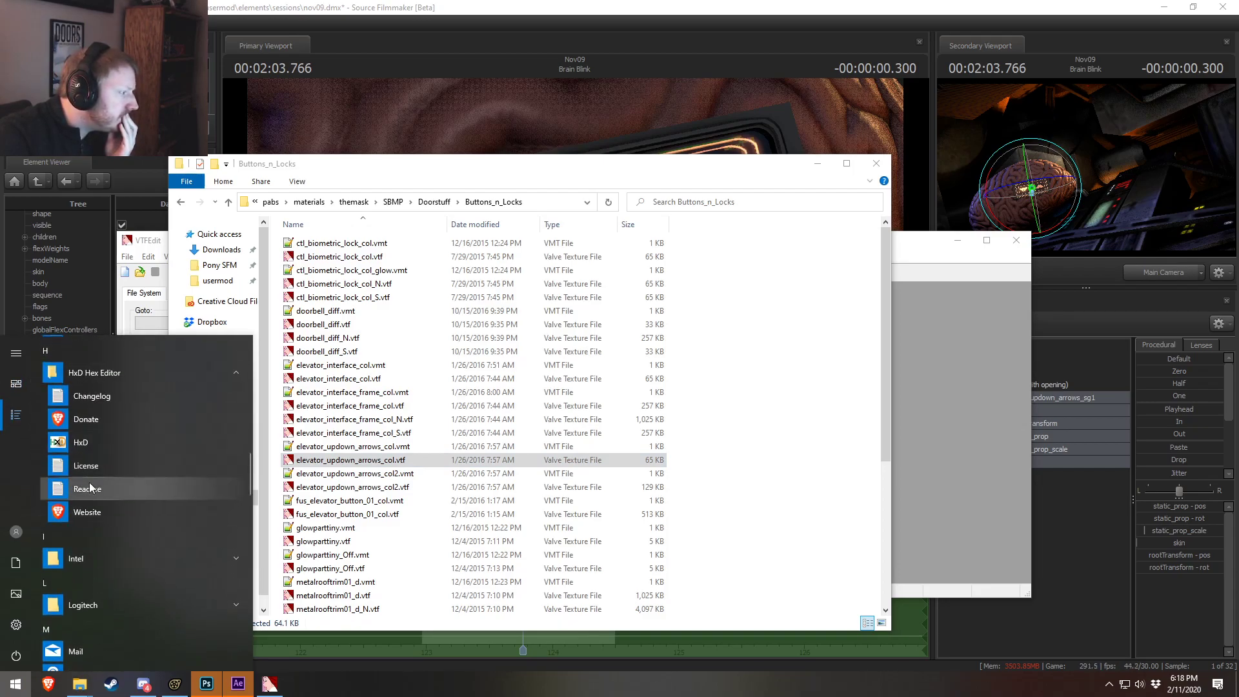
{"action": "left_click", "coordinate": [420, 510]}
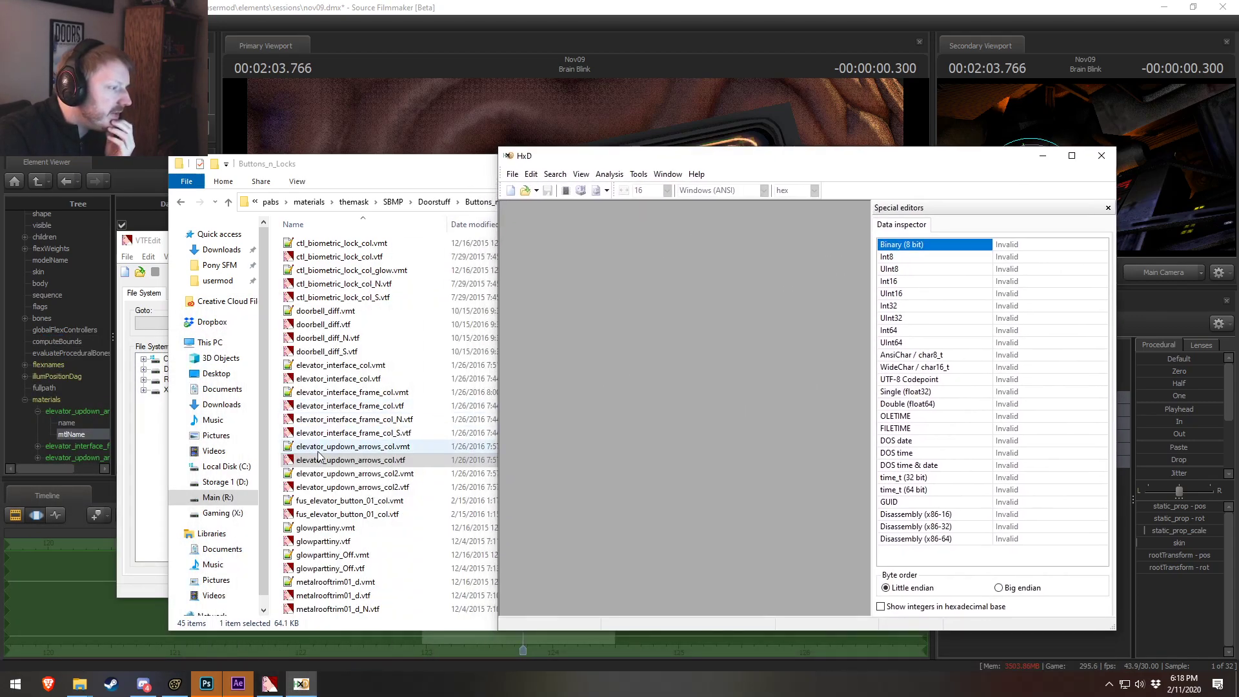
- Open elevator_updown_arrows_col.vtf in VTFEdit again to read the version error, and dismiss it
{"action": "double_click", "coordinate": [432, 459]}
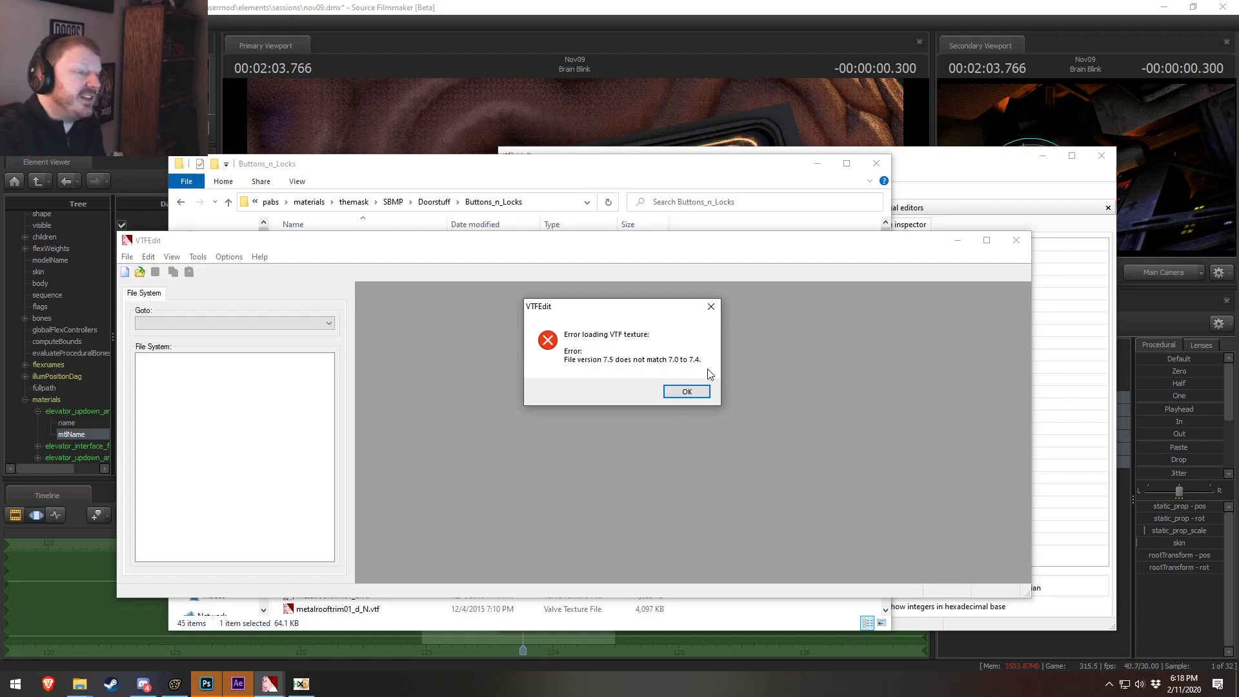
{"action": "left_click", "coordinate": [705, 391]}
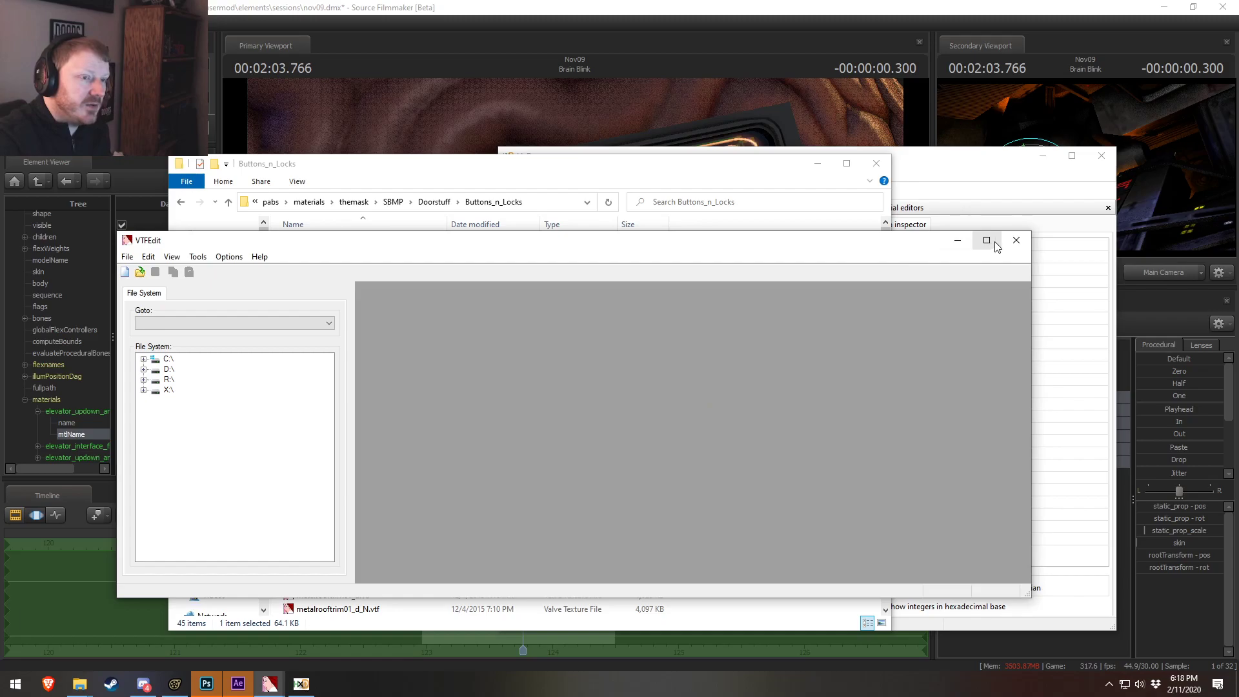
{"action": "left_click", "coordinate": [1014, 239]}
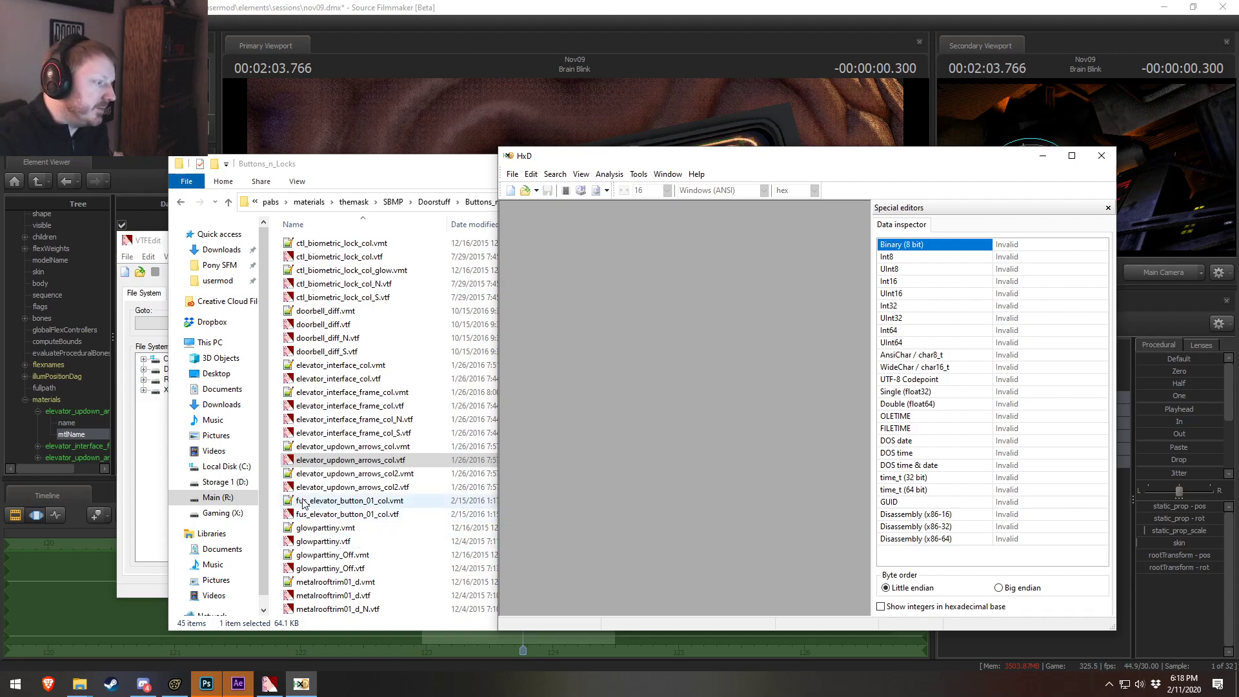
- Open elevator_updown_arrows_col.vtf in HxD, change the byte at offset 8 to 04, save the file and return to its folder
{"action": "left_click_drag", "start_coordinate": [330, 466], "coordinate": [689, 381]}
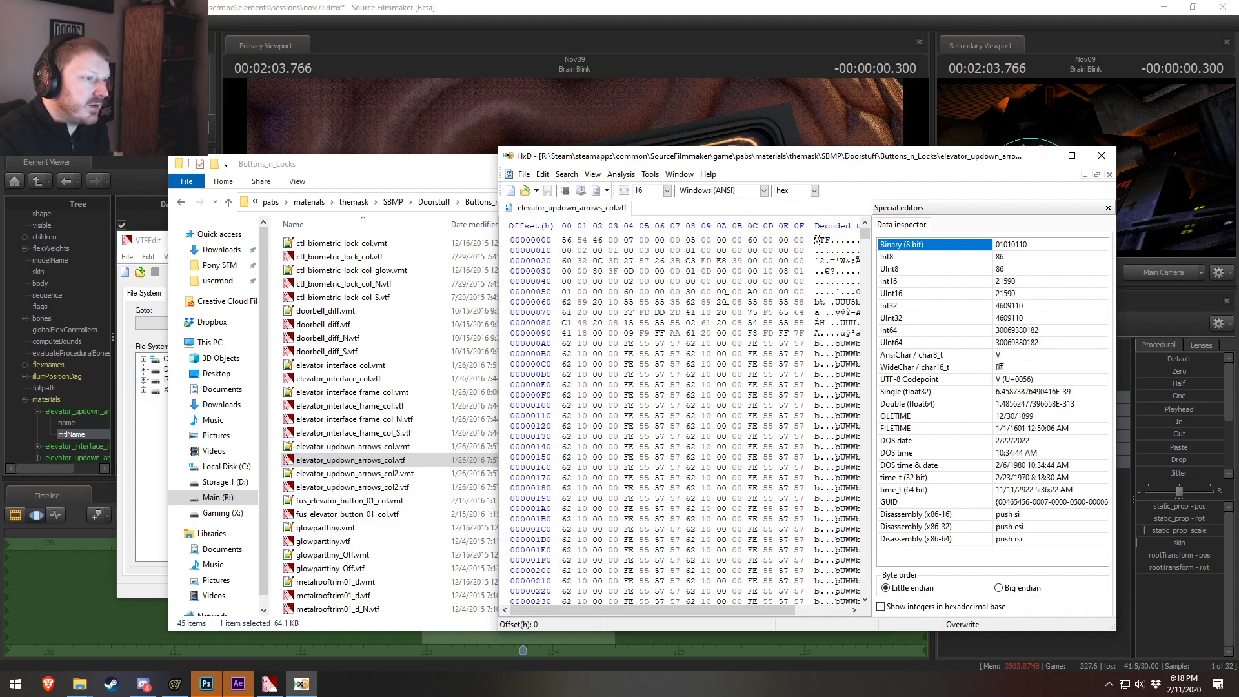
{"action": "left_click", "coordinate": [691, 240]}
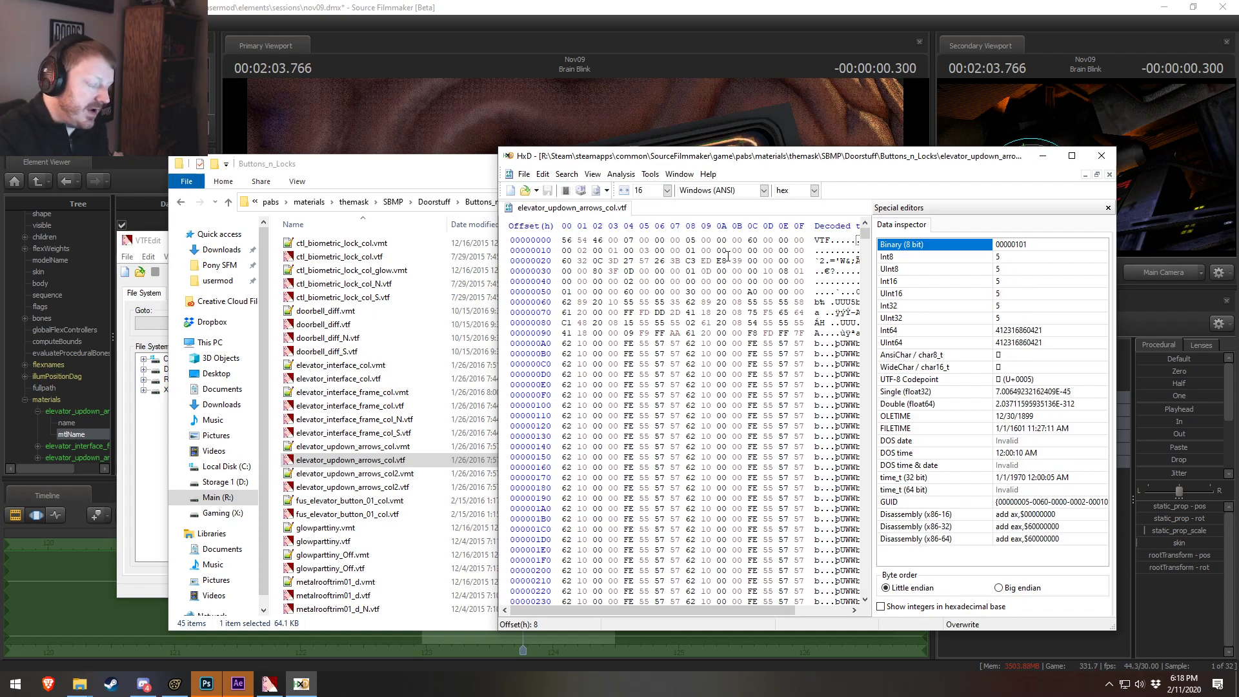
{"action": "type", "text": "4"}
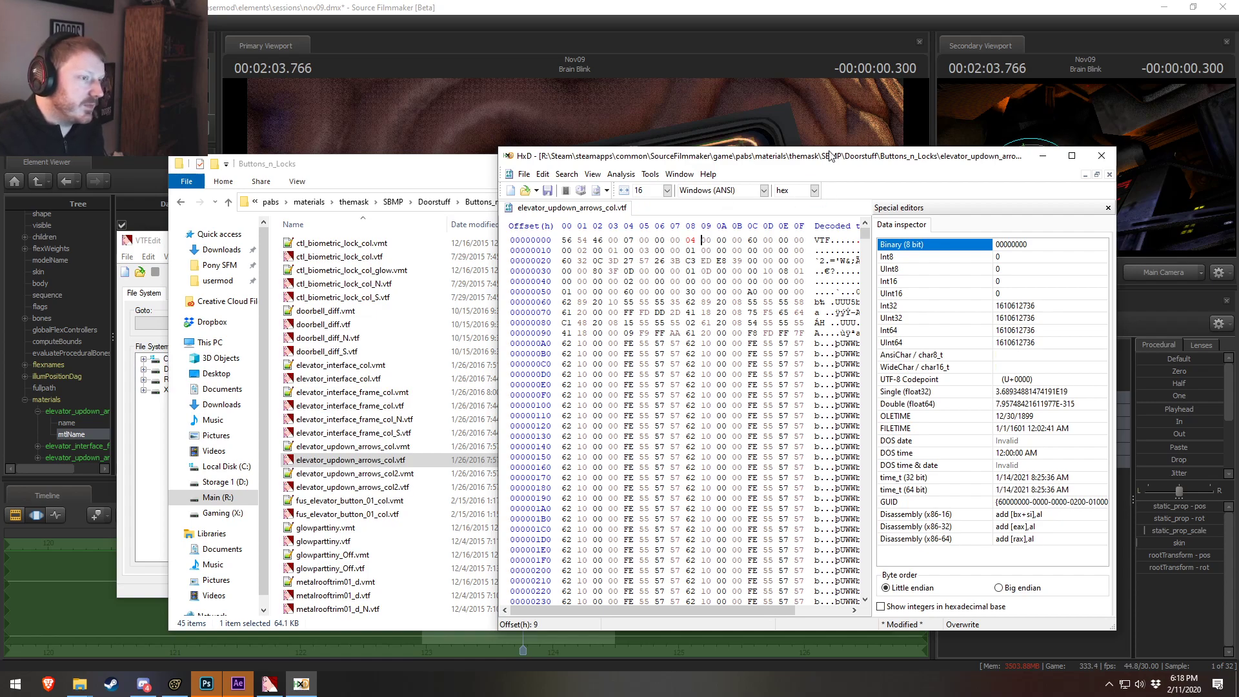
{"action": "key", "text": "ctrl+s"}
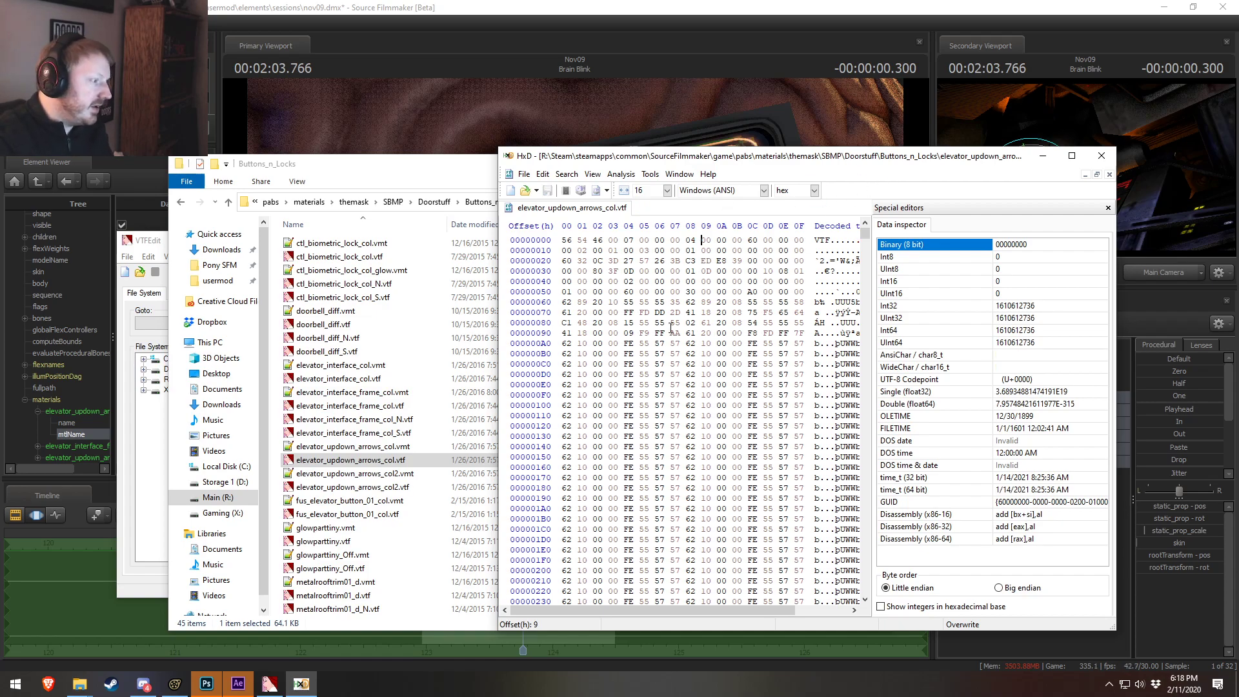
{"action": "left_click", "coordinate": [400, 478]}
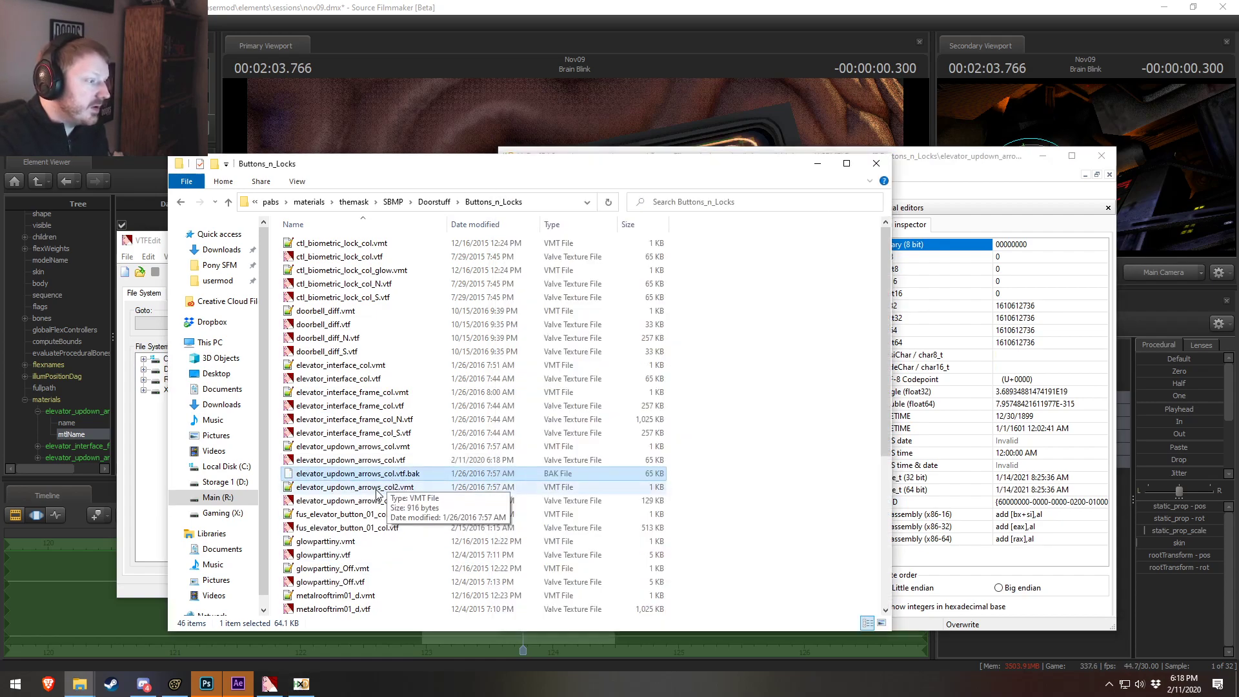
- Open elevator_updown_arrows_col2.vtf in HxD, change the byte at offset 8 to 04 and save the file
{"action": "left_click_drag", "start_coordinate": [342, 501], "coordinate": [927, 173]}
{"action": "left_click", "coordinate": [692, 241]}
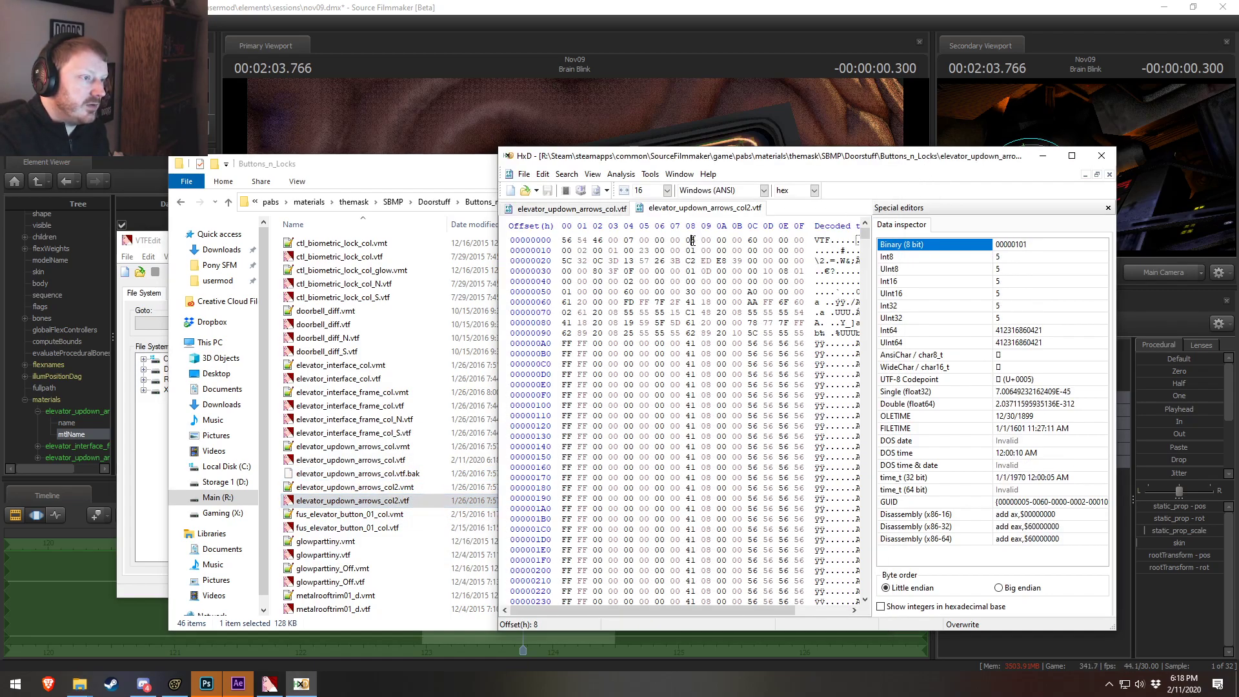
{"action": "type", "text": "04"}
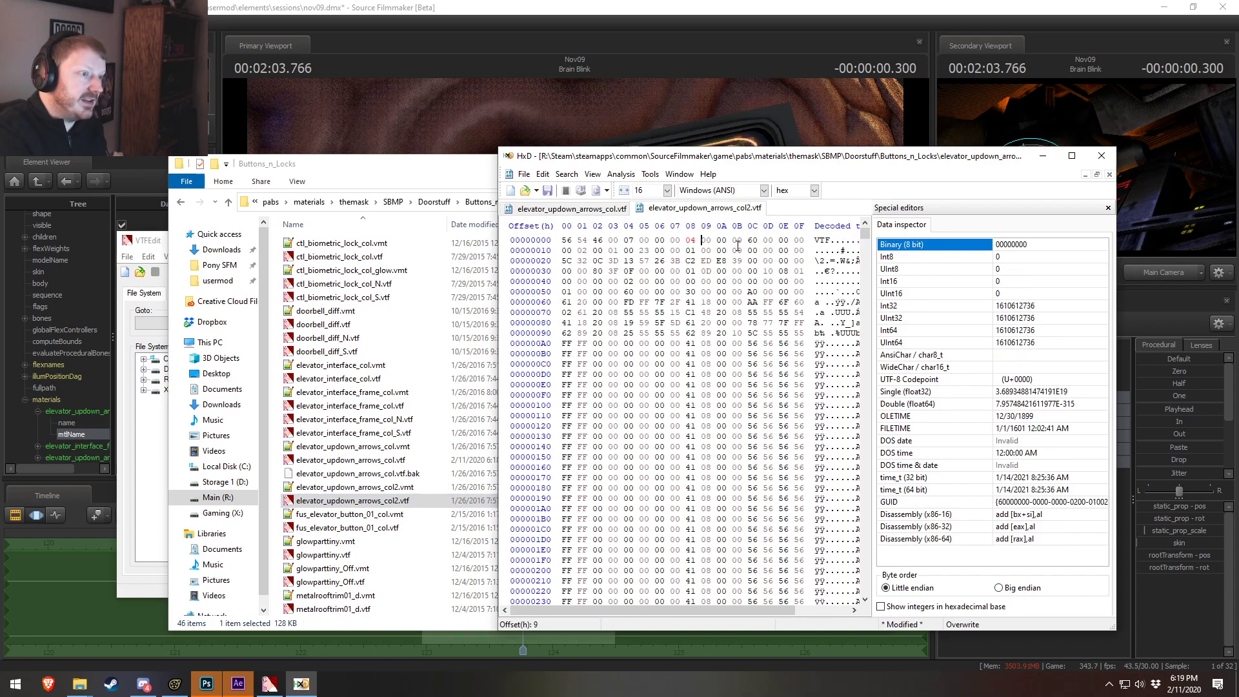
{"action": "key", "text": "ctrl+s"}
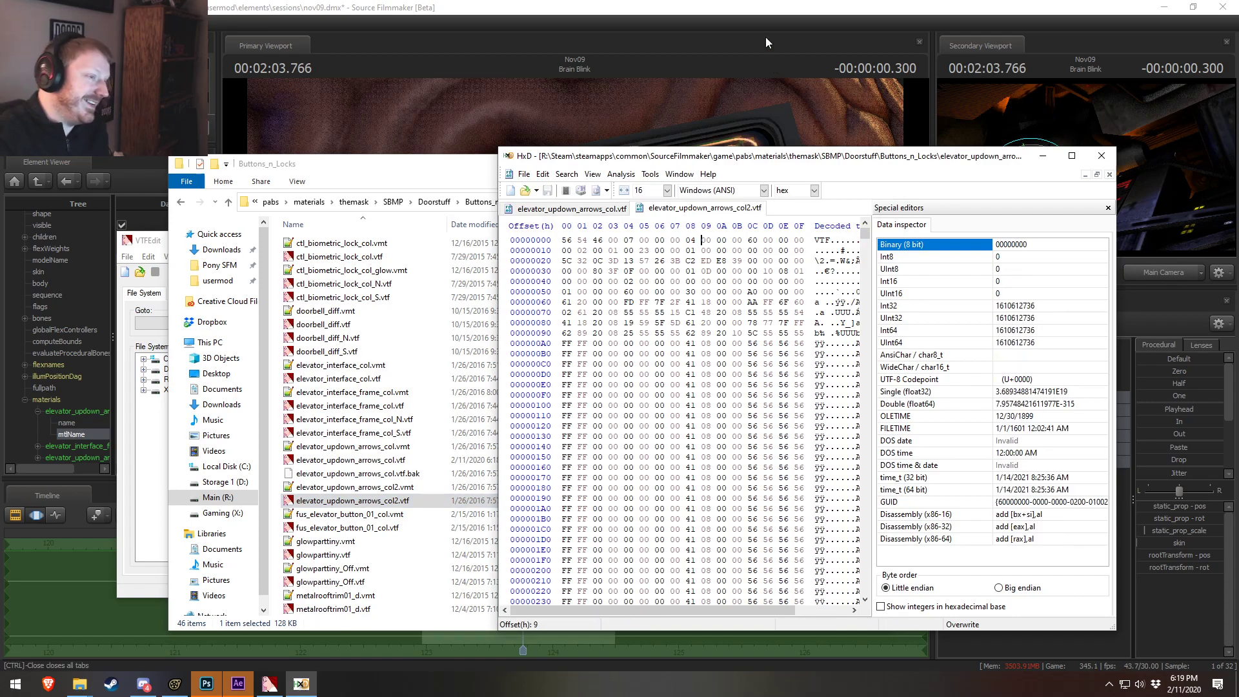
- Preview elevator_updown_arrows_col.vtf and elevator_updown_arrows_col2.vtf in VTFEdit, closing HxD in between
{"action": "left_click", "coordinate": [400, 186]}
{"action": "double_click", "coordinate": [355, 461]}
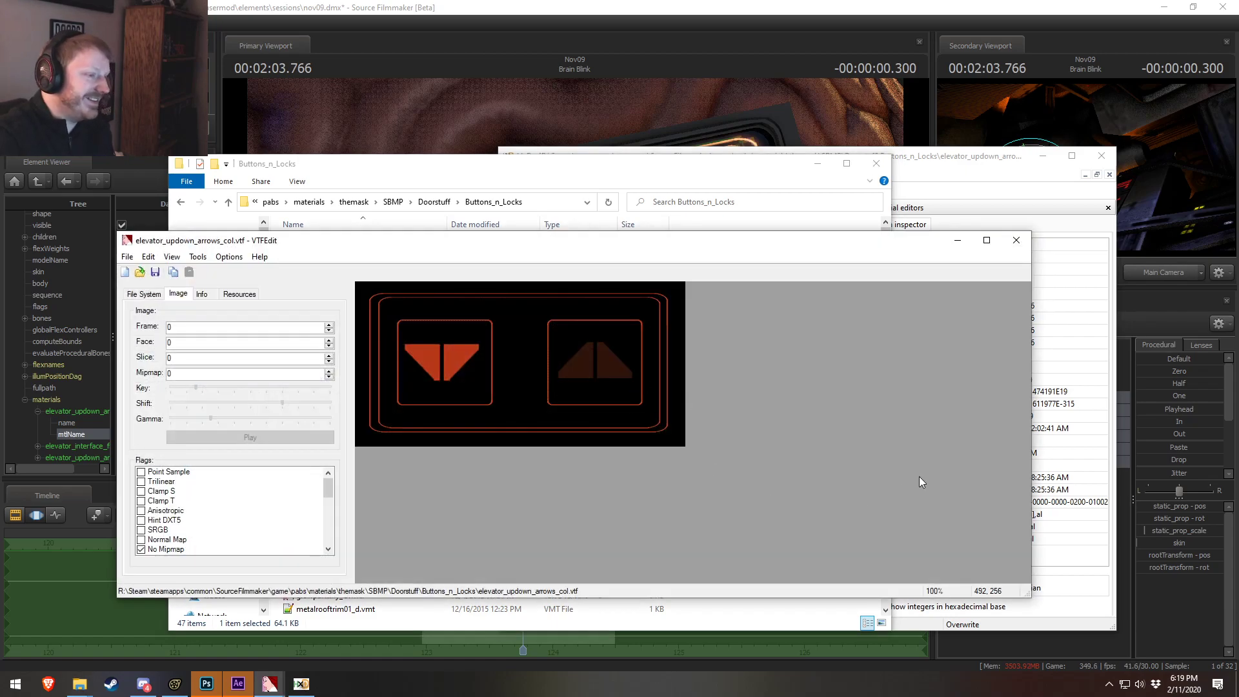
{"action": "left_click", "coordinate": [1016, 241]}
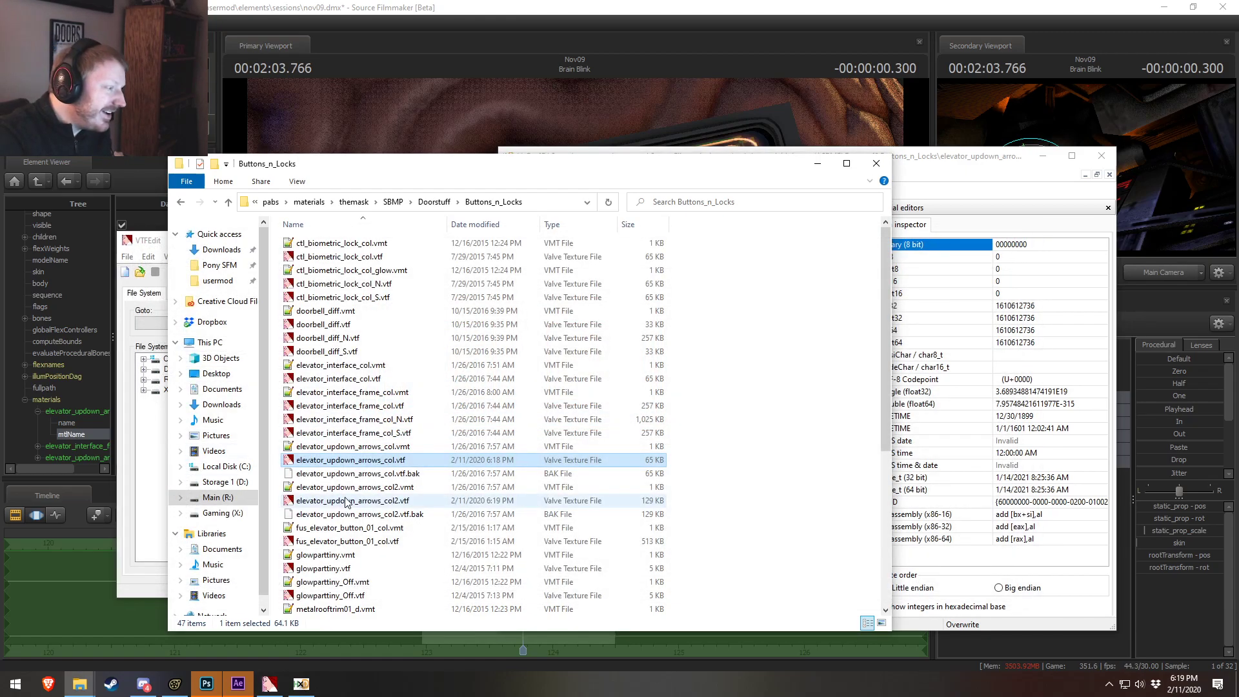
{"action": "left_click", "coordinate": [1099, 158]}
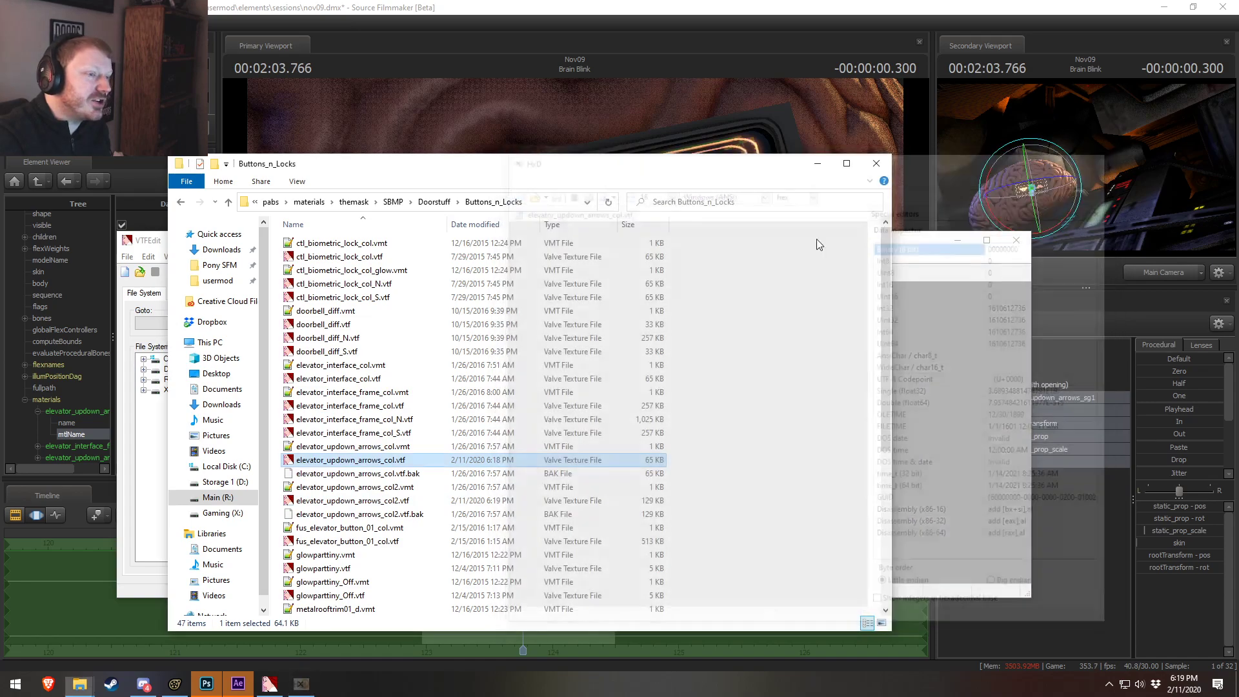
{"action": "double_click", "coordinate": [319, 501]}
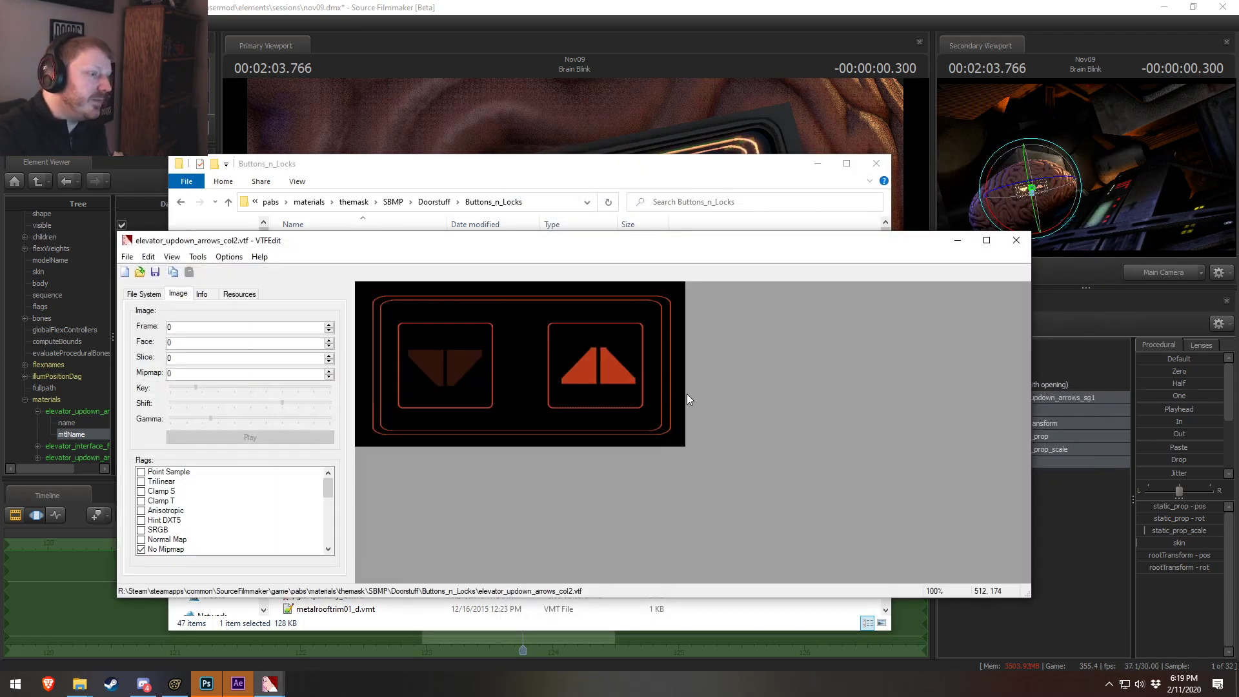
{"action": "left_click", "coordinate": [1028, 239]}
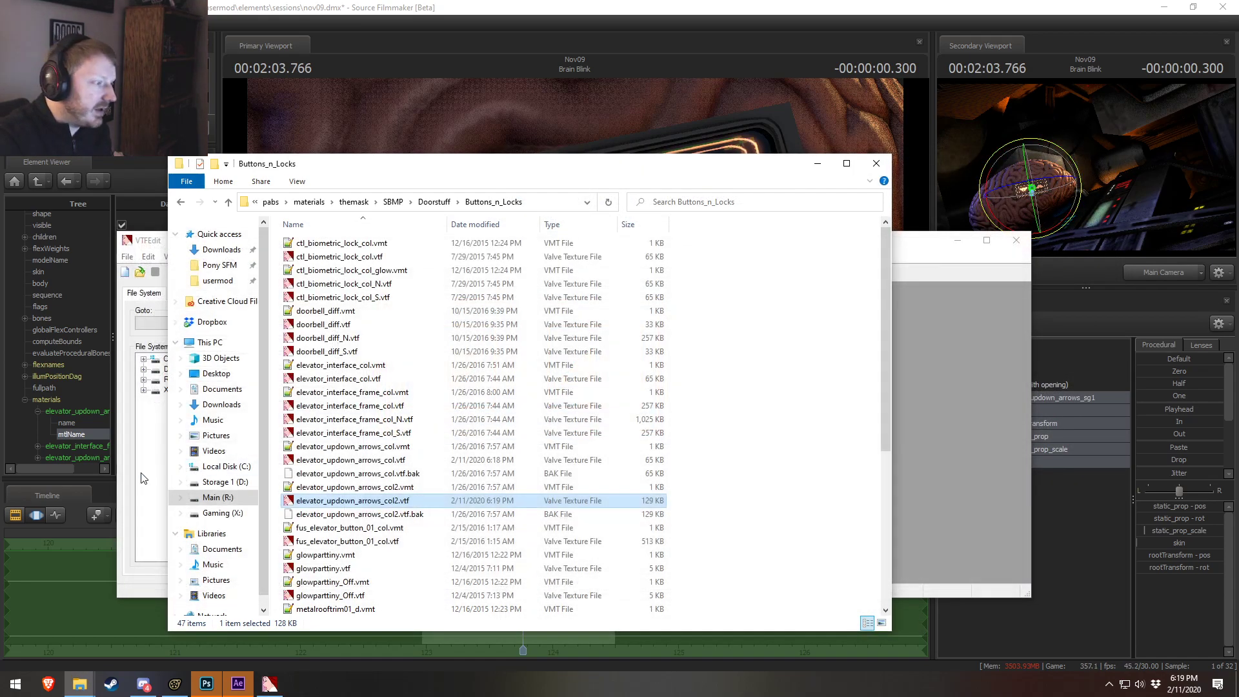
- Open elevator_updown_arrows_col.vmt and elevator_updown_arrows_col2.vmt in Notepad++ and compare their contents
{"action": "double_click", "coordinate": [358, 447]}
{"action": "key", "text": "alt+Tab"}
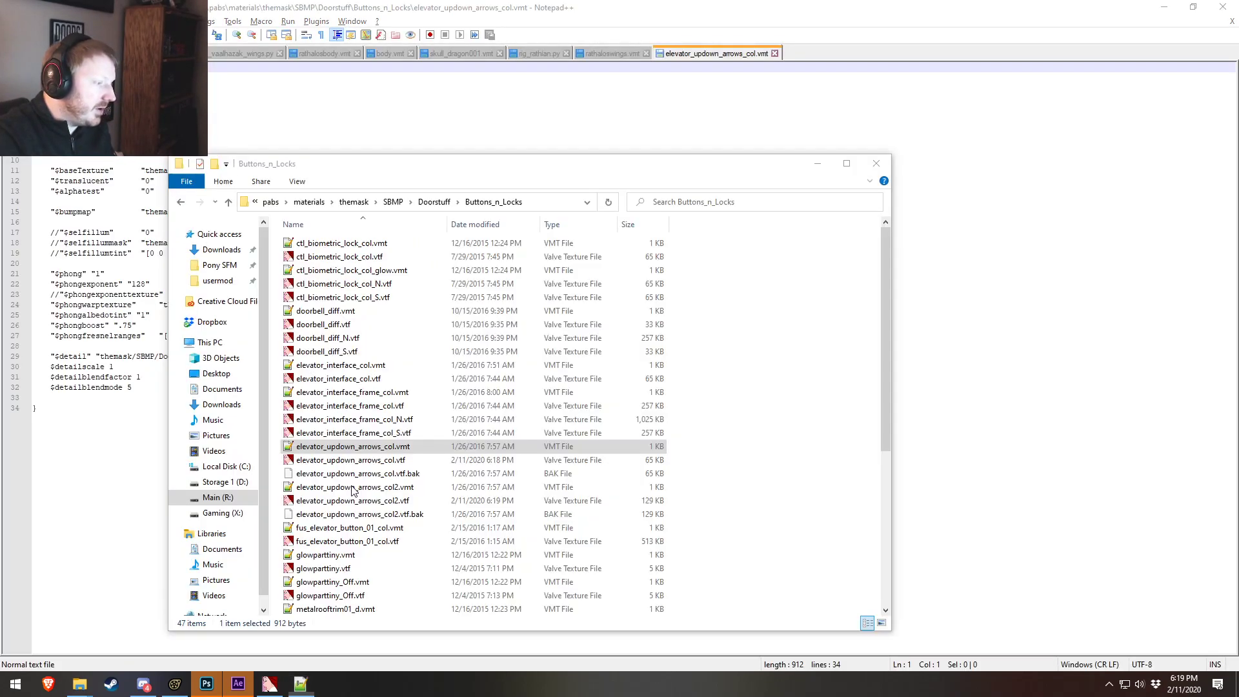
{"action": "double_click", "coordinate": [358, 488]}
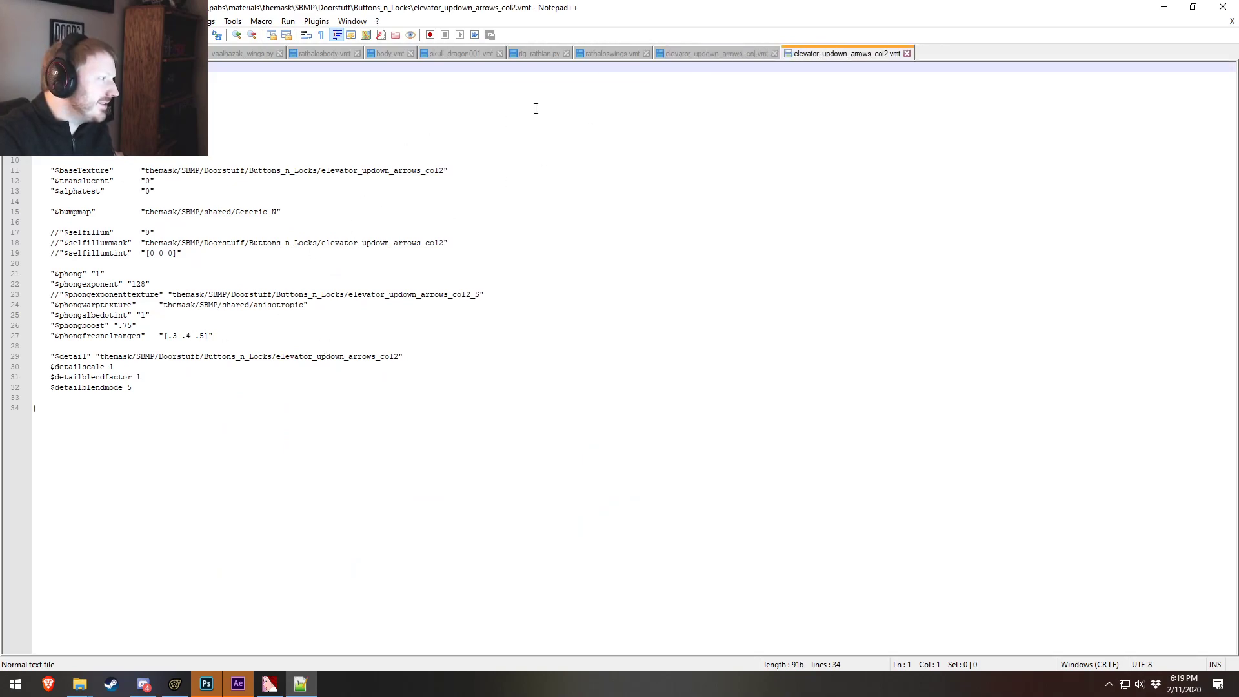
{"action": "left_click", "coordinate": [729, 51]}
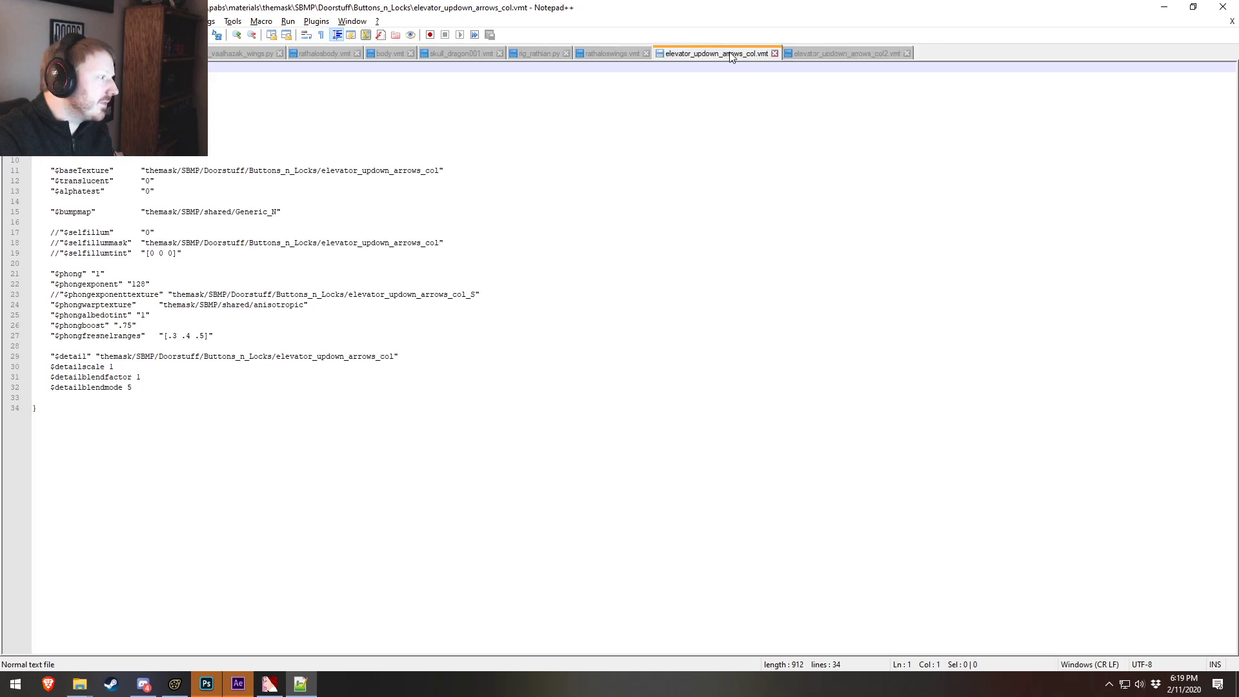
{"action": "left_click", "coordinate": [838, 49]}
{"action": "left_click", "coordinate": [697, 53]}
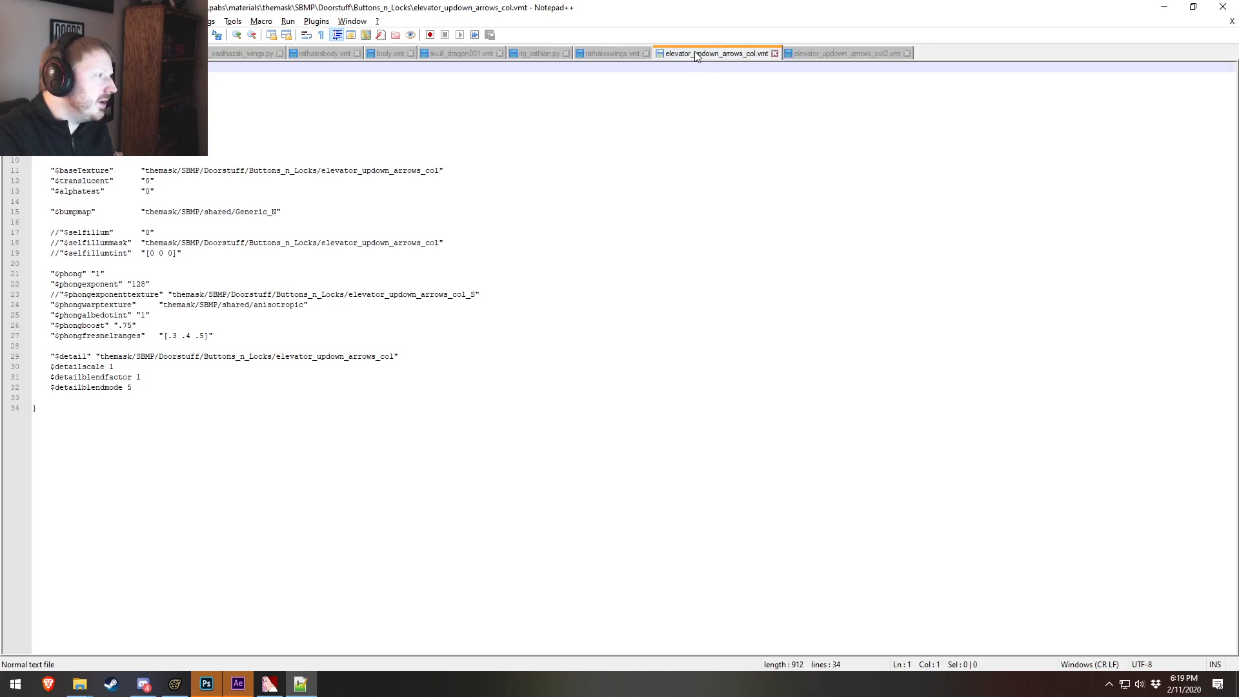
{"action": "left_click", "coordinate": [837, 55]}
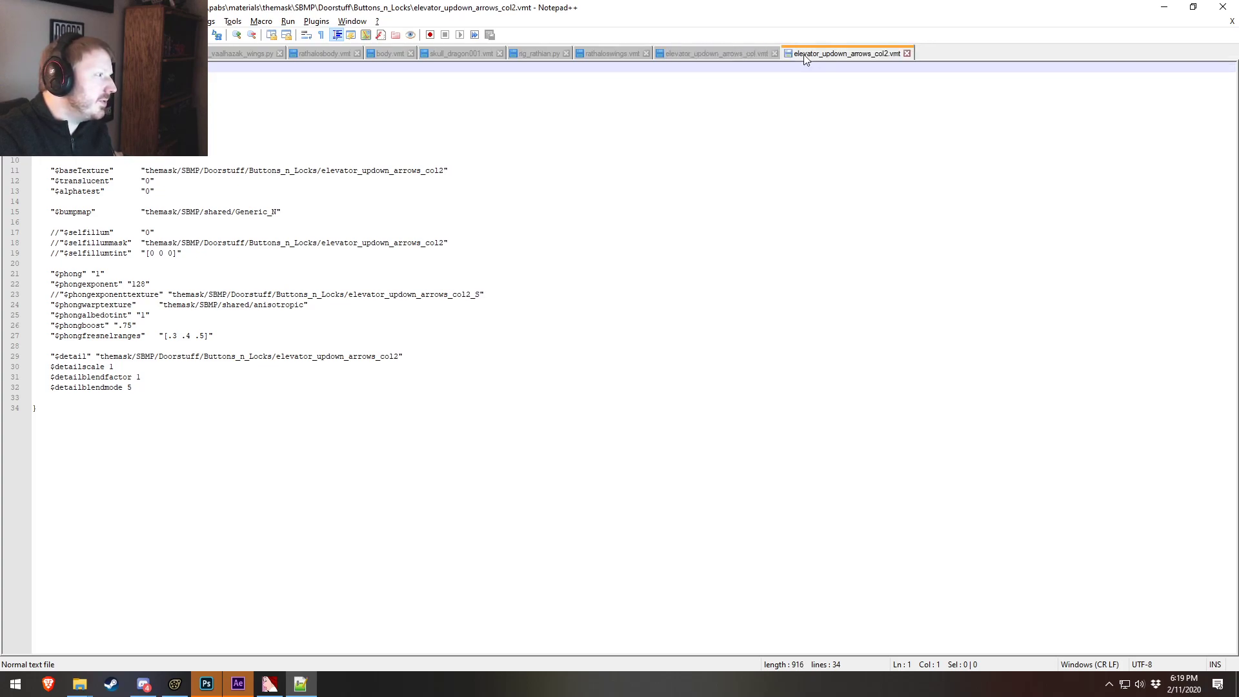
{"action": "left_click", "coordinate": [710, 51]}
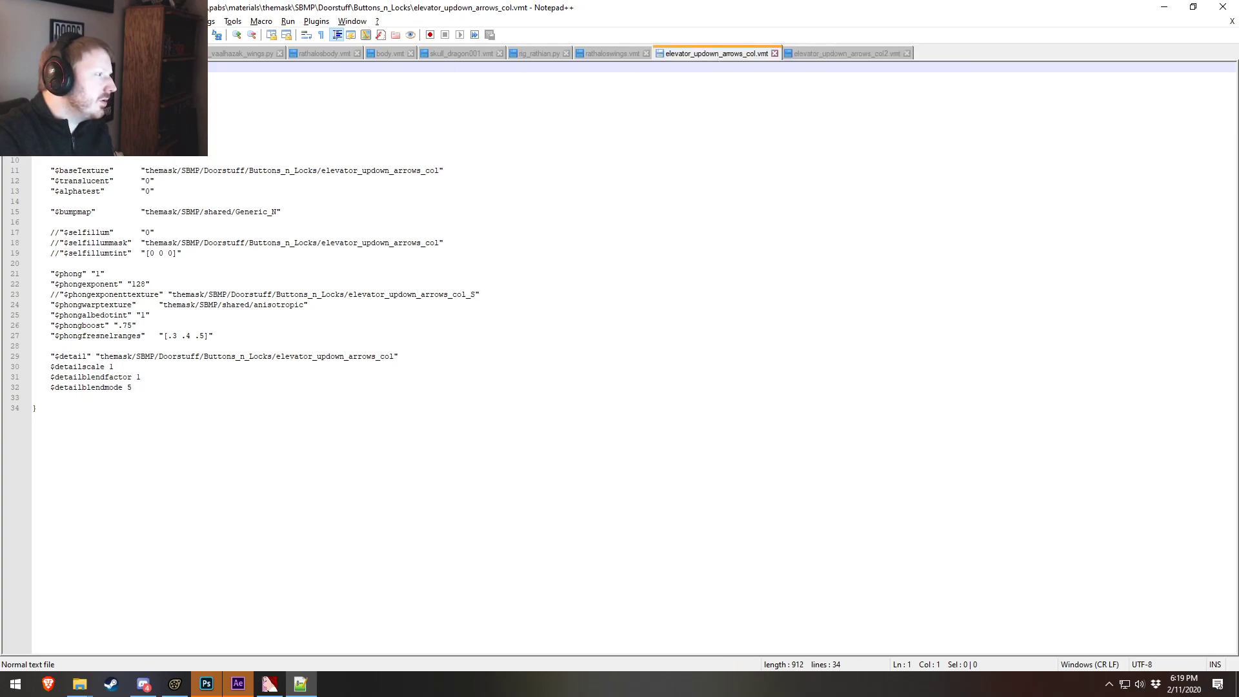
- Comment out line 6 with // in both elevator_updown_arrows_col.vmt and elevator_updown_arrows_col2.vmt, and save both files
{"action": "left_click", "coordinate": [50, 119]}
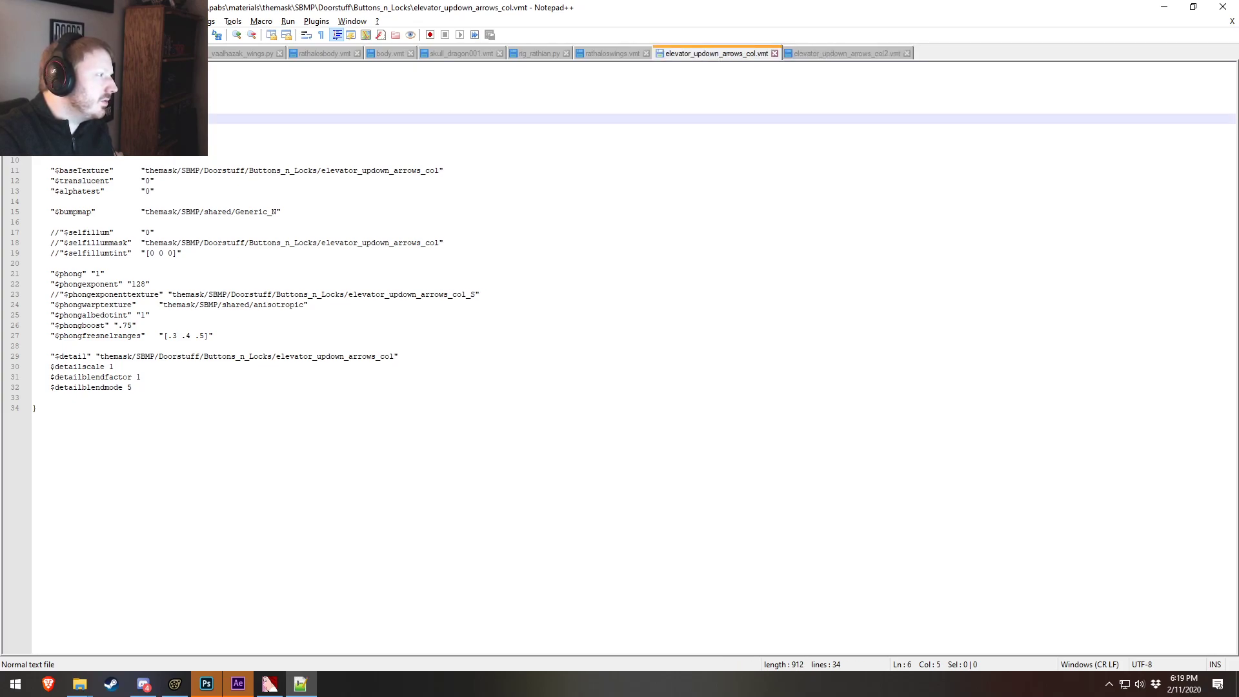
{"action": "type", "text": "//"}
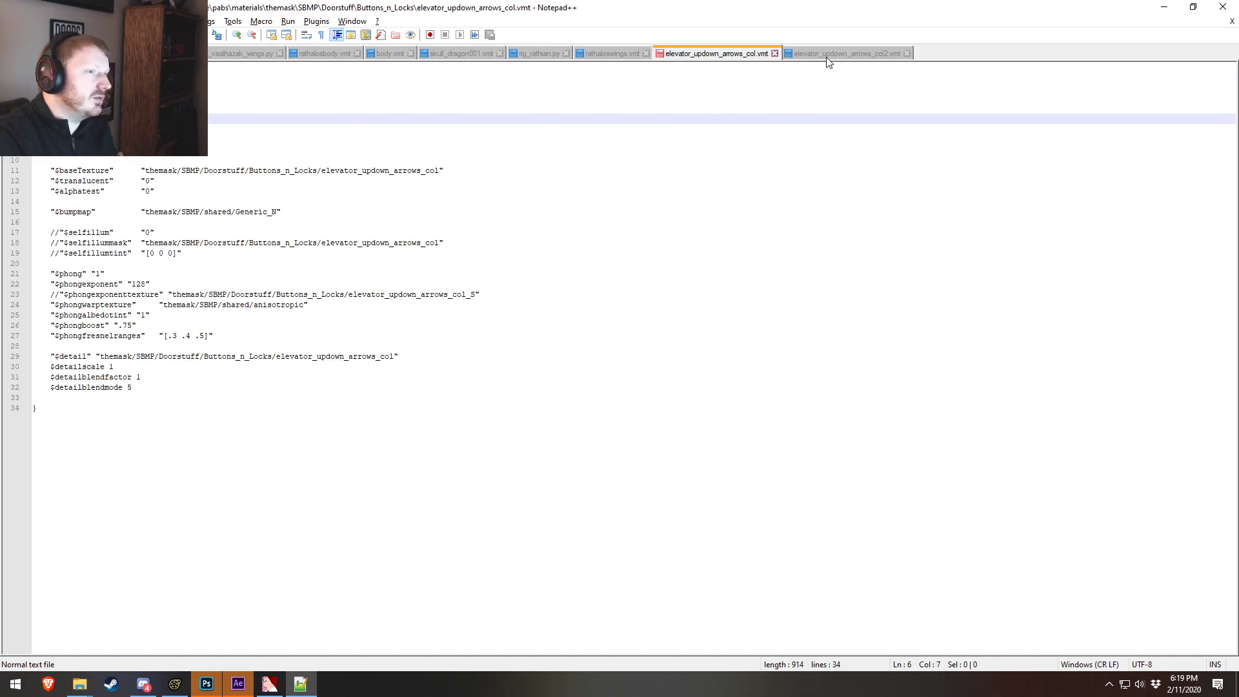
{"action": "left_click", "coordinate": [827, 57]}
{"action": "left_click", "coordinate": [50, 119]}
{"action": "type", "text": "//"}
{"action": "key", "text": "ctrl+s"}
{"action": "left_click", "coordinate": [695, 57]}
{"action": "key", "text": "ctrl+s"}
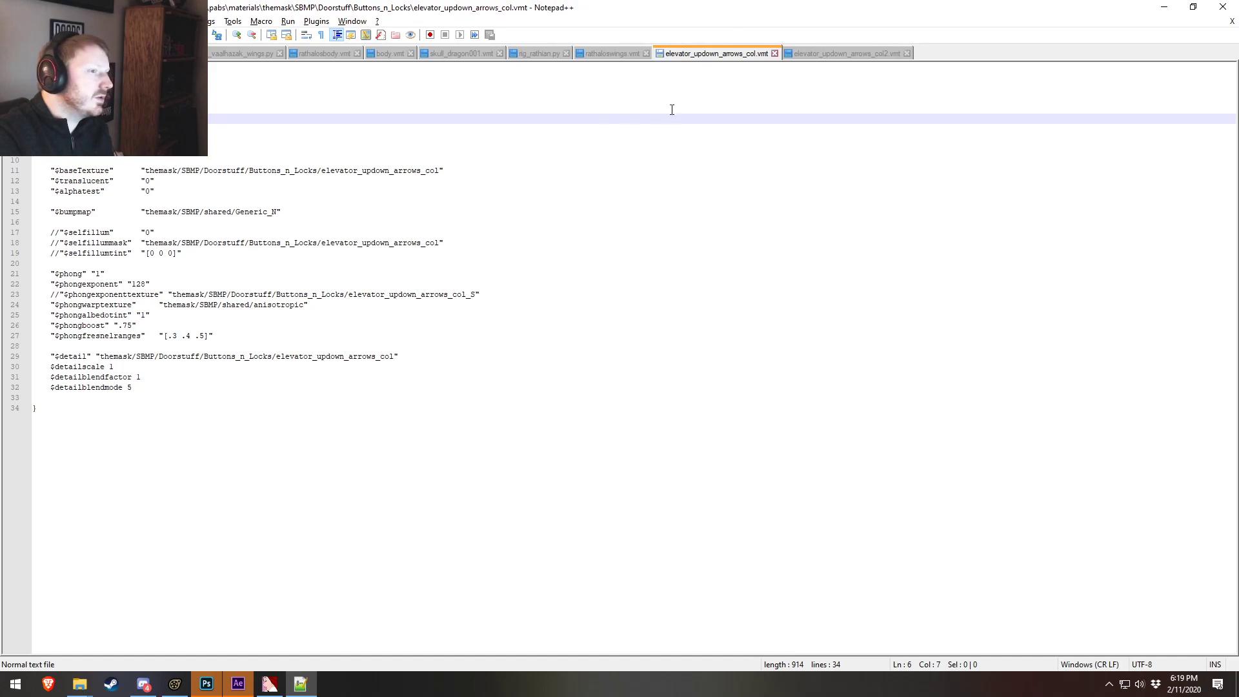
- Switch to Source Filmmaker, save the nov09 session and close After Effects, ending at the panel in the primary viewport
{"action": "key", "text": "alt+Tab"}
{"action": "key", "text": "alt+Tab"}
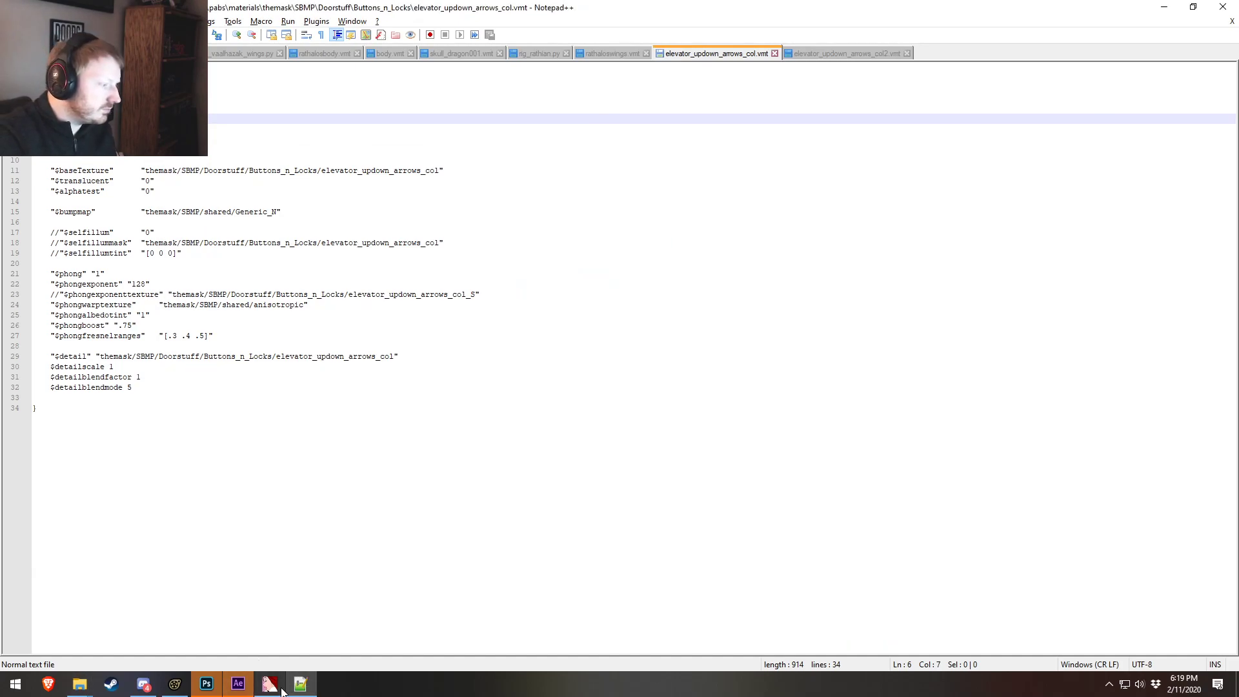
{"action": "left_click", "coordinate": [174, 684]}
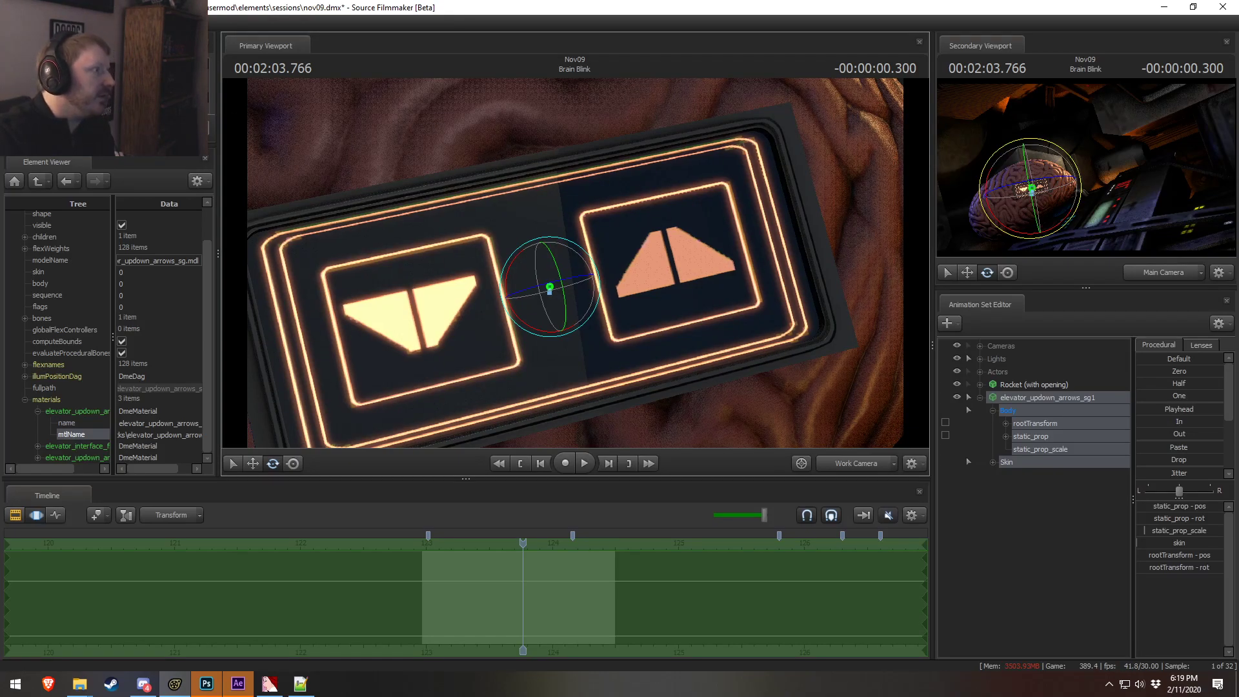
{"action": "key", "text": "ctrl+s"}
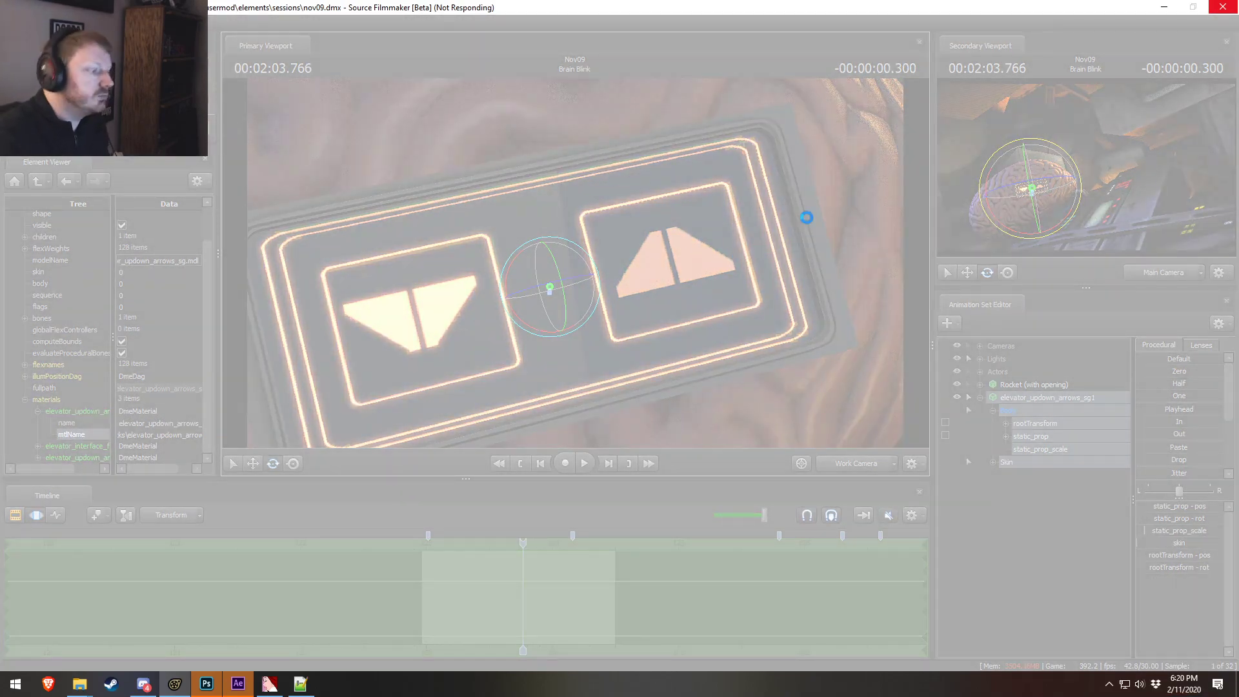
{"action": "left_click", "coordinate": [238, 684]}
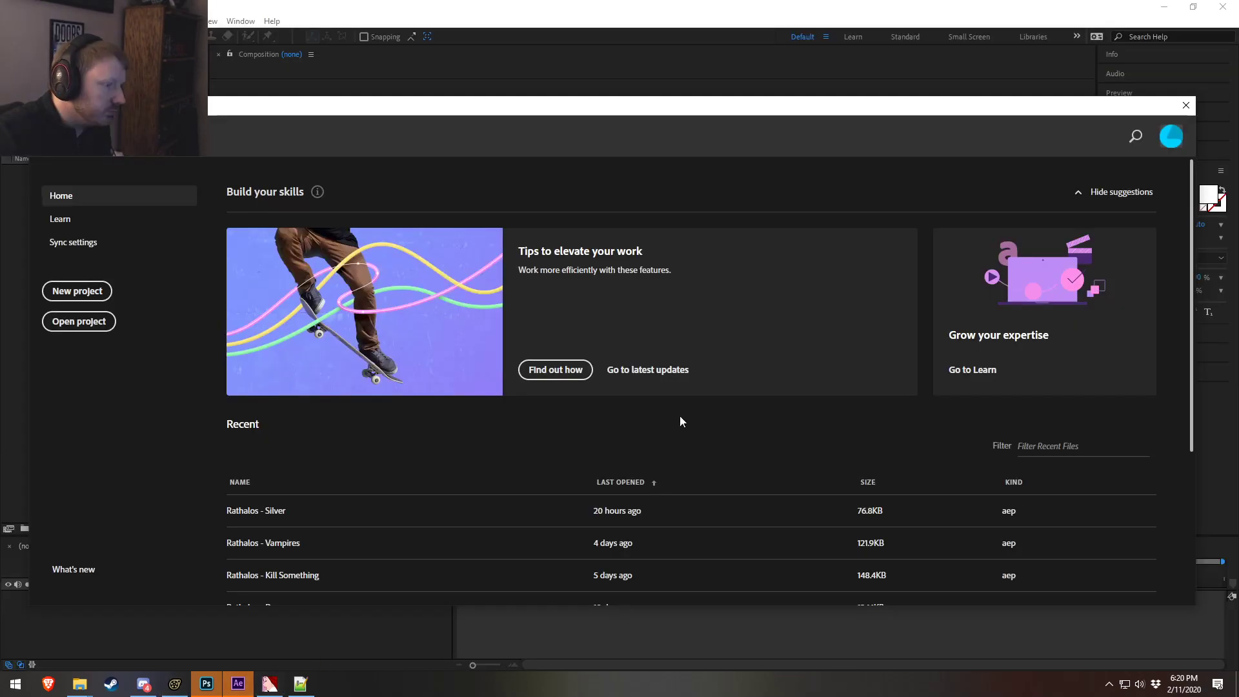
{"action": "left_click", "coordinate": [1222, 7]}
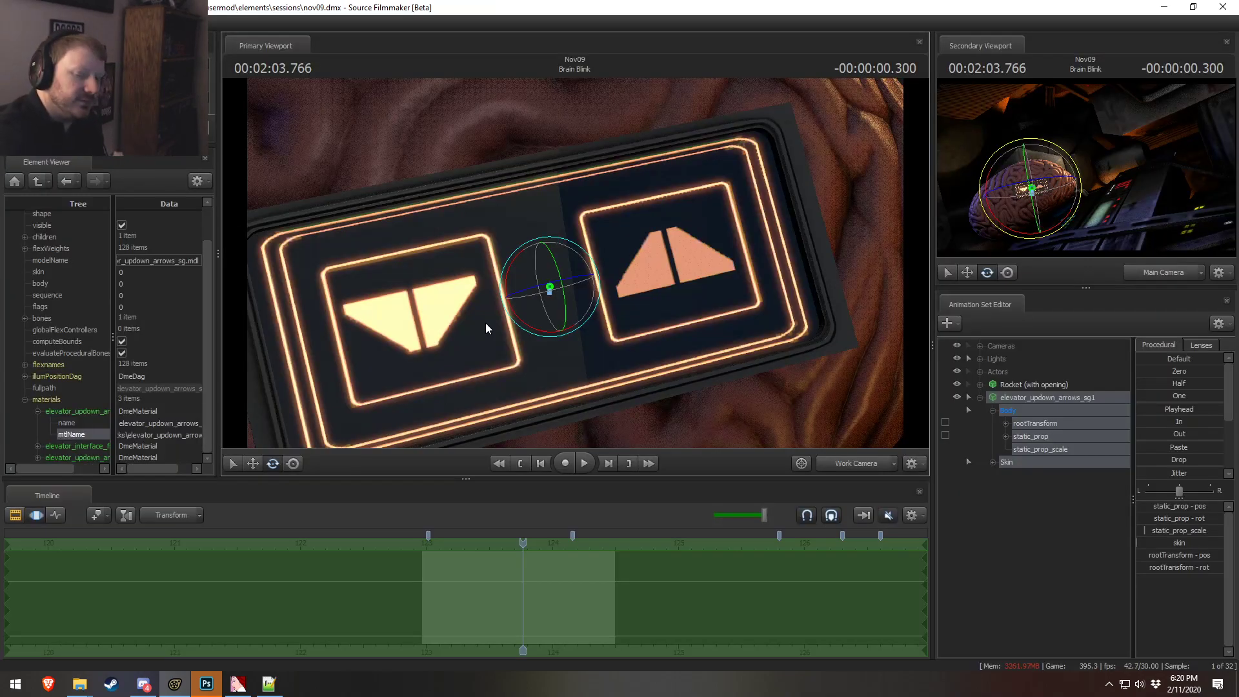
{"action": "left_click_drag", "start_coordinate": [415, 255], "coordinate": [420, 270]}
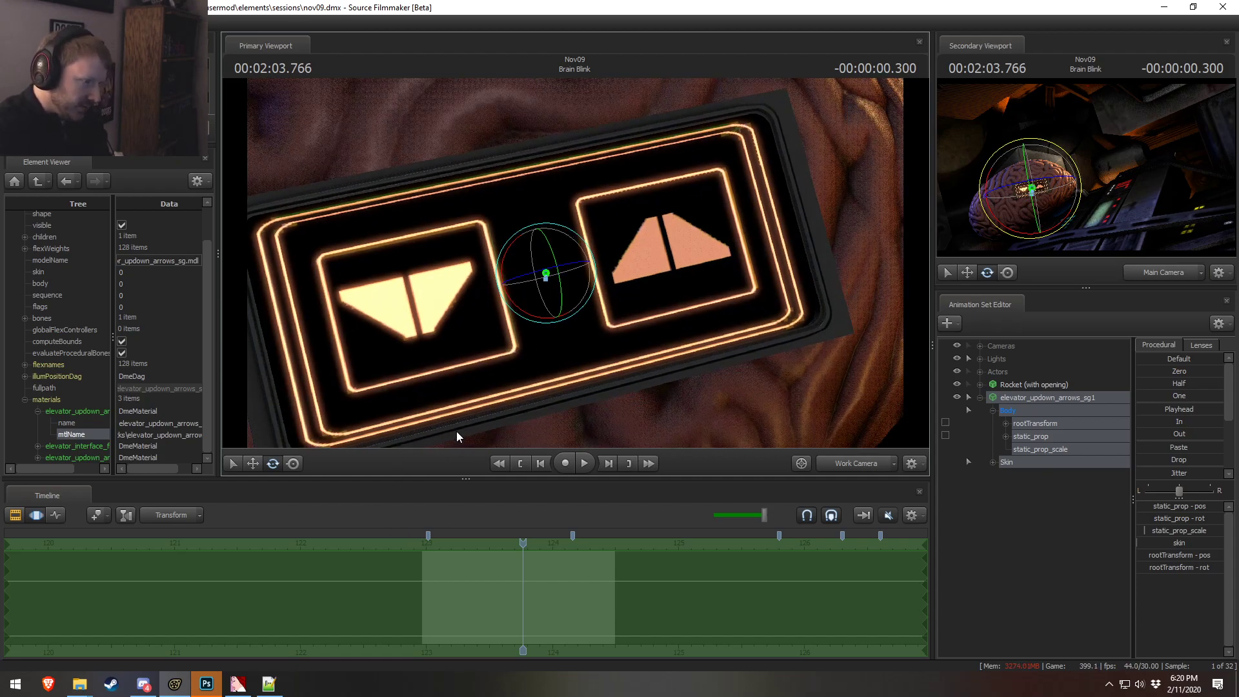
- Open elevator_updown_arrows_col.vtf and elevator_updown_arrows_col2.vtf in separate VTFEdit windows and compare the arrow positions of the two textures
{"action": "key", "text": "alt+Tab"}
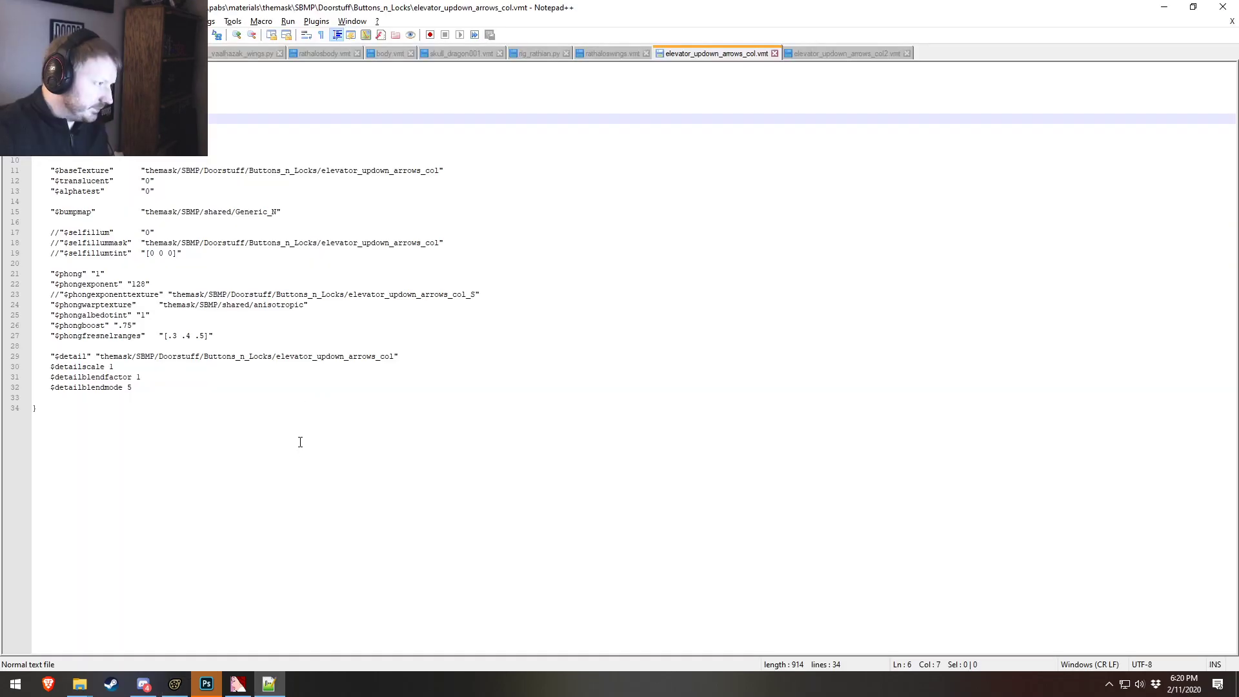
{"action": "left_click", "coordinate": [244, 686]}
{"action": "mouse_move", "coordinate": [79, 684]}
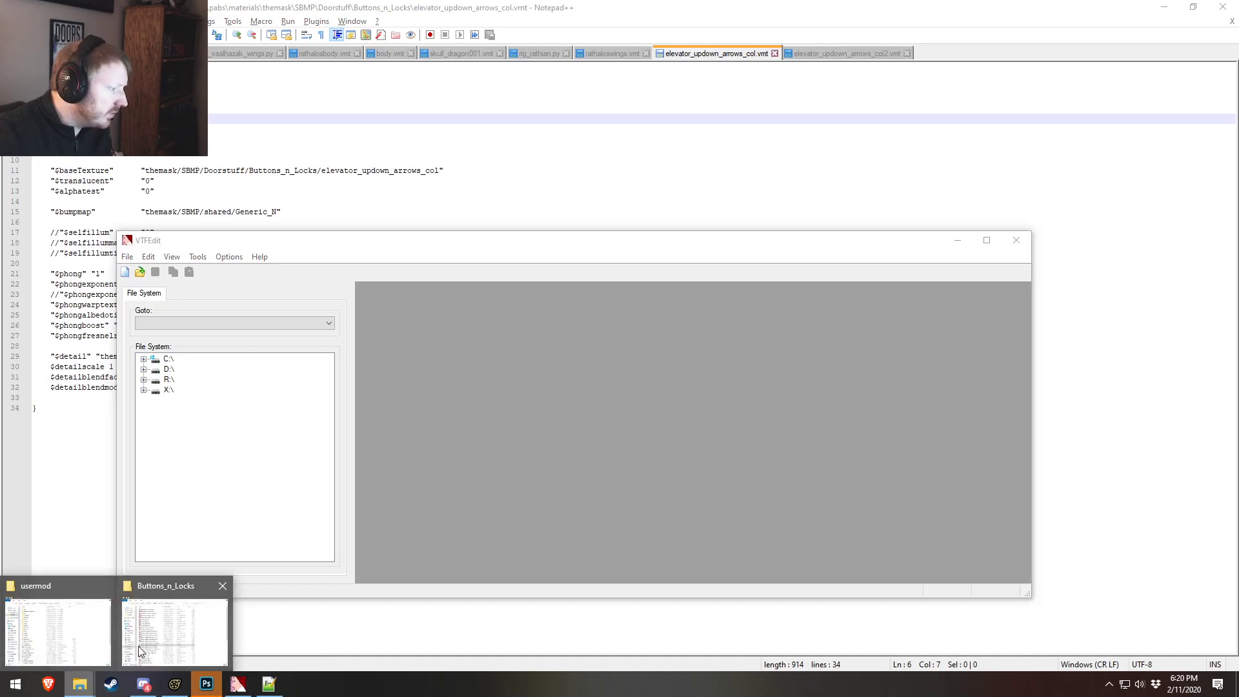
{"action": "left_click", "coordinate": [180, 622]}
{"action": "double_click", "coordinate": [335, 460]}
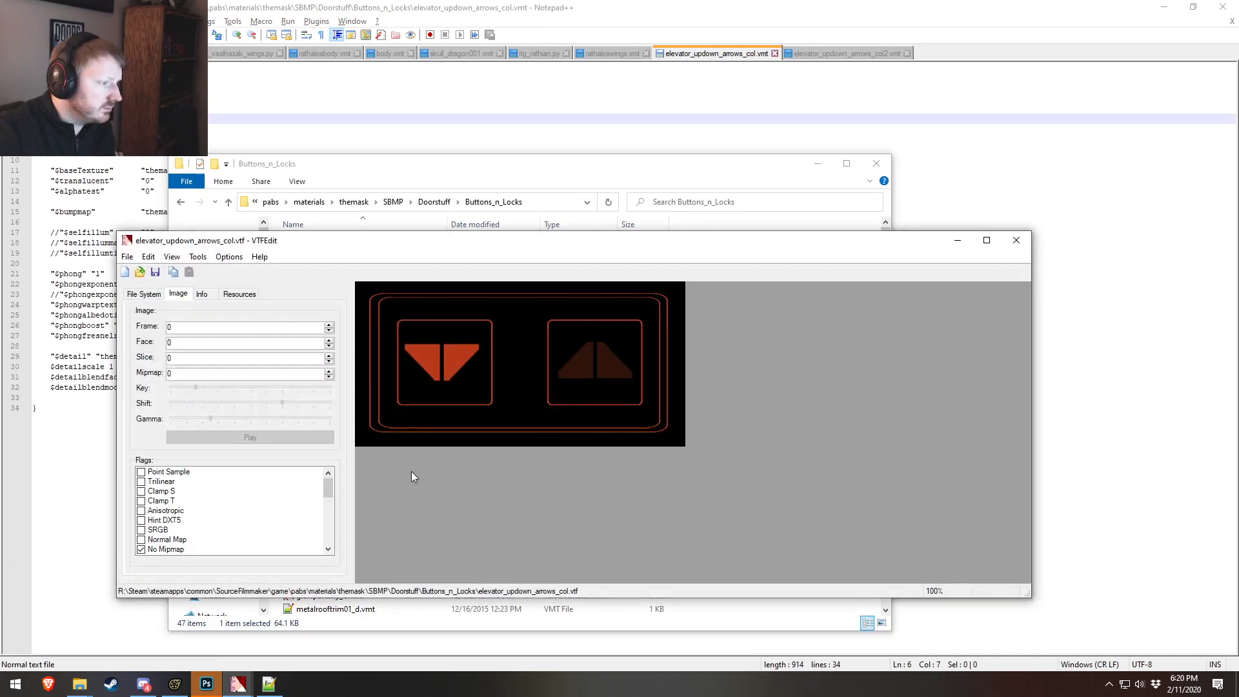
{"action": "key", "text": "alt+Tab"}
{"action": "double_click", "coordinate": [347, 501]}
{"action": "key", "text": "alt+Tab"}
{"action": "key", "text": "alt+Tab"}
{"action": "key", "text": "alt+Tab"}
{"action": "key", "text": "alt+Tab"}
{"action": "key", "text": "alt+Tab"}
{"action": "key", "text": "alt+Tab"}
{"action": "key", "text": "alt+Tab"}
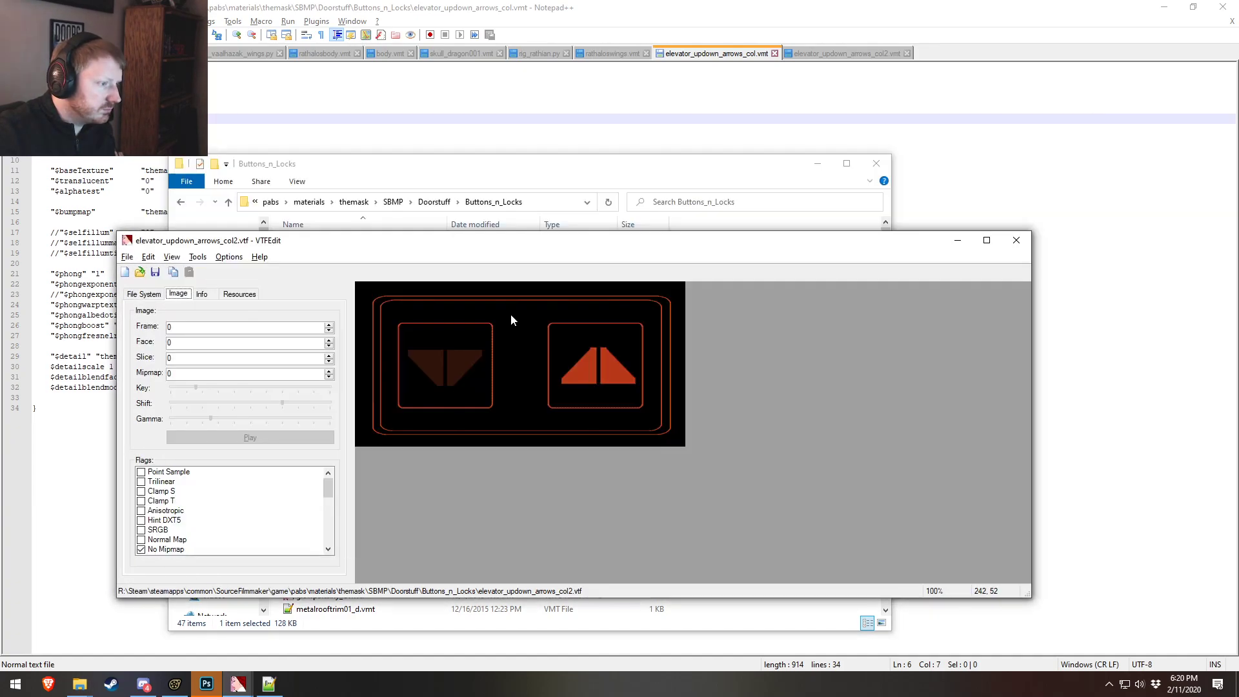
{"action": "key", "text": "alt+Tab"}
{"action": "key", "text": "alt+Tab"}
{"action": "key", "text": "alt+Tab"}
{"action": "key", "text": "alt+Tab"}
{"action": "key", "text": "alt+Tab"}
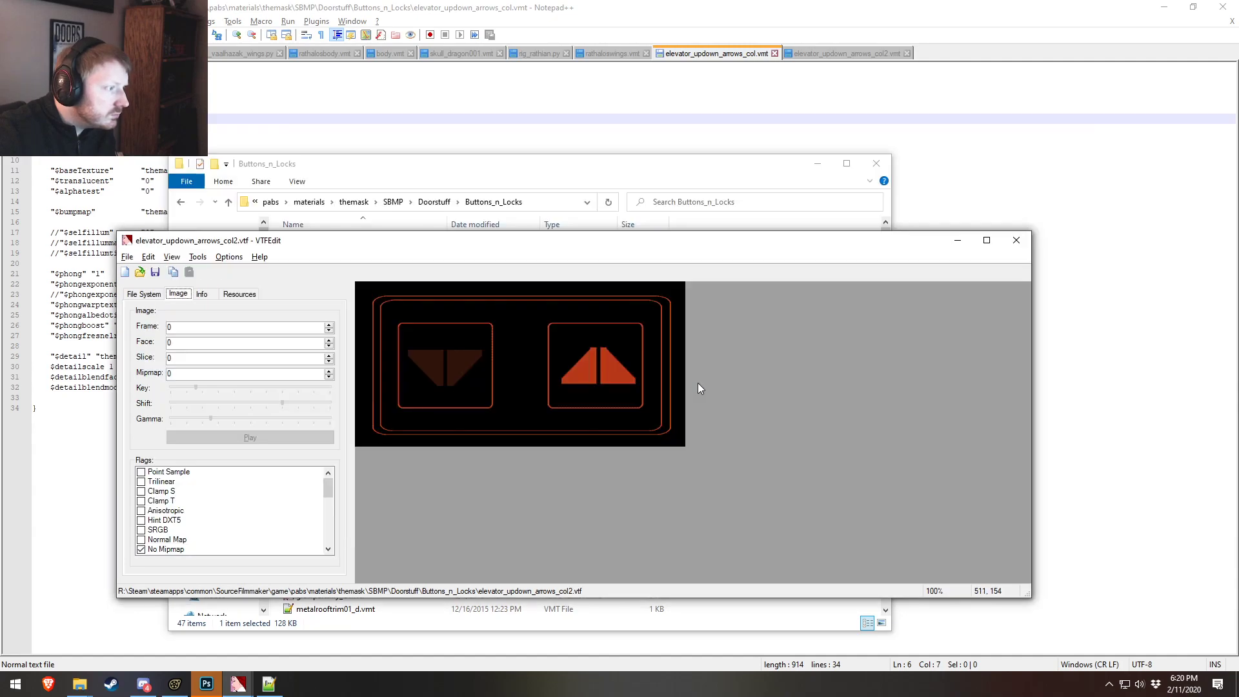
{"action": "key", "text": "alt+Tab"}
{"action": "key", "text": "alt+Tab"}
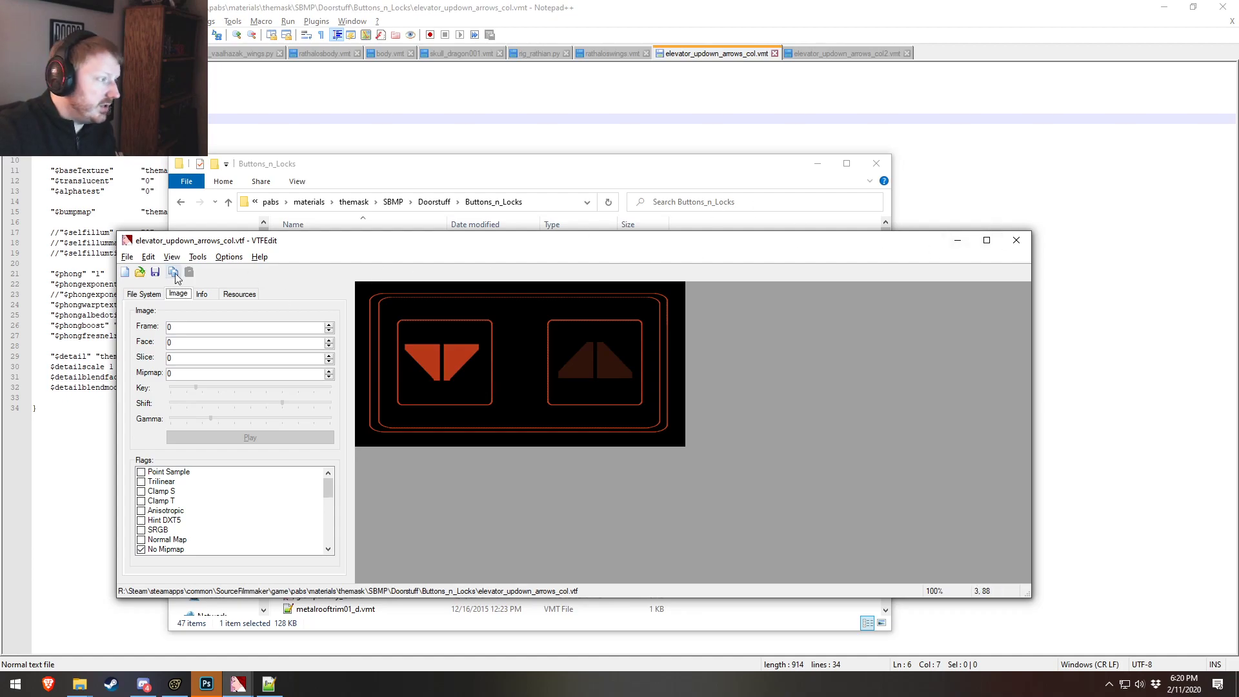
- Export the col texture as elevator_updown_arrows_col.tga into the Buttons_n_Locks folder and return to that folder
{"action": "left_click", "coordinate": [127, 257]}
{"action": "left_click", "coordinate": [150, 352]}
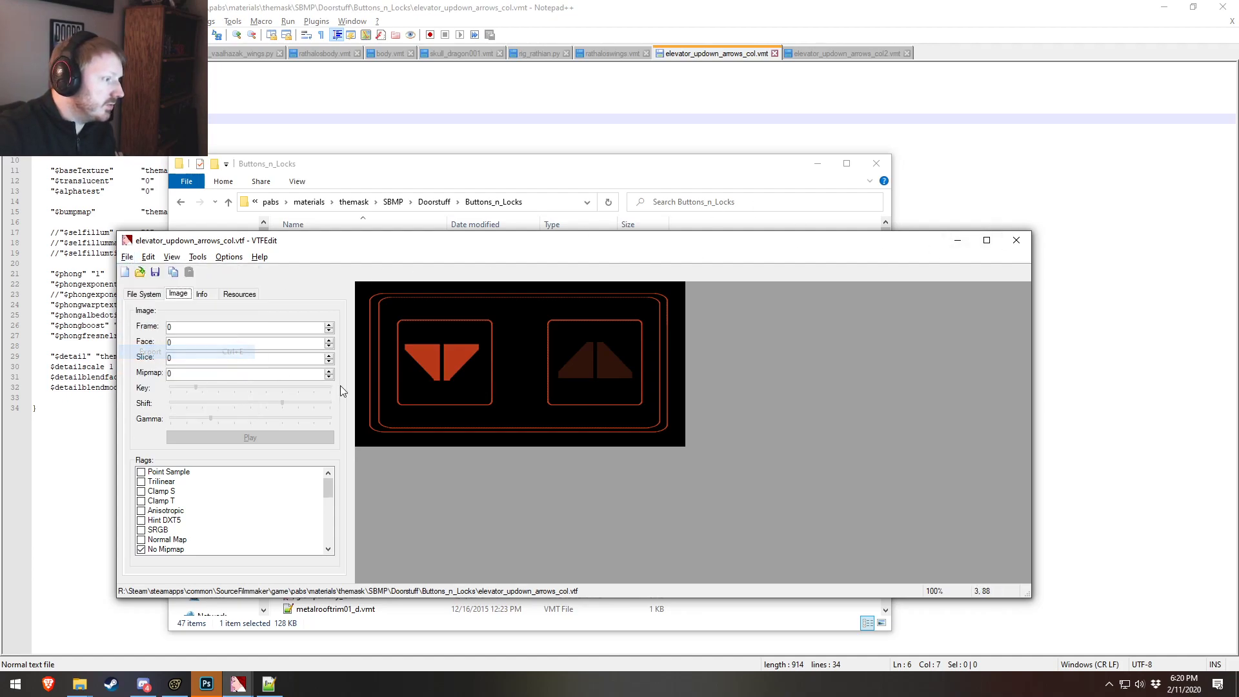
{"action": "key", "text": "alt+Tab"}
{"action": "key", "text": "alt+Tab"}
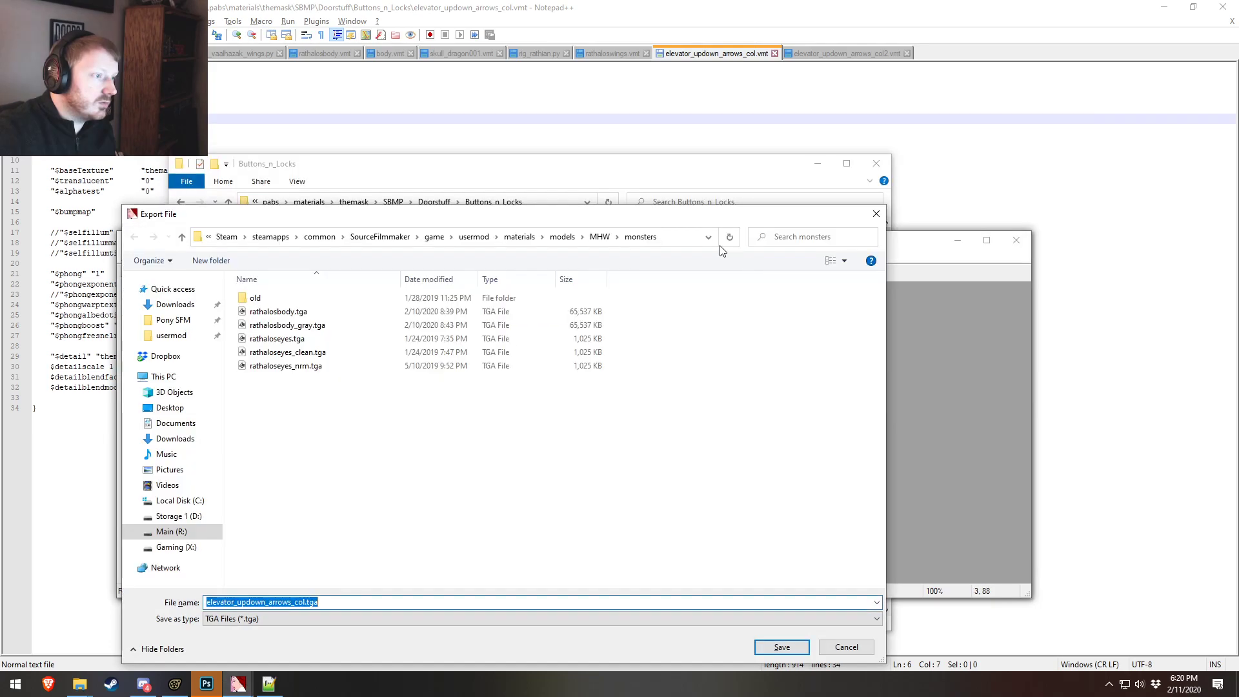
{"action": "left_click", "coordinate": [581, 183]}
{"action": "left_click", "coordinate": [568, 202]}
{"action": "key", "text": "alt+Tab"}
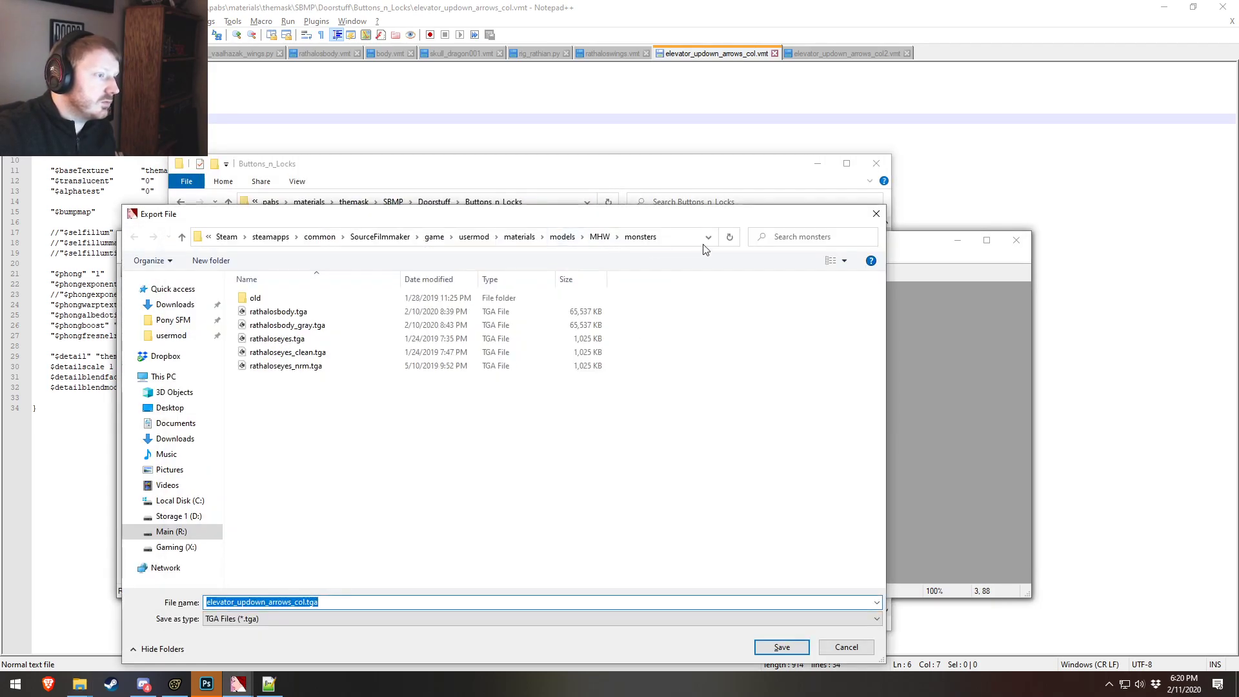
{"action": "left_click", "coordinate": [678, 237]}
{"action": "type", "text": "R:\\Steam\\steamapps\\common\\SourceFilmmaker\\game\\pabs\\materials\\themask\\SBMP\\Doorstuff\\Buttons_n_Locks"}
{"action": "key", "text": "Return"}
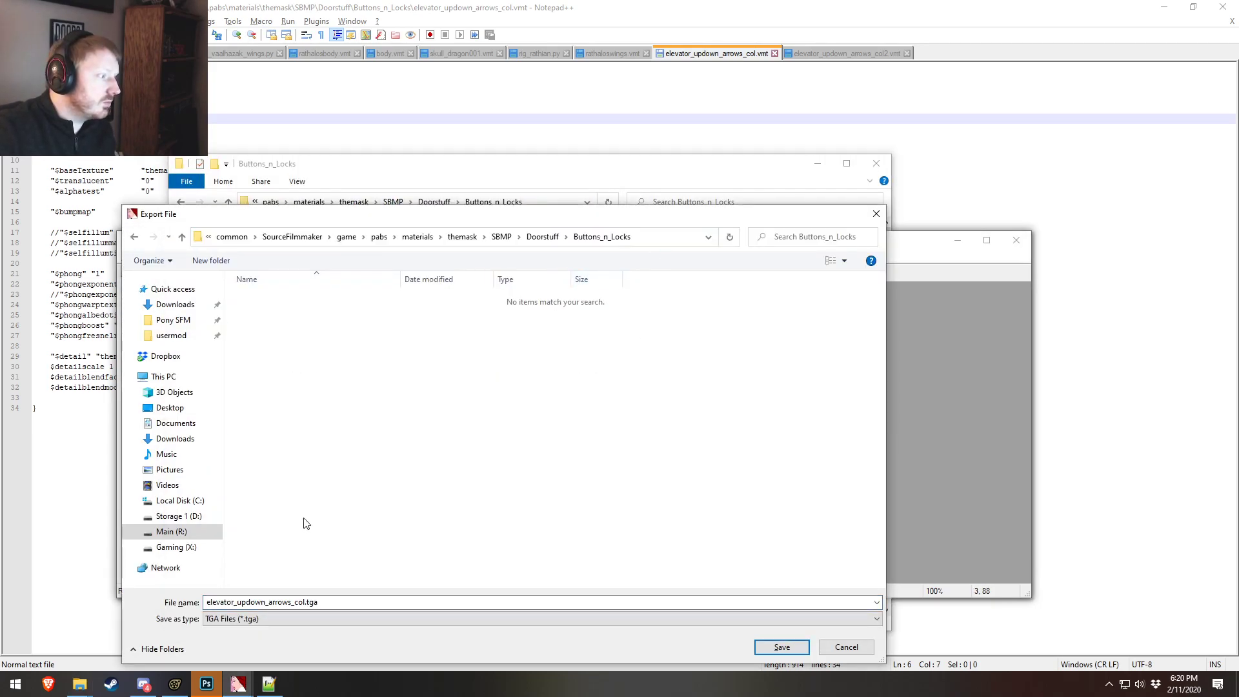
{"action": "left_click", "coordinate": [786, 650]}
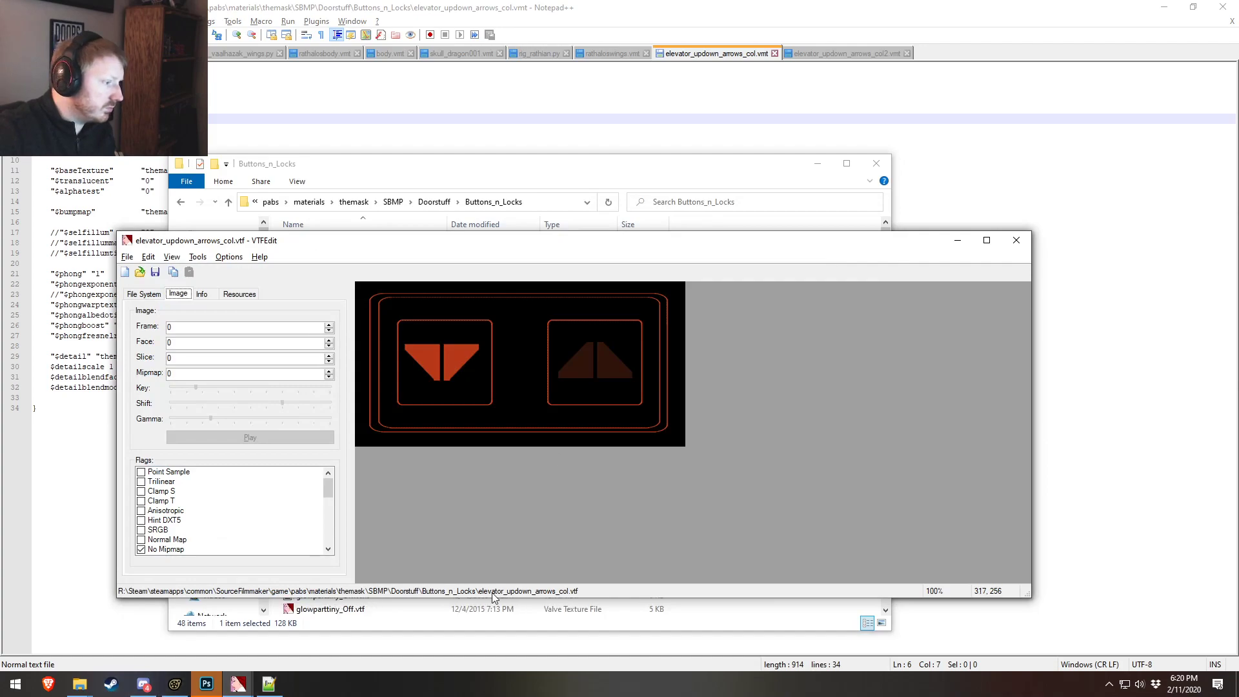
{"action": "left_click", "coordinate": [594, 172]}
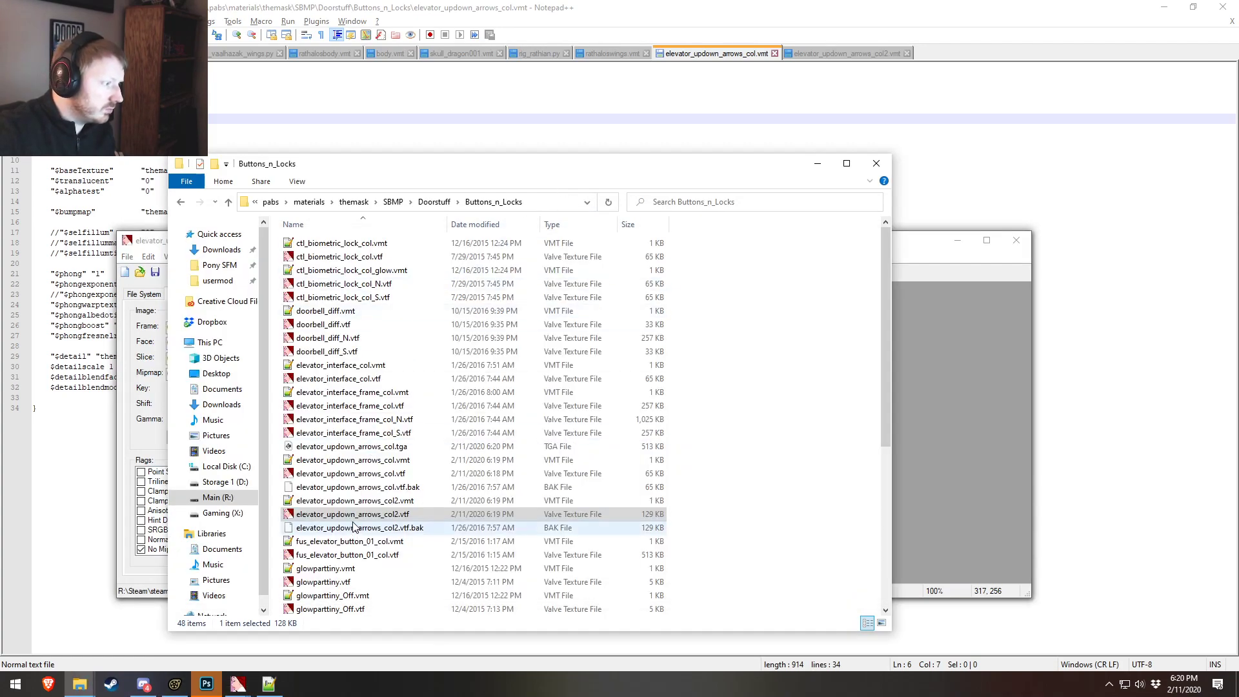
- Open elevator_updown_arrows_col.tga in Photoshop and convert its locked background into a regular layer named Layer 0
{"action": "double_click", "coordinate": [368, 446]}
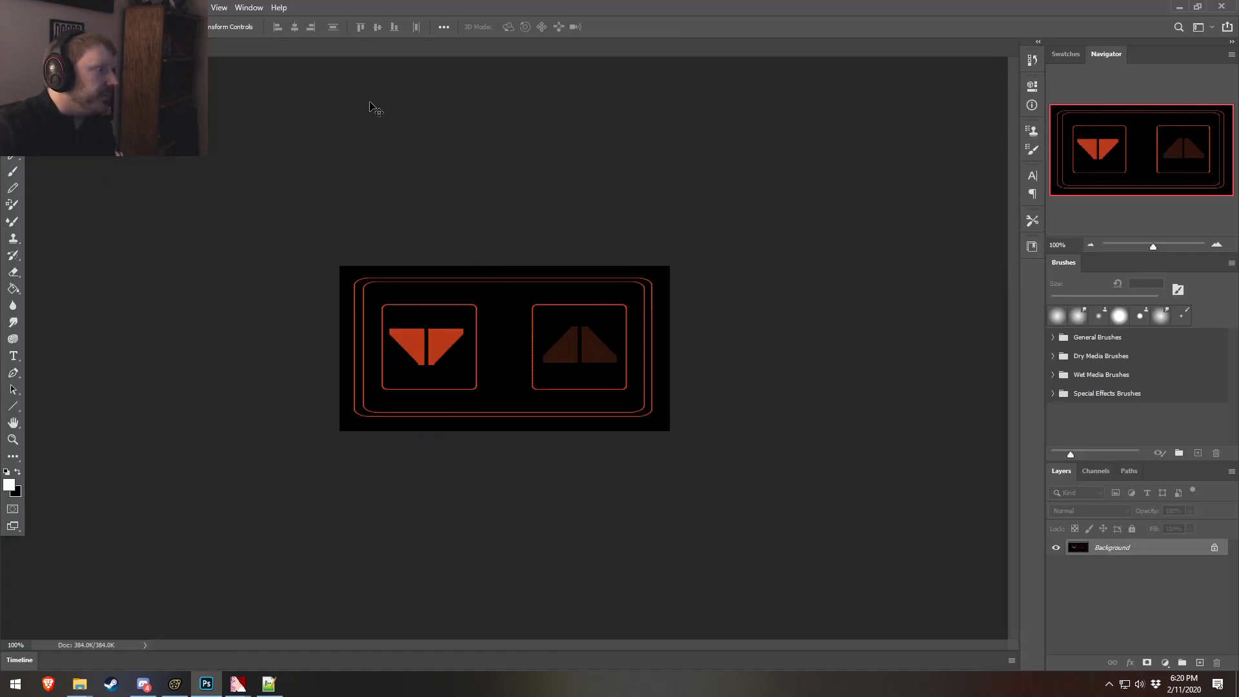
{"action": "scroll", "coordinate": [448, 359], "scroll_direction": "up", "scroll_amount": 4, "text": "alt"}
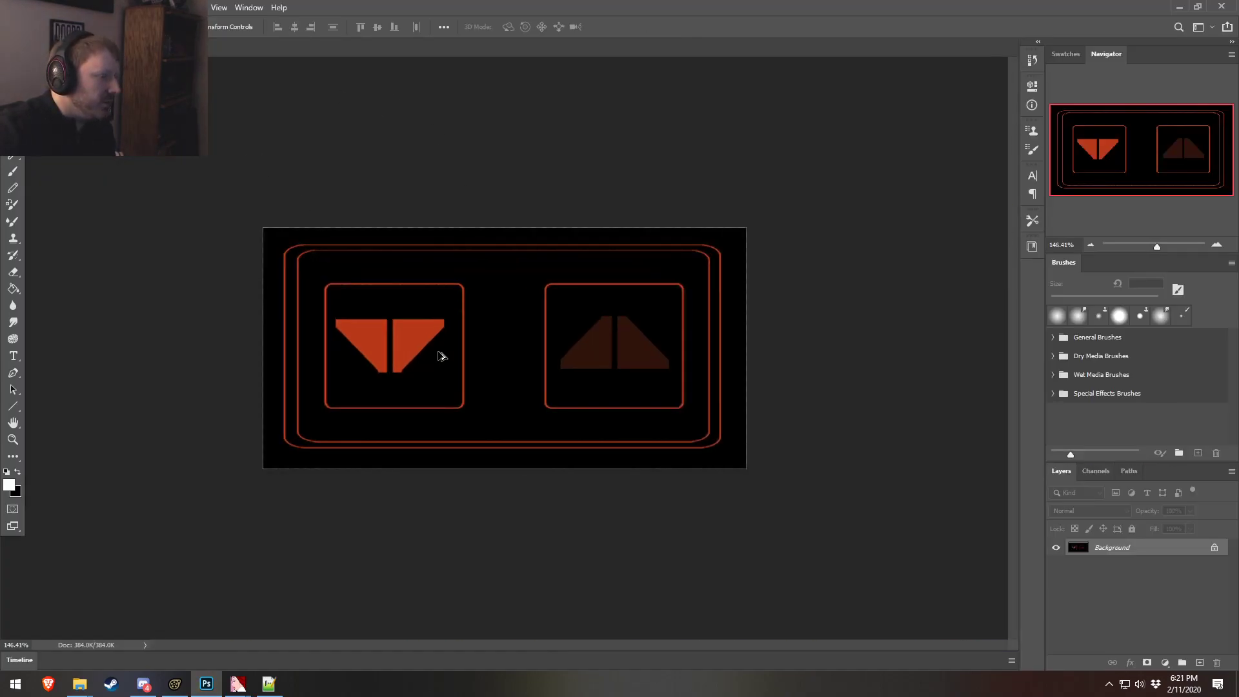
{"action": "scroll", "coordinate": [426, 354], "scroll_direction": "up", "scroll_amount": 2, "text": "alt"}
{"action": "scroll", "coordinate": [414, 349], "scroll_direction": "down", "scroll_amount": 4, "text": "alt"}
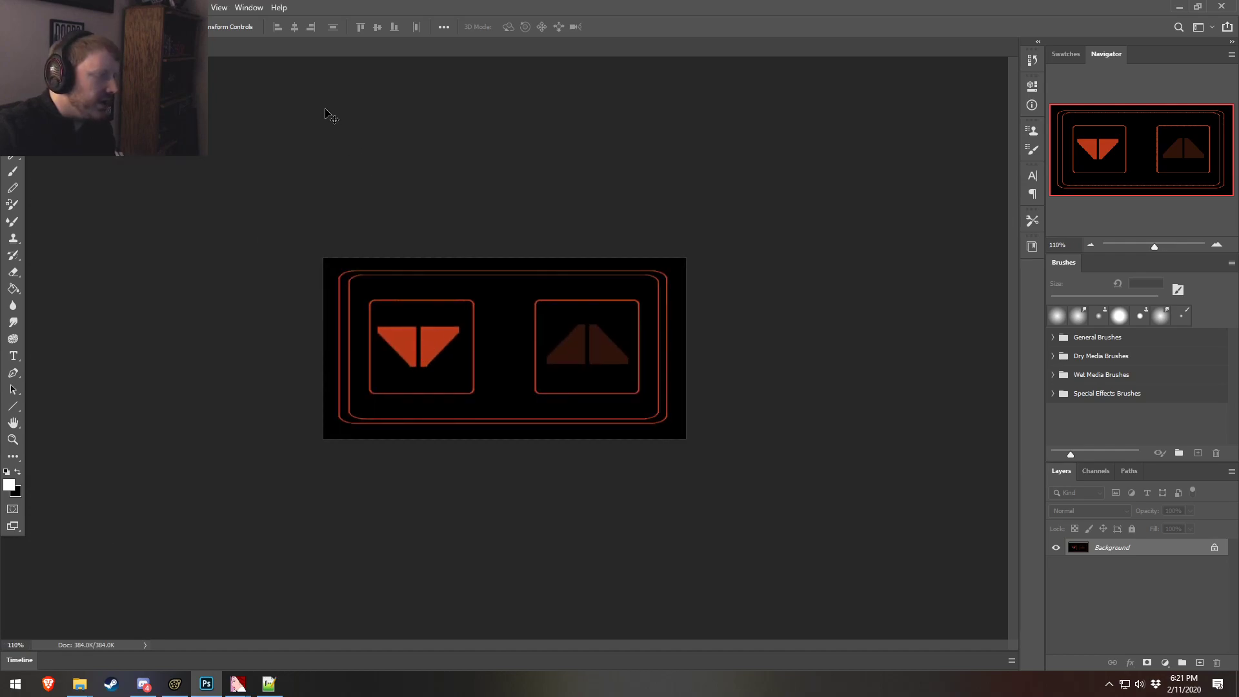
{"action": "right_click", "coordinate": [1133, 552]}
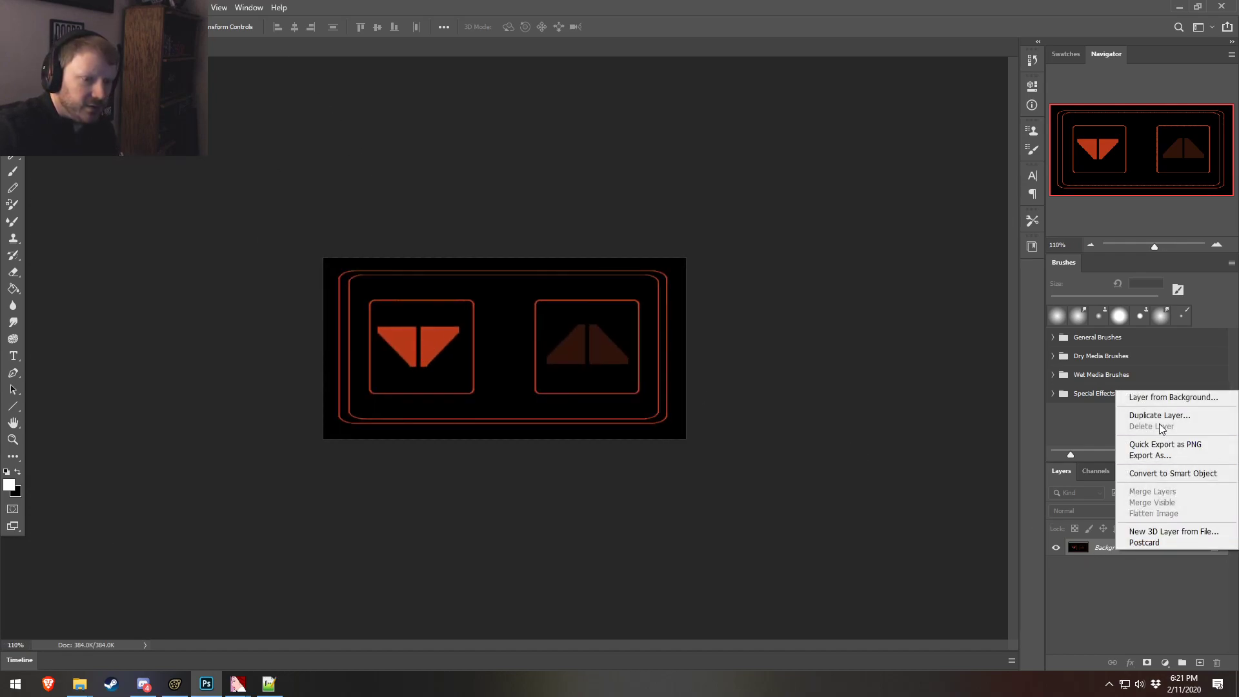
{"action": "left_click", "coordinate": [1159, 398]}
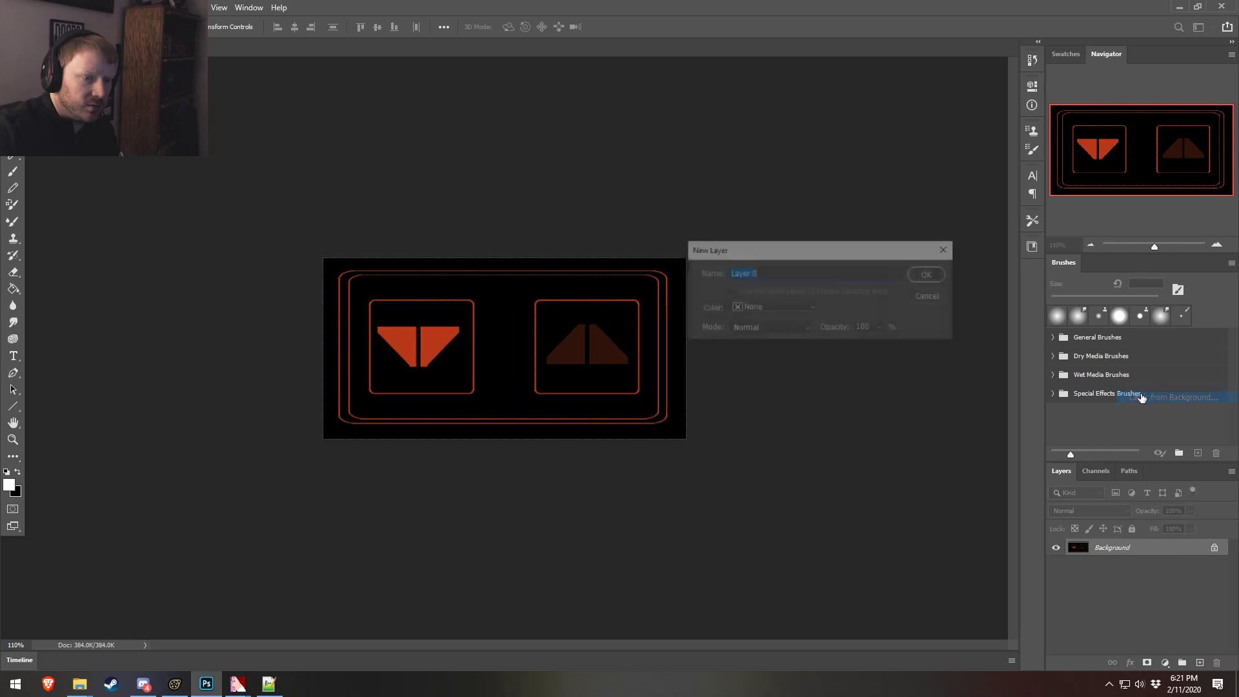
{"action": "key", "text": "Return"}
- Resize the image to 200 percent in both width and height, giving 1024 × 512 px
{"action": "left_click", "coordinate": [72, 7]}
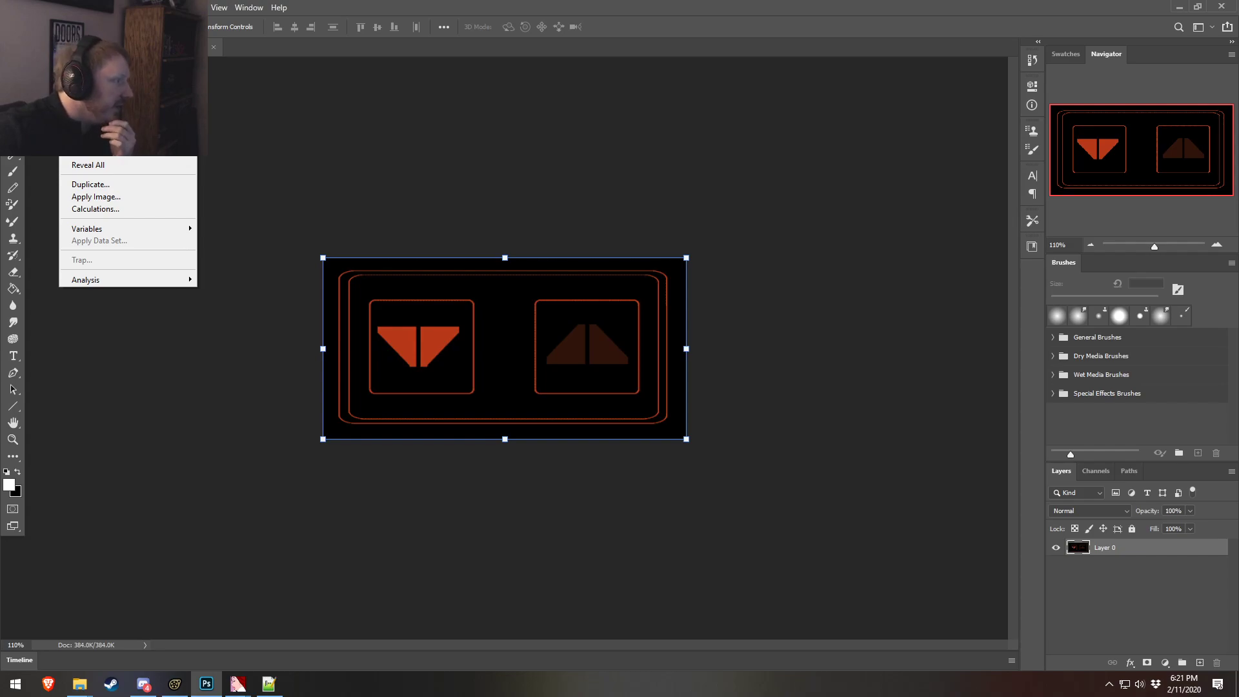
{"action": "left_click", "coordinate": [90, 104]}
{"action": "left_click", "coordinate": [954, 313]}
{"action": "left_click", "coordinate": [954, 331]}
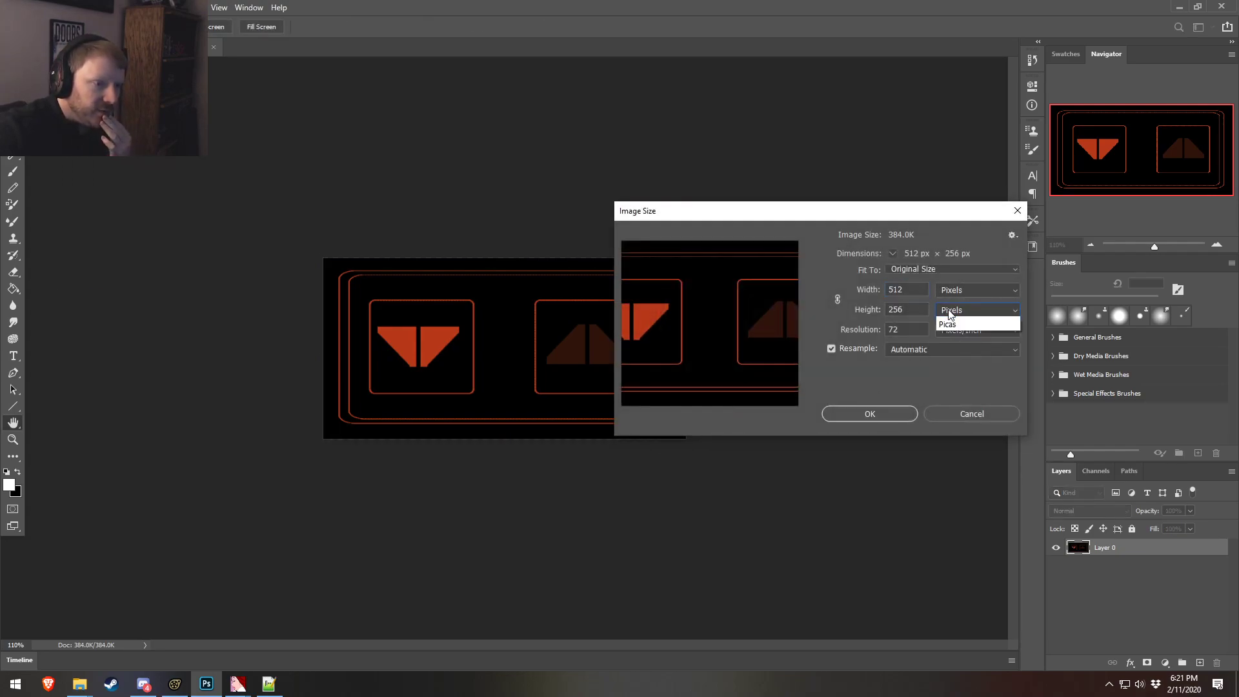
{"action": "left_click", "coordinate": [948, 309]}
{"action": "left_click", "coordinate": [954, 326]}
{"action": "left_click_drag", "start_coordinate": [907, 290], "coordinate": [863, 282]}
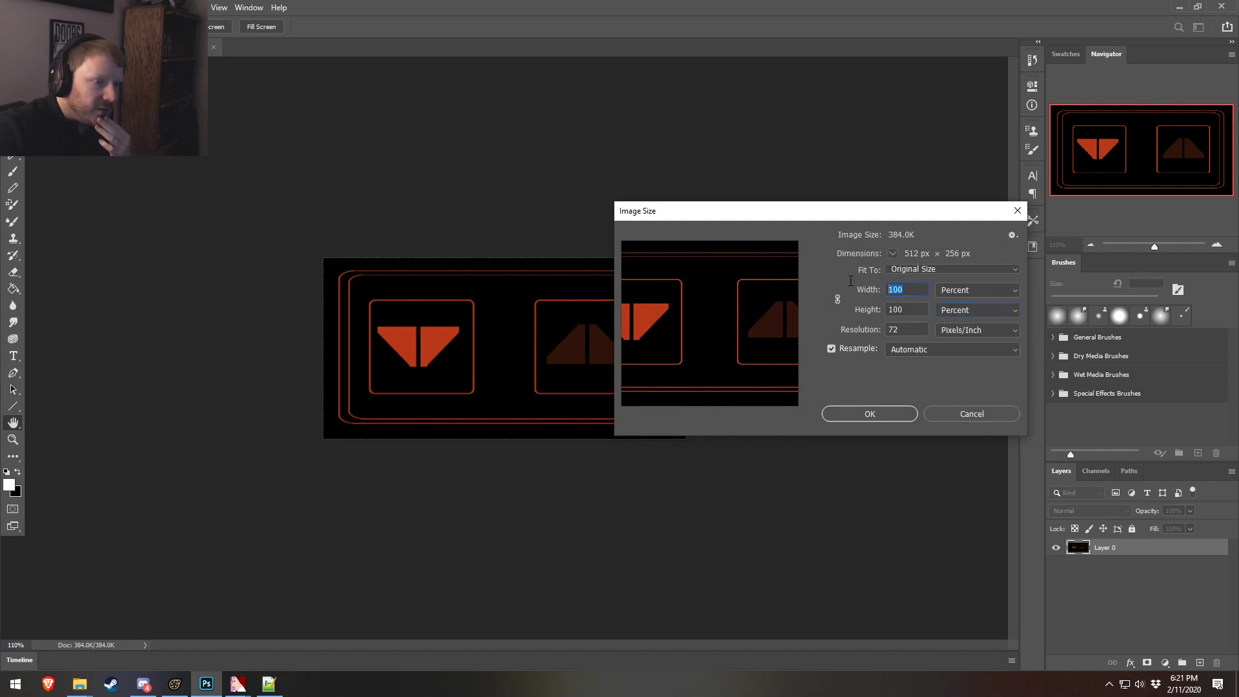
{"action": "type", "text": "200"}
{"action": "left_click", "coordinate": [905, 310]}
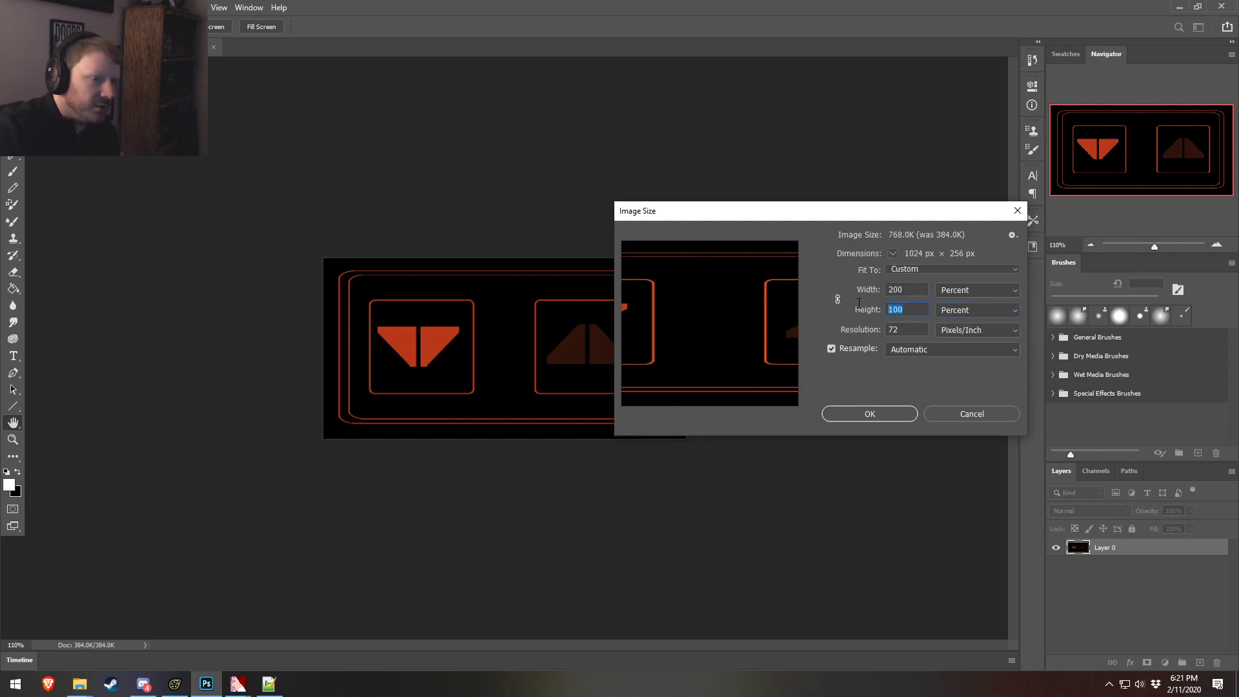
{"action": "left_click", "coordinate": [910, 415]}
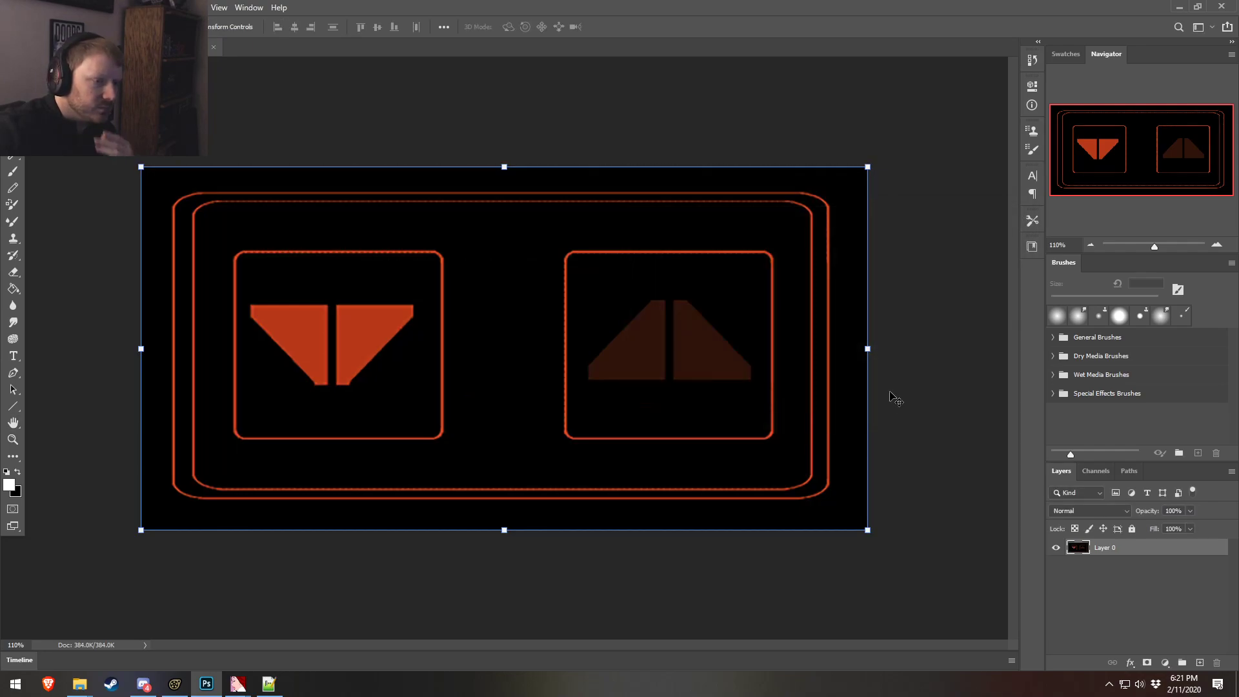
- Check the resized image's width and height in pixels in the Image Size settings
{"action": "left_click", "coordinate": [46, 7]}
{"action": "mouse_move", "coordinate": [71, 7]}
{"action": "left_click", "coordinate": [90, 103]}
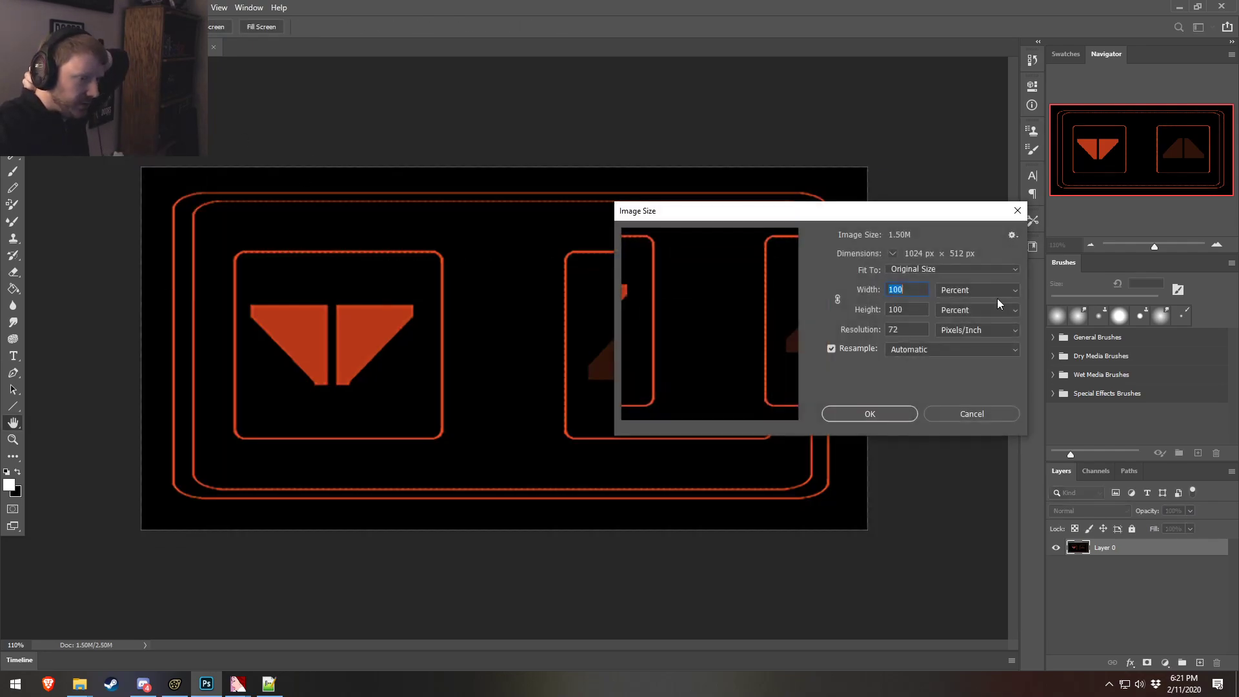
{"action": "left_click", "coordinate": [961, 290]}
{"action": "left_click", "coordinate": [949, 306]}
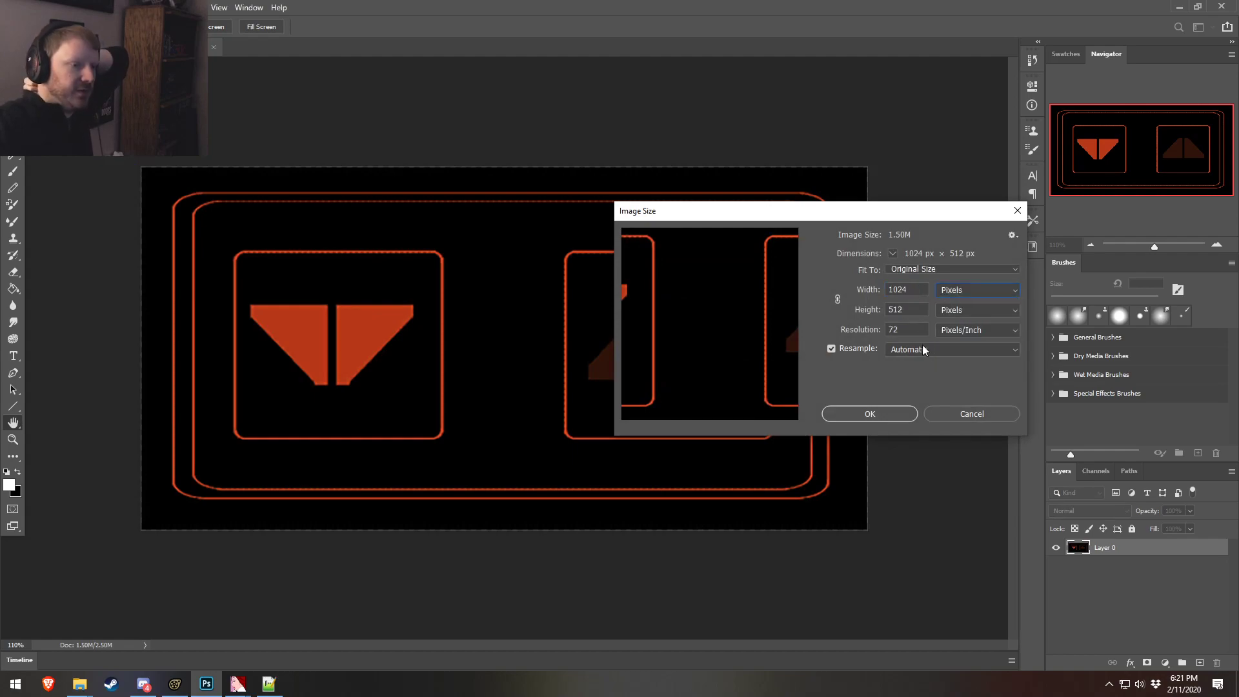
{"action": "left_click", "coordinate": [943, 413]}
{"action": "key", "text": "v"}
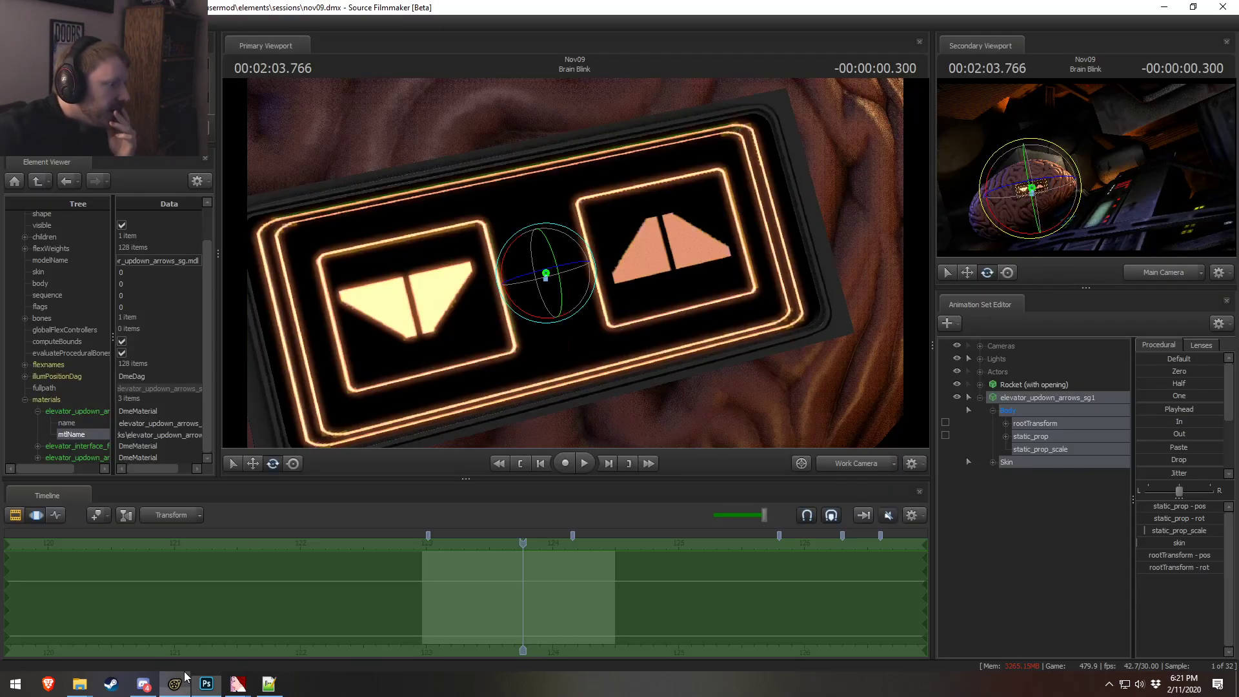
- Switch to Source Filmmaker, examine the panel's glowing outlines and rounded corners up close, and return to Photoshop
{"action": "left_click", "coordinate": [175, 683]}
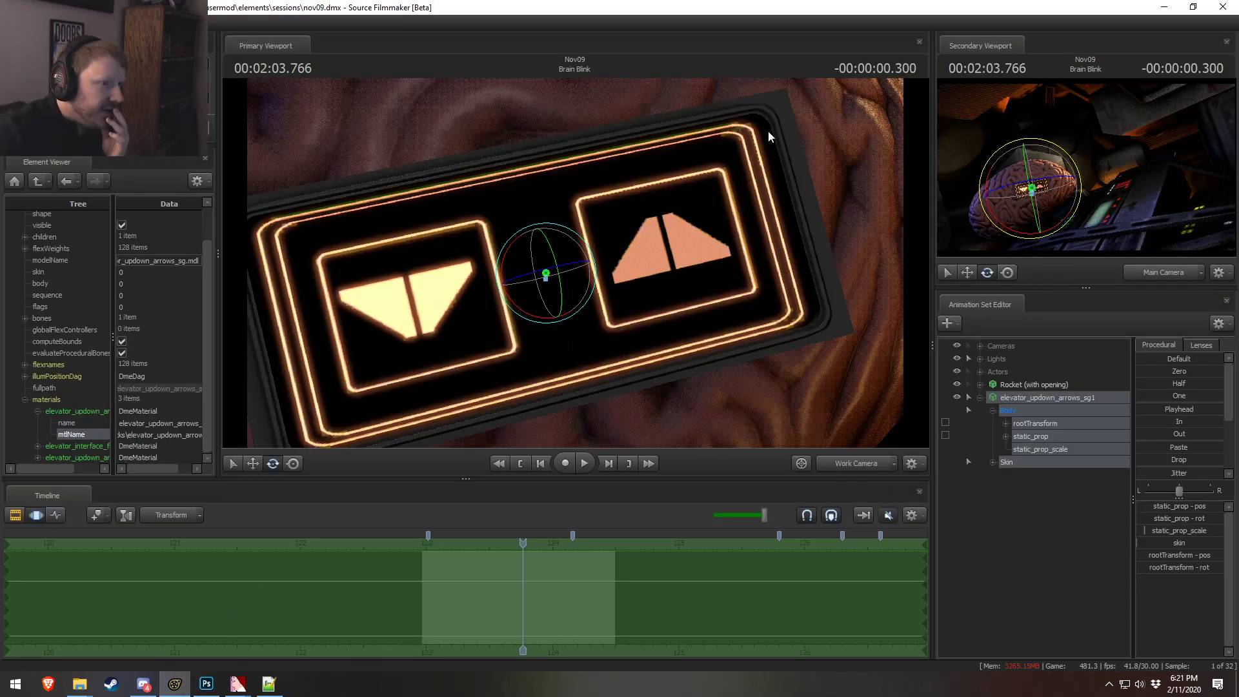
{"action": "left_click_drag", "start_coordinate": [790, 379], "coordinate": [752, 316]}
{"action": "key", "text": "w"}
{"action": "key", "text": "w"}
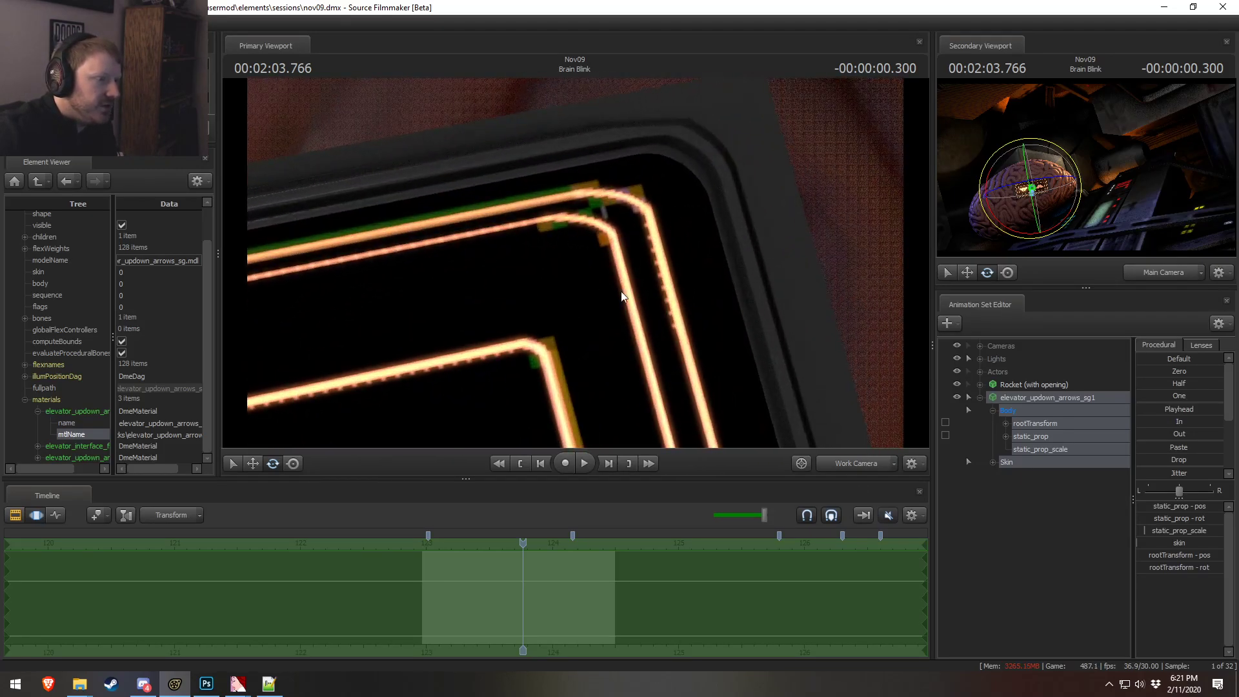
{"action": "key", "text": "s"}
{"action": "left_click_drag", "start_coordinate": [612, 285], "coordinate": [576, 277]}
{"action": "key", "text": "alt+Tab"}
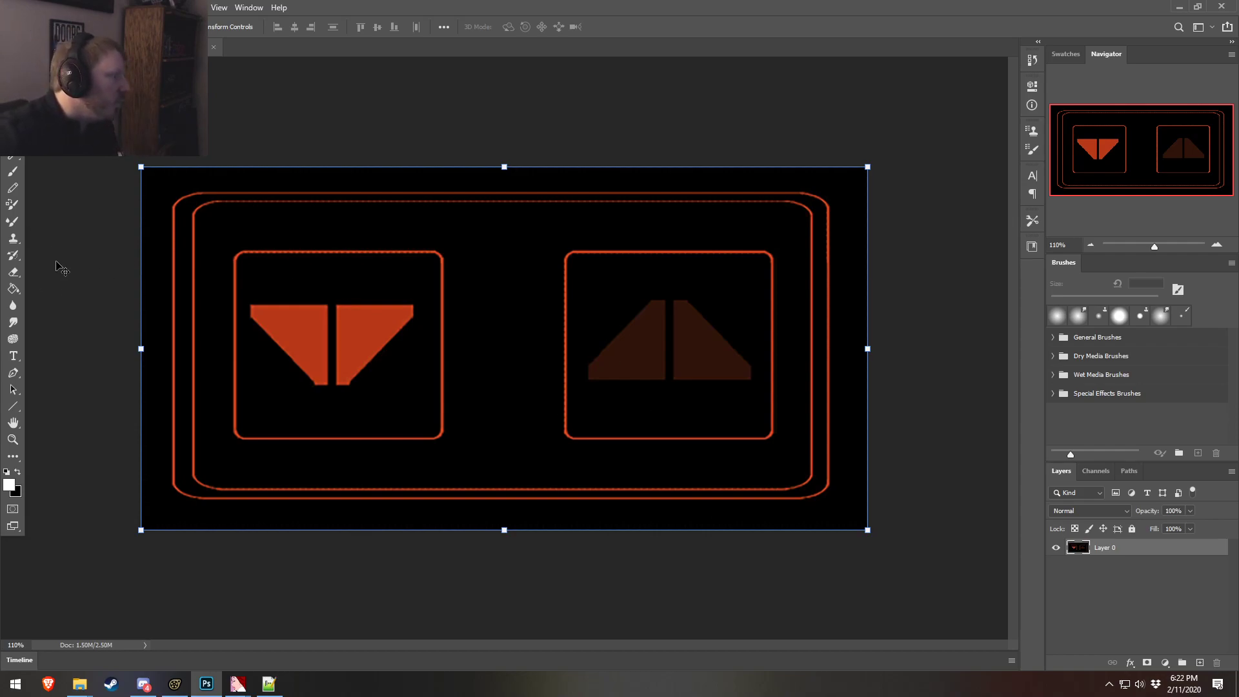
{"action": "key", "text": "alt+Tab"}
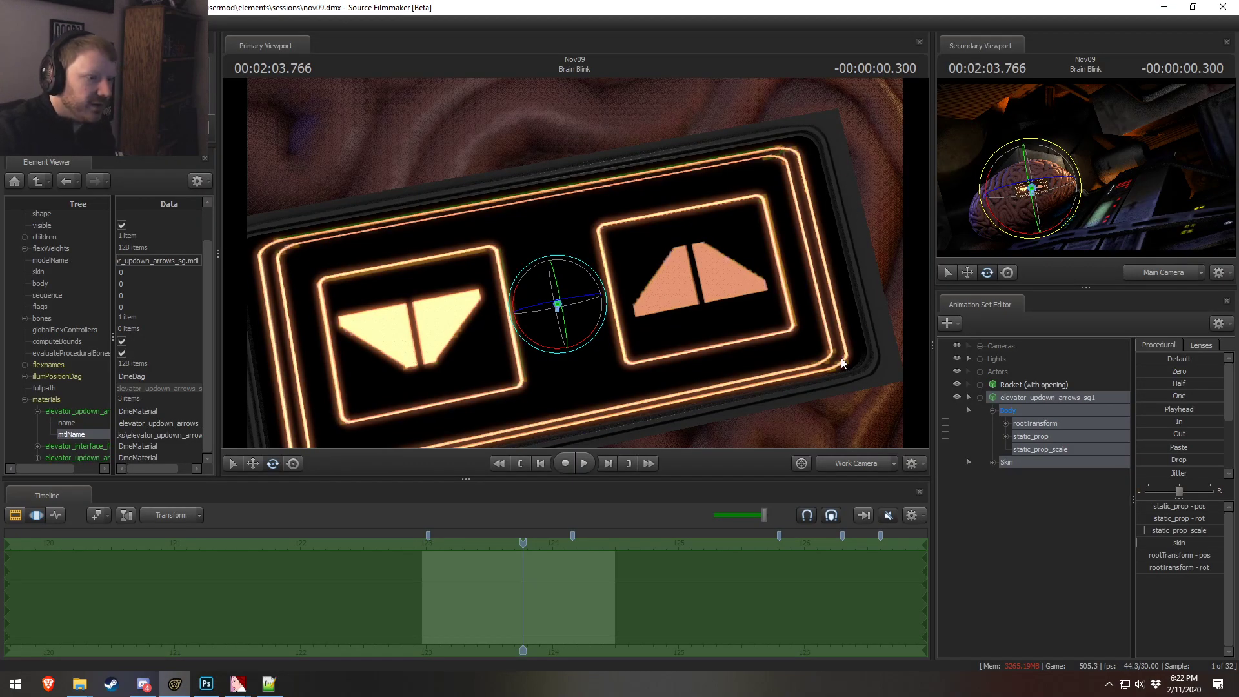
{"action": "key", "text": "alt+Tab"}
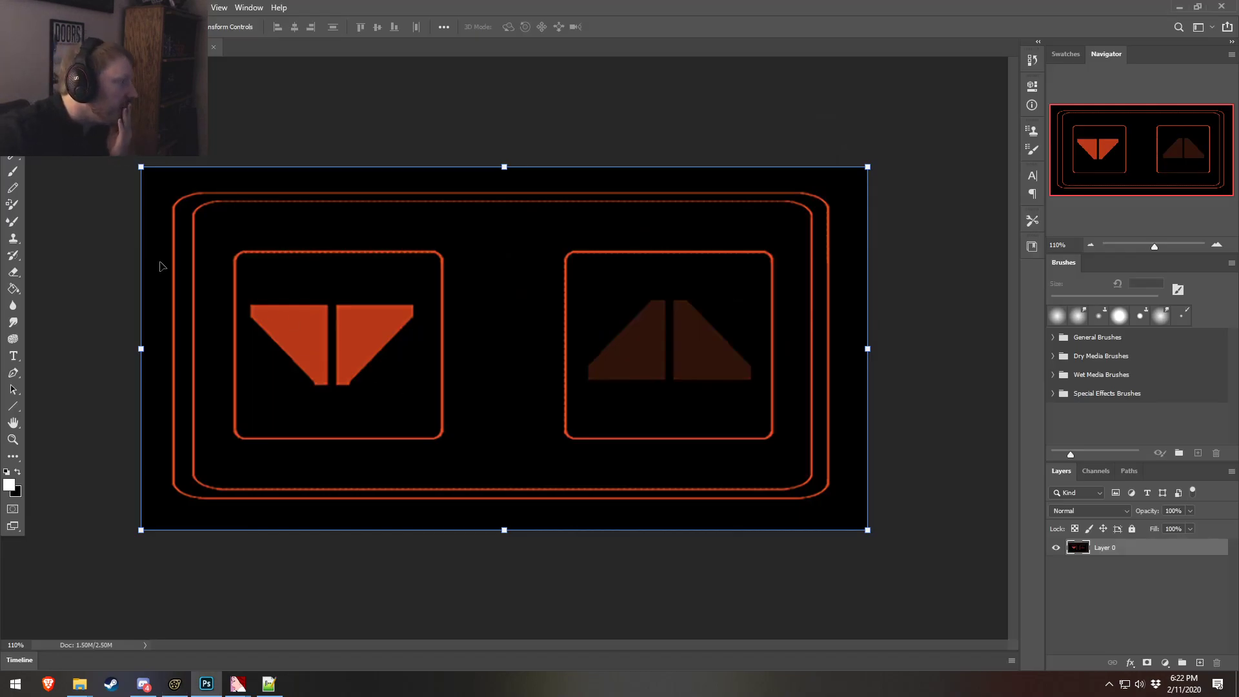
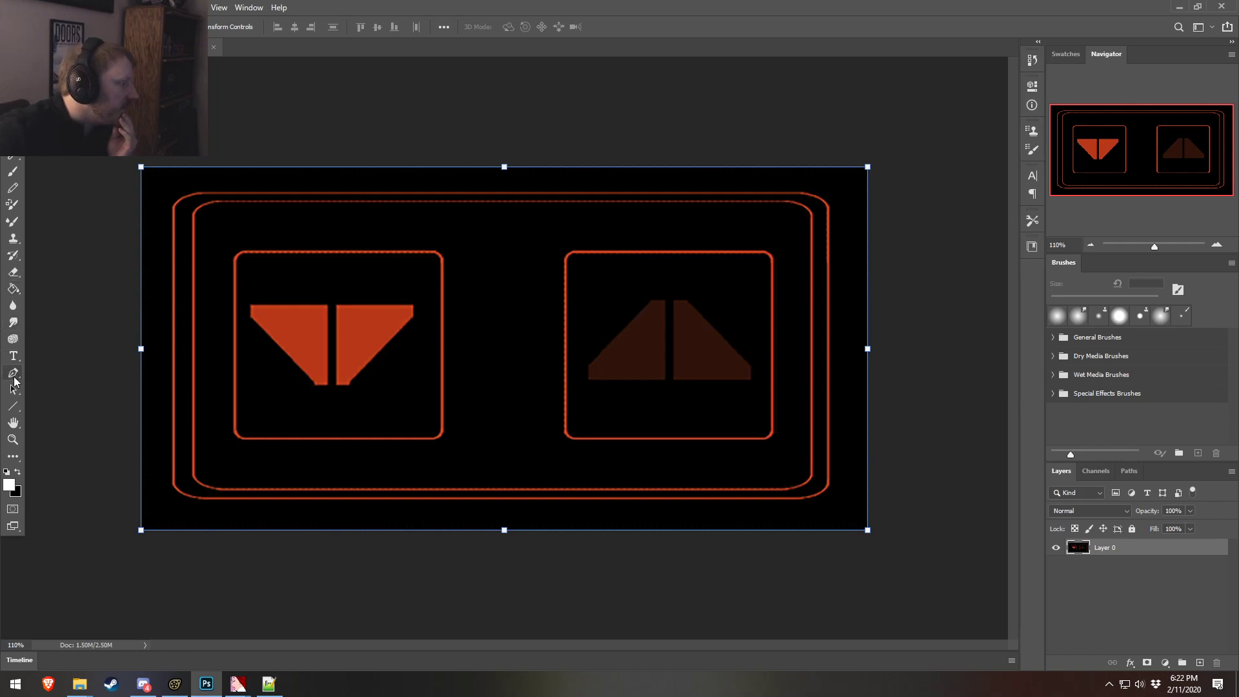
{"action": "left_click", "coordinate": [14, 407]}
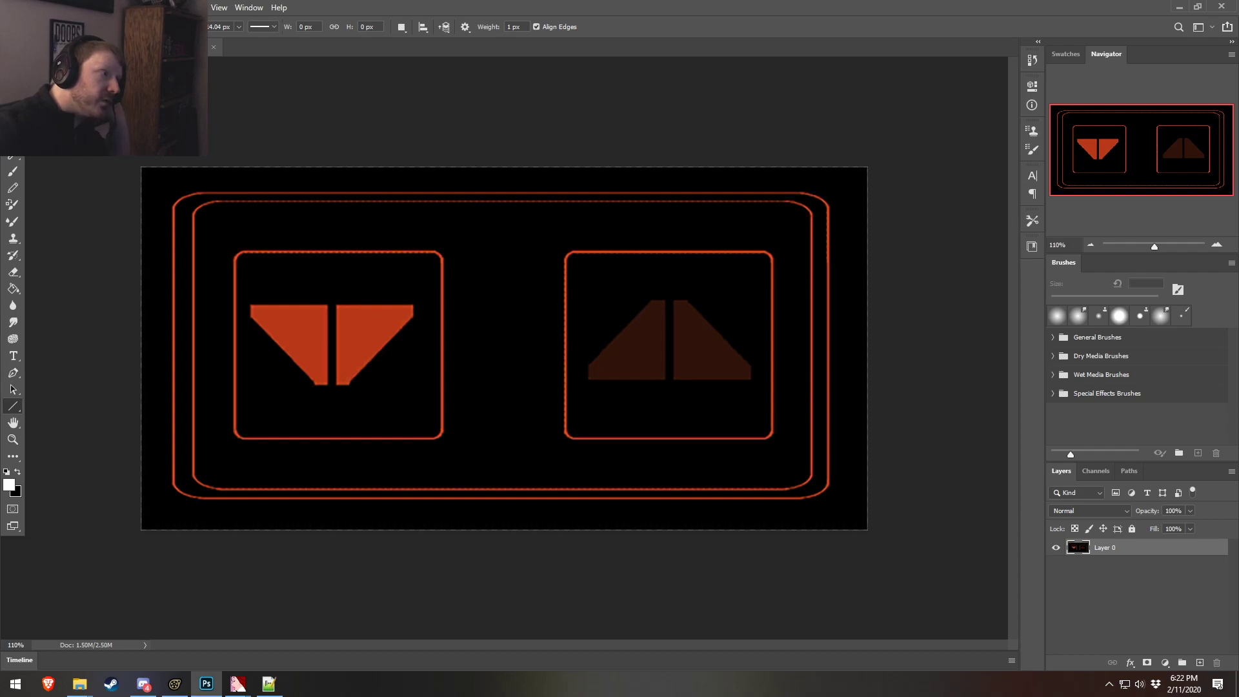
{"action": "left_click", "coordinate": [208, 65]}
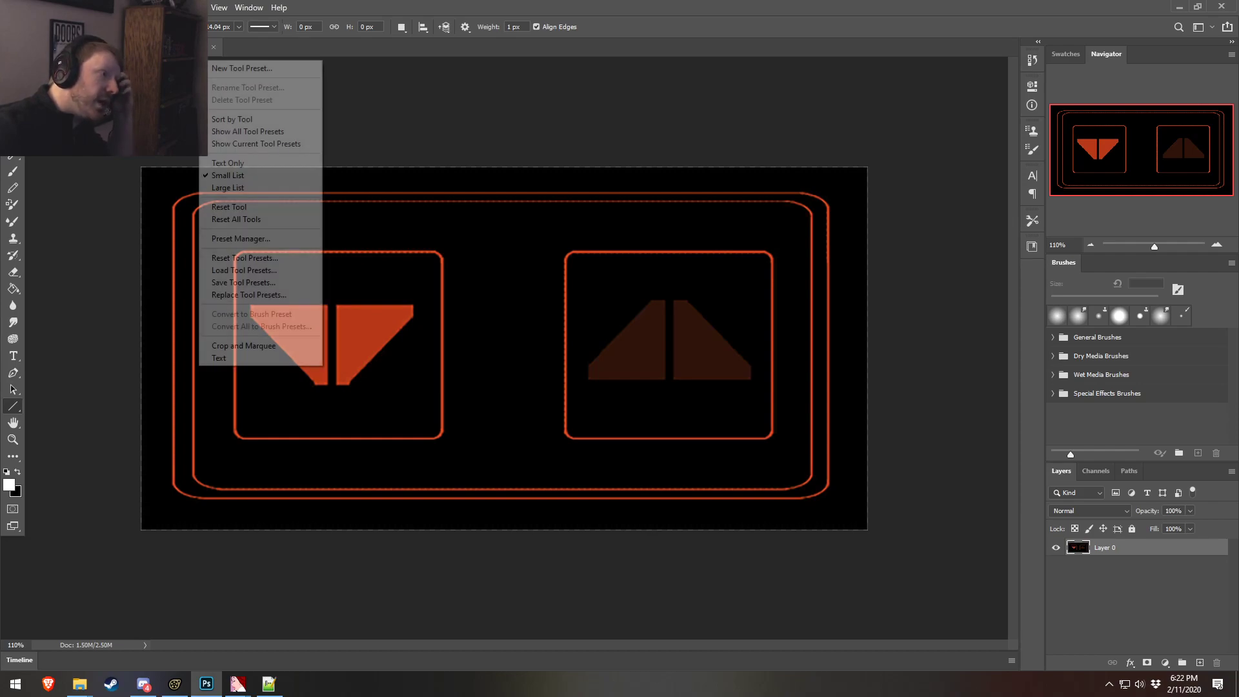
{"action": "key", "text": "Escape"}
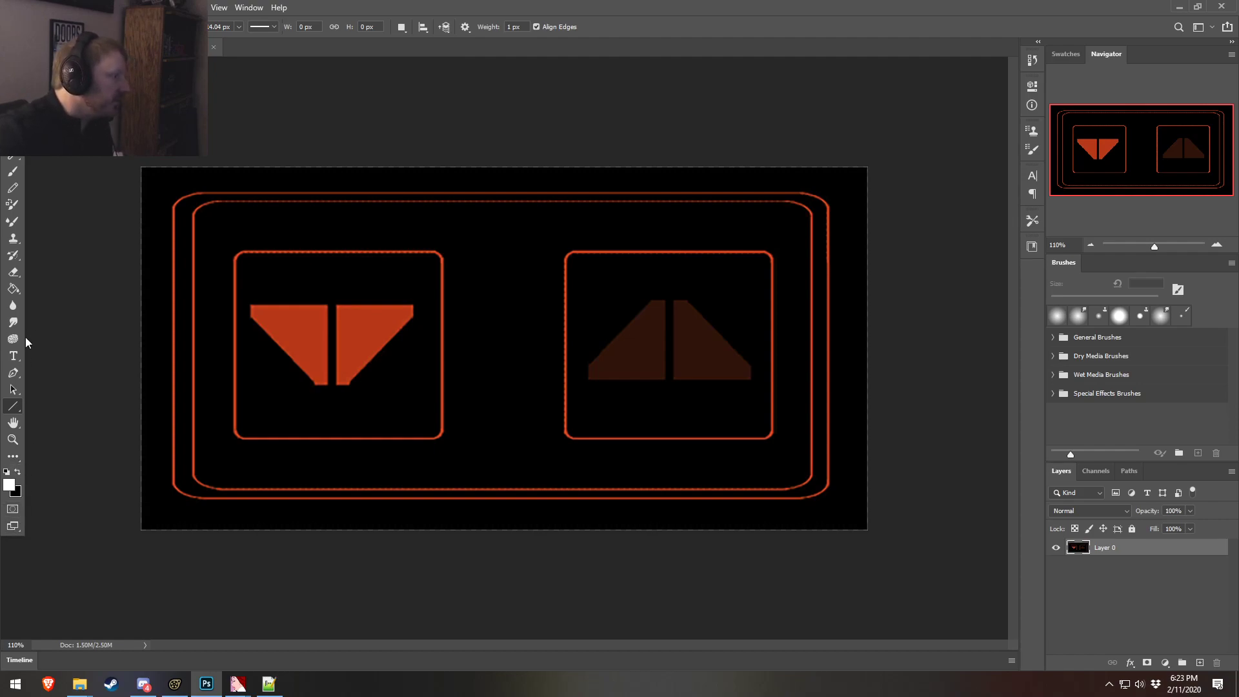
- Draw a white rounded rectangle about 589 × 288 px over the middle of the panel, undoing a first attempt
{"action": "right_click", "coordinate": [17, 405]}
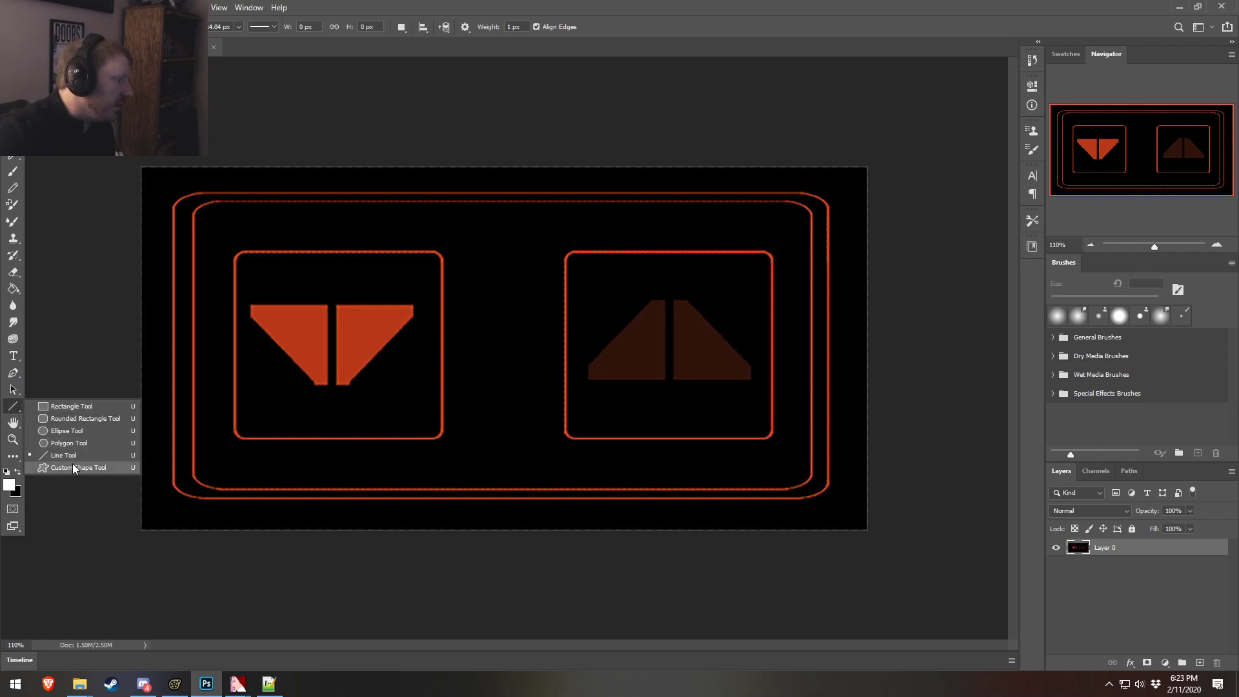
{"action": "left_click", "coordinate": [84, 418]}
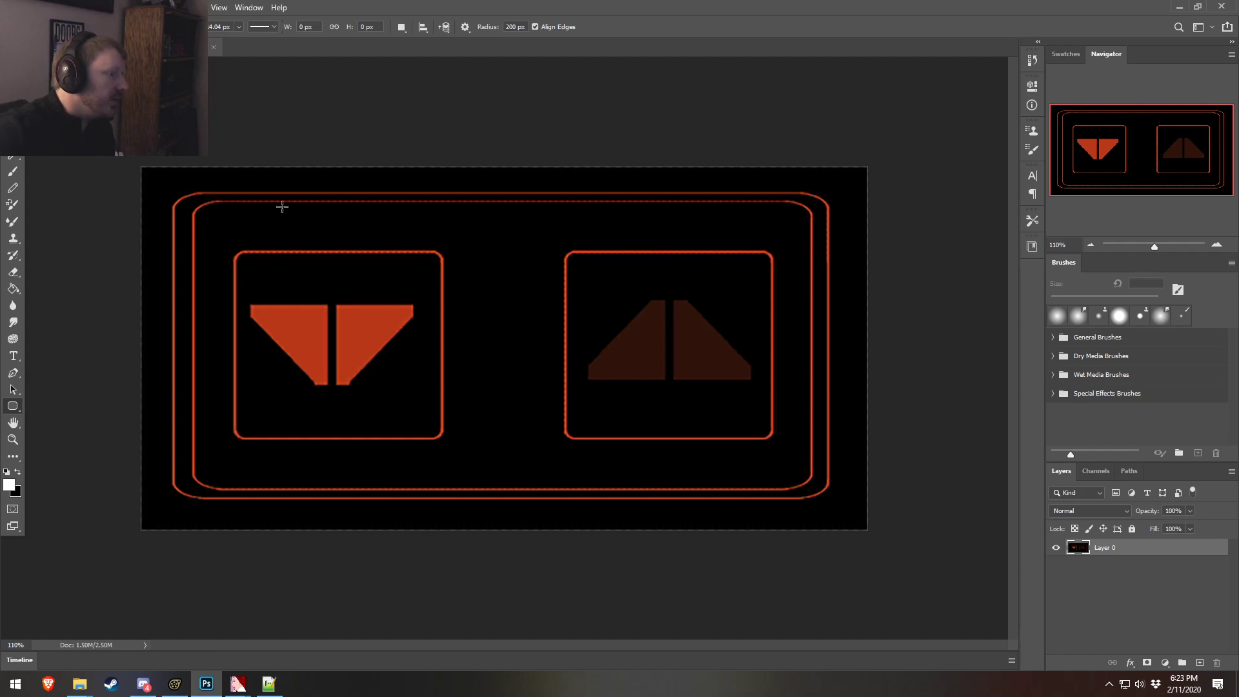
{"action": "left_click_drag", "start_coordinate": [250, 195], "coordinate": [659, 480]}
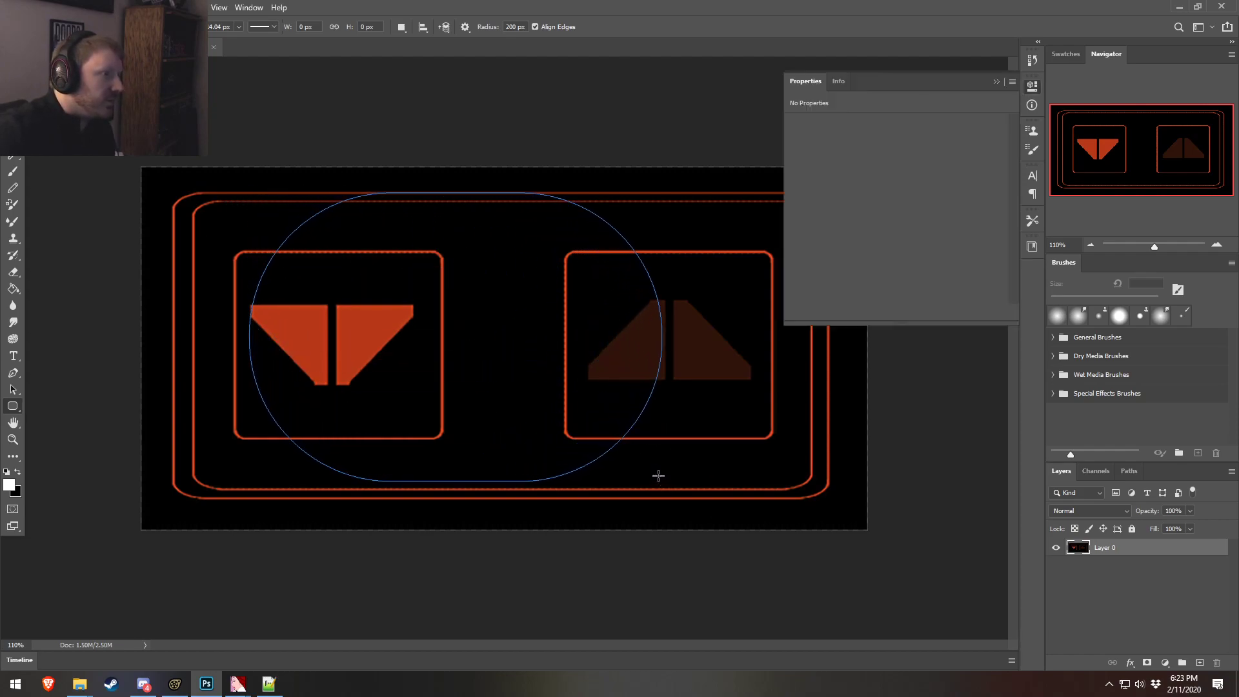
{"action": "key", "text": "ctrl+z"}
{"action": "left_click_drag", "start_coordinate": [318, 221], "coordinate": [735, 426]}
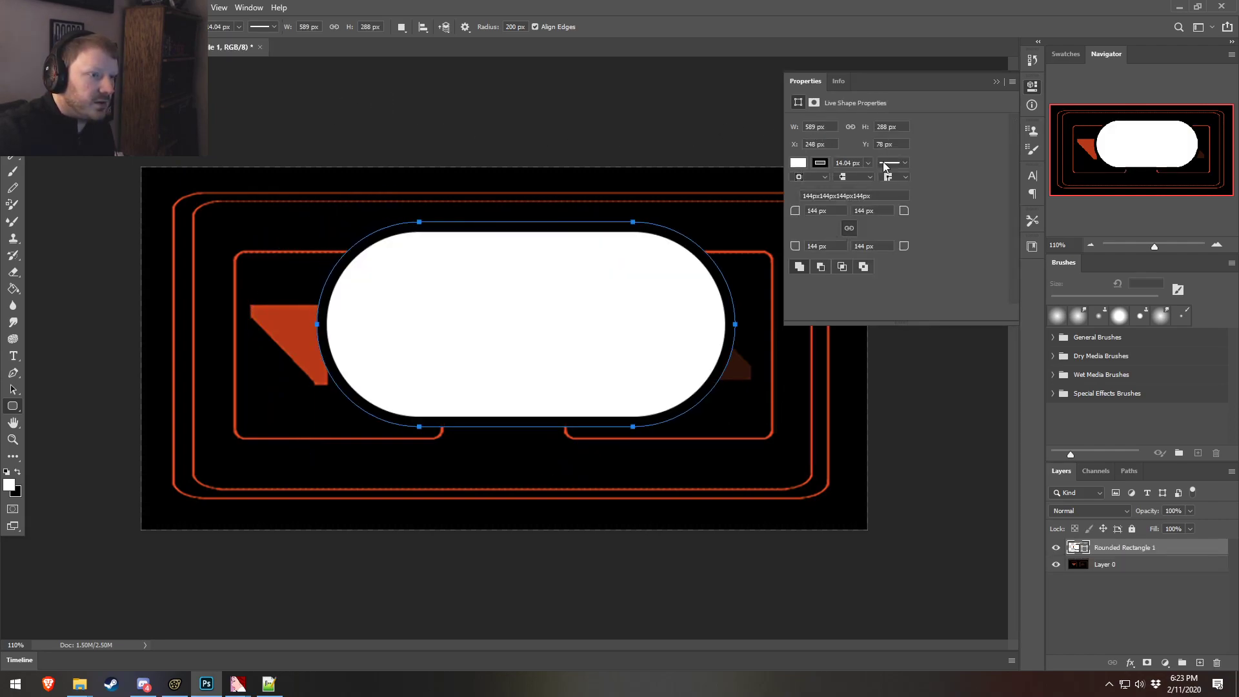
- Try a 15 px radius on all four corners of the rounded rectangle, and return them to 144 px
{"action": "left_click", "coordinate": [825, 212]}
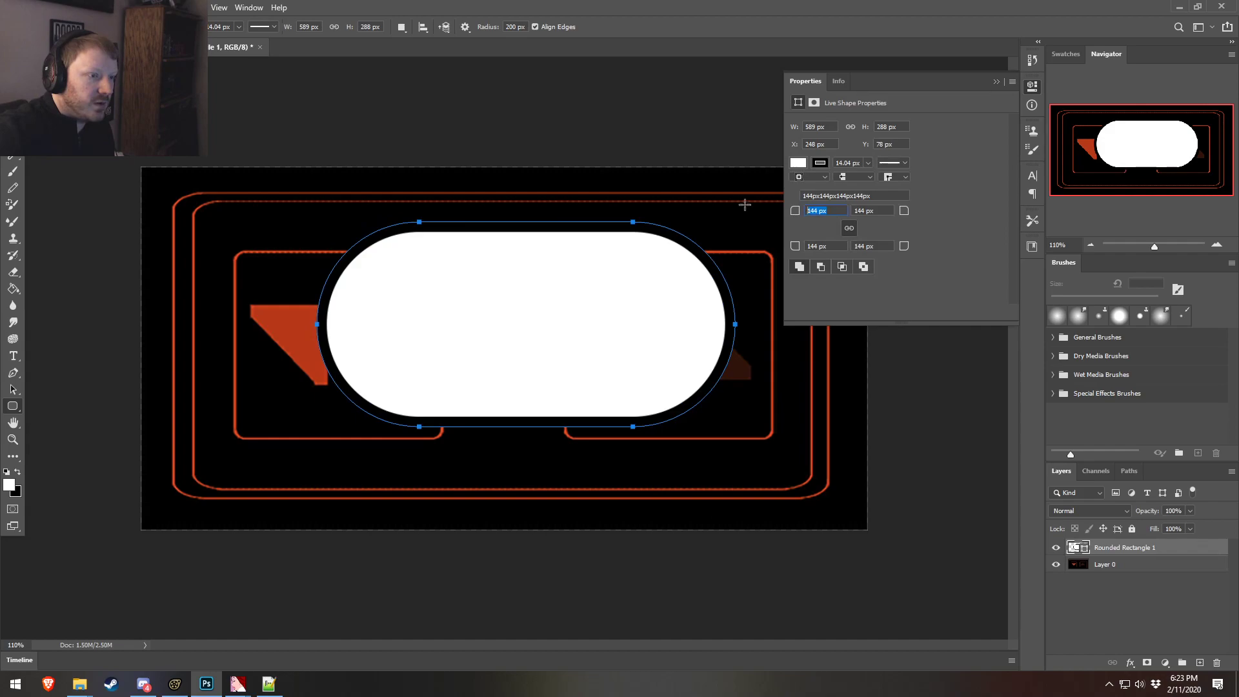
{"action": "type", "text": "15"}
{"action": "left_click", "coordinate": [881, 212]}
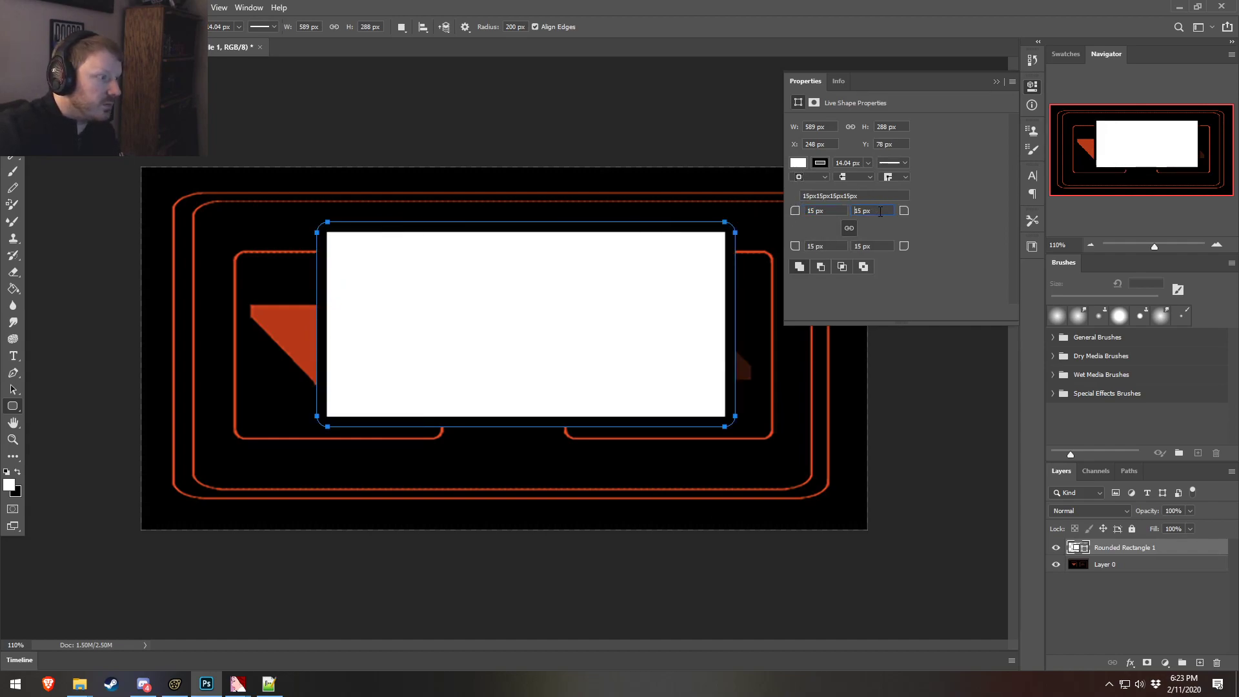
{"action": "left_click", "coordinate": [804, 210]}
{"action": "type", "text": "144"}
{"action": "left_click", "coordinate": [877, 211]}
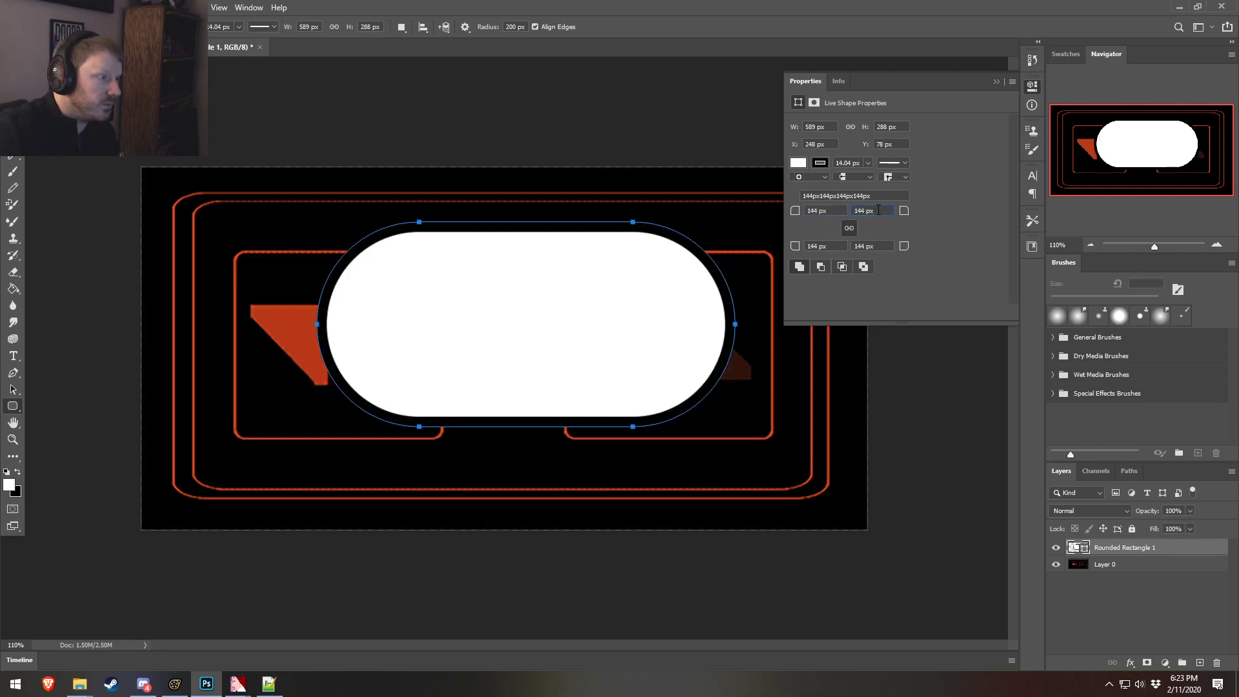
- Gradually lower the linked corner radii of the rounded rectangle to 98 px
{"action": "key", "text": "Down"}
{"action": "key", "text": "Down"}
{"action": "key", "text": "Down"}
{"action": "key", "text": "Down"}
{"action": "key", "text": "Down"}
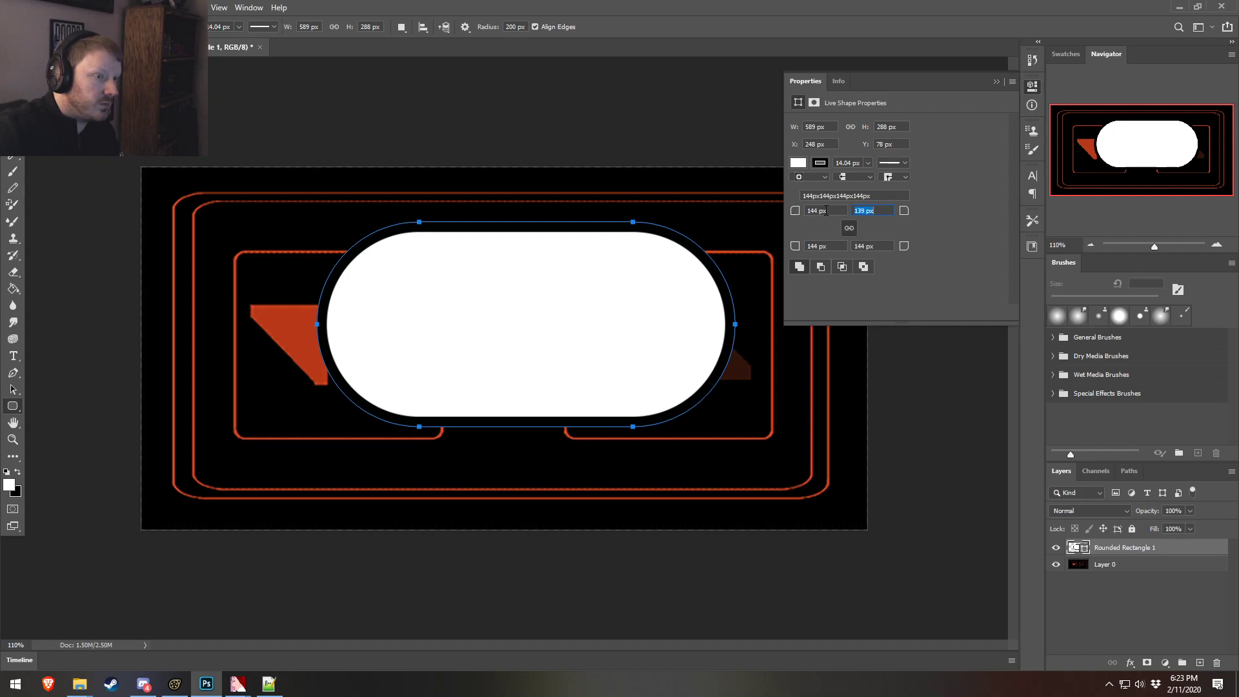
{"action": "key", "text": "Down"}
{"action": "key", "text": "Down"}
{"action": "key", "text": "Down"}
{"action": "key", "text": "Down"}
{"action": "key", "text": "Down"}
{"action": "key", "text": "Down"}
{"action": "key", "text": "Down"}
{"action": "key", "text": "Down"}
{"action": "key", "text": "Down"}
{"action": "key", "text": "Down"}
{"action": "key", "text": "Down"}
{"action": "key", "text": "Down"}
{"action": "key", "text": "Down"}
{"action": "key", "text": "Down"}
{"action": "key", "text": "Down"}
{"action": "key", "text": "Down"}
{"action": "key", "text": "Down"}
{"action": "key", "text": "Down"}
{"action": "key", "text": "Down"}
{"action": "key", "text": "Down"}
{"action": "left_click", "coordinate": [875, 210]}
- Set all four corner radii of the rounded rectangle to 35 px after trying 30 px, and activate the Move tool
{"action": "left_click", "coordinate": [822, 210]}
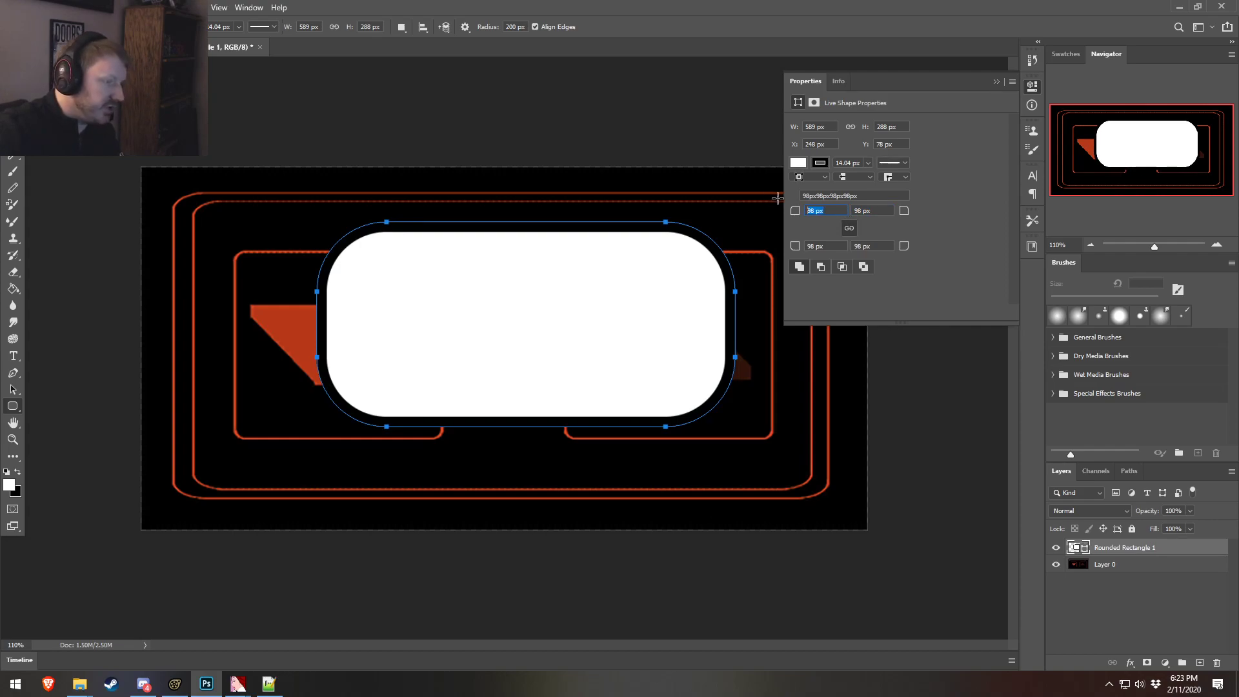
{"action": "type", "text": "30"}
{"action": "left_click", "coordinate": [878, 211]}
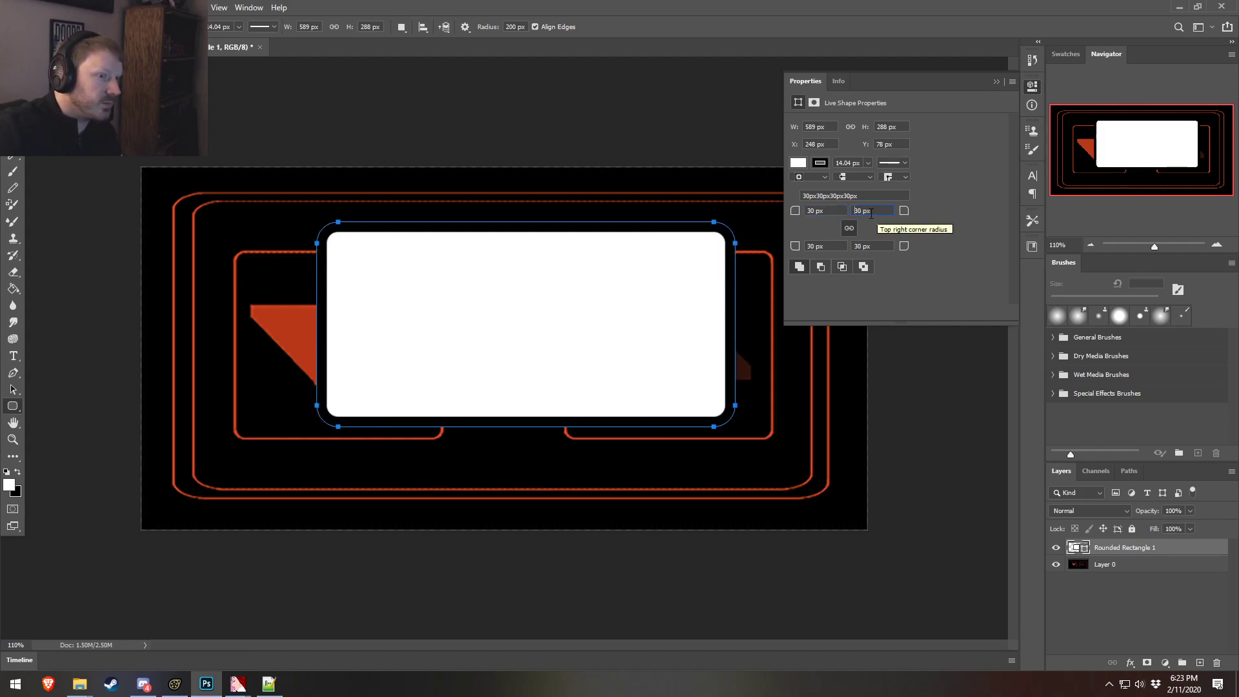
{"action": "left_click_drag", "start_coordinate": [870, 213], "coordinate": [821, 209]}
{"action": "type", "text": "35"}
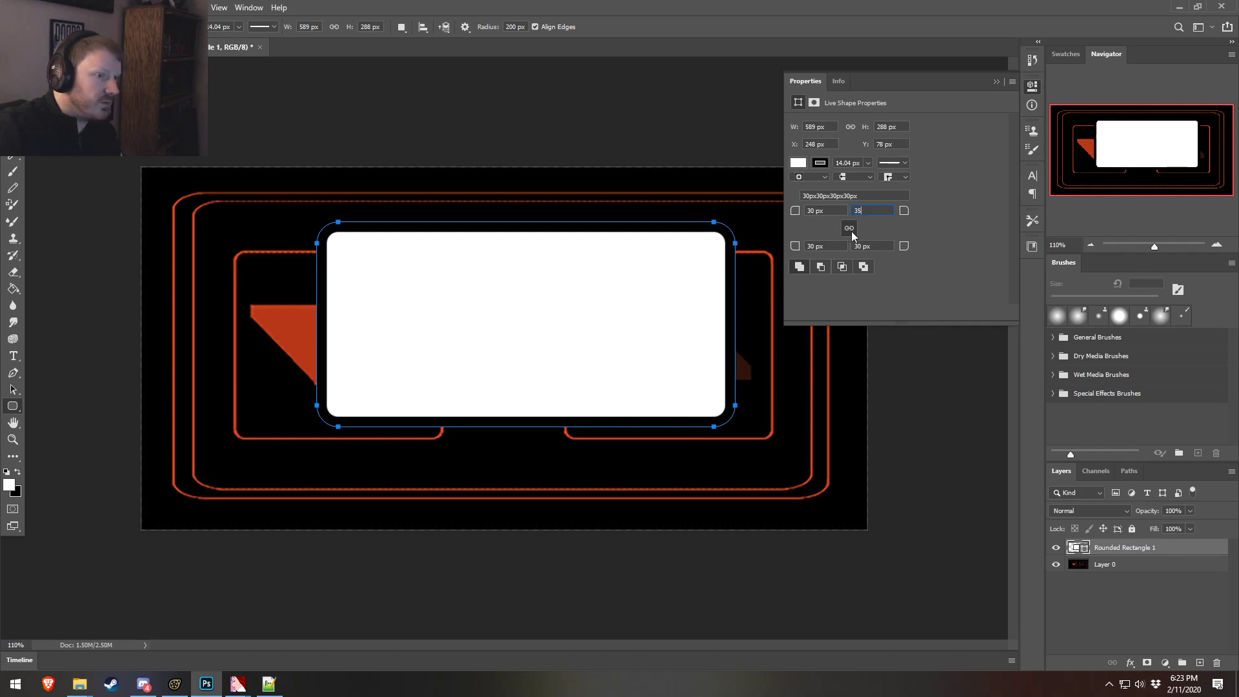
{"action": "left_click", "coordinate": [839, 211]}
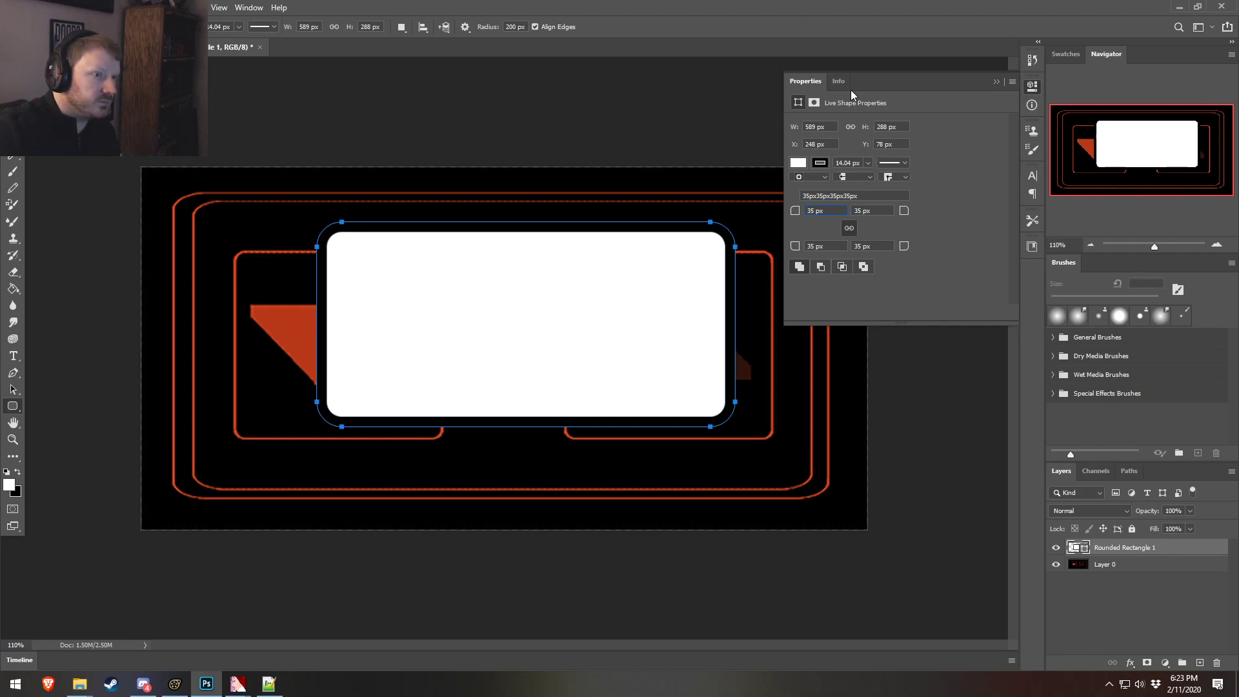
{"action": "key", "text": "v"}
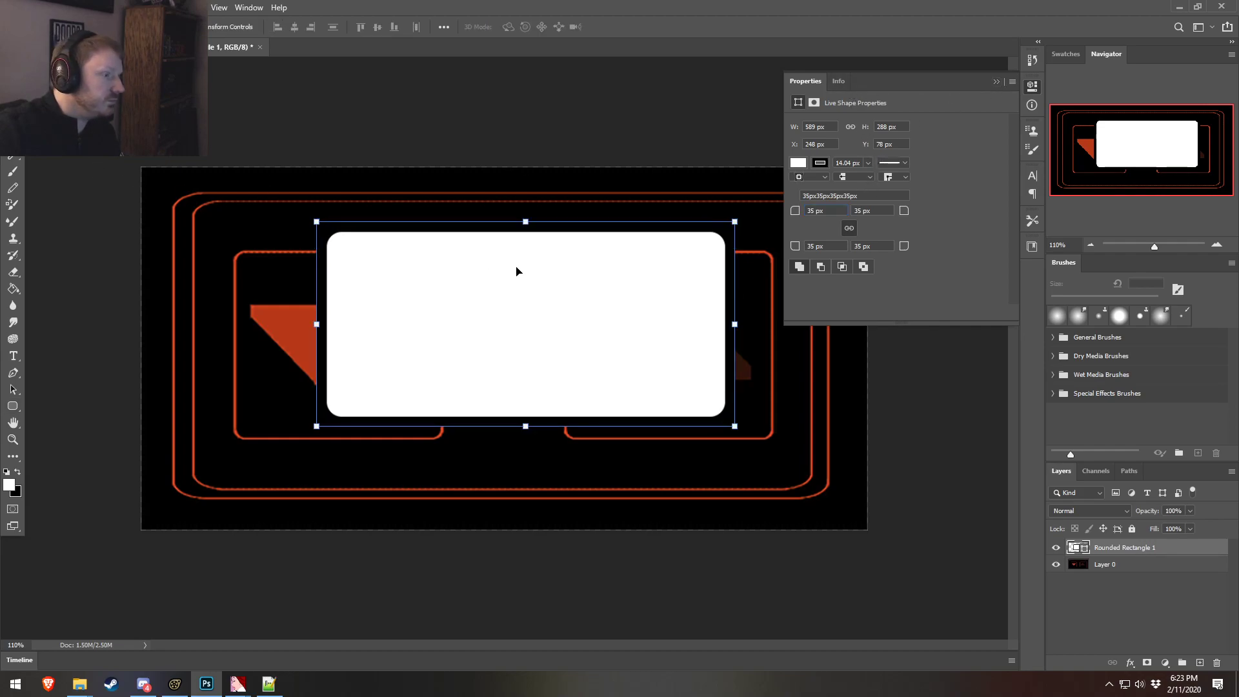
- Centre the white rounded rectangle over the panel and remove its stroke
{"action": "mouse_move", "coordinate": [571, 275]}
{"action": "left_mouse_down"}
{"action": "mouse_move", "coordinate": [559, 288]}
{"action": "mouse_move", "coordinate": [514, 282]}
{"action": "mouse_move", "coordinate": [548, 343]}
{"action": "mouse_move", "coordinate": [604, 352]}
{"action": "mouse_move", "coordinate": [572, 335]}
{"action": "mouse_move", "coordinate": [554, 290]}
{"action": "left_mouse_up"}
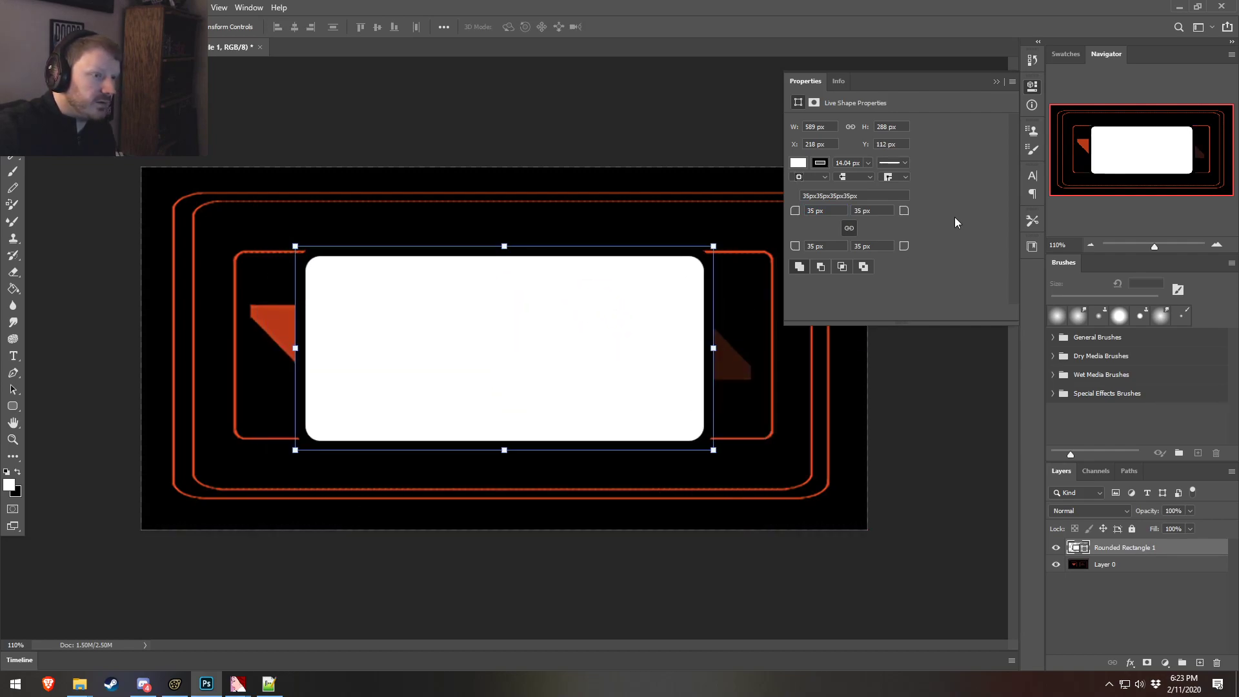
{"action": "left_click", "coordinate": [821, 164]}
{"action": "left_click", "coordinate": [807, 192]}
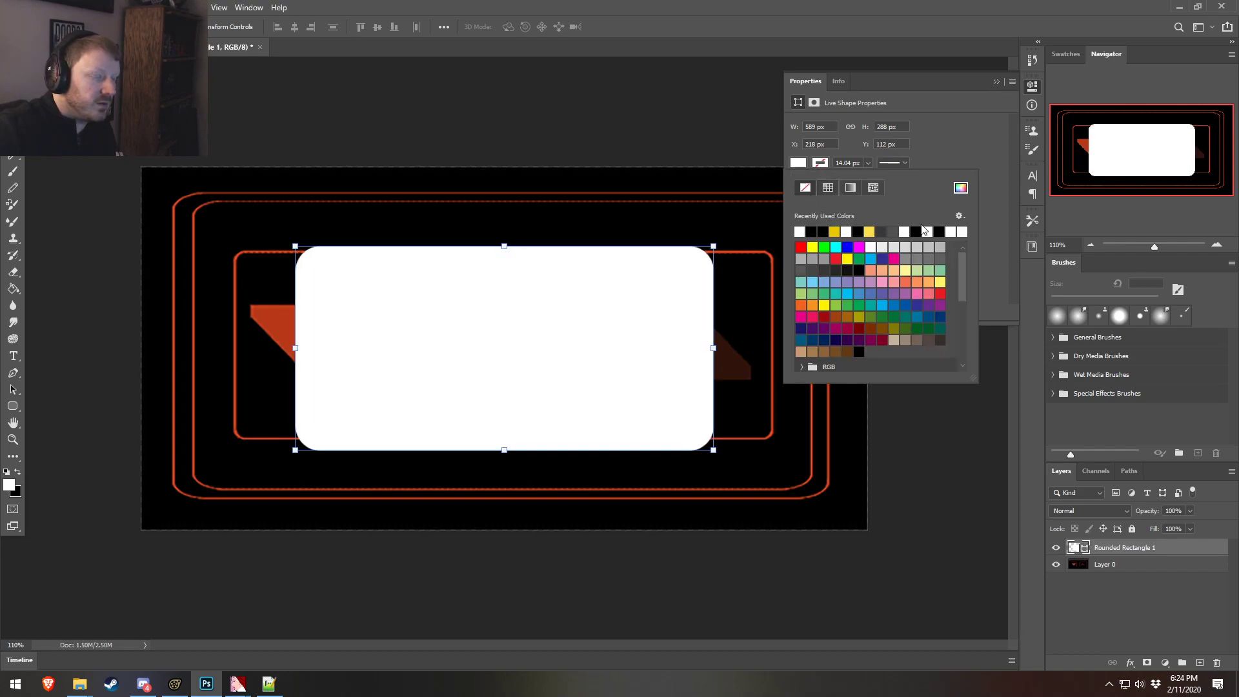
{"action": "left_click", "coordinate": [963, 157]}
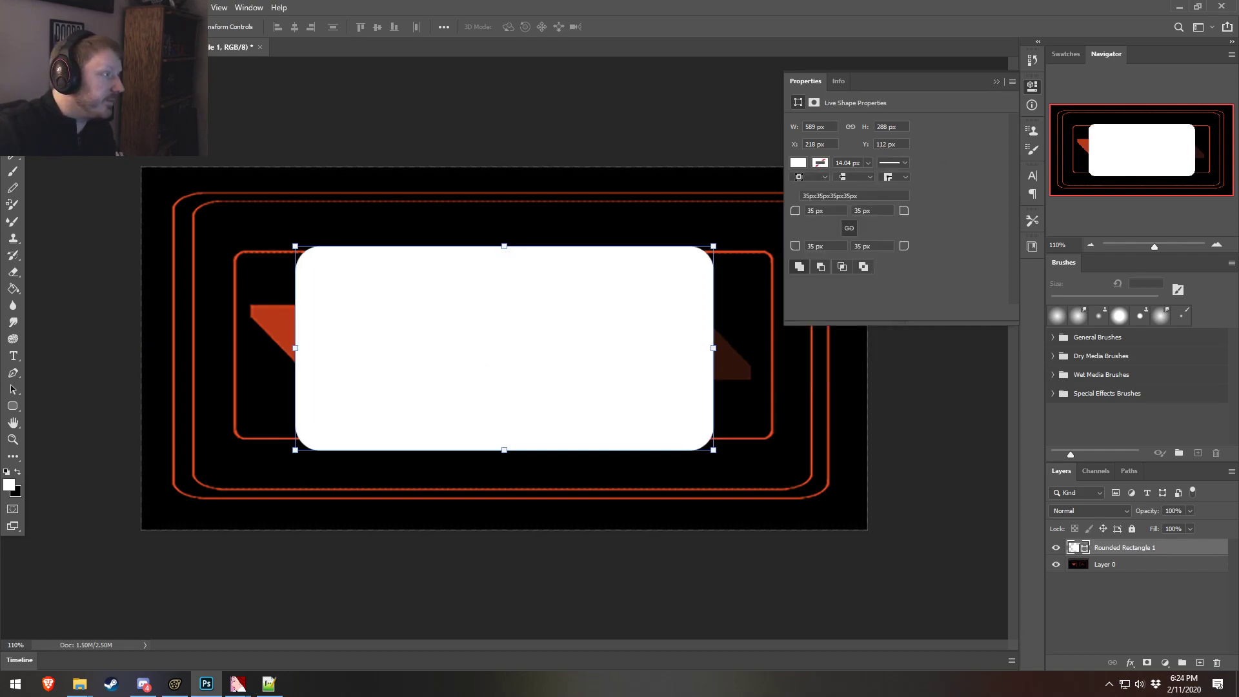
- Align the rounded rectangle's upper edge with the outer outline and scale it proportionally to about 149% to match the outline's height
{"action": "left_click_drag", "start_coordinate": [545, 324], "coordinate": [518, 271]}
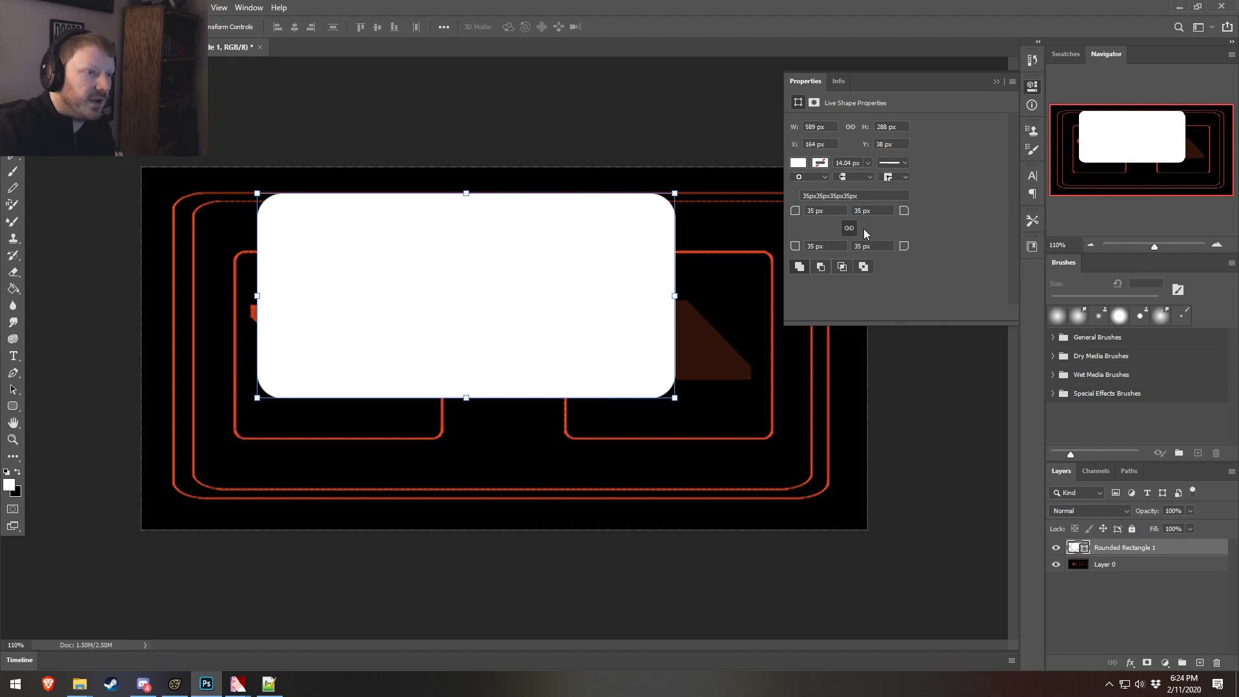
{"action": "left_click", "coordinate": [996, 82]}
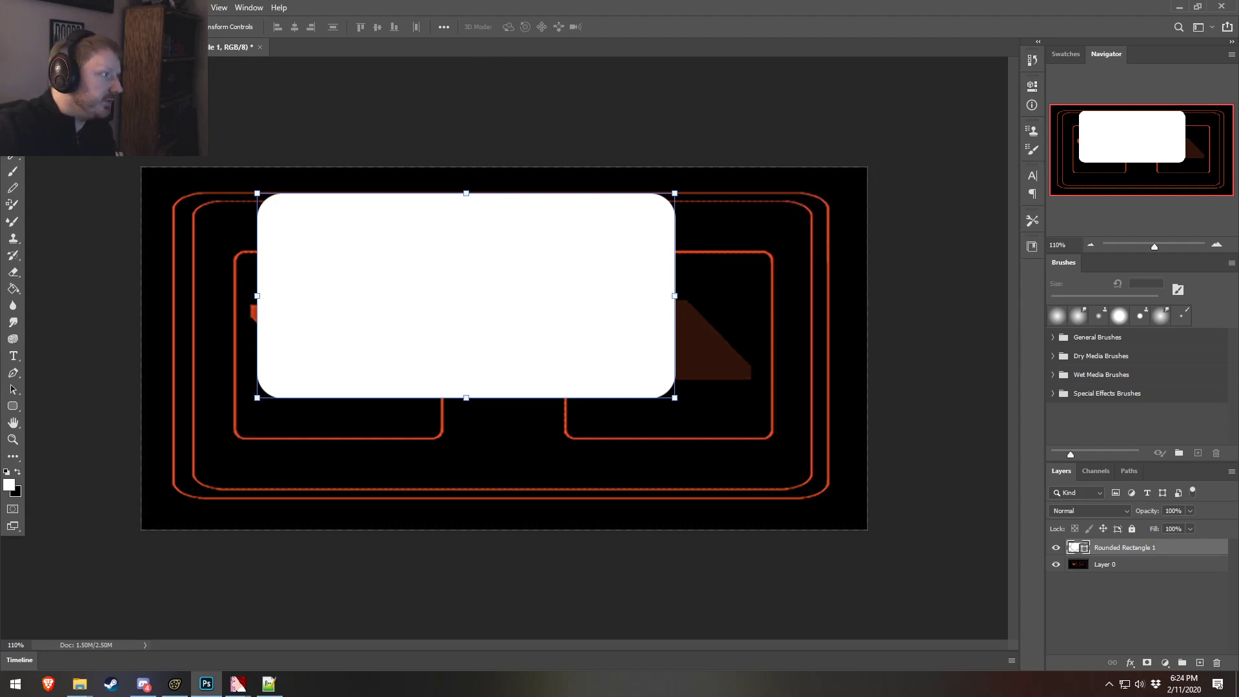
{"action": "left_click_drag", "start_coordinate": [674, 296], "coordinate": [592, 295]}
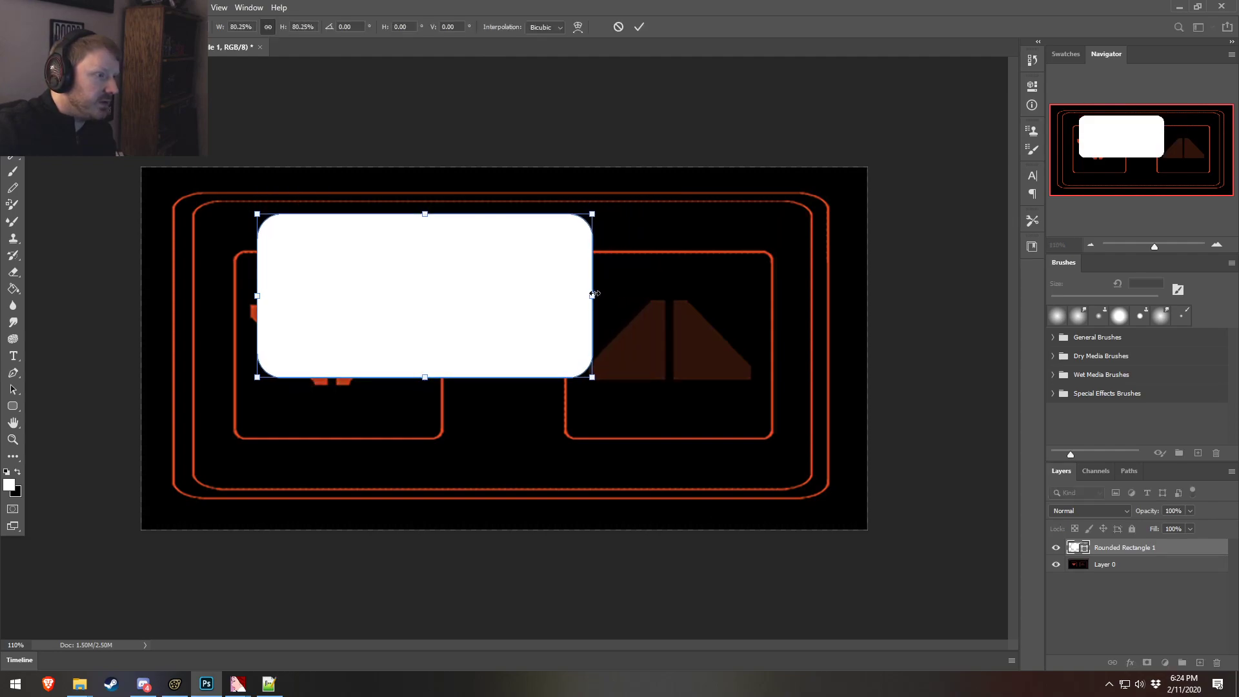
{"action": "key", "text": "ctrl+z"}
{"action": "left_click_drag", "start_coordinate": [496, 310], "coordinate": [527, 308]}
{"action": "left_click_drag", "start_coordinate": [496, 398], "coordinate": [513, 501]}
{"action": "mouse_move", "coordinate": [183, 346]}
{"action": "left_mouse_down"}
{"action": "mouse_move", "coordinate": [201, 348]}
{"action": "mouse_move", "coordinate": [182, 345]}
{"action": "left_mouse_up"}
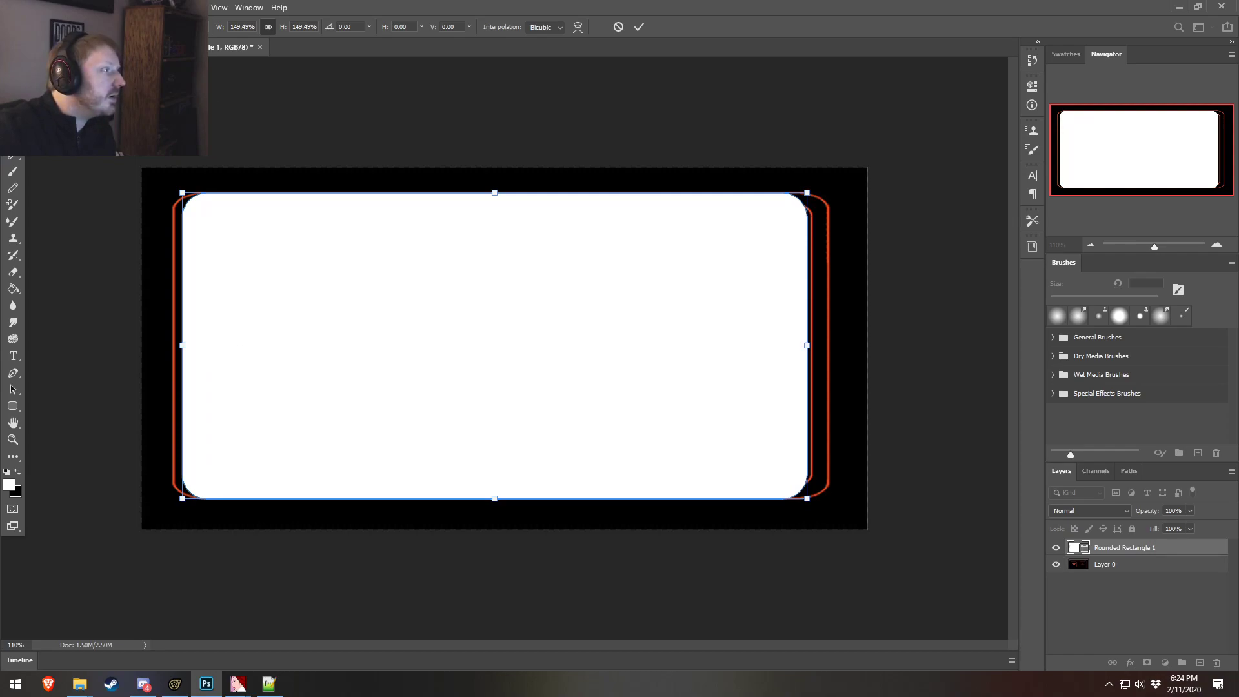
- Unlink the transform proportions, narrow the rounded rectangle to about 94% width, and centre it on the panel with small nudges
{"action": "left_click", "coordinate": [268, 27]}
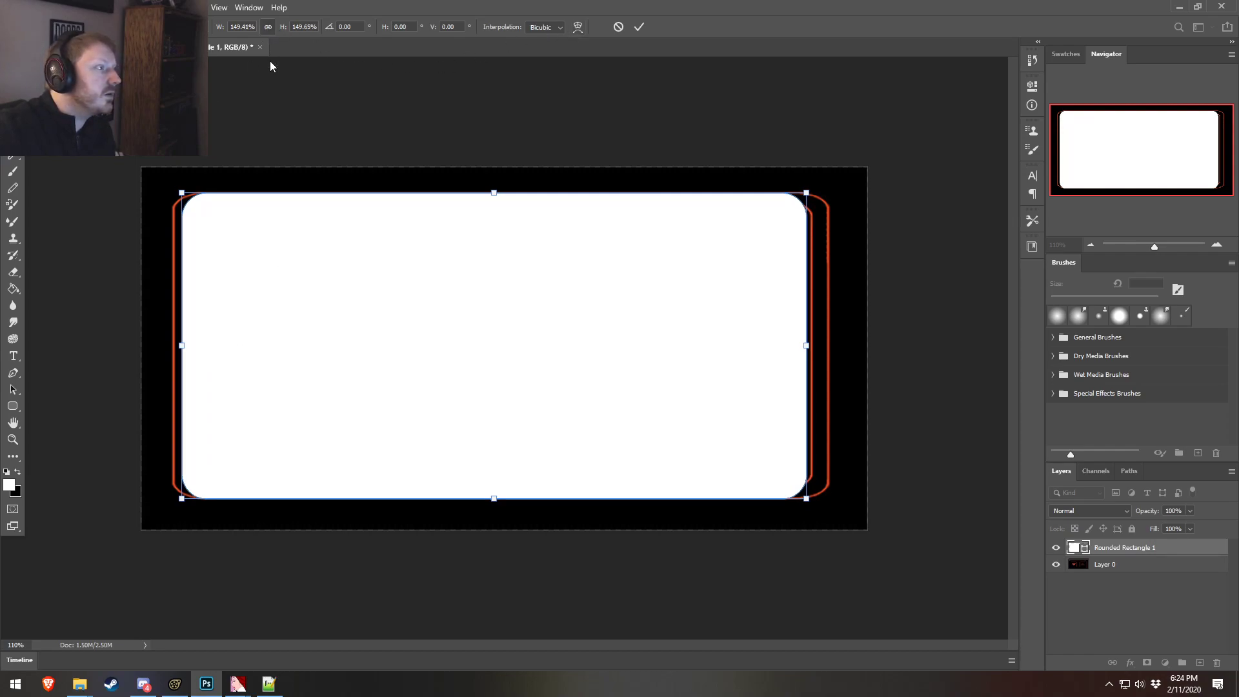
{"action": "left_click_drag", "start_coordinate": [177, 338], "coordinate": [284, 339]}
{"action": "left_click_drag", "start_coordinate": [807, 345], "coordinate": [678, 347]}
{"action": "left_click_drag", "start_coordinate": [563, 347], "coordinate": [579, 348]}
{"action": "key", "text": "Up"}
{"action": "key", "text": "Up"}
{"action": "key", "text": "Up"}
{"action": "key", "text": "Up"}
{"action": "key", "text": "Up"}
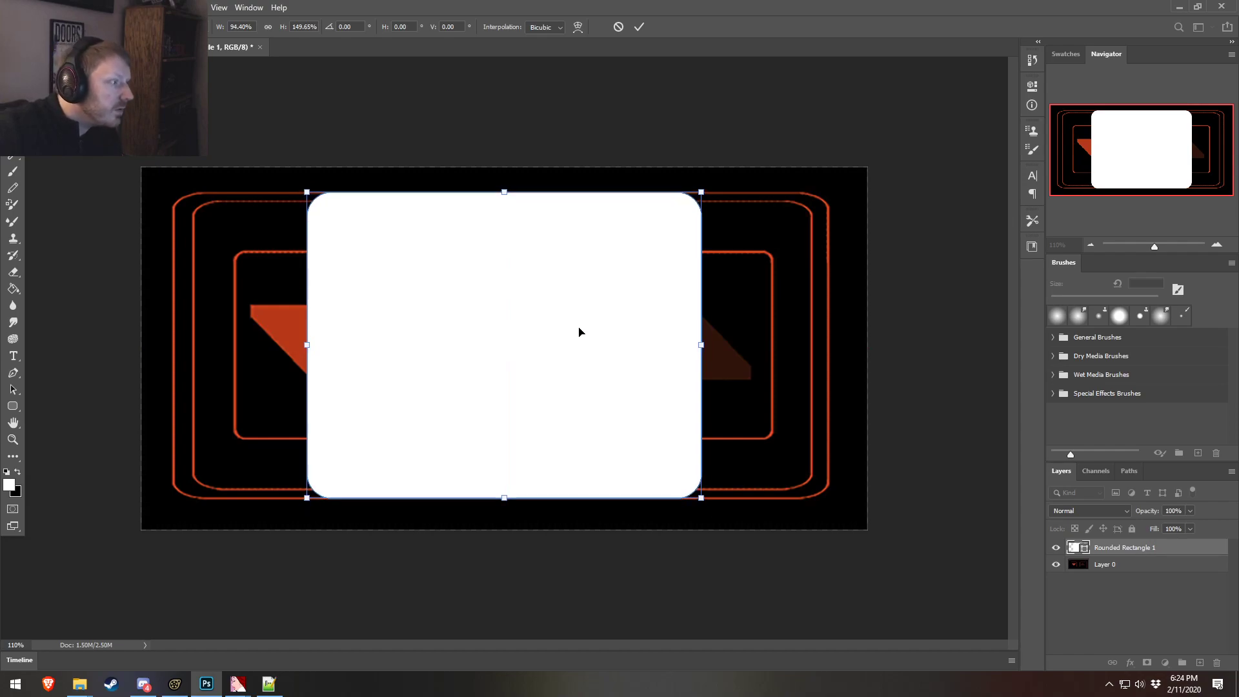
{"action": "key", "text": "Down"}
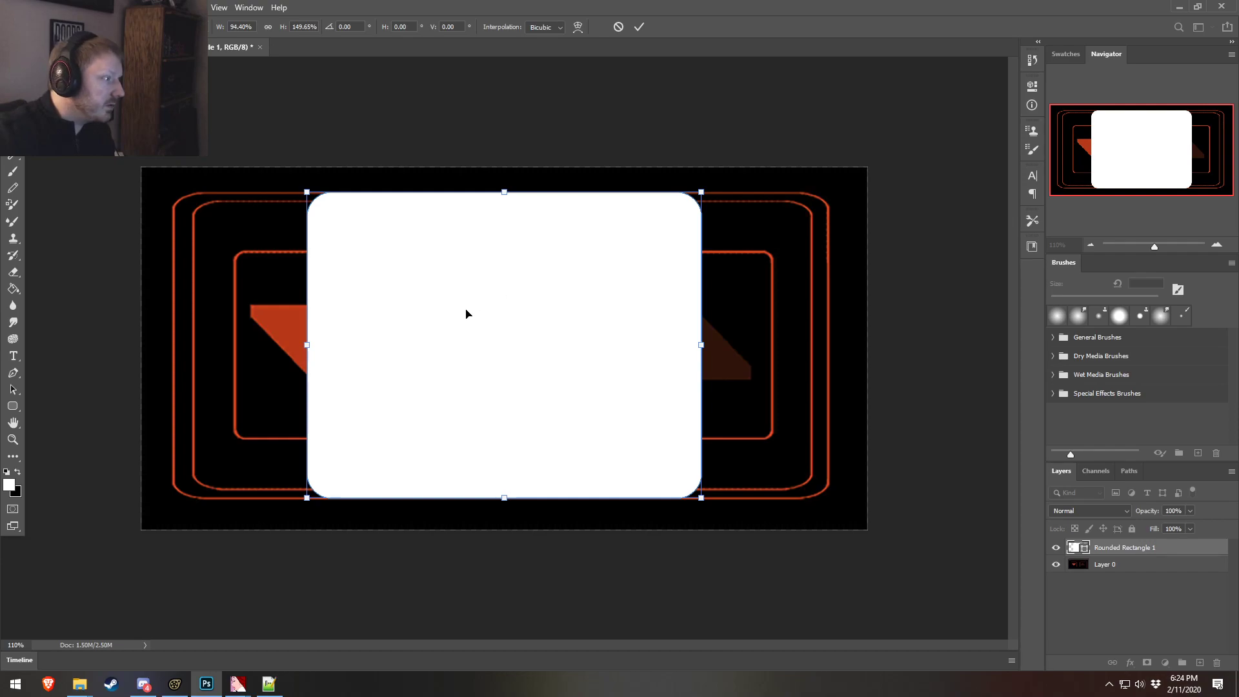
- Narrow the rounded rectangle further to about 79% width, recentre it between the arrows, and apply the transform
{"action": "left_click_drag", "start_coordinate": [307, 346], "coordinate": [330, 345]}
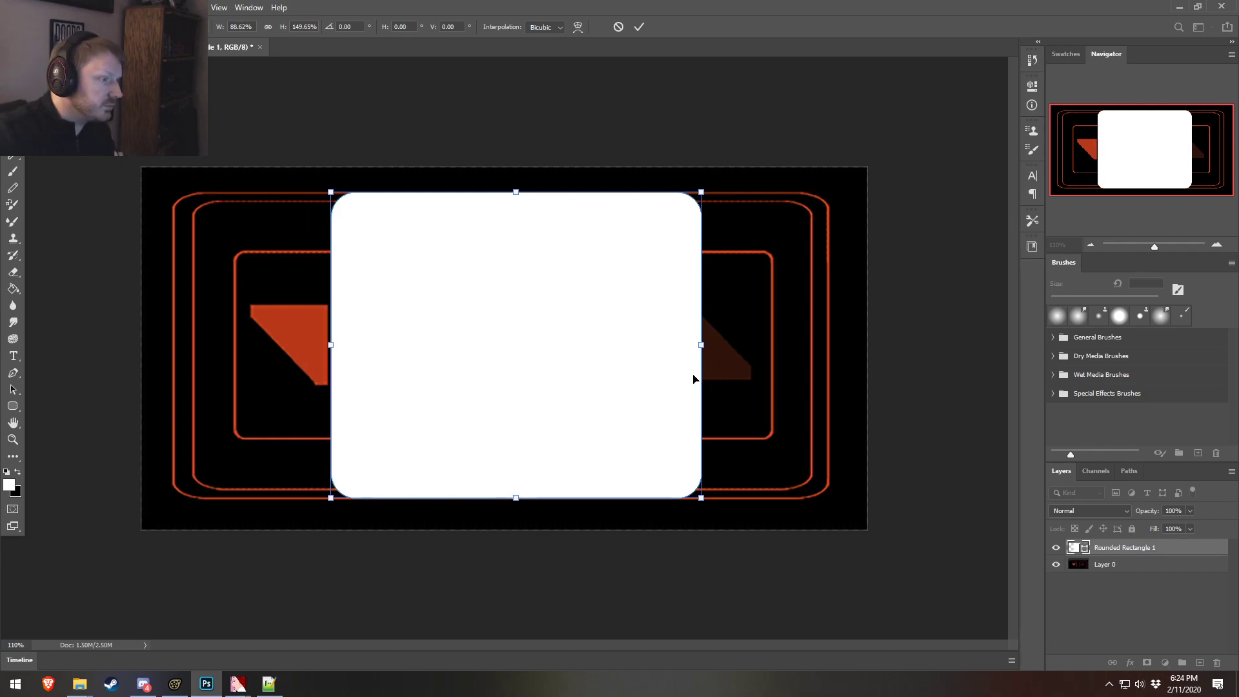
{"action": "left_click_drag", "start_coordinate": [703, 345], "coordinate": [660, 345]}
{"action": "left_click_drag", "start_coordinate": [548, 334], "coordinate": [559, 333]}
{"action": "key", "text": "Up"}
{"action": "key", "text": "Up"}
{"action": "key", "text": "Up"}
{"action": "key", "text": "Up"}
{"action": "key", "text": "Up"}
{"action": "key", "text": "alt+Tab"}
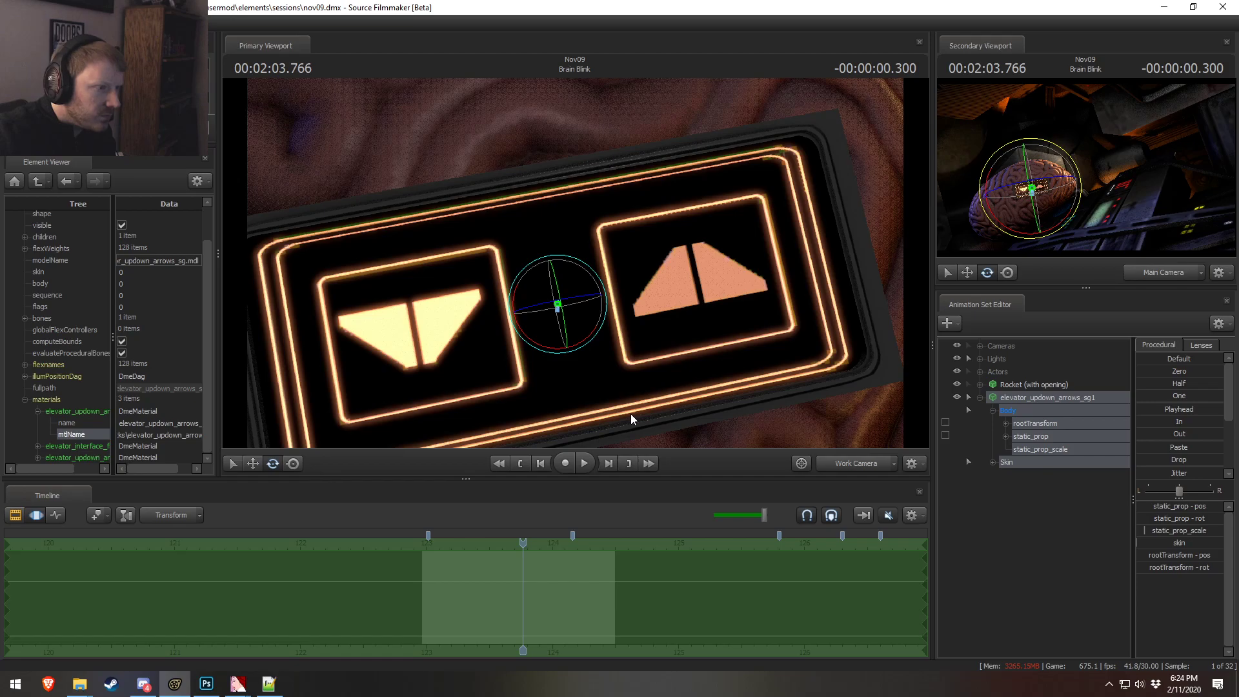
{"action": "key", "text": "alt+Tab"}
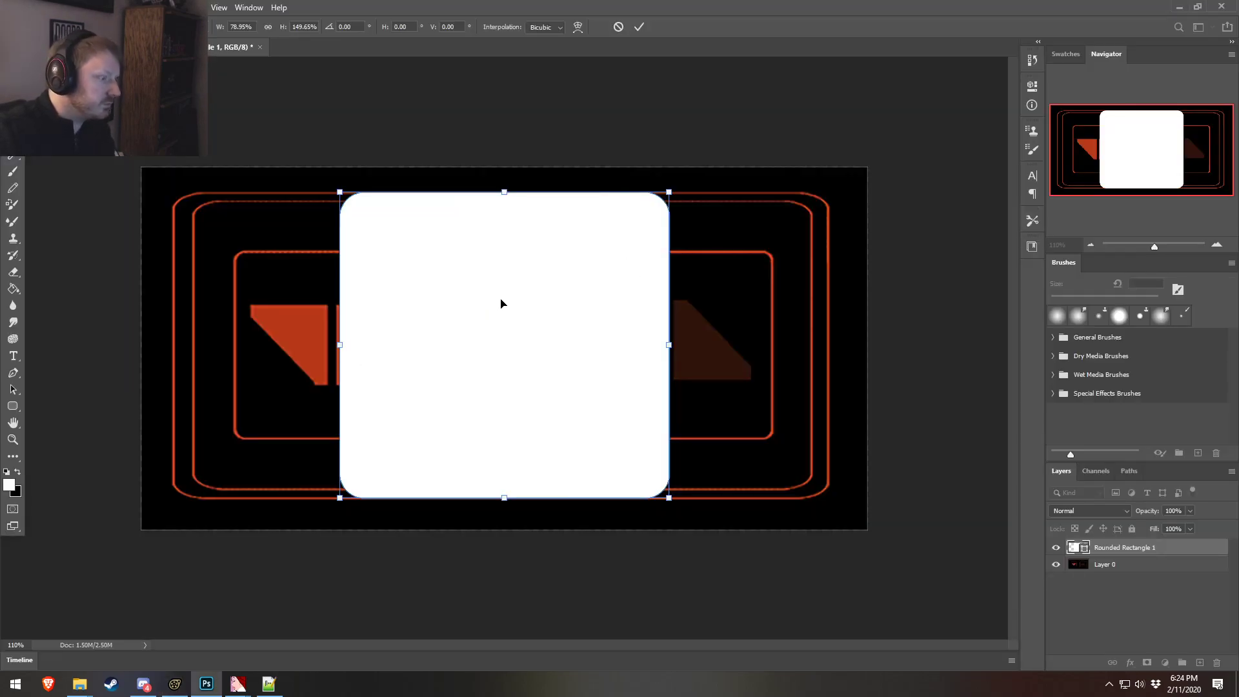
{"action": "left_click", "coordinate": [640, 27]}
- Rasterize the rounded rectangle layer and stretch it horizontally to about 199% so that it spans the outer outline
{"action": "right_click", "coordinate": [1165, 547]}
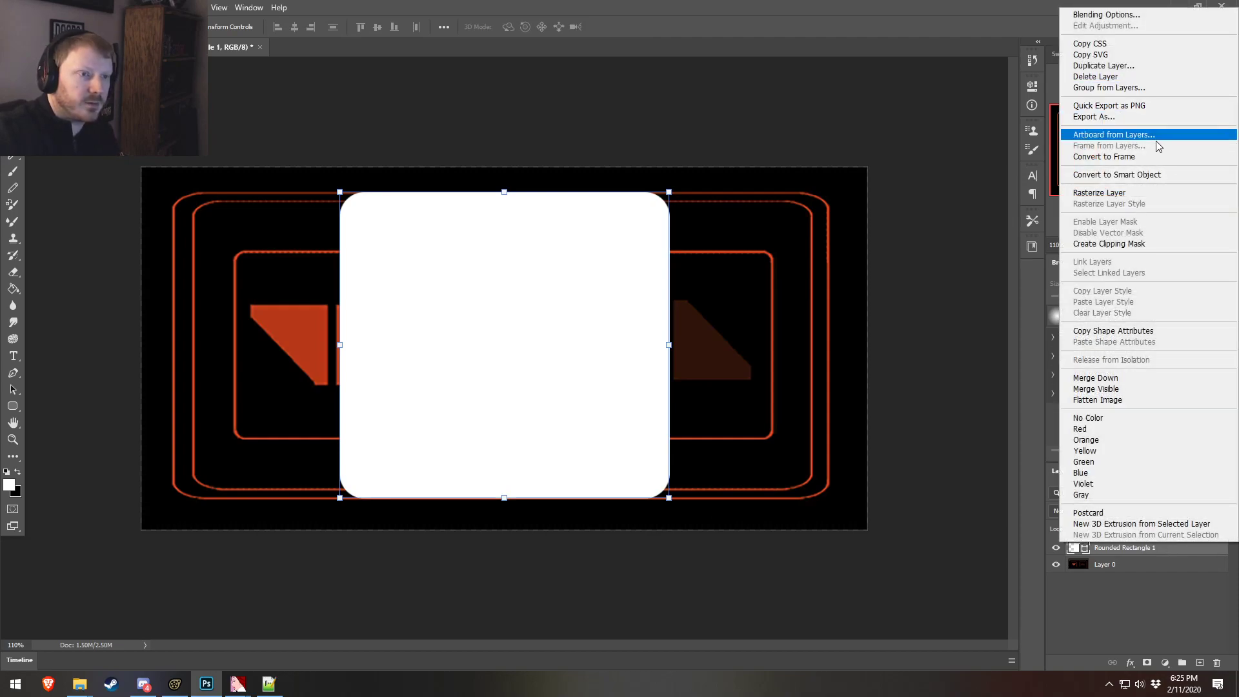
{"action": "left_click", "coordinate": [1123, 194]}
{"action": "left_click_drag", "start_coordinate": [674, 346], "coordinate": [832, 354]}
{"action": "key", "text": "ctrl+z"}
{"action": "key", "text": "Left"}
{"action": "key", "text": "Left"}
{"action": "key", "text": "Left"}
{"action": "key", "text": "Left"}
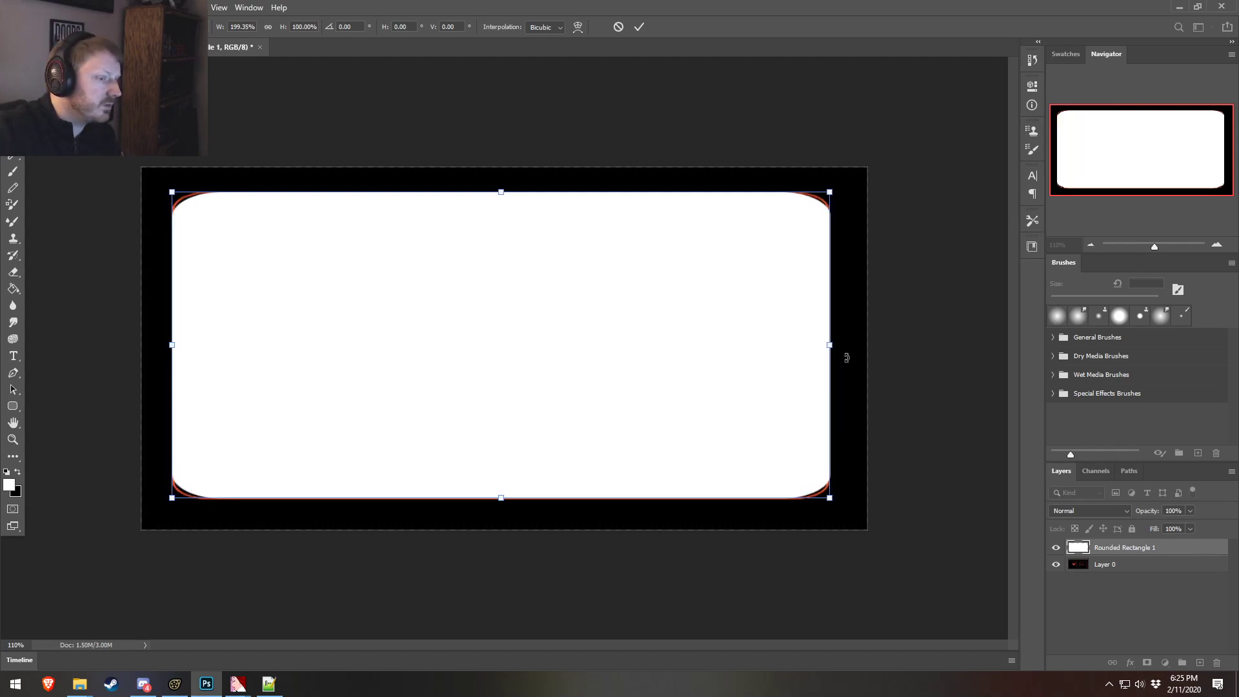
{"action": "left_click", "coordinate": [639, 26]}
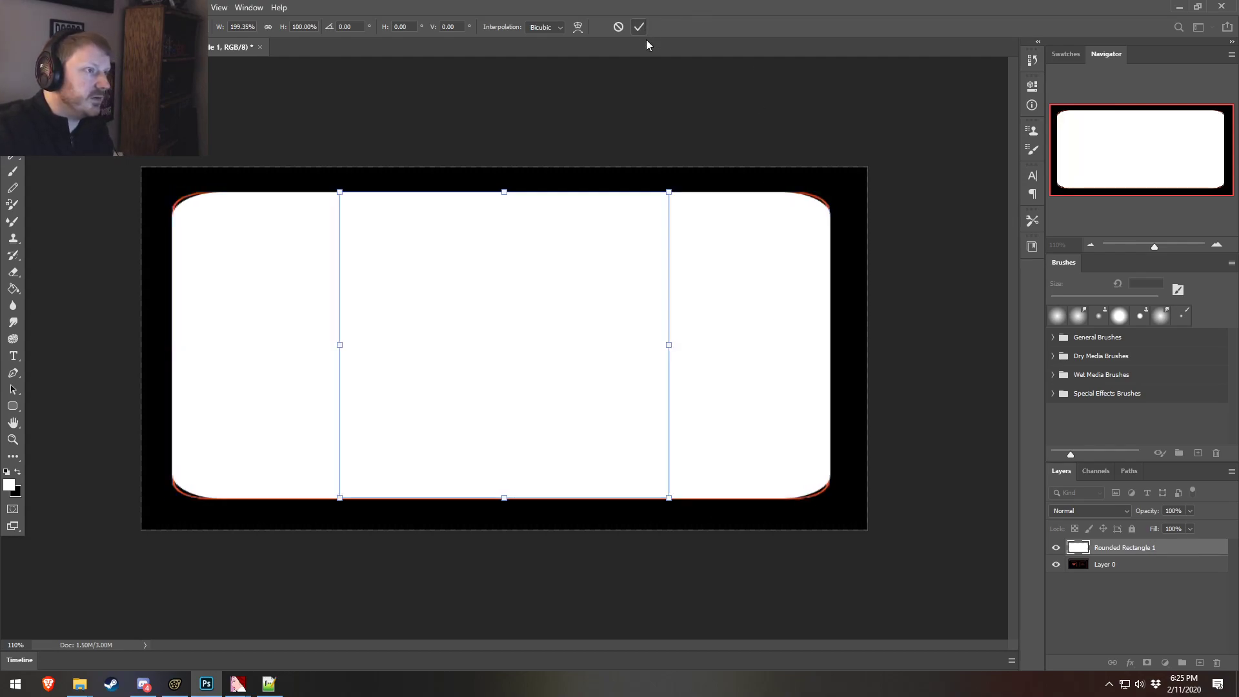
- Duplicate the Rounded Rectangle 1 layer under its default copy name
{"action": "right_click", "coordinate": [1201, 548]}
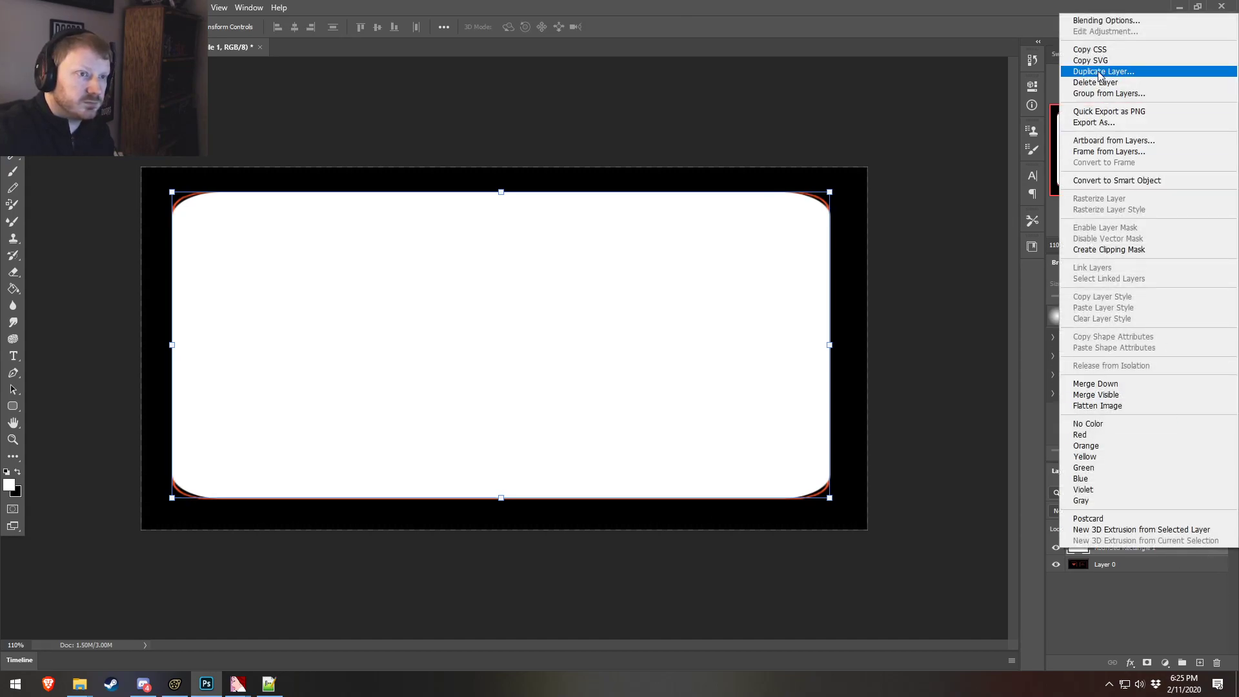
{"action": "left_click", "coordinate": [752, 293]}
{"action": "right_click", "coordinate": [1176, 553]}
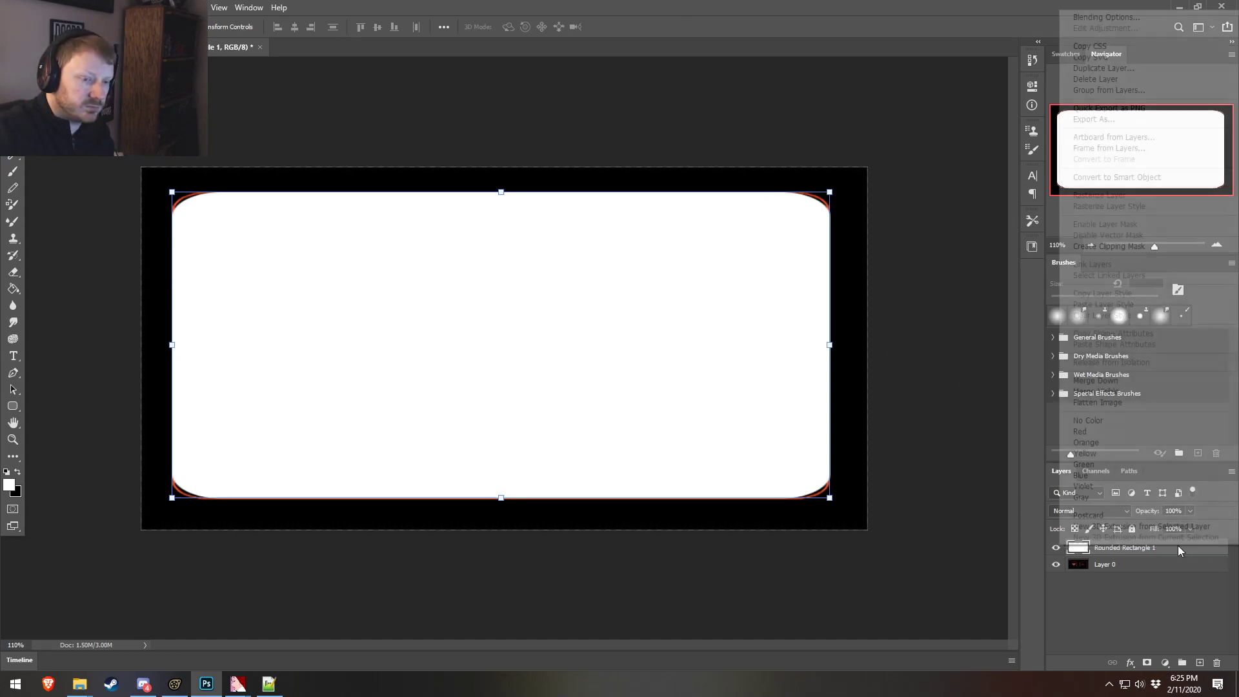
{"action": "left_click", "coordinate": [1104, 68]}
{"action": "left_click", "coordinate": [930, 268]}
- Apply a red Color Overlay, ff0000, to the original Rounded Rectangle 1 layer
{"action": "right_click", "coordinate": [1168, 555]}
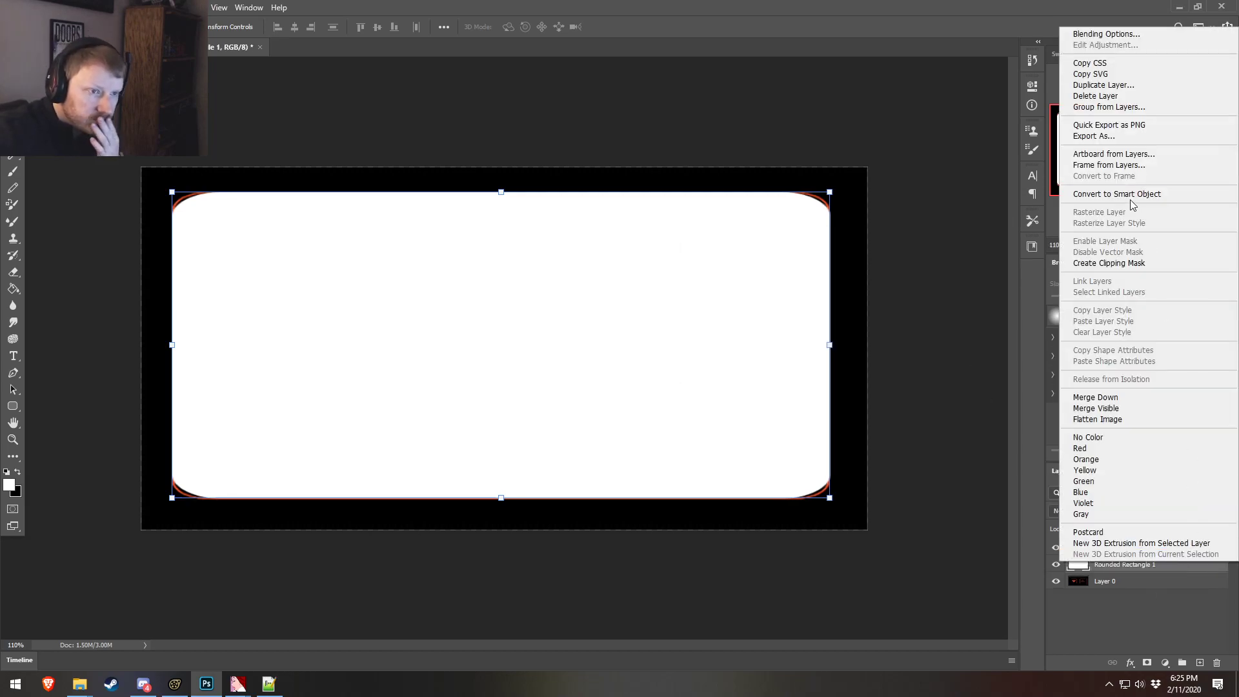
{"action": "left_click", "coordinate": [1188, 574]}
{"action": "double_click", "coordinate": [1185, 566]}
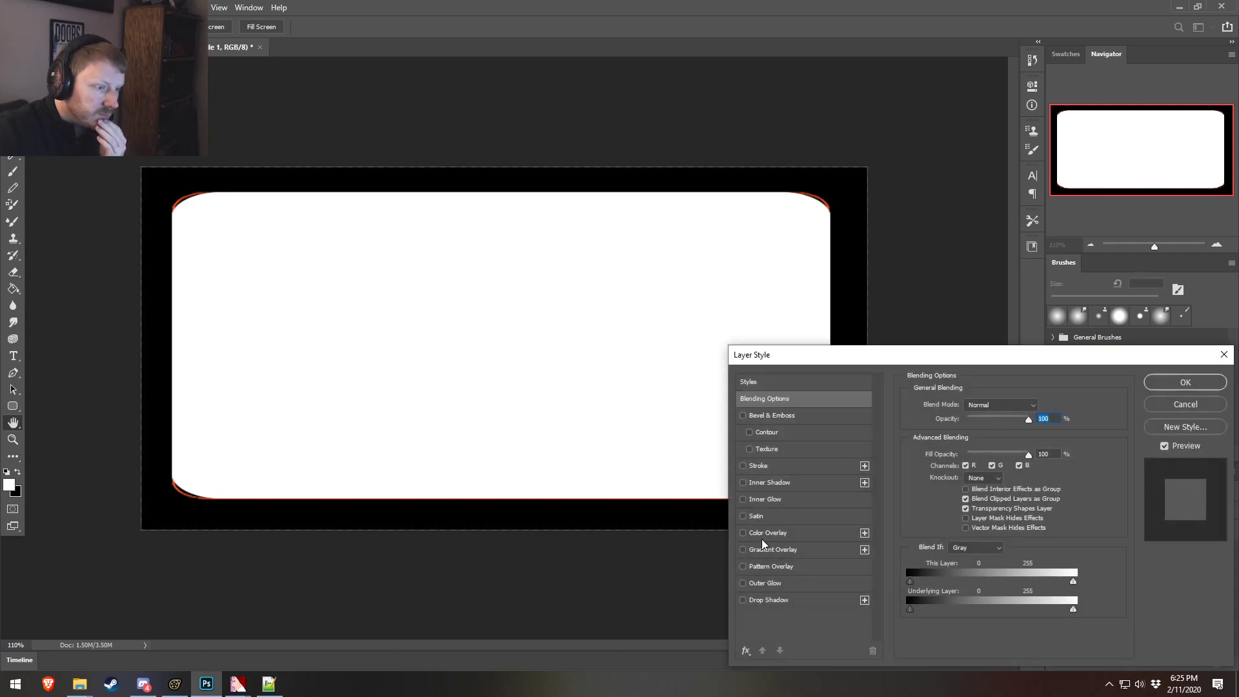
{"action": "left_click", "coordinate": [773, 532]}
{"action": "left_click", "coordinate": [1040, 404]}
{"action": "type", "text": "ff0000"}
{"action": "left_click", "coordinate": [1189, 442]}
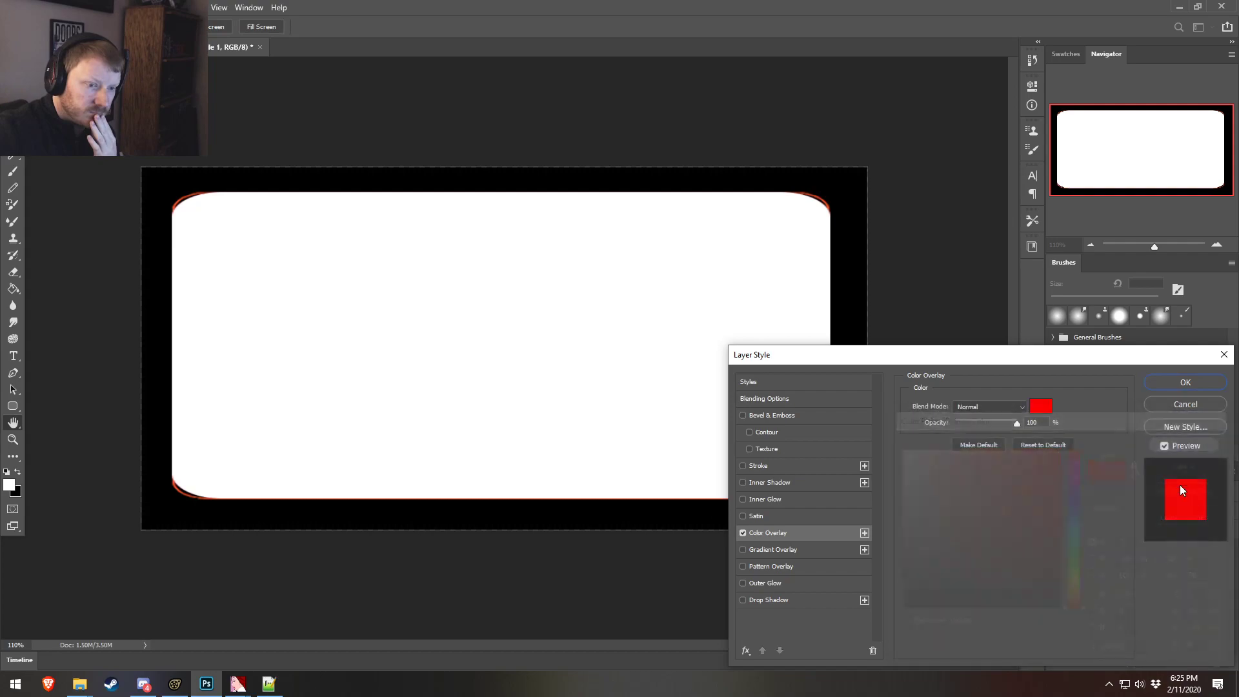
{"action": "left_click", "coordinate": [1186, 381]}
- Shrink the Rounded Rectangle 1 copy about its centre to roughly 98.7% width and 98.8% height, leaving a thin red border
{"action": "left_click", "coordinate": [1194, 547]}
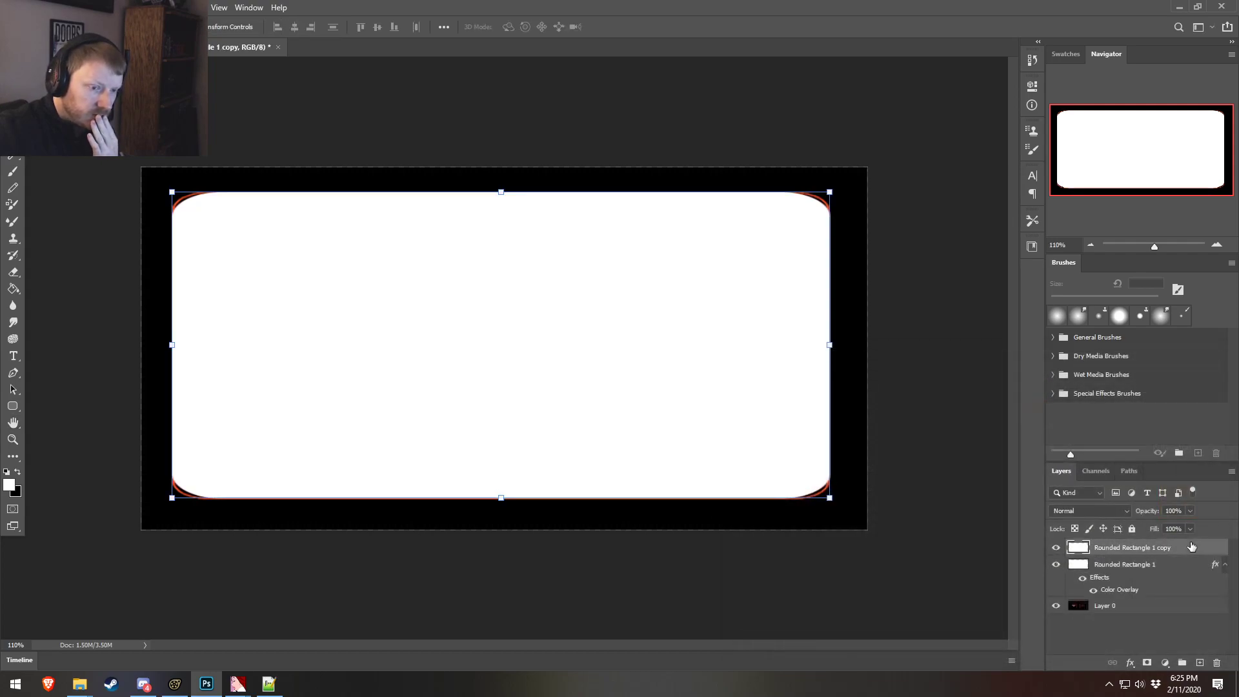
{"action": "left_click_drag", "start_coordinate": [830, 192], "coordinate": [826, 193]}
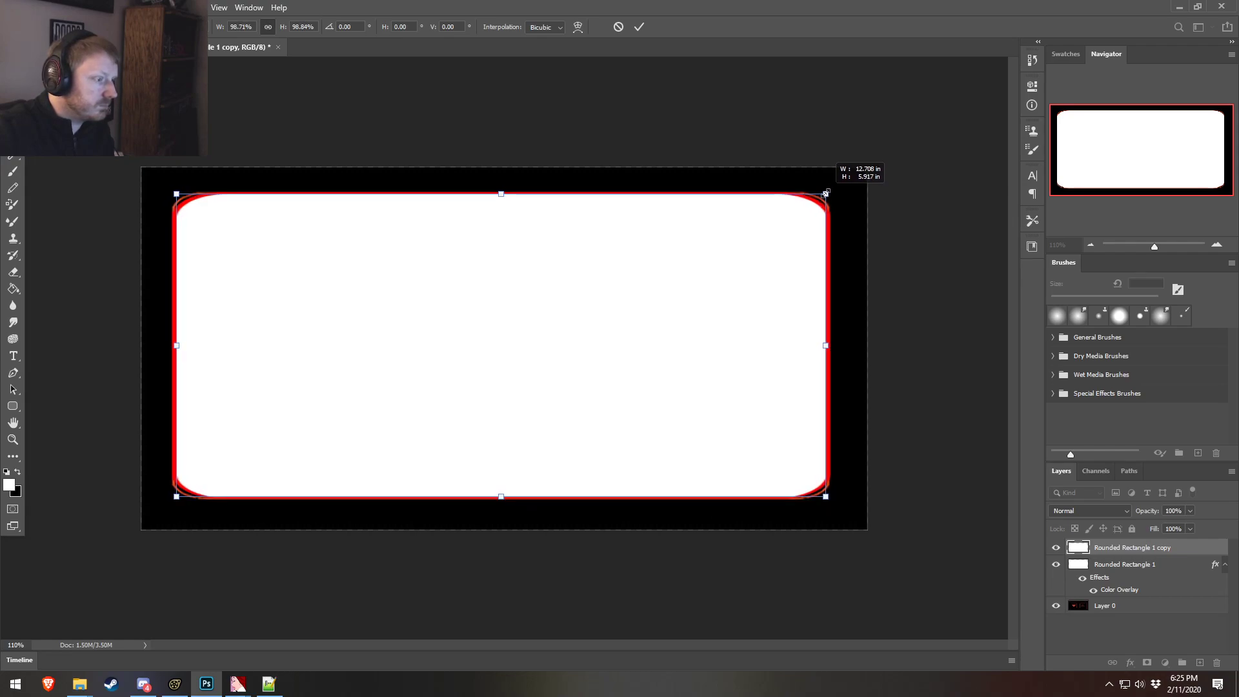
{"action": "left_click", "coordinate": [639, 26]}
{"action": "left_click", "coordinate": [914, 312]}
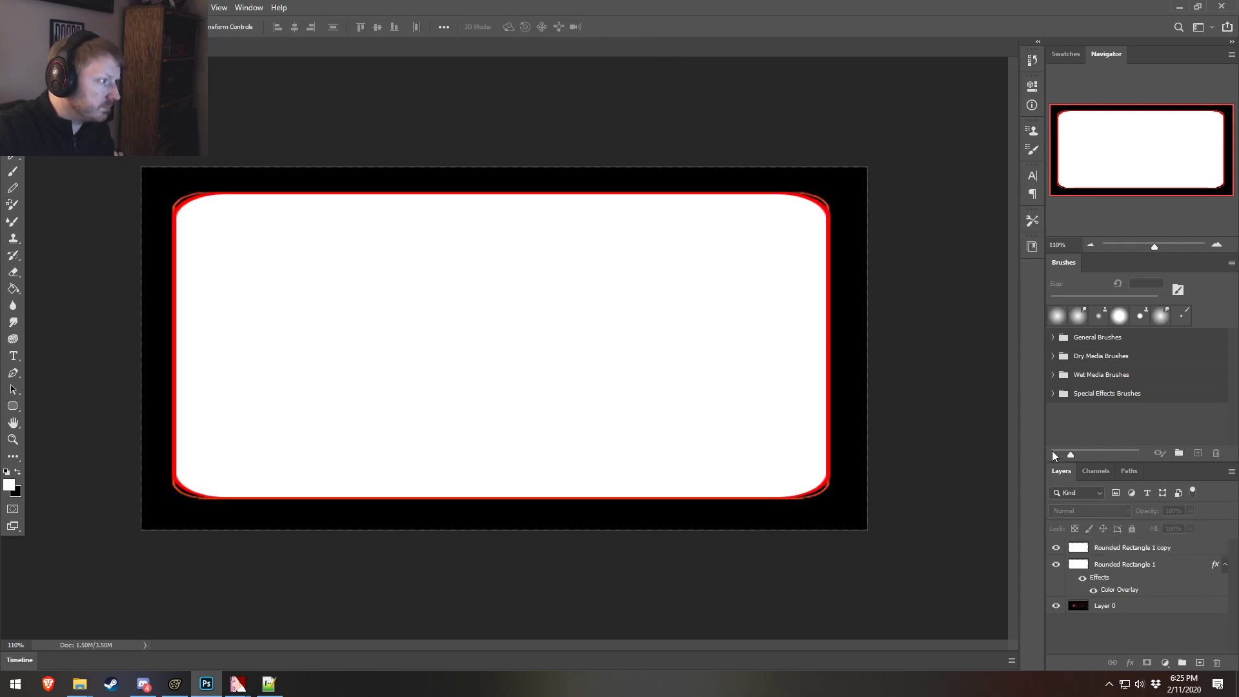
{"action": "left_click", "coordinate": [1154, 567]}
- Apply a black Color Overlay, 000000, to the Rounded Rectangle 1 copy layer
{"action": "left_click", "coordinate": [1178, 548]}
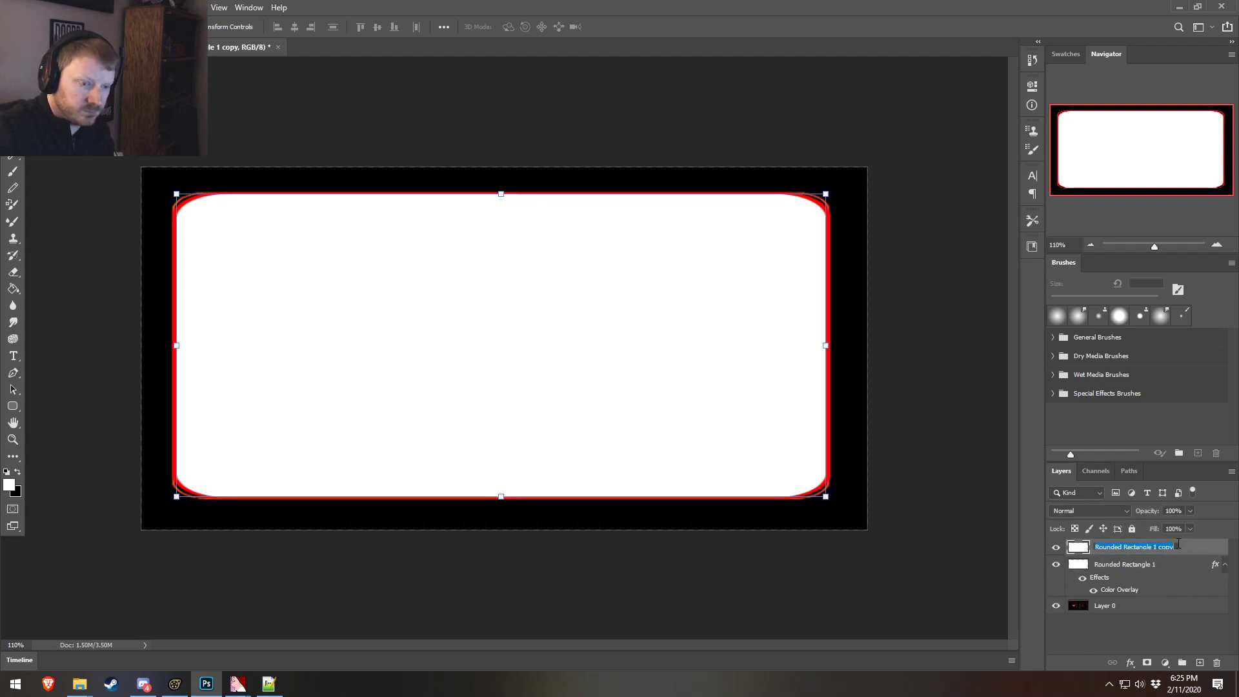
{"action": "double_click", "coordinate": [1182, 548]}
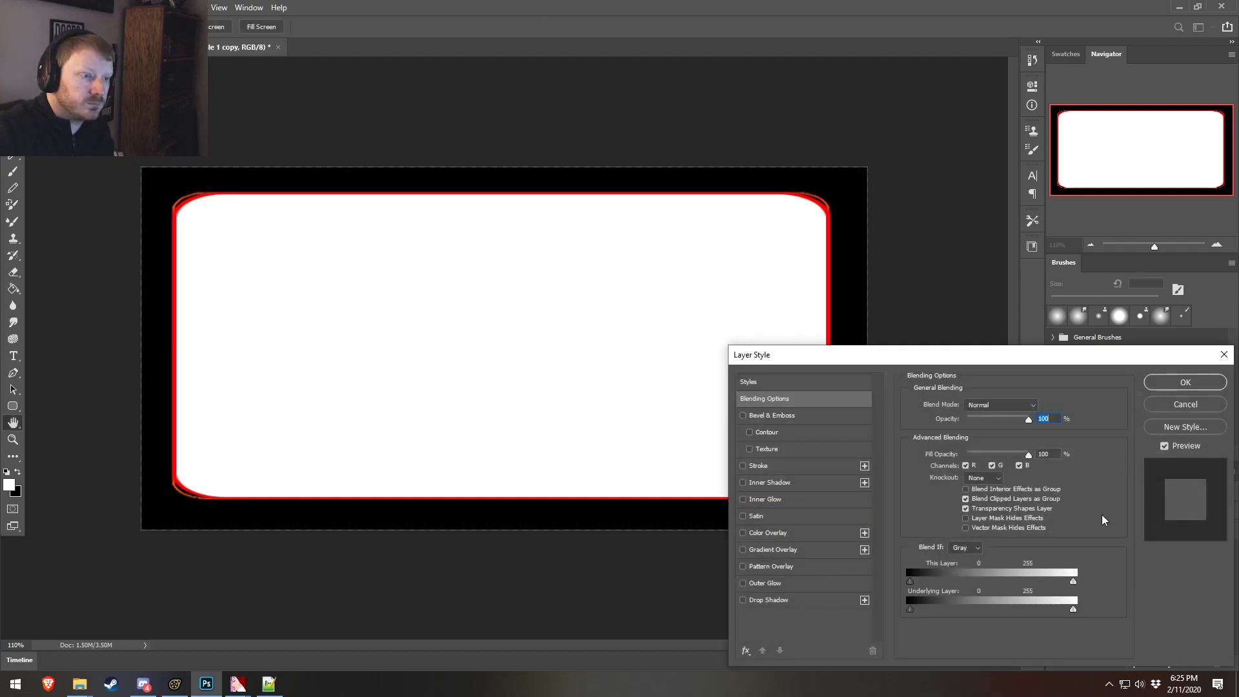
{"action": "left_click", "coordinate": [766, 533]}
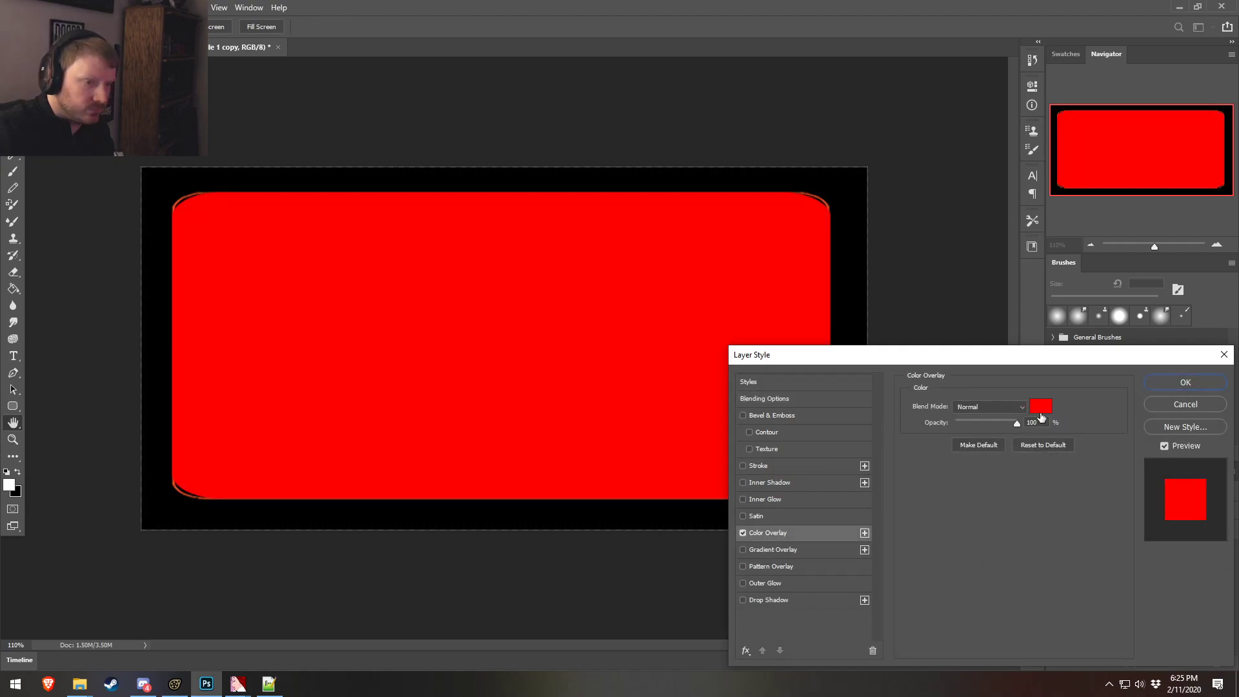
{"action": "left_click", "coordinate": [1041, 405]}
{"action": "type", "text": "000000"}
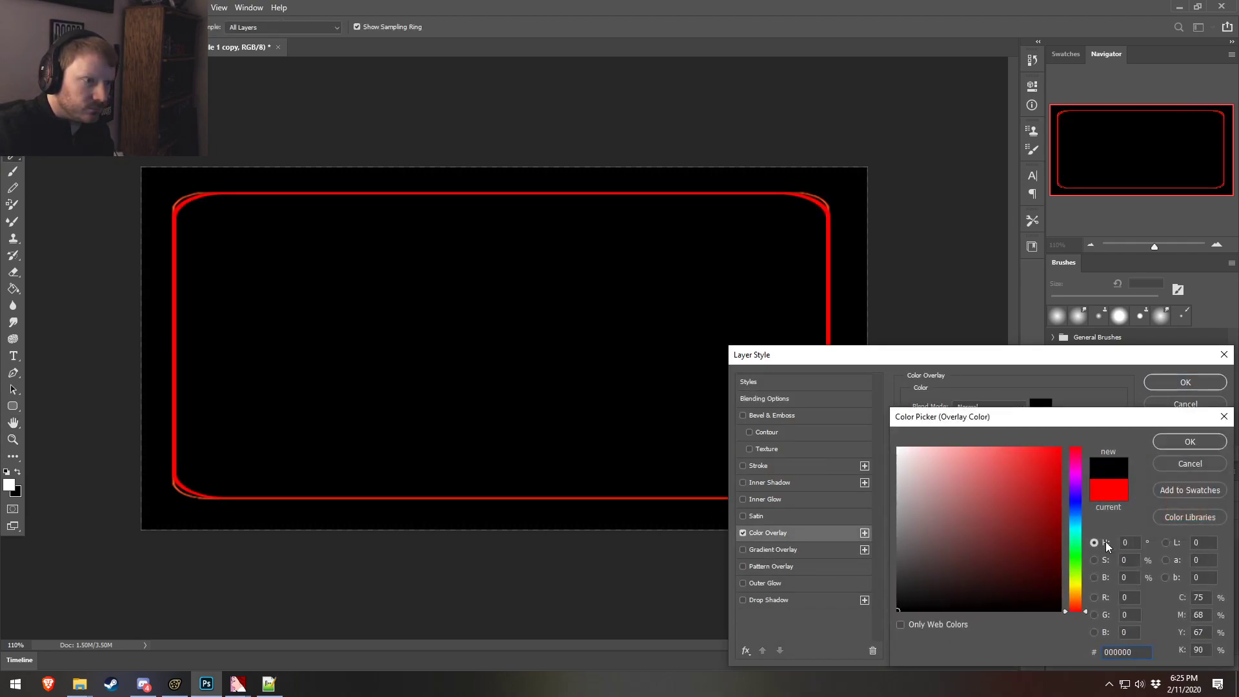
{"action": "left_click", "coordinate": [1207, 445]}
{"action": "left_click", "coordinate": [1185, 382]}
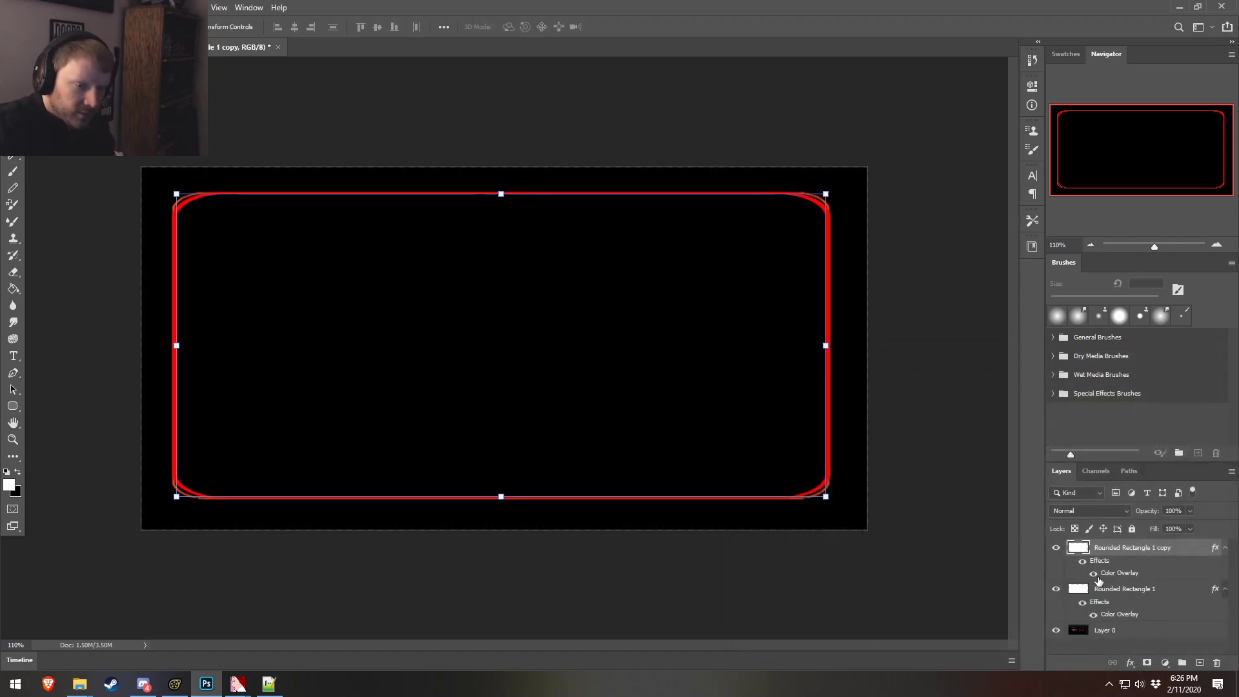
{"action": "double_click", "coordinate": [1172, 547]}
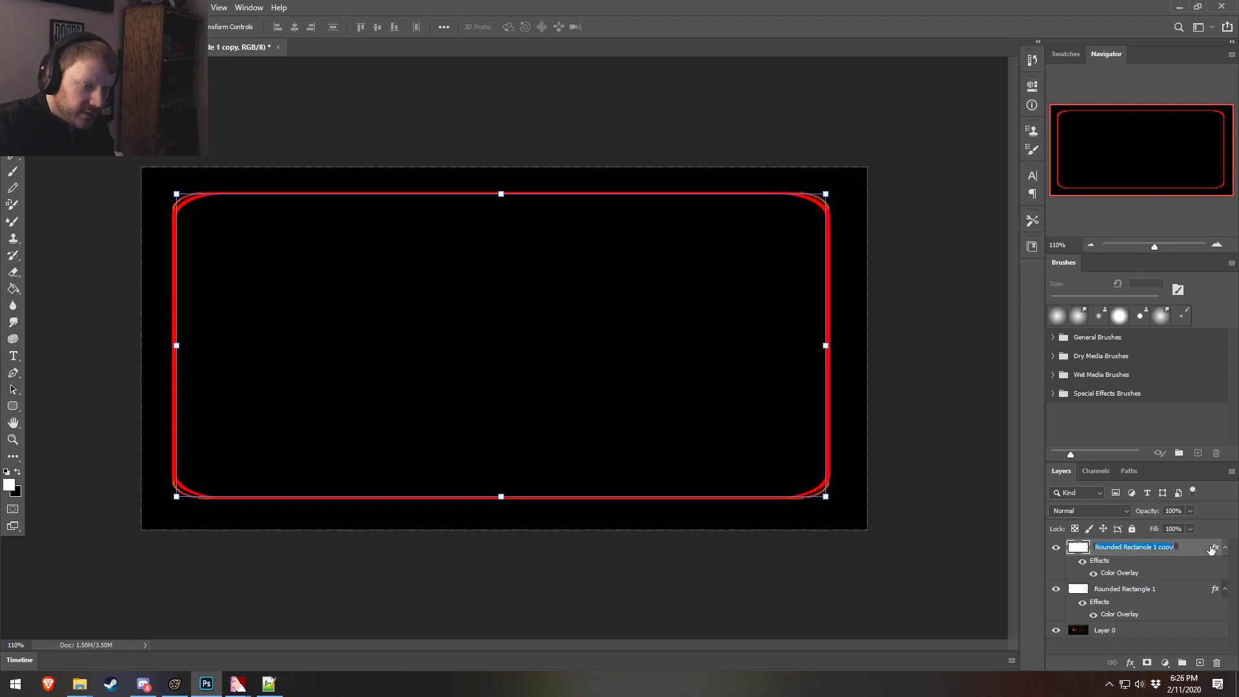
- Rename the Rounded Rectangle 1 layer as "Rectangle - Red 1"
{"action": "double_click", "coordinate": [1168, 589]}
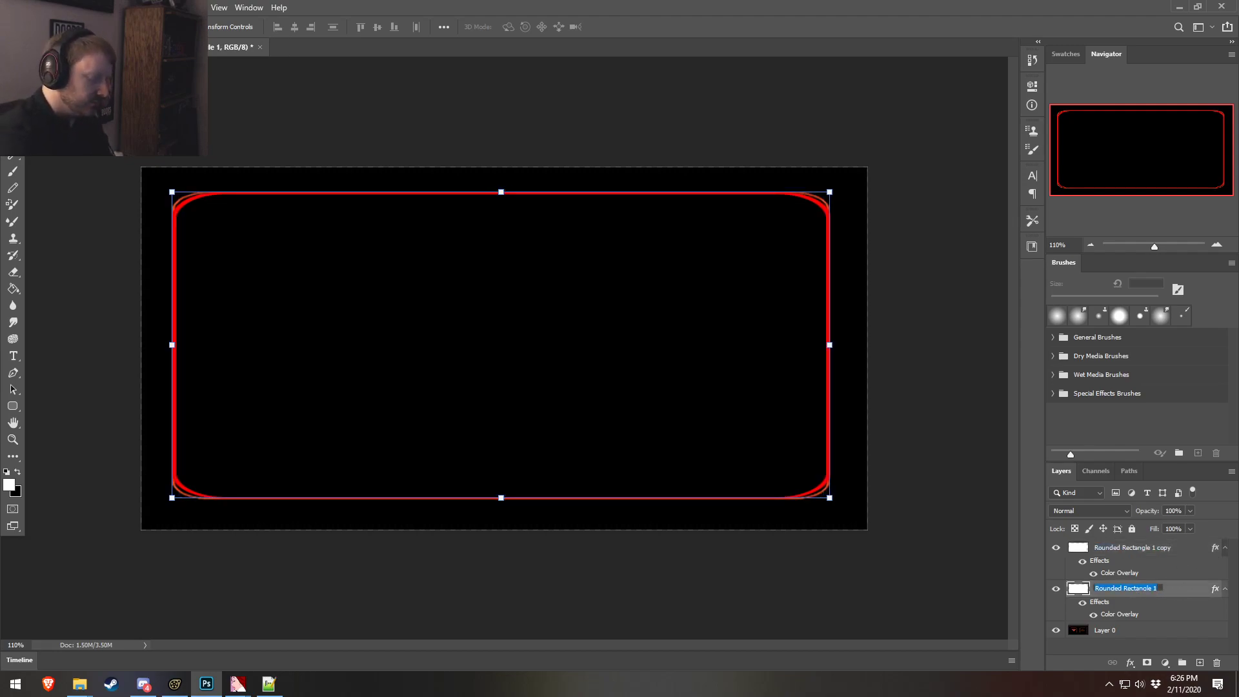
{"action": "type", "text": "Red"}
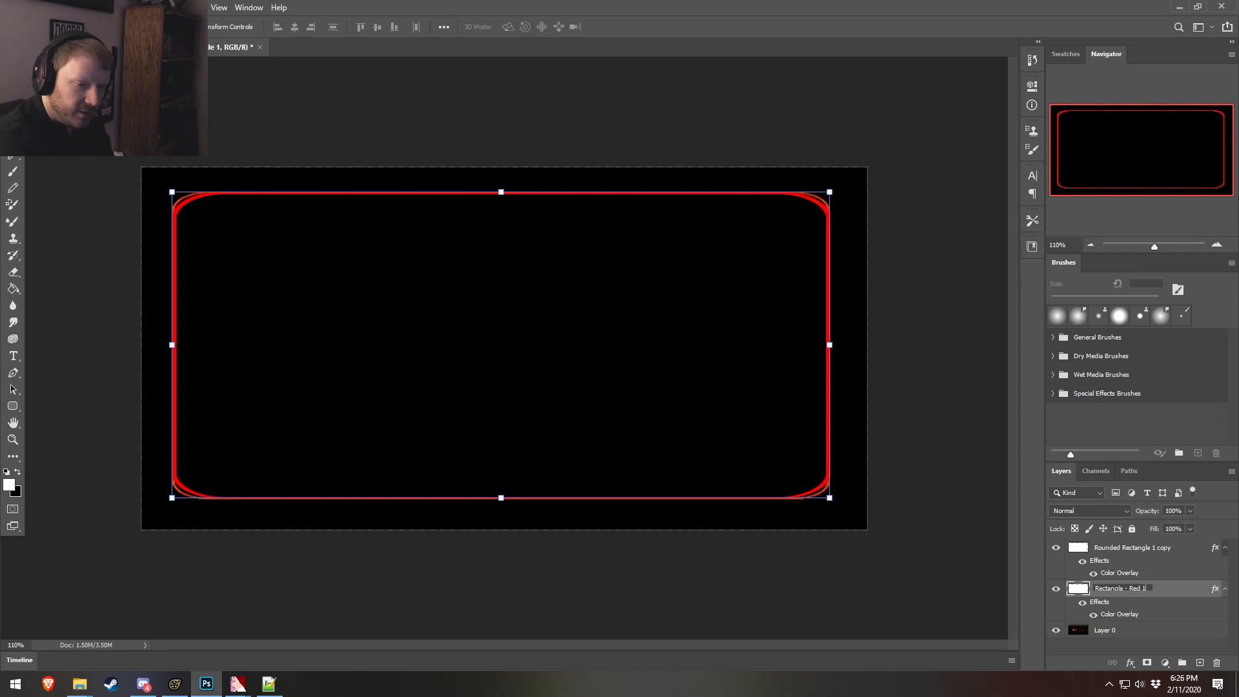
{"action": "key", "text": "Return"}
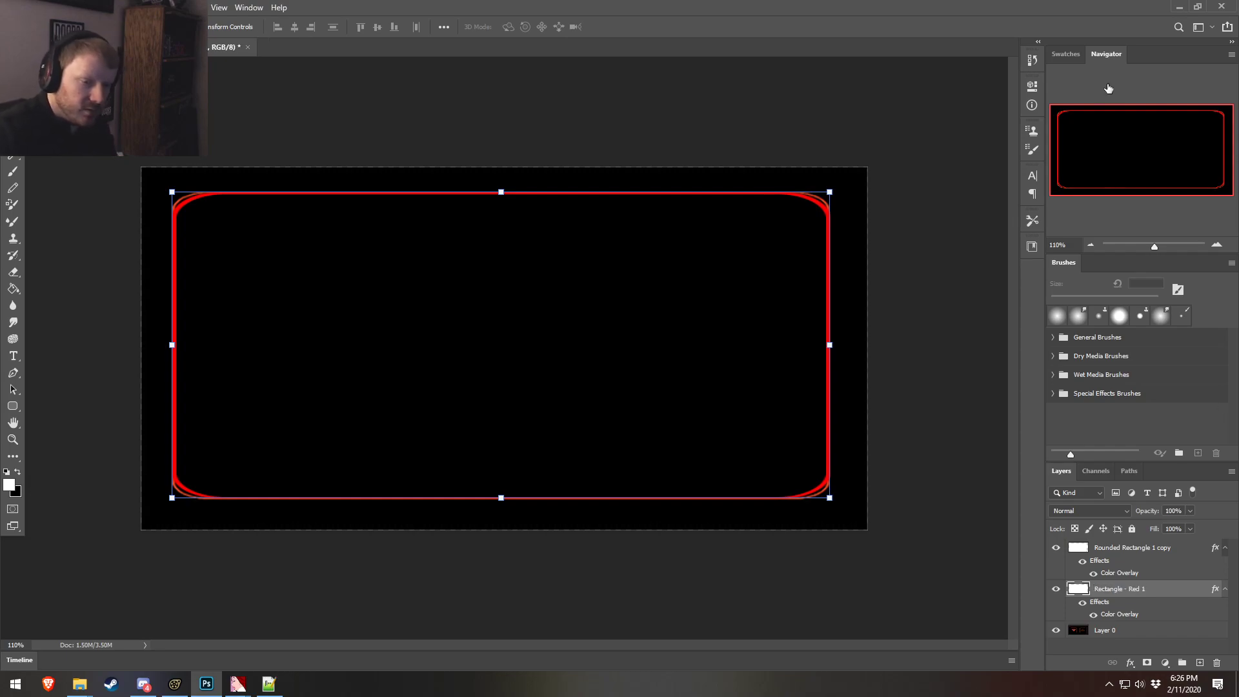
- Rename the Rounded Rectangle 1 copy layer as "Rectangle Black 1" and collapse the effects of both rectangle layers
{"action": "double_click", "coordinate": [1143, 548]}
{"action": "type", "text": "Rectan"}
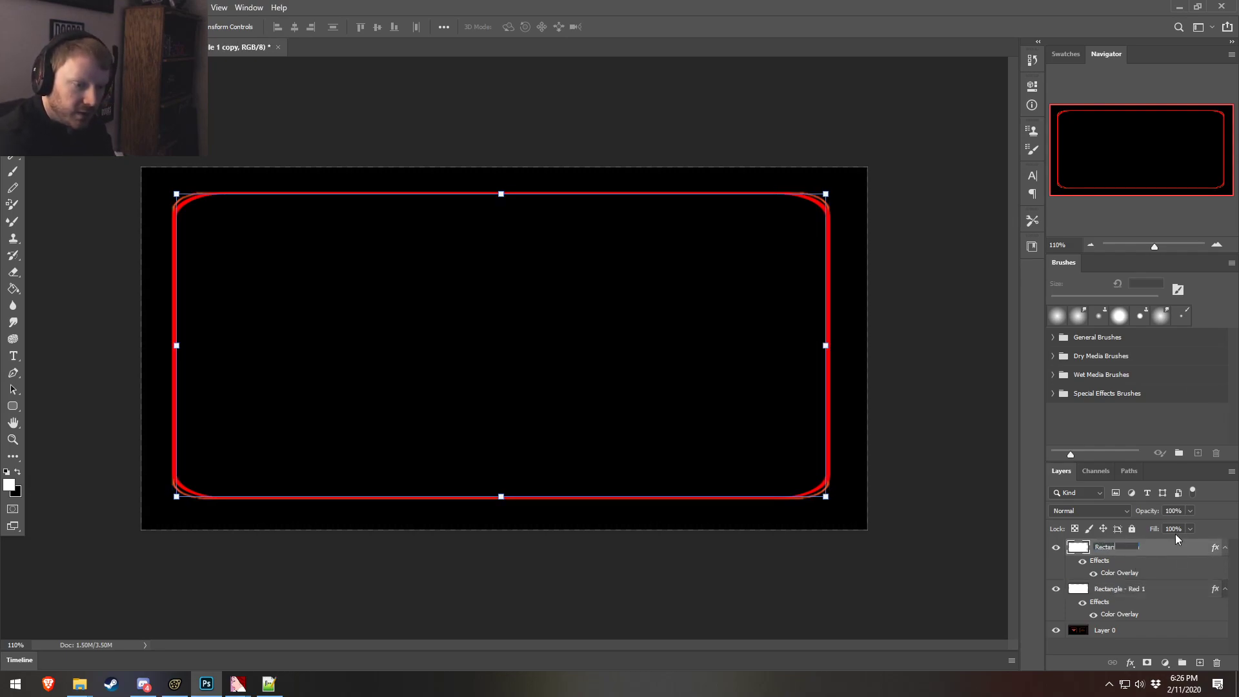
{"action": "type", "text": "gle Re"}
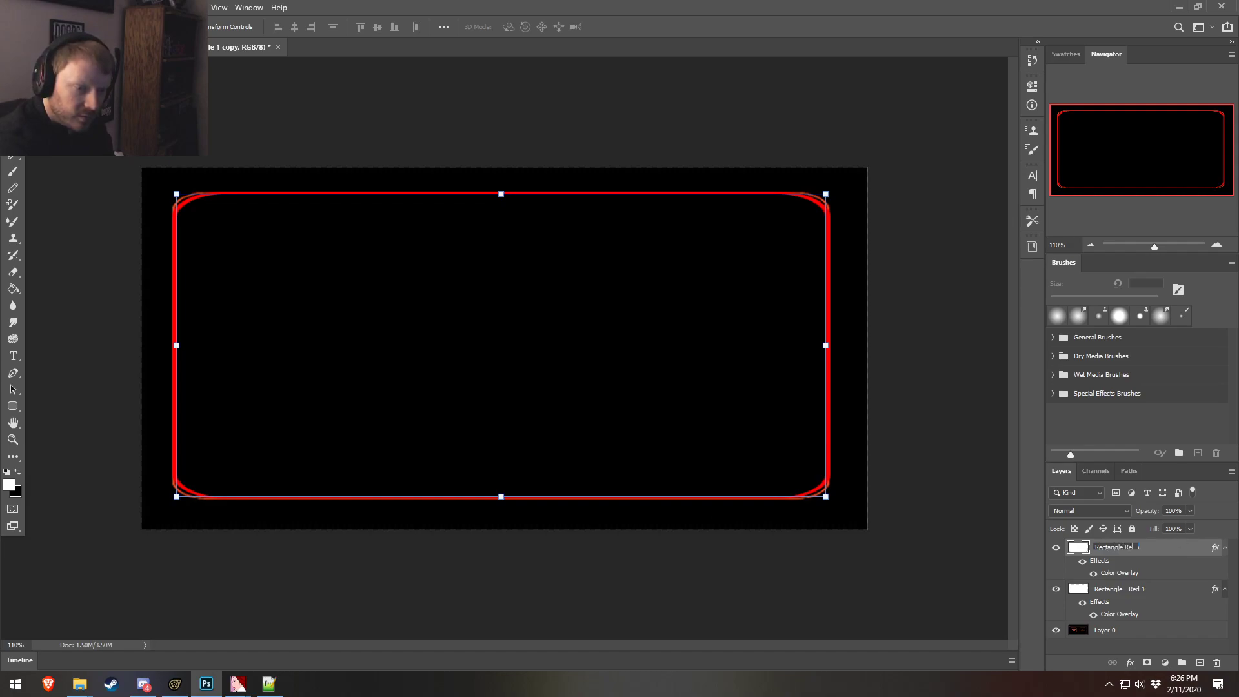
{"action": "type", "text": "dack 1"}
{"action": "key", "text": "Return"}
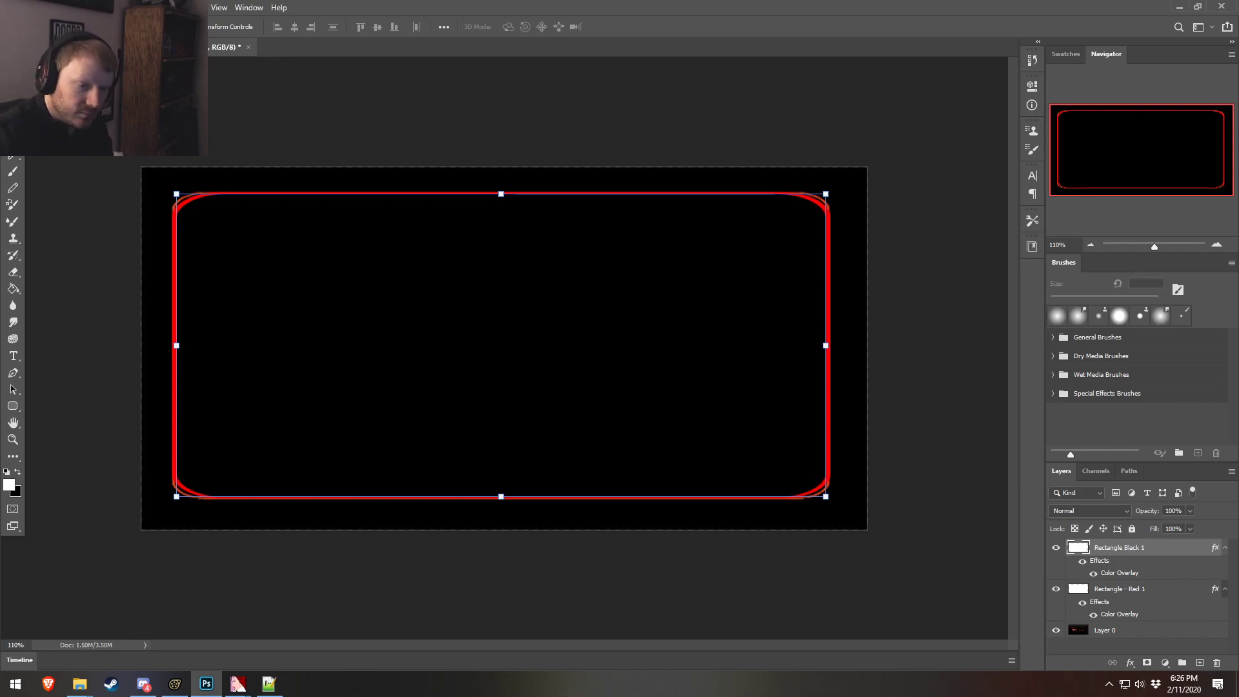
{"action": "left_click", "coordinate": [1225, 589]}
{"action": "left_click", "coordinate": [1225, 548]}
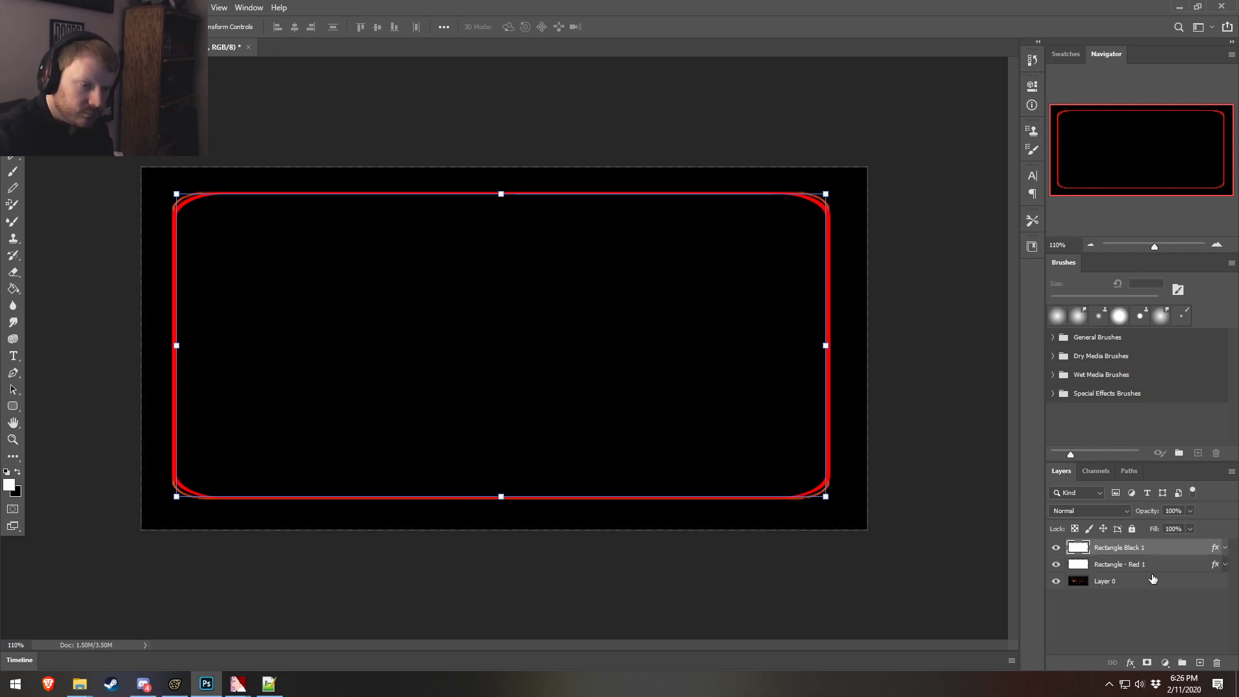
{"action": "left_click", "coordinate": [1162, 565]}
{"action": "left_click", "coordinate": [1136, 552], "text": "shift"}
{"action": "right_click", "coordinate": [1151, 551]}
{"action": "left_click", "coordinate": [1152, 566]}
{"action": "right_click", "coordinate": [1144, 548]}
{"action": "left_click", "coordinate": [1155, 606]}
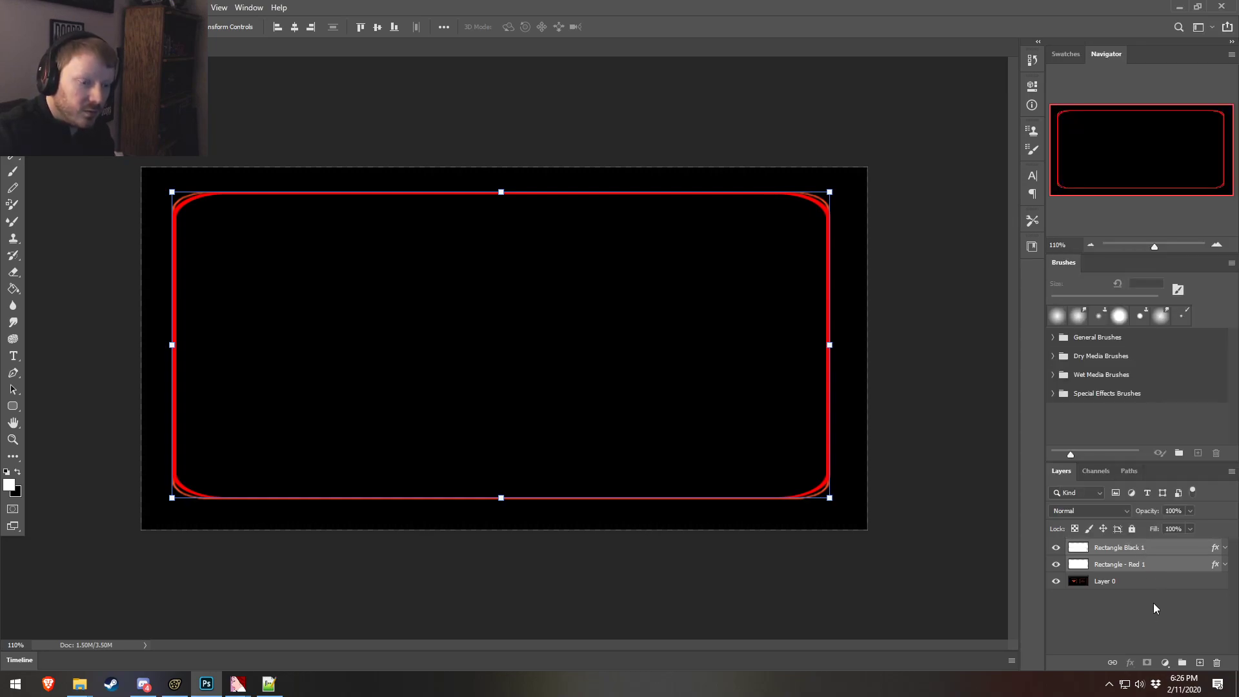
- Add a hyphen to the black rectangle layer's name so it reads "Rectangle - Black 1"
{"action": "left_click", "coordinate": [1135, 555]}
{"action": "double_click", "coordinate": [1124, 549]}
{"action": "left_click", "coordinate": [1125, 550]}
{"action": "type", "text": "-"}
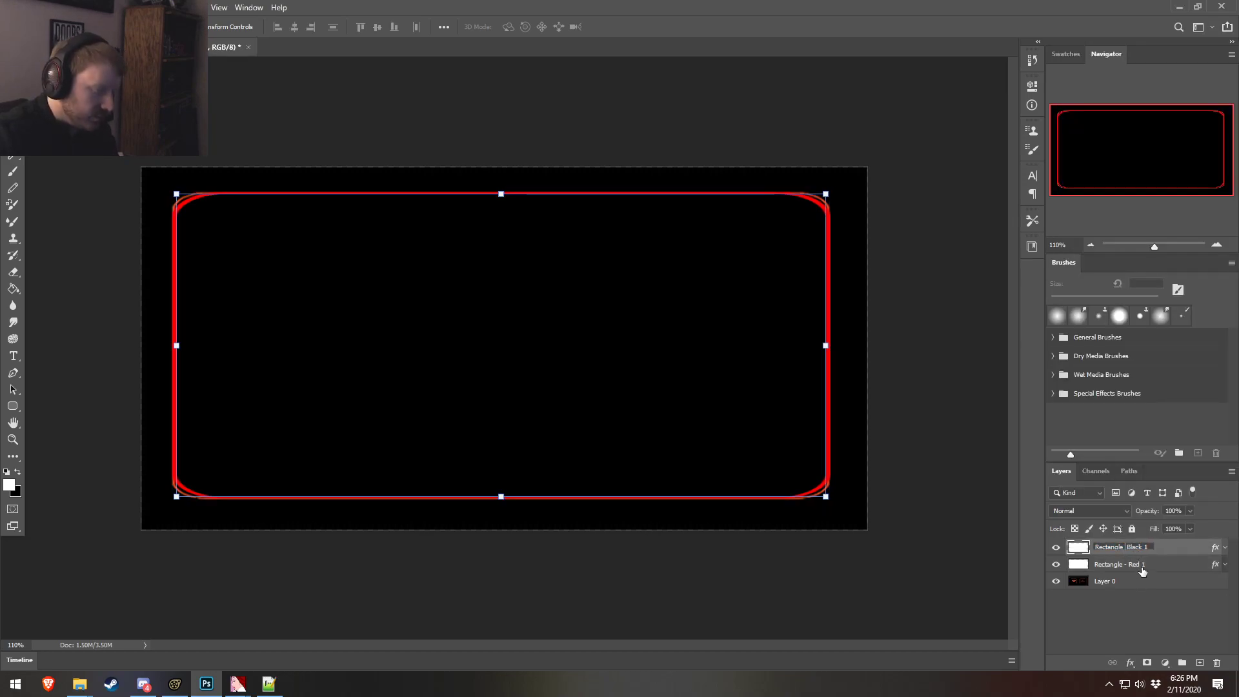
{"action": "left_click", "coordinate": [1153, 609]}
- Duplicate the Rectangle - Black 1 and Rectangle - Red 1 layers together
{"action": "left_click", "coordinate": [1147, 553]}
{"action": "left_click", "coordinate": [1136, 566], "text": "shift"}
{"action": "right_click", "coordinate": [1136, 566]}
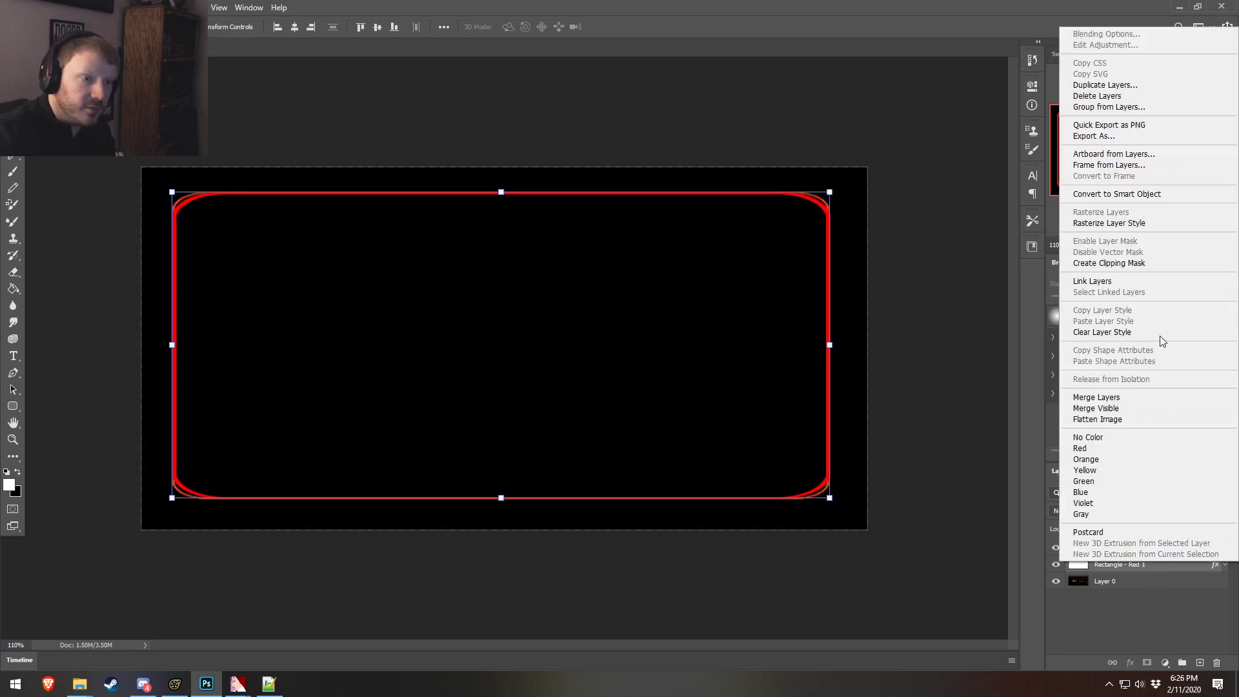
{"action": "left_click", "coordinate": [1105, 85]}
{"action": "key", "text": "Return"}
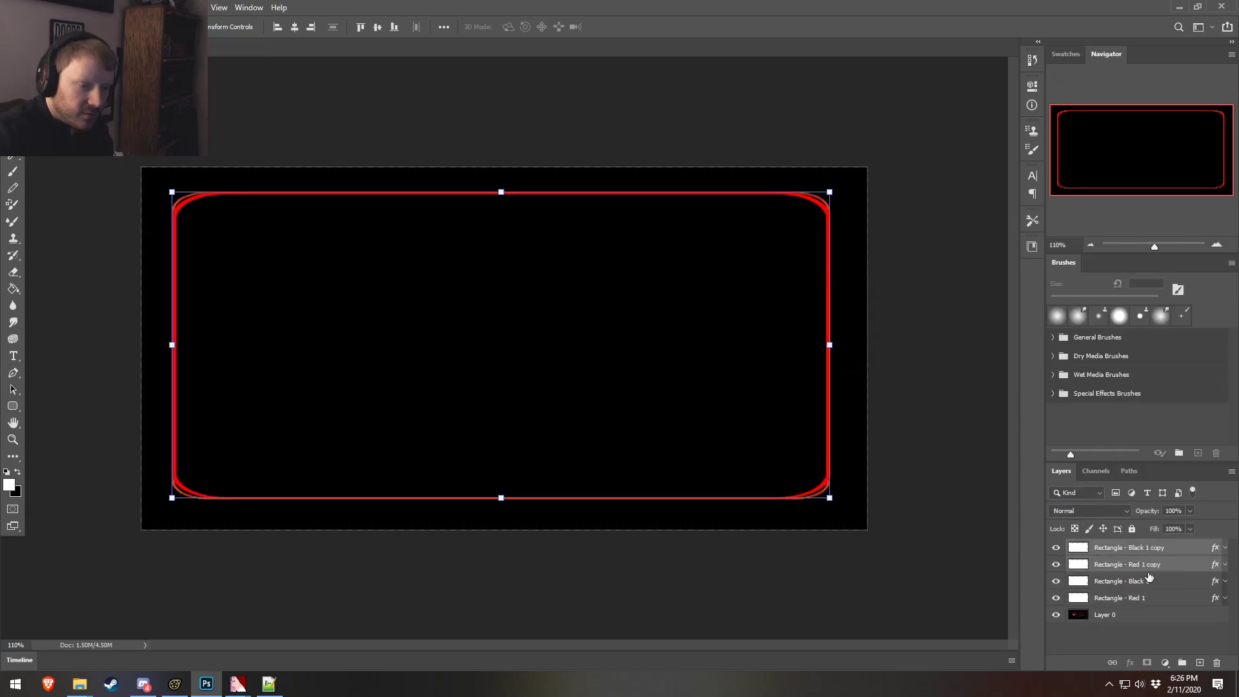
- Hide Rectangle - Black 1 copy and scale Rectangle - Red 1 copy down about its centre, leaving a thin black gap inside the outer outline
{"action": "left_click", "coordinate": [1149, 566]}
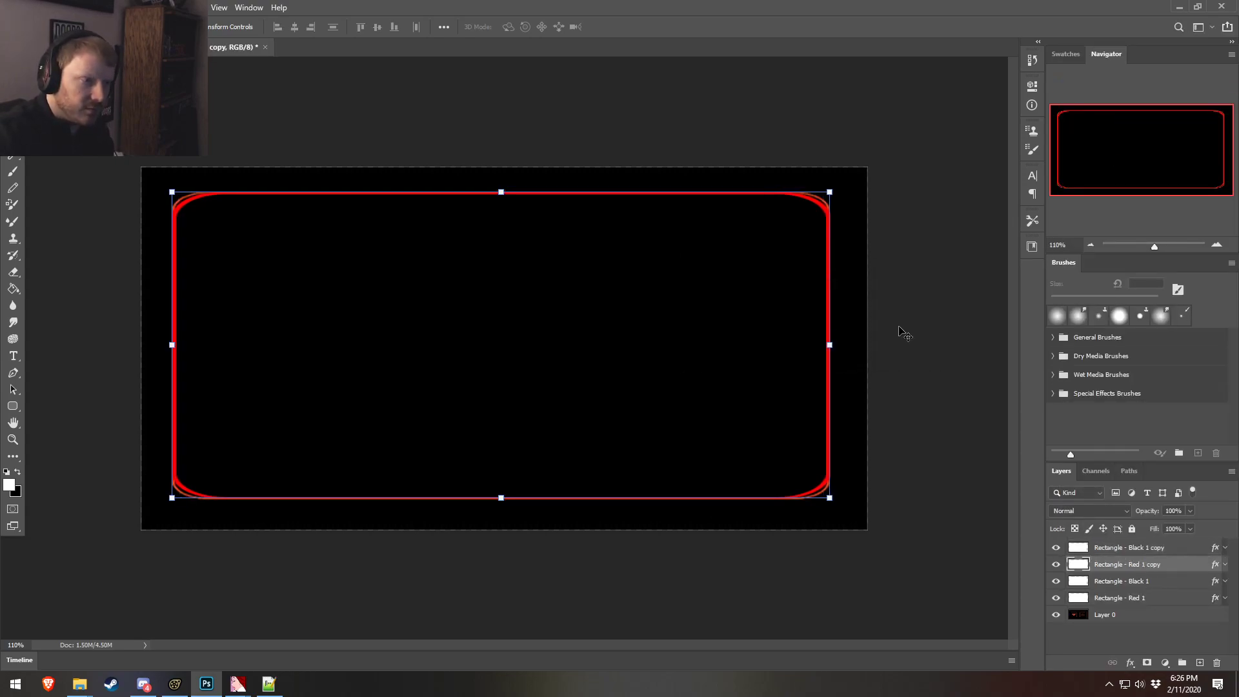
{"action": "left_click", "coordinate": [1056, 547]}
{"action": "left_click_drag", "start_coordinate": [830, 192], "coordinate": [819, 198], "text": "alt"}
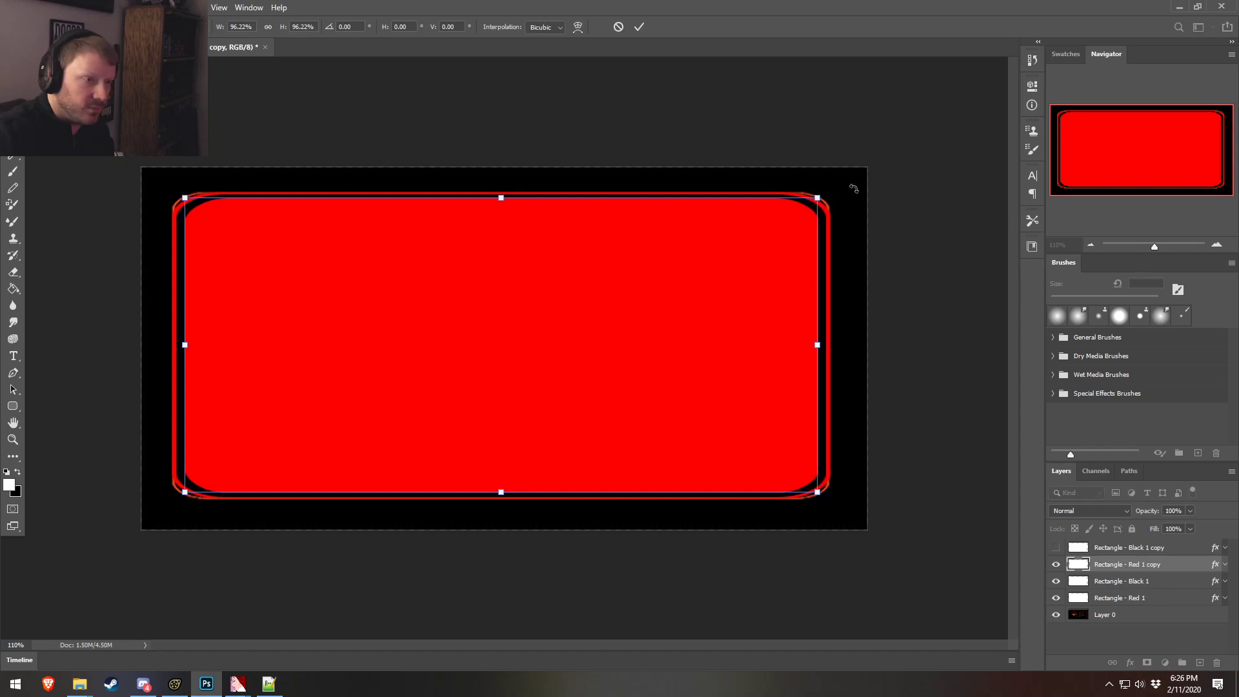
{"action": "mouse_move", "coordinate": [819, 195]}
{"action": "left_mouse_down", "text": "alt"}
{"action": "mouse_move", "coordinate": [834, 190]}
{"action": "mouse_move", "coordinate": [822, 196]}
{"action": "left_mouse_up", "text": "alt"}
- Show Rectangle - Black 1 copy and scale it about its centre to about 98.14%, forming a thin inner red outline
{"action": "left_click", "coordinate": [1142, 548]}
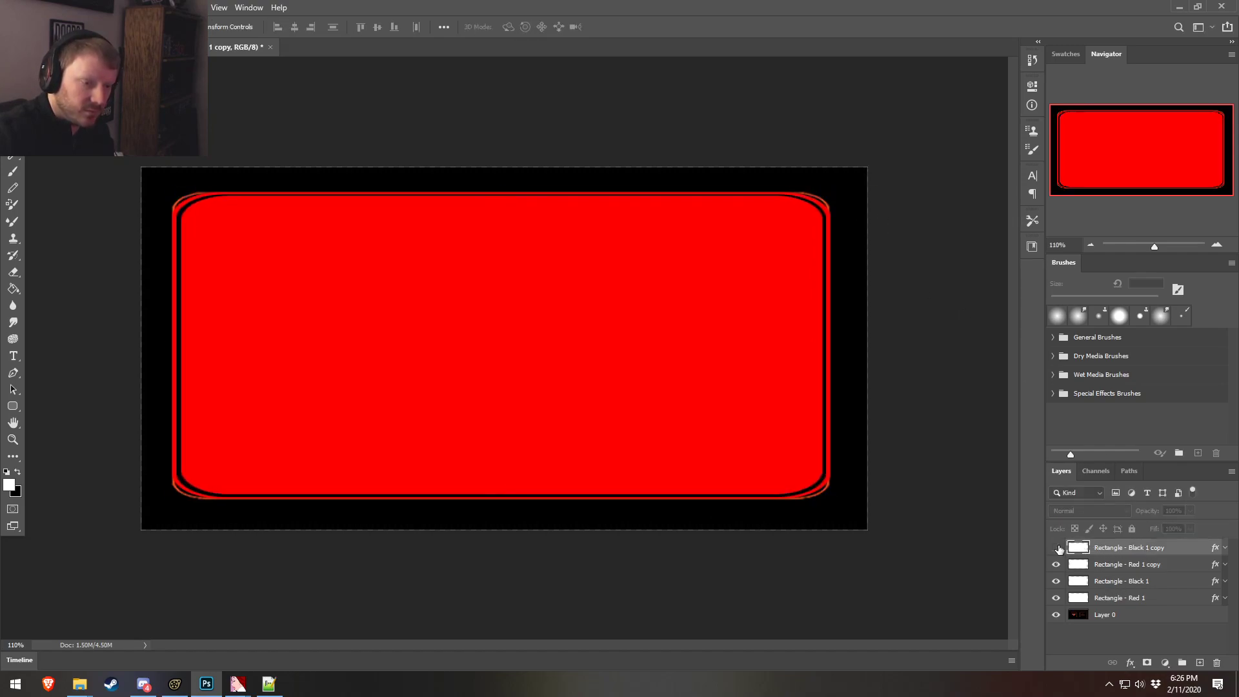
{"action": "left_click", "coordinate": [1056, 547]}
{"action": "left_click_drag", "start_coordinate": [825, 194], "coordinate": [821, 198], "text": "alt"}
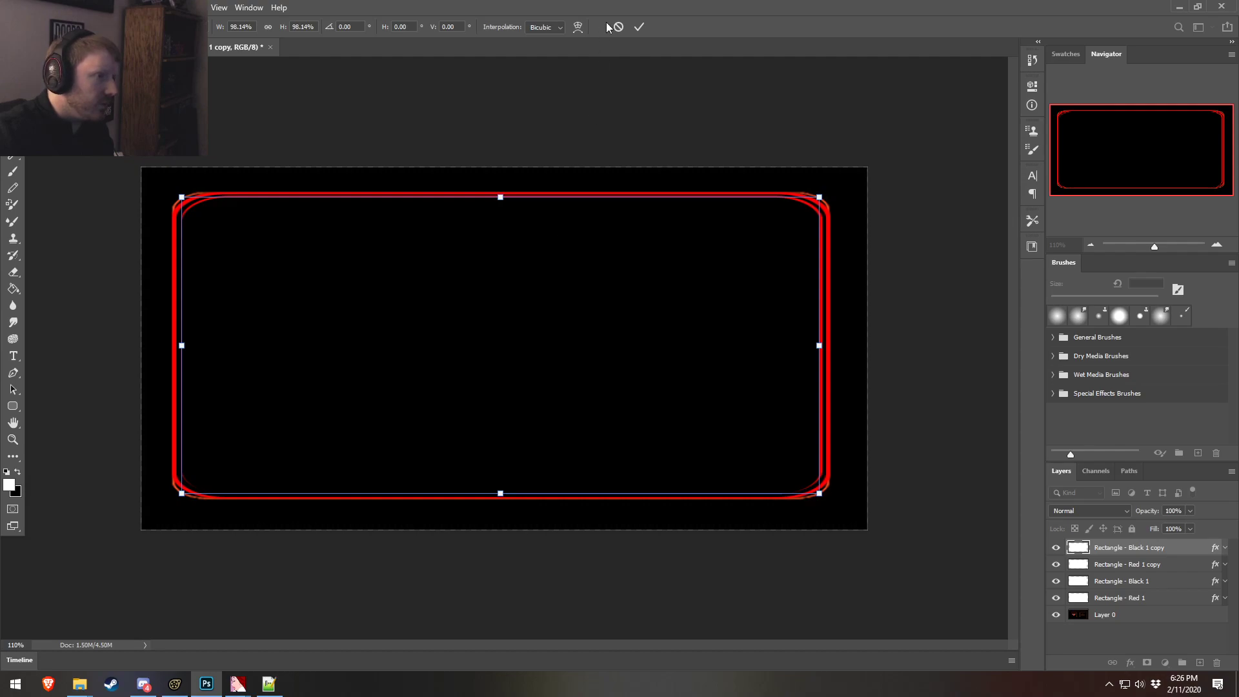
{"action": "left_click", "coordinate": [639, 27]}
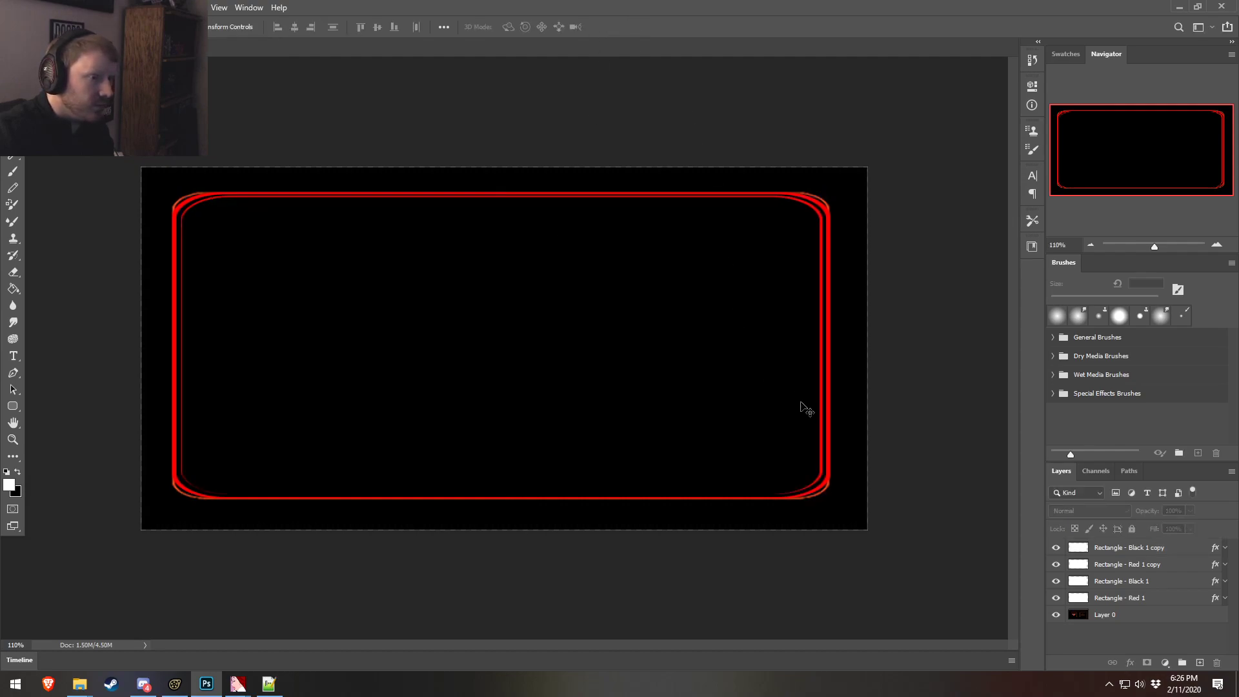
- Hide Layer 0 and add a new layer directly above it
{"action": "left_click", "coordinate": [775, 355]}
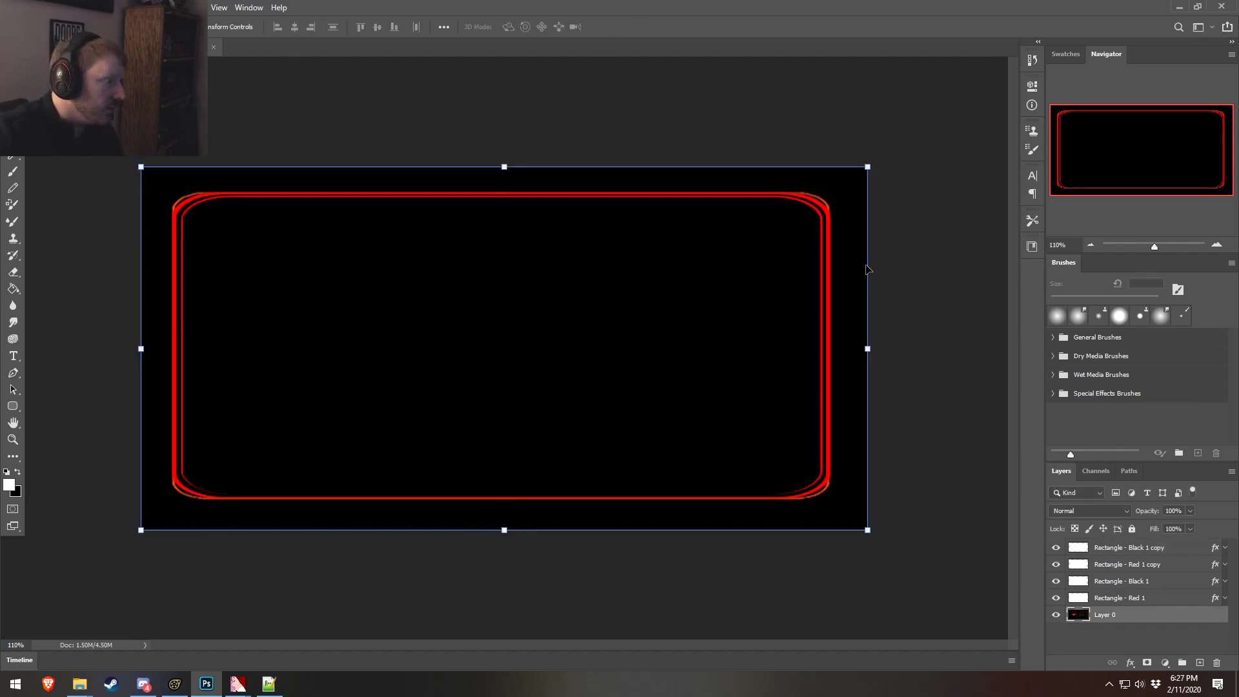
{"action": "left_click", "coordinate": [1056, 615]}
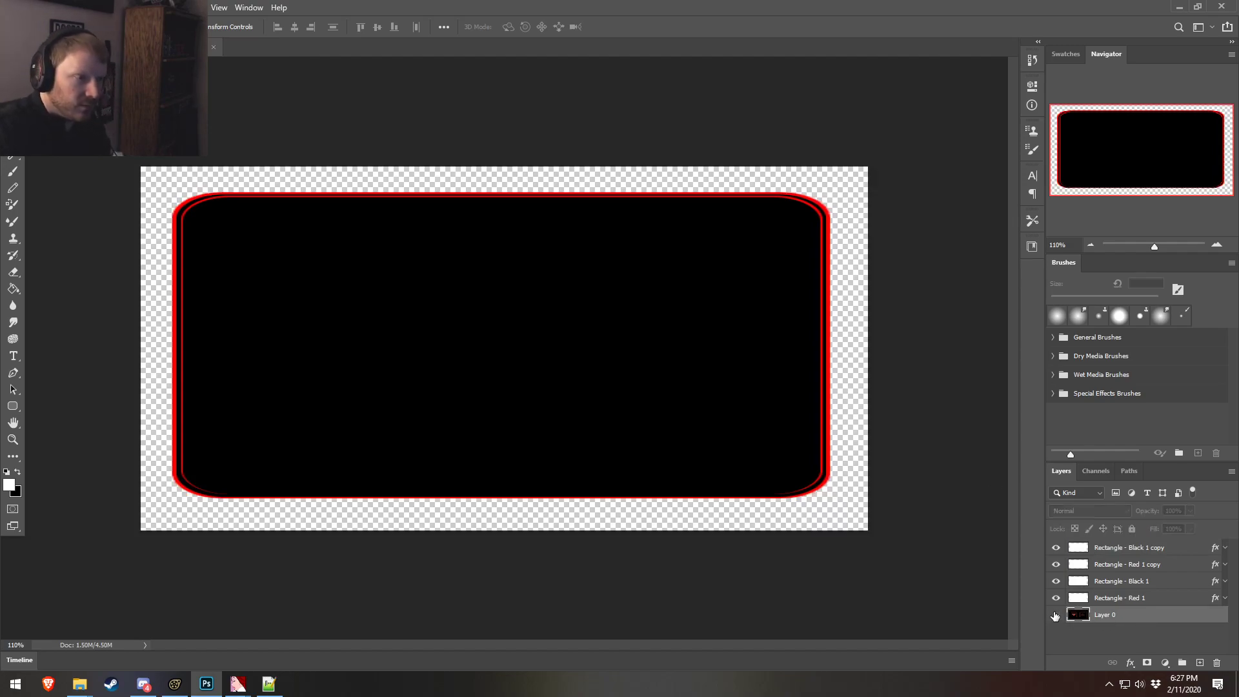
{"action": "key", "text": "ctrl+shift+n"}
{"action": "key", "text": "Return"}
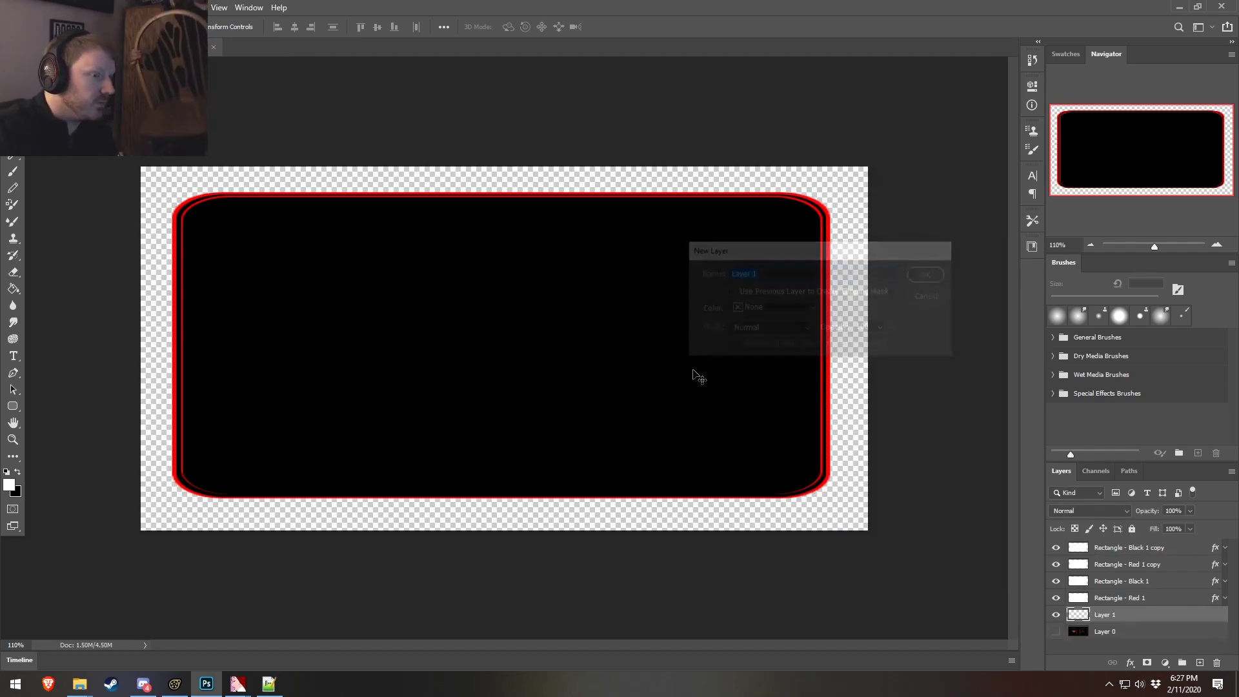
- Fill the new layer with black using the Paint Bucket
{"action": "left_click", "coordinate": [8, 474]}
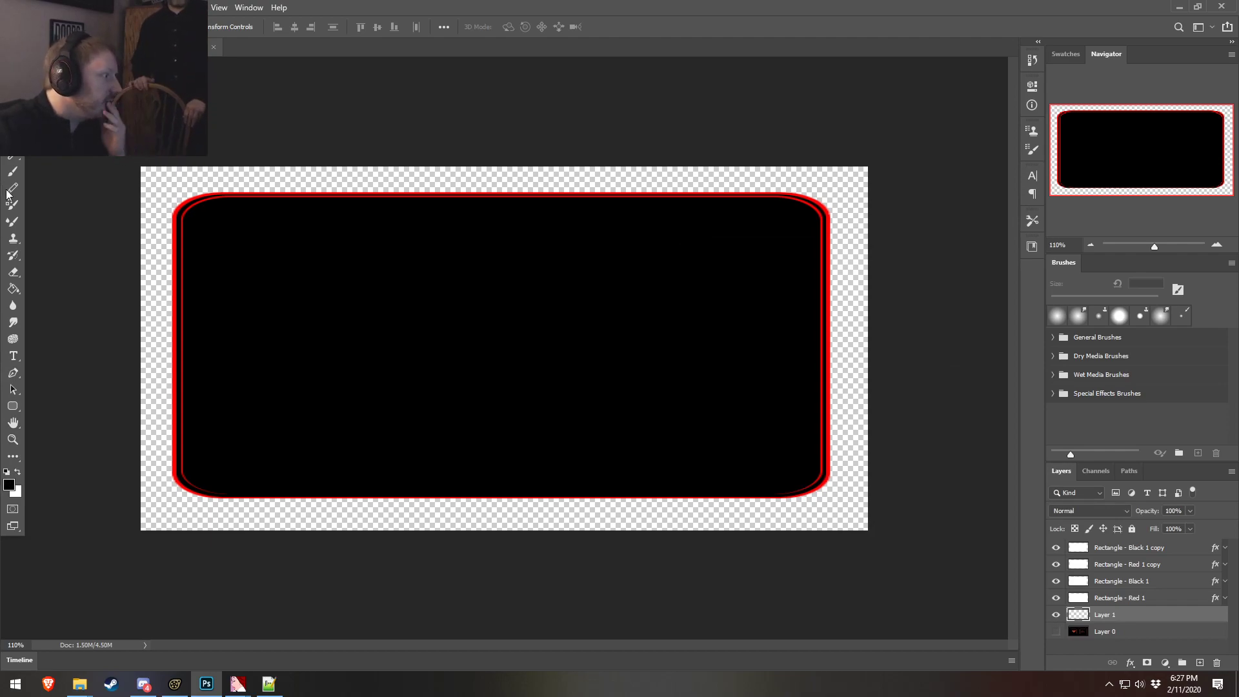
{"action": "left_click", "coordinate": [13, 288]}
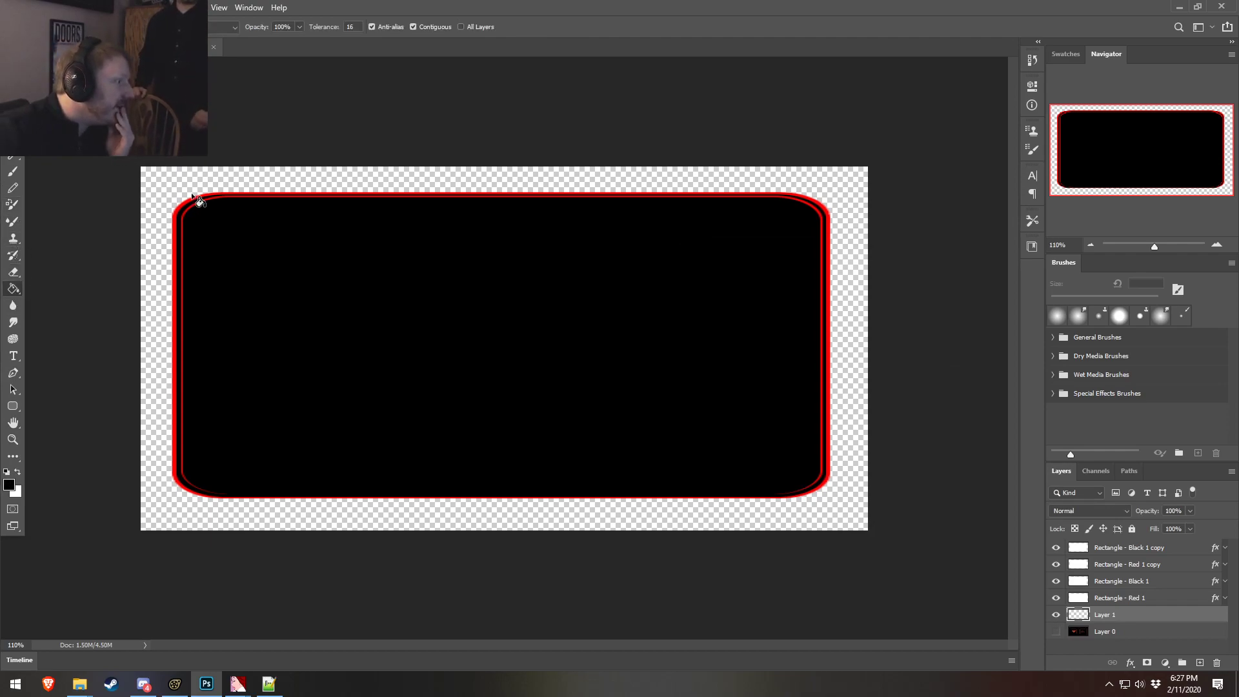
{"action": "left_click", "coordinate": [254, 195]}
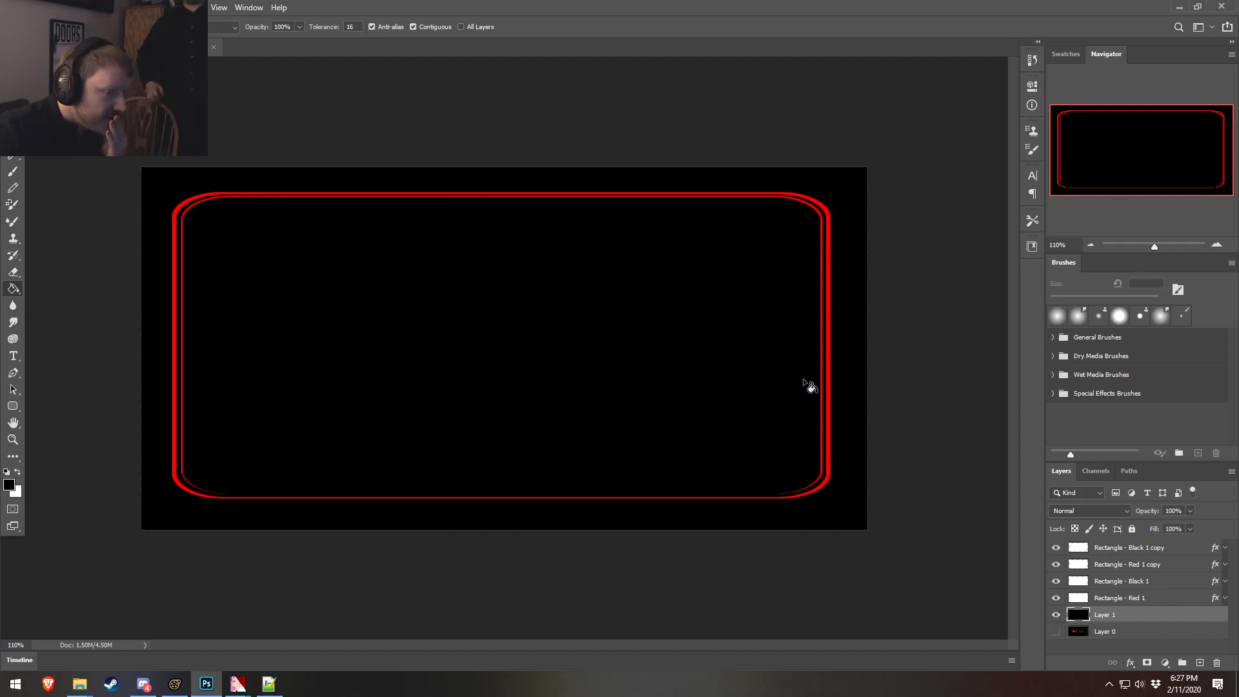
- Shift Rectangle - Black 1 copy up slightly and shrink it a little to even out the inner red outline
{"action": "left_click", "coordinate": [1145, 561]}
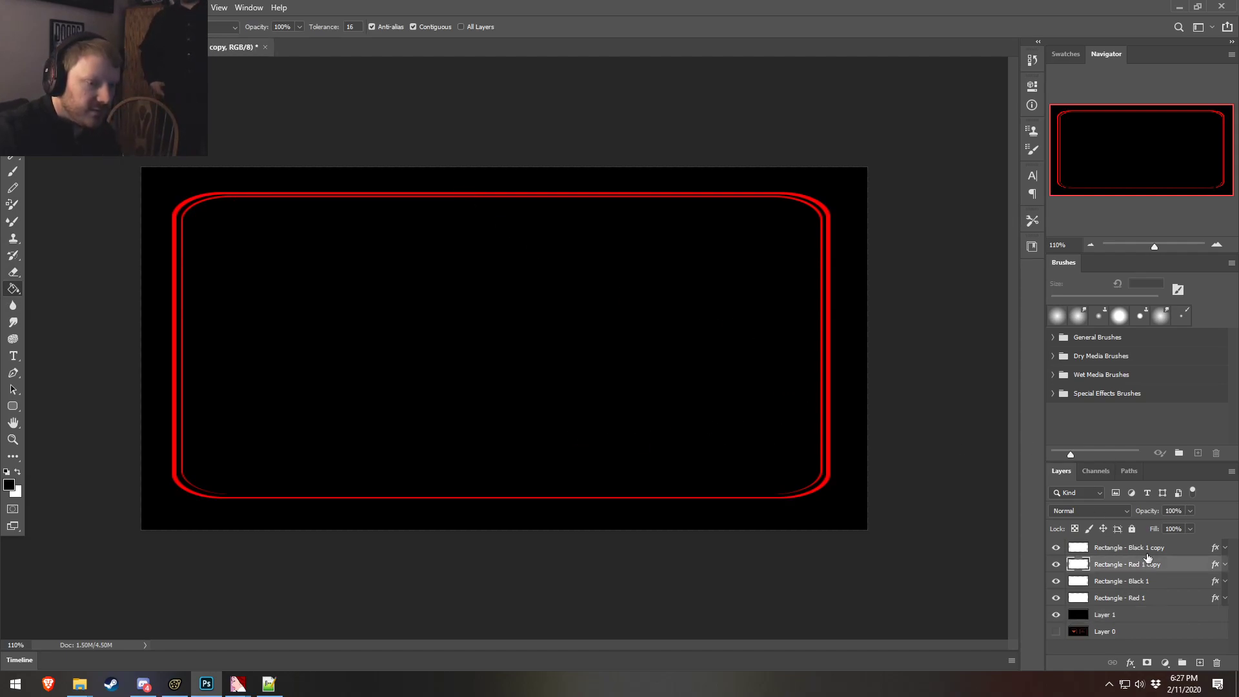
{"action": "key", "text": "v"}
{"action": "left_click_drag", "start_coordinate": [424, 331], "coordinate": [424, 328]}
{"action": "left_click", "coordinate": [739, 136]}
{"action": "left_click", "coordinate": [693, 262]}
{"action": "left_click", "coordinate": [821, 197]}
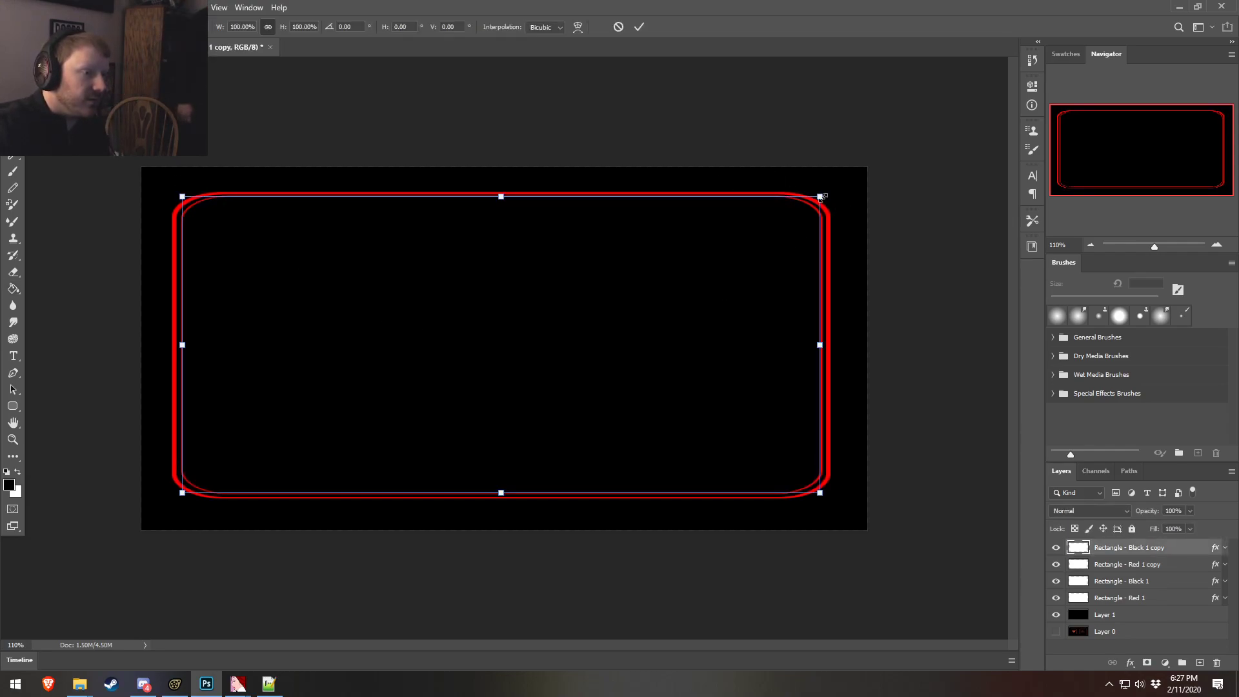
{"action": "left_click_drag", "start_coordinate": [821, 197], "coordinate": [819, 197]}
{"action": "left_click", "coordinate": [639, 26]}
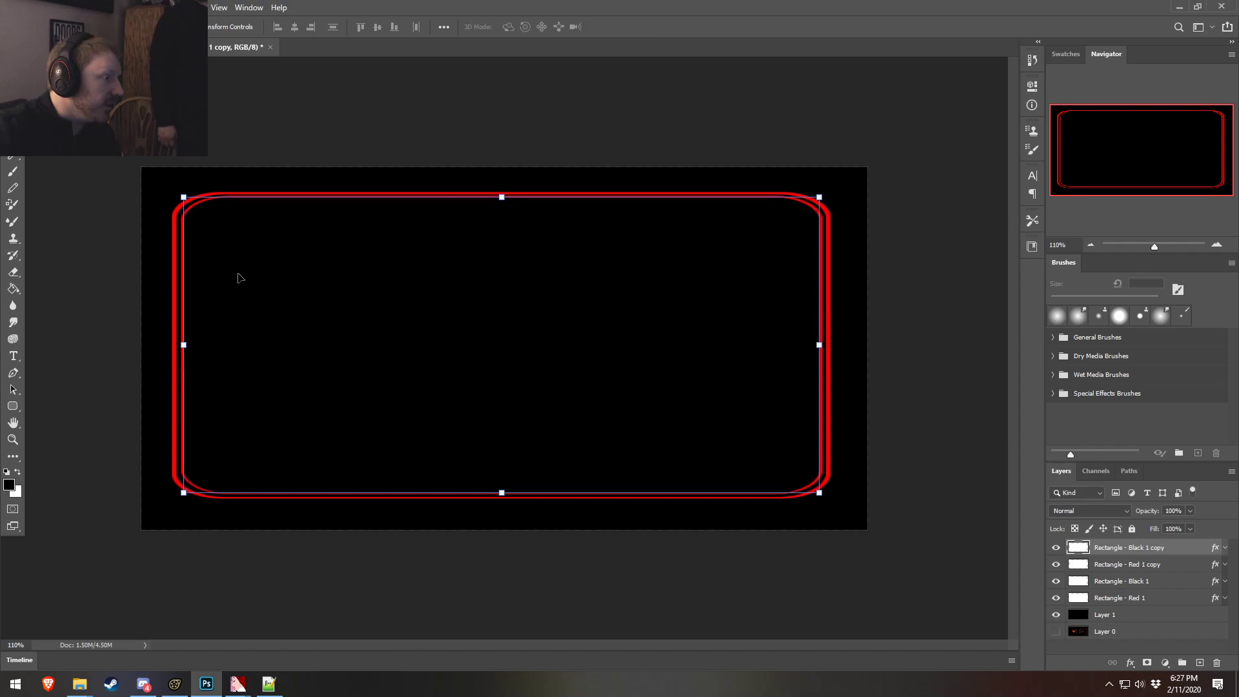
{"action": "left_click", "coordinate": [468, 116]}
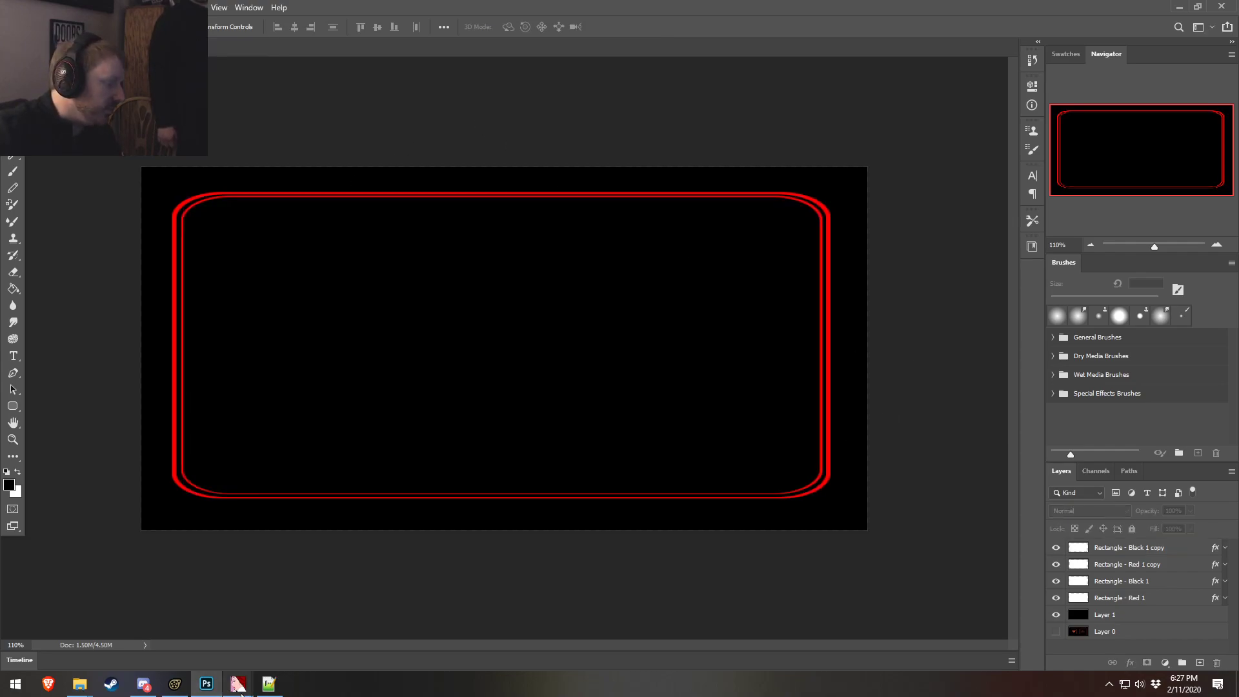
- Switch to Source Filmmaker to examine the arrow panel on the brain, and return to Photoshop
{"action": "left_click", "coordinate": [175, 683]}
{"action": "key", "text": "s"}
{"action": "mouse_move", "coordinate": [724, 368]}
{"action": "left_mouse_down"}
{"action": "mouse_move", "coordinate": [705, 356]}
{"action": "mouse_move", "coordinate": [707, 371]}
{"action": "left_mouse_up"}
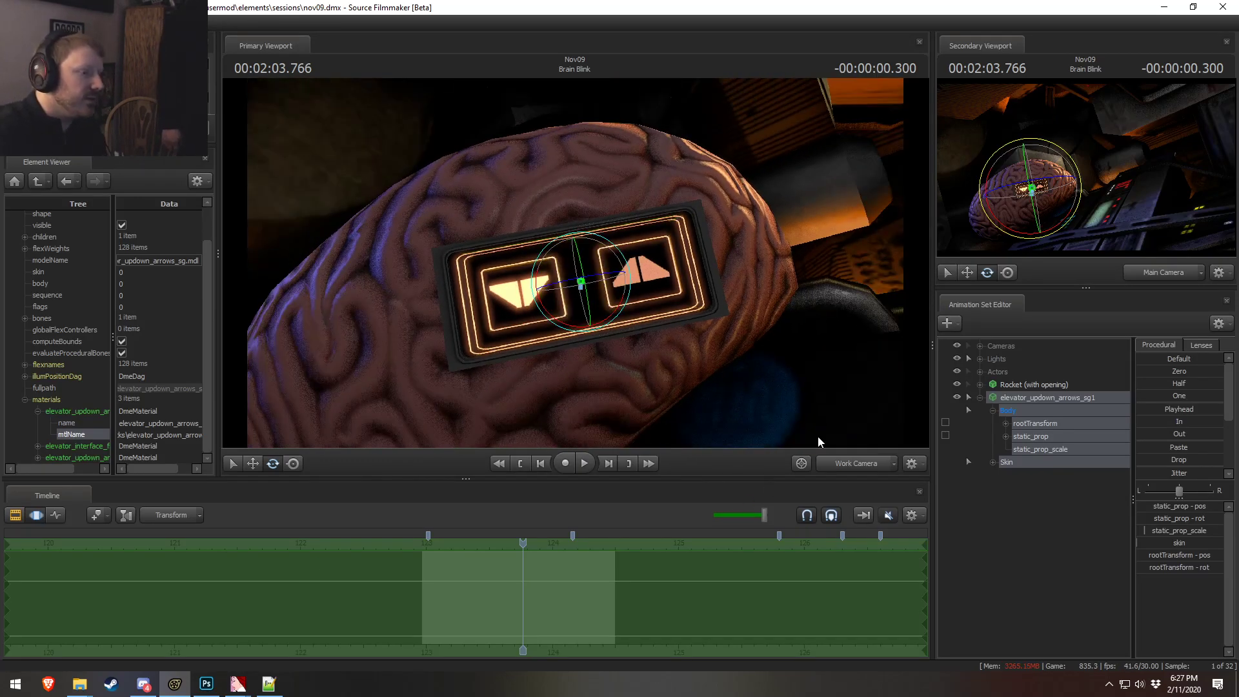
{"action": "key", "text": "alt+Tab"}
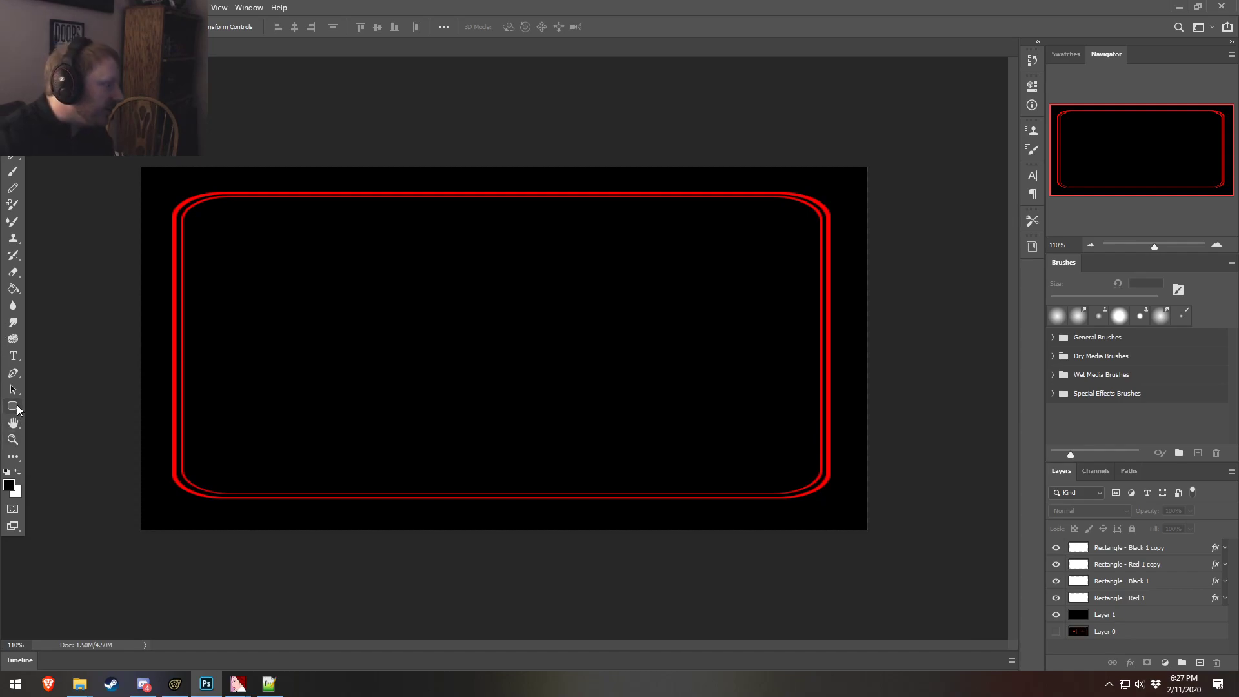
- Add the text "ARMED" inside the frame and set its colour to ff0000
{"action": "key", "text": "t"}
{"action": "left_click", "coordinate": [221, 327]}
{"action": "type", "text": "Health"}
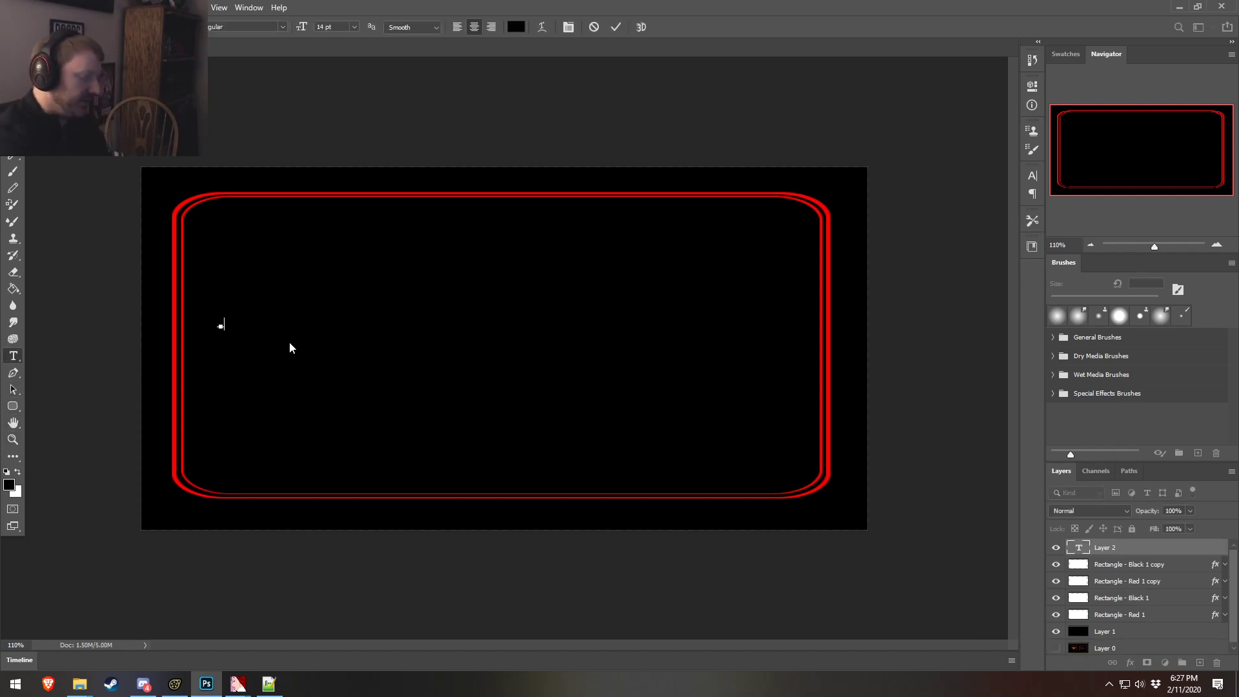
{"action": "key", "text": "ctrl+a"}
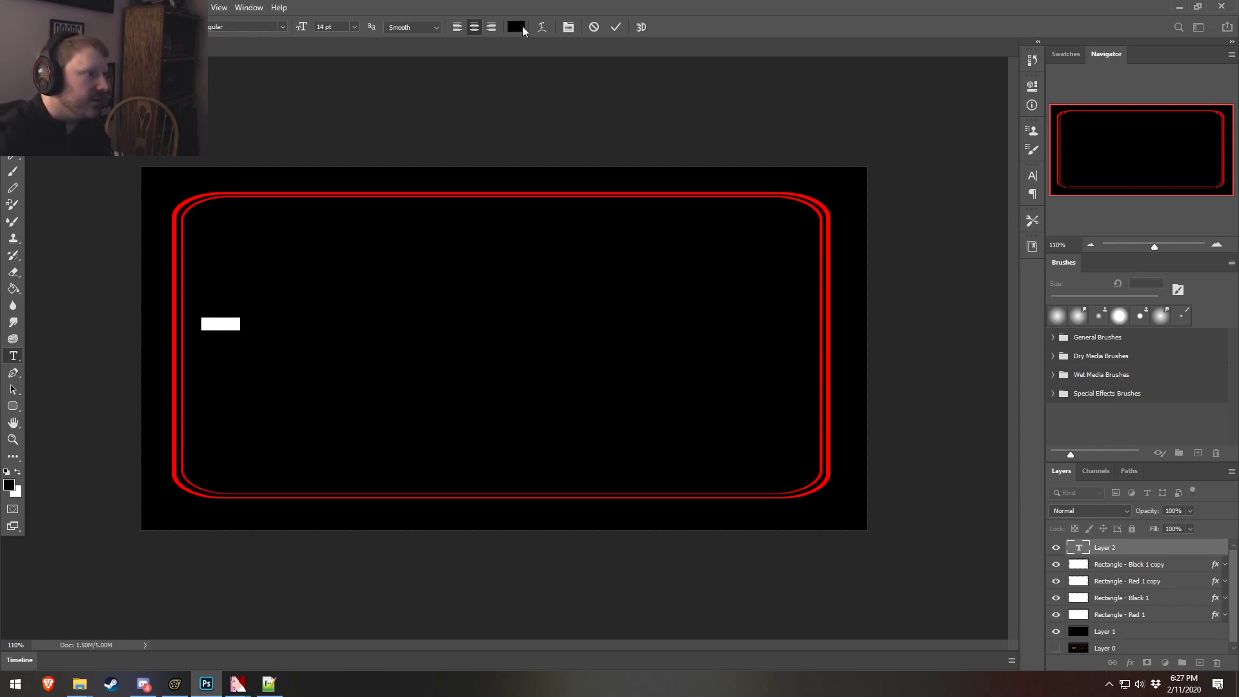
{"action": "left_click", "coordinate": [523, 27]}
{"action": "type", "text": "ff0000"}
{"action": "left_click", "coordinate": [1185, 444]}
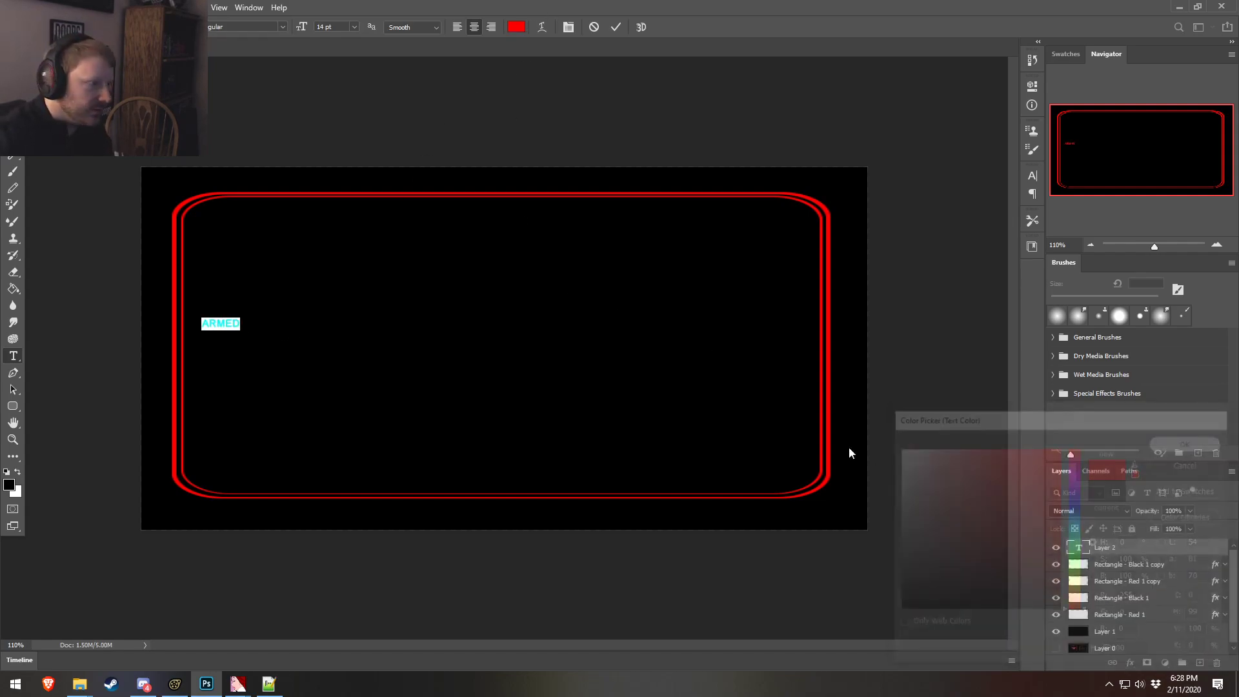
- Enlarge the ARMED text to about 156 pt and centre it inside the red frame
{"action": "left_click", "coordinate": [12, 53]}
{"action": "left_click_drag", "start_coordinate": [241, 315], "coordinate": [621, 196]}
{"action": "left_click_drag", "start_coordinate": [464, 250], "coordinate": [551, 324]}
{"action": "left_click", "coordinate": [641, 28]}
- Change the font of the ARMED text to Comic Sans MS
{"action": "double_click", "coordinate": [482, 331]}
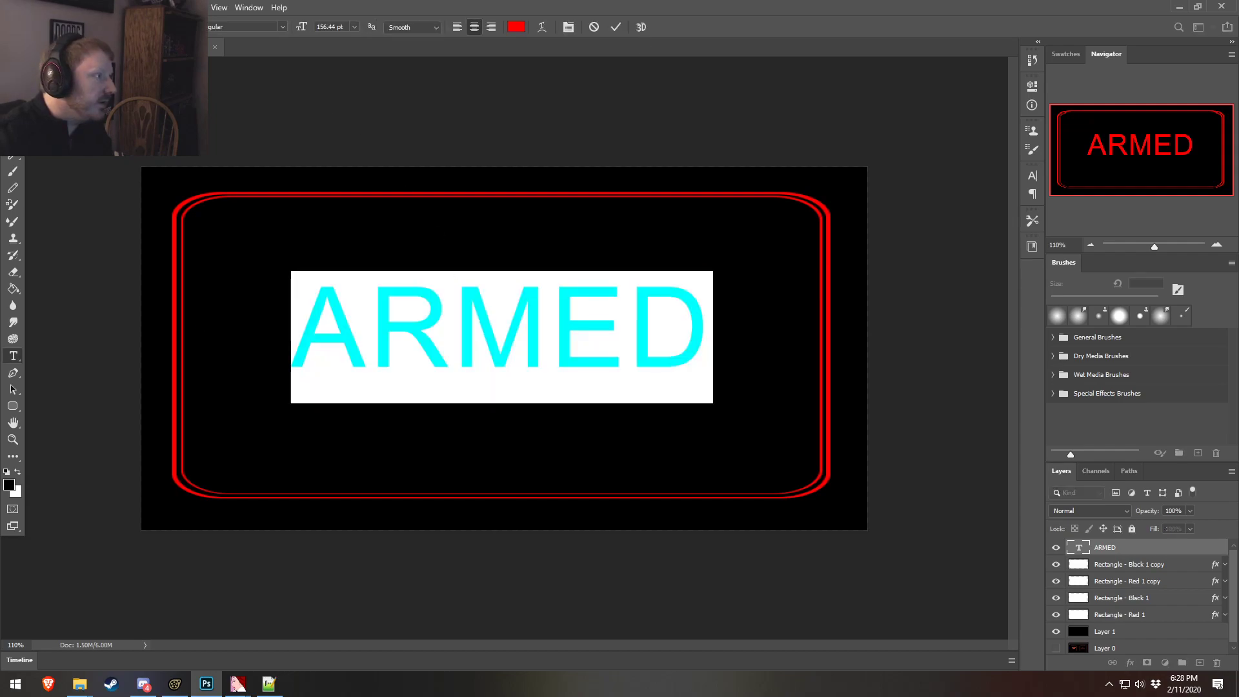
{"action": "left_click", "coordinate": [186, 27]}
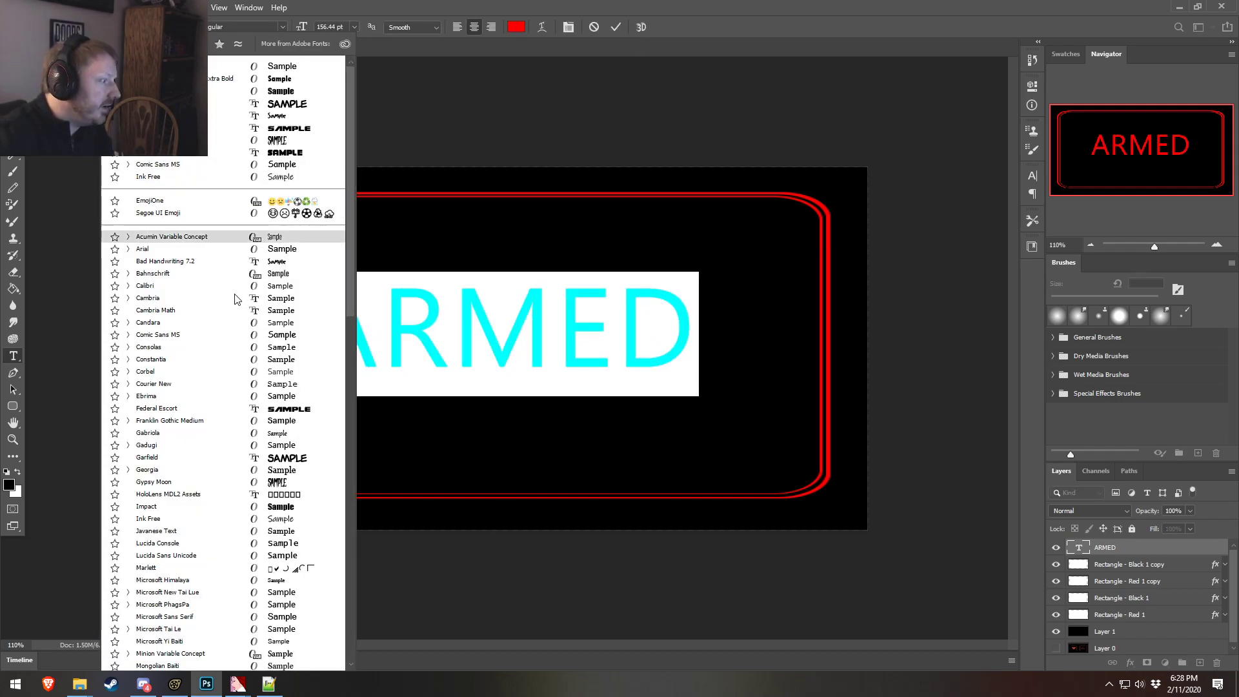
{"action": "left_click", "coordinate": [165, 336]}
- Reposition the ARMED text and enlarge it to about 251 pt so it spans the frame's width
{"action": "left_click", "coordinate": [13, 53]}
{"action": "left_click_drag", "start_coordinate": [539, 349], "coordinate": [475, 419]}
{"action": "left_click_drag", "start_coordinate": [695, 302], "coordinate": [832, 239]}
{"action": "key", "text": "Return"}
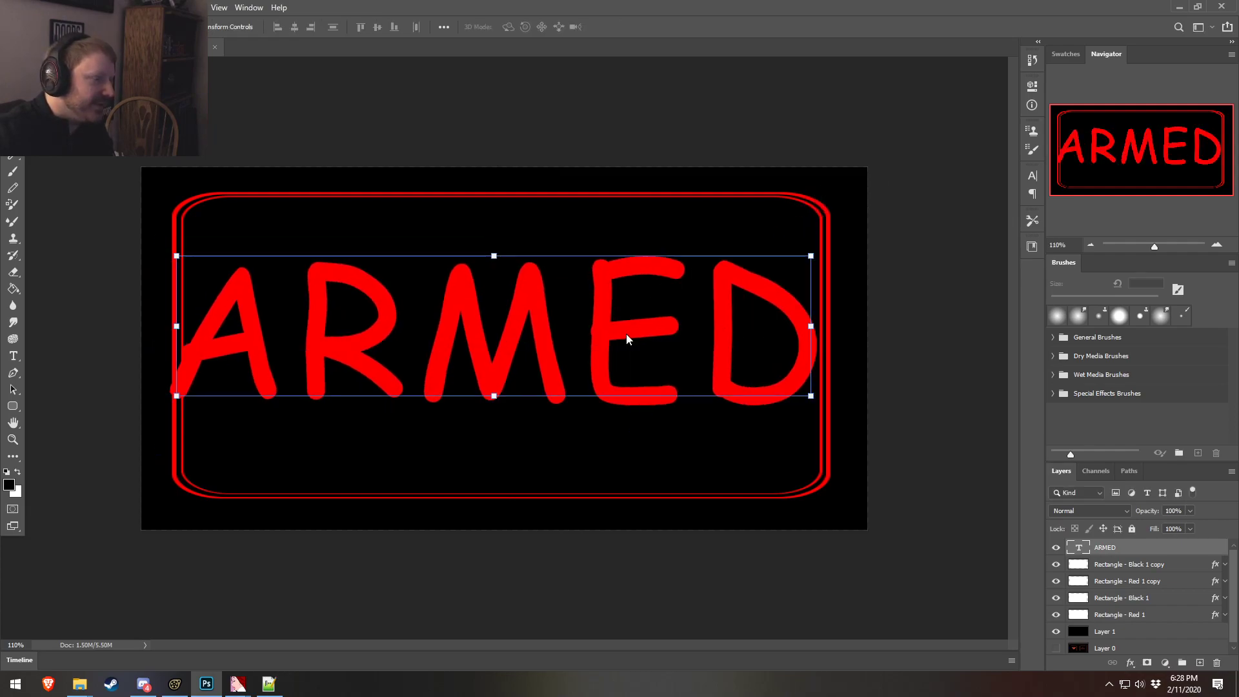
- Try alternative fonts such as Acumin Variable Concept on the ARMED text in place of Comic Sans MS
{"action": "key", "text": "t"}
{"action": "double_click", "coordinate": [554, 337]}
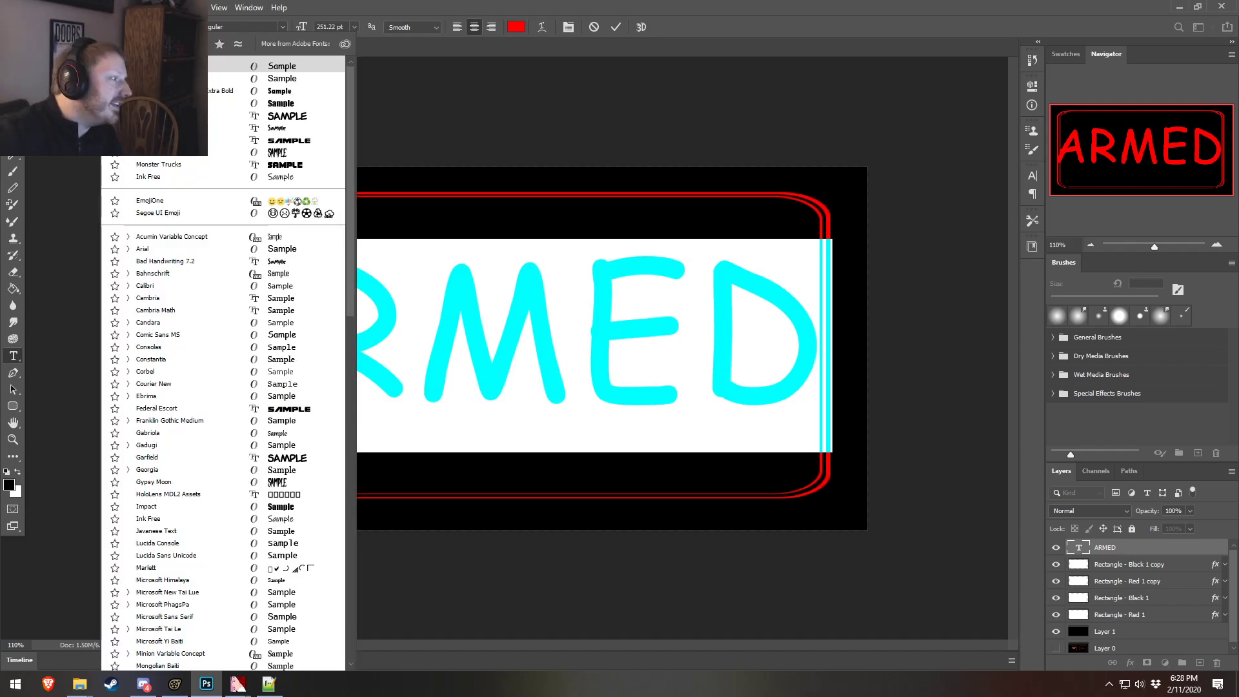
{"action": "left_click", "coordinate": [832, 345]}
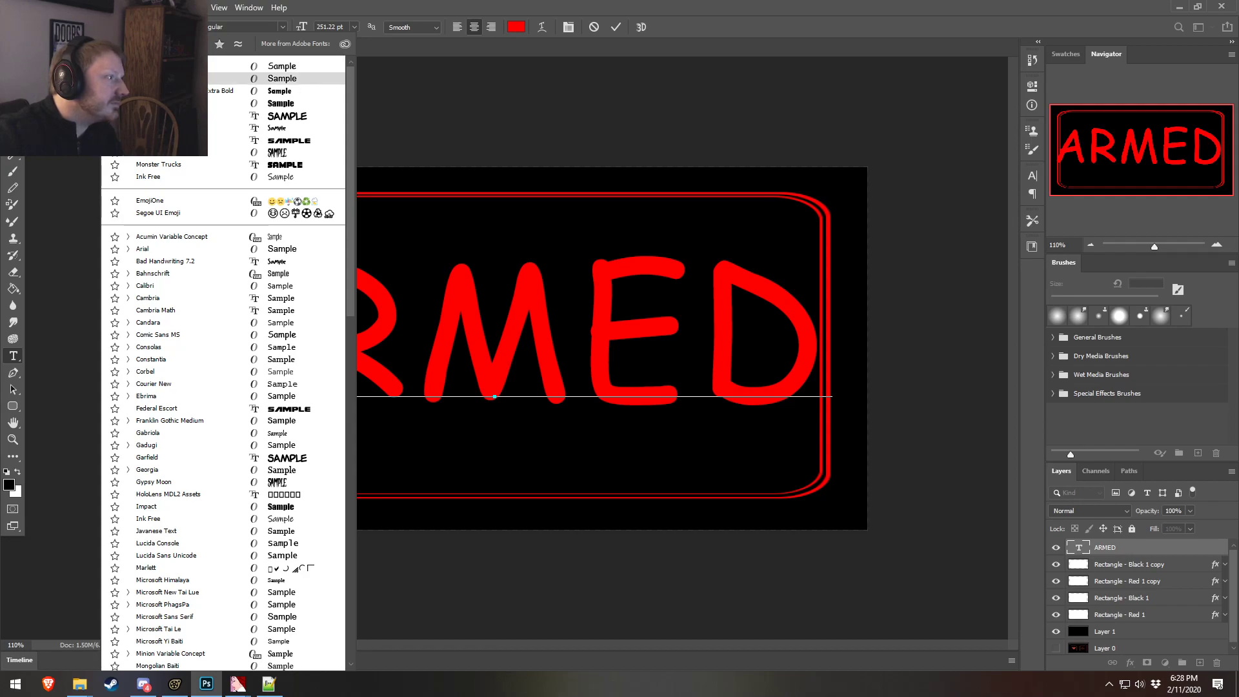
{"action": "left_click", "coordinate": [705, 305]}
{"action": "double_click", "coordinate": [650, 310]}
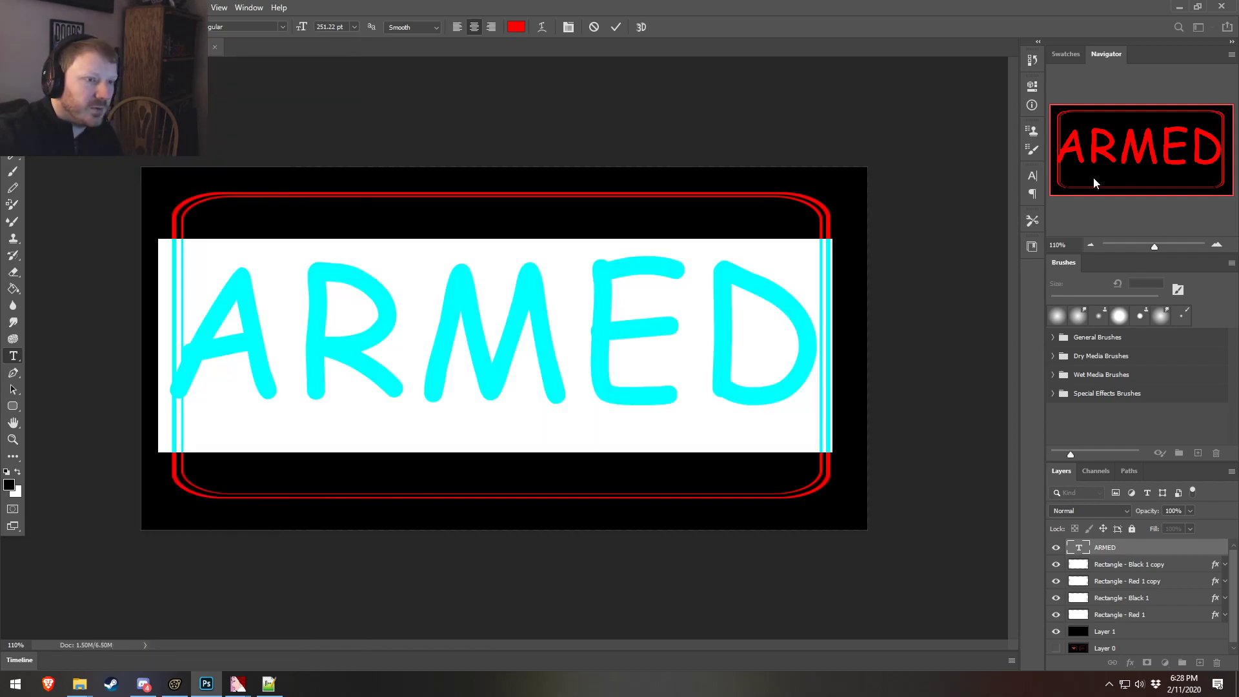
{"action": "left_click", "coordinate": [1033, 176]}
{"action": "left_click", "coordinate": [952, 194]}
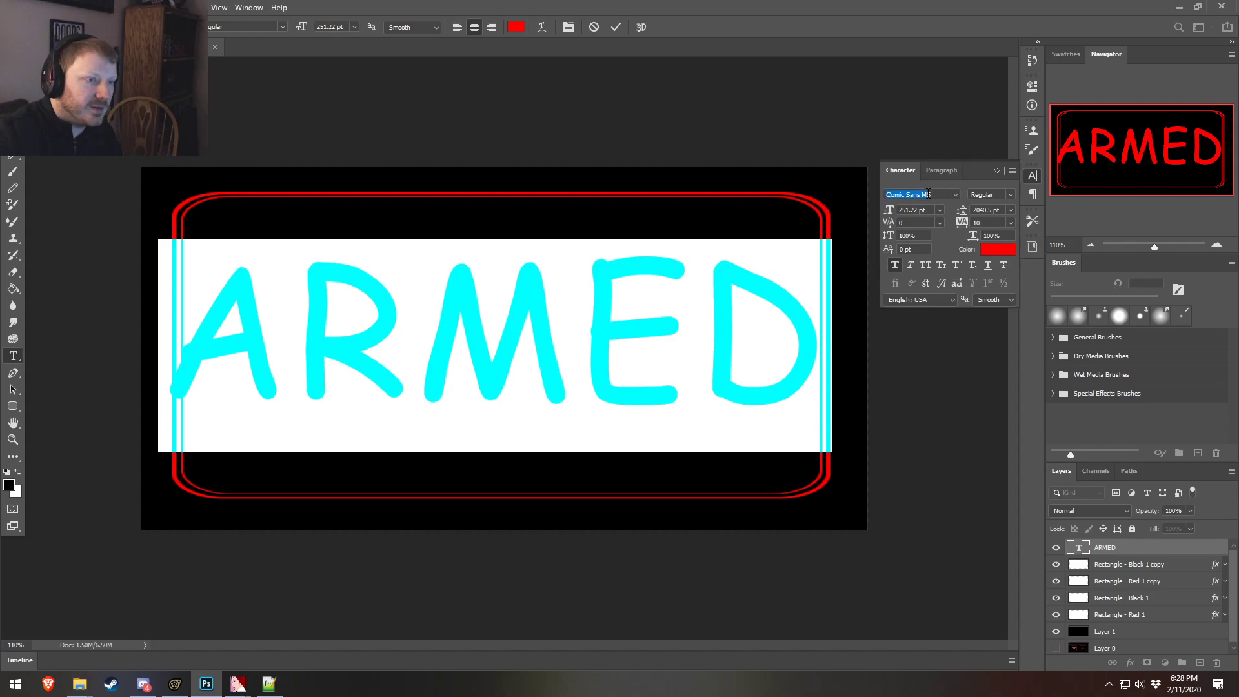
{"action": "type", "text": "EmojiOne"}
{"action": "key", "text": "Down"}
{"action": "key", "text": "Down"}
{"action": "key", "text": "Down"}
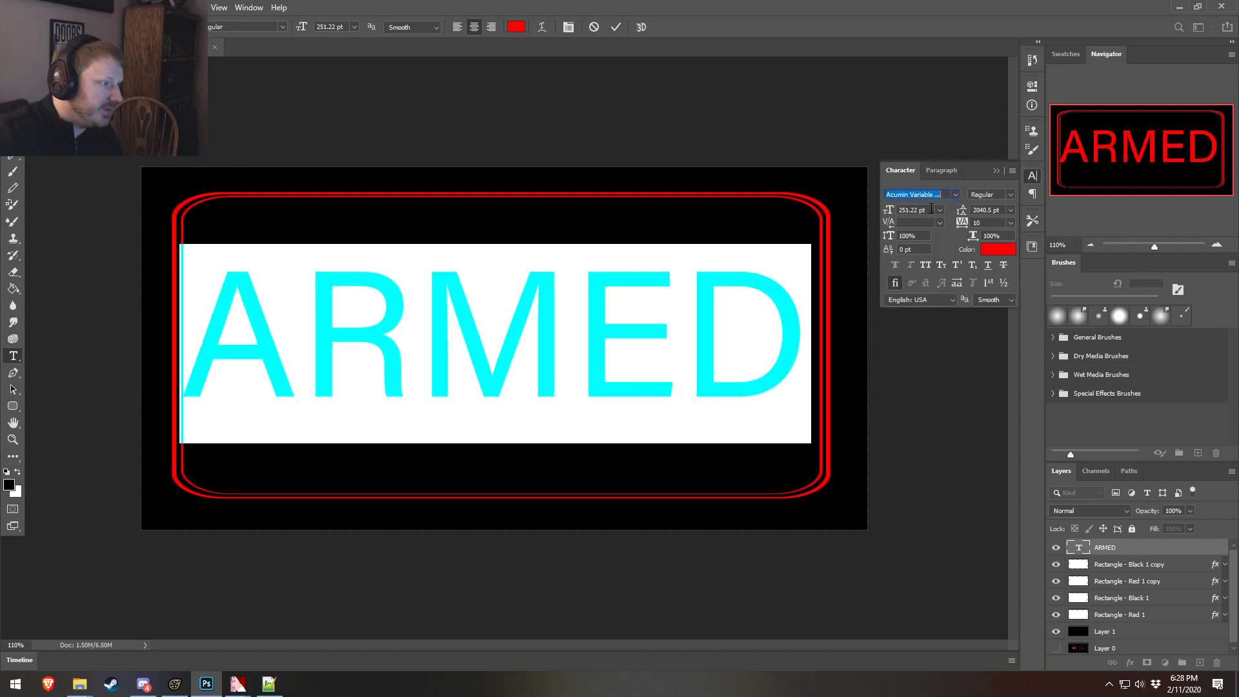
{"action": "key", "text": "Return"}
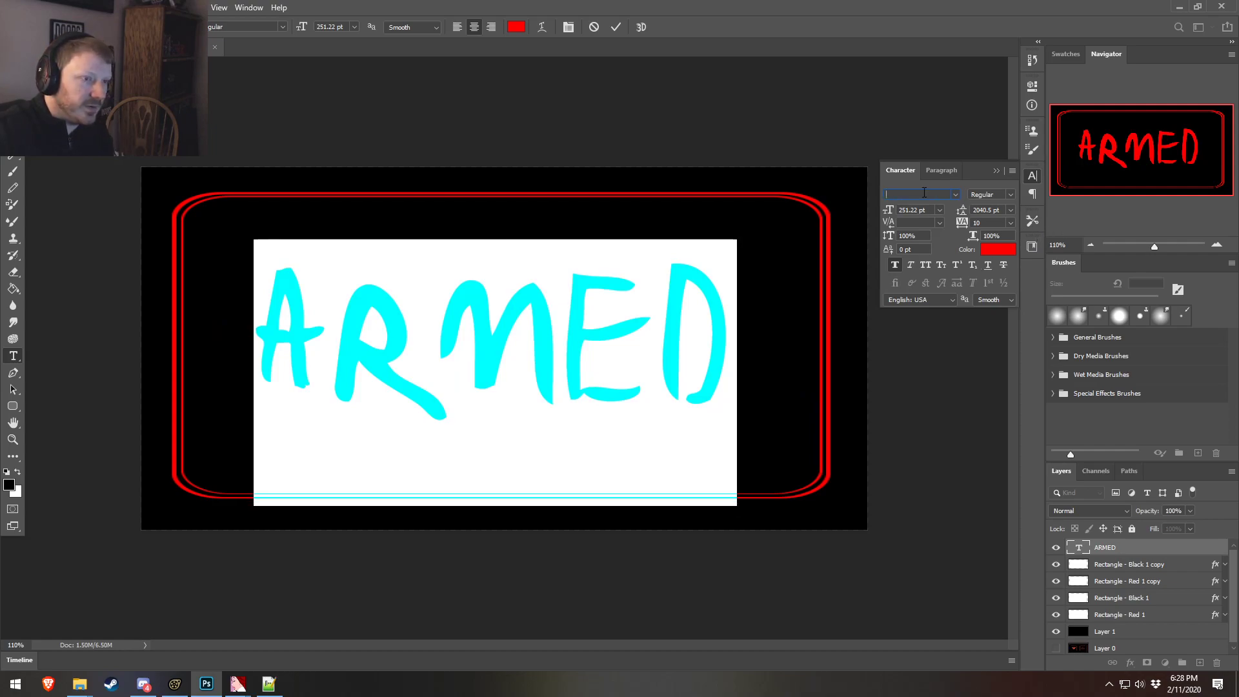
{"action": "key", "text": "Escape"}
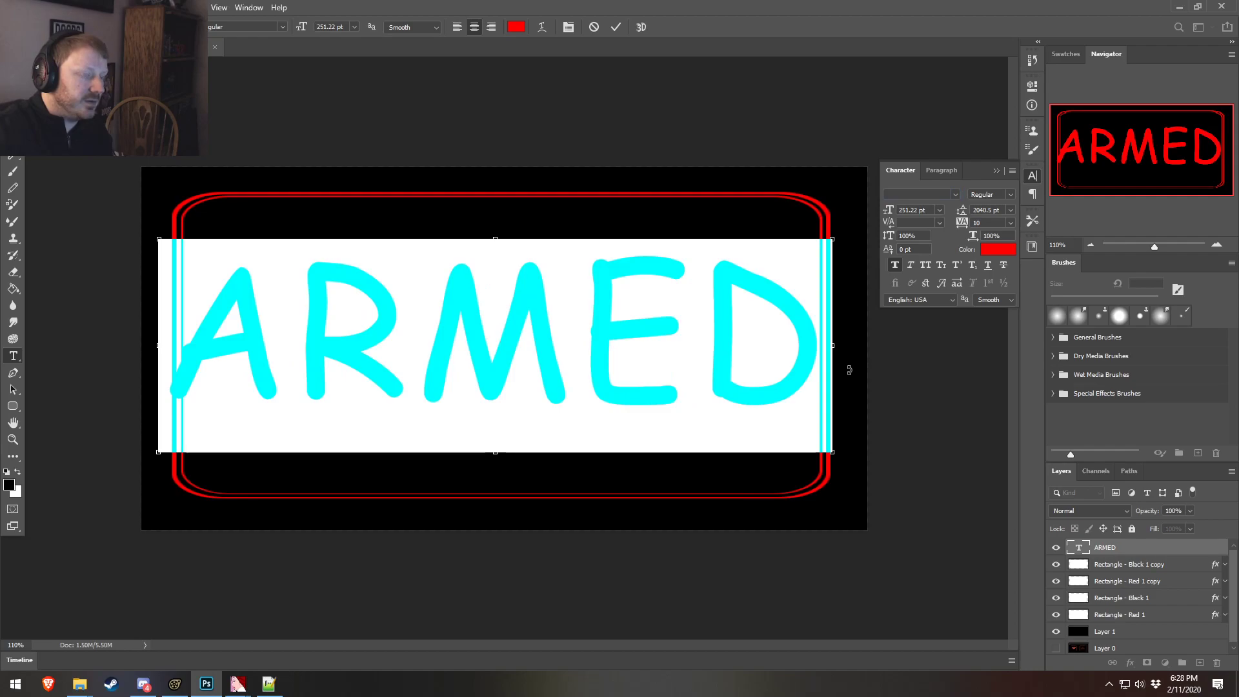
- Preview the ARMED text in the installed fonts one after another, from EmojiOne through SimSun-ExtB, to compare their looks
{"action": "left_click", "coordinate": [831, 349]}
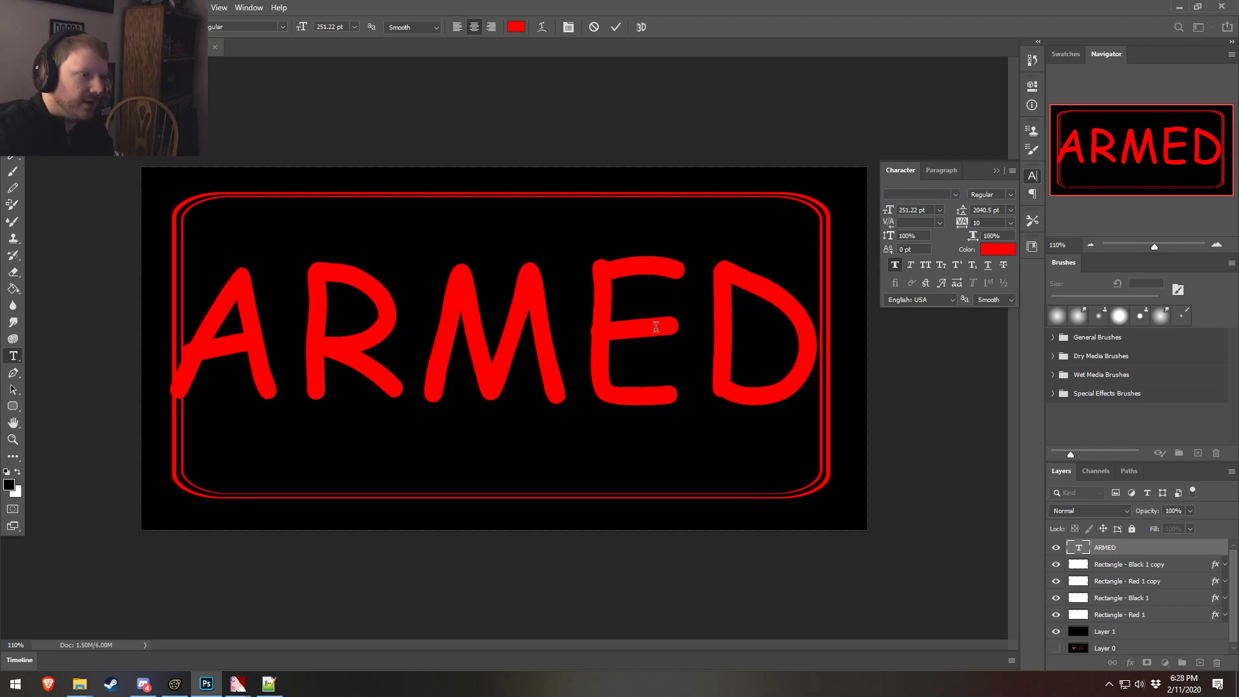
{"action": "double_click", "coordinate": [656, 326]}
{"action": "scroll", "coordinate": [953, 192], "scroll_direction": "up", "scroll_amount": 5}
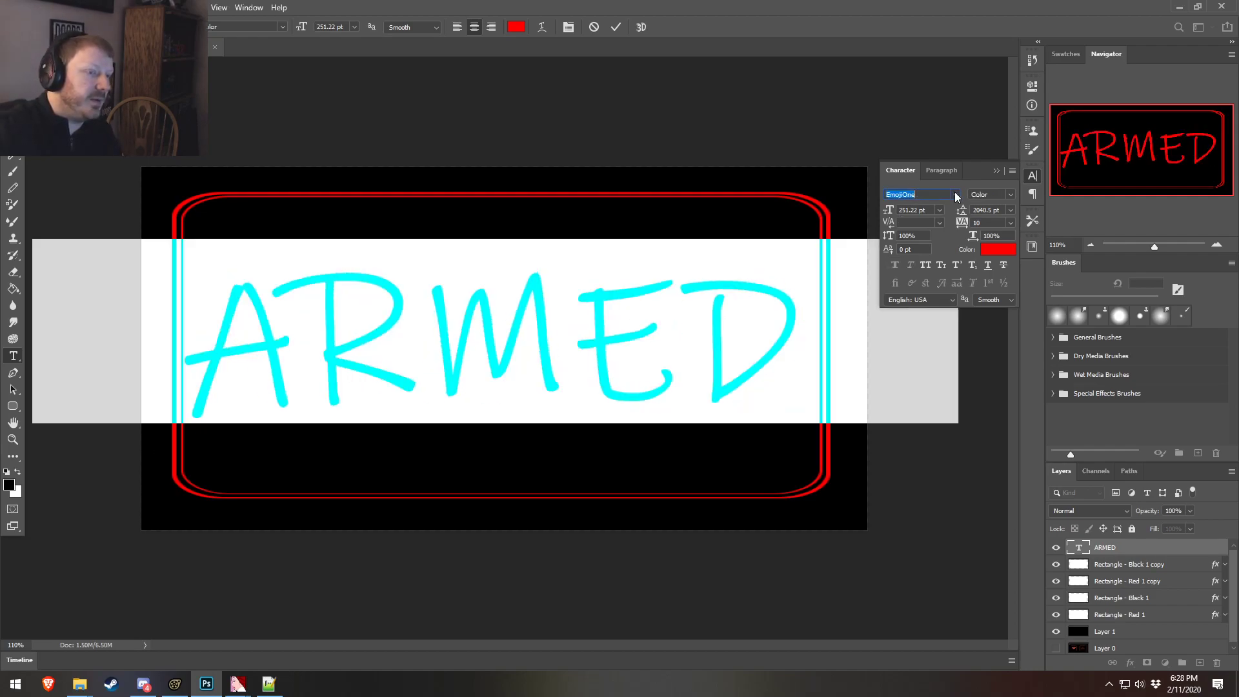
{"action": "scroll", "coordinate": [955, 197], "scroll_direction": "down", "scroll_amount": 8}
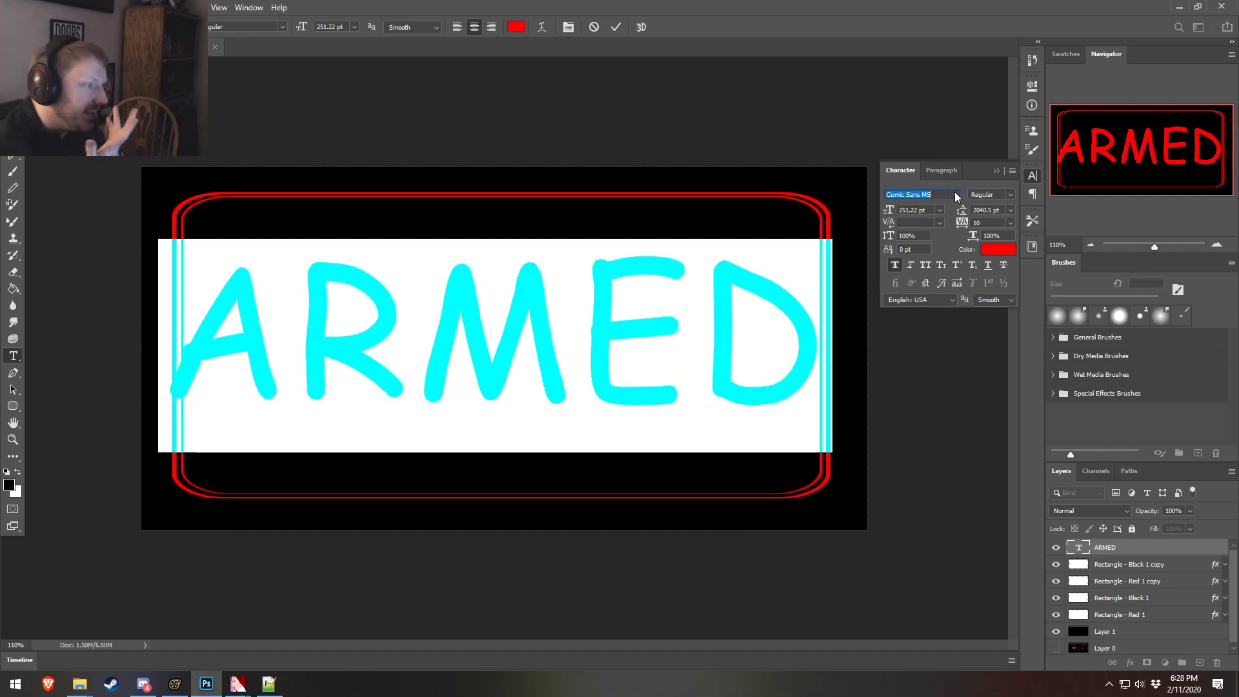
{"action": "scroll", "coordinate": [956, 197], "scroll_direction": "up", "scroll_amount": 3}
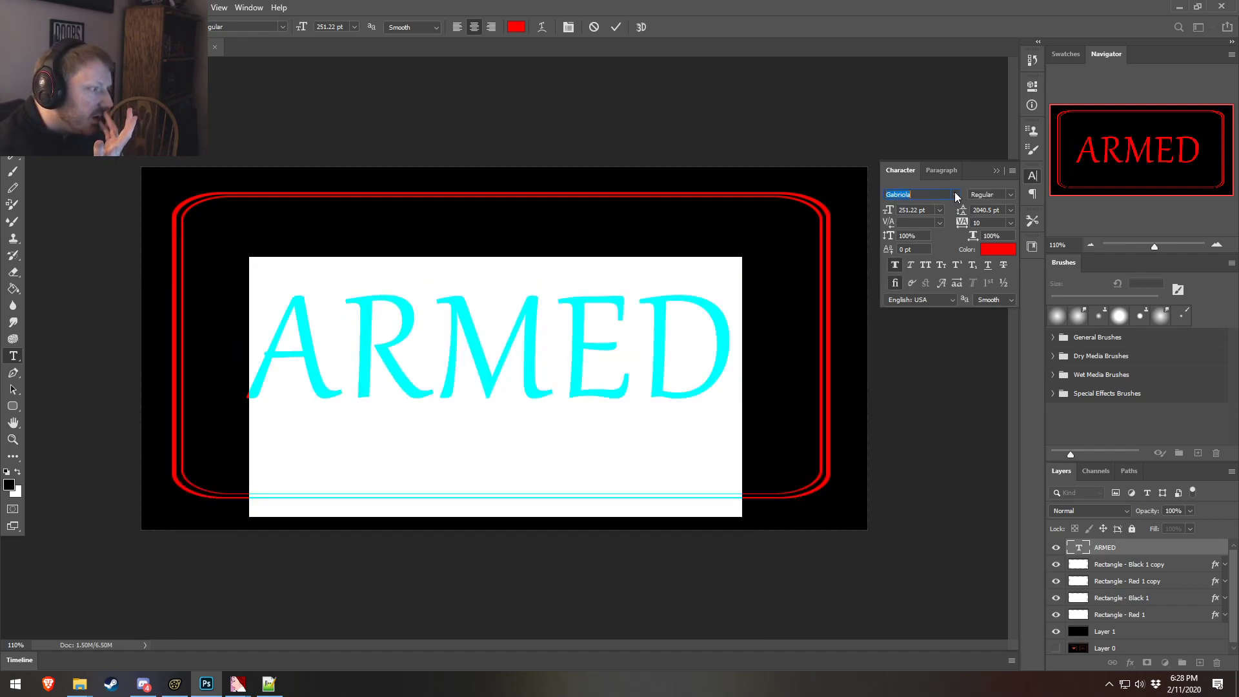
{"action": "scroll", "coordinate": [956, 197], "scroll_direction": "down", "scroll_amount": 6}
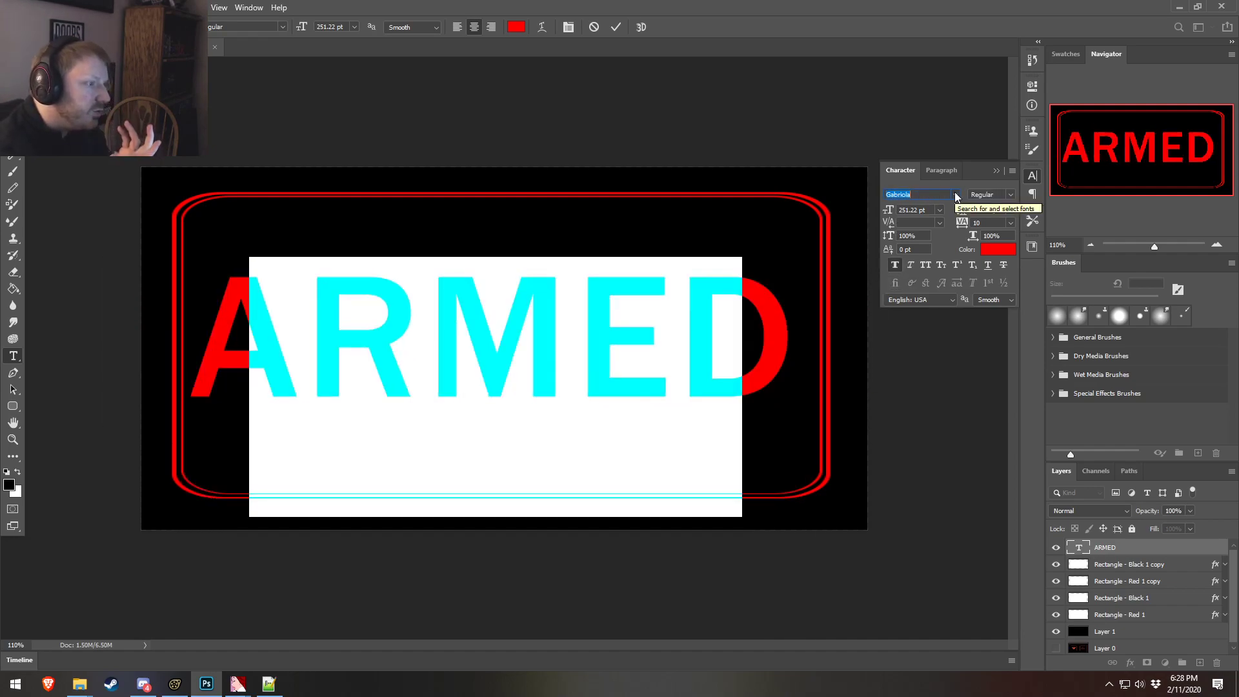
{"action": "scroll", "coordinate": [956, 197], "scroll_direction": "down", "scroll_amount": 6}
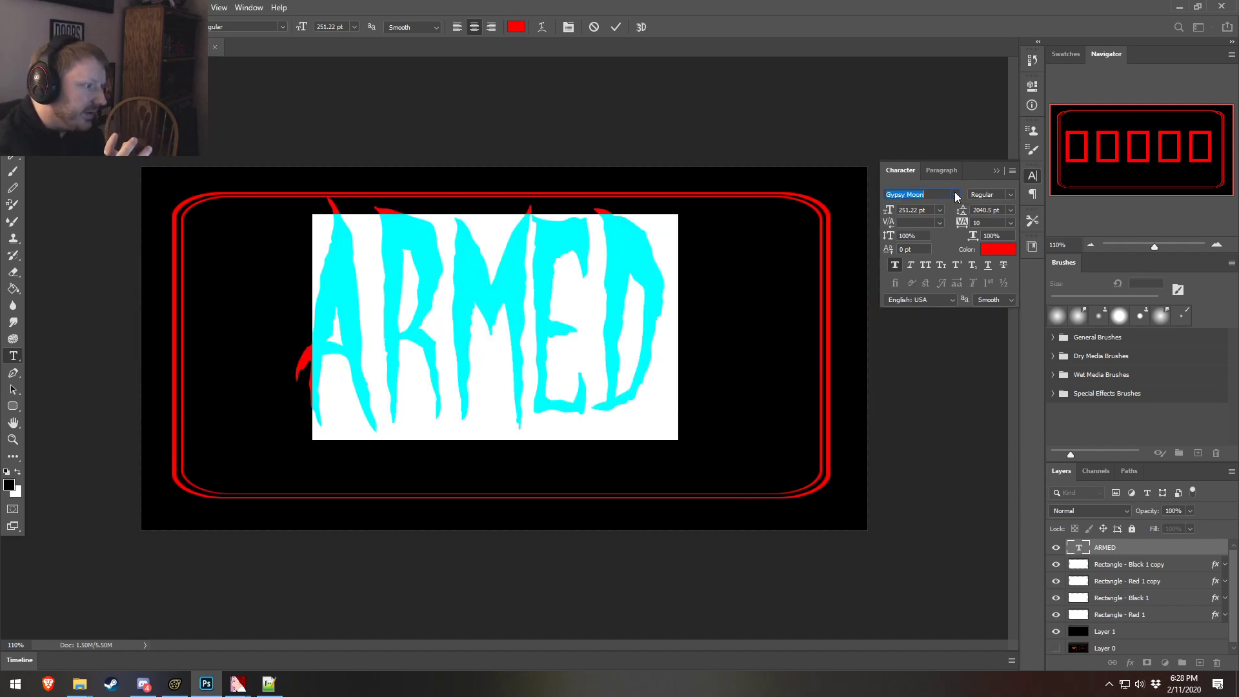
{"action": "scroll", "coordinate": [956, 197], "scroll_direction": "up", "scroll_amount": 1}
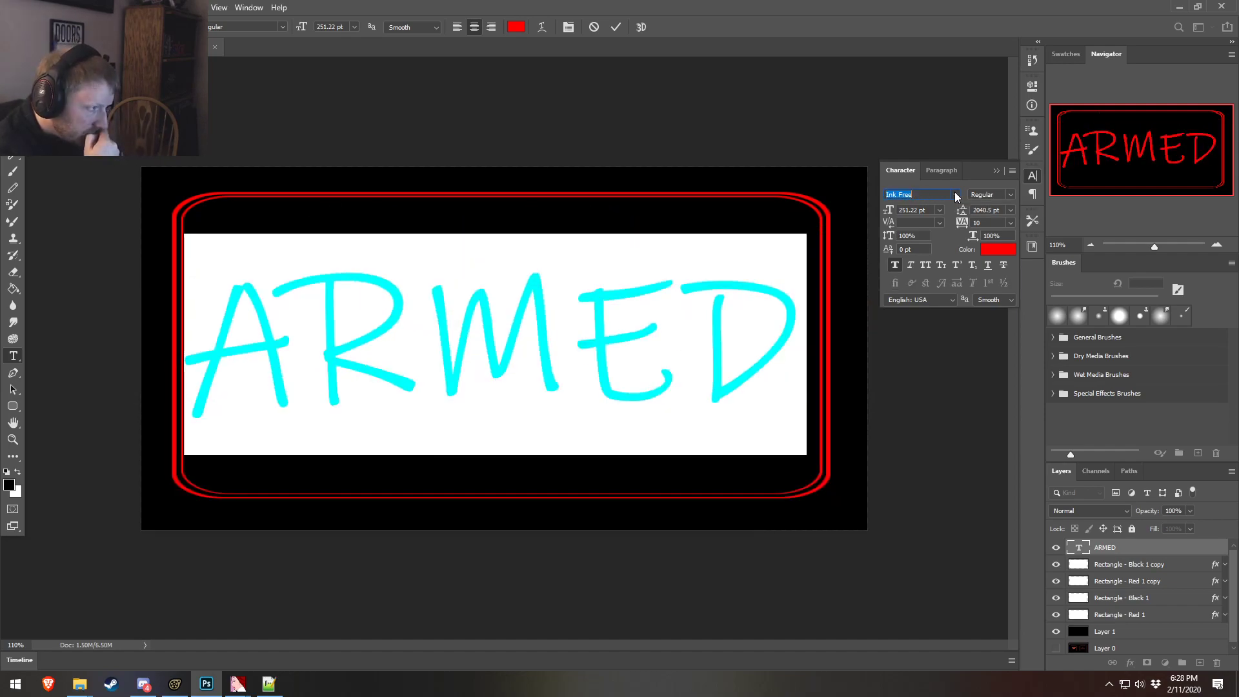
{"action": "scroll", "coordinate": [956, 197], "scroll_direction": "down", "scroll_amount": 5}
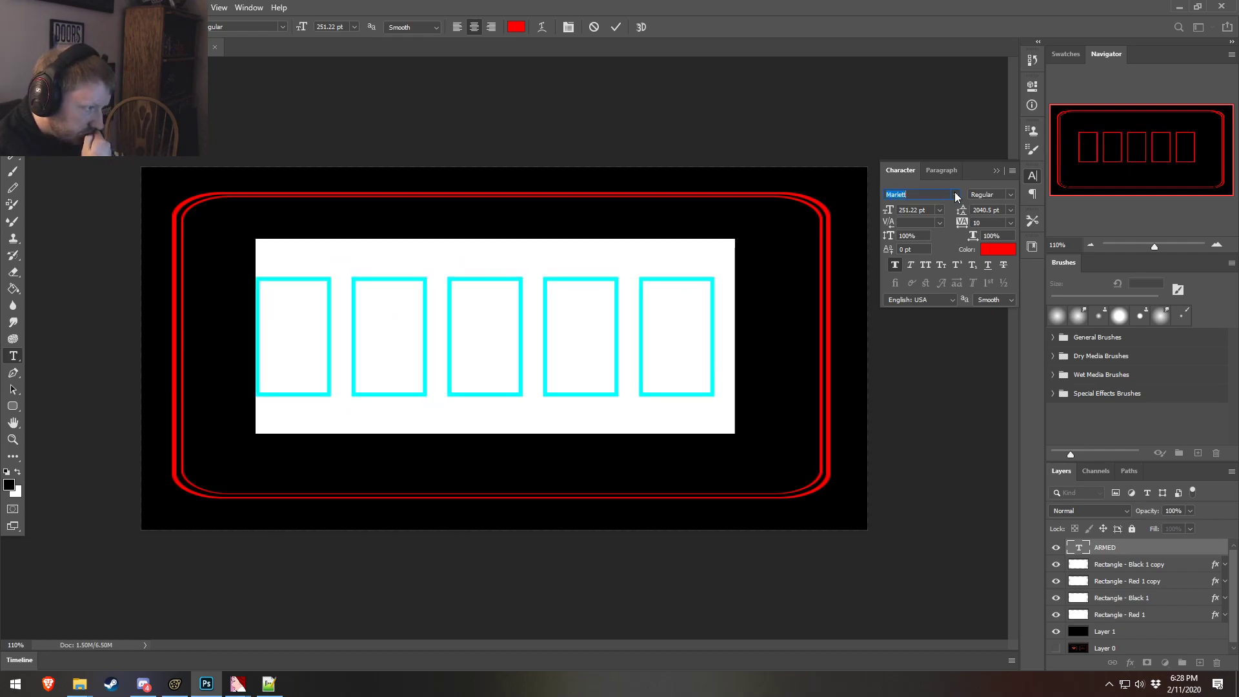
{"action": "scroll", "coordinate": [956, 197], "scroll_direction": "down", "scroll_amount": 4}
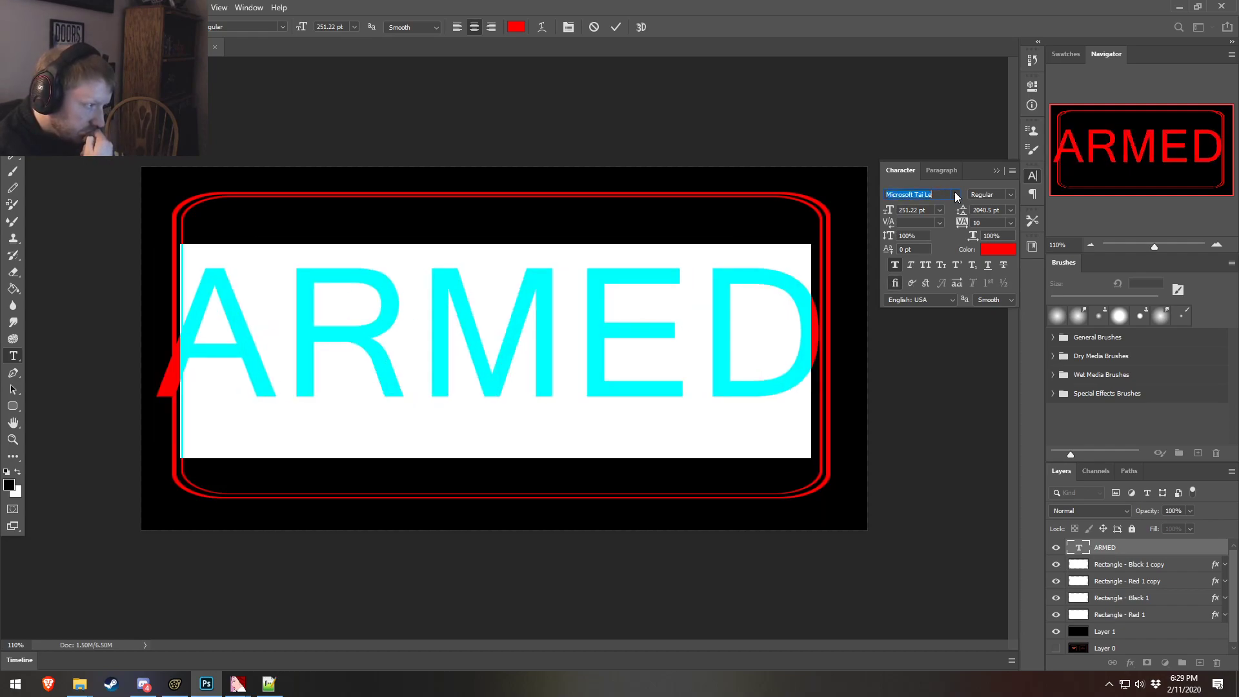
{"action": "scroll", "coordinate": [956, 196], "scroll_direction": "down", "scroll_amount": 5}
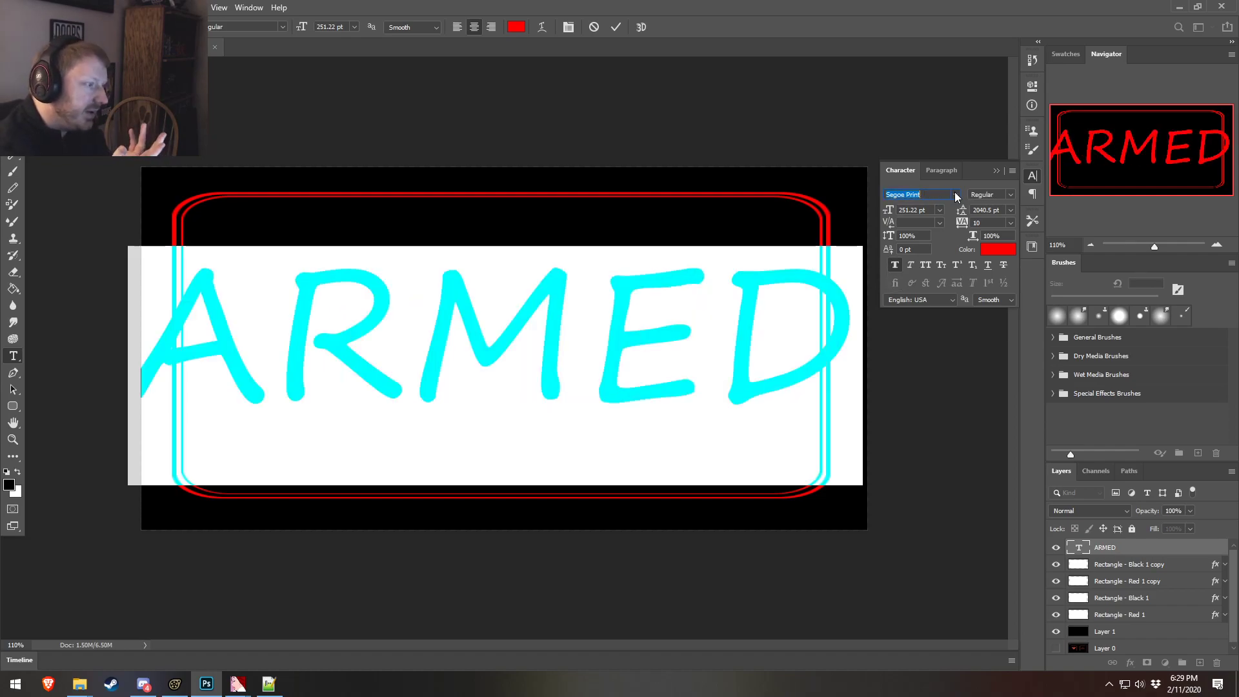
{"action": "scroll", "coordinate": [956, 197], "scroll_direction": "down", "scroll_amount": 4}
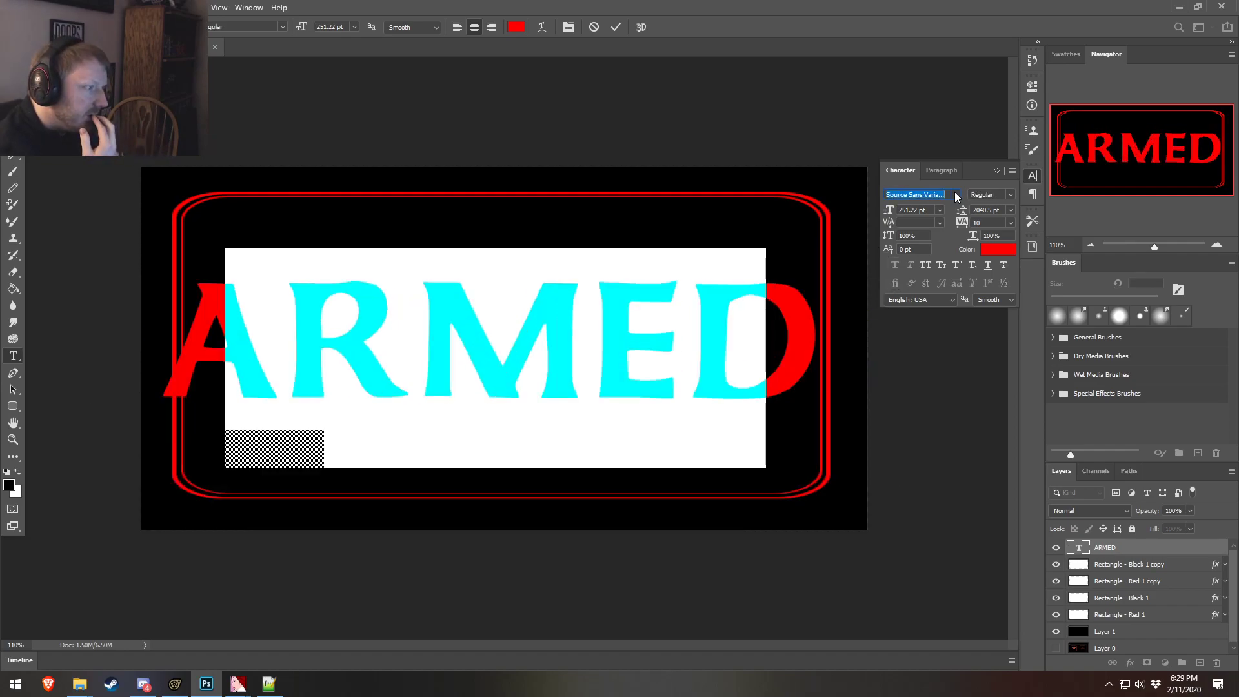
{"action": "scroll", "coordinate": [955, 197], "scroll_direction": "down", "scroll_amount": 3}
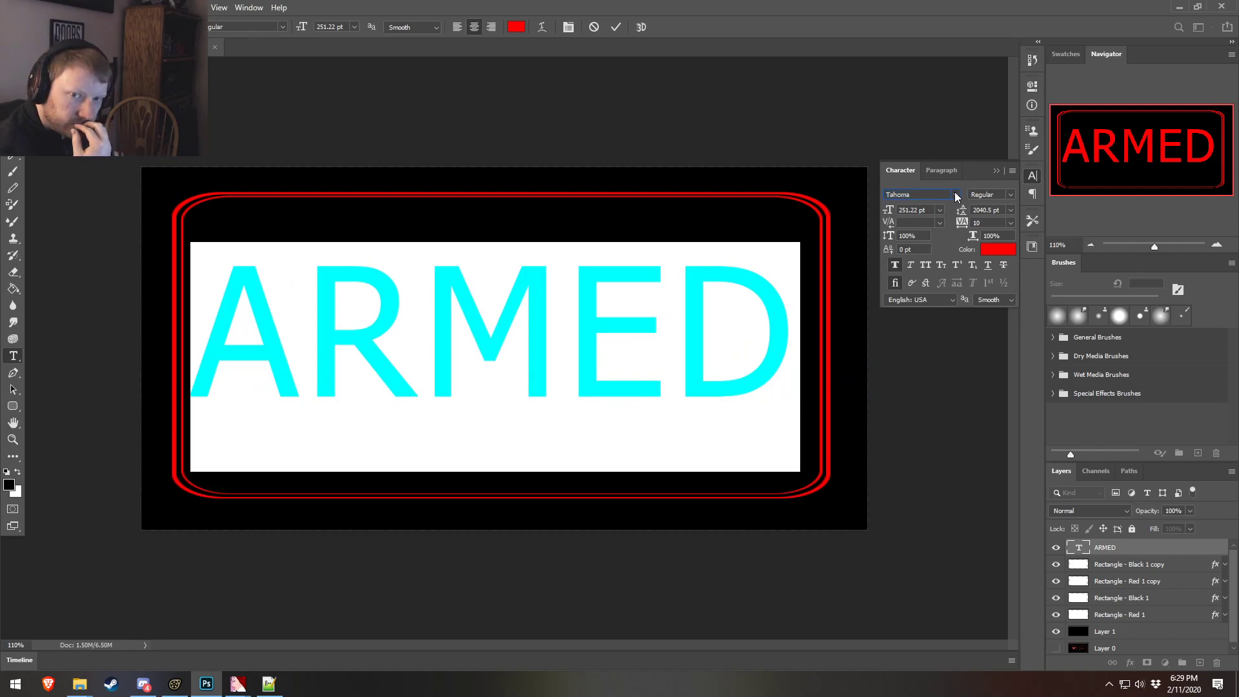
{"action": "scroll", "coordinate": [955, 197], "scroll_direction": "down", "scroll_amount": 4}
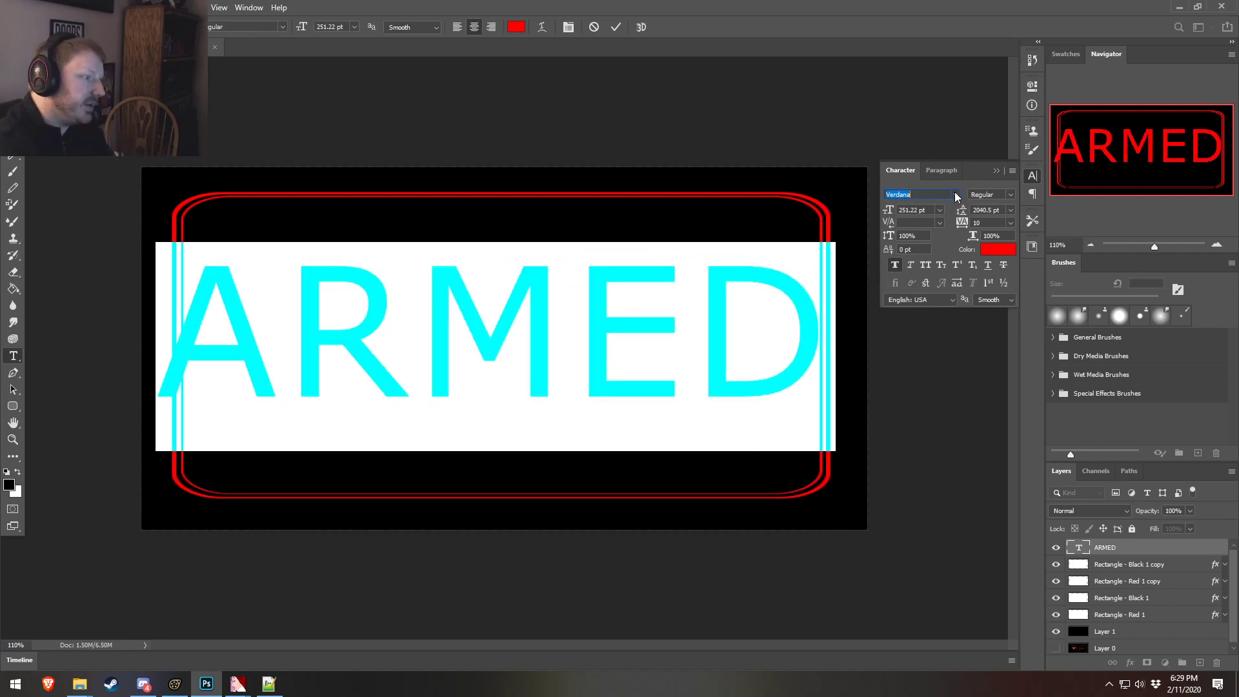
{"action": "scroll", "coordinate": [956, 197], "scroll_direction": "down", "scroll_amount": 4}
{"action": "scroll", "coordinate": [956, 197], "scroll_direction": "down", "scroll_amount": 4}
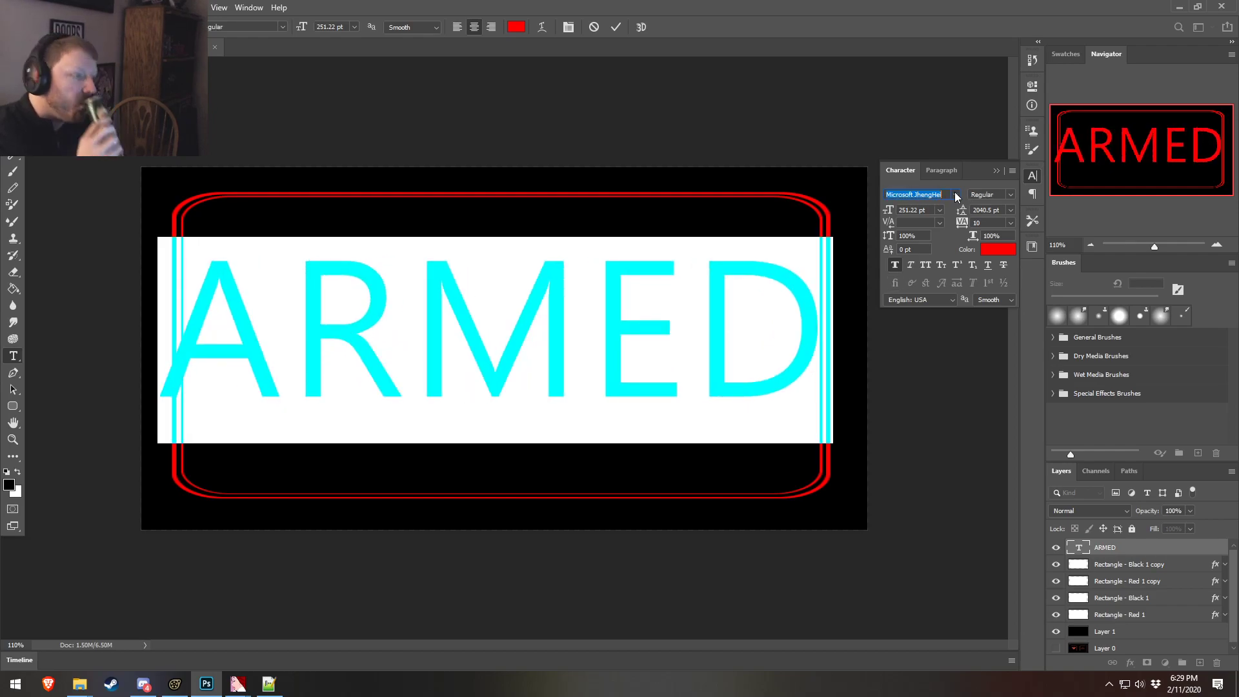
{"action": "scroll", "coordinate": [956, 197], "scroll_direction": "down", "scroll_amount": 1}
{"action": "scroll", "coordinate": [955, 197], "scroll_direction": "down", "scroll_amount": 4}
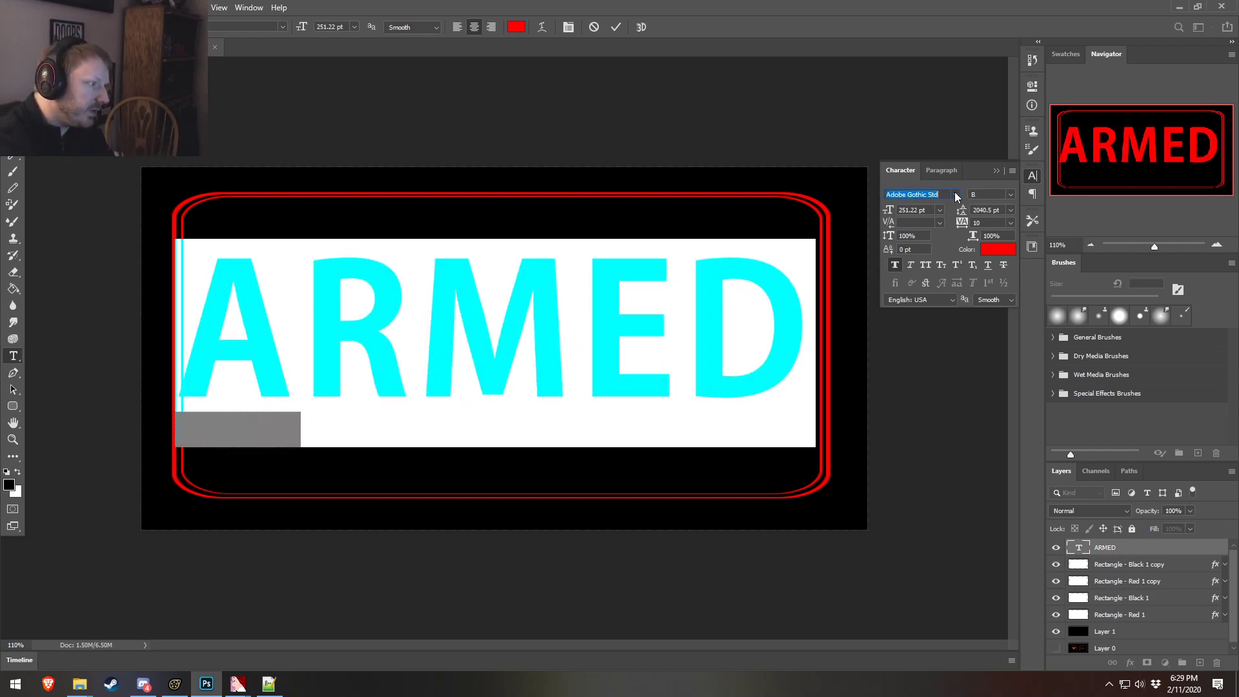
{"action": "scroll", "coordinate": [955, 197], "scroll_direction": "down", "scroll_amount": 4}
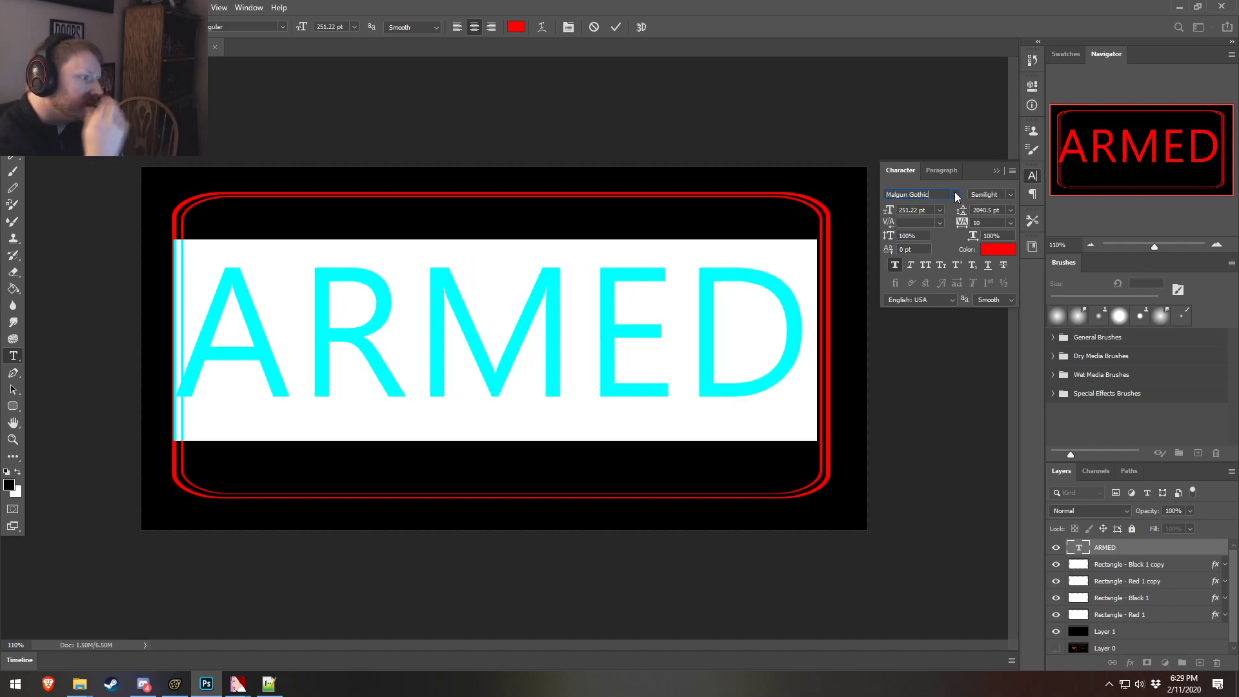
{"action": "scroll", "coordinate": [956, 197], "scroll_direction": "down", "scroll_amount": 5}
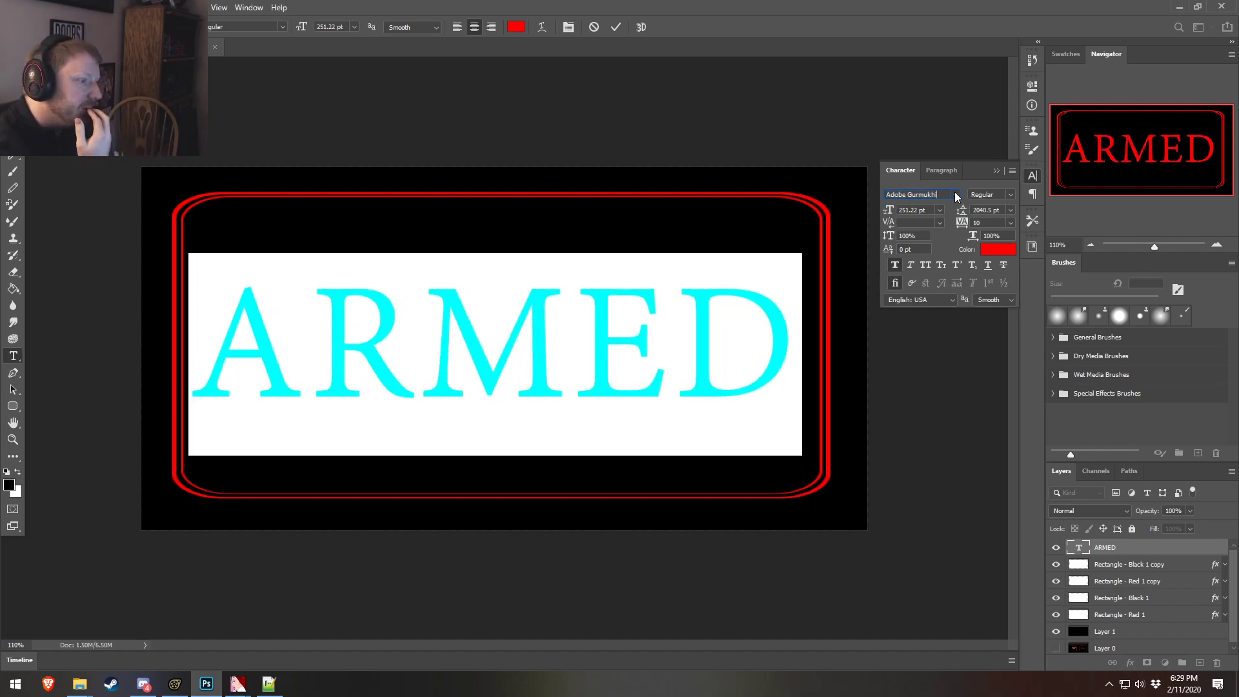
{"action": "scroll", "coordinate": [956, 197], "scroll_direction": "down", "scroll_amount": 4}
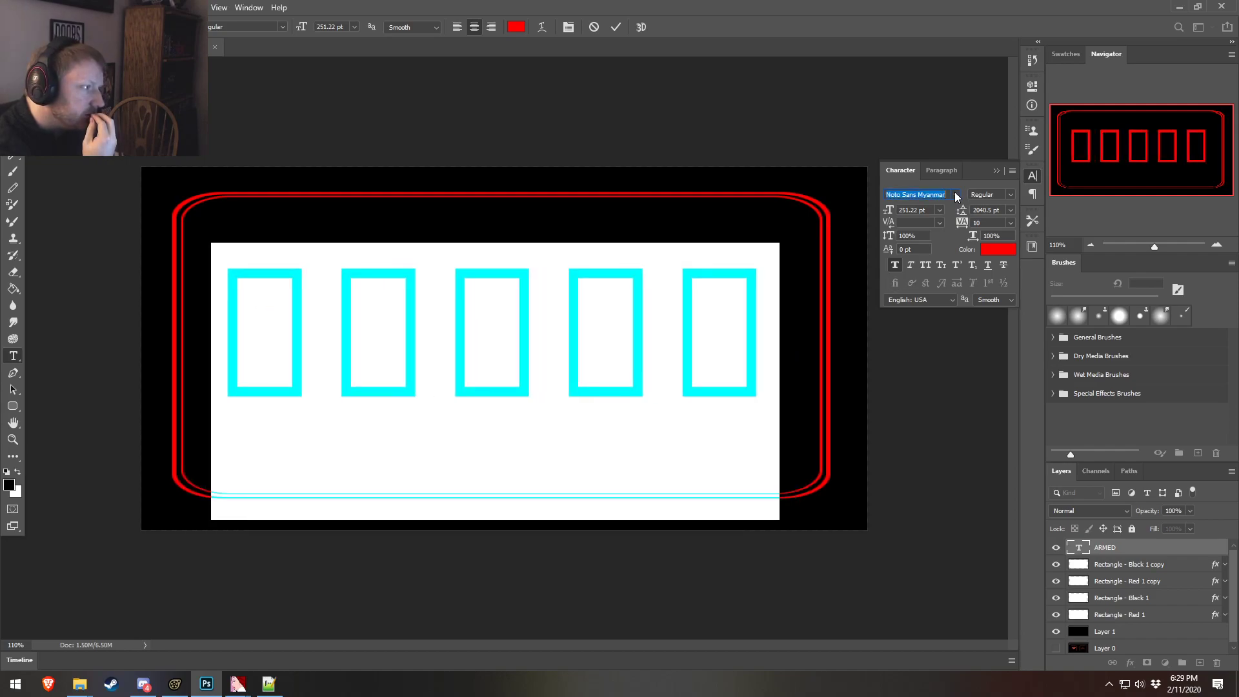
{"action": "scroll", "coordinate": [956, 197], "scroll_direction": "down", "scroll_amount": 2}
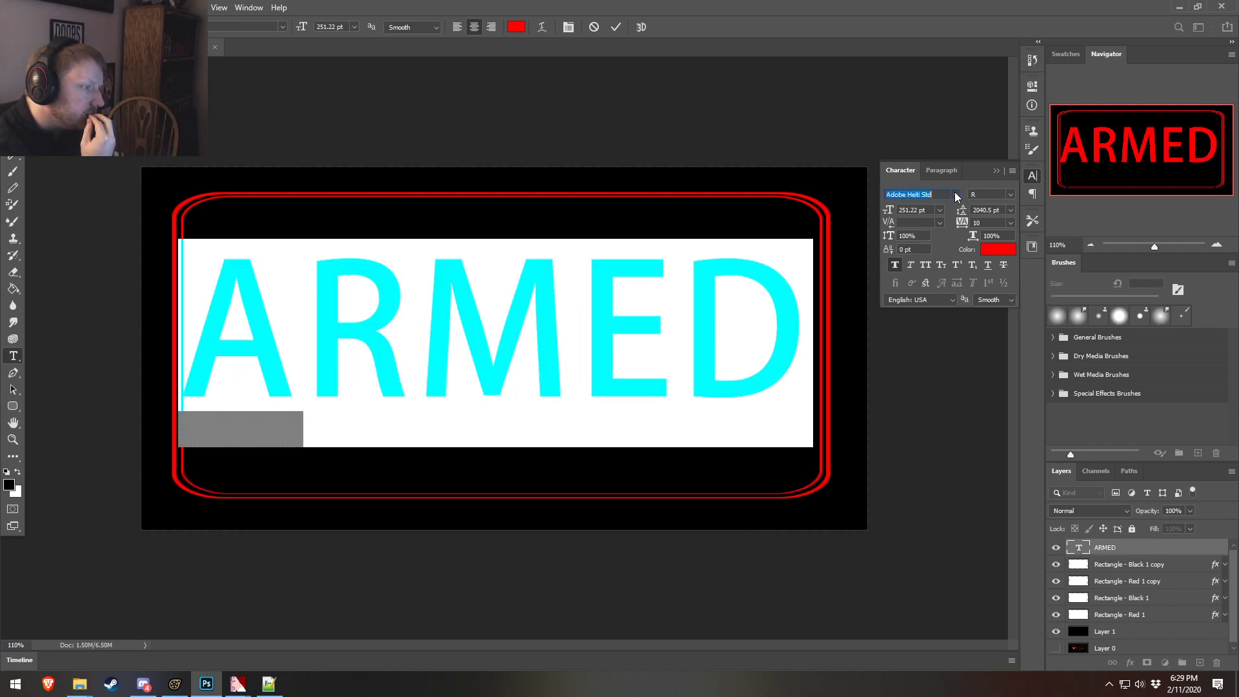
{"action": "scroll", "coordinate": [956, 197], "scroll_direction": "down", "scroll_amount": 1}
{"action": "scroll", "coordinate": [956, 197], "scroll_direction": "down", "scroll_amount": 1}
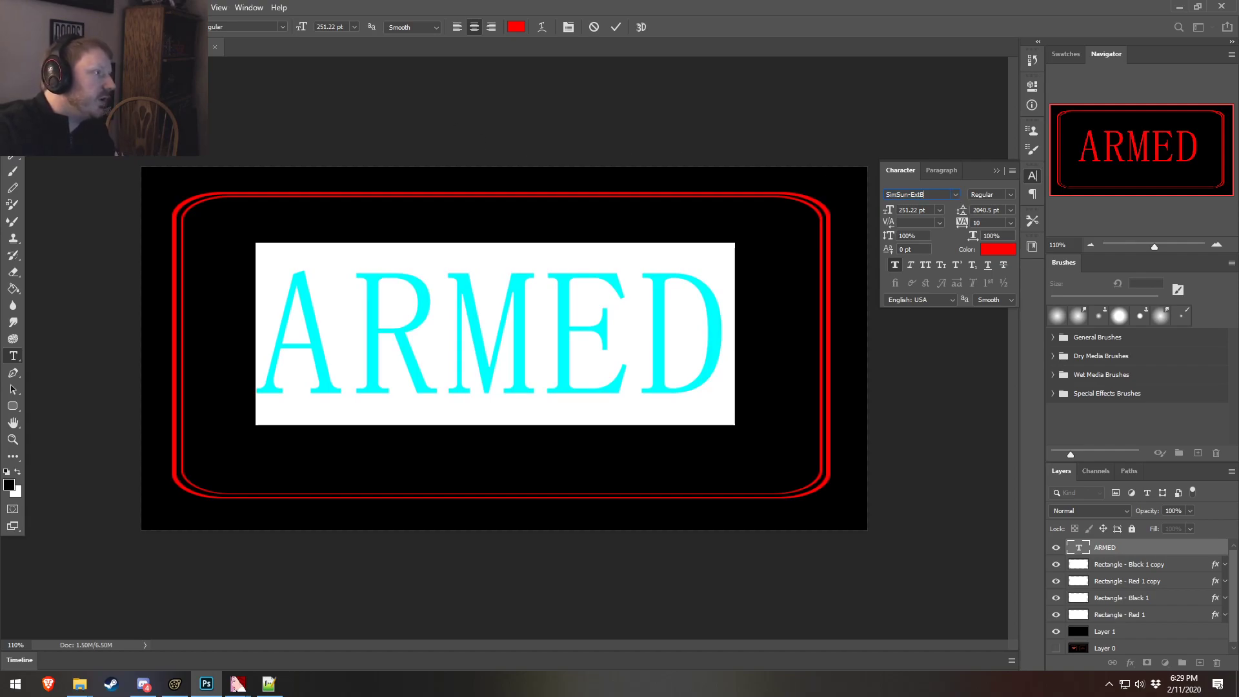
- Change the font of the ARMED text to Impact and finish editing the text
{"action": "left_click", "coordinate": [185, 27]}
{"action": "scroll", "coordinate": [310, 259], "scroll_direction": "up", "scroll_amount": 2}
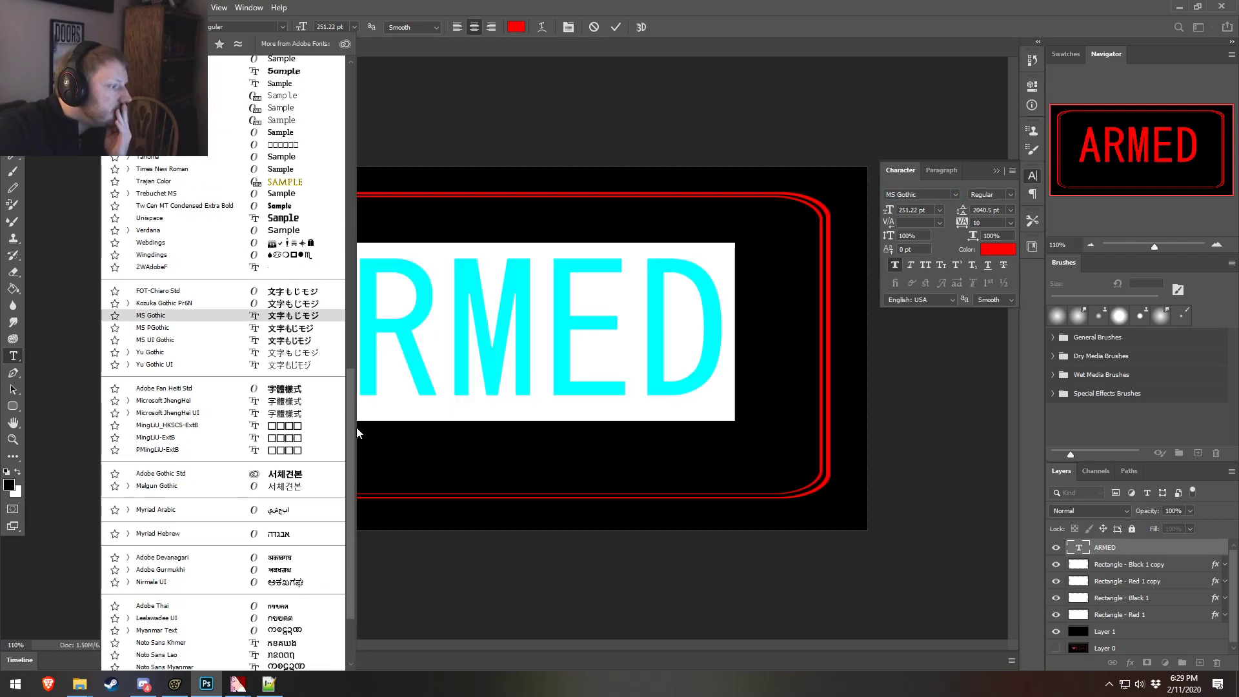
{"action": "left_click_drag", "start_coordinate": [351, 424], "coordinate": [351, 50]}
{"action": "left_click", "coordinate": [258, 90]}
{"action": "left_click", "coordinate": [185, 27]}
{"action": "left_click", "coordinate": [181, 118]}
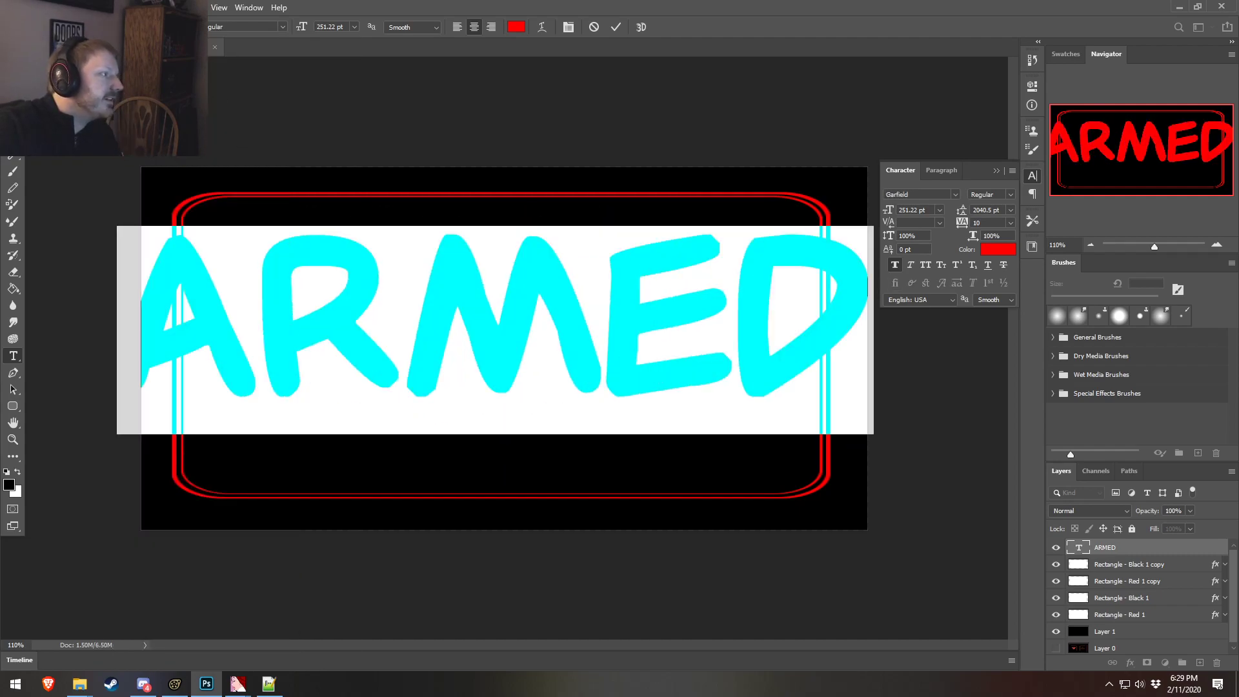
{"action": "key", "text": "Down"}
{"action": "key", "text": "Down"}
{"action": "key", "text": "Up"}
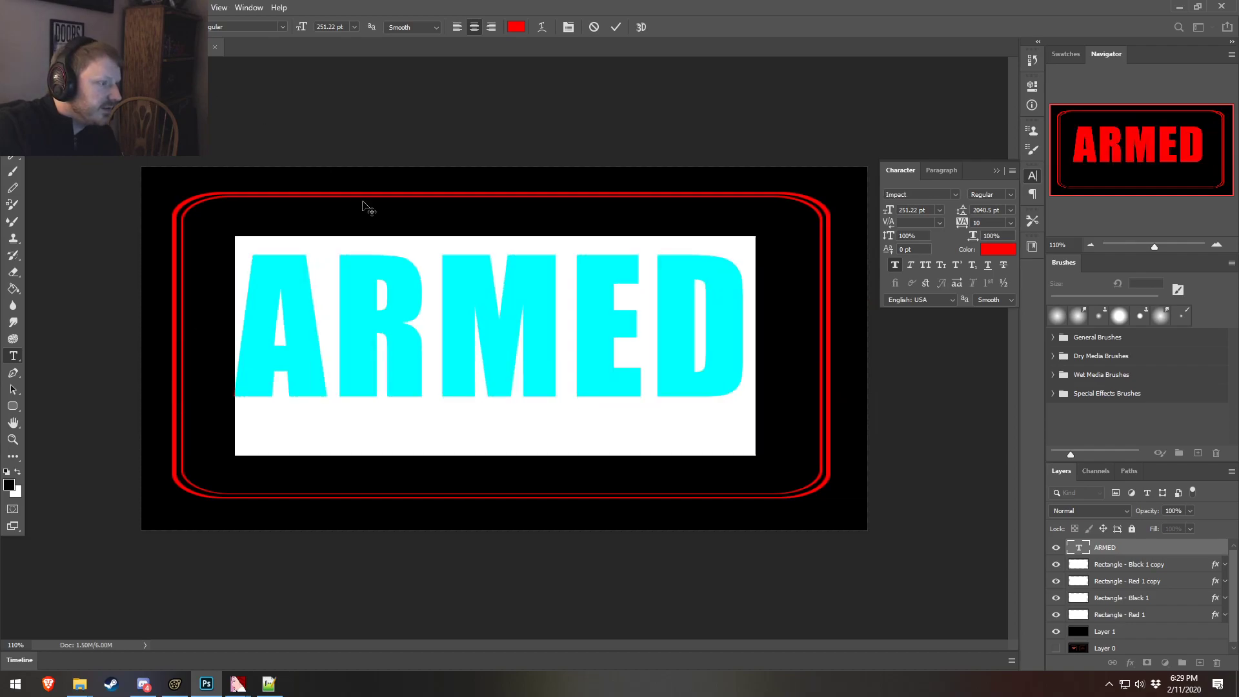
{"action": "left_click", "coordinate": [398, 304]}
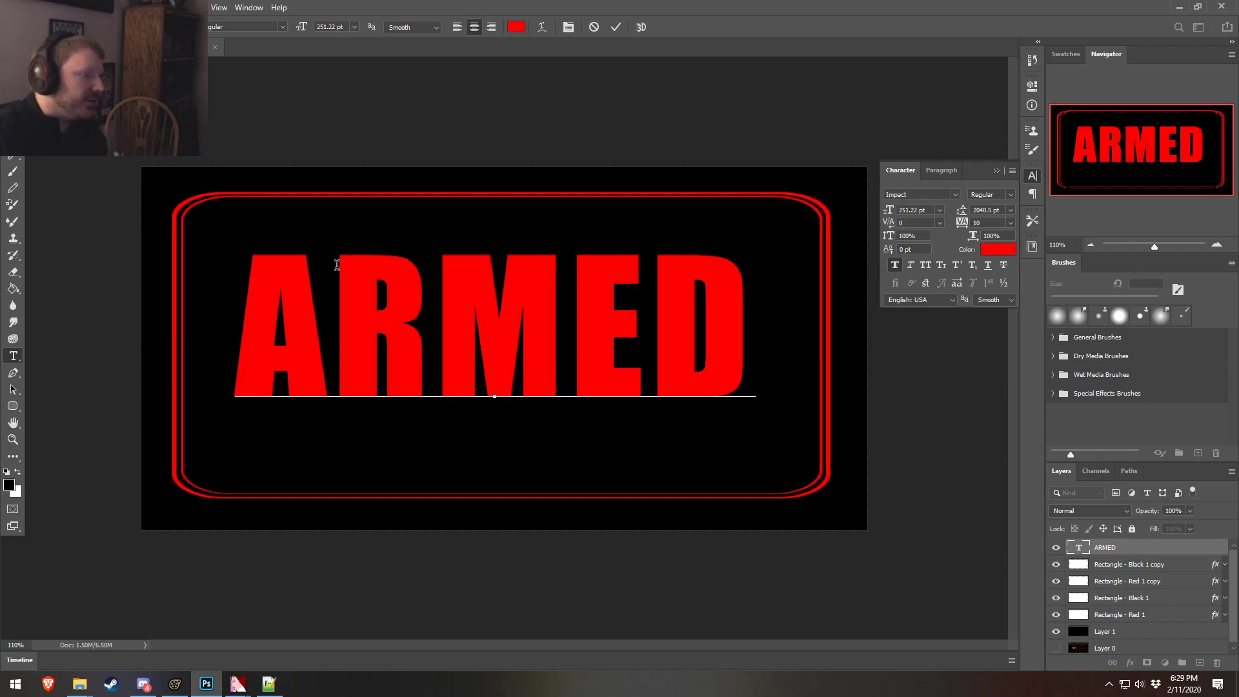
{"action": "double_click", "coordinate": [459, 336]}
{"action": "left_click", "coordinate": [12, 53]}
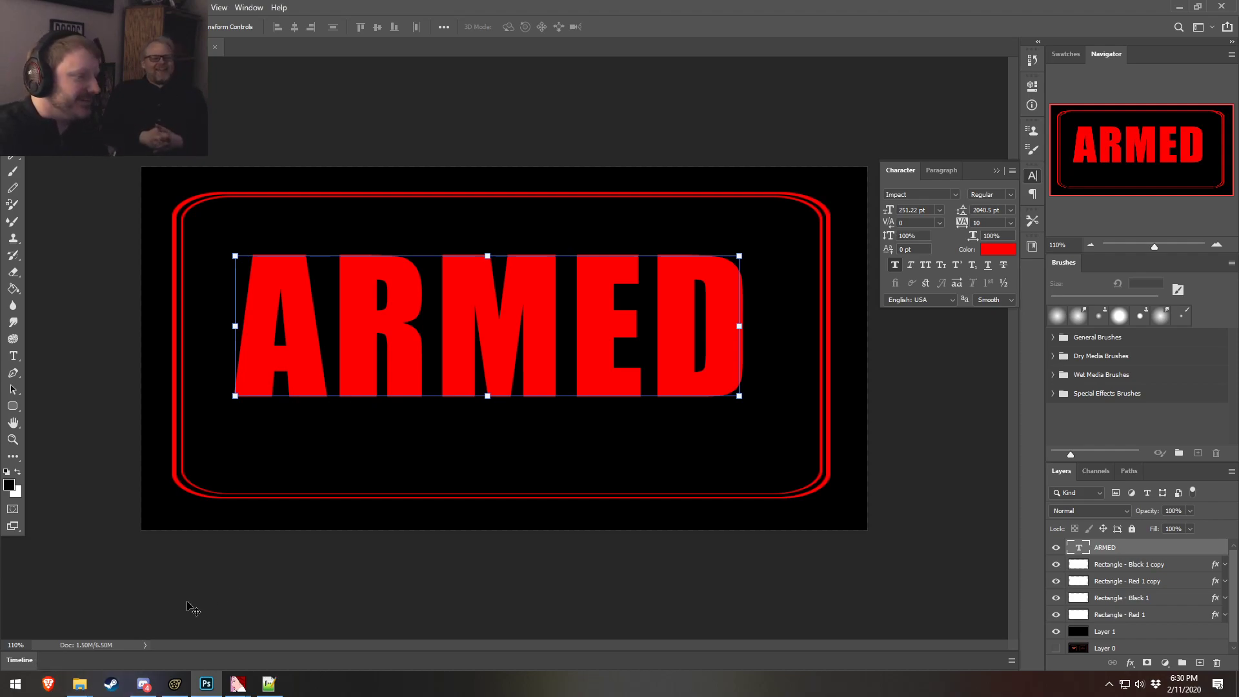
- Scale the ARMED text to about 254 pt and centre it inside the red double frame
{"action": "left_click_drag", "start_coordinate": [545, 348], "coordinate": [552, 370]}
{"action": "left_click_drag", "start_coordinate": [748, 276], "coordinate": [861, 217]}
{"action": "left_click_drag", "start_coordinate": [716, 308], "coordinate": [672, 333]}
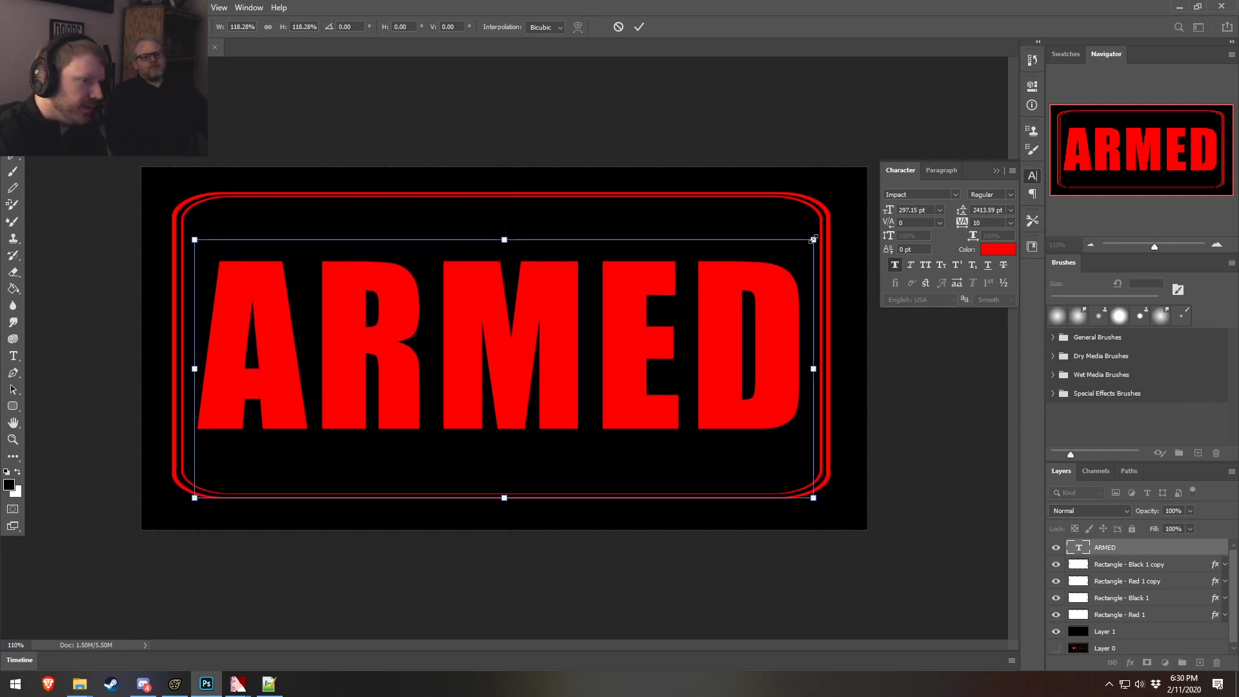
{"action": "left_click_drag", "start_coordinate": [813, 238], "coordinate": [728, 277]}
{"action": "left_click_drag", "start_coordinate": [558, 380], "coordinate": [602, 355]}
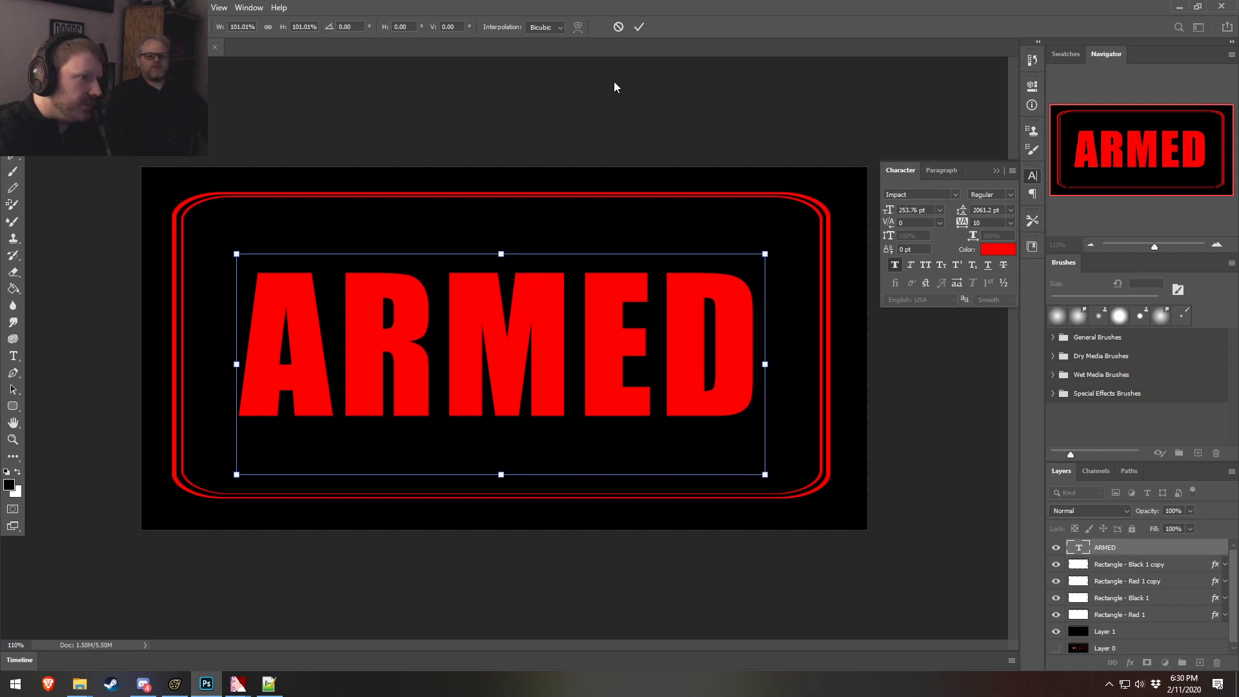
{"action": "left_click", "coordinate": [639, 27]}
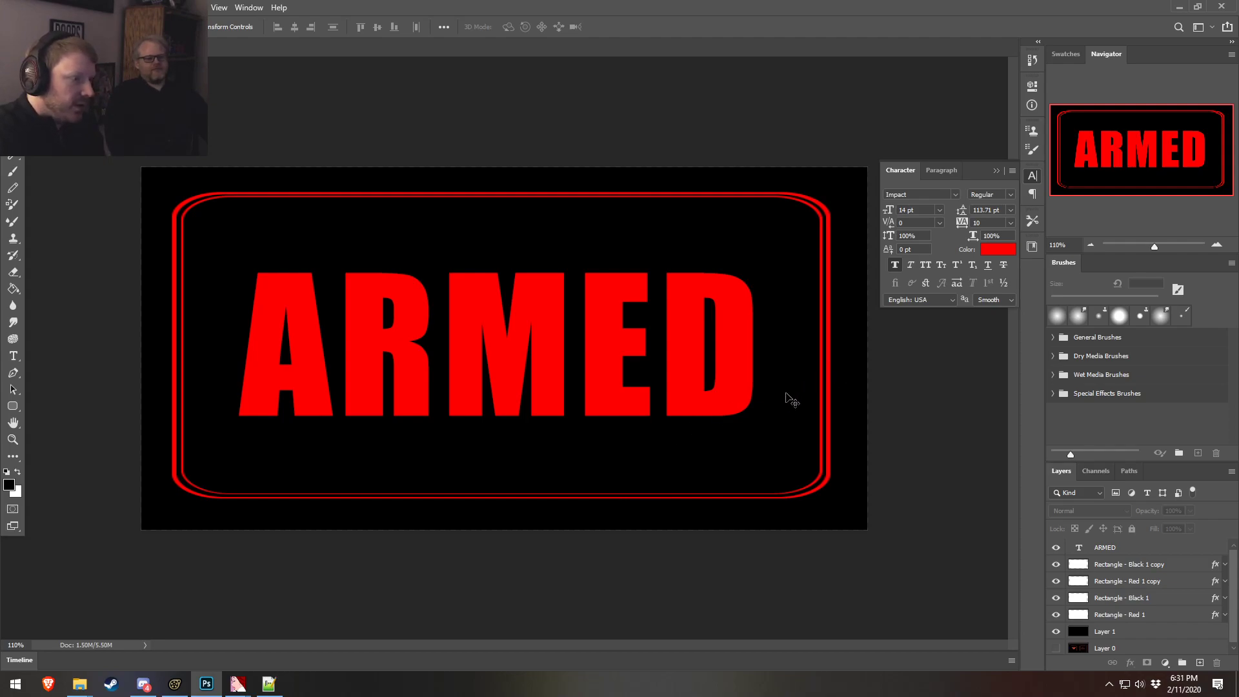
- Rename the two copied frame layers to "Rectangle - Red 2" and "Rectangle - Black 2"
{"action": "left_click", "coordinate": [1153, 594]}
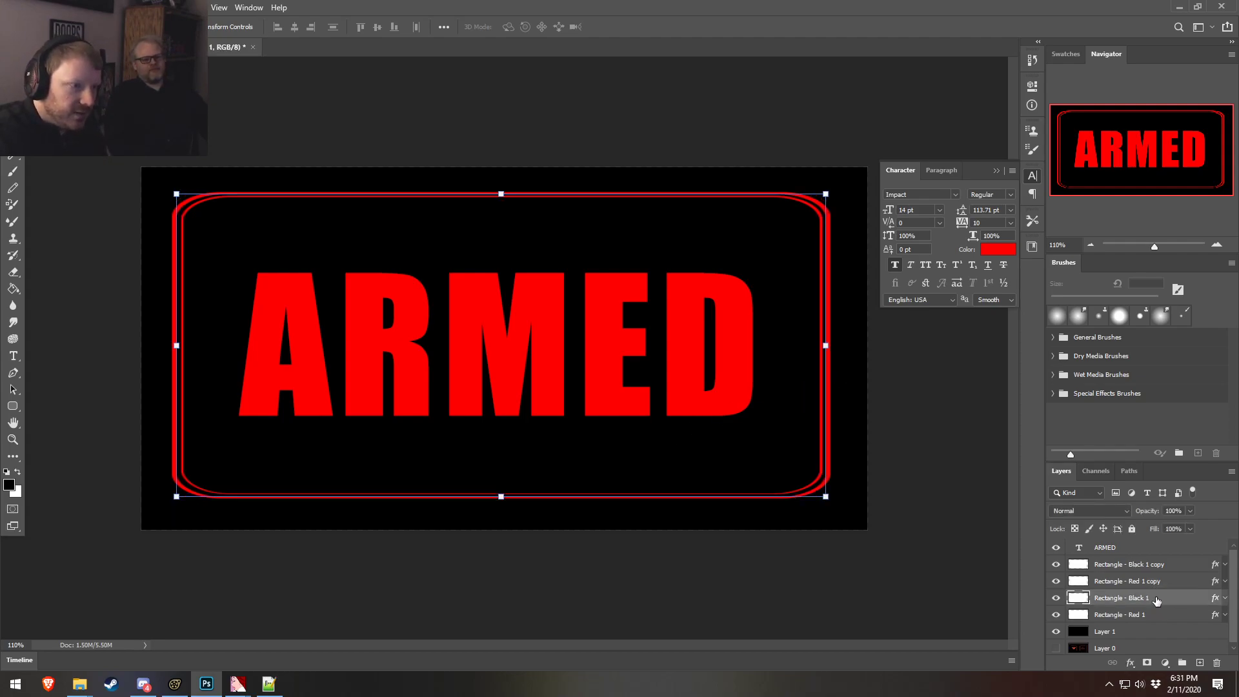
{"action": "left_click", "coordinate": [1153, 611]}
{"action": "left_click", "coordinate": [1152, 584]}
{"action": "left_click", "coordinate": [1150, 568]}
{"action": "double_click", "coordinate": [1145, 584]}
{"action": "left_click_drag", "start_coordinate": [1142, 581], "coordinate": [1165, 581]}
{"action": "type", "text": "3"}
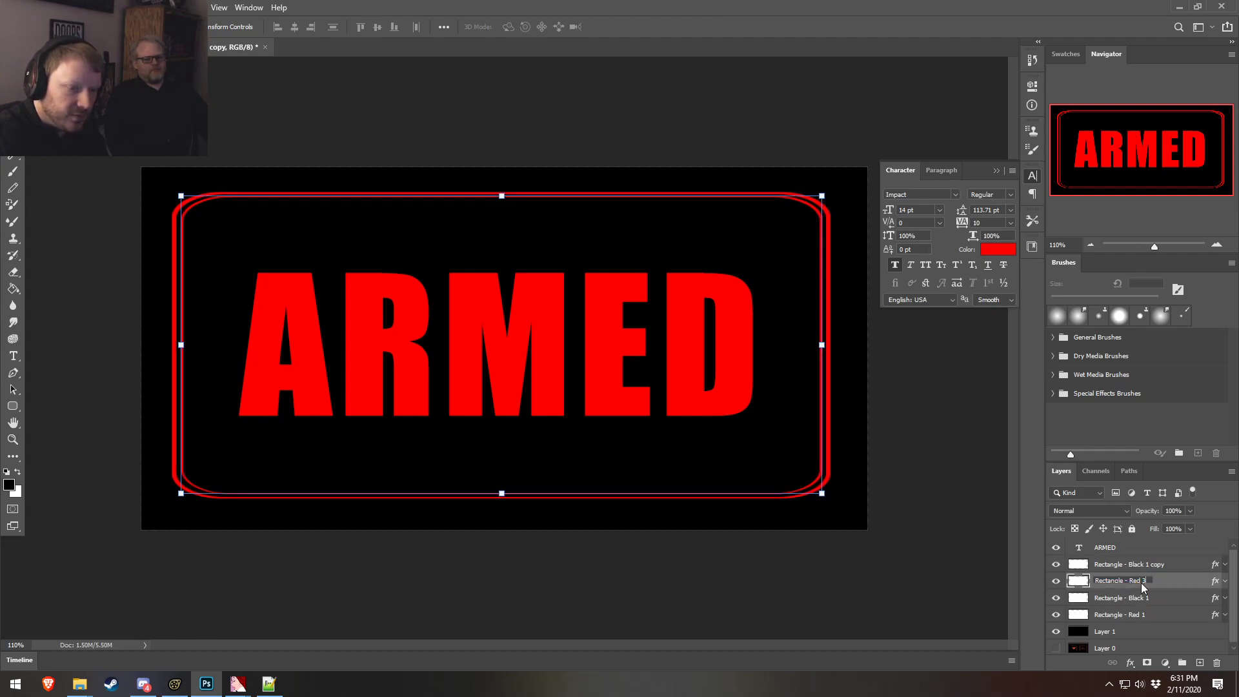
{"action": "type", "text": "2"}
{"action": "left_click", "coordinate": [1145, 566]}
{"action": "left_click_drag", "start_coordinate": [1146, 564], "coordinate": [1169, 564]}
{"action": "type", "text": "2"}
{"action": "left_click", "coordinate": [1145, 581]}
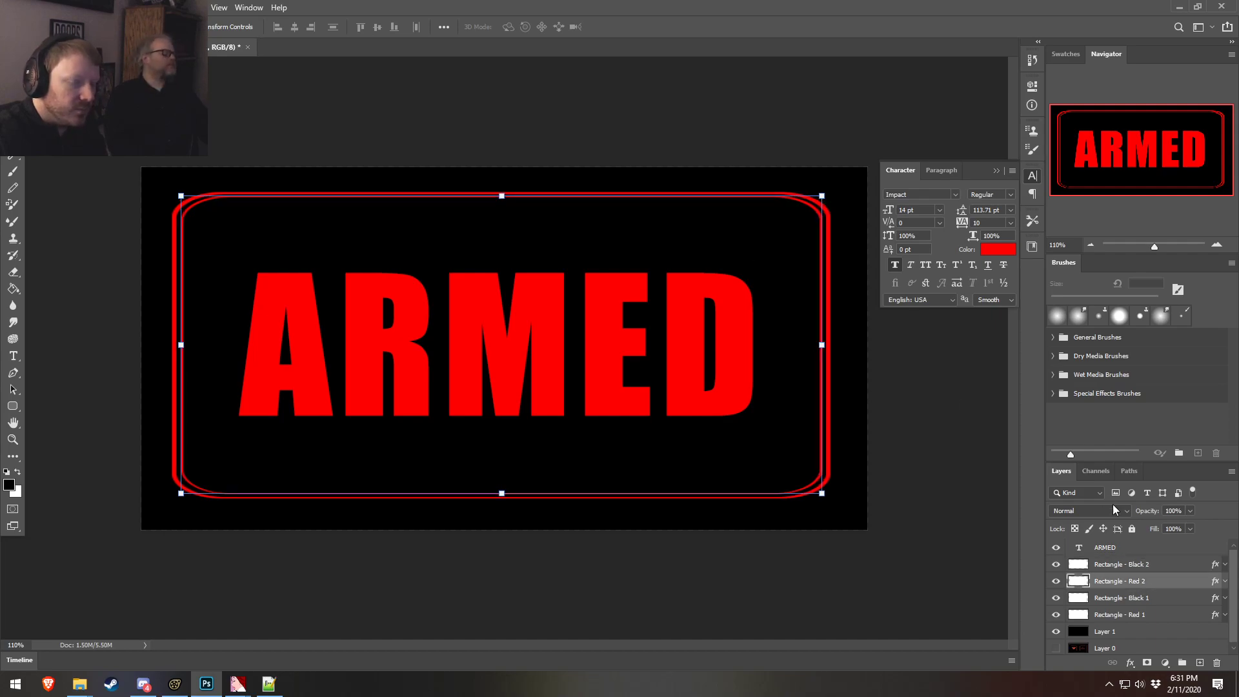
- Shrink the Rectangle - Red 2 and Rectangle - Black 2 layers about their centres, scaling the black one to 96.32%, to widen the gap between frames
{"action": "left_click", "coordinate": [1056, 564]}
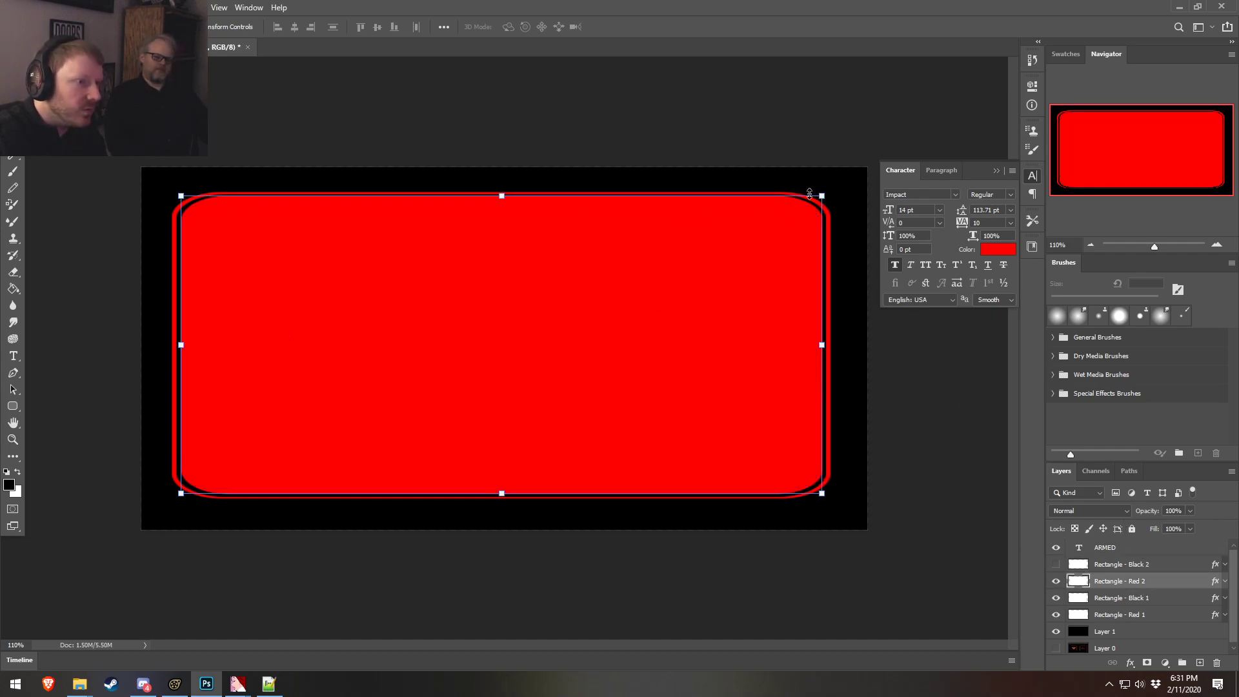
{"action": "left_click_drag", "start_coordinate": [822, 195], "coordinate": [808, 201], "text": "alt"}
{"action": "left_click", "coordinate": [1055, 564]}
{"action": "left_click", "coordinate": [1078, 564]}
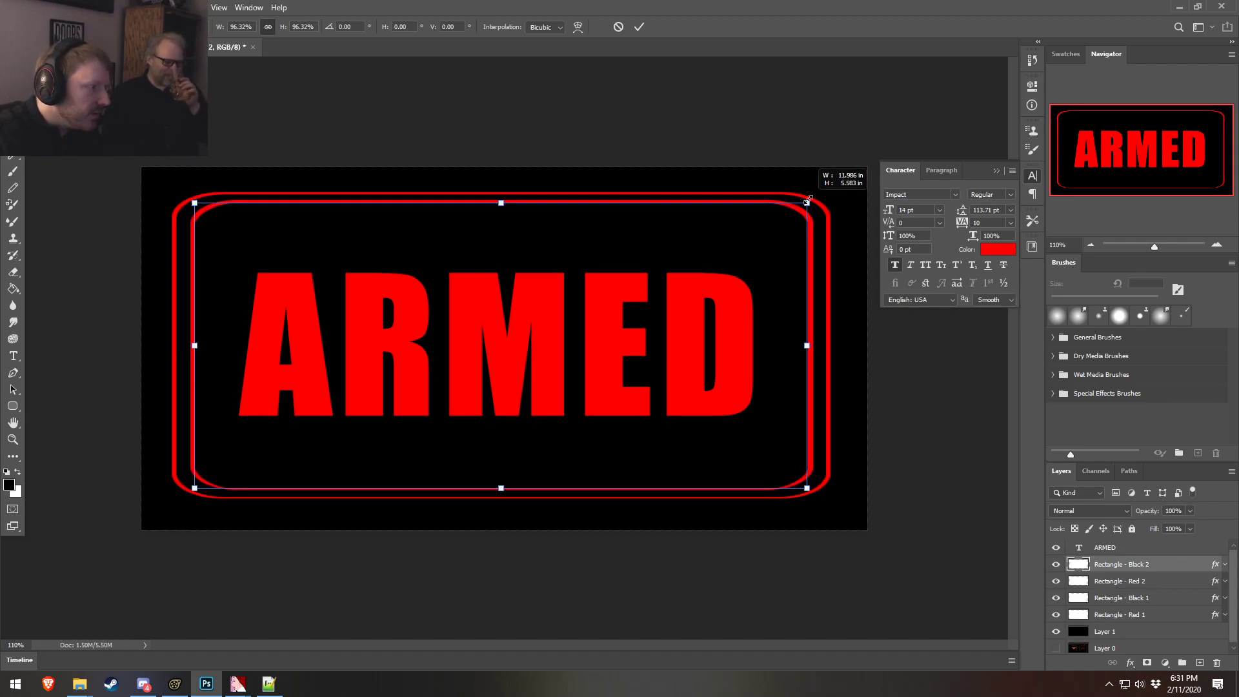
{"action": "left_click_drag", "start_coordinate": [808, 201], "coordinate": [808, 201], "text": "alt"}
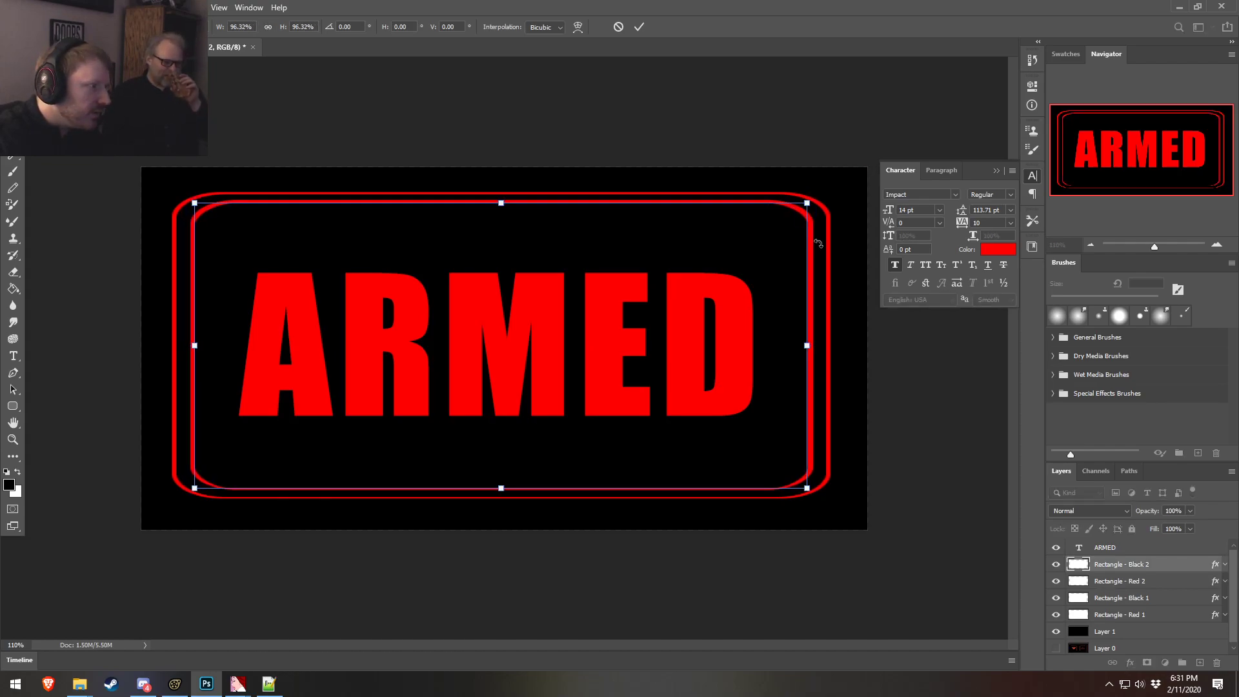
- Change the Color Overlay of the Rectangle - Black 1 layer to dark red 8c0000
{"action": "left_click", "coordinate": [1147, 598]}
{"action": "double_click", "coordinate": [1161, 593]}
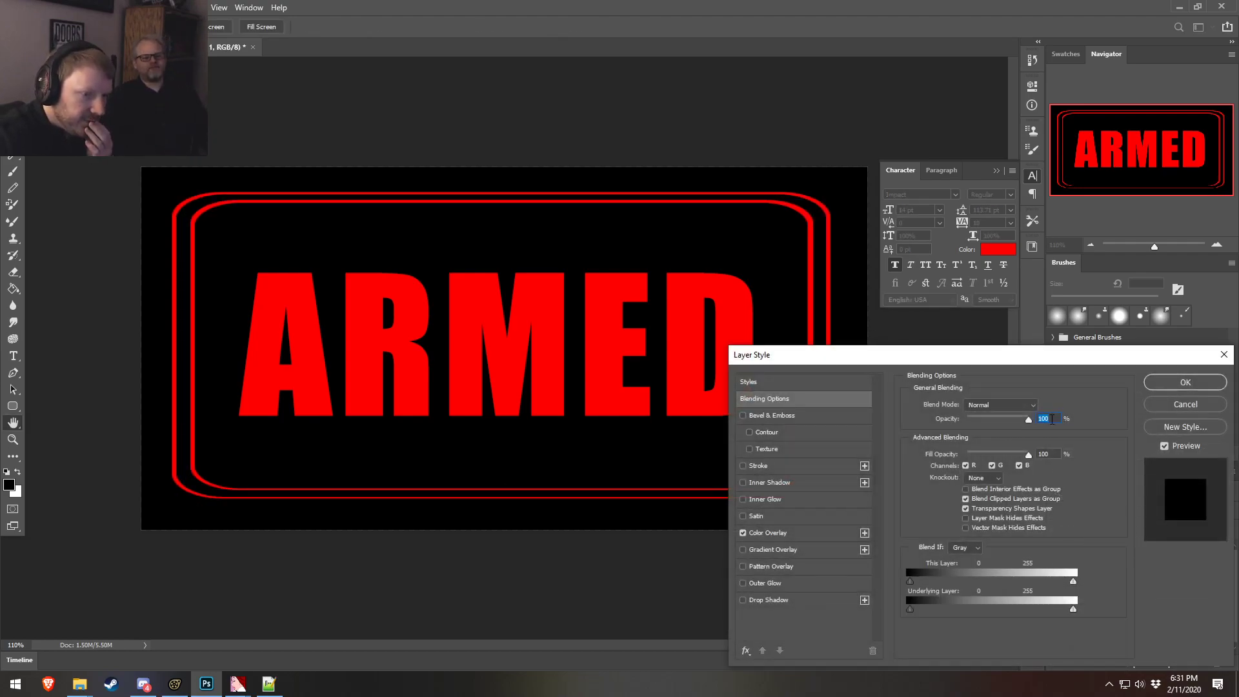
{"action": "left_click", "coordinate": [793, 534]}
{"action": "left_click", "coordinate": [1041, 404]}
{"action": "left_click", "coordinate": [926, 466]}
{"action": "type", "text": "5a0000"}
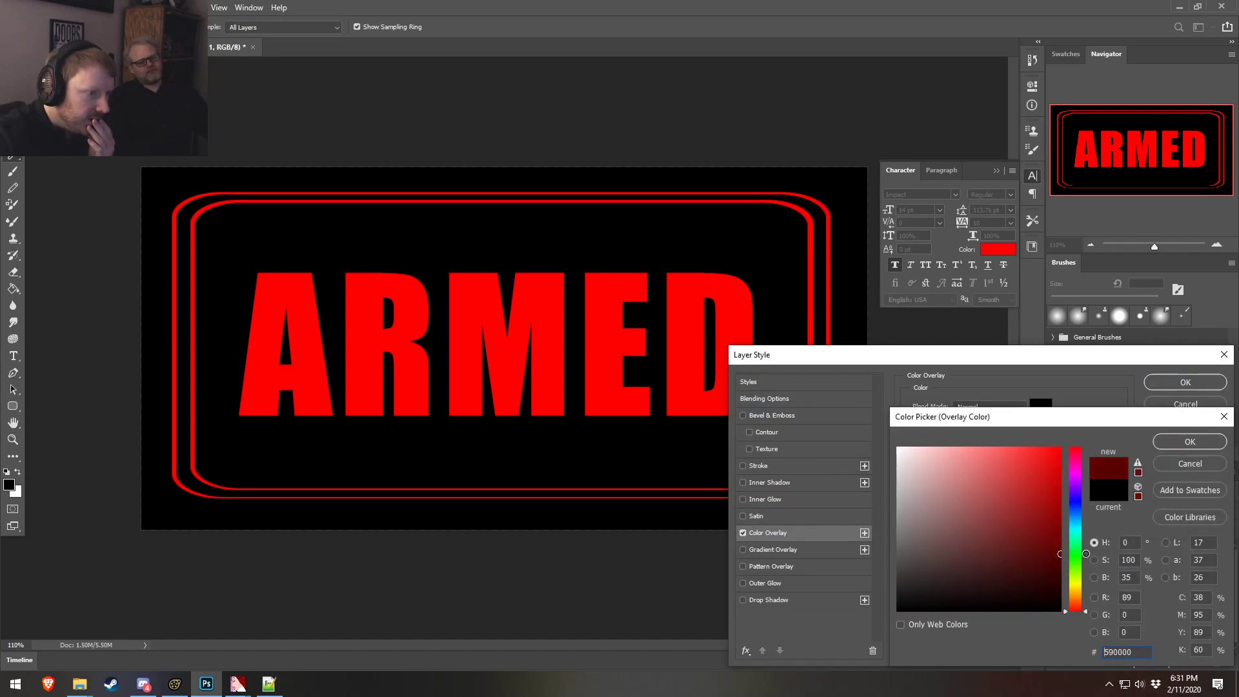
{"action": "type", "text": "890000"}
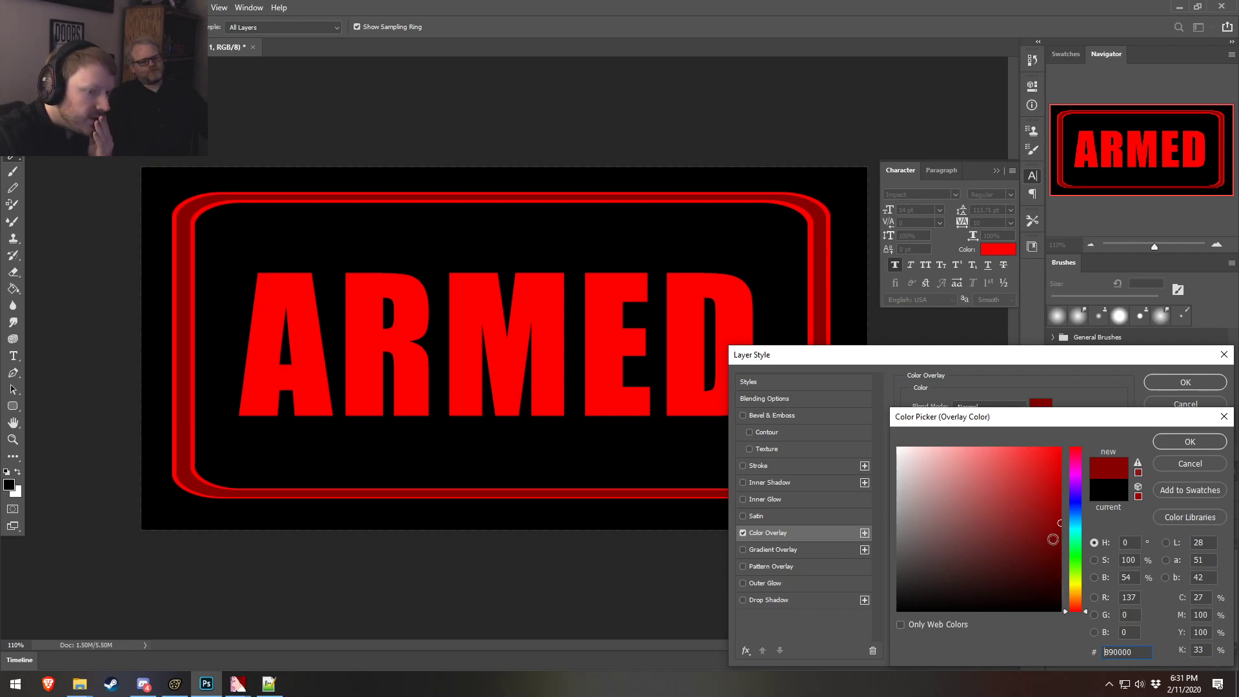
{"action": "left_click_drag", "start_coordinate": [1054, 540], "coordinate": [1077, 589]}
{"action": "mouse_move", "coordinate": [1033, 549]}
{"action": "left_mouse_down"}
{"action": "mouse_move", "coordinate": [1046, 535]}
{"action": "mouse_move", "coordinate": [1064, 545]}
{"action": "mouse_move", "coordinate": [1064, 512]}
{"action": "left_mouse_up"}
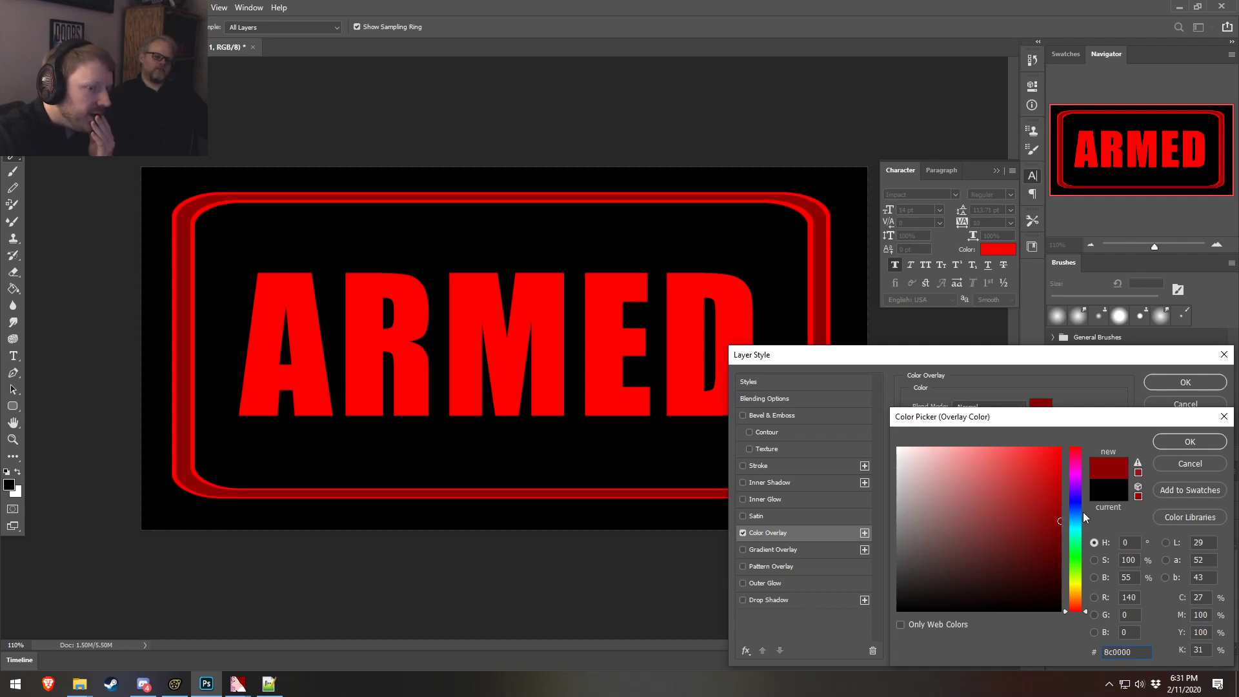
{"action": "left_click", "coordinate": [1190, 442]}
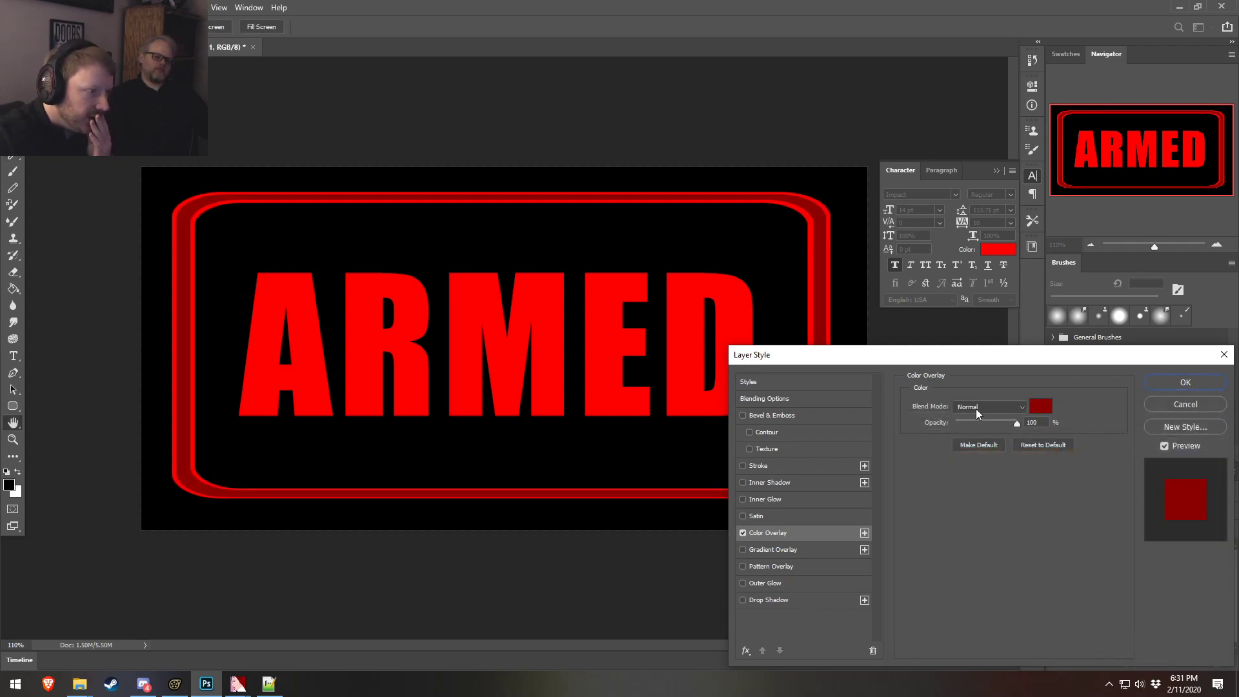
{"action": "left_click", "coordinate": [1200, 384]}
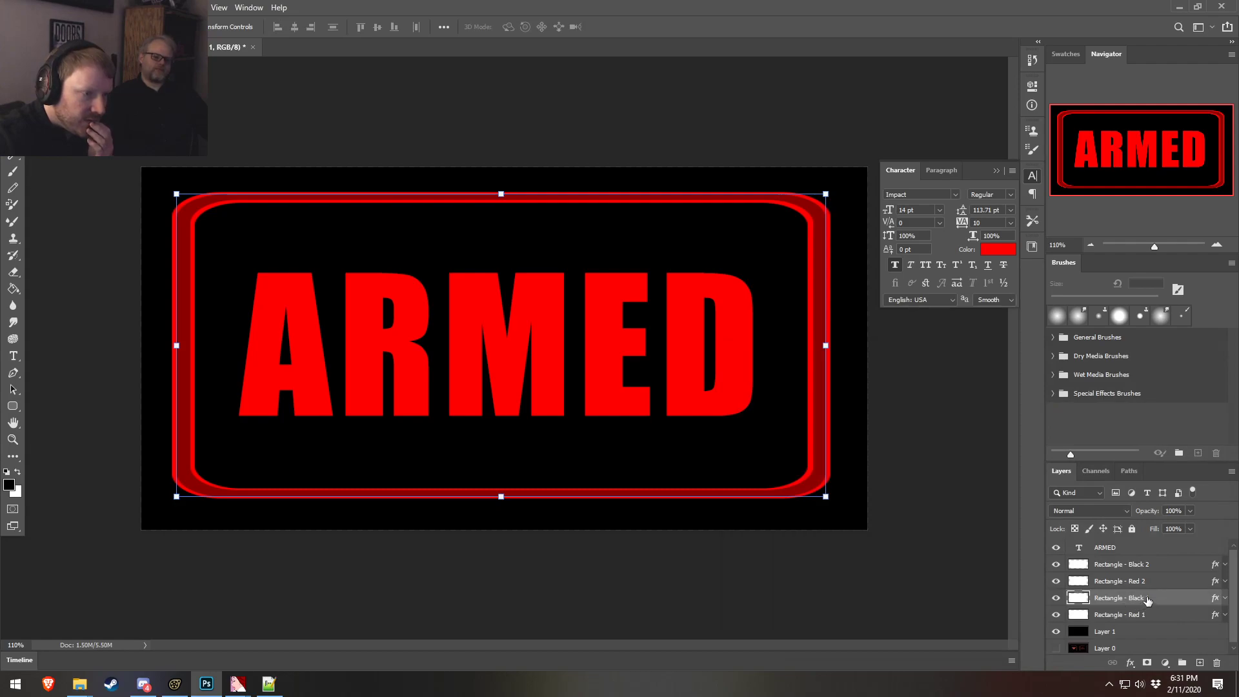
- Toggle the visibility of the Rectangle - Black 2 layer to compare the frame with and without it
{"action": "left_click", "coordinate": [1160, 616]}
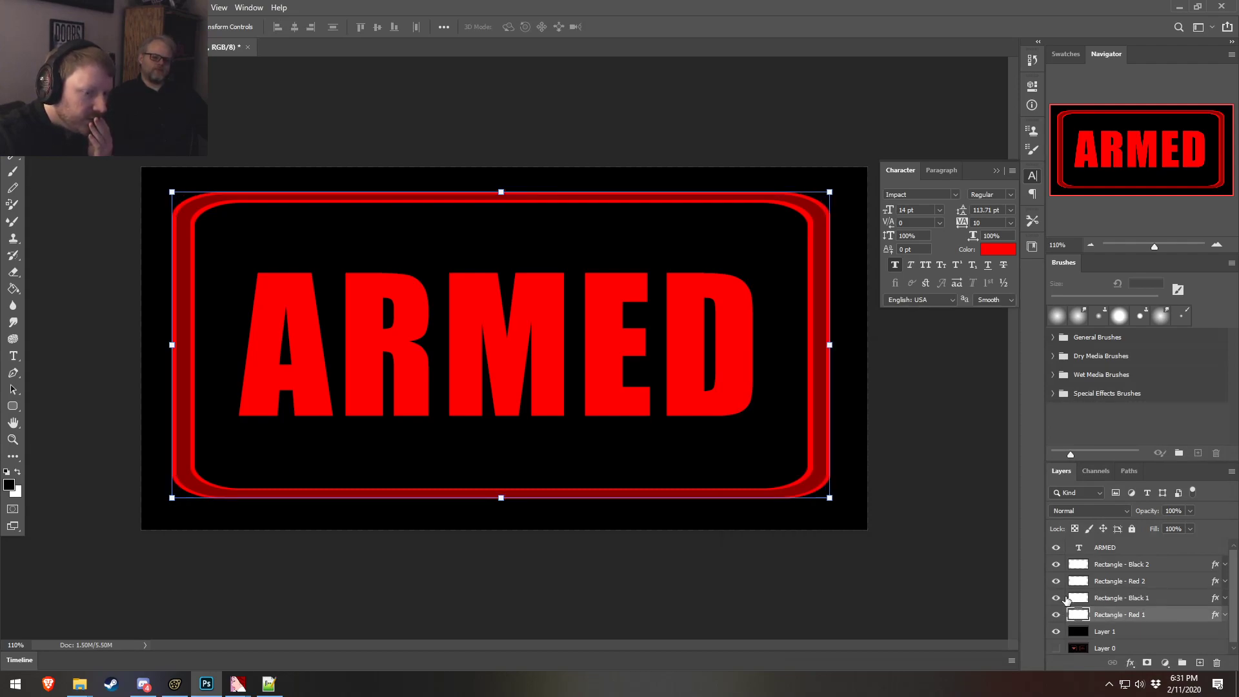
{"action": "left_click", "coordinate": [1056, 565]}
{"action": "left_click", "coordinate": [1057, 565]}
{"action": "left_click", "coordinate": [1058, 566]}
{"action": "left_click", "coordinate": [1056, 565]}
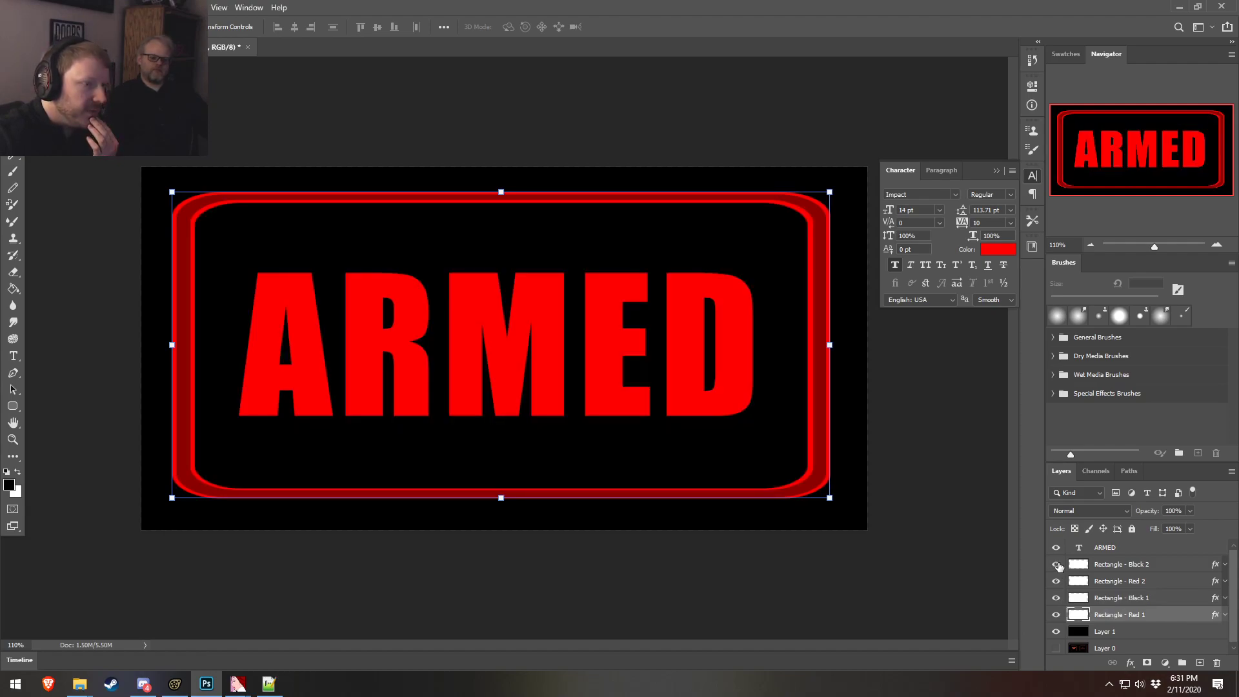
- Convert the Rectangle - Red 2, Black 1 and Red 1 layers into one smart object and add a layer mask to it
{"action": "left_click", "coordinate": [1167, 582]}
{"action": "left_click", "coordinate": [1167, 572]}
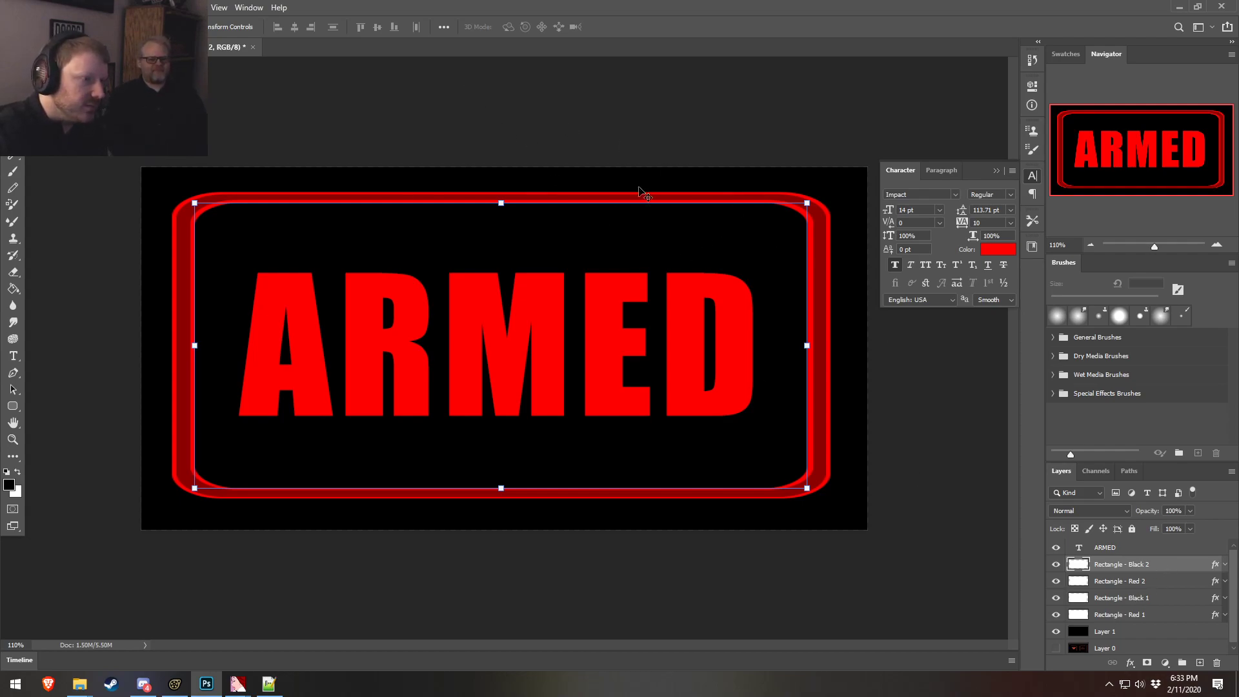
{"action": "left_click", "coordinate": [1152, 584], "text": "shift"}
{"action": "left_click", "coordinate": [1153, 615], "text": "shift"}
{"action": "right_click", "coordinate": [1153, 615]}
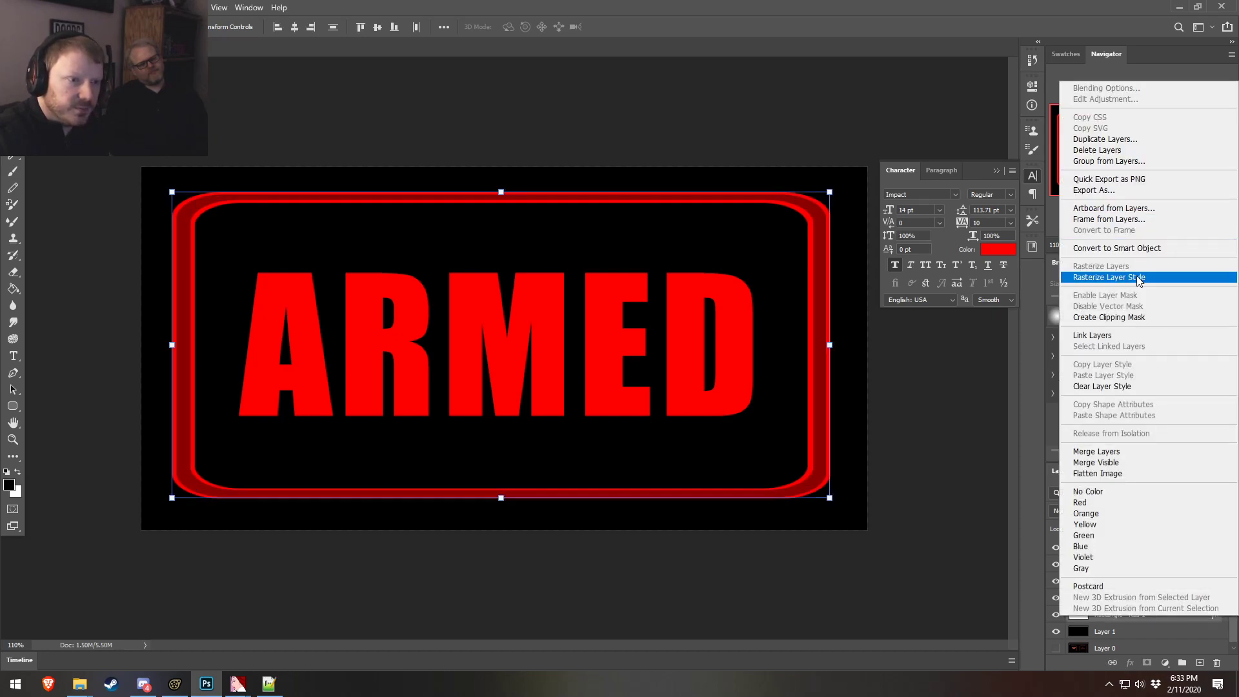
{"action": "left_click", "coordinate": [1136, 248]}
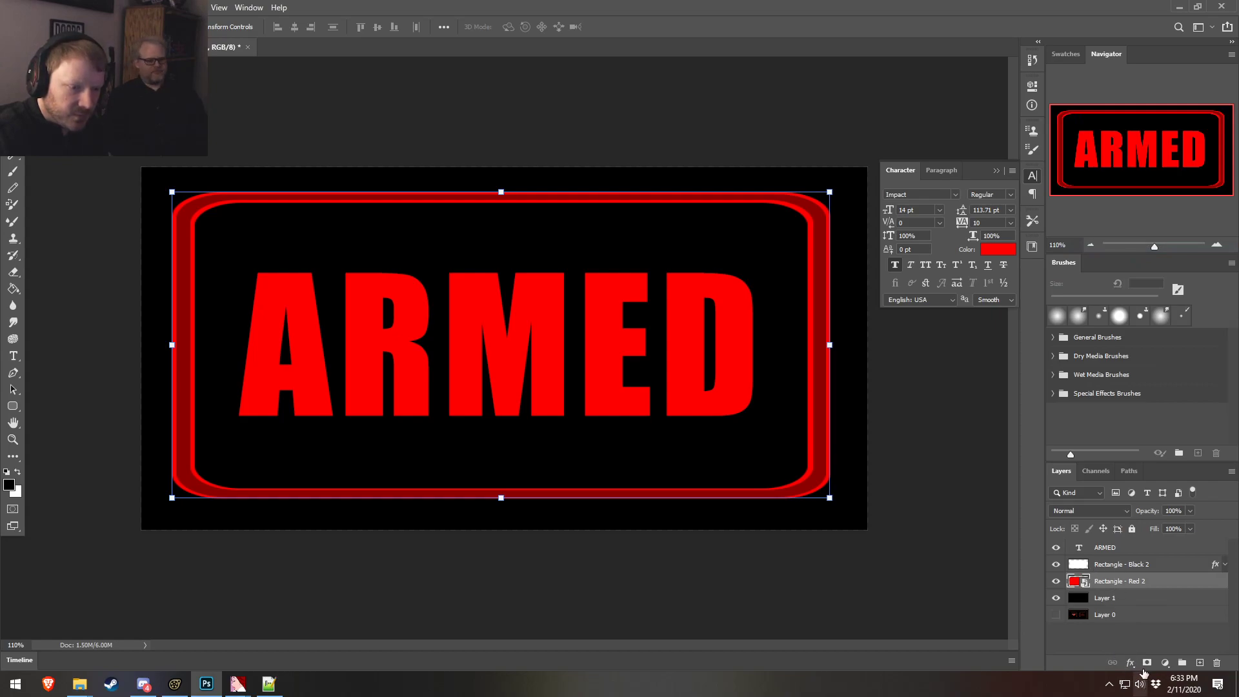
{"action": "left_click", "coordinate": [1147, 664]}
- Select the Rectangle - Black 2 pixels and bucket-fill that selection with black on the Rectangle - Red 2 layer mask
{"action": "left_click", "coordinate": [1084, 566]}
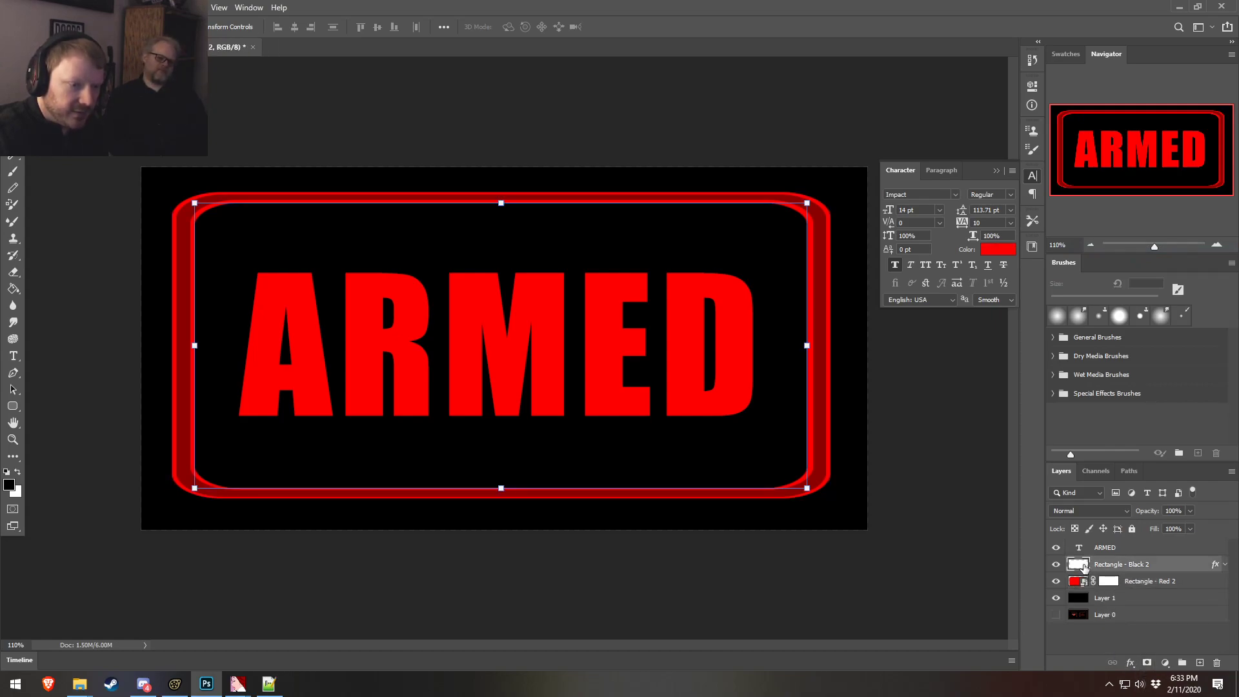
{"action": "right_click", "coordinate": [1085, 566]}
{"action": "left_click", "coordinate": [1106, 342]}
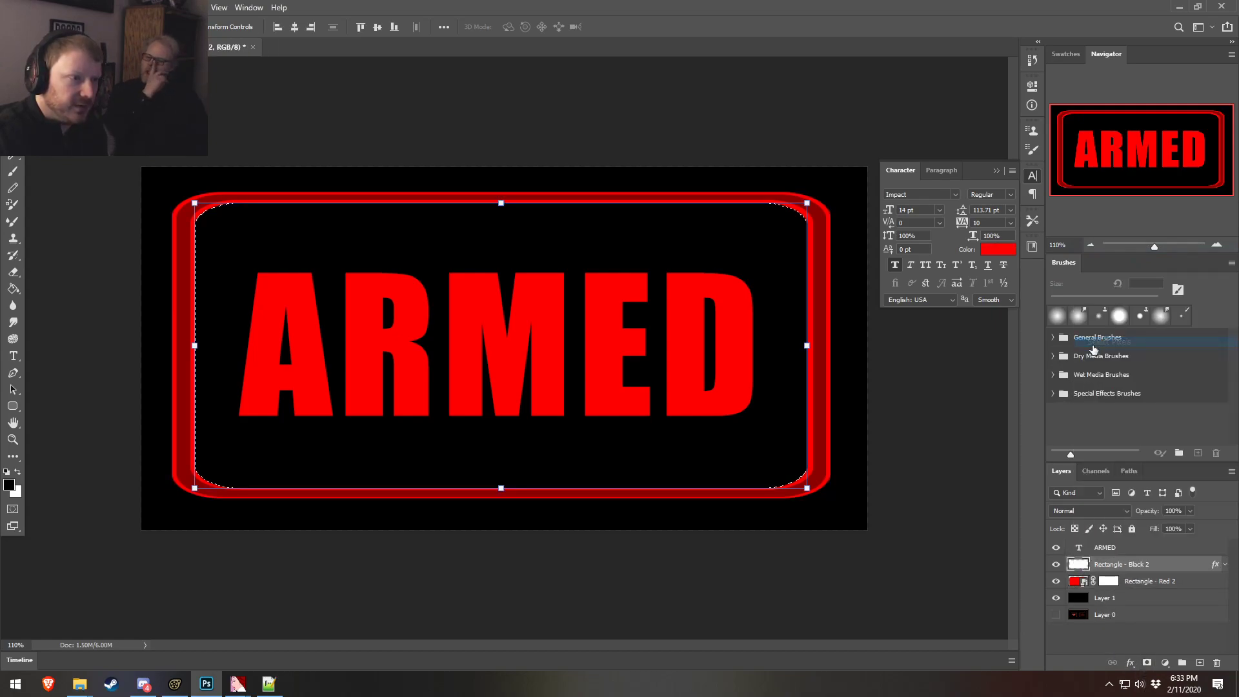
{"action": "left_click", "coordinate": [1109, 582]}
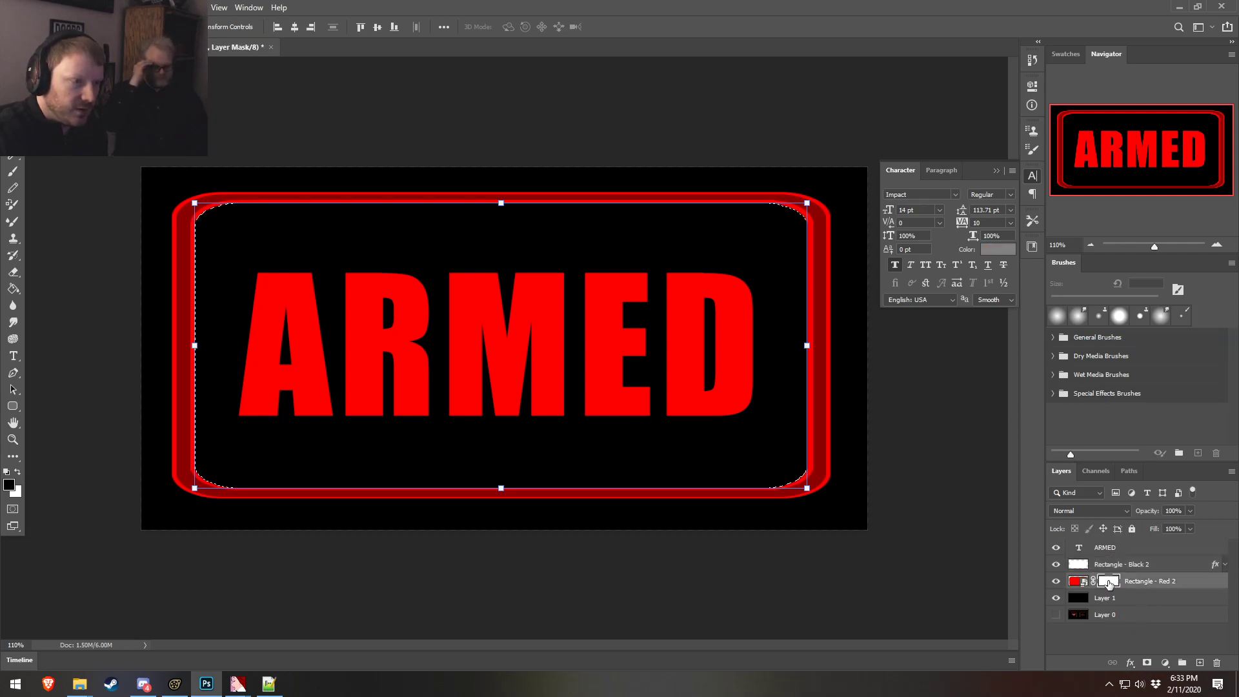
{"action": "left_click", "coordinate": [11, 288]}
{"action": "left_click", "coordinate": [234, 246]}
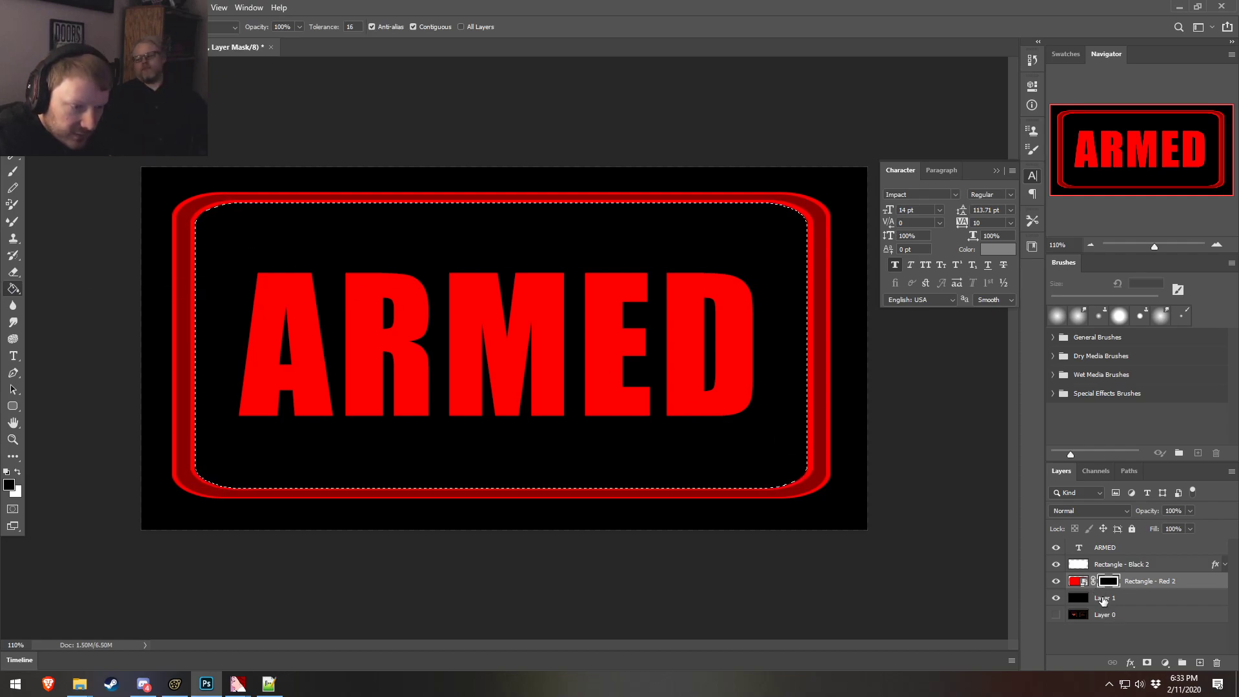
- Undo back to before the smart object conversion and redo up to the empty layer mask on Rectangle - Red 2
{"action": "key", "text": "ctrl+z"}
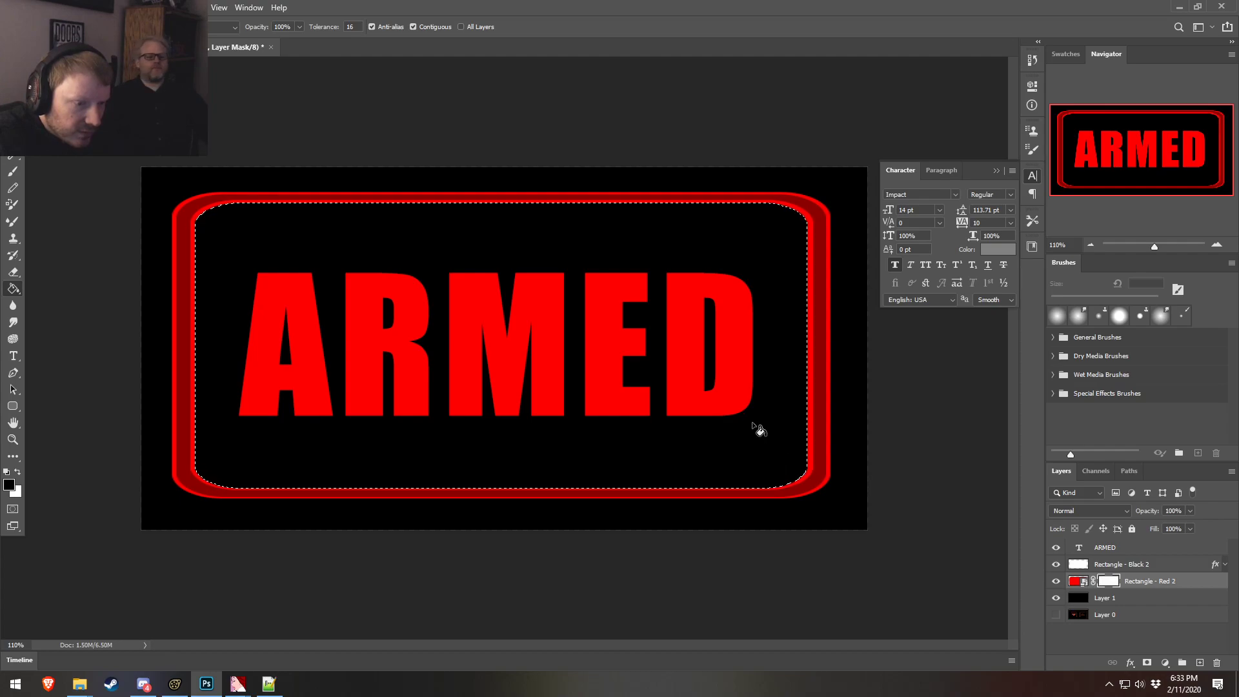
{"action": "key", "text": "ctrl+z"}
{"action": "key", "text": "ctrl+z"}
{"action": "key", "text": "ctrl+z"}
{"action": "key", "text": "ctrl+z"}
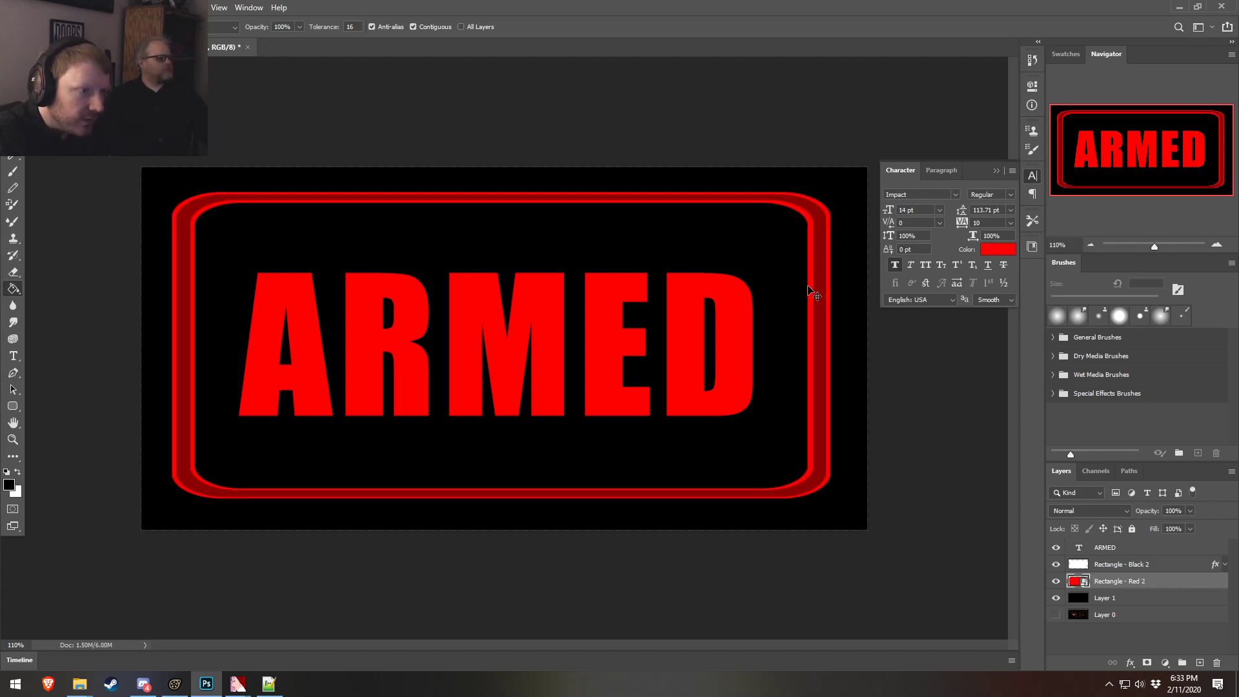
{"action": "key", "text": "ctrl+z"}
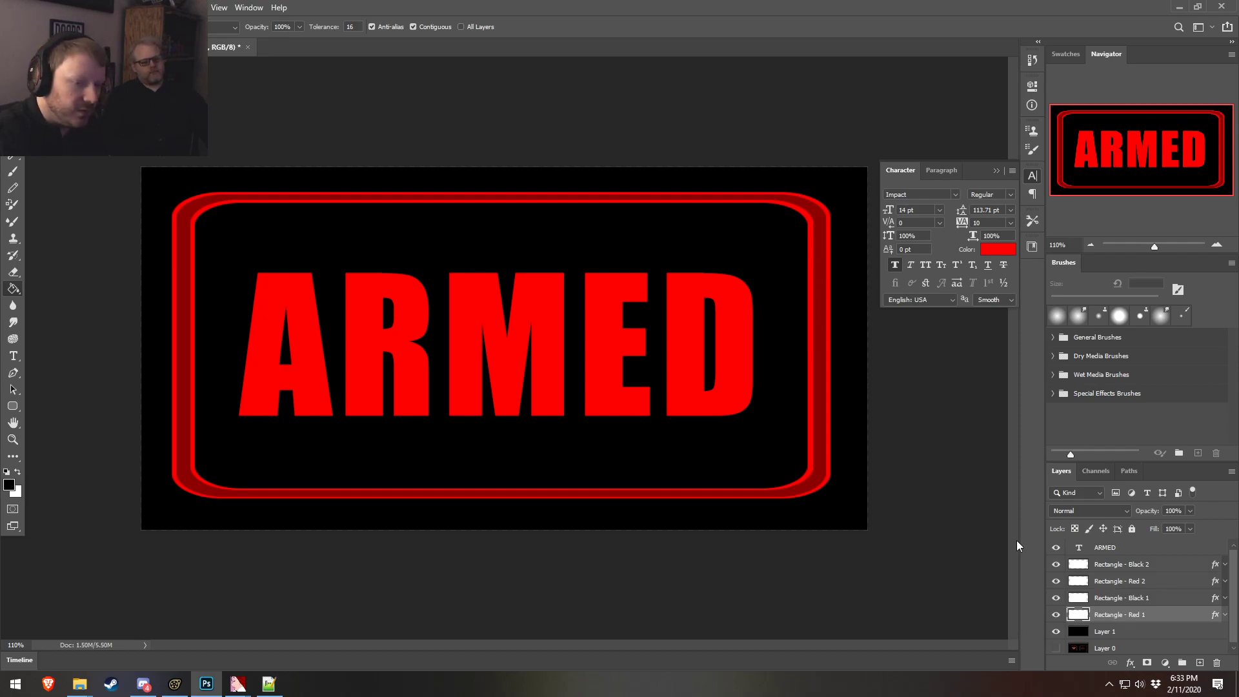
{"action": "key", "text": "ctrl+shift+z"}
{"action": "key", "text": "ctrl+shift+z"}
{"action": "key", "text": "ctrl+shift+z"}
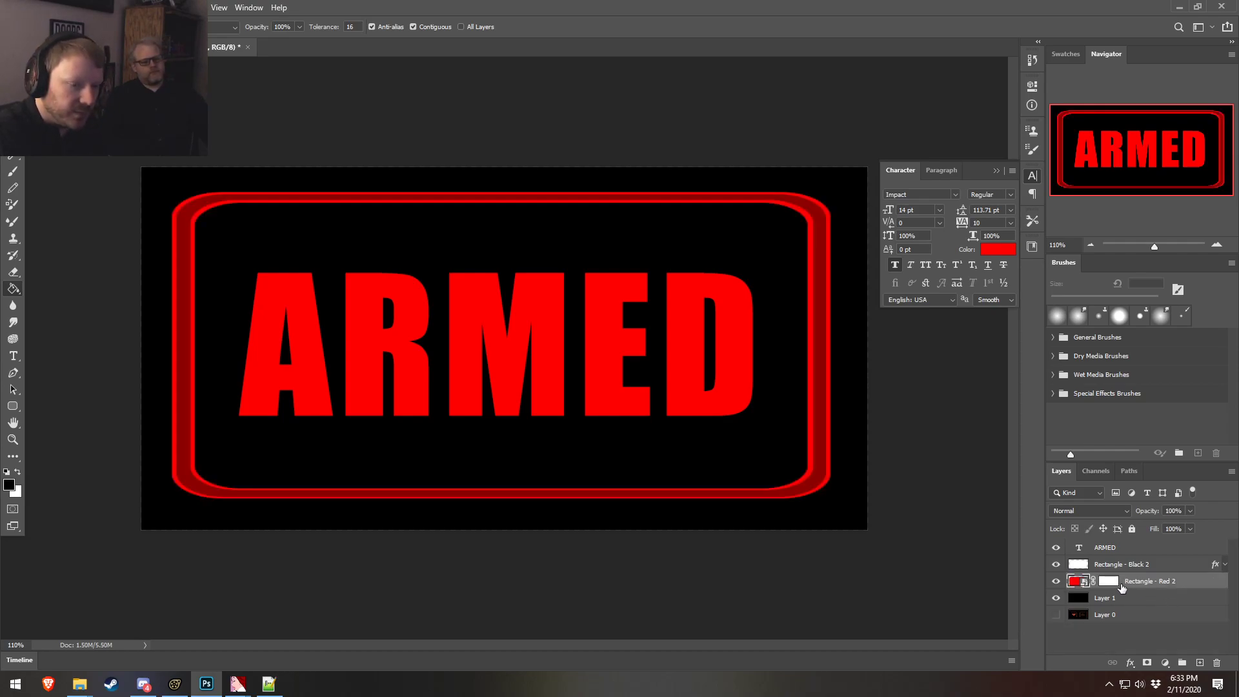
- Black out the area of the Rectangle - Black 2 shape on the Rectangle - Red 2 layer mask and clear the selection
{"action": "right_click", "coordinate": [1076, 565]}
{"action": "left_click", "coordinate": [1112, 340]}
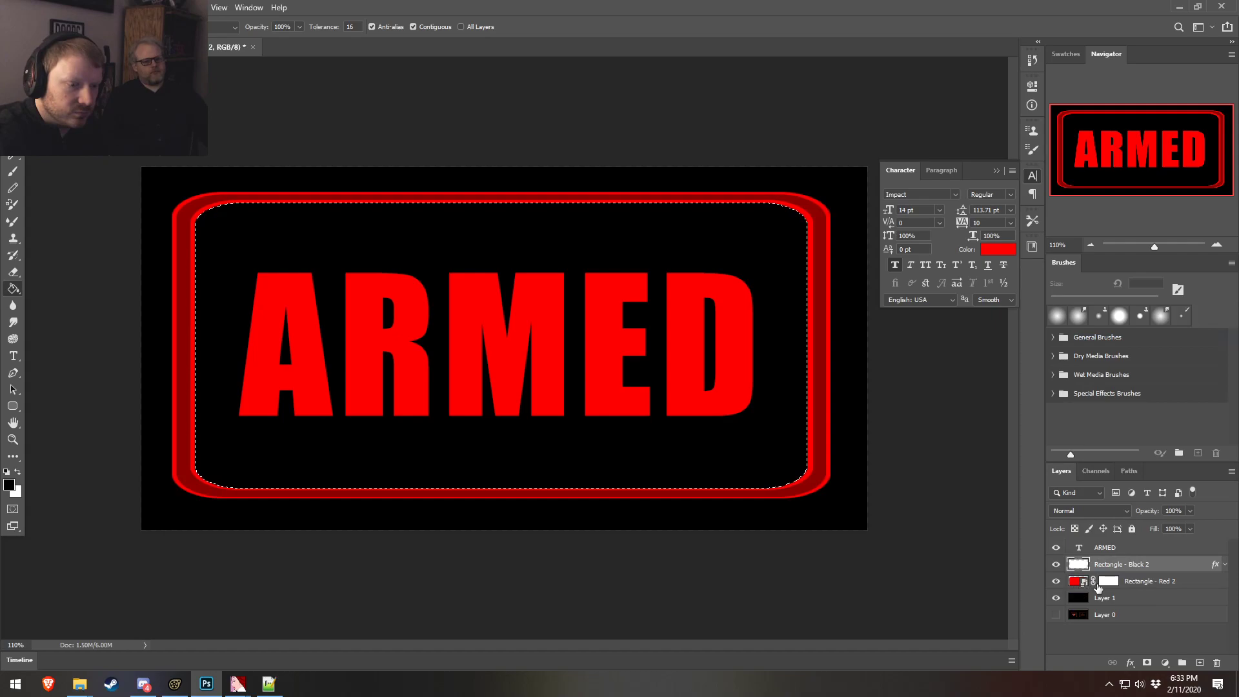
{"action": "left_click", "coordinate": [1109, 581]}
{"action": "key", "text": "m"}
{"action": "right_click", "coordinate": [259, 212]}
{"action": "left_click", "coordinate": [306, 222]}
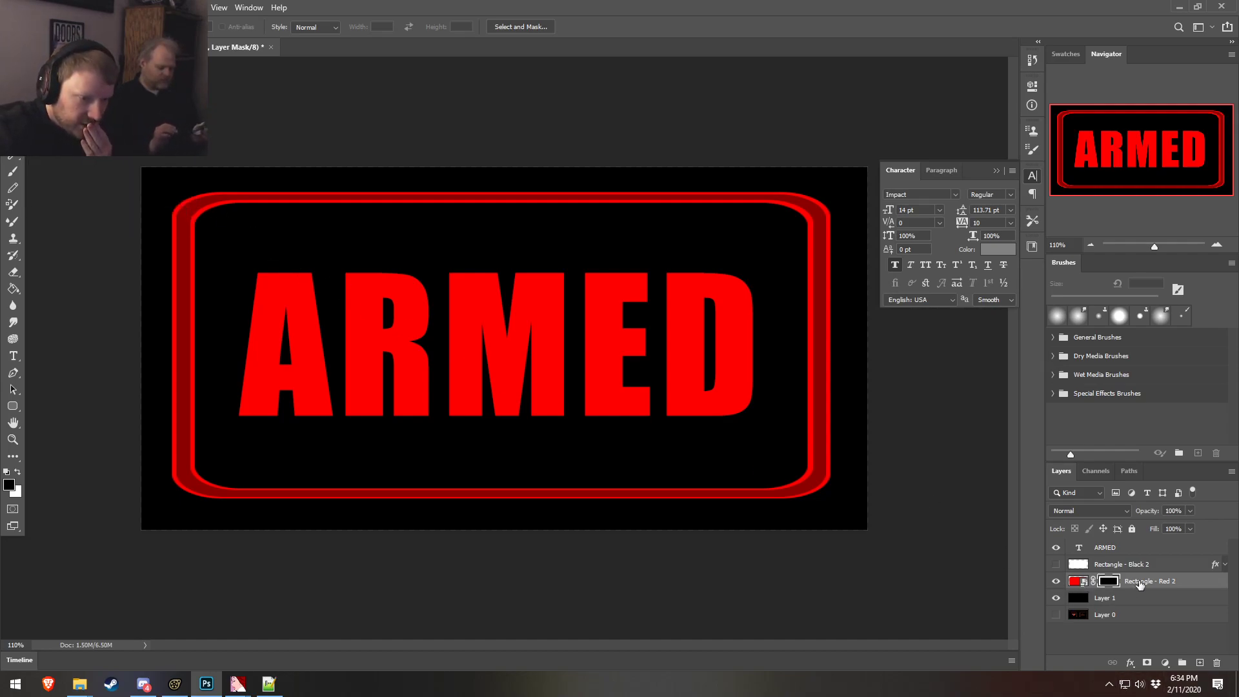
{"action": "left_click", "coordinate": [1074, 581]}
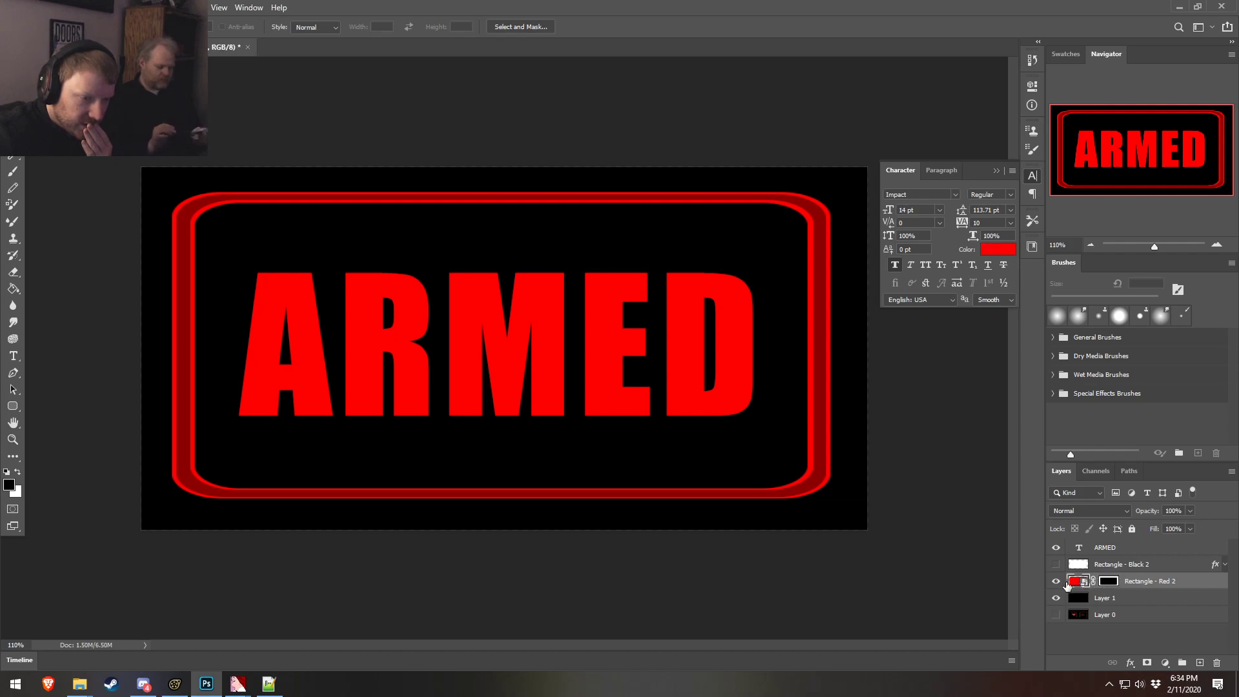
{"action": "left_click", "coordinate": [13, 289]}
{"action": "left_click", "coordinate": [209, 201]}
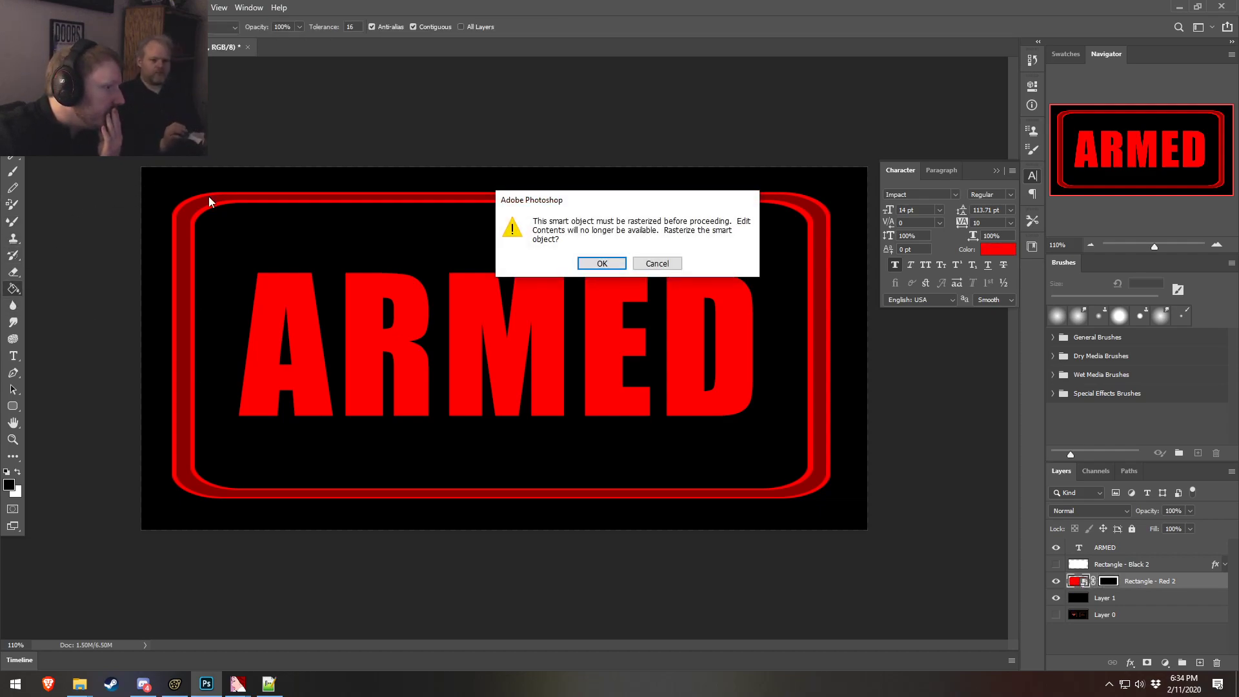
{"action": "left_click", "coordinate": [657, 264]}
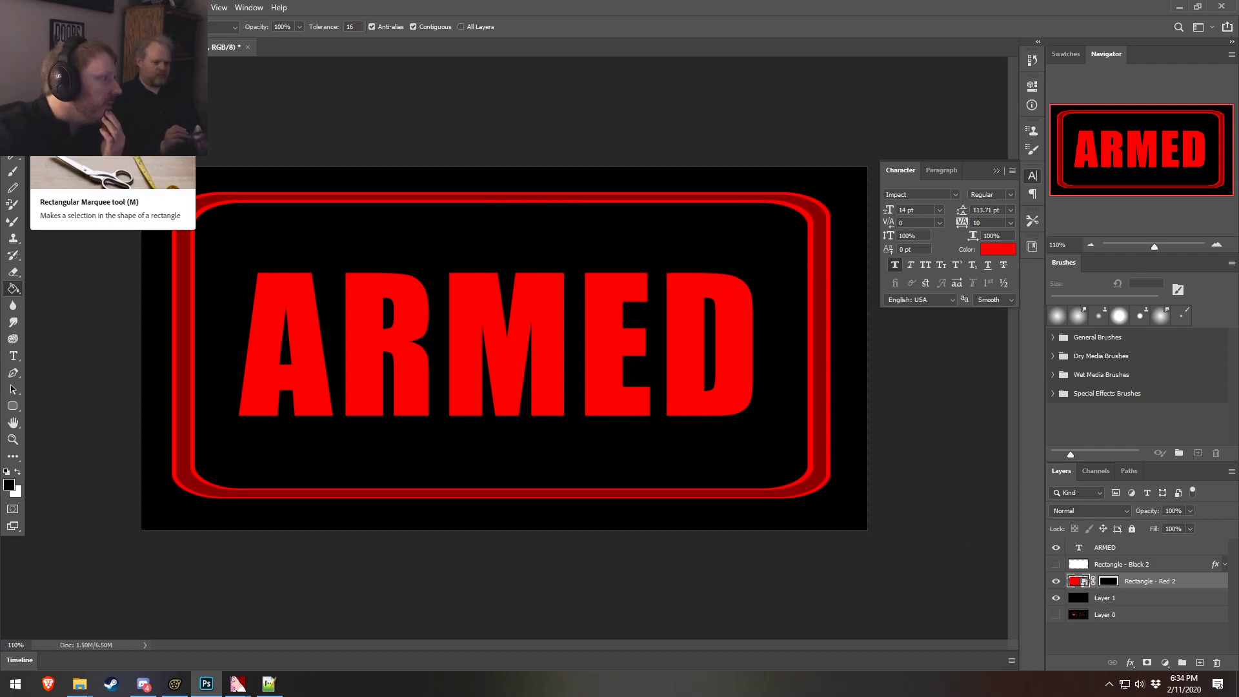
- Create a new layer above Rectangle - Red 2 and fill it entirely with bright green
{"action": "key", "text": "ctrl+shift+n"}
{"action": "key", "text": "Return"}
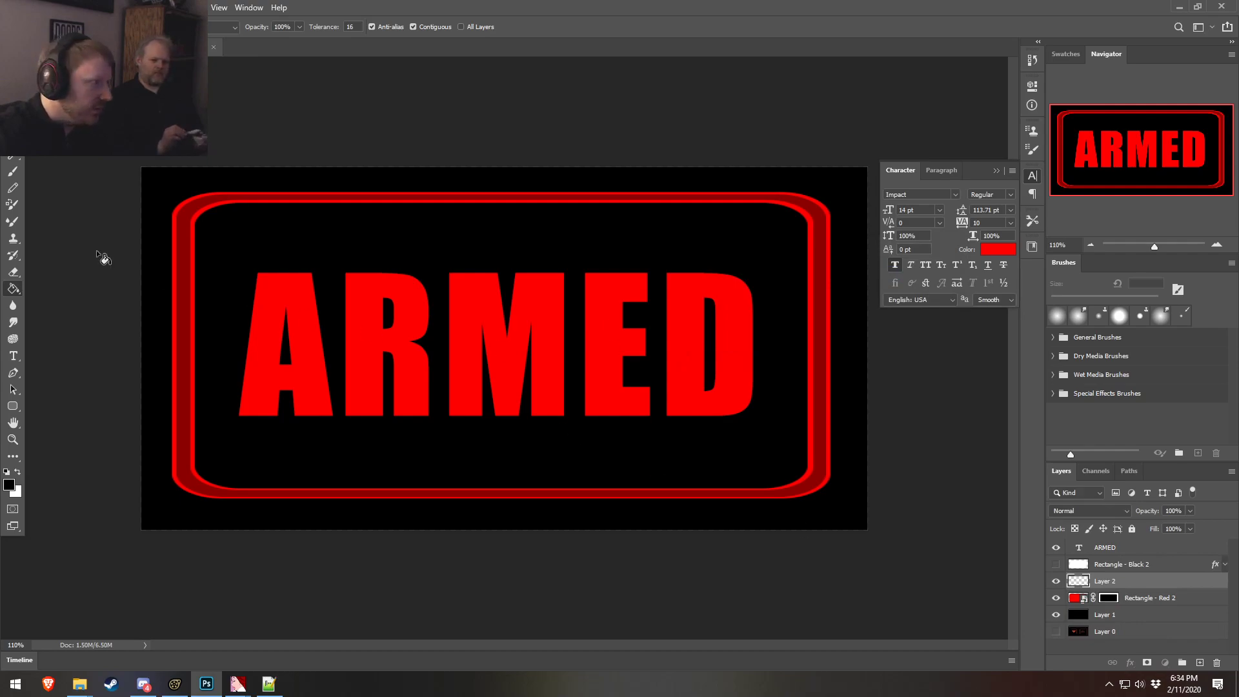
{"action": "left_click", "coordinate": [9, 484]}
{"action": "left_click", "coordinate": [1076, 559]}
{"action": "left_click", "coordinate": [1059, 449]}
{"action": "left_click", "coordinate": [1190, 442]}
{"action": "left_click", "coordinate": [648, 333]}
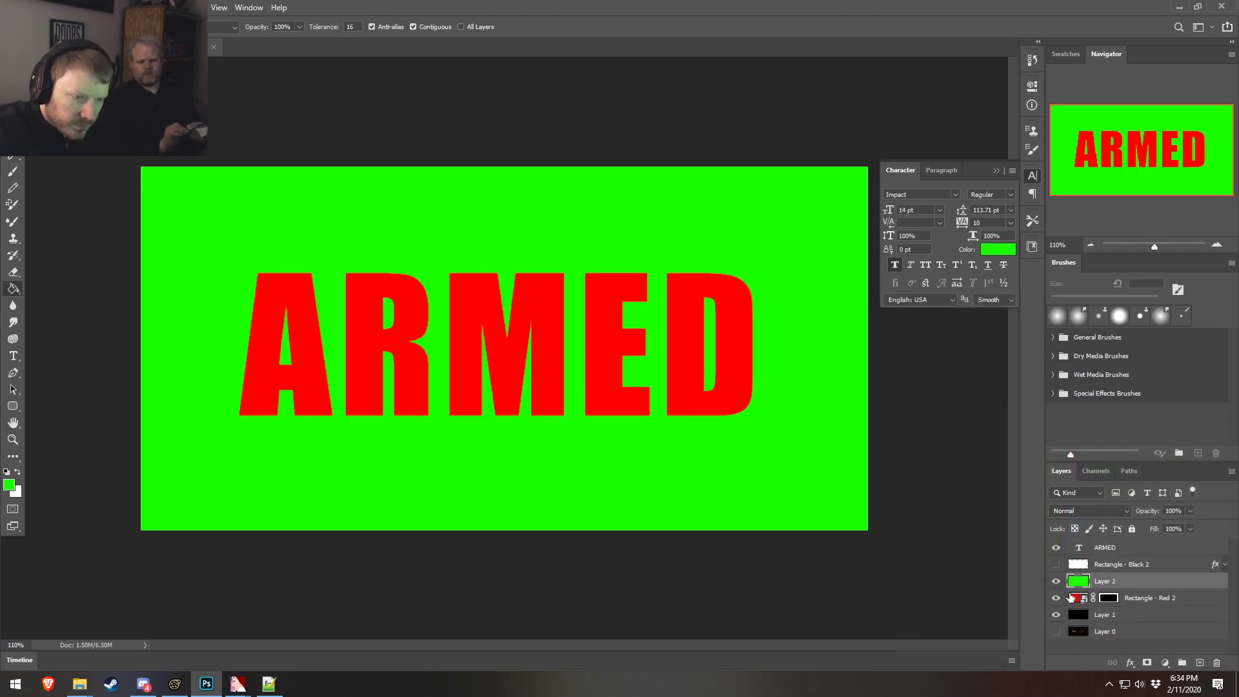
- Move the Rectangle - Red 2 layer above the green Layer 2 and add a layer mask to Layer 2
{"action": "left_click_drag", "start_coordinate": [1178, 603], "coordinate": [1175, 580]}
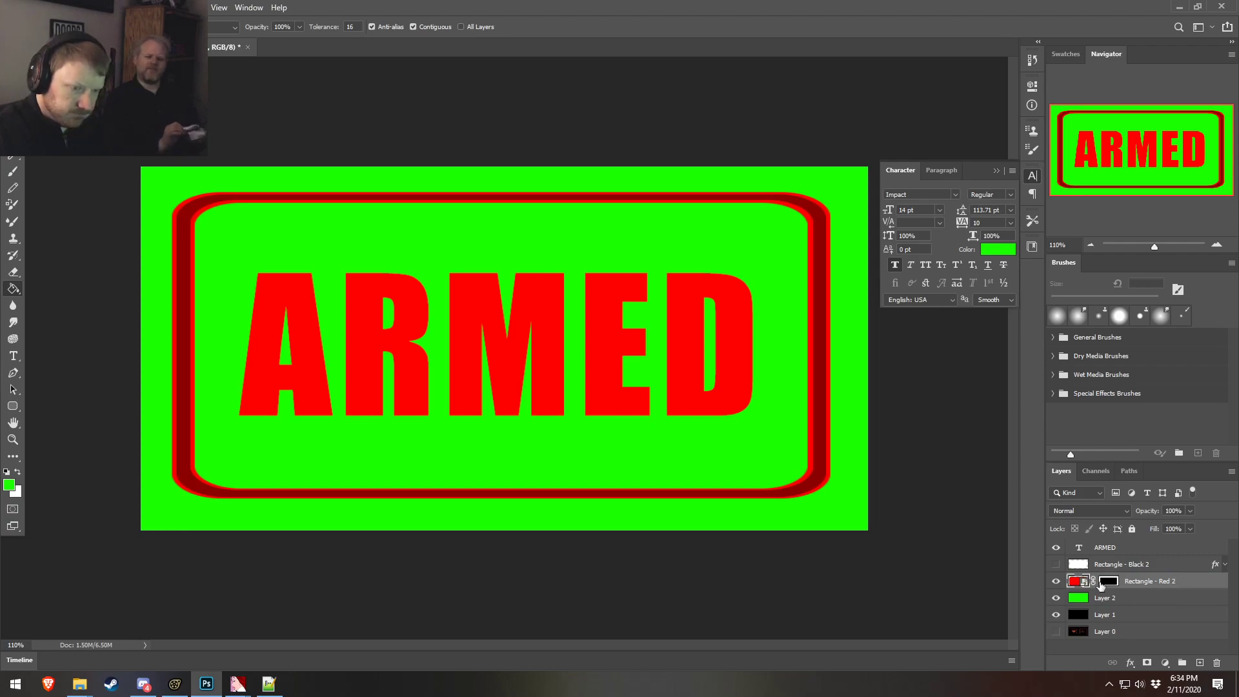
{"action": "left_click", "coordinate": [1142, 605]}
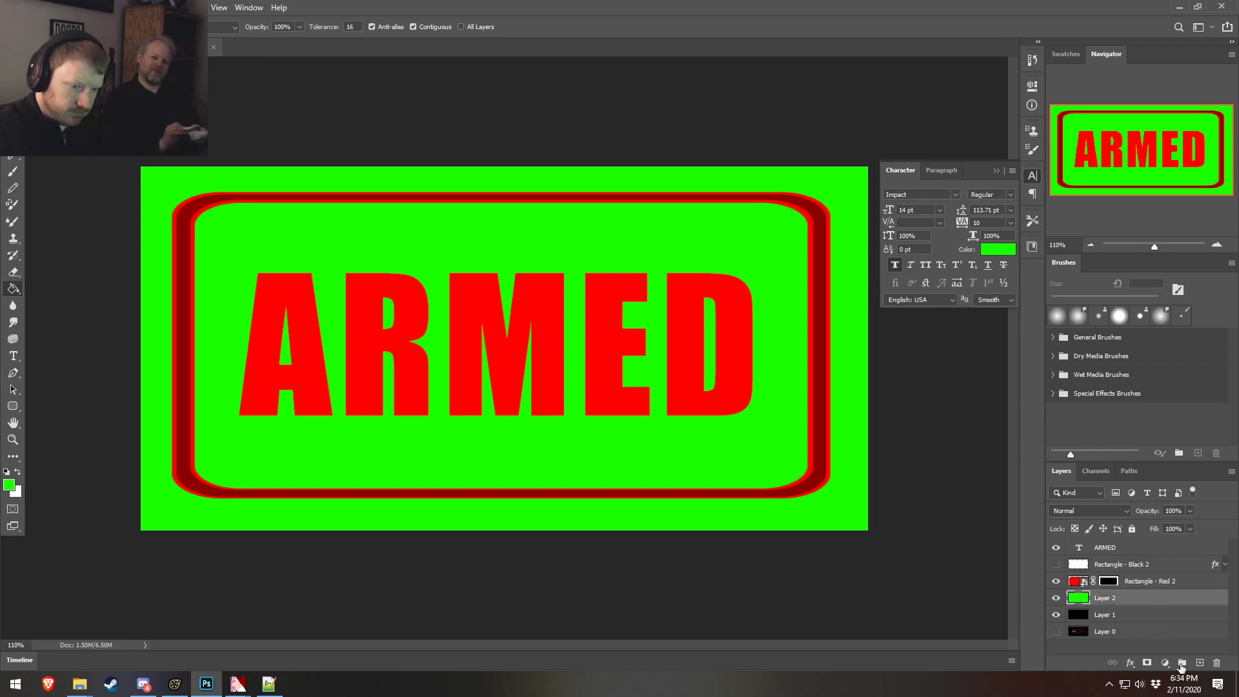
{"action": "left_click", "coordinate": [1148, 663]}
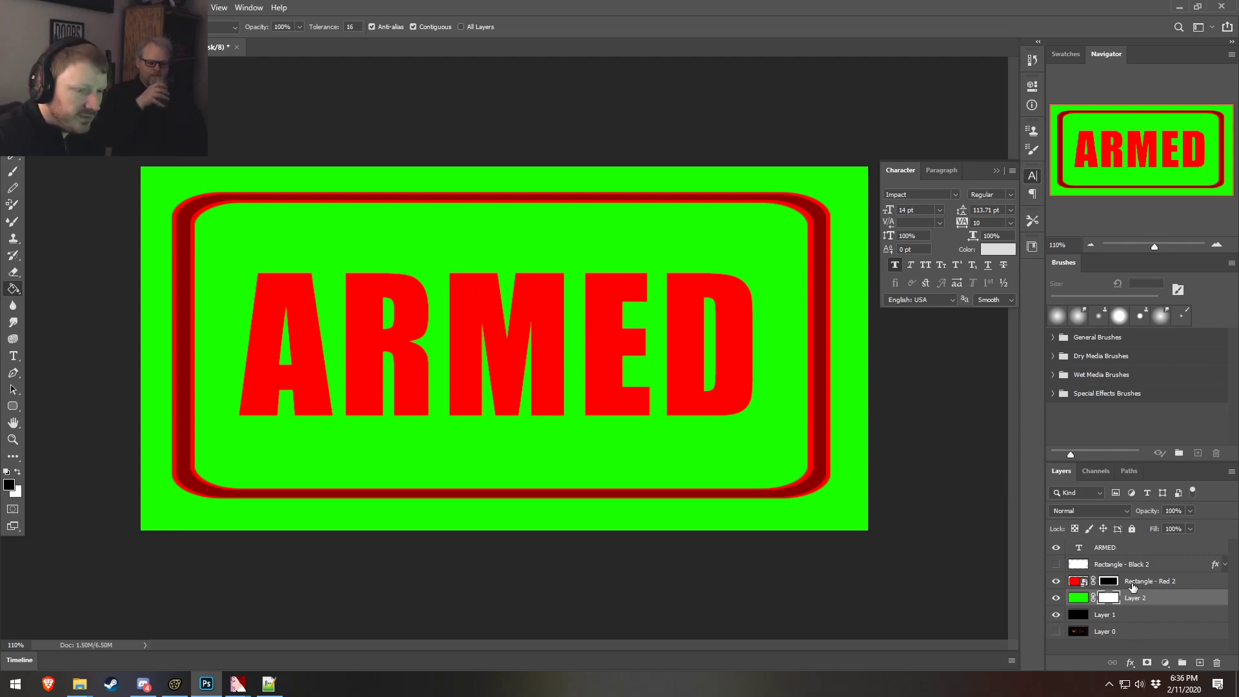
- Load the Rectangle - Red 2 layer's pixels as a selection, target the Layer 2 mask and invert the selection
{"action": "left_click", "coordinate": [1084, 582]}
{"action": "right_click", "coordinate": [1084, 582]}
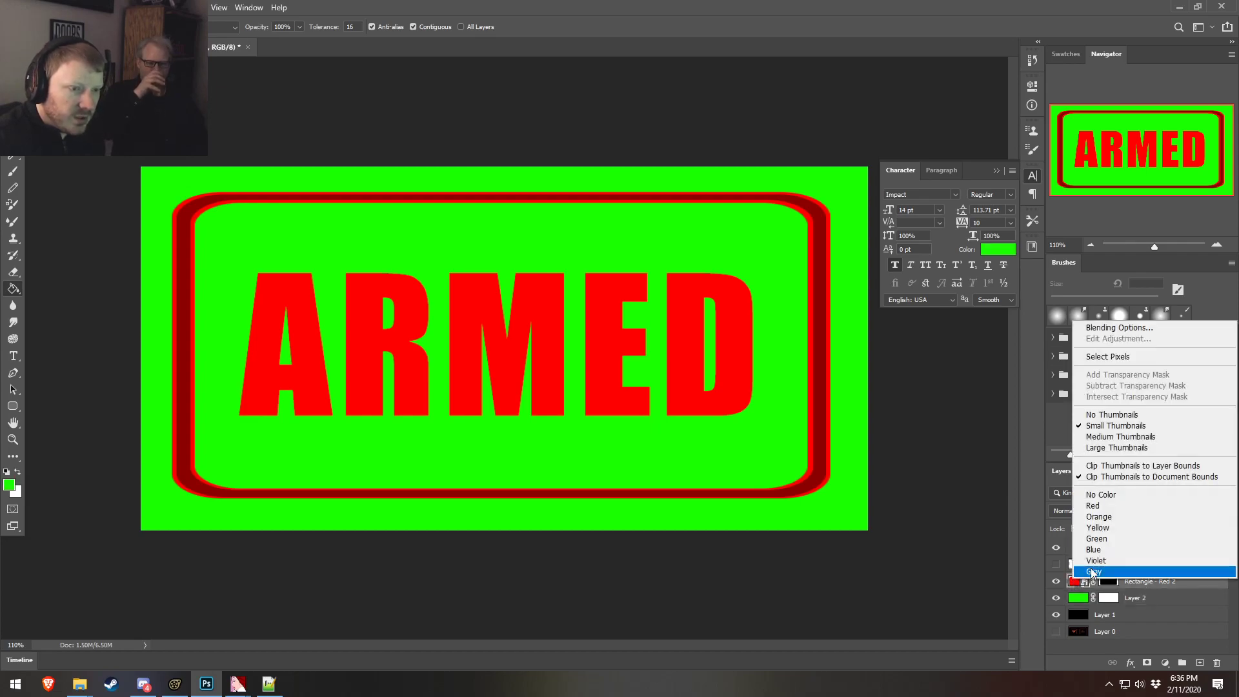
{"action": "left_click", "coordinate": [1110, 357]}
{"action": "left_click", "coordinate": [1109, 598]}
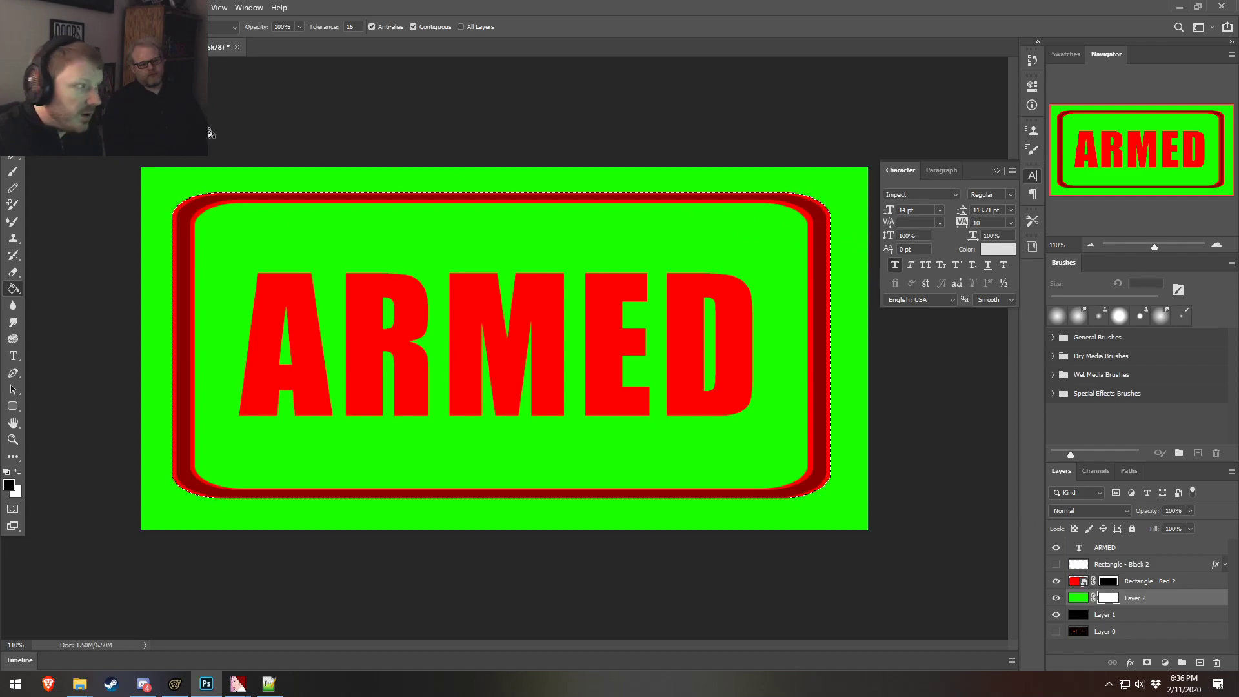
{"action": "key", "text": "m"}
{"action": "right_click", "coordinate": [248, 254]}
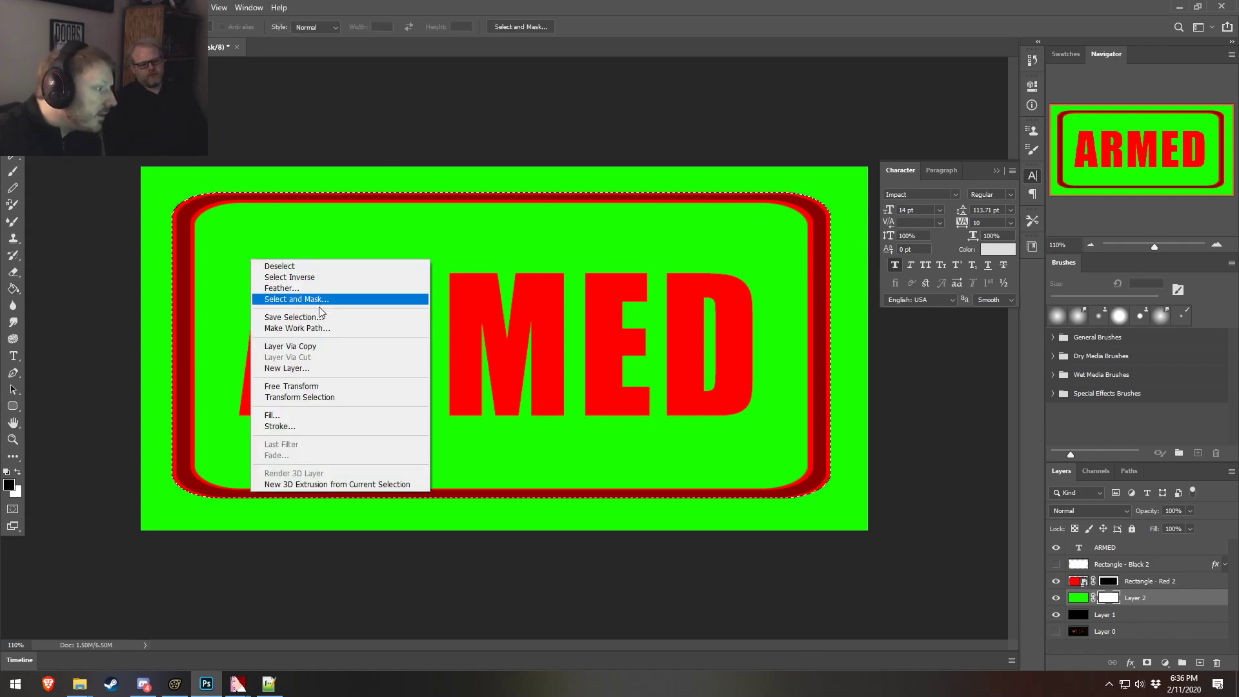
{"action": "left_click", "coordinate": [290, 277]}
- Fill the area outside the red frame with black on the Layer 2 mask and clear the selection
{"action": "key", "text": "g"}
{"action": "left_click", "coordinate": [170, 173]}
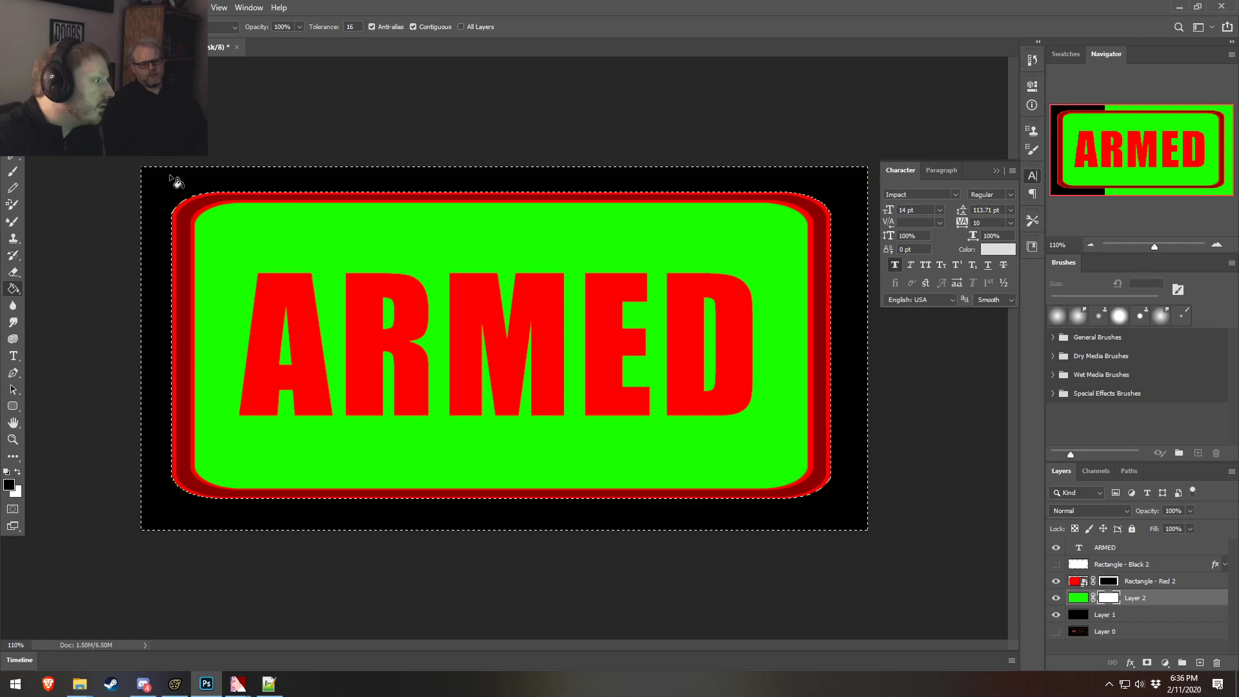
{"action": "key", "text": "m"}
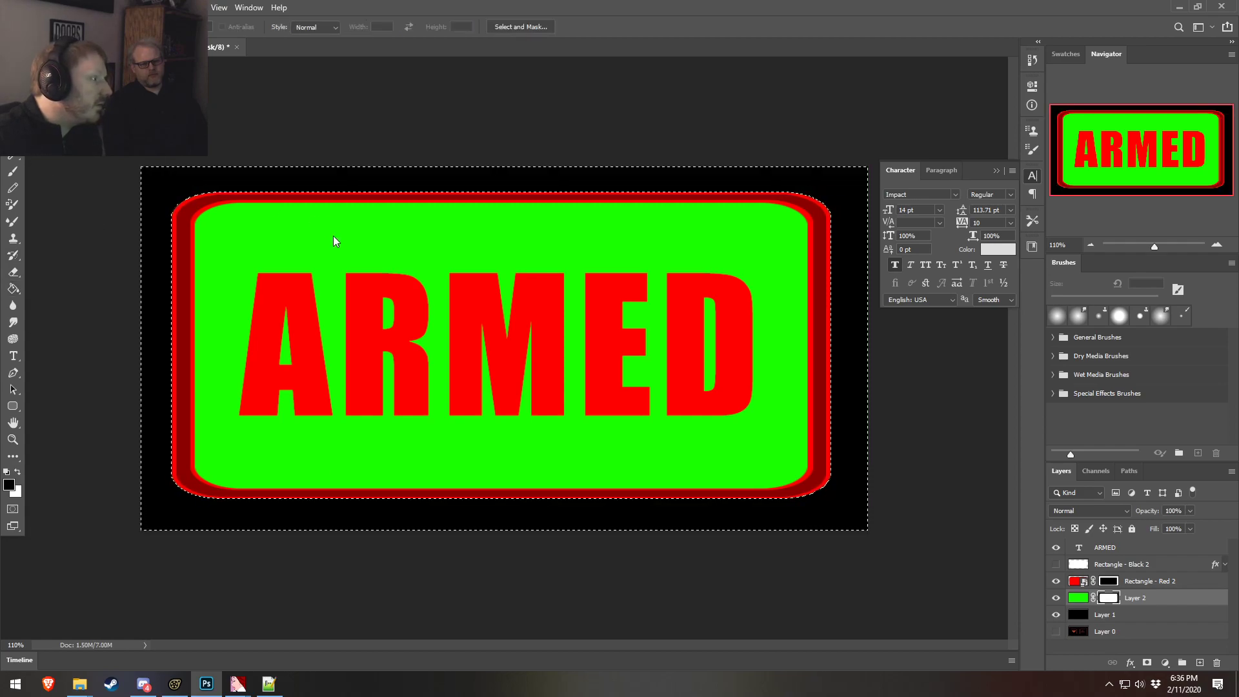
{"action": "right_click", "coordinate": [333, 238]}
{"action": "left_click", "coordinate": [361, 243]}
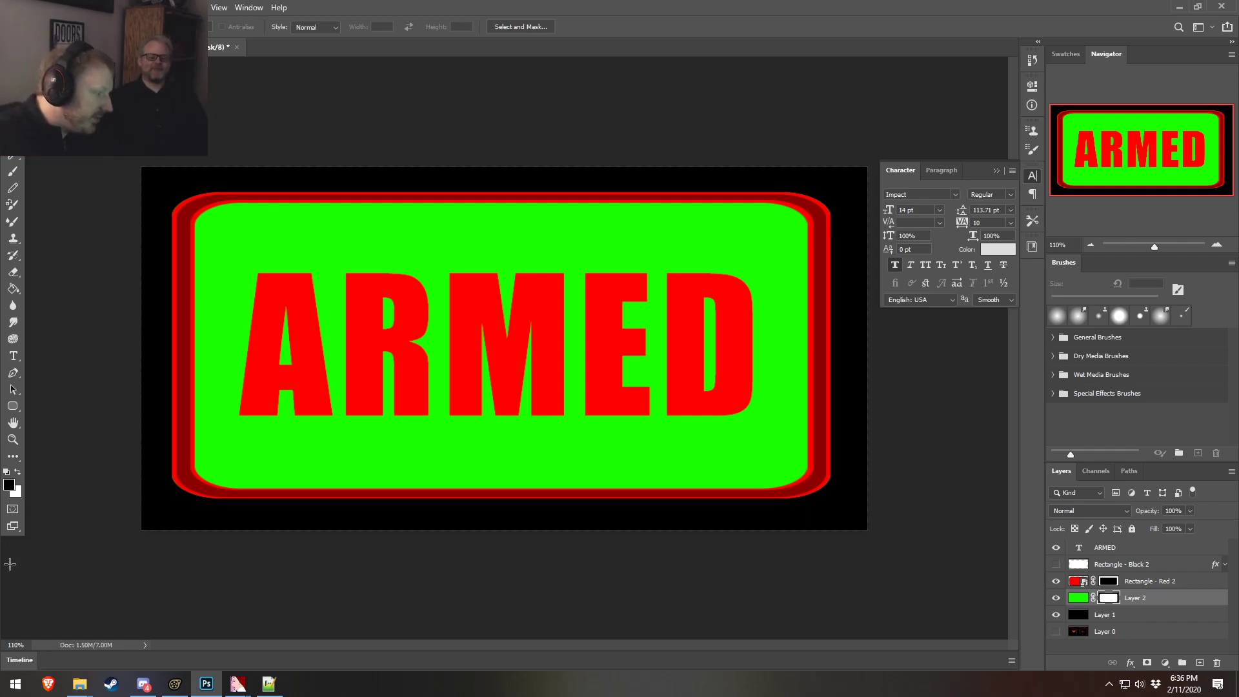
- Switch to Source Filmmaker and view the Sunset Shimmer Impact shot through the main camera with viewport lighting turned off
{"action": "left_click", "coordinate": [174, 684]}
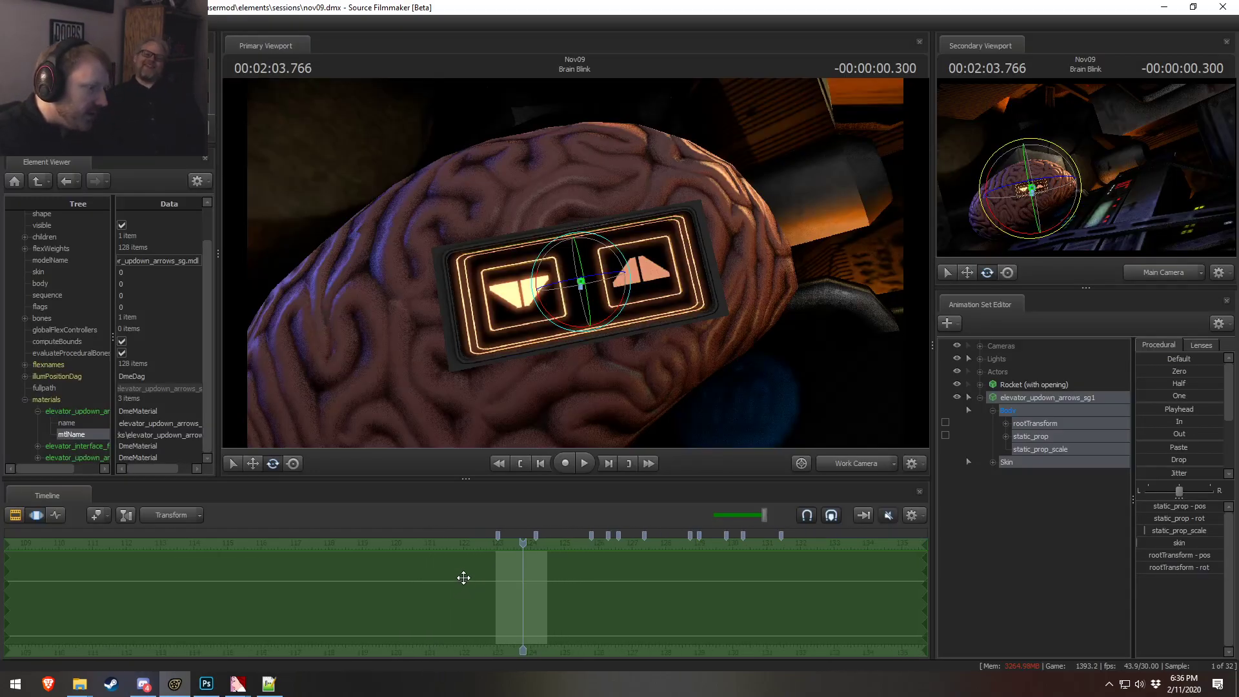
{"action": "key", "text": "F3"}
{"action": "left_click", "coordinate": [361, 545]}
{"action": "right_click", "coordinate": [567, 304]}
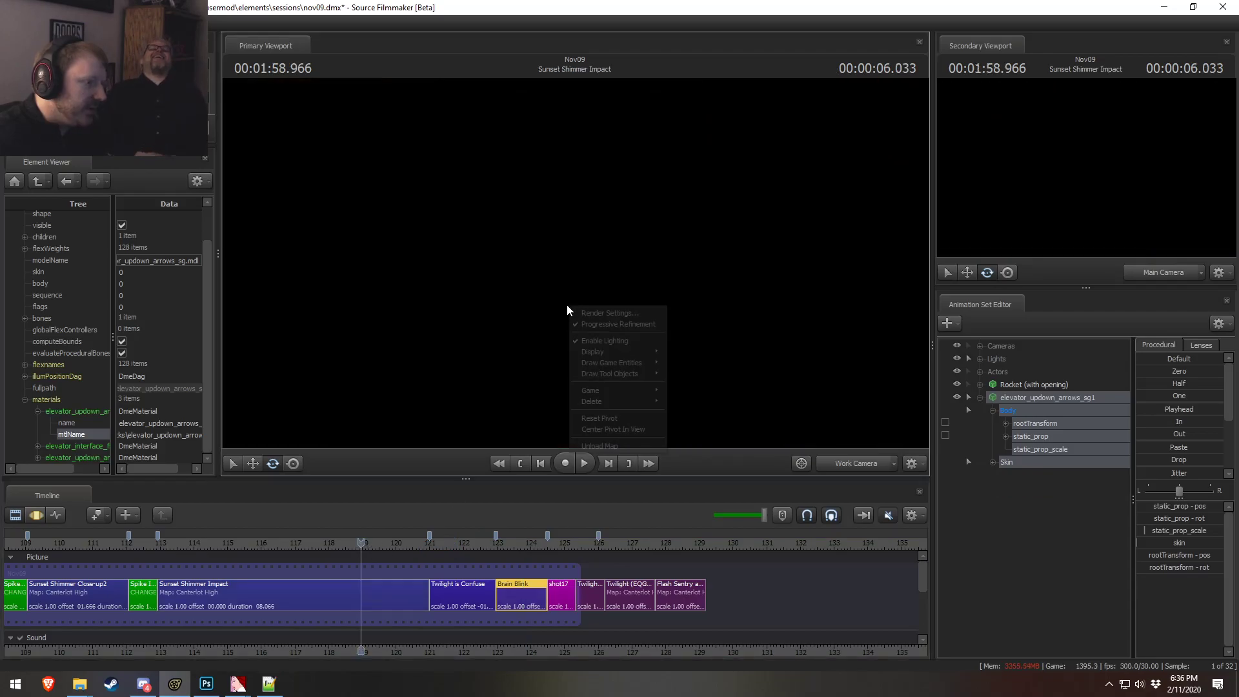
{"action": "left_click", "coordinate": [610, 341]}
{"action": "left_click", "coordinate": [850, 468]}
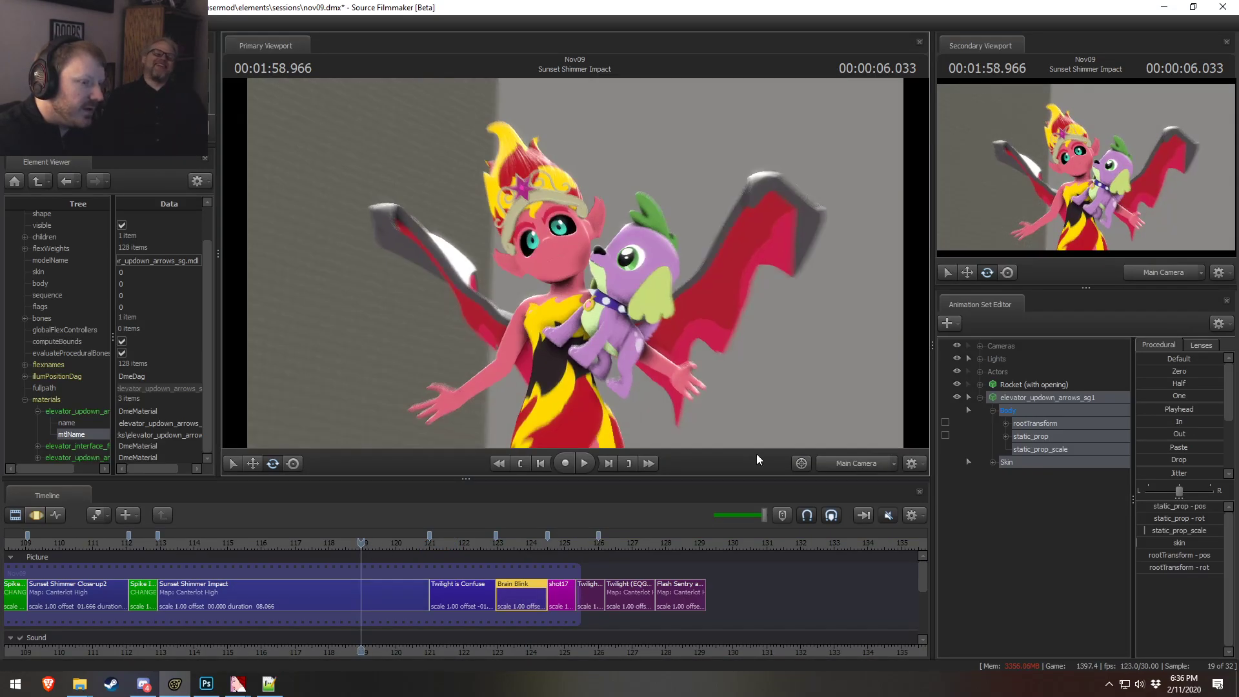
- Move the playhead into the Brain Blink shot and select that shot in the timeline
{"action": "left_click_drag", "start_coordinate": [361, 545], "coordinate": [505, 547]}
{"action": "left_click", "coordinate": [405, 594]}
{"action": "left_click", "coordinate": [454, 541]}
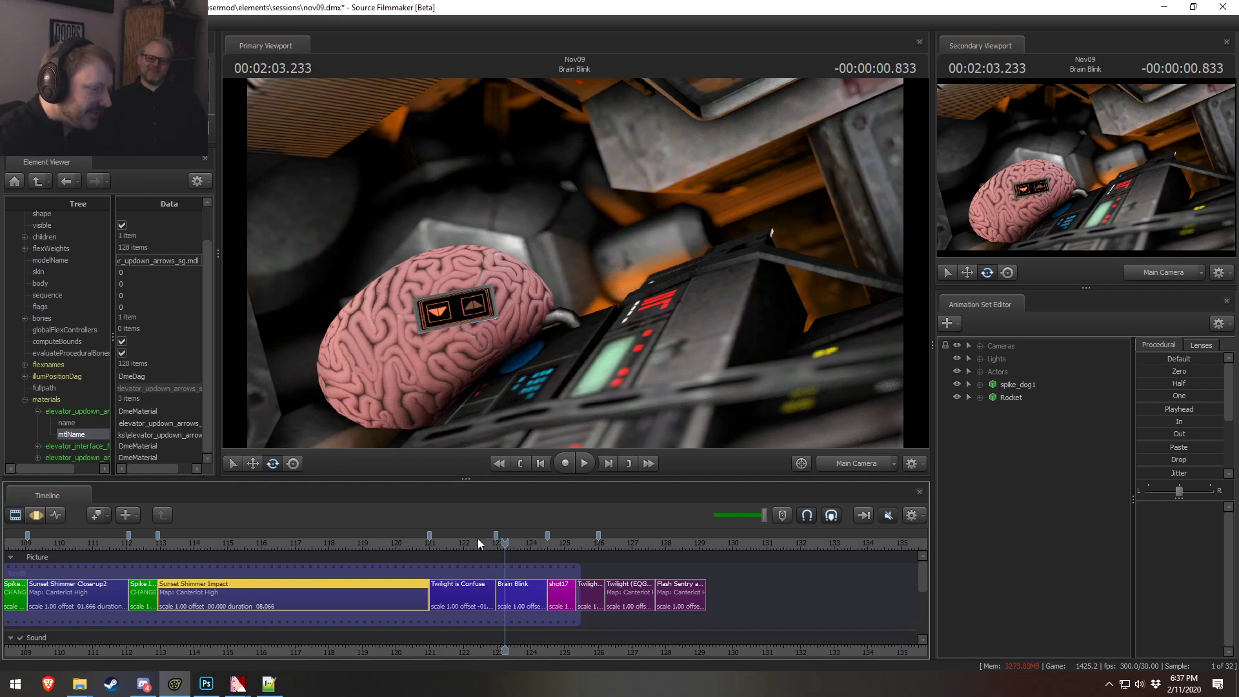
{"action": "left_click", "coordinate": [520, 603]}
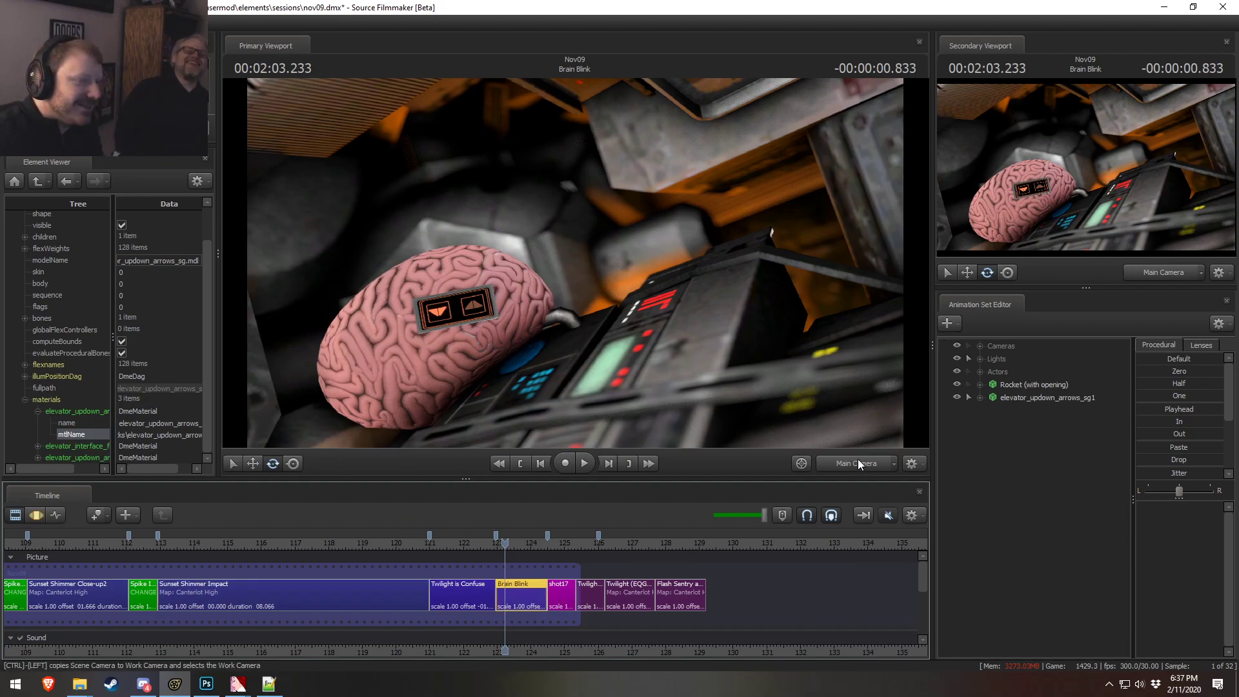
- Return to Photoshop, target the Layer 2 fill instead of its mask and set the foreground colour to ff0000
{"action": "key", "text": "alt+Tab"}
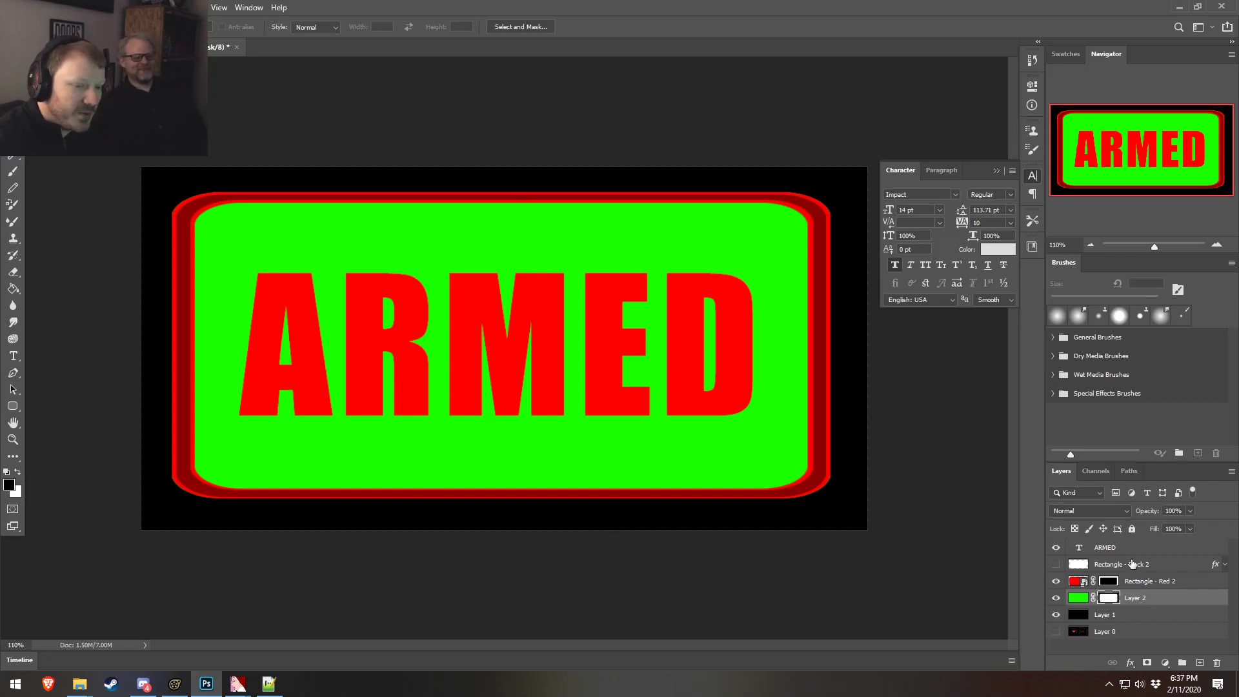
{"action": "left_click", "coordinate": [1085, 597]}
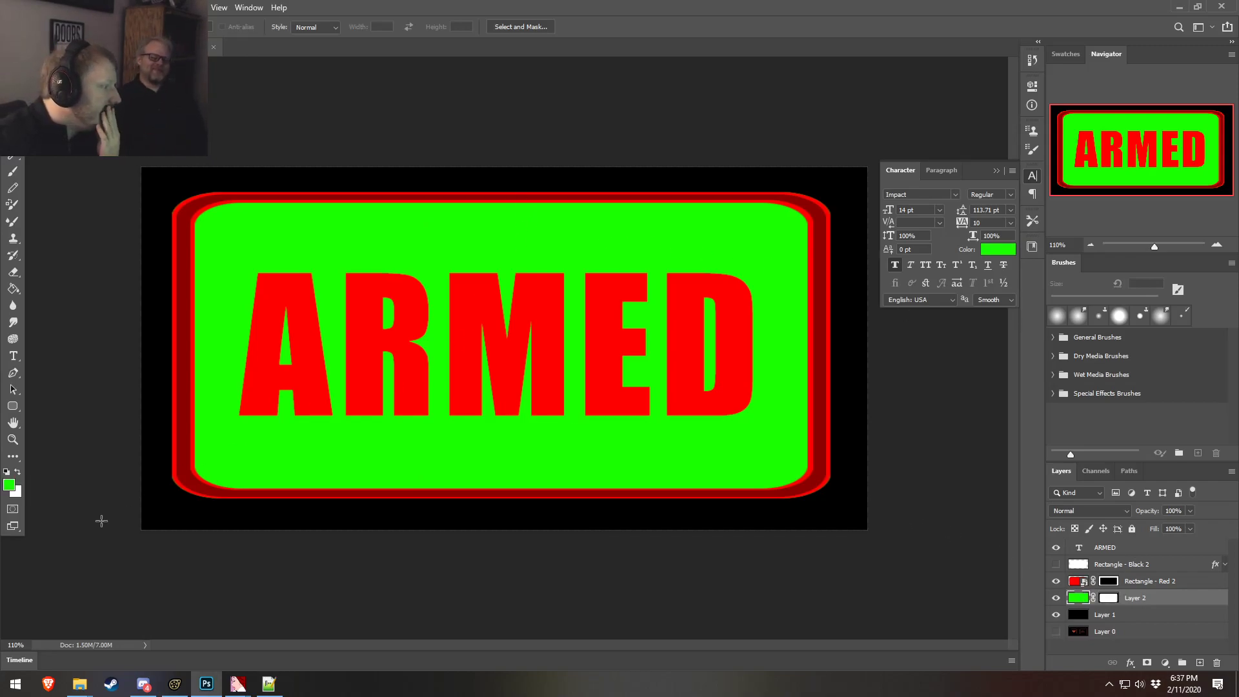
{"action": "left_click", "coordinate": [9, 485]}
{"action": "type", "text": "ff0000"}
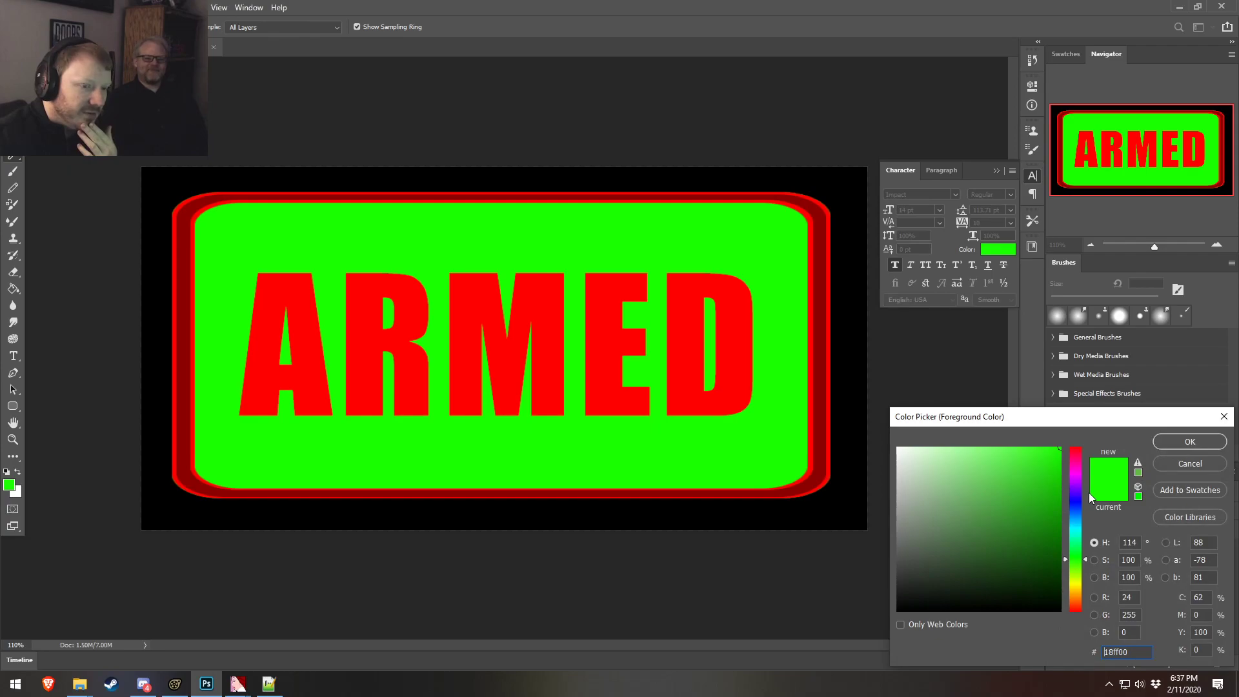
{"action": "left_click", "coordinate": [1191, 442]}
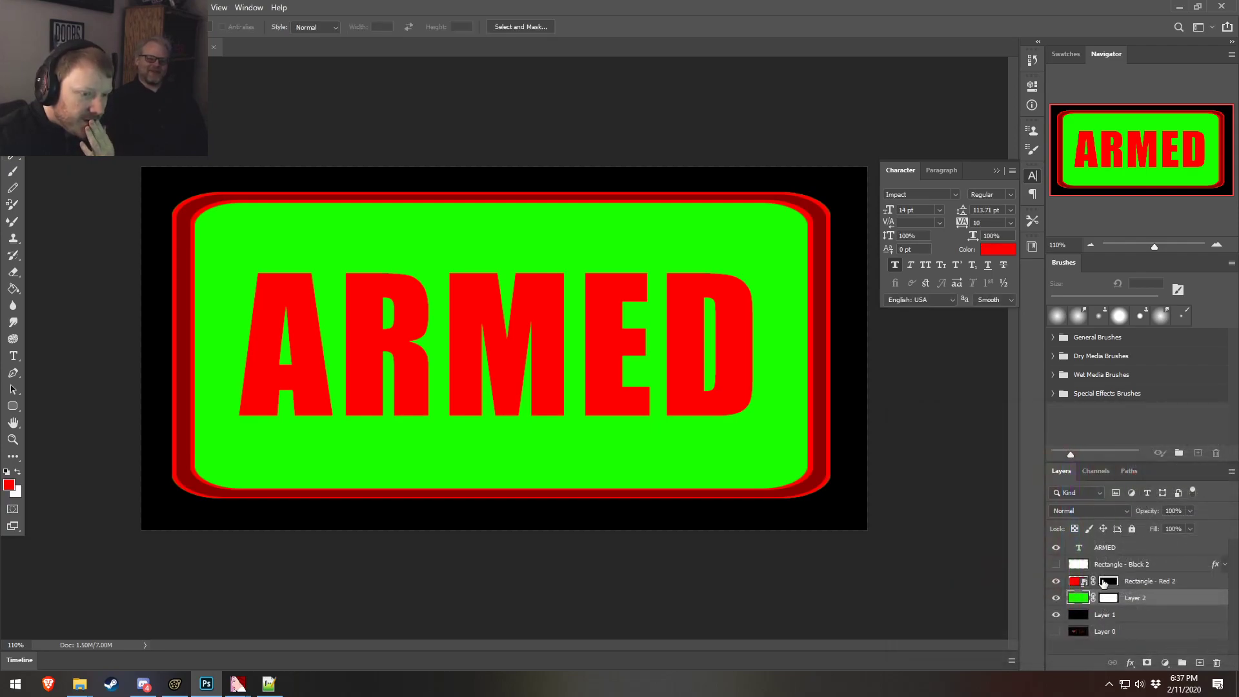
- Undo the Layer 2 mask fill, turn on CMYK proof colours and redo the mask fill
{"action": "key", "text": "ctrl+z"}
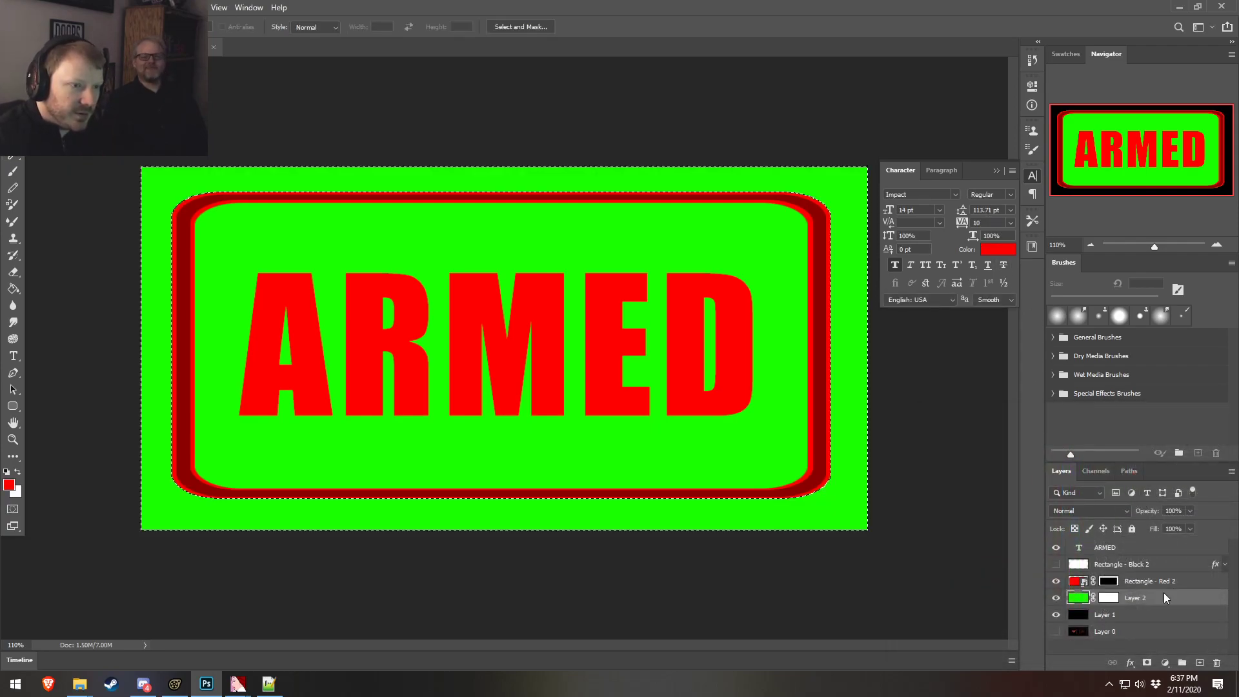
{"action": "key", "text": "ctrl+y"}
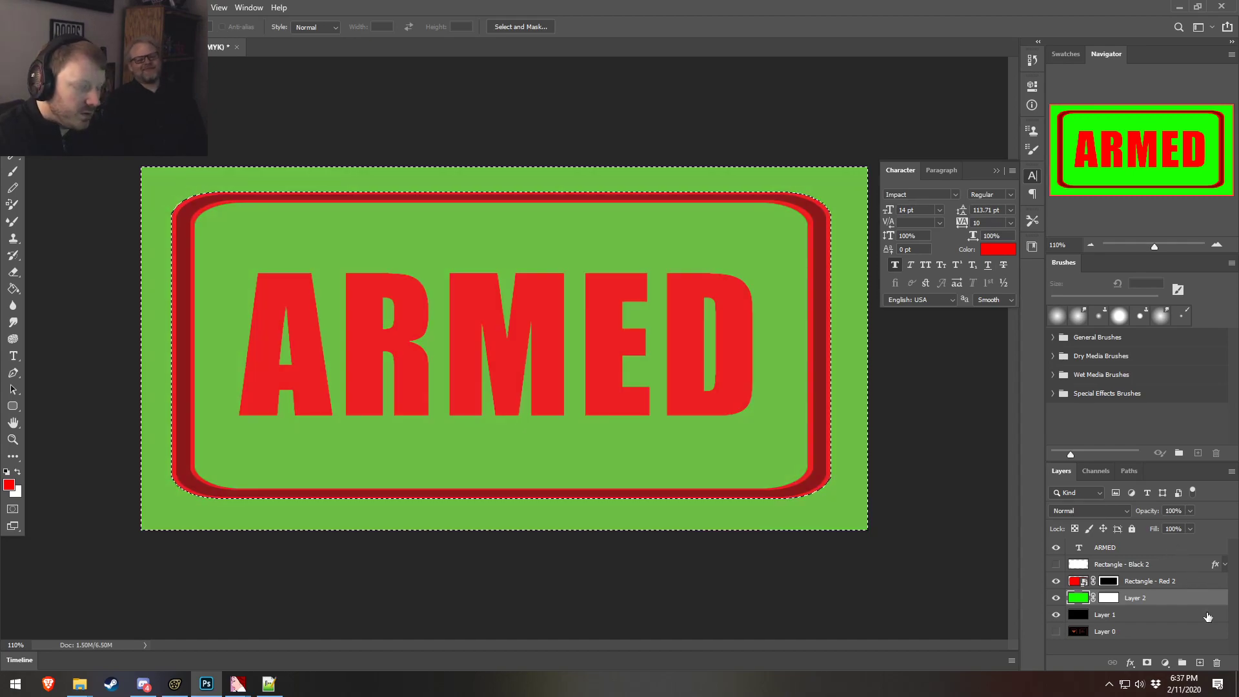
{"action": "key", "text": "ctrl+shift+z"}
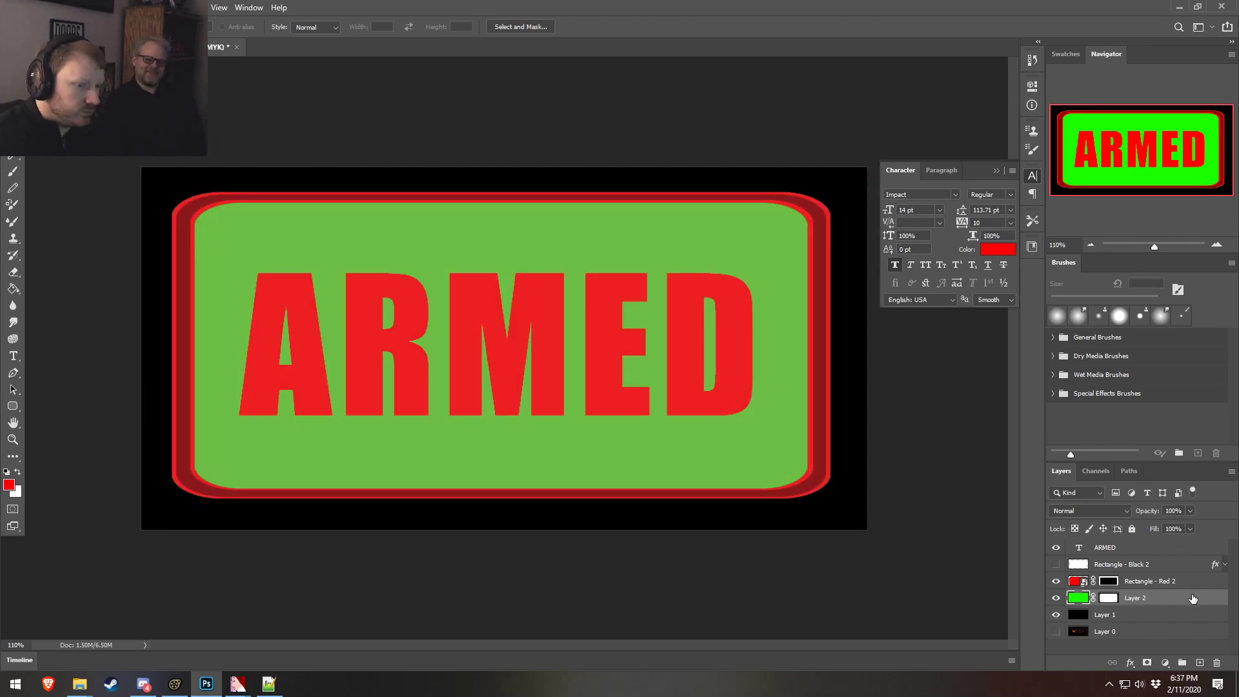
- Check Layer 2 by hiding and showing it, and target its green fill
{"action": "left_click", "coordinate": [1152, 616]}
{"action": "left_click", "coordinate": [1108, 599]}
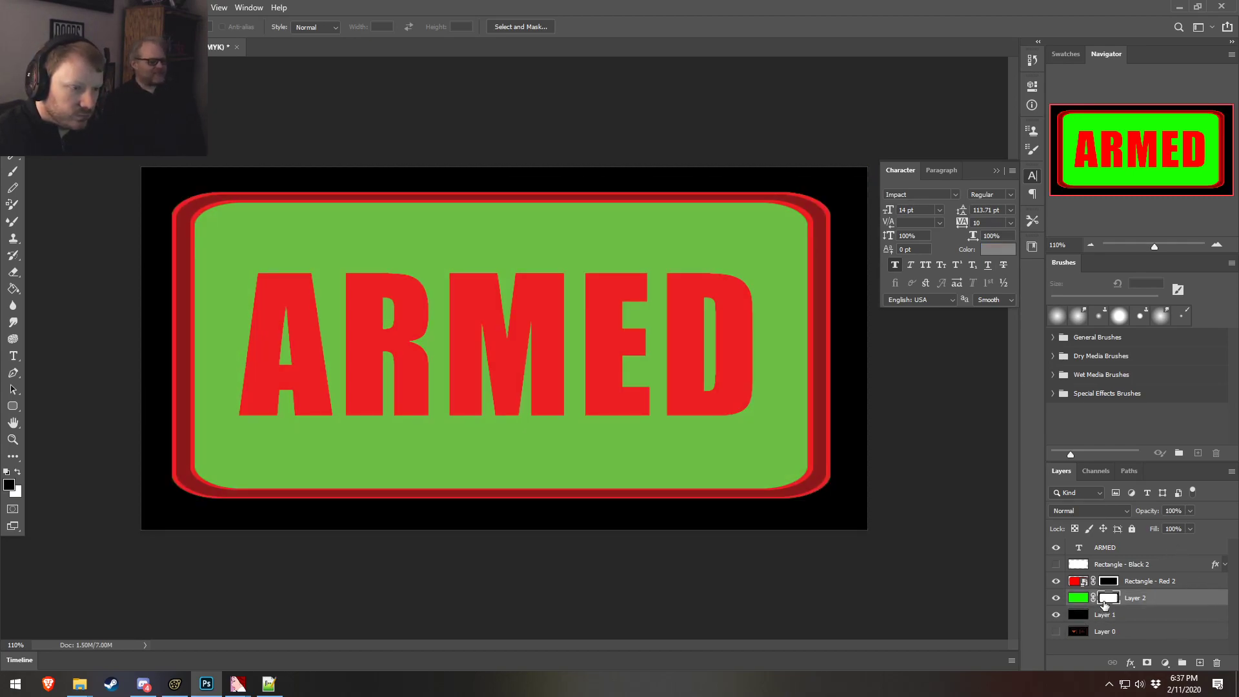
{"action": "left_click", "coordinate": [1056, 598]}
{"action": "left_click", "coordinate": [1055, 598]}
{"action": "left_click", "coordinate": [1078, 599]}
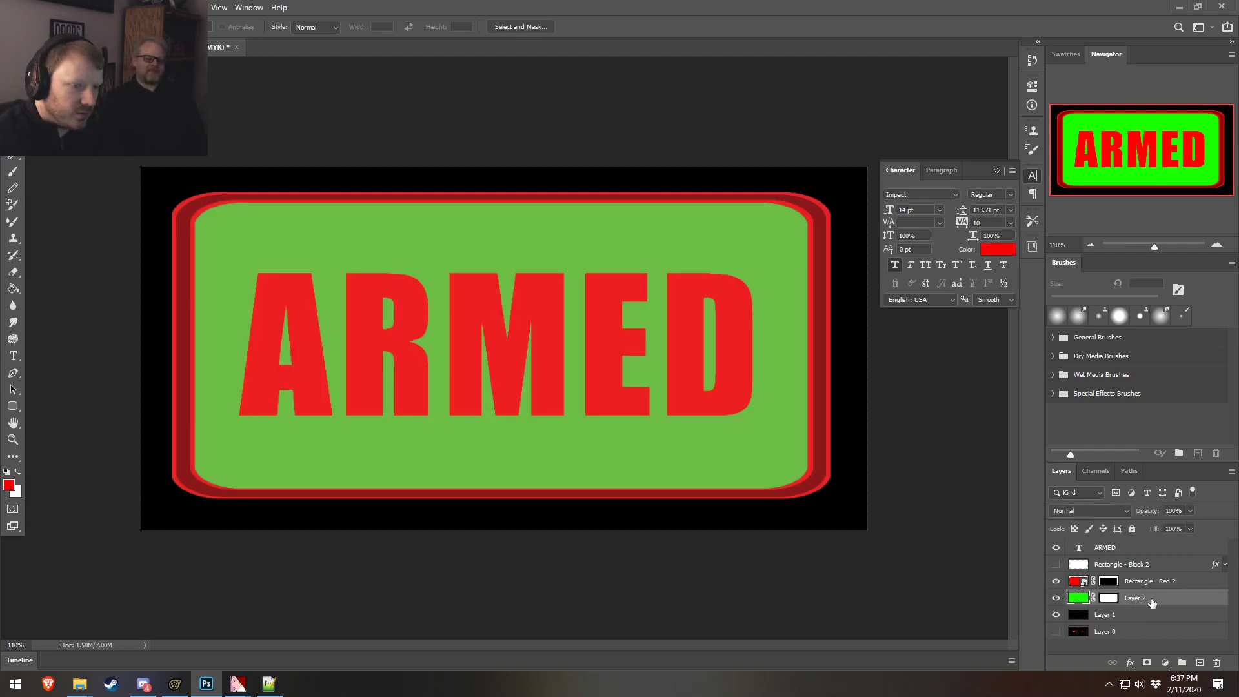
- Add a Pattern Overlay to Layer 2 in its layer style and set the overlay's blend mode to Multiply
{"action": "key", "text": "space"}
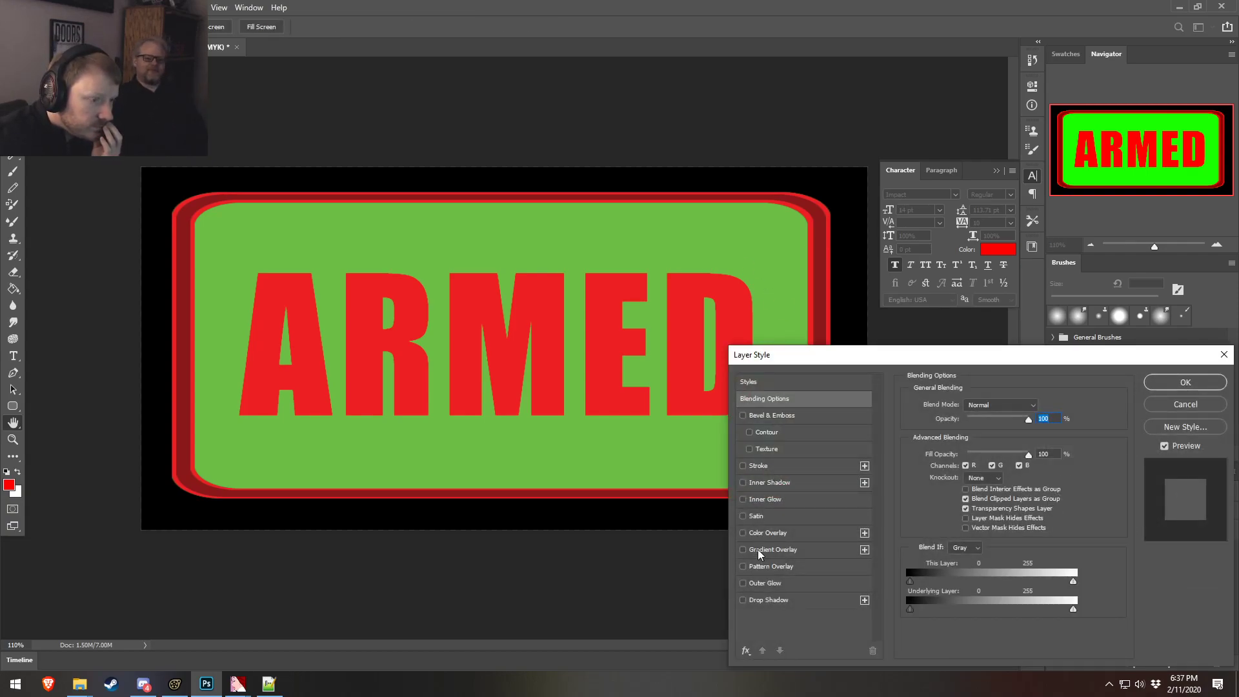
{"action": "left_click", "coordinate": [765, 568]}
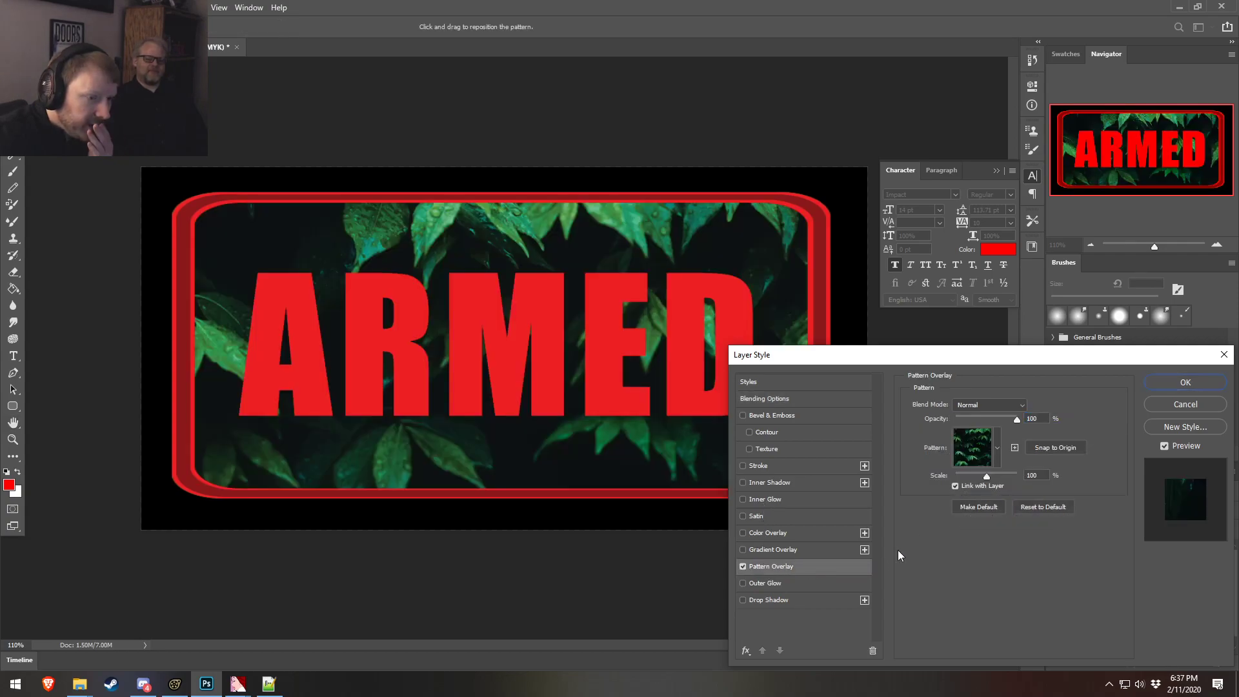
{"action": "left_click", "coordinate": [984, 452]}
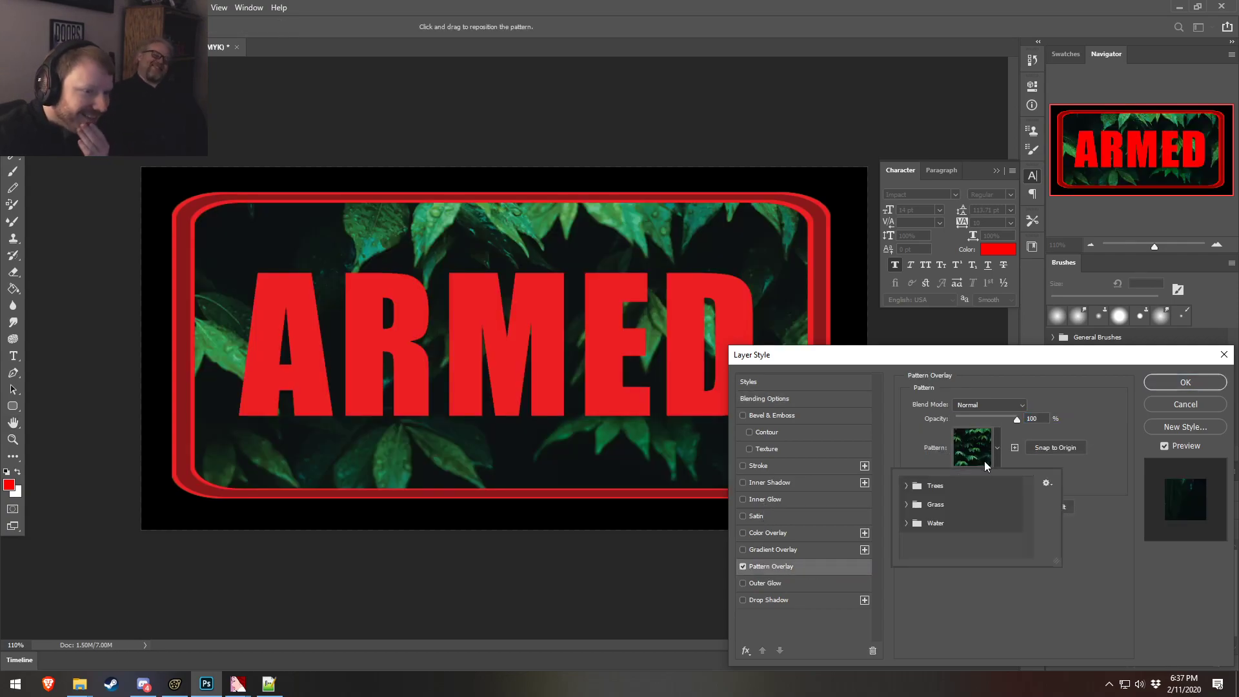
{"action": "left_click", "coordinate": [986, 450]}
{"action": "left_click", "coordinate": [994, 407]}
{"action": "left_click", "coordinate": [993, 399]}
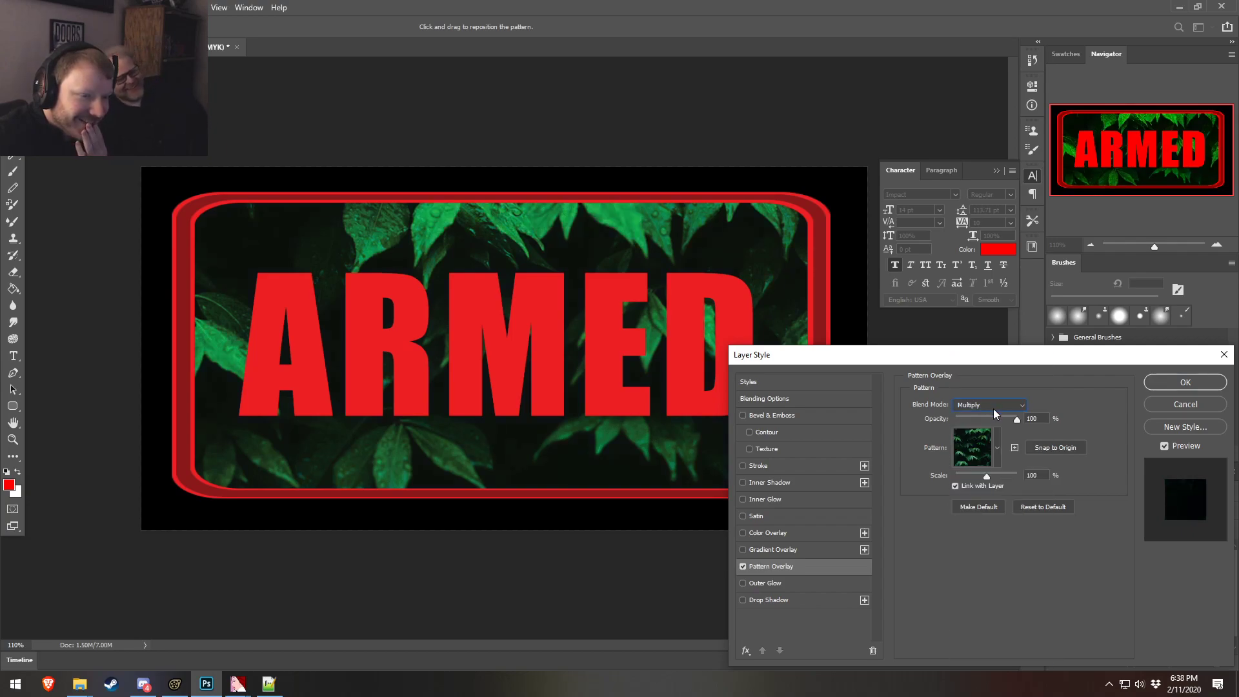
- Browse the Water, Grass and Trees pattern groups and the pattern options, and enlarge the pattern picker
{"action": "left_click", "coordinate": [994, 447]}
{"action": "left_click", "coordinate": [906, 522]}
{"action": "left_click", "coordinate": [906, 523]}
{"action": "left_click", "coordinate": [906, 504]}
{"action": "left_click", "coordinate": [906, 504]}
{"action": "left_click", "coordinate": [906, 486]}
{"action": "left_click", "coordinate": [906, 485]}
{"action": "left_click", "coordinate": [1046, 483]}
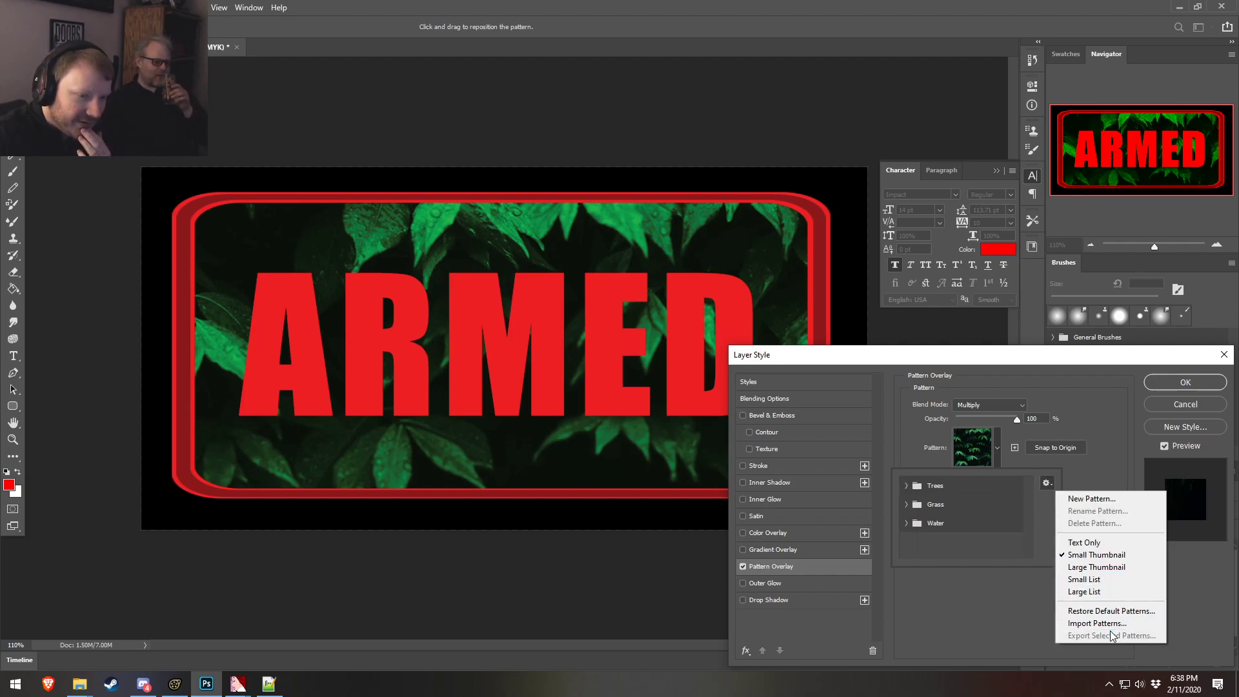
{"action": "left_click", "coordinate": [985, 598]}
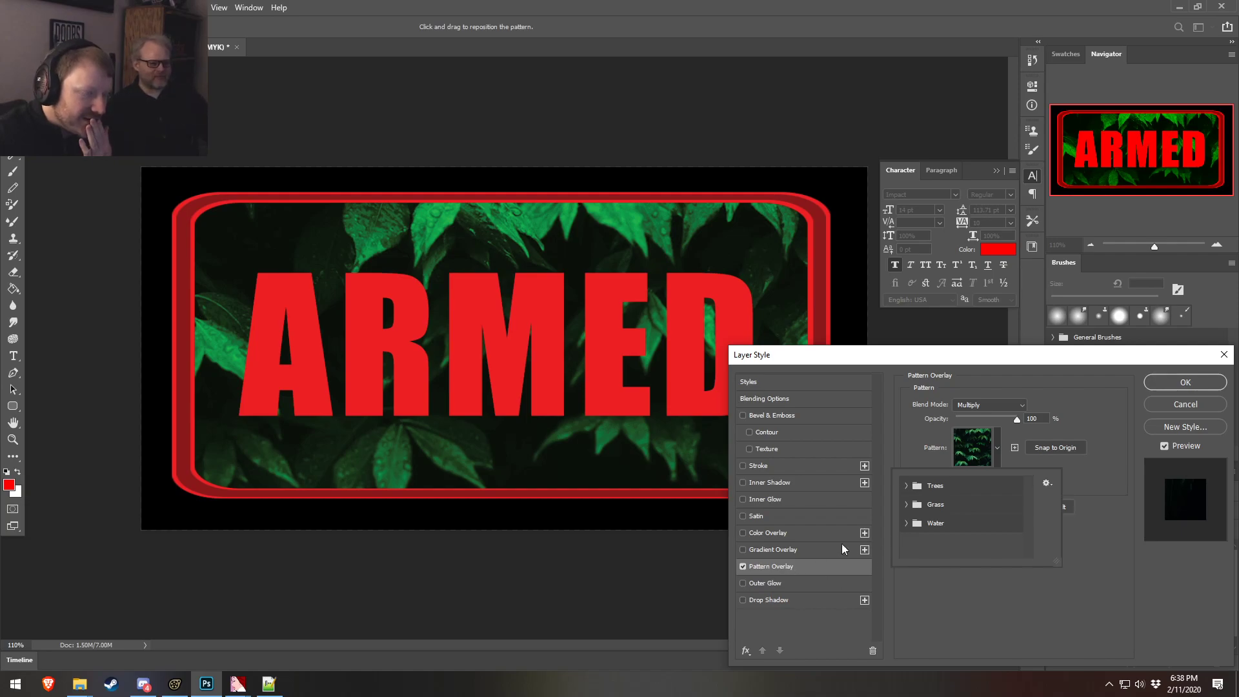
{"action": "left_click_drag", "start_coordinate": [1057, 561], "coordinate": [1136, 625]}
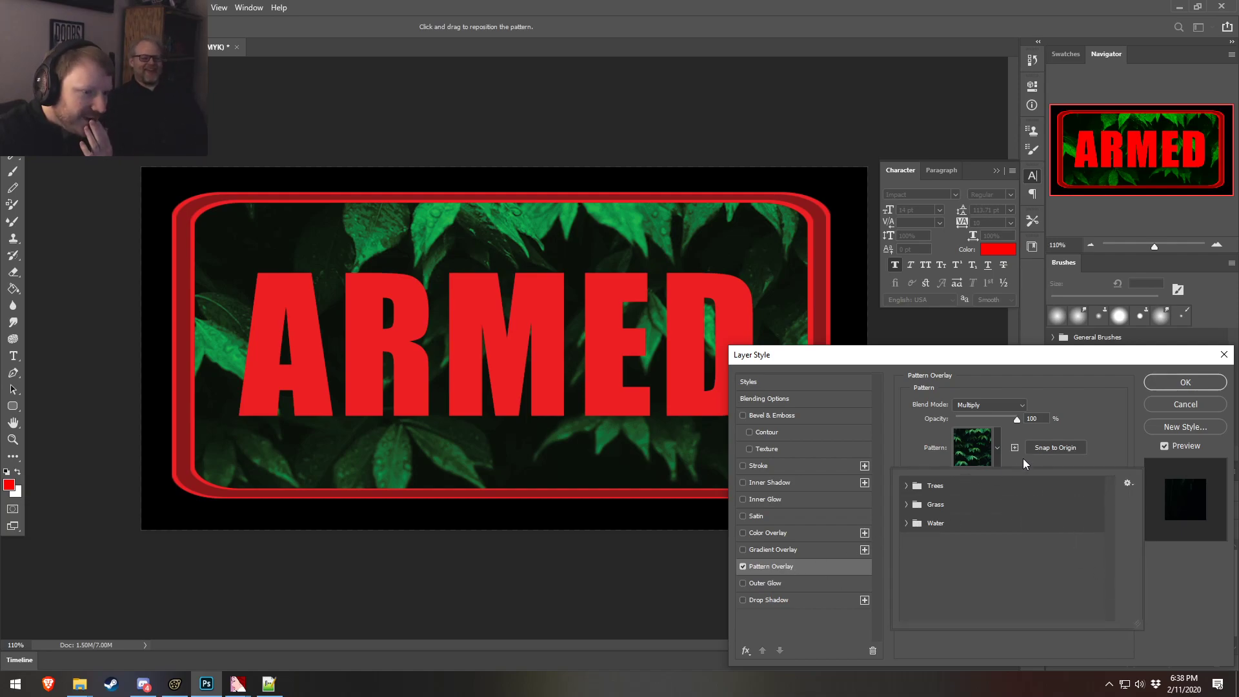
- Set the pattern overlay's scale to 11% and choose the dark blue pattern from the Water group
{"action": "left_click_drag", "start_coordinate": [982, 475], "coordinate": [960, 471]}
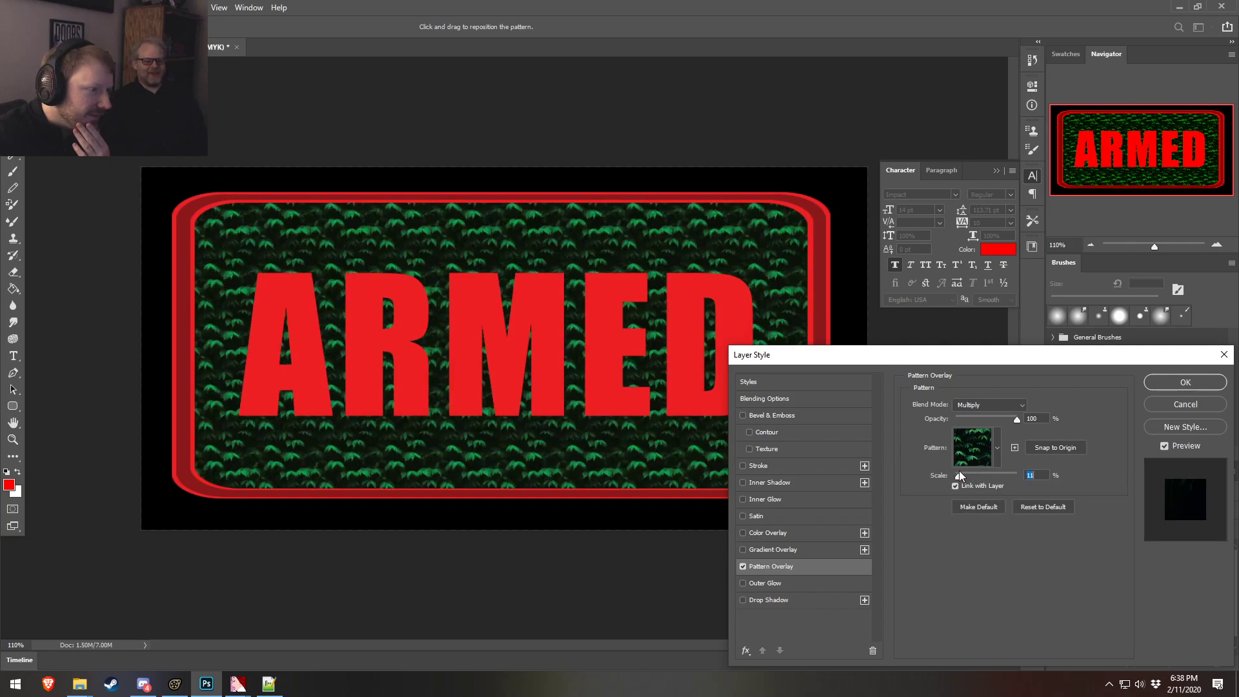
{"action": "left_click", "coordinate": [998, 449]}
{"action": "left_click", "coordinate": [866, 504]}
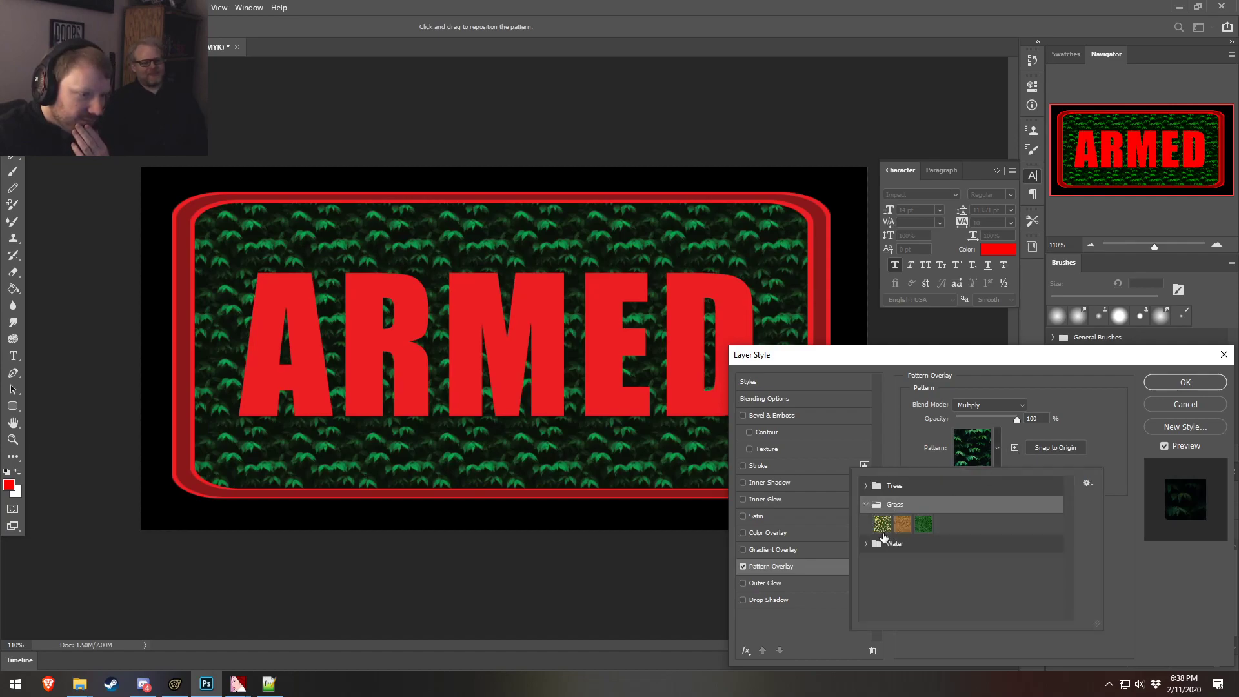
{"action": "left_click", "coordinate": [866, 543]}
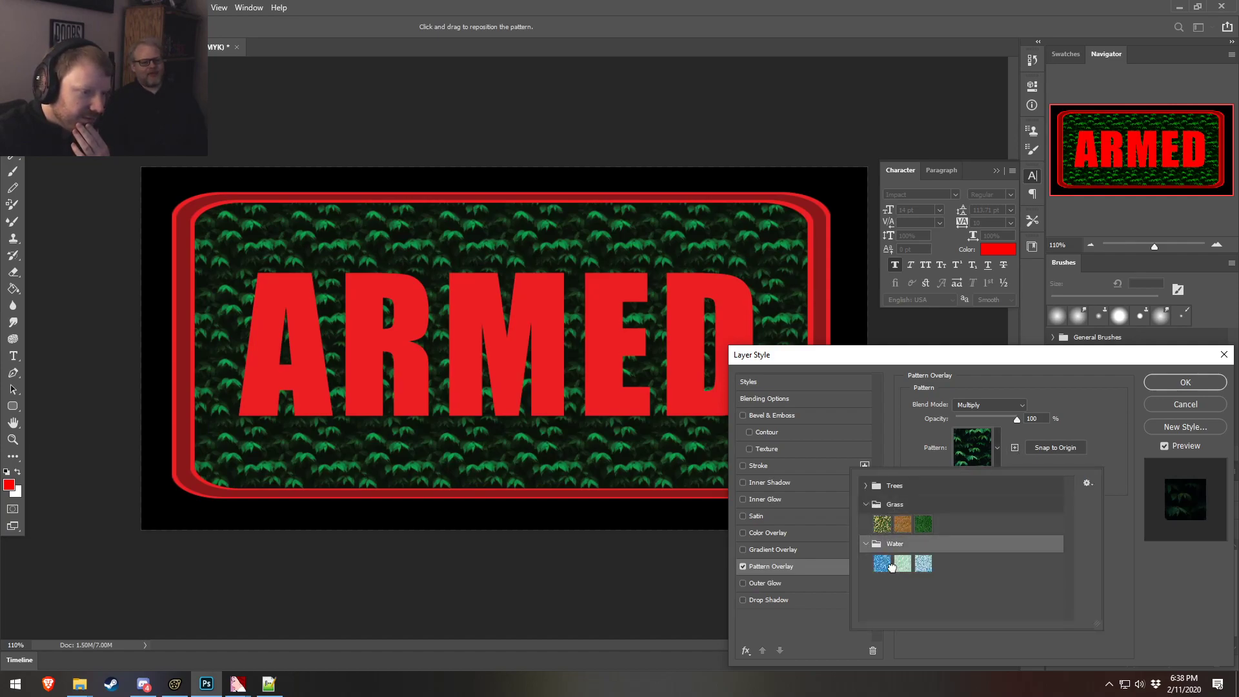
{"action": "left_click", "coordinate": [896, 565]}
{"action": "left_click", "coordinate": [881, 564]}
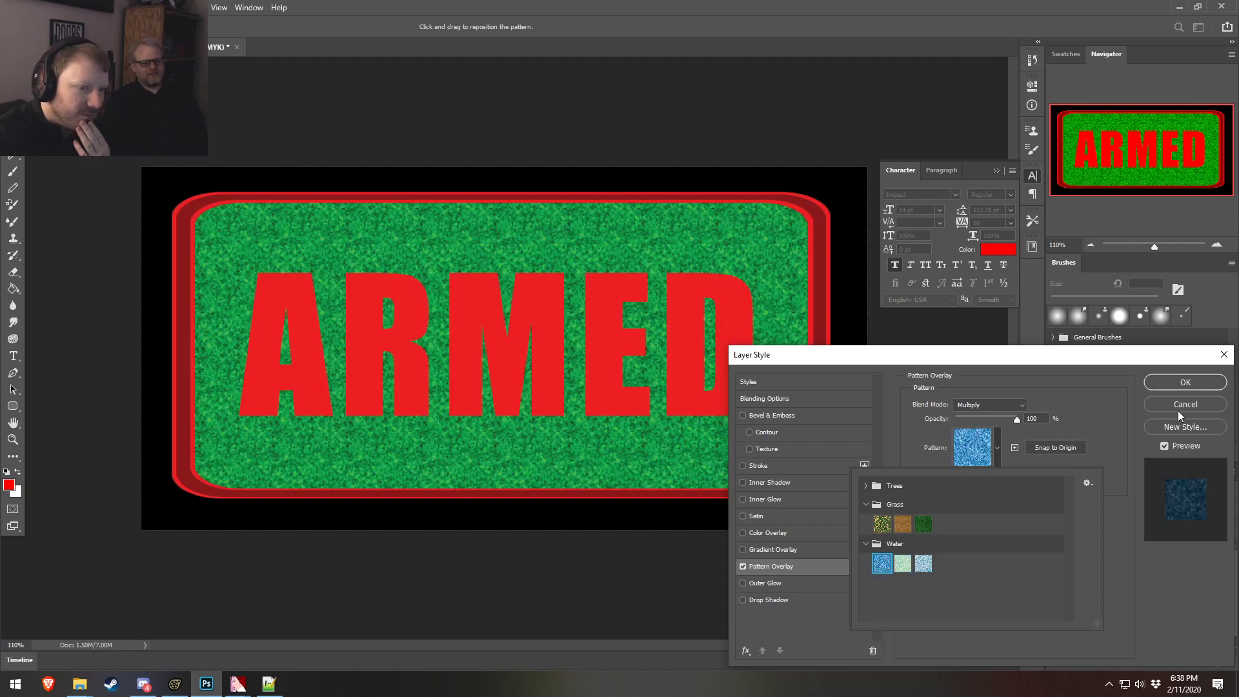
{"action": "left_click", "coordinate": [980, 451]}
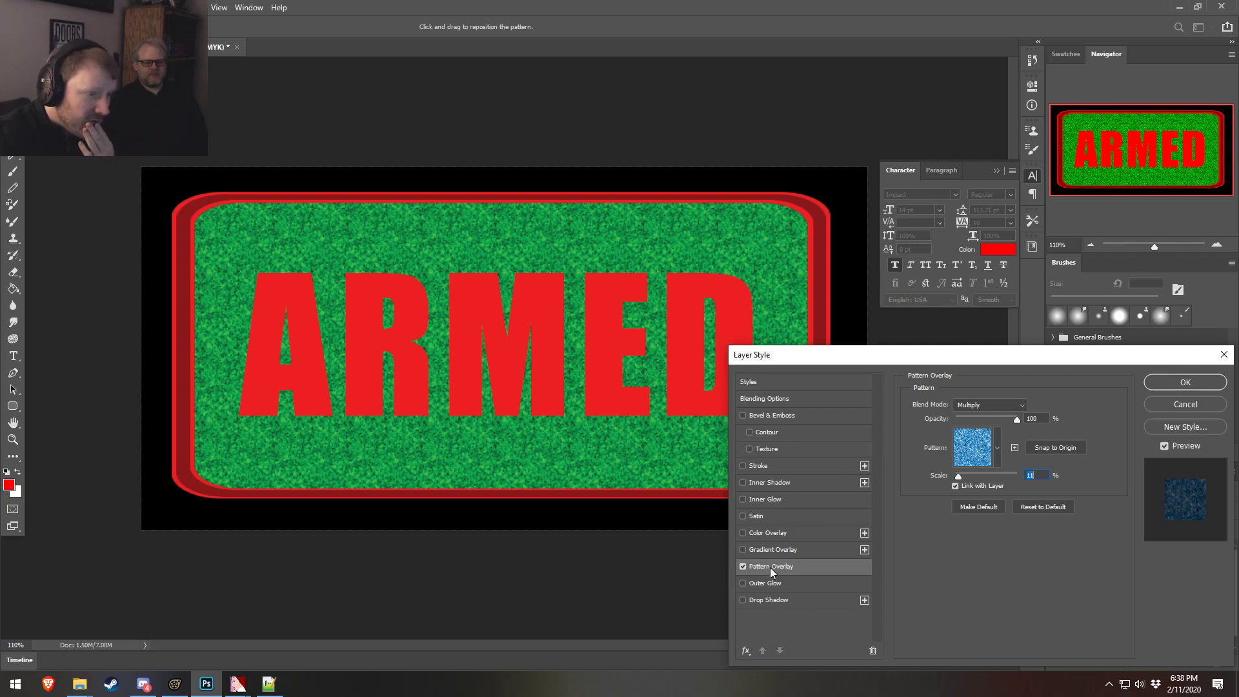
{"action": "left_click", "coordinate": [996, 448]}
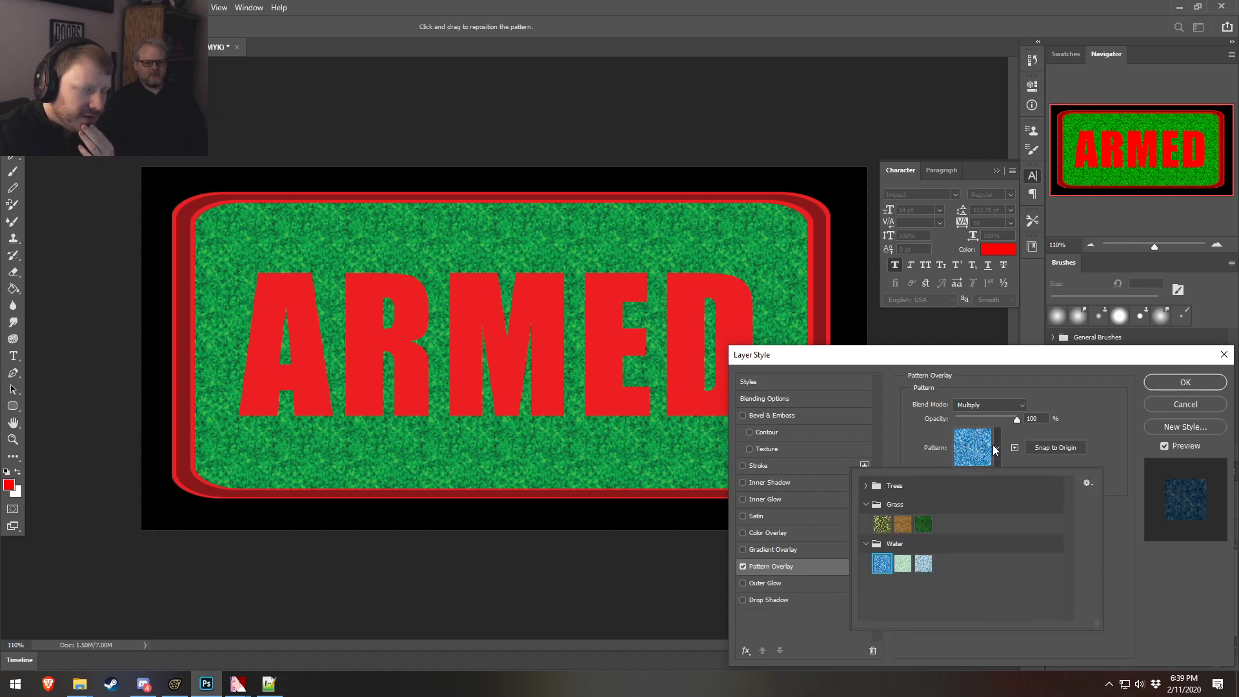
{"action": "left_click", "coordinate": [1089, 483]}
{"action": "left_click", "coordinate": [1125, 621]}
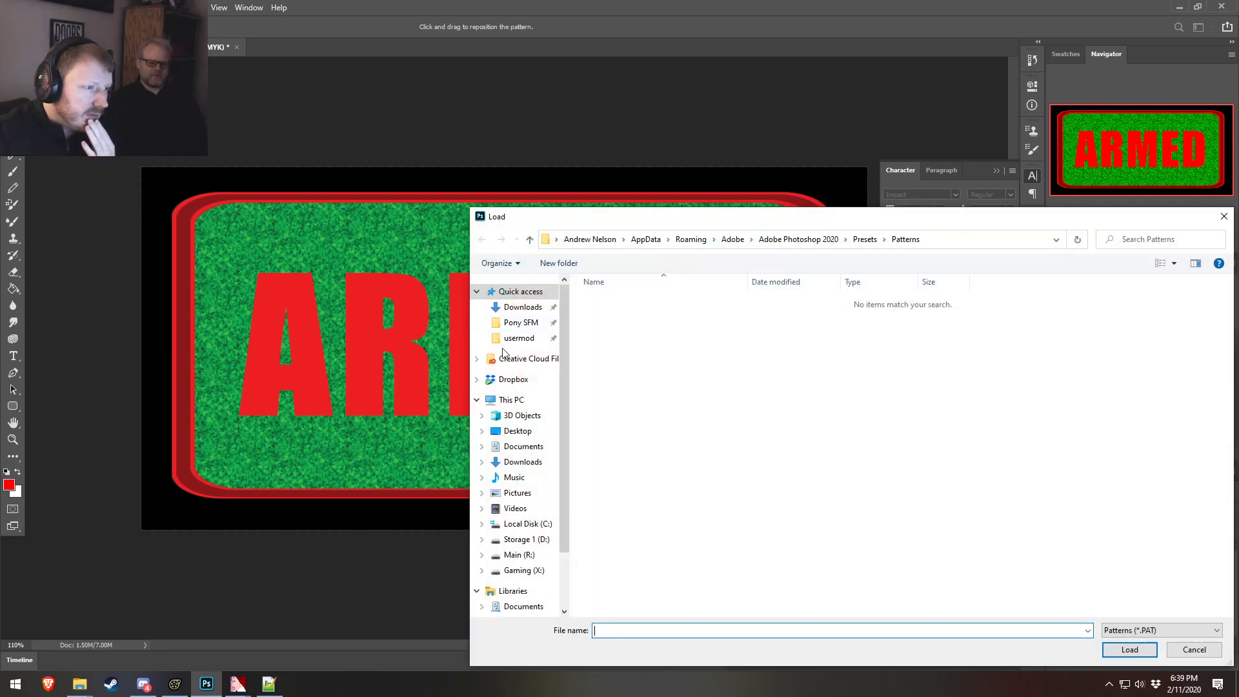
{"action": "left_click", "coordinate": [1208, 650]}
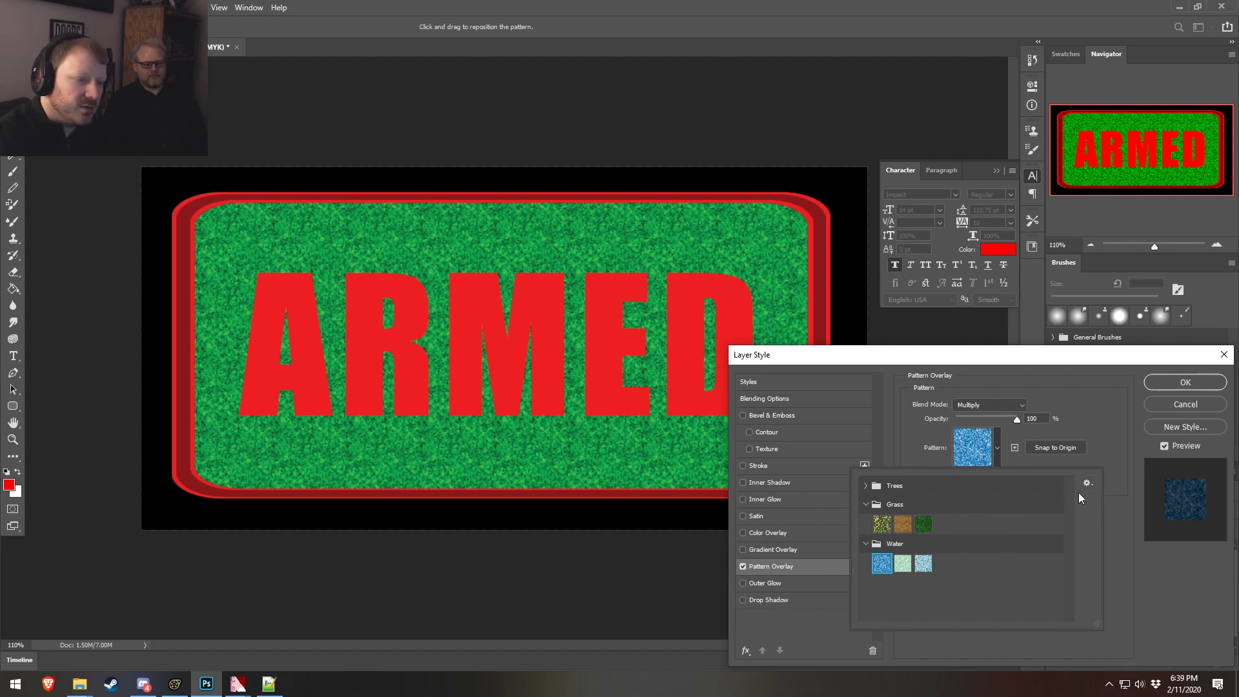
- Close the pattern picker and turn off the Pattern Overlay in Layer 2's layer style
{"action": "left_click", "coordinate": [1112, 435]}
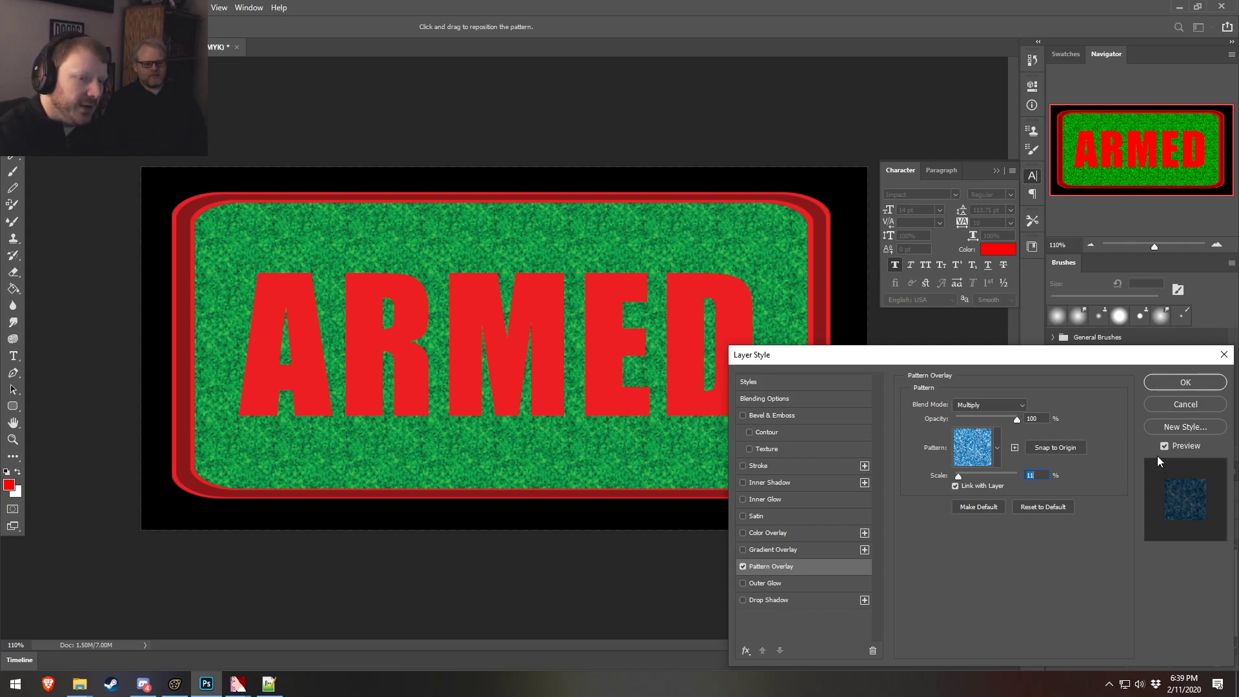
{"action": "left_click_drag", "start_coordinate": [1184, 384], "coordinate": [904, 456]}
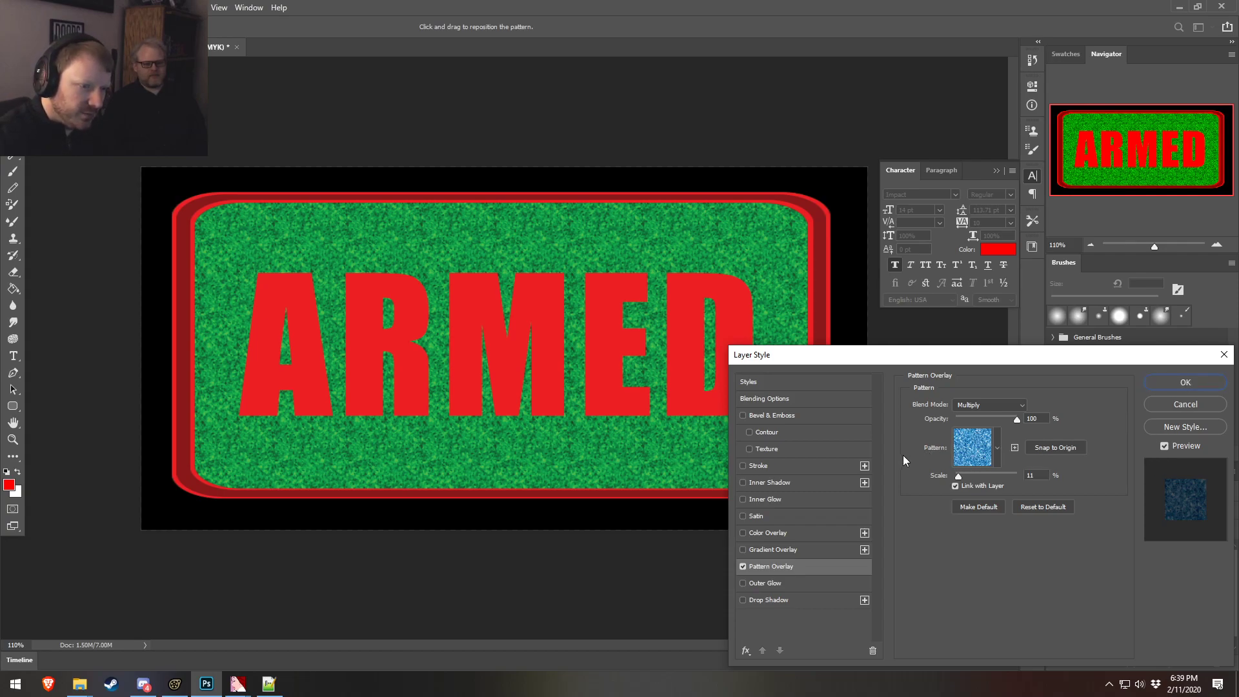
{"action": "left_click", "coordinate": [742, 566]}
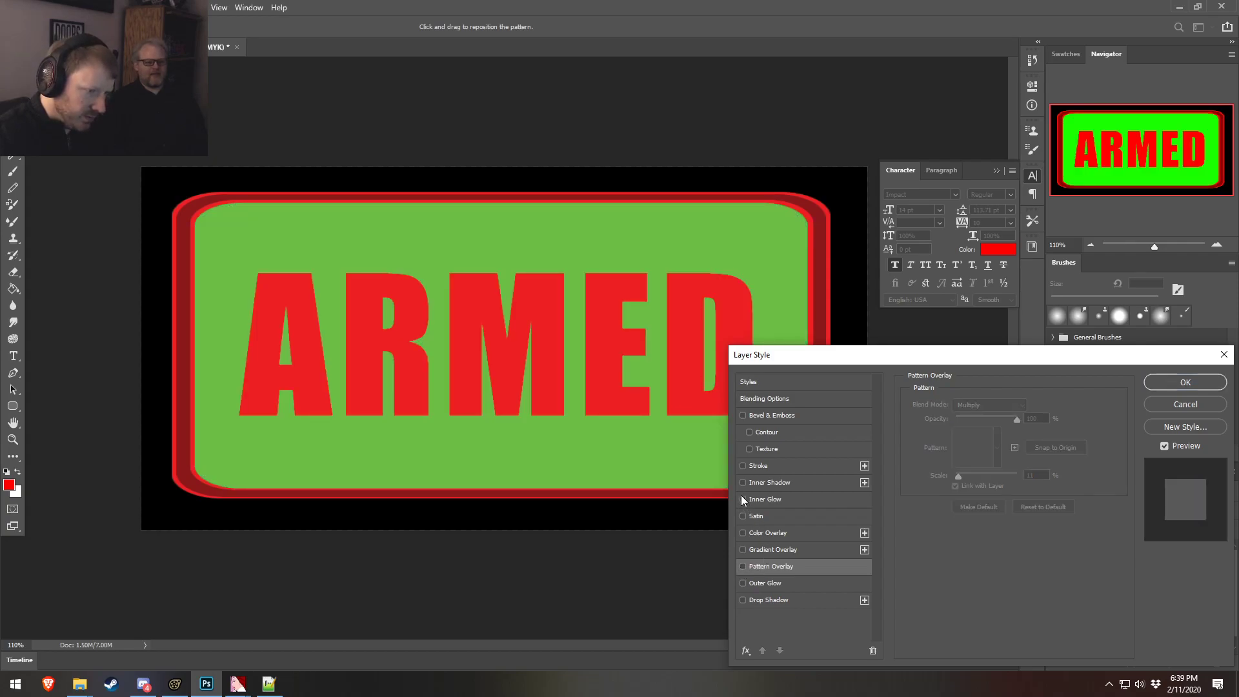
- Enable a Color Overlay on Layer 2, choose a red darker than the frame's inner band, and apply the layer style
{"action": "left_click", "coordinate": [743, 533]}
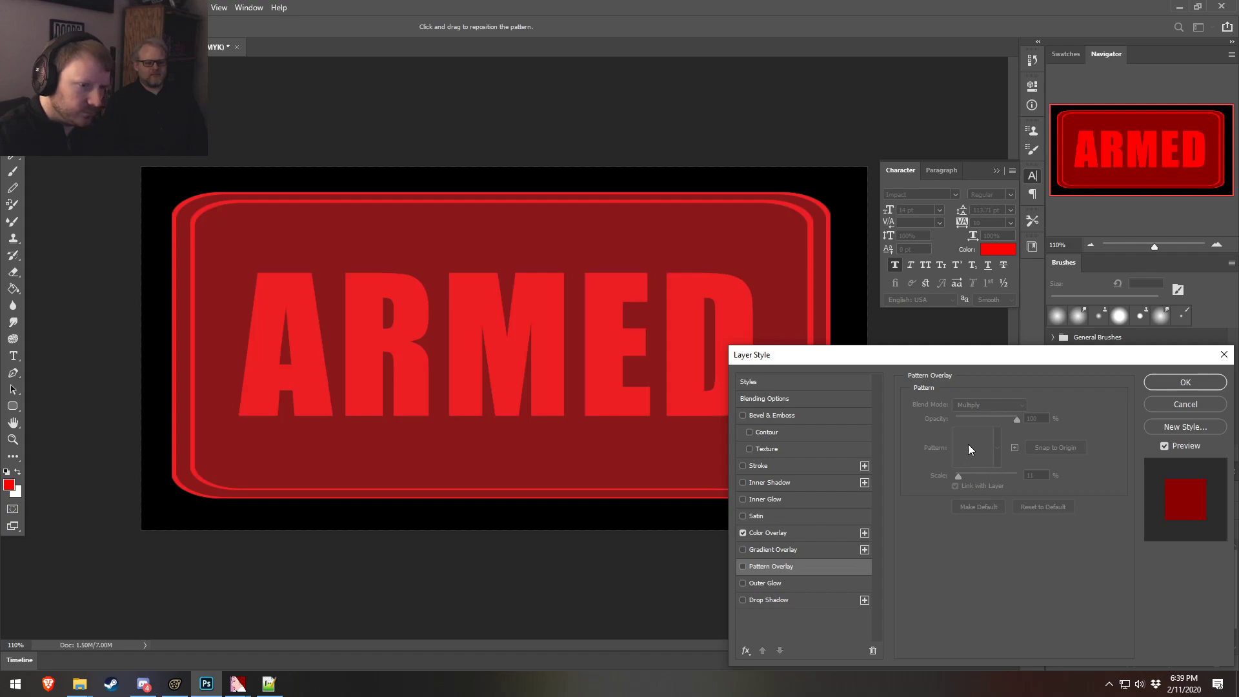
{"action": "left_click", "coordinate": [796, 533]}
{"action": "left_click", "coordinate": [1039, 404]}
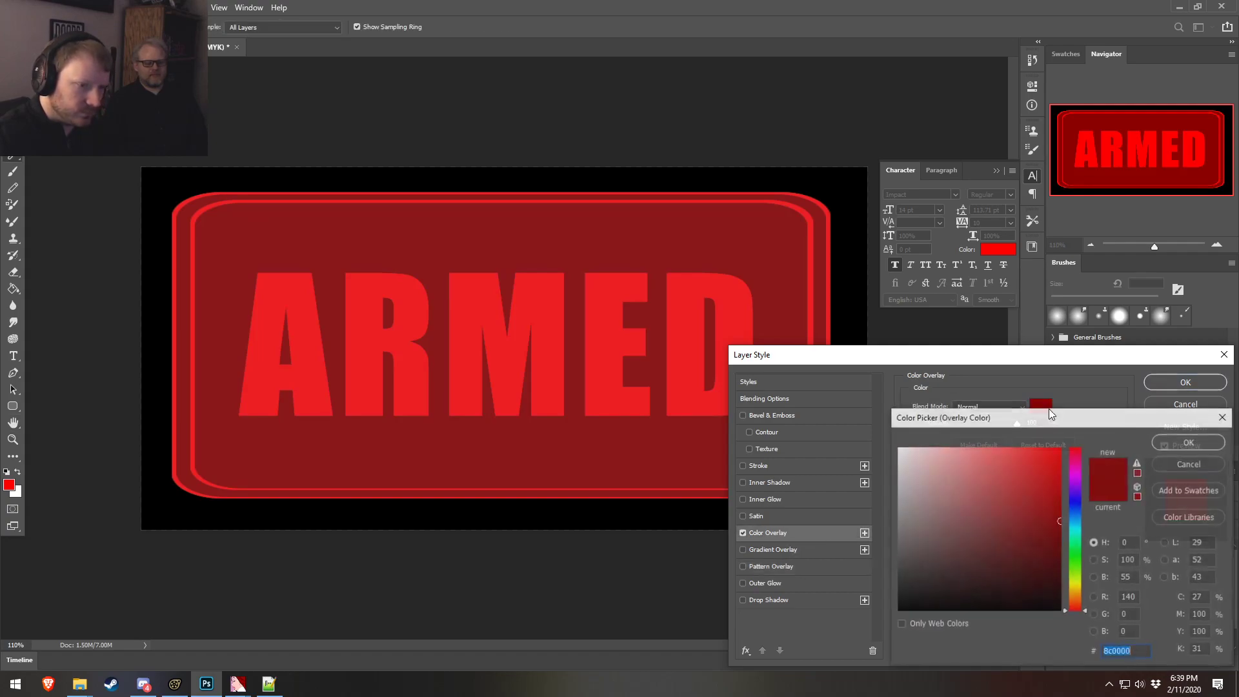
{"action": "type", "text": "6b0000"}
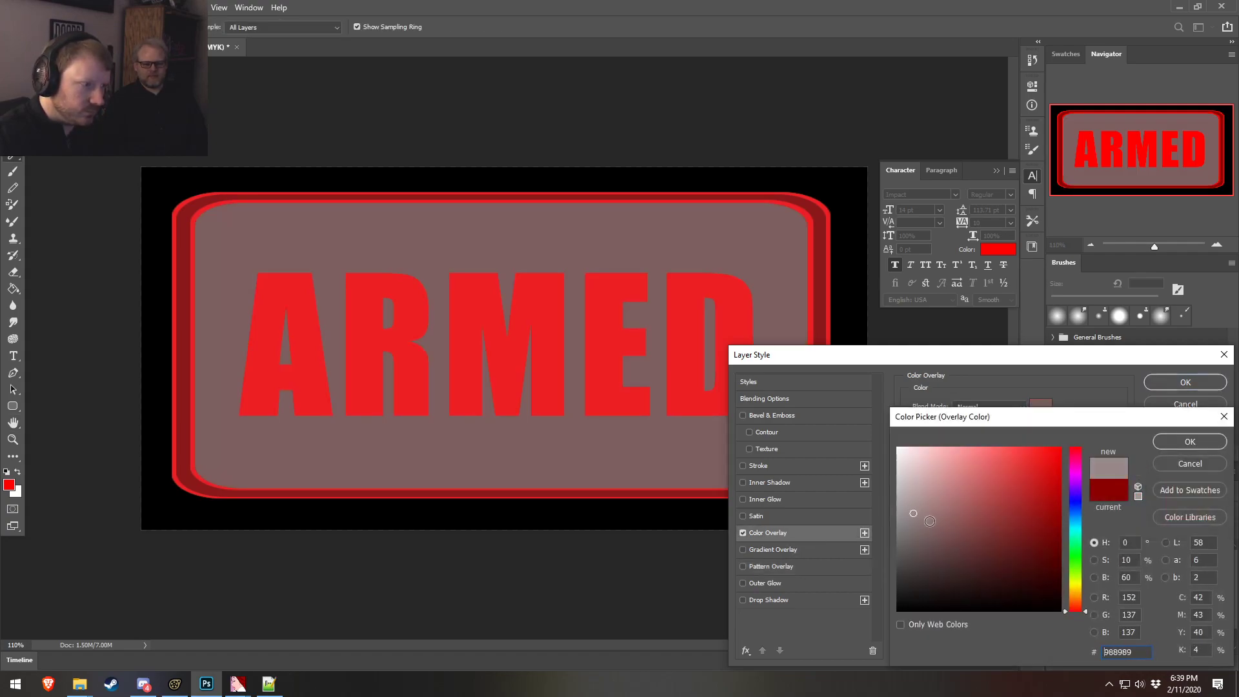
{"action": "left_click_drag", "start_coordinate": [1026, 554], "coordinate": [1023, 580]}
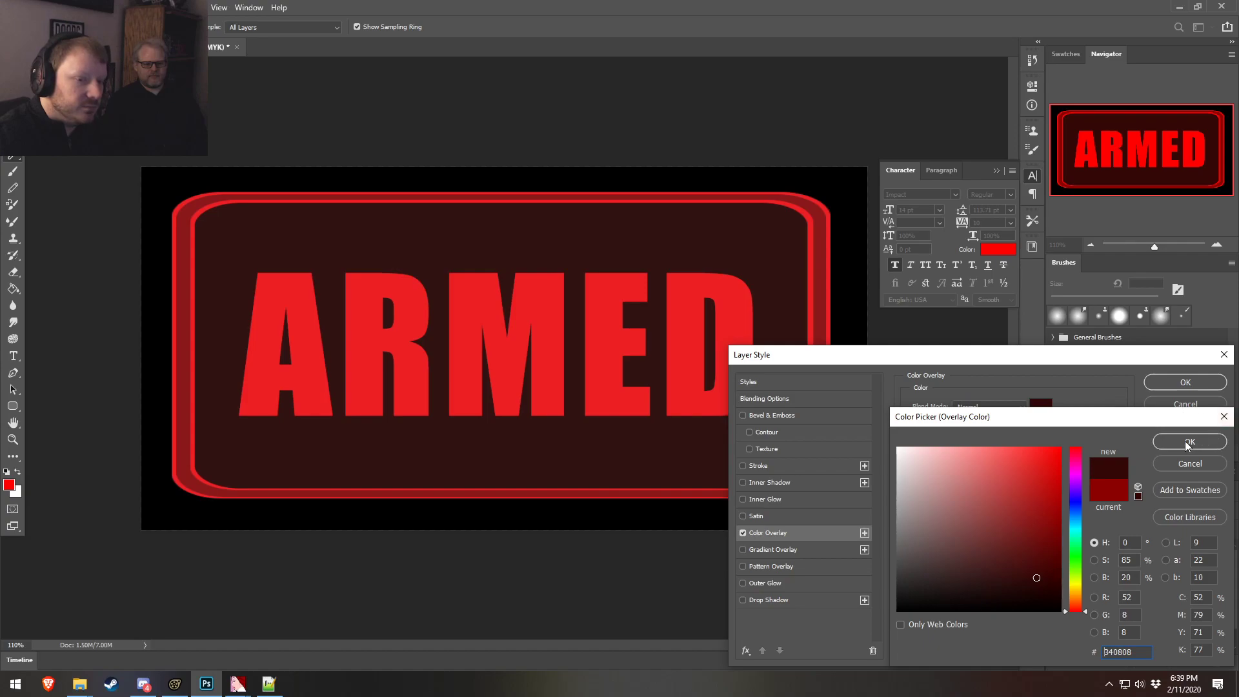
{"action": "left_click", "coordinate": [1059, 475]}
{"action": "mouse_move", "coordinate": [1146, 475]}
{"action": "left_mouse_down"}
{"action": "mouse_move", "coordinate": [1057, 512]}
{"action": "mouse_move", "coordinate": [1102, 528]}
{"action": "mouse_move", "coordinate": [981, 536]}
{"action": "mouse_move", "coordinate": [1060, 547]}
{"action": "left_mouse_up"}
{"action": "left_click", "coordinate": [1184, 444]}
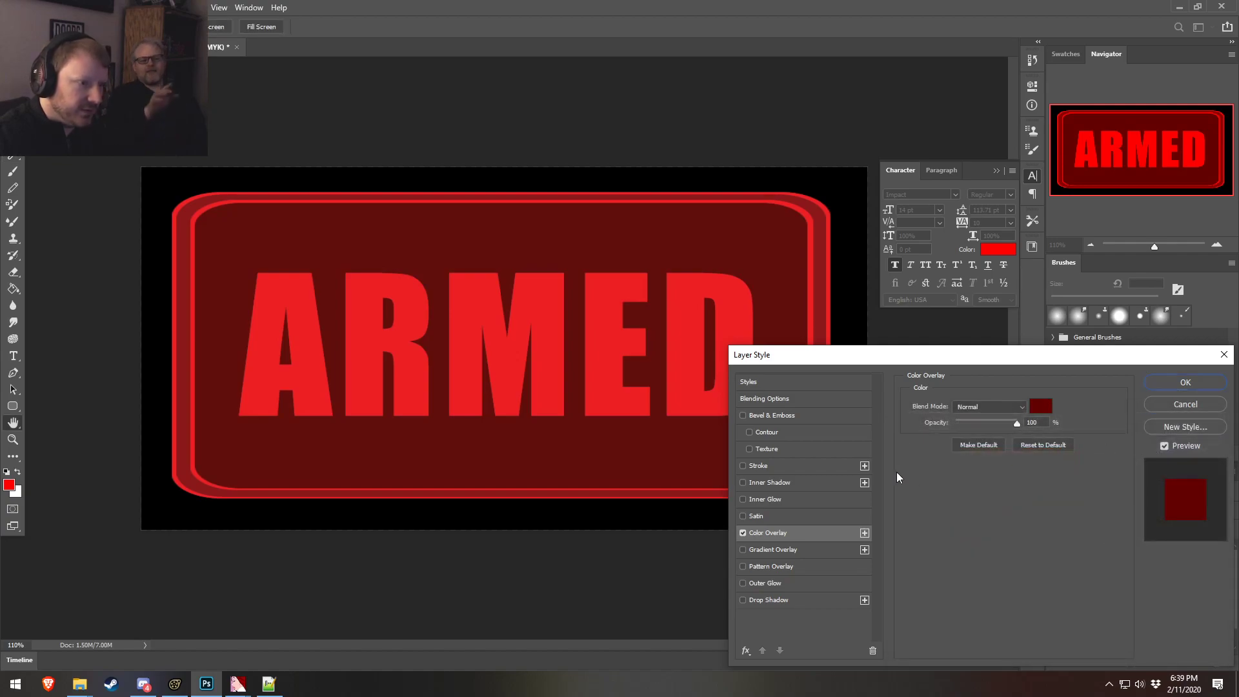
{"action": "left_click", "coordinate": [1185, 382]}
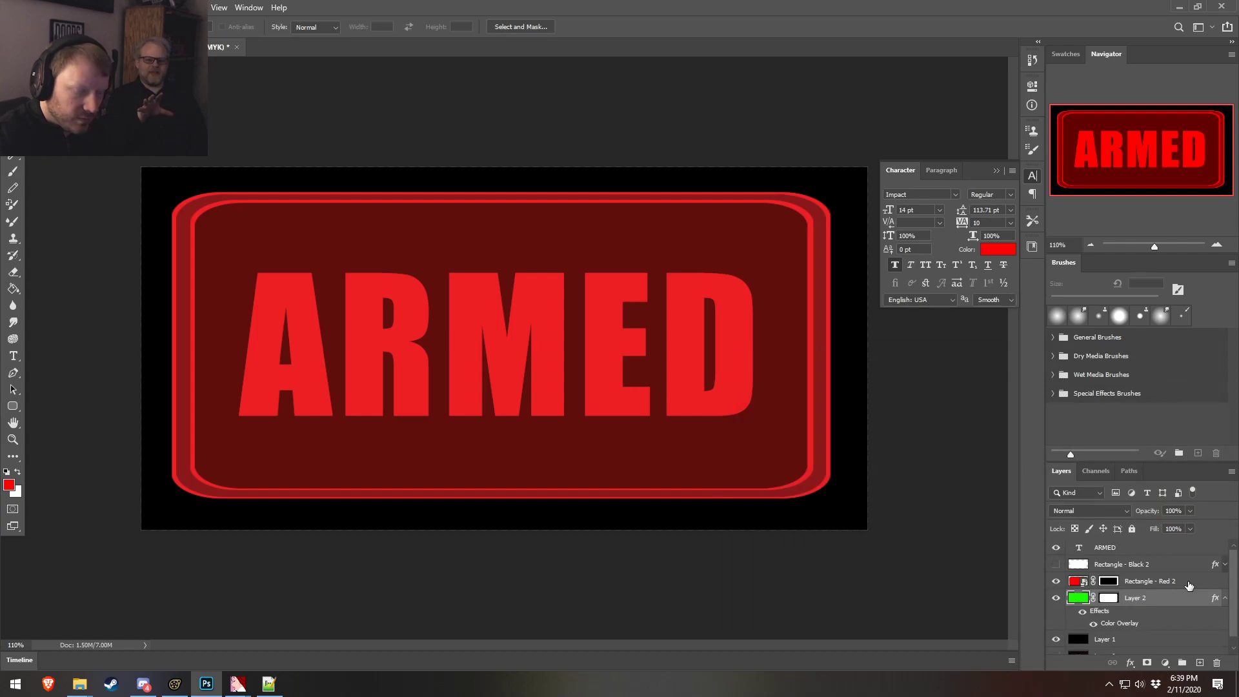
- Add an Outer Glow to the ARMED text layer and set the glow's size to 6 px
{"action": "double_click", "coordinate": [1155, 549]}
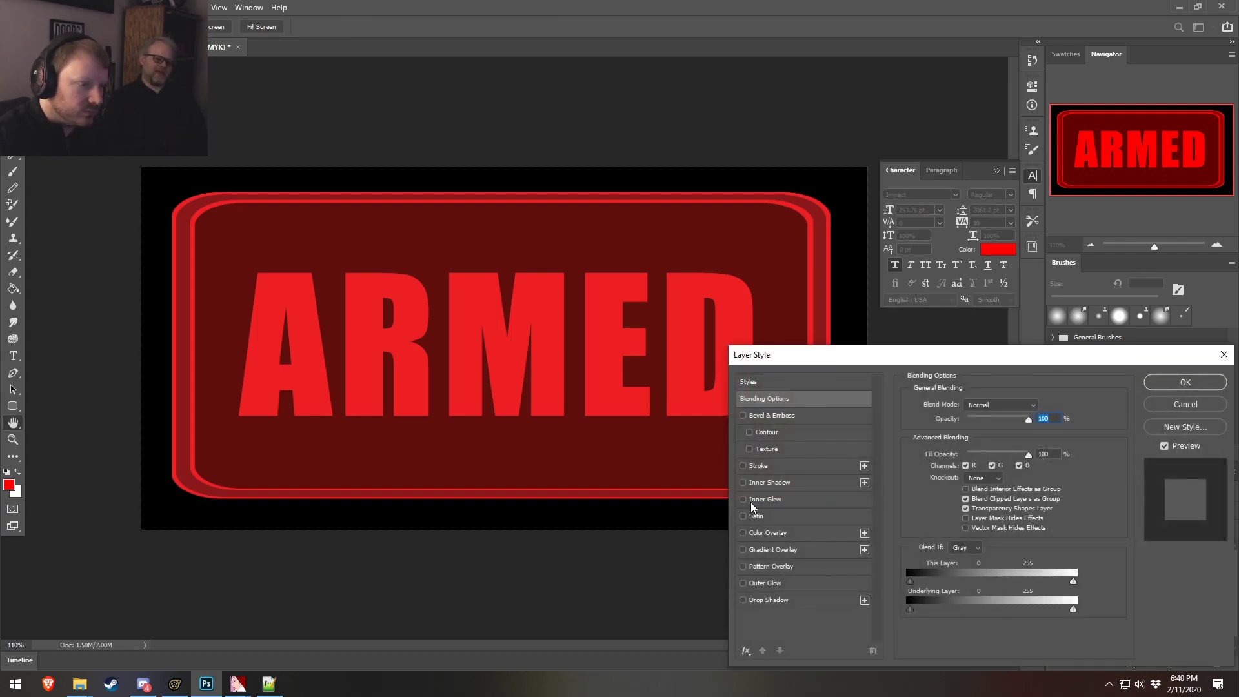
{"action": "left_click", "coordinate": [765, 583]}
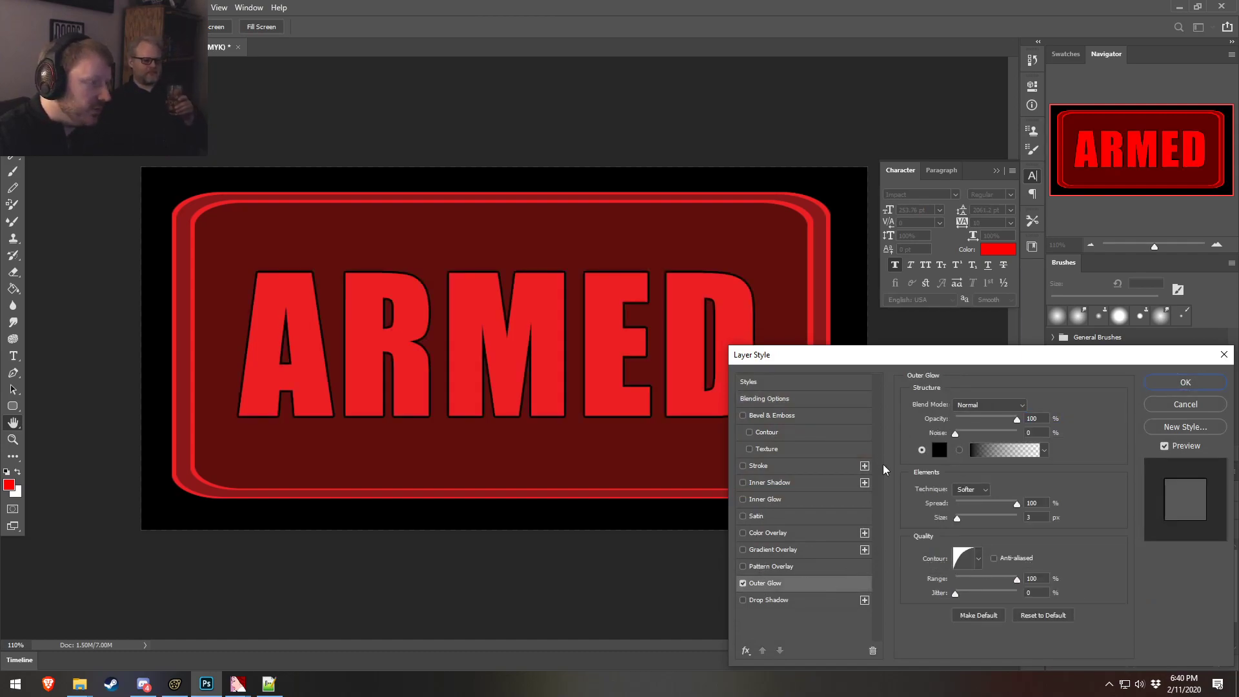
{"action": "left_click", "coordinate": [1031, 517]}
{"action": "key", "text": "Up"}
{"action": "key", "text": "Up"}
{"action": "key", "text": "Up"}
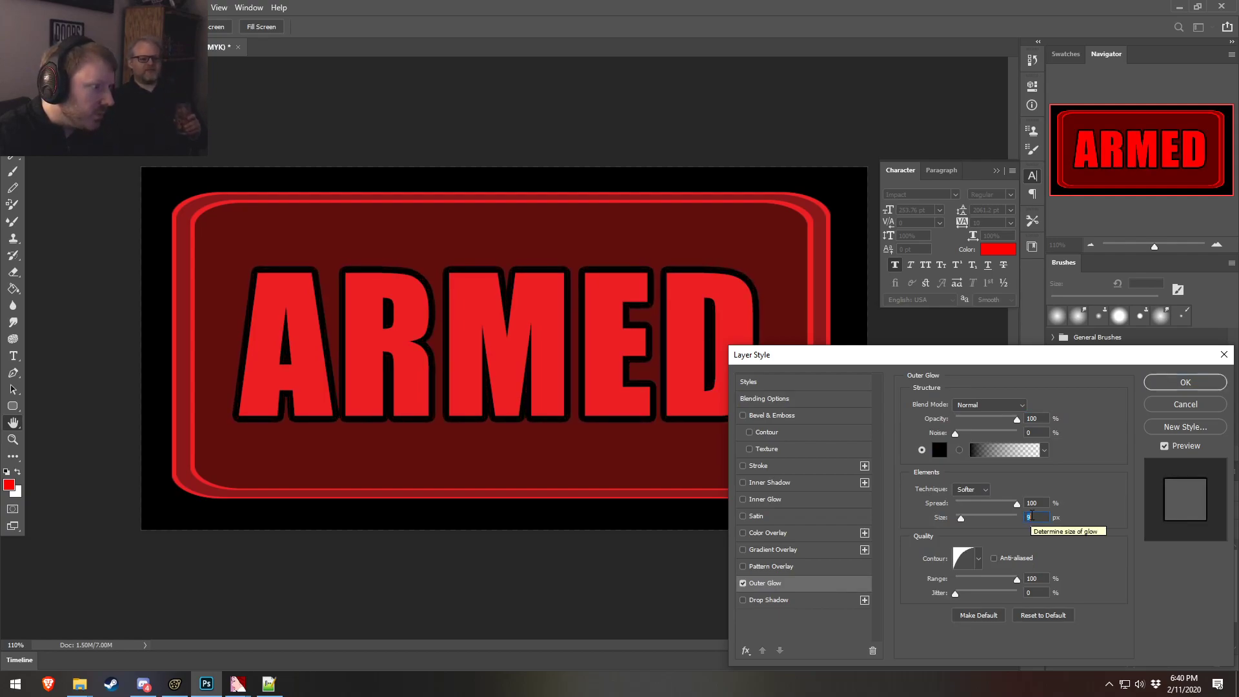
{"action": "key", "text": "Down"}
{"action": "key", "text": "Down"}
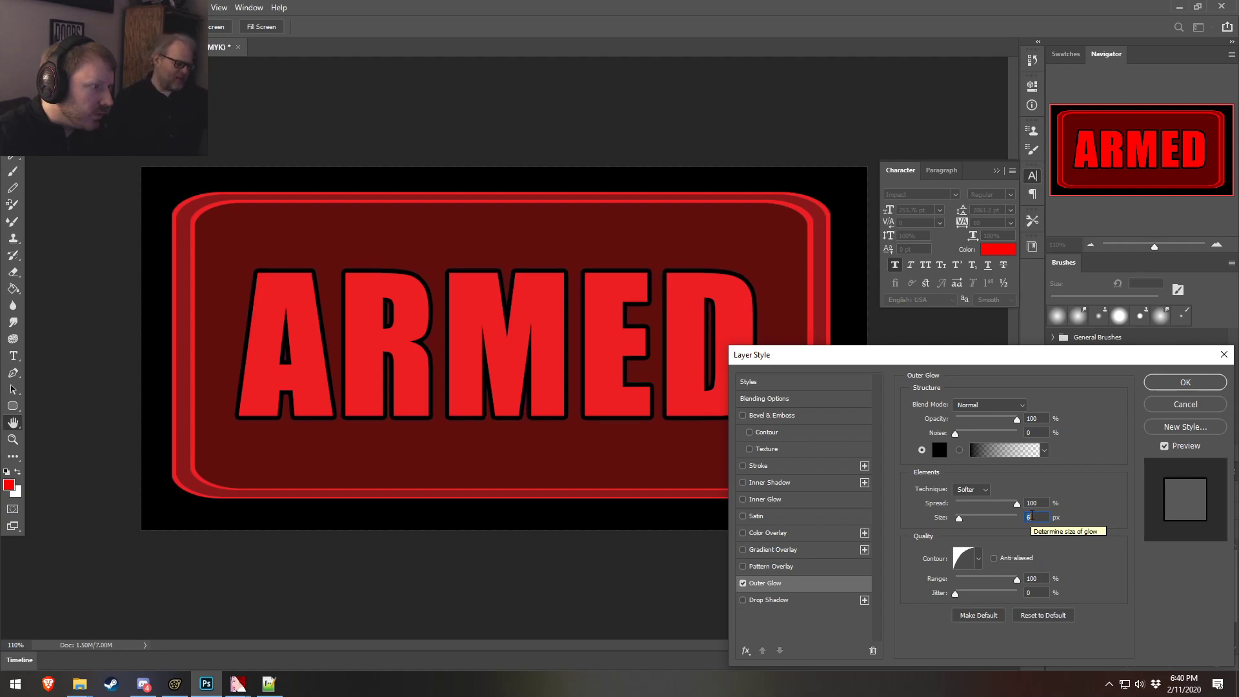
- Set the Outer Glow color to the dark red #8c0000 sampled from the frame's band and apply the layer style
{"action": "left_click", "coordinate": [939, 450]}
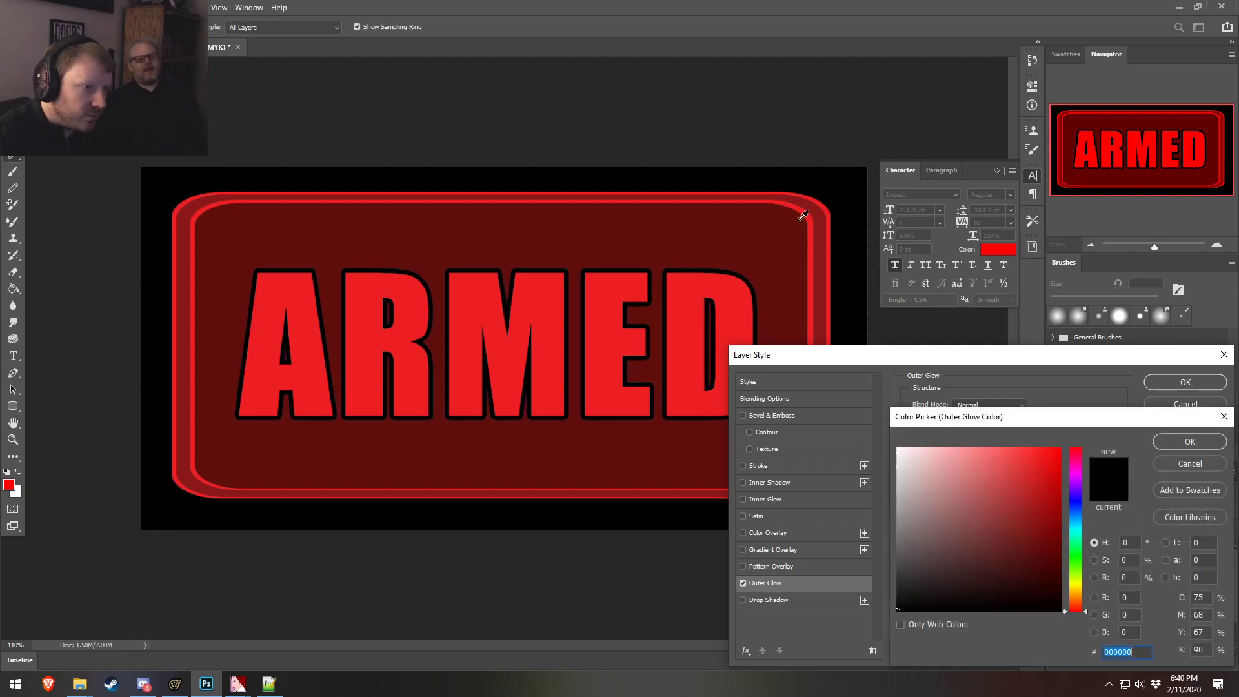
{"action": "left_click", "coordinate": [825, 227]}
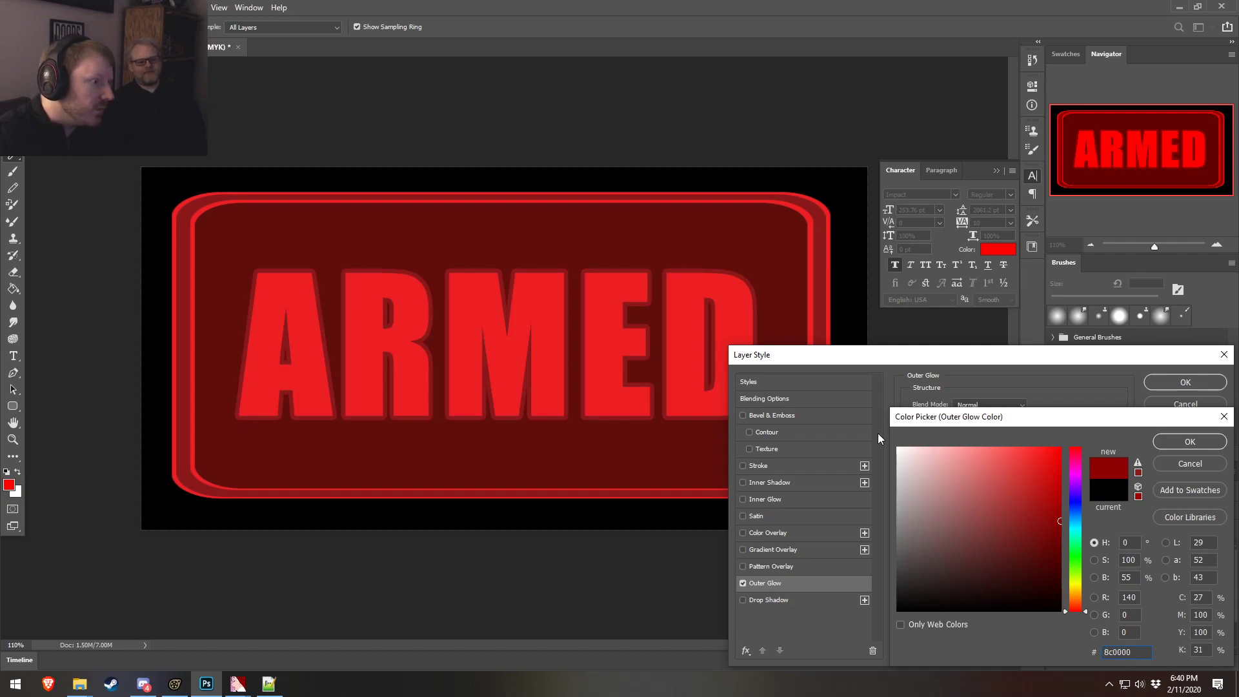
{"action": "left_click", "coordinate": [1187, 444]}
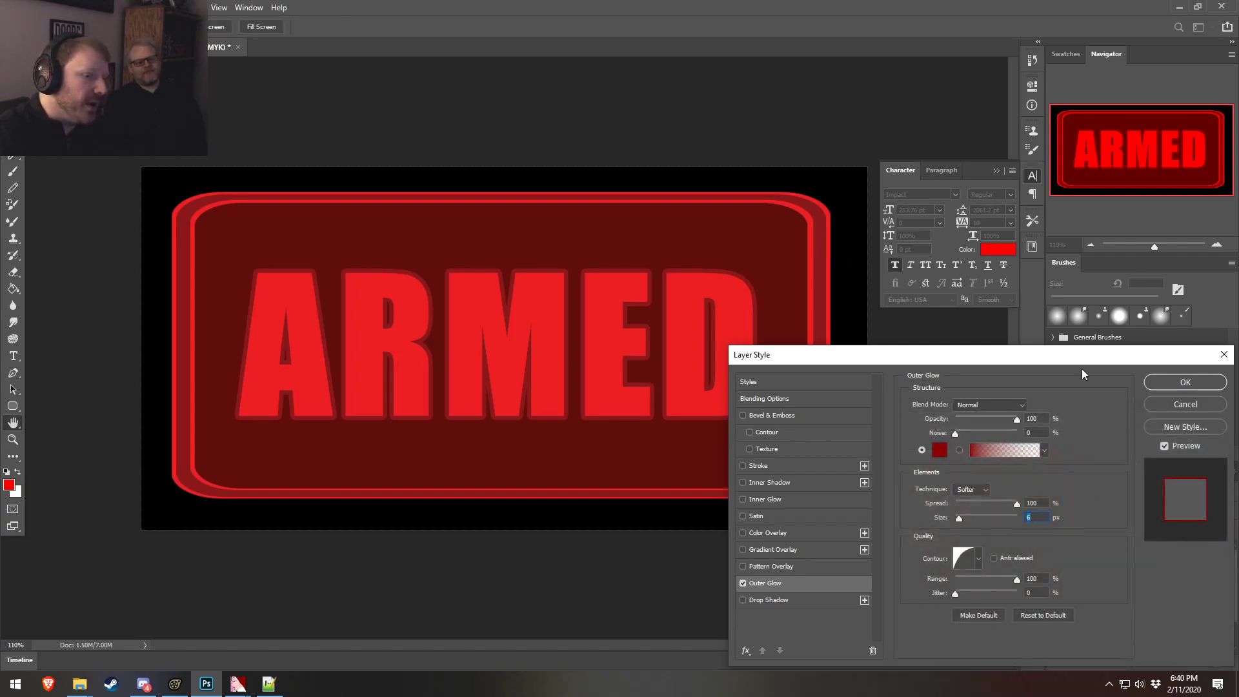
{"action": "left_click", "coordinate": [1176, 382]}
- Check the sign at a reduced view size and collapse the floating Character panel
{"action": "scroll", "coordinate": [497, 417], "scroll_direction": "down", "scroll_amount": 5, "text": "alt"}
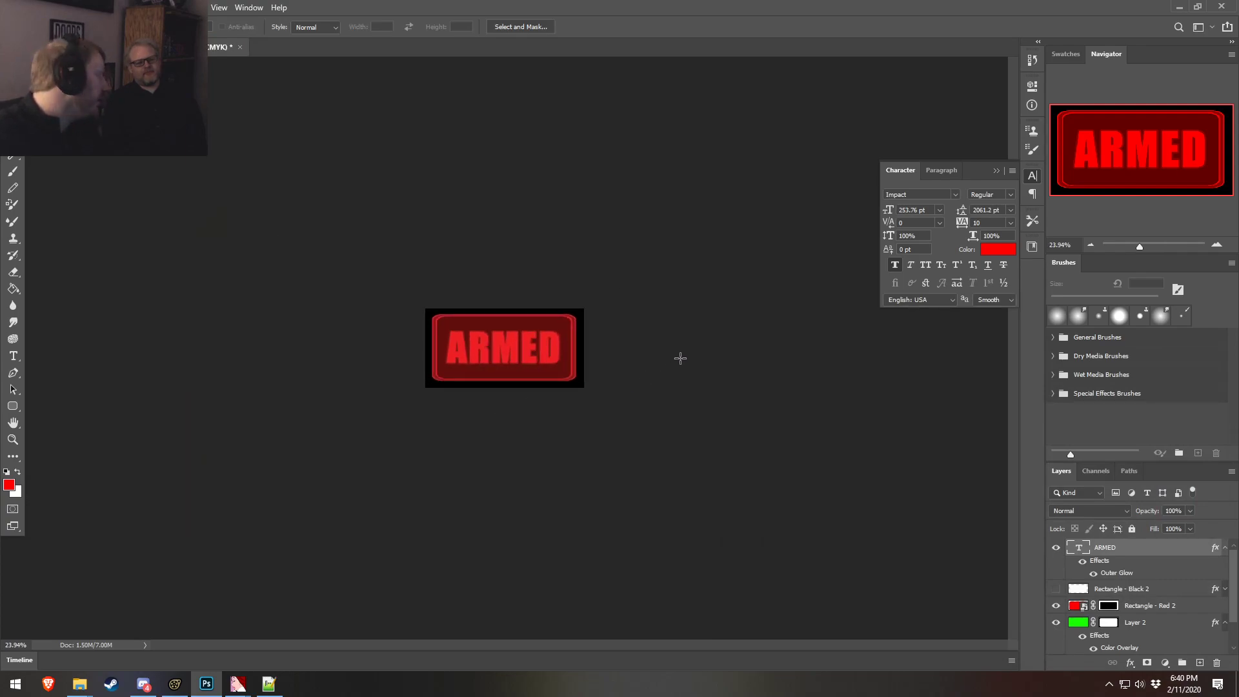
{"action": "scroll", "coordinate": [533, 373], "scroll_direction": "up", "scroll_amount": 5, "text": "alt"}
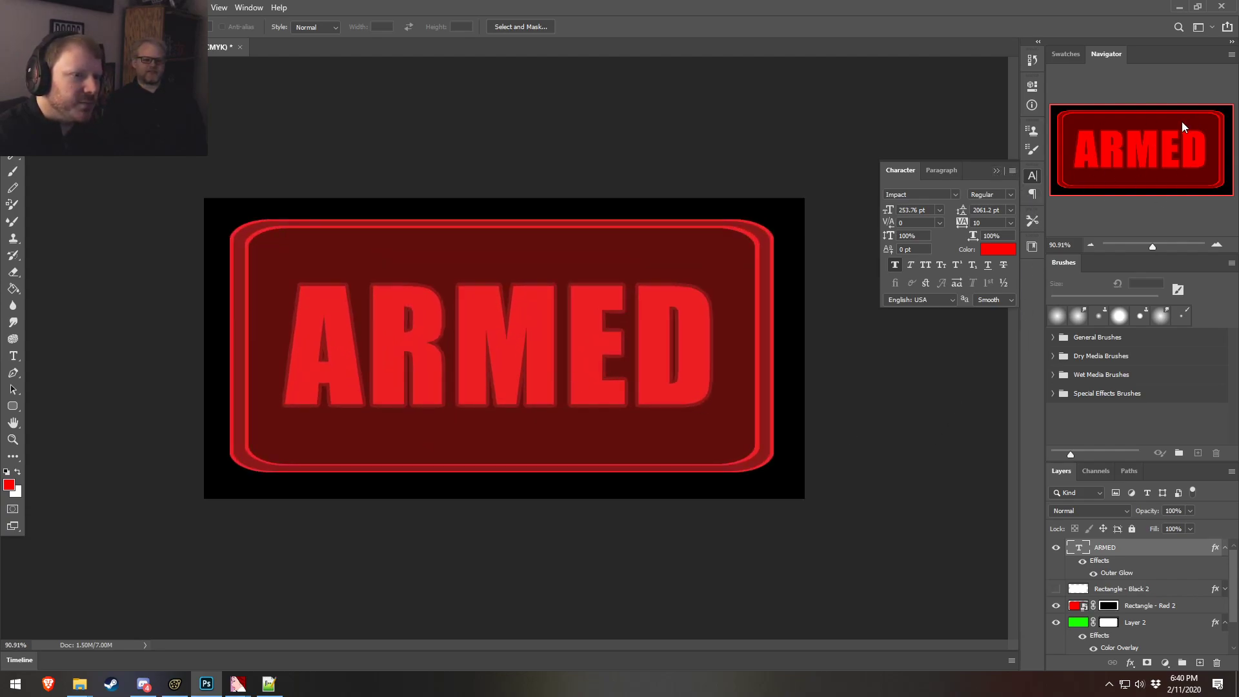
{"action": "left_click", "coordinate": [1000, 170]}
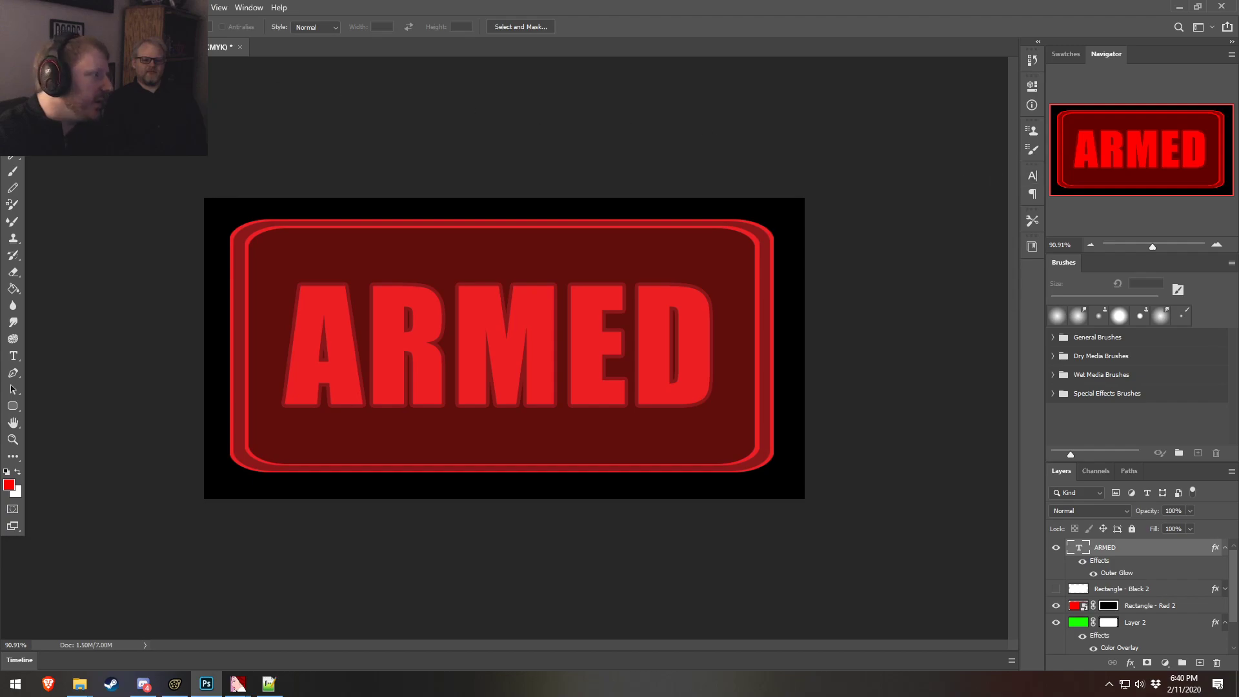
{"action": "left_click", "coordinate": [15, 659]}
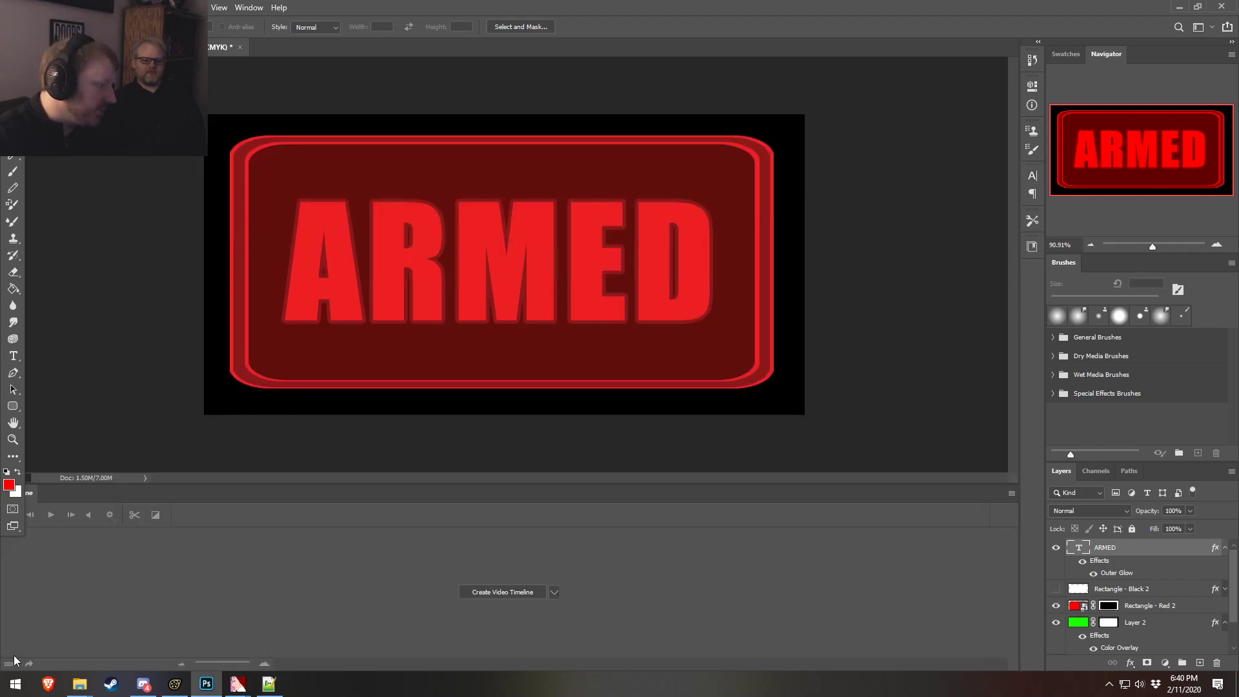
{"action": "left_click", "coordinate": [30, 493]}
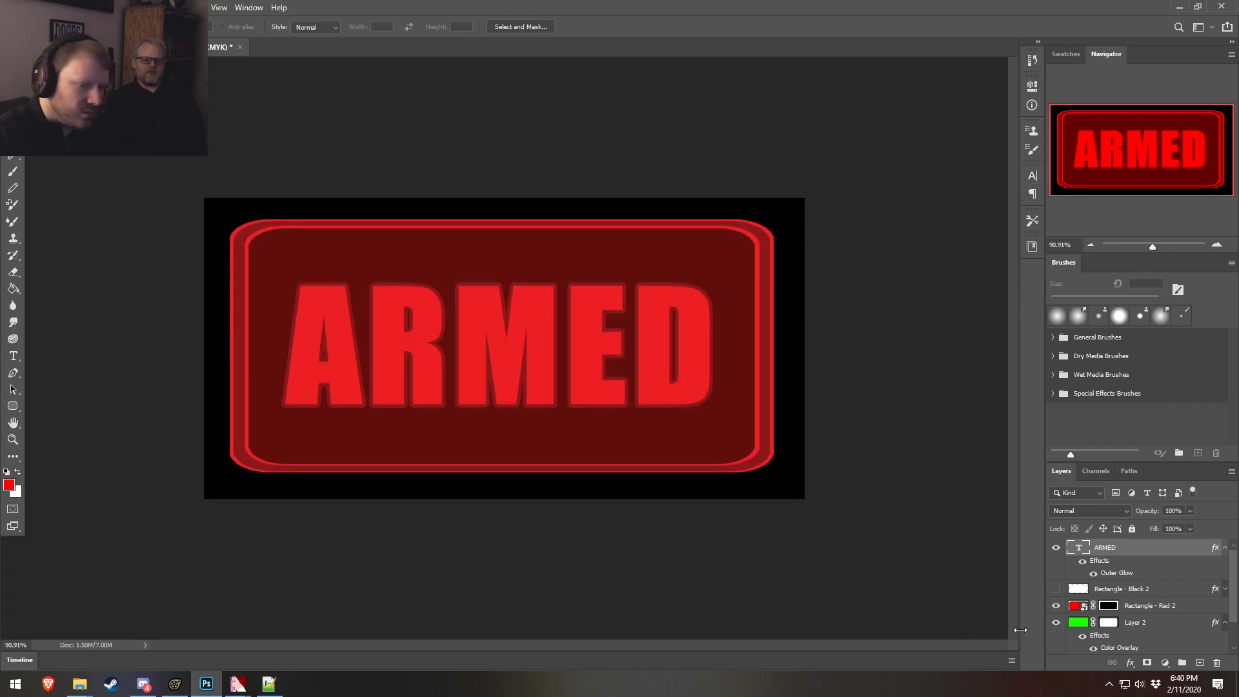
- Check the ARMED and Rectangle - Black 2 layers by toggling their visibility
{"action": "left_click", "coordinate": [1091, 493]}
{"action": "left_click", "coordinate": [1091, 493]}
{"action": "left_click", "coordinate": [1056, 548]}
{"action": "left_click", "coordinate": [1056, 548]}
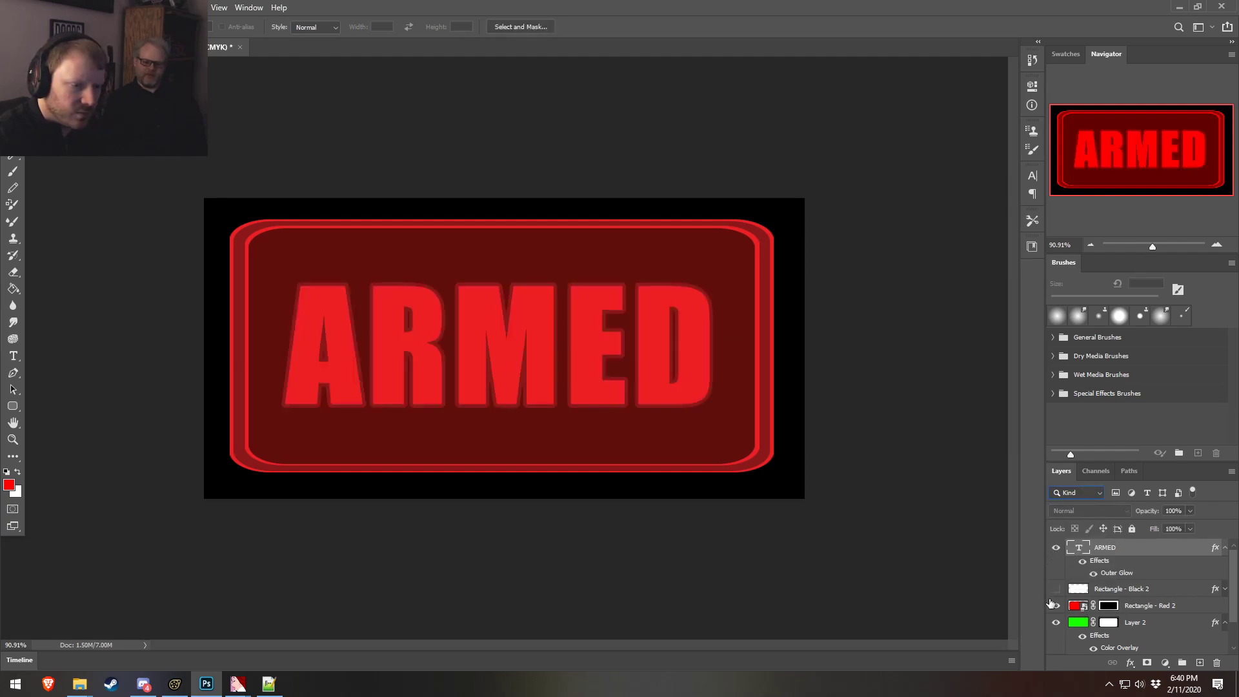
{"action": "left_click", "coordinate": [1056, 588]}
{"action": "left_click", "coordinate": [1056, 589]}
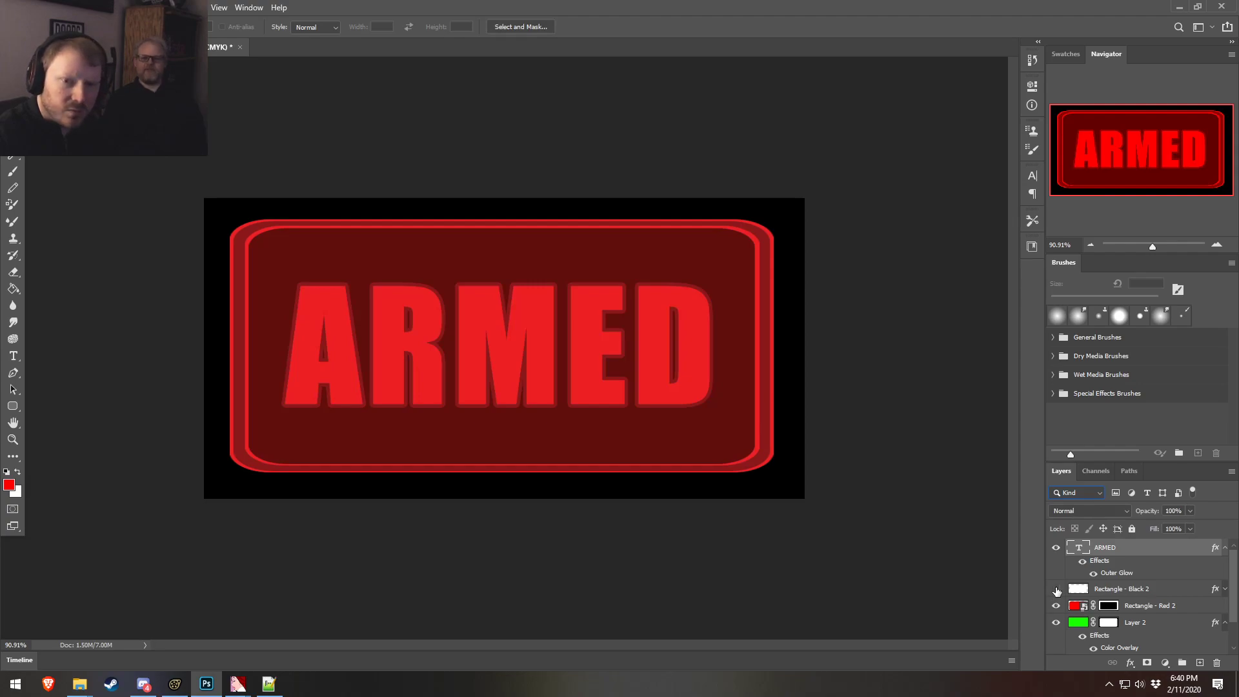
{"action": "left_click", "coordinate": [1057, 589]}
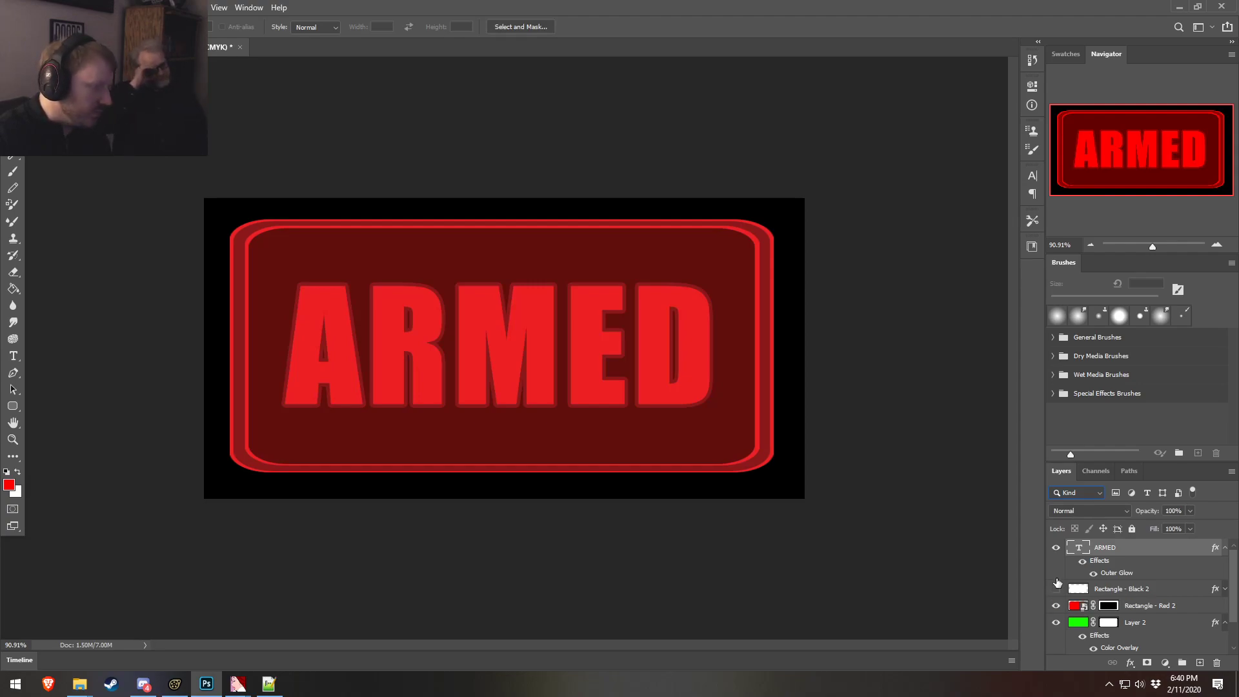
{"action": "left_click", "coordinate": [1057, 588]}
- Turn off the CMYK proof colors preview for the document
{"action": "key", "text": "ctrl+y"}
{"action": "key", "text": "ctrl+y"}
{"action": "key", "text": "ctrl+y"}
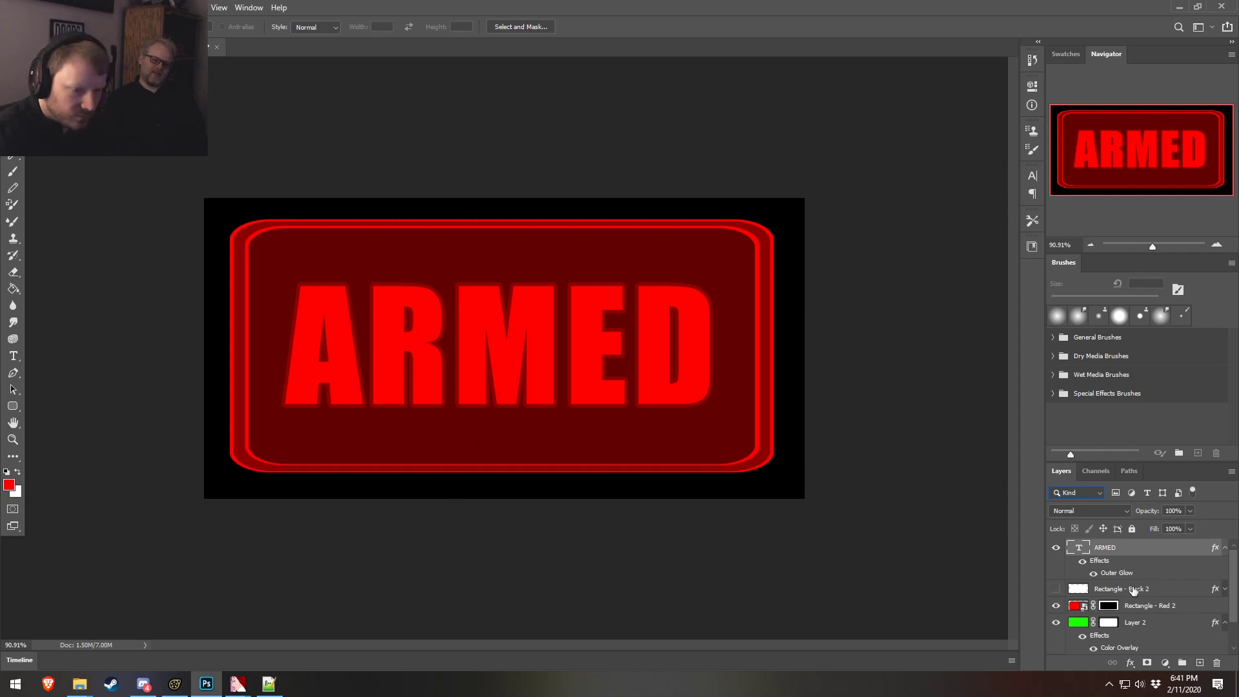
- Open the ARMED text layer's style settings and check its Outer Glow color
{"action": "double_click", "coordinate": [1133, 549]}
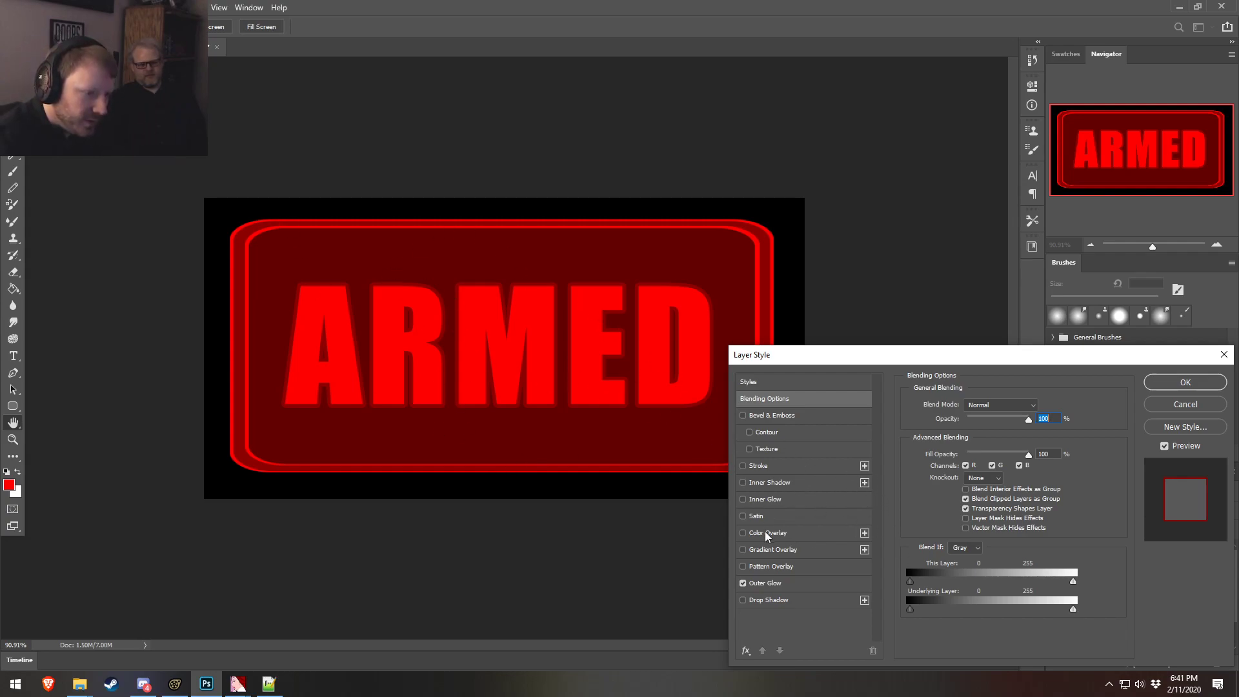
{"action": "left_click", "coordinate": [767, 583]}
{"action": "left_click", "coordinate": [941, 448]}
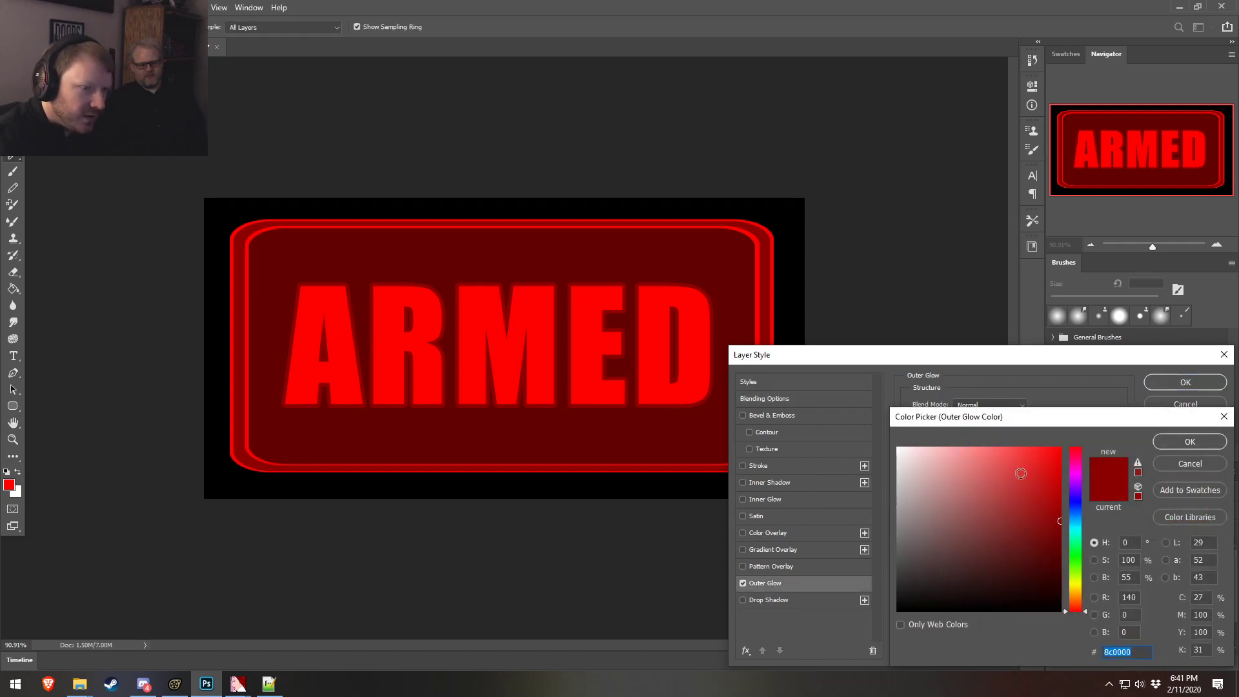
{"action": "left_click", "coordinate": [1191, 464]}
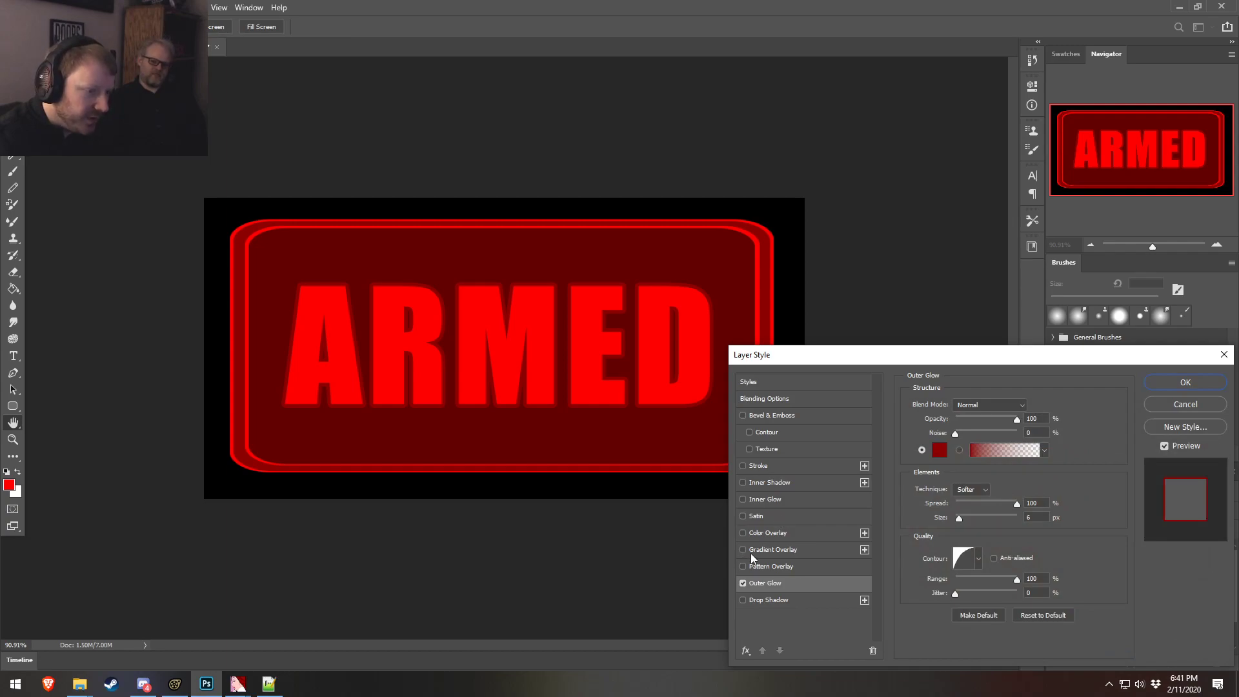
- Add a Color Overlay in the lighter red #ff3232 to the ARMED text and apply the layer style
{"action": "left_click", "coordinate": [768, 533]}
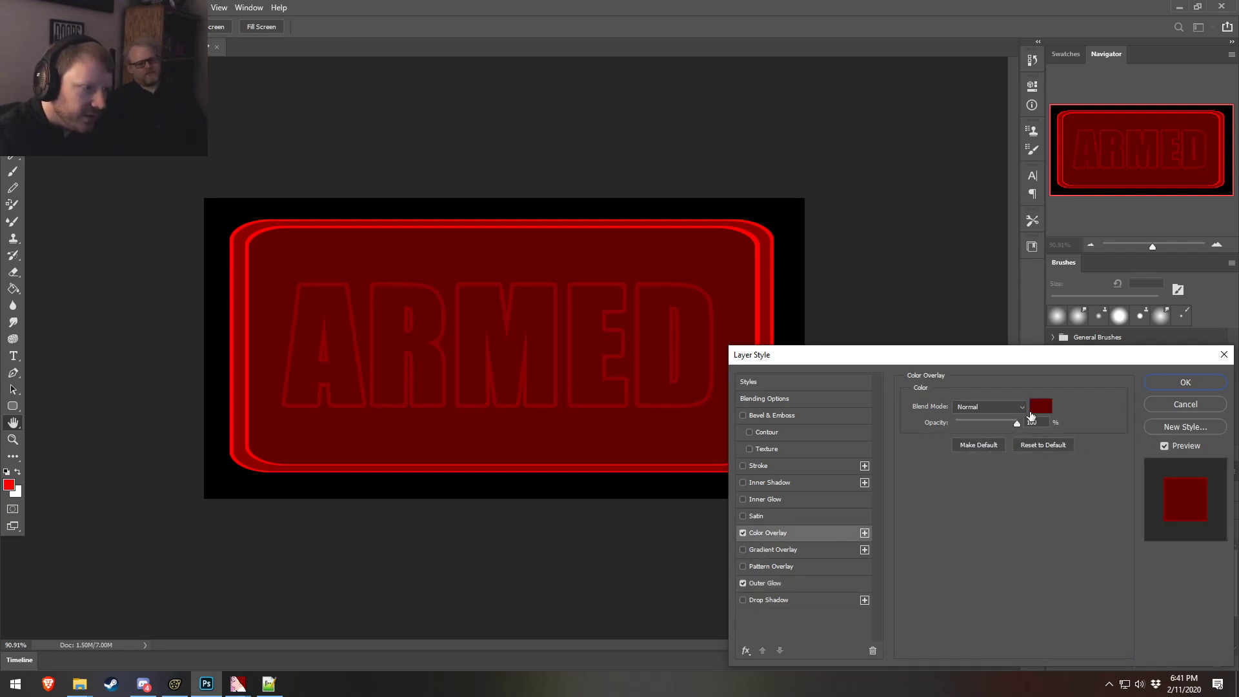
{"action": "left_click", "coordinate": [1040, 412]}
{"action": "type", "text": "ff0000"}
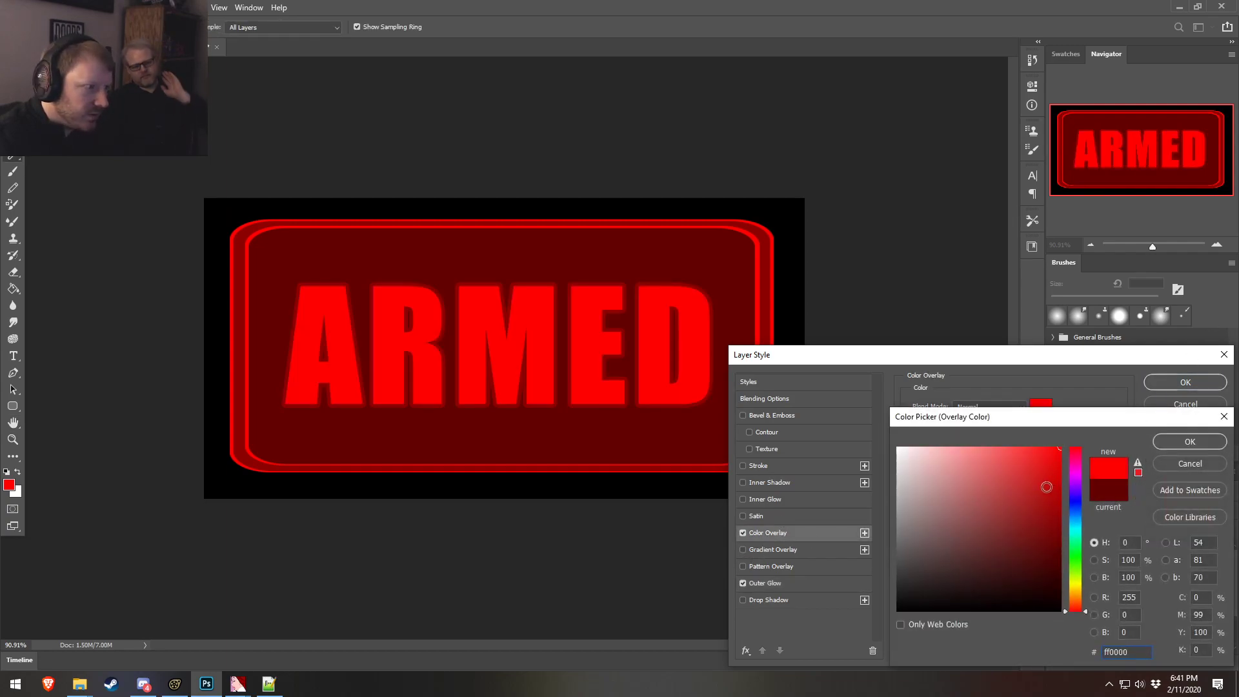
{"action": "mouse_move", "coordinate": [1033, 480]}
{"action": "left_mouse_down"}
{"action": "mouse_move", "coordinate": [979, 447]}
{"action": "mouse_move", "coordinate": [1013, 377]}
{"action": "left_mouse_up"}
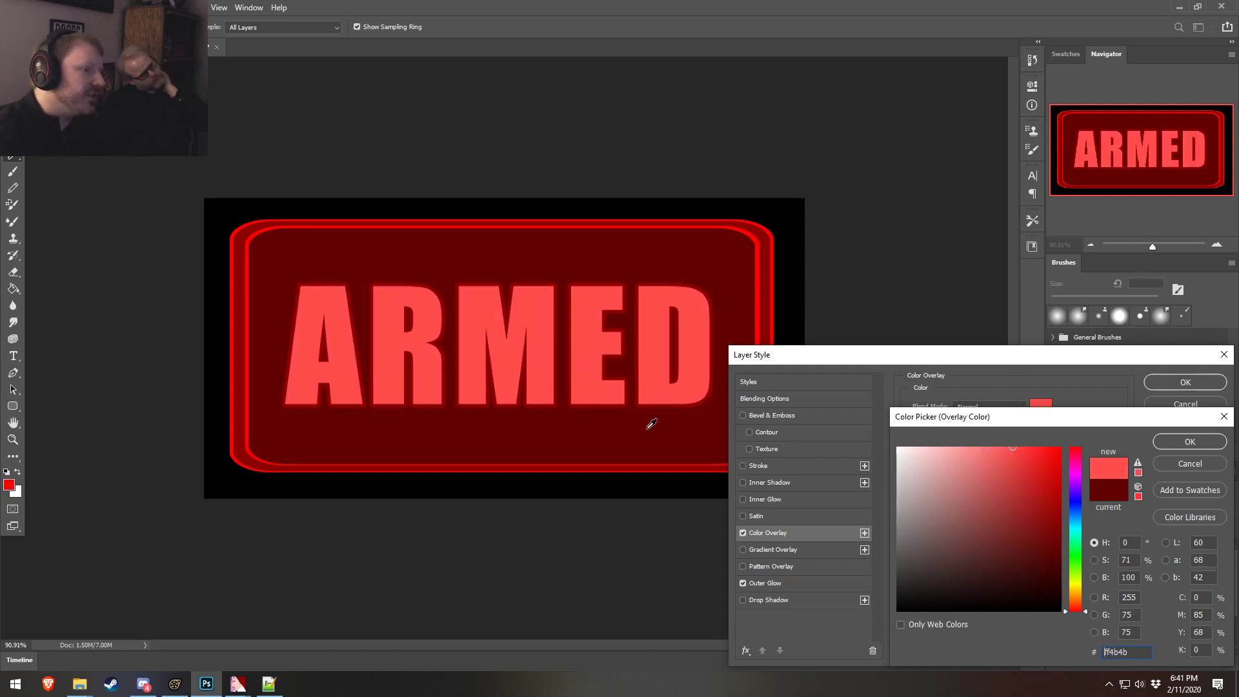
{"action": "left_click", "coordinate": [1033, 448]}
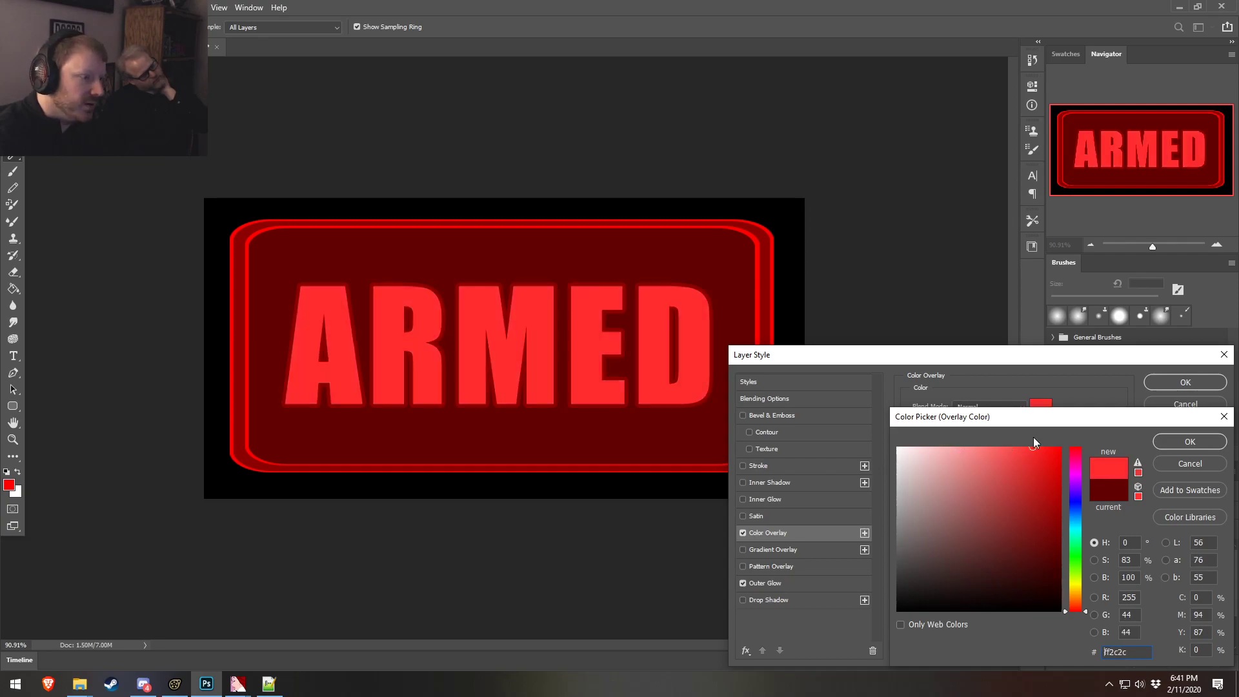
{"action": "left_click_drag", "start_coordinate": [1027, 458], "coordinate": [1028, 439]}
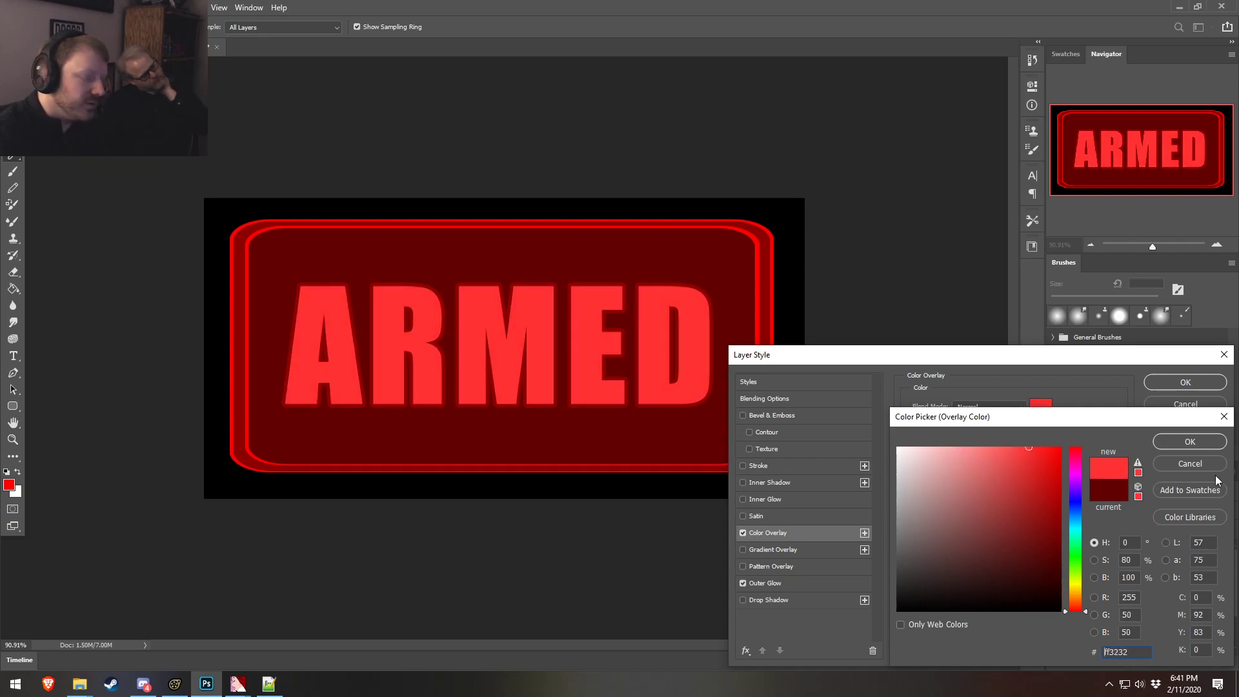
{"action": "left_click", "coordinate": [1185, 444]}
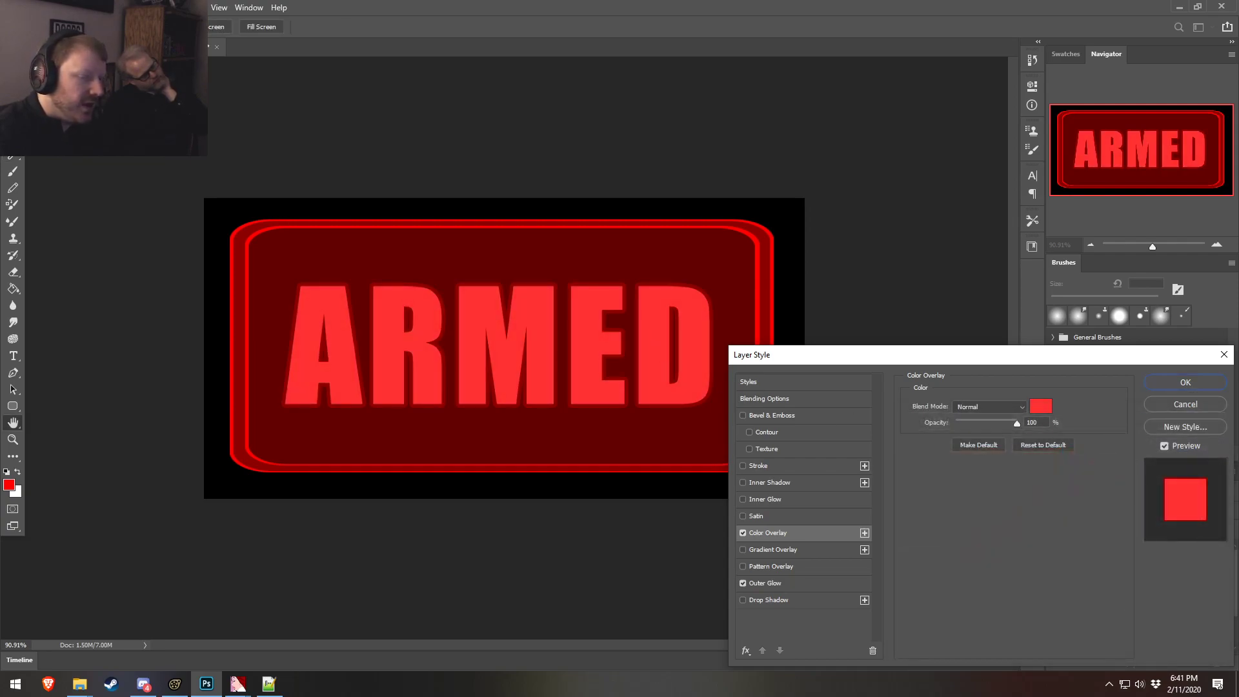
{"action": "left_click", "coordinate": [1185, 383]}
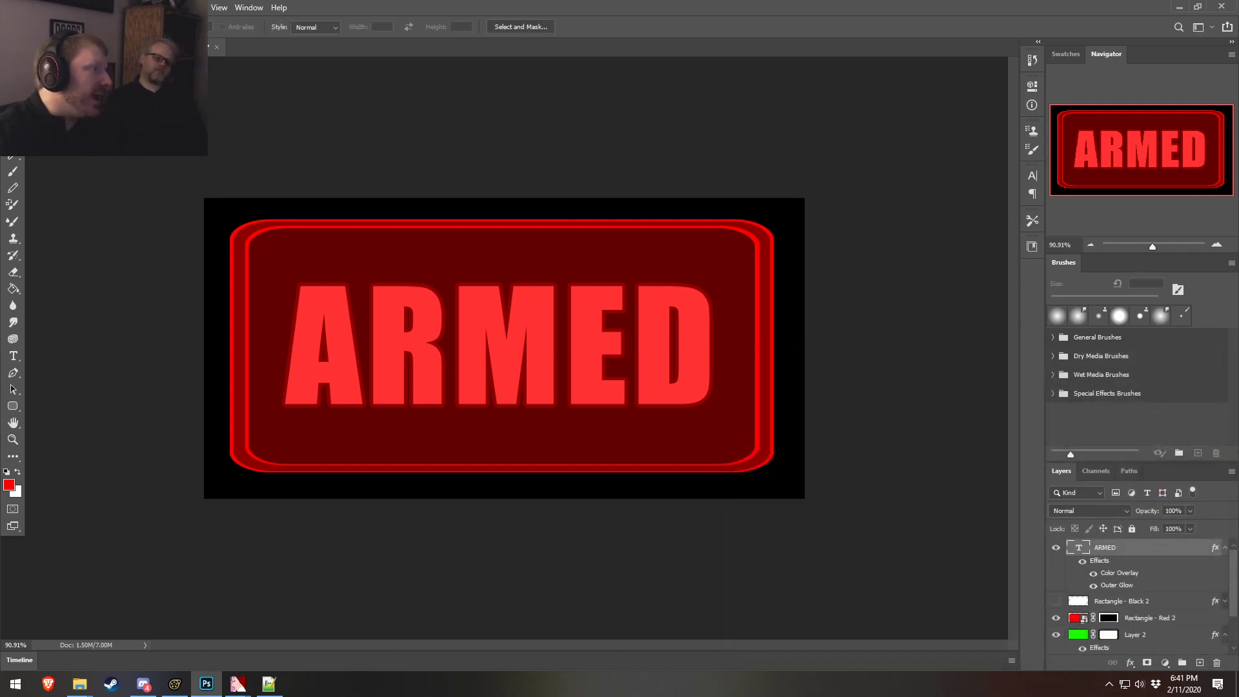
{"action": "left_click", "coordinate": [29, 7]}
{"action": "left_click", "coordinate": [28, 7]}
{"action": "left_click", "coordinate": [29, 8]}
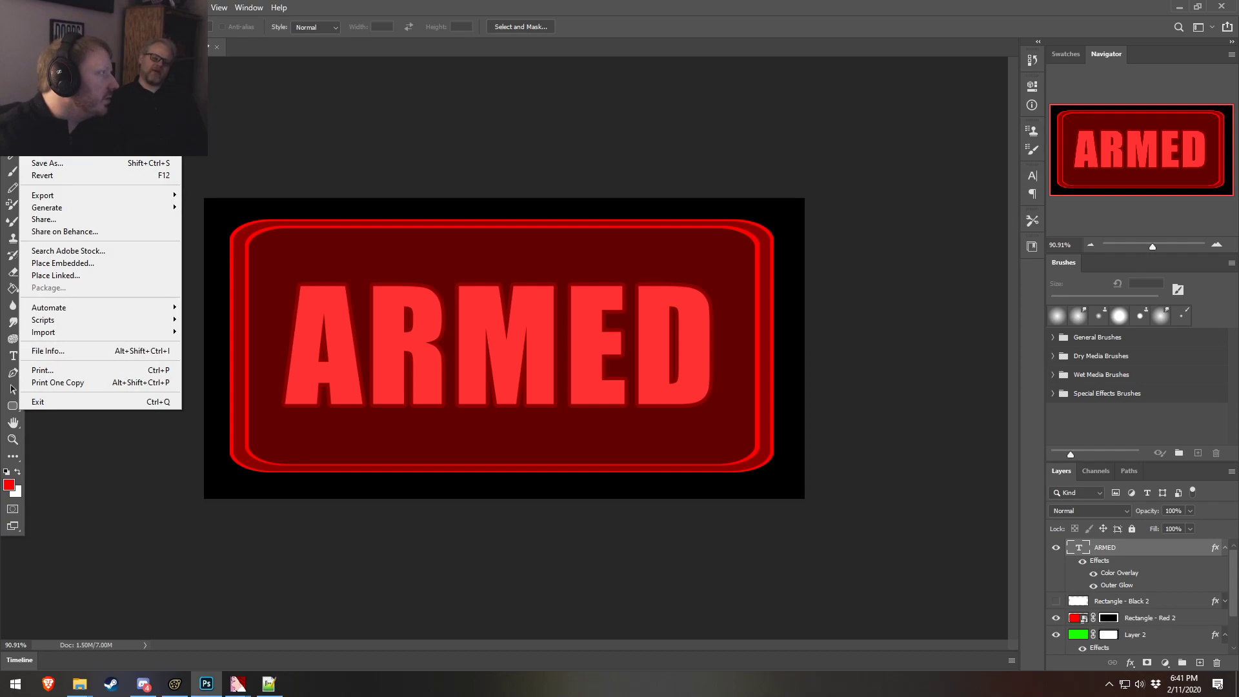
{"action": "key", "text": "Escape"}
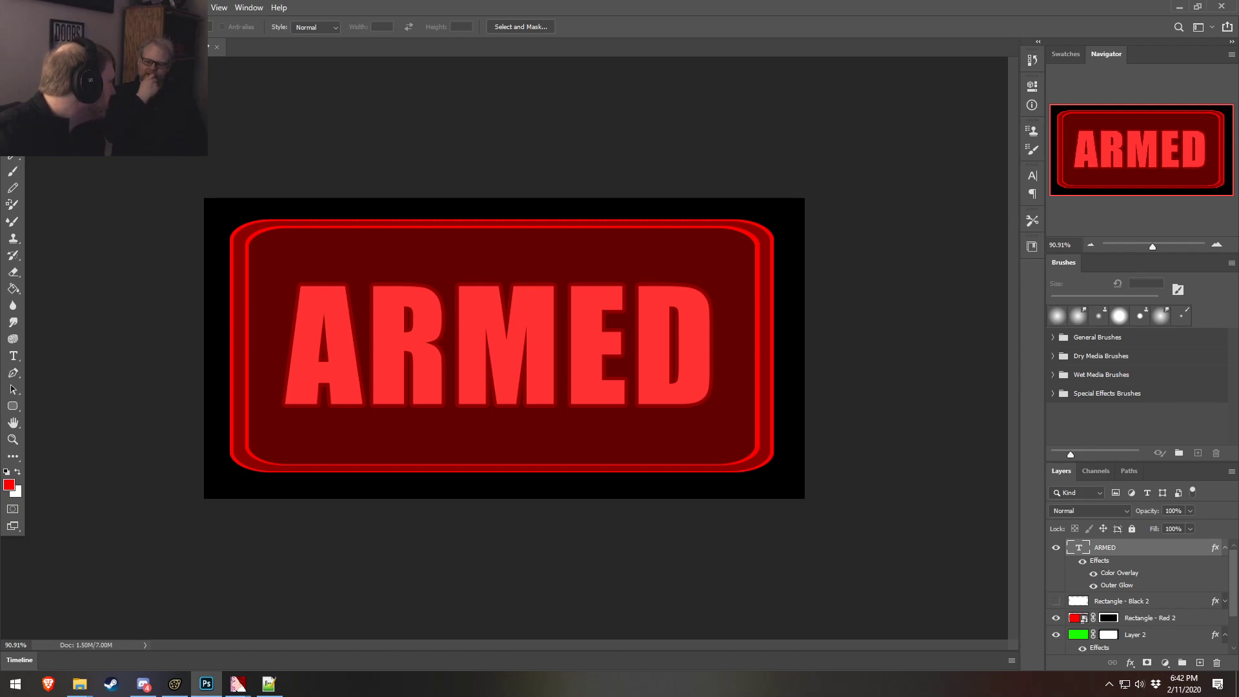
- Start saving the texture under another name in the Buttons_n_Locks folder, with Targa as the file format
{"action": "left_click", "coordinate": [27, 7]}
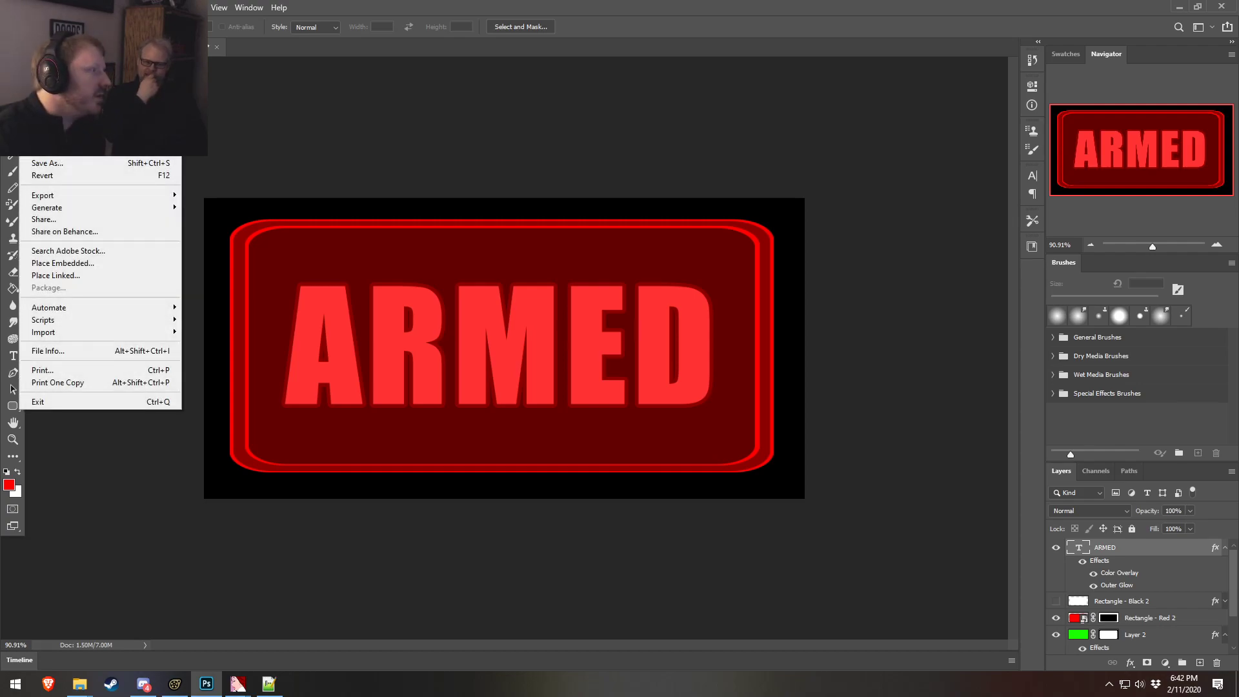
{"action": "left_click", "coordinate": [40, 164]}
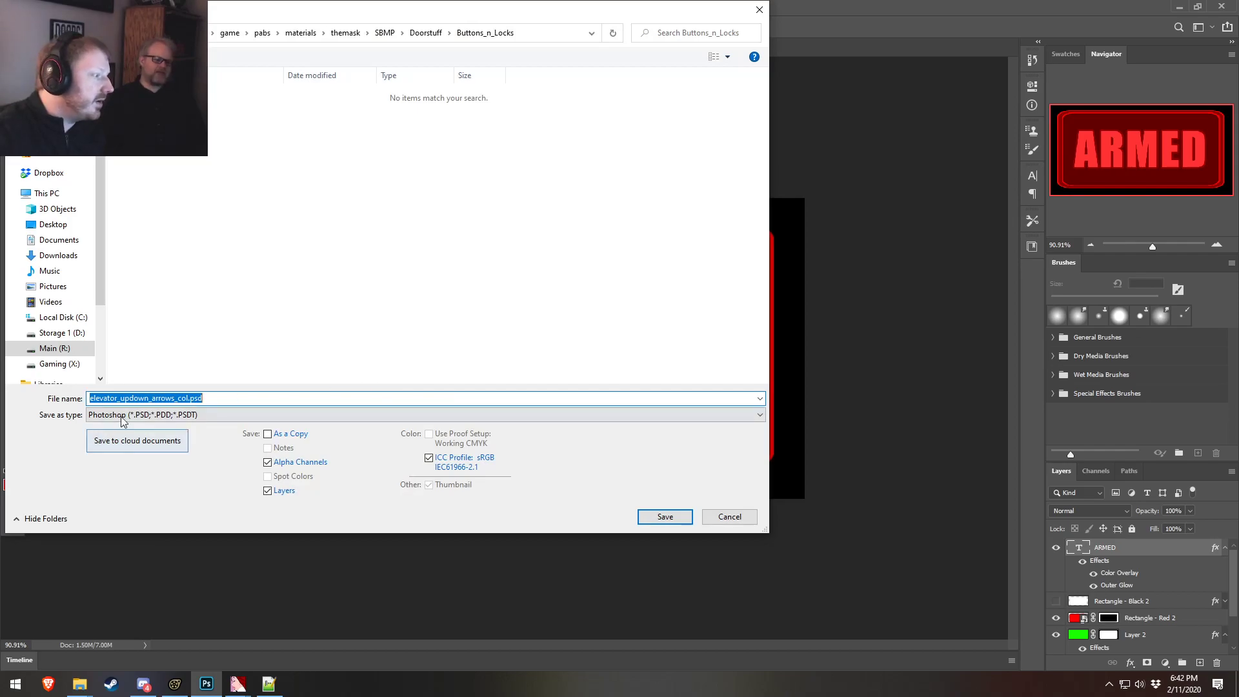
{"action": "left_click", "coordinate": [148, 414]}
{"action": "left_click", "coordinate": [155, 623]}
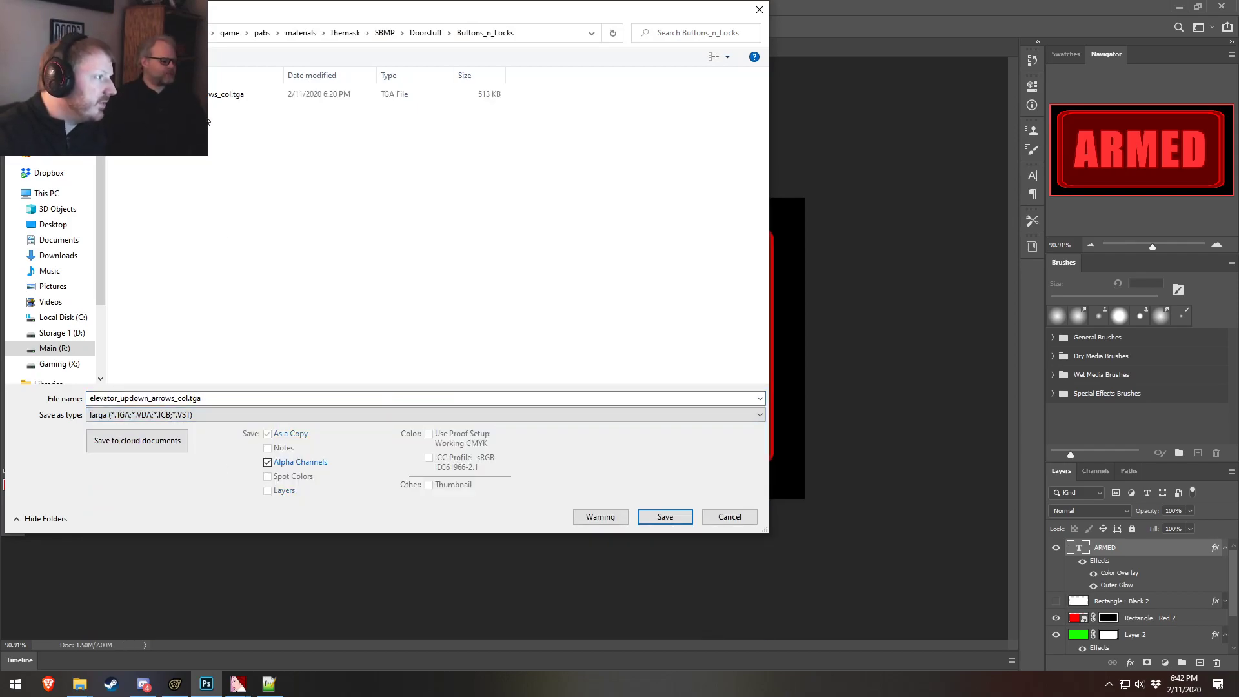
- Name the Targa file elevator_armed.tga and save it at 32 bits/pixel
{"action": "left_click", "coordinate": [187, 399]}
{"action": "left_click", "coordinate": [187, 398]}
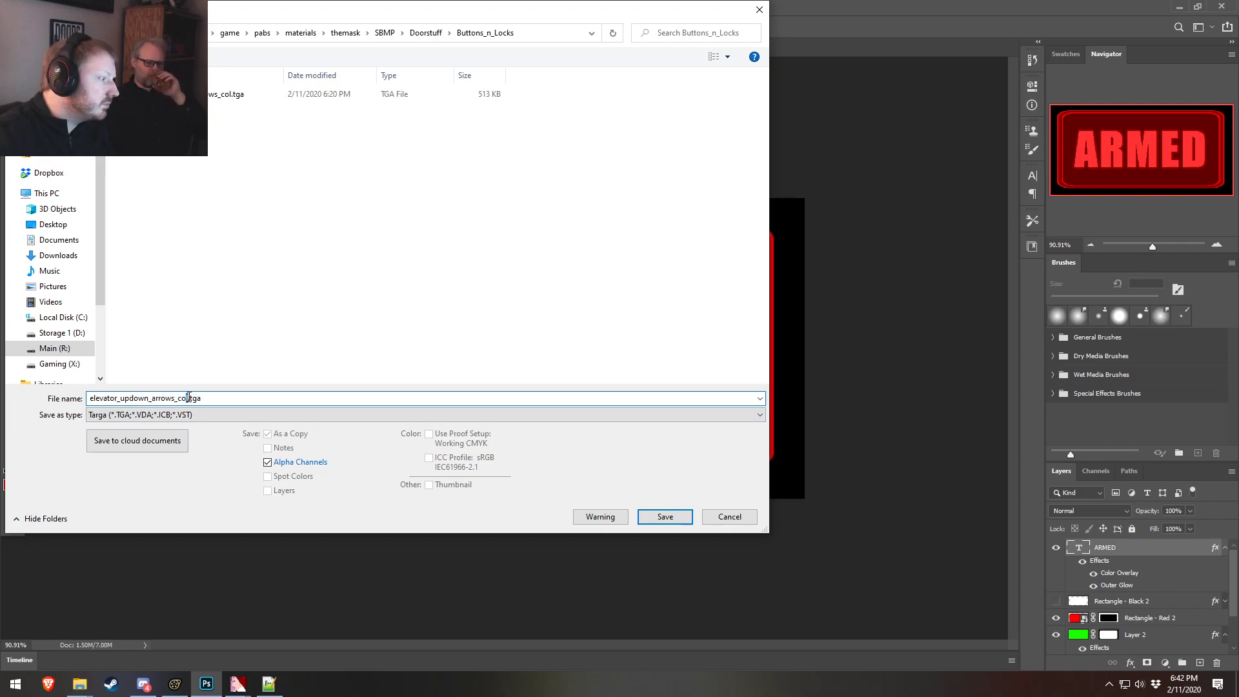
{"action": "key", "text": "BackSpace"}
{"action": "key", "text": "BackSpace"}
{"action": "key", "text": "BackSpace"}
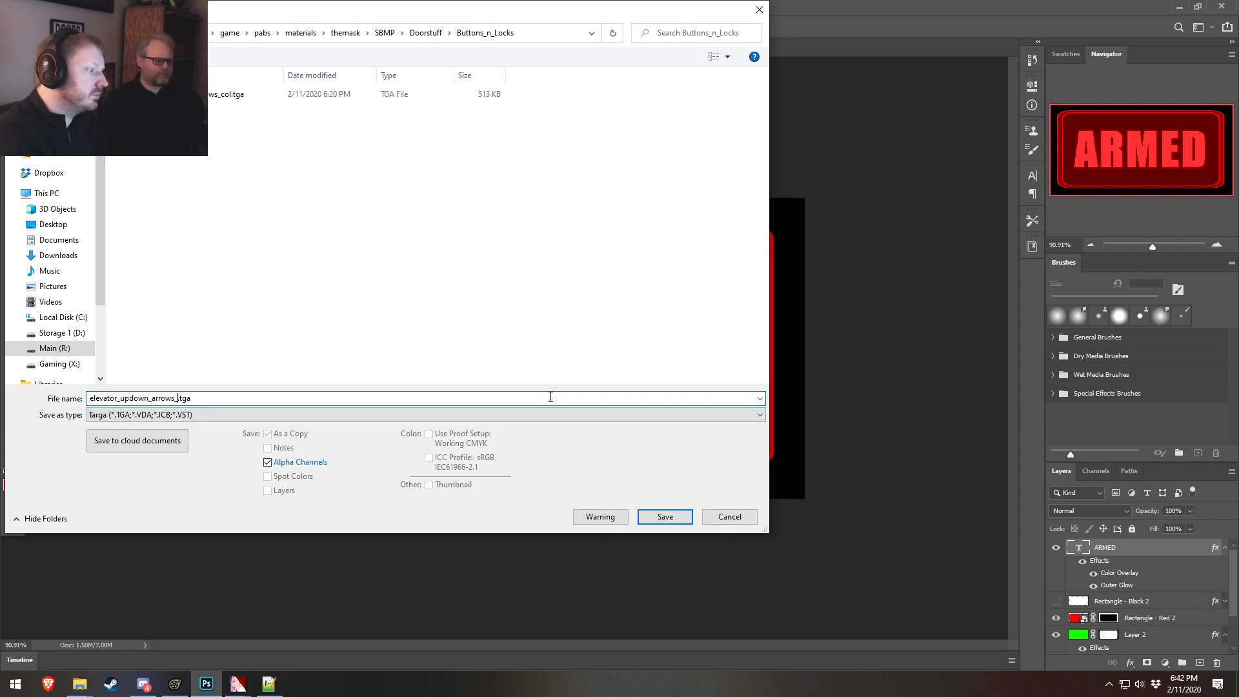
{"action": "key", "text": "BackSpace"}
{"action": "key", "text": "BackSpace"}
{"action": "key", "text": "BackSpace"}
{"action": "key", "text": "BackSpace"}
{"action": "key", "text": "BackSpace"}
{"action": "key", "text": "BackSpace"}
{"action": "key", "text": "BackSpace"}
{"action": "key", "text": "BackSpace"}
{"action": "key", "text": "BackSpace"}
{"action": "key", "text": "BackSpace"}
{"action": "key", "text": "BackSpace"}
{"action": "key", "text": "BackSpace"}
{"action": "key", "text": "BackSpace"}
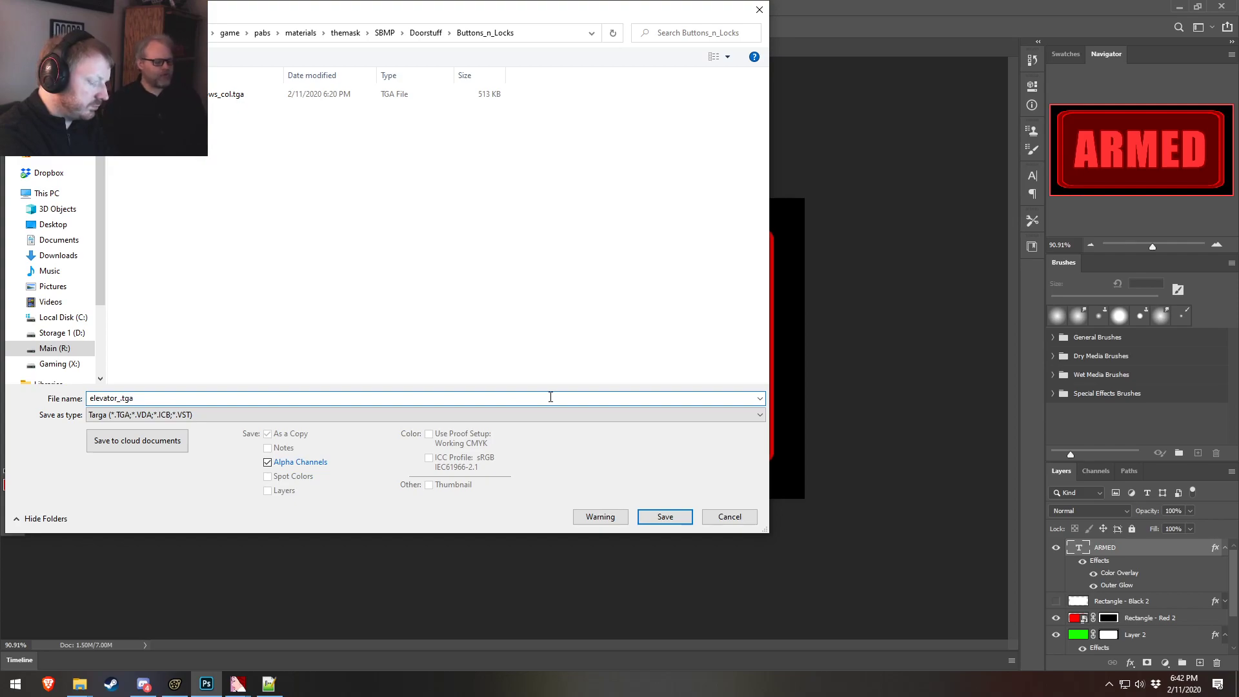
{"action": "type", "text": "armed"}
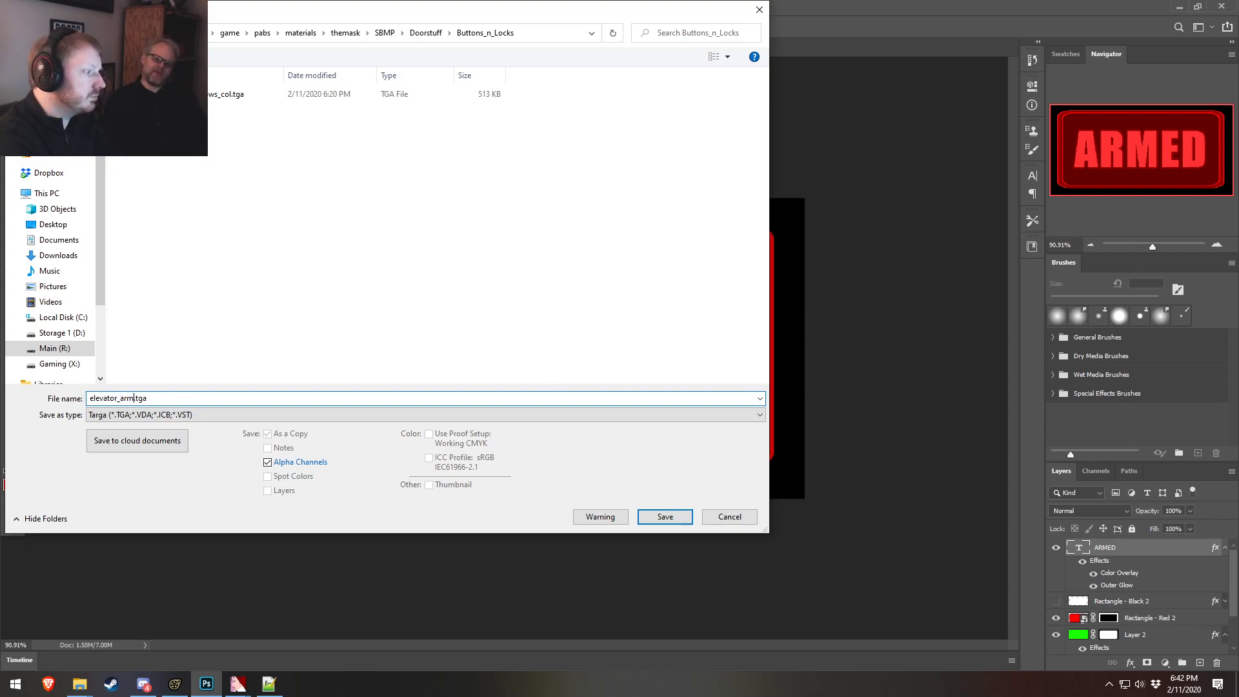
{"action": "key", "text": "Return"}
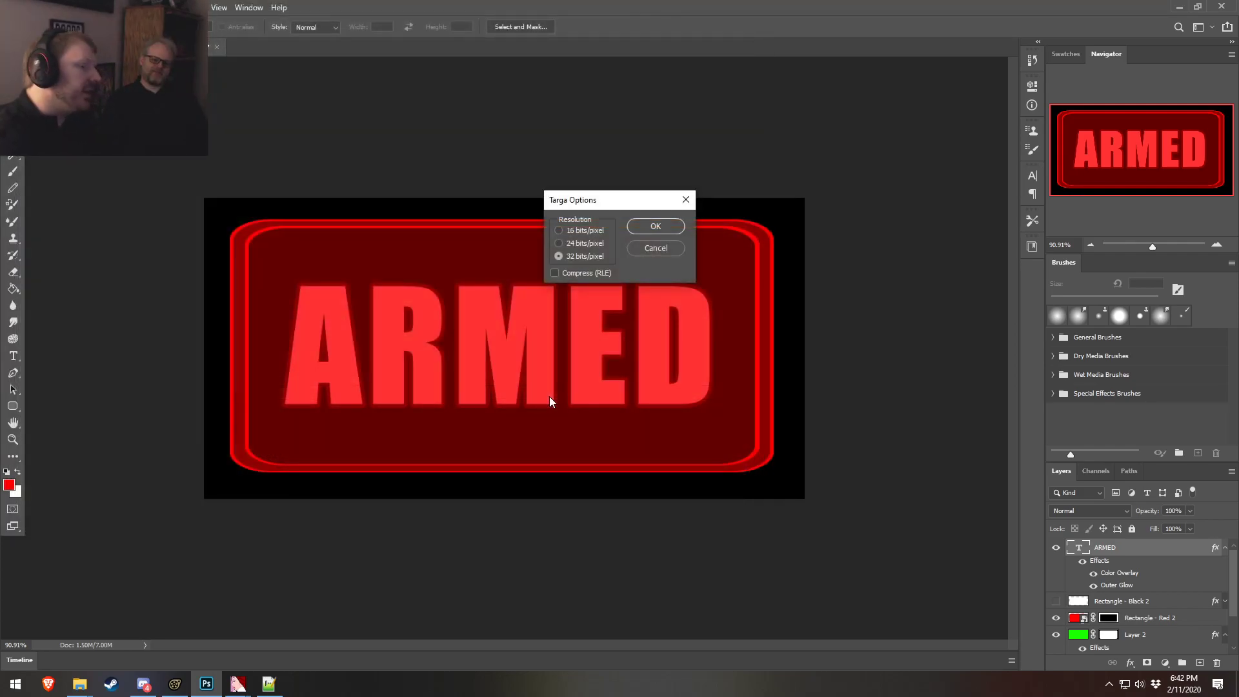
{"action": "key", "text": "Return"}
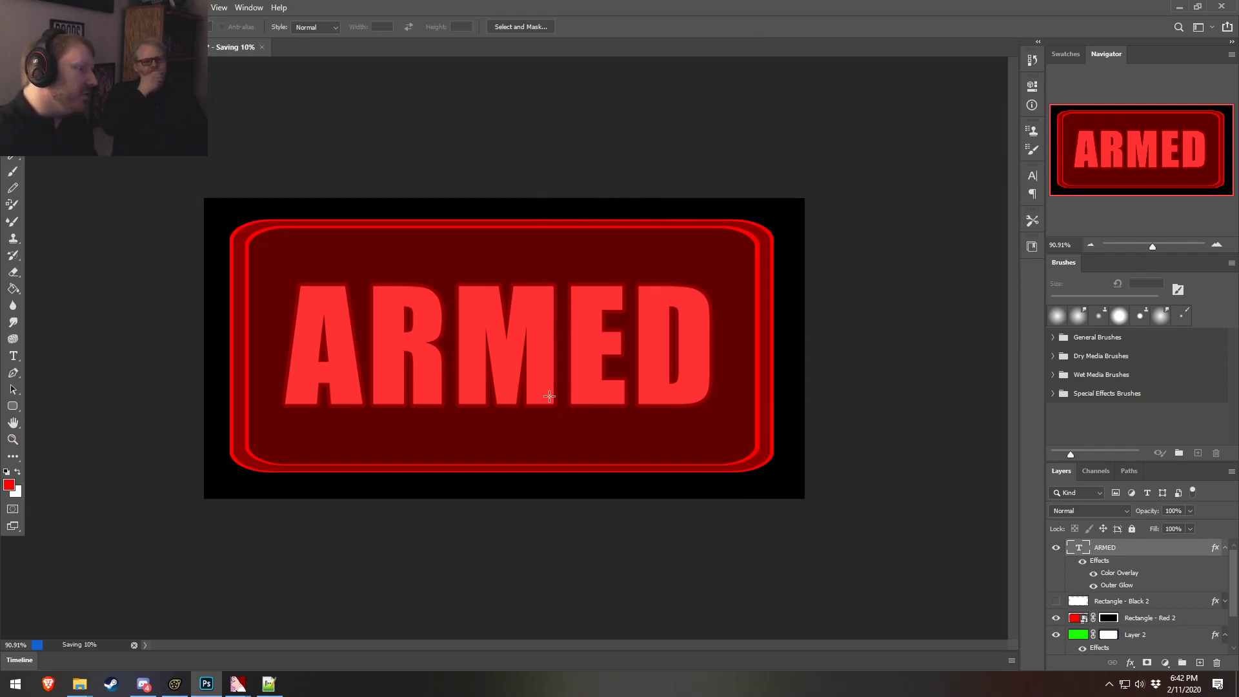
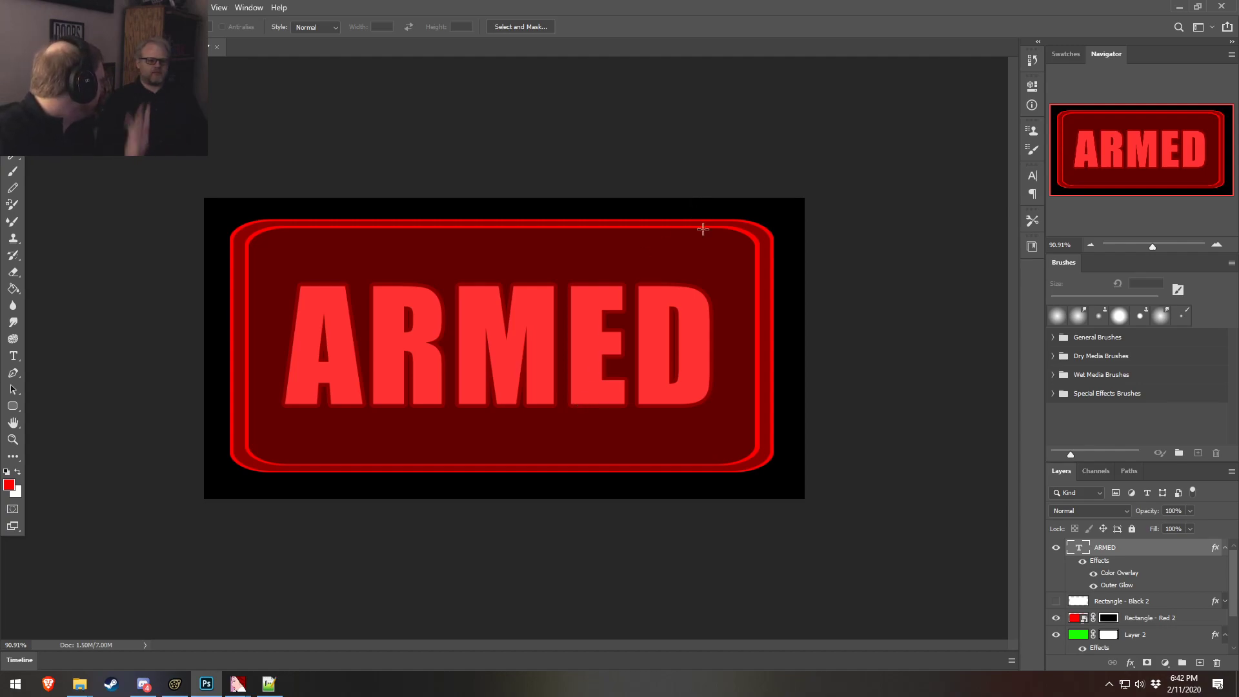
- Switch to VTFEdit and import elevator_armed.tga with the existing VTF options
{"action": "left_click", "coordinate": [184, 689]}
{"action": "mouse_move", "coordinate": [239, 684]}
{"action": "left_click", "coordinate": [342, 634]}
{"action": "left_click", "coordinate": [127, 257]}
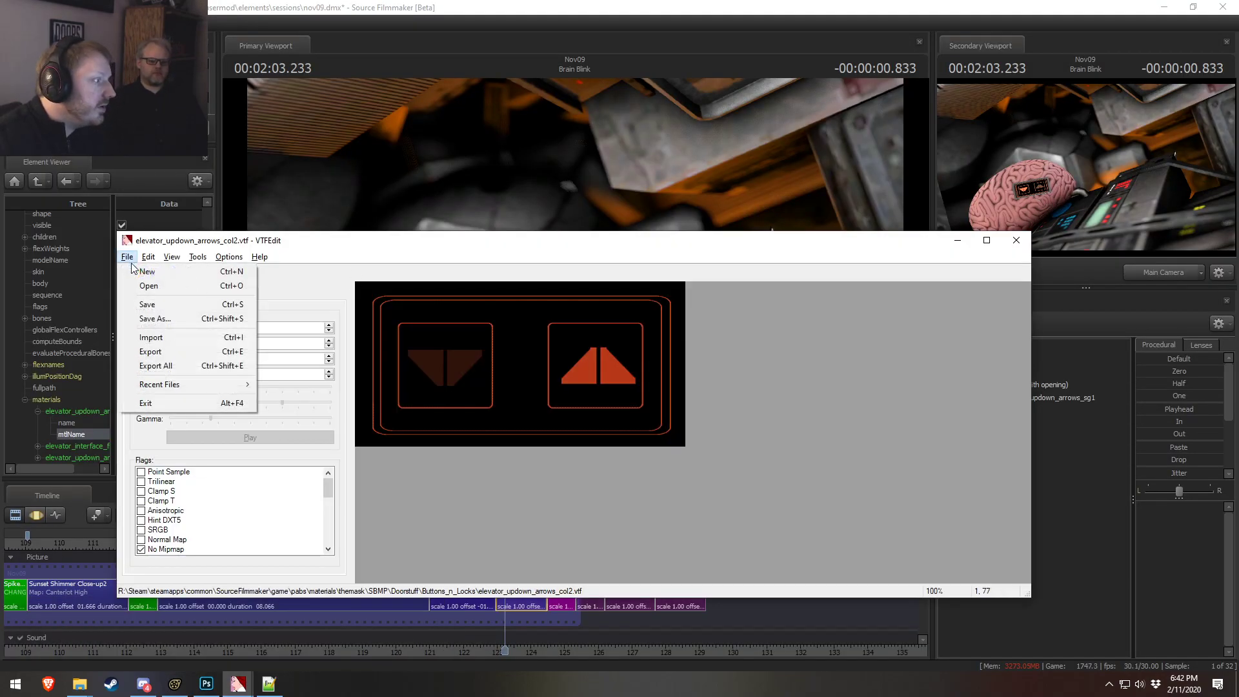
{"action": "left_click", "coordinate": [155, 328]}
{"action": "double_click", "coordinate": [269, 309]}
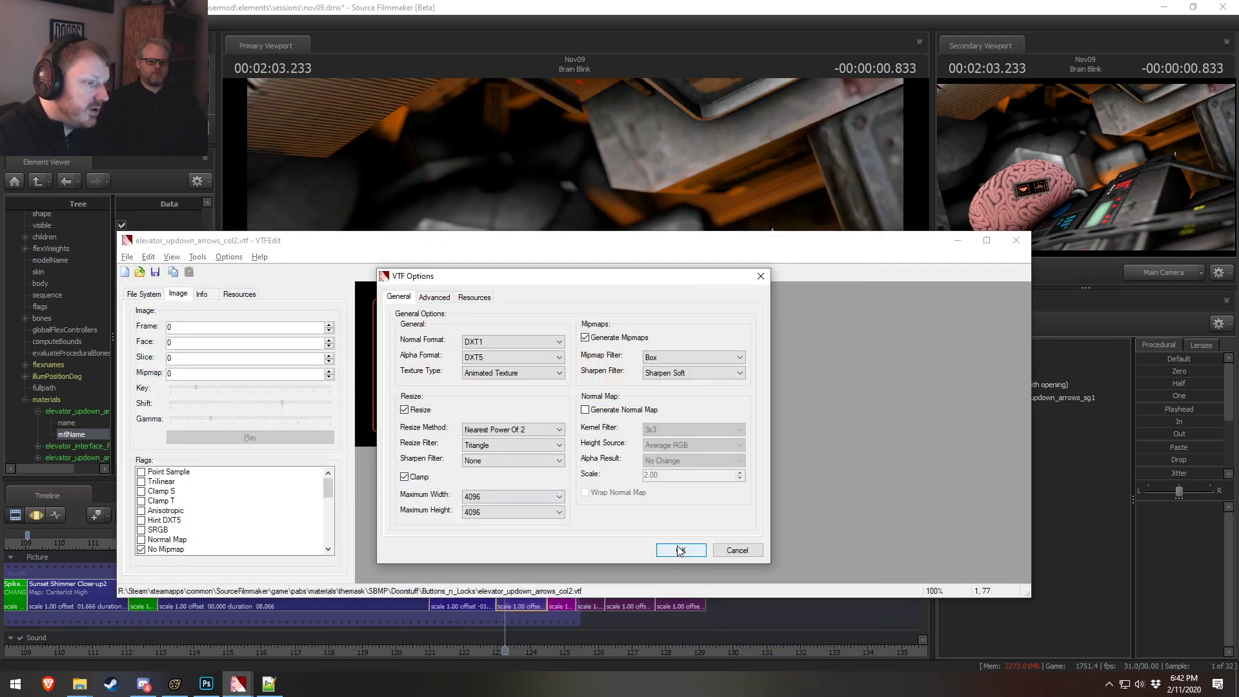
{"action": "left_click", "coordinate": [681, 551]}
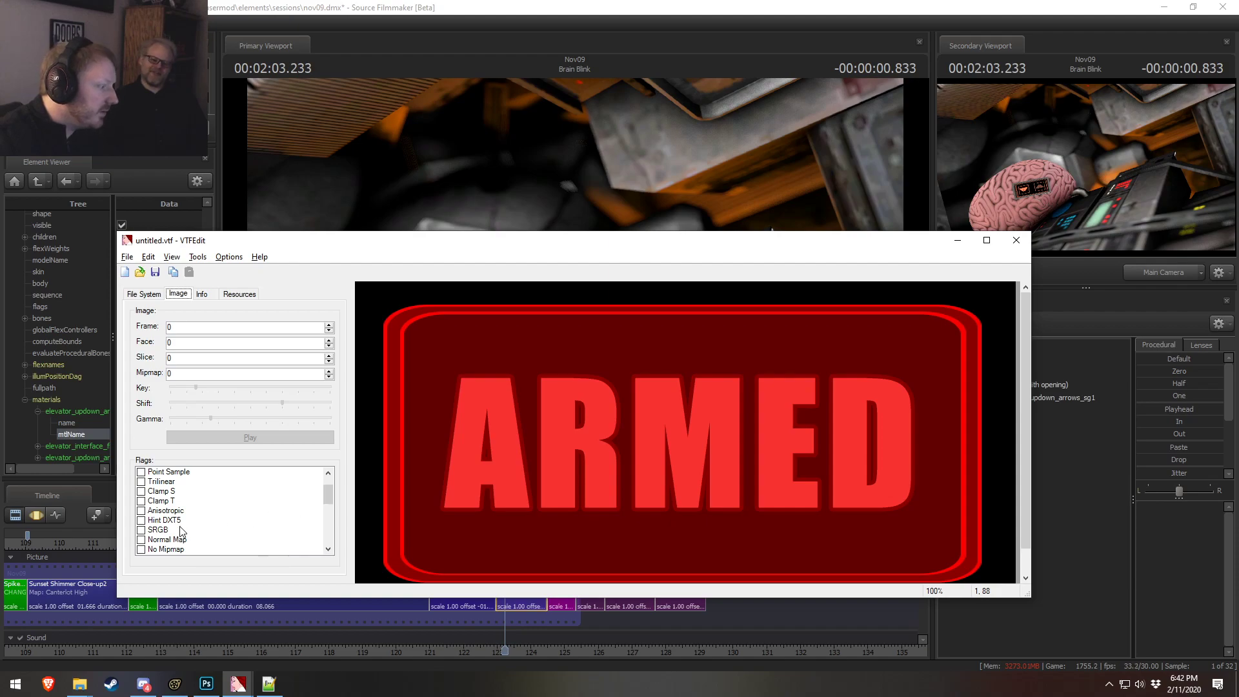
- Enable the No Level Of Detail and No Mipmap flags for the imported ARMED texture
{"action": "scroll", "coordinate": [169, 529], "scroll_direction": "down", "scroll_amount": 2}
{"action": "left_click", "coordinate": [141, 501]}
{"action": "left_click", "coordinate": [140, 491]}
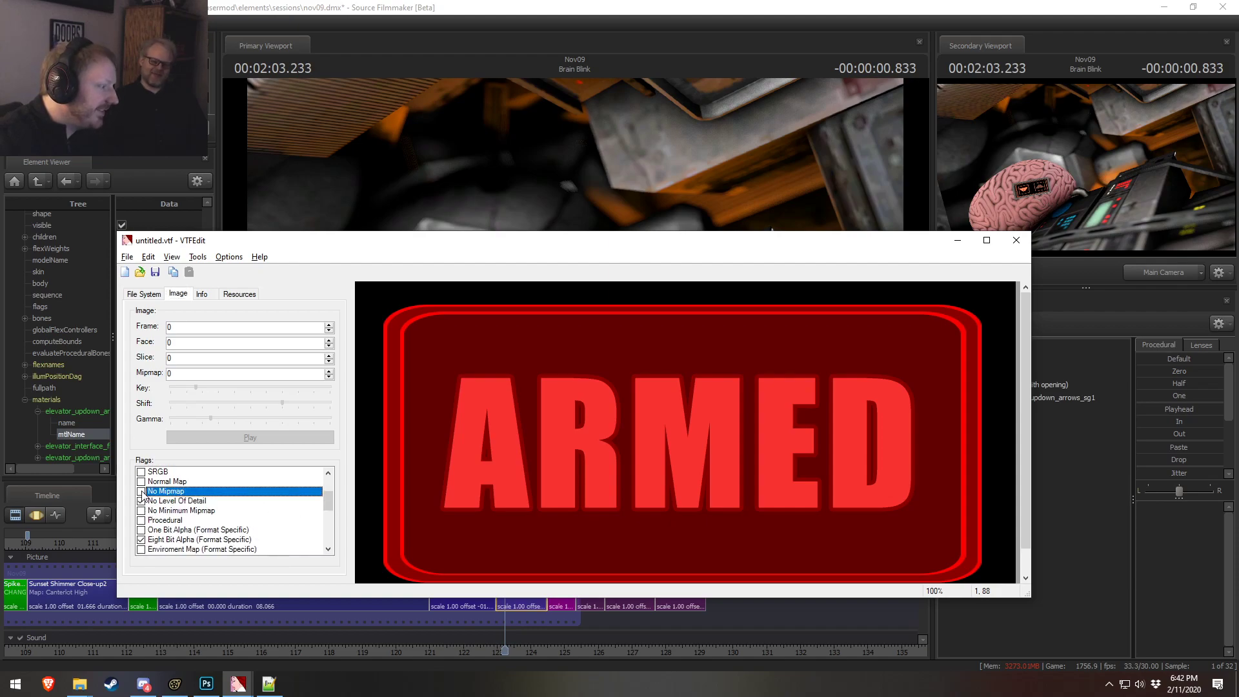
{"action": "left_click", "coordinate": [126, 257]}
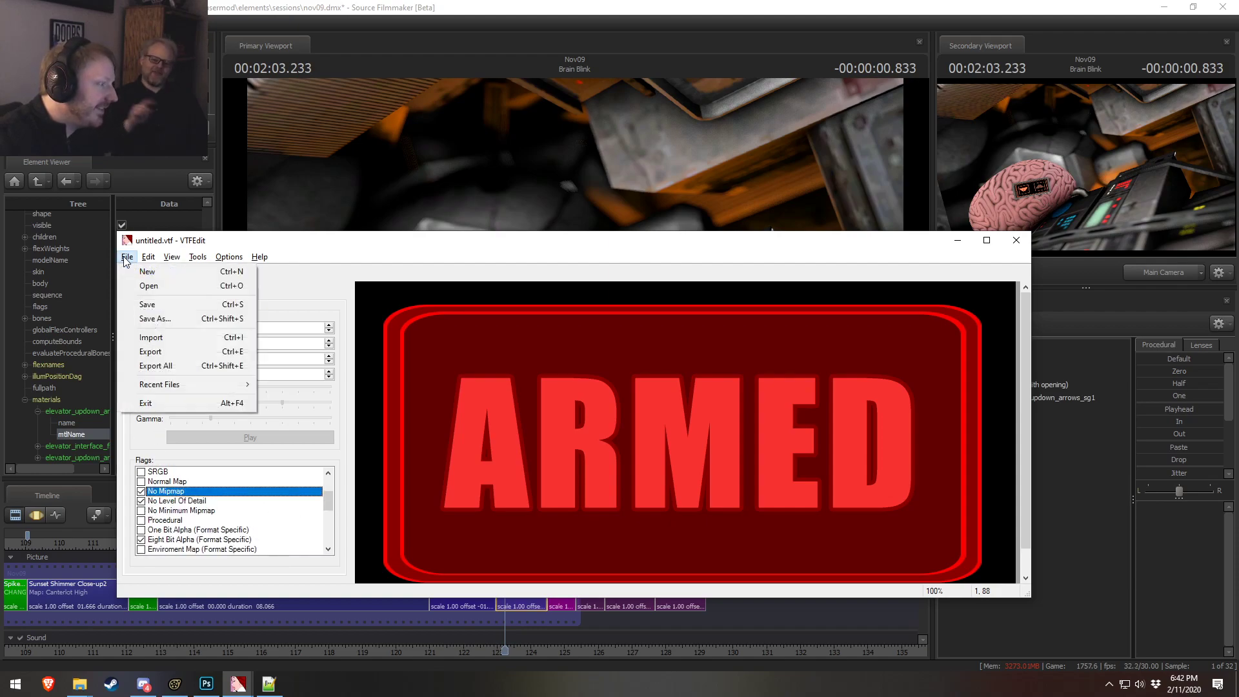
{"action": "left_click", "coordinate": [152, 352]}
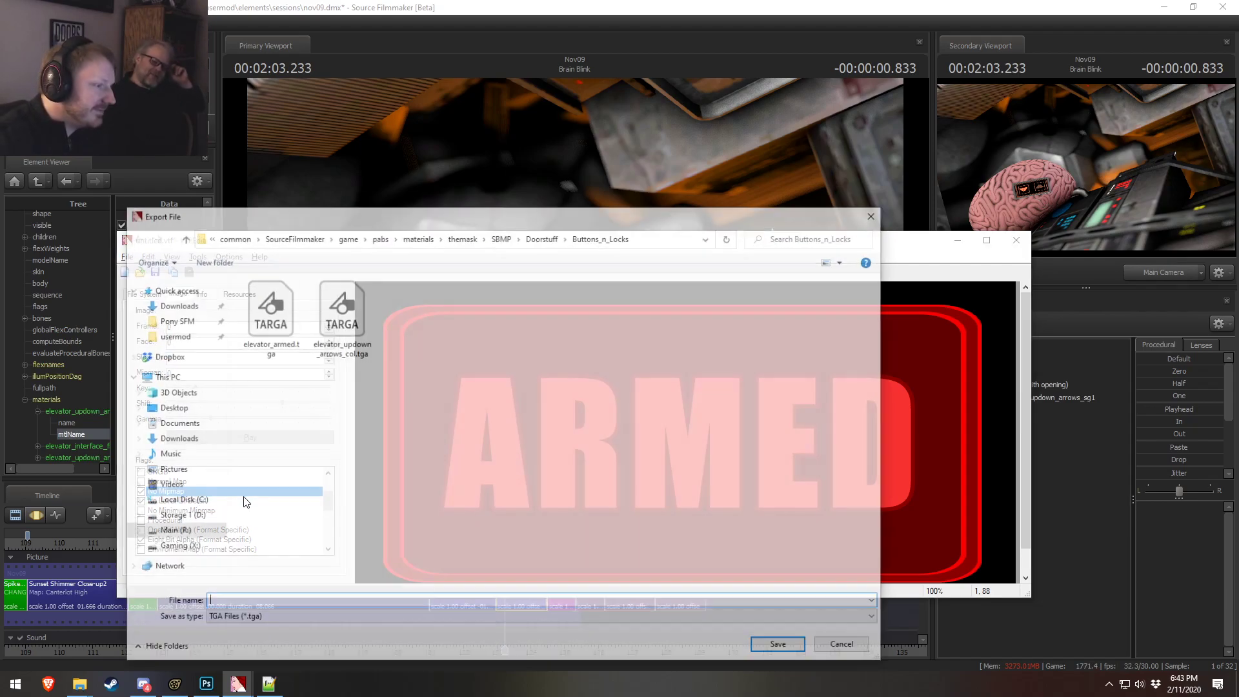
{"action": "key", "text": "Escape"}
- Save the ARMED texture as elevator_armed.vtf in the Buttons_n_Locks folder
{"action": "left_click", "coordinate": [127, 256]}
{"action": "left_click", "coordinate": [151, 319]}
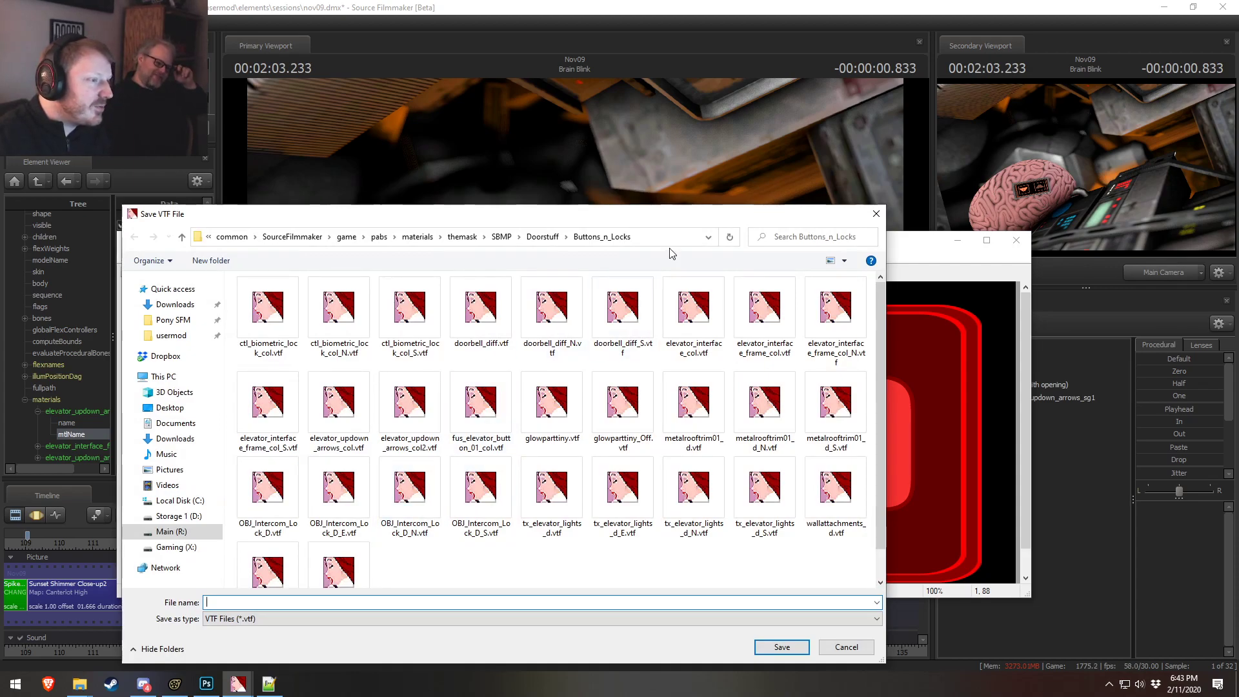
{"action": "left_click", "coordinate": [366, 421]}
{"action": "left_click_drag", "start_coordinate": [236, 603], "coordinate": [305, 602]}
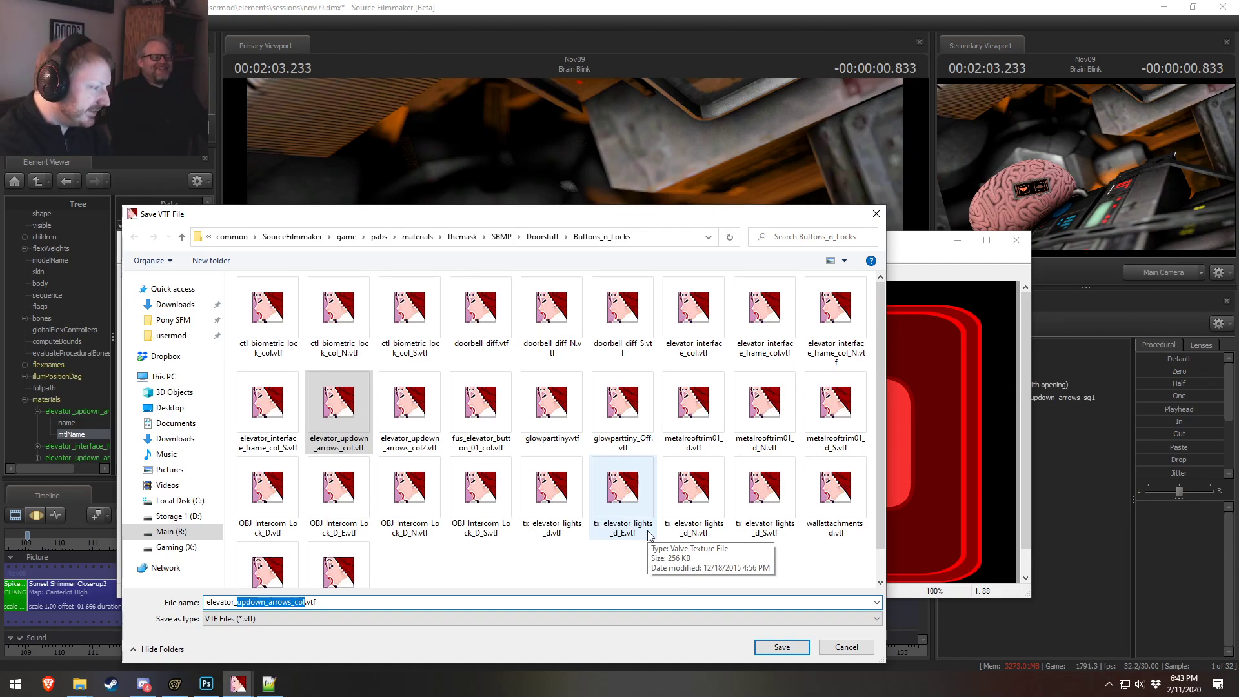
{"action": "type", "text": "armed"}
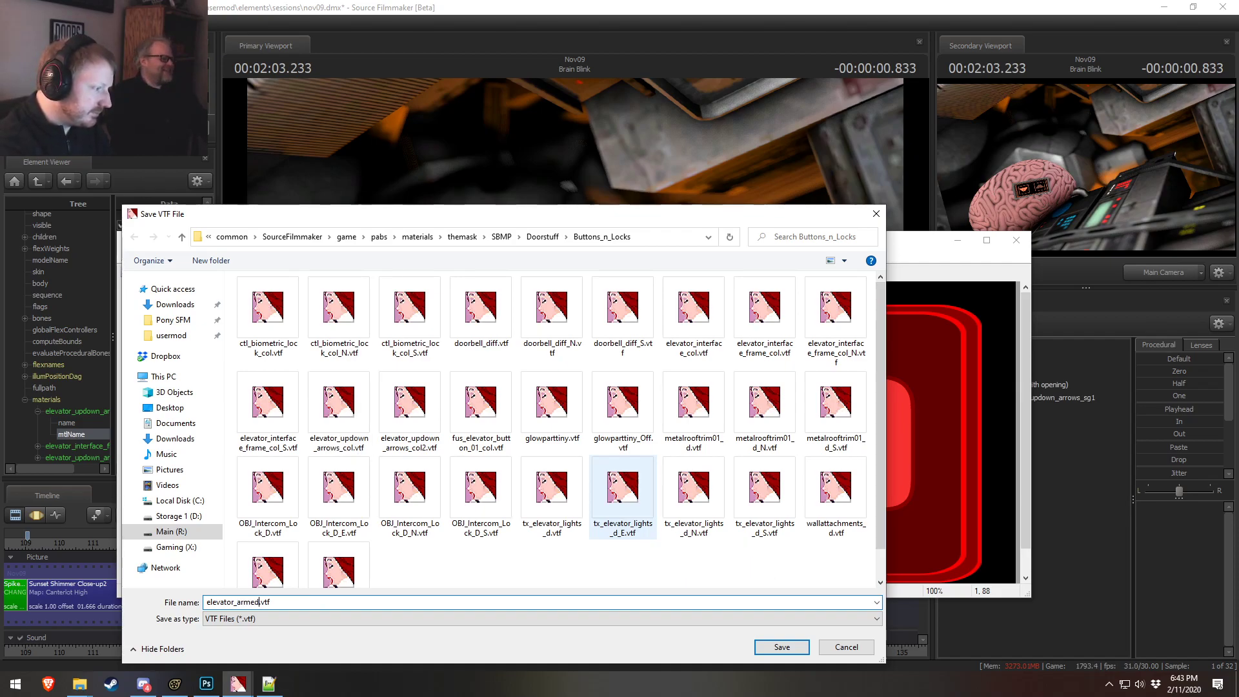
{"action": "key", "text": "Return"}
- Switch to Source Filmmaker and add a string attribute named $basetexture to the prop's first elevator_updown_arrows material
{"action": "left_click", "coordinate": [206, 683]}
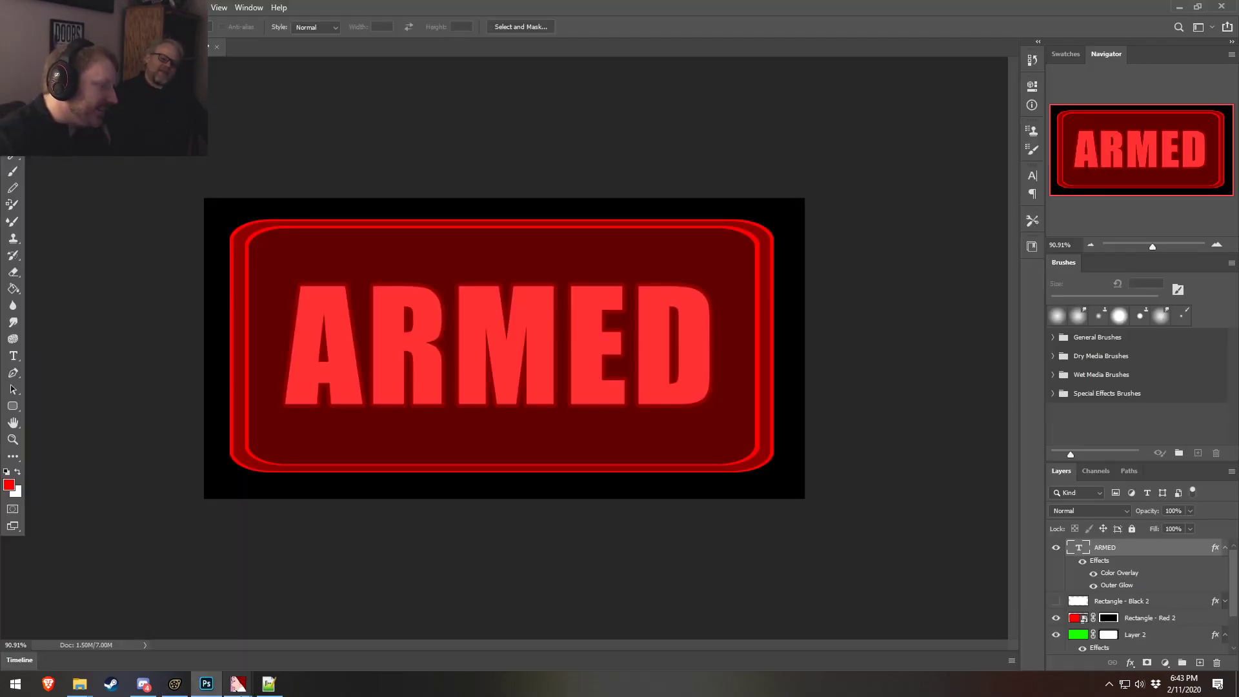
{"action": "left_click", "coordinate": [175, 683]}
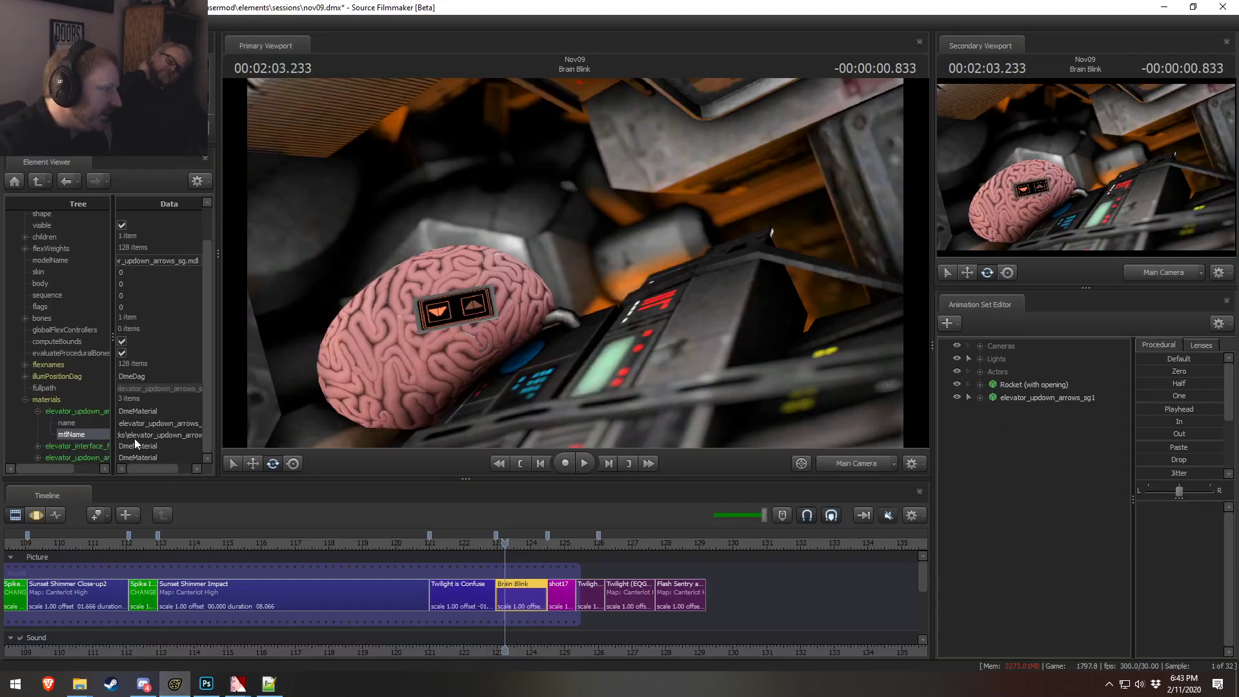
{"action": "right_click", "coordinate": [78, 416]}
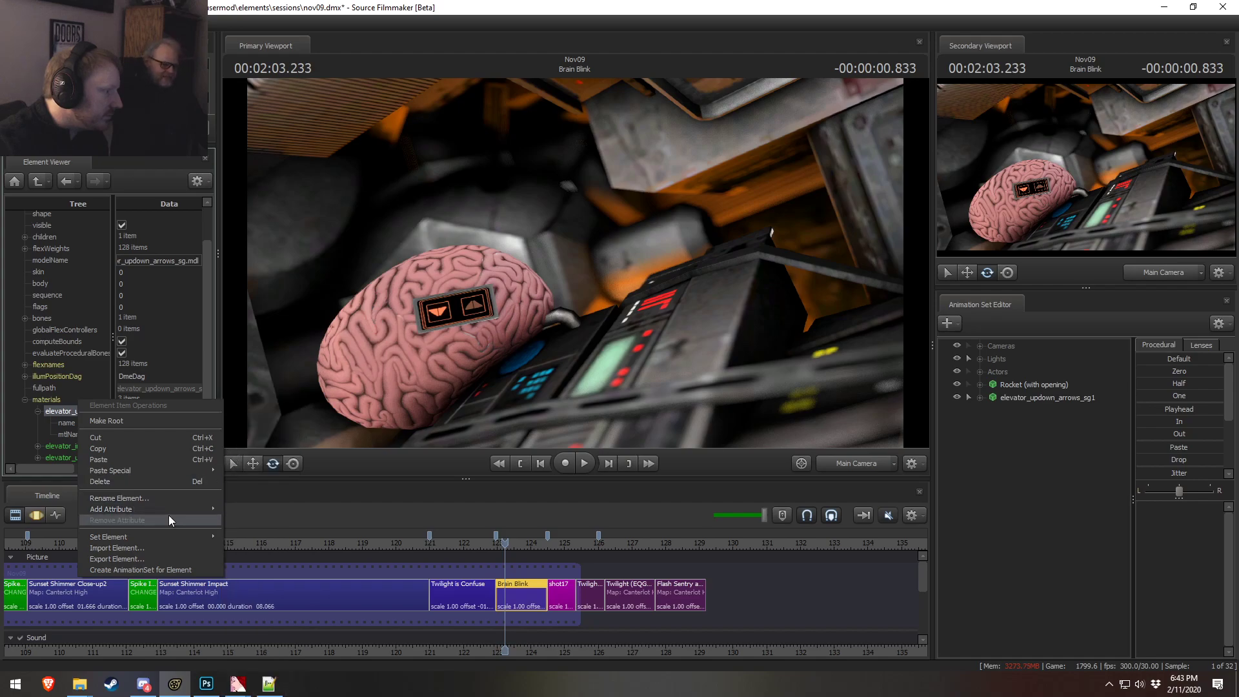
{"action": "mouse_move", "coordinate": [196, 509]}
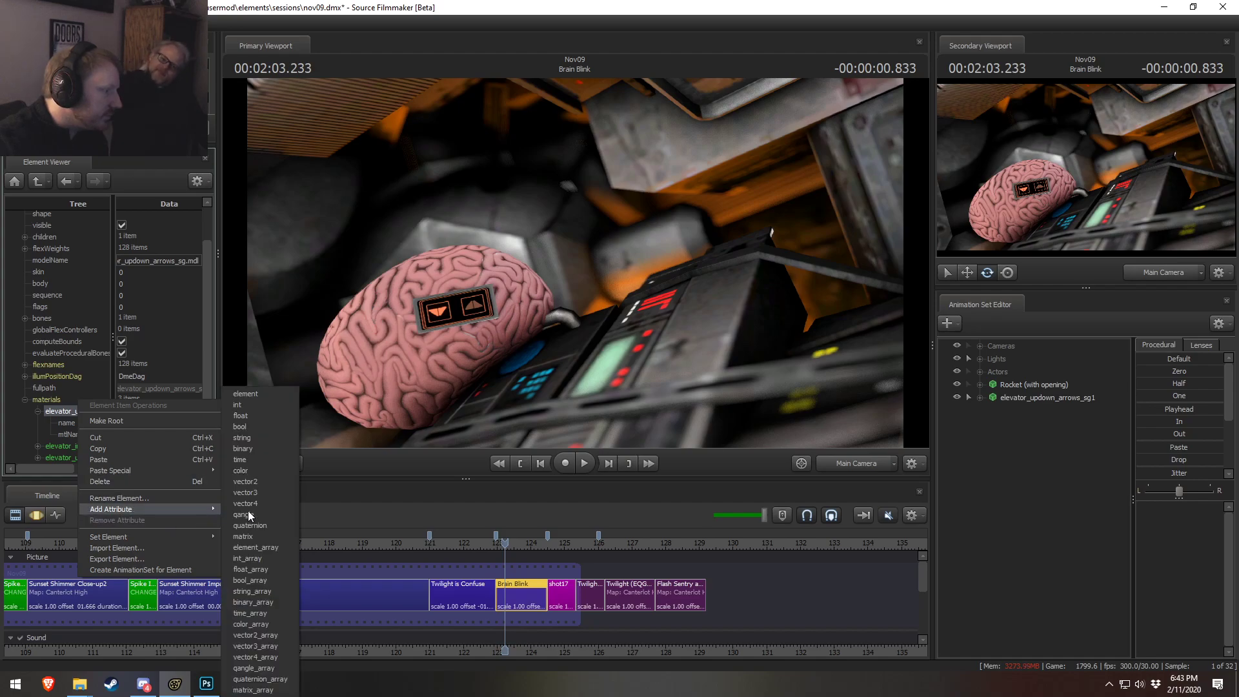
{"action": "left_click", "coordinate": [254, 441]}
{"action": "type", "text": "setexture"}
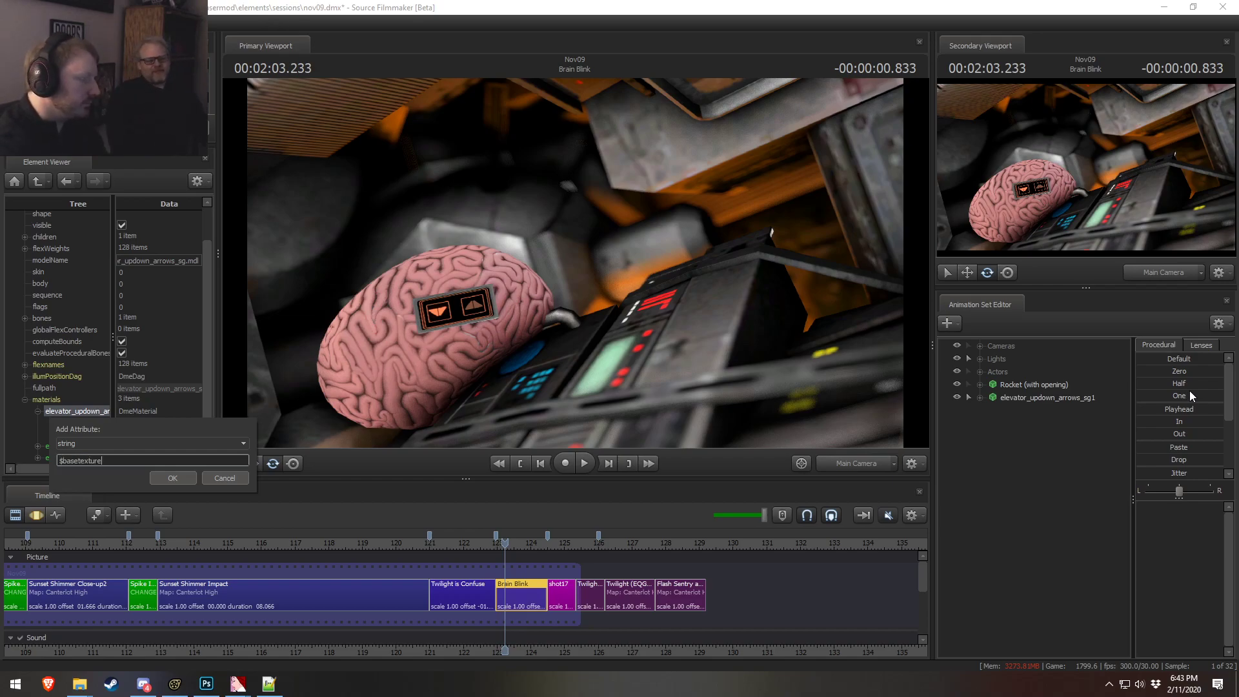
{"action": "key", "text": "Return"}
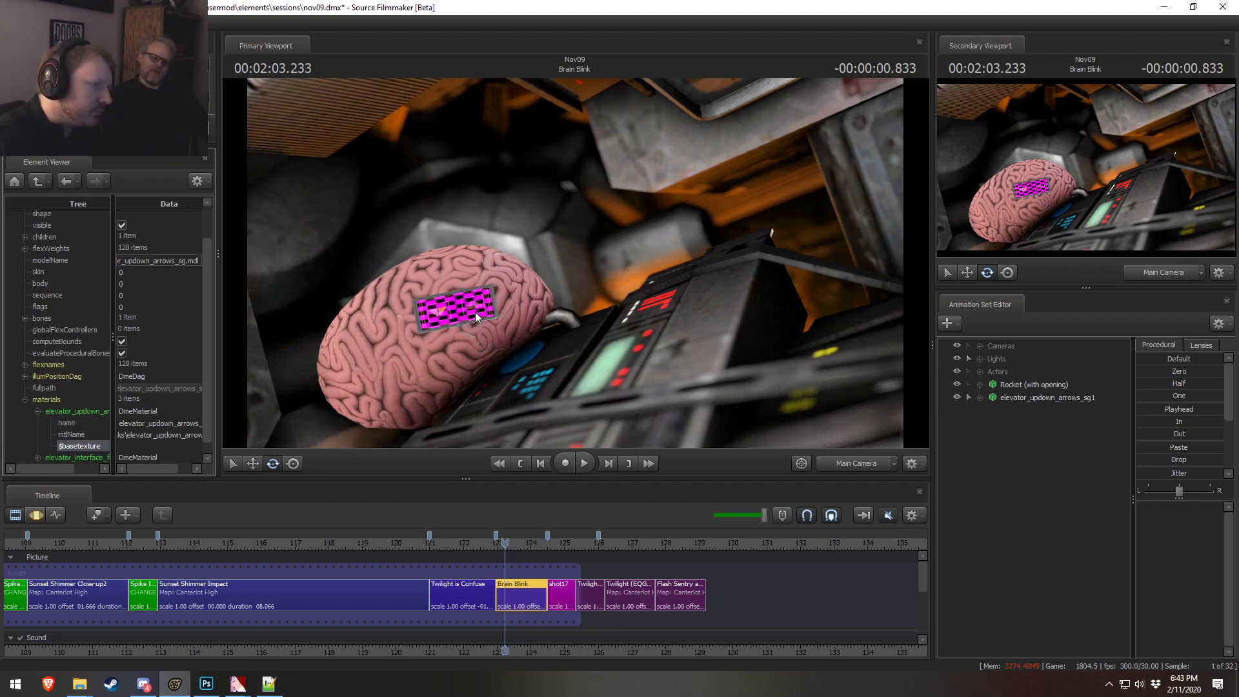
- Copy the material's mtlName path into its $basetexture attribute
{"action": "left_click", "coordinate": [153, 434]}
{"action": "triple_click", "coordinate": [156, 434]}
{"action": "key", "text": "ctrl+c"}
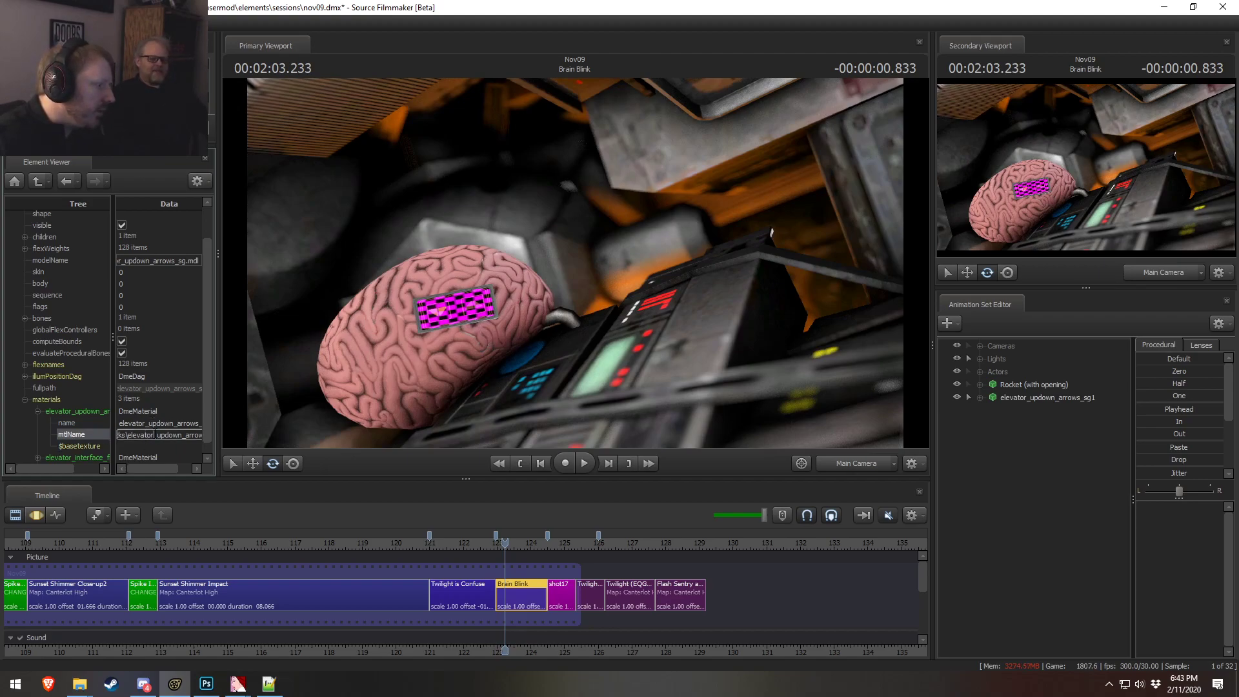
{"action": "left_click", "coordinate": [152, 447]}
{"action": "key", "text": "ctrl+v"}
{"action": "key", "text": "Return"}
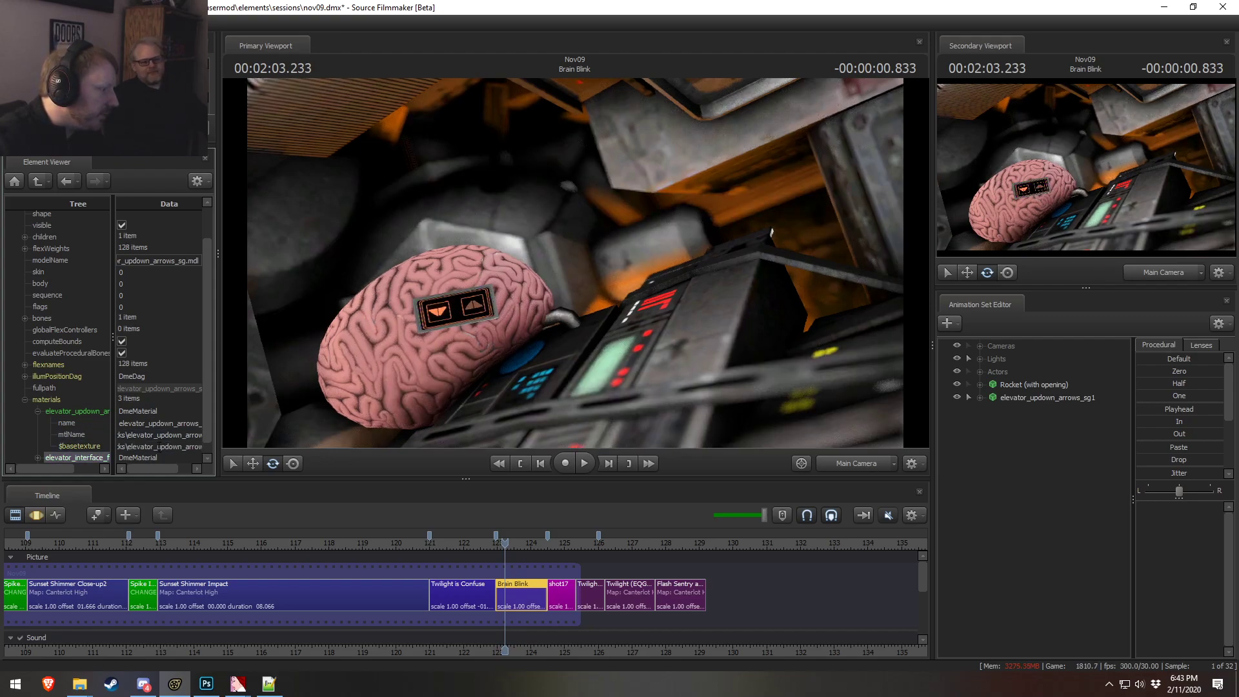
- Point the $basetexture path to the elevator_armed texture in buttons_n_locks
{"action": "left_click_drag", "start_coordinate": [158, 446], "coordinate": [427, 445]}
{"action": "key", "text": "ctrl+v"}
{"action": "key", "text": "Return"}
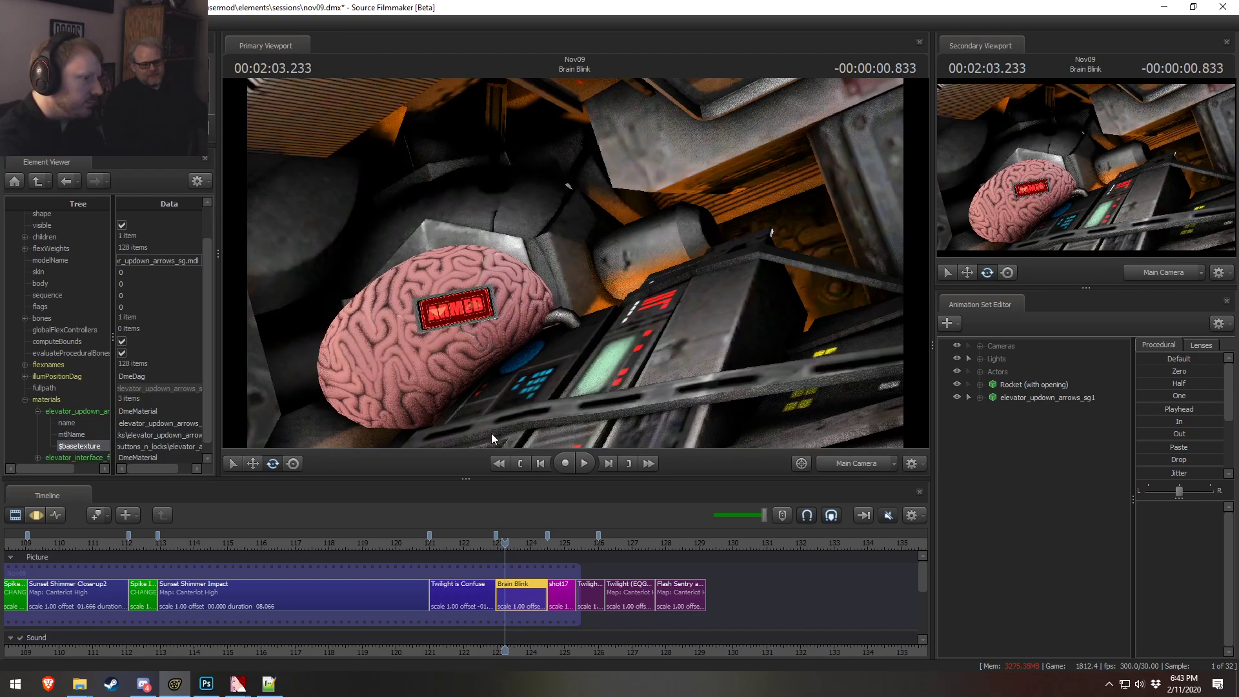
- Switch the primary viewport to the Work Camera and examine the ARMED panel on the brain up close
{"action": "left_click", "coordinate": [844, 463]}
{"action": "left_click_drag", "start_coordinate": [576, 264], "coordinate": [564, 290]}
{"action": "key", "text": "w"}
{"action": "key", "text": "w"}
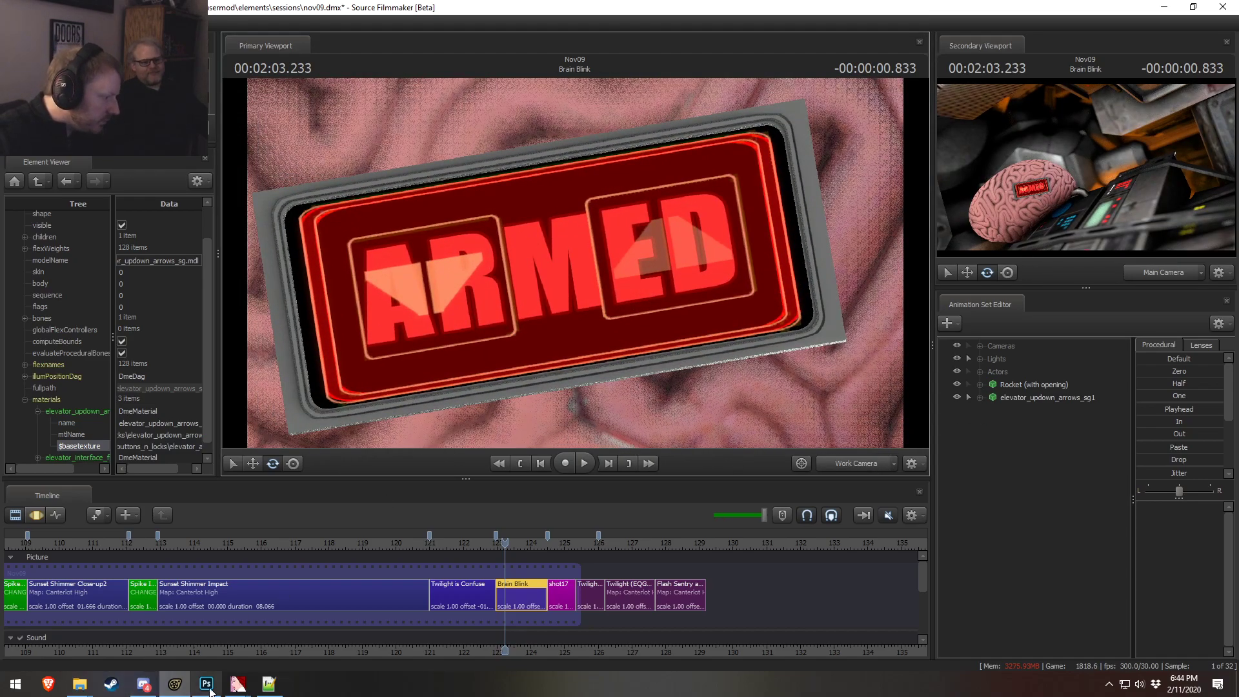
- Switch to Notepad++, comment out the $detail line in elevator_updown_arrows_col.vmt, and bring up elevator_updown_arrows_col2.vmt
{"action": "left_click", "coordinate": [268, 684]}
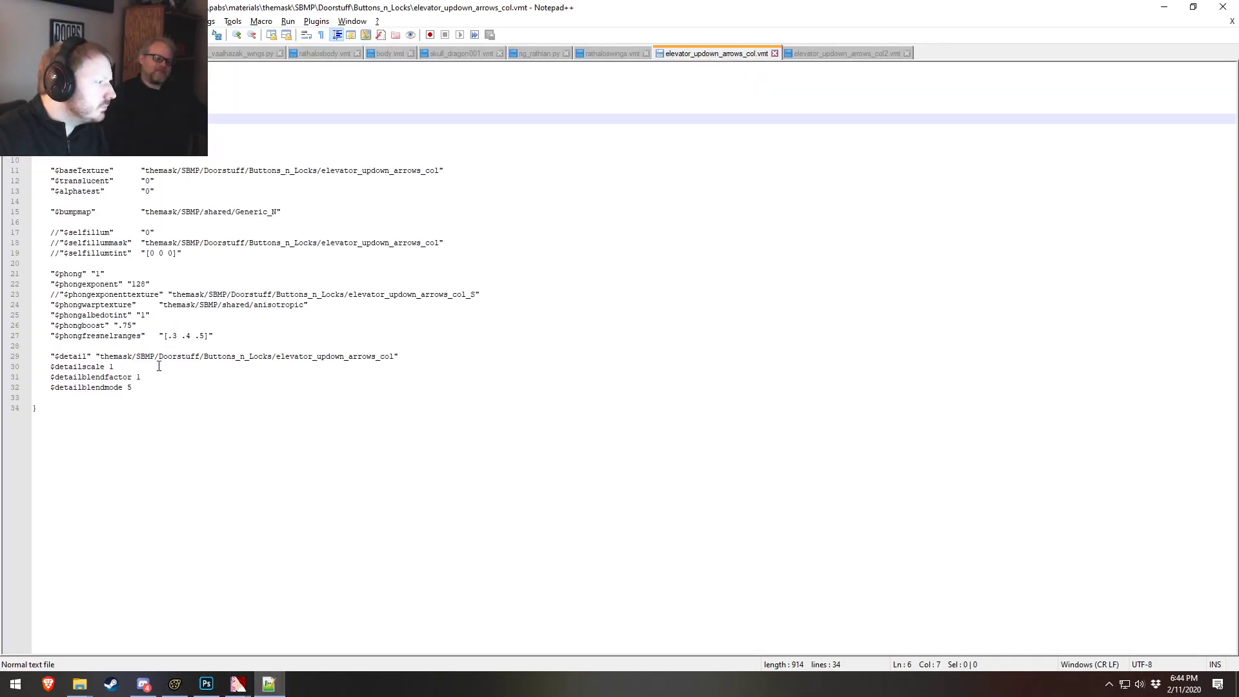
{"action": "left_click", "coordinate": [47, 357]}
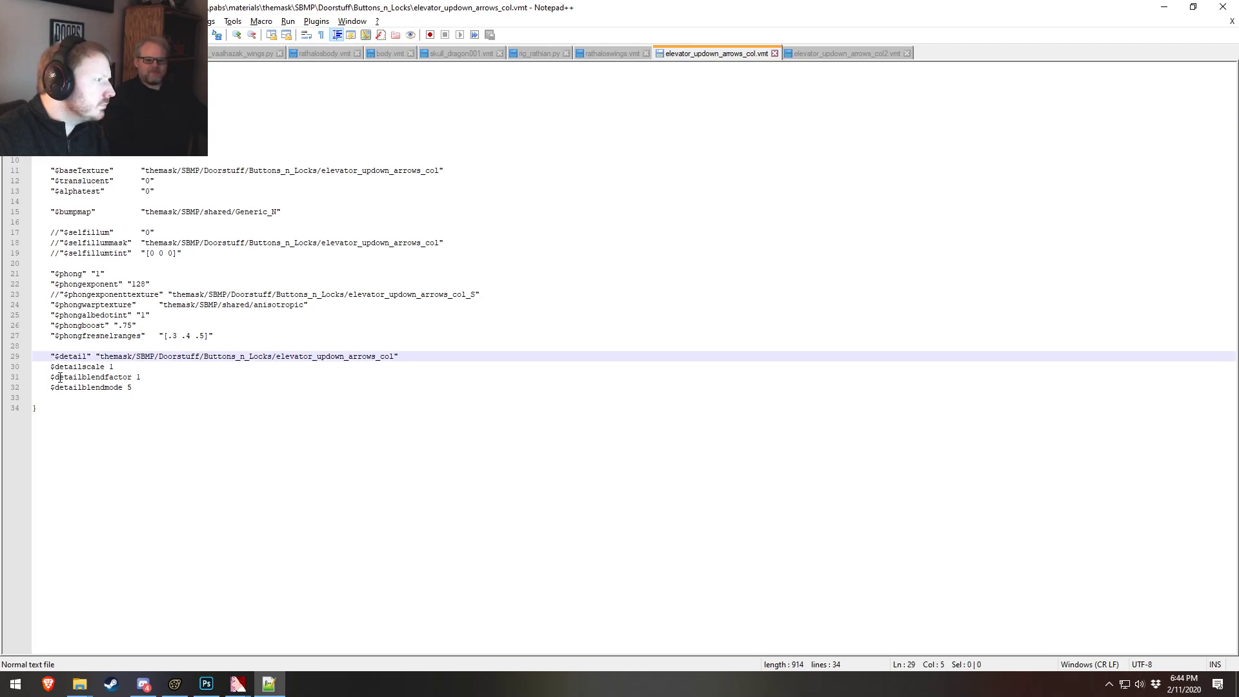
{"action": "type", "text": "//"}
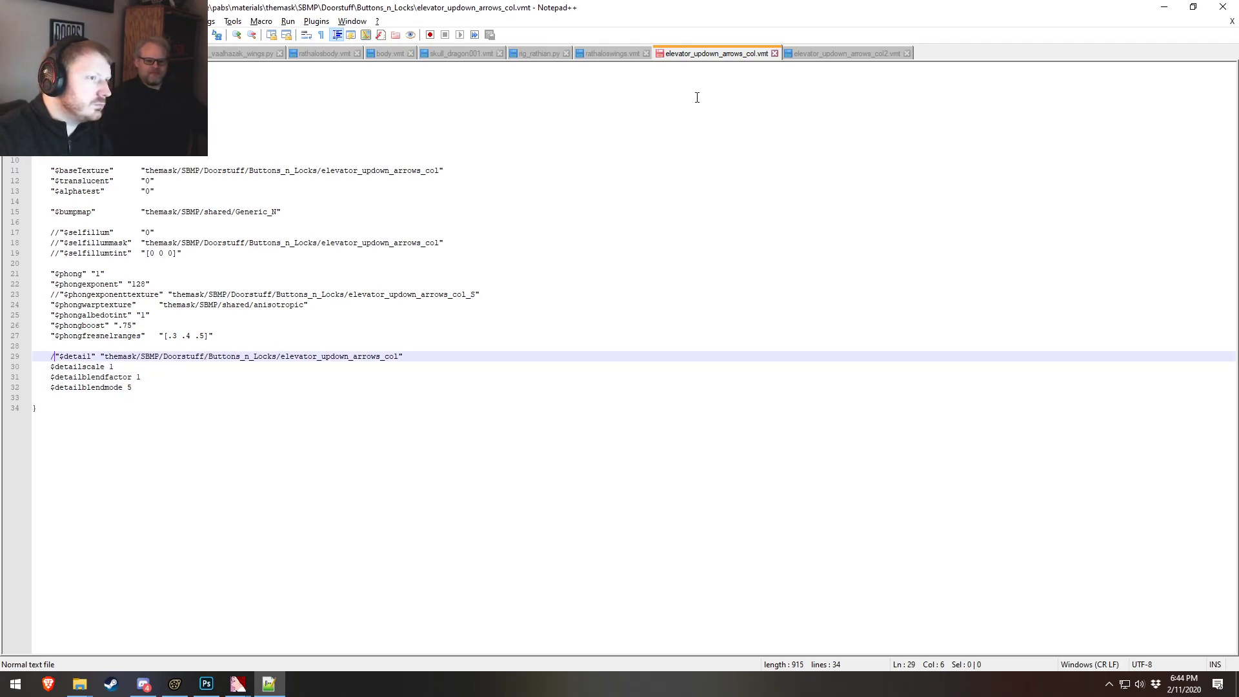
{"action": "left_click", "coordinate": [862, 54]}
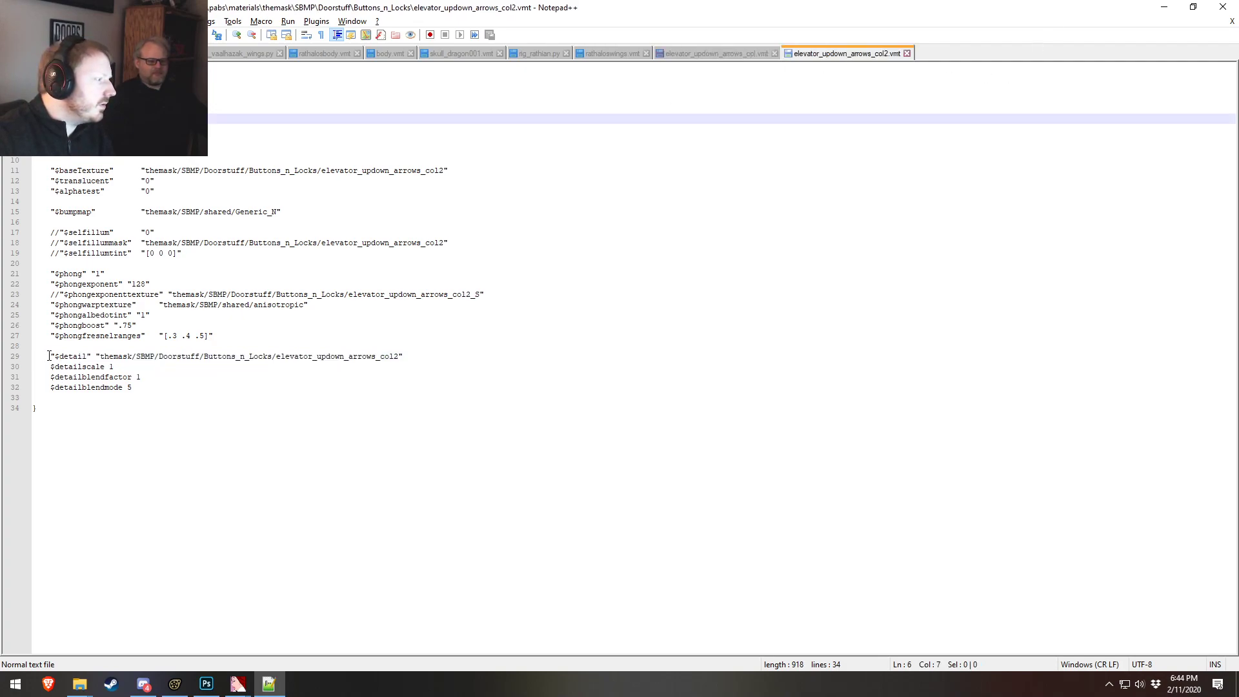
- Comment out the $detail line in elevator_updown_arrows_col2.vmt, save it, and return to elevator_updown_arrows_col.vmt
{"action": "left_click", "coordinate": [47, 356]}
{"action": "type", "text": "//"}
{"action": "left_click", "coordinate": [762, 53]}
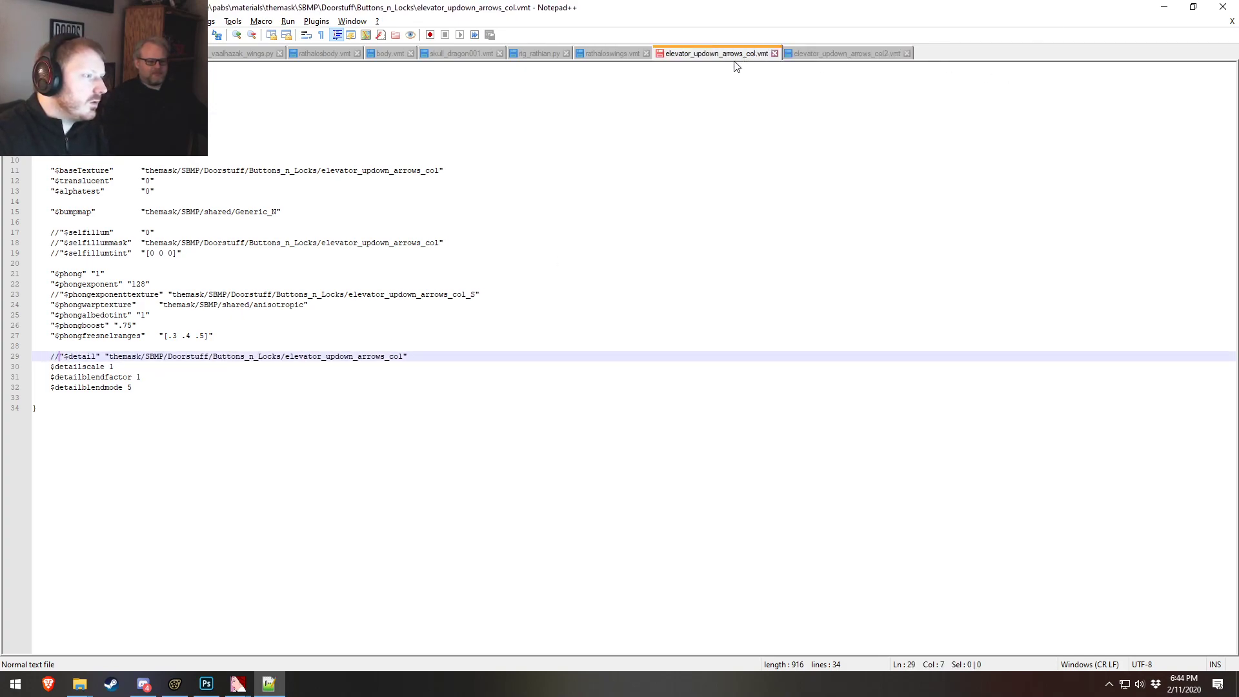
- Comment out the $phongwarptexture line in both elevator_updown_arrows_col.vmt and elevator_updown_arrows_col2.vmt, and save both files
{"action": "left_click", "coordinate": [311, 316]}
{"action": "double_click", "coordinate": [236, 304]}
{"action": "left_click", "coordinate": [268, 294]}
{"action": "left_click", "coordinate": [49, 304]}
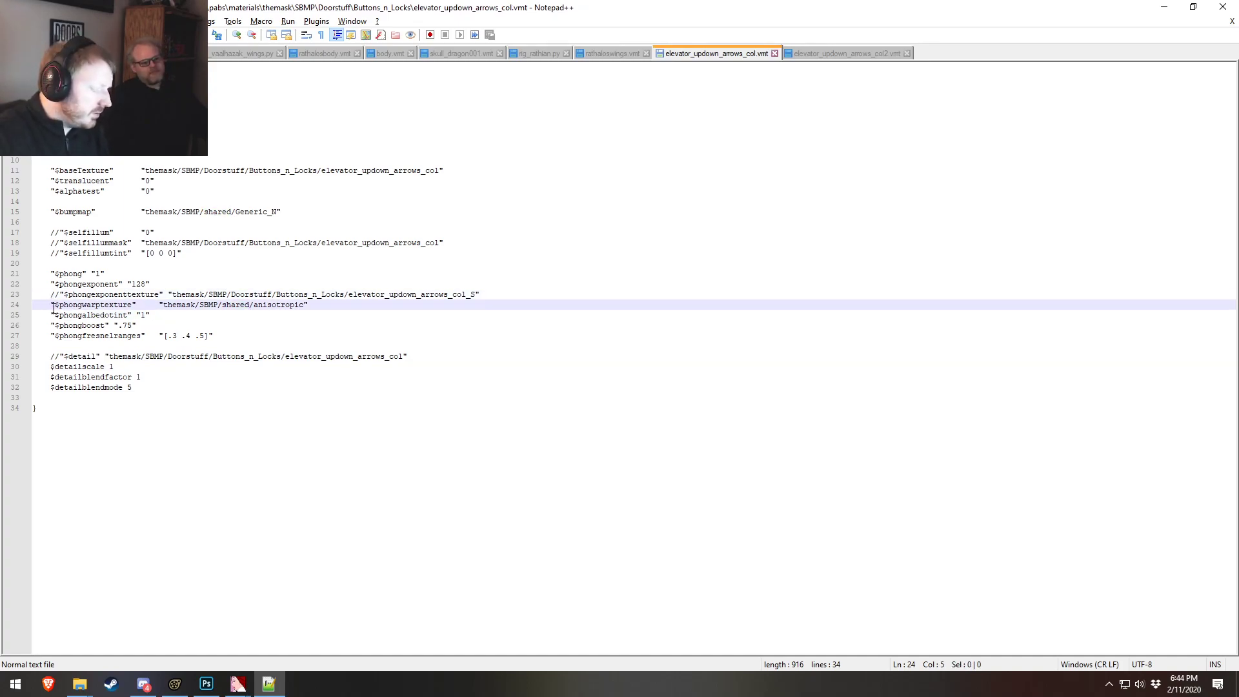
{"action": "type", "text": "//"}
{"action": "left_click", "coordinate": [799, 54]}
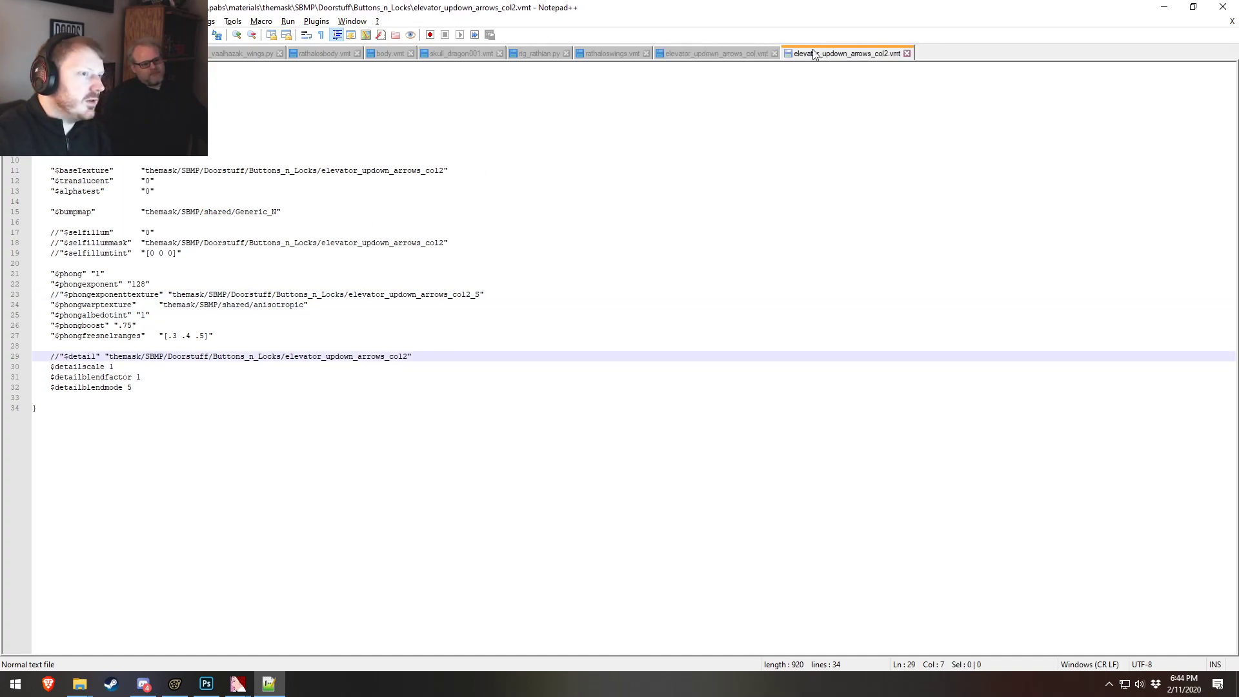
{"action": "left_click", "coordinate": [51, 305]}
{"action": "type", "text": "//"}
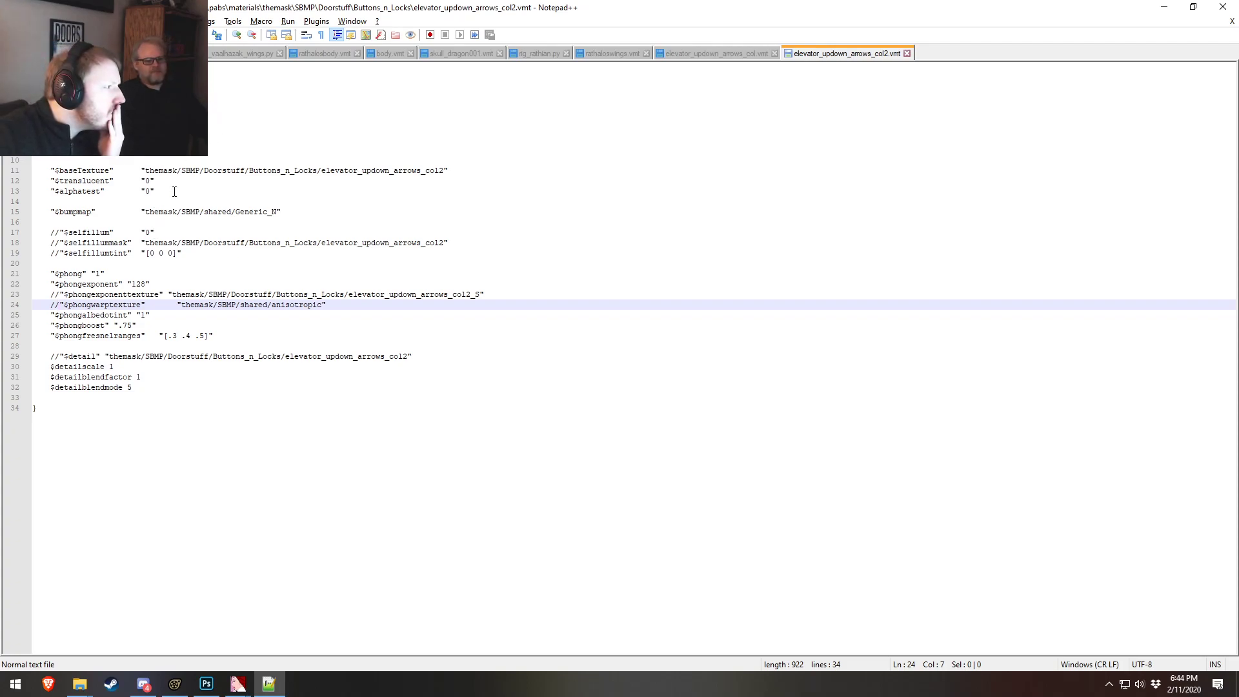
{"action": "left_click", "coordinate": [752, 55]}
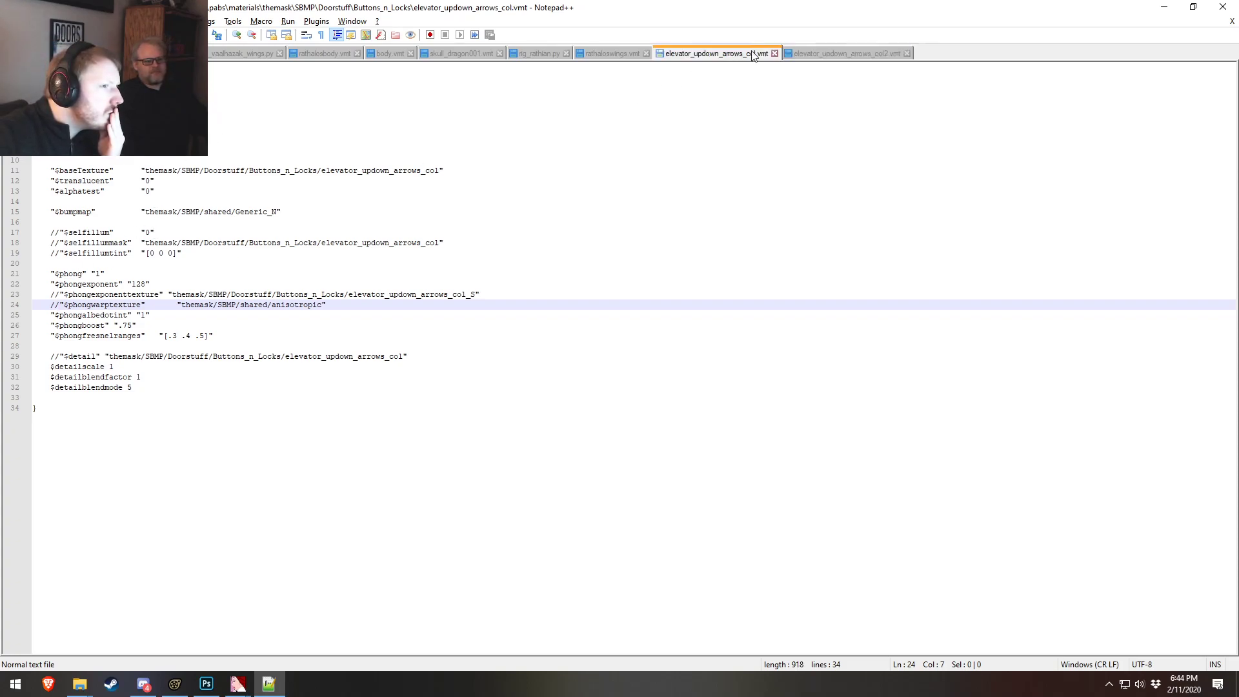
{"action": "left_click", "coordinate": [816, 53]}
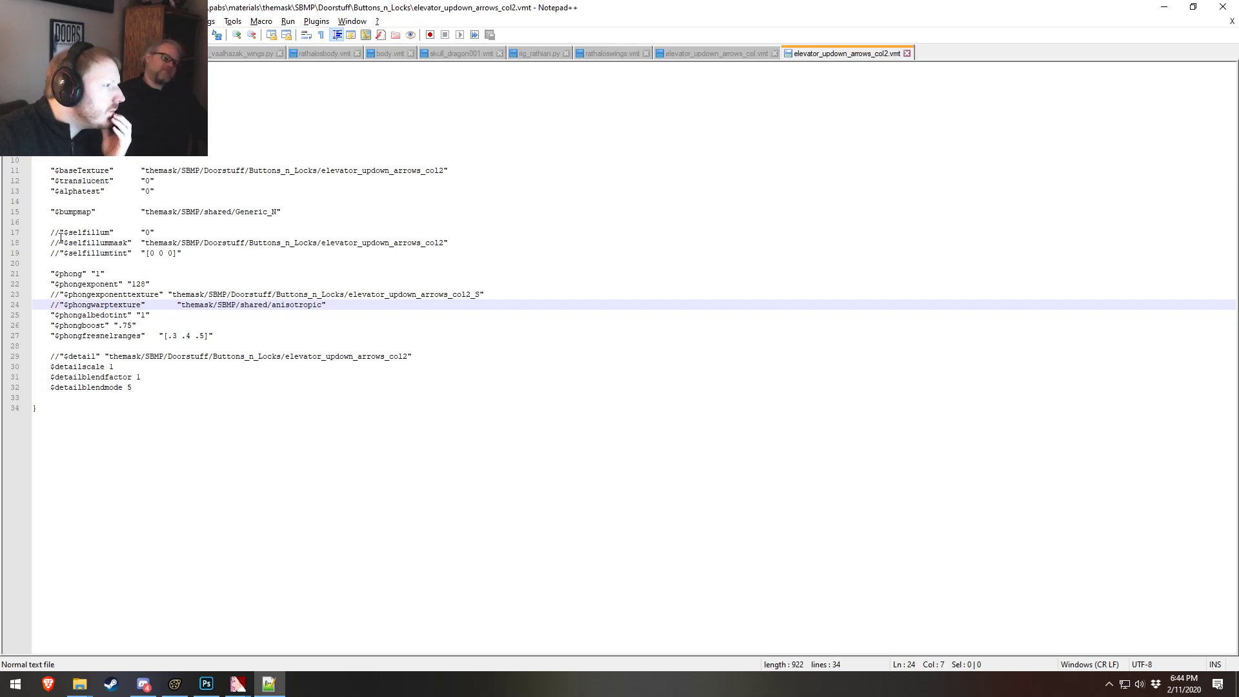
- Uncomment the $selfillum, $selfillummask and $selfillumtint lines in elevator_updown_arrows_col2.vmt
{"action": "left_click", "coordinate": [57, 184]}
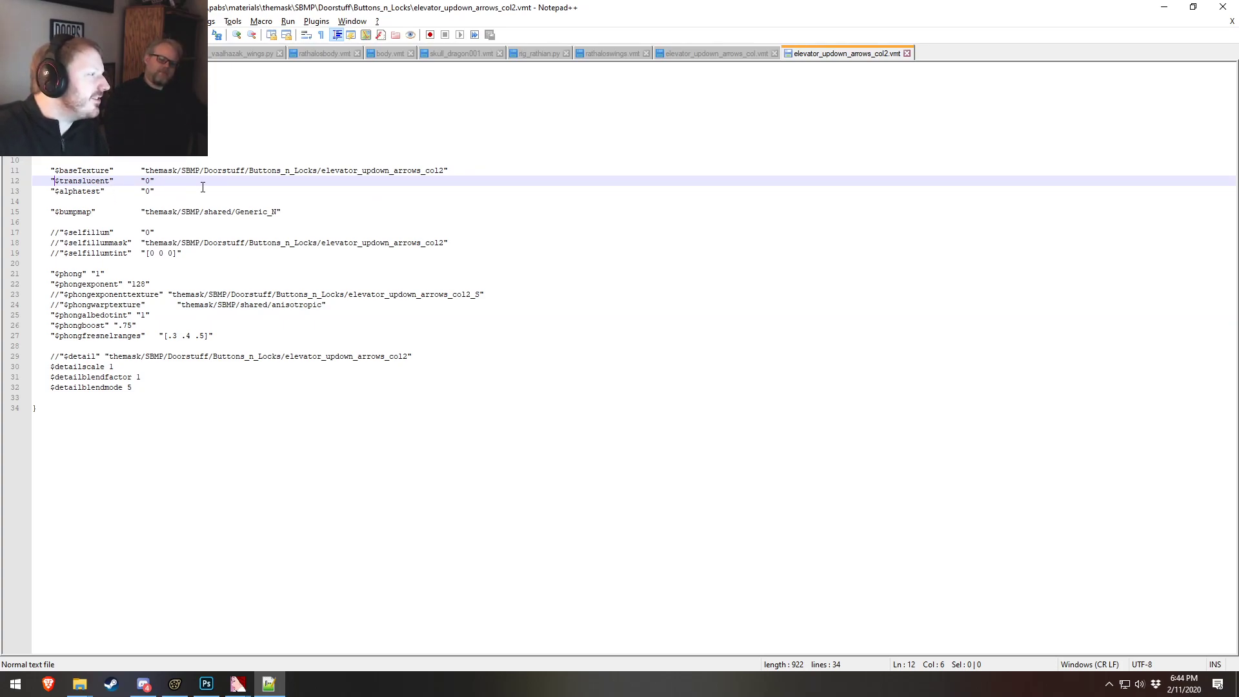
{"action": "left_click", "coordinate": [58, 232]}
{"action": "key", "text": "BackSpace"}
{"action": "key", "text": "BackSpace"}
{"action": "key", "text": "Down"}
{"action": "key", "text": "Delete"}
{"action": "key", "text": "Delete"}
{"action": "key", "text": "Down"}
{"action": "key", "text": "Delete"}
{"action": "key", "text": "Delete"}
{"action": "key", "text": "BackSpace"}
{"action": "key", "text": "Tab"}
- Set $selfillum to 1 and $selfillumtint to [1 0 0] in elevator_updown_arrows_col2.vmt
{"action": "double_click", "coordinate": [149, 231]}
{"action": "type", "text": "1"}
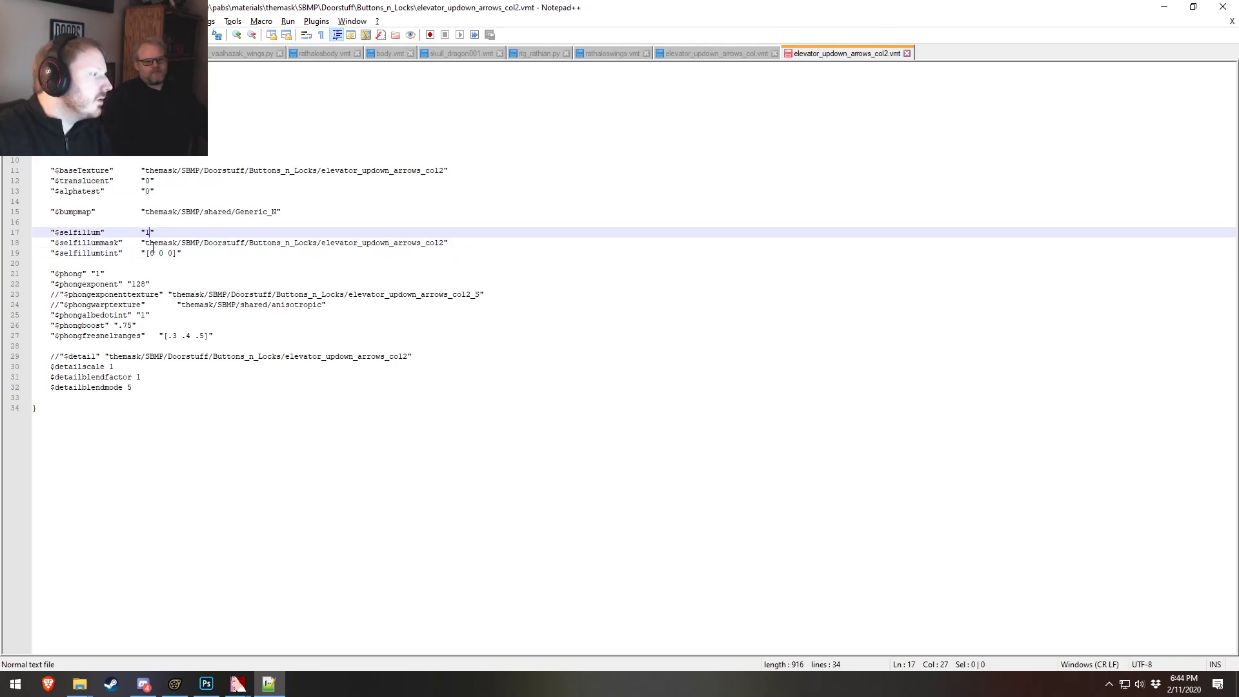
{"action": "double_click", "coordinate": [153, 253]}
{"action": "type", "text": "1"}
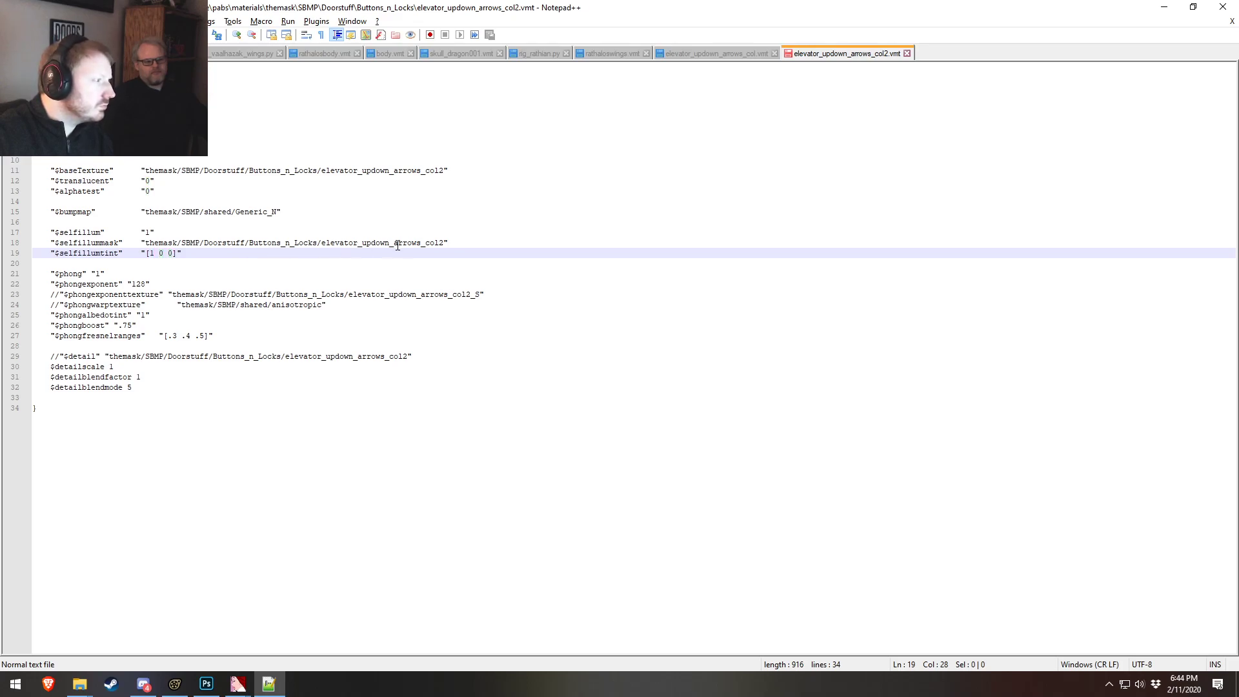
- Comment out the $selfillummask line in elevator_updown_arrows_col2.vmt and save the file
{"action": "left_click", "coordinate": [51, 242]}
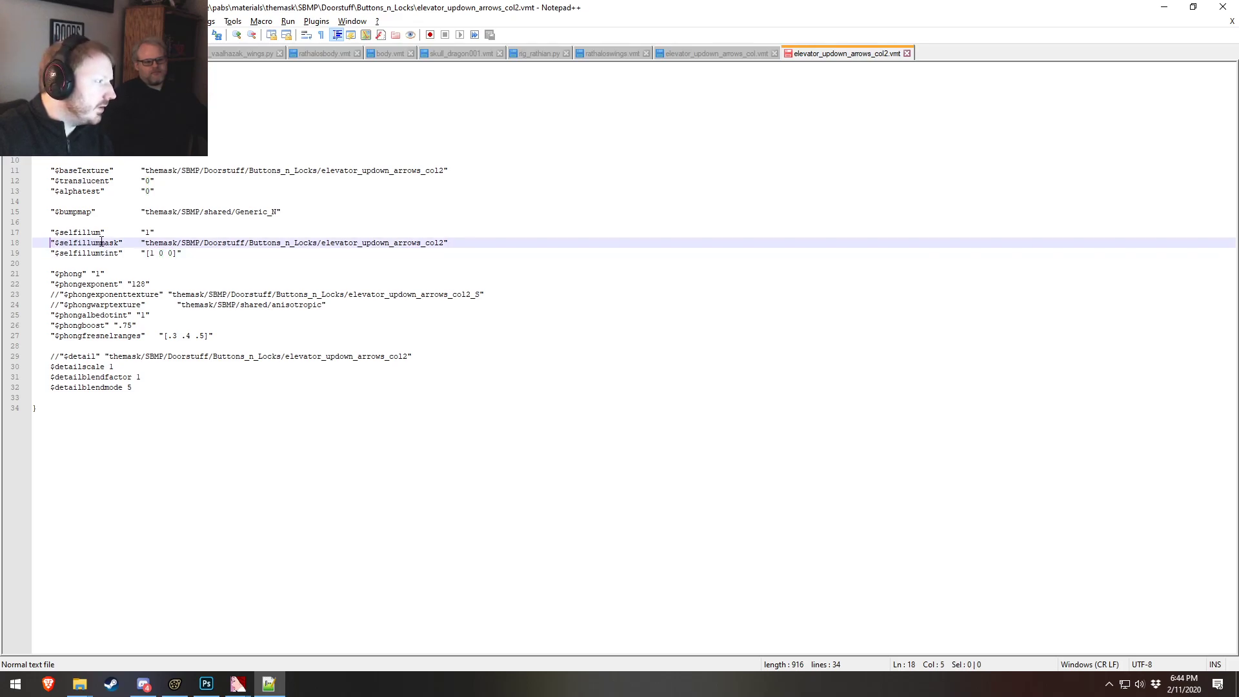
{"action": "type", "text": "//"}
{"action": "left_click", "coordinate": [734, 55]}
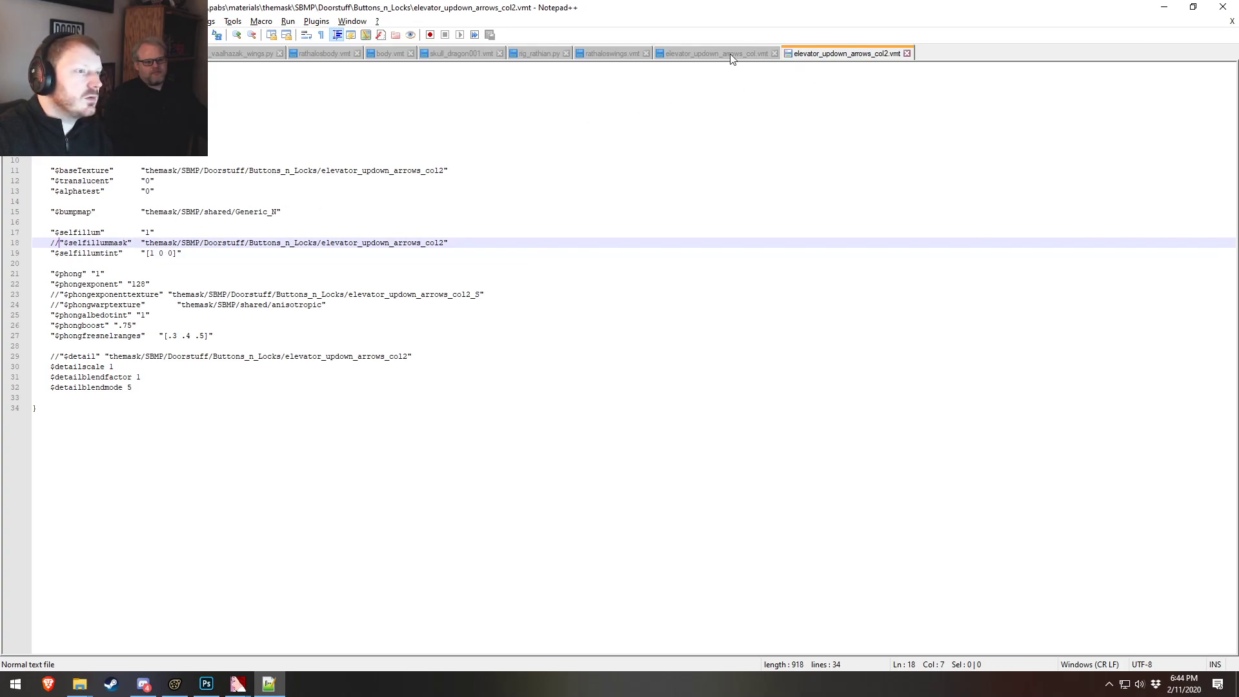
- Replace the $selfillum block in elevator_updown_arrows_col.vmt with the one from elevator_updown_arrows_col2.vmt, end the mask path in elevator_updown_arrows_col, and save
{"action": "left_click_drag", "start_coordinate": [145, 234], "coordinate": [51, 233]}
{"action": "key", "text": "ctrl+c"}
{"action": "left_click", "coordinate": [845, 54]}
{"action": "left_click", "coordinate": [715, 53]}
{"action": "left_click_drag", "start_coordinate": [187, 254], "coordinate": [51, 233]}
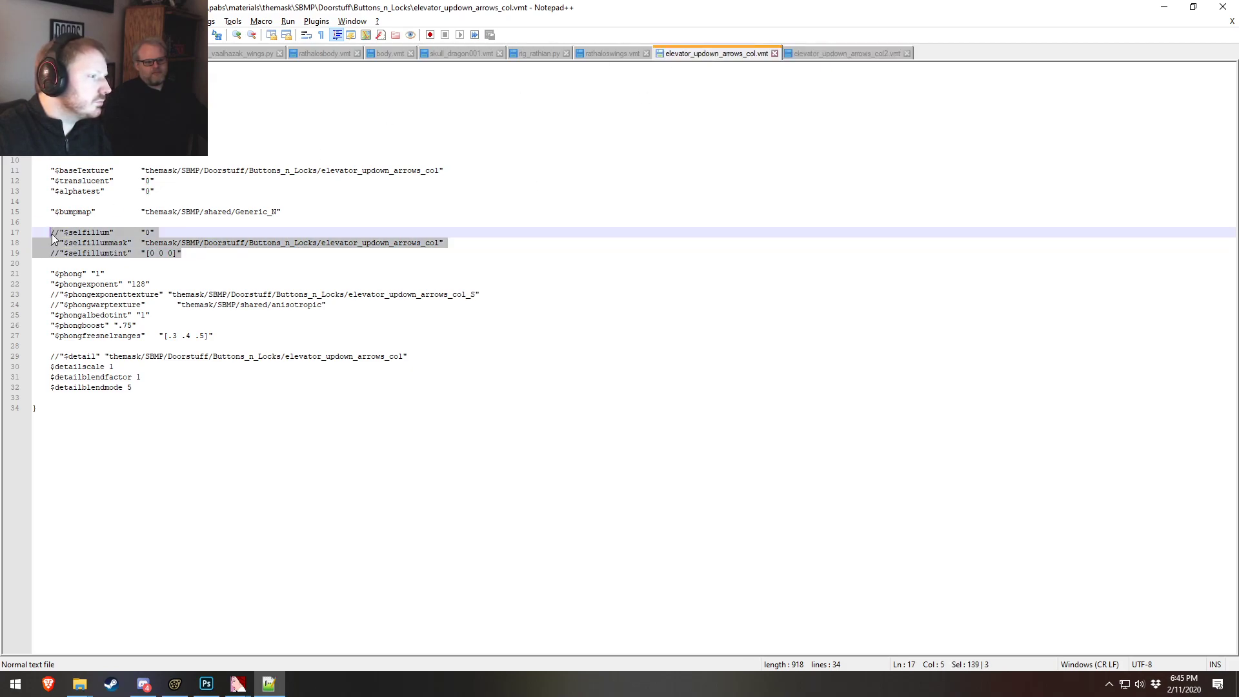
{"action": "key", "text": "ctrl+v"}
{"action": "left_click", "coordinate": [445, 244]}
{"action": "key", "text": "BackSpace"}
{"action": "left_click", "coordinate": [451, 254]}
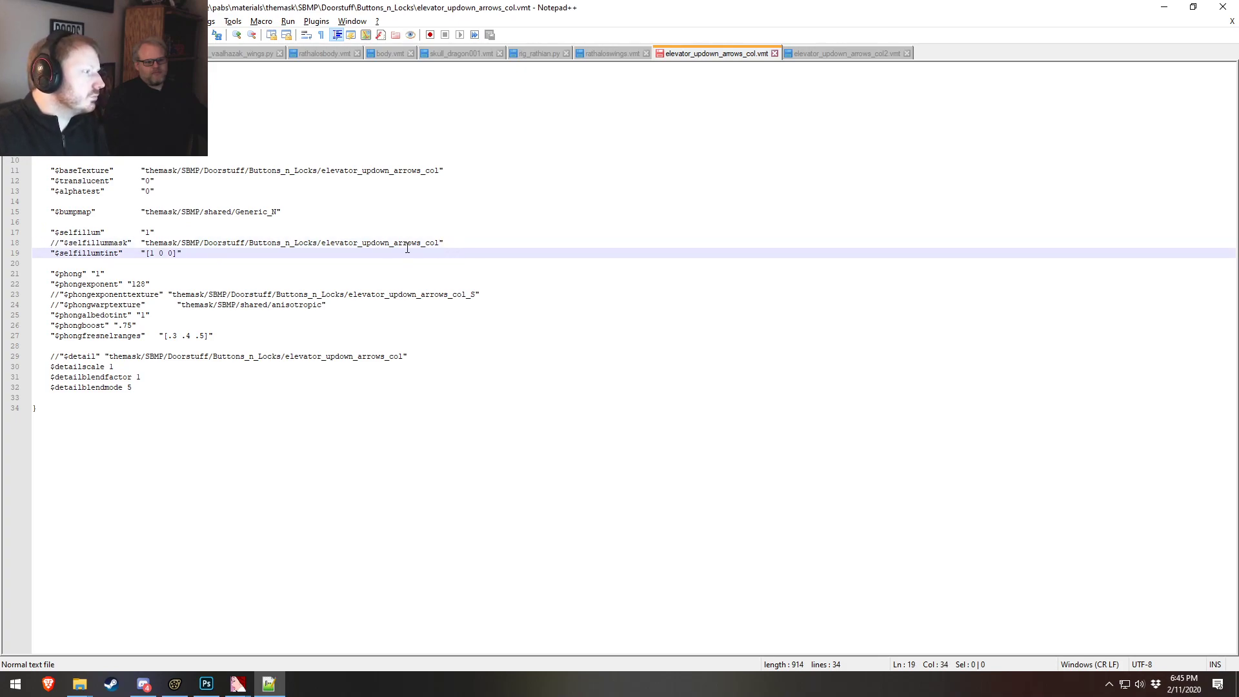
{"action": "left_click", "coordinate": [255, 242]}
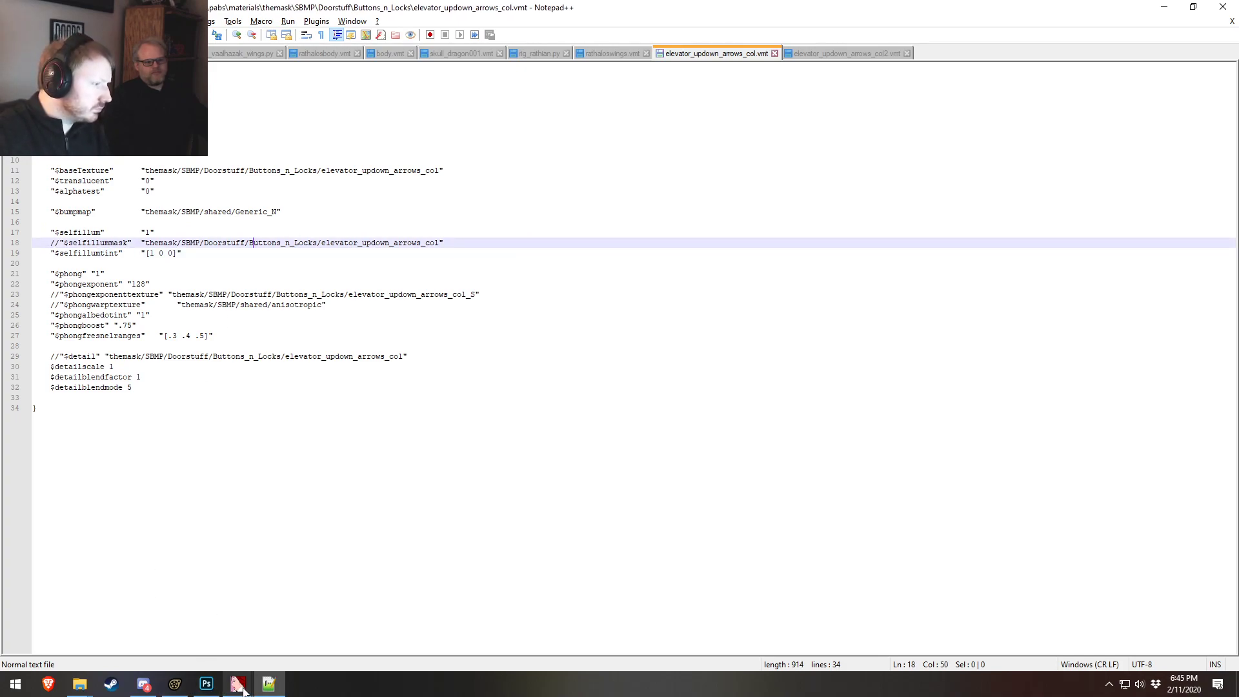
- Switch to Source Filmmaker, enable lighting in the primary viewport, and view the ARMED panel through the Main Camera
{"action": "left_click", "coordinate": [187, 693]}
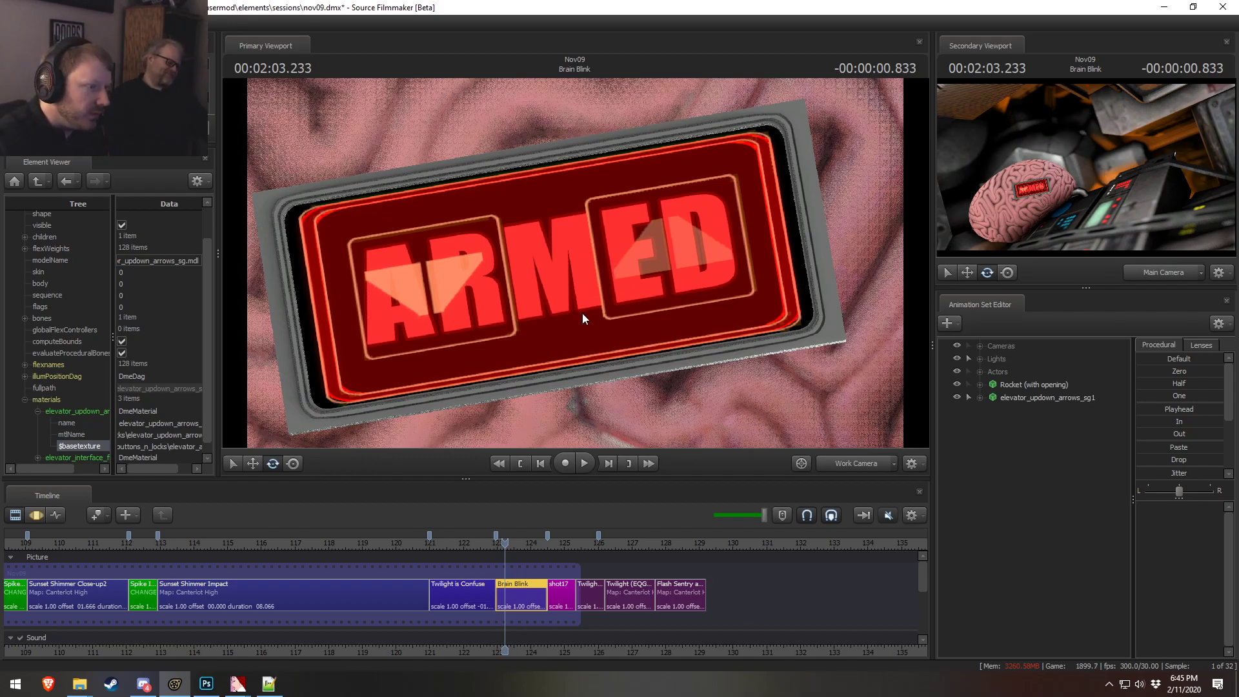
{"action": "right_click", "coordinate": [634, 250]}
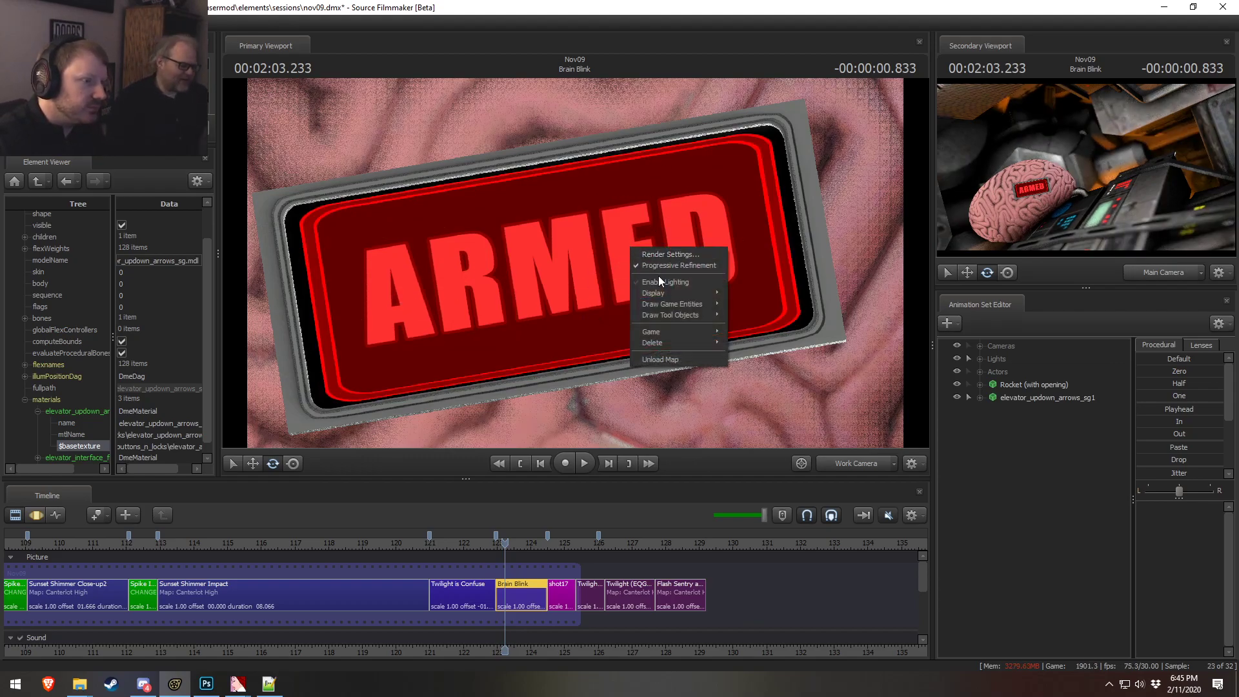
{"action": "left_click", "coordinate": [658, 282]}
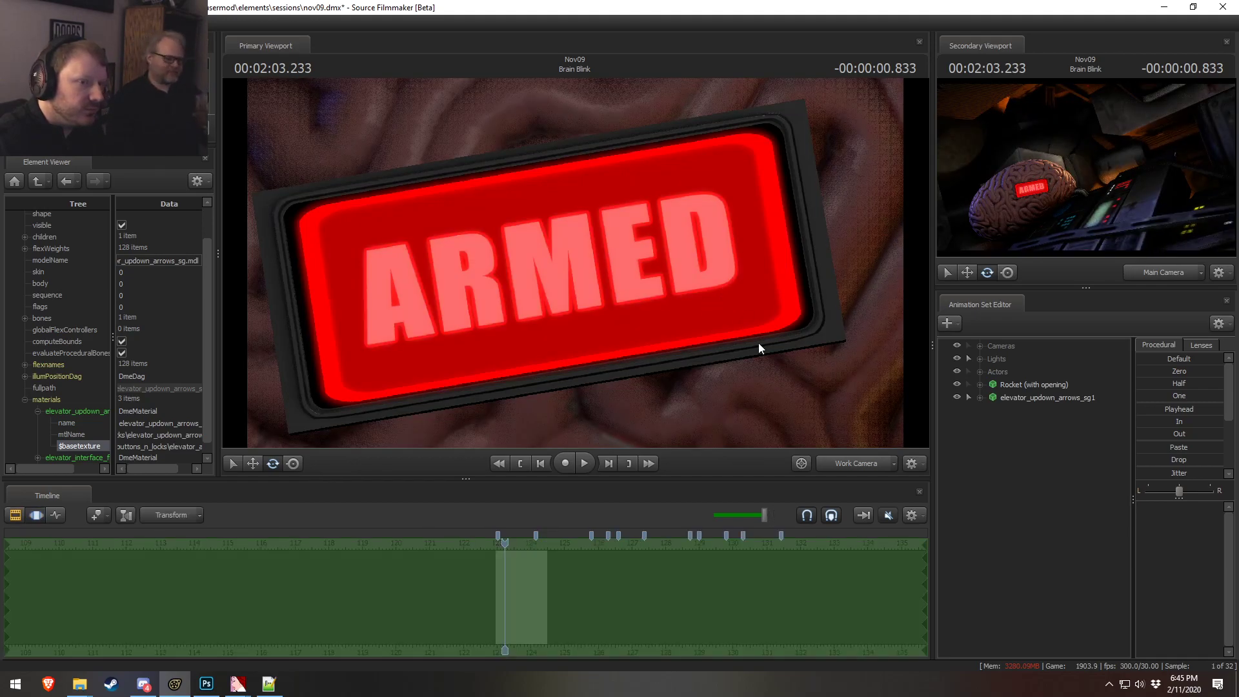
{"action": "left_click", "coordinate": [865, 463]}
{"action": "key", "text": "F2"}
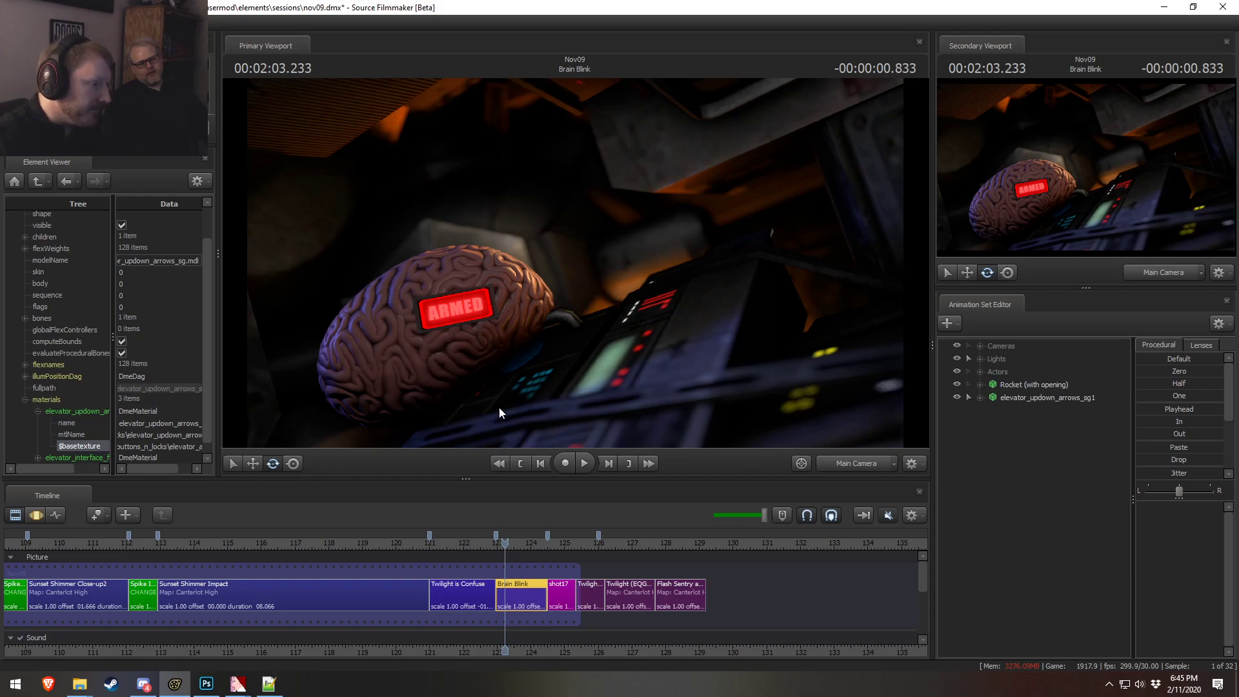
{"action": "key", "text": "alt+Tab"}
{"action": "key", "text": "alt+Tab"}
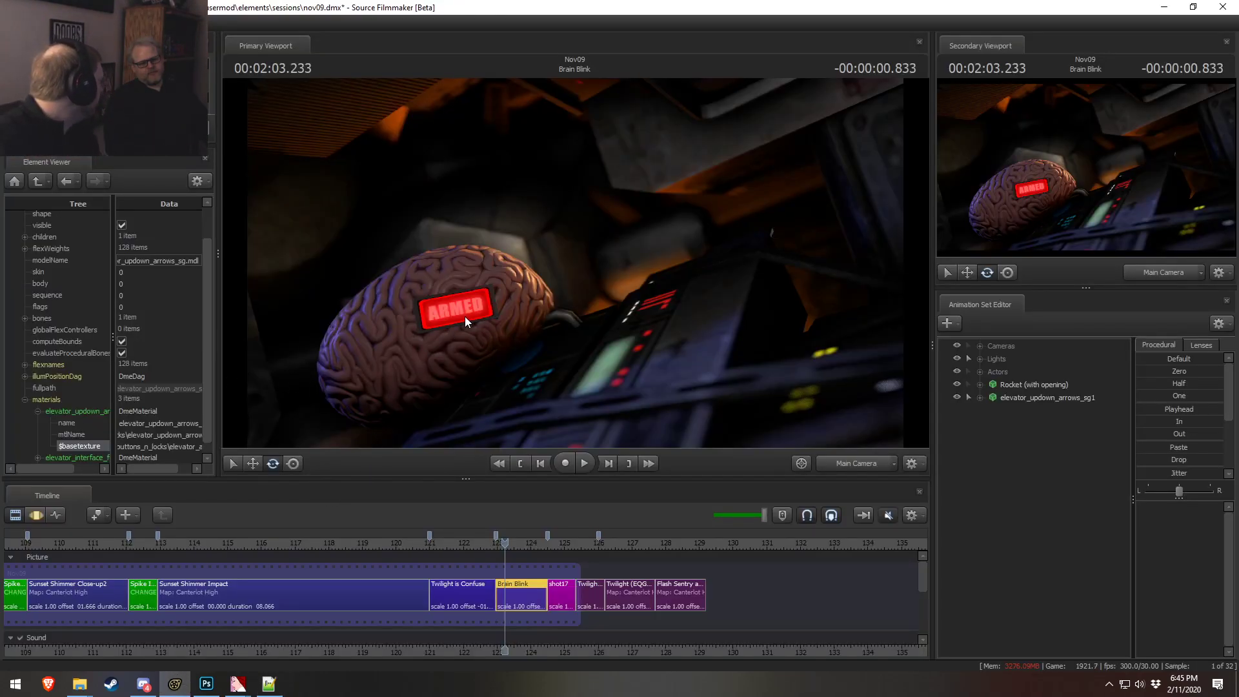
- Switch to Photoshop and set the ARMED text layer's Color Overlay to 000000
{"action": "left_click", "coordinate": [207, 685]}
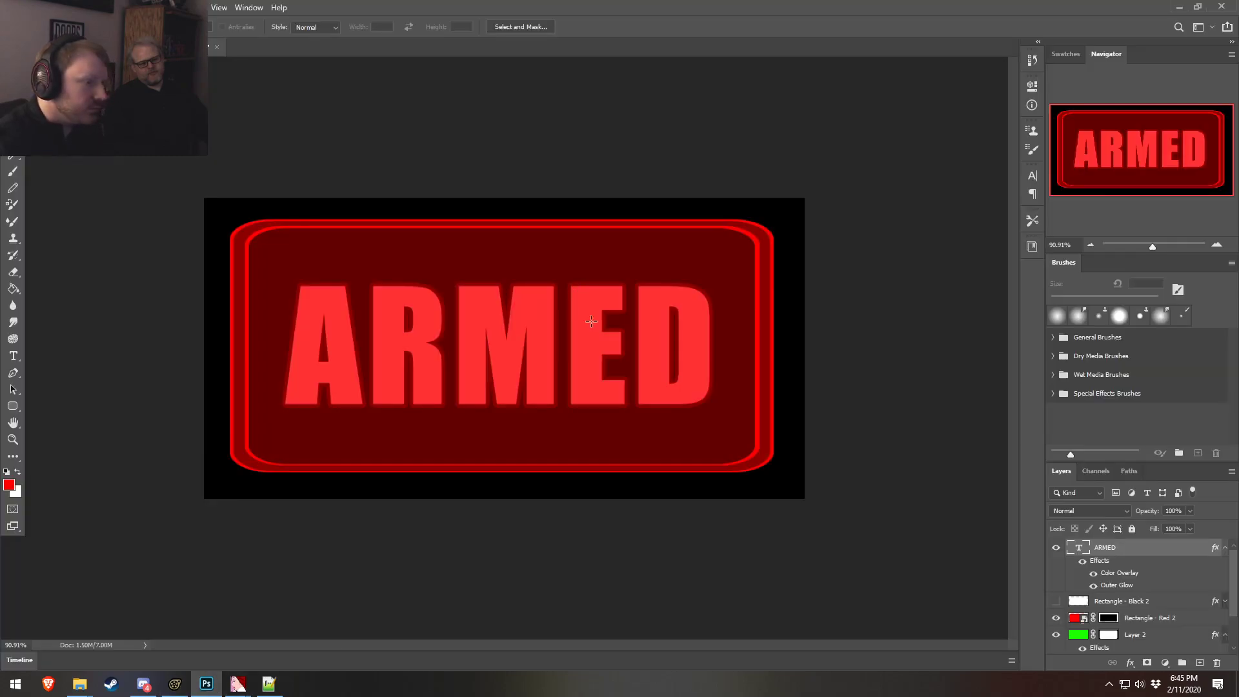
{"action": "double_click", "coordinate": [1138, 551]}
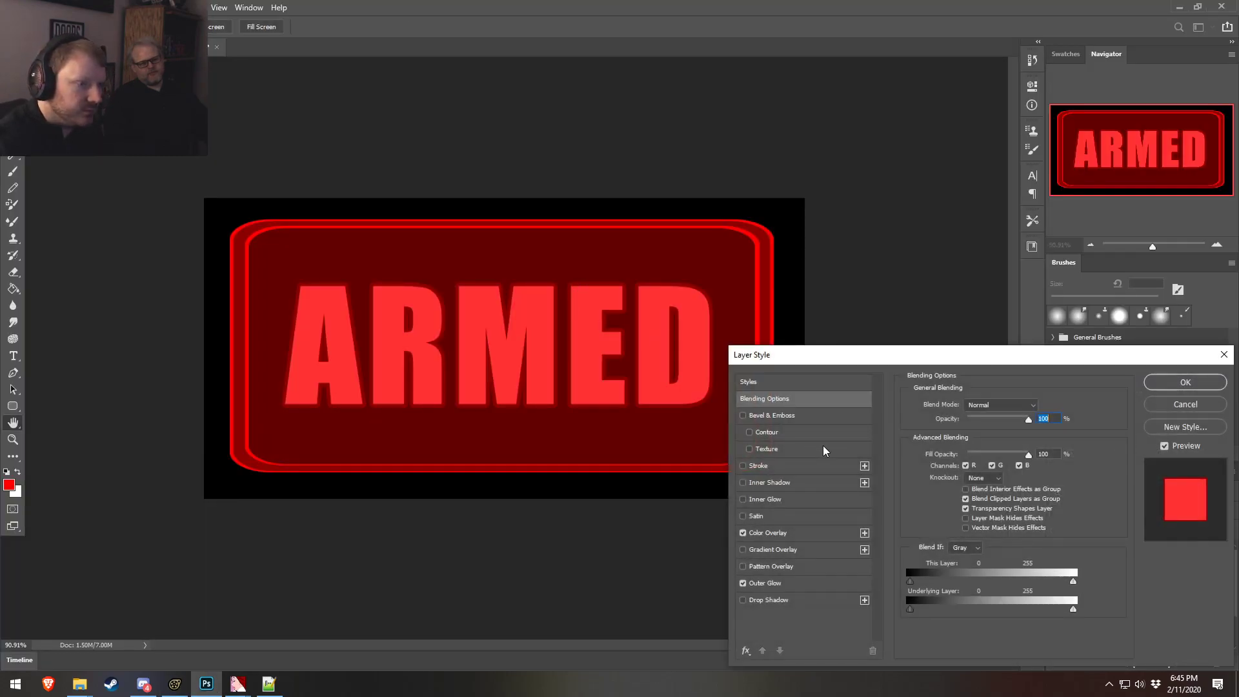
{"action": "left_click", "coordinate": [784, 531]}
{"action": "left_click", "coordinate": [1039, 406]}
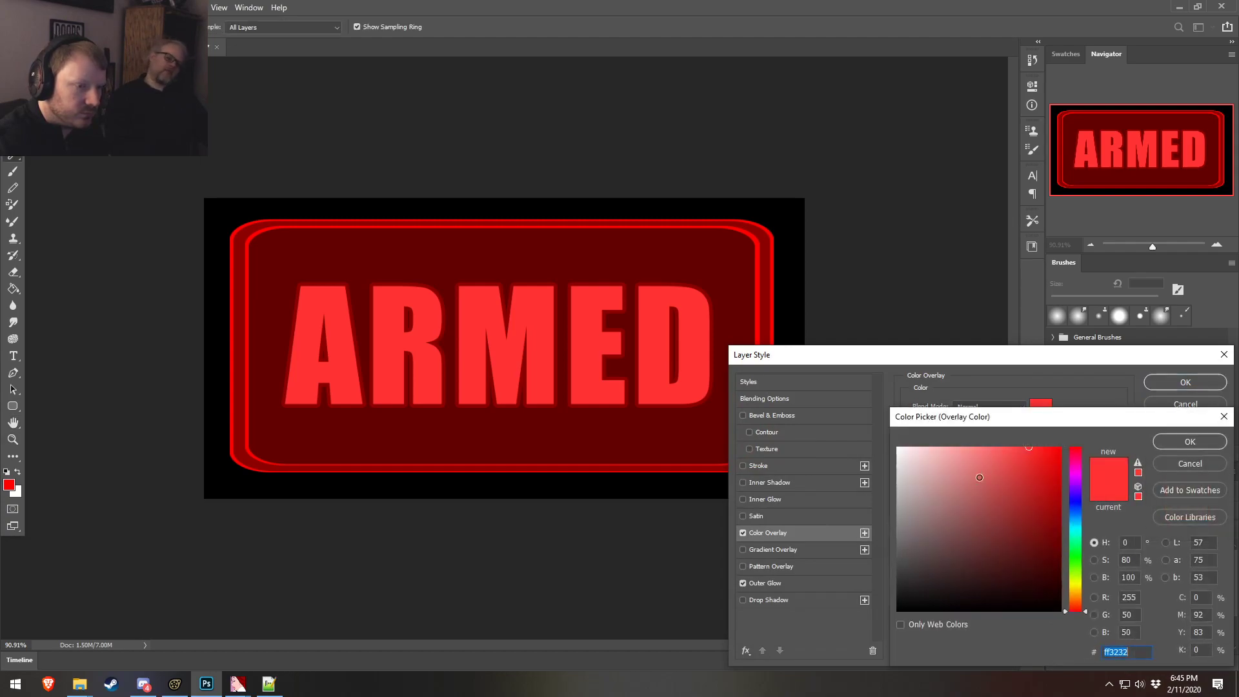
{"action": "type", "text": "000000"}
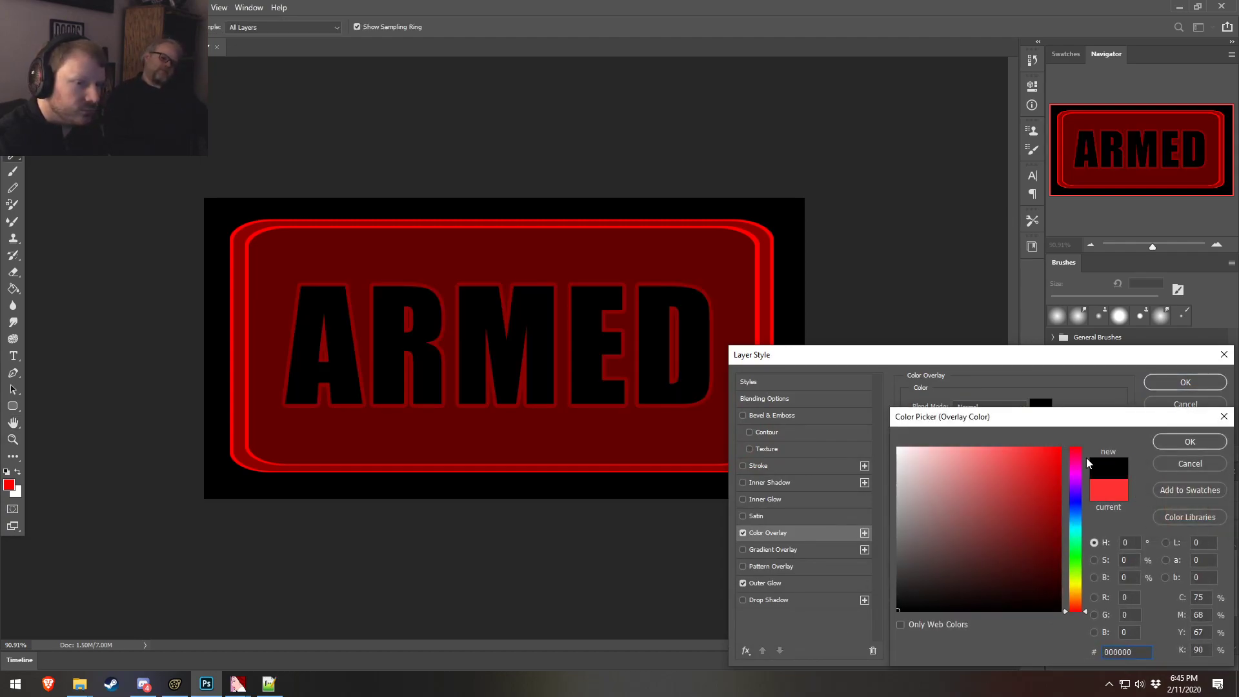
{"action": "left_click", "coordinate": [1189, 445]}
- Set the ARMED text layer's Outer Glow color to ff0000
{"action": "left_click", "coordinate": [794, 583]}
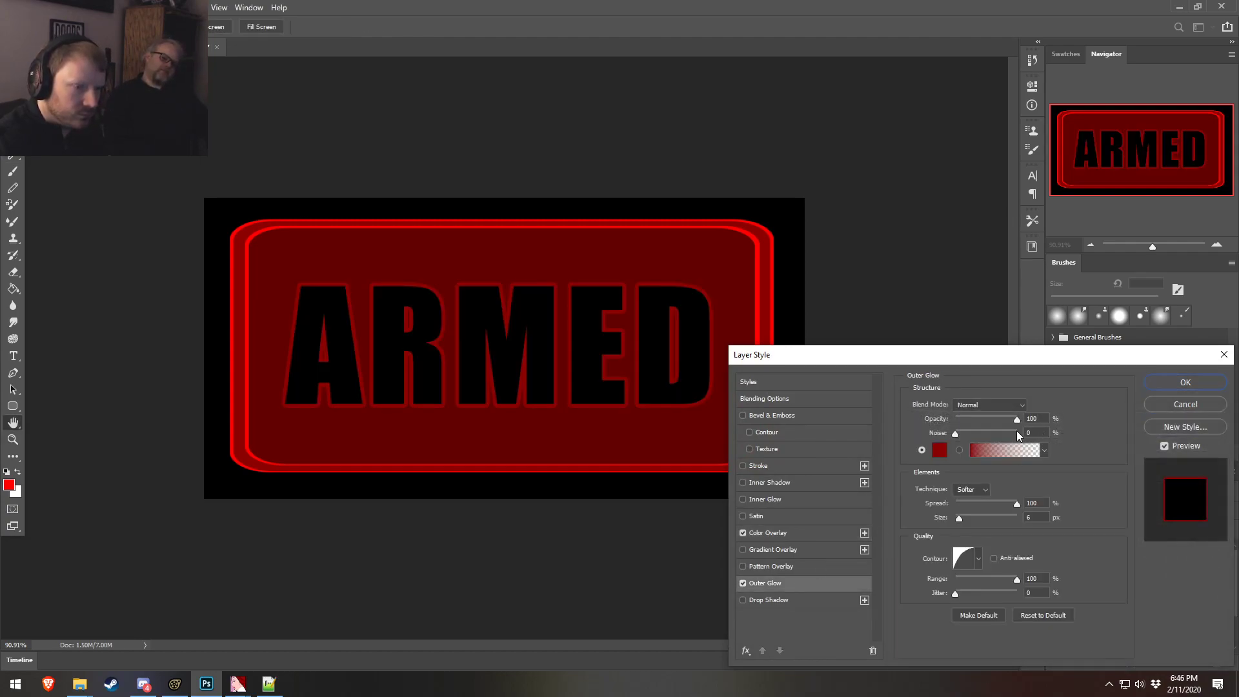
{"action": "left_click", "coordinate": [937, 449]}
{"action": "type", "text": "ff0000"}
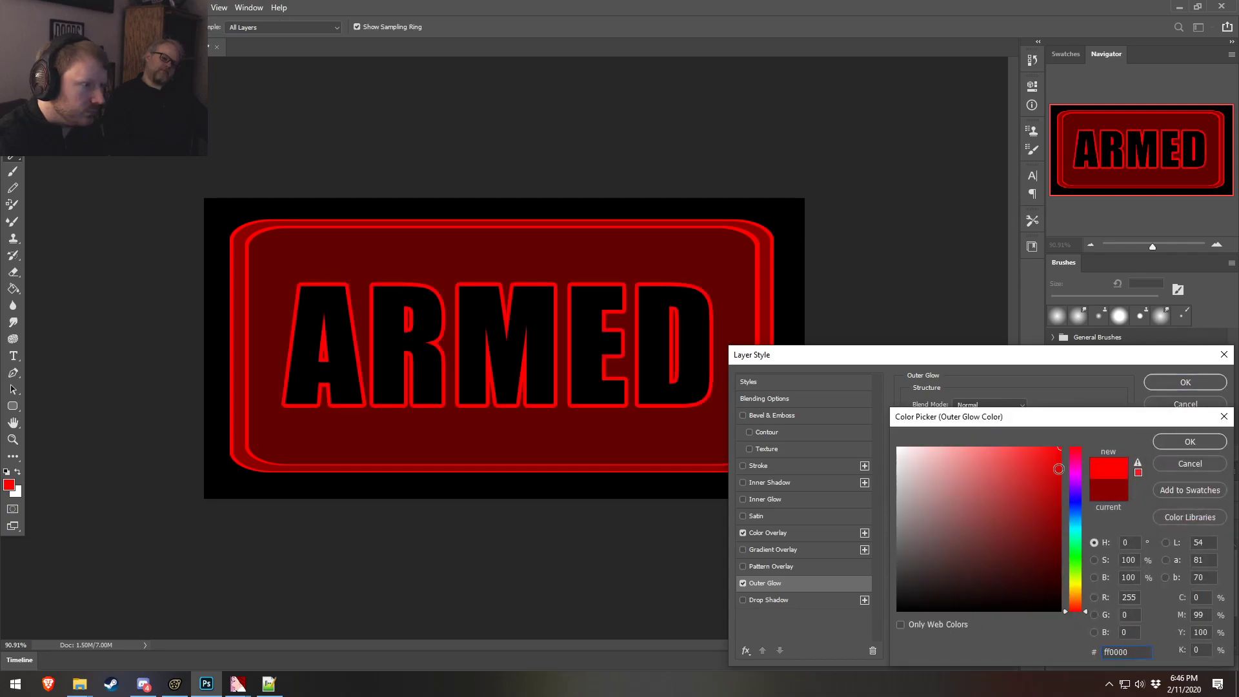
{"action": "left_click", "coordinate": [1188, 441]}
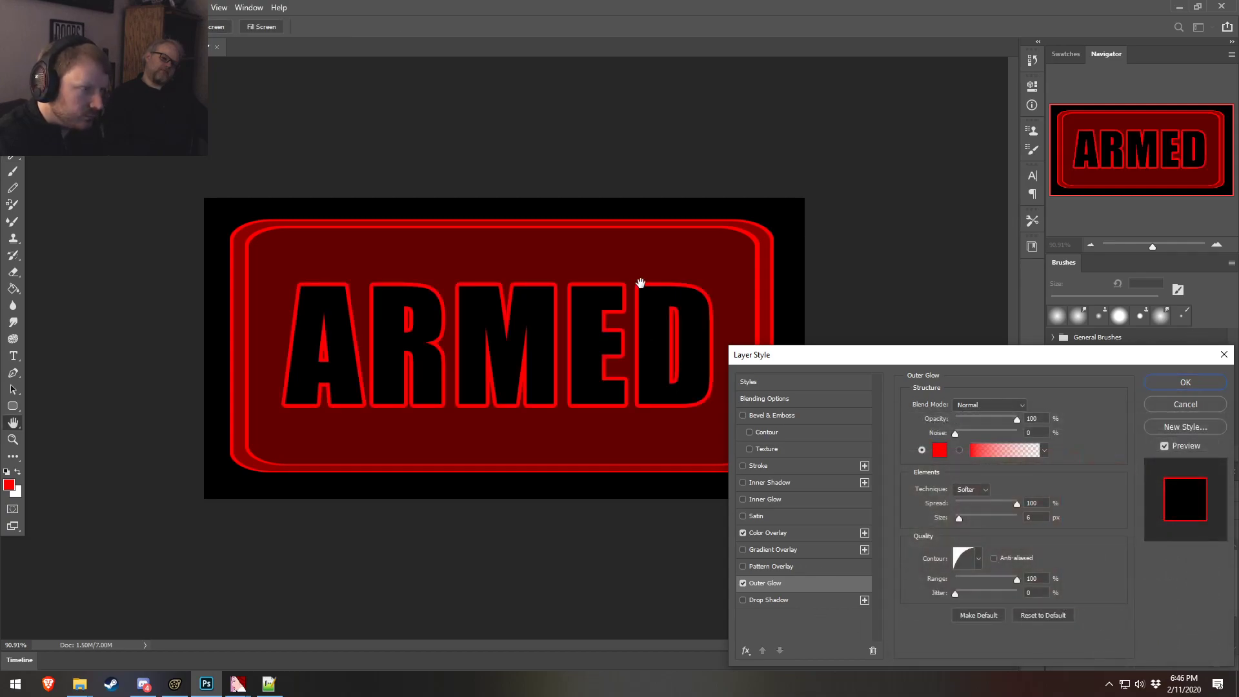
- Switch to Source Filmmaker and examine the lit ARMED panel up close through the Work Camera
{"action": "key", "text": "alt+Tab"}
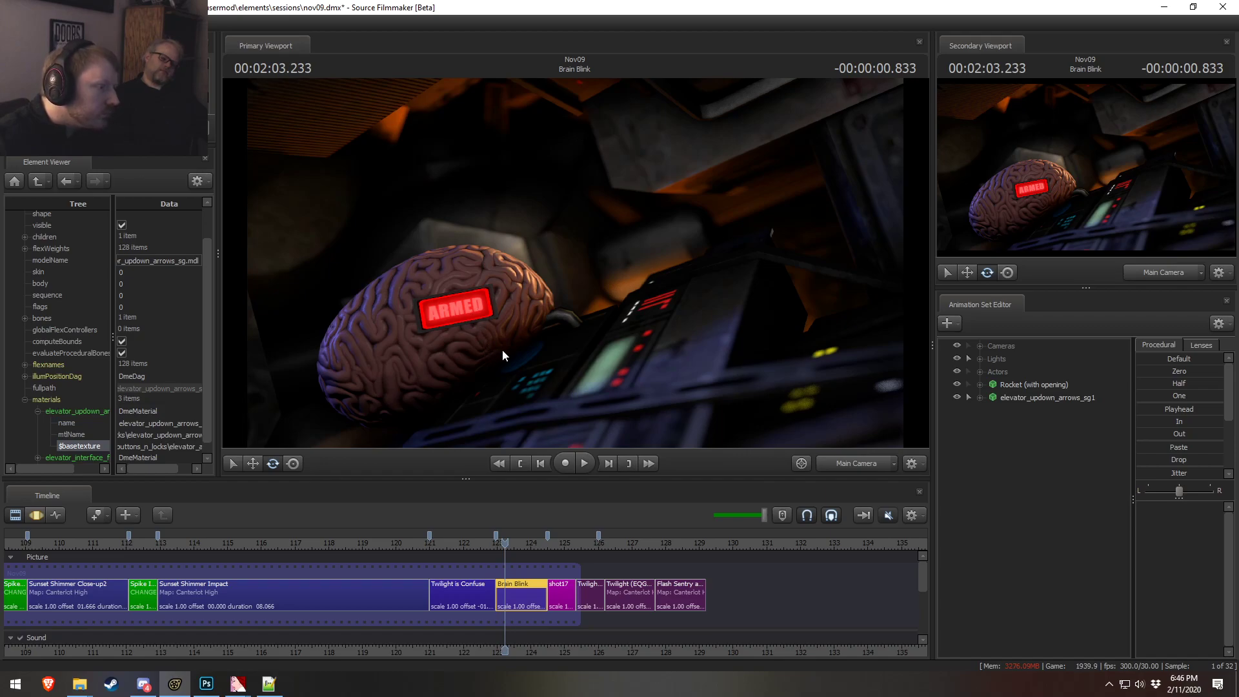
{"action": "key", "text": "alt+Tab"}
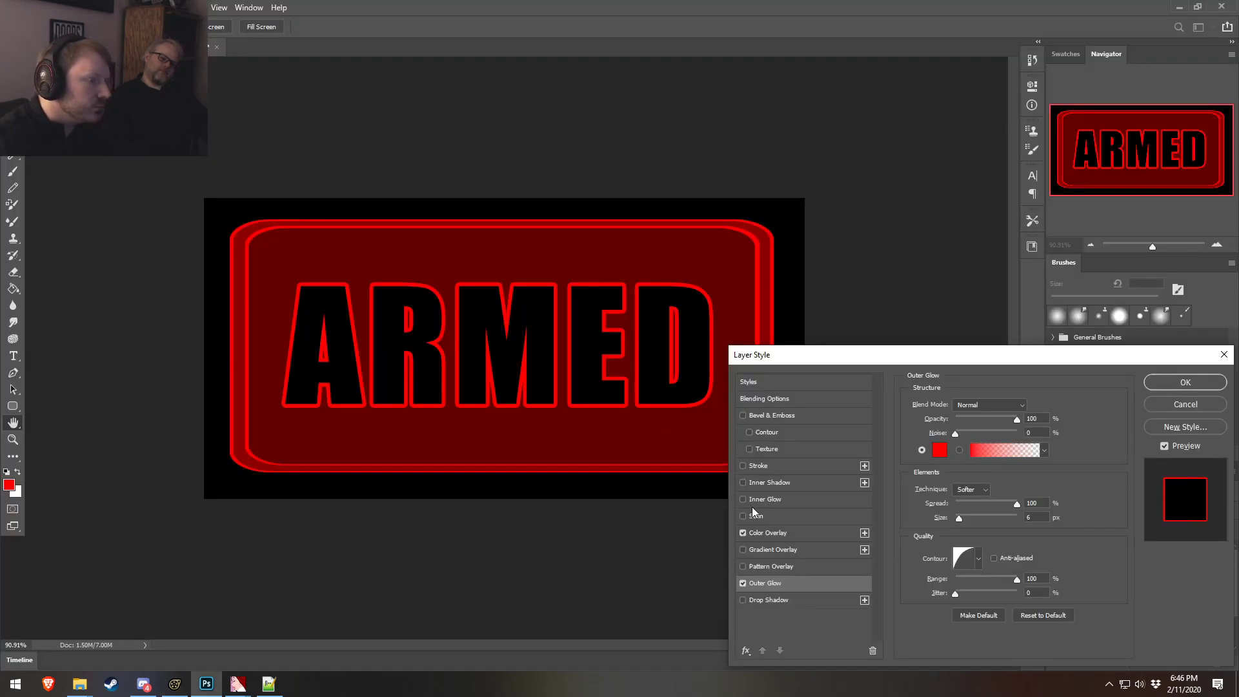
{"action": "key", "text": "alt+Tab"}
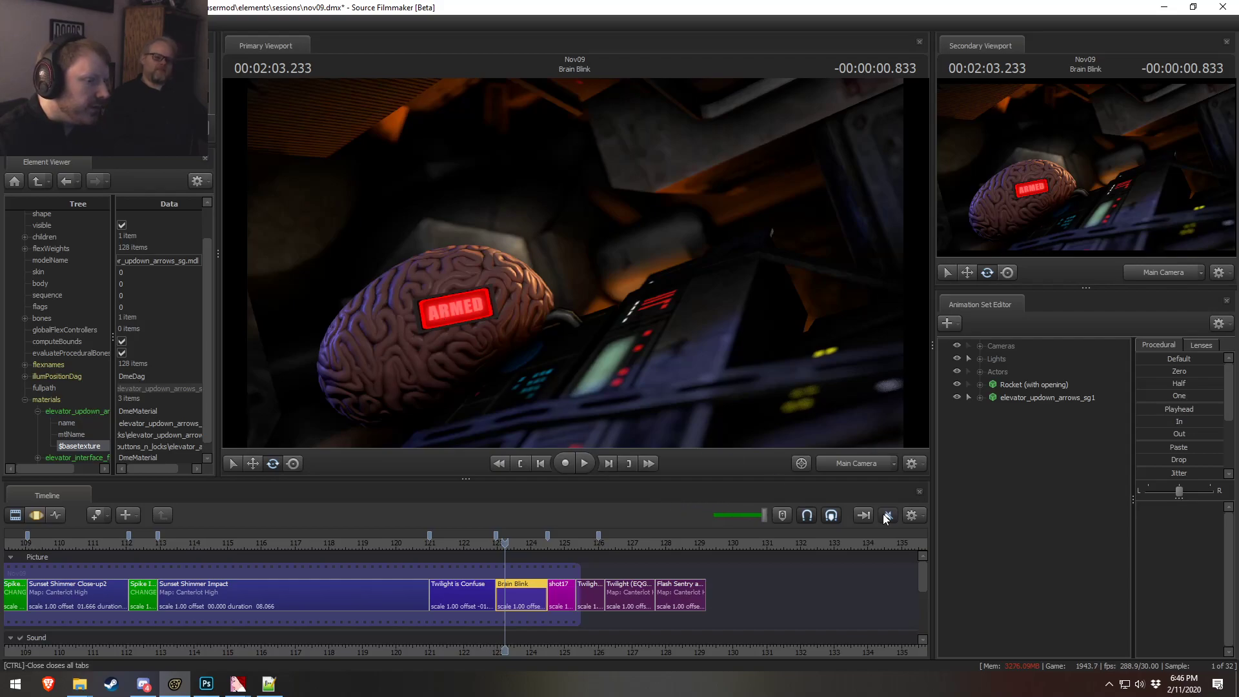
{"action": "left_click", "coordinate": [858, 466]}
{"action": "mouse_move", "coordinate": [575, 263]}
{"action": "left_mouse_down"}
{"action": "mouse_move", "coordinate": [561, 263]}
{"action": "mouse_move", "coordinate": [600, 290]}
{"action": "mouse_move", "coordinate": [588, 262]}
{"action": "mouse_move", "coordinate": [601, 263]}
{"action": "mouse_move", "coordinate": [575, 263]}
{"action": "left_mouse_up"}
{"action": "key", "text": "w"}
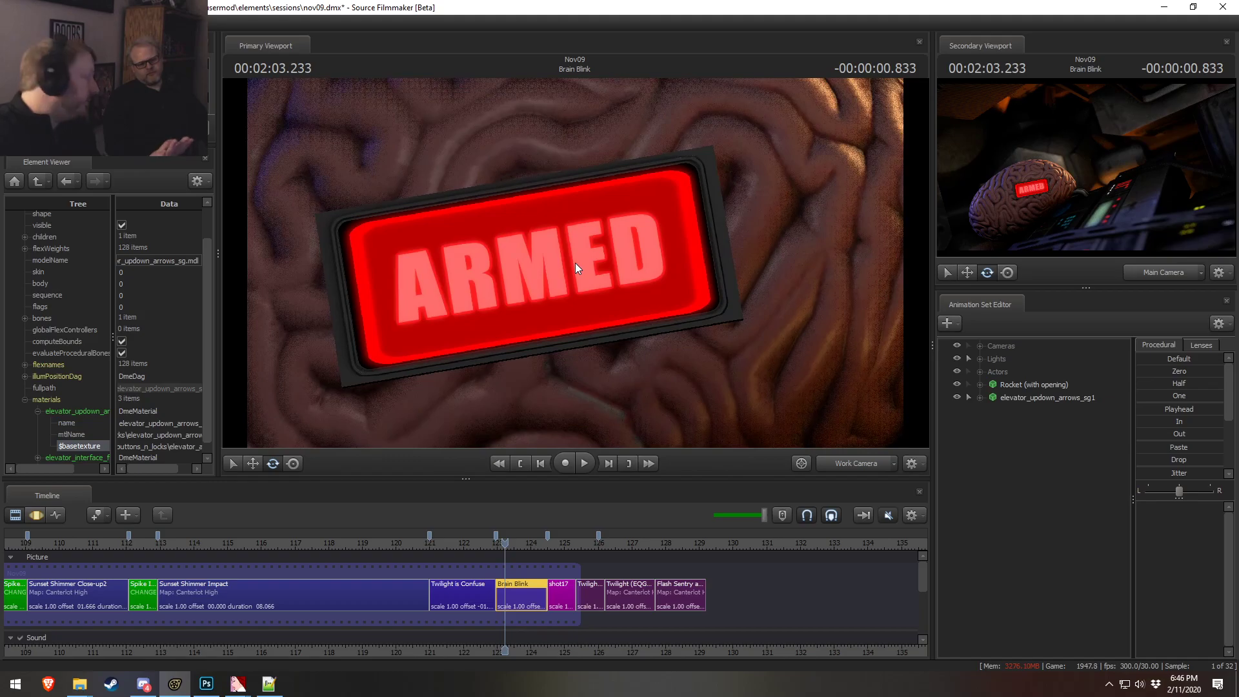
- Return to Photoshop and apply the layer style changes to the ARMED text layer
{"action": "key", "text": "alt+Tab"}
{"action": "key", "text": "alt+Tab"}
{"action": "key", "text": "alt+Tab"}
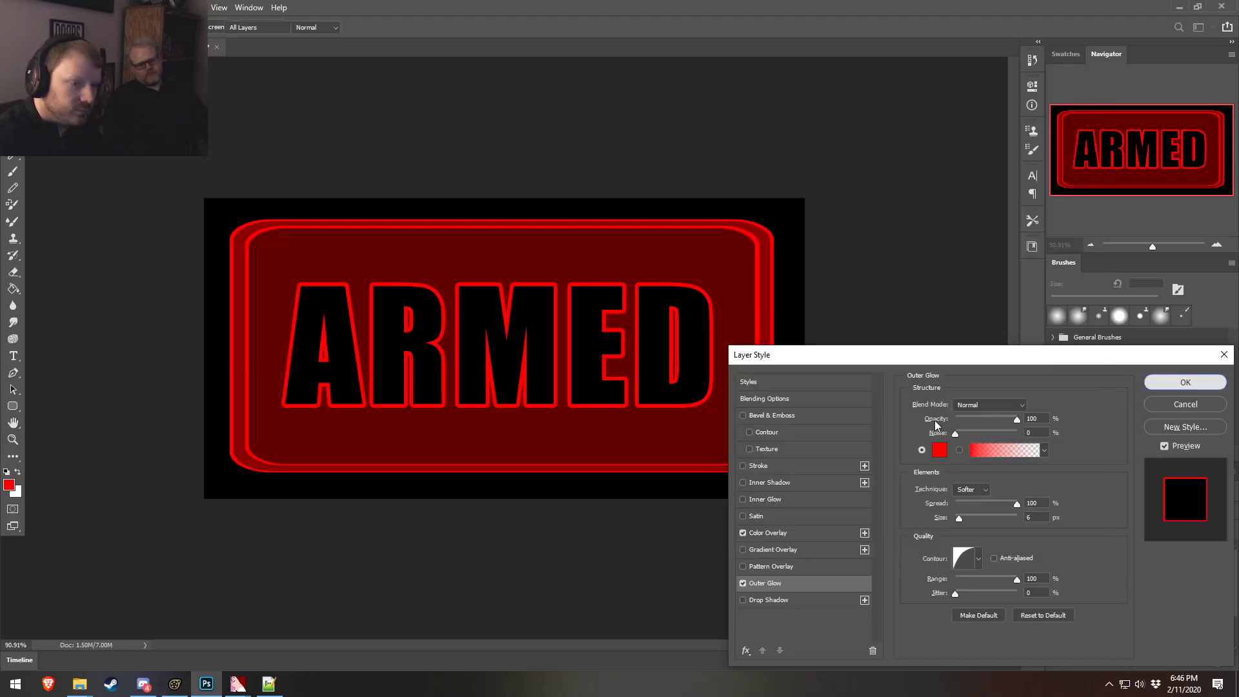
{"action": "key", "text": "Return"}
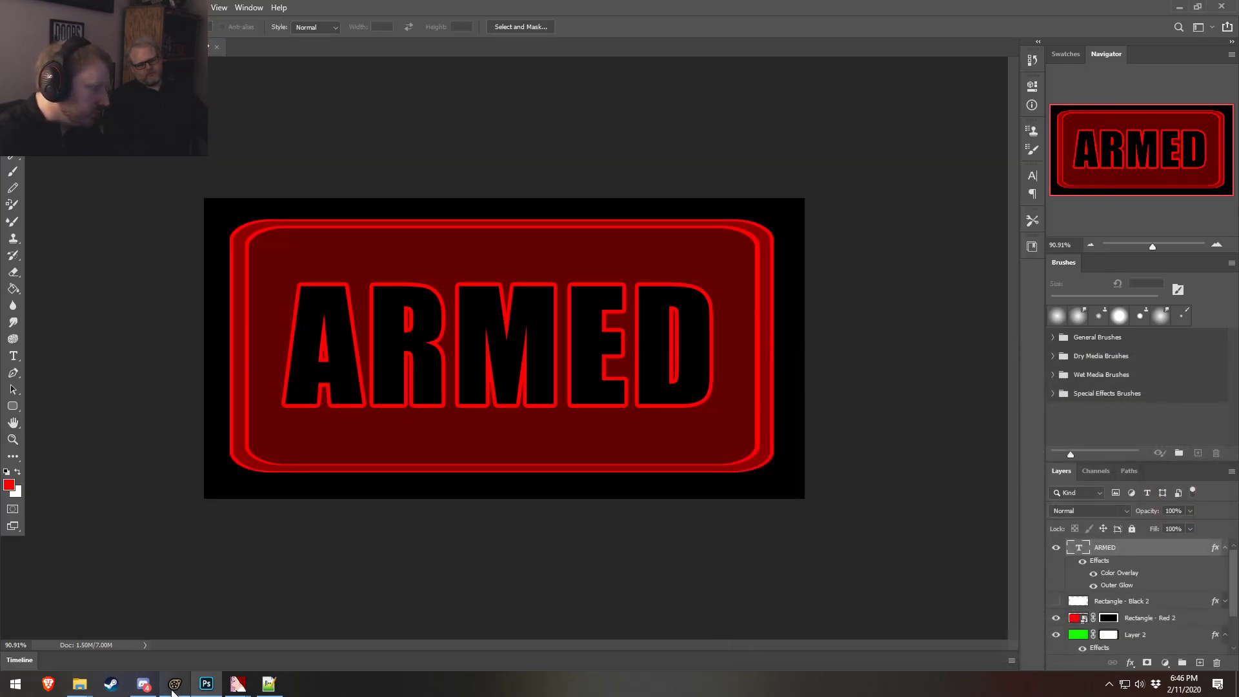
- Switch to Notepad++, set $selfillumtint to [1 1 1] in both elevator_updown_arrows_col.vmt and elevator_updown_arrows_col2.vmt, and save them
{"action": "left_click", "coordinate": [269, 684]}
{"action": "left_click", "coordinate": [155, 252]}
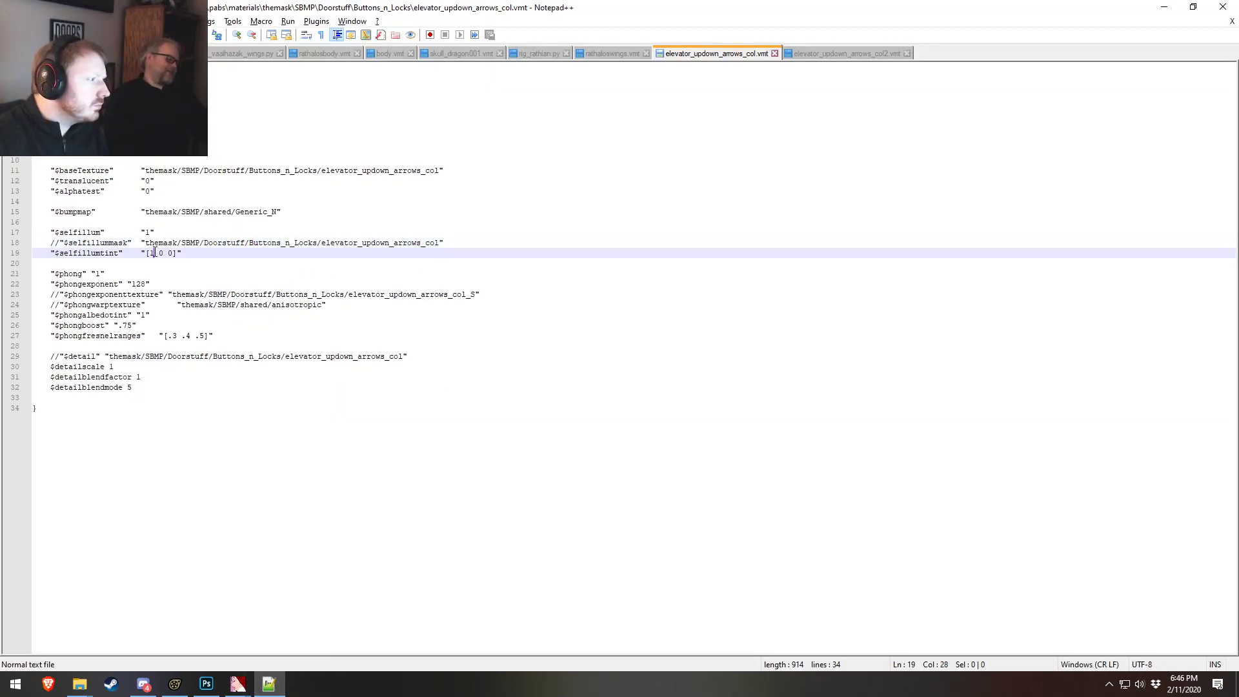
{"action": "left_click_drag", "start_coordinate": [149, 253], "coordinate": [172, 253]}
{"action": "type", "text": "1 1"}
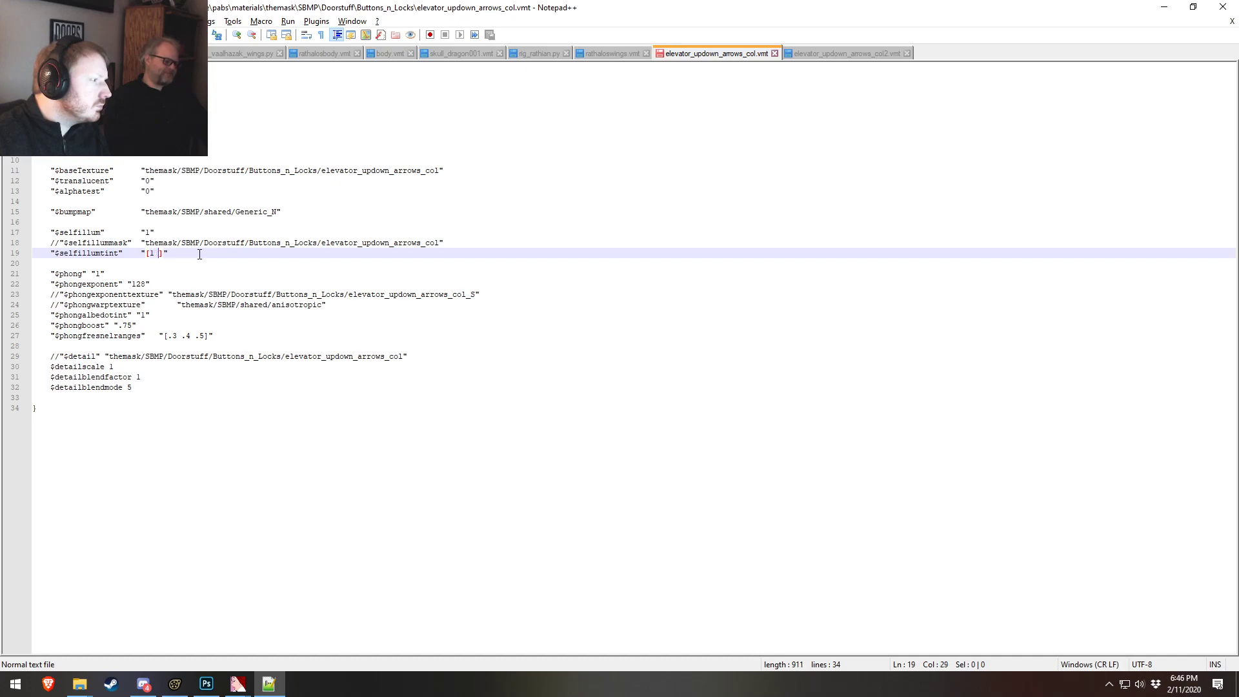
{"action": "type", "text": " 1"}
{"action": "left_click", "coordinate": [846, 53]}
{"action": "mouse_move", "coordinate": [155, 253]}
{"action": "left_mouse_down"}
{"action": "mouse_move", "coordinate": [49, 243]}
{"action": "mouse_move", "coordinate": [173, 253]}
{"action": "left_mouse_up"}
{"action": "type", "text": "1 1 1"}
{"action": "key", "text": "ctrl+s"}
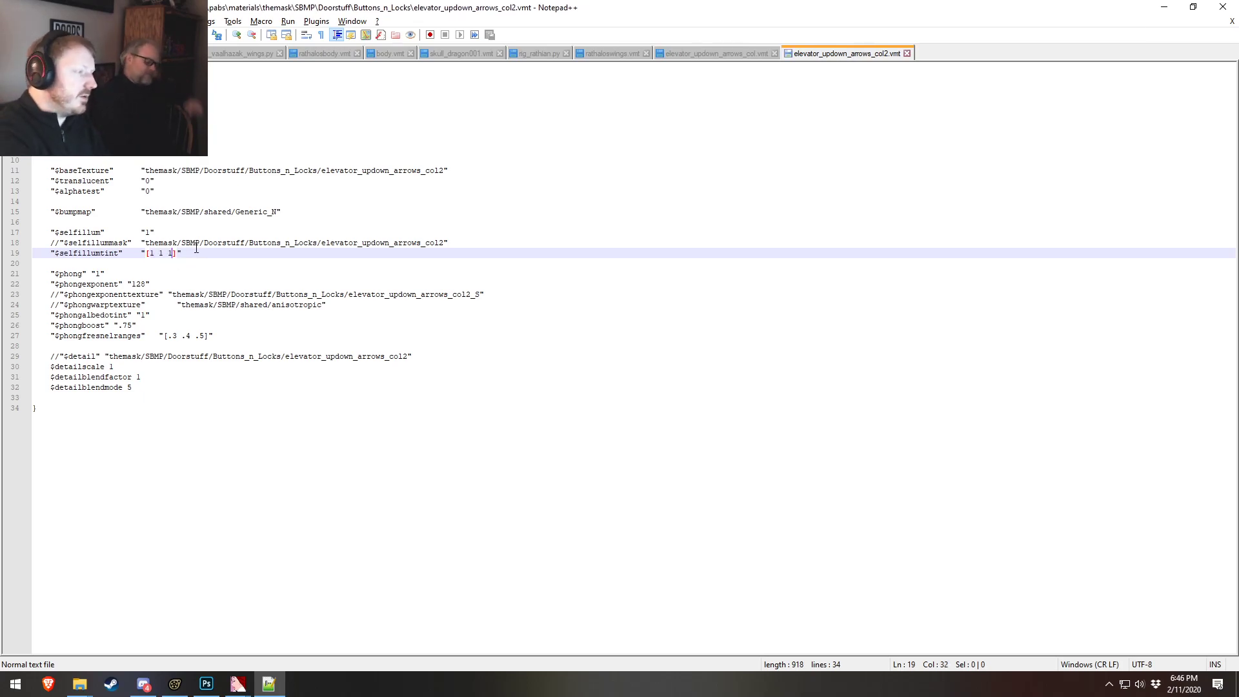
- Switch to Source Filmmaker, save the session, and check the ARMED panel in the Work Camera view
{"action": "key", "text": "alt+Tab"}
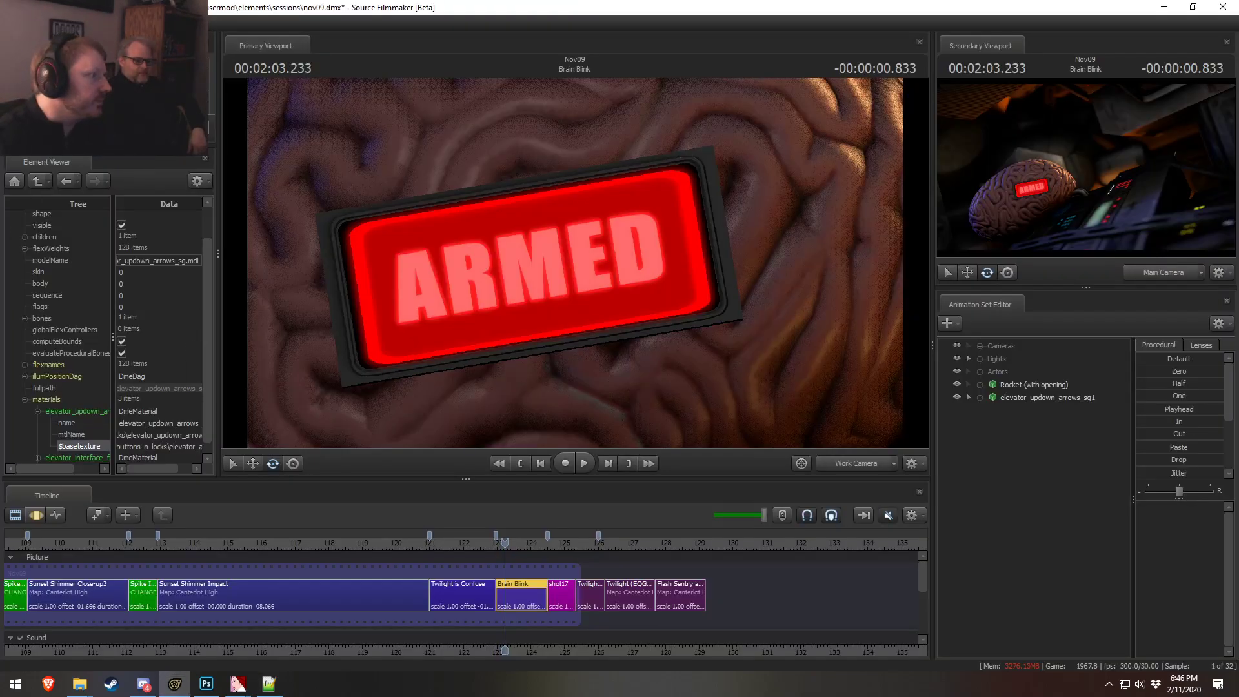
{"action": "key", "text": "ctrl+s"}
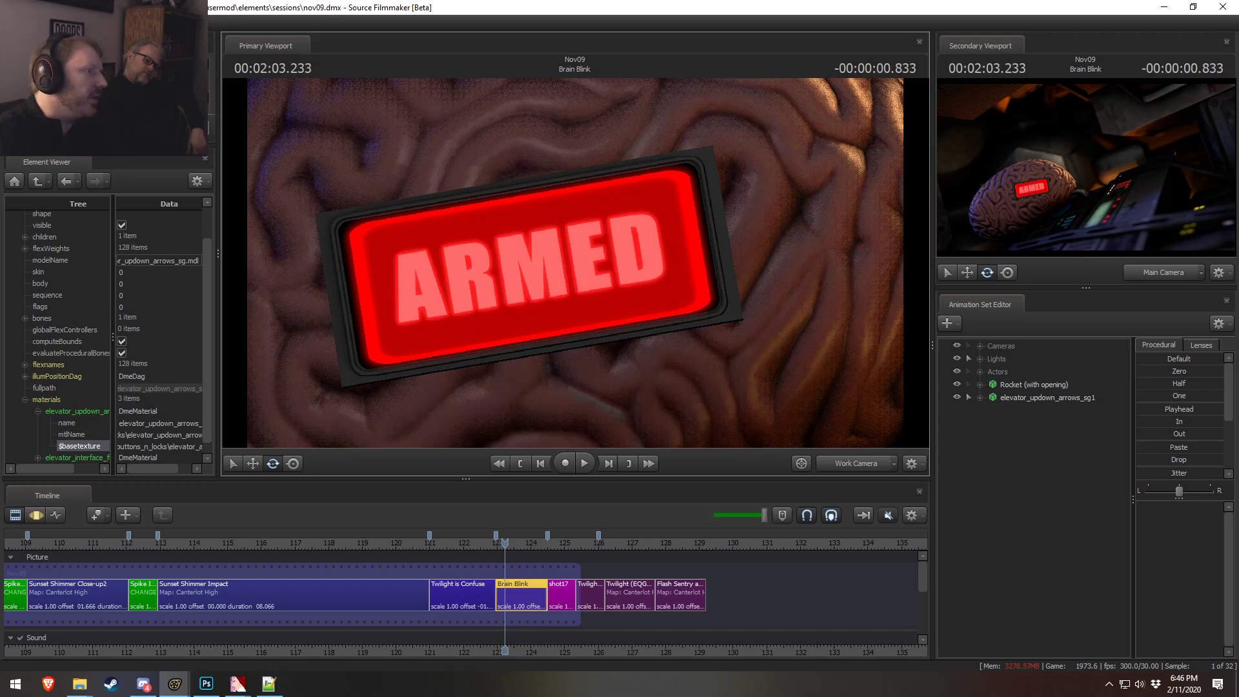
{"action": "left_click", "coordinate": [747, 249]}
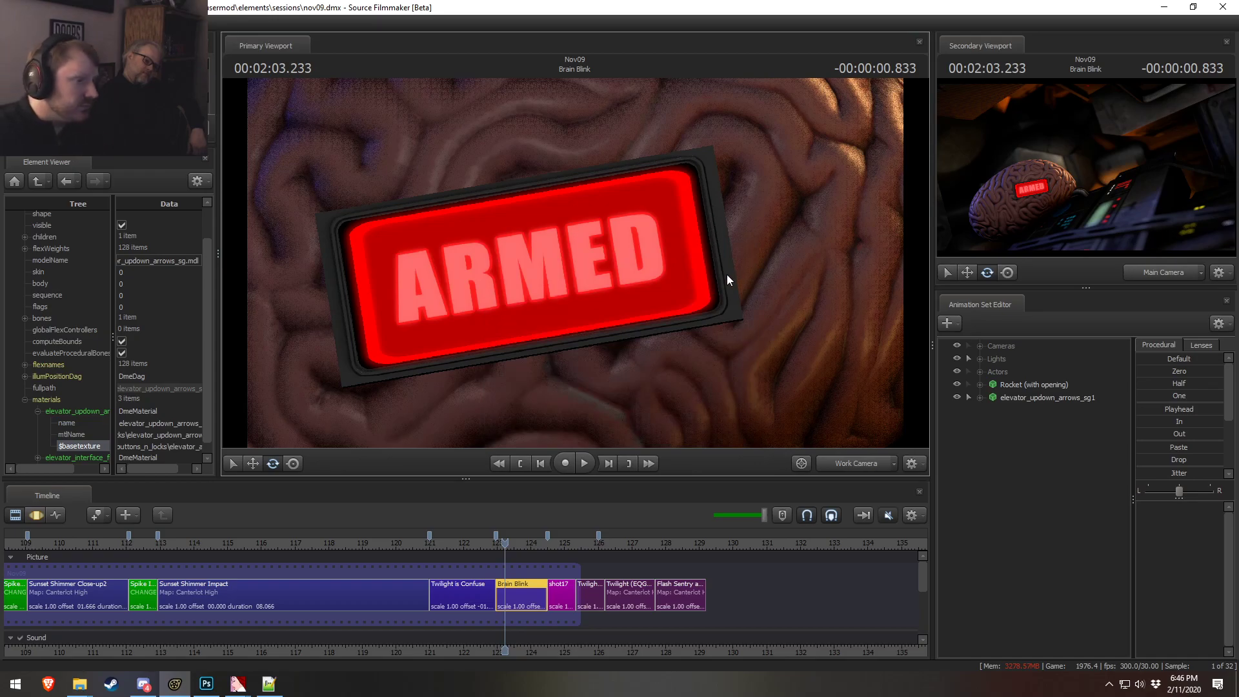
{"action": "left_click_drag", "start_coordinate": [727, 275], "coordinate": [575, 262]}
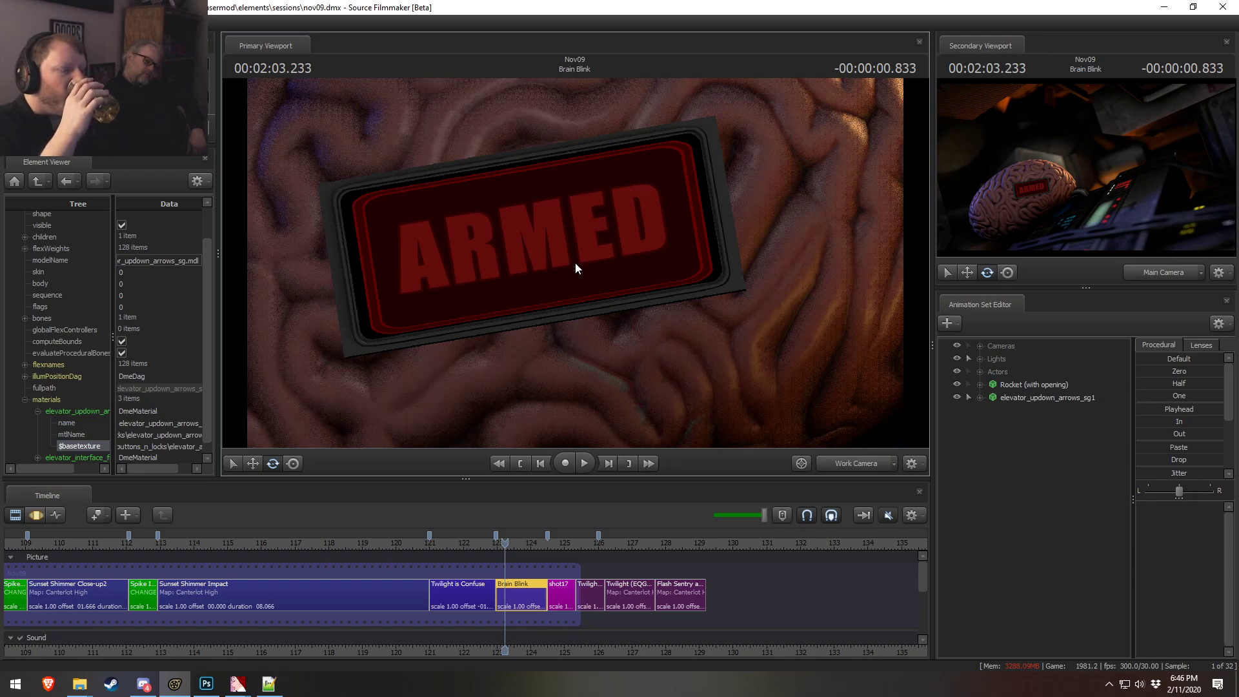
- Switch to Notepad++ and review the self-illumination settings in elevator_updown_arrows_col.vmt and elevator_updown_arrows_col2.vmt
{"action": "key", "text": "alt+Tab"}
{"action": "key", "text": "alt+Tab"}
{"action": "key", "text": "alt+Tab"}
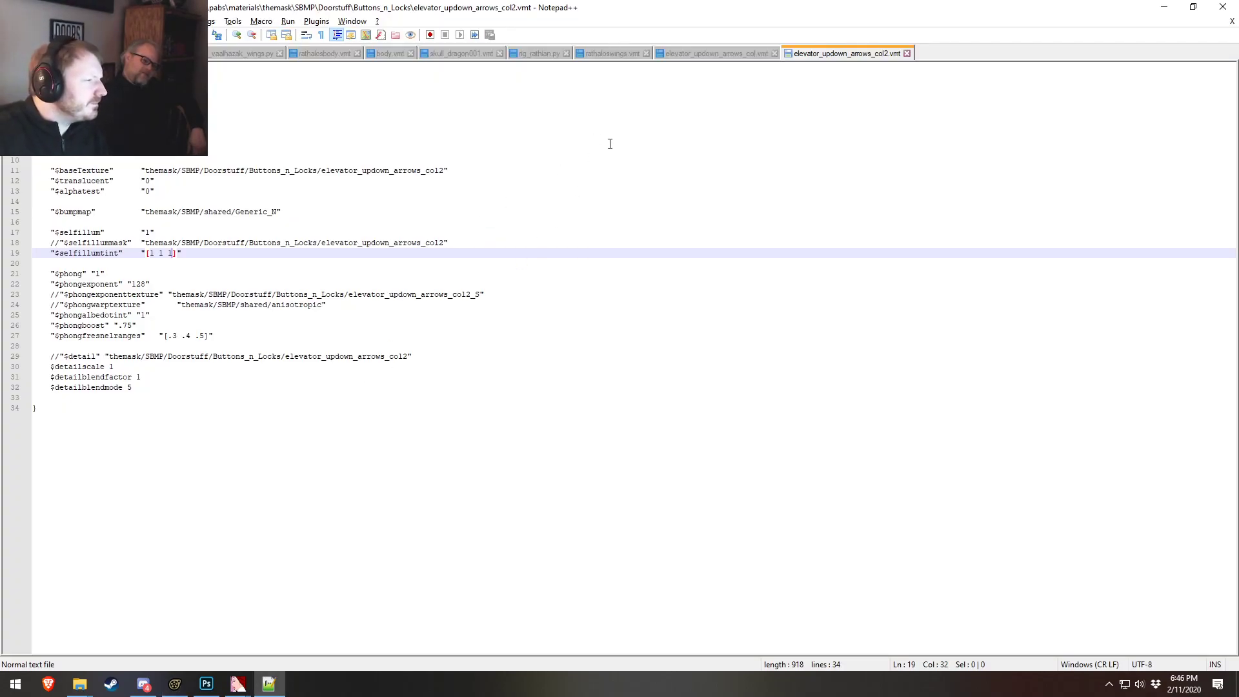
{"action": "left_click", "coordinate": [723, 56]}
{"action": "left_click", "coordinate": [825, 57]}
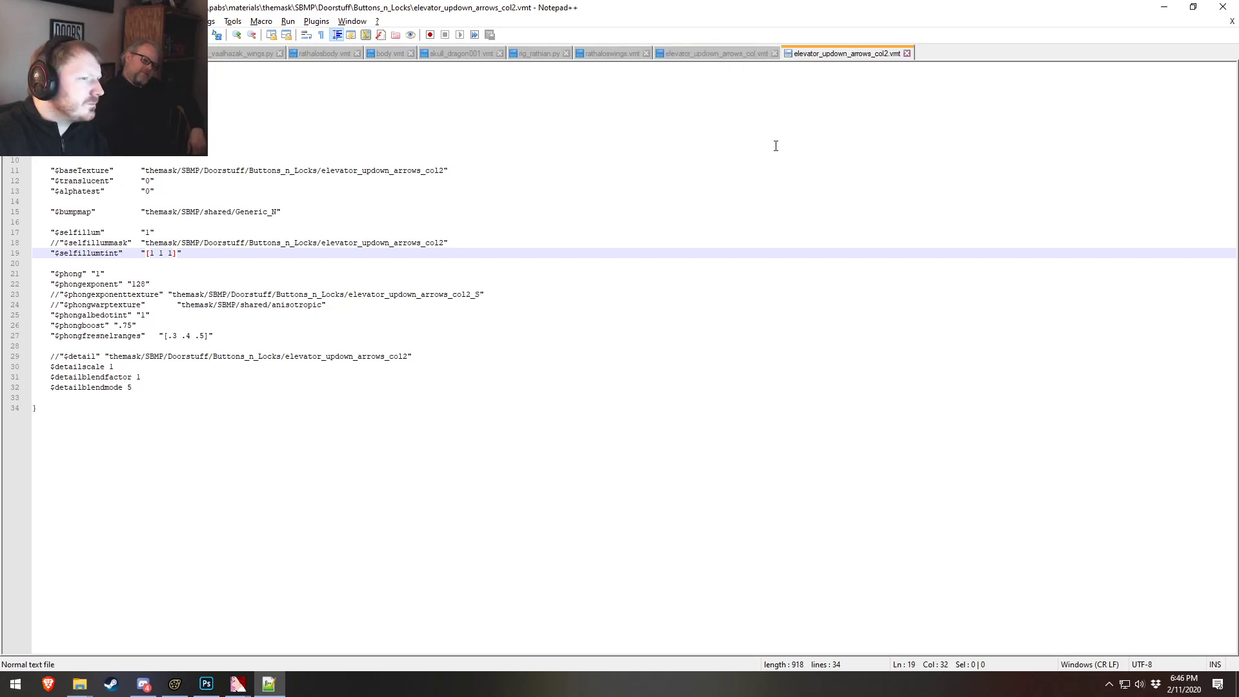
- Switch to Source Filmmaker and add a vector3 attribute $selfillumtint with value 10 10 10 to the elevator_updown_arrows material
{"action": "key", "text": "alt+Tab"}
{"action": "left_click_drag", "start_coordinate": [553, 333], "coordinate": [639, 338]}
{"action": "key", "text": "s"}
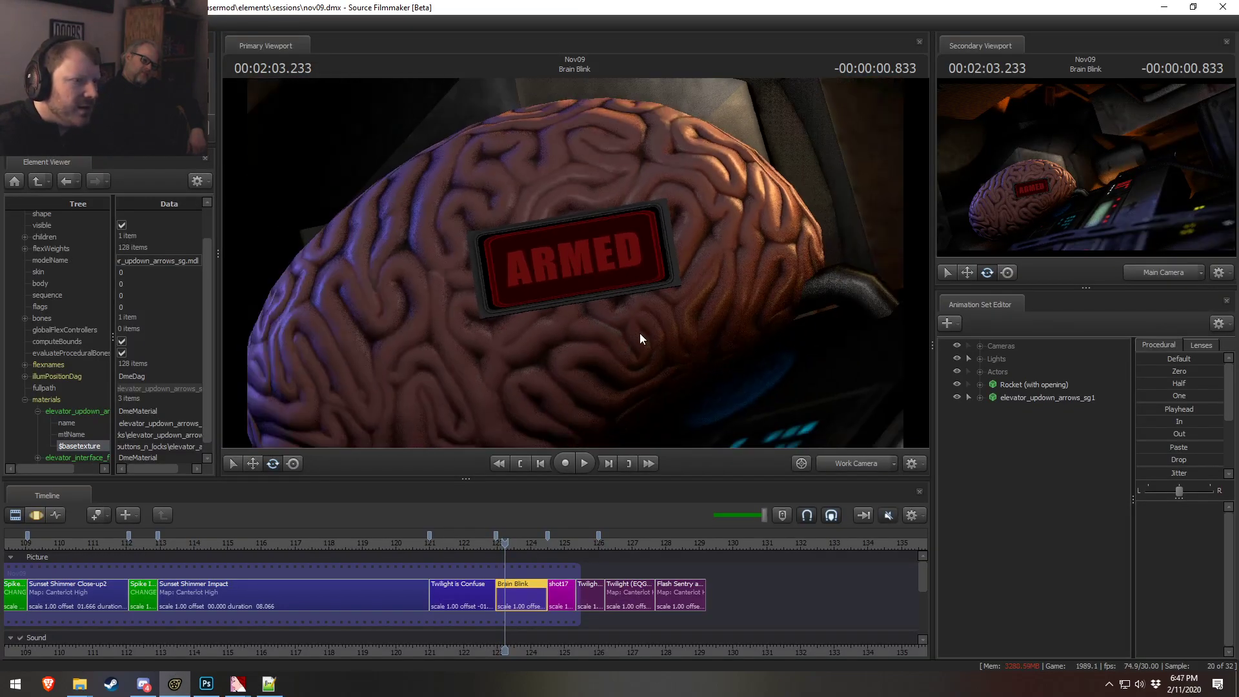
{"action": "right_click", "coordinate": [68, 412]}
{"action": "mouse_move", "coordinate": [190, 507]}
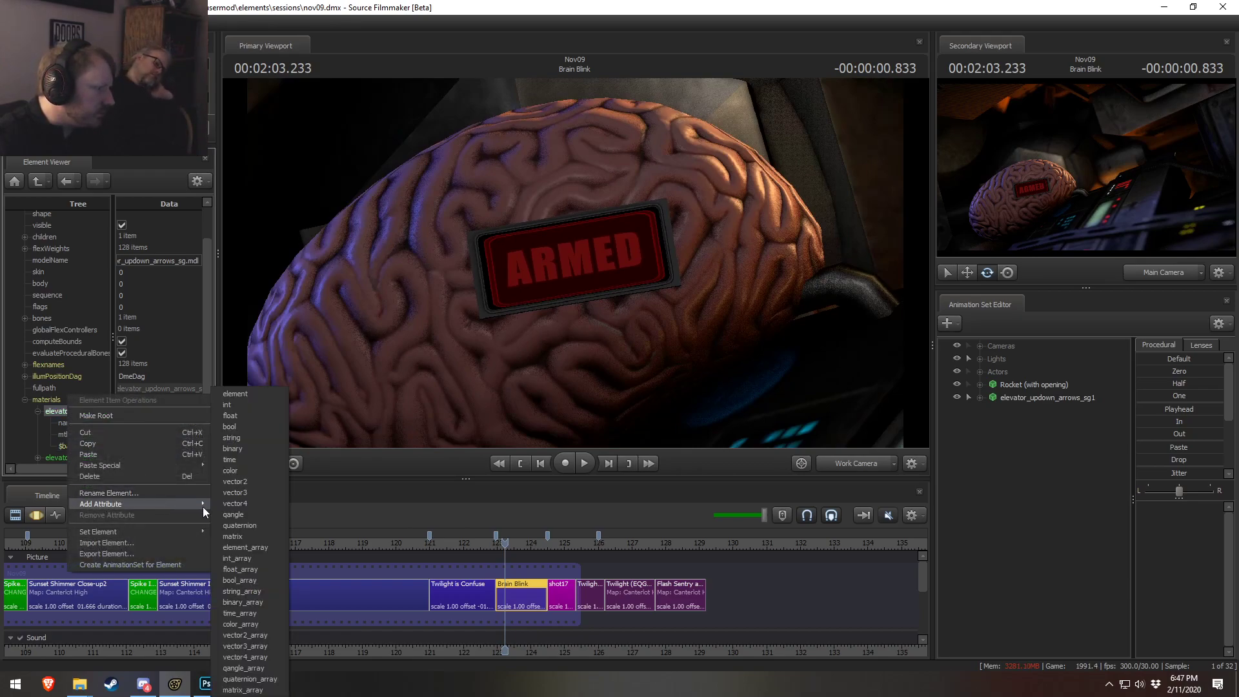
{"action": "left_click", "coordinate": [249, 493]}
{"action": "type", "text": "$selfillumt"}
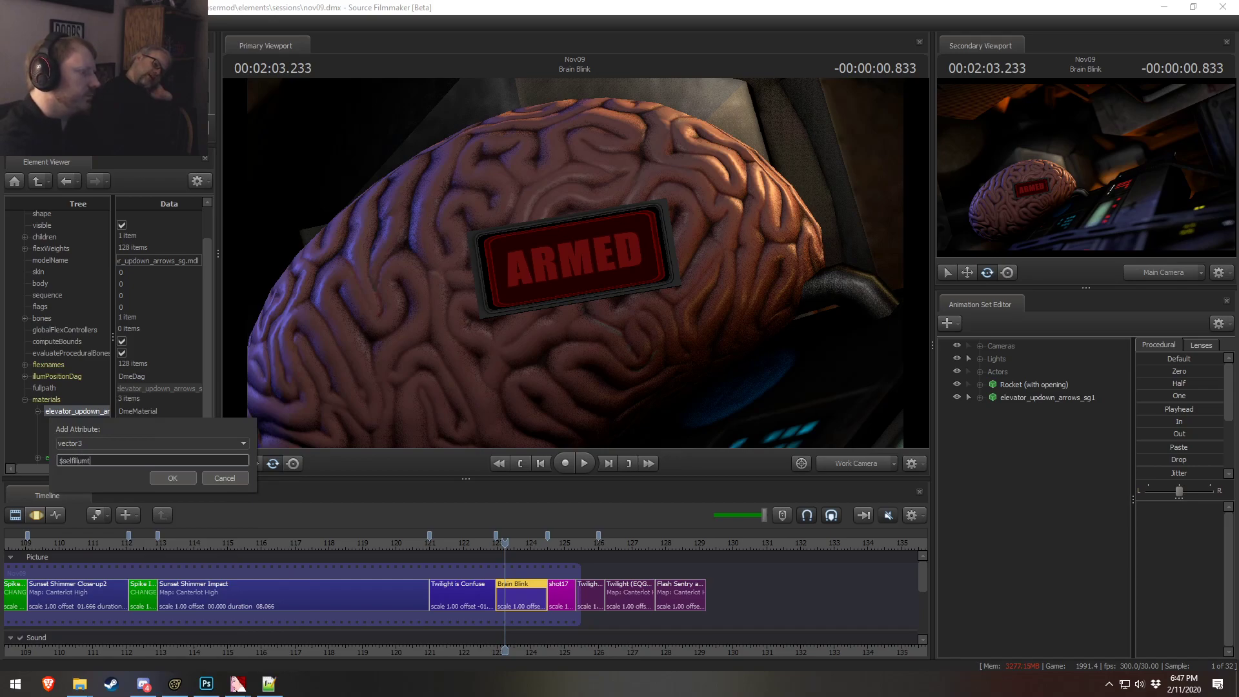
{"action": "type", "text": "int"}
{"action": "key", "text": "Return"}
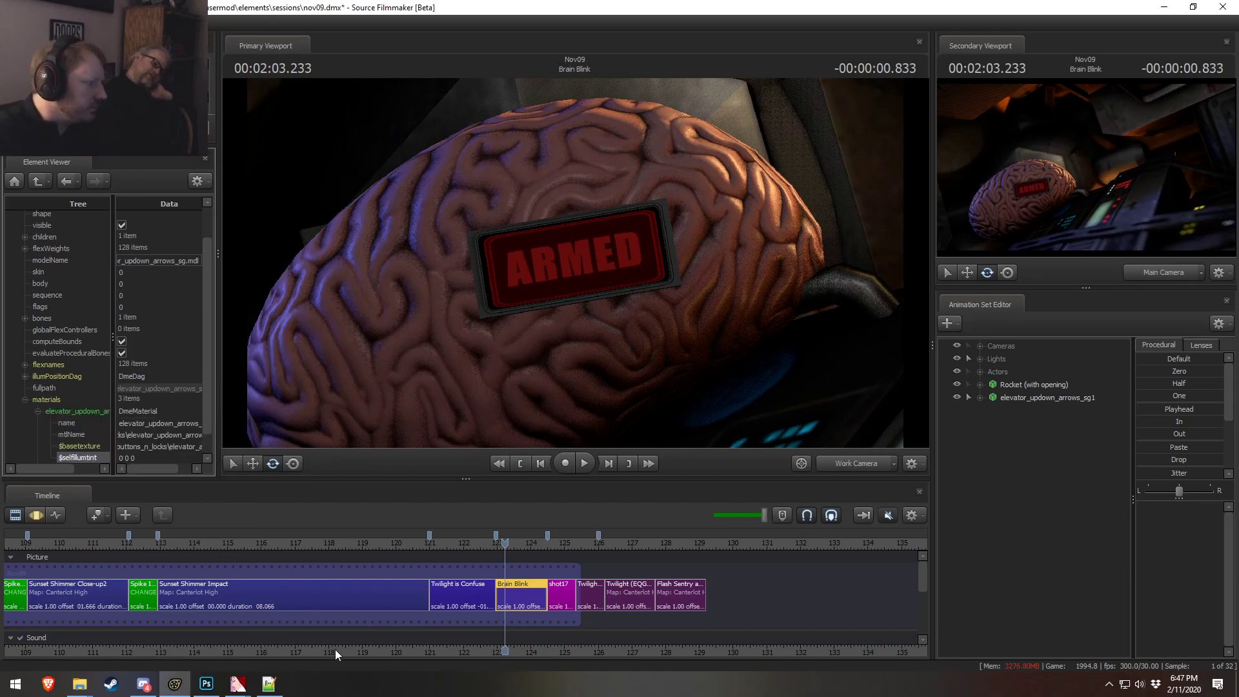
{"action": "double_click", "coordinate": [152, 457]}
{"action": "type", "text": "10 10 10"}
{"action": "key", "text": "Return"}
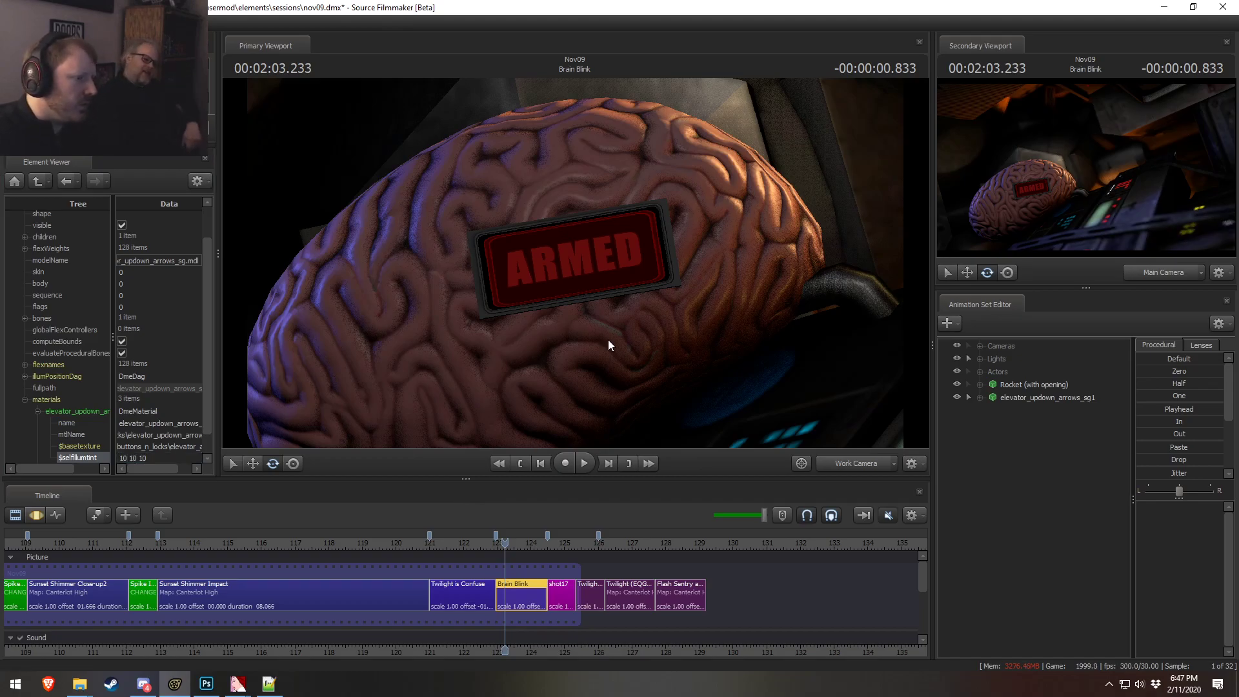
- Switch to Notepad++ and recheck the $selfillumtint line in elevator_updown_arrows_col2.vmt
{"action": "key", "text": "alt+Tab"}
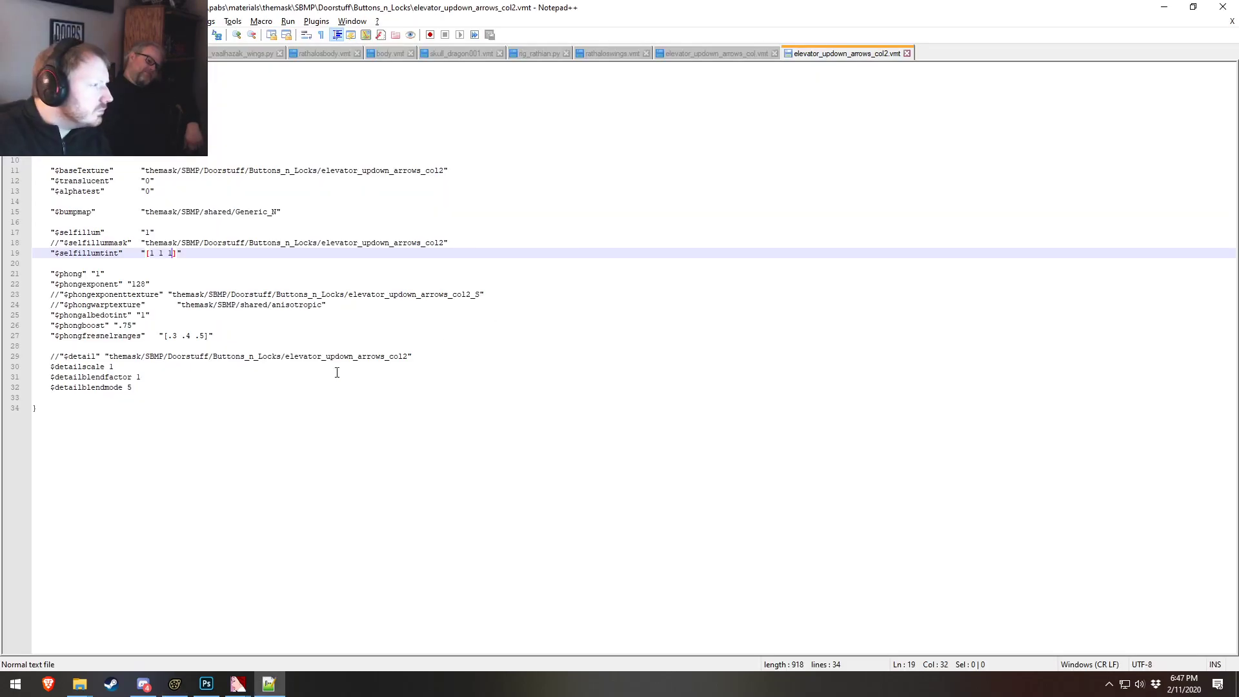
{"action": "left_click", "coordinate": [172, 276]}
{"action": "left_click", "coordinate": [135, 265]}
{"action": "left_click", "coordinate": [158, 253]}
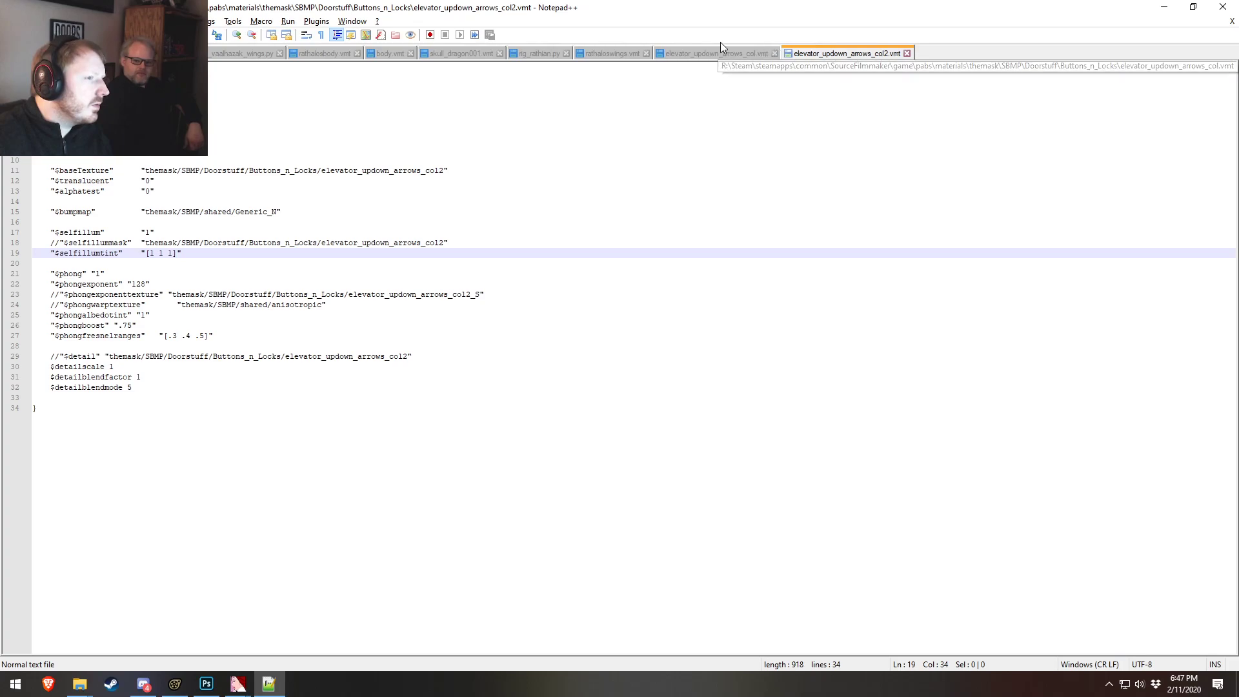
- Return to Source Filmmaker and examine the ARMED panel on the brain from several Work Camera distances
{"action": "key", "text": "alt+Tab"}
{"action": "left_click_drag", "start_coordinate": [346, 410], "coordinate": [355, 342]}
{"action": "scroll", "coordinate": [158, 446], "scroll_direction": "down", "scroll_amount": 1}
{"action": "key", "text": "s"}
{"action": "left_click_drag", "start_coordinate": [576, 263], "coordinate": [573, 263]}
{"action": "left_click_drag", "start_coordinate": [497, 362], "coordinate": [578, 264]}
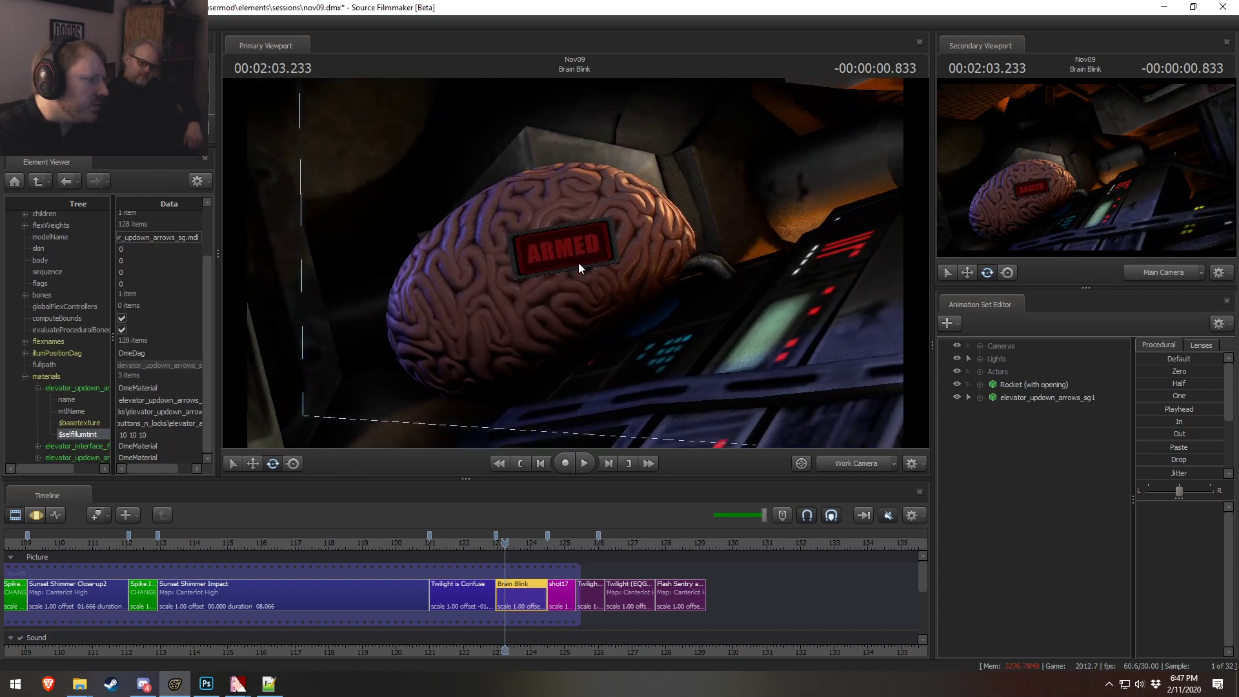
{"action": "left_click_drag", "start_coordinate": [167, 464], "coordinate": [106, 467]}
{"action": "left_click_drag", "start_coordinate": [459, 357], "coordinate": [361, 284]}
{"action": "mouse_move", "coordinate": [575, 263]}
{"action": "left_mouse_down"}
{"action": "mouse_move", "coordinate": [548, 264]}
{"action": "mouse_move", "coordinate": [587, 264]}
{"action": "mouse_move", "coordinate": [561, 263]}
{"action": "mouse_move", "coordinate": [576, 263]}
{"action": "mouse_move", "coordinate": [568, 277]}
{"action": "mouse_move", "coordinate": [536, 271]}
{"action": "mouse_move", "coordinate": [590, 273]}
{"action": "left_mouse_up"}
{"action": "key", "text": "w"}
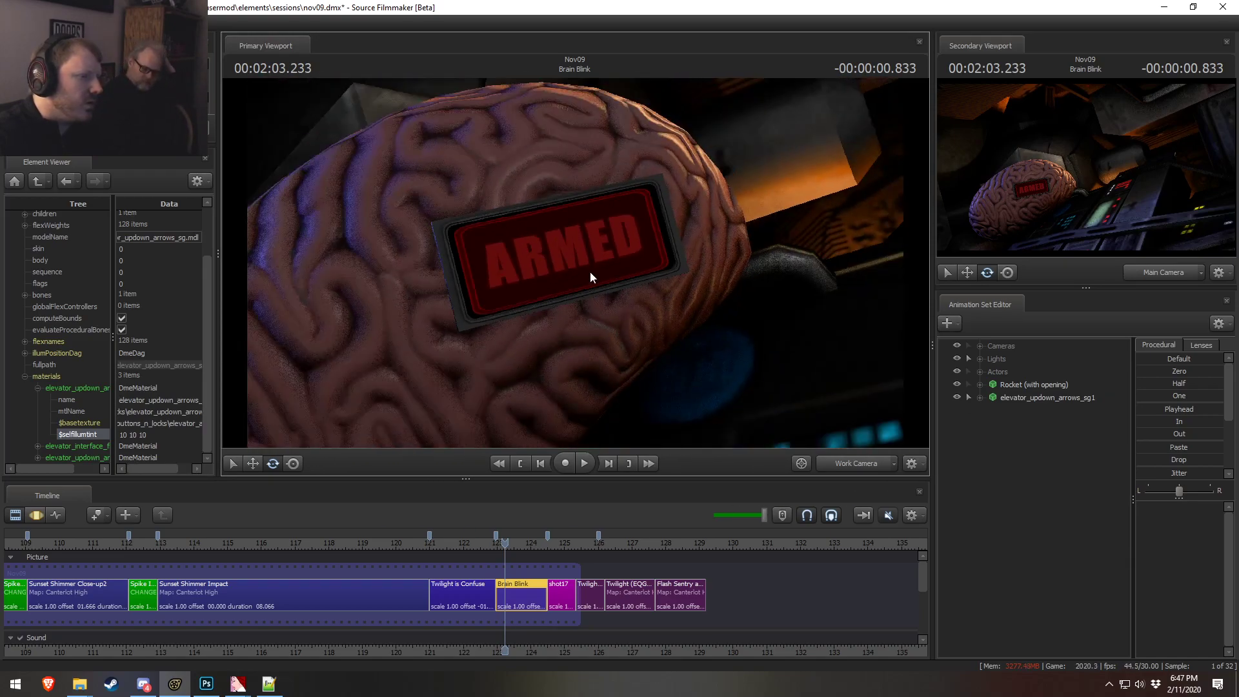
{"action": "left_click", "coordinate": [957, 358]}
- Switch to Notepad++ and comment out the $translucent and $alphatest lines in elevator_updown_arrows_col.vmt
{"action": "key", "text": "alt+Tab"}
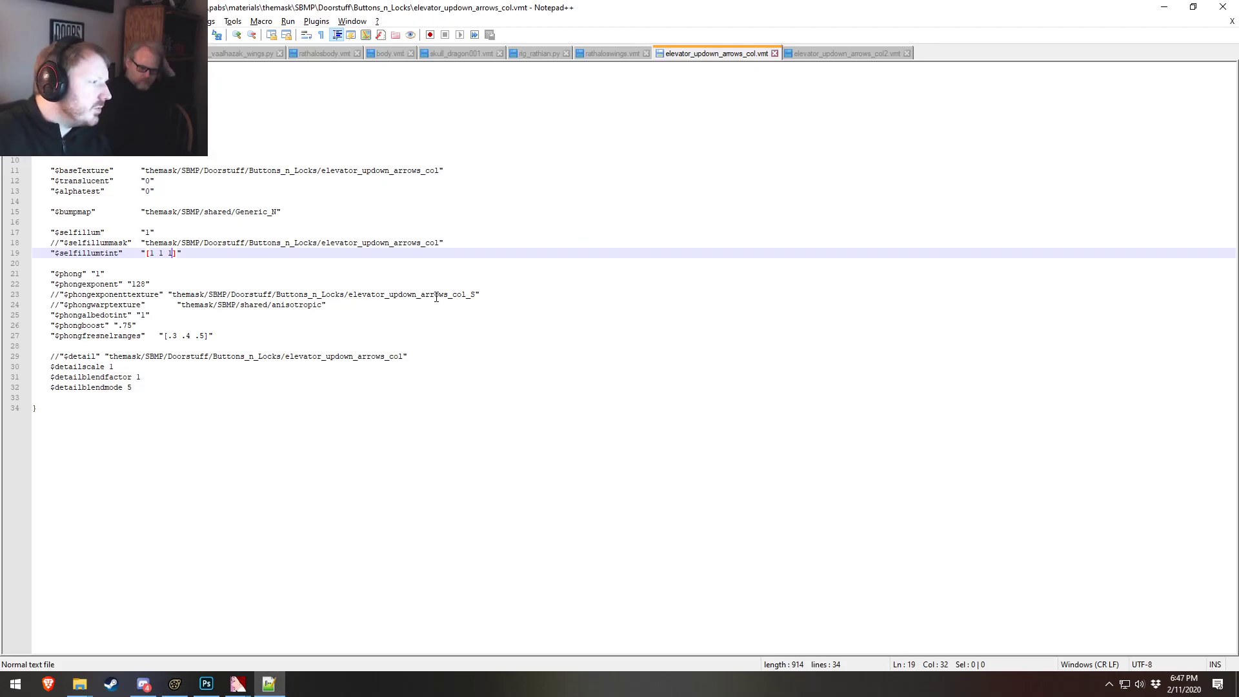
{"action": "left_click", "coordinate": [53, 182]}
{"action": "type", "text": "//"}
{"action": "left_click", "coordinate": [50, 191]}
{"action": "type", "text": "//"}
- Comment out the $translucent and $alphatest lines in elevator_updown_arrows_col2.vmt and save it
{"action": "left_click", "coordinate": [846, 54]}
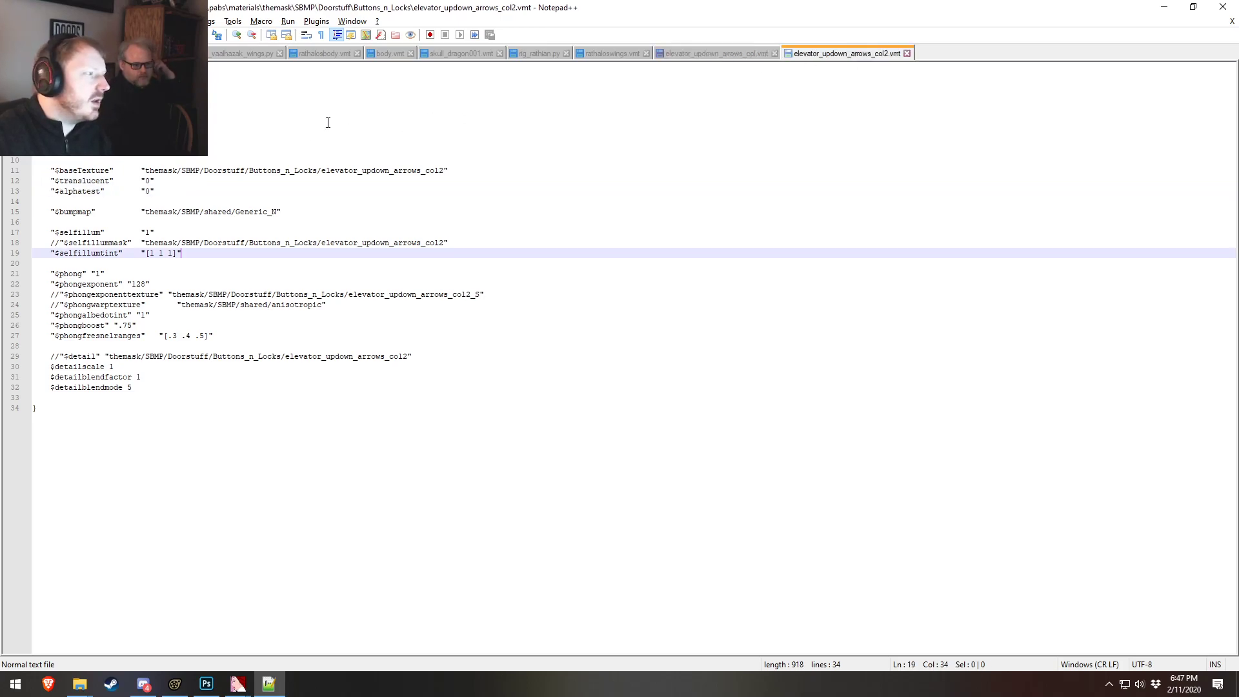
{"action": "left_click", "coordinate": [47, 180]}
{"action": "type", "text": "/"}
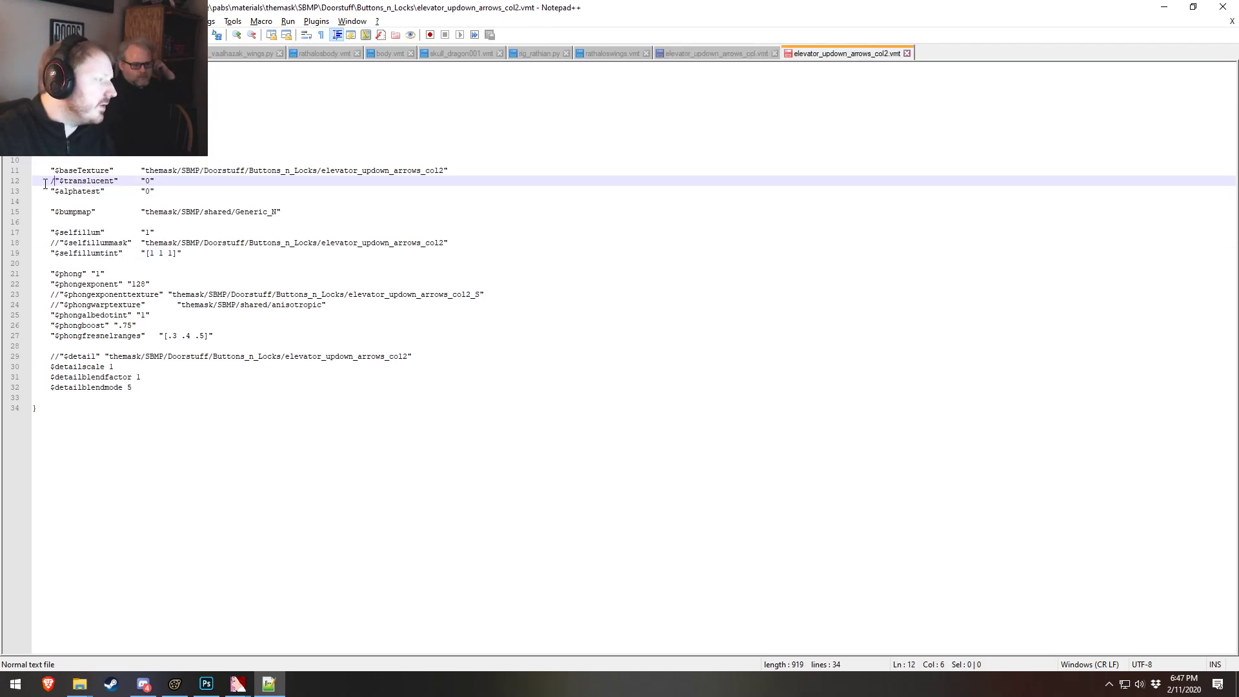
{"action": "left_click", "coordinate": [50, 192]}
{"action": "type", "text": "//"}
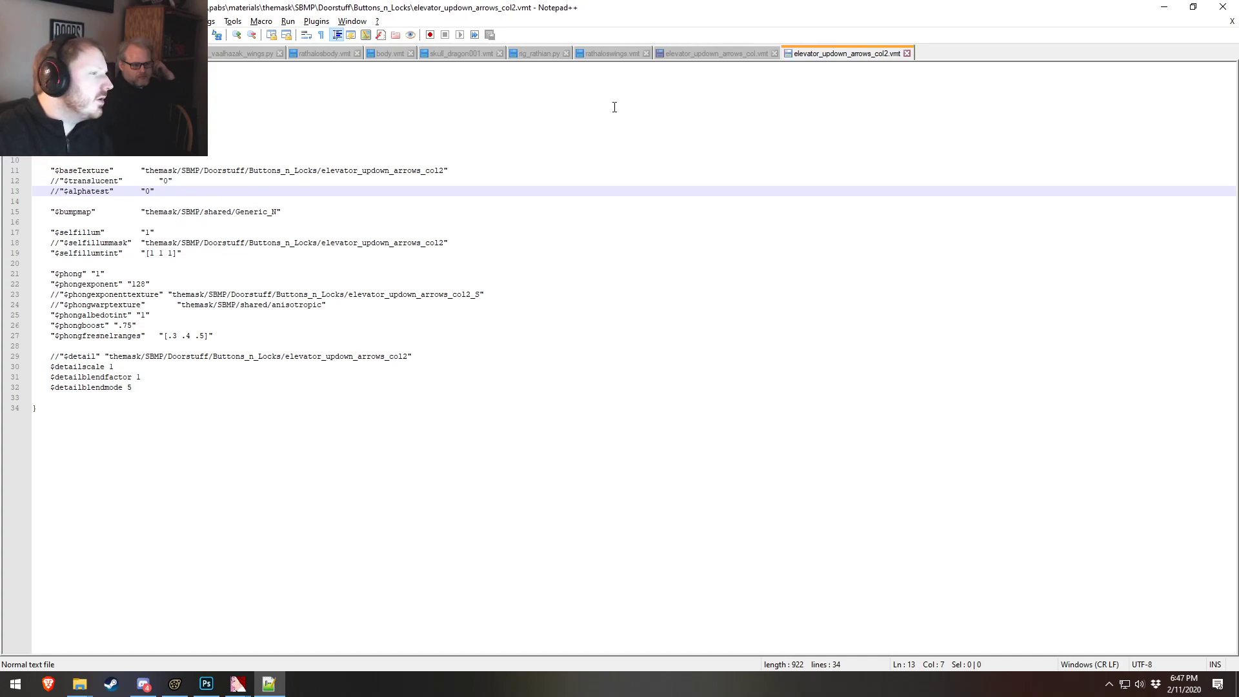
- Comment out lines 8 and 9 in both elevator_updown_arrows_col.vmt and elevator_updown_arrows_col2.vmt
{"action": "left_click", "coordinate": [711, 54]}
{"action": "left_click", "coordinate": [193, 201]}
{"action": "left_click", "coordinate": [167, 184]}
{"action": "left_click", "coordinate": [167, 139]}
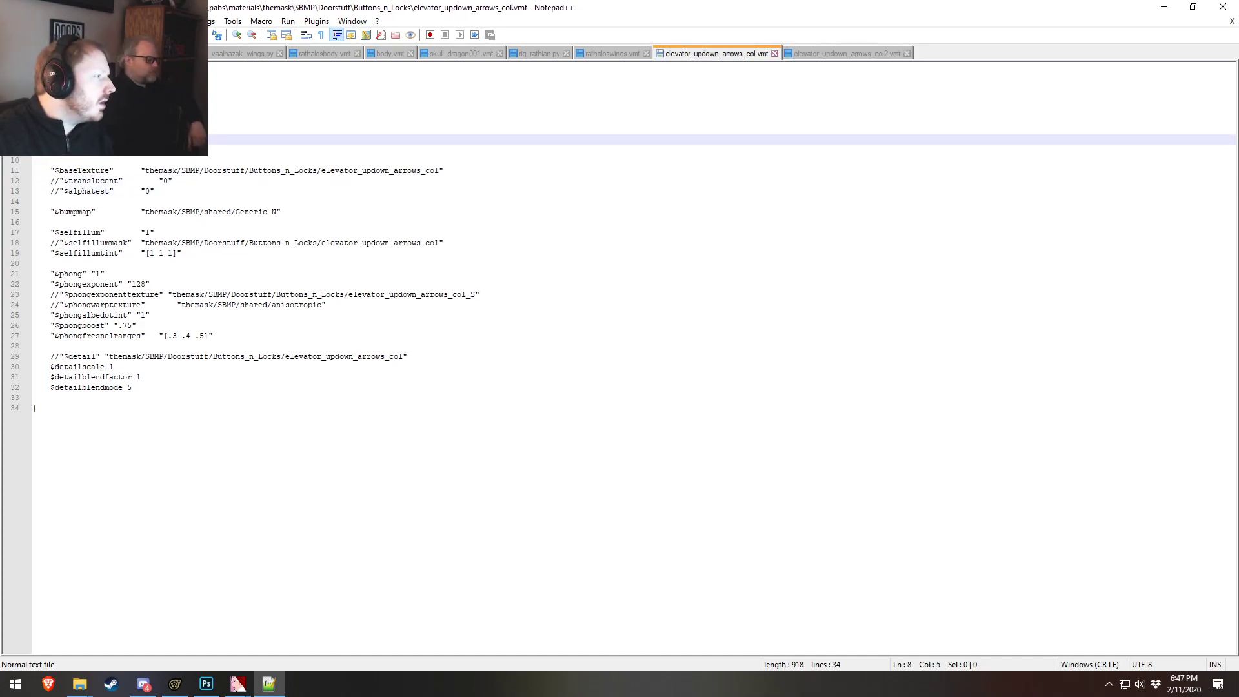
{"action": "key", "text": "Return"}
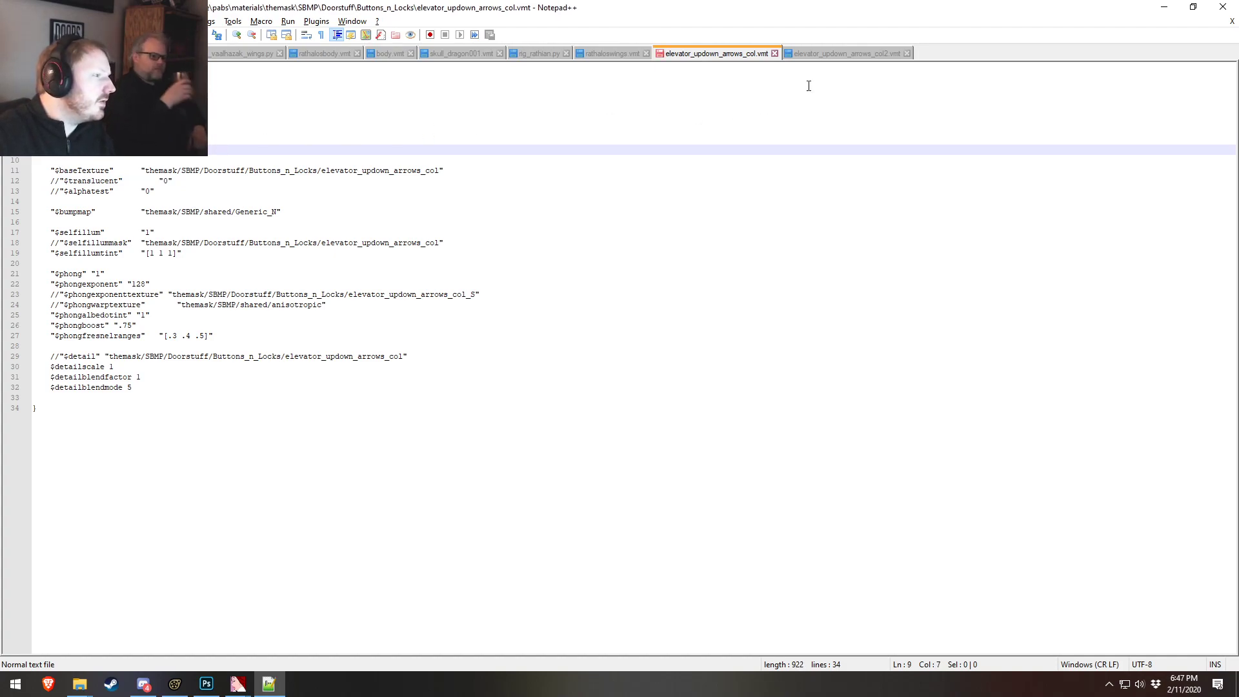
{"action": "key", "text": "ctrl+s"}
{"action": "left_click", "coordinate": [831, 52]}
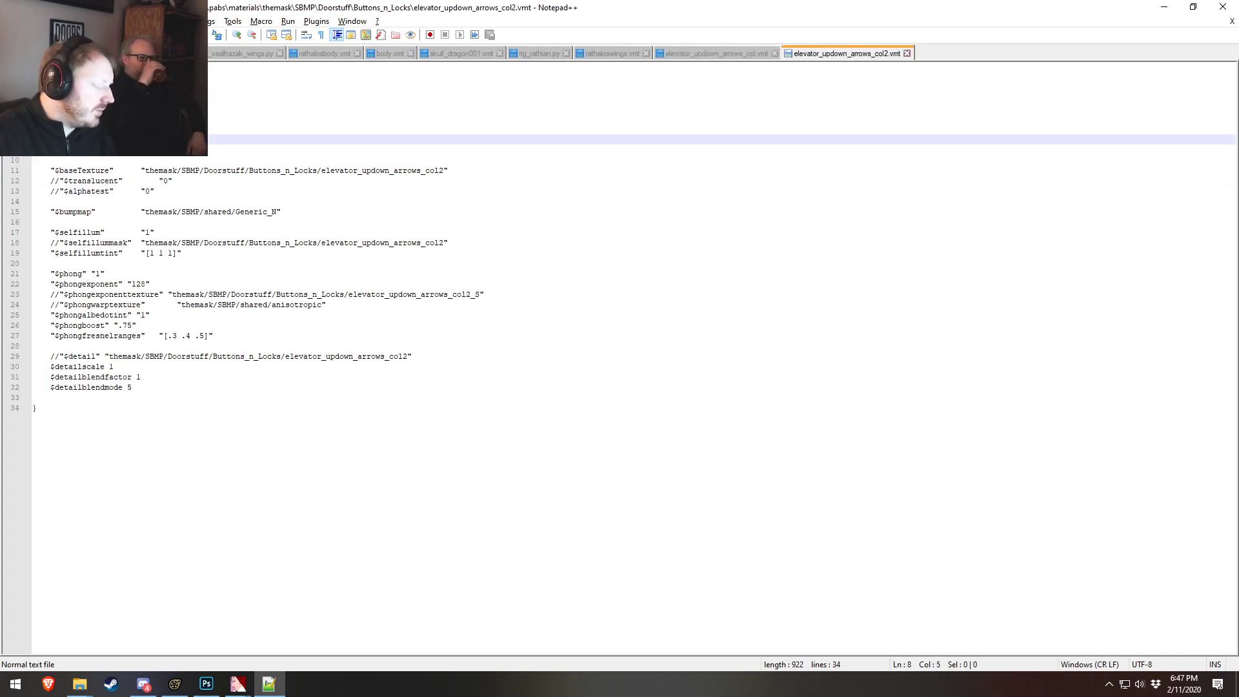
{"action": "key", "text": "Return"}
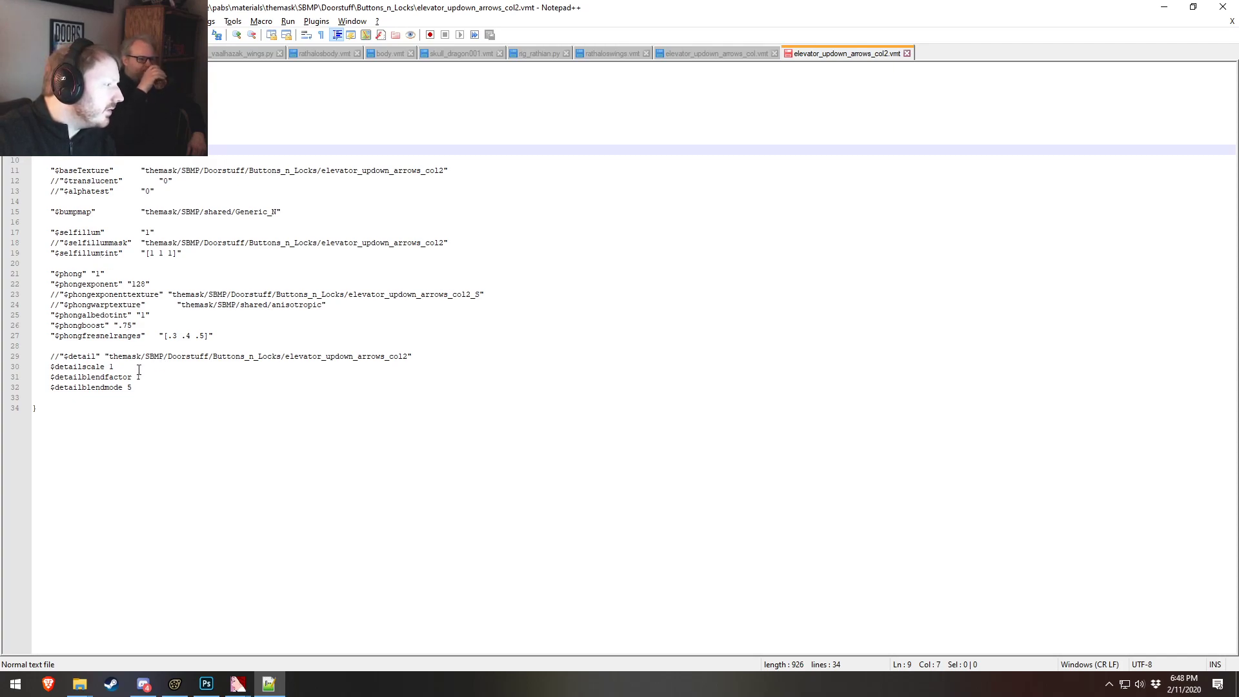
- Comment out $detailscale, $detailblendfactor and $detailblendmode in elevator_updown_arrows_col2.vmt and save it
{"action": "left_click", "coordinate": [50, 366]}
{"action": "type", "text": "//"}
{"action": "left_click", "coordinate": [51, 377]}
{"action": "type", "text": "/"}
{"action": "left_click", "coordinate": [48, 386]}
{"action": "type", "text": "//"}
{"action": "left_click", "coordinate": [51, 377]}
{"action": "type", "text": "/"}
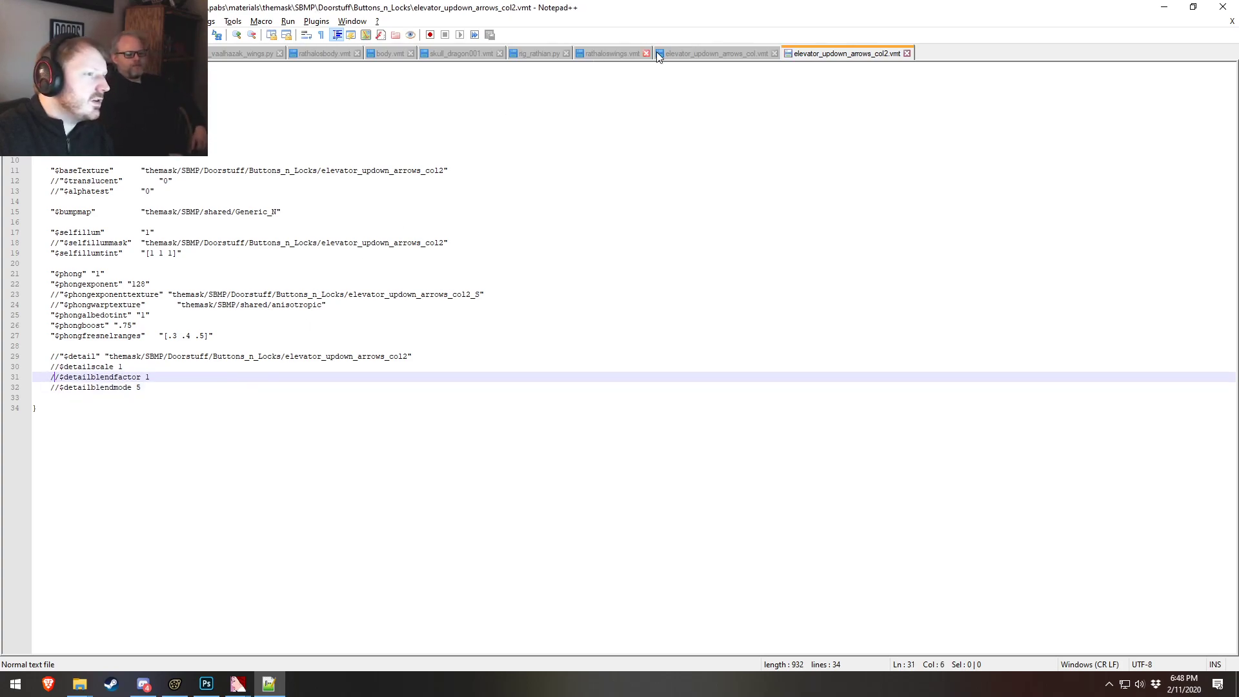
- Comment out $detailscale, $detailblendfactor and $detailblendmode in elevator_updown_arrows_col.vmt
{"action": "left_click", "coordinate": [710, 54]}
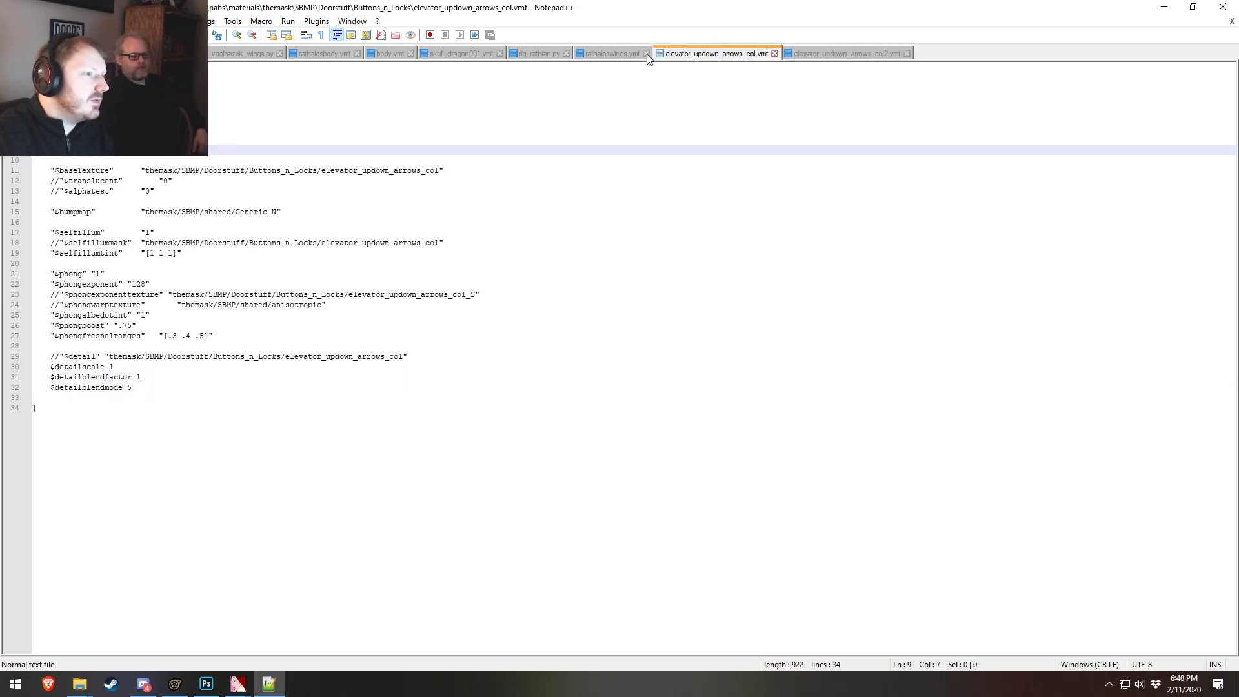
{"action": "left_click", "coordinate": [49, 377]}
{"action": "type", "text": "//"}
{"action": "left_click", "coordinate": [49, 366]}
{"action": "type", "text": "//"}
{"action": "left_click", "coordinate": [49, 387]}
{"action": "type", "text": "//"}
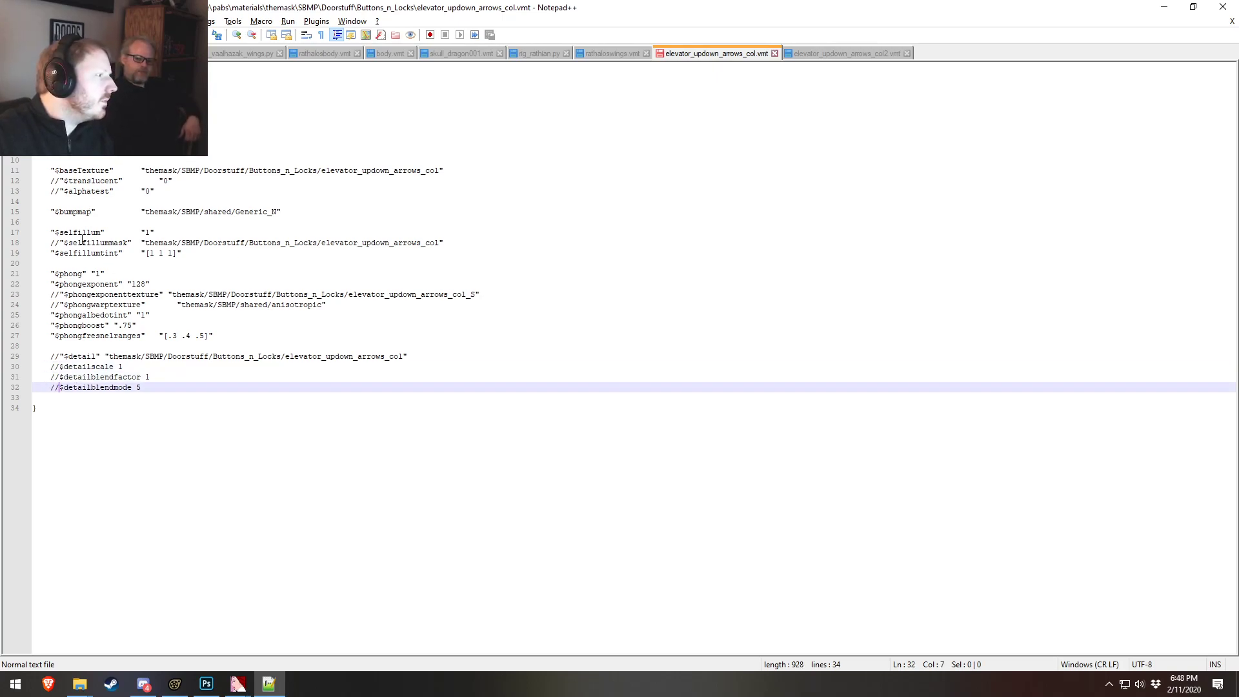
- Comment out the $bumpmap line in both elevator_updown_arrows_col.vmt and elevator_updown_arrows_col2.vmt and save the files
{"action": "left_click", "coordinate": [52, 211]}
{"action": "type", "text": "//"}
{"action": "left_click", "coordinate": [828, 53]}
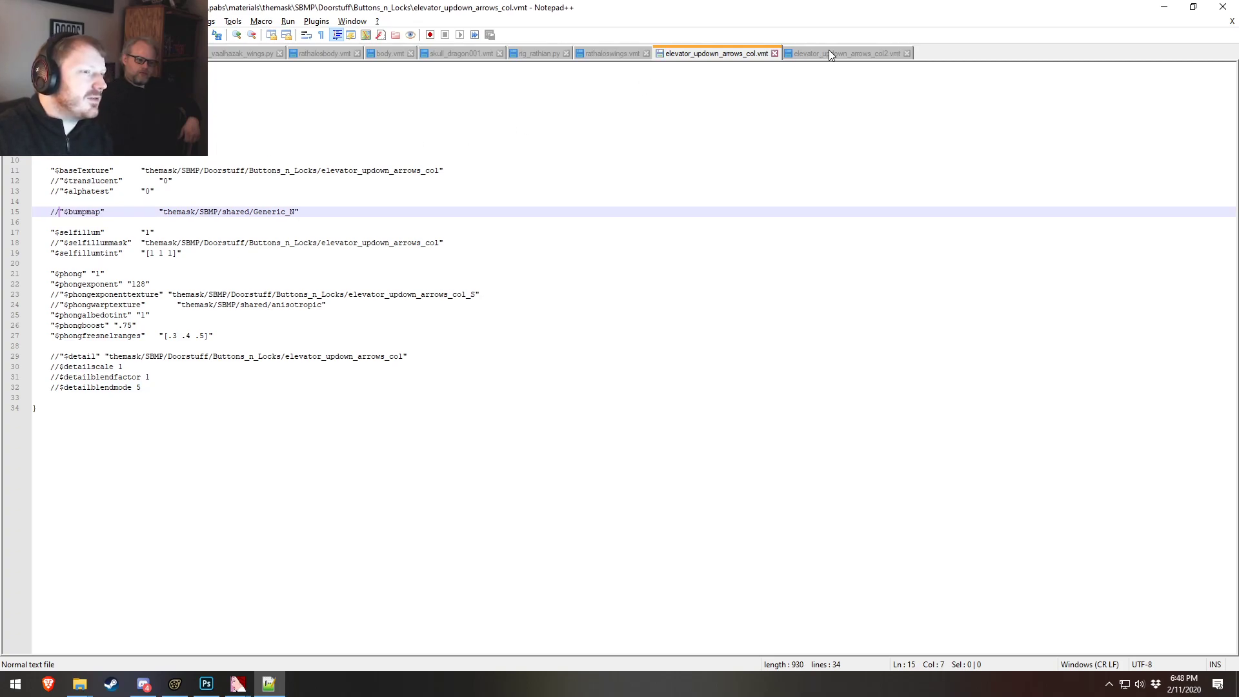
{"action": "left_click", "coordinate": [47, 211]}
{"action": "type", "text": "//\"$bumpmap"}
{"action": "left_click", "coordinate": [173, 223]}
{"action": "key", "text": "ctrl+a"}
{"action": "left_click", "coordinate": [173, 223]}
{"action": "key", "text": "ctrl+s"}
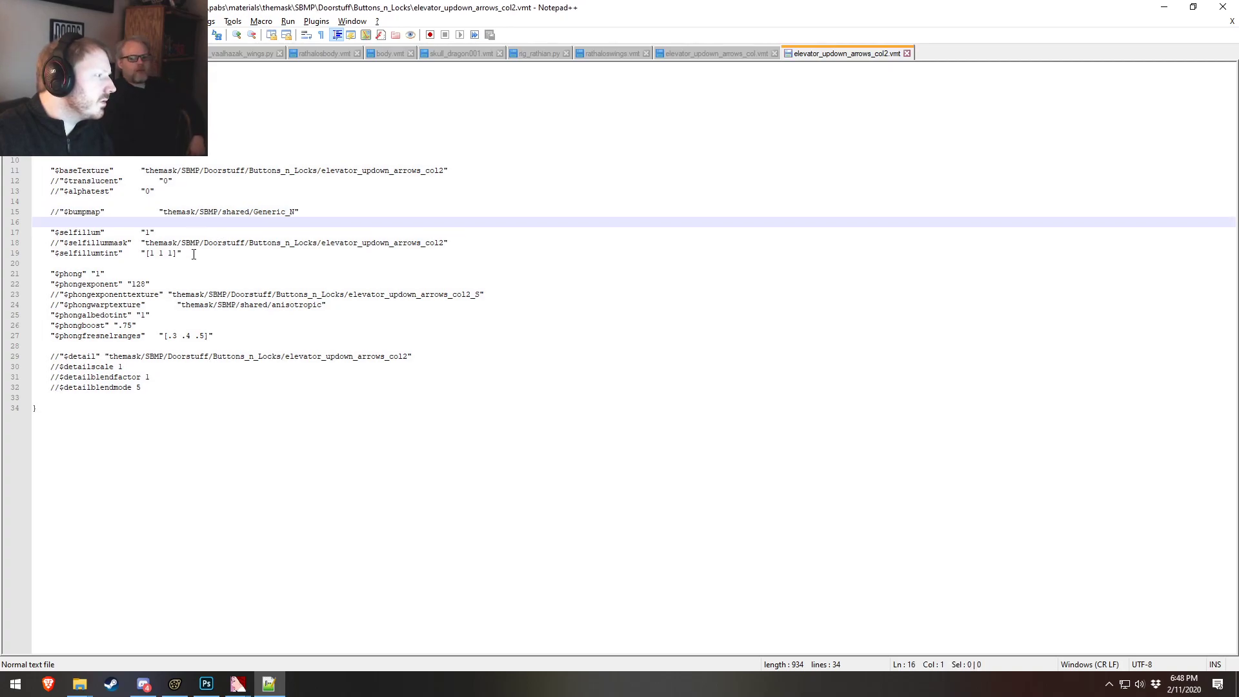
- Check the ARMED panel in Source Filmmaker and return to the $selfillumtint line of elevator_updown_arrows_col2.vmt in Notepad++
{"action": "left_click", "coordinate": [206, 685]}
{"action": "left_click", "coordinate": [174, 684]}
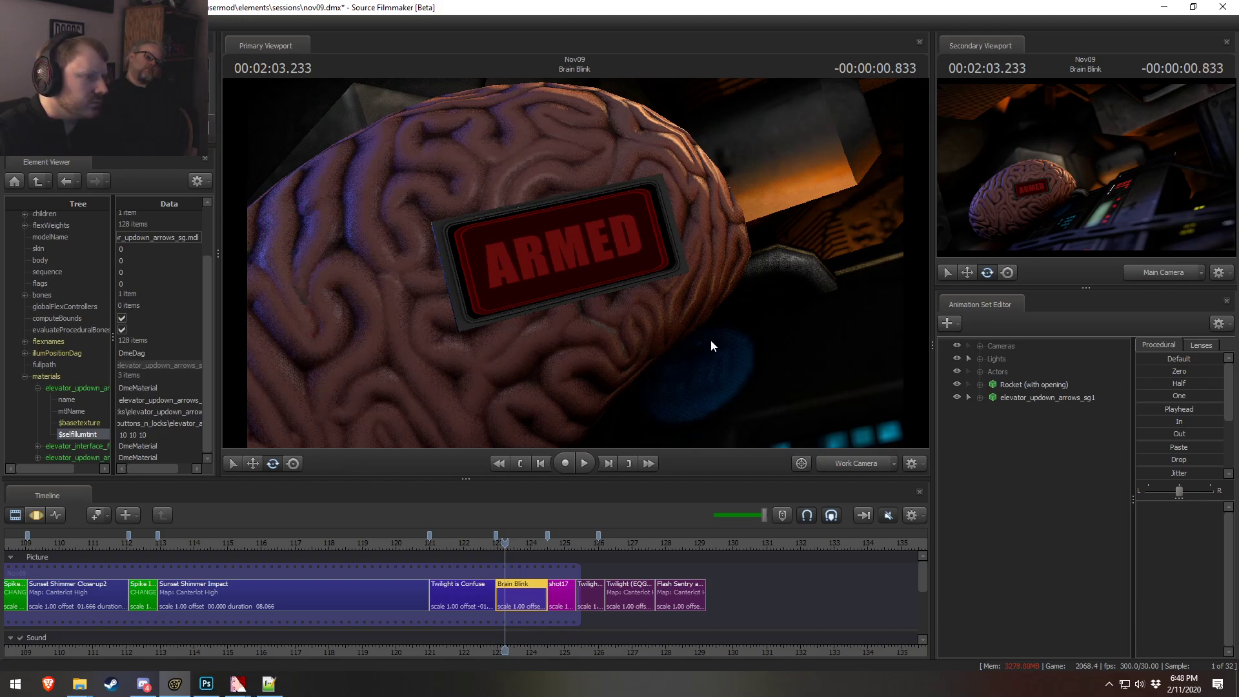
{"action": "mouse_move", "coordinate": [676, 380]}
{"action": "left_mouse_down"}
{"action": "mouse_move", "coordinate": [917, 465]}
{"action": "mouse_move", "coordinate": [723, 439]}
{"action": "mouse_move", "coordinate": [698, 381]}
{"action": "left_mouse_up"}
{"action": "key", "text": "alt+Tab"}
{"action": "key", "text": "alt+Tab"}
{"action": "key", "text": "alt+Tab"}
{"action": "key", "text": "alt+Tab"}
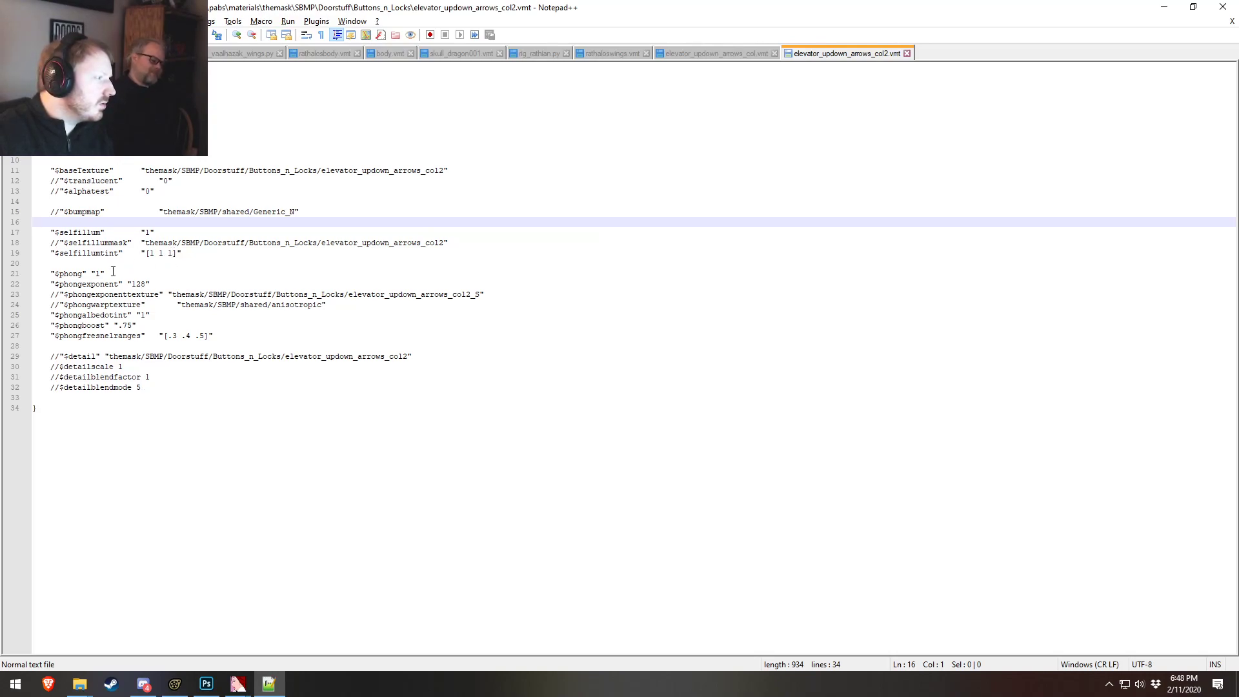
{"action": "left_click_drag", "start_coordinate": [172, 253], "coordinate": [159, 253]}
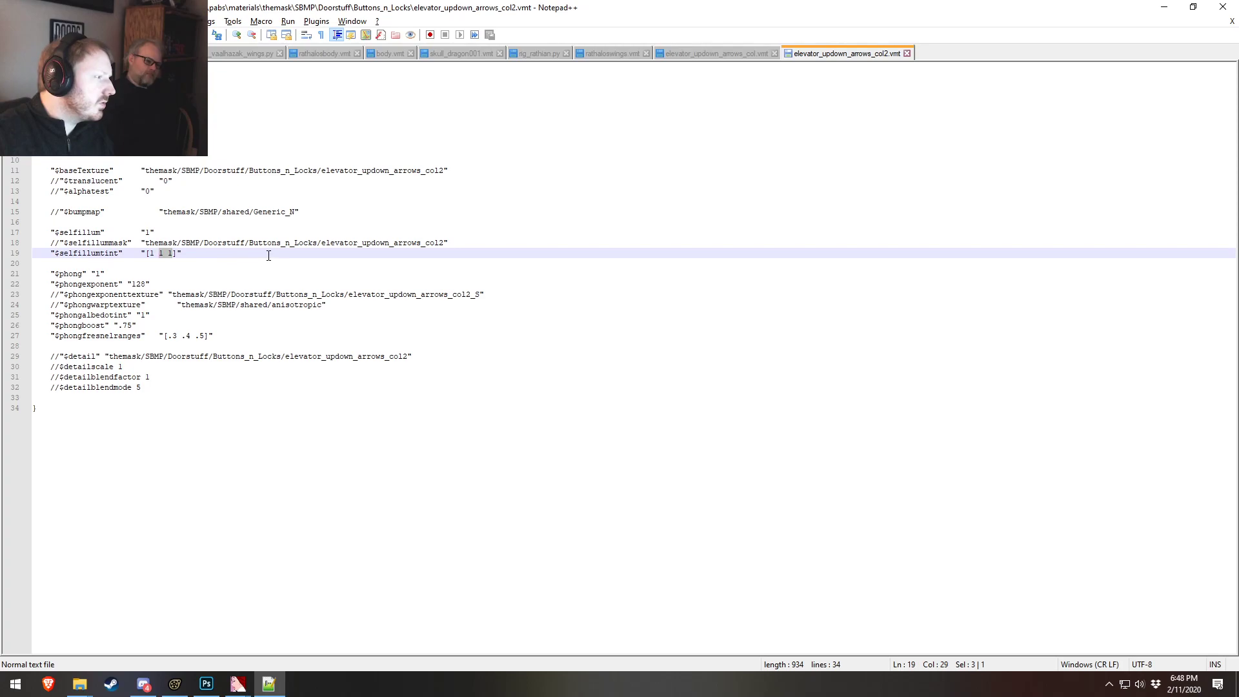
- Switch to Source Filmmaker, try 1 0 0 for the material's $selfillumtint attribute, and remove that attribute
{"action": "key", "text": "alt+Tab"}
{"action": "left_click", "coordinate": [138, 437]}
{"action": "type", "text": "1 0 0"}
{"action": "key", "text": "Return"}
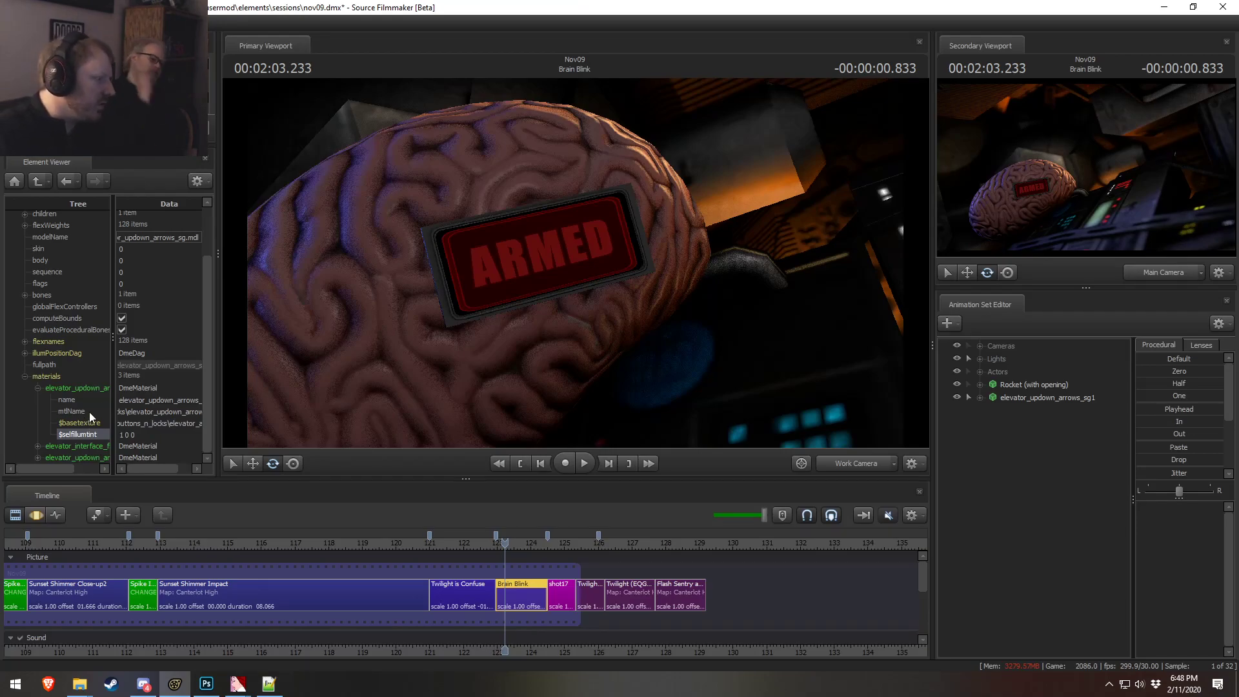
{"action": "right_click", "coordinate": [84, 434]}
{"action": "left_click", "coordinate": [104, 486]}
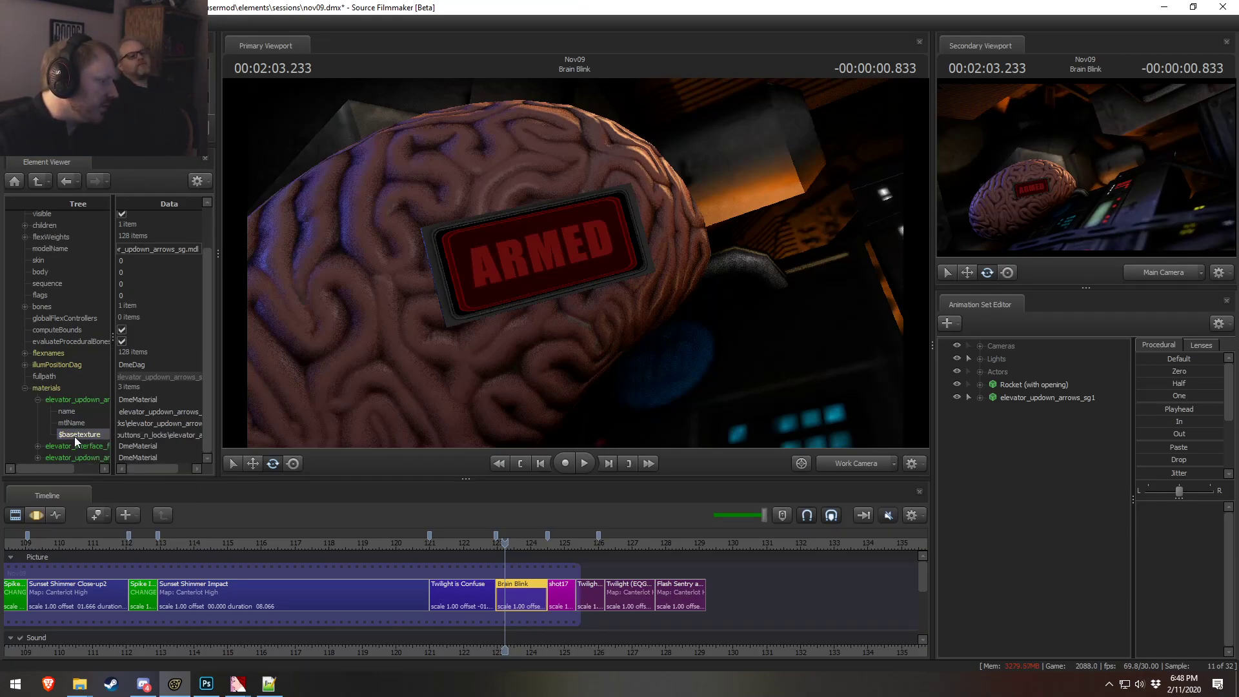
- Switch to Notepad++ and set $selfillumtint to [1 0 0] in elevator_updown_arrows_col2.vmt and elevator_updown_arrows_col.vmt
{"action": "key", "text": "alt+Tab"}
{"action": "left_click", "coordinate": [168, 253]}
{"action": "left_click_drag", "start_coordinate": [173, 253], "coordinate": [160, 256]}
{"action": "type", "text": "0 0"}
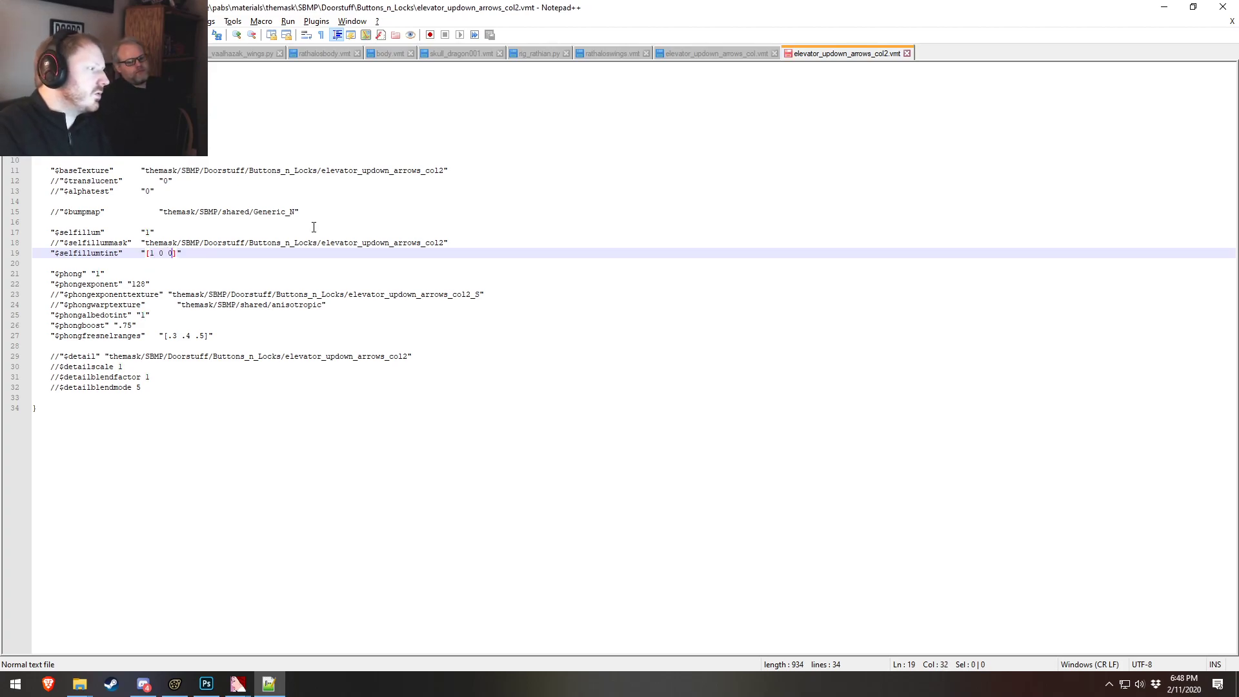
{"action": "left_click", "coordinate": [665, 51]}
{"action": "left_click_drag", "start_coordinate": [172, 254], "coordinate": [160, 256]}
{"action": "type", "text": "0 0"}
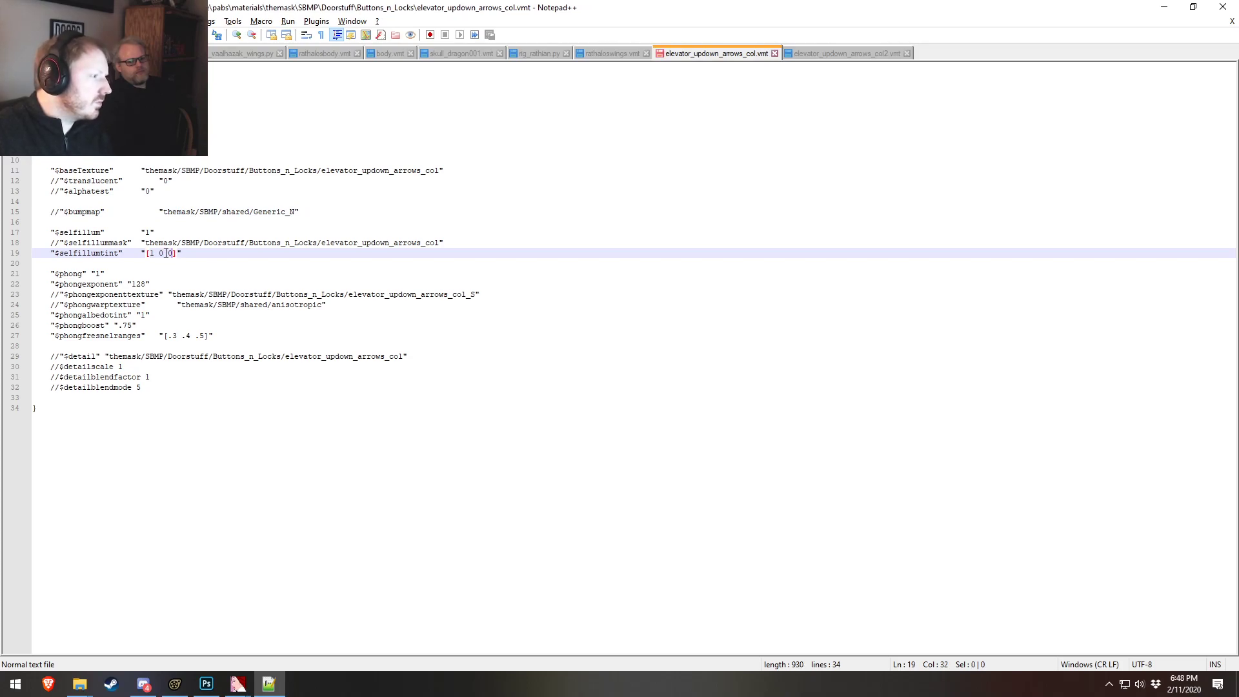
- Save elevator_updown_arrows_col.vmt, check the ARMED panel and its $basetexture path in Source Filmmaker, and bring up elevator_updown_arrows_col2.vmt in Notepad++ for comparison
{"action": "key", "text": "ctrl+s"}
{"action": "key", "text": "alt+Tab"}
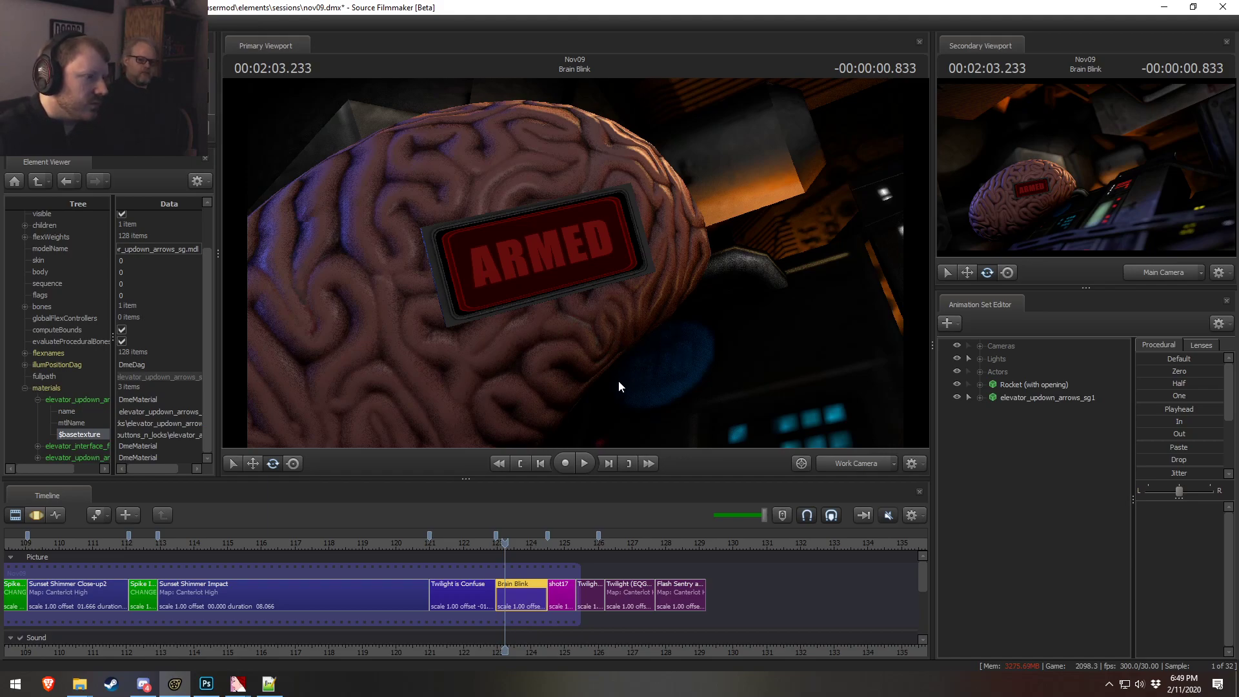
{"action": "mouse_move", "coordinate": [630, 332]}
{"action": "left_mouse_down"}
{"action": "mouse_move", "coordinate": [684, 504]}
{"action": "mouse_move", "coordinate": [628, 311]}
{"action": "mouse_move", "coordinate": [636, 317]}
{"action": "left_mouse_up"}
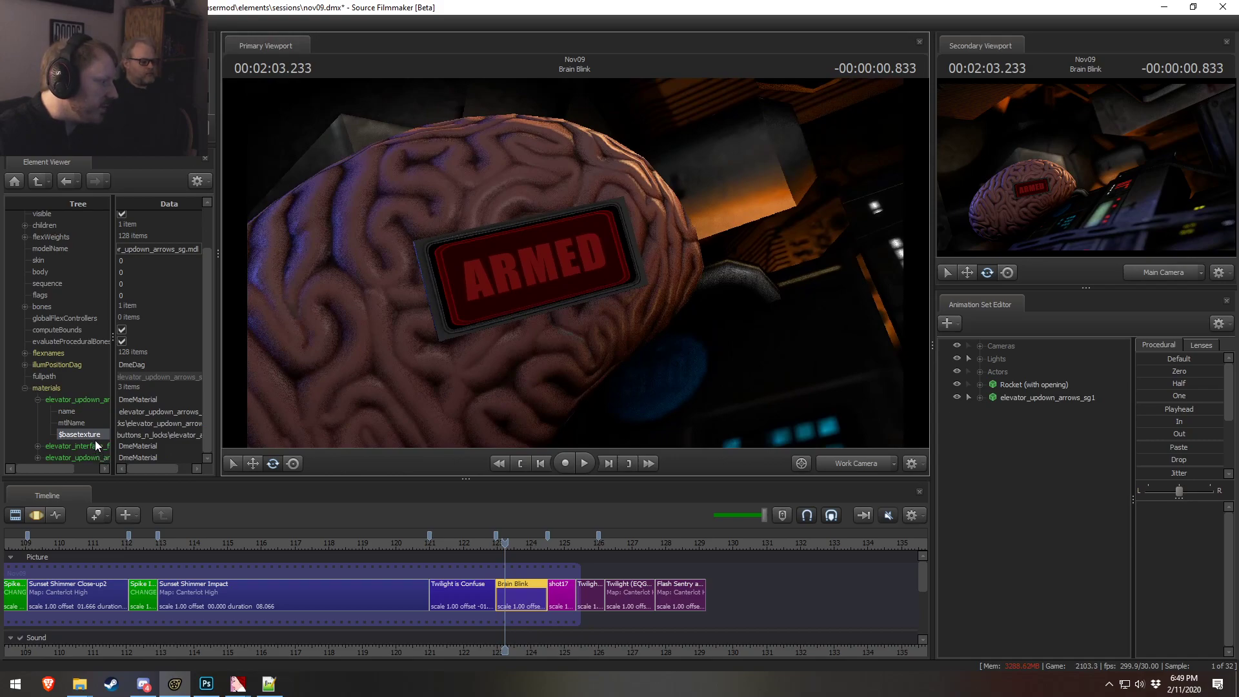
{"action": "left_click", "coordinate": [189, 468]}
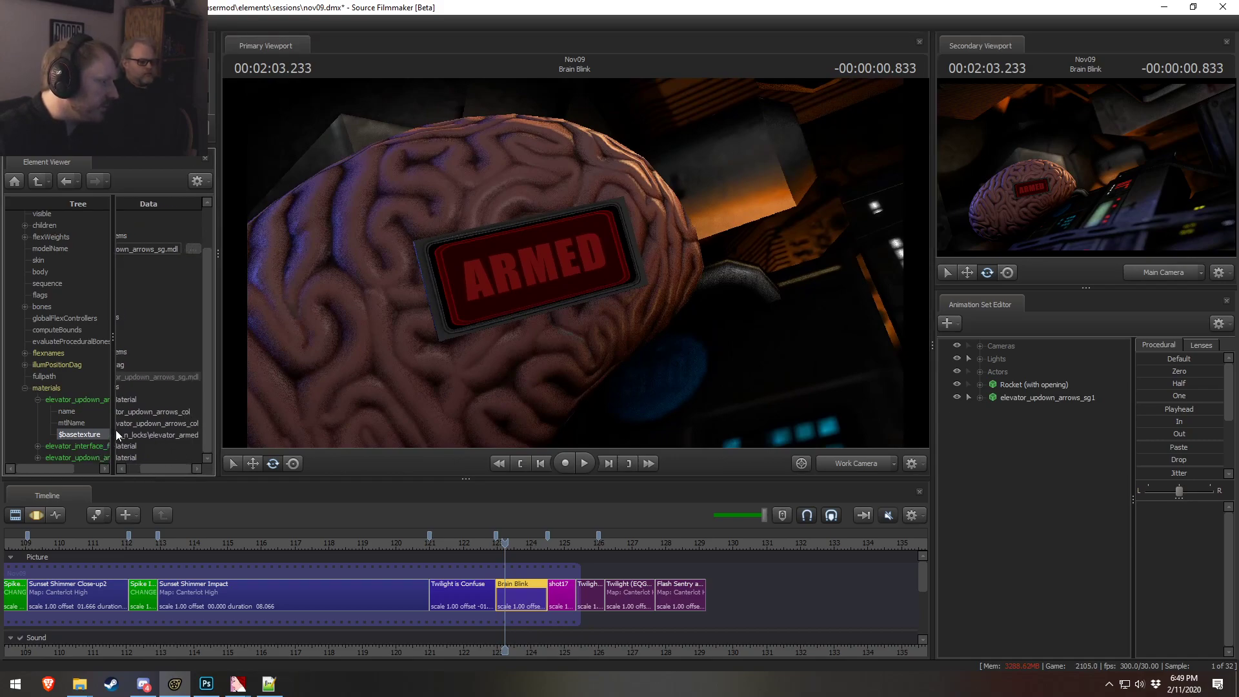
{"action": "key", "text": "alt+Tab"}
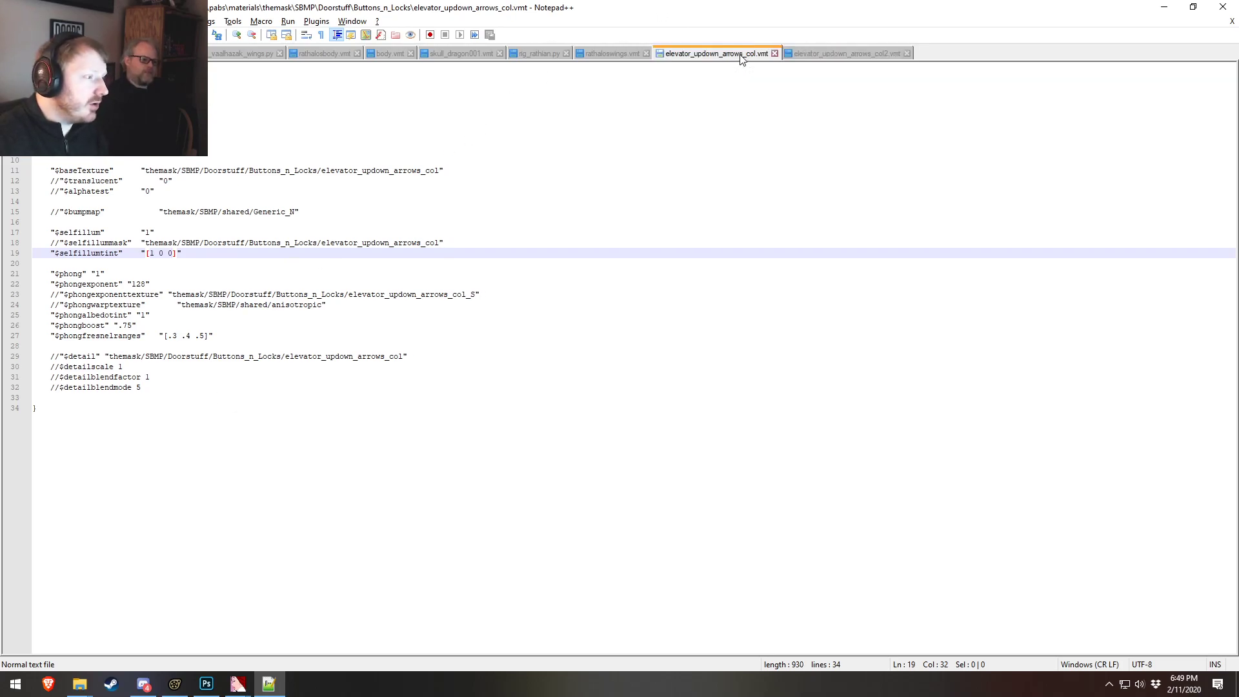
{"action": "left_click", "coordinate": [833, 57]}
{"action": "key", "text": "alt+Tab"}
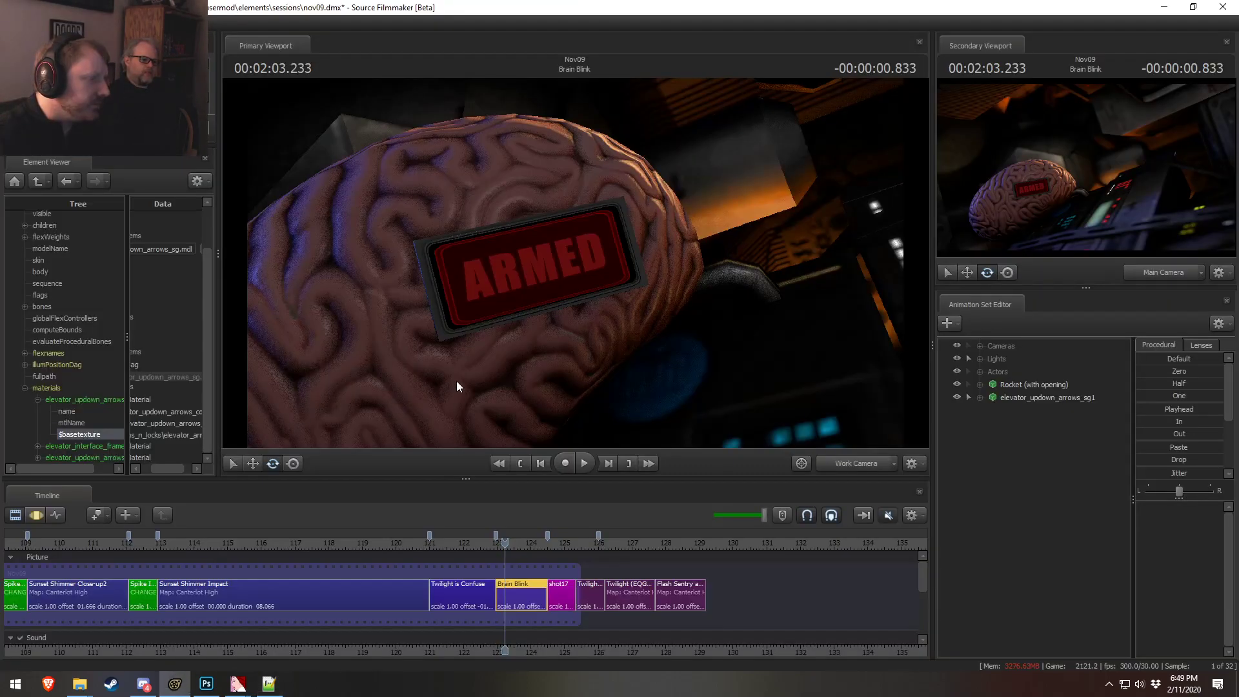
- In Notepad++, comment out $phong, $phongexponent, $phongalbedotint, $phongboost and $phongfresnelranges in elevator_updown_arrows_col2.vmt and save the file
{"action": "key", "text": "alt+Tab"}
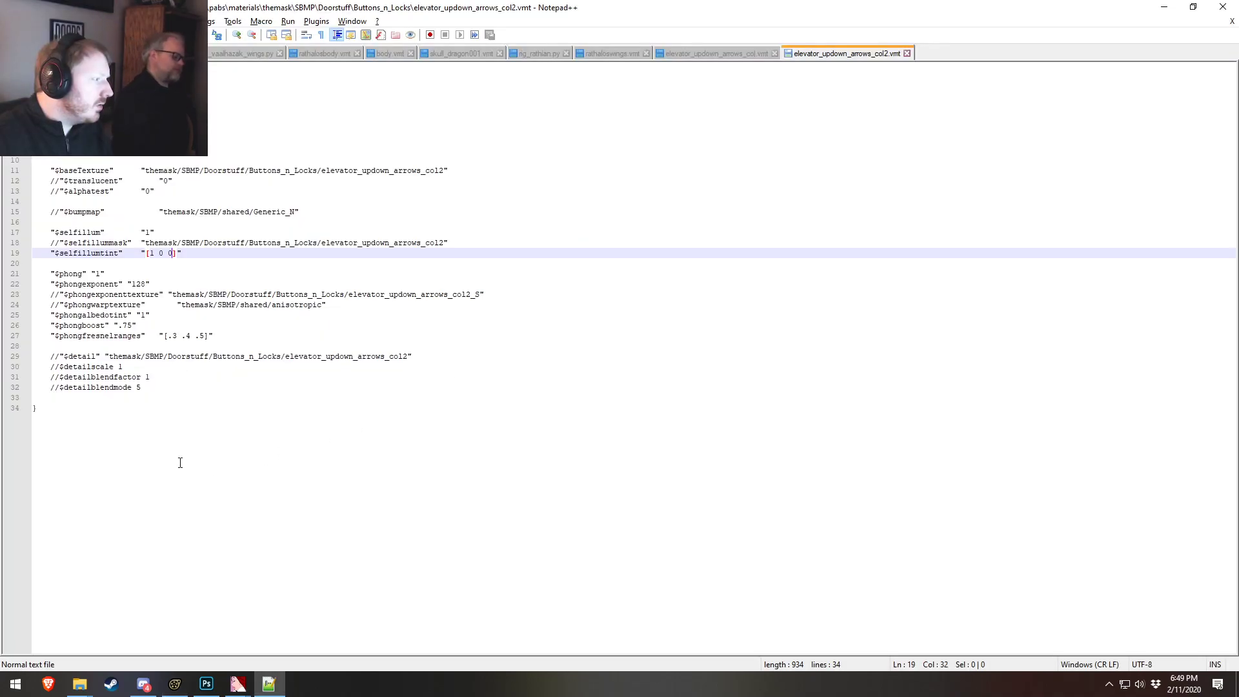
{"action": "left_click", "coordinate": [51, 275]}
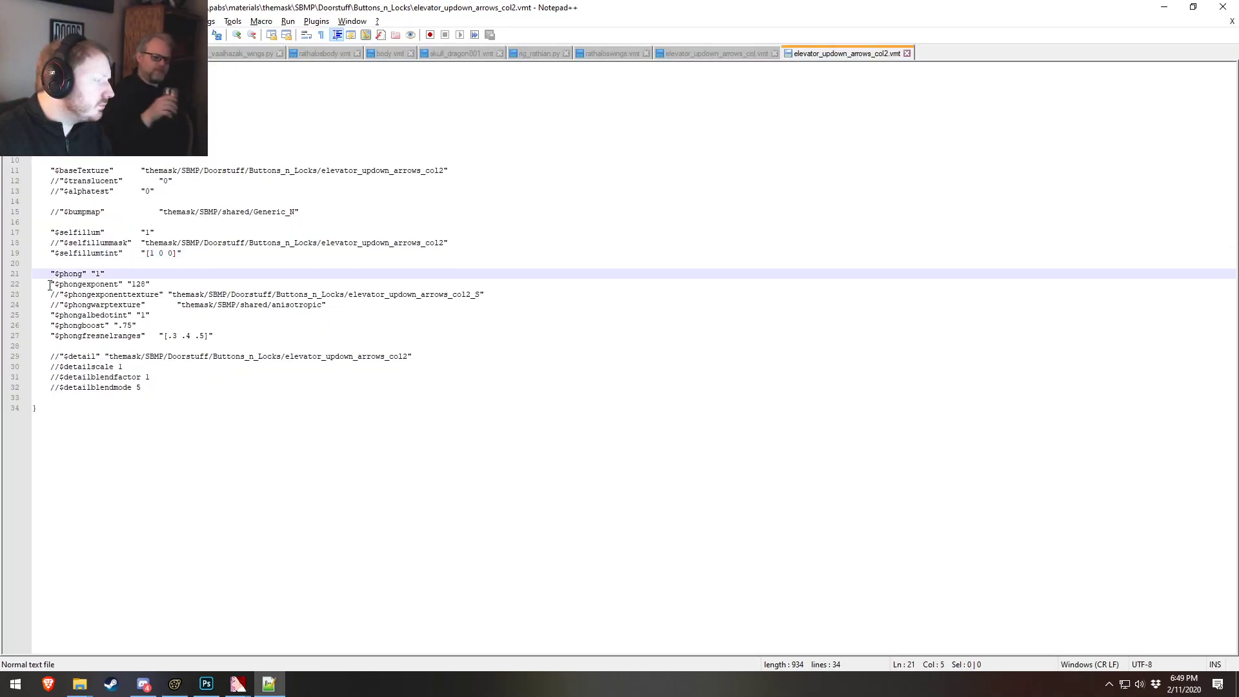
{"action": "type", "text": "//"}
{"action": "key", "text": "Down"}
{"action": "type", "text": "//"}
{"action": "left_click", "coordinate": [50, 316]}
{"action": "type", "text": "//"}
{"action": "left_click", "coordinate": [51, 328]}
{"action": "type", "text": "//"}
{"action": "left_click", "coordinate": [51, 337]}
{"action": "type", "text": "//"}
{"action": "key", "text": "ctrl+s"}
- Comment out the $phong, $phongexponent, $phongalbedotint, $phongboost and $phongfresnelranges lines in elevator_updown_arrows_col.vmt and save the file
{"action": "left_click", "coordinate": [721, 54]}
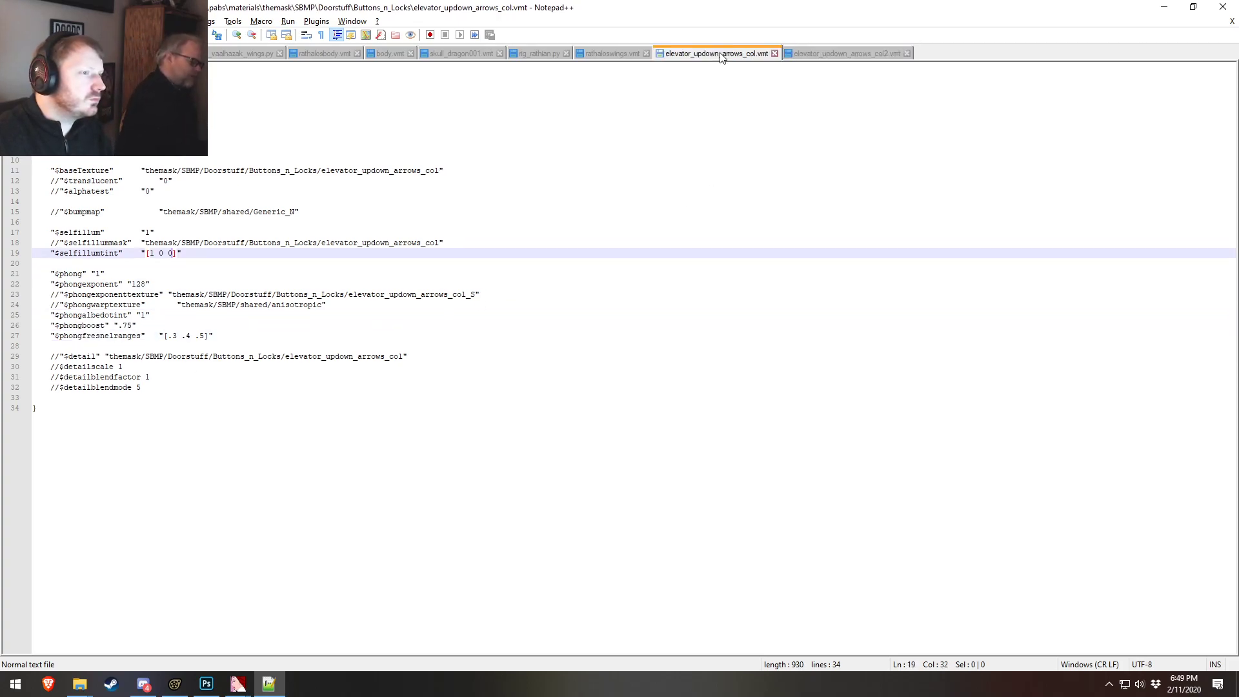
{"action": "left_click", "coordinate": [48, 315]}
{"action": "type", "text": "//"}
{"action": "left_click", "coordinate": [50, 326]}
{"action": "type", "text": "//"}
{"action": "left_click", "coordinate": [50, 336]}
{"action": "type", "text": "//"}
{"action": "left_click", "coordinate": [50, 284]}
{"action": "type", "text": "//"}
{"action": "left_click", "coordinate": [50, 274]}
{"action": "type", "text": "//"}
{"action": "key", "text": "ctrl+s"}
- Switch to Source Filmmaker, try removing the $basetexture attribute from the elevator_updown_arrows_col material, and undo the removal
{"action": "key", "text": "alt+Tab"}
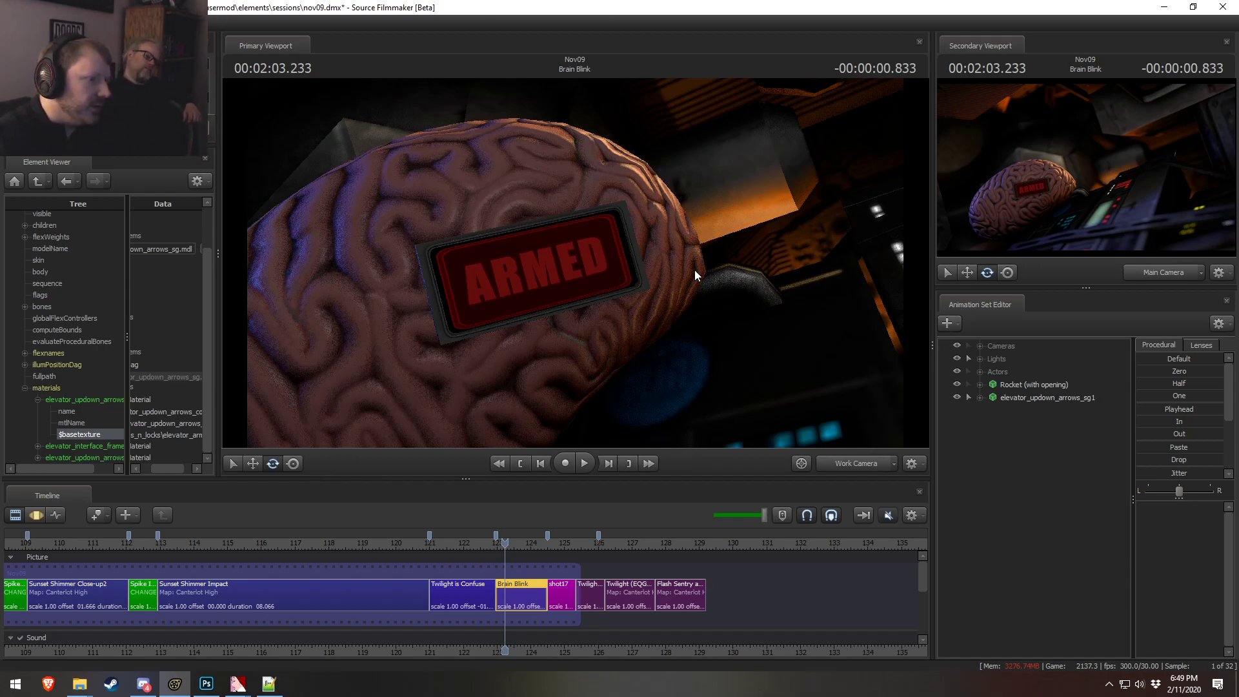
{"action": "left_click_drag", "start_coordinate": [706, 277], "coordinate": [598, 268]}
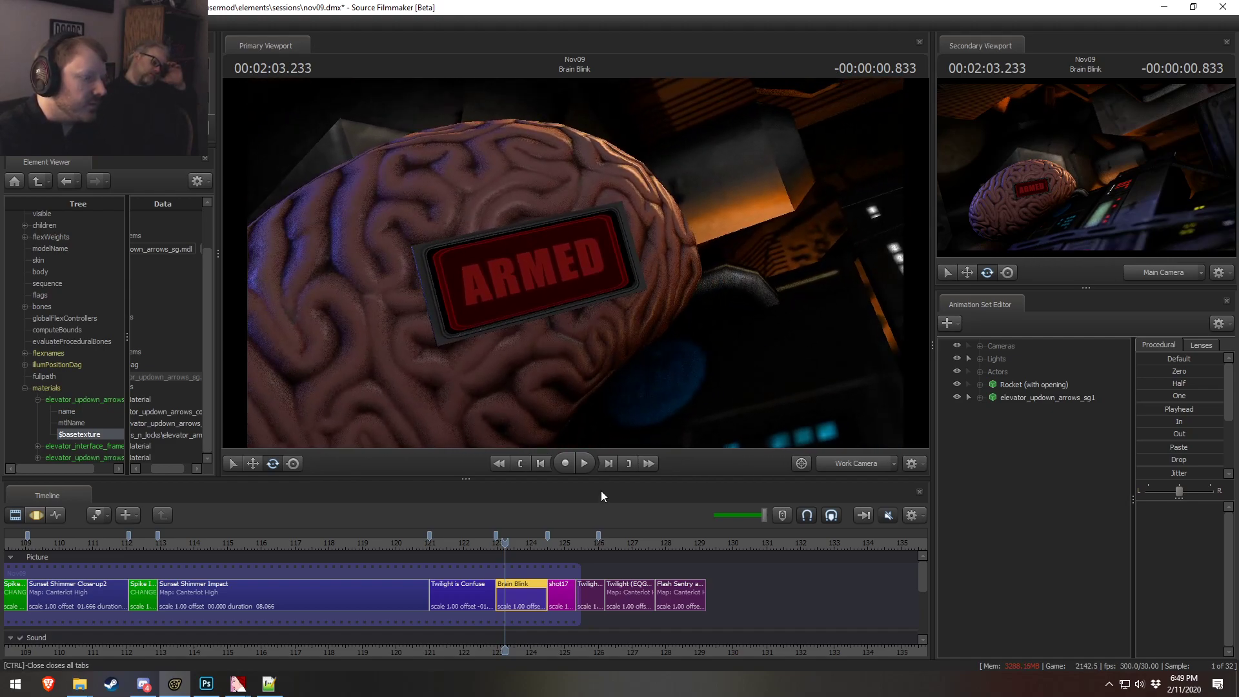
{"action": "right_click", "coordinate": [80, 435]}
{"action": "left_click", "coordinate": [111, 481]}
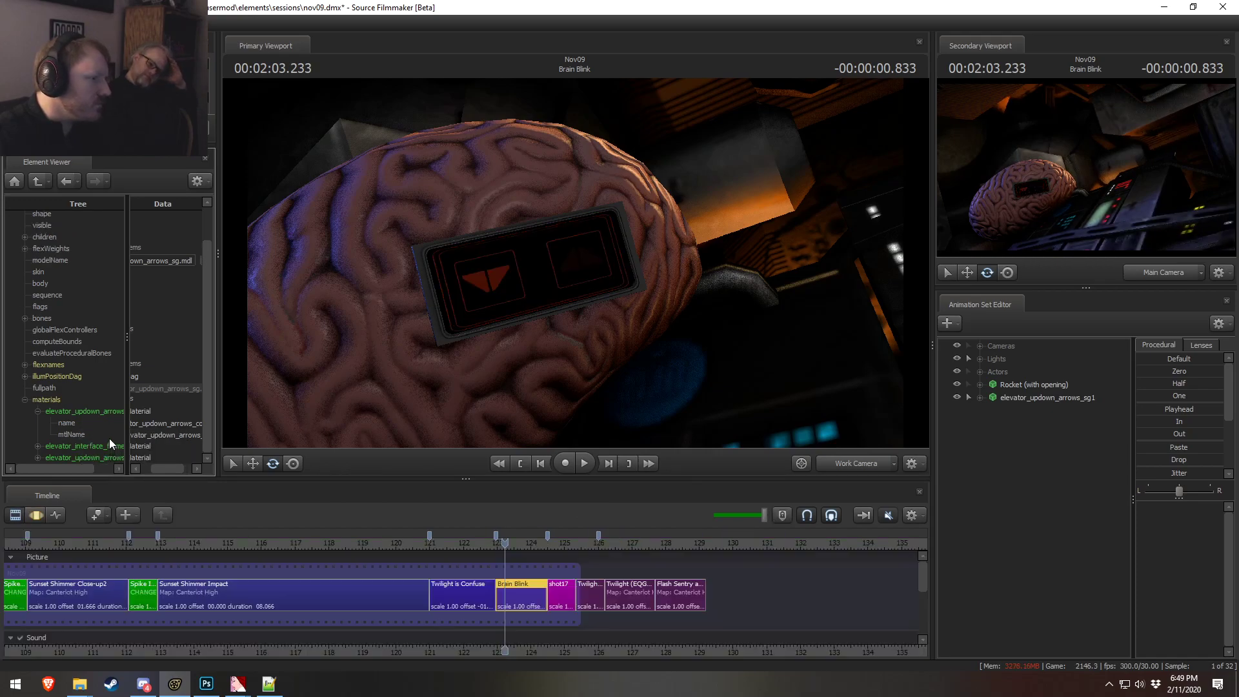
{"action": "right_click", "coordinate": [83, 416]}
{"action": "left_click", "coordinate": [65, 429]}
{"action": "key", "text": "F3"}
{"action": "key", "text": "F2"}
{"action": "key", "text": "ctrl+z"}
- Compare the self-illumination lines of elevator_updown_arrows_col.vmt in Notepad++ with the ARMED panel in Source Filmmaker
{"action": "key", "text": "alt+Tab"}
{"action": "key", "text": "alt+Tab"}
{"action": "key", "text": "alt+Tab"}
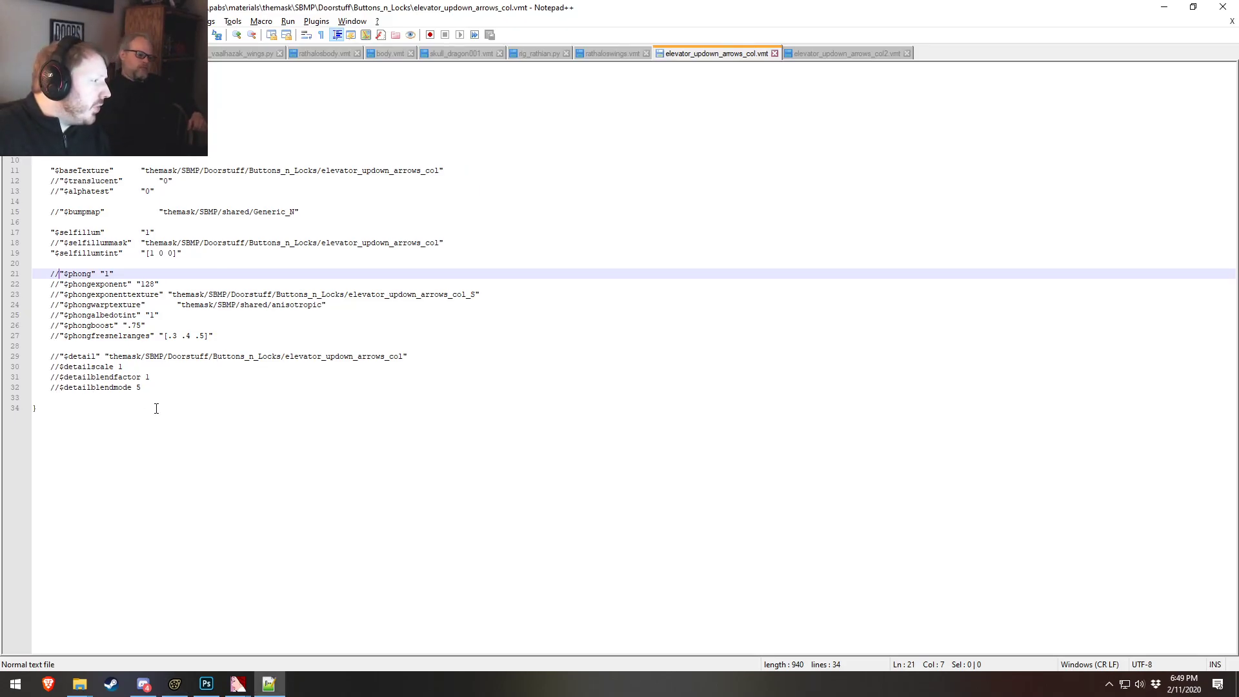
{"action": "key", "text": "alt+Tab"}
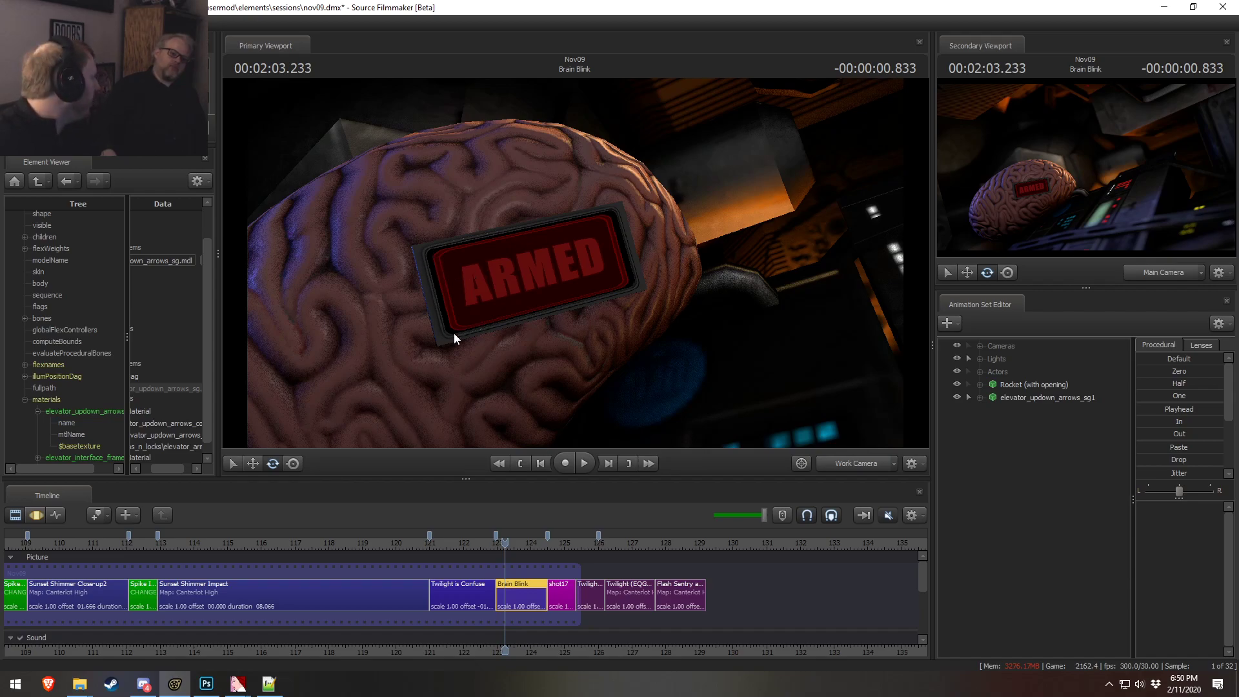
{"action": "key", "text": "alt+Tab"}
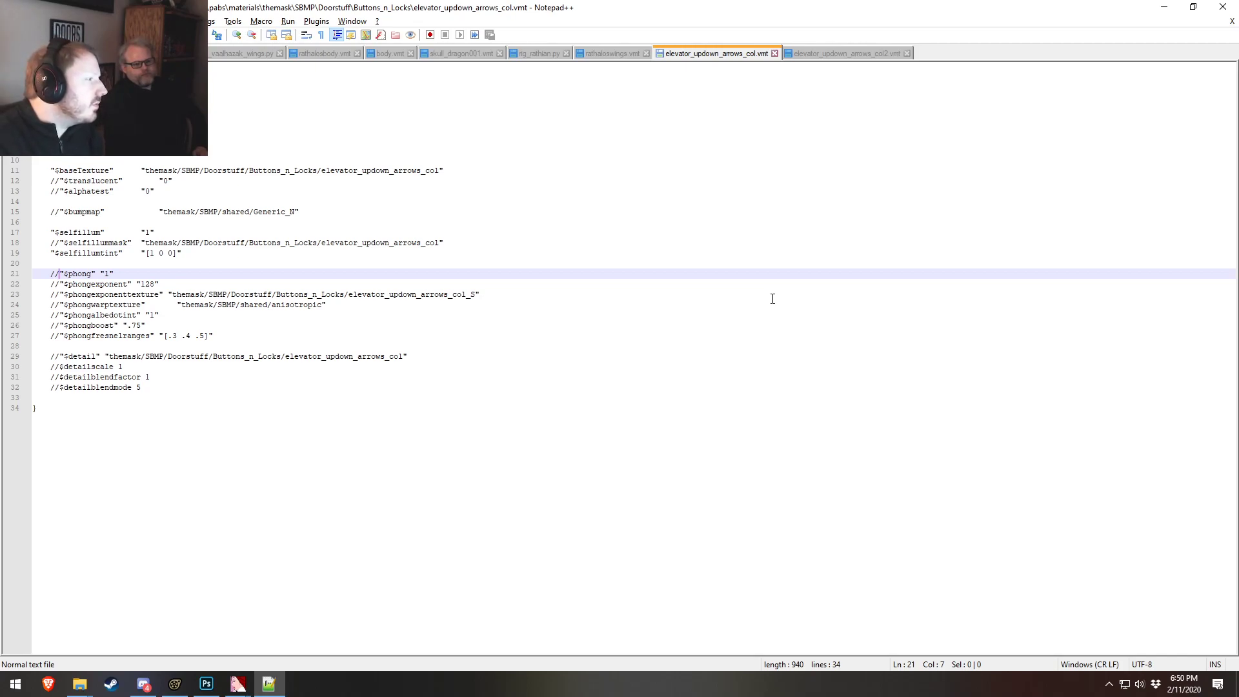
{"action": "left_click", "coordinate": [51, 233]}
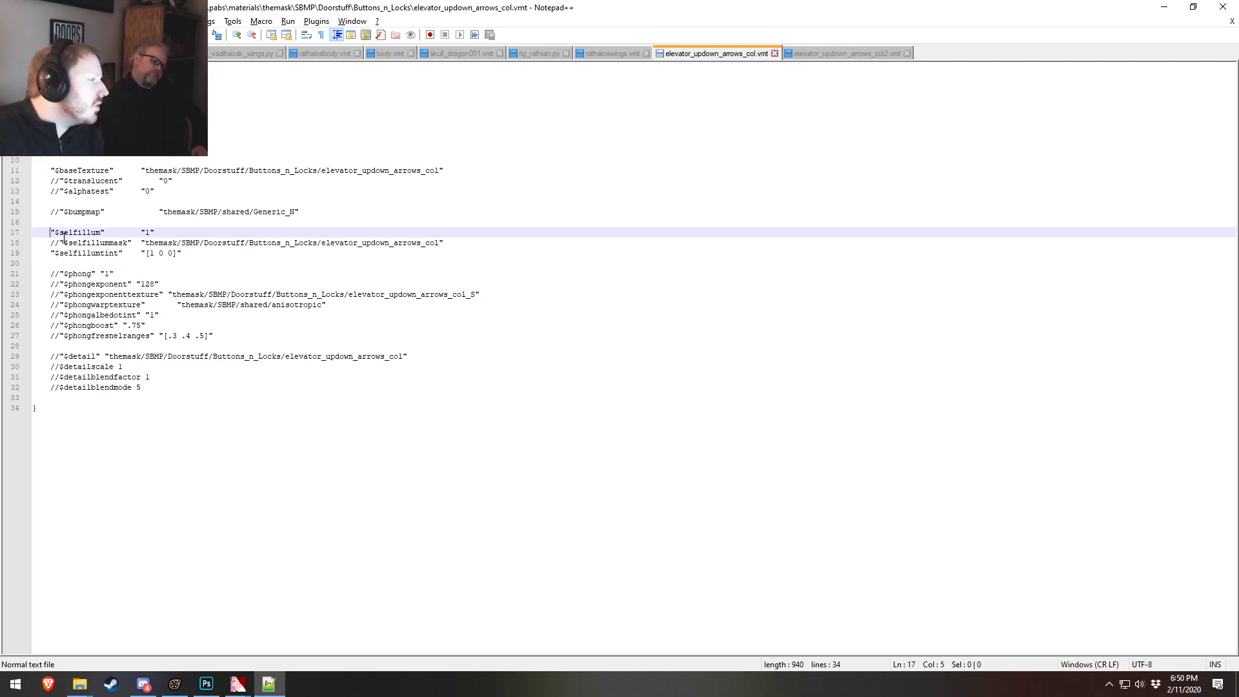
{"action": "left_click", "coordinate": [265, 256]}
{"action": "key", "text": "alt+Tab"}
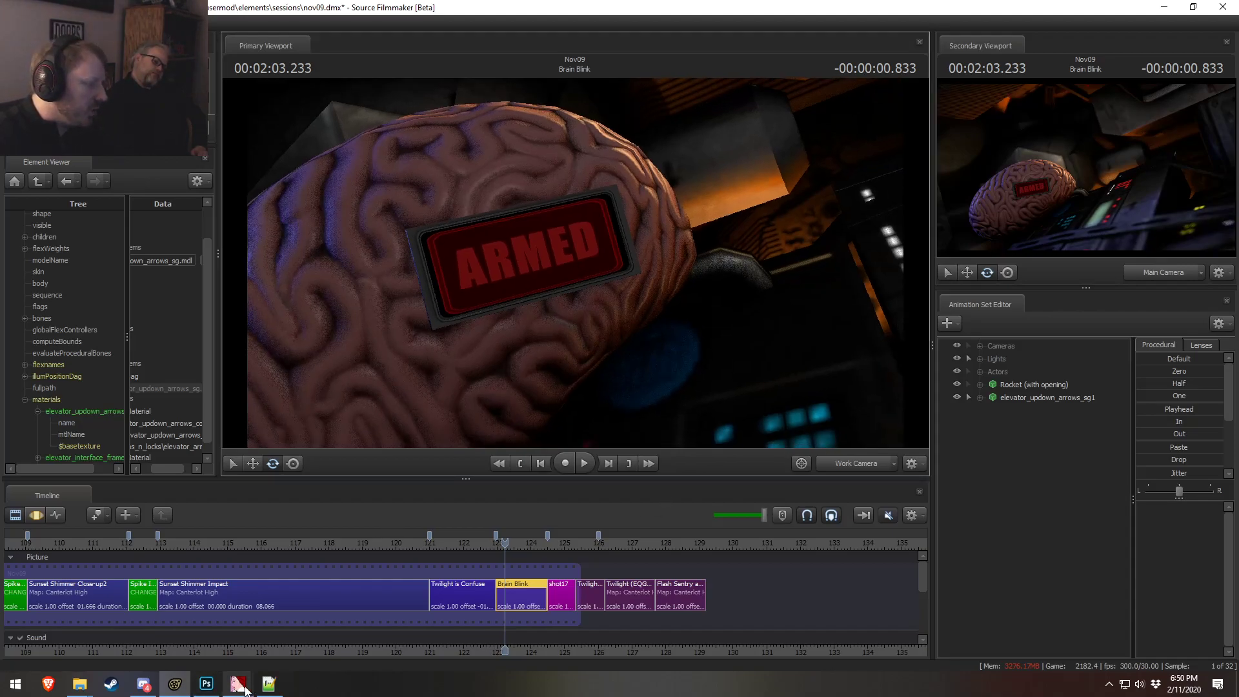
- Switch to VTFEdit, review the texture flags of elevator_armed.vtf, and return to Source Filmmaker
{"action": "mouse_move", "coordinate": [239, 683]}
{"action": "left_click", "coordinate": [373, 632]}
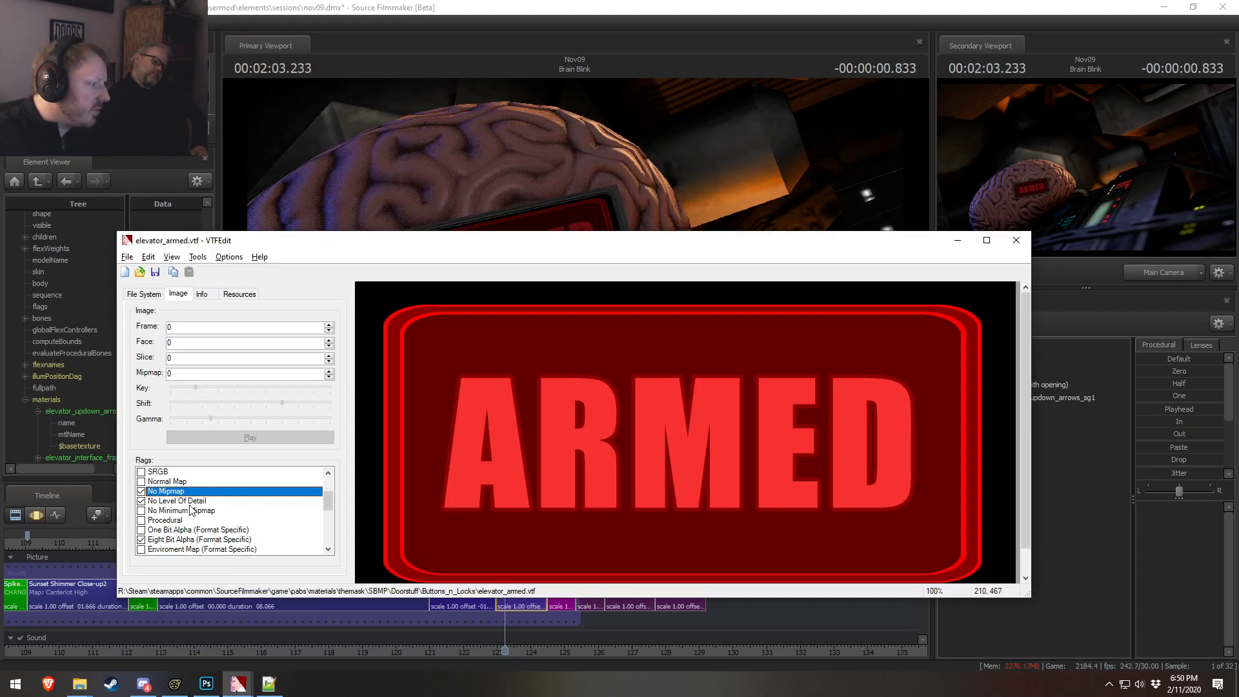
{"action": "scroll", "coordinate": [191, 516], "scroll_direction": "down", "scroll_amount": 8}
{"action": "scroll", "coordinate": [190, 536], "scroll_direction": "up", "scroll_amount": 8}
{"action": "left_click", "coordinate": [192, 549]}
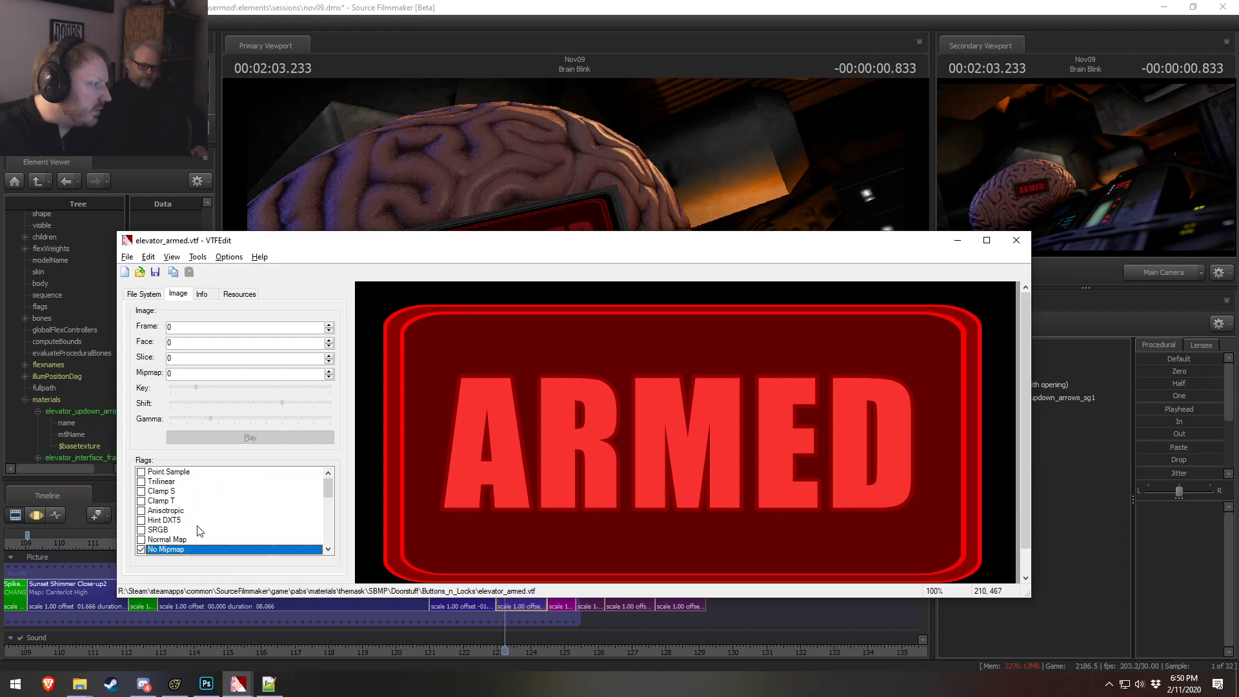
{"action": "left_click", "coordinate": [958, 241]}
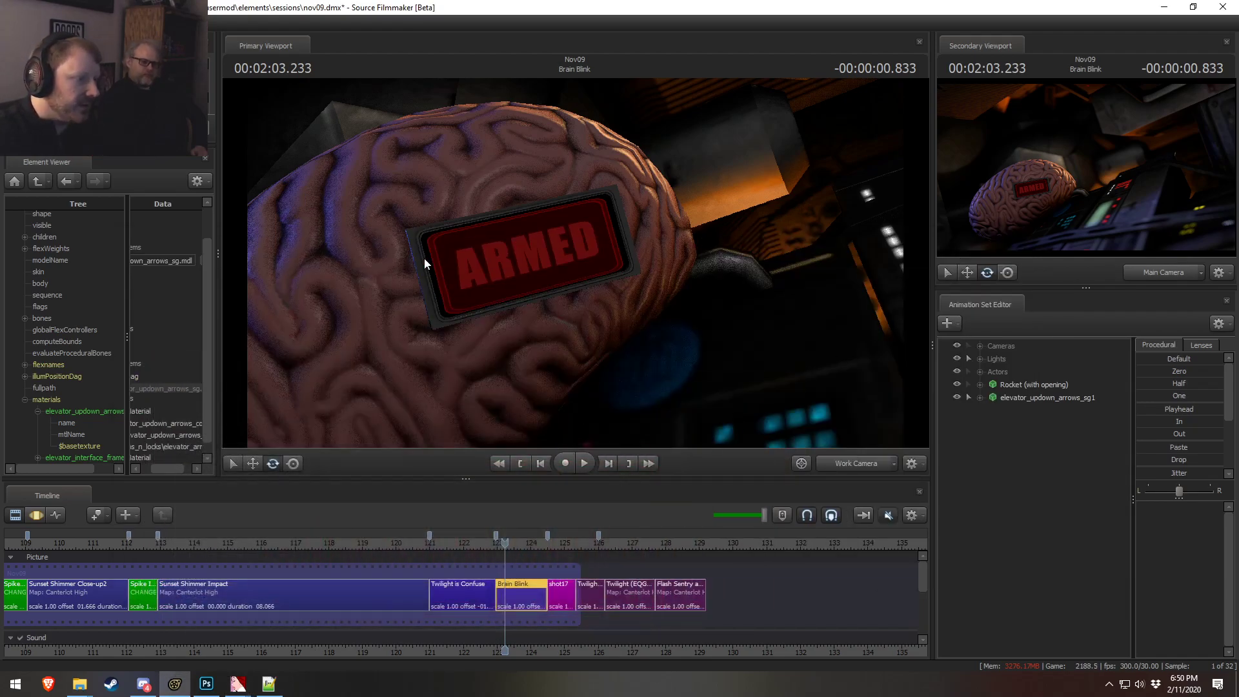
- Save the session, restart Source Filmmaker, and reopen the recent session nov09.dmx
{"action": "key", "text": "ctrl+s"}
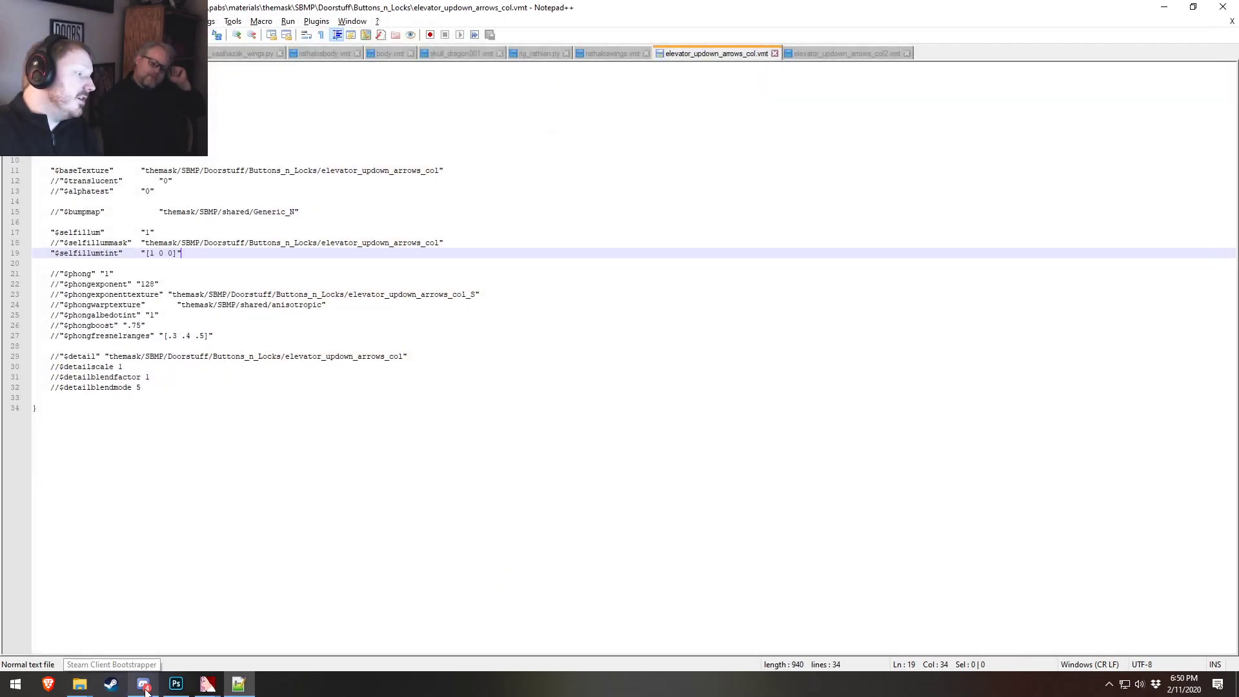
{"action": "right_click", "coordinate": [102, 689]}
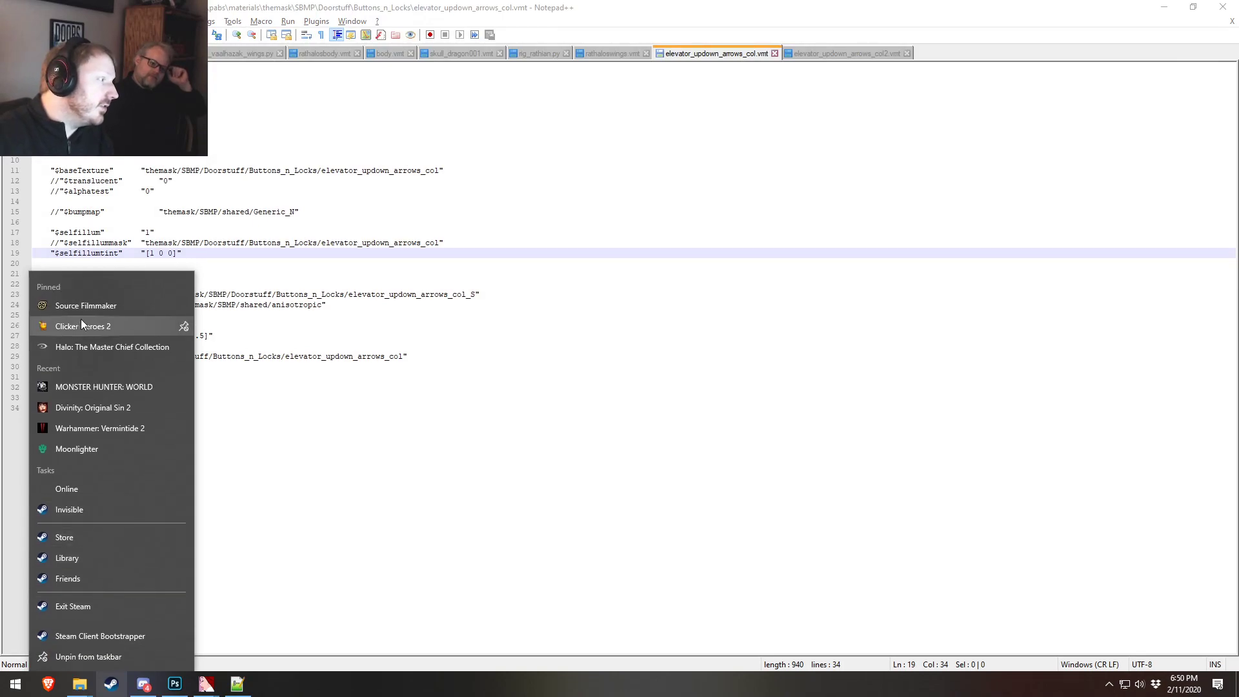
{"action": "left_click", "coordinate": [86, 303]}
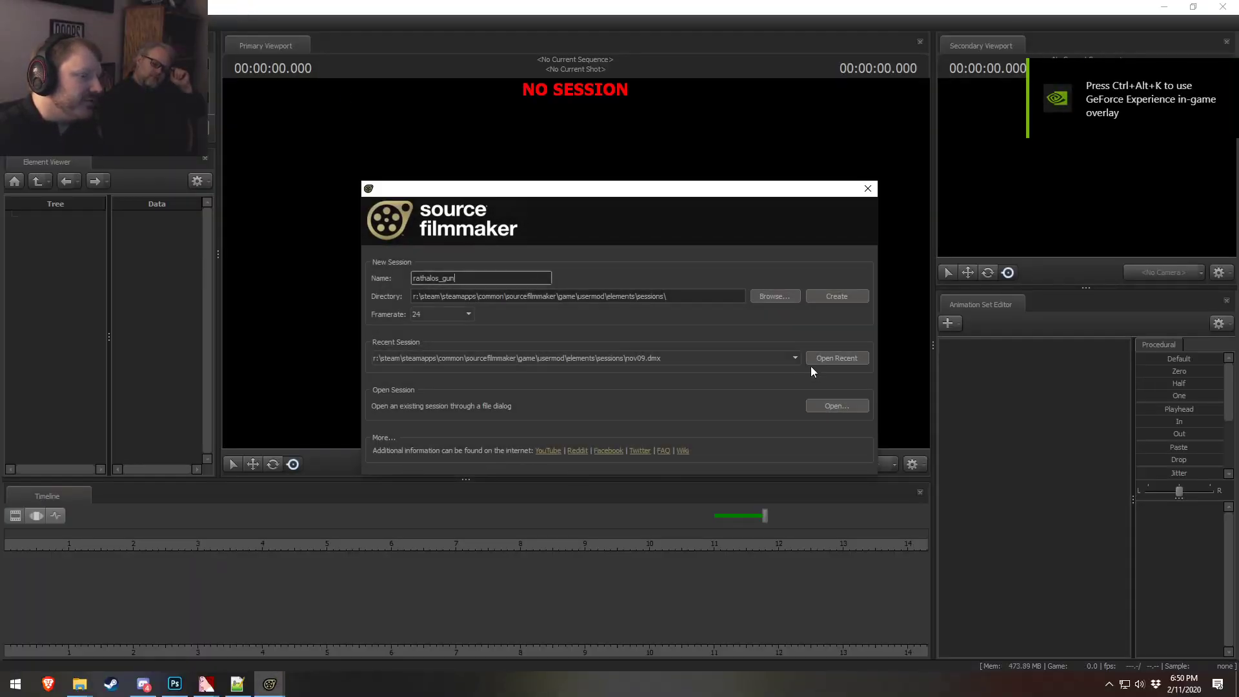
{"action": "left_click", "coordinate": [846, 358]}
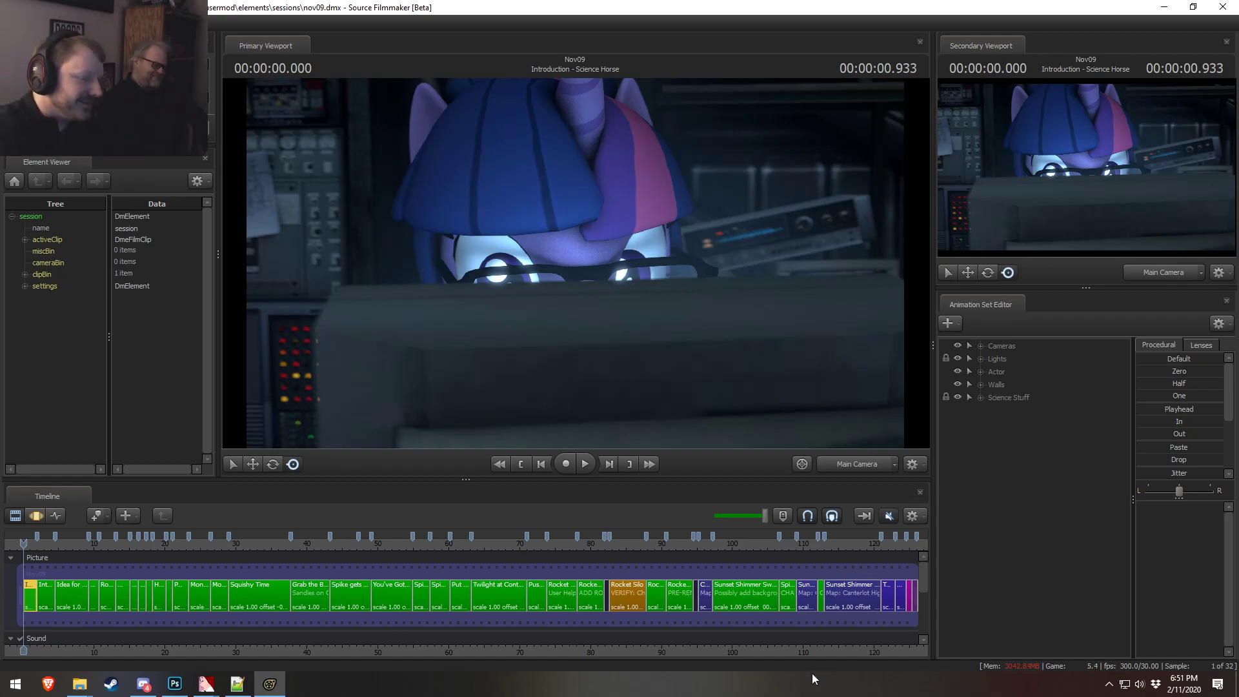
- Move the playhead to about 00:02:03.766 in the Brain Blink shot
{"action": "left_click", "coordinate": [899, 549]}
{"action": "scroll", "coordinate": [897, 602], "scroll_direction": "up", "scroll_amount": 6}
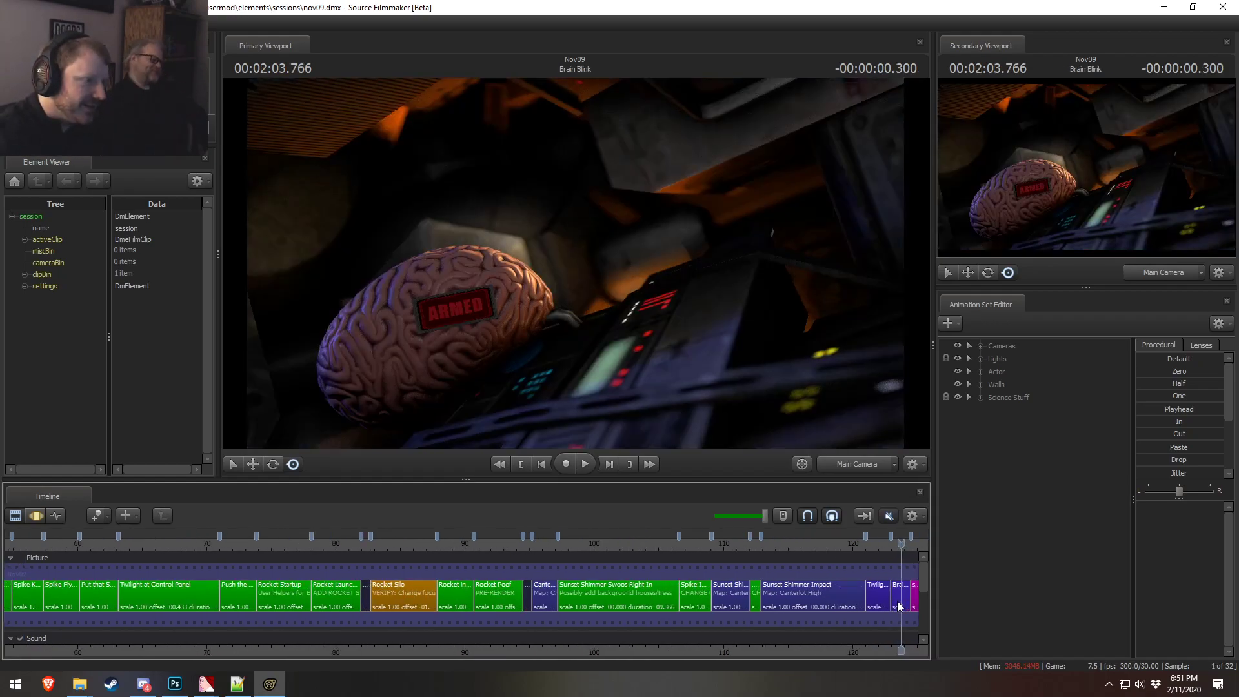
{"action": "middle_click_drag", "start_coordinate": [858, 651], "coordinate": [580, 637]}
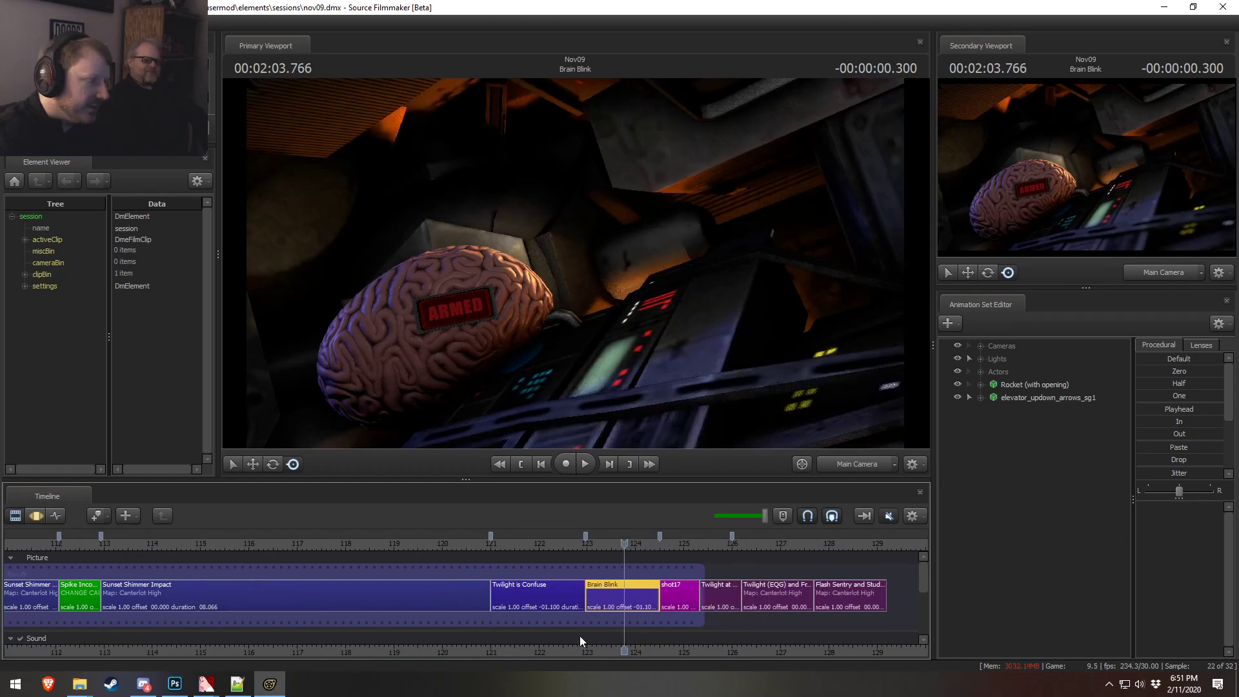
{"action": "scroll", "coordinate": [580, 637], "scroll_direction": "up", "scroll_amount": 3}
- Show the elevator_updown_arrows_sg1 model in the Element Viewer and examine the entries in its materials list
{"action": "right_click", "coordinate": [1017, 397]}
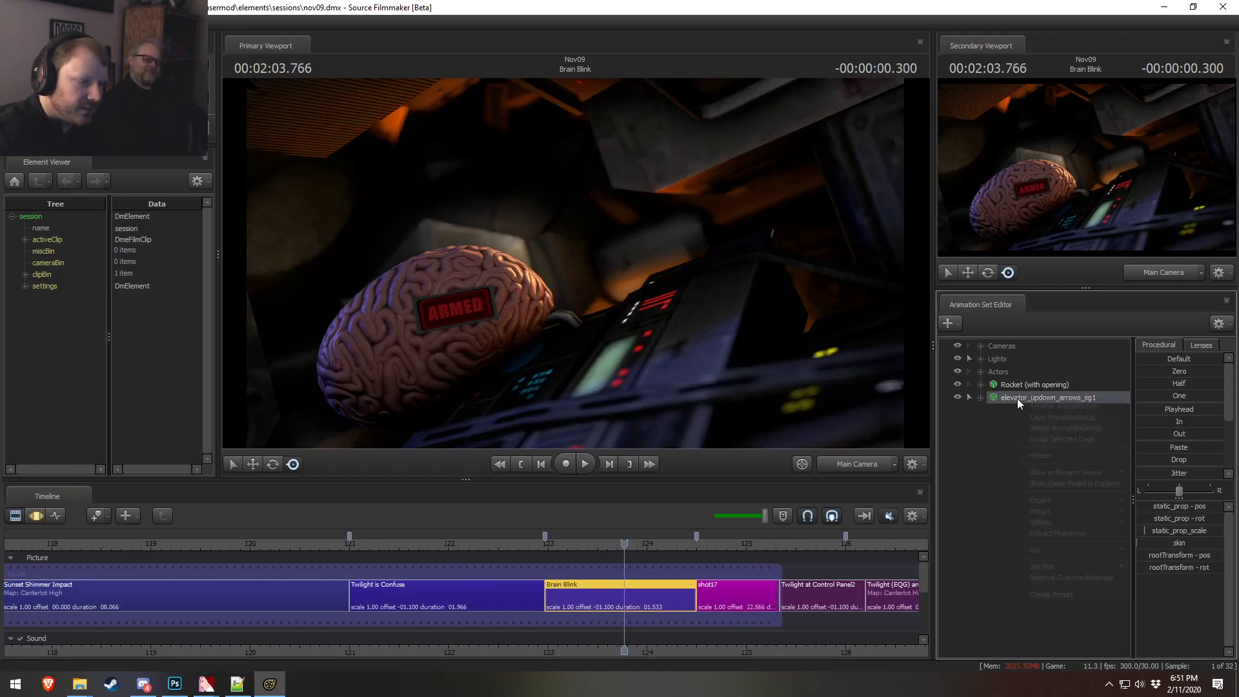
{"action": "mouse_move", "coordinate": [1067, 475]}
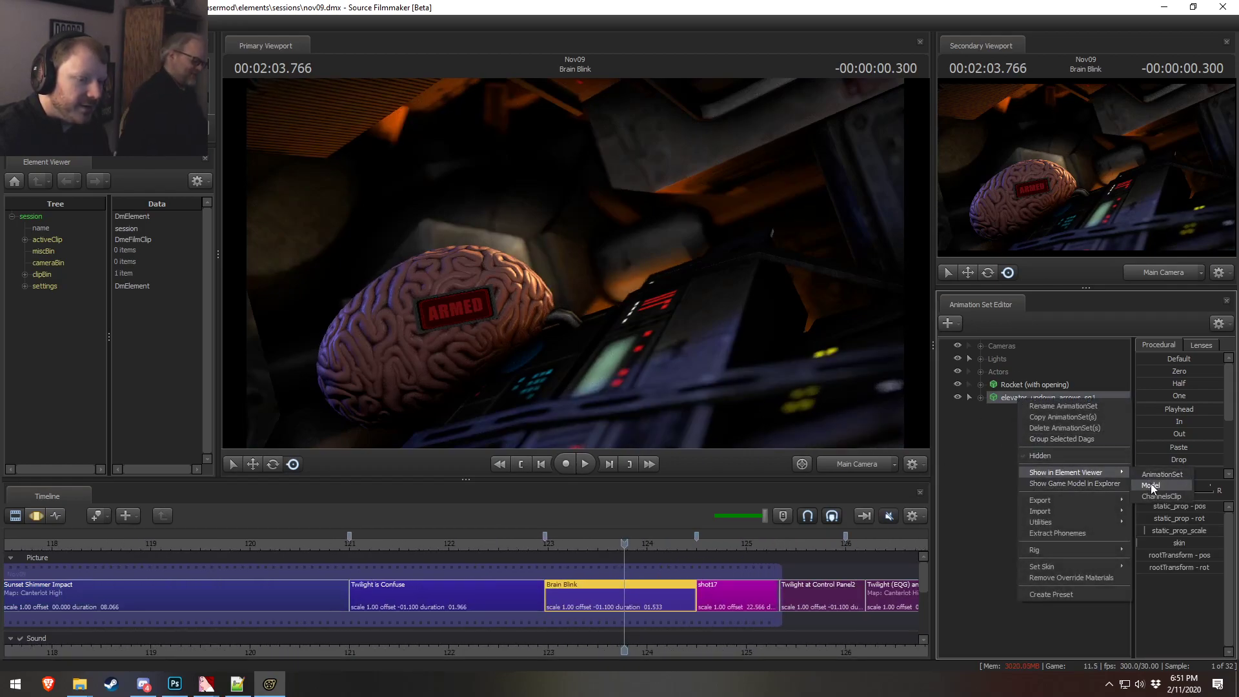
{"action": "left_click", "coordinate": [1150, 485]}
{"action": "left_click", "coordinate": [25, 425]}
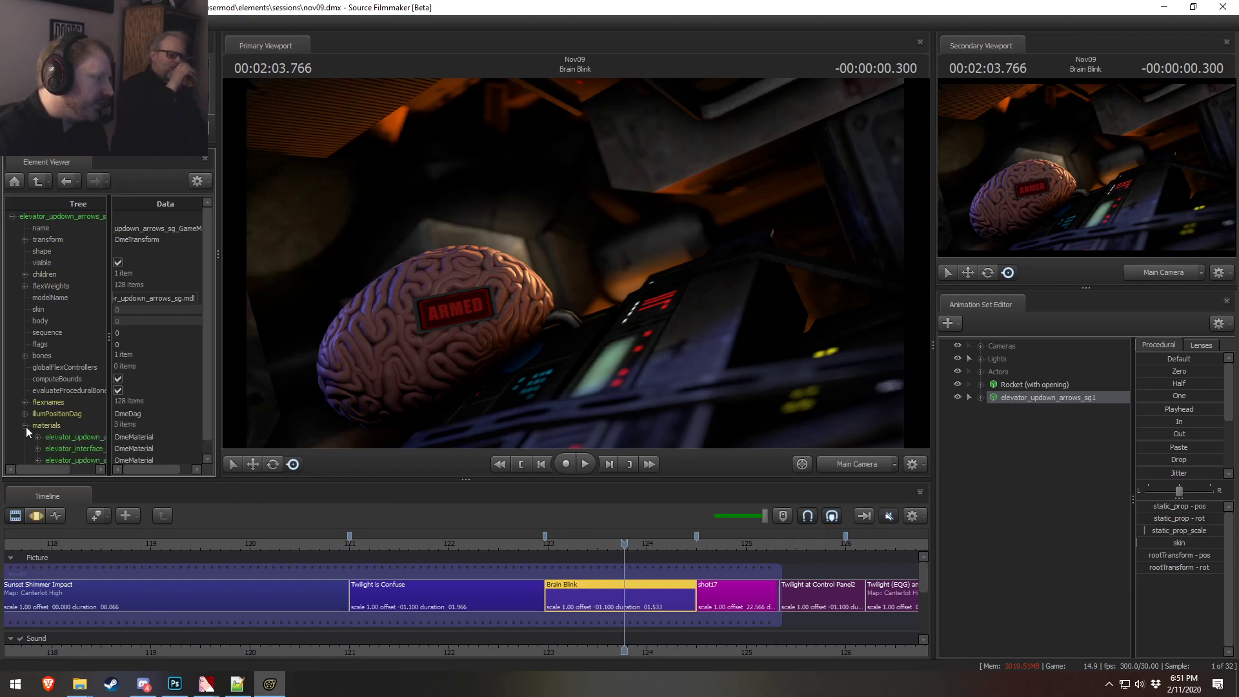
{"action": "left_click_drag", "start_coordinate": [109, 407], "coordinate": [150, 404]}
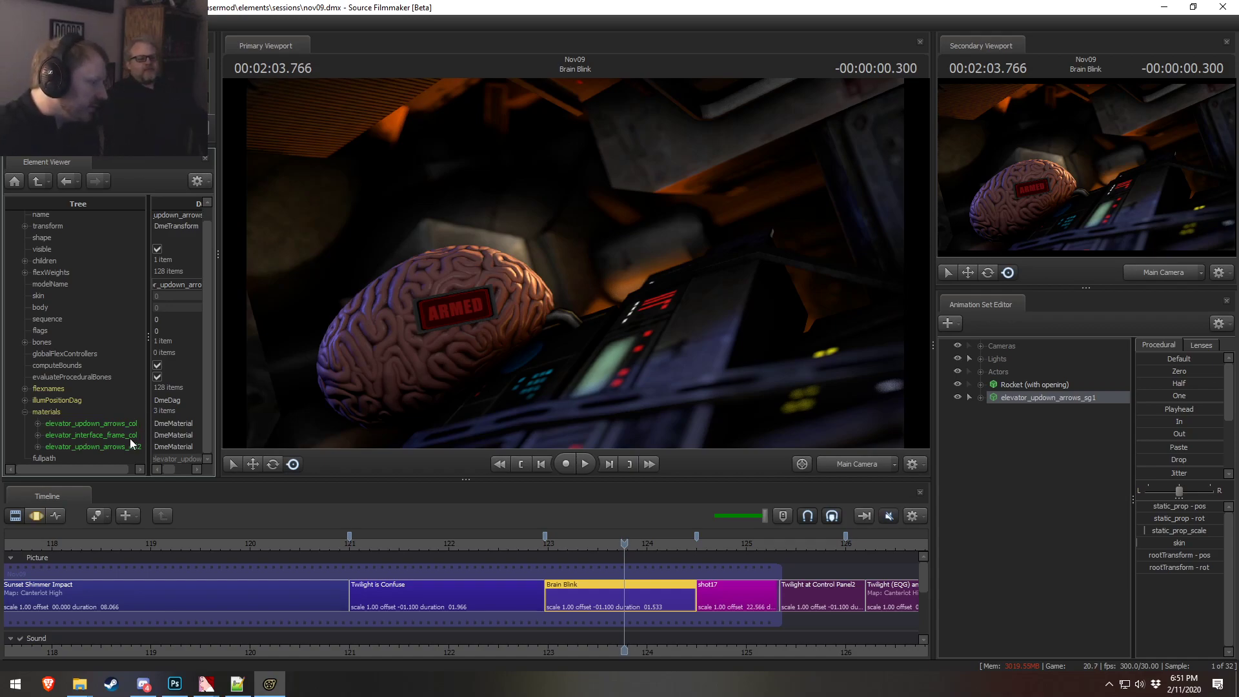
{"action": "left_click", "coordinate": [108, 436]}
{"action": "left_click", "coordinate": [108, 424]}
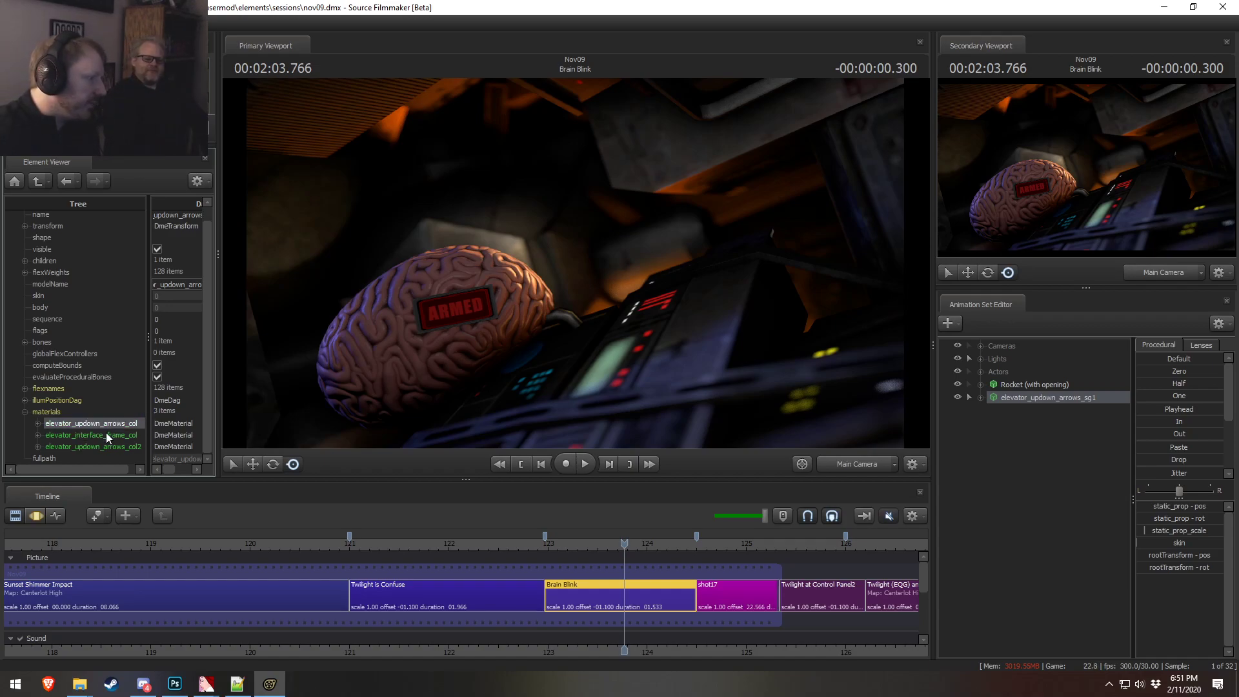
{"action": "left_click", "coordinate": [108, 446]}
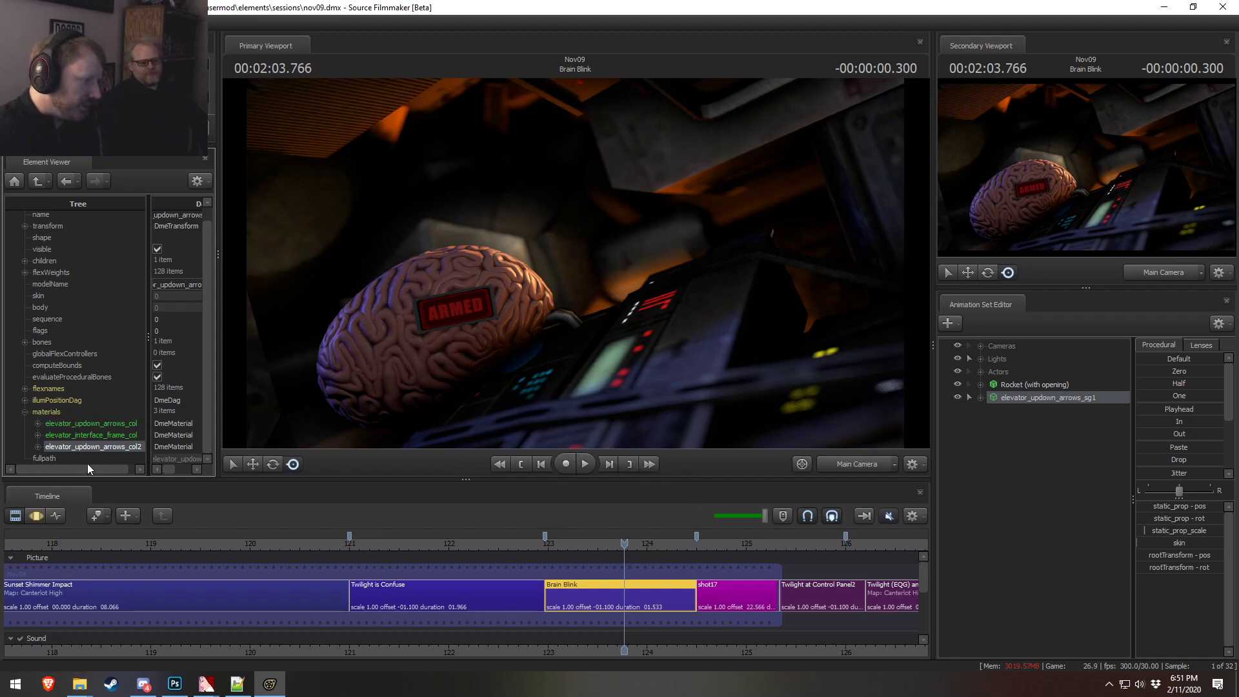
- Change the Skin of elevator_updown_arrows_sg1 to 1 and frame the elevator panel close up through the Work Camera
{"action": "left_click", "coordinate": [1025, 395]}
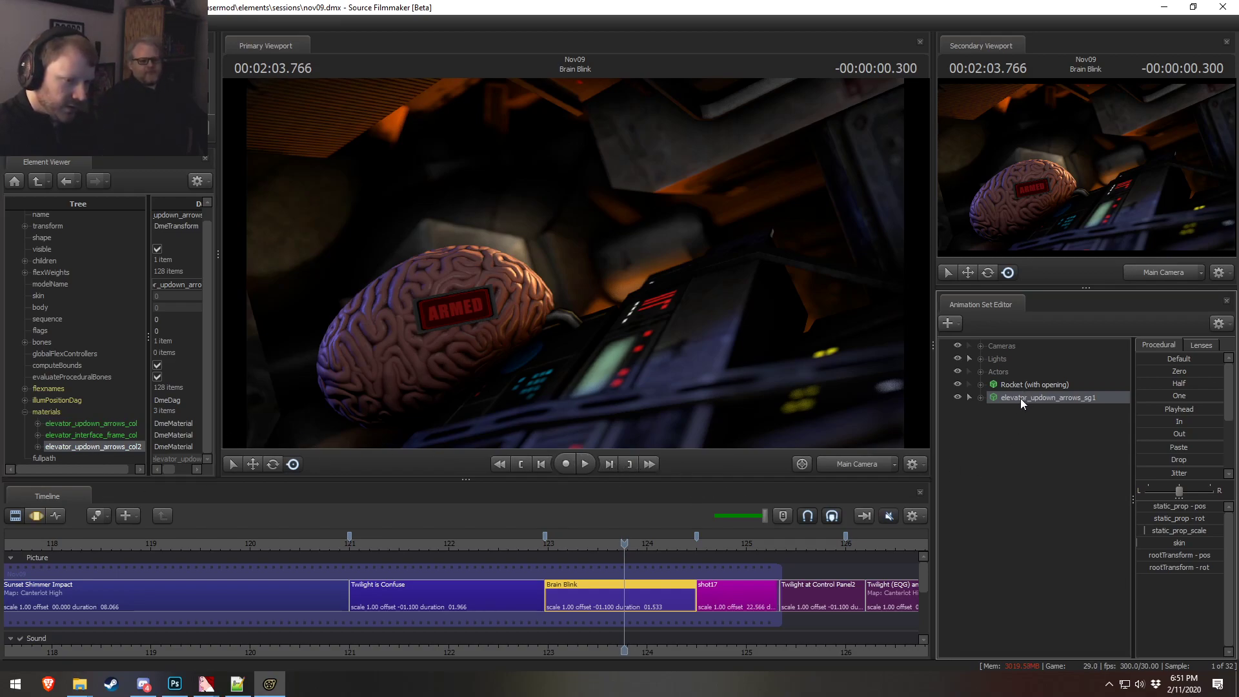
{"action": "left_click", "coordinate": [980, 397]}
{"action": "left_click", "coordinate": [986, 421]}
{"action": "key", "text": "F3"}
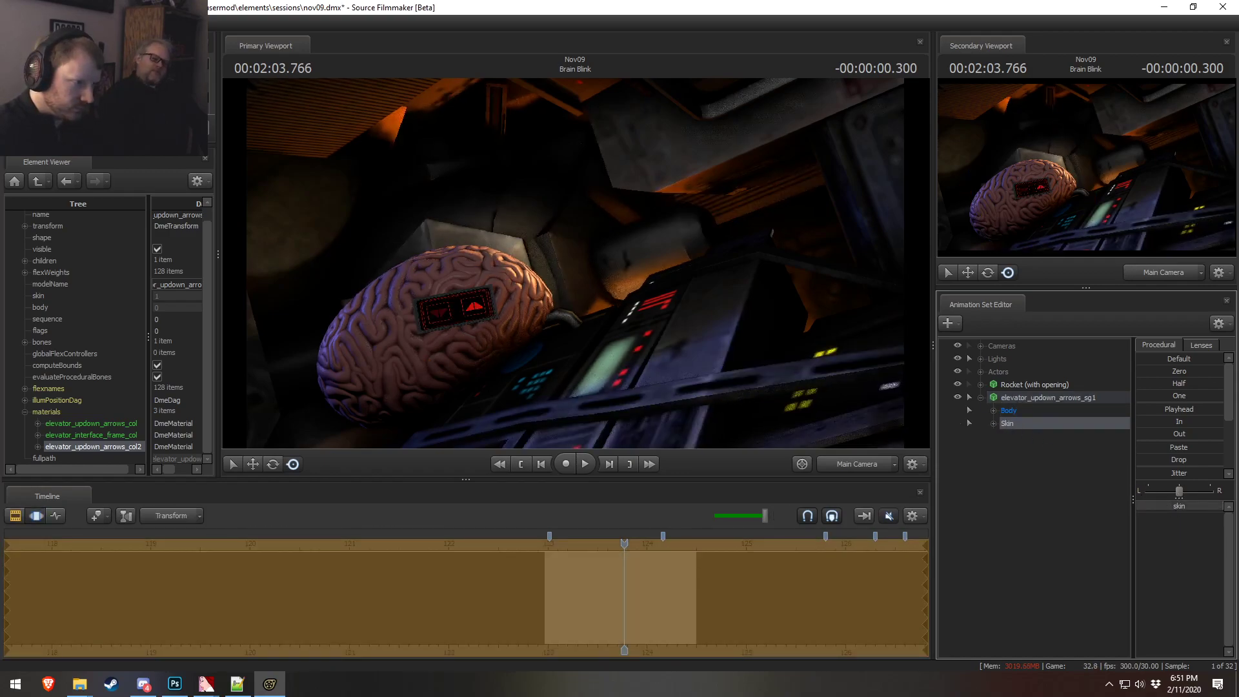
{"action": "left_click", "coordinate": [884, 466]}
{"action": "left_click_drag", "start_coordinate": [574, 263], "coordinate": [1061, 508]}
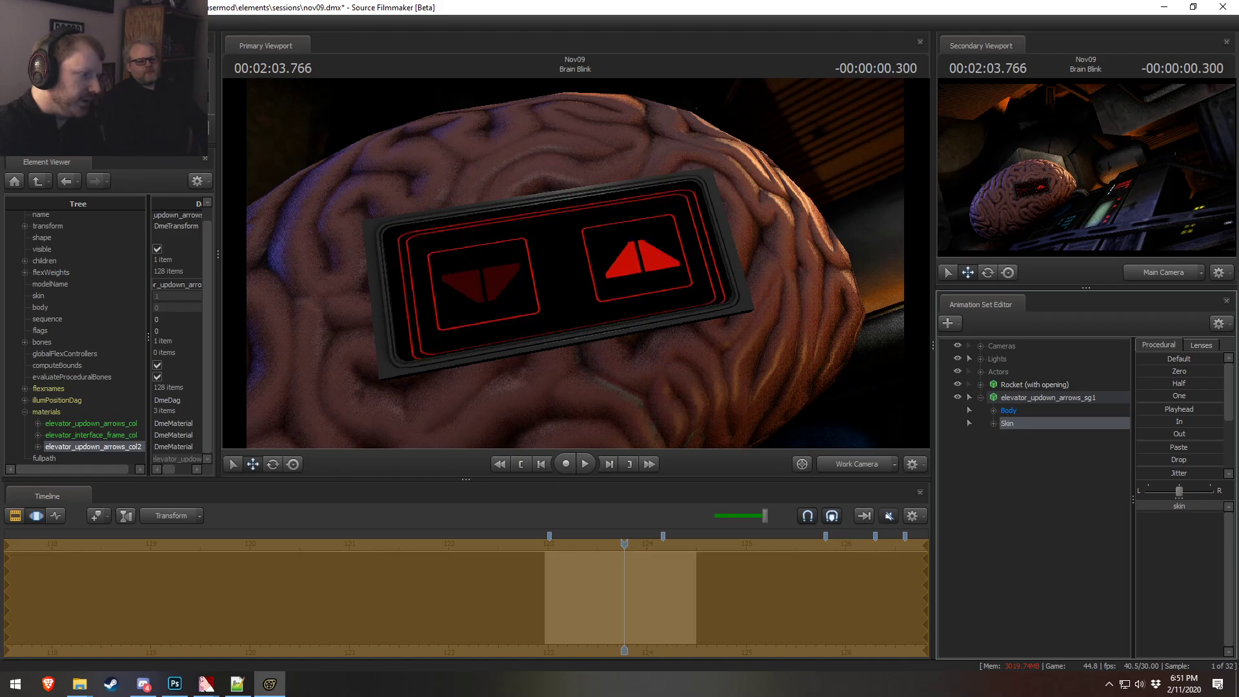
- Inspect the attributes of the elevator_updown_arrows_col2 material and return to elevator_updown_arrows_col.vmt in Notepad++
{"action": "left_click", "coordinate": [37, 446]}
{"action": "left_click", "coordinate": [37, 401]}
{"action": "left_click_drag", "start_coordinate": [89, 469], "coordinate": [104, 436]}
{"action": "key", "text": "alt+Tab"}
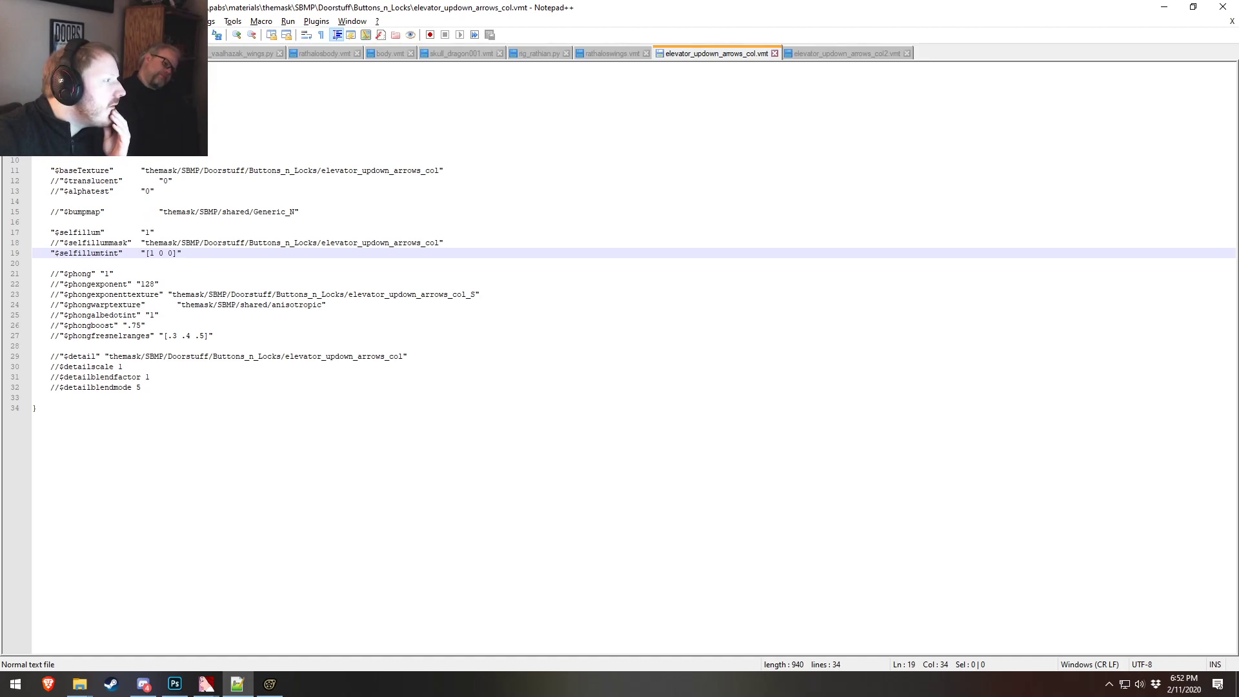
- Delete the empty line above the closing brace in elevator_updown_arrows_col.vmt
{"action": "left_click", "coordinate": [51, 98]}
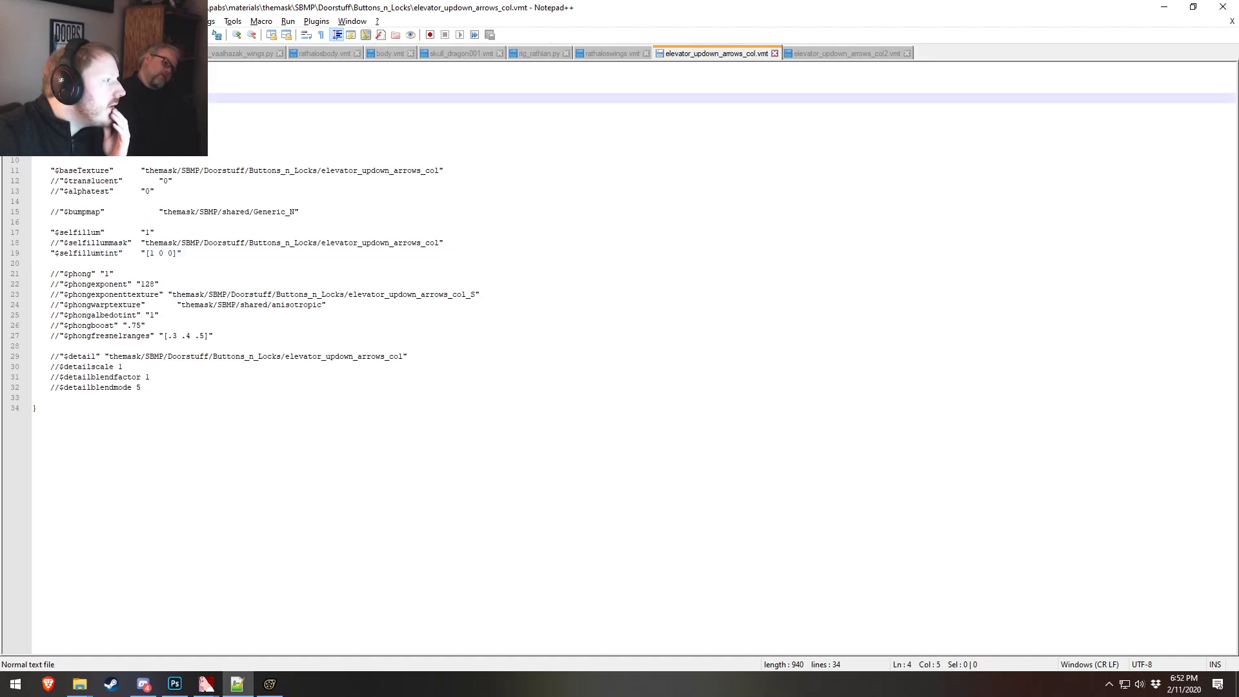
{"action": "left_click", "coordinate": [84, 399]}
{"action": "key", "text": "BackSpace"}
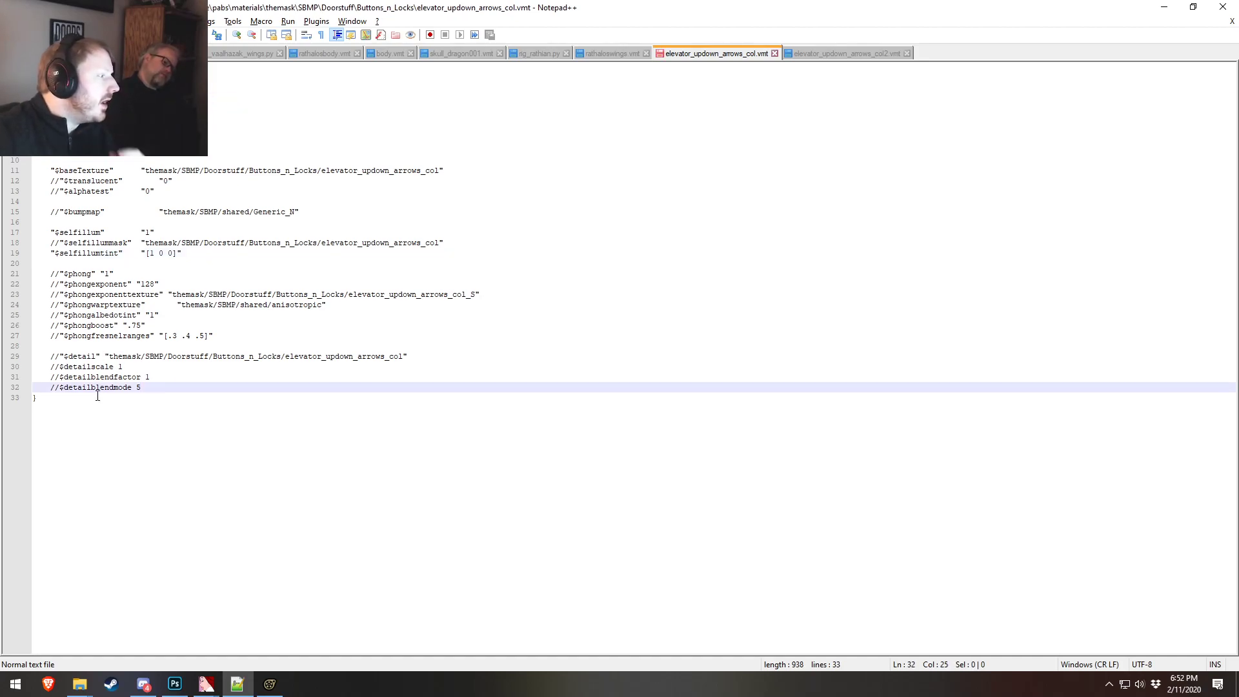
- Uncomment the $phong, $phongexponent, $phongexponenttexture and $phongwarptexture lines in elevator_updown_arrows_col.vmt
{"action": "left_click", "coordinate": [60, 273]}
{"action": "key", "text": "BackSpace"}
{"action": "key", "text": "BackSpace"}
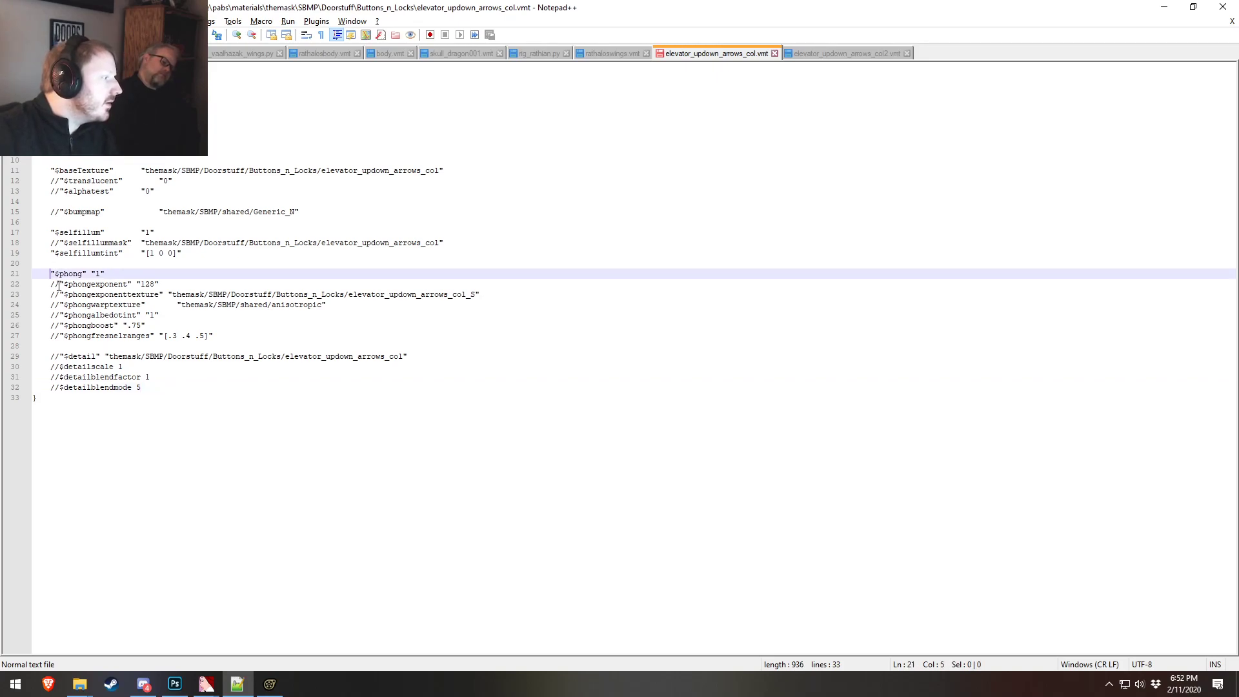
{"action": "left_click", "coordinate": [59, 284]}
{"action": "key", "text": "BackSpace"}
{"action": "key", "text": "BackSpace"}
{"action": "left_click", "coordinate": [59, 294]}
{"action": "key", "text": "BackSpace"}
{"action": "key", "text": "BackSpace"}
{"action": "left_click", "coordinate": [59, 305]}
{"action": "key", "text": "BackSpace"}
{"action": "key", "text": "BackSpace"}
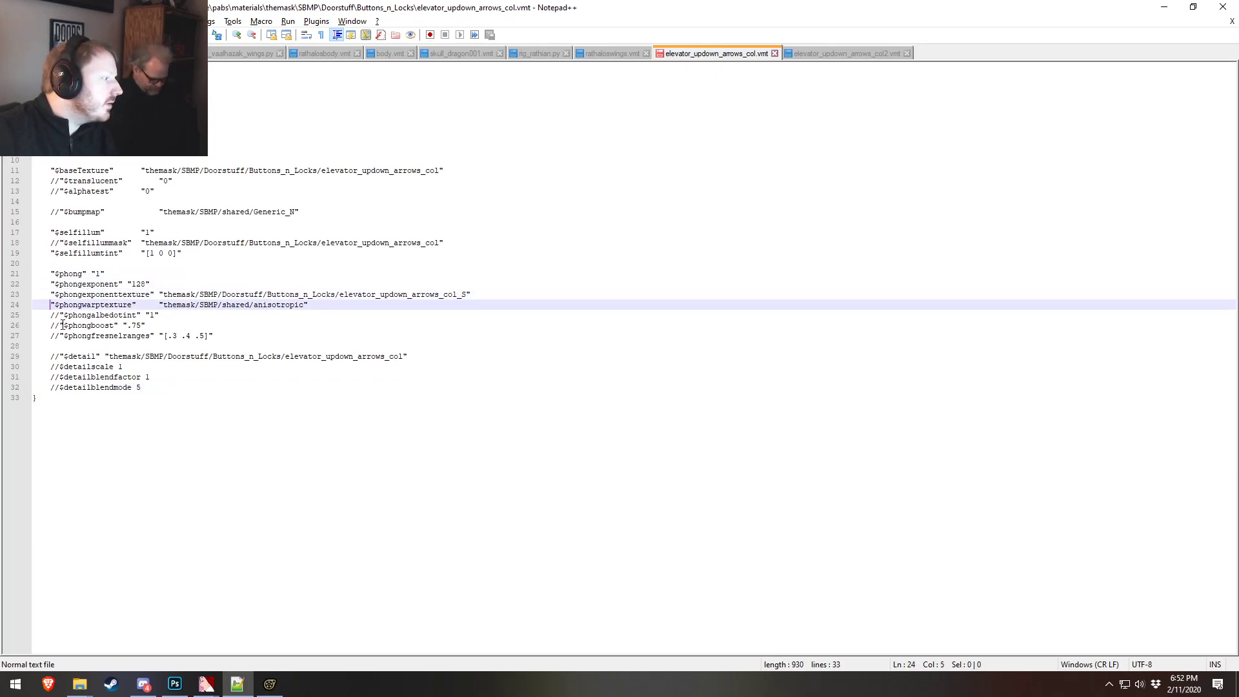
- Uncomment the $phongalbedotint, $phongboost and $phongfresnelranges lines in elevator_updown_arrows_col.vmt
{"action": "double_click", "coordinate": [59, 315]}
{"action": "left_click", "coordinate": [60, 315]}
{"action": "key", "text": "BackSpace"}
{"action": "key", "text": "BackSpace"}
{"action": "left_click", "coordinate": [59, 325]}
{"action": "key", "text": "BackSpace"}
{"action": "key", "text": "BackSpace"}
{"action": "left_click", "coordinate": [60, 336]}
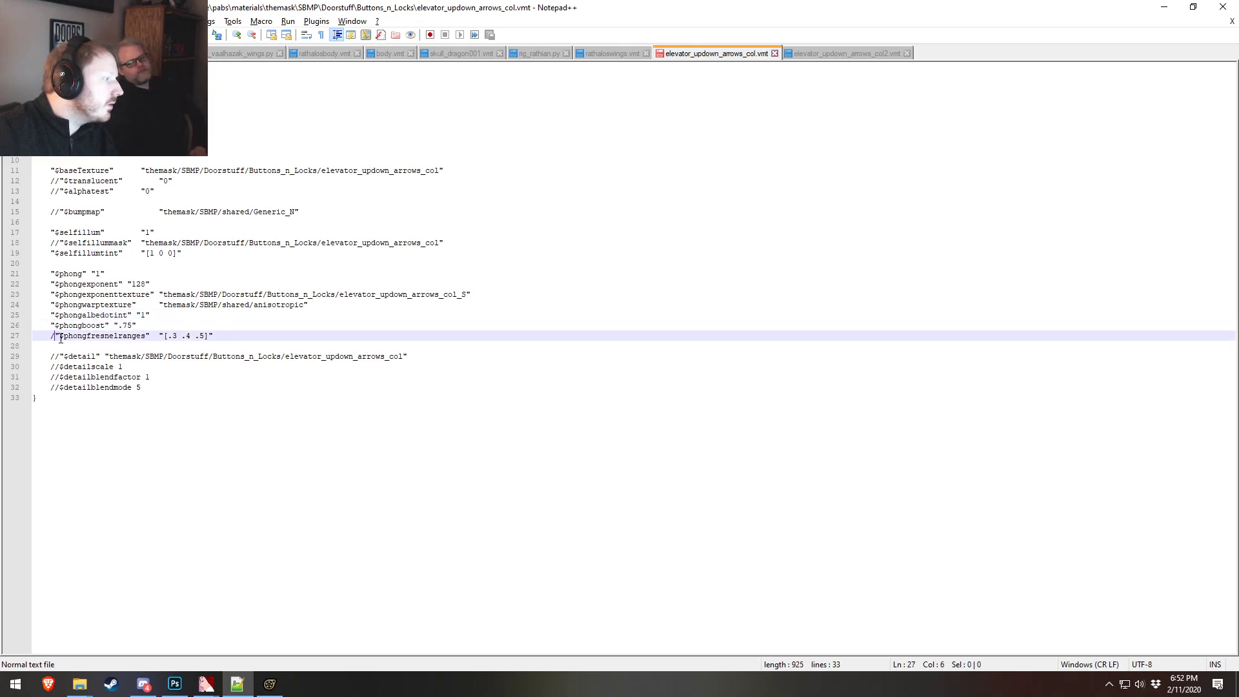
{"action": "key", "text": "BackSpace"}
{"action": "key", "text": "BackSpace"}
- Comment out the $phongwarptexture and $phongexponenttexture lines in elevator_updown_arrows_col.vmt with //
{"action": "left_click", "coordinate": [42, 308]}
{"action": "type", "text": "//"}
{"action": "left_click", "coordinate": [52, 295]}
{"action": "type", "text": "//"}
- In elevator_updown_arrows_col2.vmt, uncomment the $phongfresnelranges, $phongboost, $phongalbedotint and $phongwarptexture lines
{"action": "left_click", "coordinate": [828, 52]}
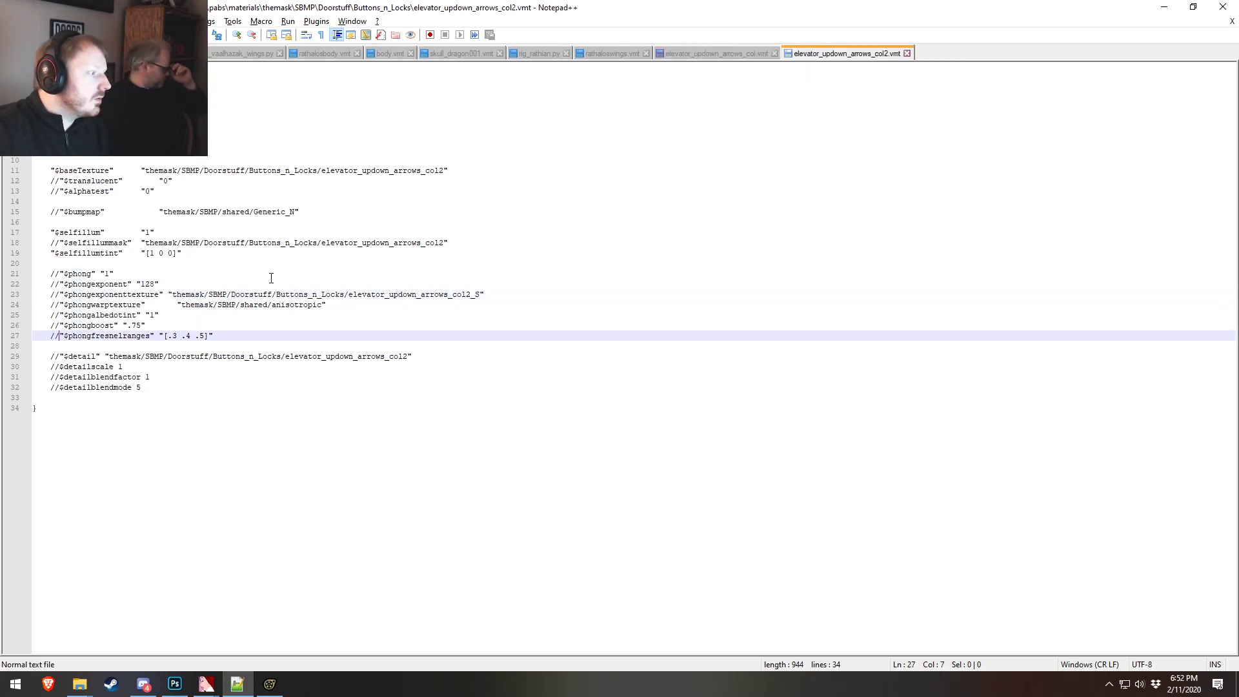
{"action": "key", "text": "BackSpace"}
{"action": "key", "text": "BackSpace"}
{"action": "left_click", "coordinate": [59, 325]}
{"action": "key", "text": "BackSpace"}
{"action": "key", "text": "BackSpace"}
{"action": "left_click", "coordinate": [59, 315]}
{"action": "key", "text": "BackSpace"}
{"action": "key", "text": "BackSpace"}
{"action": "left_click", "coordinate": [58, 304]}
{"action": "key", "text": "BackSpace"}
{"action": "key", "text": "BackSpace"}
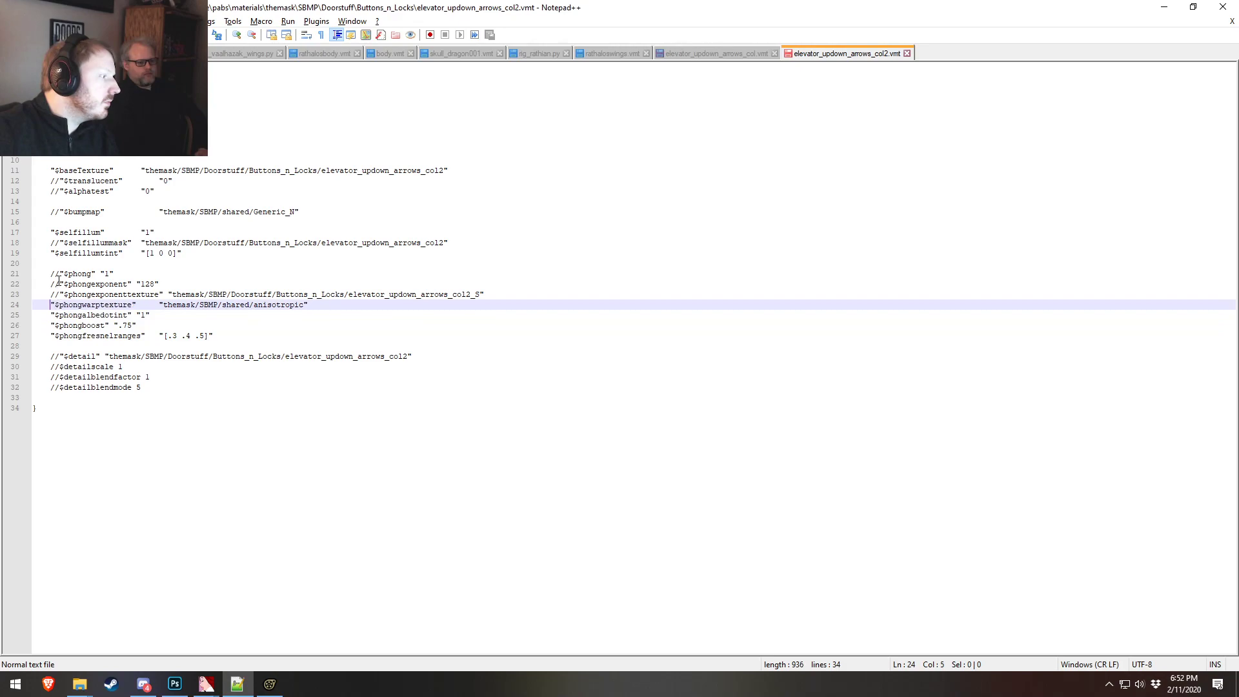
- Uncomment the $phong line in elevator_updown_arrows_col2.vmt and save the file
{"action": "left_click", "coordinate": [59, 274]}
{"action": "key", "text": "BackSpace"}
{"action": "key", "text": "BackSpace"}
{"action": "left_click", "coordinate": [202, 272]}
{"action": "key", "text": "ctrl+s"}
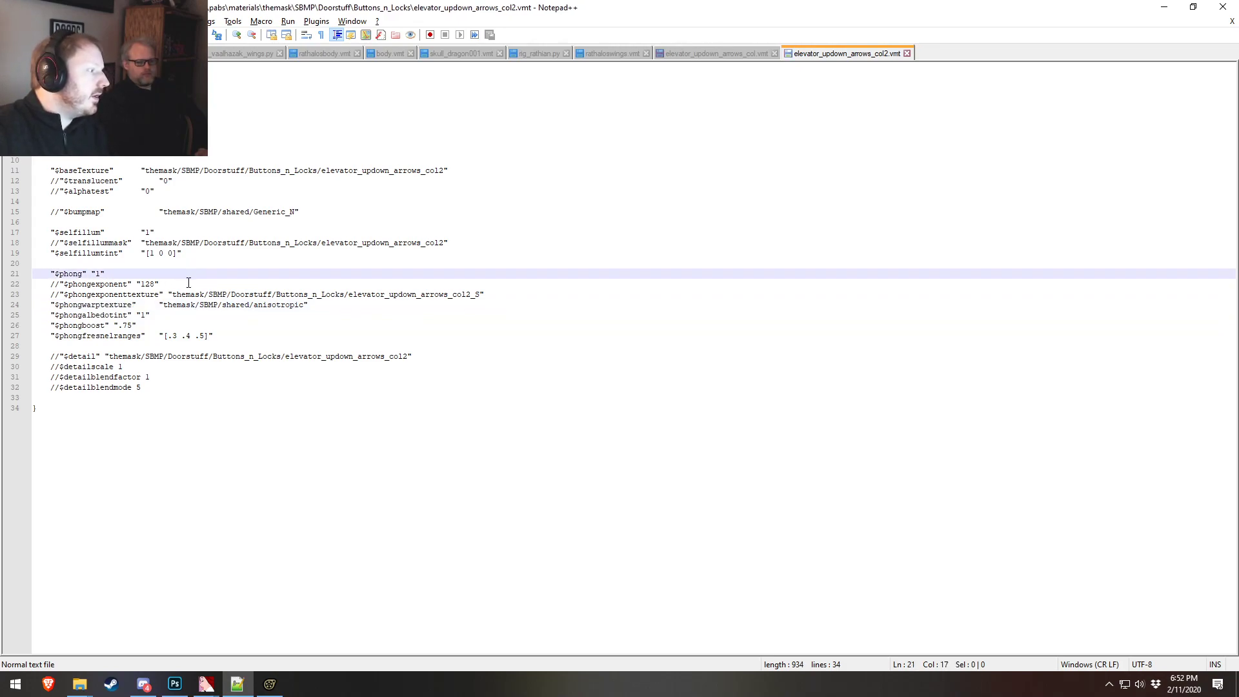
- Uncomment the $selfillummask line in elevator_updown_arrows_col2.vmt
{"action": "left_click", "coordinate": [182, 253]}
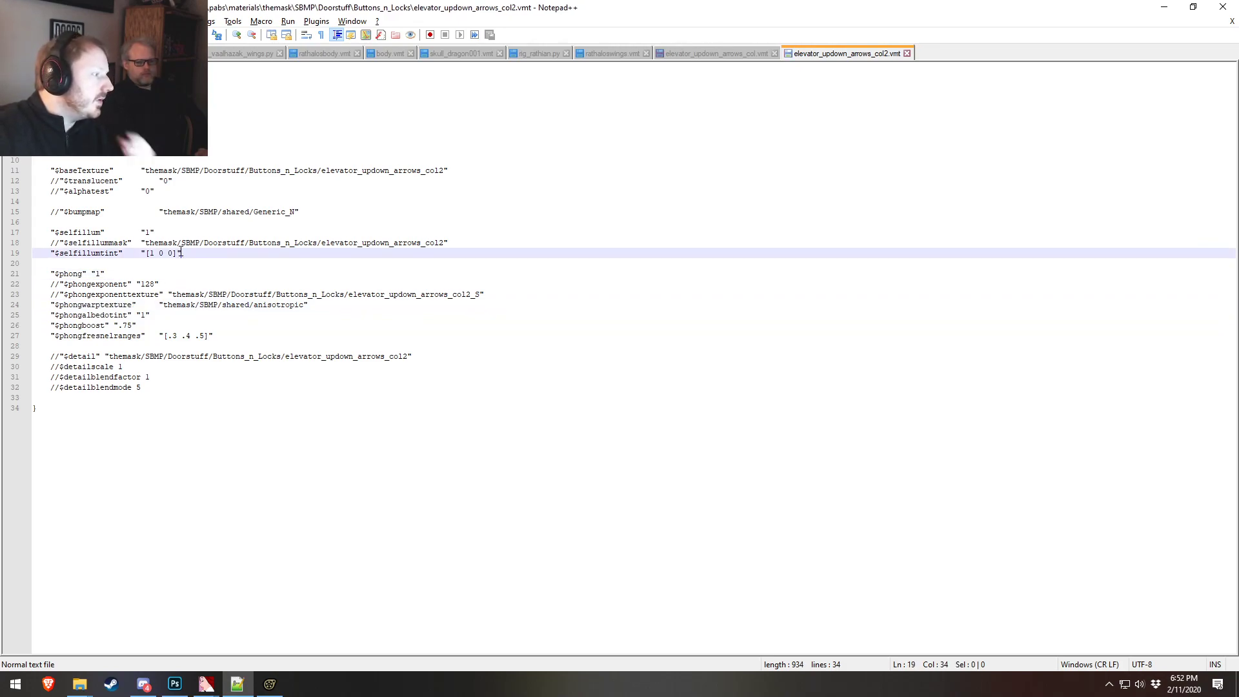
{"action": "double_click", "coordinate": [87, 253]}
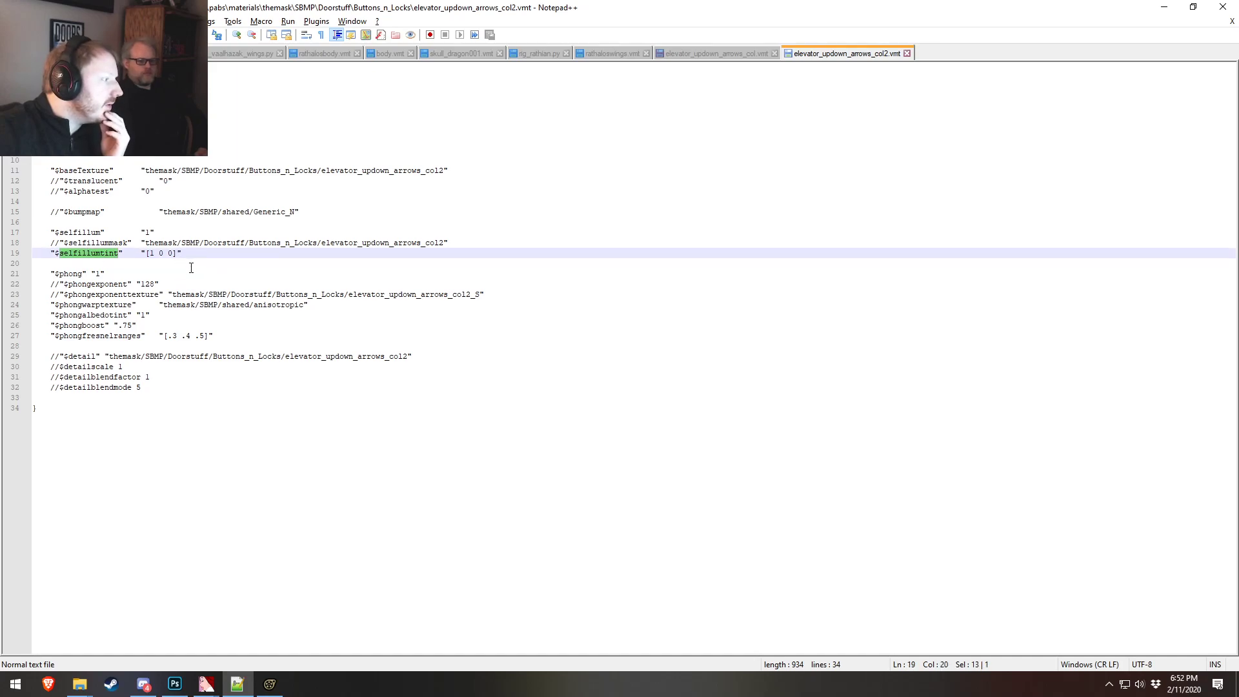
{"action": "left_click", "coordinate": [189, 262]}
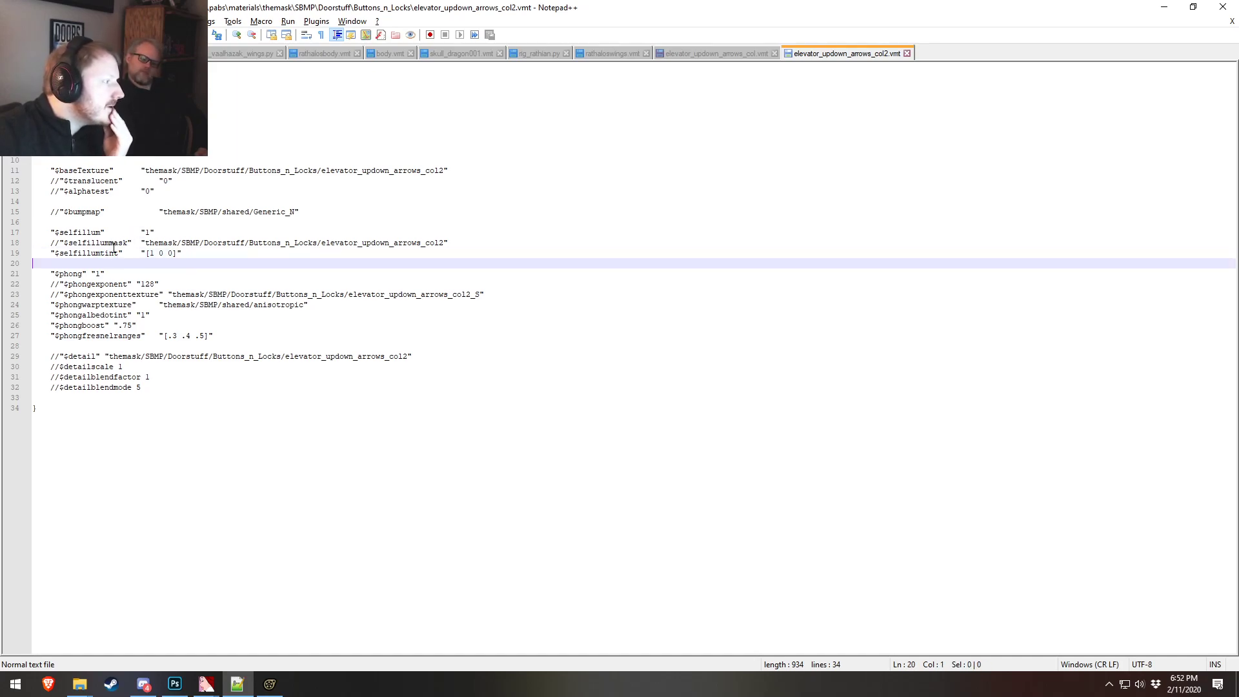
{"action": "left_click", "coordinate": [60, 244]}
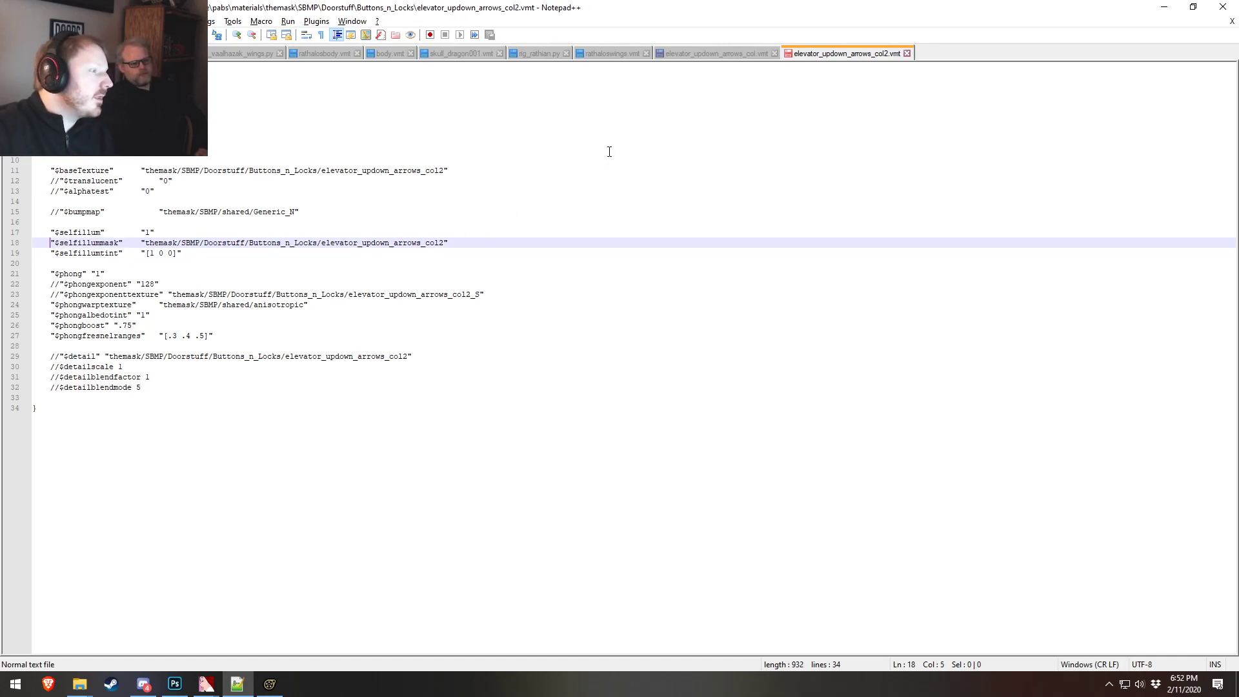
- Uncomment the $selfillummask line in elevator_updown_arrows_col.vmt and save the file
{"action": "left_click", "coordinate": [718, 54]}
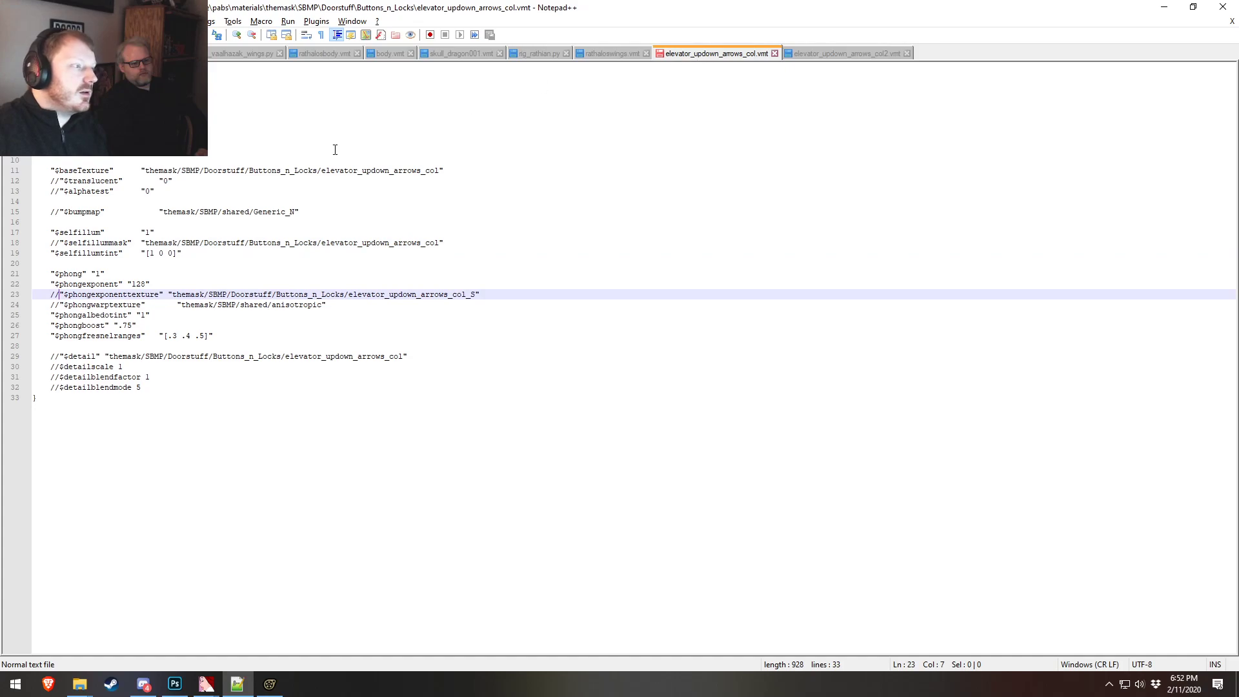
{"action": "left_click", "coordinate": [61, 242]}
{"action": "key", "text": "BackSpace"}
{"action": "key", "text": "BackSpace"}
{"action": "key", "text": "ctrl+s"}
- Switch to Source Filmmaker and examine the ARMED panel's glow from a shifted Work Camera angle
{"action": "key", "text": "alt+Tab"}
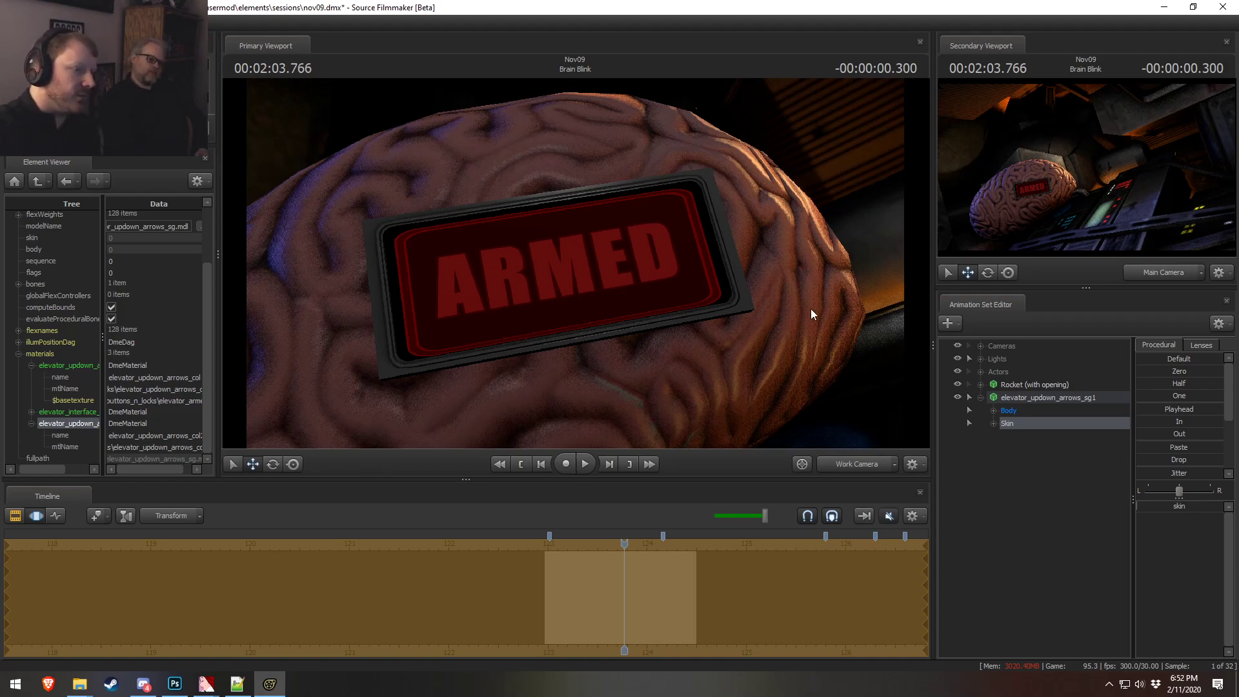
{"action": "left_click_drag", "start_coordinate": [731, 240], "coordinate": [575, 262]}
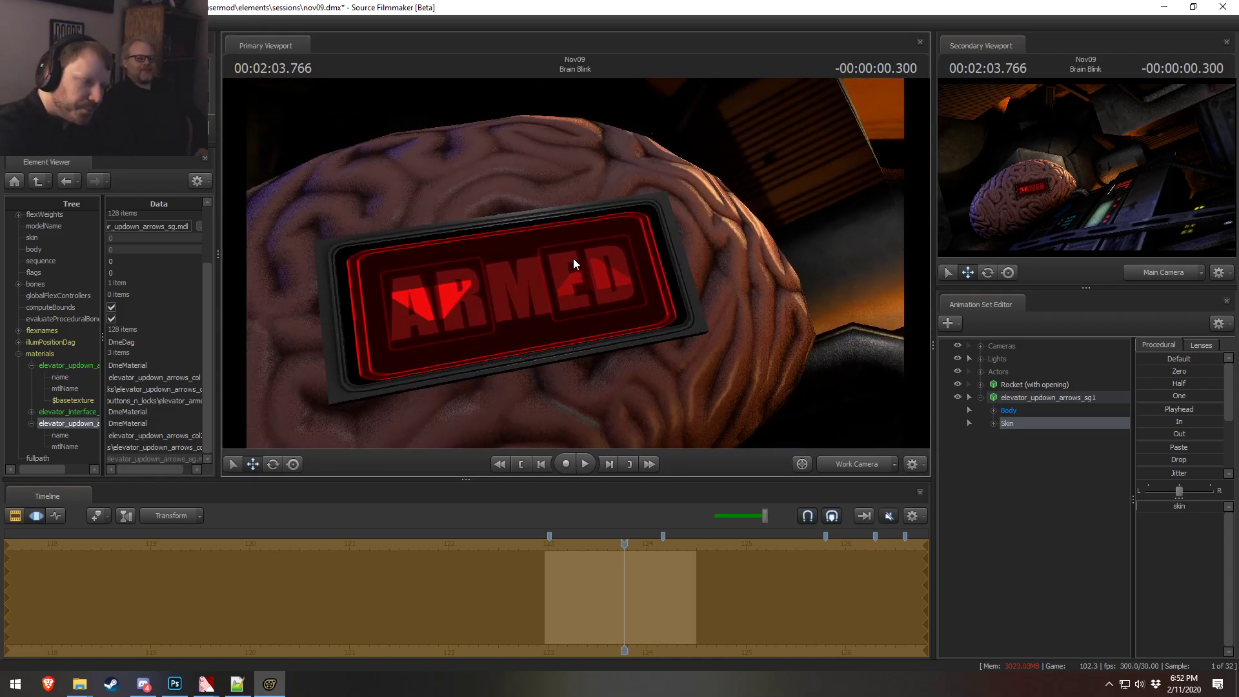
{"action": "key", "text": "alt+Tab"}
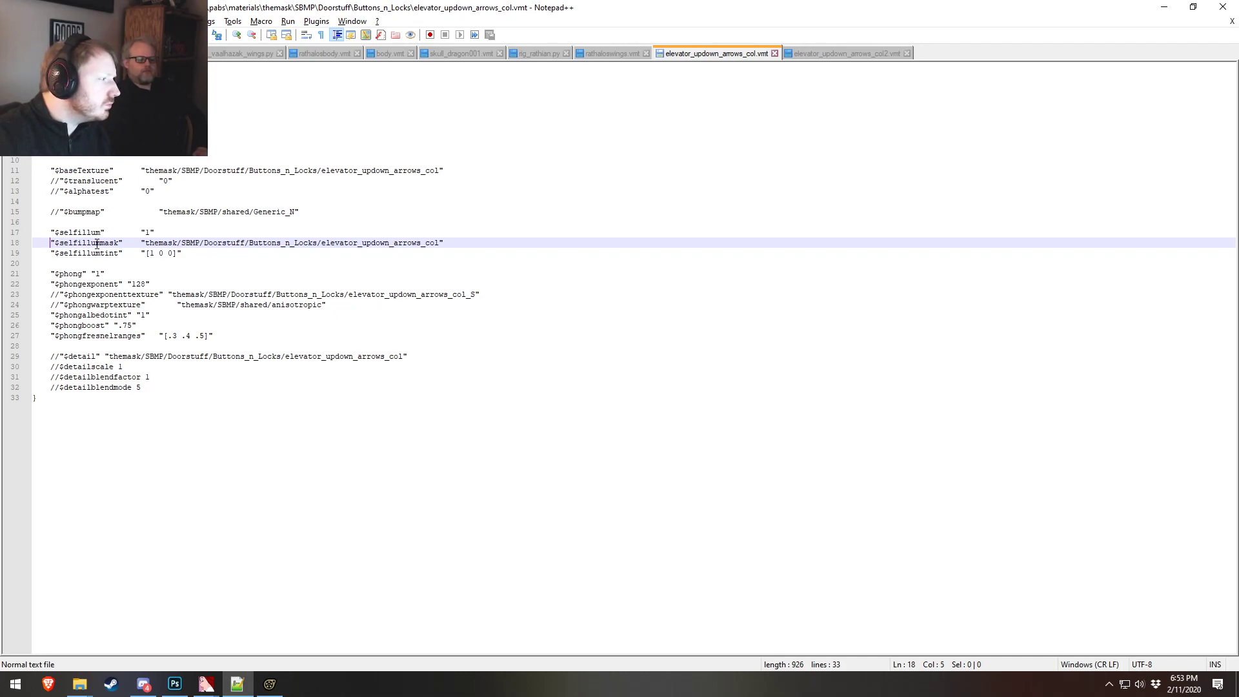
{"action": "key", "text": "alt+Tab"}
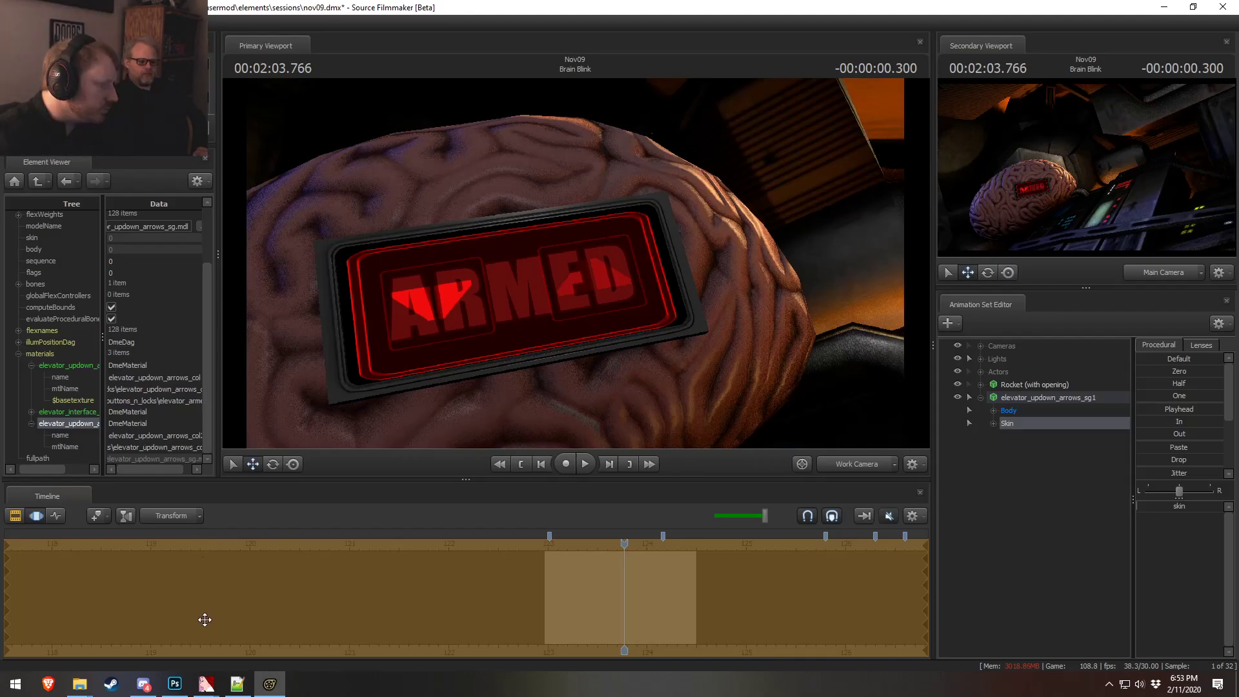
- Start adding a string attribute to the first elevator_updown_arrows material in the model's materials list
{"action": "scroll", "coordinate": [44, 393], "scroll_direction": "up", "scroll_amount": 1}
{"action": "right_click", "coordinate": [45, 390]}
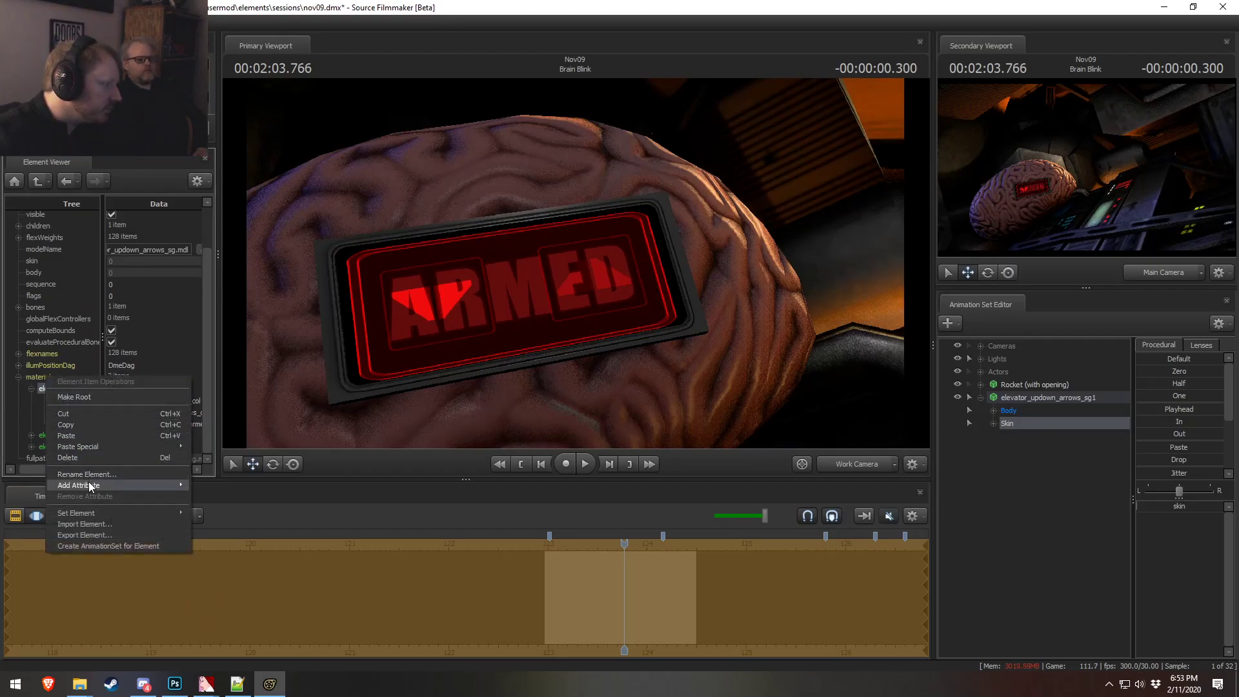
{"action": "mouse_move", "coordinate": [88, 484]}
{"action": "left_click", "coordinate": [223, 438]}
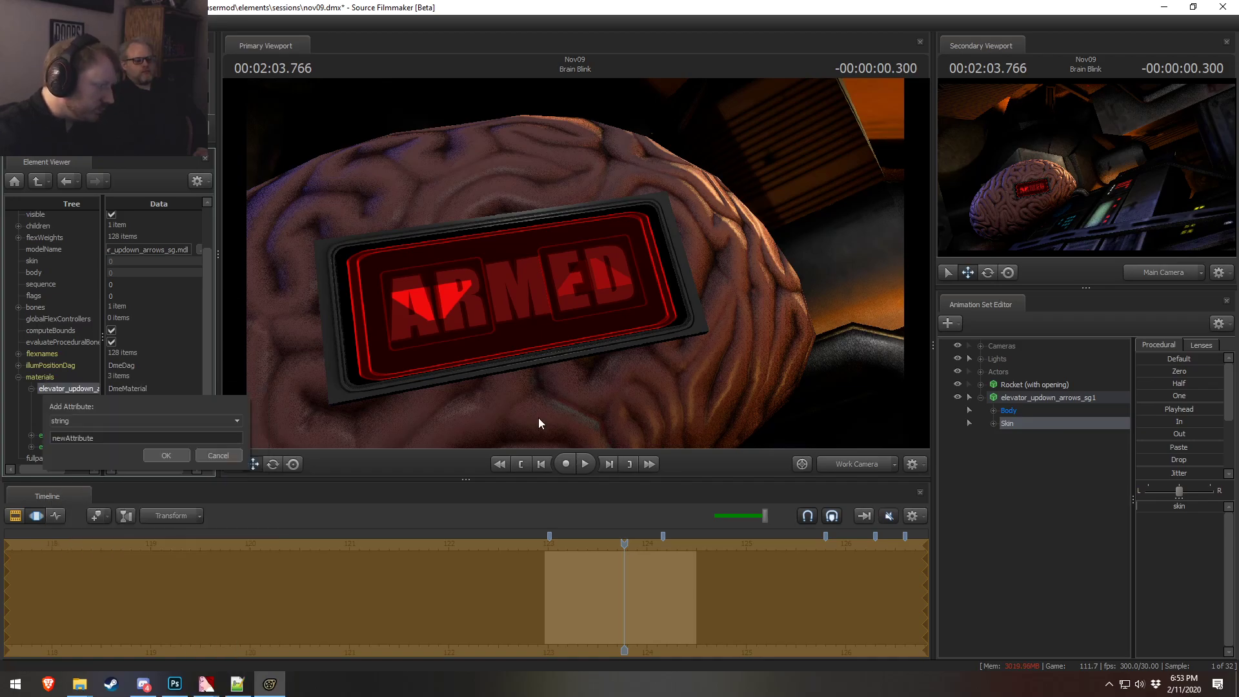
- Add a string attribute named $selfillummask to the elevator_updown_arrows_col material
{"action": "left_click", "coordinate": [51, 439]}
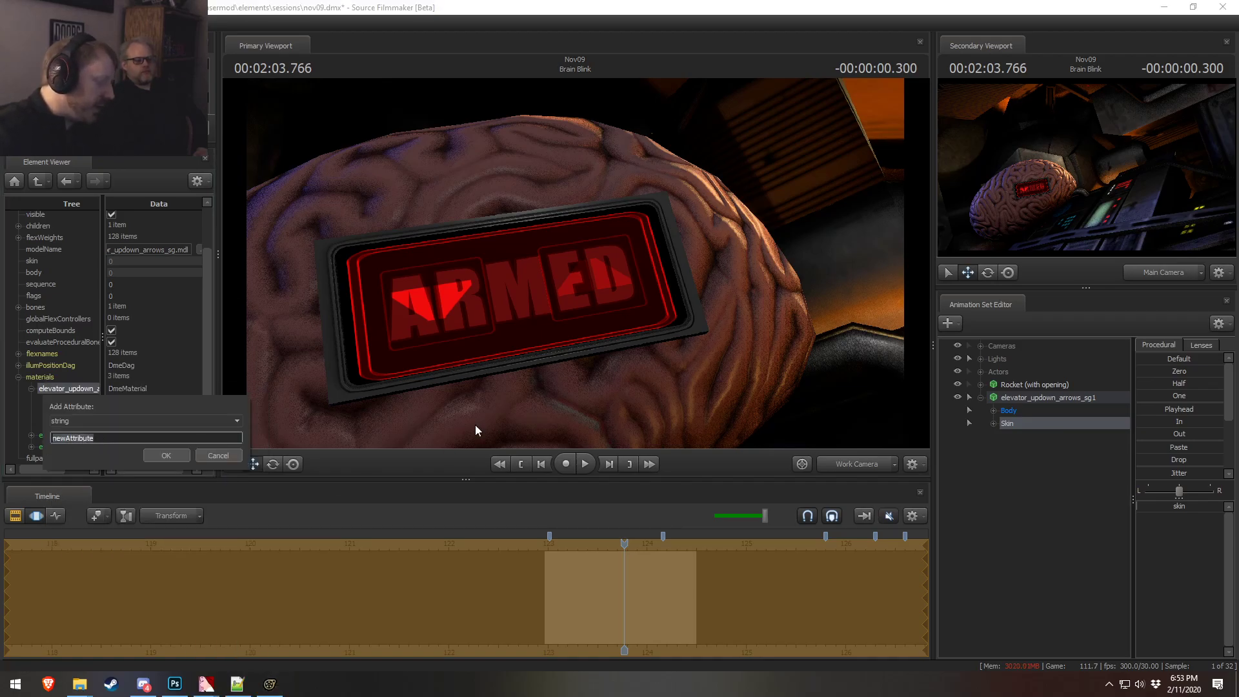
{"action": "type", "text": "$"}
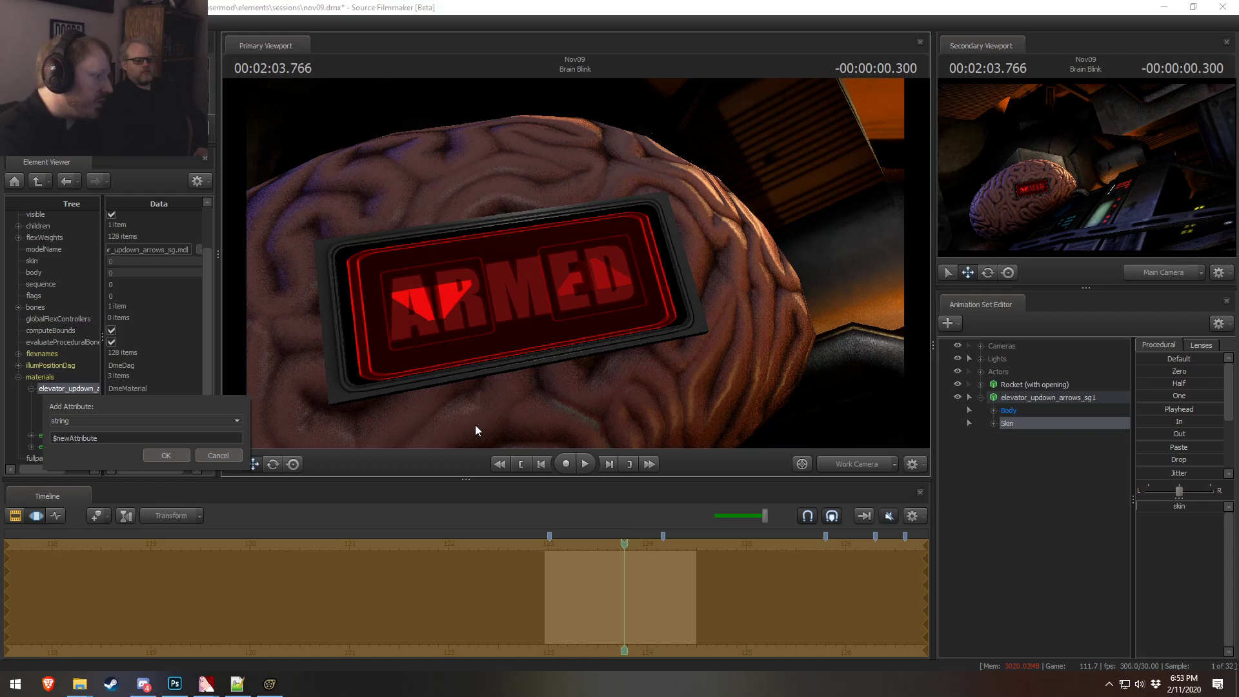
{"action": "left_click_drag", "start_coordinate": [98, 439], "coordinate": [51, 439]}
{"action": "type", "text": "#"}
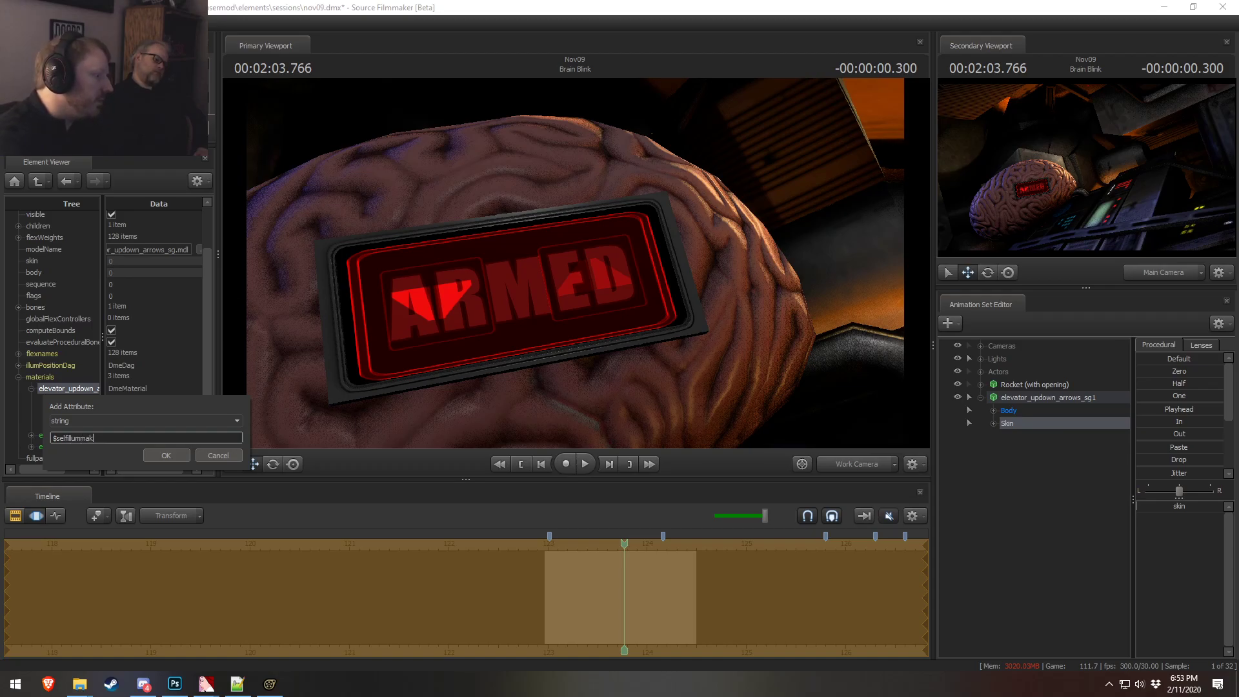
{"action": "key", "text": "Return"}
{"action": "mouse_move", "coordinate": [624, 597]}
{"action": "left_mouse_down"}
{"action": "mouse_move", "coordinate": [349, 597]}
{"action": "mouse_move", "coordinate": [634, 597]}
{"action": "left_mouse_up"}
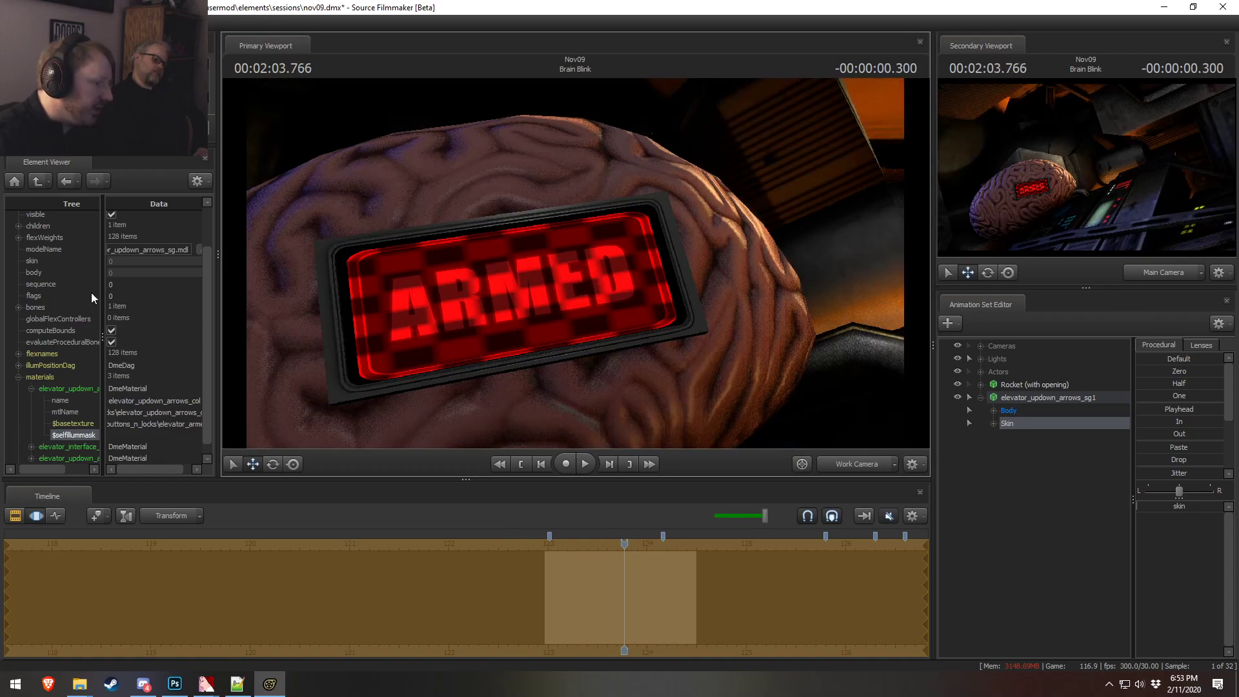
- Copy the material's $basetexture path into its $selfillummask attribute
{"action": "left_click", "coordinate": [157, 424]}
{"action": "left_click", "coordinate": [144, 435]}
{"action": "key", "text": "ctrl+v"}
{"action": "key", "text": "Return"}
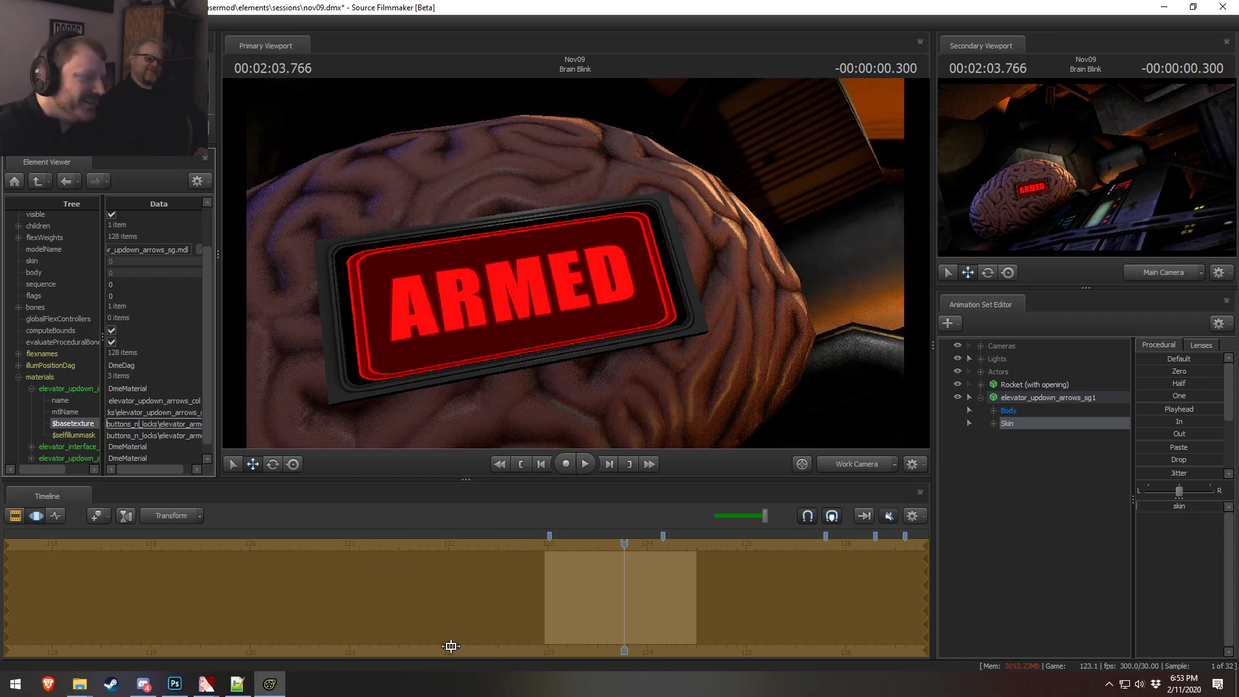
- Move the playhead to 00:02:03.700 and view the Brain Blink shot through the Main Camera in the clip editor
{"action": "left_click_drag", "start_coordinate": [624, 544], "coordinate": [618, 546]}
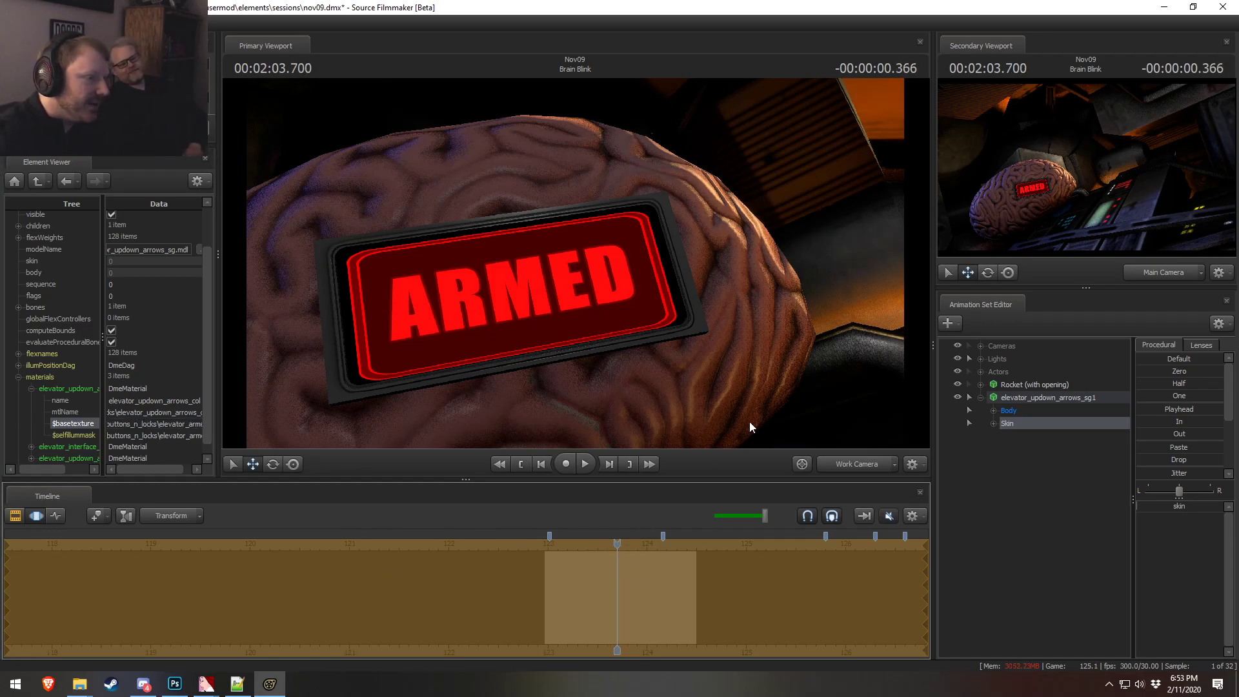
{"action": "key", "text": "s"}
{"action": "left_click_drag", "start_coordinate": [761, 379], "coordinate": [796, 428]}
{"action": "key", "text": "w"}
{"action": "left_click", "coordinate": [852, 465]}
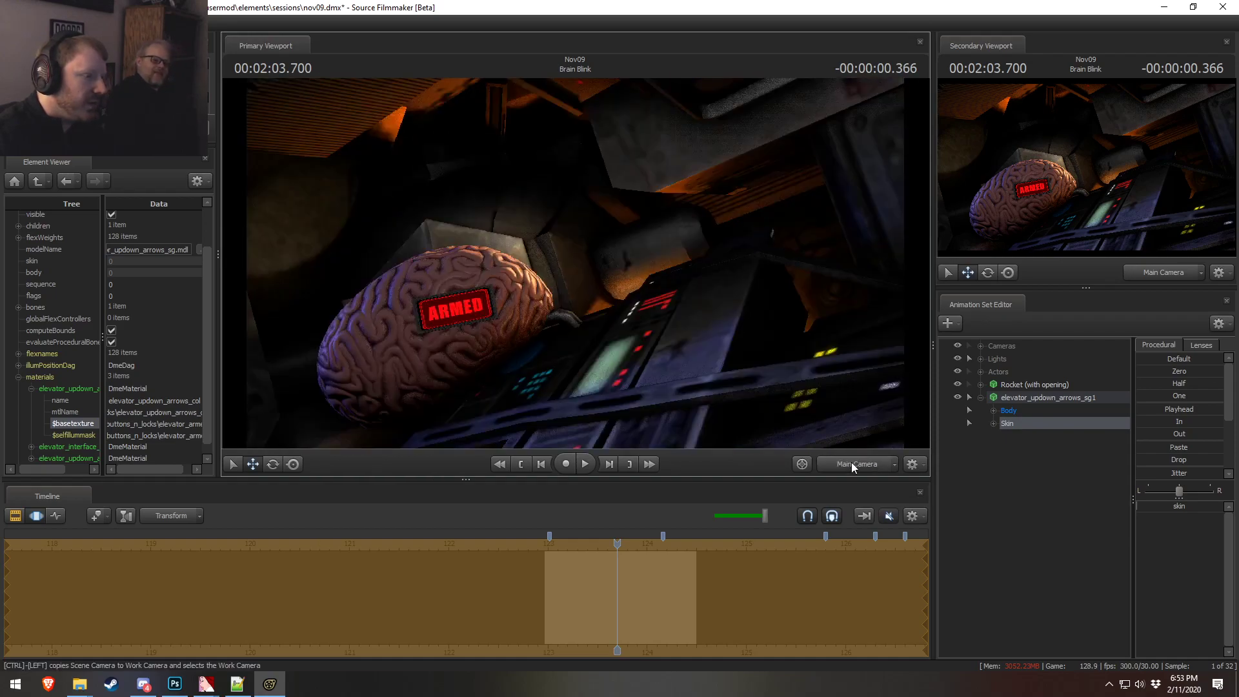
{"action": "key", "text": "F2"}
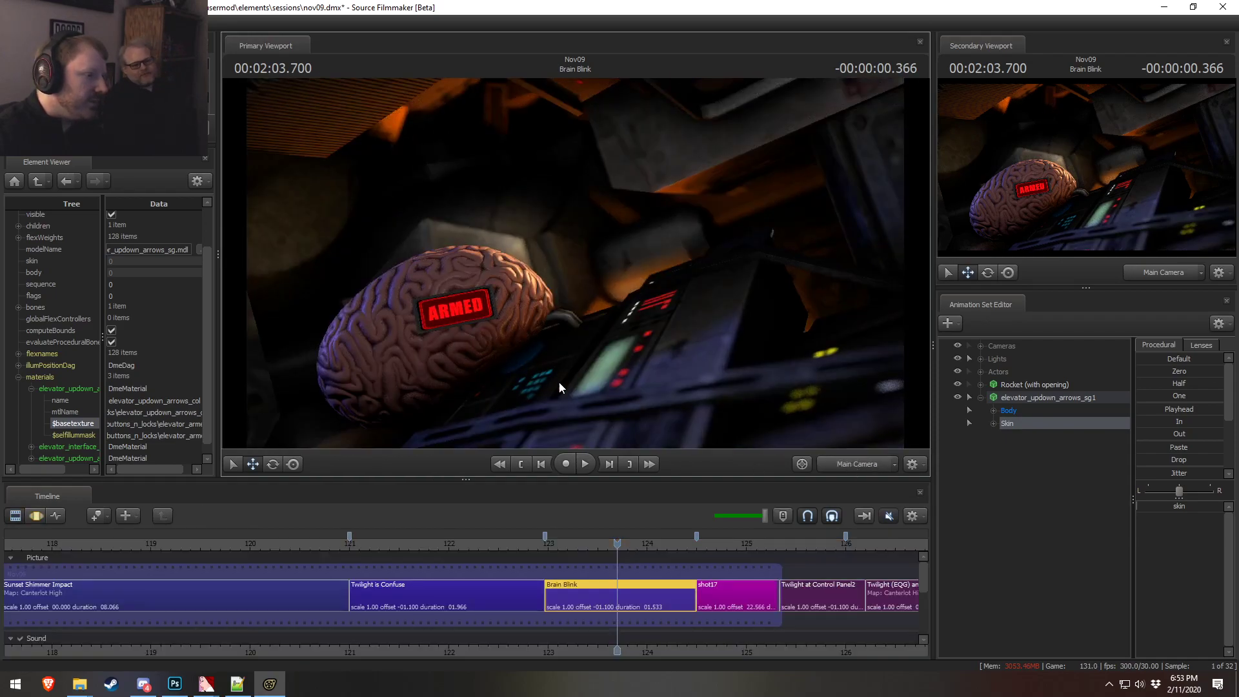
- Switch to the ARMED artwork in Photoshop and undo its last change
{"action": "key", "text": "alt+Tab"}
{"action": "key", "text": "alt+Tab"}
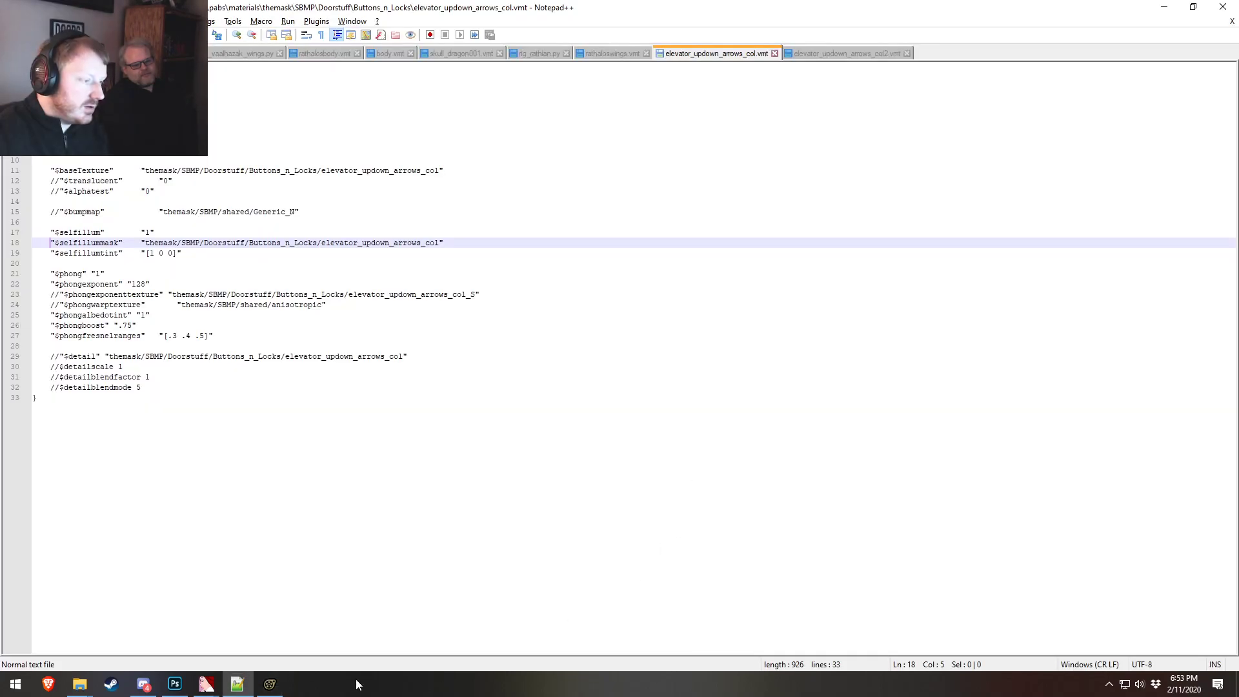
{"action": "mouse_move", "coordinate": [205, 687]}
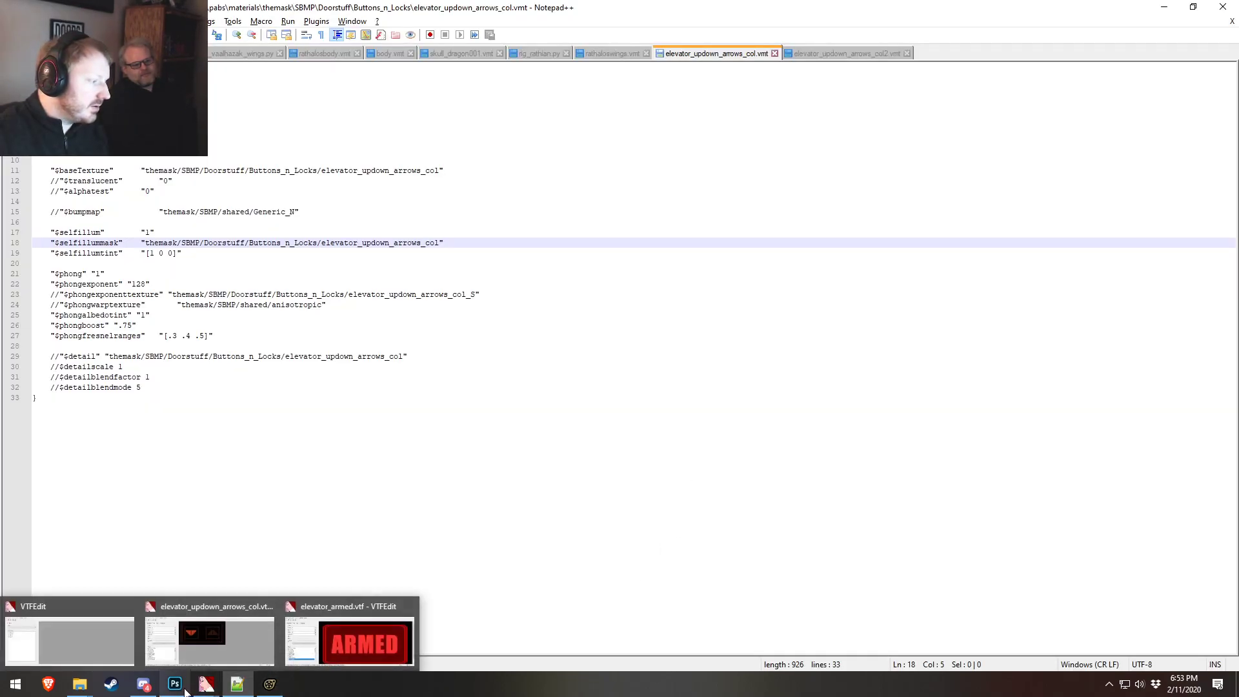
{"action": "left_click", "coordinate": [176, 686]}
{"action": "key", "text": "ctrl+z"}
- Compare the ARMED artwork in Photoshop with the panel on the brain in Source Filmmaker, ending in Photoshop
{"action": "key", "text": "alt+Tab"}
{"action": "key", "text": "alt+Tab"}
{"action": "key", "text": "alt+Tab"}
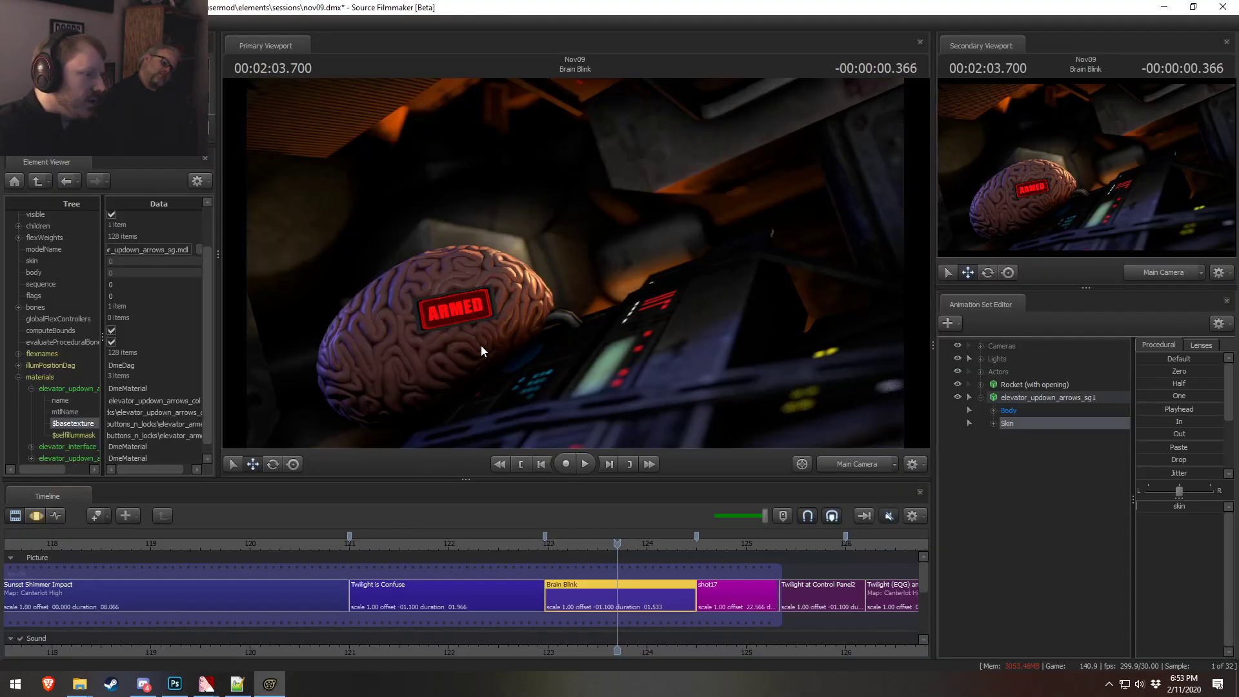
{"action": "key", "text": "alt+Tab"}
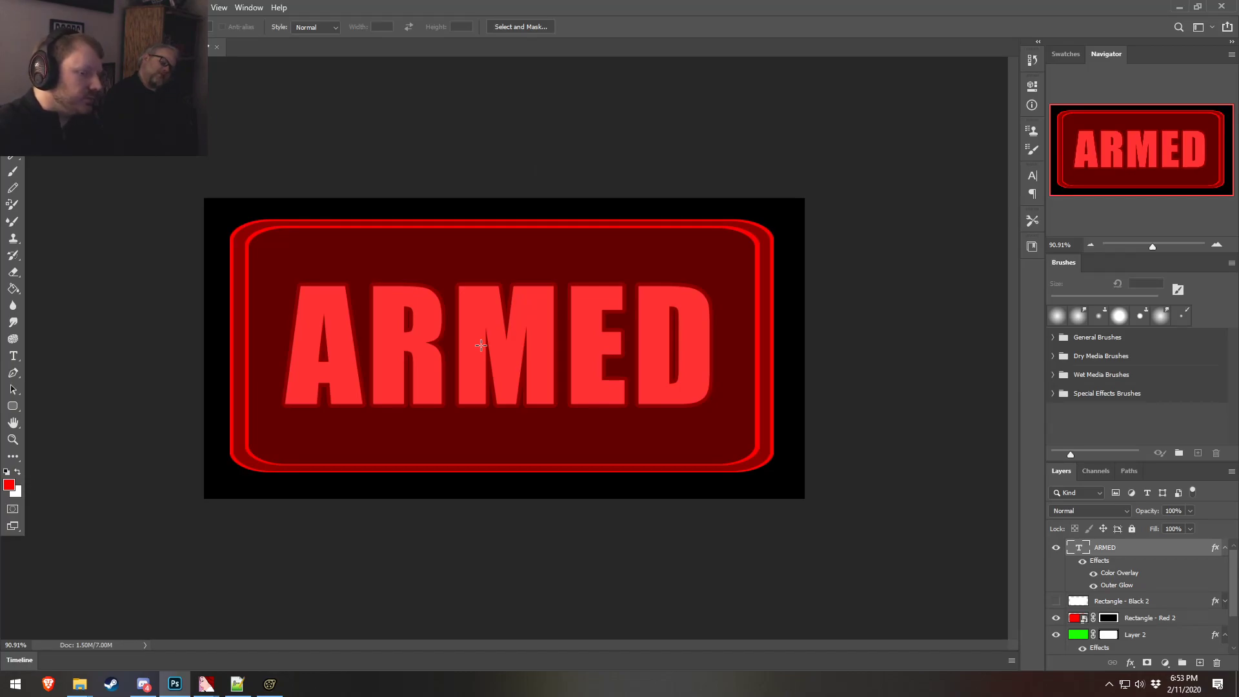
{"action": "key", "text": "alt+Tab"}
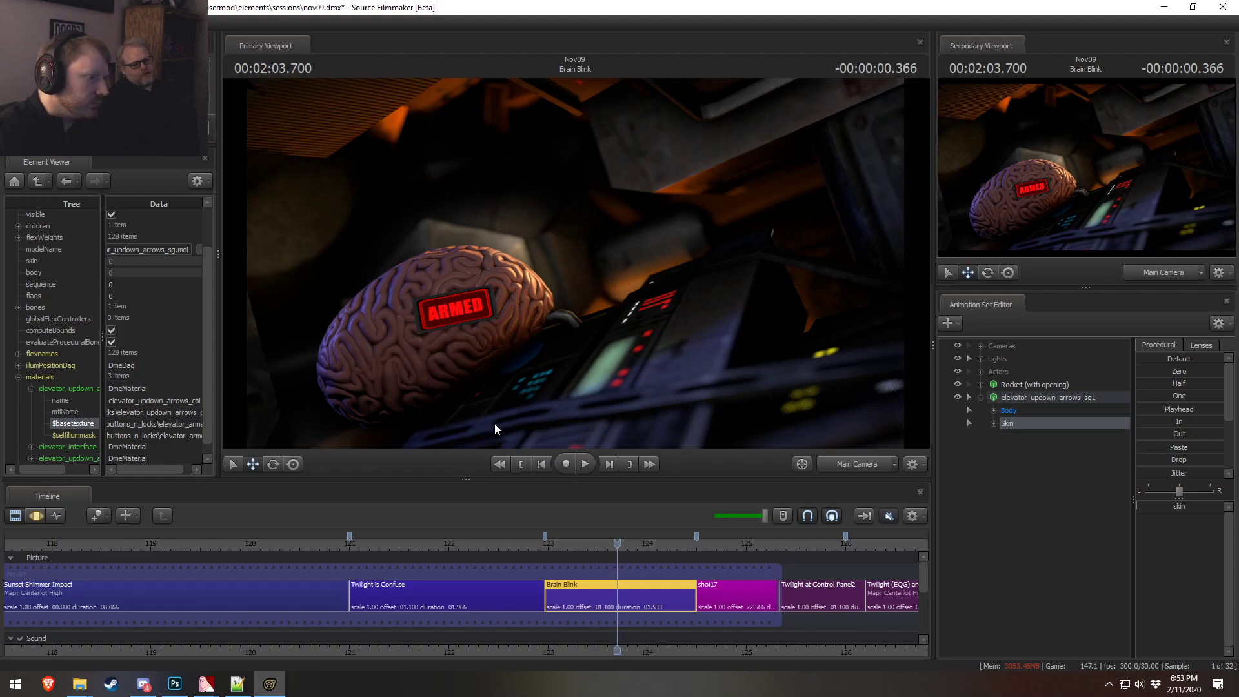
{"action": "key", "text": "alt+Tab"}
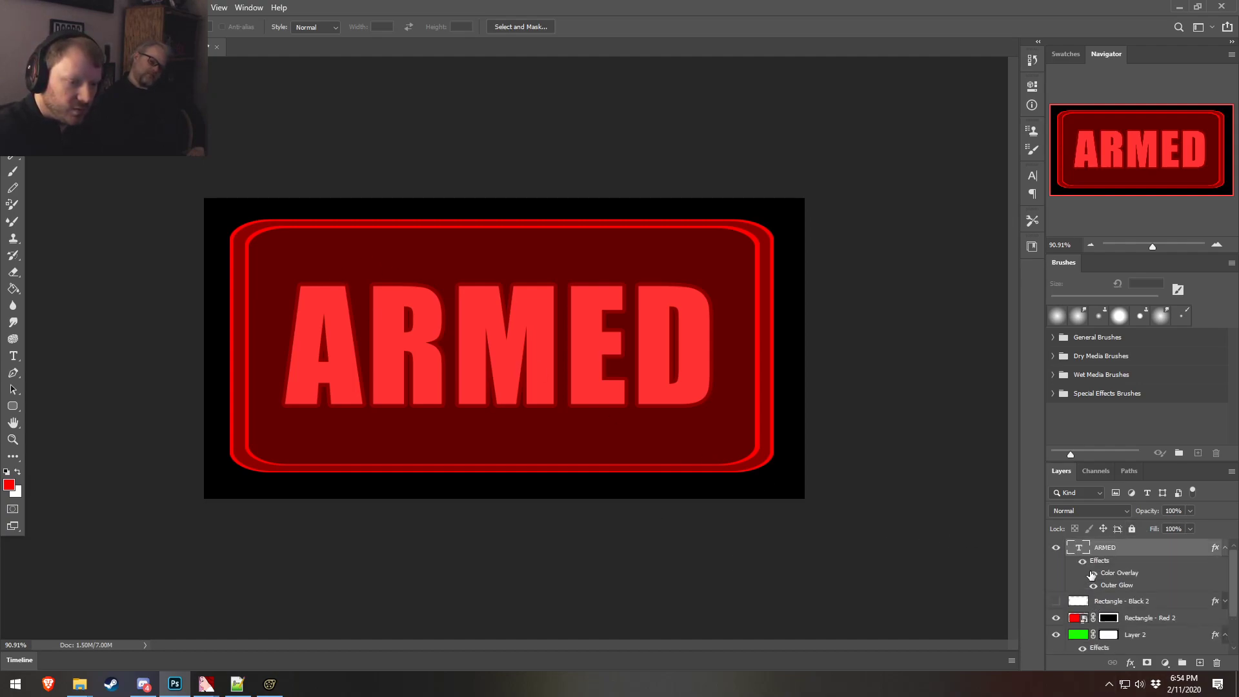
- Collapse the ARMED layer's effects and delete the hidden Rectangle - Black 2 layer
{"action": "left_click", "coordinate": [1226, 548]}
{"action": "left_click", "coordinate": [1160, 566]}
{"action": "right_click", "coordinate": [1161, 569]}
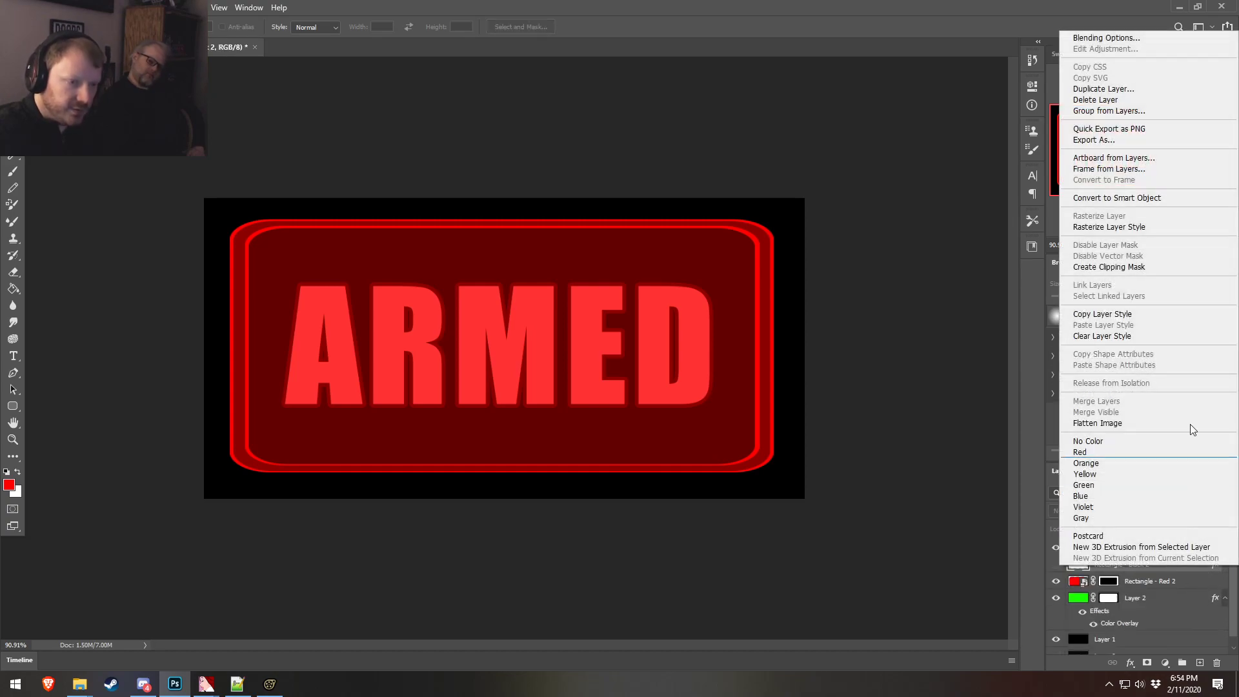
{"action": "left_click", "coordinate": [1105, 90]}
{"action": "left_click", "coordinate": [574, 255]}
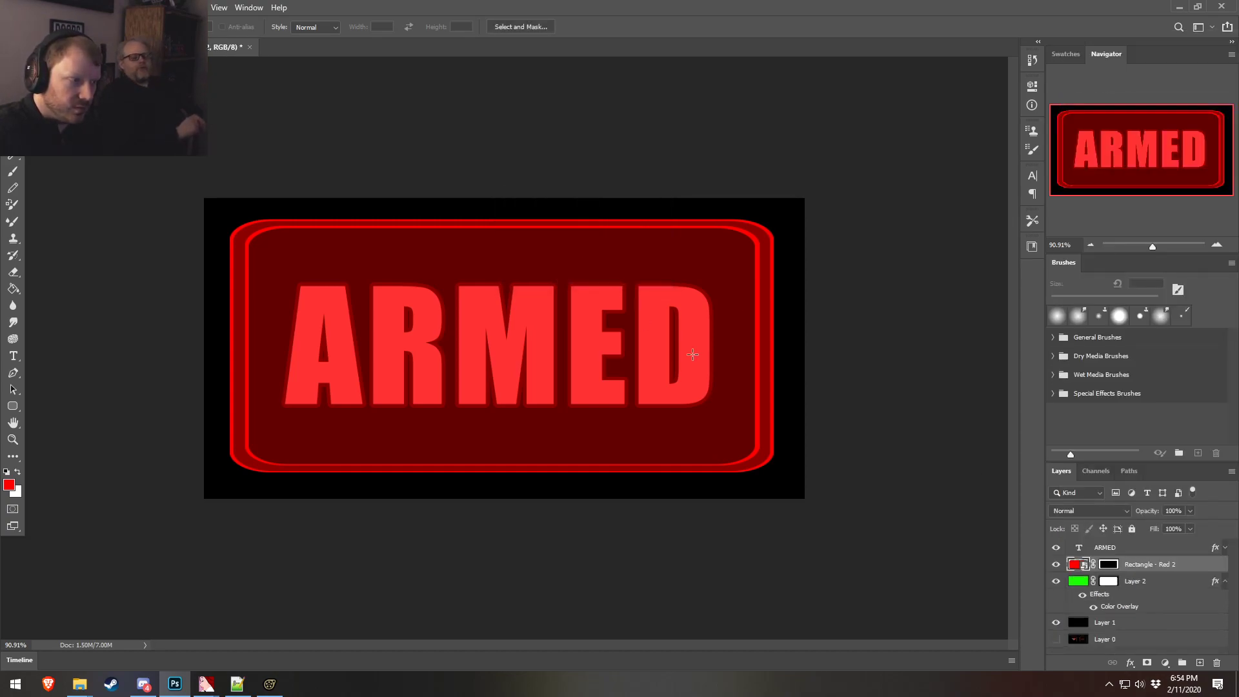
- Delete the hidden Layer 0 from the ARMED artwork
{"action": "left_click", "coordinate": [1107, 639]}
{"action": "right_click", "coordinate": [1137, 639]}
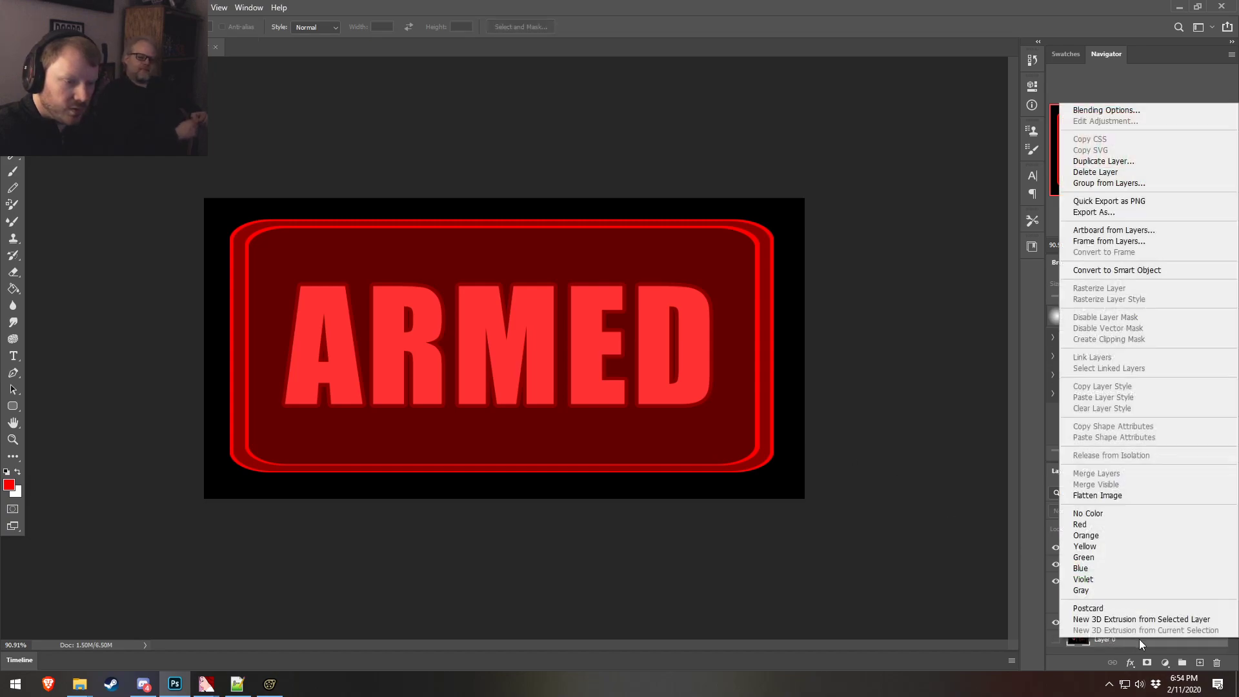
{"action": "left_click", "coordinate": [1137, 172]}
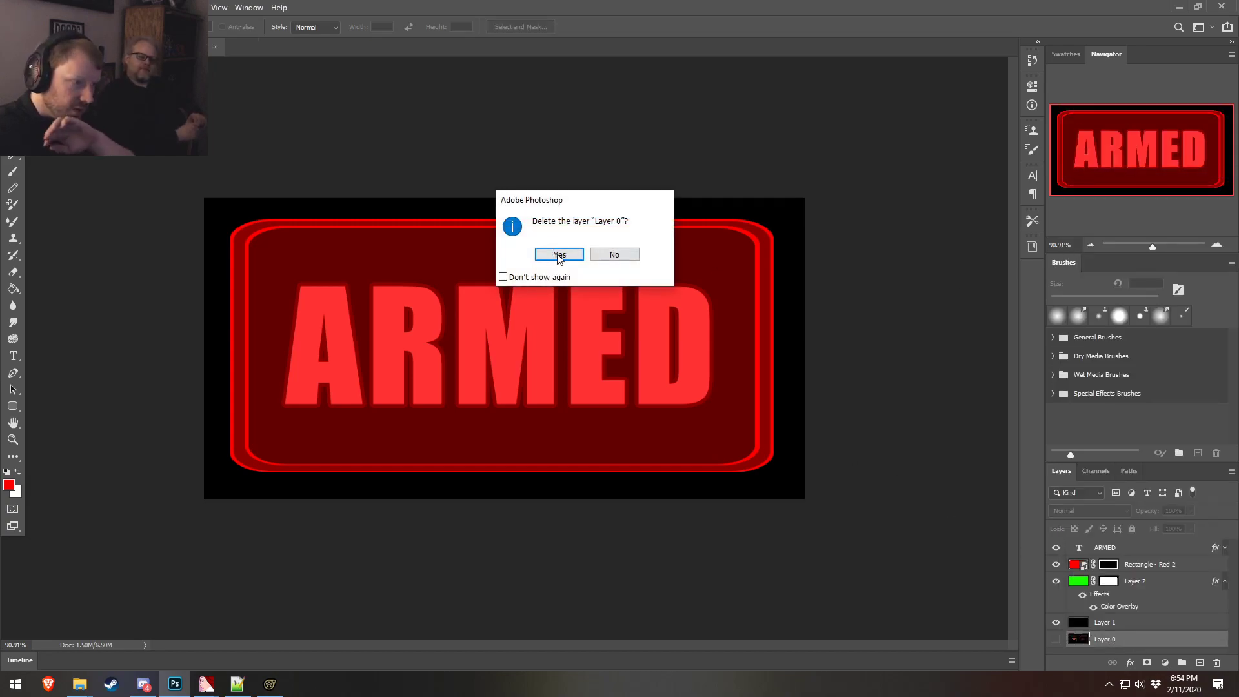
{"action": "left_click", "coordinate": [559, 254]}
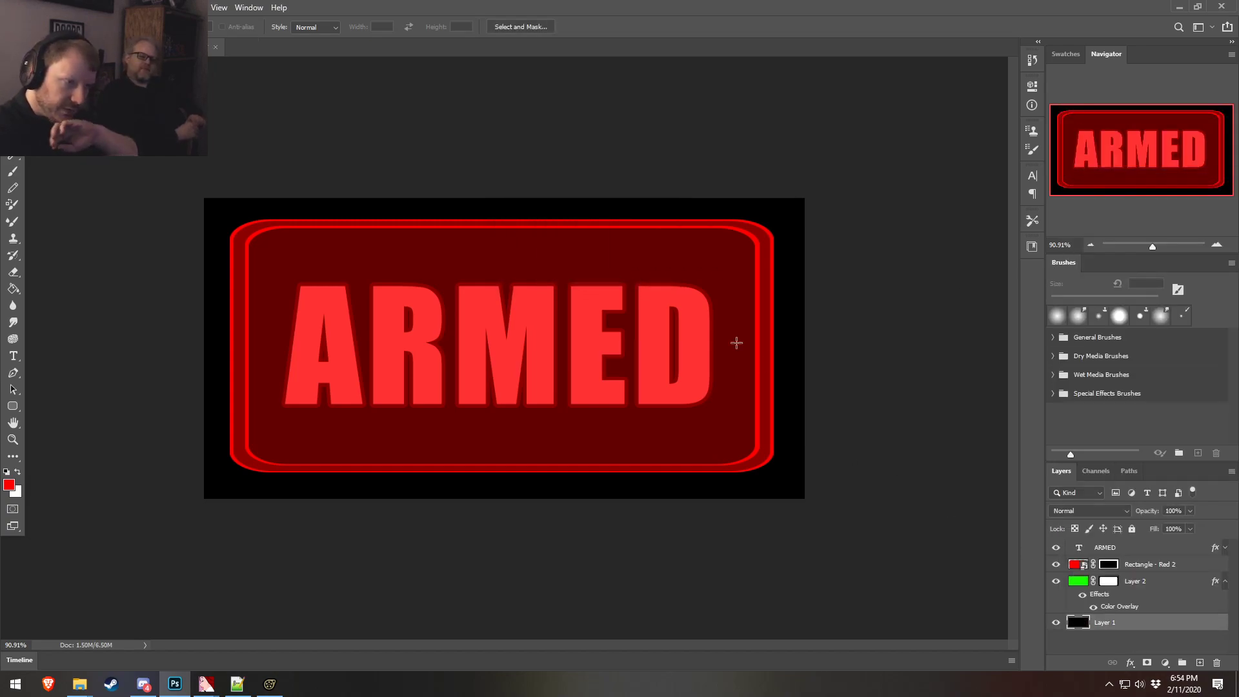
- Check what Layer 2 contains by toggling its visibility, and rename it Central Background
{"action": "left_click", "coordinate": [1161, 588]}
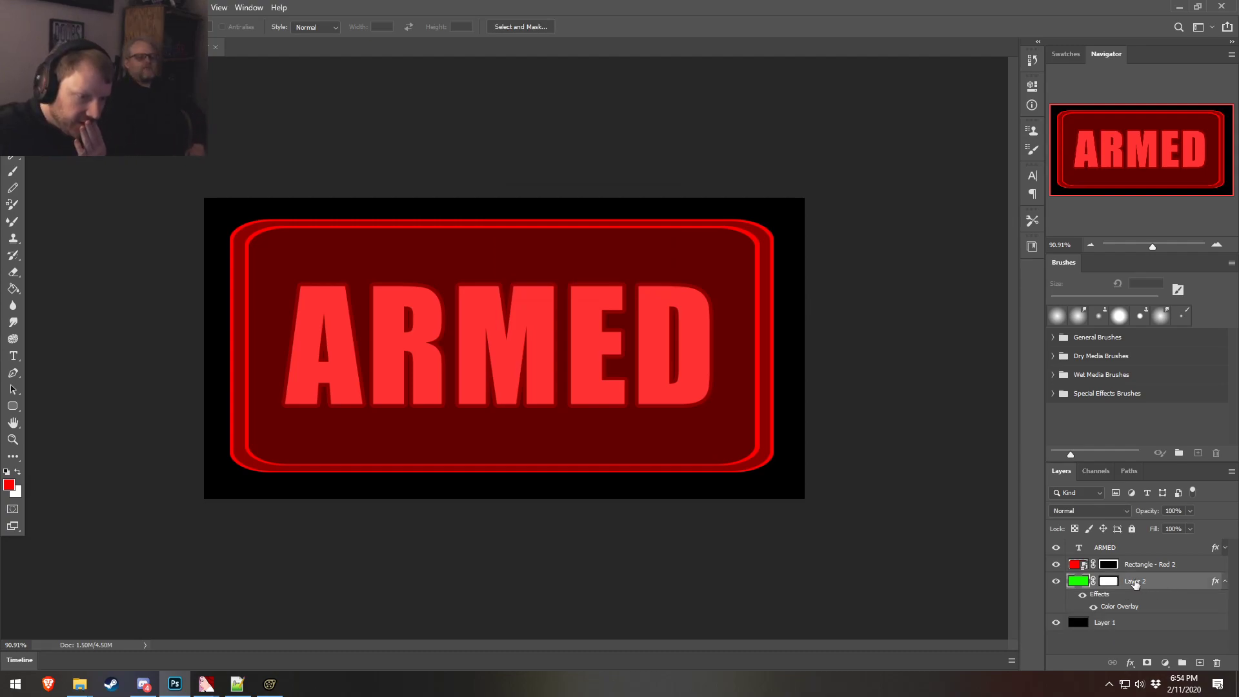
{"action": "left_click", "coordinate": [1056, 581]}
{"action": "left_click", "coordinate": [1056, 581]}
{"action": "left_click", "coordinate": [1055, 581]}
{"action": "left_click", "coordinate": [1056, 581]}
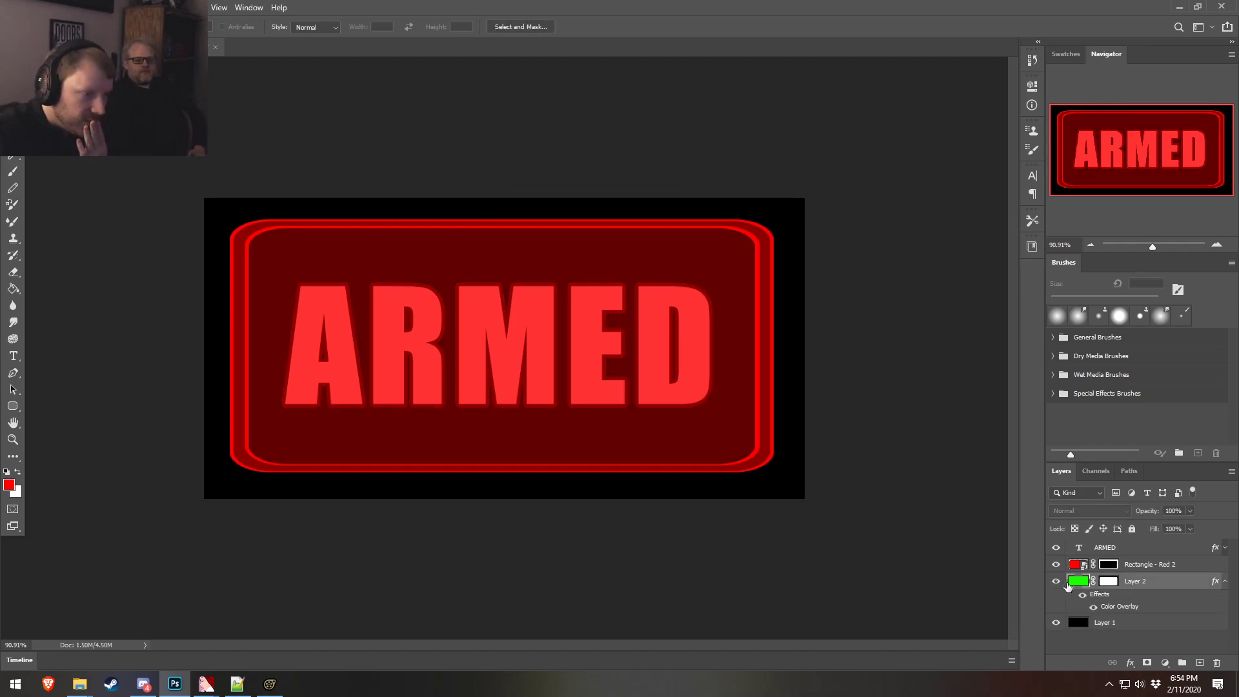
{"action": "double_click", "coordinate": [1143, 583]}
{"action": "type", "text": "Central Ba"}
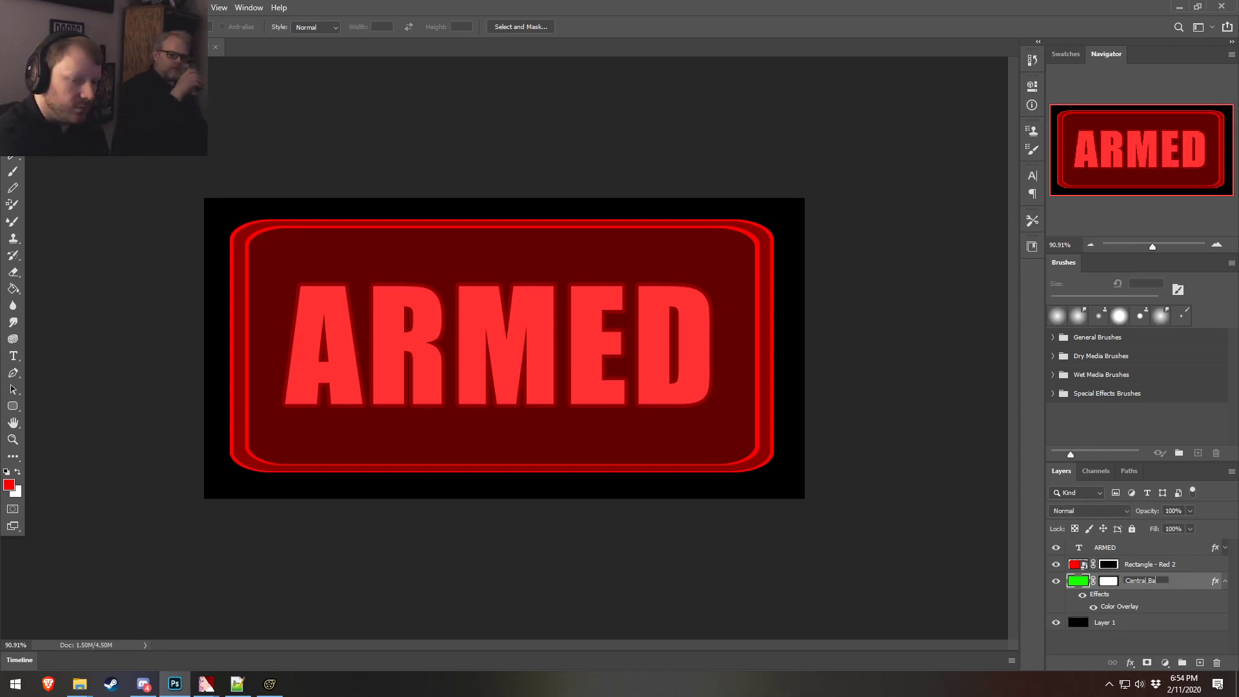
{"action": "type", "text": "ckdround"}
{"action": "key", "text": "Return"}
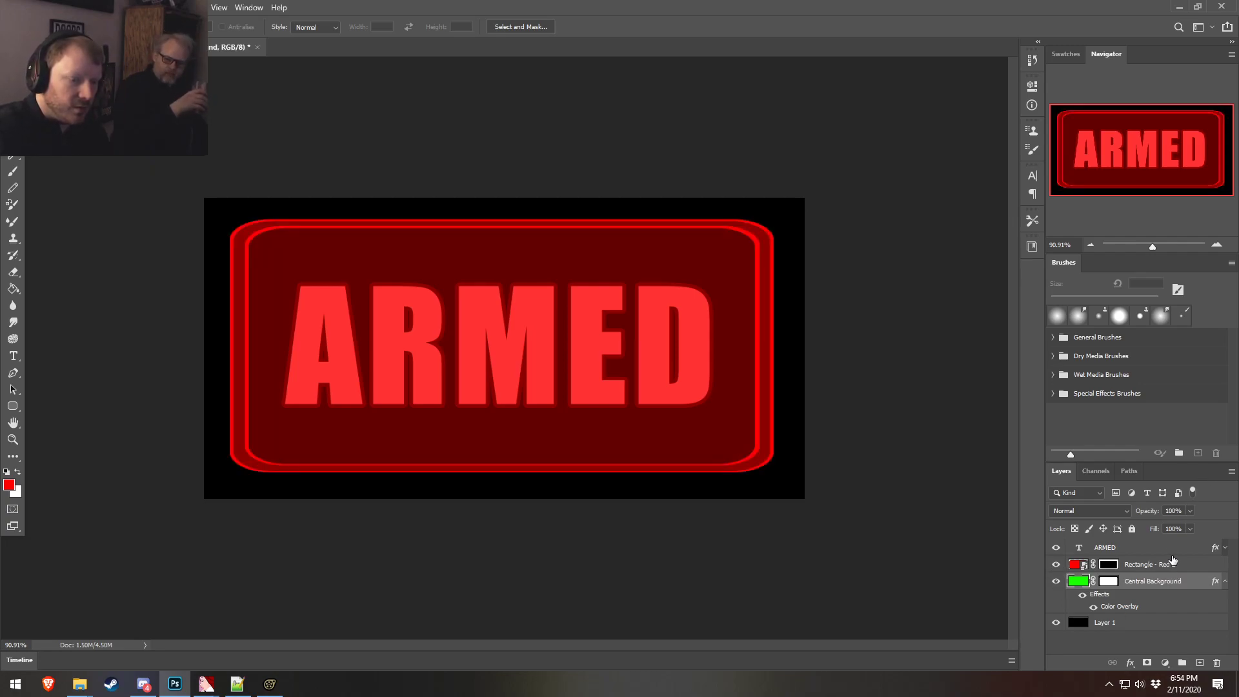
- Rename the Rectangle - Red 2 smart object layer as Outer Rim
{"action": "double_click", "coordinate": [1155, 564]}
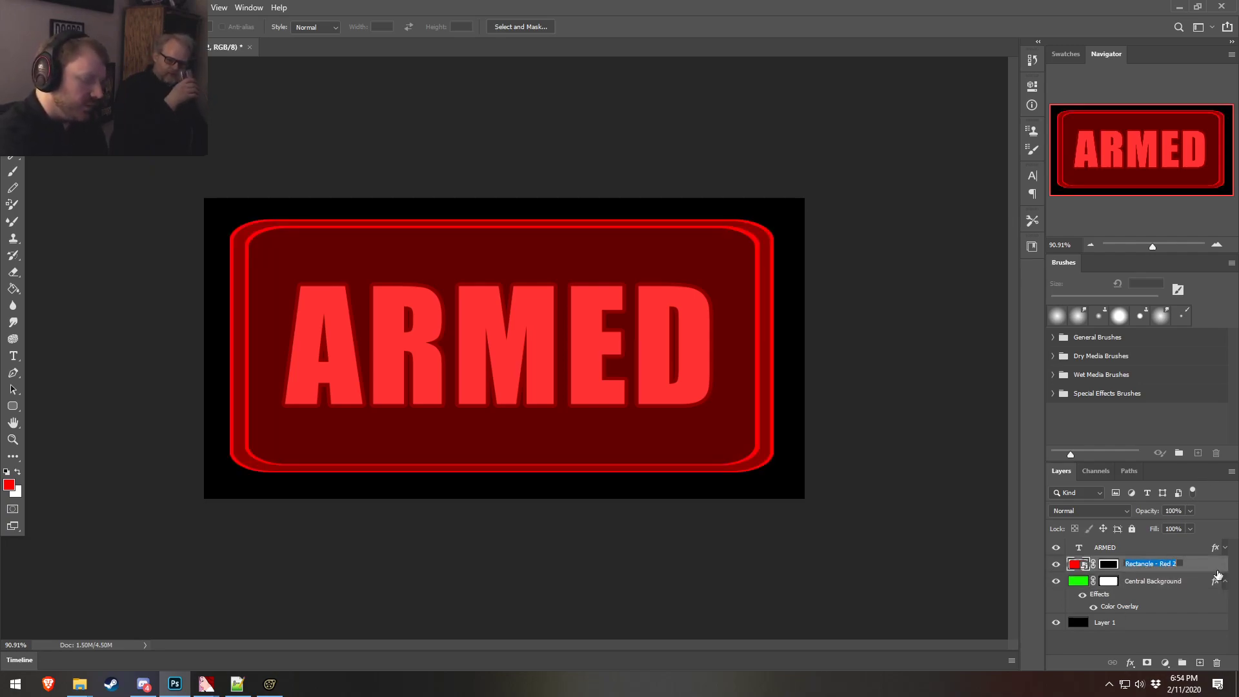
{"action": "type", "text": "Outer Rim"}
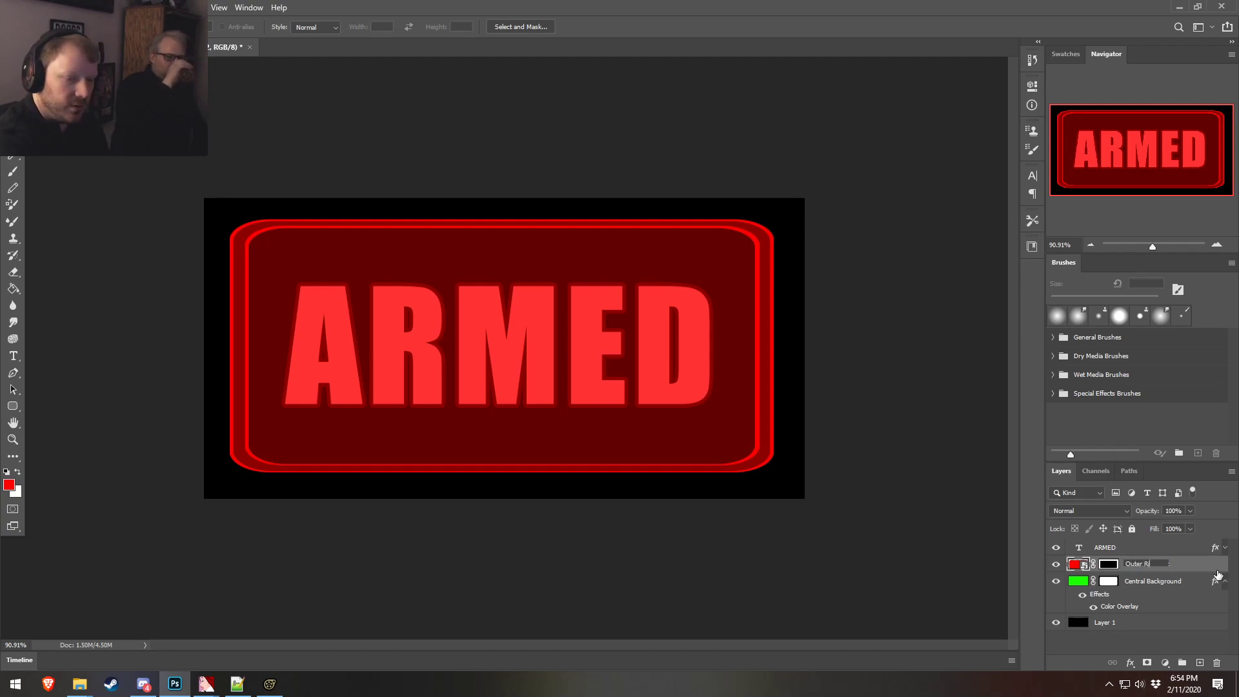
{"action": "key", "text": "Return"}
{"action": "left_click", "coordinate": [1112, 549]}
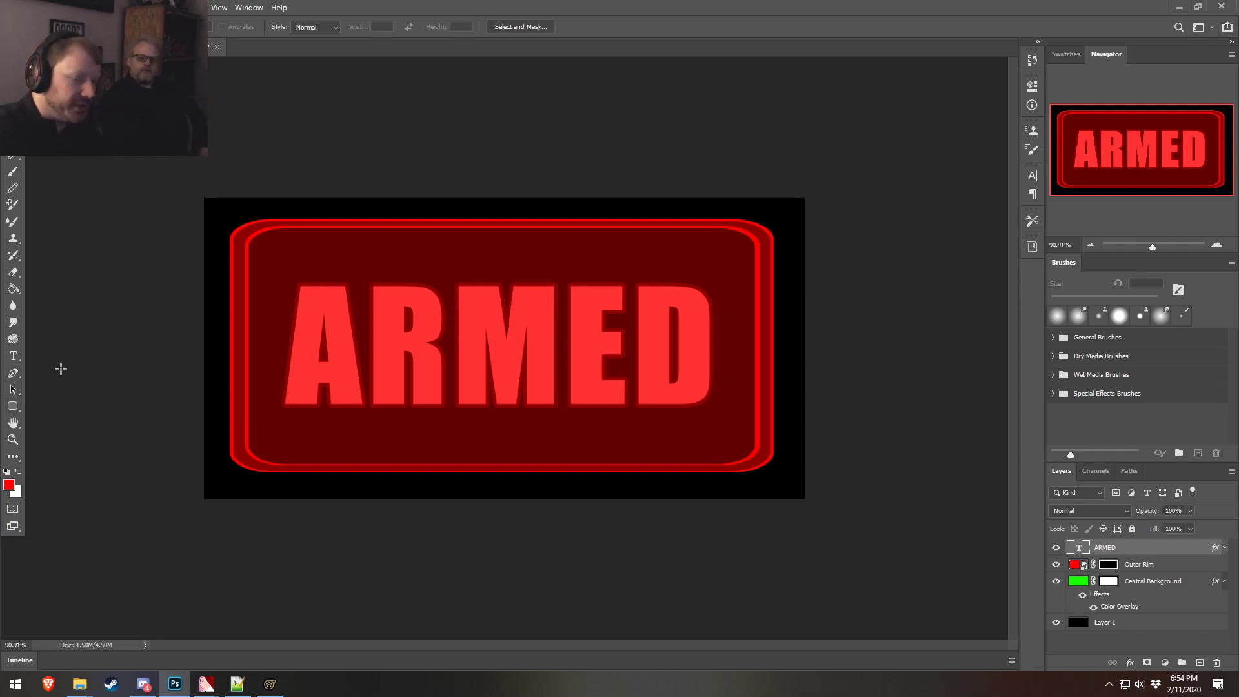
- Open the Outer Rim smart object and set the Rectangle - Red 2 layer's Color Overlay to RGB 0, 255, 0
{"action": "left_click", "coordinate": [1164, 565]}
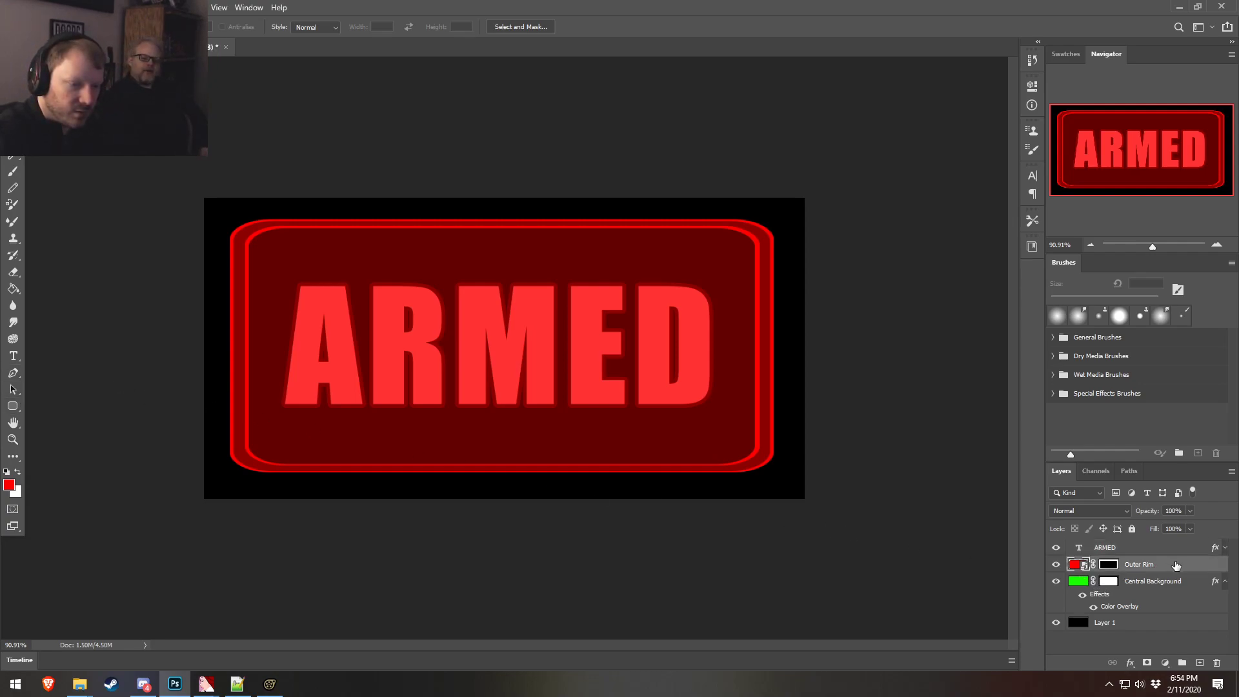
{"action": "double_click", "coordinate": [1074, 565]}
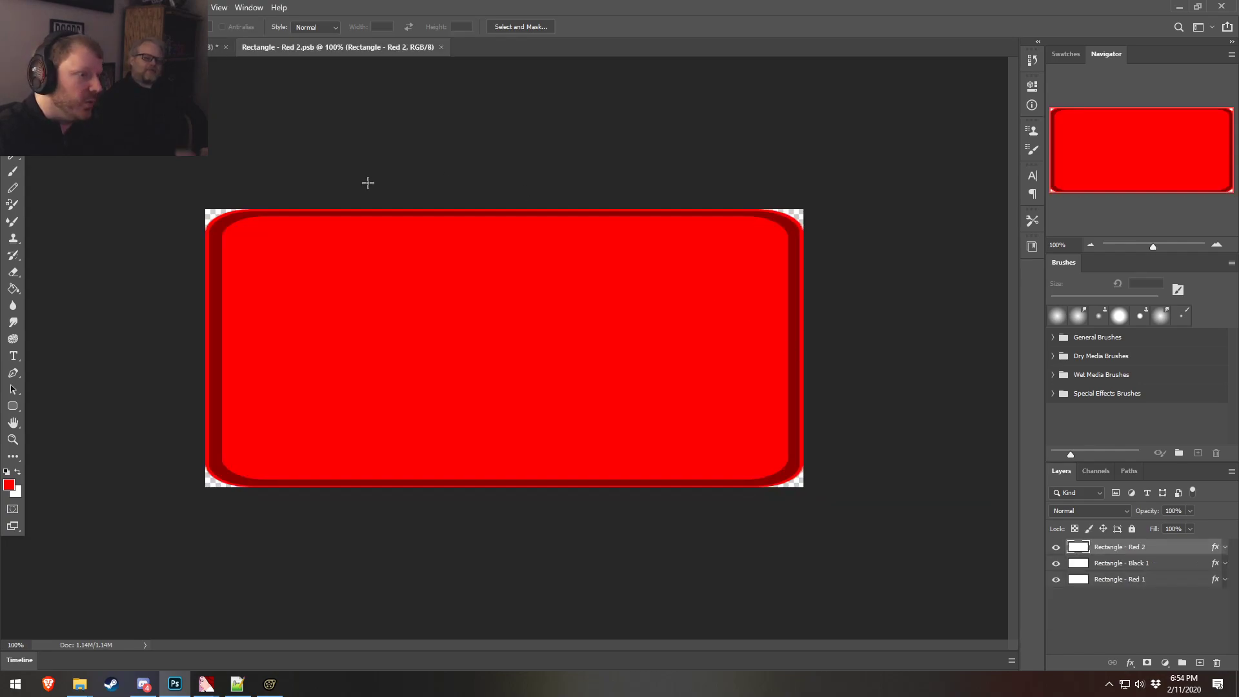
{"action": "double_click", "coordinate": [1170, 548]}
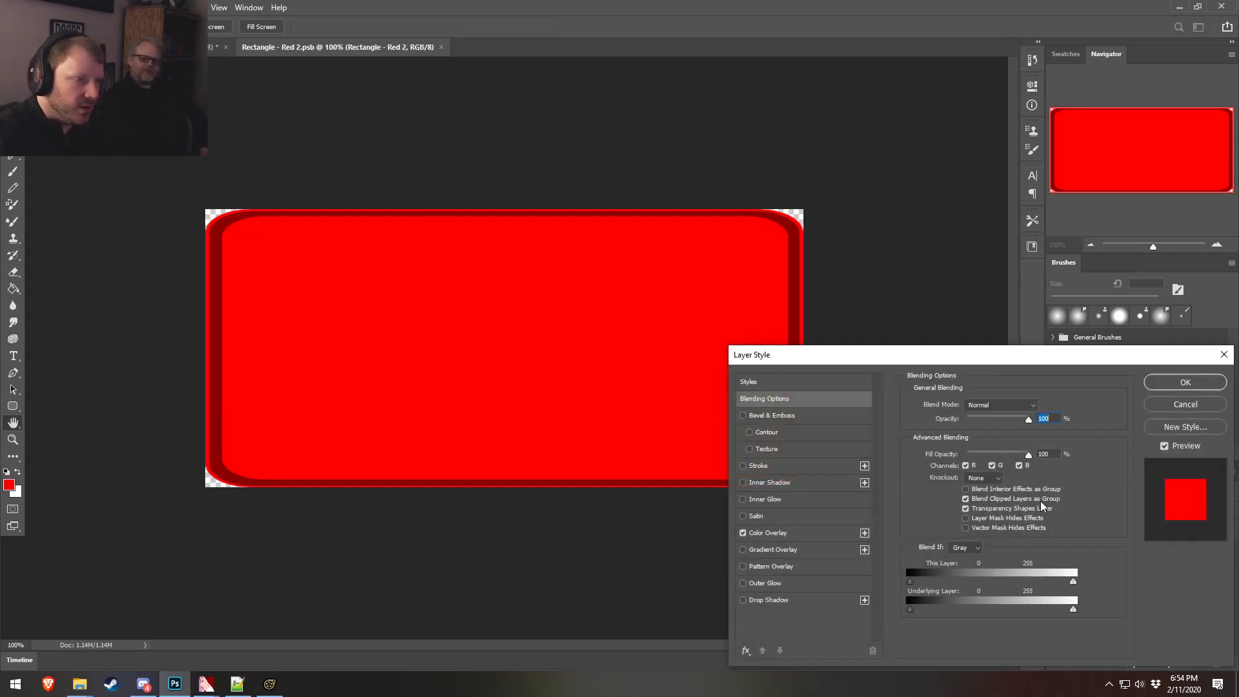
{"action": "left_click", "coordinate": [778, 532]}
{"action": "left_click", "coordinate": [1041, 405]}
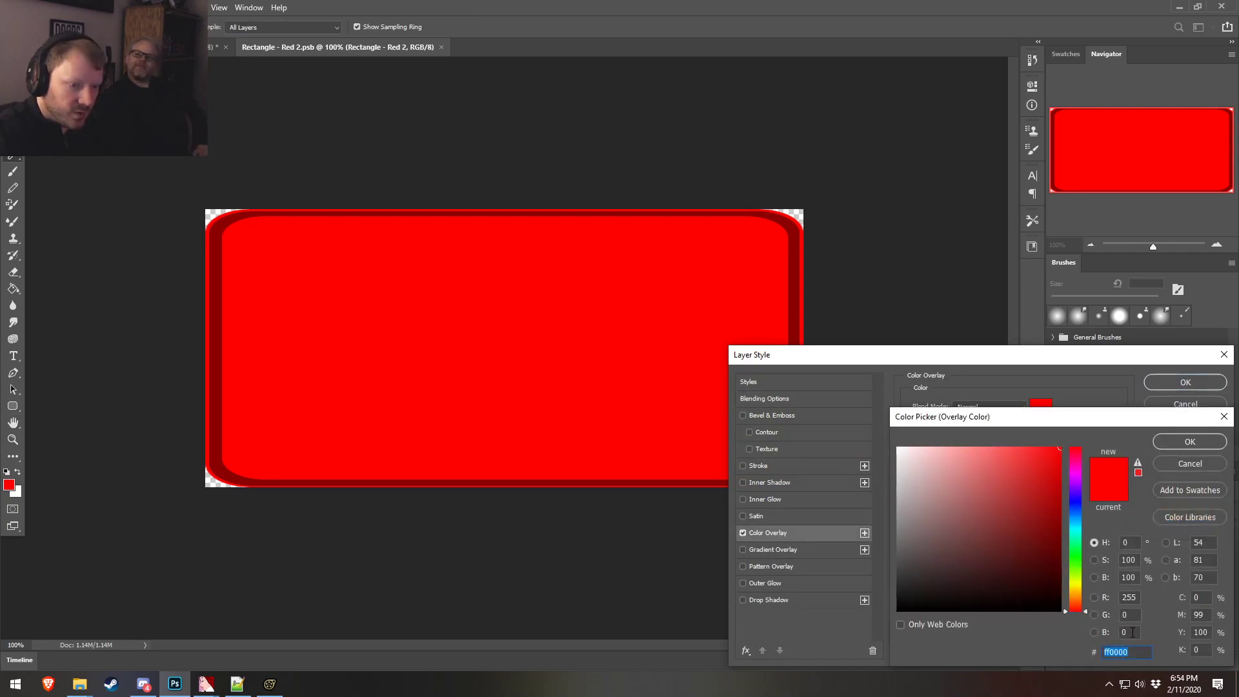
{"action": "double_click", "coordinate": [1129, 598]}
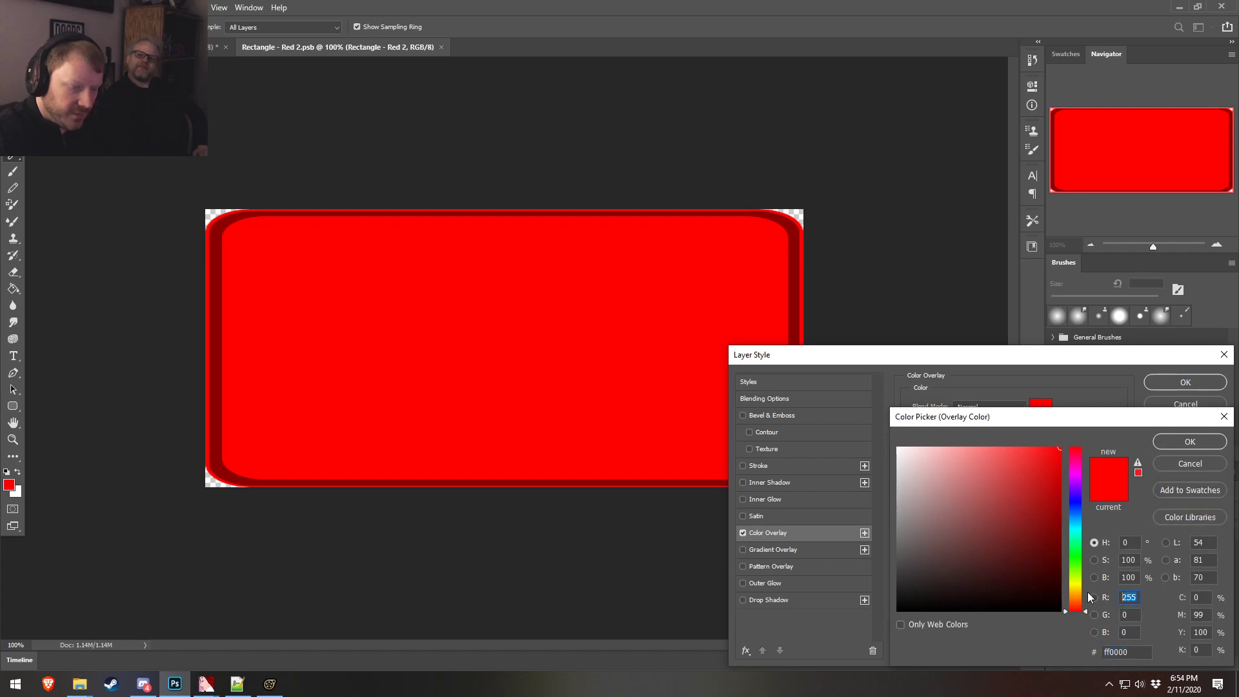
{"action": "type", "text": "0"}
{"action": "key", "text": "Tab"}
{"action": "type", "text": "255"}
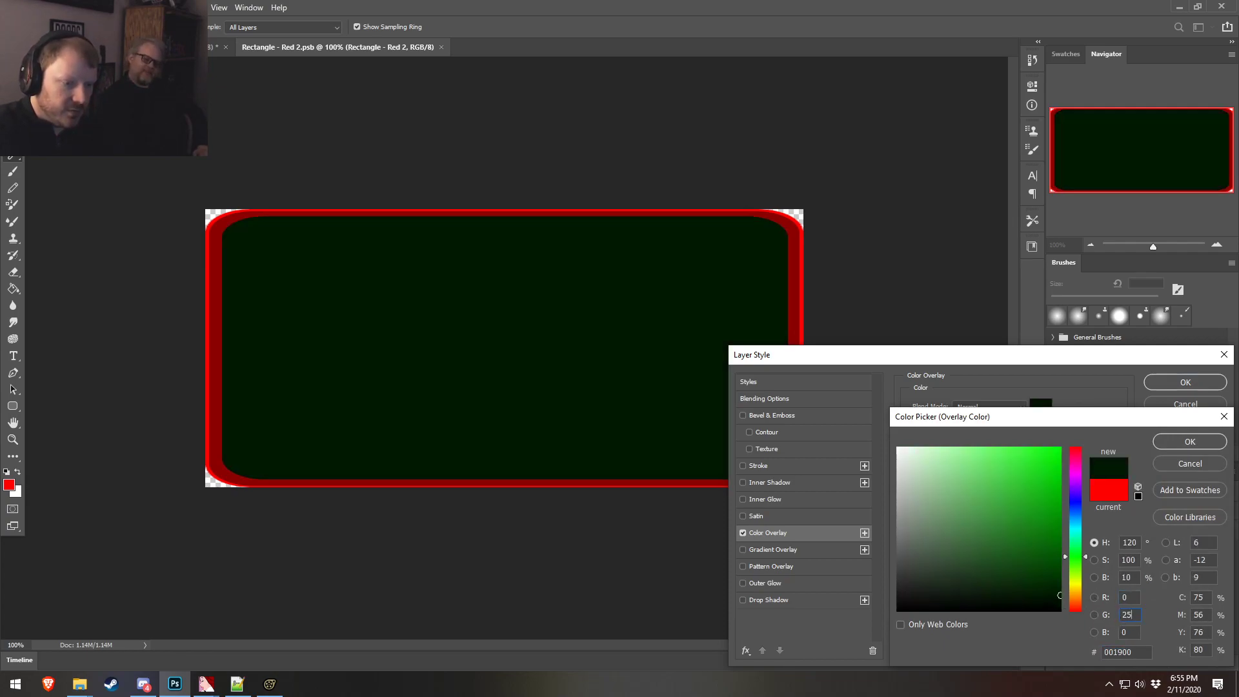
{"action": "left_click", "coordinate": [1176, 444]}
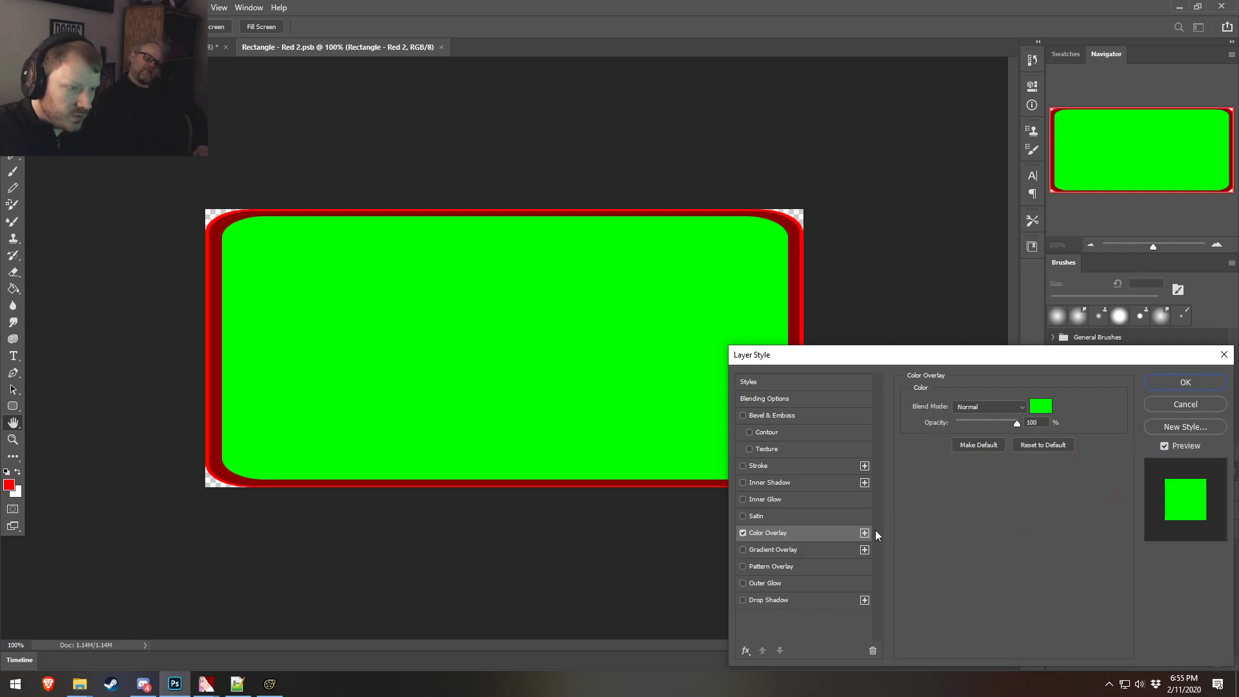
{"action": "left_click", "coordinate": [1157, 383]}
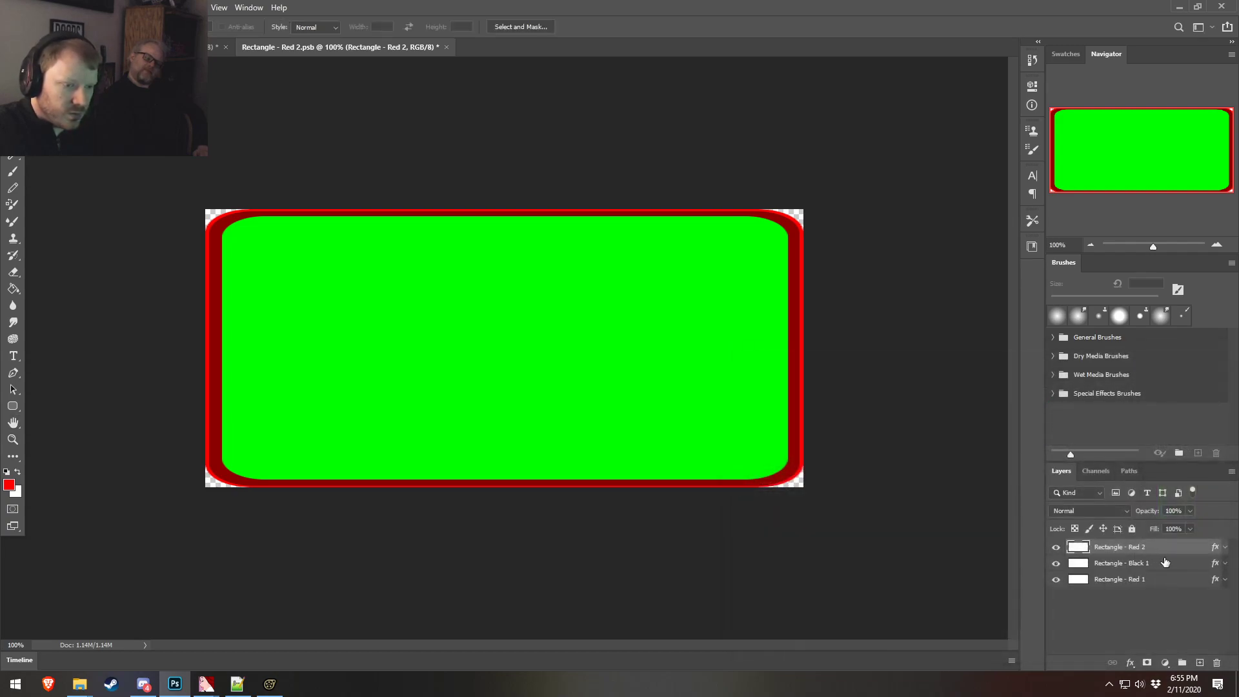
- Check the layer style of the Rectangle - Black 1 layer without changing it
{"action": "double_click", "coordinate": [1165, 563]}
{"action": "left_click", "coordinate": [1181, 408]}
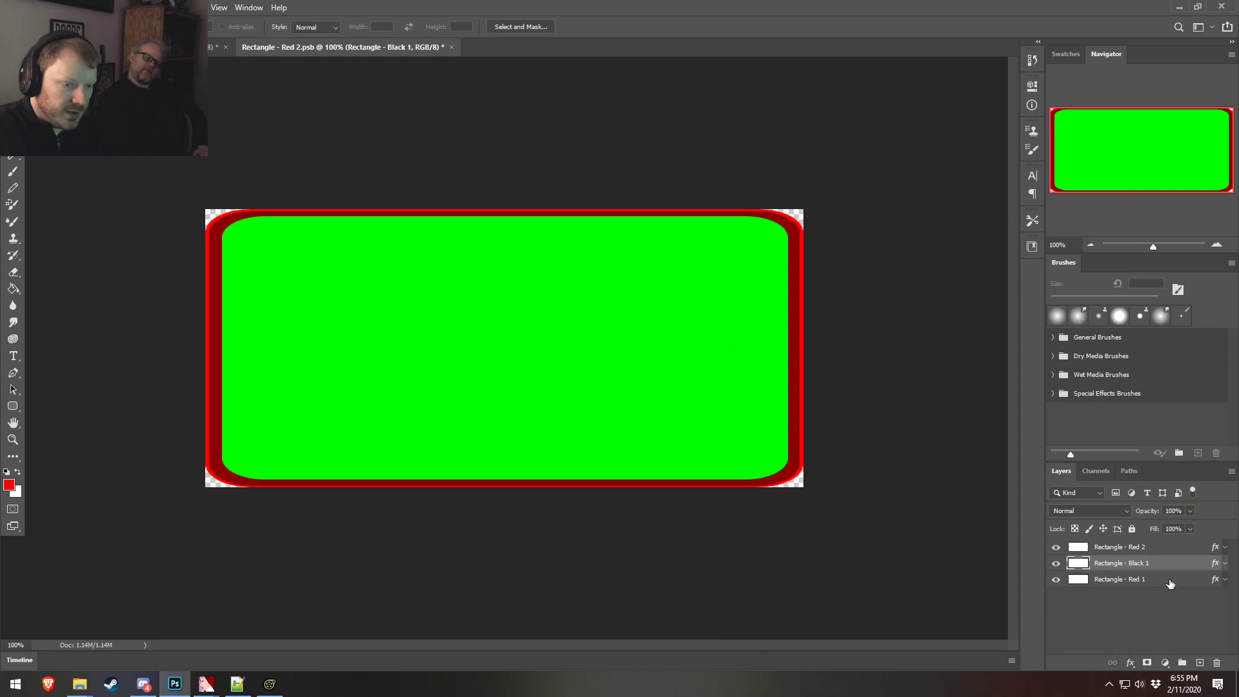
- Set the Color Overlay of the Rectangle - Red 1 layer to RGB 0, 255, 0
{"action": "double_click", "coordinate": [1170, 581]}
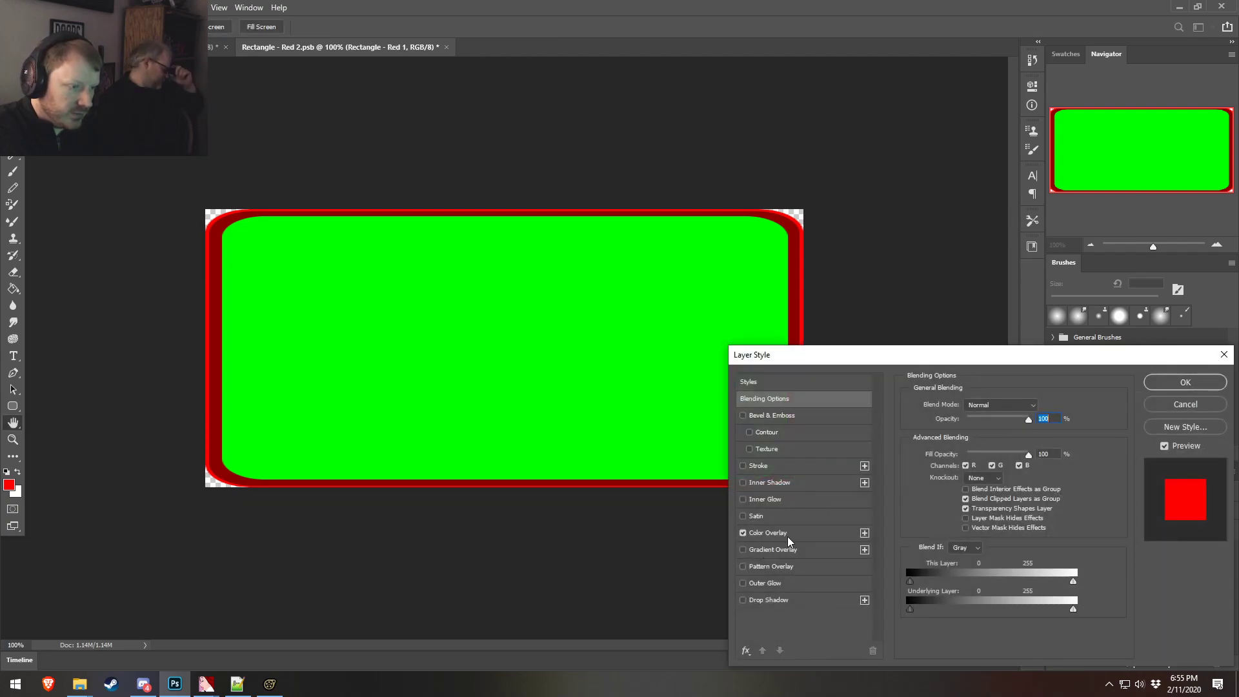
{"action": "left_click", "coordinate": [785, 537]}
{"action": "left_click", "coordinate": [1041, 419]}
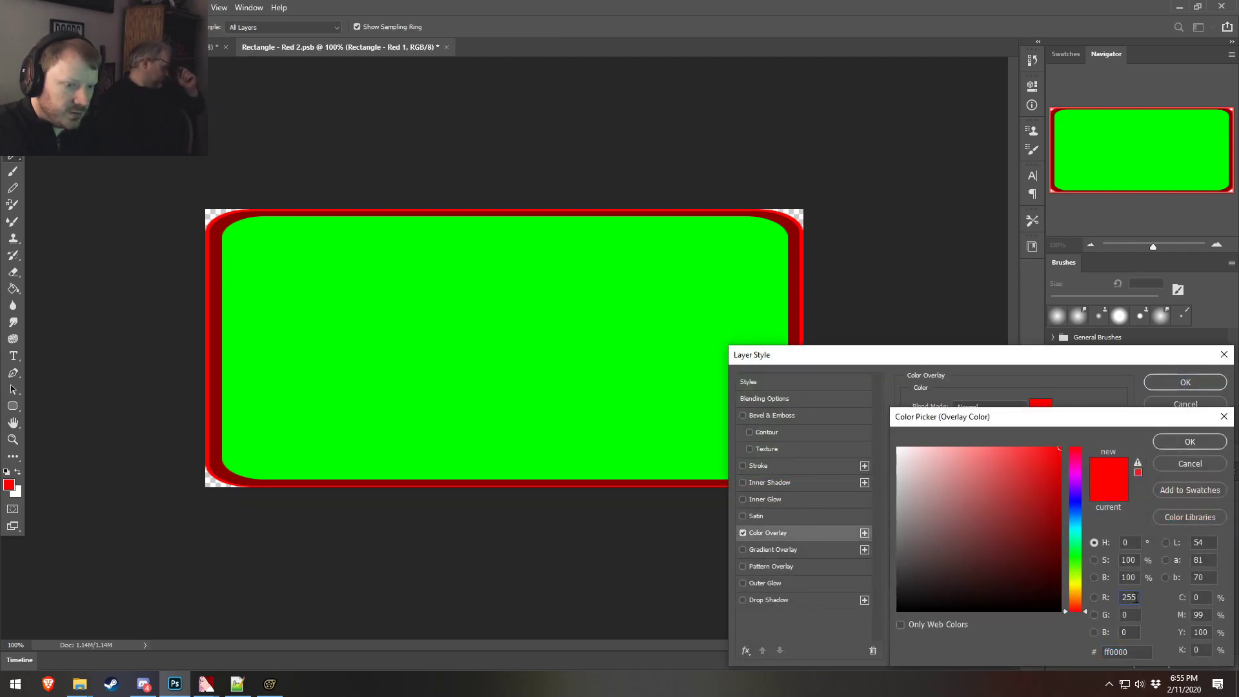
{"action": "double_click", "coordinate": [1138, 597]}
{"action": "type", "text": "0"}
{"action": "type", "text": "255"}
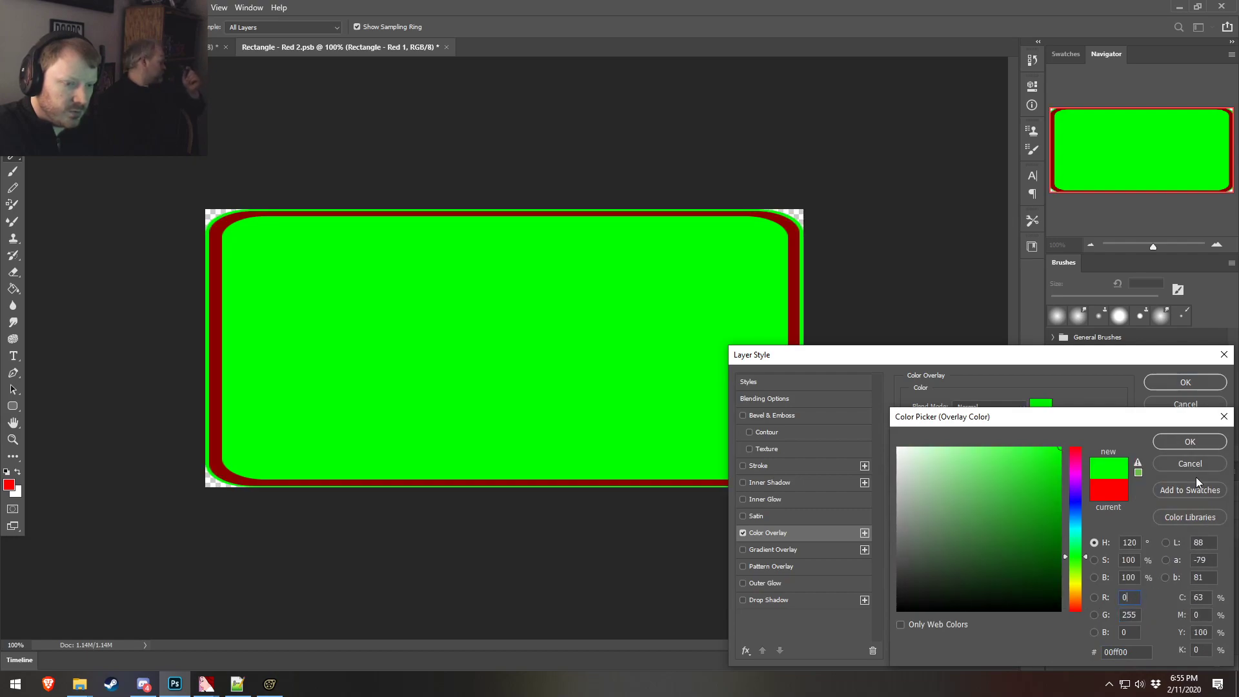
{"action": "left_click", "coordinate": [1204, 441]}
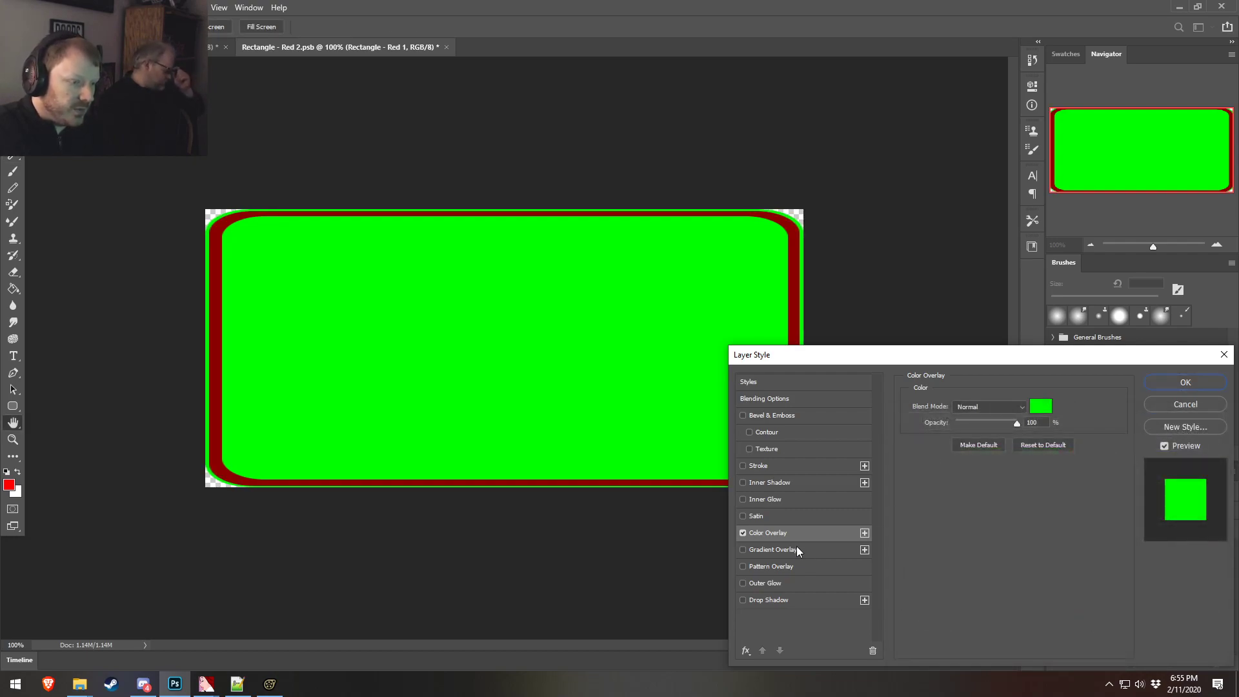
{"action": "left_click", "coordinate": [1186, 382]}
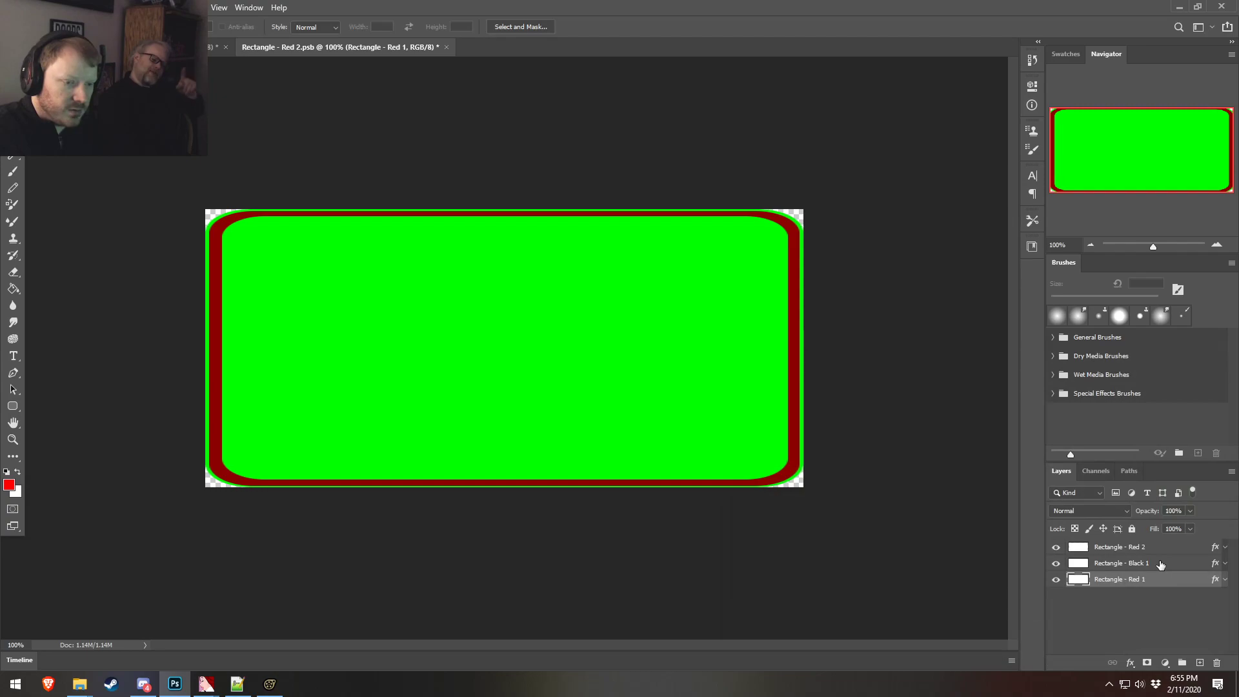
- Set the Color Overlay of the Rectangle - Black 1 layer to RGB 0, 140, 0
{"action": "left_click", "coordinate": [1131, 561]}
{"action": "double_click", "coordinate": [1130, 559]}
{"action": "left_click", "coordinate": [795, 533]}
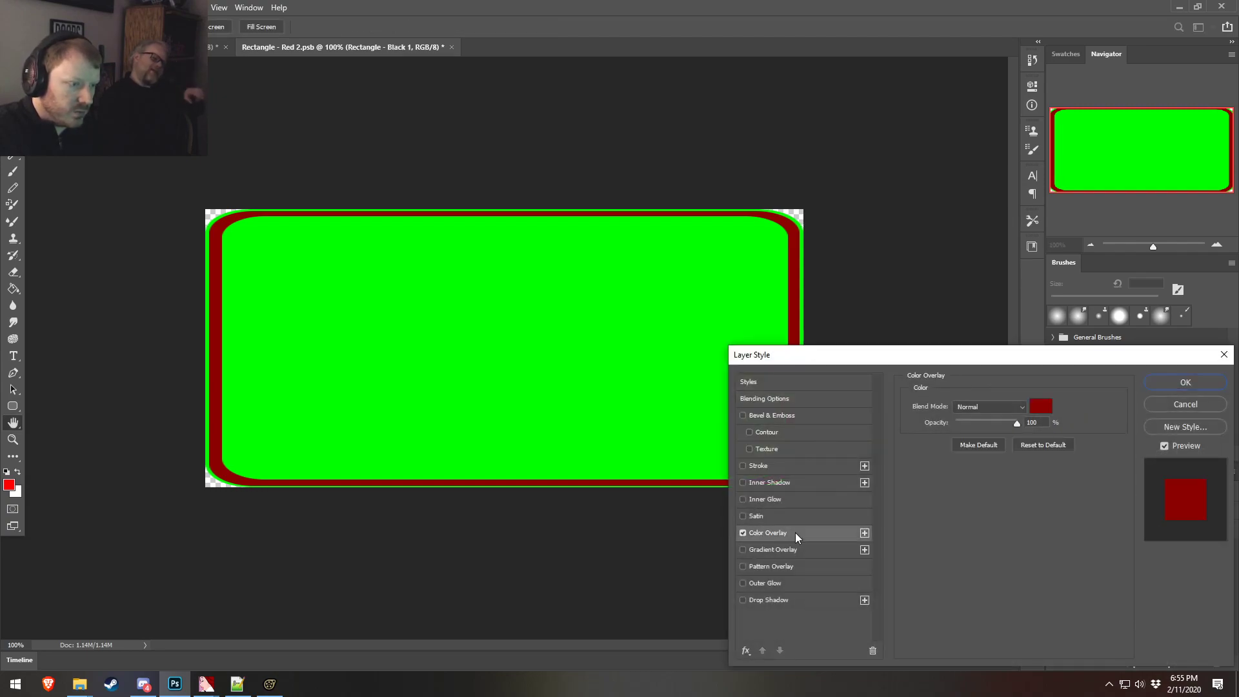
{"action": "left_click", "coordinate": [1040, 409]}
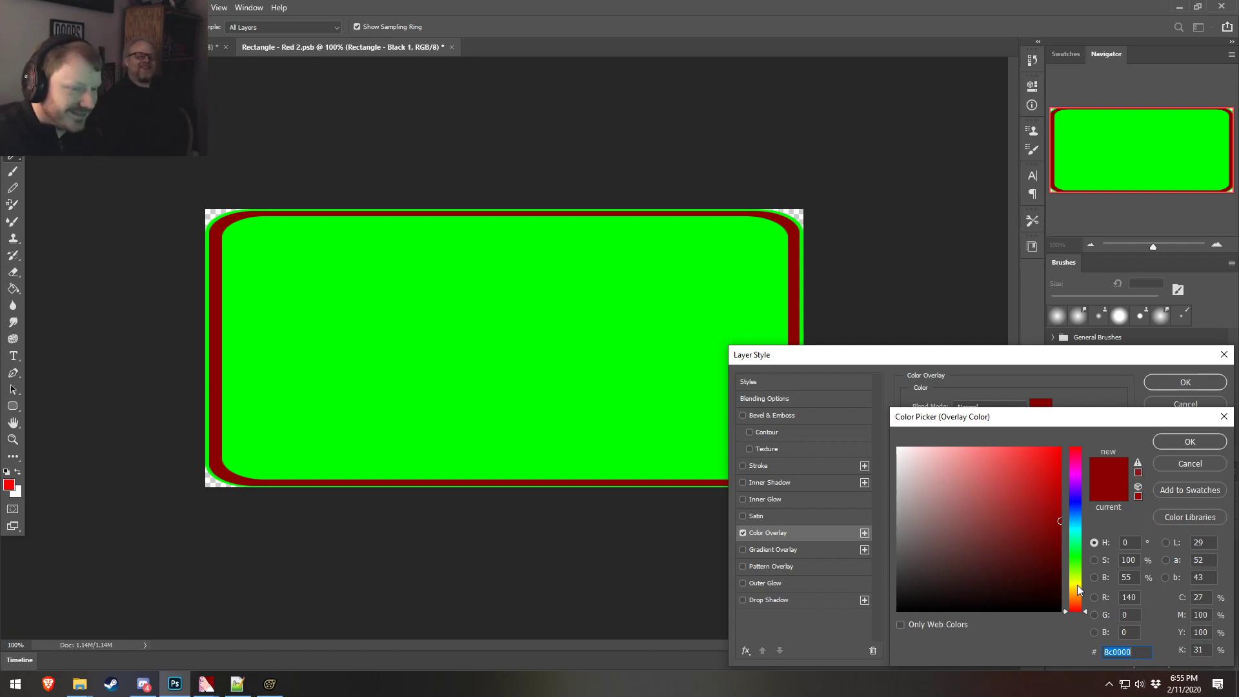
{"action": "double_click", "coordinate": [1130, 597]}
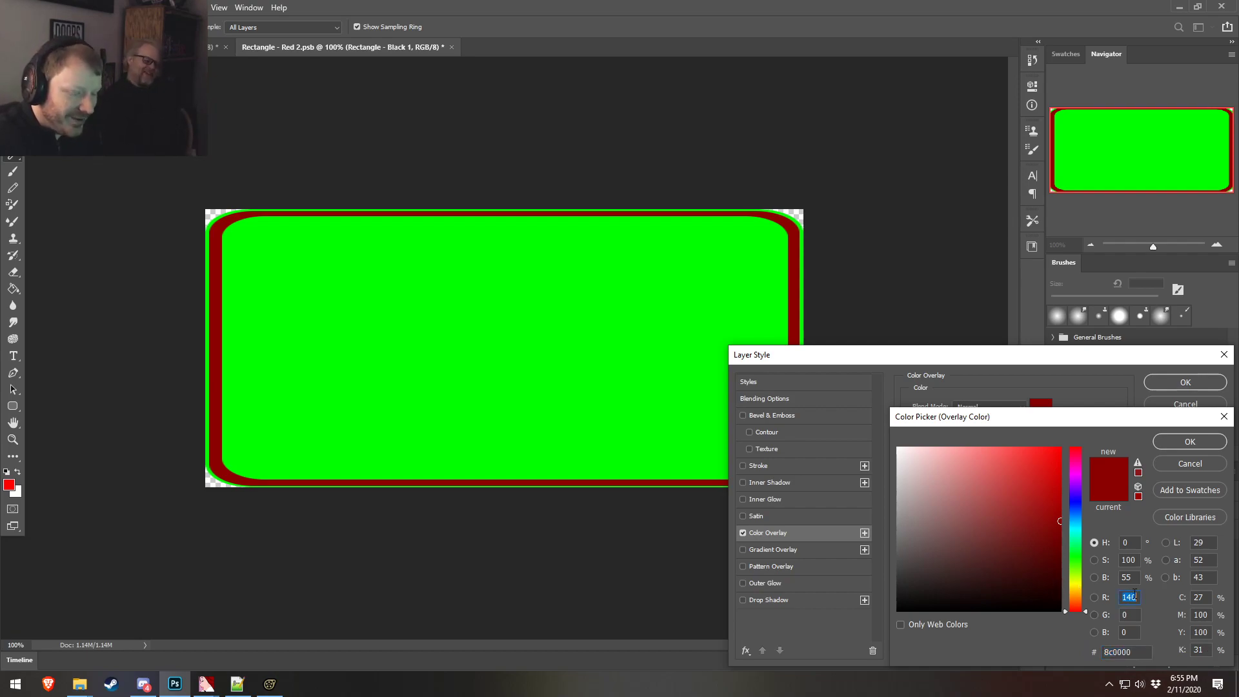
{"action": "type", "text": "0140"}
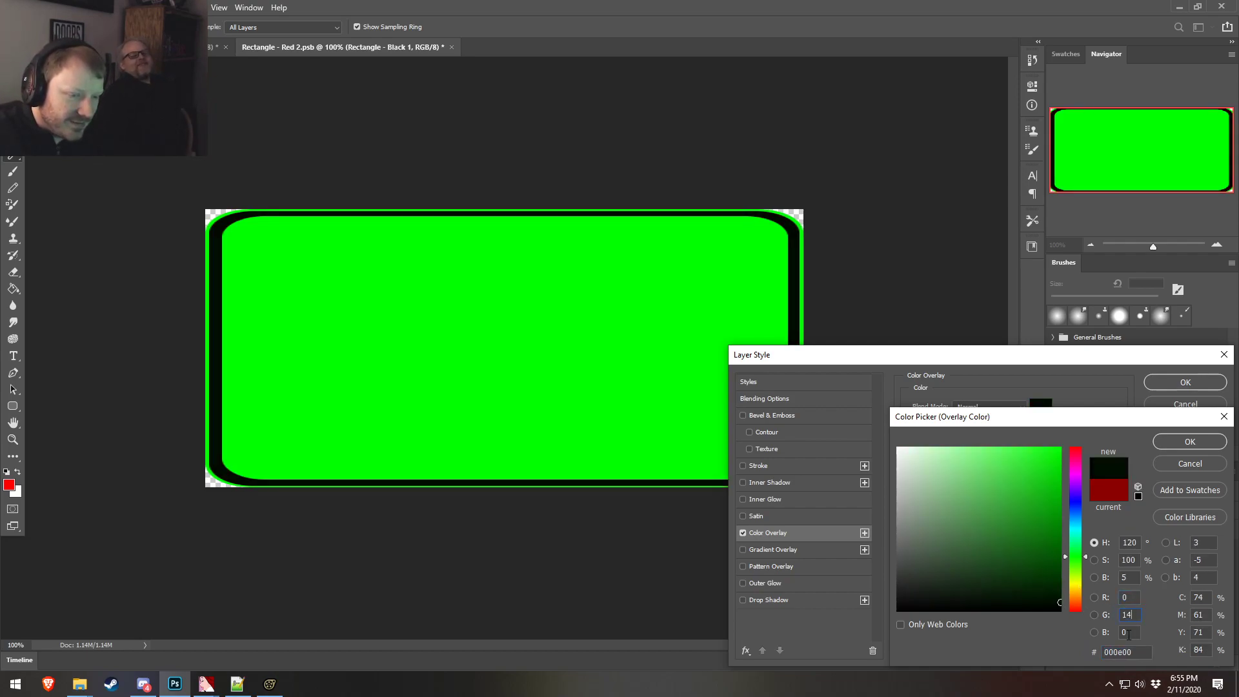
{"action": "key", "text": "Tab"}
{"action": "left_click", "coordinate": [1168, 447]}
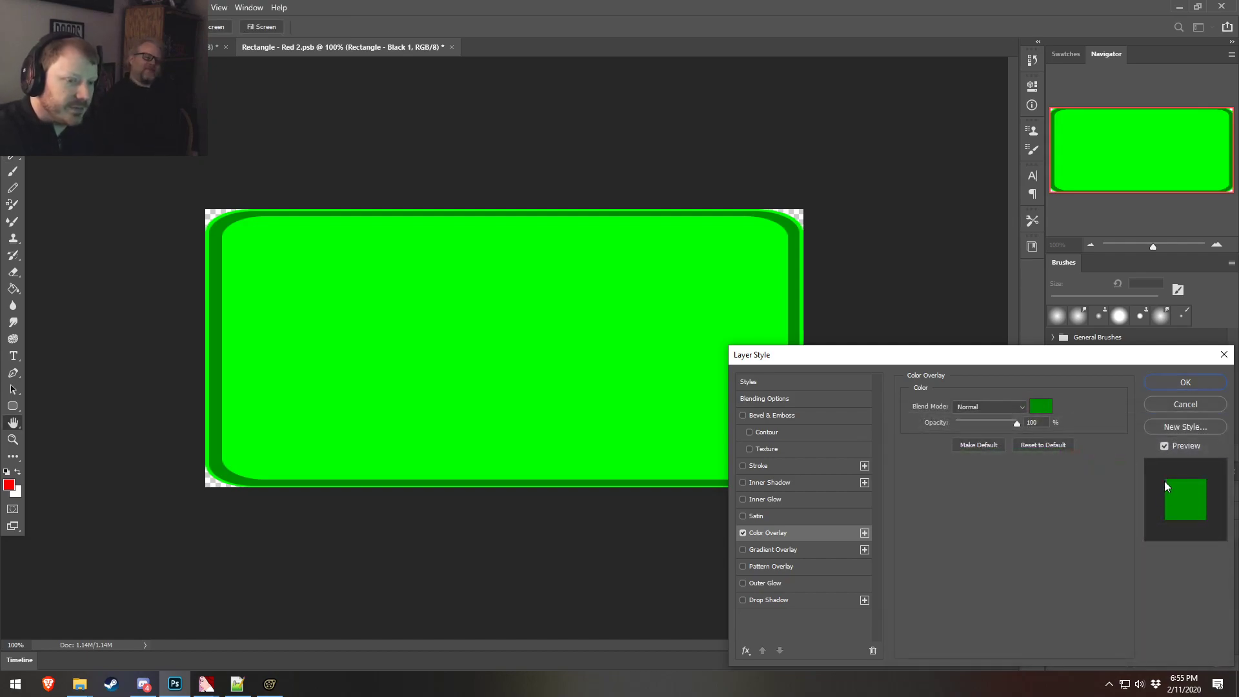
{"action": "left_click", "coordinate": [1187, 386]}
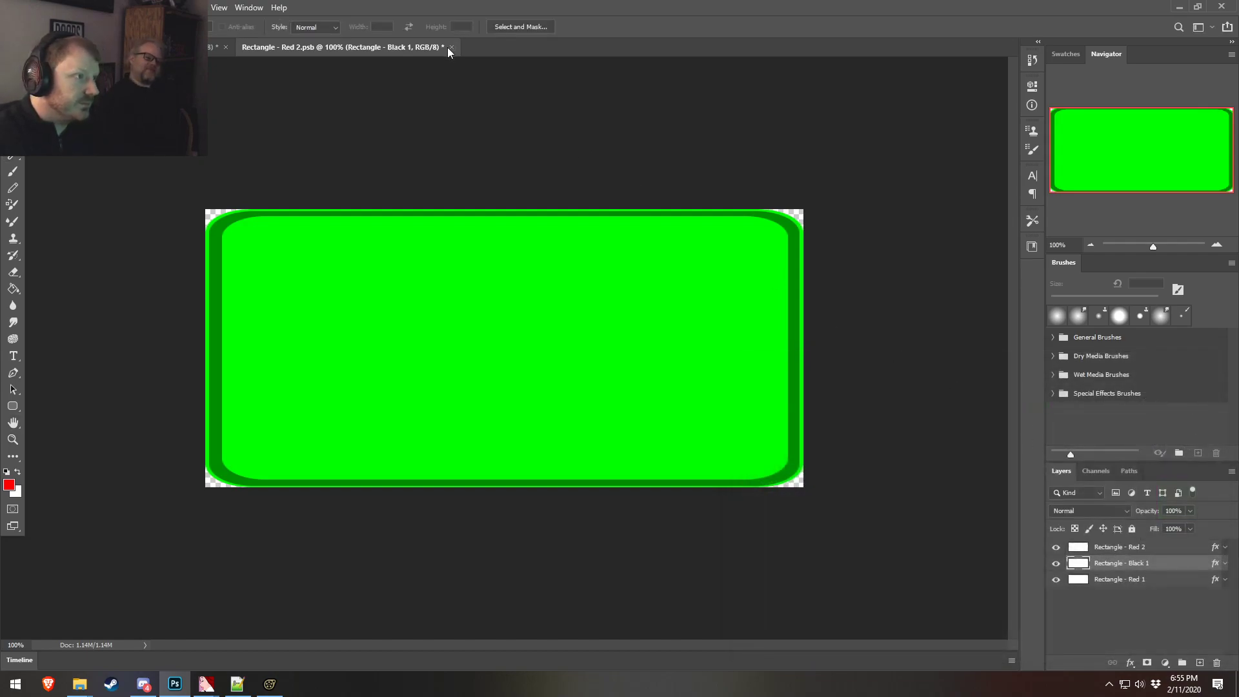
- Save the Rectangle - Red 2.psb smart object and return to the main ARMED document
{"action": "left_click", "coordinate": [216, 47]}
{"action": "left_click", "coordinate": [336, 48]}
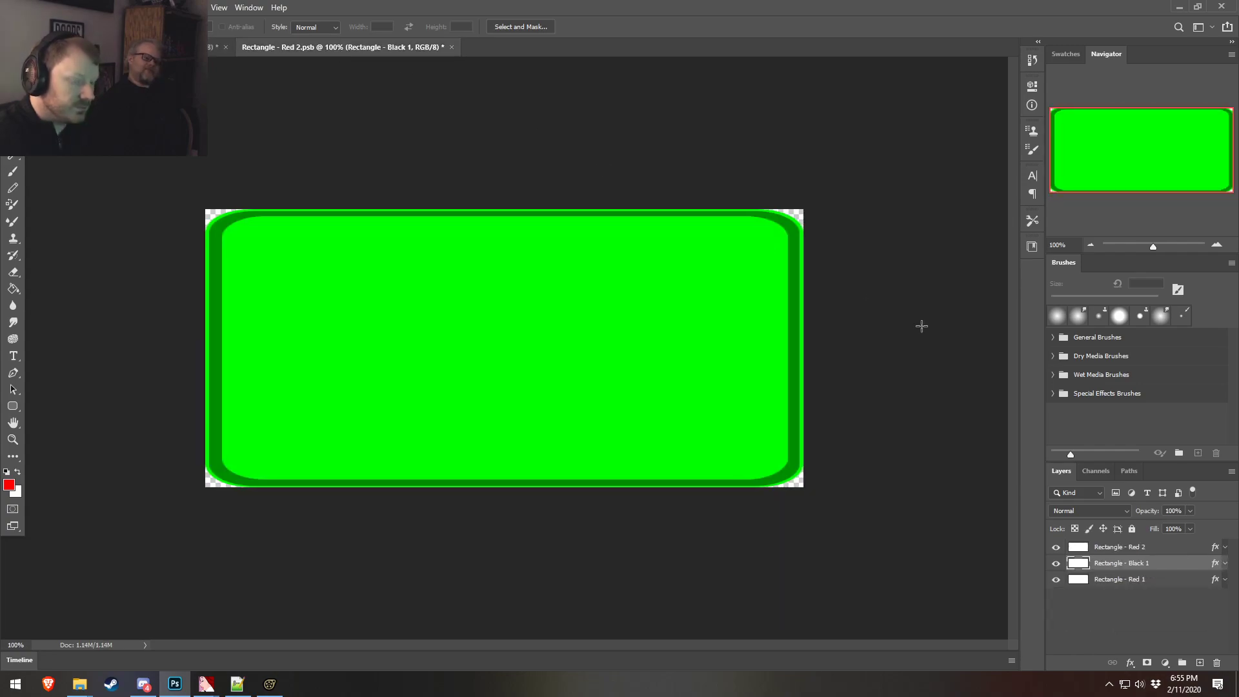
{"action": "key", "text": "ctrl+s"}
{"action": "left_click", "coordinate": [218, 47]}
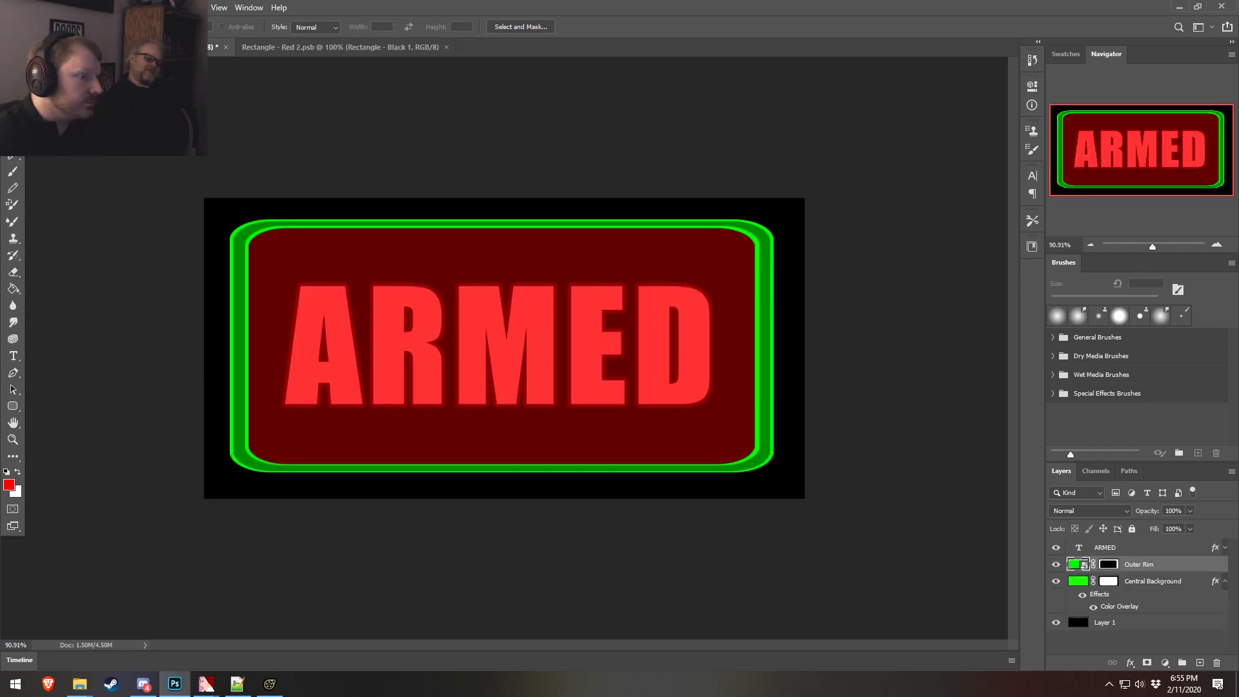
- Set the Color Overlay of the Central Background layer to RGB 0, 99, 0
{"action": "double_click", "coordinate": [1192, 585]}
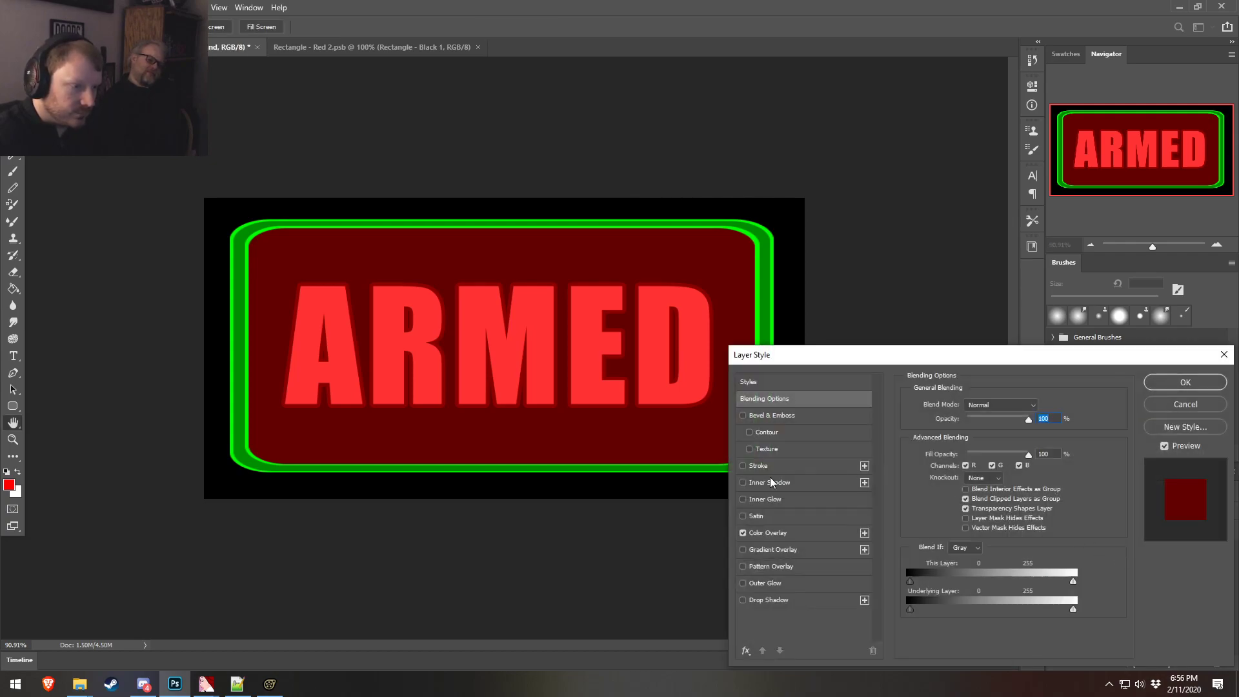
{"action": "left_click", "coordinate": [1041, 406]}
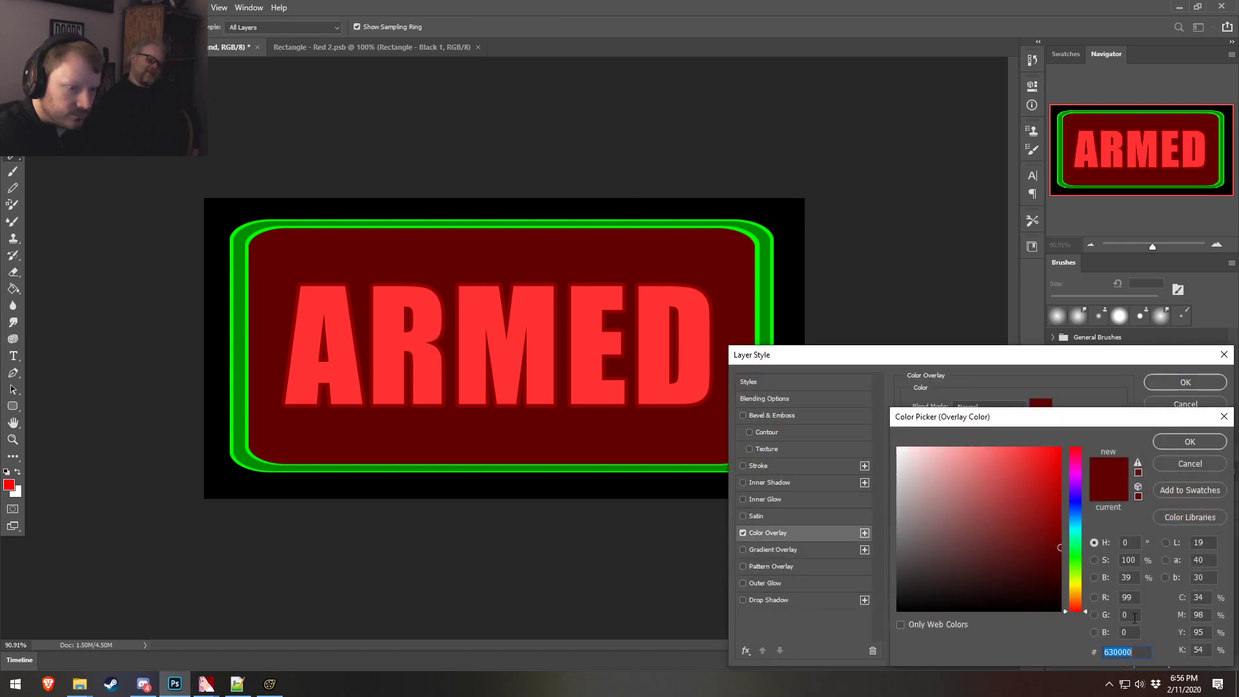
{"action": "type", "text": "0"}
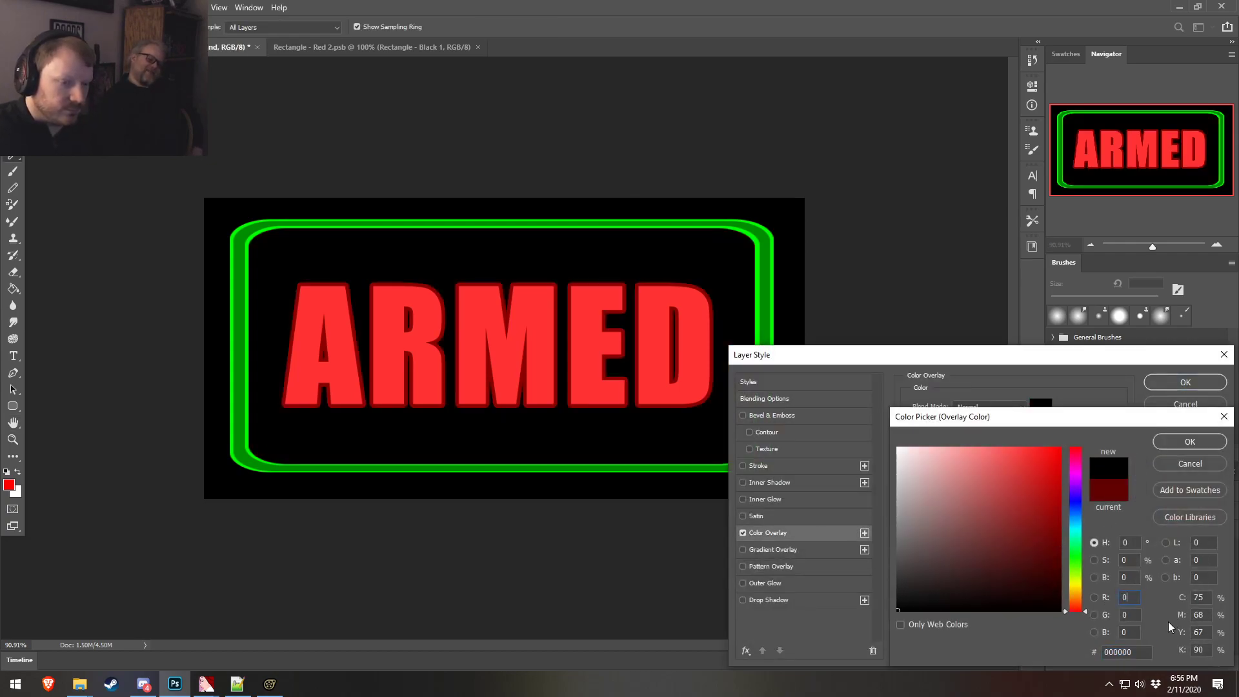
{"action": "left_click", "coordinate": [1129, 615]}
{"action": "type", "text": "99"}
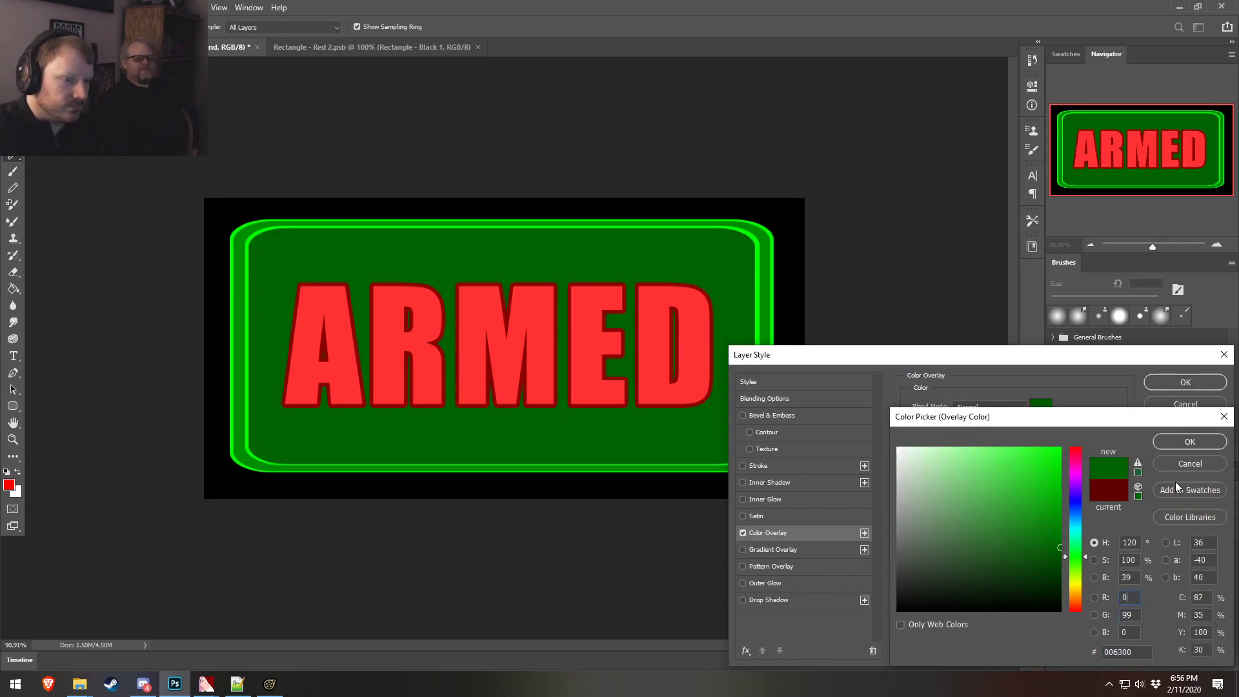
{"action": "left_click", "coordinate": [1176, 444]}
{"action": "left_click", "coordinate": [1185, 382]}
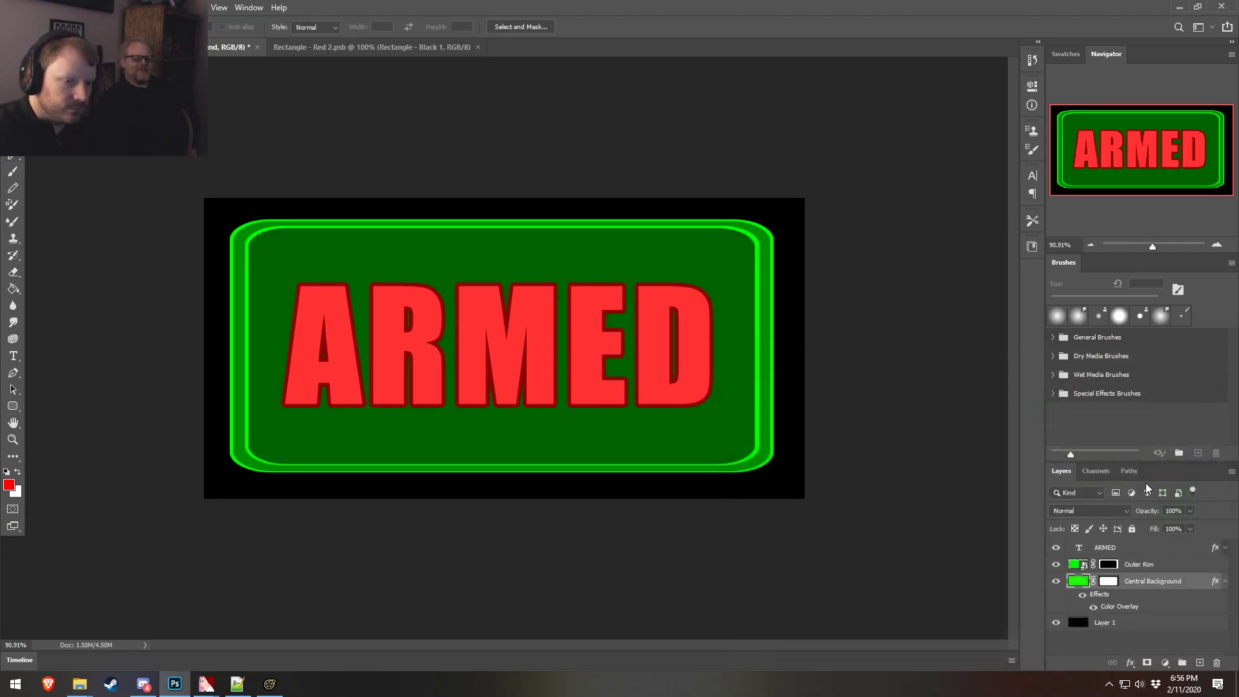
- Set the Color Overlay of the ARMED text layer to RGB 50, 255, 50
{"action": "double_click", "coordinate": [1143, 548]}
{"action": "left_click", "coordinate": [800, 533]}
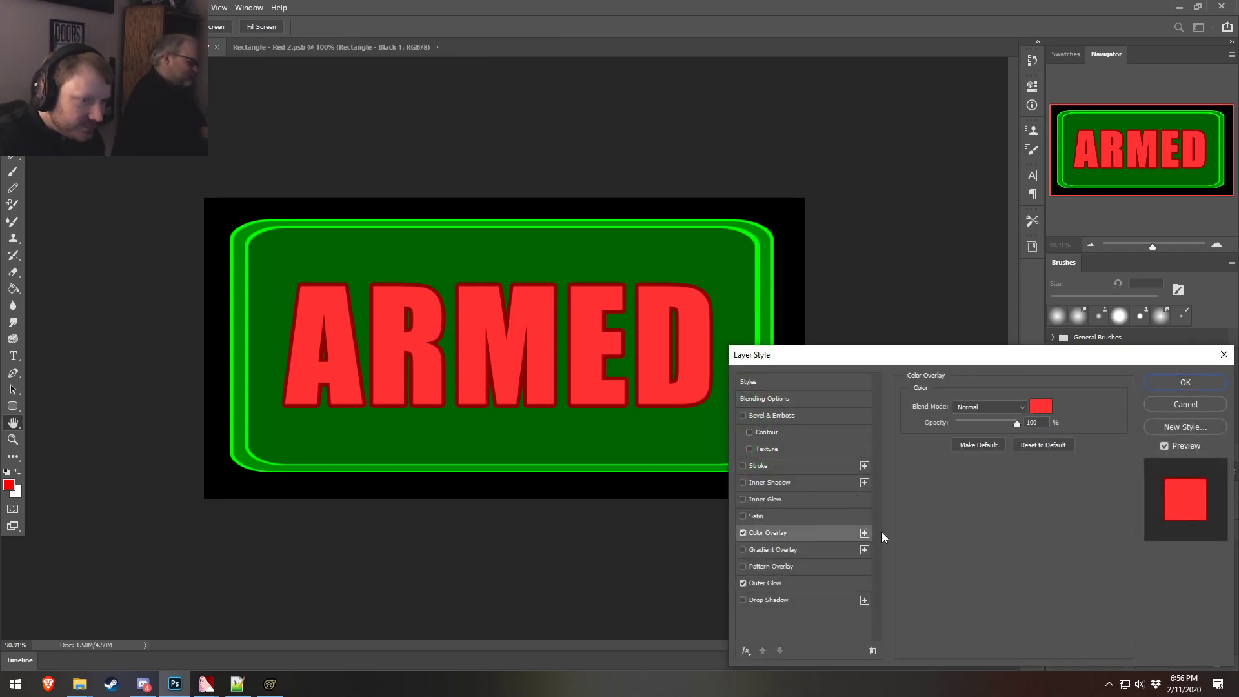
{"action": "left_click", "coordinate": [1042, 405]}
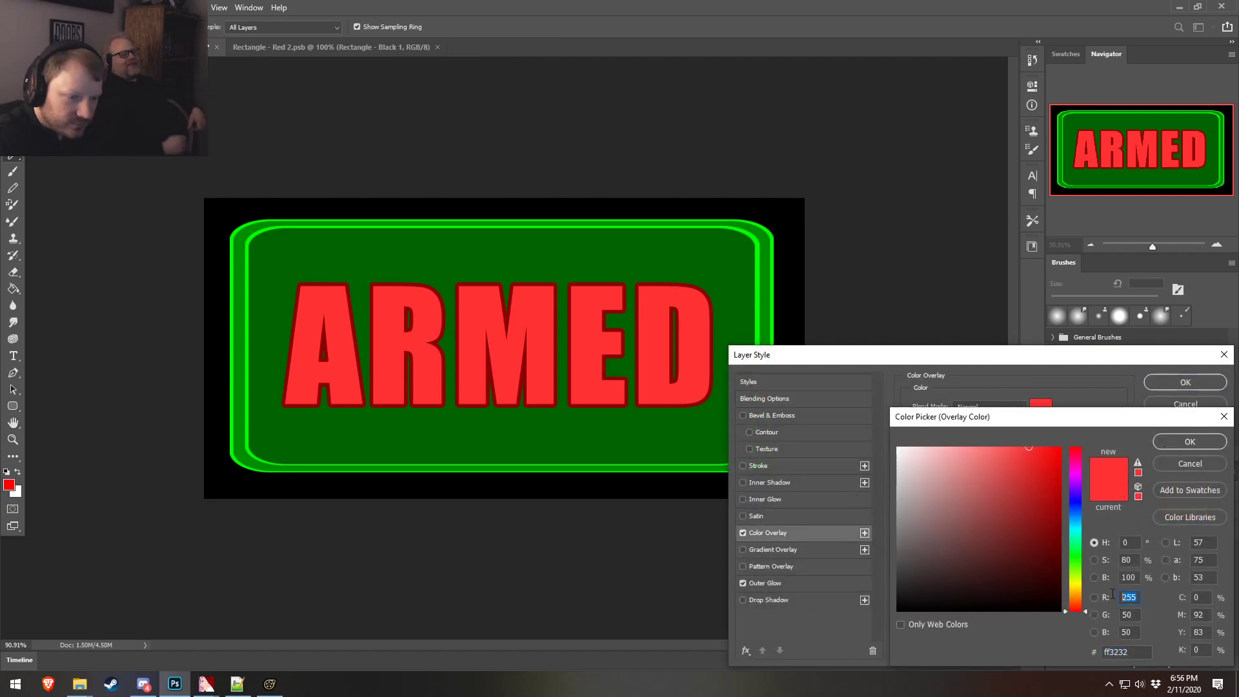
{"action": "double_click", "coordinate": [1134, 597]}
{"action": "type", "text": "0"}
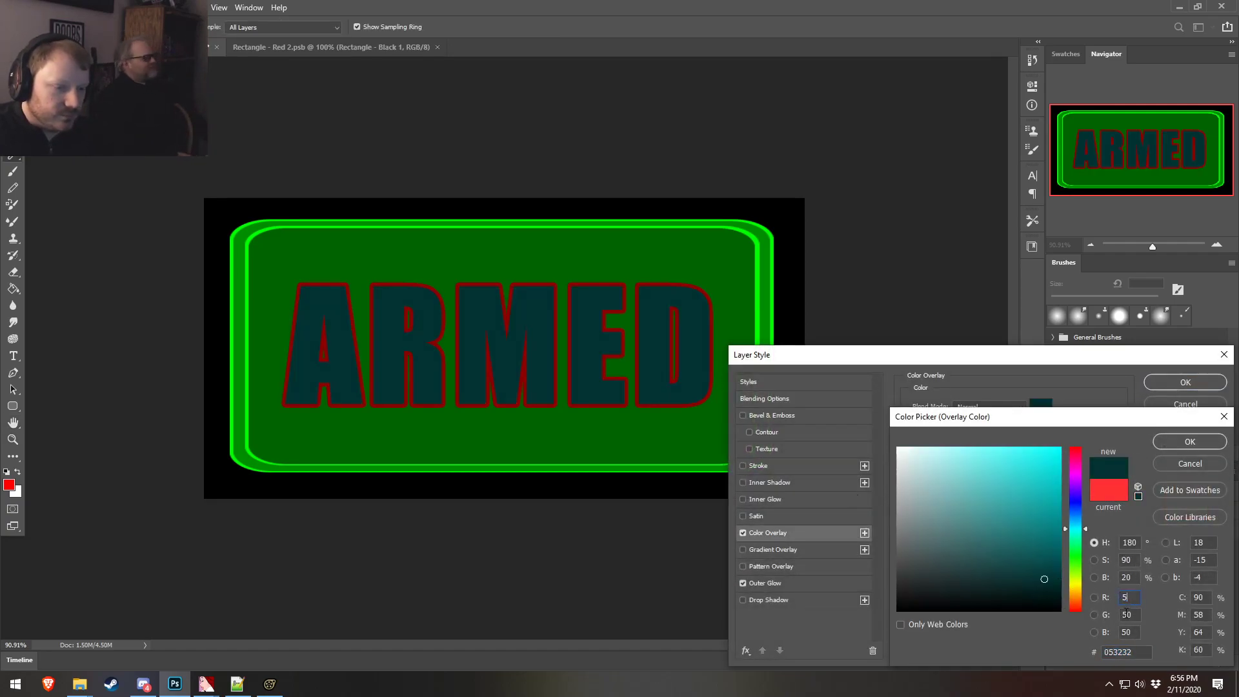
{"action": "type", "text": "50"}
{"action": "double_click", "coordinate": [1128, 615]}
{"action": "type", "text": "255"}
{"action": "left_click", "coordinate": [1126, 597]}
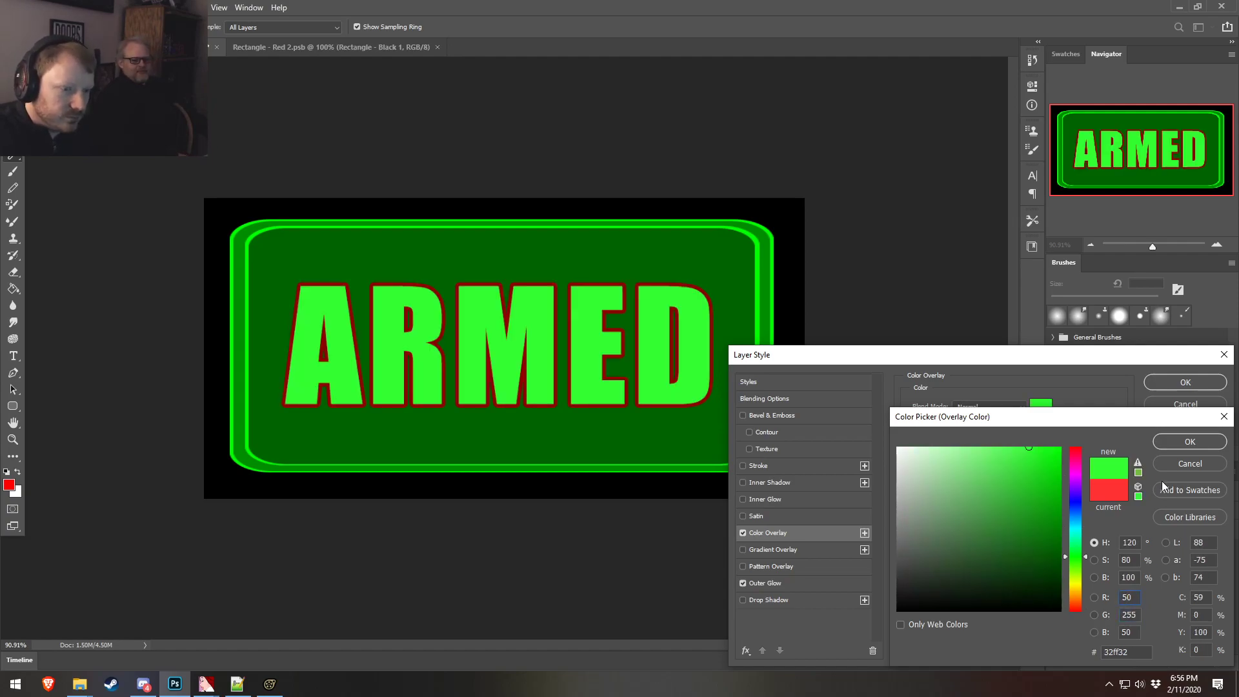
{"action": "left_click", "coordinate": [1161, 442]}
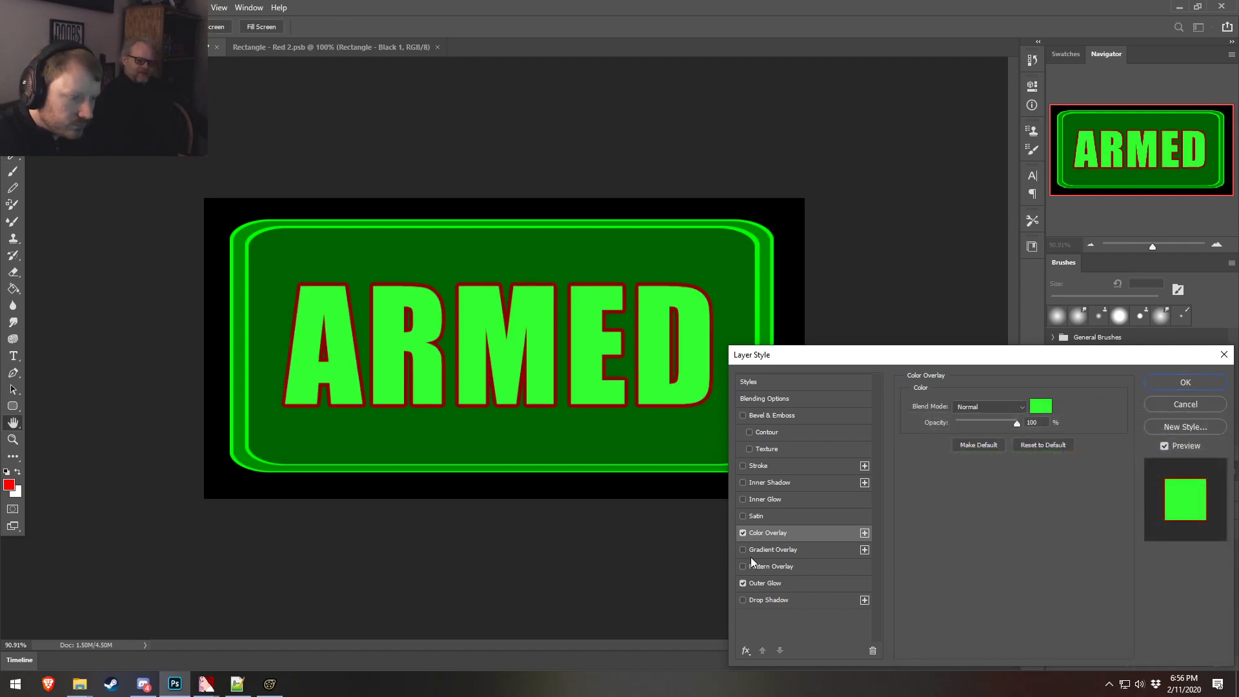
- Set the Outer Glow color of the ARMED text layer to RGB 0, 140, 0 and apply the layer style
{"action": "left_click", "coordinate": [772, 583]}
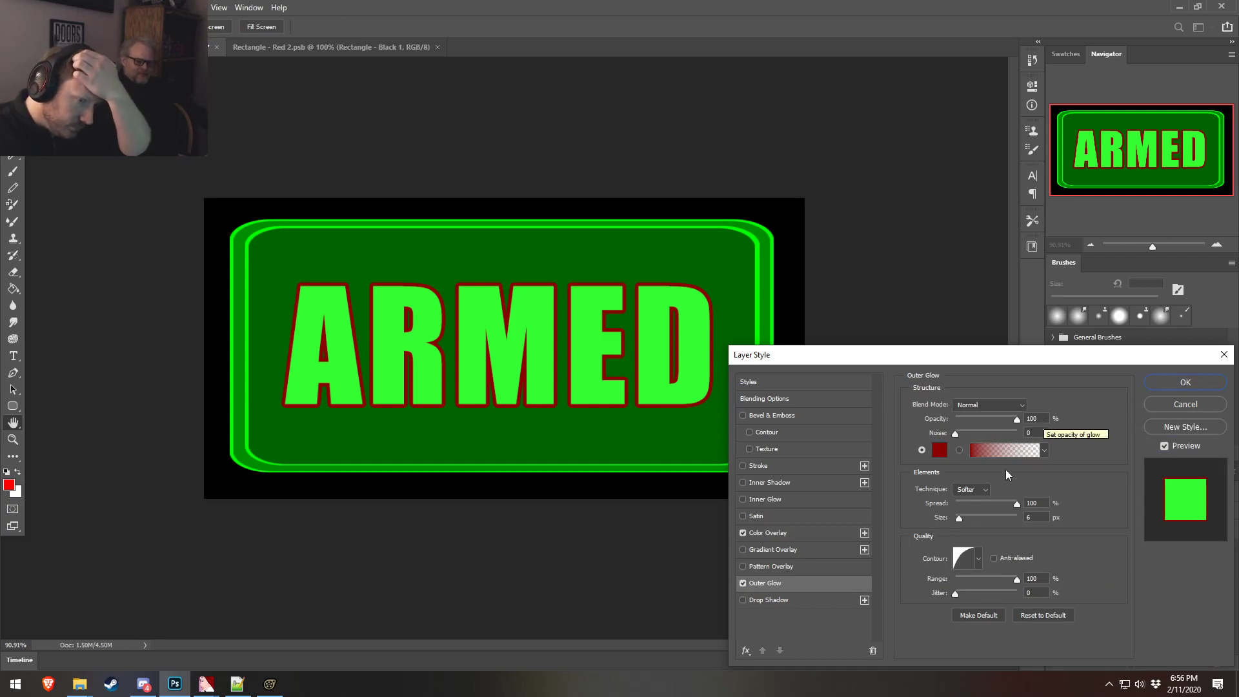
{"action": "left_click", "coordinate": [940, 450]}
{"action": "double_click", "coordinate": [1139, 594]}
{"action": "type", "text": "0"}
{"action": "key", "text": "Tab"}
{"action": "type", "text": "140"}
{"action": "key", "text": "shift+Tab"}
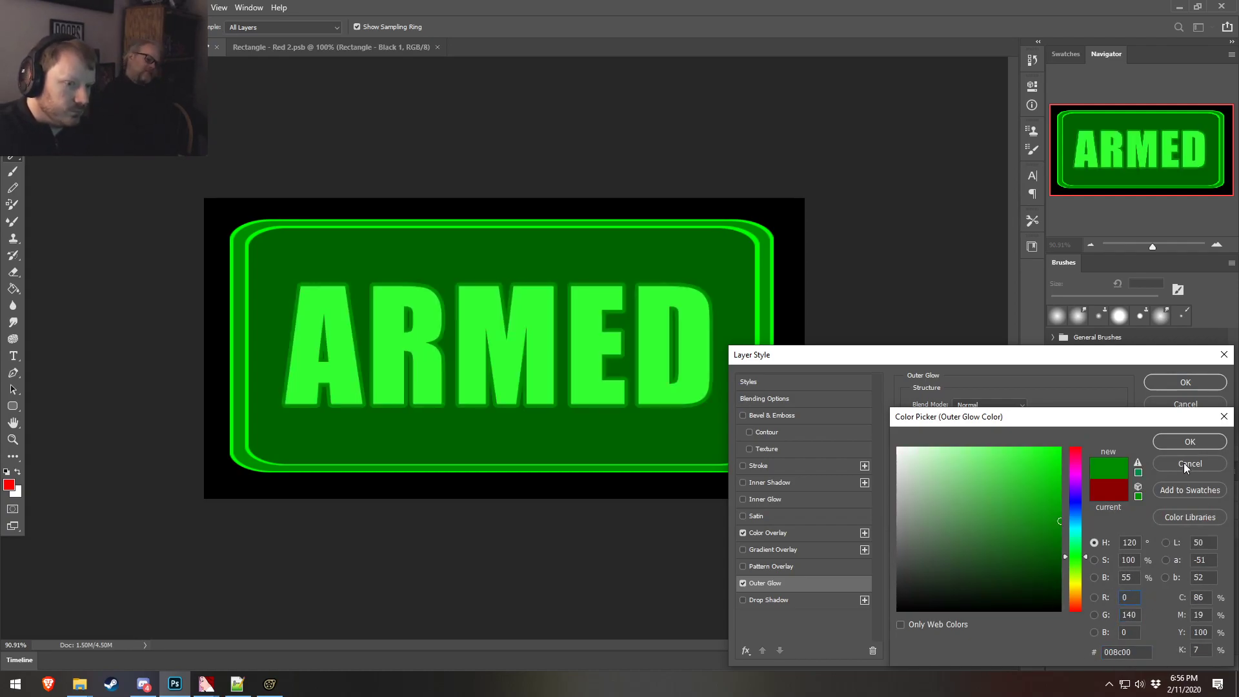
{"action": "left_click", "coordinate": [1190, 441]}
{"action": "left_click", "coordinate": [1185, 382]}
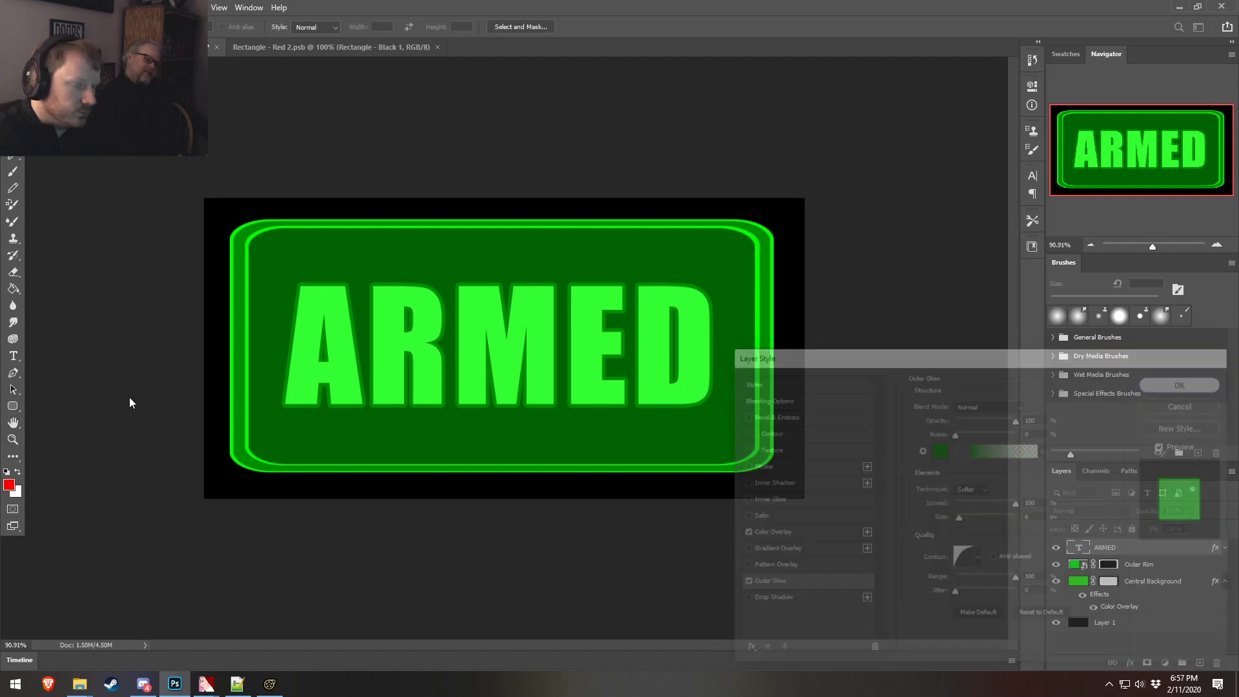
- Replace the wording of the ARMED text layer with "boom?"
{"action": "left_click", "coordinate": [12, 355]}
{"action": "left_click", "coordinate": [454, 339]}
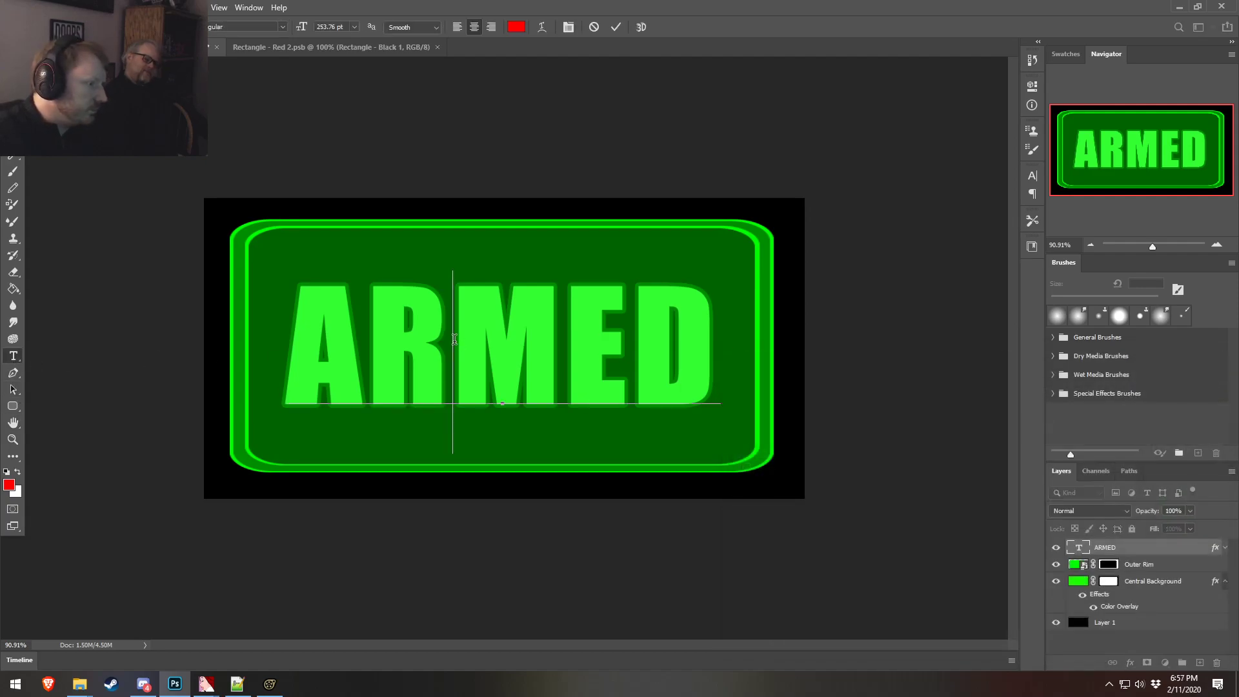
{"action": "key", "text": "ctrl+a"}
{"action": "type", "text": "boom"}
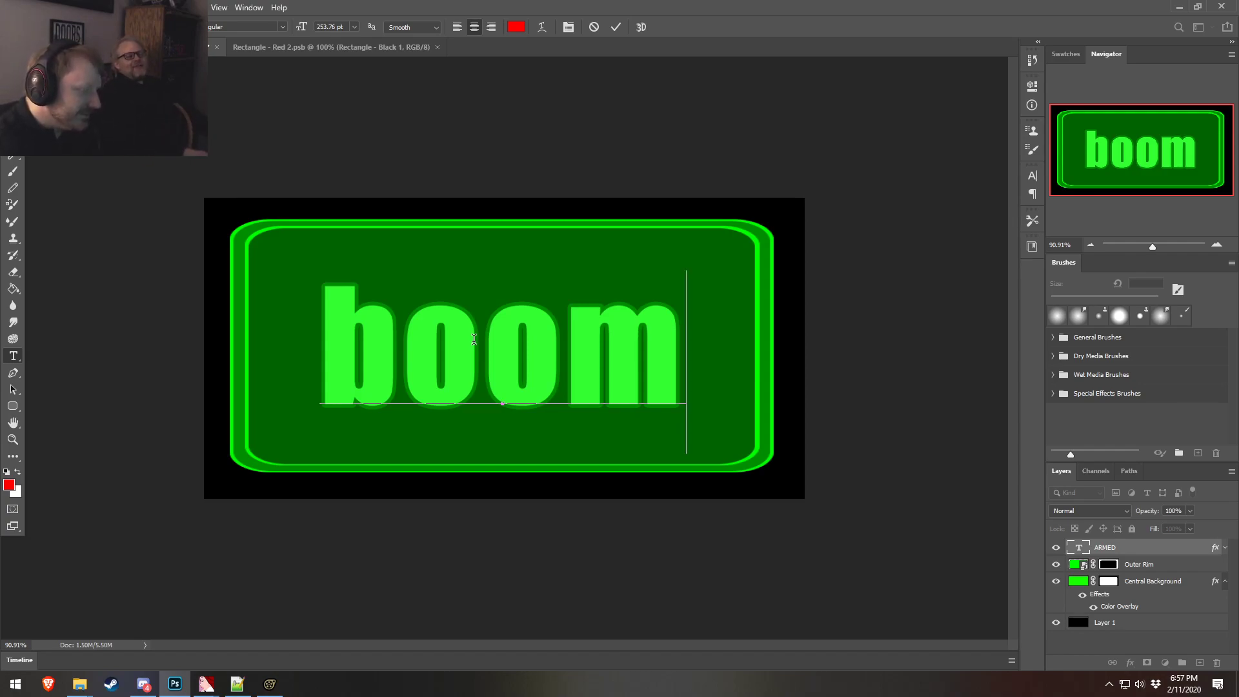
{"action": "type", "text": "?"}
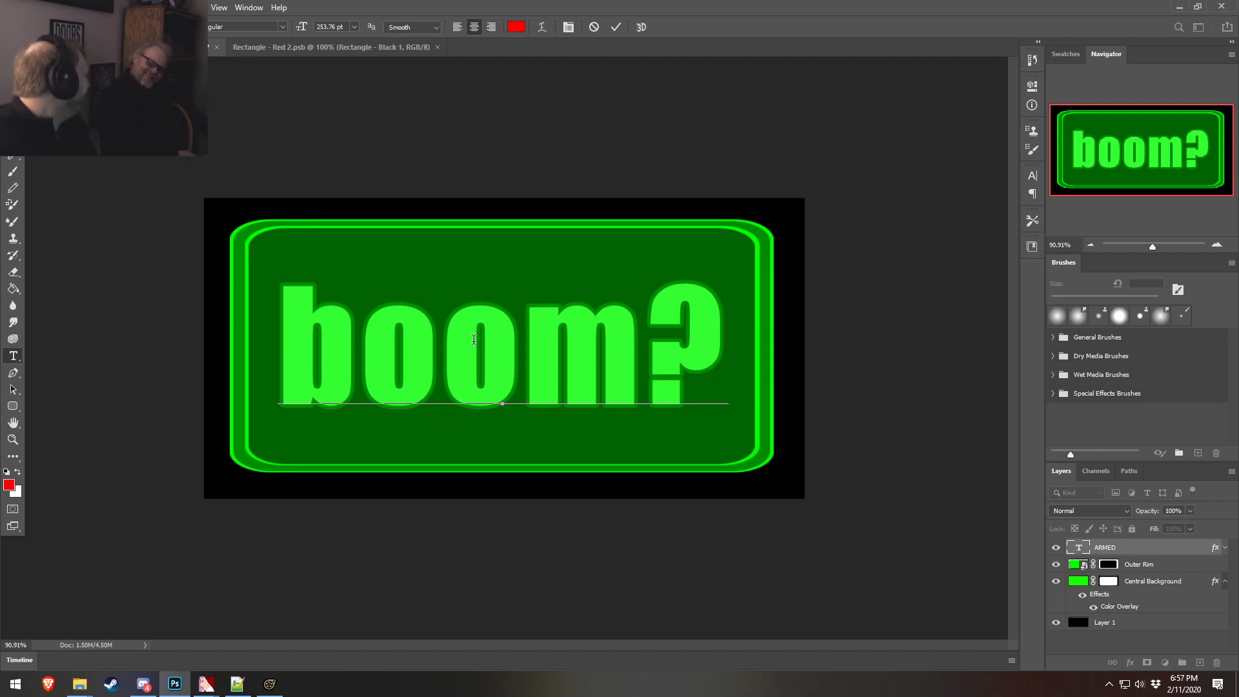
- Try "boom!" as the sign's wording and change it back to "boom?"
{"action": "key", "text": "BackSpace"}
{"action": "type", "text": "!"}
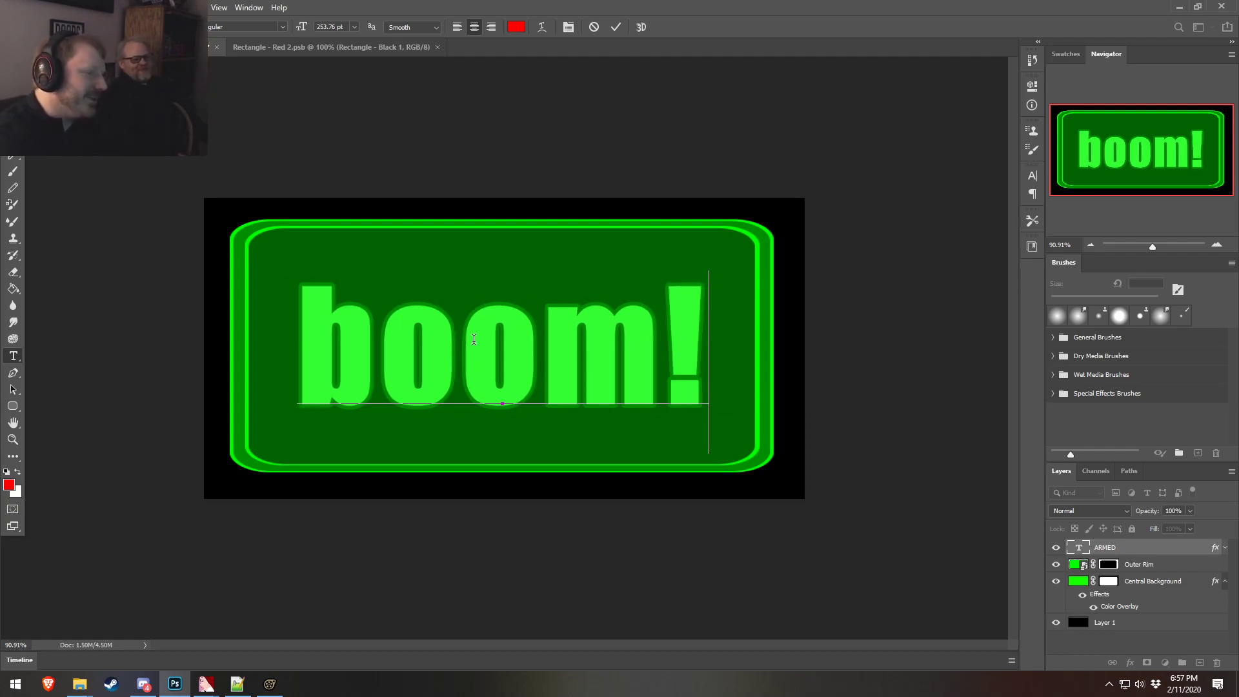
{"action": "key", "text": "BackSpace"}
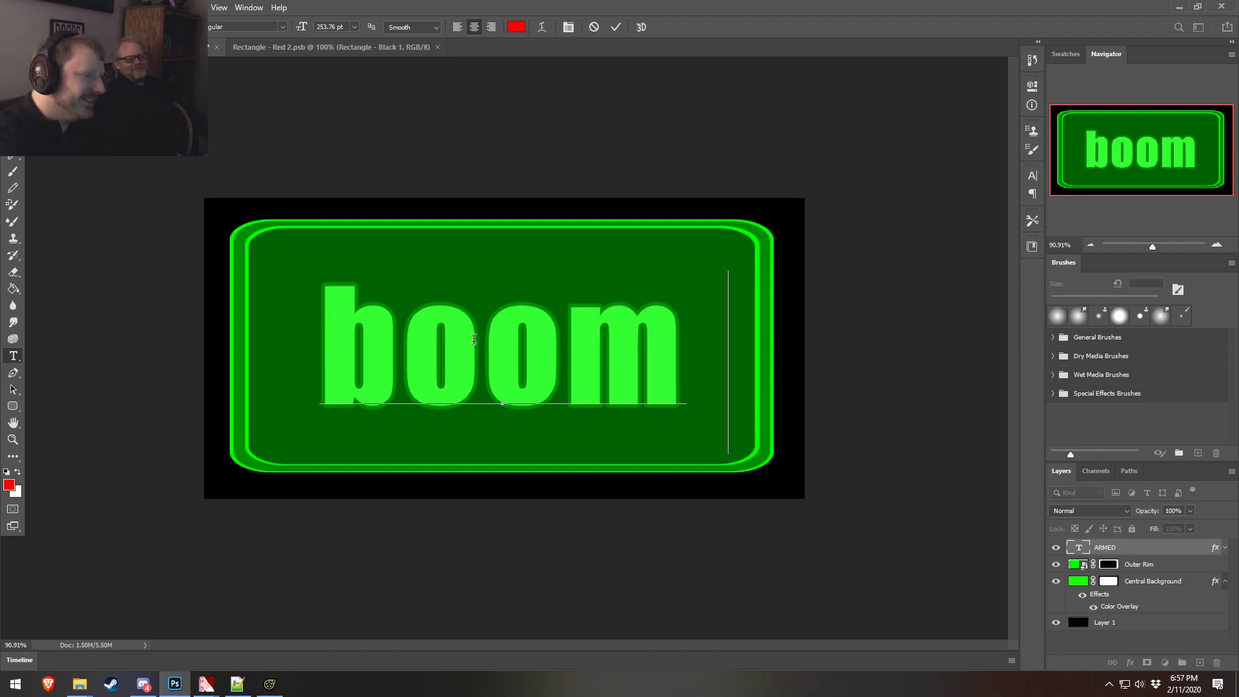
{"action": "type", "text": "?"}
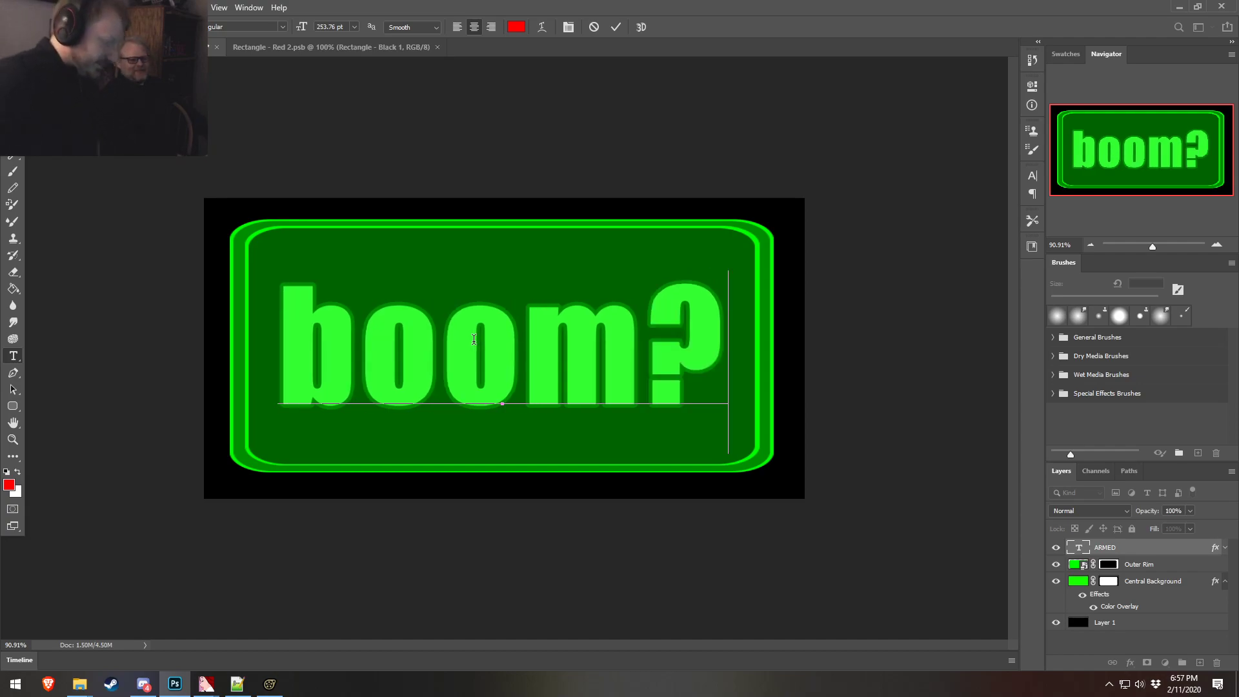
- Delete the whole "boom?" wording while keeping the text layer in editing
{"action": "key", "text": "BackSpace"}
{"action": "key", "text": "BackSpace"}
{"action": "key", "text": "BackSpace"}
{"action": "key", "text": "BackSpace"}
{"action": "key", "text": "BackSpace"}
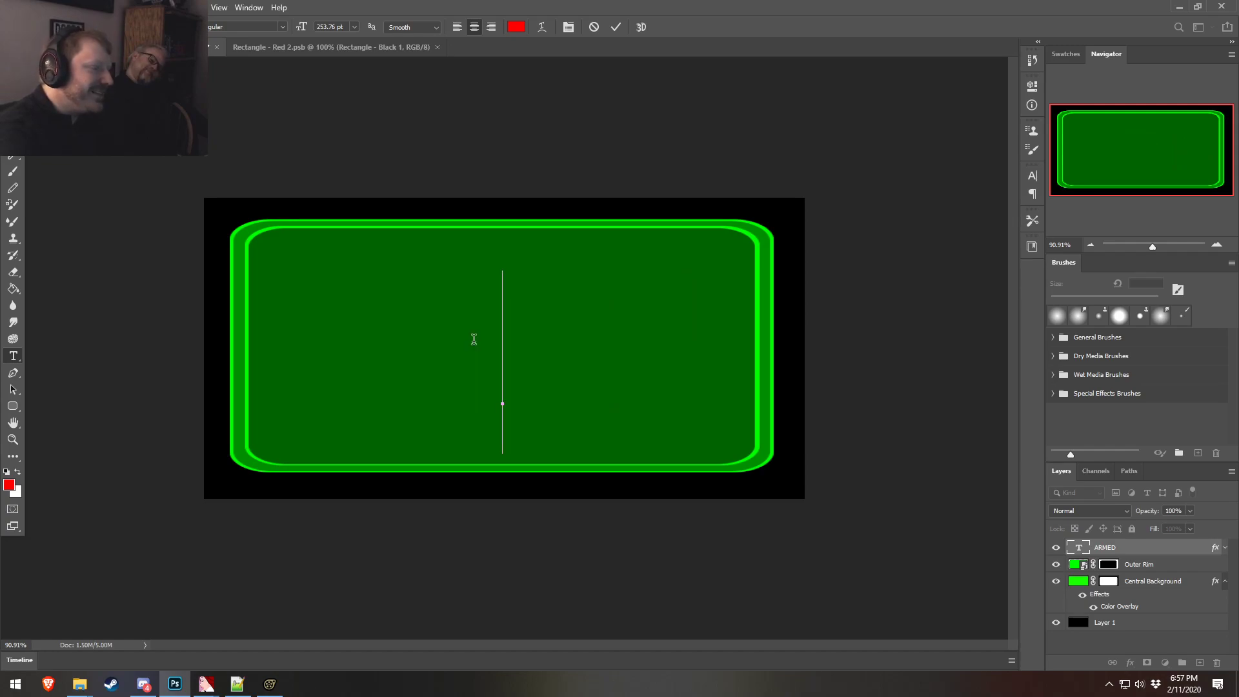
- Try "uhh" as the sign's wording and clear it again
{"action": "type", "text": "uhh"}
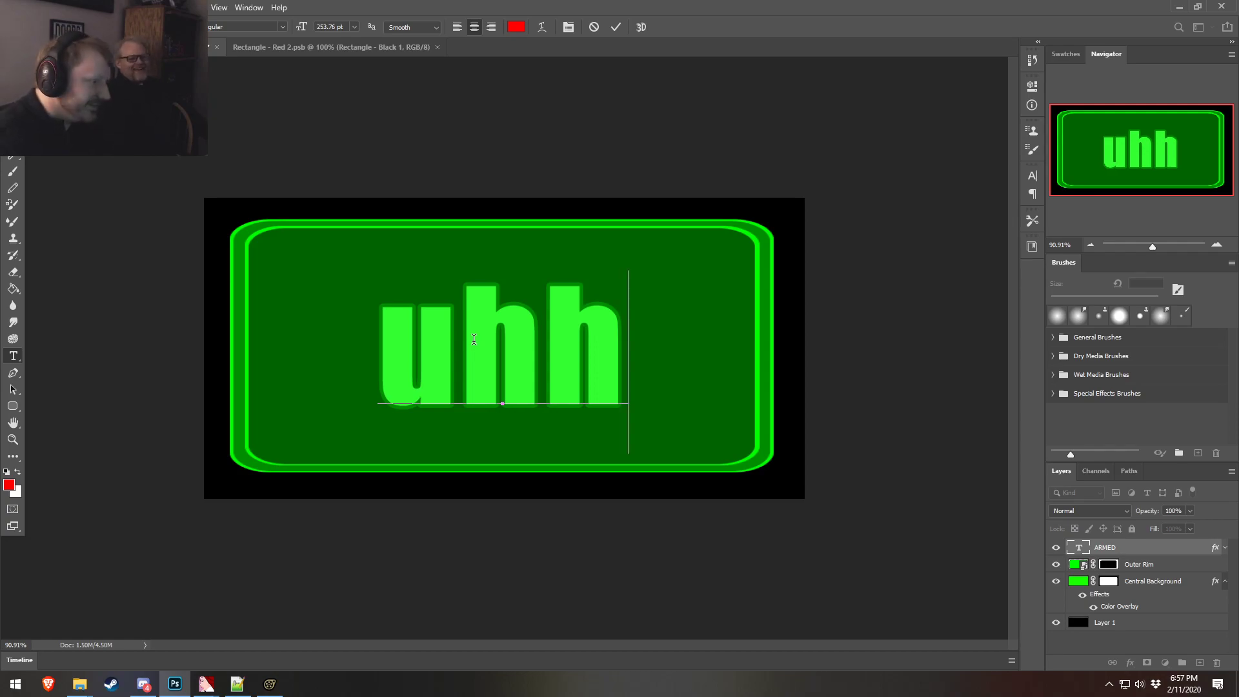
{"action": "key", "text": "BackSpace"}
{"action": "key", "text": "BackSpace"}
{"action": "key", "text": "BackSpace"}
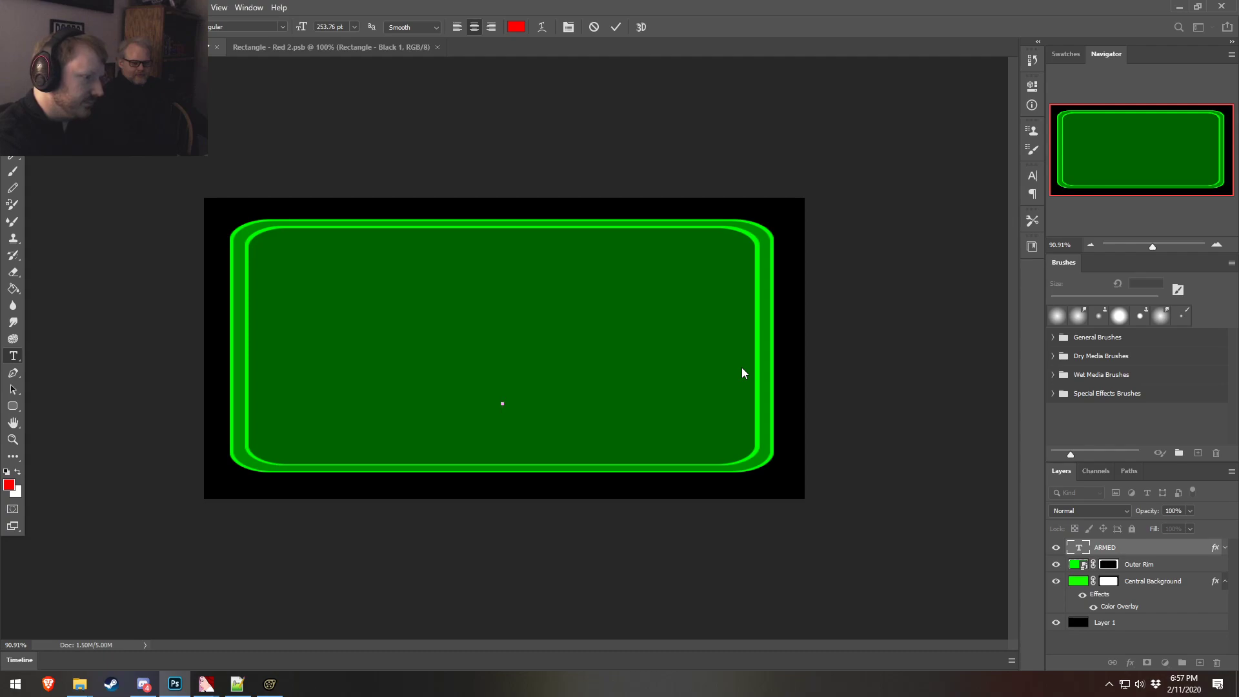
- Try "KABLAMO" with extra trailing o's as the sign's wording and clear it again
{"action": "type", "text": "KABLAM"}
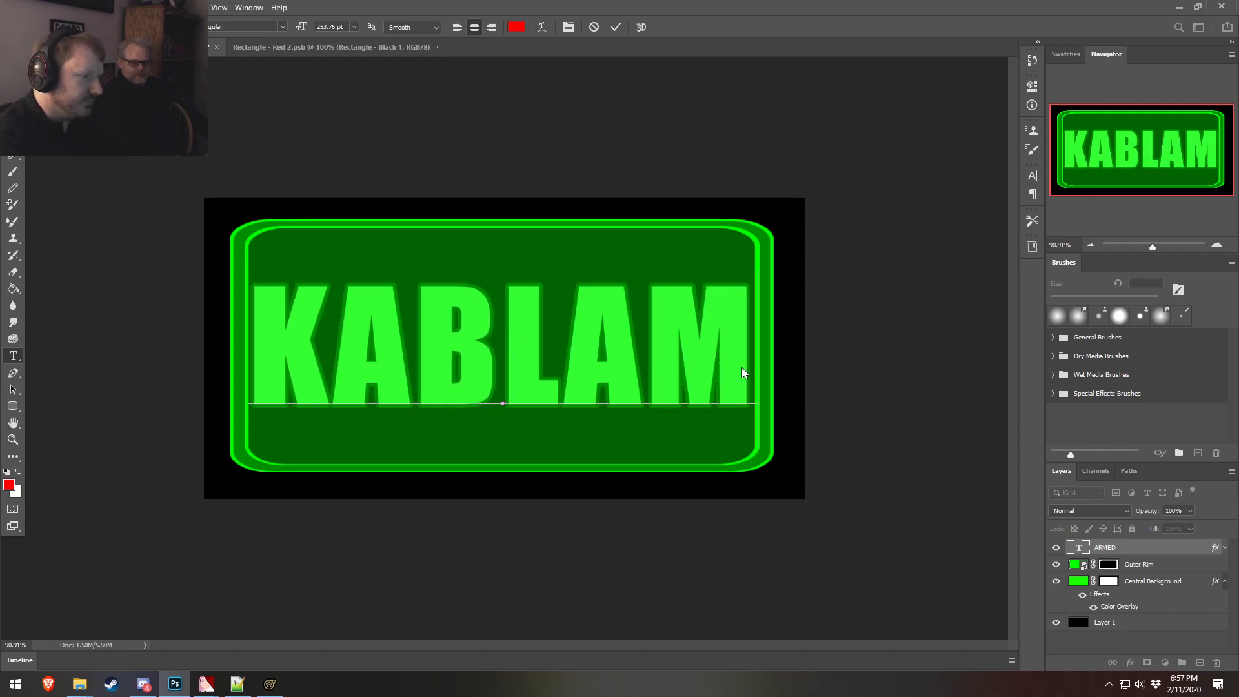
{"action": "type", "text": "O"}
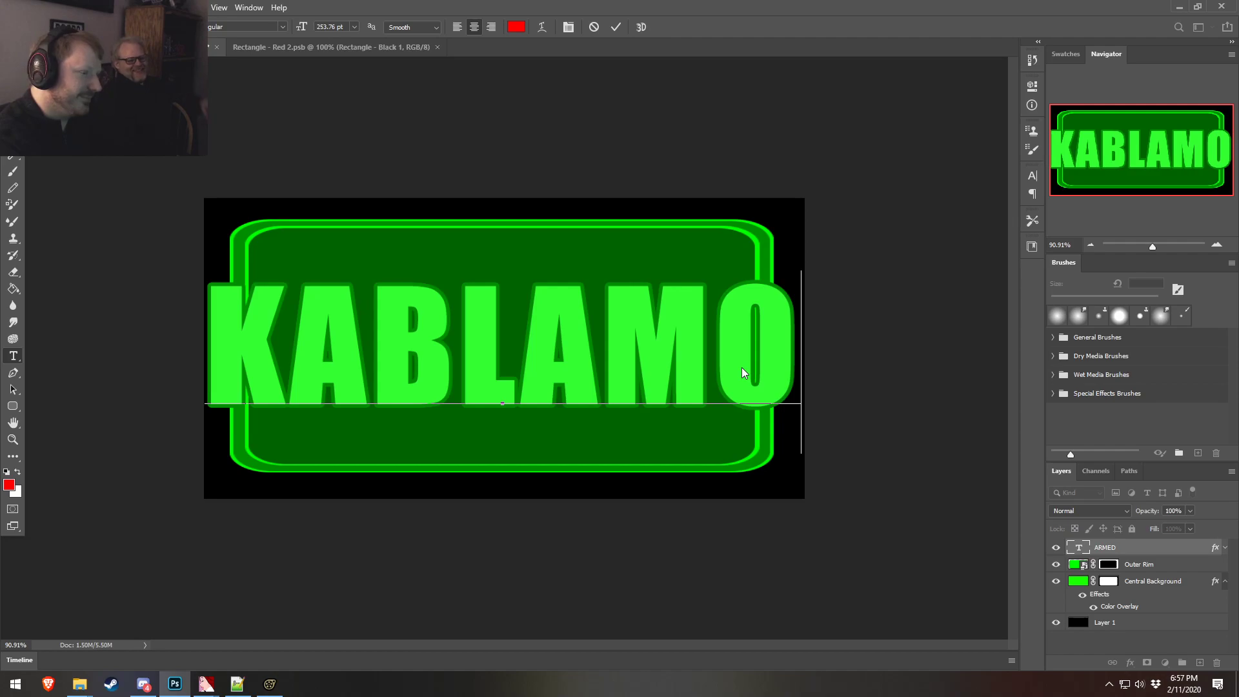
{"action": "type", "text": "ooo"}
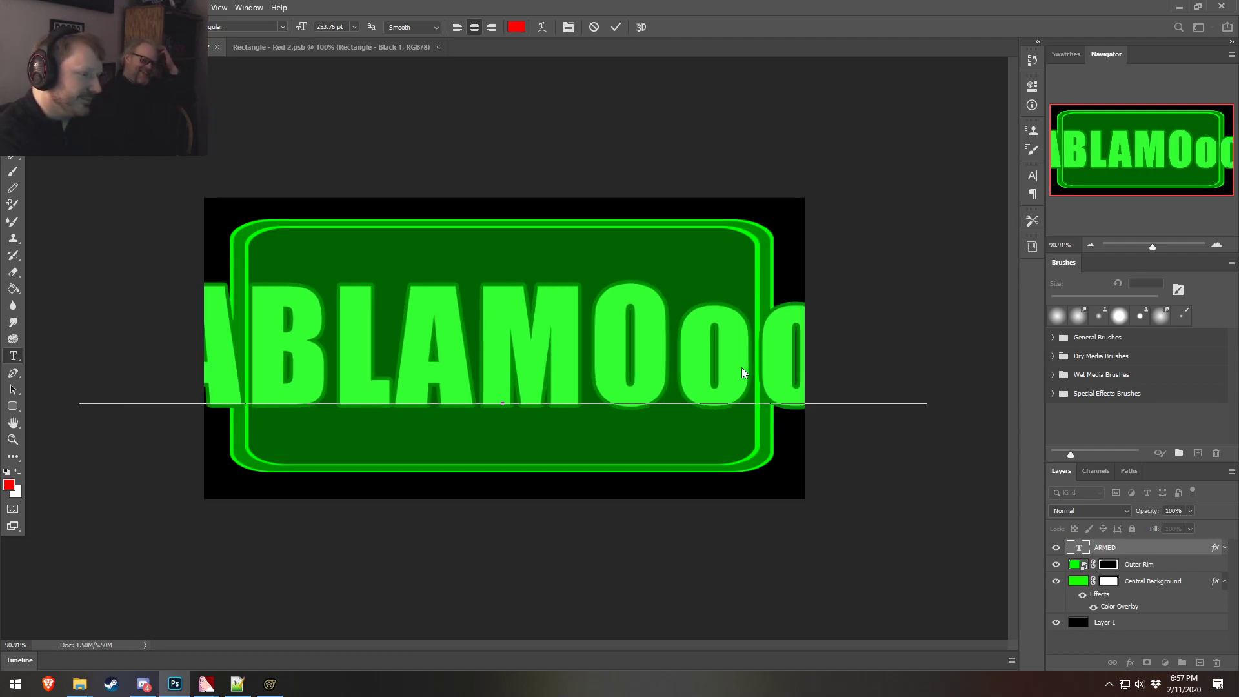
{"action": "key", "text": "BackSpace"}
{"action": "key", "text": "BackSpace"}
{"action": "key", "text": "BackSpace"}
{"action": "key", "text": "BackSpace"}
{"action": "key", "text": "BackSpace"}
{"action": "key", "text": "BackSpace"}
{"action": "key", "text": "BackSpace"}
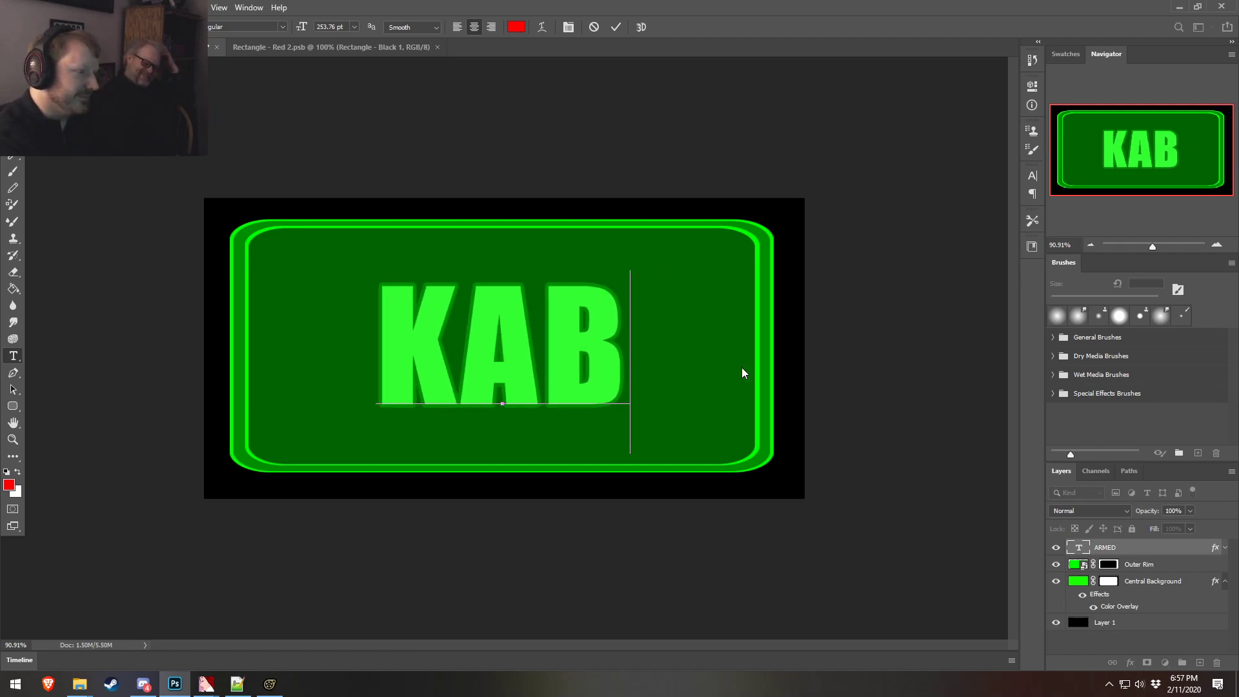
{"action": "key", "text": "BackSpace"}
{"action": "key", "text": "BackSpace"}
{"action": "key", "text": "BackSpace"}
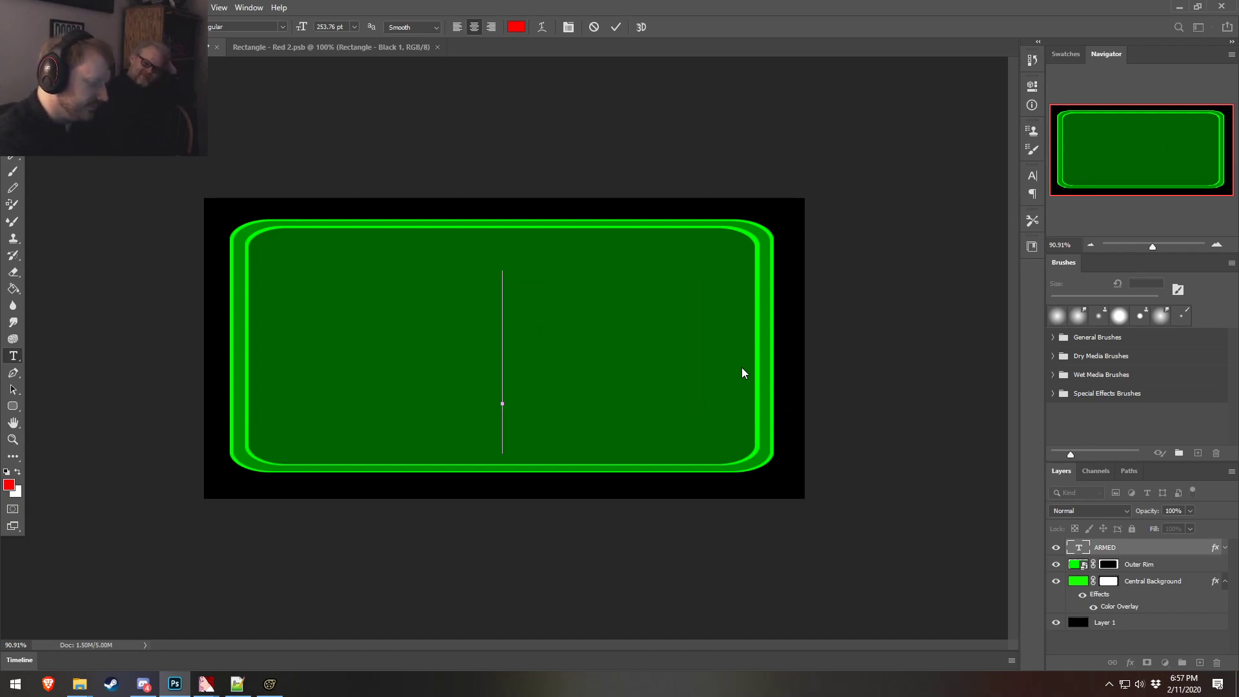
- Try "Im GONNA BLOW" as the sign's wording and undo the text entry
{"action": "type", "text": "I"}
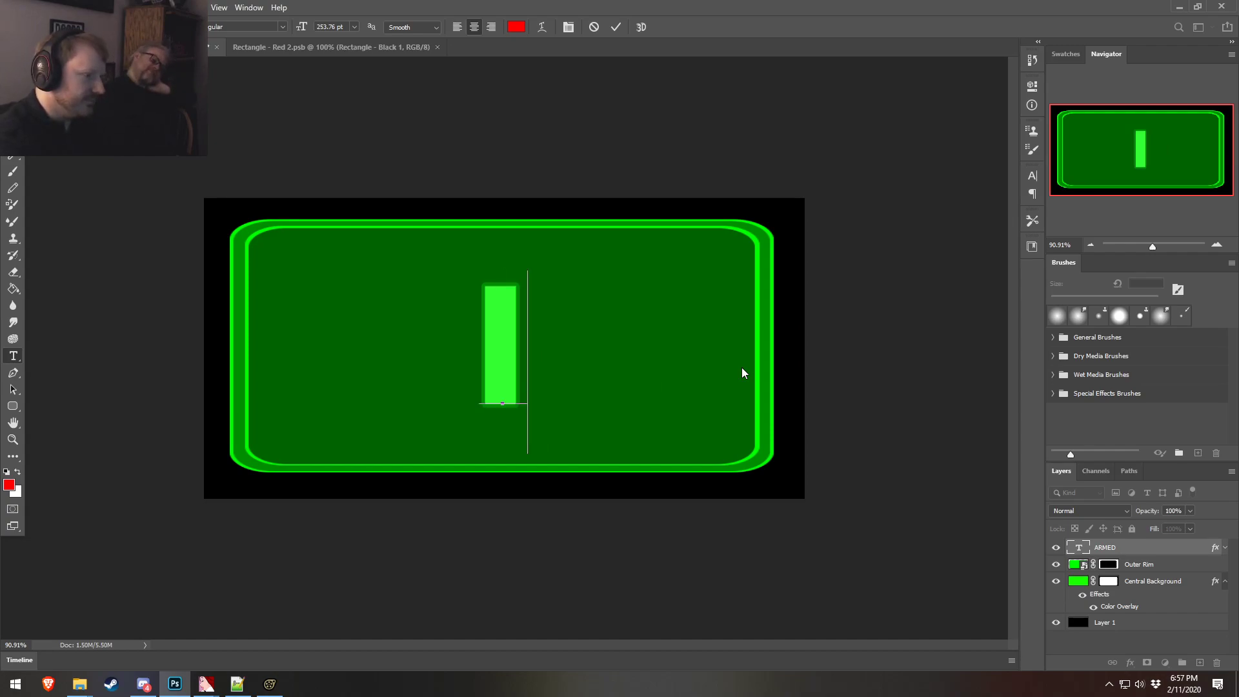
{"action": "type", "text": "m GON"}
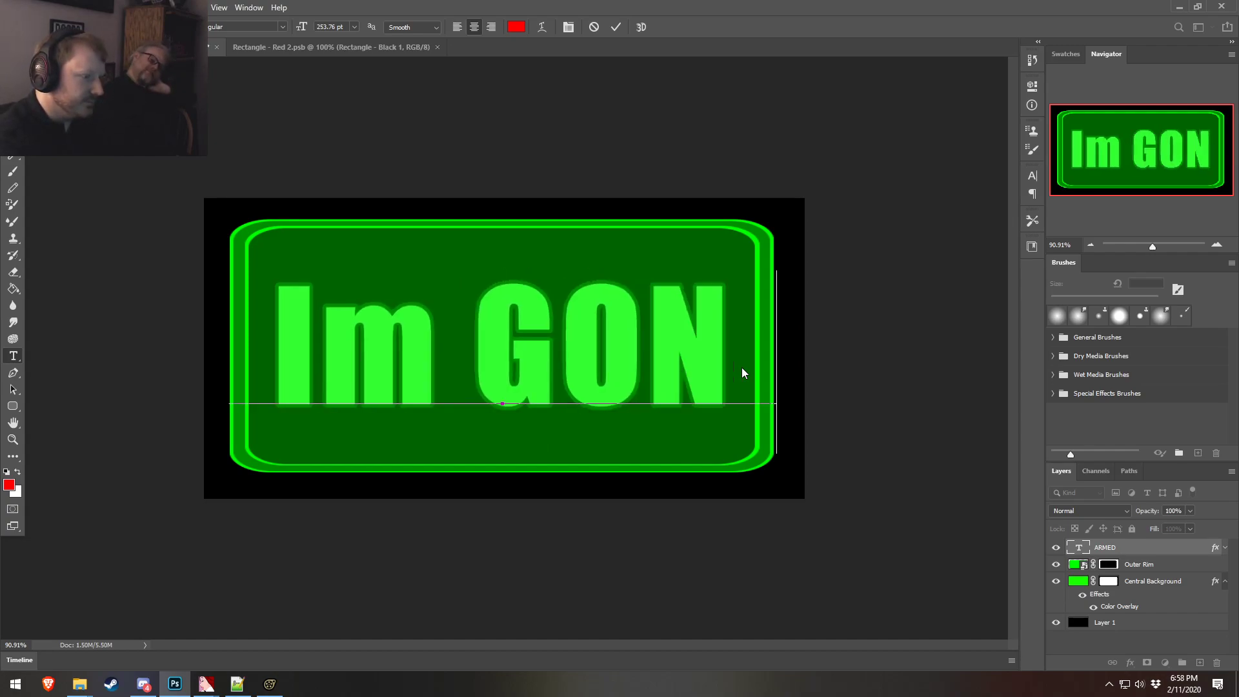
{"action": "type", "text": "NA BLOW"}
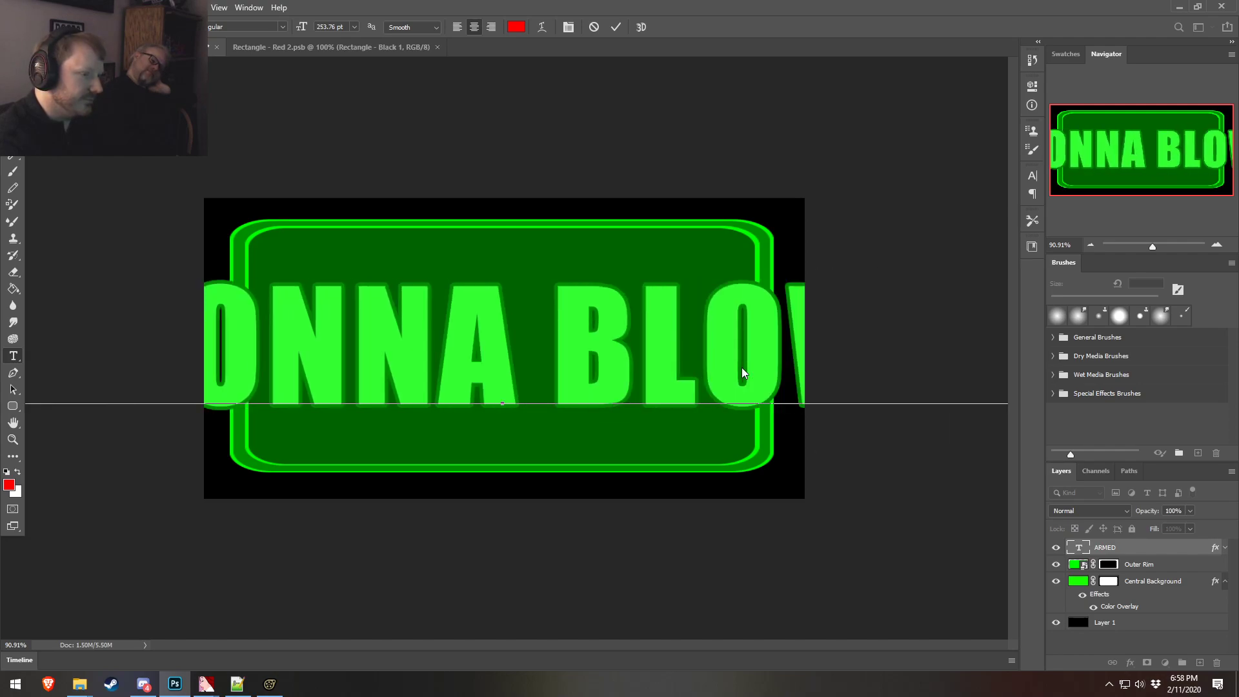
{"action": "key", "text": "ctrl+z"}
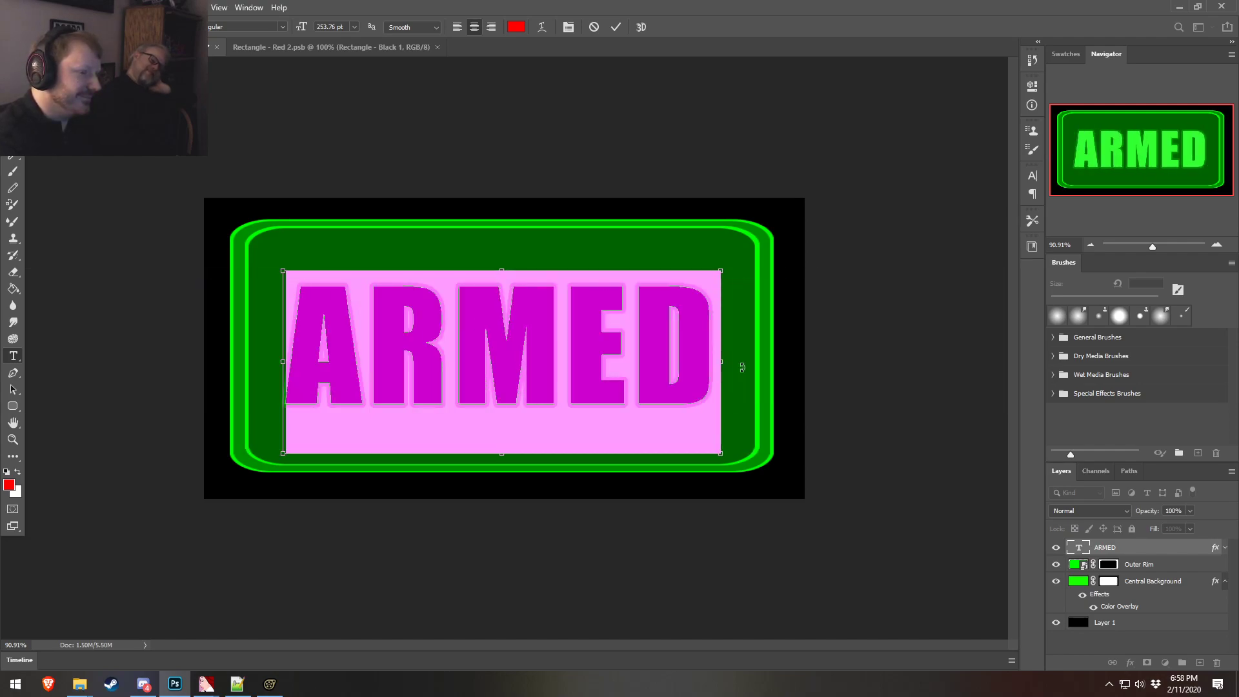
- Try "BOOM TIME" and the spellings "TYME" and "THYME" as the sign's wording, and cancel the text edit
{"action": "type", "text": "BOOM"}
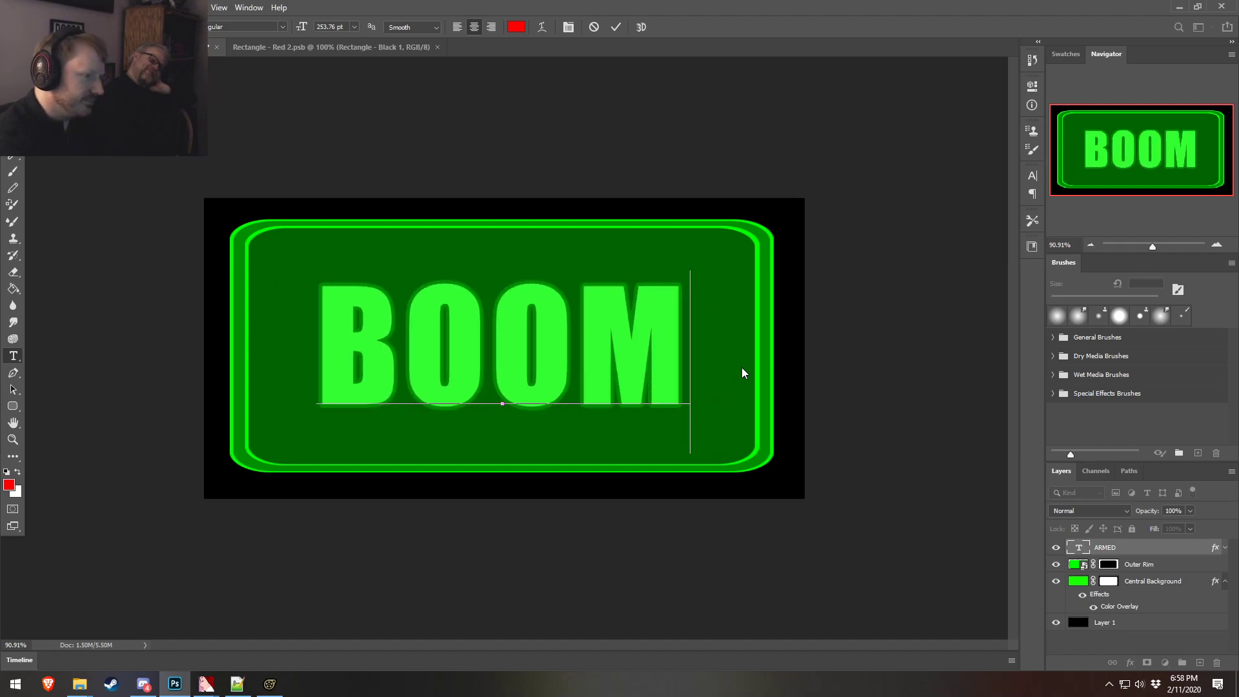
{"action": "type", "text": " TIME"}
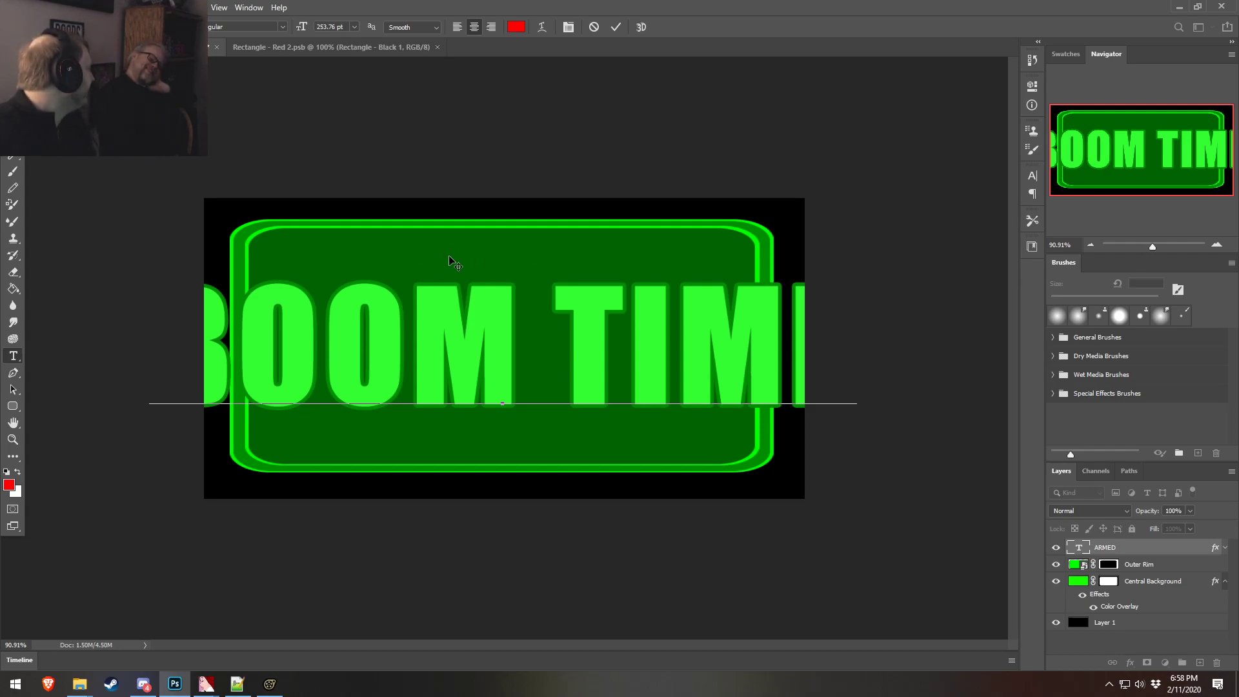
{"action": "left_click_drag", "start_coordinate": [644, 337], "coordinate": [657, 337]}
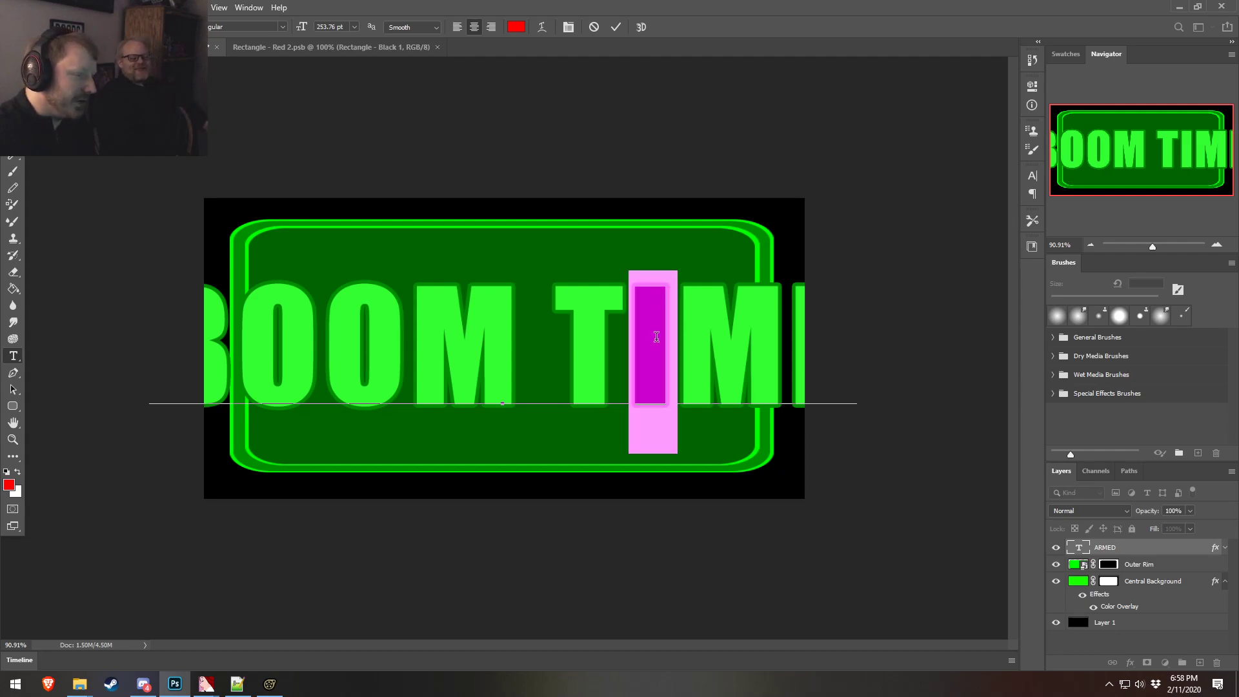
{"action": "type", "text": "Y"}
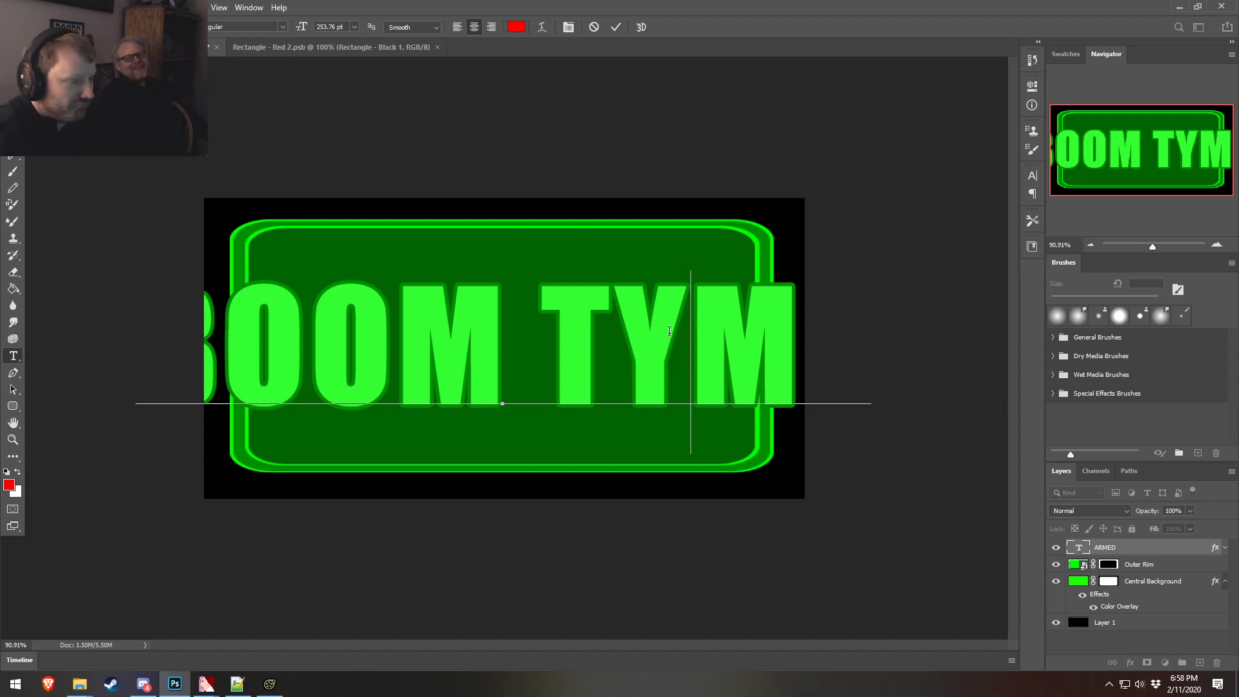
{"action": "key", "text": "Left"}
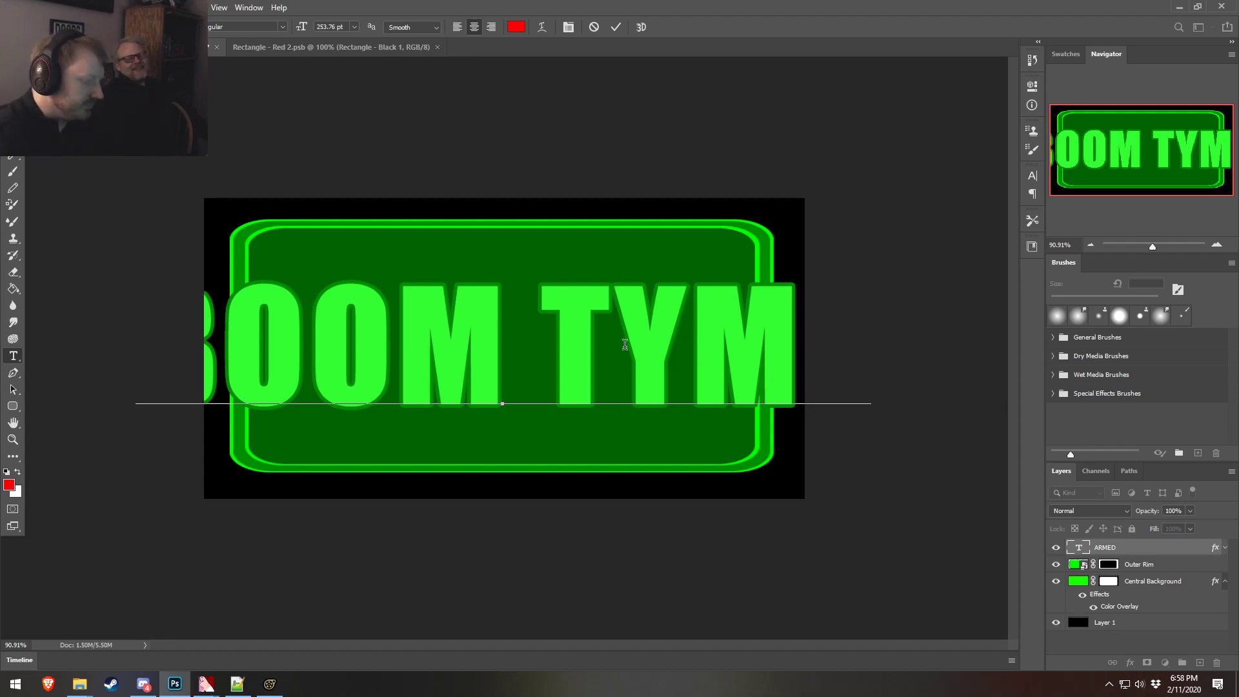
{"action": "type", "text": "H"}
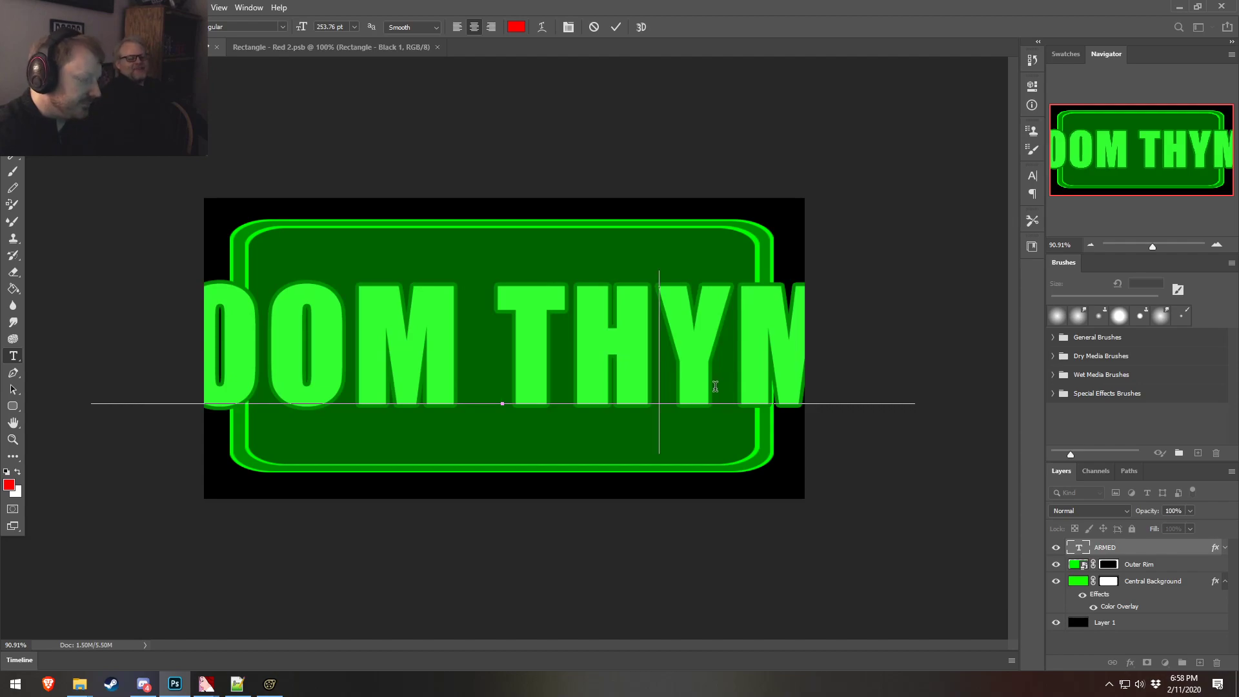
{"action": "key", "text": "BackSpace"}
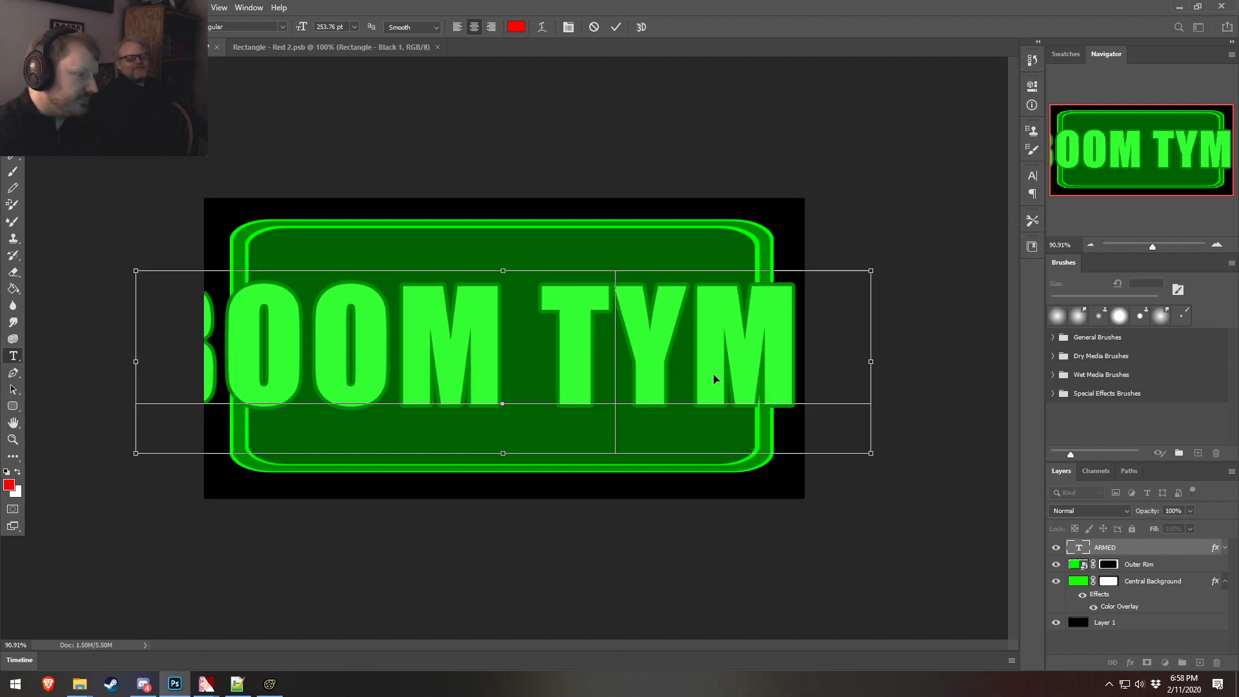
{"action": "left_click", "coordinate": [594, 26]}
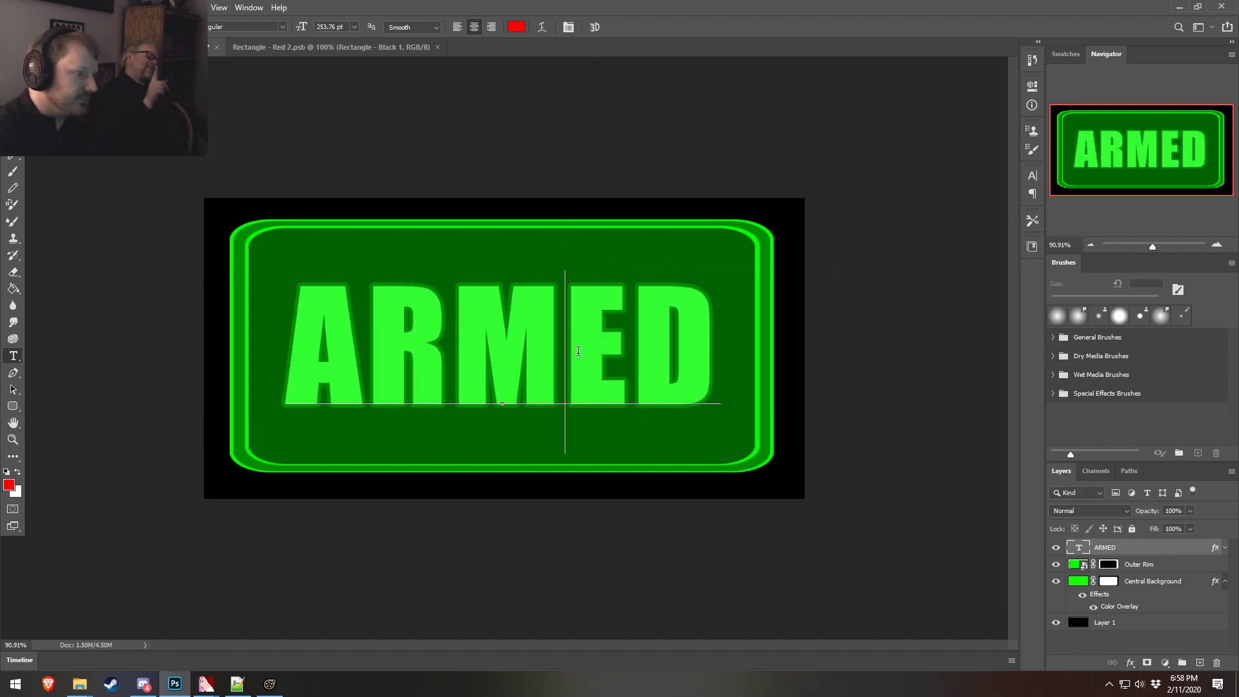
- Try "HENTAI" in place of the ARMED wording and clear it again
{"action": "double_click", "coordinate": [579, 351]}
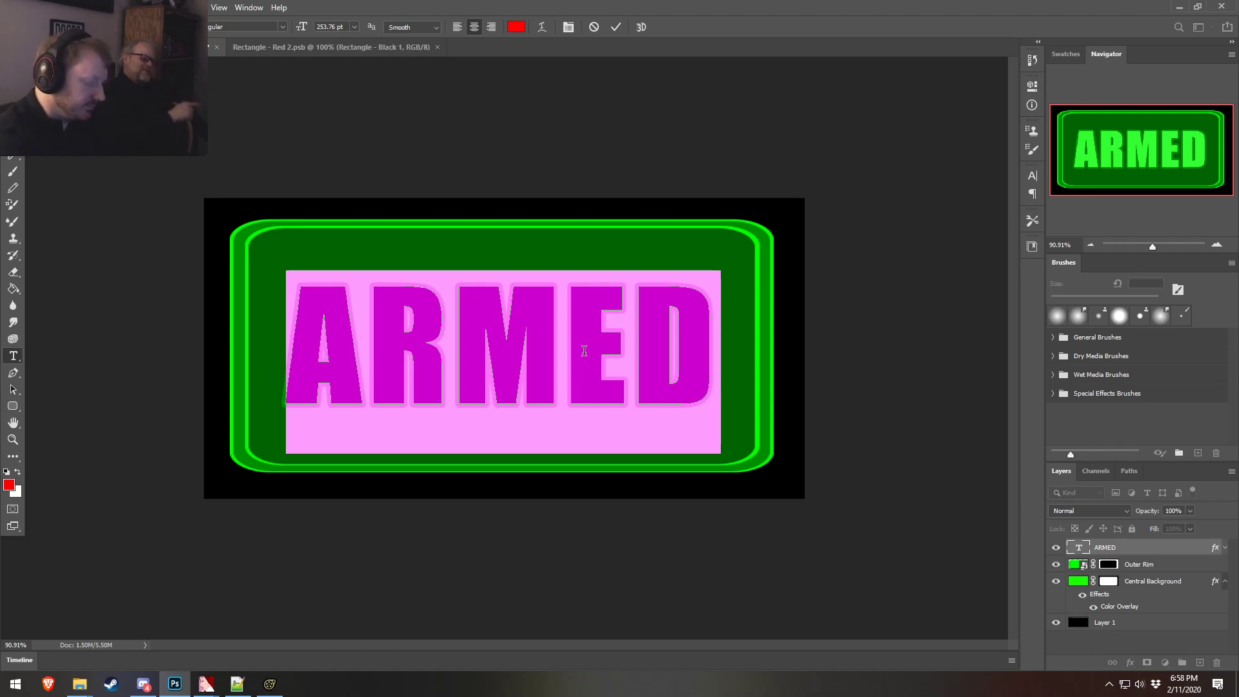
{"action": "type", "text": "HENTAI"}
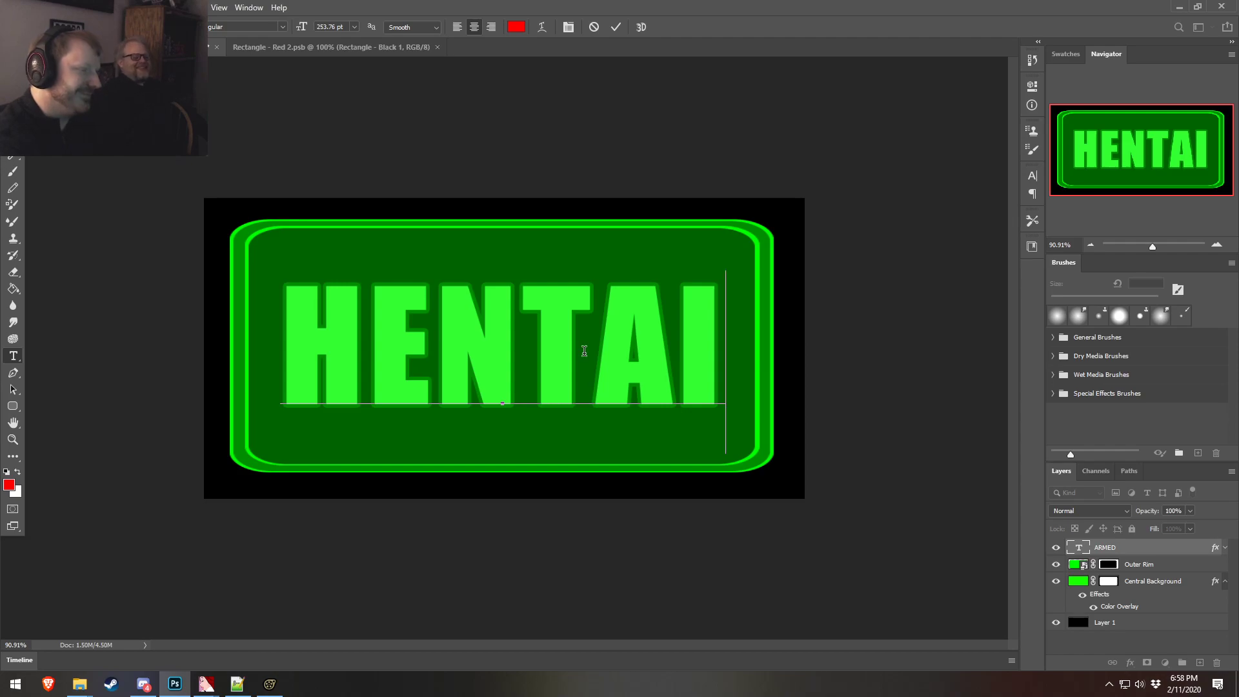
{"action": "key", "text": "BackSpace"}
{"action": "key", "text": "BackSpace"}
{"action": "key", "text": "BackSpace"}
{"action": "key", "text": "BackSpace"}
{"action": "key", "text": "BackSpace"}
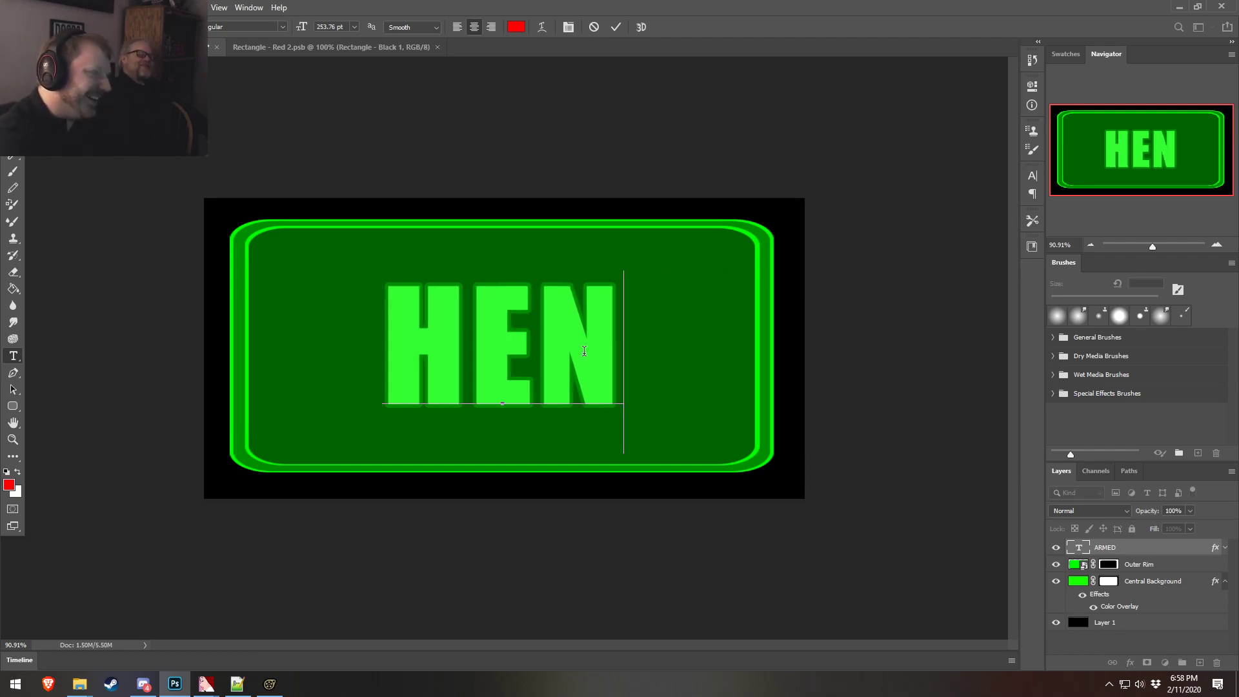
{"action": "key", "text": "BackSpace"}
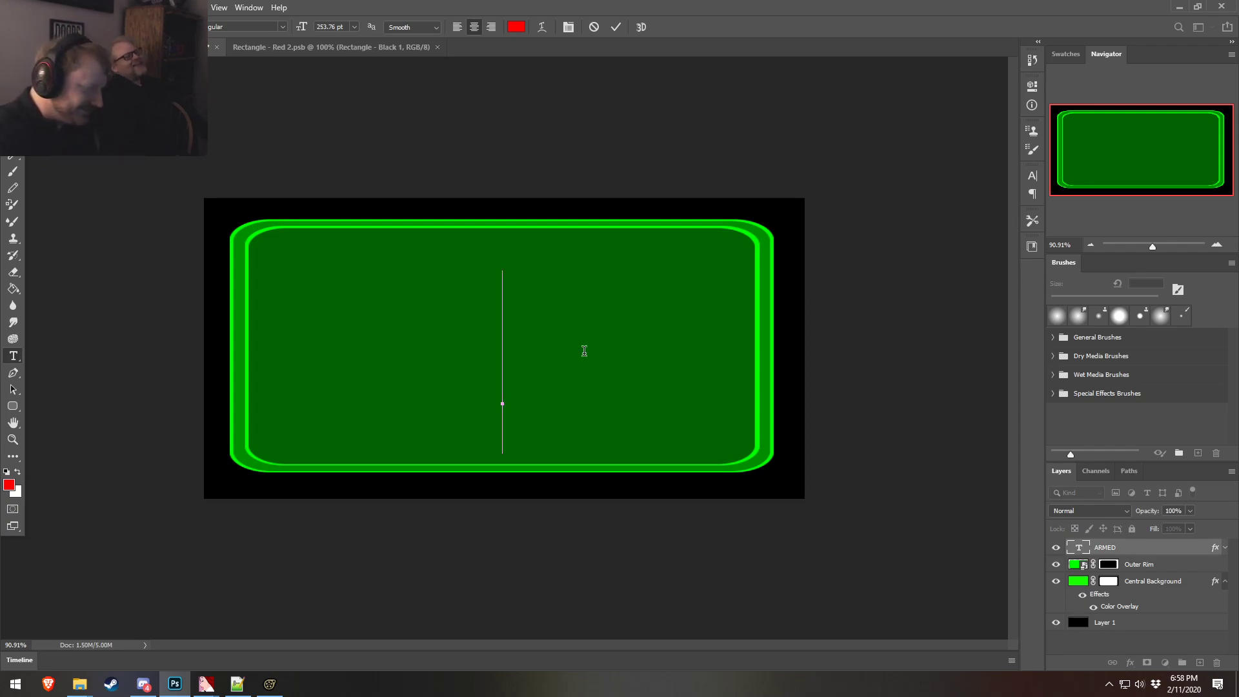
- Try "ANIME" as the sign's wording and clear it again
{"action": "type", "text": "ANIME"}
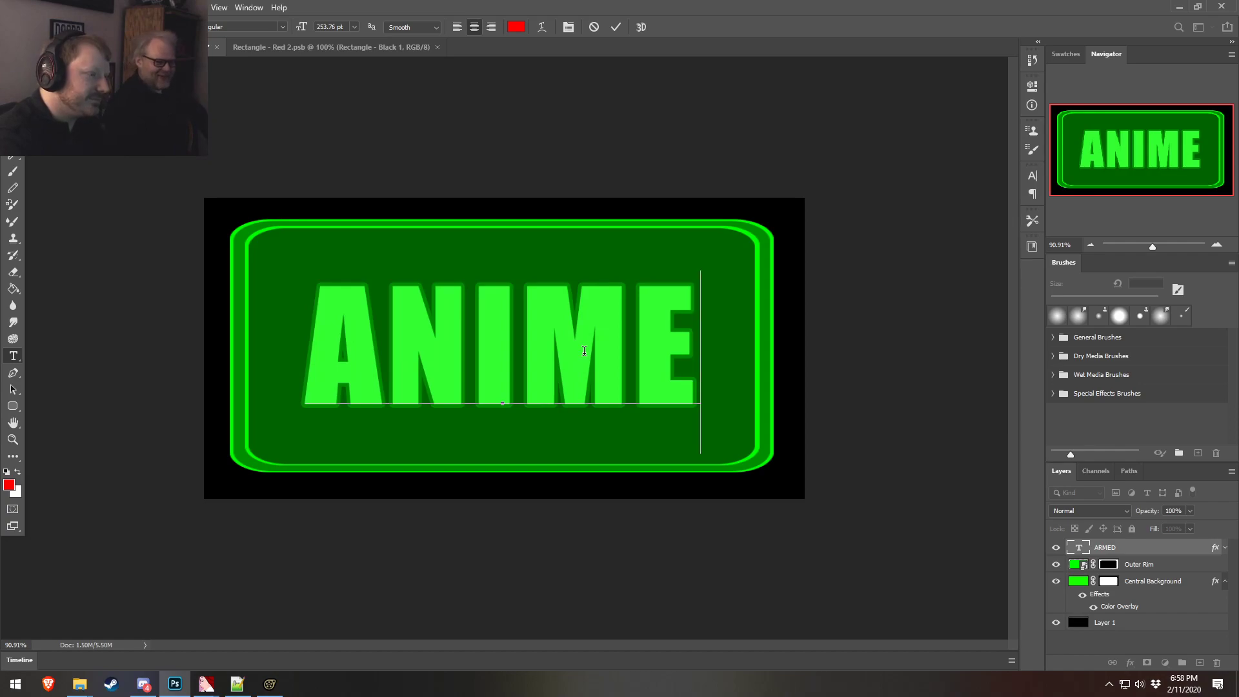
{"action": "key", "text": "BackSpace"}
{"action": "key", "text": "BackSpace"}
{"action": "key", "text": "BackSpace"}
{"action": "key", "text": "BackSpace"}
{"action": "key", "text": "BackSpace"}
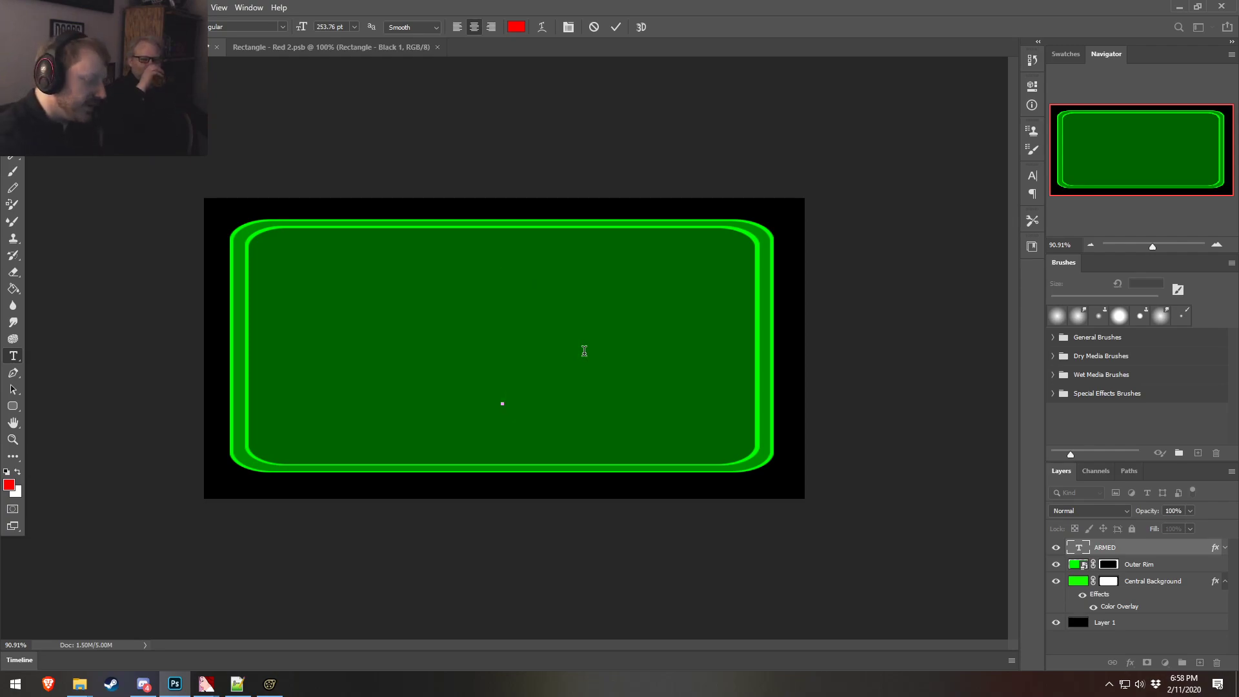
- Enter "BOOM!" as the sign's wording and commit the text edit
{"action": "type", "text": "BOOOM"}
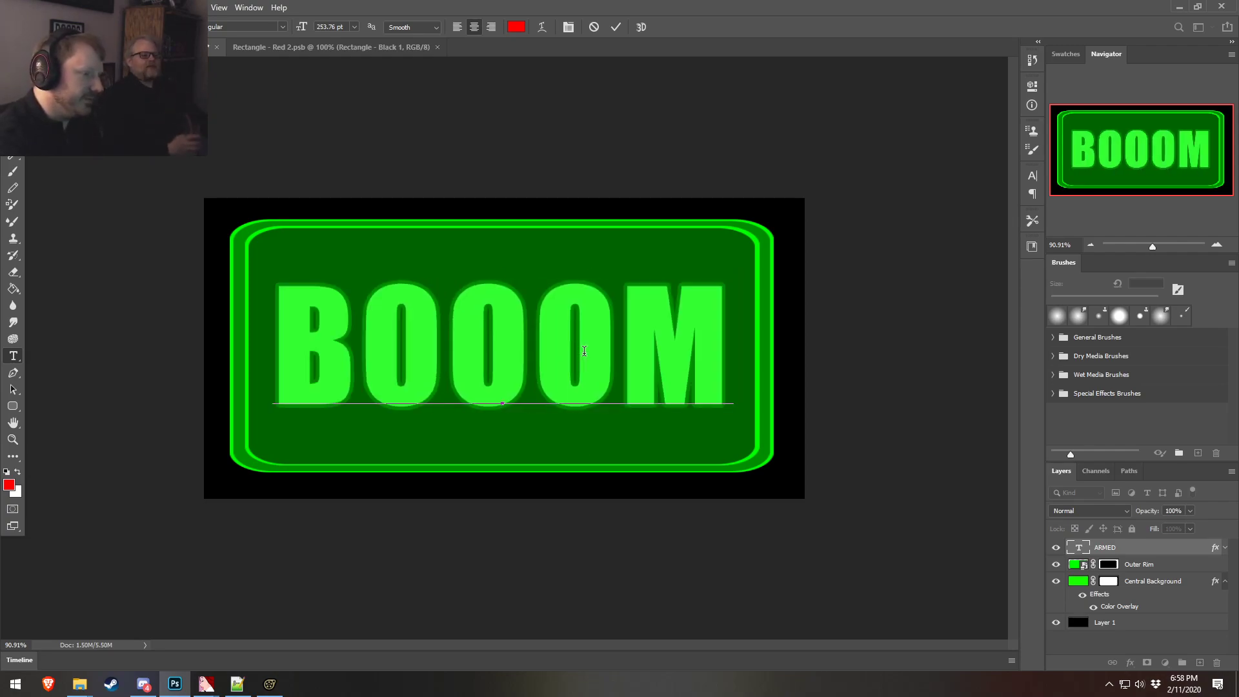
{"action": "key", "text": "BackSpace"}
{"action": "key", "text": "BackSpace"}
{"action": "type", "text": "M"}
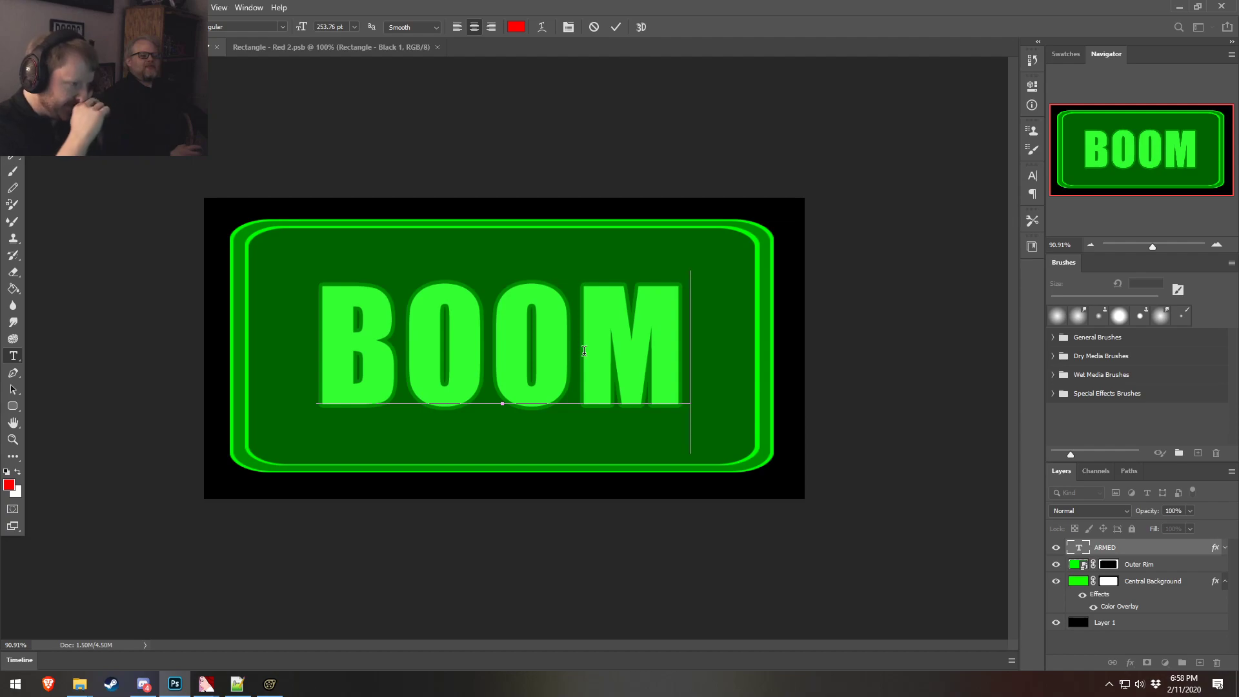
{"action": "type", "text": "!"}
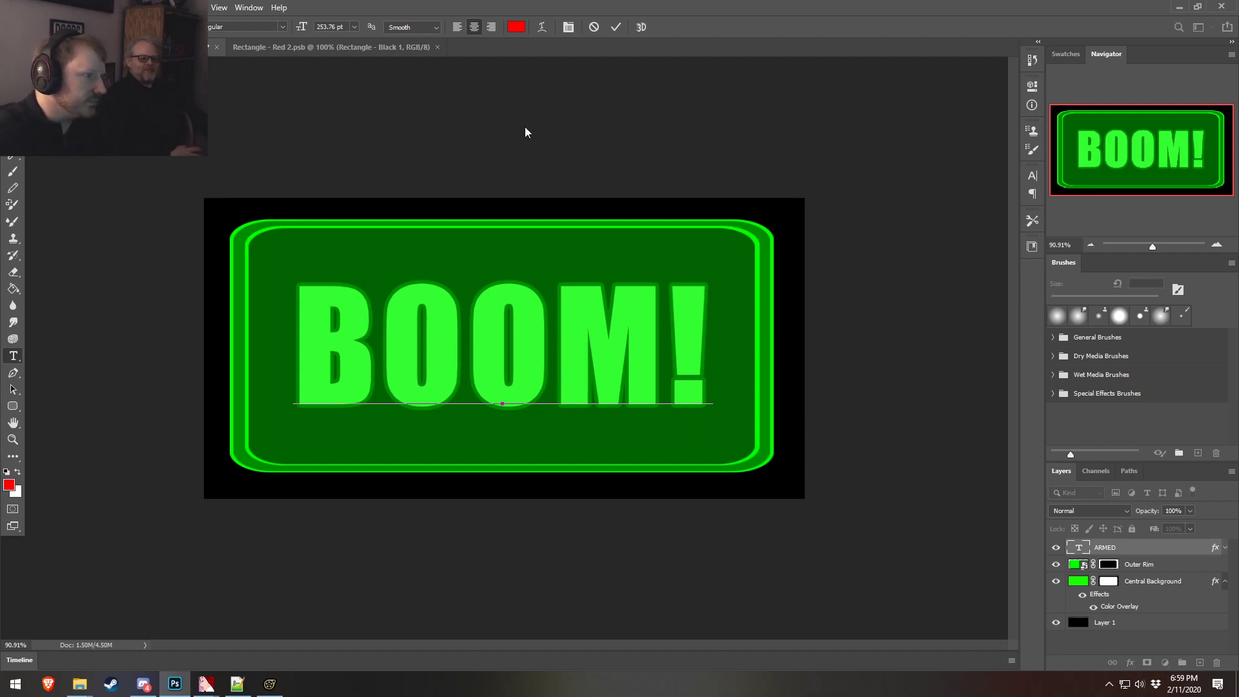
{"action": "left_click", "coordinate": [615, 27]}
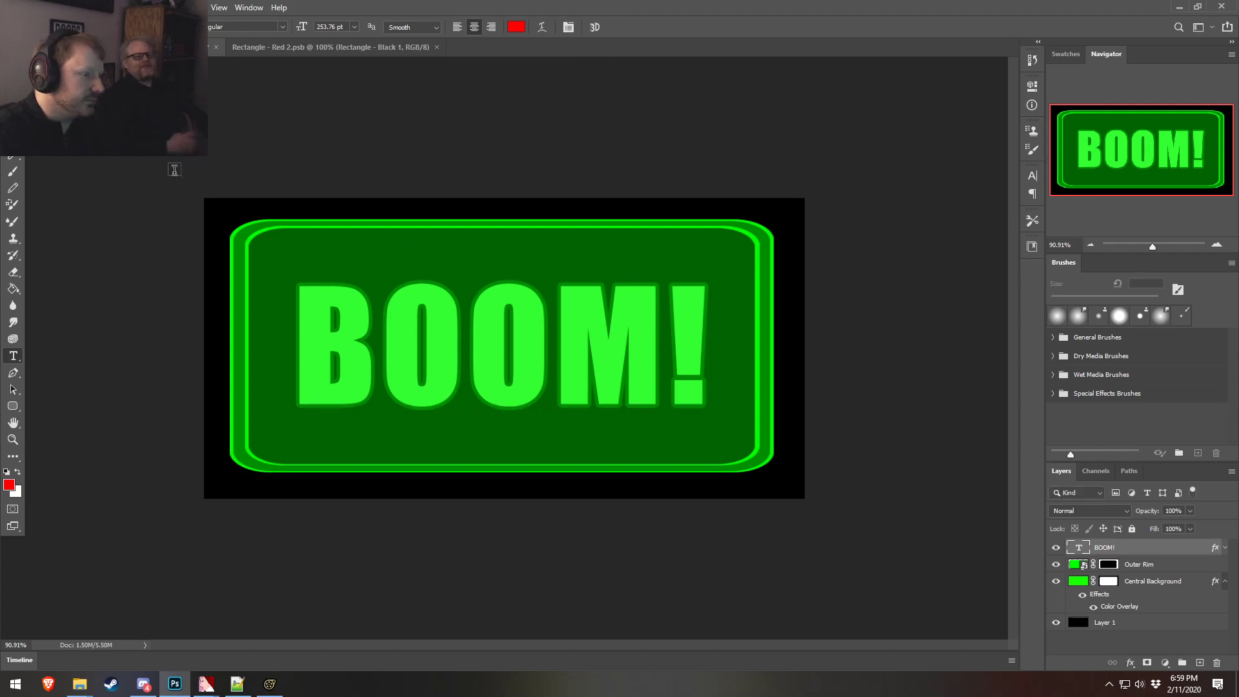
- Switch to the Move tool and deselect the BOOM! text layer
{"action": "key", "text": "v"}
{"action": "mouse_move", "coordinate": [517, 355]}
{"action": "left_mouse_down"}
{"action": "mouse_move", "coordinate": [534, 356]}
{"action": "mouse_move", "coordinate": [516, 354]}
{"action": "left_mouse_up"}
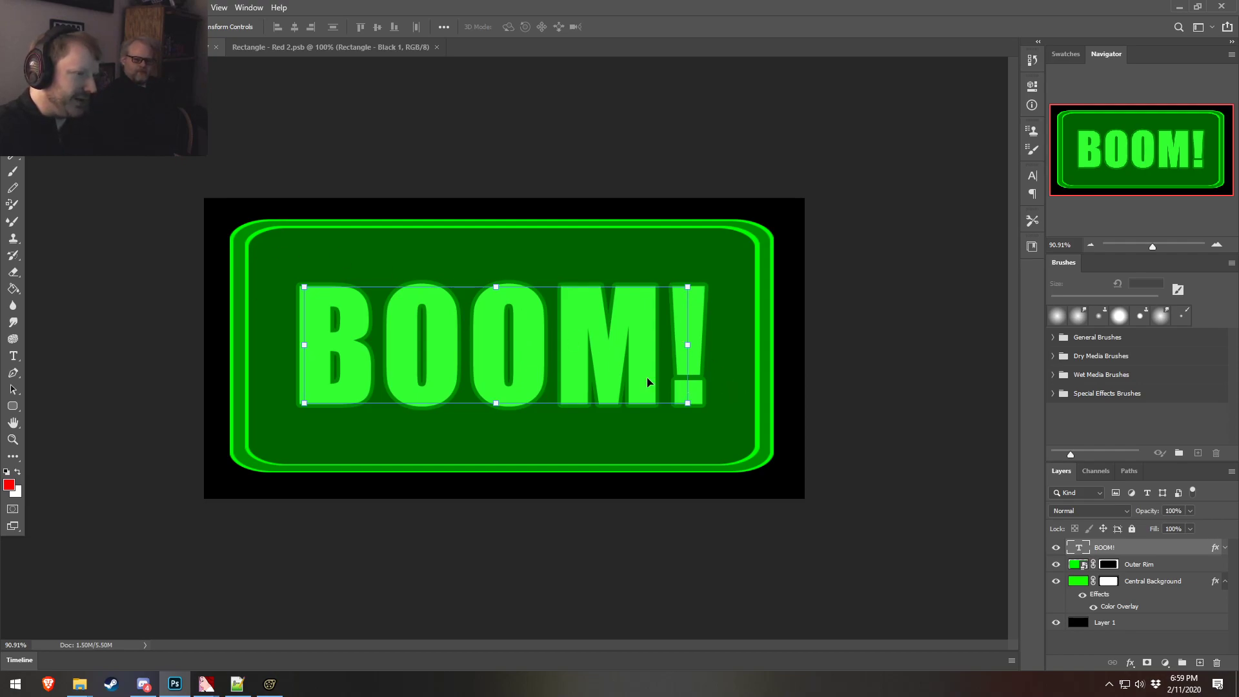
{"action": "left_click", "coordinate": [675, 121]}
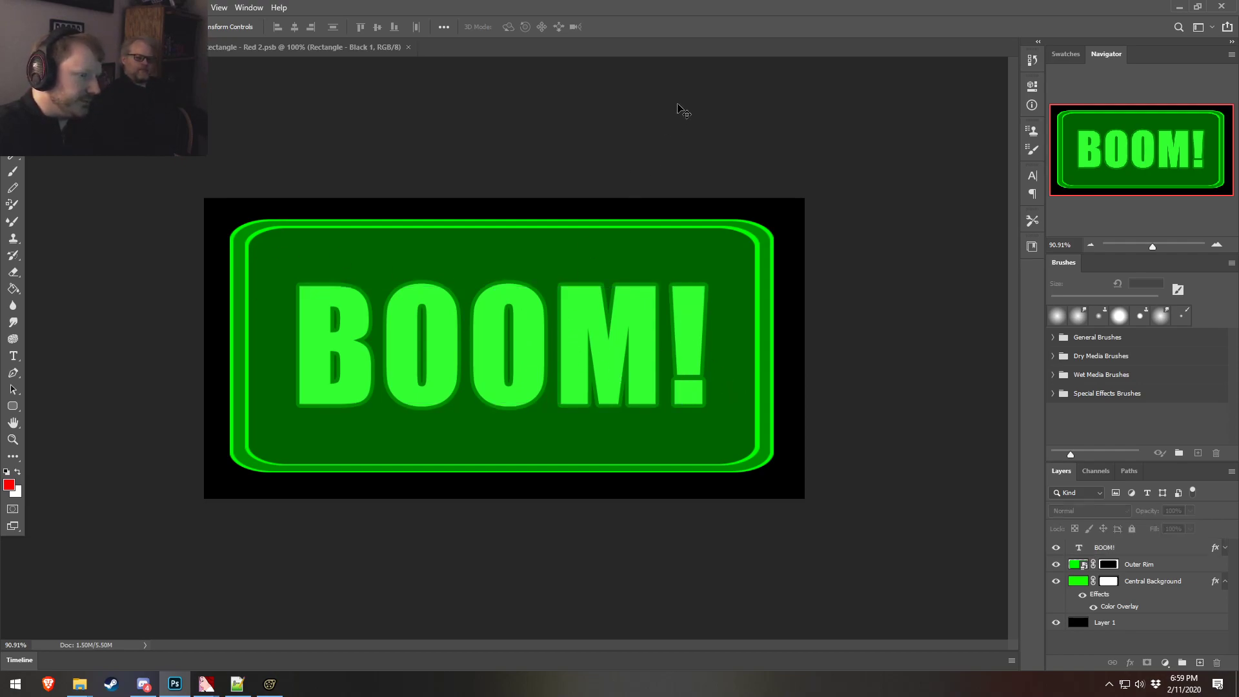
- Save a copy of the sign as a 32 bits/pixel Targa in Buttons_n_Locks, replacing "armed" with "boom" in the name elevator_armed.tga
{"action": "left_click", "coordinate": [29, 7]}
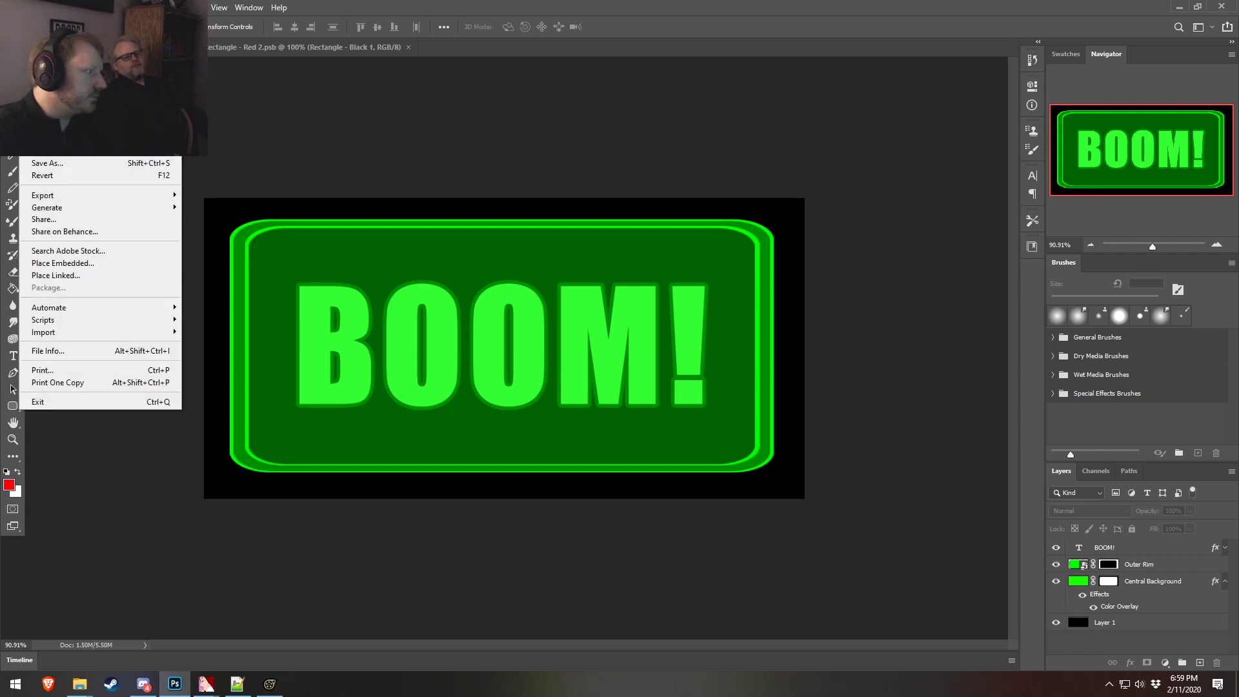
{"action": "left_click", "coordinate": [56, 166]}
{"action": "left_click", "coordinate": [188, 416]}
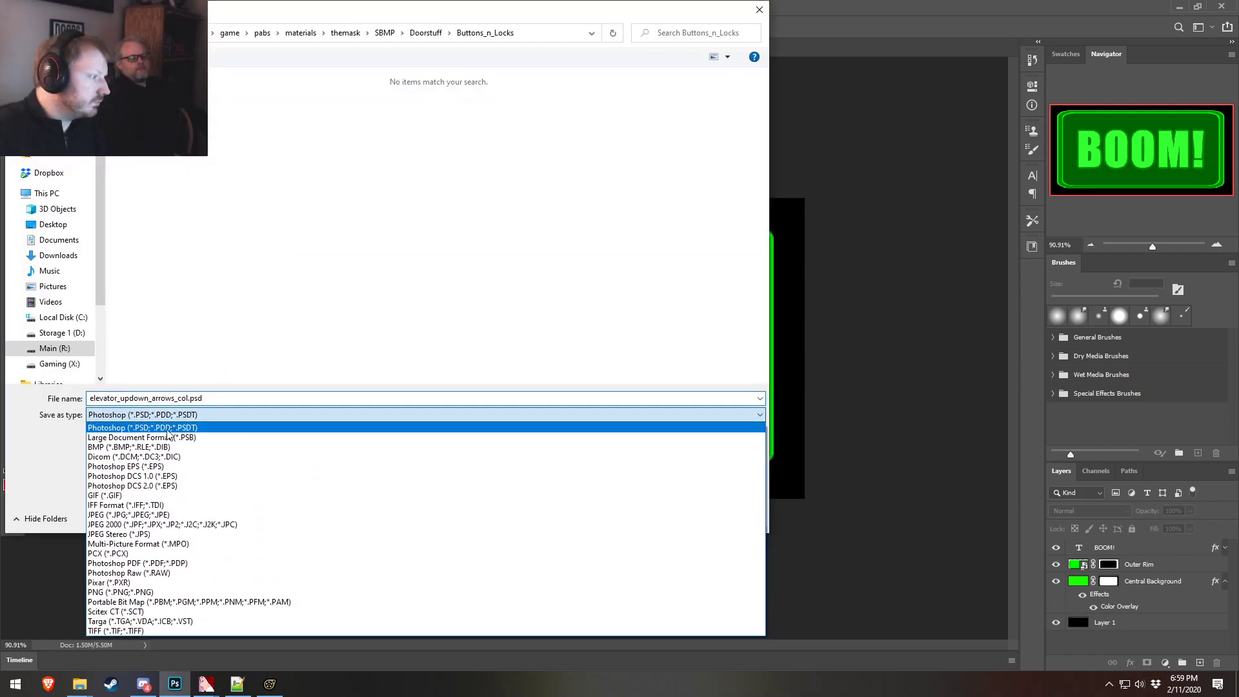
{"action": "left_click", "coordinate": [100, 622]}
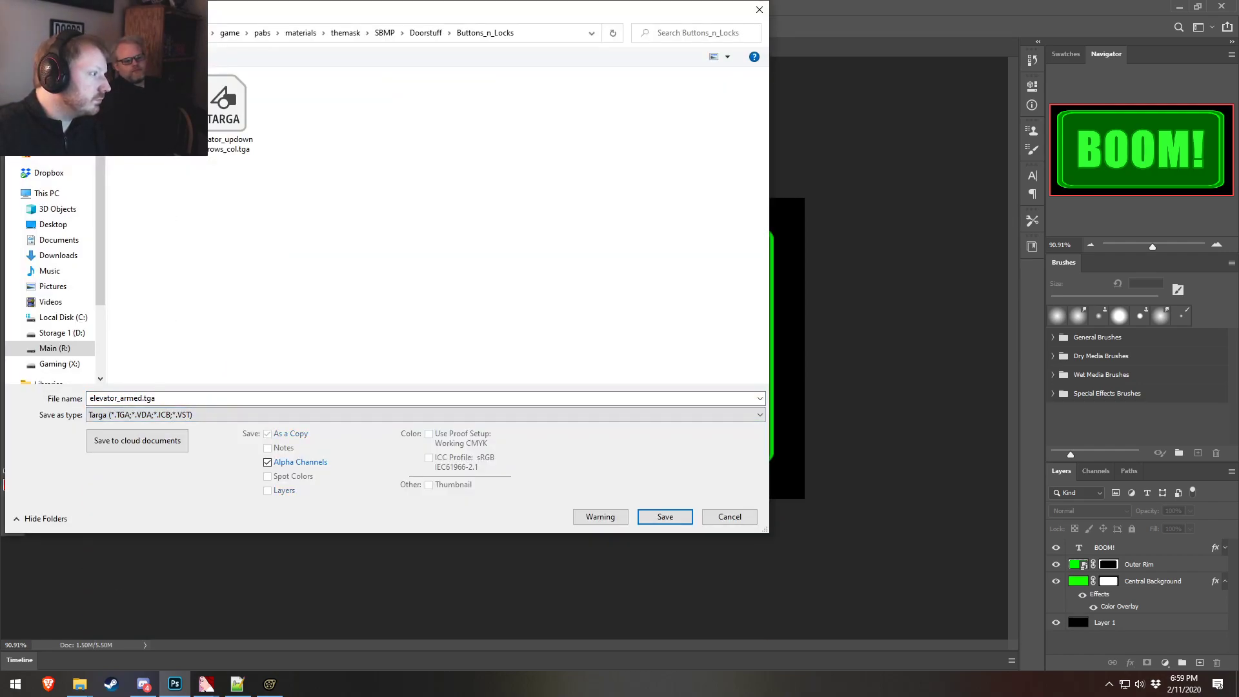
{"action": "left_click", "coordinate": [144, 398]}
{"action": "left_click", "coordinate": [141, 399]}
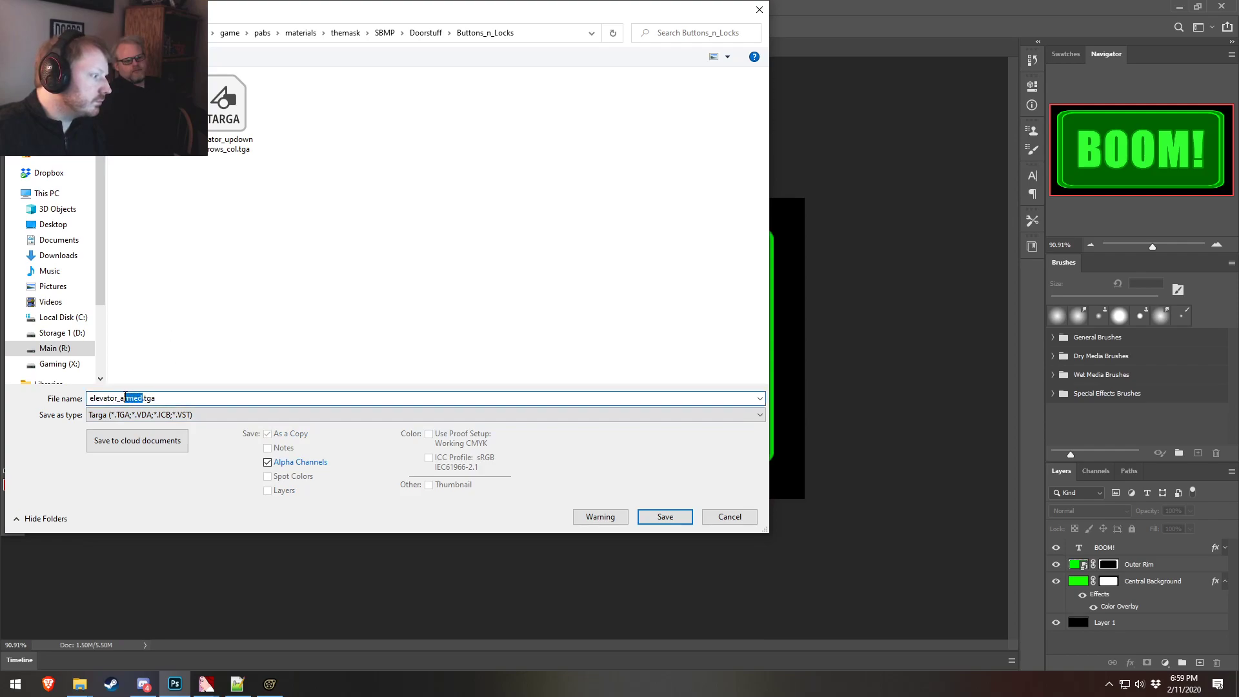
{"action": "key", "text": "BackSpace"}
{"action": "type", "text": "boom"}
{"action": "left_click", "coordinate": [665, 516]}
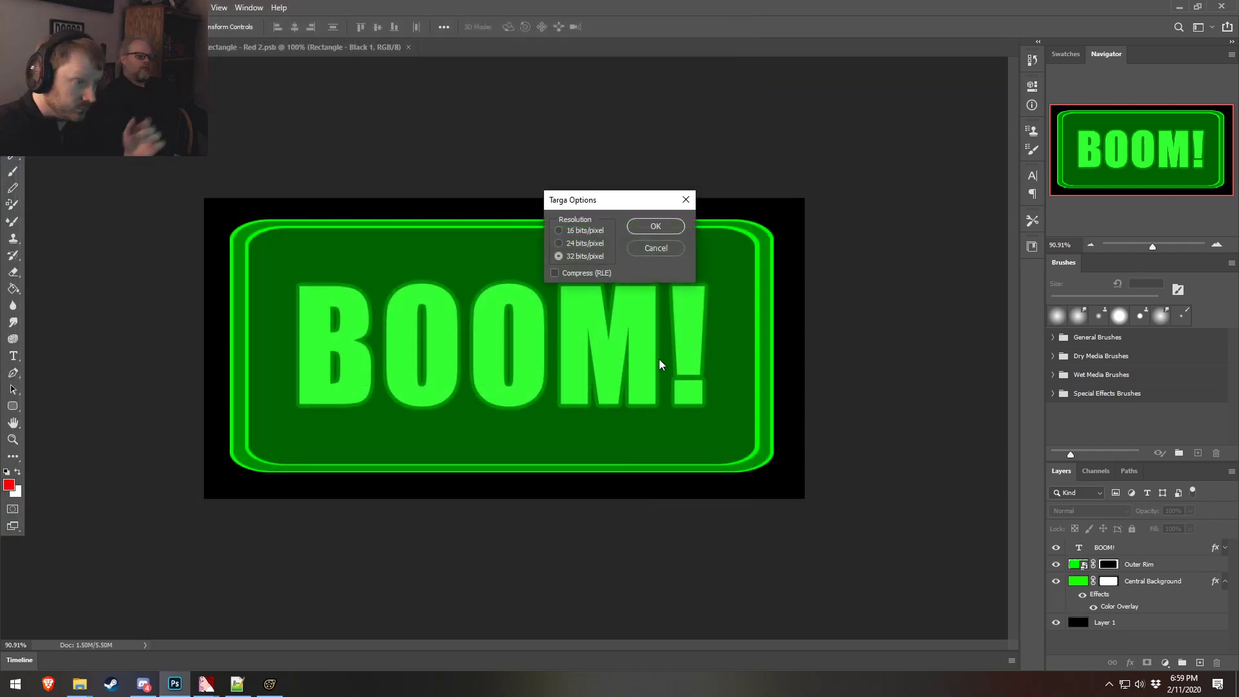
{"action": "left_click", "coordinate": [655, 226]}
- Switch to the VTFEdit window holding elevator_armed.vtf and import the BOOM! Targa, keeping the existing VTF options
{"action": "mouse_move", "coordinate": [206, 684]}
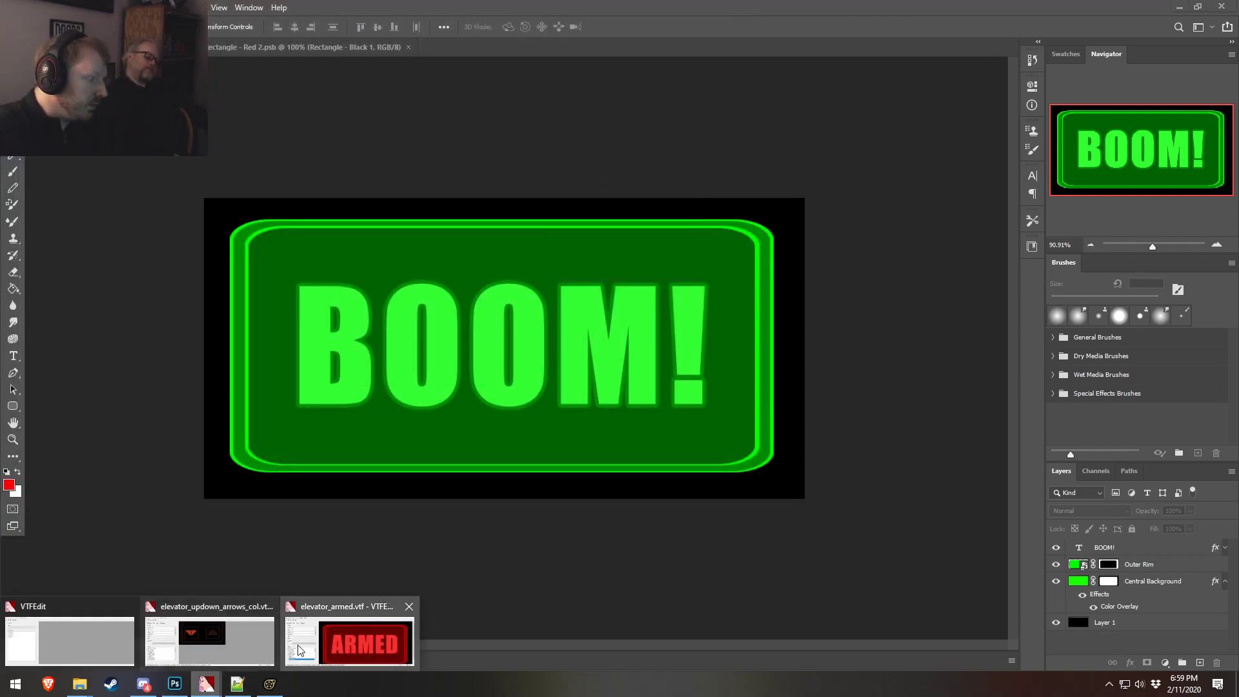
{"action": "left_click", "coordinate": [298, 650]}
{"action": "left_click", "coordinate": [127, 256]}
{"action": "left_click", "coordinate": [152, 337]}
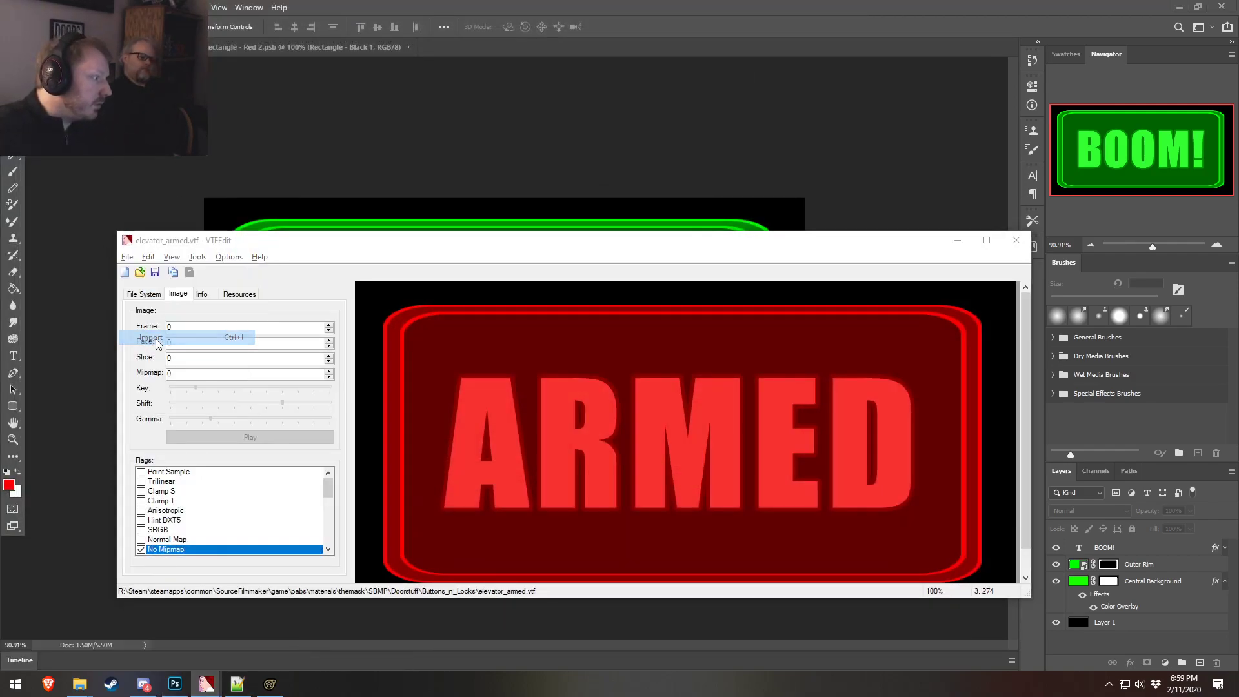
{"action": "double_click", "coordinate": [340, 313]}
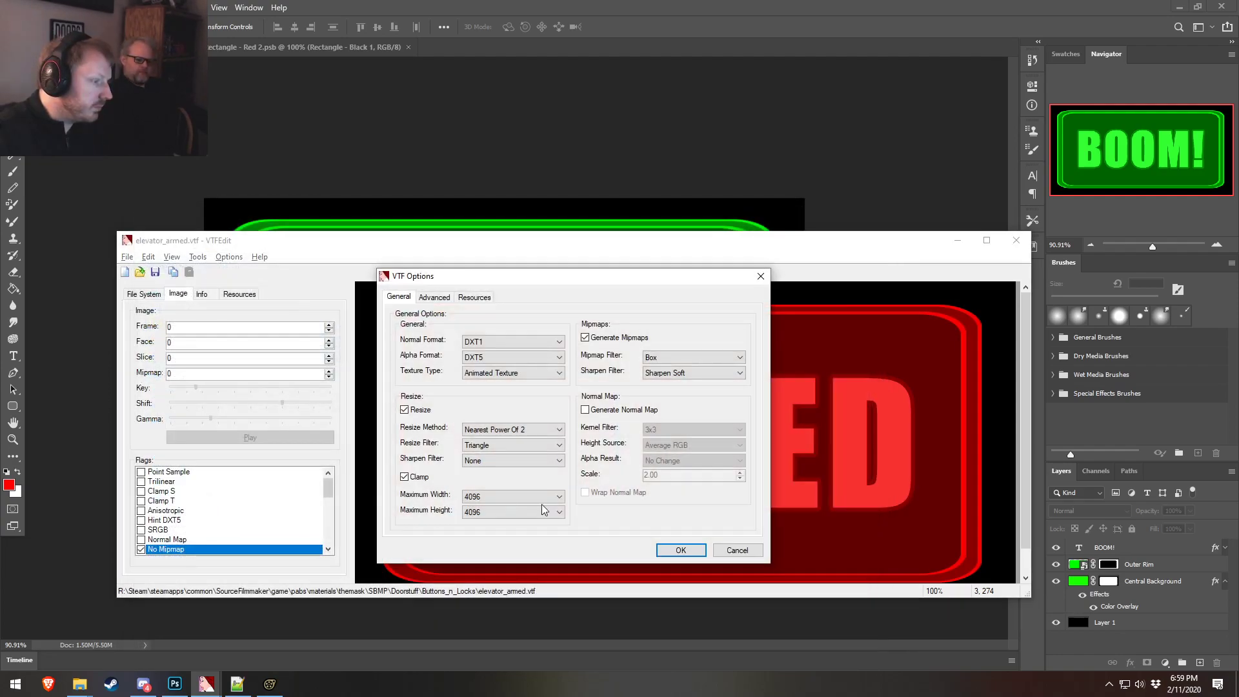
{"action": "left_click", "coordinate": [681, 550]}
- Enable the No Level Of Detail and No Mipmap flags for the imported BOOM! texture
{"action": "scroll", "coordinate": [188, 520], "scroll_direction": "down", "scroll_amount": 3}
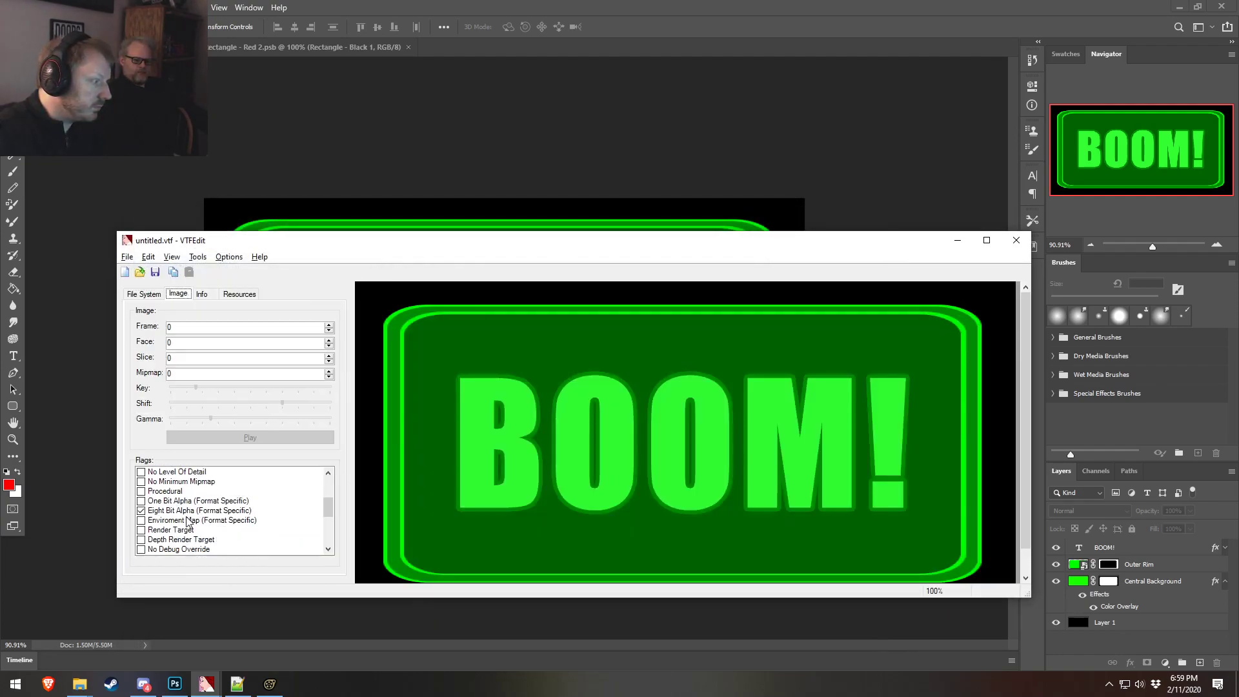
{"action": "scroll", "coordinate": [155, 510], "scroll_direction": "up", "scroll_amount": 1}
{"action": "left_click", "coordinate": [141, 501]}
{"action": "left_click", "coordinate": [141, 491]}
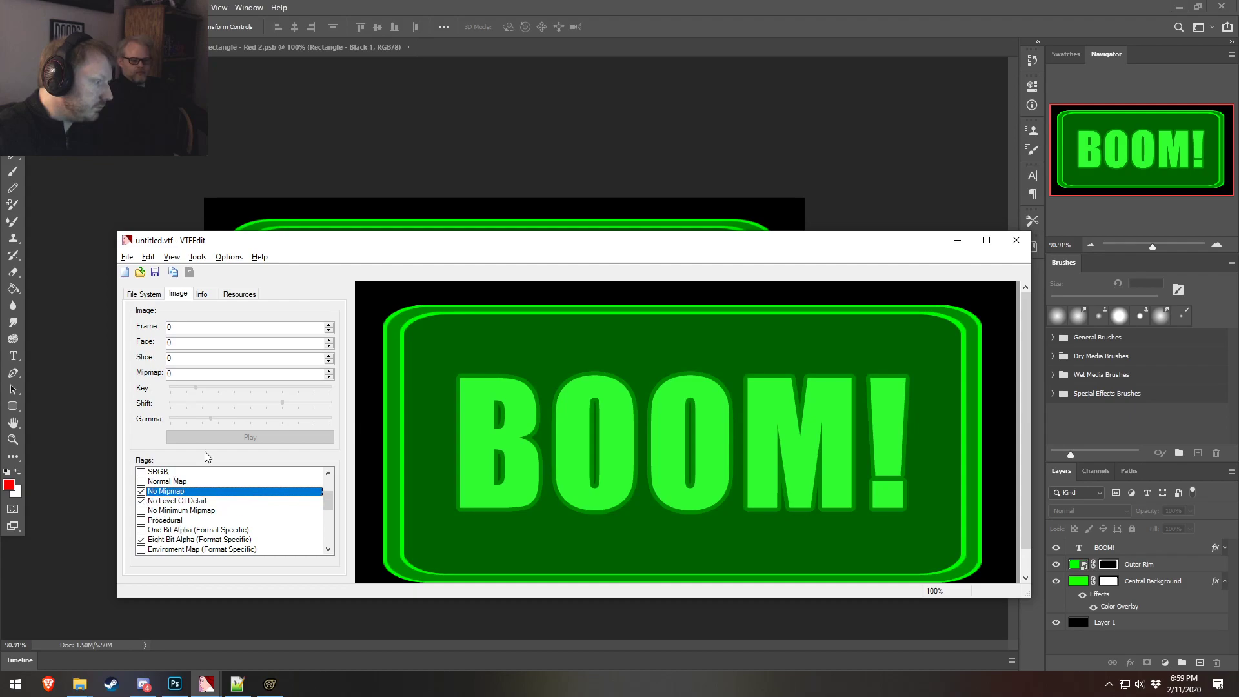
- Save the texture in Buttons_n_Locks as elevator_boom.vtf, basing the name on elevator_armed.vtf
{"action": "left_click", "coordinate": [127, 258]}
{"action": "left_click", "coordinate": [148, 309]}
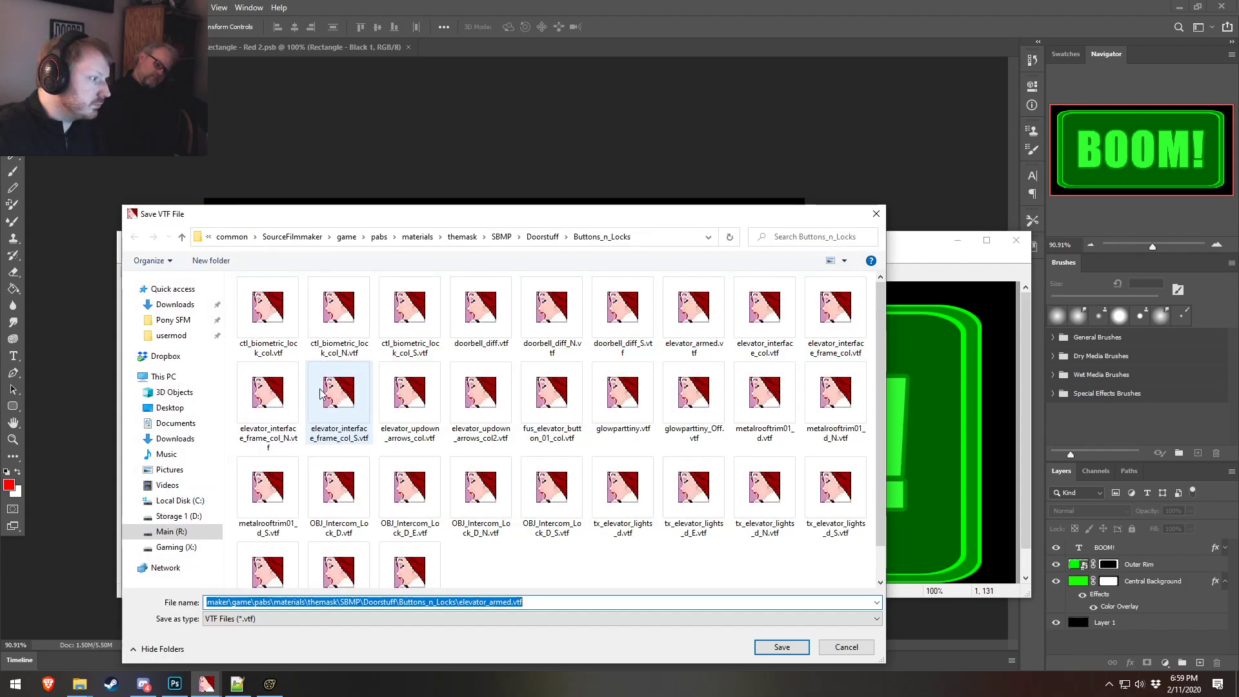
{"action": "left_click", "coordinate": [410, 395]}
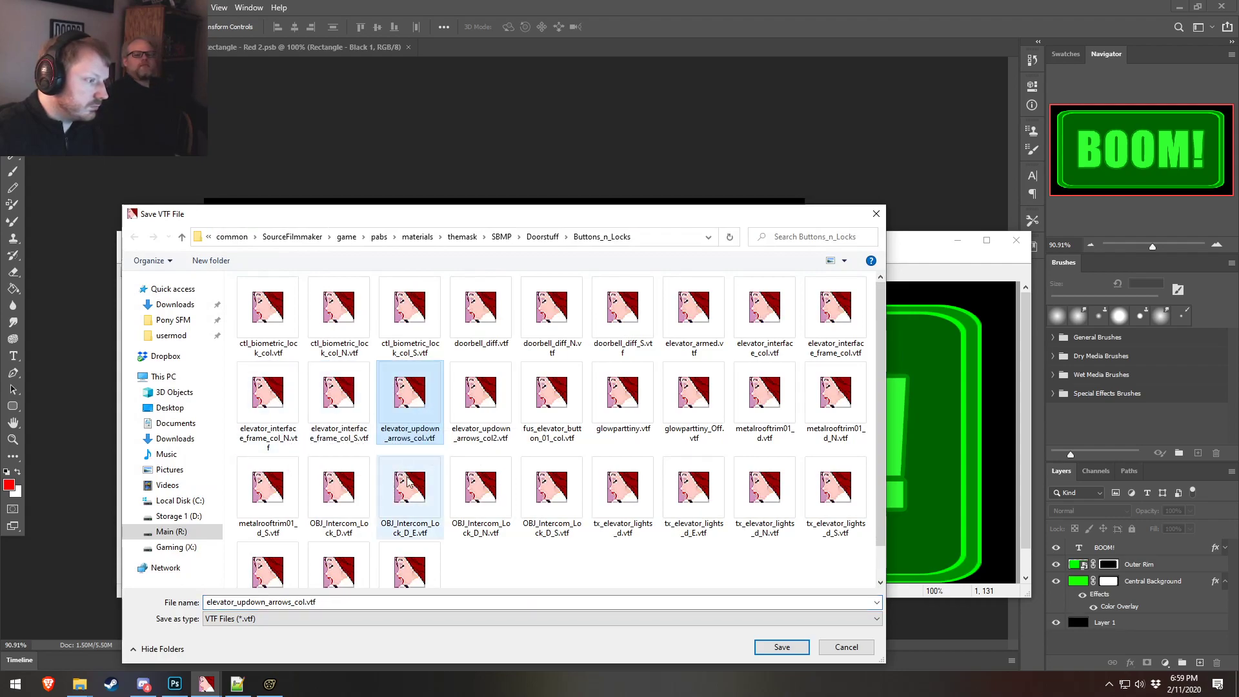
{"action": "left_click", "coordinate": [682, 319]}
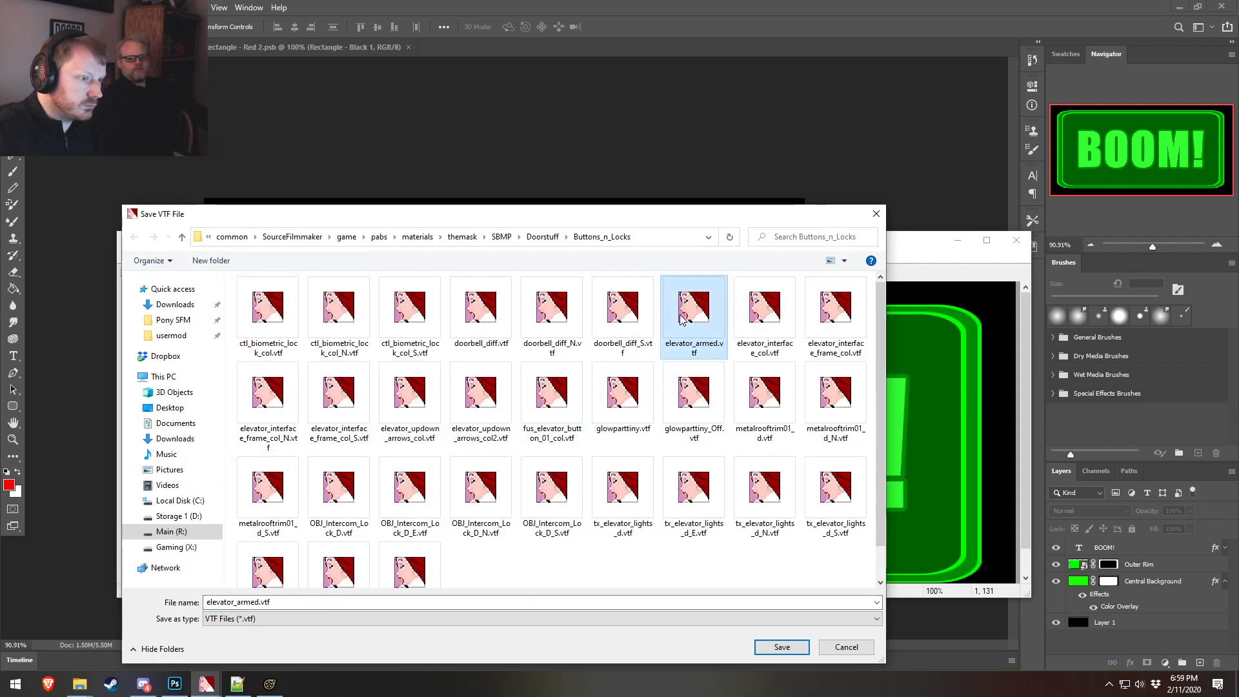
{"action": "left_click", "coordinate": [259, 602]}
{"action": "left_click_drag", "start_coordinate": [259, 602], "coordinate": [238, 598]}
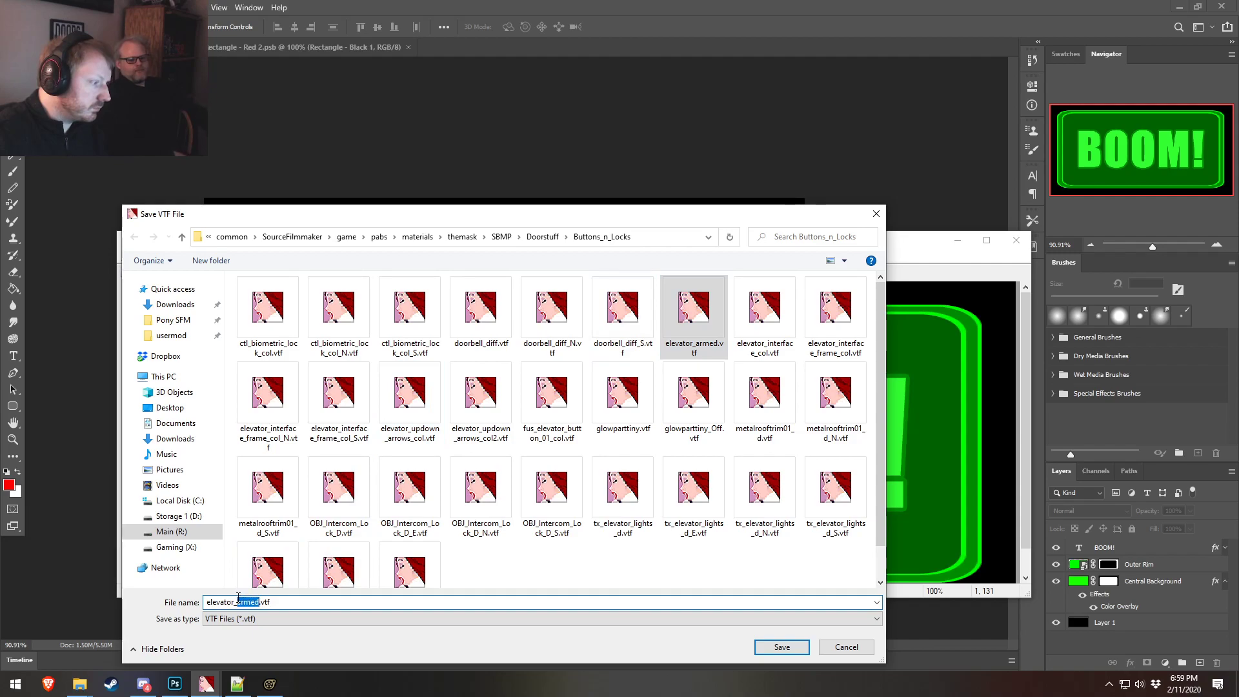
{"action": "key", "text": "BackSpace"}
{"action": "type", "text": "boom"}
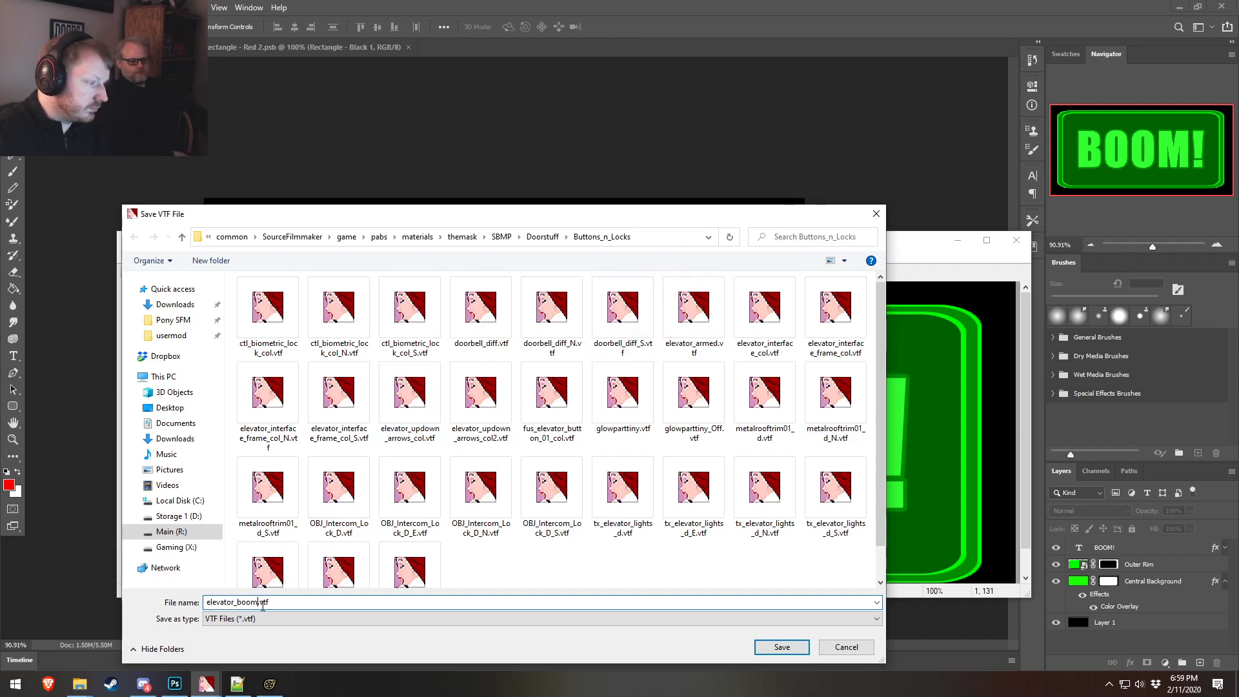
{"action": "left_click", "coordinate": [782, 646]}
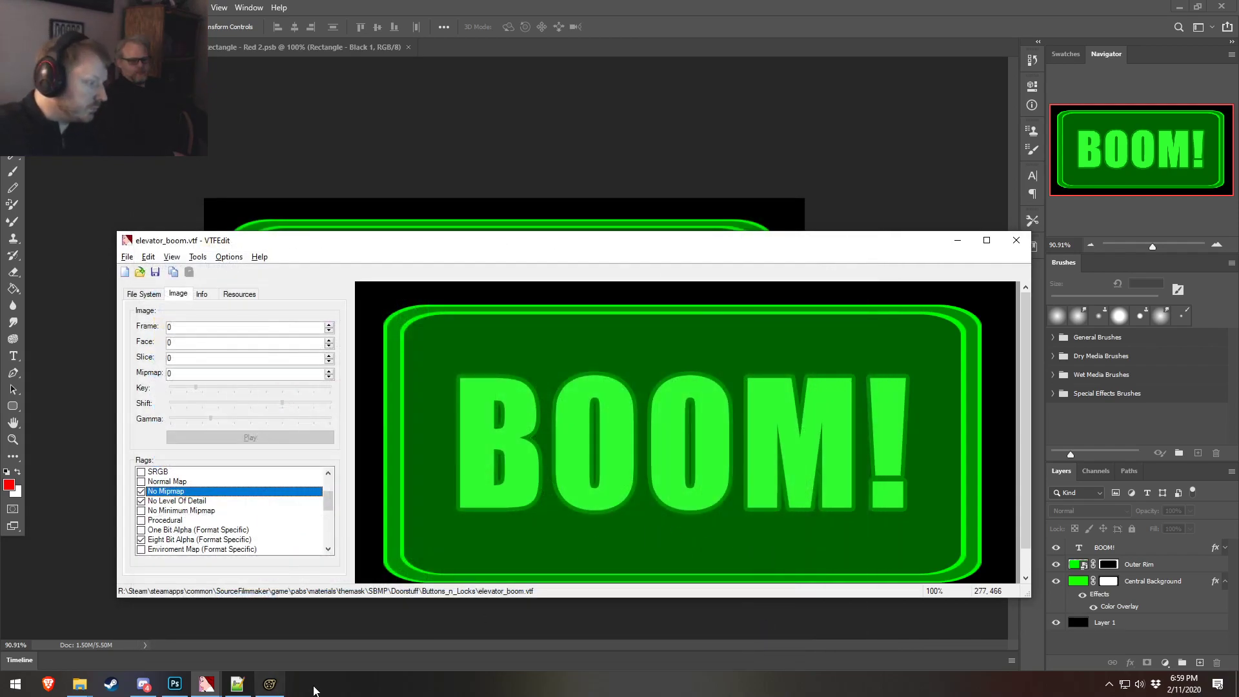
- Switch to Source Filmmaker and add a string attribute named $basetexture to the model's third material, the last elevator_updown_arrows entry
{"action": "left_click", "coordinate": [270, 685]}
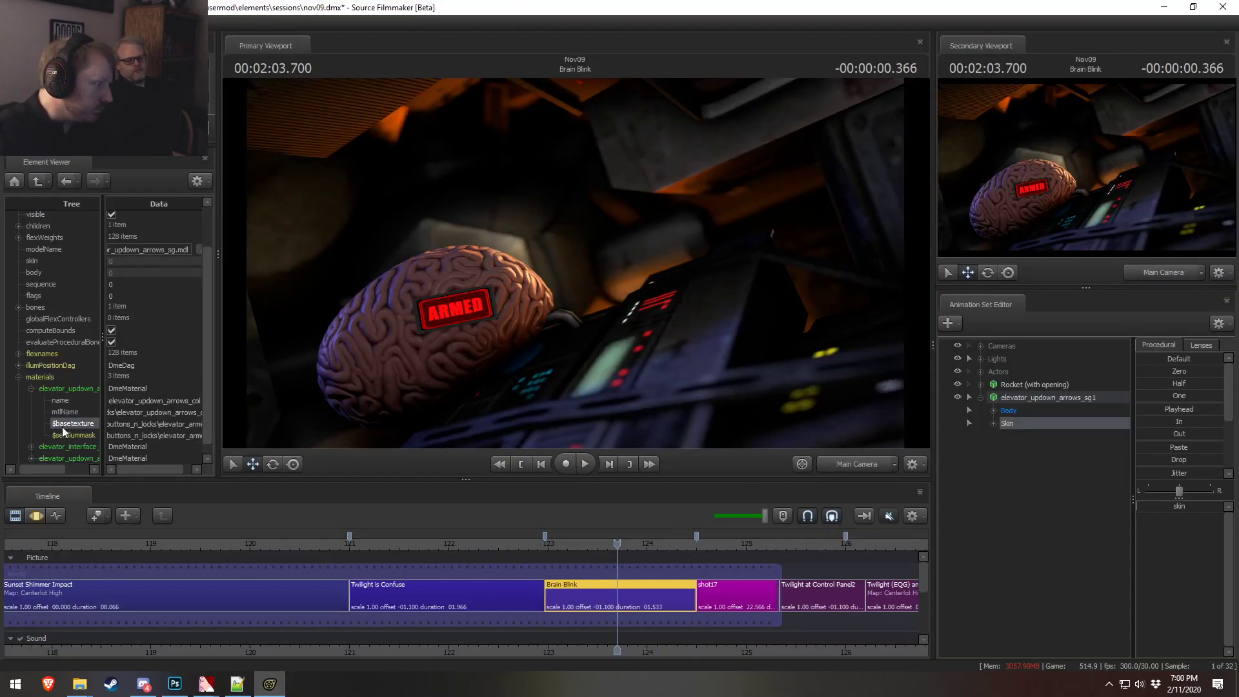
{"action": "scroll", "coordinate": [60, 430], "scroll_direction": "down", "scroll_amount": 1}
{"action": "left_click", "coordinate": [31, 446]}
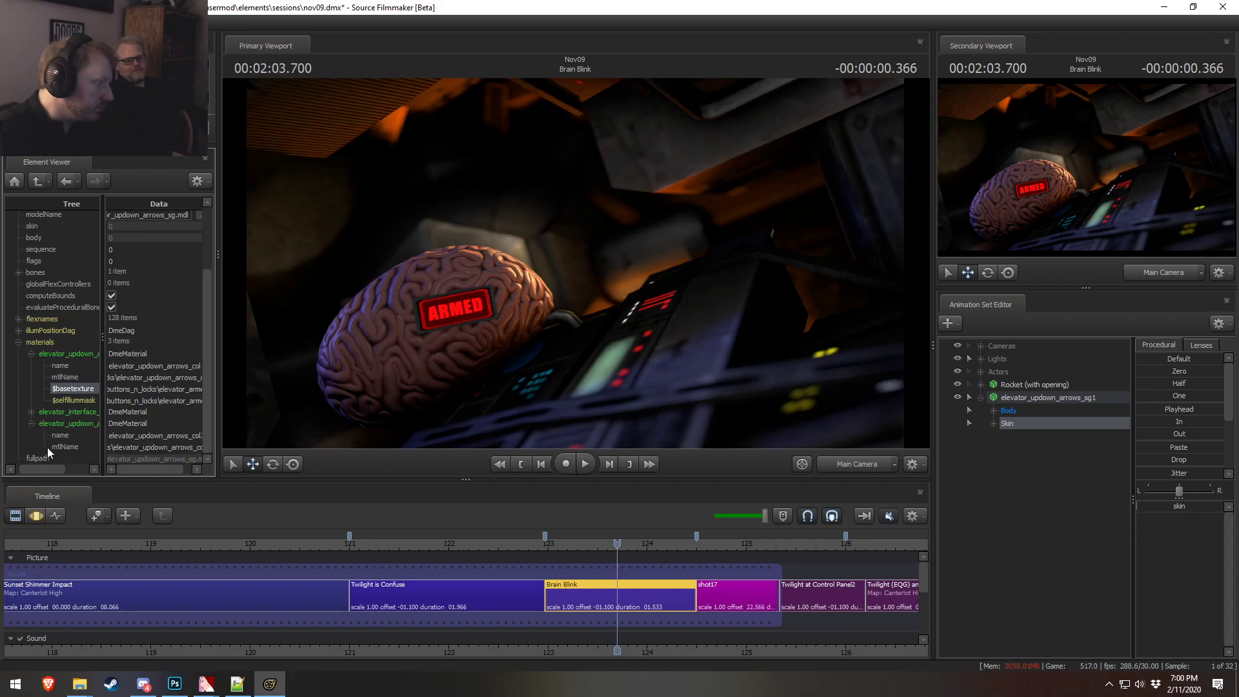
{"action": "right_click", "coordinate": [66, 423]}
{"action": "mouse_move", "coordinate": [103, 516]}
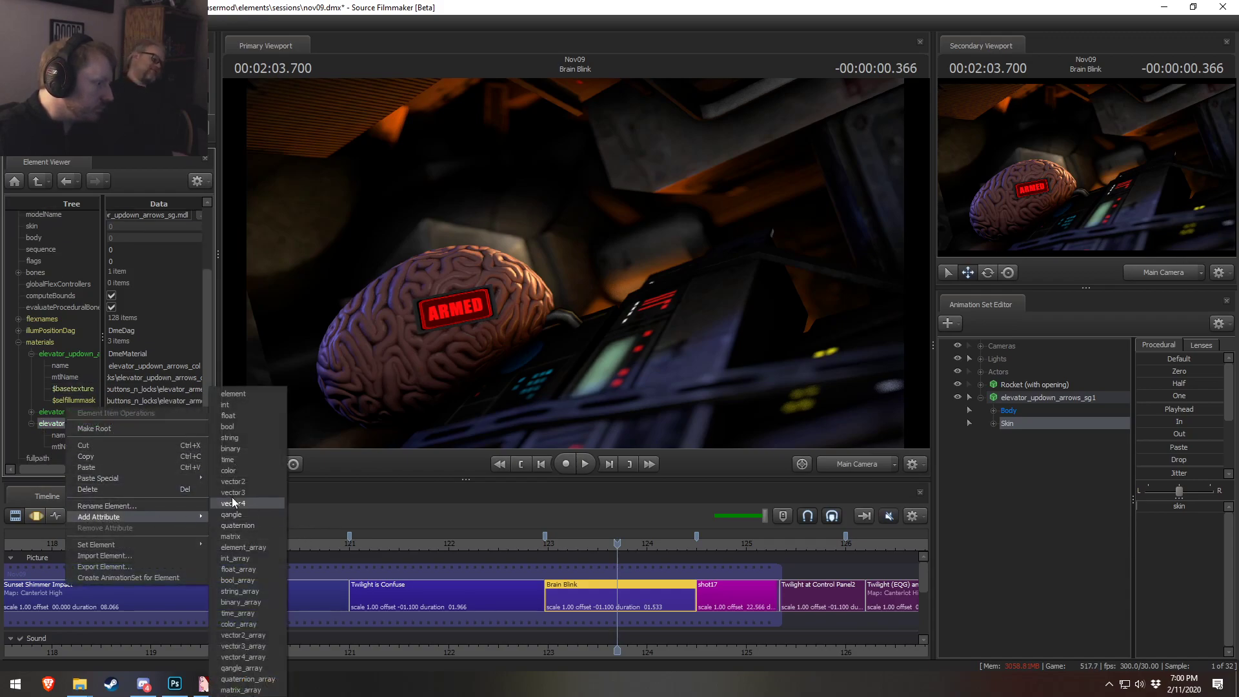
{"action": "left_click", "coordinate": [231, 438]}
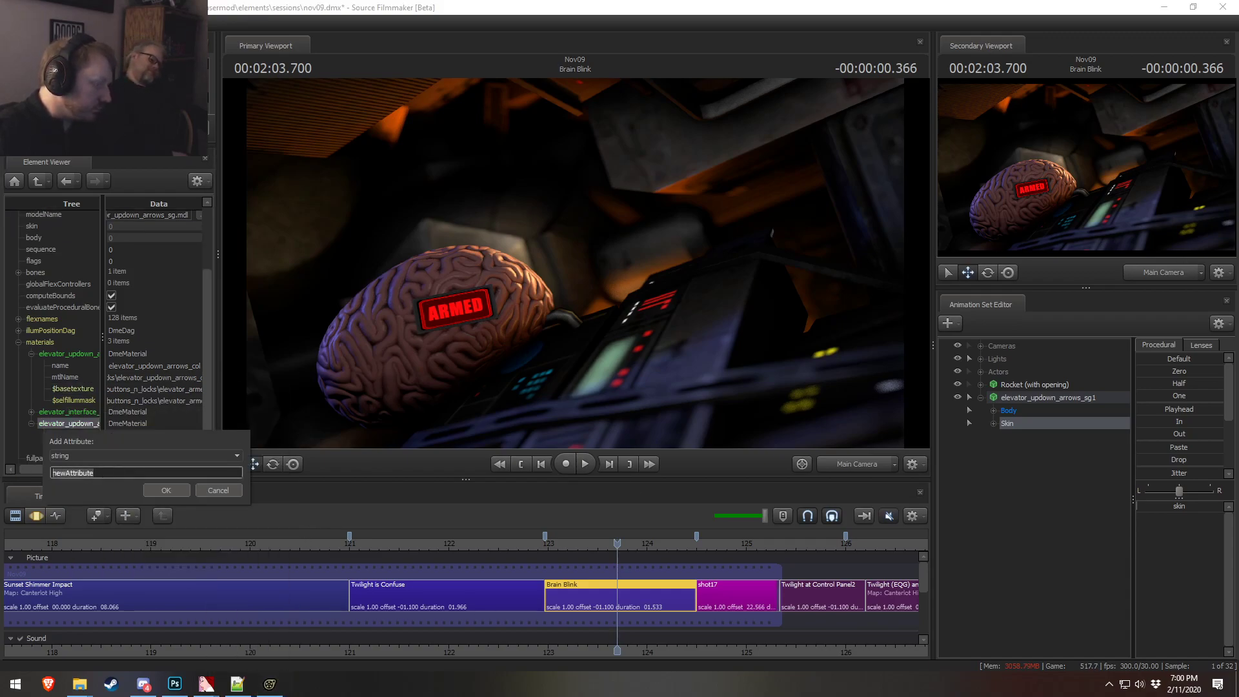
{"action": "type", "text": "s"}
{"action": "type", "text": "basetext"}
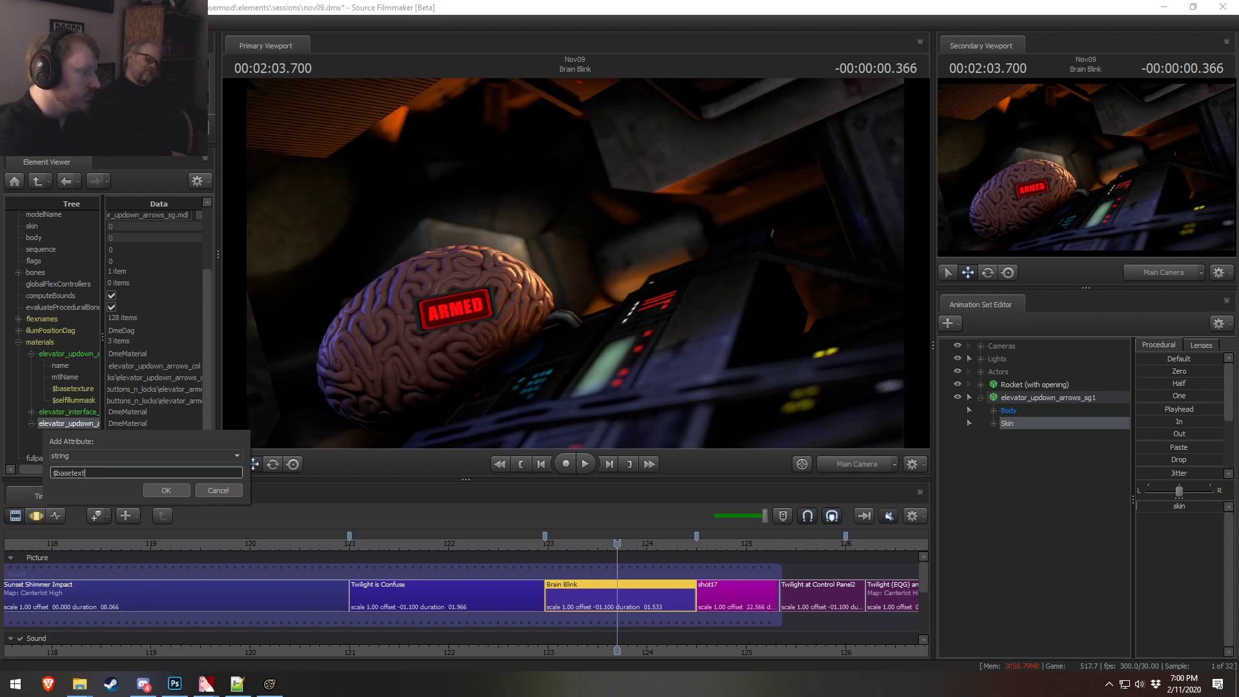
{"action": "type", "text": "ure"}
{"action": "key", "text": "Return"}
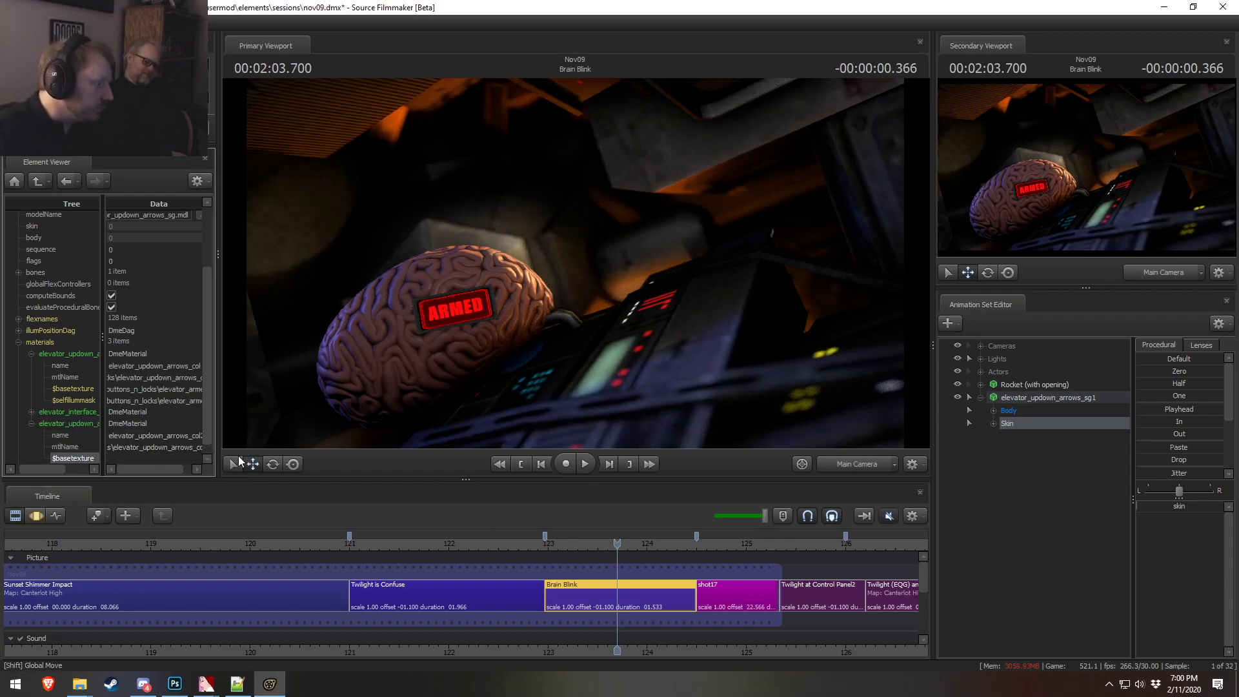
- Add a string attribute named $selfillummask to the same third material
{"action": "right_click", "coordinate": [60, 421]}
{"action": "mouse_move", "coordinate": [125, 516]}
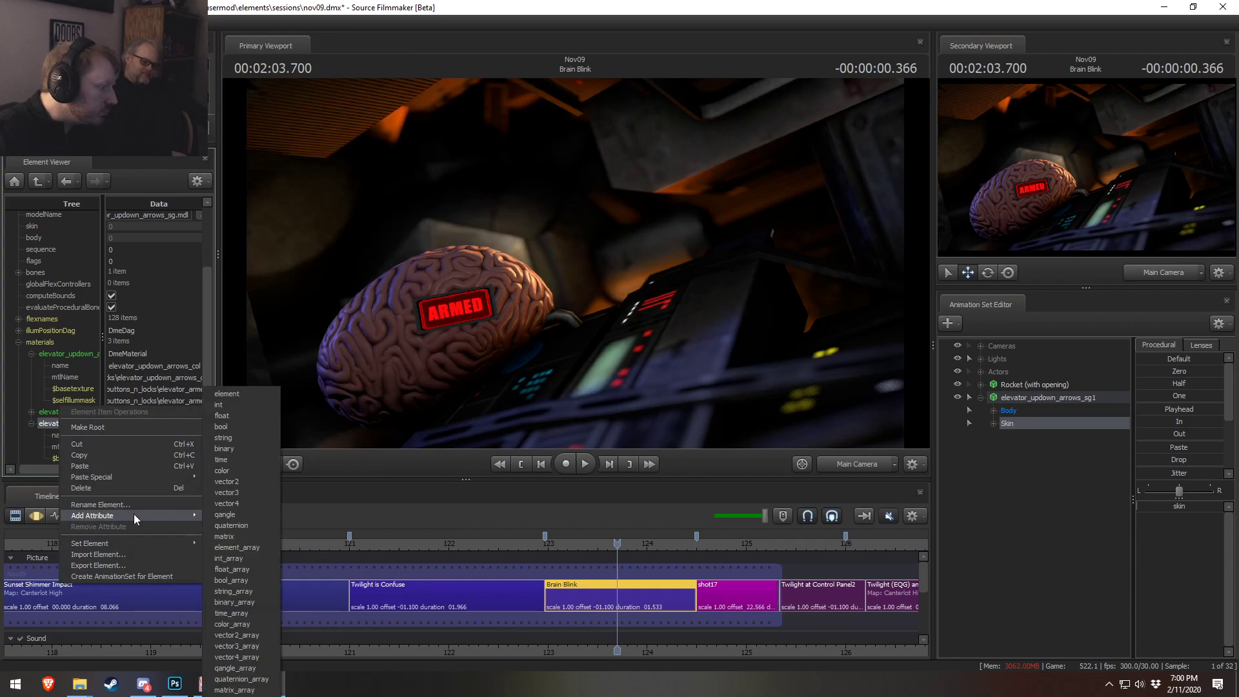
{"action": "left_click", "coordinate": [236, 439]}
{"action": "type", "text": "$selfillummas"}
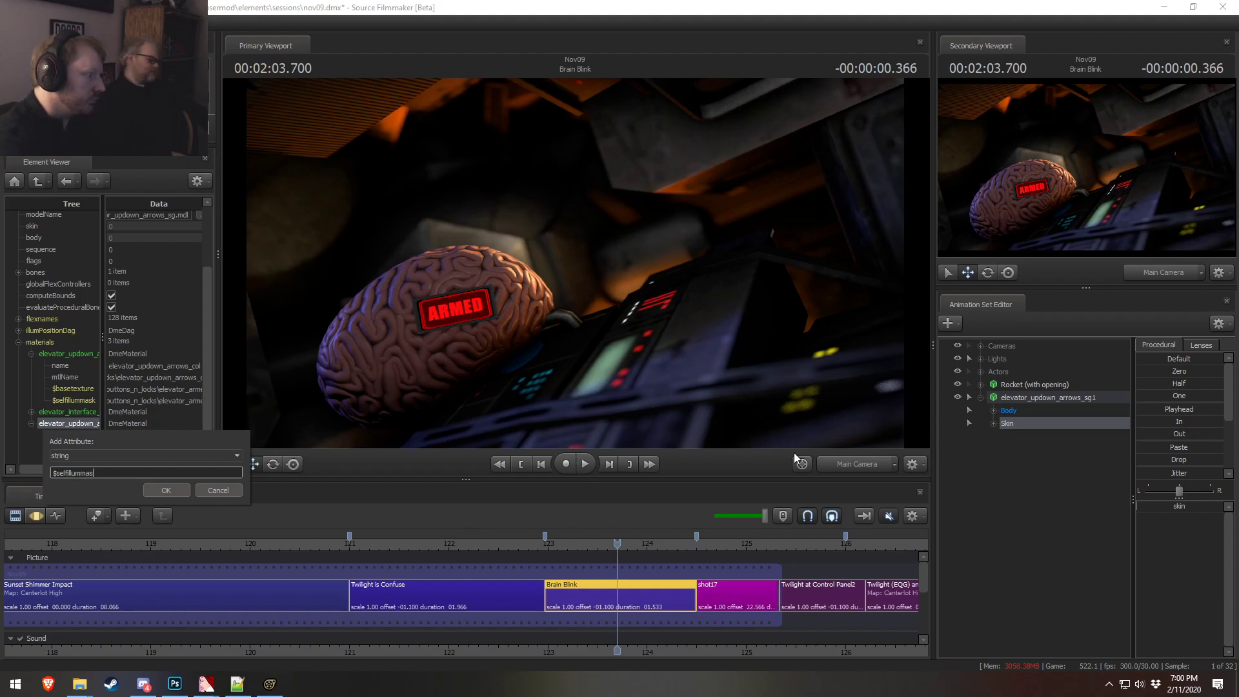
{"action": "type", "text": "k"}
{"action": "key", "text": "Return"}
- Copy the first material's elevator_armed texture path into the third material's $basetexture, replacing "armed" with "boom"
{"action": "left_click", "coordinate": [146, 368]}
{"action": "key", "text": "ctrl+a"}
{"action": "key", "text": "ctrl+c"}
{"action": "left_click", "coordinate": [190, 436]}
{"action": "key", "text": "ctrl+v"}
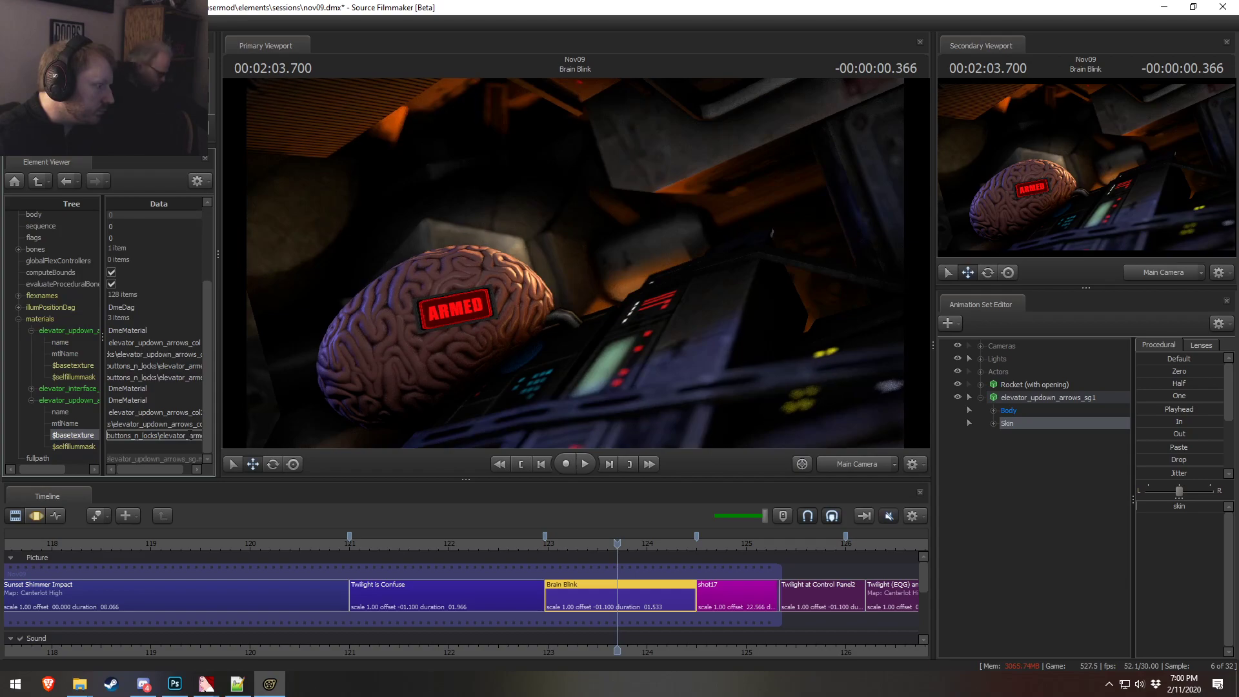
{"action": "type", "text": "boom"}
{"action": "key", "text": "Return"}
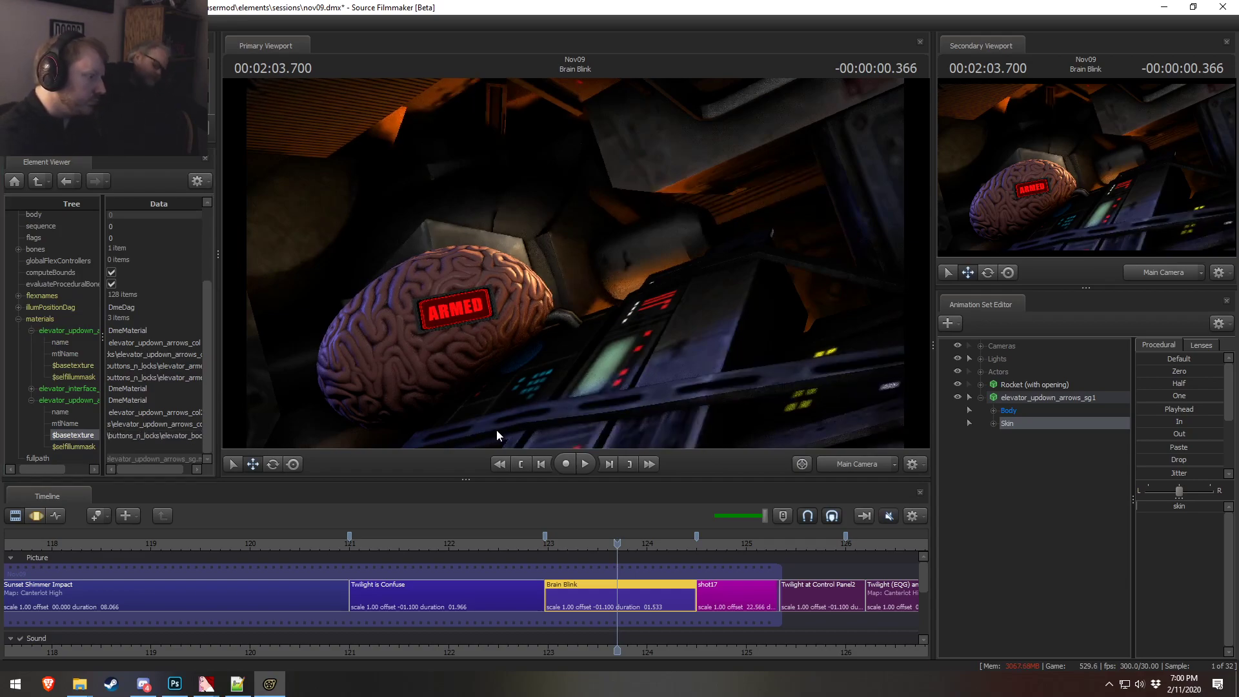
- Copy the third material's elevator_boom path from $basetexture into its $selfillummask
{"action": "left_click", "coordinate": [166, 437]}
{"action": "key", "text": "ctrl+a"}
{"action": "key", "text": "ctrl+c"}
{"action": "left_click", "coordinate": [161, 447]}
{"action": "key", "text": "ctrl+v"}
{"action": "left_click", "coordinate": [145, 435]}
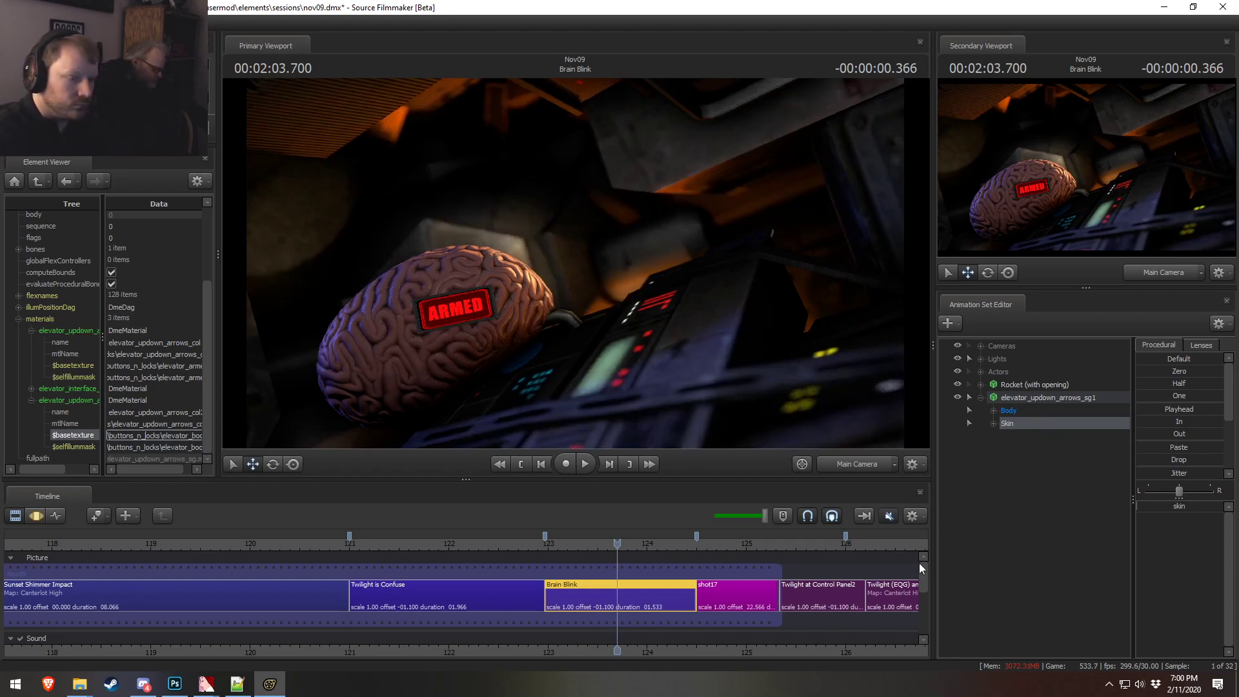
{"action": "key", "text": "Return"}
- Raise the skin value of elevator_updown_arrows_sg1 in the Motion Editor to switch the panel to its BOOM! material
{"action": "key", "text": "F3"}
{"action": "left_click_drag", "start_coordinate": [1174, 506], "coordinate": [1222, 506]}
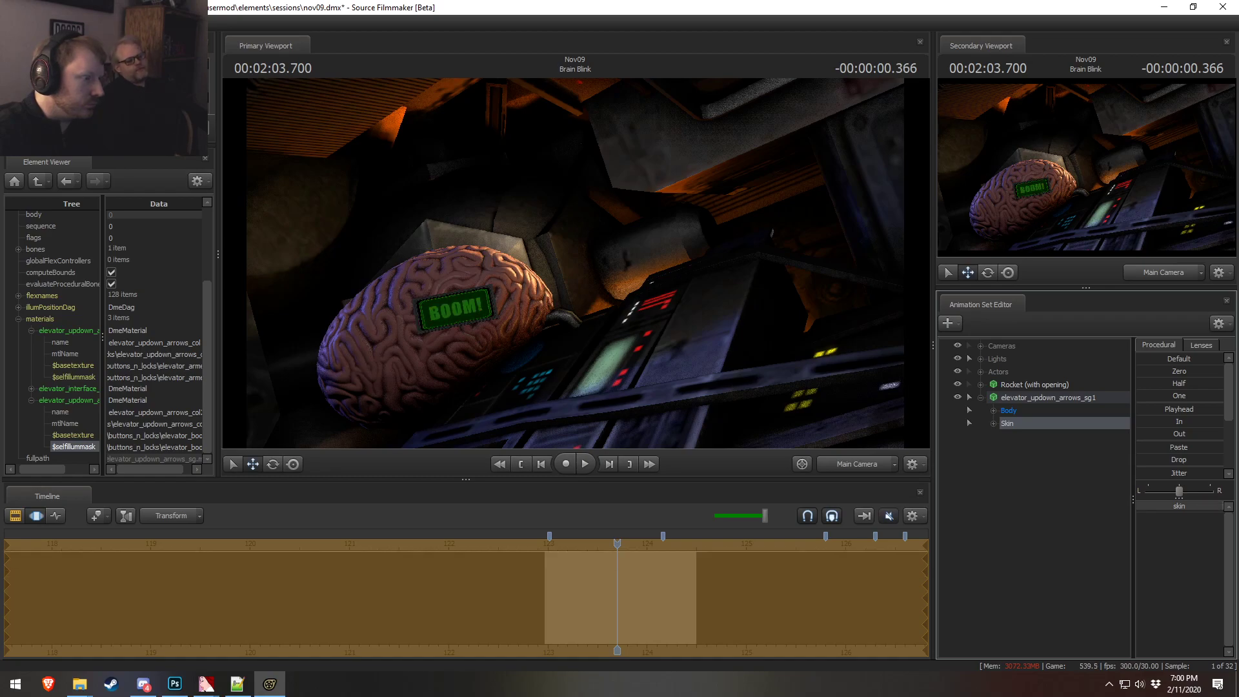
{"action": "key", "text": "F2"}
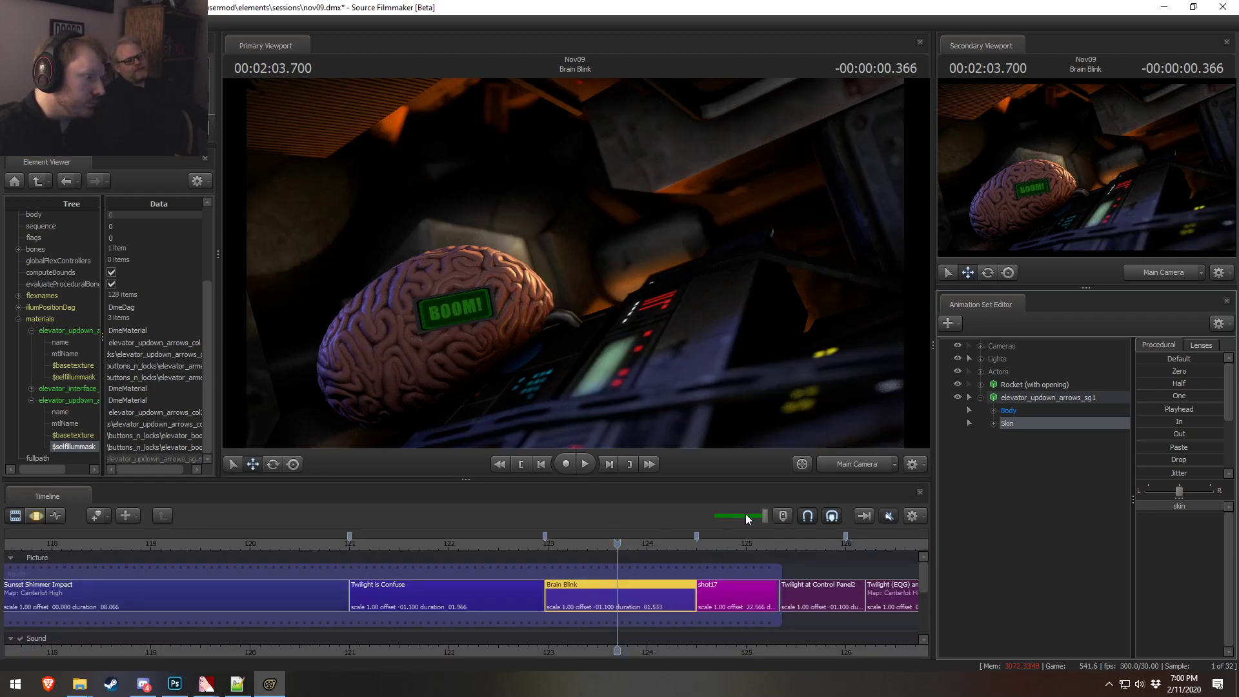
{"action": "key", "text": "F3"}
- Switch to Notepad++, set $selfillumtint to [0 1 0] in elevator_updown_arrows_col2.vmt, and save the file
{"action": "key", "text": "alt+Tab"}
{"action": "key", "text": "alt+Tab"}
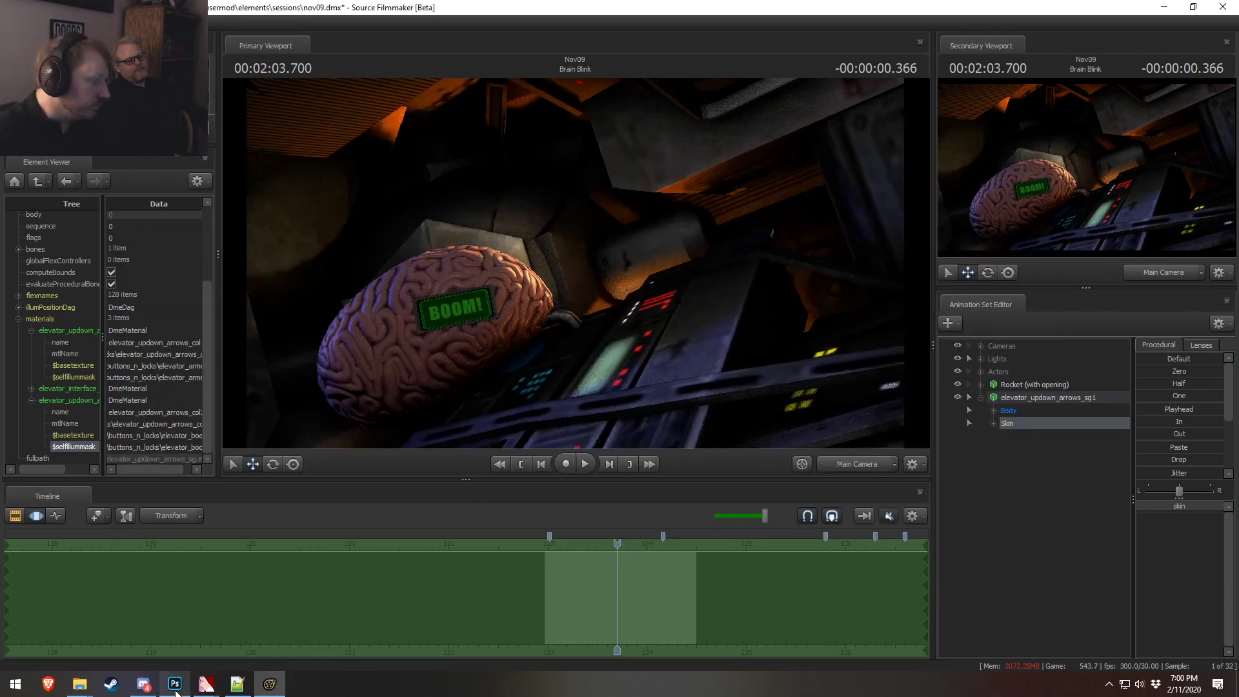
{"action": "left_click", "coordinate": [237, 684]}
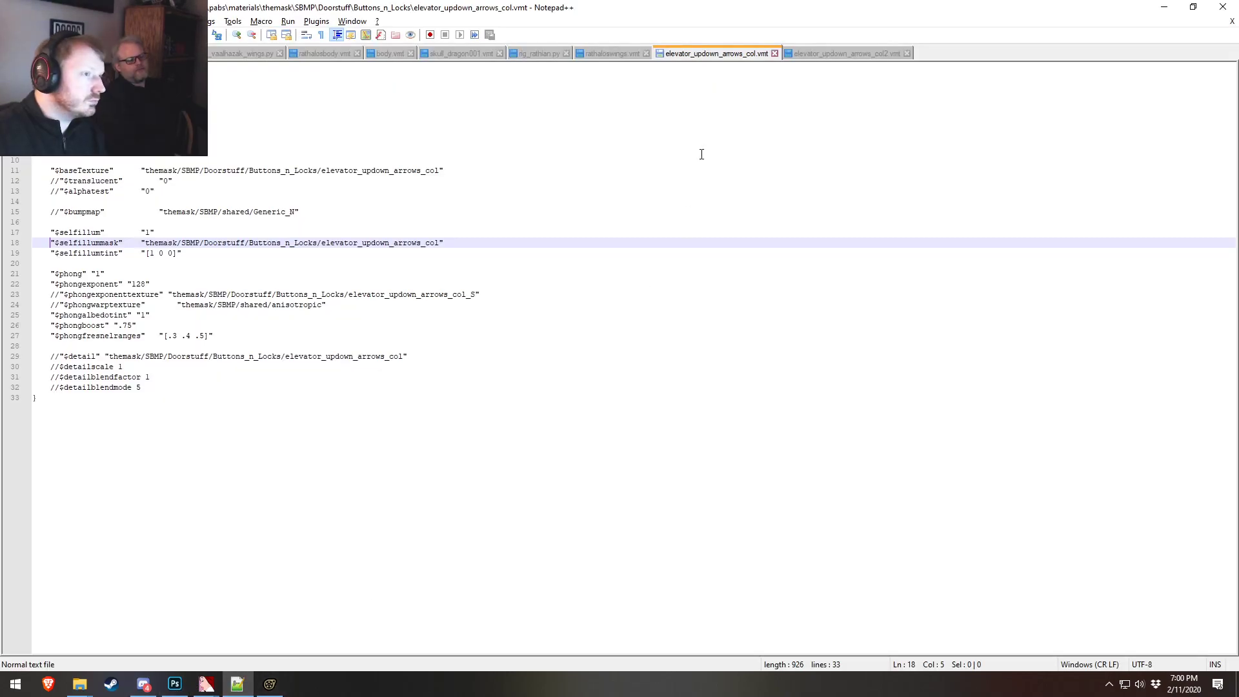
{"action": "left_click", "coordinate": [827, 54]}
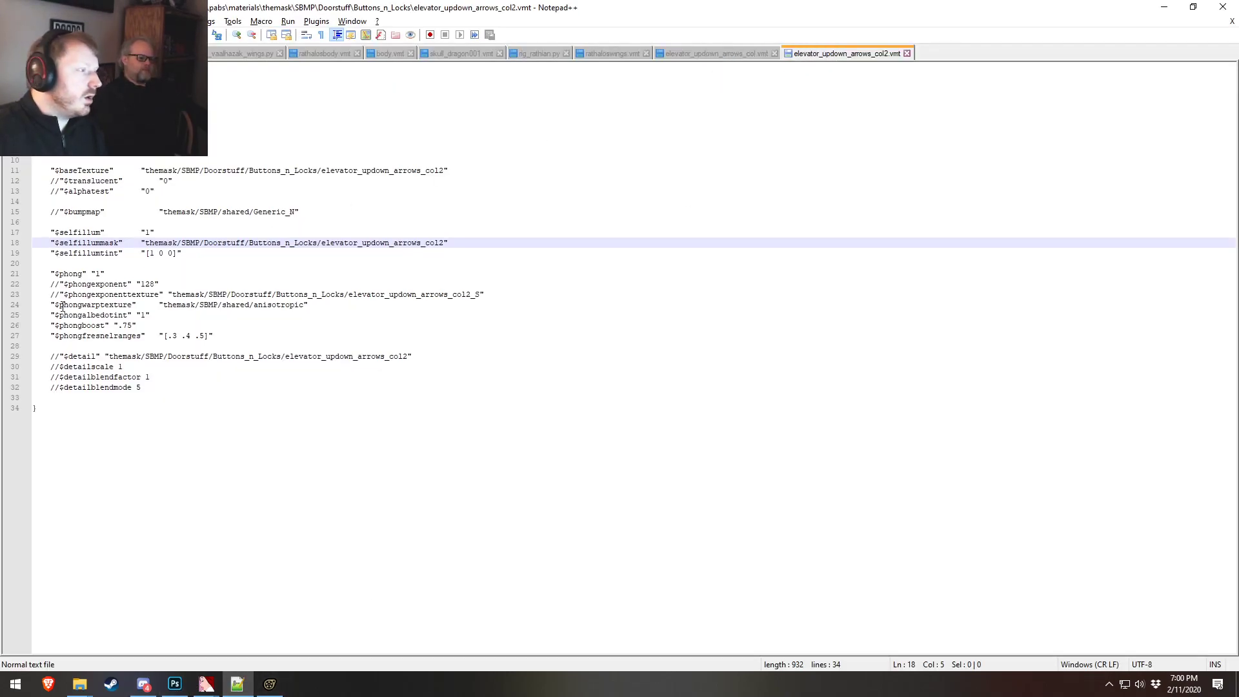
{"action": "left_click_drag", "start_coordinate": [171, 254], "coordinate": [149, 253]}
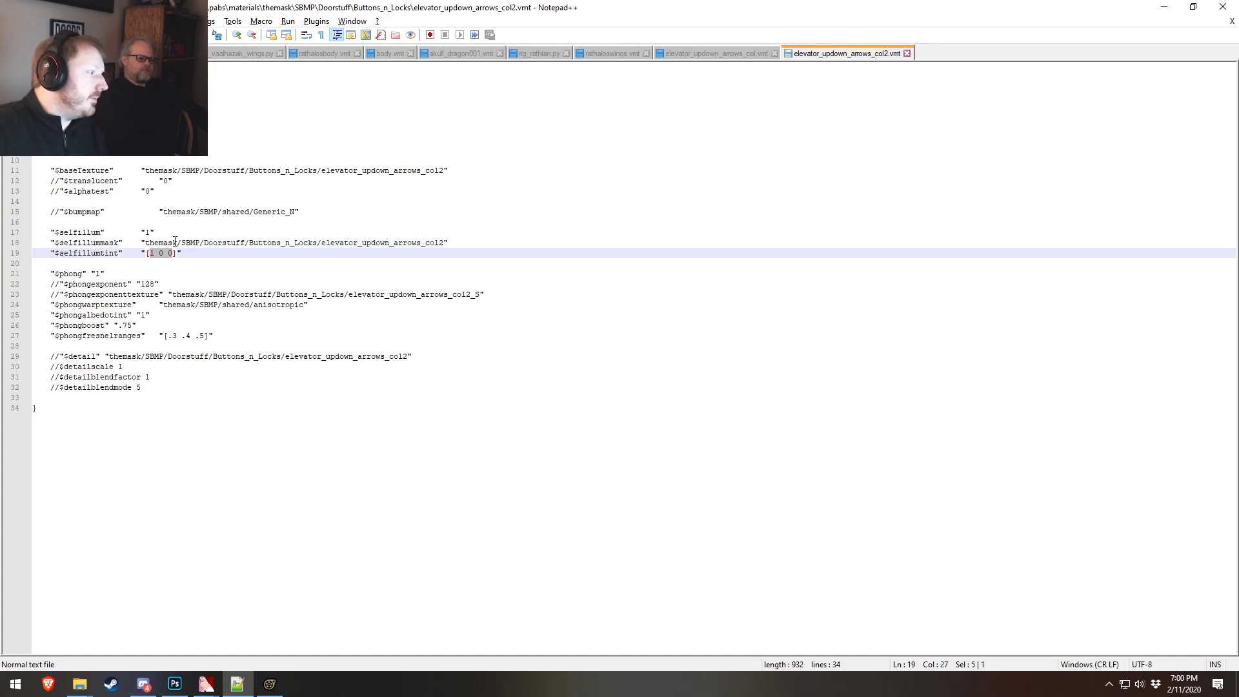
{"action": "type", "text": "0"}
{"action": "key", "text": "ctrl+s"}
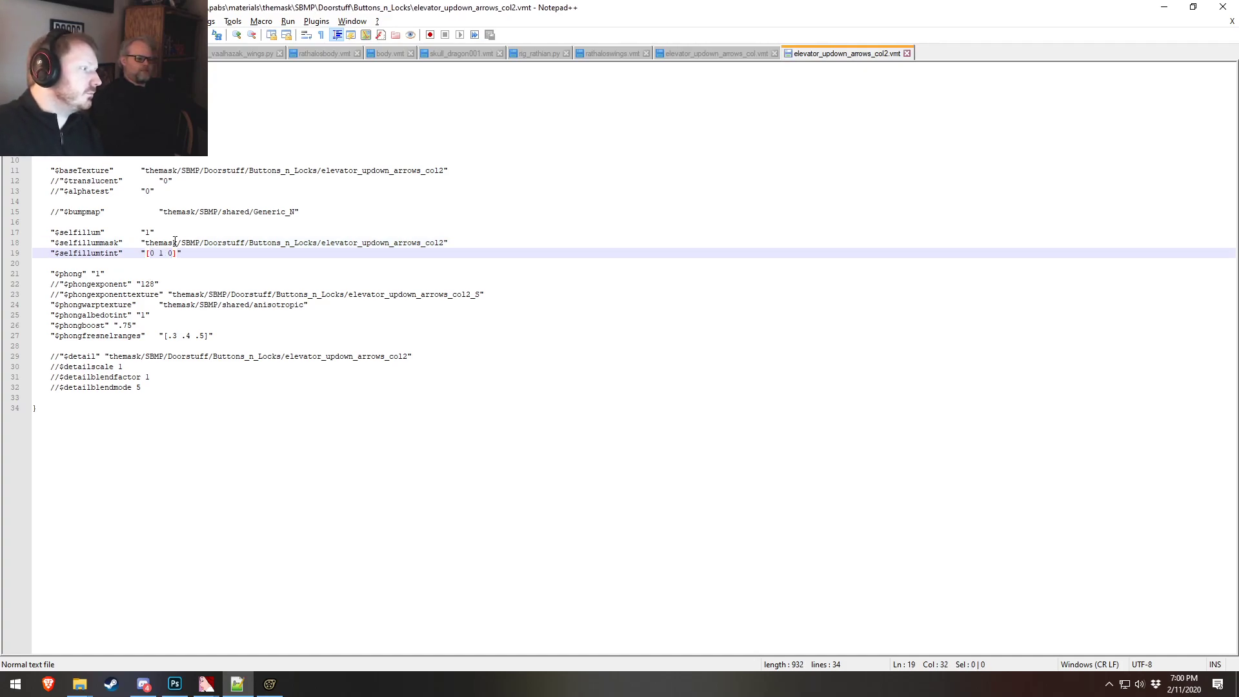
- Return to Source Filmmaker and adjust the panel's skin value in the Motion Editor to apply the BOOM! skin again
{"action": "key", "text": "alt+Tab"}
{"action": "key", "text": "alt+Tab"}
{"action": "key", "text": "alt+Tab"}
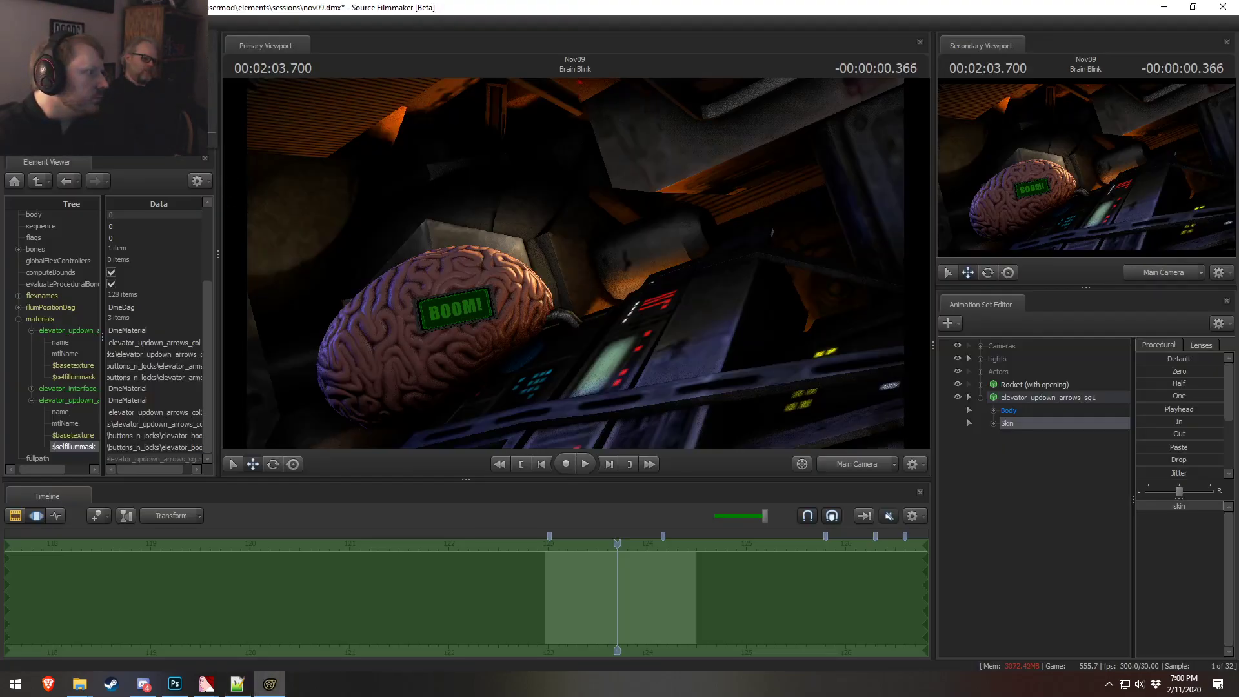
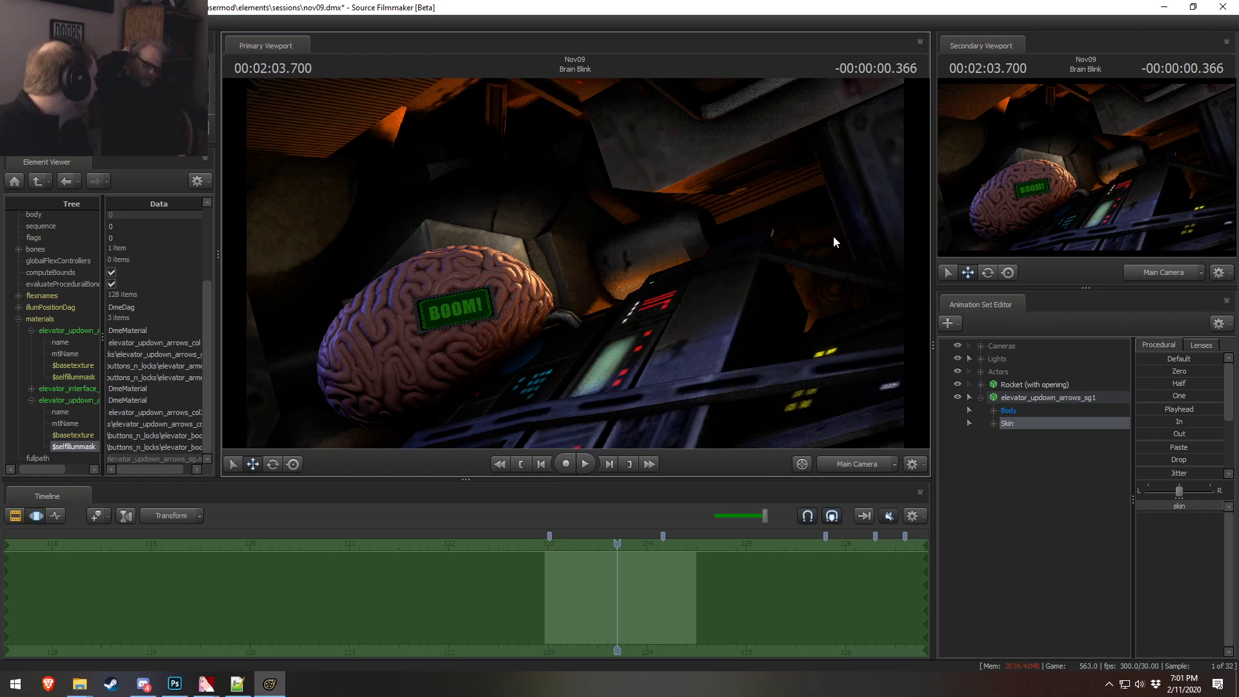
{"action": "left_click_drag", "start_coordinate": [617, 544], "coordinate": [617, 544]}
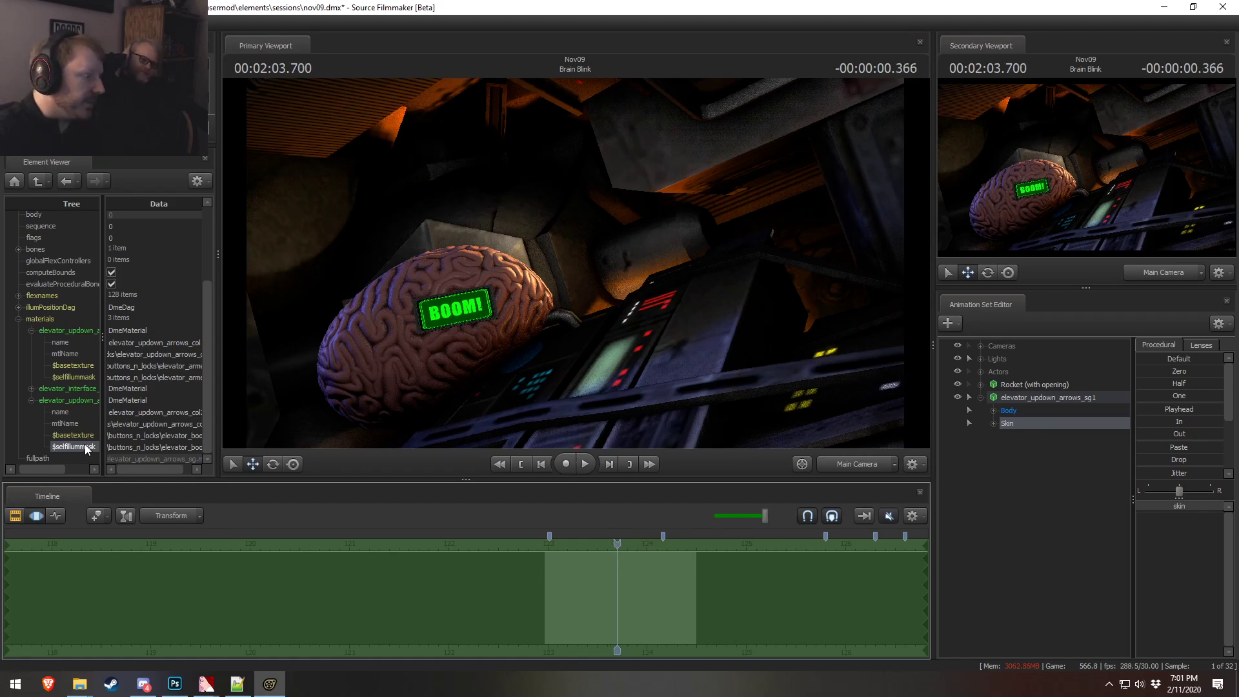
{"action": "left_click_drag", "start_coordinate": [1185, 507], "coordinate": [1185, 507]}
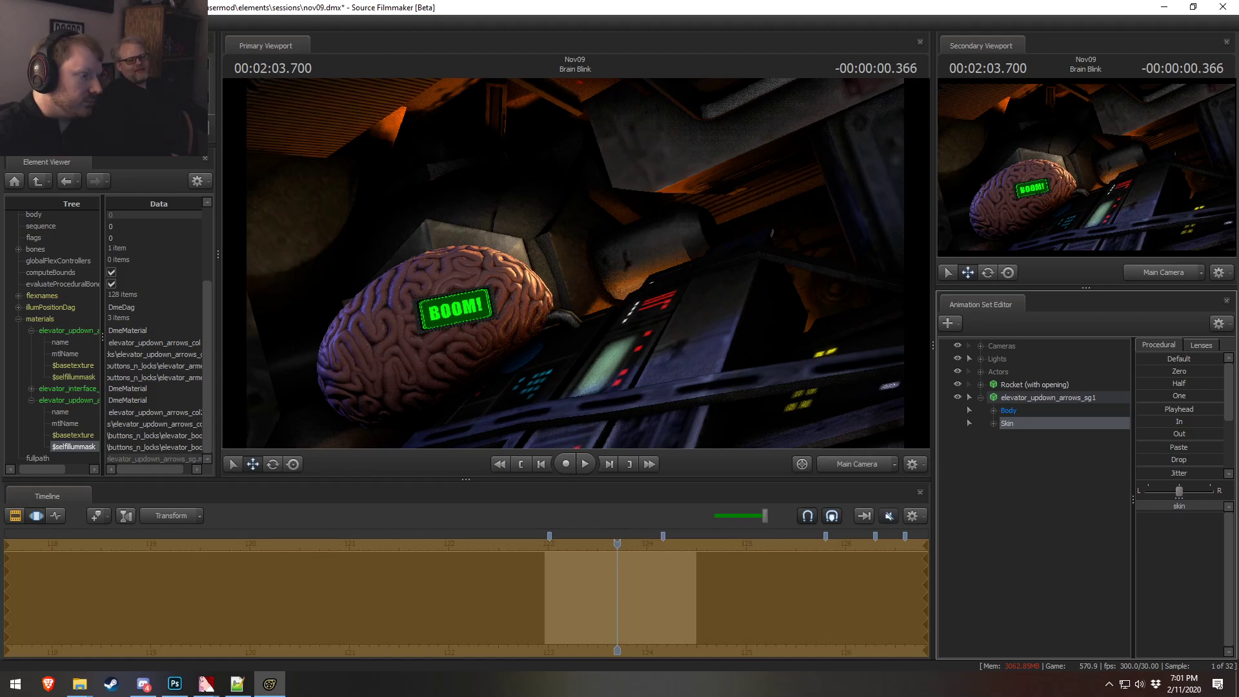
- Play and scrub the Brain Blink shot in the Clip Editor to check the panel's BOOM! sign
{"action": "key", "text": "F2"}
{"action": "key", "text": "F3"}
{"action": "key", "text": "F2"}
{"action": "left_click_drag", "start_coordinate": [622, 558], "coordinate": [573, 557]}
{"action": "key", "text": "space"}
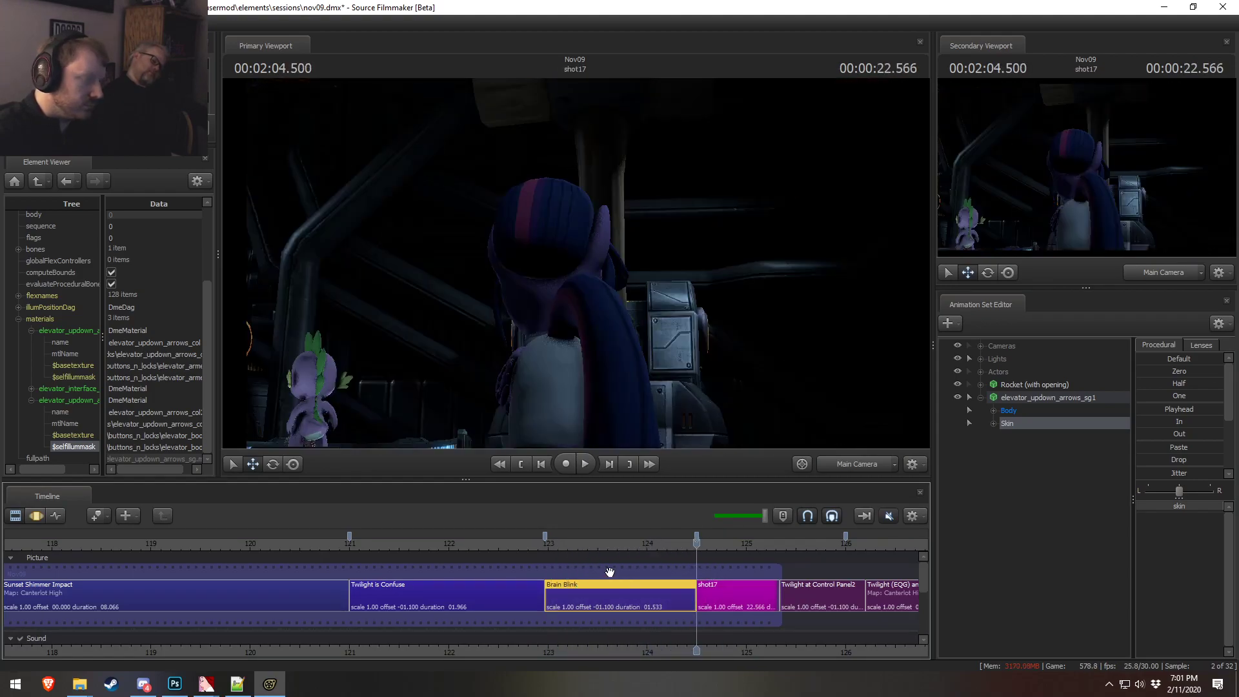
{"action": "left_click_drag", "start_coordinate": [646, 552], "coordinate": [548, 553]}
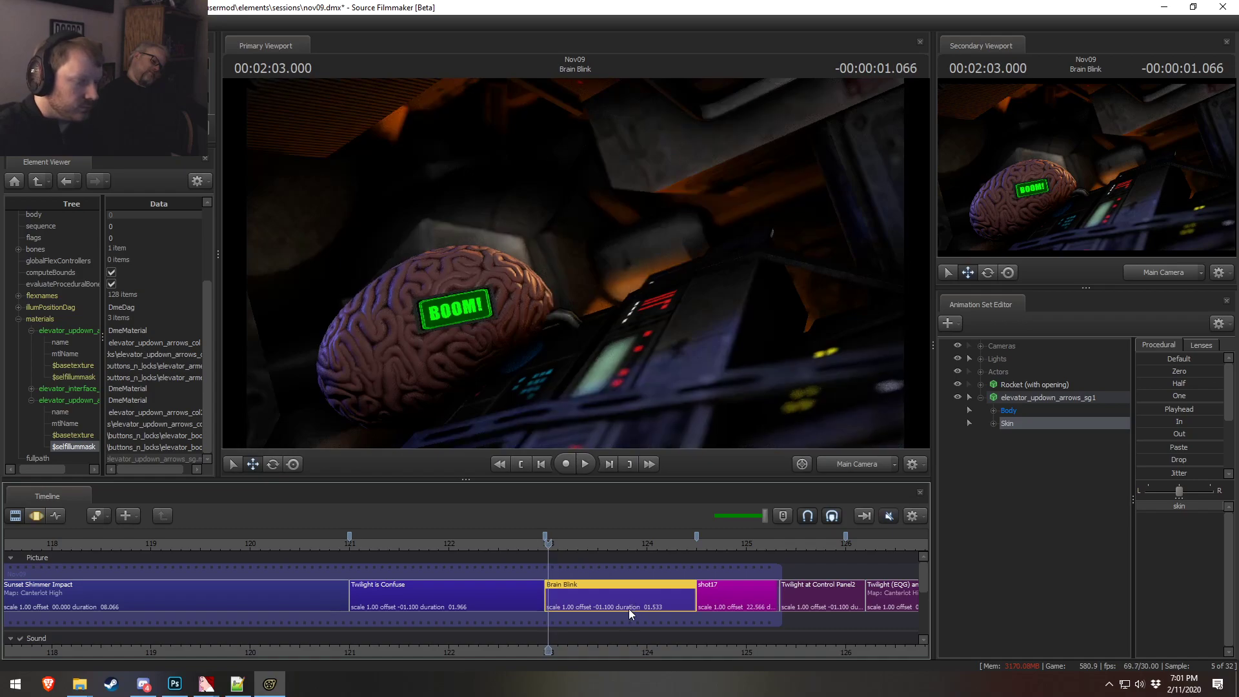
- Rename the elevator_updown_arrows_sg1 animation set to Brain Screen
{"action": "key", "text": "F3"}
{"action": "key", "text": "F2"}
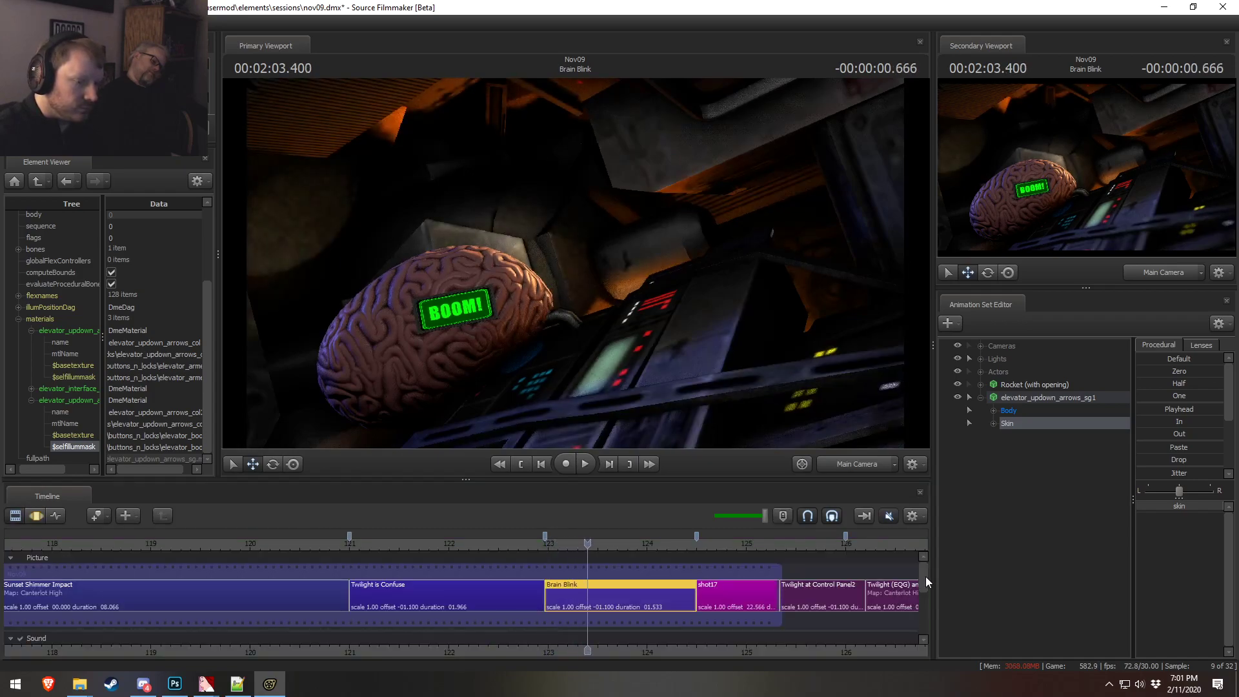
{"action": "left_click_drag", "start_coordinate": [923, 594], "coordinate": [923, 595]}
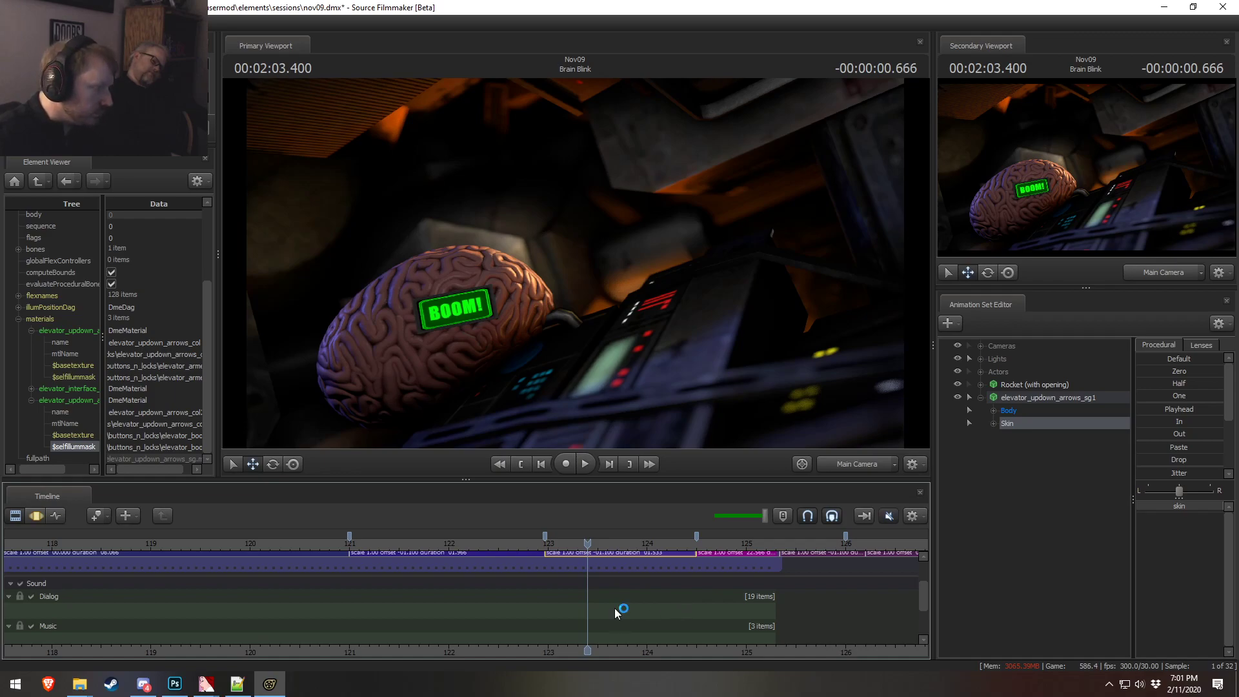
{"action": "left_click_drag", "start_coordinate": [927, 601], "coordinate": [928, 610]}
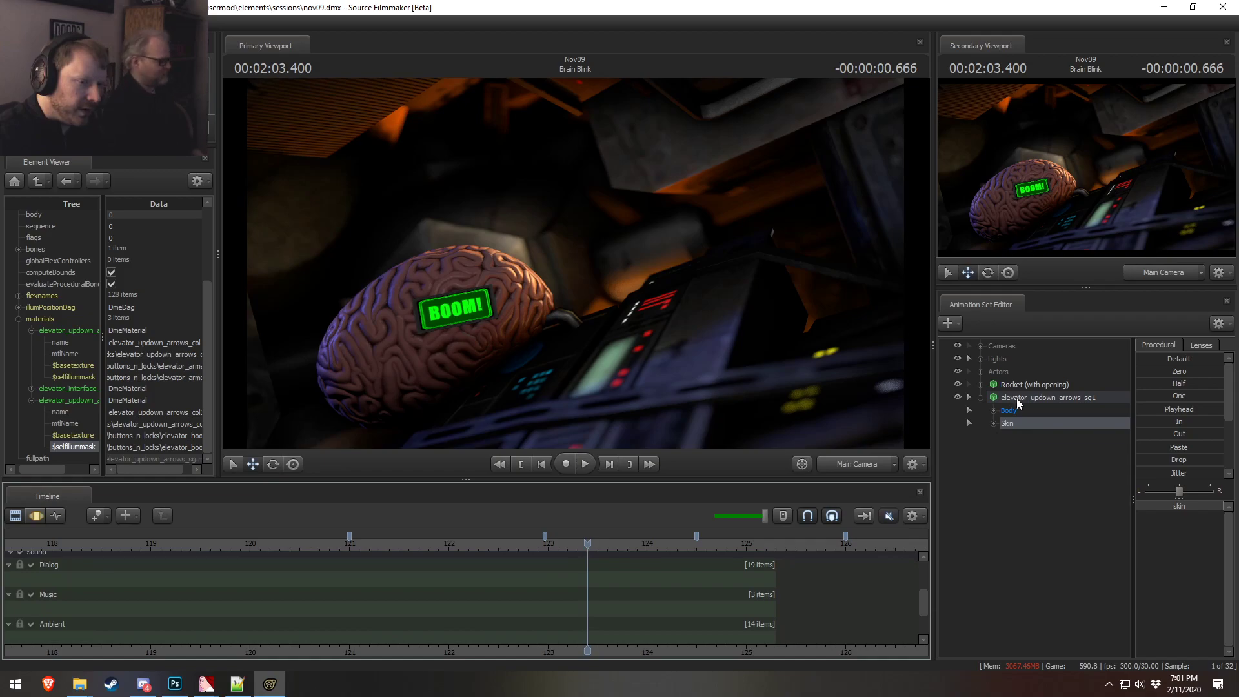
{"action": "right_click", "coordinate": [1049, 398]}
{"action": "left_click", "coordinate": [1053, 401]}
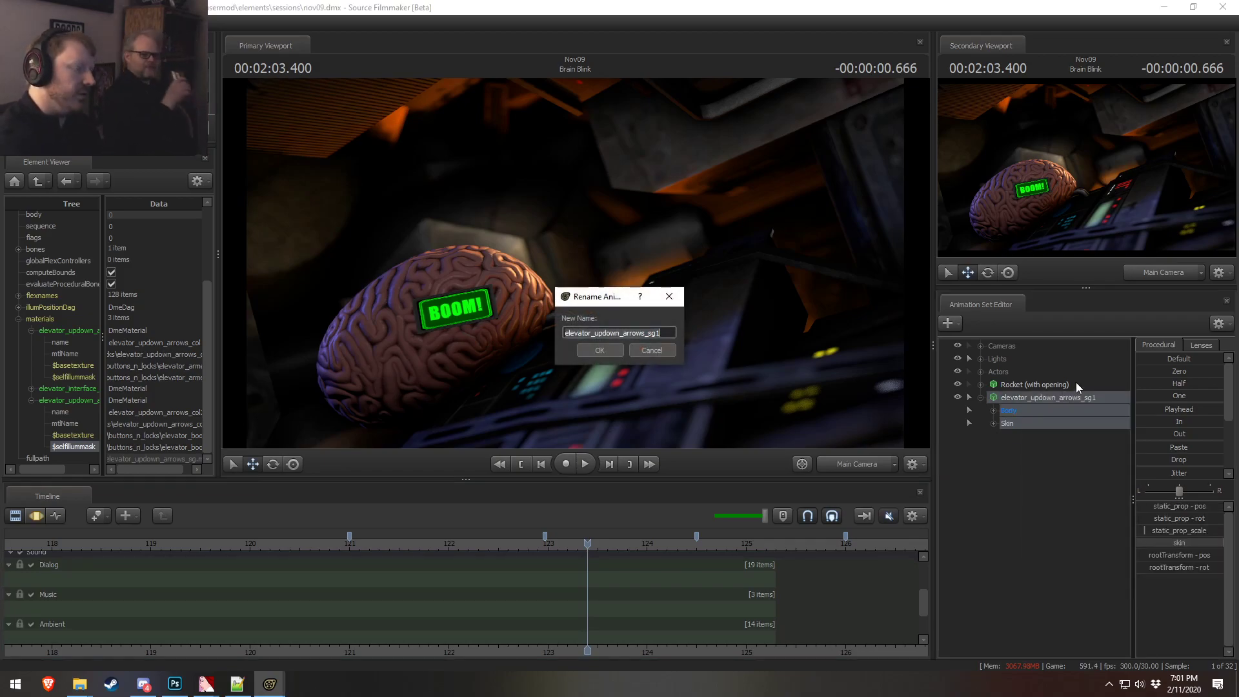
{"action": "type", "text": "Brain Screen"}
{"action": "key", "text": "Return"}
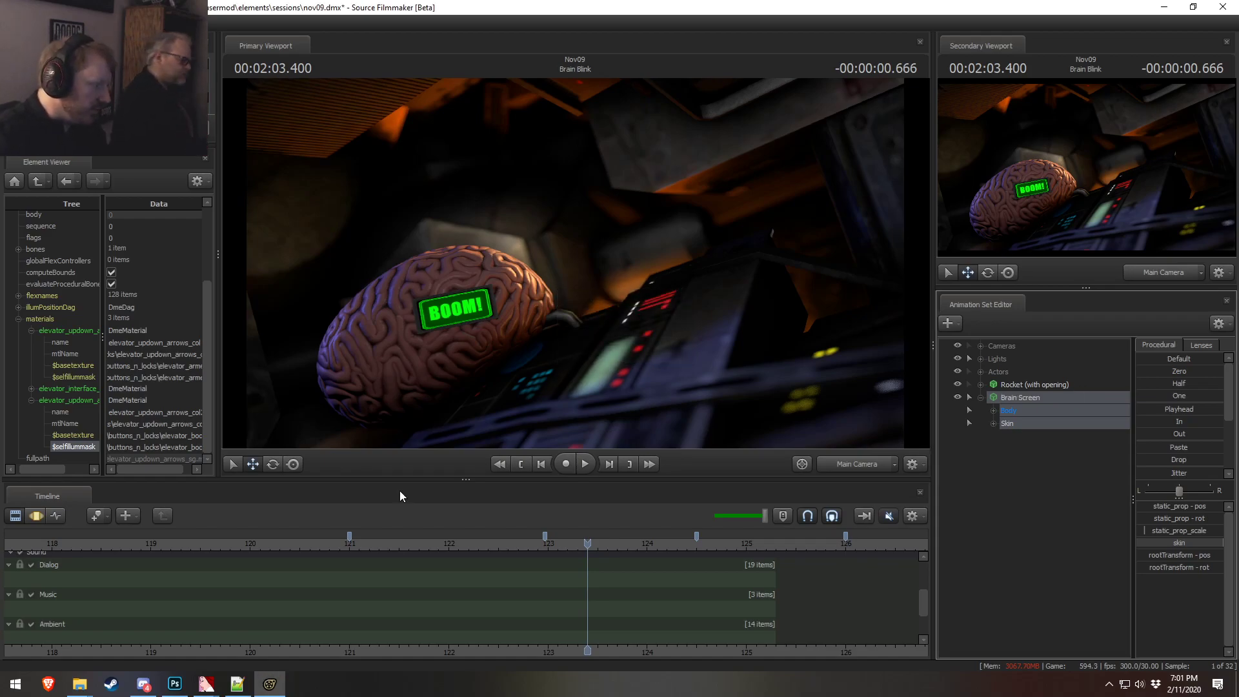
{"action": "left_click_drag", "start_coordinate": [917, 601], "coordinate": [932, 622]}
{"action": "right_click", "coordinate": [677, 588]}
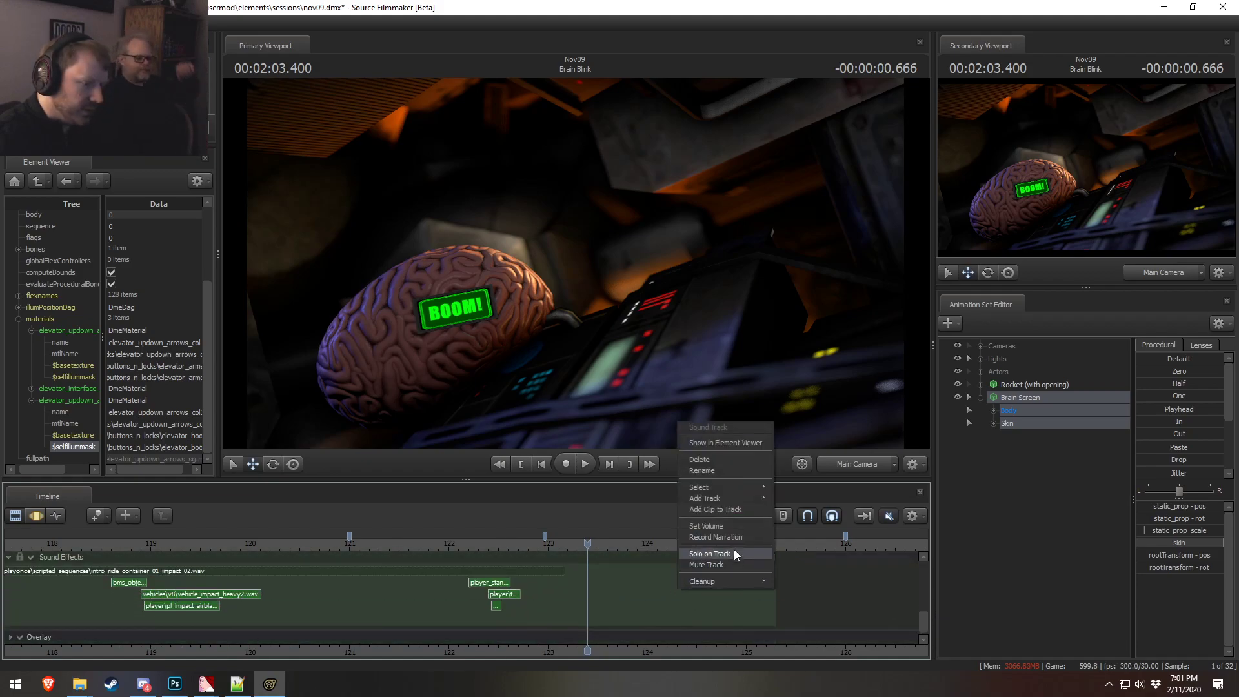
{"action": "left_click", "coordinate": [724, 506]}
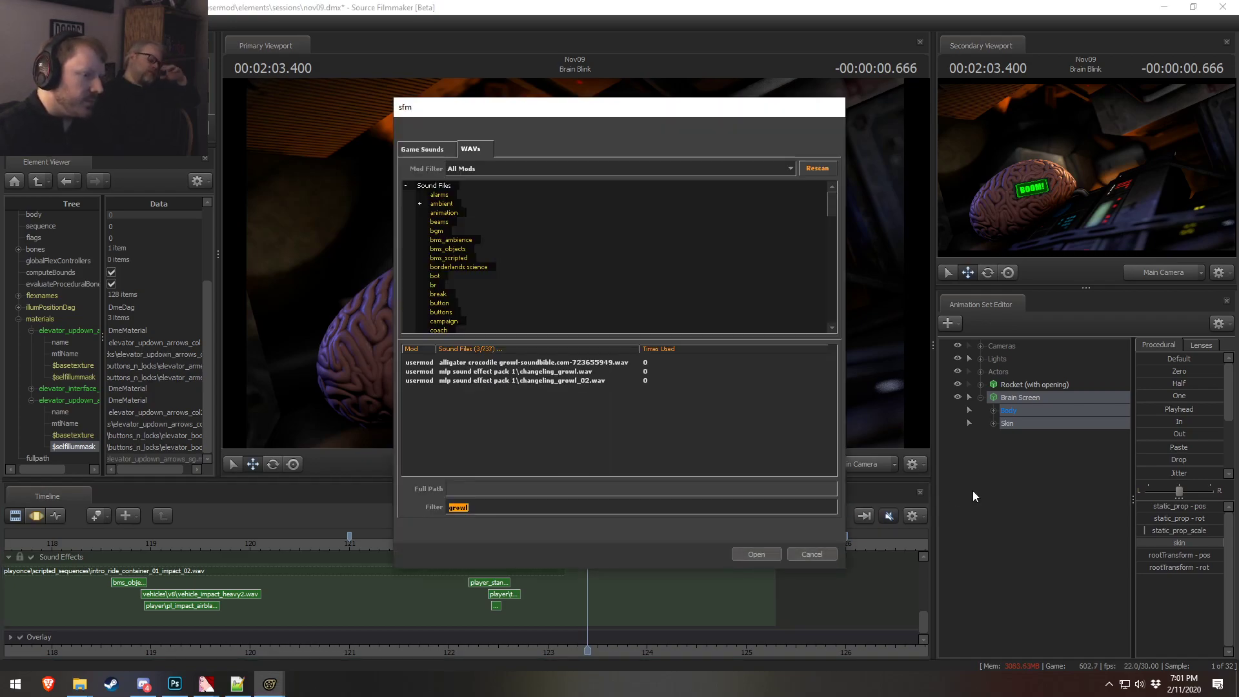
{"action": "left_click", "coordinate": [822, 559]}
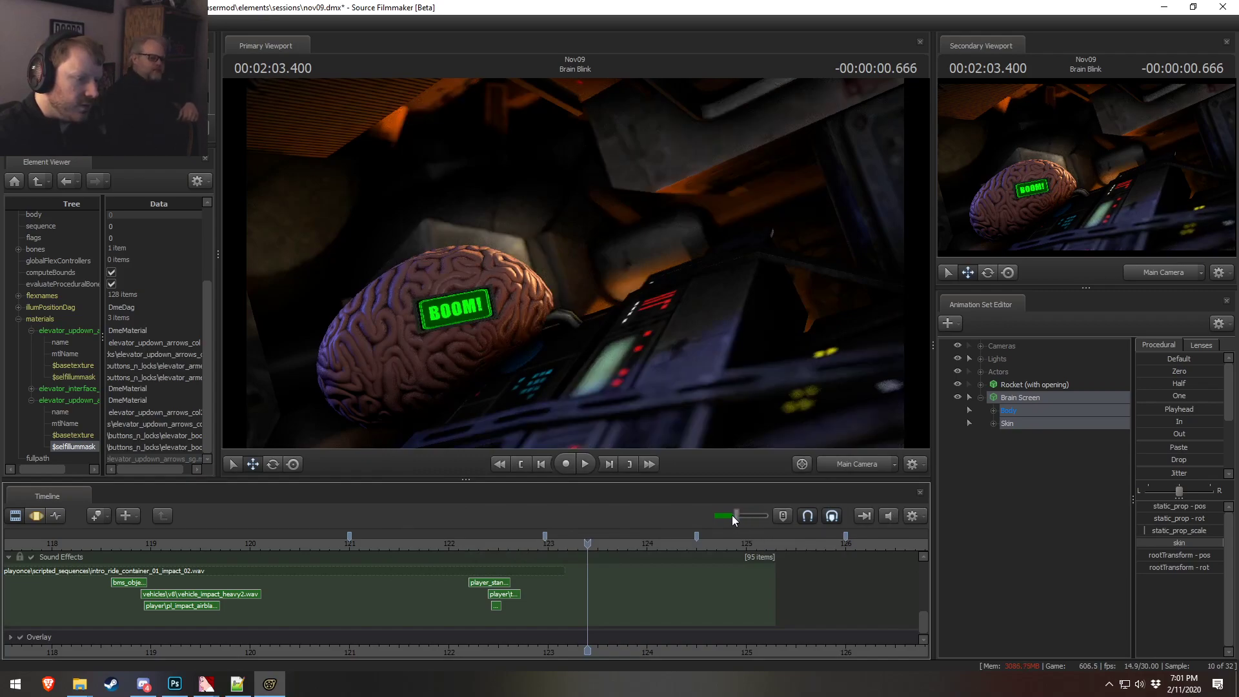
- Search the WAV sound files for science and beep, and preview candidates such as descending_beeps.wav
{"action": "right_click", "coordinate": [655, 579]}
{"action": "left_click", "coordinate": [709, 501]}
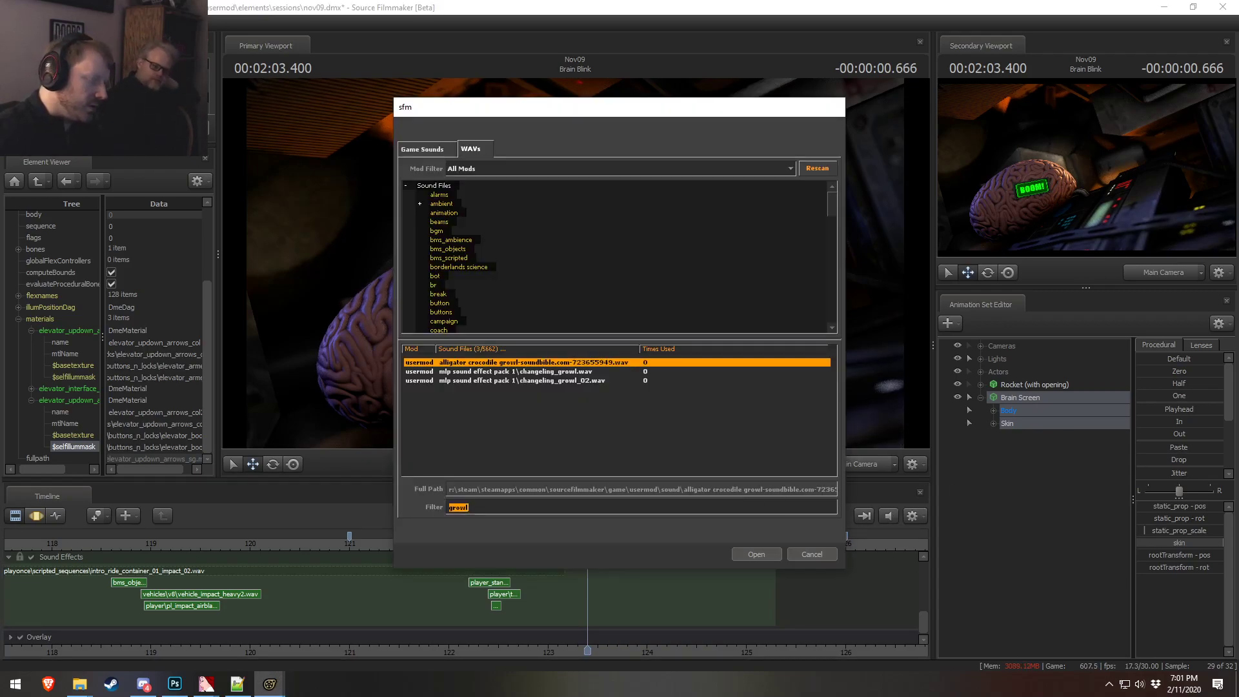
{"action": "type", "text": "science"}
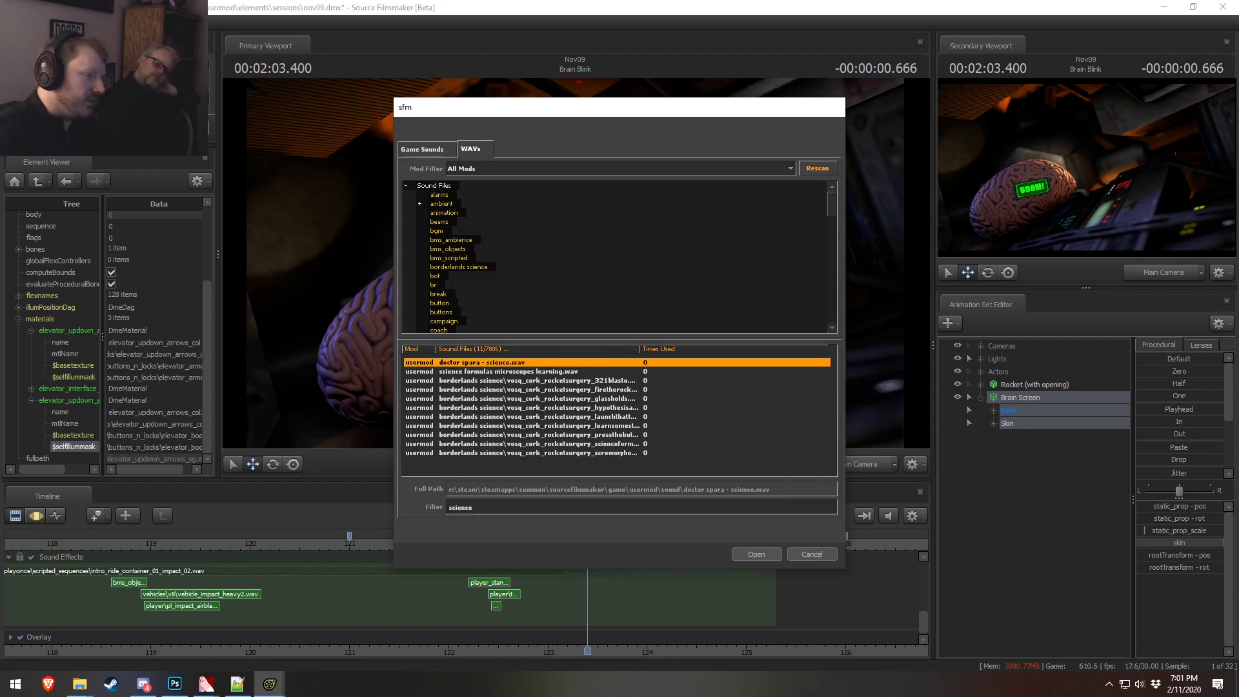
{"action": "left_click", "coordinate": [505, 389]}
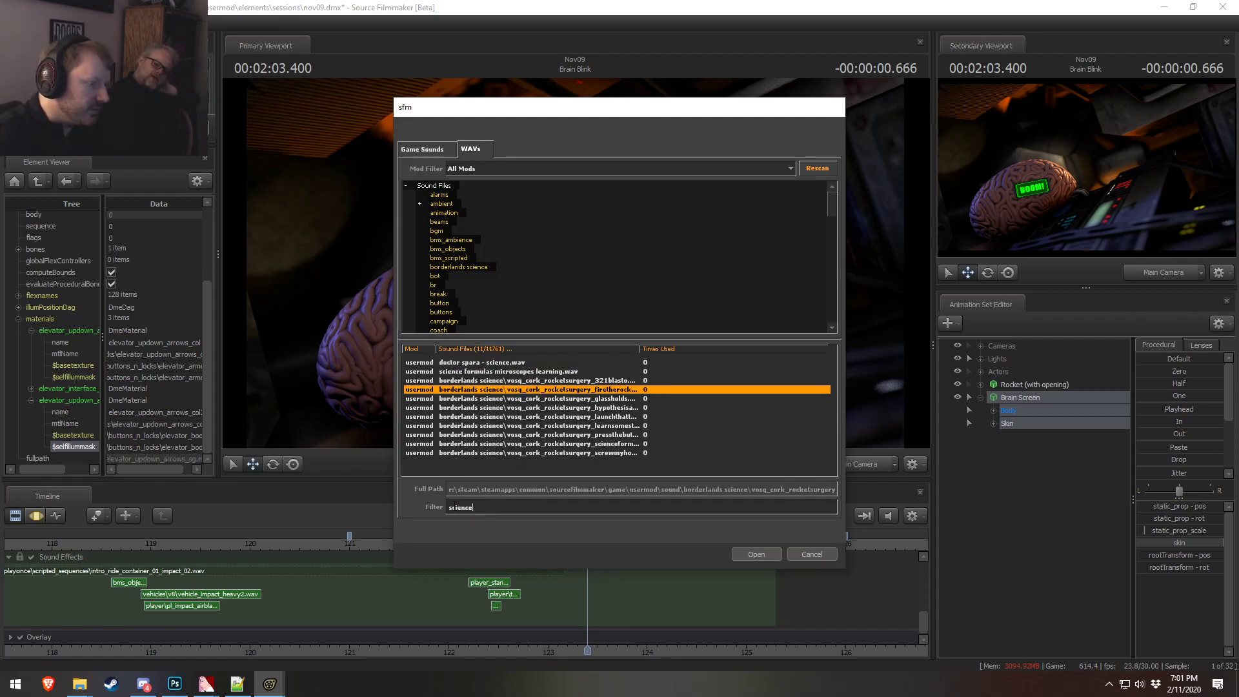
{"action": "type", "text": "beep"}
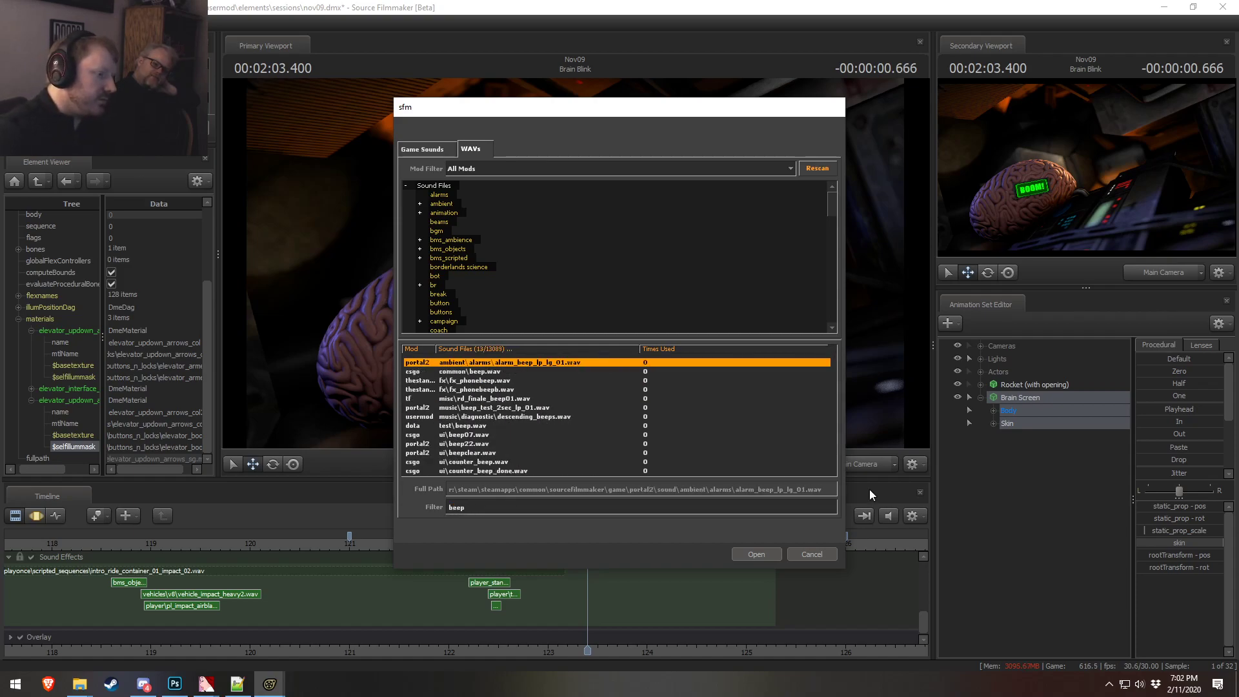
{"action": "left_click", "coordinate": [521, 417]}
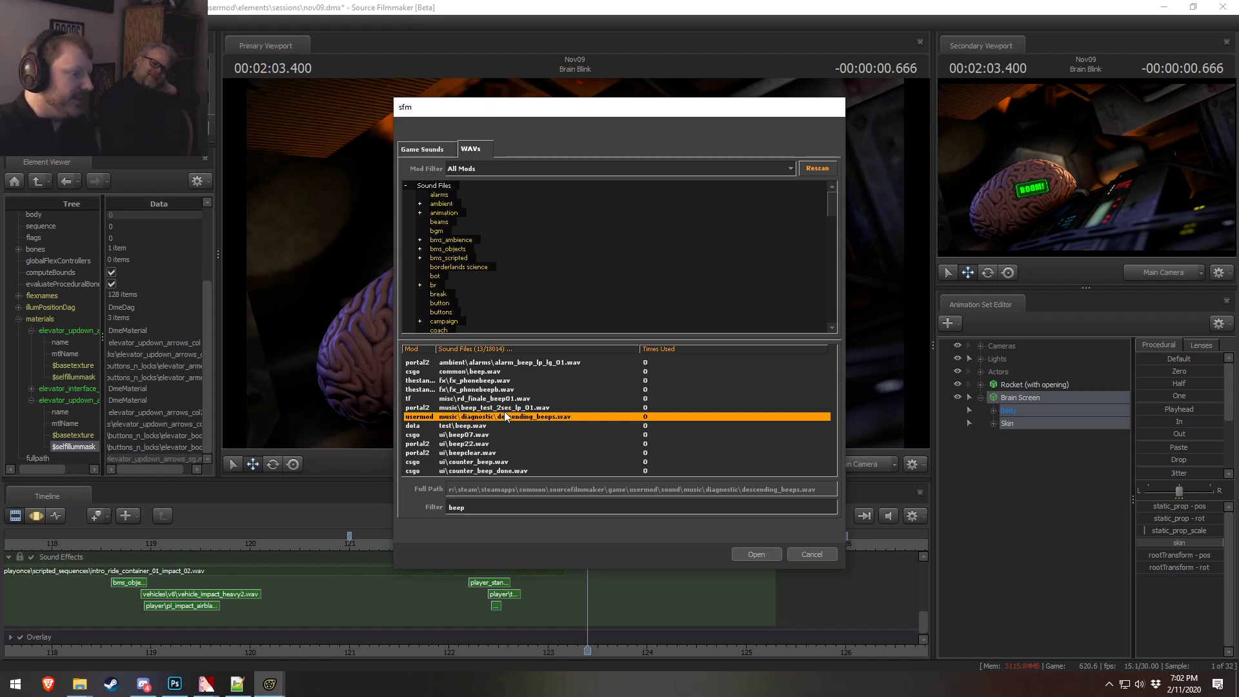
{"action": "left_click", "coordinate": [834, 555]}
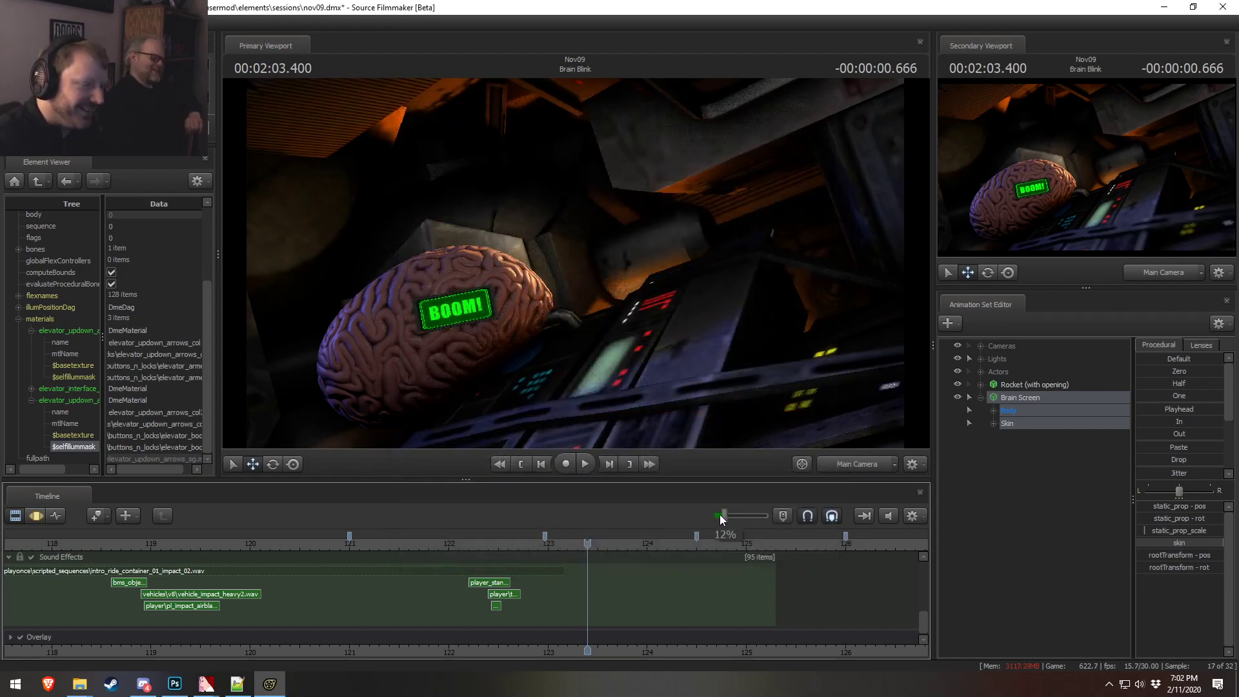
- Preview the clickbeep sounds beep12.wav and beep10.wav for the Sound Effects track
{"action": "right_click", "coordinate": [575, 594]}
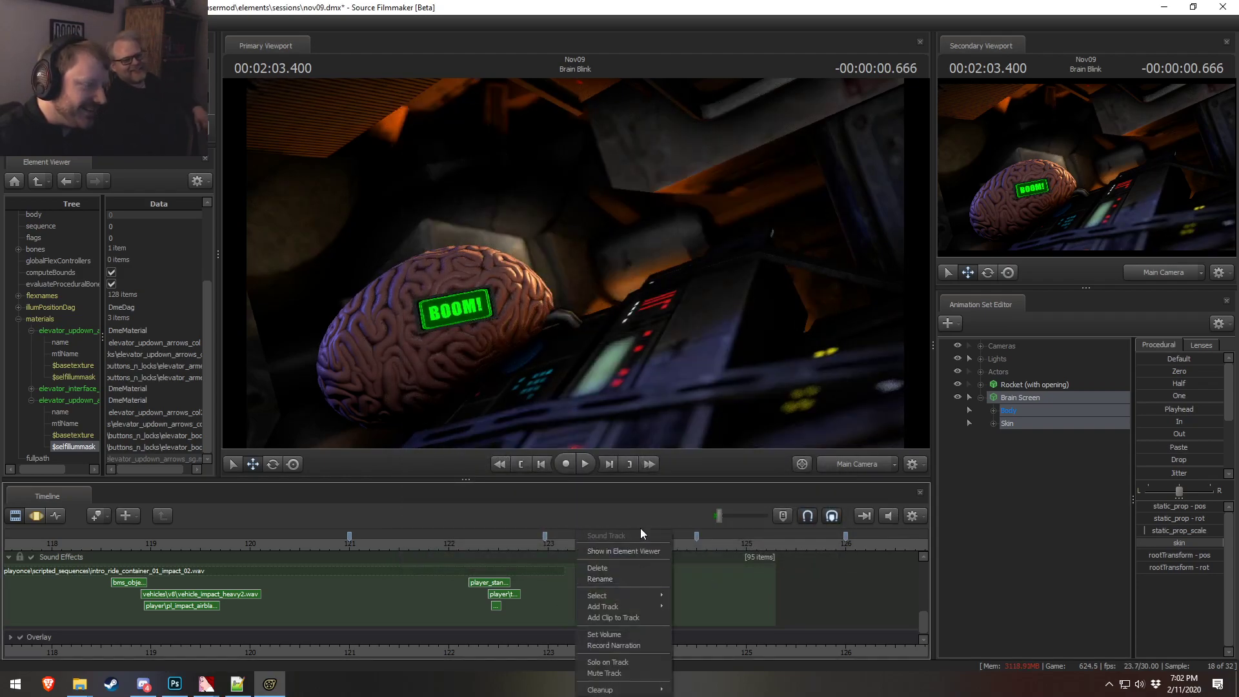
{"action": "left_click", "coordinate": [622, 617]}
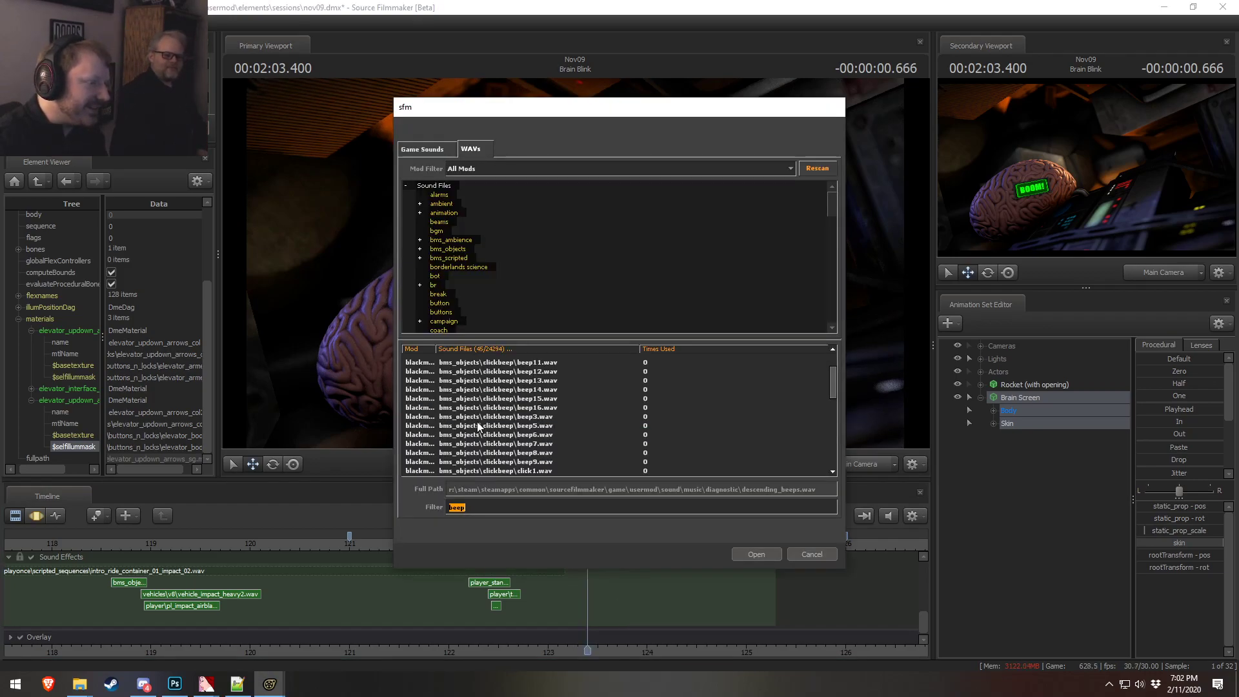
{"action": "left_click", "coordinate": [506, 434]}
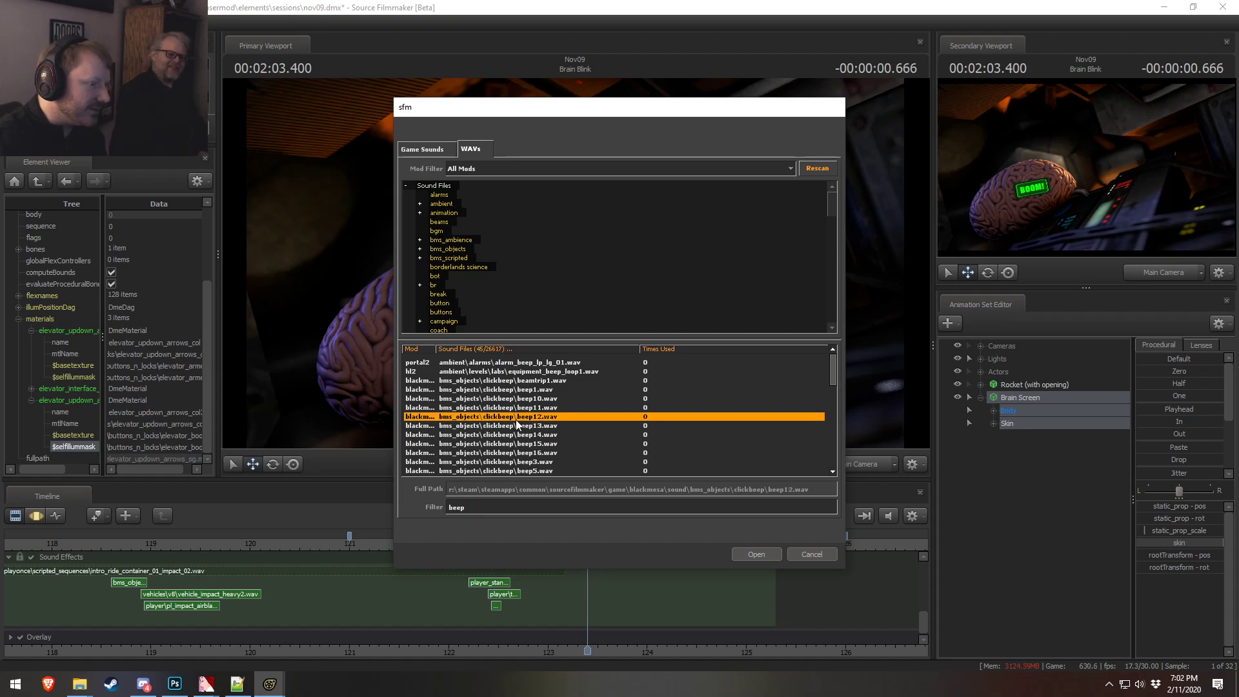
{"action": "left_click", "coordinate": [513, 398]}
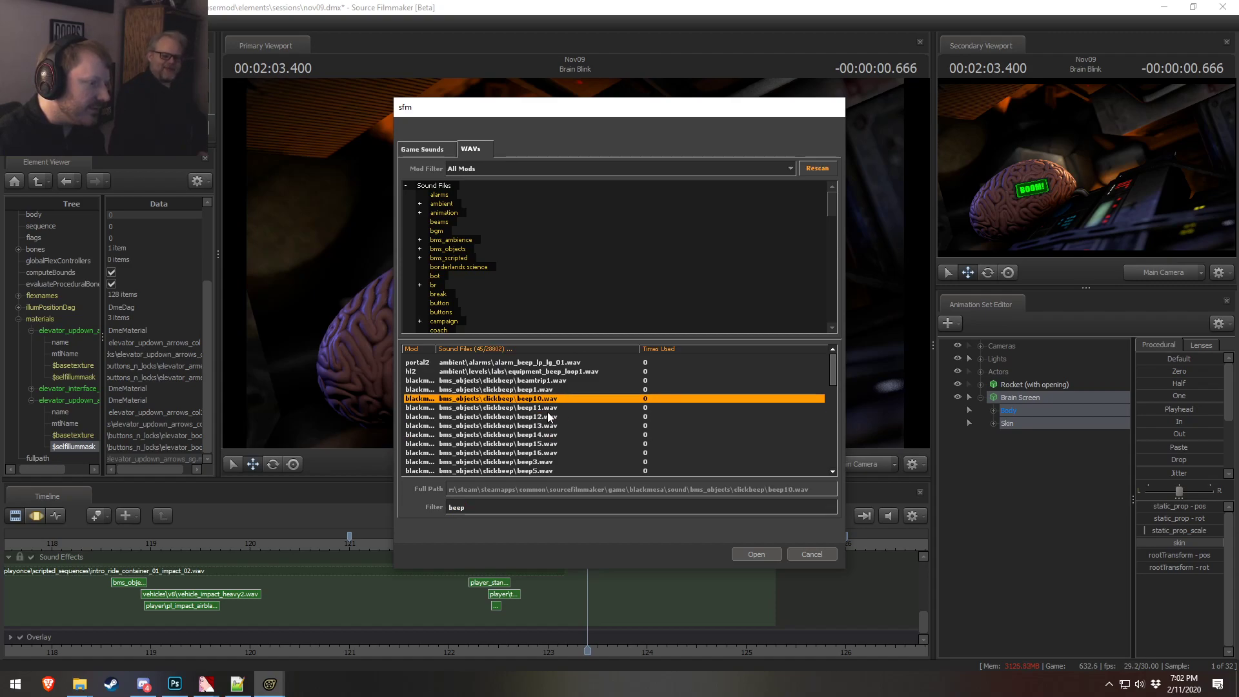
{"action": "left_click", "coordinate": [811, 554]}
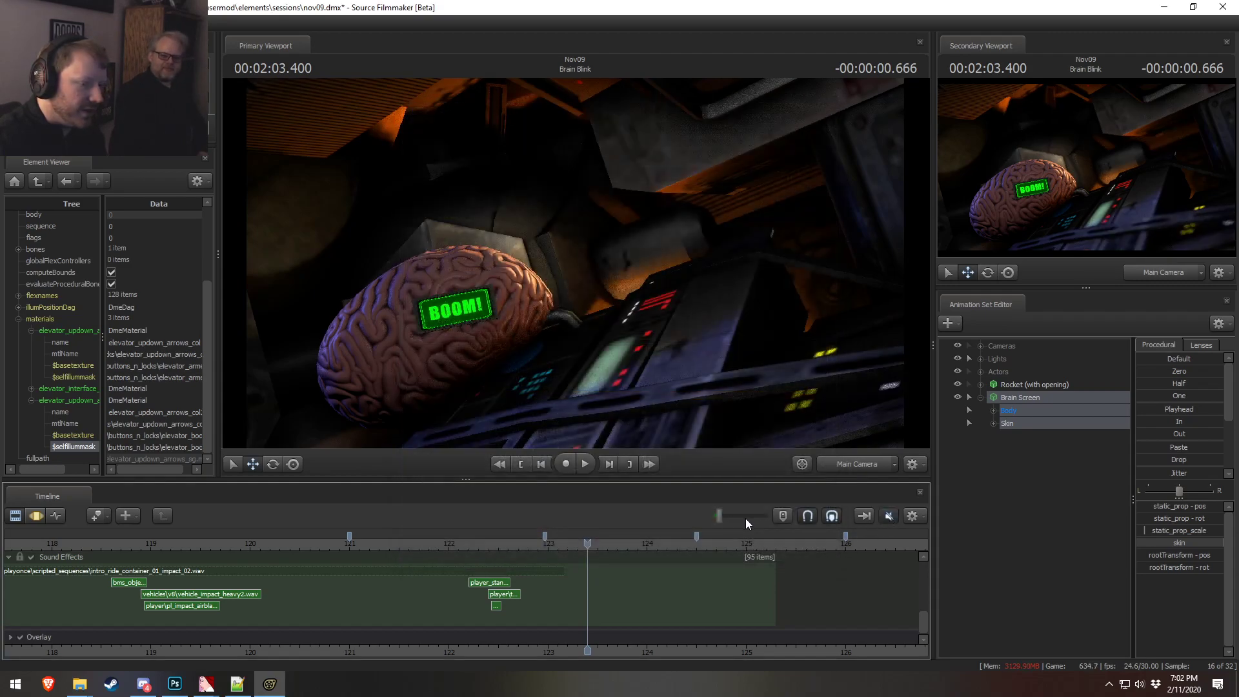
- Preview the clickbeep sounds and add beep3.wav as a clip on the Sound Effects track at the playhead
{"action": "right_click", "coordinate": [701, 557]}
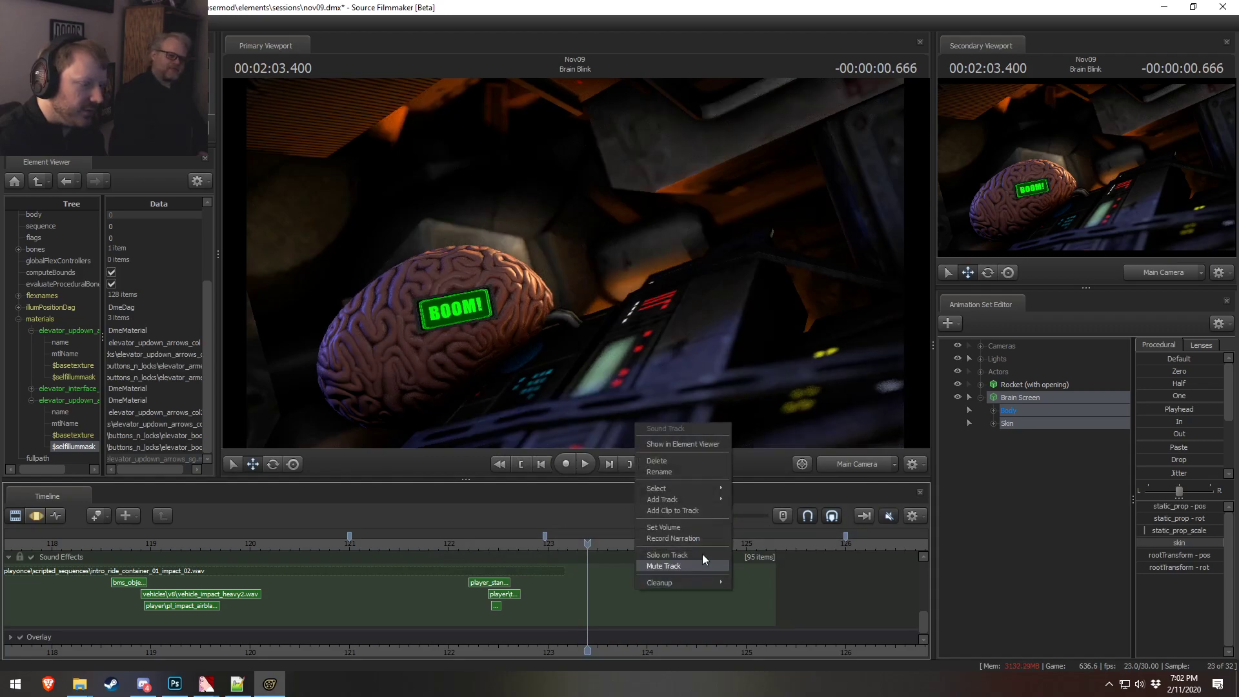
{"action": "left_click", "coordinate": [672, 510]}
{"action": "left_click", "coordinate": [510, 416]}
{"action": "left_click", "coordinate": [508, 434]}
{"action": "left_click", "coordinate": [511, 408]}
{"action": "left_click", "coordinate": [521, 383]}
{"action": "left_click", "coordinate": [538, 396]}
{"action": "left_click", "coordinate": [540, 390]}
{"action": "left_click", "coordinate": [535, 436]}
{"action": "left_click", "coordinate": [524, 390]}
{"action": "left_click", "coordinate": [525, 418]}
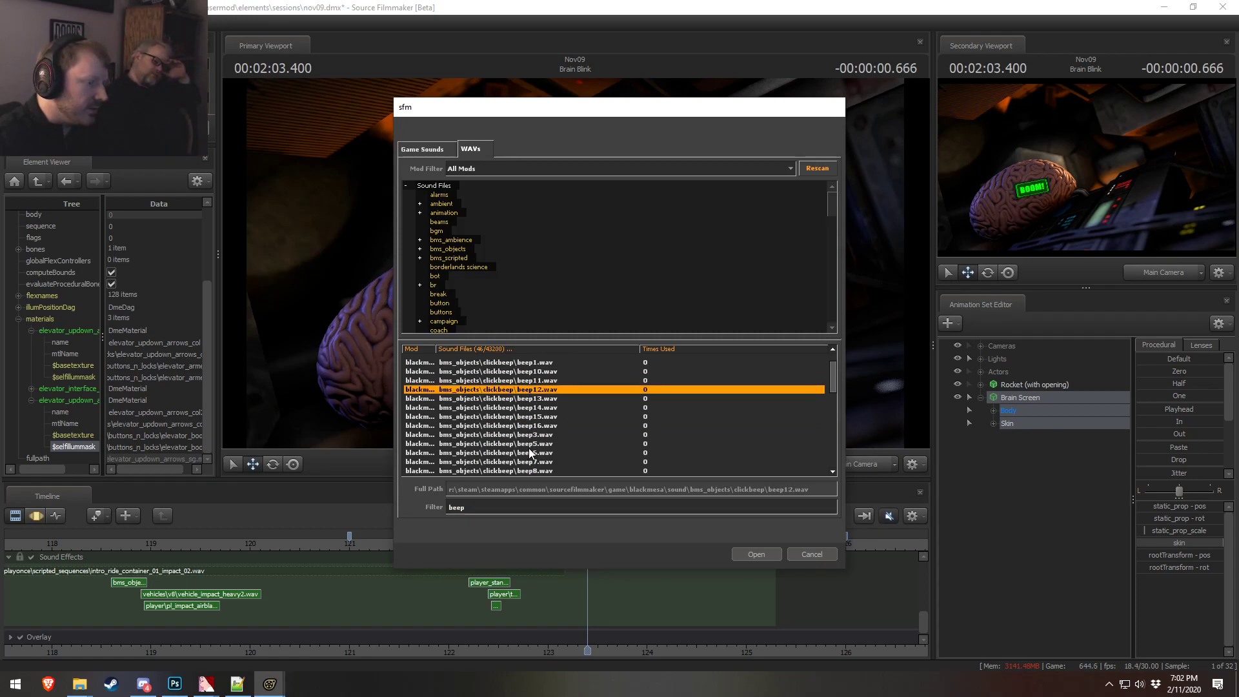
{"action": "left_click", "coordinate": [531, 452]}
{"action": "left_click", "coordinate": [535, 445]}
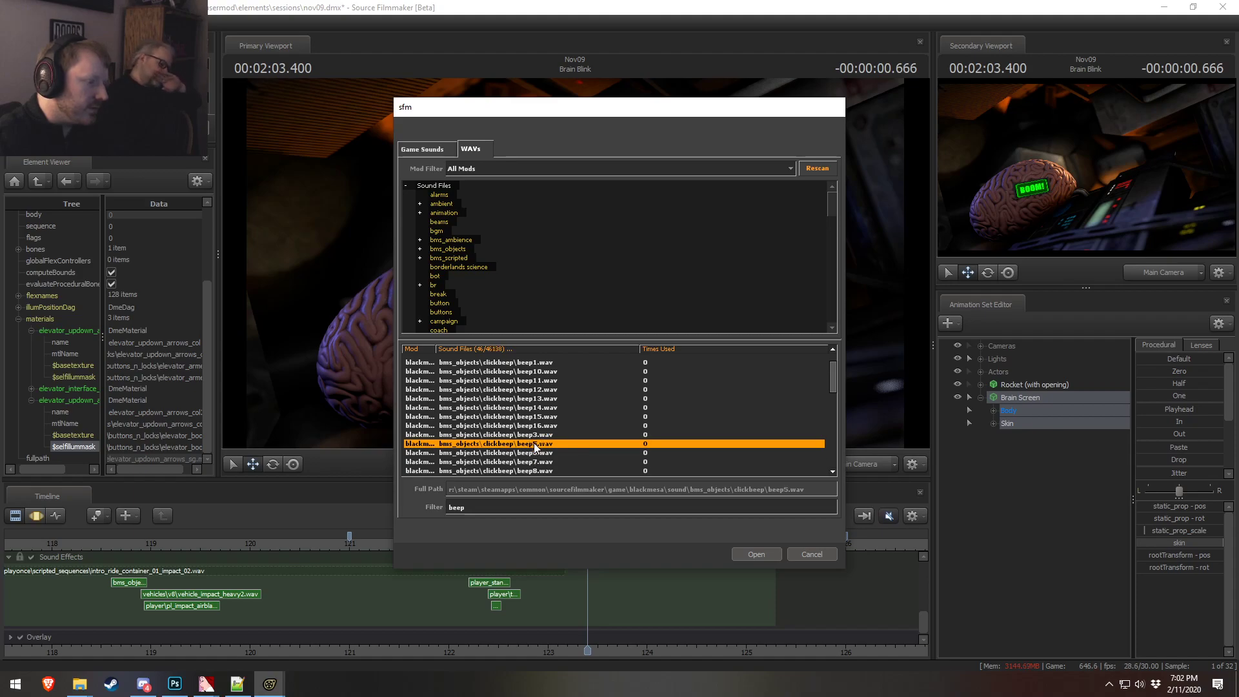
{"action": "left_click", "coordinate": [535, 454]}
{"action": "left_click", "coordinate": [538, 444]}
{"action": "left_click", "coordinate": [536, 435]}
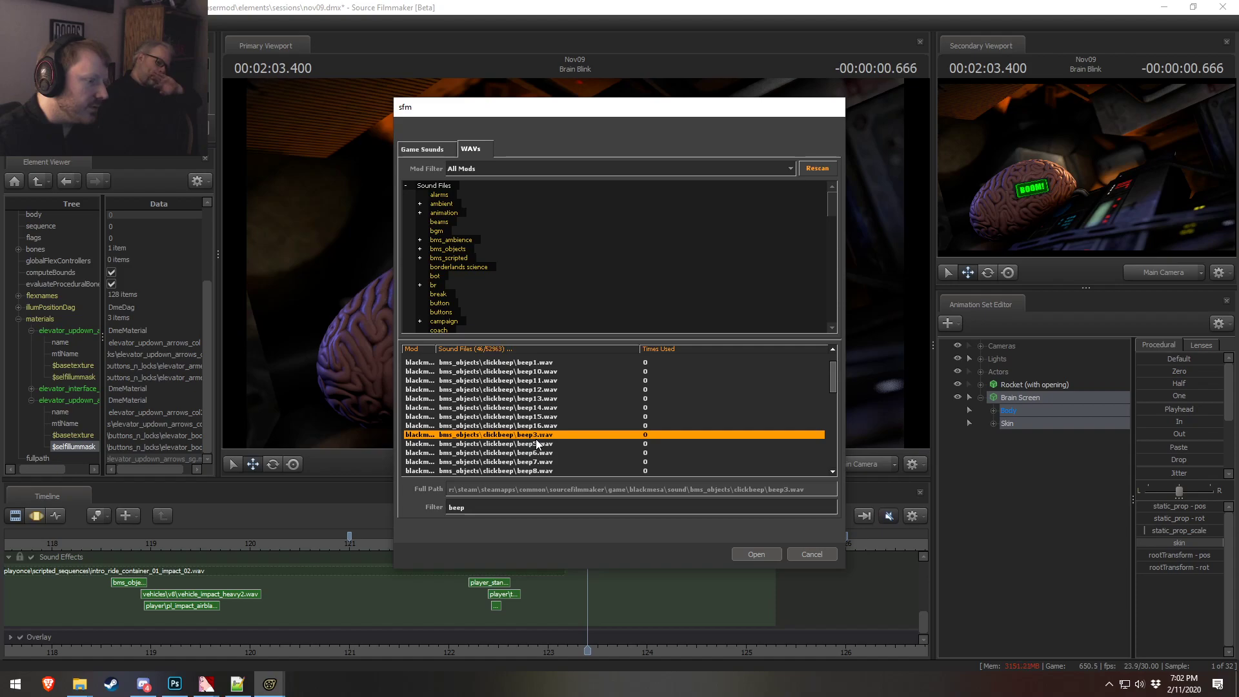
{"action": "left_click", "coordinate": [755, 554]}
- Compare the neighbouring clickbeep sounds and add beep5.wav as a second clip on the Sound Effects track
{"action": "right_click", "coordinate": [642, 591]}
{"action": "left_click", "coordinate": [678, 513]}
{"action": "left_click", "coordinate": [525, 445]}
{"action": "left_click", "coordinate": [526, 453]}
{"action": "left_click", "coordinate": [525, 462]}
{"action": "left_click", "coordinate": [528, 453]}
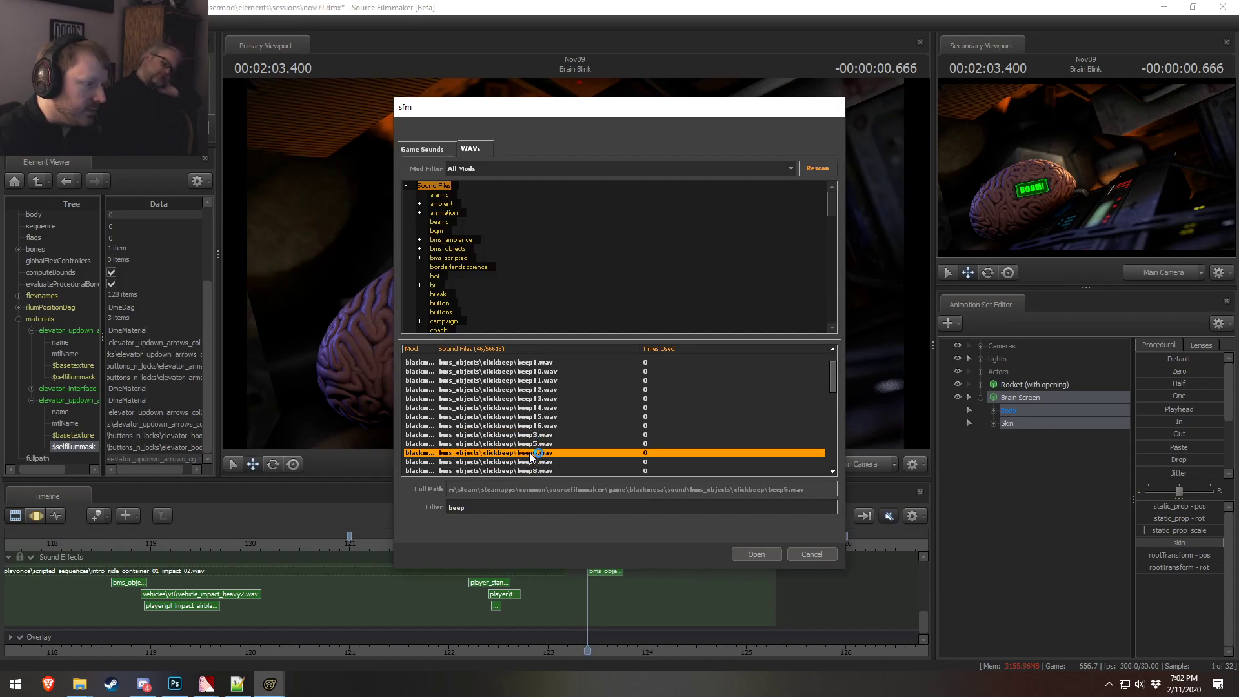
{"action": "left_click", "coordinate": [534, 446]}
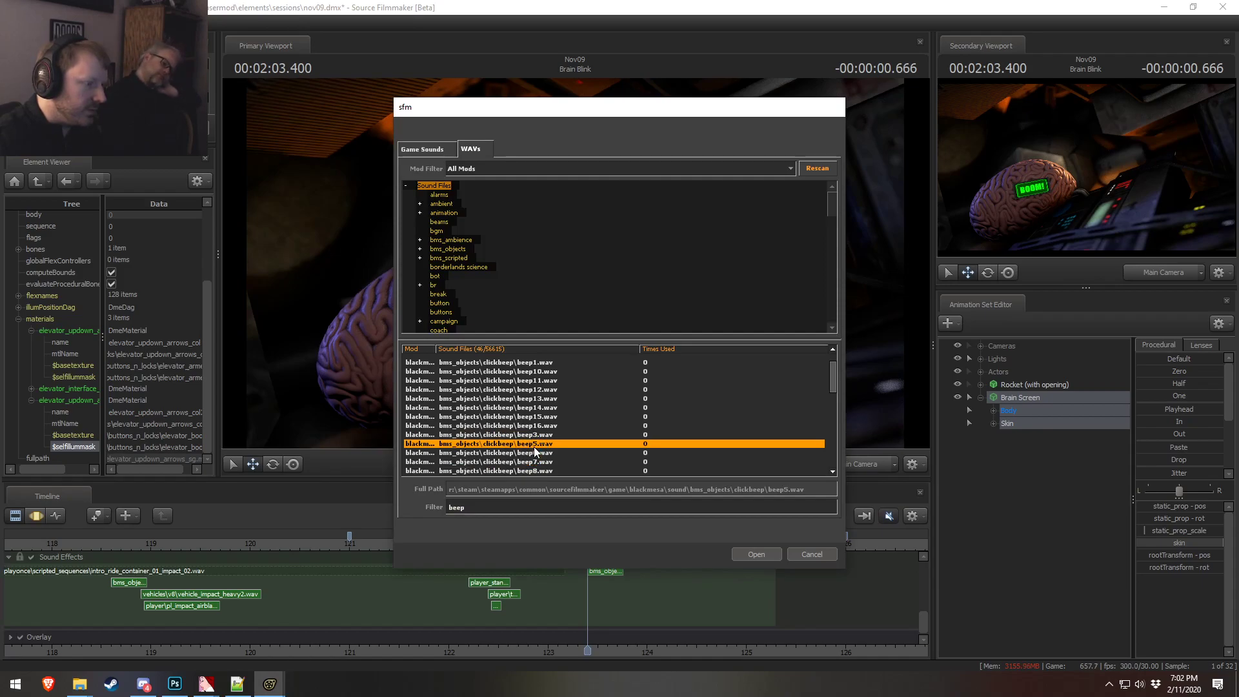
{"action": "left_click", "coordinate": [752, 554]}
- Space out the two beep clips under Brain Blink, the long one at about 123.2 s and the short one at about 124.3 s, and play them back
{"action": "scroll", "coordinate": [648, 644], "scroll_direction": "up", "scroll_amount": 2}
{"action": "scroll", "coordinate": [648, 644], "scroll_direction": "up", "scroll_amount": 1}
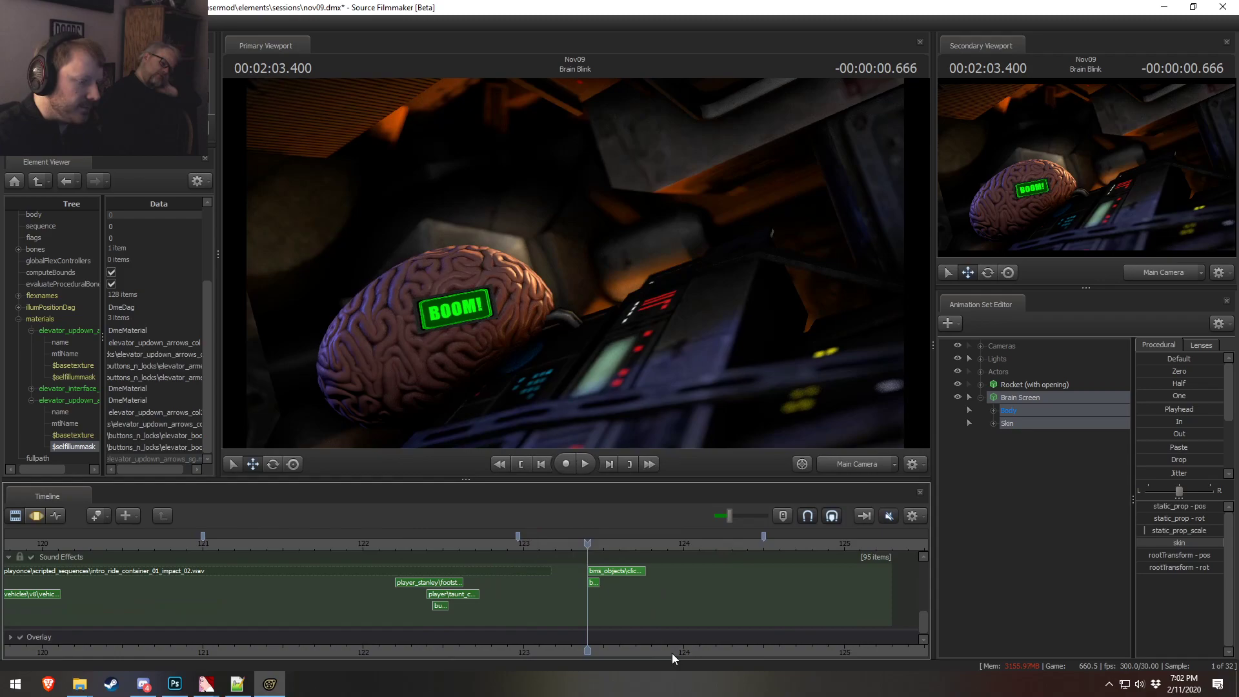
{"action": "middle_click_drag", "start_coordinate": [625, 606], "coordinate": [498, 606]}
{"action": "mouse_move", "coordinate": [490, 572]}
{"action": "left_mouse_down"}
{"action": "mouse_move", "coordinate": [389, 555]}
{"action": "mouse_move", "coordinate": [432, 583]}
{"action": "mouse_move", "coordinate": [405, 582]}
{"action": "mouse_move", "coordinate": [615, 571]}
{"action": "left_mouse_up"}
{"action": "key", "text": "space"}
{"action": "key", "text": "space"}
{"action": "left_click_drag", "start_coordinate": [384, 544], "coordinate": [343, 546]}
{"action": "key", "text": "space"}
{"action": "key", "text": "space"}
{"action": "left_click", "coordinate": [429, 582]}
{"action": "left_click_drag", "start_coordinate": [428, 582], "coordinate": [458, 582]}
{"action": "key", "text": "space"}
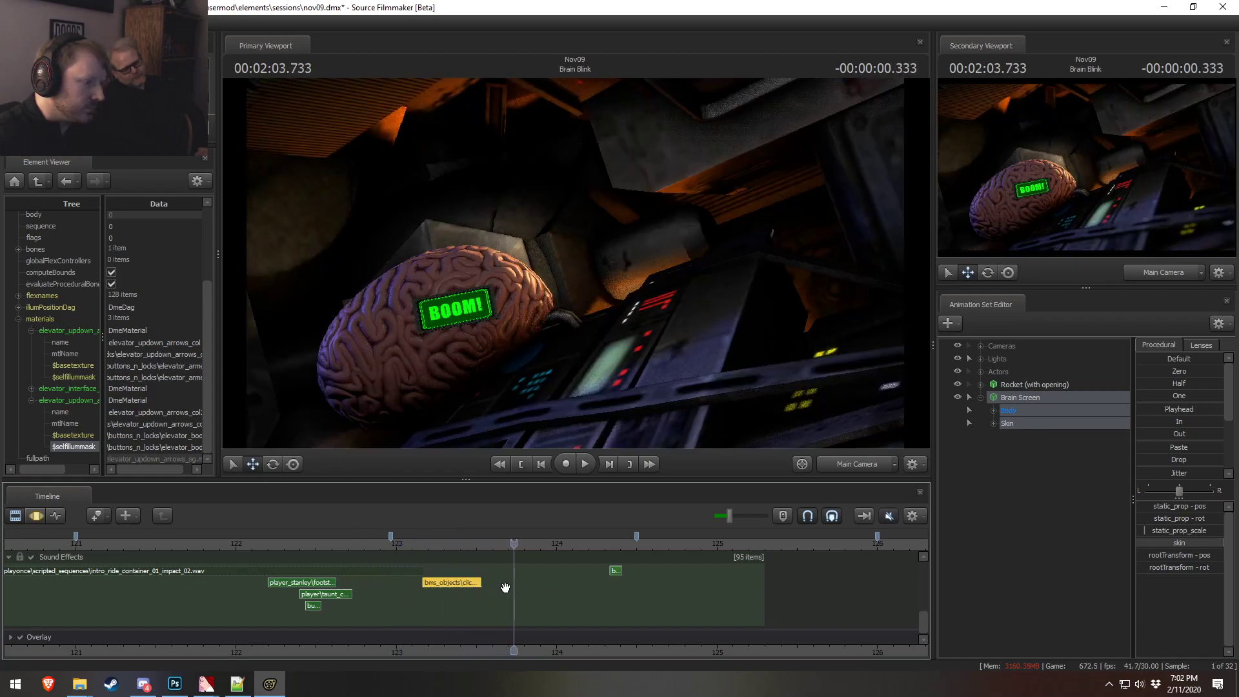
- Duplicate the longer beep clip, place the copy between the two beeps at about 123.6 s, and play back the timing
{"action": "left_click_drag", "start_coordinate": [494, 543], "coordinate": [472, 544]}
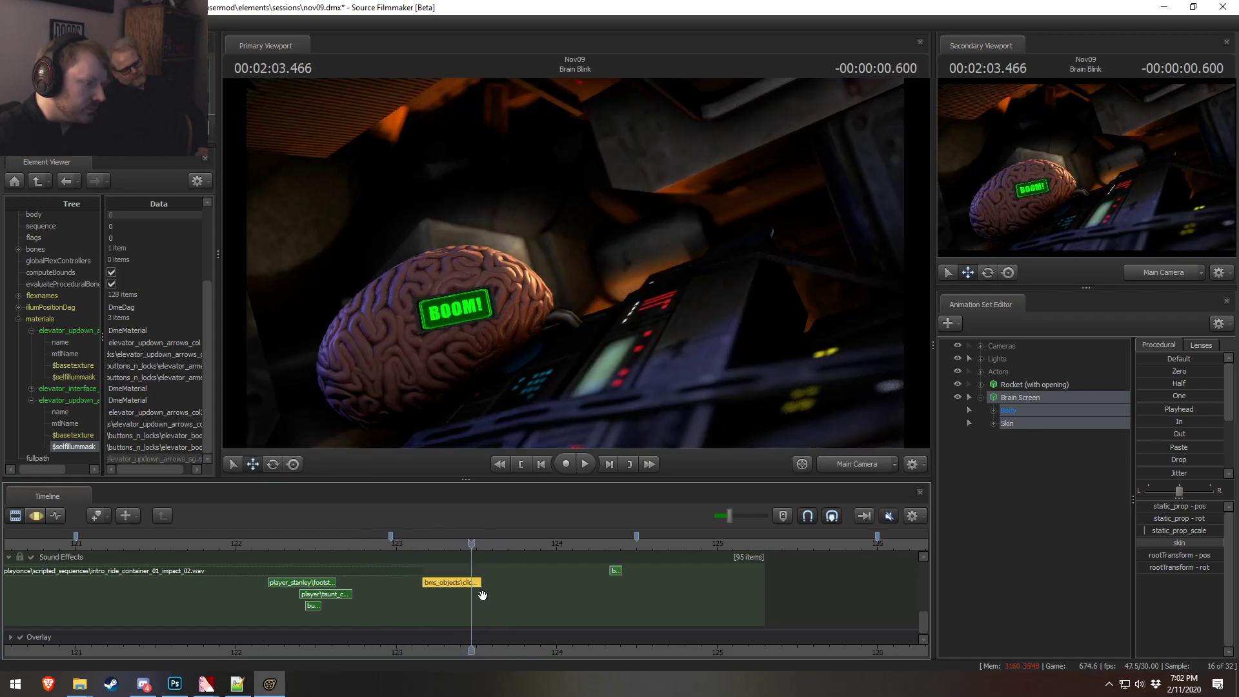
{"action": "key", "text": "ctrl+c"}
{"action": "key", "text": "ctrl+v"}
{"action": "left_click", "coordinate": [391, 542]}
{"action": "key", "text": "space"}
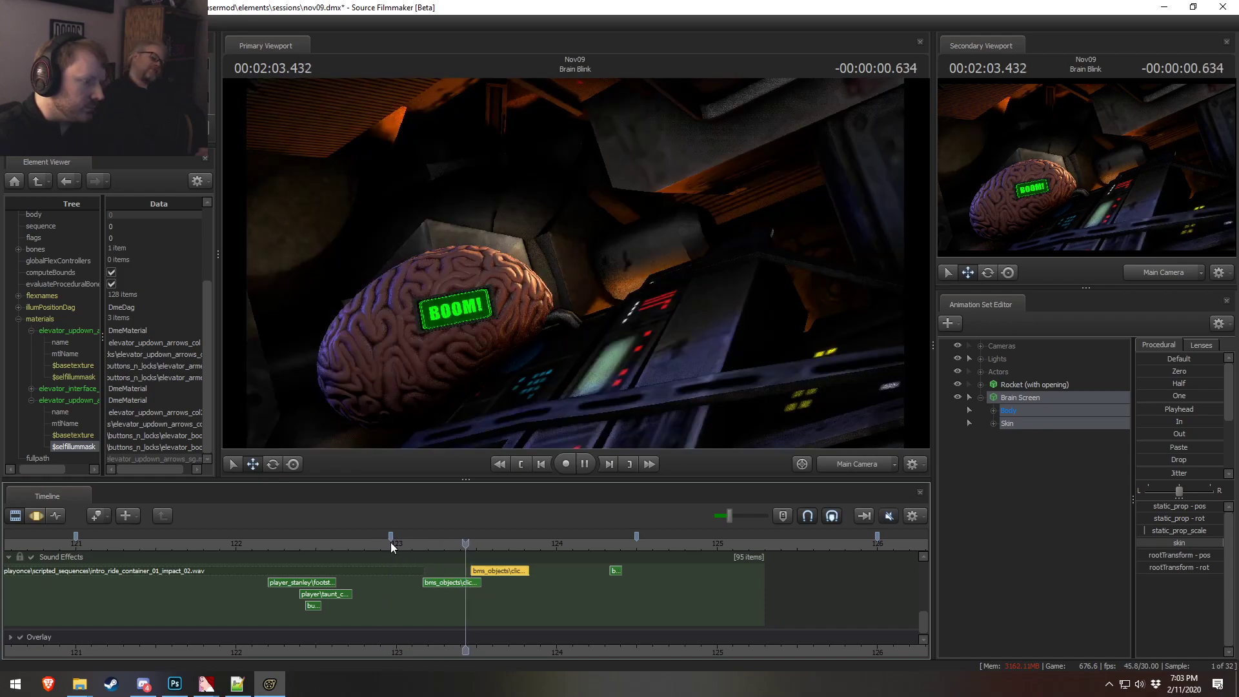
{"action": "key", "text": "space"}
{"action": "left_click_drag", "start_coordinate": [494, 571], "coordinate": [524, 571]}
{"action": "left_click", "coordinate": [413, 546]}
{"action": "key", "text": "space"}
{"action": "key", "text": "space"}
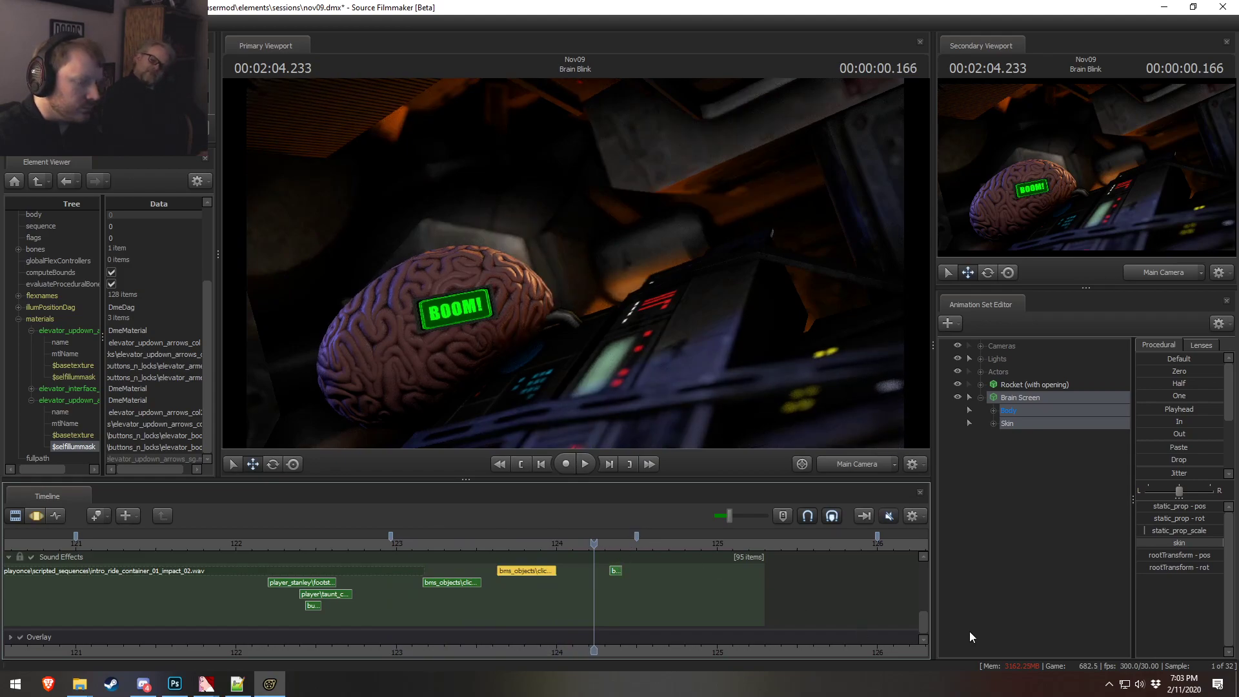
- Lengthen the Brain Blink shot to 2.300 s, shifting the following shots and extending the enclosing sequence, and play it back
{"action": "left_click_drag", "start_coordinate": [924, 622], "coordinate": [927, 579]}
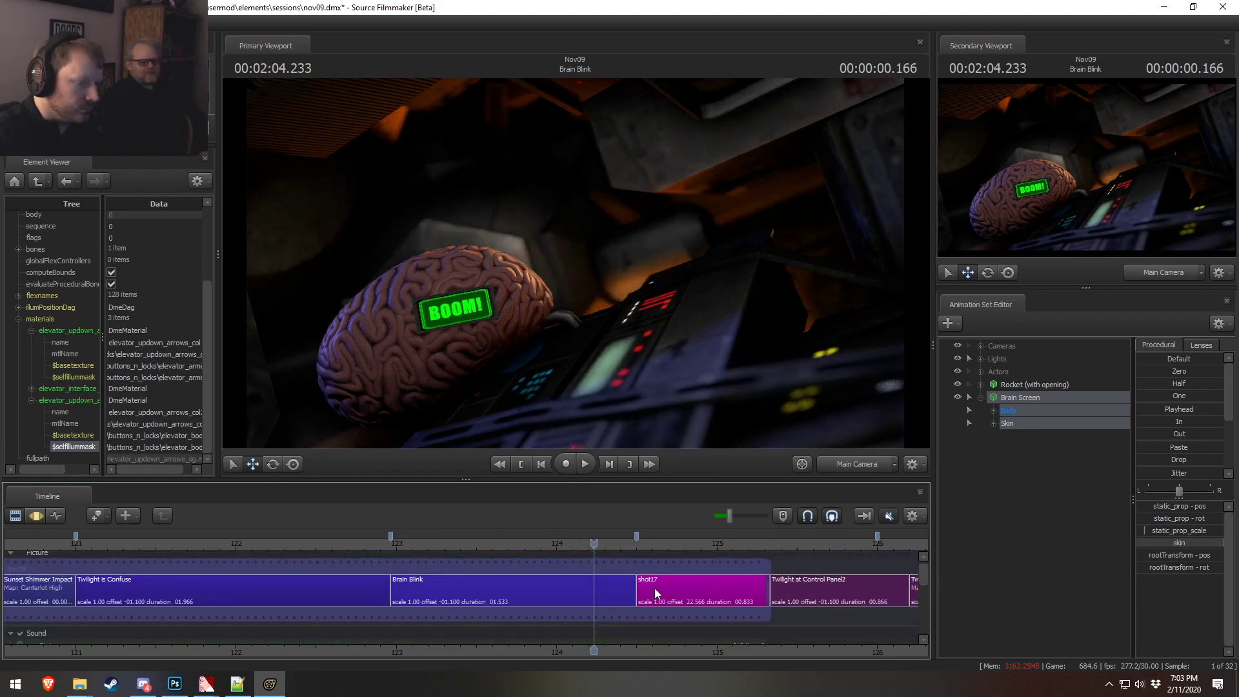
{"action": "left_click_drag", "start_coordinate": [637, 589], "coordinate": [760, 594]}
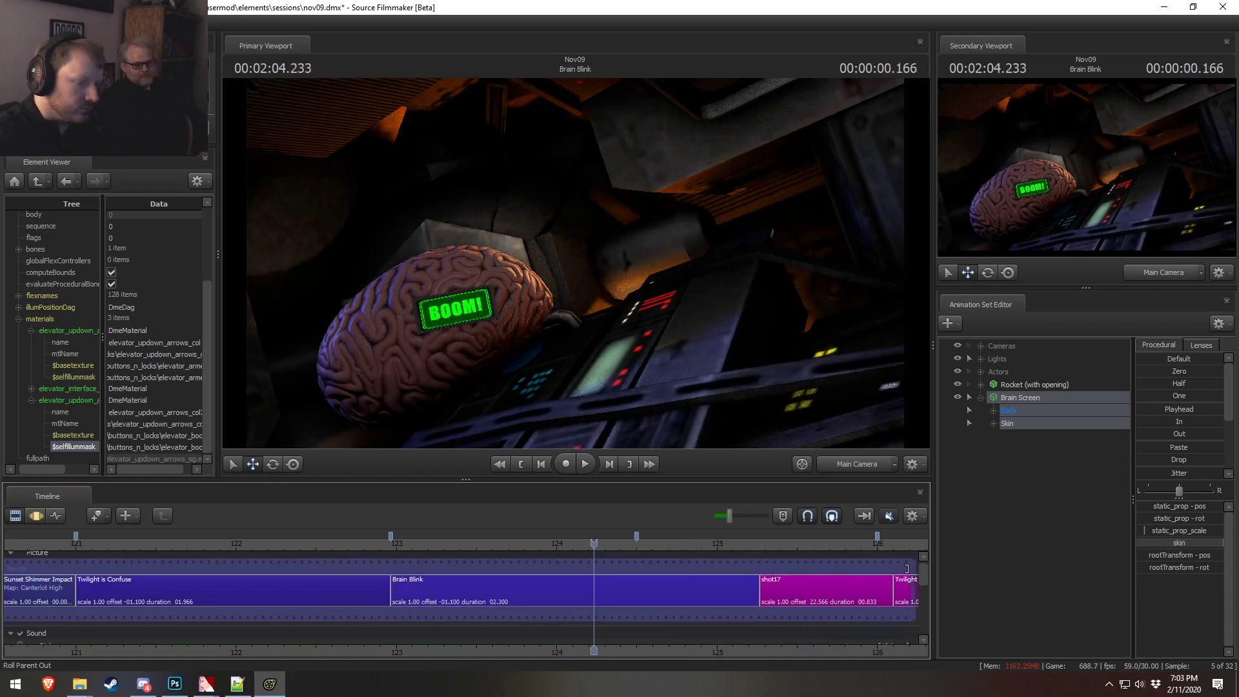
{"action": "scroll", "coordinate": [621, 534], "scroll_direction": "down", "scroll_amount": 2}
{"action": "left_click_drag", "start_coordinate": [621, 534], "coordinate": [695, 556]}
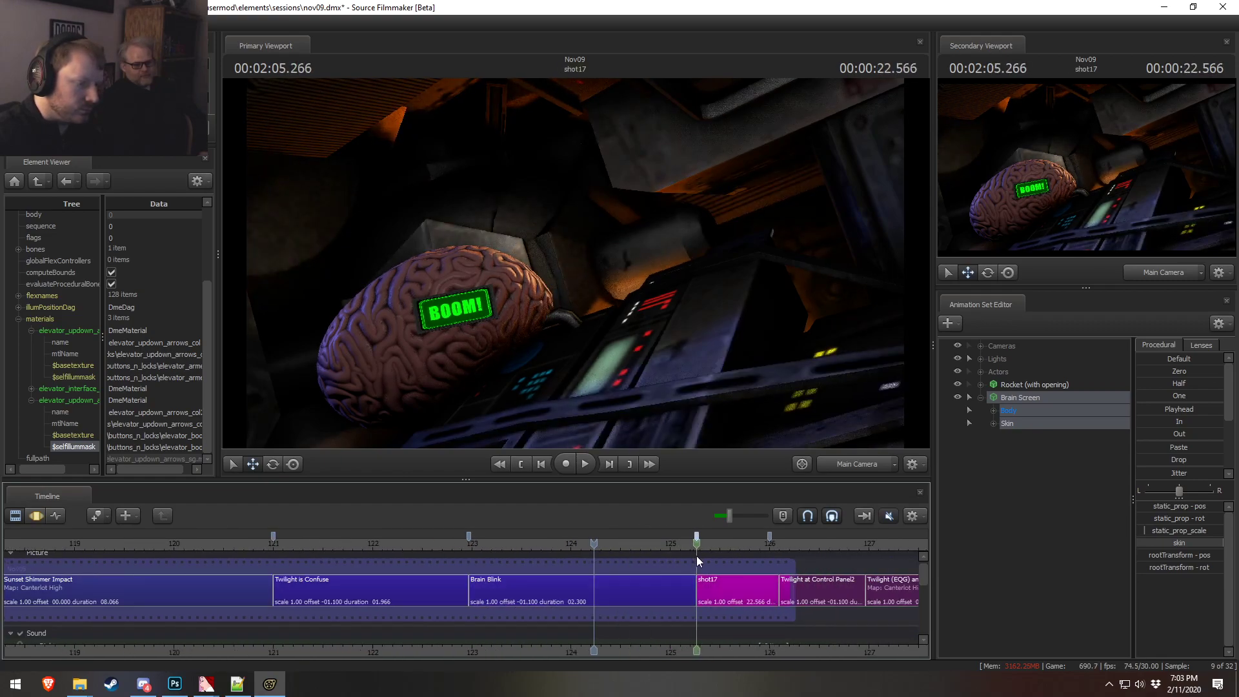
{"action": "left_click", "coordinate": [473, 541]}
{"action": "key", "text": "space"}
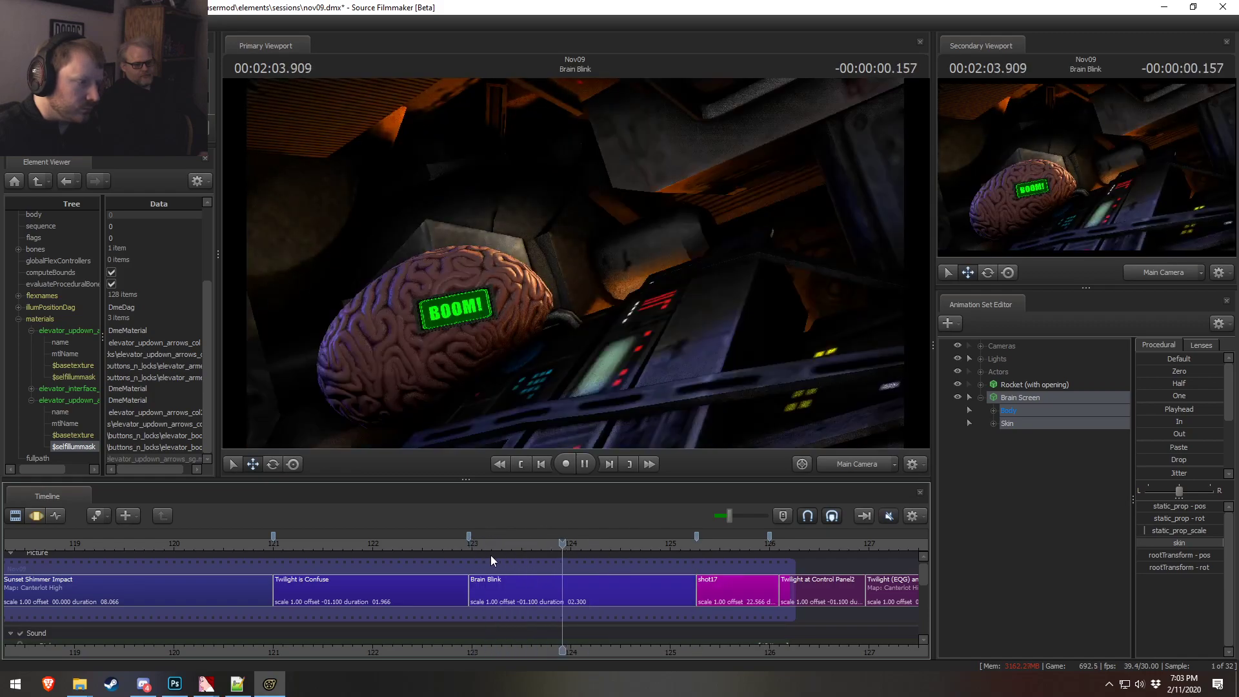
{"action": "key", "text": "space"}
- Shift the two long beep clips slightly earlier, to about 123.1 s and 123.6 s, and move the short beep to about 124.1 s
{"action": "left_click_drag", "start_coordinate": [928, 571], "coordinate": [928, 613]}
{"action": "scroll", "coordinate": [490, 587], "scroll_direction": "up", "scroll_amount": 2}
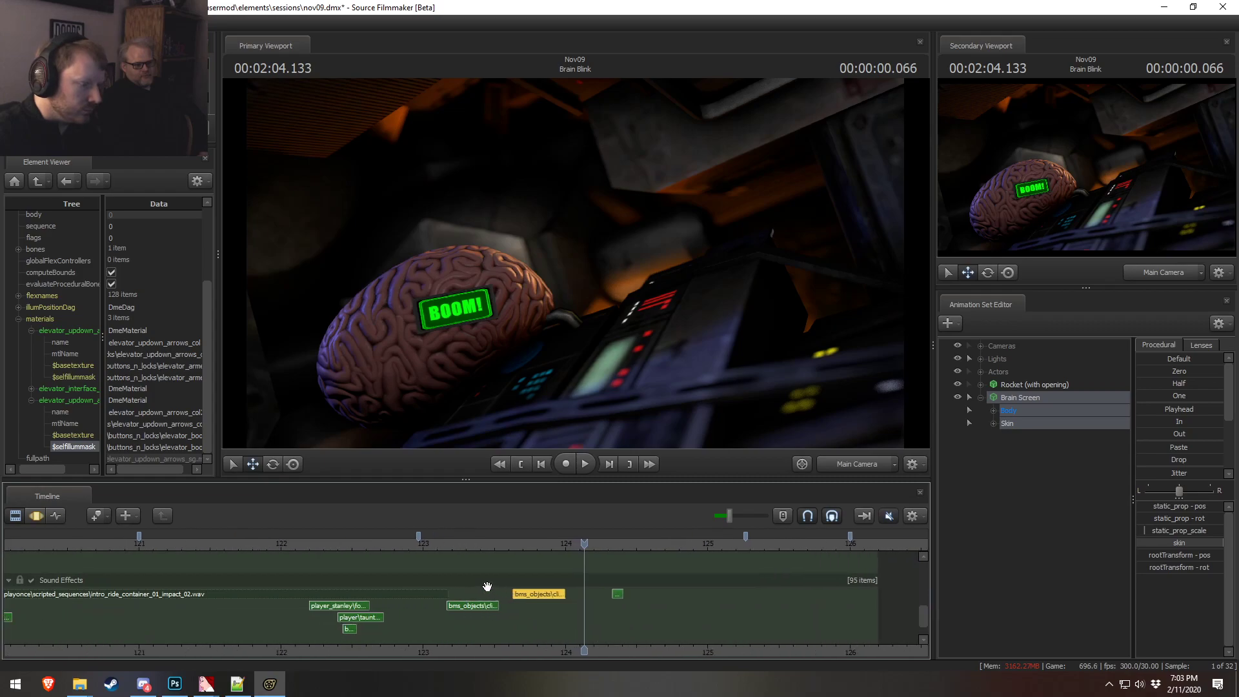
{"action": "left_click_drag", "start_coordinate": [474, 605], "coordinate": [520, 590]}
{"action": "left_click", "coordinate": [423, 542]}
{"action": "key", "text": "space"}
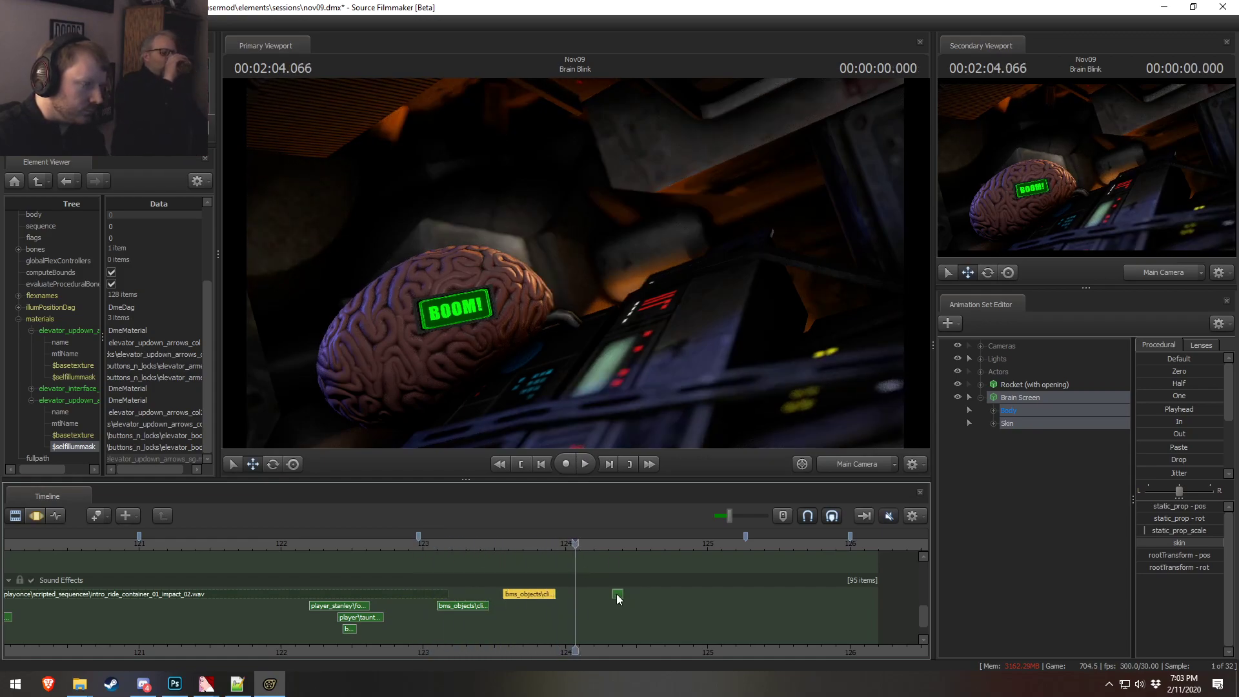
{"action": "left_click_drag", "start_coordinate": [616, 594], "coordinate": [578, 592]}
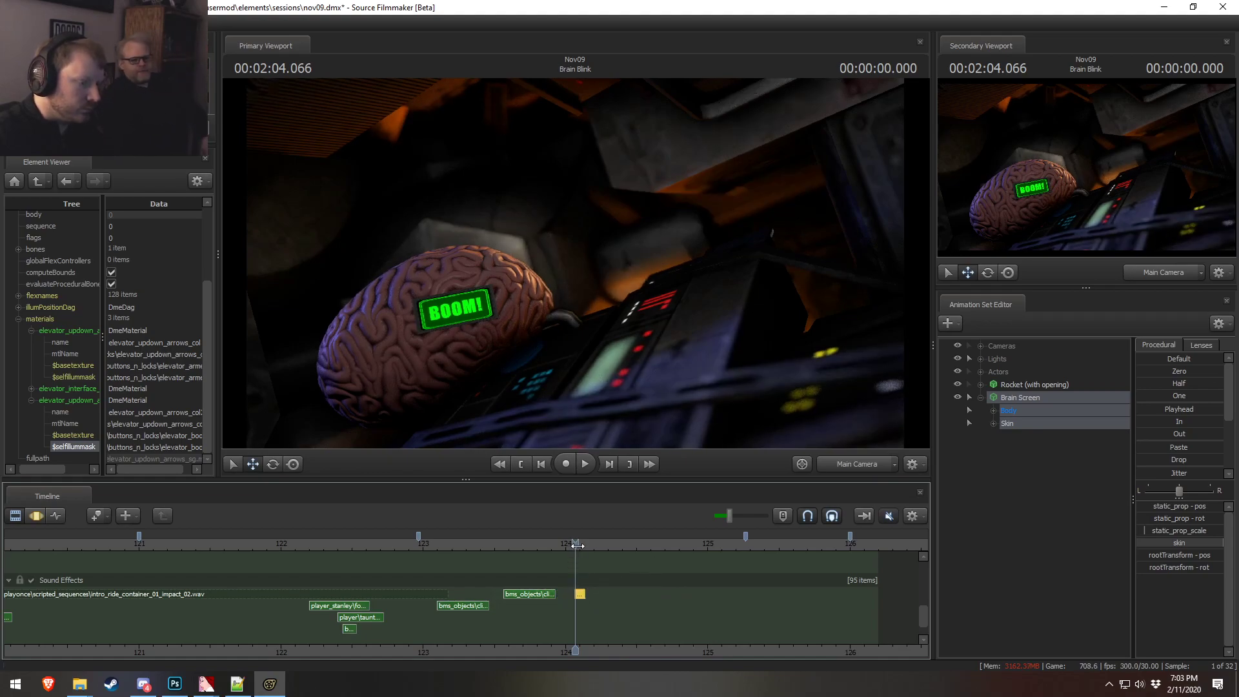
- Duplicate the short beep clip right after itself, at about 124.2 s, and play back the timing
{"action": "left_click_drag", "start_coordinate": [580, 594], "coordinate": [606, 607]}
{"action": "scroll", "coordinate": [584, 607], "scroll_direction": "up", "scroll_amount": 2}
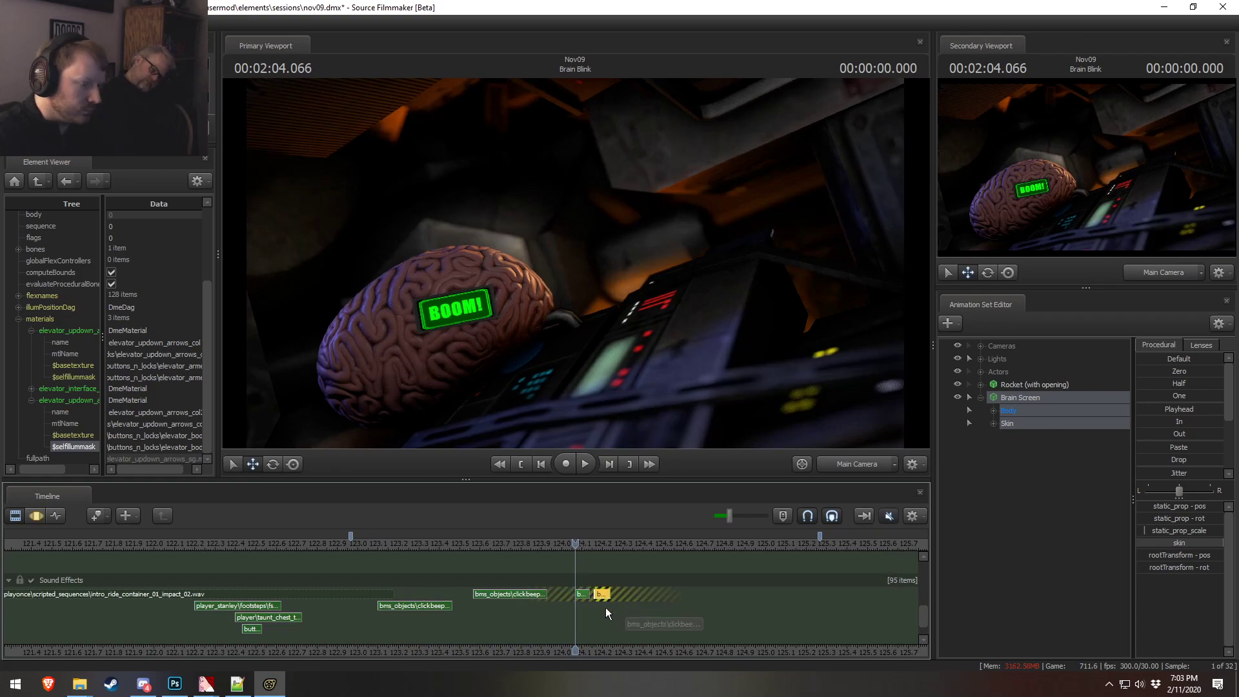
{"action": "left_click", "coordinate": [502, 543]}
{"action": "key", "text": "space"}
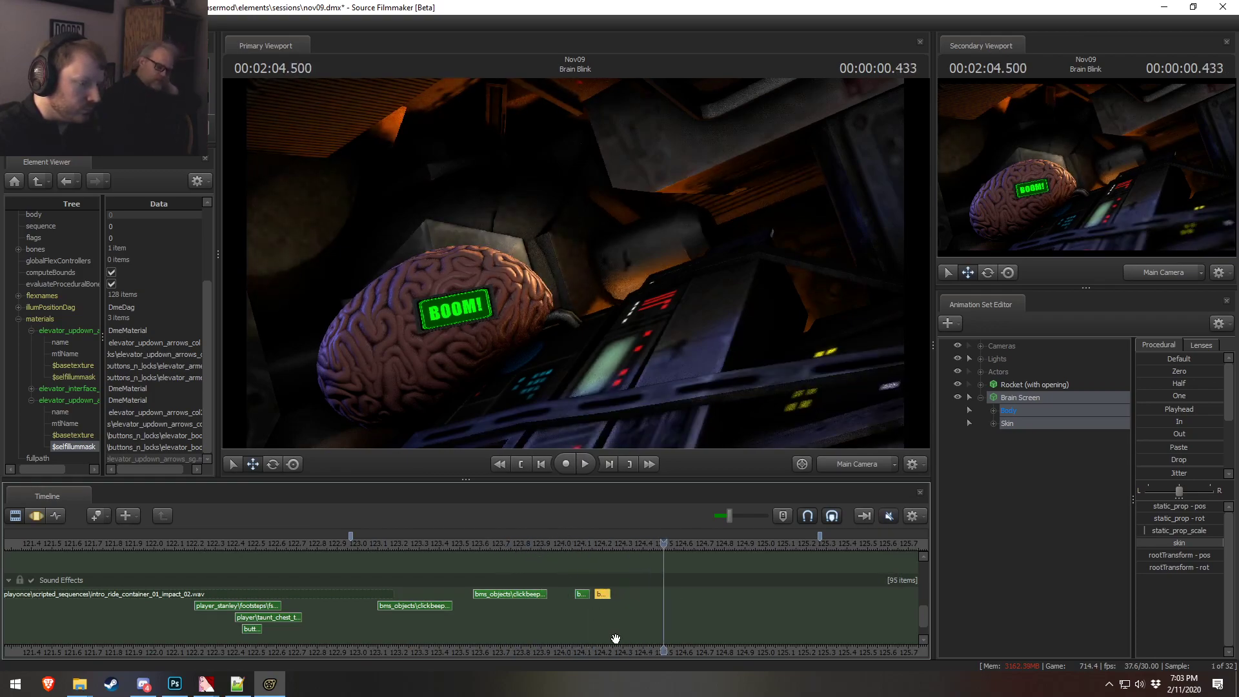
- Continue the row of short beep copies at about 0.1 s intervals up to about 124.7 s, and play back the sequence
{"action": "middle_click_drag", "start_coordinate": [628, 613], "coordinate": [440, 603]}
{"action": "left_click_drag", "start_coordinate": [421, 544], "coordinate": [458, 548]}
{"action": "left_click", "coordinate": [450, 545]}
{"action": "left_click_drag", "start_coordinate": [450, 545], "coordinate": [469, 550]}
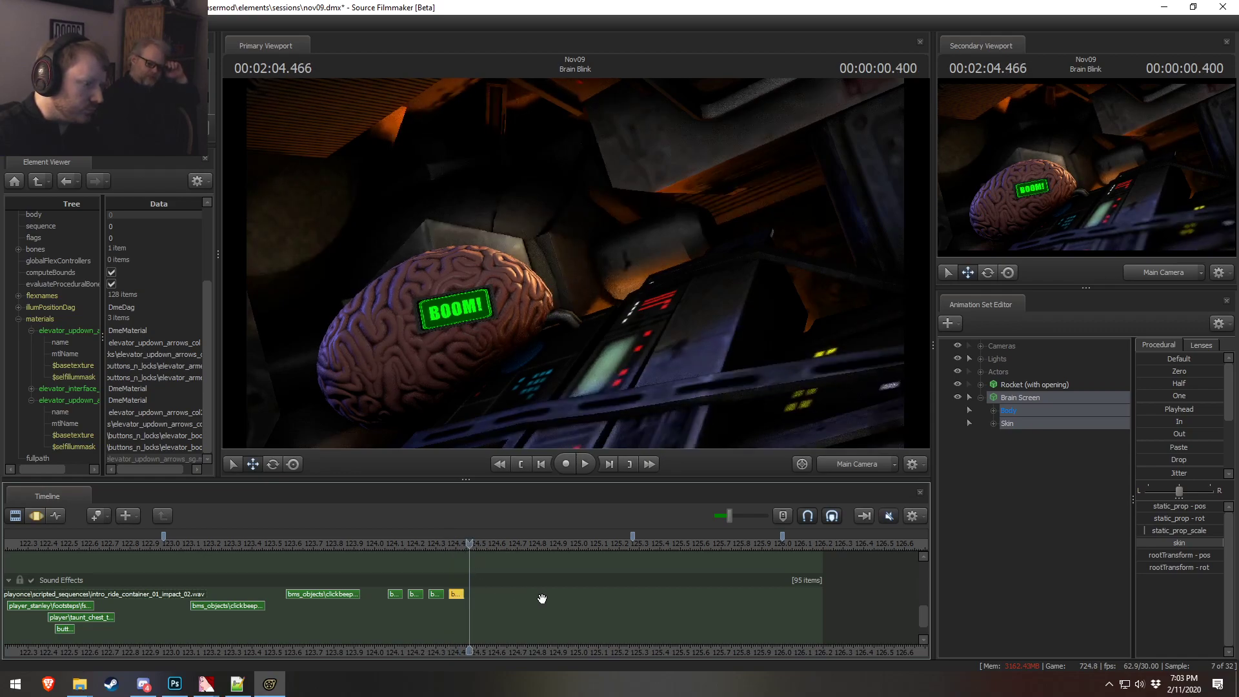
{"action": "mouse_move", "coordinate": [923, 618]}
{"action": "left_mouse_down"}
{"action": "mouse_move", "coordinate": [920, 586]}
{"action": "mouse_move", "coordinate": [920, 622]}
{"action": "left_mouse_up"}
{"action": "left_click_drag", "start_coordinate": [467, 544], "coordinate": [515, 559]}
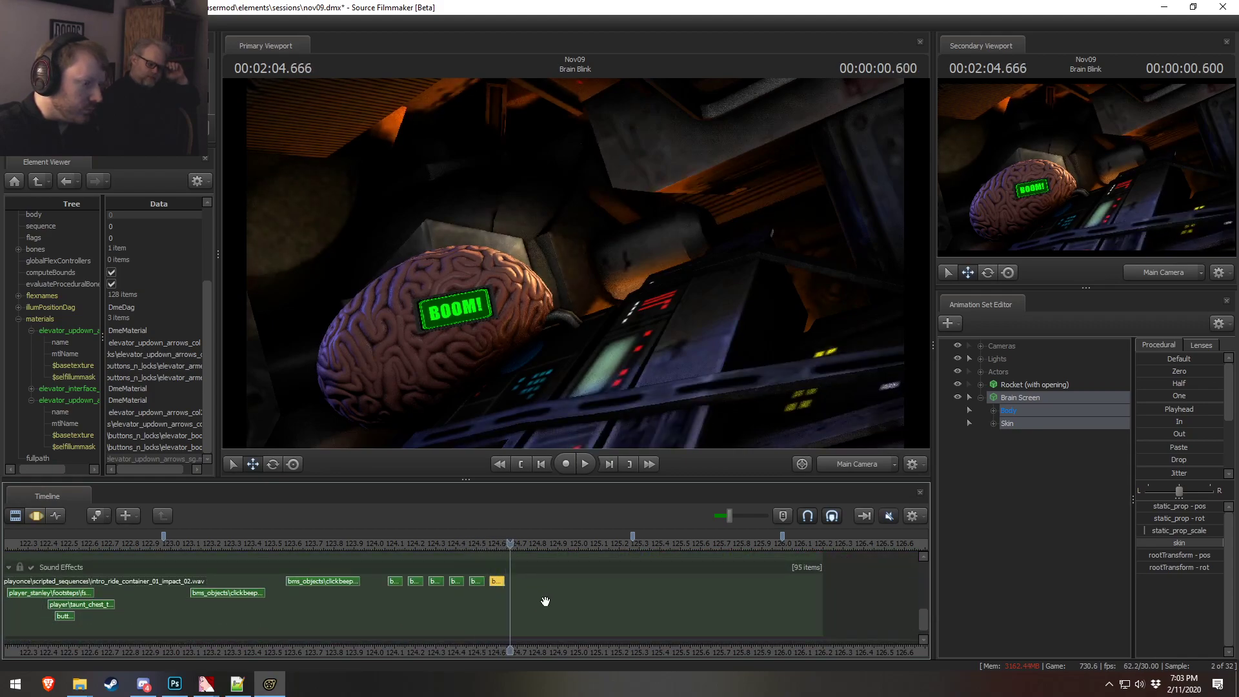
{"action": "left_click", "coordinate": [254, 556]}
{"action": "key", "text": "space"}
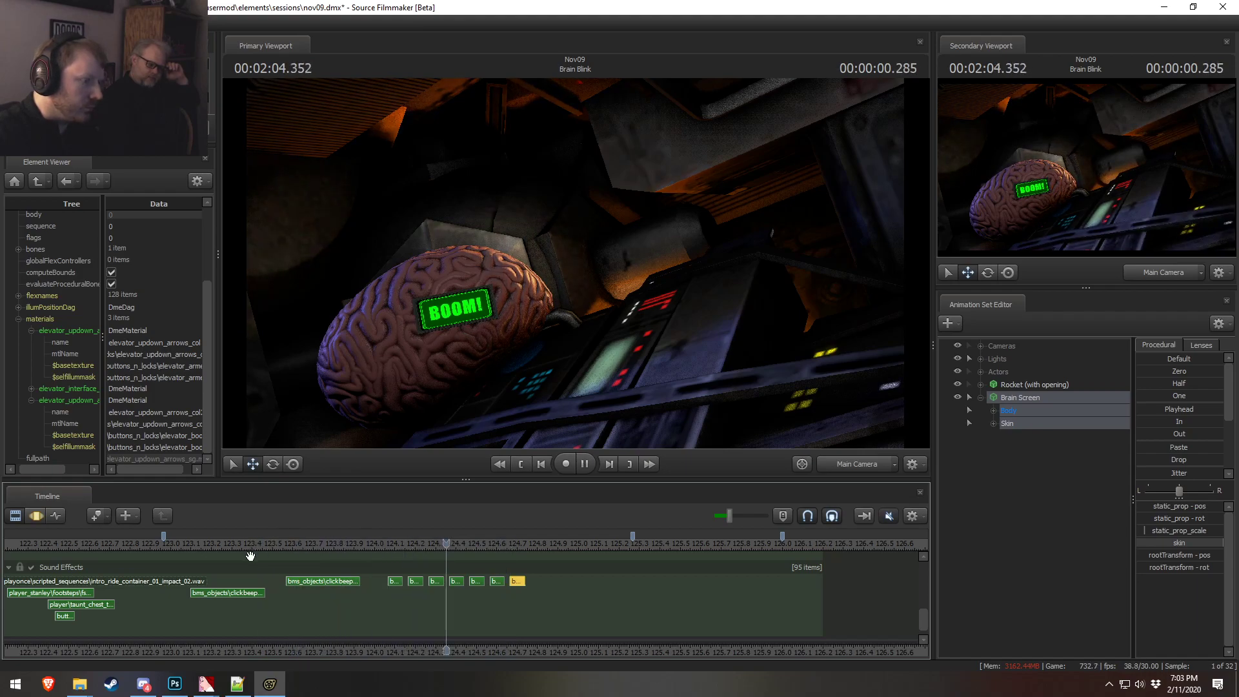
{"action": "key", "text": "space"}
- Delete all the short beep copies on the Sound Effects track, keeping only the first short beep
{"action": "middle_click_drag", "start_coordinate": [540, 610], "coordinate": [472, 578]}
{"action": "left_click", "coordinate": [340, 584]}
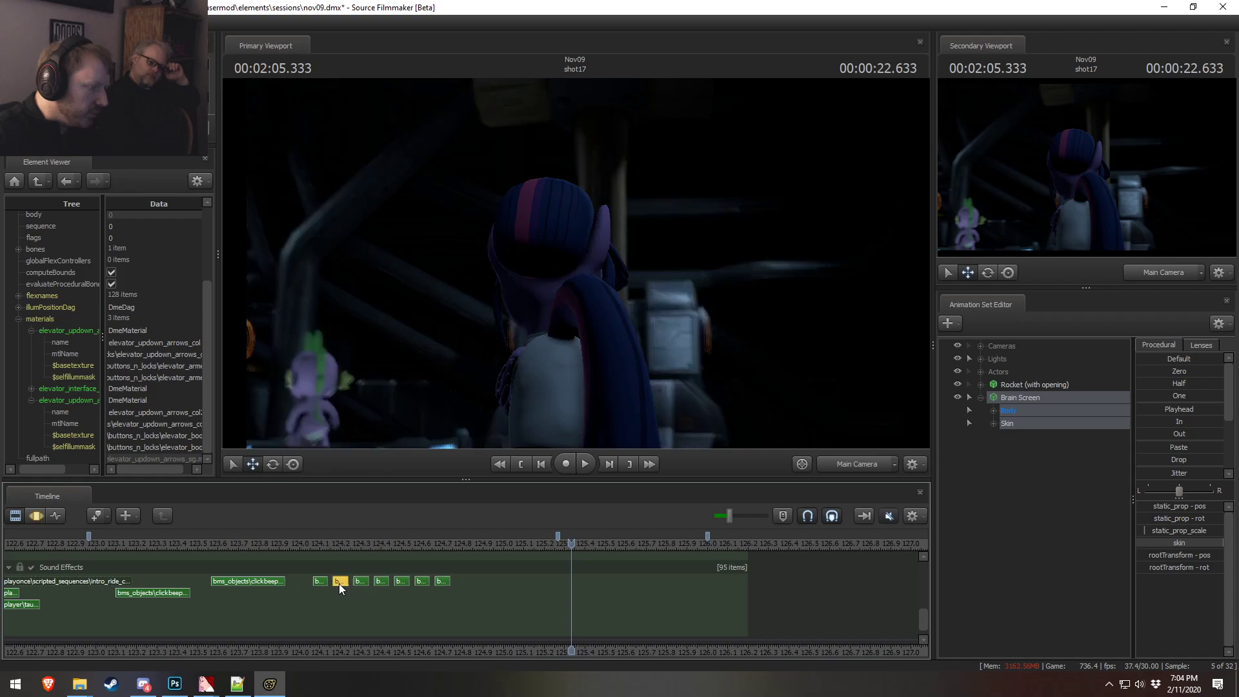
{"action": "left_click", "coordinate": [442, 581], "text": "shift"}
{"action": "left_click_drag", "start_coordinate": [444, 582], "coordinate": [449, 583]}
{"action": "key", "text": "ctrl+z"}
{"action": "left_click", "coordinate": [361, 581]}
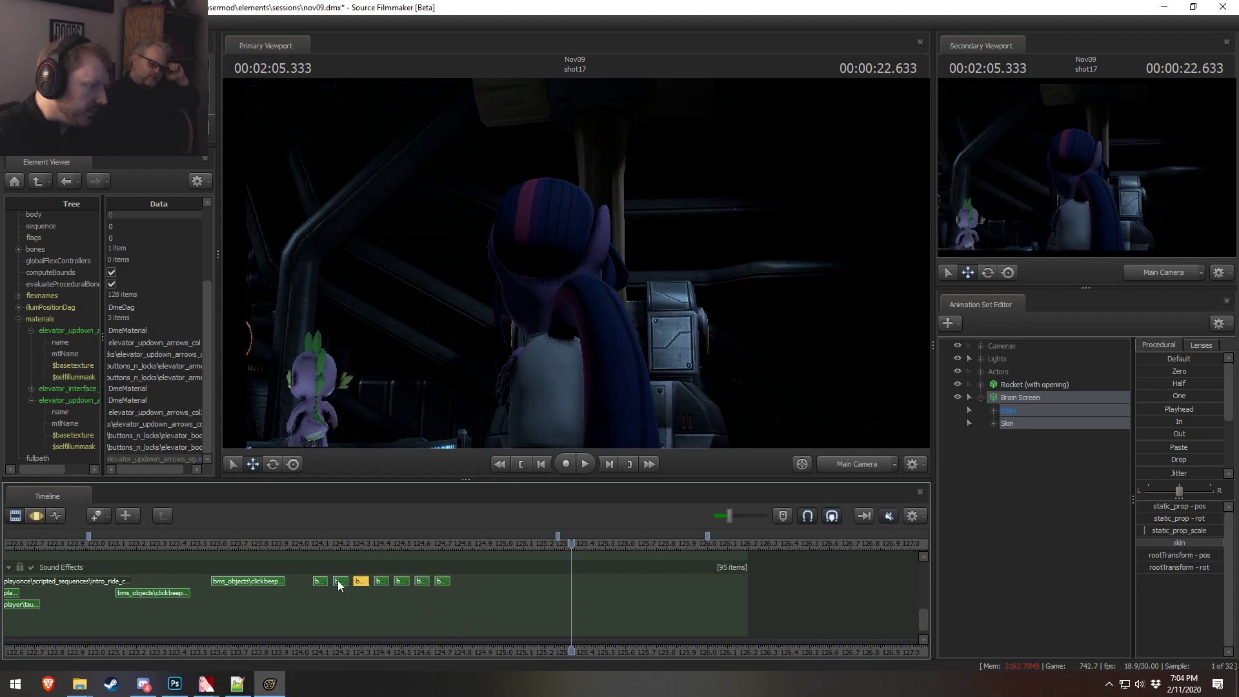
{"action": "key", "text": "Delete"}
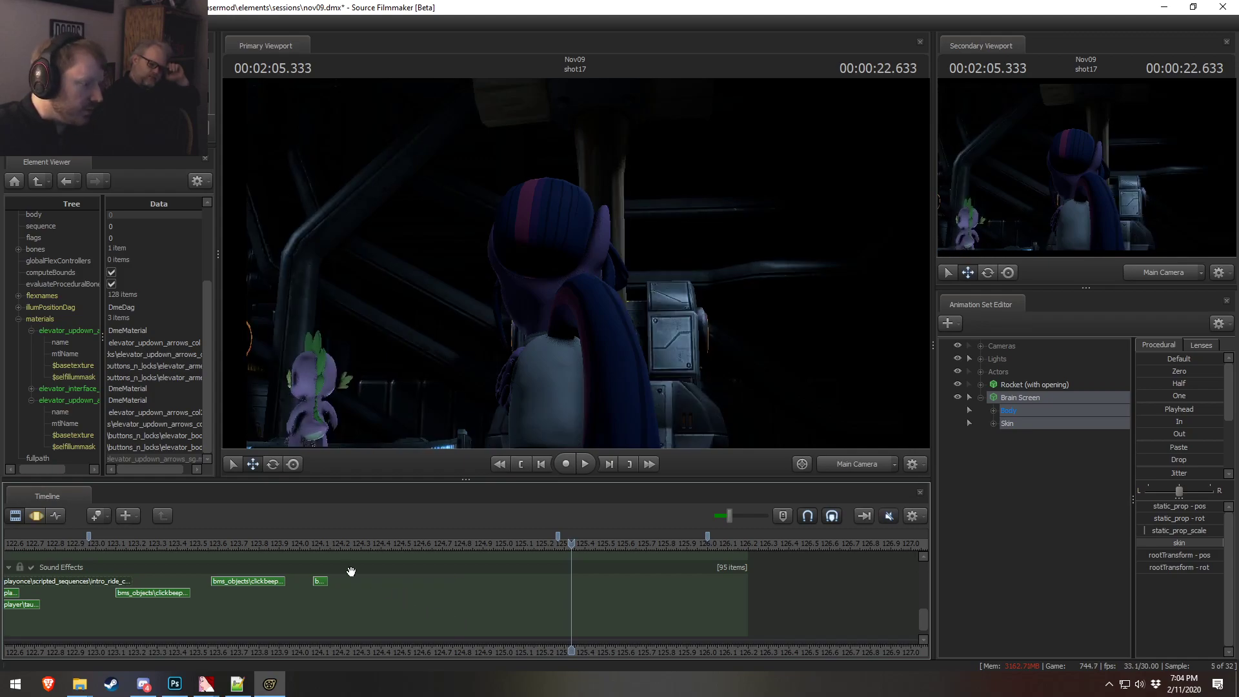
- Duplicate the short beep into a row of seven clips about 0.13 s apart, from about 124.1 s to 124.9 s, and play it back
{"action": "left_click", "coordinate": [332, 544]}
{"action": "left_click_drag", "start_coordinate": [332, 544], "coordinate": [478, 550]}
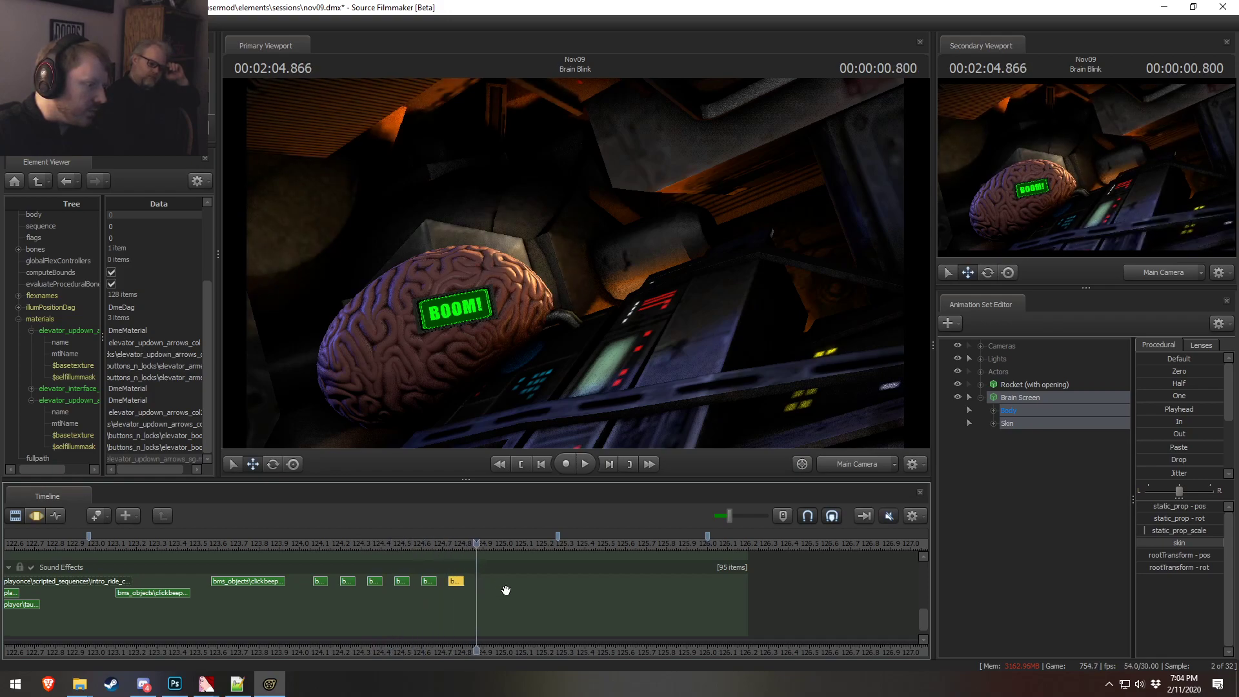
{"action": "left_click", "coordinate": [129, 544]}
{"action": "key", "text": "space"}
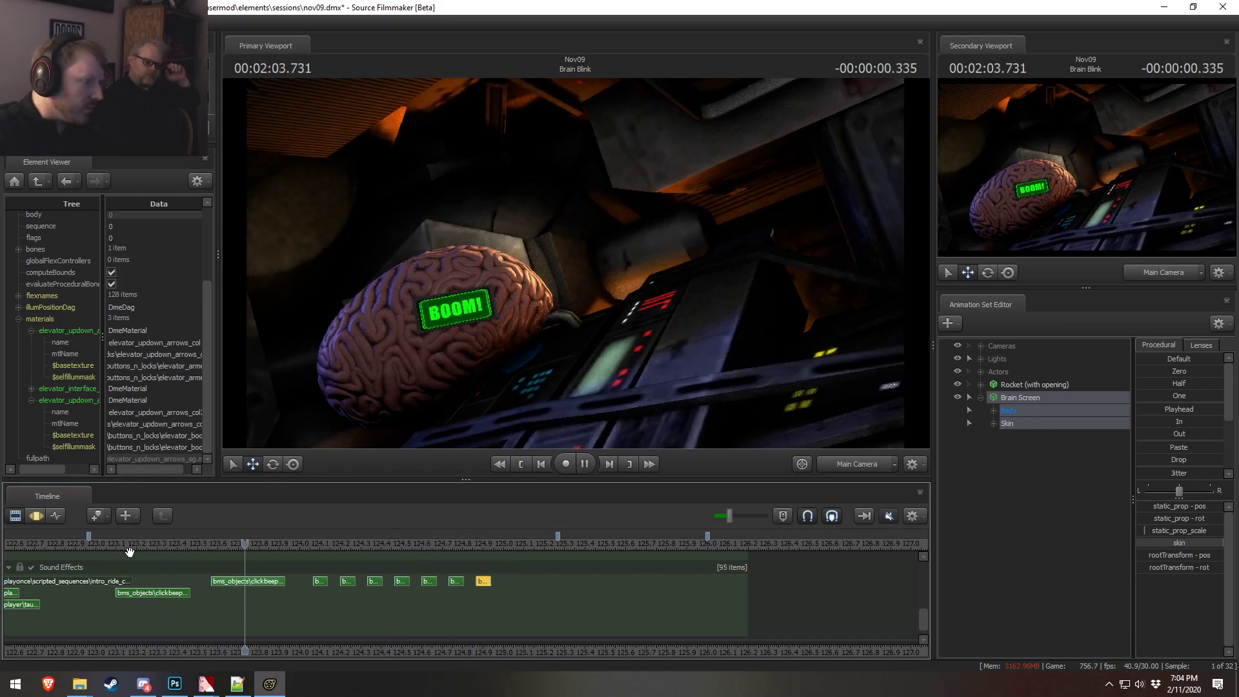
{"action": "key", "text": "space"}
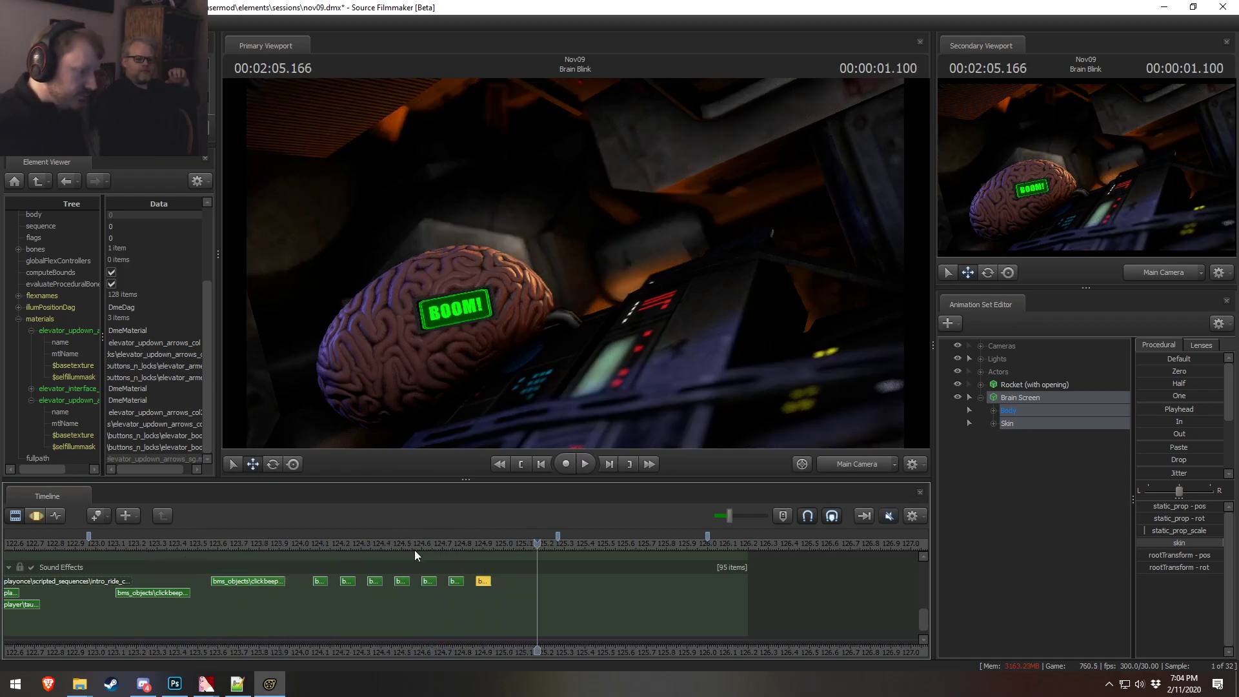
- Check the shot at the first short beep, at 2:04.066, and bring the playhead back to 2:03.433
{"action": "left_click", "coordinate": [307, 544]}
{"action": "mouse_move", "coordinate": [923, 623]}
{"action": "left_mouse_down"}
{"action": "mouse_move", "coordinate": [922, 572]}
{"action": "mouse_move", "coordinate": [924, 606]}
{"action": "left_mouse_up"}
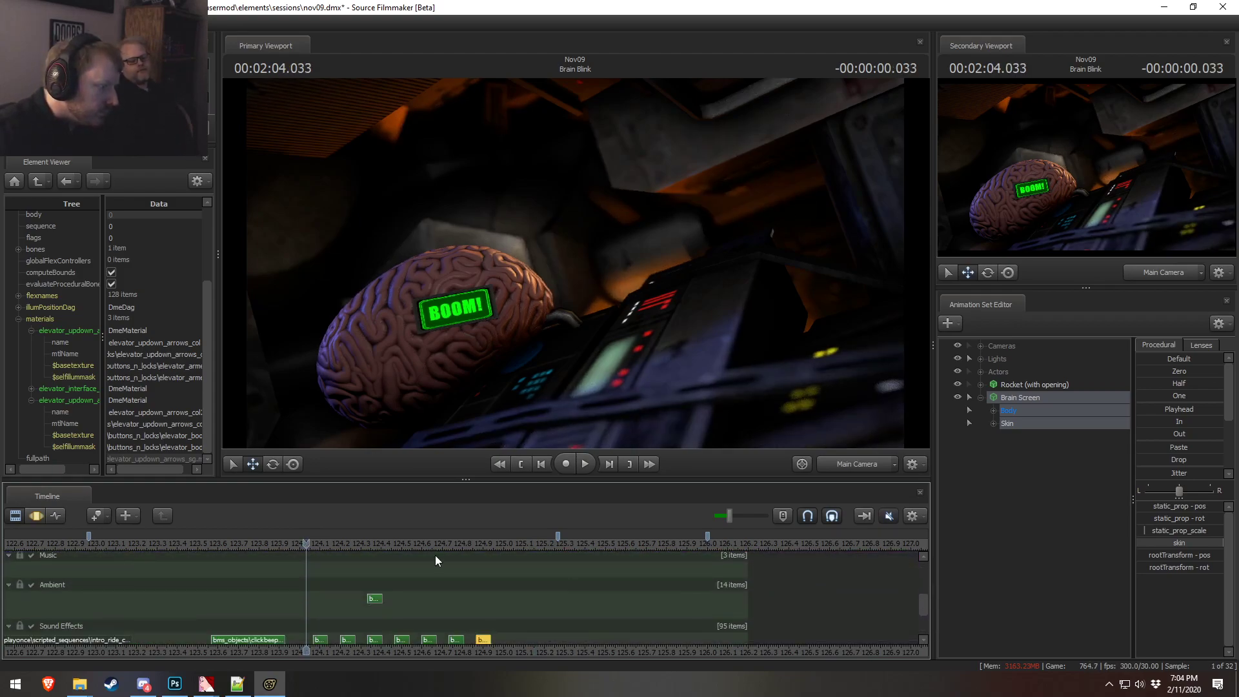
{"action": "left_click_drag", "start_coordinate": [305, 546], "coordinate": [312, 547]}
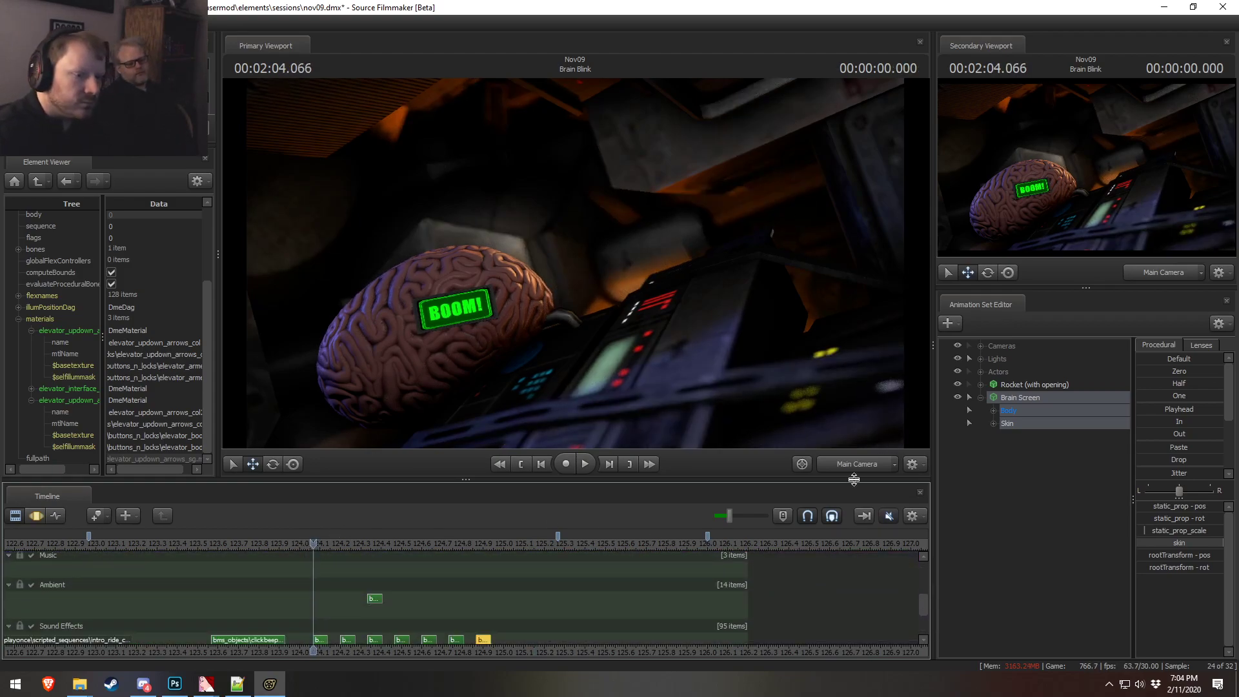
{"action": "left_click_drag", "start_coordinate": [159, 544], "coordinate": [183, 571]}
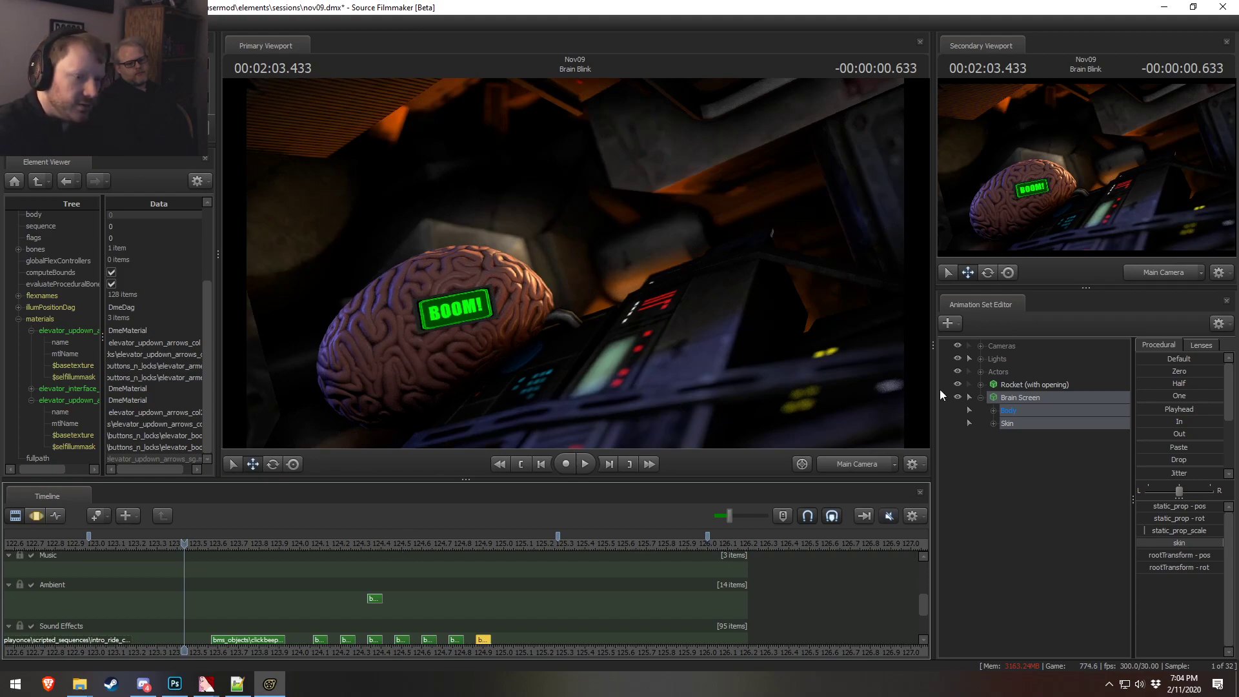
{"action": "right_click", "coordinate": [1051, 398]}
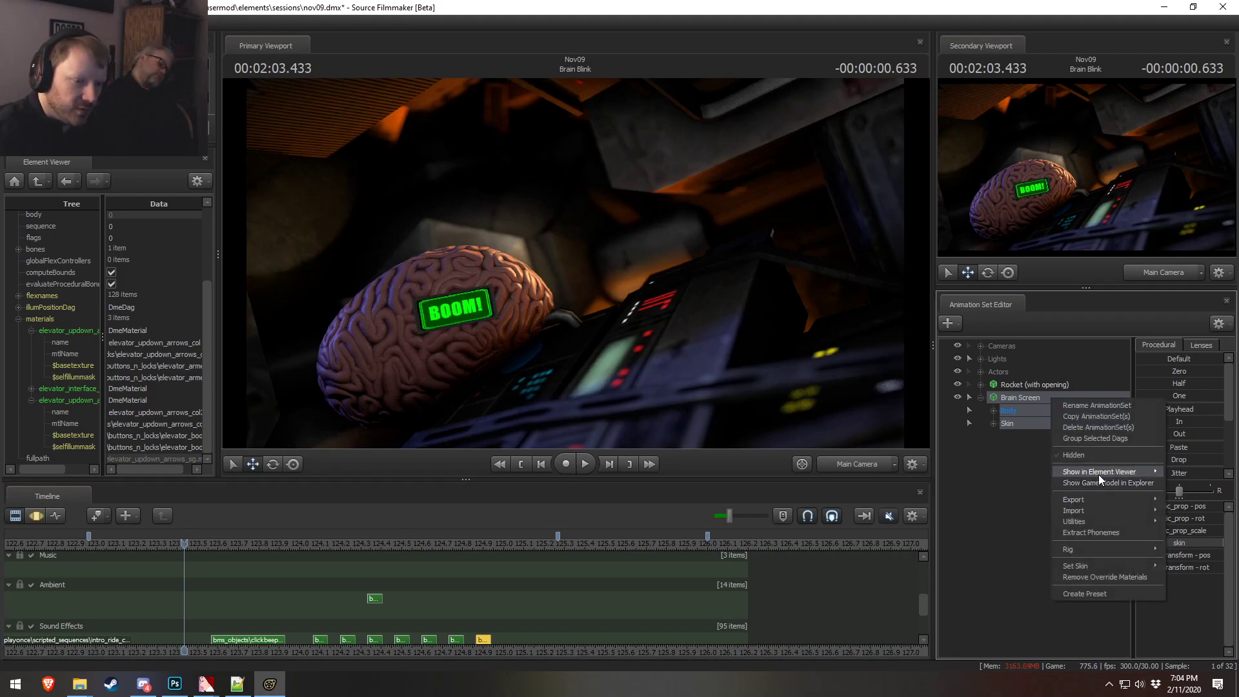
{"action": "mouse_move", "coordinate": [1091, 475]}
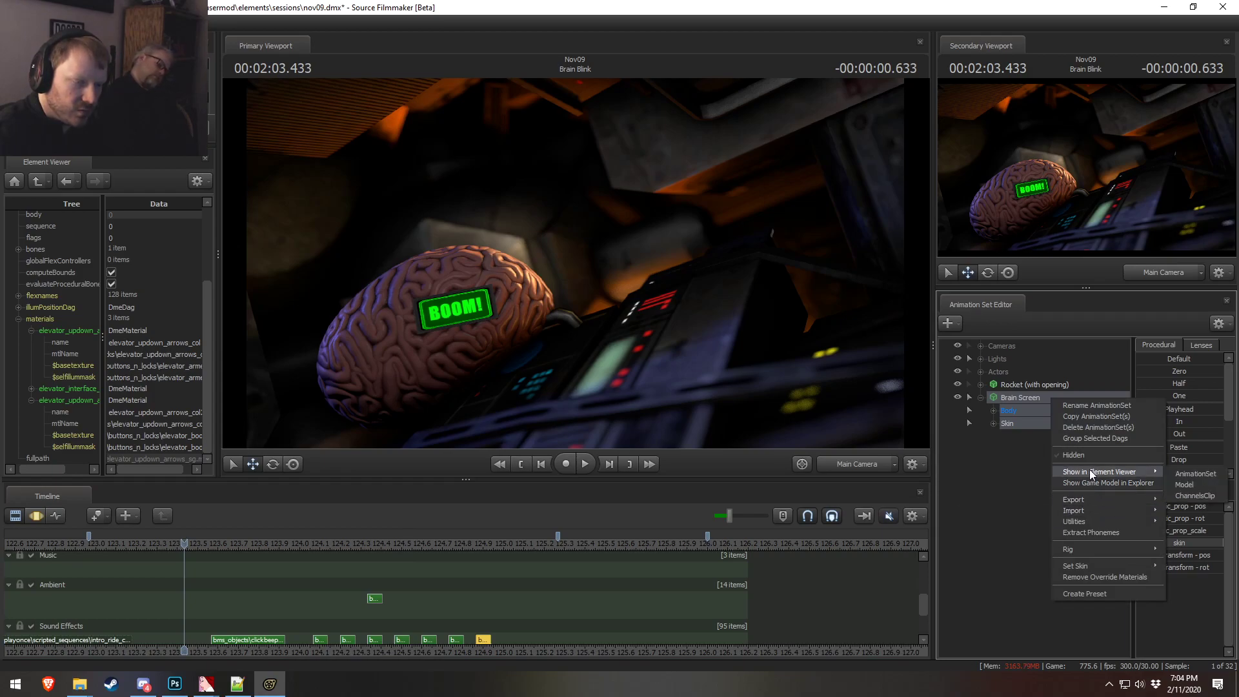
{"action": "right_click", "coordinate": [77, 331]}
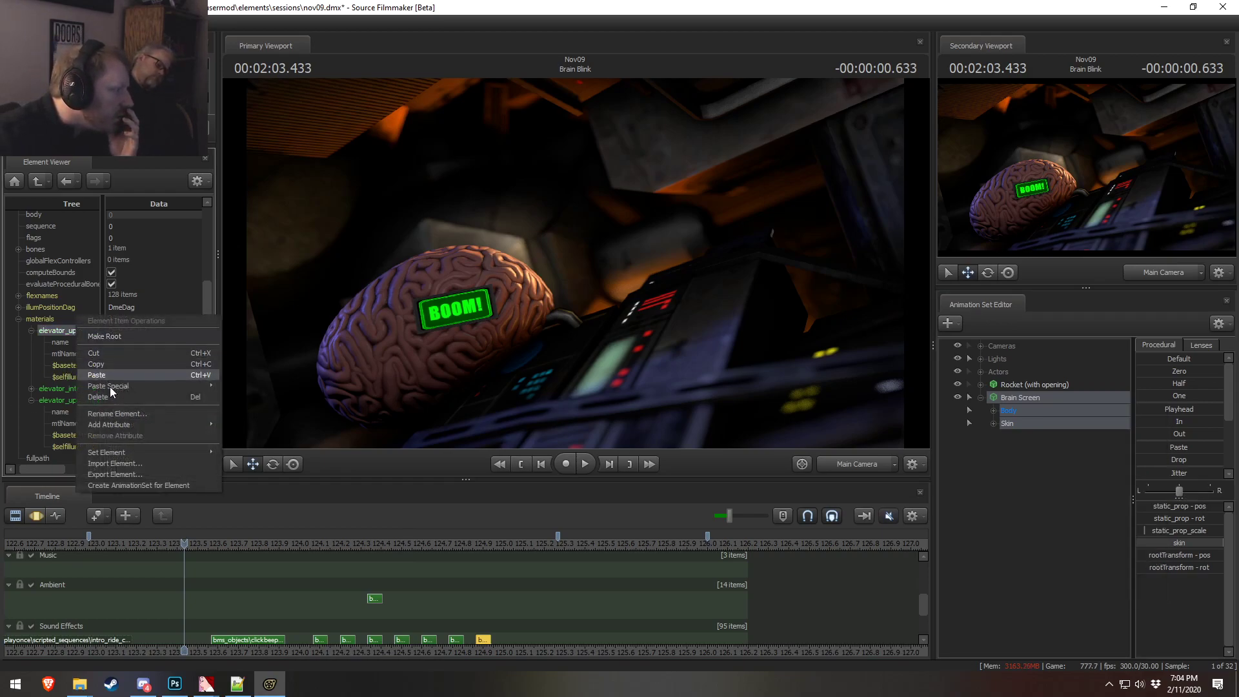
{"action": "left_click", "coordinate": [127, 489]}
{"action": "right_click", "coordinate": [50, 388]}
{"action": "left_click", "coordinate": [44, 412]}
{"action": "left_click", "coordinate": [47, 401]}
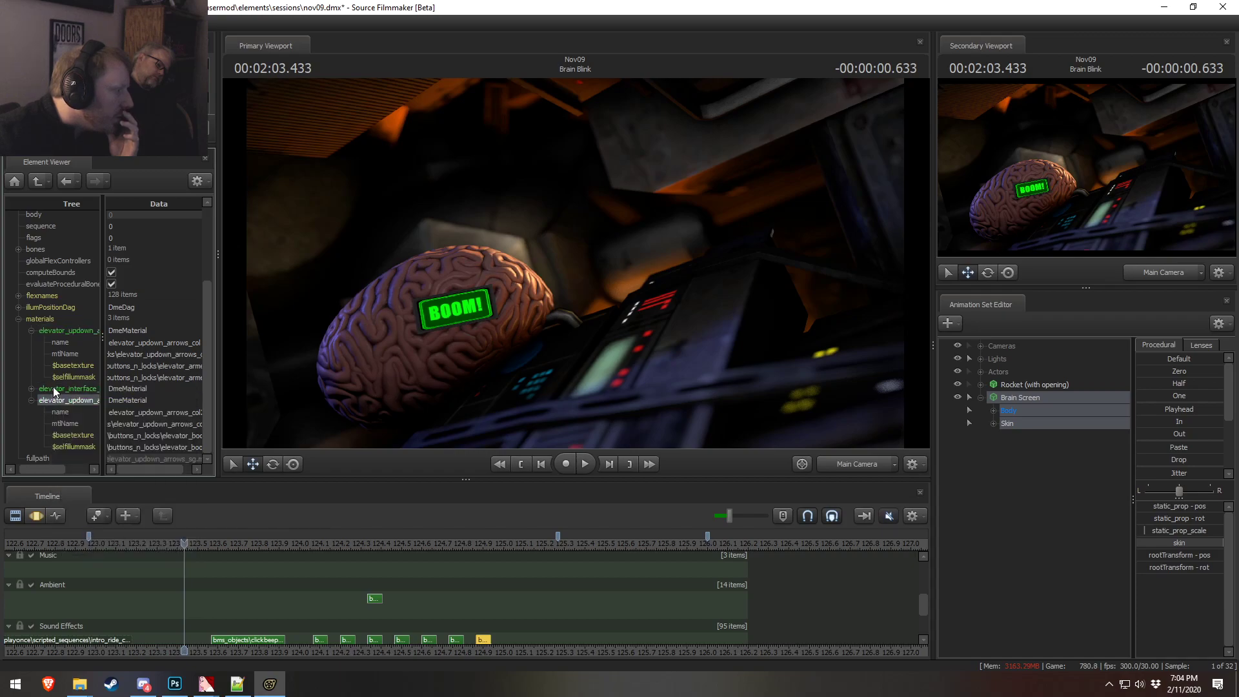
- Add a float attribute named $alpha to the first elevator_updown_arrows material of the Brain Screen model
{"action": "right_click", "coordinate": [75, 330]}
{"action": "mouse_move", "coordinate": [106, 453]}
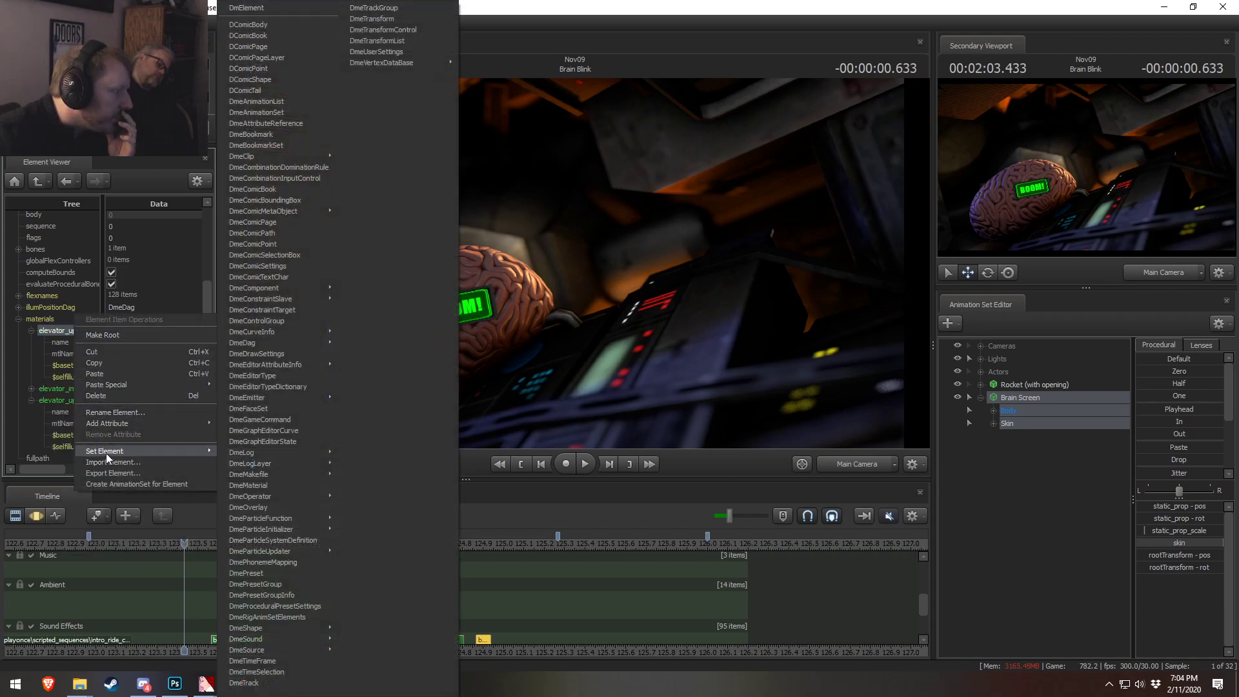
{"action": "mouse_move", "coordinate": [103, 424]}
{"action": "left_click", "coordinate": [270, 414]}
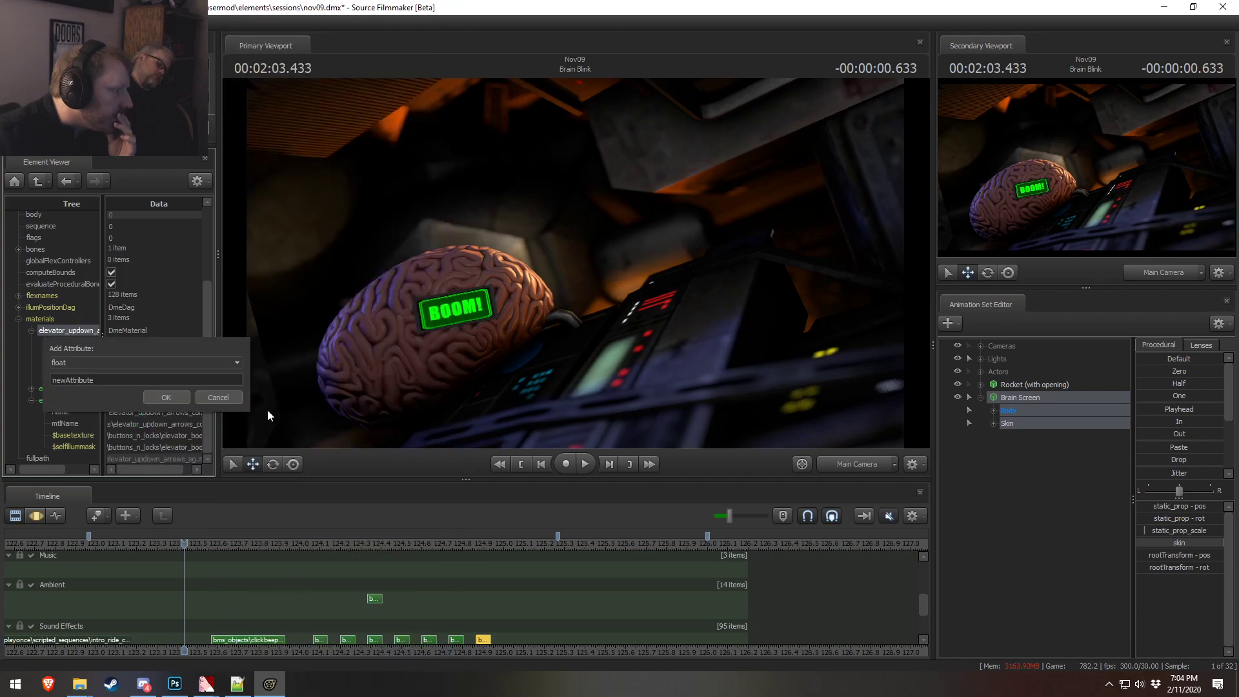
{"action": "type", "text": "$alpha"}
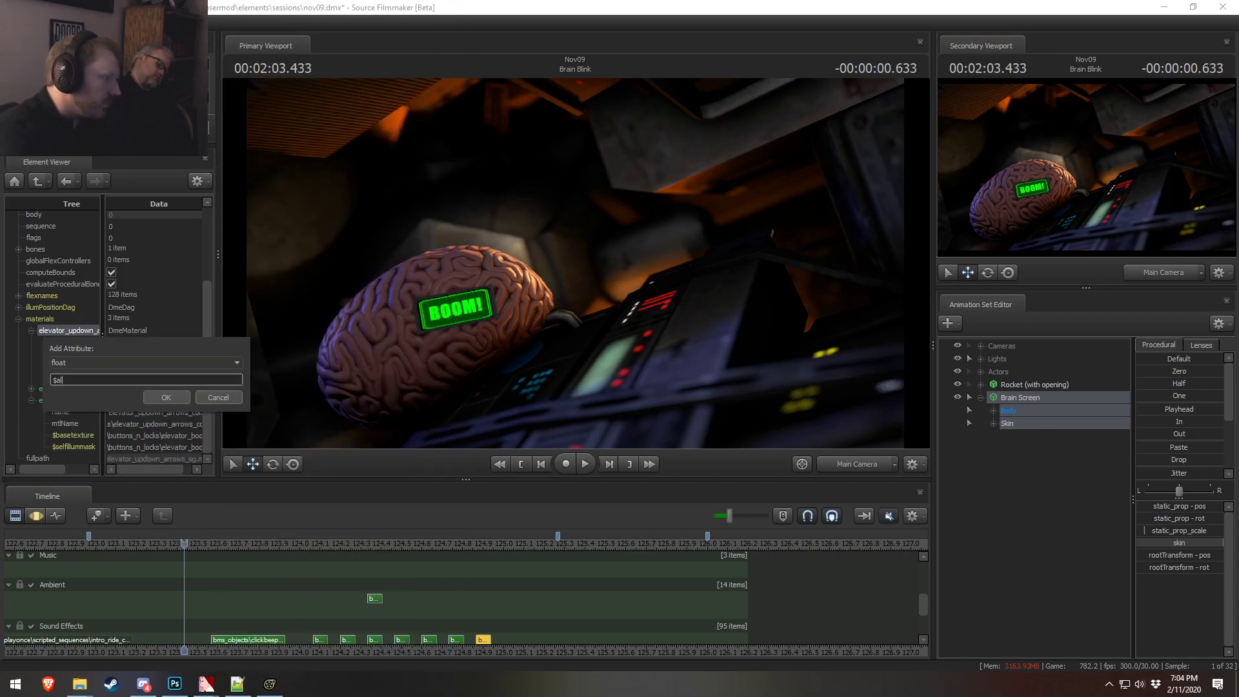
{"action": "key", "text": "Return"}
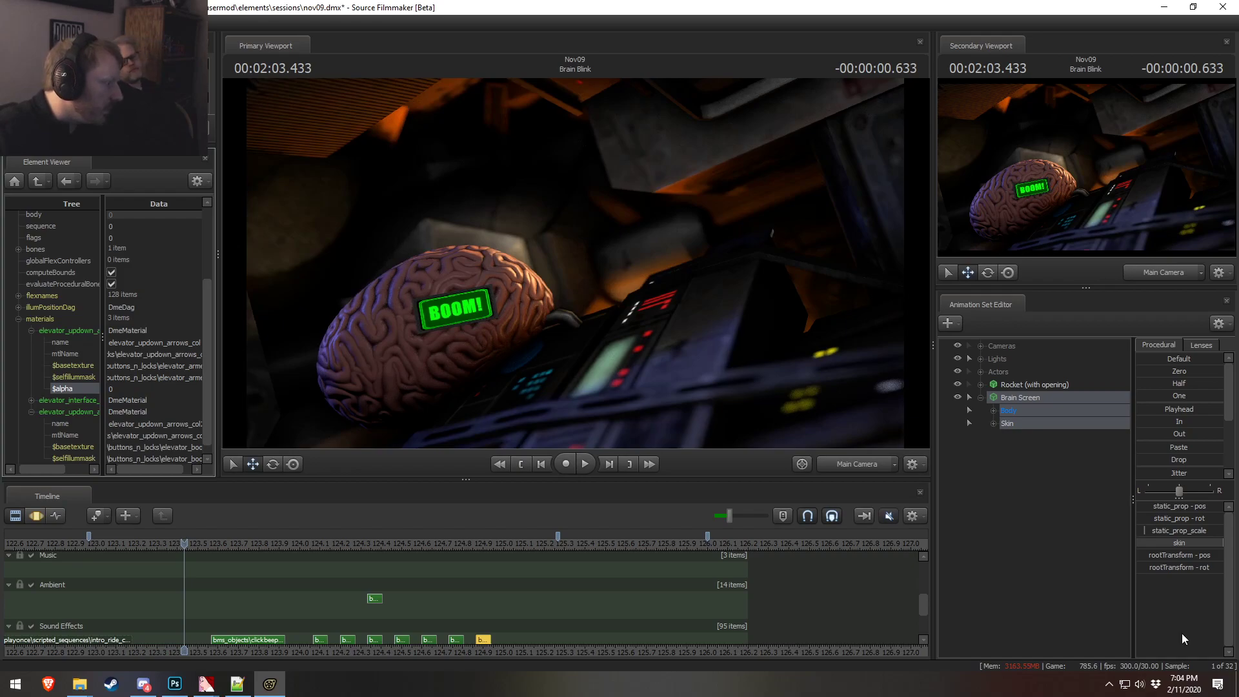
{"action": "left_click", "coordinate": [68, 391]}
{"action": "left_click", "coordinate": [129, 390]}
{"action": "key", "text": "Tab"}
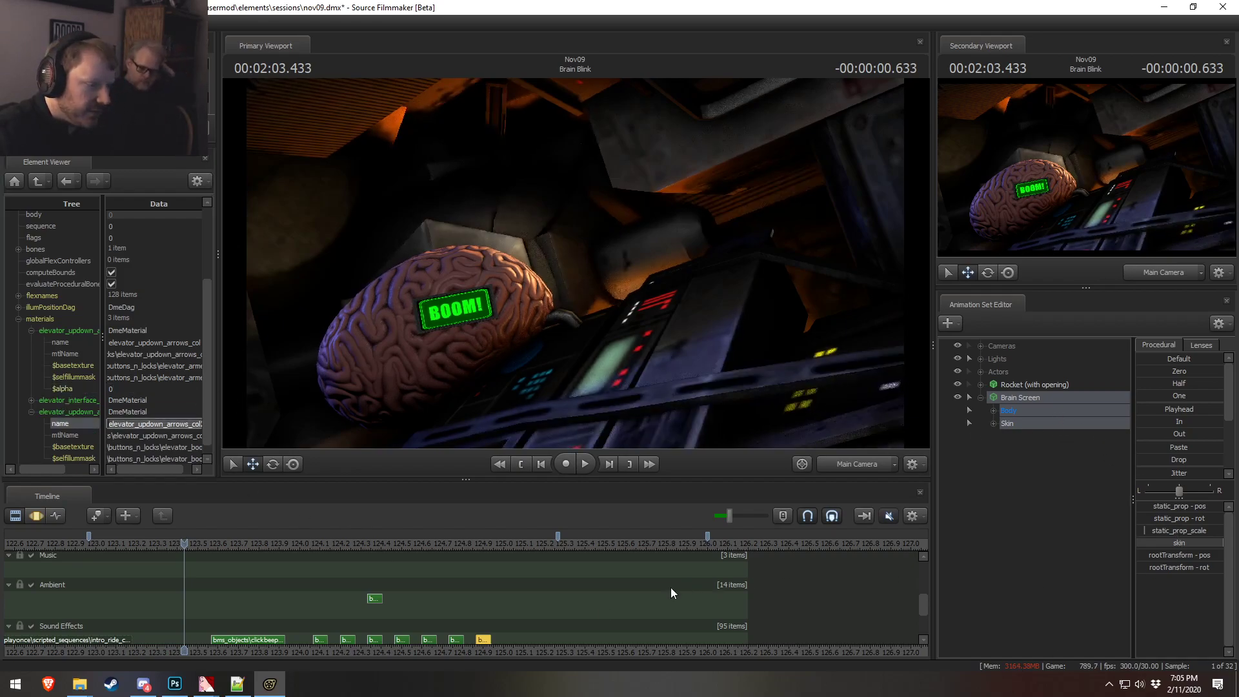
- Lower the Brain Screen's skin control to its minimum across the whole Brain Blink shot in the Motion Editor
{"action": "left_click_drag", "start_coordinate": [1181, 544], "coordinate": [1137, 542]}
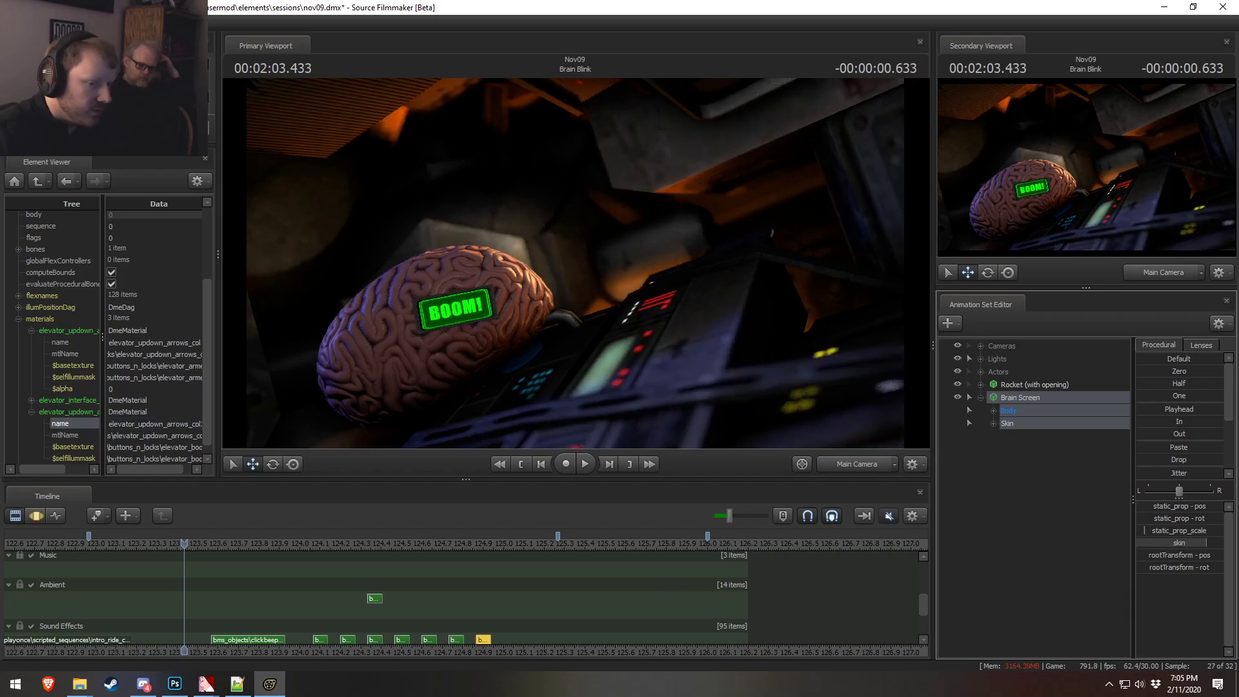
{"action": "left_click_drag", "start_coordinate": [923, 606], "coordinate": [919, 559]}
{"action": "left_click", "coordinate": [463, 597]}
{"action": "key", "text": "F3"}
{"action": "left_click_drag", "start_coordinate": [1172, 547], "coordinate": [1075, 532]}
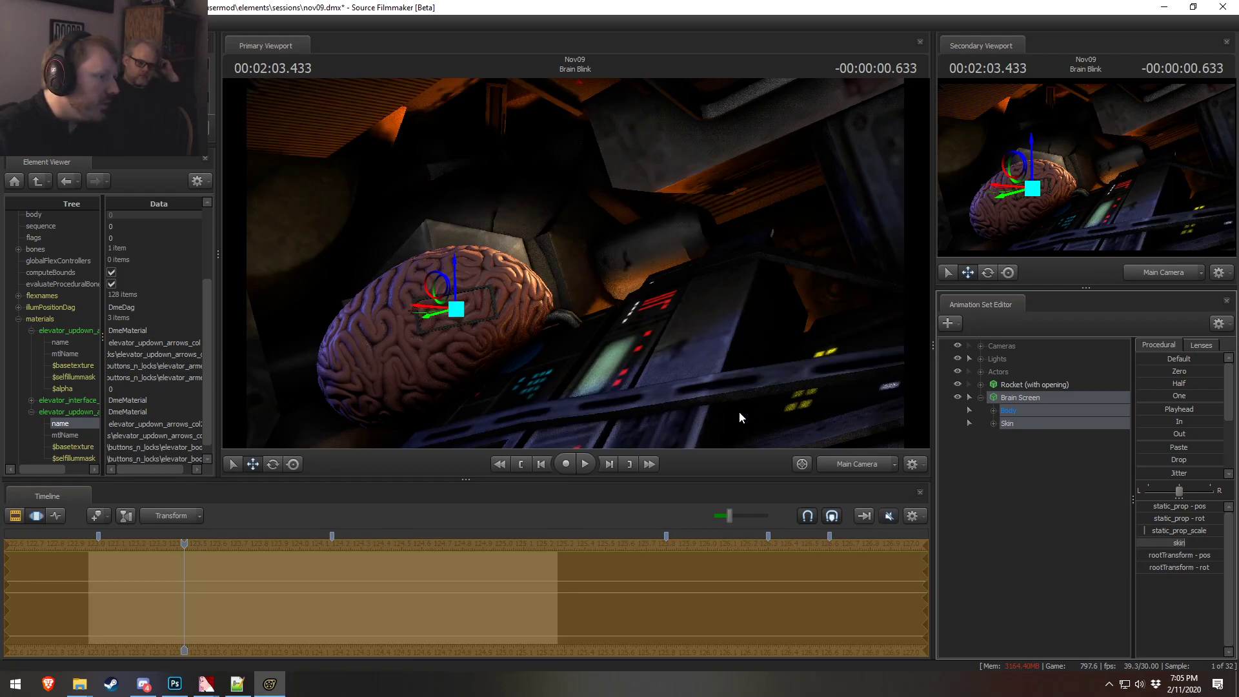
- Switch the primary viewport to the Work Camera and examine the screen frame on the brain up close
{"action": "left_click", "coordinate": [857, 464]}
{"action": "left_click_drag", "start_coordinate": [813, 434], "coordinate": [607, 273]}
{"action": "key", "text": "w"}
{"action": "key", "text": "s"}
{"action": "key", "text": "w"}
{"action": "key", "text": "s"}
{"action": "key", "text": "w"}
{"action": "right_click", "coordinate": [1053, 506]}
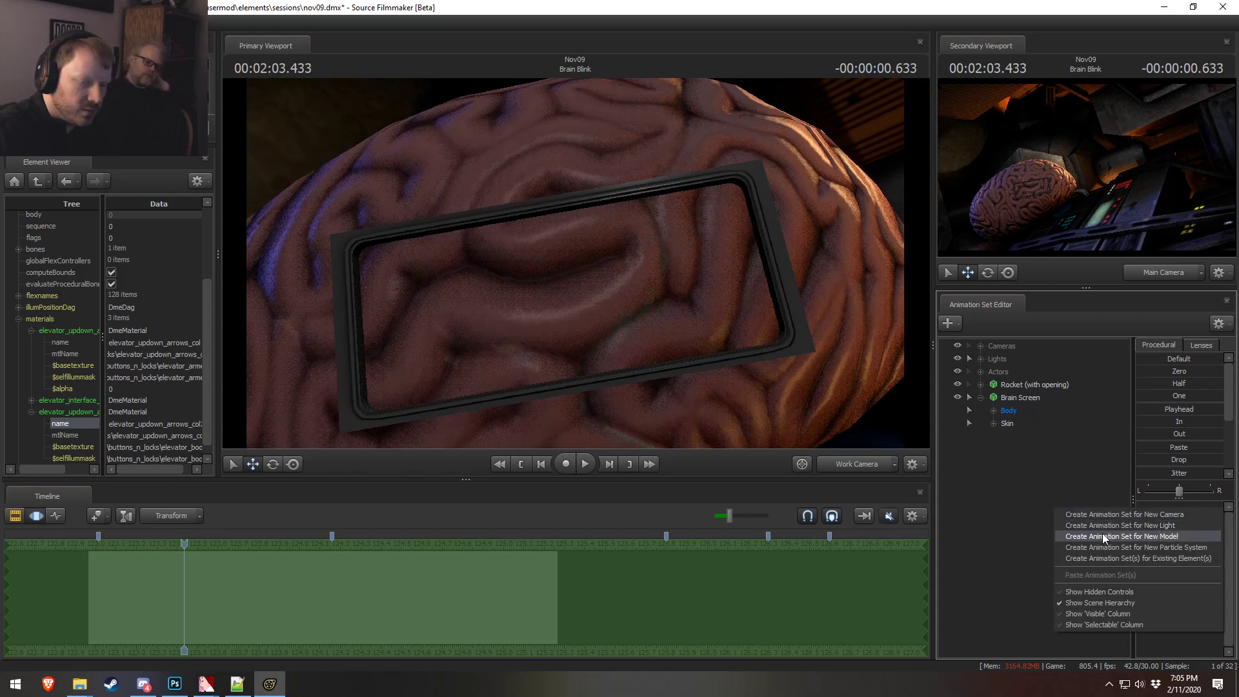
{"action": "left_click", "coordinate": [1103, 536]}
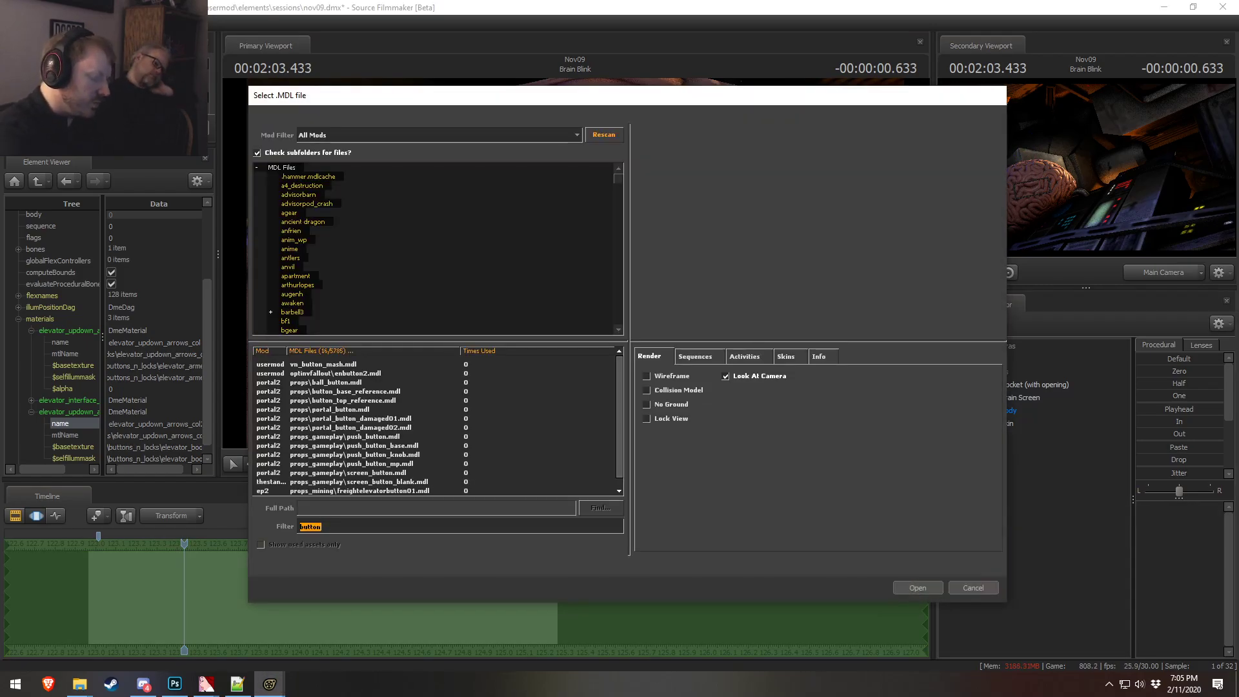
{"action": "type", "text": "1"}
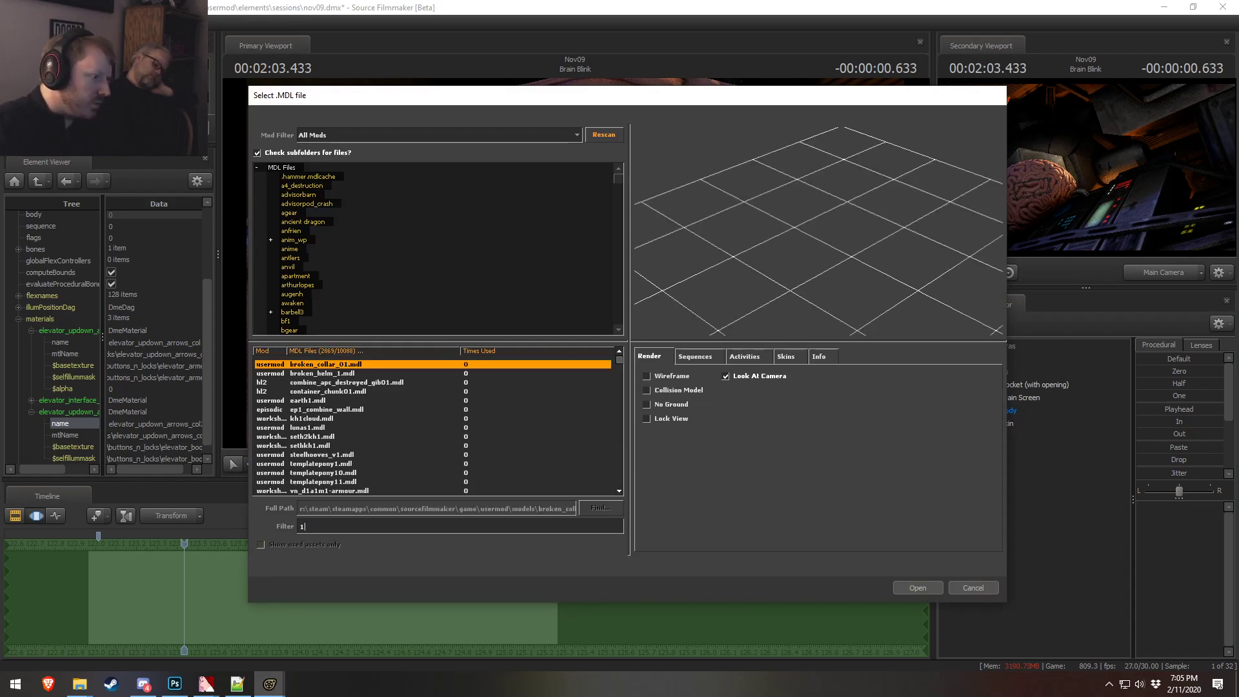
{"action": "key", "text": "Escape"}
- Save the nov09.dmx session
{"action": "key", "text": "ctrl+s"}
{"action": "right_click", "coordinate": [1010, 480]}
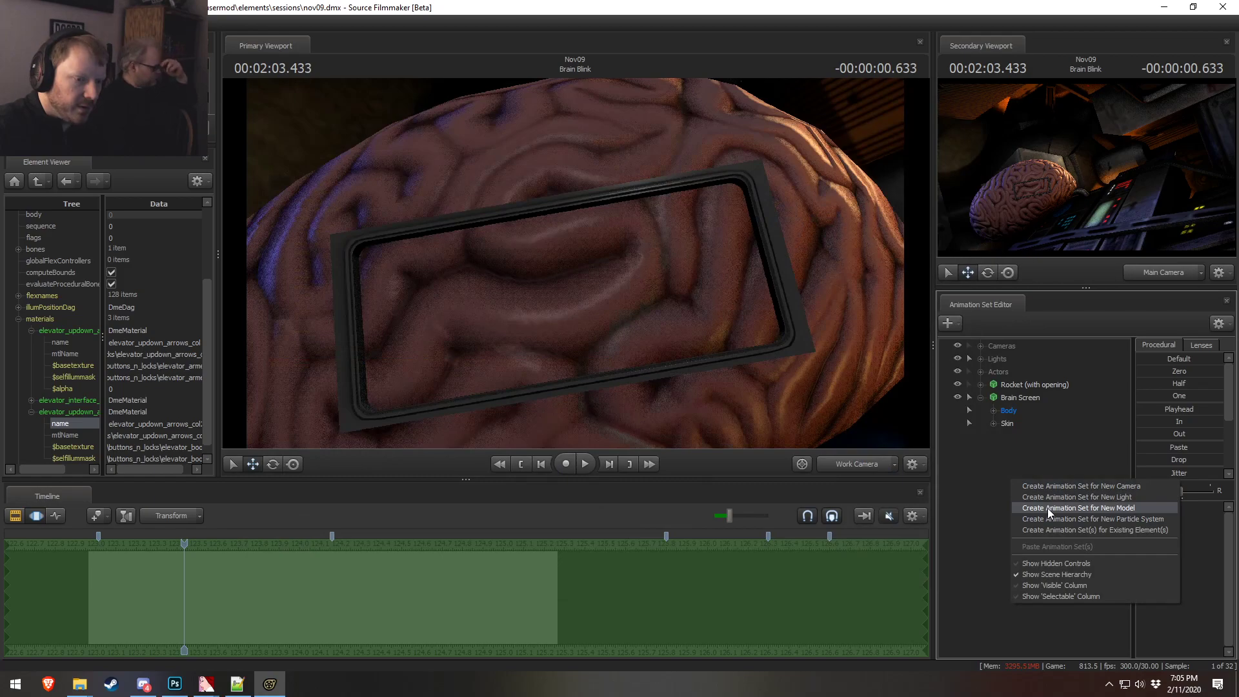
{"action": "left_click", "coordinate": [999, 459]}
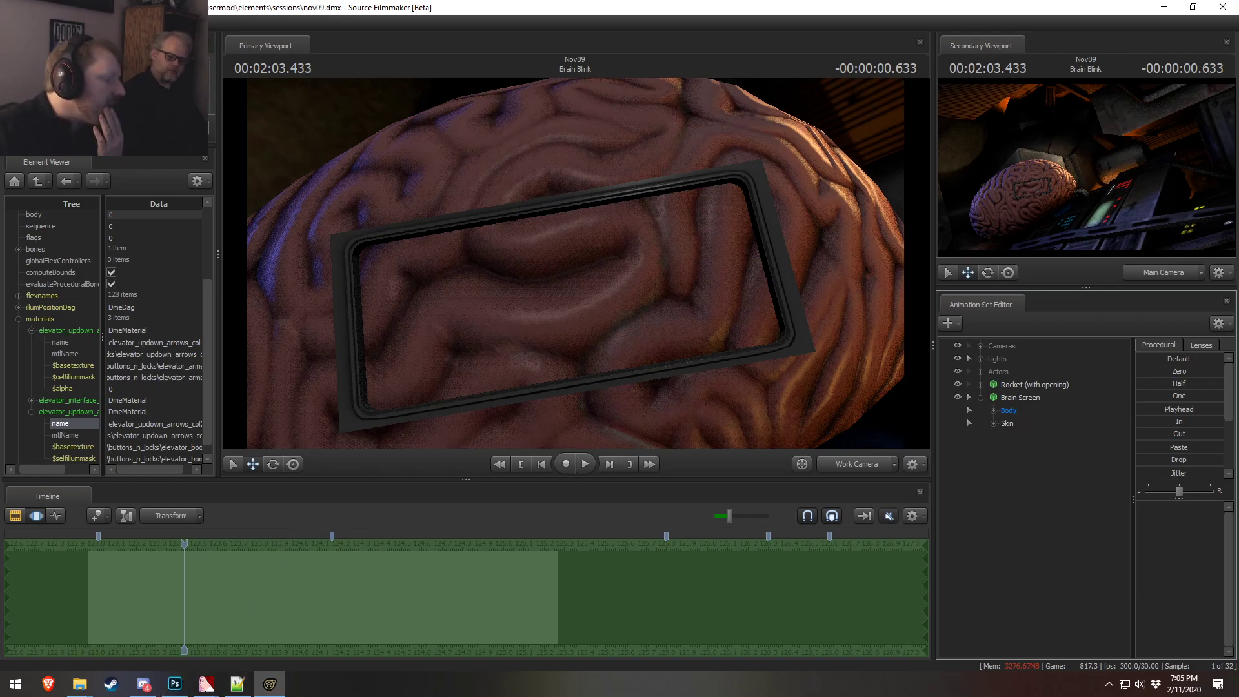
- Relaunch Source Filmmaker through Steam
{"action": "left_click", "coordinate": [237, 685]}
{"action": "right_click", "coordinate": [111, 684]}
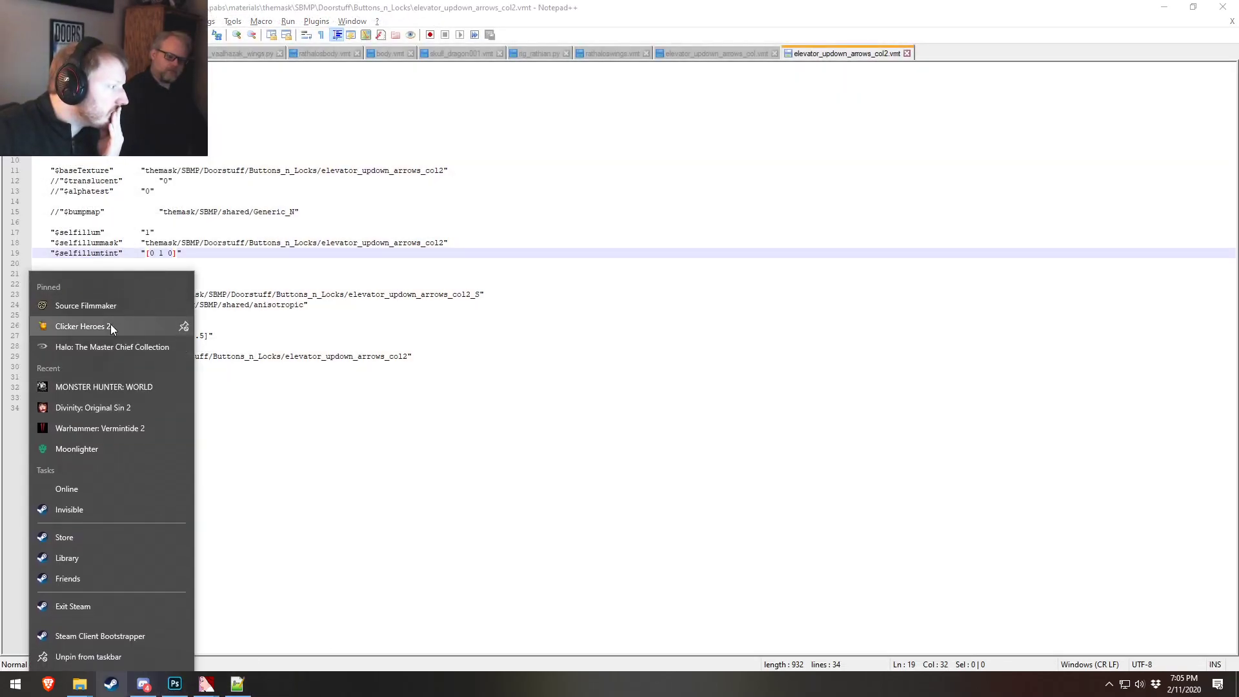
{"action": "left_click", "coordinate": [107, 305]}
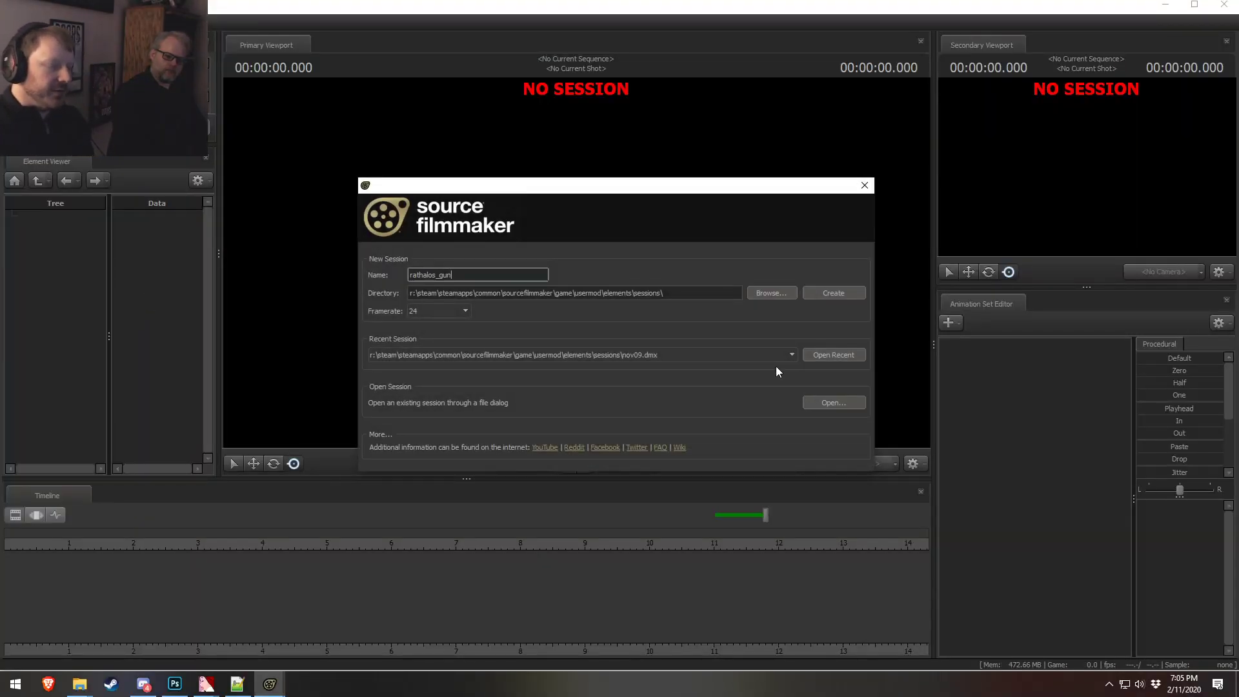
- Reopen the recent nov09.dmx session and select the Brain Blink shot near the end of the timeline
{"action": "left_click", "coordinate": [828, 356]}
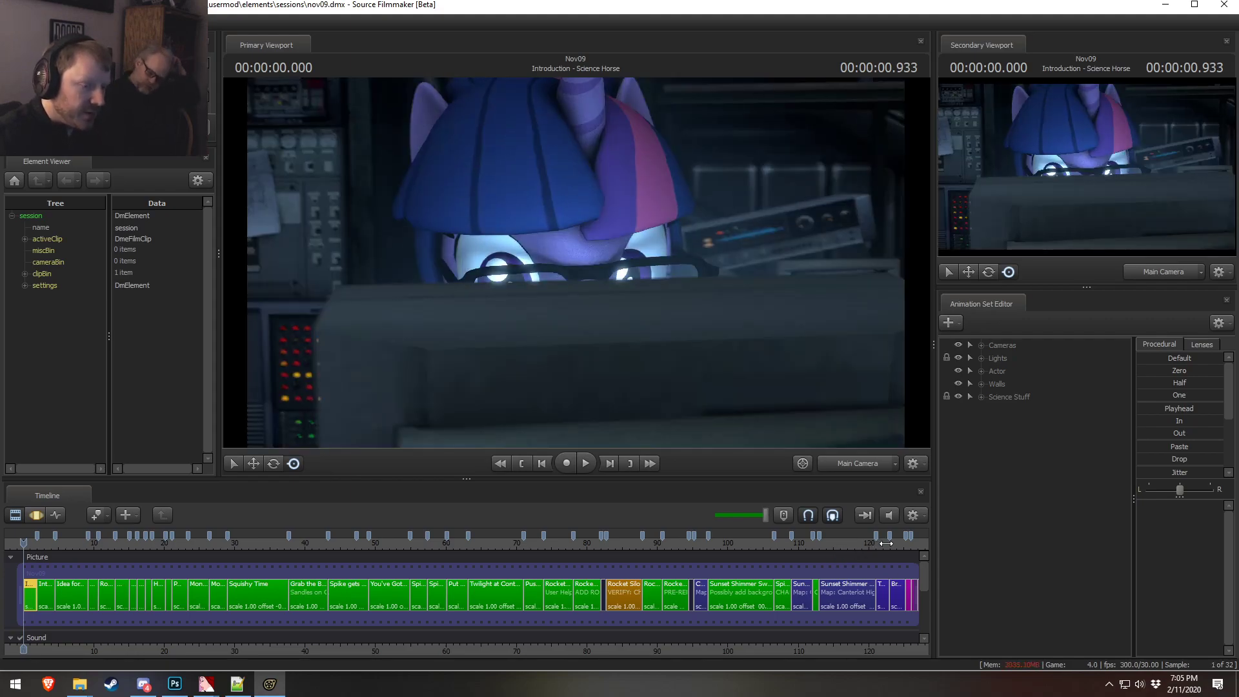
{"action": "left_click", "coordinate": [890, 543]}
{"action": "scroll", "coordinate": [904, 633], "scroll_direction": "up", "scroll_amount": 5}
{"action": "middle_click_drag", "start_coordinate": [910, 652], "coordinate": [497, 633]}
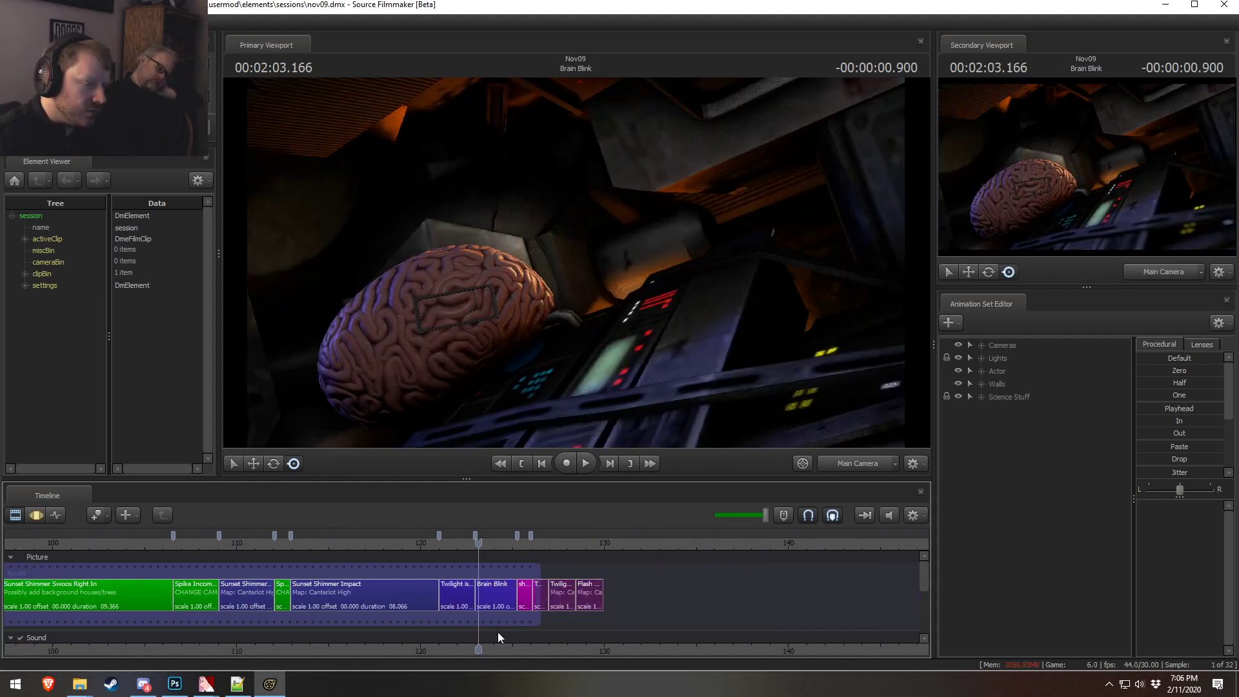
{"action": "scroll", "coordinate": [496, 628], "scroll_direction": "up", "scroll_amount": 8}
{"action": "left_click", "coordinate": [569, 595]}
- Add a new model to the Brain Blink shot using greenscreenpanels\1024.mdl, found by filtering for 1024
{"action": "right_click", "coordinate": [948, 482]}
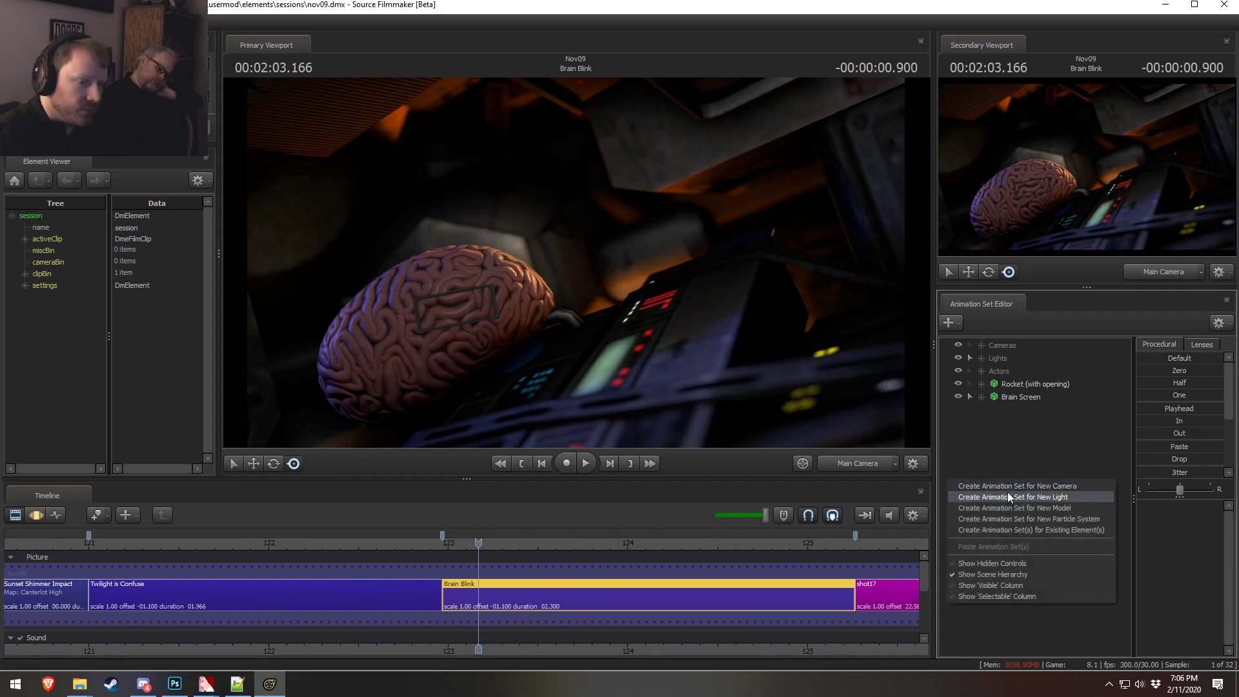
{"action": "left_click", "coordinate": [1040, 506]}
{"action": "type", "text": "1024"}
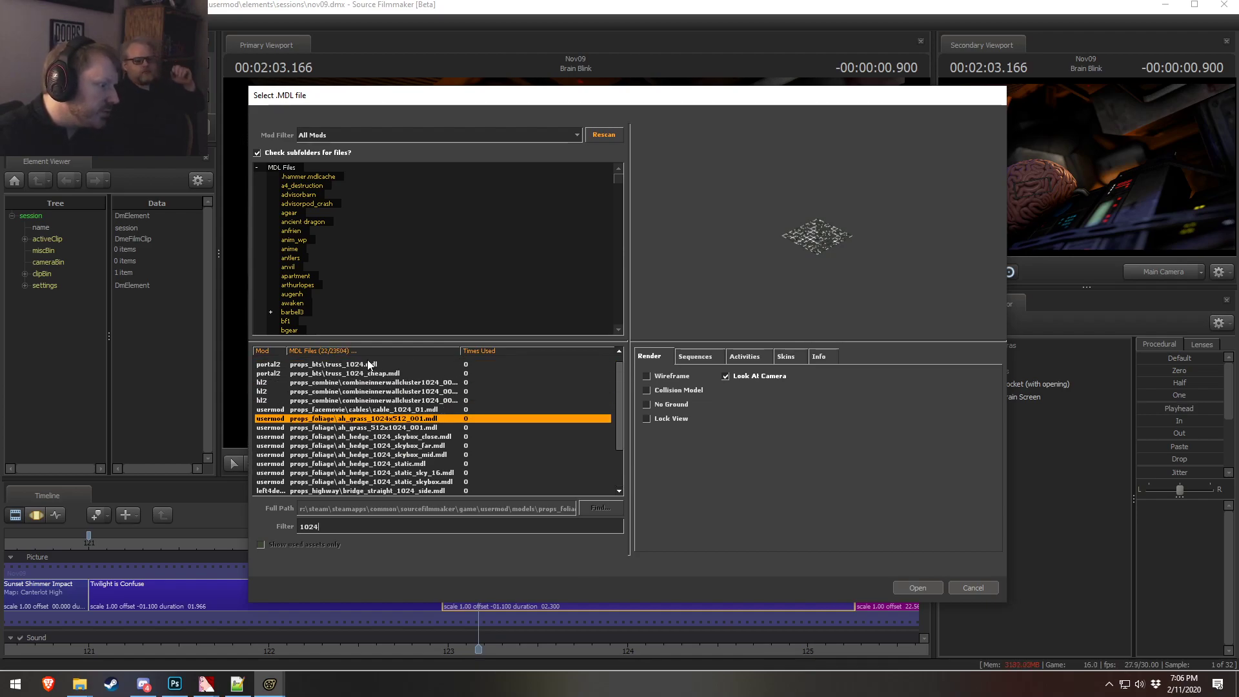
{"action": "left_click", "coordinate": [387, 367]}
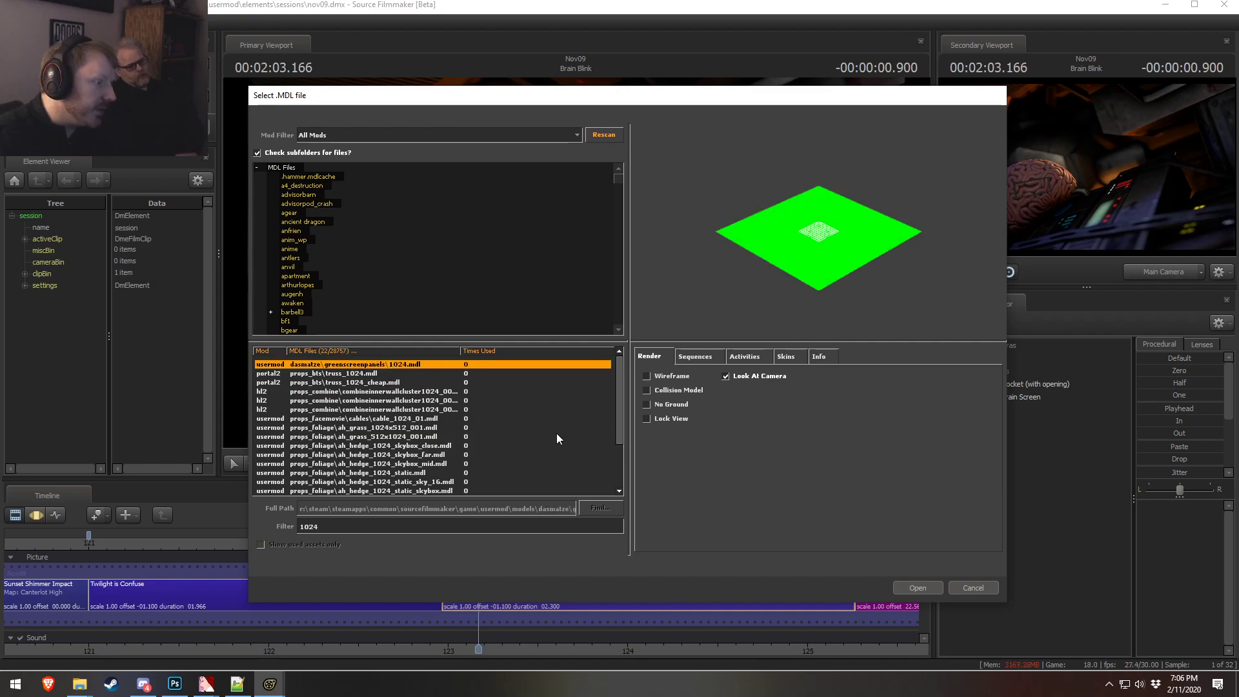
{"action": "left_click", "coordinate": [916, 585]}
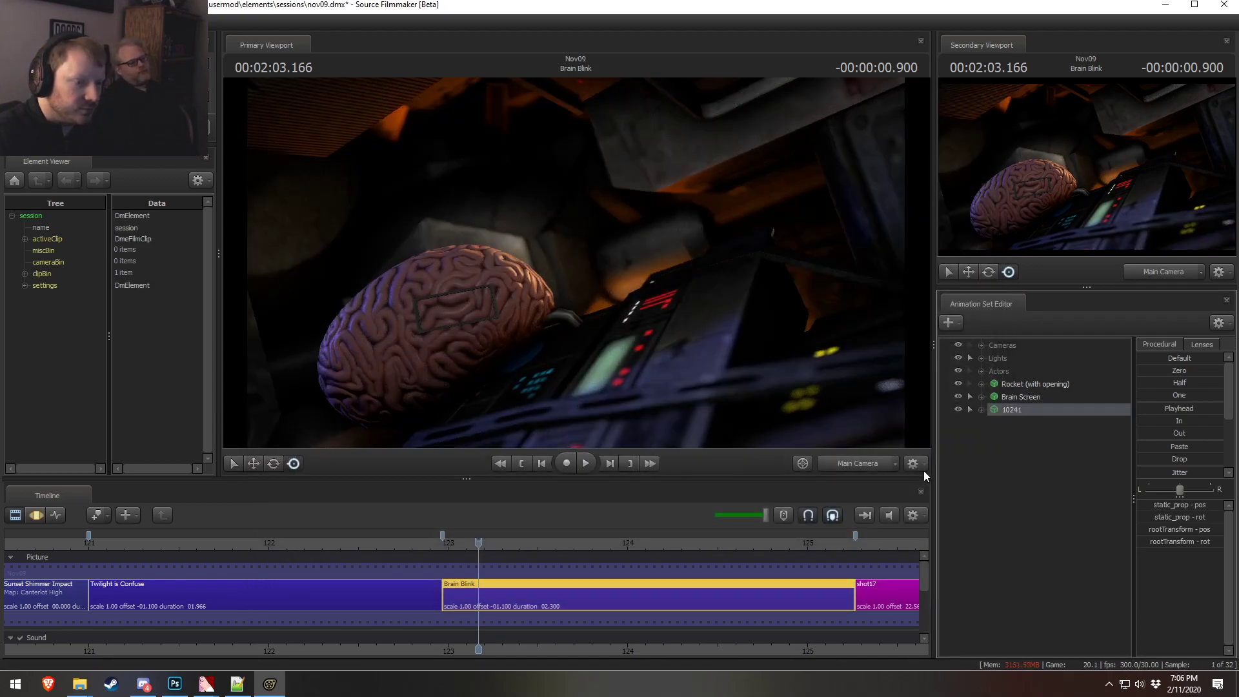
- Switch the primary viewport to the Work Camera and add a scale control to the green panel's static_prop bone
{"action": "left_click_drag", "start_coordinate": [804, 428], "coordinate": [917, 450]}
{"action": "left_click", "coordinate": [978, 410]}
{"action": "left_click", "coordinate": [994, 422]}
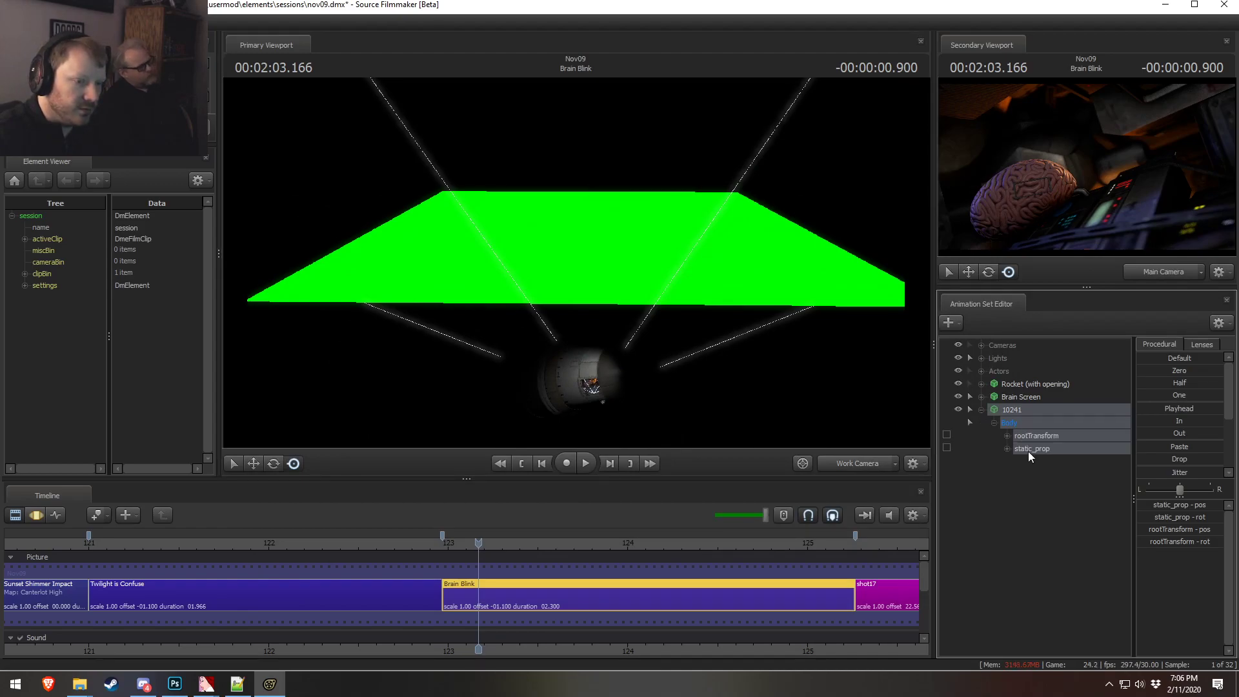
{"action": "right_click", "coordinate": [1032, 448]}
{"action": "left_click", "coordinate": [1082, 478]}
{"action": "left_click", "coordinate": [1040, 460]}
- Remap the static_prop_scale control's range to a maximum of 1 and a default of 0.1
{"action": "right_click", "coordinate": [1172, 503]}
{"action": "left_click", "coordinate": [1186, 519]}
{"action": "left_click", "coordinate": [632, 333]}
{"action": "type", "text": "10.000"}
{"action": "key", "text": "Tab"}
{"action": "type", "text": "0.1"}
{"action": "key", "text": "Return"}
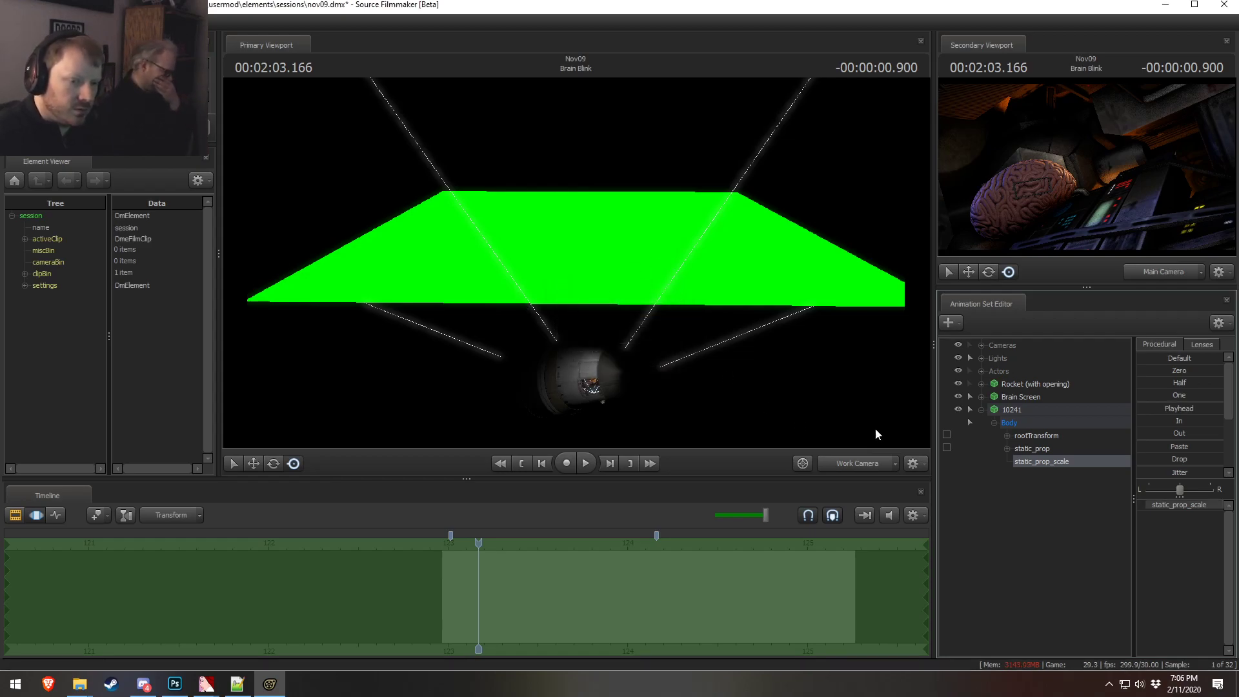
- Shrink the green panel with its scale control and bring the whole panel down to the brain inside the rocket
{"action": "left_click_drag", "start_coordinate": [1192, 505], "coordinate": [1142, 504]}
{"action": "left_click", "coordinate": [1038, 410]}
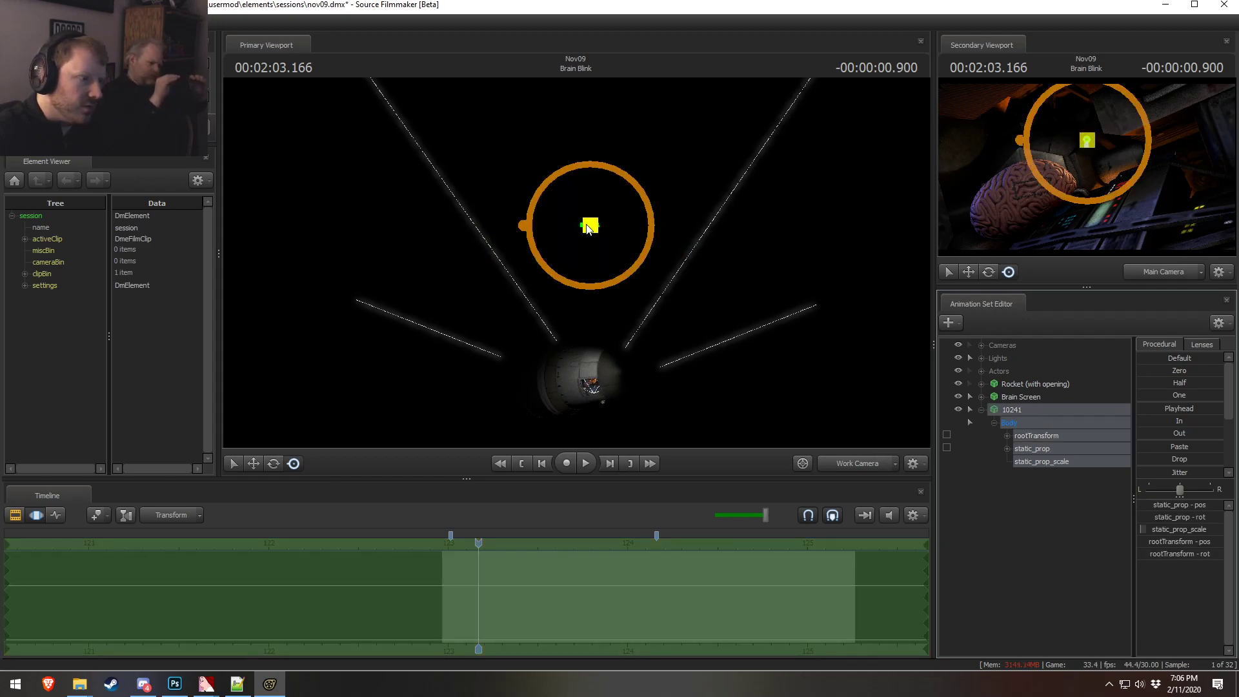
{"action": "key", "text": "f"}
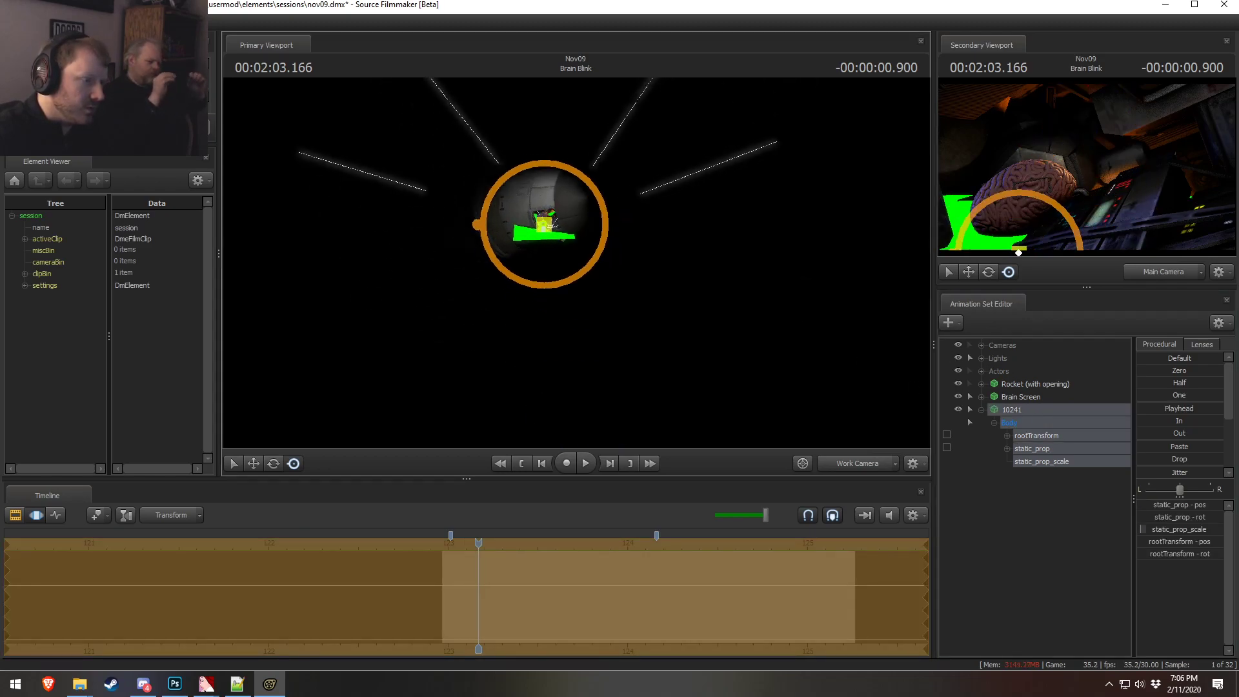
- Set the static_prop_scale control's maximum and default to 0.1 and lower the panel's scale further
{"action": "double_click", "coordinate": [1181, 529]}
{"action": "key", "text": "Tab"}
{"action": "type", "text": "0.1"}
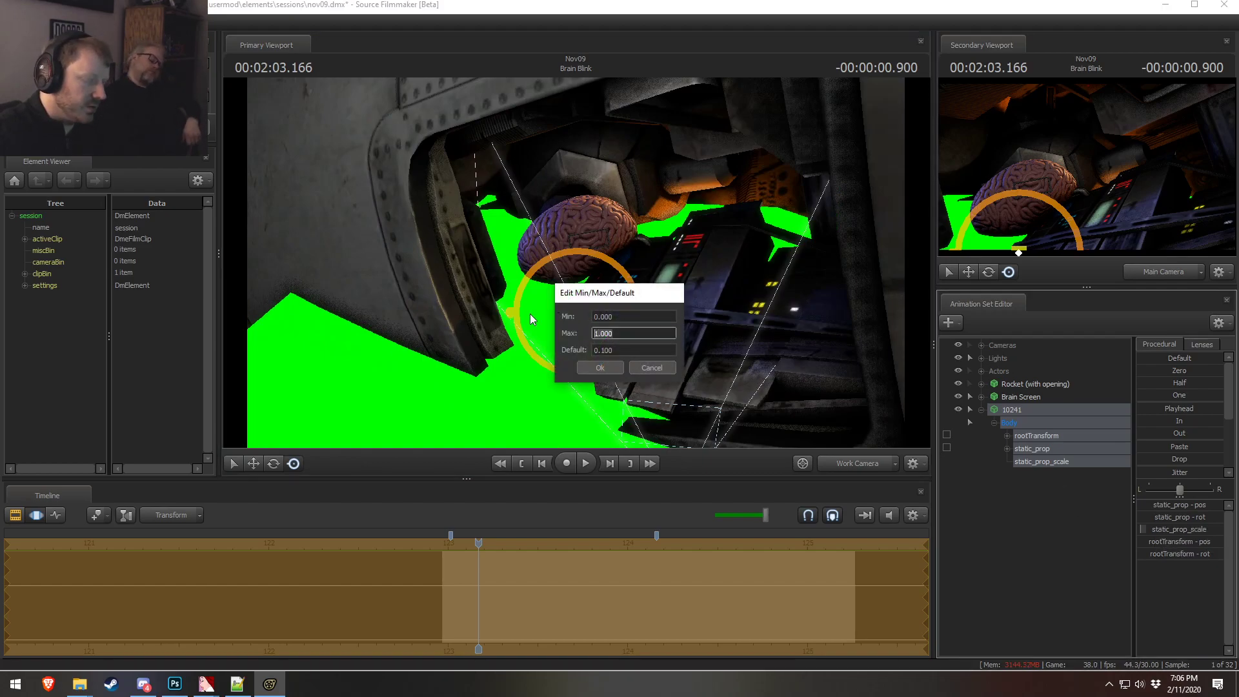
{"action": "key", "text": "Tab"}
{"action": "type", "text": "0.1"}
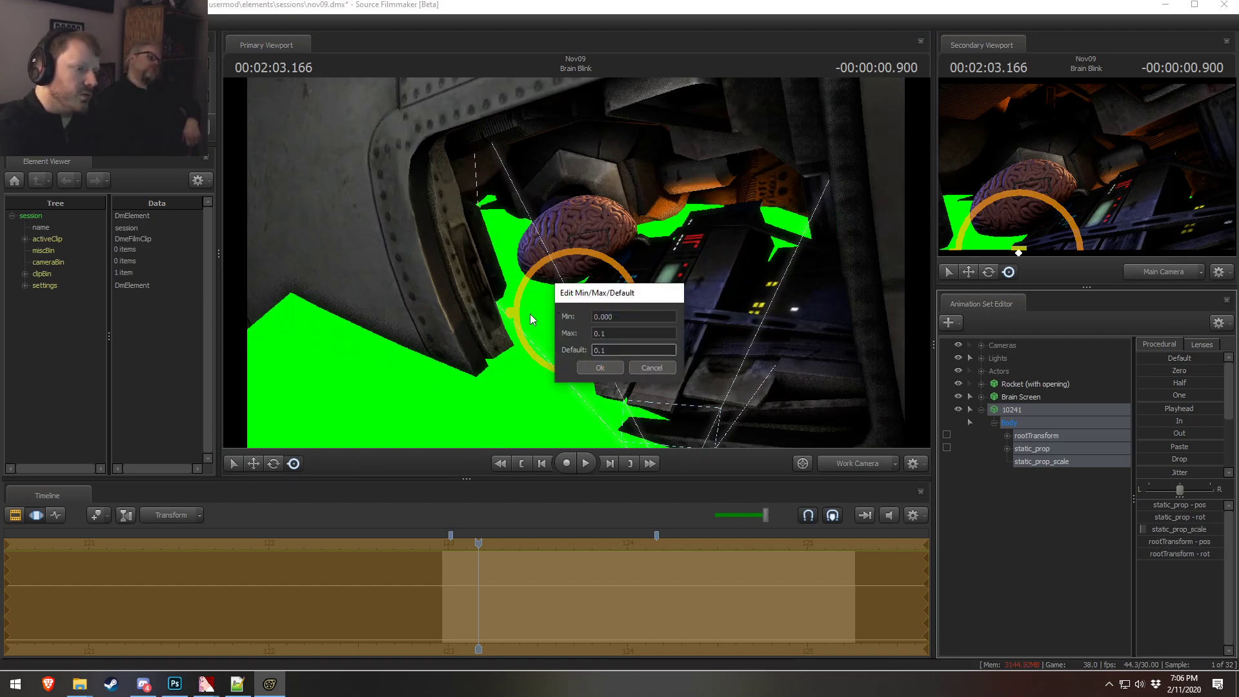
{"action": "key", "text": "Return"}
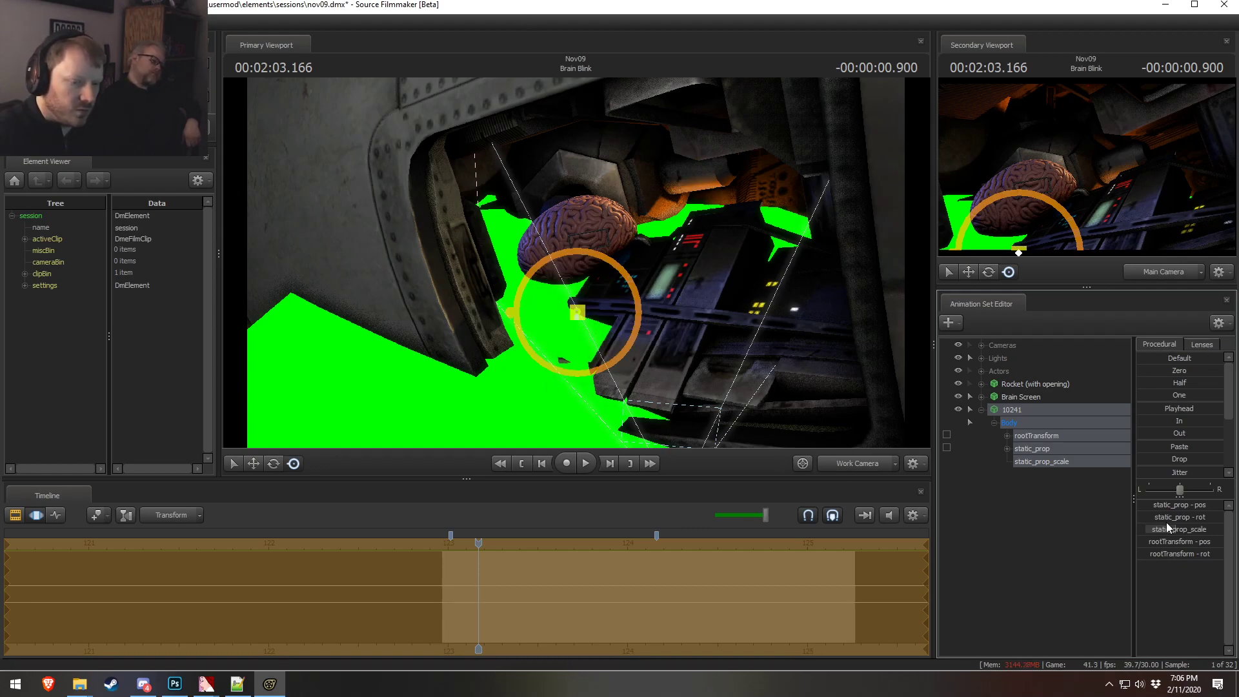
{"action": "left_click_drag", "start_coordinate": [1176, 529], "coordinate": [1145, 529]}
- Move the green panel up to the brain next to the screen frame
{"action": "left_click_drag", "start_coordinate": [578, 314], "coordinate": [593, 236]}
{"action": "left_click_drag", "start_coordinate": [592, 236], "coordinate": [589, 194]}
{"action": "key", "text": "w"}
{"action": "middle_click_drag", "start_coordinate": [616, 360], "coordinate": [595, 295]}
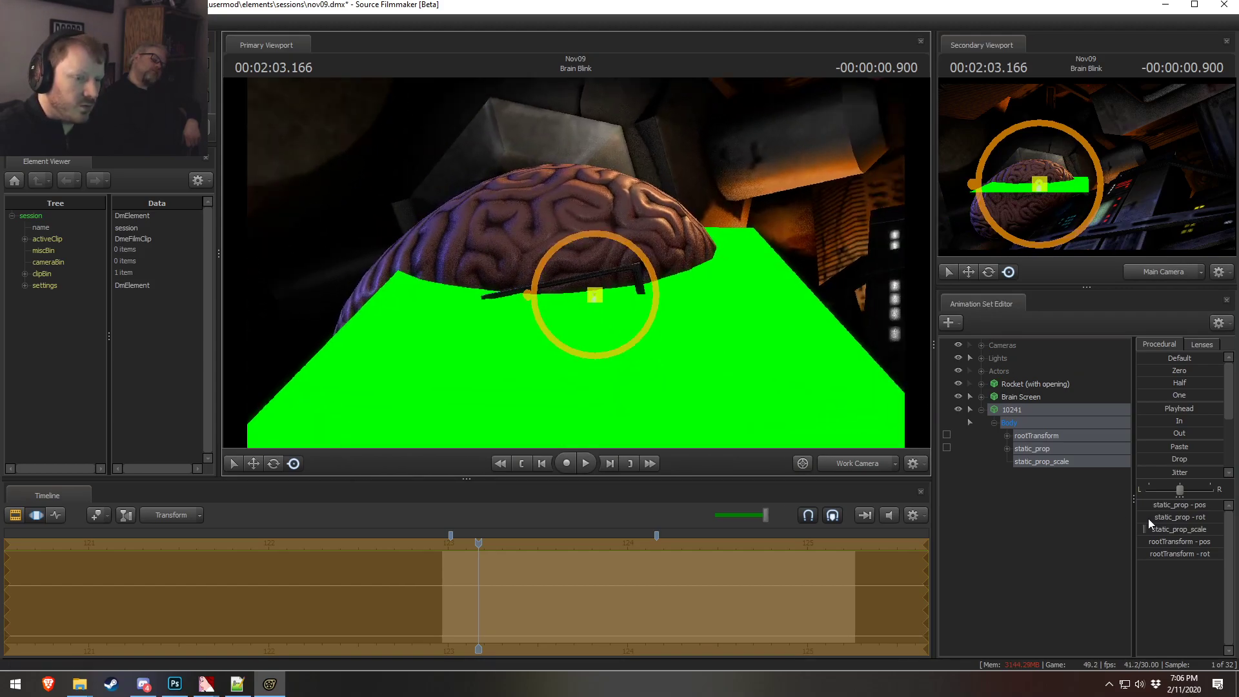
- Try the panel's alternative skins, including 2 and 3, and settle on the plain black one
{"action": "right_click", "coordinate": [1044, 413]}
{"action": "mouse_move", "coordinate": [1083, 580]}
{"action": "left_click", "coordinate": [1168, 604]}
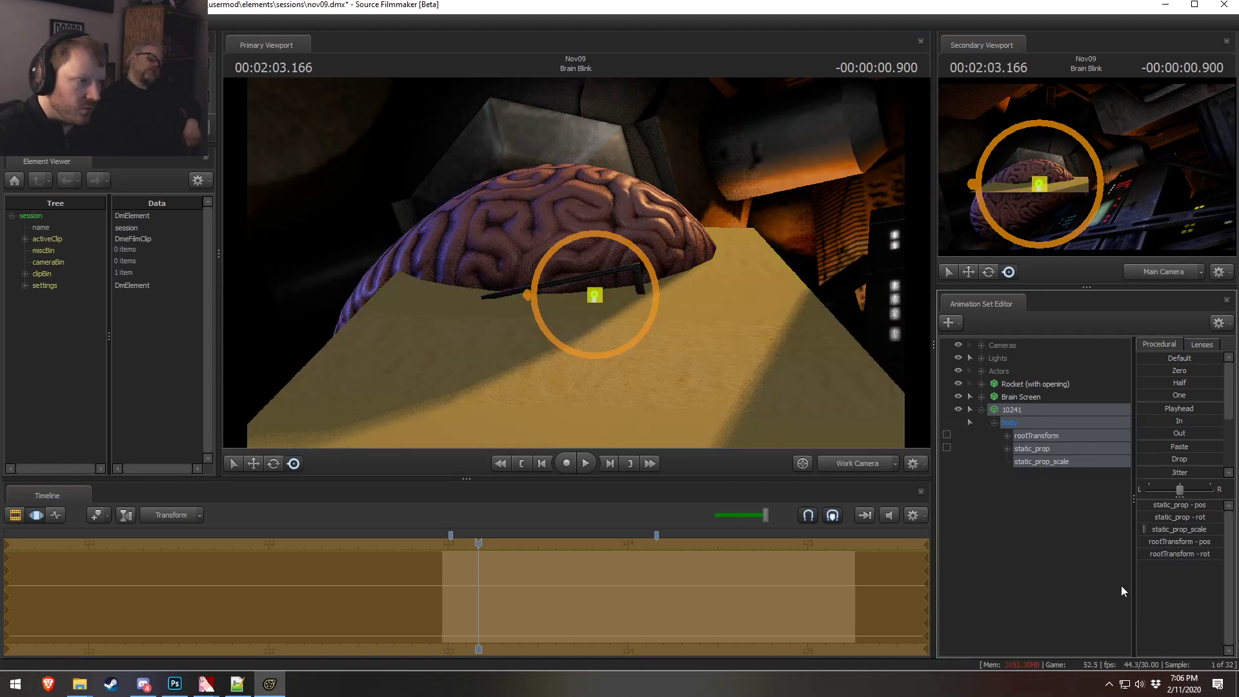
{"action": "right_click", "coordinate": [1052, 423]}
{"action": "mouse_move", "coordinate": [1098, 577]}
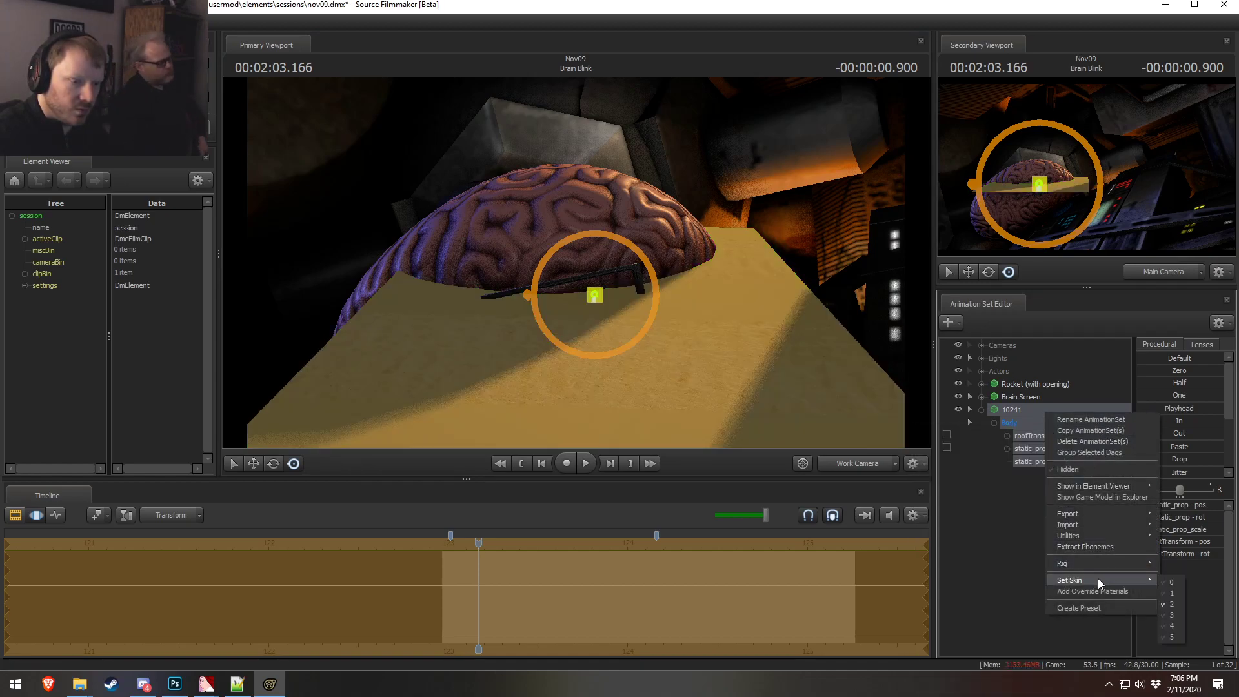
{"action": "left_click", "coordinate": [1168, 610]}
{"action": "right_click", "coordinate": [1048, 435]}
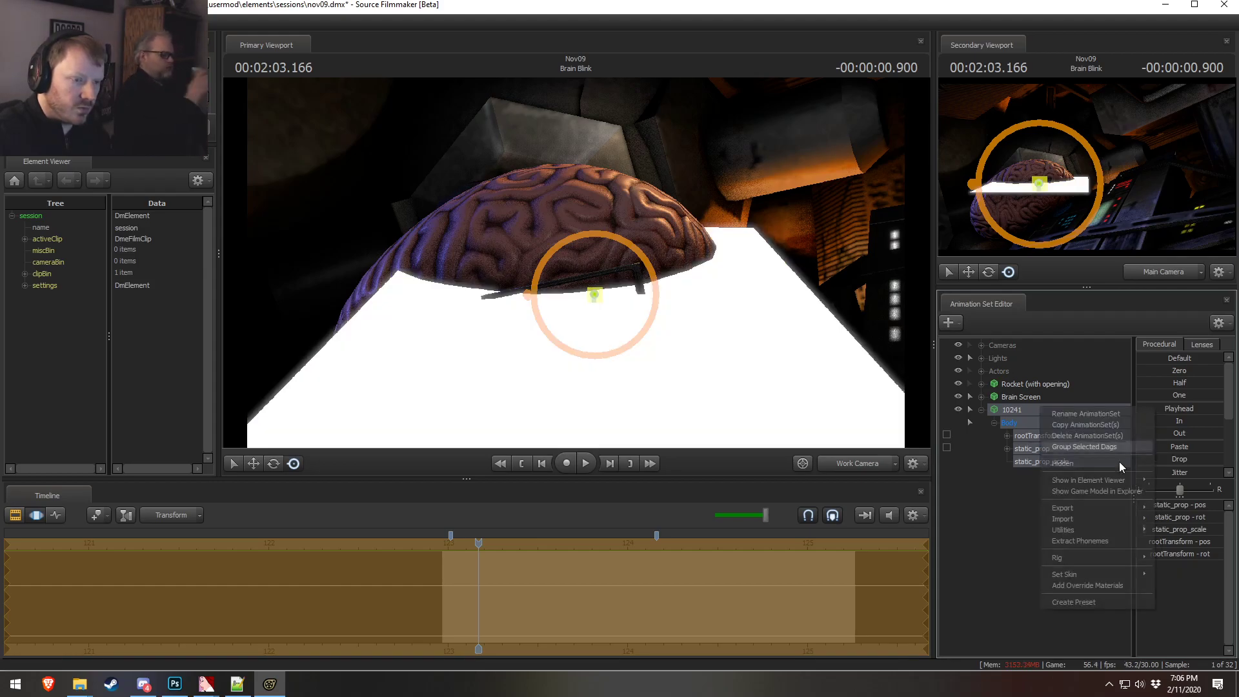
{"action": "mouse_move", "coordinate": [1093, 573]}
{"action": "left_click", "coordinate": [1167, 626]}
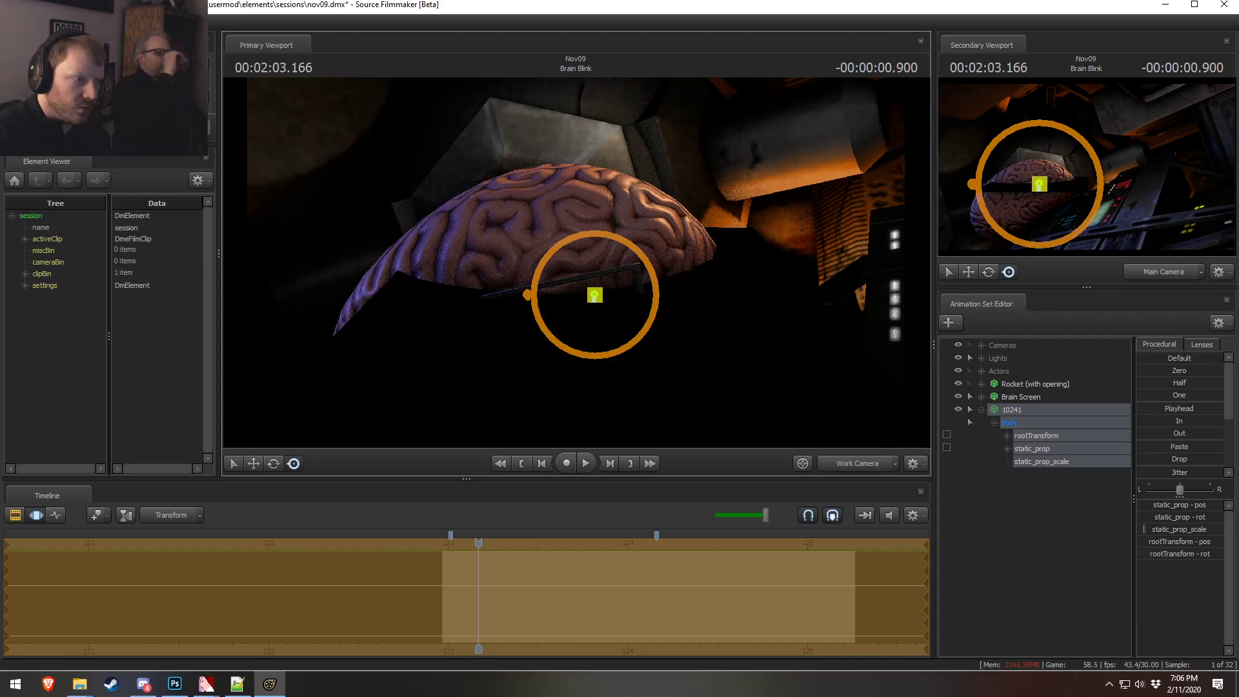
- Try to line the black panel up with the screen frame on the brain by hand
{"action": "left_click_drag", "start_coordinate": [574, 284], "coordinate": [575, 311]}
{"action": "key", "text": "e"}
{"action": "key", "text": "r"}
{"action": "left_click_drag", "start_coordinate": [595, 266], "coordinate": [576, 279]}
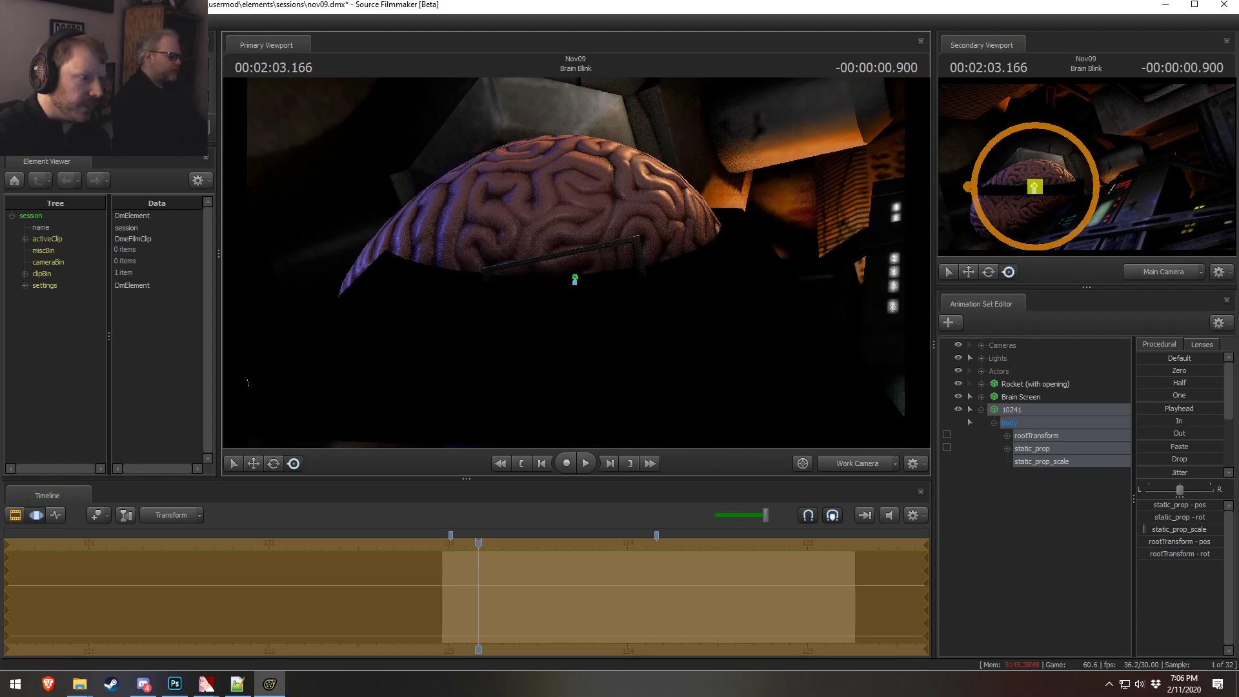
{"action": "key", "text": "e"}
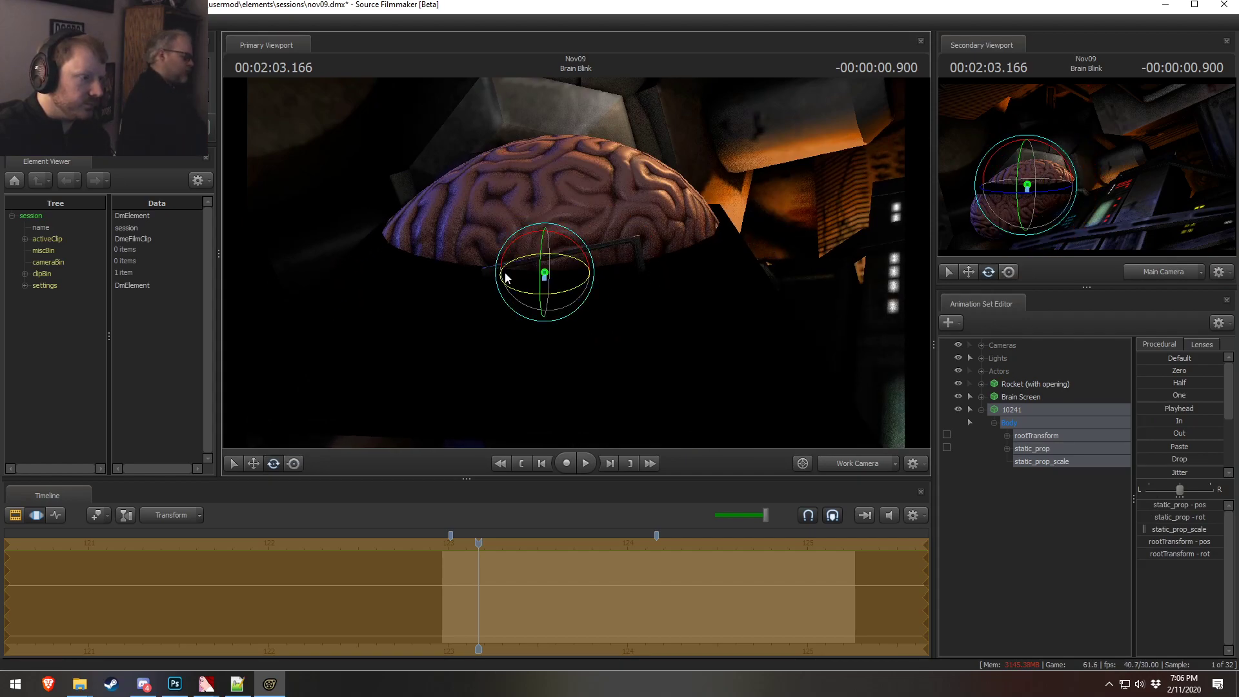
- Lock the 10241 panel to the Brain Screen and zero its controls to snap it to the screen frame
{"action": "left_click", "coordinate": [1008, 397]}
{"action": "left_click", "coordinate": [1024, 411]}
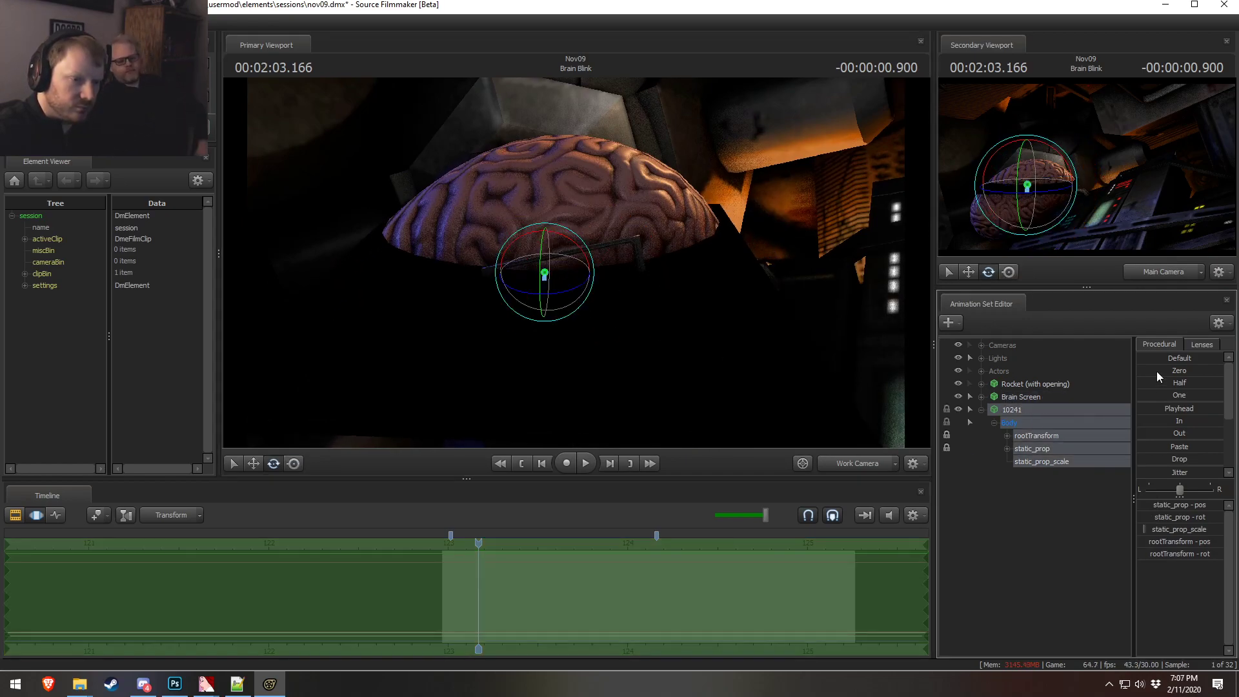
{"action": "left_click", "coordinate": [1156, 372]}
{"action": "left_click_drag", "start_coordinate": [1187, 370], "coordinate": [1223, 371]}
{"action": "left_click_drag", "start_coordinate": [558, 280], "coordinate": [579, 276], "text": "alt"}
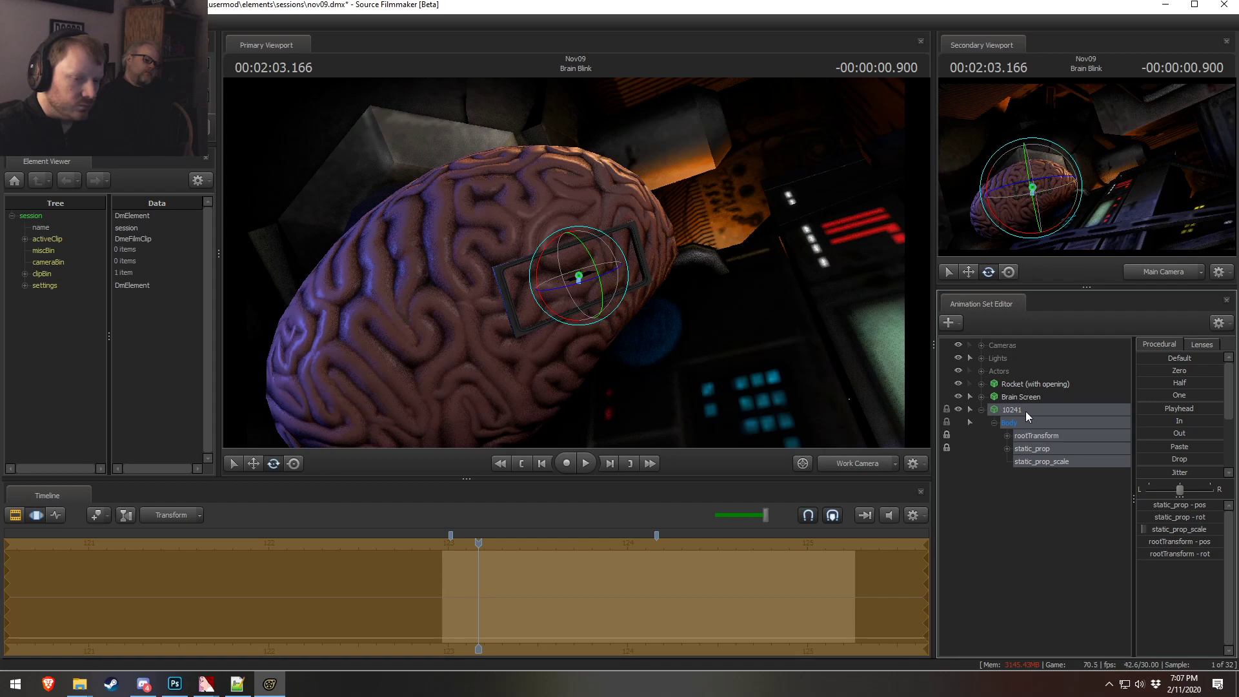
- Test rotation values on the panel's rootTransform and undo the last rotation change
{"action": "left_click", "coordinate": [1193, 554]}
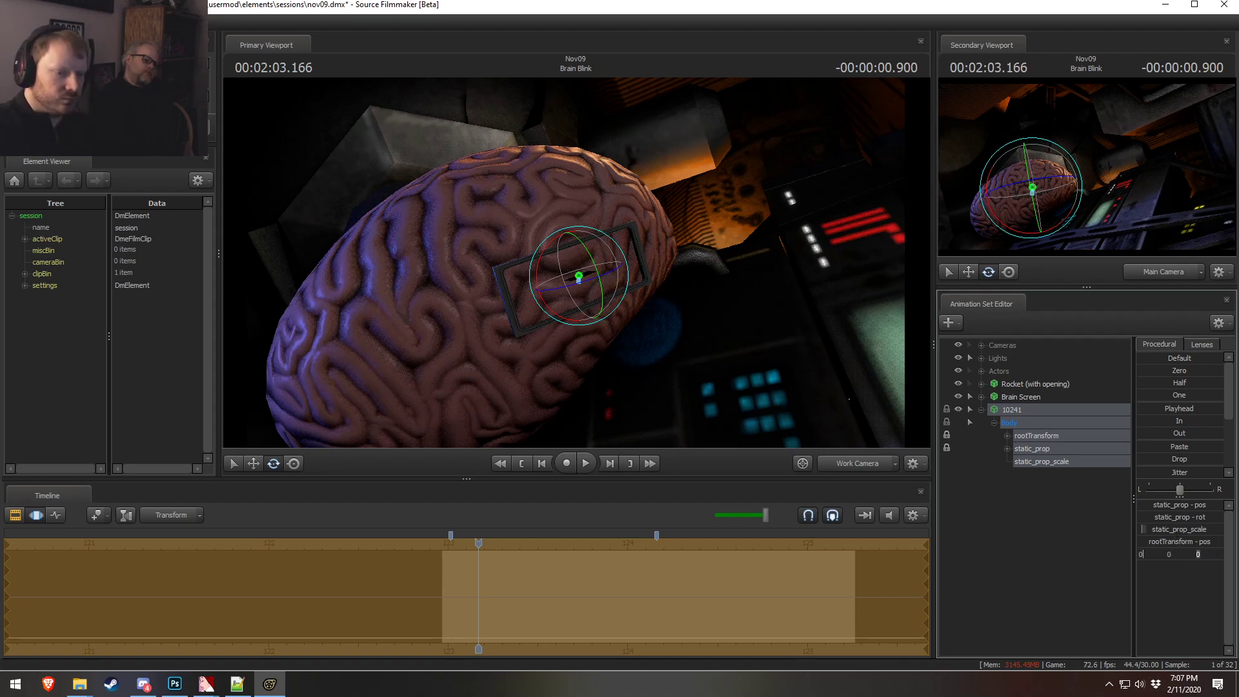
{"action": "key", "text": "Return"}
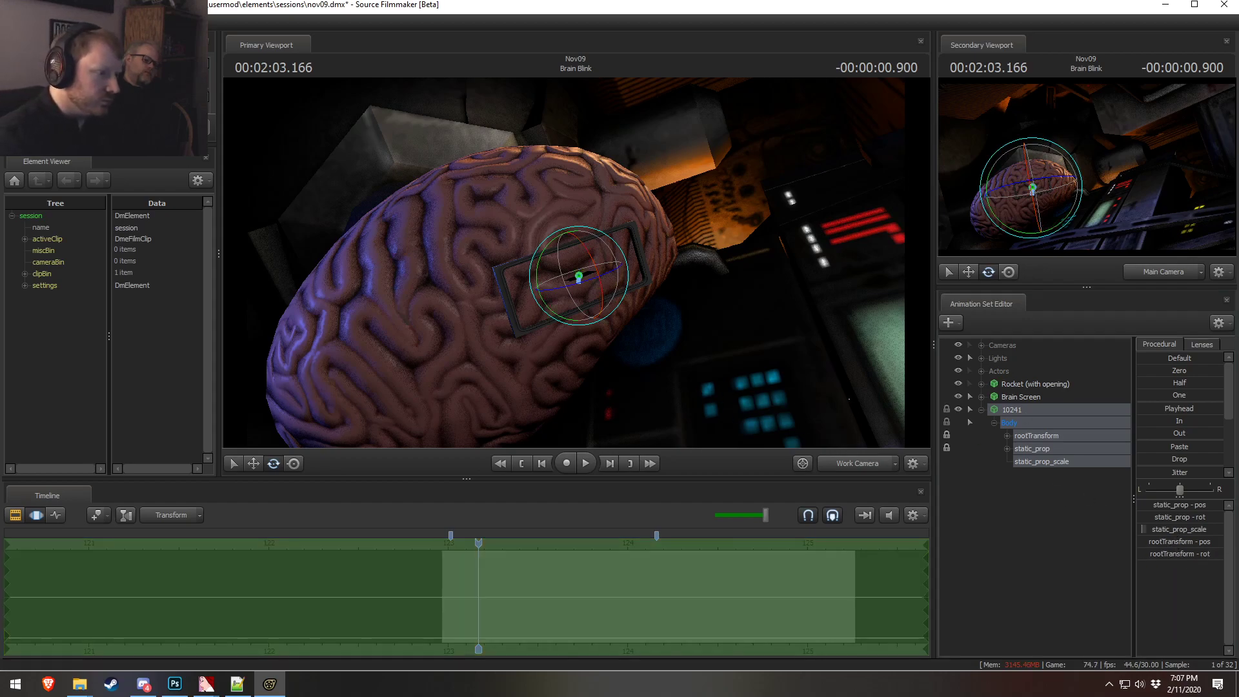
{"action": "left_click", "coordinate": [1184, 554]}
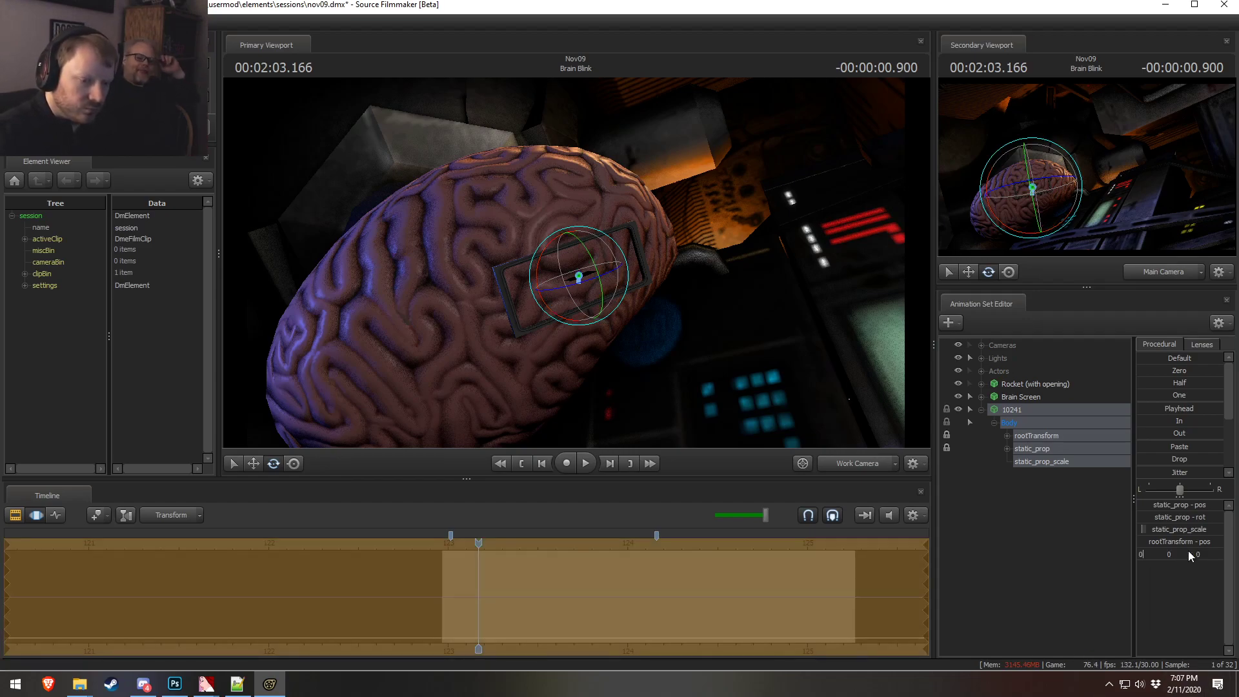
{"action": "type", "text": "9"}
{"action": "key", "text": "Return"}
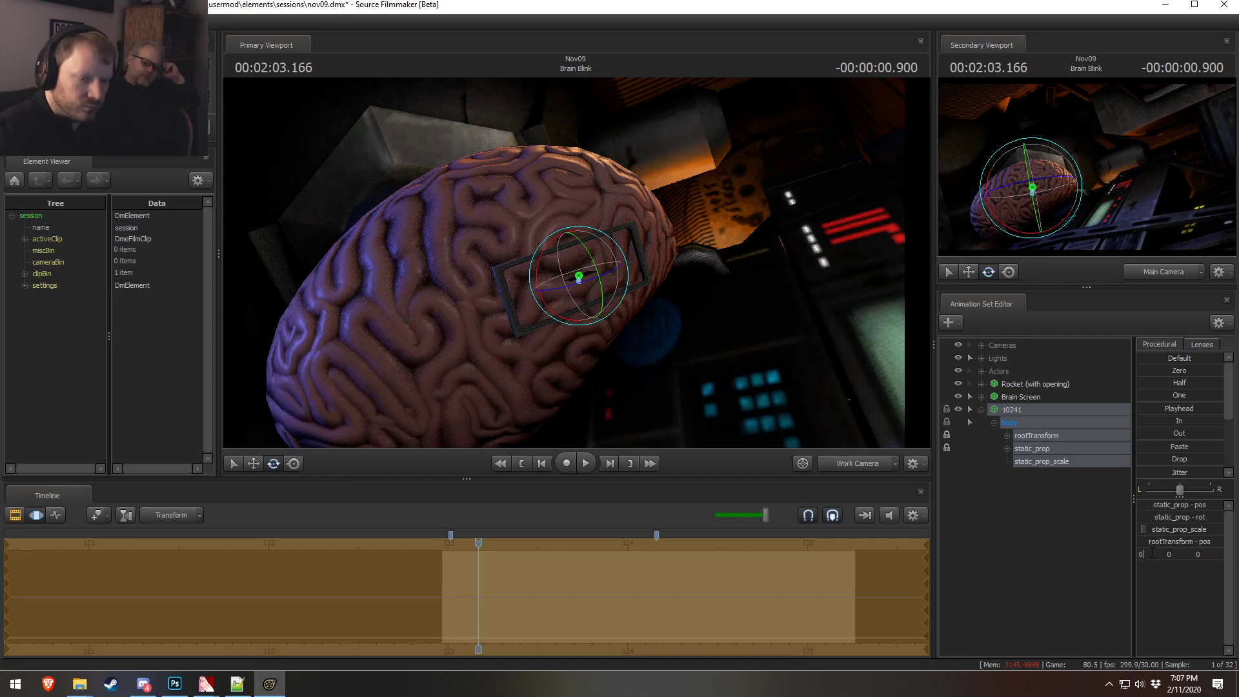
{"action": "key", "text": "ctrl+z"}
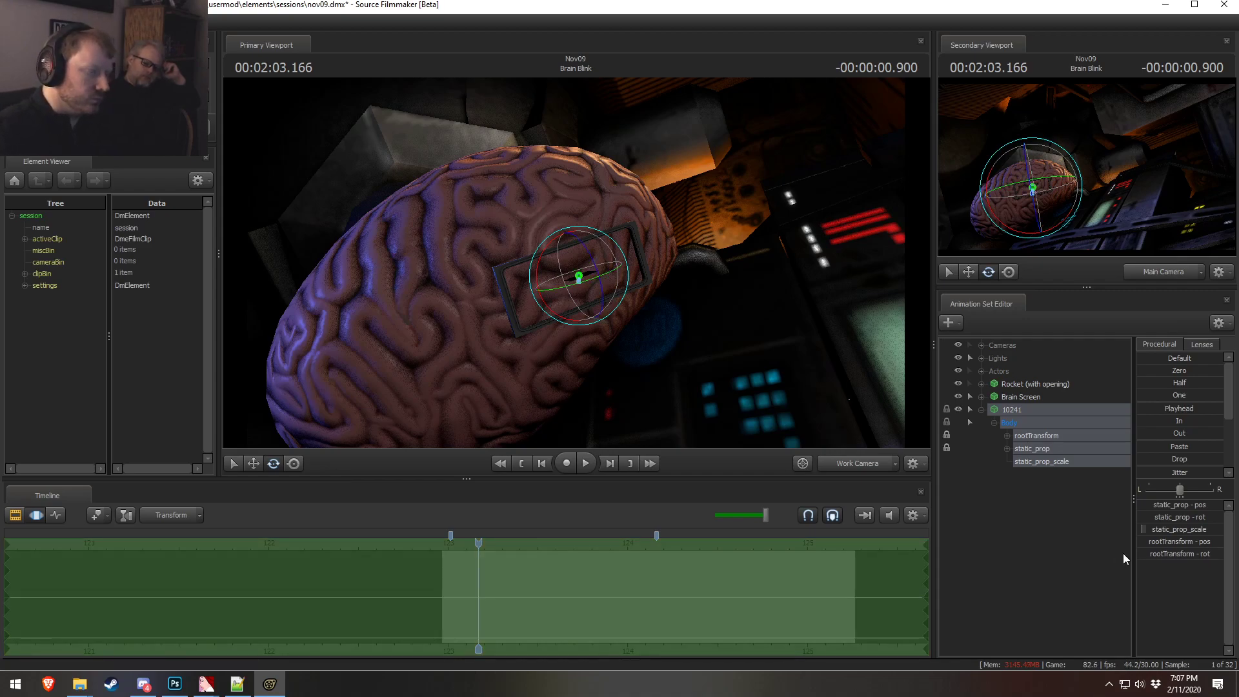
- Get close to the screen frame and try rotating the panel's rootTransform by 90 on two axes
{"action": "left_click_drag", "start_coordinate": [761, 301], "coordinate": [697, 248]}
{"action": "key", "text": "w"}
{"action": "key", "text": "s"}
{"action": "key", "text": "w"}
{"action": "key", "text": "s"}
{"action": "key", "text": "w"}
{"action": "key", "text": "w"}
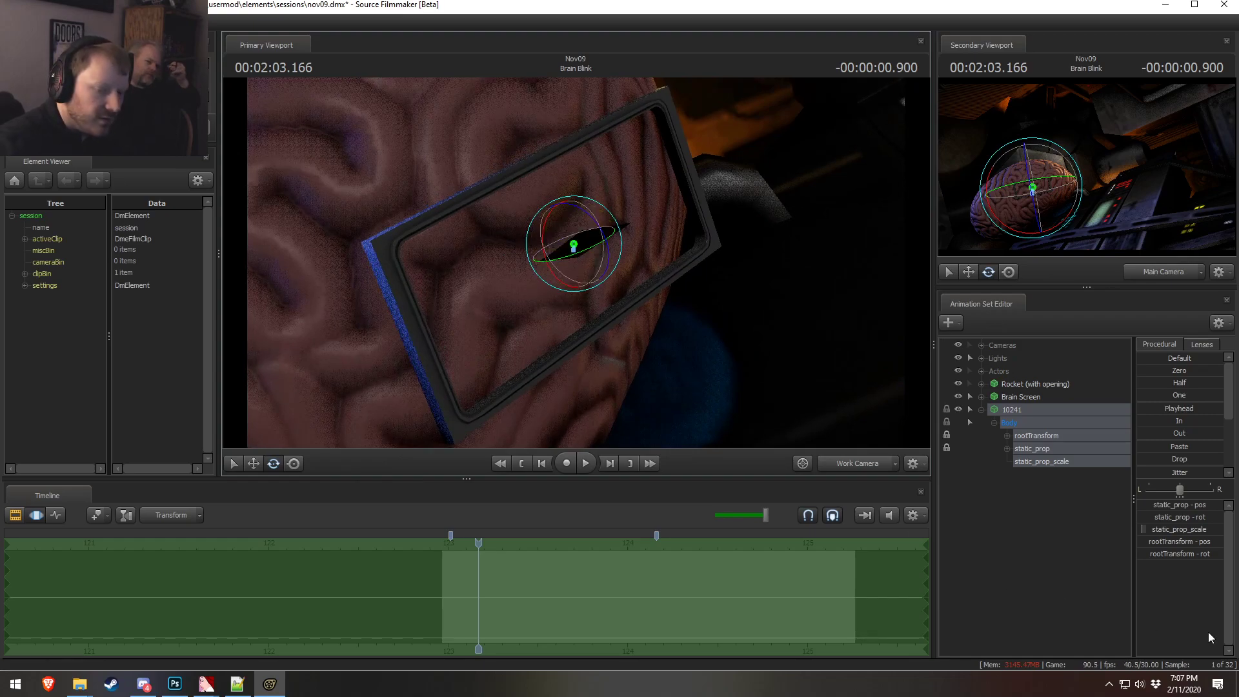
{"action": "left_click", "coordinate": [1187, 553]}
{"action": "type", "text": "90"}
{"action": "key", "text": "Tab"}
{"action": "type", "text": "90"}
{"action": "key", "text": "Return"}
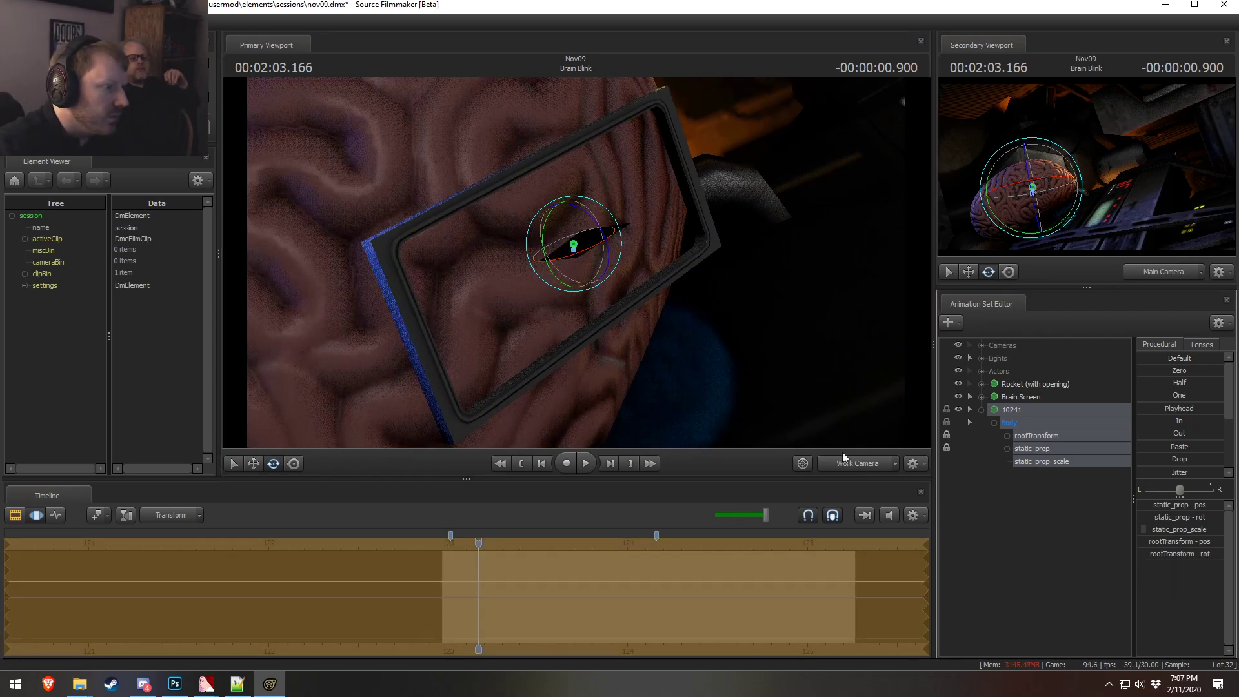
- Try rootTransform rotations of 0, 90, -90 and 0, 90, 180 on the panel
{"action": "left_click", "coordinate": [1183, 551]}
{"action": "left_click_drag", "start_coordinate": [1211, 554], "coordinate": [1157, 554]}
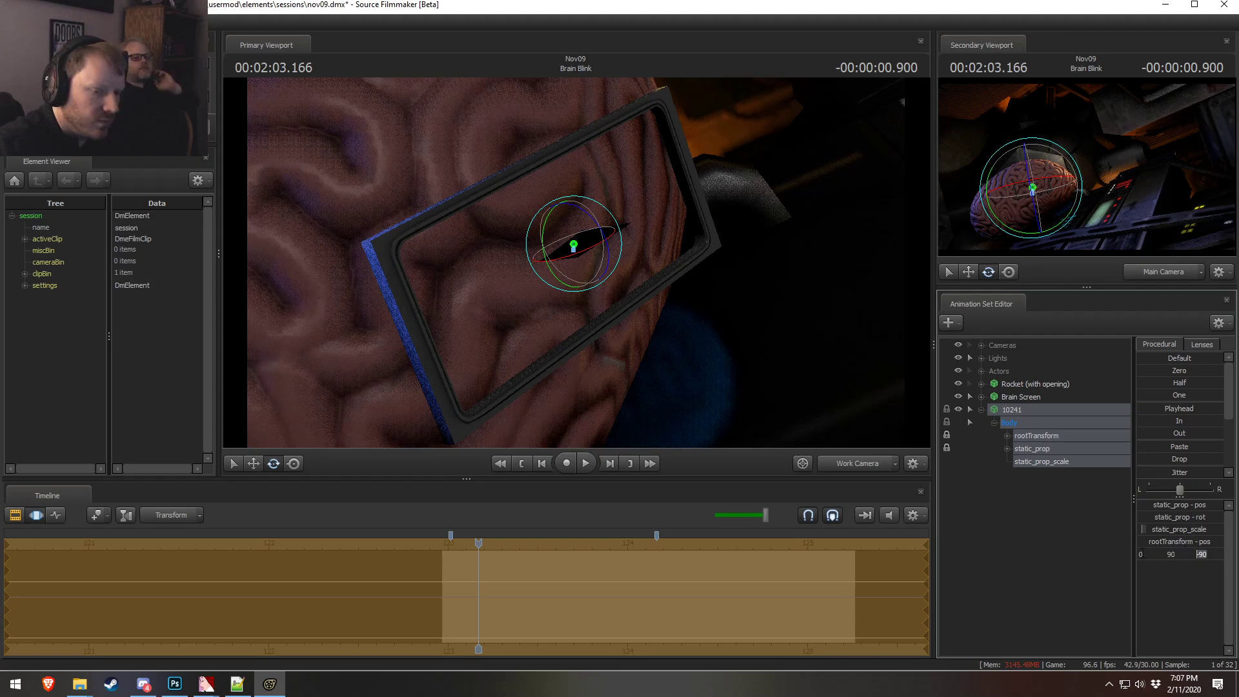
{"action": "key", "text": "Return"}
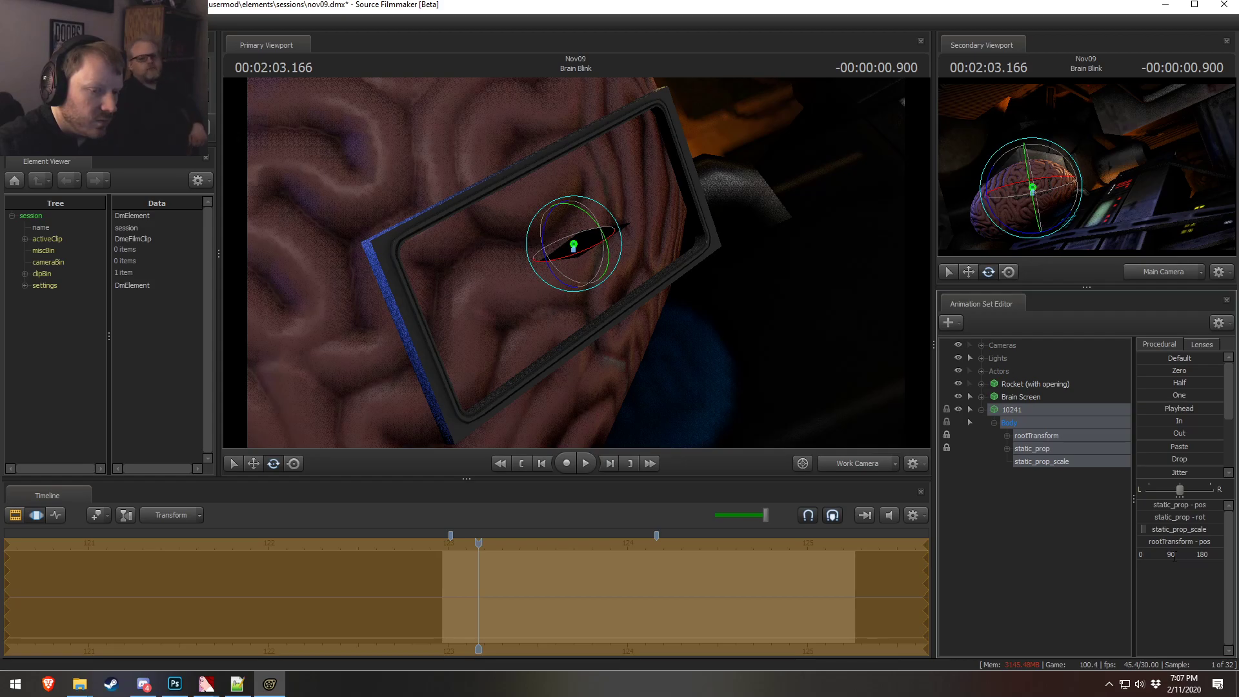
{"action": "key", "text": "Return"}
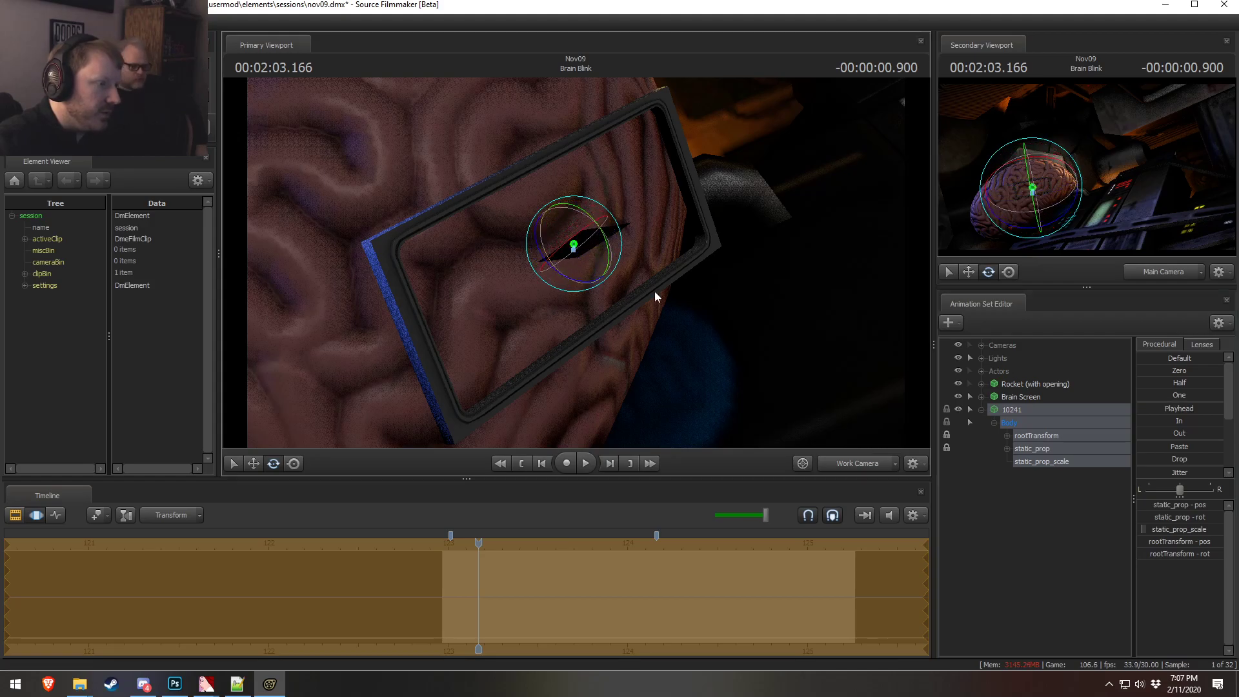
- Rotate the 10241 panel through its static_prop control so it lies parallel to the Brain Screen frame
{"action": "left_click", "coordinate": [1038, 462]}
{"action": "left_click", "coordinate": [1037, 450]}
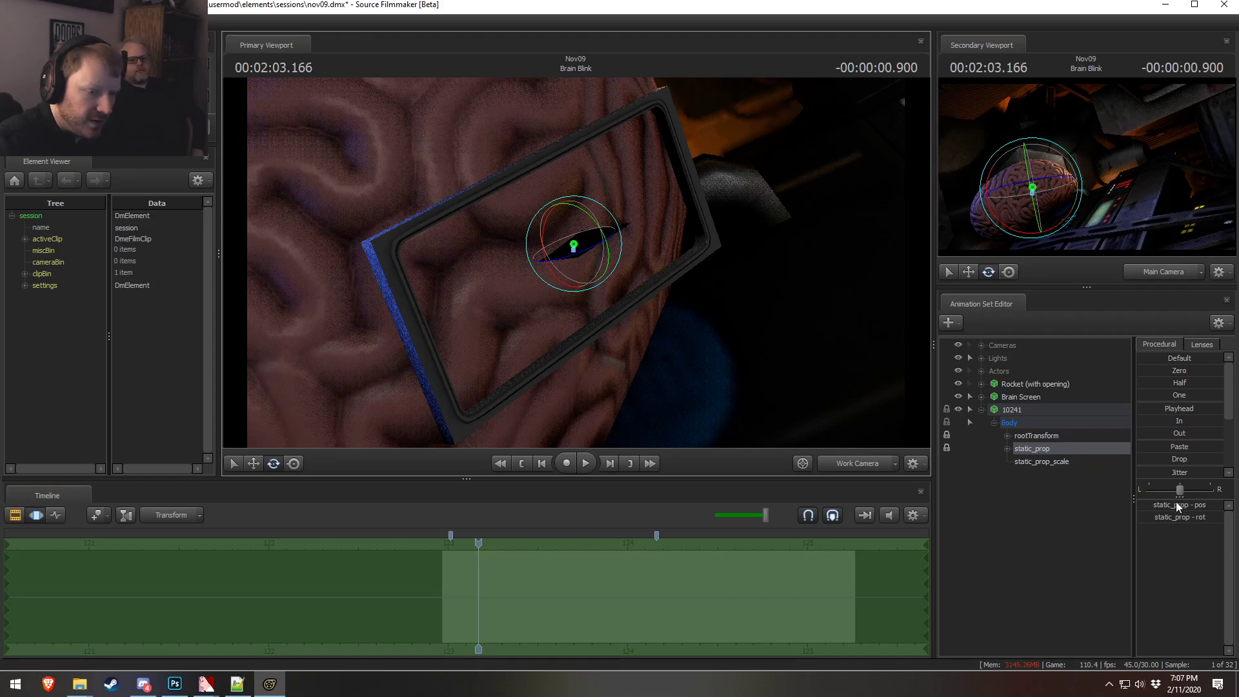
{"action": "left_click", "coordinate": [1029, 432]}
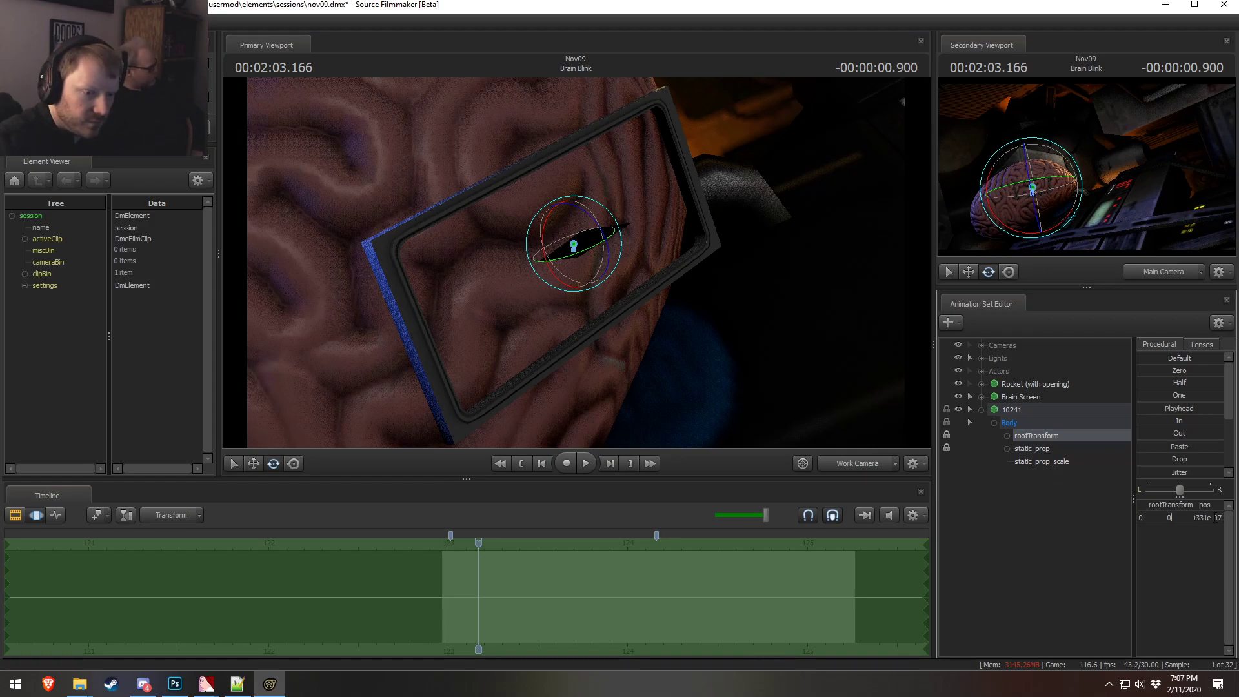
{"action": "left_click", "coordinate": [1026, 451]}
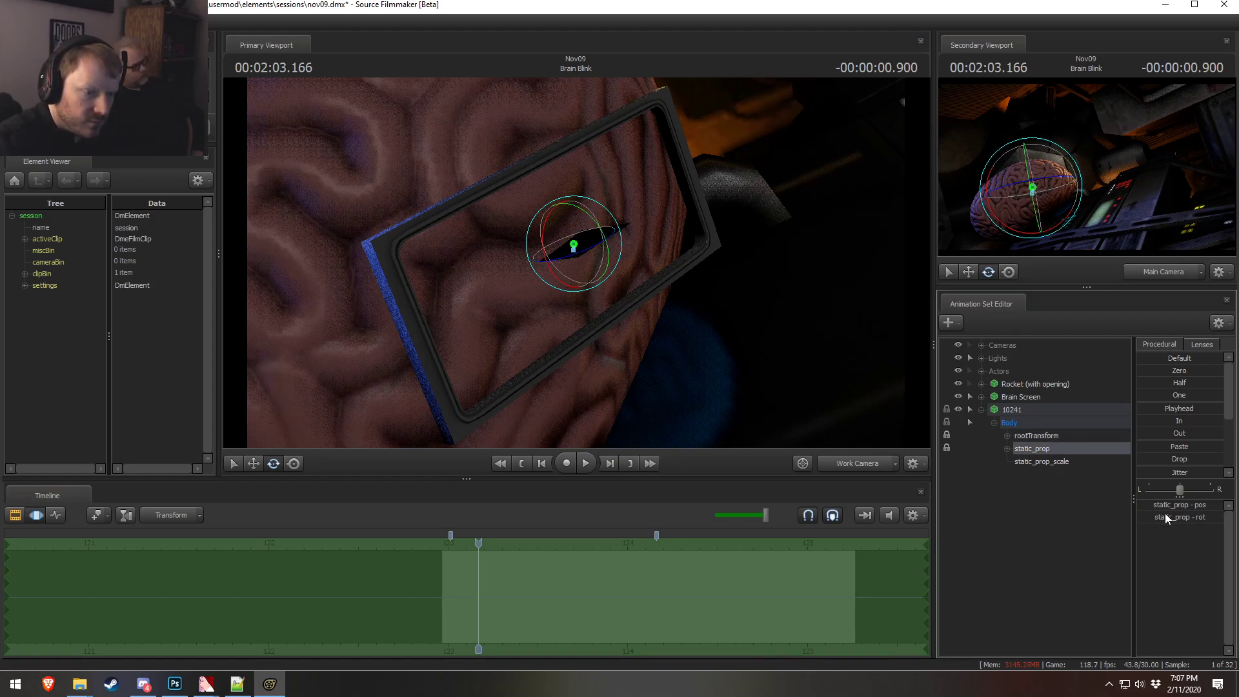
{"action": "type", "text": "900"}
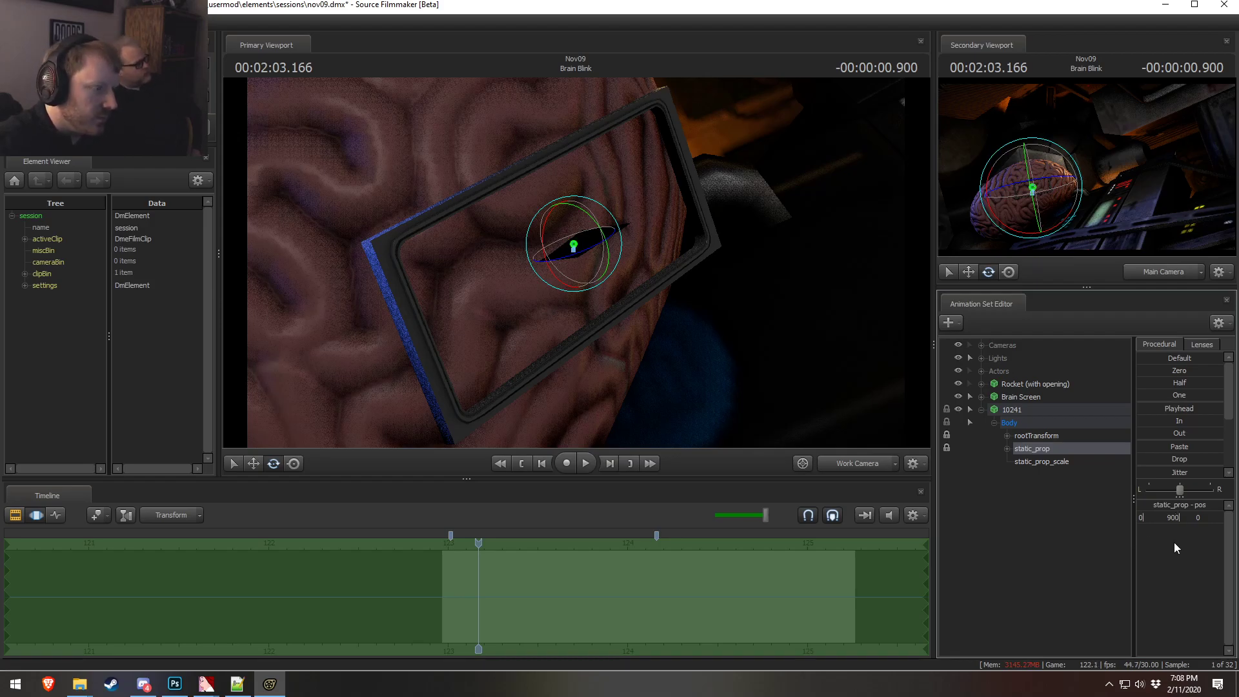
{"action": "key", "text": "Return"}
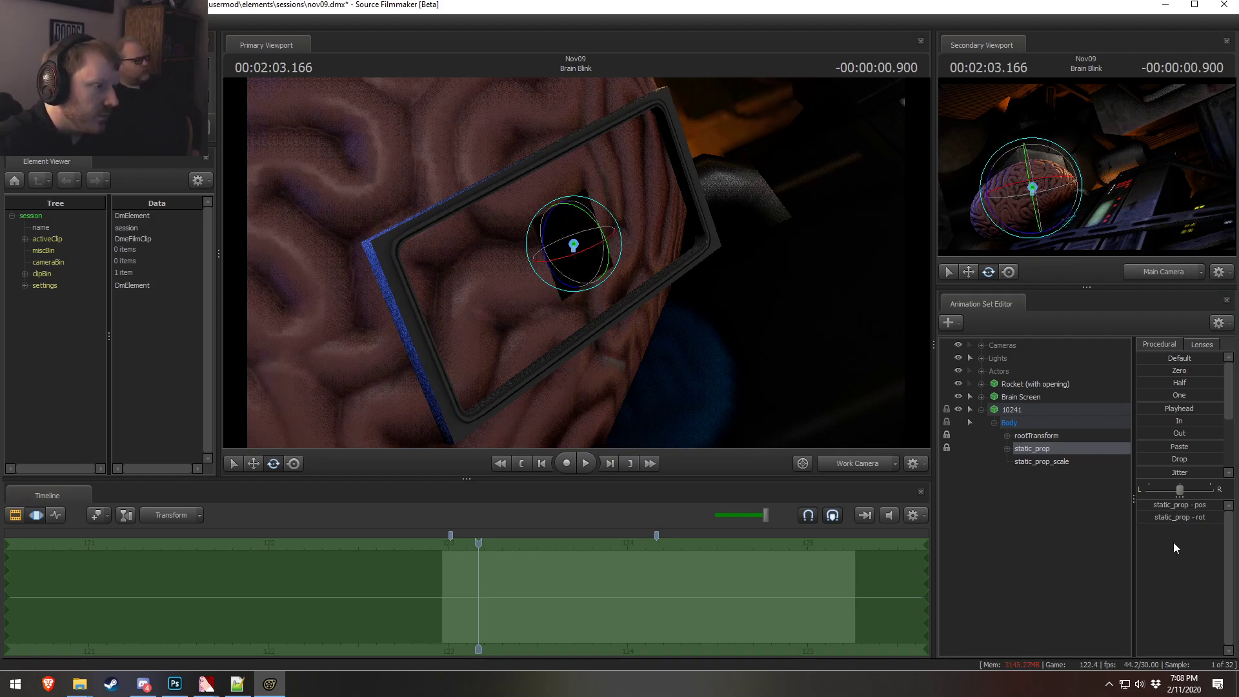
- Enlarge the panel with static_prop_scale until it fills the screen frame's height, checking the fit from several angles
{"action": "left_click_drag", "start_coordinate": [790, 380], "coordinate": [1185, 505], "text": "alt"}
{"action": "left_click", "coordinate": [1068, 464]}
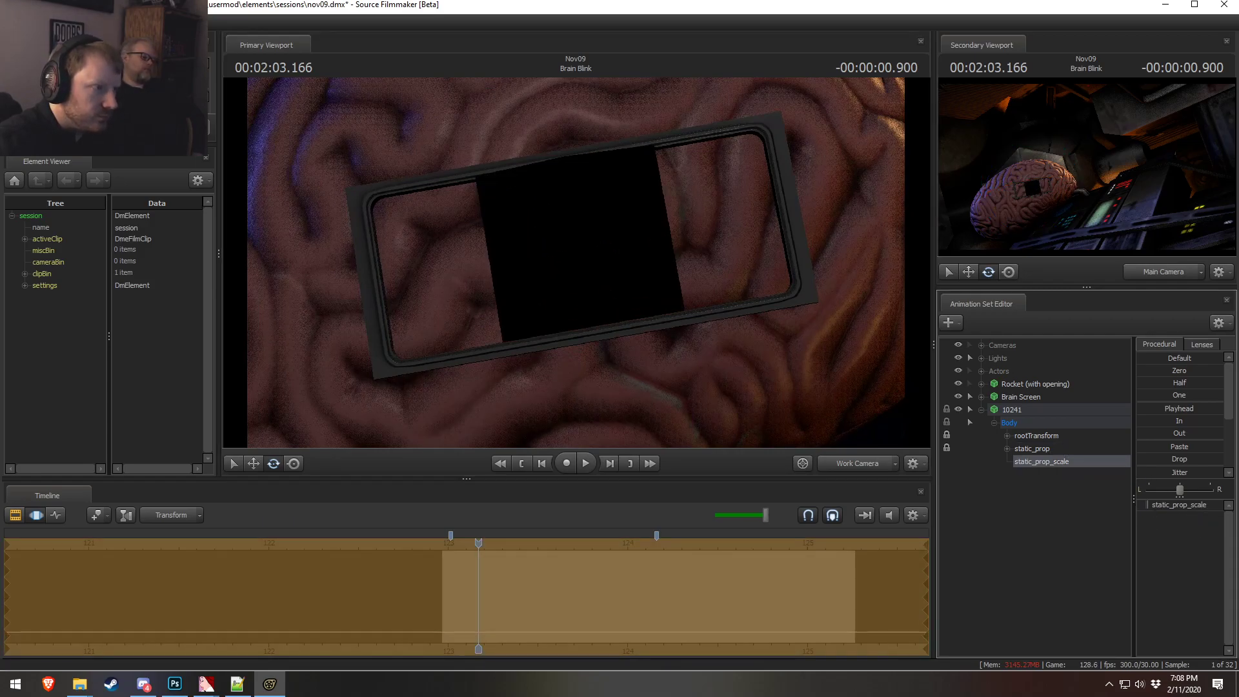
{"action": "right_click_drag", "start_coordinate": [927, 423], "coordinate": [700, 327], "text": "alt"}
{"action": "left_click", "coordinate": [856, 463]}
{"action": "left_click", "coordinate": [839, 466]}
{"action": "left_click_drag", "start_coordinate": [621, 257], "coordinate": [581, 193]}
{"action": "mouse_move", "coordinate": [581, 258]}
{"action": "left_mouse_down"}
{"action": "mouse_move", "coordinate": [594, 271]}
{"action": "mouse_move", "coordinate": [581, 162]}
{"action": "mouse_move", "coordinate": [555, 174]}
{"action": "mouse_move", "coordinate": [581, 278]}
{"action": "left_mouse_up"}
{"action": "left_click_drag", "start_coordinate": [576, 263], "coordinate": [606, 297]}
- Show Brain Screen in the element viewer and set $alpha of its first material to 1
{"action": "key", "text": "F2"}
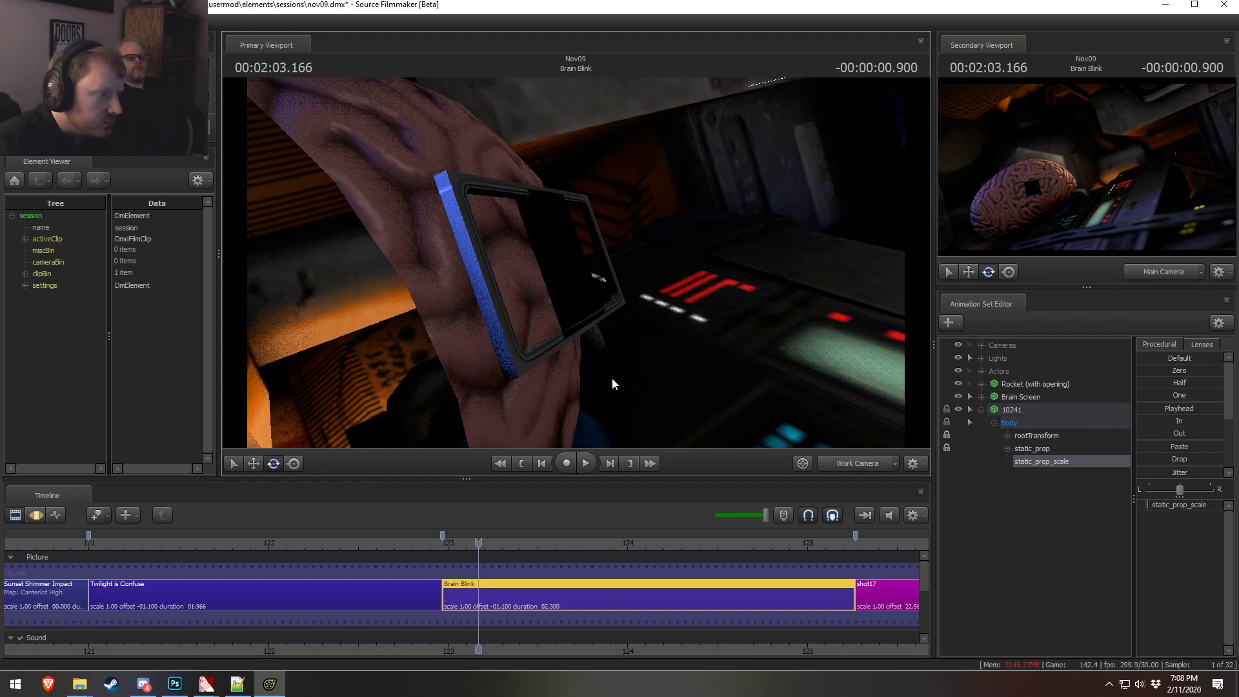
{"action": "right_click", "coordinate": [1021, 393]}
{"action": "left_click", "coordinate": [1148, 481]}
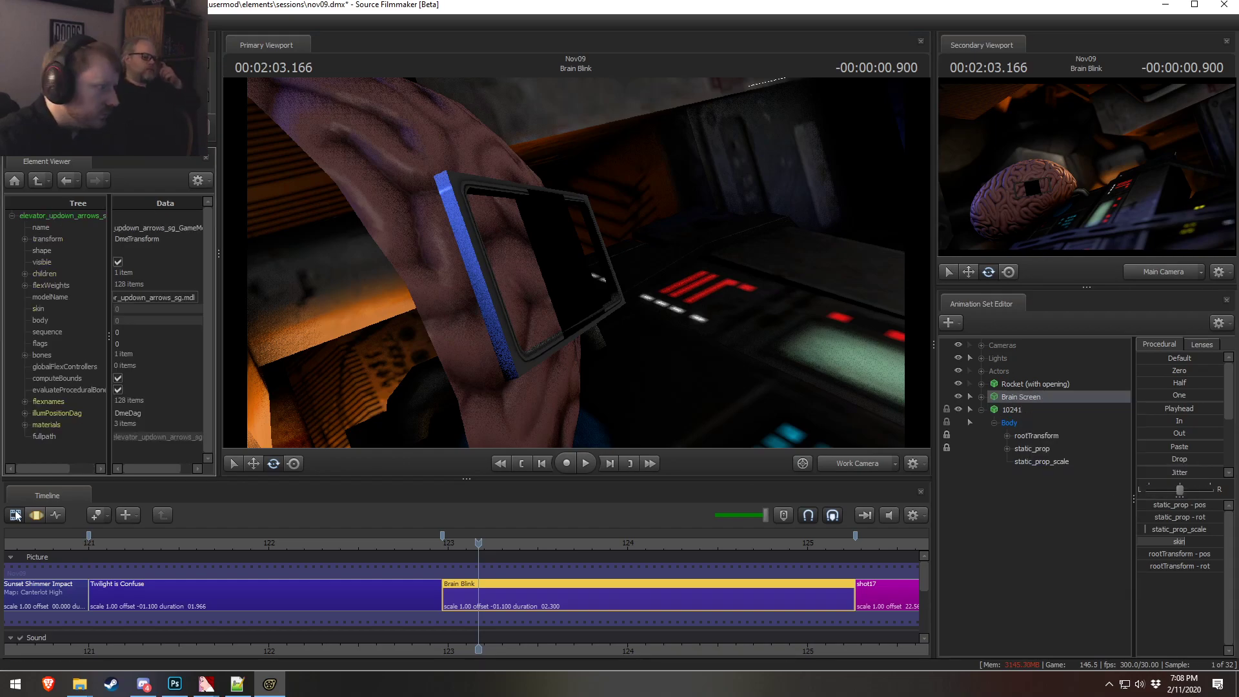
{"action": "left_click", "coordinate": [26, 425]}
{"action": "scroll", "coordinate": [41, 444], "scroll_direction": "down", "scroll_amount": 1}
{"action": "left_click", "coordinate": [38, 424]}
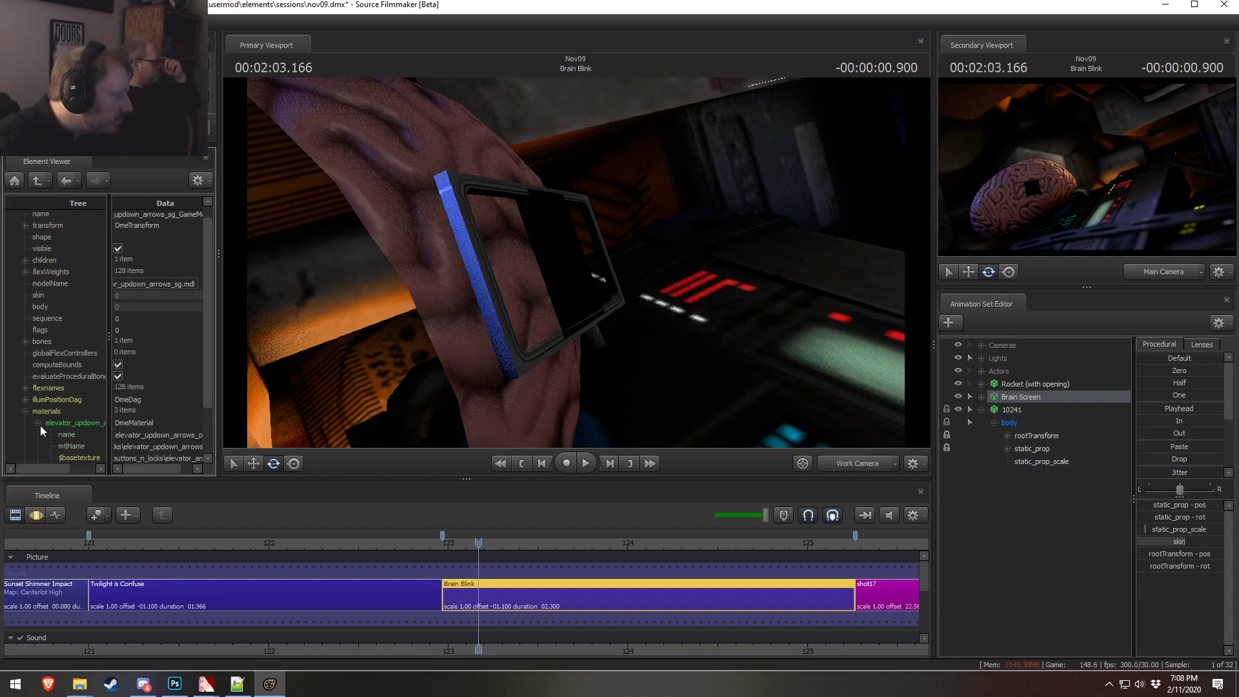
{"action": "scroll", "coordinate": [84, 443], "scroll_direction": "down", "scroll_amount": 2}
{"action": "left_click_drag", "start_coordinate": [124, 422], "coordinate": [83, 418]}
{"action": "type", "text": "1"}
{"action": "left_click", "coordinate": [83, 388]}
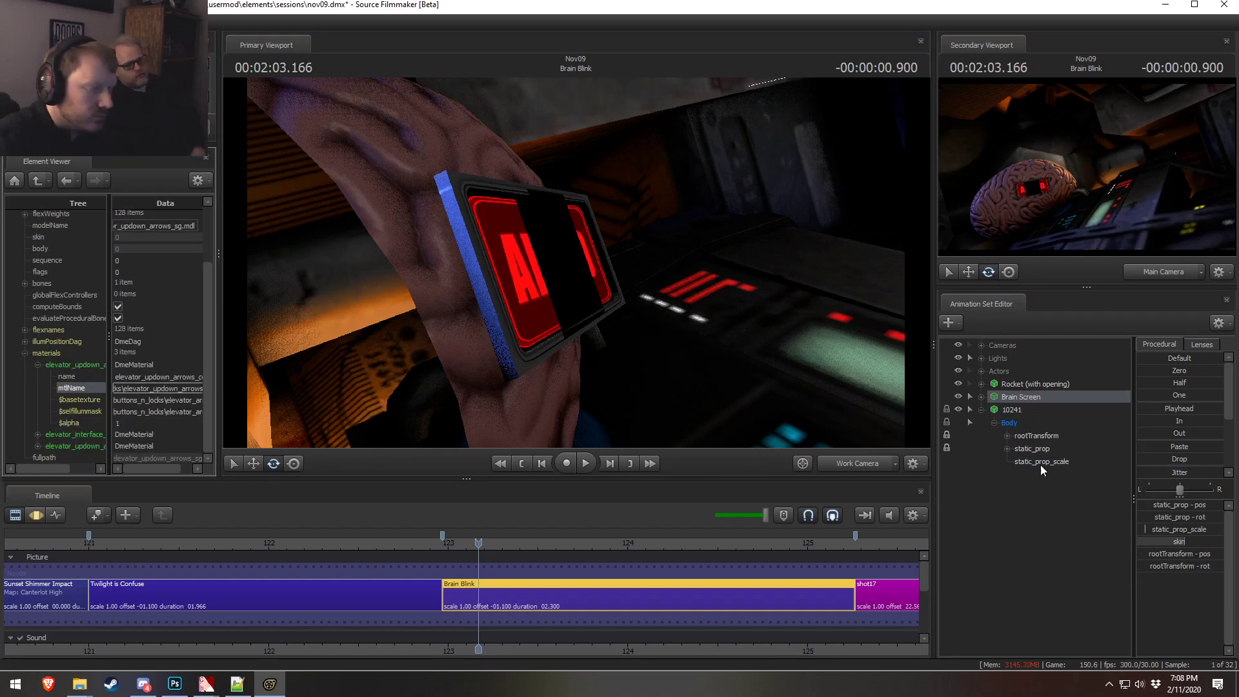
- Move the panel's static_prop back into the frame so it sits behind the ARMED display
{"action": "left_click", "coordinate": [1040, 450]}
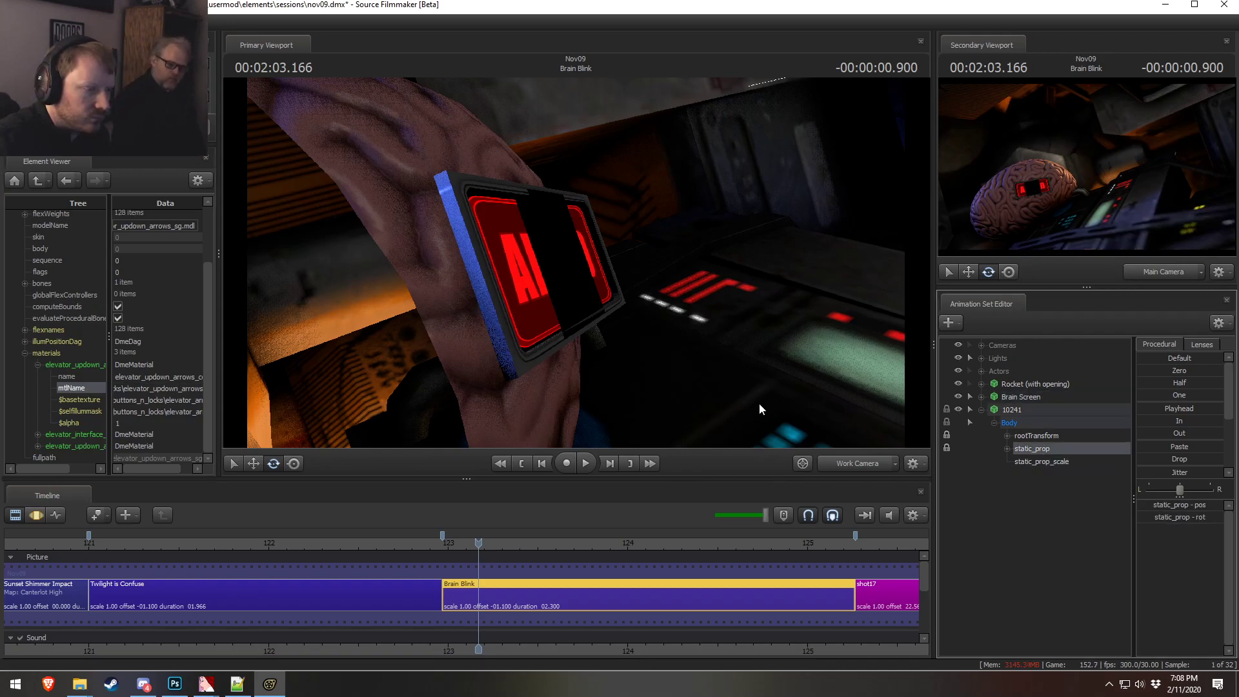
{"action": "key", "text": "w"}
{"action": "left_click", "coordinate": [594, 250]}
{"action": "left_click_drag", "start_coordinate": [594, 250], "coordinate": [585, 257], "text": "alt"}
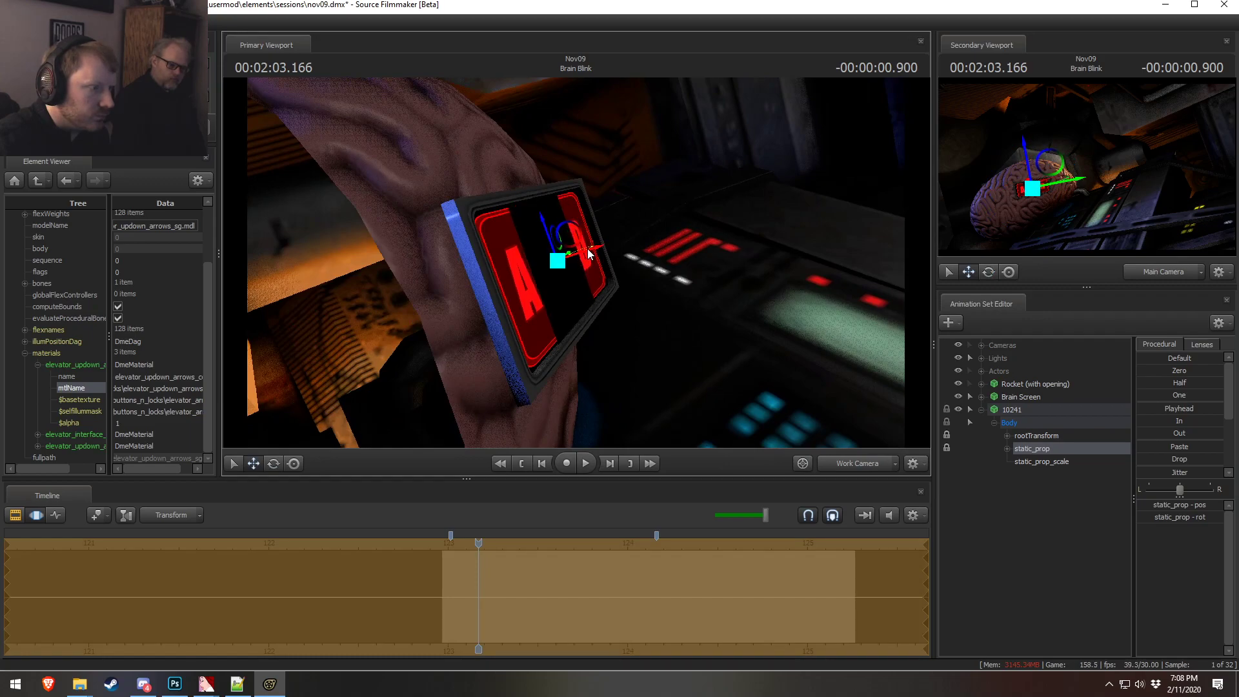
{"action": "mouse_move", "coordinate": [586, 250]}
{"action": "left_mouse_down", "text": "alt"}
{"action": "mouse_move", "coordinate": [575, 262]}
{"action": "mouse_move", "coordinate": [599, 261]}
{"action": "left_mouse_up", "text": "alt"}
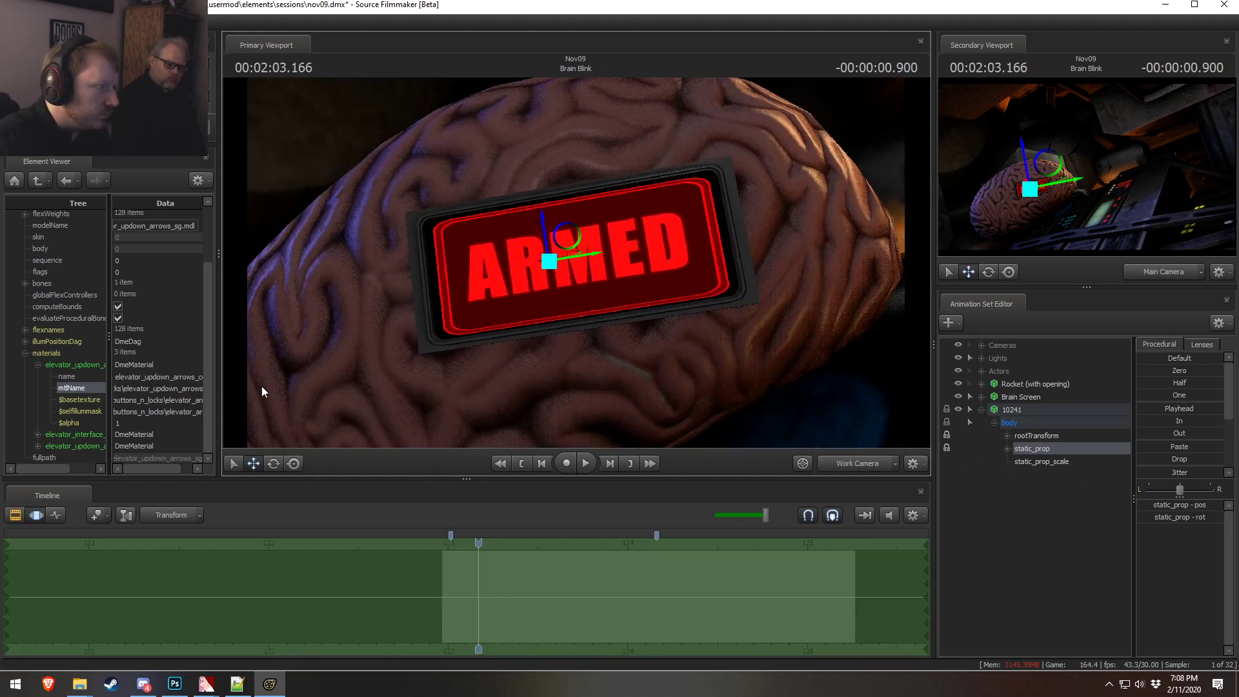
- Set the display material's $alpha to 0 and slide the panel's static_prop to the left end of the screen frame
{"action": "left_click", "coordinate": [129, 423]}
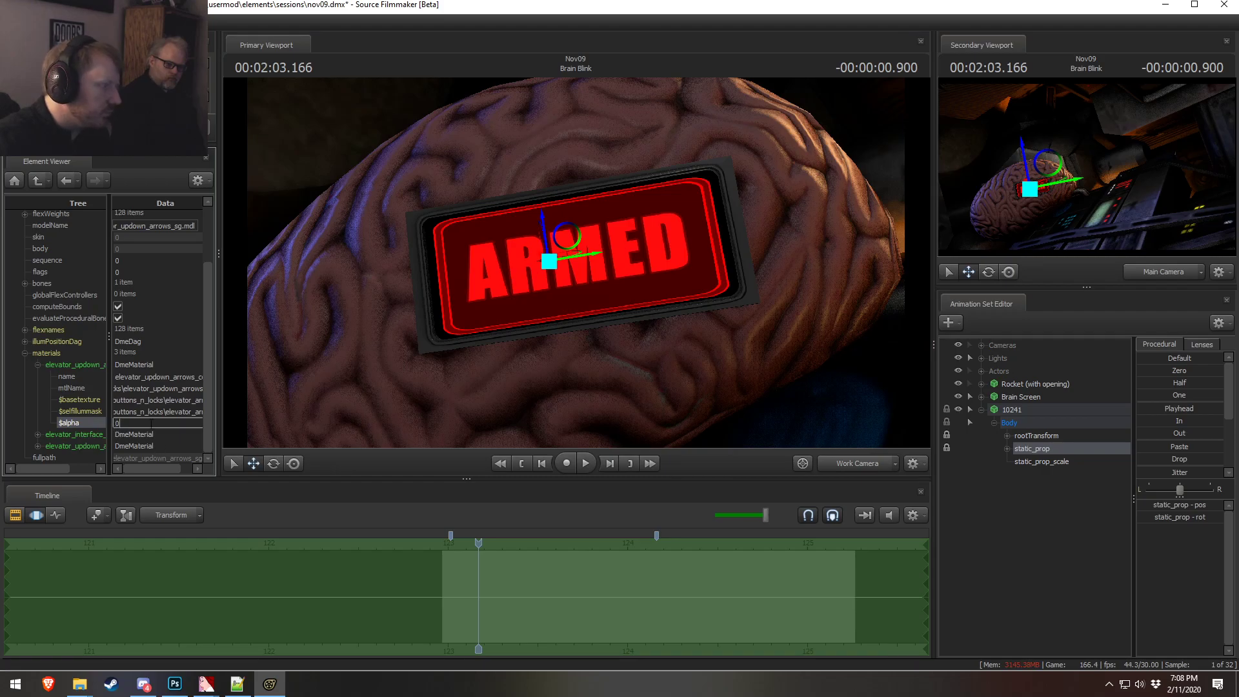
{"action": "left_click", "coordinate": [169, 411]}
{"action": "left_click_drag", "start_coordinate": [592, 256], "coordinate": [542, 265]}
{"action": "left_click", "coordinate": [1013, 447]}
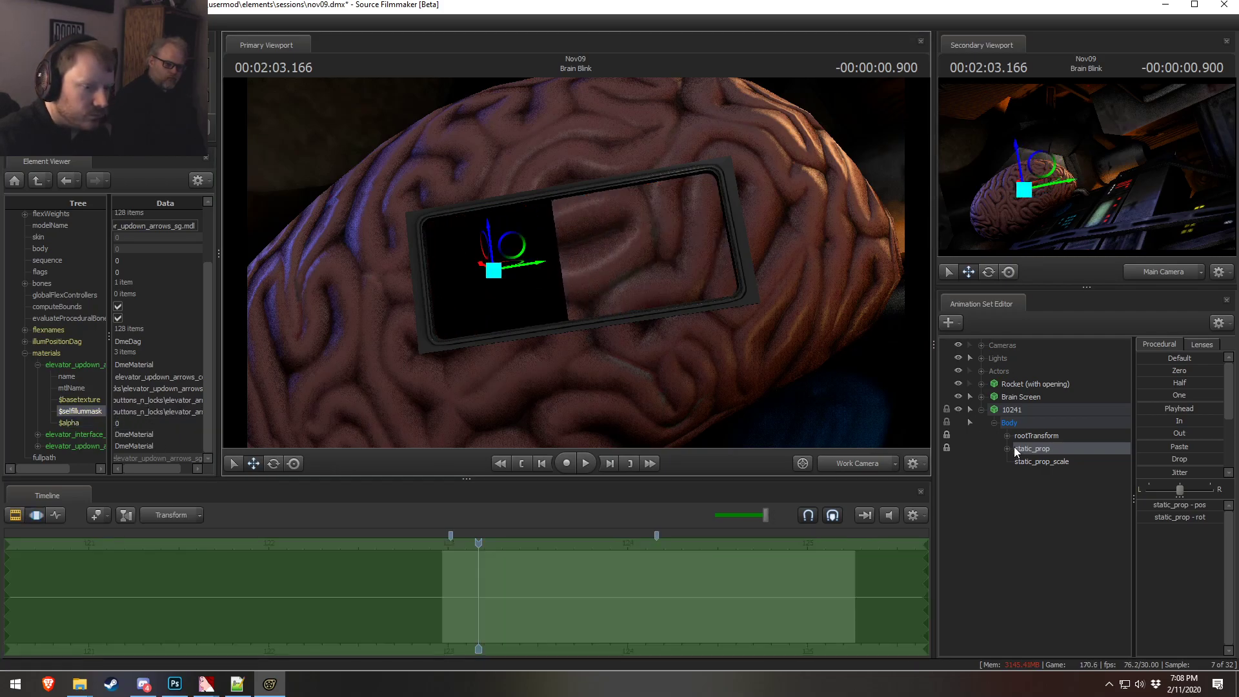
- Rename the 10241 animation set as Brain Screen Blocker 1
{"action": "right_click", "coordinate": [1017, 412]}
{"action": "left_click", "coordinate": [1048, 419]}
{"action": "type", "text": "Brain Screen "}
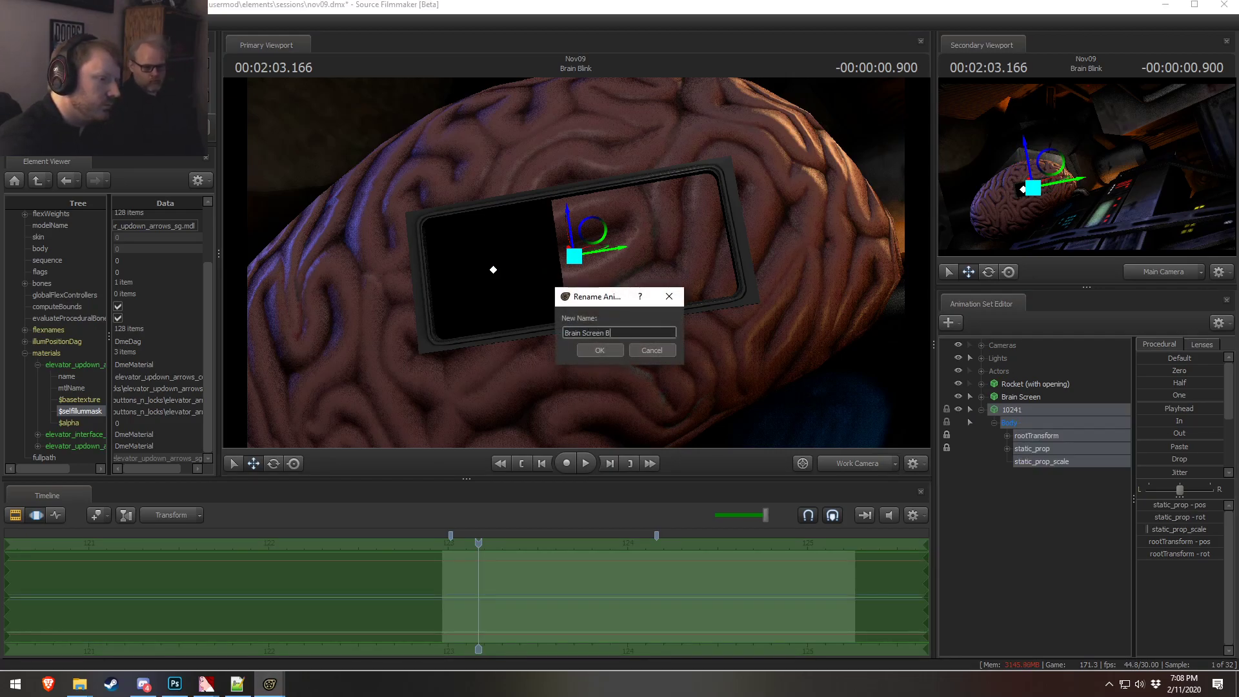
{"action": "type", "text": "Blocker 1"}
{"action": "key", "text": "Return"}
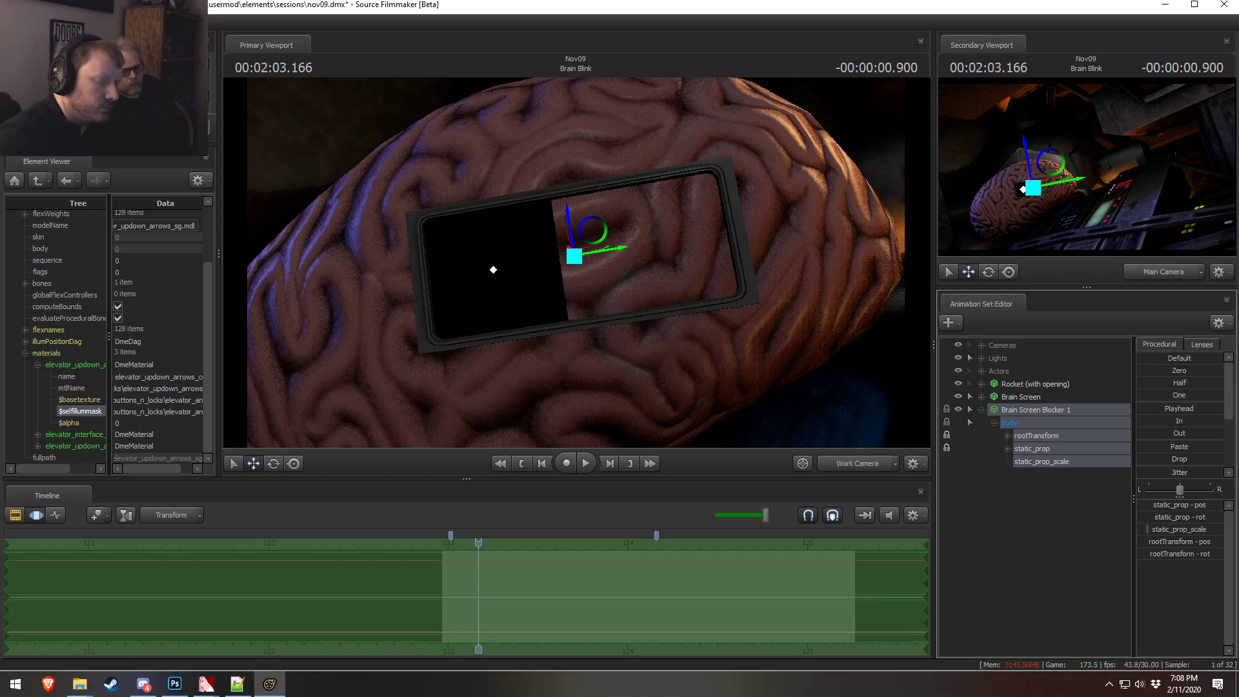
- Copy Brain Screen Blocker 1 despite its locked controls and paste it as a second animation set
{"action": "left_click", "coordinate": [982, 411]}
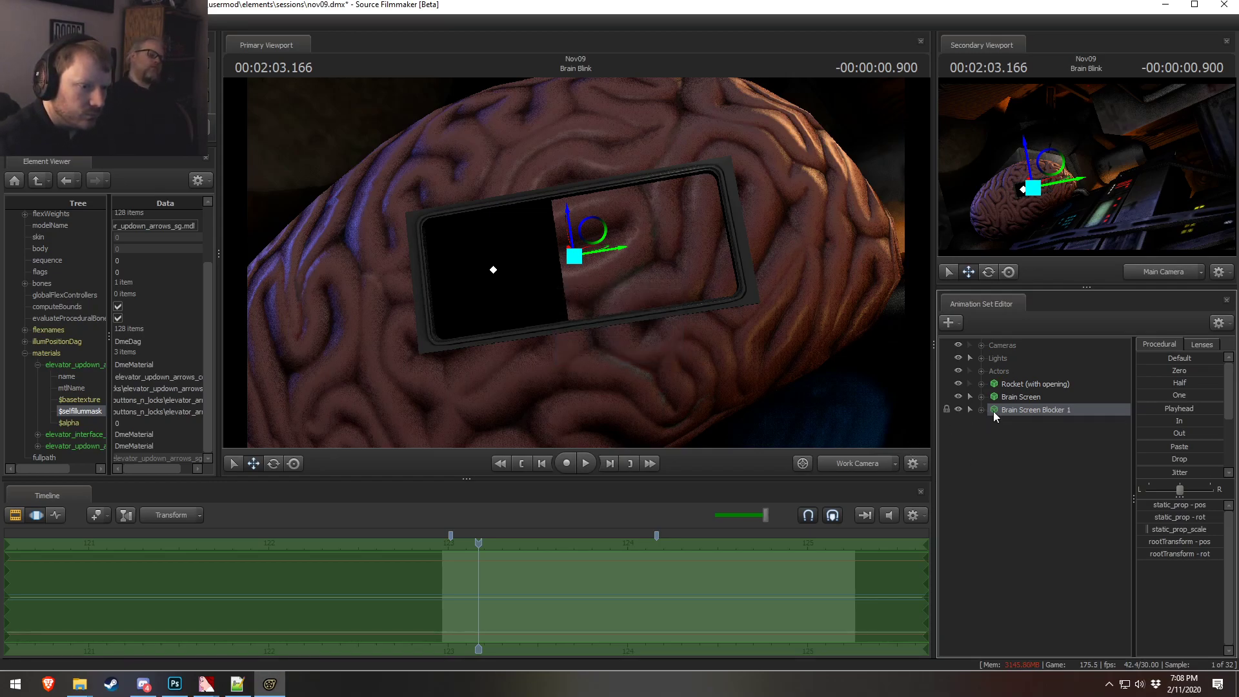
{"action": "right_click", "coordinate": [1008, 411]}
{"action": "left_click", "coordinate": [1025, 428]}
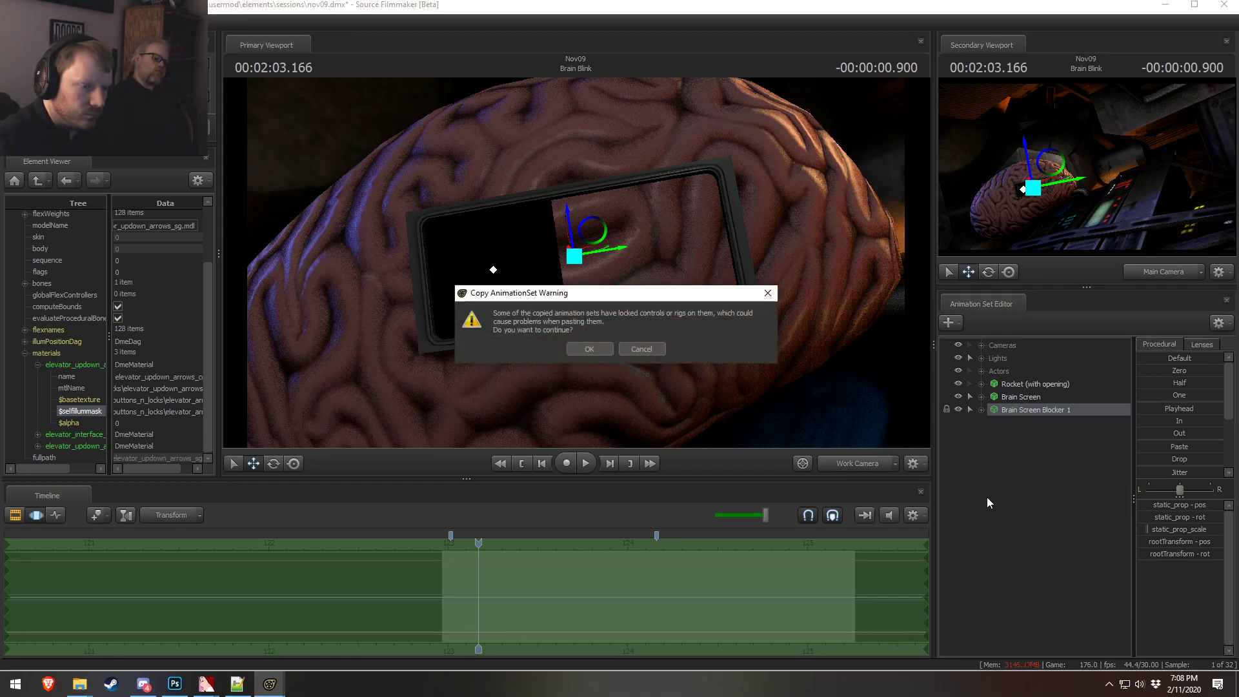
{"action": "left_click", "coordinate": [609, 349]}
{"action": "right_click", "coordinate": [1033, 478]}
{"action": "left_click", "coordinate": [1057, 557]}
- Lock Brain Screen Blocker 2 to Brain Screen so it snaps into the screen frame
{"action": "left_click", "coordinate": [1016, 422]}
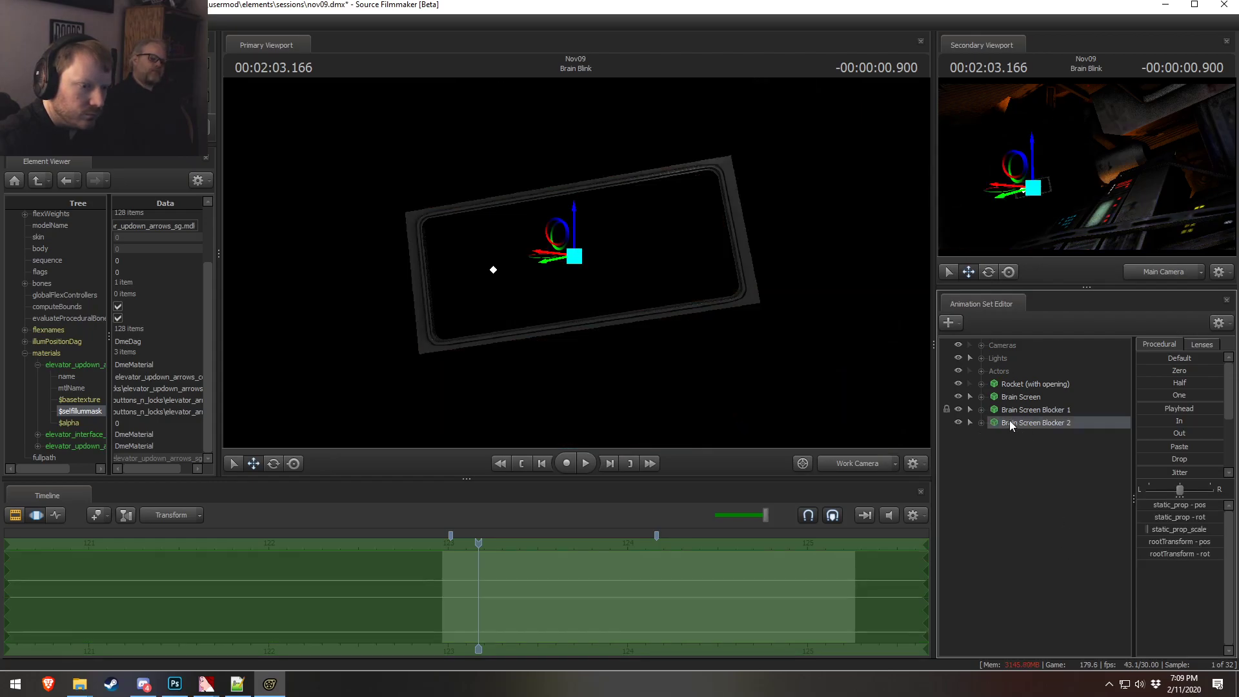
{"action": "left_click_drag", "start_coordinate": [1023, 396], "coordinate": [1029, 425]}
{"action": "left_click", "coordinate": [1029, 423]}
{"action": "left_click_drag", "start_coordinate": [839, 388], "coordinate": [669, 280]}
{"action": "left_click_drag", "start_coordinate": [813, 297], "coordinate": [605, 276]}
{"action": "left_click_drag", "start_coordinate": [1172, 532], "coordinate": [1146, 529]}
{"action": "left_click_drag", "start_coordinate": [710, 323], "coordinate": [622, 279], "text": "alt"}
{"action": "left_click", "coordinate": [1053, 420]}
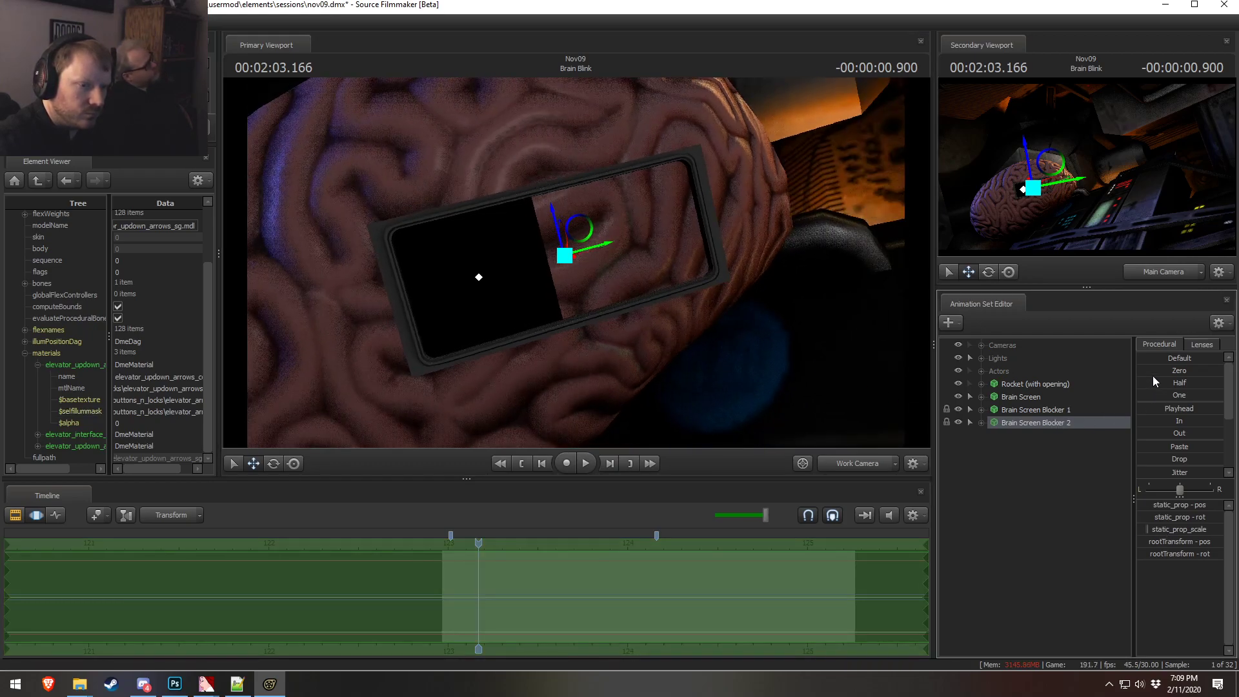
- Slide the static_prop of Brain Screen Blocker 2 to the right end of the screen frame
{"action": "left_click", "coordinate": [1015, 409]}
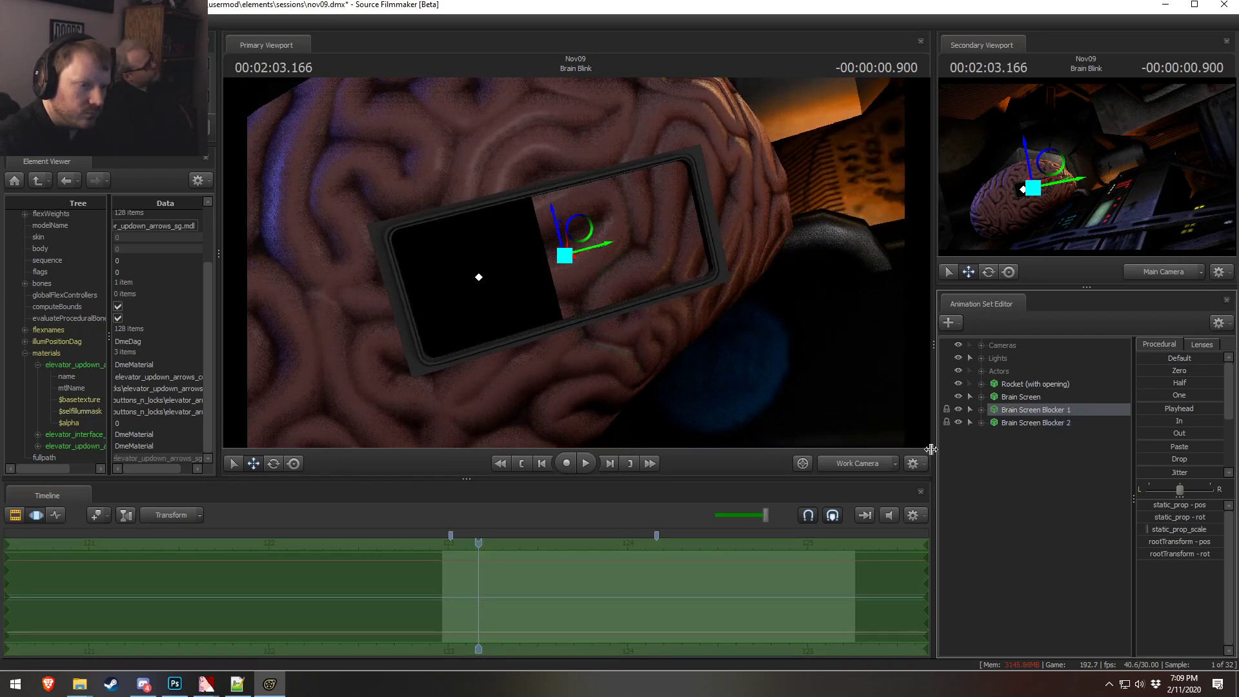
{"action": "left_click", "coordinate": [1010, 423]}
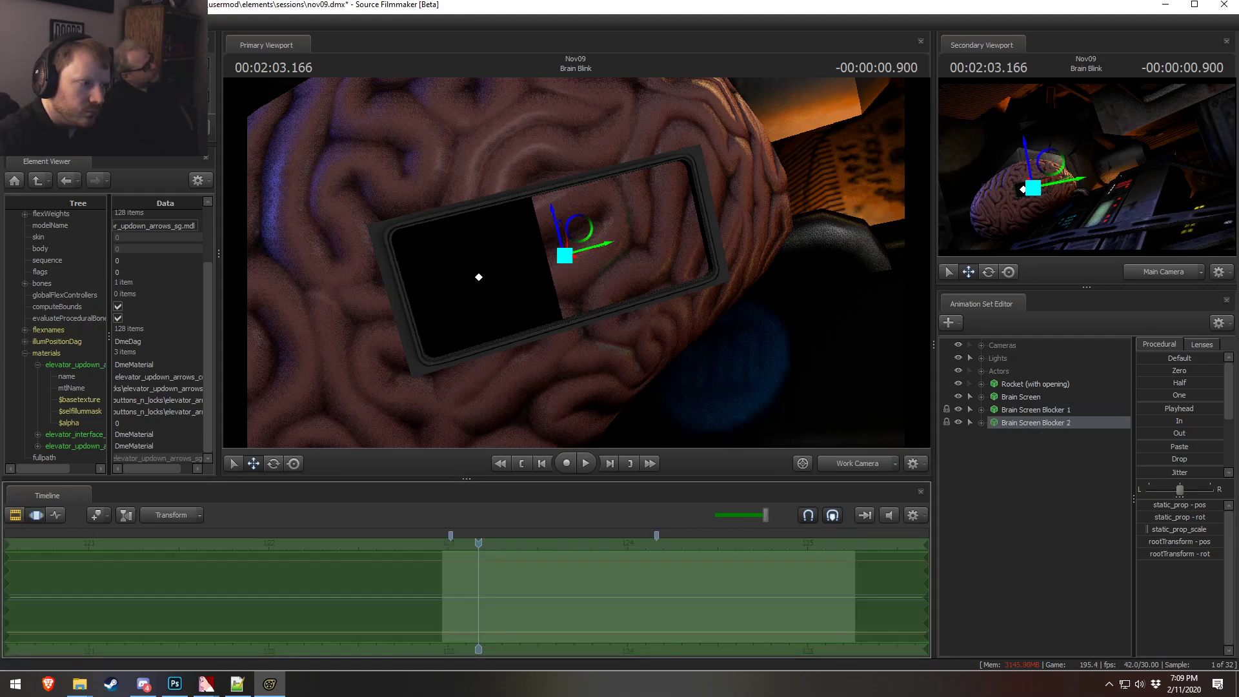
{"action": "left_click", "coordinate": [982, 422]}
{"action": "left_click", "coordinate": [994, 436]}
{"action": "left_click", "coordinate": [1035, 461]}
{"action": "left_click_drag", "start_coordinate": [534, 261], "coordinate": [704, 271]}
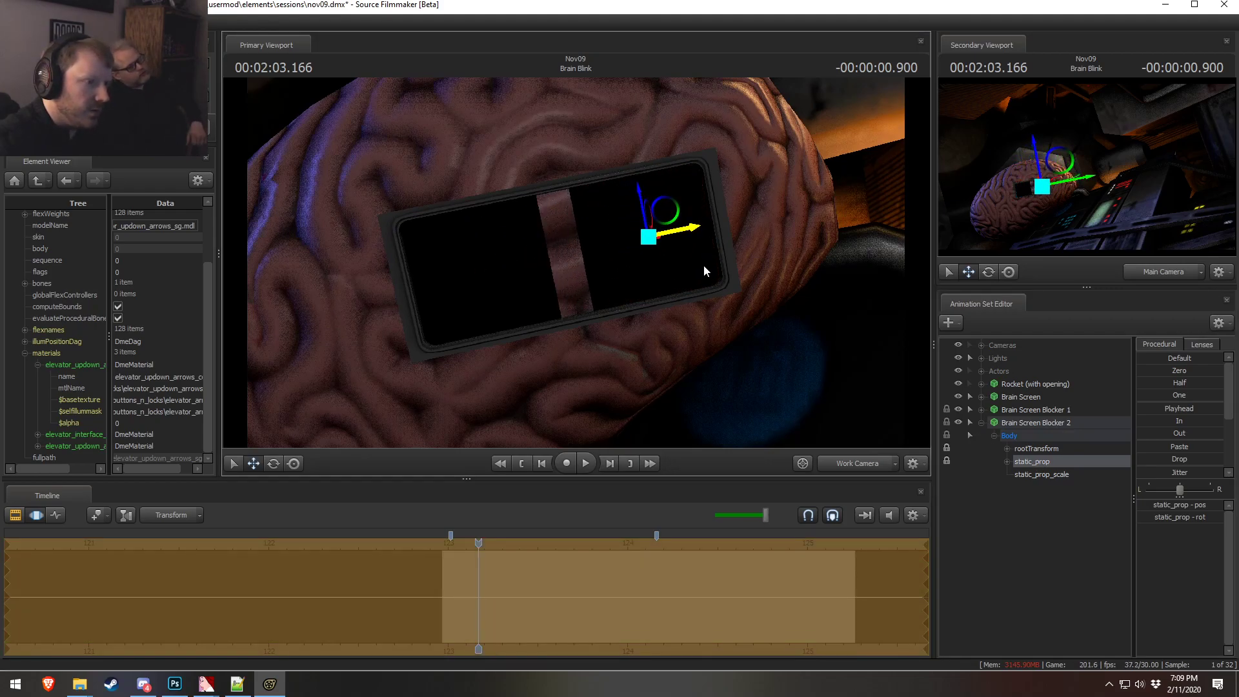
- Paste another copy of the blocker and lock it to Brain Screen
{"action": "right_click", "coordinate": [1053, 514]}
{"action": "left_click", "coordinate": [1091, 574]}
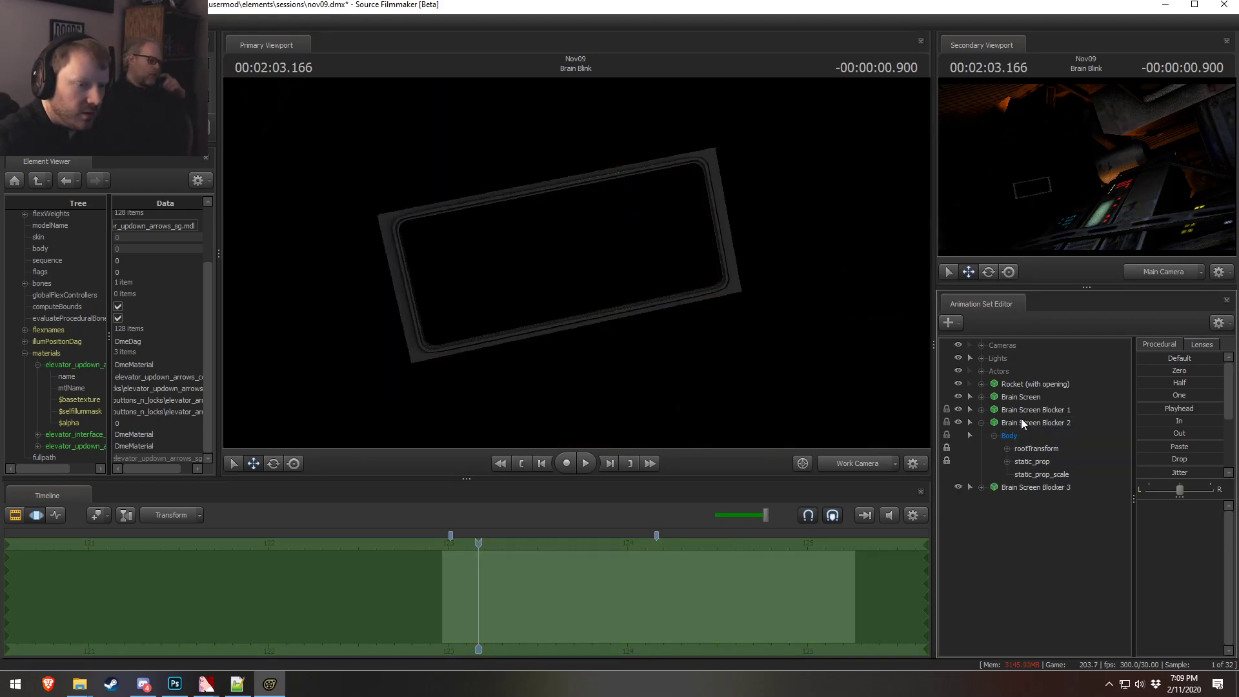
{"action": "left_click_drag", "start_coordinate": [1028, 398], "coordinate": [1036, 487]}
{"action": "key", "text": "F2"}
{"action": "key", "text": "F2"}
- Position the static_prop of Brain Screen Blocker 3 over the gap in the frame's centre and set the display material's $alpha to 1
{"action": "left_click", "coordinate": [981, 487]}
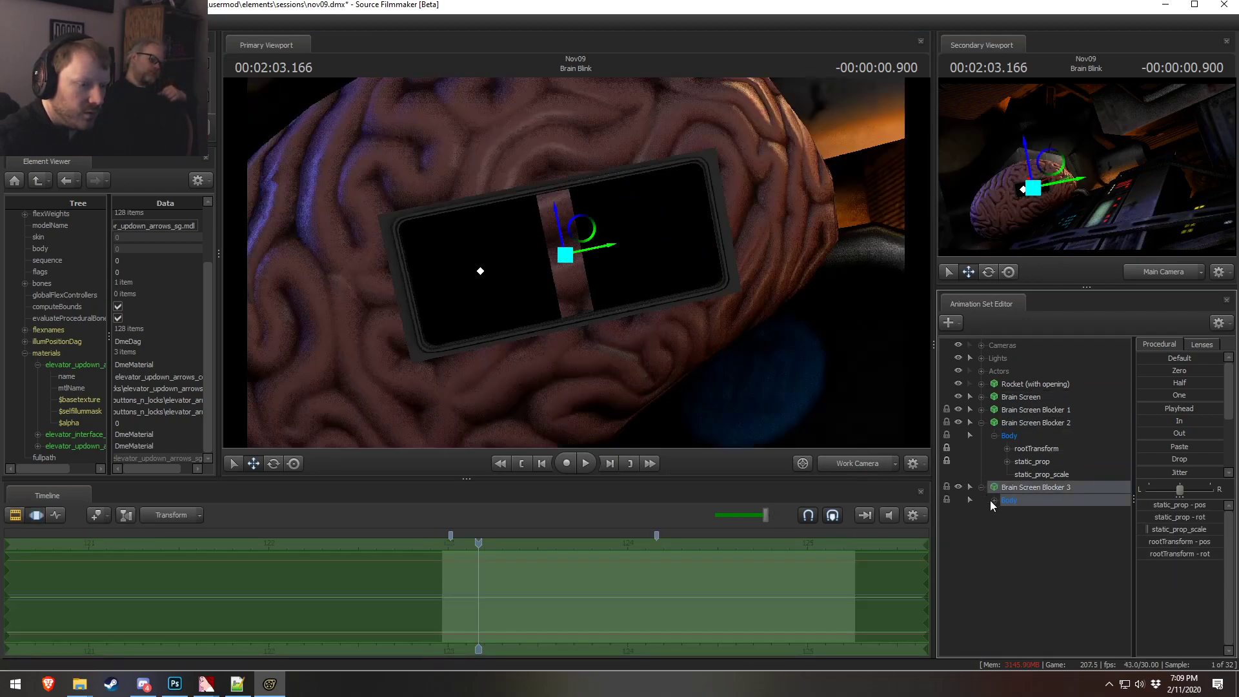
{"action": "left_click", "coordinate": [1032, 526]}
{"action": "left_click_drag", "start_coordinate": [540, 261], "coordinate": [575, 261]}
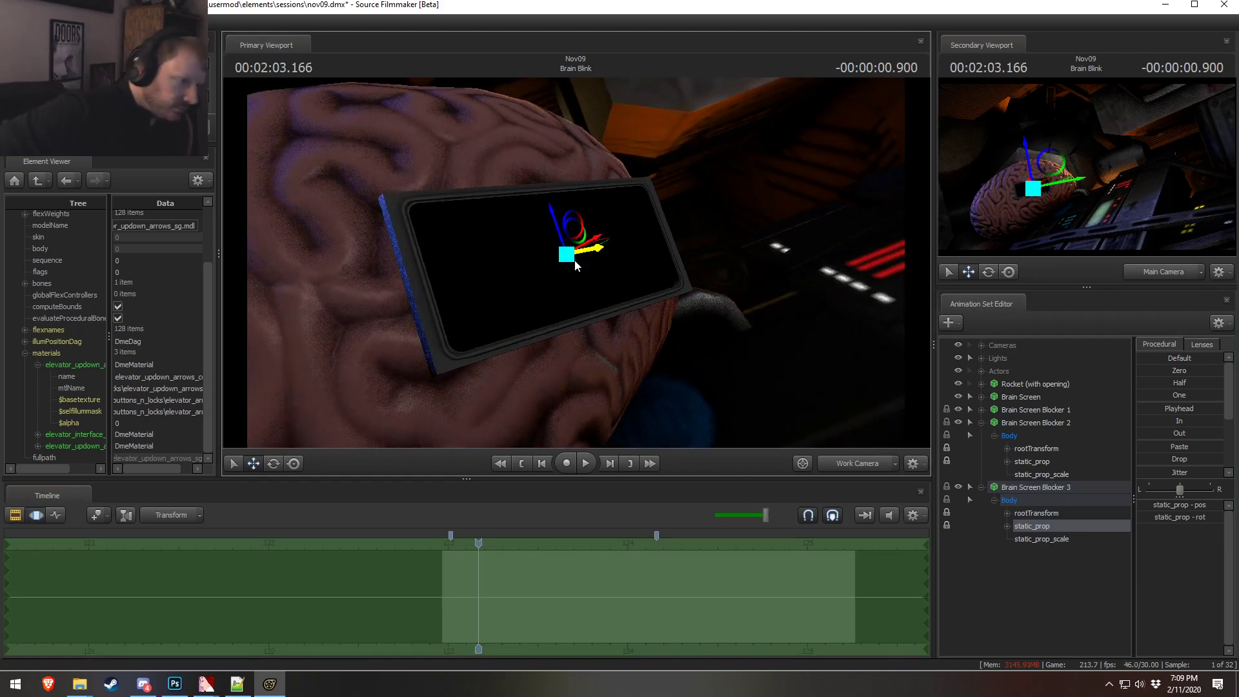
{"action": "double_click", "coordinate": [141, 423]}
{"action": "left_click", "coordinate": [131, 400]}
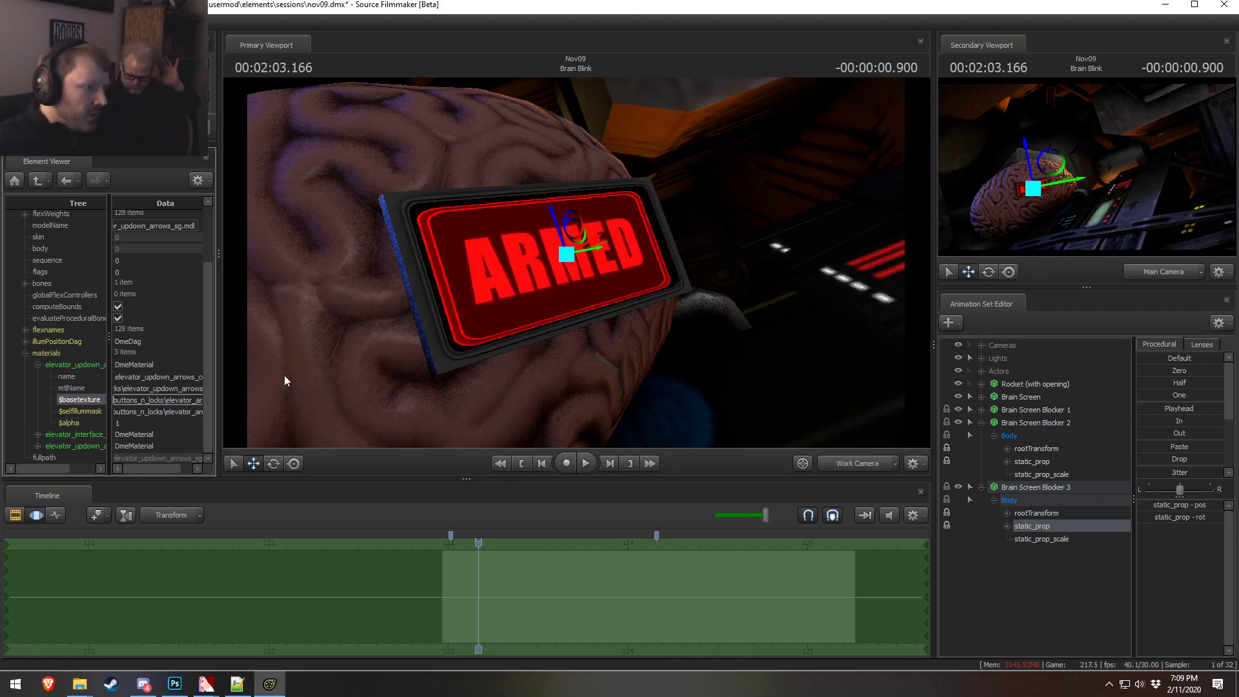
- Group Brain Screen with its three blockers and name the group Brain Screen
{"action": "left_click", "coordinate": [981, 487]}
{"action": "left_click", "coordinate": [981, 423]}
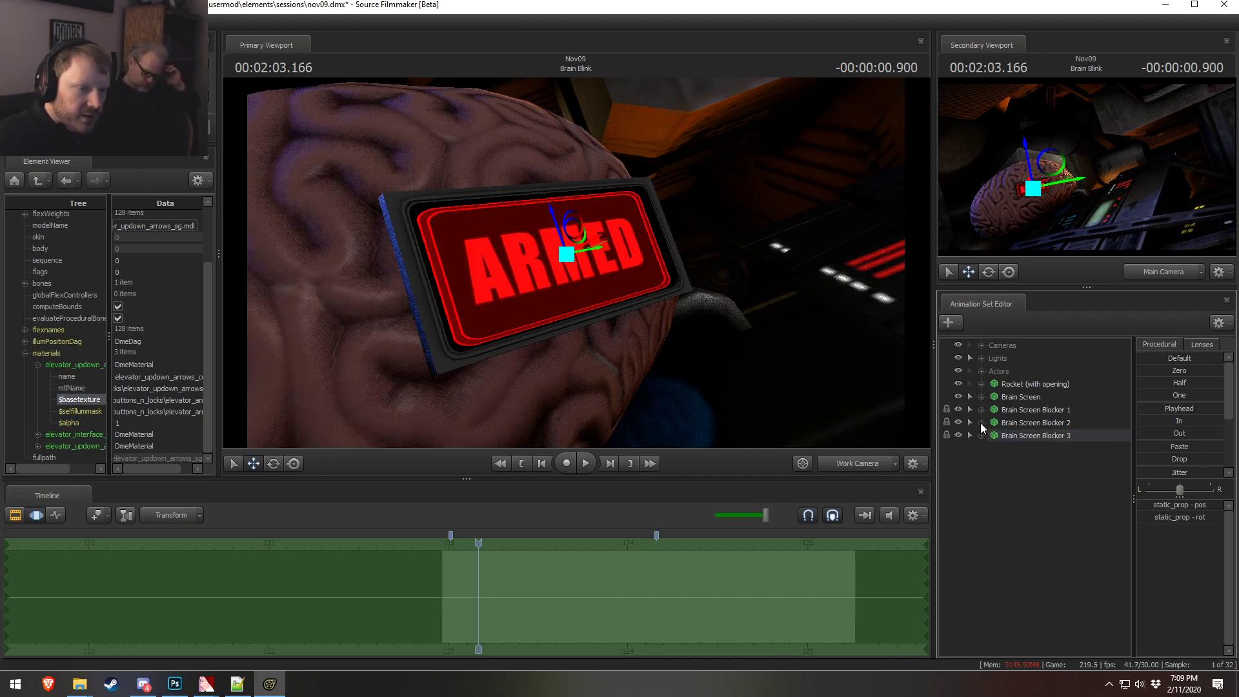
{"action": "left_click", "coordinate": [1038, 399]}
{"action": "left_click", "coordinate": [1038, 437], "text": "shift"}
{"action": "right_click", "coordinate": [1038, 437]}
{"action": "left_click", "coordinate": [1097, 477]}
{"action": "right_click", "coordinate": [1039, 401]}
{"action": "left_click", "coordinate": [1052, 410]}
{"action": "type", "text": "Brain"}
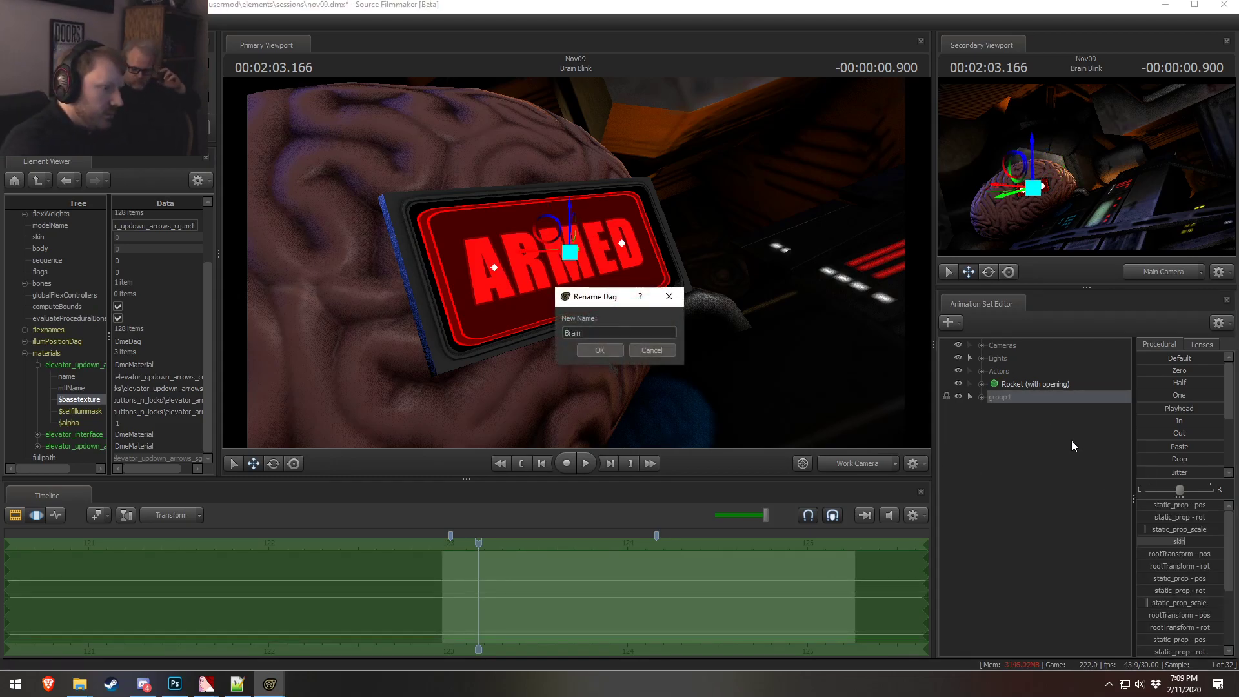
{"action": "type", "text": " Screen"}
{"action": "key", "text": "Return"}
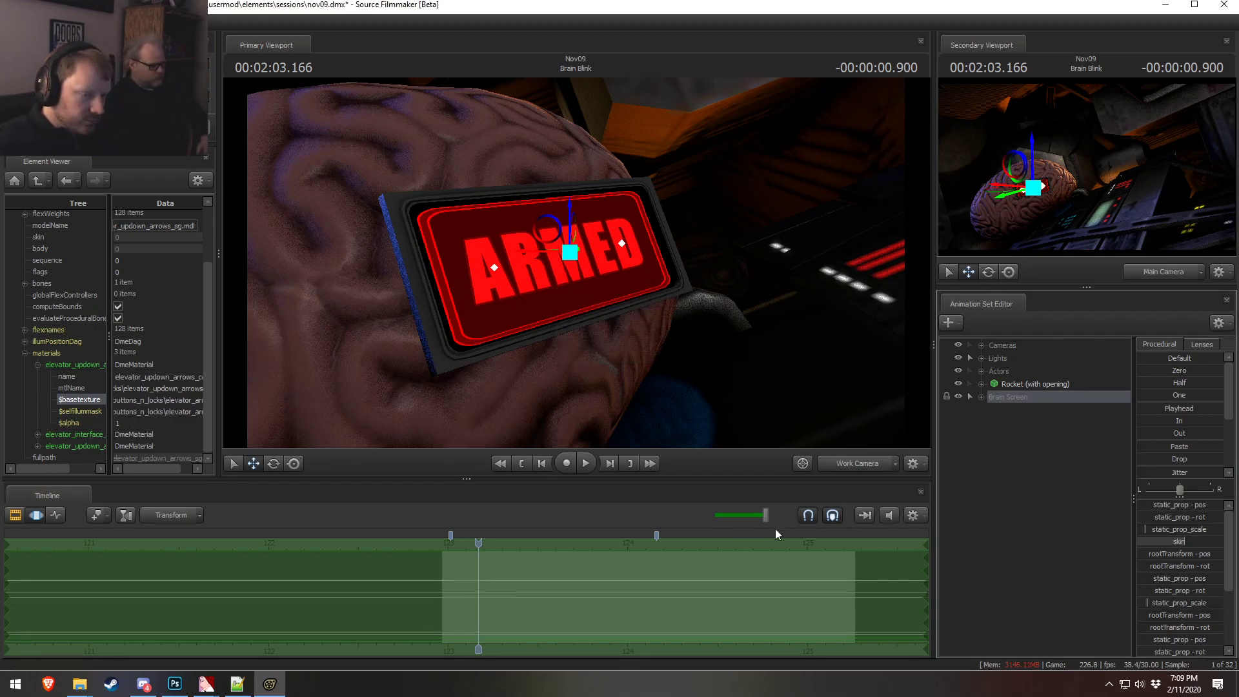
- Turn off the scene hierarchy so the animation sets appear as a flat list
{"action": "right_click", "coordinate": [1030, 455]}
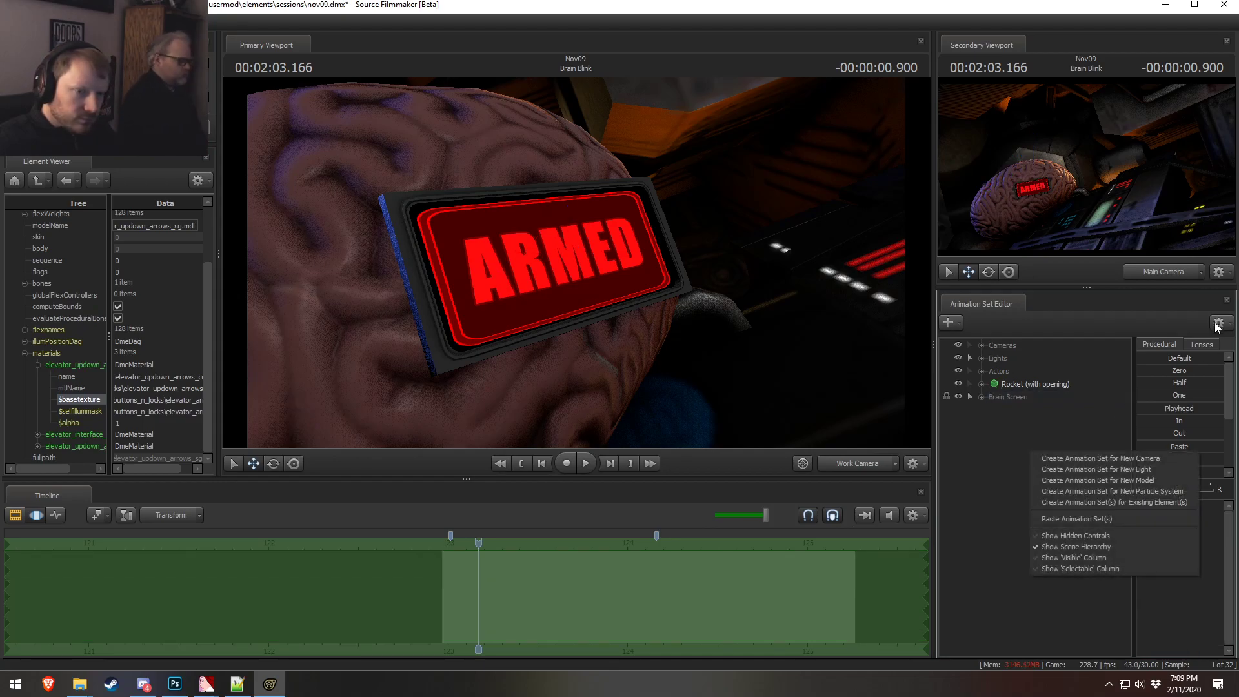
{"action": "left_click", "coordinate": [1219, 323]}
{"action": "left_click", "coordinate": [1182, 358]}
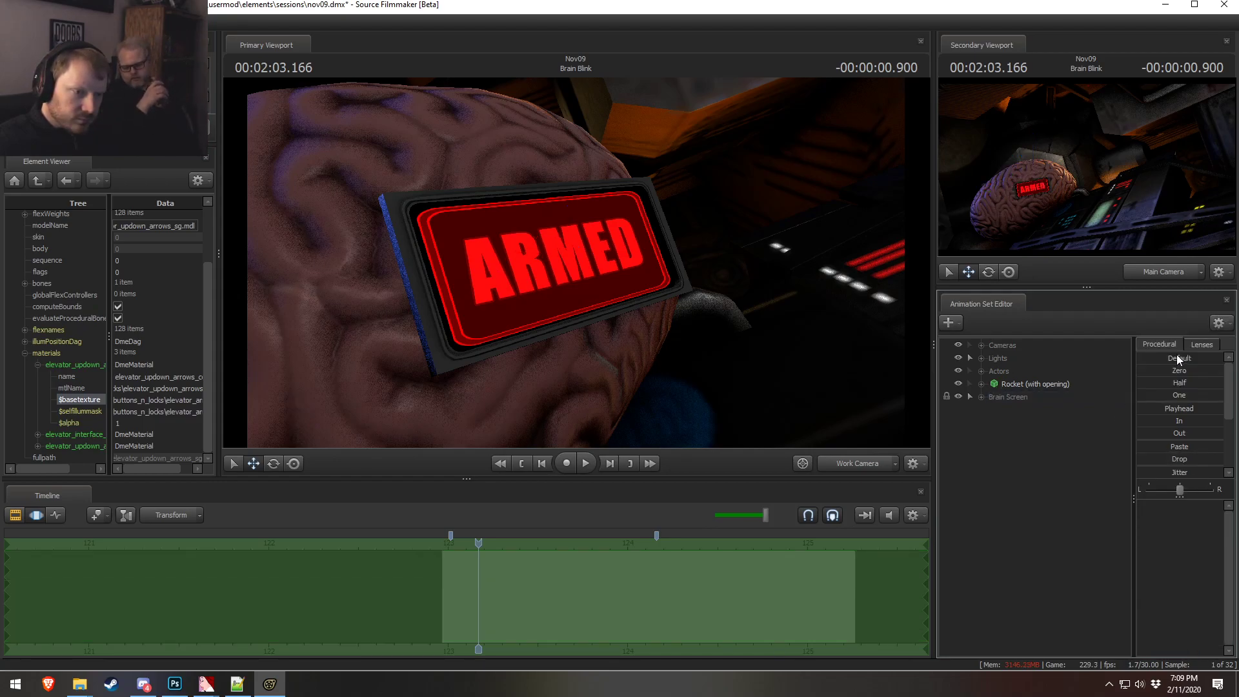
{"action": "left_click", "coordinate": [1219, 323]}
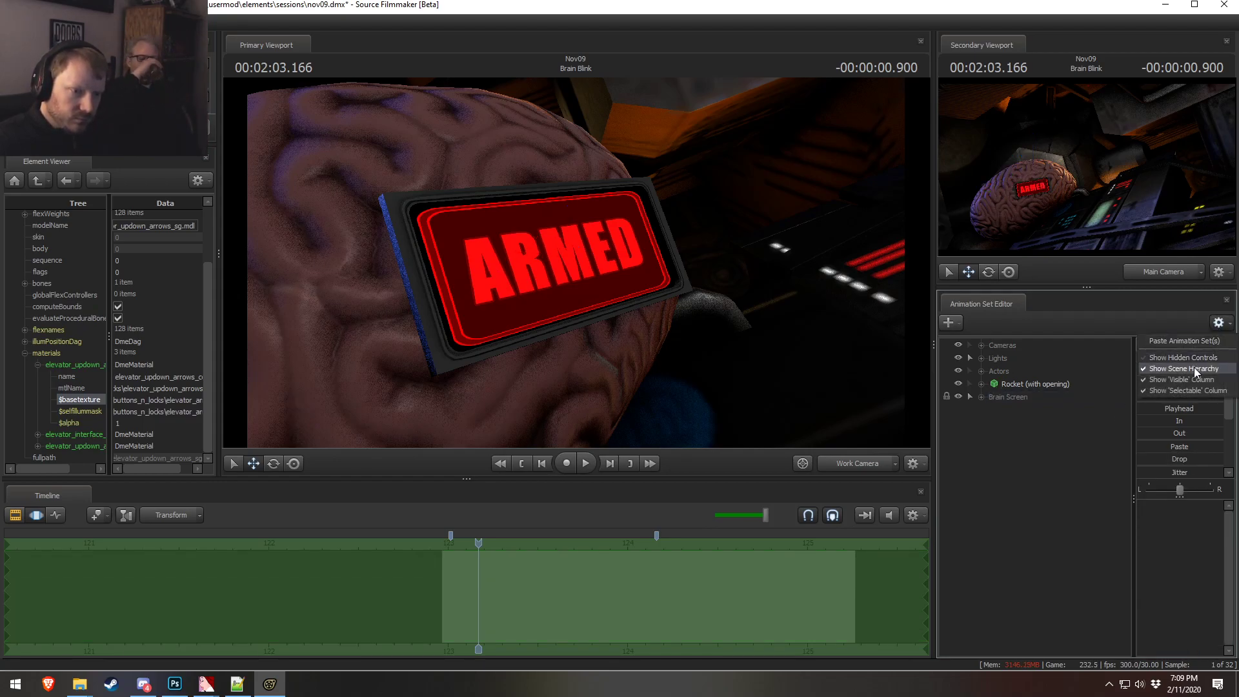
{"action": "left_click", "coordinate": [1194, 369]}
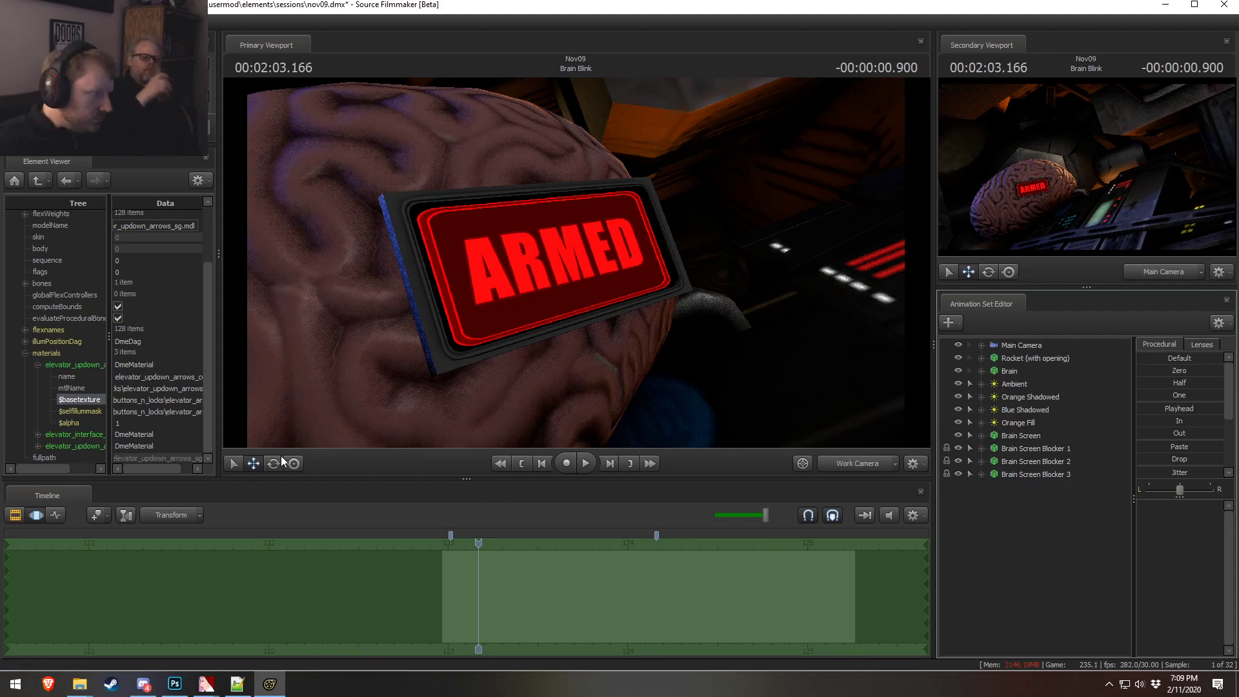
- Add a float attribute named $alpha to the third material, the second elevator_updown_arrows one, and set it to 1
{"action": "left_click", "coordinate": [37, 447]}
{"action": "right_click", "coordinate": [79, 398]}
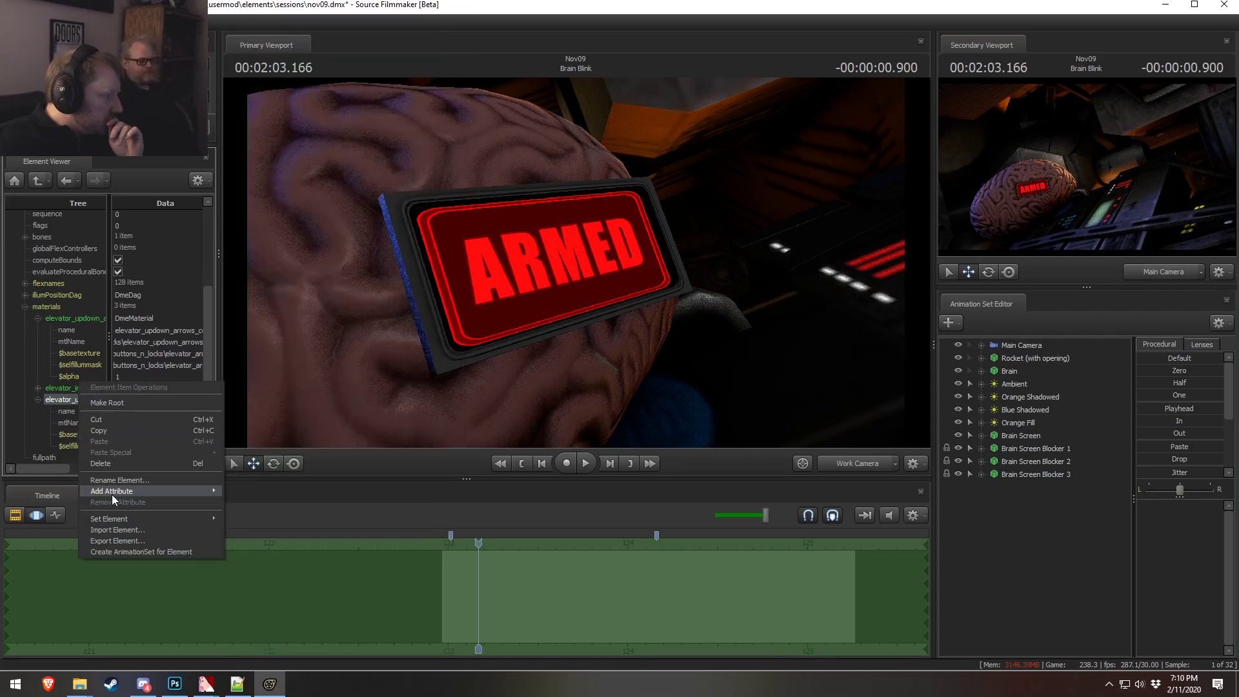
{"action": "mouse_move", "coordinate": [113, 496]}
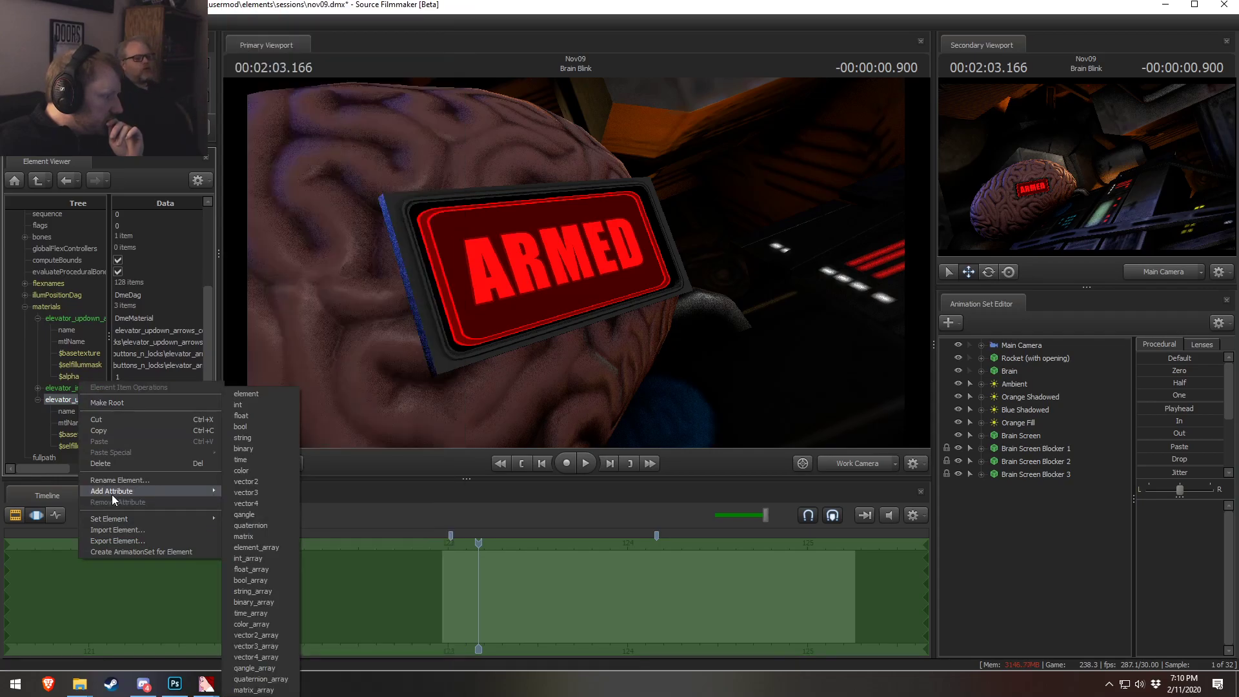
{"action": "left_click", "coordinate": [242, 416]}
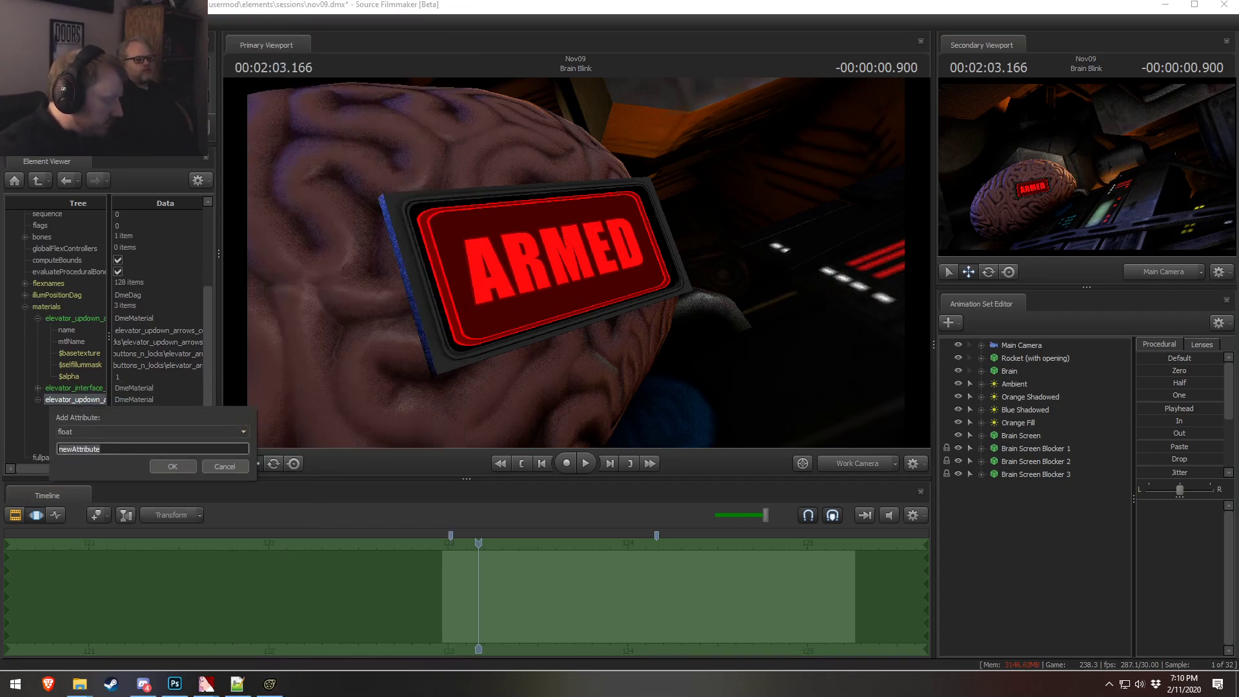
{"action": "key", "text": "Return"}
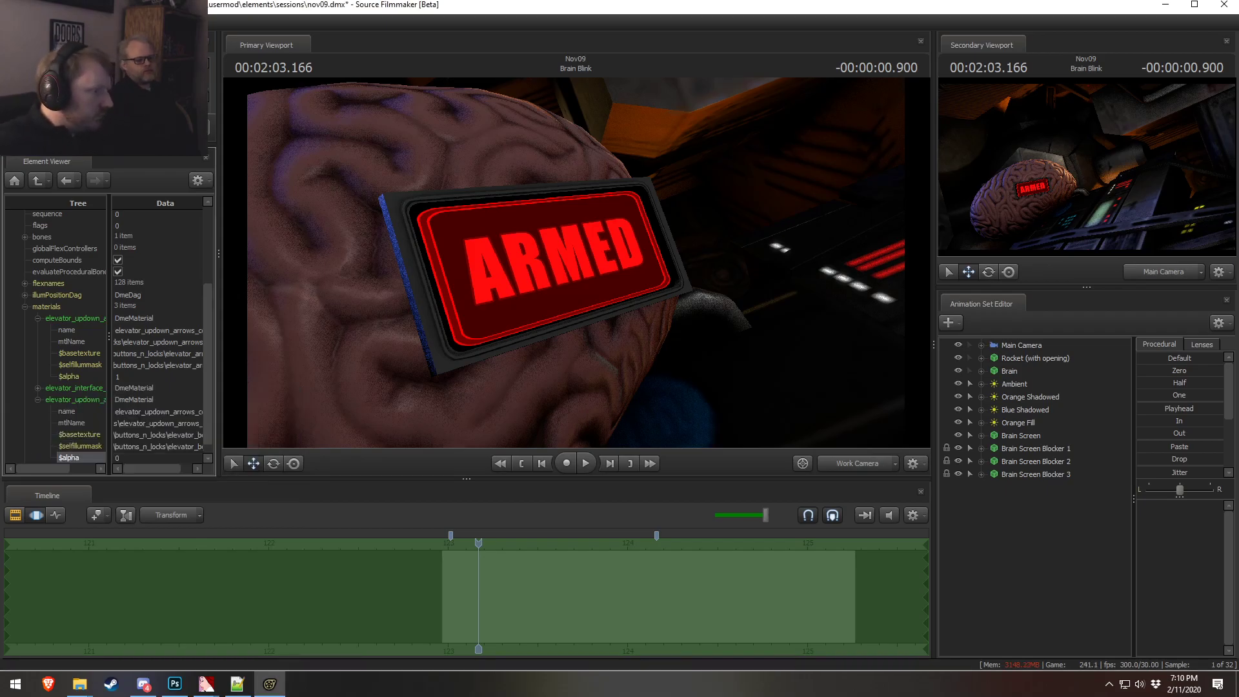
{"action": "type", "text": "1"}
- Create animation sets from both elevator_updown_arrows materials, with the $alpha control ranging from 0 to 1
{"action": "left_click", "coordinate": [75, 318]}
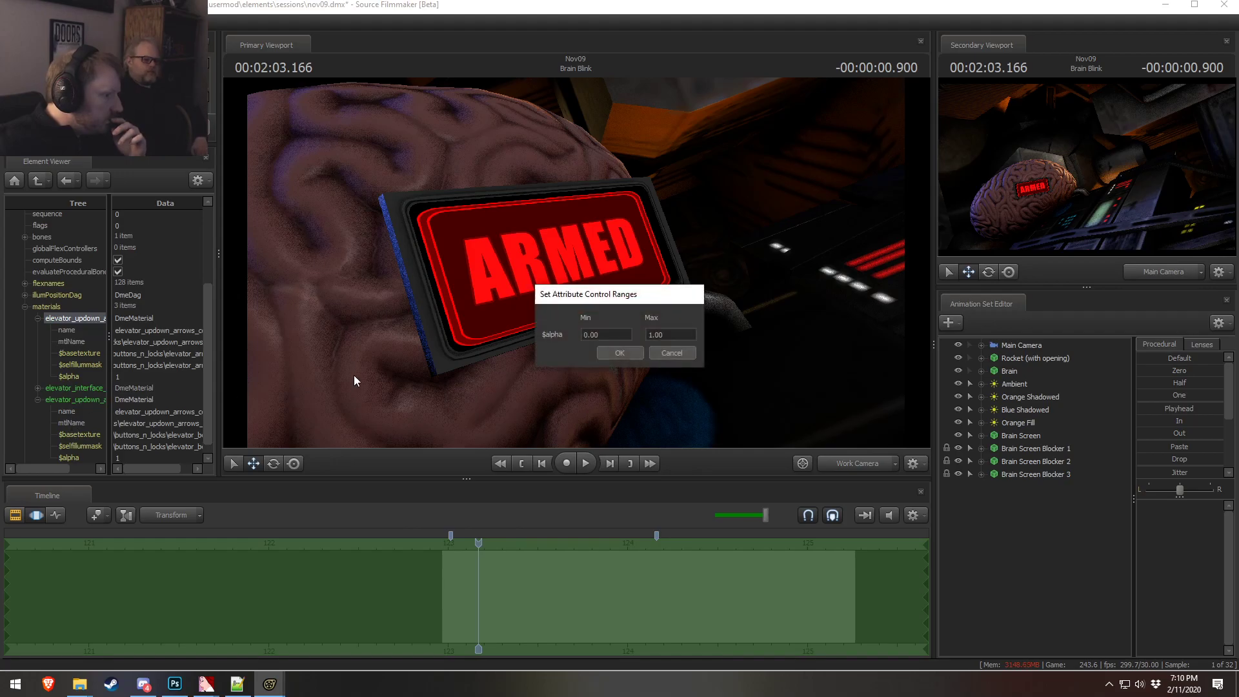
{"action": "left_click", "coordinate": [603, 351]}
{"action": "right_click", "coordinate": [63, 395]}
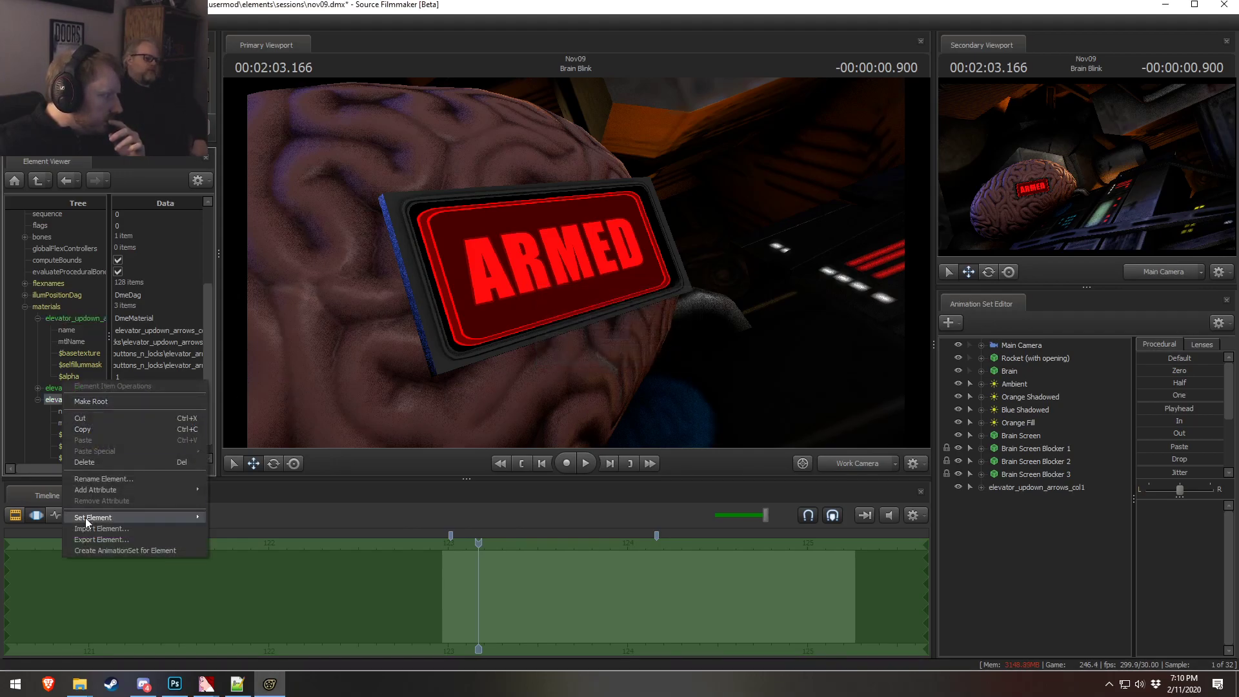
{"action": "left_click", "coordinate": [105, 536]}
{"action": "left_click", "coordinate": [619, 352]}
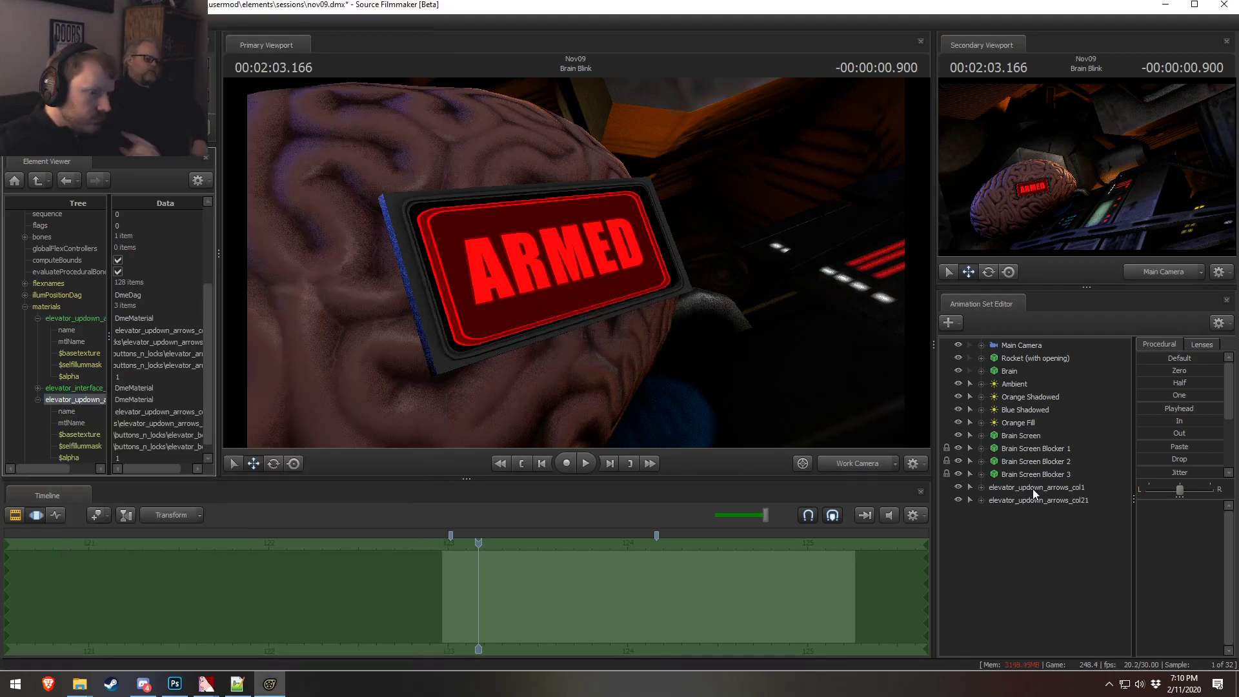
- Try the $alpha control of elevator_updown_arrows_col1 to blank out the ARMED display
{"action": "left_click", "coordinate": [1016, 489]}
{"action": "mouse_move", "coordinate": [1174, 504]}
{"action": "left_mouse_down"}
{"action": "mouse_move", "coordinate": [1138, 504]}
{"action": "mouse_move", "coordinate": [1223, 505]}
{"action": "mouse_move", "coordinate": [1169, 504]}
{"action": "mouse_move", "coordinate": [1214, 504]}
{"action": "mouse_move", "coordinate": [1196, 507]}
{"action": "left_mouse_up"}
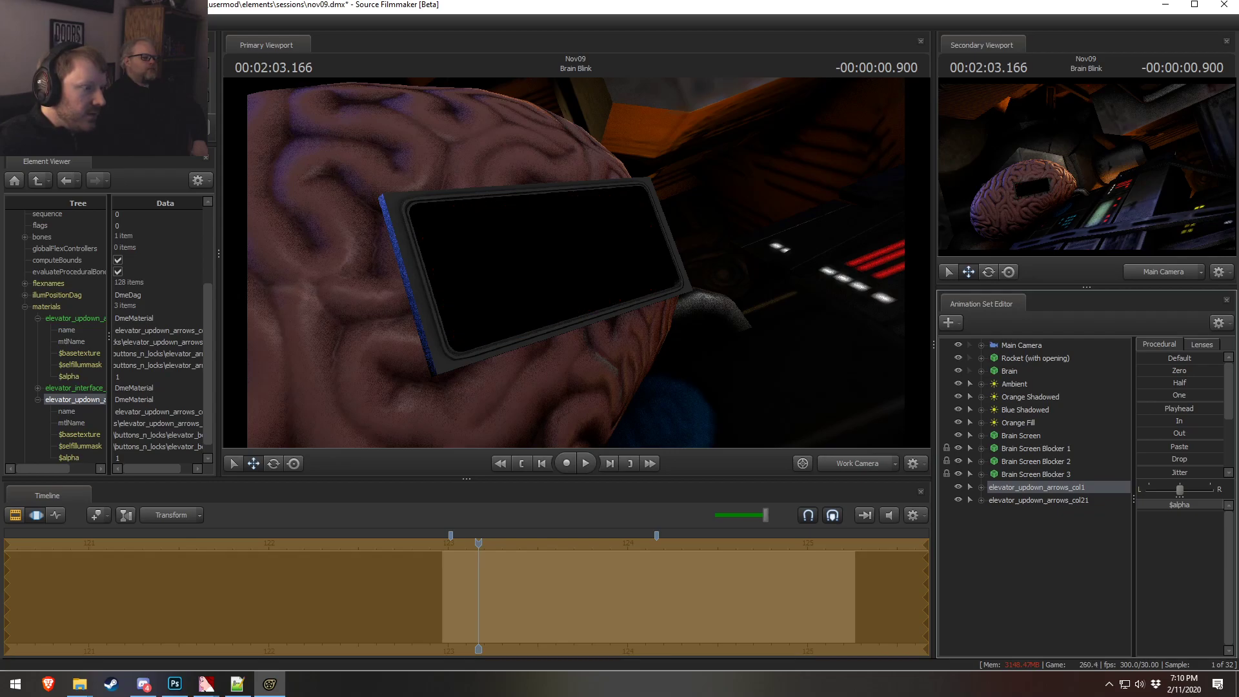
{"action": "mouse_move", "coordinate": [1196, 508]}
{"action": "left_mouse_down"}
{"action": "mouse_move", "coordinate": [1139, 508]}
{"action": "mouse_move", "coordinate": [1196, 507]}
{"action": "left_mouse_up"}
- Show the primary viewport through Main Camera and play the Brain Blink shot from near its start
{"action": "left_click_drag", "start_coordinate": [730, 364], "coordinate": [692, 278]}
{"action": "key", "text": "s"}
{"action": "key", "text": "F2"}
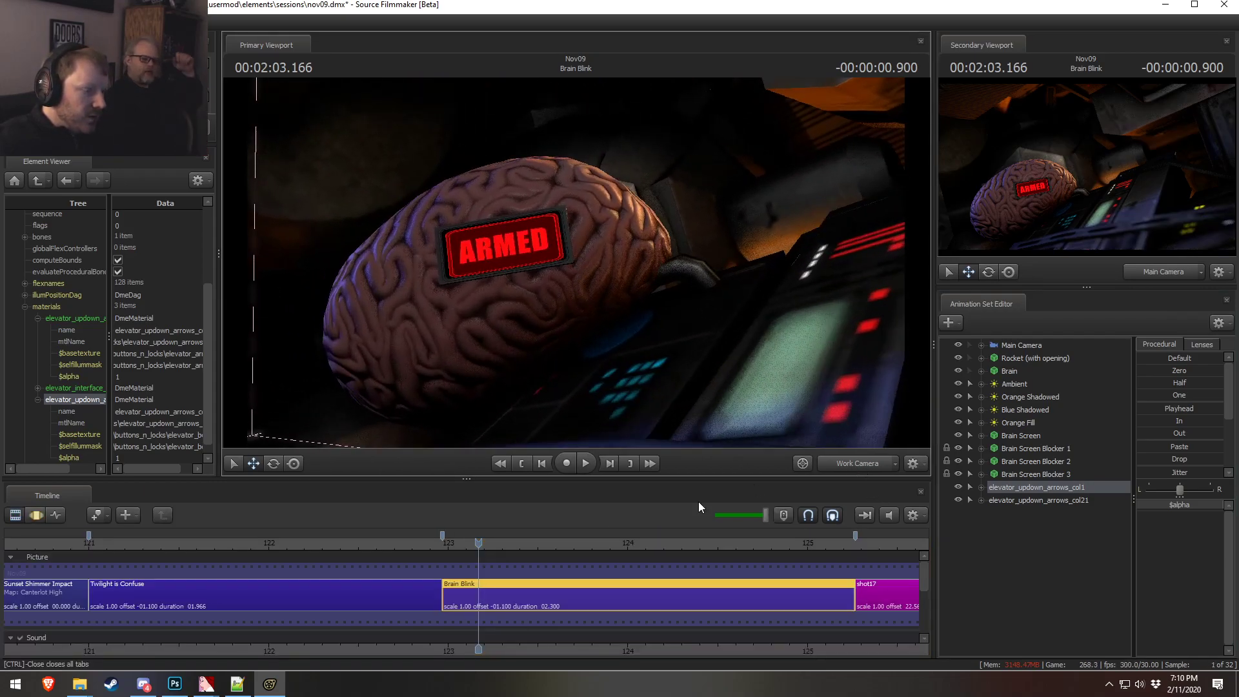
{"action": "left_click", "coordinate": [868, 467]}
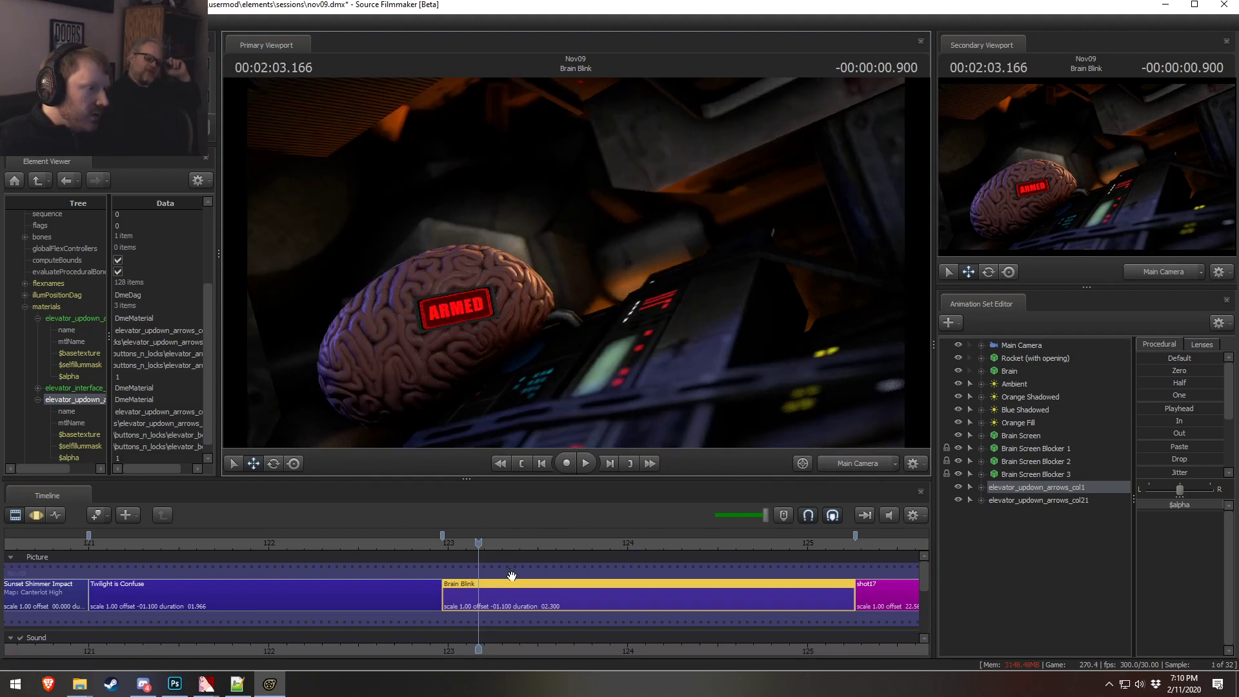
{"action": "left_click", "coordinate": [489, 568]}
{"action": "left_click", "coordinate": [448, 544]}
{"action": "key", "text": "space"}
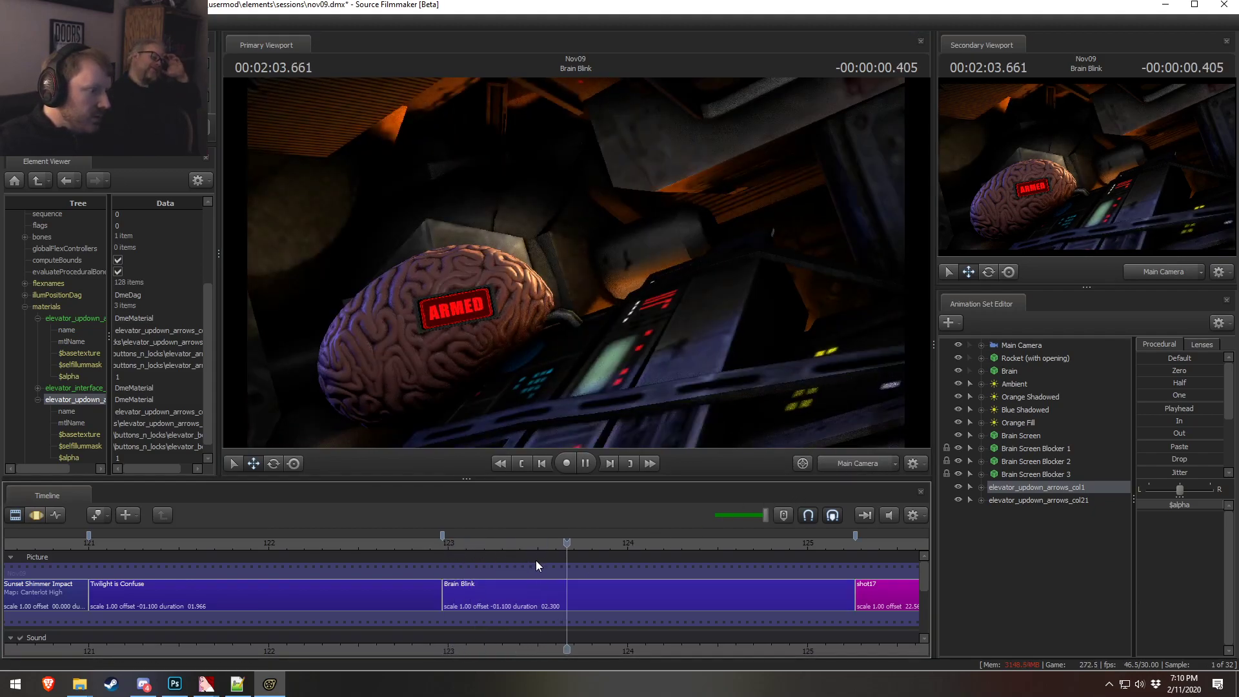
{"action": "key", "text": "space"}
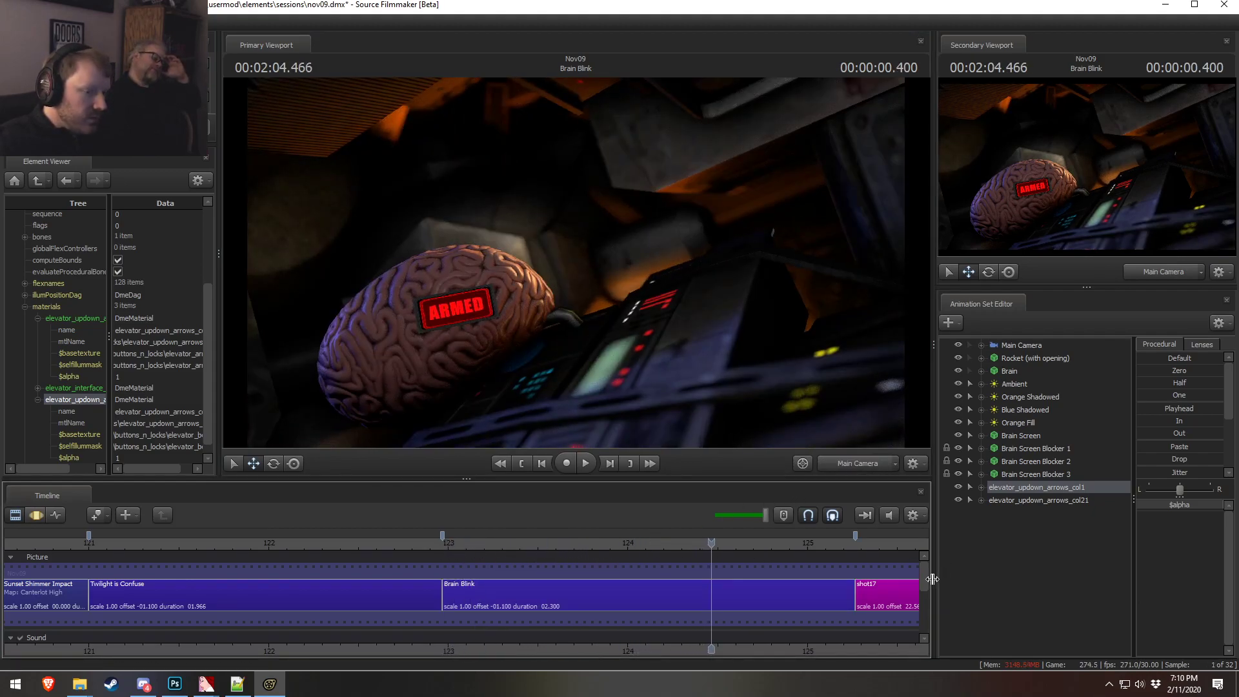
- Bookmark the first short beep at 2:04.066 in the Brain Blink shot and delete the stray bookmark from the clip timeline
{"action": "left_click_drag", "start_coordinate": [712, 543], "coordinate": [657, 557]}
{"action": "left_click_drag", "start_coordinate": [926, 579], "coordinate": [928, 625]}
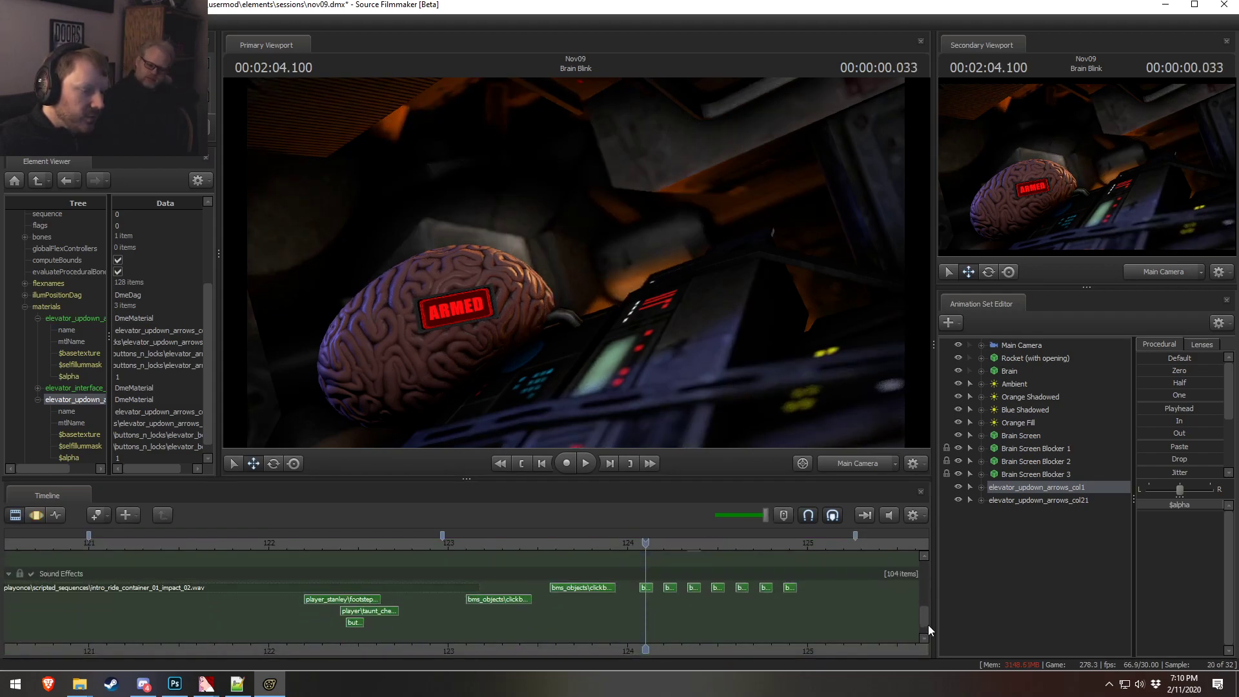
{"action": "left_click_drag", "start_coordinate": [645, 543], "coordinate": [640, 542]}
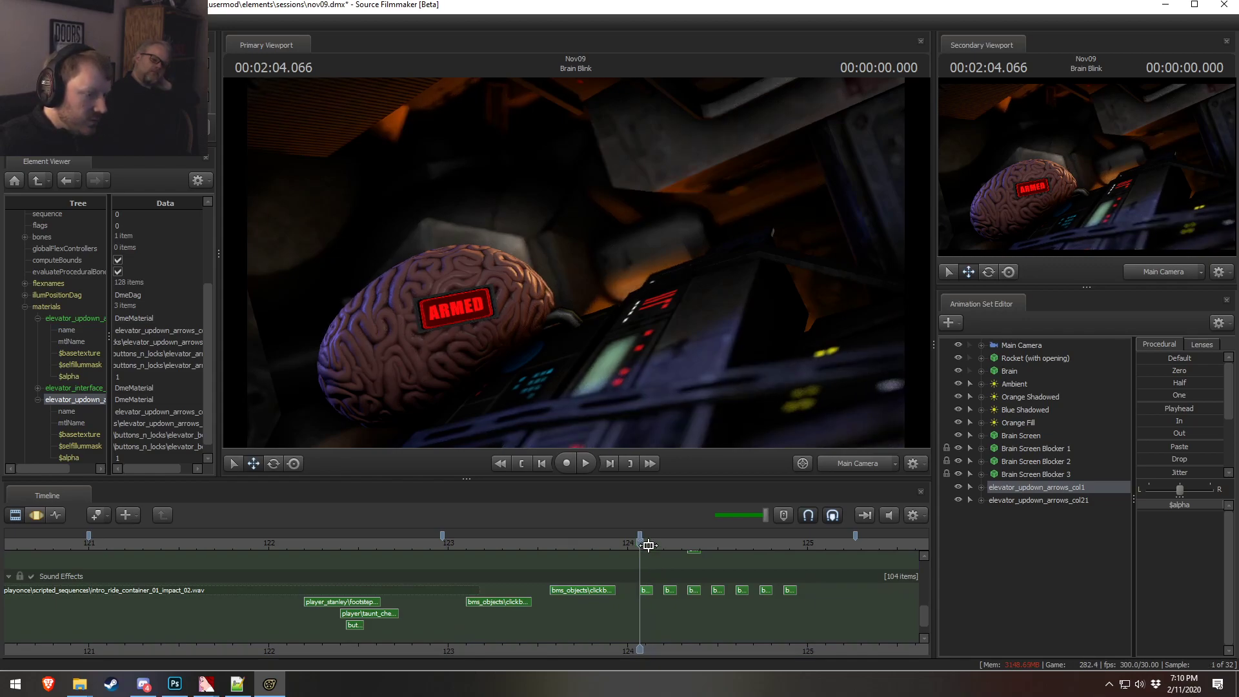
{"action": "key", "text": "F3"}
{"action": "key", "text": "F2"}
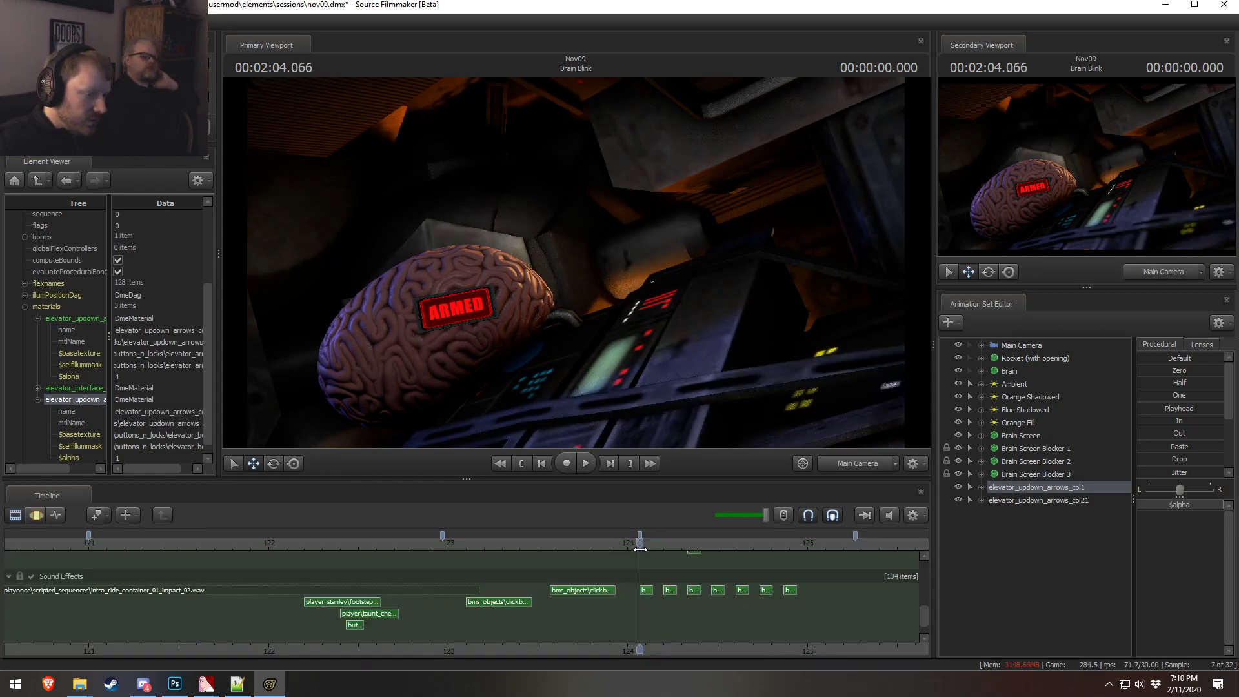
{"action": "right_click", "coordinate": [640, 537]}
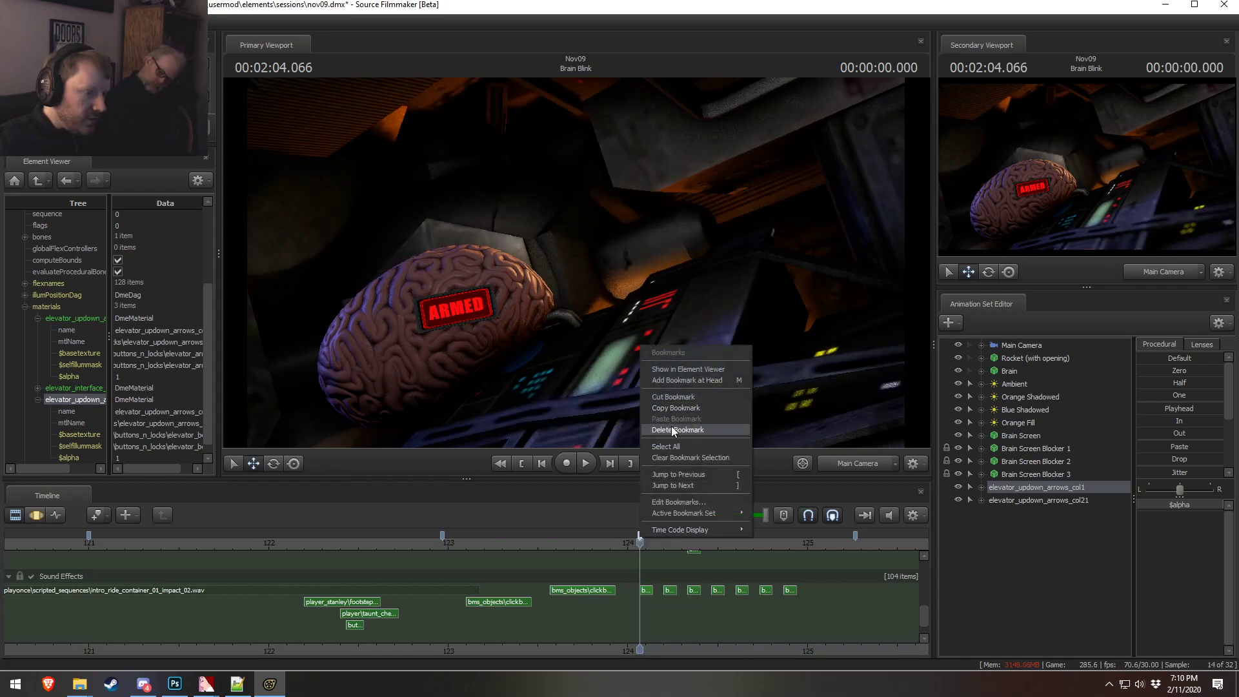
{"action": "left_click", "coordinate": [672, 428]}
- Bookmark the remaining short beeps in the Brain Blink shot up to 2:04.866, deleting the bookmark misplaced in the clip timeline
{"action": "left_click_drag", "start_coordinate": [645, 536], "coordinate": [685, 543]}
{"action": "key", "text": "F3"}
{"action": "key", "text": "F2"}
{"action": "key", "text": "F3"}
{"action": "key", "text": "F2"}
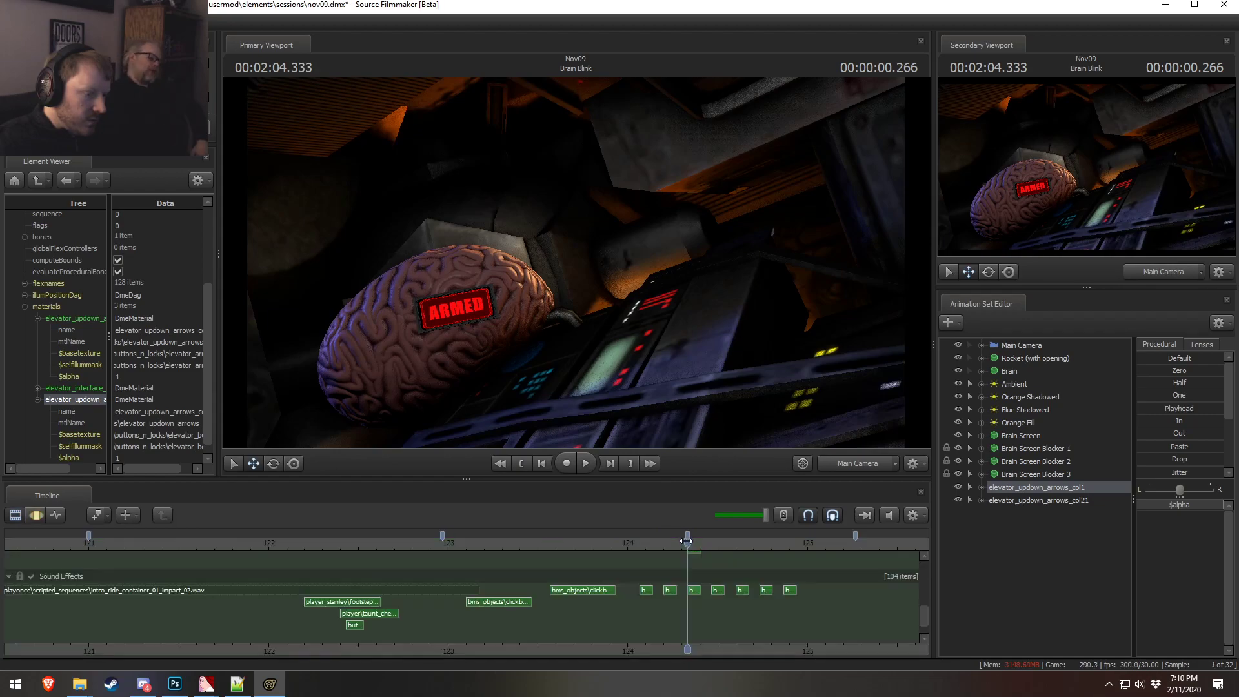
{"action": "right_click", "coordinate": [686, 534]}
{"action": "left_click", "coordinate": [715, 431]}
{"action": "key", "text": "F3"}
{"action": "key", "text": "F2"}
{"action": "left_click_drag", "start_coordinate": [687, 542], "coordinate": [783, 546]}
{"action": "key", "text": "F3"}
{"action": "key", "text": "F2"}
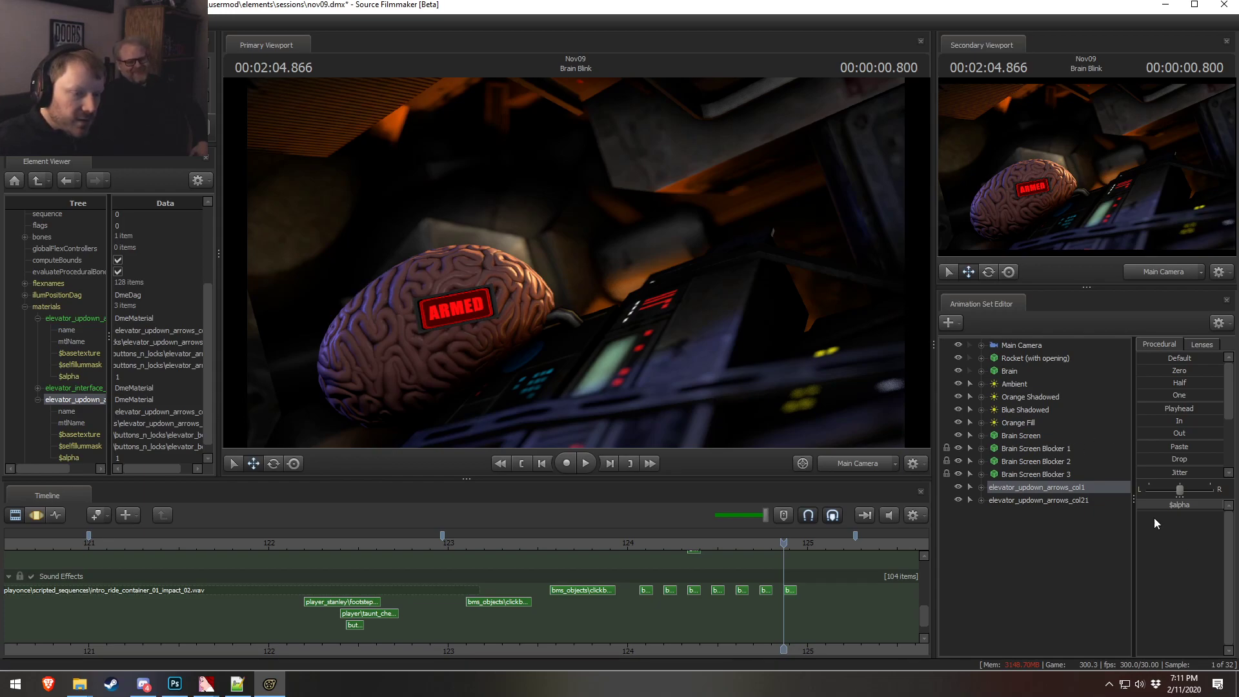
- Select elevator_updown_arrows_col21 and play the shot up to about 2:04.000
{"action": "left_click", "coordinate": [1036, 503]}
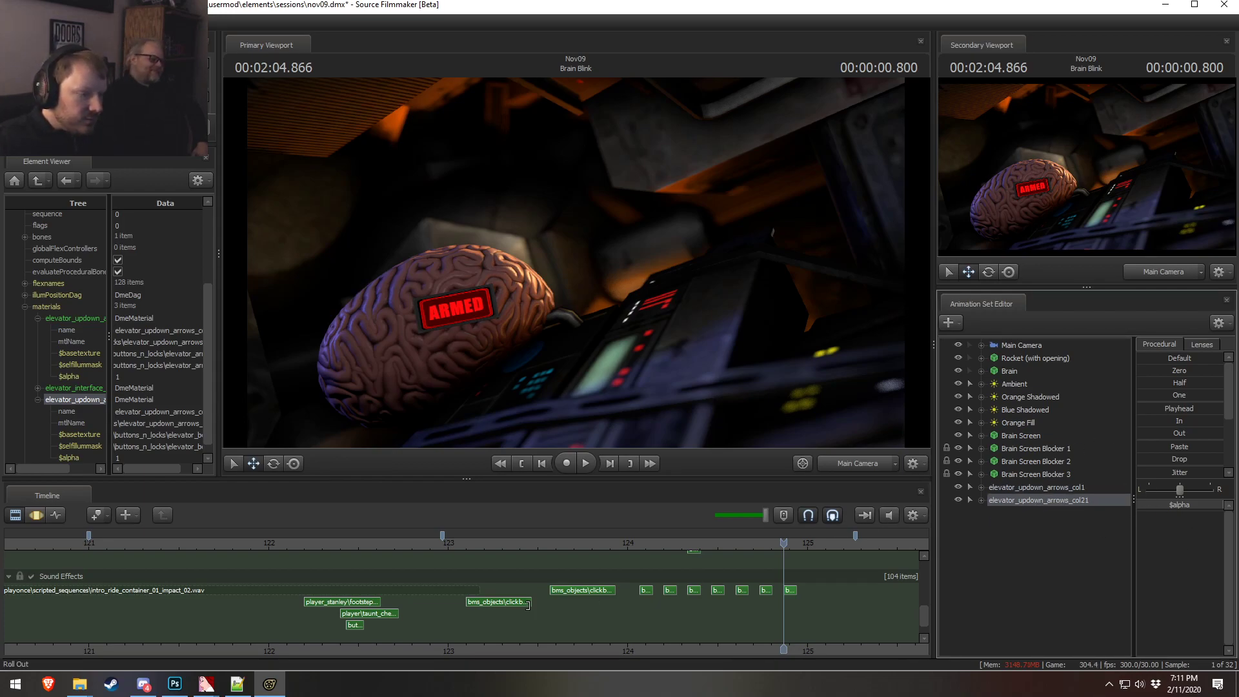
{"action": "left_click", "coordinate": [543, 545]}
{"action": "key", "text": "space"}
{"action": "key", "text": "space"}
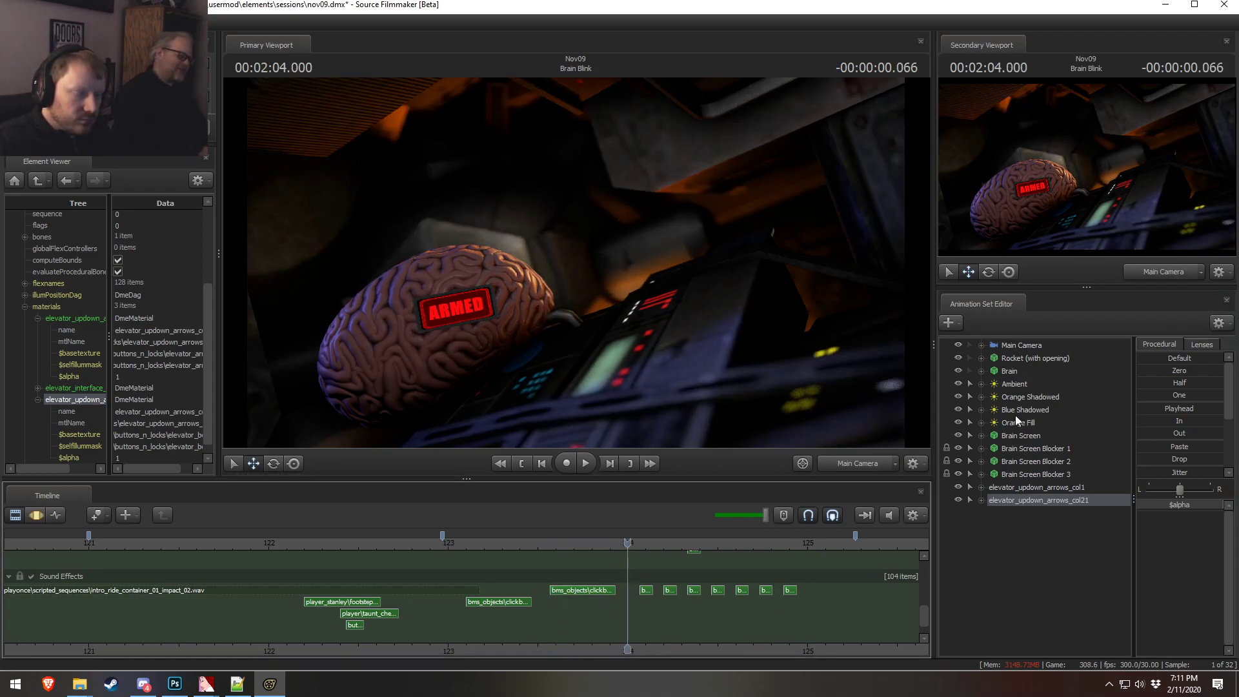
- Change Brain Screen's skin to the BOOM! display from the first beep bookmark through the end of the shot
{"action": "key", "text": "F3"}
{"action": "scroll", "coordinate": [733, 603], "scroll_direction": "up", "scroll_amount": 2}
{"action": "left_click_drag", "start_coordinate": [627, 593], "coordinate": [636, 552]}
{"action": "key", "text": "["}
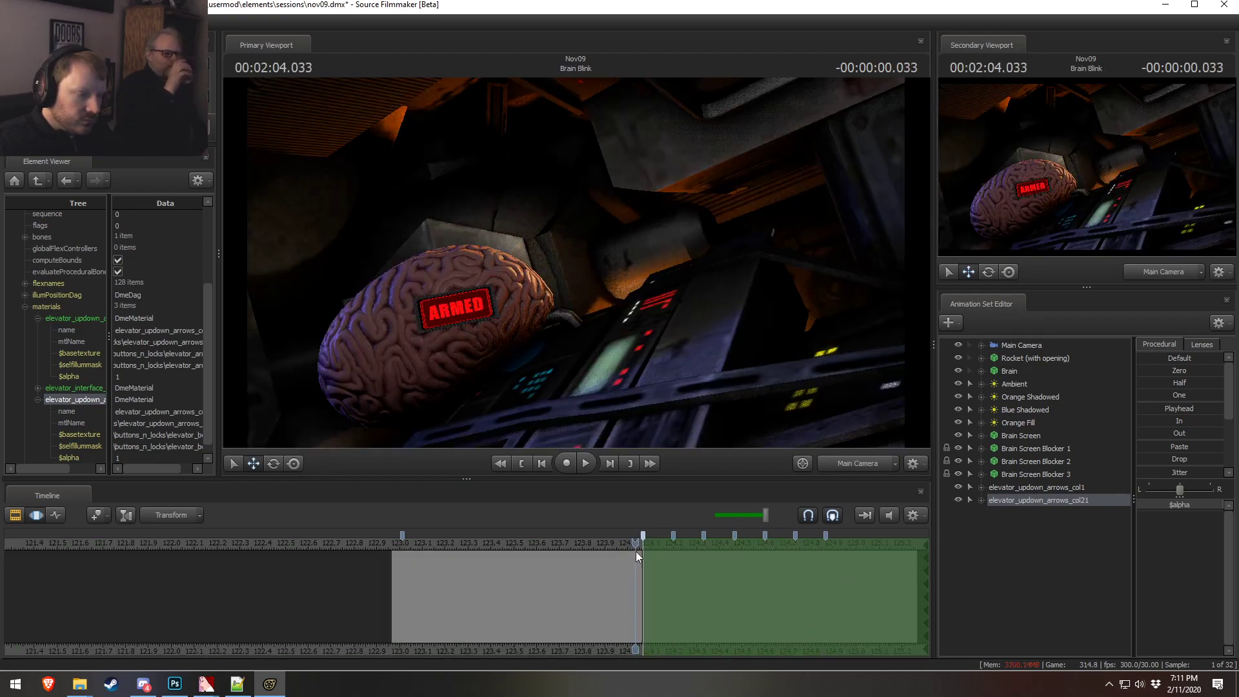
{"action": "left_click", "coordinate": [1006, 437]}
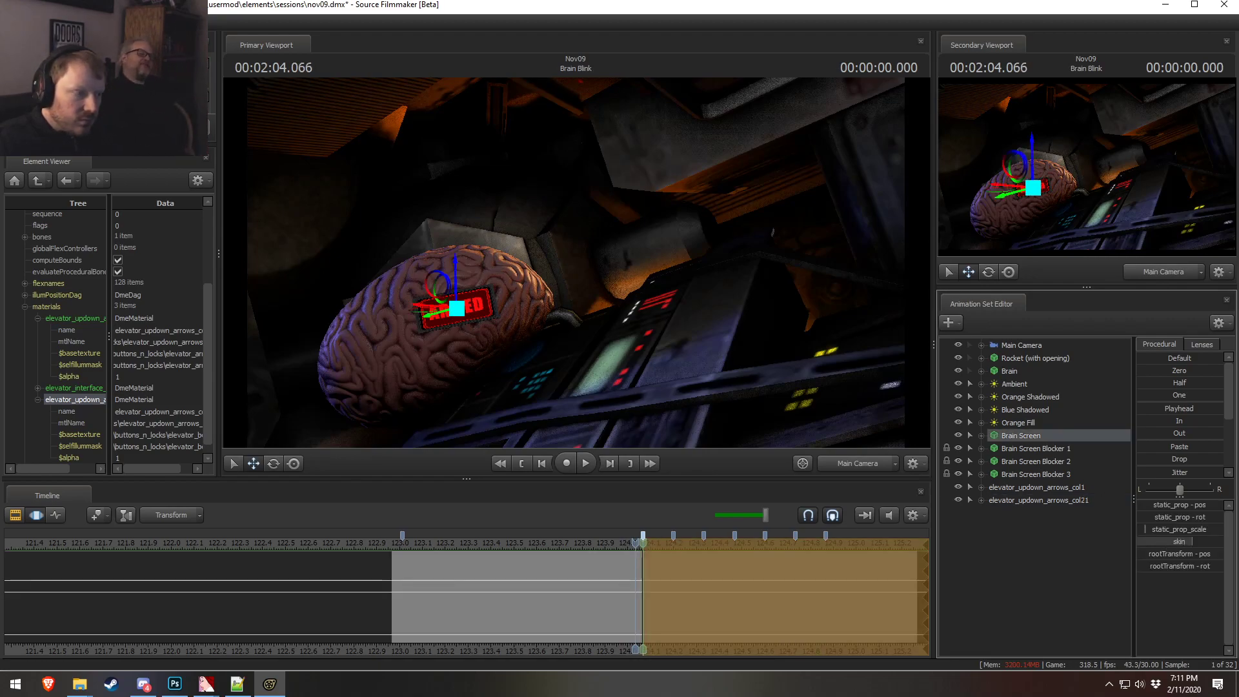
- Play the shot with its beeps to check the change from ARMED to BOOM!
{"action": "key", "text": "F2"}
{"action": "left_click", "coordinate": [496, 542]}
{"action": "key", "text": "space"}
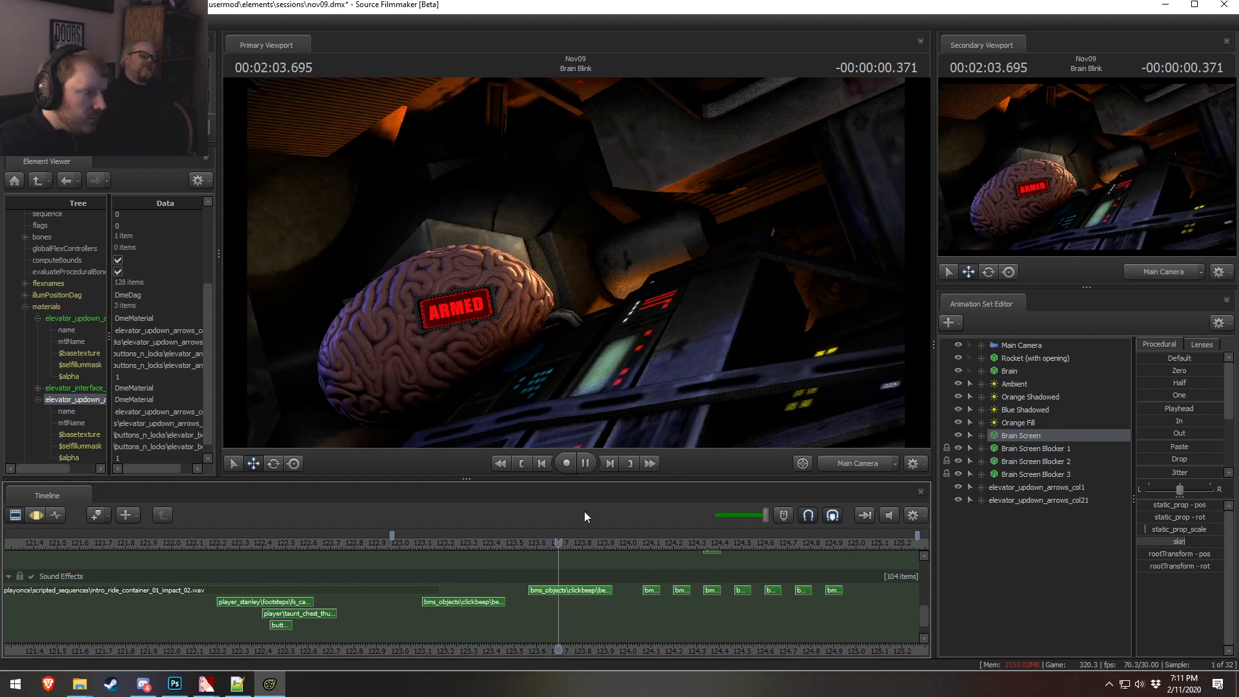
{"action": "key", "text": "space"}
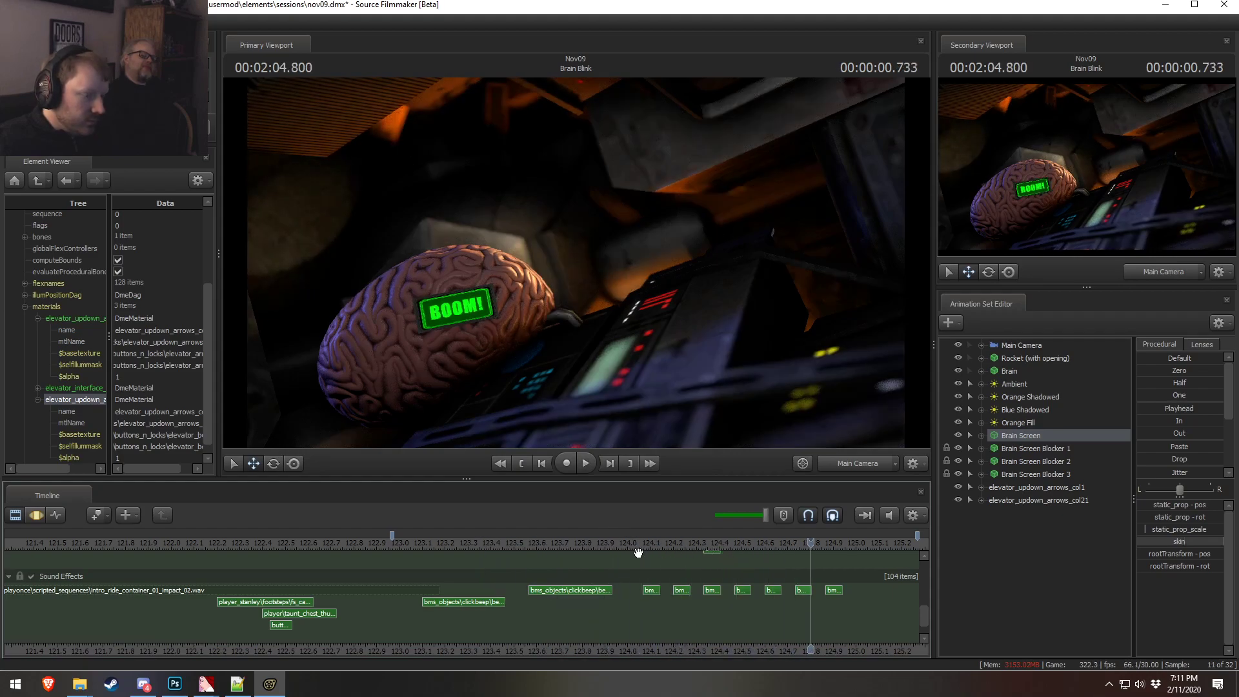
- Select the short time range just before the second beep bookmark and set elevator_updown_arrows_col21's $alpha to 0 there
{"action": "key", "text": "F3"}
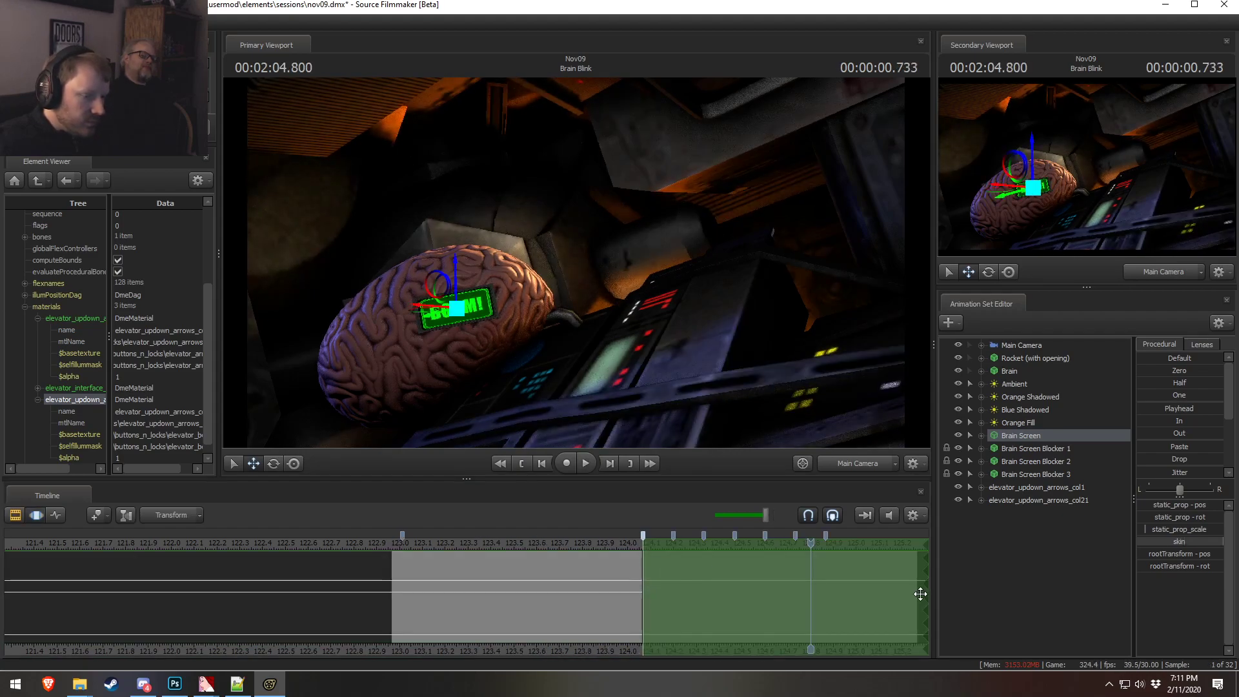
{"action": "left_click_drag", "start_coordinate": [920, 594], "coordinate": [673, 576]}
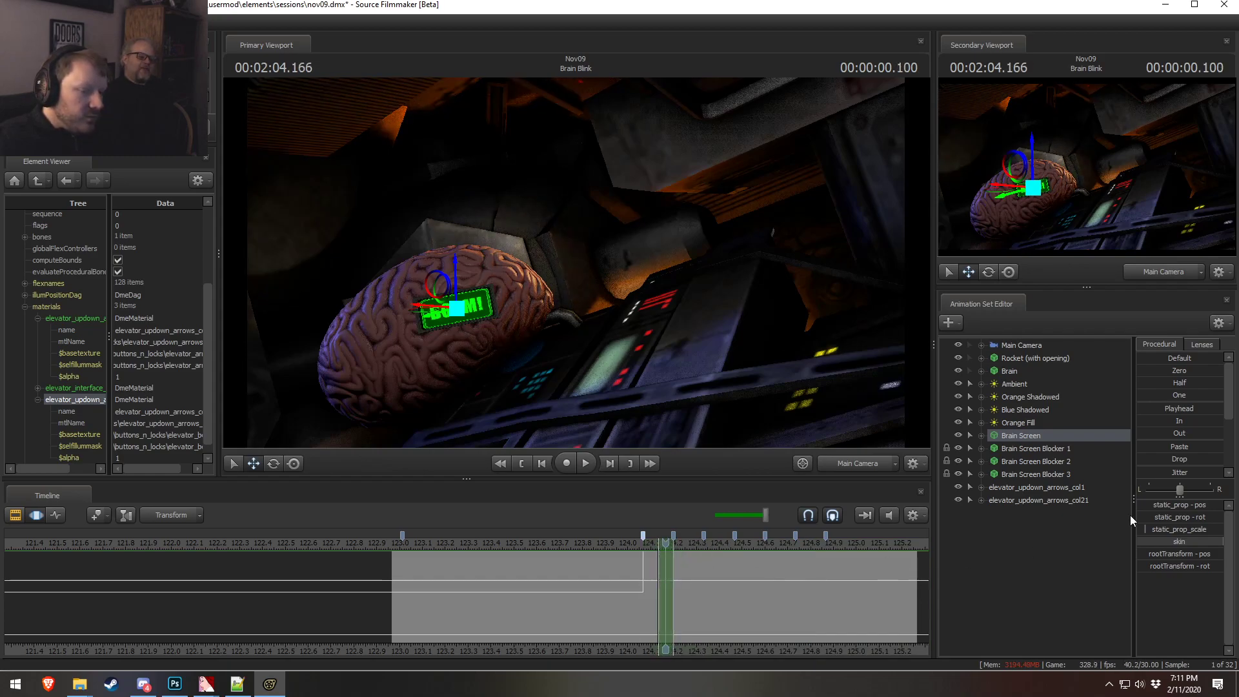
{"action": "left_click", "coordinate": [1040, 500]}
{"action": "left_click_drag", "start_coordinate": [1181, 504], "coordinate": [1187, 501]}
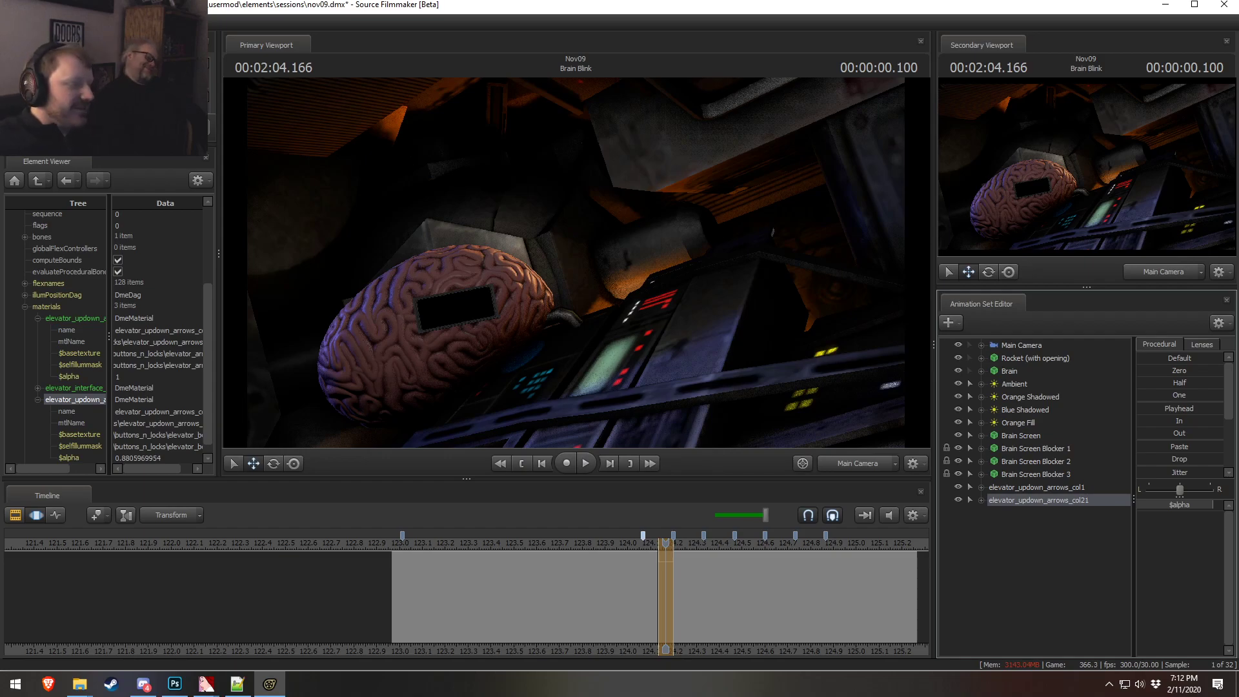
{"action": "key", "text": "F2"}
{"action": "key", "text": "F3"}
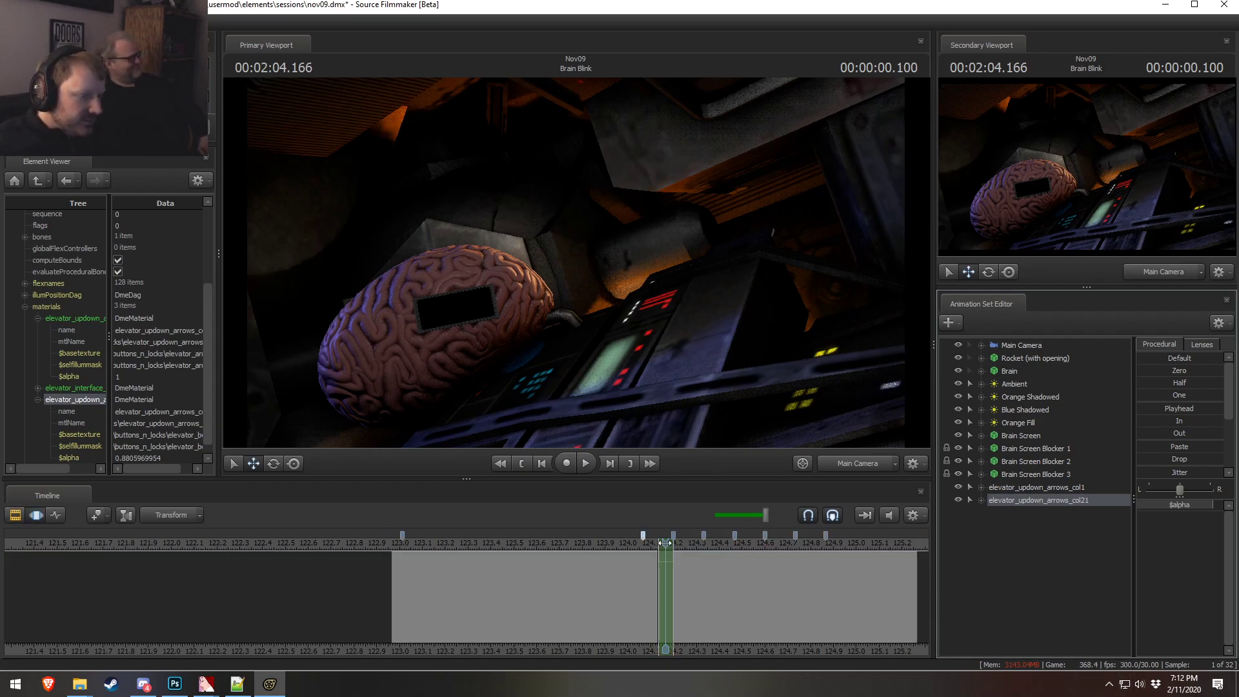
{"action": "left_click_drag", "start_coordinate": [1205, 505], "coordinate": [901, 528]}
{"action": "key", "text": "F2"}
{"action": "key", "text": "F3"}
- Set $alpha of elevator_updown_arrows_col21 to zero in an equally short range before each remaining beep bookmark
{"action": "right_click_drag", "start_coordinate": [668, 561], "coordinate": [737, 650], "text": "alt"}
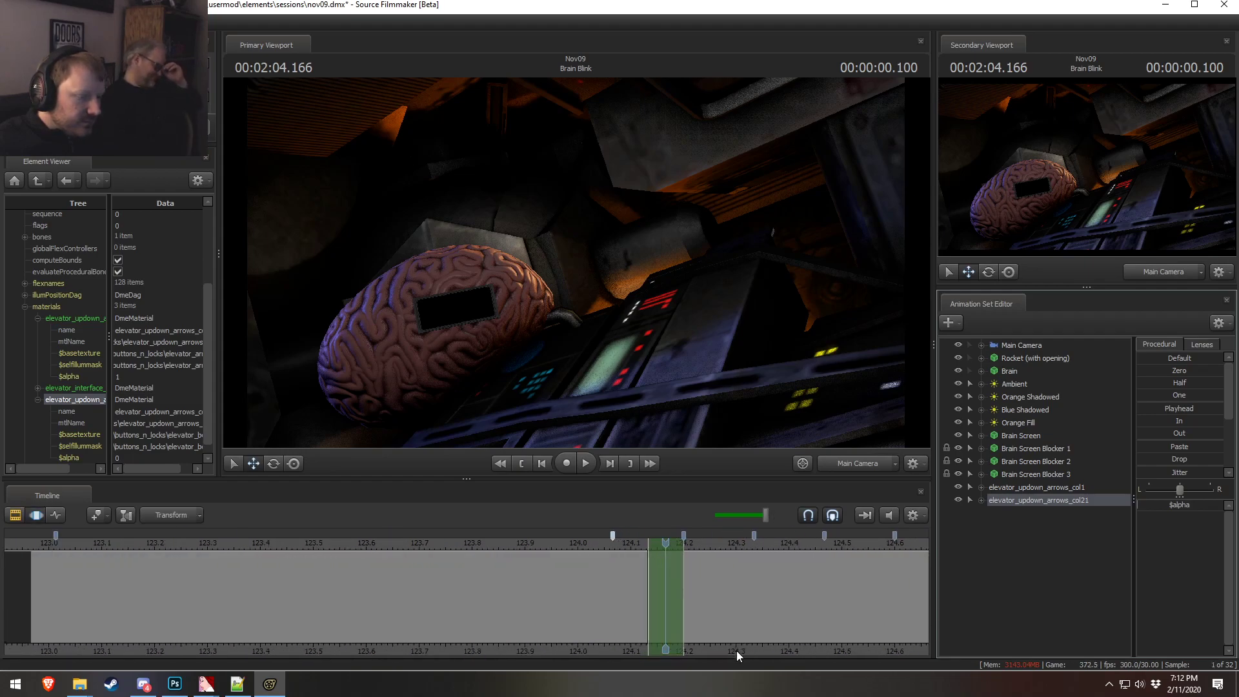
{"action": "middle_click_drag", "start_coordinate": [688, 613], "coordinate": [376, 603]}
{"action": "left_click_drag", "start_coordinate": [351, 572], "coordinate": [429, 572]}
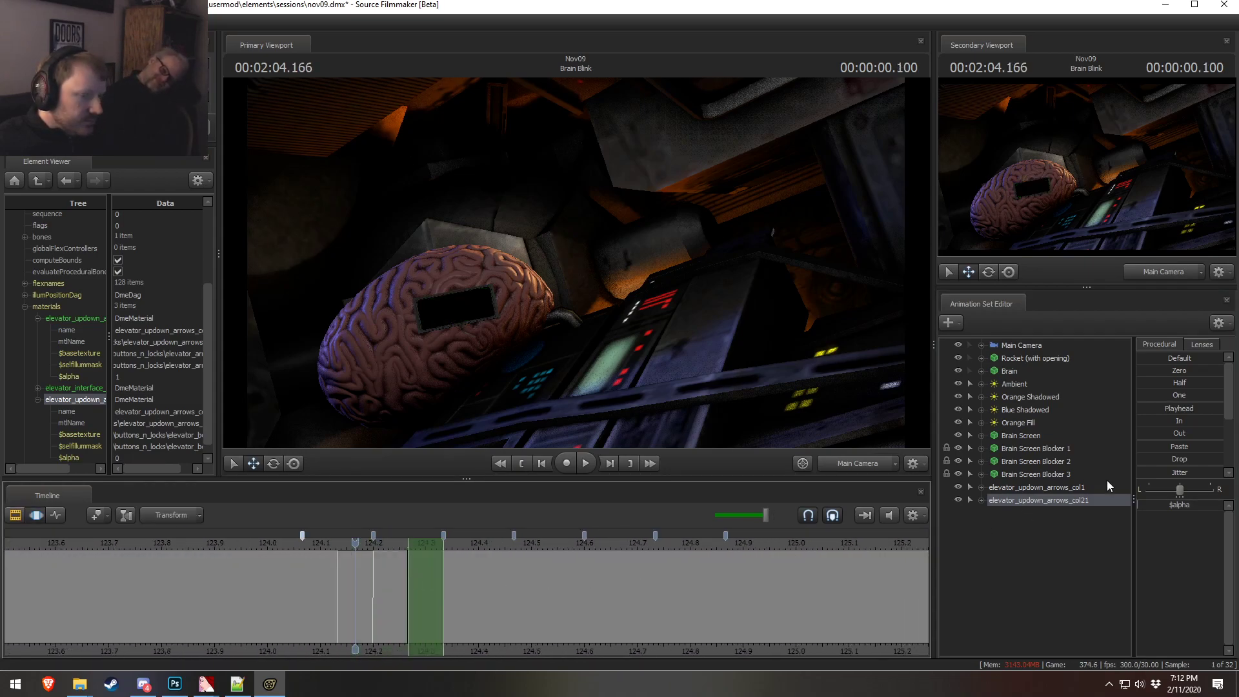
{"action": "left_click_drag", "start_coordinate": [1164, 408], "coordinate": [1226, 408]}
{"action": "key", "text": "F2"}
{"action": "key", "text": "F3"}
{"action": "left_click_drag", "start_coordinate": [425, 570], "coordinate": [495, 570]}
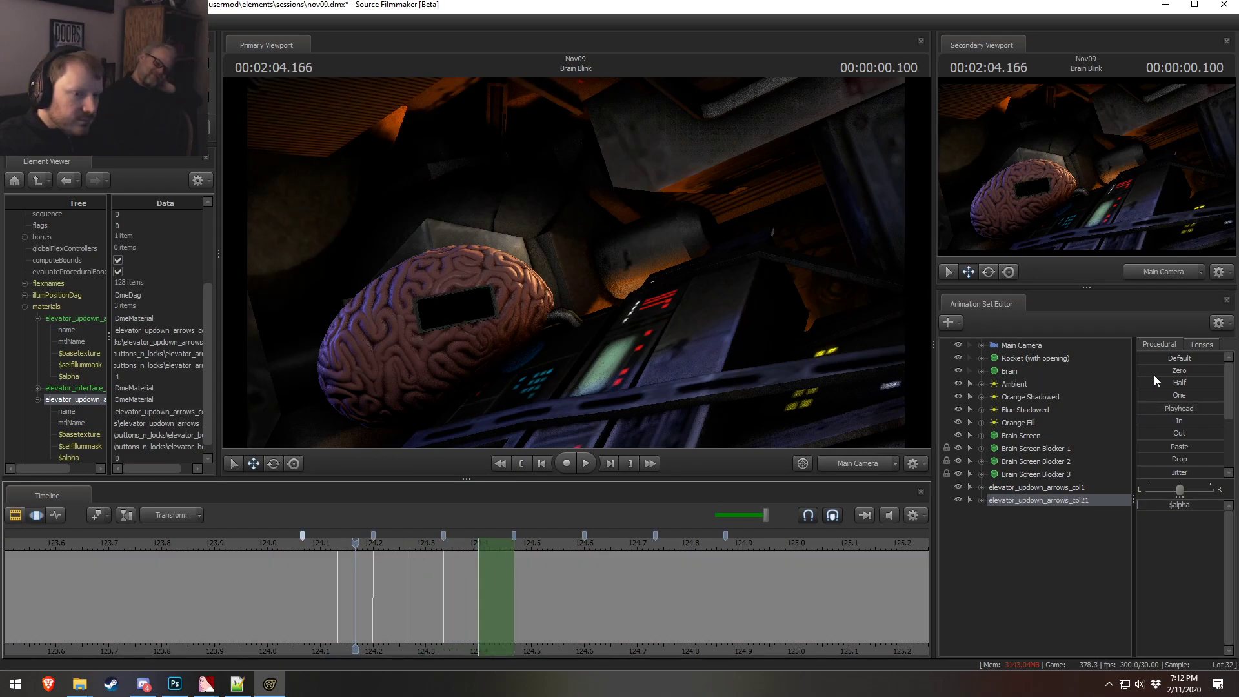
{"action": "left_click_drag", "start_coordinate": [498, 580], "coordinate": [704, 568]}
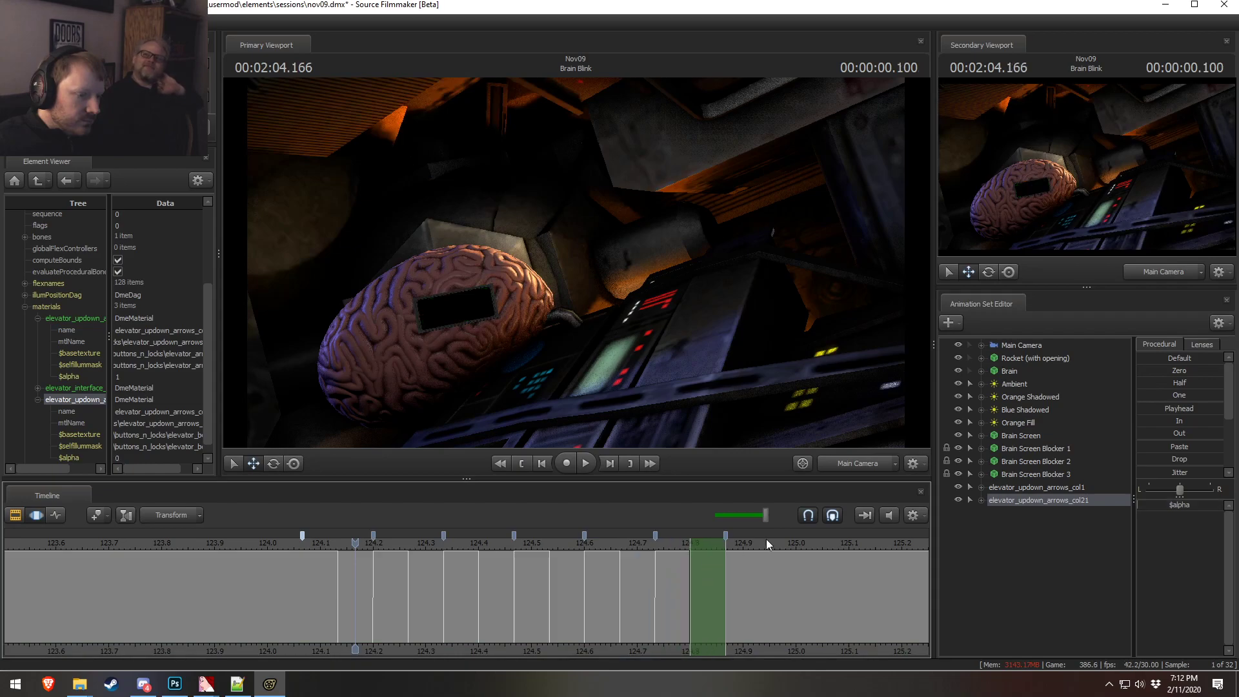
{"action": "left_click_drag", "start_coordinate": [1157, 373], "coordinate": [1223, 373]}
{"action": "key", "text": "F2"}
{"action": "key", "text": "F3"}
- Play the shot repeatedly to check the timing of the blinking BOOM! display
{"action": "scroll", "coordinate": [288, 544], "scroll_direction": "down", "scroll_amount": 2}
{"action": "left_click", "coordinate": [202, 547]}
{"action": "key", "text": "space"}
{"action": "key", "text": "space"}
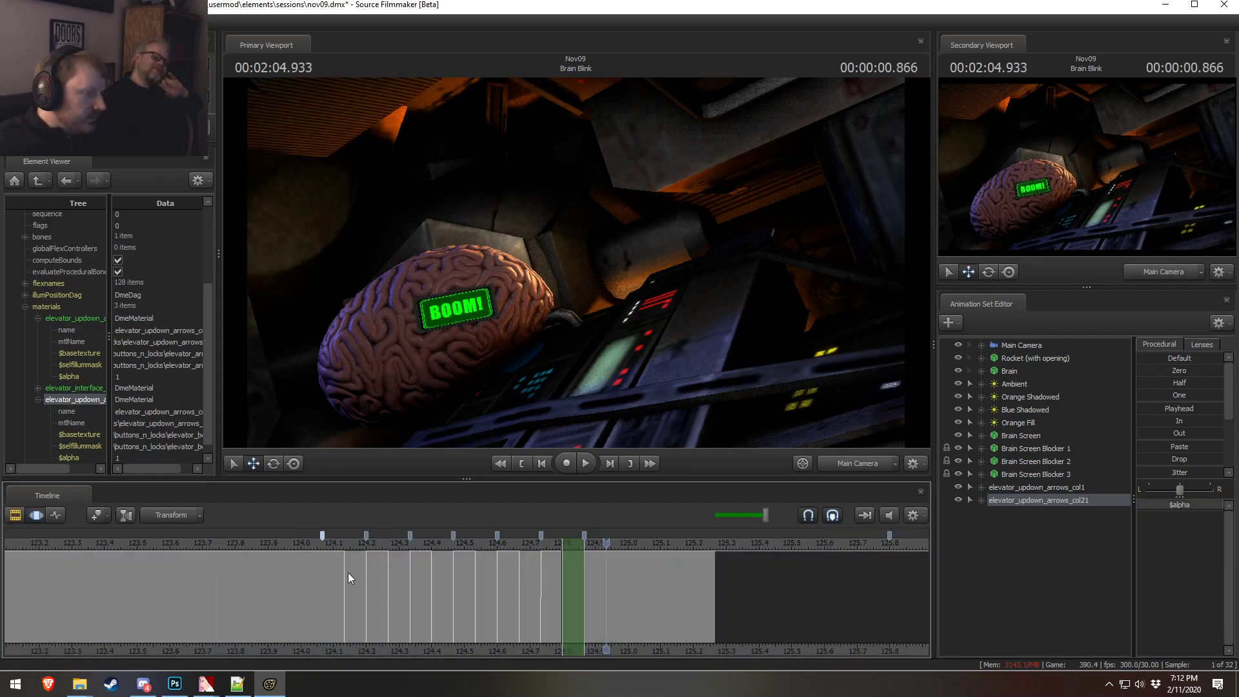
{"action": "left_click", "coordinate": [234, 546]}
{"action": "key", "text": "space"}
{"action": "key", "text": "space"}
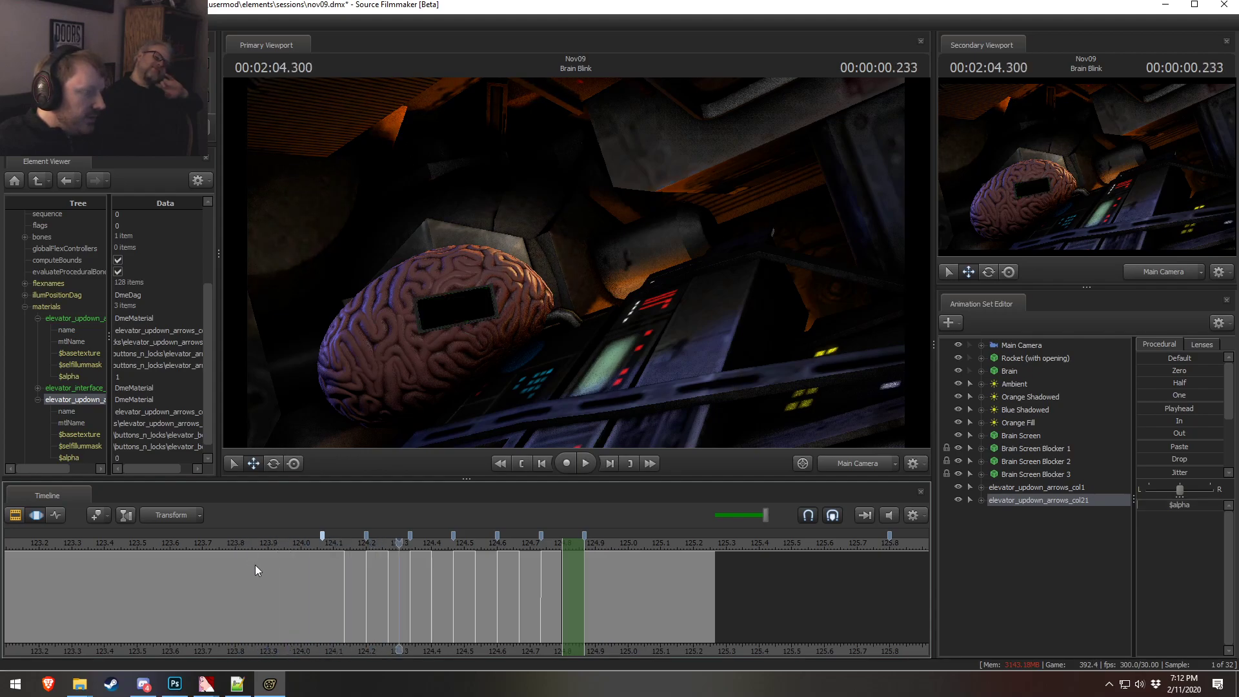
{"action": "left_click", "coordinate": [160, 538]}
{"action": "key", "text": "space"}
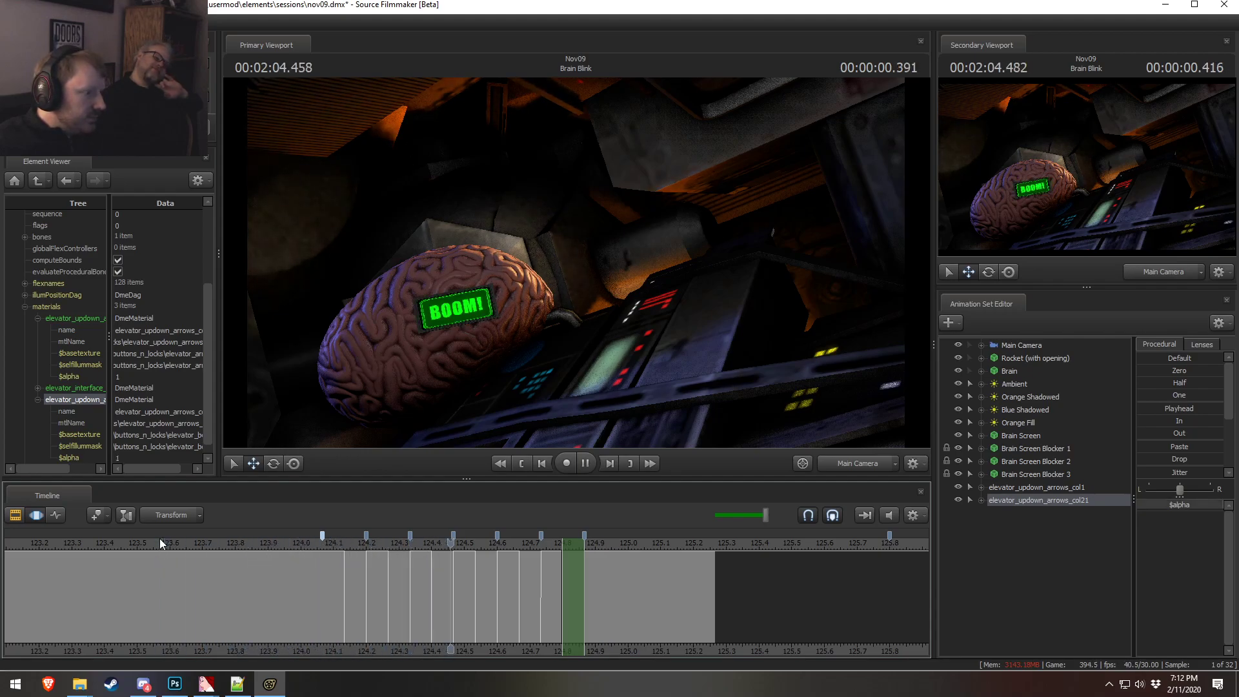
- Play the blinking BOOM! section and return the playhead to about 123.93 s, before the first rapid beep
{"action": "key", "text": "space"}
{"action": "middle_click_drag", "start_coordinate": [535, 619], "coordinate": [632, 613]}
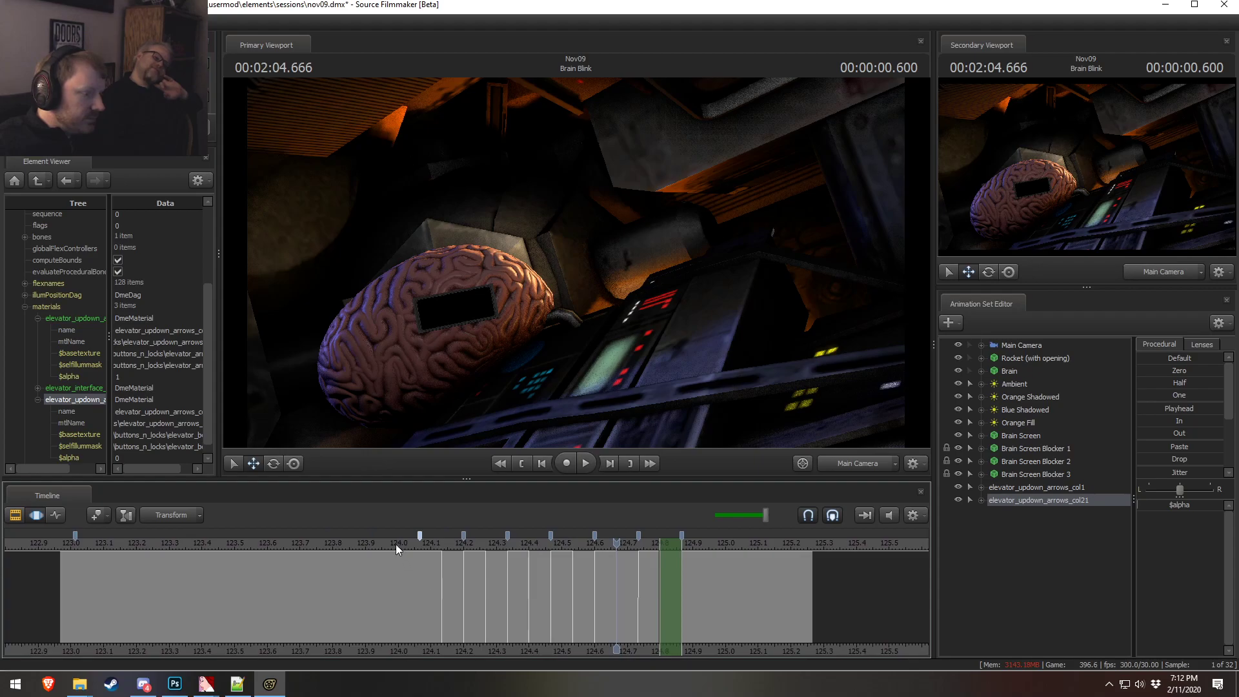
{"action": "left_click", "coordinate": [375, 546]}
{"action": "left_click_drag", "start_coordinate": [370, 547], "coordinate": [515, 587]}
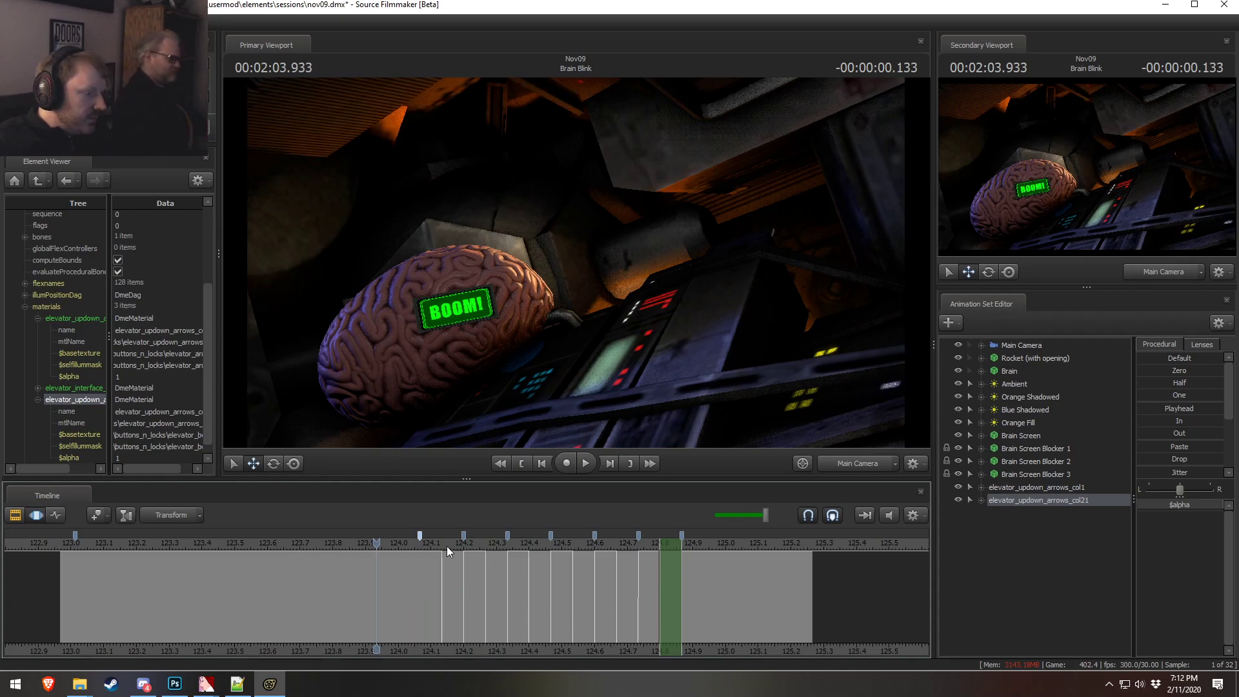
- Mute the second, fourth and sixth of the short beep clips in the Sound Effects track
{"action": "key", "text": "F2"}
{"action": "left_click", "coordinate": [484, 590]}
{"action": "right_click", "coordinate": [476, 591]}
{"action": "left_click", "coordinate": [514, 474]}
{"action": "left_click", "coordinate": [557, 590]}
{"action": "right_click", "coordinate": [556, 590]}
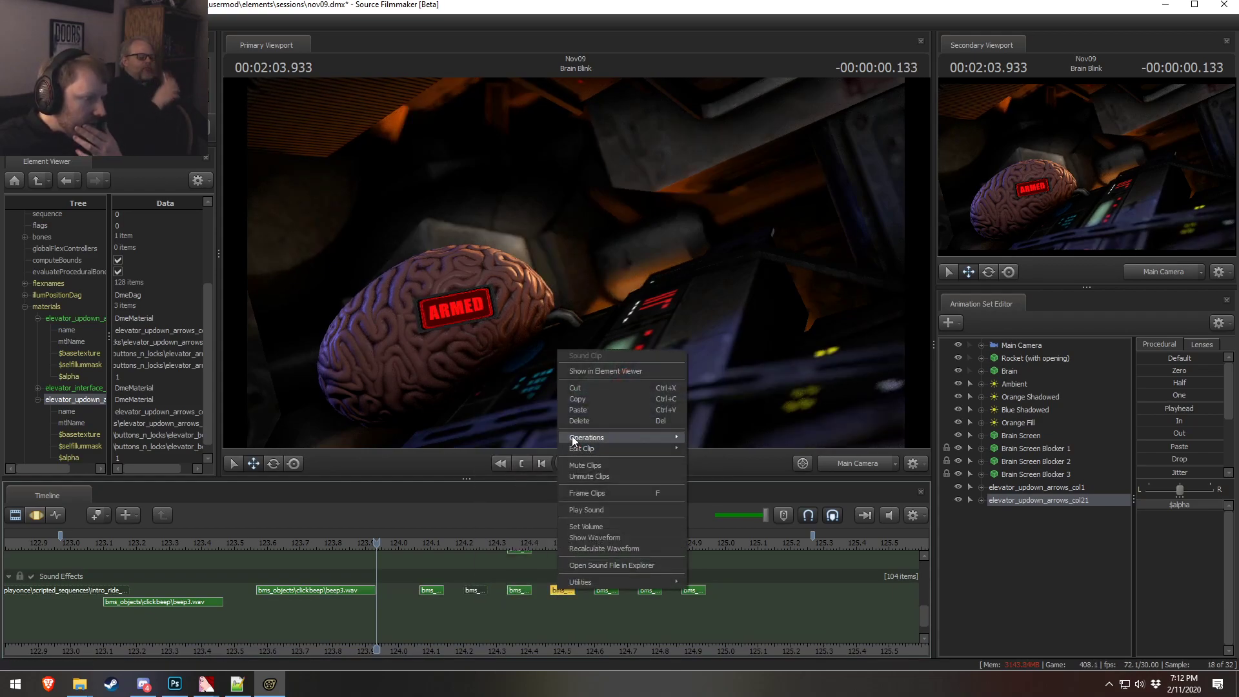
{"action": "left_click", "coordinate": [587, 465]}
{"action": "left_click", "coordinate": [650, 590]}
{"action": "right_click", "coordinate": [650, 590]}
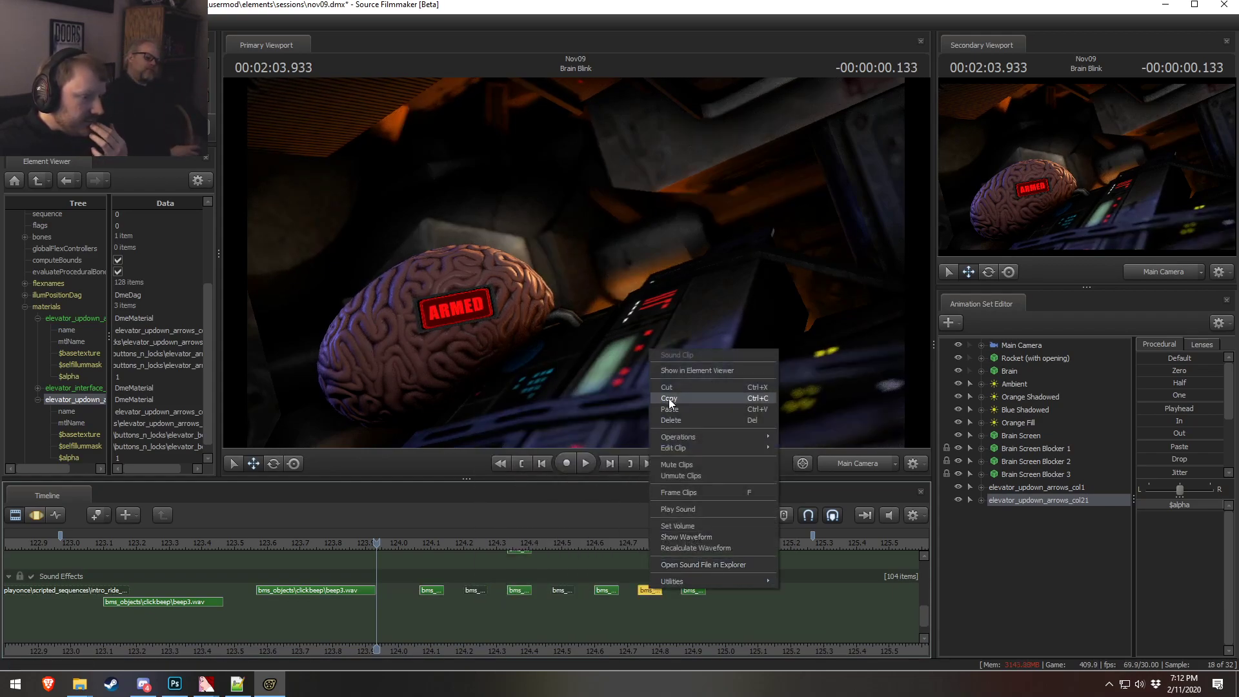
{"action": "left_click", "coordinate": [686, 465]}
- Play the shot to compare the reduced beeps with the BOOM! blinking
{"action": "key", "text": "space"}
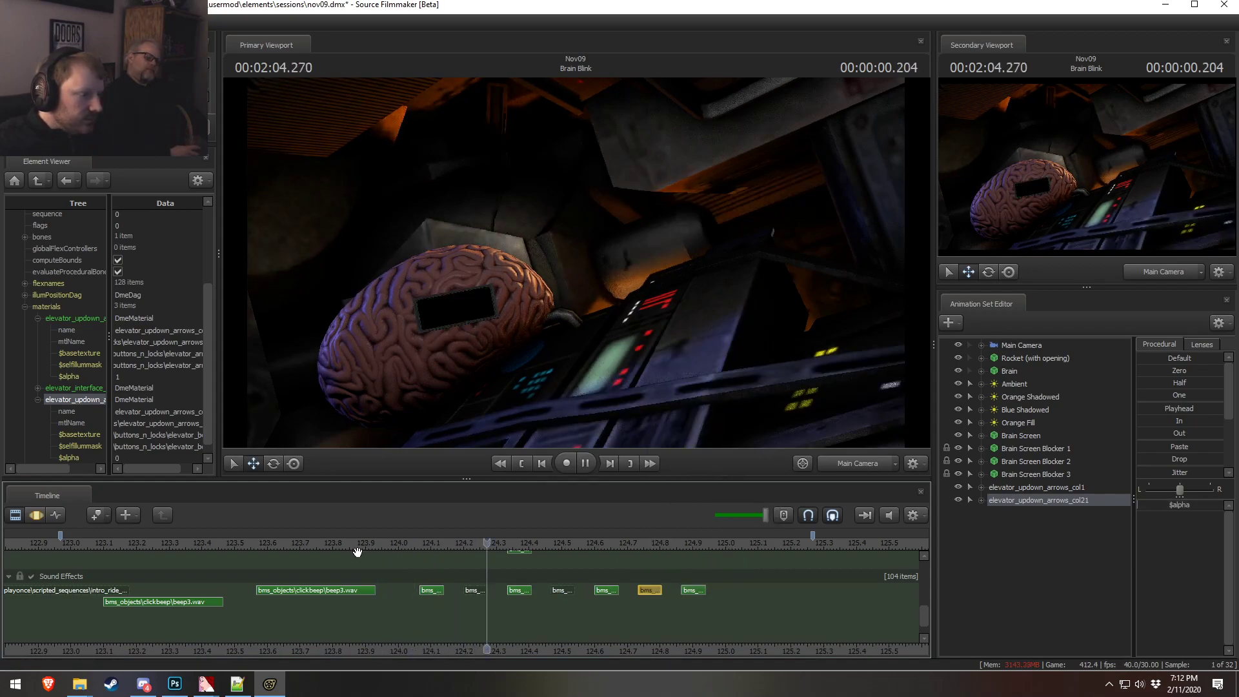
{"action": "key", "text": "space"}
{"action": "left_click_drag", "start_coordinate": [924, 614], "coordinate": [932, 539]}
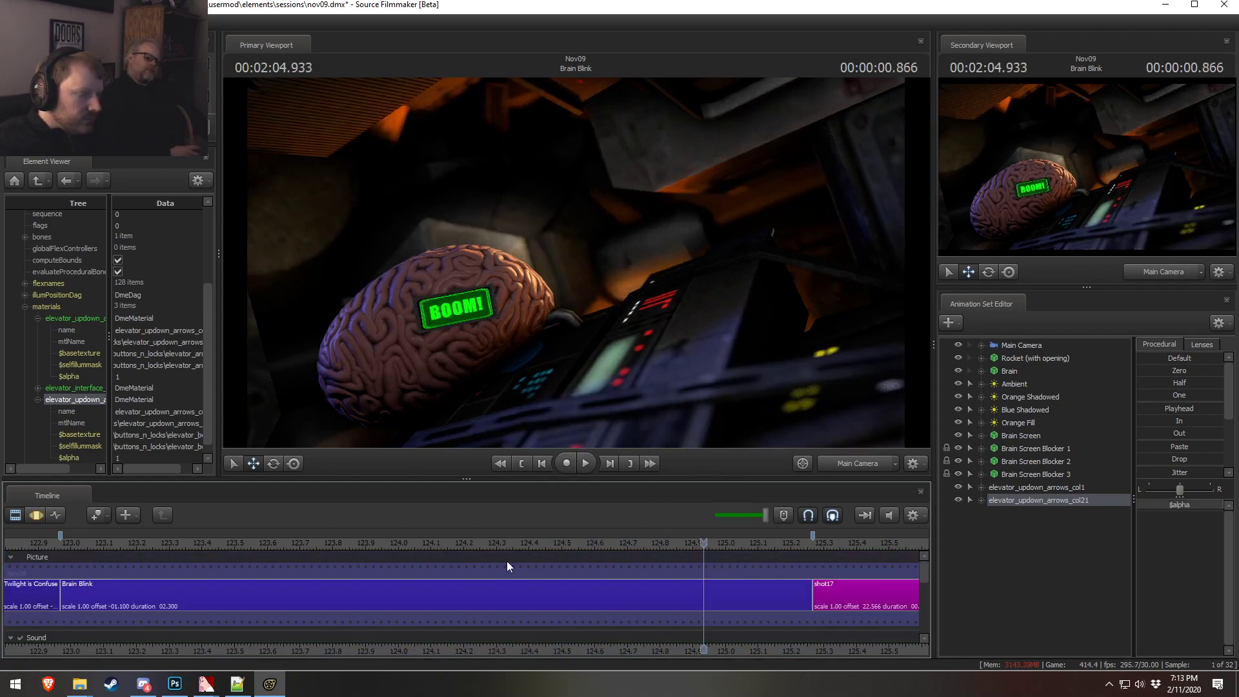
{"action": "left_click", "coordinate": [411, 548]}
{"action": "key", "text": "F3"}
{"action": "left_click", "coordinate": [102, 552]}
{"action": "key", "text": "space"}
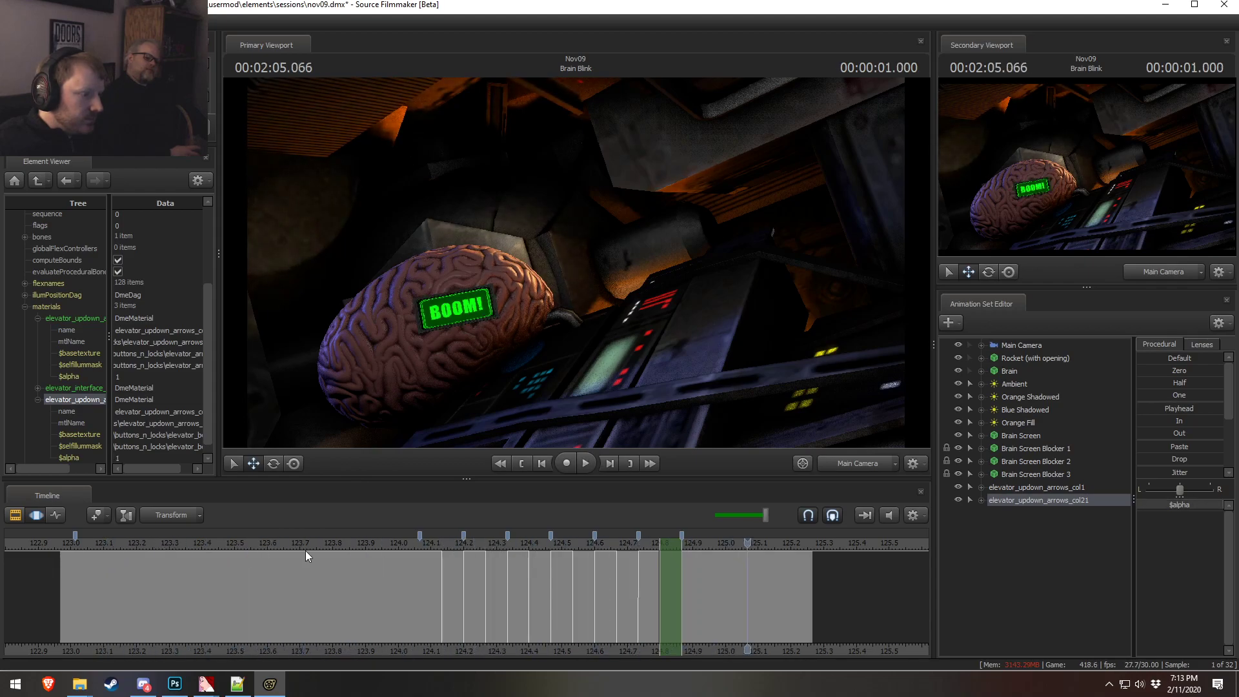
- Time-stretch the first BOOM! blinks from the first rapid beep bookmark to about 124.63 s, doubling their length, and play the result
{"action": "left_click", "coordinate": [419, 547]}
{"action": "left_click_drag", "start_coordinate": [421, 547], "coordinate": [409, 583]}
{"action": "scroll", "coordinate": [408, 583], "scroll_direction": "up", "scroll_amount": 2}
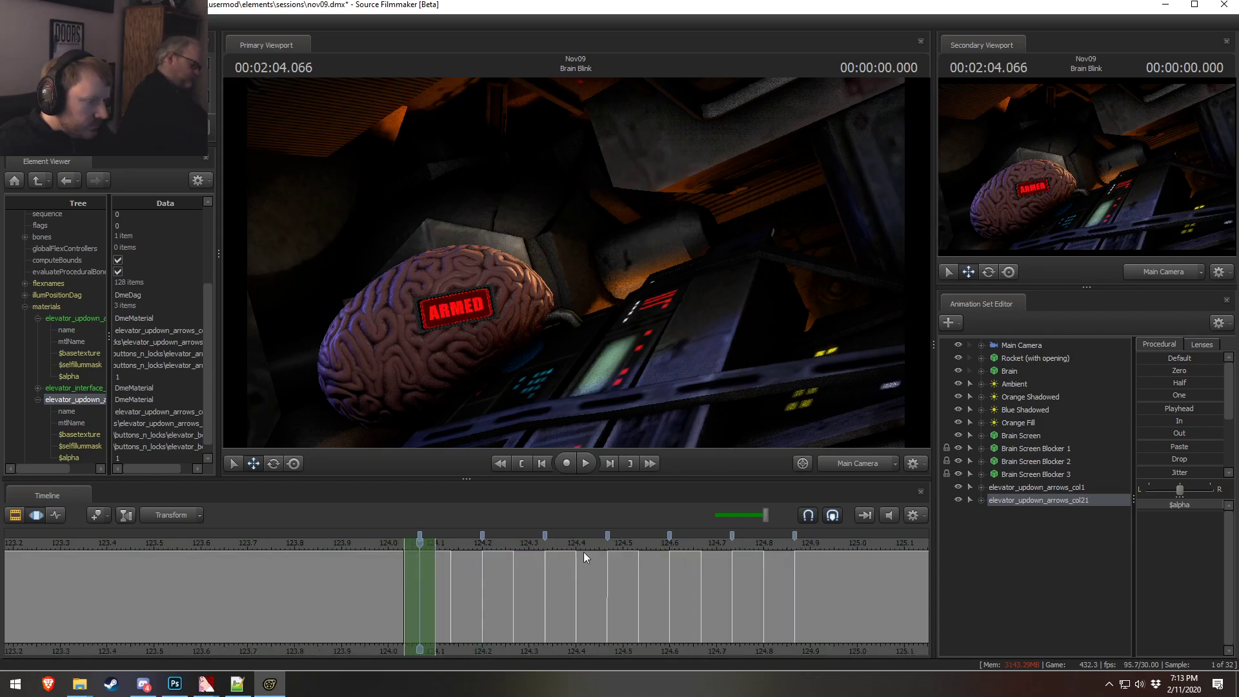
{"action": "middle_click_drag", "start_coordinate": [730, 653], "coordinate": [543, 652]}
{"action": "mouse_move", "coordinate": [246, 569]}
{"action": "left_mouse_down"}
{"action": "mouse_move", "coordinate": [290, 594]}
{"action": "mouse_move", "coordinate": [331, 580]}
{"action": "mouse_move", "coordinate": [280, 575]}
{"action": "mouse_move", "coordinate": [342, 592]}
{"action": "mouse_move", "coordinate": [373, 574]}
{"action": "mouse_move", "coordinate": [470, 583]}
{"action": "mouse_move", "coordinate": [496, 567]}
{"action": "left_mouse_up"}
{"action": "left_click", "coordinate": [251, 549]}
{"action": "key", "text": "space"}
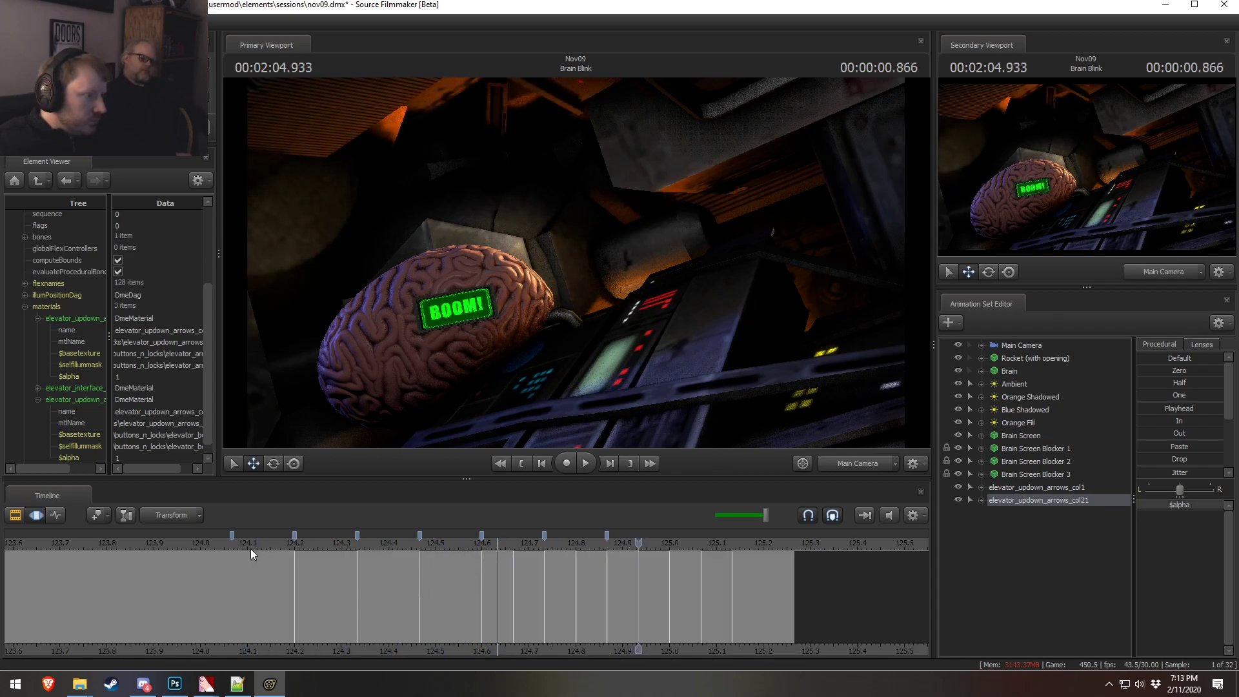
- Stretch the following blinks to the same doubled length, up to about 124.9 s
{"action": "left_click_drag", "start_coordinate": [485, 618], "coordinate": [590, 584]}
{"action": "left_click", "coordinate": [564, 575]}
{"action": "left_click", "coordinate": [622, 572]}
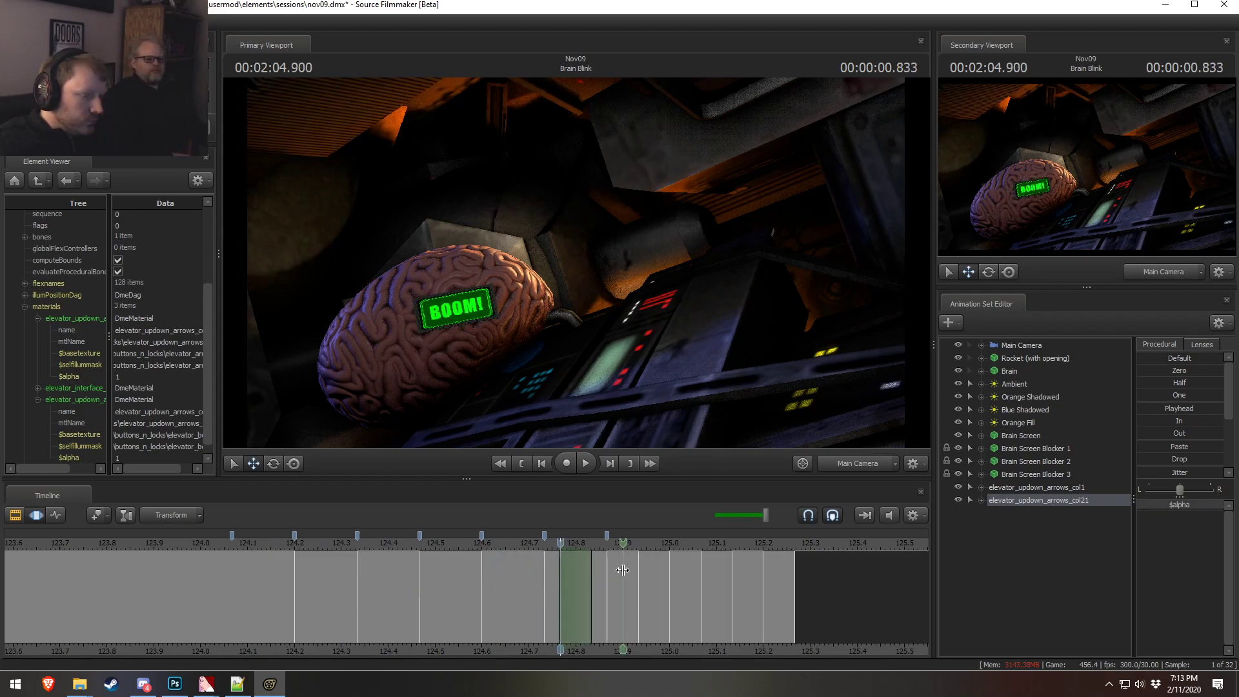
- Play the shot repeatedly from before the first rapid beep to judge the slower BOOM! blinking against the beeps
{"action": "key", "text": "space"}
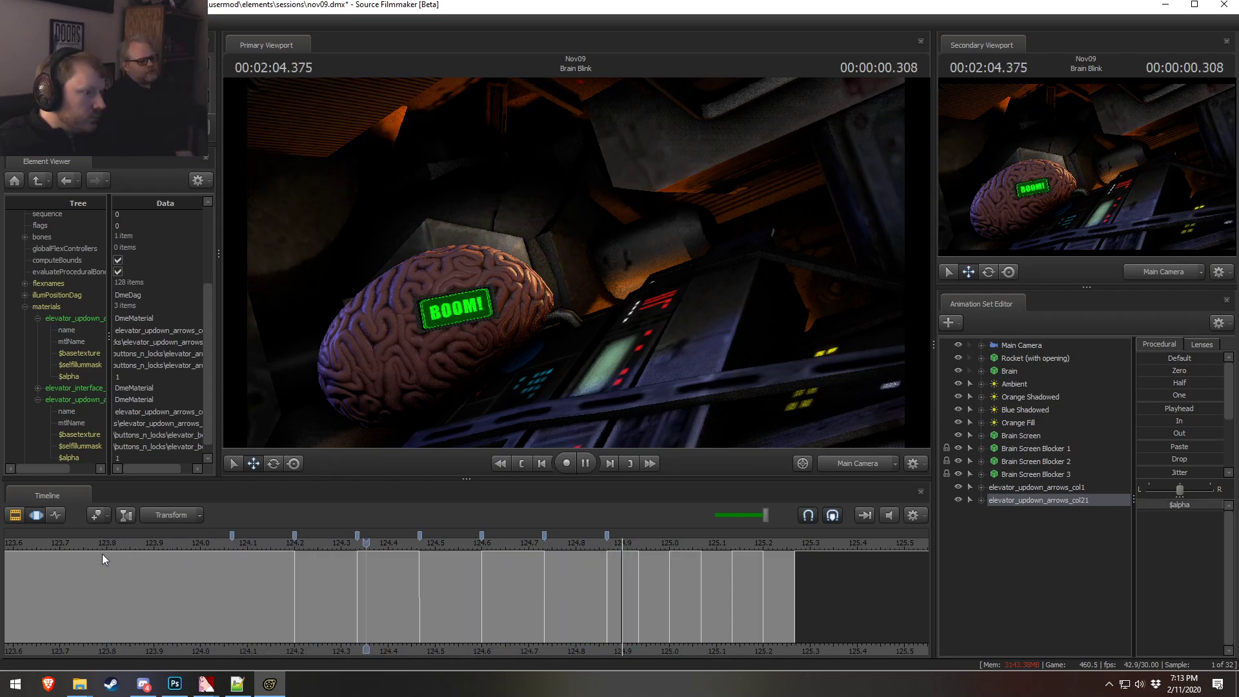
{"action": "key", "text": "space"}
{"action": "key", "text": "space"}
{"action": "key", "text": "space"}
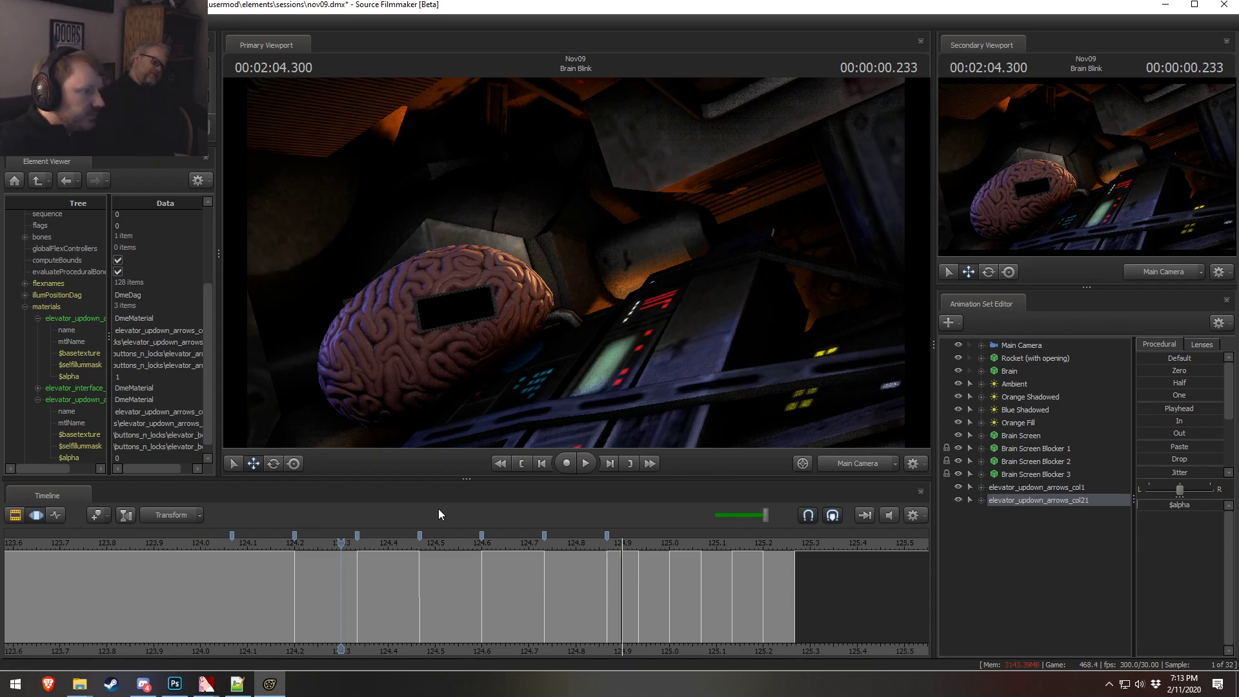
{"action": "left_click", "coordinate": [181, 532]}
{"action": "key", "text": "space"}
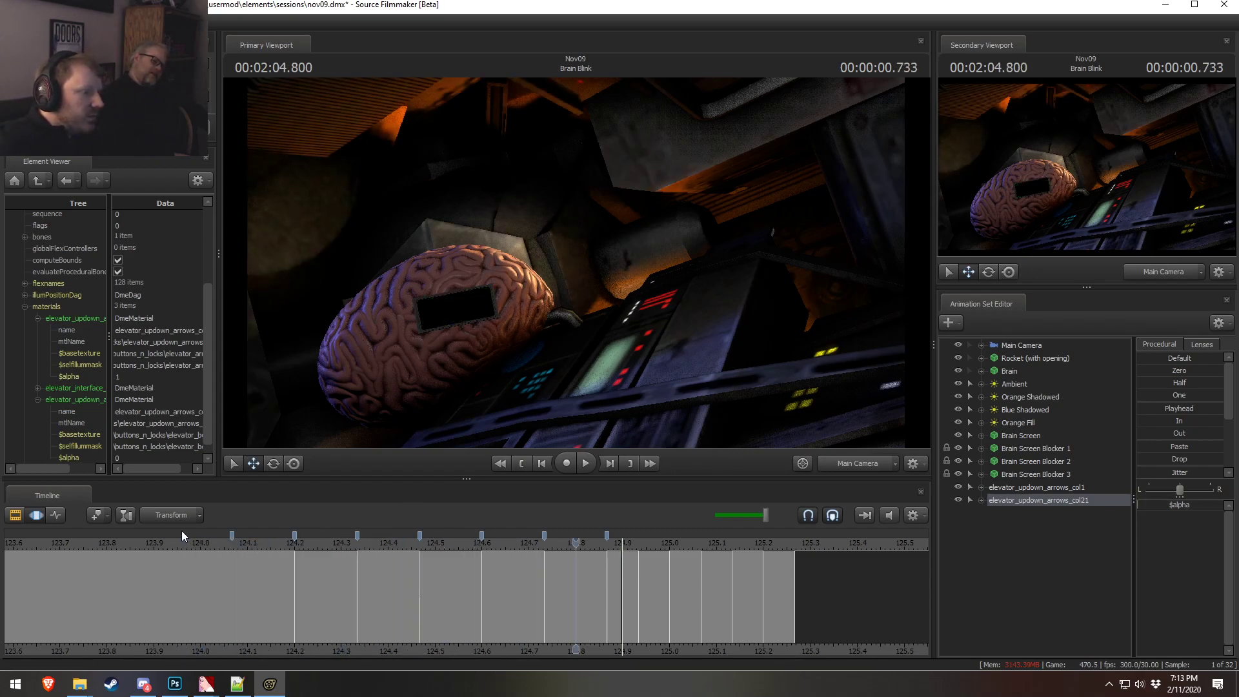
{"action": "left_click_drag", "start_coordinate": [219, 538], "coordinate": [104, 539]}
{"action": "key", "text": "space"}
{"action": "key", "text": "space"}
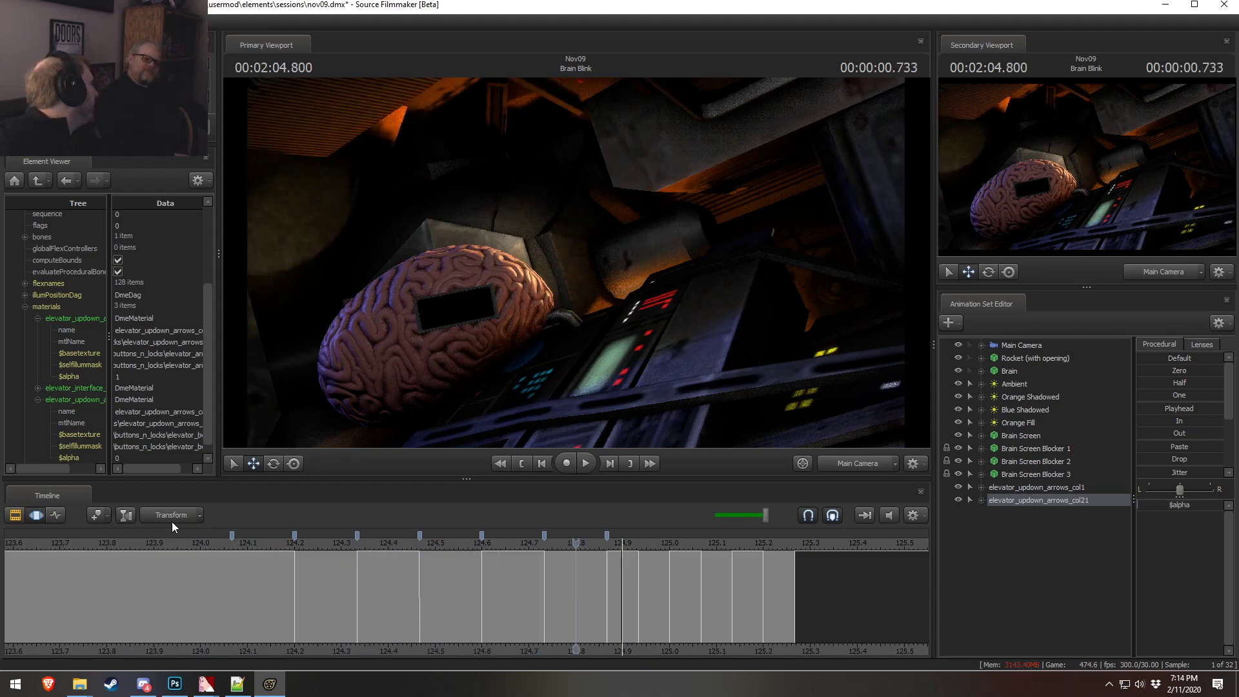
{"action": "left_click", "coordinate": [195, 547]}
{"action": "key", "text": "space"}
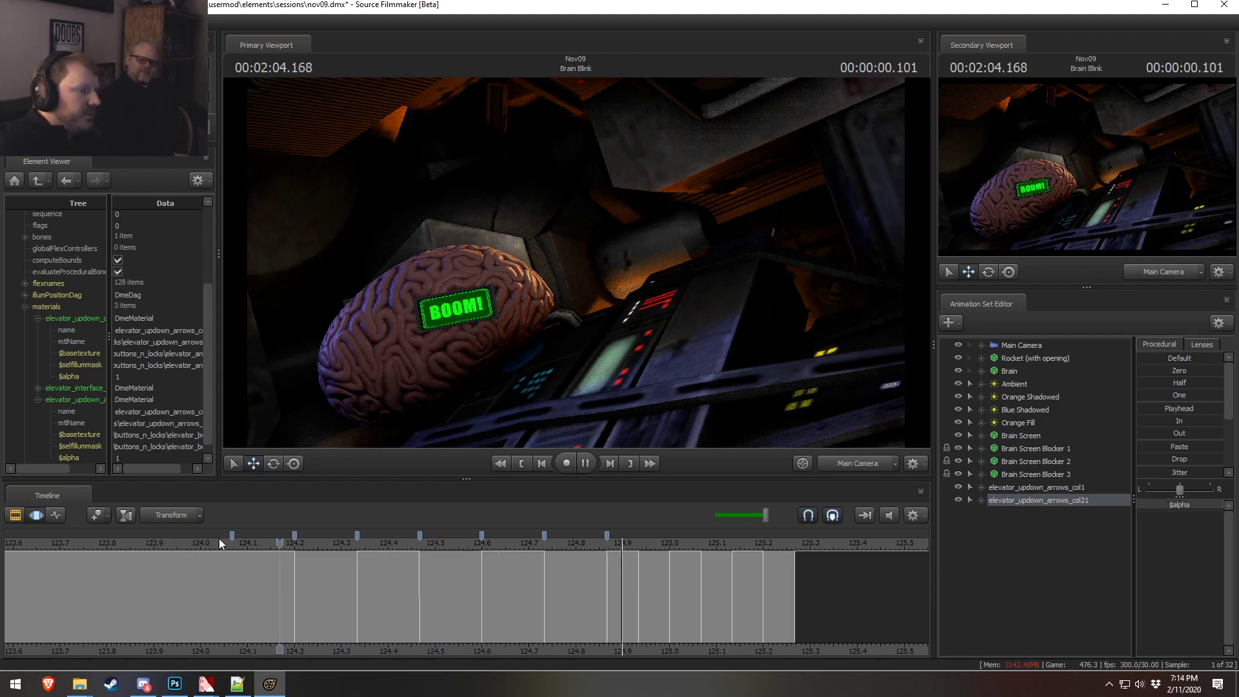
{"action": "key", "text": "space"}
{"action": "left_click", "coordinate": [184, 542]}
{"action": "key", "text": "space"}
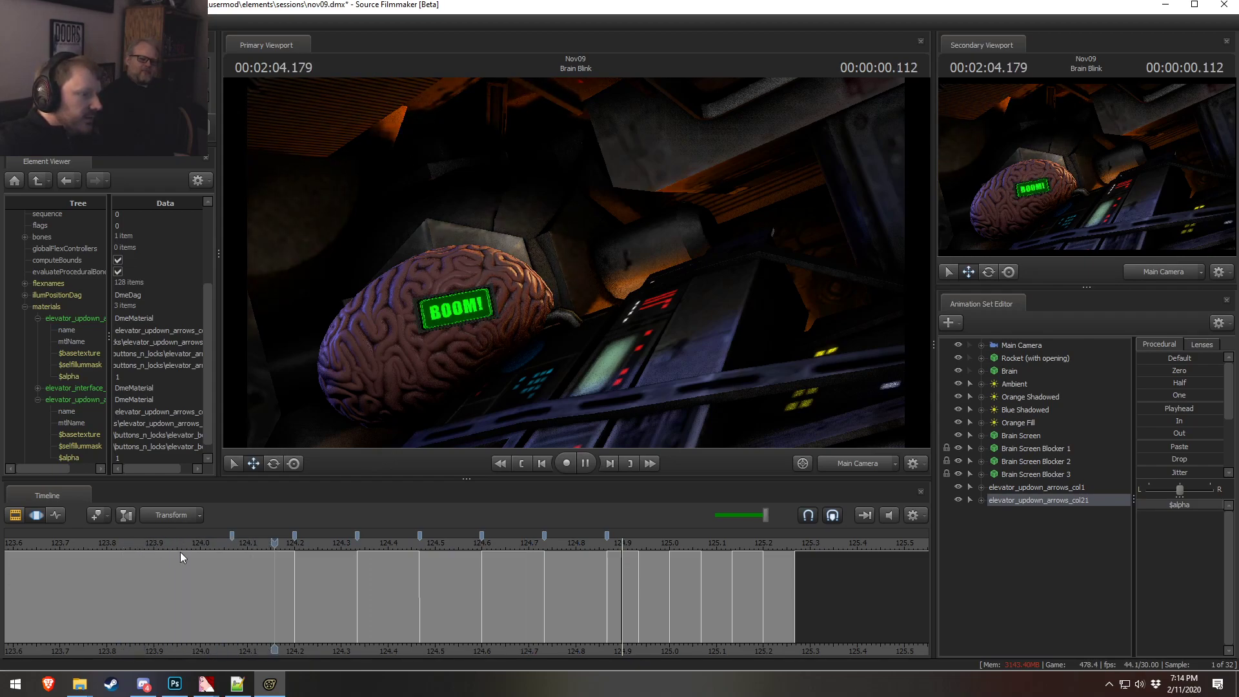
{"action": "key", "text": "space"}
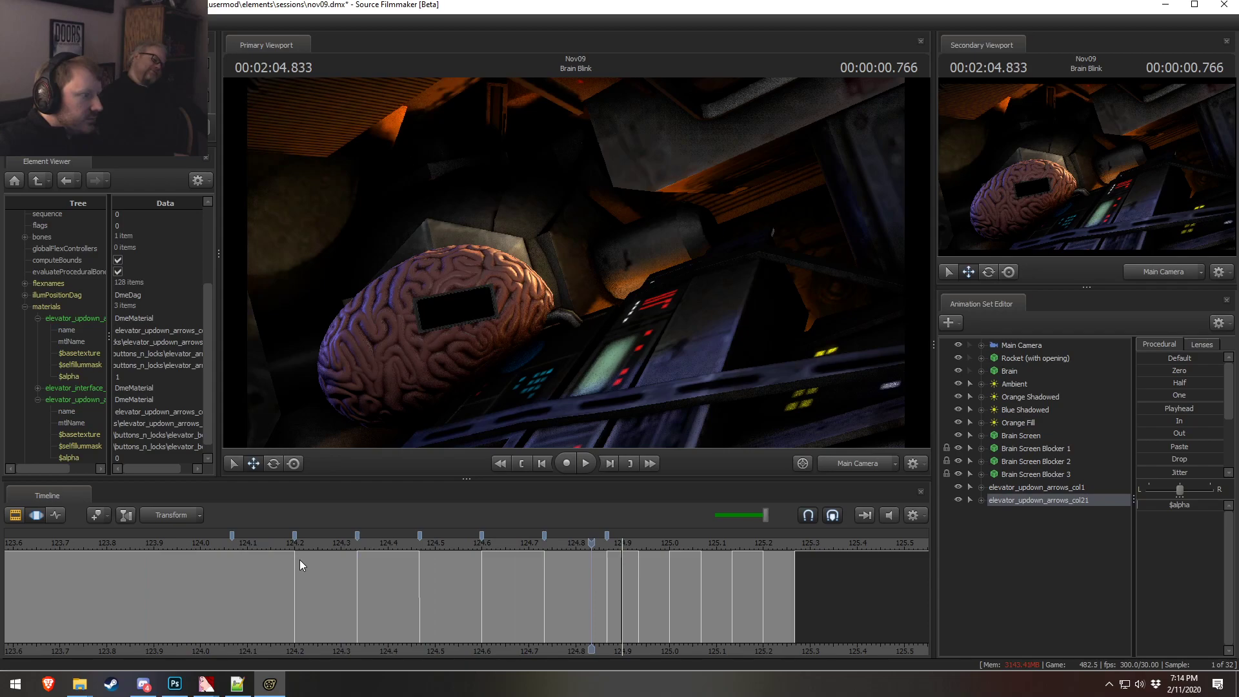
{"action": "left_click_drag", "start_coordinate": [226, 541], "coordinate": [118, 540]}
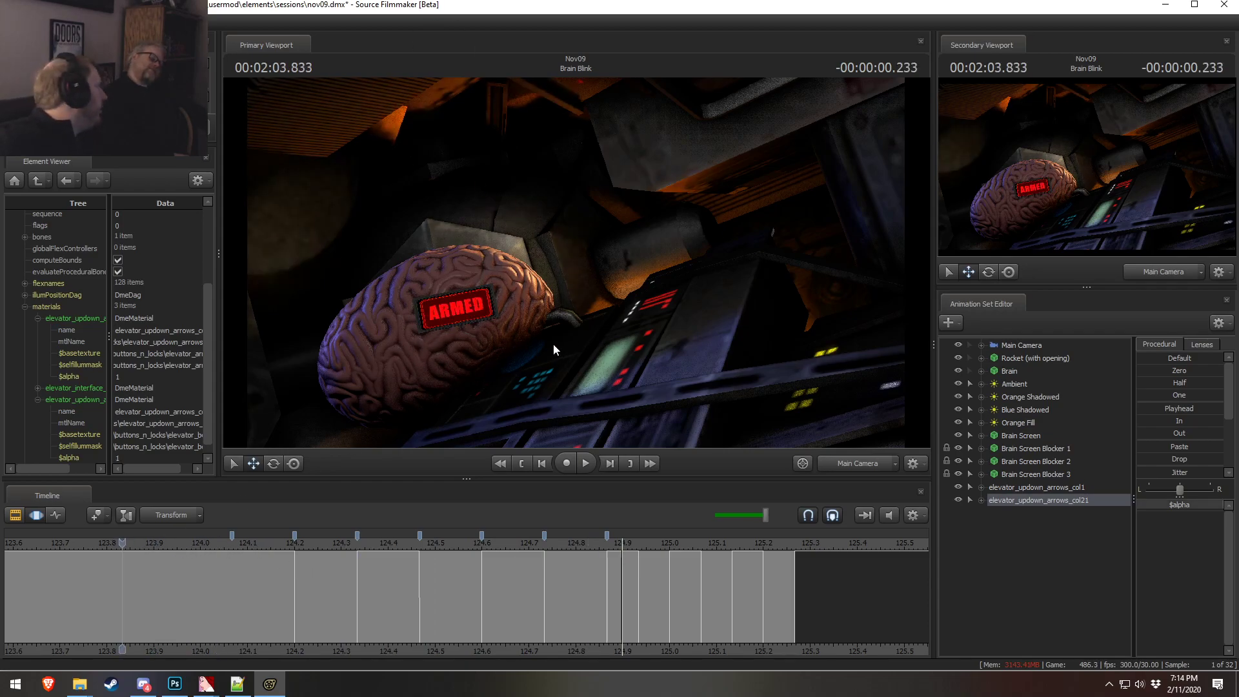
- Delete the animation sets elevator_updown_arrows_col1 and elevator_updown_arrows_col21 with the whole time range selected
{"action": "scroll", "coordinate": [776, 573], "scroll_direction": "down", "scroll_amount": 3}
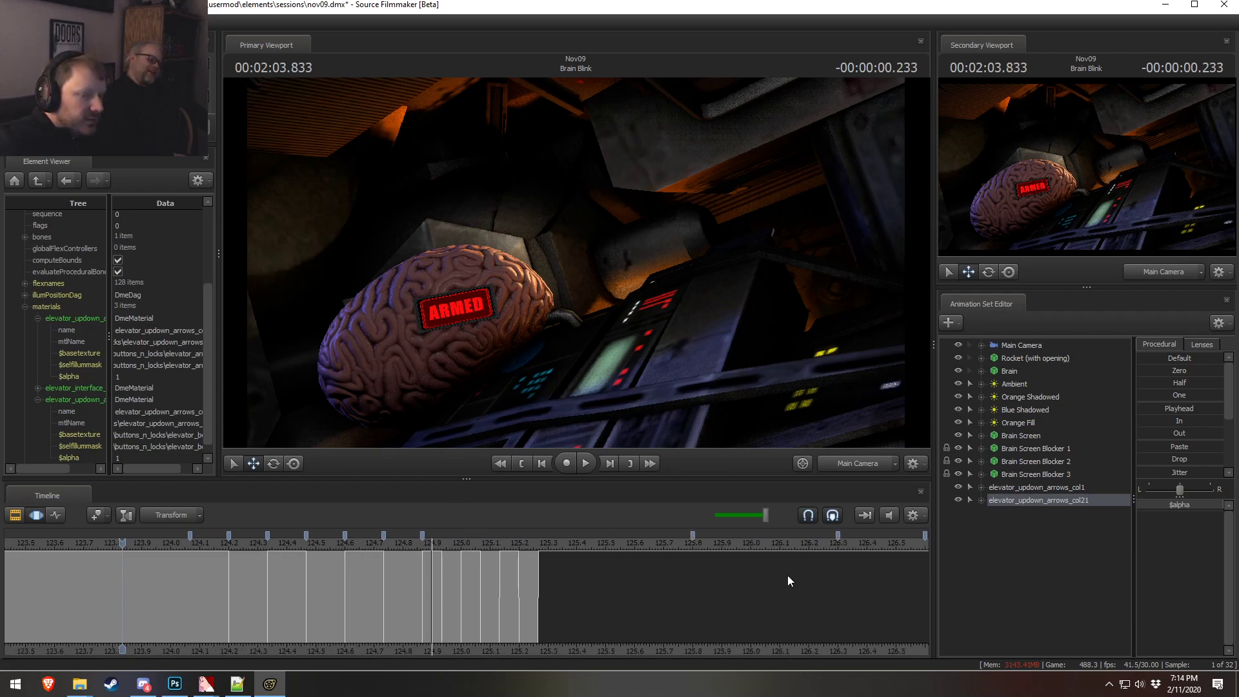
{"action": "key", "text": "ctrl+a"}
{"action": "left_click", "coordinate": [1033, 489]}
{"action": "right_click", "coordinate": [1033, 501]}
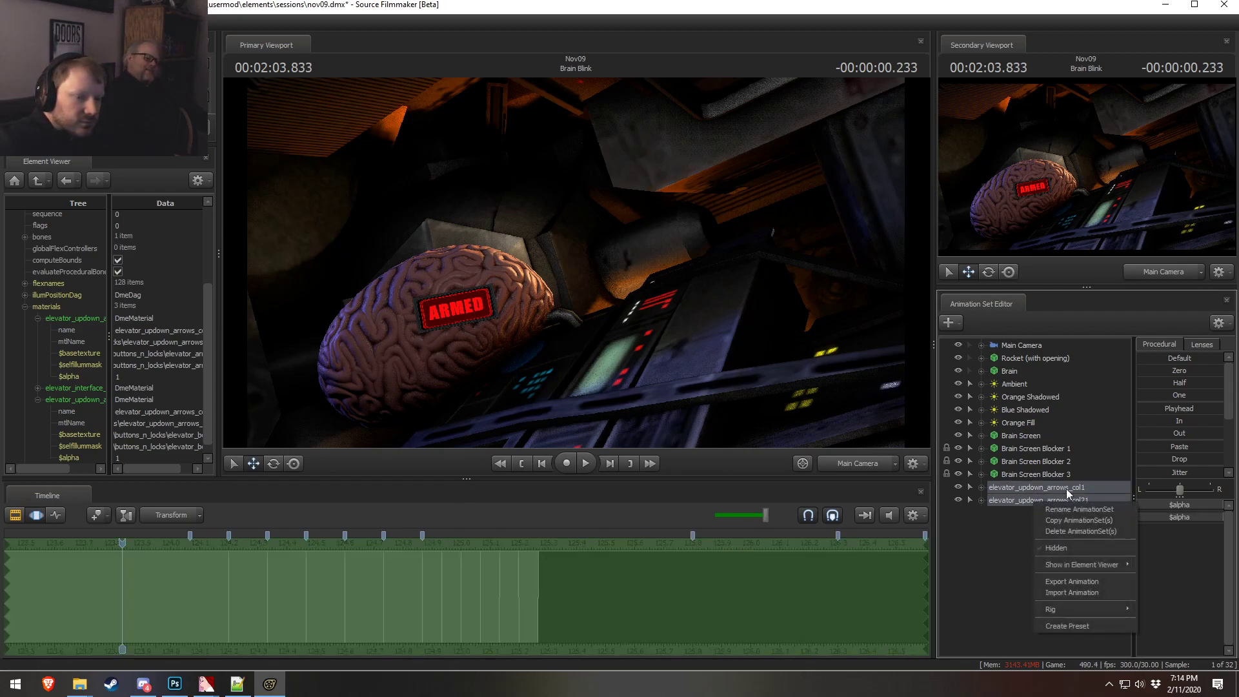
{"action": "left_click", "coordinate": [1079, 524]}
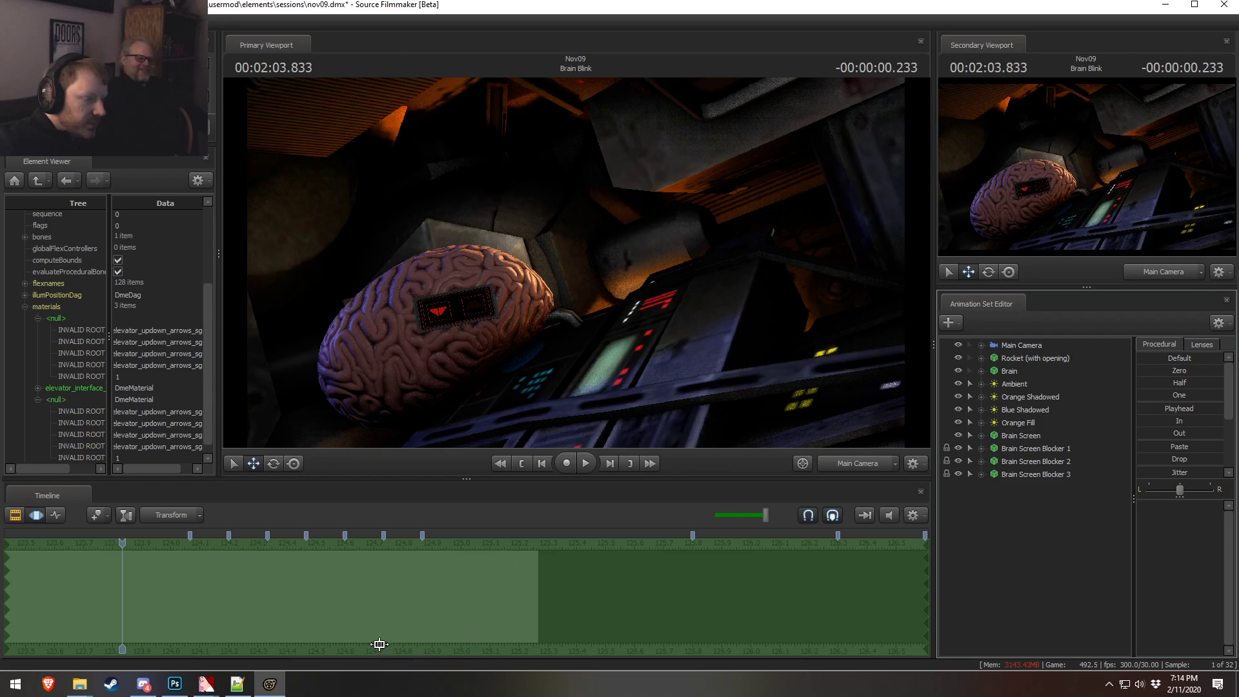
- Select the Brain Blink shot clip and play the shot to review the brain's screen
{"action": "key", "text": "F2"}
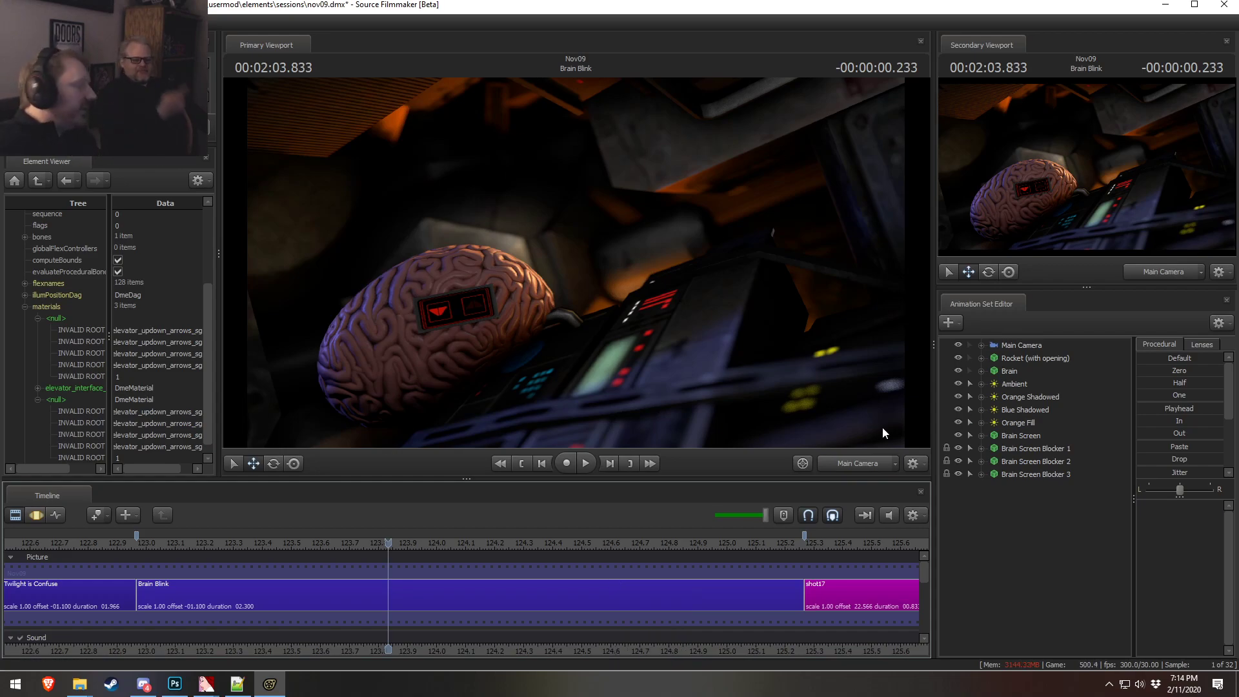
{"action": "left_click", "coordinate": [418, 603]}
{"action": "key", "text": "F3"}
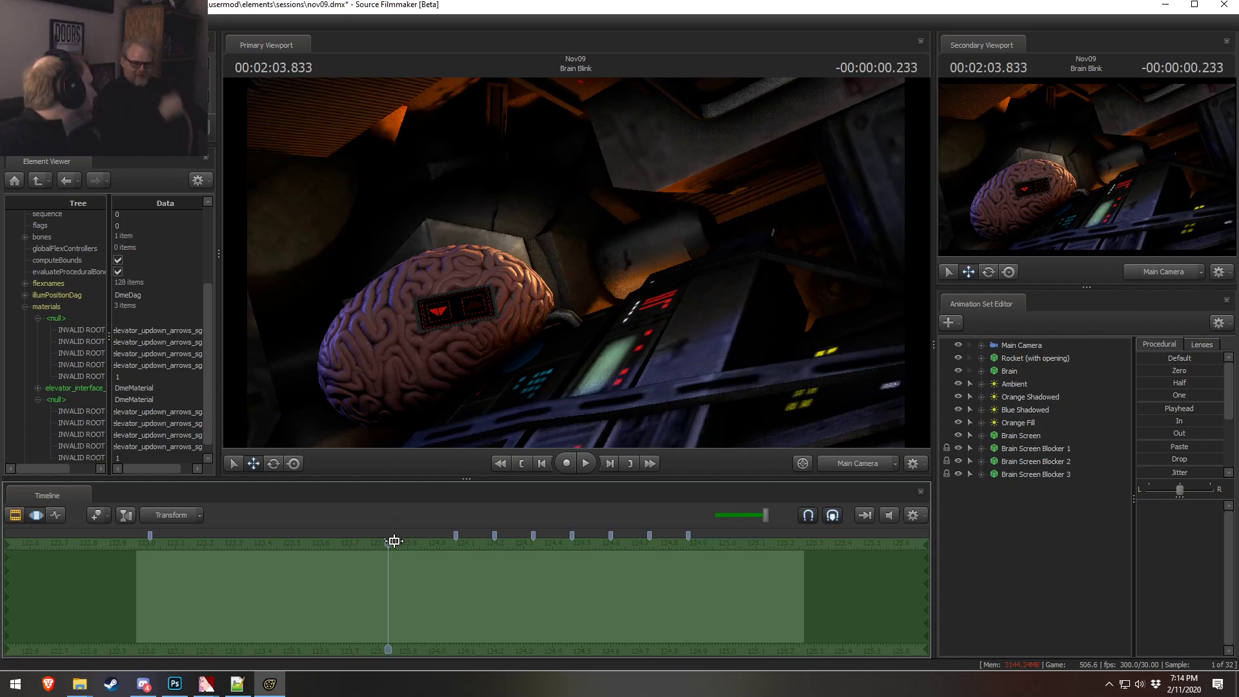
{"action": "key", "text": "F2"}
{"action": "left_click", "coordinate": [203, 540]}
{"action": "key", "text": "space"}
{"action": "key", "text": "space"}
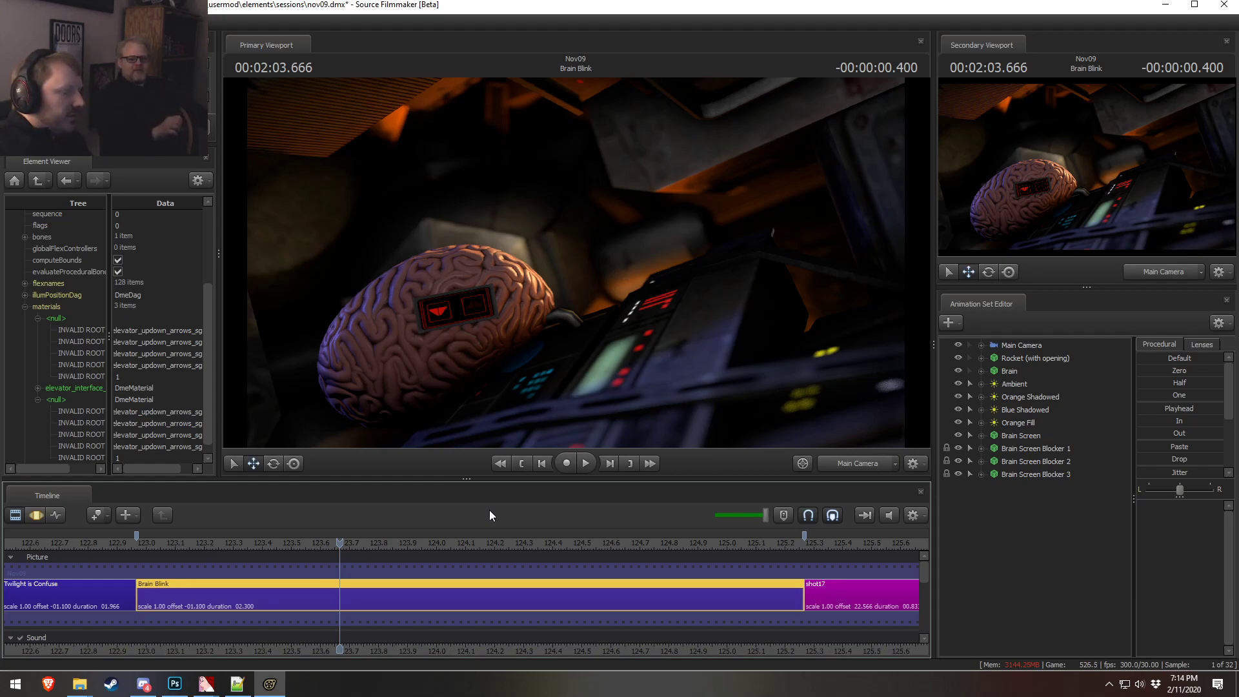
- Play back the cut from the Twilight is Confuse shot into the Brain Blink shot
{"action": "key", "text": "F3"}
{"action": "scroll", "coordinate": [531, 573], "scroll_direction": "down", "scroll_amount": 3}
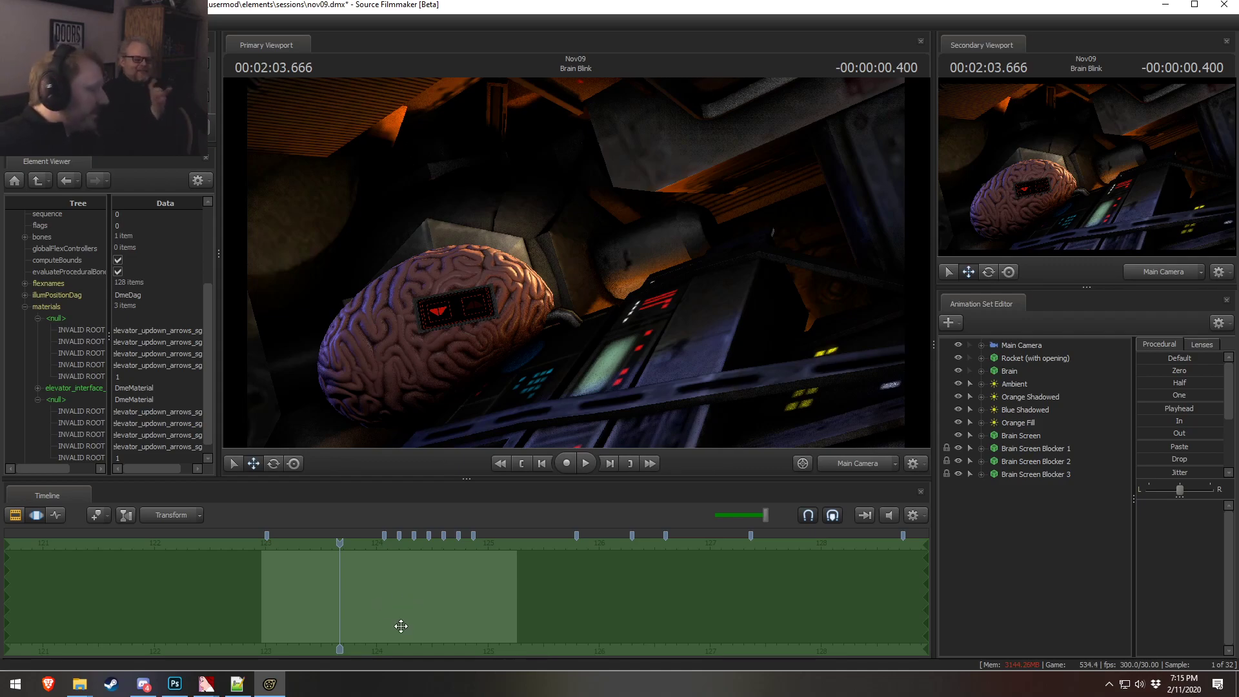
{"action": "key", "text": "F2"}
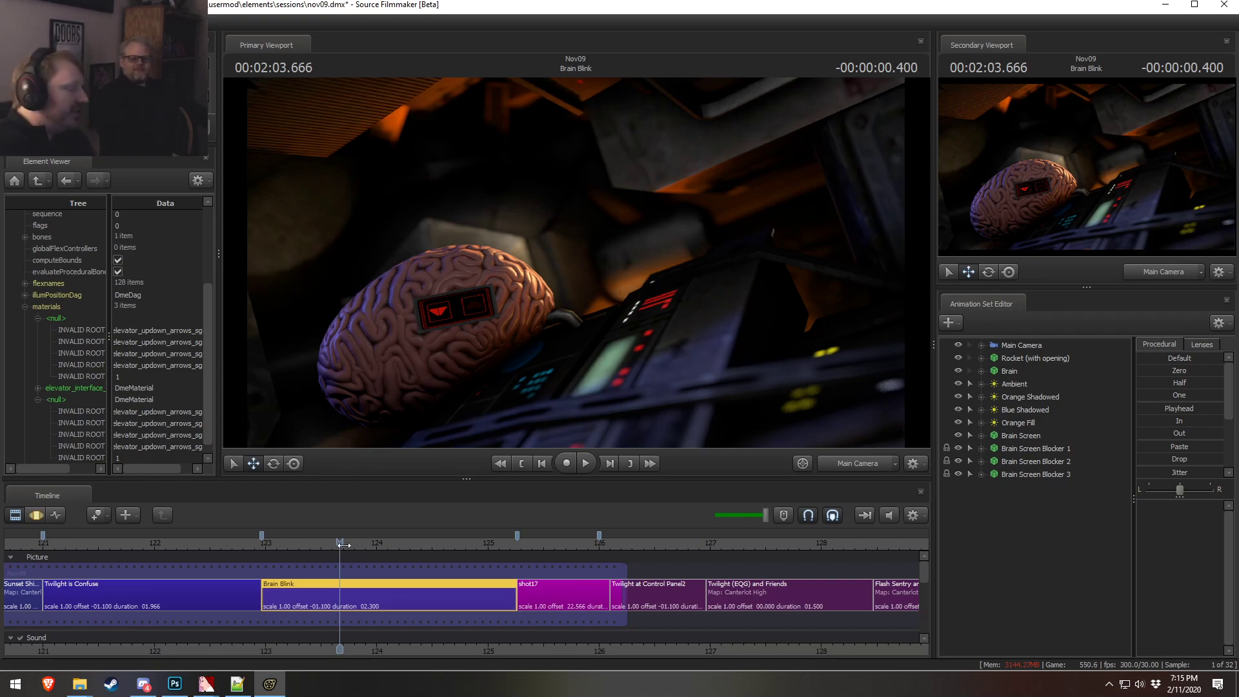
{"action": "left_click", "coordinate": [154, 541]}
{"action": "left_click", "coordinate": [207, 554]}
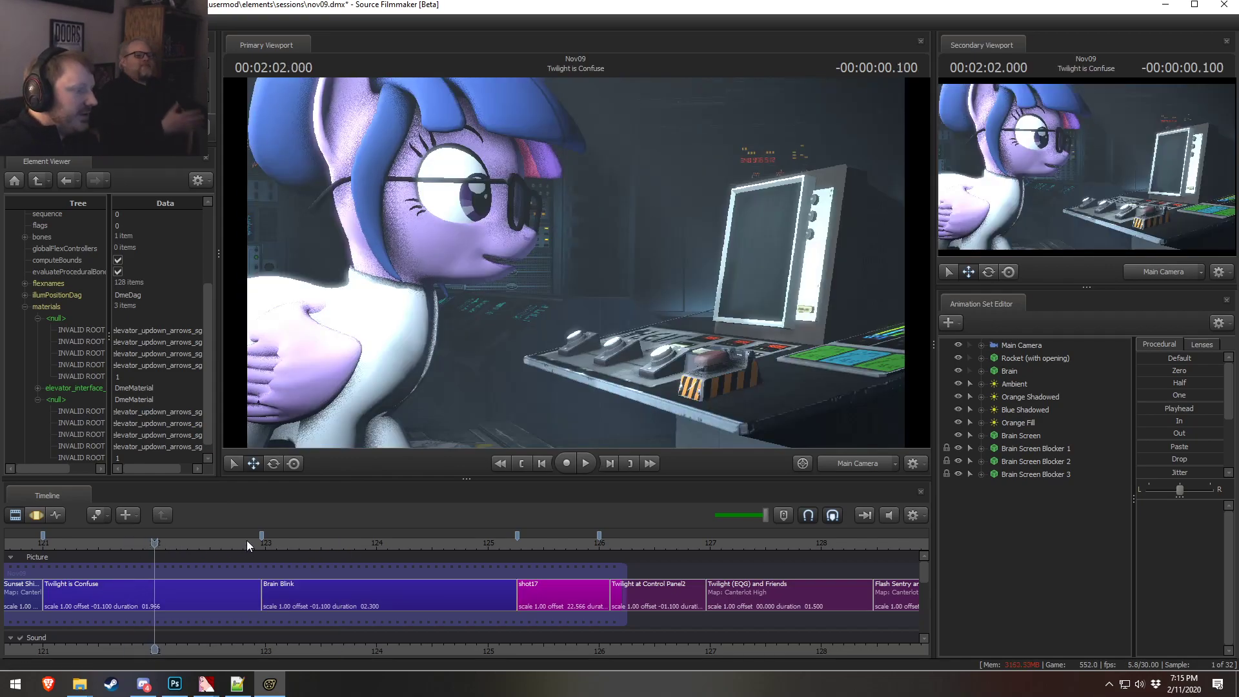
{"action": "left_click", "coordinate": [247, 541]}
{"action": "key", "text": "space"}
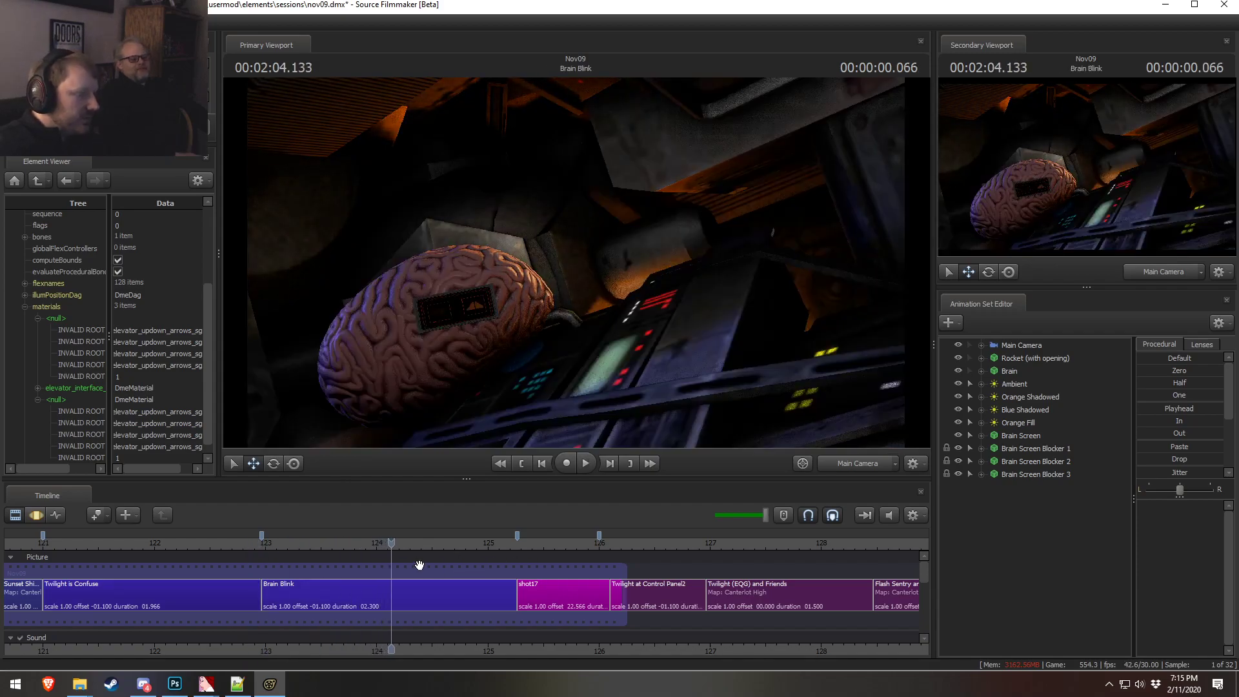
{"action": "key", "text": "space"}
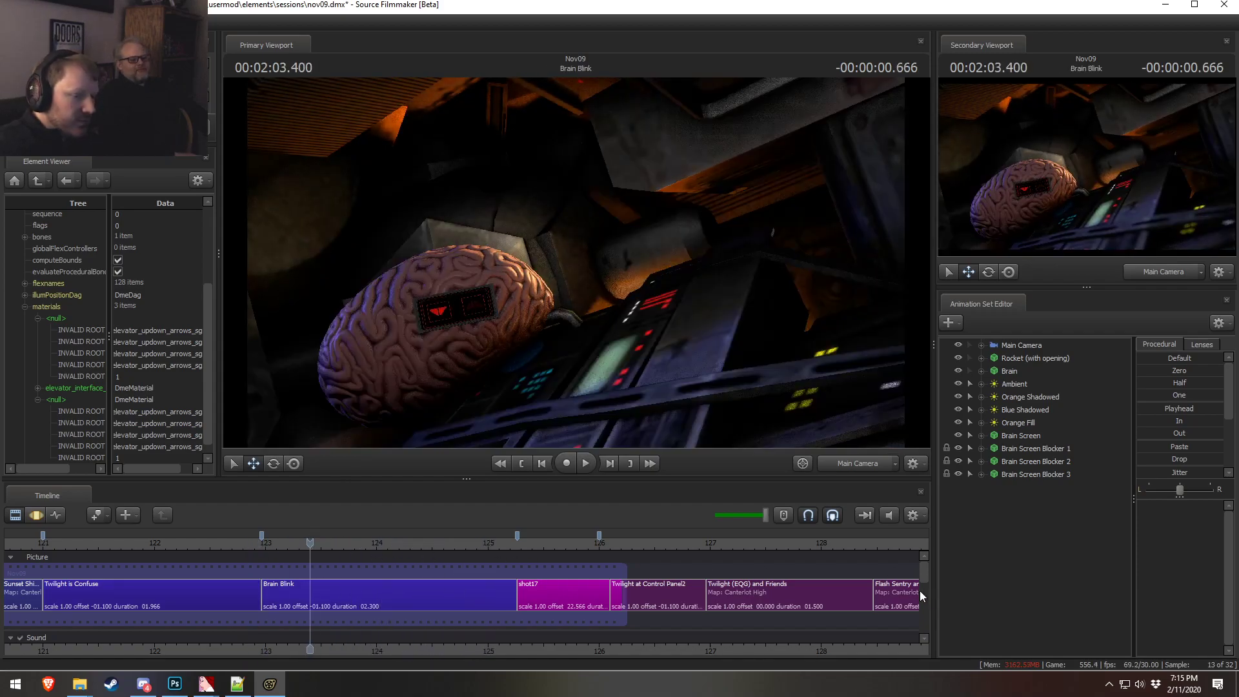
- Unmute the three muted short beep clips on the Sound Effects track
{"action": "left_click_drag", "start_coordinate": [927, 575], "coordinate": [935, 609]}
{"action": "scroll", "coordinate": [437, 607], "scroll_direction": "up", "scroll_amount": 3}
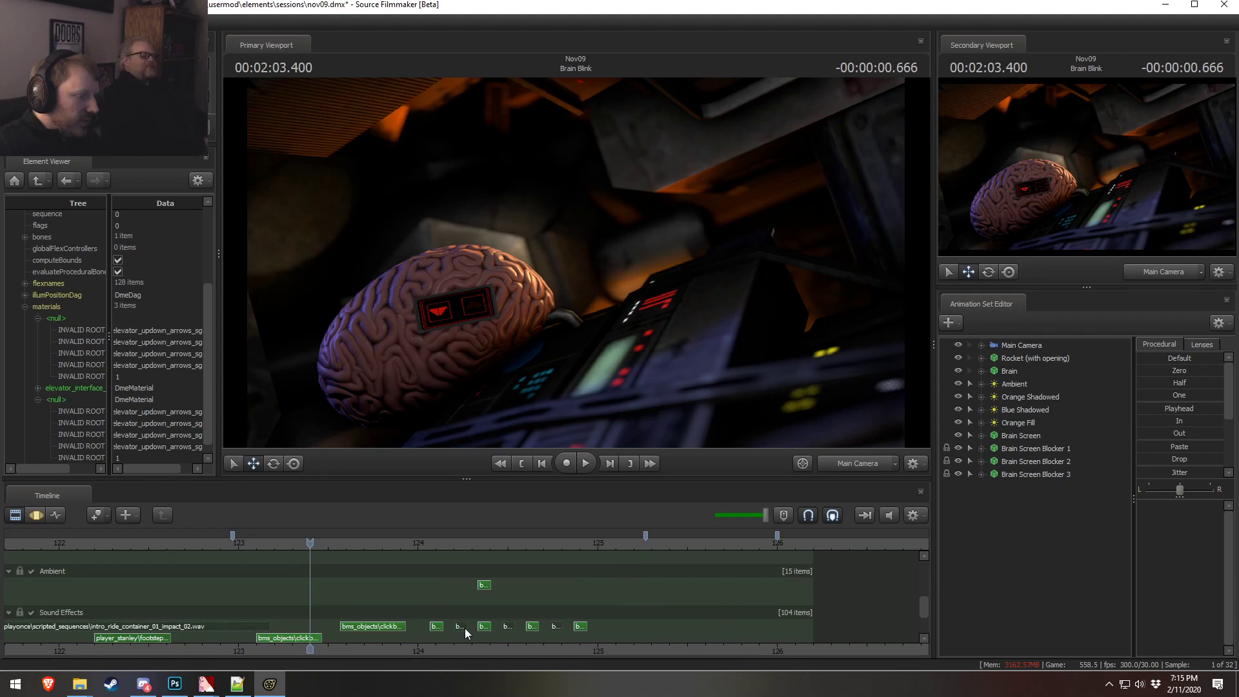
{"action": "right_click", "coordinate": [465, 629]}
{"action": "left_click", "coordinate": [505, 514]}
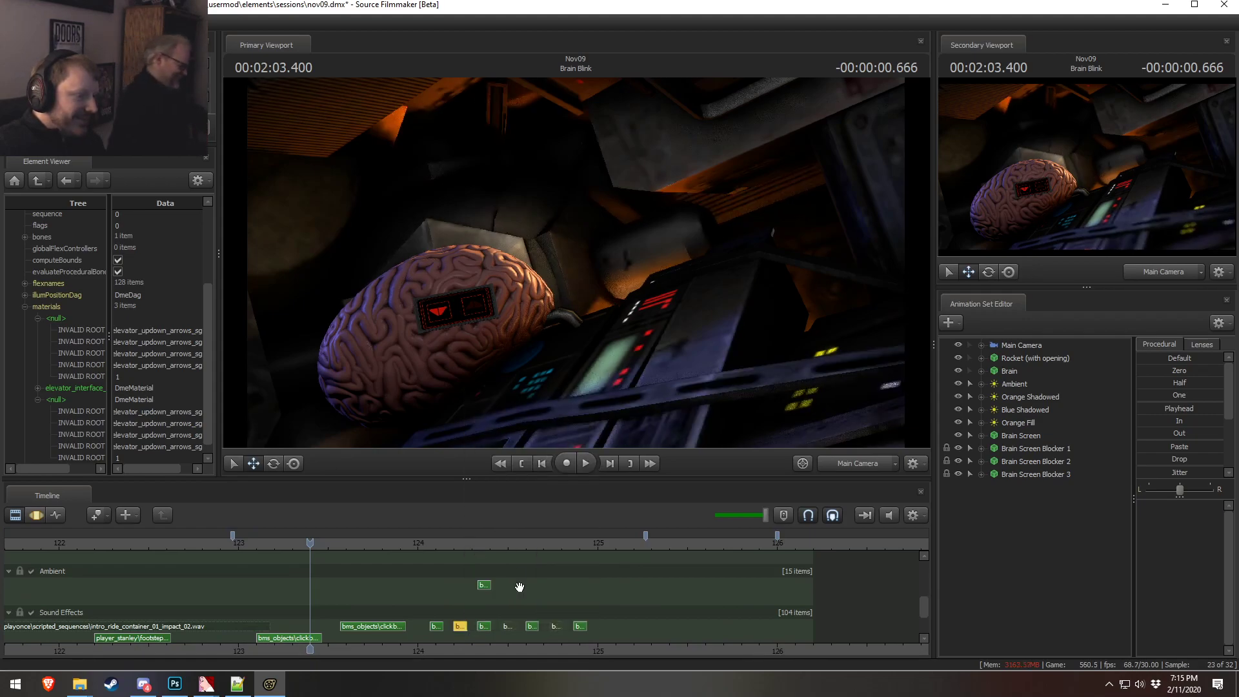
{"action": "right_click", "coordinate": [507, 624]}
{"action": "left_click", "coordinate": [540, 510]}
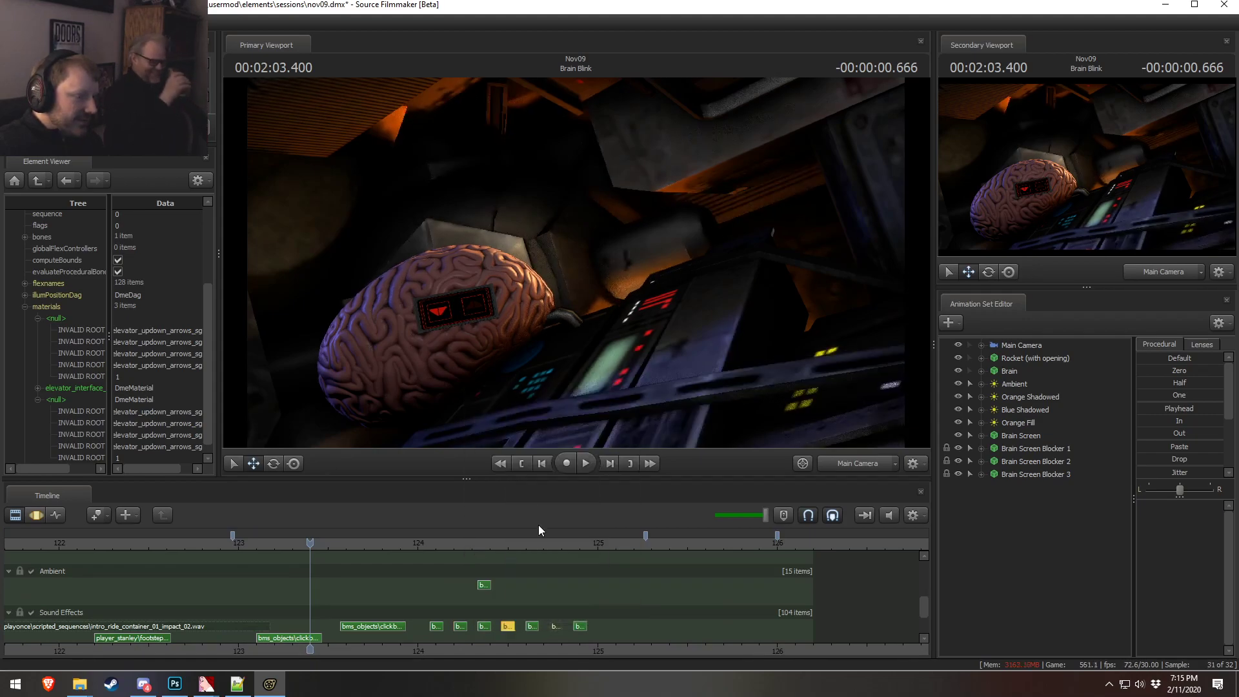
{"action": "right_click", "coordinate": [556, 626]}
{"action": "left_click", "coordinate": [582, 511]}
- Play the Brain Blink shot from its start to check the beeps against the brain's screen
{"action": "scroll", "coordinate": [924, 602], "scroll_direction": "up", "scroll_amount": 5}
{"action": "left_click", "coordinate": [236, 543]}
{"action": "key", "text": "space"}
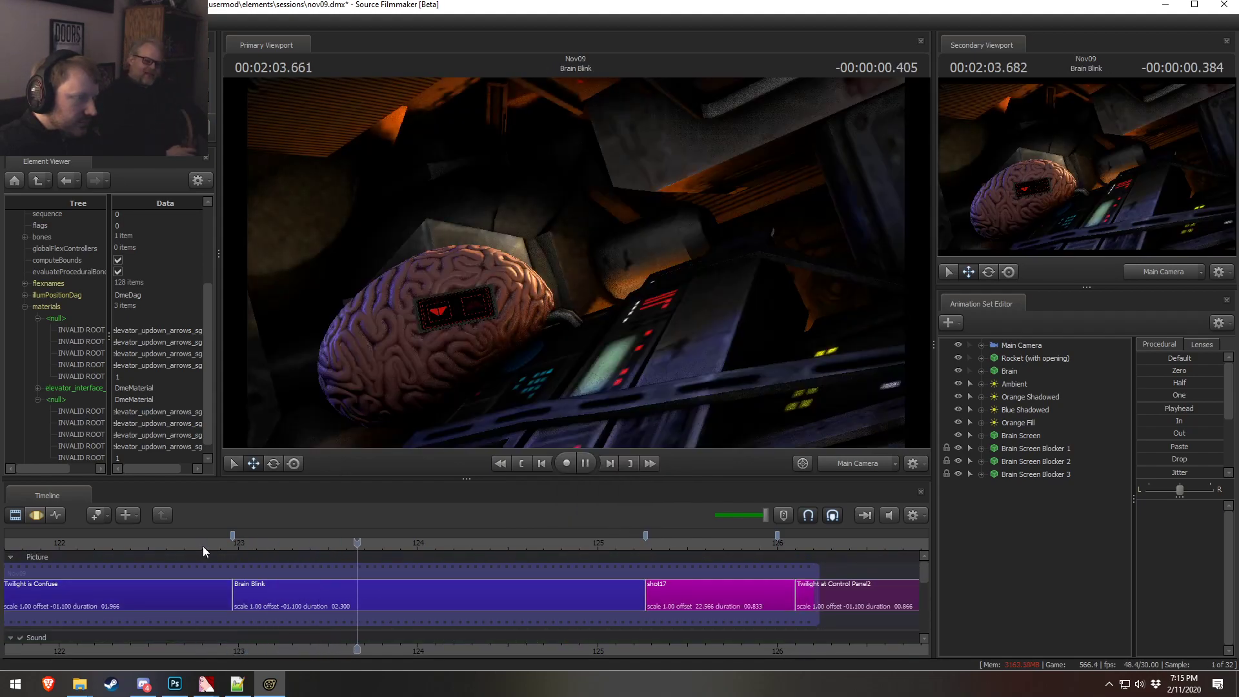
{"action": "key", "text": "space"}
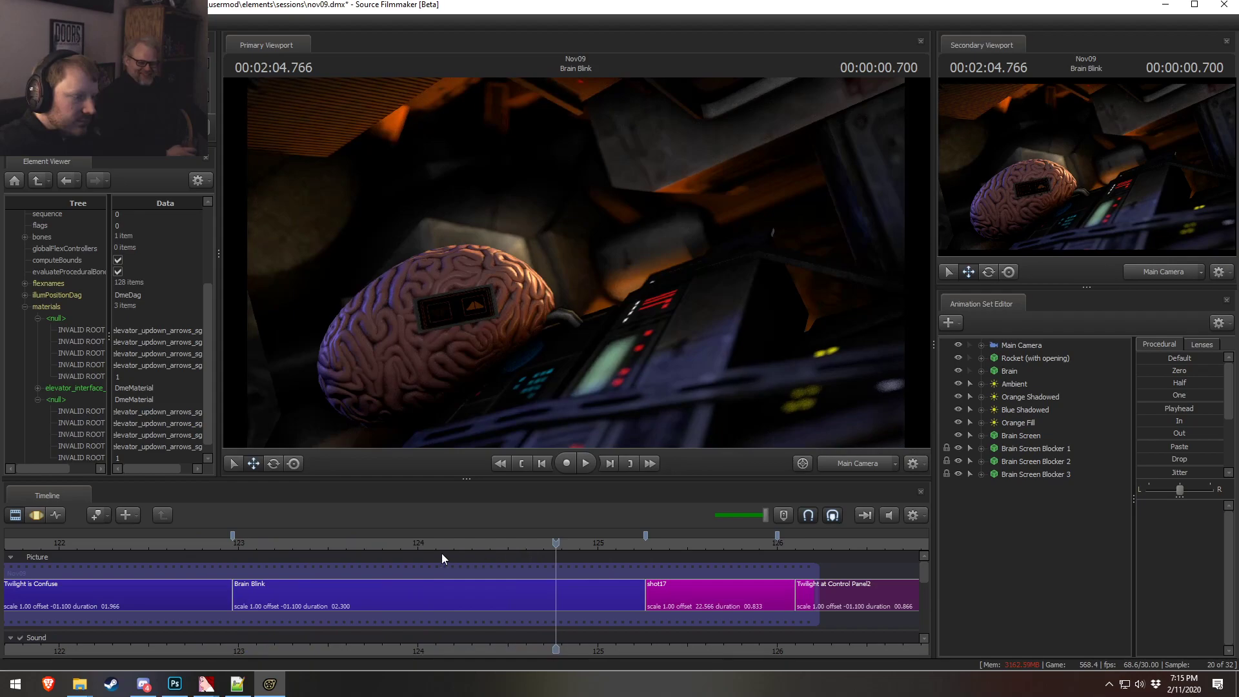
- In the Brain Blink shot, undo the recent edits until the removed elevator_updown_arrows materials and animation sets are restored
{"action": "left_click", "coordinate": [393, 543]}
{"action": "left_click", "coordinate": [371, 583]}
{"action": "left_click", "coordinate": [1047, 452]}
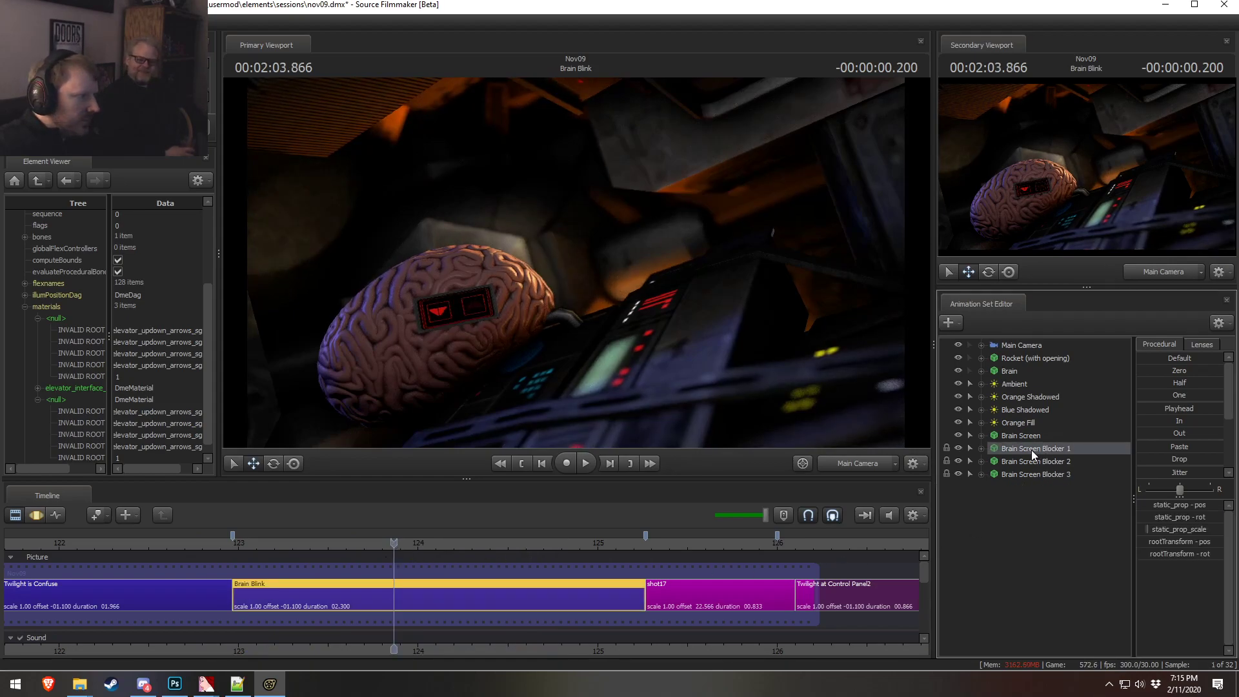
{"action": "left_click", "coordinate": [65, 342]}
{"action": "right_click", "coordinate": [65, 315]}
{"action": "left_click", "coordinate": [42, 334]}
{"action": "left_click", "coordinate": [1064, 509]}
{"action": "key", "text": "F3"}
{"action": "key", "text": "F2"}
{"action": "key", "text": "ctrl+z"}
{"action": "key", "text": "ctrl+z"}
{"action": "key", "text": "ctrl+z"}
{"action": "key", "text": "ctrl+z"}
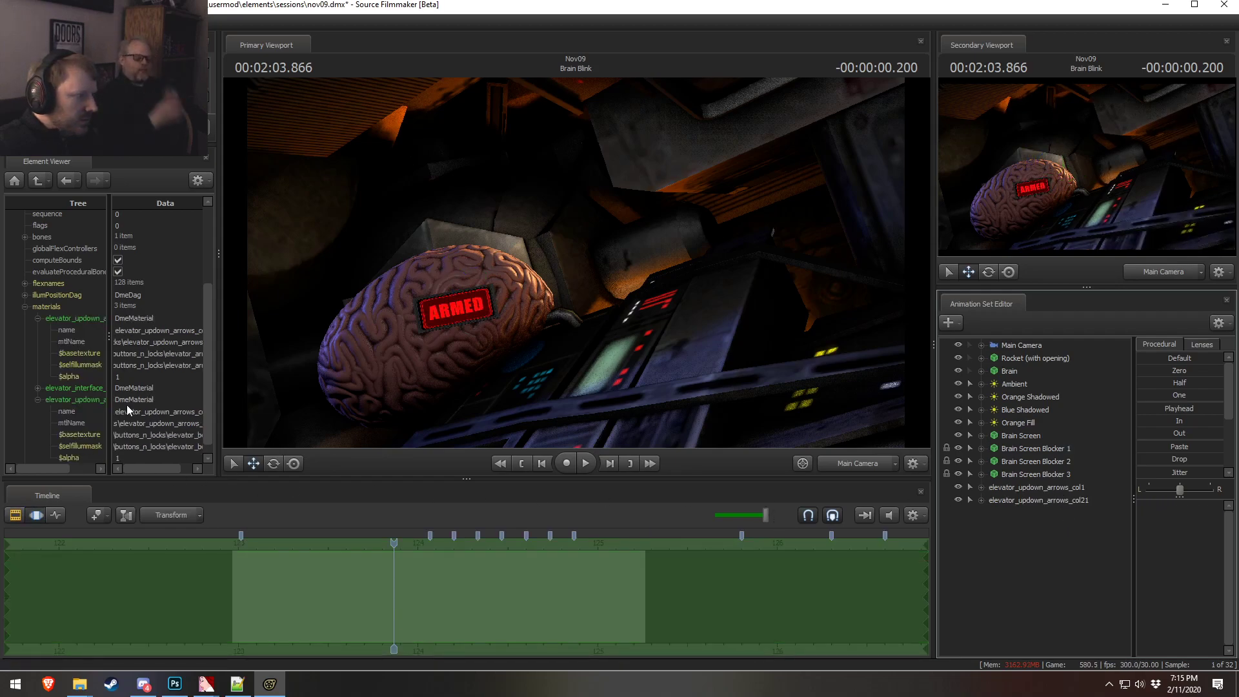
- Turn on the scene hierarchy display for the animation set list
{"action": "left_click", "coordinate": [1032, 499]}
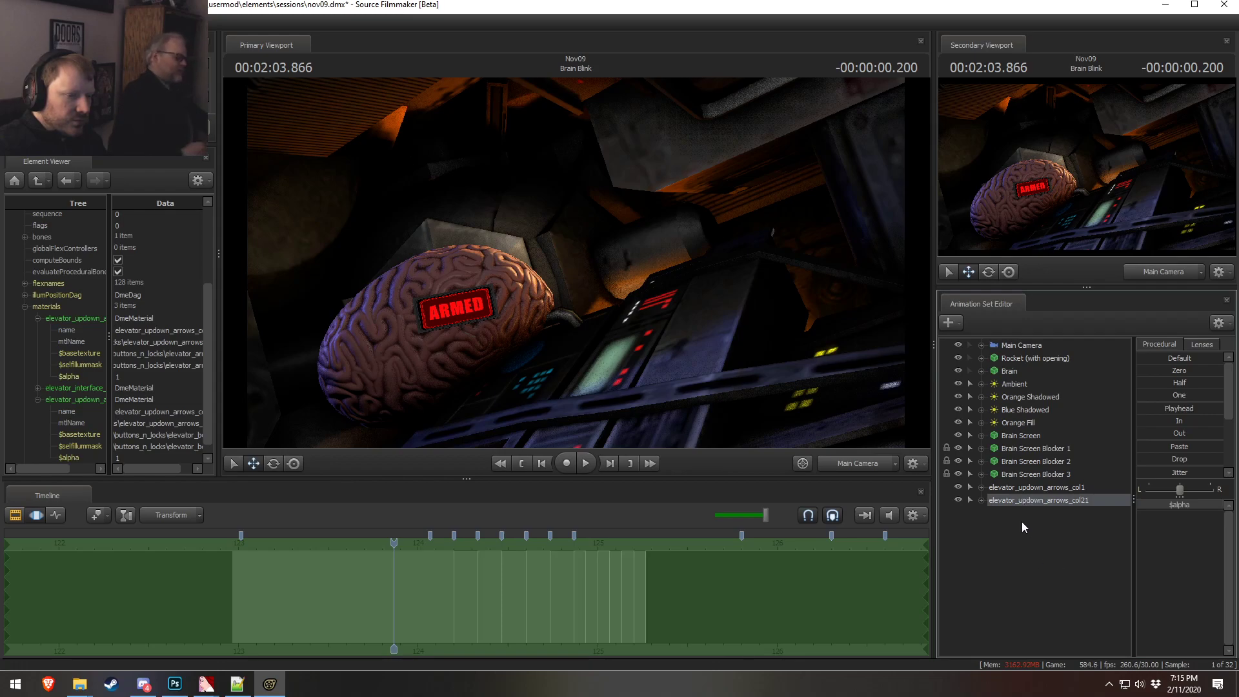
{"action": "left_click", "coordinate": [1219, 322]}
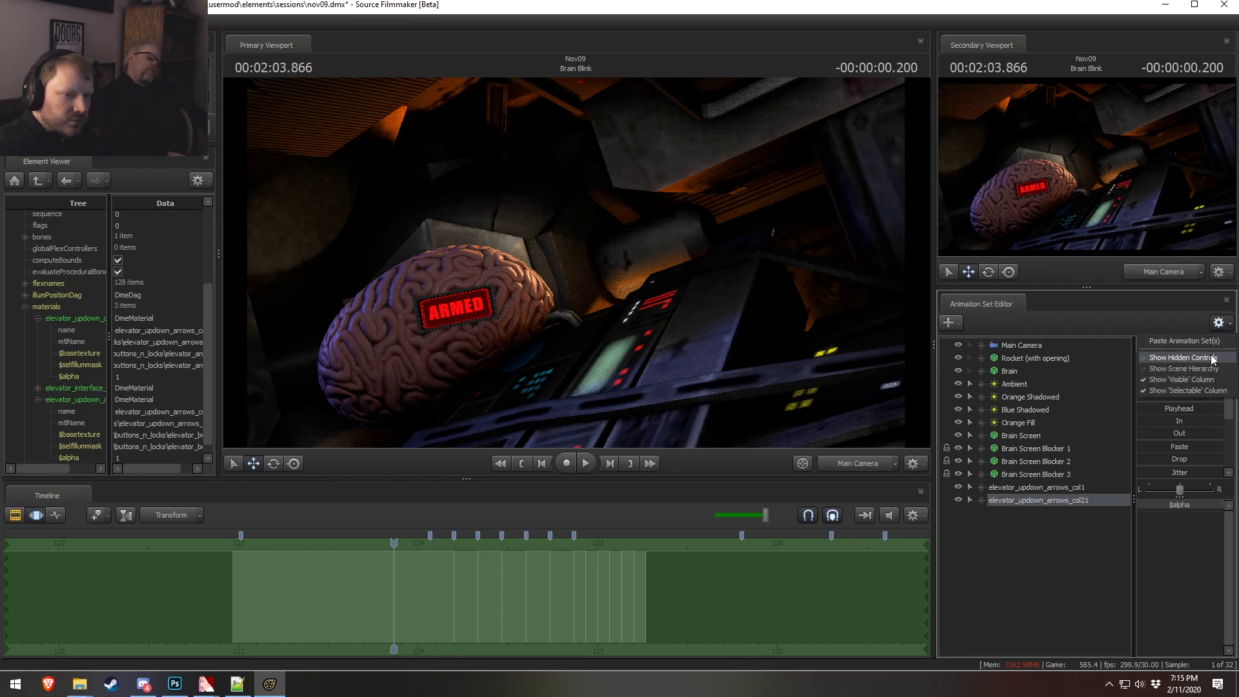
{"action": "left_click", "coordinate": [1197, 367]}
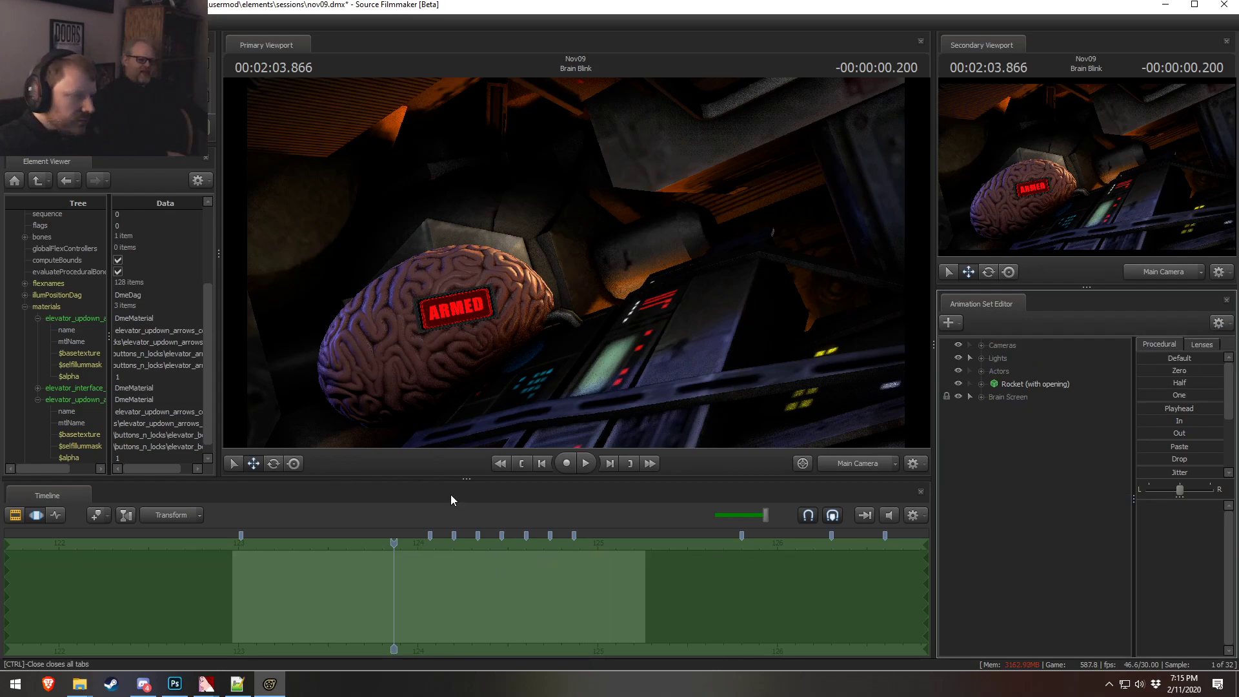
- Remove the $alpha attribute from both elevator_updown_arrows materials of the brain's screen model
{"action": "right_click", "coordinate": [85, 372]}
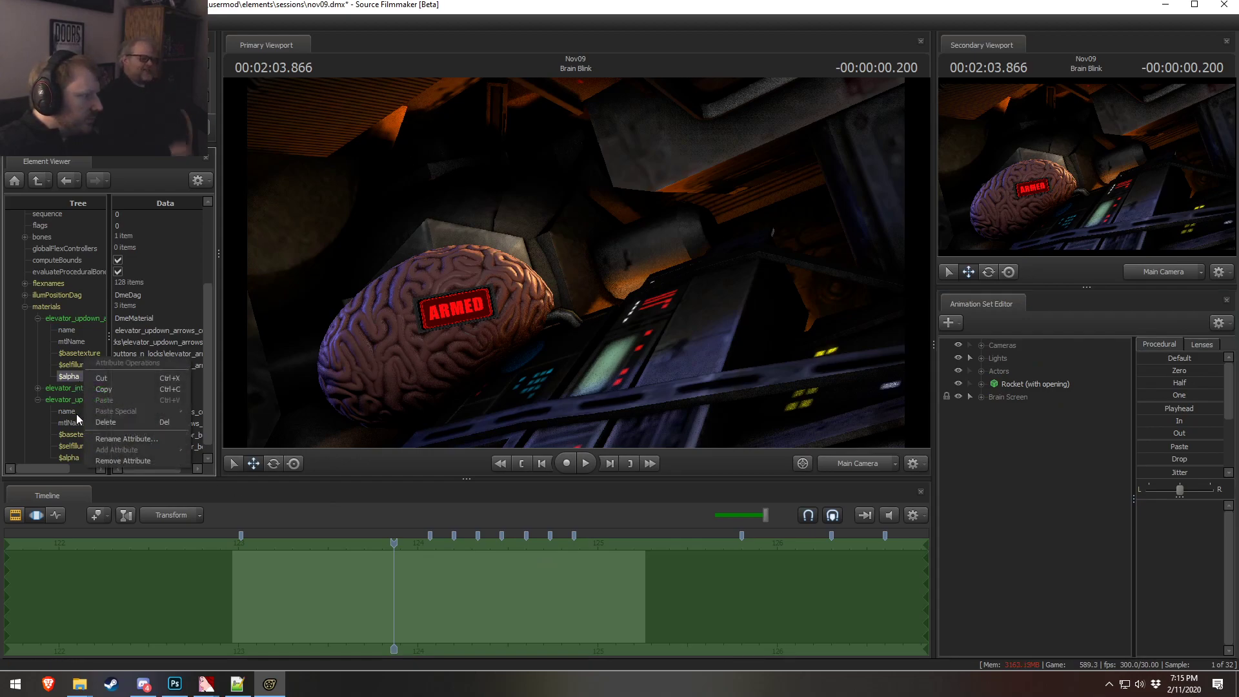
{"action": "left_click", "coordinate": [111, 461]}
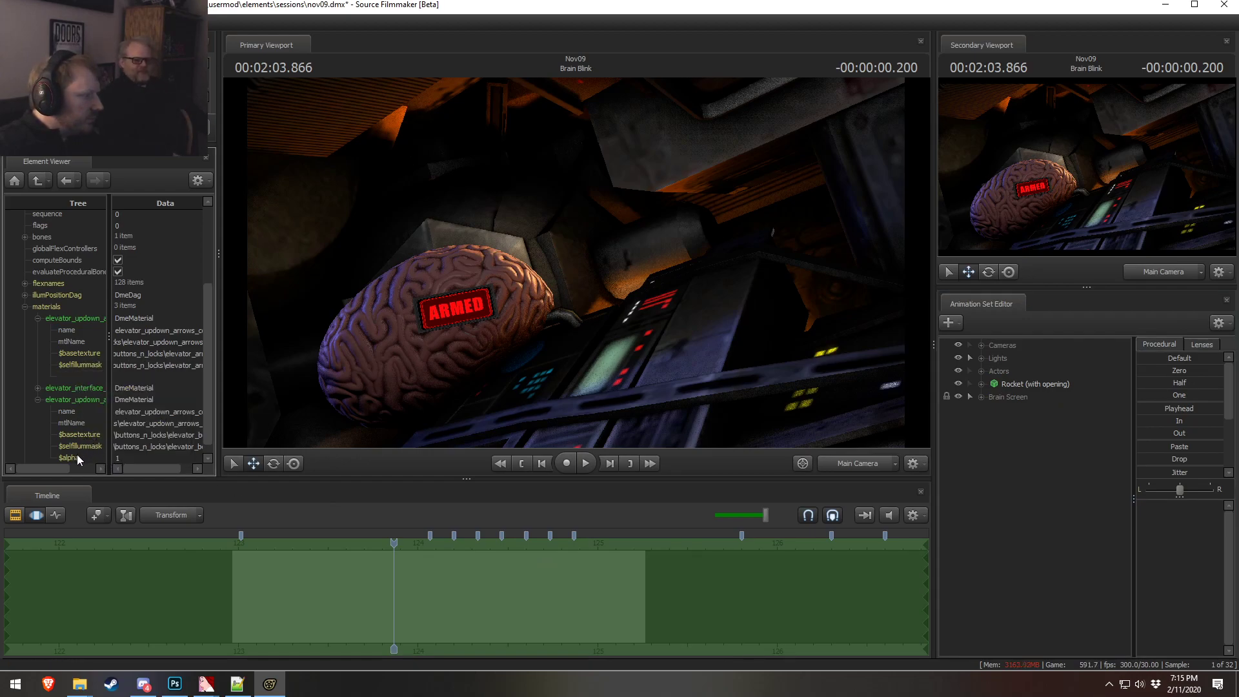
{"action": "right_click", "coordinate": [76, 458]}
{"action": "left_click", "coordinate": [105, 541]}
{"action": "scroll", "coordinate": [40, 329], "scroll_direction": "up", "scroll_amount": 2}
{"action": "left_click", "coordinate": [40, 319]}
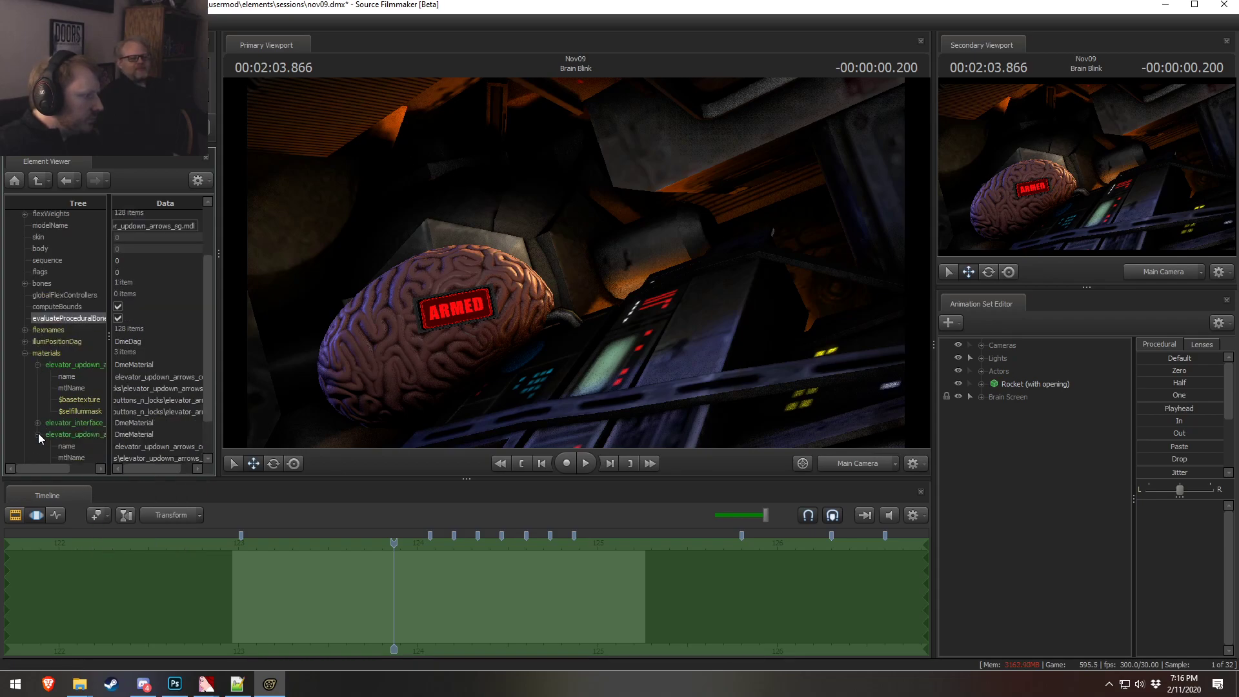
{"action": "scroll", "coordinate": [38, 447], "scroll_direction": "down", "scroll_amount": 1}
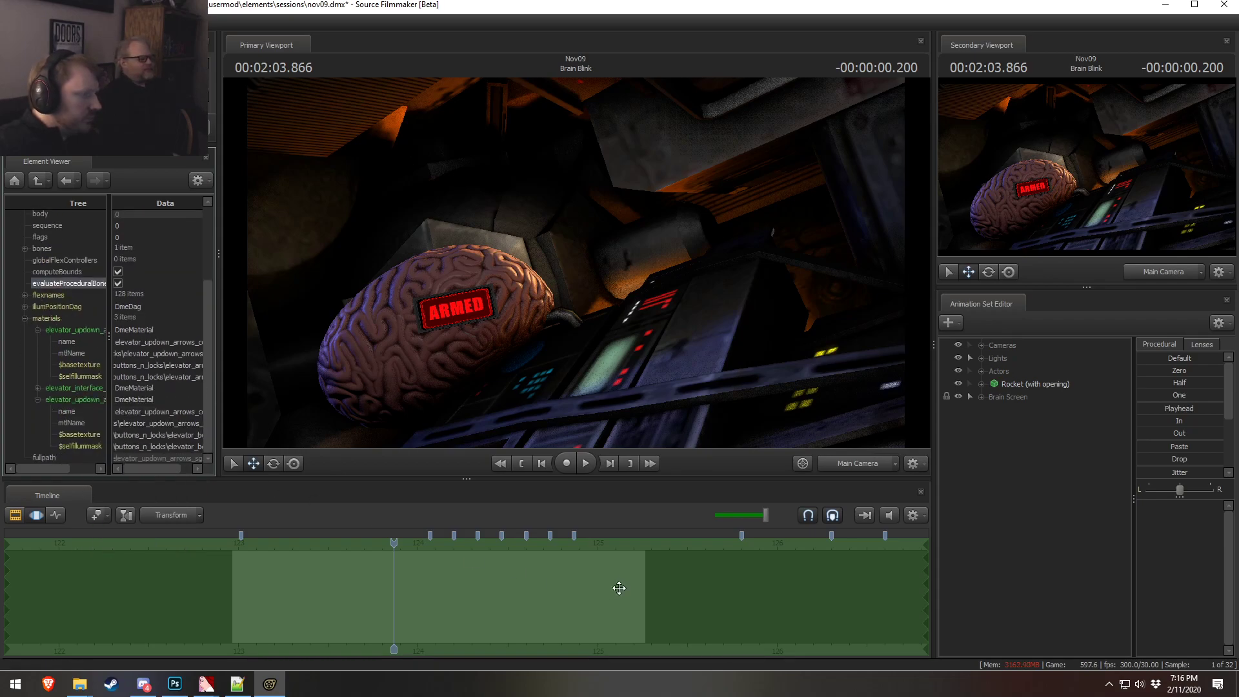
- Play through the Brain Blink shot to check the ARMED and BOOM! screen
{"action": "left_click_drag", "start_coordinate": [396, 544], "coordinate": [176, 564]}
{"action": "key", "text": "space"}
{"action": "key", "text": "space"}
- Unmute the three silenced short beep clips among the Brain Blink sound effects again
{"action": "key", "text": "F2"}
{"action": "scroll", "coordinate": [923, 580], "scroll_direction": "down", "scroll_amount": 3}
{"action": "left_click_drag", "start_coordinate": [928, 606], "coordinate": [926, 619]}
{"action": "scroll", "coordinate": [470, 618], "scroll_direction": "up", "scroll_amount": 5}
{"action": "right_click", "coordinate": [395, 601]}
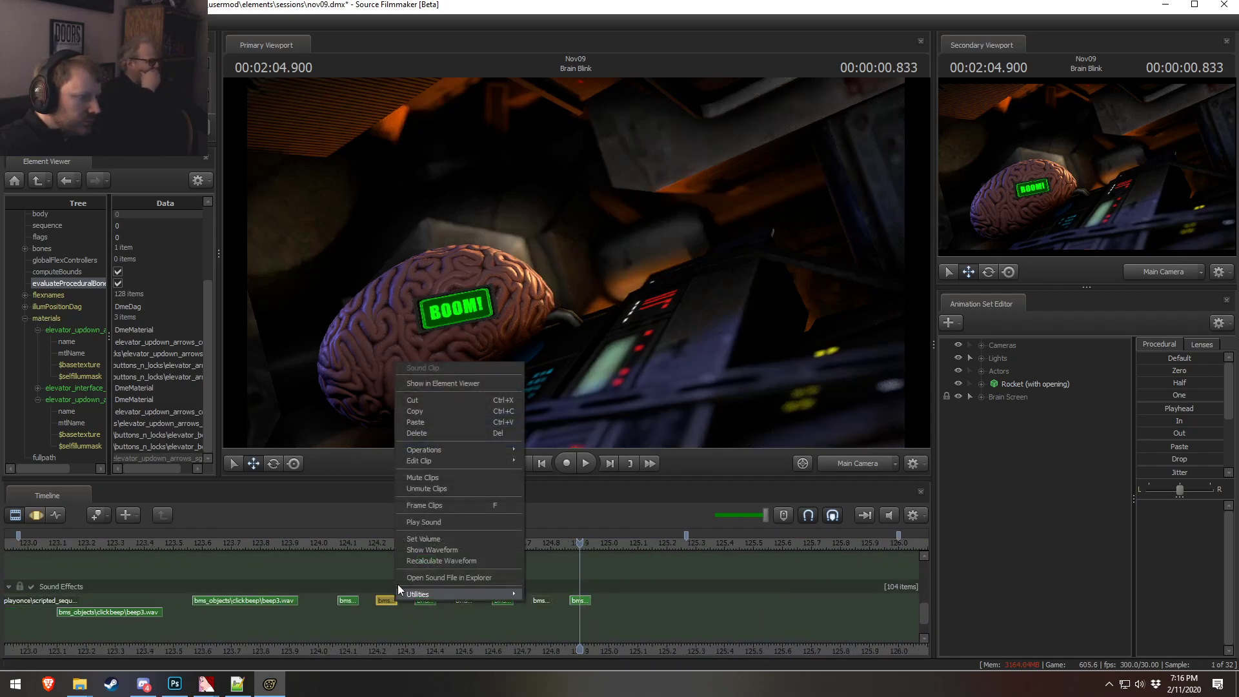
{"action": "left_click", "coordinate": [422, 489]}
{"action": "right_click", "coordinate": [464, 601]}
{"action": "left_click", "coordinate": [495, 490]}
{"action": "right_click", "coordinate": [548, 601]}
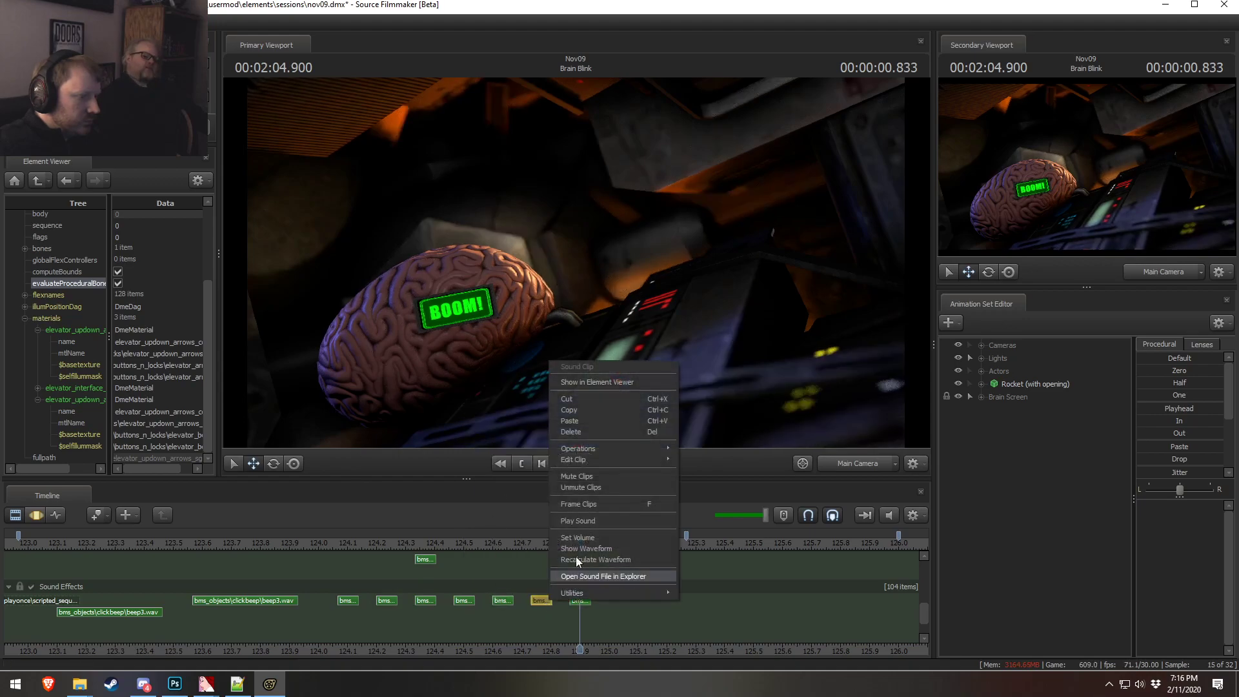
{"action": "left_click", "coordinate": [594, 488]}
- Preview the beeps, and spread the short beep clips evenly wider apart so the last one starts at about 125.1 seconds
{"action": "left_click", "coordinate": [255, 535]}
{"action": "key", "text": "space"}
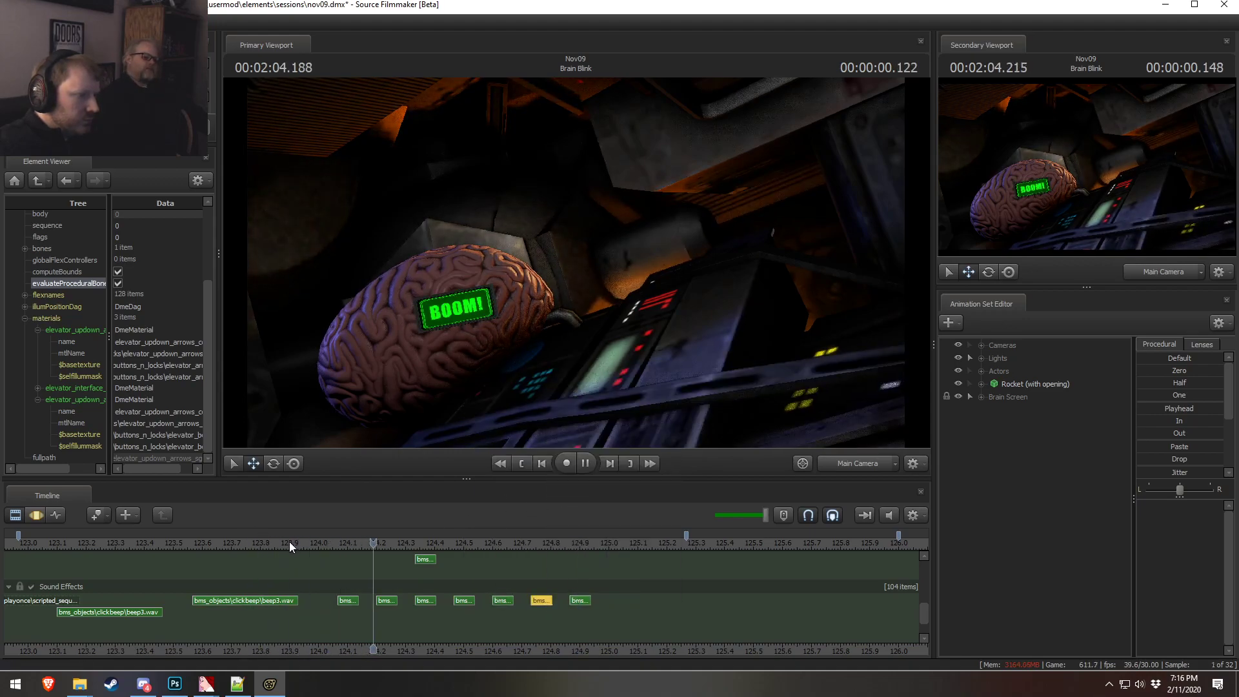
{"action": "key", "text": "space"}
{"action": "left_click_drag", "start_coordinate": [388, 603], "coordinate": [640, 621]}
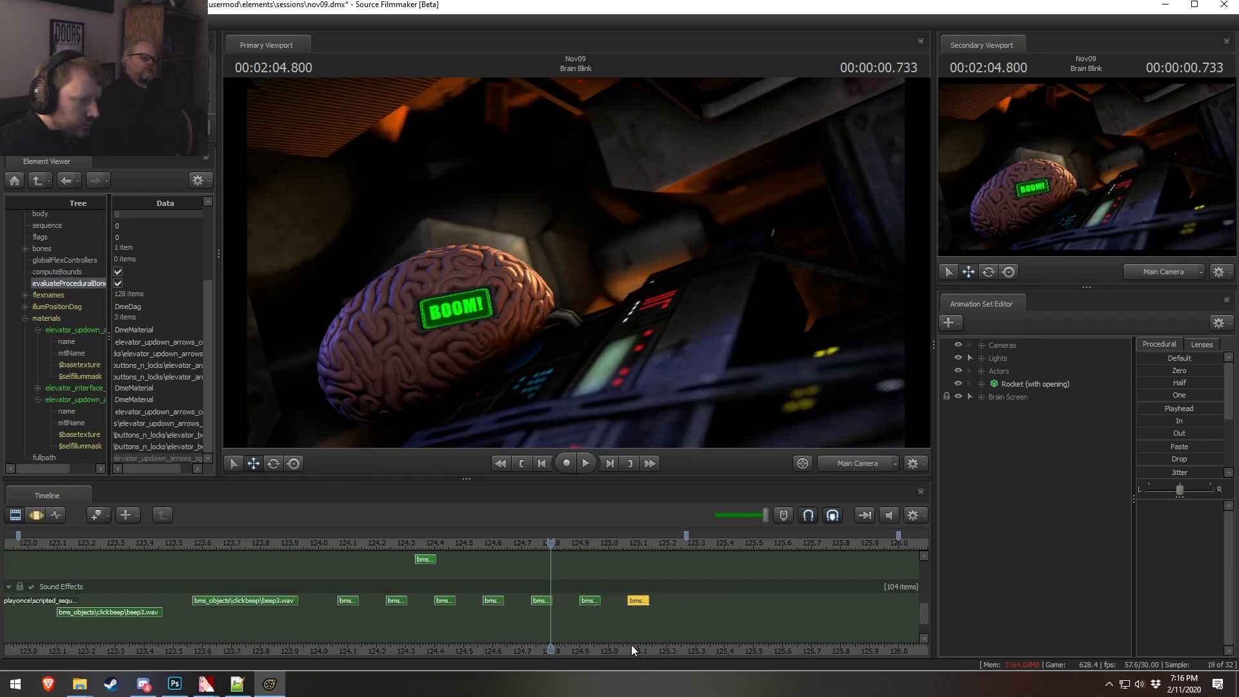
- Play back the Brain Blink shot to check the new beep spacing
{"action": "left_click", "coordinate": [288, 548]}
{"action": "key", "text": "space"}
{"action": "key", "text": "space"}
{"action": "scroll", "coordinate": [278, 549], "scroll_direction": "down", "scroll_amount": 2}
{"action": "left_click", "coordinate": [219, 542]}
{"action": "key", "text": "space"}
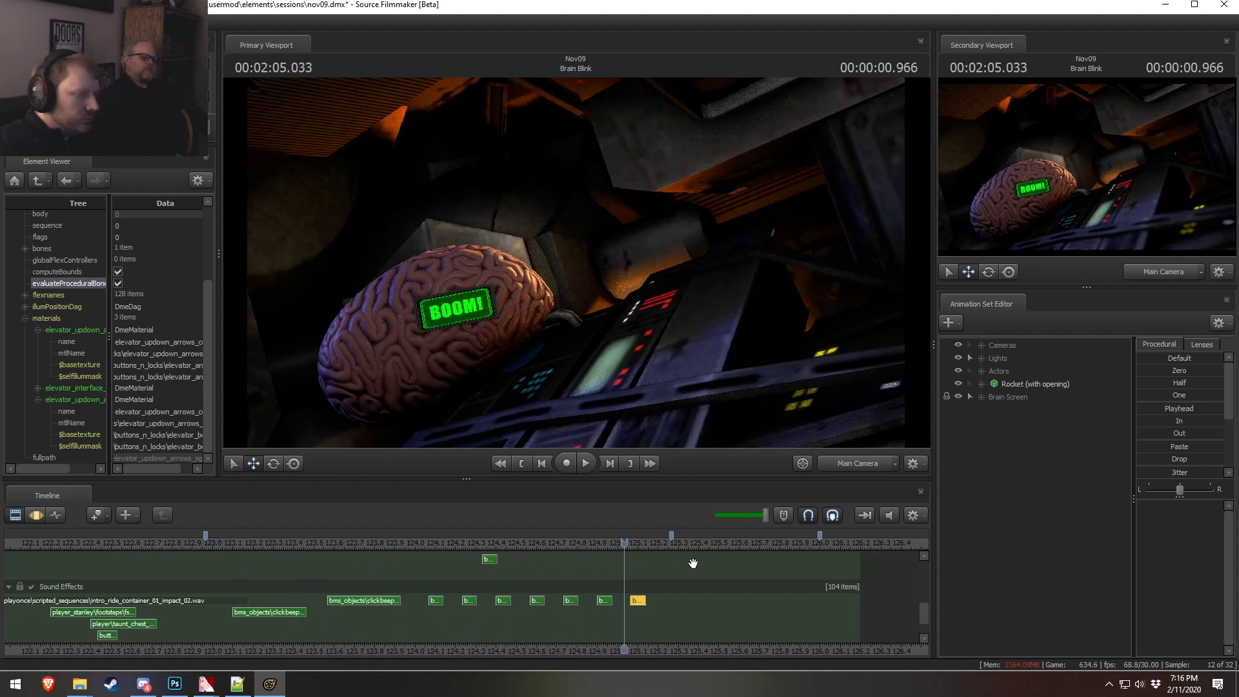
- Replay from the end of the preceding shot to check when the brain's screen changes from ARMED to BOOM!
{"action": "left_click_drag", "start_coordinate": [925, 613], "coordinate": [921, 573]}
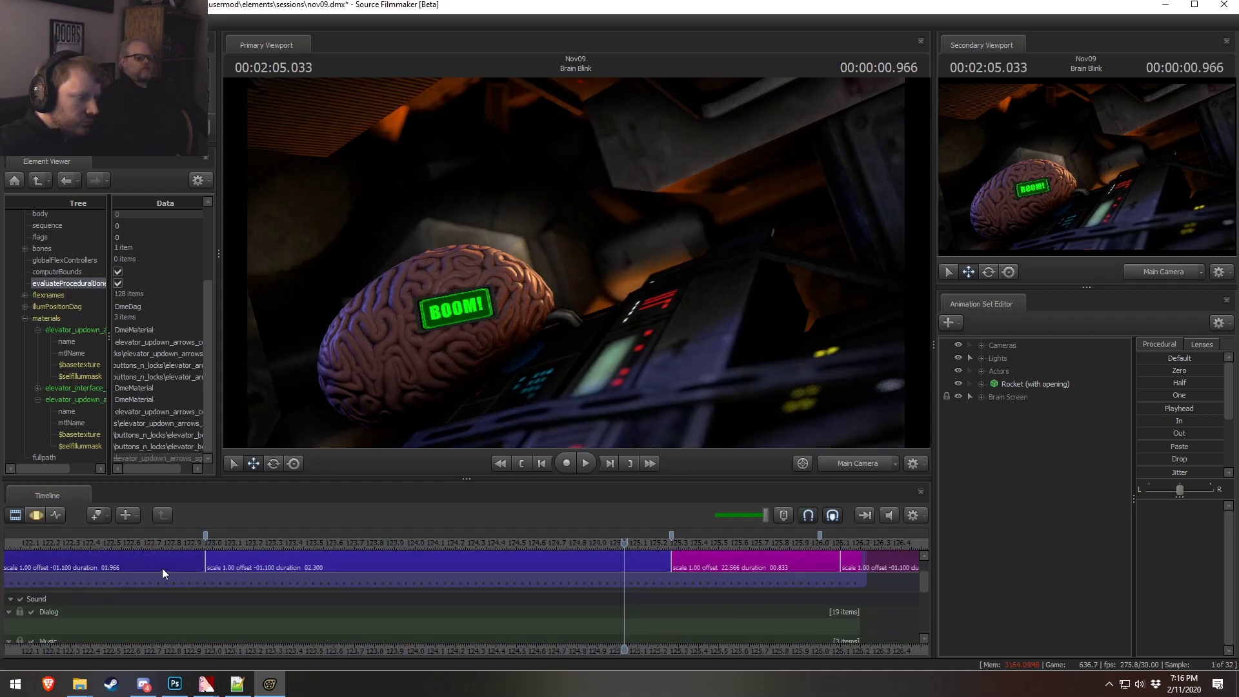
{"action": "left_click", "coordinate": [140, 543]}
{"action": "key", "text": "space"}
{"action": "left_click", "coordinate": [118, 542]}
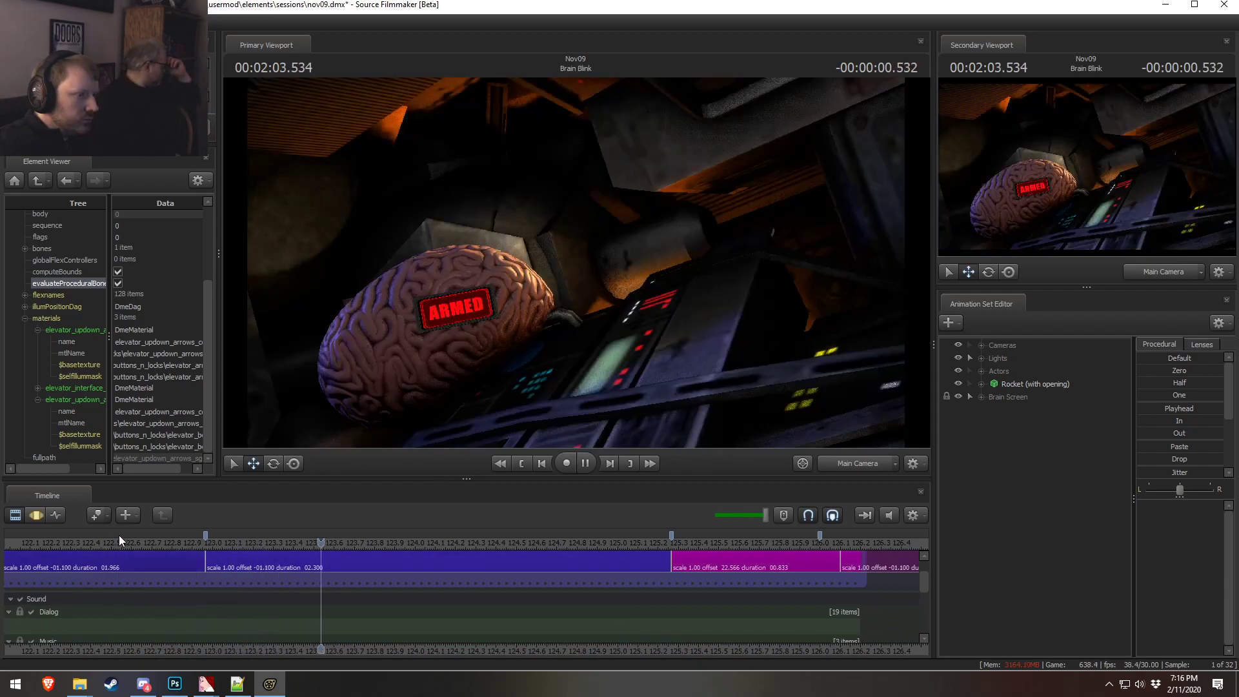
{"action": "key", "text": "space"}
{"action": "left_click_drag", "start_coordinate": [446, 540], "coordinate": [258, 537]}
{"action": "key", "text": "space"}
{"action": "key", "text": "space"}
- Delay the Brain Screen's skin change from ARMED to BOOM! in the Brain Blink shot
{"action": "mouse_move", "coordinate": [924, 585]}
{"action": "left_mouse_down"}
{"action": "mouse_move", "coordinate": [928, 614]}
{"action": "mouse_move", "coordinate": [935, 563]}
{"action": "mouse_move", "coordinate": [936, 587]}
{"action": "left_mouse_up"}
{"action": "left_click", "coordinate": [573, 558]}
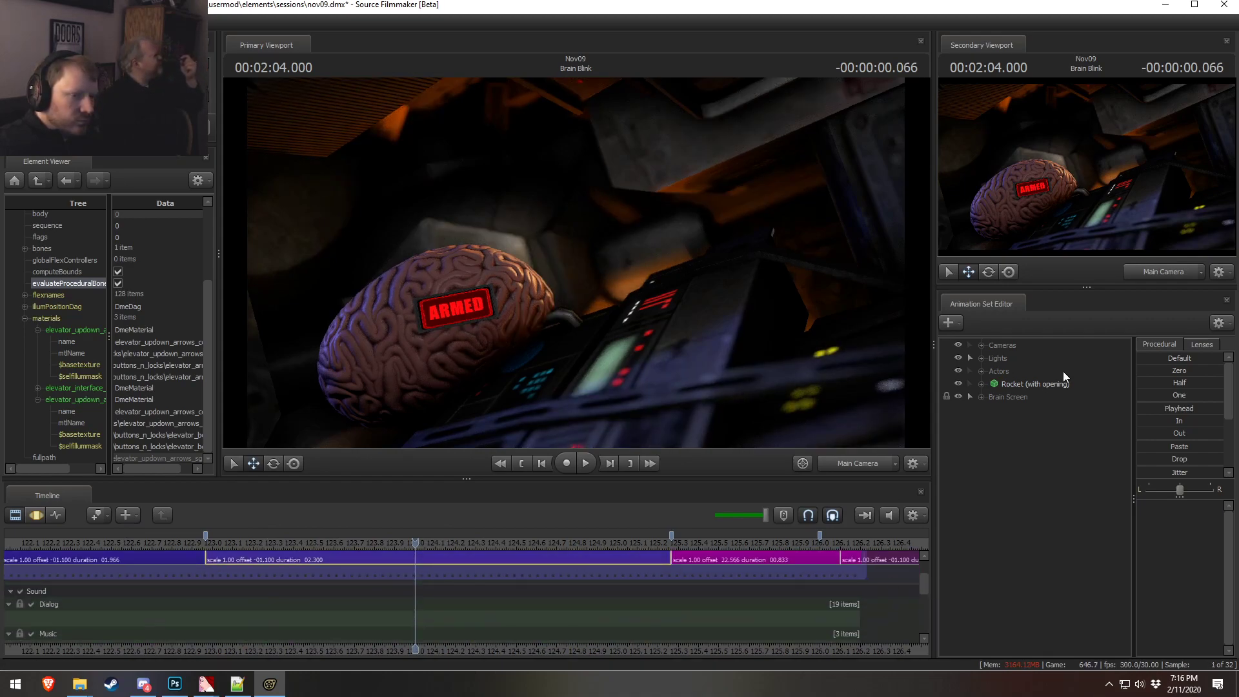
{"action": "left_click", "coordinate": [989, 397]}
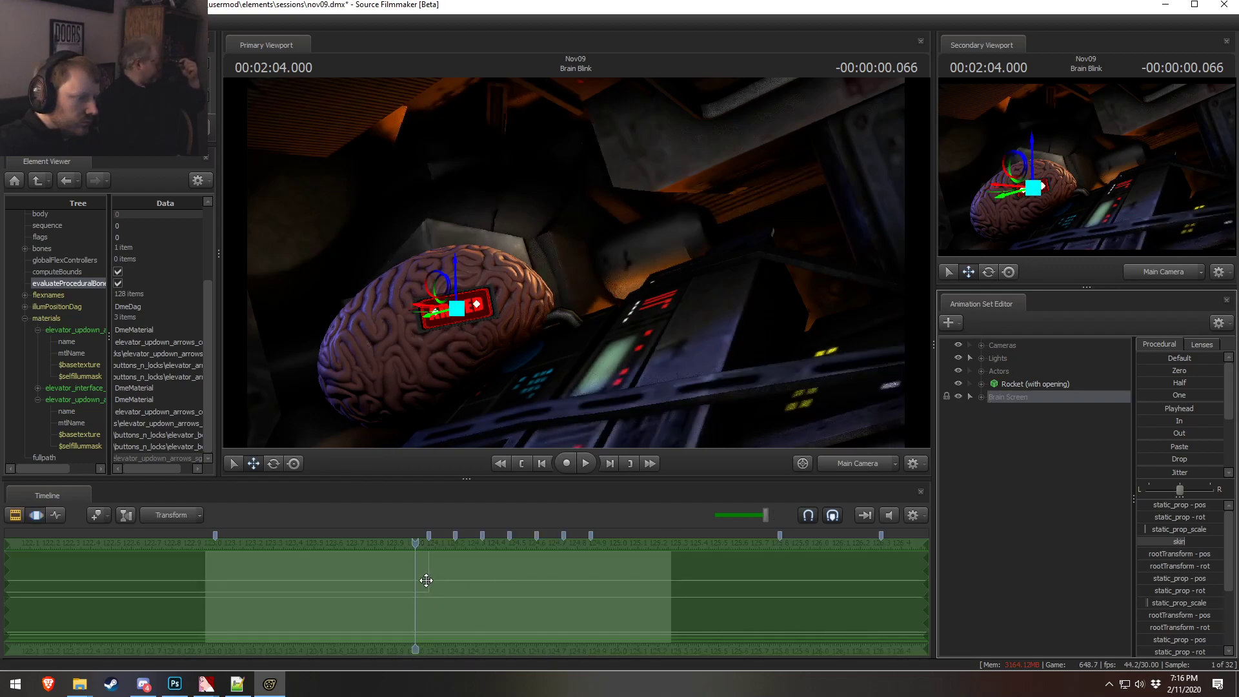
{"action": "left_click_drag", "start_coordinate": [407, 587], "coordinate": [367, 587]}
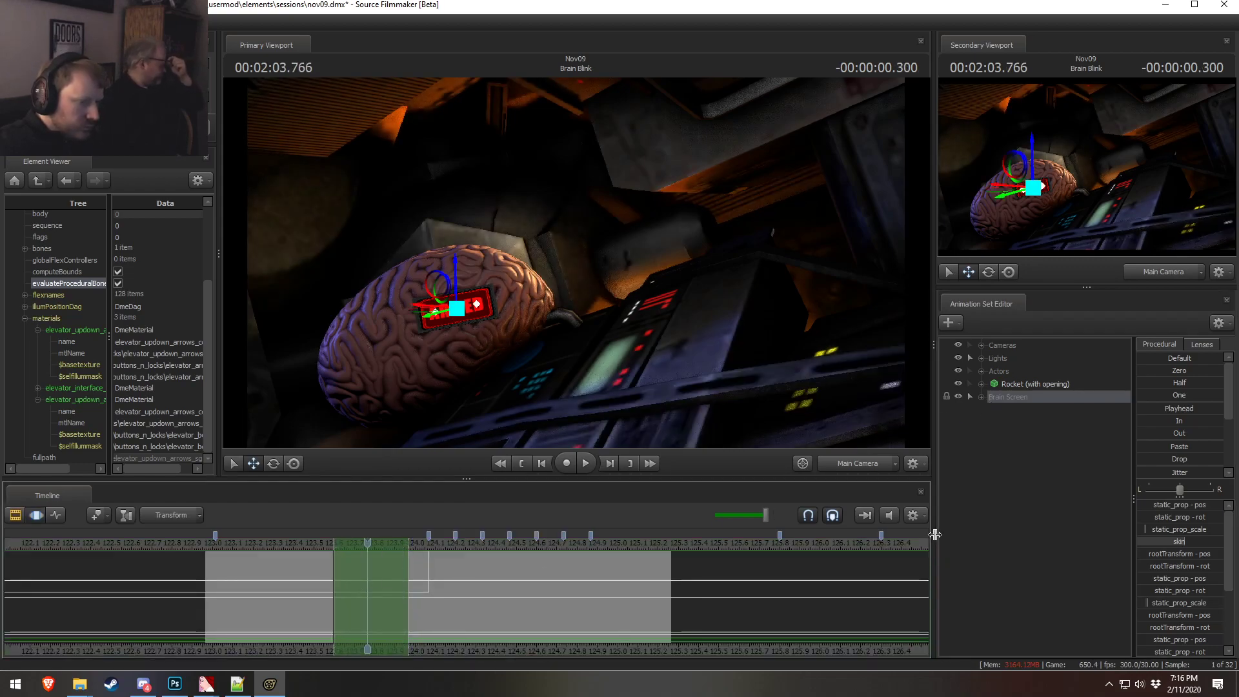
{"action": "left_click", "coordinate": [591, 536]}
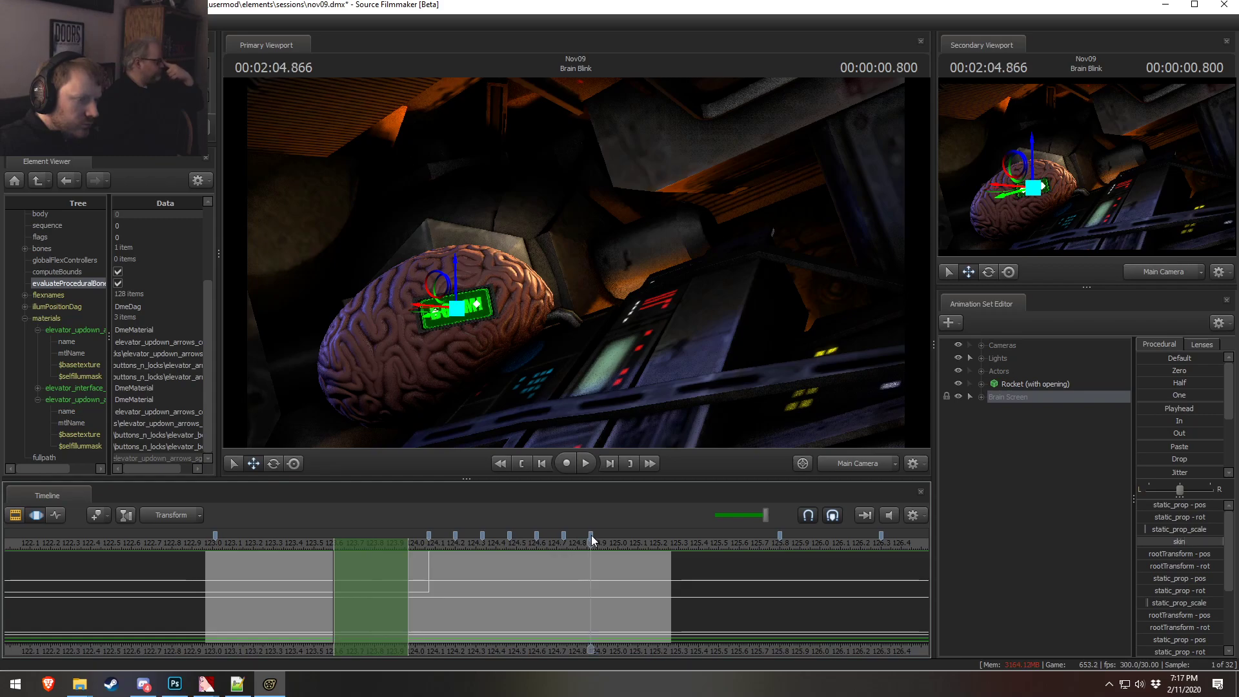
{"action": "right_click", "coordinate": [430, 533]}
{"action": "left_click", "coordinate": [465, 429]}
{"action": "left_click_drag", "start_coordinate": [402, 590], "coordinate": [449, 590]}
{"action": "key", "text": "F2"}
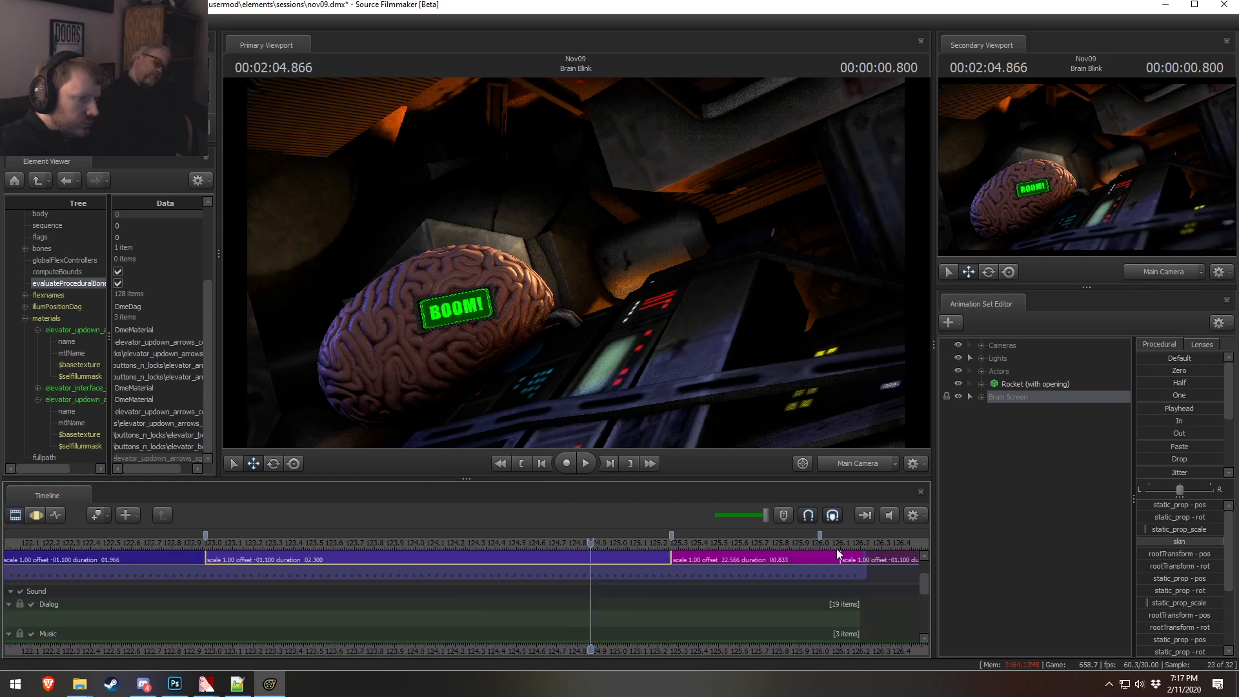
- Delete the short beep clip on the Ambient track and the seven short beeps on the Sound Effects track, and play the result
{"action": "left_click_drag", "start_coordinate": [921, 591], "coordinate": [924, 614]}
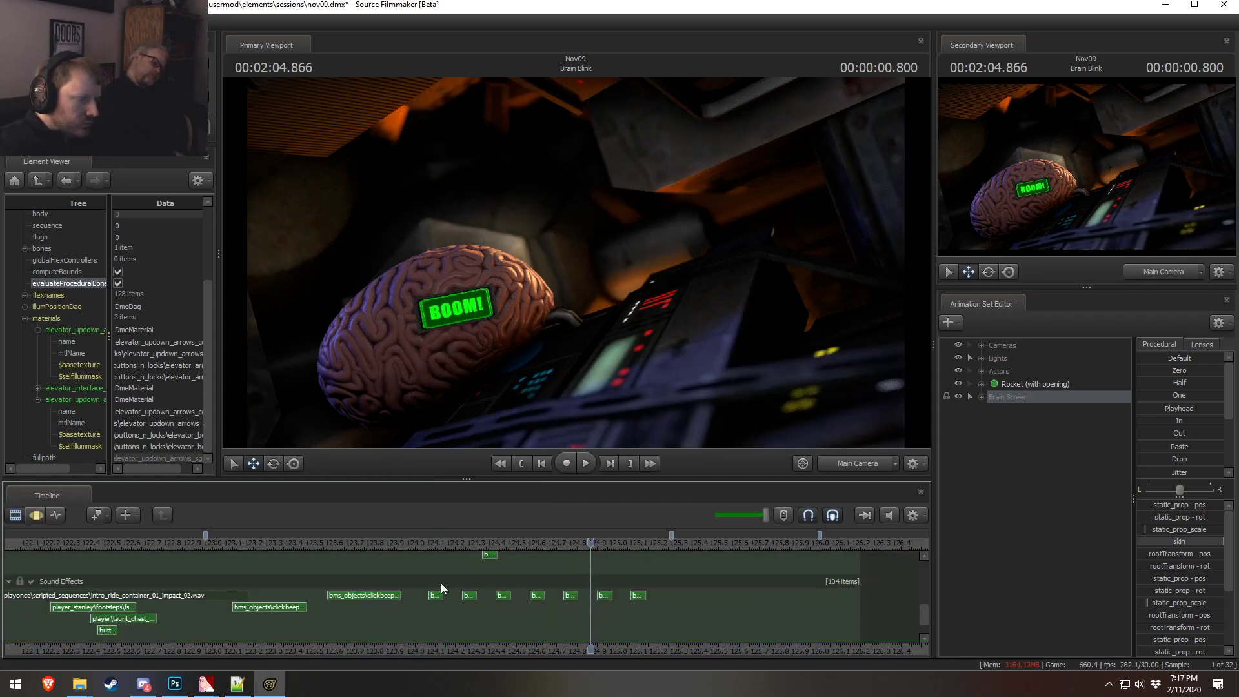
{"action": "left_click_drag", "start_coordinate": [492, 559], "coordinate": [440, 594]}
{"action": "left_click", "coordinate": [633, 597], "text": "shift"}
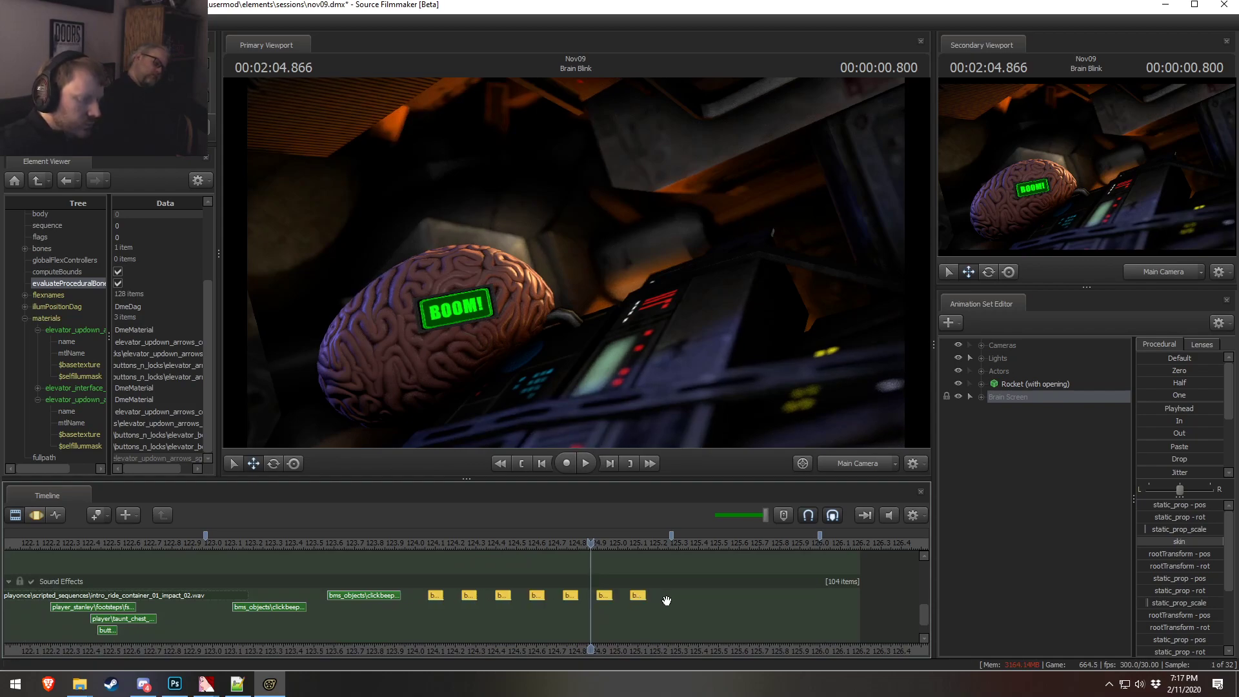
{"action": "left_click_drag", "start_coordinate": [435, 591], "coordinate": [445, 595]}
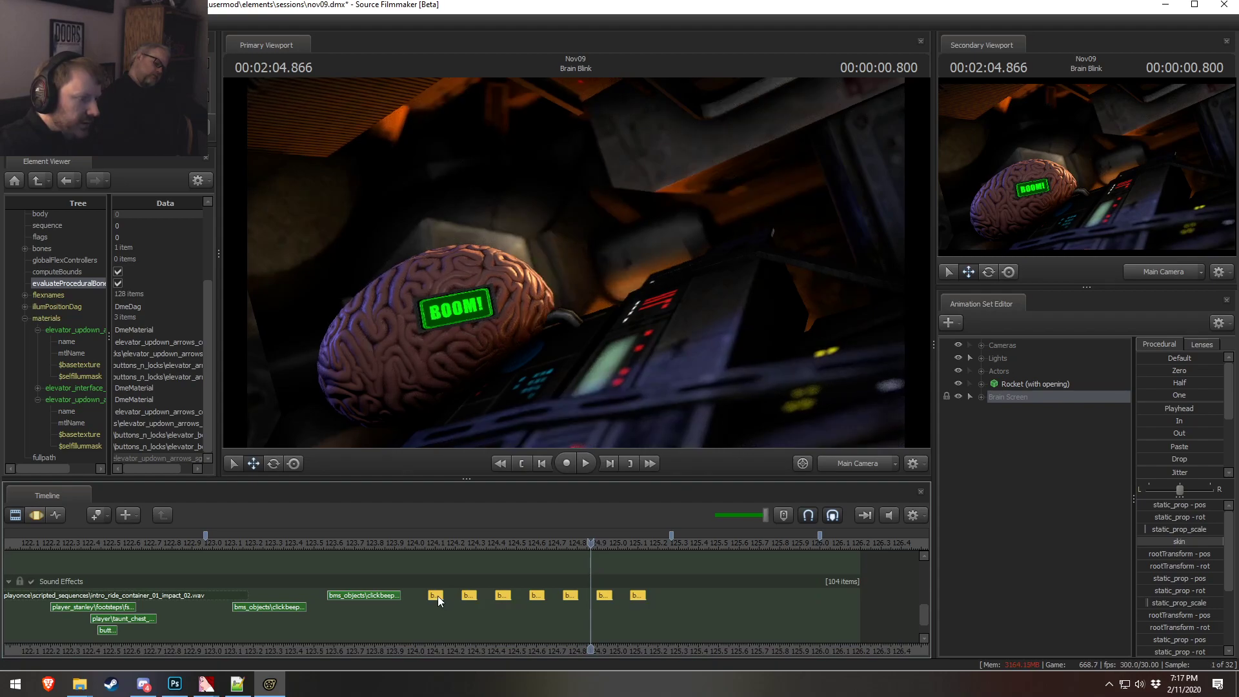
{"action": "left_click", "coordinate": [429, 544]}
{"action": "key", "text": "Delete"}
{"action": "key", "text": "space"}
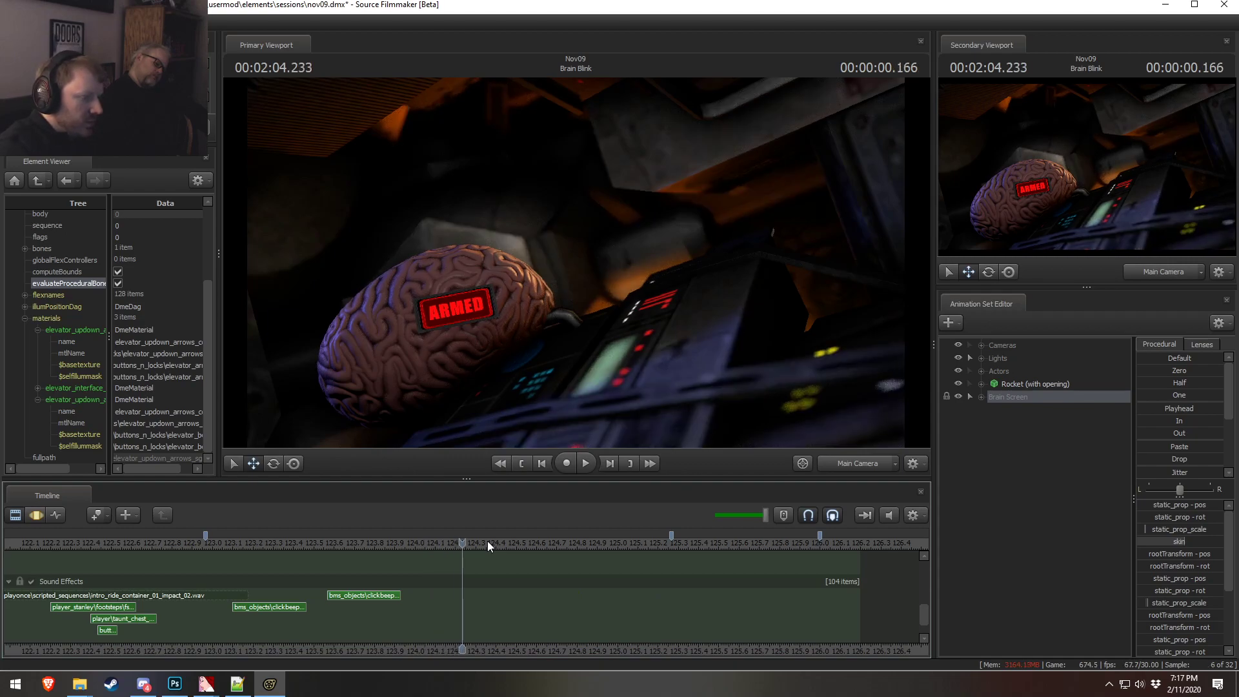
- Undo the deletion of the seven short beeps and replay the Brain Blink shot from near its start
{"action": "key", "text": "ctrl+z"}
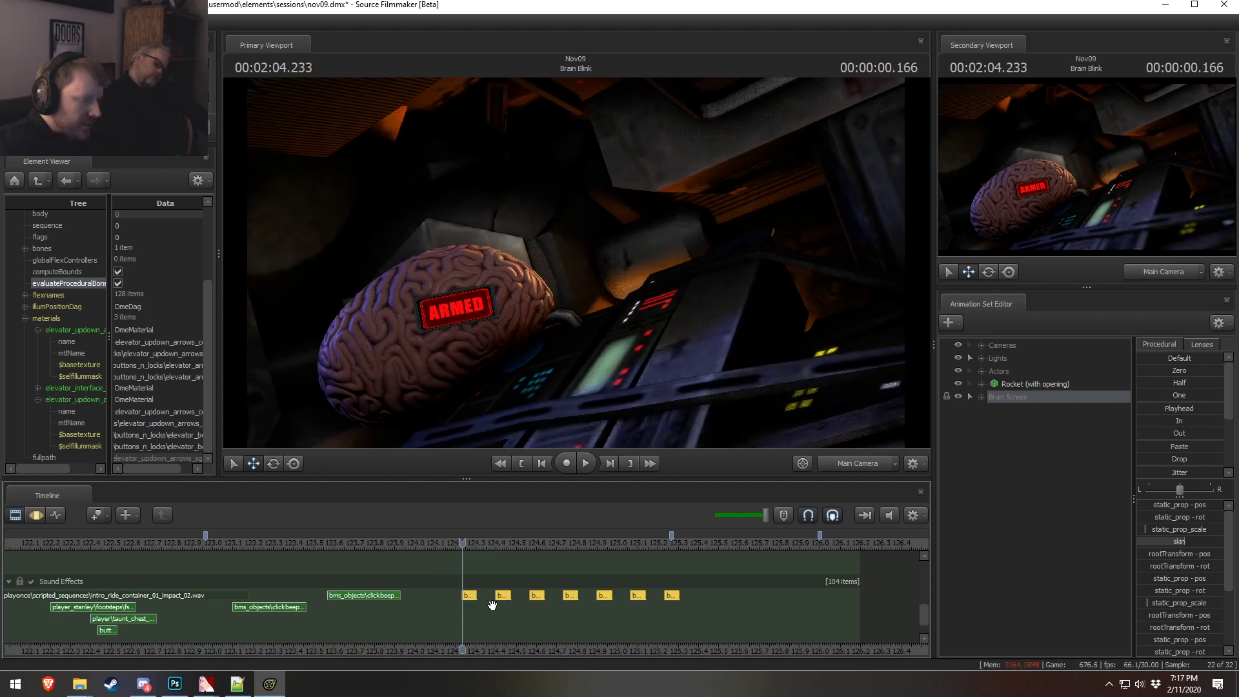
{"action": "left_click", "coordinate": [227, 536]}
{"action": "key", "text": "space"}
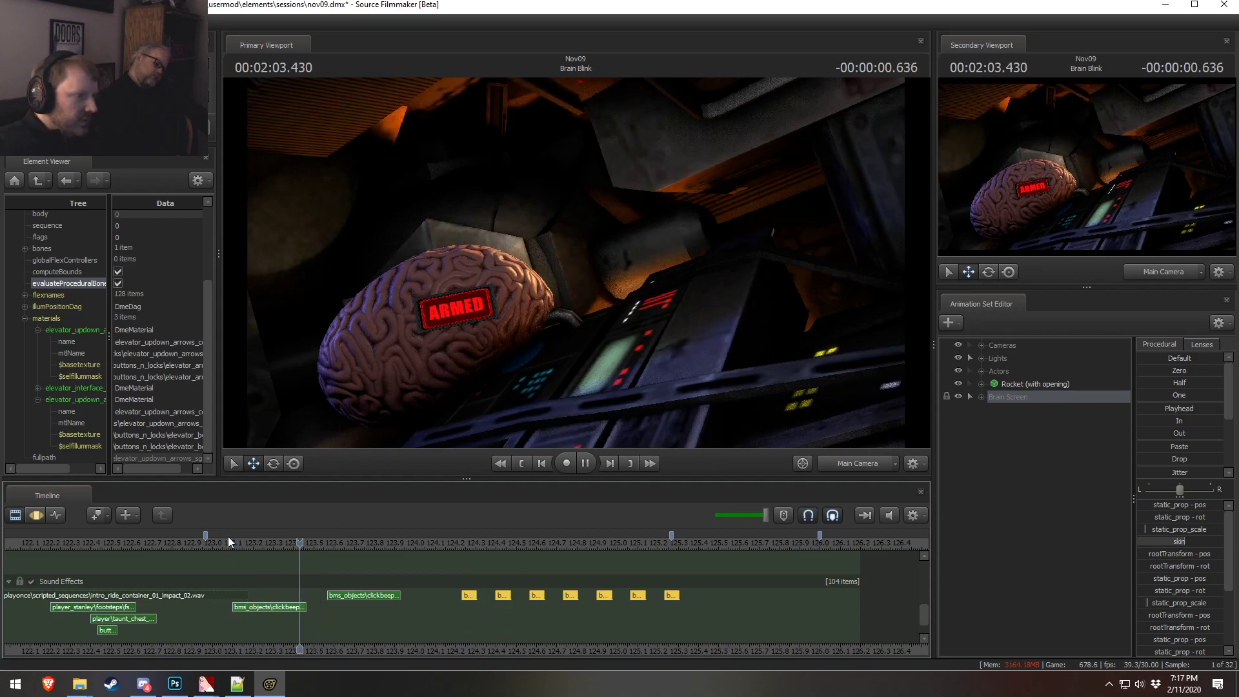
{"action": "key", "text": "space"}
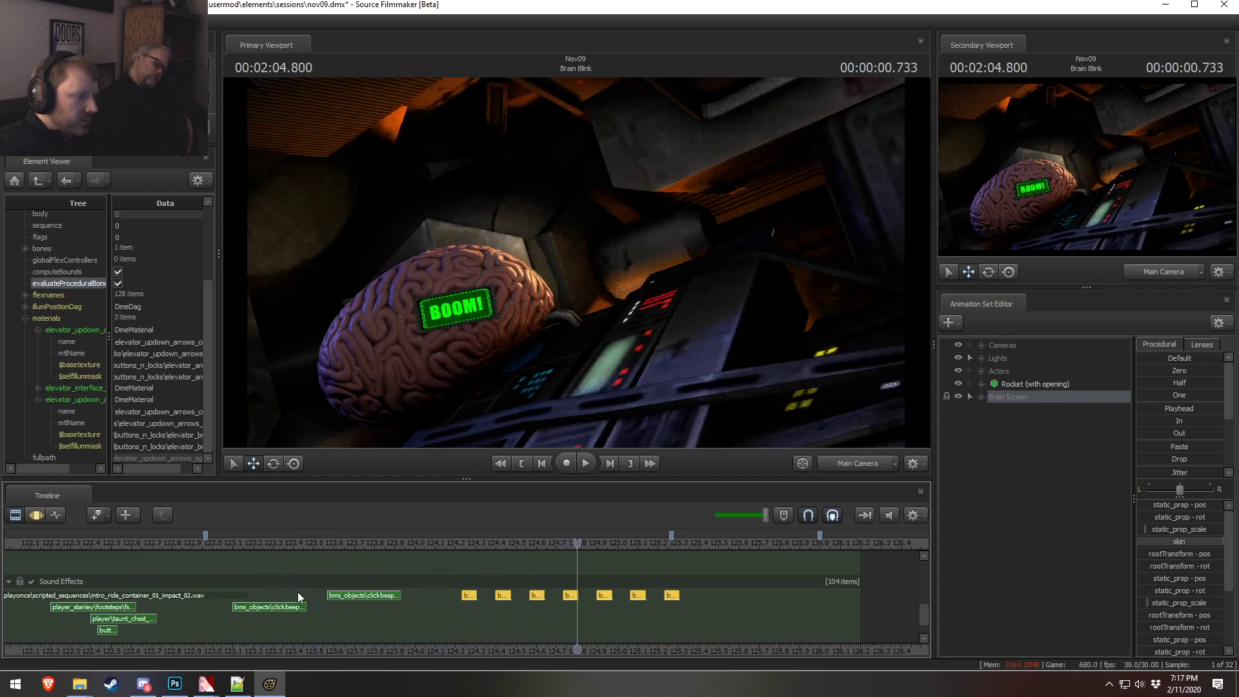
- Shift the second long clickbeep clip slightly earlier and place a pasted copy of it just before the short beeps
{"action": "left_click", "coordinate": [342, 595]}
{"action": "left_click_drag", "start_coordinate": [339, 594], "coordinate": [330, 592]}
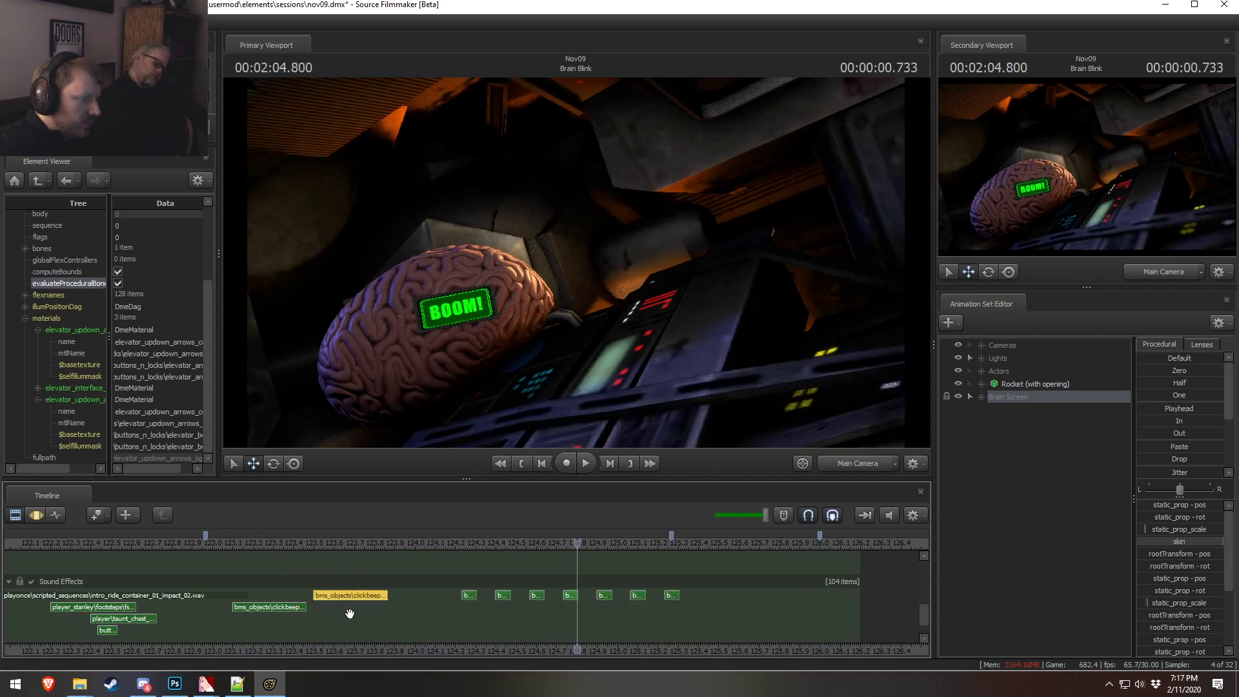
{"action": "key", "text": "ctrl+v"}
{"action": "left_click_drag", "start_coordinate": [616, 604], "coordinate": [425, 613]}
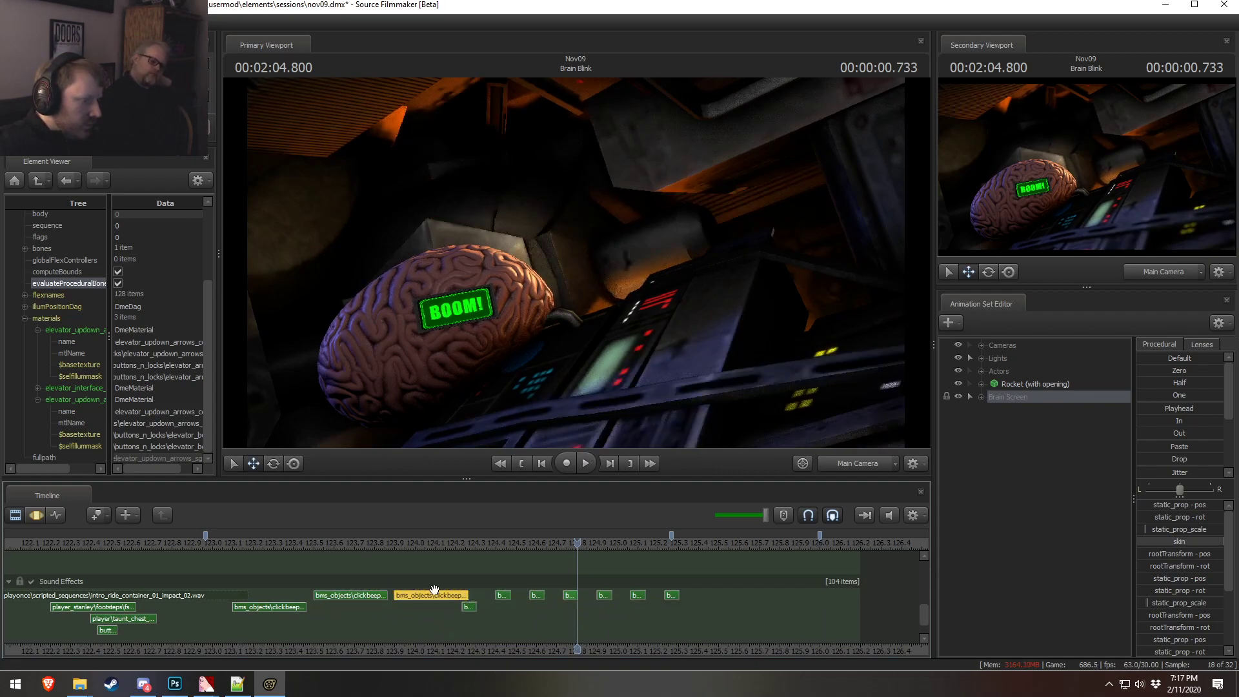
- Play back the Brain Blink shot from near its start to check the added long beep against the screen change
{"action": "left_click", "coordinate": [243, 542]}
{"action": "key", "text": "space"}
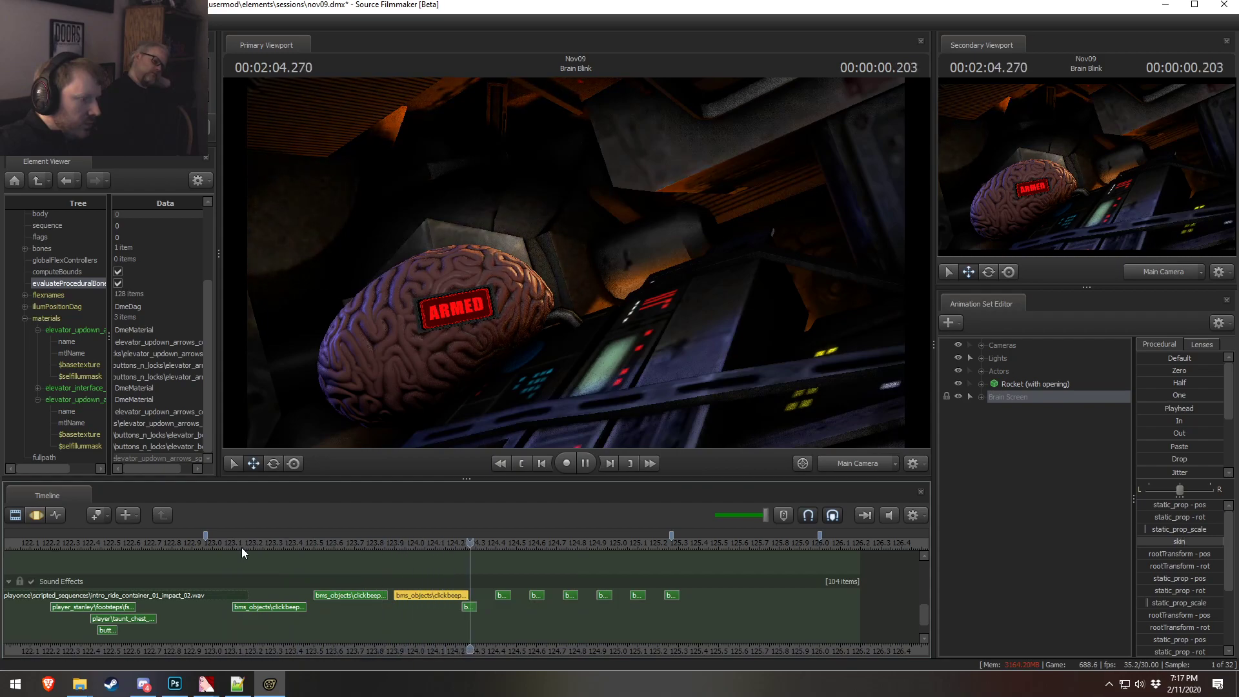
{"action": "key", "text": "space"}
{"action": "left_click", "coordinate": [210, 541]}
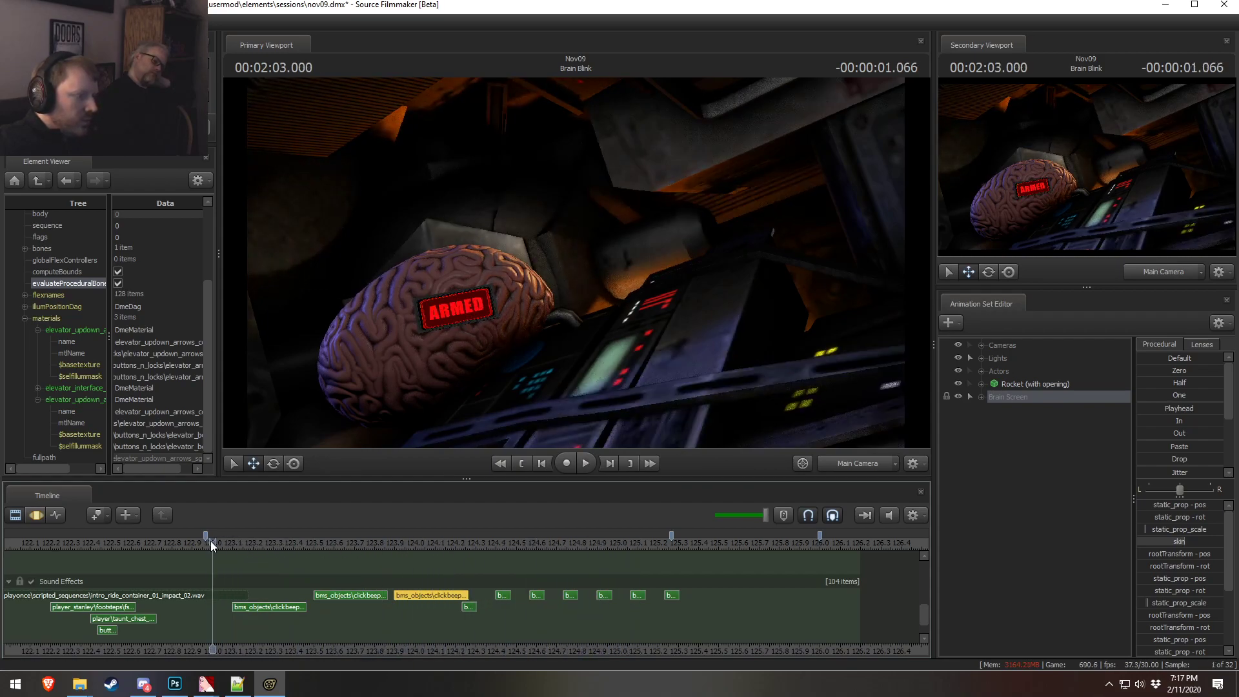
{"action": "key", "text": "space"}
{"action": "key", "text": "space"}
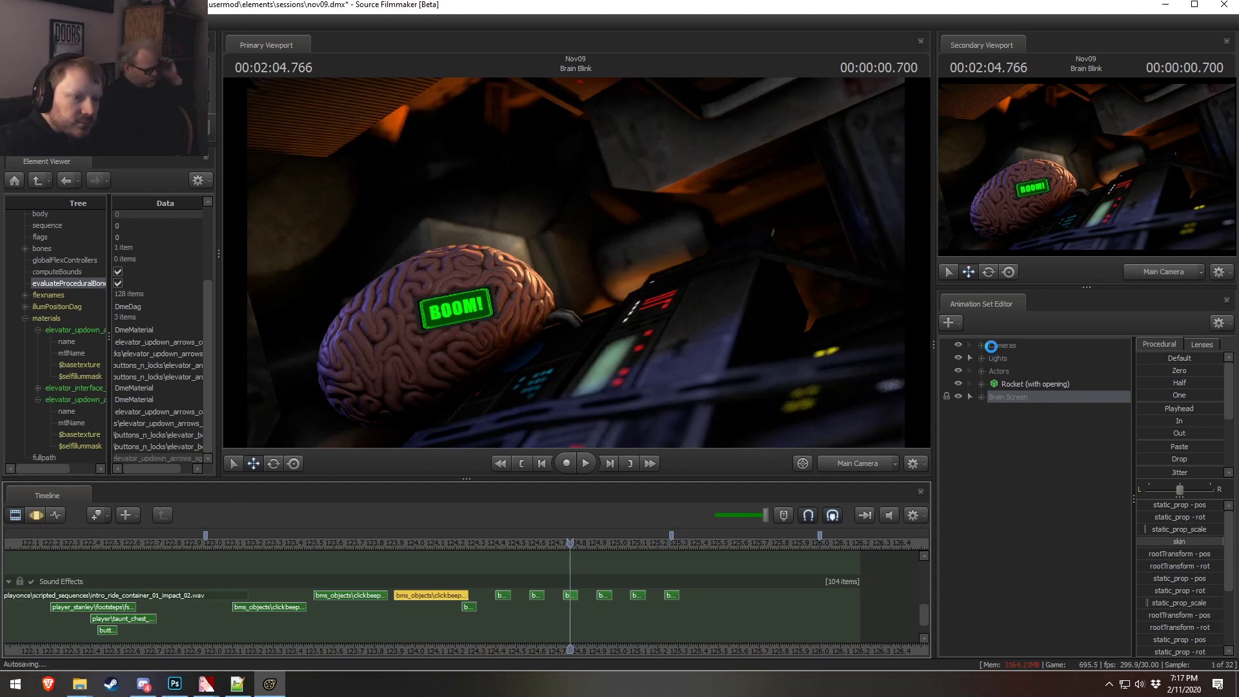
- Create a new light in the Brain Blink shot and enable its uberlight property
{"action": "left_click", "coordinate": [982, 358]}
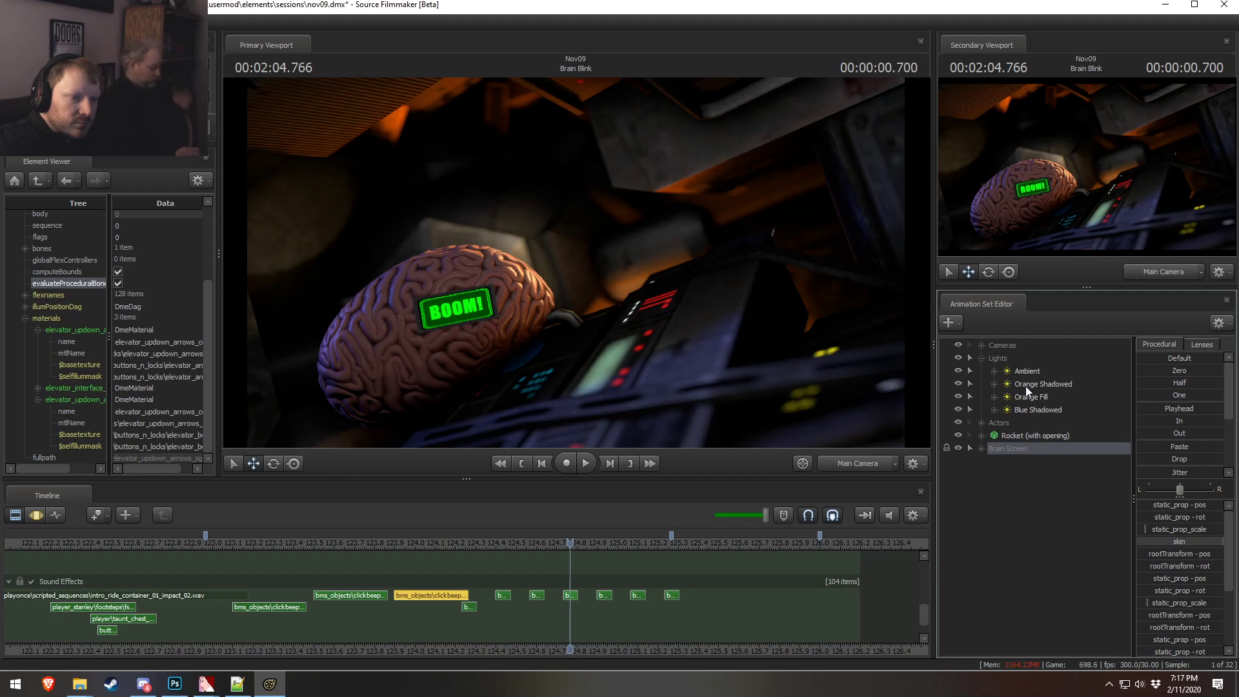
{"action": "right_click", "coordinate": [1019, 511]}
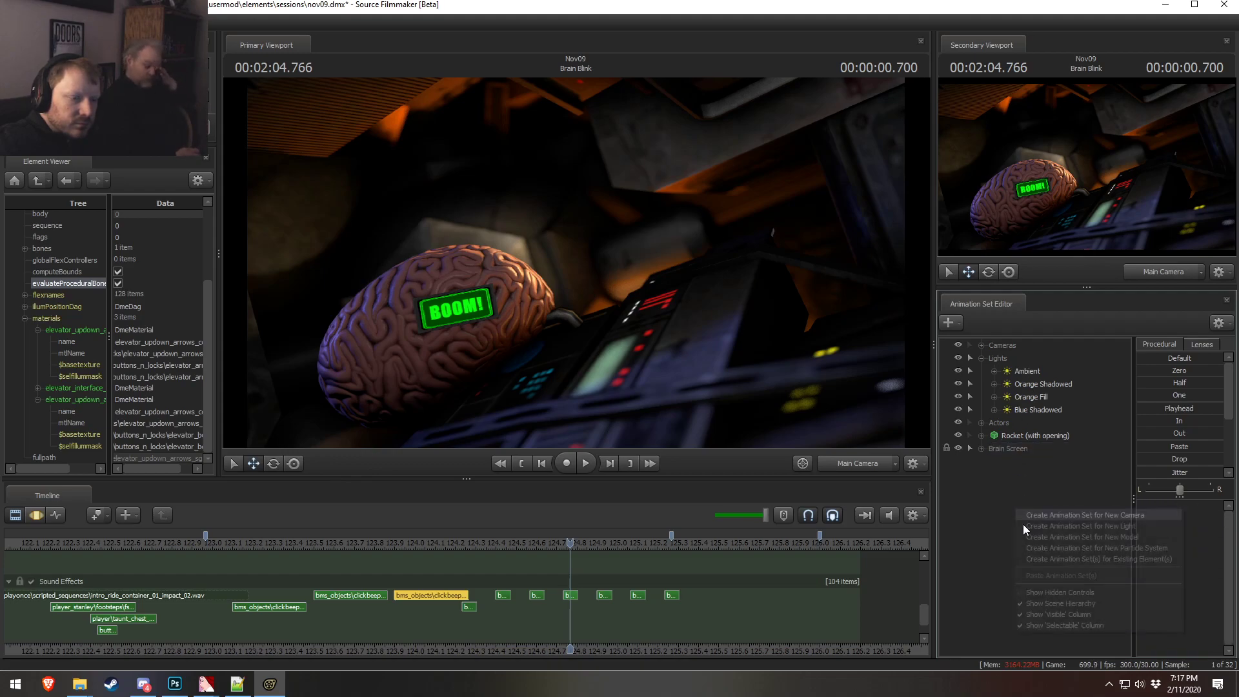
{"action": "left_click", "coordinate": [1093, 526]}
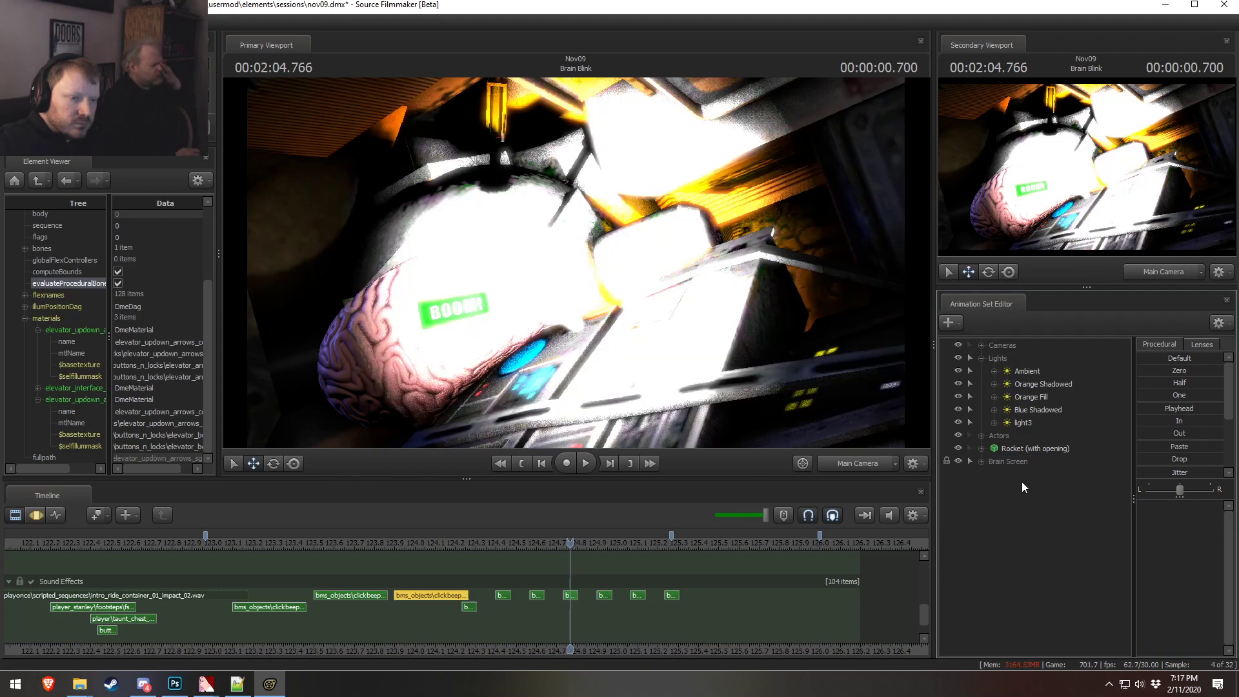
{"action": "right_click", "coordinate": [1031, 425]}
{"action": "mouse_move", "coordinate": [1097, 499]}
{"action": "left_click", "coordinate": [1191, 500]}
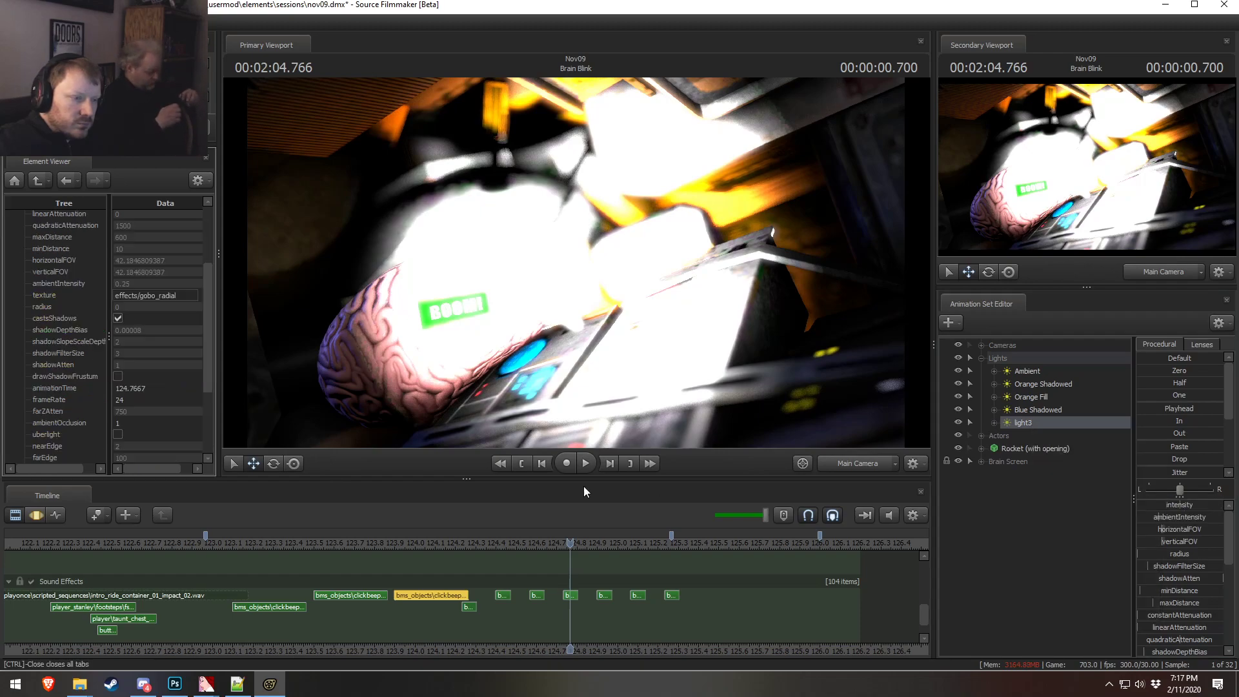
{"action": "left_click", "coordinate": [118, 435]}
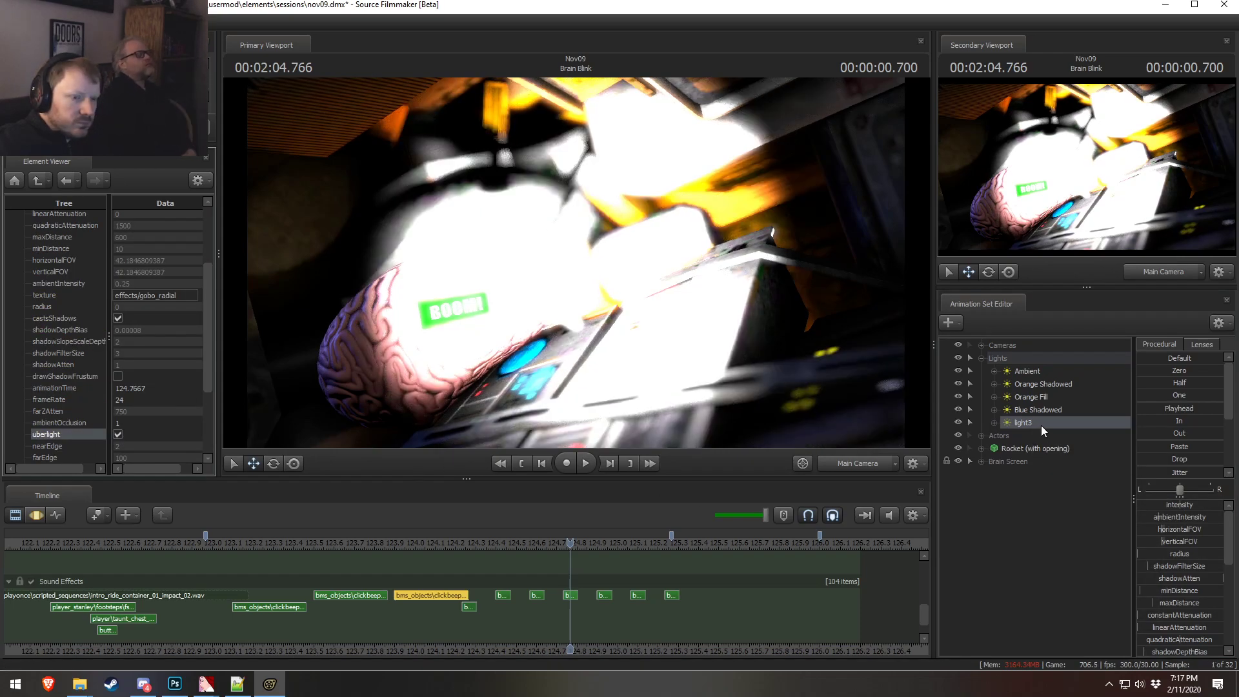
- View the scene through light3 and remap the slider ranges of its width and height
{"action": "left_click_drag", "start_coordinate": [1041, 426], "coordinate": [678, 371]}
{"action": "scroll", "coordinate": [1181, 619], "scroll_direction": "down", "scroll_amount": 8}
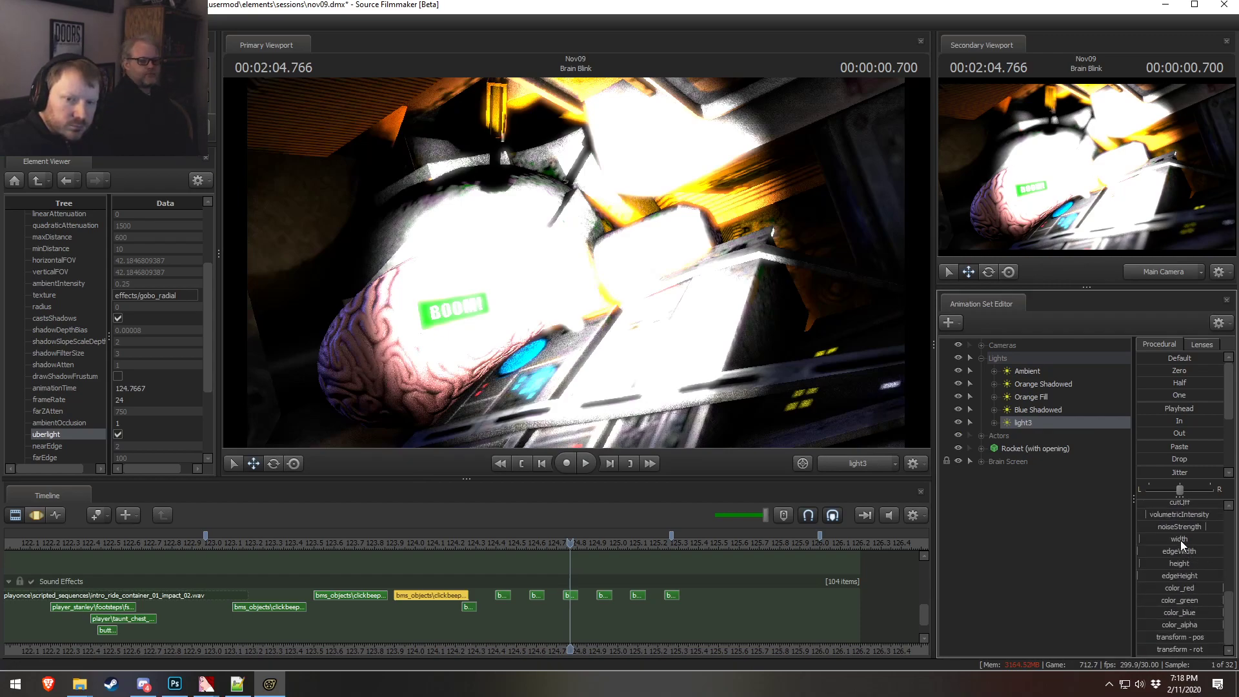
{"action": "scroll", "coordinate": [1180, 540], "scroll_direction": "up", "scroll_amount": 1}
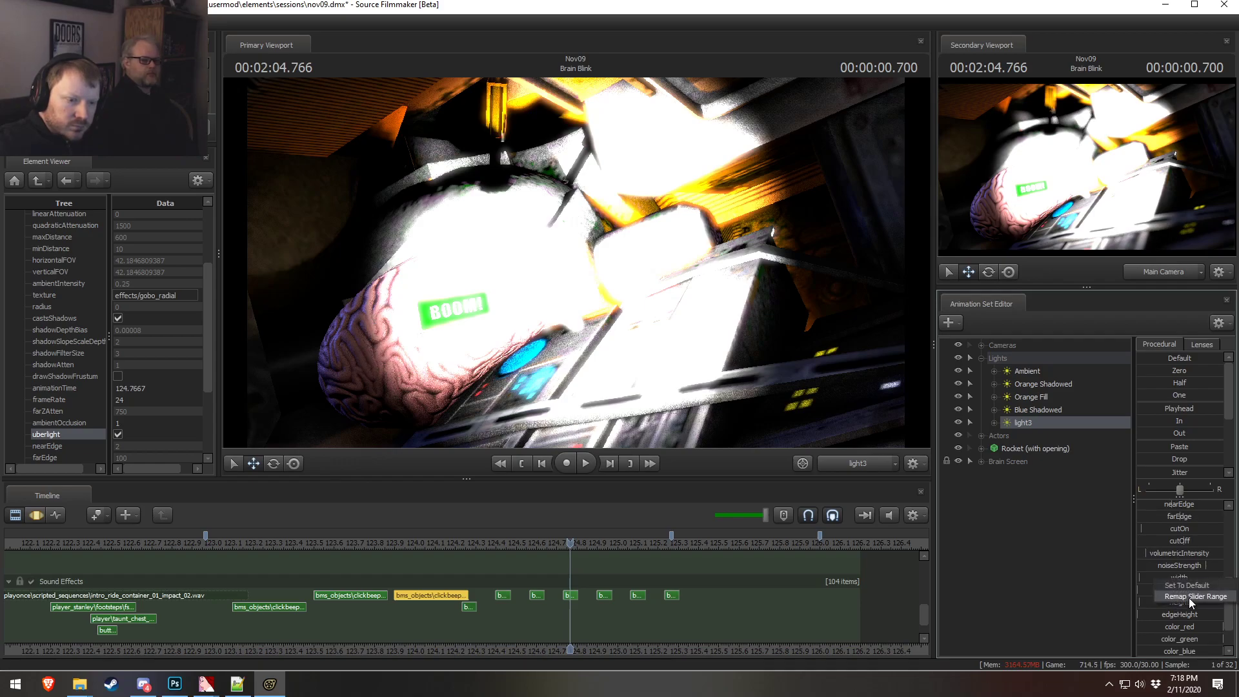
{"action": "left_click", "coordinate": [1181, 597]}
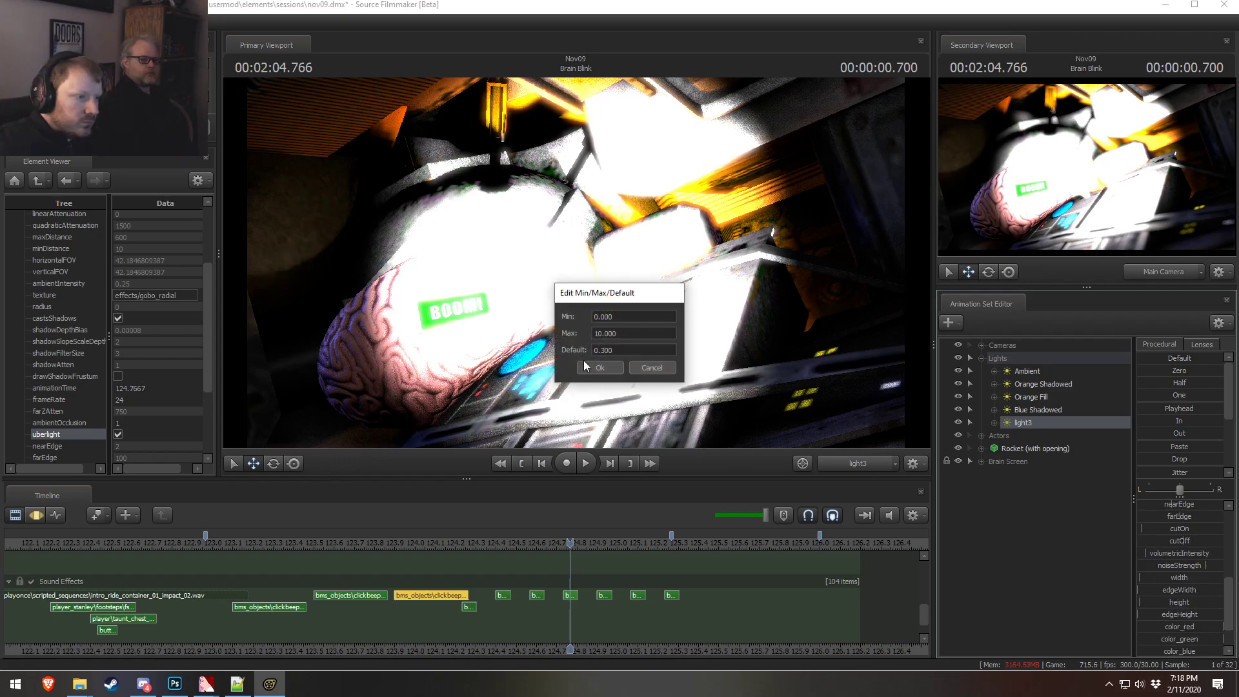
{"action": "left_click", "coordinate": [600, 367]}
{"action": "right_click", "coordinate": [1198, 613]}
{"action": "left_click", "coordinate": [1194, 638]}
{"action": "key", "text": "Return"}
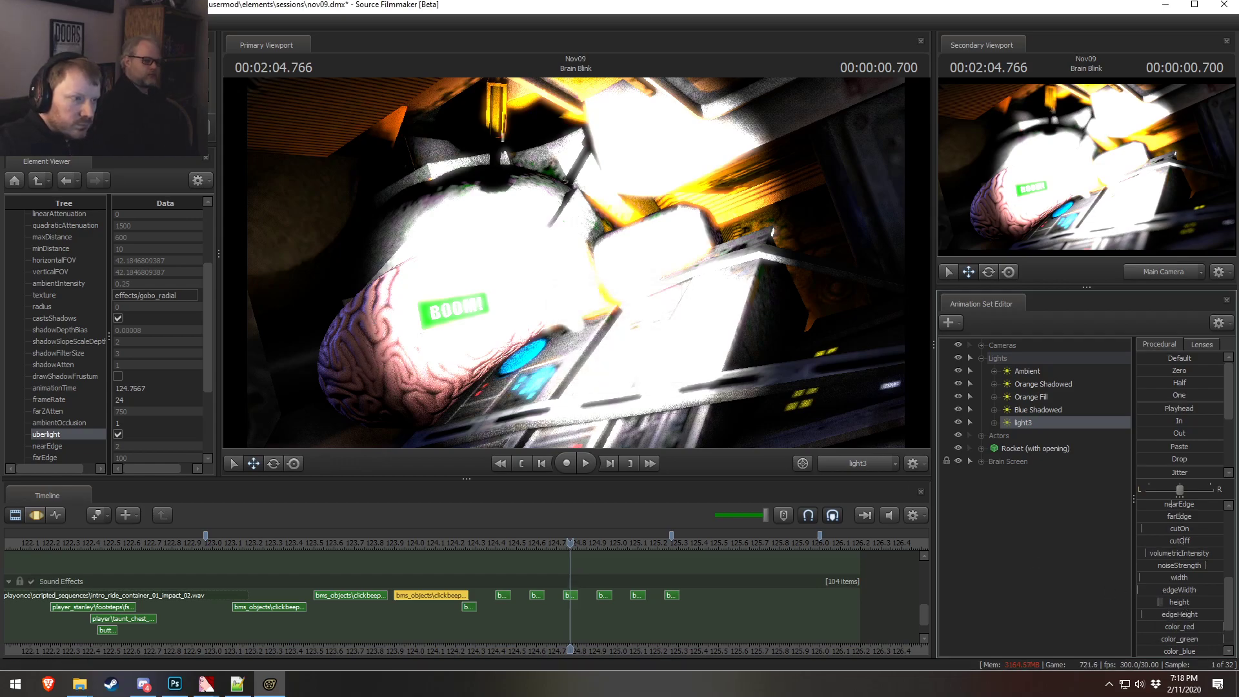
- Select the whole Brain Blink shot as the editing time range and adjust light3's height
{"action": "left_click_drag", "start_coordinate": [1176, 599], "coordinate": [1194, 599]}
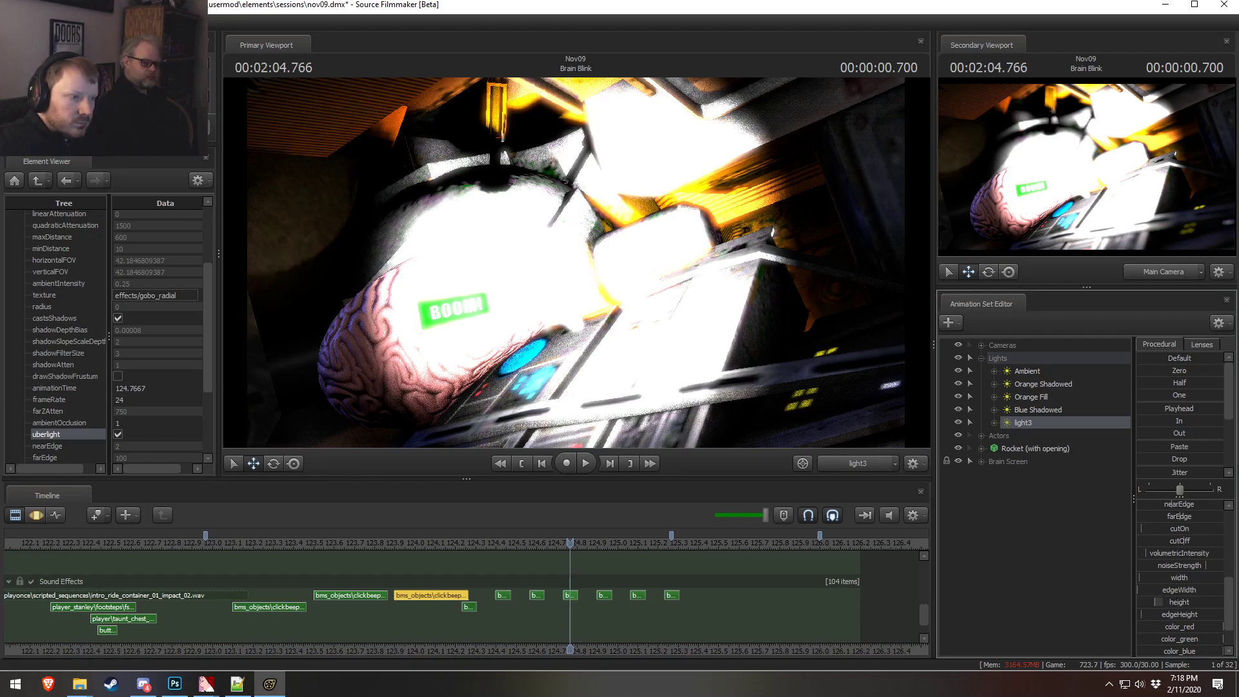
{"action": "left_click_drag", "start_coordinate": [924, 613], "coordinate": [925, 570]}
{"action": "left_click", "coordinate": [602, 594]}
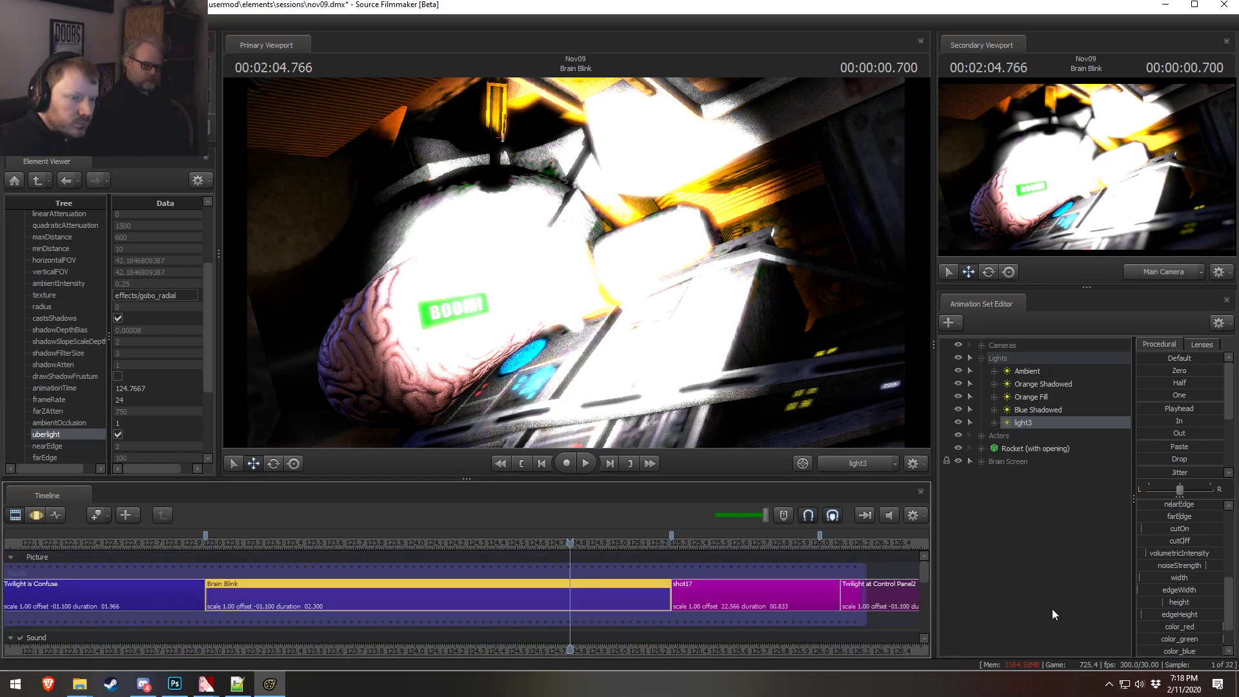
{"action": "left_click_drag", "start_coordinate": [1182, 604], "coordinate": [1171, 604]}
{"action": "left_click", "coordinate": [742, 630]}
{"action": "key", "text": "ctrl+a"}
{"action": "mouse_move", "coordinate": [1191, 601]}
{"action": "left_mouse_down"}
{"action": "mouse_move", "coordinate": [1174, 601]}
{"action": "mouse_move", "coordinate": [1179, 617]}
{"action": "mouse_move", "coordinate": [1173, 603]}
{"action": "left_mouse_up"}
- Aim light3 at the brain's BOOM! screen with a narrow field of view and tune its width and height
{"action": "mouse_move", "coordinate": [576, 262]}
{"action": "left_mouse_down"}
{"action": "mouse_move", "coordinate": [536, 277]}
{"action": "mouse_move", "coordinate": [463, 252]}
{"action": "mouse_move", "coordinate": [515, 273]}
{"action": "mouse_move", "coordinate": [507, 282]}
{"action": "mouse_move", "coordinate": [496, 272]}
{"action": "mouse_move", "coordinate": [560, 263]}
{"action": "mouse_move", "coordinate": [566, 274]}
{"action": "mouse_move", "coordinate": [576, 263]}
{"action": "left_mouse_up"}
{"action": "scroll", "coordinate": [507, 282], "scroll_direction": "up", "scroll_amount": 6}
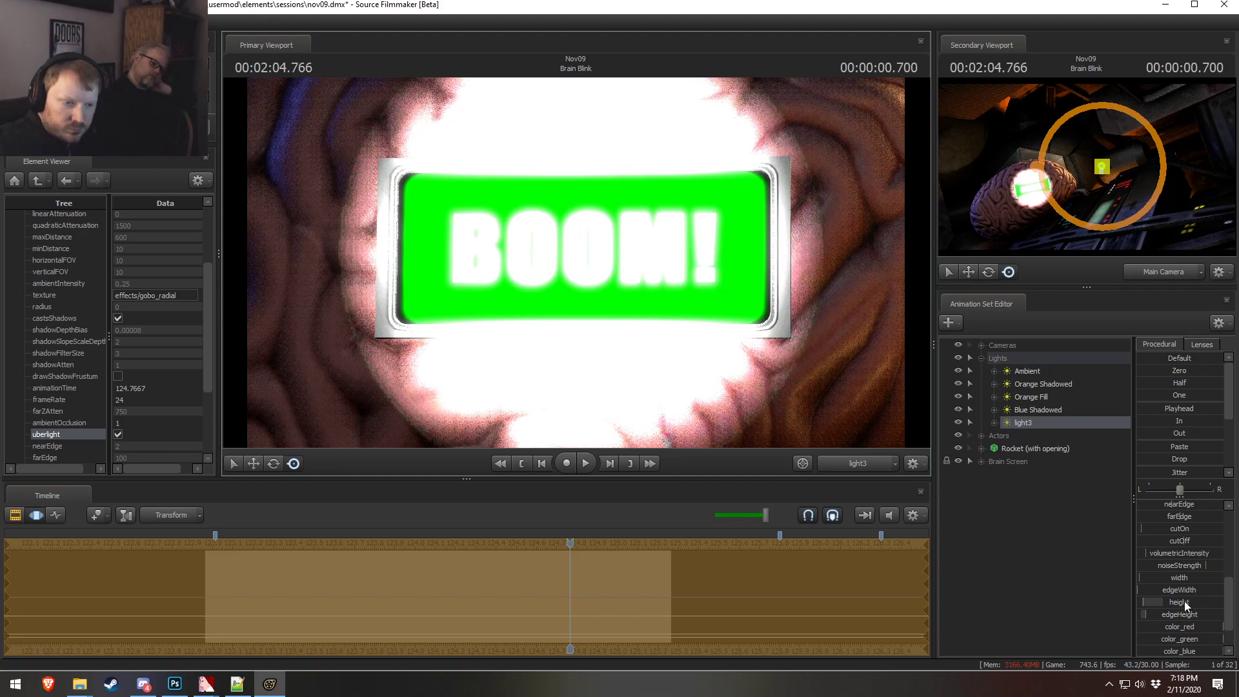
{"action": "left_click_drag", "start_coordinate": [1186, 578], "coordinate": [1199, 586]}
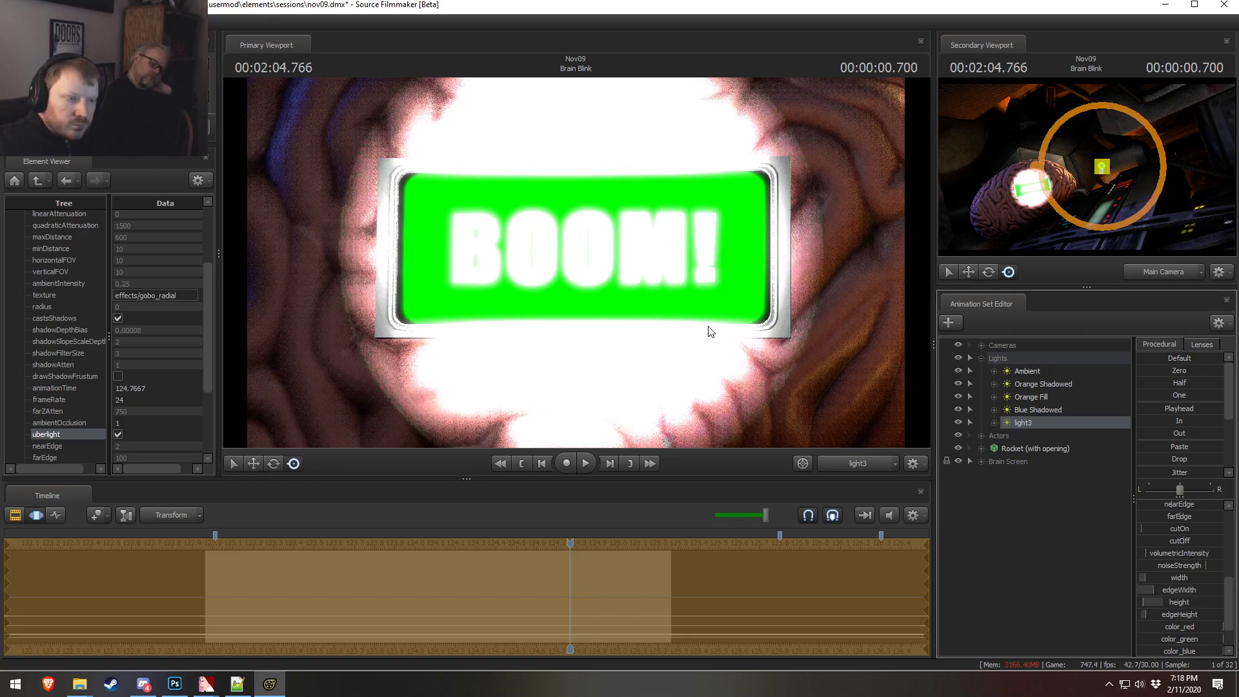
{"action": "scroll", "coordinate": [710, 331], "scroll_direction": "down", "scroll_amount": 5}
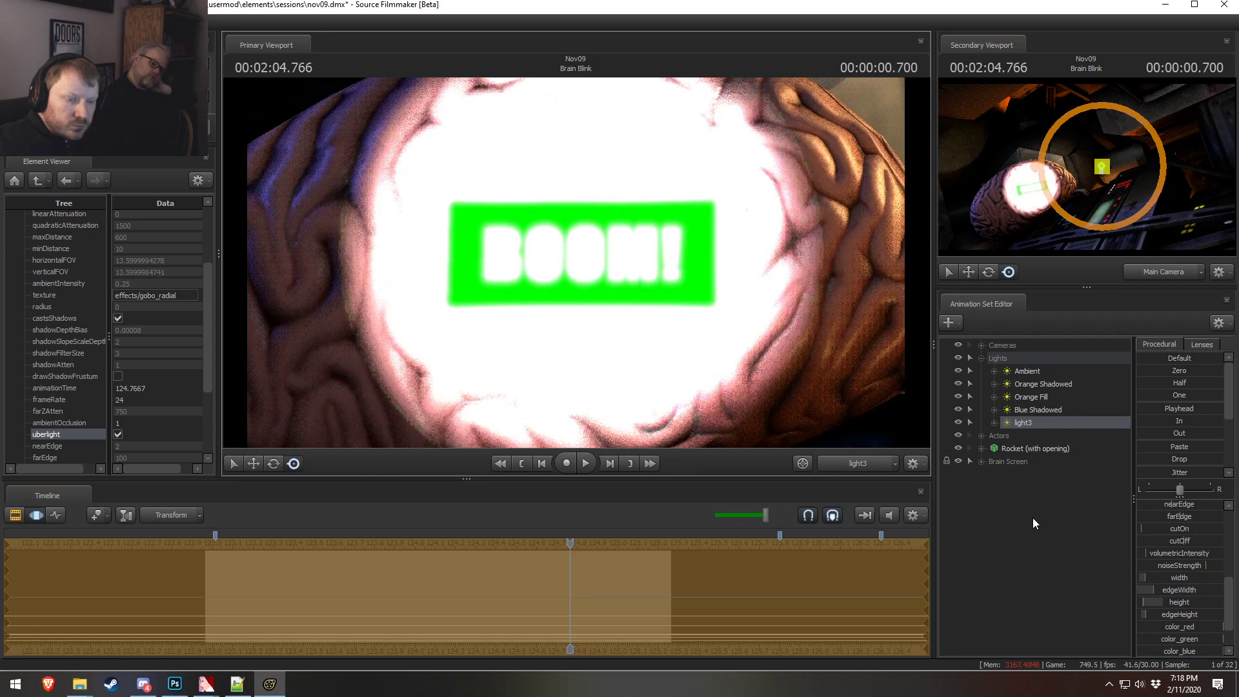
{"action": "left_click_drag", "start_coordinate": [1186, 605], "coordinate": [1197, 606]}
- Reposition light3 to face the BOOM! screen more squarely and reduce its height
{"action": "left_click_drag", "start_coordinate": [710, 330], "coordinate": [702, 372], "text": "alt"}
{"action": "left_click_drag", "start_coordinate": [576, 262], "coordinate": [573, 267], "text": "alt"}
{"action": "right_click_drag", "start_coordinate": [573, 267], "coordinate": [576, 263], "text": "alt"}
{"action": "left_click_drag", "start_coordinate": [576, 262], "coordinate": [574, 265], "text": "alt"}
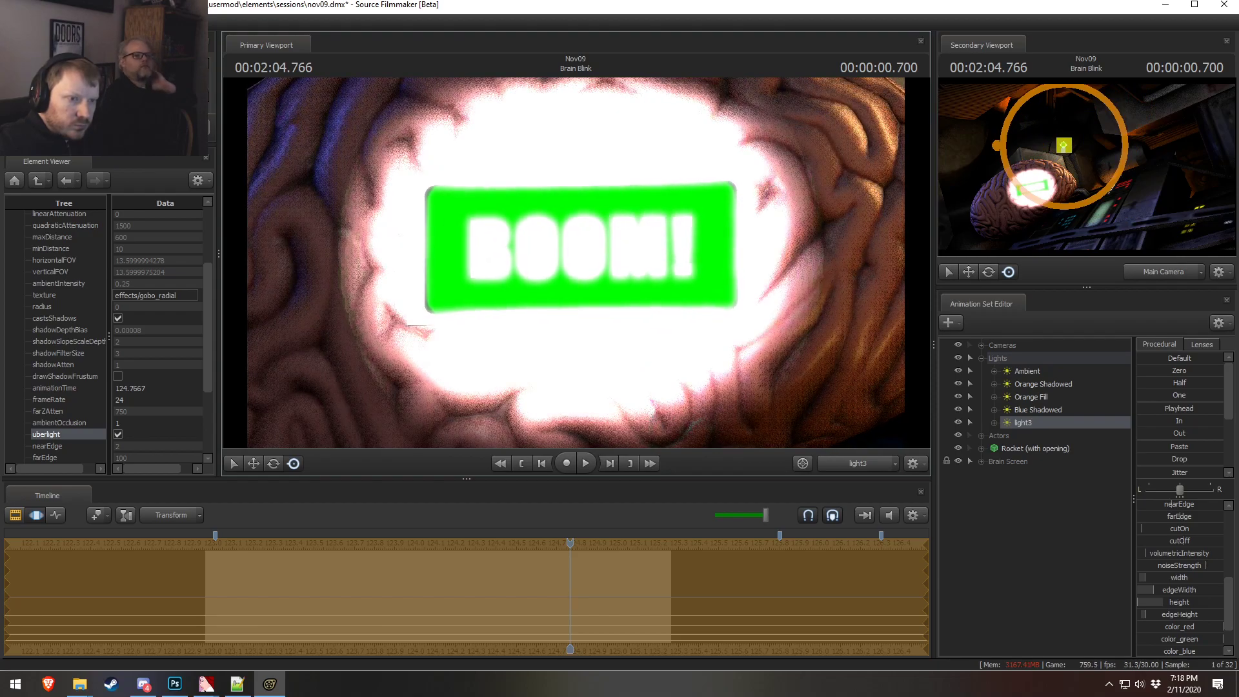
{"action": "left_click", "coordinate": [1180, 602]}
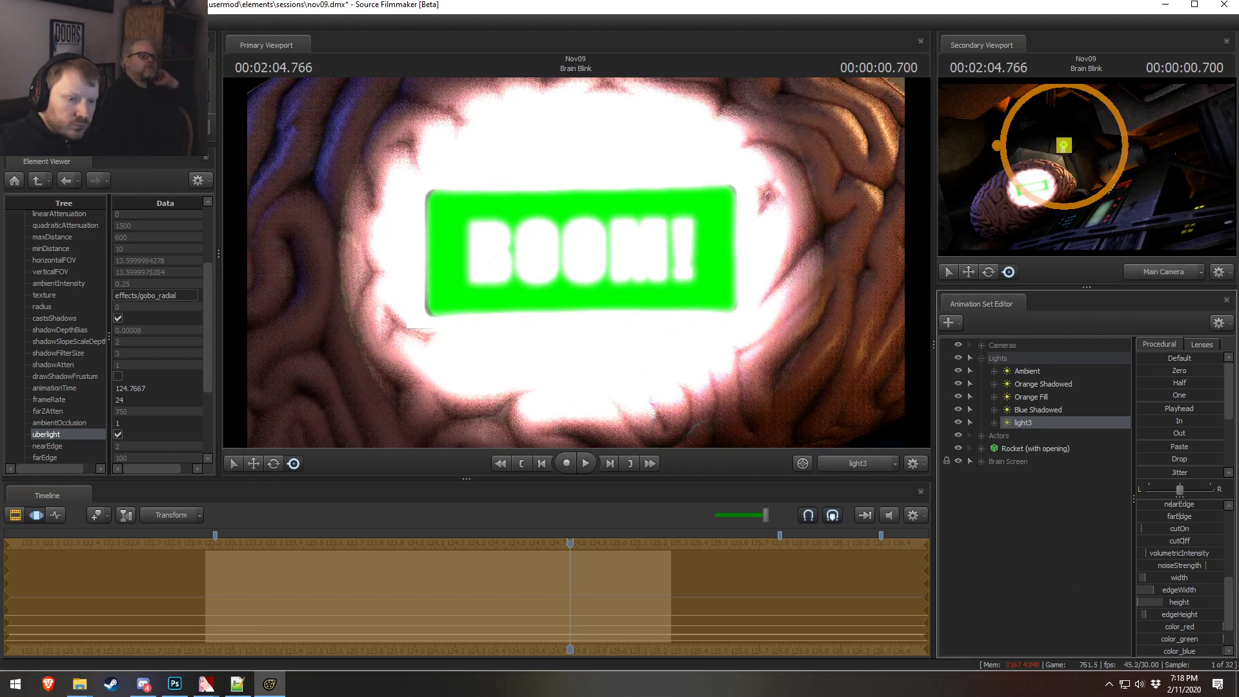
{"action": "mouse_move", "coordinate": [1171, 602]}
{"action": "left_mouse_down"}
{"action": "mouse_move", "coordinate": [1167, 617]}
{"action": "mouse_move", "coordinate": [1162, 603]}
{"action": "left_mouse_up"}
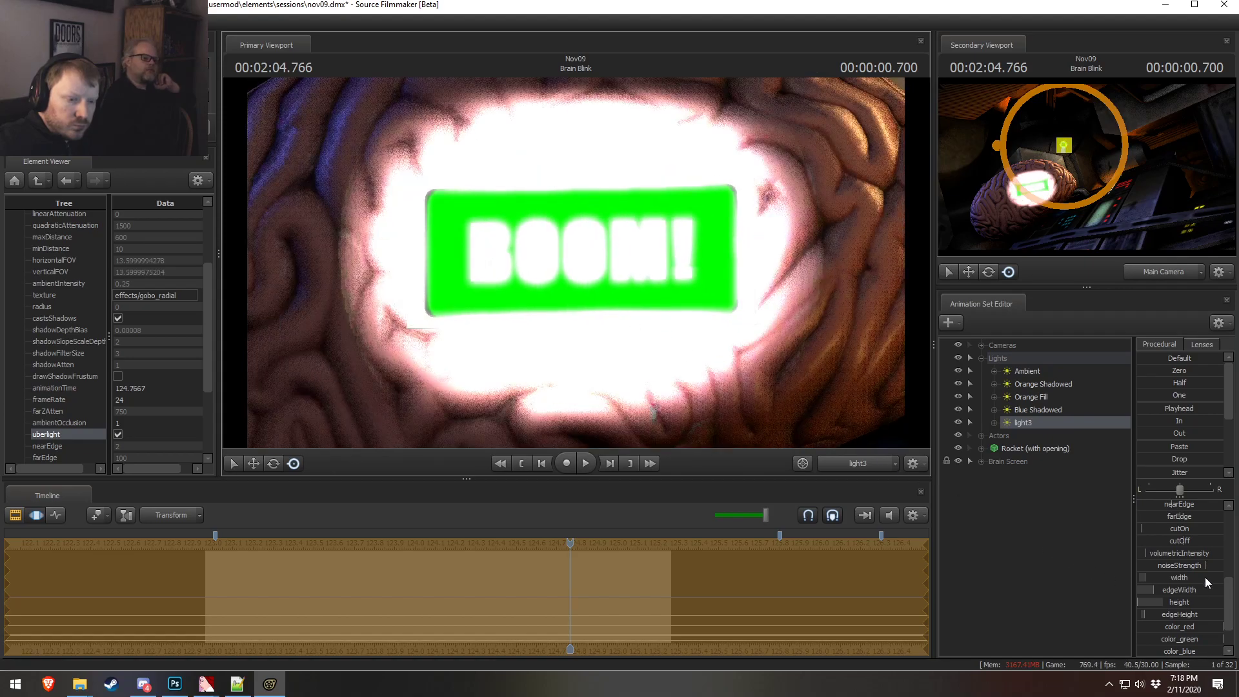
- Reset light3's height to its default and remap its slider range to a maximum of 0.1 and default of 0.03
{"action": "right_click", "coordinate": [1181, 603]}
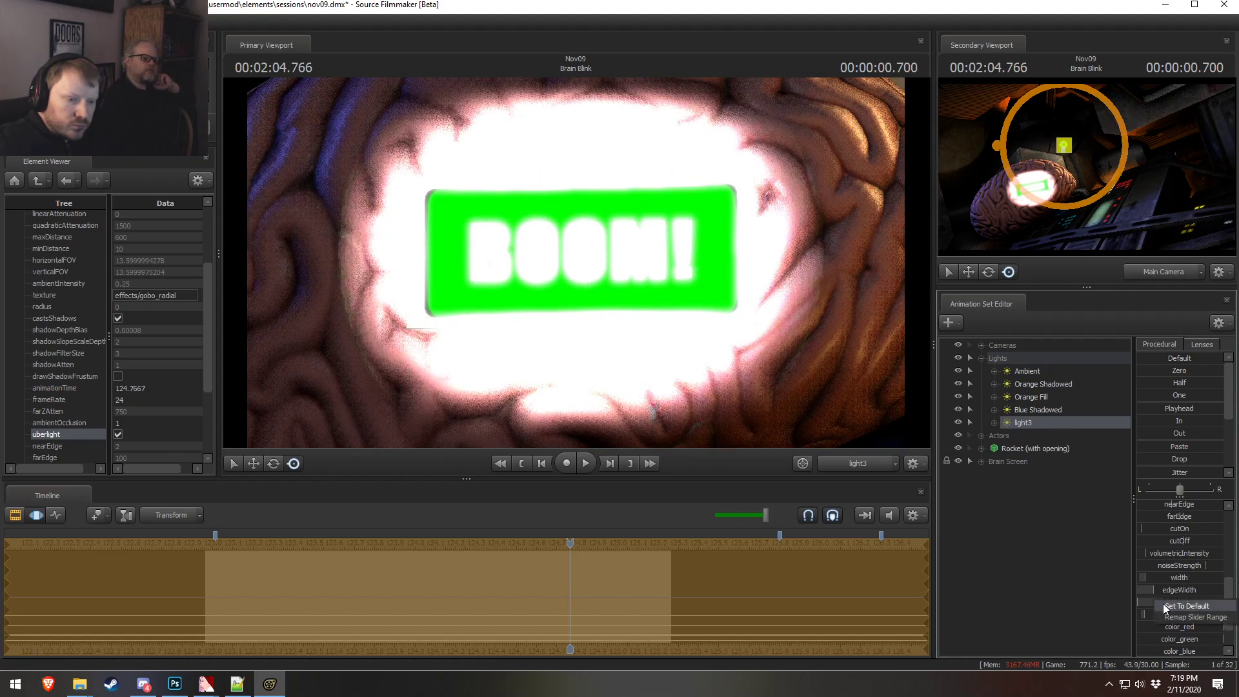
{"action": "left_click", "coordinate": [1165, 604]}
{"action": "right_click", "coordinate": [1150, 603]}
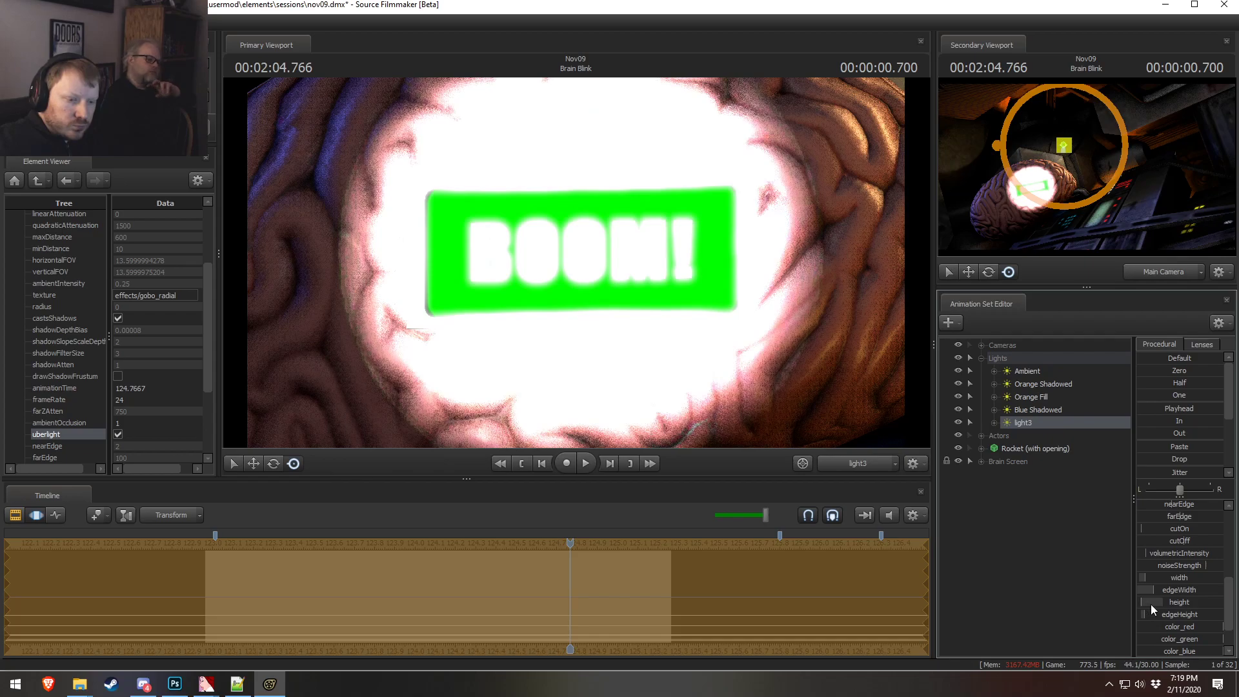
{"action": "left_click", "coordinate": [1157, 616]}
{"action": "left_click", "coordinate": [607, 333]}
{"action": "type", "text": "0.1"}
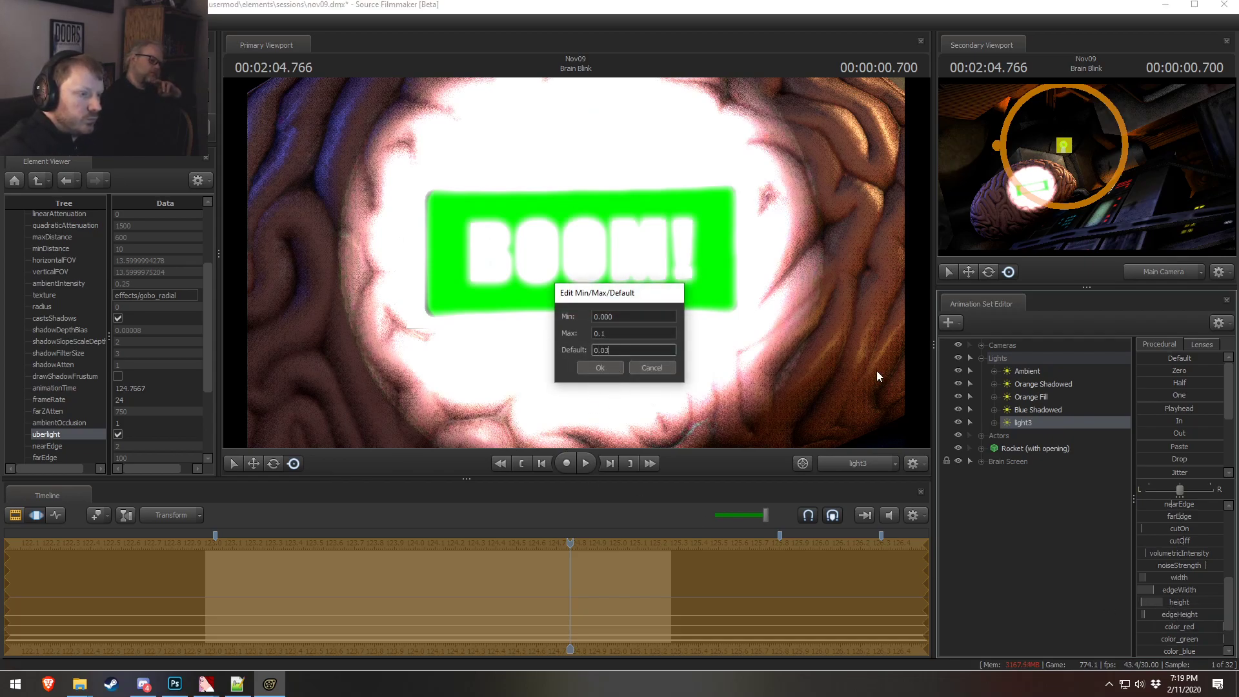
{"action": "key", "text": "Return"}
- Remap light3's edgeHeight slider range to a maximum of 0.1 and a smaller default
{"action": "right_click", "coordinate": [1195, 610]}
{"action": "left_click", "coordinate": [1199, 627]}
{"action": "left_click_drag", "start_coordinate": [657, 335], "coordinate": [575, 337]}
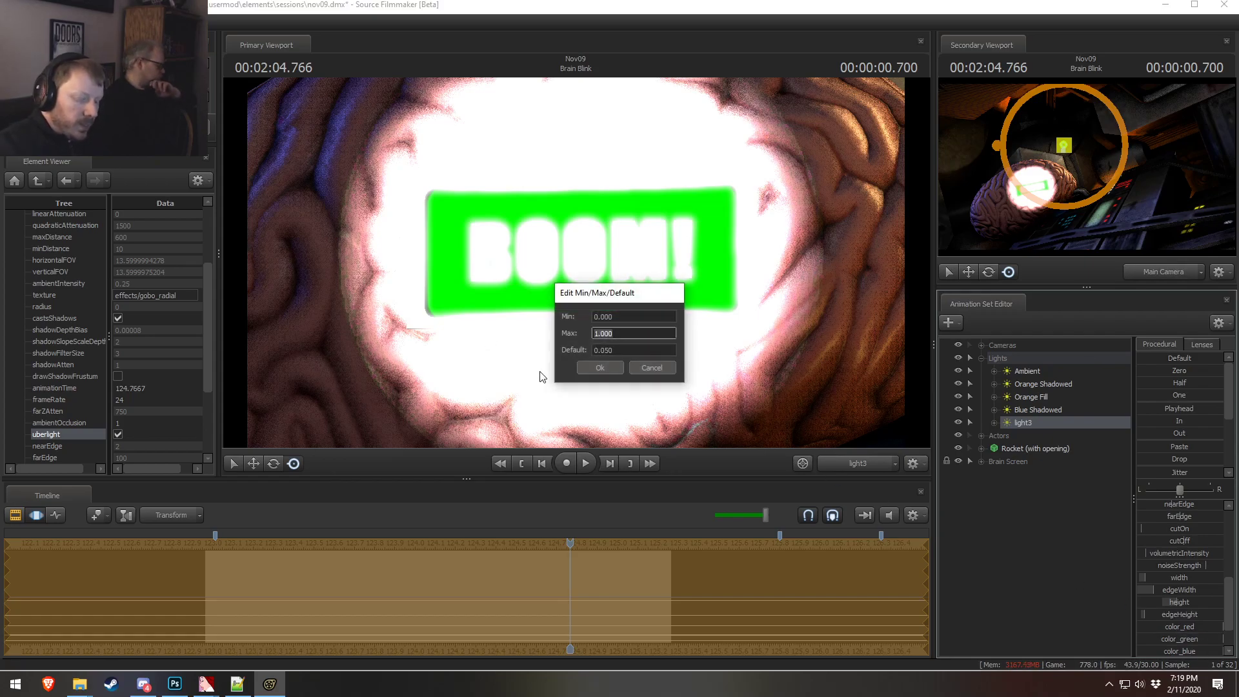
{"action": "type", "text": "0.1"}
{"action": "key", "text": "Tab"}
{"action": "type", "text": "0.0"}
{"action": "key", "text": "Return"}
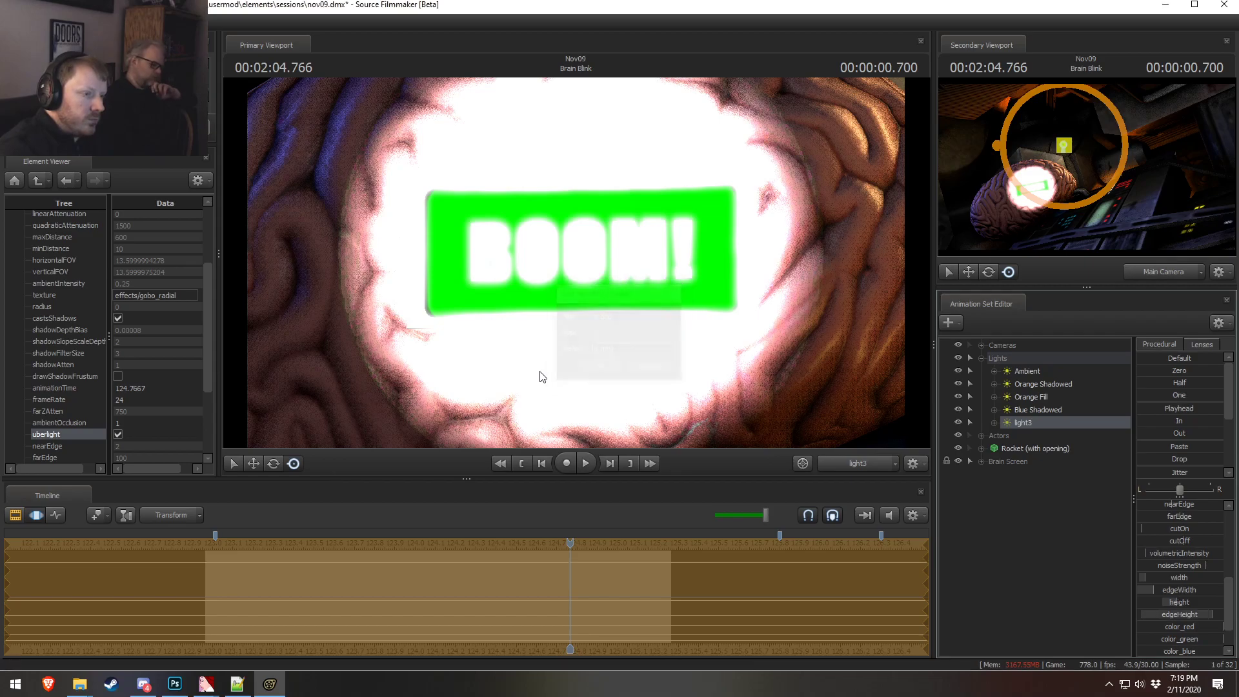
- Narrow light3's height and edgeHeight to a band around the BOOM! screen and lower its intensity
{"action": "mouse_move", "coordinate": [1173, 602]}
{"action": "left_mouse_down"}
{"action": "mouse_move", "coordinate": [1122, 614]}
{"action": "mouse_move", "coordinate": [1172, 614]}
{"action": "left_mouse_up"}
{"action": "left_click_drag", "start_coordinate": [775, 372], "coordinate": [775, 366]}
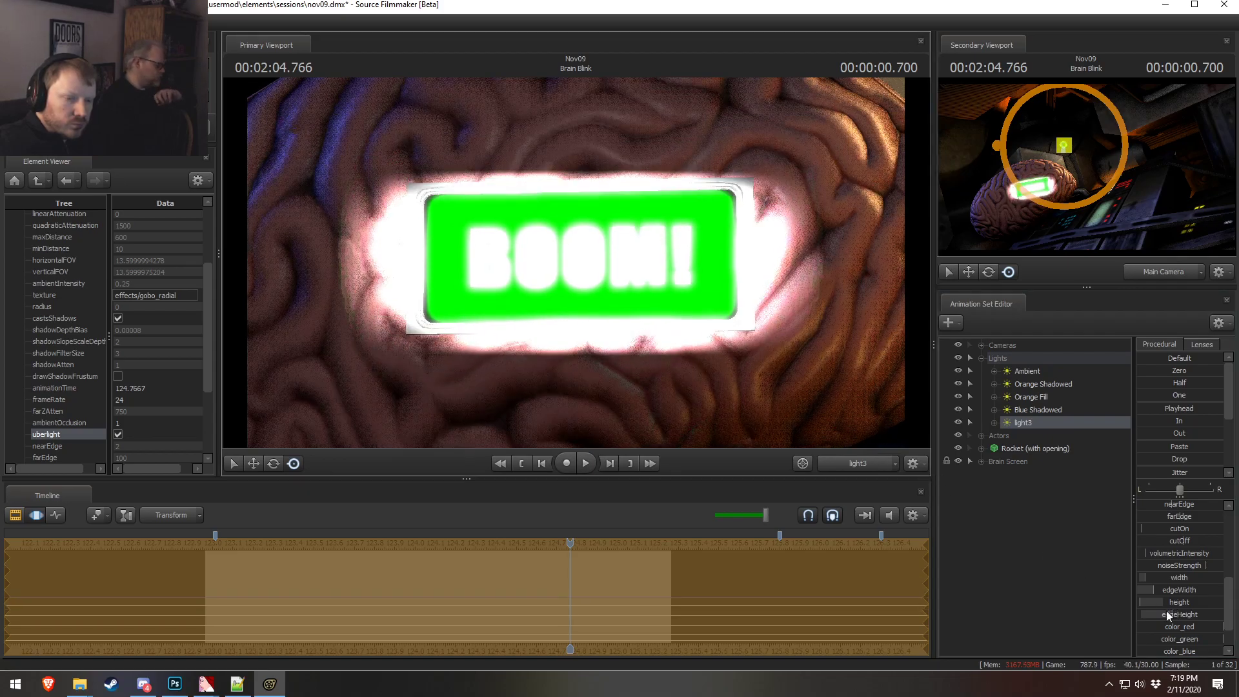
{"action": "mouse_move", "coordinate": [1177, 613]}
{"action": "left_mouse_down"}
{"action": "mouse_move", "coordinate": [1210, 613]}
{"action": "mouse_move", "coordinate": [1178, 614]}
{"action": "left_mouse_up"}
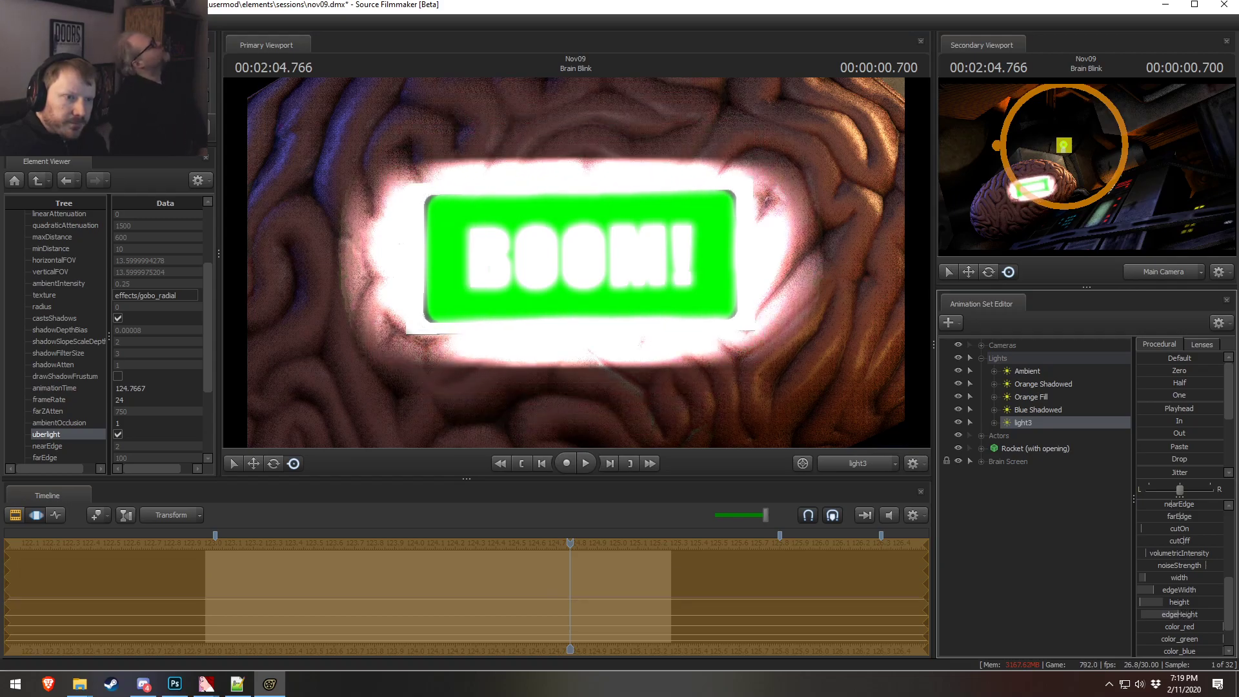
{"action": "scroll", "coordinate": [1173, 516], "scroll_direction": "up", "scroll_amount": 5}
{"action": "left_click_drag", "start_coordinate": [1194, 509], "coordinate": [1146, 509]}
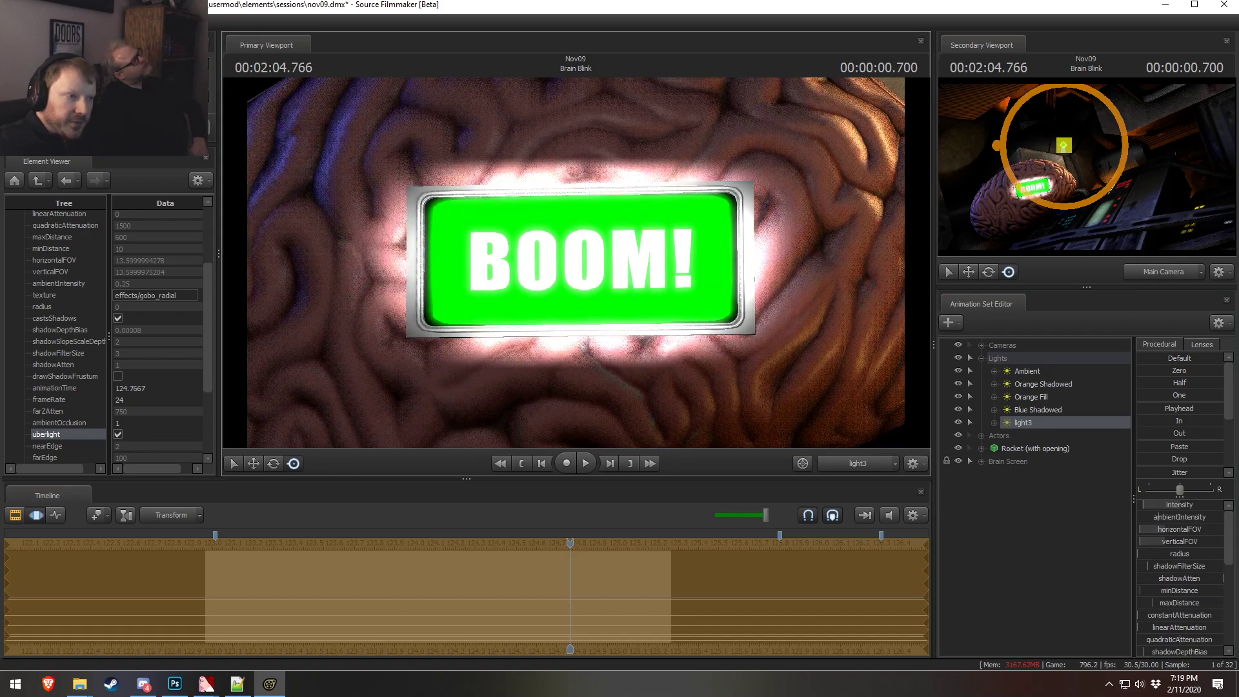
- Adjust light3's edgeHeight and aim, and widen its field of view to about 18.4 degrees around the BOOM! screen
{"action": "scroll", "coordinate": [1178, 614], "scroll_direction": "down", "scroll_amount": 5}
{"action": "mouse_move", "coordinate": [1190, 579]}
{"action": "left_mouse_down"}
{"action": "mouse_move", "coordinate": [1165, 578]}
{"action": "mouse_move", "coordinate": [1202, 576]}
{"action": "mouse_move", "coordinate": [1191, 565]}
{"action": "left_mouse_up"}
{"action": "left_click", "coordinate": [576, 262]}
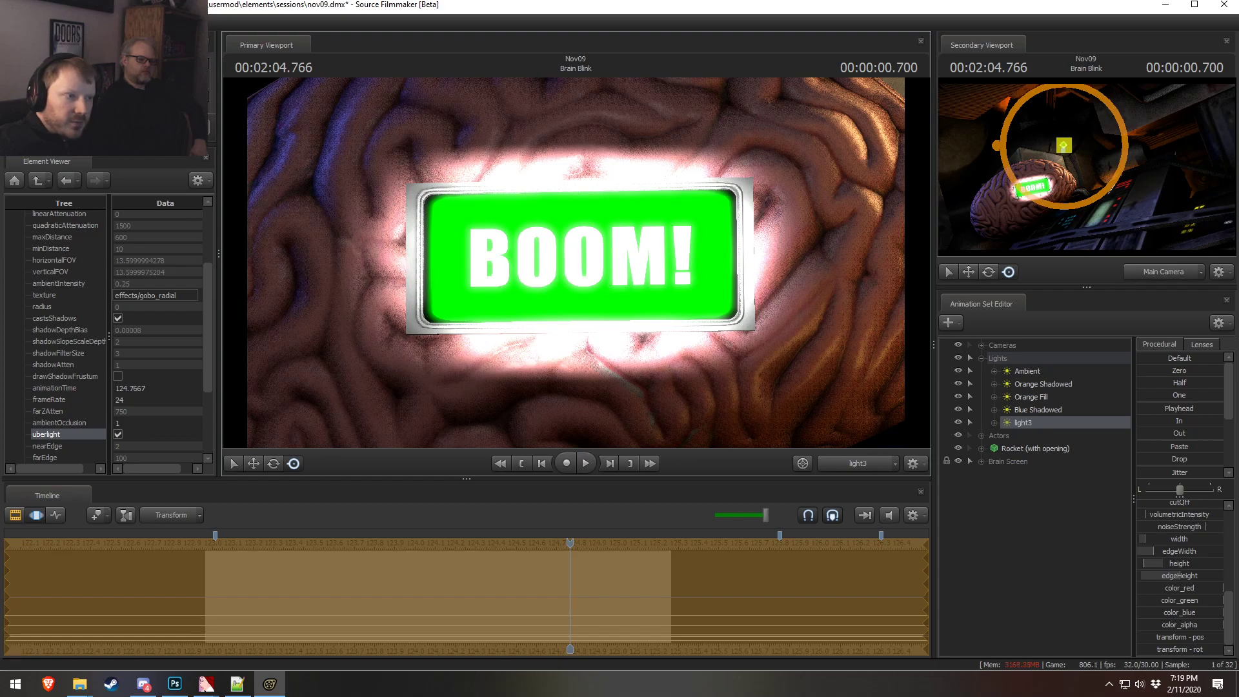
{"action": "scroll", "coordinate": [576, 262], "scroll_direction": "up", "scroll_amount": 4}
{"action": "scroll", "coordinate": [576, 262], "scroll_direction": "down", "scroll_amount": 14}
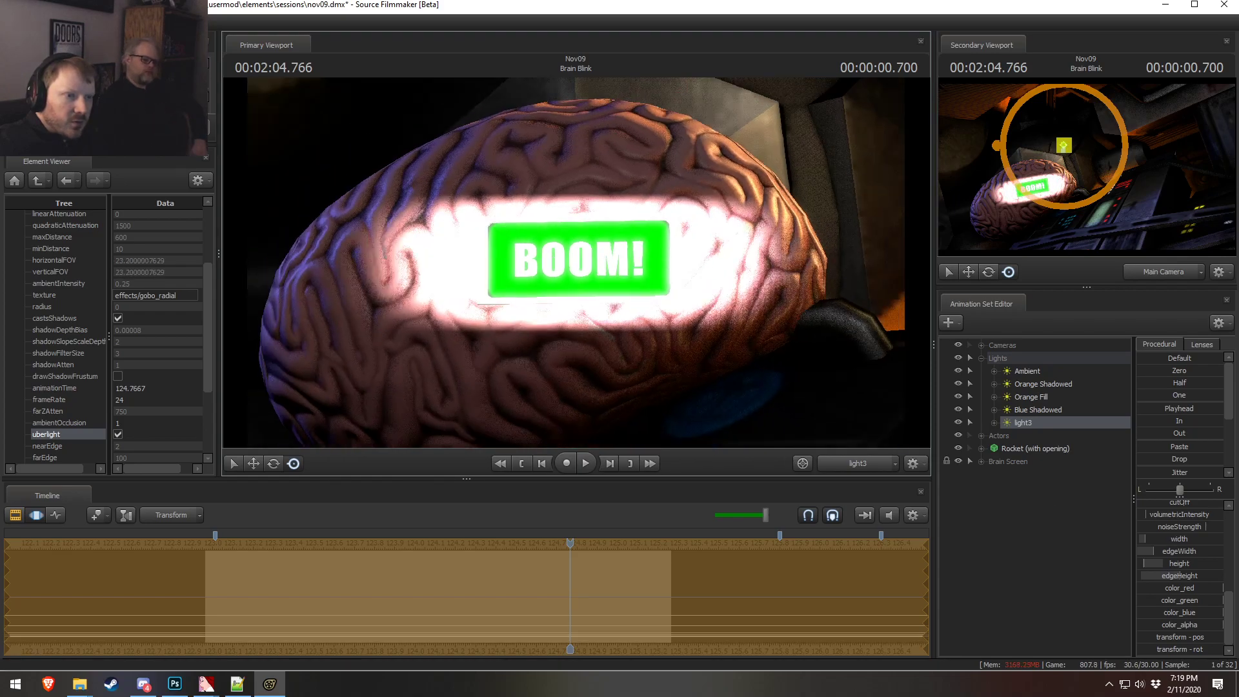
{"action": "scroll", "coordinate": [577, 262], "scroll_direction": "up", "scroll_amount": 10}
{"action": "scroll", "coordinate": [576, 262], "scroll_direction": "down", "scroll_amount": 5}
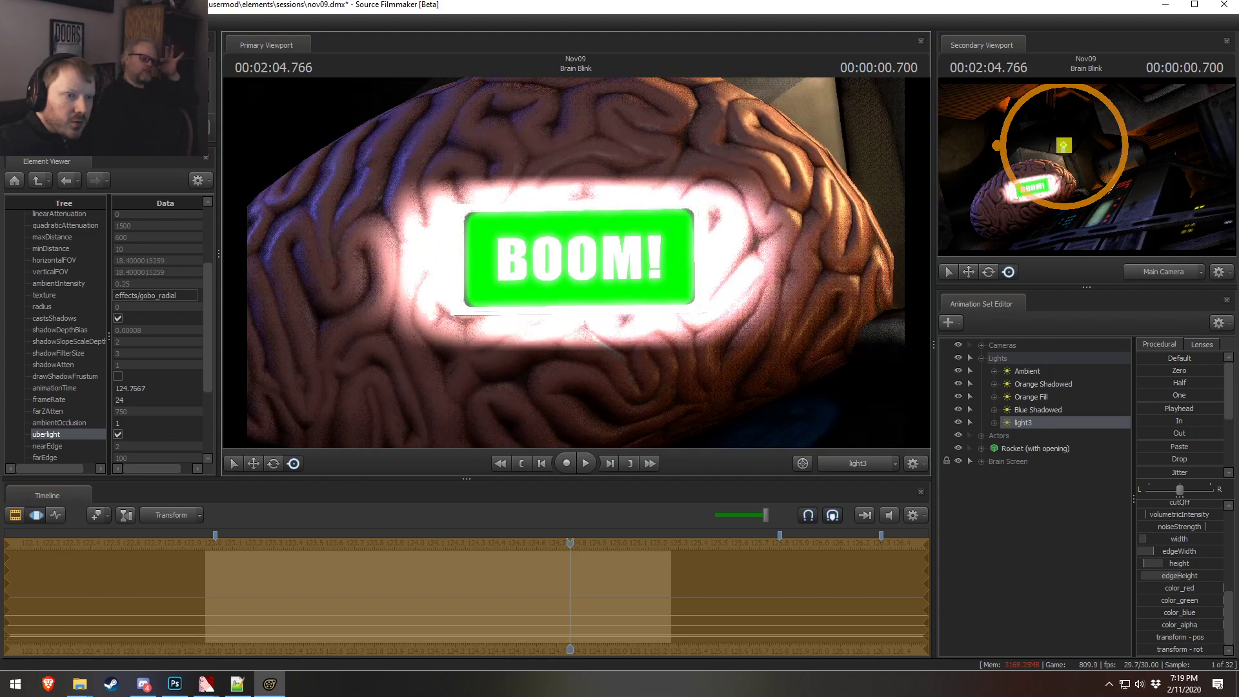
- Narrow light3's field of view to 16 degrees and readjust its edgeHeight, height and aim to hug the BOOM! screen
{"action": "left_click_drag", "start_coordinate": [1187, 579], "coordinate": [1210, 578]}
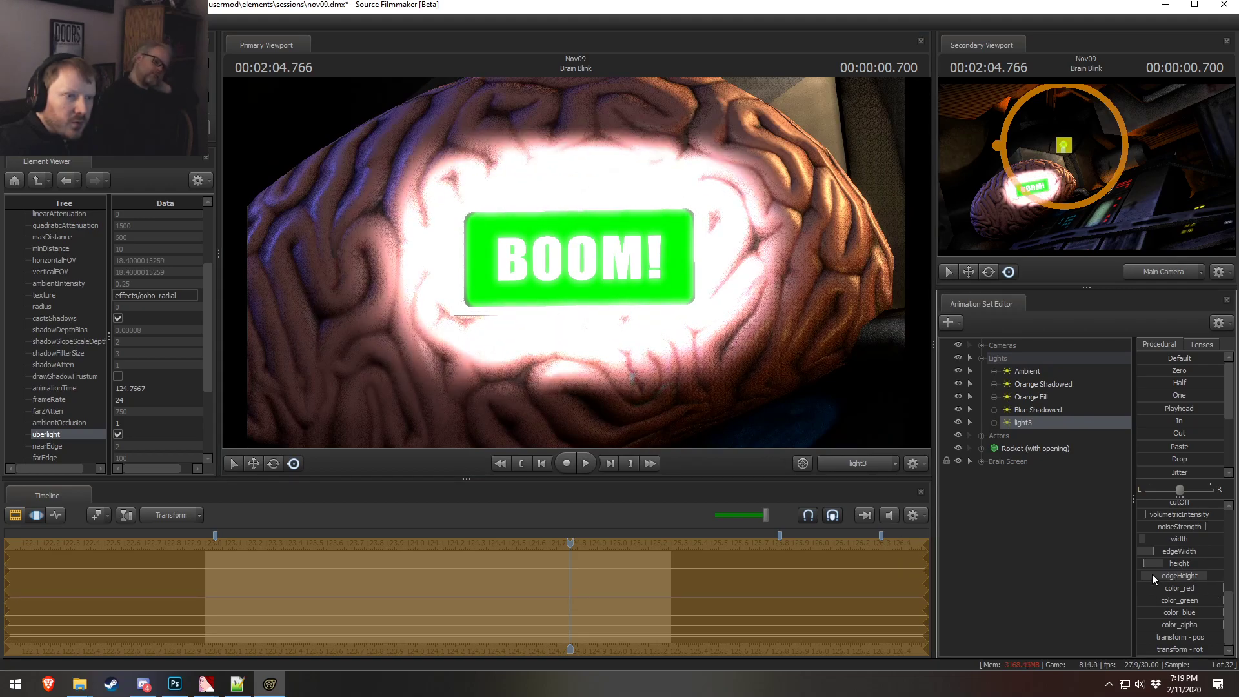
{"action": "scroll", "coordinate": [607, 284], "scroll_direction": "up", "scroll_amount": 6}
{"action": "scroll", "coordinate": [575, 264], "scroll_direction": "down", "scroll_amount": 4}
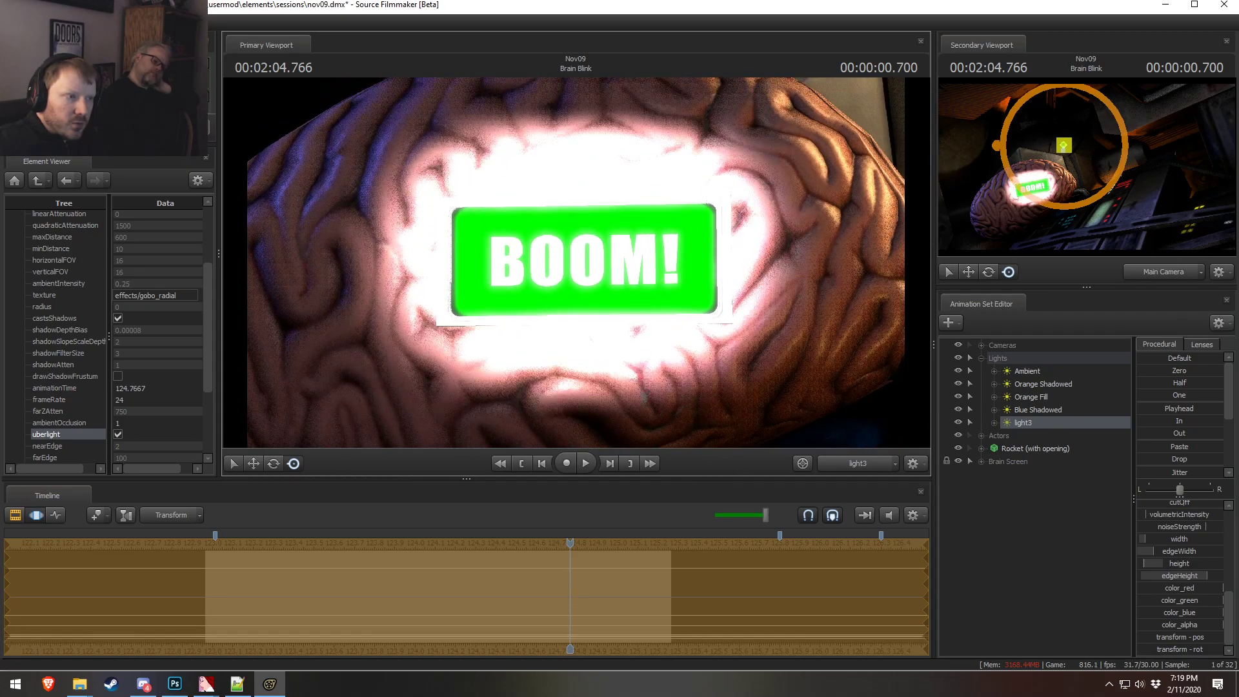
{"action": "left_click_drag", "start_coordinate": [1194, 563], "coordinate": [1186, 575]}
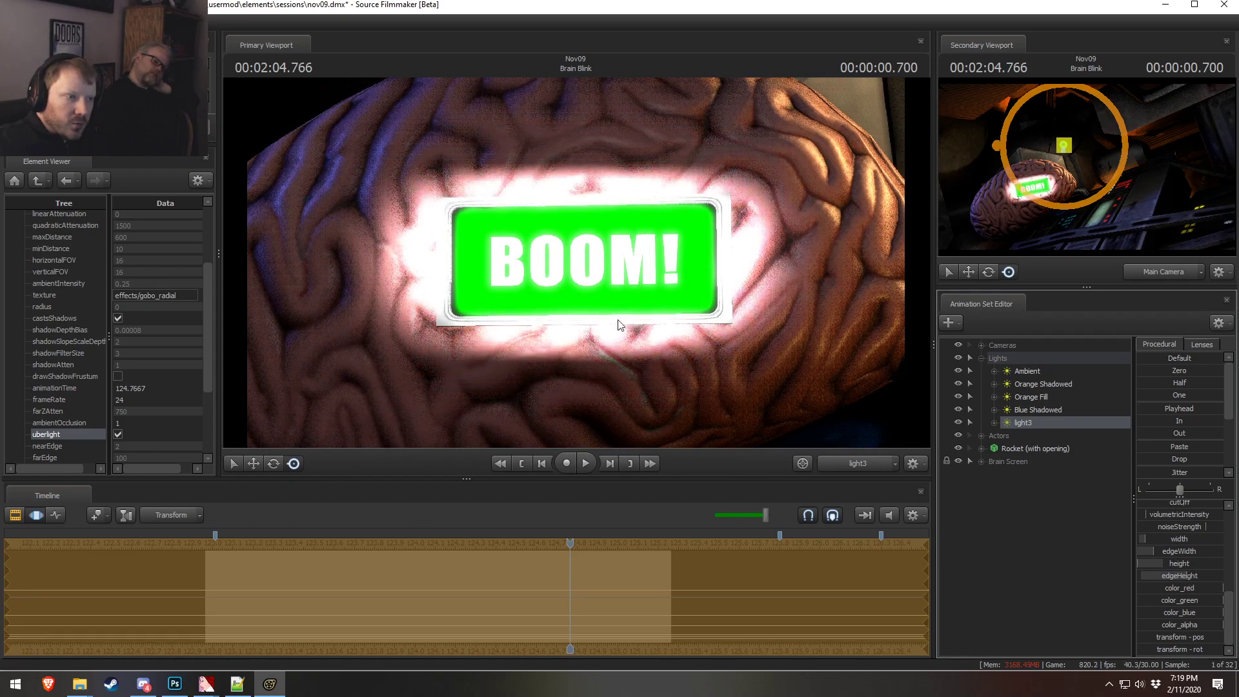
{"action": "left_click_drag", "start_coordinate": [664, 351], "coordinate": [668, 358]}
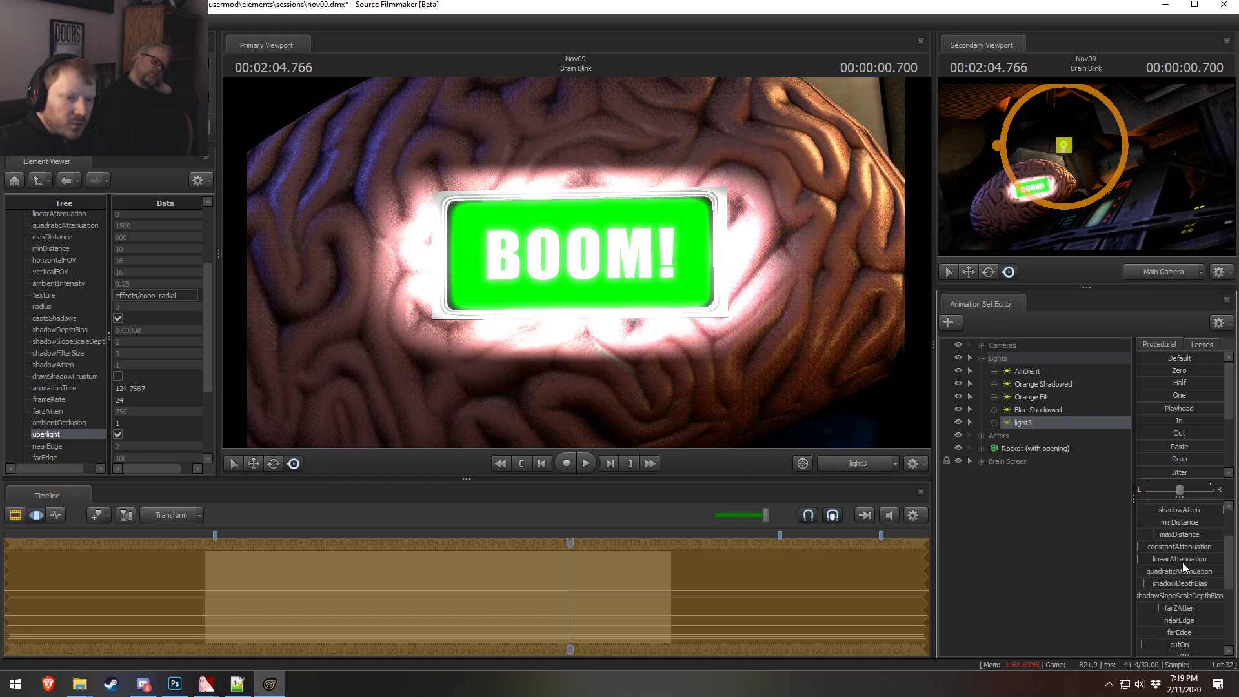
- Disable shadows on light3 and reduce its cutOff
{"action": "right_click", "coordinate": [1039, 421]}
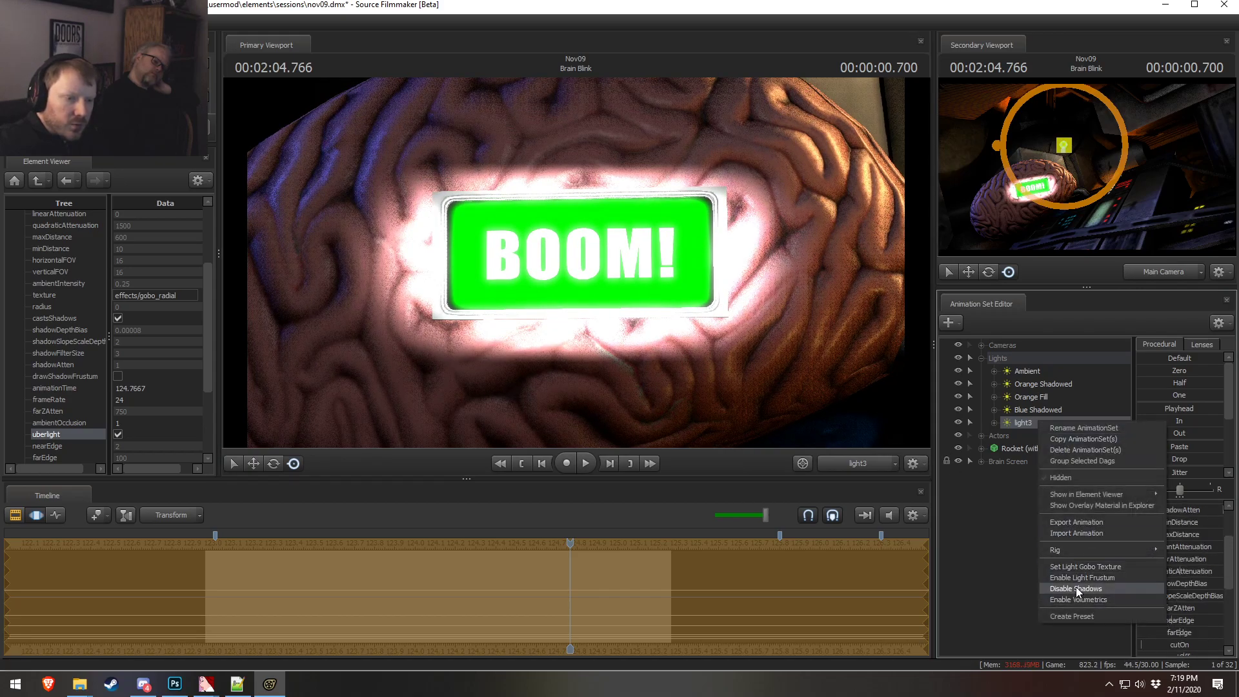
{"action": "left_click", "coordinate": [1076, 588]}
{"action": "scroll", "coordinate": [1195, 583], "scroll_direction": "down", "scroll_amount": 3}
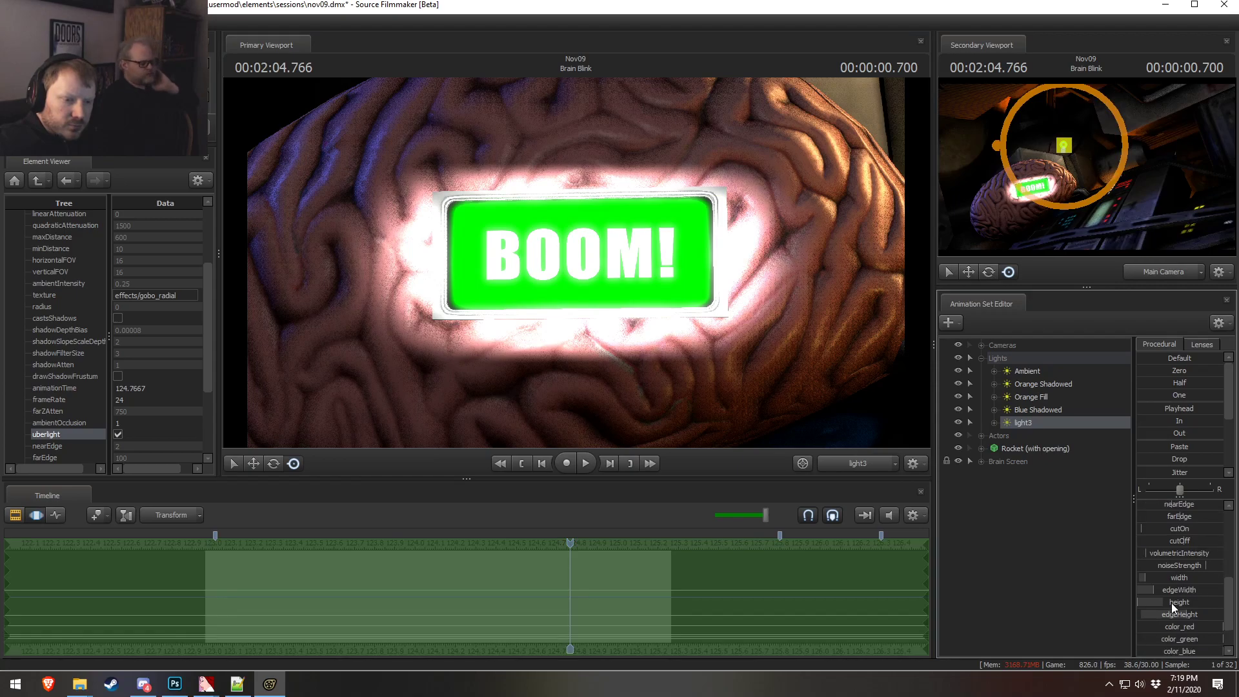
{"action": "mouse_move", "coordinate": [1164, 530]}
{"action": "left_mouse_down"}
{"action": "mouse_move", "coordinate": [1180, 529]}
{"action": "mouse_move", "coordinate": [1164, 529]}
{"action": "left_mouse_up"}
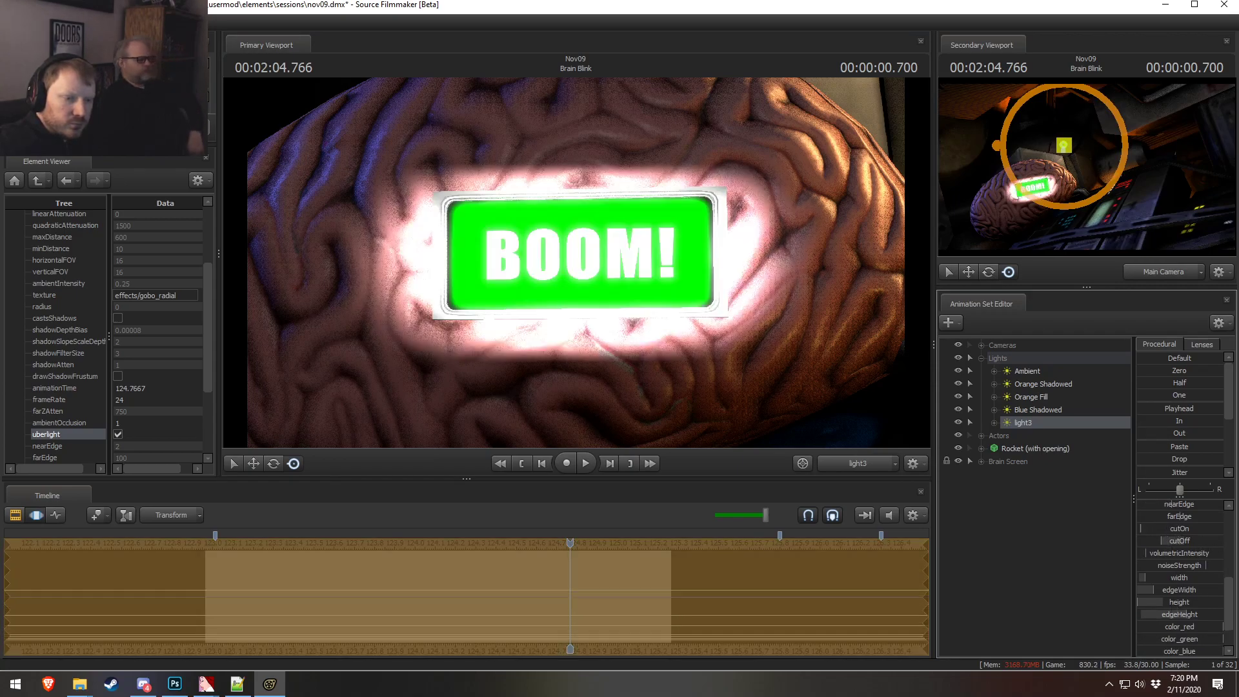
- Remap light3's cutOff slider range to a maximum of 120
{"action": "right_click", "coordinate": [1168, 546]}
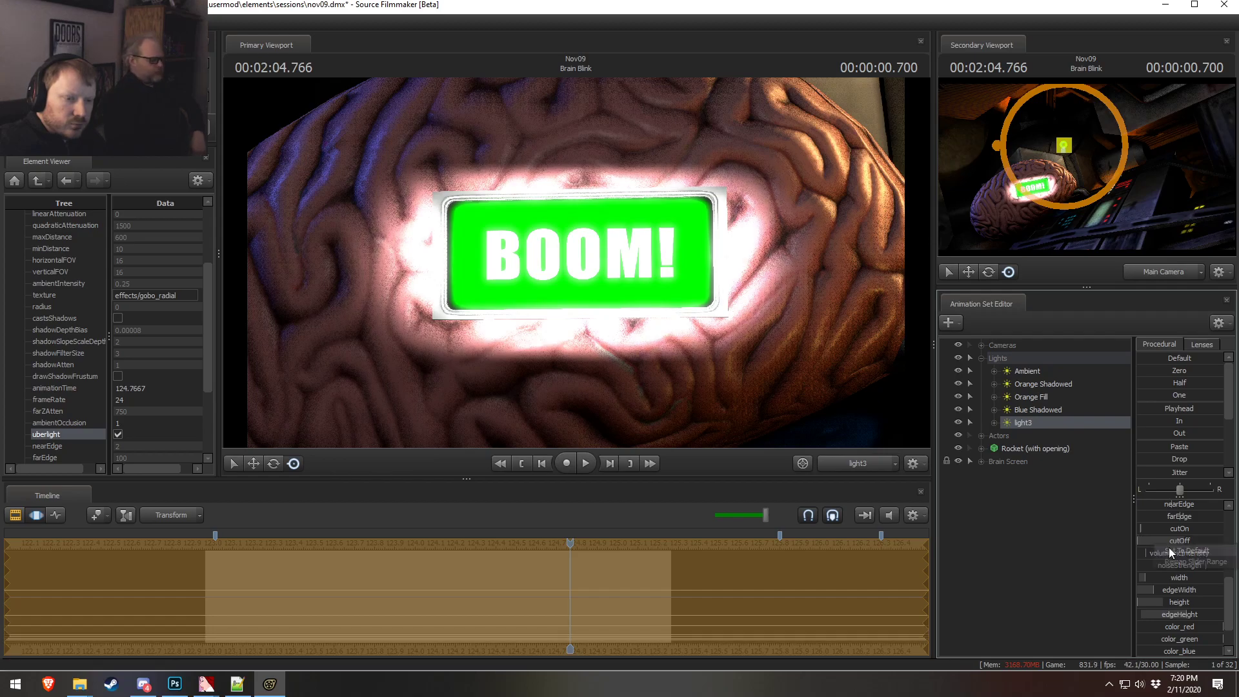
{"action": "left_click", "coordinate": [1158, 564]}
{"action": "left_click_drag", "start_coordinate": [630, 333], "coordinate": [593, 333]}
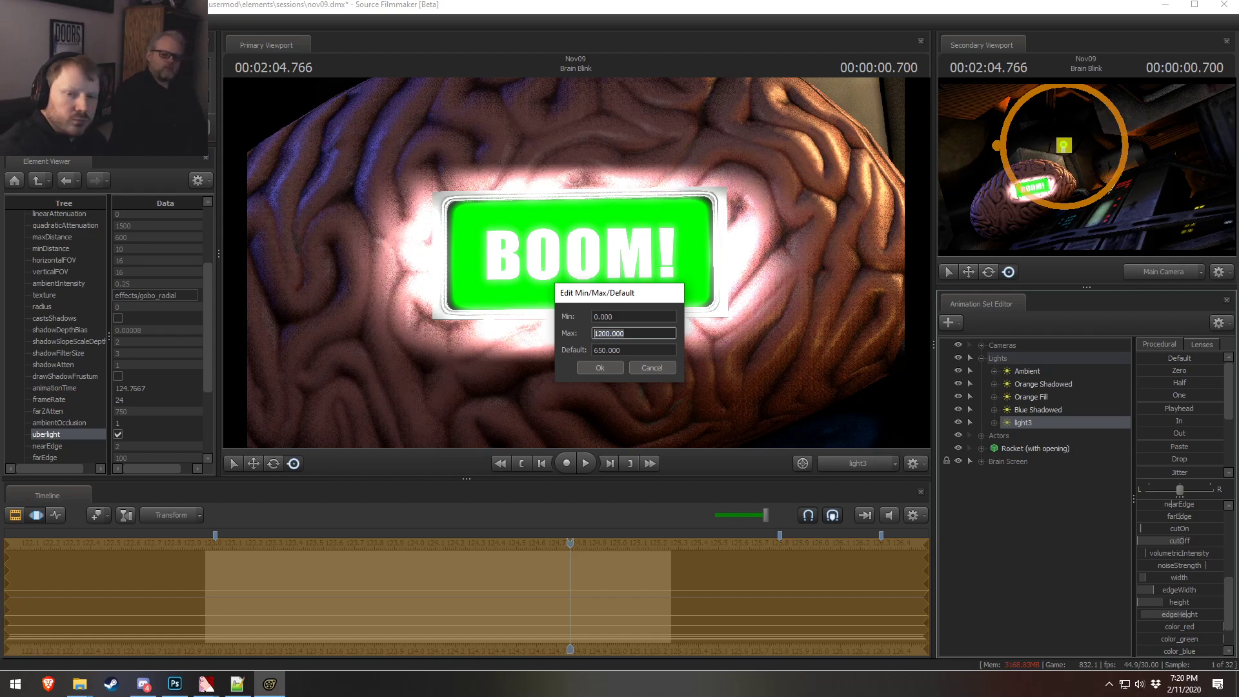
{"action": "type", "text": "120"}
{"action": "key", "text": "Tab"}
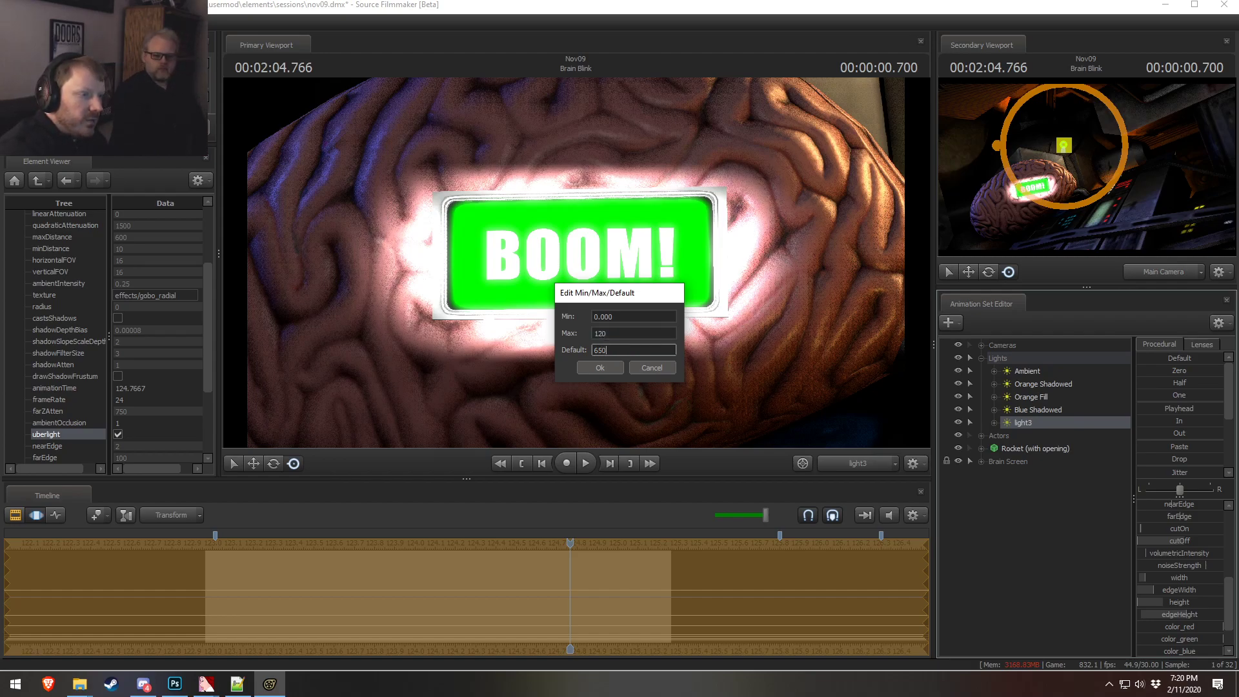
{"action": "key", "text": "Return"}
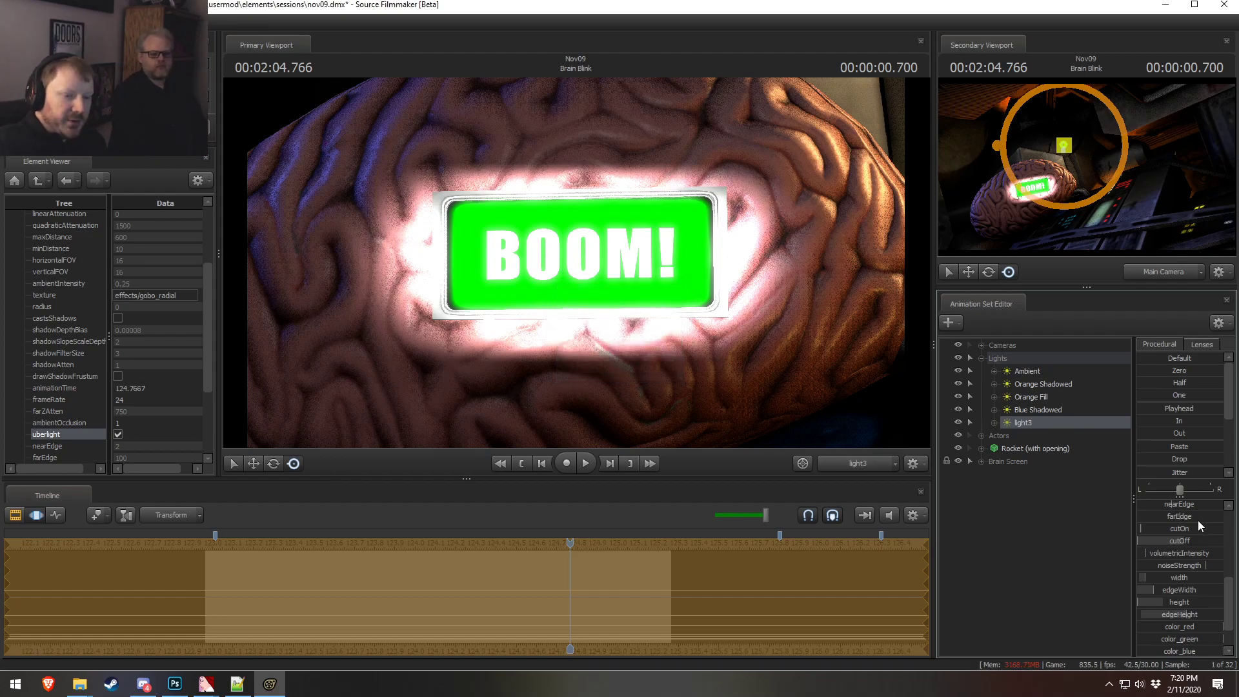
- Fine-tune light3's cutOff within the new range and lower its farEdge to 0
{"action": "mouse_move", "coordinate": [1170, 541]}
{"action": "left_mouse_down"}
{"action": "mouse_move", "coordinate": [1183, 545]}
{"action": "mouse_move", "coordinate": [1168, 543]}
{"action": "left_mouse_up"}
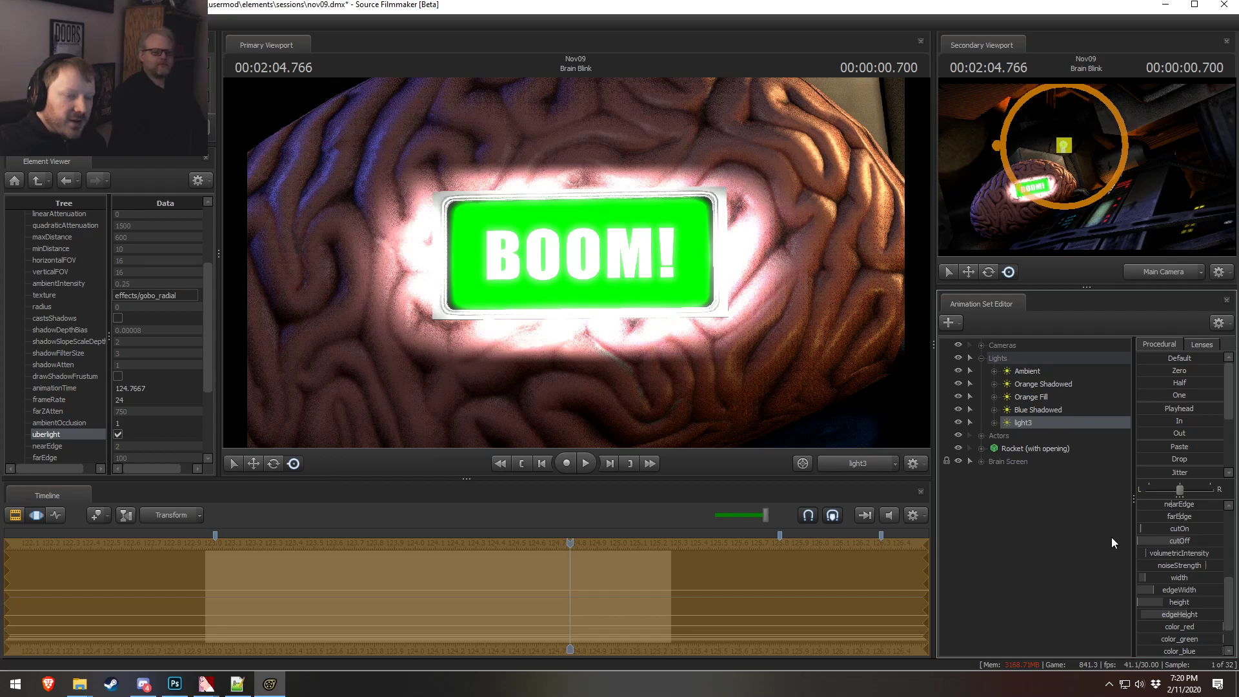
{"action": "mouse_move", "coordinate": [1168, 542]}
{"action": "left_mouse_down"}
{"action": "mouse_move", "coordinate": [1139, 518]}
{"action": "mouse_move", "coordinate": [1165, 542]}
{"action": "left_mouse_up"}
{"action": "left_click_drag", "start_coordinate": [591, 254], "coordinate": [593, 255]}
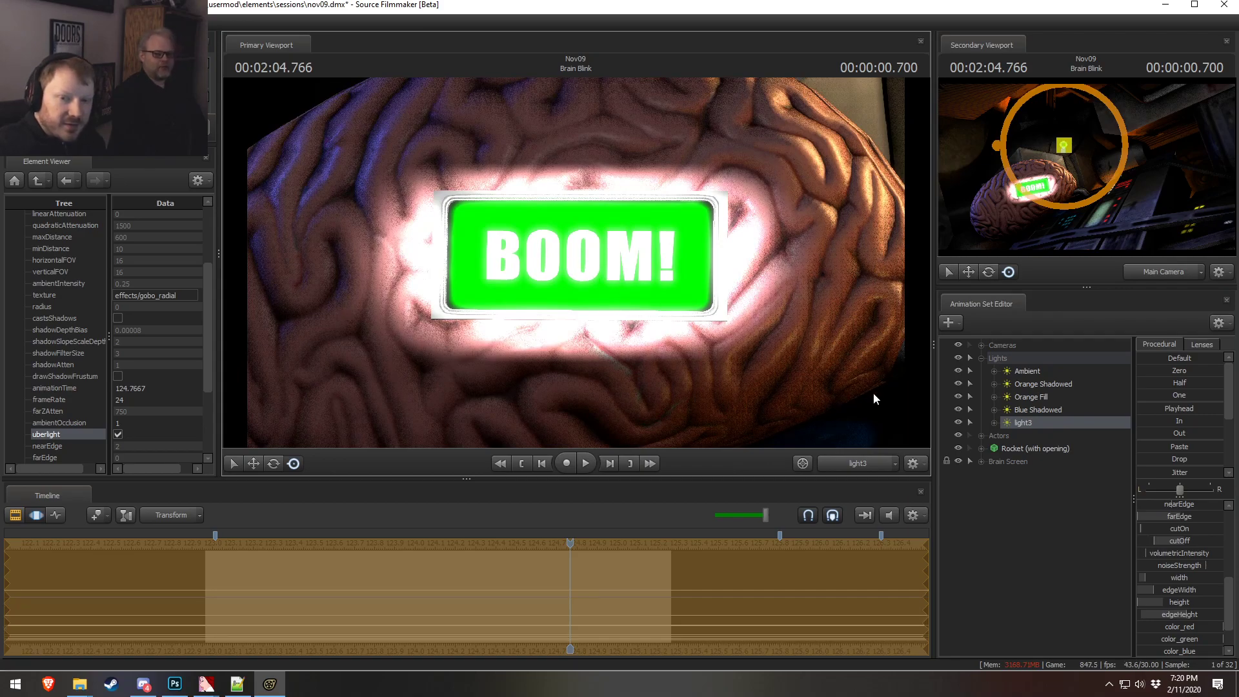
- Remap light3's intensity slider to a smaller range and cut the intensity so the BOOM! screen is no longer overexposed
{"action": "key", "text": "F2"}
{"action": "scroll", "coordinate": [1146, 524], "scroll_direction": "up", "scroll_amount": 5}
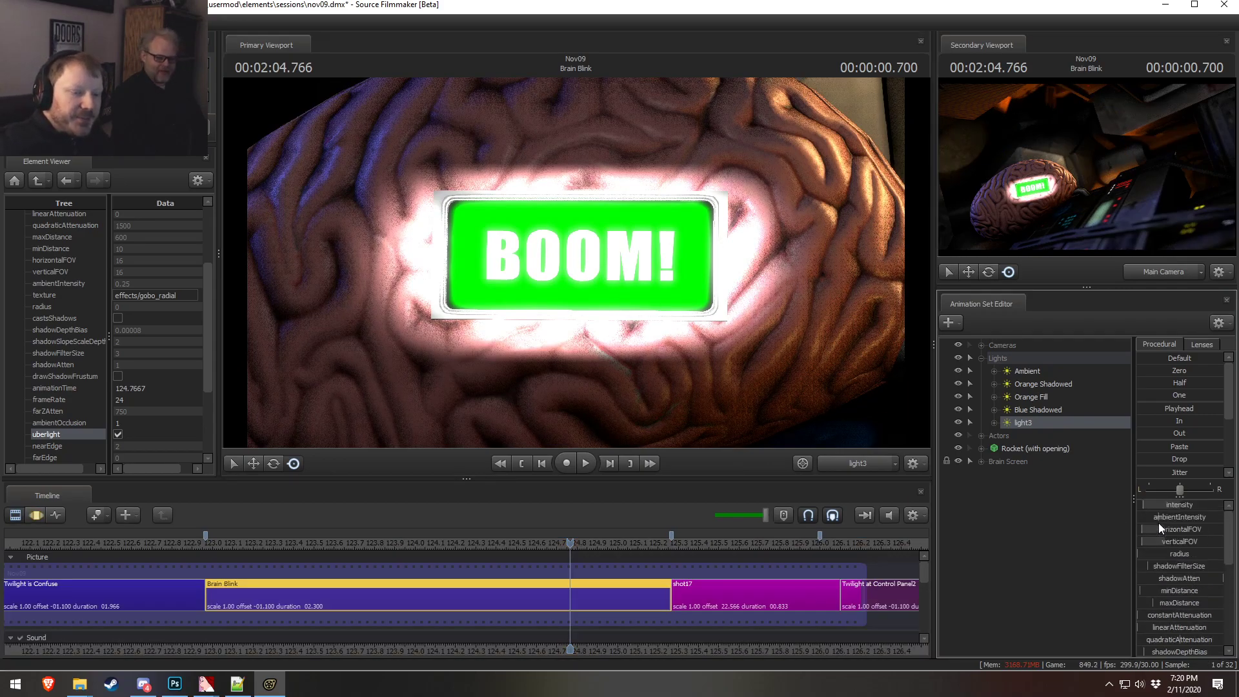
{"action": "right_click", "coordinate": [1183, 503]}
{"action": "left_click", "coordinate": [1185, 518]}
{"action": "key", "text": "BackSpace"}
{"action": "left_click", "coordinate": [605, 350]}
{"action": "key", "text": "BackSpace"}
{"action": "left_click", "coordinate": [605, 367]}
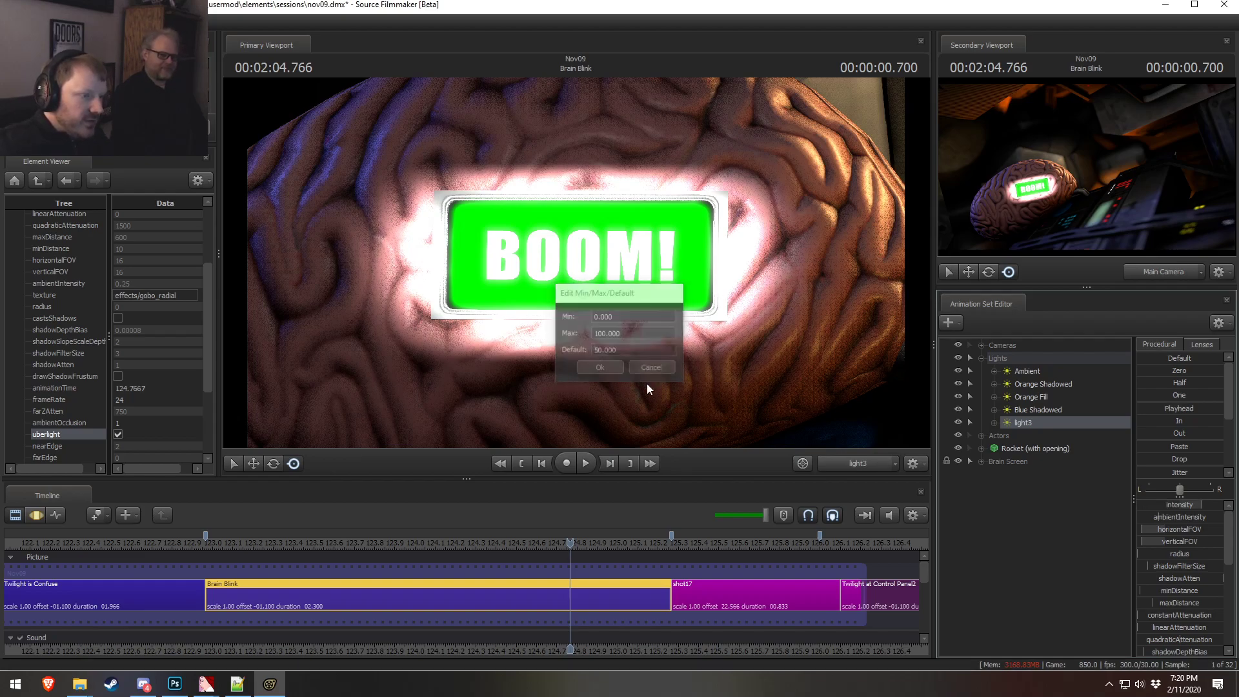
{"action": "key", "text": "F3"}
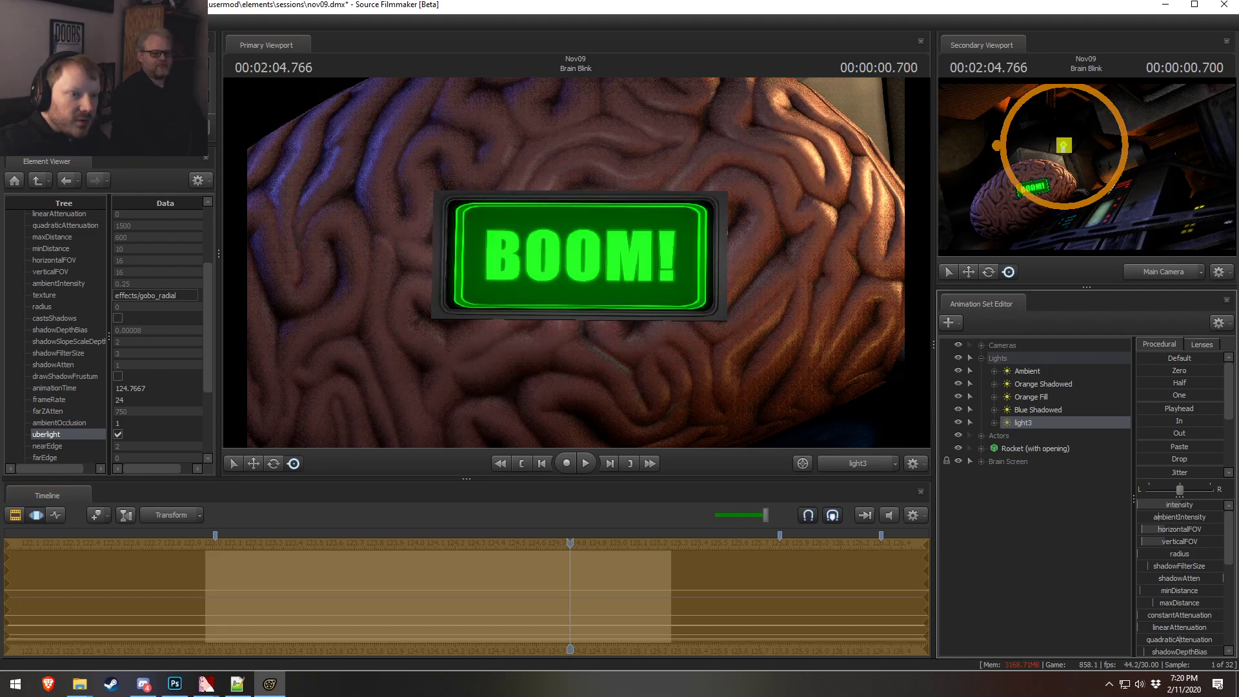
{"action": "key", "text": "F3"}
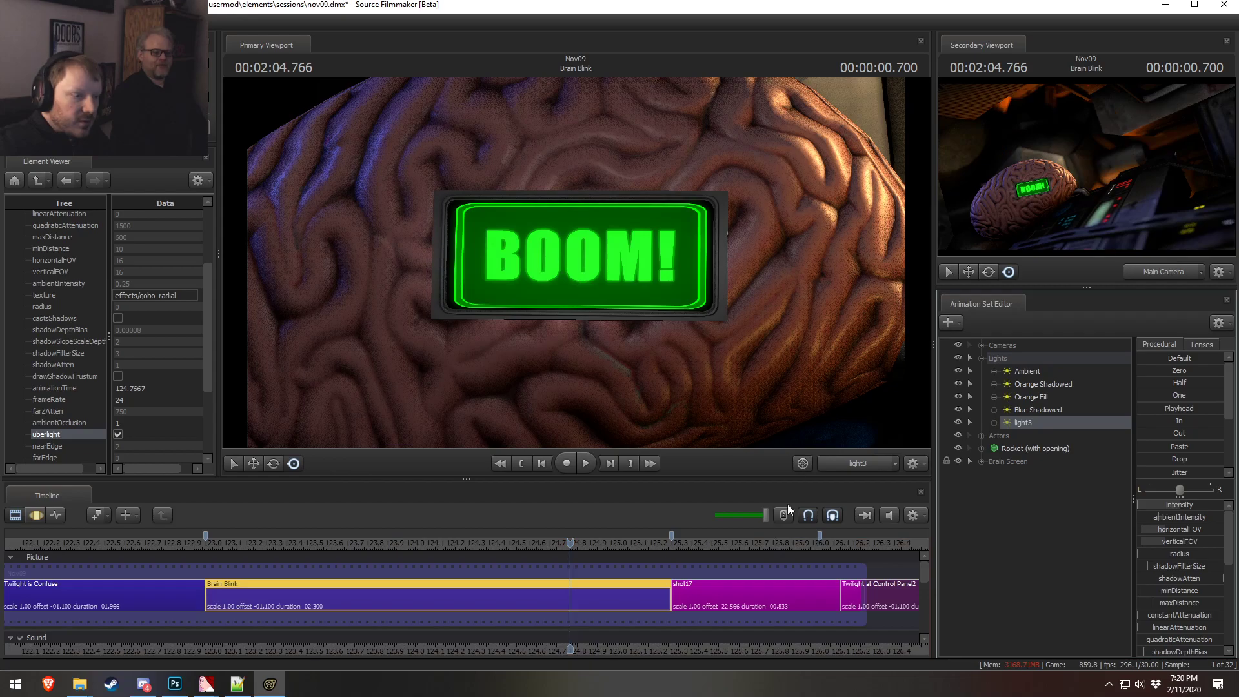
- Working from the Main Camera view, tint light3 green and raise its intensity for a glow around the brain's screen
{"action": "left_click", "coordinate": [854, 463]}
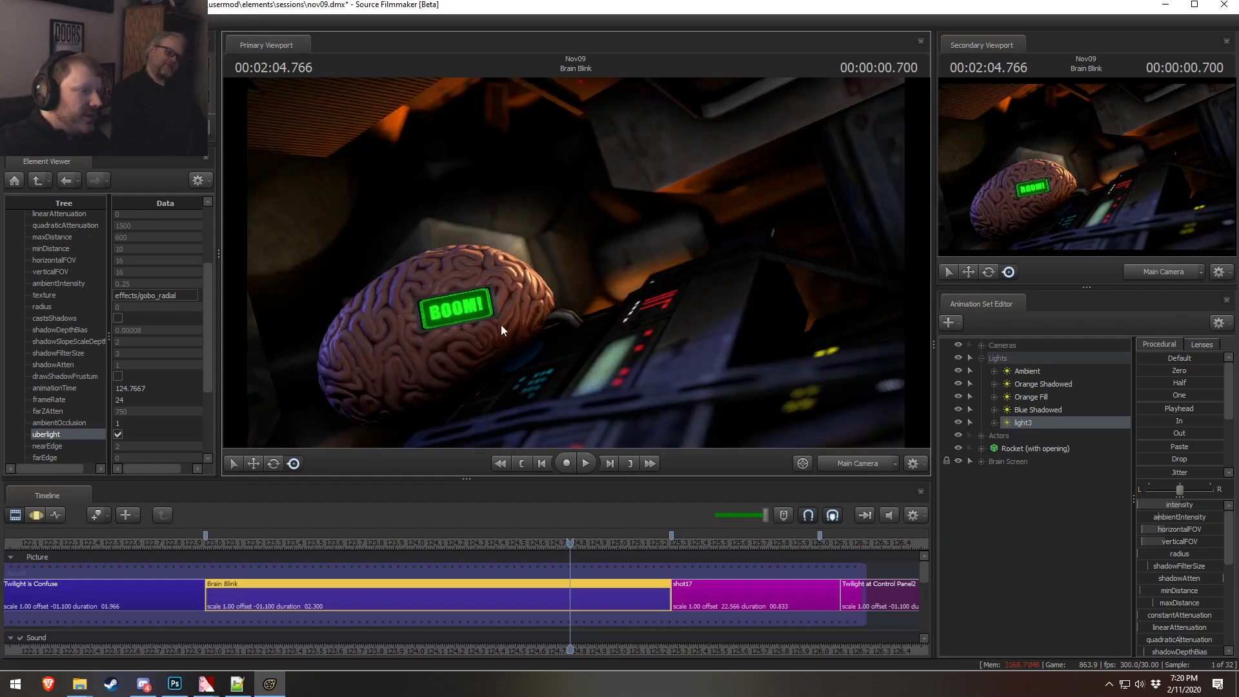
{"action": "key", "text": "F4"}
{"action": "scroll", "coordinate": [1162, 620], "scroll_direction": "down", "scroll_amount": 4}
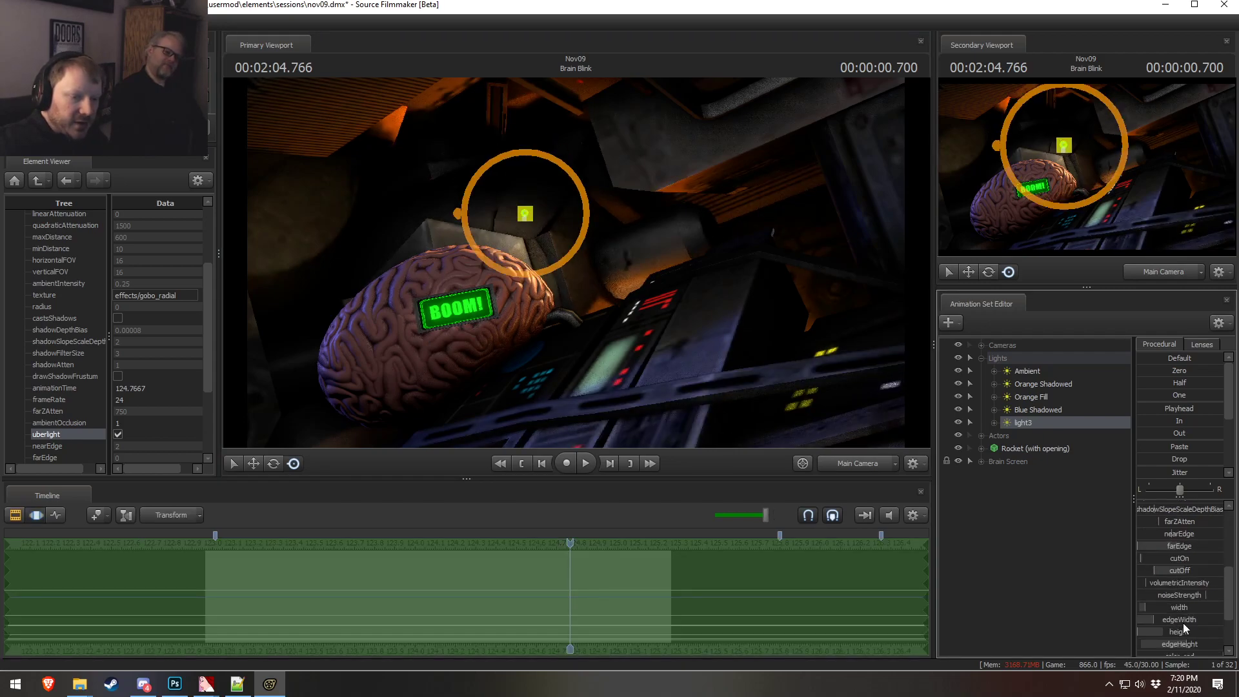
{"action": "scroll", "coordinate": [1184, 600], "scroll_direction": "down", "scroll_amount": 2}
{"action": "key", "text": "F3"}
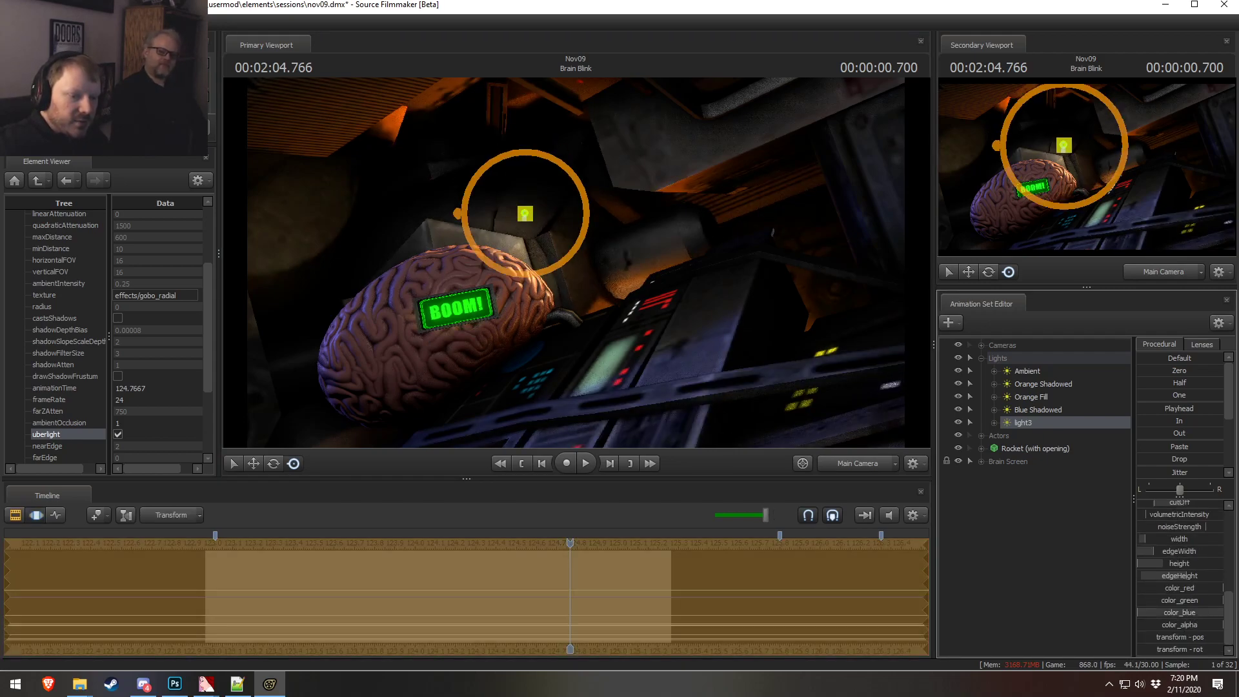
{"action": "scroll", "coordinate": [1162, 540], "scroll_direction": "up", "scroll_amount": 5}
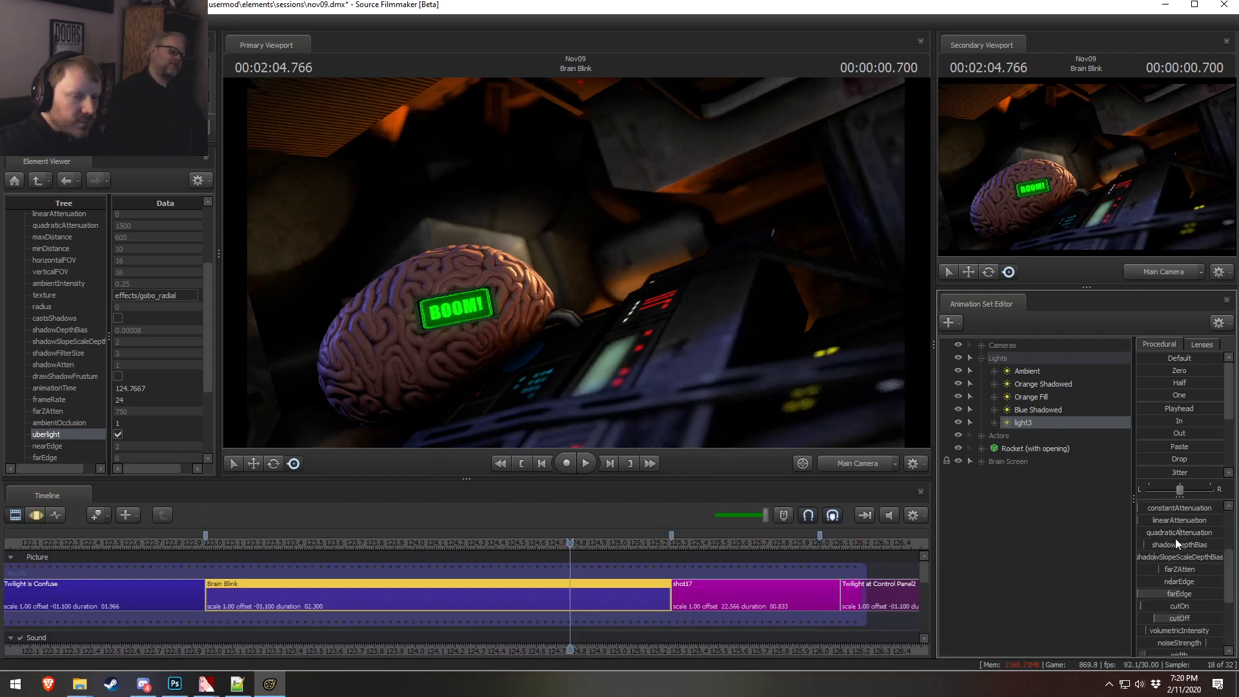
{"action": "key", "text": "F3"}
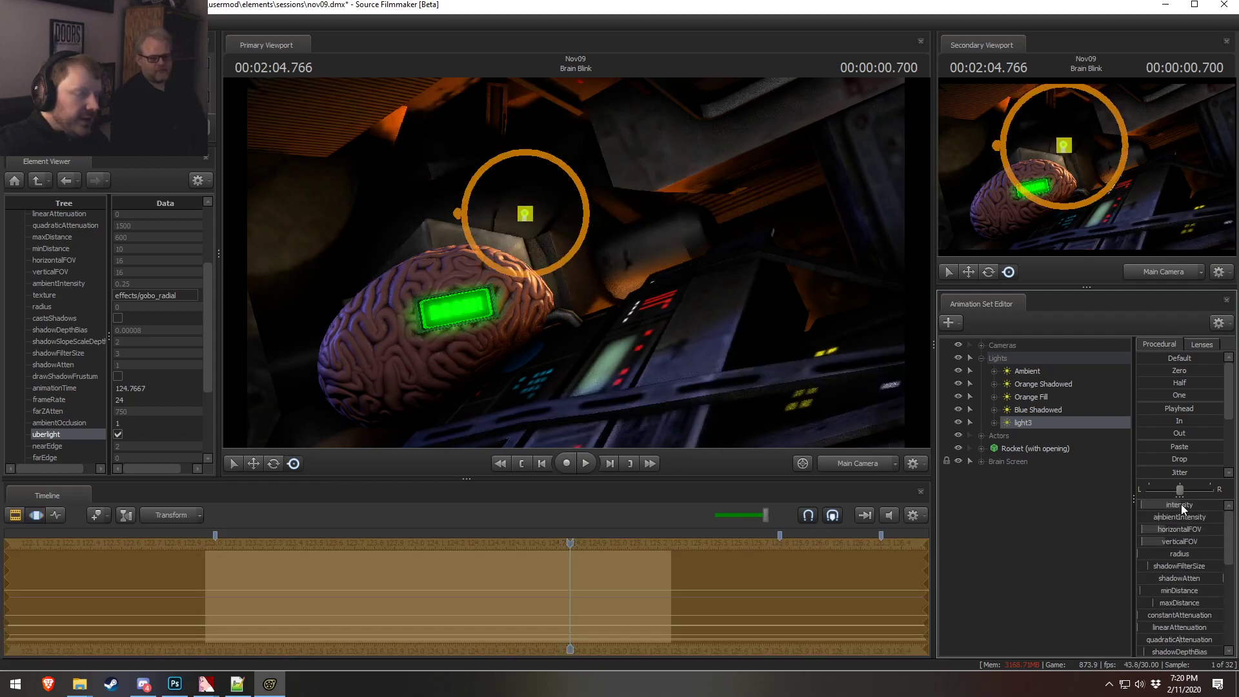
- Look through light3 to widen its field of view to about 18.4 degrees, and return to the Main Camera view
{"action": "key", "text": "F2"}
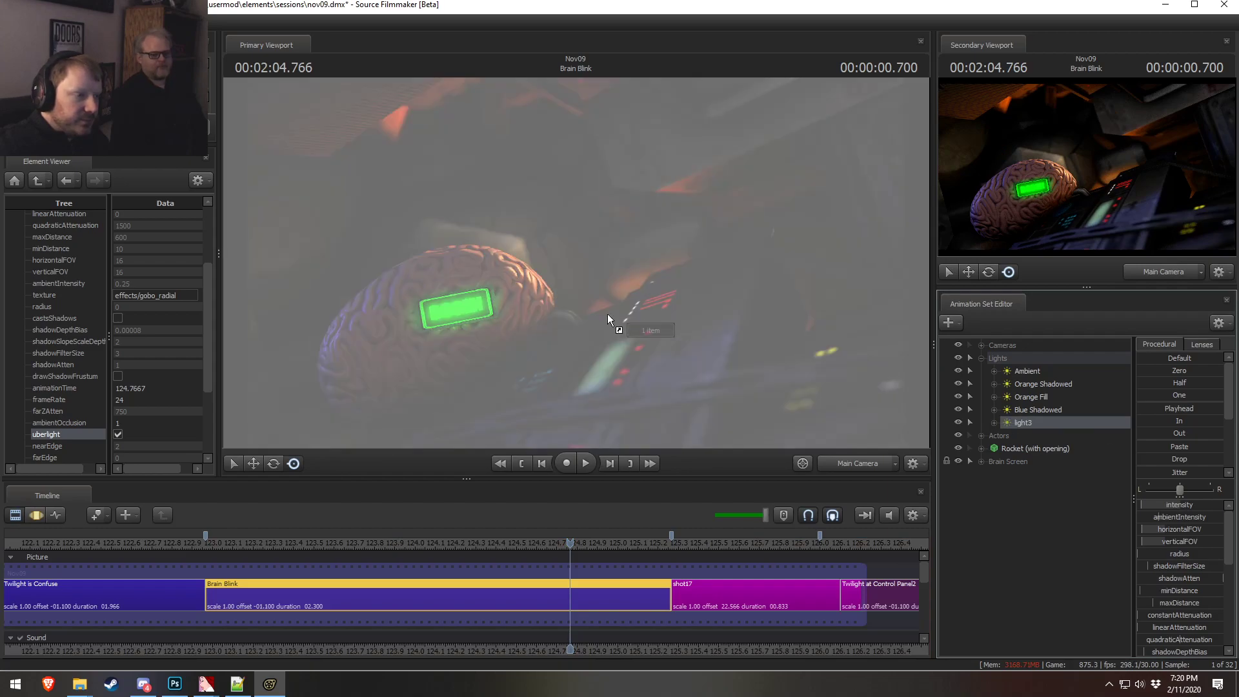
{"action": "left_click_drag", "start_coordinate": [1052, 420], "coordinate": [591, 304]}
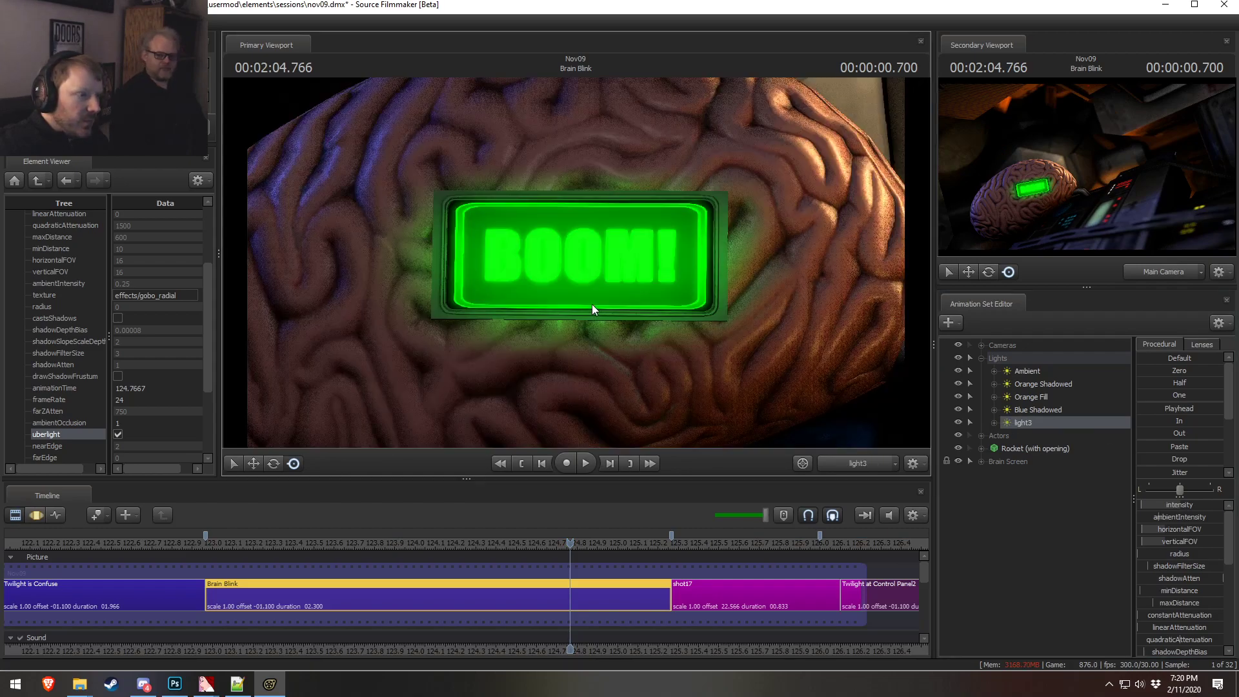
{"action": "key", "text": "F3"}
{"action": "scroll", "coordinate": [665, 300], "scroll_direction": "down", "scroll_amount": 3}
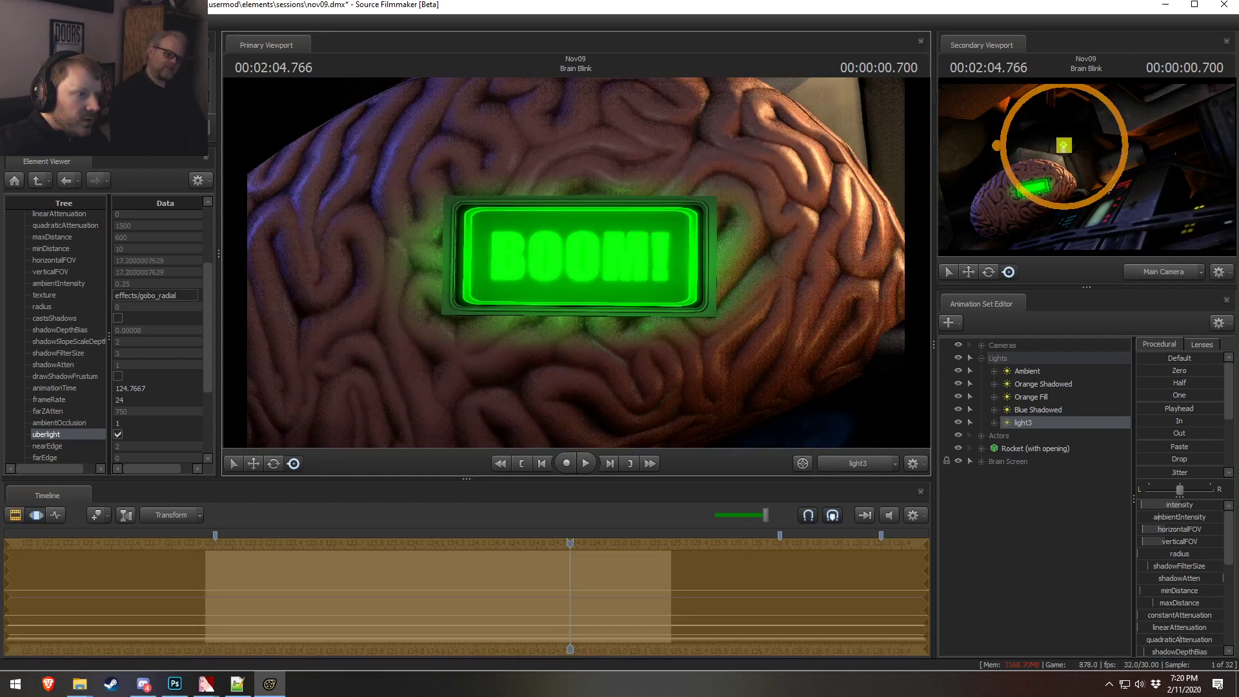
{"action": "key", "text": "F2"}
{"action": "left_click", "coordinate": [857, 464]}
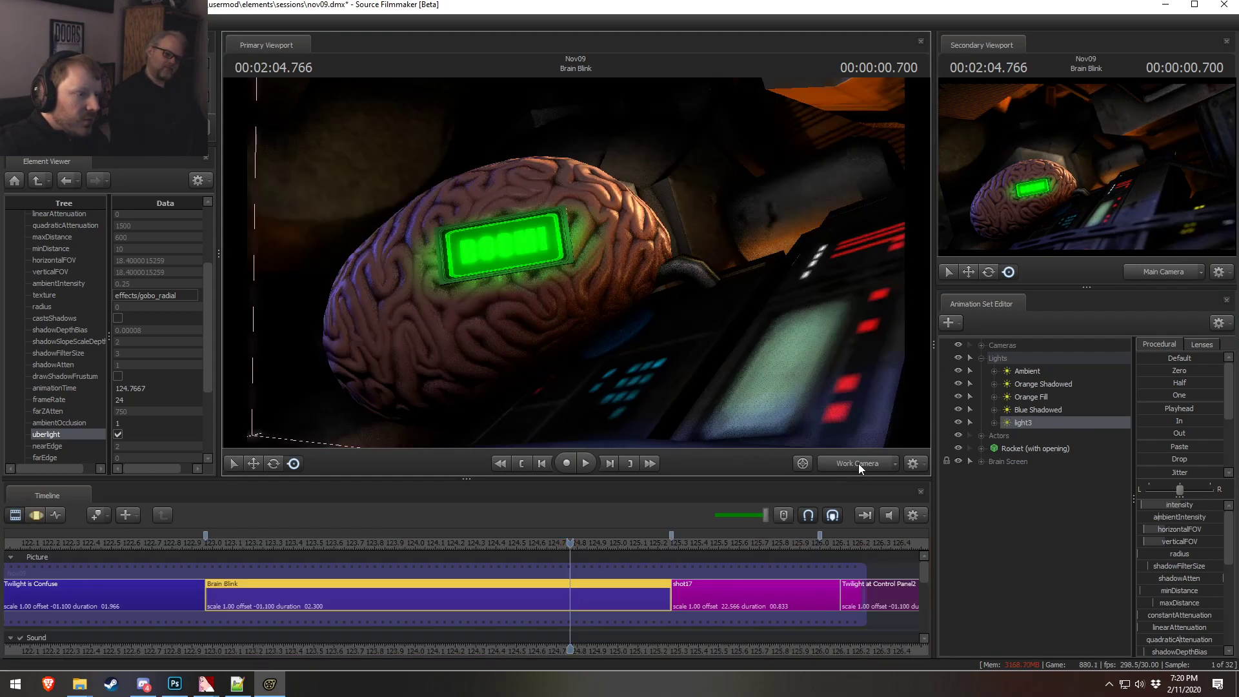
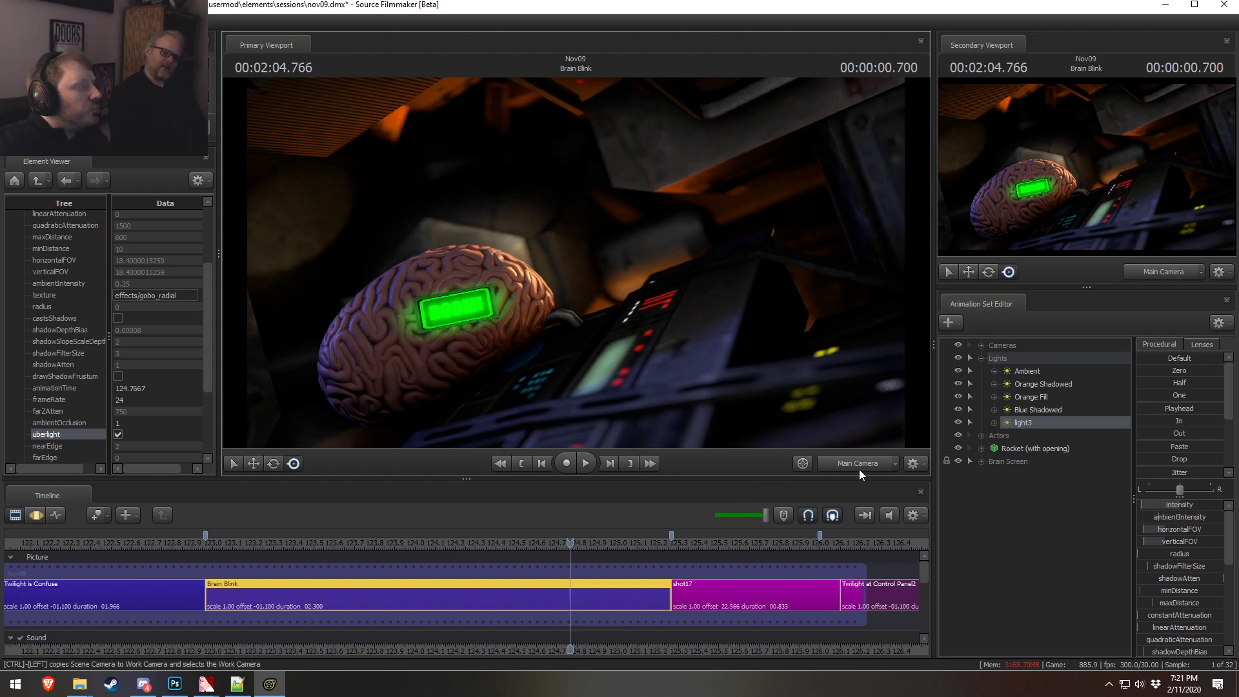
- Switch to Notepad++ and comment out the $selfillum, $selfillummask and $selfillumtint lines in elevator_updown_arrows_col2.vmt
{"action": "key", "text": "alt+Tab"}
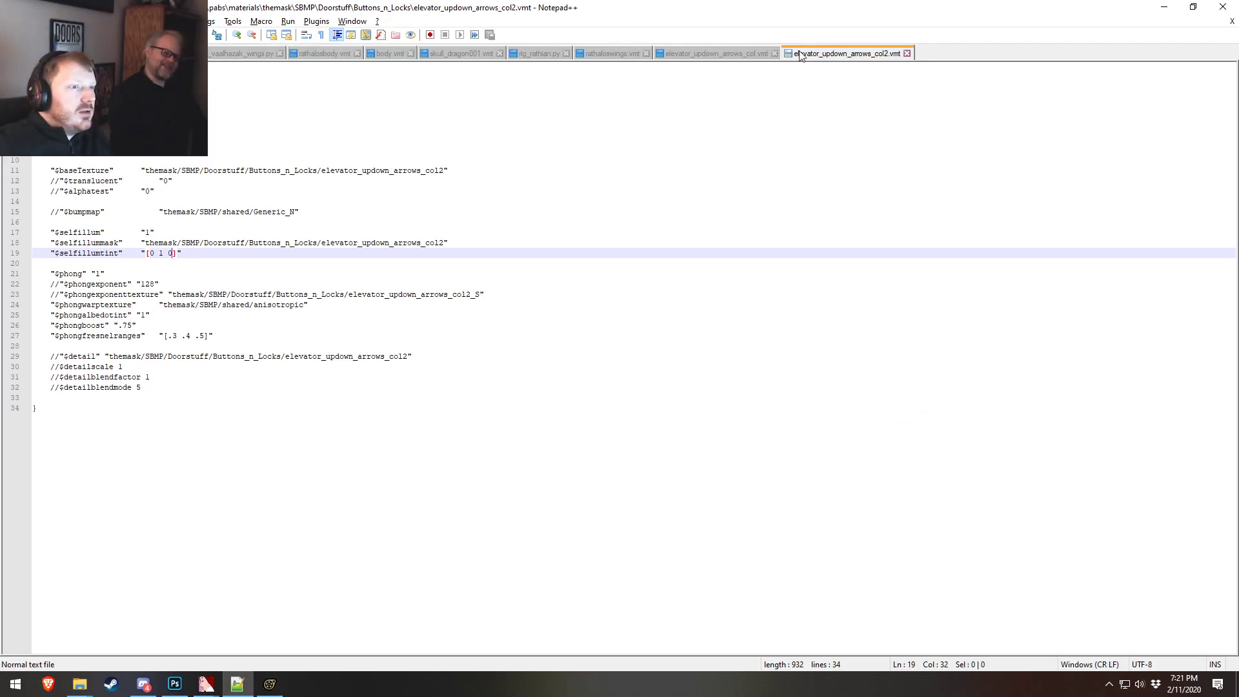
{"action": "left_click", "coordinate": [48, 233]}
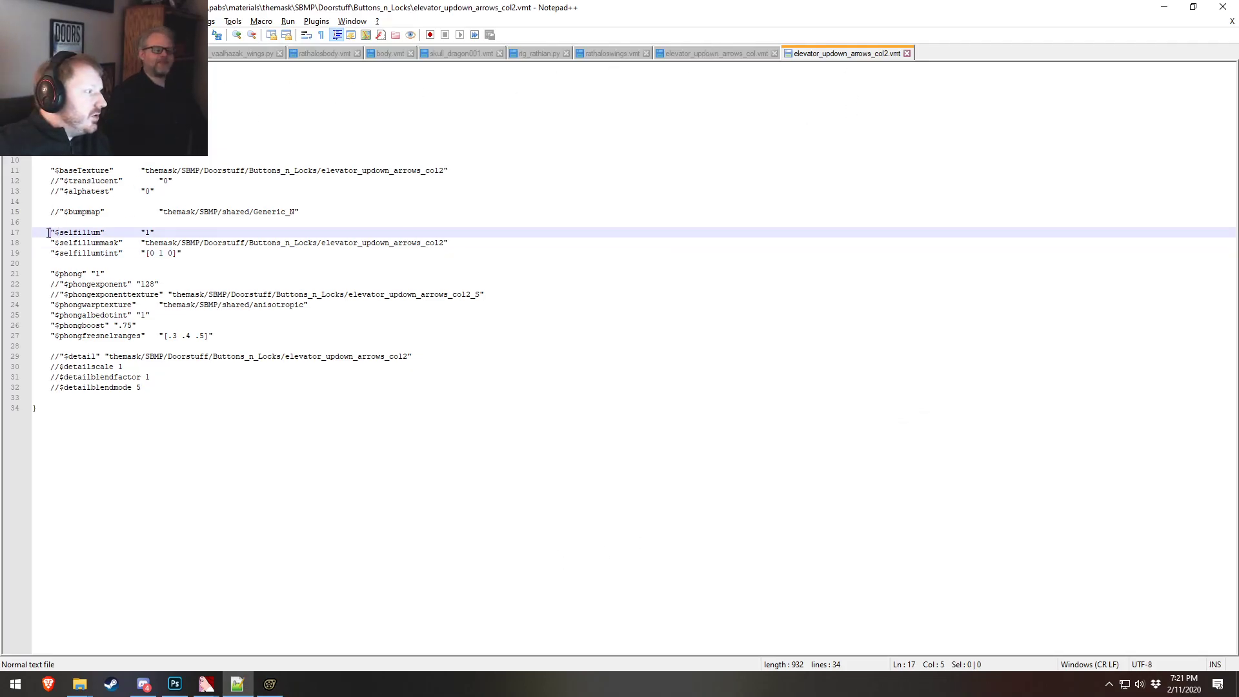
{"action": "type", "text": "//"}
{"action": "left_click", "coordinate": [52, 242]}
{"action": "type", "text": "//"}
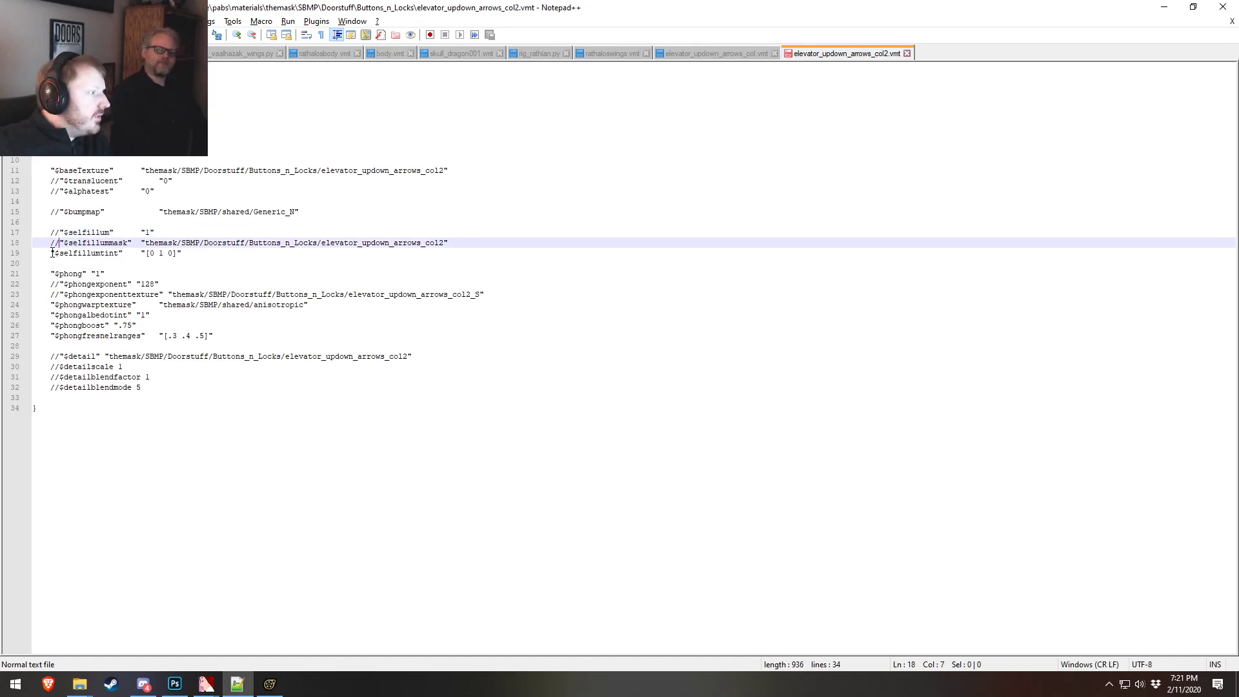
{"action": "left_click", "coordinate": [52, 253]}
{"action": "type", "text": "//"}
- Add one extra line near the top of elevator_updown_arrows_col2.vmt and save the file
{"action": "key", "text": "ctrl+Home"}
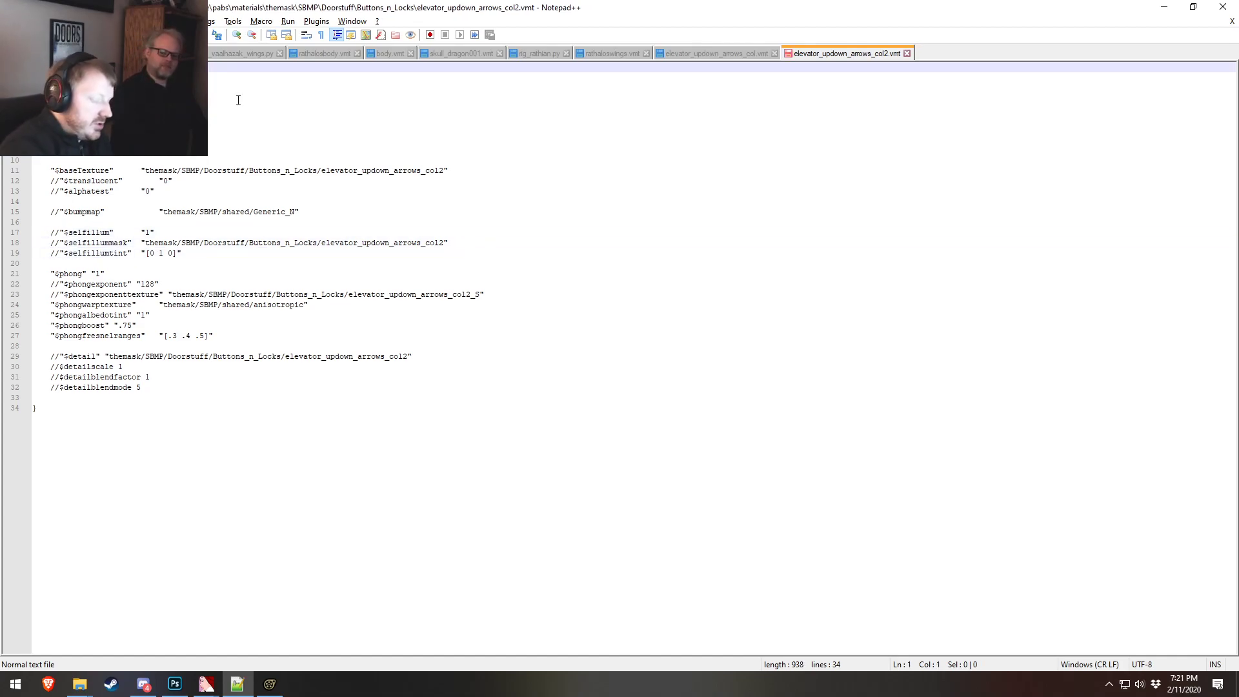
{"action": "key", "text": "Down"}
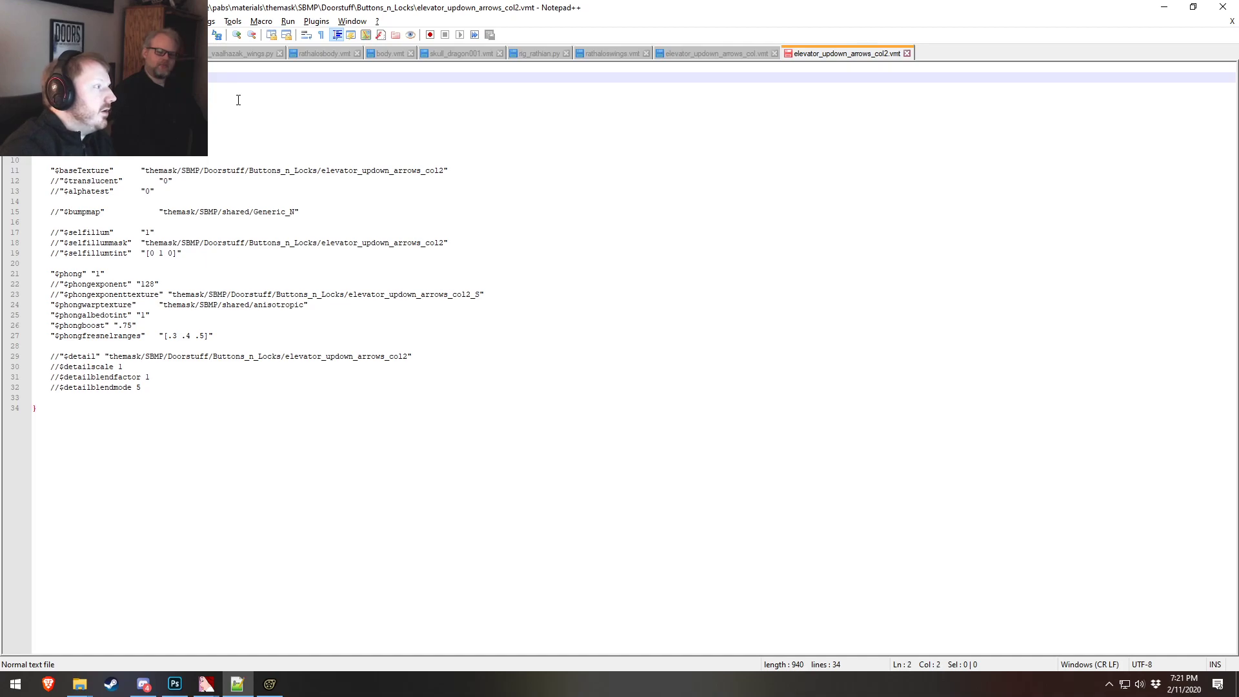
{"action": "key", "text": "Return"}
{"action": "key", "text": "Up"}
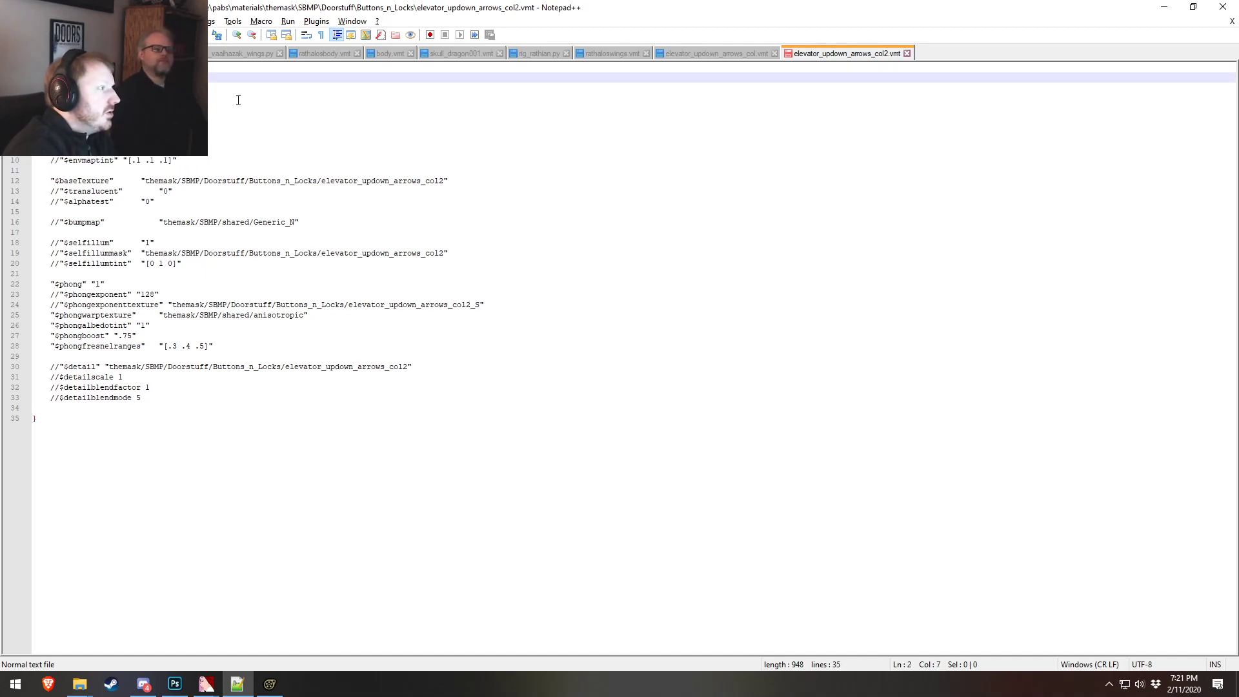
{"action": "key", "text": "ctrl+s"}
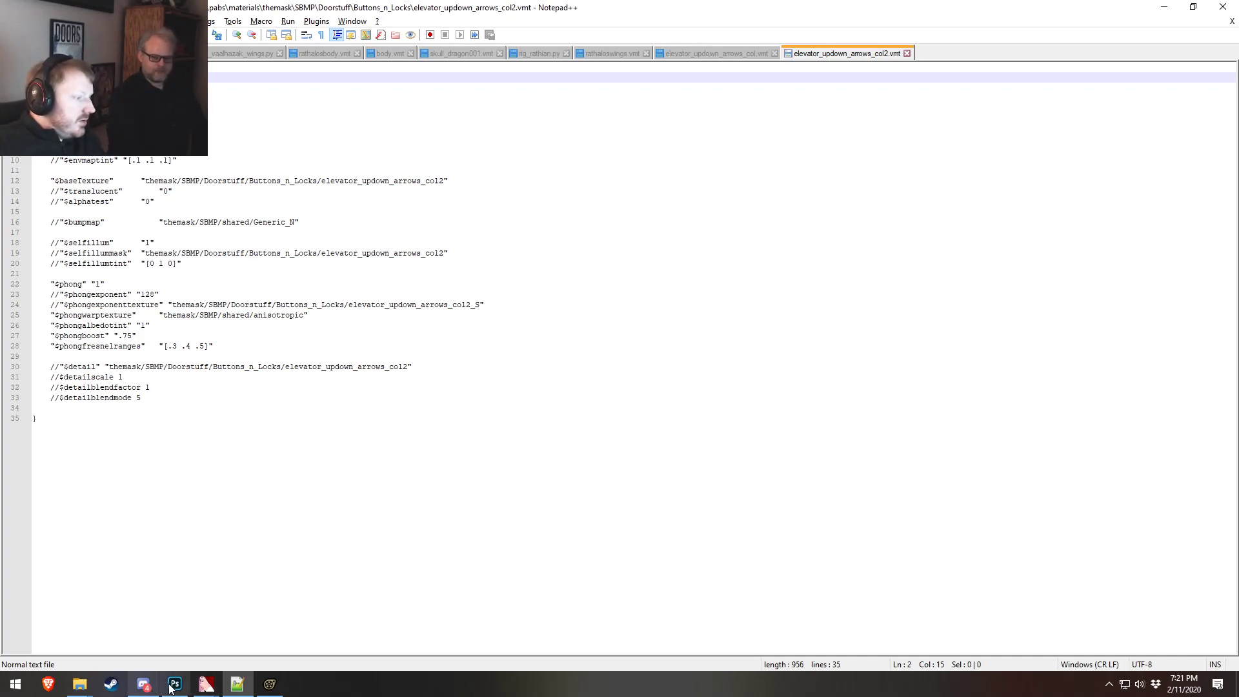
- Switch to Source Filmmaker and check the BOOM! screen's material in the Brain Blink shot in both the Clip and Motion Editors
{"action": "left_click", "coordinate": [269, 684]}
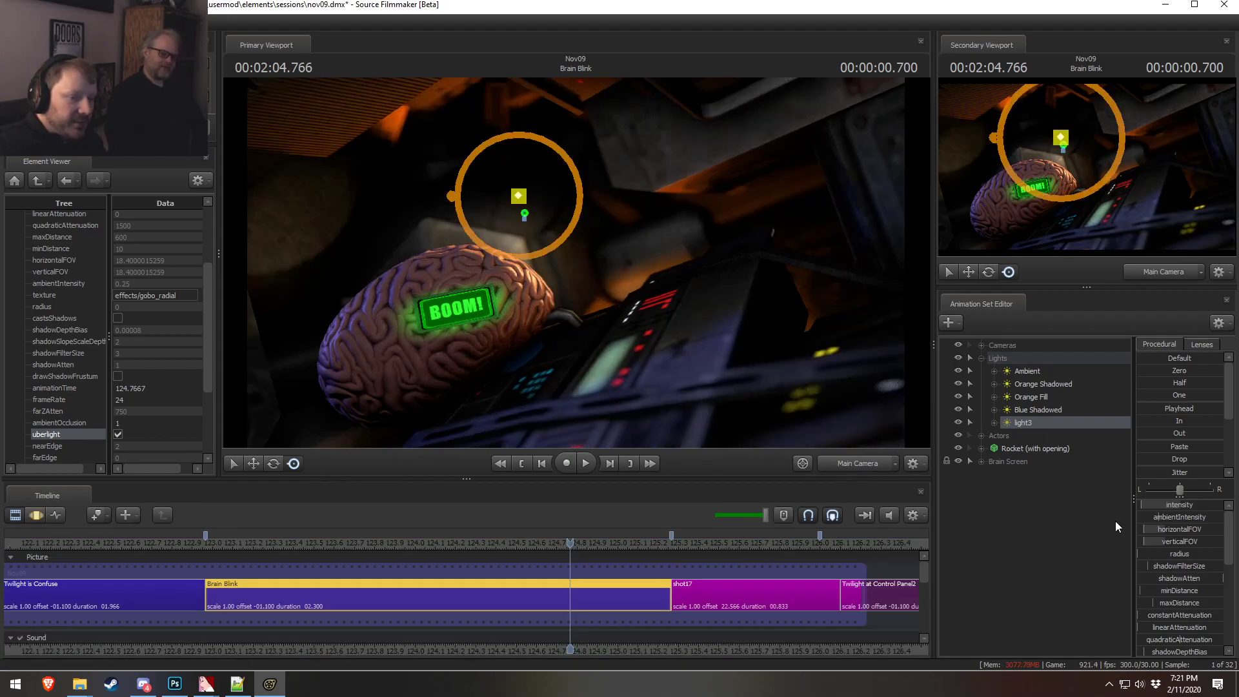
{"action": "key", "text": "F3"}
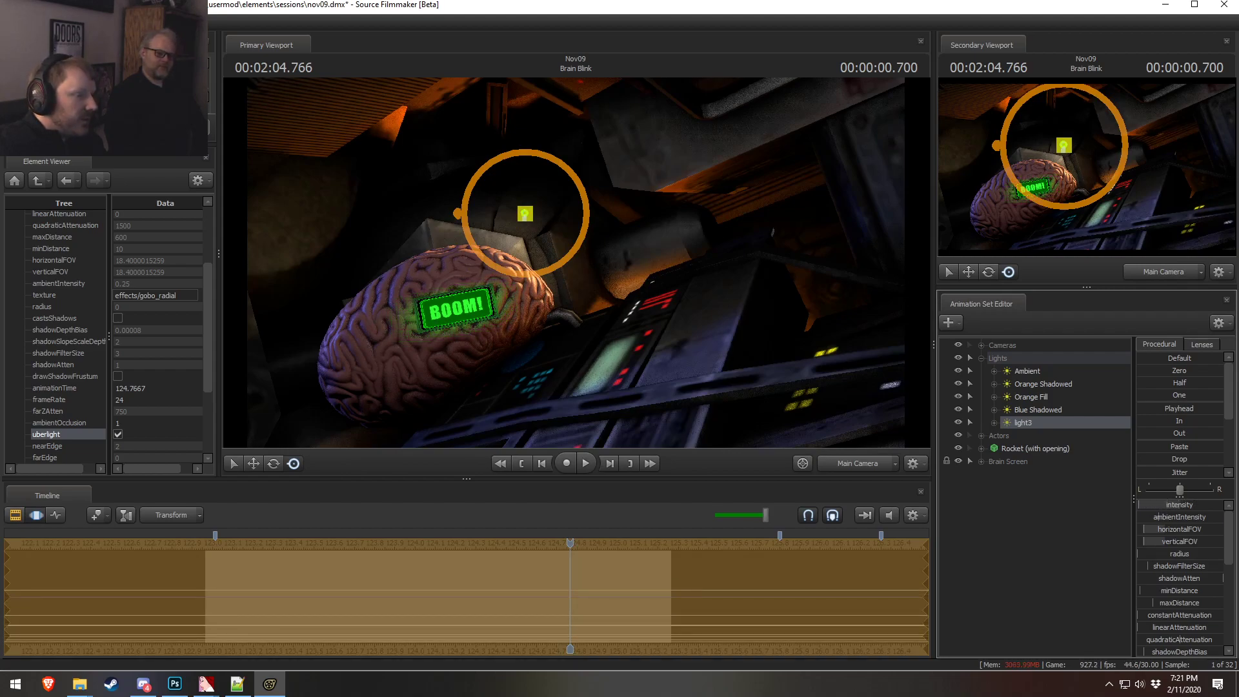
{"action": "key", "text": "F2"}
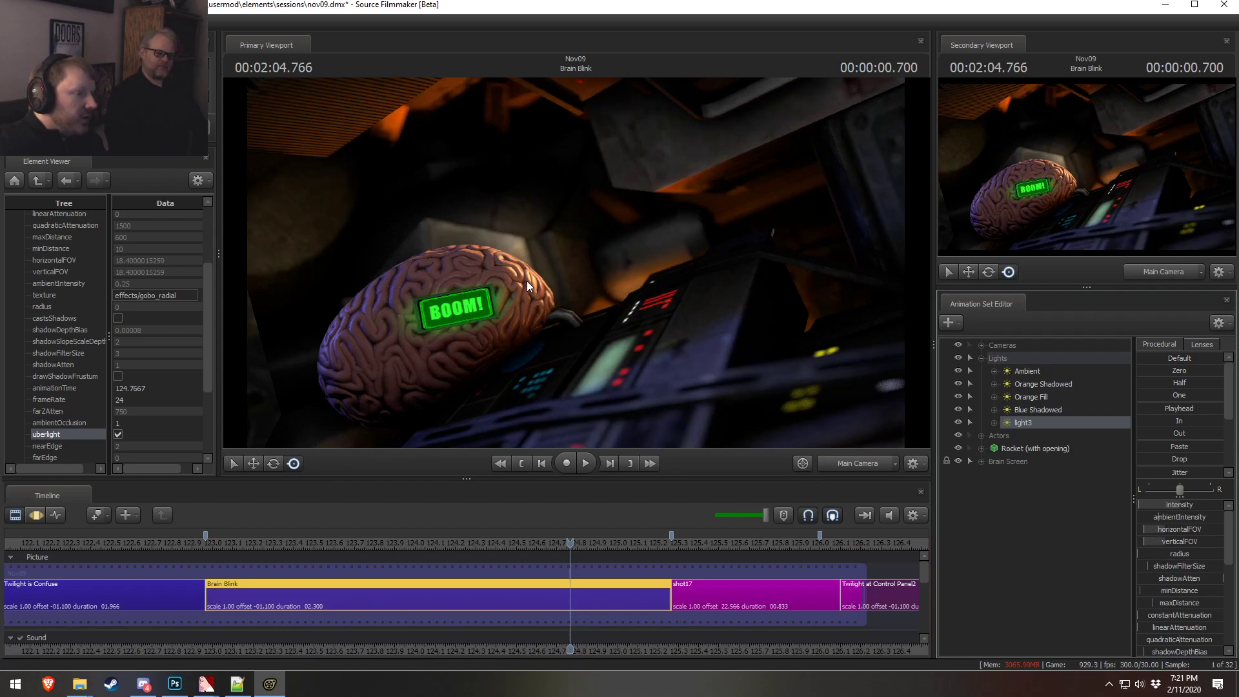
{"action": "key", "text": "F3"}
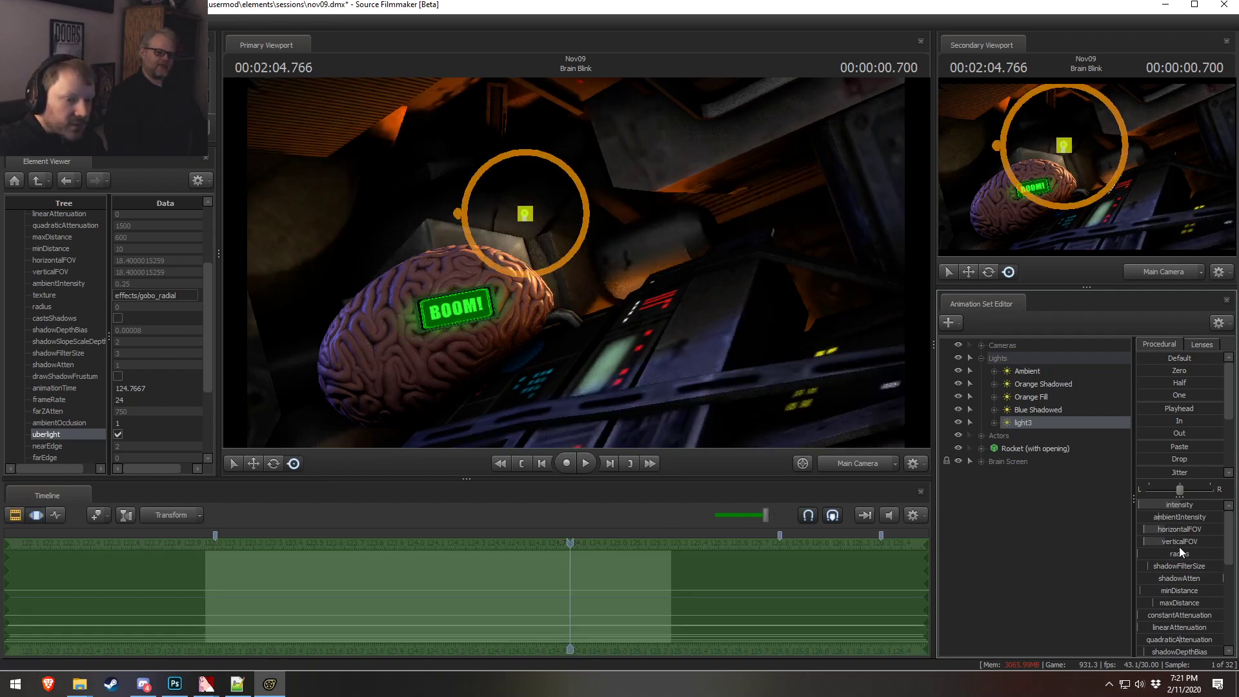
- Switch to Notepad++ and comment out the $selfillum, $selfillummask and $selfillumtint lines in elevator_updown_arrows_col.vmt
{"action": "key", "text": "alt+Tab"}
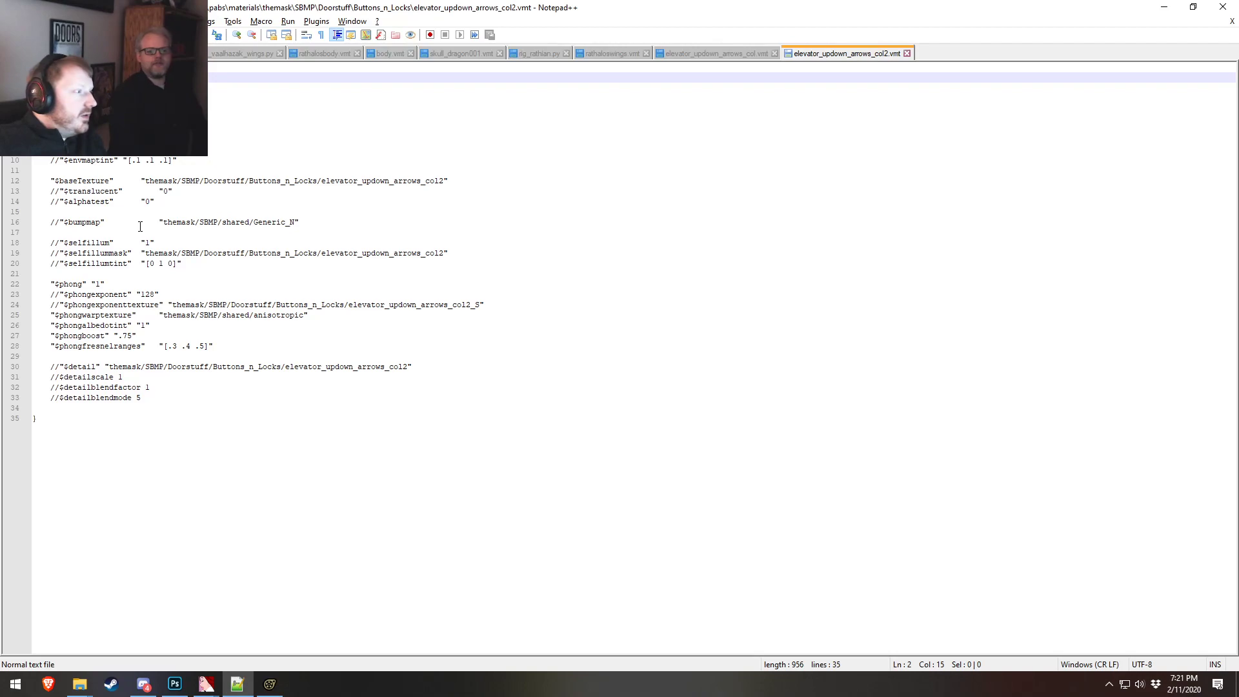
{"action": "left_click", "coordinate": [743, 54]}
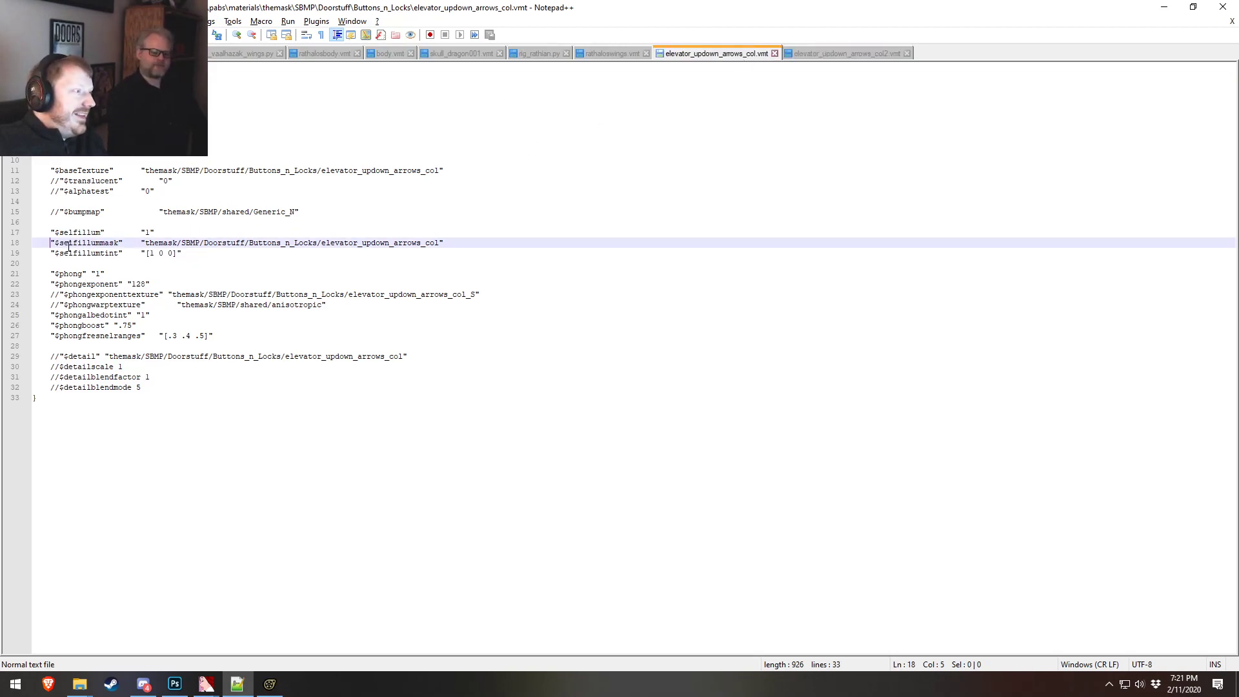
{"action": "left_click", "coordinate": [51, 253]}
{"action": "type", "text": "//"}
{"action": "left_click", "coordinate": [51, 243]}
{"action": "type", "text": "//"}
{"action": "left_click", "coordinate": [51, 232]}
{"action": "type", "text": "/"}
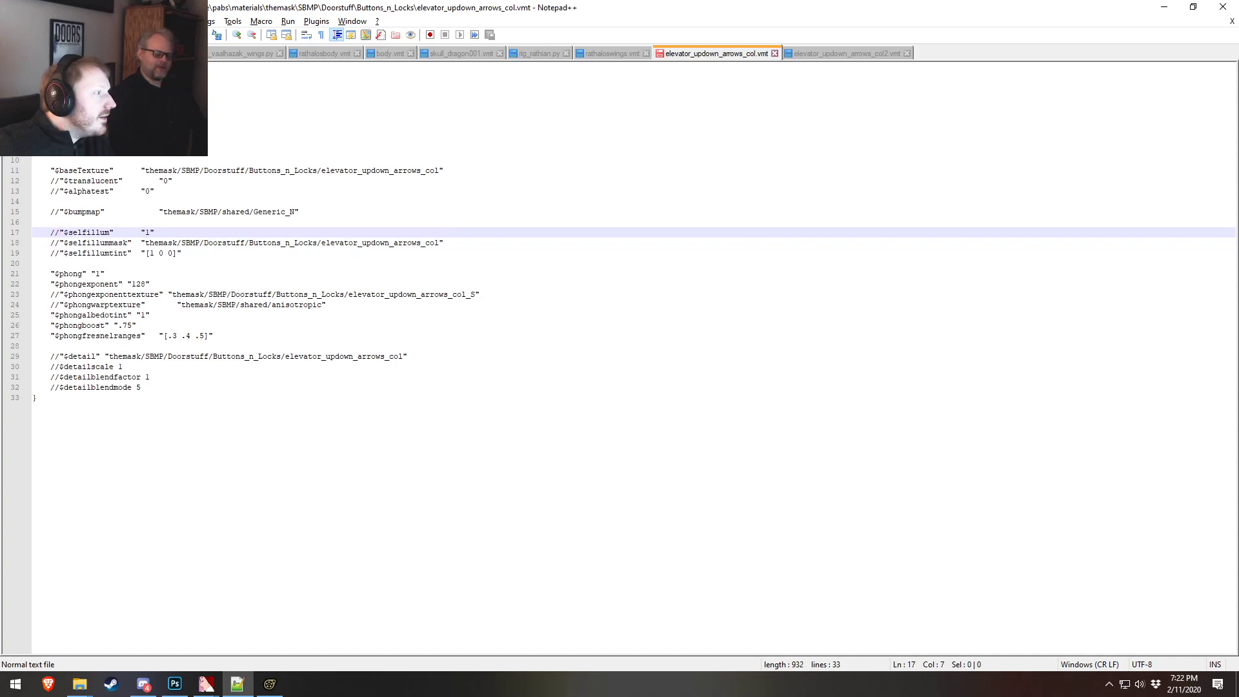
- Paste the line added to elevator_updown_arrows_col2.vmt near the top of elevator_updown_arrows_col.vmt and save the file
{"action": "left_click", "coordinate": [804, 54]}
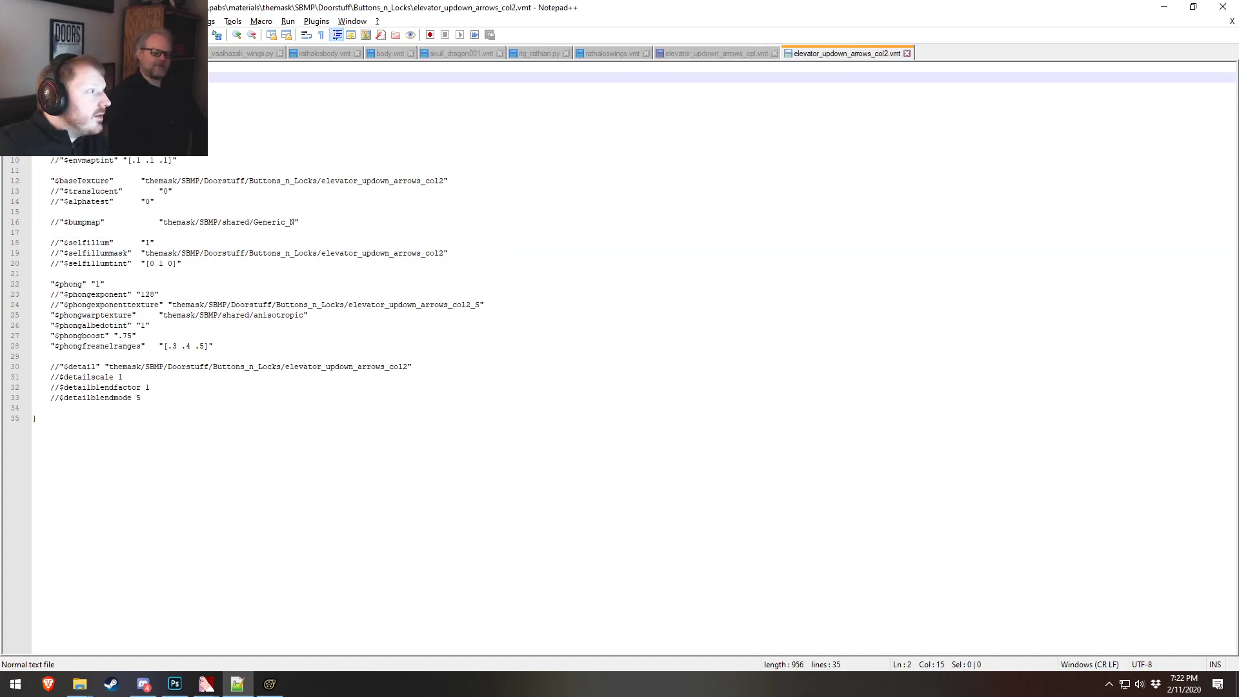
{"action": "left_click", "coordinate": [679, 54]}
{"action": "left_click", "coordinate": [694, 67]}
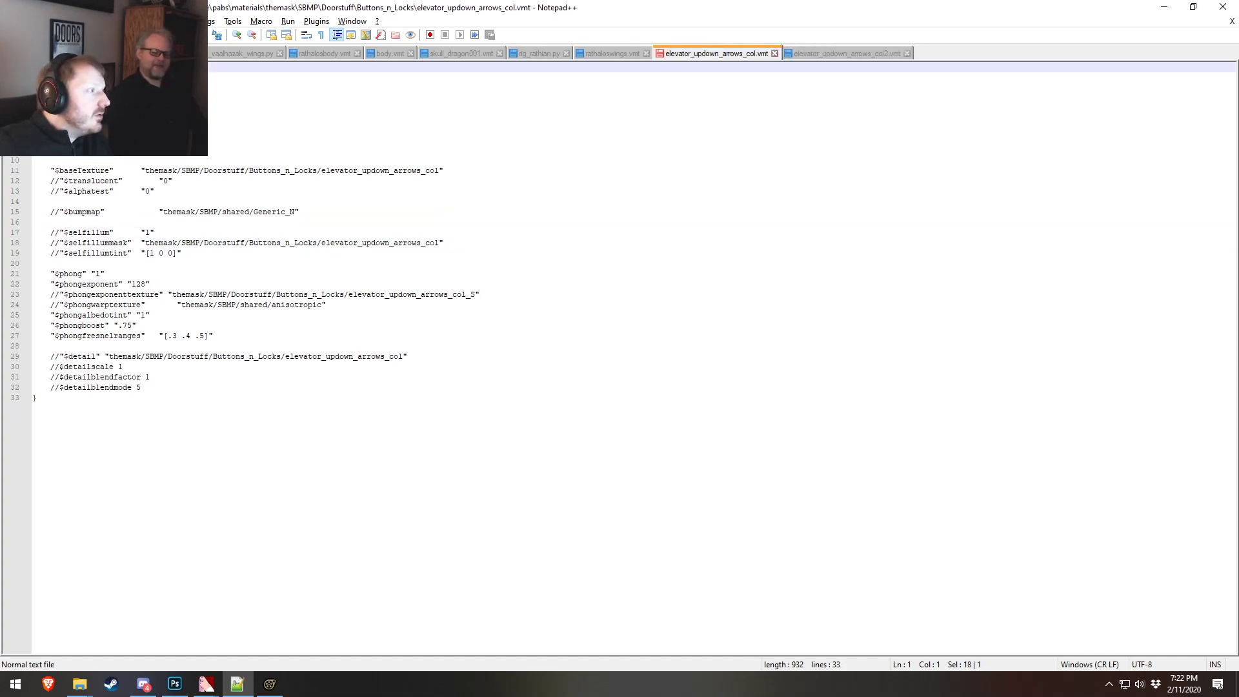
{"action": "key", "text": "ctrl+v"}
{"action": "key", "text": "ctrl+s"}
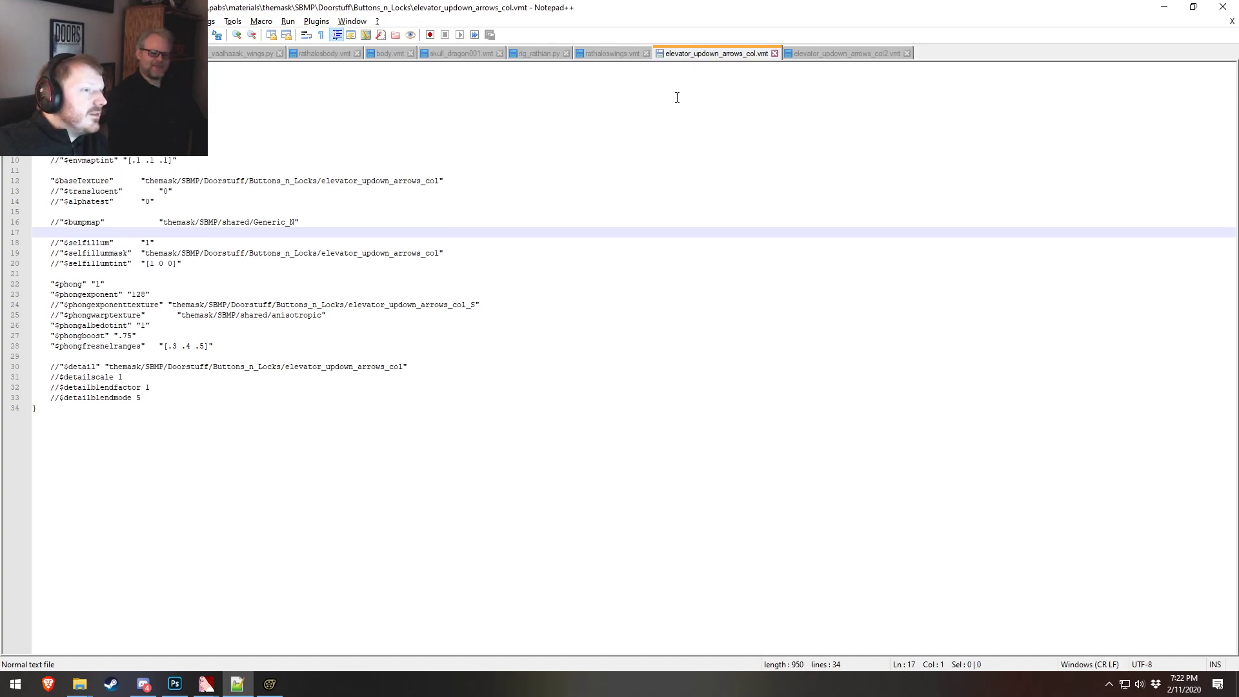
- Switch to Source Filmmaker and rename light3 to Brain Screen Light
{"action": "key", "text": "alt+Tab"}
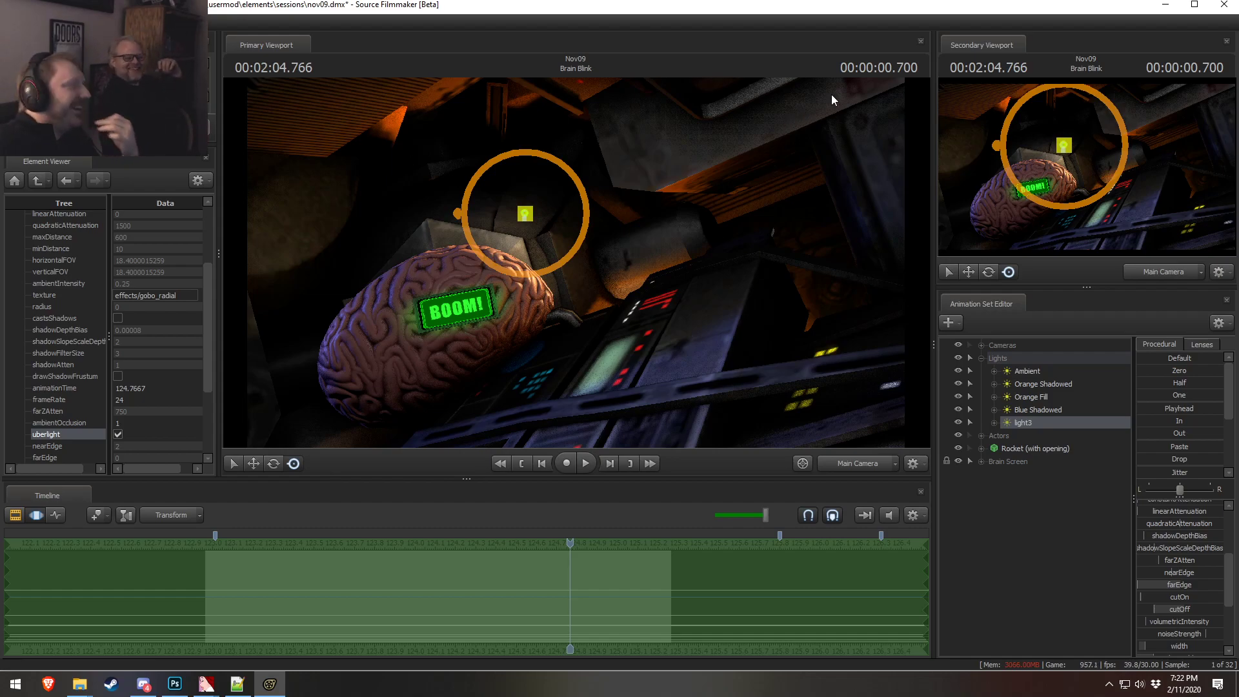
{"action": "right_click", "coordinate": [1026, 424]}
{"action": "left_click", "coordinate": [1049, 427]}
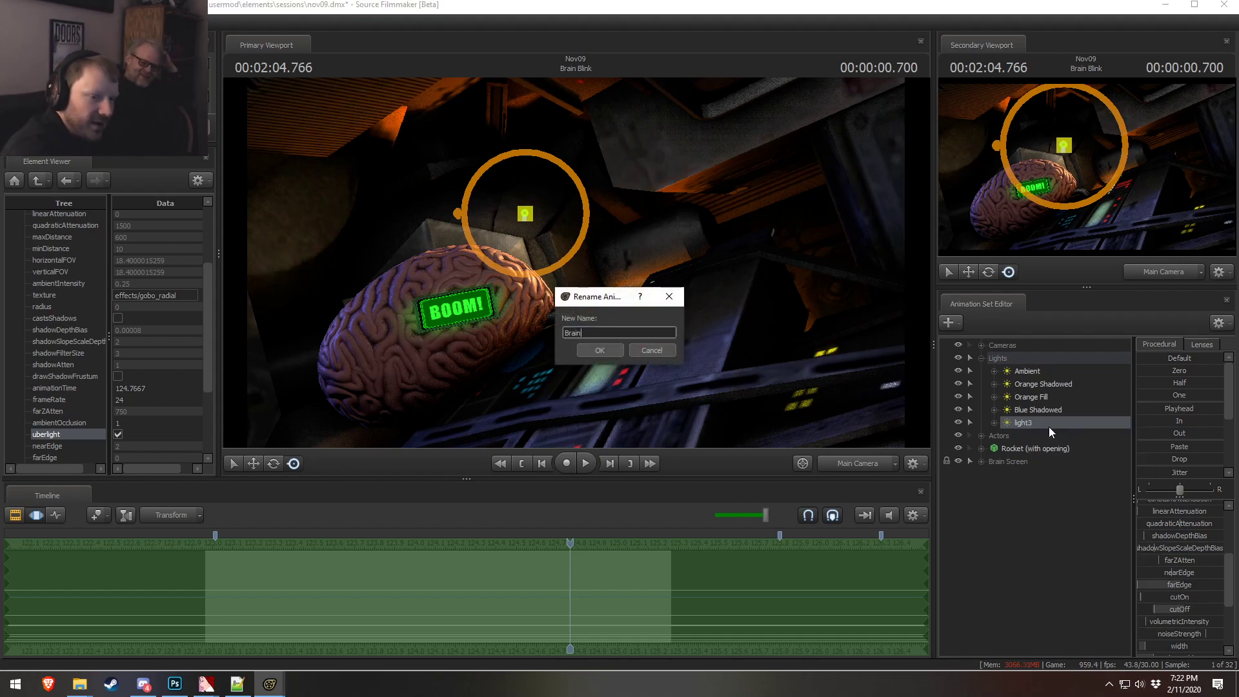
{"action": "type", "text": "Brain Screen Light"}
{"action": "key", "text": "Return"}
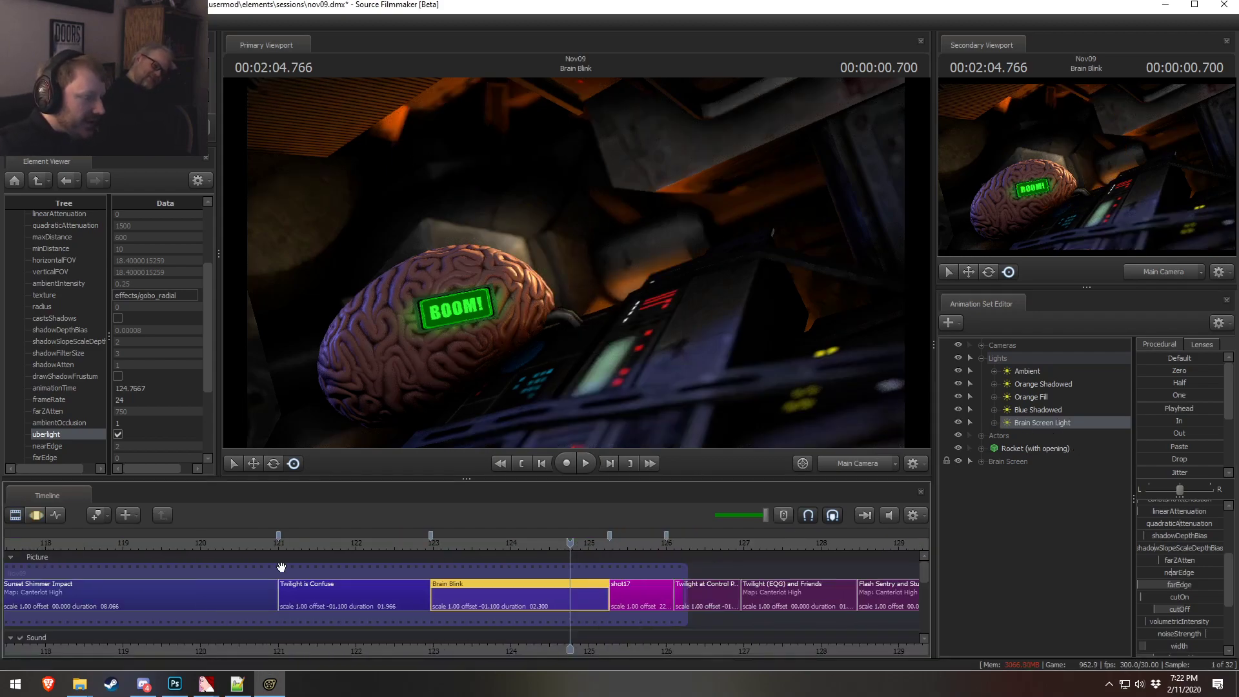
- Show the whole film in the timeline and play back the Squishy Time shot from about 33 seconds
{"action": "scroll", "coordinate": [281, 566], "scroll_direction": "down", "scroll_amount": 10}
{"action": "scroll", "coordinate": [88, 635], "scroll_direction": "down", "scroll_amount": 1}
{"action": "middle_click_drag", "start_coordinate": [125, 649], "coordinate": [329, 651]}
{"action": "scroll", "coordinate": [329, 651], "scroll_direction": "up", "scroll_amount": 1}
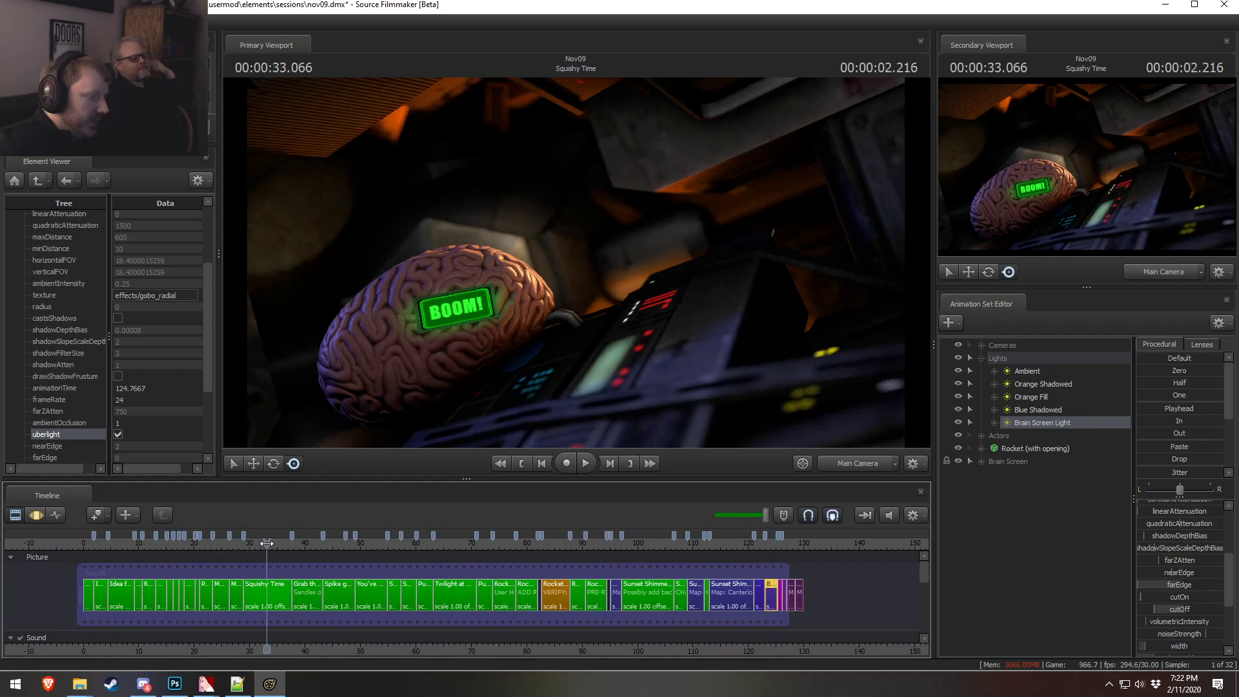
{"action": "left_click", "coordinate": [266, 544]}
{"action": "key", "text": "space"}
{"action": "key", "text": "space"}
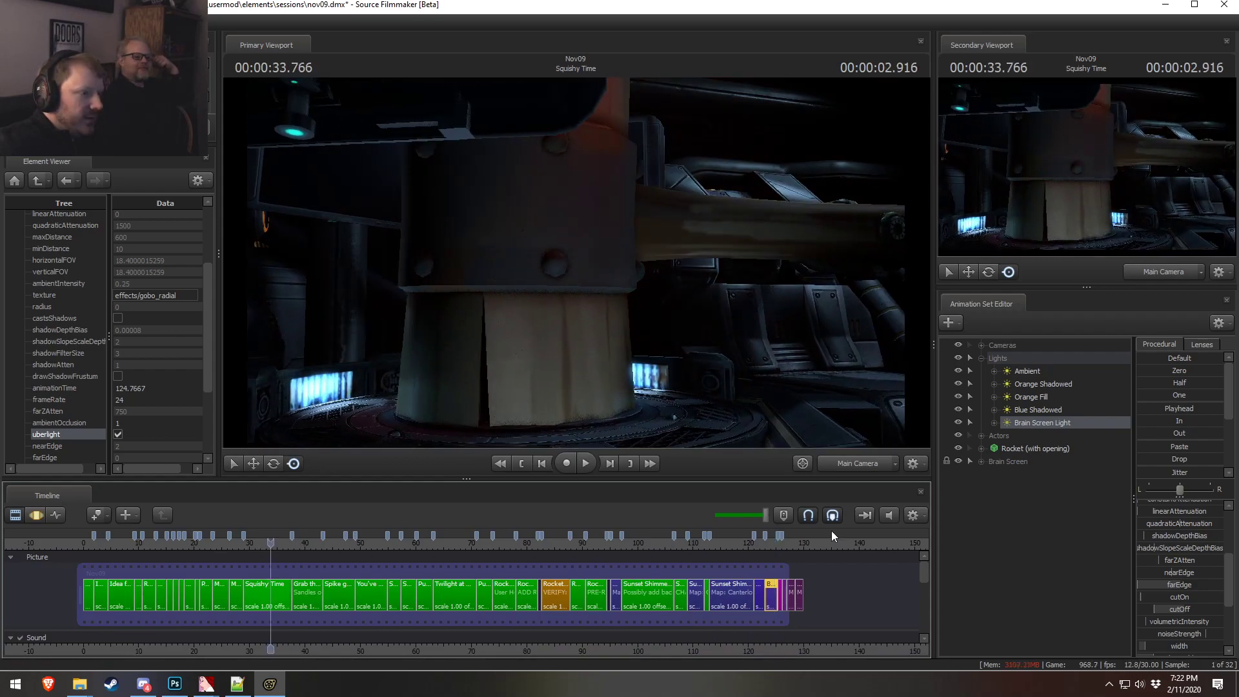
{"action": "key", "text": "space"}
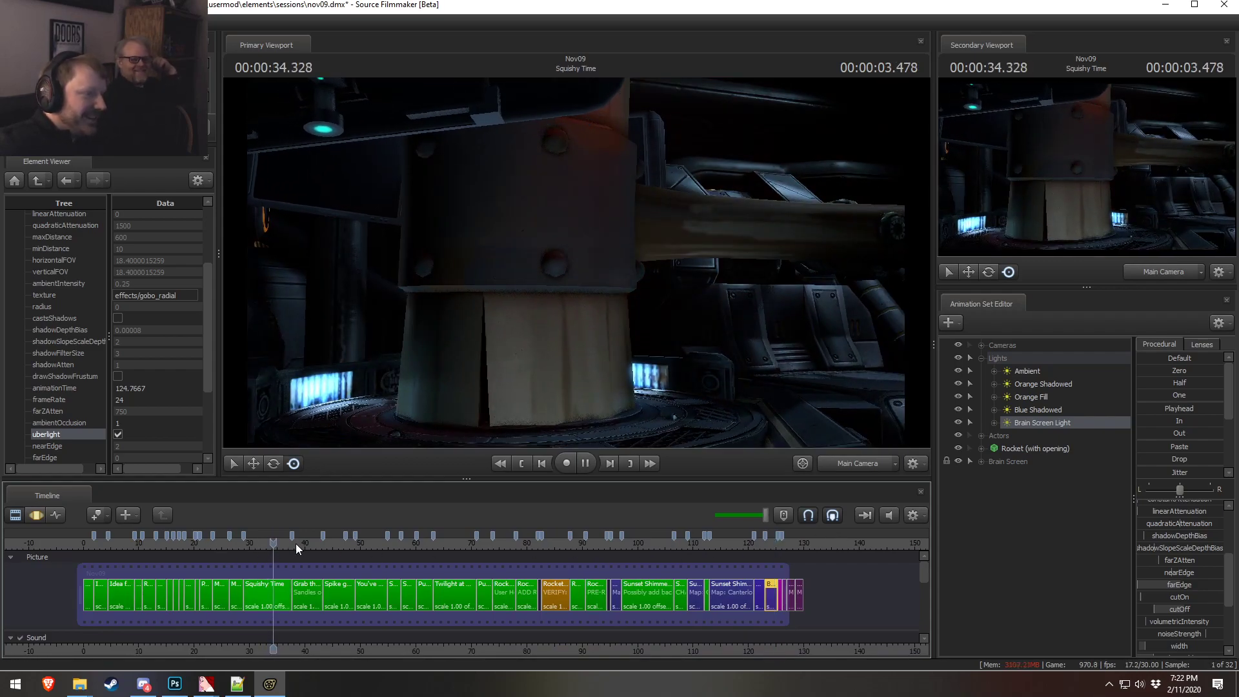
{"action": "key", "text": "space"}
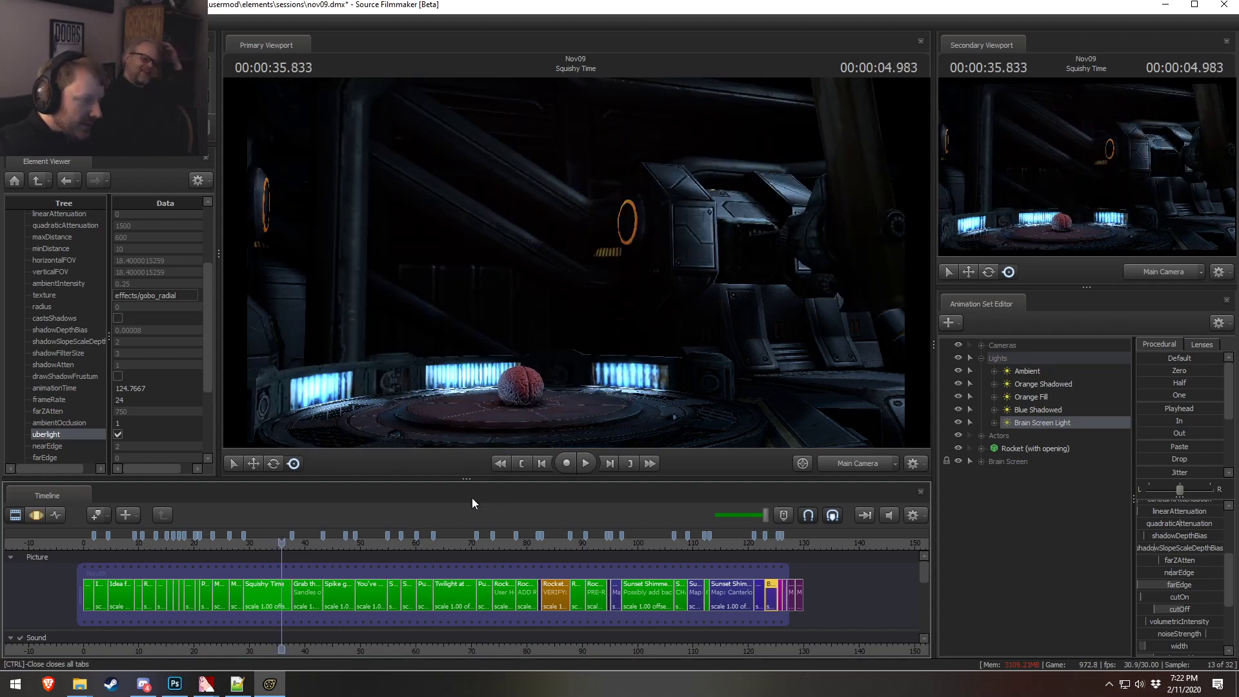
- Play back parts of the Grab the Brain! shot and the Spike gets Brain shot
{"action": "scroll", "coordinate": [334, 568], "scroll_direction": "up", "scroll_amount": 3}
{"action": "scroll", "coordinate": [290, 564], "scroll_direction": "down", "scroll_amount": 2}
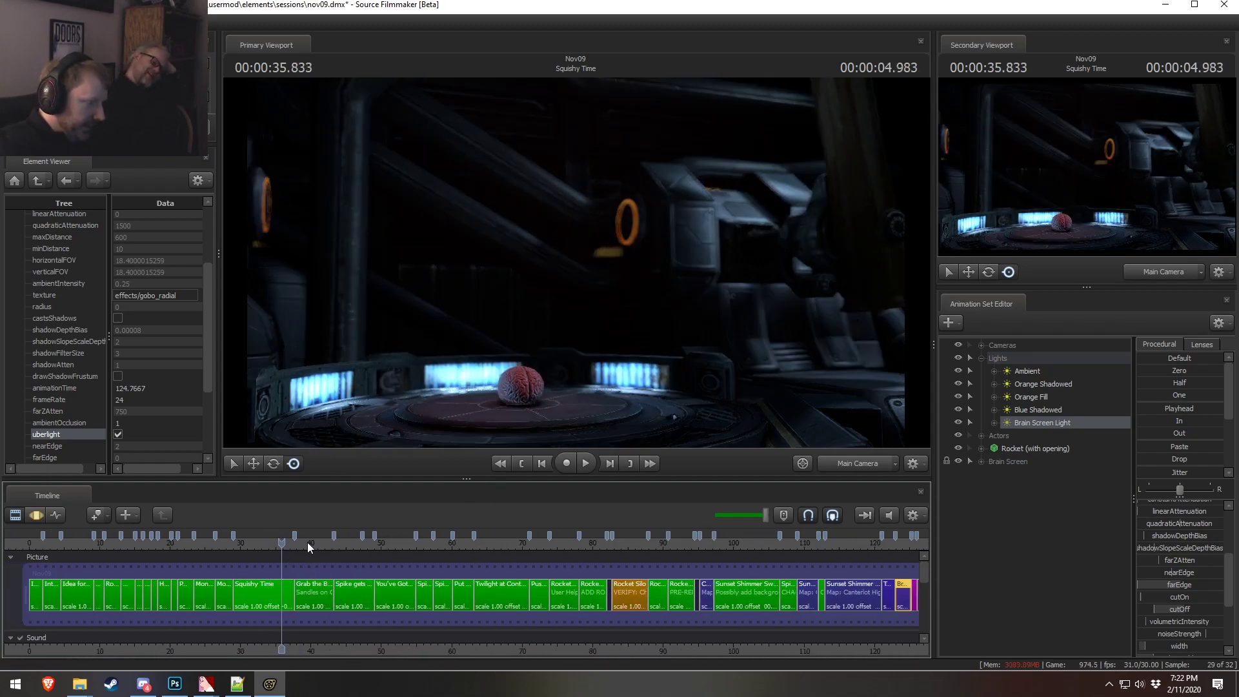
{"action": "left_click", "coordinate": [312, 543]}
{"action": "key", "text": "space"}
{"action": "key", "text": "space"}
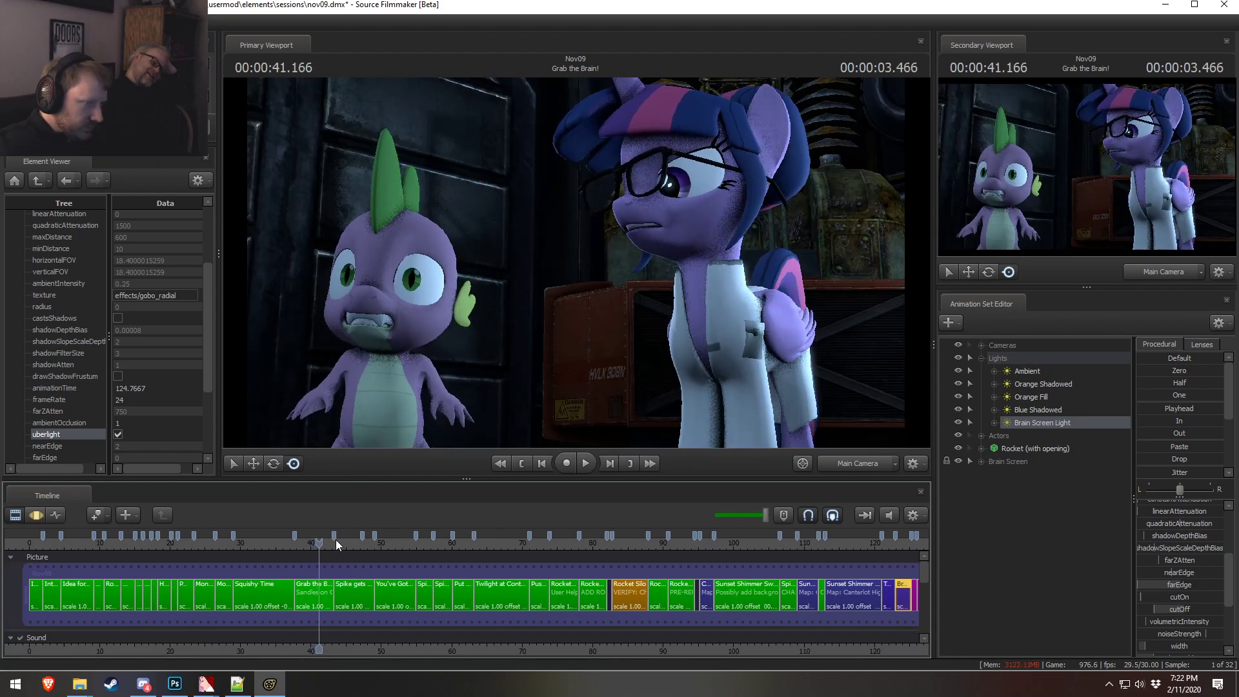
{"action": "left_click", "coordinate": [342, 539]}
{"action": "key", "text": "space"}
{"action": "key", "text": "space"}
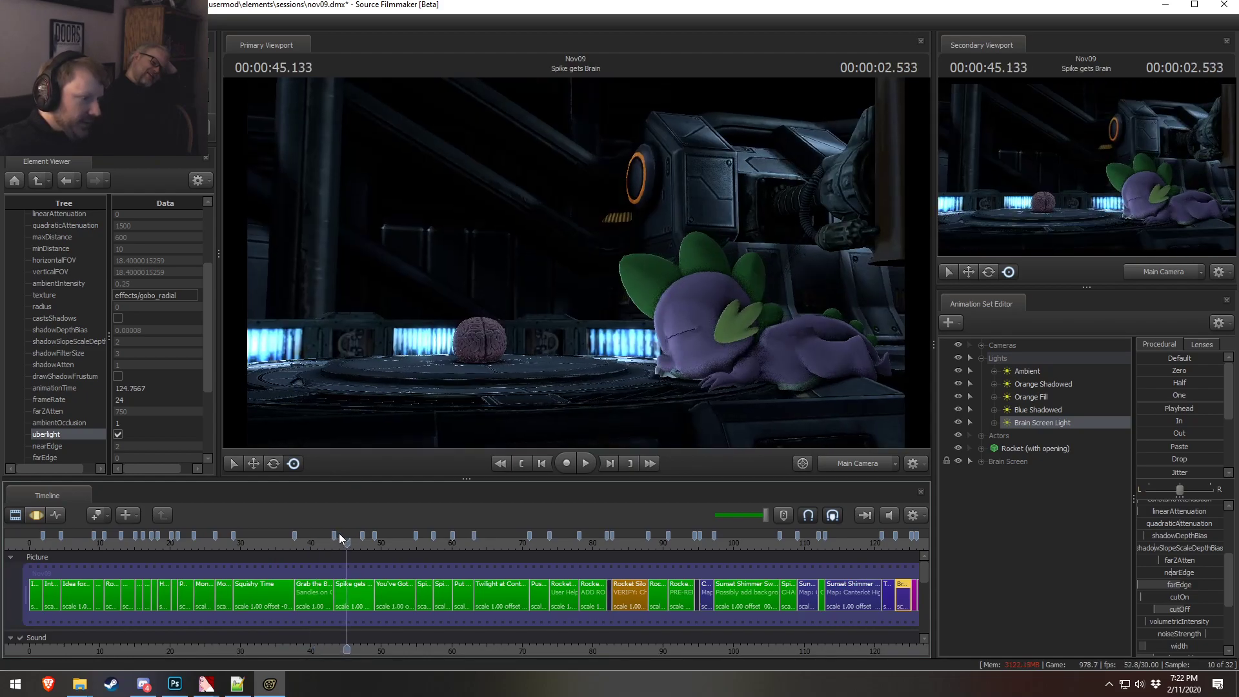
{"action": "left_click", "coordinate": [340, 537]}
{"action": "key", "text": "space"}
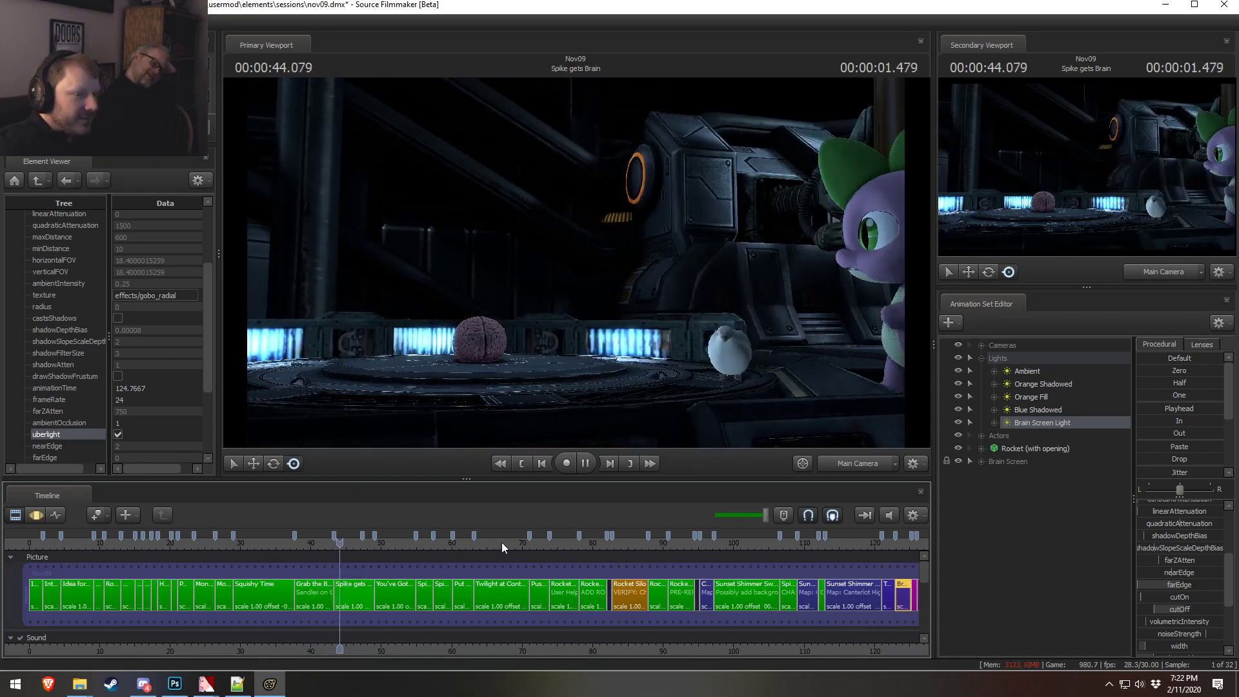
{"action": "key", "text": "space"}
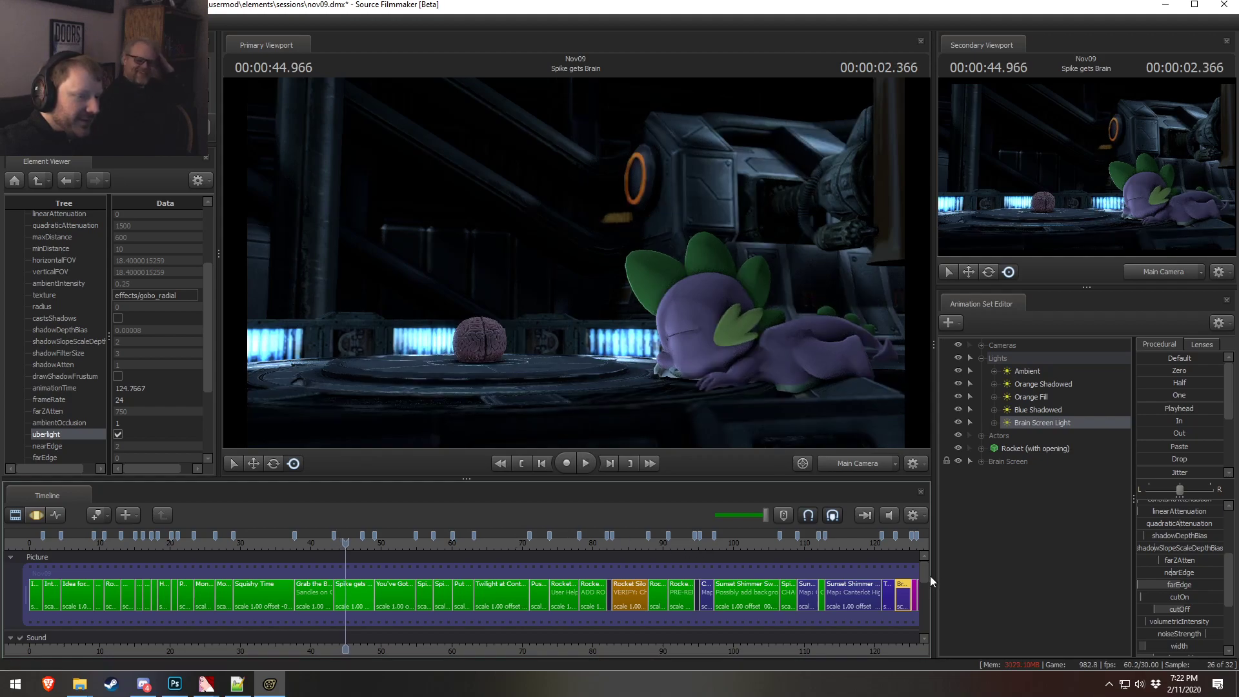
- Select the Spike gets Brain shot and hide its SAD BIRD model
{"action": "scroll", "coordinate": [927, 595], "scroll_direction": "down", "scroll_amount": 3}
{"action": "scroll", "coordinate": [927, 595], "scroll_direction": "down", "scroll_amount": 2}
{"action": "scroll", "coordinate": [927, 574], "scroll_direction": "up", "scroll_amount": 5}
{"action": "left_click", "coordinate": [365, 600]}
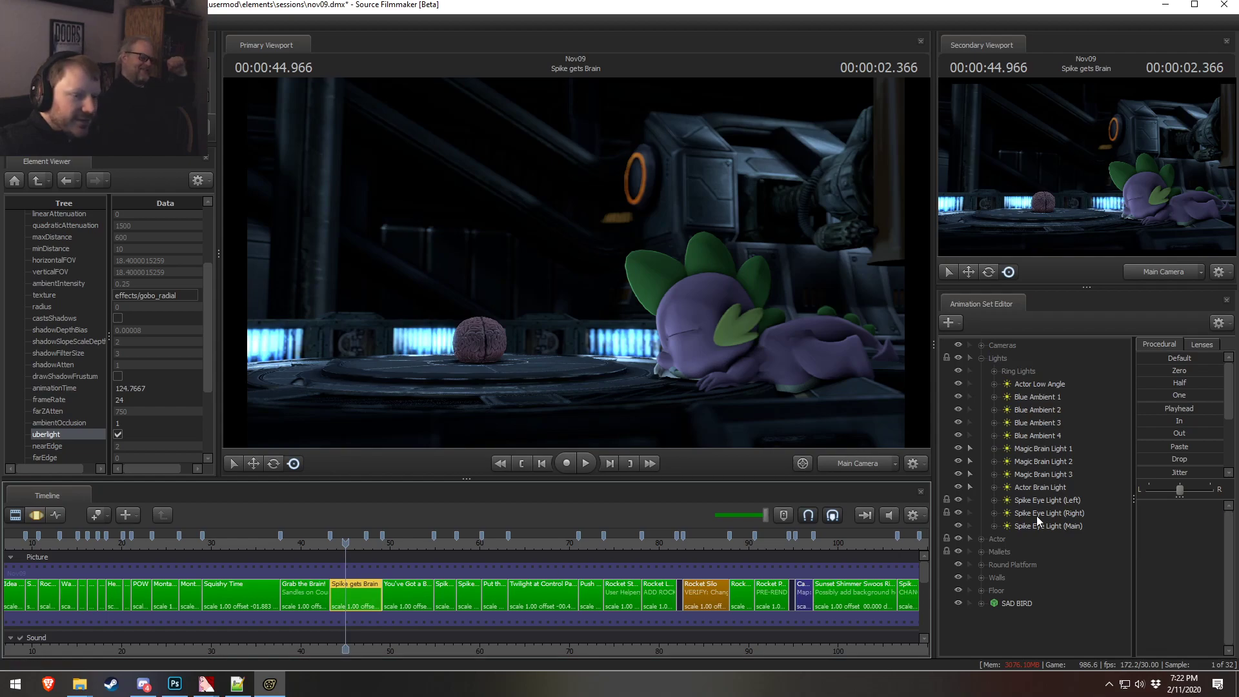
{"action": "left_click", "coordinate": [958, 602]}
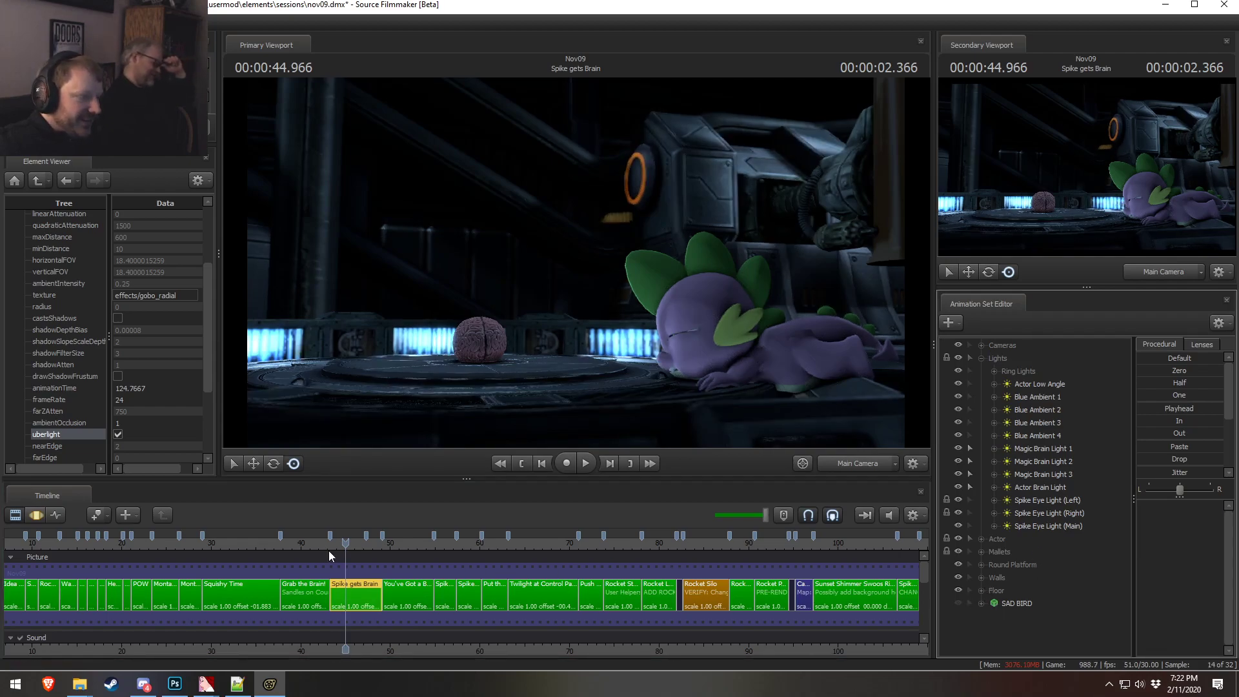
- Play the Spike gets Brain shot through to the "You found the Brain!" message
{"action": "left_click", "coordinate": [325, 546]}
{"action": "key", "text": "space"}
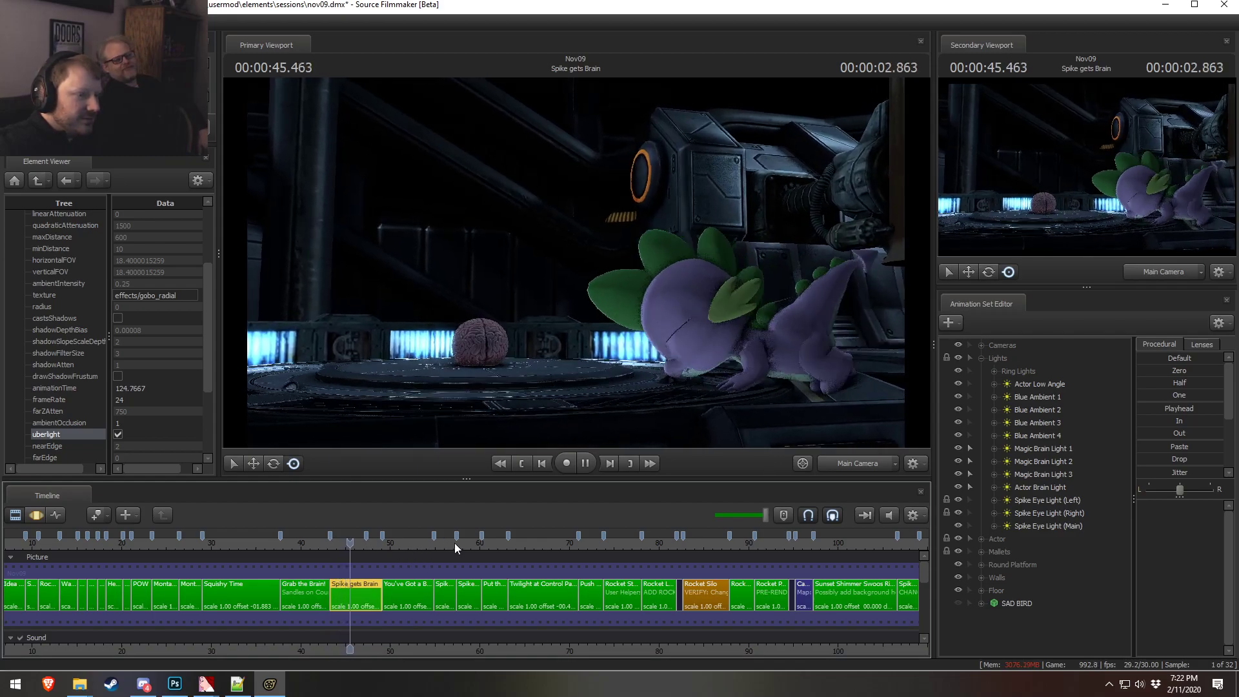
{"action": "key", "text": "space"}
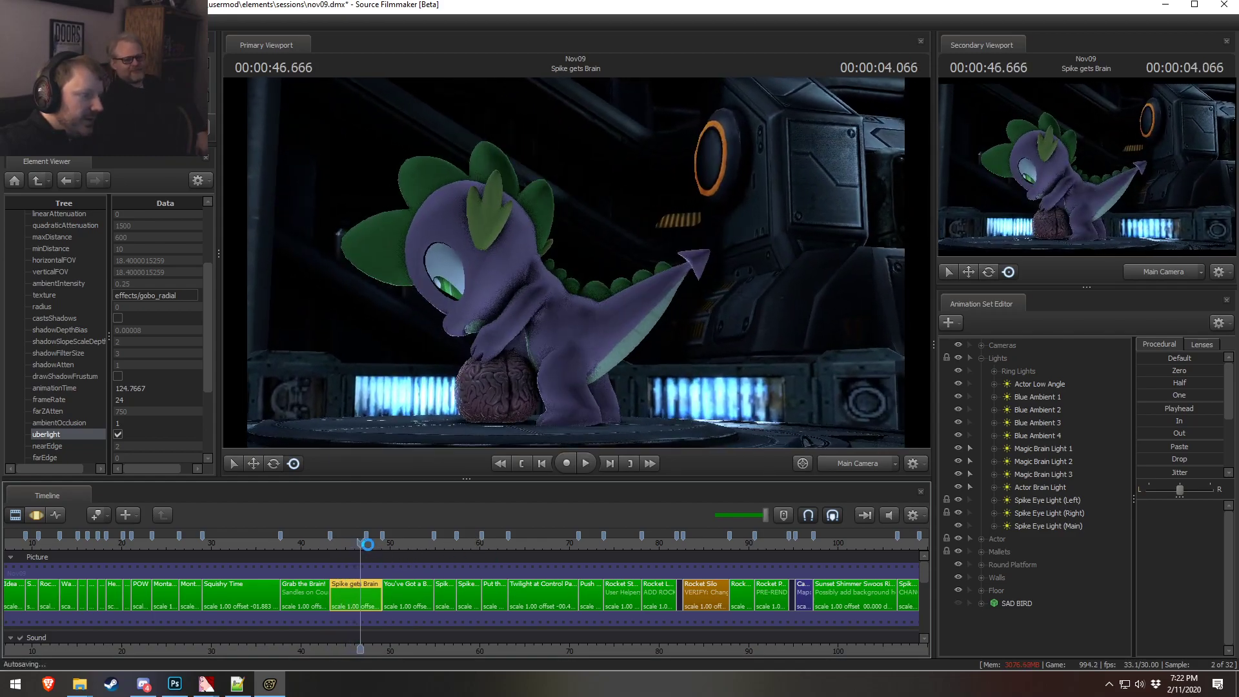
{"action": "key", "text": "space"}
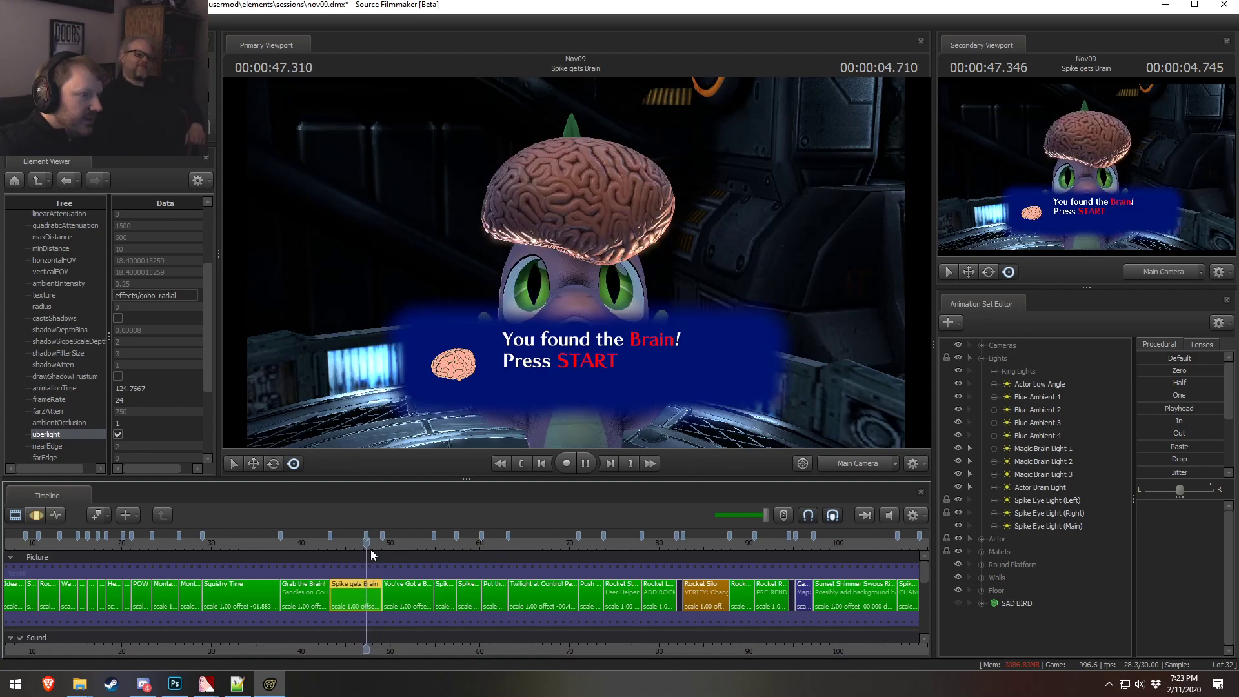
{"action": "key", "text": "space"}
- Review the You've Got a Brain shot from about 50 seconds, glancing at the Spike Incoming 1 shot in between
{"action": "middle_click_drag", "start_coordinate": [454, 652], "coordinate": [350, 581]}
{"action": "left_click", "coordinate": [285, 546]}
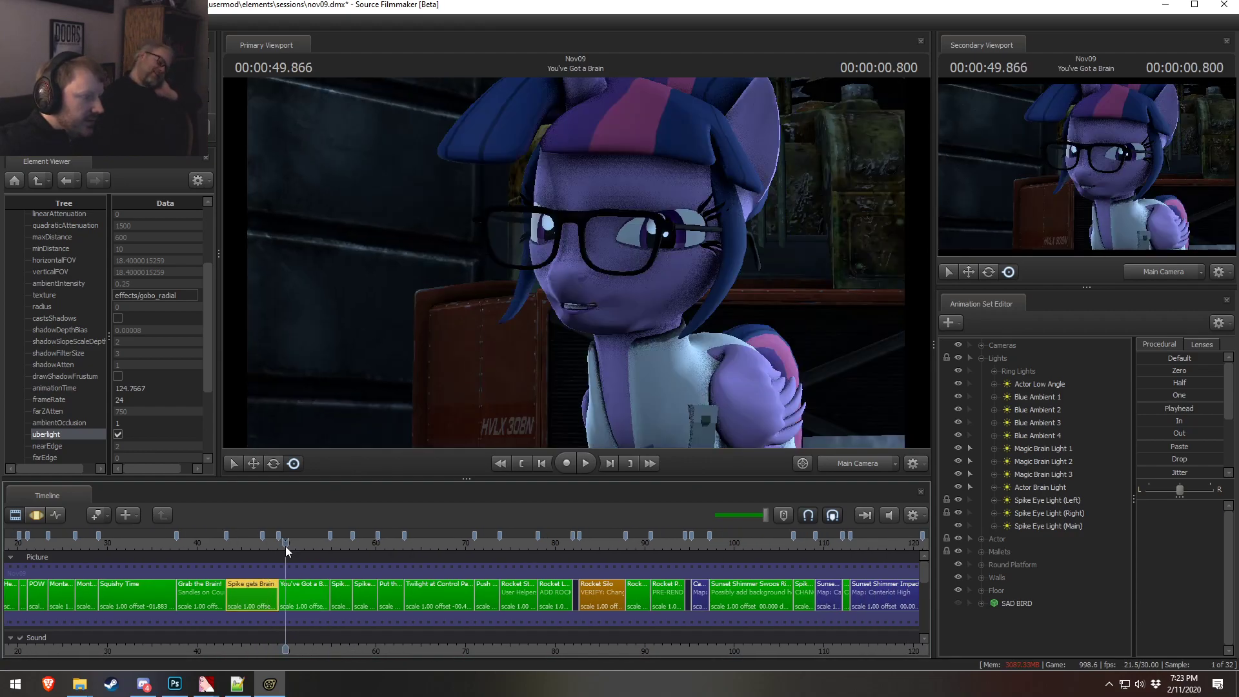
{"action": "key", "text": "space"}
{"action": "key", "text": "space"}
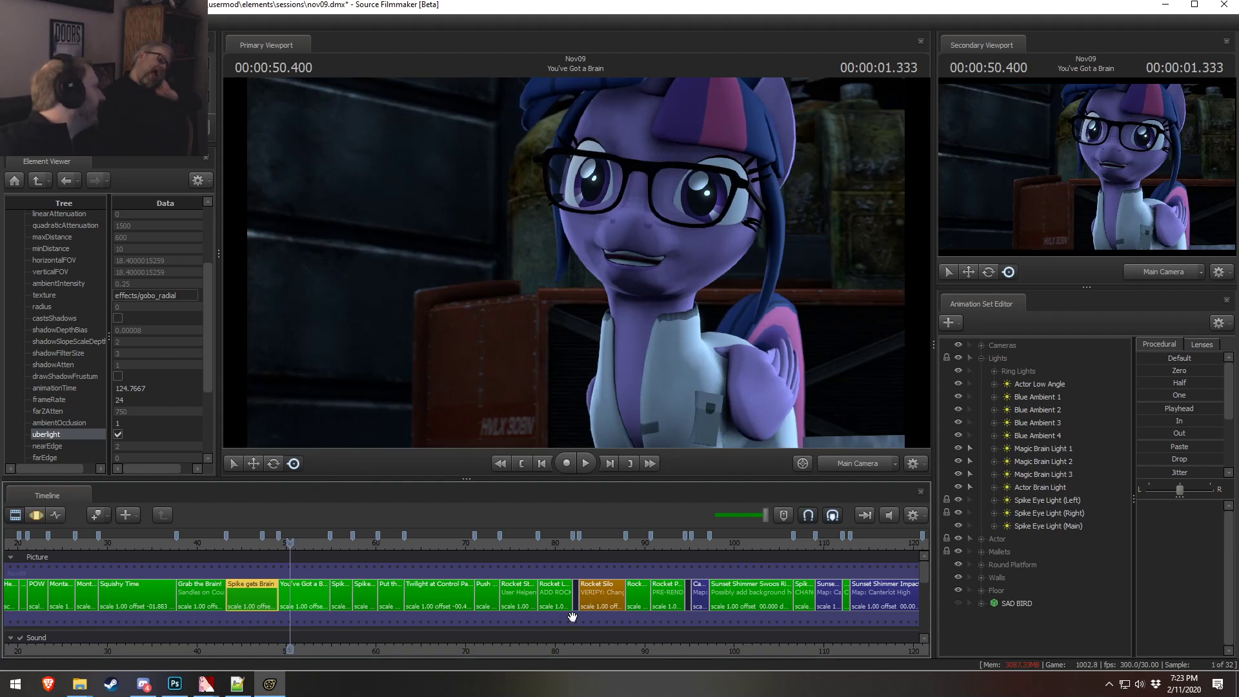
{"action": "left_click", "coordinate": [797, 553]}
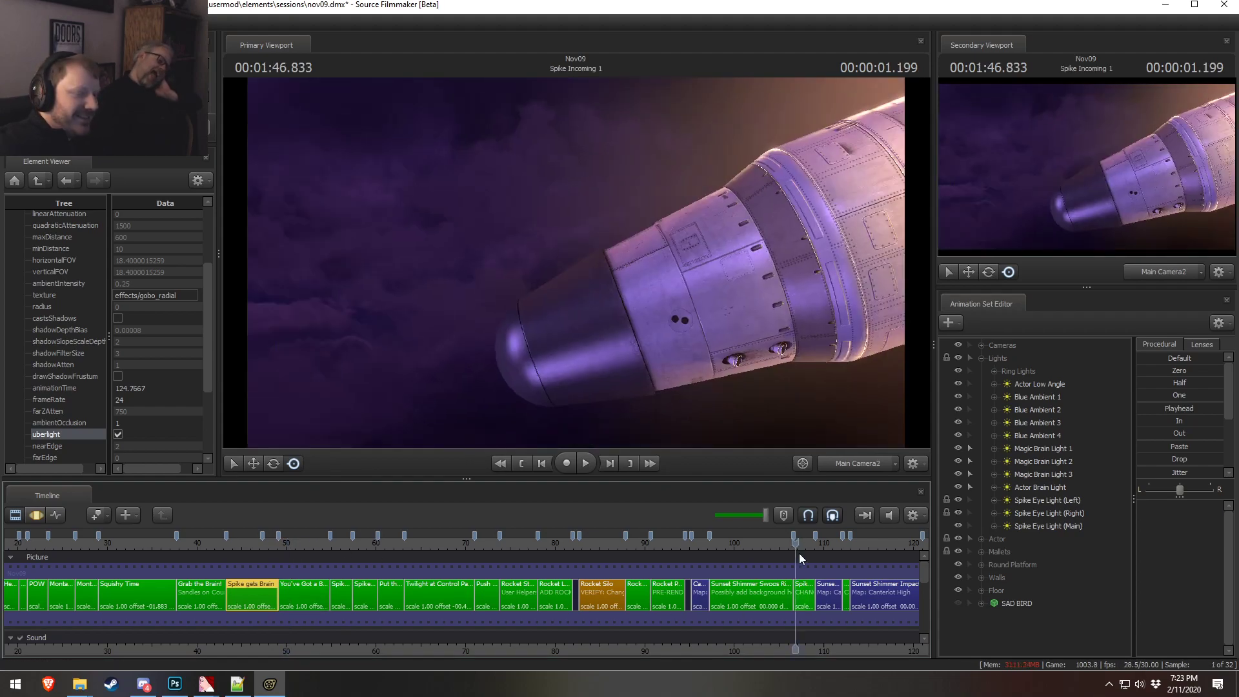
{"action": "left_click", "coordinate": [302, 546]}
{"action": "key", "text": "space"}
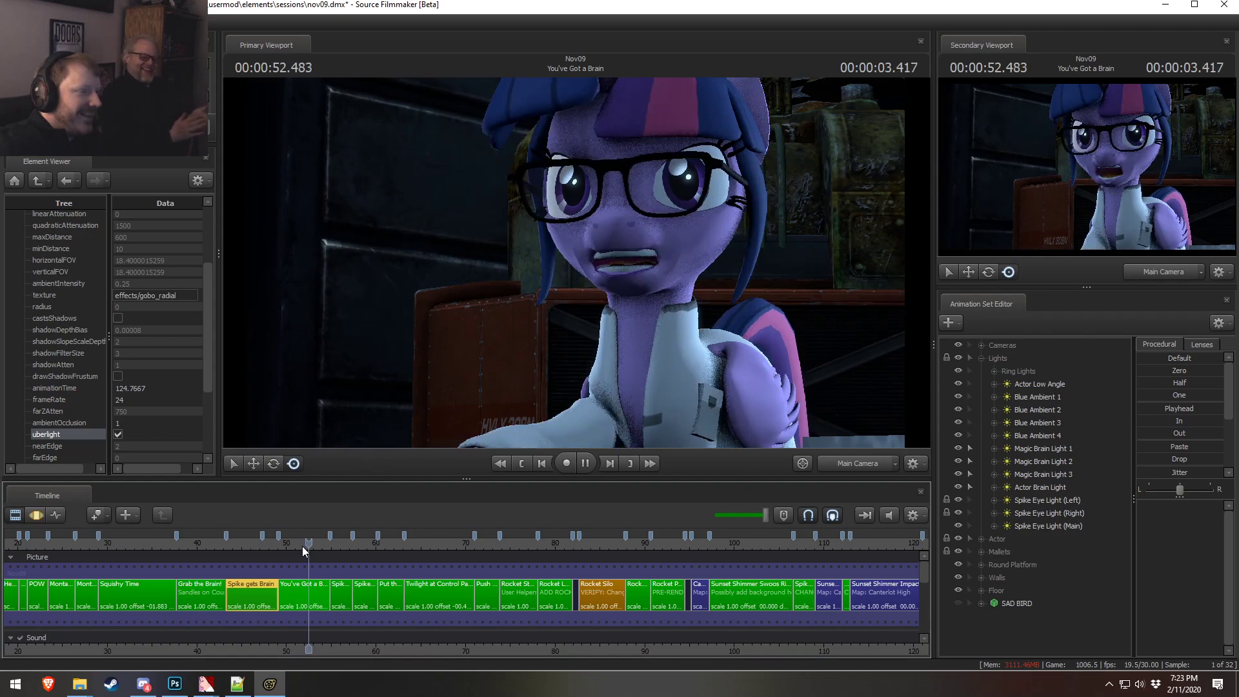
- Replay the You've Got a Brain shot between about 50 and 52 seconds, jumping back repeatedly to check the character's expressions
{"action": "left_click", "coordinate": [298, 543]}
{"action": "left_click", "coordinate": [297, 543]}
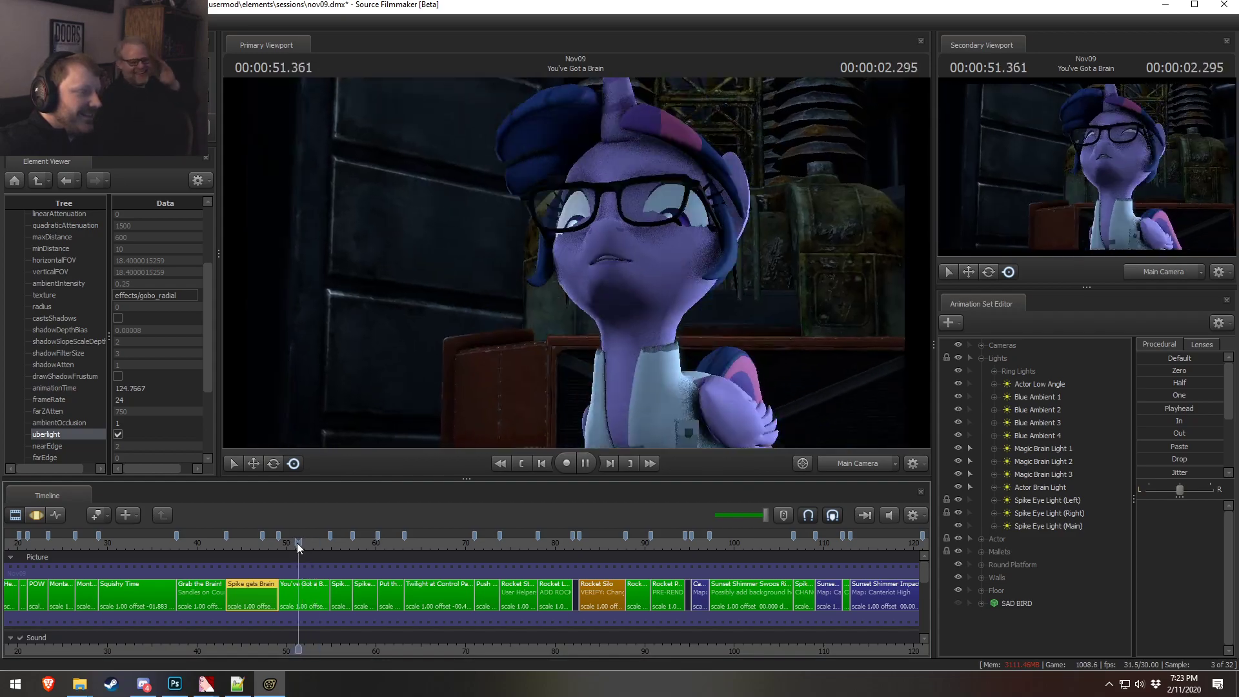
{"action": "left_click", "coordinate": [292, 543]}
{"action": "left_click", "coordinate": [286, 546]}
{"action": "key", "text": "space"}
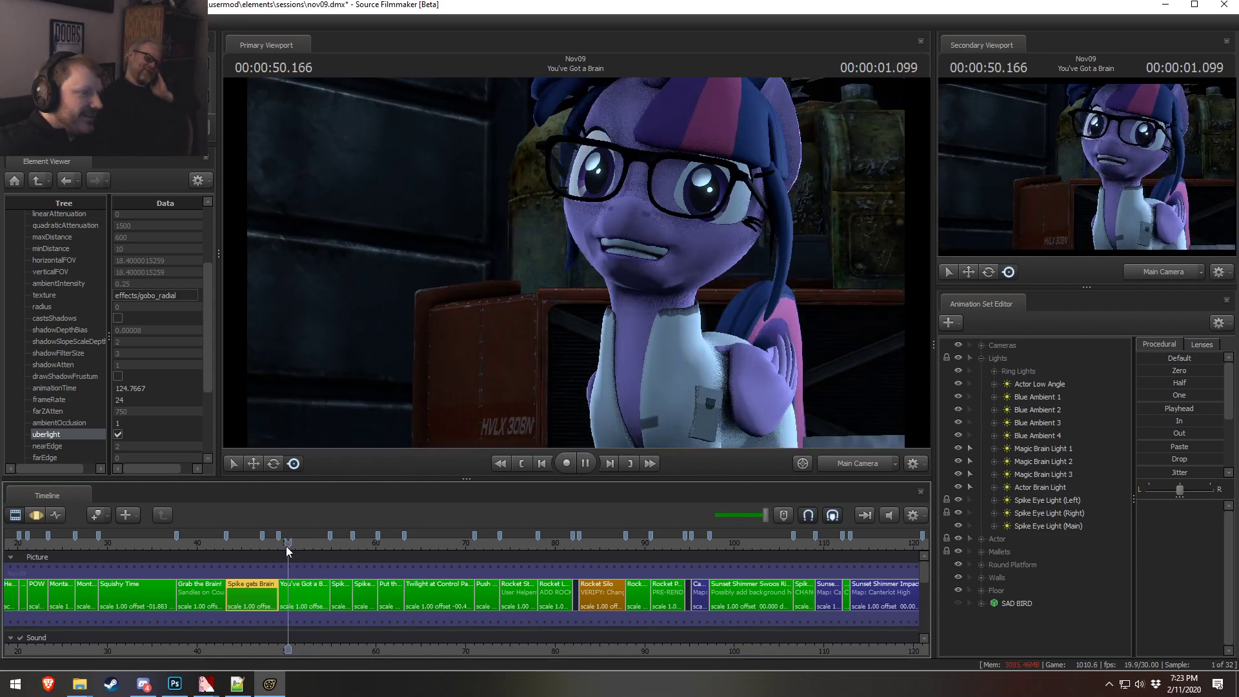
{"action": "left_click", "coordinate": [286, 546]}
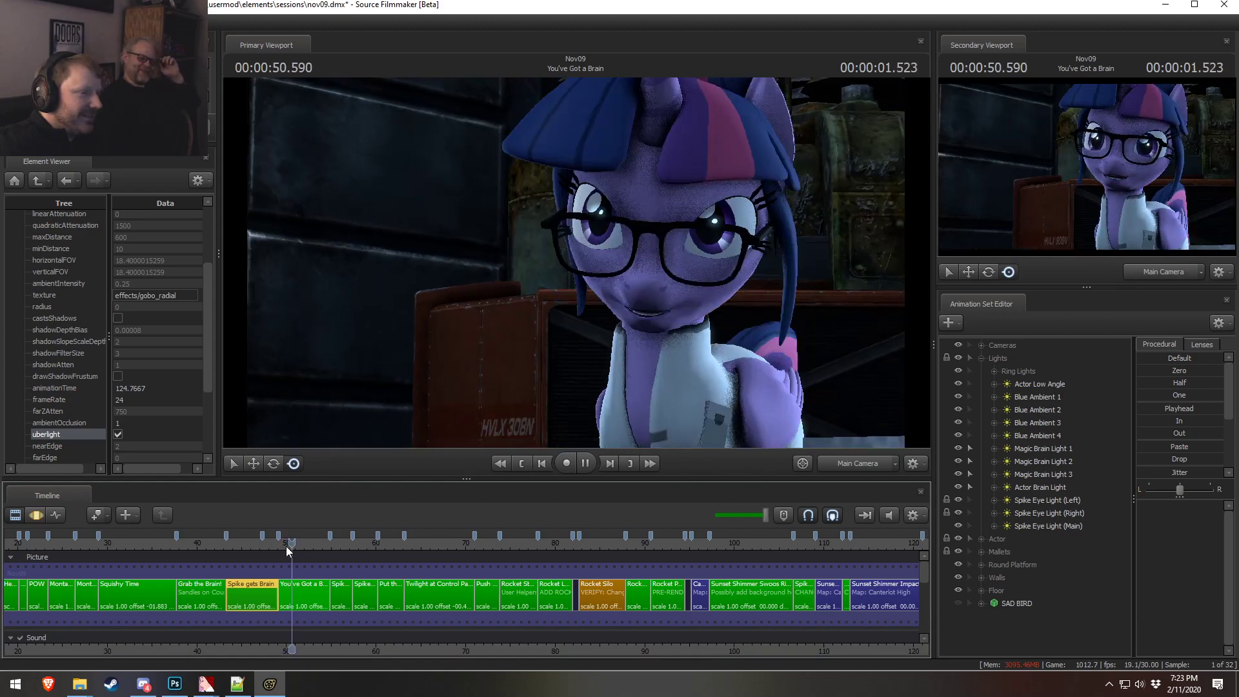
{"action": "left_click", "coordinate": [285, 546]}
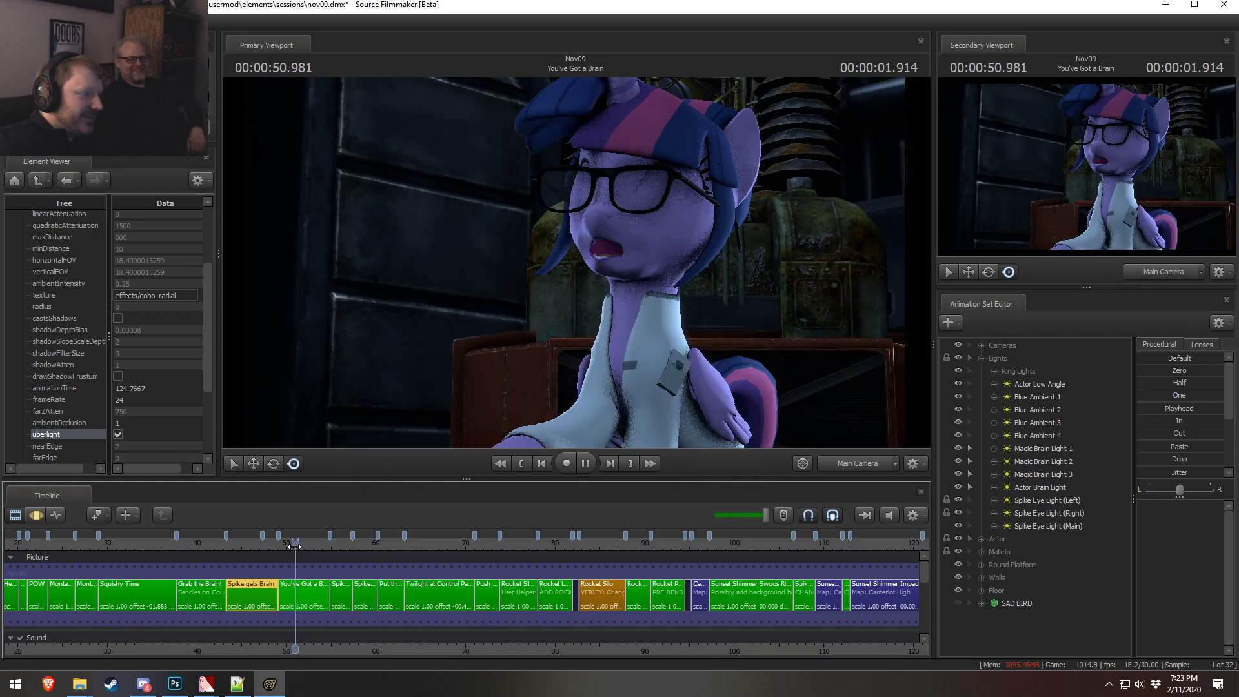
{"action": "left_click", "coordinate": [294, 547]}
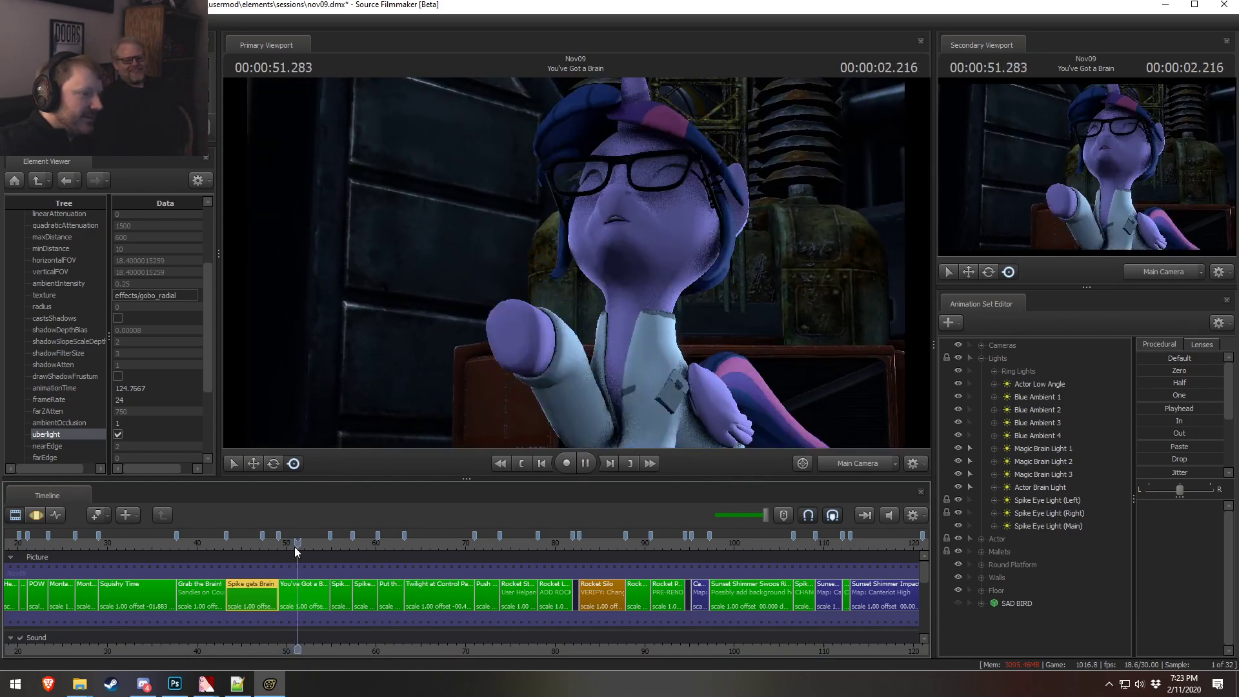
- Return to the Rocket Science WOO! shot at about 12 seconds and play part of it
{"action": "scroll", "coordinate": [292, 562], "scroll_direction": "down", "scroll_amount": 3}
{"action": "left_click_drag", "start_coordinate": [122, 546], "coordinate": [147, 547]}
{"action": "scroll", "coordinate": [146, 557], "scroll_direction": "up", "scroll_amount": 5}
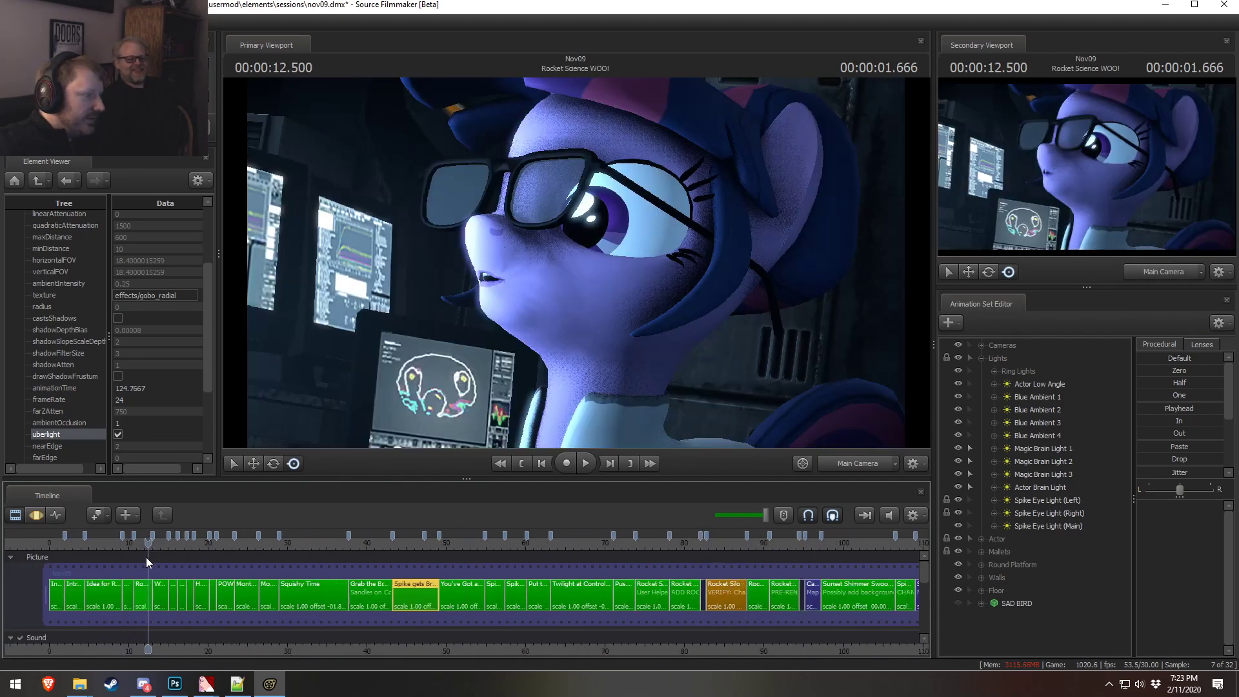
{"action": "key", "text": "space"}
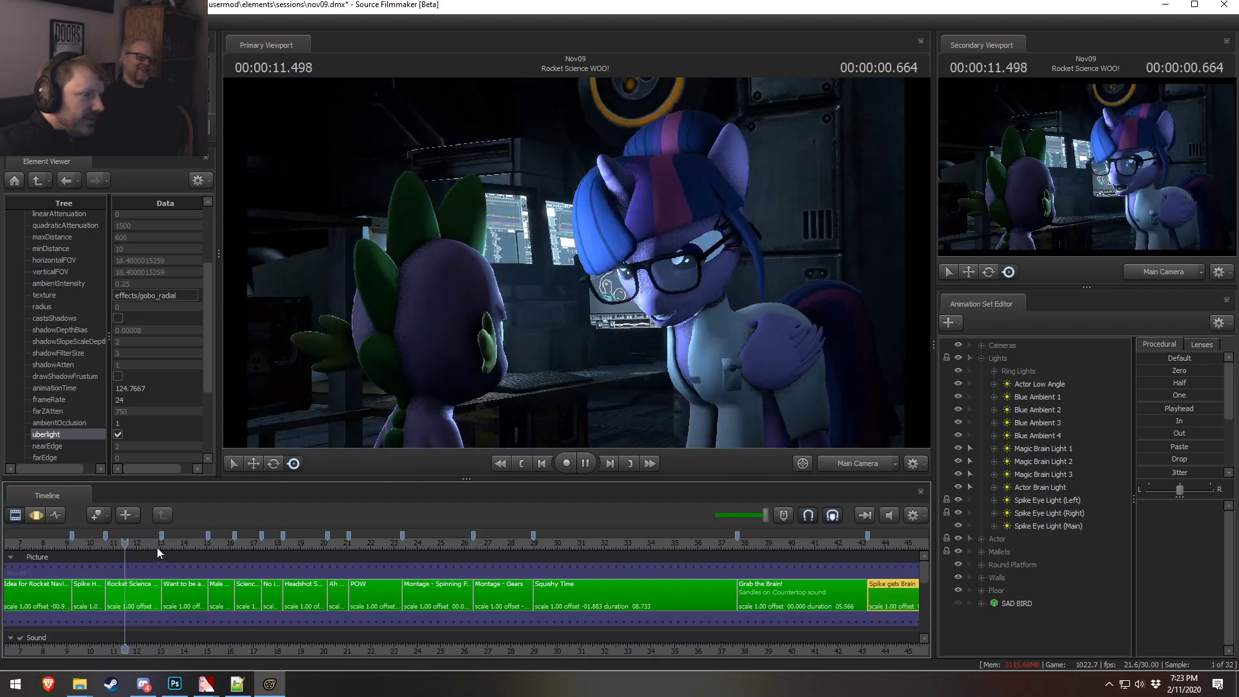
{"action": "key", "text": "space"}
- Play the opening of the Rocket Science WOO! shot backwards several times from just before 12 seconds
{"action": "left_click_drag", "start_coordinate": [107, 544], "coordinate": [129, 544]}
{"action": "key", "text": "shift+space"}
{"action": "left_click", "coordinate": [129, 544]}
{"action": "key", "text": "shift+space"}
{"action": "key", "text": "space"}
{"action": "left_click", "coordinate": [132, 546]}
{"action": "key", "text": "shift+space"}
{"action": "left_click", "coordinate": [131, 545]}
{"action": "key", "text": "shift+space"}
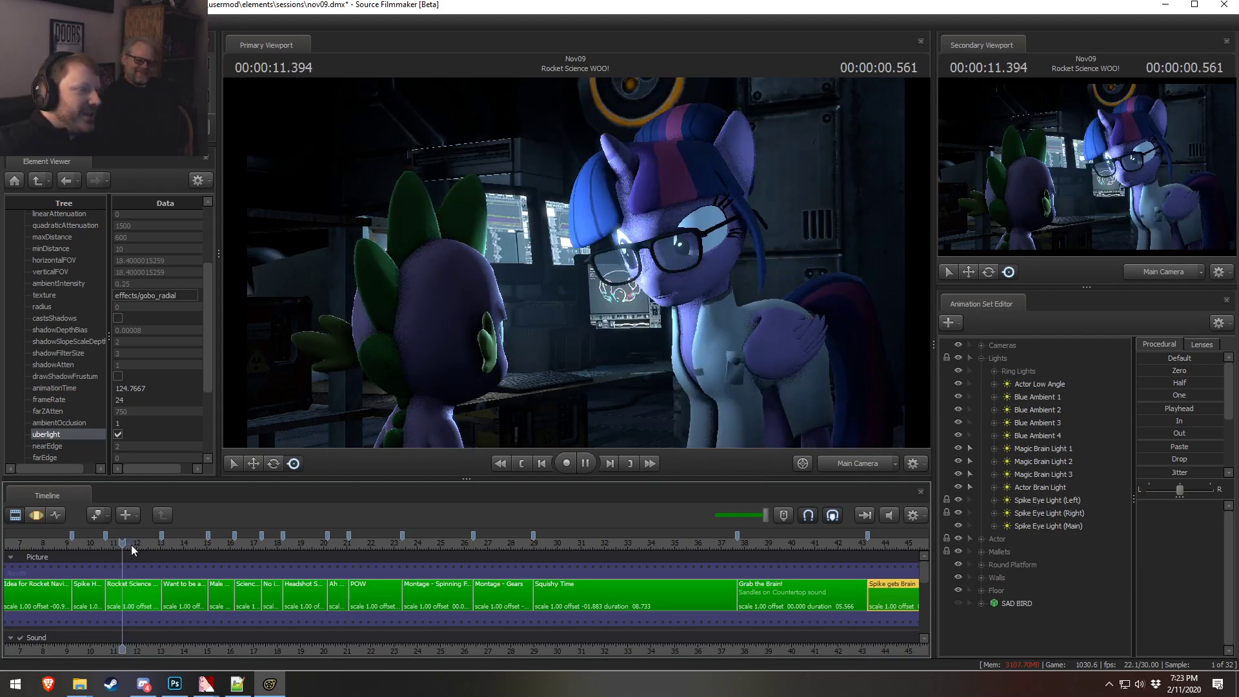
{"action": "key", "text": "space"}
{"action": "left_click", "coordinate": [131, 545]}
{"action": "key", "text": "shift+space"}
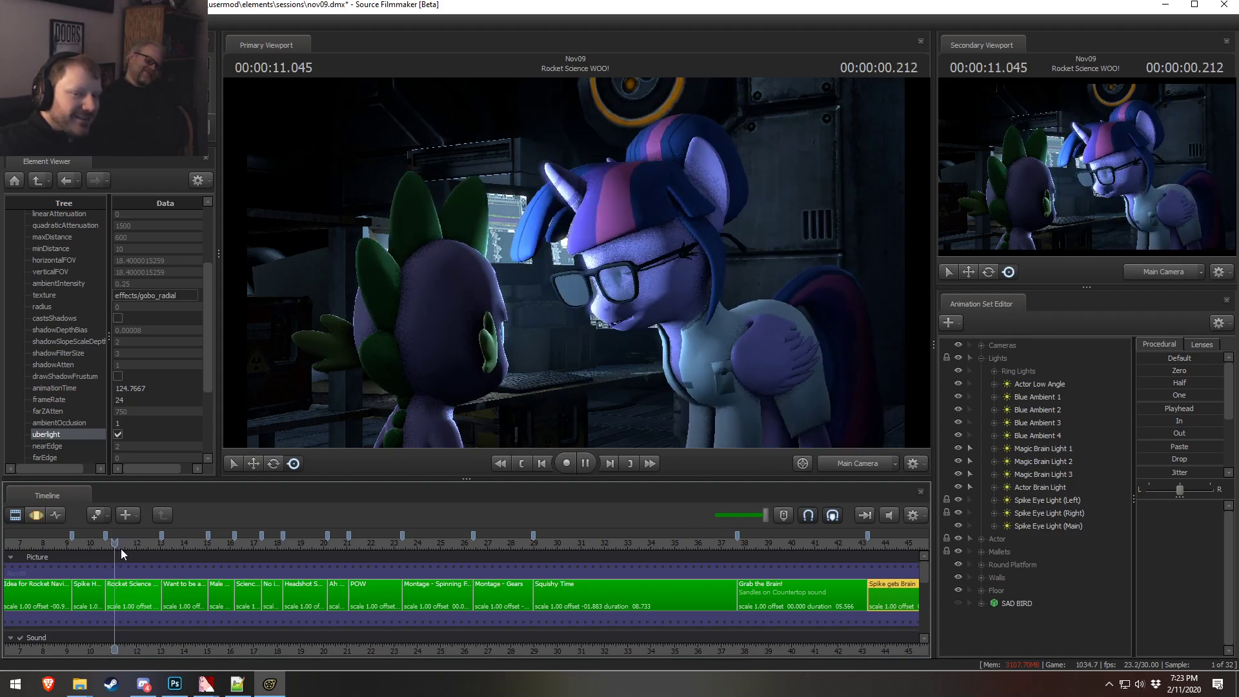
{"action": "key", "text": "space"}
- Scrub ahead to the Rocket Silo shot, then play Sunset Shimmer Swoos Right In from about 1:38
{"action": "scroll", "coordinate": [267, 602], "scroll_direction": "down", "scroll_amount": 5}
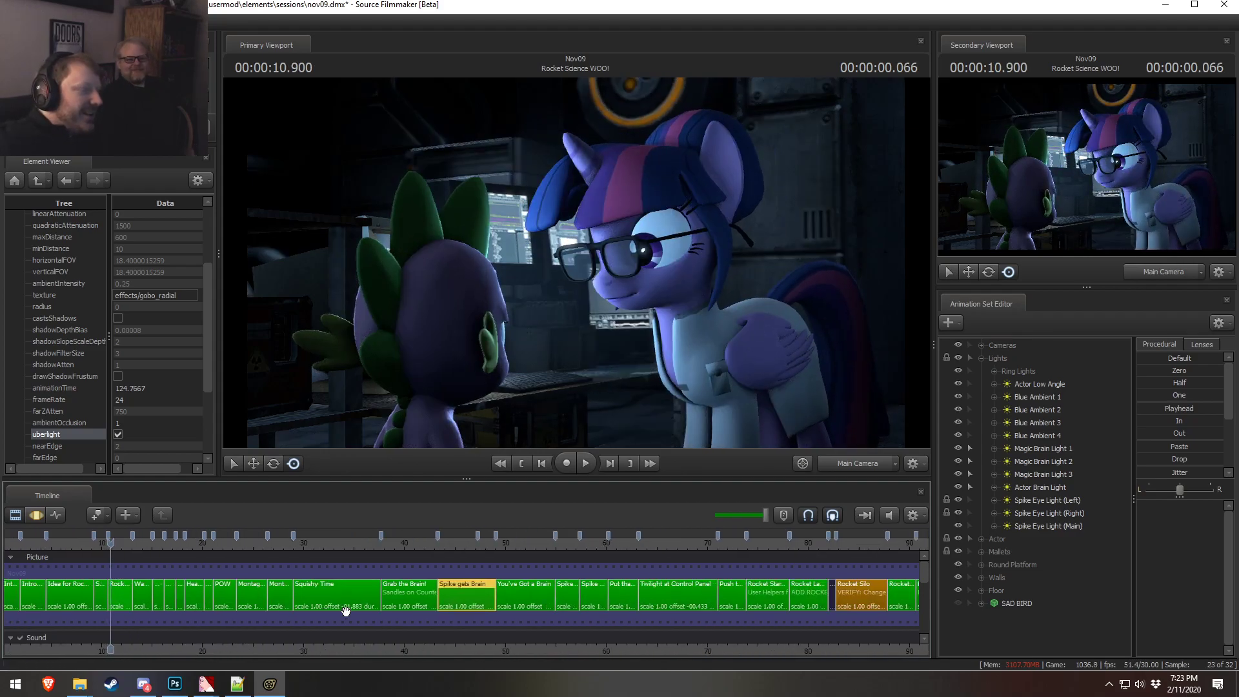
{"action": "middle_click_drag", "start_coordinate": [420, 643], "coordinate": [449, 644]}
{"action": "left_click_drag", "start_coordinate": [85, 541], "coordinate": [759, 558]}
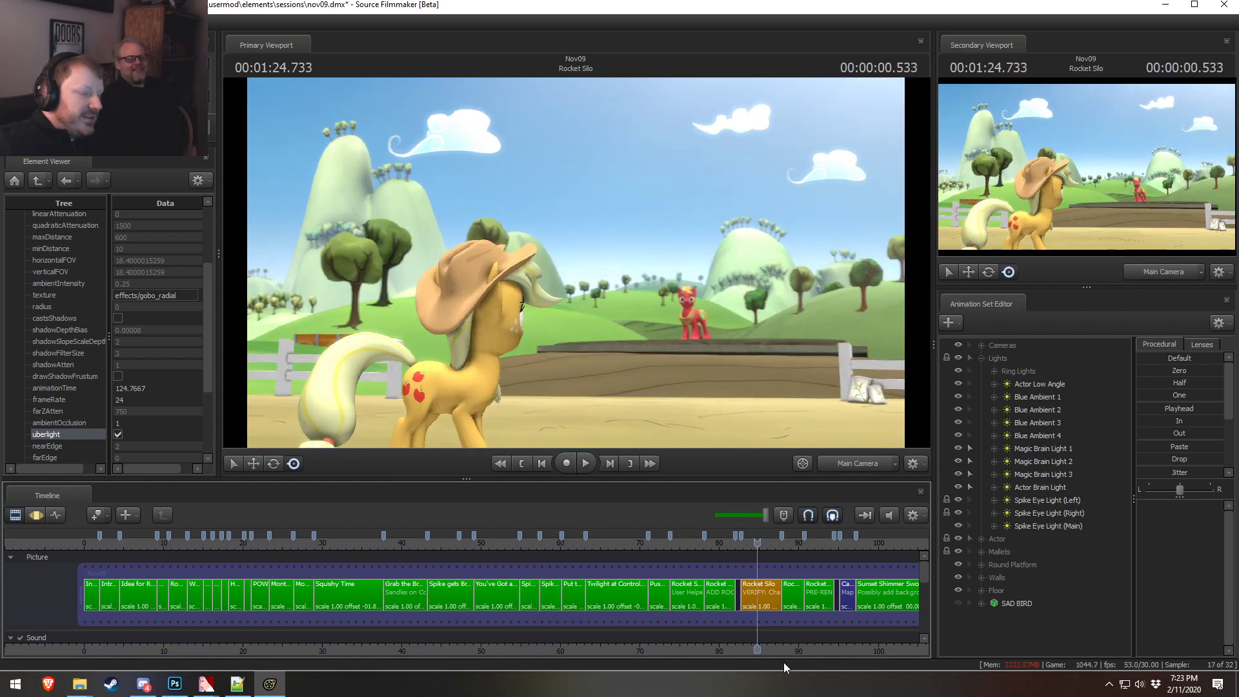
{"action": "middle_click_drag", "start_coordinate": [822, 657], "coordinate": [479, 612]}
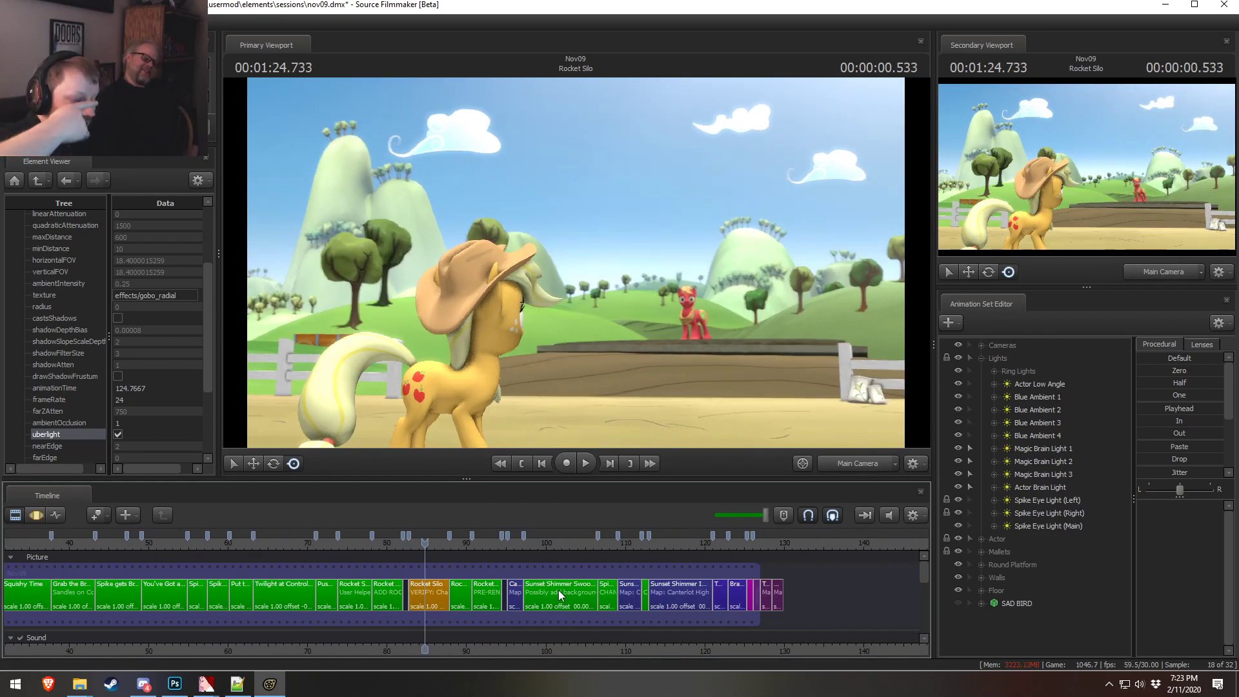
{"action": "left_click", "coordinate": [534, 546]}
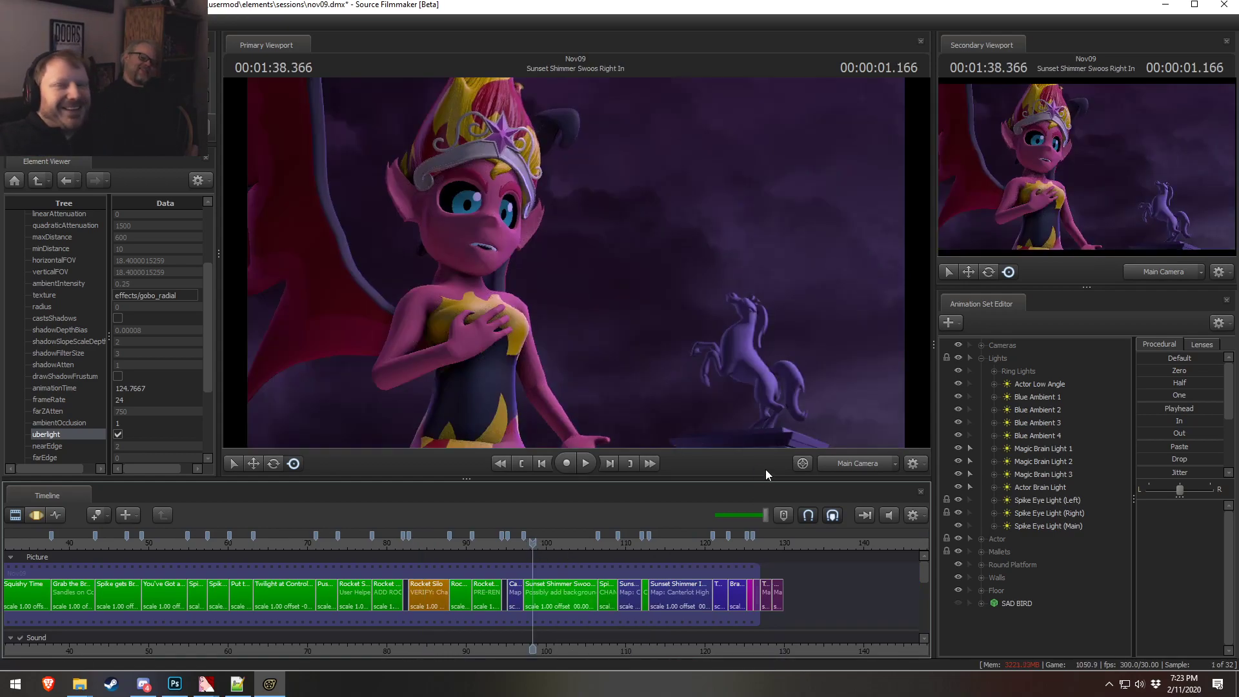
{"action": "key", "text": "space"}
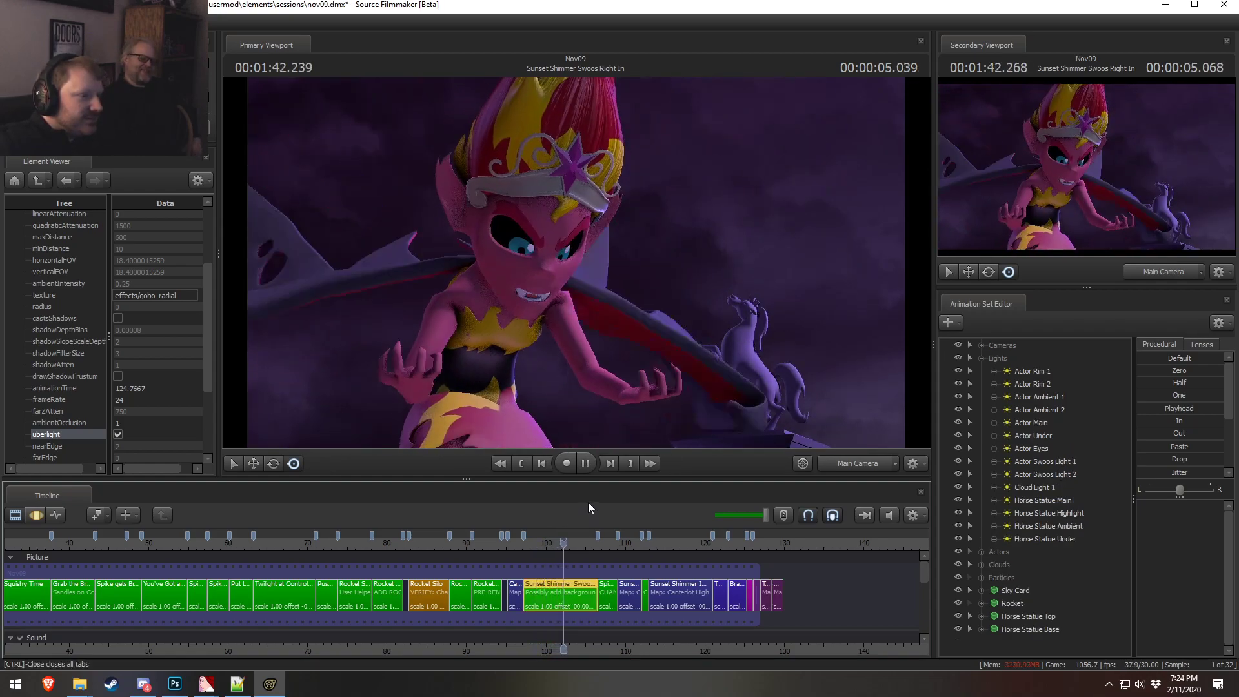
{"action": "key", "text": "space"}
- View the Rocket Poof shot at 1:31.8
{"action": "scroll", "coordinate": [638, 637], "scroll_direction": "up", "scroll_amount": 2}
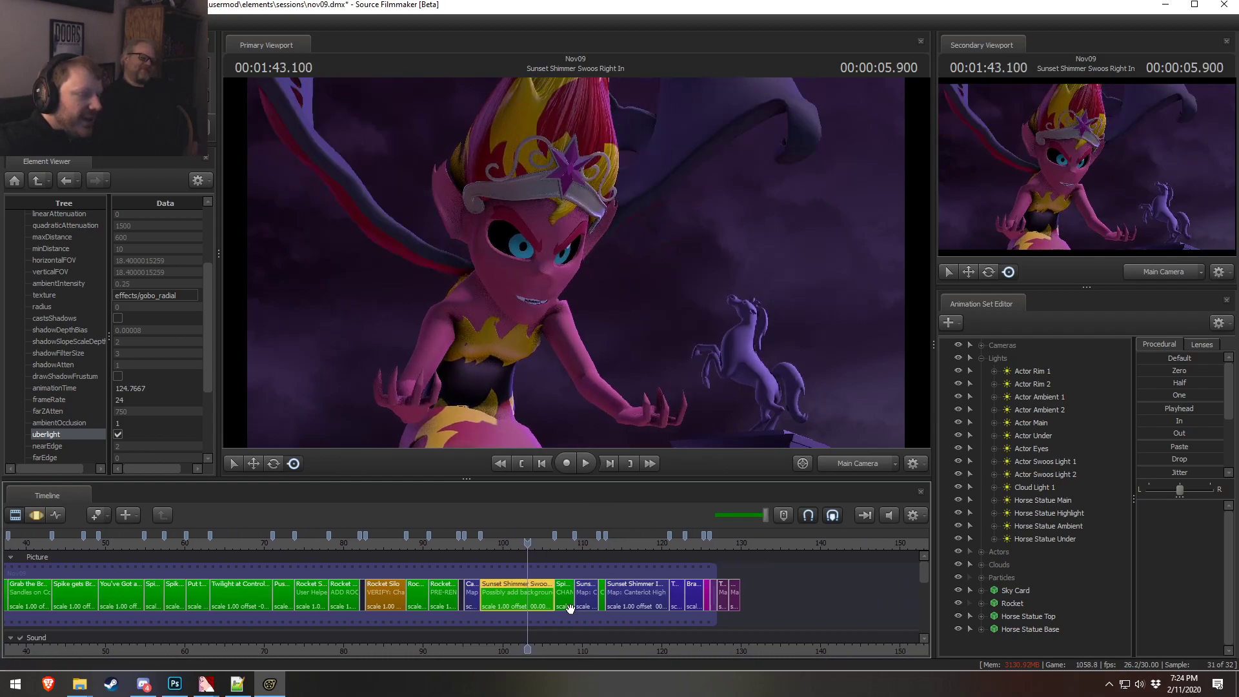
{"action": "scroll", "coordinate": [513, 566], "scroll_direction": "up", "scroll_amount": 2}
{"action": "left_click", "coordinate": [344, 561]}
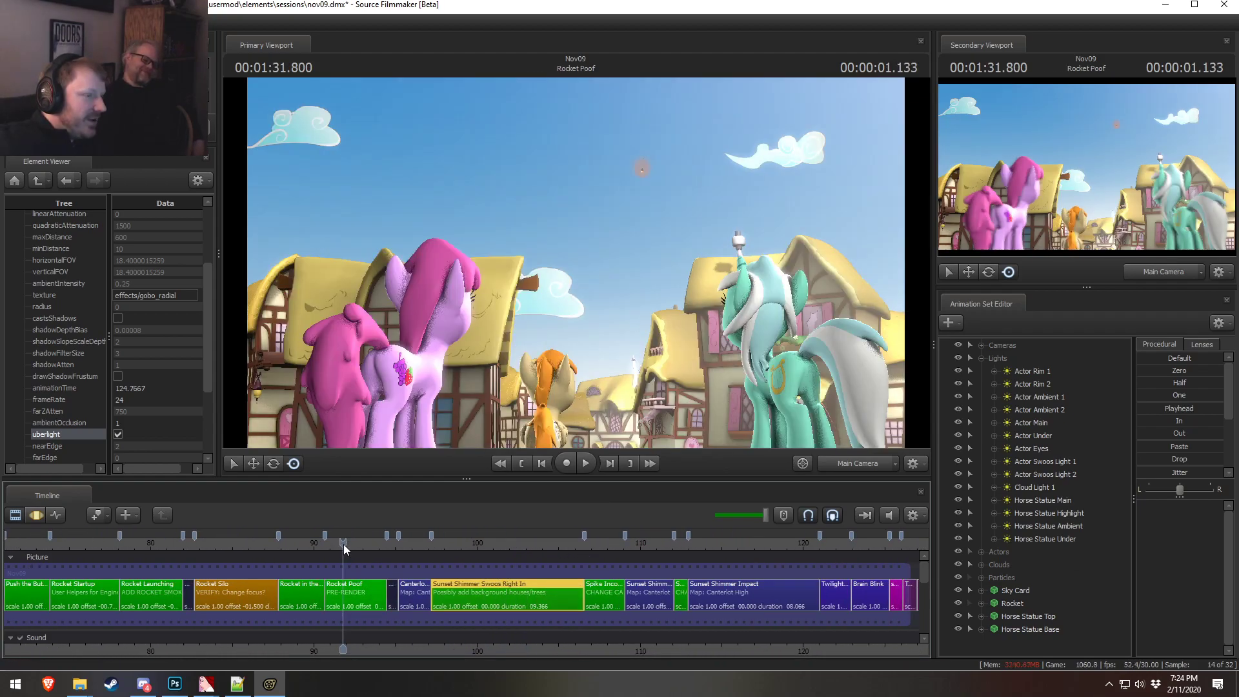
{"action": "scroll", "coordinate": [304, 658], "scroll_direction": "down", "scroll_amount": 1}
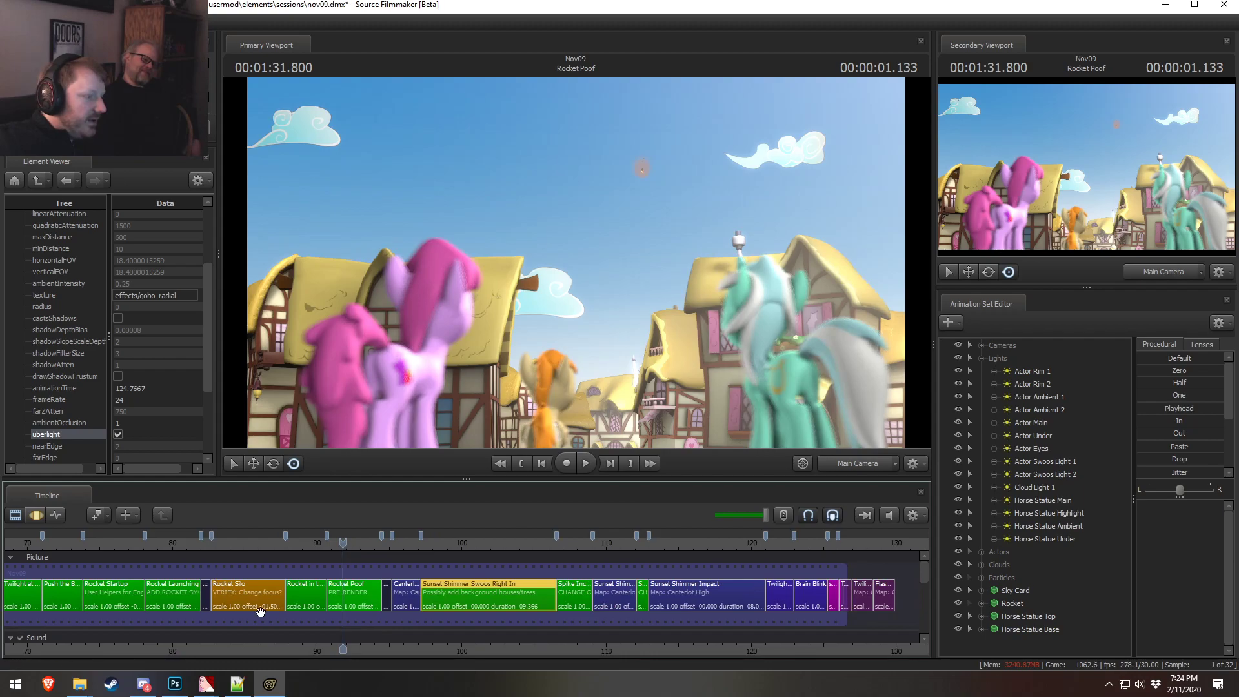
{"action": "scroll", "coordinate": [259, 611], "scroll_direction": "down", "scroll_amount": 1}
{"action": "scroll", "coordinate": [564, 604], "scroll_direction": "up", "scroll_amount": 1}
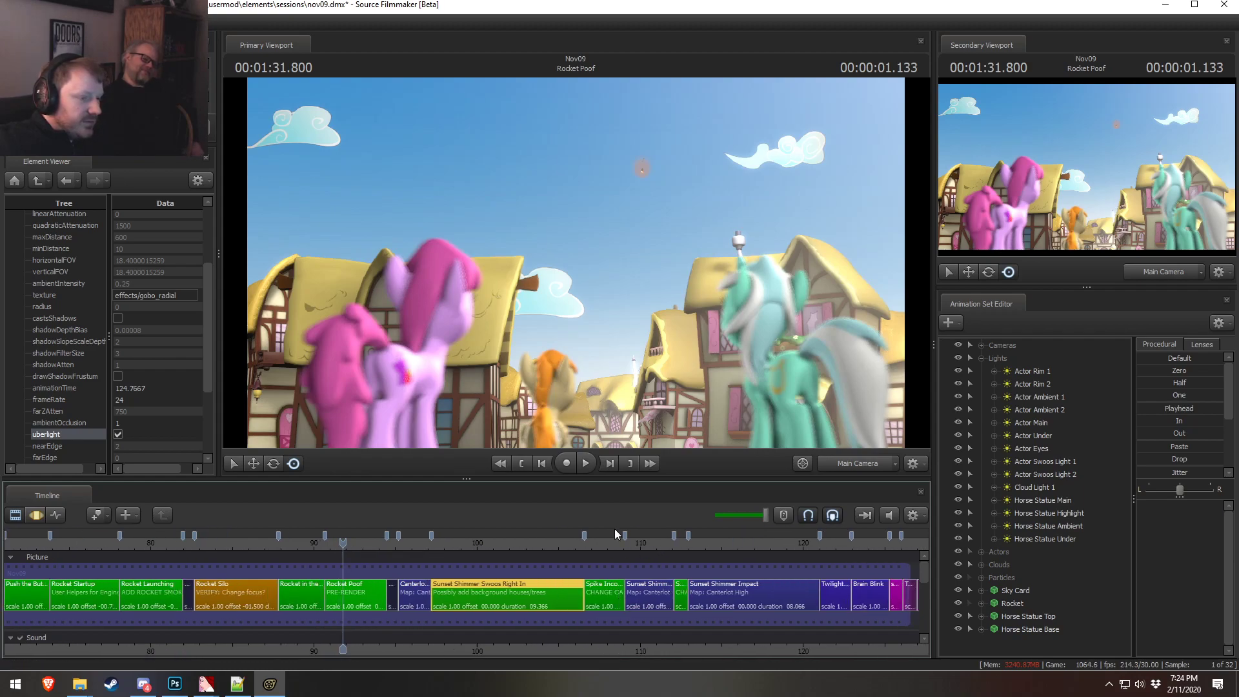
- Play part of the Spike Incoming 1 shot and the lead-in to Sunset Shimmer Impact
{"action": "left_click", "coordinate": [596, 542]}
{"action": "key", "text": "space"}
{"action": "key", "text": "space"}
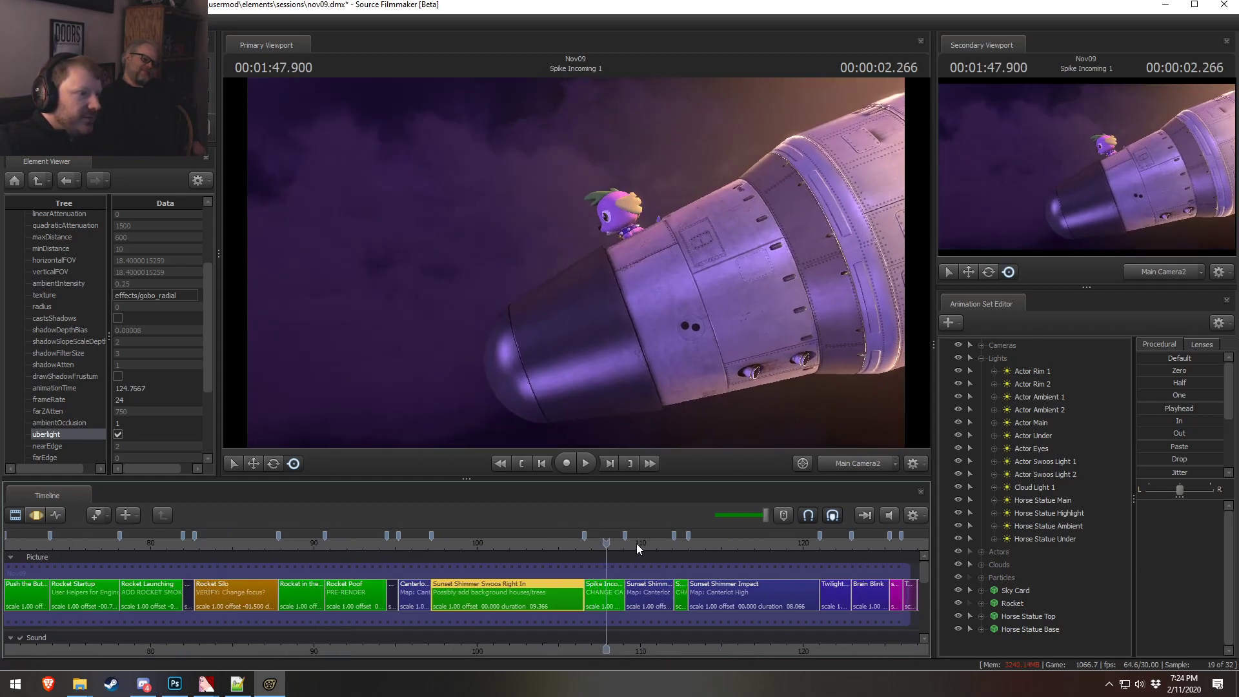
{"action": "left_click", "coordinate": [678, 544]}
{"action": "key", "text": "space"}
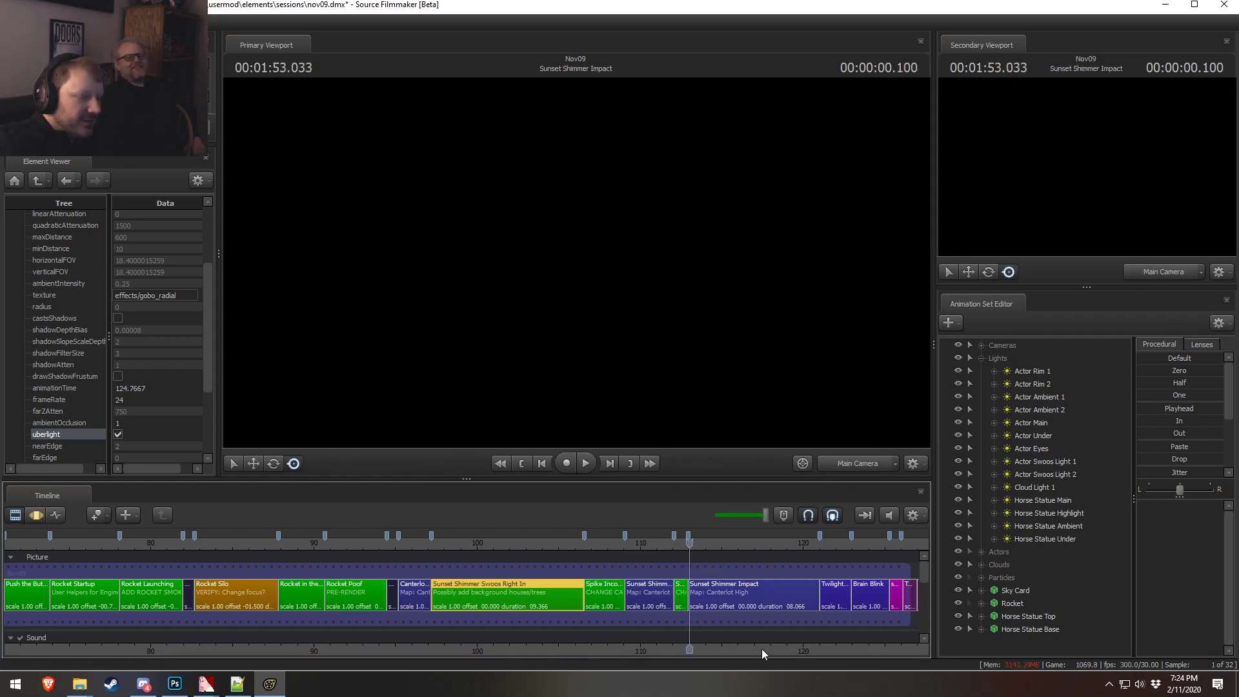
- Play the Brain Blink shot from its start and compare the screen glow during the ARMED and BOOM! displays
{"action": "middle_click_drag", "start_coordinate": [762, 649], "coordinate": [298, 574]}
{"action": "left_click", "coordinate": [387, 542]}
{"action": "key", "text": "space"}
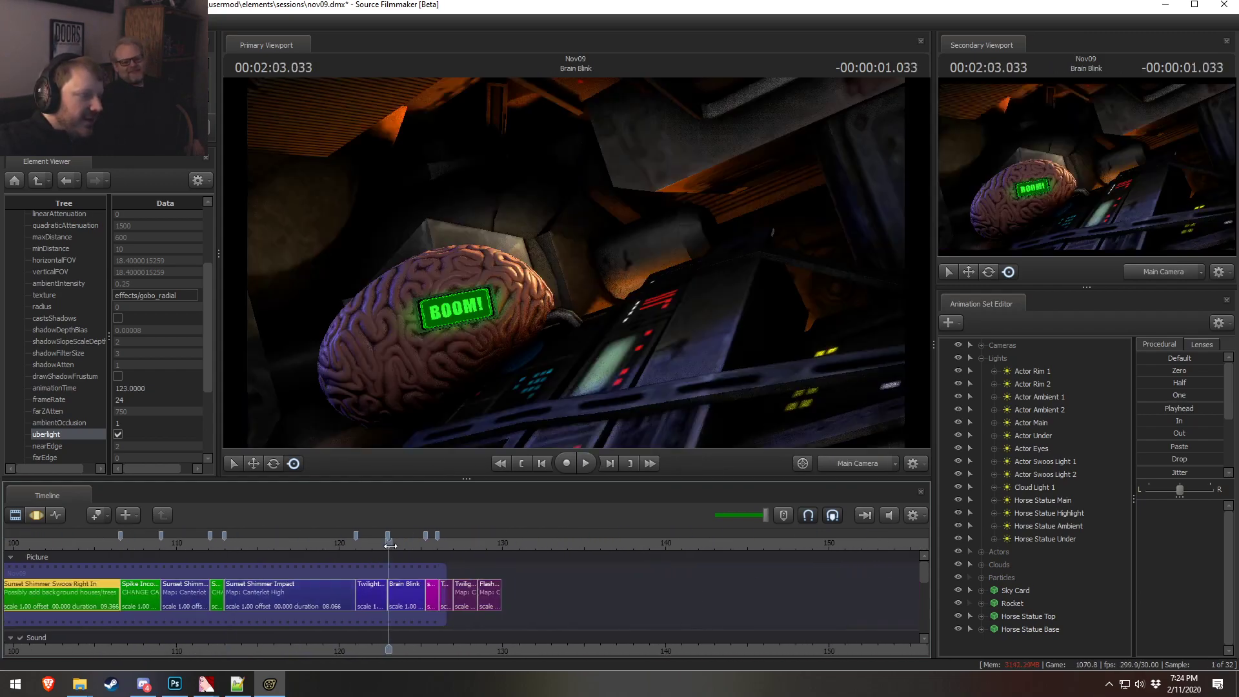
{"action": "key", "text": "space"}
{"action": "left_click", "coordinate": [388, 542]}
{"action": "key", "text": "space"}
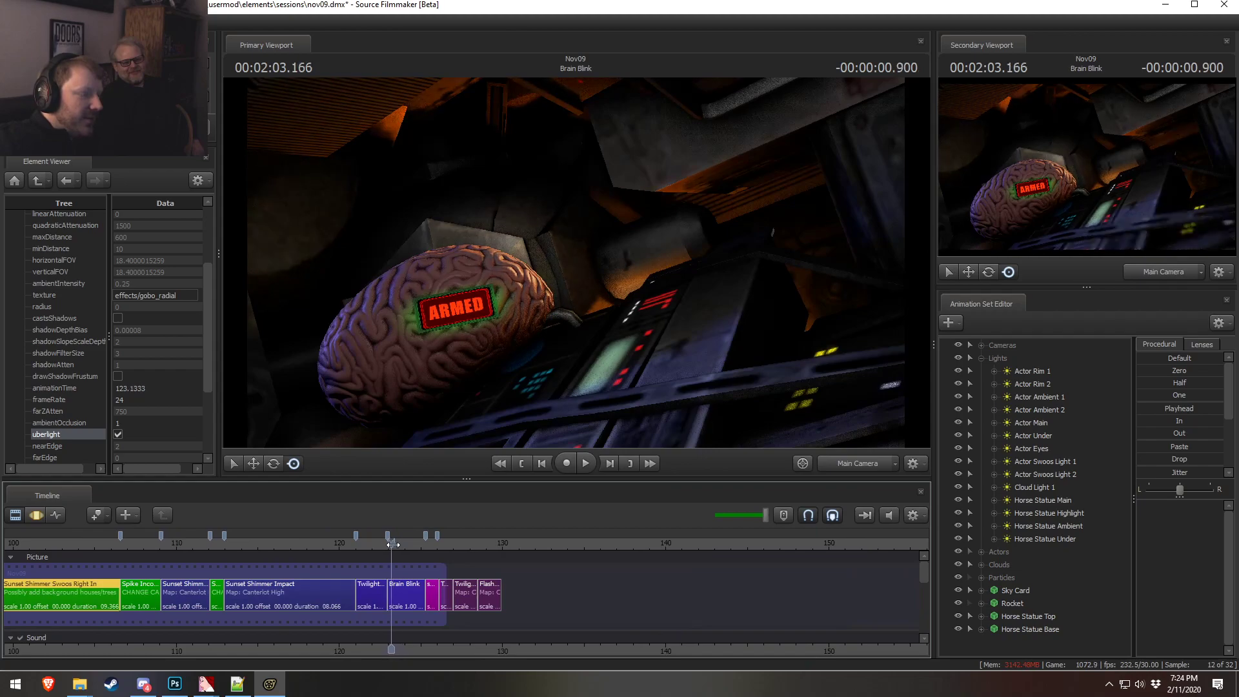
{"action": "key", "text": "space"}
{"action": "scroll", "coordinate": [413, 594], "scroll_direction": "up", "scroll_amount": 8}
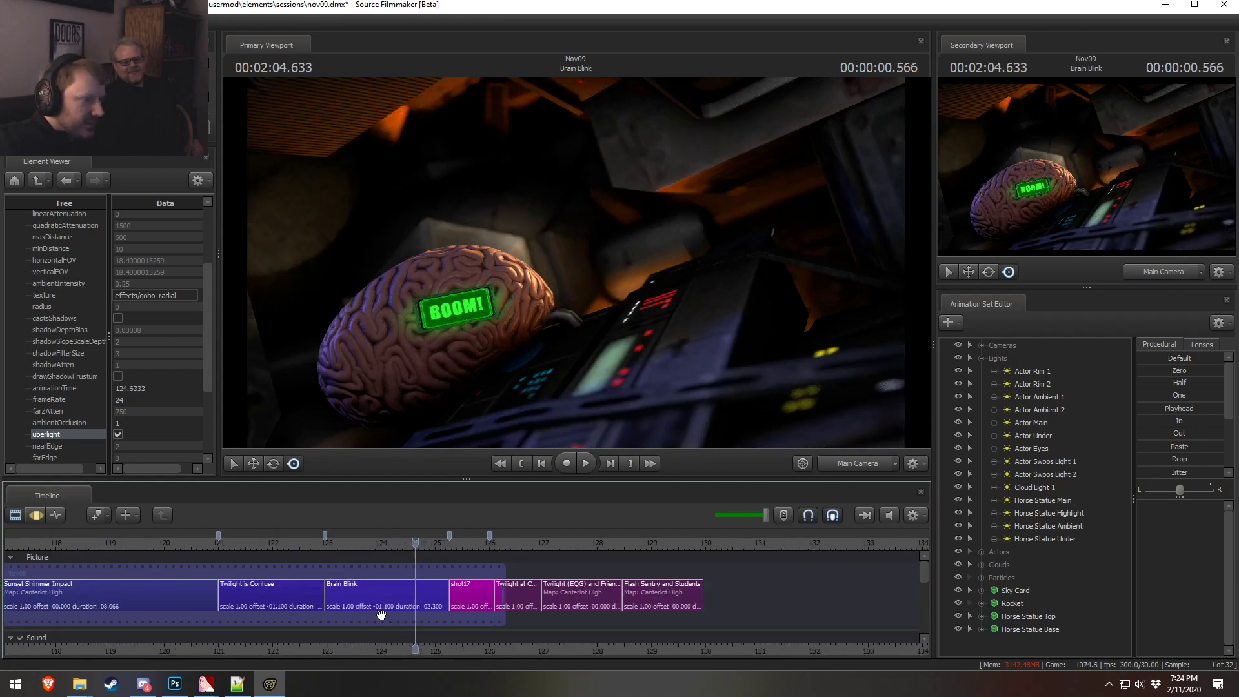
{"action": "left_click", "coordinate": [386, 540]}
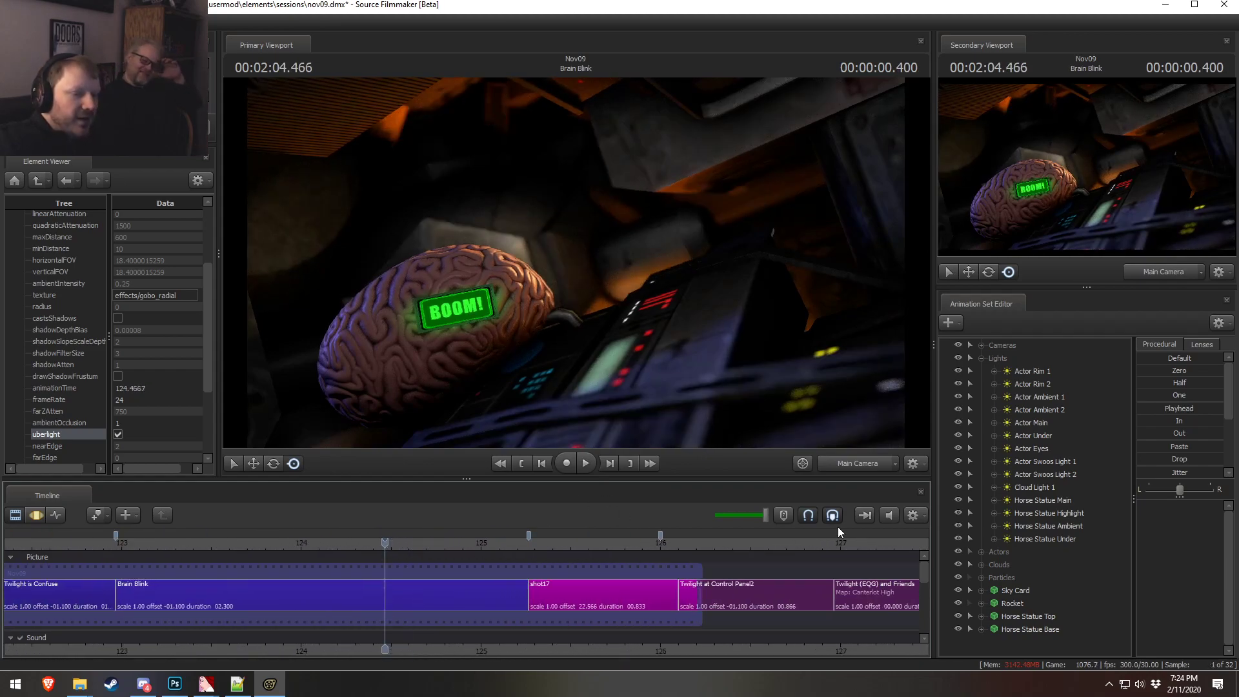
- Select Brain Blink's Brain Screen Light in the Motion Editor and limit the time selection to the part before the final BOOM! display
{"action": "middle_click_drag", "start_coordinate": [434, 642], "coordinate": [669, 644]}
{"action": "left_click", "coordinate": [555, 588]}
{"action": "key", "text": "F3"}
{"action": "left_click", "coordinate": [1033, 423]}
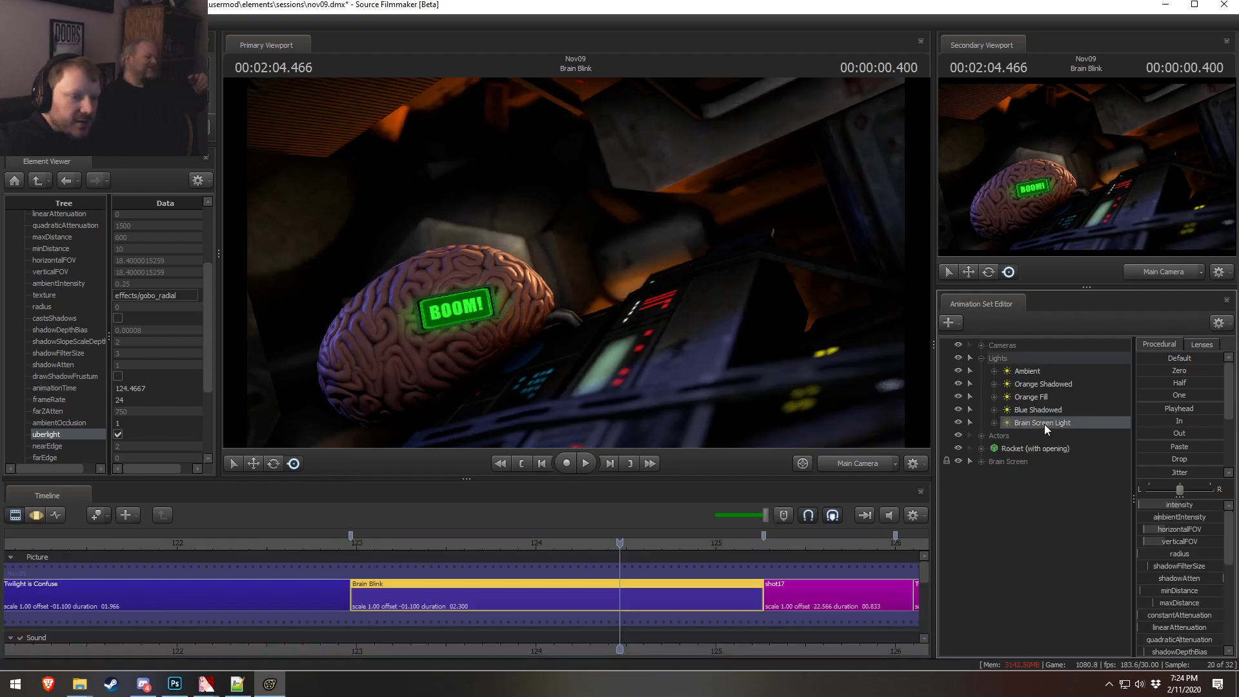
{"action": "scroll", "coordinate": [517, 622], "scroll_direction": "up", "scroll_amount": 4}
{"action": "left_click", "coordinate": [539, 600]}
{"action": "left_click_drag", "start_coordinate": [538, 601], "coordinate": [540, 602]}
{"action": "key", "text": "Escape"}
{"action": "key", "text": "["}
{"action": "key", "text": "Left"}
{"action": "key", "text": "Left"}
{"action": "left_click_drag", "start_coordinate": [438, 539], "coordinate": [386, 540]}
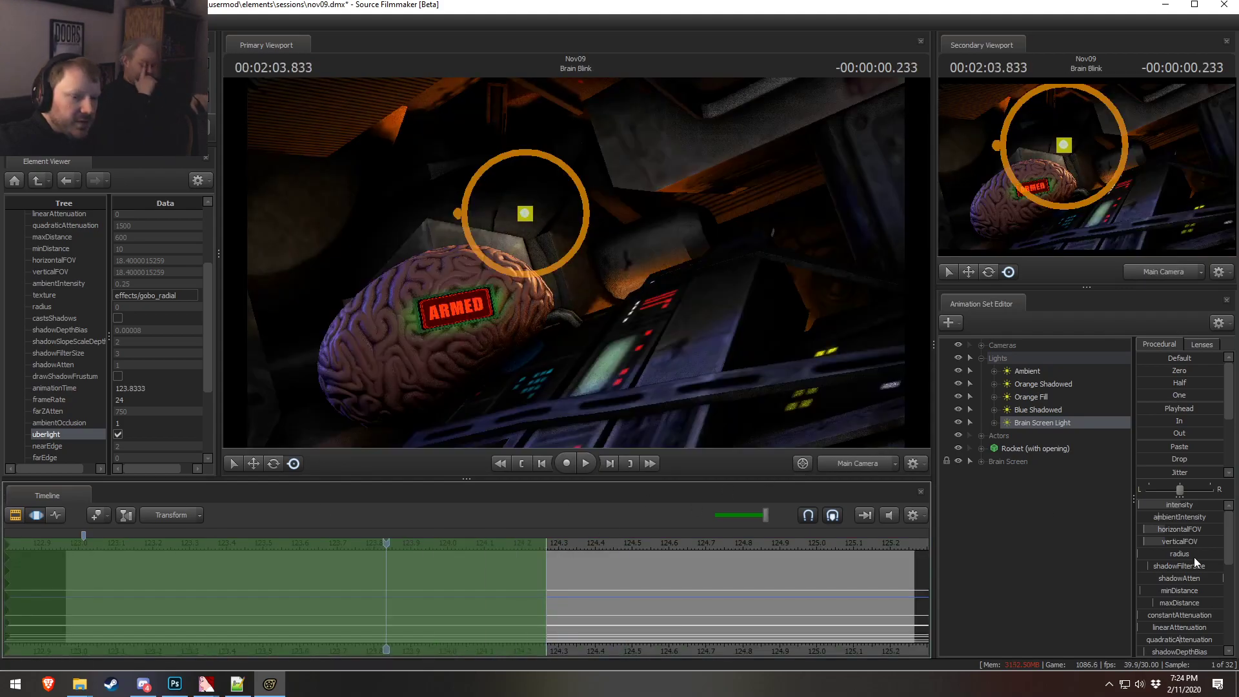
- Change the Brain Screen Light's colour to red over the selected time and play the shot to check the ARMED glow
{"action": "scroll", "coordinate": [1162, 590], "scroll_direction": "down", "scroll_amount": 6}
{"action": "left_click_drag", "start_coordinate": [1174, 589], "coordinate": [1139, 601]}
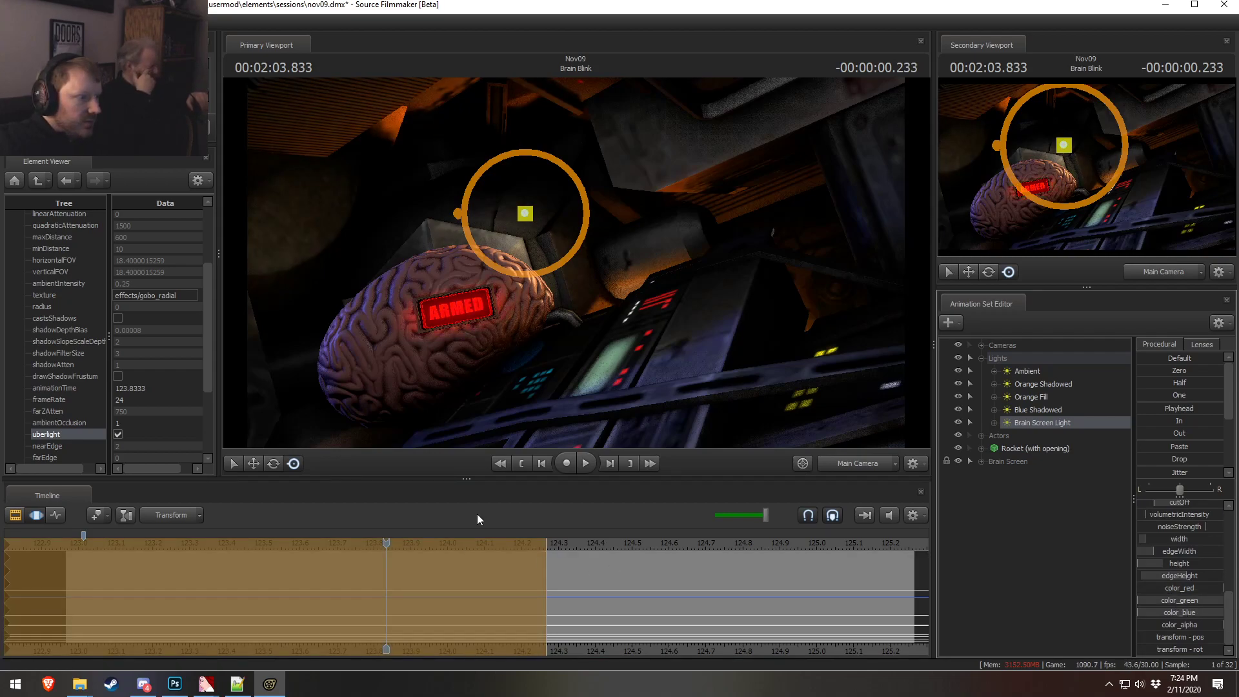
{"action": "key", "text": "F2"}
{"action": "left_click", "coordinate": [66, 542]}
{"action": "key", "text": "space"}
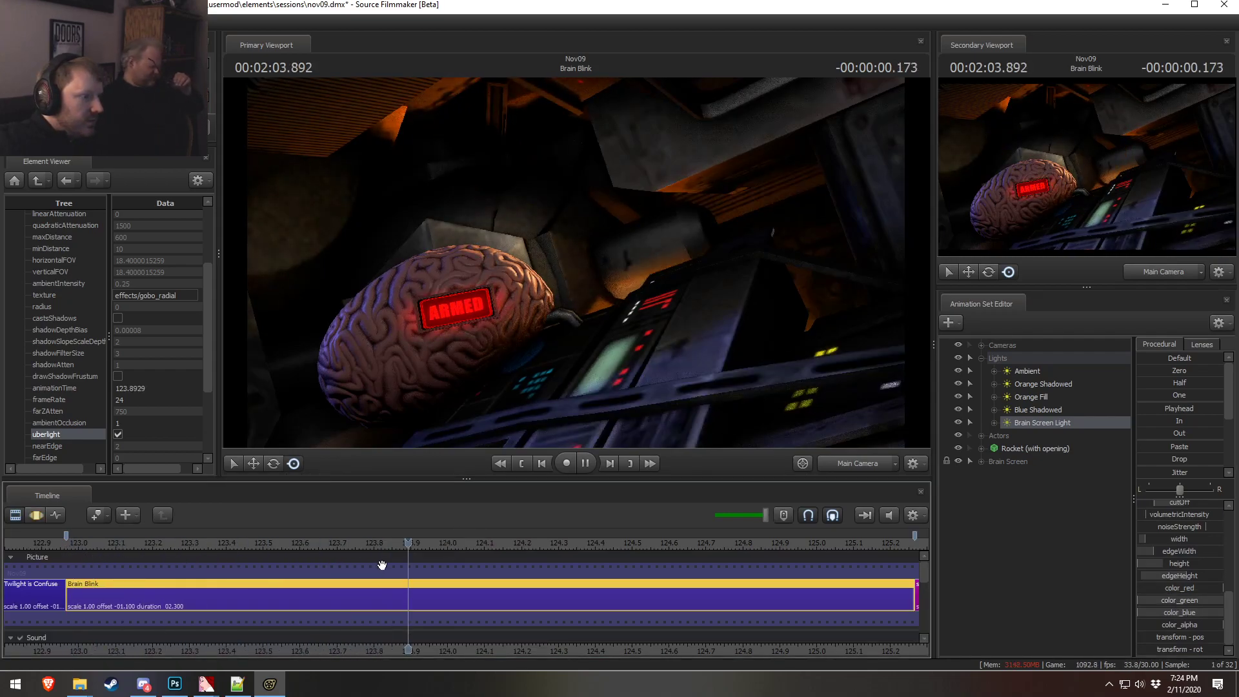
{"action": "key", "text": "space"}
{"action": "left_click_drag", "start_coordinate": [442, 544], "coordinate": [277, 539]}
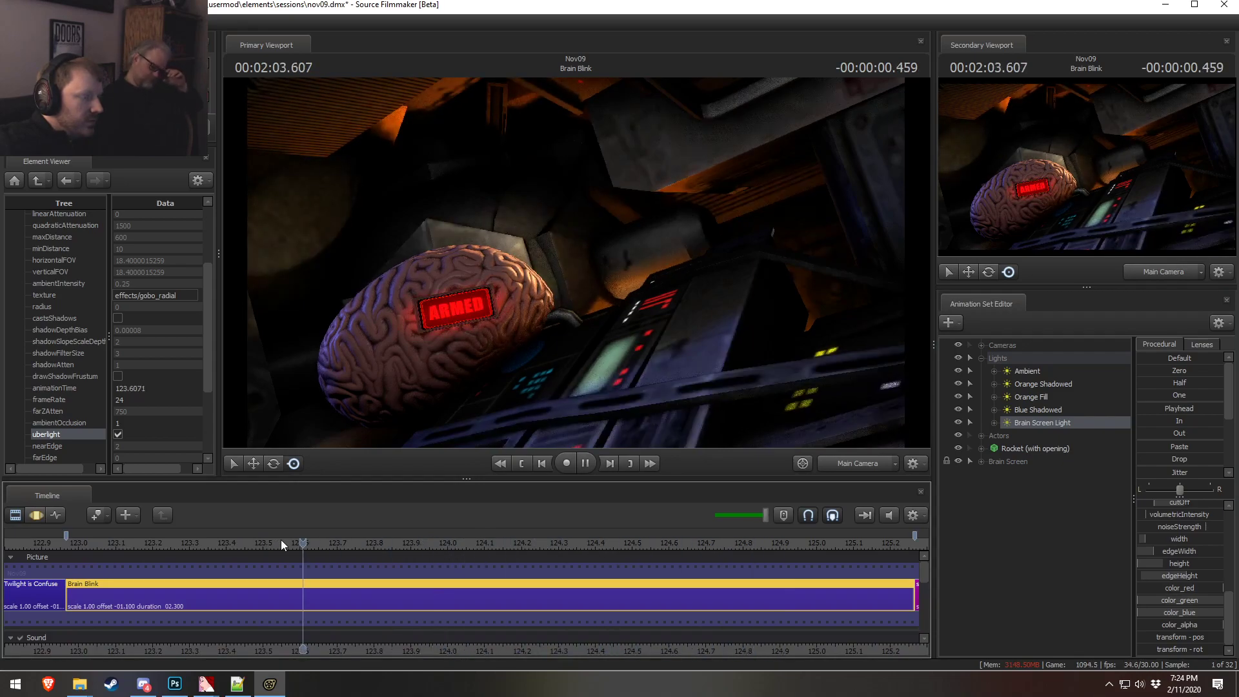
{"action": "key", "text": "space"}
- Save the session
{"action": "scroll", "coordinate": [463, 571], "scroll_direction": "down", "scroll_amount": 3}
{"action": "scroll", "coordinate": [464, 571], "scroll_direction": "down", "scroll_amount": 2}
{"action": "middle_click_drag", "start_coordinate": [646, 652], "coordinate": [402, 604]}
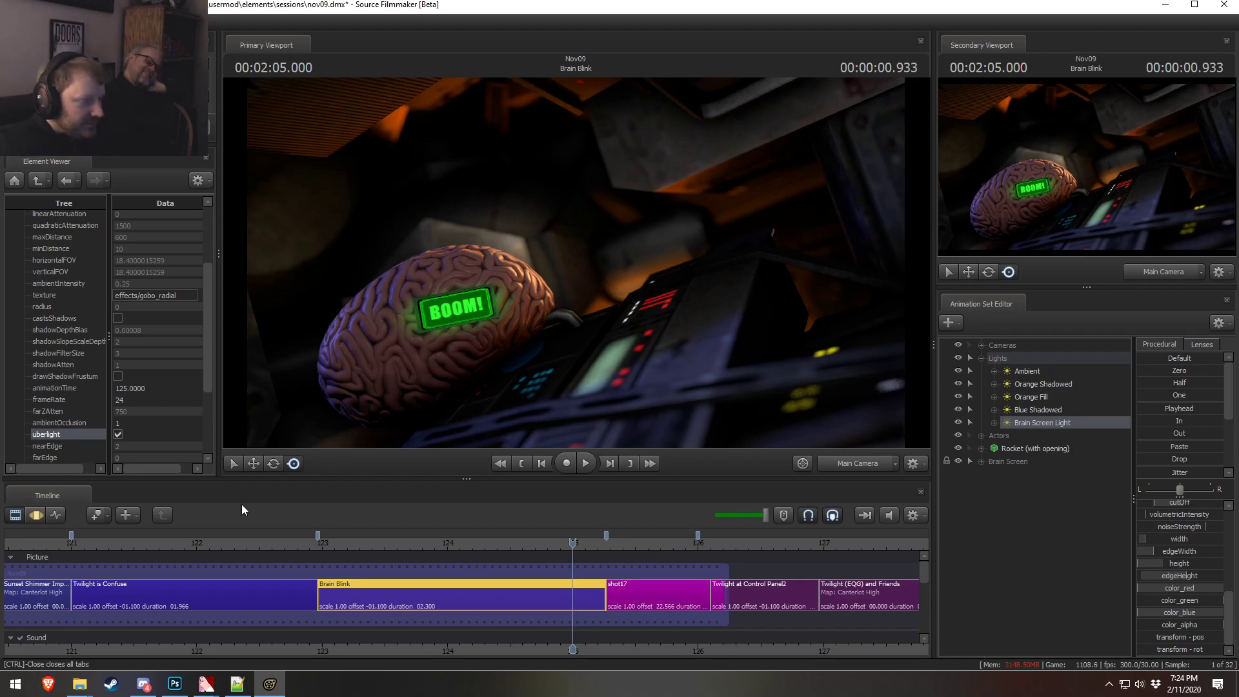
{"action": "scroll", "coordinate": [296, 595], "scroll_direction": "down", "scroll_amount": 6}
{"action": "scroll", "coordinate": [297, 602], "scroll_direction": "down", "scroll_amount": 5}
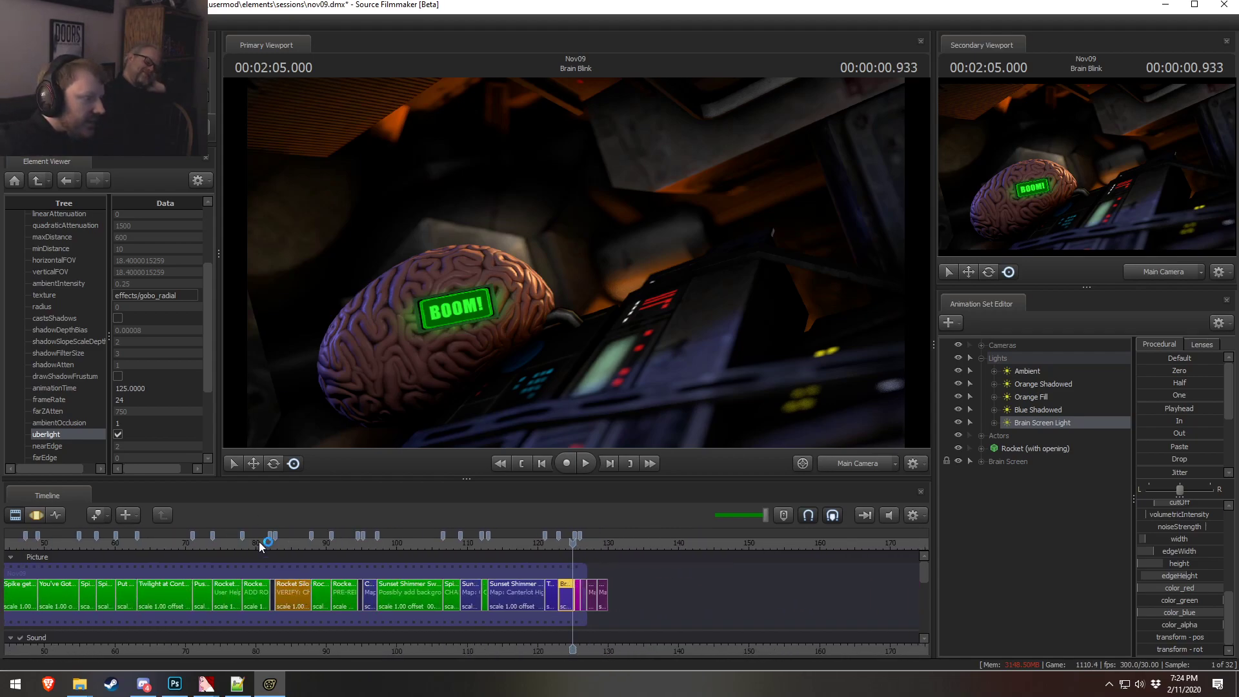
- Turn off viewport lighting on the Twilight at Control Panel shot and play it from about 1:04
{"action": "left_click_drag", "start_coordinate": [161, 542], "coordinate": [147, 542]}
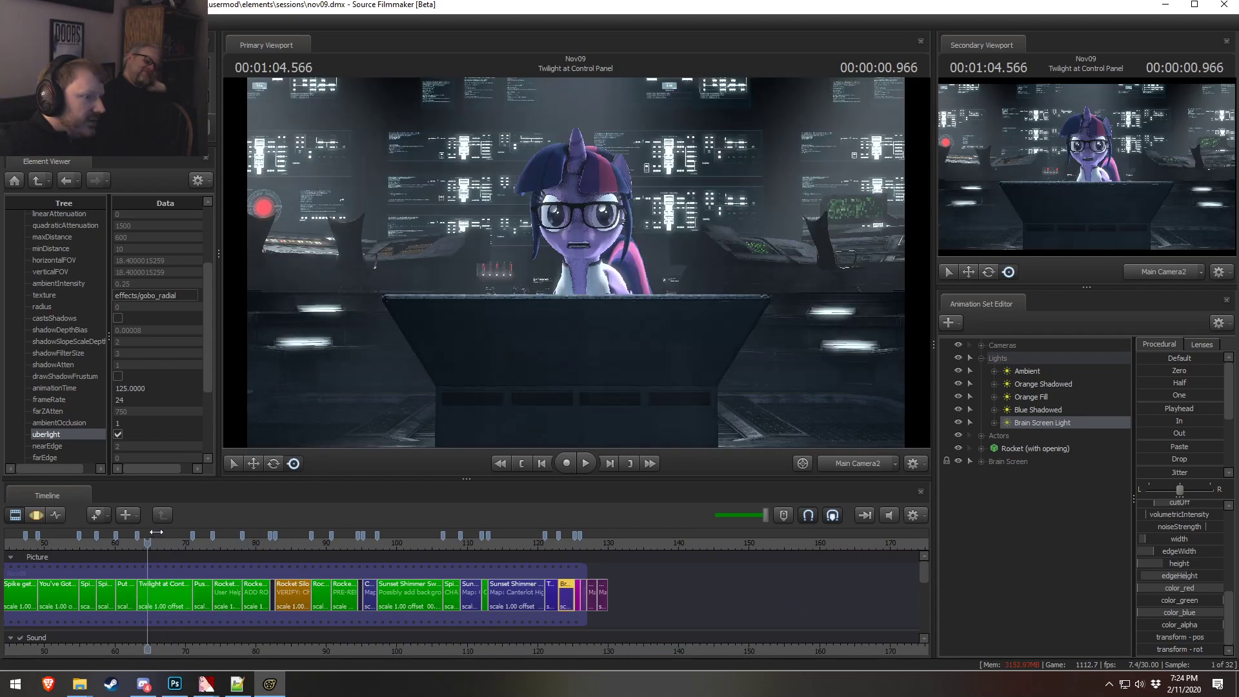
{"action": "right_click", "coordinate": [381, 329]}
{"action": "left_click", "coordinate": [434, 362]}
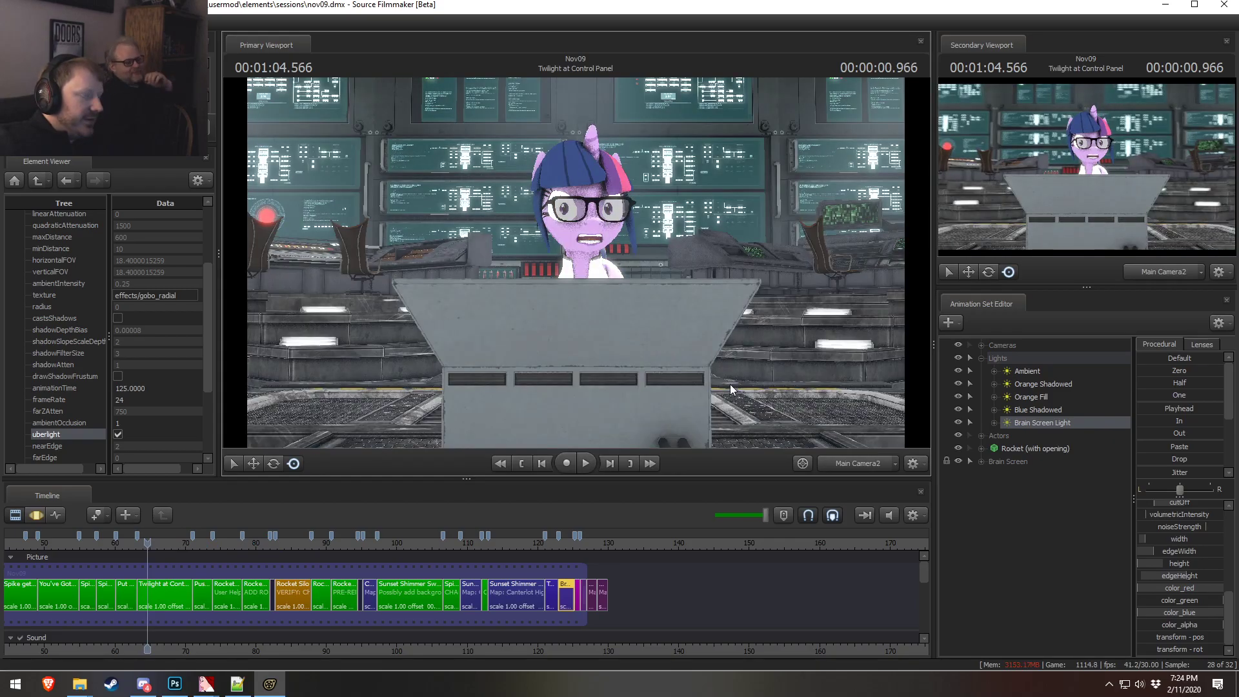
{"action": "key", "text": "space"}
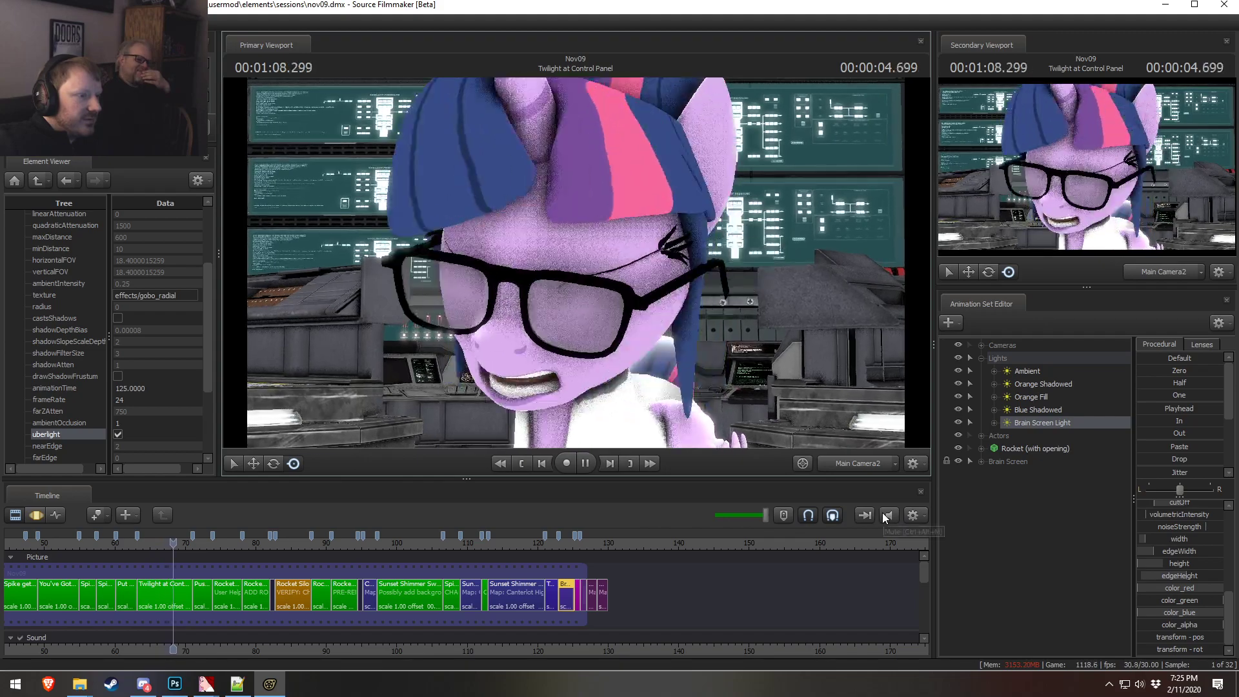
{"action": "key", "text": "space"}
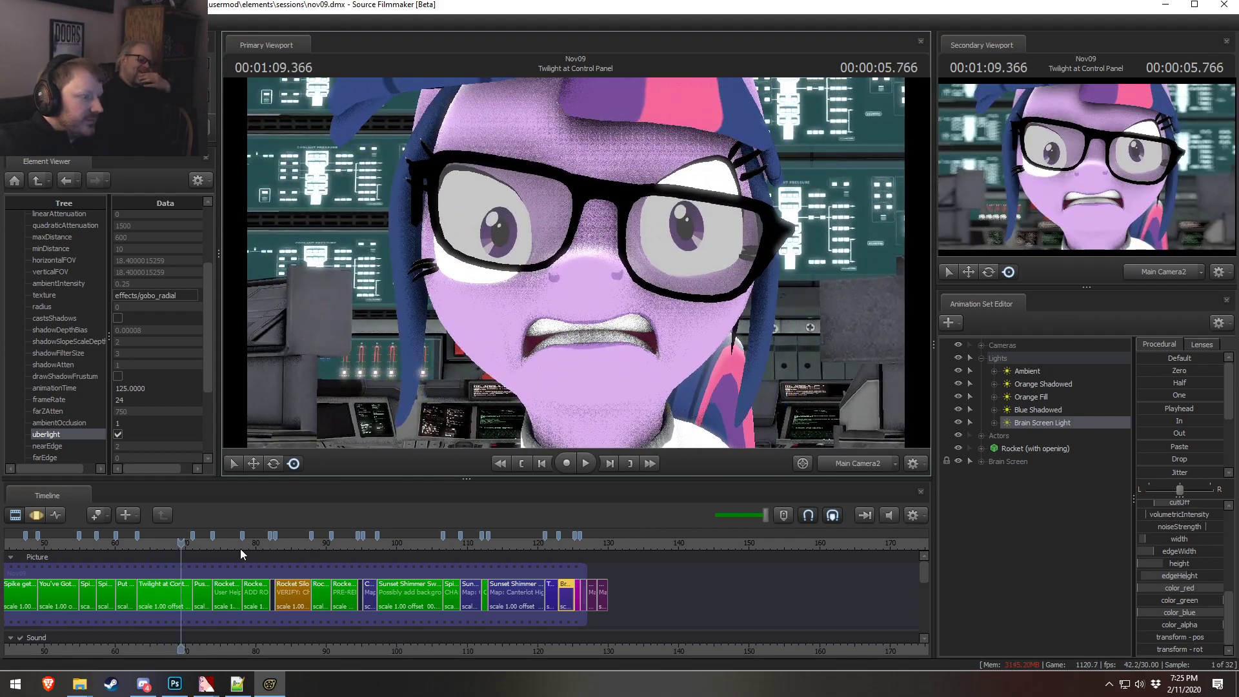
- Replay the end of the Twilight at Control Panel shot several times, letting it run into Push the Button
{"action": "left_click_drag", "start_coordinate": [181, 543], "coordinate": [171, 543]}
{"action": "key", "text": "space"}
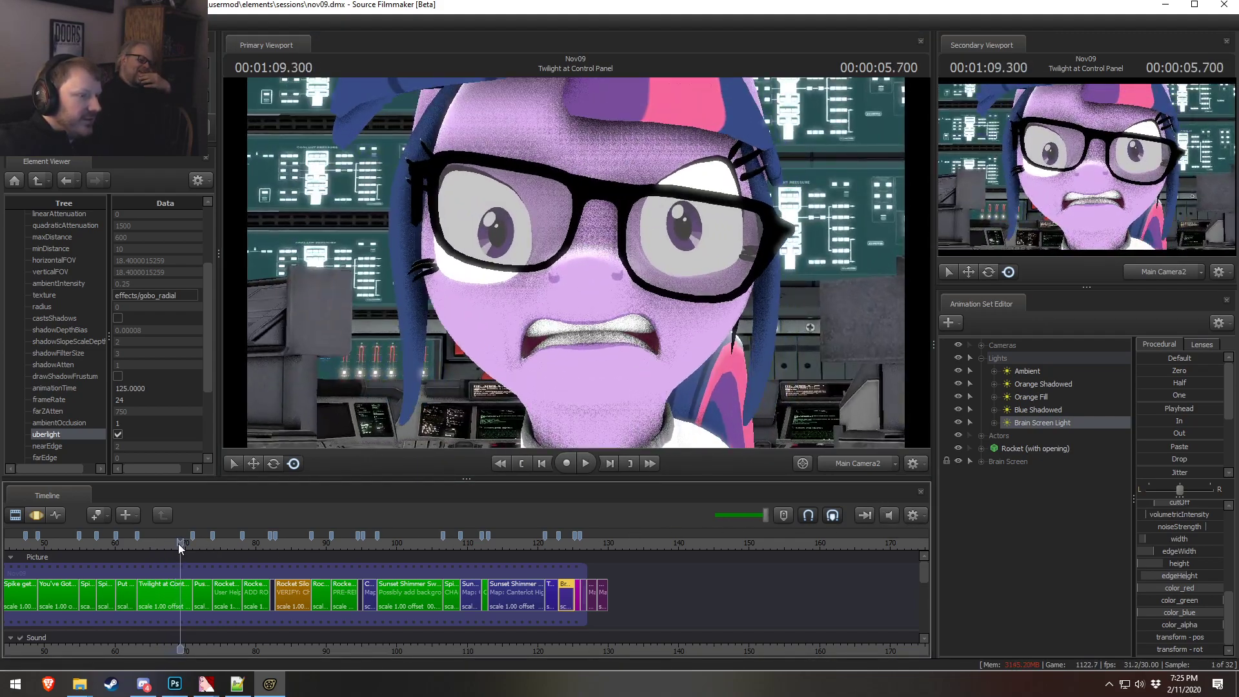
{"action": "left_click", "coordinate": [177, 540]}
{"action": "key", "text": "space"}
{"action": "key", "text": "space"}
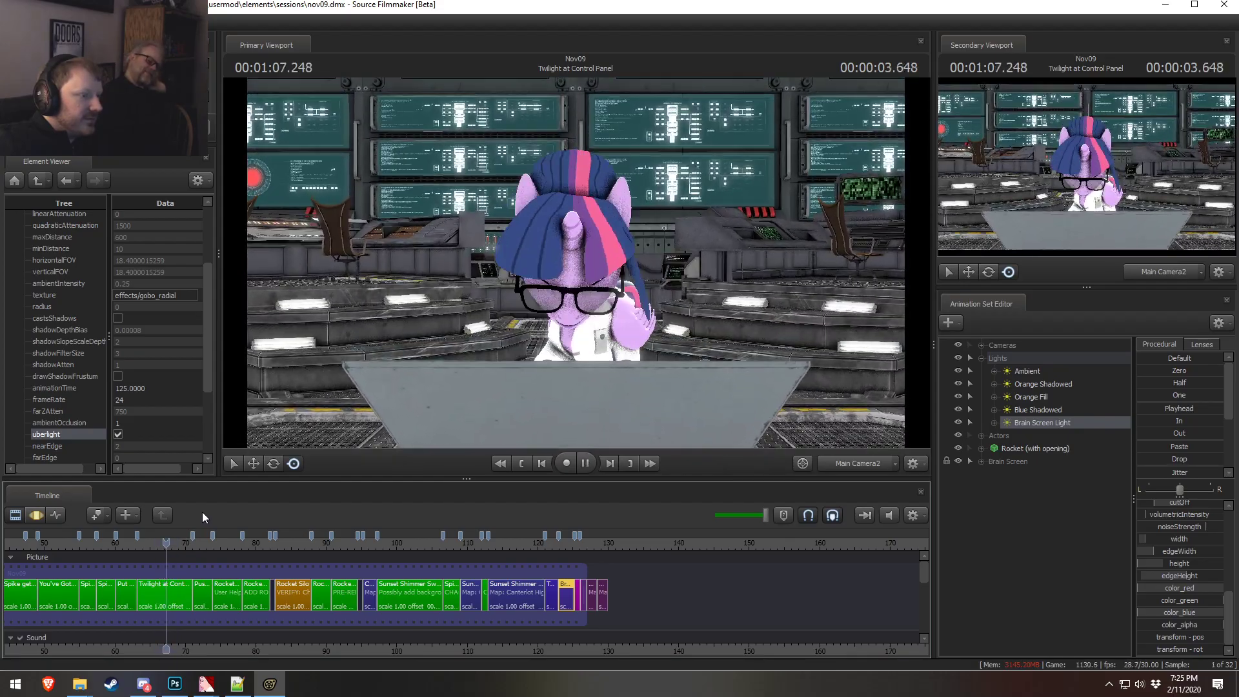
{"action": "key", "text": "space"}
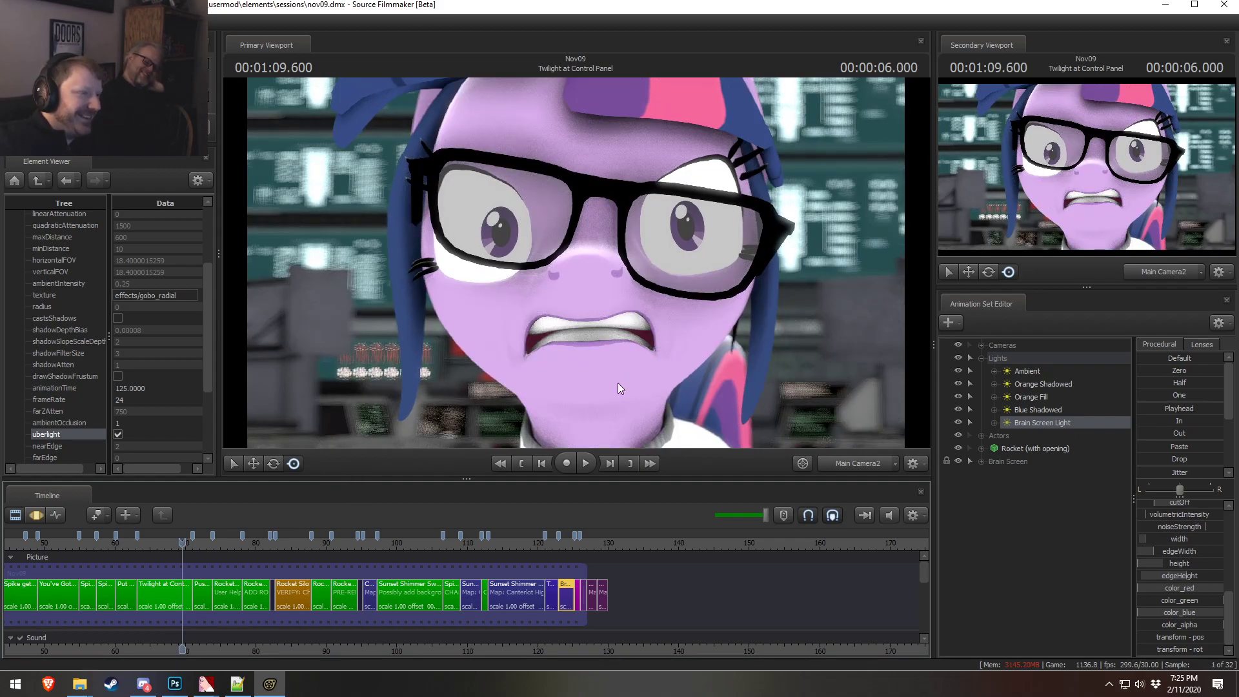
{"action": "left_click_drag", "start_coordinate": [178, 540], "coordinate": [166, 540]}
{"action": "key", "text": "space"}
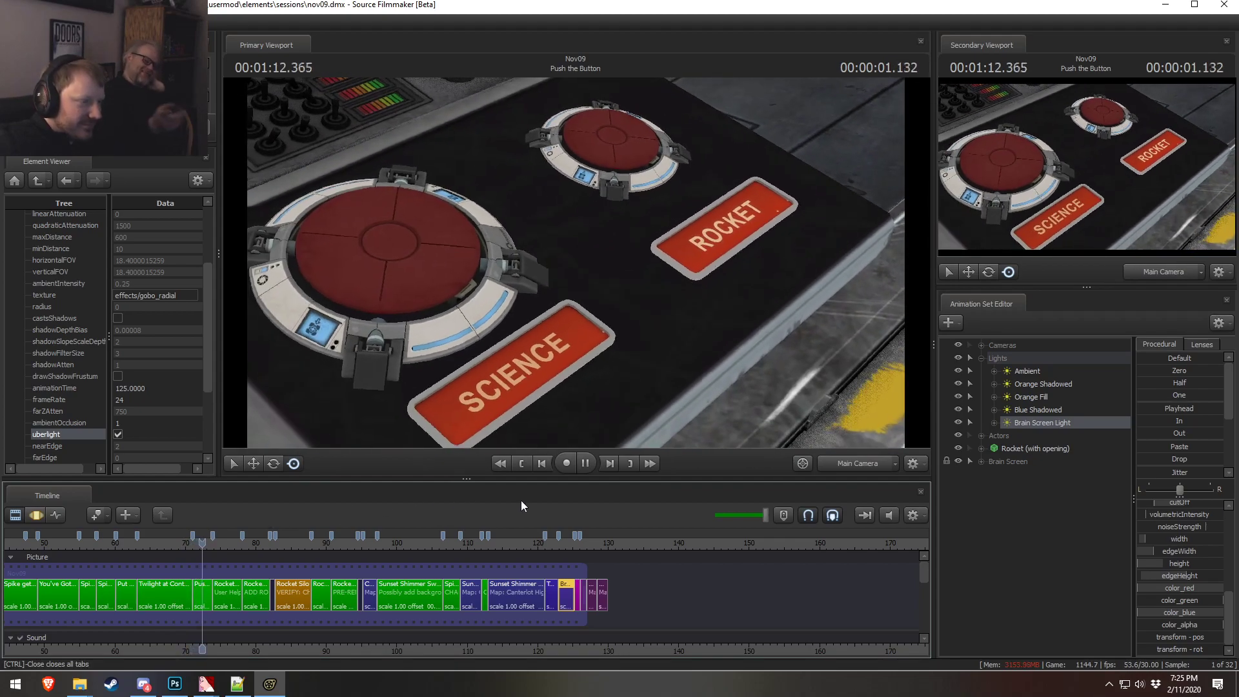
{"action": "key", "text": "space"}
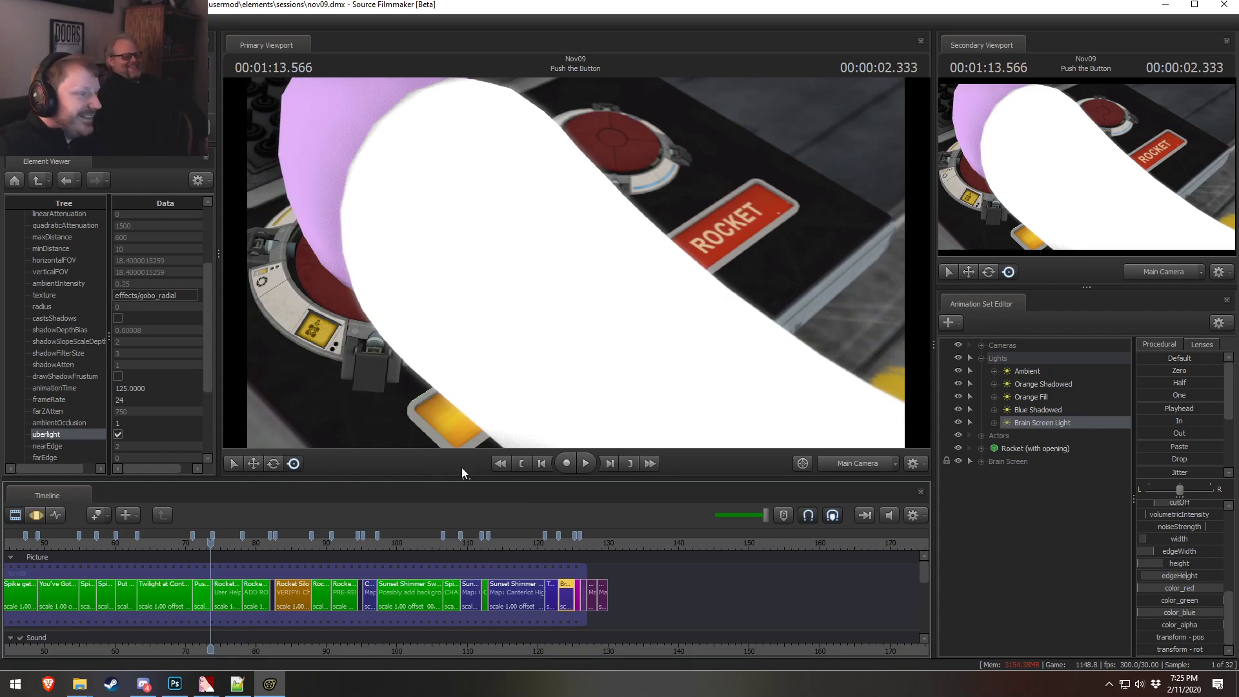
- Scrub through the Push the Button shot and play it from about 1:12.8
{"action": "left_click_drag", "start_coordinate": [210, 542], "coordinate": [193, 544]}
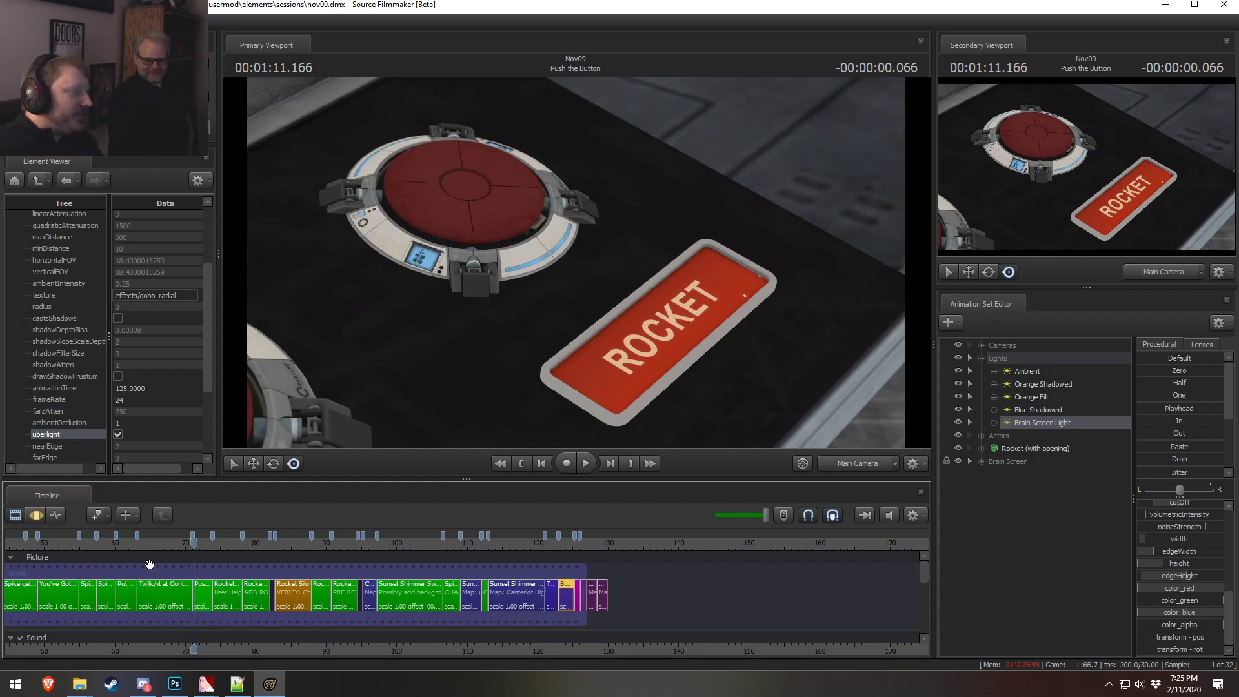
{"action": "left_click", "coordinate": [201, 546]}
{"action": "left_click_drag", "start_coordinate": [201, 546], "coordinate": [205, 546]}
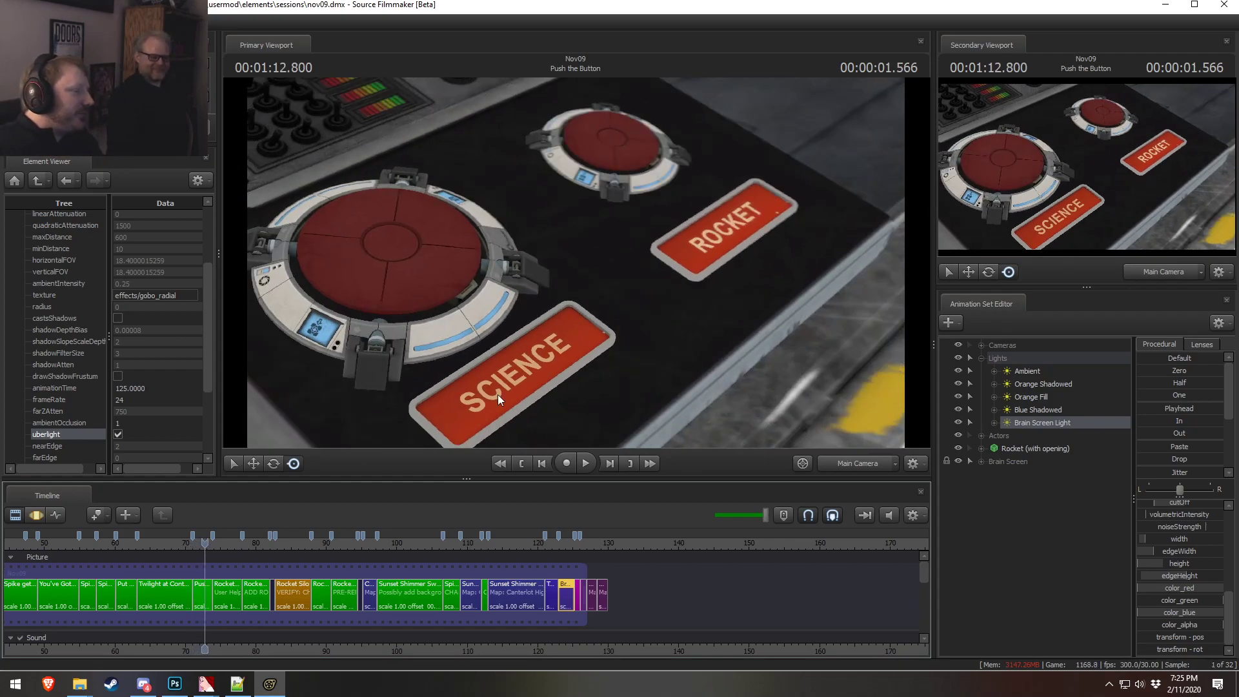
{"action": "key", "text": "space"}
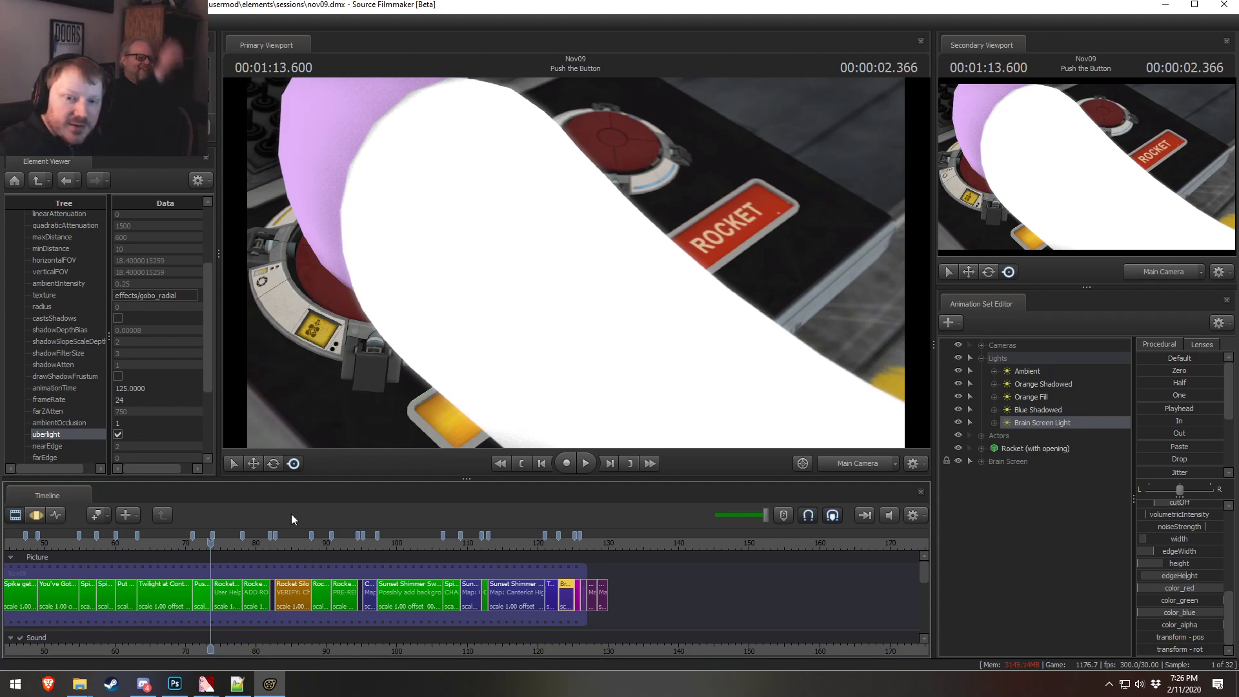
- Step frame by frame through Twilight's head movement around 1:08.8 in the Twilight at Control Panel shot
{"action": "left_click_drag", "start_coordinate": [200, 544], "coordinate": [178, 545]}
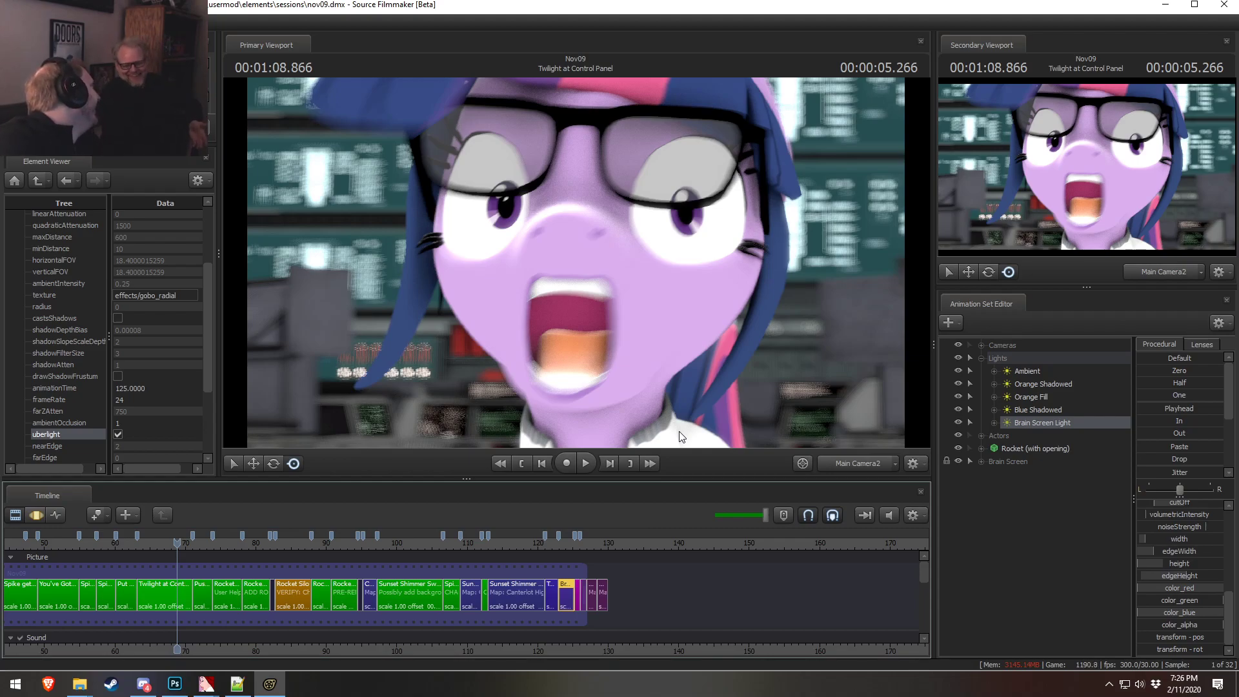
{"action": "key", "text": "Left"}
{"action": "key", "text": "Left"}
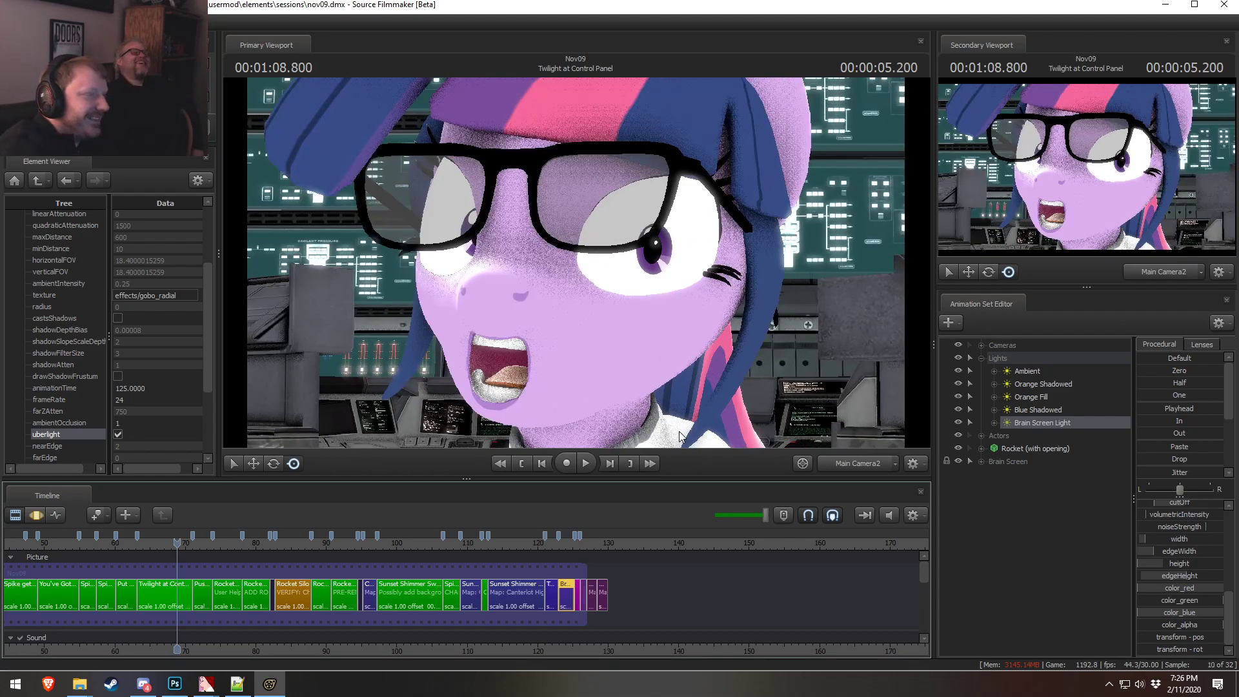
{"action": "key", "text": "Right"}
{"action": "key", "text": "Left"}
{"action": "key", "text": "Left"}
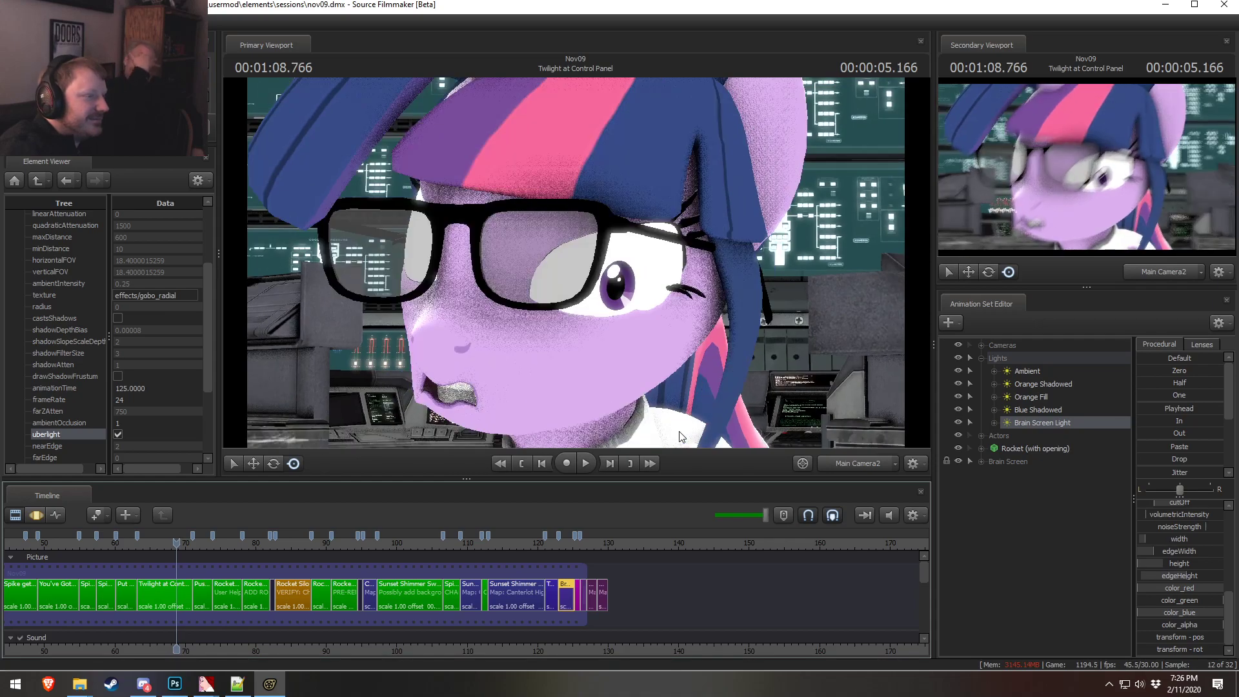
{"action": "key", "text": "Left"}
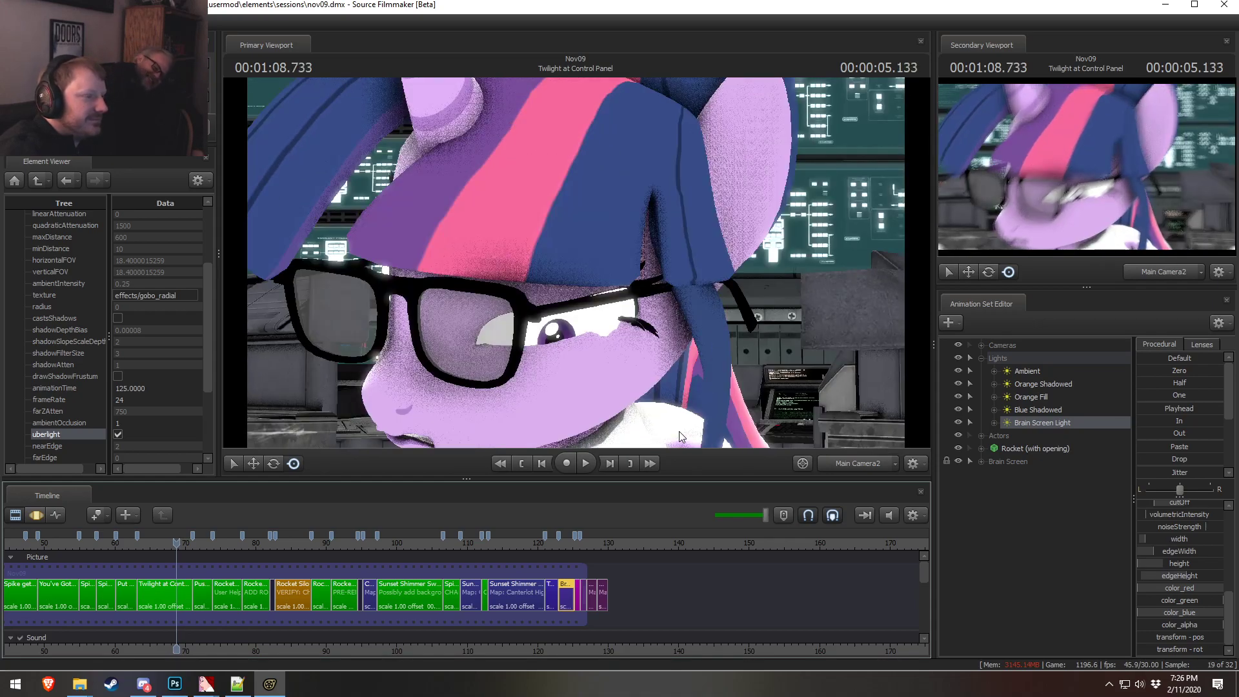
- Switch the viewport to the work camera, frame Twilight's face up close and select the Twilight at Control Panel shot
{"action": "left_click", "coordinate": [865, 466]}
{"action": "left_click_drag", "start_coordinate": [773, 404], "coordinate": [779, 433]}
{"action": "key", "text": "w"}
{"action": "key", "text": "z"}
{"action": "key", "text": "s"}
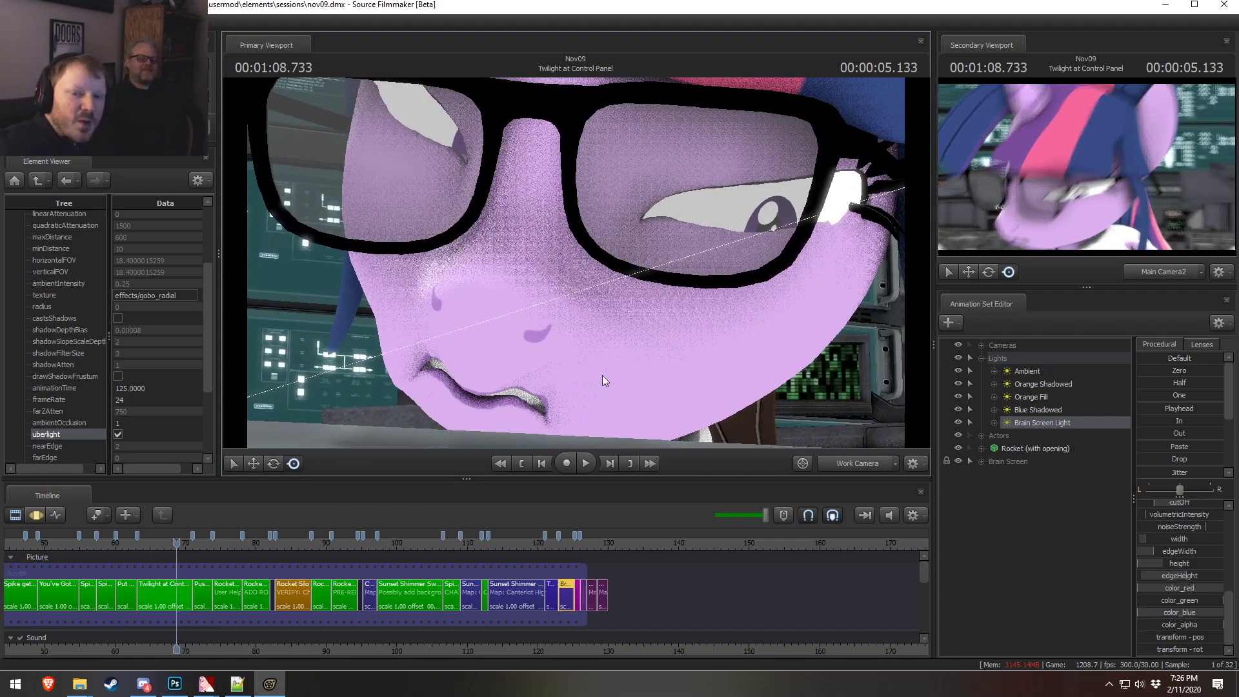
{"action": "left_click", "coordinate": [181, 599]}
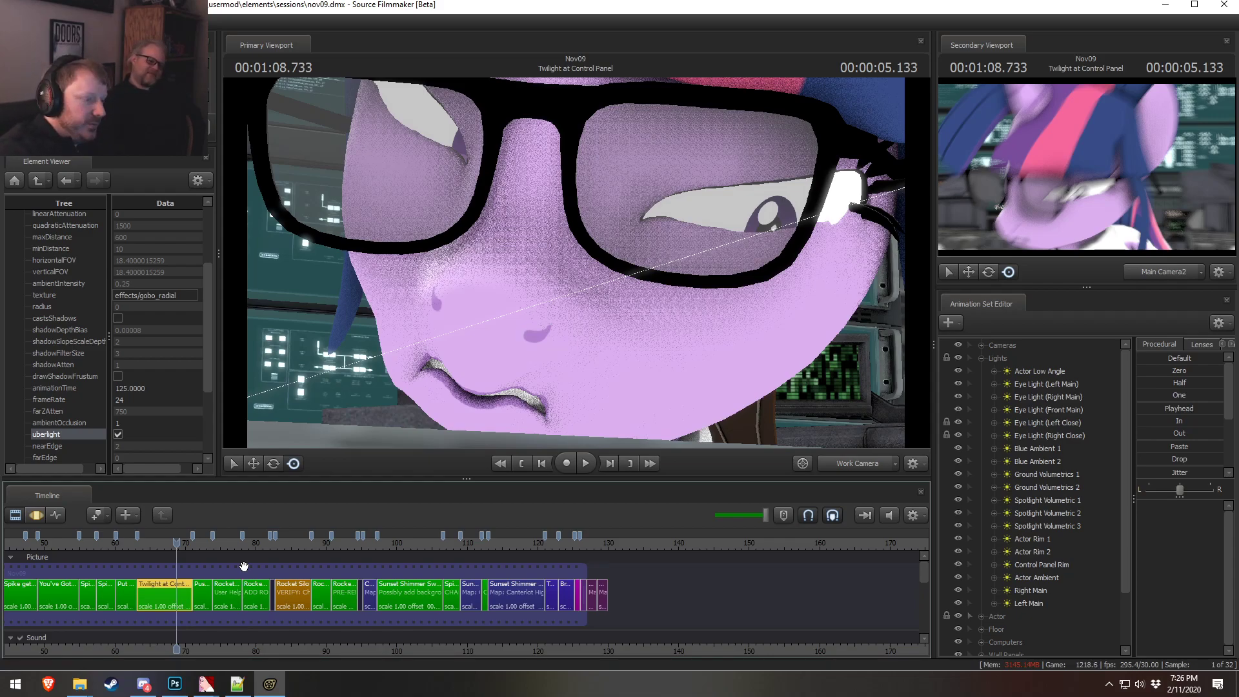
- Return the viewport to the shot camera and examine the Spike Incoming 1 and Sunset Shimmer Close-up2 shots
{"action": "left_click_drag", "start_coordinate": [361, 541], "coordinate": [460, 540]}
{"action": "left_click", "coordinate": [866, 470]}
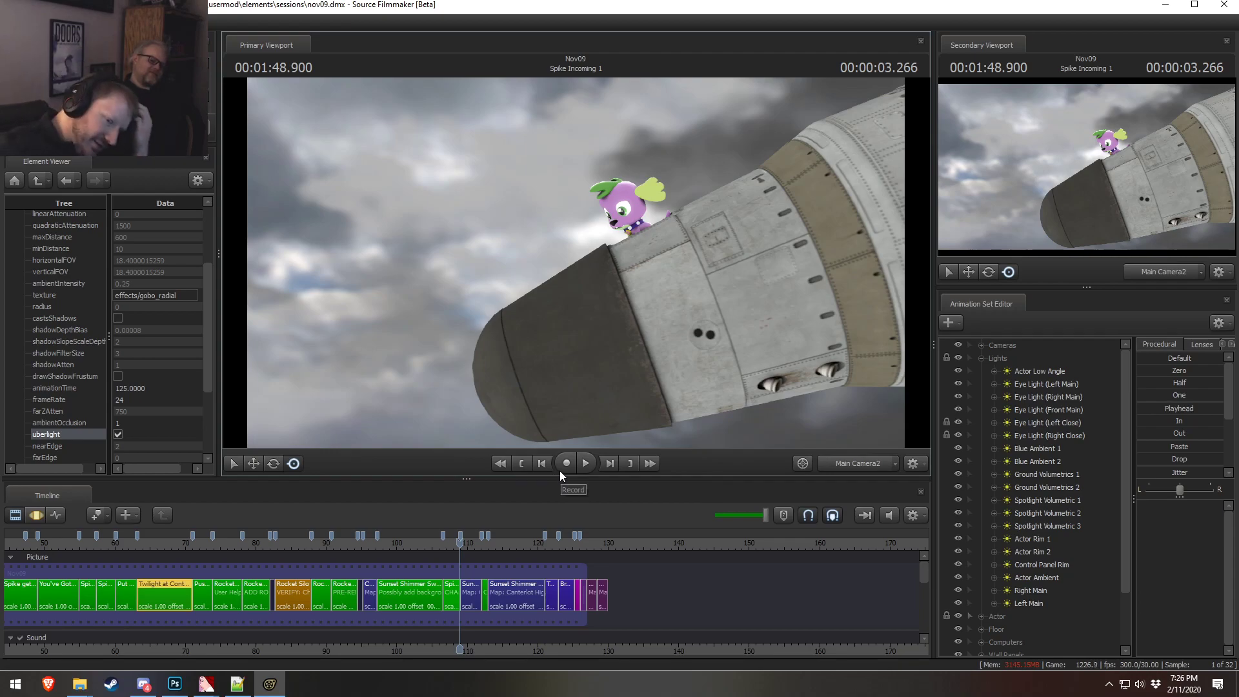
{"action": "left_click", "coordinate": [474, 543]}
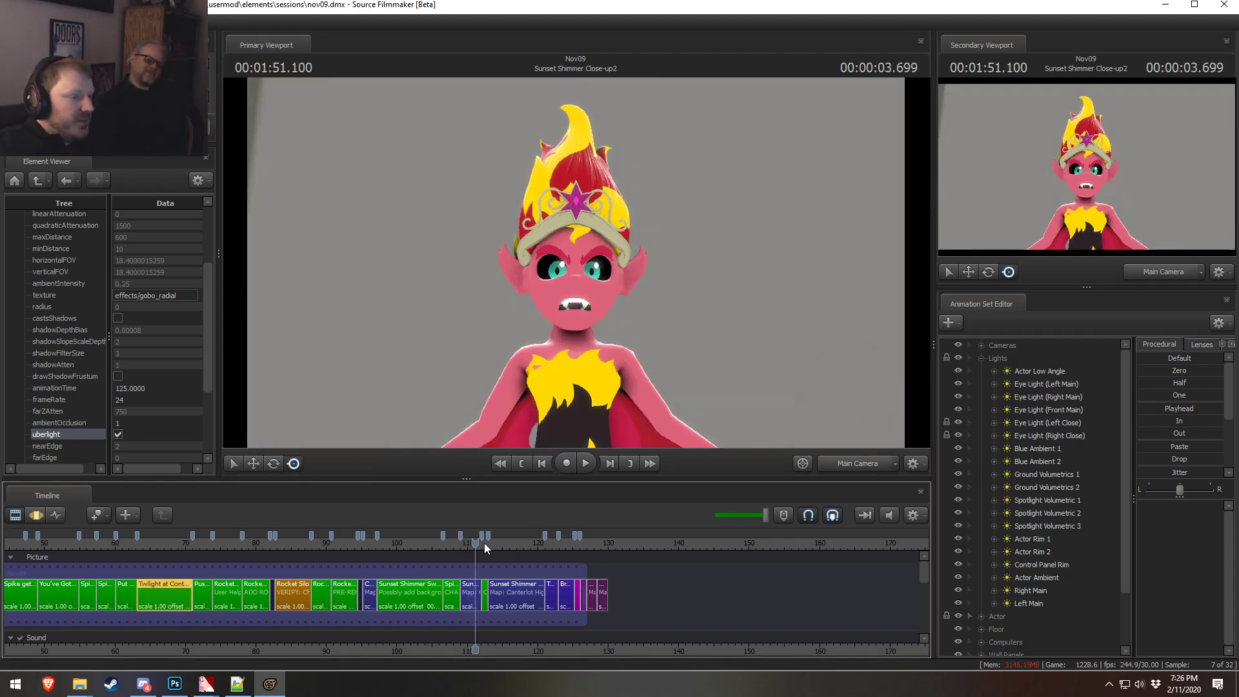
{"action": "left_click", "coordinate": [460, 542]}
{"action": "scroll", "coordinate": [466, 563], "scroll_direction": "up", "scroll_amount": 2}
{"action": "scroll", "coordinate": [466, 562], "scroll_direction": "up", "scroll_amount": 1}
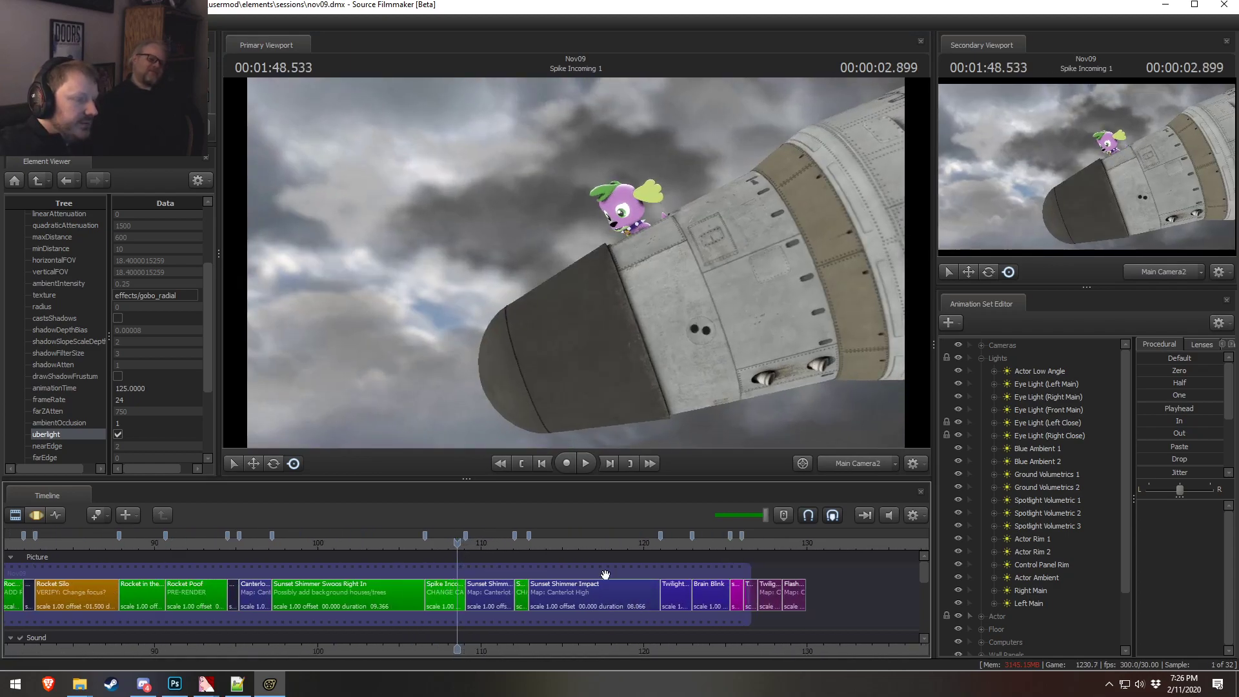
- Go to about 2:03.5 in the Brain Blink shot and turn on viewport lighting
{"action": "left_click", "coordinate": [700, 542]}
{"action": "right_click", "coordinate": [622, 295]}
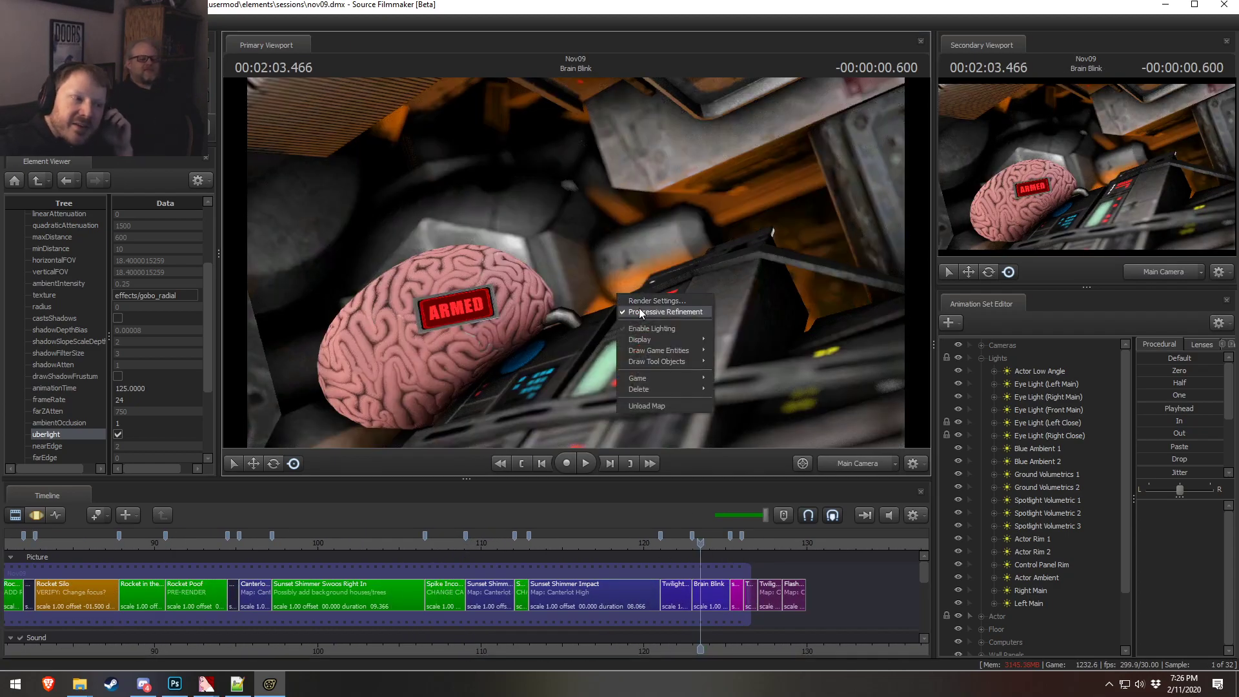
{"action": "left_click", "coordinate": [639, 327]}
{"action": "middle_click_drag", "start_coordinate": [738, 648], "coordinate": [676, 647]}
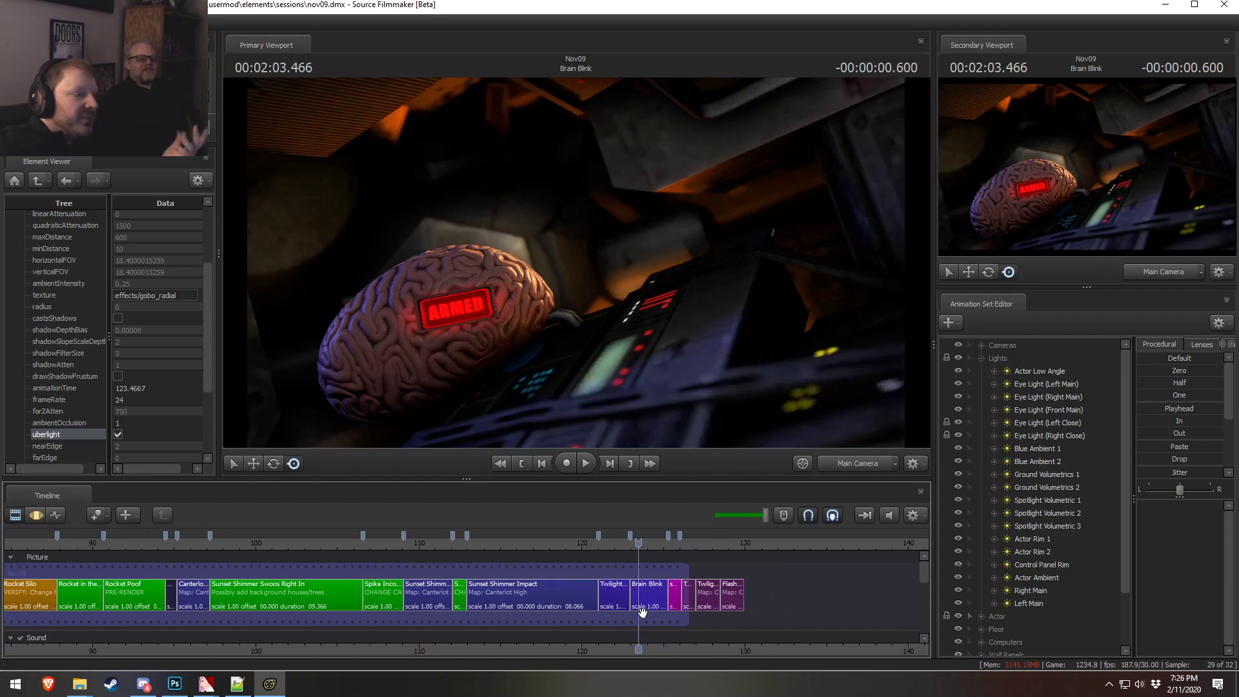
- Turn off viewport lighting for the Brain Blink view and display the camera's focal plane
{"action": "key", "text": "F3"}
{"action": "key", "text": "F2"}
{"action": "left_click", "coordinate": [1007, 345]}
{"action": "key", "text": "F3"}
{"action": "key", "text": "F2"}
{"action": "right_click", "coordinate": [660, 332]}
{"action": "left_click", "coordinate": [695, 364]}
{"action": "right_click", "coordinate": [668, 315]}
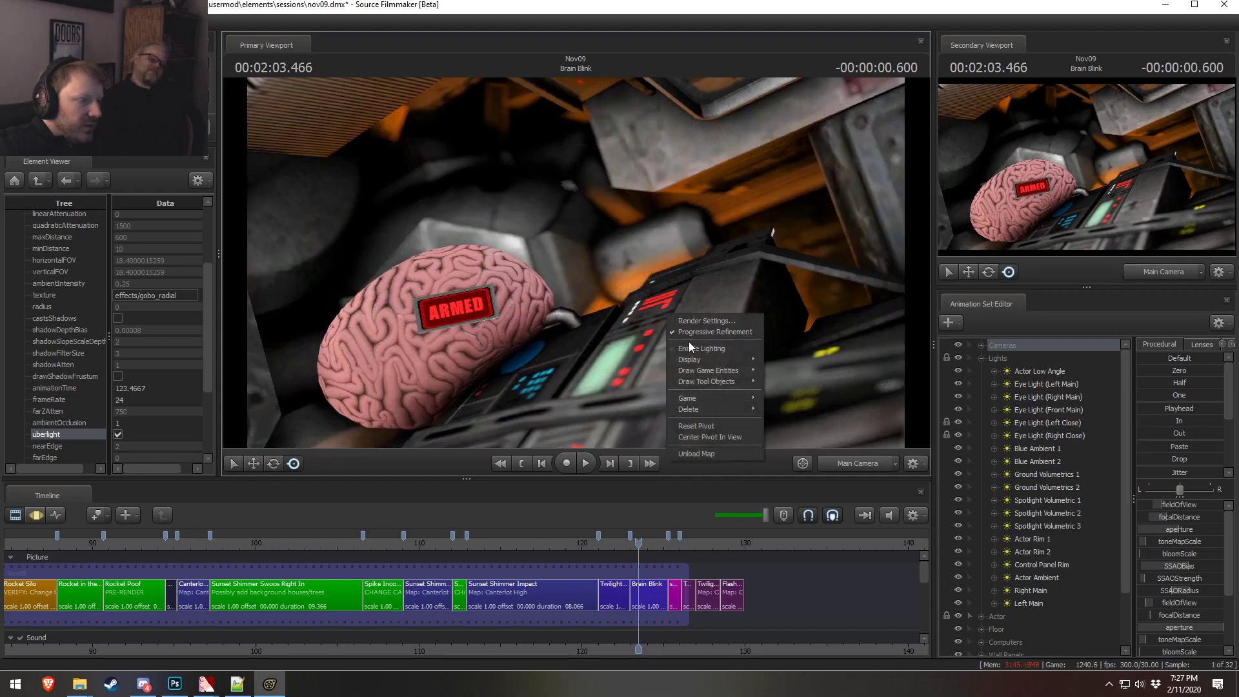
{"action": "left_click", "coordinate": [804, 358]}
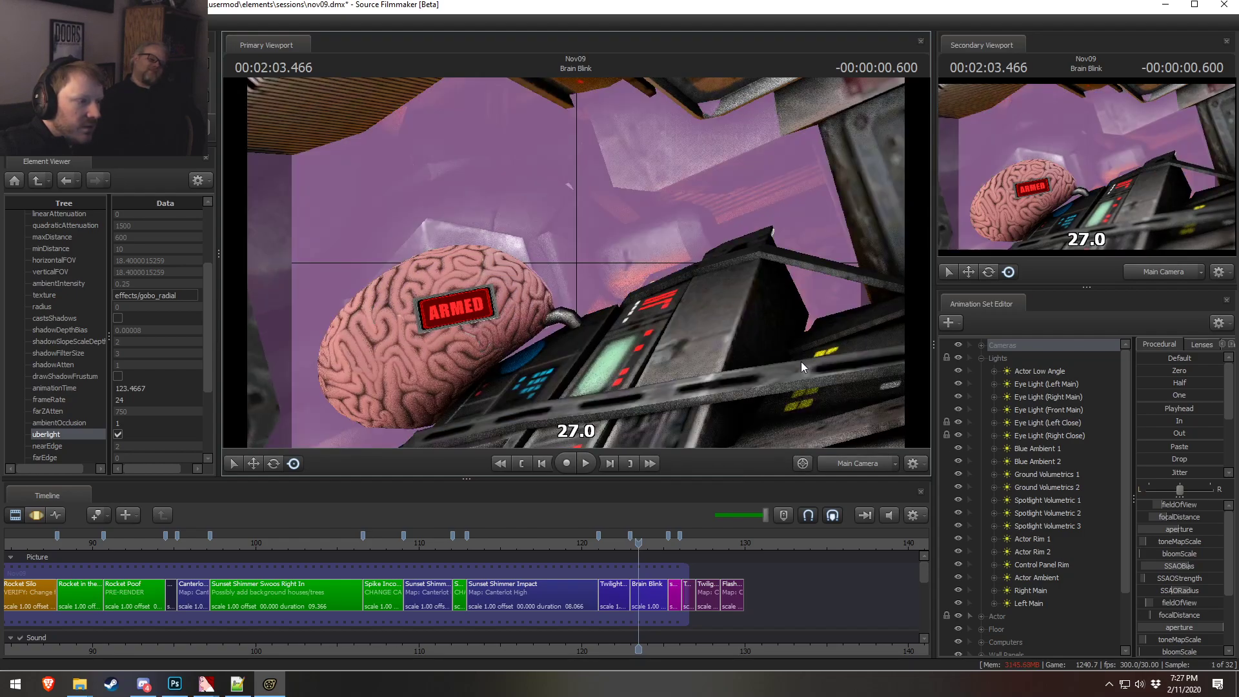
- Select the Brain Blink shot's cameras and reduce their focal distance to 24.8 over the shot
{"action": "scroll", "coordinate": [708, 653], "scroll_direction": "up", "scroll_amount": 3}
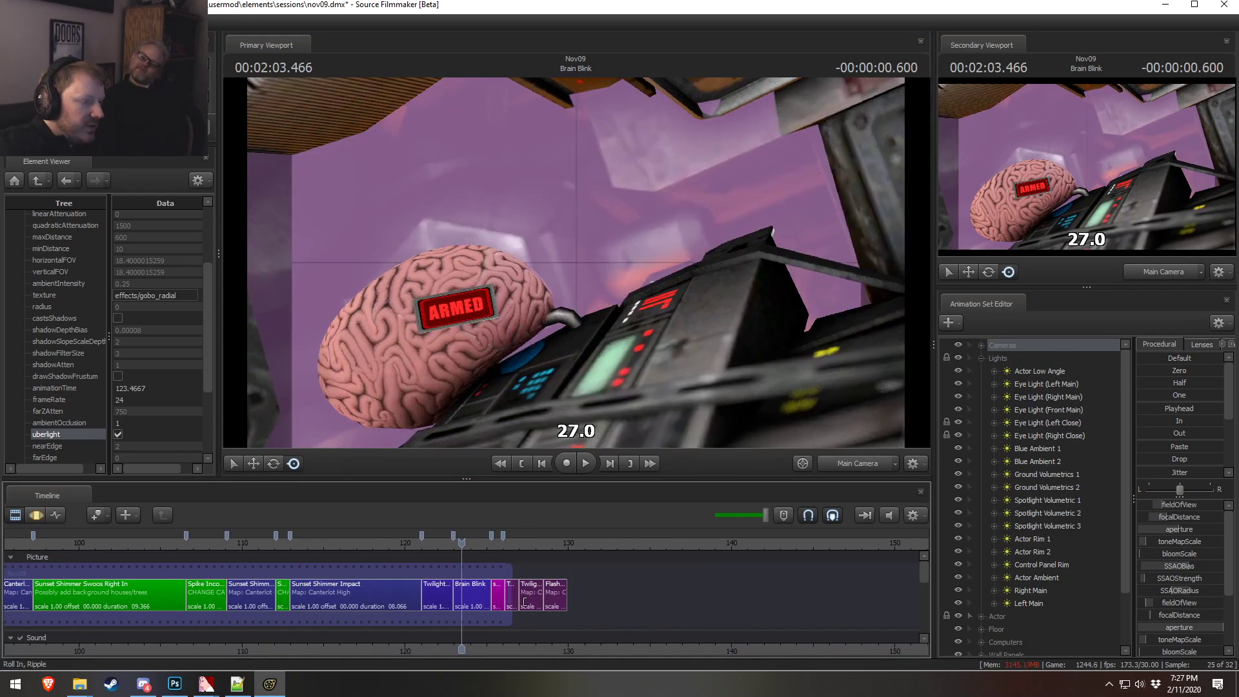
{"action": "left_click", "coordinate": [478, 591]}
{"action": "scroll", "coordinate": [478, 591], "scroll_direction": "up", "scroll_amount": 2}
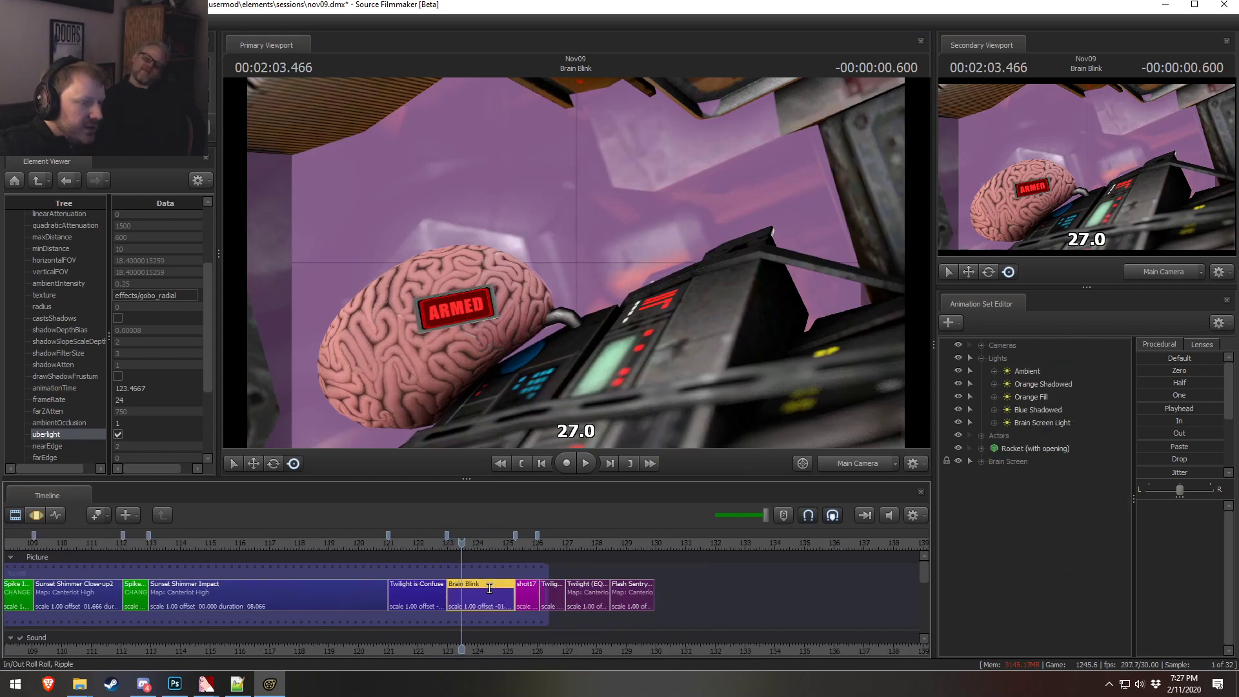
{"action": "left_click", "coordinate": [1012, 346]}
{"action": "left_click_drag", "start_coordinate": [1201, 523], "coordinate": [1018, 519]}
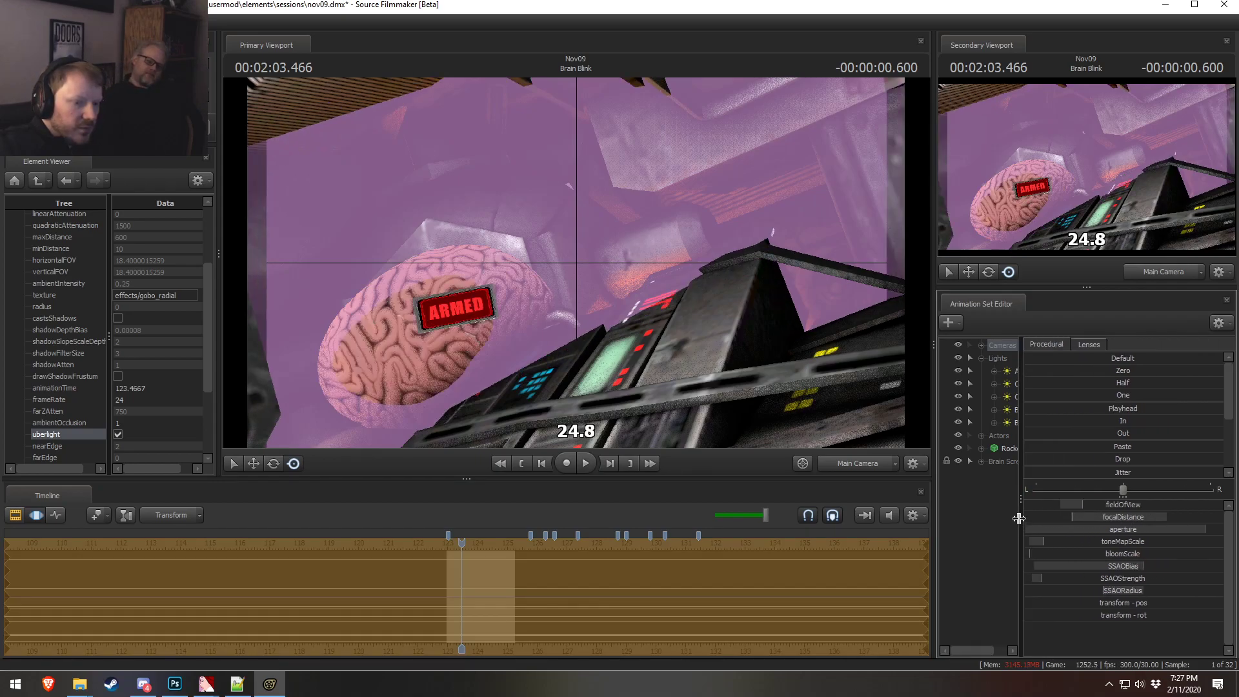
{"action": "mouse_move", "coordinate": [1116, 517]}
{"action": "left_mouse_down"}
{"action": "mouse_move", "coordinate": [1091, 517]}
{"action": "mouse_move", "coordinate": [1108, 517]}
{"action": "left_mouse_up"}
{"action": "key", "text": "F2"}
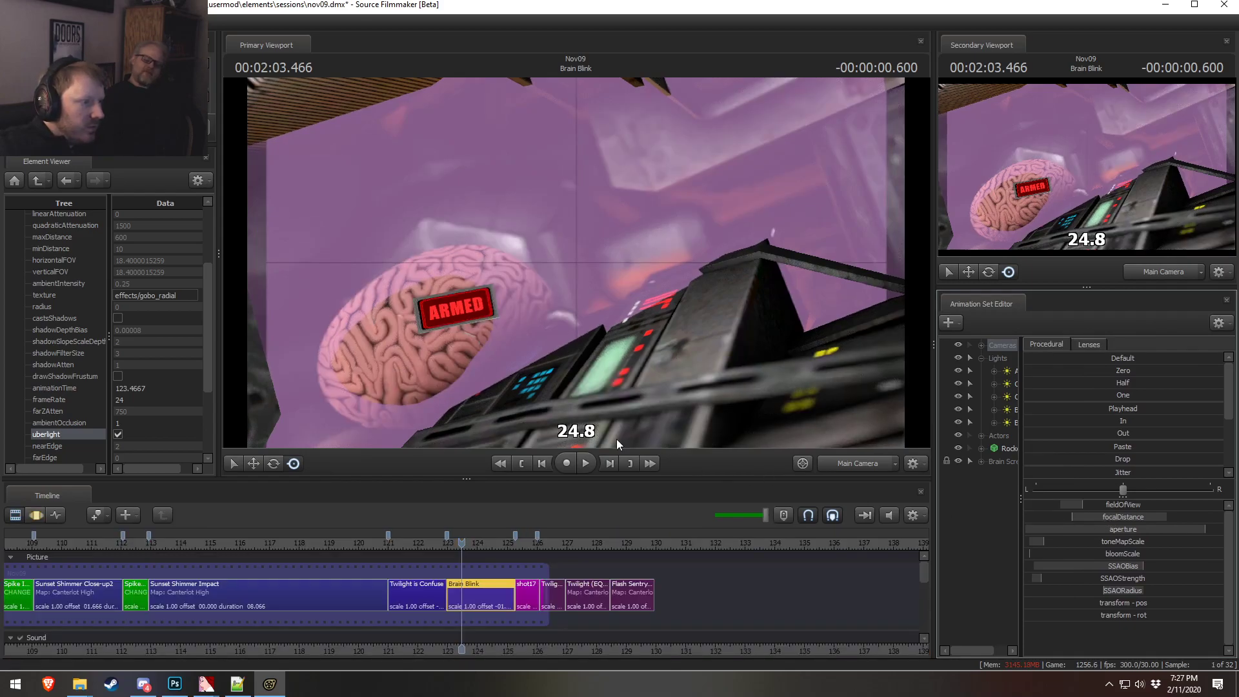
- Lower the Brain Blink camera's focal distance to 24.2 and hide the focal plane
{"action": "key", "text": "F3"}
{"action": "left_click_drag", "start_coordinate": [1110, 521], "coordinate": [1110, 521]}
{"action": "key", "text": "F2"}
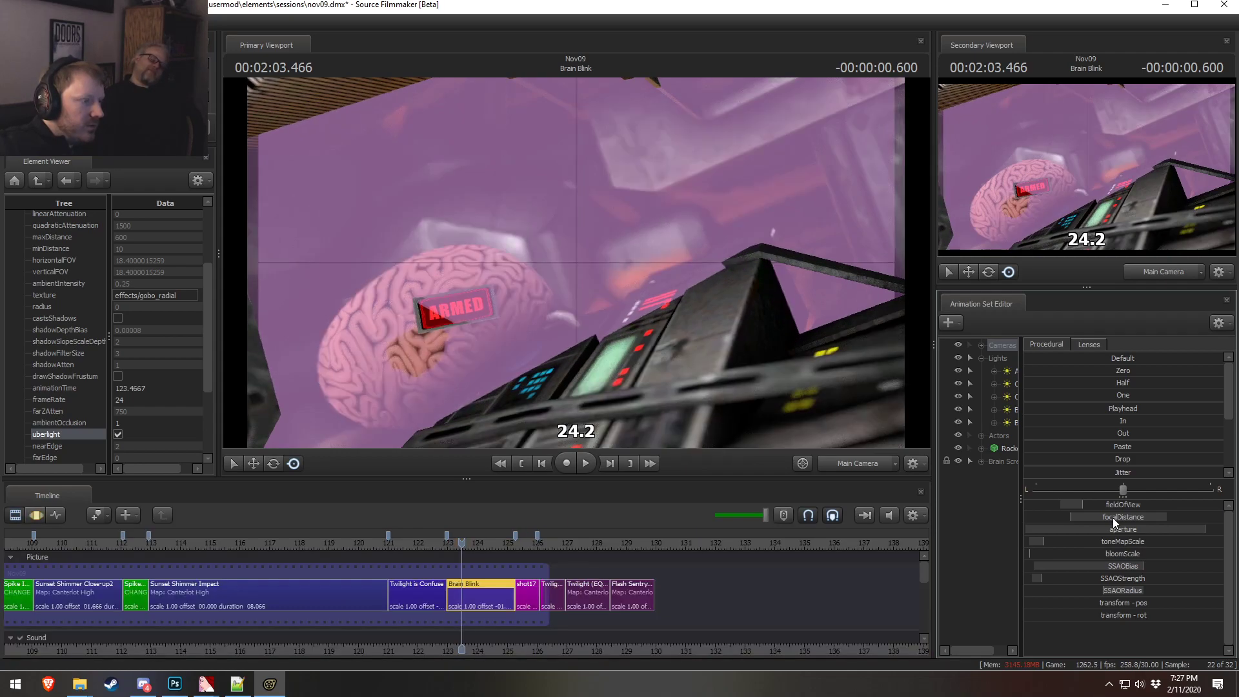
{"action": "right_click", "coordinate": [613, 372]}
{"action": "mouse_move", "coordinate": [639, 415]}
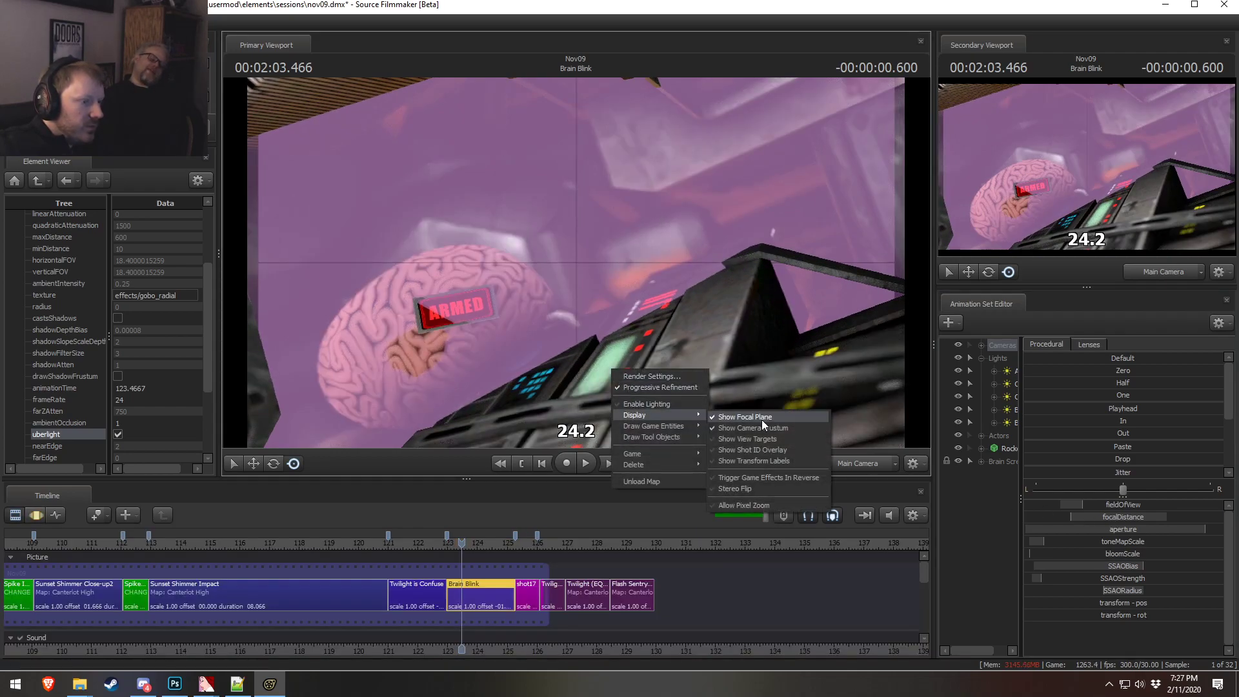
{"action": "left_click", "coordinate": [762, 420]}
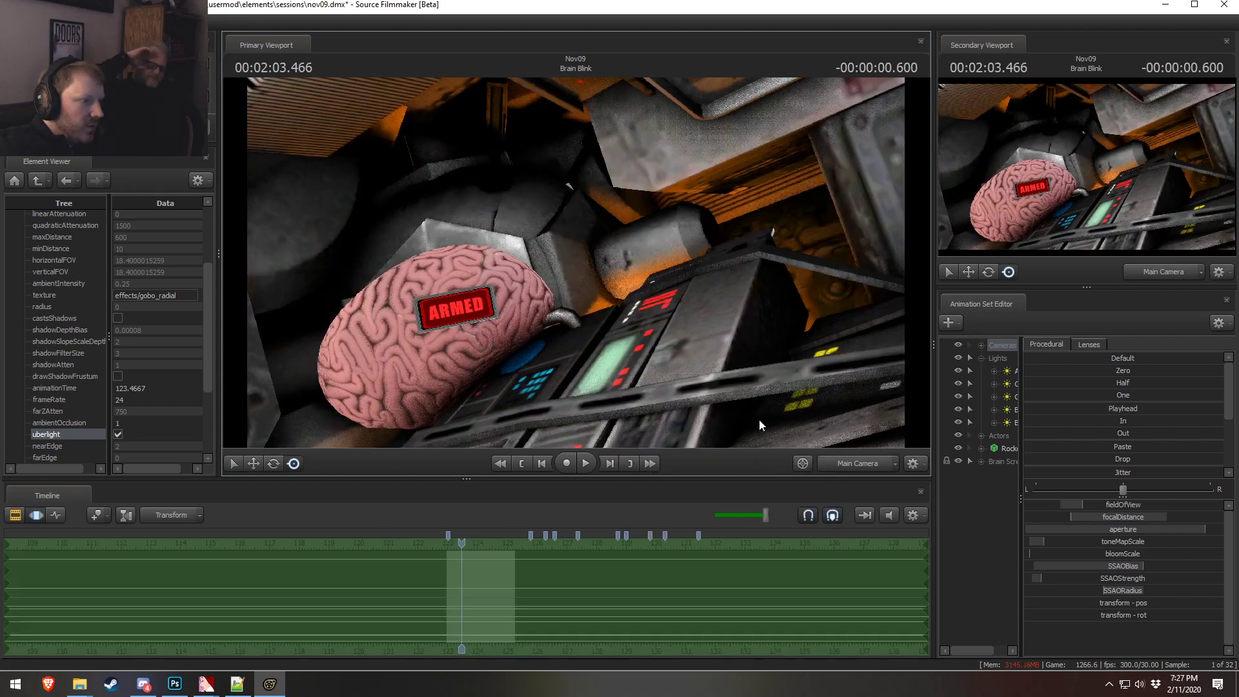
- Fine-tune the Brain Blink camera's focal distance and turn viewport lighting back on
{"action": "key", "text": "F3"}
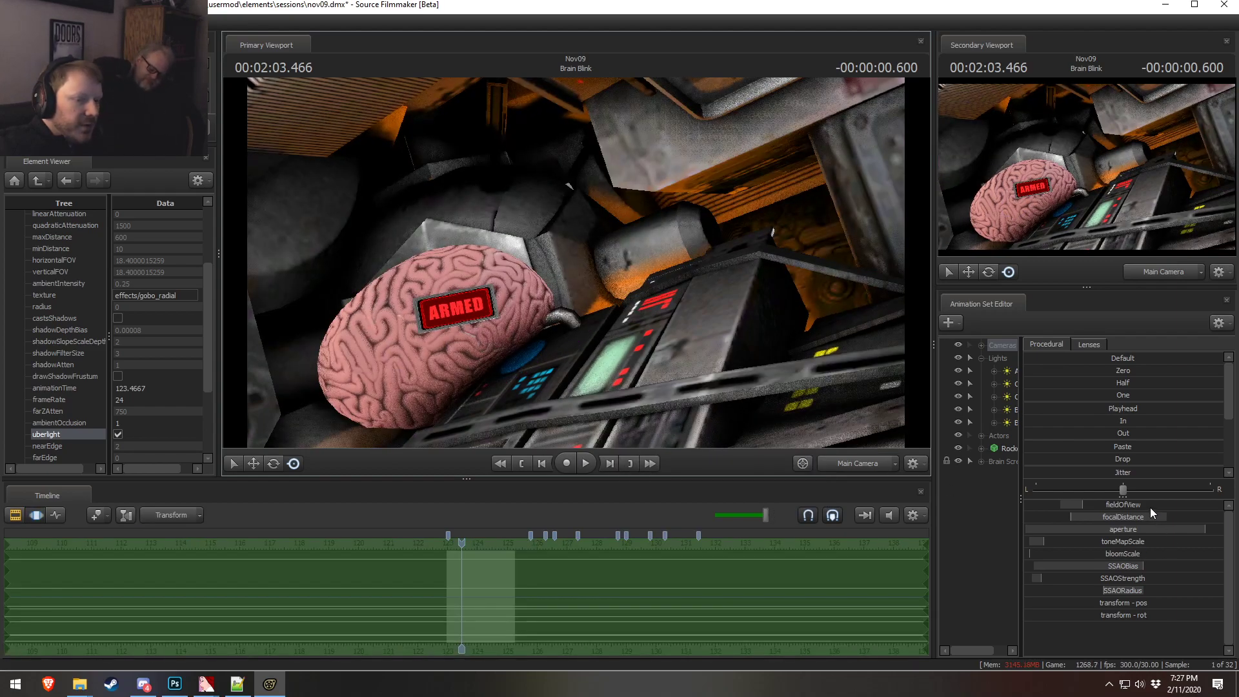
{"action": "left_click_drag", "start_coordinate": [1148, 506], "coordinate": [1148, 516]}
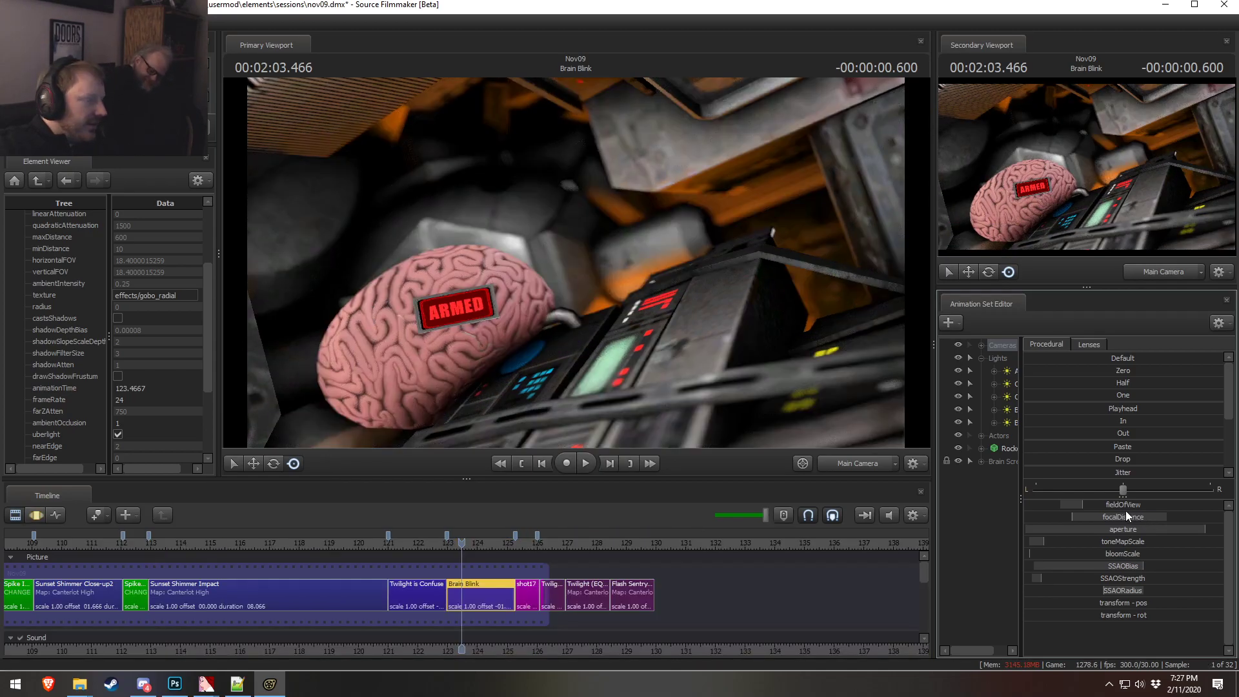
{"action": "right_click", "coordinate": [647, 329]}
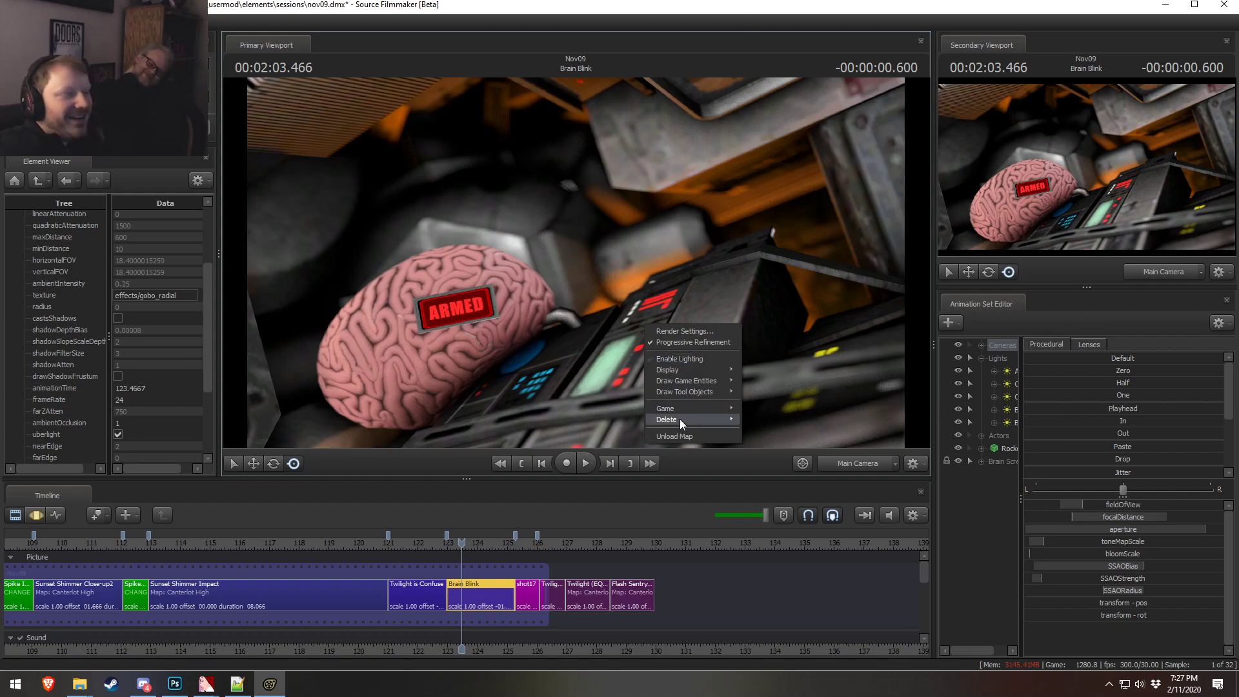
{"action": "left_click", "coordinate": [684, 354]}
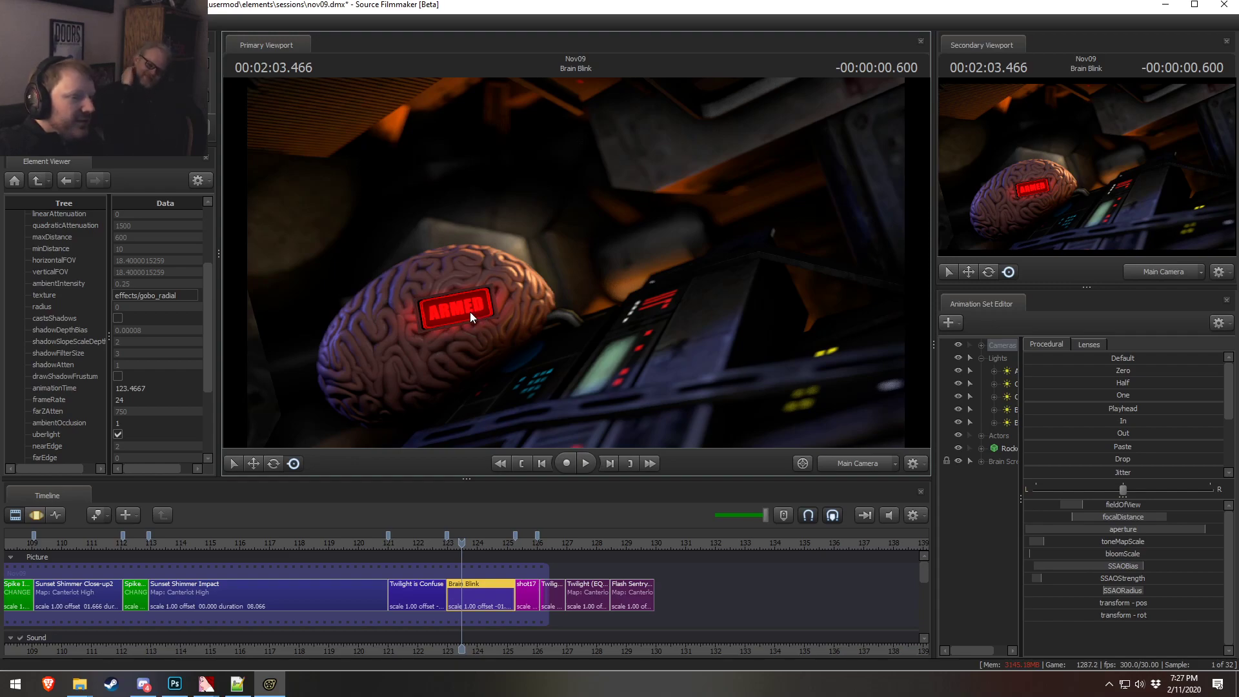
- Save the session and move the playhead to about 2:03.3 in the Brain Blink shot
{"action": "key", "text": "alt+Tab"}
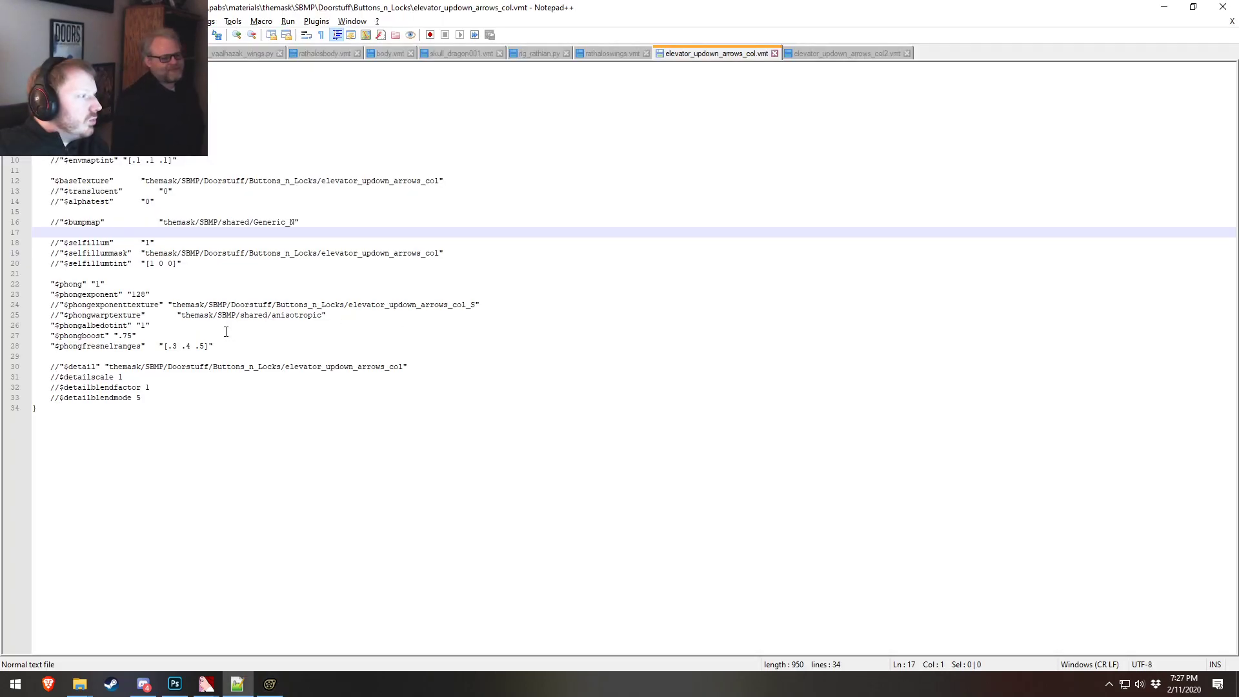
{"action": "key", "text": "alt+Tab"}
{"action": "key", "text": "ctrl+s"}
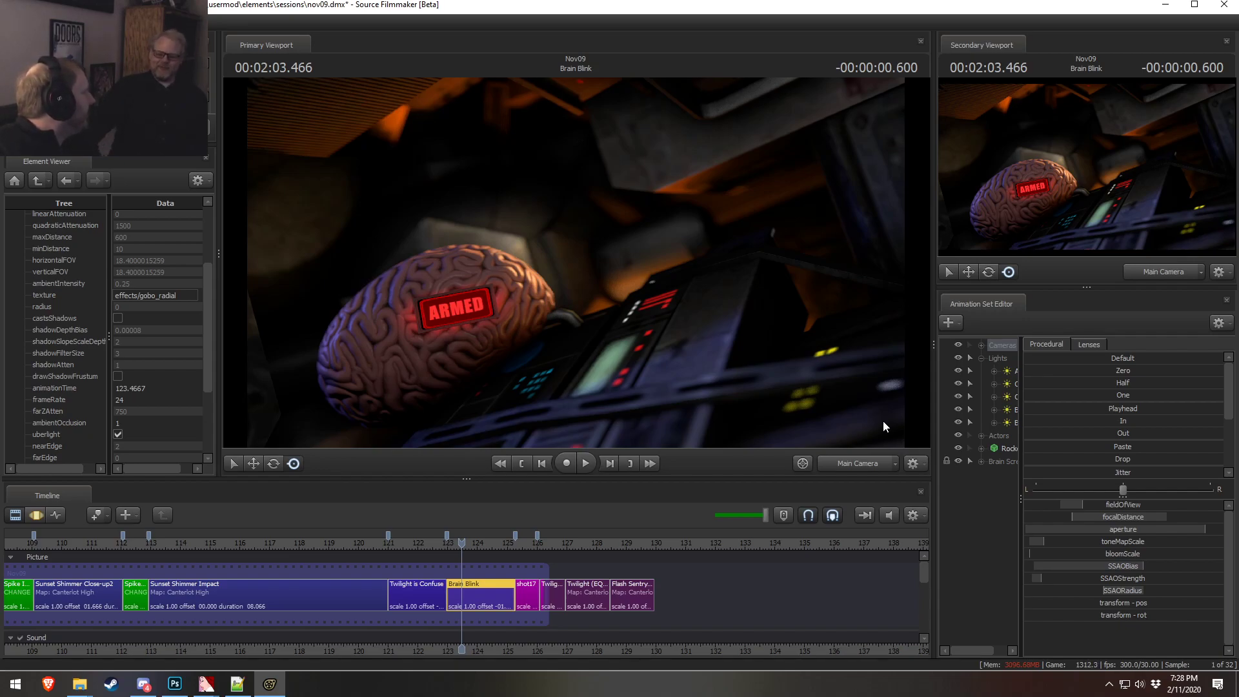
{"action": "left_click", "coordinate": [456, 544]}
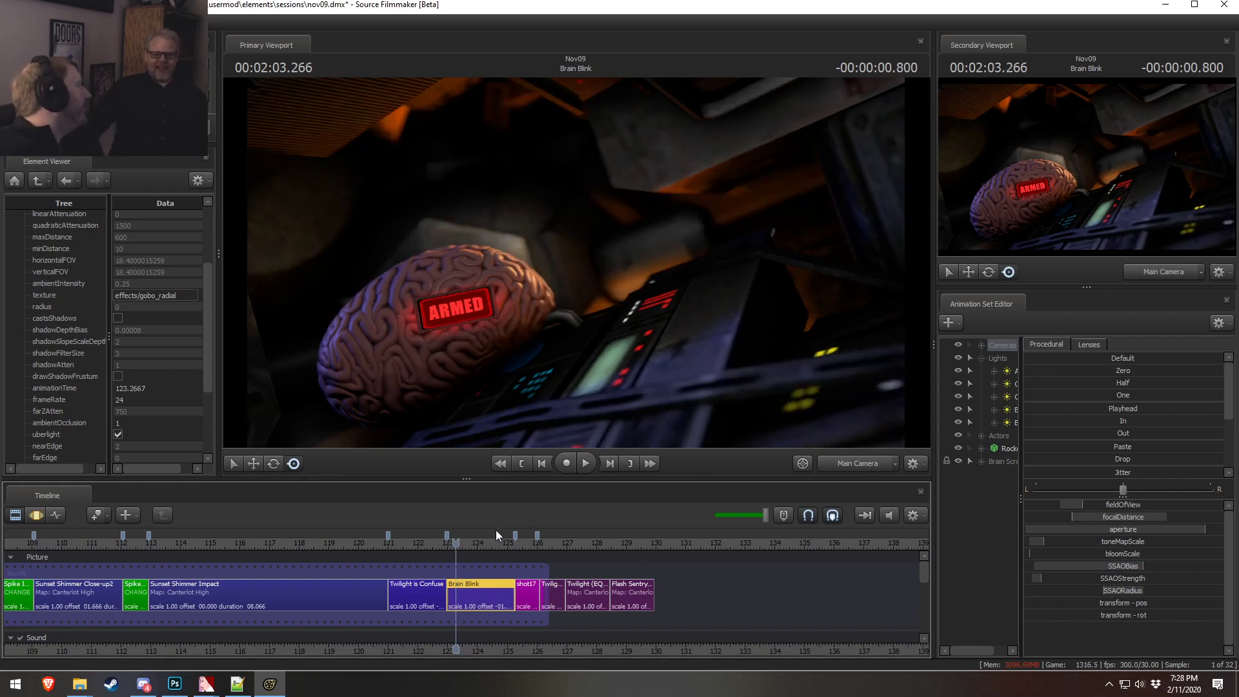
- Play back the Brain Blink shot from its start to review the ARMED and BOOM! screen changes
{"action": "key", "text": "space"}
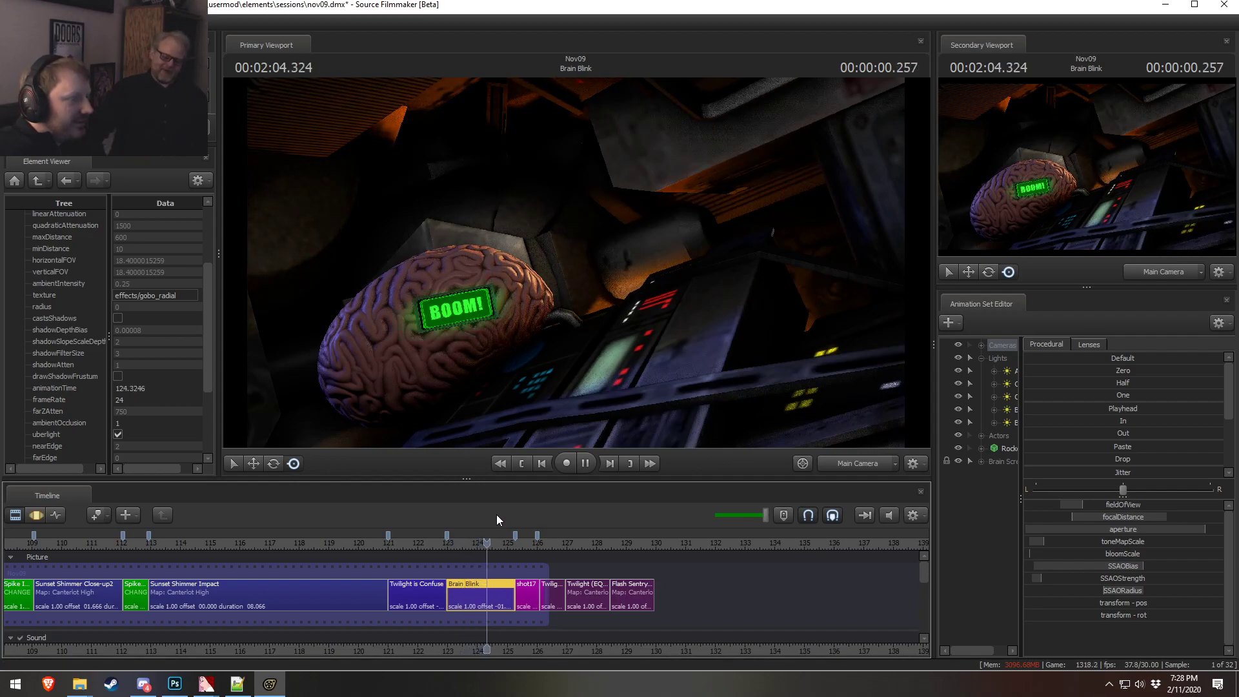
{"action": "key", "text": "space"}
{"action": "left_click", "coordinate": [447, 544]}
{"action": "key", "text": "space"}
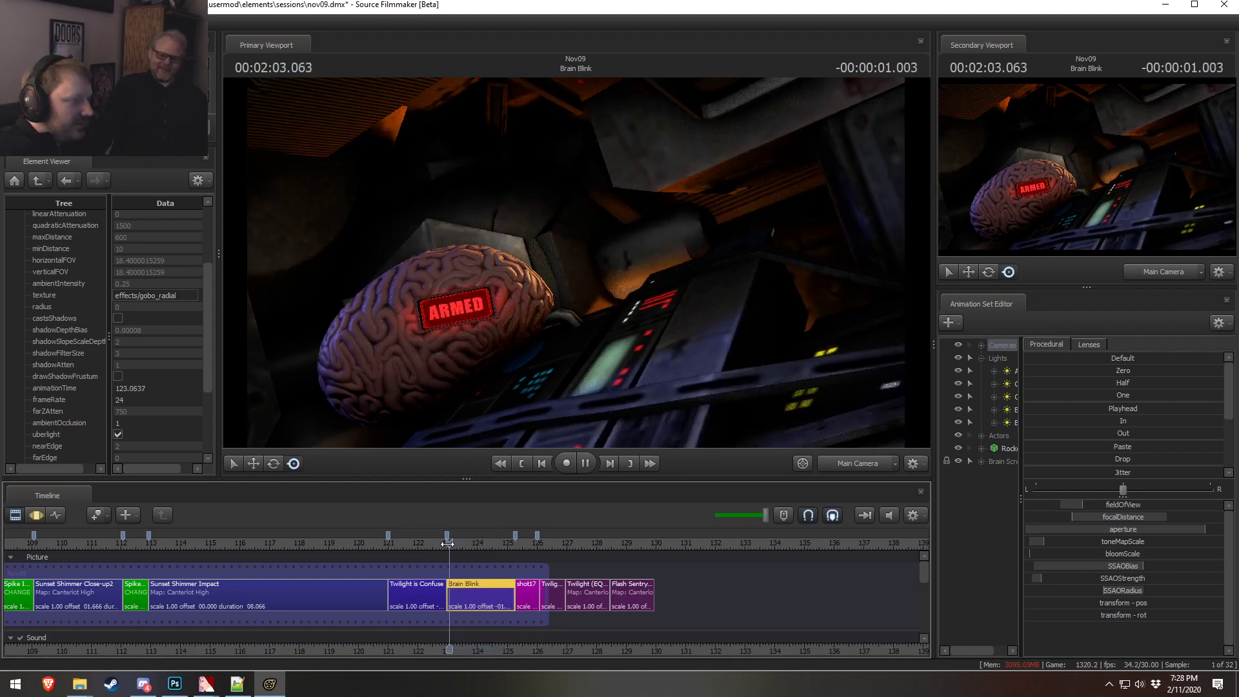
{"action": "key", "text": "space"}
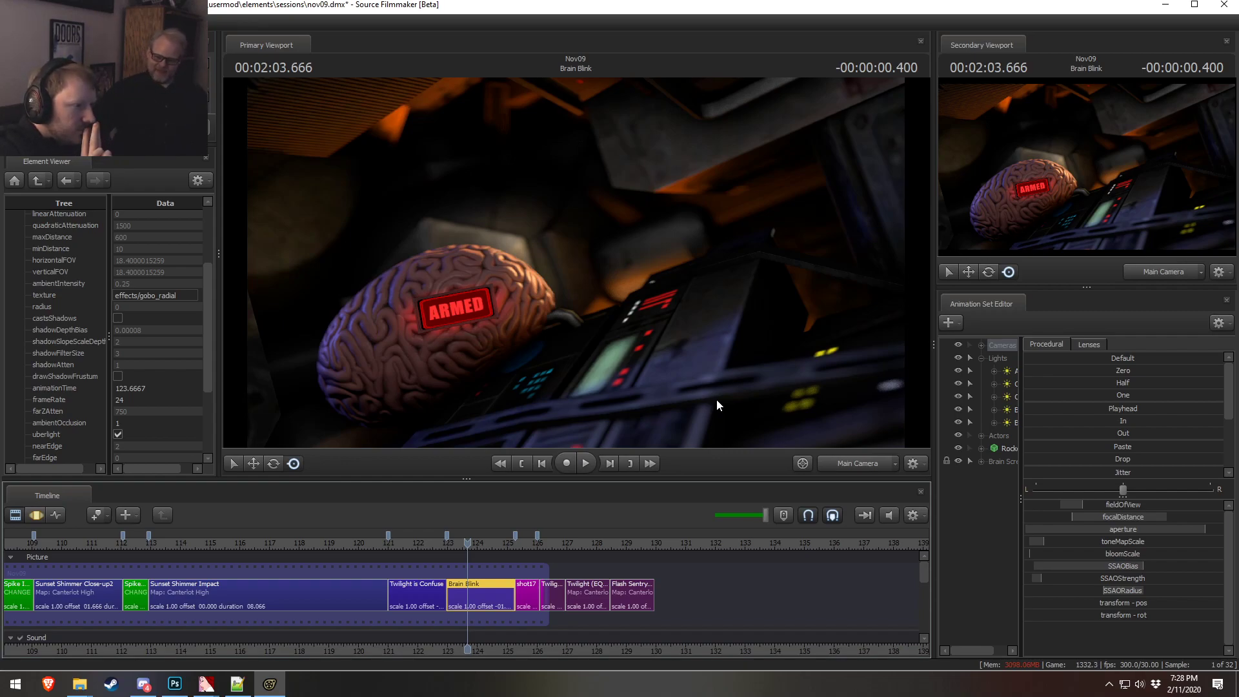
- Switch to Notepad++ and swap the comment markers on the first two lines of elevator_updown_arrows_col.vmt
{"action": "key", "text": "alt+Tab"}
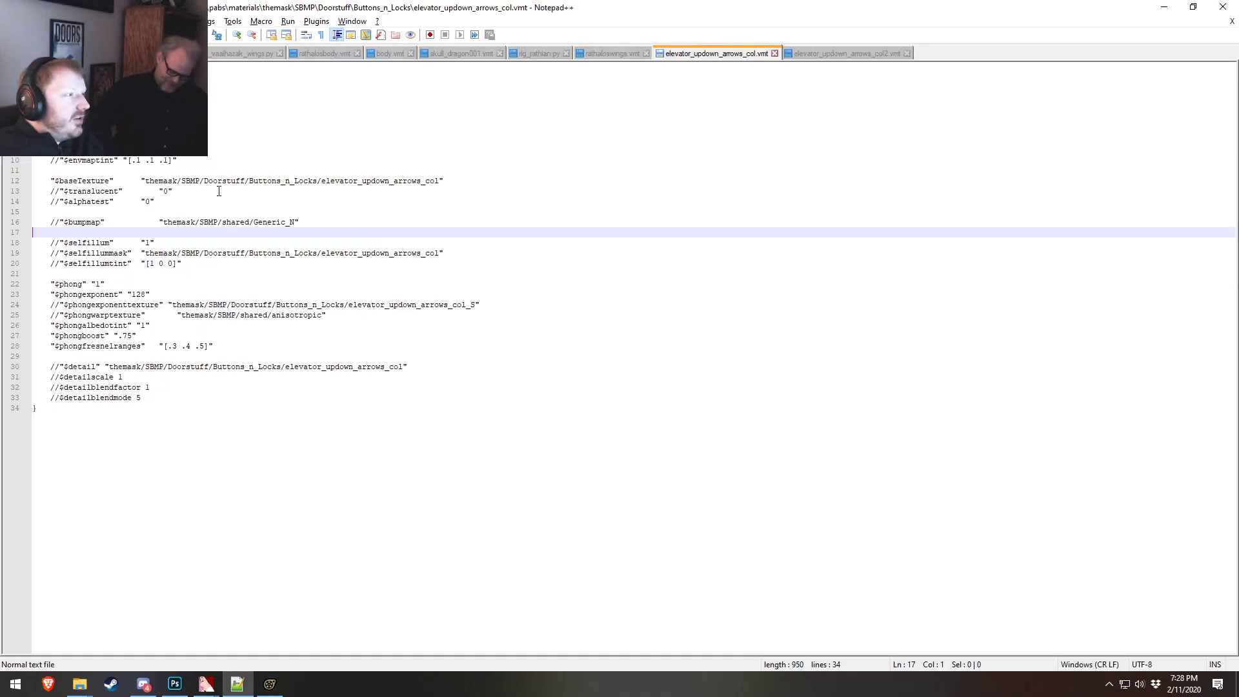
{"action": "left_click", "coordinate": [41, 67]}
{"action": "key", "text": "BackSpace"}
{"action": "key", "text": "BackSpace"}
{"action": "key", "text": "Down"}
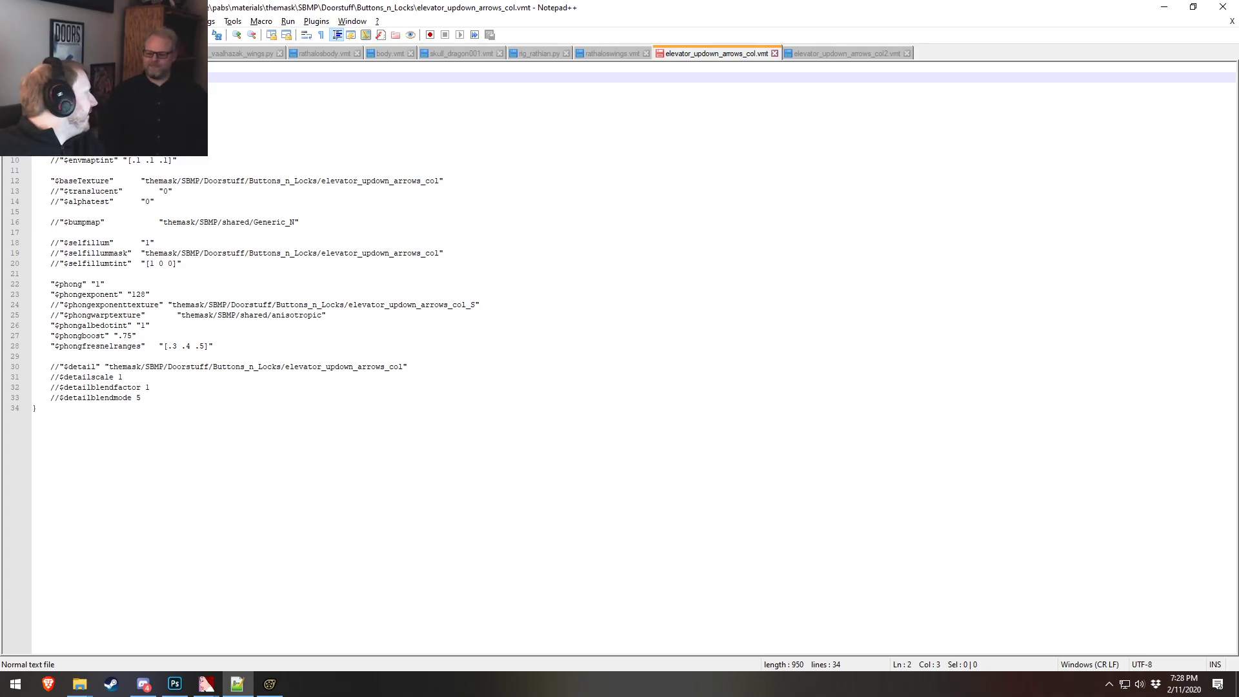
- Lower the red component of $selfillumtint below 1 and save the material file
{"action": "left_click", "coordinate": [153, 263]}
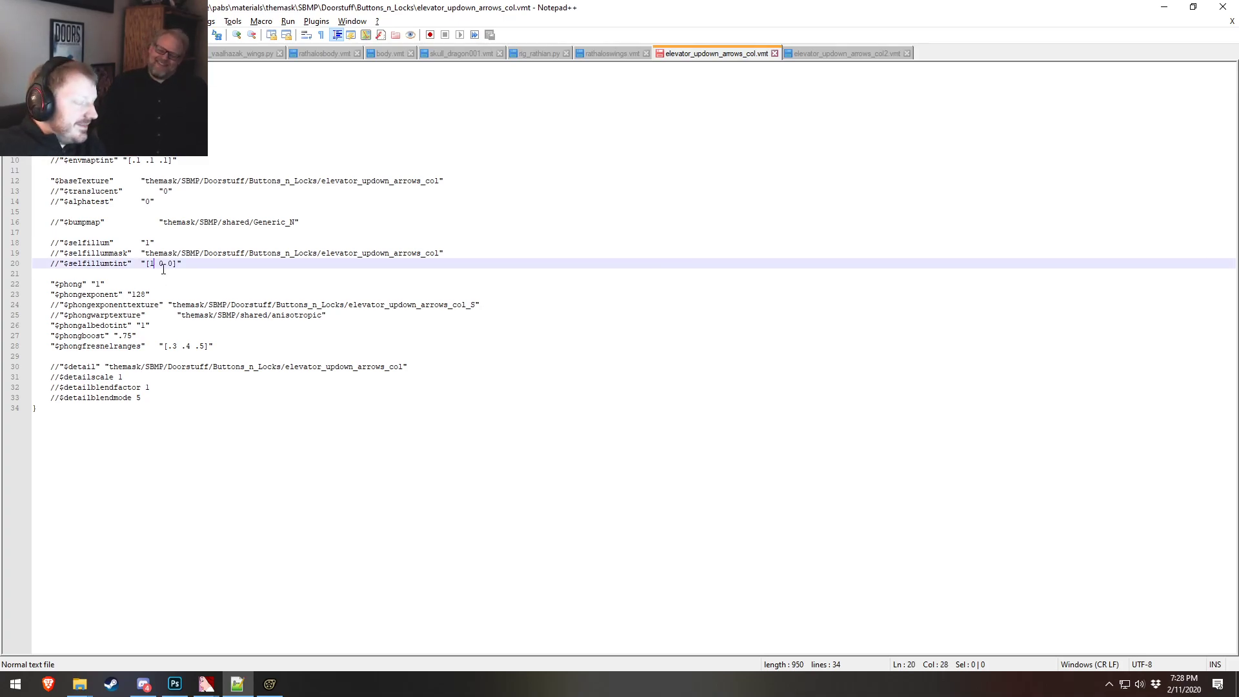
{"action": "key", "text": "BackSpace"}
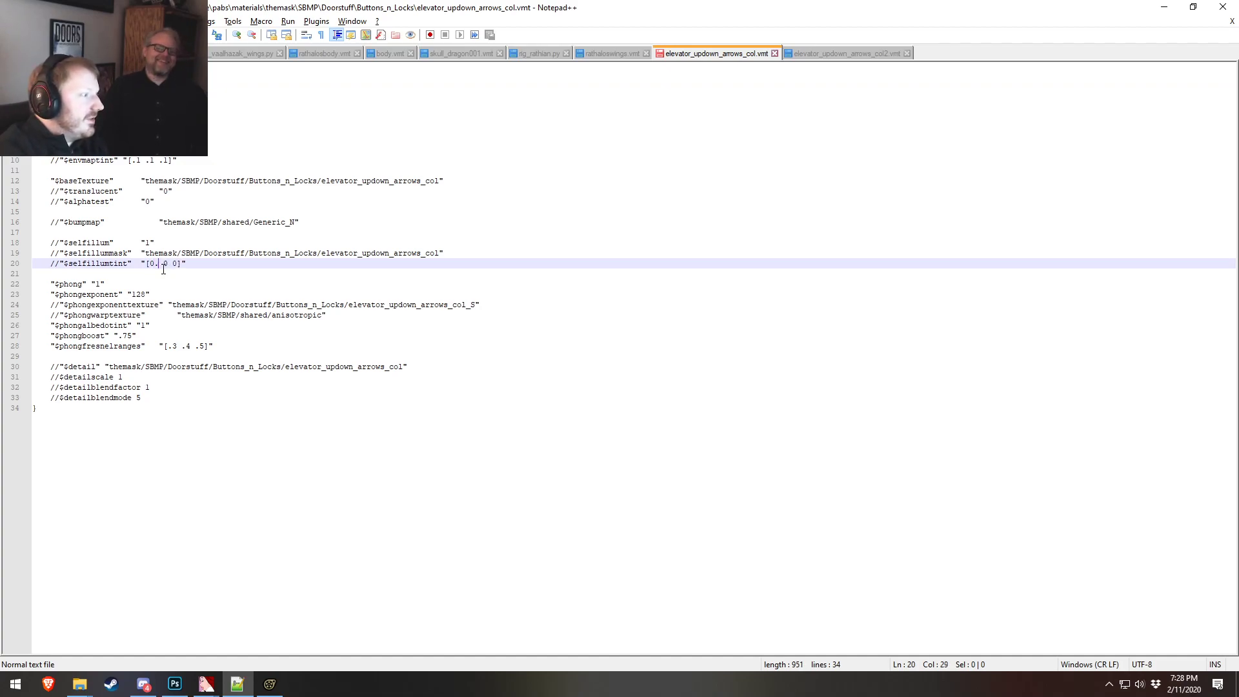
{"action": "key", "text": "ctrl+s"}
- Uncomment the $selfillum, $selfillummask and $selfillumtint lines, and return to Source Filmmaker to refresh the shot
{"action": "left_click", "coordinate": [58, 263]}
{"action": "key", "text": "BackSpace"}
{"action": "left_click", "coordinate": [58, 243]}
{"action": "left_click", "coordinate": [62, 242]}
{"action": "left_click_drag", "start_coordinate": [64, 255], "coordinate": [58, 252]}
{"action": "left_click", "coordinate": [59, 243]}
{"action": "key", "text": "BackSpace"}
{"action": "key", "text": "BackSpace"}
{"action": "left_click", "coordinate": [55, 264]}
{"action": "key", "text": "BackSpace"}
{"action": "key", "text": "alt+Tab"}
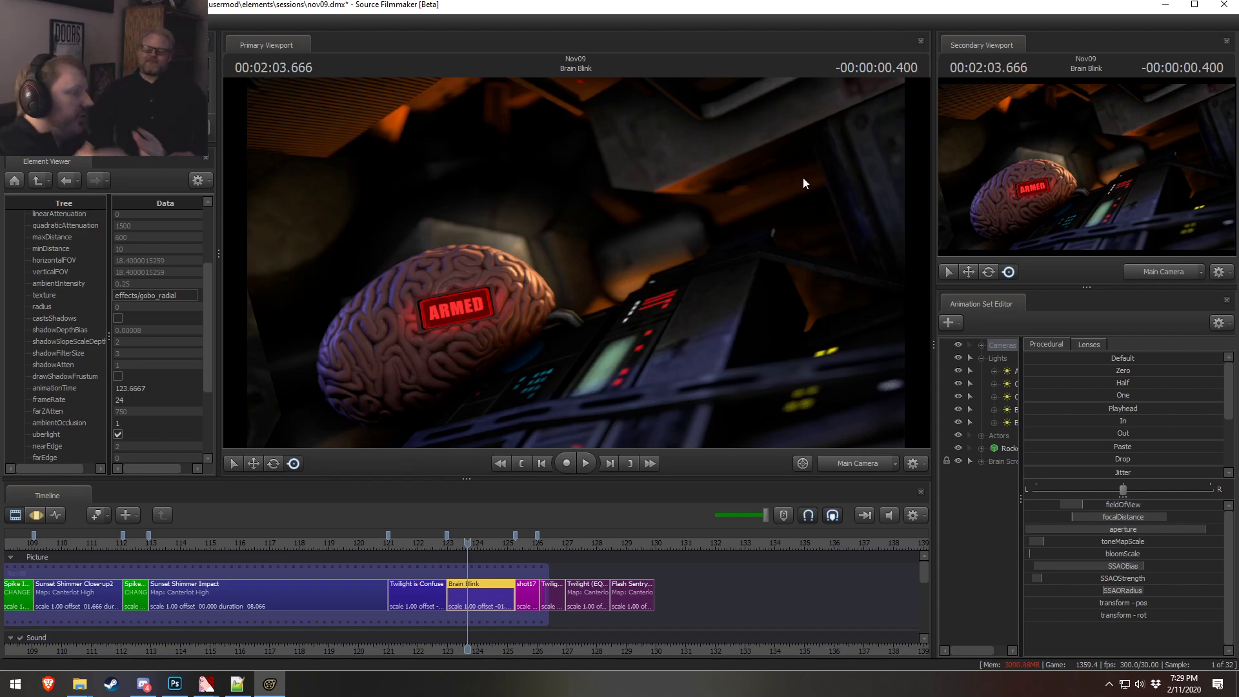
{"action": "left_click", "coordinate": [616, 146]}
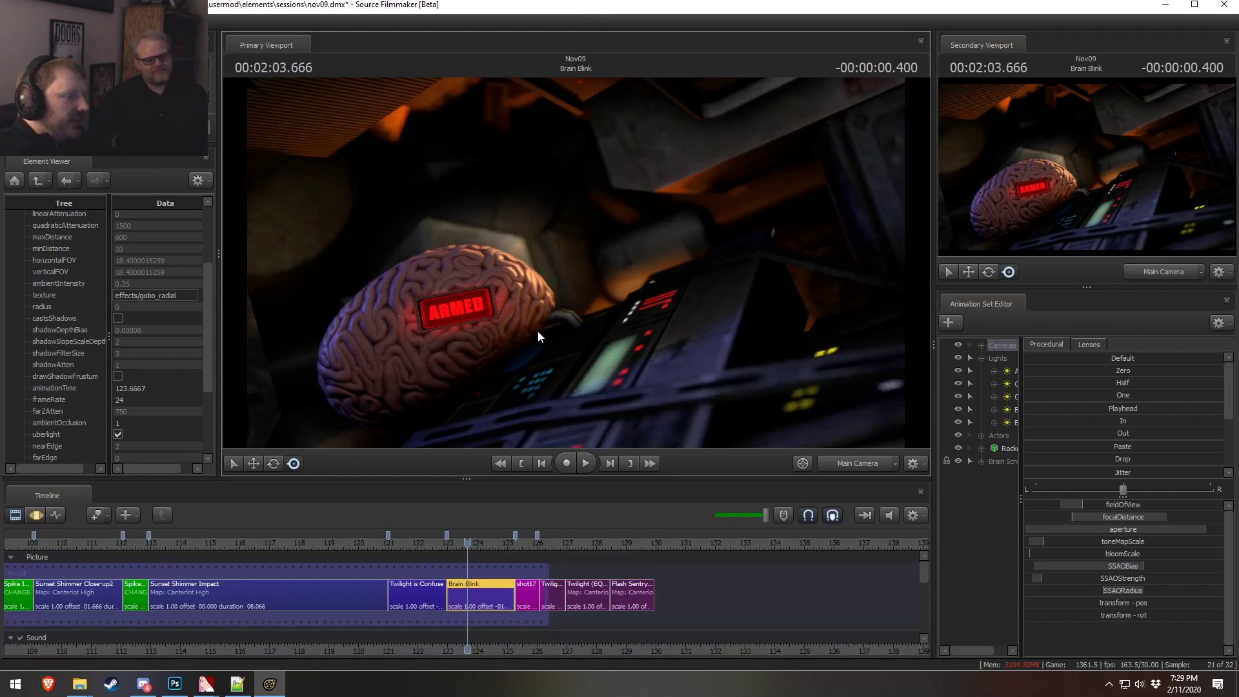
- Open the Brain Blink shot in the motion editor and select the time from about 2:03.1 to 2:03.5
{"action": "scroll", "coordinate": [506, 610], "scroll_direction": "up", "scroll_amount": 2}
{"action": "double_click", "coordinate": [506, 610]}
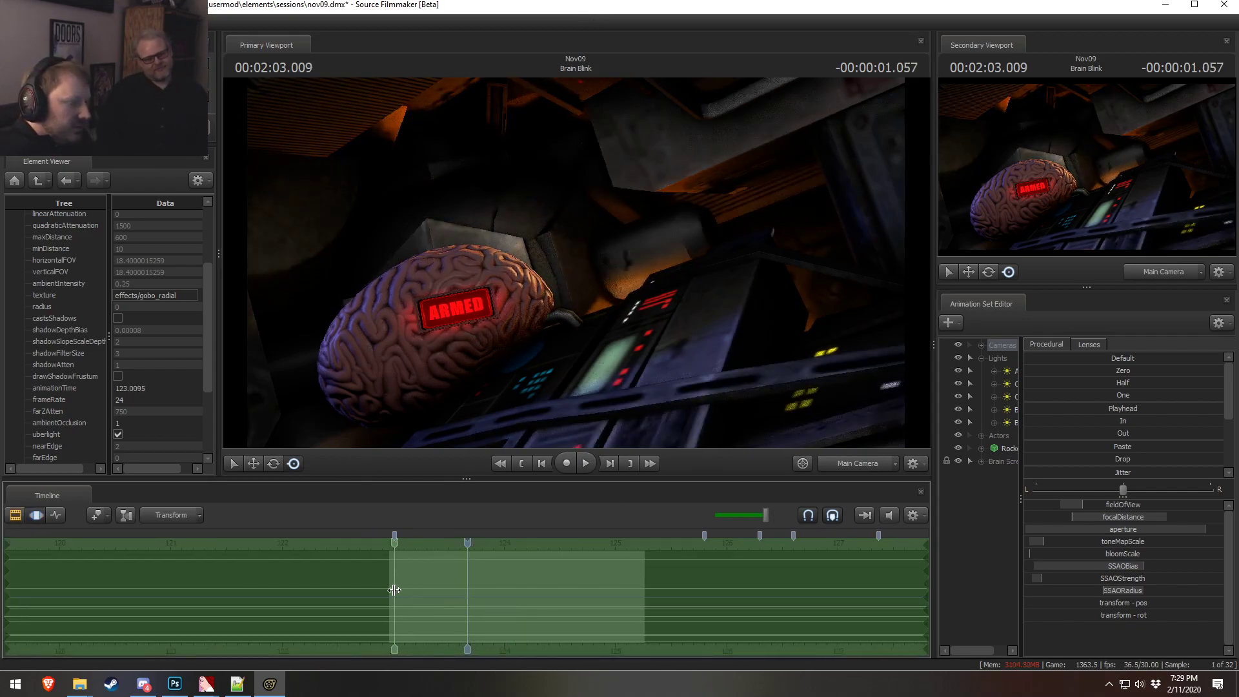
{"action": "scroll", "coordinate": [484, 594], "scroll_direction": "up", "scroll_amount": 3}
{"action": "key", "text": "F2"}
{"action": "key", "text": "F3"}
{"action": "left_click", "coordinate": [377, 594]}
{"action": "scroll", "coordinate": [376, 594], "scroll_direction": "up", "scroll_amount": 3, "text": "shift"}
{"action": "left_click_drag", "start_coordinate": [440, 582], "coordinate": [447, 613]}
{"action": "left_click_drag", "start_coordinate": [326, 581], "coordinate": [357, 587]}
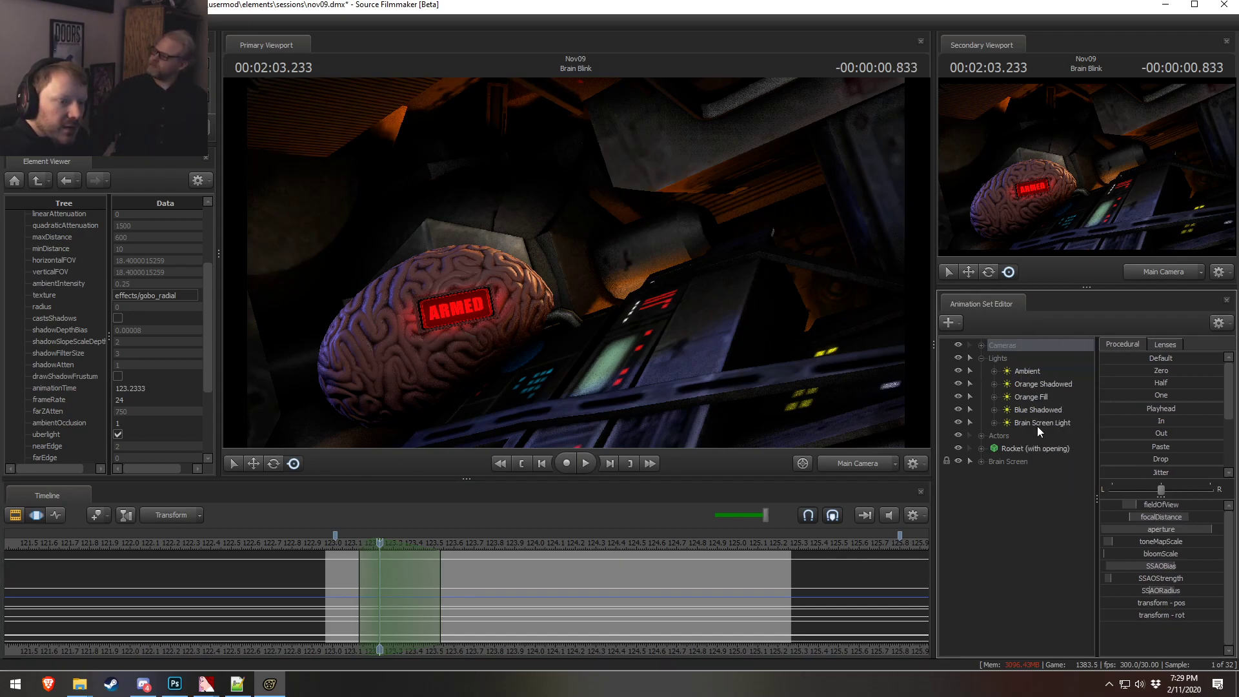
- Remap the intensity range of the Brain Screen Light
{"action": "left_click", "coordinate": [1036, 424]}
{"action": "right_click", "coordinate": [1160, 508]}
{"action": "left_click", "coordinate": [1194, 525]}
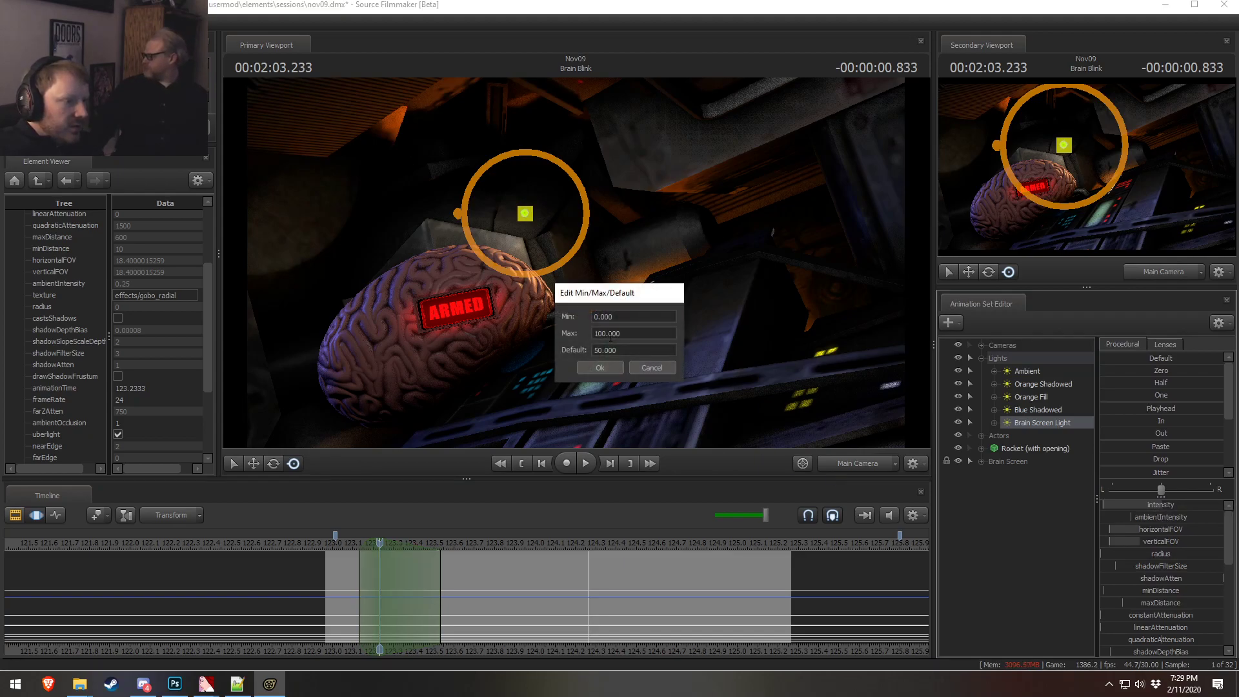
{"action": "left_click", "coordinate": [600, 366]}
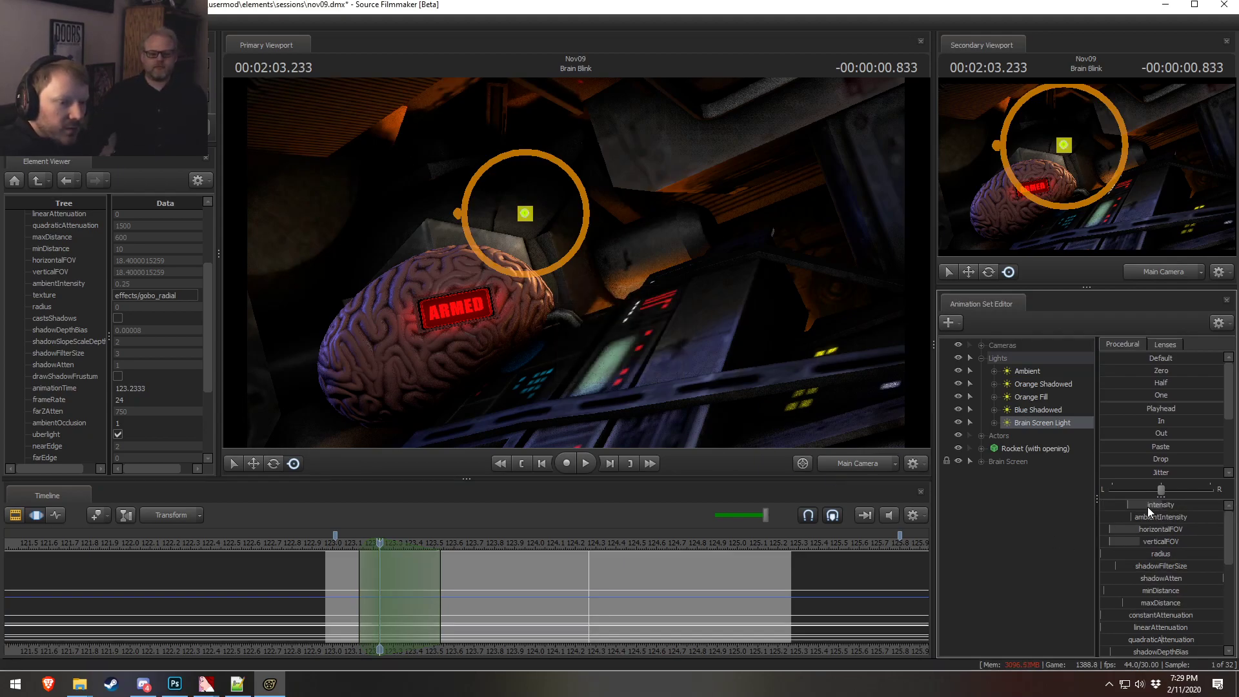
- Try raising the Brain Screen Light's intensity over the selected time and play the start of the shot back
{"action": "left_click_drag", "start_coordinate": [1149, 511], "coordinate": [1154, 511]}
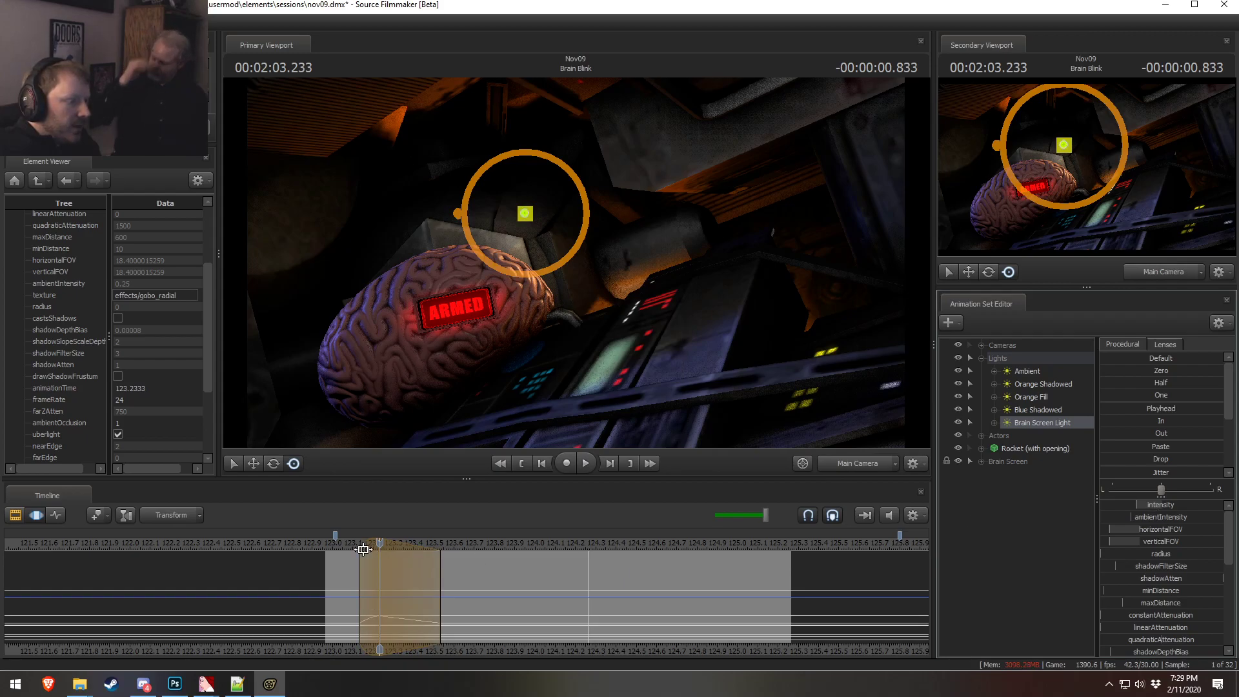
{"action": "left_click_drag", "start_coordinate": [366, 544], "coordinate": [333, 543]}
{"action": "key", "text": "space"}
{"action": "key", "text": "space"}
{"action": "left_click", "coordinate": [326, 544]}
{"action": "key", "text": "space"}
{"action": "key", "text": "space"}
{"action": "left_click", "coordinate": [333, 545]}
{"action": "left_click_drag", "start_coordinate": [334, 545], "coordinate": [373, 544]}
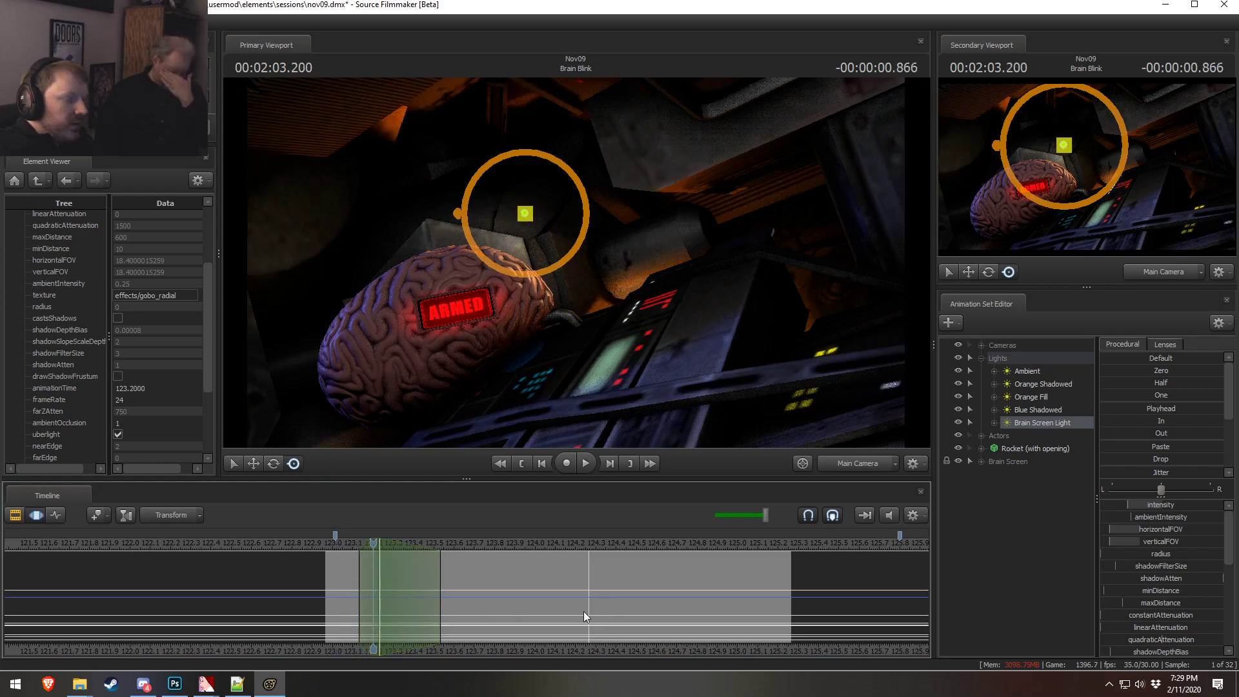
- Lower the Brain Screen Light's intensity across the entire shot
{"action": "key", "text": "ctrl+a"}
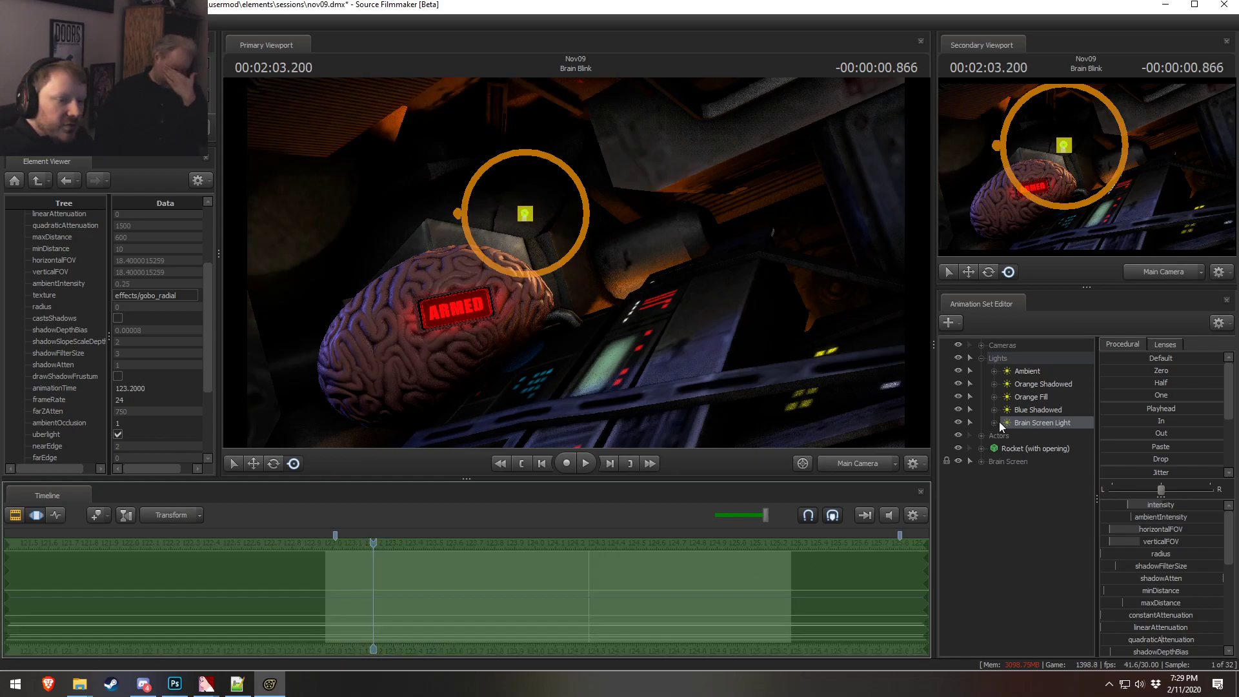
{"action": "left_click_drag", "start_coordinate": [1132, 504], "coordinate": [1119, 505]}
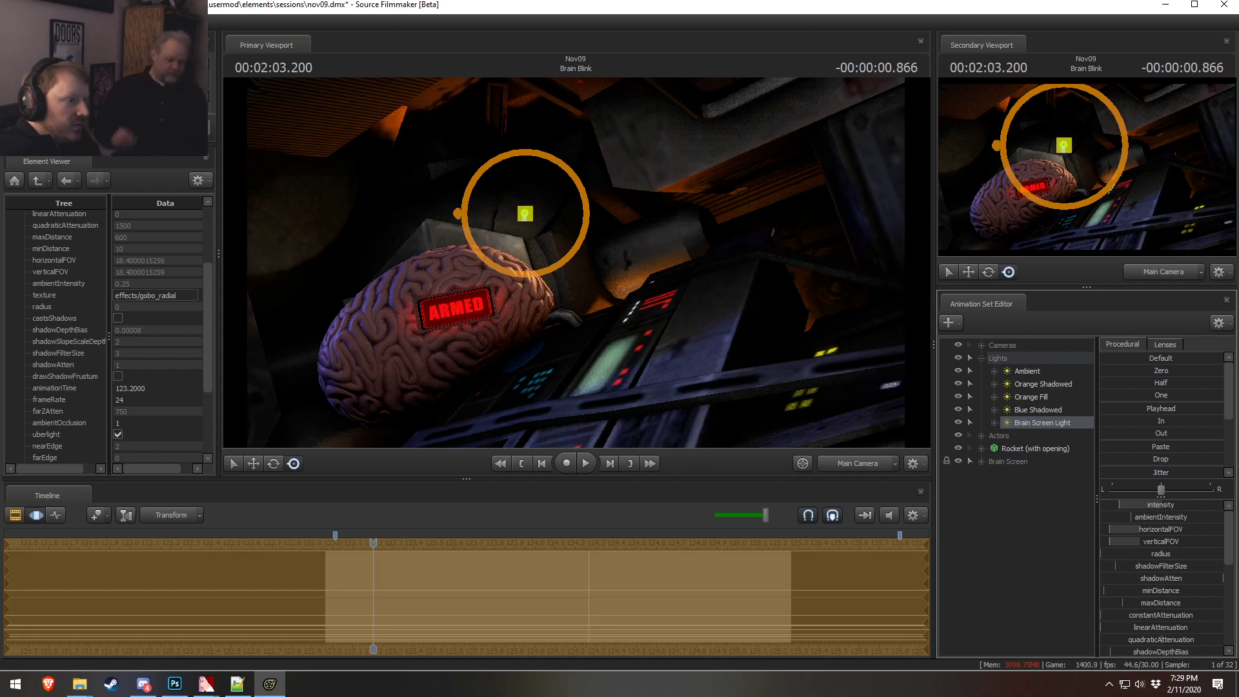
{"action": "key", "text": "Return"}
- Select the time from about 2:03.1 to 2:03.5 and raise the Brain Screen Light's intensity there
{"action": "left_click_drag", "start_coordinate": [354, 580], "coordinate": [437, 585]}
{"action": "left_click", "coordinate": [374, 580]}
{"action": "left_click_drag", "start_coordinate": [349, 559], "coordinate": [354, 562]}
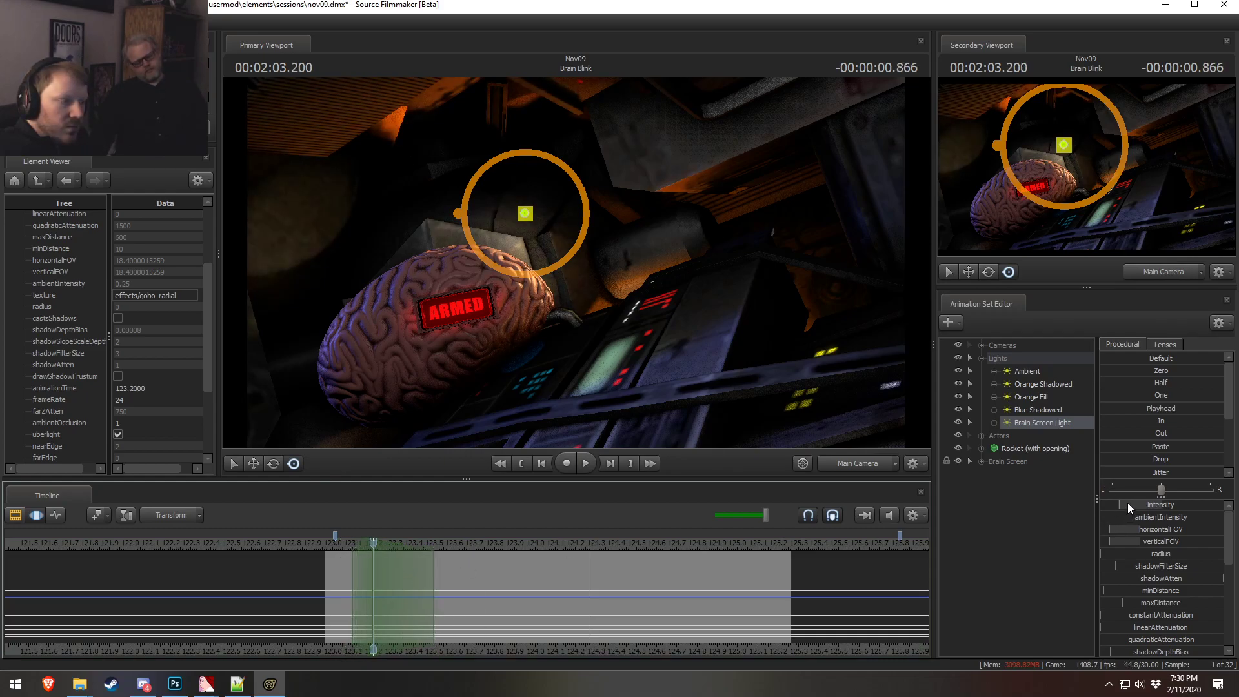
{"action": "left_click_drag", "start_coordinate": [1130, 507], "coordinate": [1135, 507]}
- Play back the intensity pulse and move the beginning of its ramp to about 2:03.13
{"action": "left_click_drag", "start_coordinate": [376, 545], "coordinate": [330, 548]}
{"action": "key", "text": "space"}
{"action": "key", "text": "space"}
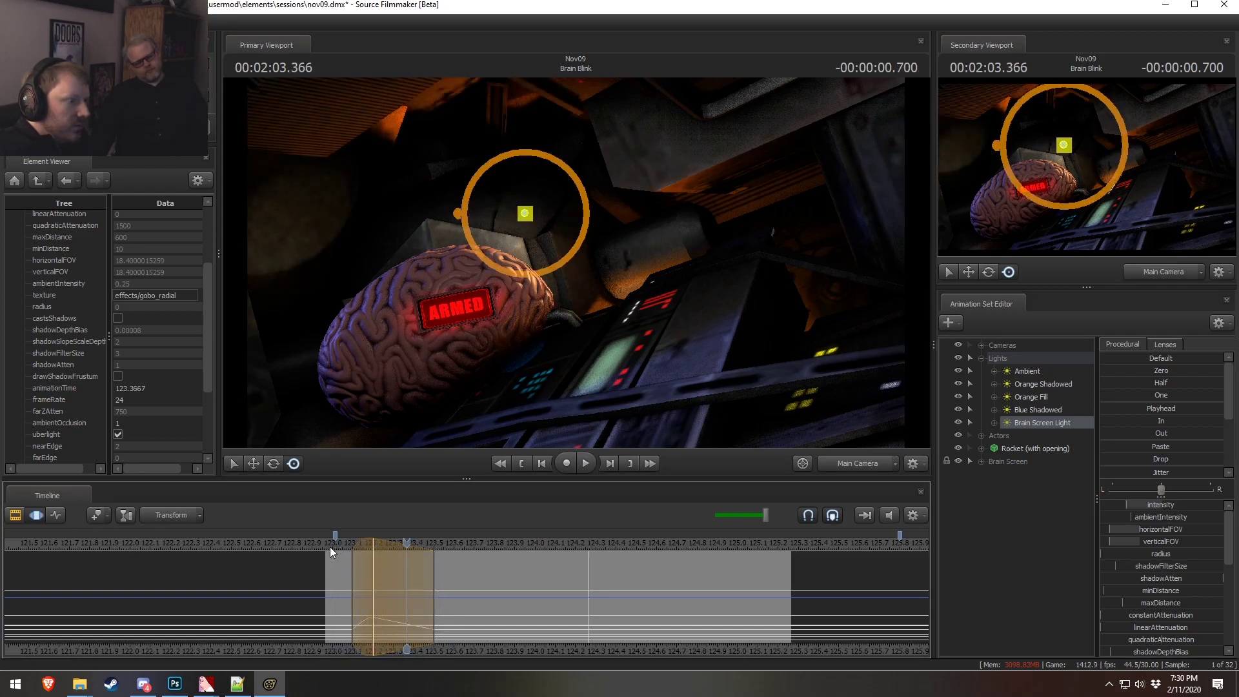
{"action": "mouse_move", "coordinate": [348, 568]}
{"action": "left_mouse_down"}
{"action": "mouse_move", "coordinate": [370, 578]}
{"action": "mouse_move", "coordinate": [360, 575]}
{"action": "left_mouse_up"}
{"action": "left_click", "coordinate": [331, 544]}
{"action": "key", "text": "space"}
- Add a second intensity pulse from about 2:03.4 to 2:03.8 using the playhead's value, and play the result
{"action": "left_click", "coordinate": [398, 593]}
{"action": "mouse_move", "coordinate": [365, 544]}
{"action": "left_mouse_down"}
{"action": "mouse_move", "coordinate": [428, 556]}
{"action": "mouse_move", "coordinate": [368, 544]}
{"action": "mouse_move", "coordinate": [380, 543]}
{"action": "left_mouse_up"}
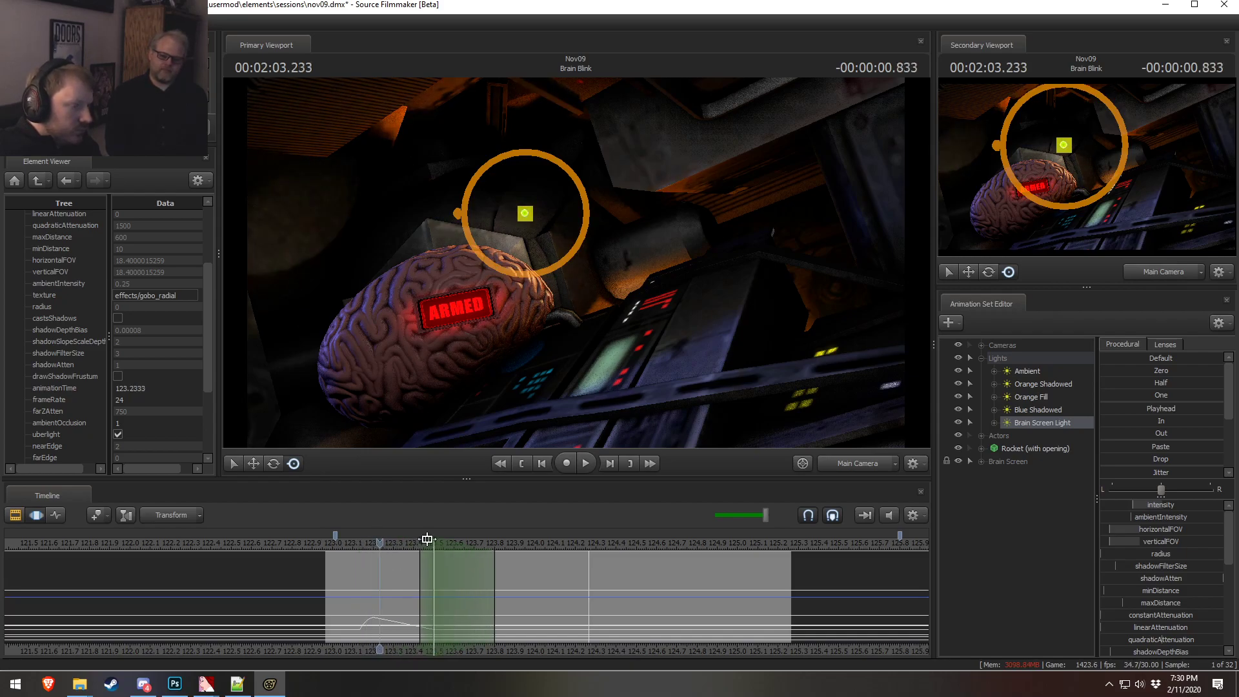
{"action": "left_click", "coordinate": [994, 423]}
{"action": "left_click", "coordinate": [1125, 408]}
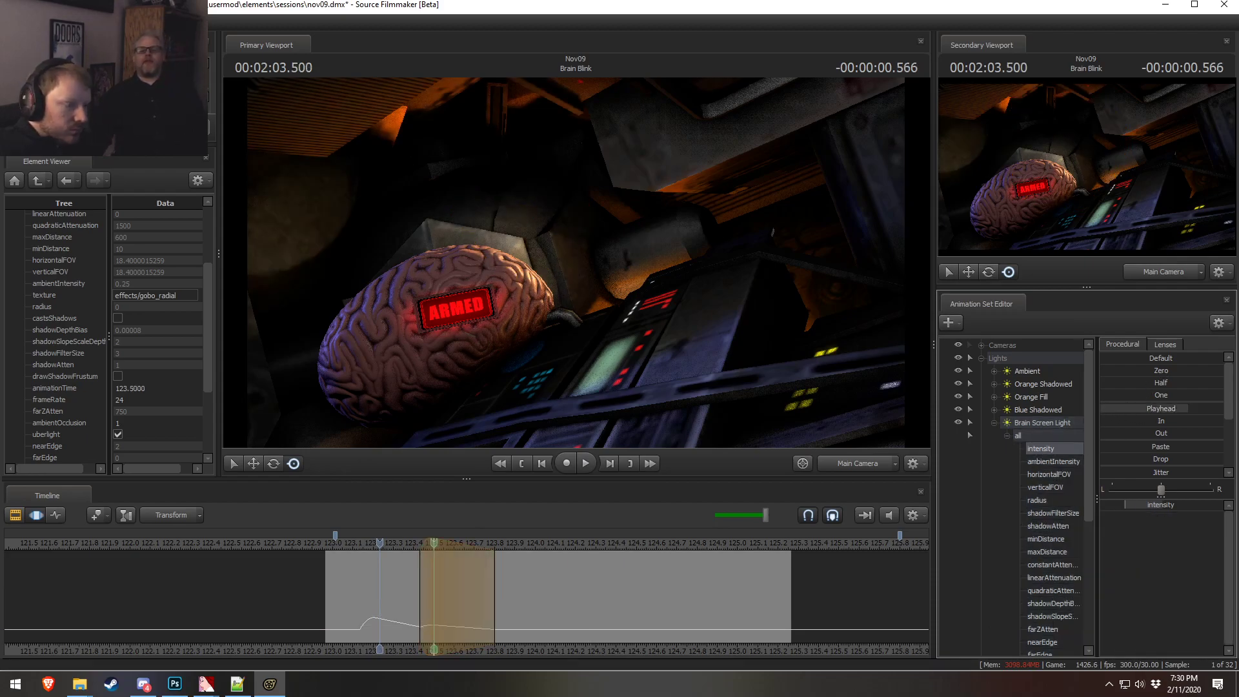
{"action": "left_click", "coordinate": [335, 543]}
{"action": "key", "text": "space"}
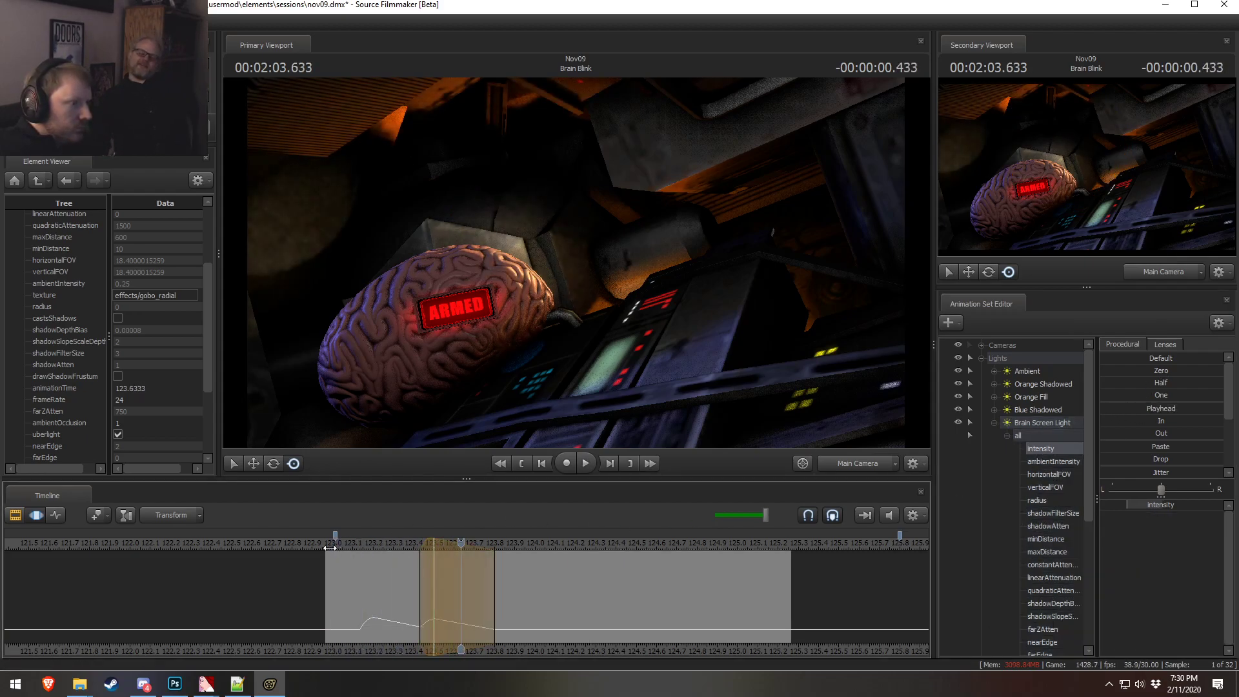
{"action": "left_click", "coordinate": [327, 542]}
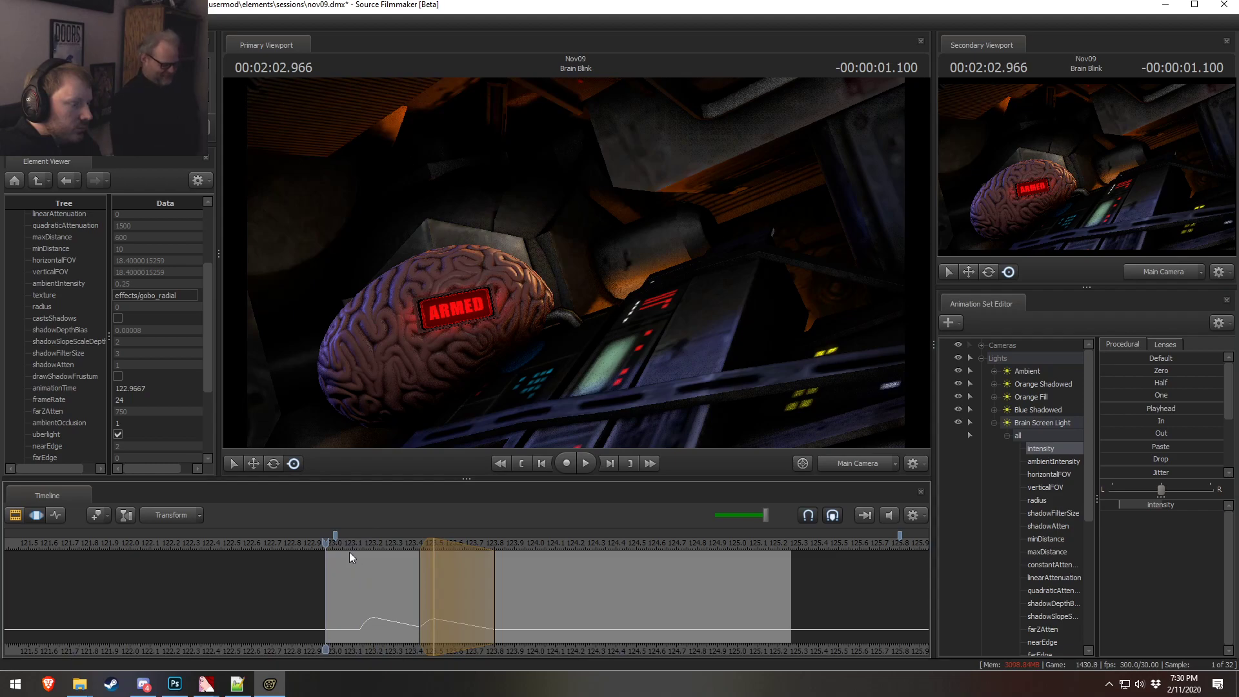
{"action": "key", "text": "space"}
{"action": "key", "text": "space"}
- Try to paste the intensity pulse beyond the second one, and undo the changes
{"action": "key", "text": "shift"}
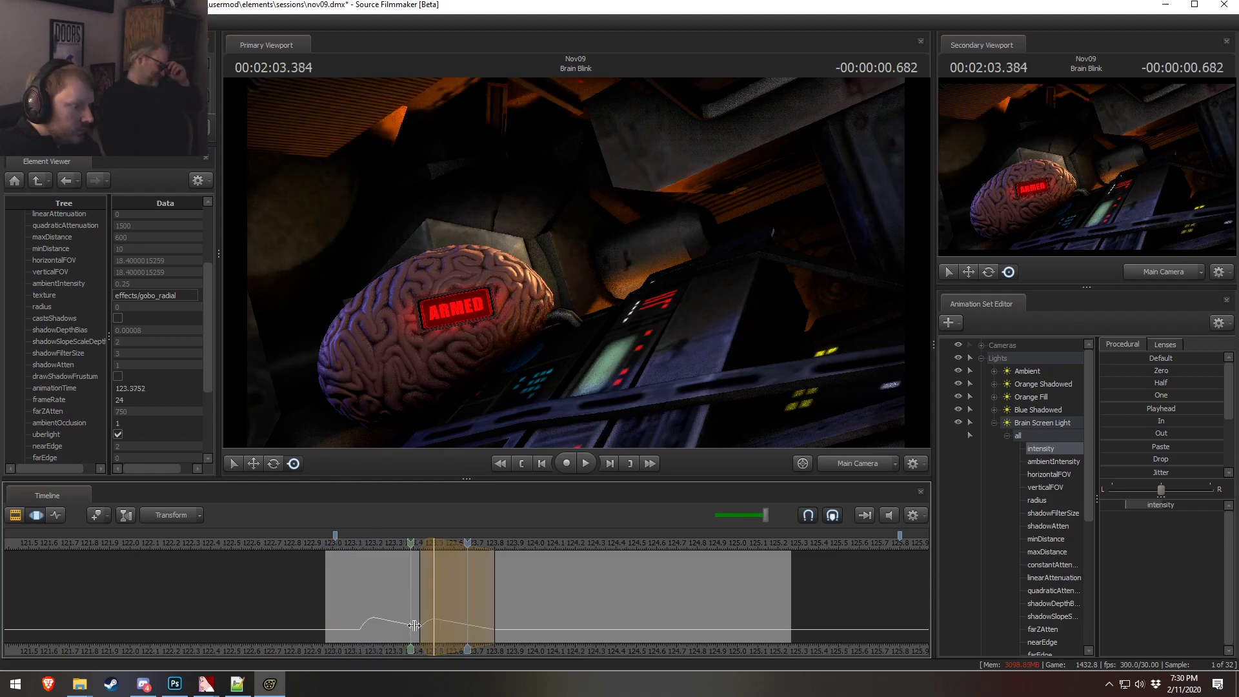
{"action": "left_click_drag", "start_coordinate": [433, 625], "coordinate": [492, 620], "text": "shift"}
{"action": "key", "text": "ctrl+v"}
{"action": "key", "text": "Return"}
{"action": "key", "text": "ctrl+z"}
{"action": "key", "text": "ctrl+z"}
{"action": "key", "text": "ctrl+z"}
{"action": "key", "text": "ctrl+z"}
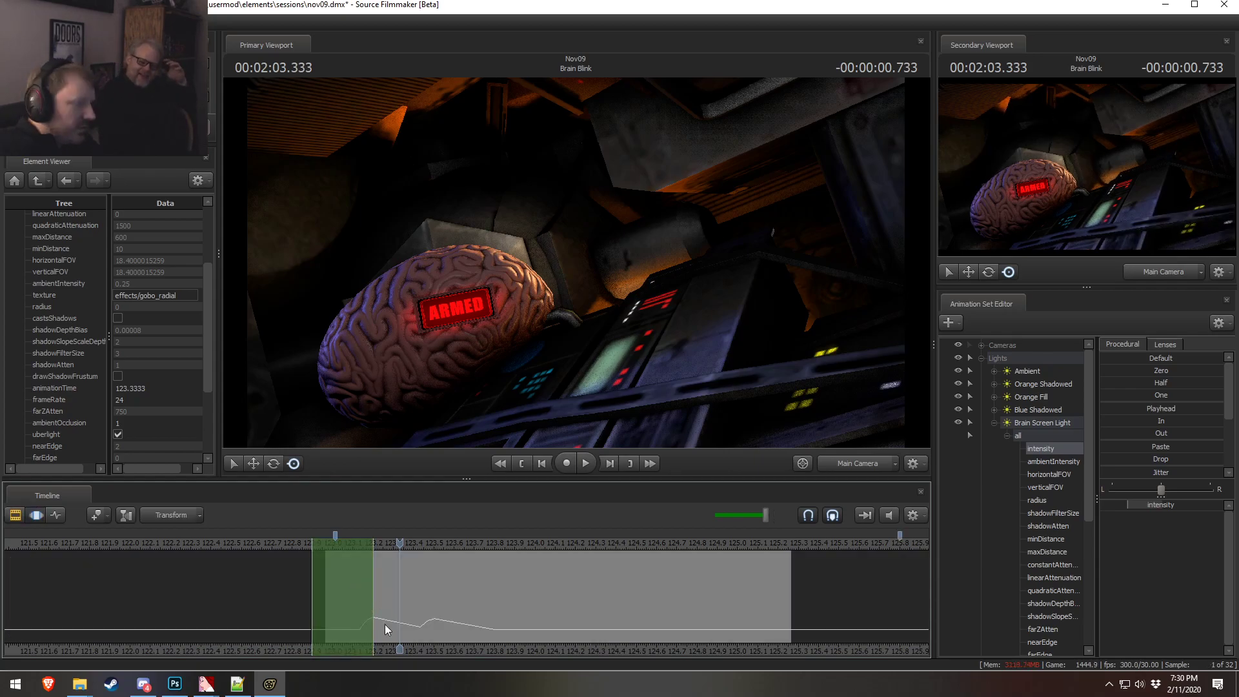
- Try pasting intensity over a different time selection, and undo back to the second pulse
{"action": "left_click_drag", "start_coordinate": [368, 607], "coordinate": [490, 627]}
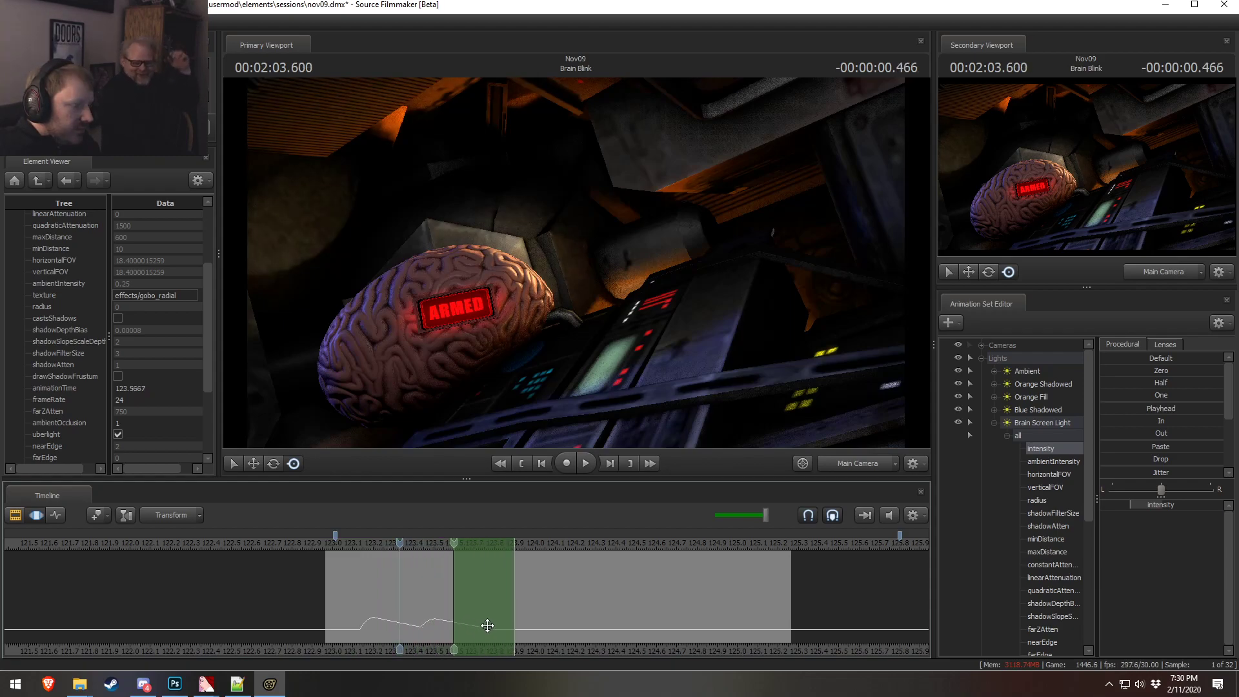
{"action": "key", "text": "ctrl+z"}
{"action": "key", "text": "ctrl+z"}
{"action": "key", "text": "ctrl+v"}
{"action": "key", "text": "ctrl+z"}
{"action": "key", "text": "ctrl+z"}
{"action": "key", "text": "ctrl+z"}
{"action": "key", "text": "ctrl+z"}
{"action": "key", "text": "ctrl+z"}
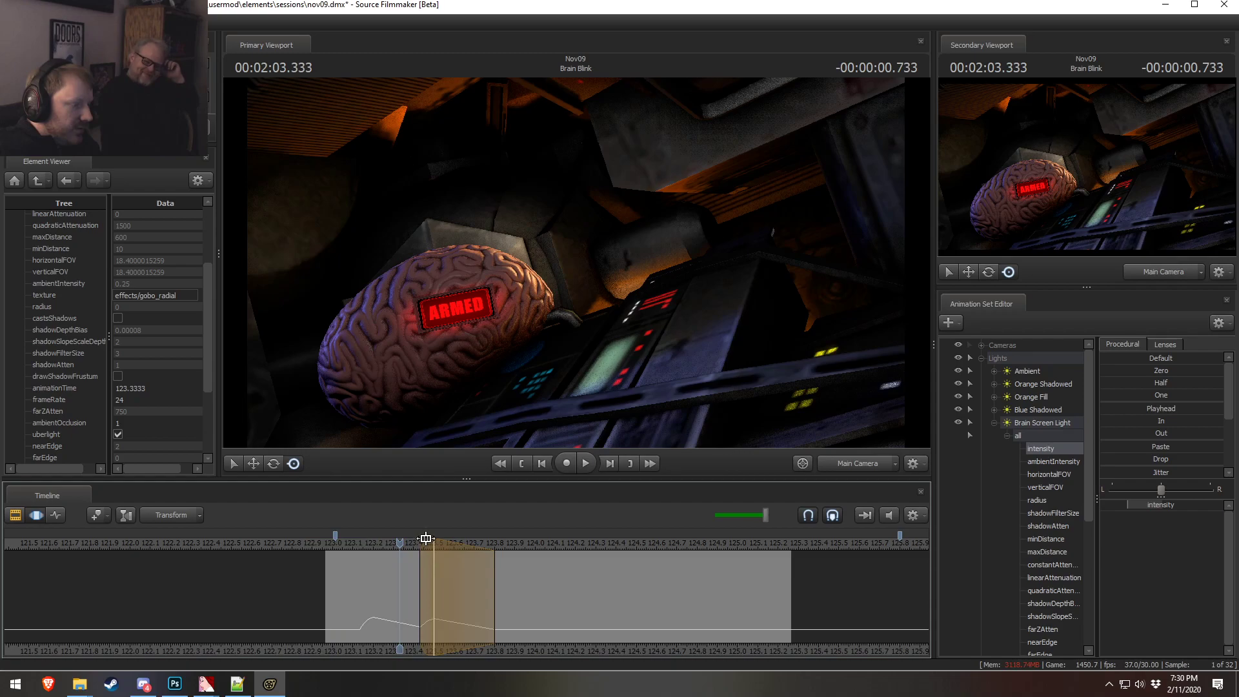
- Try shifting the whole intensity curve earlier in the shot, and undo the shift
{"action": "mouse_move", "coordinate": [428, 545]}
{"action": "left_mouse_down"}
{"action": "mouse_move", "coordinate": [513, 555]}
{"action": "mouse_move", "coordinate": [407, 548]}
{"action": "left_mouse_up"}
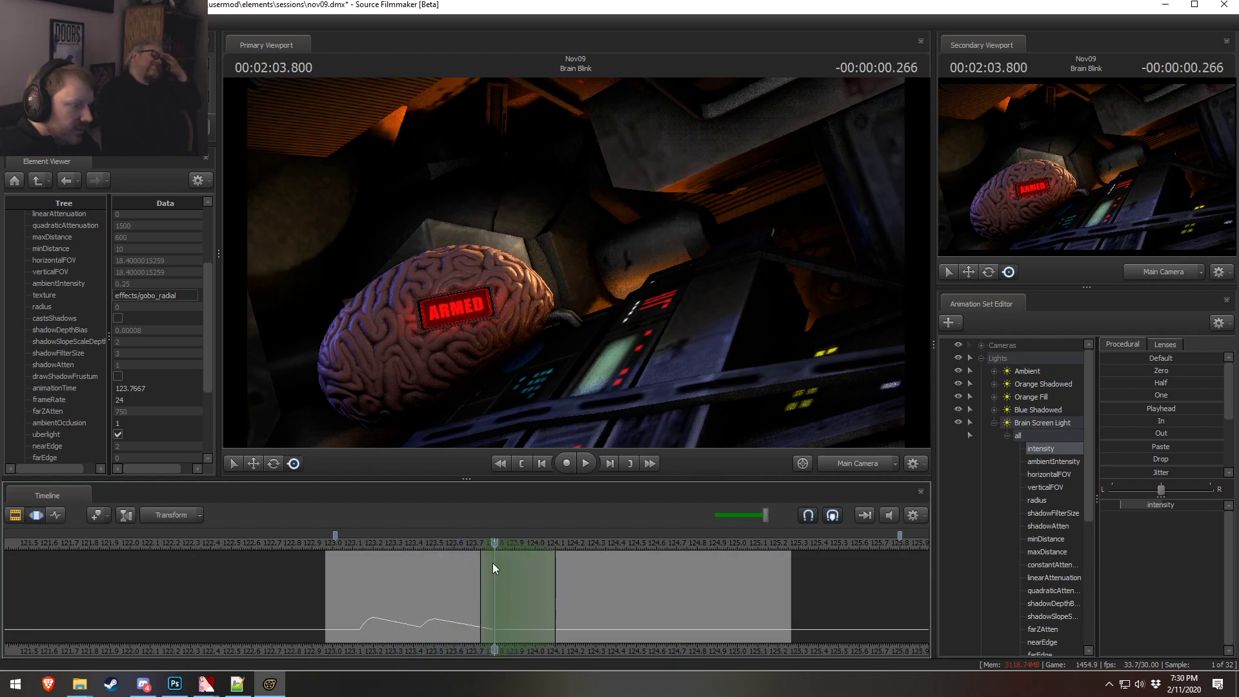
{"action": "left_click_drag", "start_coordinate": [335, 575], "coordinate": [359, 587]}
{"action": "key", "text": "ctrl+a"}
{"action": "key", "text": "shift"}
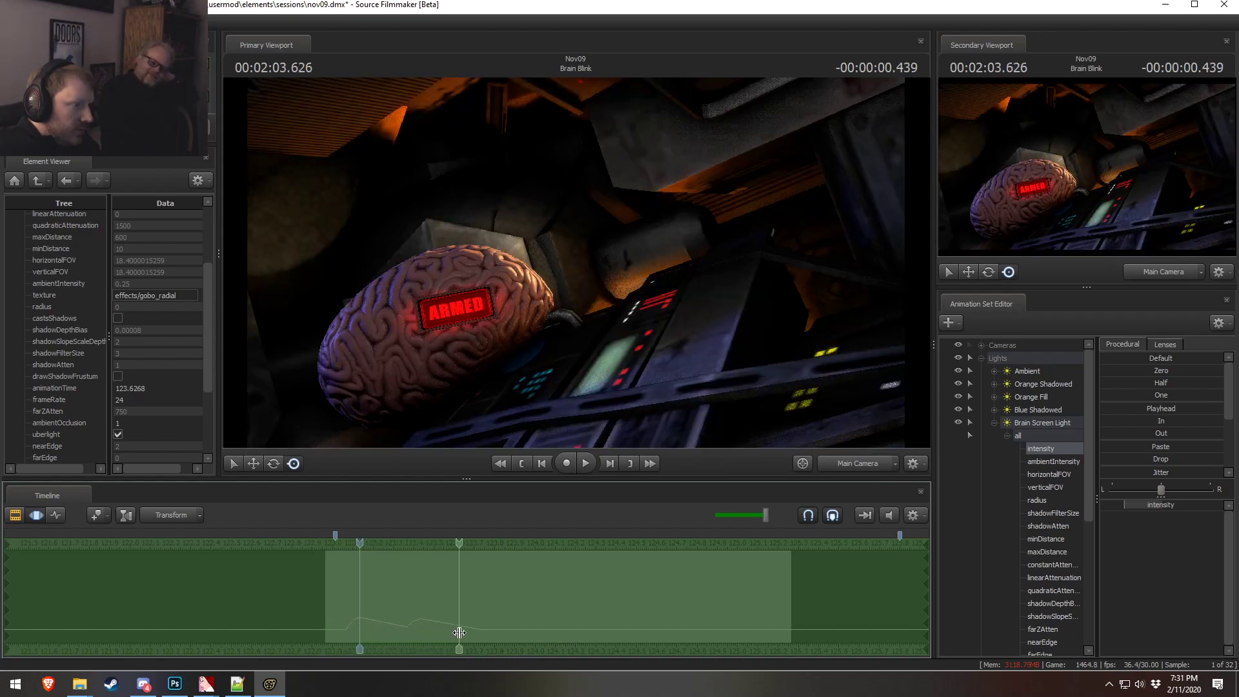
{"action": "key", "text": "shift"}
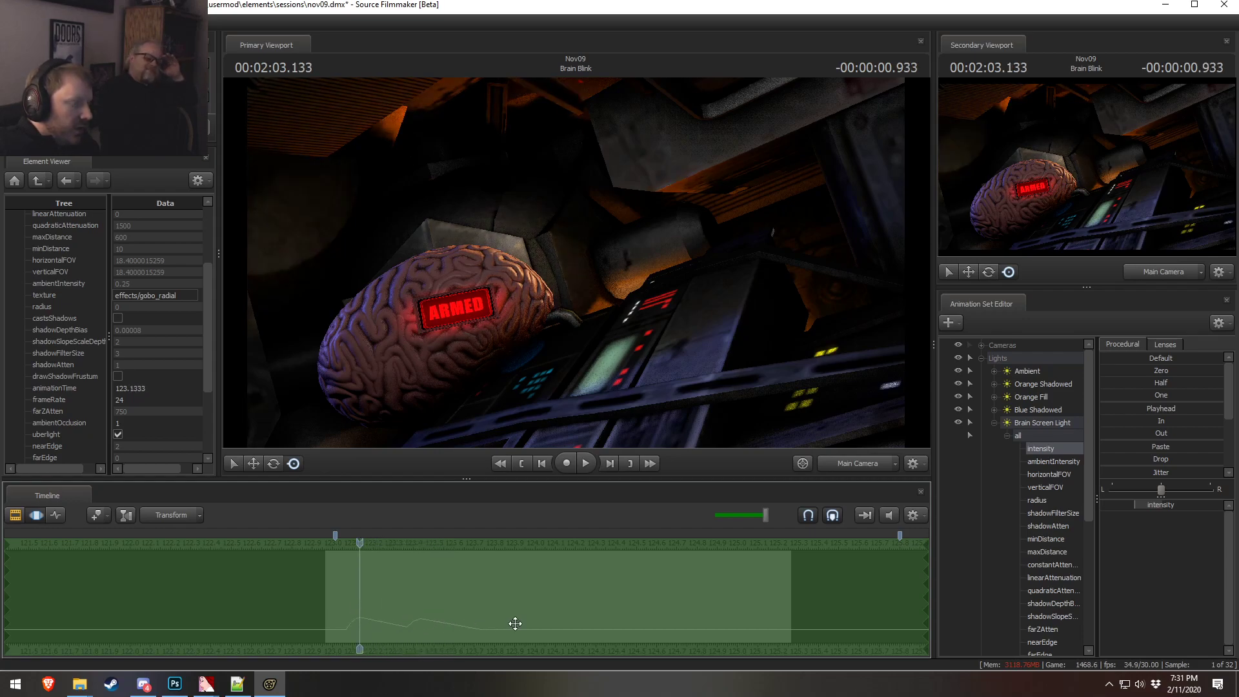
{"action": "key", "text": "ctrl+z"}
{"action": "key", "text": "ctrl+z"}
{"action": "key", "text": "ctrl+z"}
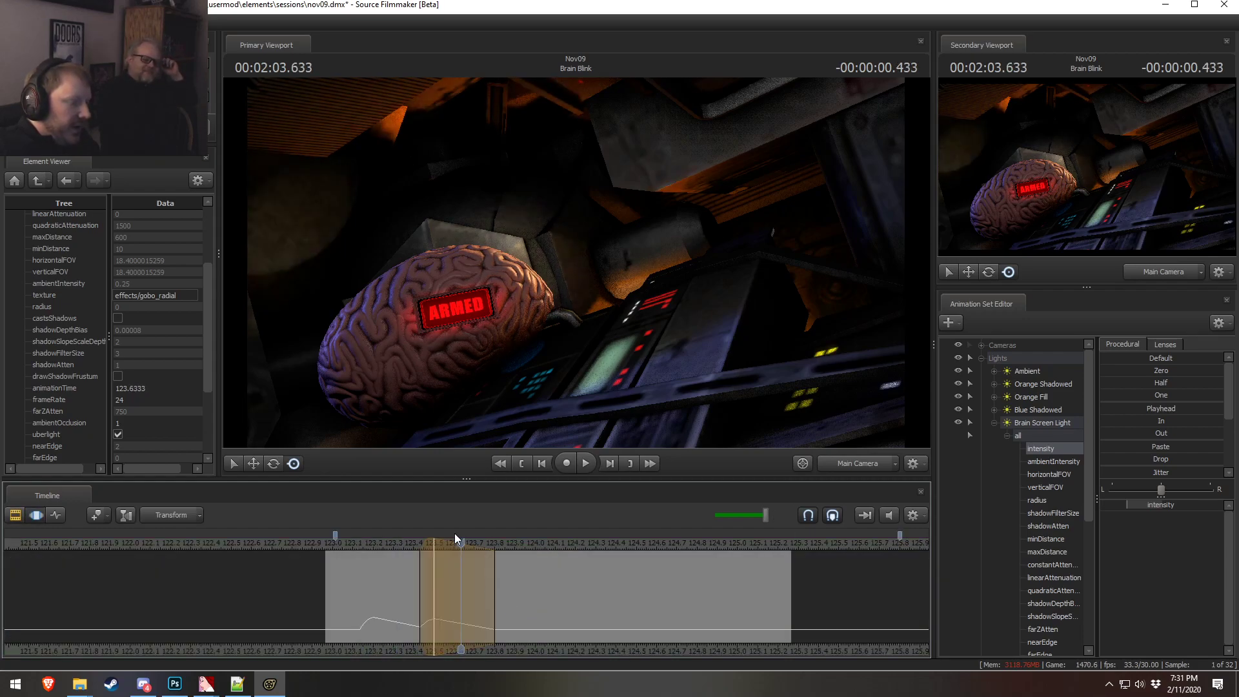
- Move the Brain Screen Light's second intensity pulse to about 2:03.5–2:03.9 and play back both pulses
{"action": "left_click_drag", "start_coordinate": [430, 542], "coordinate": [443, 542]}
{"action": "key", "text": "shift"}
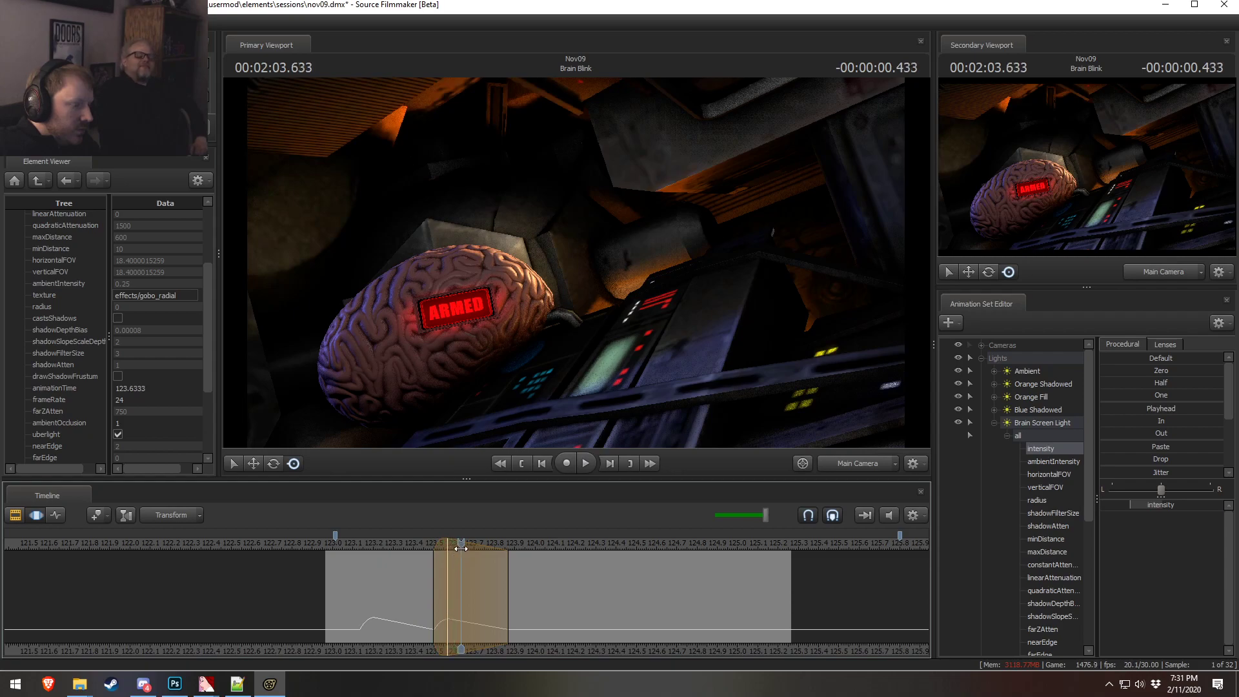
{"action": "left_click_drag", "start_coordinate": [445, 544], "coordinate": [452, 544]}
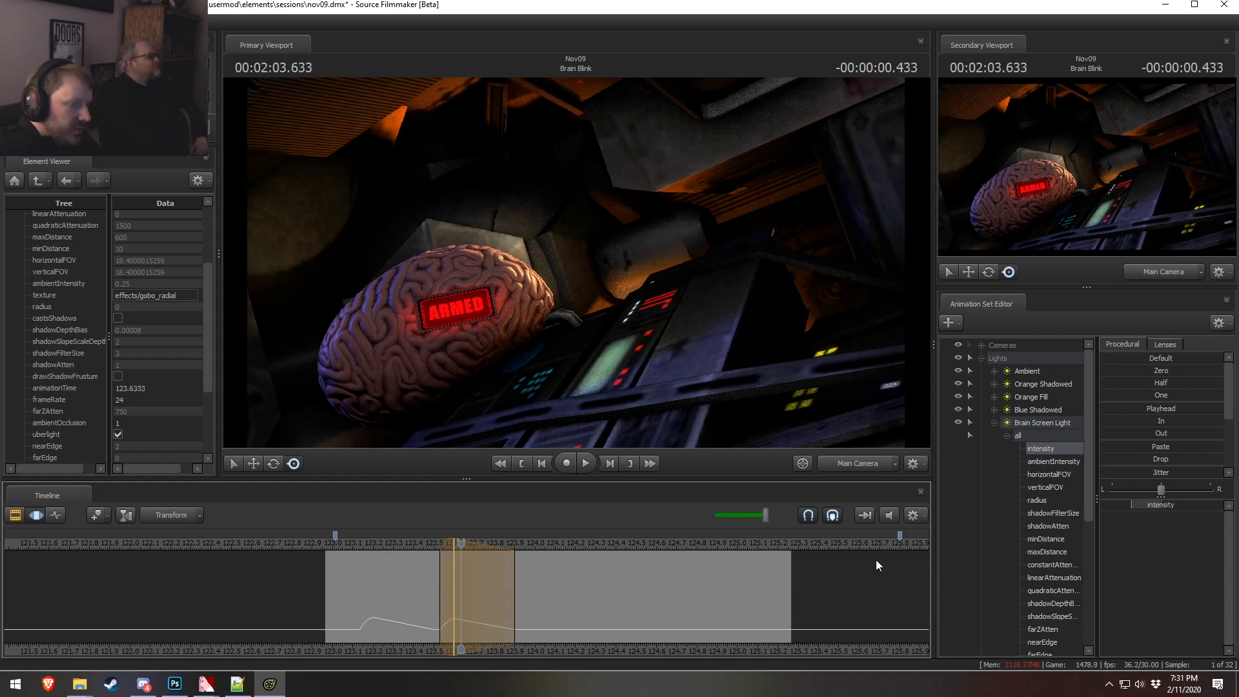
{"action": "scroll", "coordinate": [399, 602], "scroll_direction": "down", "scroll_amount": 2}
{"action": "scroll", "coordinate": [399, 587], "scroll_direction": "up", "scroll_amount": 1}
{"action": "left_click", "coordinate": [357, 544]}
{"action": "key", "text": "space"}
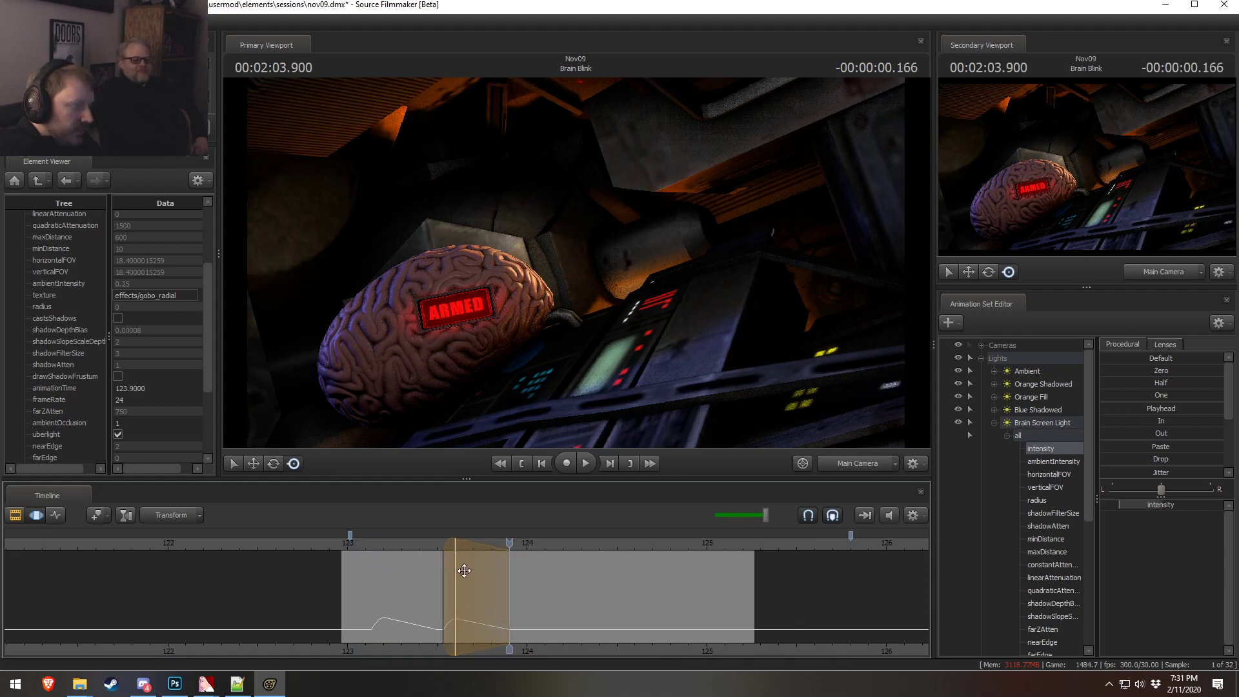
- Add a third Brain Screen Light intensity pulse at about 2:03.9–2:04.3, using the Playhead preset with the level at 2:03.6, and play it back
{"action": "key", "text": "shift"}
{"action": "key", "text": "F2"}
{"action": "key", "text": "F3"}
{"action": "left_click_drag", "start_coordinate": [462, 542], "coordinate": [529, 556]}
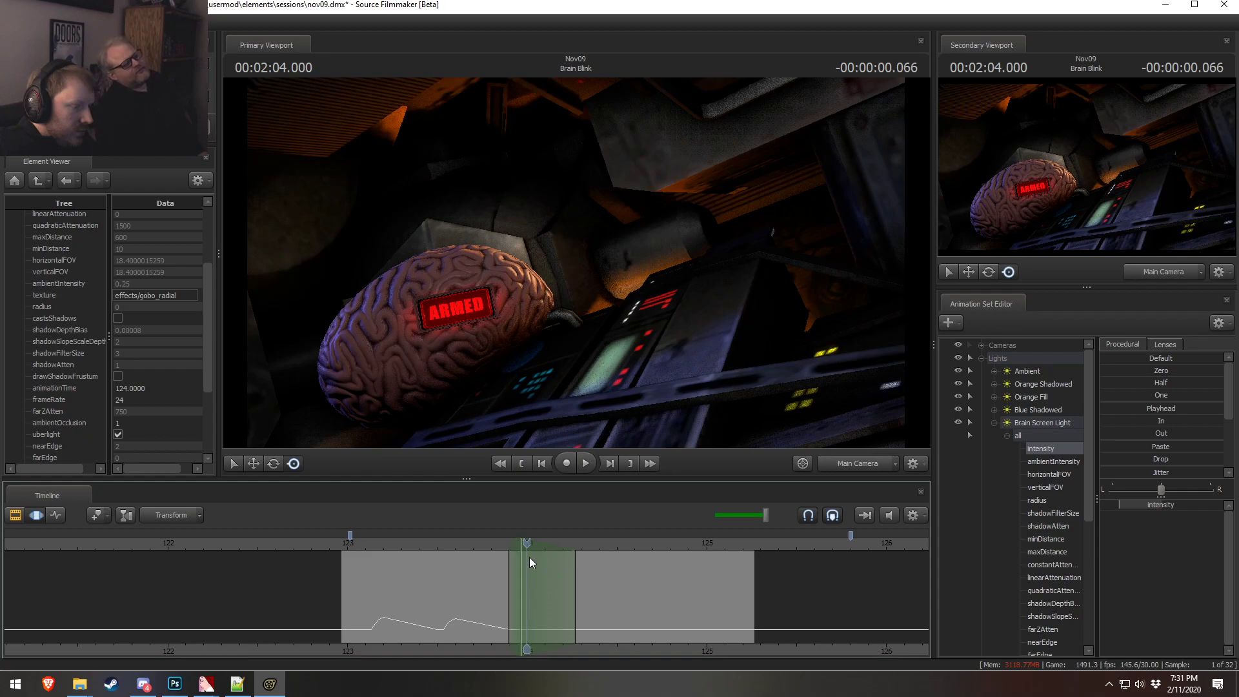
{"action": "left_click", "coordinate": [456, 545]}
{"action": "left_click_drag", "start_coordinate": [1111, 408], "coordinate": [1224, 408]}
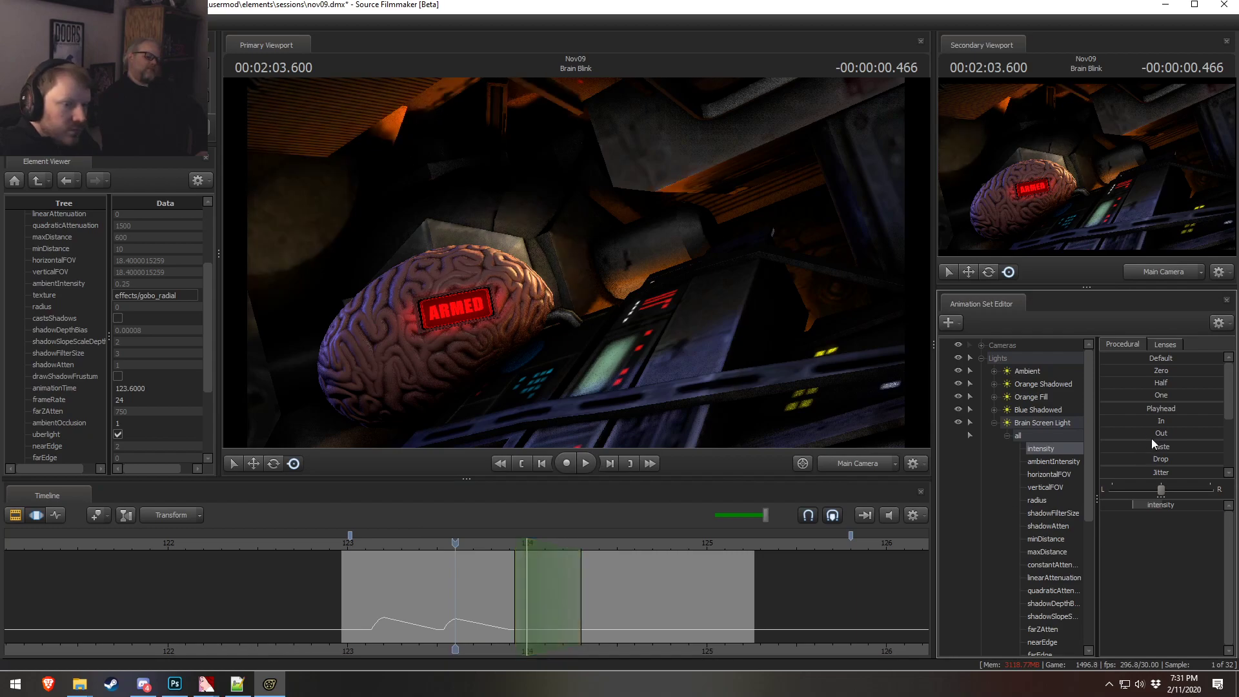
{"action": "left_click_drag", "start_coordinate": [1105, 409], "coordinate": [1224, 408]}
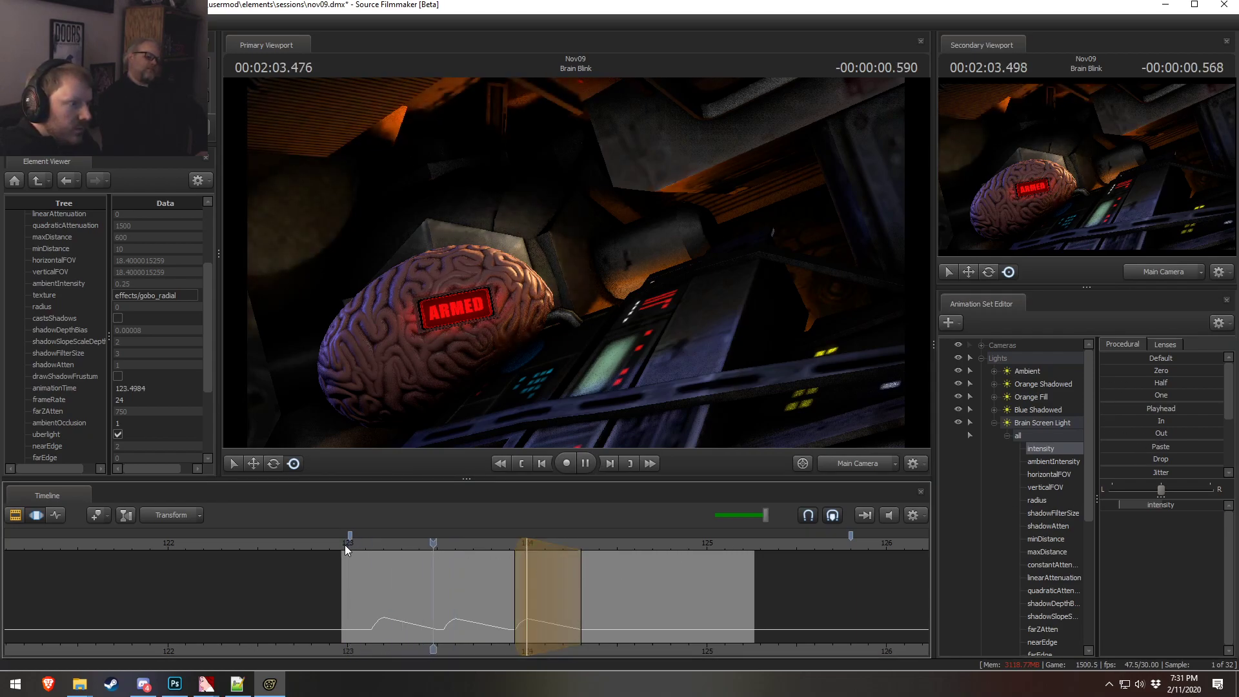
{"action": "key", "text": "space"}
- Add another matching intensity pulse across the shot's start, at about 2:02.7–2:03.1, and play back the shot
{"action": "key", "text": "F2"}
{"action": "key", "text": "F3"}
{"action": "left_click_drag", "start_coordinate": [447, 638], "coordinate": [340, 612]}
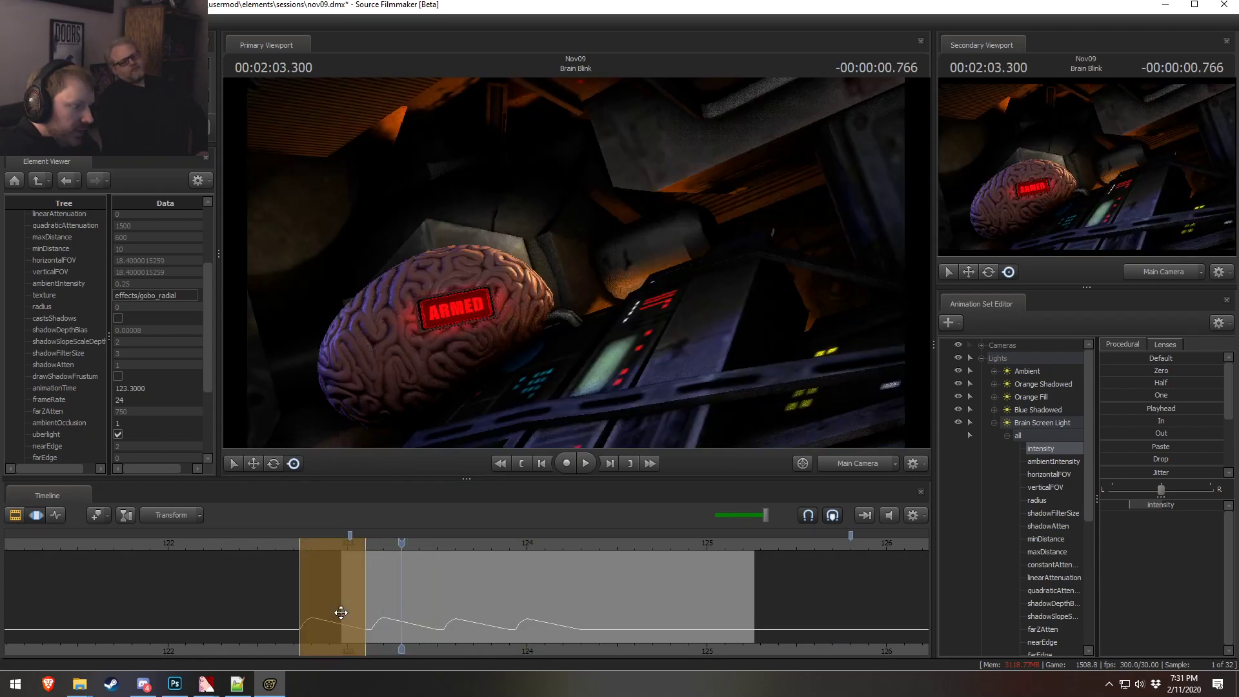
{"action": "key", "text": "space"}
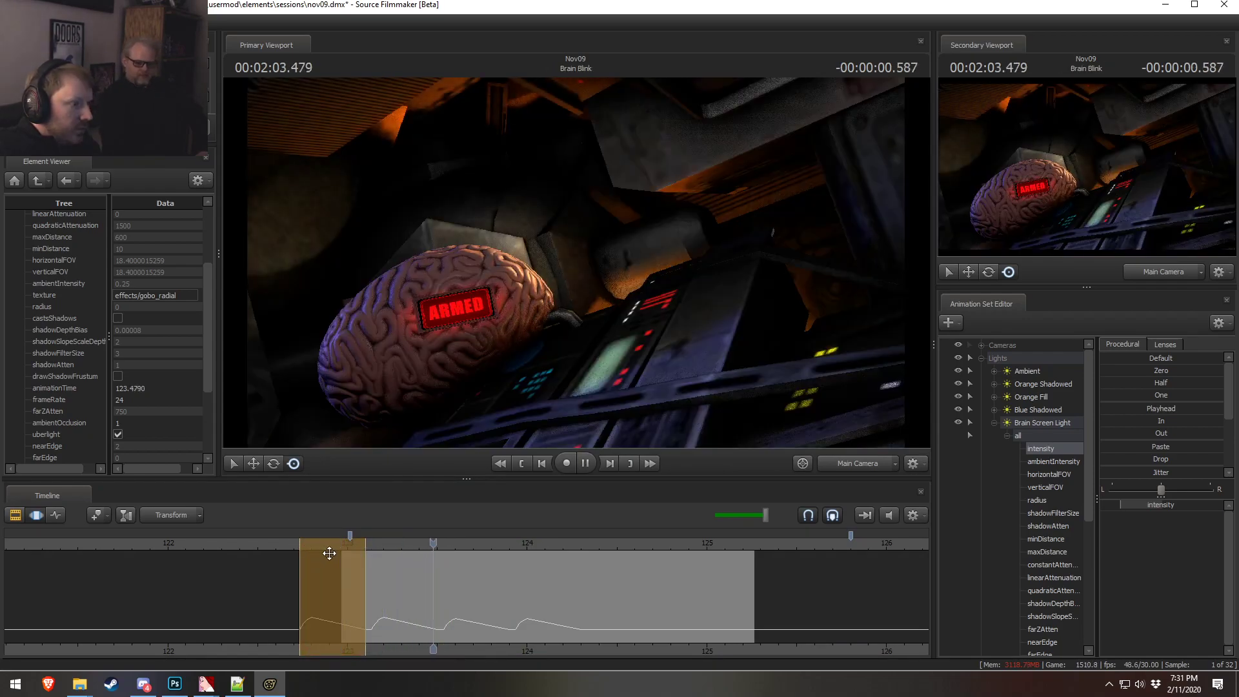
{"action": "key", "text": "F2"}
{"action": "key", "text": "space"}
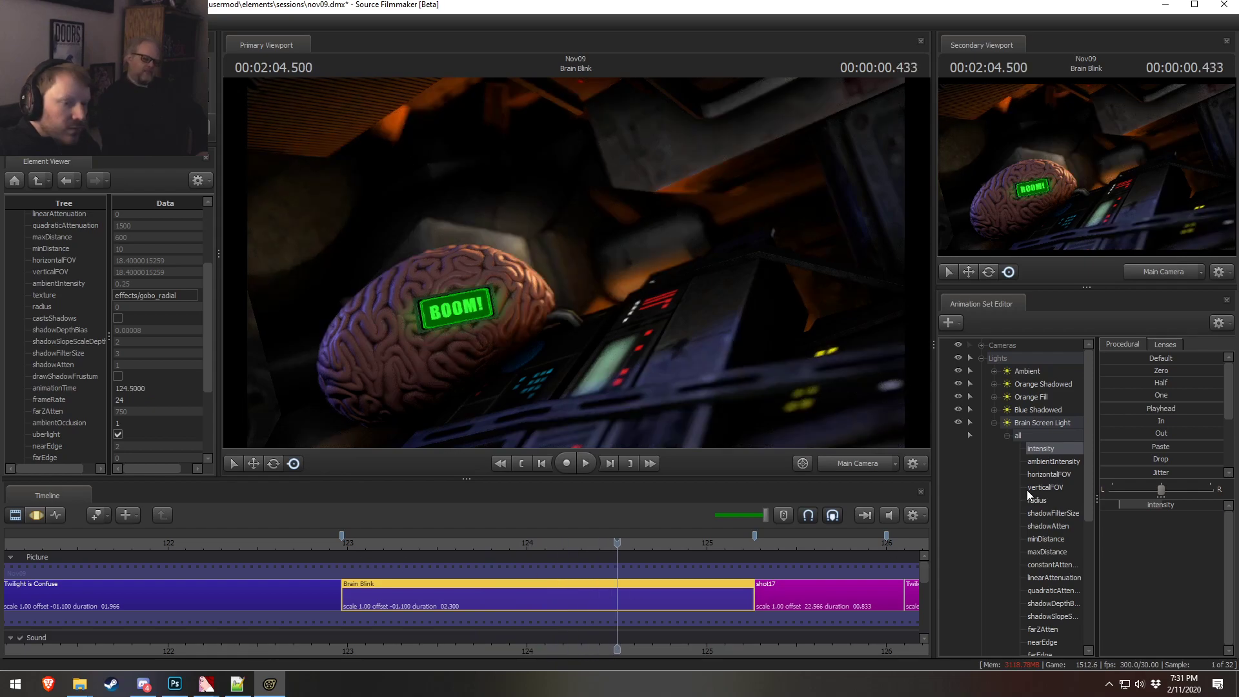
- Lower the Brain Screen Light's intensity from 2:04.266 through the end of the shot
{"action": "left_click", "coordinate": [1017, 424]}
{"action": "key", "text": "F3"}
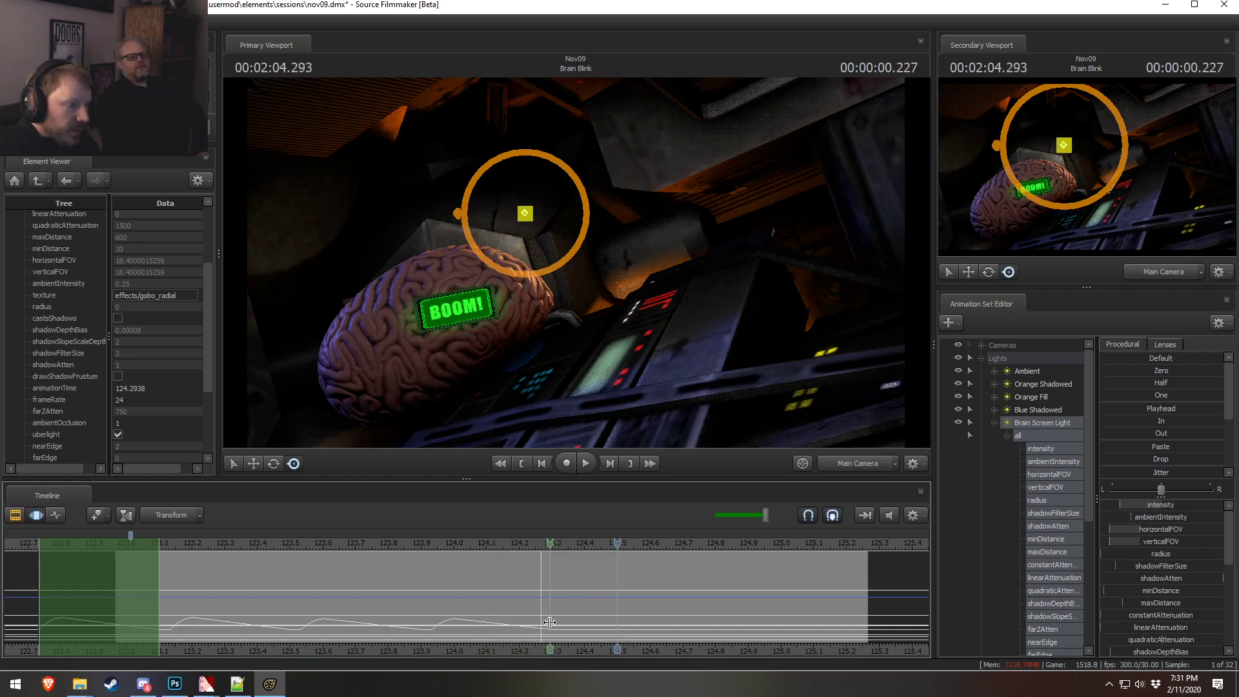
{"action": "left_click", "coordinate": [549, 622]}
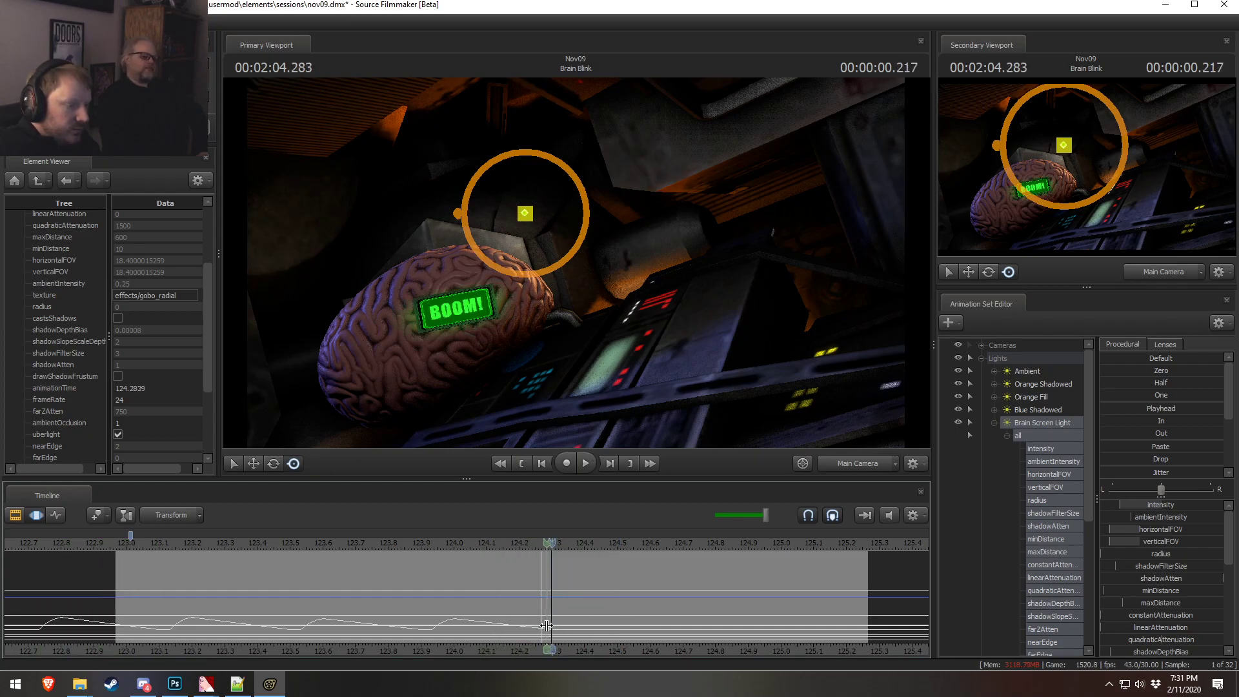
{"action": "left_click_drag", "start_coordinate": [547, 625], "coordinate": [1238, 600]}
{"action": "left_click_drag", "start_coordinate": [542, 588], "coordinate": [1198, 549]}
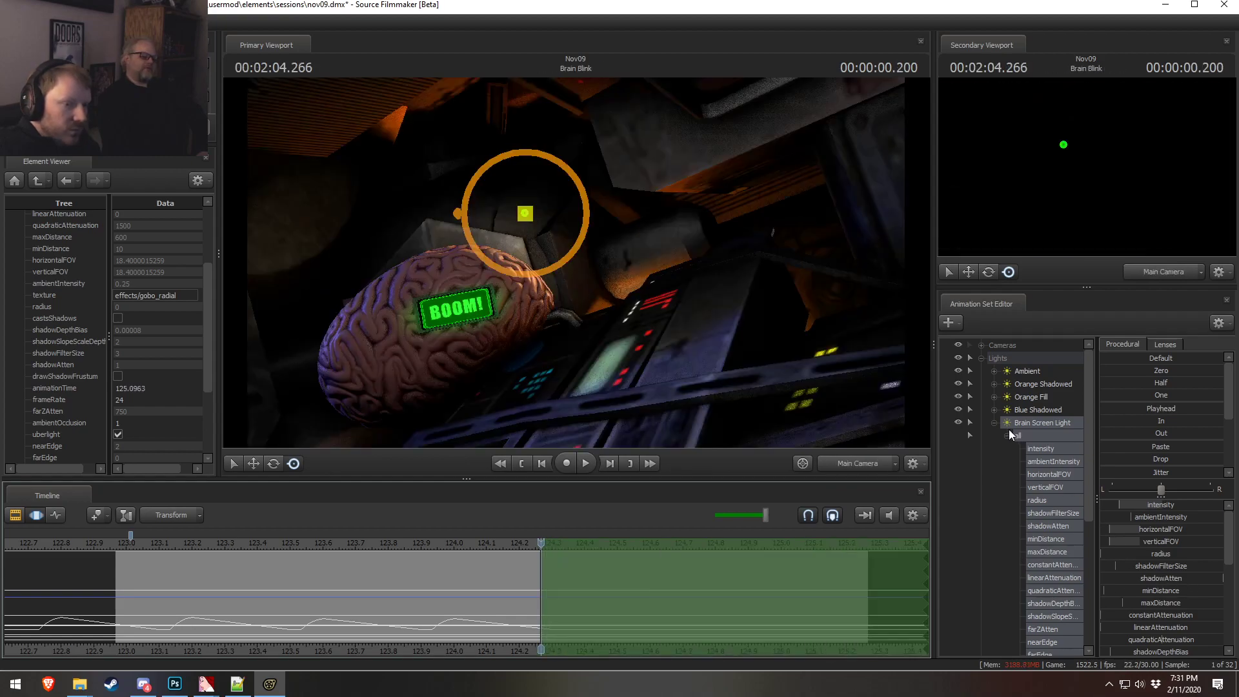
{"action": "left_click", "coordinate": [1039, 448]}
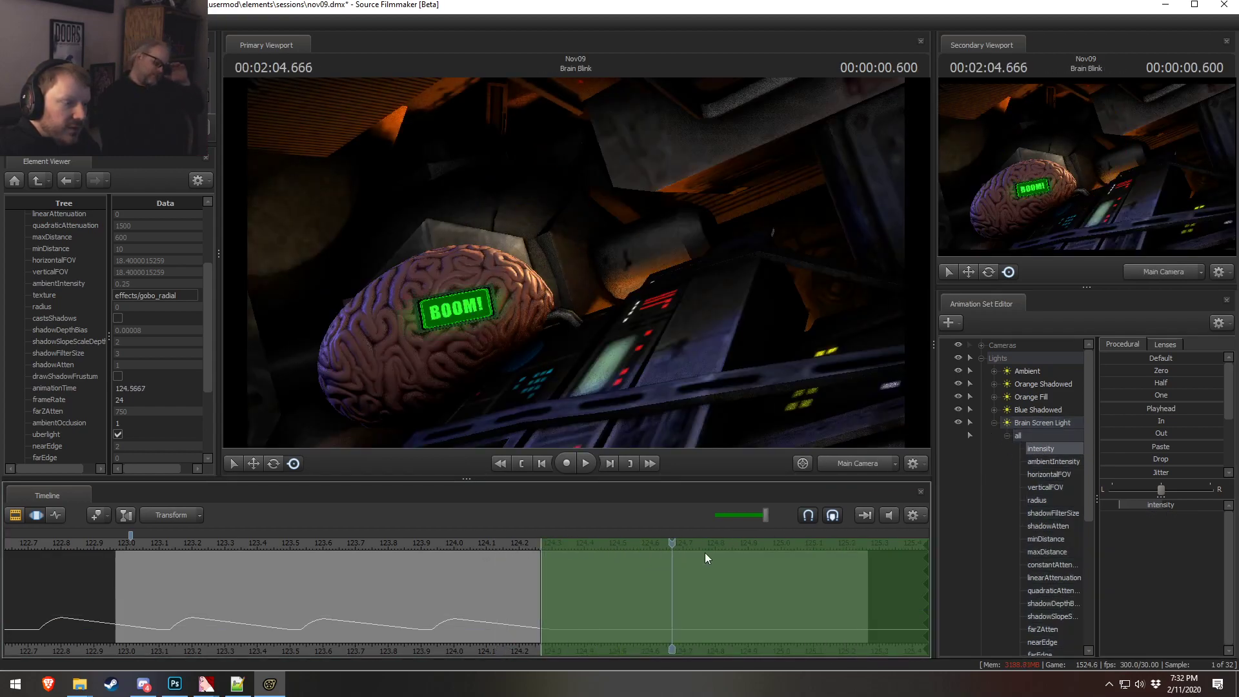
{"action": "left_click_drag", "start_coordinate": [691, 558], "coordinate": [726, 558]}
{"action": "left_click_drag", "start_coordinate": [1107, 408], "coordinate": [1220, 408]}
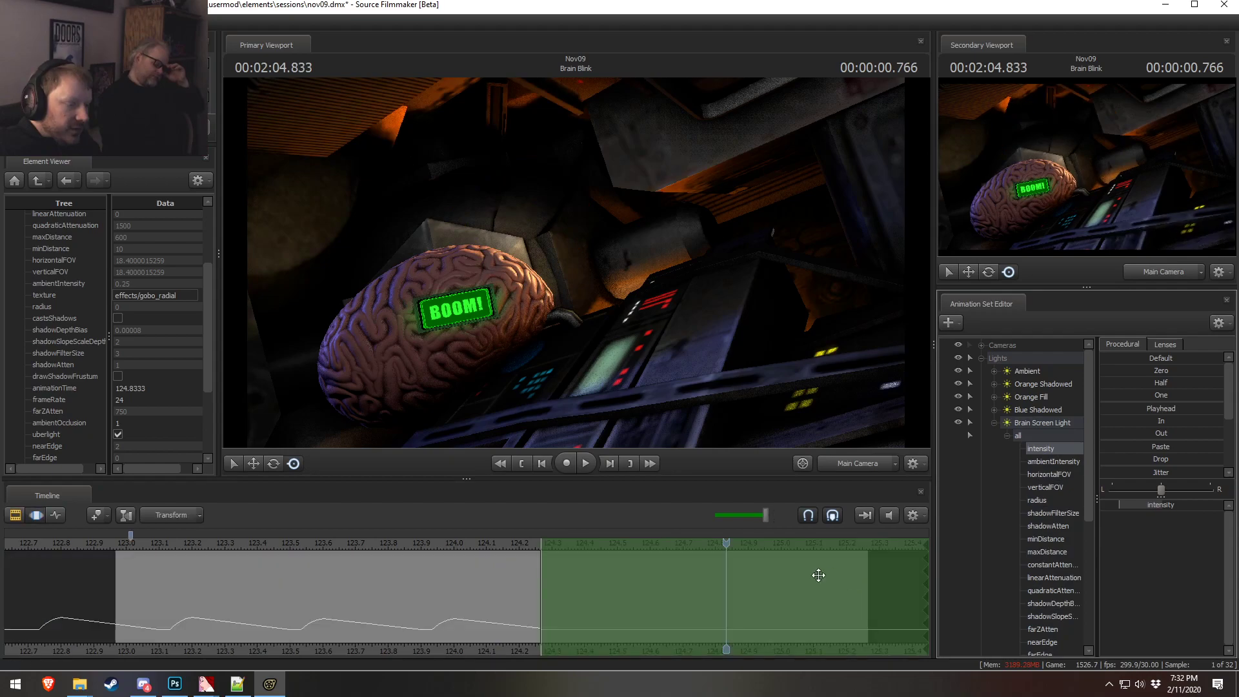
{"action": "left_click_drag", "start_coordinate": [1137, 505], "coordinate": [1127, 505]}
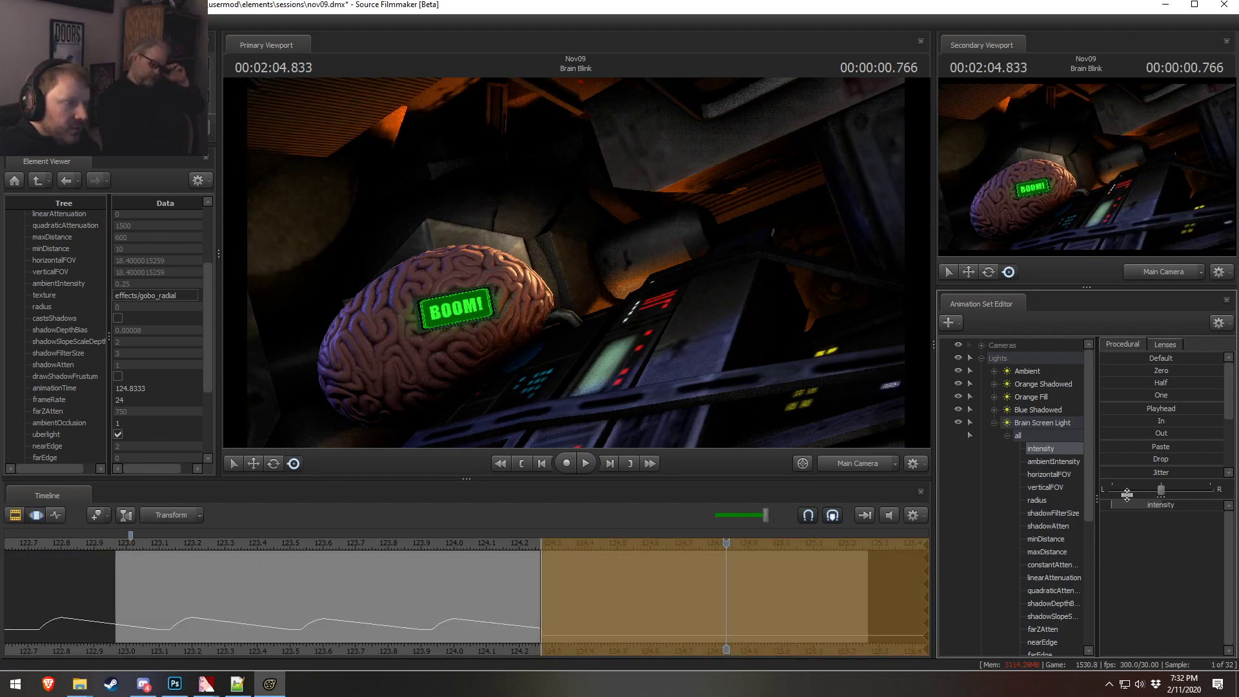
- Switch to Notepad++ and set $selfillumtint to [0 0.7 0] in elevator_updown_arrows_col2.vmt
{"action": "key", "text": "alt+Tab"}
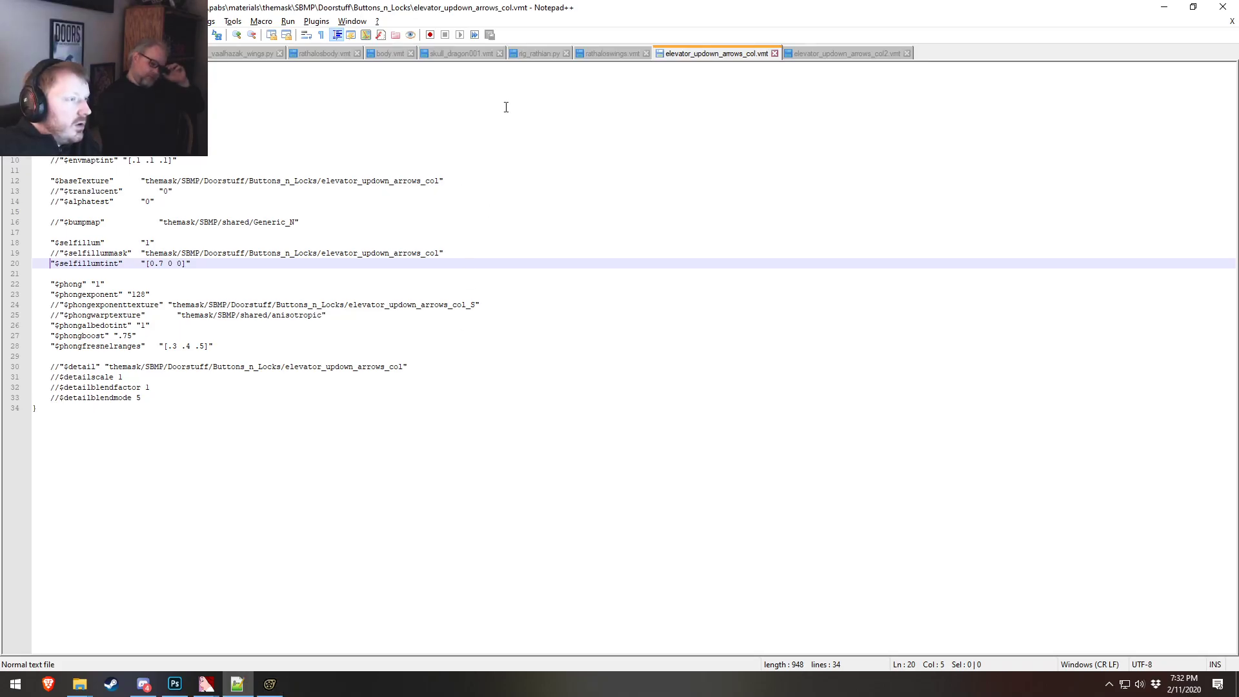
{"action": "left_click", "coordinate": [833, 54]}
{"action": "left_click", "coordinate": [163, 263]}
{"action": "key", "text": "BackSpace"}
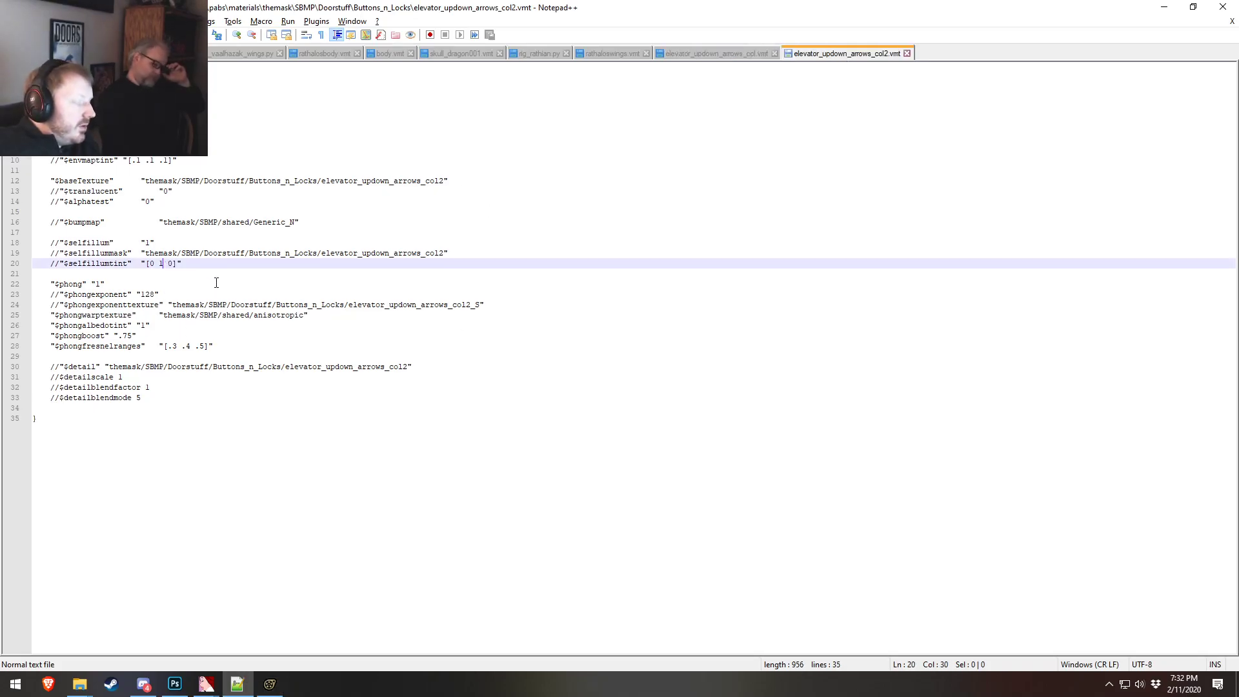
- Uncomment the $selfillum and $selfillumtint lines and keep their indentation aligned
{"action": "left_click", "coordinate": [59, 243]}
{"action": "key", "text": "BackSpace"}
{"action": "key", "text": "BackSpace"}
{"action": "left_click", "coordinate": [56, 264]}
{"action": "key", "text": "BackSpace"}
{"action": "key", "text": "BackSpace"}
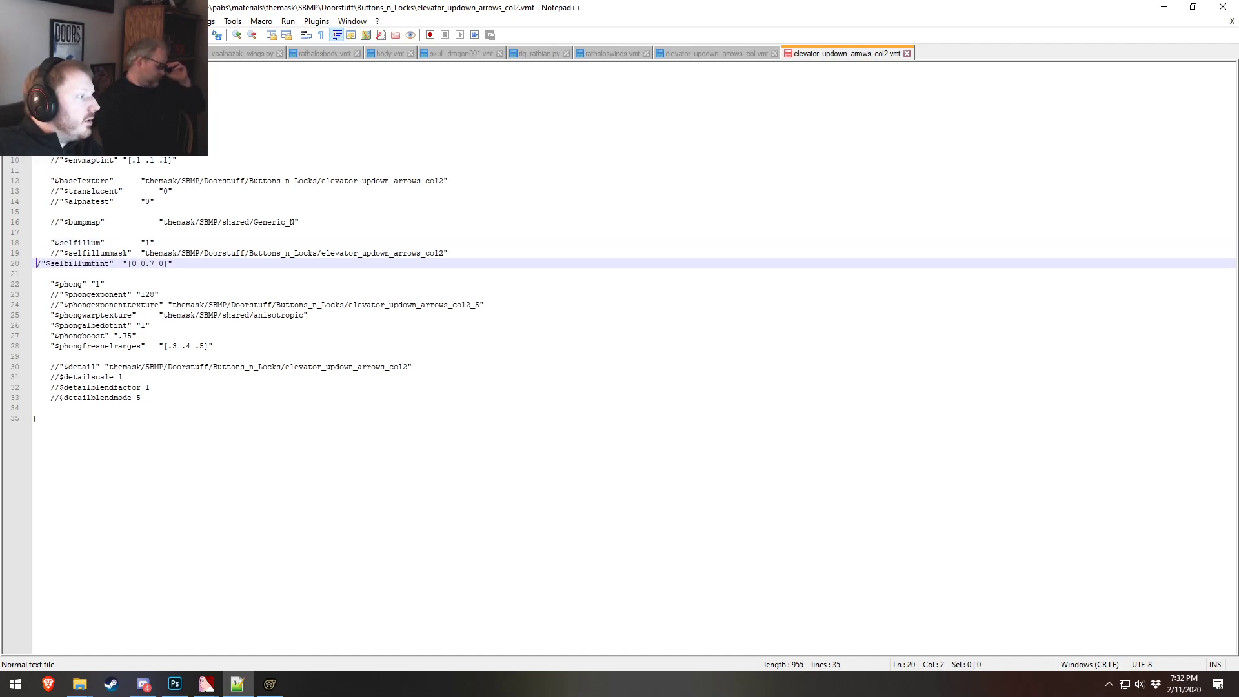
{"action": "key", "text": "Tab"}
- Save elevator_updown_arrows_col2.vmt and switch back to Source Filmmaker
{"action": "key", "text": "Up"}
{"action": "key", "text": "Up"}
{"action": "key", "text": "Up"}
{"action": "key", "text": "Up"}
{"action": "key", "text": "Up"}
{"action": "key", "text": "Up"}
{"action": "key", "text": "Up"}
{"action": "key", "text": "Up"}
{"action": "key", "text": "Up"}
{"action": "key", "text": "Up"}
{"action": "key", "text": "Up"}
{"action": "key", "text": "Up"}
{"action": "key", "text": "Up"}
{"action": "key", "text": "Up"}
{"action": "key", "text": "Up"}
{"action": "key", "text": "Up"}
{"action": "key", "text": "Up"}
{"action": "key", "text": "Up"}
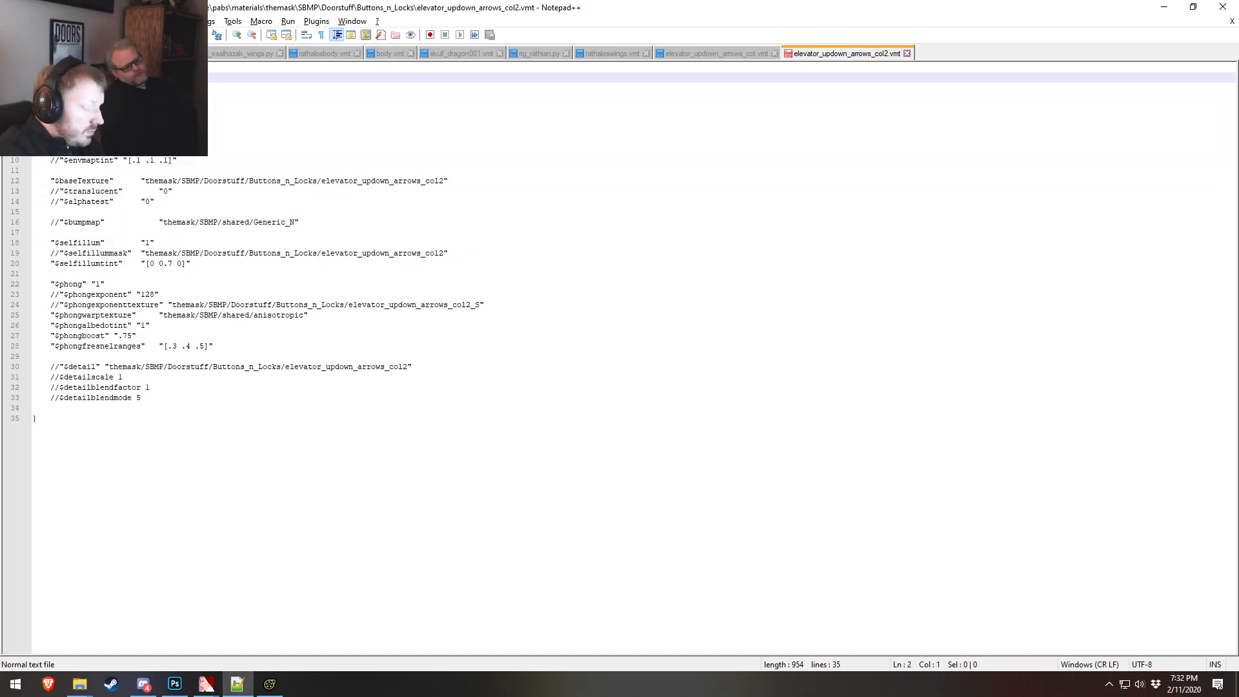
{"action": "key", "text": "Up"}
{"action": "type", "text": "/"}
{"action": "key", "text": "ctrl+s"}
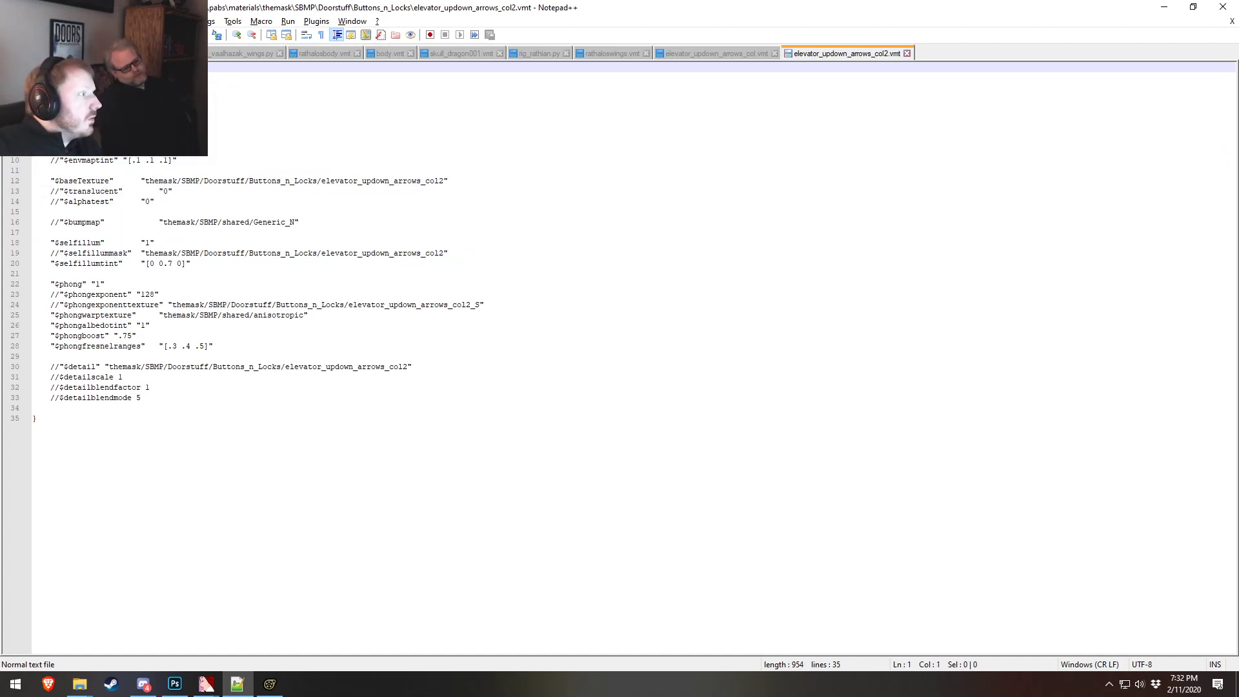
{"action": "key", "text": "alt+Tab"}
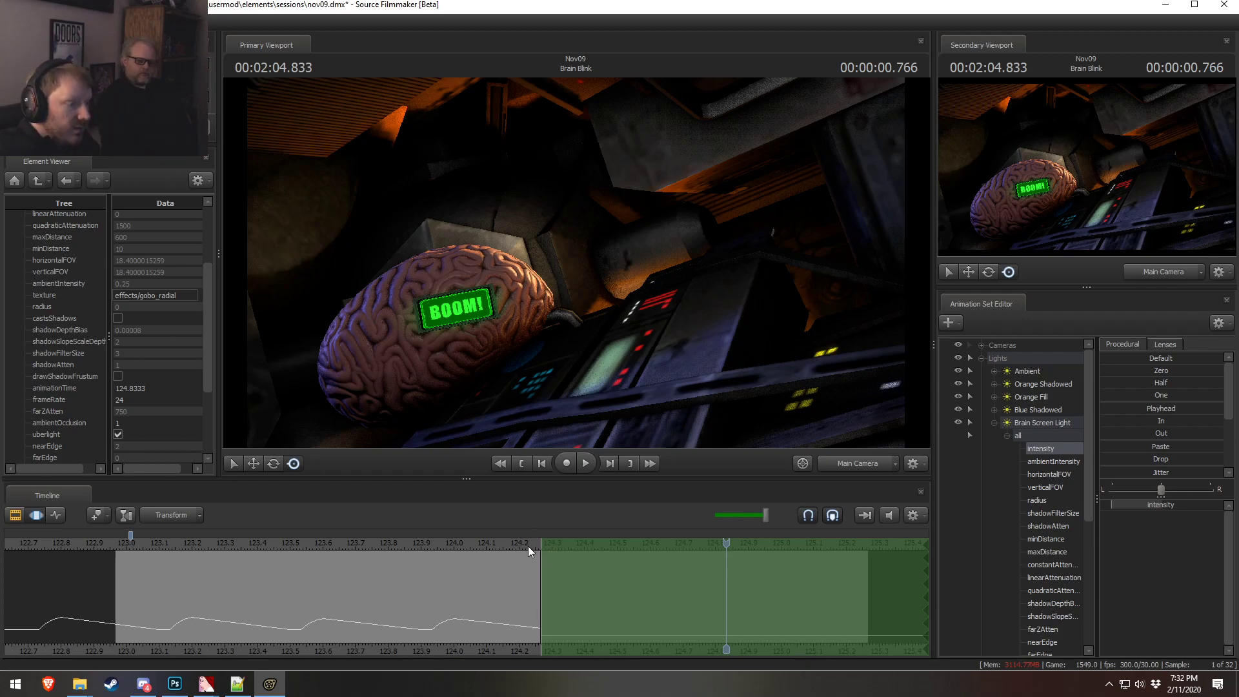
- Set a short time selection at about 2:04.27–2:04.4, where the green BOOM! screen starts
{"action": "mouse_move", "coordinate": [588, 552]}
{"action": "left_mouse_down"}
{"action": "mouse_move", "coordinate": [520, 545]}
{"action": "mouse_move", "coordinate": [593, 555]}
{"action": "left_mouse_up"}
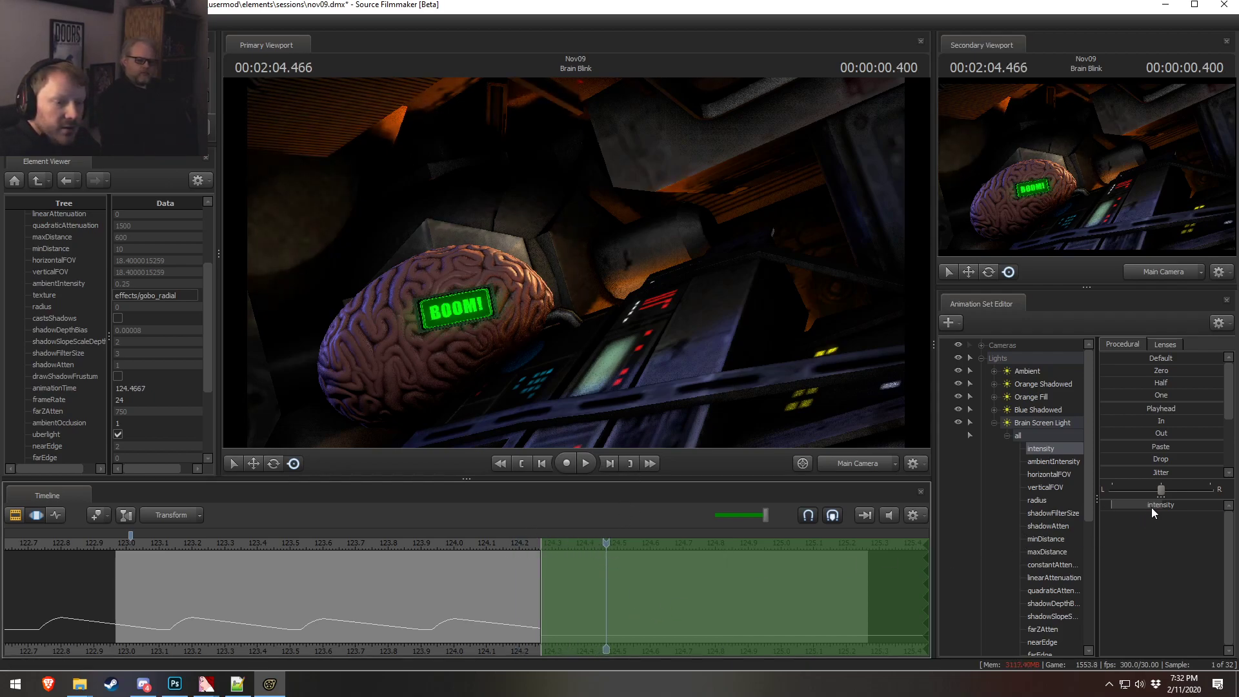
{"action": "left_click_drag", "start_coordinate": [634, 605], "coordinate": [552, 599]}
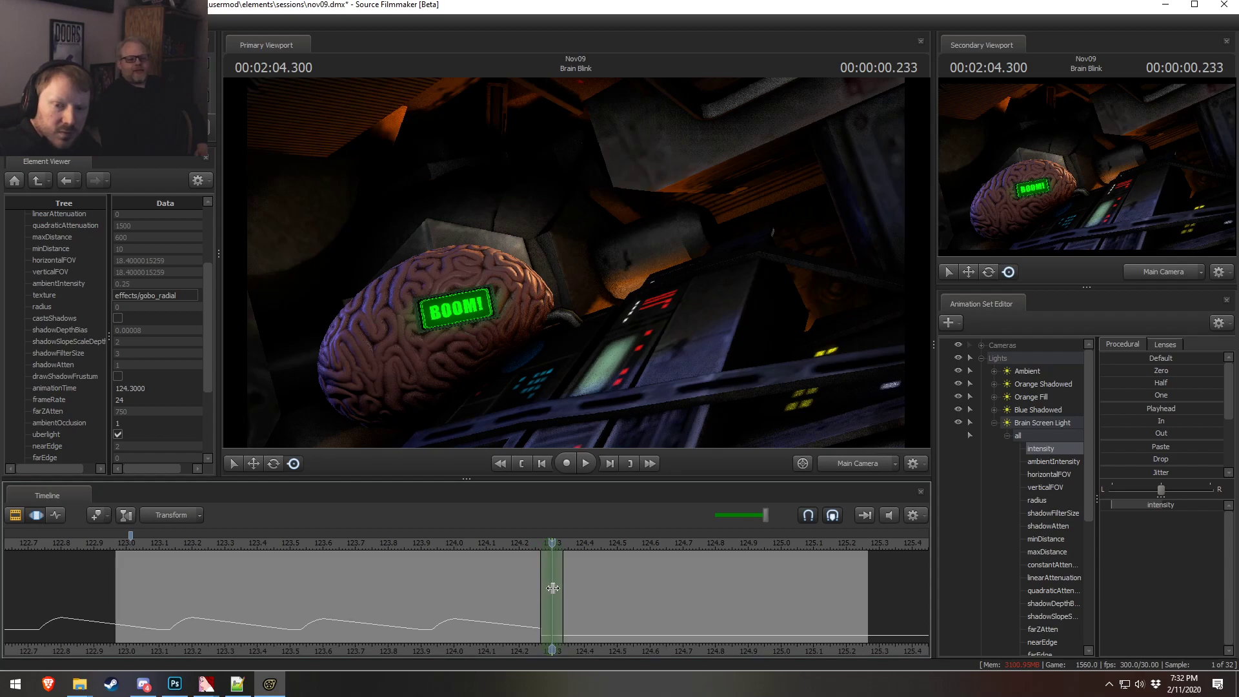
{"action": "scroll", "coordinate": [552, 581], "scroll_direction": "up", "scroll_amount": 1}
{"action": "mouse_move", "coordinate": [552, 580]}
{"action": "left_mouse_down"}
{"action": "mouse_move", "coordinate": [597, 597]}
{"action": "mouse_move", "coordinate": [574, 604]}
{"action": "mouse_move", "coordinate": [590, 611]}
{"action": "mouse_move", "coordinate": [542, 584]}
{"action": "mouse_move", "coordinate": [476, 581]}
{"action": "mouse_move", "coordinate": [547, 592]}
{"action": "left_mouse_up"}
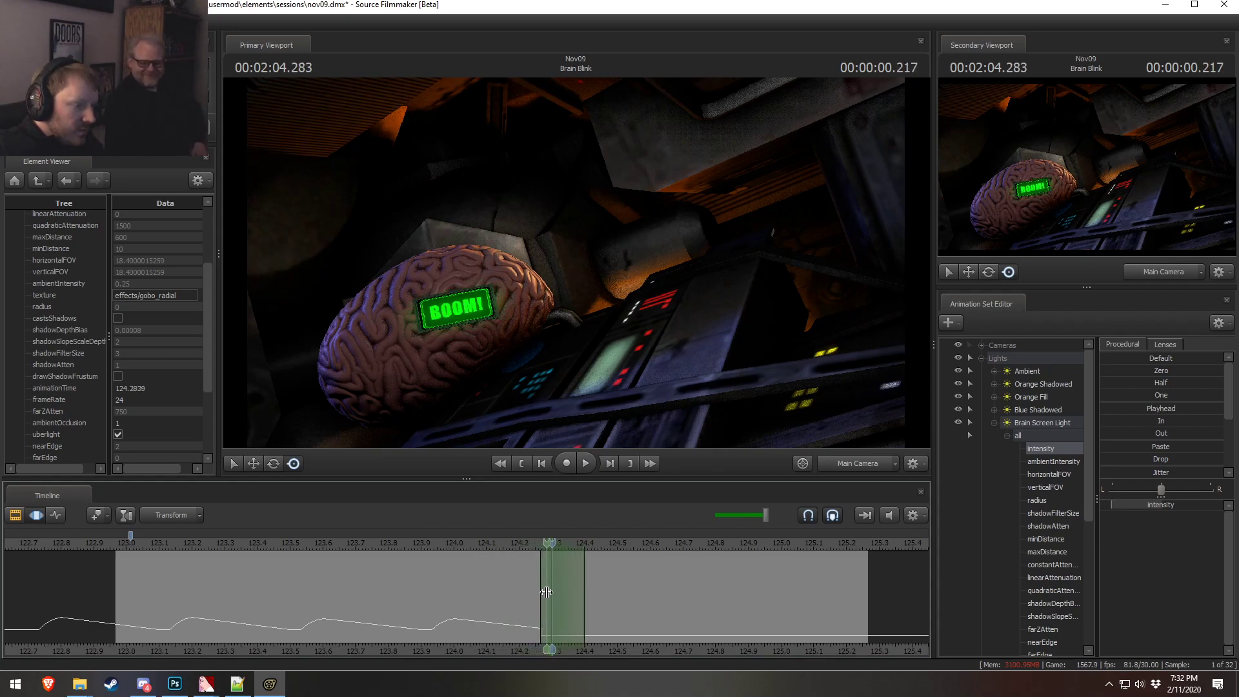
- Try a strong intensity pulse over the short selection at the start of BOOM!, and undo it
{"action": "left_click_drag", "start_coordinate": [1120, 506], "coordinate": [1137, 506]}
{"action": "left_click_drag", "start_coordinate": [543, 582], "coordinate": [523, 562]}
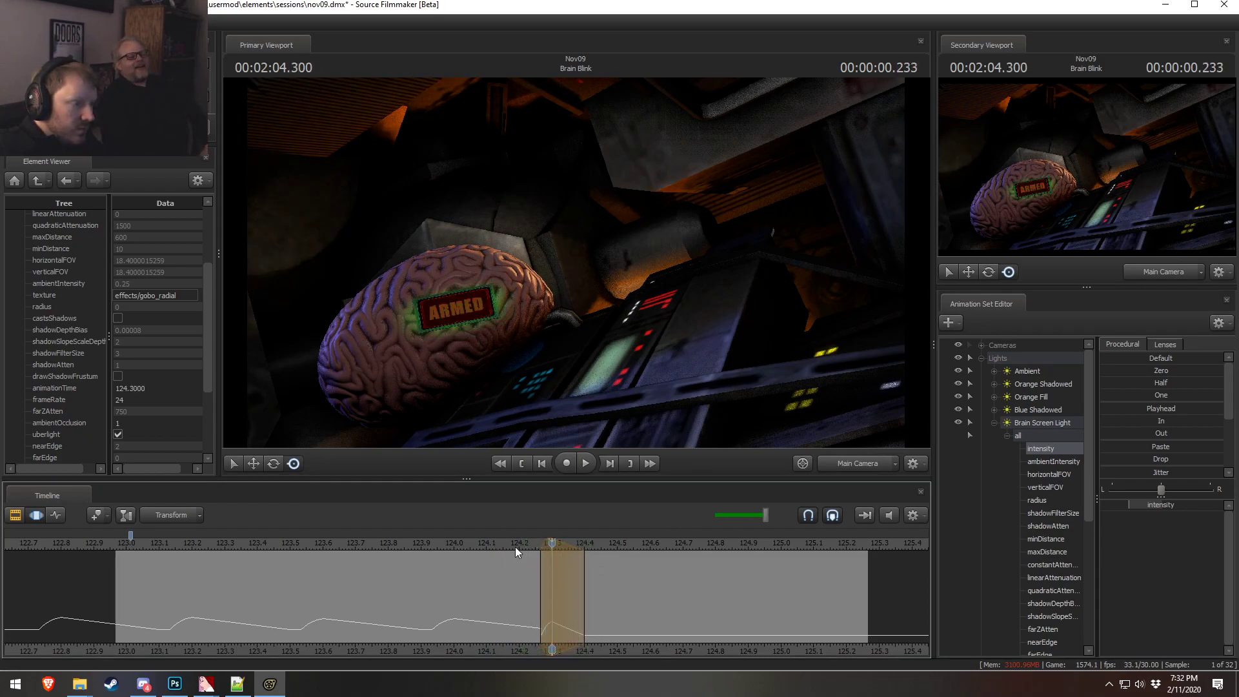
{"action": "key", "text": "ctrl+z"}
- Raise the intensity slightly into a small pulse at about 2:04.27–2:04.4 and play it back
{"action": "left_click_drag", "start_coordinate": [1136, 506], "coordinate": [1141, 505]}
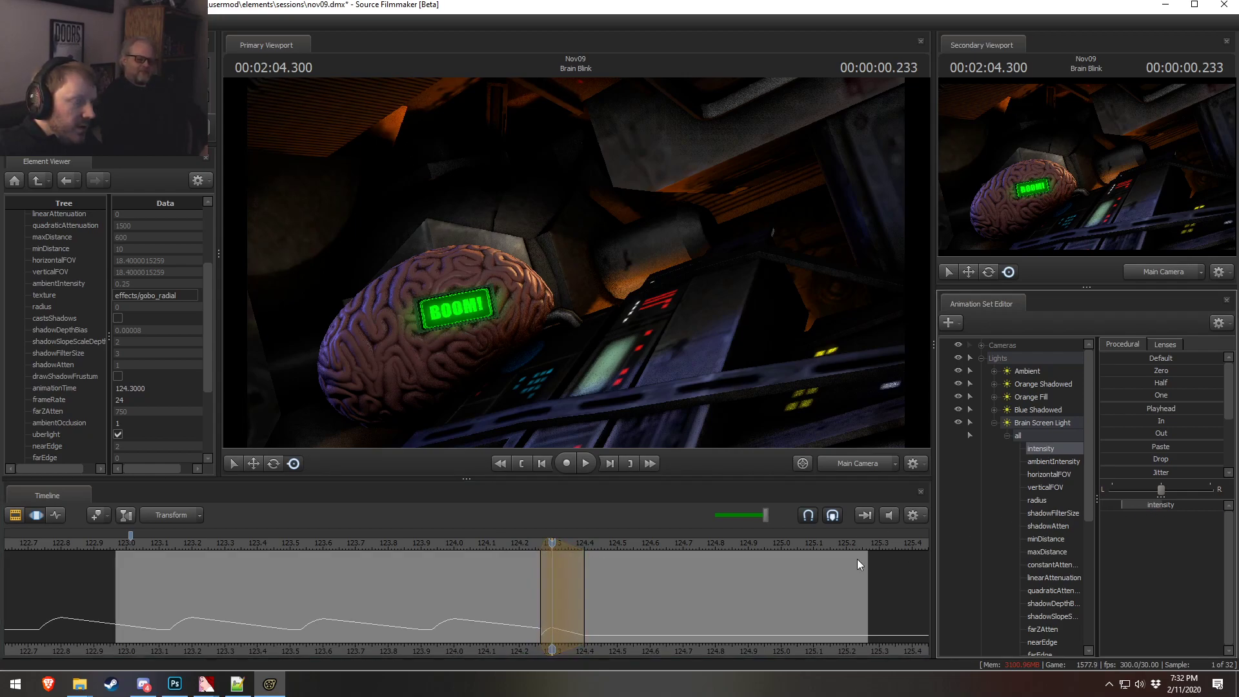
{"action": "left_click_drag", "start_coordinate": [512, 575], "coordinate": [558, 606]}
{"action": "left_click_drag", "start_coordinate": [536, 547], "coordinate": [547, 598]}
{"action": "left_click", "coordinate": [496, 547]}
{"action": "key", "text": "space"}
{"action": "key", "text": "space"}
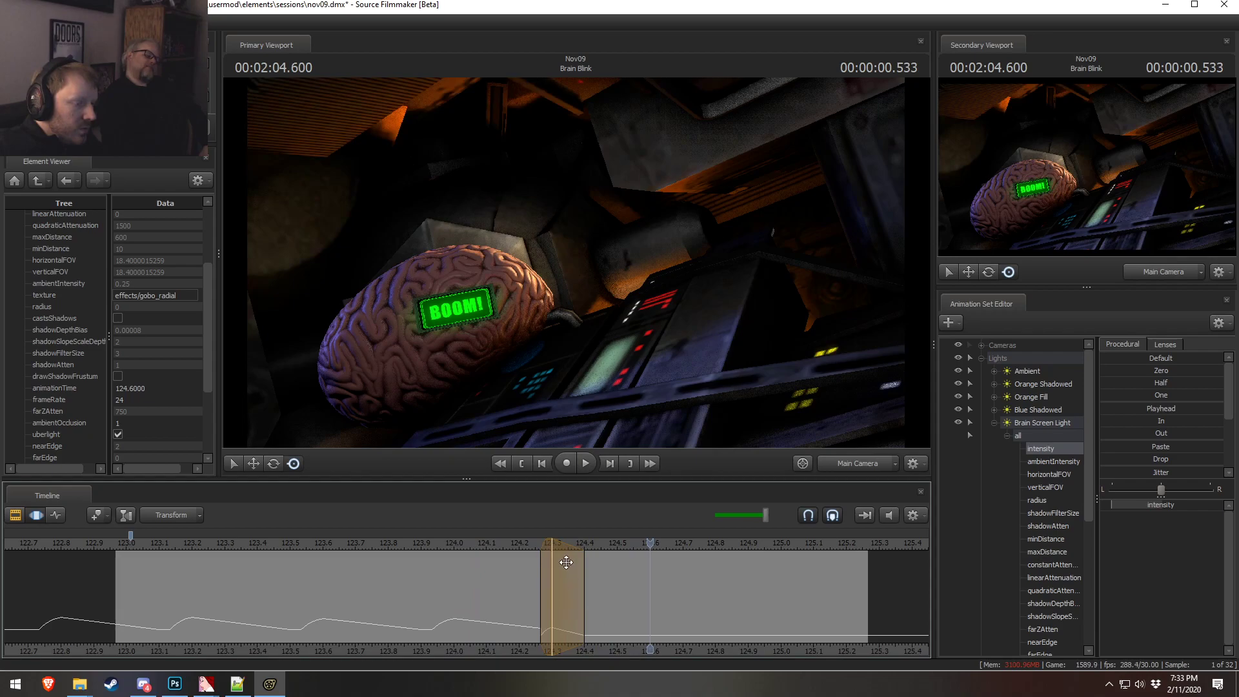
- Paste copies of the small intensity pulse one after another, following the start of the BOOM! section
{"action": "key", "text": "F2"}
{"action": "key", "text": "F3"}
{"action": "left_click_drag", "start_coordinate": [540, 568], "coordinate": [727, 591], "text": "shift"}
{"action": "key", "text": "ctrl+v"}
{"action": "key", "text": "F2"}
{"action": "key", "text": "F3"}
{"action": "key", "text": "F2"}
{"action": "key", "text": "F3"}
{"action": "key", "text": "ctrl+v"}
{"action": "key", "text": "F2"}
{"action": "key", "text": "F3"}
{"action": "key", "text": "ctrl+v"}
- Continue the row of small intensity pulses up to about 2:05.2 and play back the shot
{"action": "key", "text": "F2"}
{"action": "key", "text": "F3"}
{"action": "left_click", "coordinate": [598, 611]}
{"action": "left_click_drag", "start_coordinate": [598, 610], "coordinate": [700, 606]}
{"action": "left_click_drag", "start_coordinate": [615, 614], "coordinate": [832, 622]}
{"action": "left_click", "coordinate": [682, 624]}
{"action": "key", "text": "ctrl+v"}
{"action": "left_click", "coordinate": [464, 543]}
{"action": "key", "text": "space"}
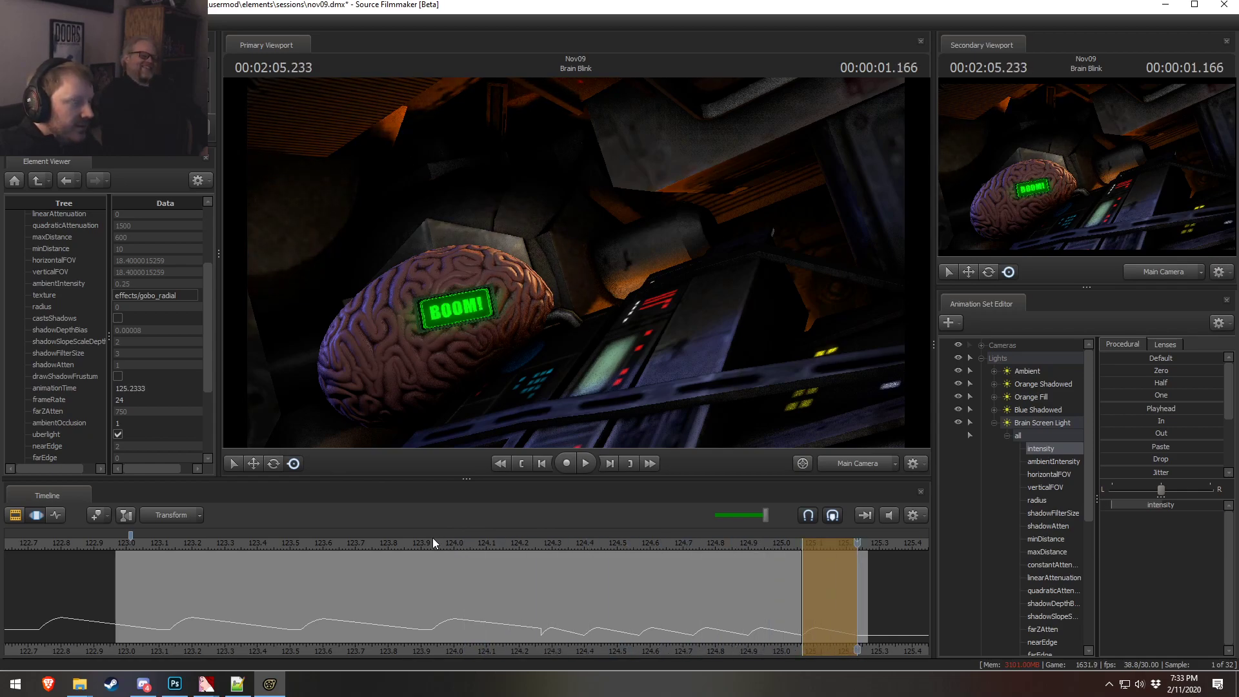
{"action": "key", "text": "space"}
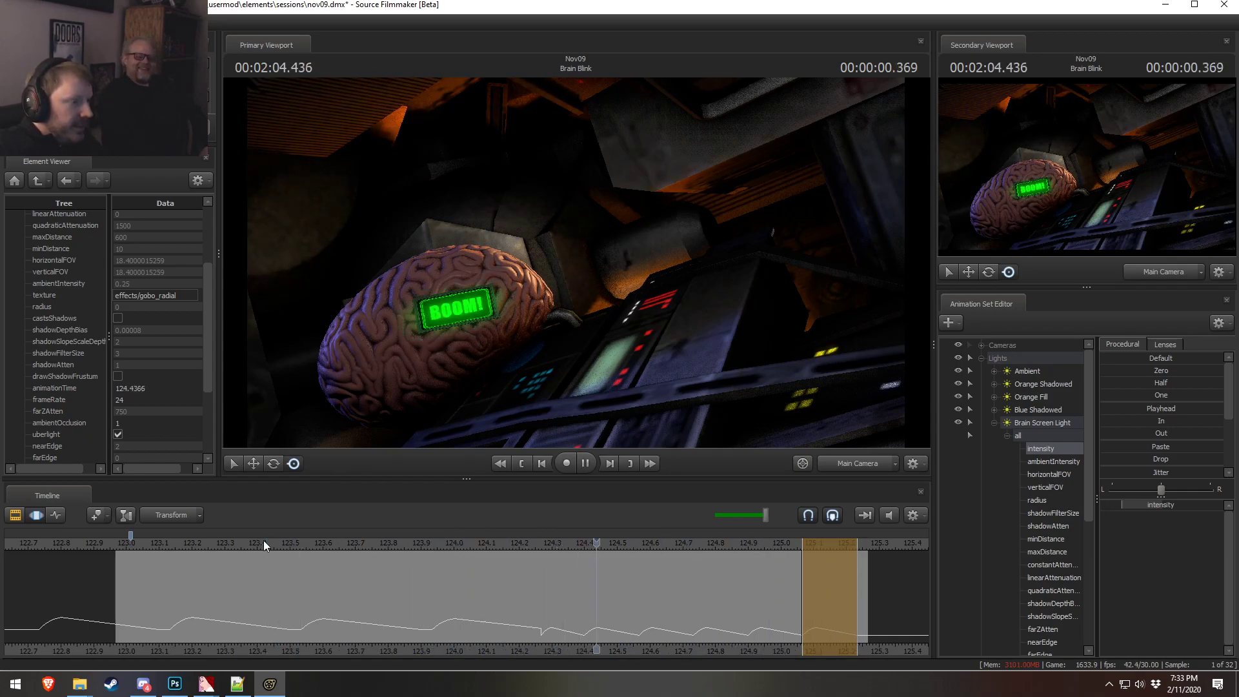
{"action": "key", "text": "space"}
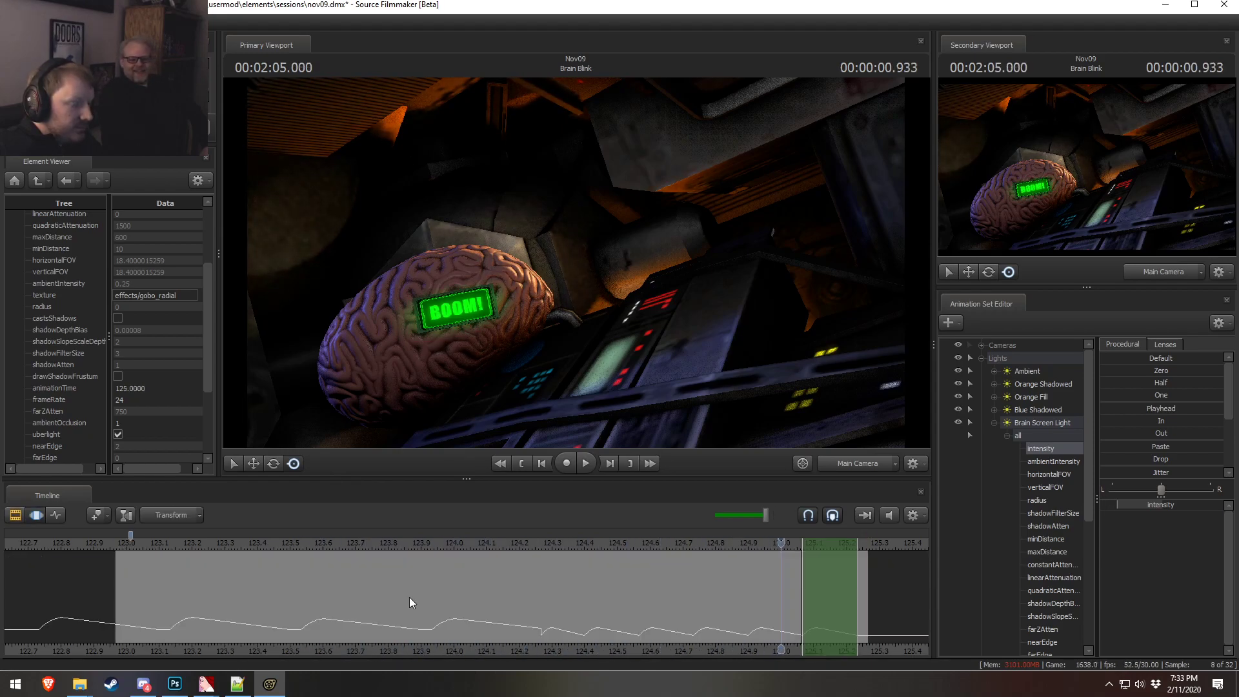
- Paste one more small intensity pulse across the shot's end, at about 2:05.2–2:05.4
{"action": "left_click_drag", "start_coordinate": [541, 622], "coordinate": [882, 598], "text": "shift"}
{"action": "left_click", "coordinate": [825, 613]}
{"action": "key", "text": "ctrl+v"}
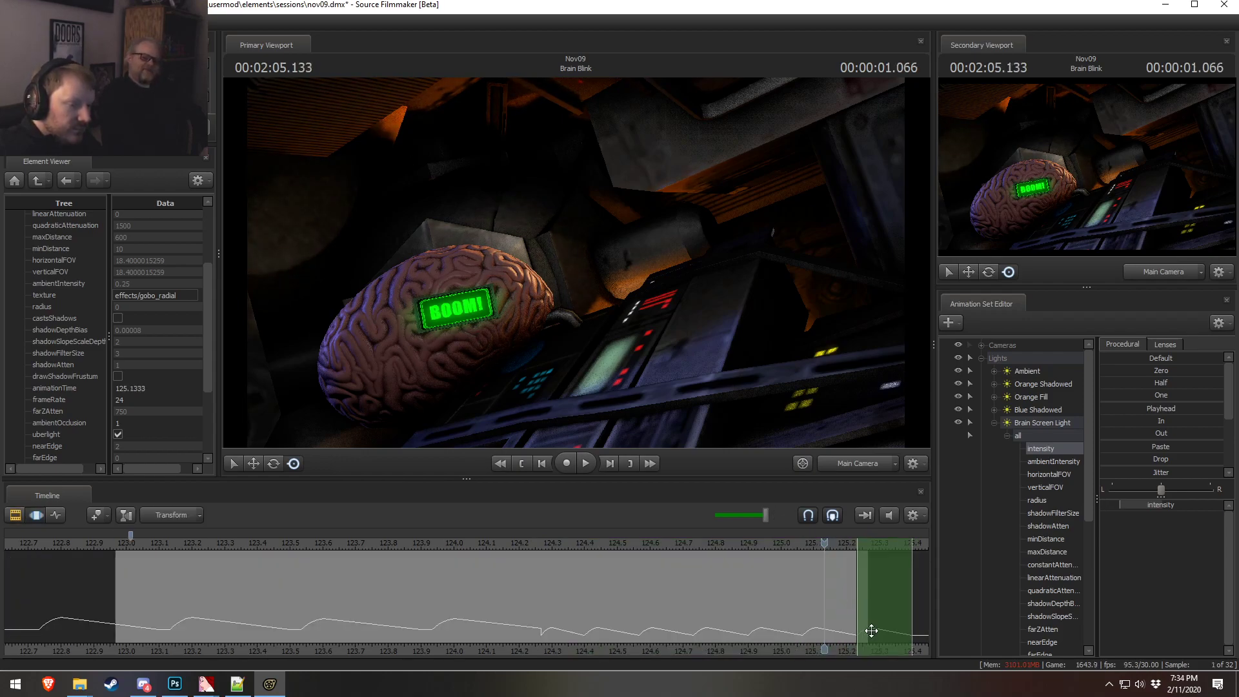
- Smooth the intensity transition at 2:04.266 over about 2:04.23–2:04.3, and play back the shot
{"action": "left_click", "coordinate": [540, 544]}
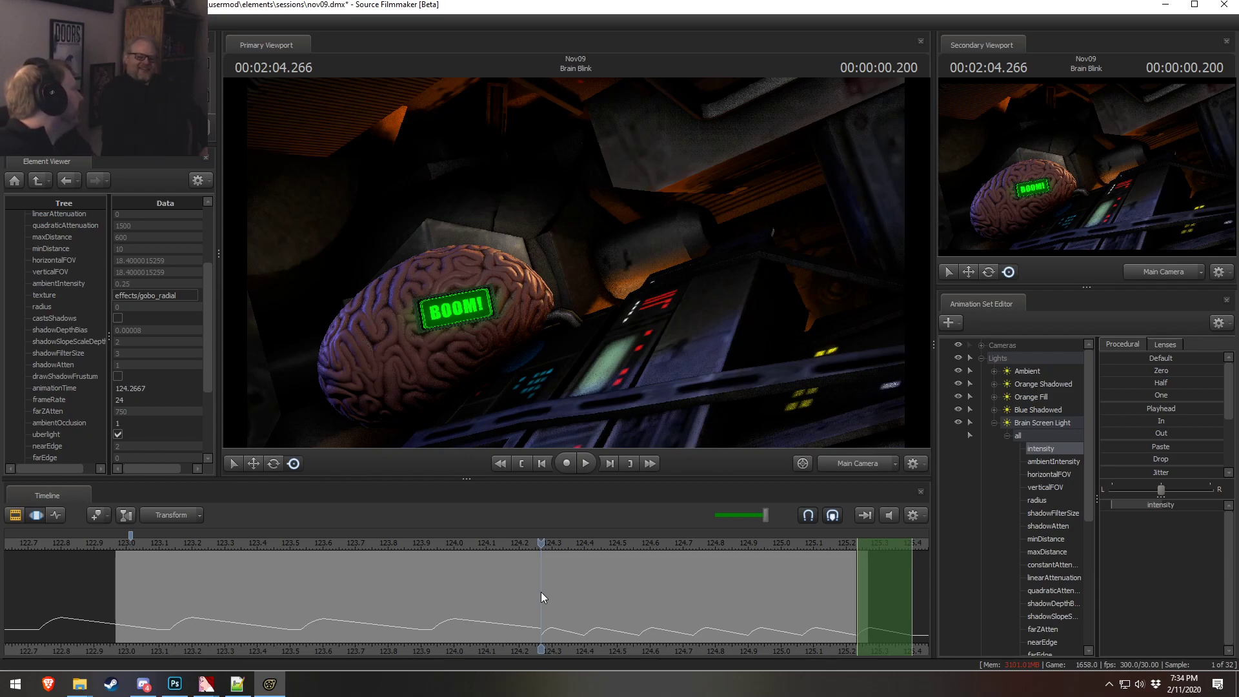
{"action": "key", "text": "F2"}
{"action": "key", "text": "F3"}
{"action": "left_click", "coordinate": [543, 616], "text": "shift"}
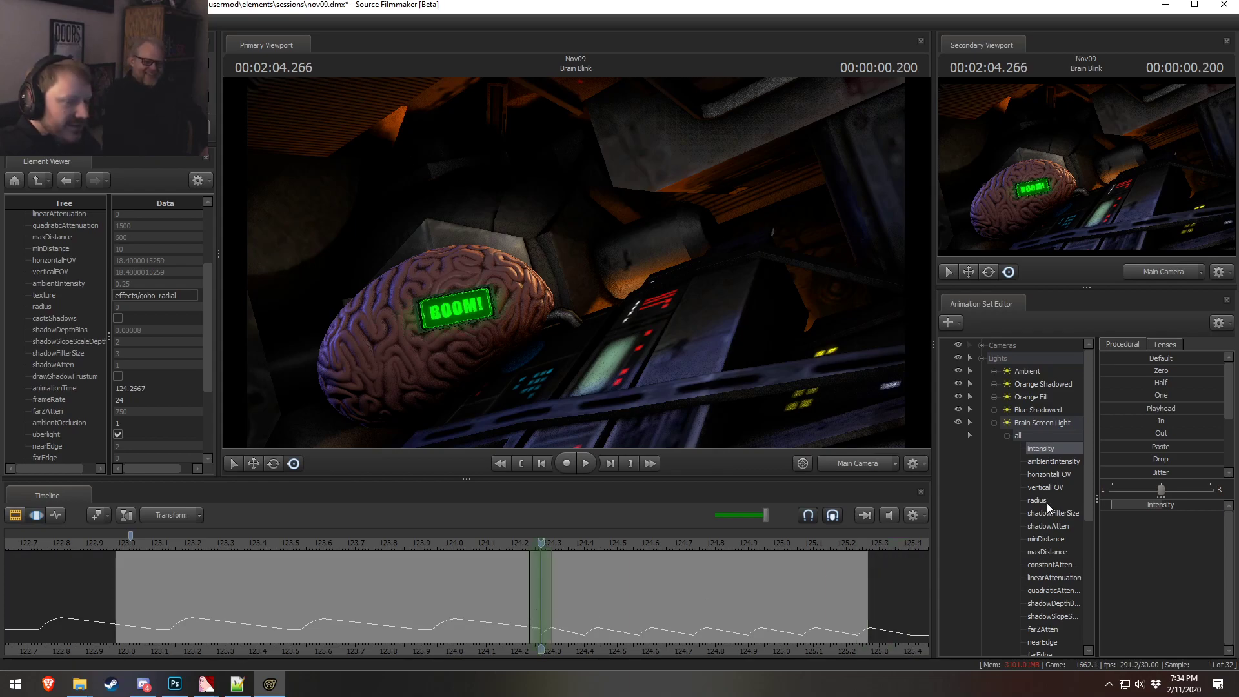
{"action": "scroll", "coordinate": [1146, 462], "scroll_direction": "down", "scroll_amount": 3}
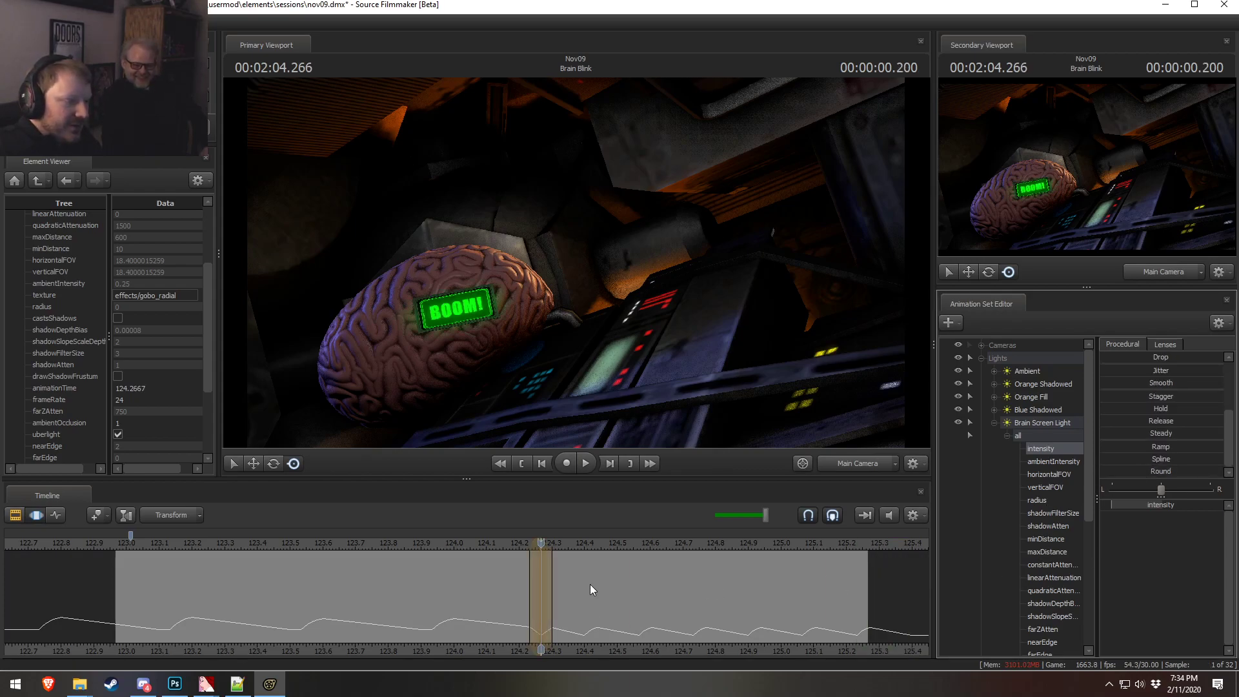
{"action": "key", "text": "space"}
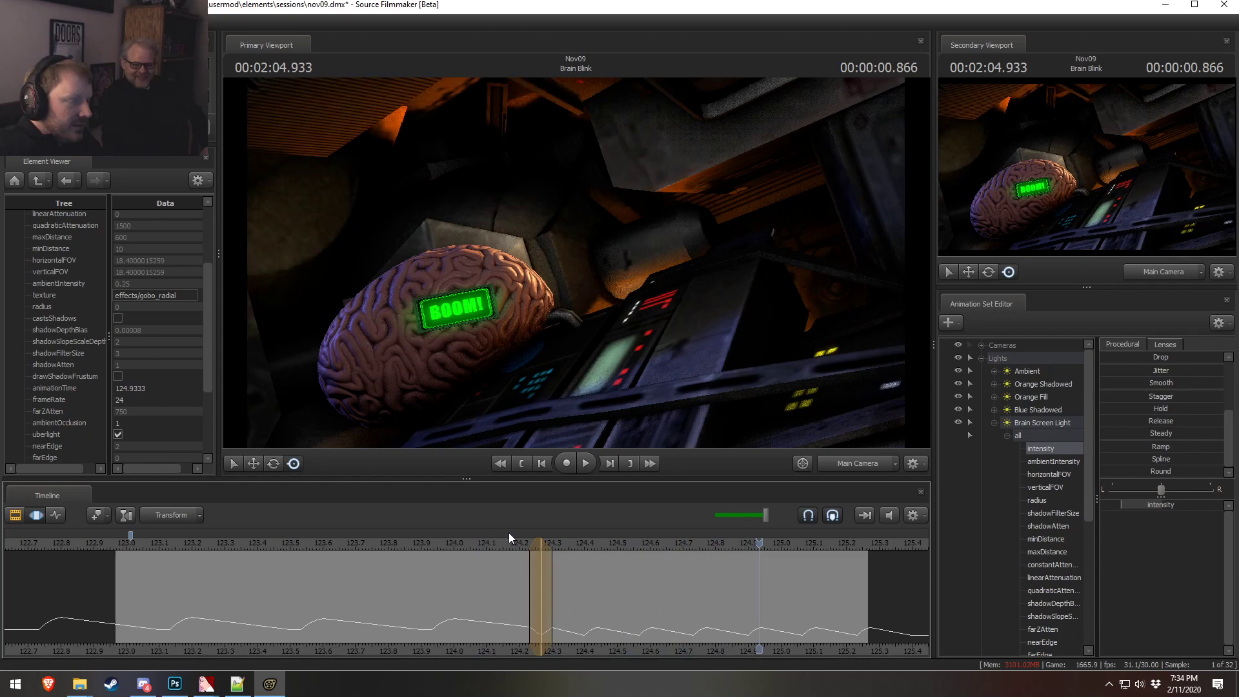
{"action": "key", "text": "space"}
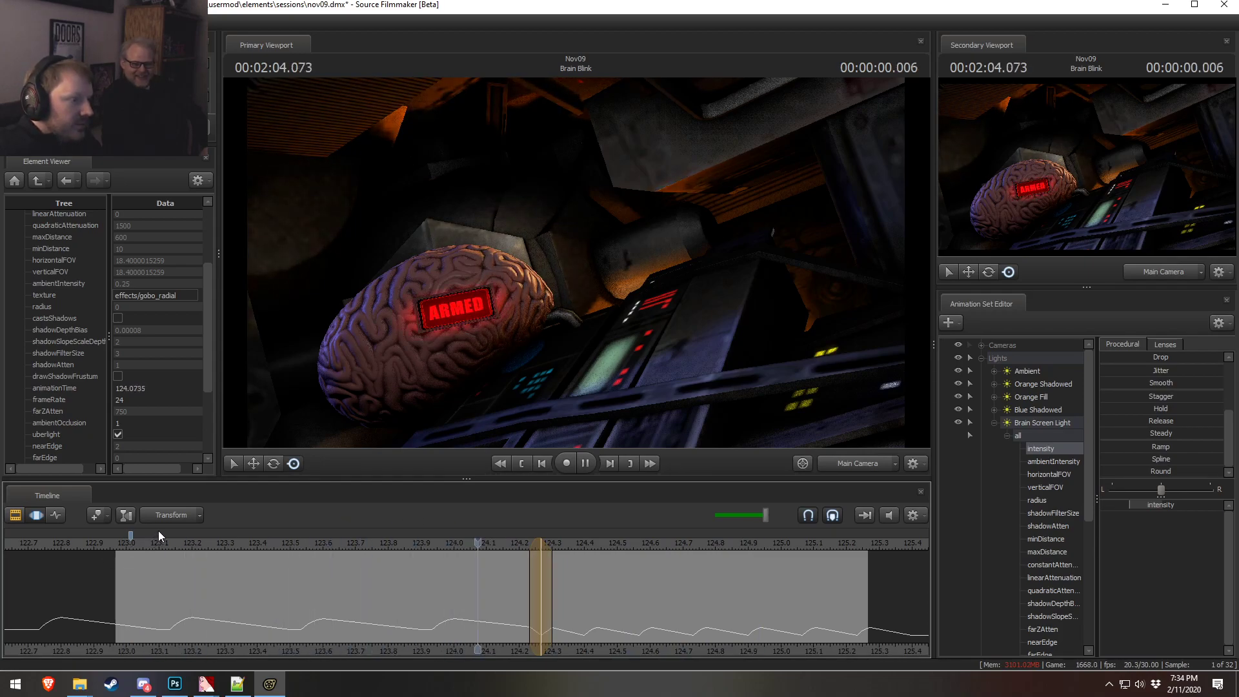
{"action": "key", "text": "space"}
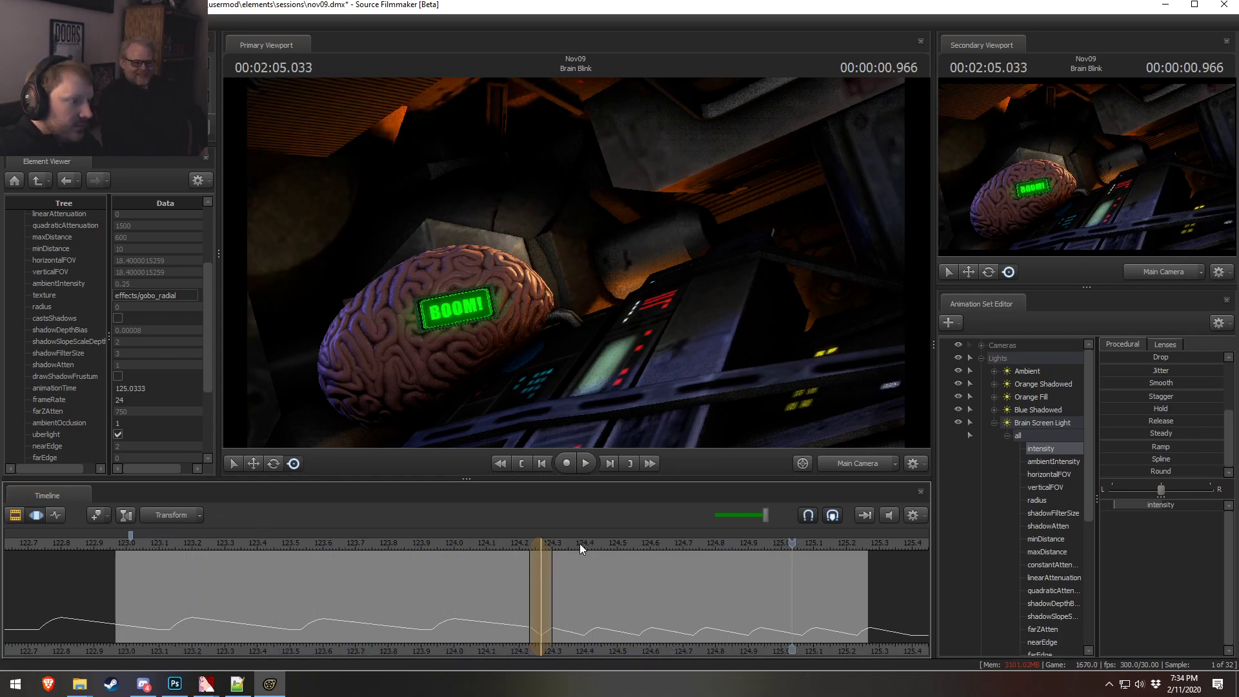
- Blend the Brain Screen Light's intensity partway toward zero from about 2:04.23 through the shot's end, and play back the transition
{"action": "left_click_drag", "start_coordinate": [541, 617], "coordinate": [1232, 625], "text": "shift"}
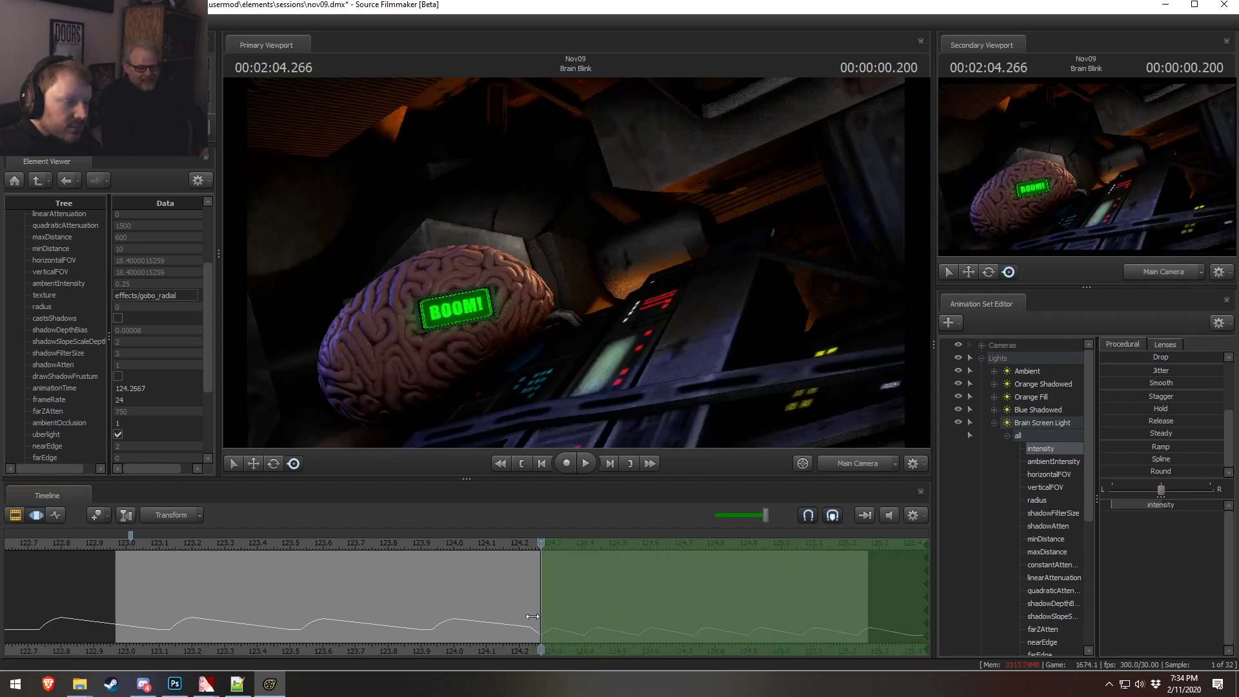
{"action": "left_click_drag", "start_coordinate": [533, 617], "coordinate": [525, 615]}
{"action": "scroll", "coordinate": [1142, 391], "scroll_direction": "up", "scroll_amount": 3}
{"action": "left_click_drag", "start_coordinate": [1142, 371], "coordinate": [1160, 370]}
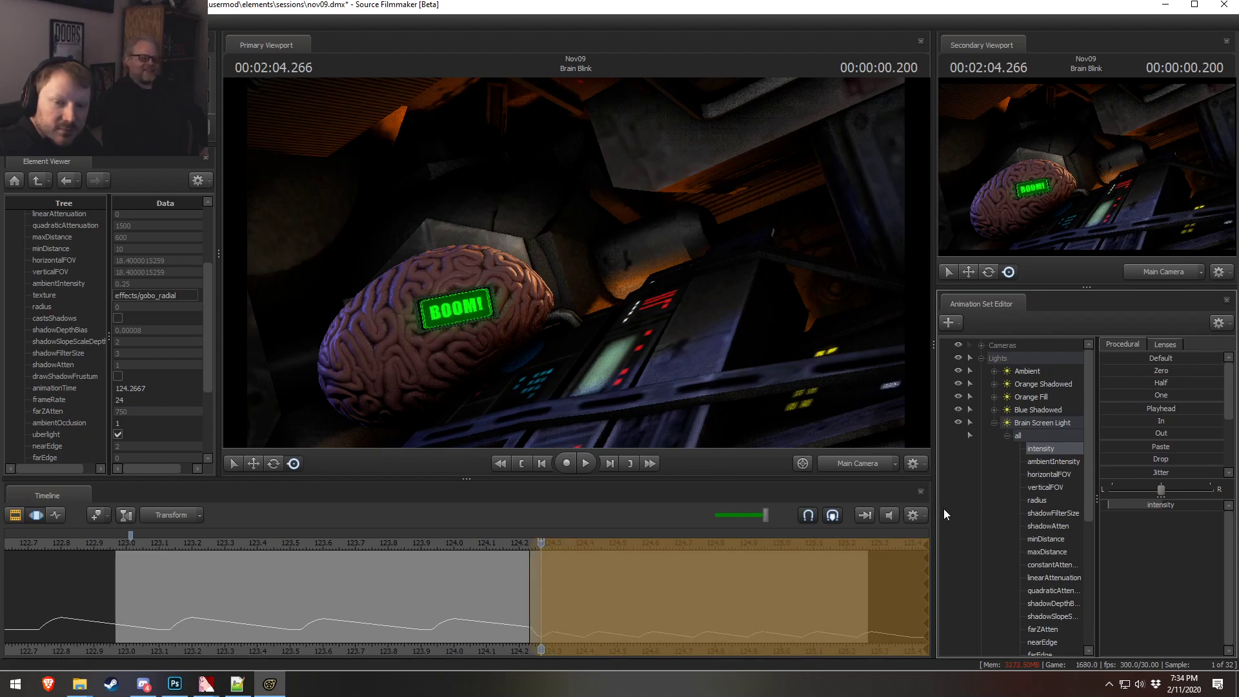
{"action": "left_click", "coordinate": [187, 542]}
{"action": "key", "text": "space"}
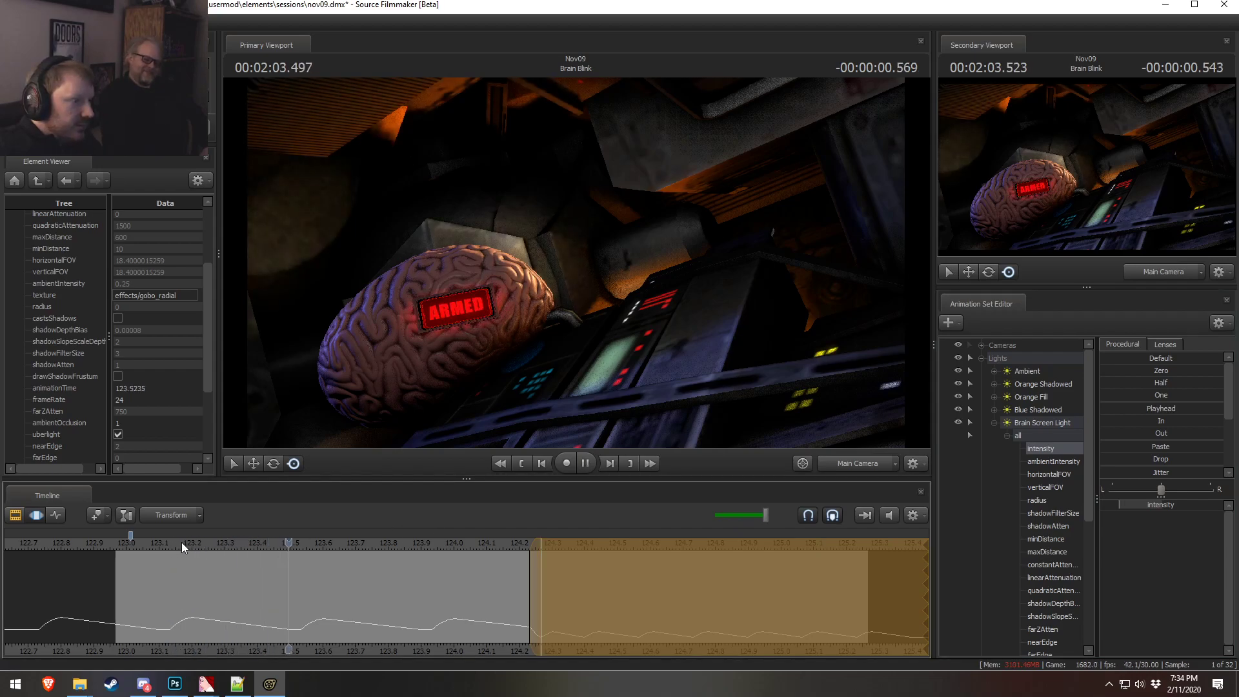
{"action": "key", "text": "space"}
- Return to clip editing and start adding a sound clip to the Dialog track at 2:05.266
{"action": "middle_click_drag", "start_coordinate": [475, 650], "coordinate": [206, 639]}
{"action": "scroll", "coordinate": [686, 649], "scroll_direction": "down", "scroll_amount": 1}
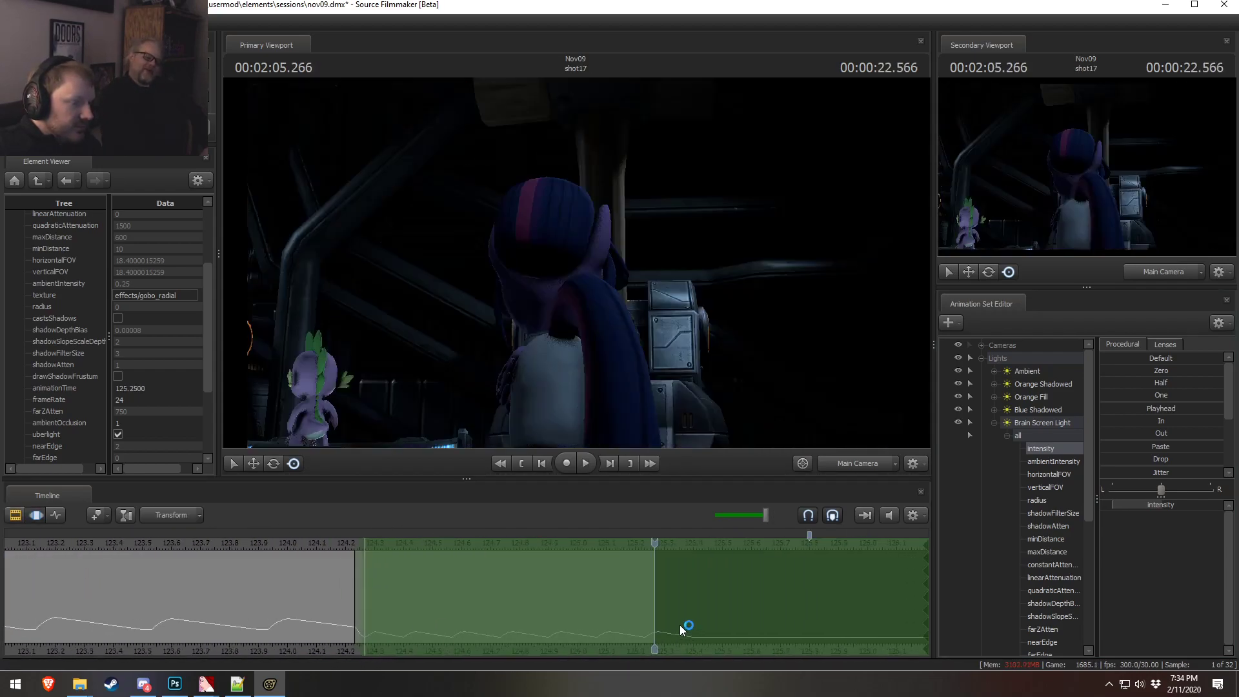
{"action": "key", "text": "F1"}
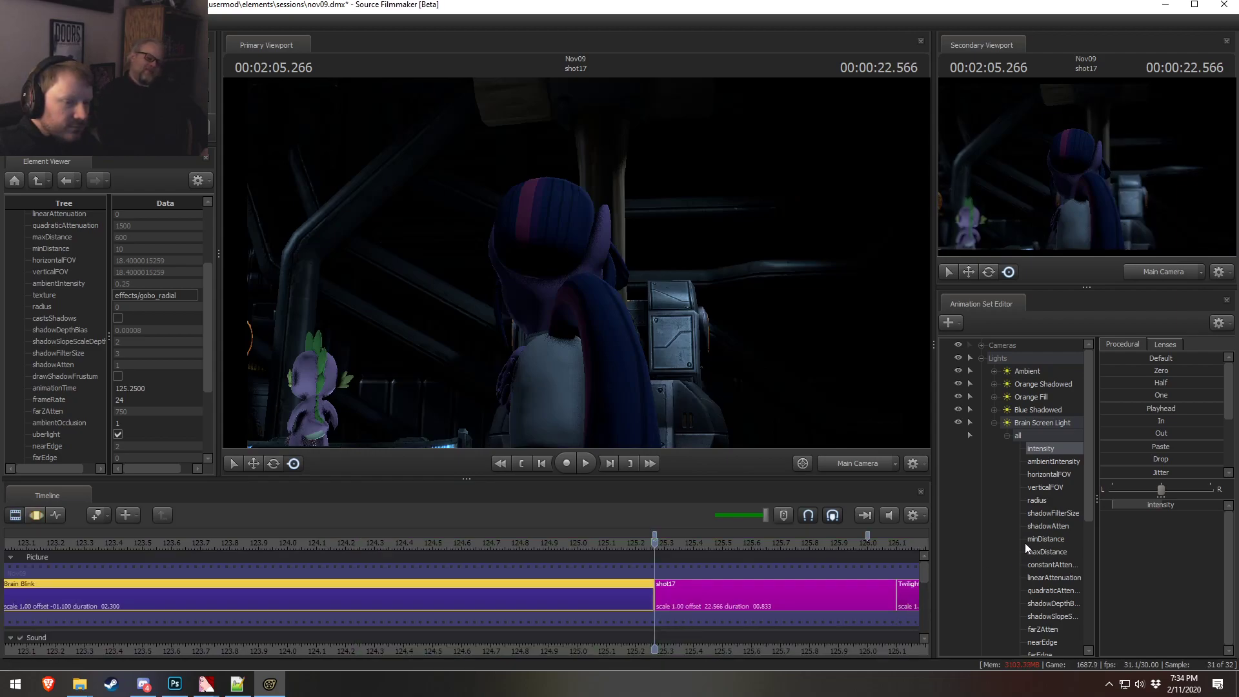
{"action": "mouse_move", "coordinate": [923, 568]}
{"action": "left_mouse_down"}
{"action": "mouse_move", "coordinate": [924, 621]}
{"action": "mouse_move", "coordinate": [926, 591]}
{"action": "left_mouse_up"}
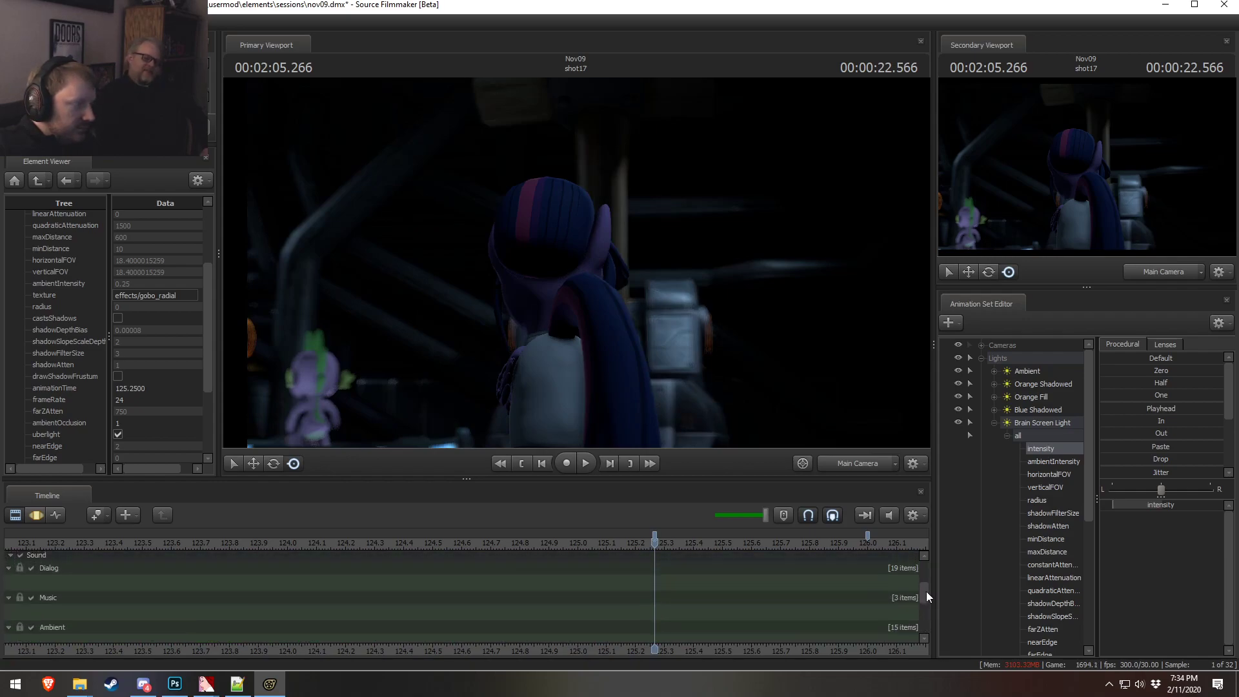
{"action": "right_click", "coordinate": [656, 580]}
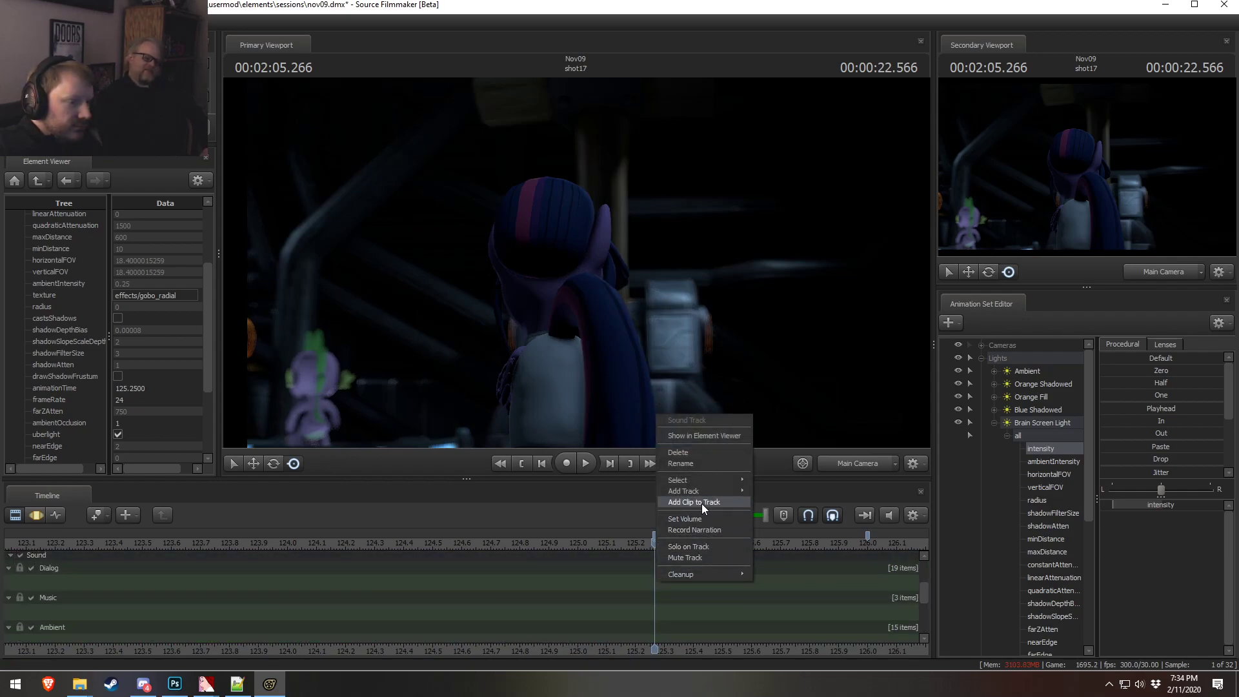
{"action": "left_click", "coordinate": [703, 503]}
- Filter the WAV sounds by "terrorist" and preview the matching csgo files
{"action": "type", "text": "rori"}
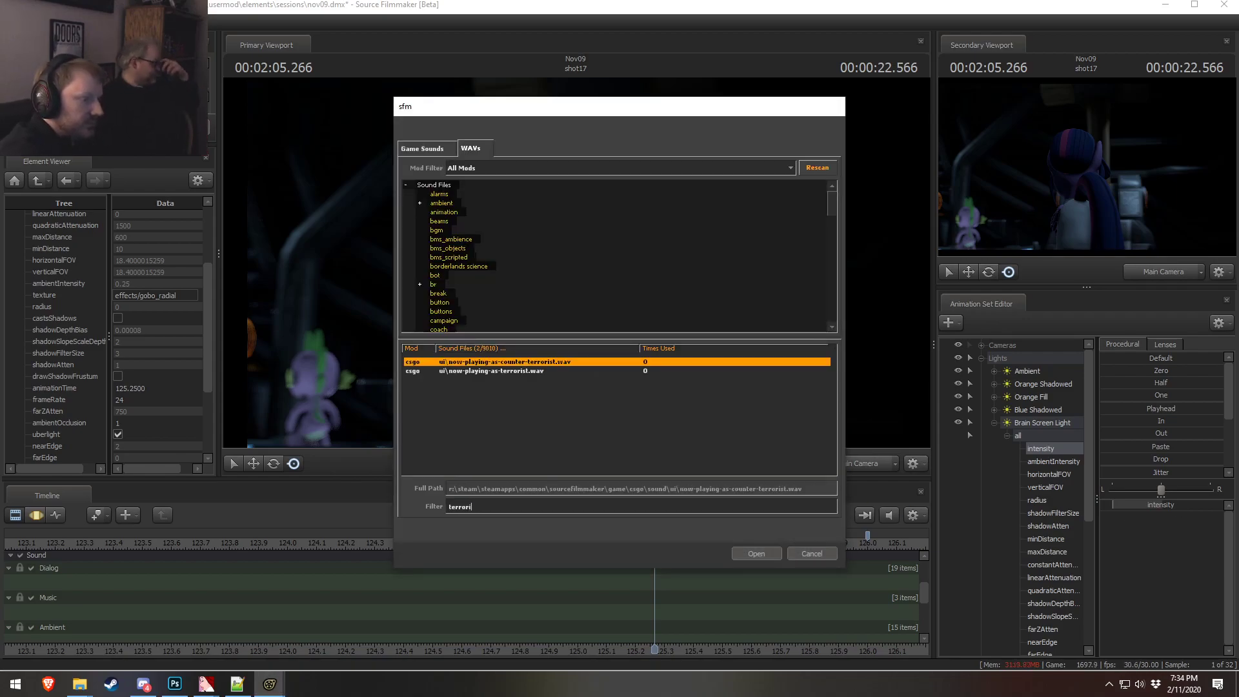
{"action": "type", "text": "st"}
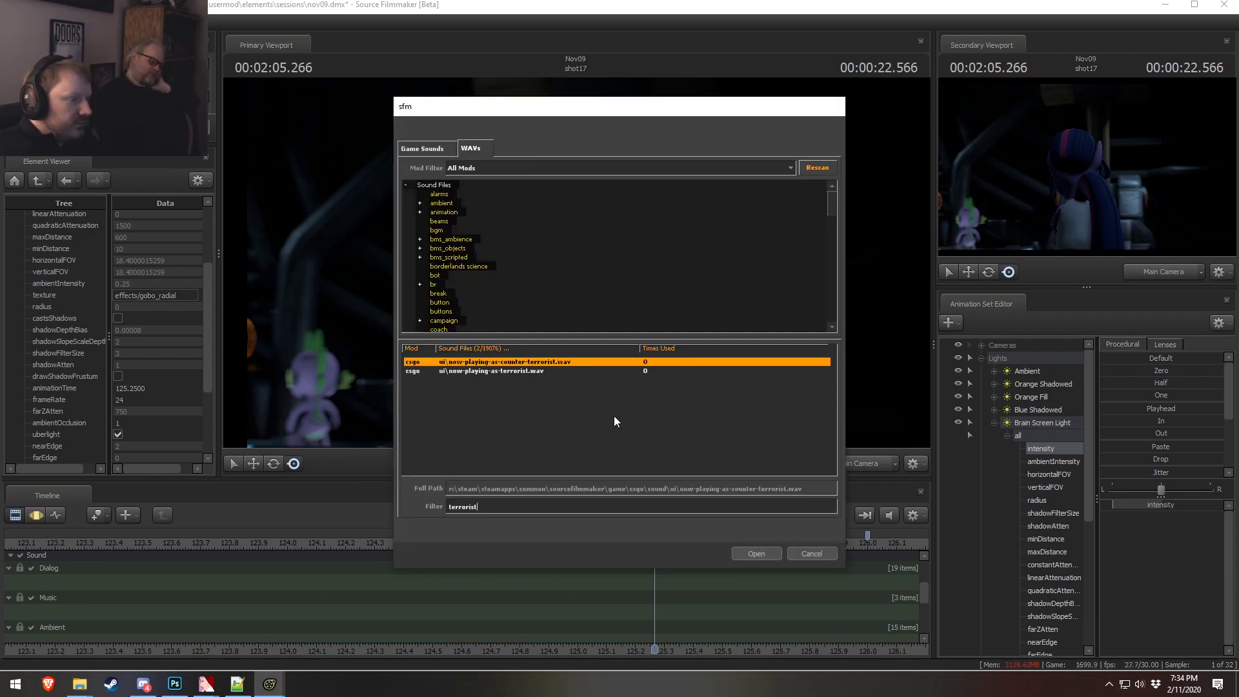
{"action": "left_click", "coordinate": [499, 372]}
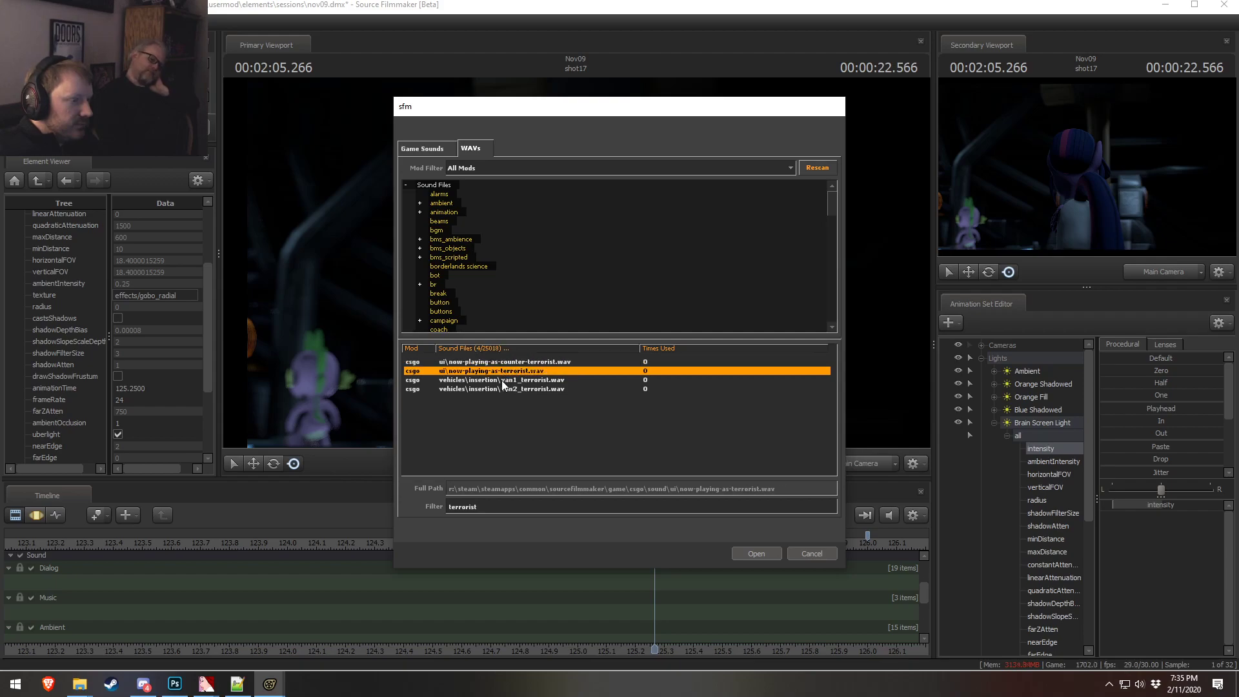
{"action": "left_click", "coordinate": [501, 381]}
{"action": "left_click", "coordinate": [499, 388]}
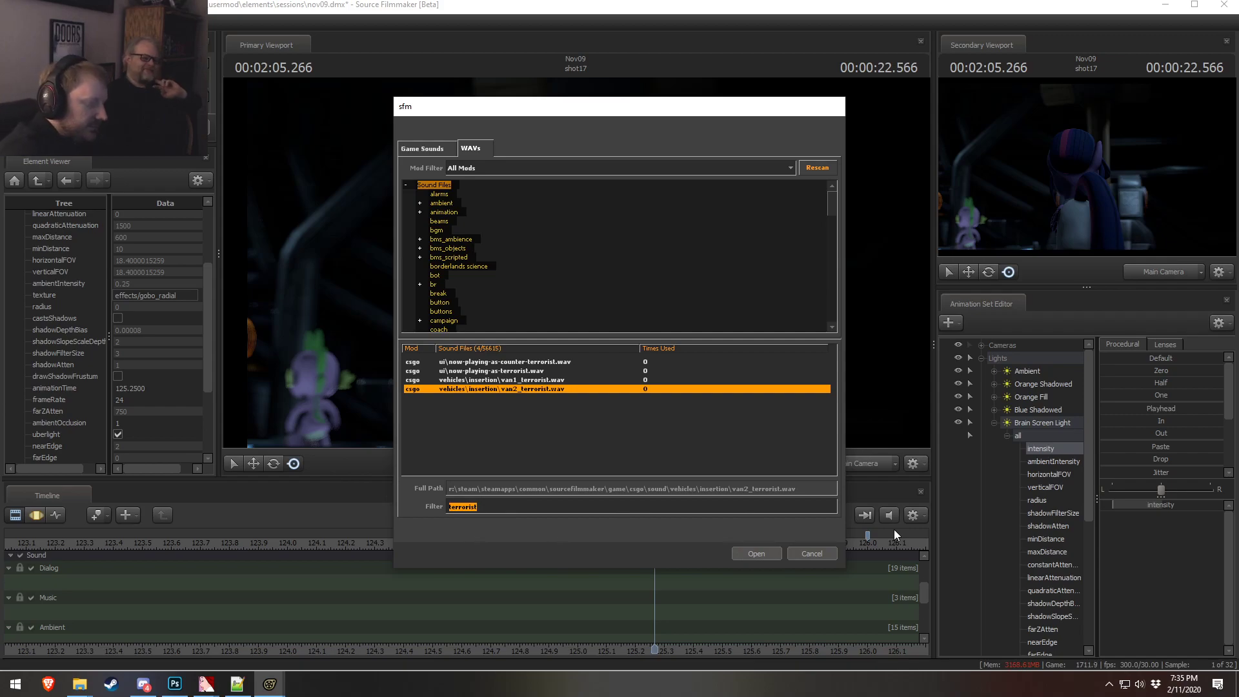
- Search the WAV sounds for "vo terr" and look through the matching files
{"action": "type", "text": "vo"}
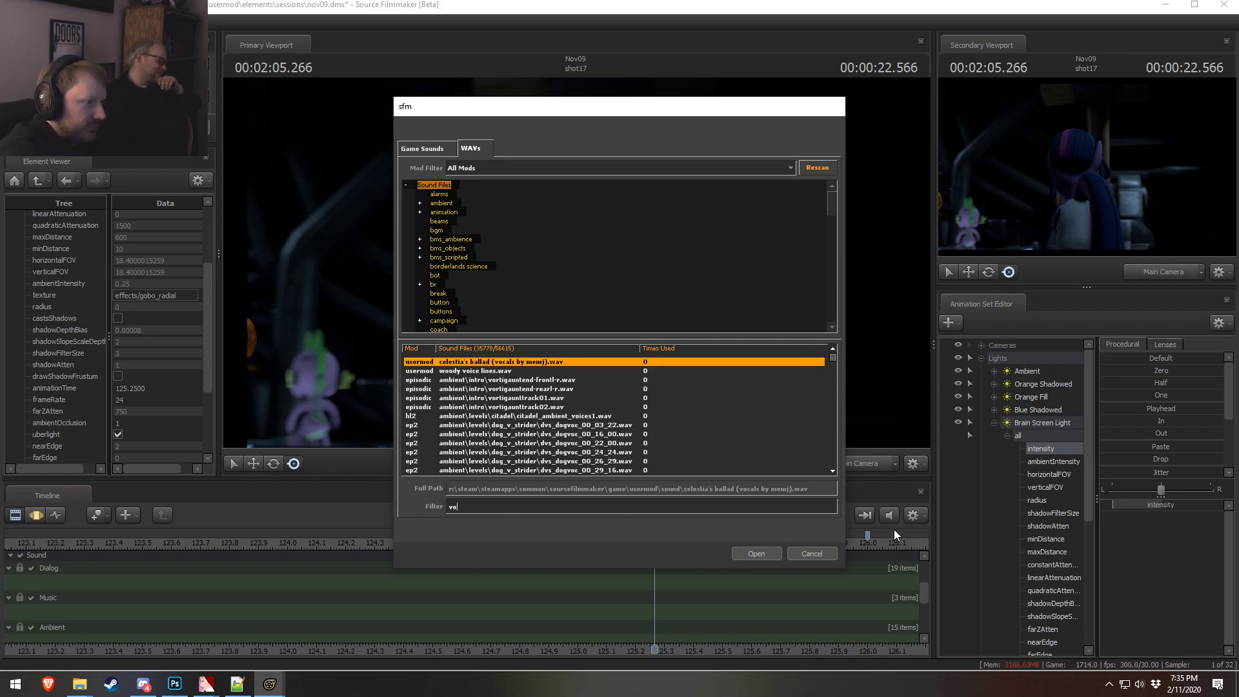
{"action": "type", "text": " terr"}
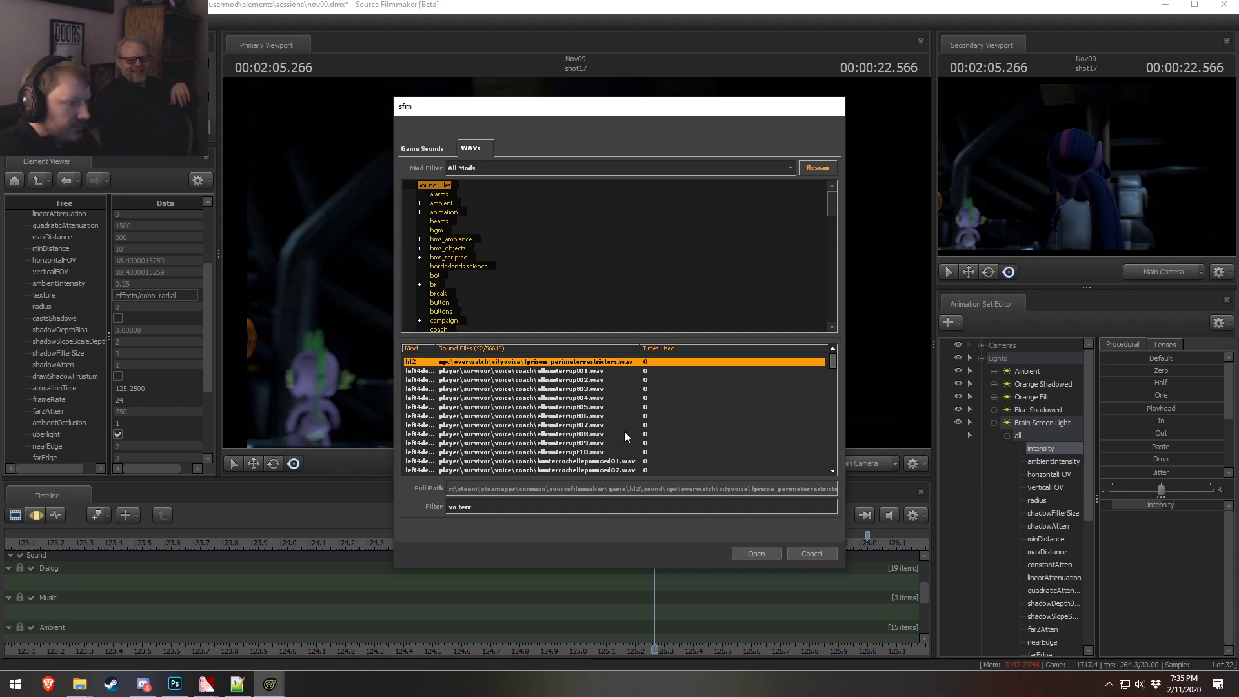
{"action": "scroll", "coordinate": [454, 392], "scroll_direction": "down", "scroll_amount": 7}
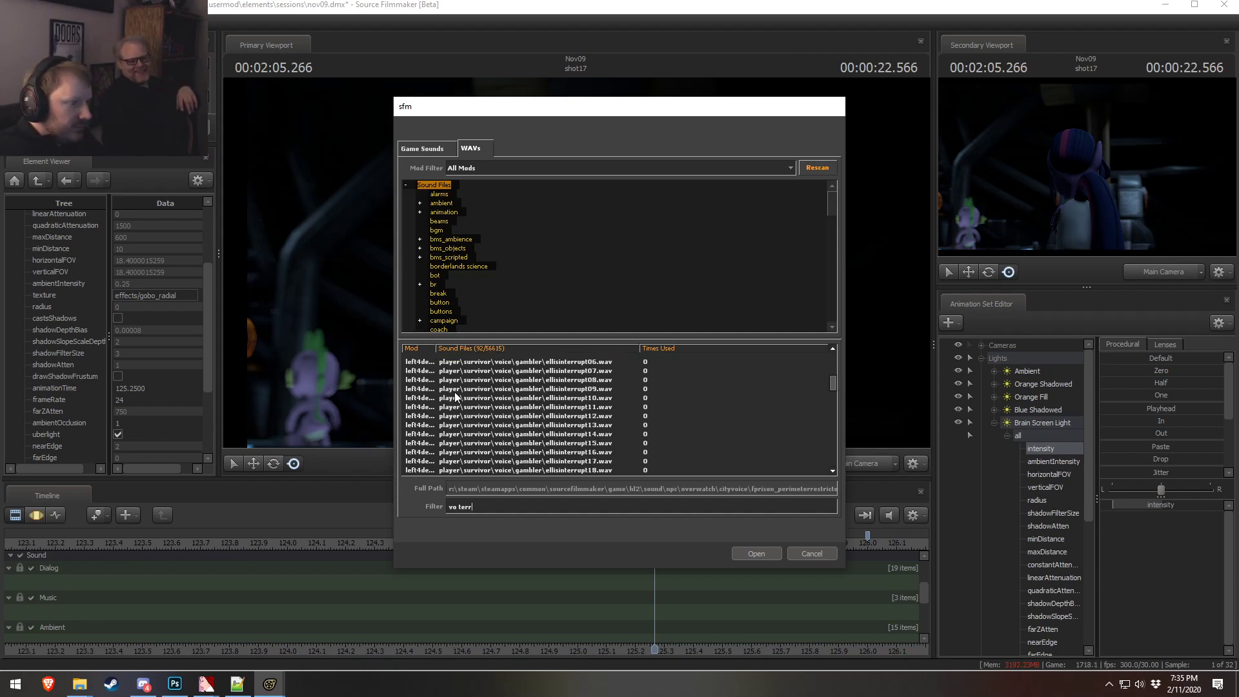
{"action": "left_click_drag", "start_coordinate": [834, 391], "coordinate": [834, 352]}
- Limit the sound list to the cstrike mod and clear the name filter to browse all its files
{"action": "left_click", "coordinate": [471, 169]}
{"action": "scroll", "coordinate": [477, 207], "scroll_direction": "down", "scroll_amount": 5}
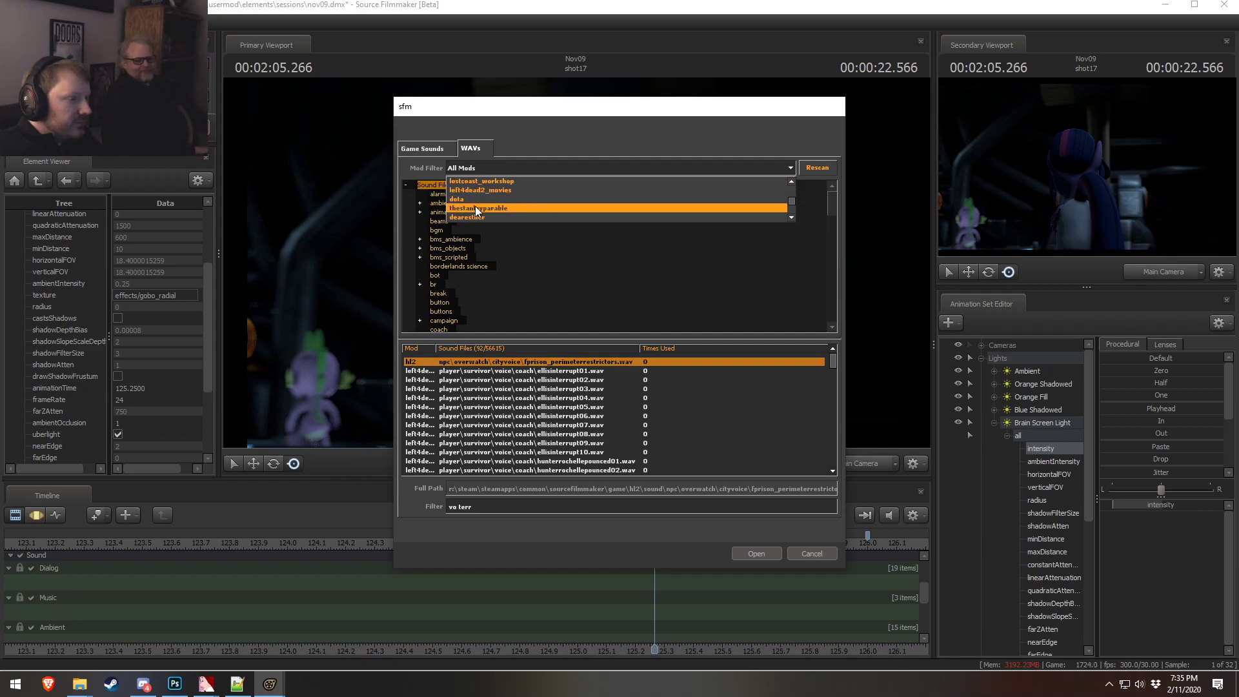
{"action": "left_click", "coordinate": [465, 197]}
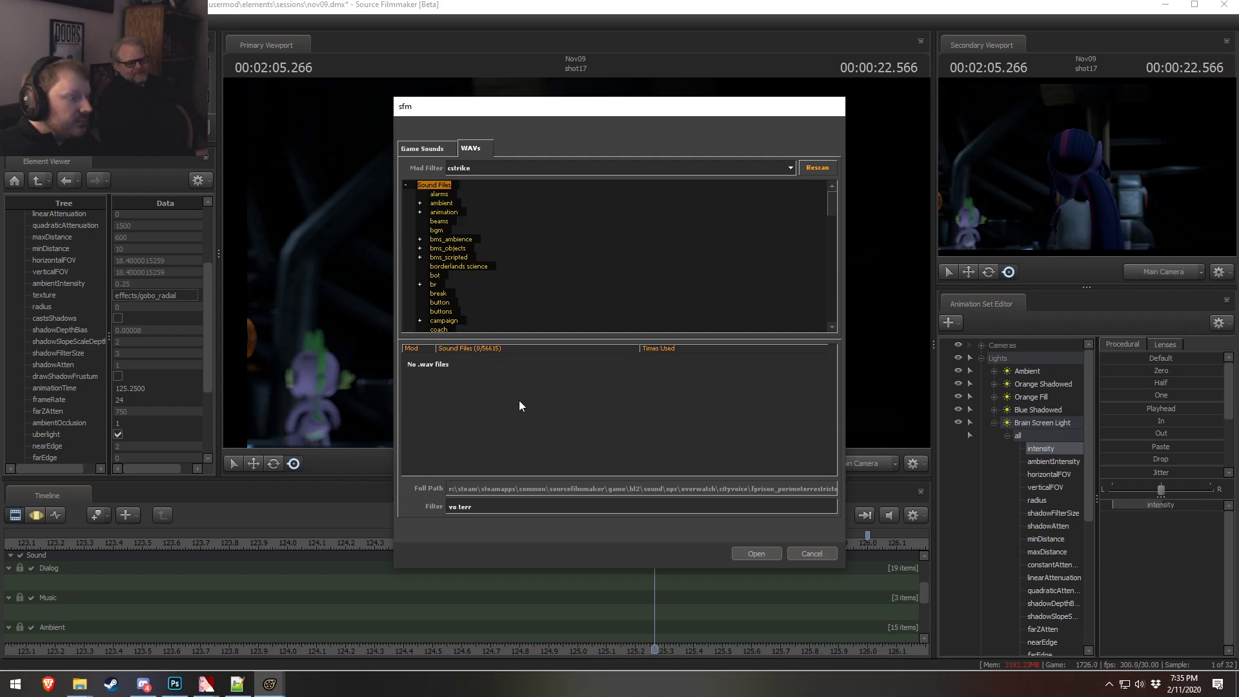
{"action": "key", "text": "BackSpace"}
{"action": "key", "text": "BackSpace"}
{"action": "key", "text": "BackSpace"}
{"action": "key", "text": "BackSpace"}
{"action": "key", "text": "BackSpace"}
{"action": "key", "text": "BackSpace"}
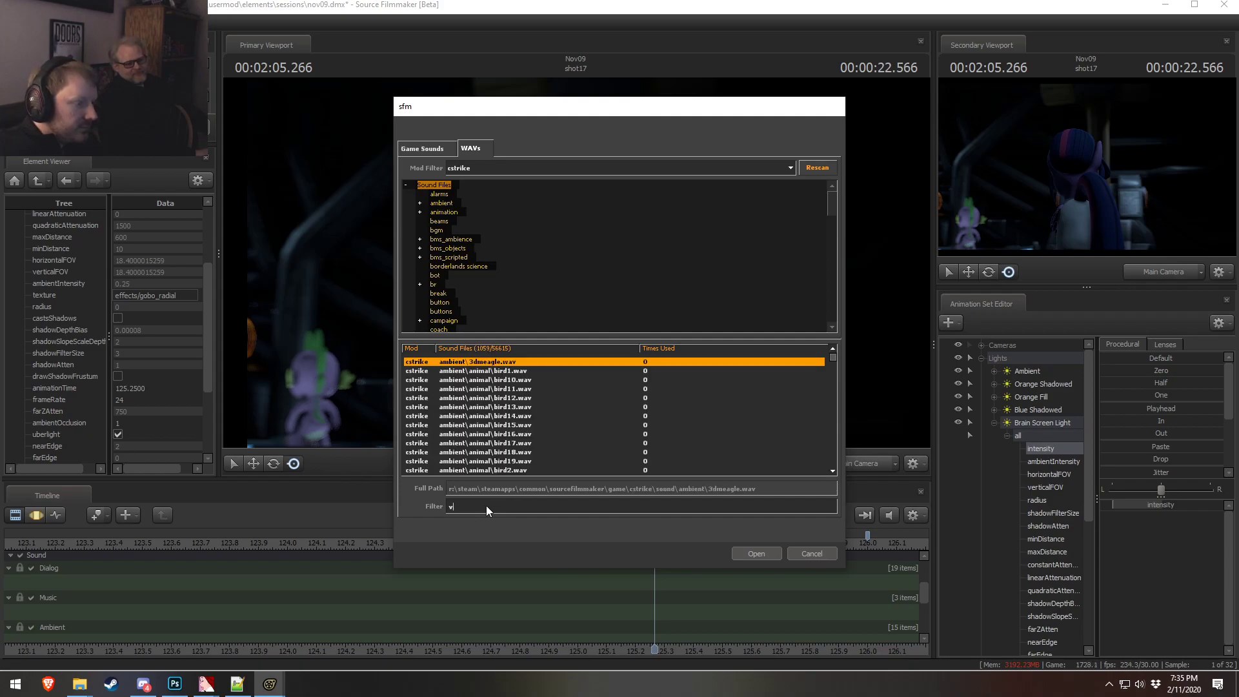
{"action": "left_click", "coordinate": [502, 398]}
{"action": "scroll", "coordinate": [613, 413], "scroll_direction": "down", "scroll_amount": 6}
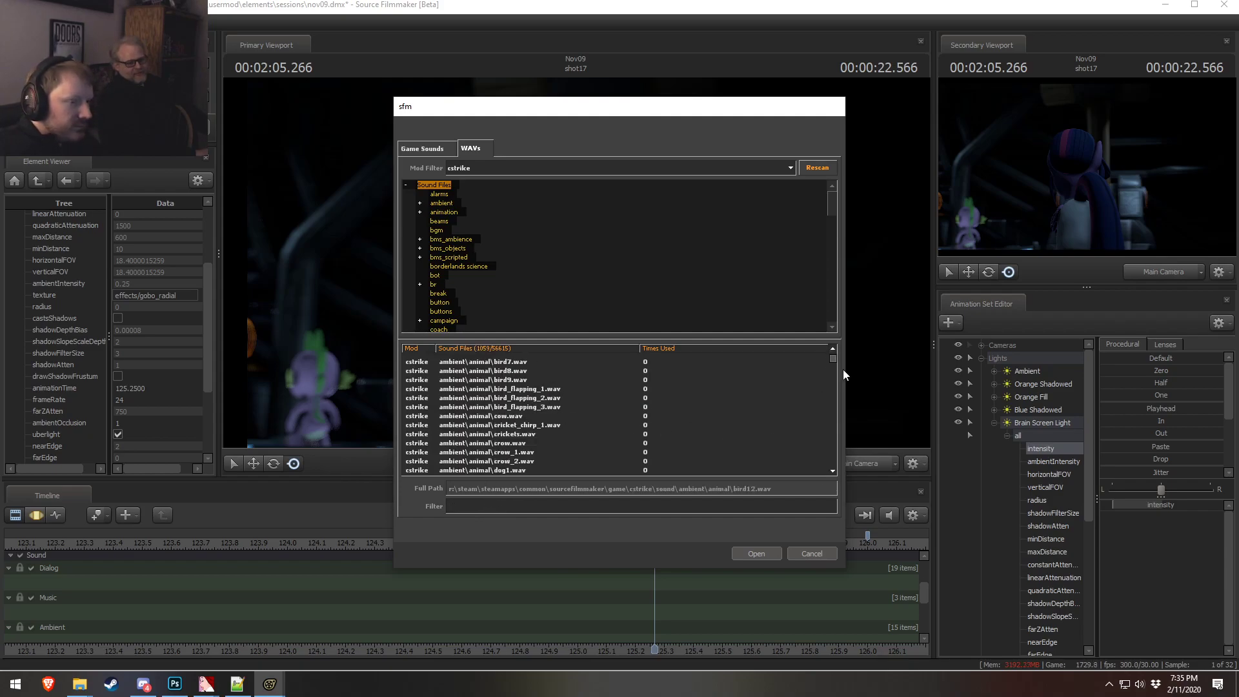
{"action": "left_click_drag", "start_coordinate": [832, 360], "coordinate": [835, 382]}
- Filter the cstrike sounds by "win" and insert radio\terwin.wav on the Dialog track at 2:05.266
{"action": "left_click", "coordinate": [474, 510]}
{"action": "type", "text": "win"}
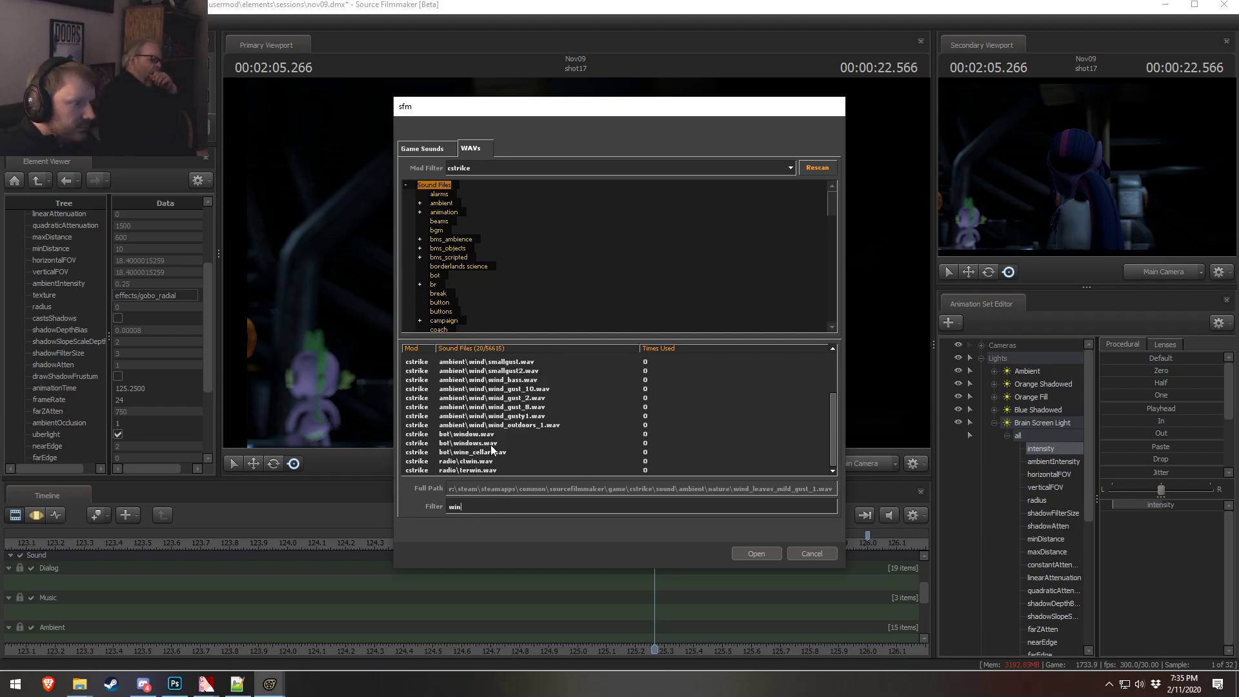
{"action": "scroll", "coordinate": [496, 463], "scroll_direction": "down", "scroll_amount": 3}
{"action": "left_click", "coordinate": [486, 469]}
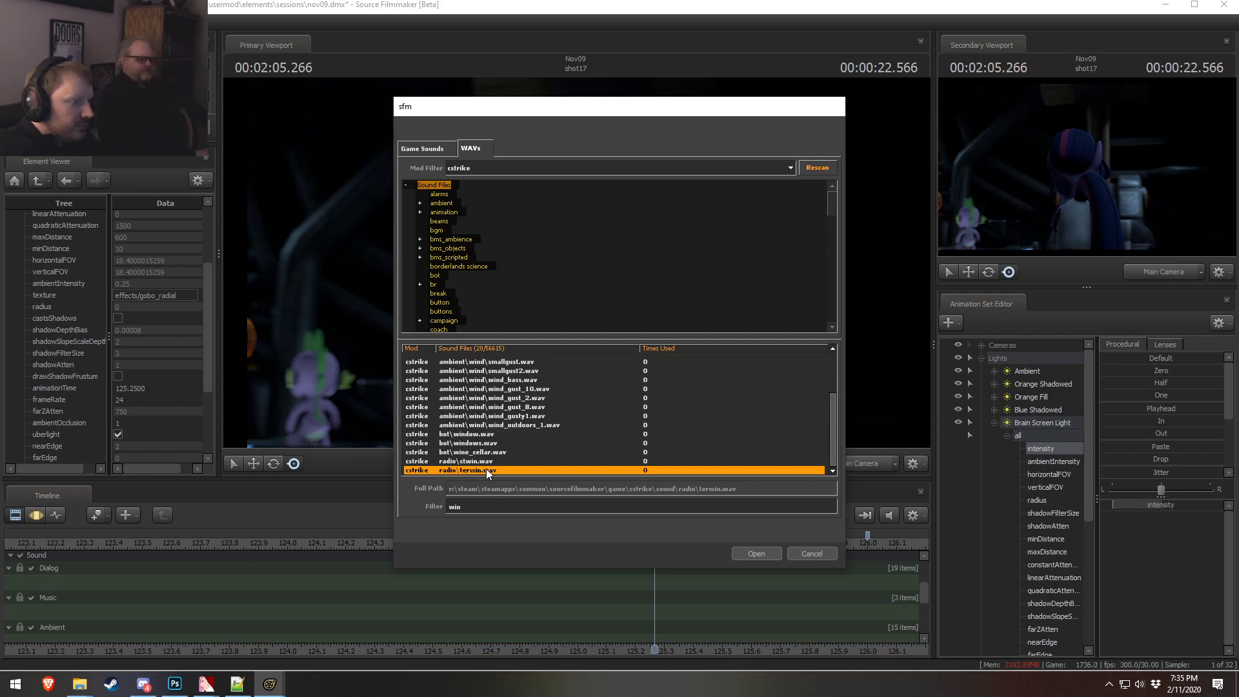
{"action": "left_click", "coordinate": [480, 460]}
{"action": "left_click", "coordinate": [477, 470]}
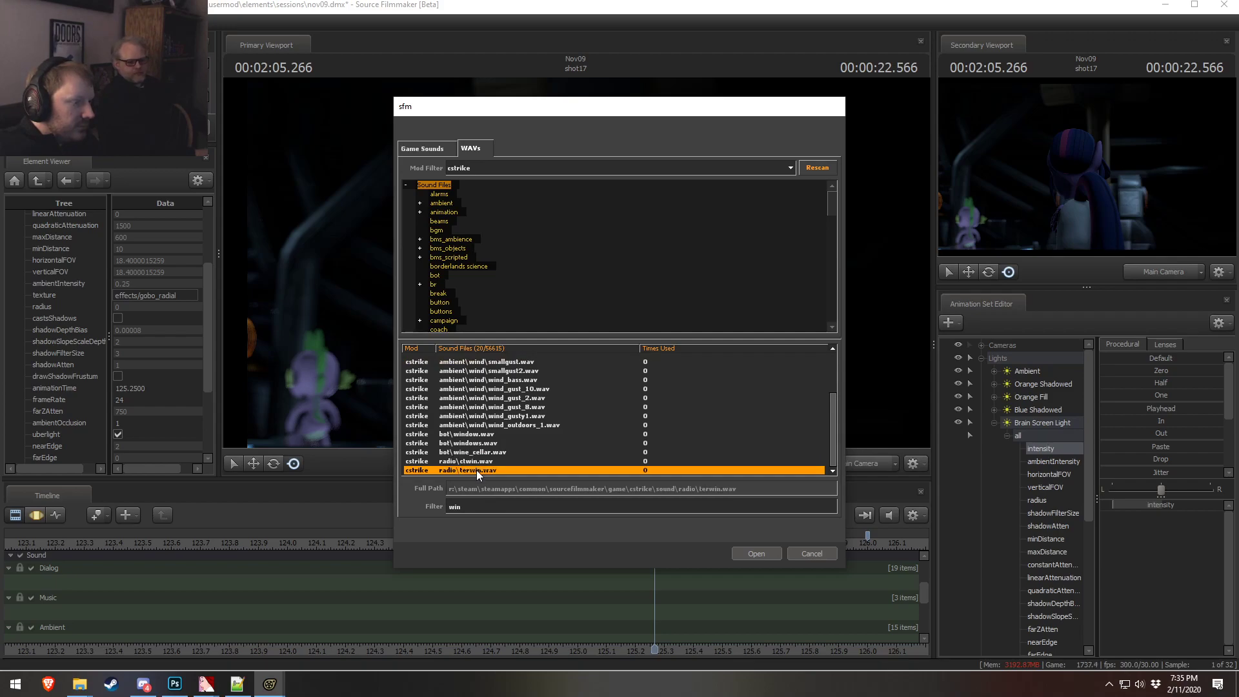
{"action": "left_click", "coordinate": [759, 554]}
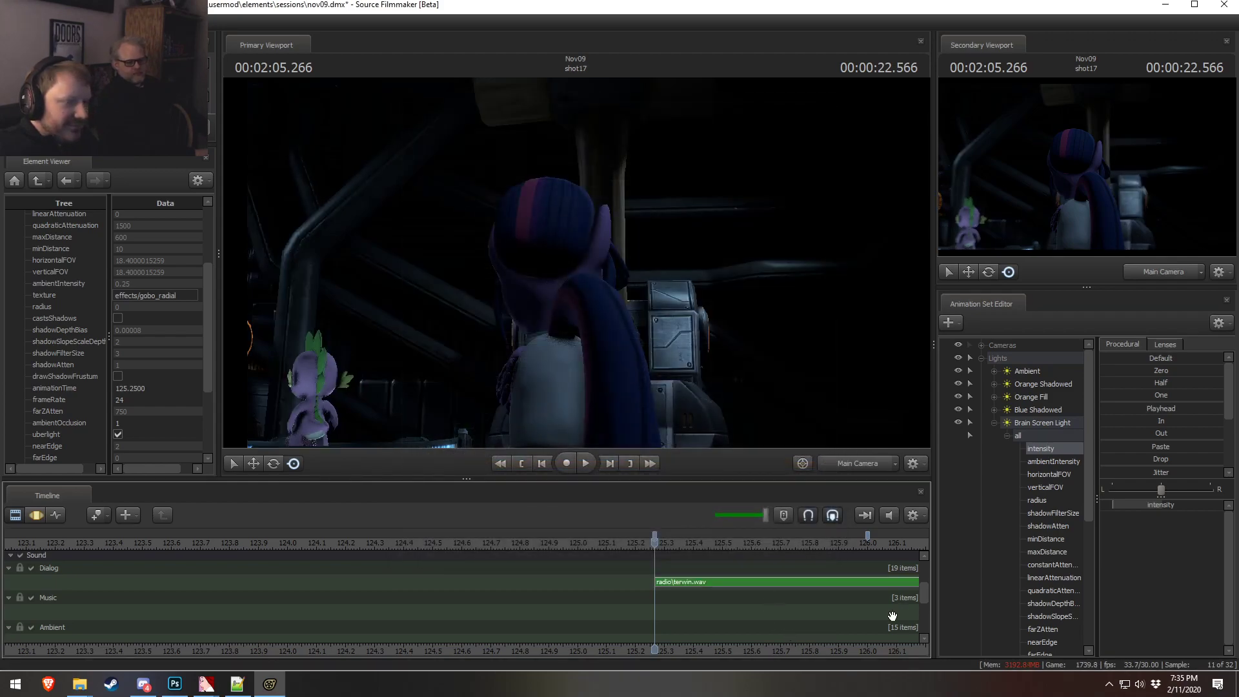
- Play back the Brain Blink shot and the following shots with the new dialog sound from about 2:03.3
{"action": "scroll", "coordinate": [820, 625], "scroll_direction": "down", "scroll_amount": 4}
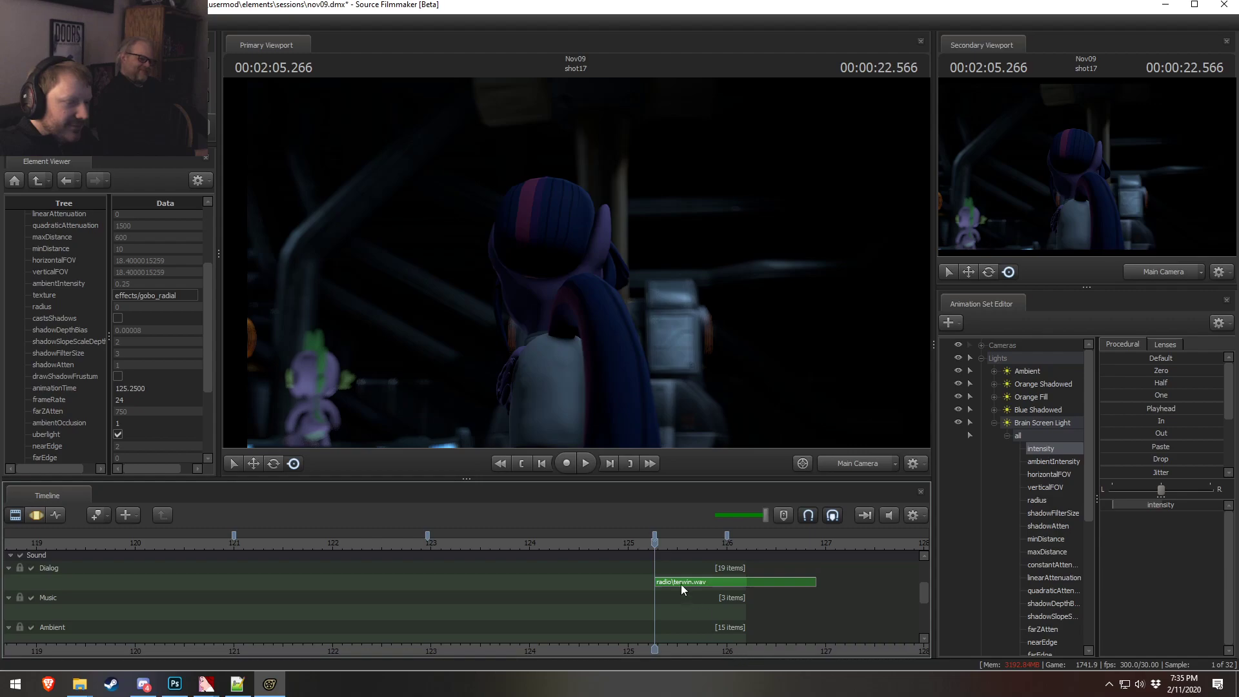
{"action": "left_click_drag", "start_coordinate": [386, 546], "coordinate": [459, 538]}
{"action": "key", "text": "space"}
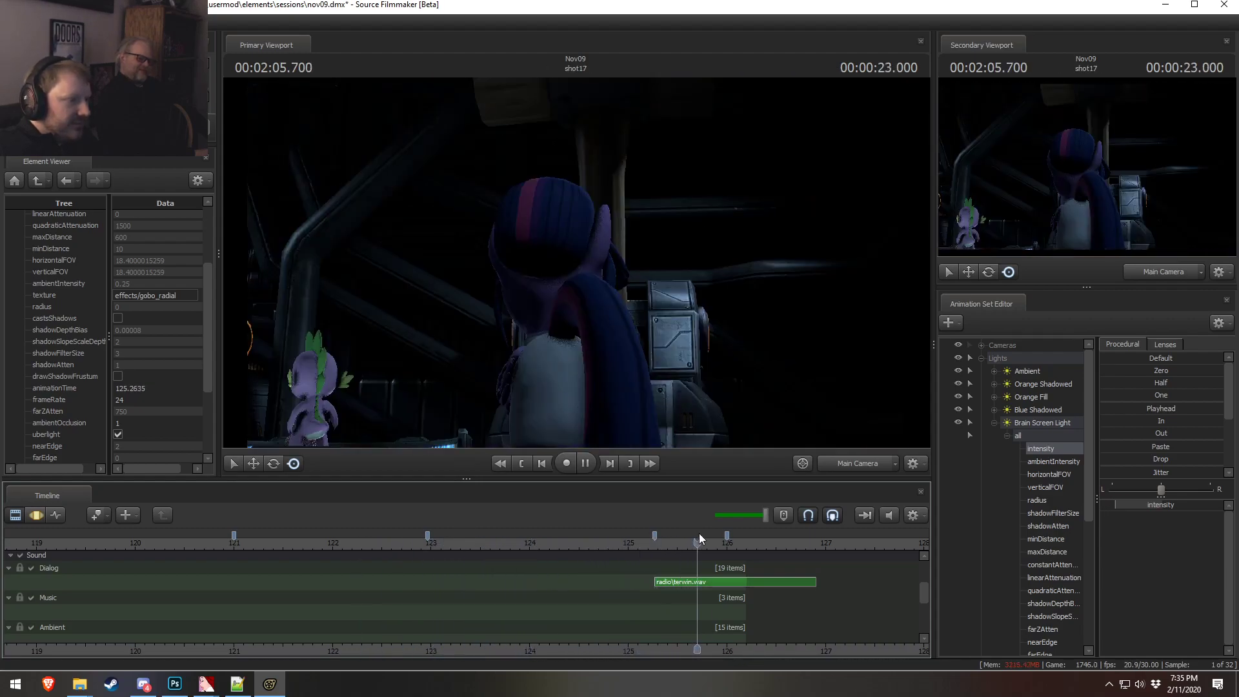
{"action": "key", "text": "space"}
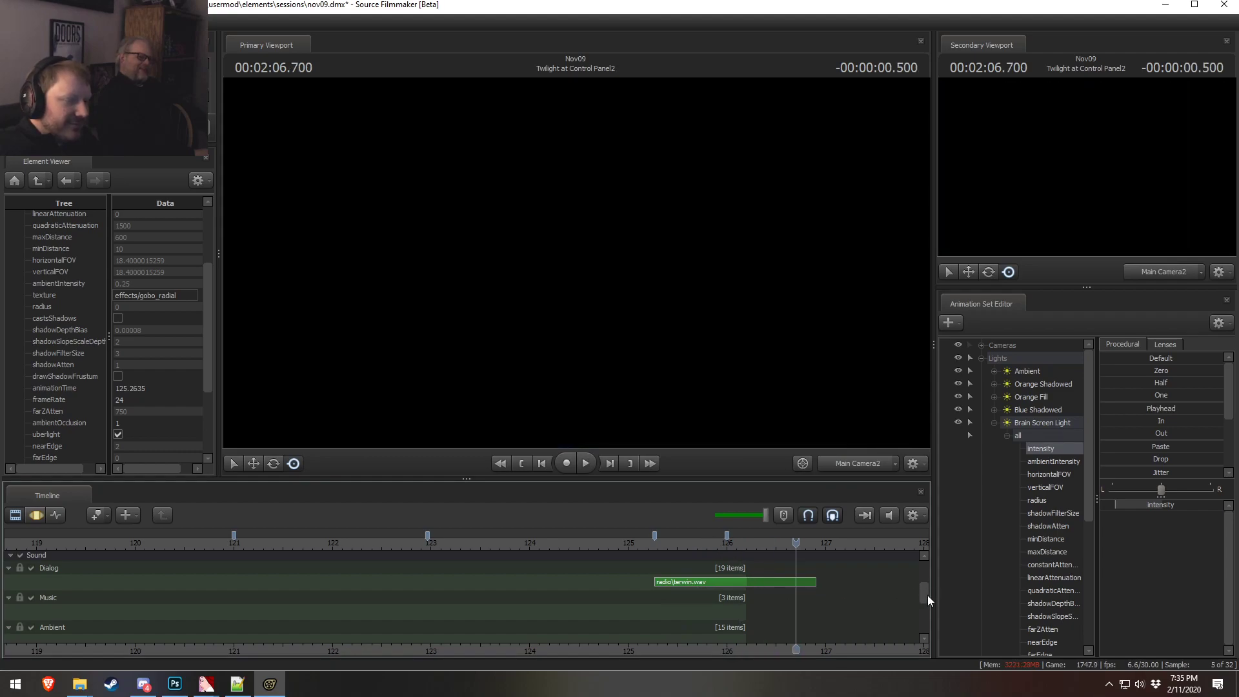
- Duplicate the Brain Blink shot directly after itself and extend the parent sequence's end to about 2:07.6
{"action": "left_click_drag", "start_coordinate": [927, 600], "coordinate": [924, 567]}
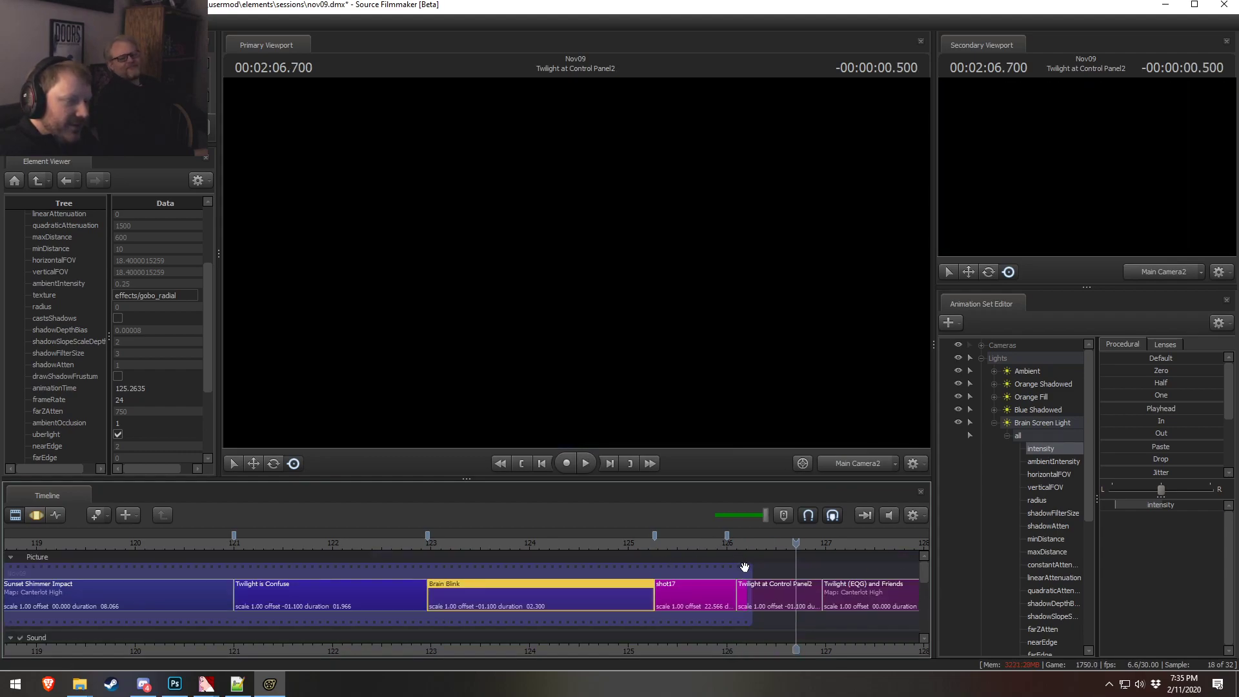
{"action": "left_click_drag", "start_coordinate": [749, 570], "coordinate": [886, 566]}
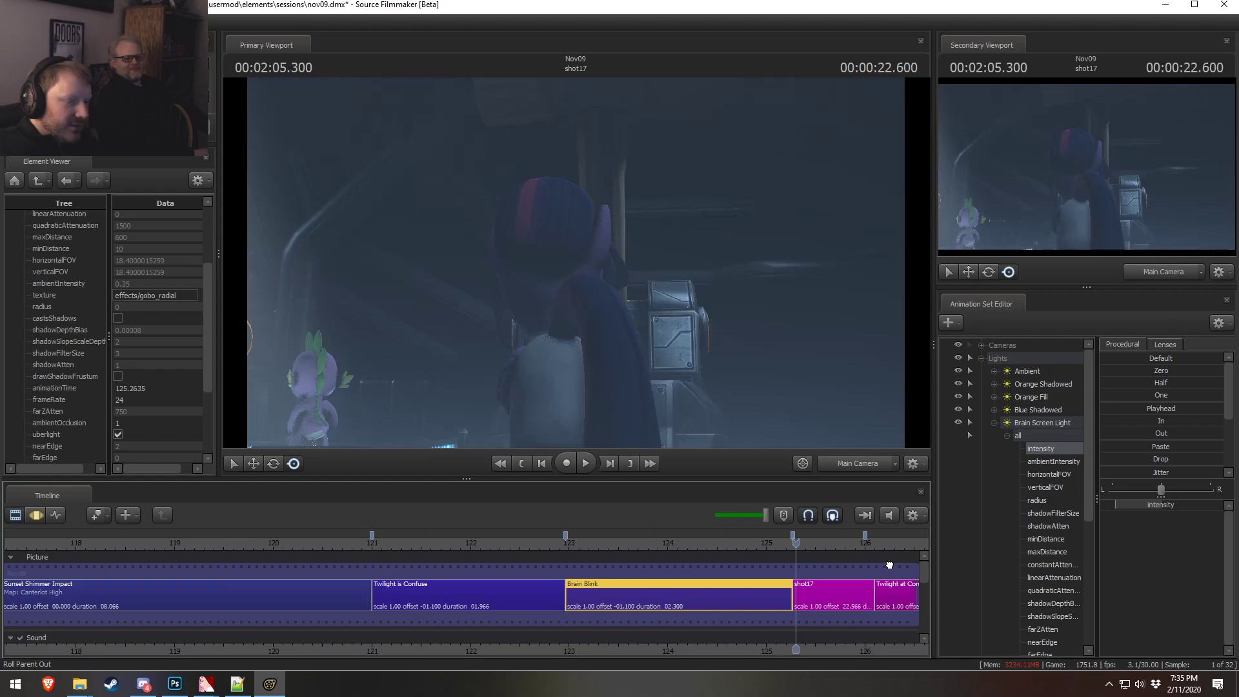
{"action": "left_click_drag", "start_coordinate": [812, 647], "coordinate": [505, 647]}
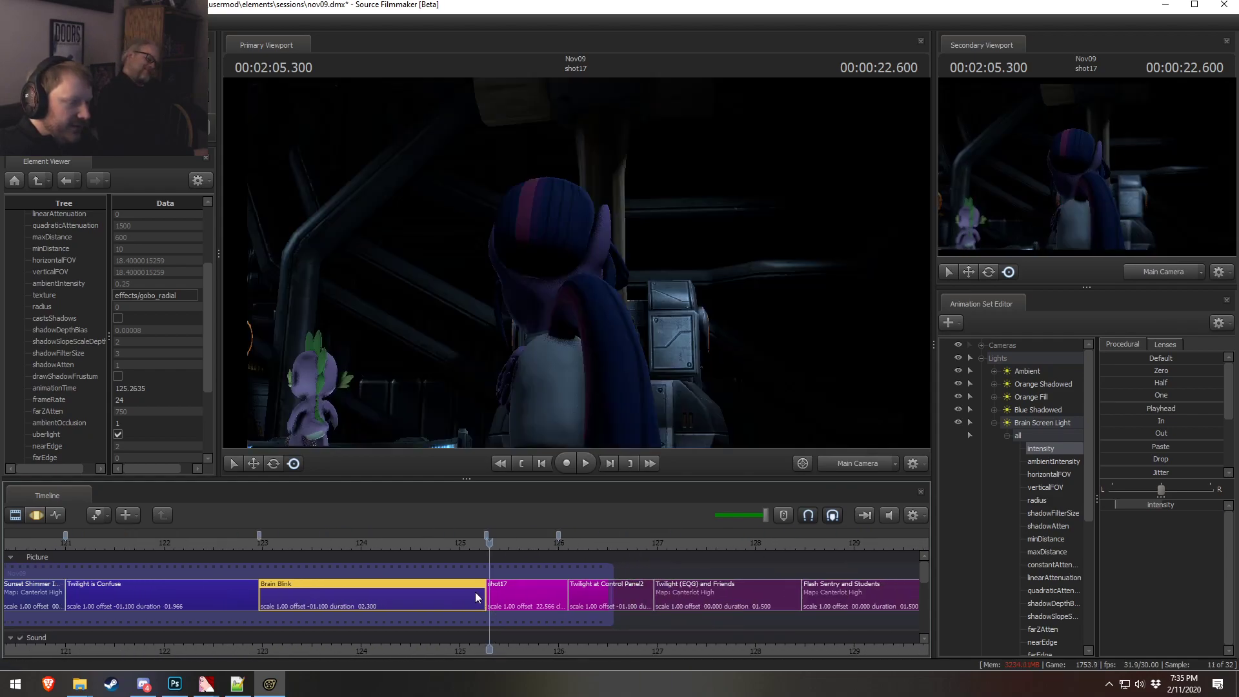
{"action": "left_click_drag", "start_coordinate": [441, 543], "coordinate": [414, 543]}
{"action": "key", "text": "ctrl+d"}
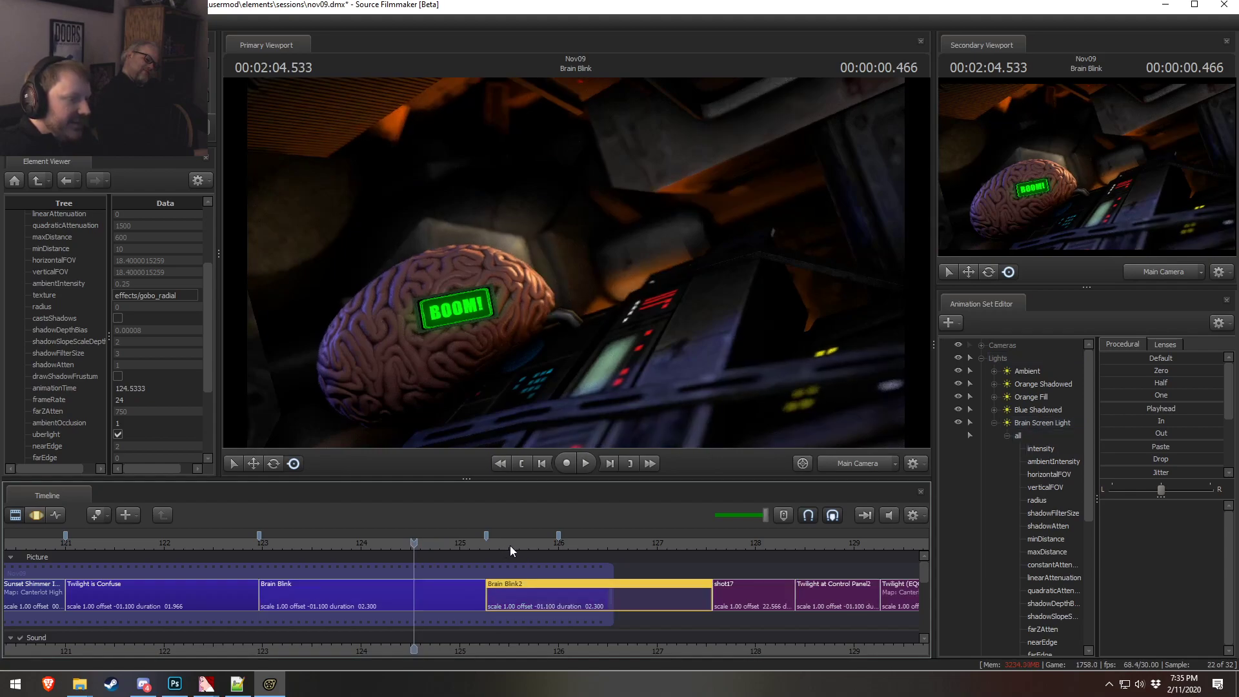
{"action": "left_click_drag", "start_coordinate": [602, 567], "coordinate": [717, 567]}
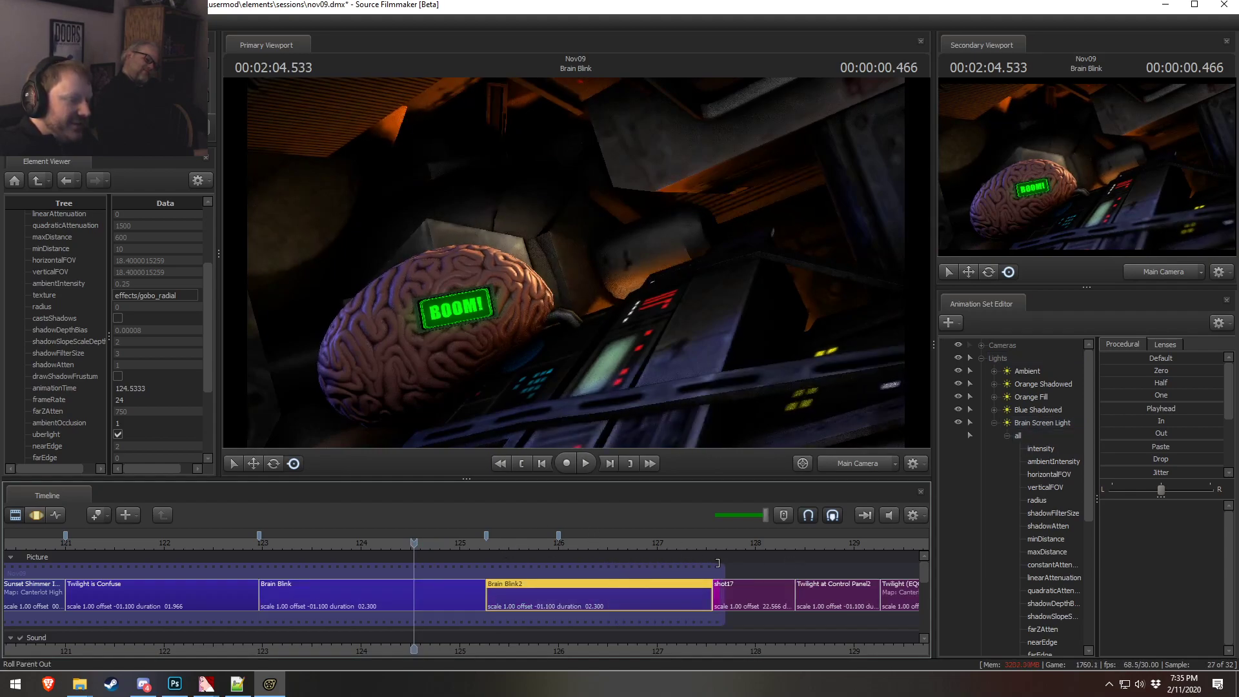
- Mute the duplicated Brain Blink2 clip and play back across both Brain Blink shots
{"action": "left_click_drag", "start_coordinate": [413, 542], "coordinate": [302, 541]}
{"action": "key", "text": "space"}
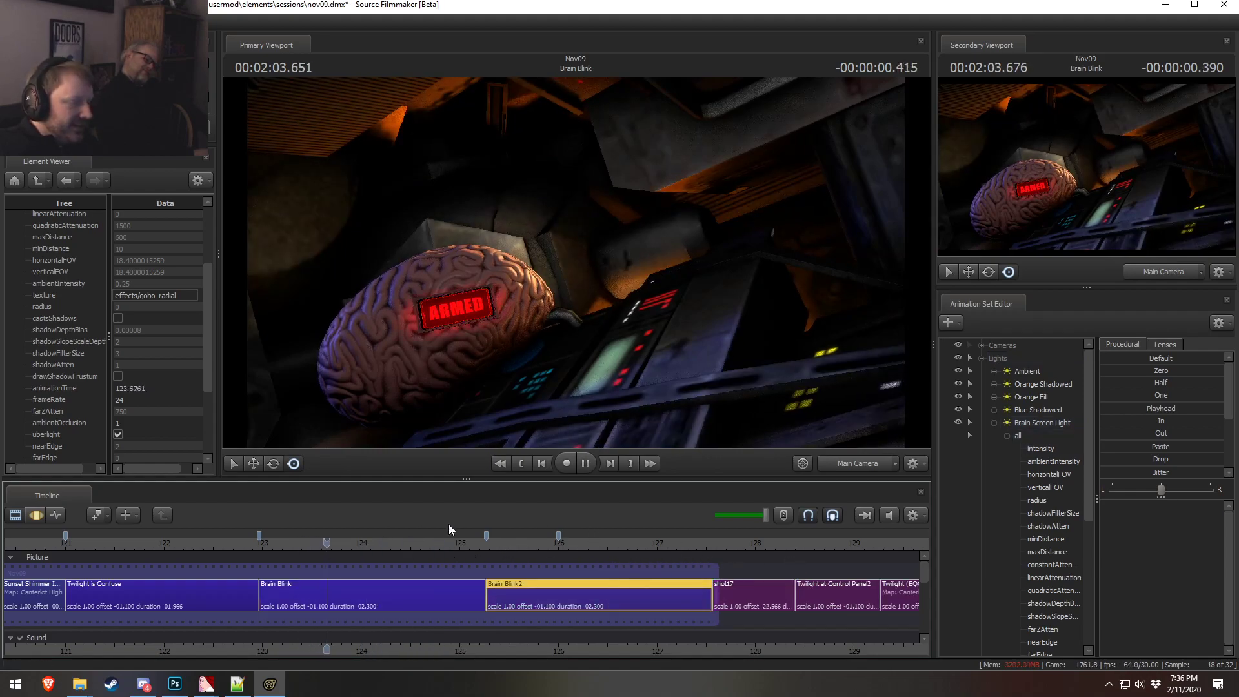
{"action": "key", "text": "space"}
{"action": "right_click", "coordinate": [537, 592]}
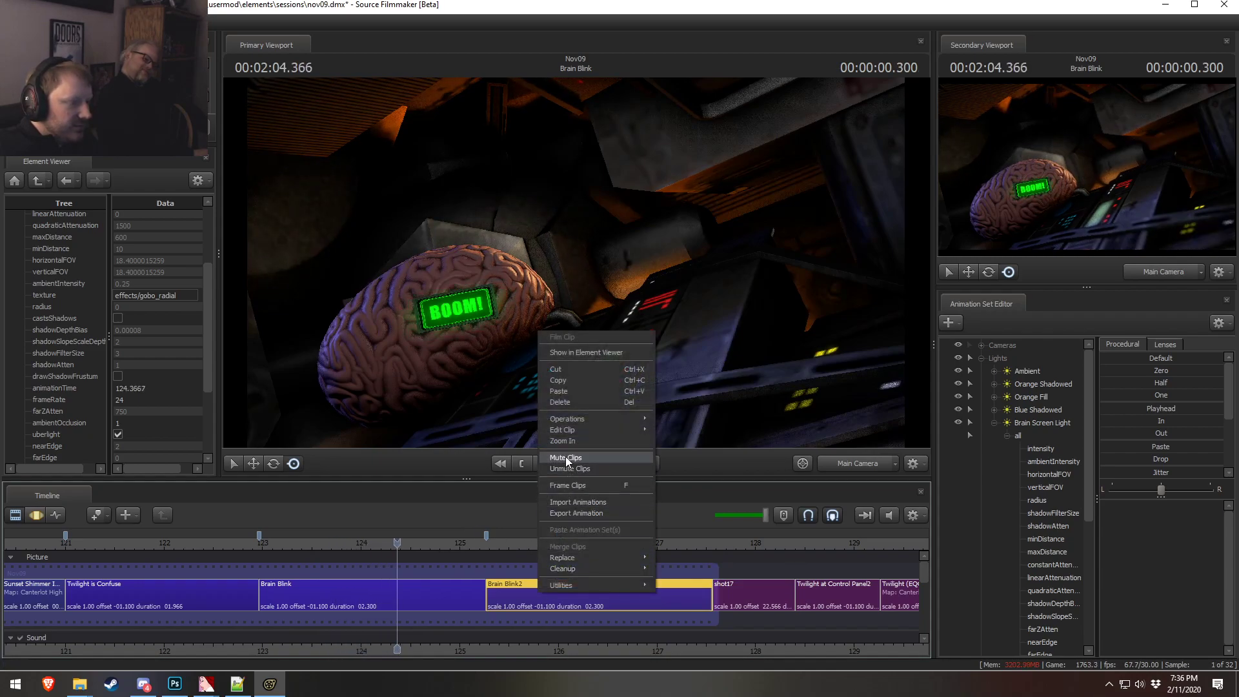
{"action": "left_click", "coordinate": [571, 495]}
{"action": "key", "text": "space"}
{"action": "key", "text": "space"}
{"action": "left_click_drag", "start_coordinate": [588, 543], "coordinate": [460, 543]}
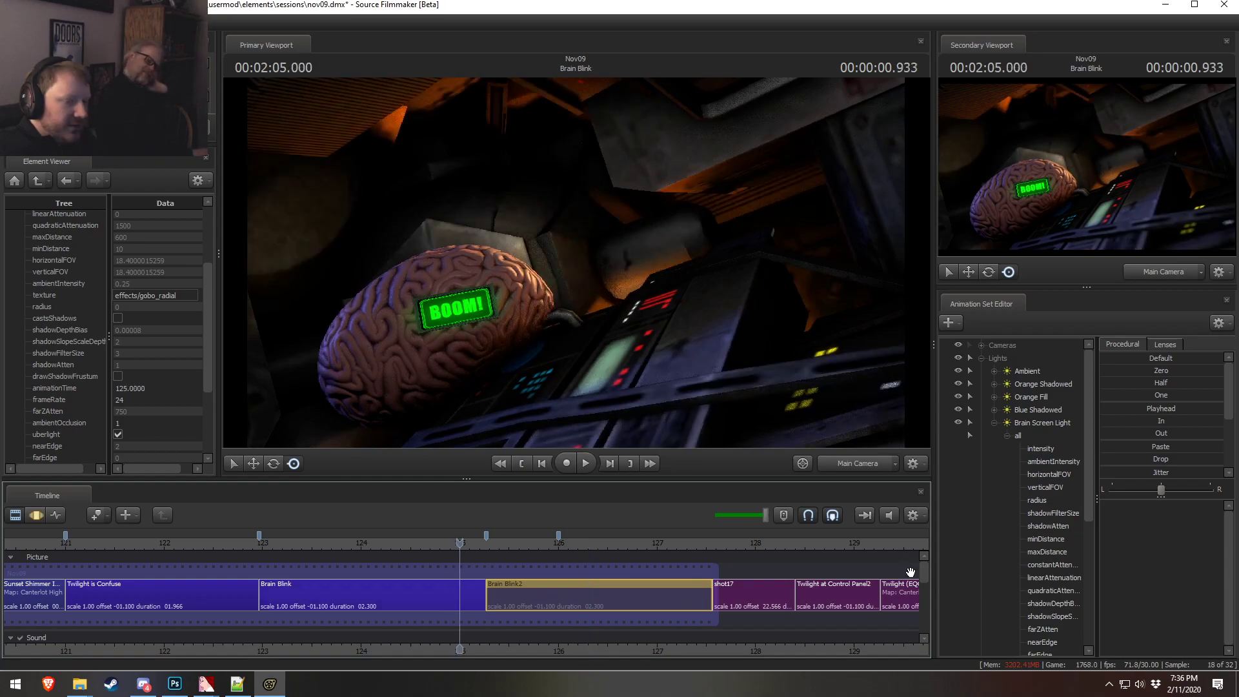
- Move the radio\terwin.wav clip to start at about 2:05.0 on the Dialog track, and play it back
{"action": "left_click_drag", "start_coordinate": [924, 578], "coordinate": [924, 602]}
{"action": "left_click_drag", "start_coordinate": [761, 571], "coordinate": [504, 574]}
{"action": "left_click", "coordinate": [414, 543]}
{"action": "key", "text": "space"}
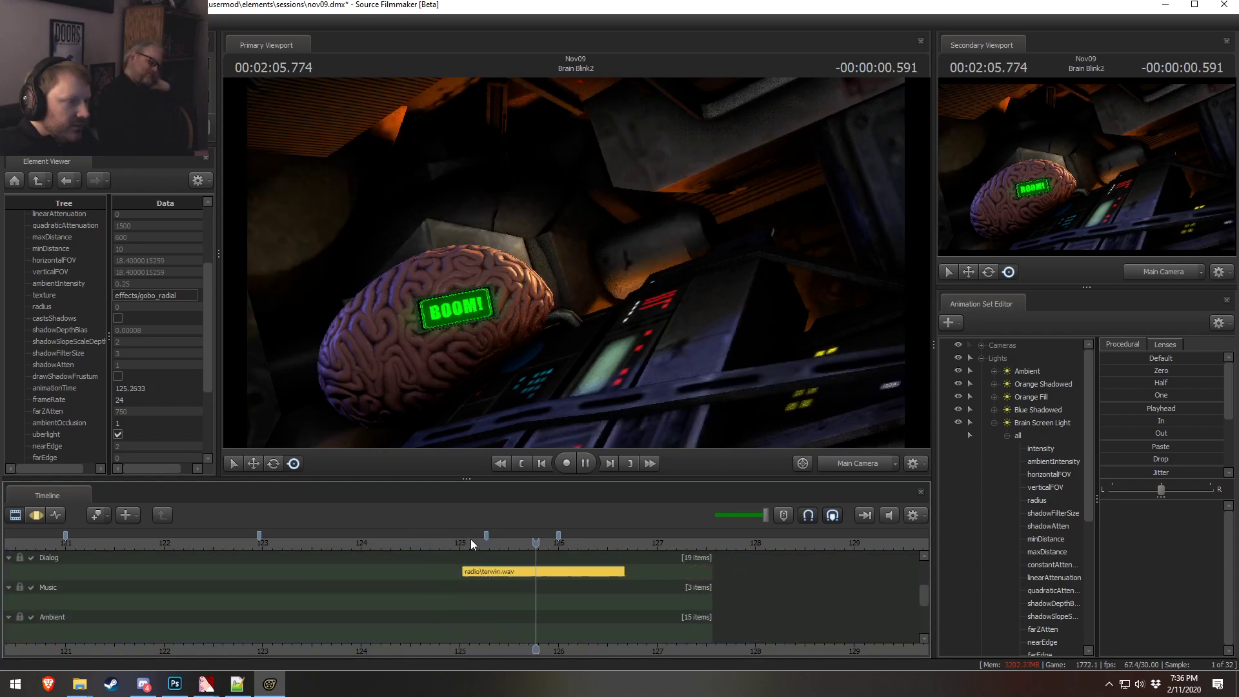
{"action": "key", "text": "space"}
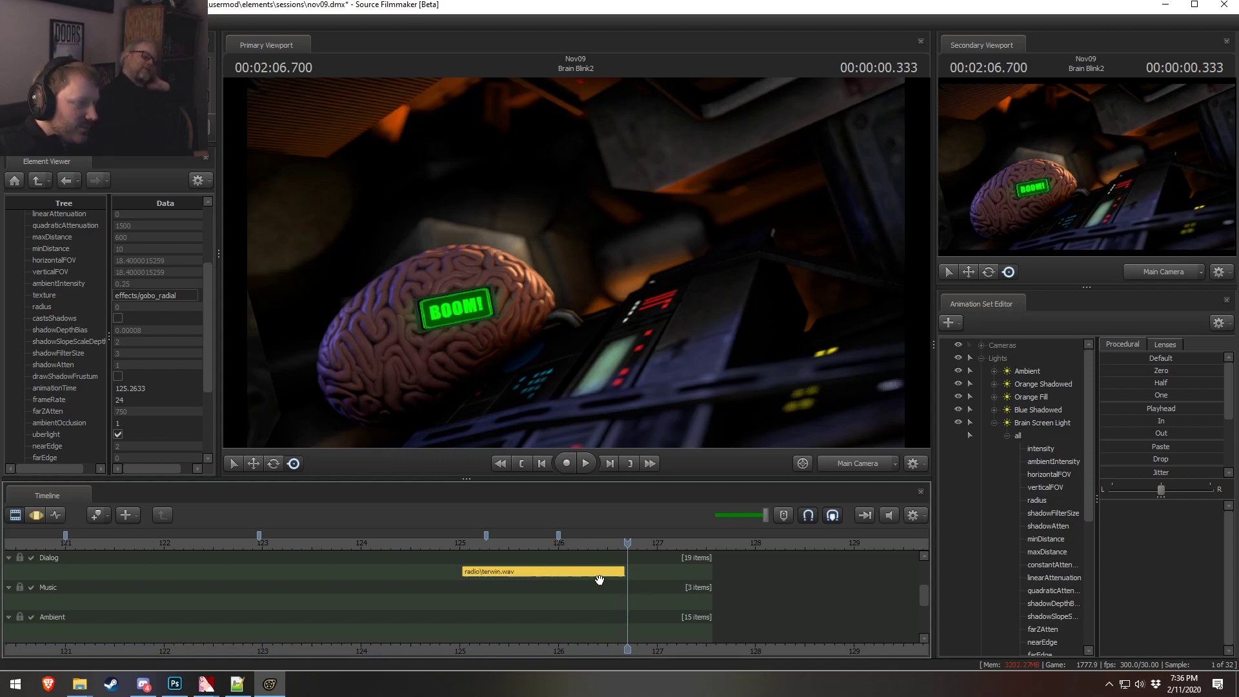
- Start adding a clip to the Dialog track at about 2:05.0 and filter the WAV sounds from all mods by "boom"
{"action": "left_click", "coordinate": [463, 546]}
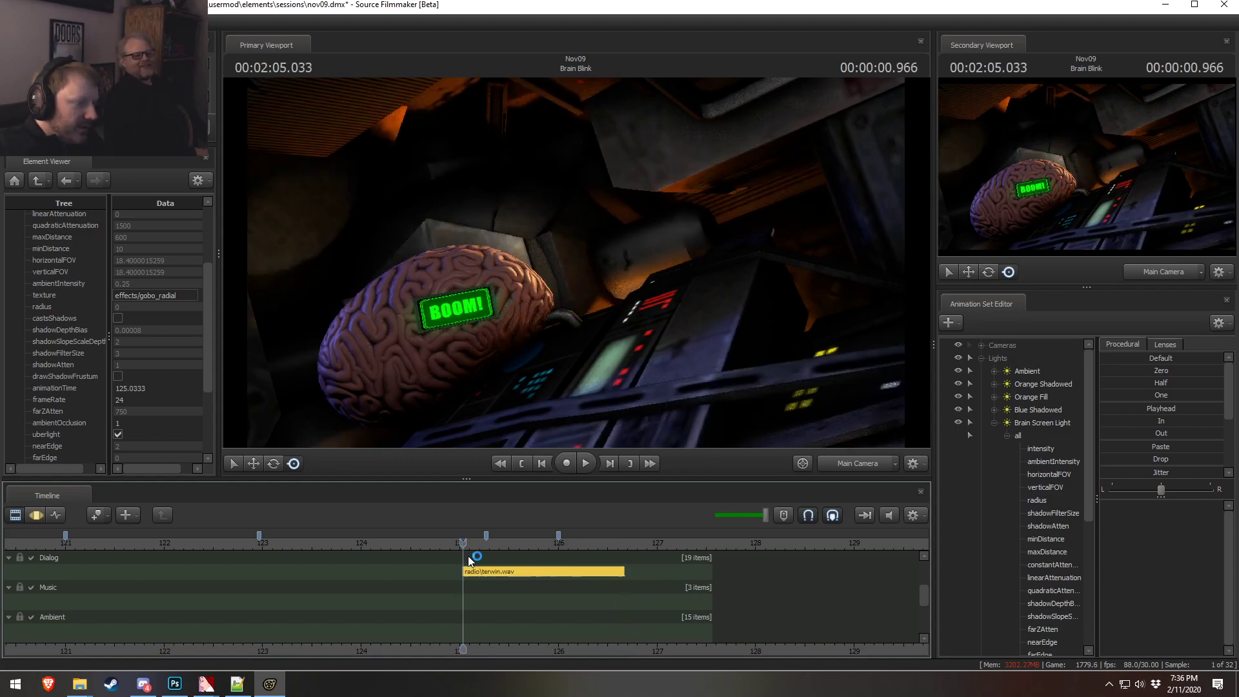
{"action": "right_click", "coordinate": [476, 605]}
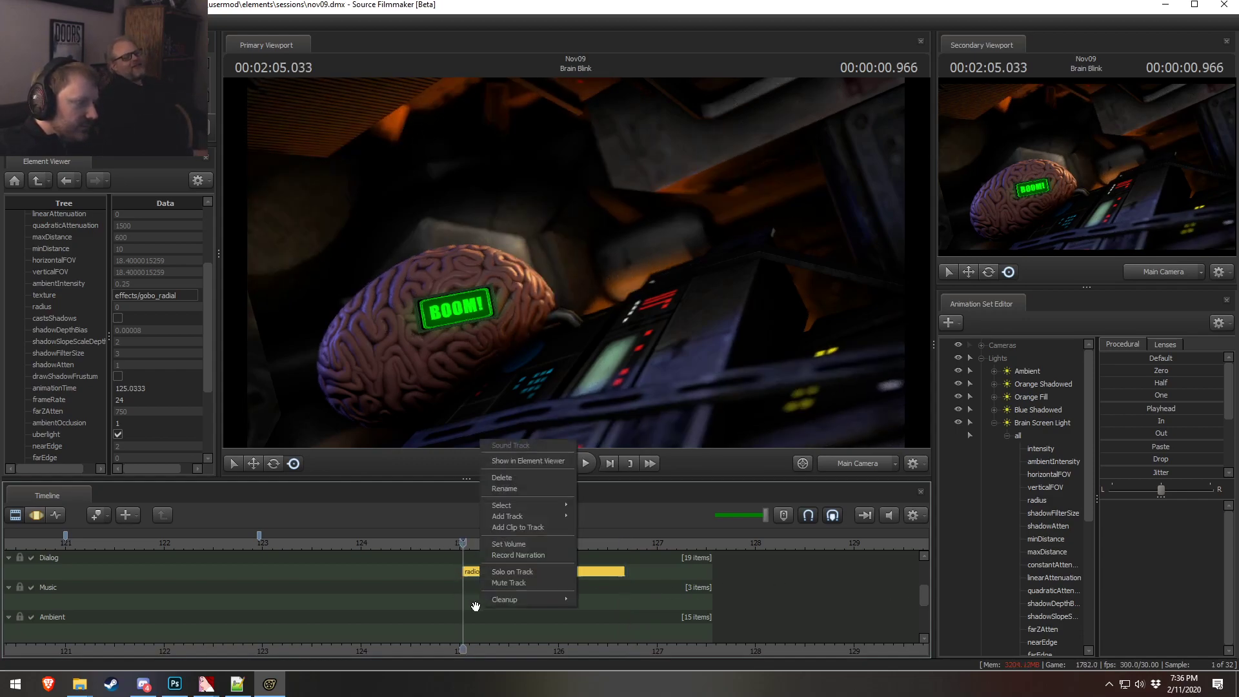
{"action": "right_click", "coordinate": [449, 568]}
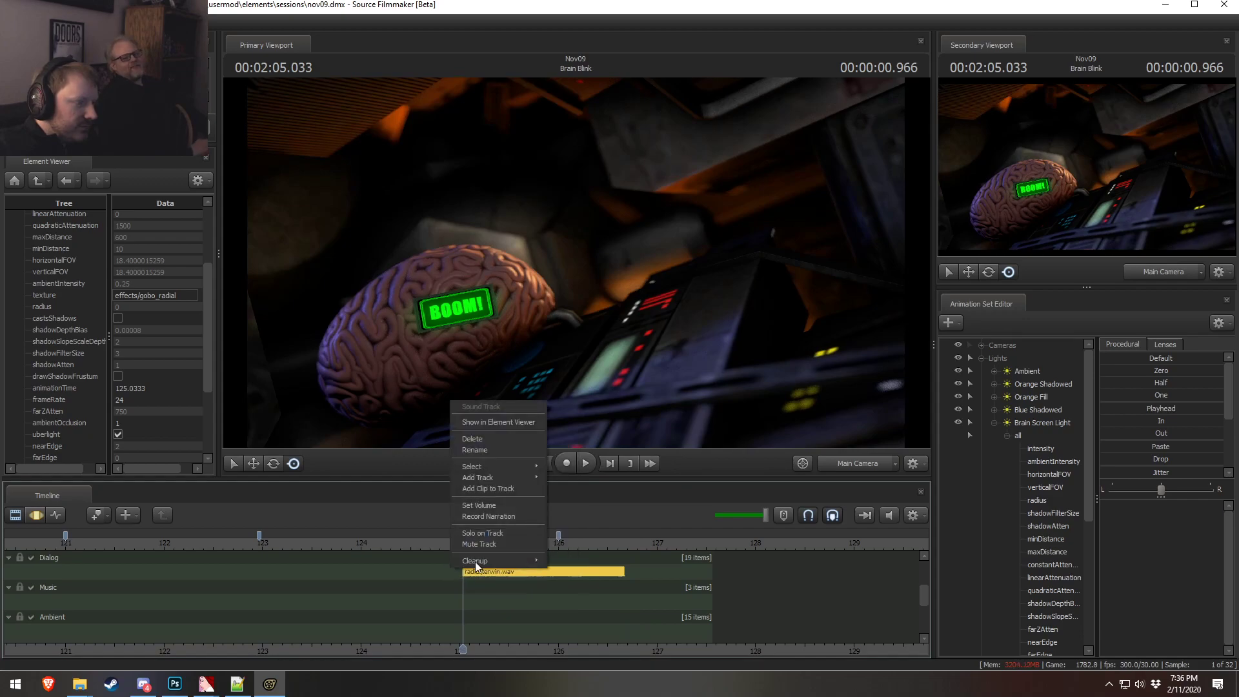
{"action": "left_click", "coordinate": [491, 489]}
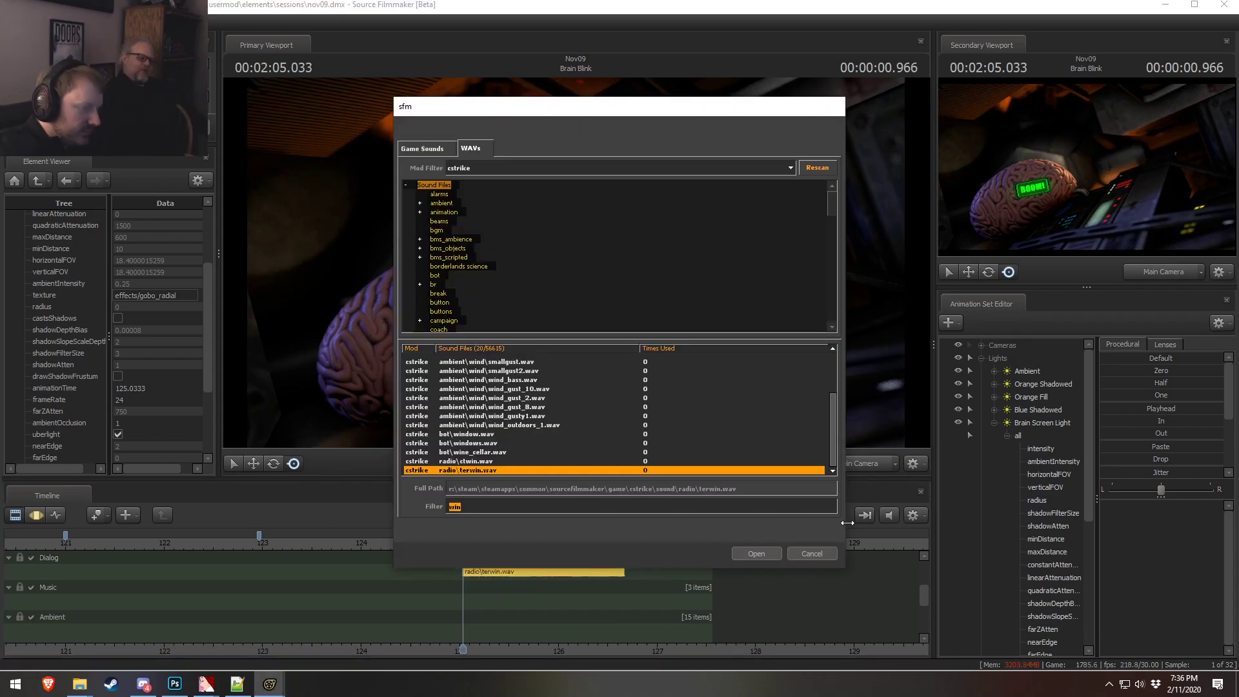
{"action": "type", "text": "boom"}
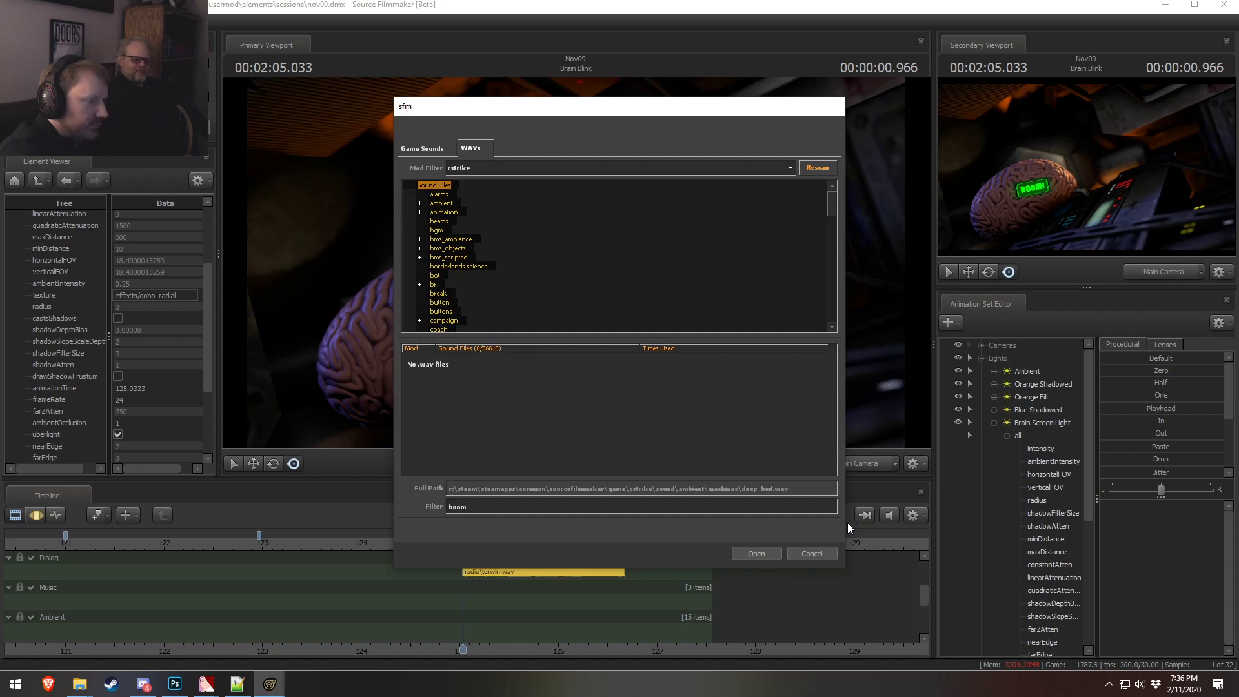
{"action": "left_click", "coordinate": [476, 167]}
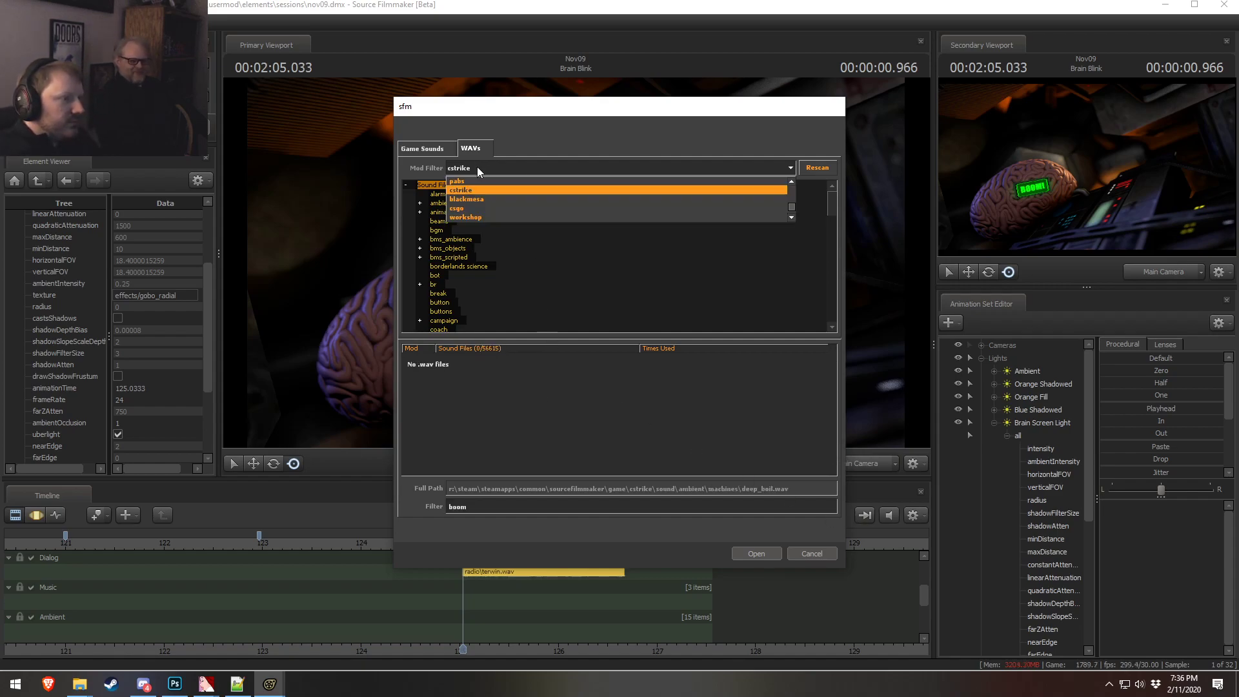
{"action": "scroll", "coordinate": [475, 182], "scroll_direction": "up", "scroll_amount": 2}
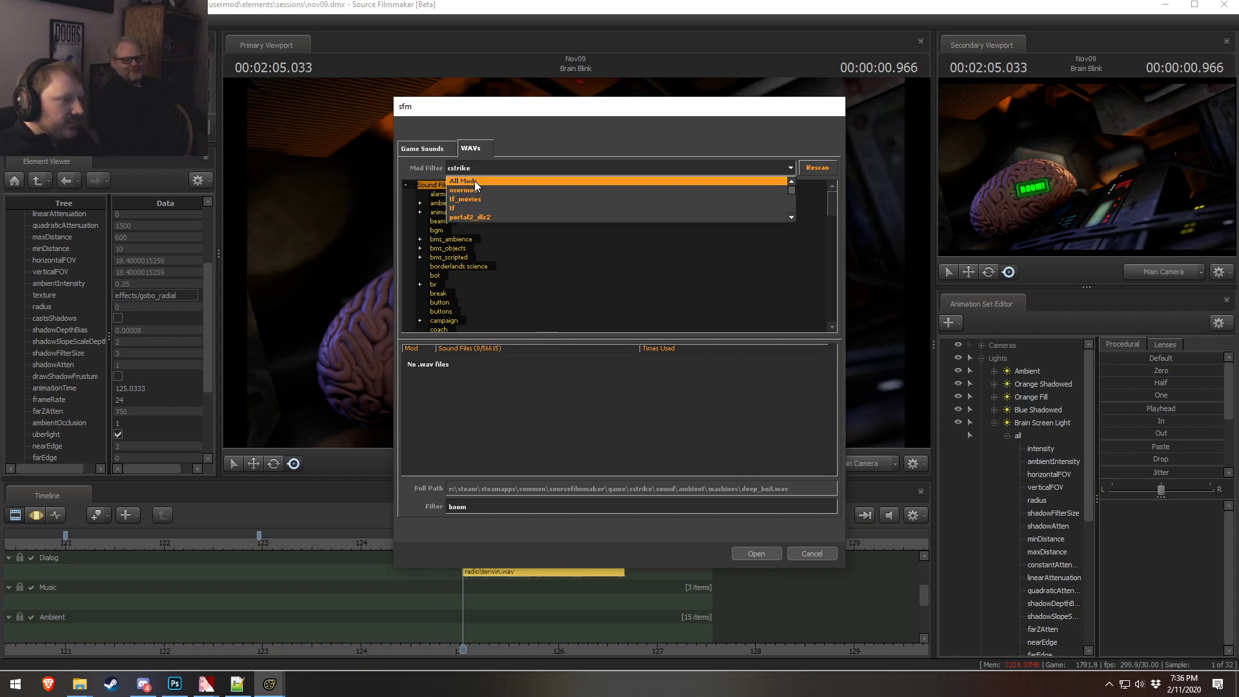
{"action": "left_click", "coordinate": [475, 181]}
- Audition the boom sounds in the filtered list, including the ambience, soundscape and boomer_shoved files
{"action": "left_click", "coordinate": [548, 398]}
{"action": "left_click", "coordinate": [518, 451]}
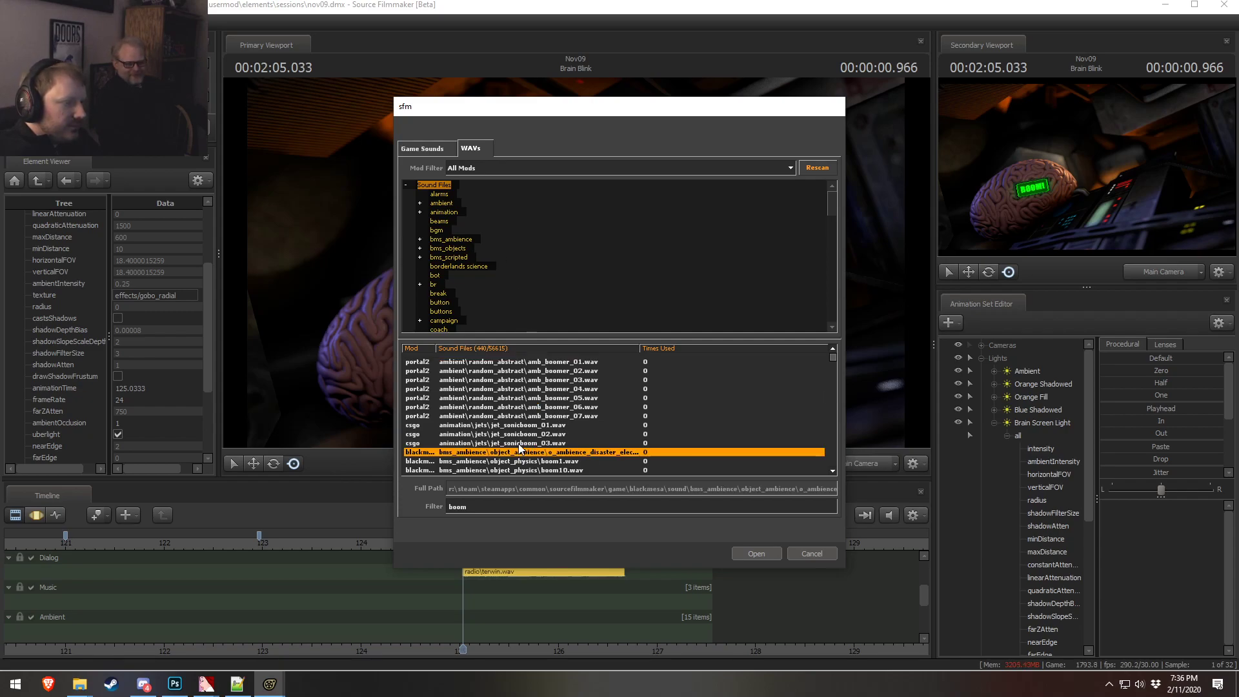
{"action": "left_click", "coordinate": [519, 437]}
{"action": "left_click", "coordinate": [511, 454]}
{"action": "scroll", "coordinate": [511, 462], "scroll_direction": "down", "scroll_amount": 4}
{"action": "left_click", "coordinate": [514, 436]}
{"action": "scroll", "coordinate": [517, 453], "scroll_direction": "down", "scroll_amount": 3}
{"action": "scroll", "coordinate": [516, 453], "scroll_direction": "down", "scroll_amount": 1}
{"action": "left_click", "coordinate": [543, 426]}
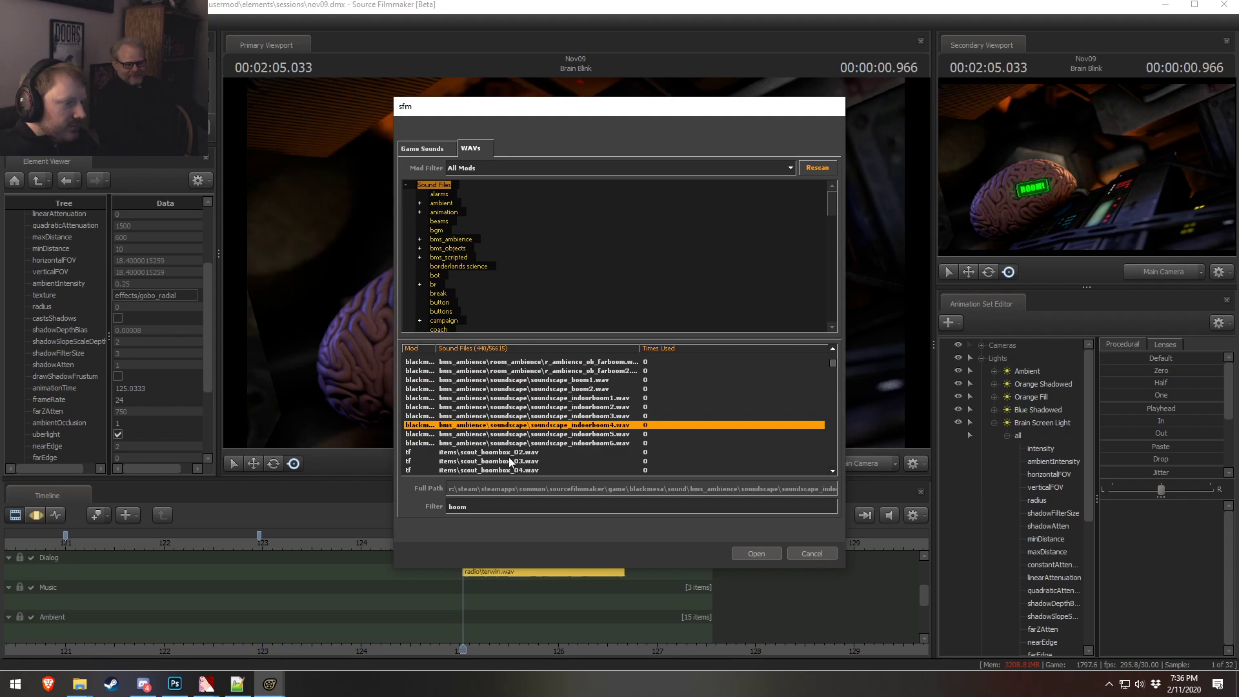
{"action": "left_click", "coordinate": [568, 398]}
{"action": "scroll", "coordinate": [542, 426], "scroll_direction": "down", "scroll_amount": 5}
{"action": "left_click", "coordinate": [520, 444]}
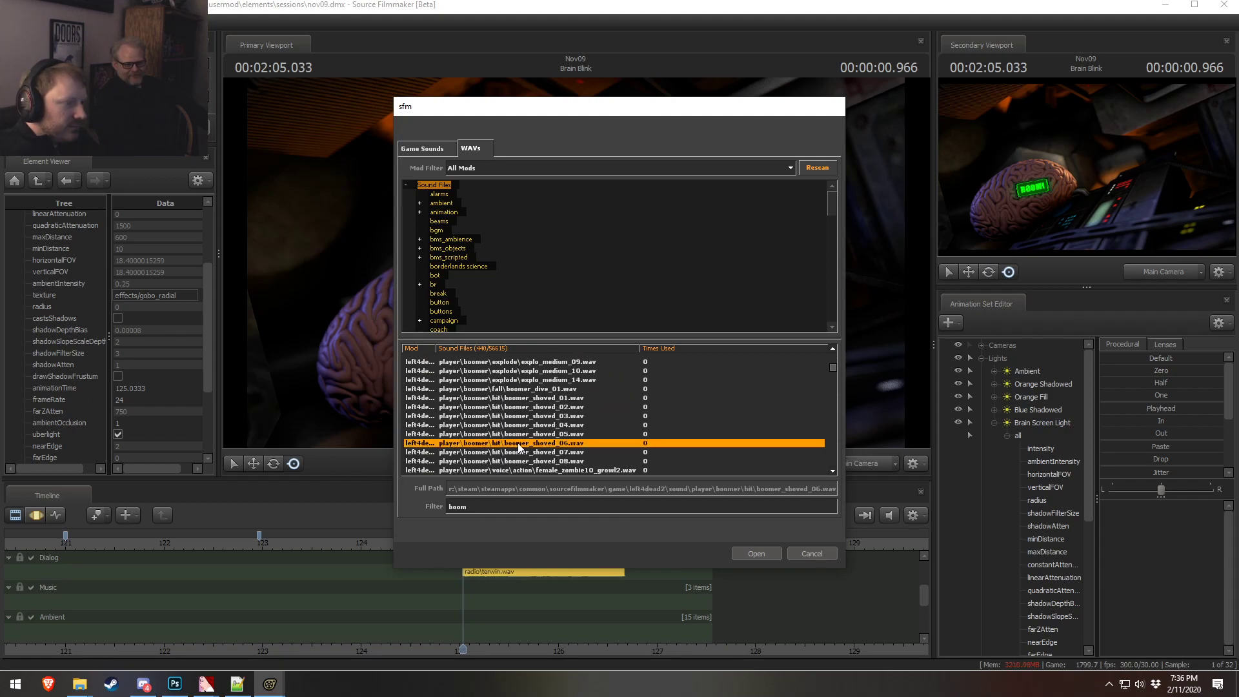
{"action": "left_click", "coordinate": [541, 453]}
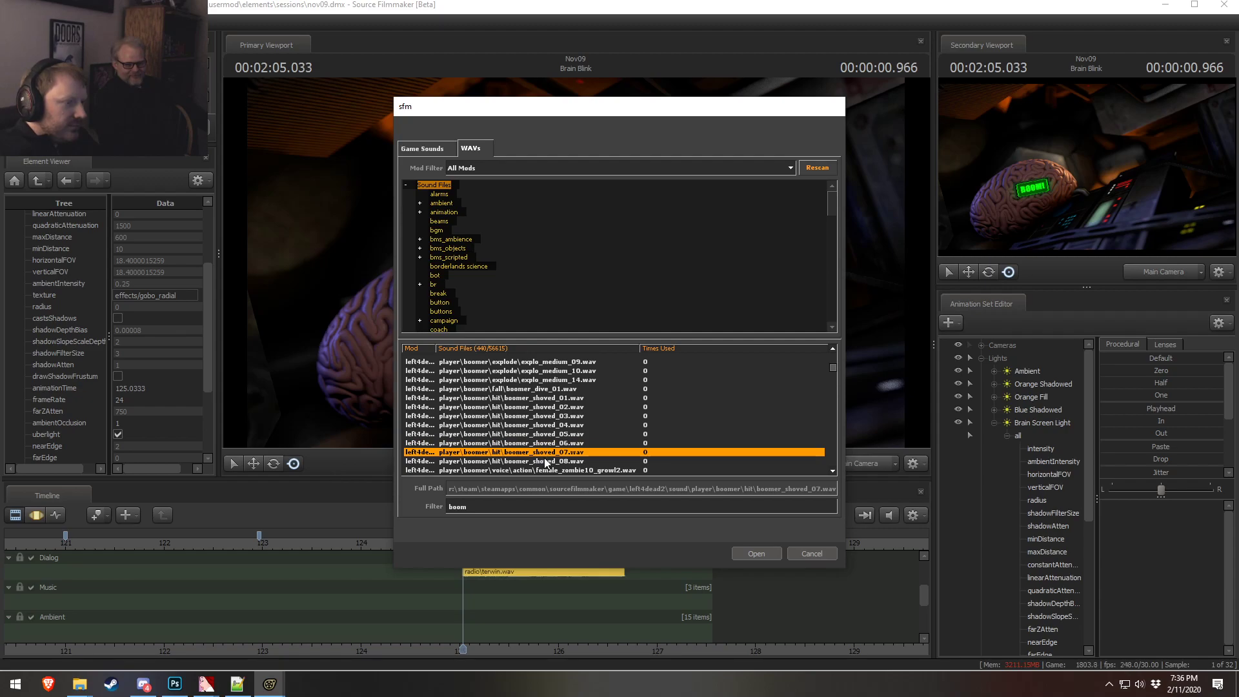
- Add player\boomer\hit\boomer_shoved_01.wav to the Dialog track and move it to start at about 2:04.8
{"action": "left_click", "coordinate": [546, 399]}
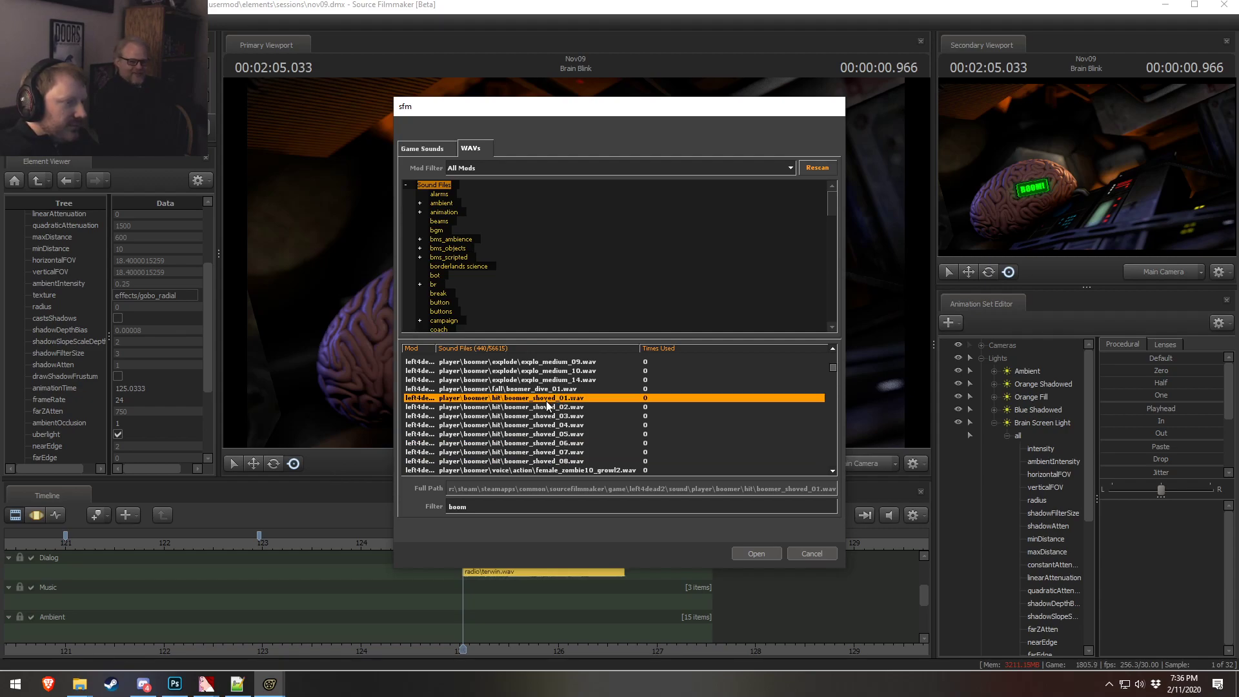
{"action": "left_click", "coordinate": [756, 553]}
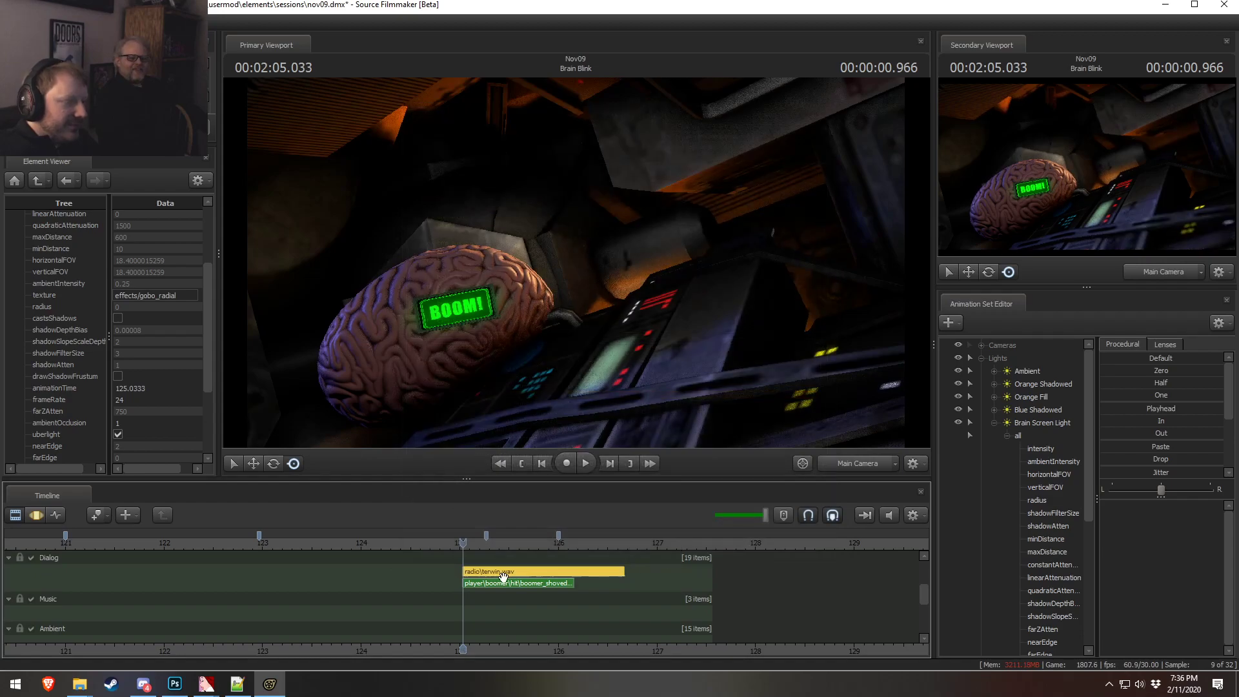
{"action": "left_click_drag", "start_coordinate": [490, 583], "coordinate": [435, 549]}
- Play back the BOOM! section twice from shortly before the boomer_shoved clip to judge it against radio\terwin.wav
{"action": "left_click", "coordinate": [402, 543]}
{"action": "key", "text": "space"}
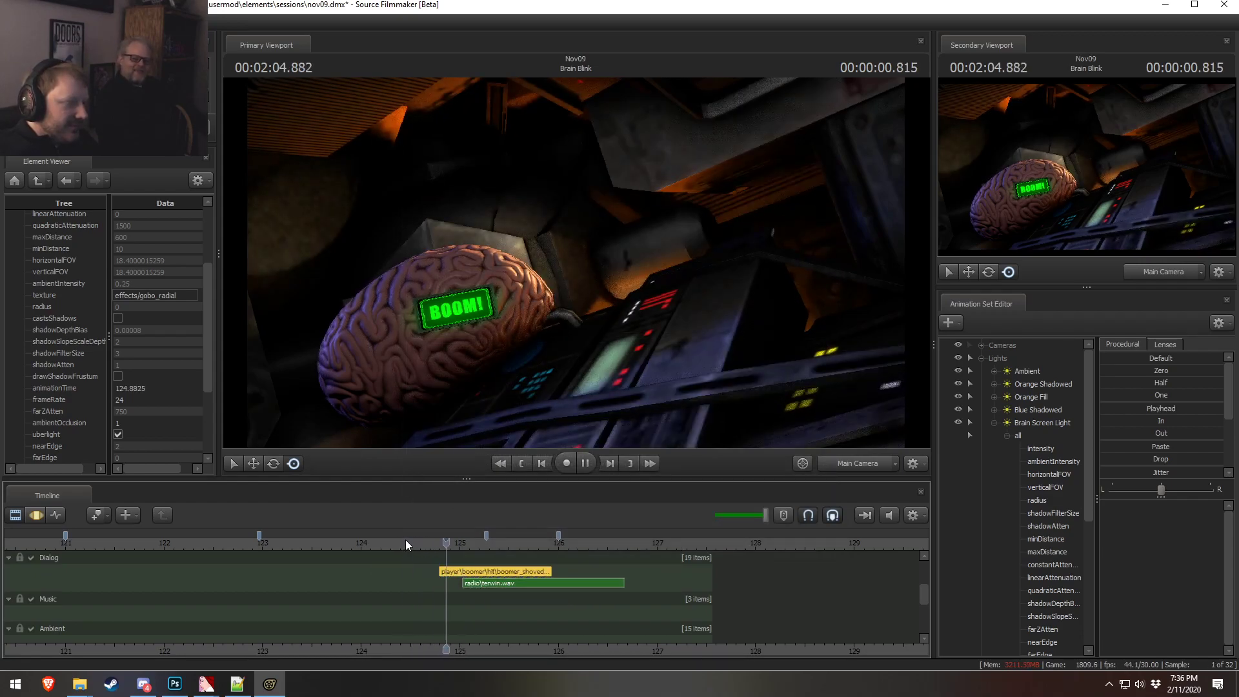
{"action": "left_click", "coordinate": [428, 542]}
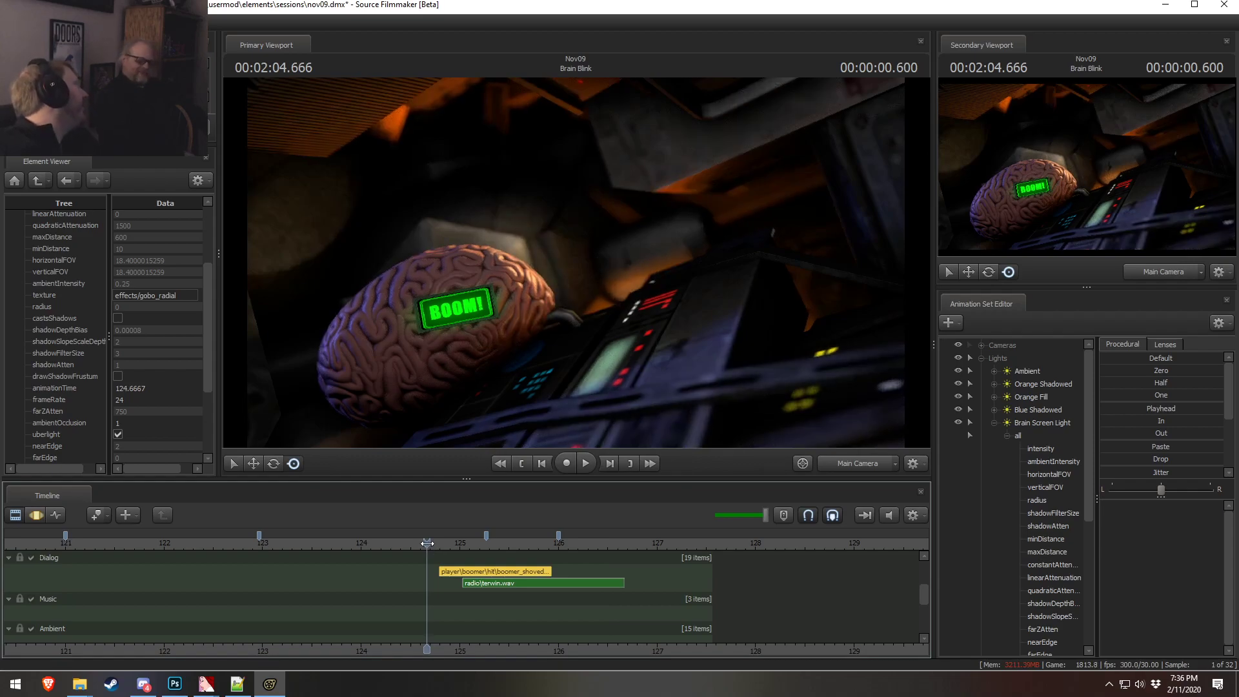
{"action": "key", "text": "space"}
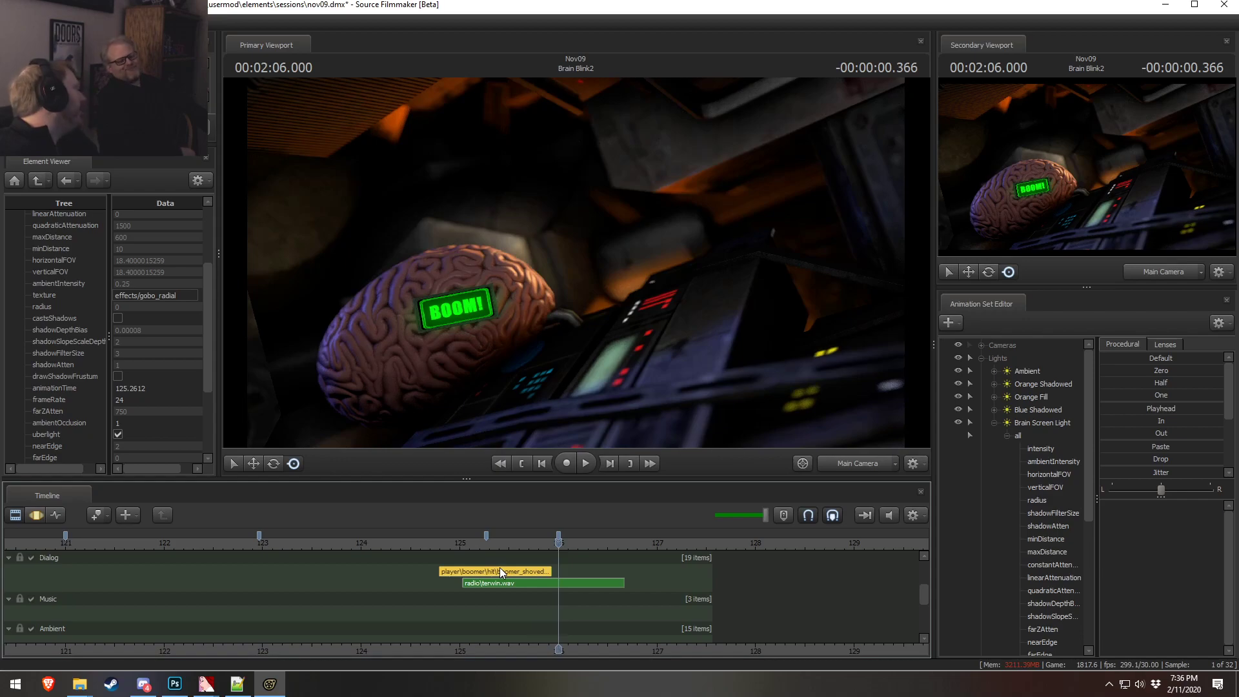
- Delete the boomer_shoved clip from the Dialog track and return the playhead to the start of radio\terwin.wav
{"action": "mouse_move", "coordinate": [500, 567]}
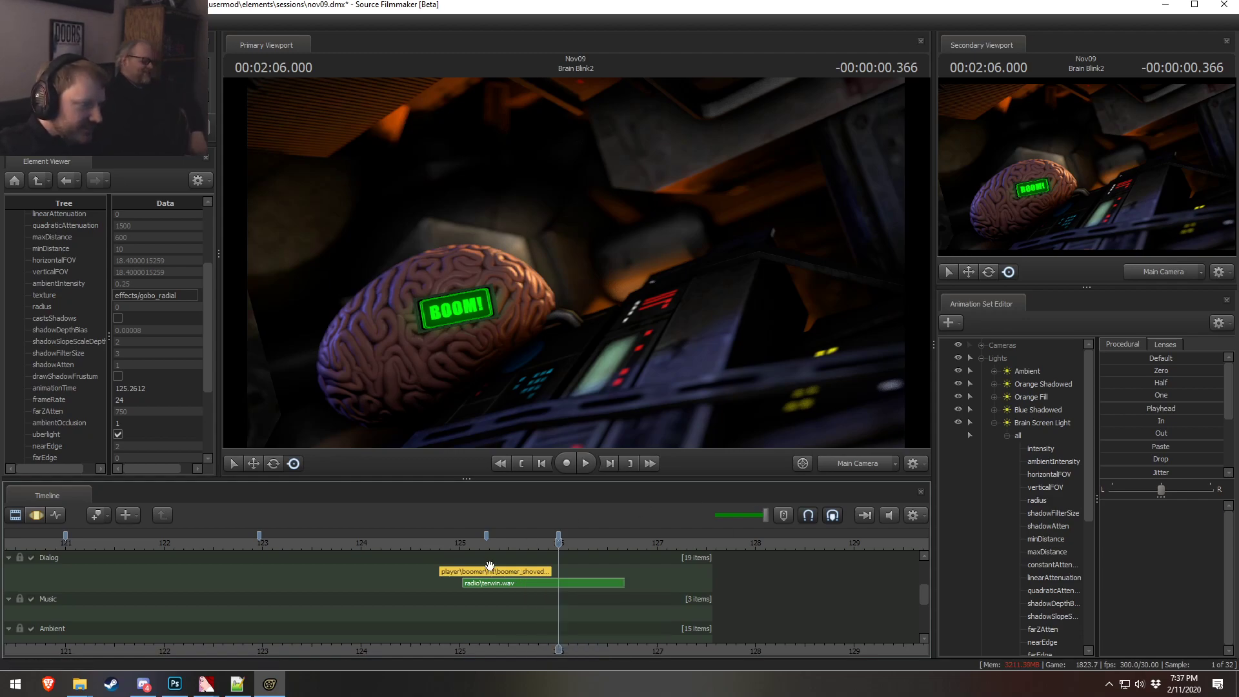
{"action": "key", "text": "Delete"}
{"action": "left_click_drag", "start_coordinate": [486, 547], "coordinate": [464, 548]}
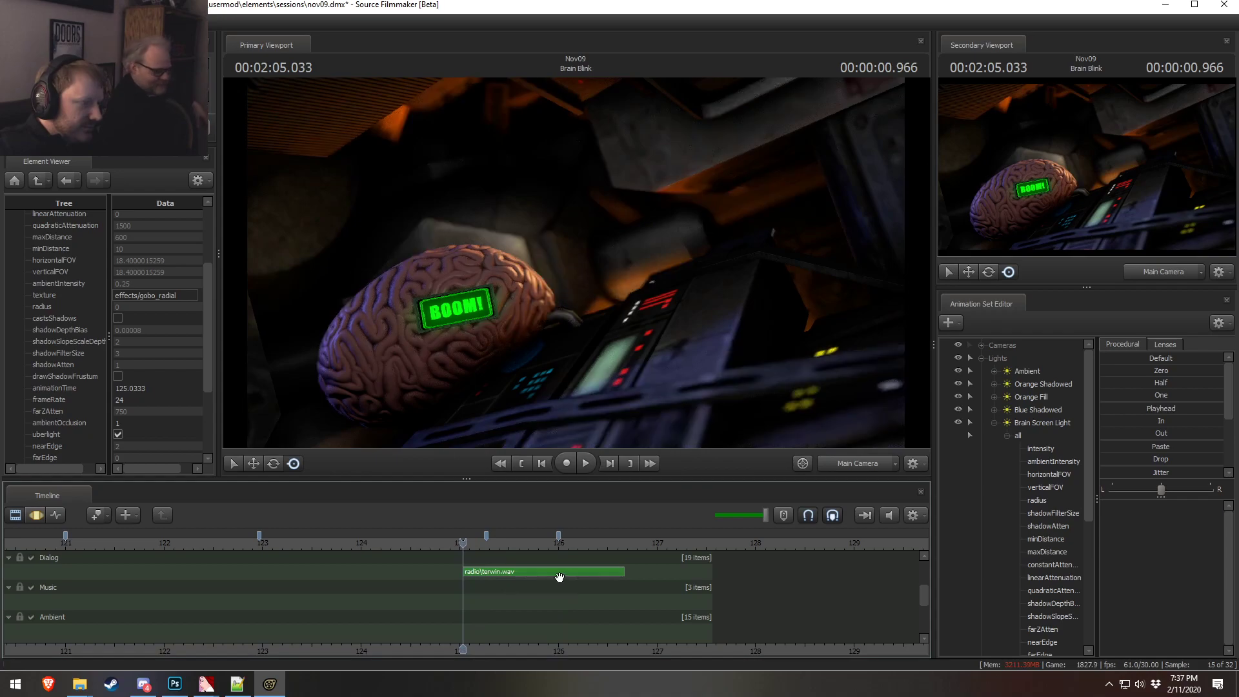
- Start adding another clip to the Dialog track and filter the WAV sounds by "radio"
{"action": "right_click", "coordinate": [654, 571]}
{"action": "left_click", "coordinate": [699, 496]}
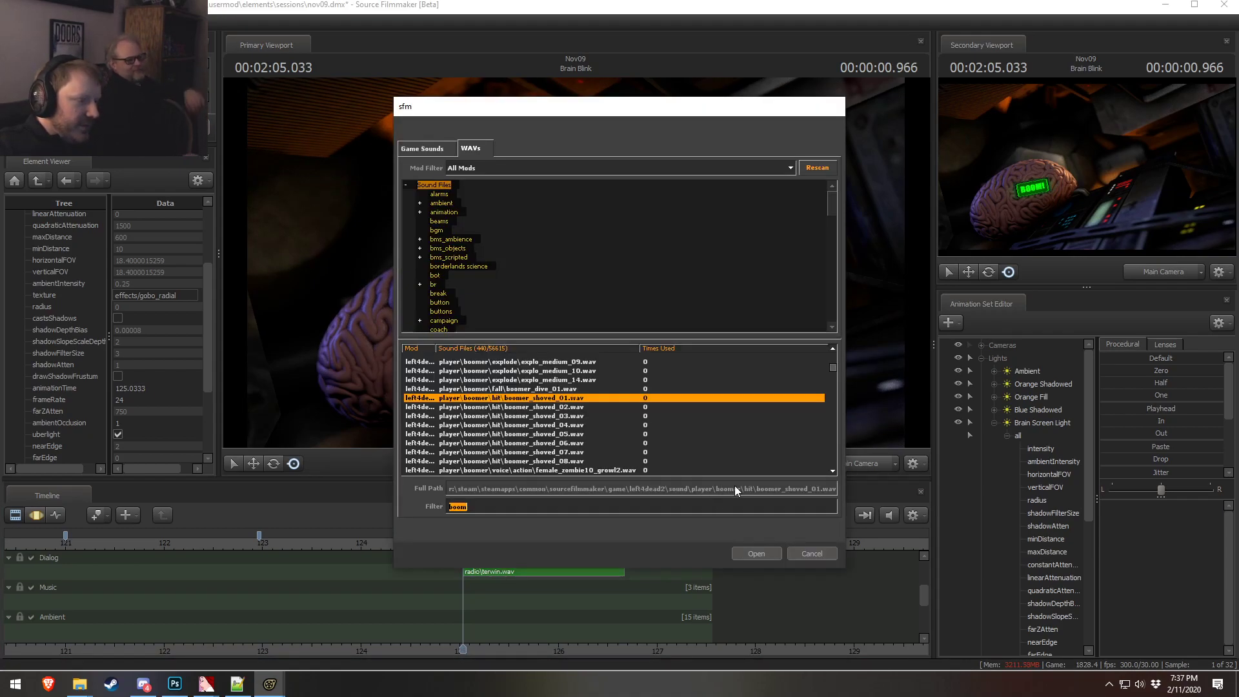
{"action": "type", "text": "radio"}
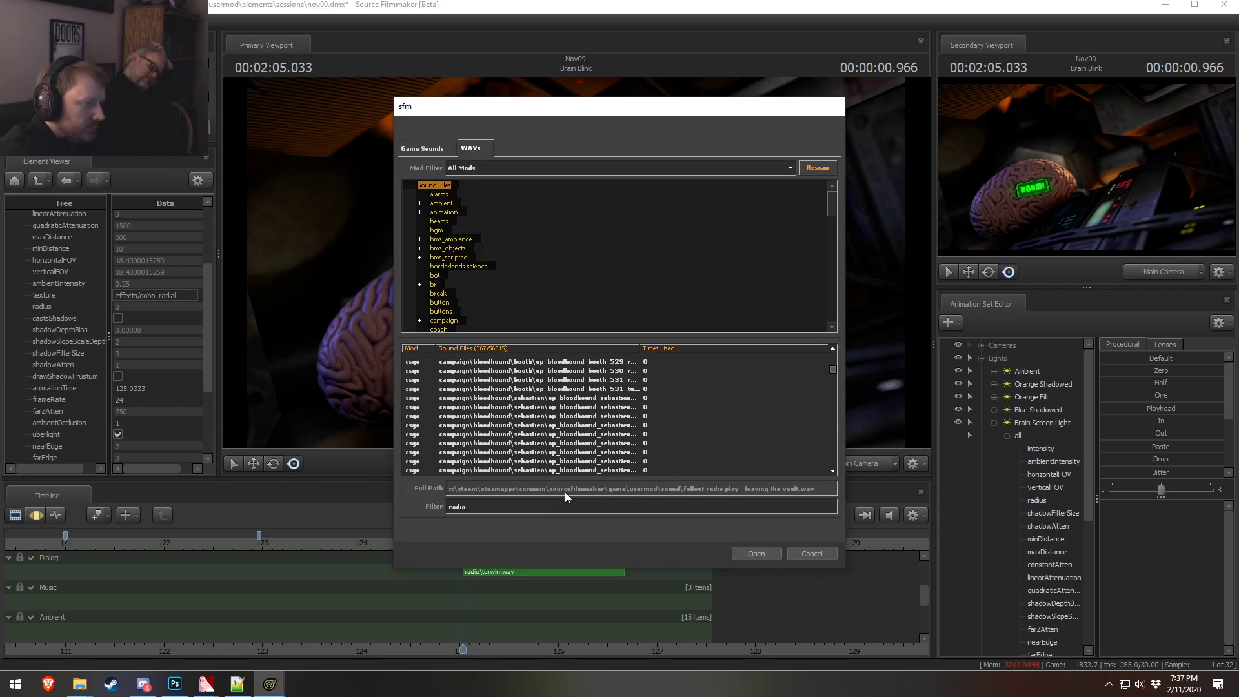
- Replace the sound filter with "win coun" and shorten it to "win" to search for another win announcement
{"action": "key", "text": "BackSpace"}
{"action": "key", "text": "BackSpace"}
{"action": "key", "text": "BackSpace"}
{"action": "key", "text": "BackSpace"}
{"action": "key", "text": "BackSpace"}
{"action": "type", "text": "w"}
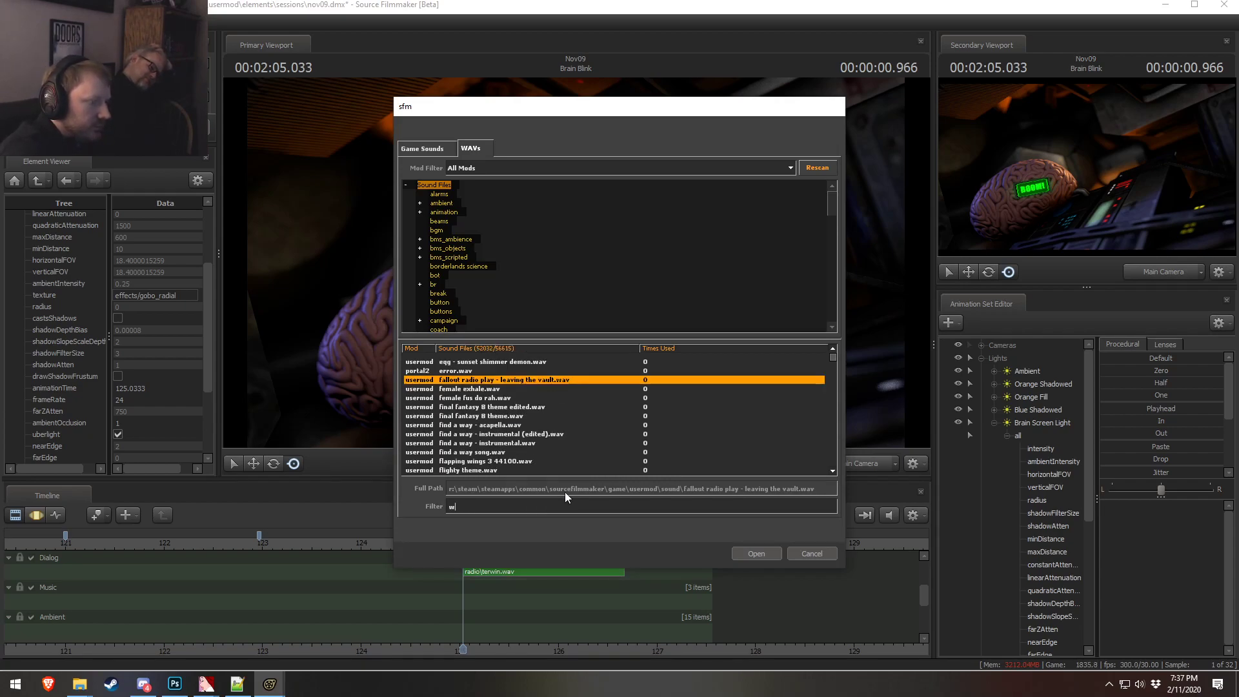
{"action": "type", "text": "in c"}
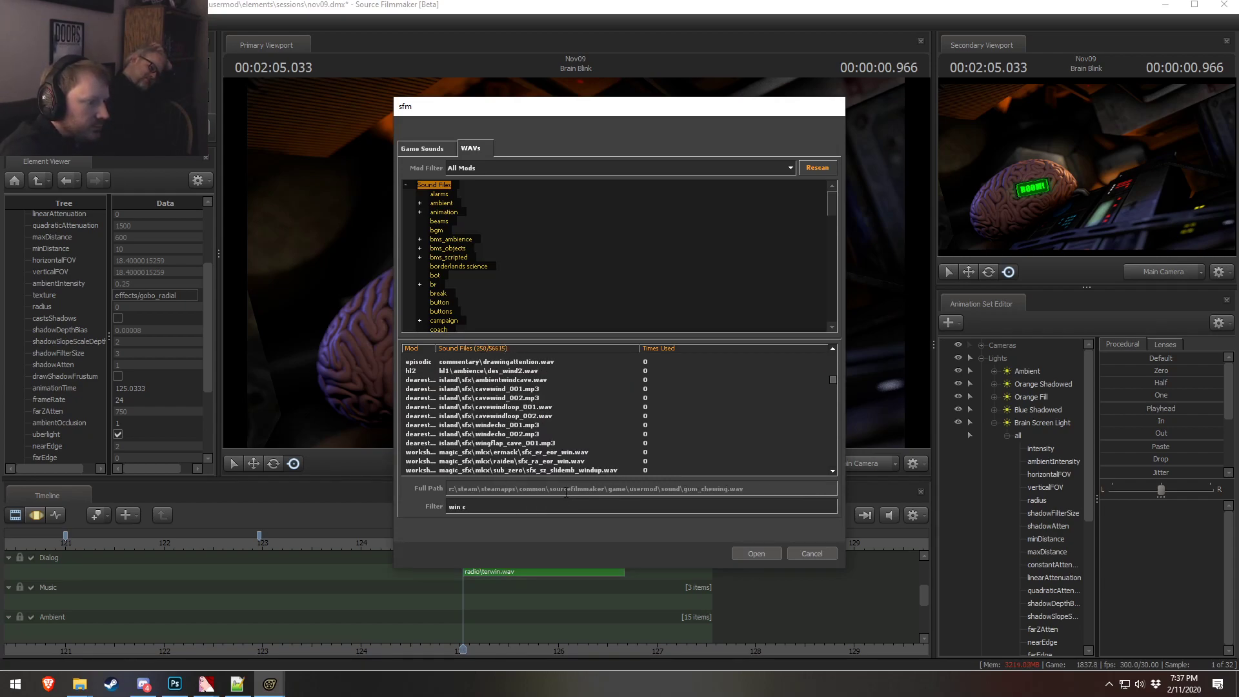
{"action": "type", "text": "oun"}
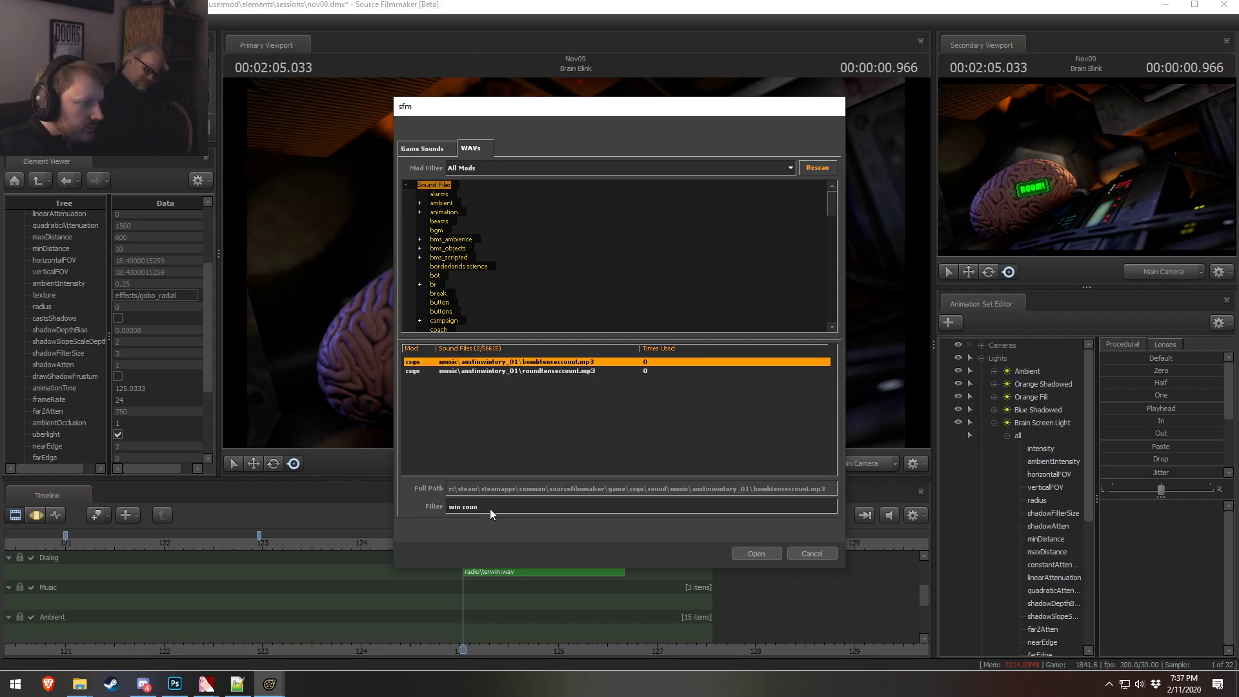
{"action": "key", "text": "BackSpace"}
{"action": "key", "text": "BackSpace"}
{"action": "key", "text": "BackSpace"}
{"action": "key", "text": "BackSpace"}
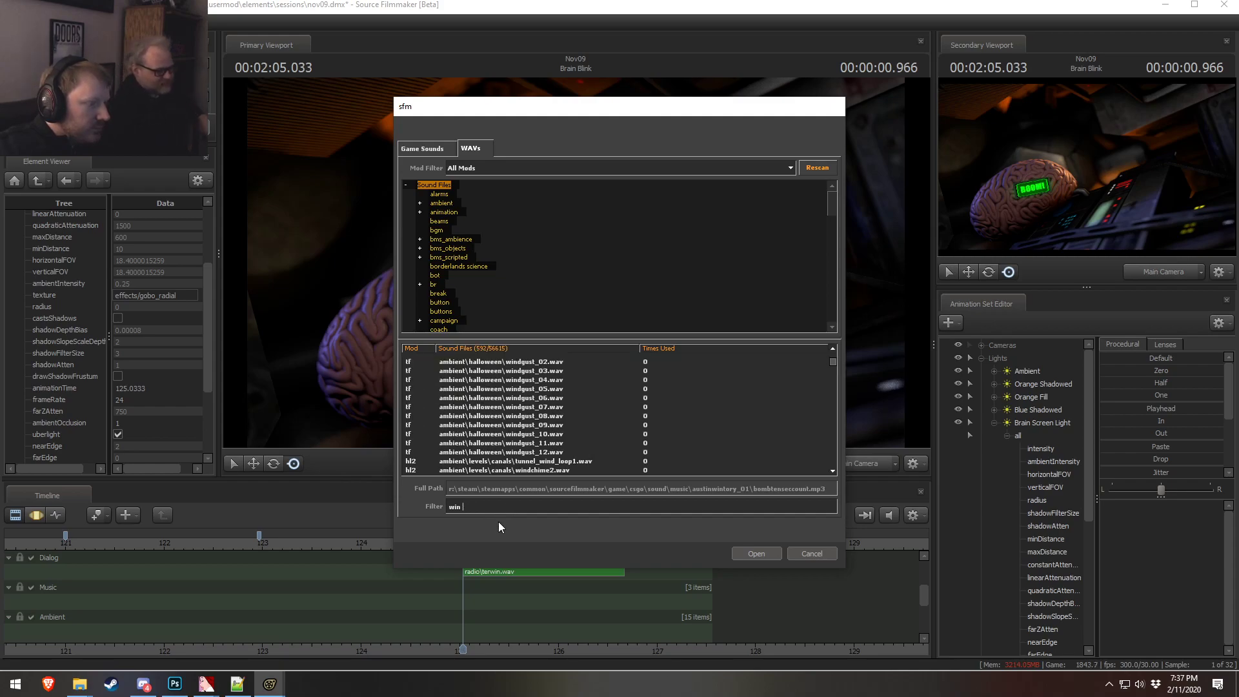
- Limit the sound browser to cstrike, import radio\ctwin.wav onto the Dialog track, and play it back
{"action": "left_click", "coordinate": [478, 169]}
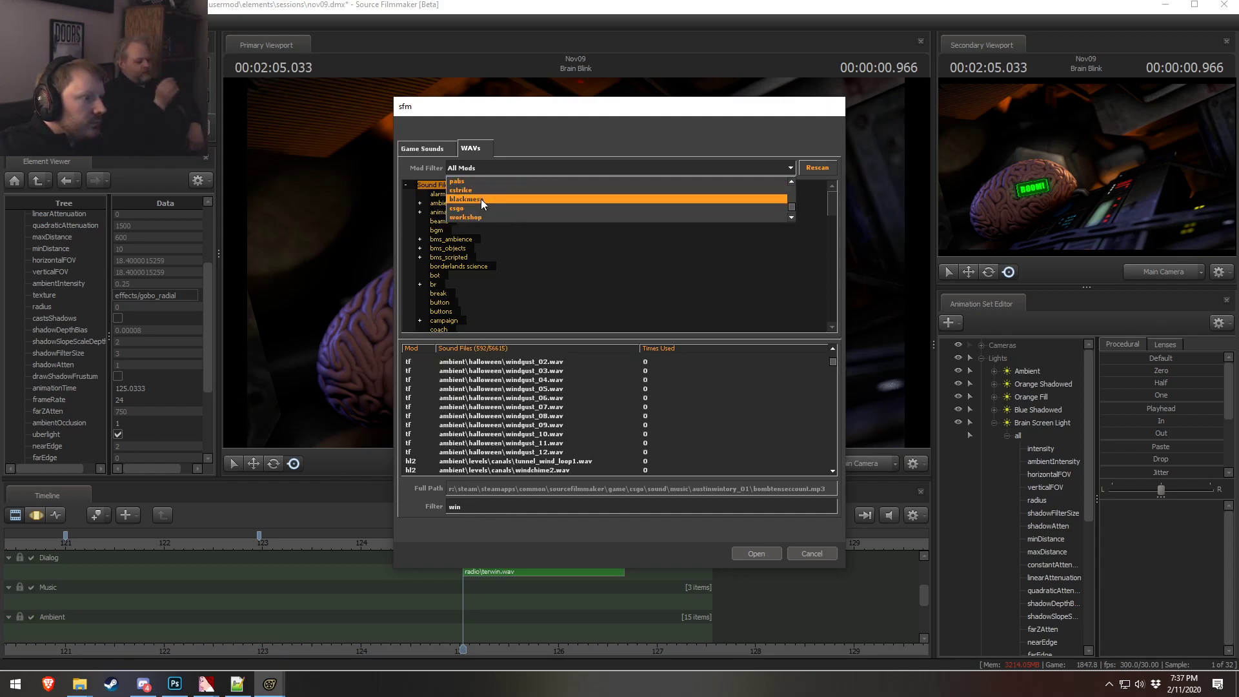
{"action": "left_click", "coordinate": [478, 191]}
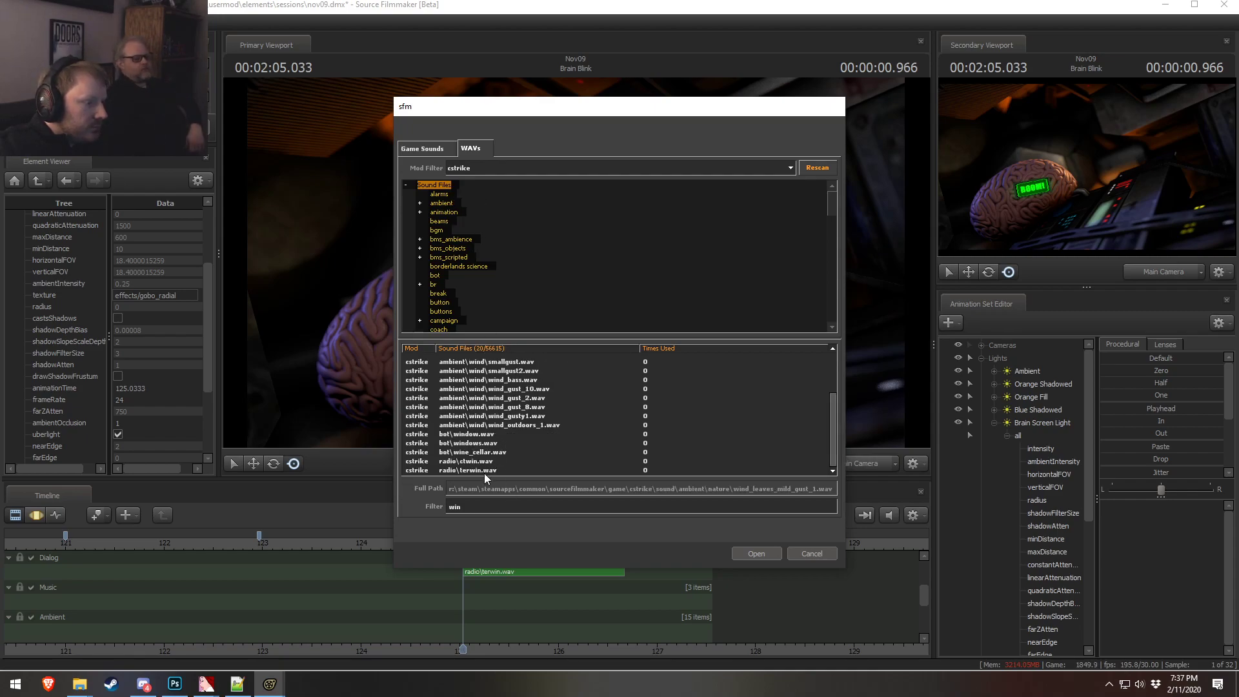
{"action": "left_click", "coordinate": [471, 462]}
{"action": "left_click", "coordinate": [756, 554]}
{"action": "left_click", "coordinate": [413, 540]}
{"action": "key", "text": "space"}
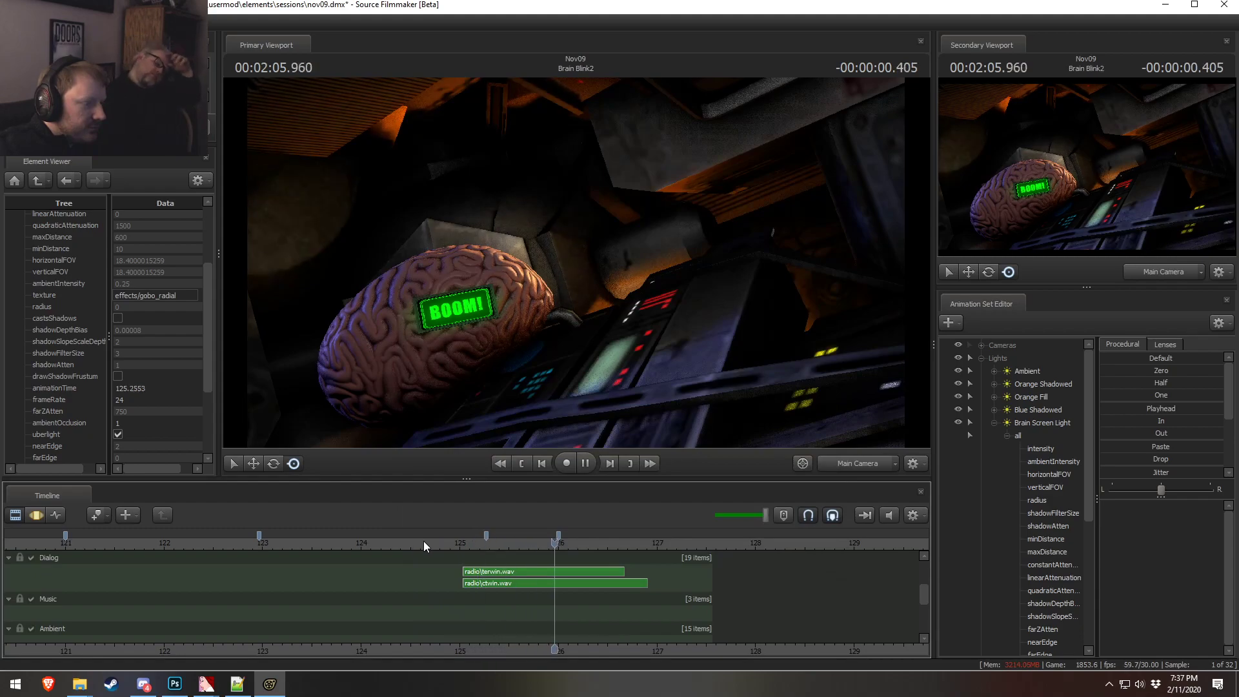
- Move the ctwin clip to start about 1.2 seconds before the terwin clip and play the result
{"action": "left_click", "coordinate": [463, 546]}
{"action": "left_click_drag", "start_coordinate": [462, 546], "coordinate": [457, 546]}
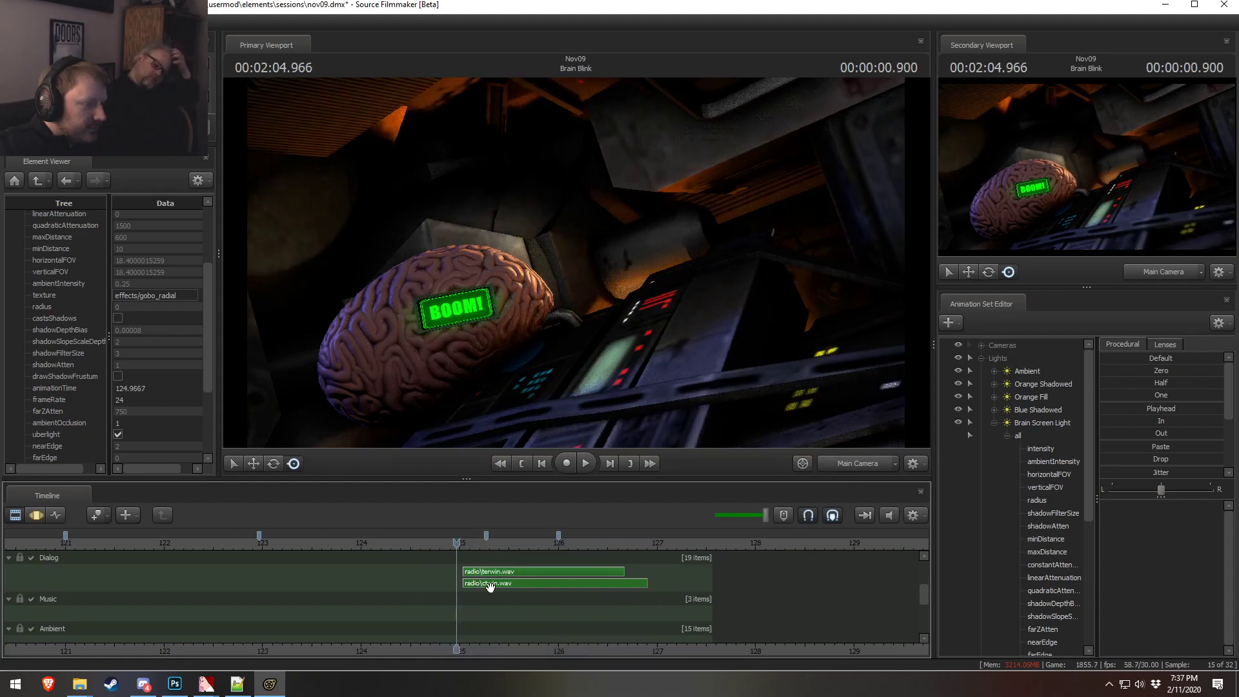
{"action": "mouse_move", "coordinate": [496, 583]}
{"action": "left_mouse_down"}
{"action": "mouse_move", "coordinate": [454, 595]}
{"action": "mouse_move", "coordinate": [658, 585]}
{"action": "mouse_move", "coordinate": [364, 572]}
{"action": "left_mouse_up"}
{"action": "left_click", "coordinate": [414, 541]}
{"action": "key", "text": "space"}
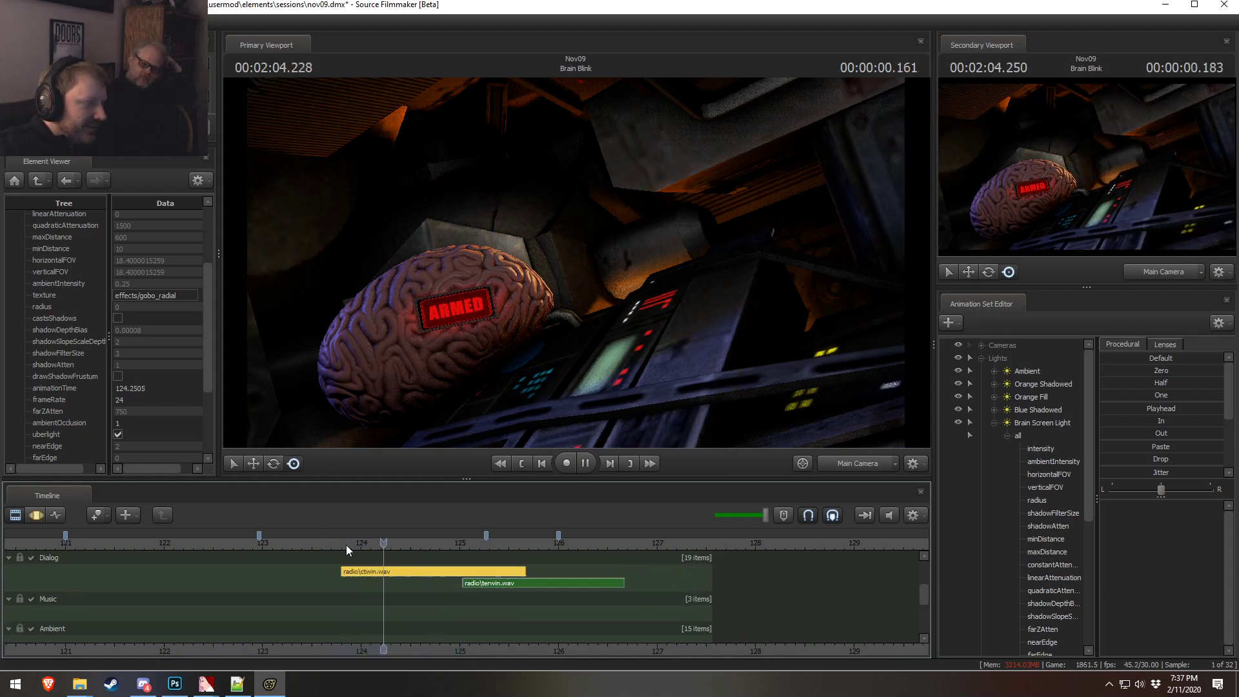
{"action": "key", "text": "space"}
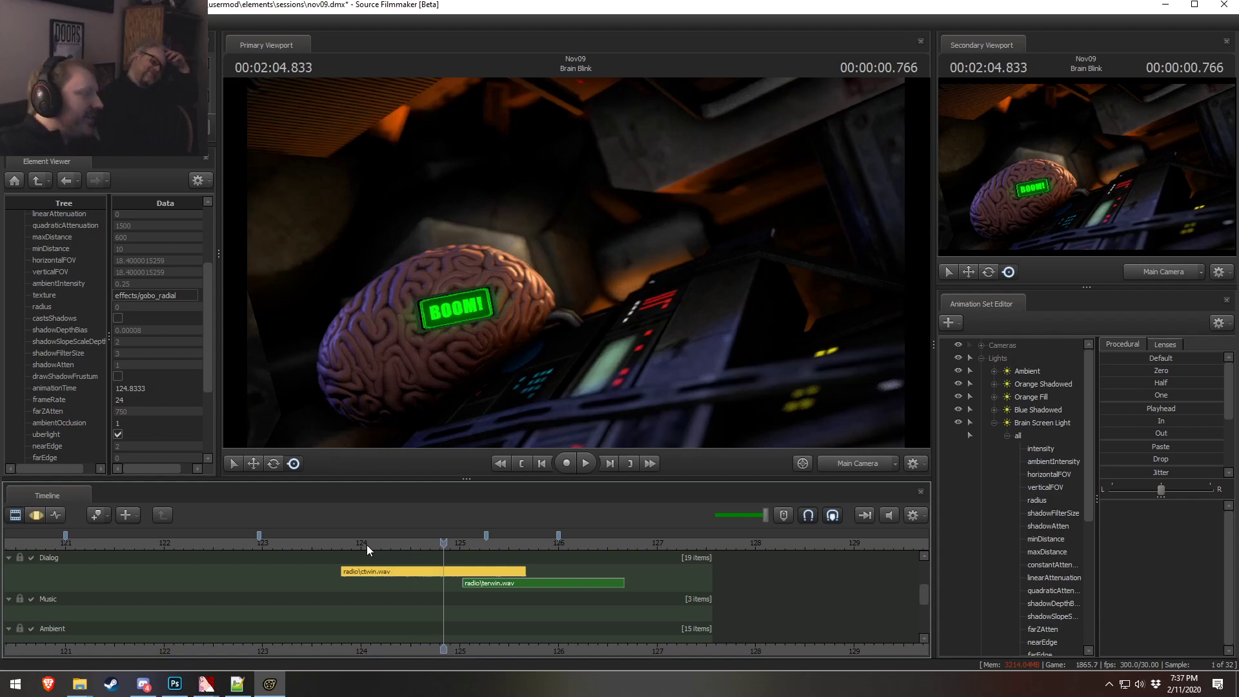
- Shift the ctwin clip later so it starts about half a second before terwin, and check it in playback
{"action": "mouse_move", "coordinate": [370, 569]}
{"action": "left_mouse_down"}
{"action": "mouse_move", "coordinate": [468, 575]}
{"action": "mouse_move", "coordinate": [455, 575]}
{"action": "left_mouse_up"}
{"action": "key", "text": "space"}
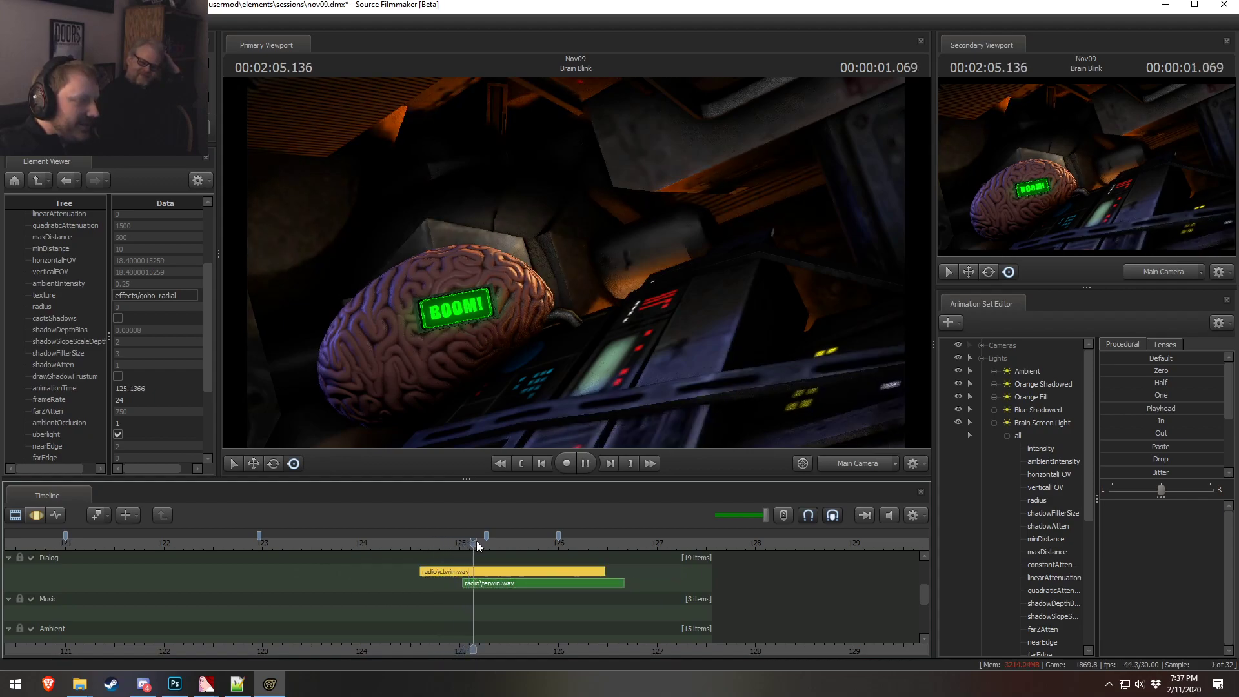
{"action": "key", "text": "space"}
{"action": "left_click_drag", "start_coordinate": [490, 570], "coordinate": [483, 570]}
{"action": "left_click", "coordinate": [455, 543]}
{"action": "key", "text": "space"}
{"action": "key", "text": "space"}
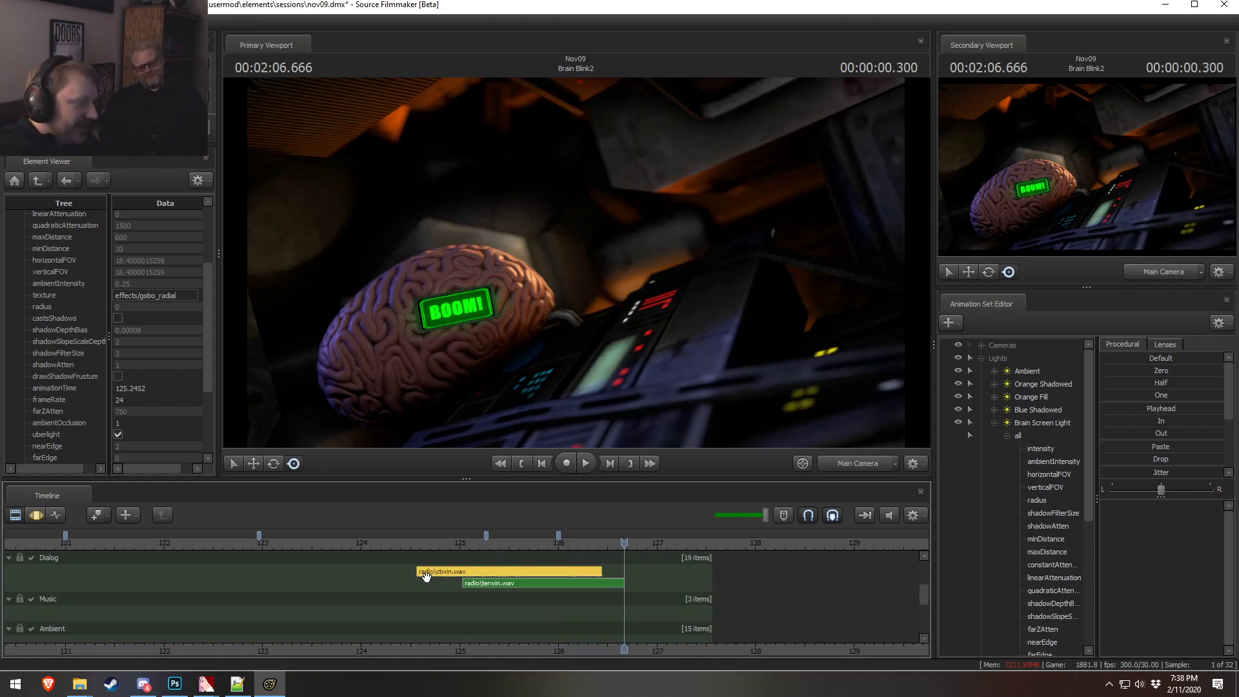
- Trim the start of the ctwin clip to about 125 seconds, near the start of terwin, and delete the clip after playback
{"action": "left_click_drag", "start_coordinate": [423, 572], "coordinate": [465, 572]}
{"action": "left_click", "coordinate": [451, 542]}
{"action": "key", "text": "space"}
{"action": "key", "text": "space"}
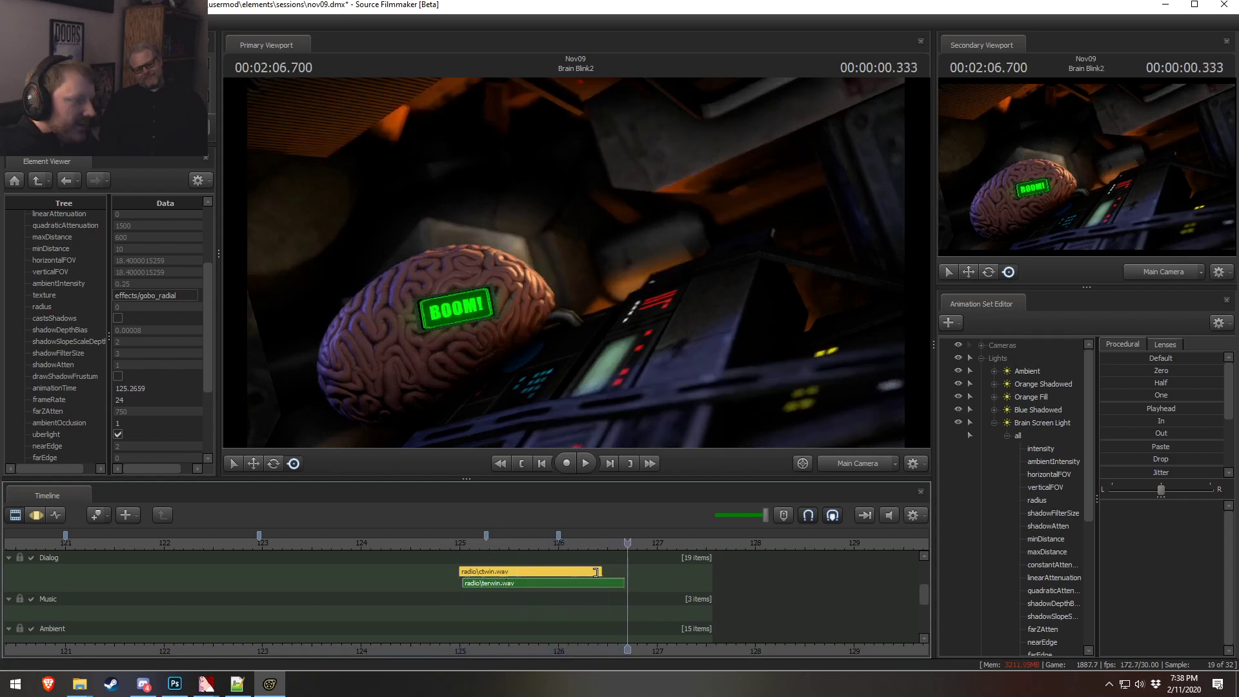
{"action": "key", "text": "Delete"}
- Play the terwin dialog clip from its start several times to check its timing against the BOOM! screen
{"action": "left_click", "coordinate": [463, 543]}
{"action": "key", "text": "space"}
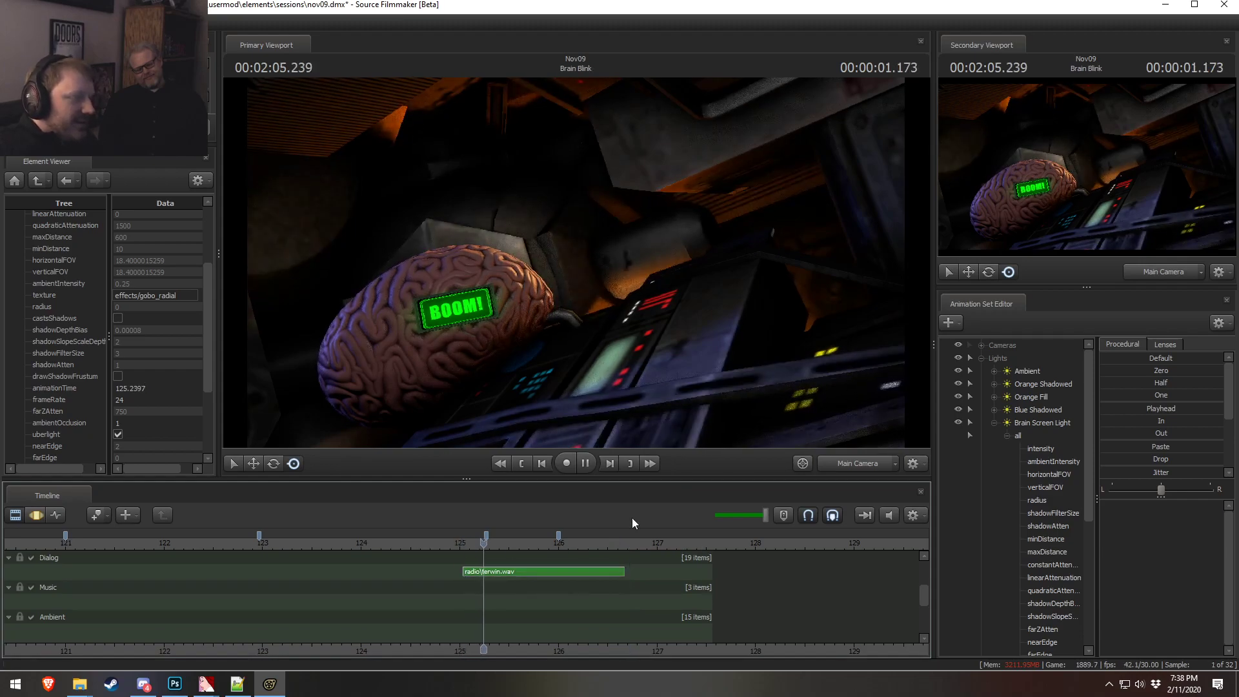
{"action": "key", "text": "space"}
{"action": "key", "text": "space"}
{"action": "left_click", "coordinate": [462, 541]}
{"action": "key", "text": "space"}
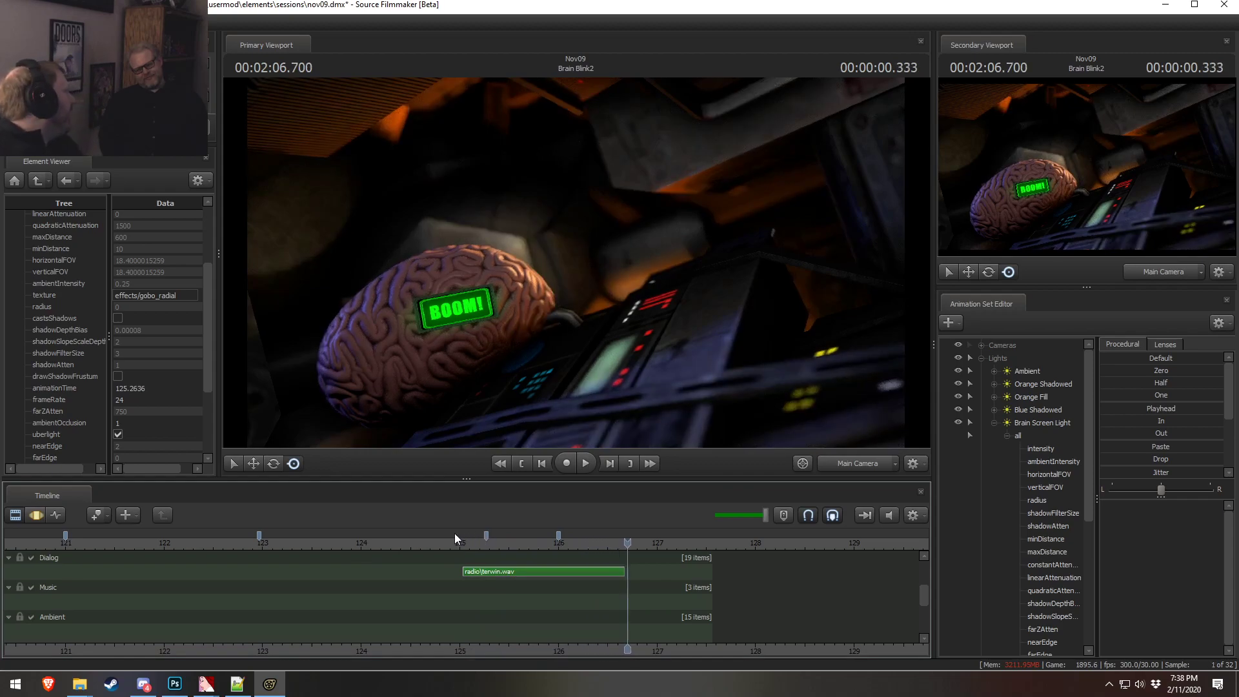
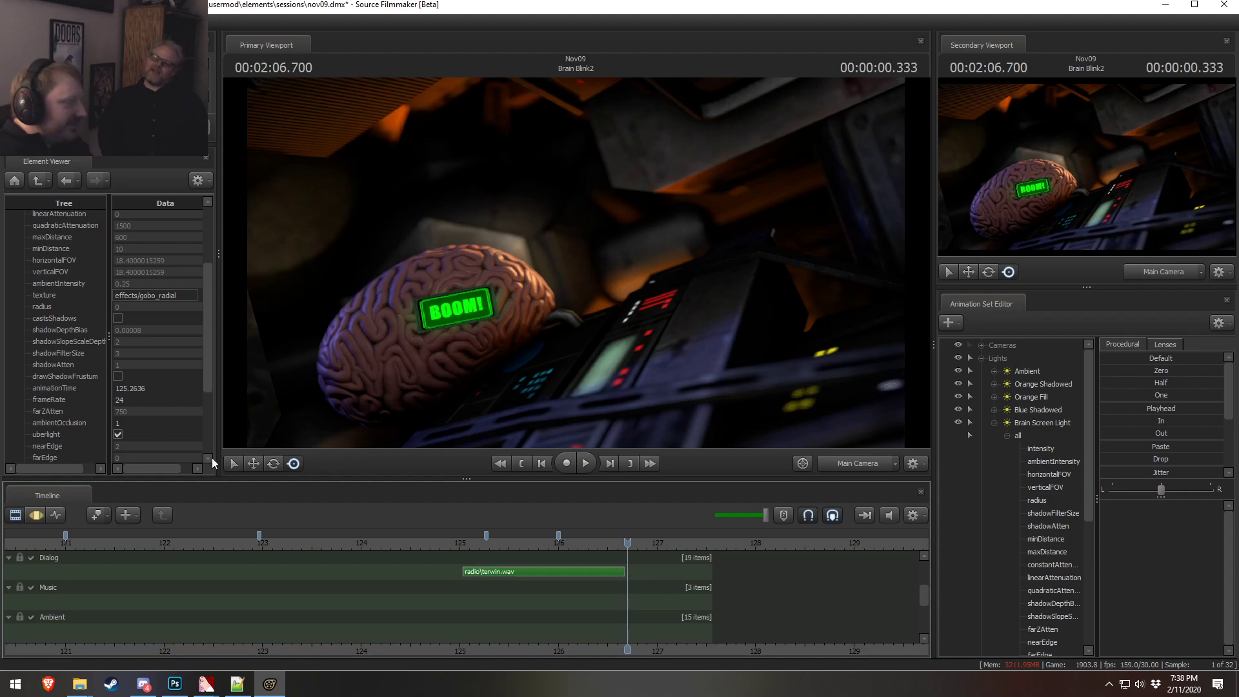
{"action": "left_click", "coordinate": [463, 542]}
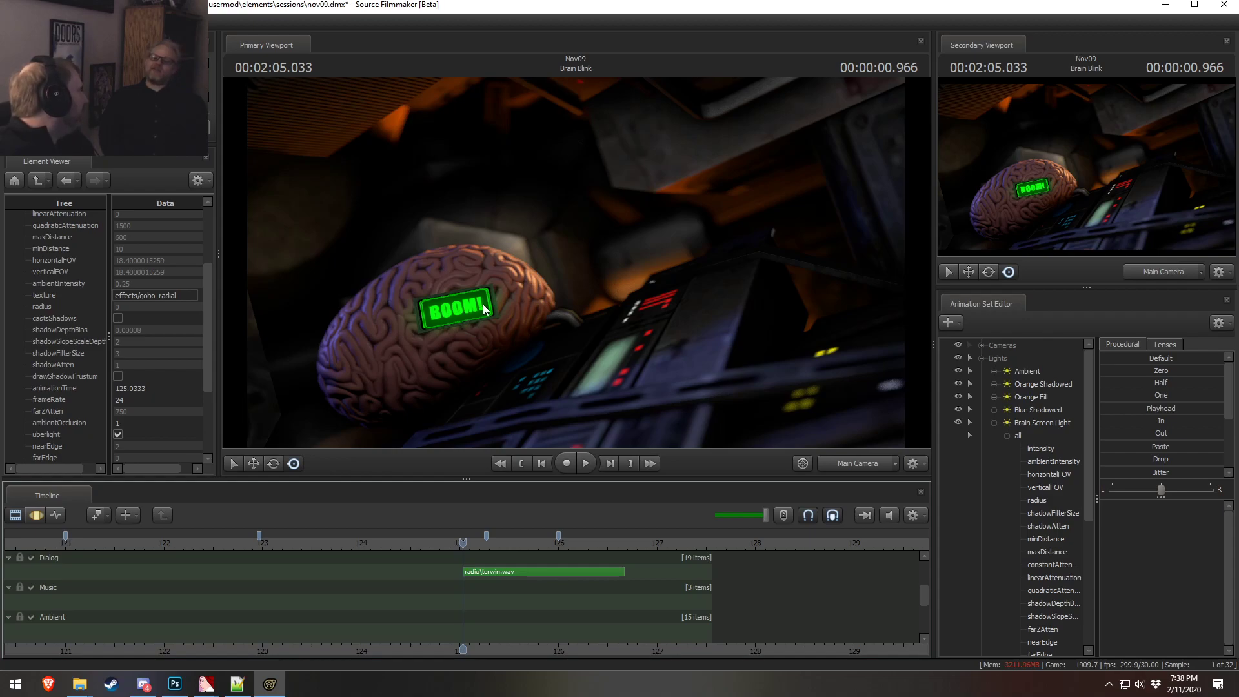
{"action": "key", "text": "space"}
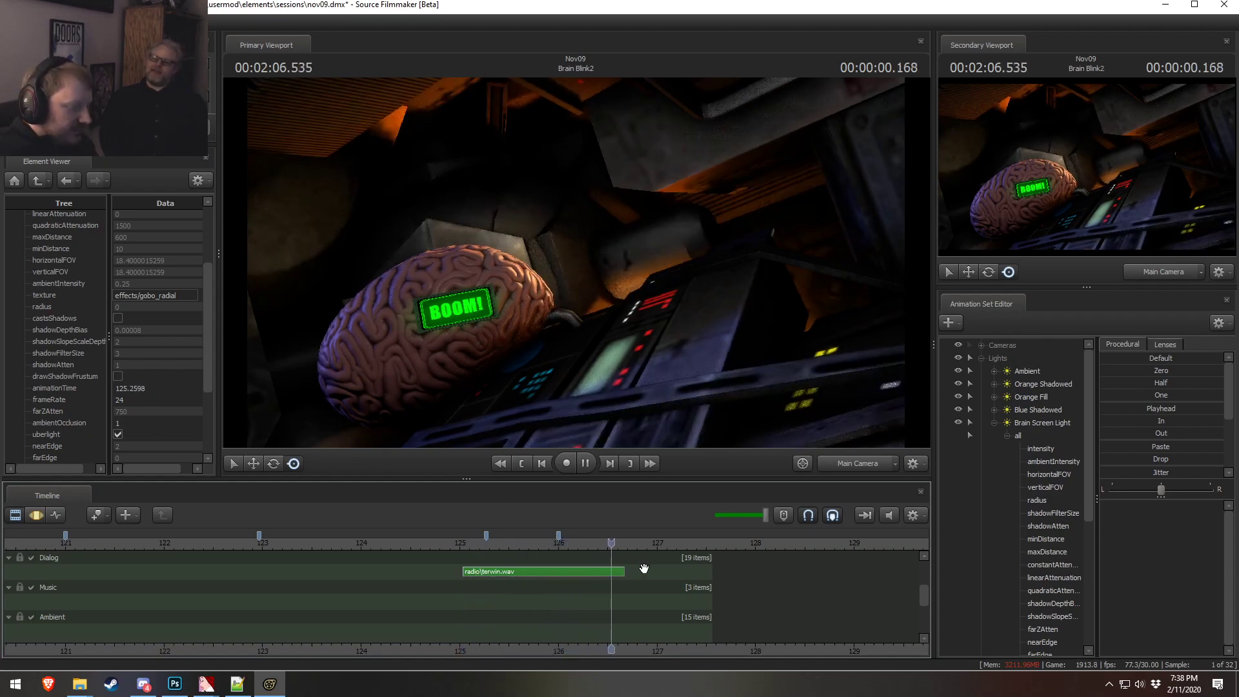
{"action": "key", "text": "space"}
- Play the terwin dialog clip backwards from its end several times
{"action": "left_click", "coordinate": [622, 545]}
{"action": "key", "text": "space"}
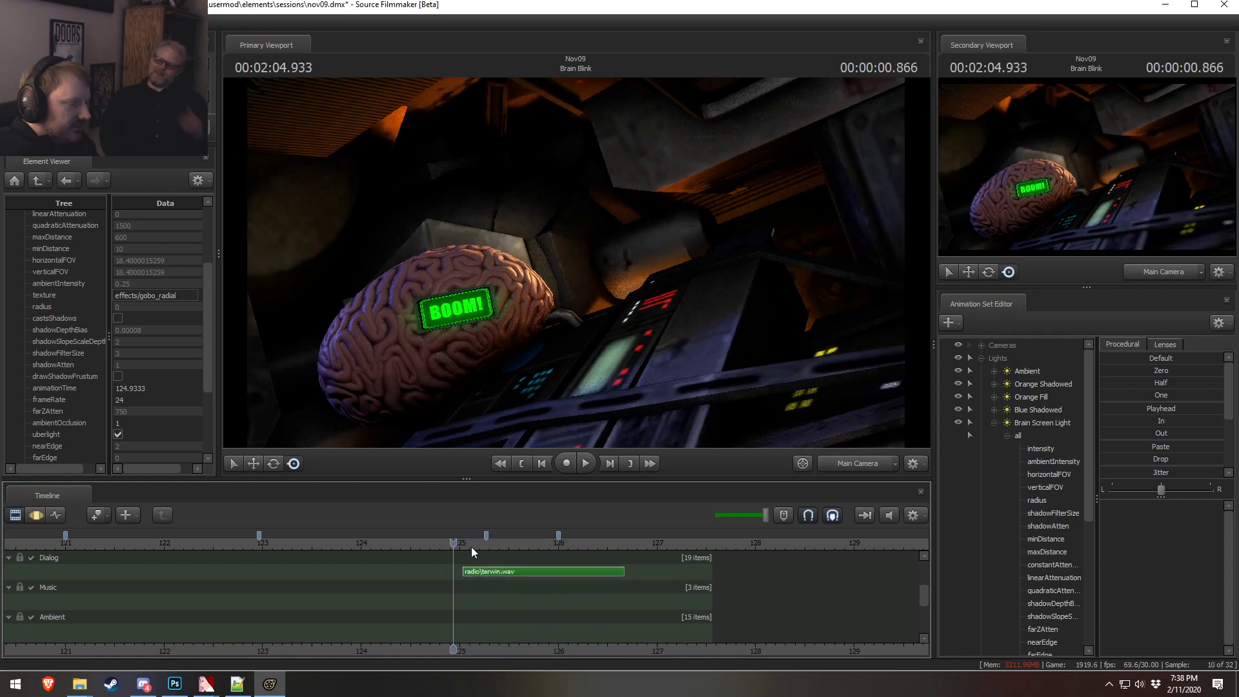
{"action": "left_click", "coordinate": [623, 544]}
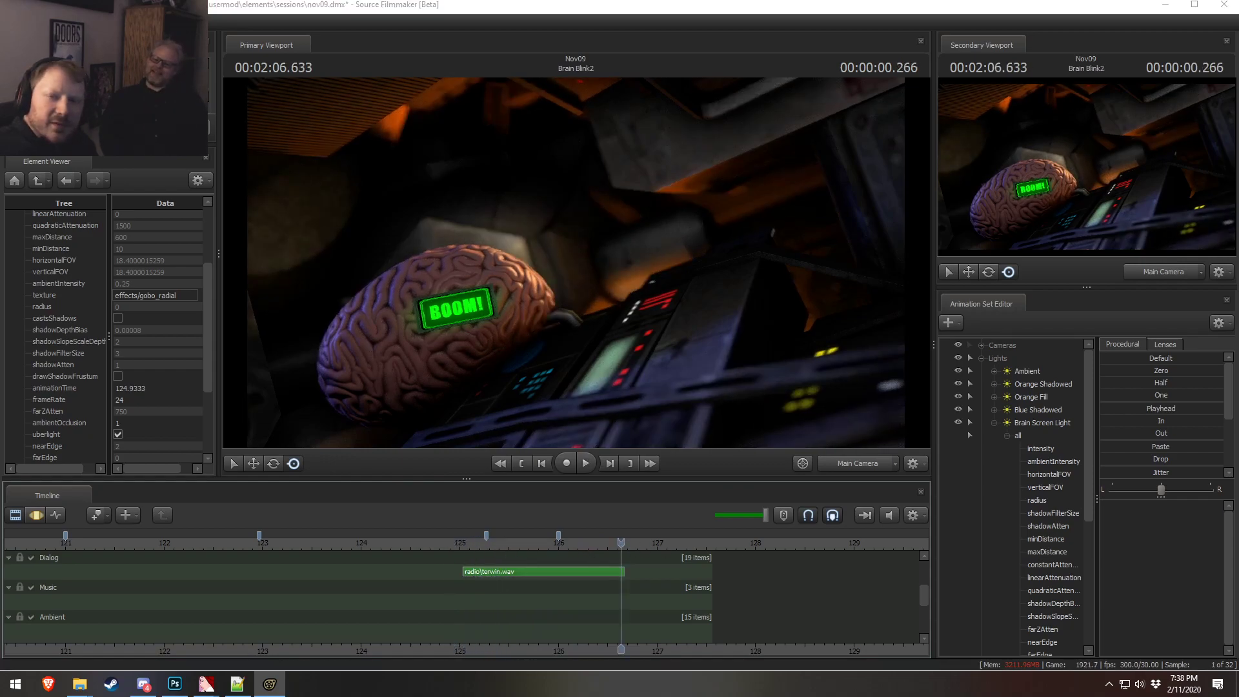
{"action": "key", "text": "space"}
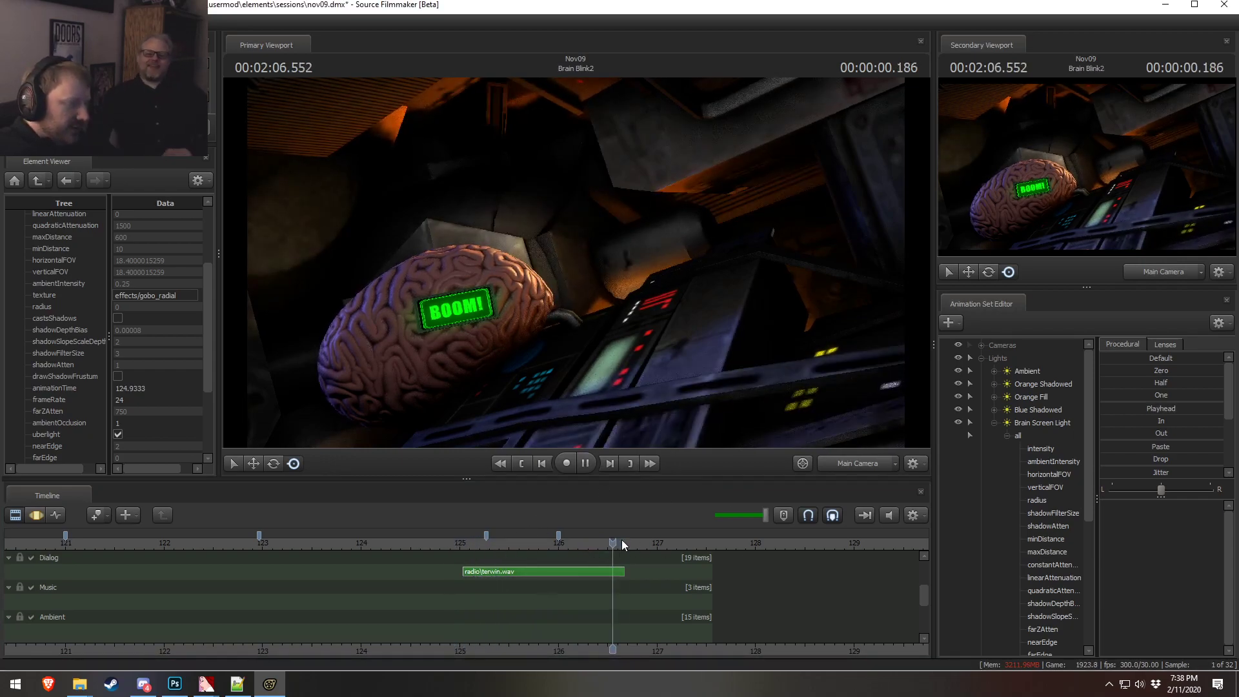
{"action": "left_click", "coordinate": [621, 542]}
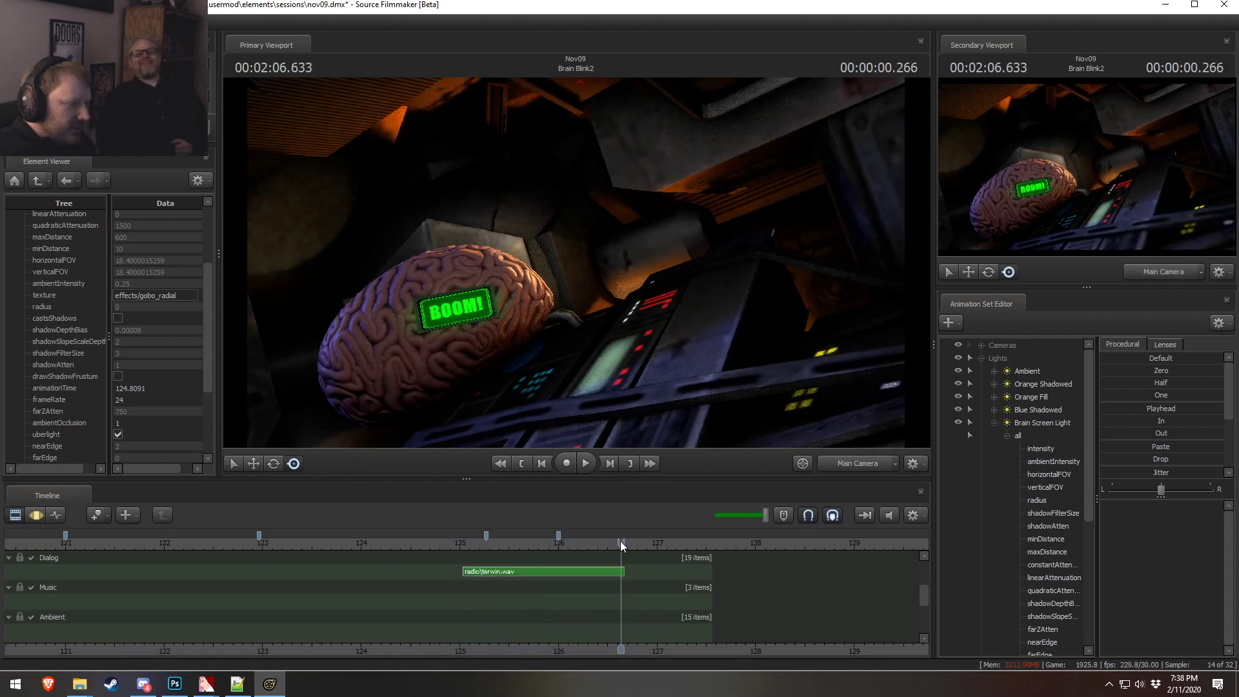
{"action": "key", "text": "space"}
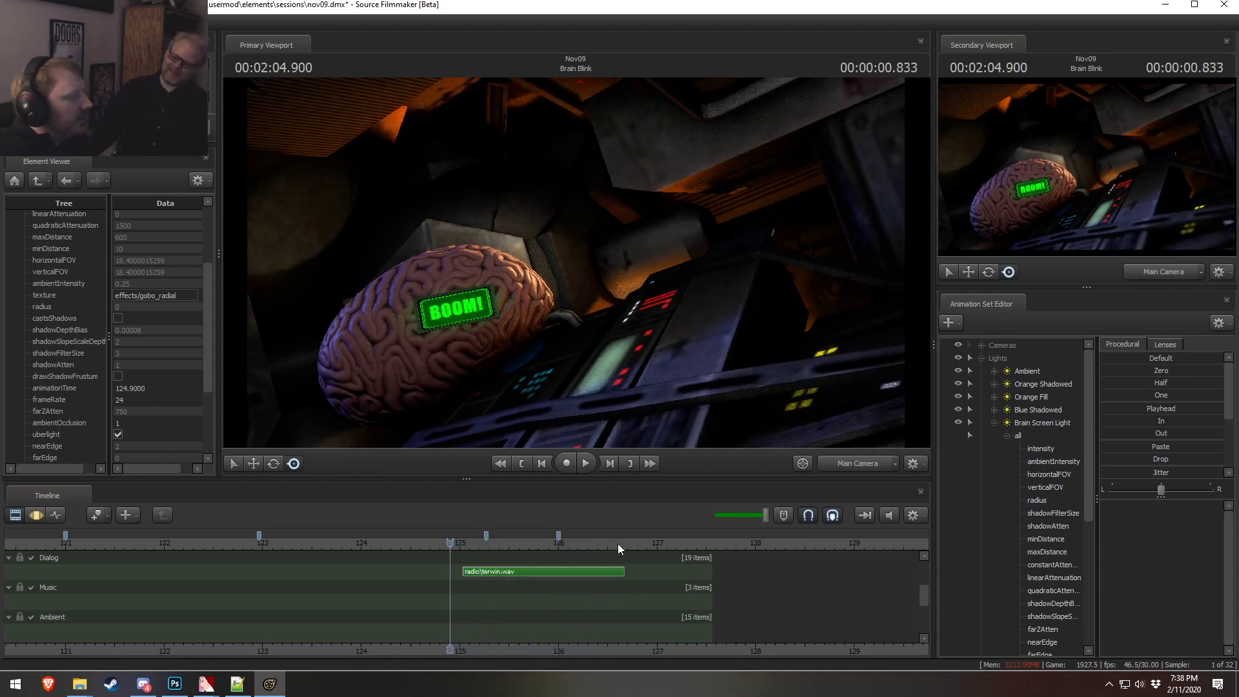
- Replay the terwin clip forward from around its start to hear it over the cut to Brain Blink2
{"action": "key", "text": "space"}
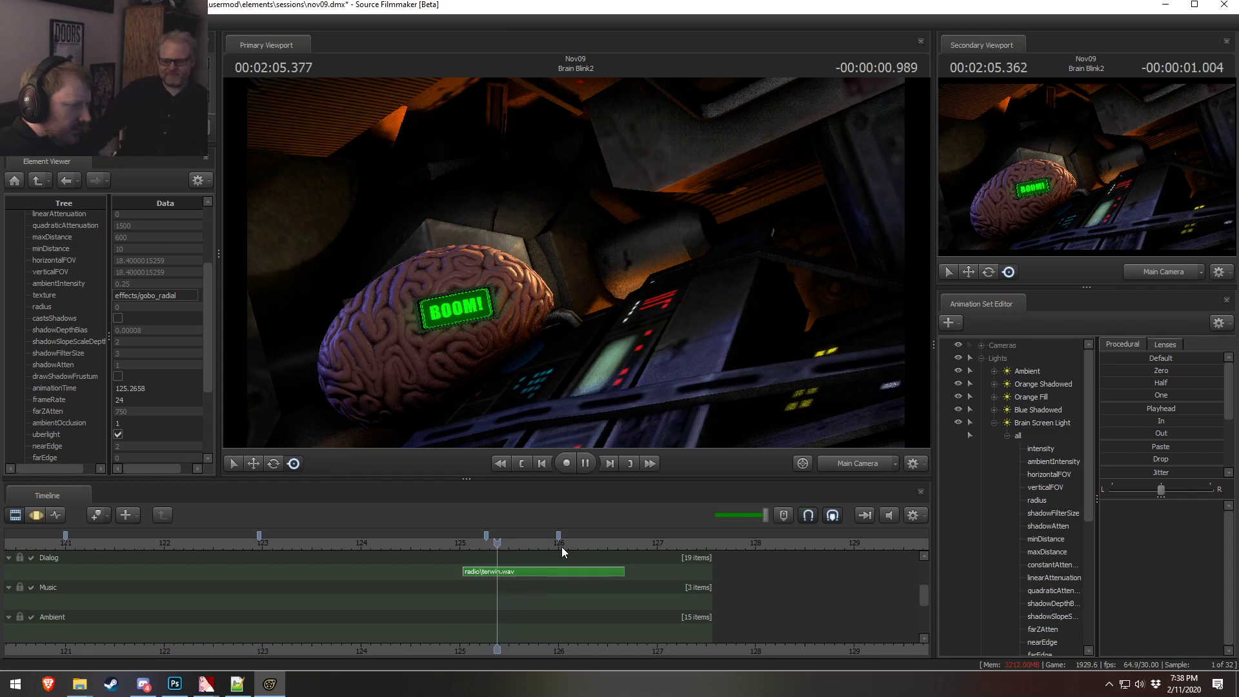
{"action": "key", "text": "space"}
{"action": "left_click", "coordinate": [470, 542]}
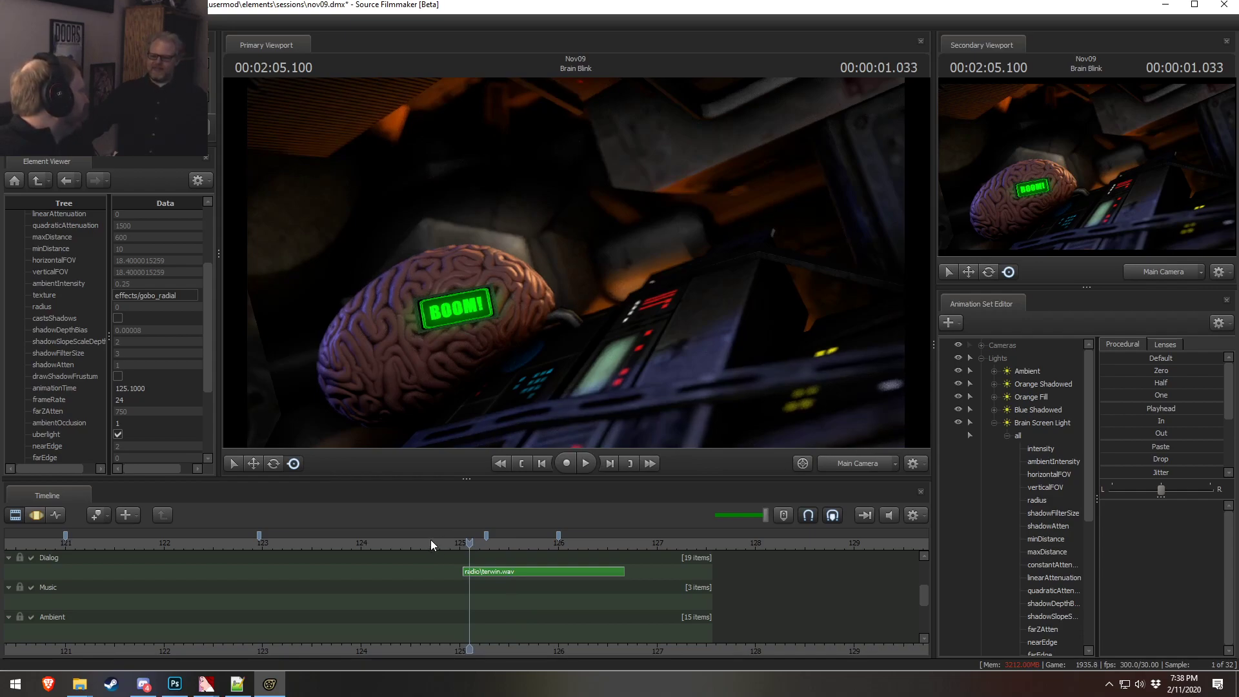
{"action": "key", "text": "space"}
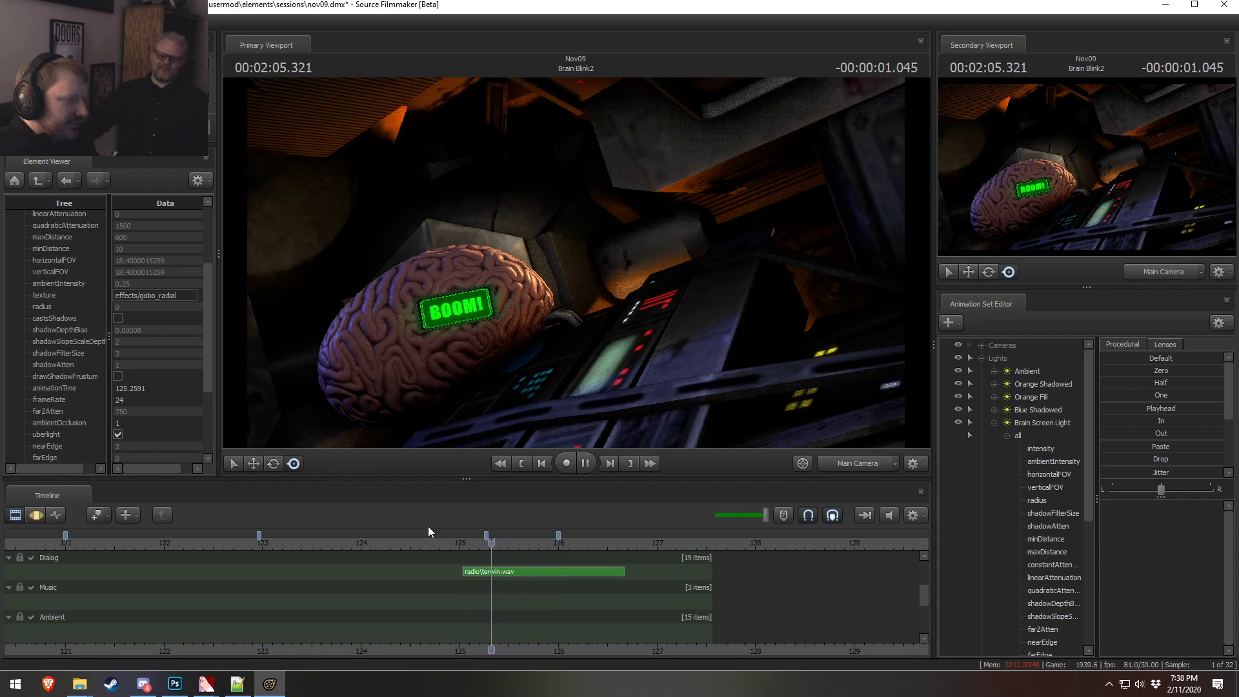
{"action": "key", "text": "space"}
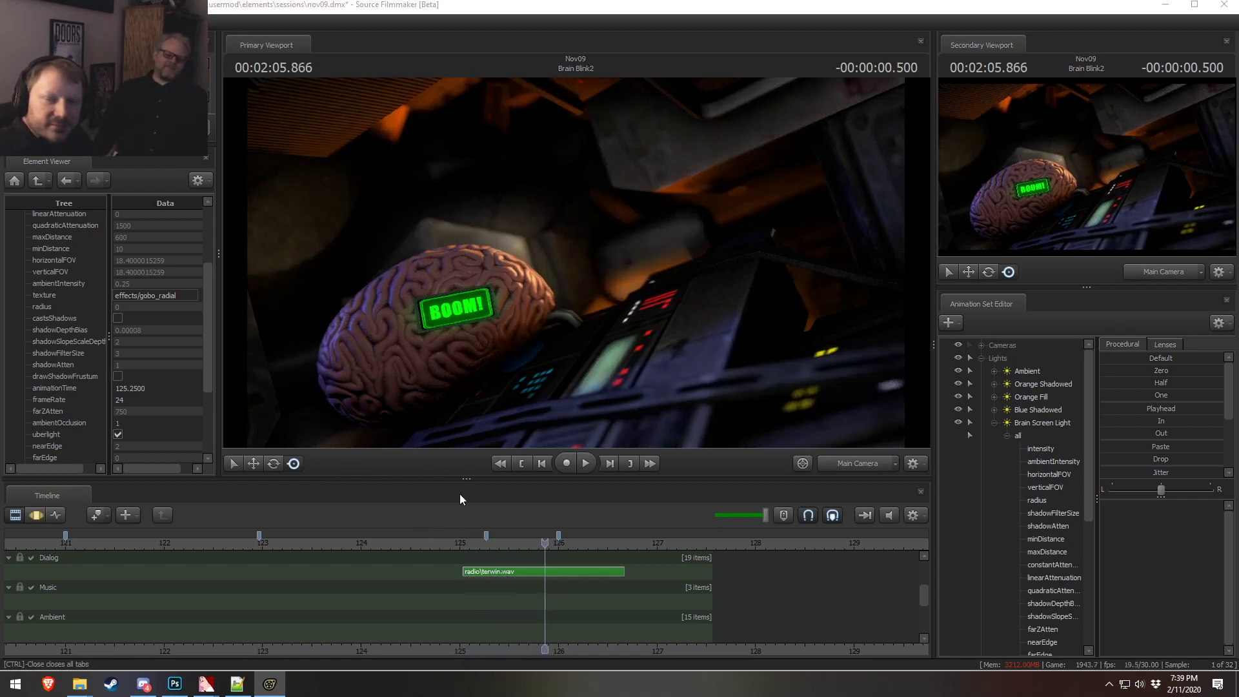
- Select the Brain Blink2 shot on the Picture track and review the ARMED-to-BOOM! change in the Brain Blink shot
{"action": "left_click", "coordinate": [527, 572]}
{"action": "left_click_drag", "start_coordinate": [924, 597], "coordinate": [872, 565]}
{"action": "left_click", "coordinate": [538, 592]}
{"action": "left_click_drag", "start_coordinate": [439, 540], "coordinate": [242, 552]}
{"action": "key", "text": "space"}
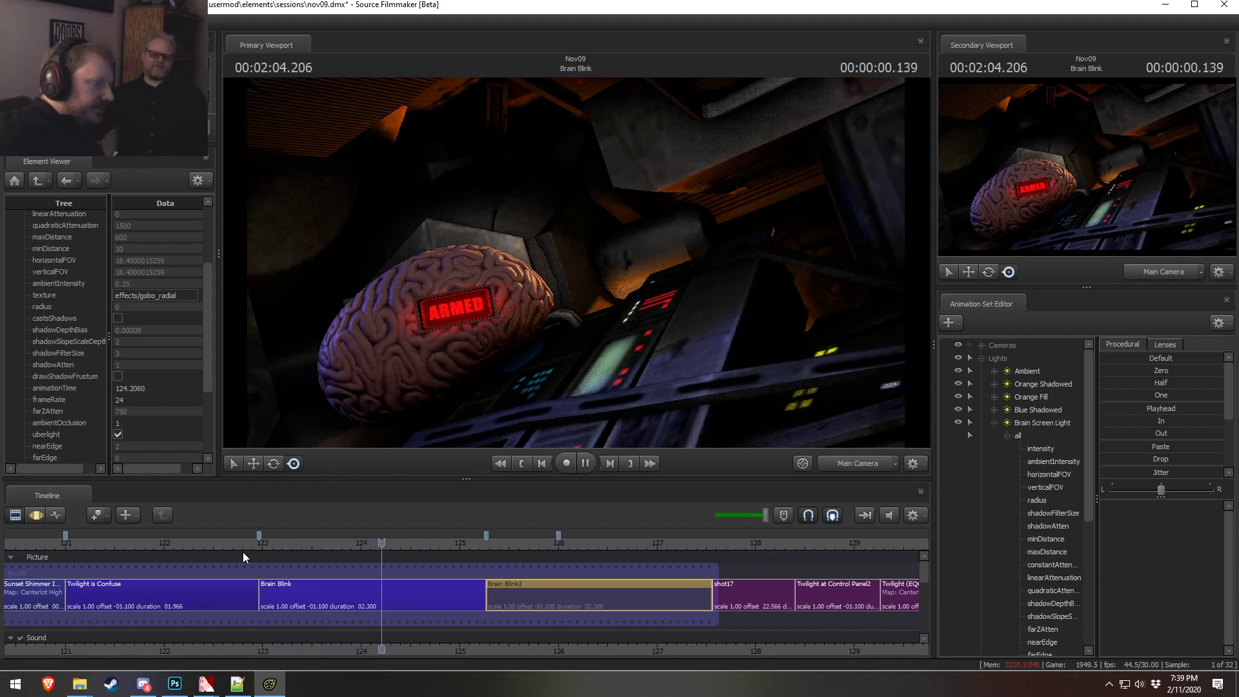
{"action": "key", "text": "space"}
{"action": "left_click", "coordinate": [273, 541]}
{"action": "key", "text": "space"}
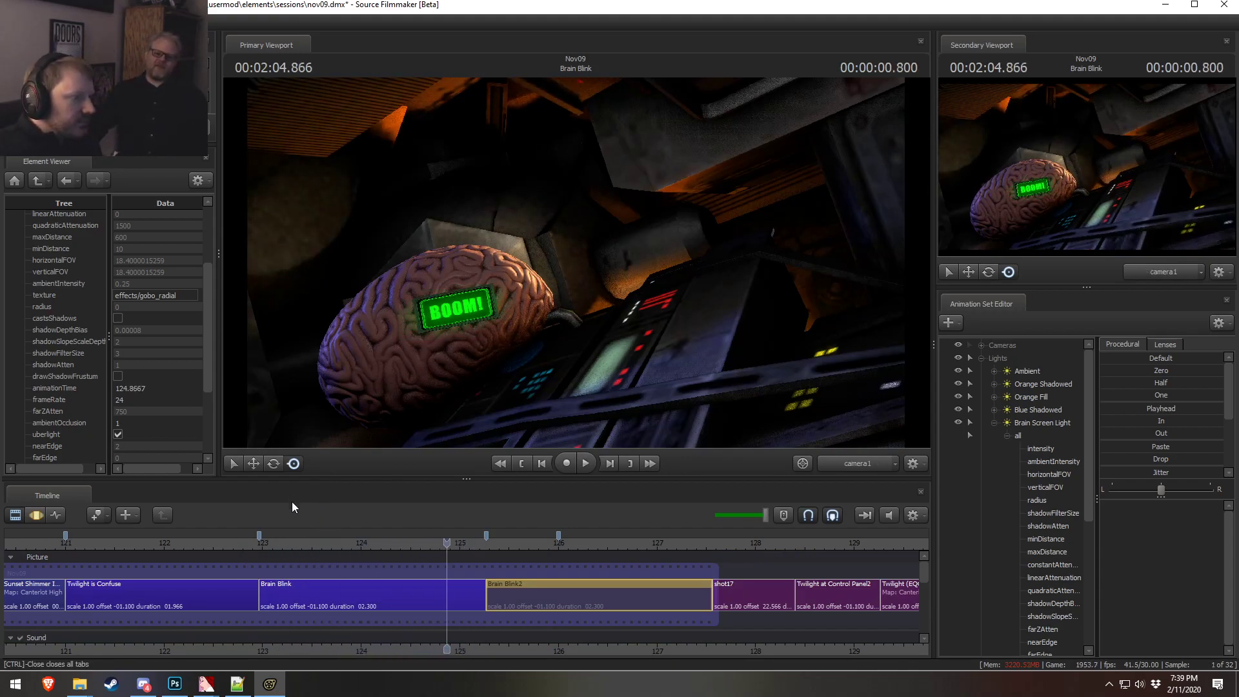
{"action": "left_click", "coordinate": [339, 540]}
{"action": "key", "text": "space"}
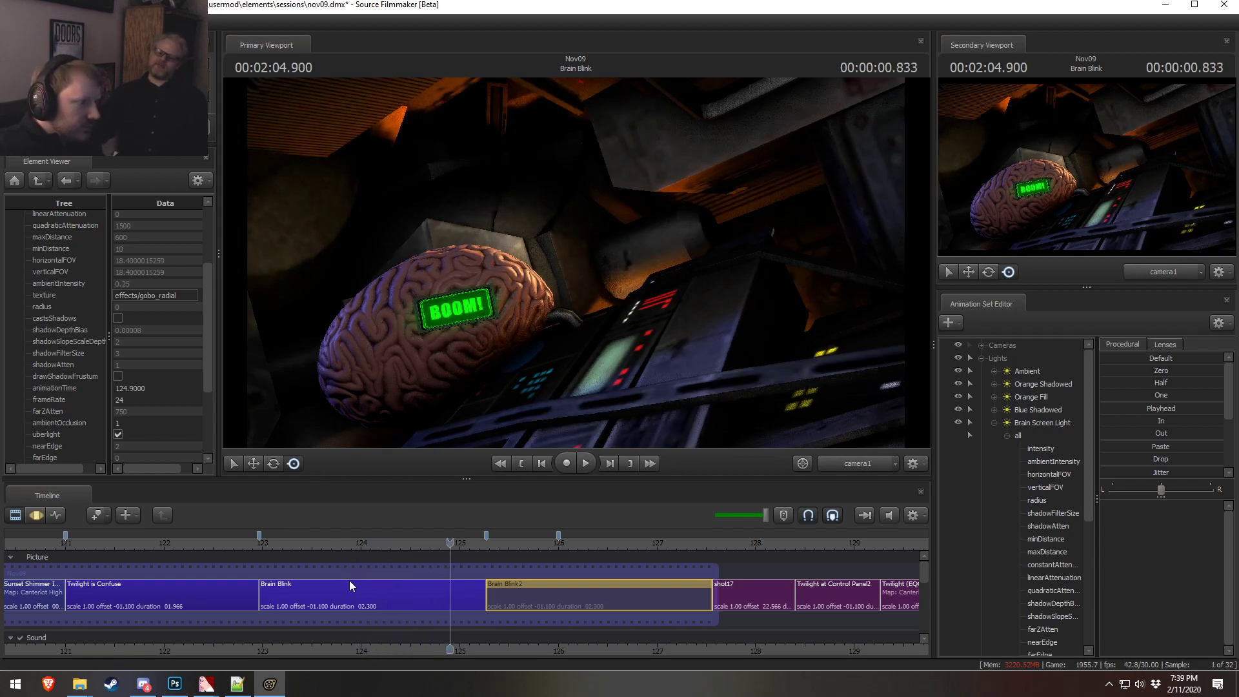
- Scrub the Brain Blink shot to 2:04.000 to inspect the frame with the ARMED screen
{"action": "left_click", "coordinate": [373, 540]}
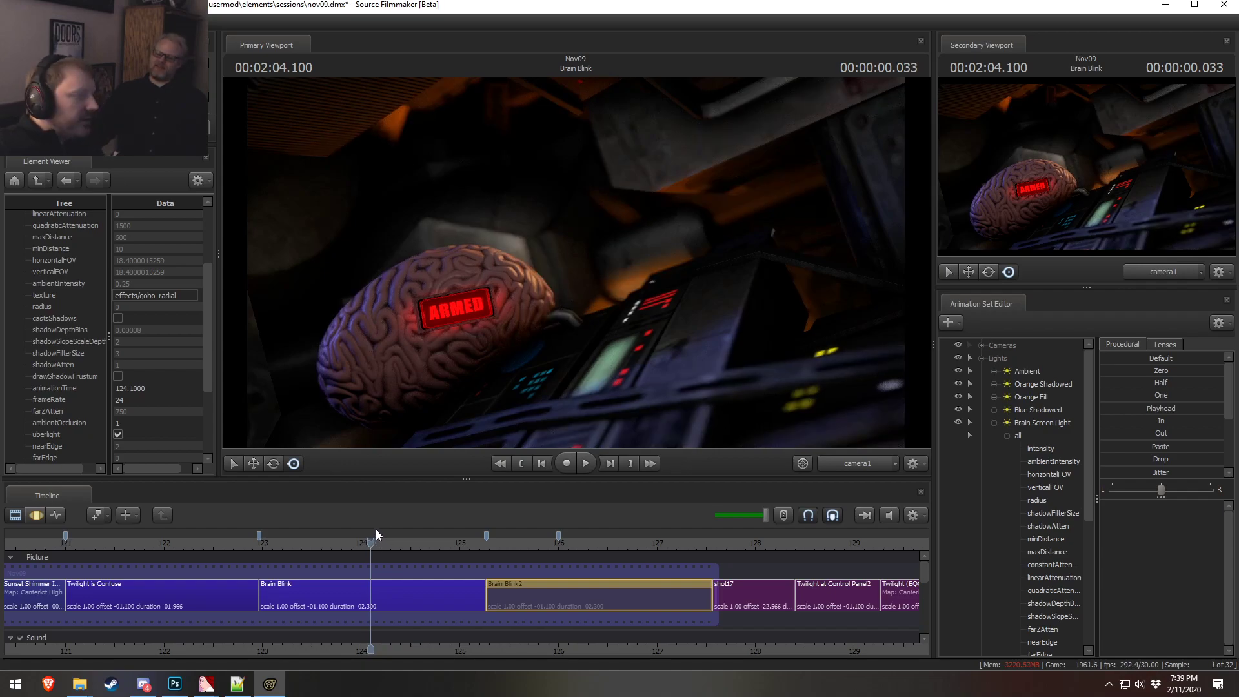
{"action": "left_click_drag", "start_coordinate": [370, 542], "coordinate": [362, 543]}
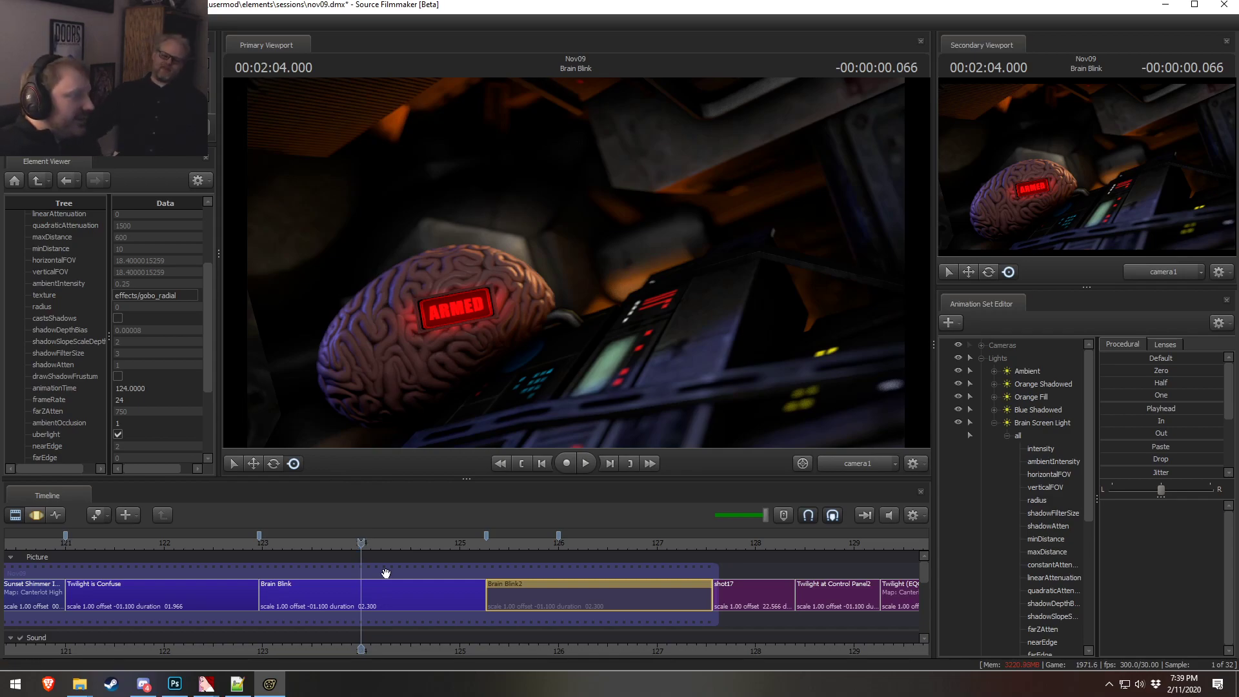
{"action": "left_click_drag", "start_coordinate": [363, 544], "coordinate": [362, 545]}
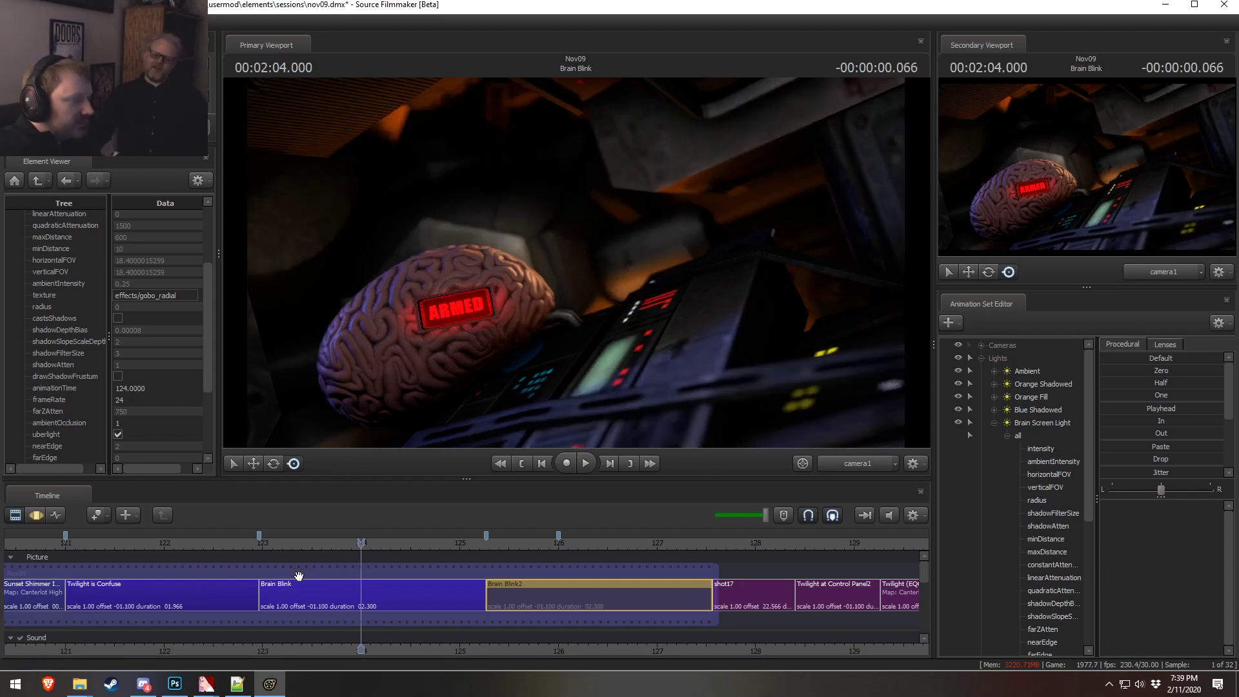
- Select the Brain Blink shot and play it from its start into Brain Blink2
{"action": "left_click_drag", "start_coordinate": [357, 544], "coordinate": [258, 548]}
{"action": "scroll", "coordinate": [291, 568], "scroll_direction": "up", "scroll_amount": 1}
{"action": "scroll", "coordinate": [291, 568], "scroll_direction": "down", "scroll_amount": 2}
{"action": "left_click", "coordinate": [336, 589]}
{"action": "key", "text": "space"}
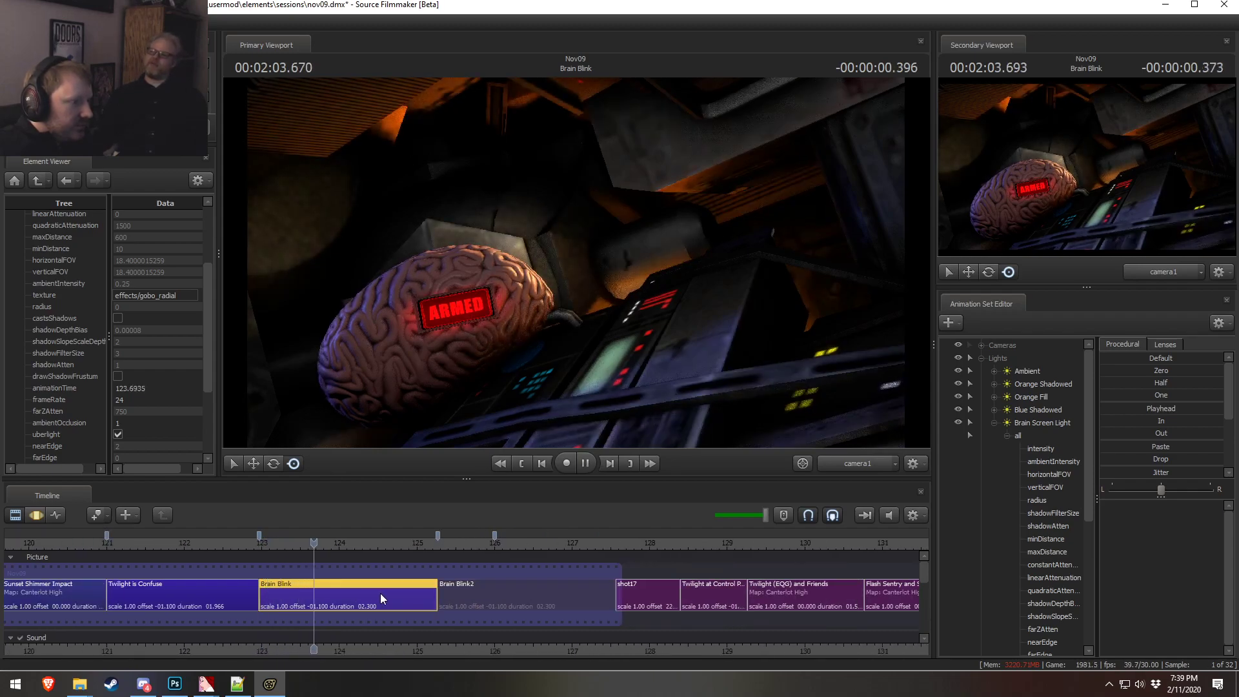
{"action": "key", "text": "space"}
{"action": "left_click_drag", "start_coordinate": [404, 542], "coordinate": [398, 541]}
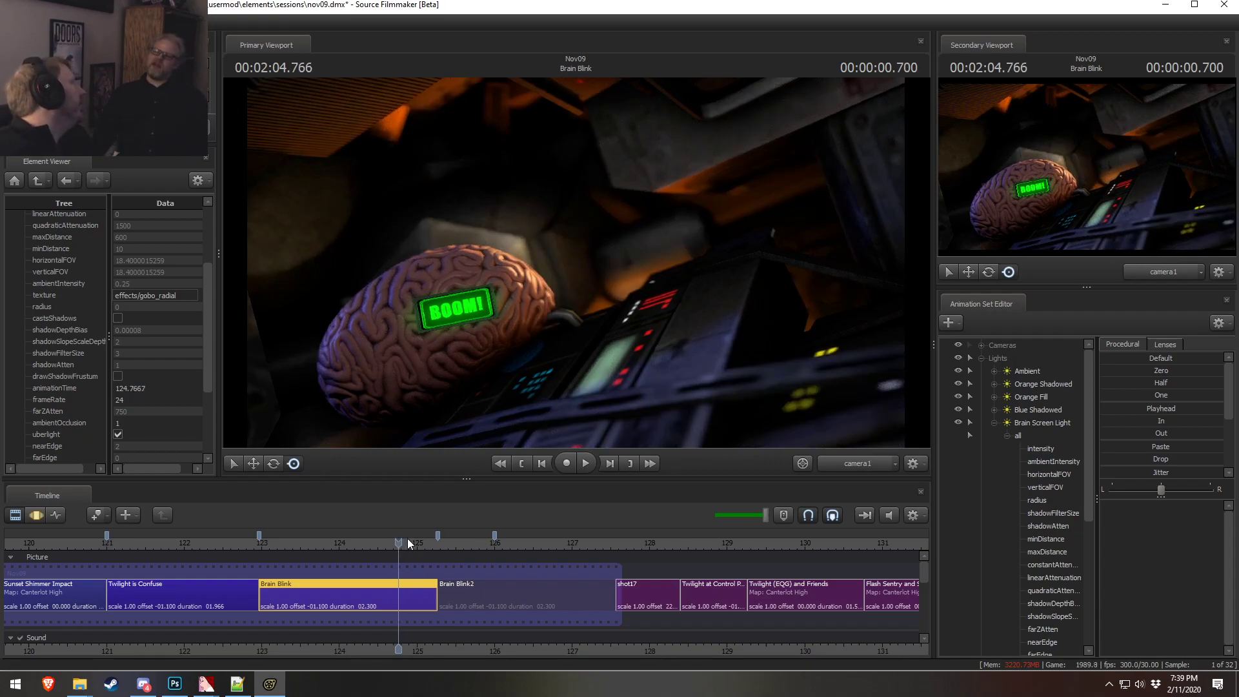
{"action": "key", "text": "space"}
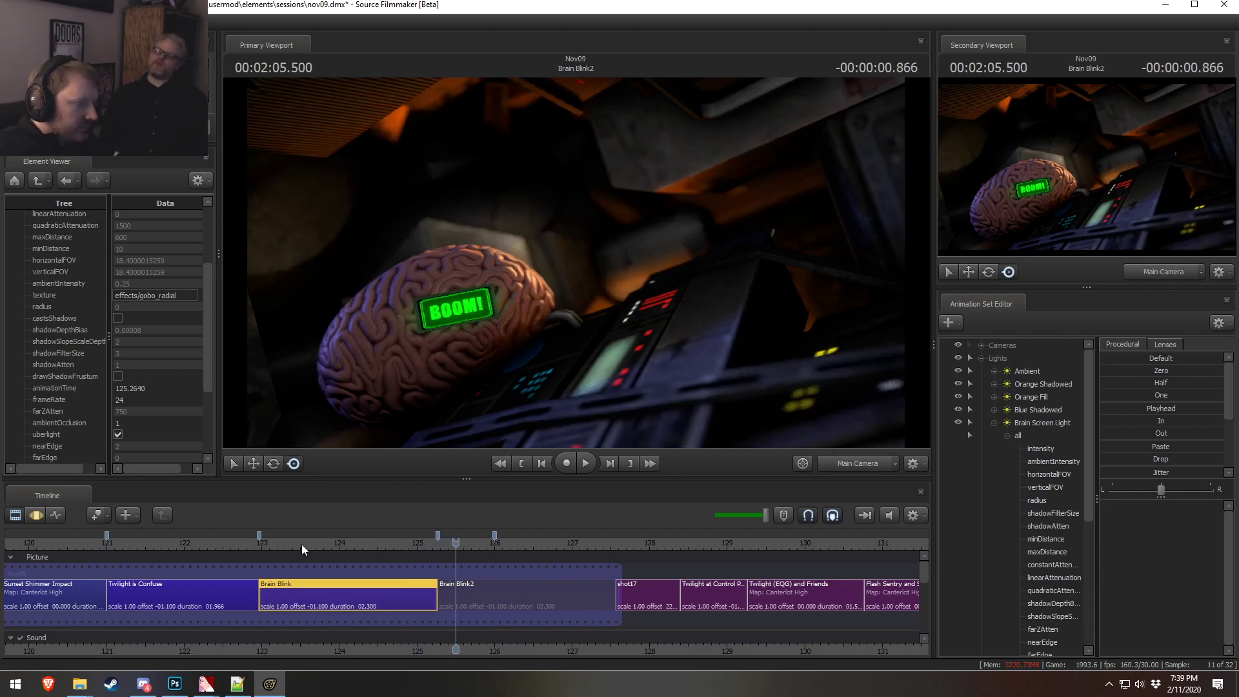
- Play the cut from the Twilight is Confuse shot into Brain Blink to check how long ARMED shows
{"action": "left_click", "coordinate": [261, 542]}
{"action": "left_click_drag", "start_coordinate": [261, 542], "coordinate": [258, 541]}
{"action": "middle_click_drag", "start_coordinate": [315, 646], "coordinate": [460, 642]}
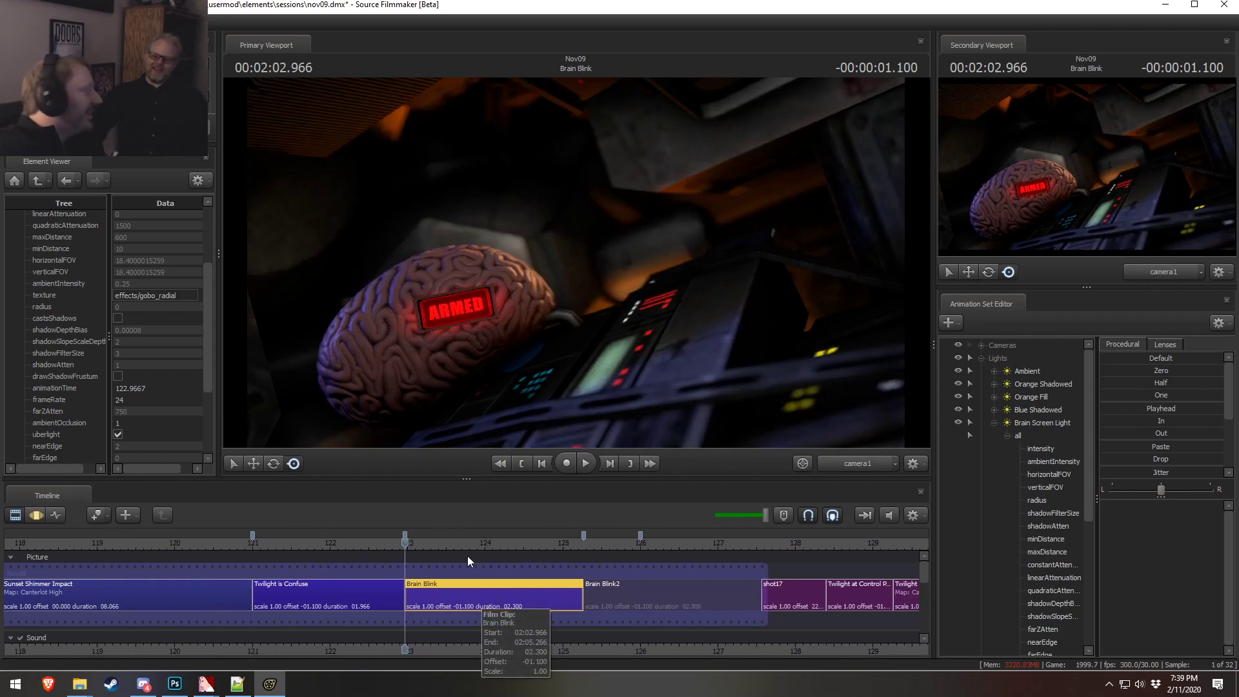
{"action": "key", "text": "space"}
{"action": "key", "text": "space"}
{"action": "key", "text": "space"}
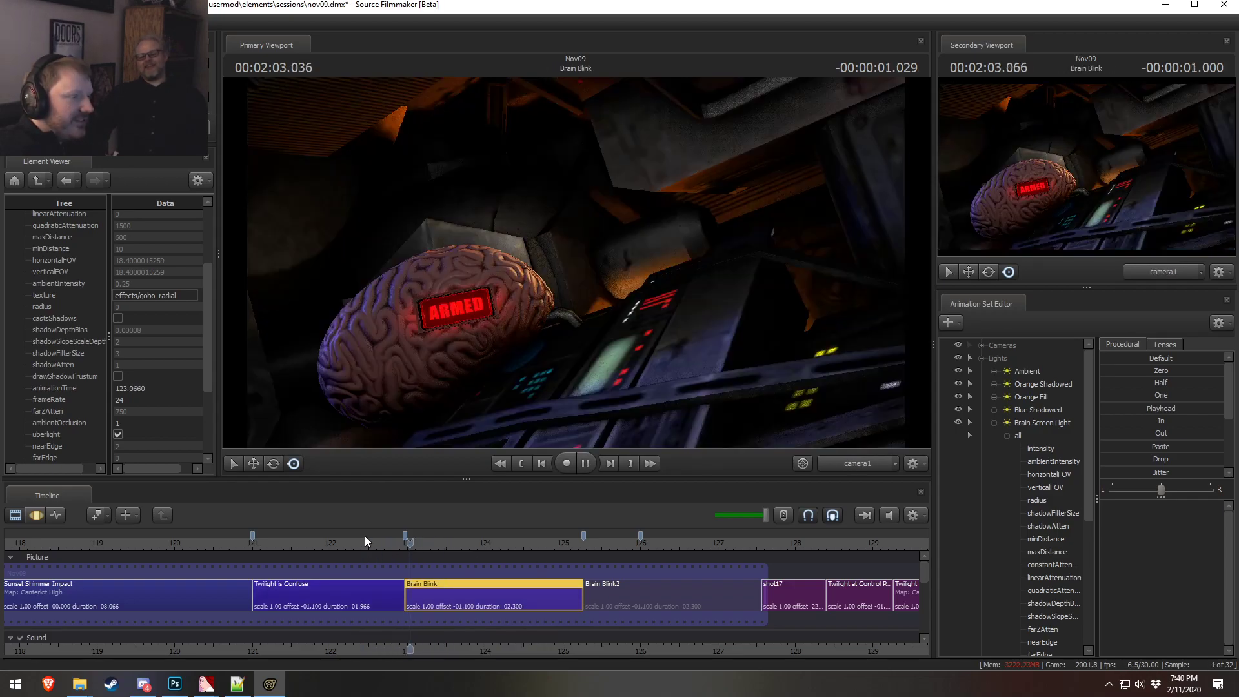
{"action": "left_click", "coordinate": [288, 542]}
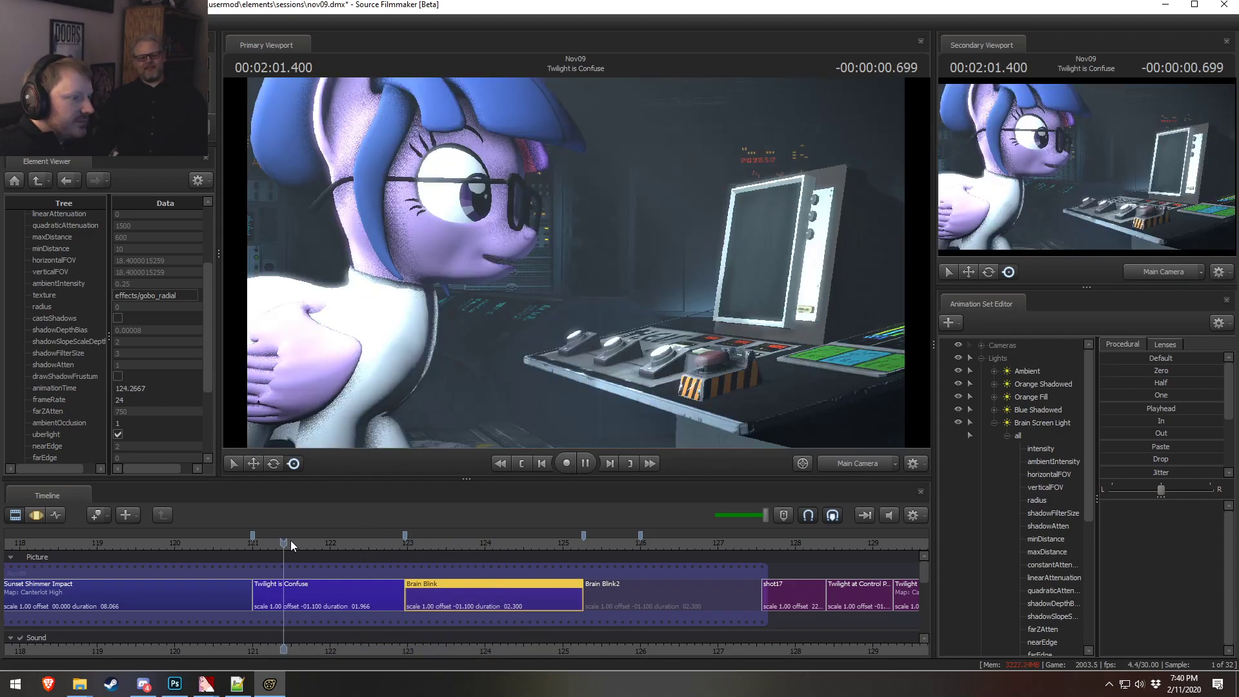
{"action": "key", "text": "space"}
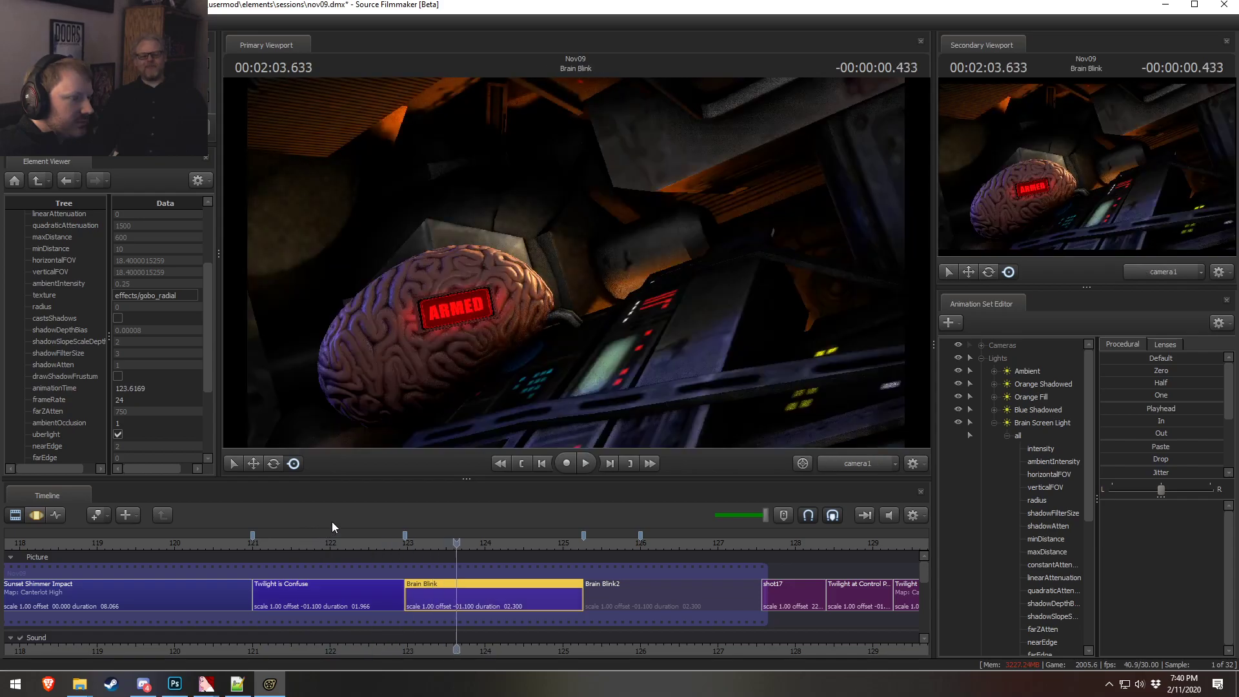
- Turn off lighting in the primary viewport for the Brain Blink shot
{"action": "key", "text": "F3"}
{"action": "left_click", "coordinate": [363, 544]}
{"action": "key", "text": "space"}
{"action": "key", "text": "space"}
{"action": "right_click", "coordinate": [436, 364]}
{"action": "left_click", "coordinate": [484, 398]}
- Replay the unlit Brain Blink shot from just before the cut and again from 2:03
{"action": "left_click", "coordinate": [363, 543]}
{"action": "key", "text": "space"}
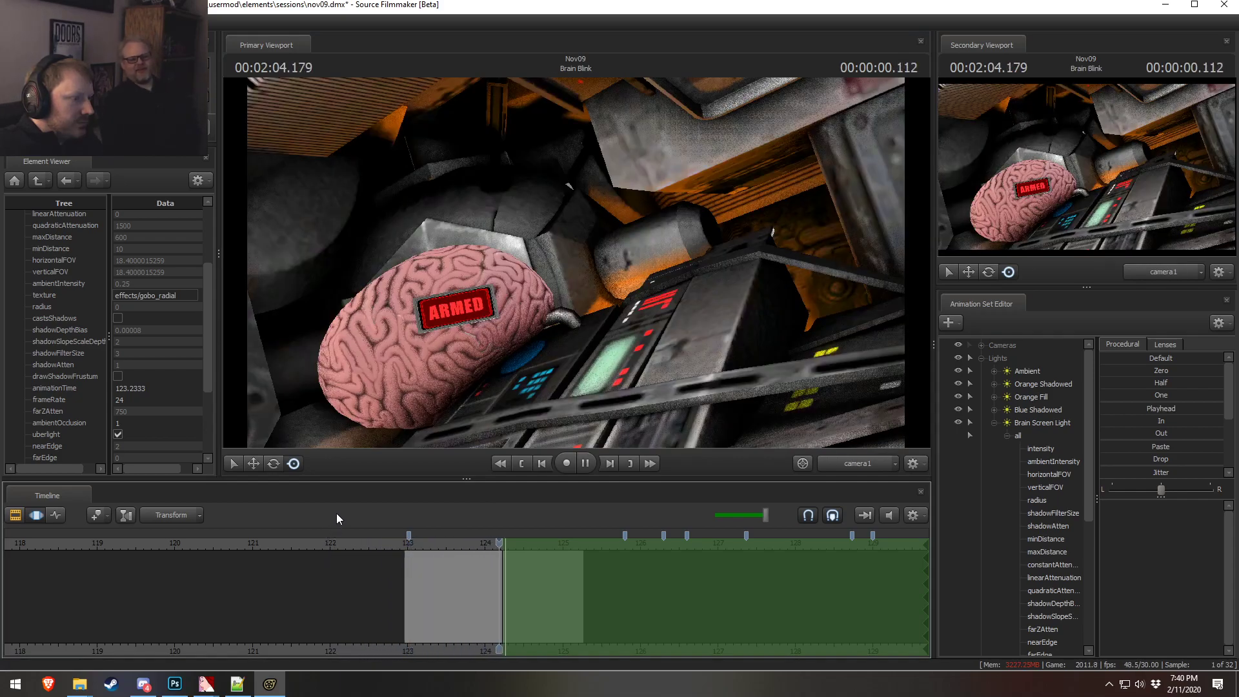
{"action": "key", "text": "space"}
{"action": "left_click", "coordinate": [408, 541]}
{"action": "key", "text": "space"}
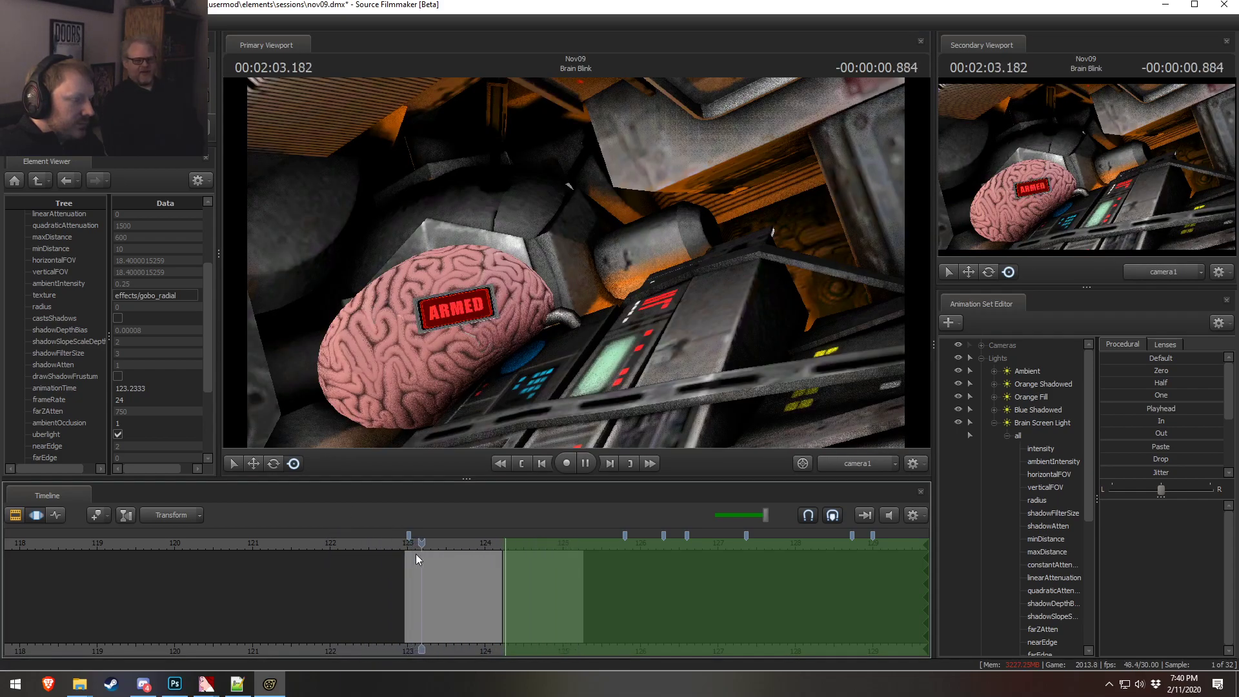
{"action": "key", "text": "space"}
- Try trimming the start of the Brain Blink shot to a duration of 2.033 and playing the cut
{"action": "key", "text": "F2"}
{"action": "key", "text": "F3"}
{"action": "key", "text": "F2"}
{"action": "left_click_drag", "start_coordinate": [413, 587], "coordinate": [426, 555]}
{"action": "key", "text": "space"}
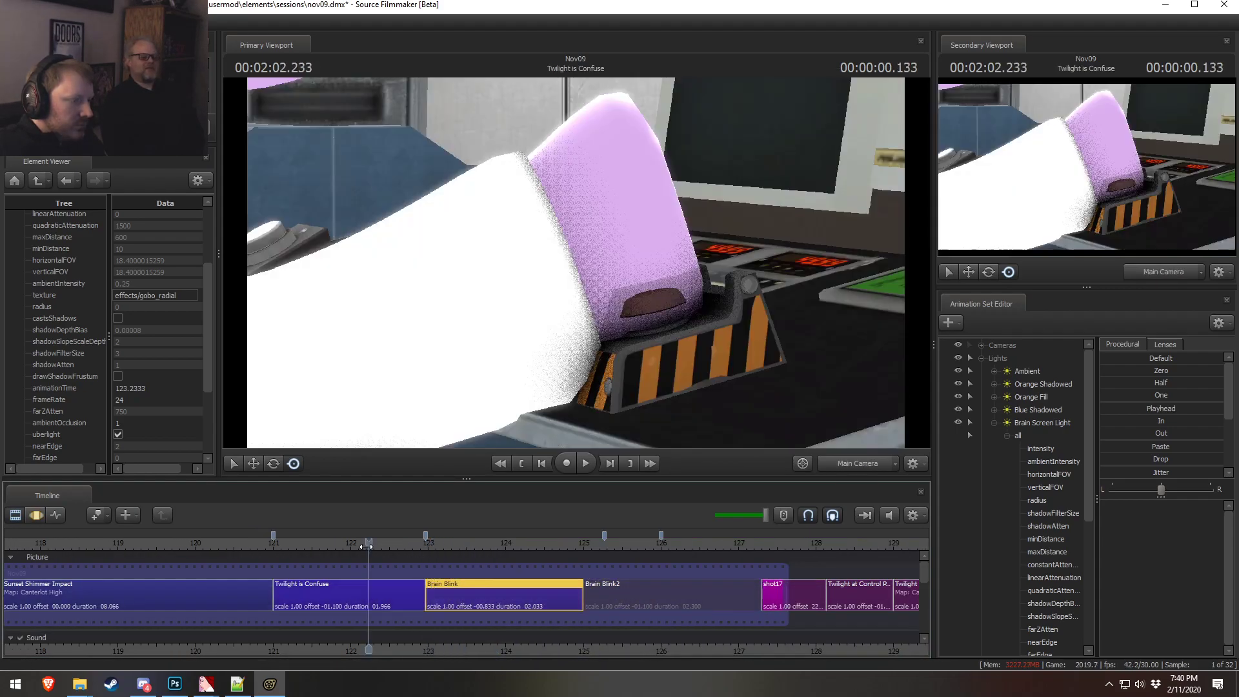
{"action": "left_click", "coordinate": [363, 546]}
{"action": "key", "text": "space"}
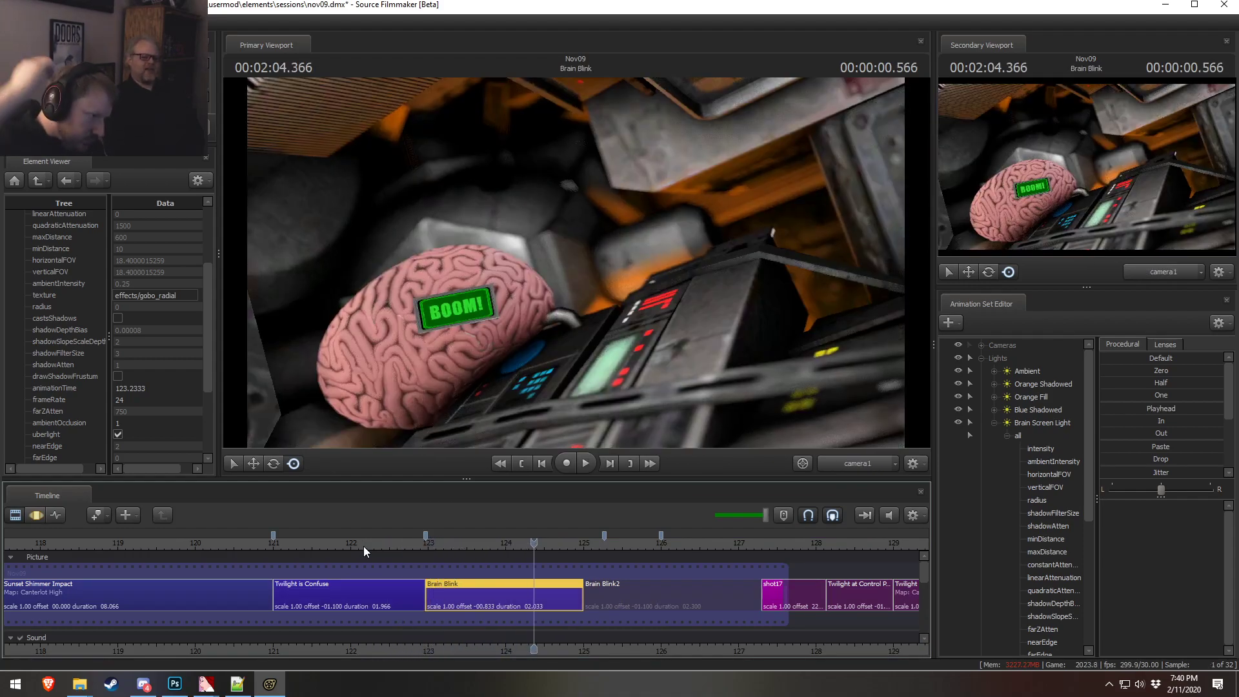
{"action": "key", "text": "ctrl+z"}
- Enlarge the timeline so the Picture shots and the Dialog and Sound Effects tracks show together
{"action": "left_click_drag", "start_coordinate": [926, 573], "coordinate": [930, 611]}
{"action": "middle_click_drag", "start_coordinate": [890, 609], "coordinate": [889, 593]}
{"action": "left_click_drag", "start_coordinate": [511, 479], "coordinate": [511, 340]}
{"action": "scroll", "coordinate": [527, 474], "scroll_direction": "up", "scroll_amount": 2}
{"action": "scroll", "coordinate": [527, 474], "scroll_direction": "down", "scroll_amount": 2}
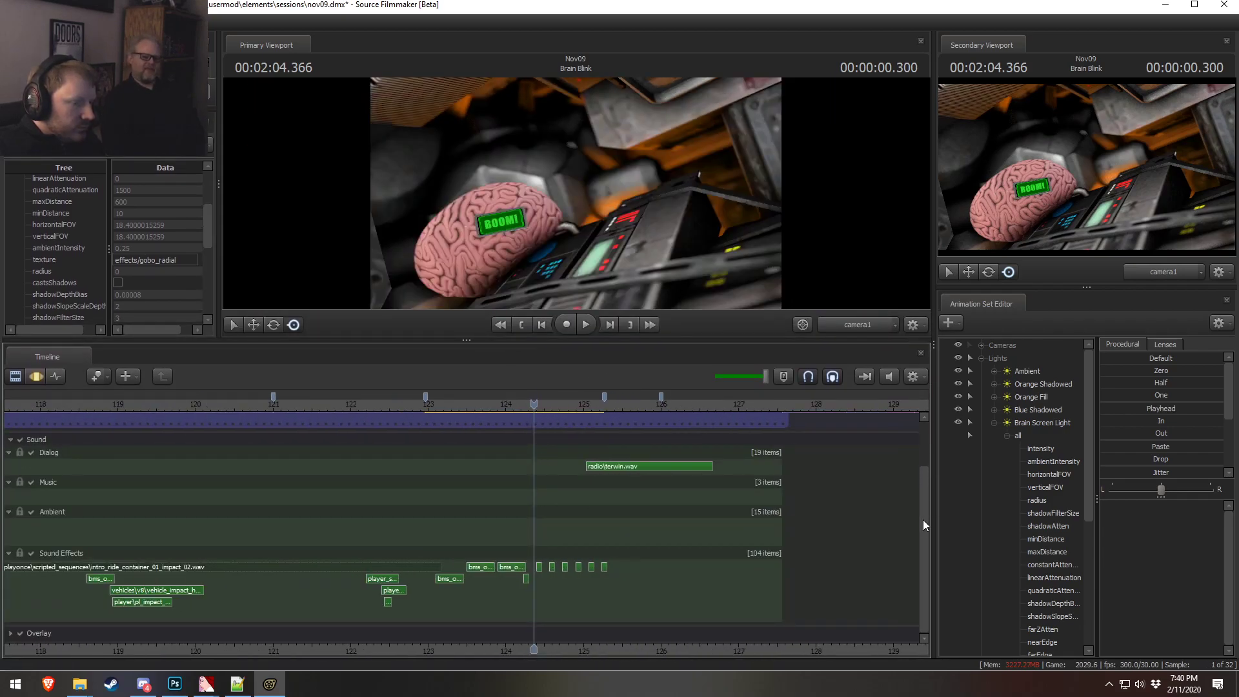
{"action": "left_click_drag", "start_coordinate": [920, 490], "coordinate": [924, 464]}
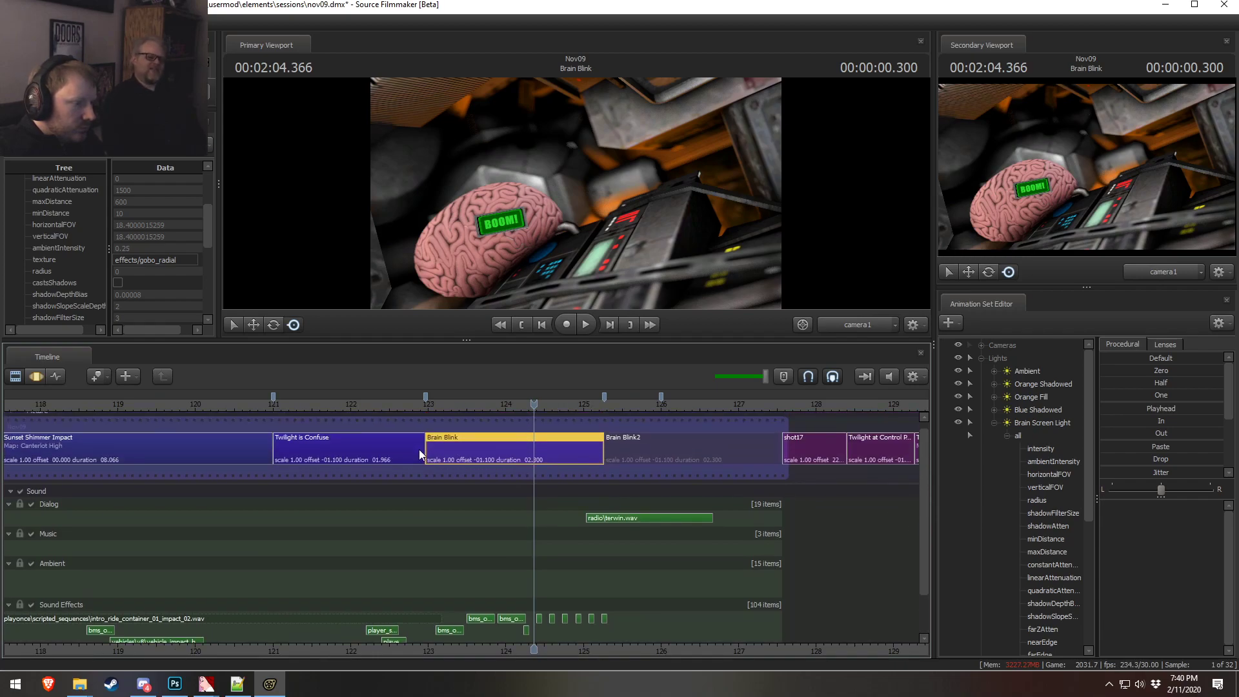
- Trim the start of the Brain Blink shot to a duration of 2.166 and play across the cut
{"action": "left_click_drag", "start_coordinate": [433, 455], "coordinate": [409, 445]}
{"action": "left_click", "coordinate": [393, 405]}
{"action": "key", "text": "space"}
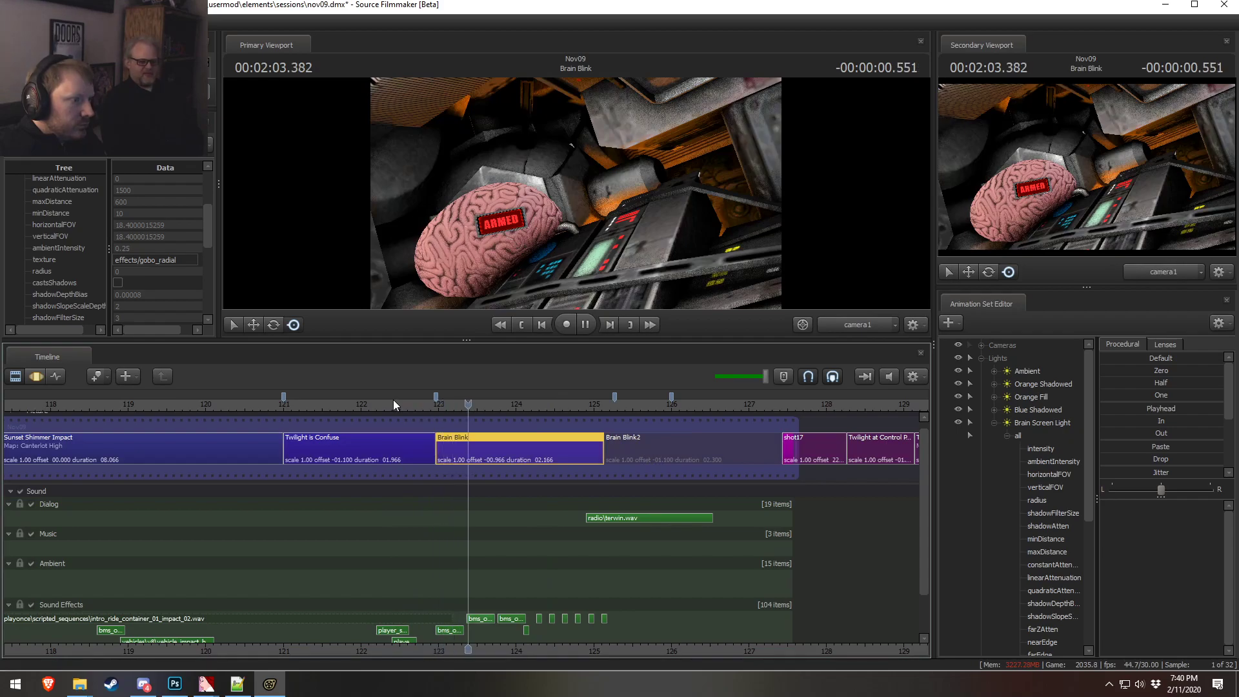
- Delete the bms sound effect clip at the start of the Brain Blink shot, around 2:03
{"action": "left_click_drag", "start_coordinate": [431, 408], "coordinate": [439, 408]}
{"action": "left_click", "coordinate": [448, 631]}
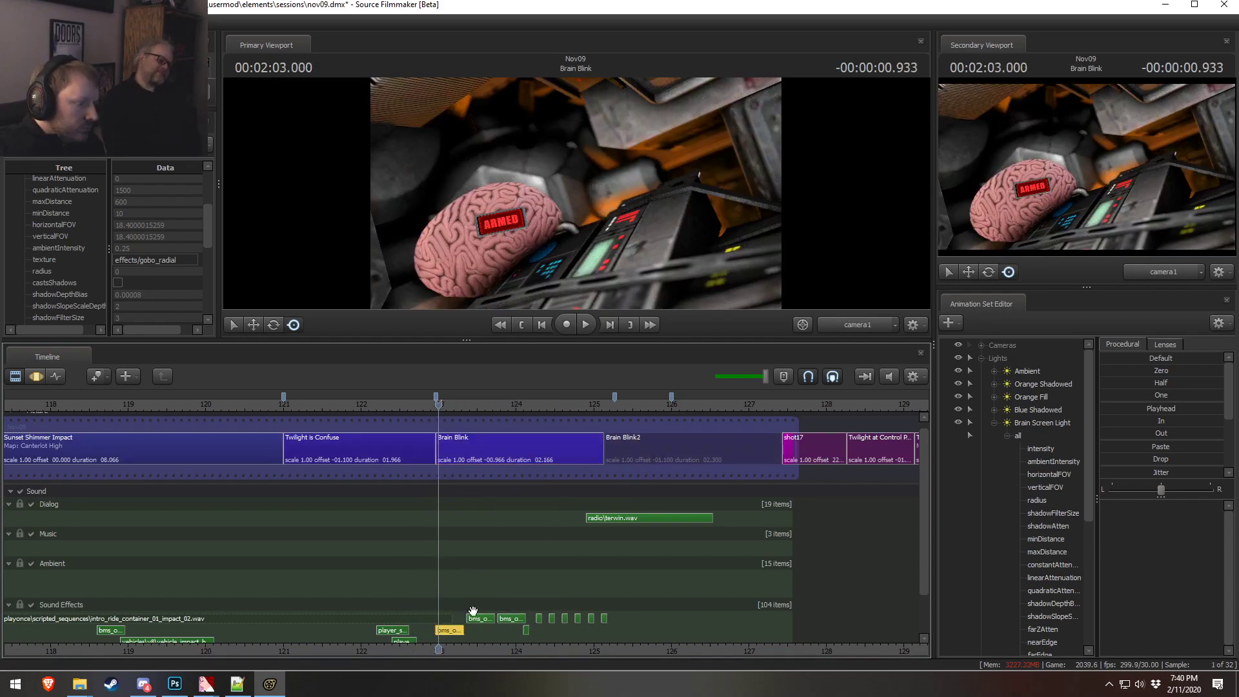
{"action": "key", "text": "Delete"}
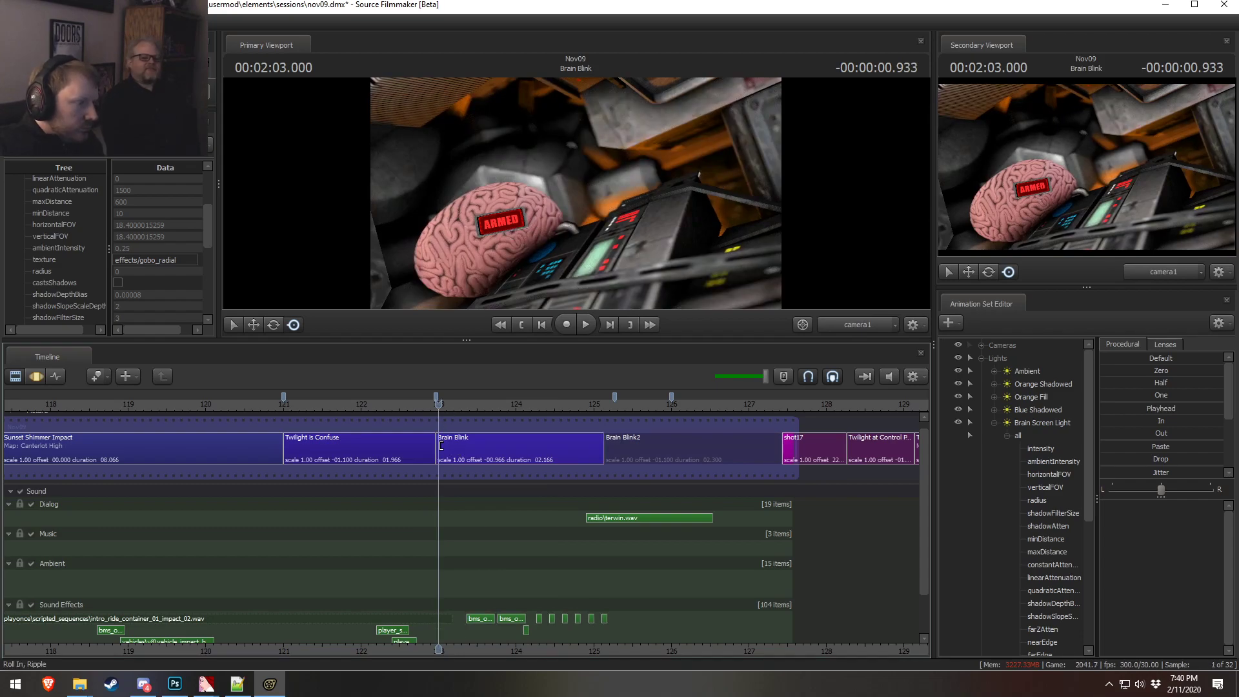
- Trim the start of the Brain Blink shot with ripple to a duration of 1.900 and replay the cut
{"action": "left_click_drag", "start_coordinate": [441, 451], "coordinate": [462, 451], "text": "shift"}
{"action": "left_click", "coordinate": [432, 405]}
{"action": "key", "text": "space"}
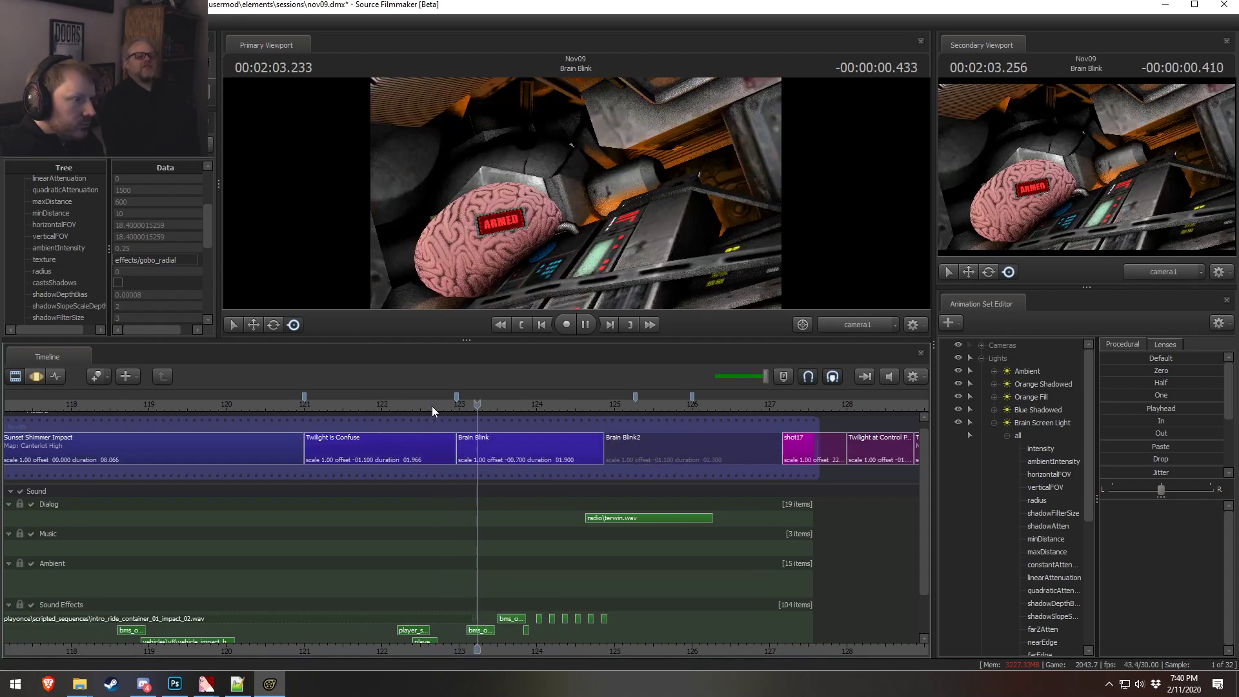
{"action": "key", "text": "space"}
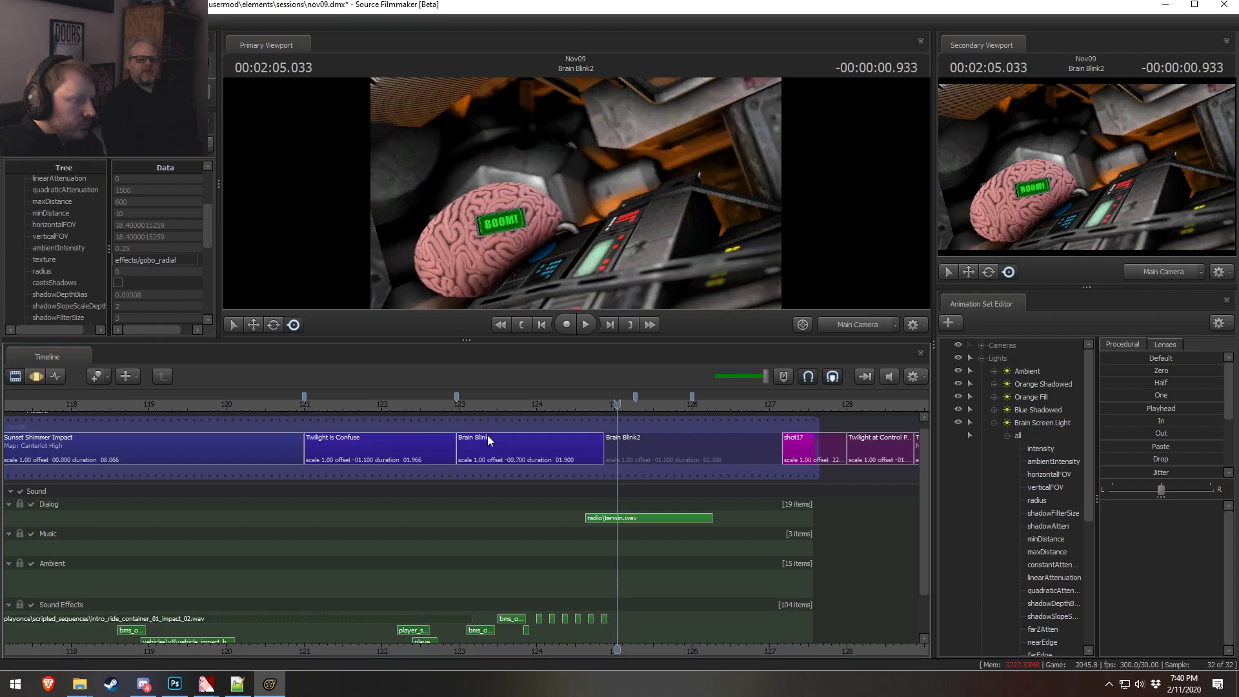
{"action": "key", "text": "space"}
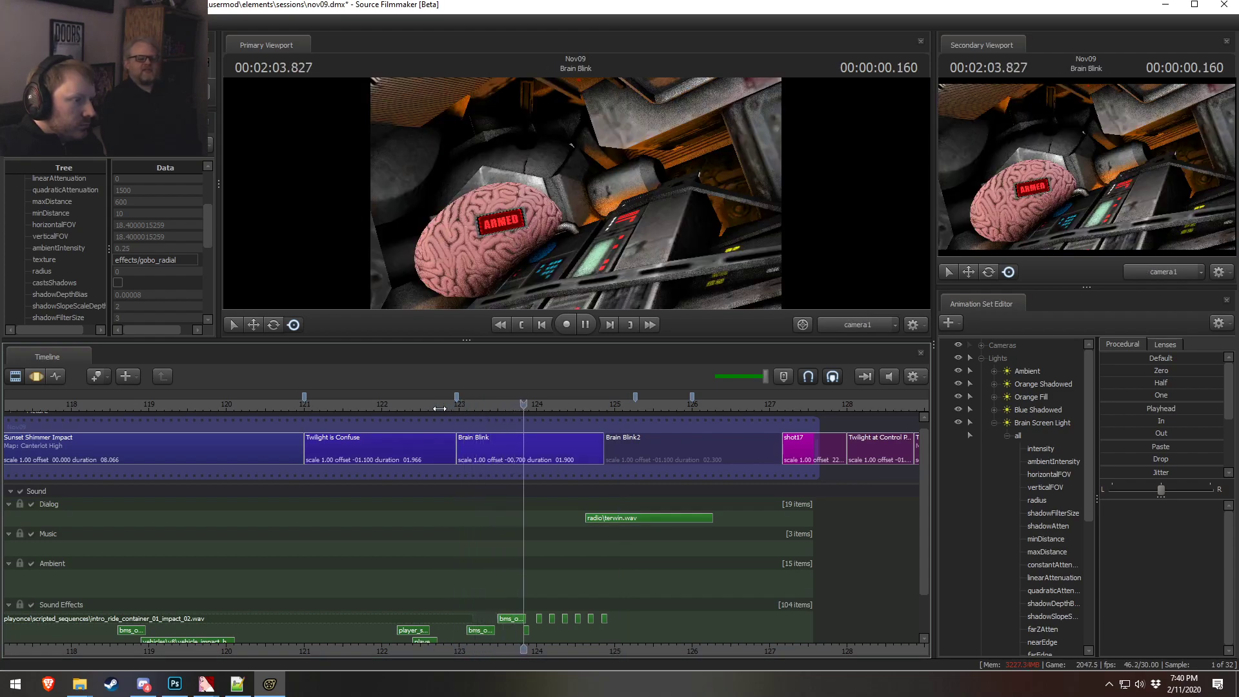
{"action": "key", "text": "space"}
- Trim the end of Brain Blink to the start of the terwin clip, duration 1.666, and remove the last two beep clips
{"action": "left_click_drag", "start_coordinate": [575, 404], "coordinate": [585, 404]}
{"action": "left_click_drag", "start_coordinate": [604, 450], "coordinate": [583, 452]}
{"action": "left_click_drag", "start_coordinate": [603, 618], "coordinate": [605, 619]}
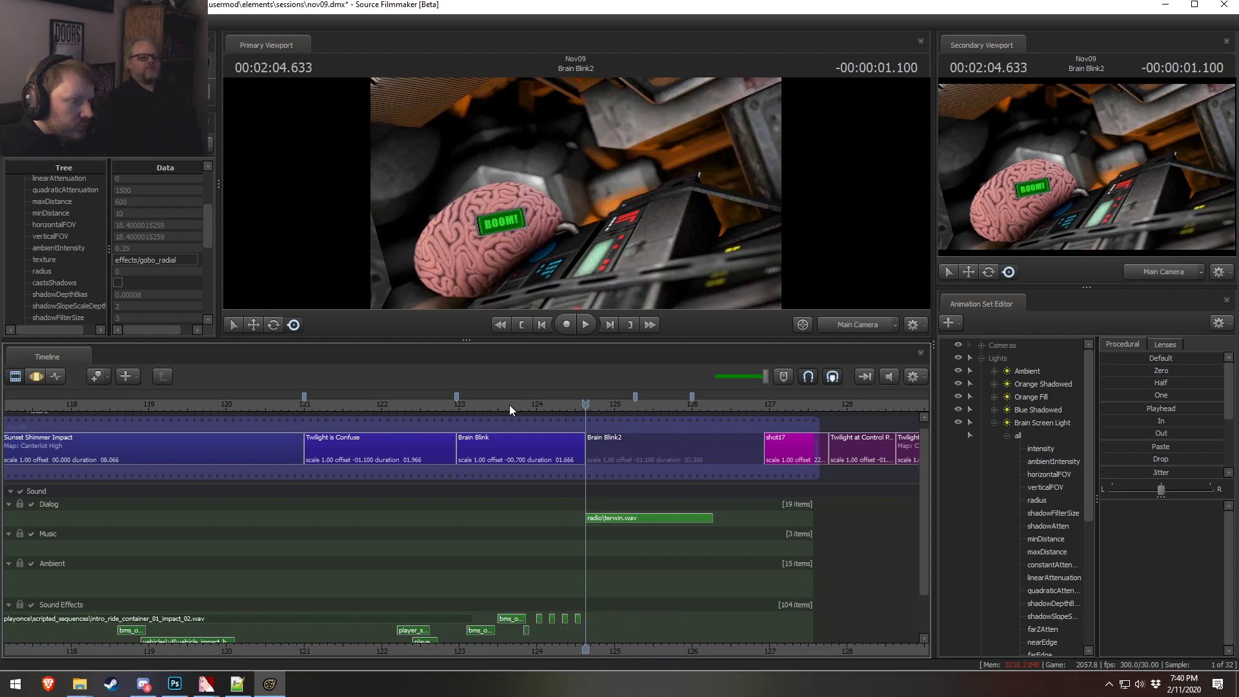
- Replay the shortened Brain Blink shot from the Twilight is Confuse cut to check the ARMED-to-BOOM! timing
{"action": "left_click", "coordinate": [462, 405]}
{"action": "key", "text": "space"}
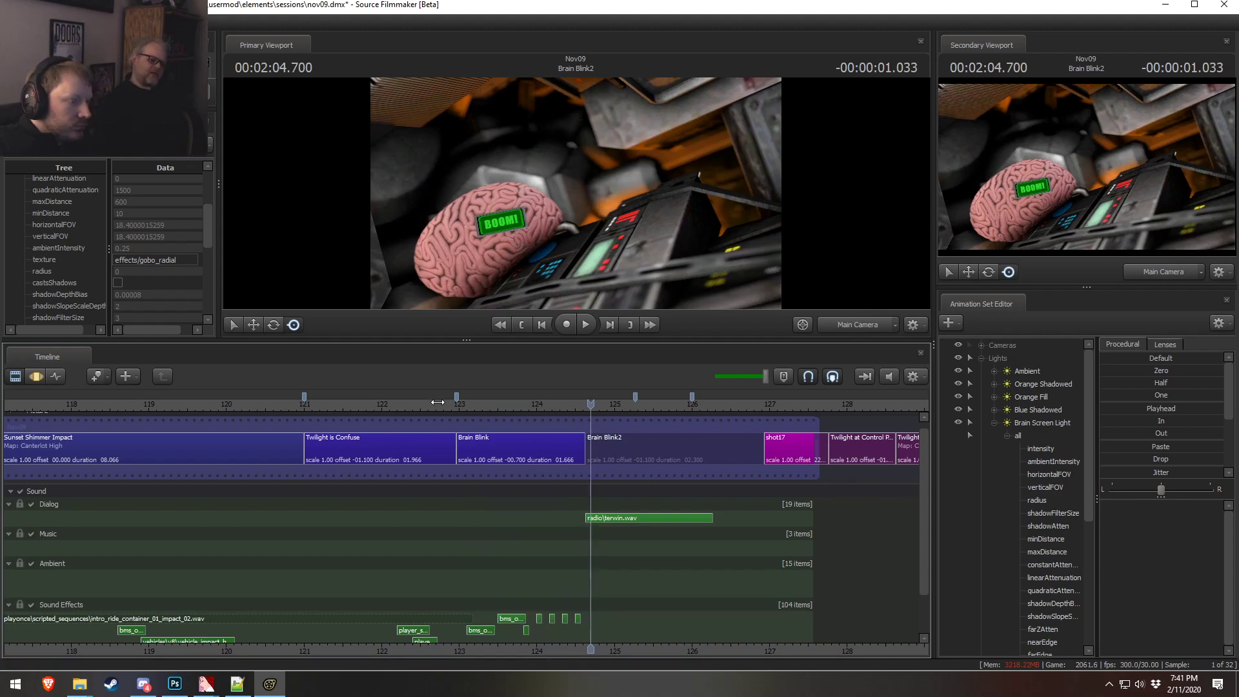
{"action": "left_click", "coordinate": [397, 398]}
{"action": "key", "text": "space"}
{"action": "key", "text": "space"}
- Select the Brain Blink shot and its Main Camera, and enlarge the primary viewport
{"action": "left_click", "coordinate": [982, 359]}
{"action": "left_click", "coordinate": [982, 345]}
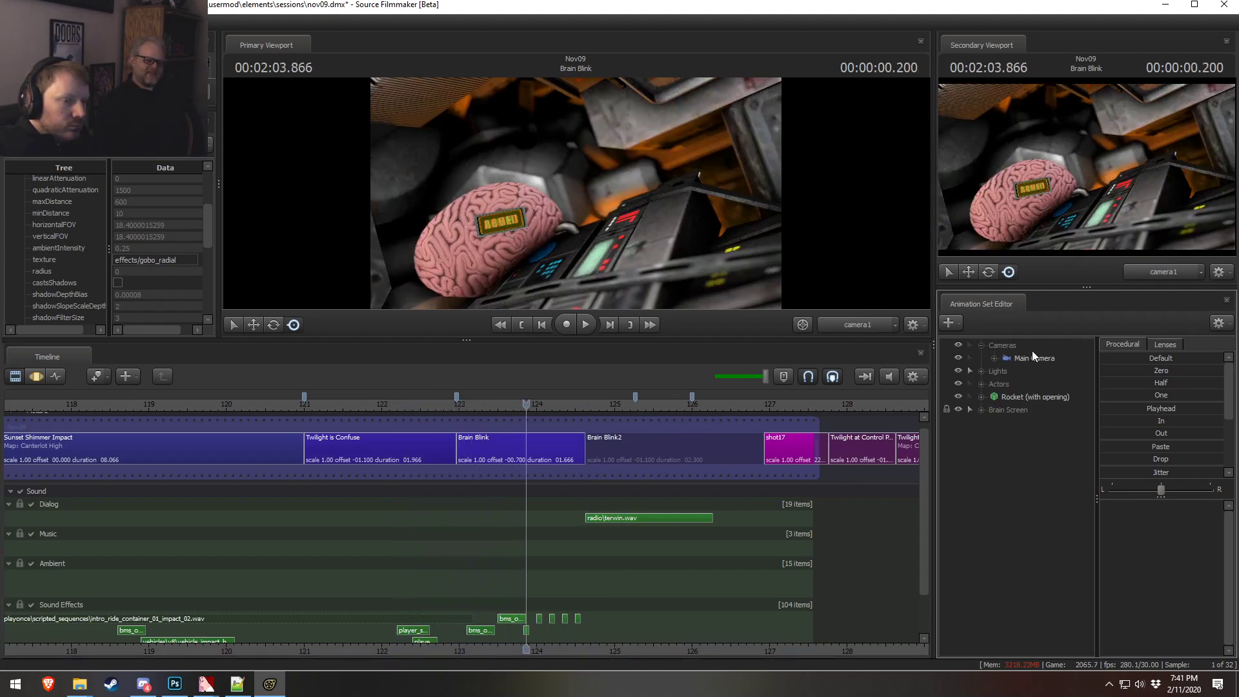
{"action": "left_click", "coordinate": [1033, 358]}
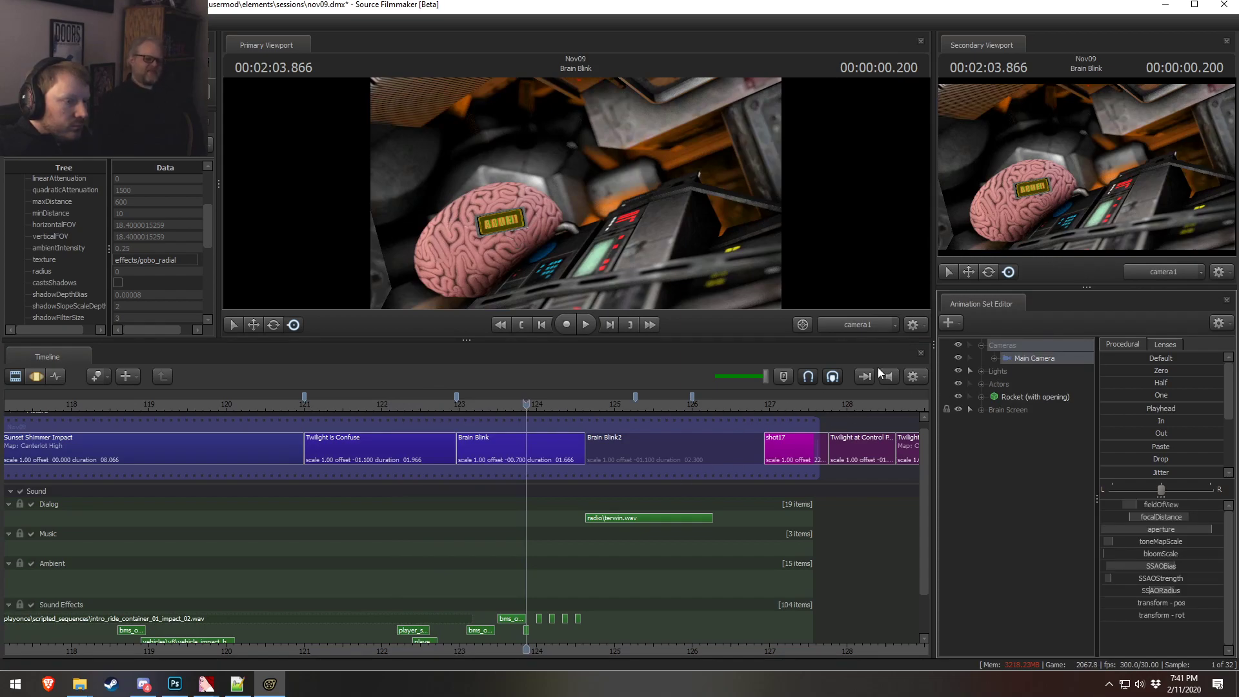
{"action": "left_click", "coordinate": [546, 439]}
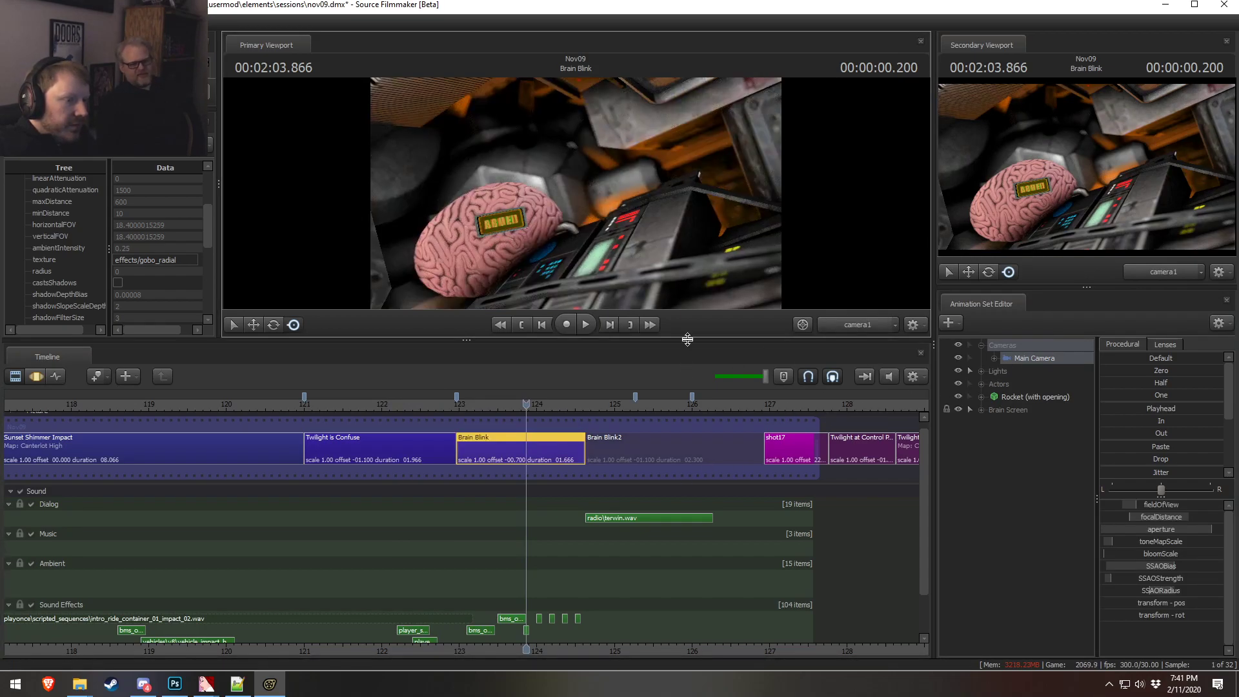
{"action": "left_click_drag", "start_coordinate": [687, 339], "coordinate": [638, 525]}
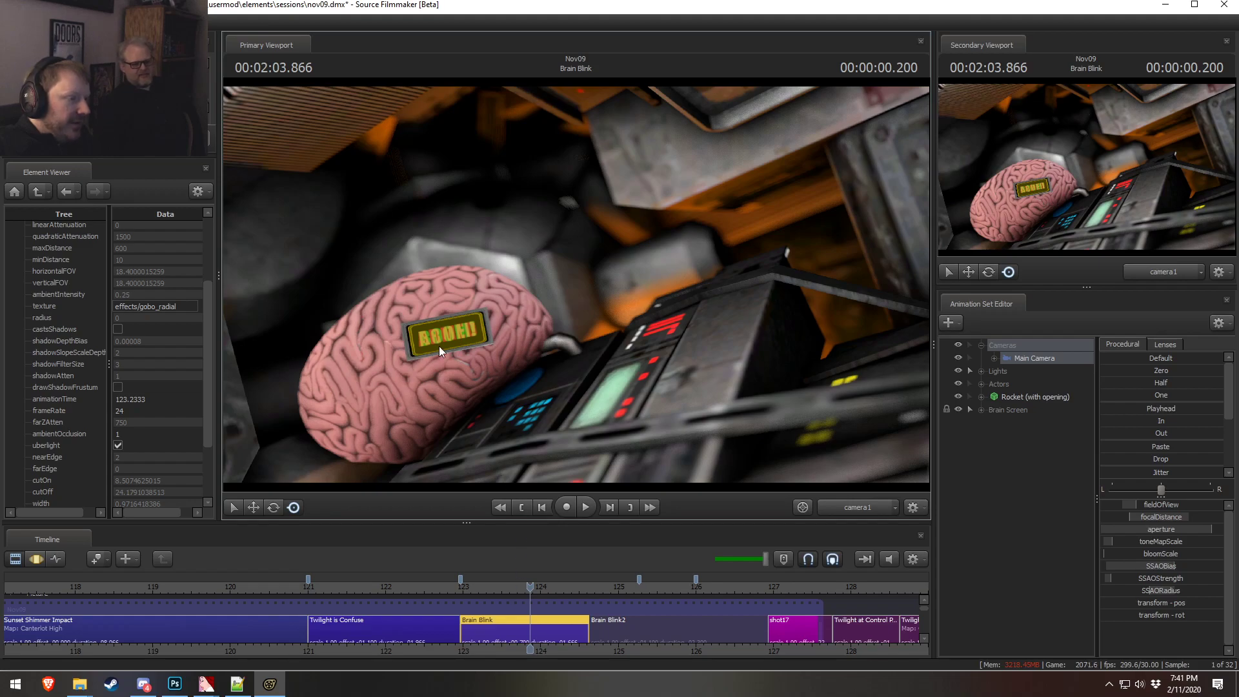
- Turn lighting back on in the primary viewport for the Brain Blink shot
{"action": "key", "text": "F4"}
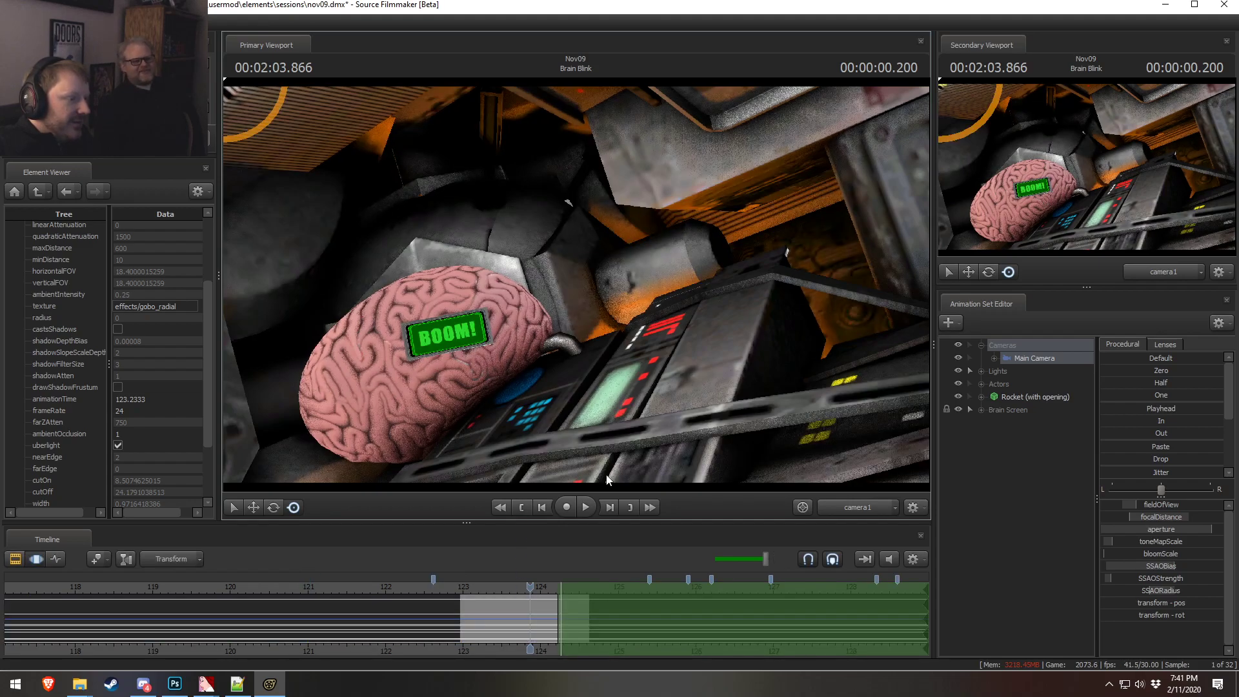
{"action": "key", "text": "F2"}
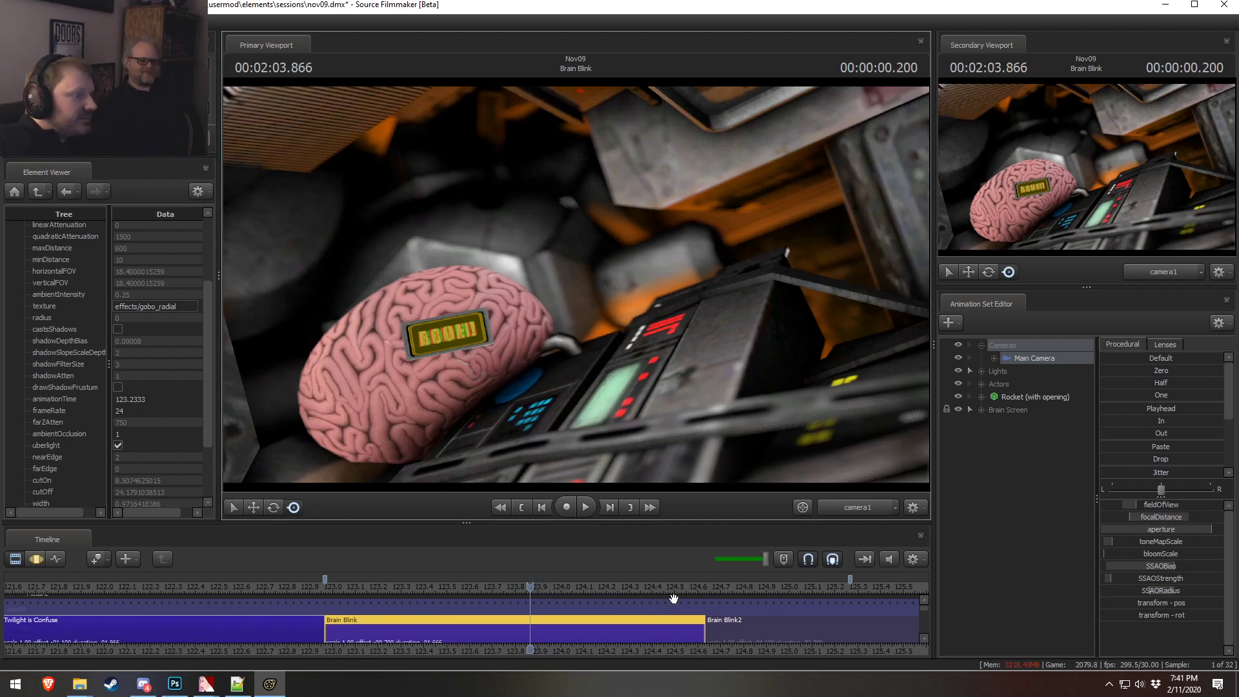
{"action": "right_click", "coordinate": [659, 395]}
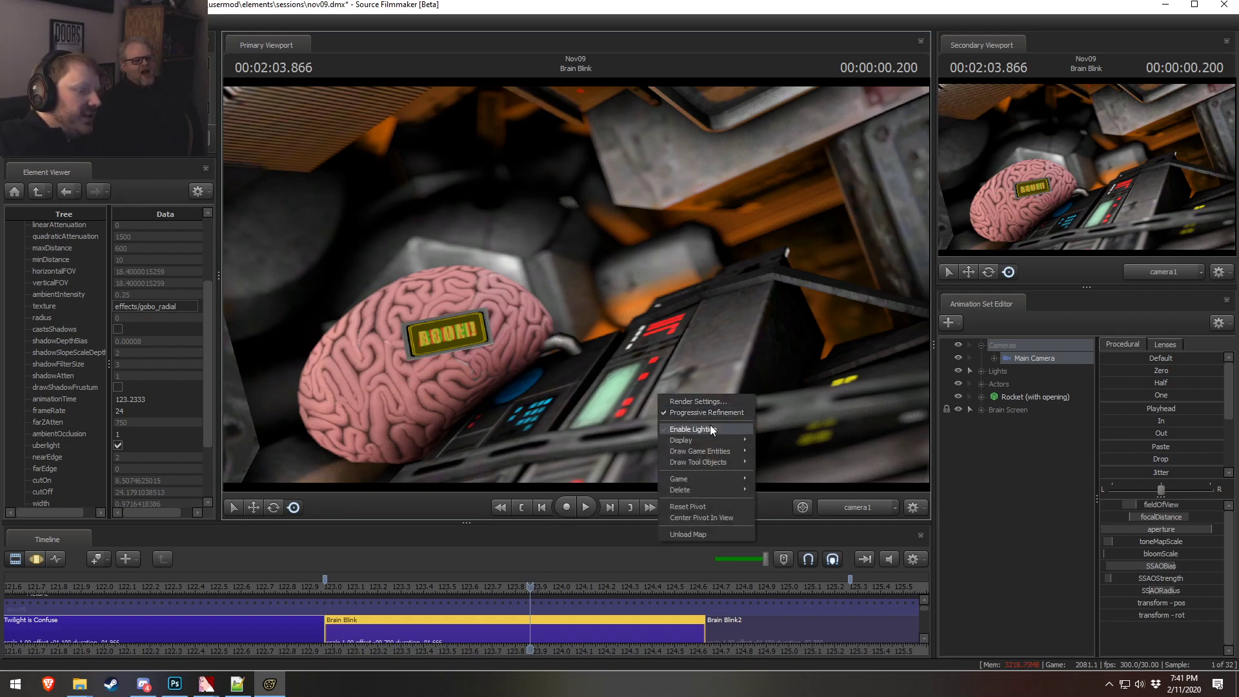
{"action": "left_click", "coordinate": [709, 425]}
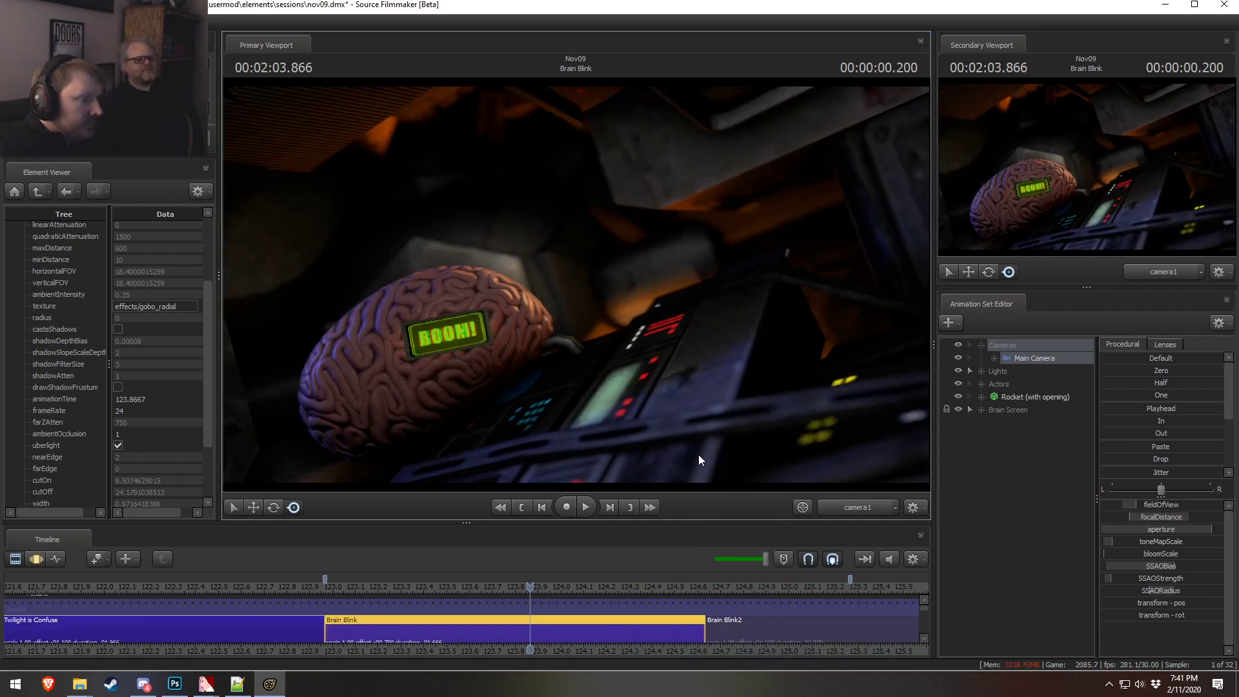
- View through the Main Camera and move it close to the BOOM! screen for the time from about 2:03.7 onward
{"action": "double_click", "coordinate": [509, 620]}
{"action": "left_click_drag", "start_coordinate": [662, 635], "coordinate": [603, 611]}
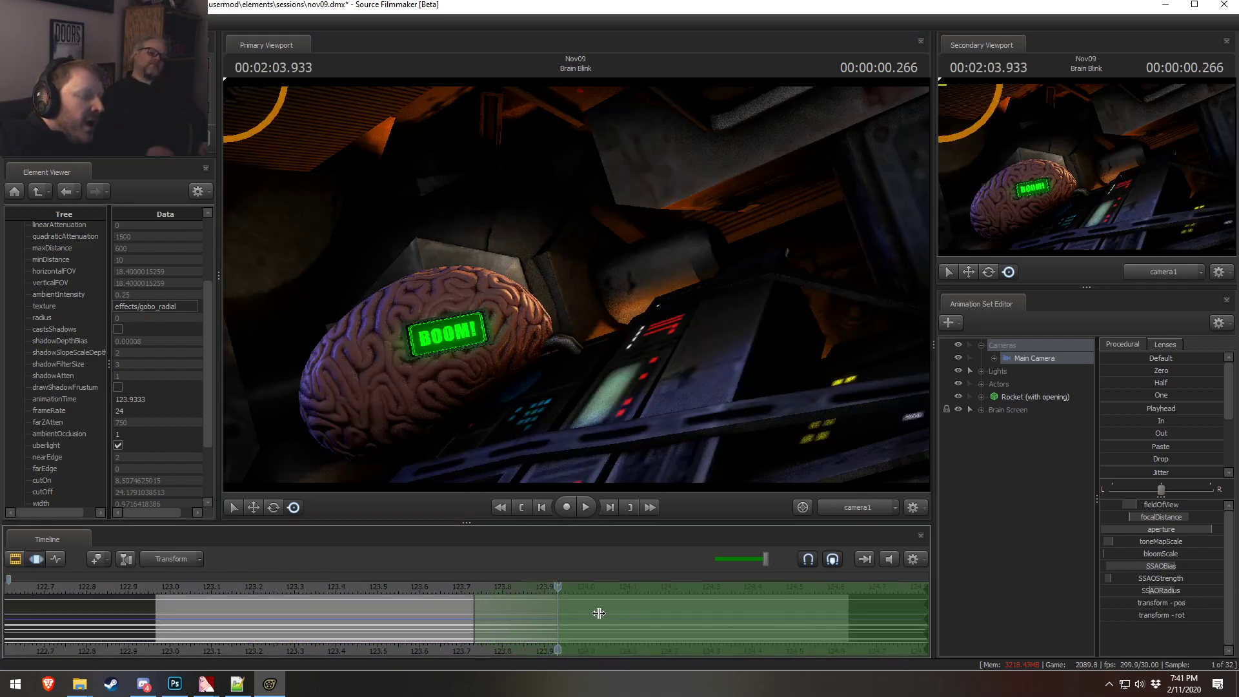
{"action": "left_click_drag", "start_coordinate": [1035, 359], "coordinate": [794, 338]}
{"action": "left_click_drag", "start_coordinate": [775, 336], "coordinate": [755, 336]}
{"action": "scroll", "coordinate": [577, 284], "scroll_direction": "up", "scroll_amount": 8}
{"action": "left_click_drag", "start_coordinate": [576, 285], "coordinate": [549, 293]}
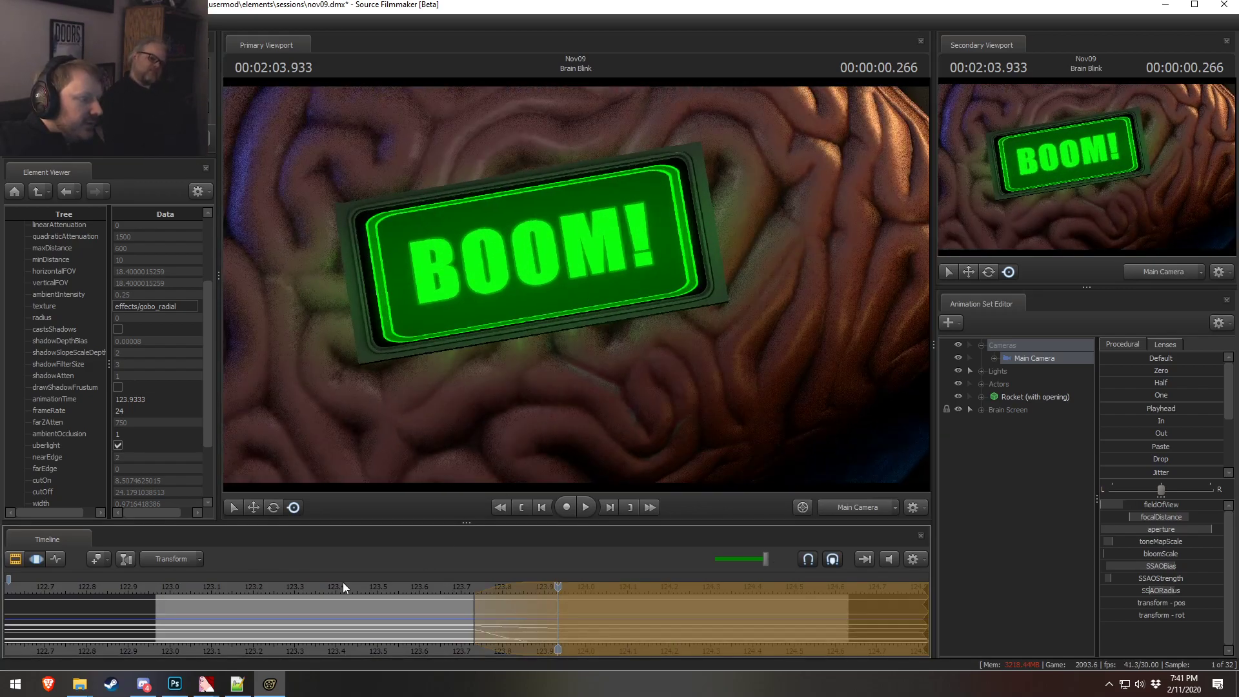
- Shorten the transition of the Main Camera's jump to the BOOM! close-up and replay it
{"action": "left_click", "coordinate": [313, 585]}
{"action": "key", "text": "space"}
{"action": "key", "text": "space"}
{"action": "left_click_drag", "start_coordinate": [558, 632], "coordinate": [511, 624]}
{"action": "left_click_drag", "start_coordinate": [558, 613], "coordinate": [544, 612]}
{"action": "left_click", "coordinate": [410, 584]}
{"action": "key", "text": "space"}
{"action": "key", "text": "space"}
- Roll the Main Camera at 2:04.600 from the Work Camera view, with the time selection starting at about 2:04.1
{"action": "left_click", "coordinate": [174, 590]}
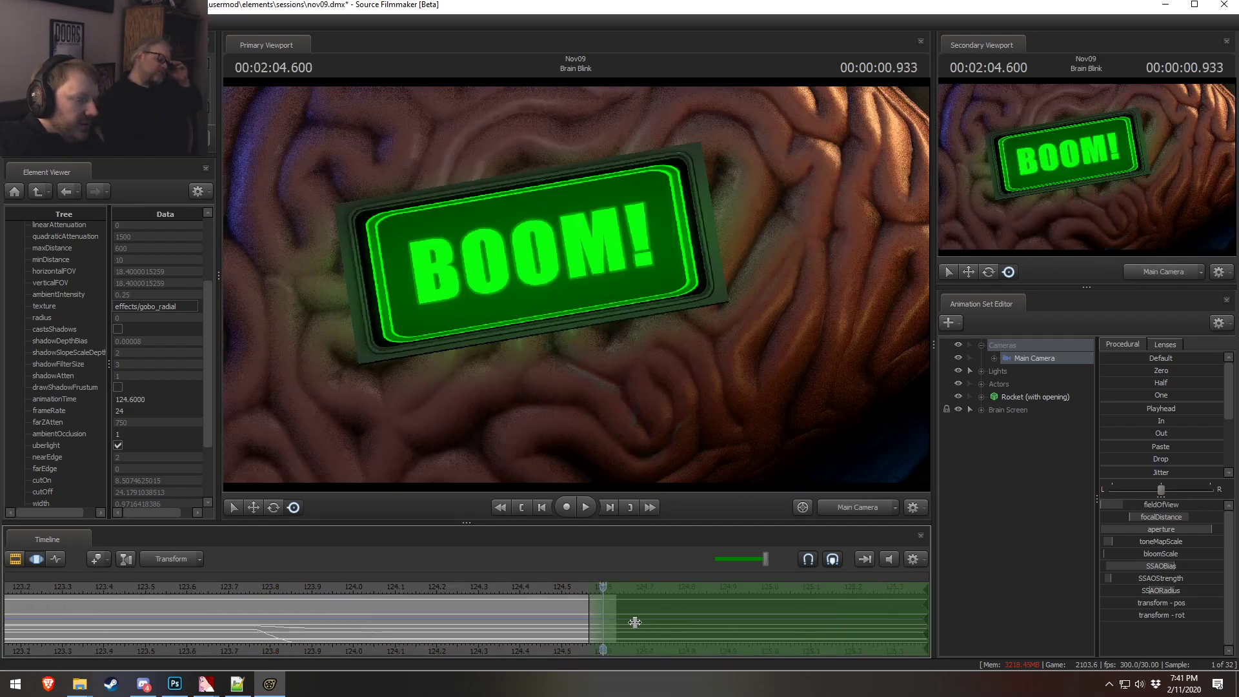
{"action": "left_click_drag", "start_coordinate": [603, 619], "coordinate": [381, 617]}
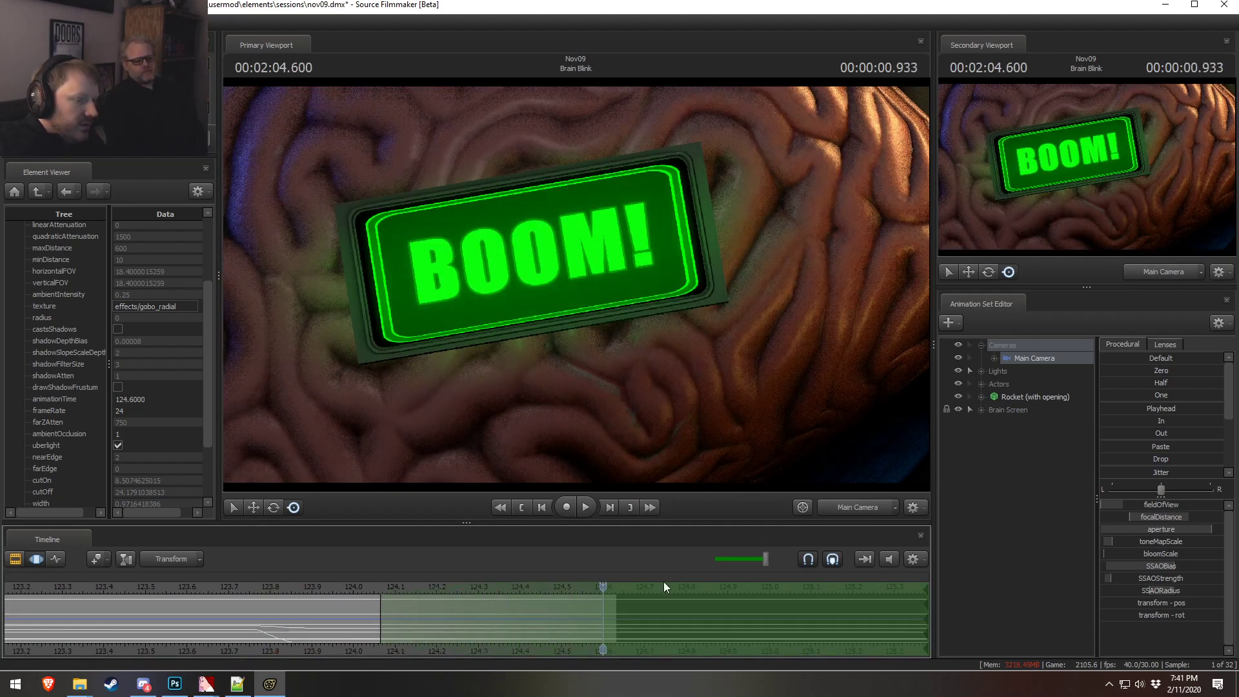
{"action": "left_click", "coordinate": [856, 507]}
{"action": "key", "text": "w"}
{"action": "key", "text": "e"}
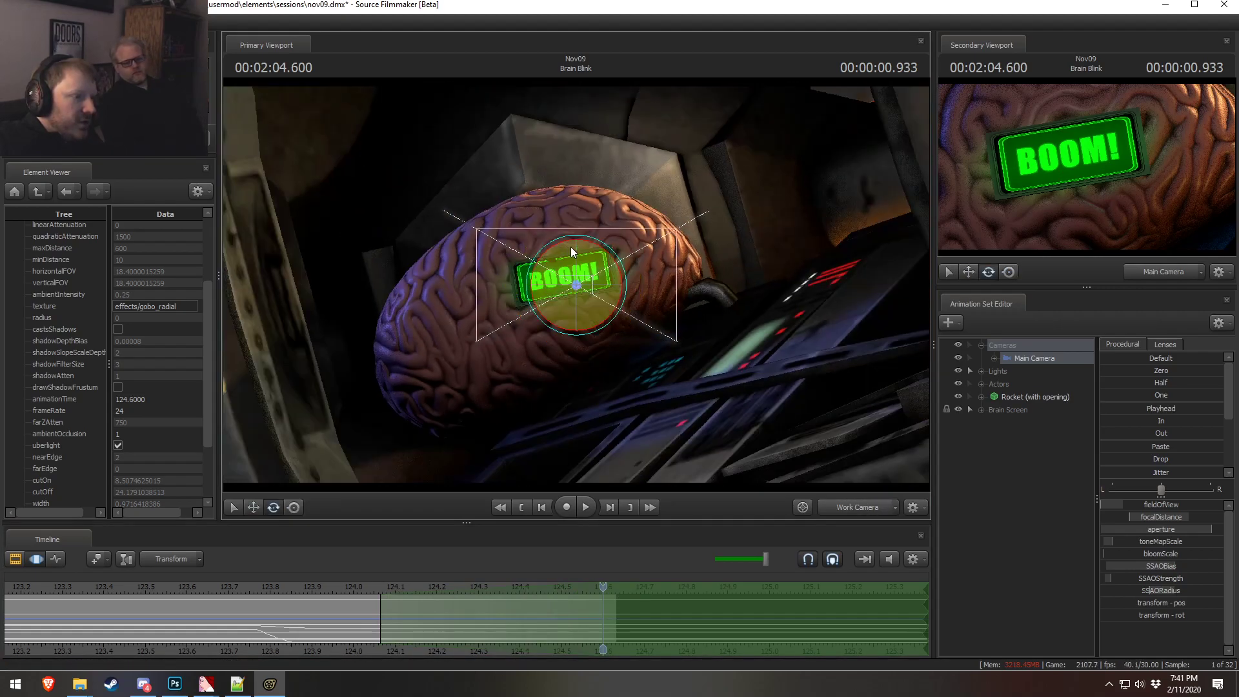
{"action": "left_click_drag", "start_coordinate": [560, 244], "coordinate": [475, 273]}
{"action": "key", "text": "ctrl+z"}
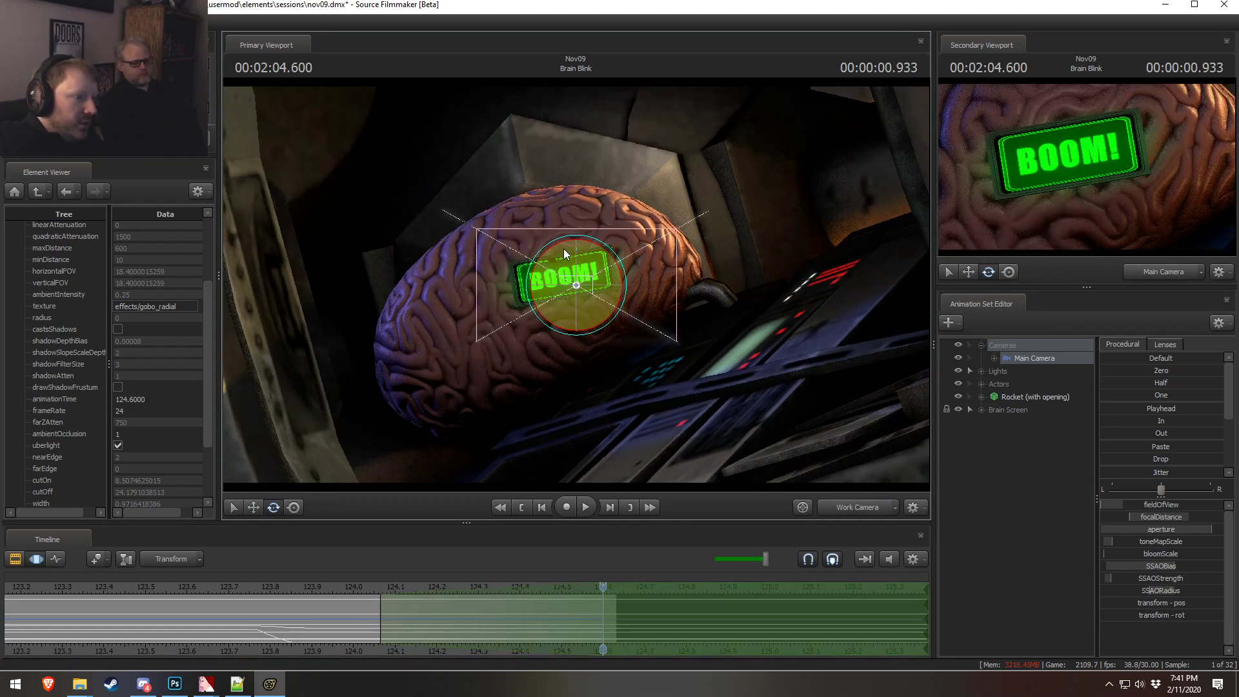
{"action": "left_click_drag", "start_coordinate": [652, 188], "coordinate": [598, 306]}
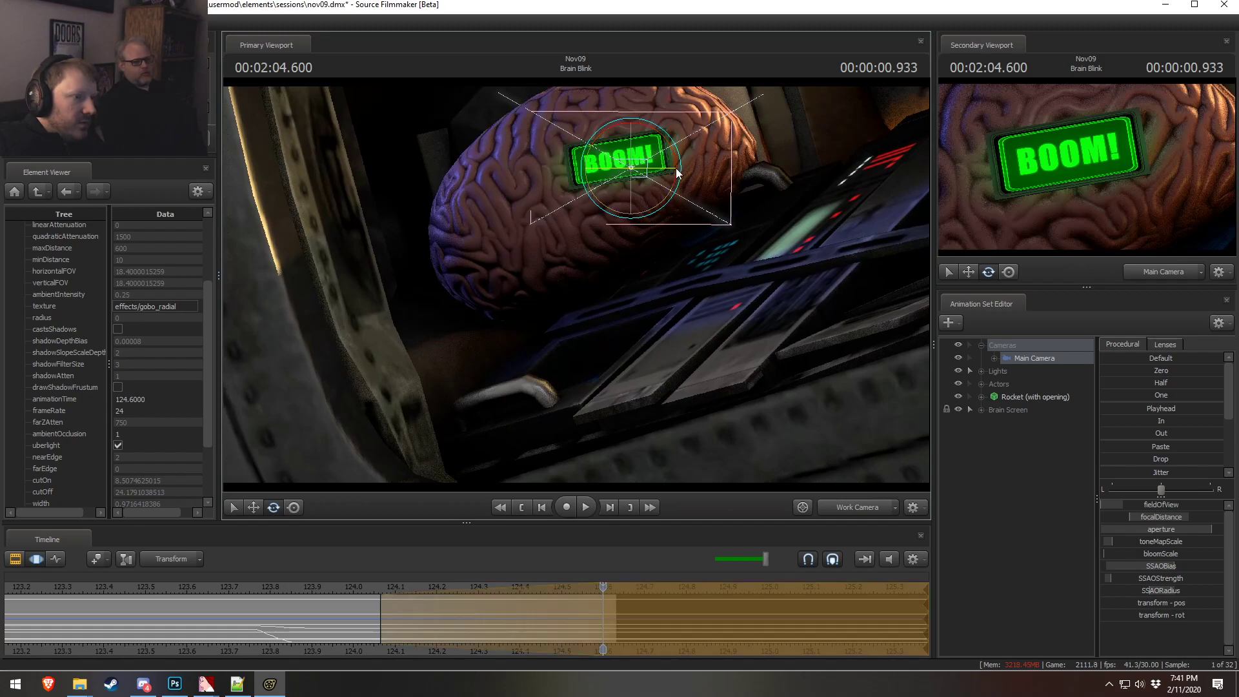
{"action": "left_click_drag", "start_coordinate": [653, 189], "coordinate": [502, 388]}
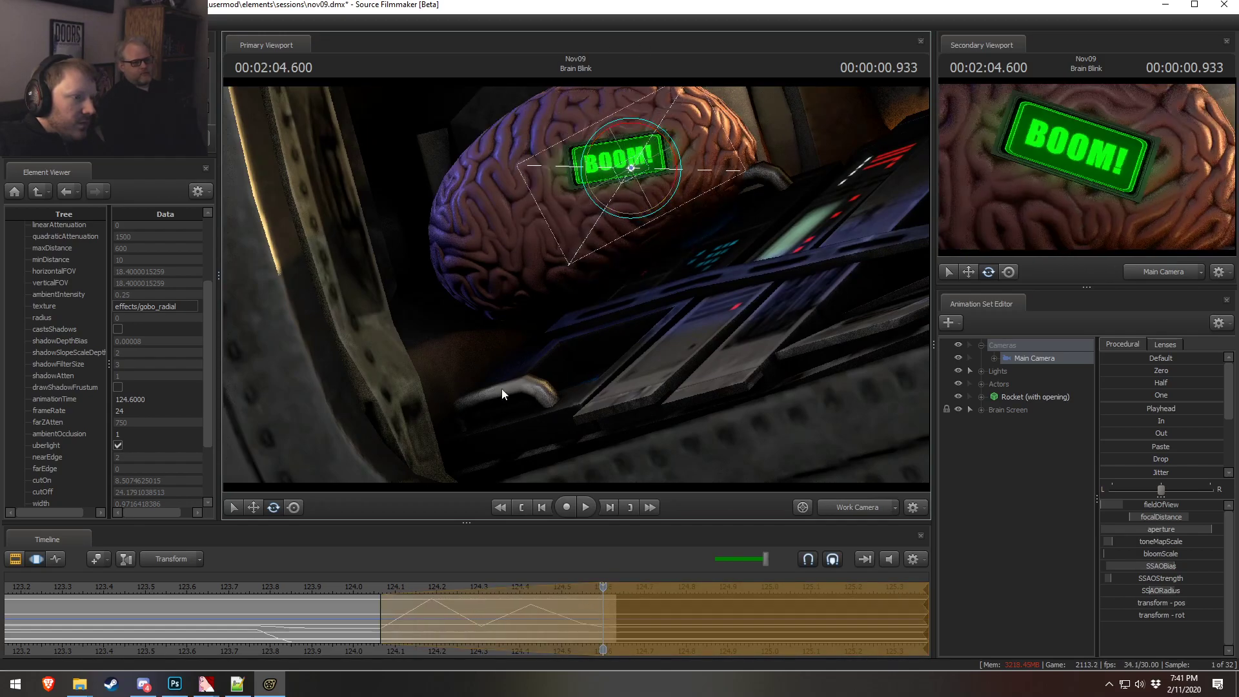
- Play the Brain Blink shot from its start to review the Main Camera's close-up and roll
{"action": "left_click", "coordinate": [34, 586]}
{"action": "scroll", "coordinate": [75, 638], "scroll_direction": "down", "scroll_amount": 3}
{"action": "middle_click_drag", "start_coordinate": [105, 649], "coordinate": [338, 620]}
{"action": "left_click", "coordinate": [205, 586]}
{"action": "key", "text": "space"}
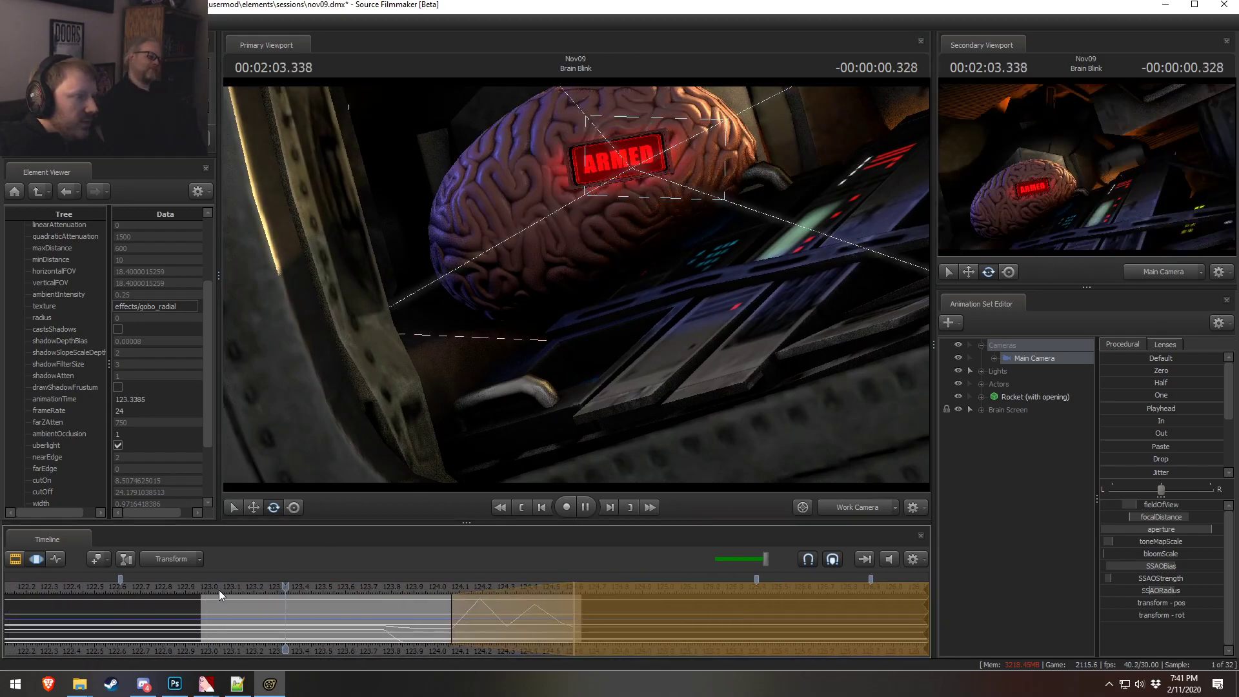
- Switch the primary viewport to the Main Camera and replay the Brain Blink shot from its start
{"action": "key", "text": "space"}
{"action": "left_click", "coordinate": [876, 512]}
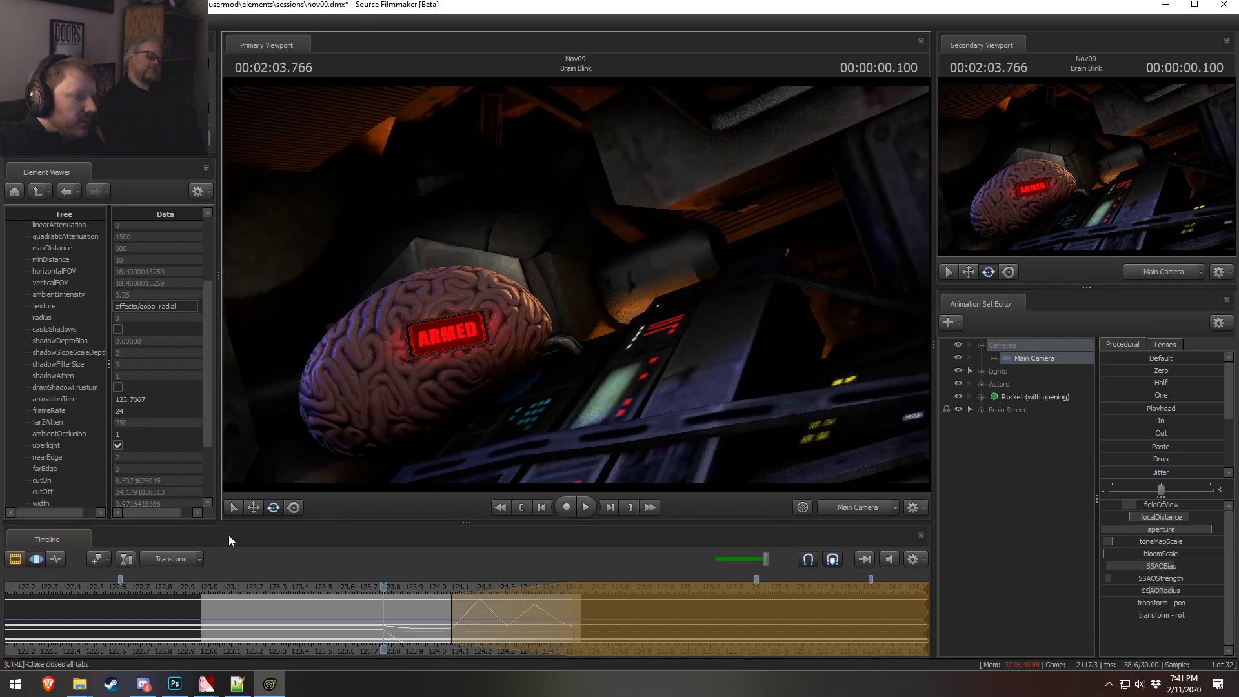
{"action": "left_click", "coordinate": [206, 587]}
{"action": "key", "text": "space"}
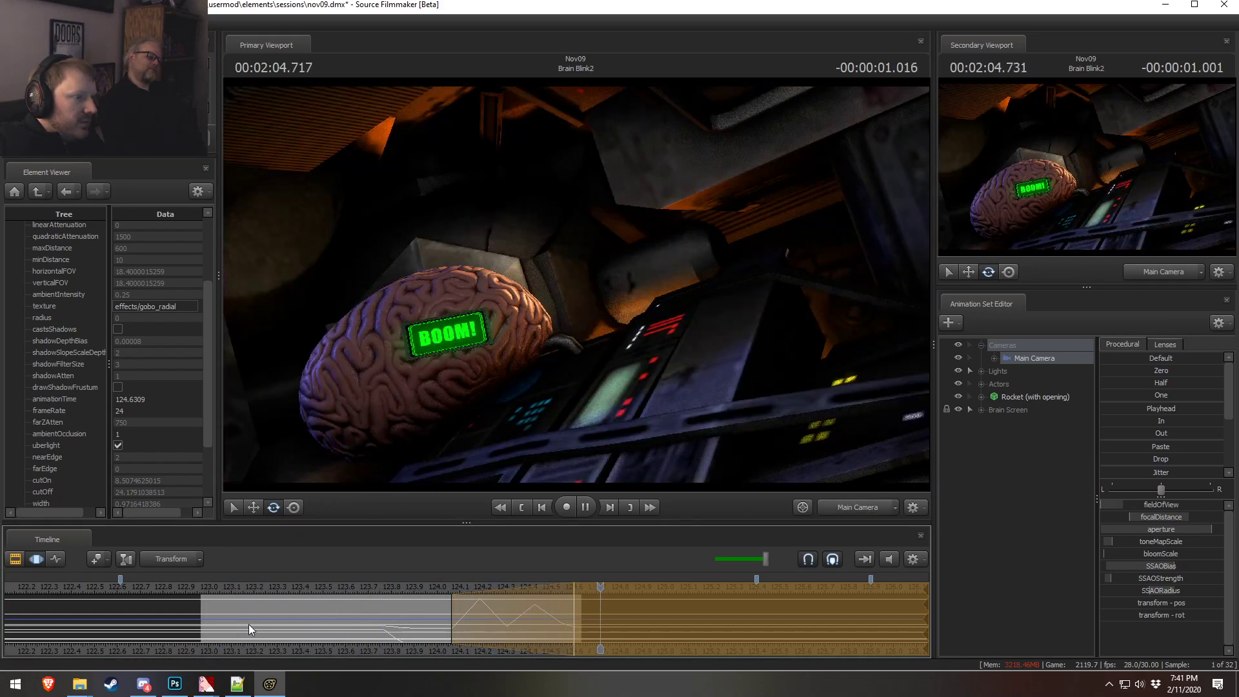
{"action": "key", "text": "space"}
- Try starting the Main Camera's roll at about 2:03.7, replay it, and move the start of the time selection earlier still
{"action": "left_click_drag", "start_coordinate": [456, 610], "coordinate": [371, 611]}
{"action": "left_click", "coordinate": [269, 588]}
{"action": "key", "text": "space"}
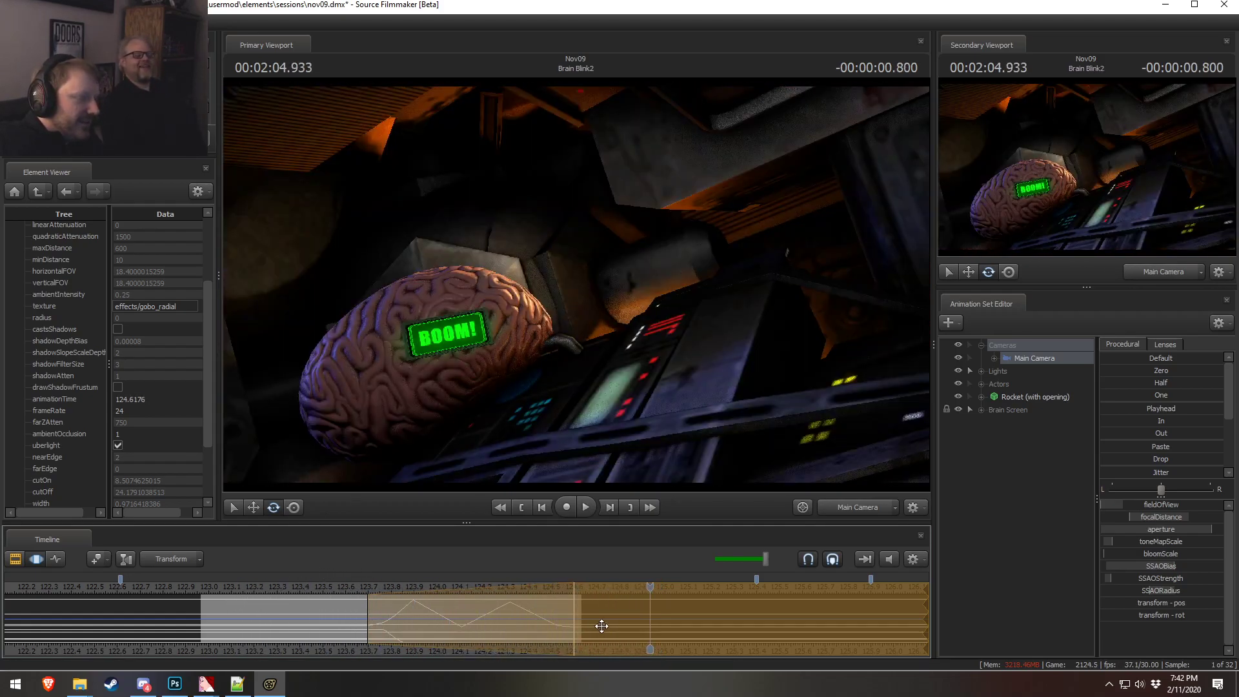
{"action": "left_click", "coordinate": [373, 588]}
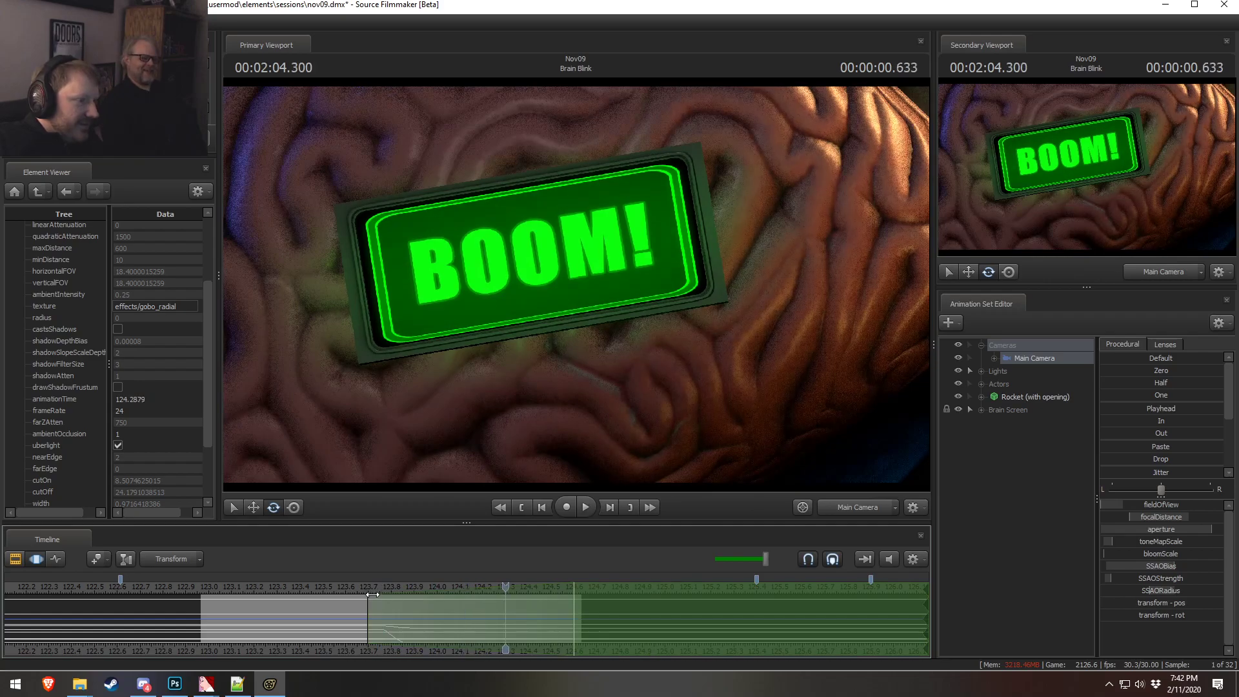
{"action": "left_click_drag", "start_coordinate": [373, 594], "coordinate": [297, 592]}
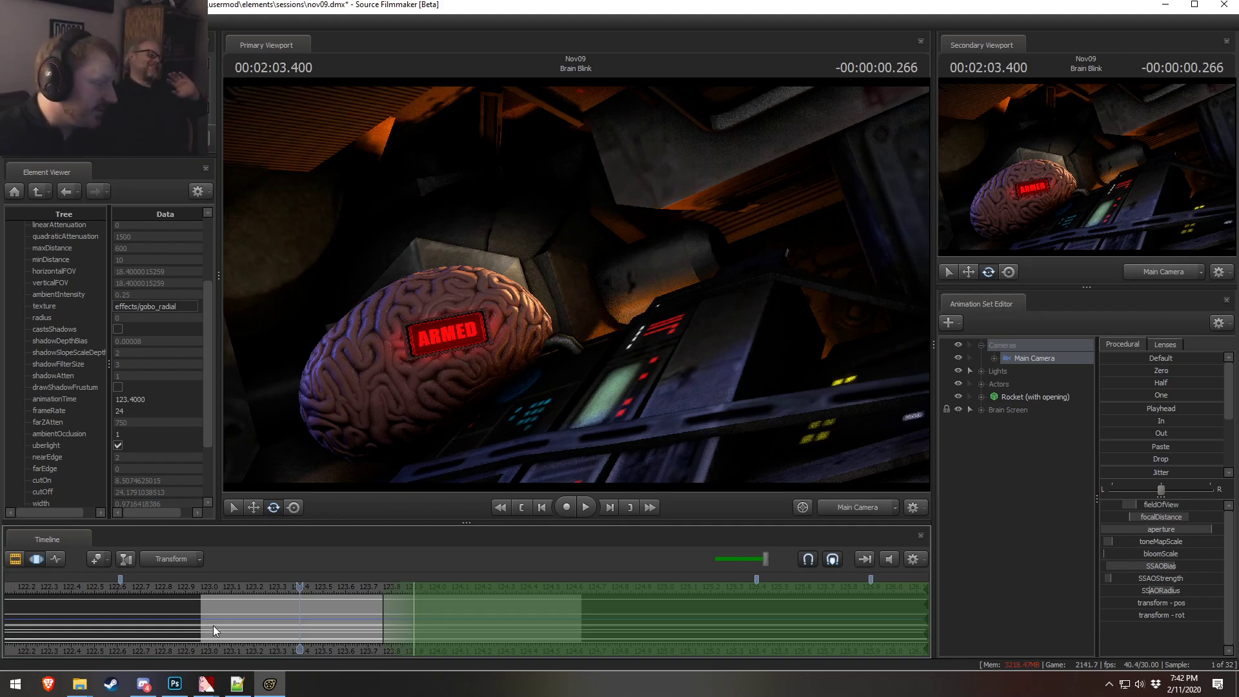
- Play the Brain Blink shot from about 2:03.0 to review the change from ARMED to BOOM! in the wide view
{"action": "left_click", "coordinate": [210, 584]}
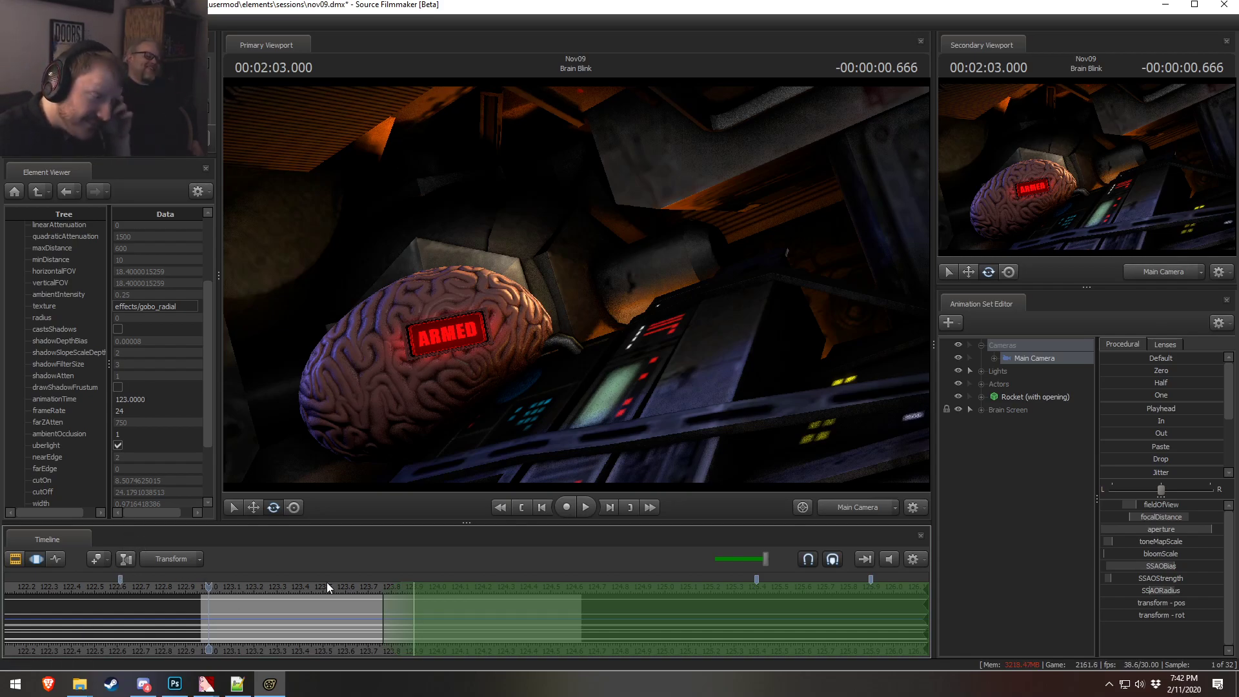
{"action": "left_click", "coordinate": [366, 587]}
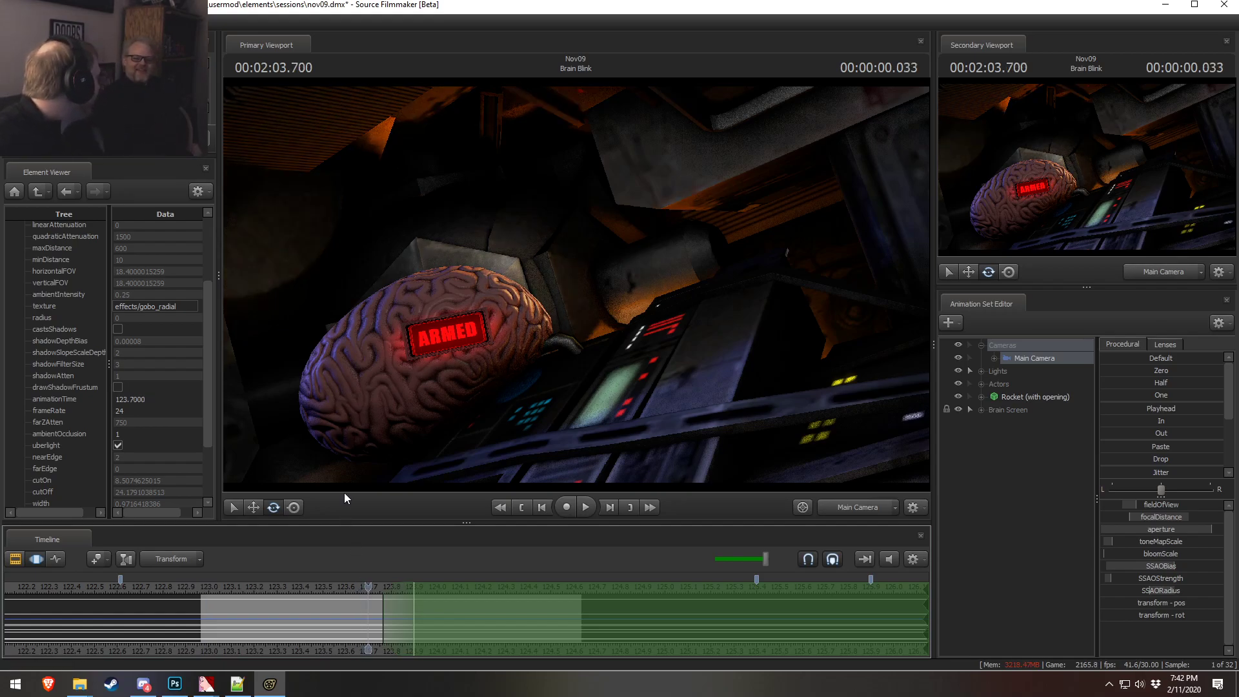
{"action": "key", "text": "space"}
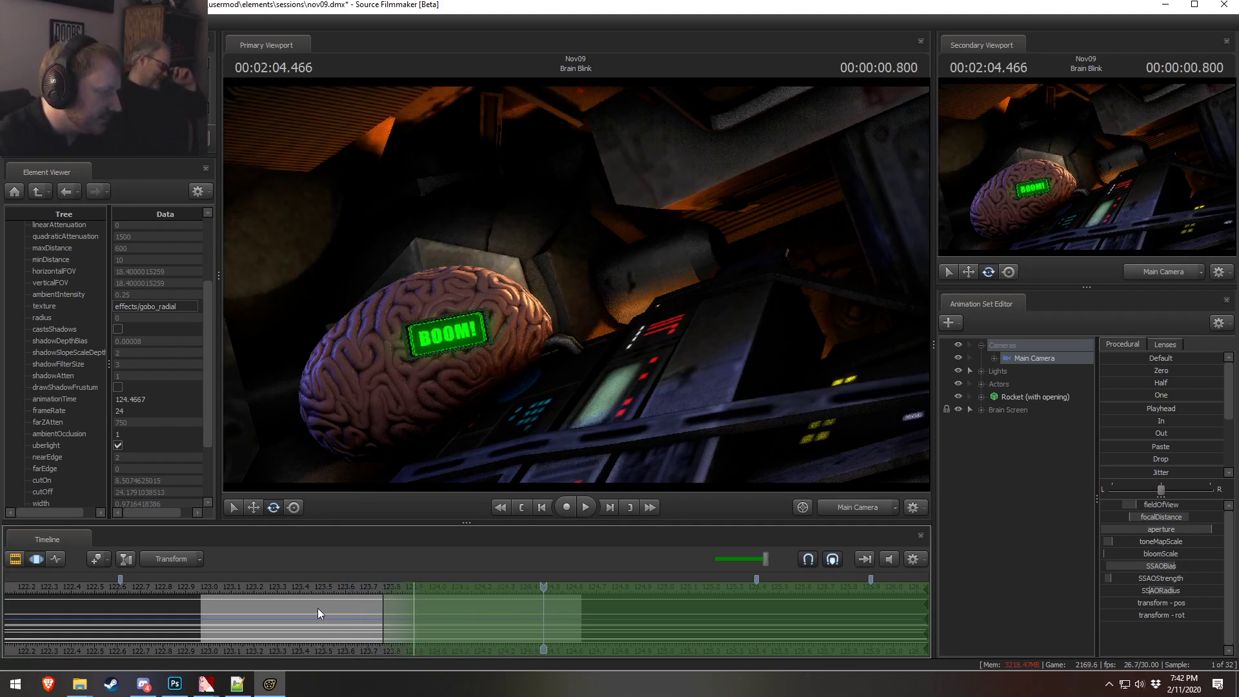
{"action": "left_click", "coordinate": [218, 589]}
{"action": "key", "text": "space"}
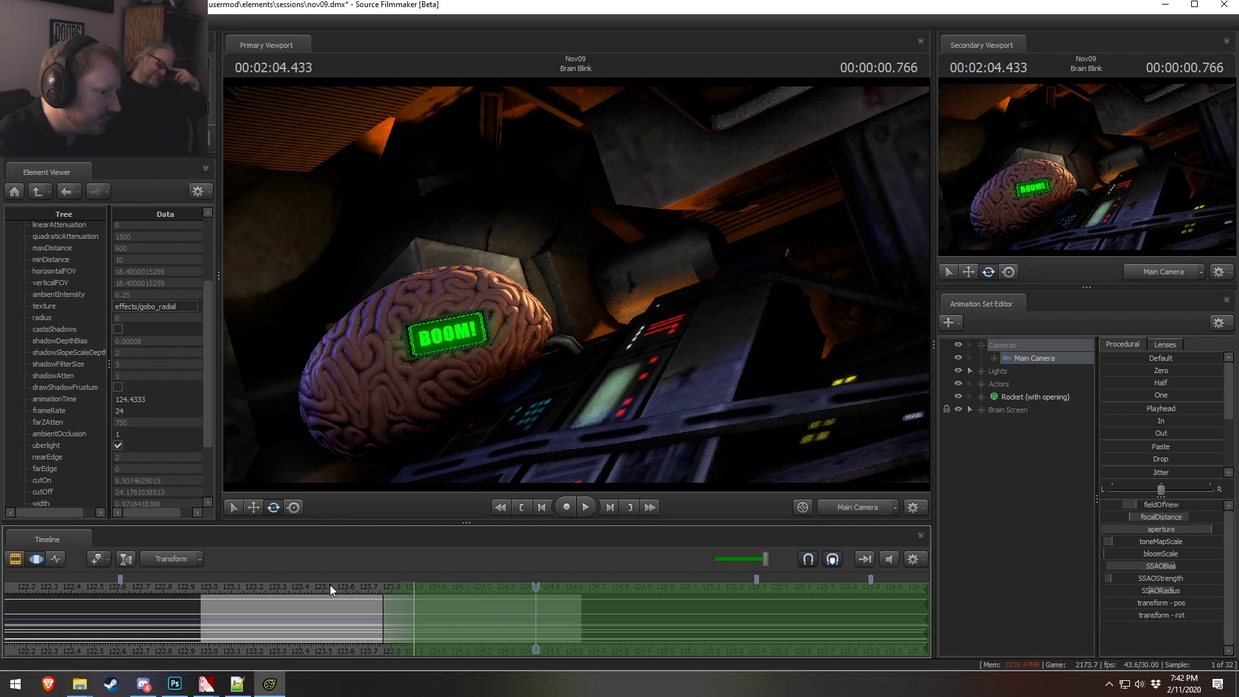
{"action": "key", "text": "space"}
{"action": "key", "text": "space"}
- In the clip editor, copy the Sunset Shimmer Impact shot and delete the Brain Blink2 shot
{"action": "key", "text": "F2"}
{"action": "middle_click_drag", "start_coordinate": [560, 650], "coordinate": [527, 650]}
{"action": "scroll", "coordinate": [527, 649], "scroll_direction": "down", "scroll_amount": 5}
{"action": "left_click", "coordinate": [312, 629]}
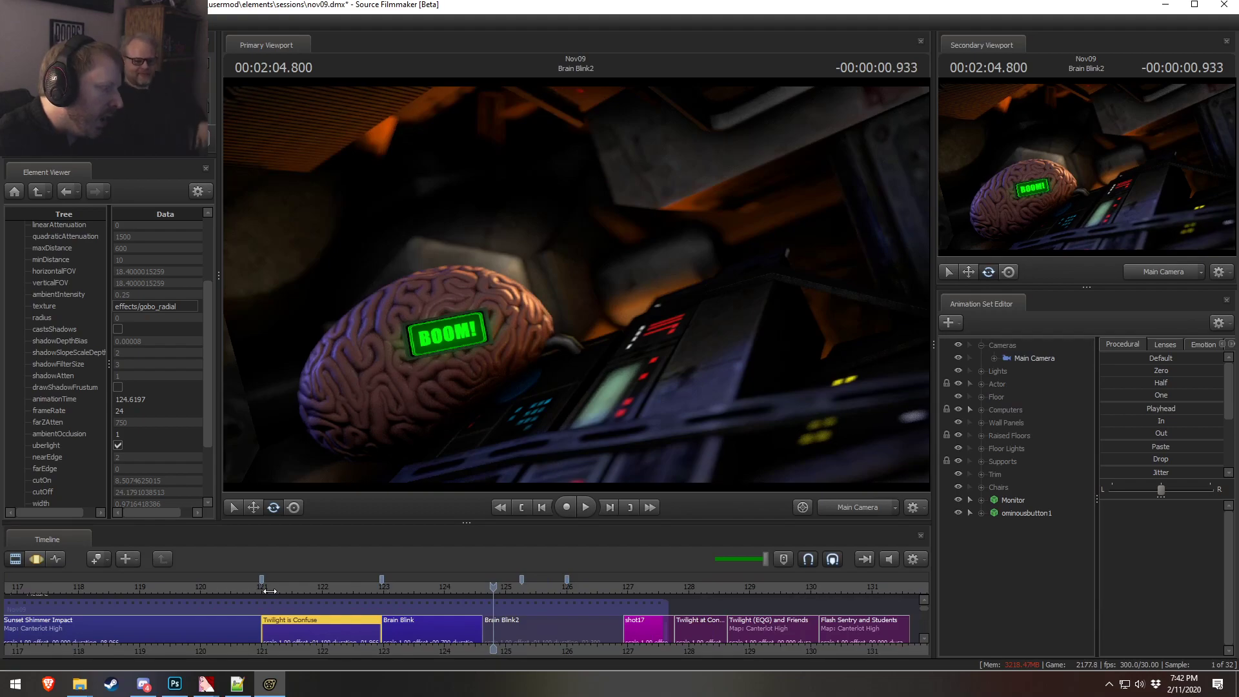
{"action": "left_click_drag", "start_coordinate": [270, 591], "coordinate": [241, 591]}
{"action": "left_click", "coordinate": [183, 618]}
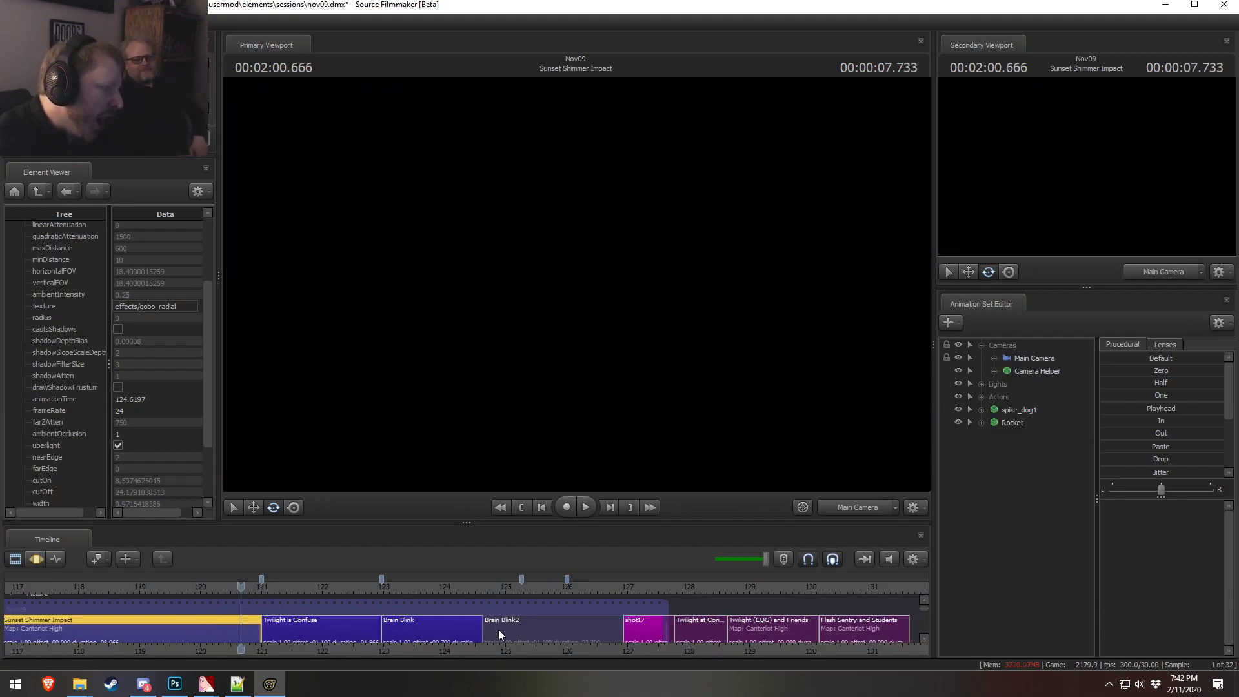
{"action": "left_click", "coordinate": [571, 629]}
{"action": "key", "text": "Delete"}
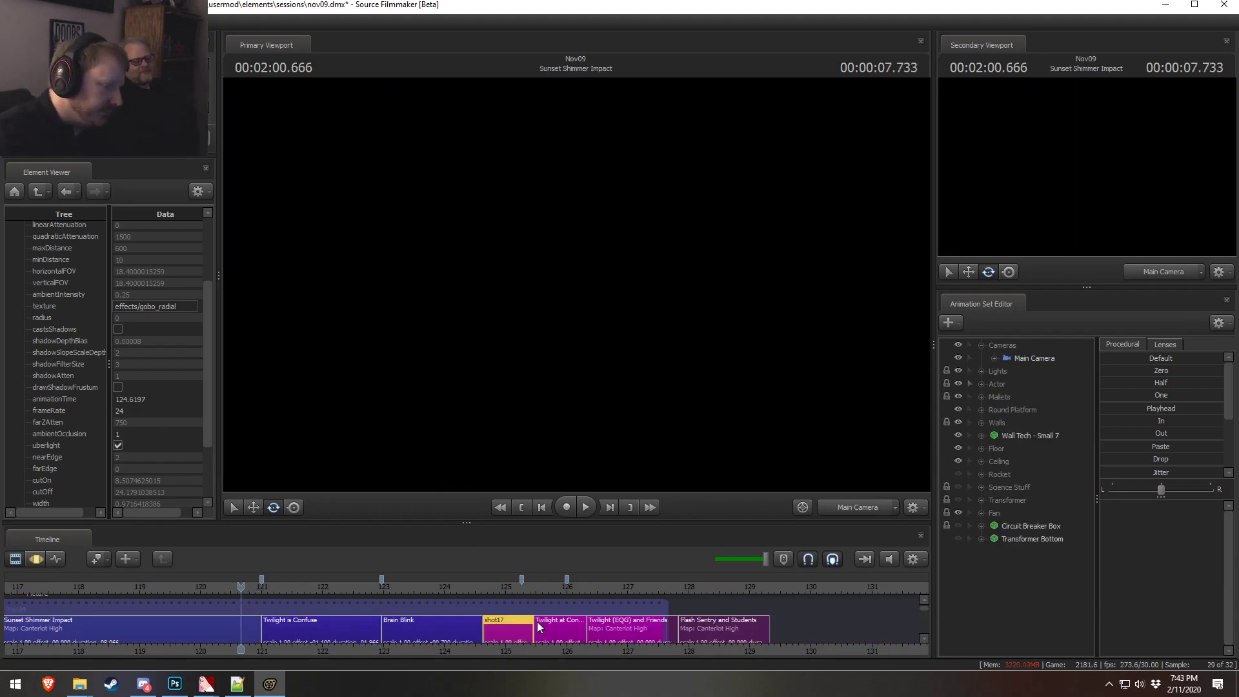
- Paste the copied Sunset Shimmer Impact shot directly after the Brain Blink shot, ahead of shot17
{"action": "left_click", "coordinate": [458, 632]}
{"action": "key", "text": "ctrl+v"}
{"action": "key", "text": "Delete"}
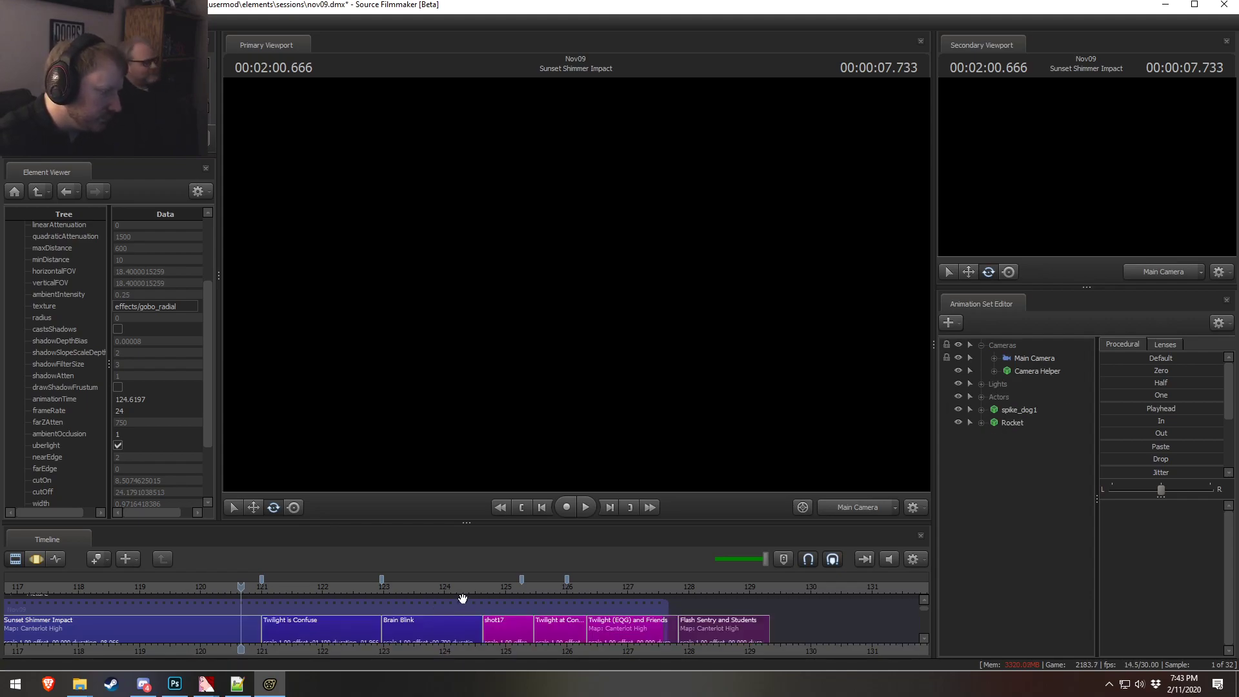
{"action": "left_click", "coordinate": [471, 590]}
{"action": "left_click", "coordinate": [472, 629]}
{"action": "key", "text": "ctrl+v"}
{"action": "scroll", "coordinate": [651, 639], "scroll_direction": "down", "scroll_amount": 2}
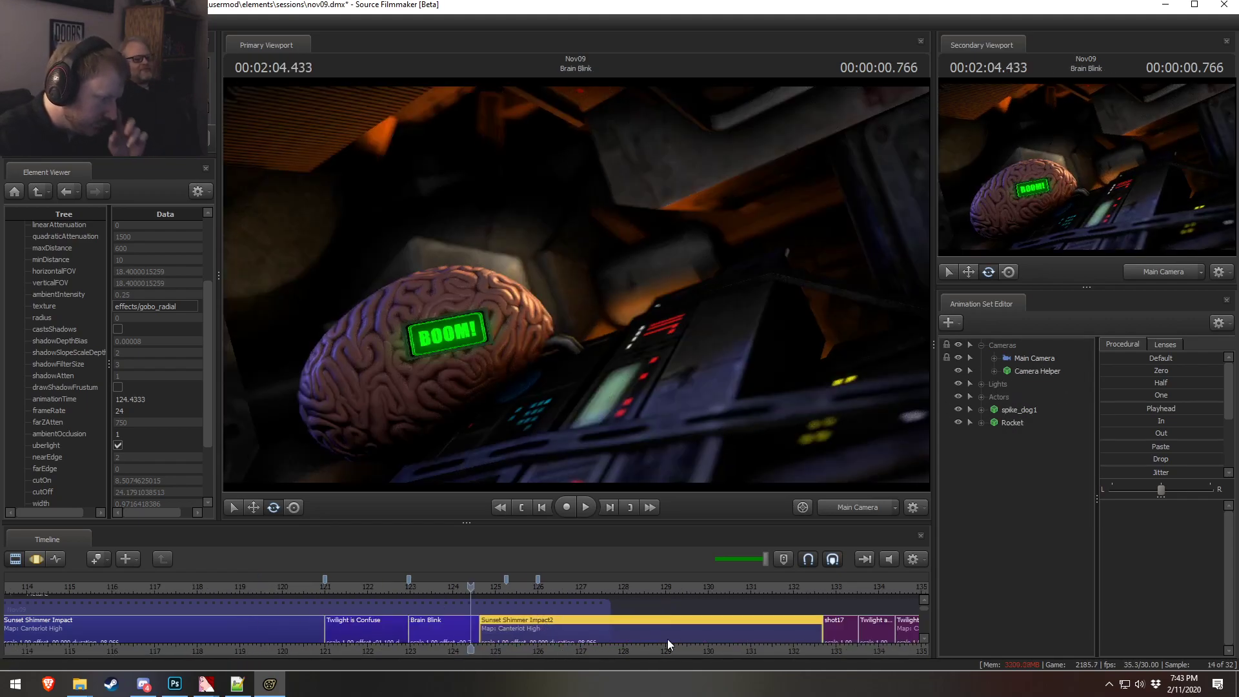
- Shorten the Sunset Shimmer Impact2 shot to end at about 2:09.1 and align the timeline markers with its start and end
{"action": "left_click_drag", "start_coordinate": [816, 626], "coordinate": [669, 610]}
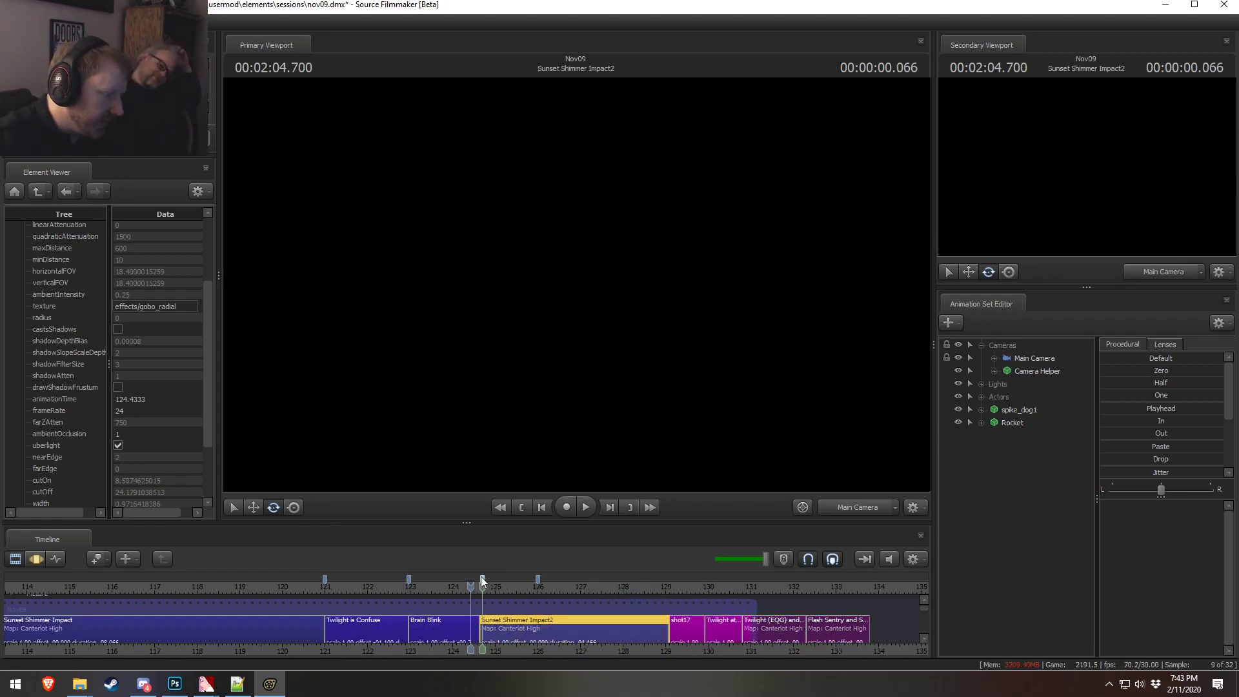
{"action": "scroll", "coordinate": [481, 597], "scroll_direction": "up", "scroll_amount": 3}
{"action": "scroll", "coordinate": [484, 591], "scroll_direction": "up", "scroll_amount": 3}
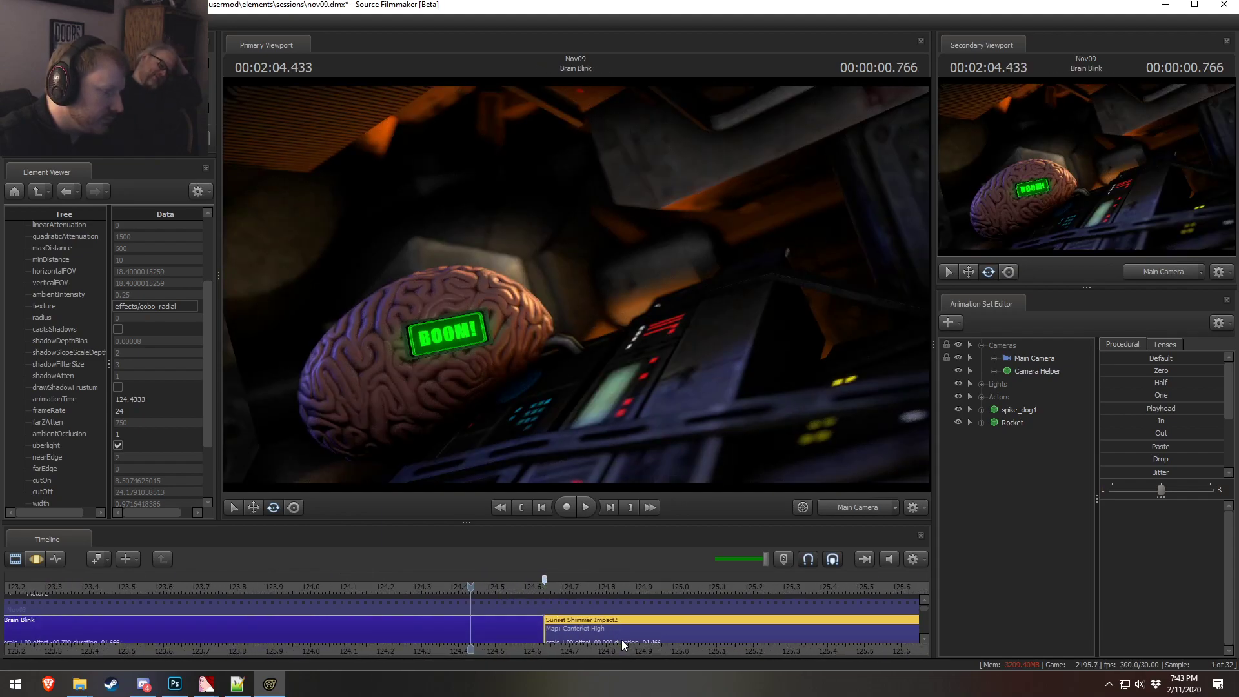
{"action": "scroll", "coordinate": [621, 640], "scroll_direction": "down", "scroll_amount": 3}
{"action": "scroll", "coordinate": [680, 646], "scroll_direction": "down", "scroll_amount": 3}
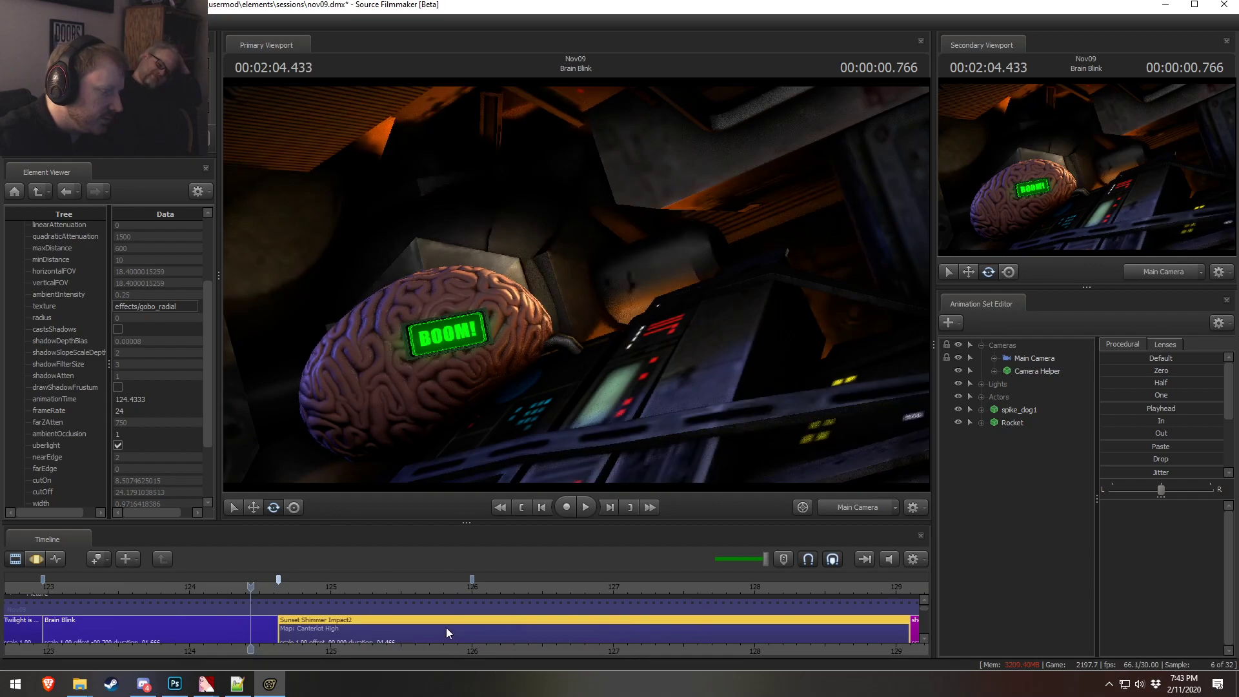
{"action": "left_click", "coordinate": [506, 604]}
{"action": "left_click", "coordinate": [608, 633]}
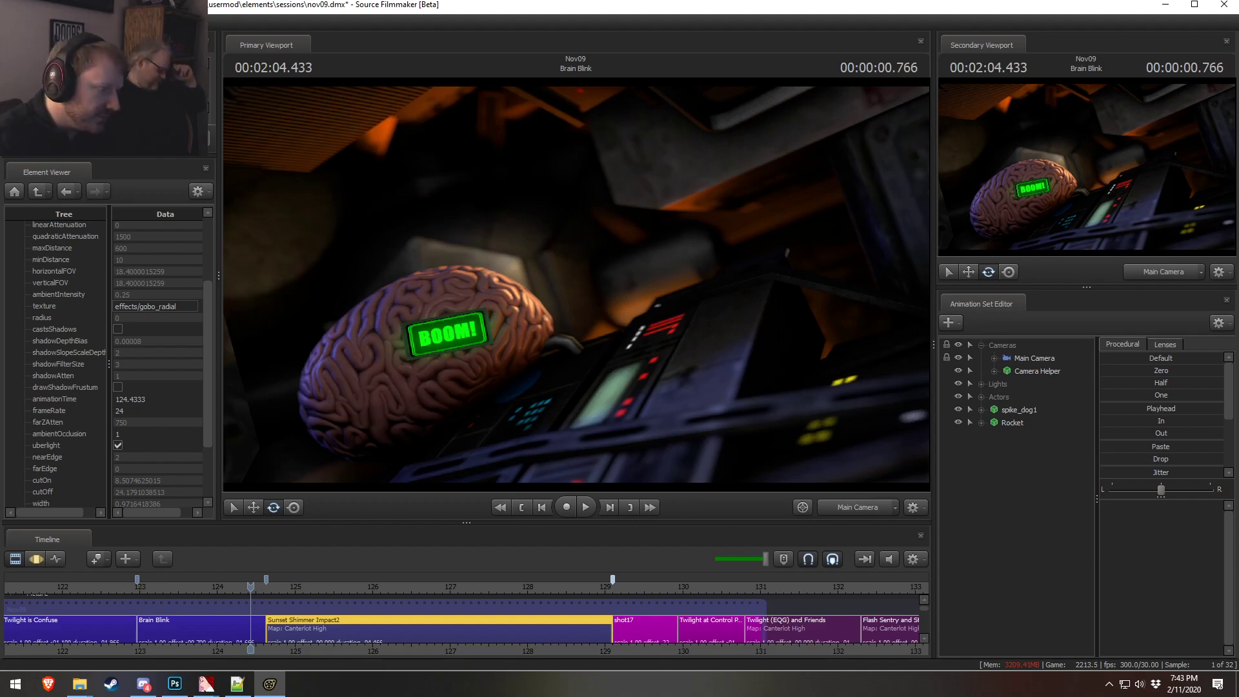
- Play across the cut from Sunset Shimmer Impact2 into the Twilight shots and scrub back through the black shot
{"action": "left_click", "coordinate": [613, 598]}
{"action": "key", "text": "space"}
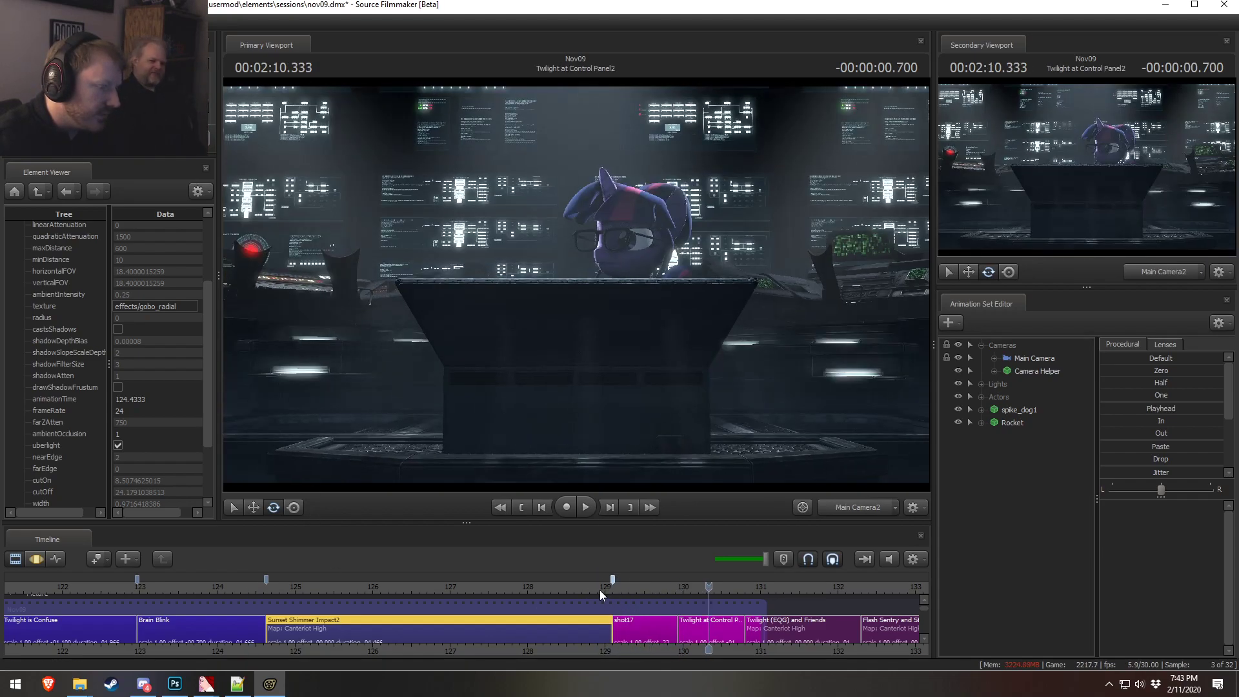
{"action": "left_click", "coordinate": [599, 589]}
{"action": "left_click_drag", "start_coordinate": [511, 587], "coordinate": [460, 604]}
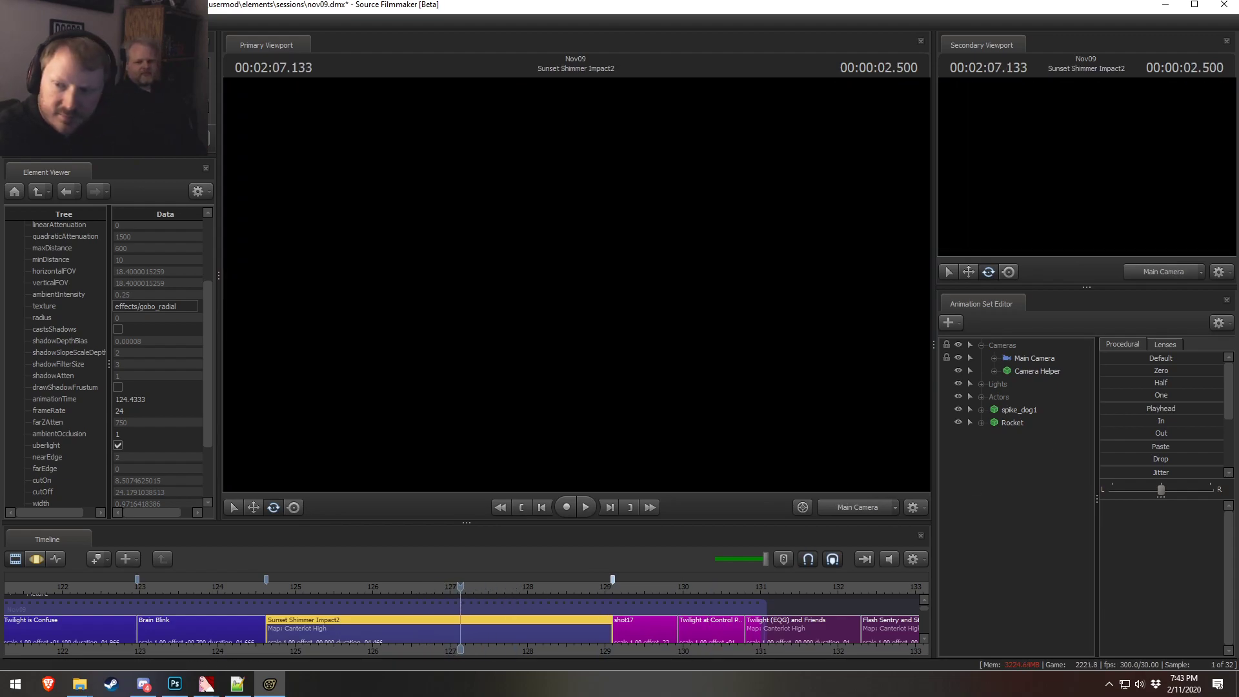
{"action": "mouse_move", "coordinate": [262, 599]}
{"action": "left_mouse_down"}
{"action": "mouse_move", "coordinate": [284, 599]}
{"action": "mouse_move", "coordinate": [142, 601]}
{"action": "mouse_move", "coordinate": [282, 613]}
{"action": "left_mouse_up"}
- Set the Brain Blink clip's background color to green with RGB values 0, 150, 0
{"action": "middle_click_drag", "start_coordinate": [355, 650], "coordinate": [522, 647]}
{"action": "right_click", "coordinate": [324, 629]}
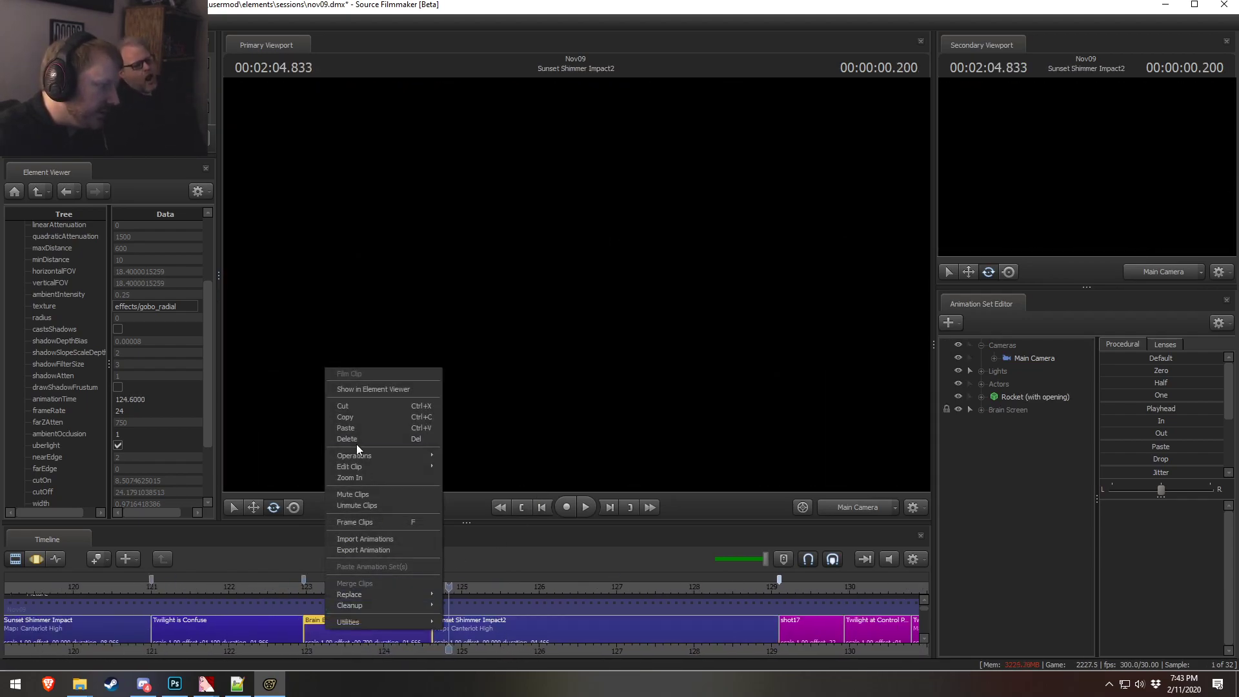
{"action": "mouse_move", "coordinate": [351, 466]}
{"action": "left_click", "coordinate": [472, 479]}
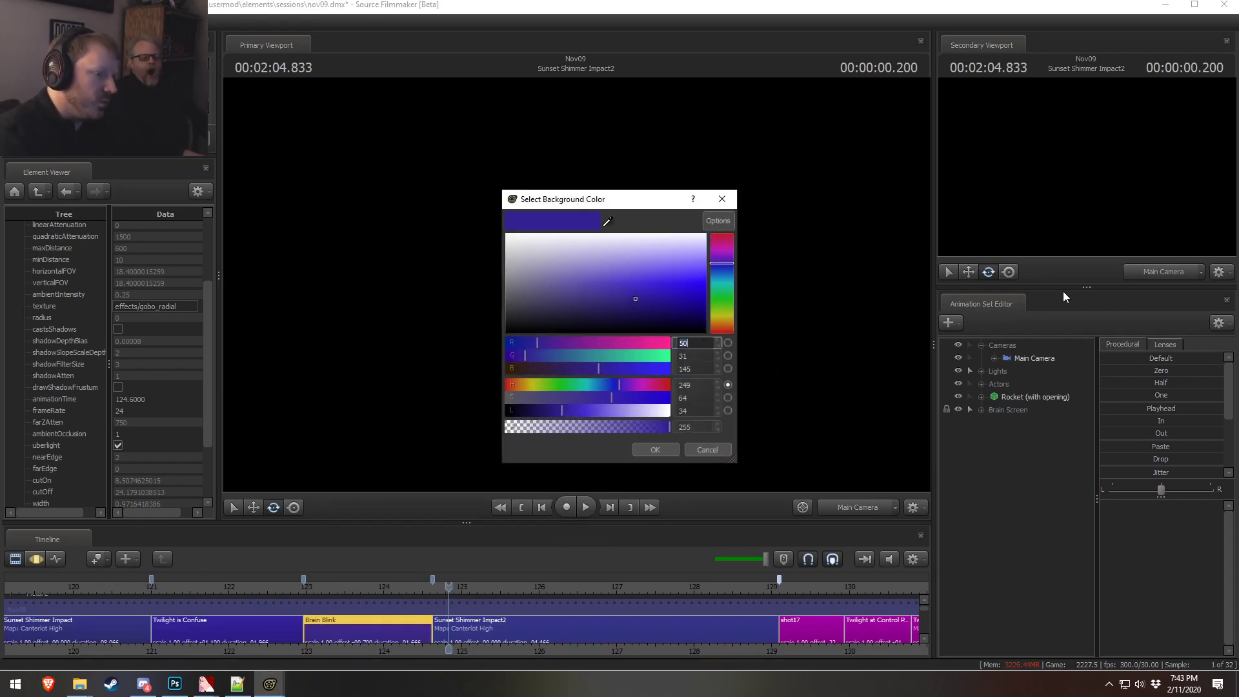
{"action": "type", "text": "0"}
{"action": "key", "text": "Tab"}
{"action": "type", "text": "150"}
{"action": "key", "text": "Tab"}
{"action": "type", "text": "0"}
{"action": "key", "text": "Tab"}
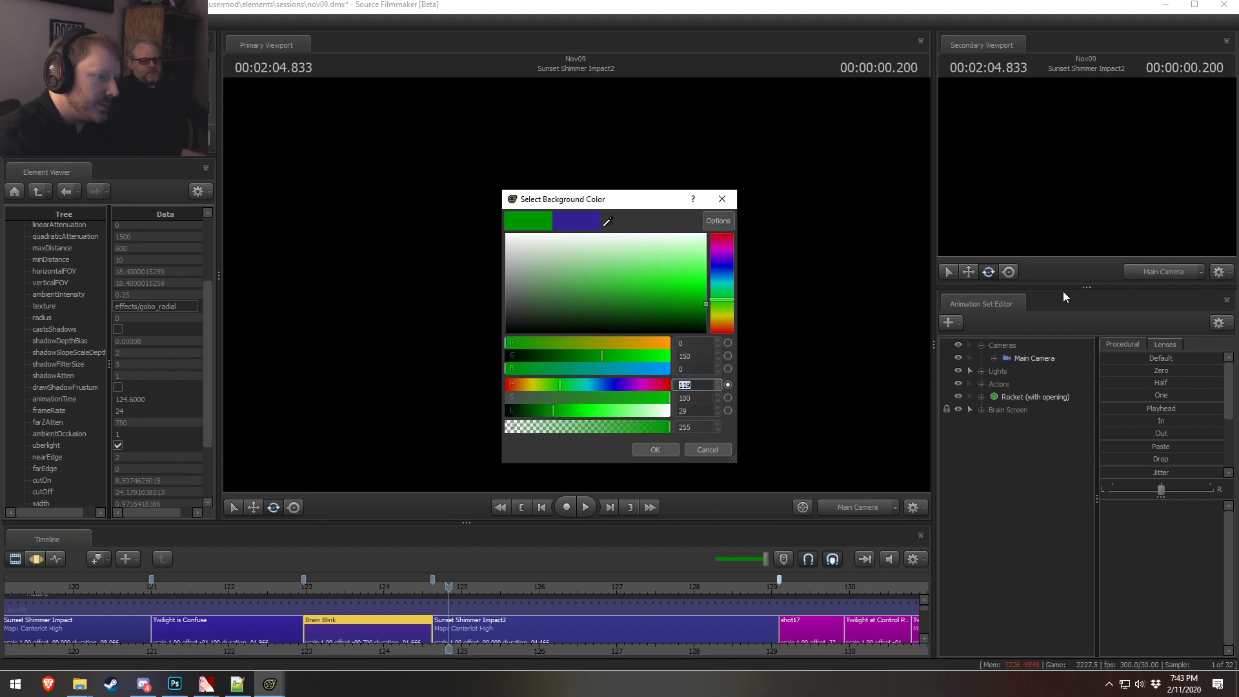
{"action": "left_click", "coordinate": [655, 450]}
{"action": "scroll", "coordinate": [362, 636], "scroll_direction": "down", "scroll_amount": 3}
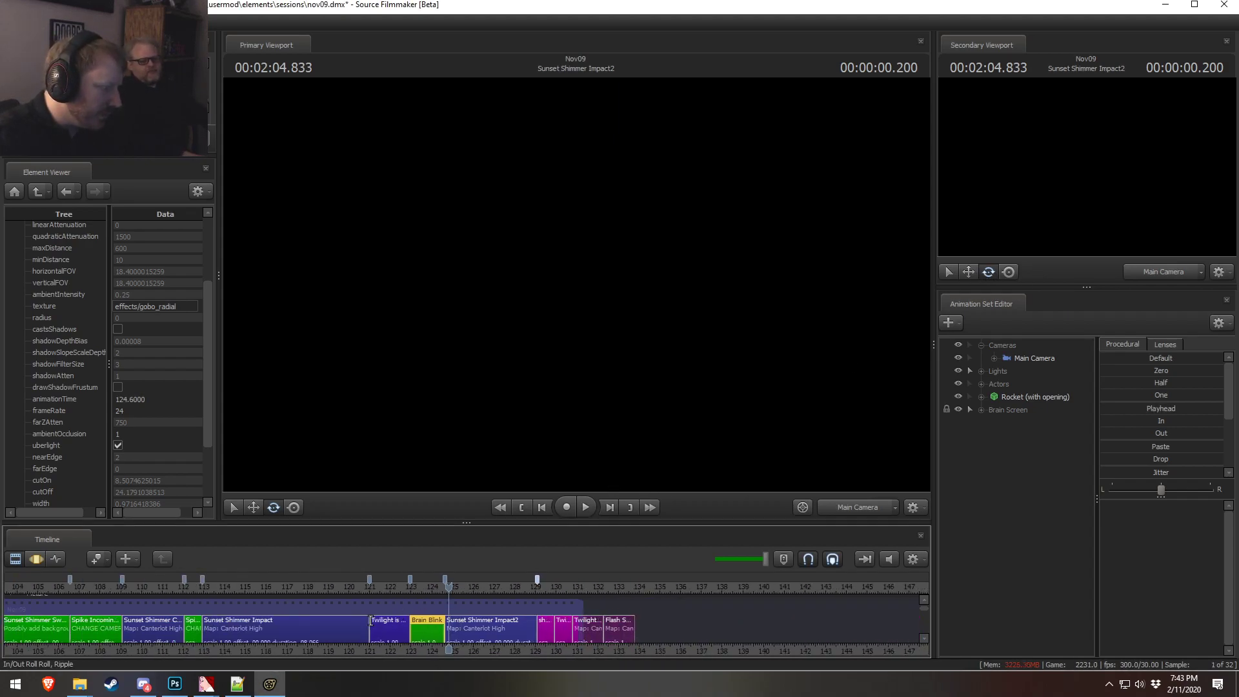
- Select the Twilight is Confuse shot at 2:02.100 and view the control room from above through the Work Camera in the motion editor
{"action": "left_click", "coordinate": [383, 637]}
{"action": "left_click", "coordinate": [430, 587]}
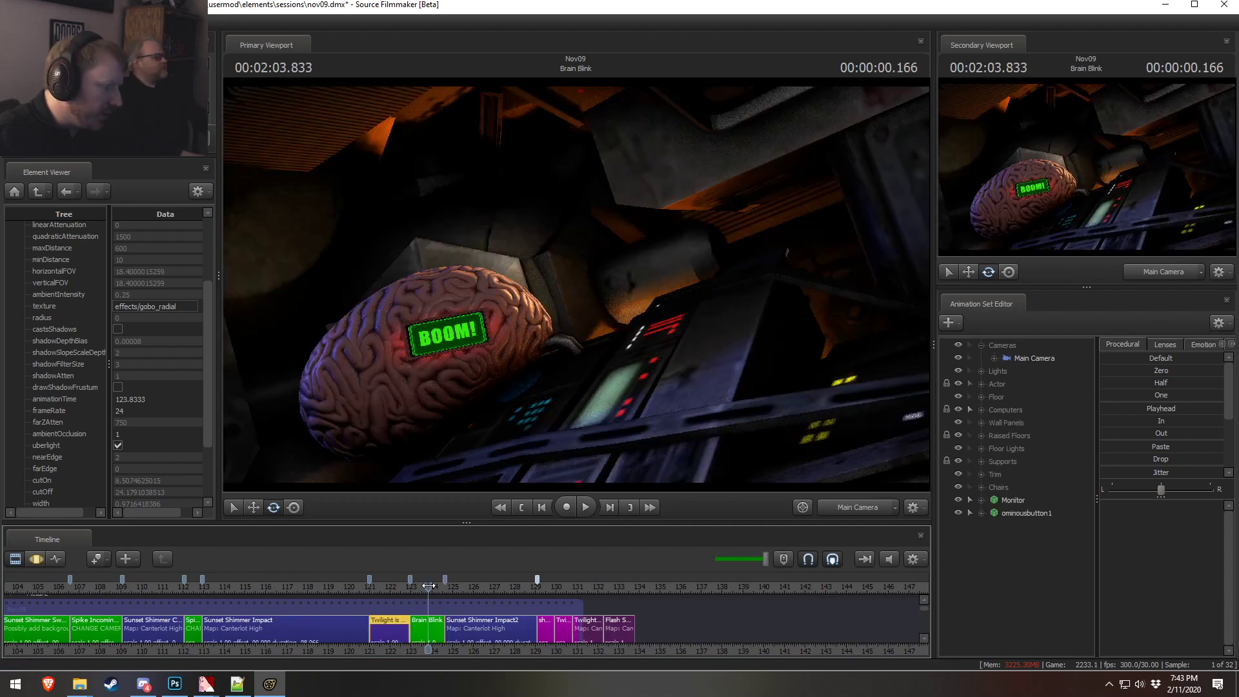
{"action": "scroll", "coordinate": [429, 587], "scroll_direction": "up", "scroll_amount": 3}
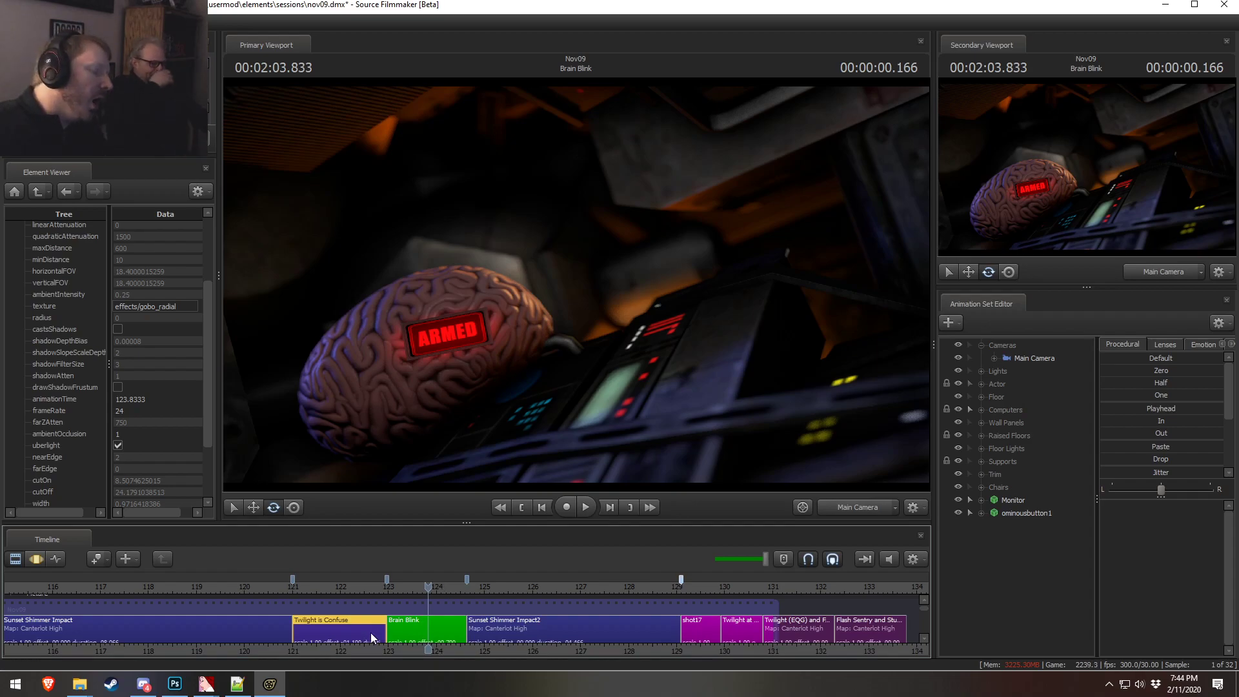
{"action": "left_click_drag", "start_coordinate": [307, 587], "coordinate": [346, 597]}
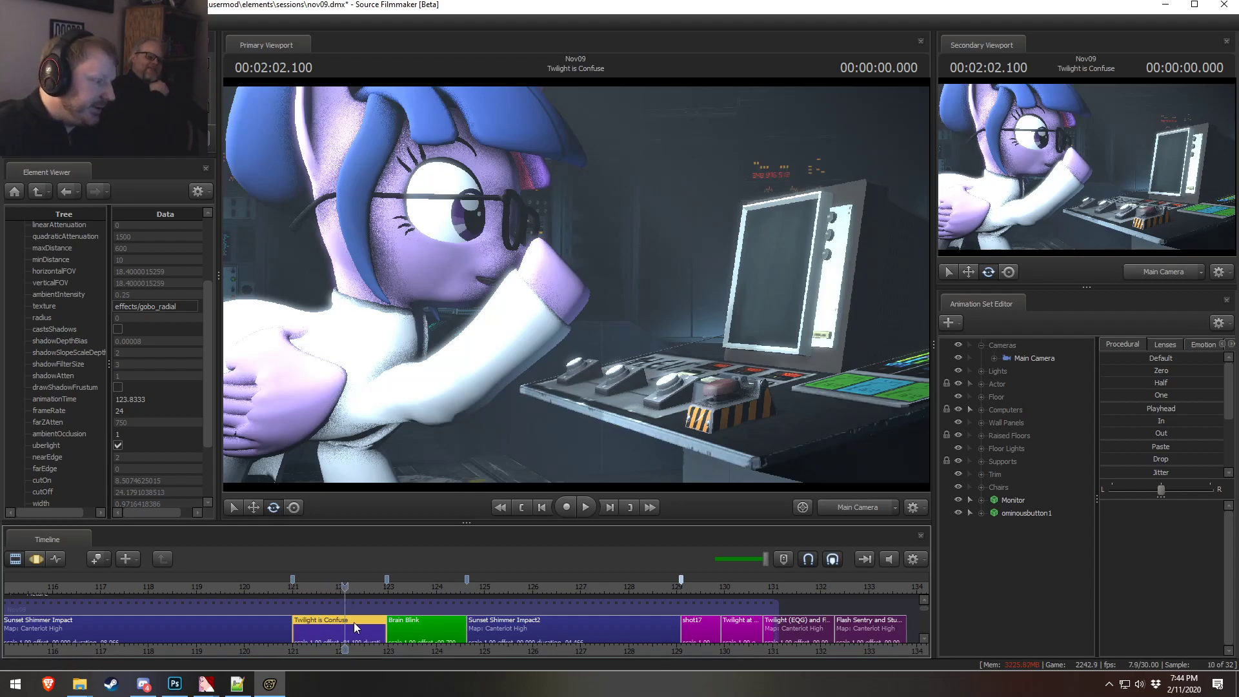
{"action": "left_click", "coordinate": [856, 507]}
{"action": "left_click_drag", "start_coordinate": [567, 320], "coordinate": [581, 281]}
{"action": "key", "text": "s"}
{"action": "key", "text": "z"}
{"action": "key", "text": "s"}
{"action": "key", "text": "F3"}
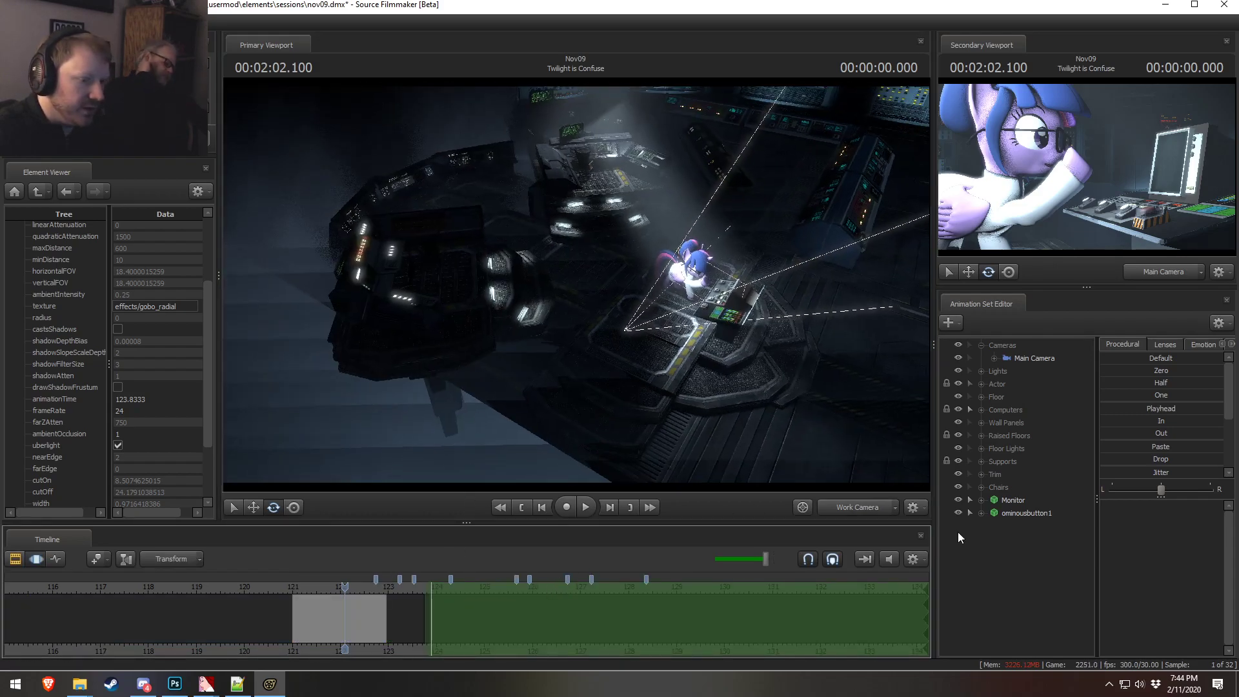
- Make the Floor Lights group selectable, then move its lights together with the console computers off the raised platform behind Twilight
{"action": "left_click", "coordinate": [981, 449]}
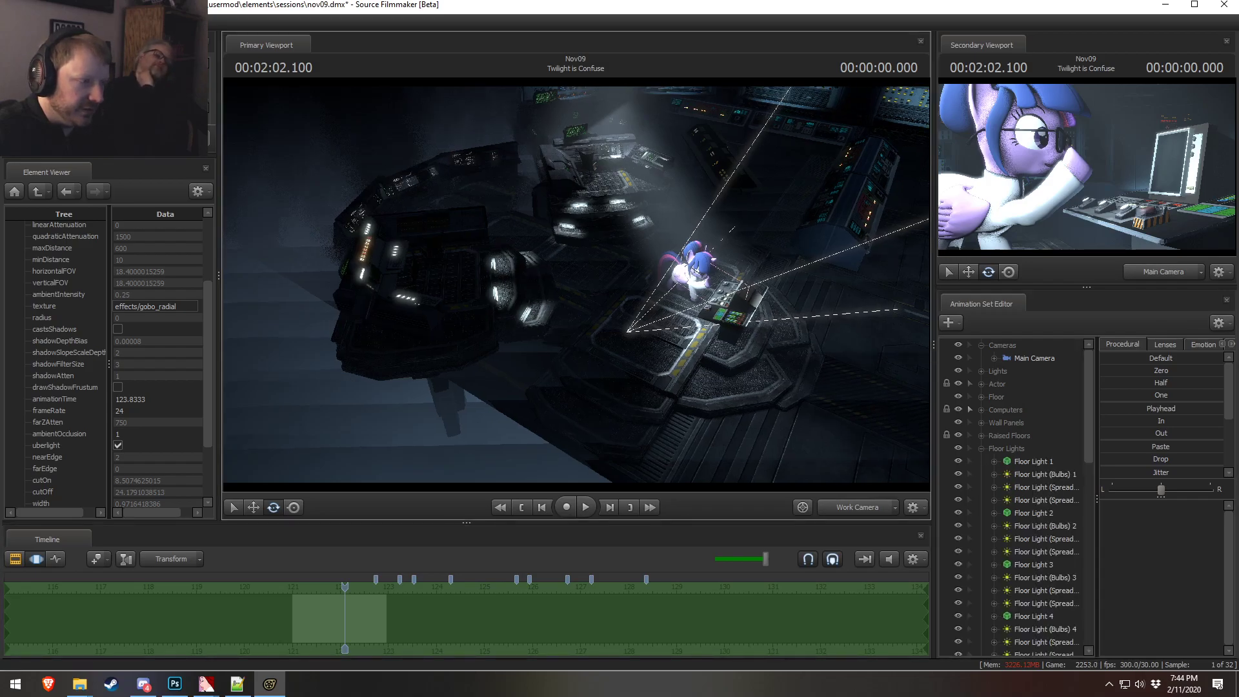
{"action": "left_click_drag", "start_coordinate": [577, 284], "coordinate": [583, 279]}
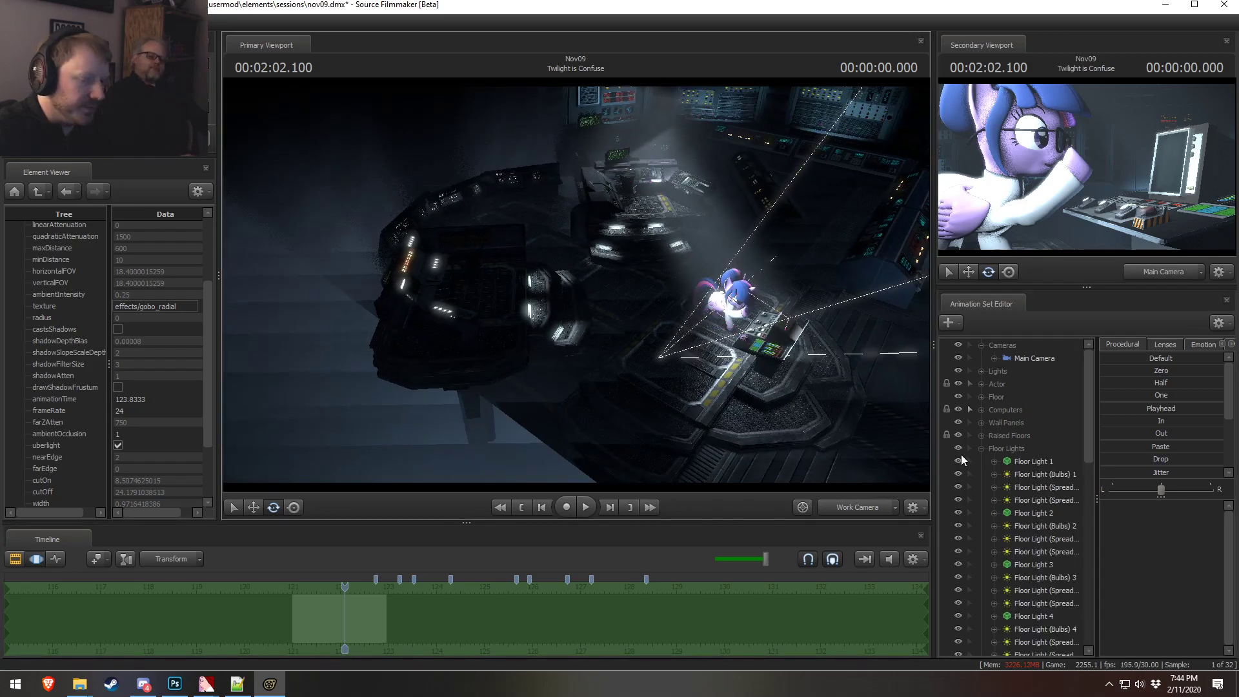
{"action": "left_click", "coordinate": [981, 448]}
{"action": "left_click", "coordinate": [981, 448]}
{"action": "left_click", "coordinate": [981, 449]}
{"action": "left_click", "coordinate": [981, 449]}
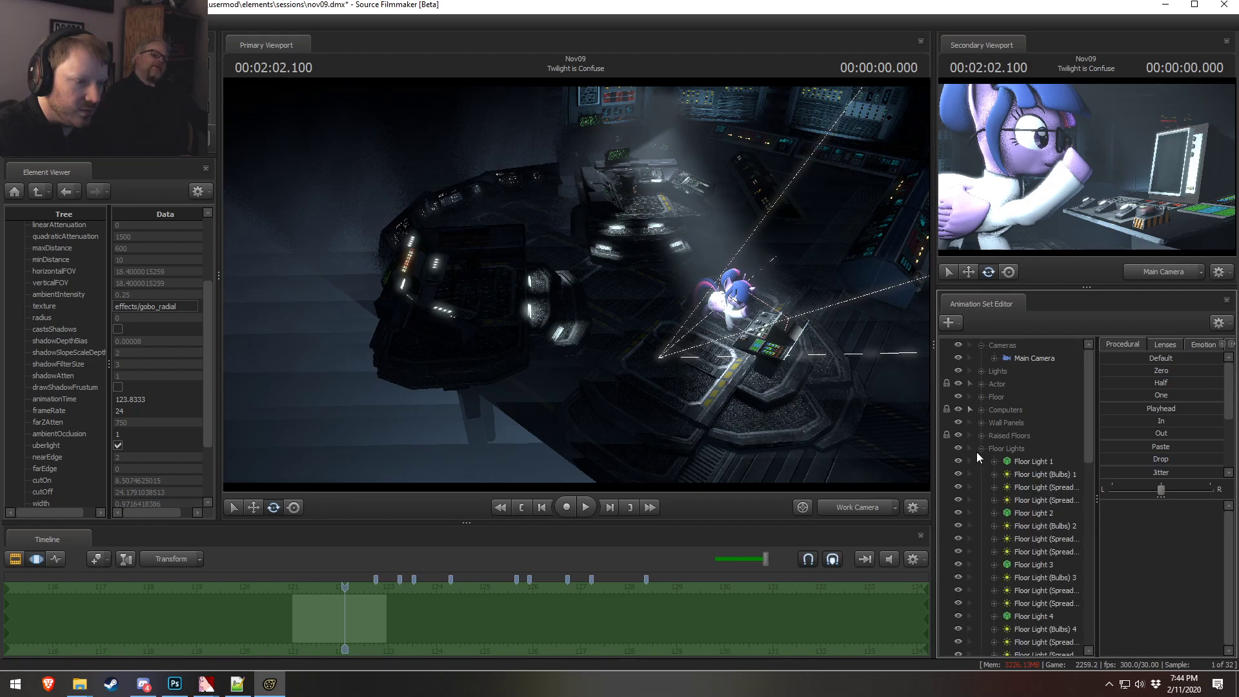
{"action": "left_click", "coordinate": [979, 449]}
{"action": "left_click", "coordinate": [970, 448]}
{"action": "mouse_move", "coordinate": [566, 295]}
{"action": "left_mouse_down", "text": "ctrl"}
{"action": "mouse_move", "coordinate": [563, 284]}
{"action": "mouse_move", "coordinate": [408, 380]}
{"action": "mouse_move", "coordinate": [572, 328]}
{"action": "mouse_move", "coordinate": [496, 314]}
{"action": "left_mouse_up", "text": "ctrl"}
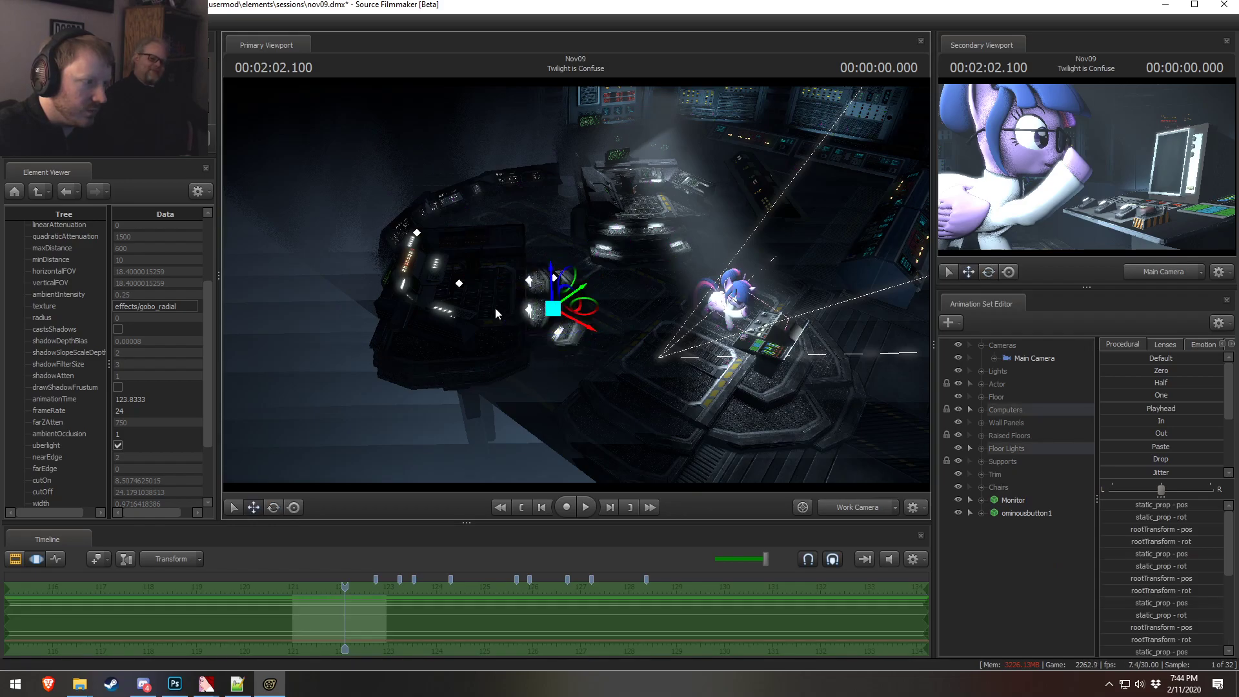
{"action": "left_click_drag", "start_coordinate": [586, 307], "coordinate": [396, 273]}
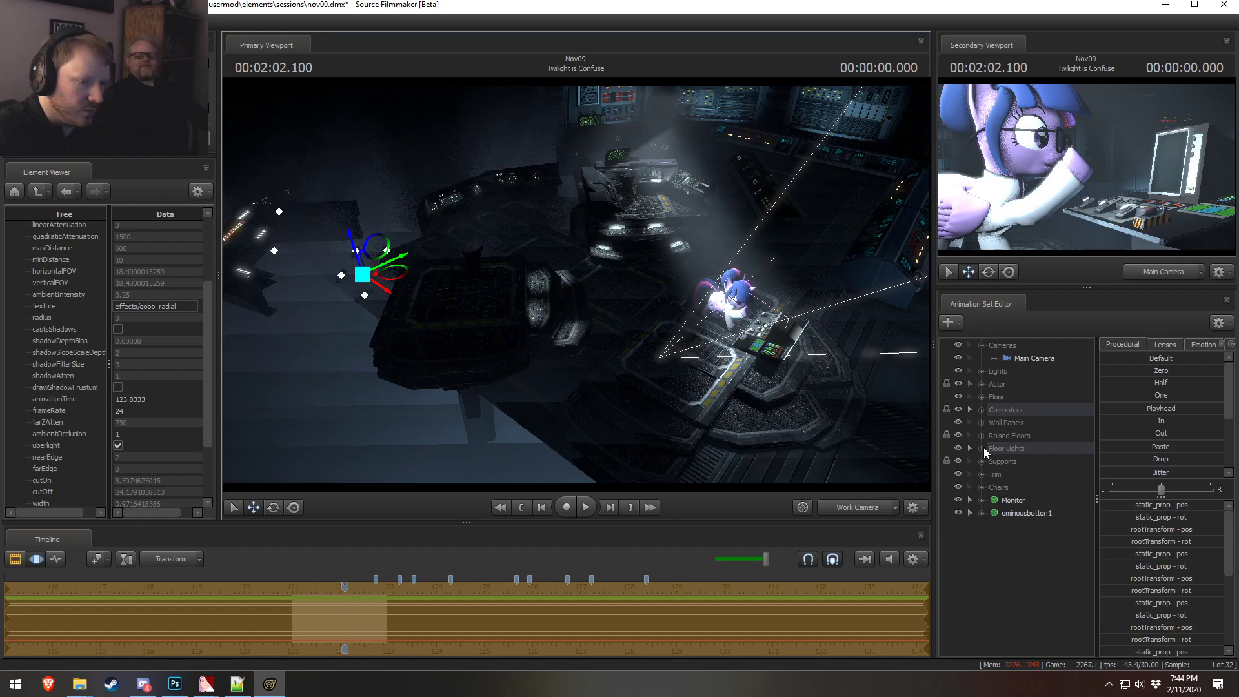
- Delete the Floor Lights group and all its lights from the Twilight is Confuse shot
{"action": "left_click", "coordinate": [981, 448]}
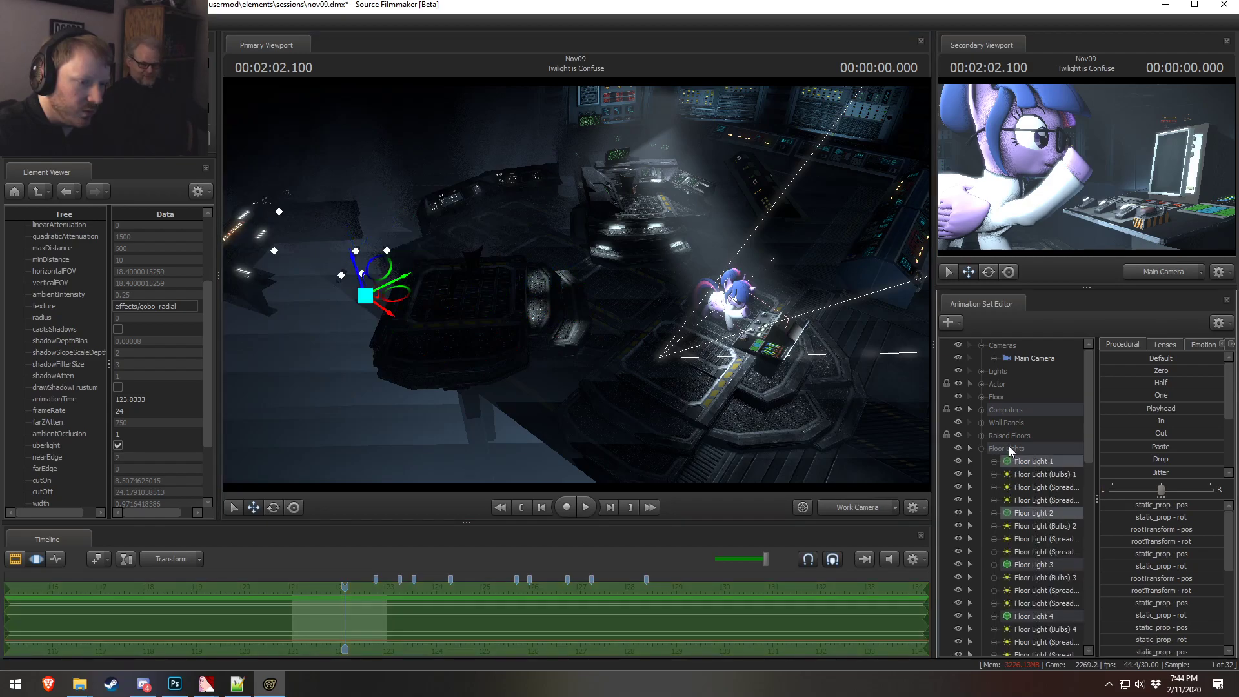
{"action": "left_click", "coordinate": [1009, 448]}
{"action": "right_click", "coordinate": [1010, 450]}
{"action": "left_click", "coordinate": [1005, 461]}
{"action": "right_click", "coordinate": [1025, 467]}
{"action": "left_click", "coordinate": [1059, 497]}
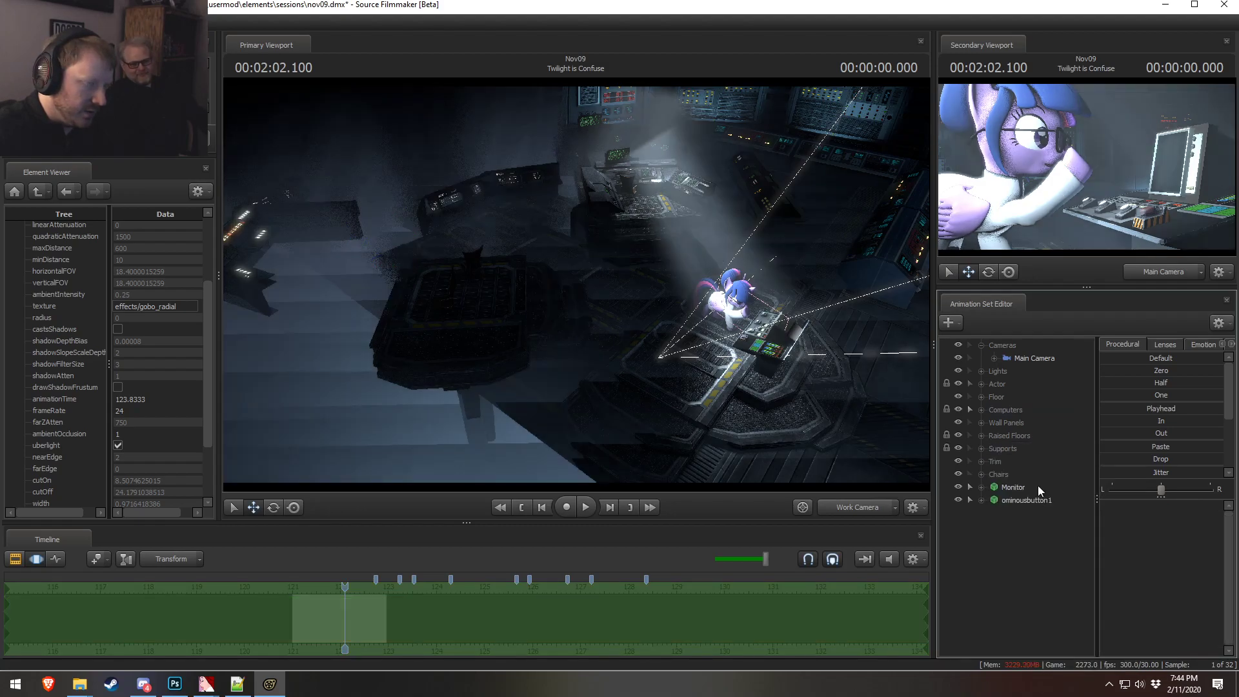
- Restore the deleted Floor Lights group and delete it again from the Twilight is Confuse shot
{"action": "key", "text": "ctrl+z"}
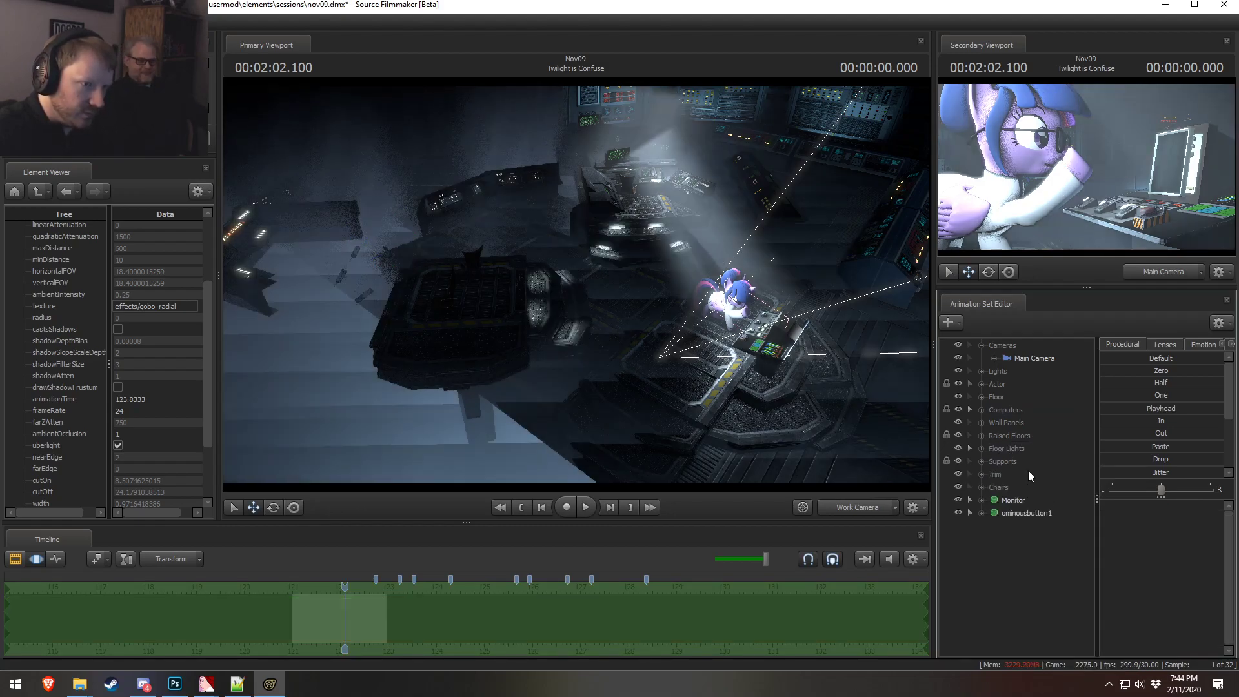
{"action": "left_click", "coordinate": [987, 448]}
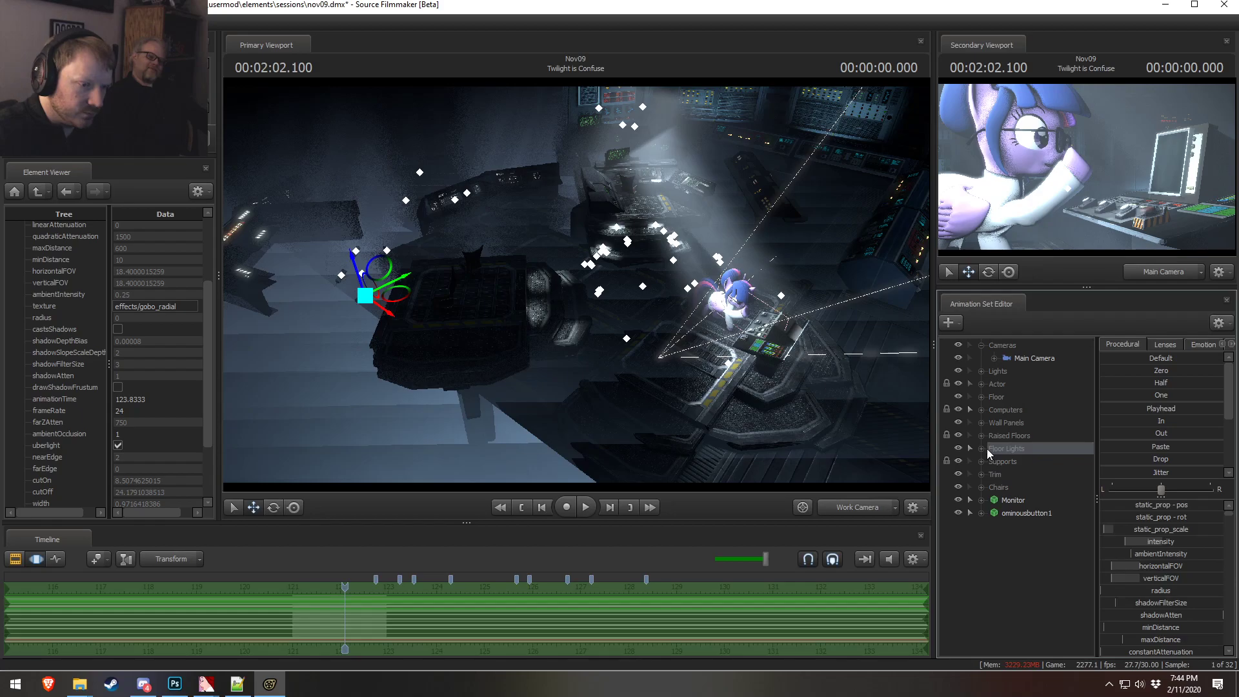
{"action": "left_click", "coordinate": [984, 448]}
{"action": "right_click", "coordinate": [1008, 470]}
{"action": "left_click", "coordinate": [1032, 501]}
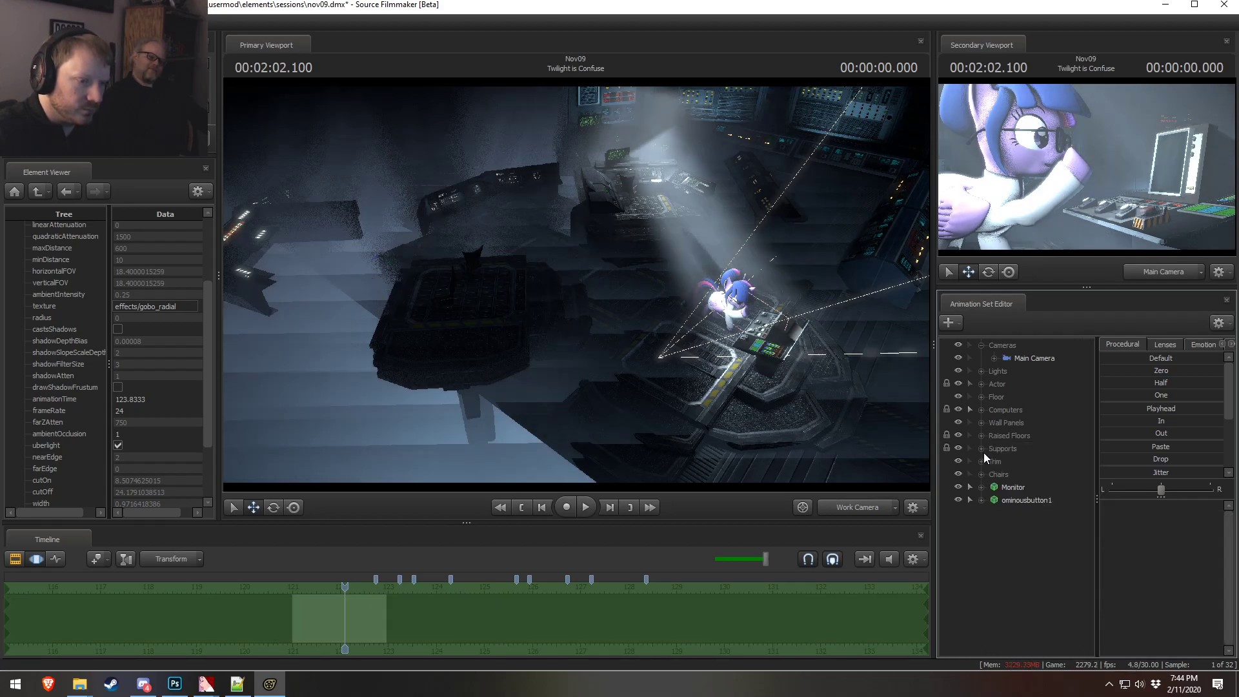
- Delete the outermost Back and Far control panels behind Twilight from the Computers group
{"action": "left_click", "coordinate": [981, 445]}
{"action": "mouse_move", "coordinate": [288, 176]}
{"action": "left_mouse_down", "text": "ctrl"}
{"action": "mouse_move", "coordinate": [265, 158]}
{"action": "mouse_move", "coordinate": [276, 166]}
{"action": "left_mouse_up", "text": "ctrl"}
{"action": "left_click", "coordinate": [983, 410]}
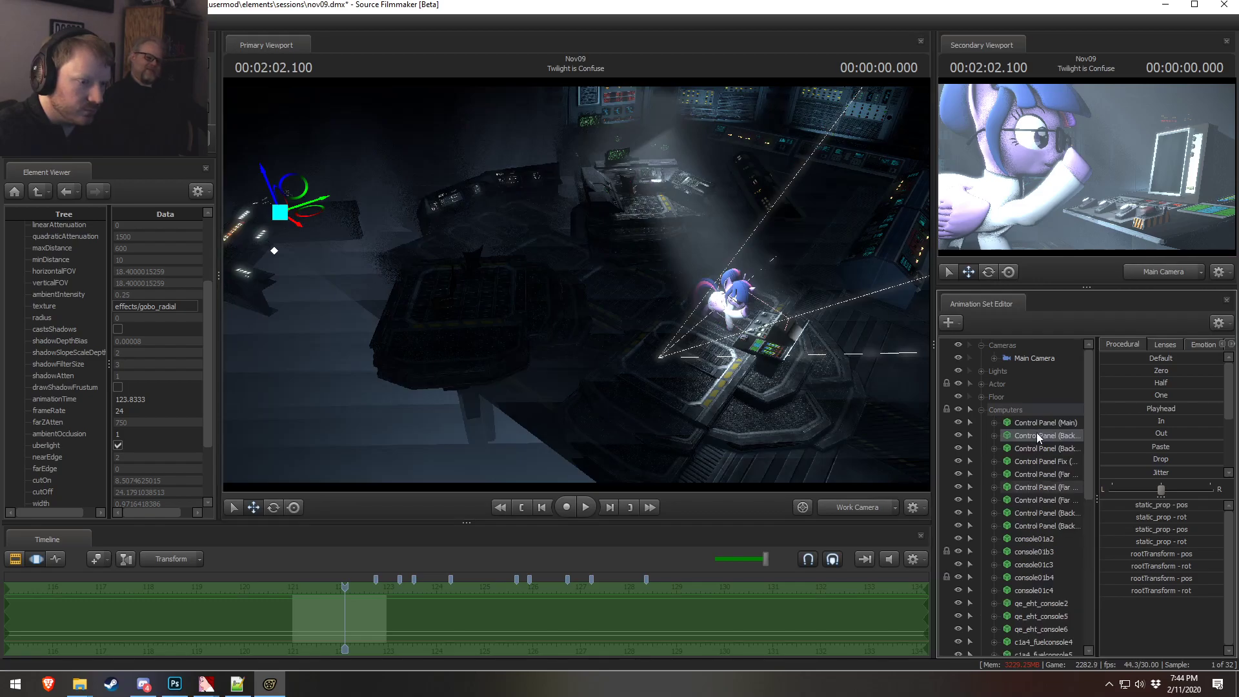
{"action": "right_click", "coordinate": [1039, 486]}
{"action": "left_click", "coordinate": [1058, 515]}
- Delete the remaining Back, Fix and Far control panels plus console01c3 and console01b4 from the Computers group, keeping Control Panel (Main)
{"action": "left_click_drag", "start_coordinate": [771, 397], "coordinate": [655, 266]}
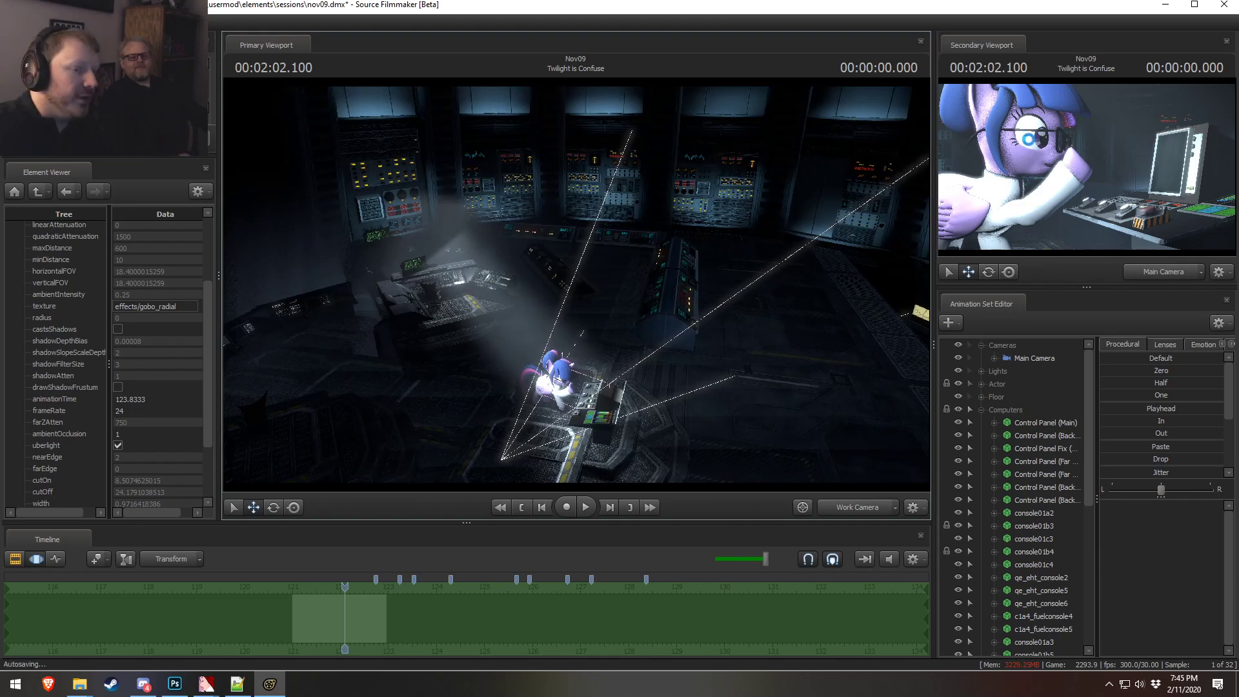
{"action": "left_click_drag", "start_coordinate": [742, 371], "coordinate": [512, 304]}
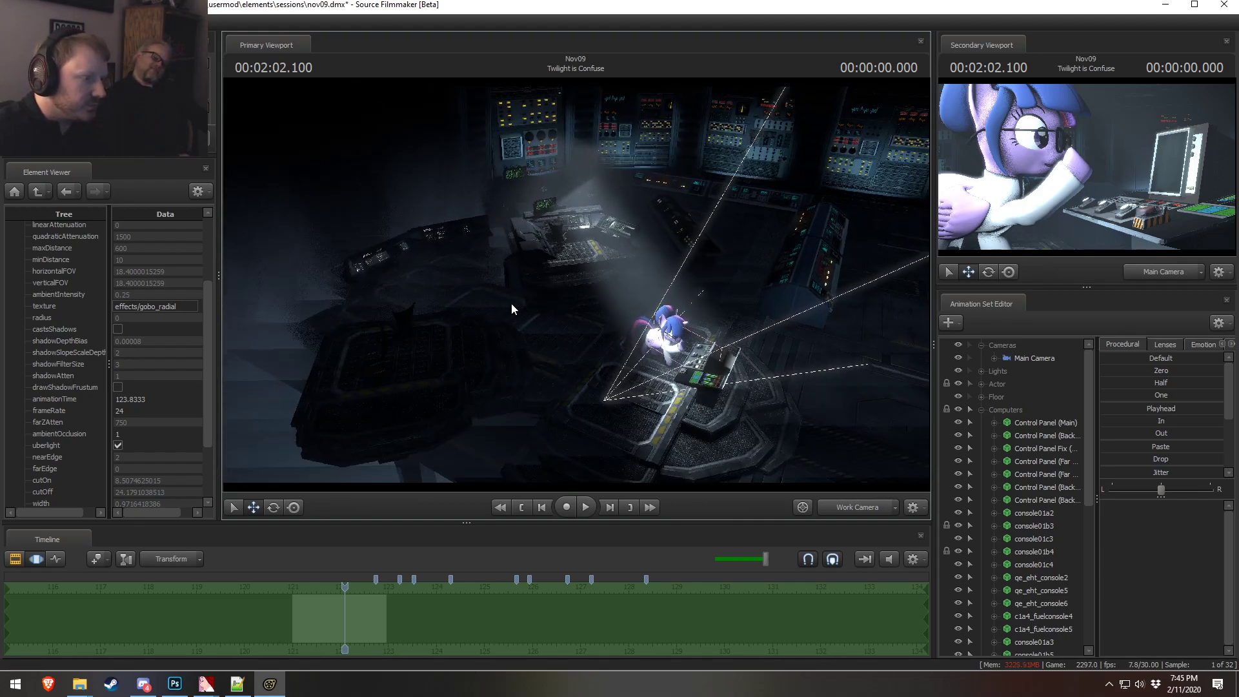
{"action": "left_click_drag", "start_coordinate": [766, 373], "coordinate": [865, 457]}
{"action": "left_click", "coordinate": [982, 411]}
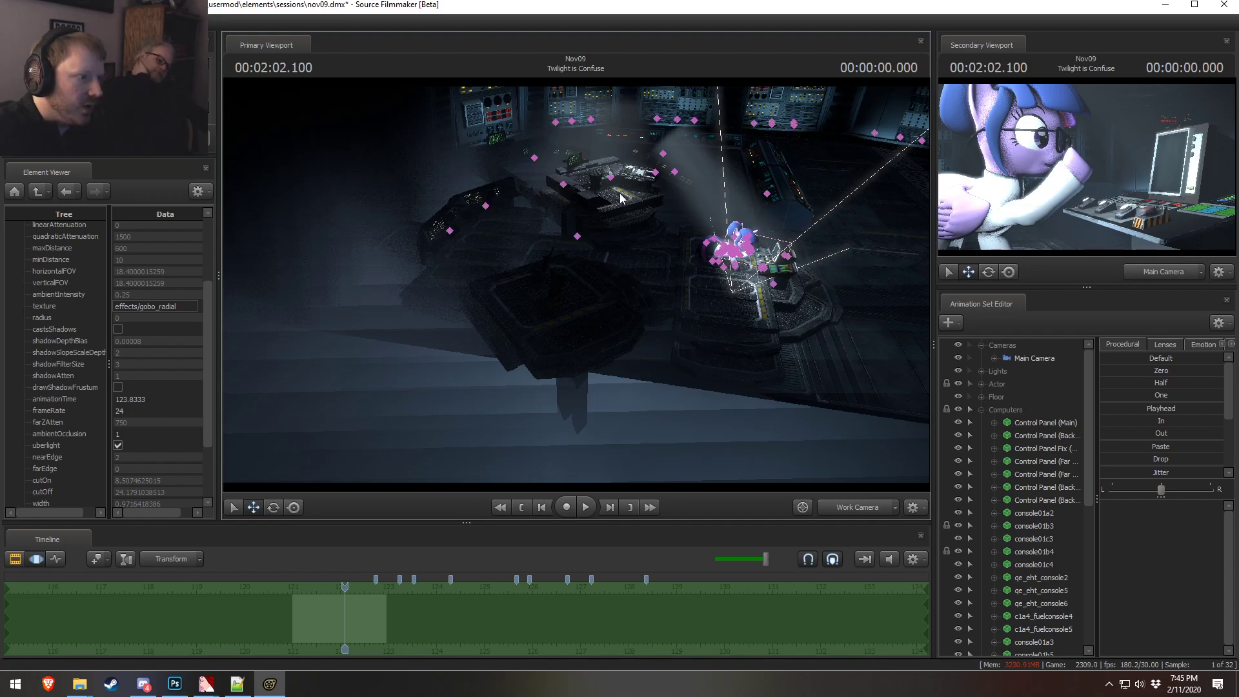
{"action": "left_click", "coordinate": [981, 410]}
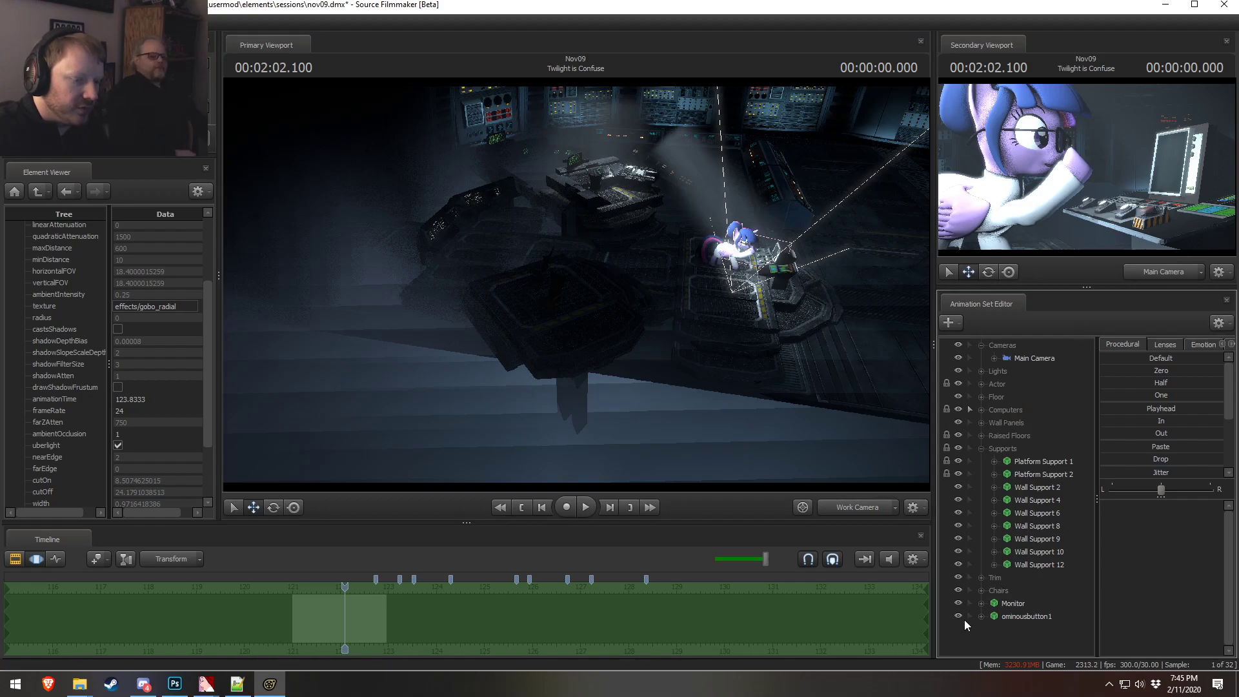
{"action": "mouse_move", "coordinate": [624, 179]}
{"action": "left_mouse_down", "text": "ctrl"}
{"action": "mouse_move", "coordinate": [634, 137]}
{"action": "mouse_move", "coordinate": [396, 294]}
{"action": "mouse_move", "coordinate": [659, 222]}
{"action": "left_mouse_up", "text": "ctrl"}
{"action": "left_click", "coordinate": [981, 410]}
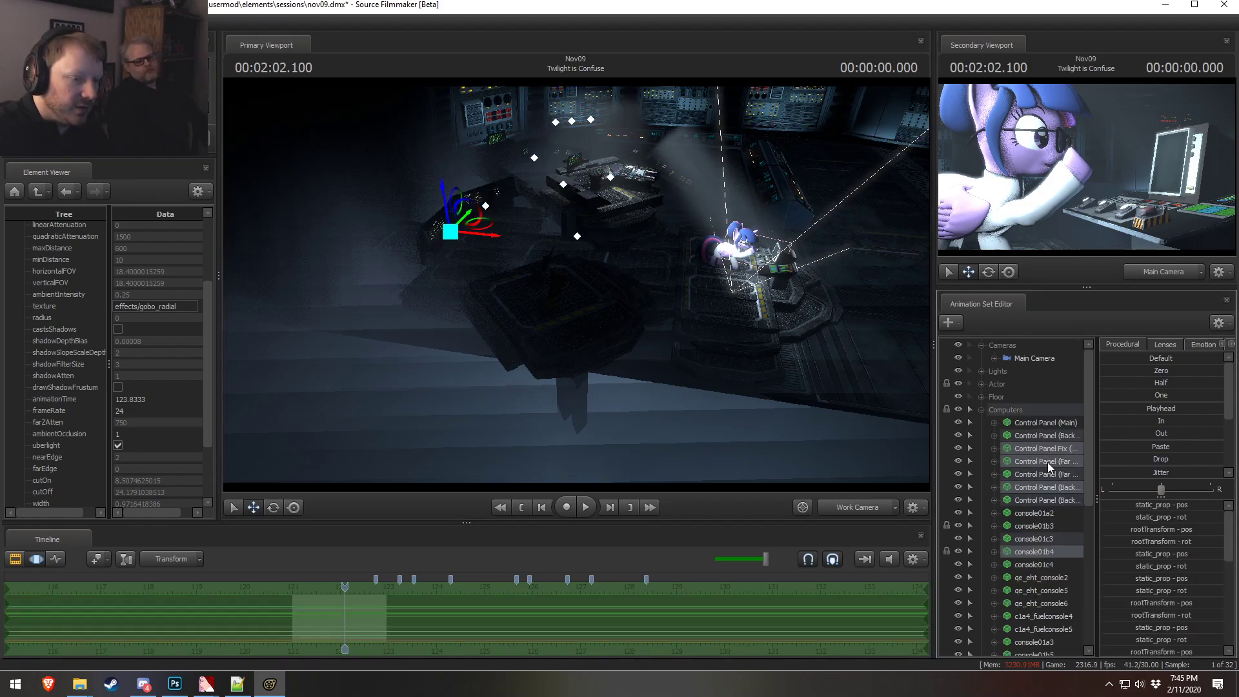
{"action": "right_click", "coordinate": [1035, 536]}
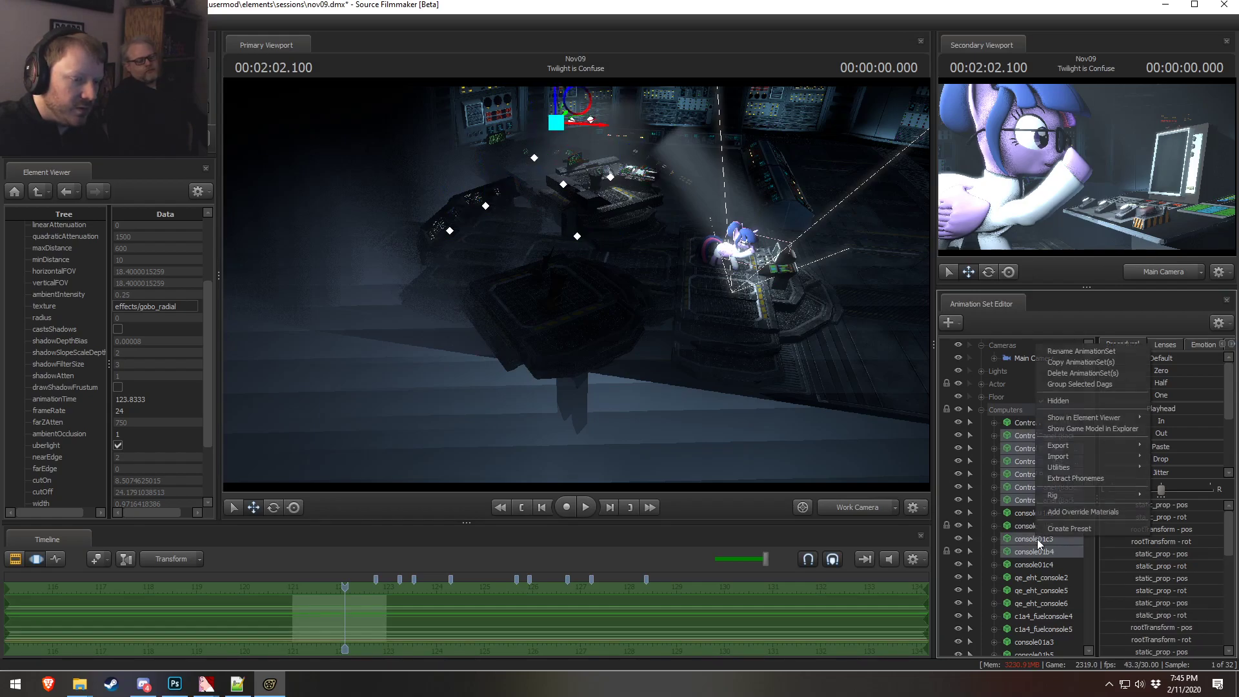
{"action": "left_click", "coordinate": [1070, 373]}
- Delete c1a4_fuelconsole4 and c1a4_fuelconsole5, standing behind Twilight, from the Computers group
{"action": "left_click_drag", "start_coordinate": [682, 263], "coordinate": [596, 244]}
{"action": "left_click_drag", "start_coordinate": [559, 171], "coordinate": [462, 215], "text": "ctrl"}
{"action": "key", "text": "ctrl+z"}
{"action": "left_click", "coordinate": [606, 224]}
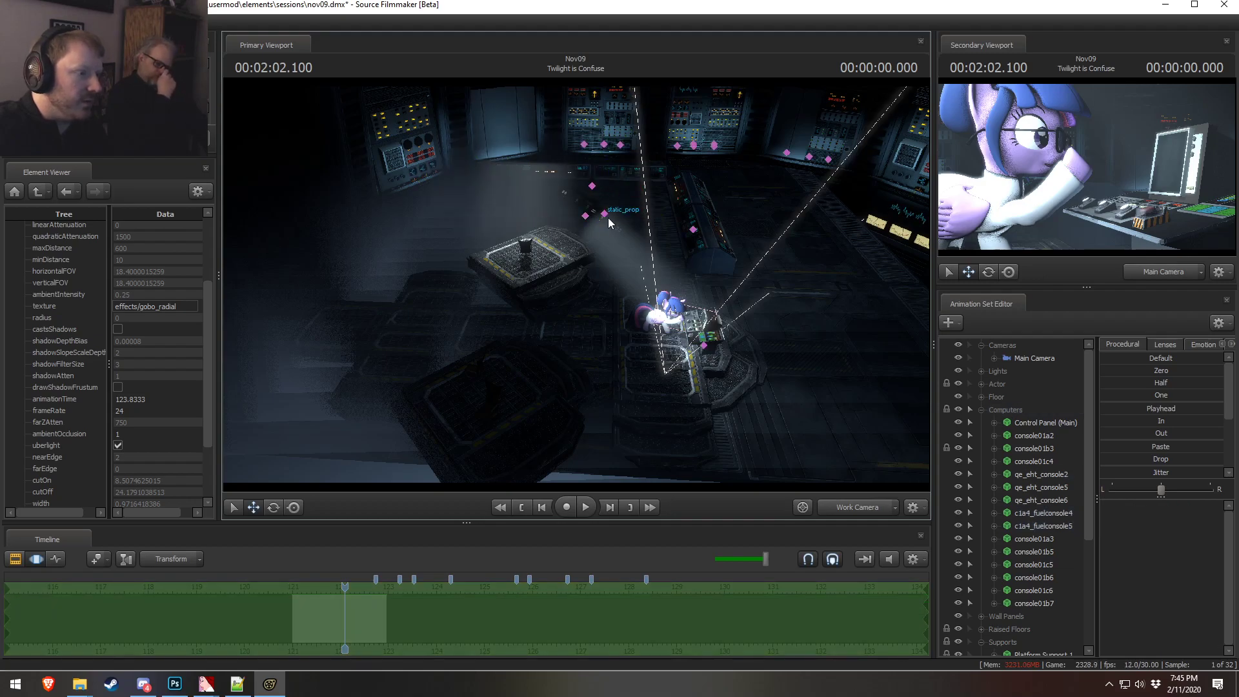
{"action": "left_click_drag", "start_coordinate": [605, 237], "coordinate": [568, 205], "text": "ctrl"}
{"action": "right_click", "coordinate": [1033, 516]}
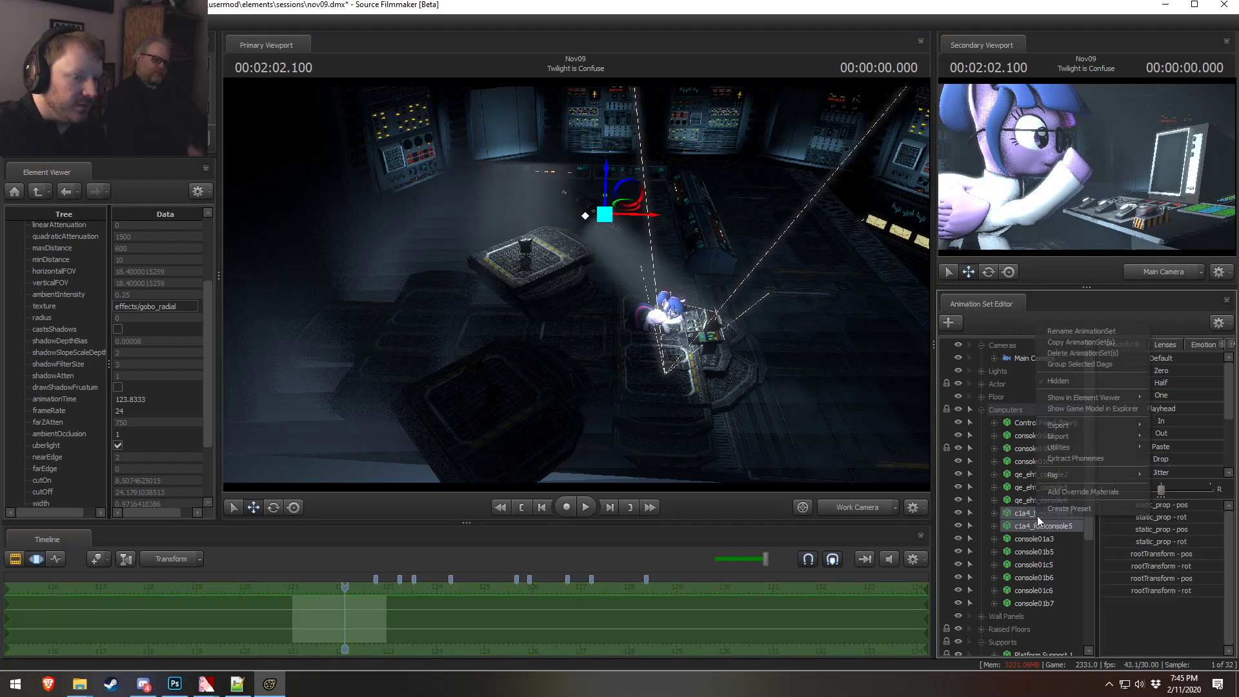
{"action": "left_click", "coordinate": [1065, 364]}
{"action": "left_click", "coordinate": [981, 410]}
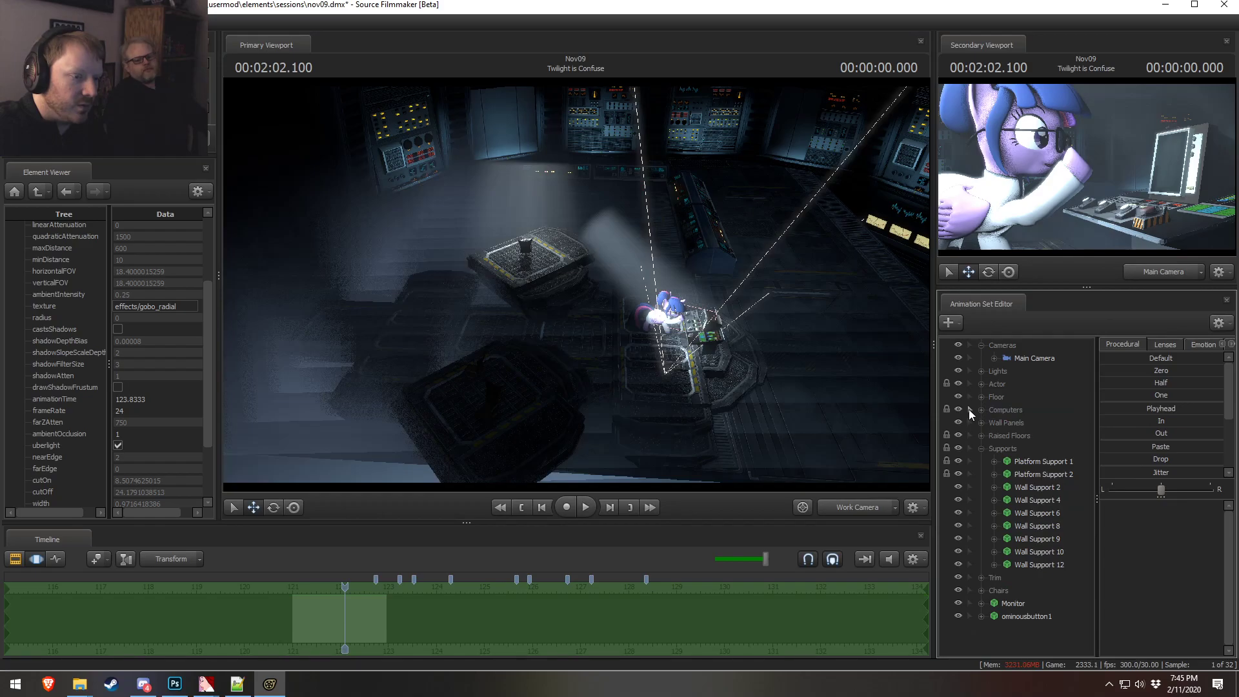
- Make the Floor group selectable and delete the floor pieces behind Twilight, Floor 1 through Floor 10
{"action": "left_click", "coordinate": [967, 394]}
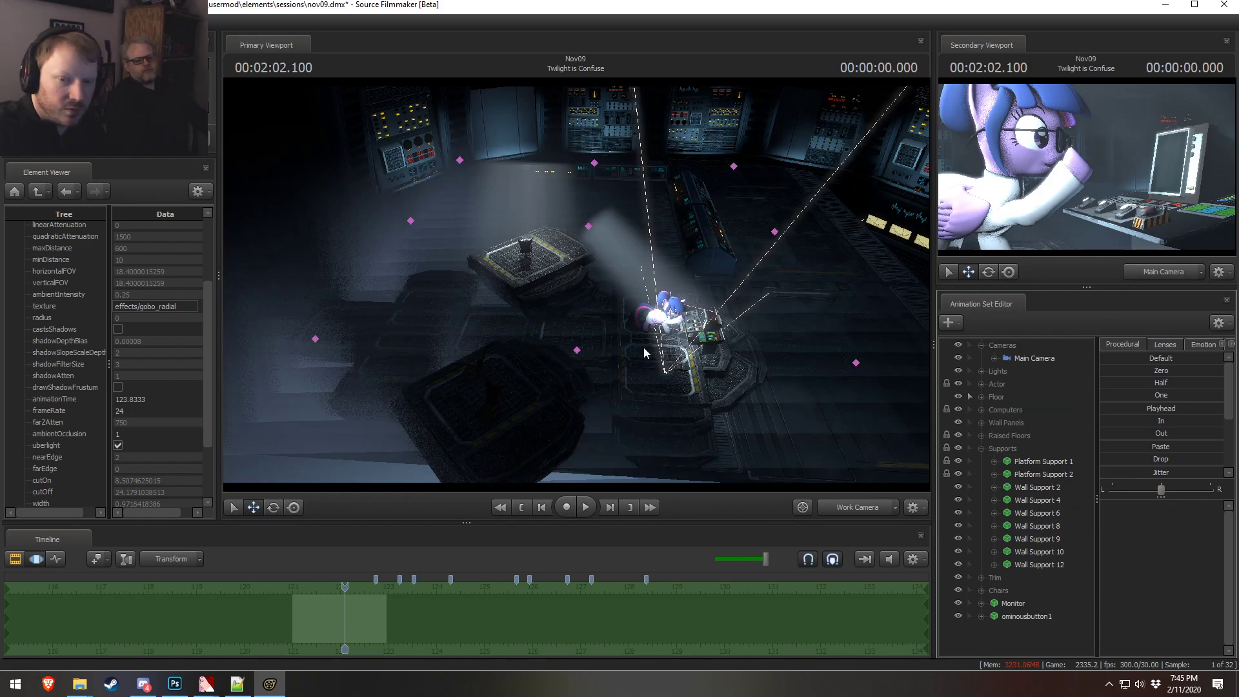
{"action": "mouse_move", "coordinate": [272, 297]}
{"action": "left_mouse_down", "text": "ctrl"}
{"action": "mouse_move", "coordinate": [658, 193]}
{"action": "mouse_move", "coordinate": [284, 400]}
{"action": "left_mouse_up", "text": "ctrl"}
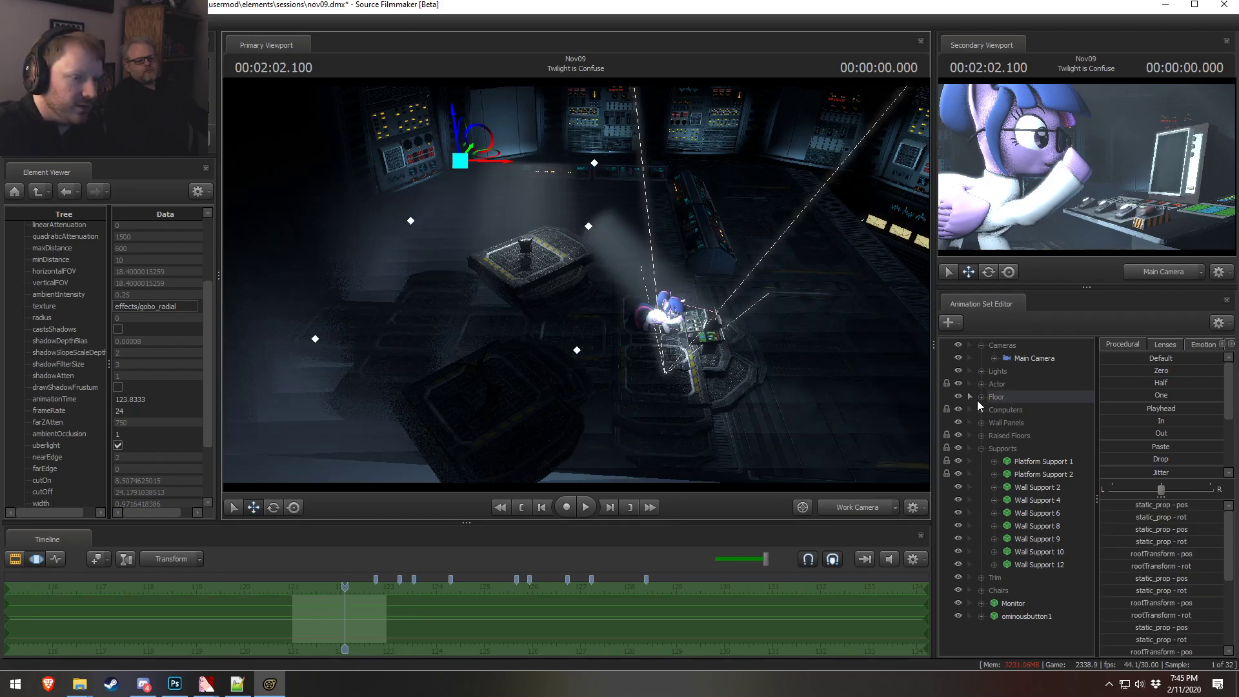
{"action": "left_click", "coordinate": [981, 397]}
{"action": "scroll", "coordinate": [1015, 443], "scroll_direction": "down", "scroll_amount": 1}
{"action": "left_click", "coordinate": [1031, 461]}
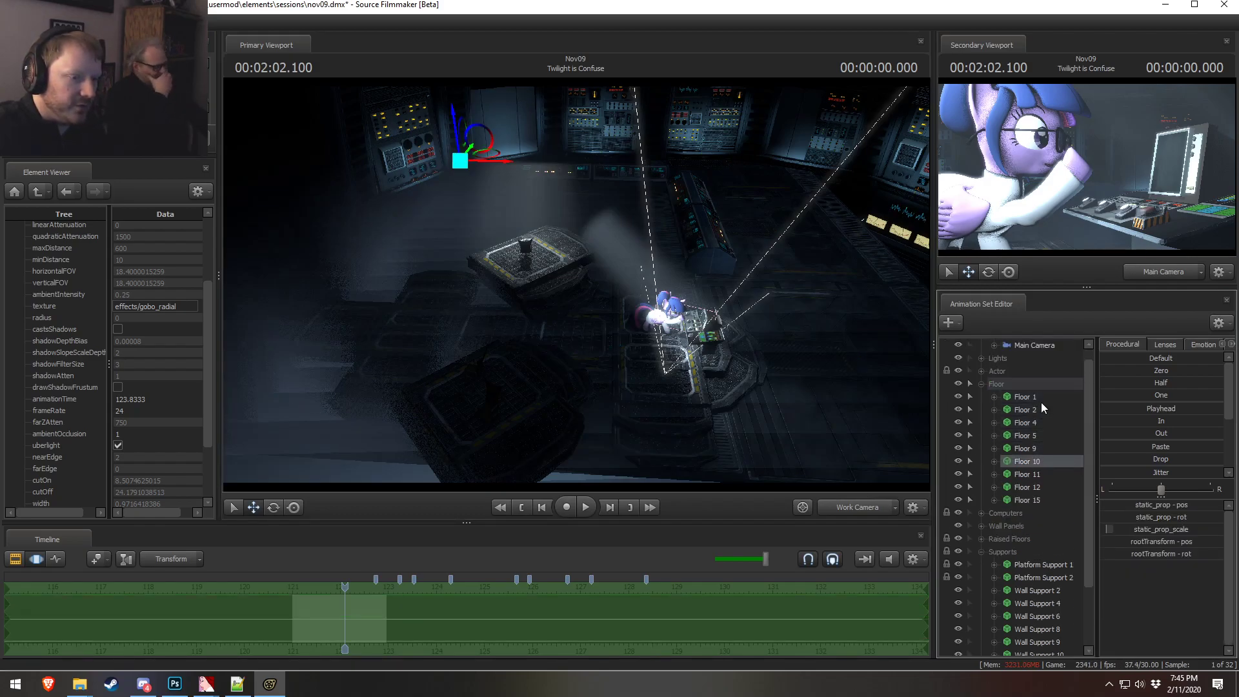
{"action": "left_click", "coordinate": [1041, 402], "text": "shift"}
{"action": "right_click", "coordinate": [1041, 402]}
{"action": "left_click", "coordinate": [1073, 431]}
{"action": "left_click", "coordinate": [980, 384]}
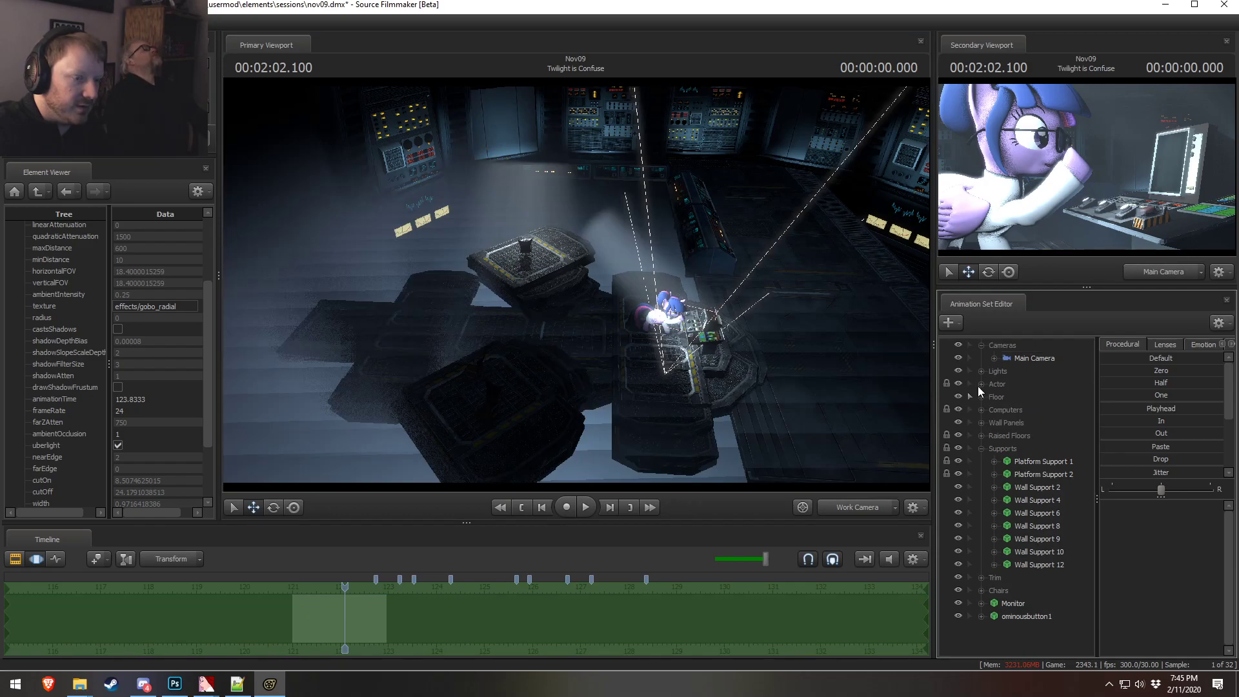
- Make the Supports group selectable and delete Wall Support 2, Wall Support 4 and Wall Support 8
{"action": "left_click", "coordinate": [981, 449]}
{"action": "left_click_drag", "start_coordinate": [594, 278], "coordinate": [595, 142]}
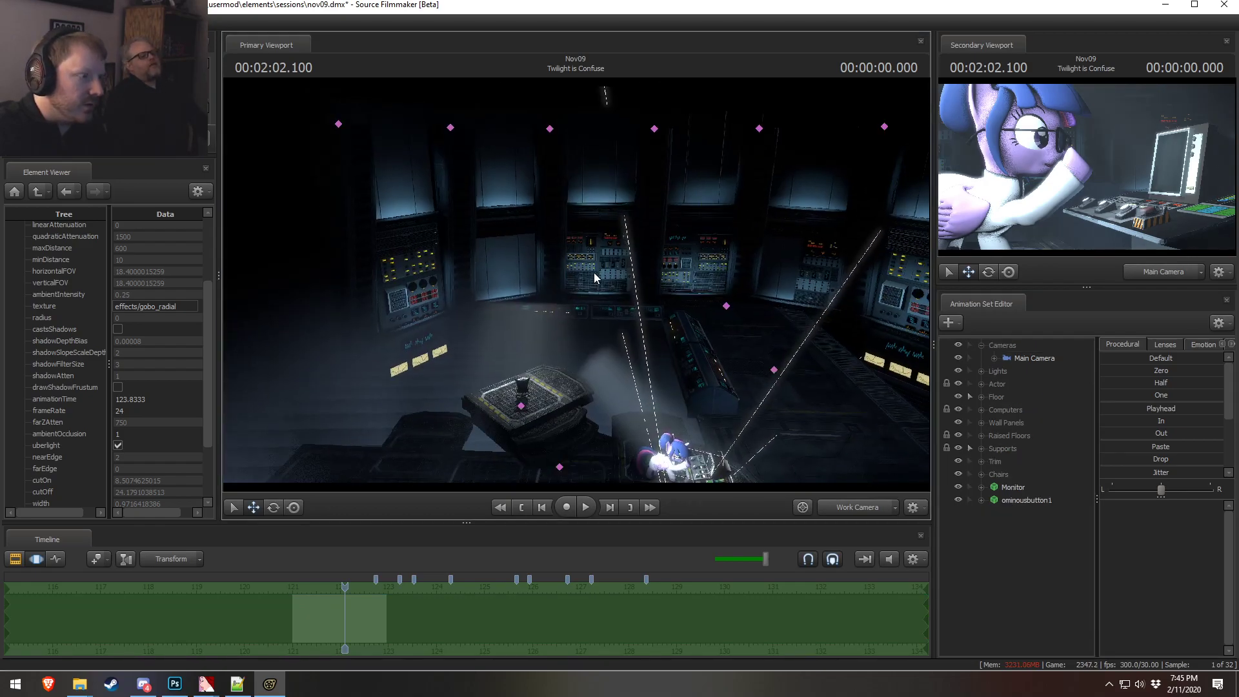
{"action": "mouse_move", "coordinate": [504, 90]}
{"action": "left_mouse_down", "text": "ctrl"}
{"action": "mouse_move", "coordinate": [381, 200]}
{"action": "mouse_move", "coordinate": [528, 127]}
{"action": "left_mouse_up", "text": "ctrl"}
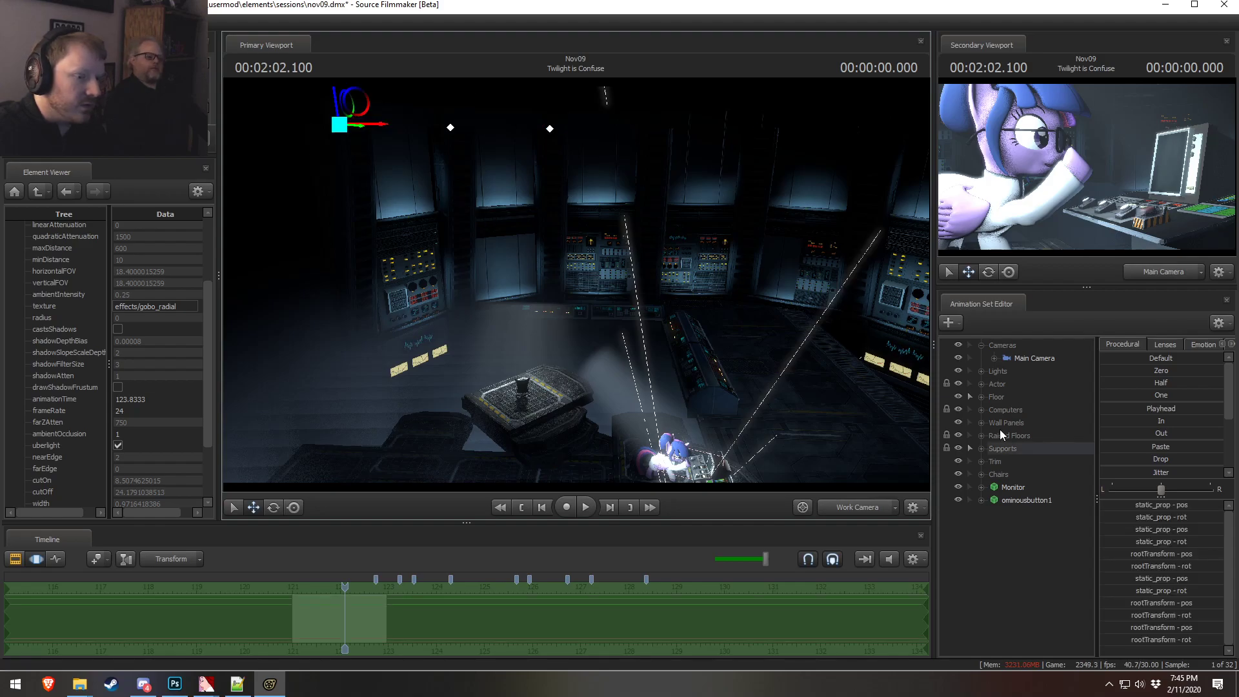
{"action": "left_click", "coordinate": [983, 448]}
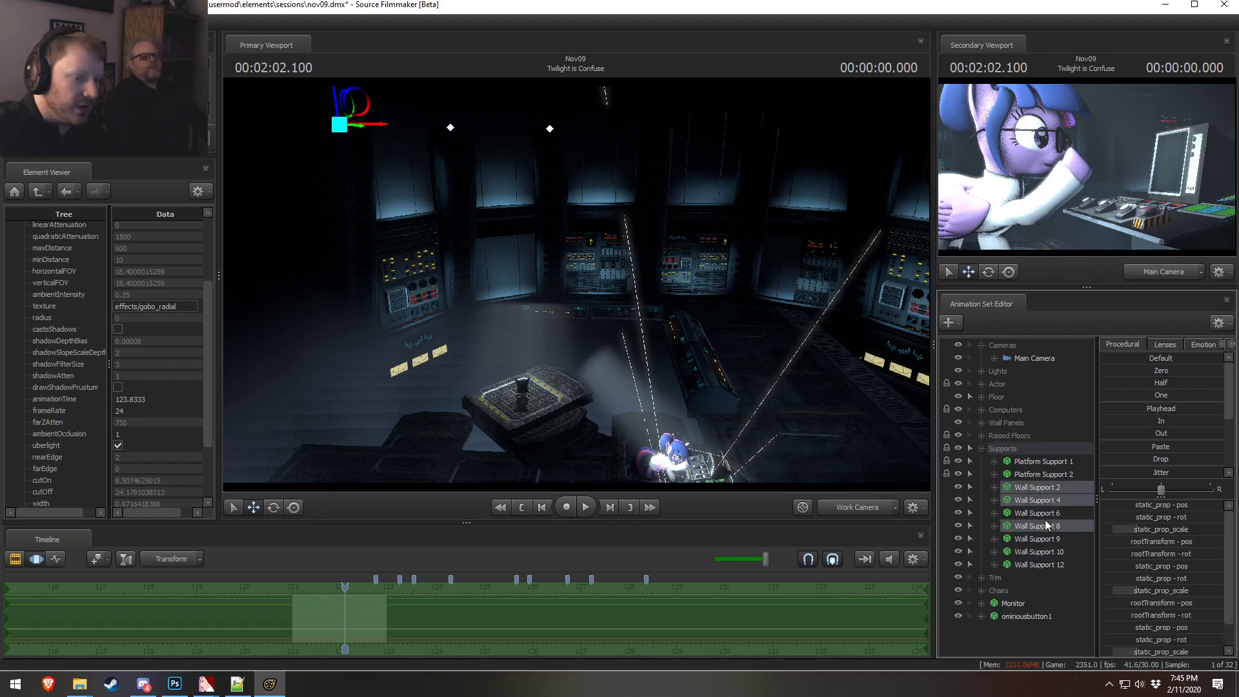
{"action": "right_click", "coordinate": [1046, 519]}
{"action": "left_click", "coordinate": [1084, 345]}
{"action": "left_click", "coordinate": [984, 448]}
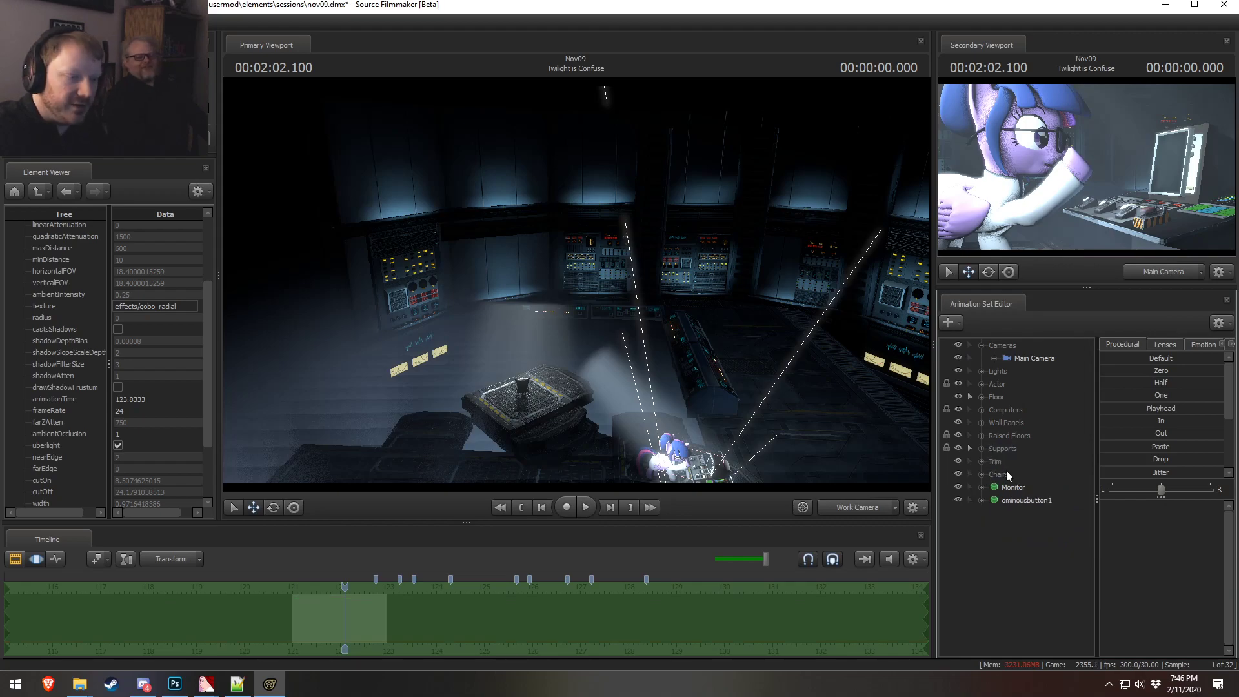
- Make the Trim group selectable and delete Trim 4, 5, 10, 11 and 15 together with all Trim Lights numbered 4, 6, 10 and 12
{"action": "left_click", "coordinate": [982, 461]}
{"action": "left_click", "coordinate": [1001, 460]}
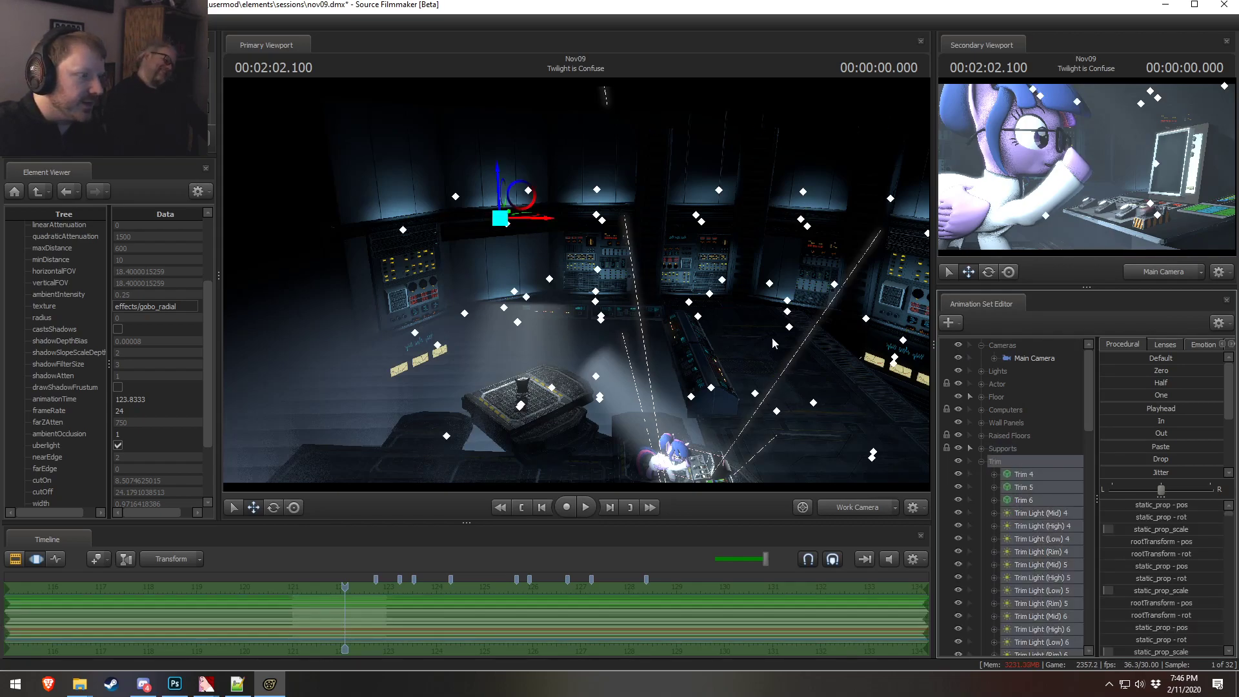
{"action": "left_click", "coordinate": [981, 461]}
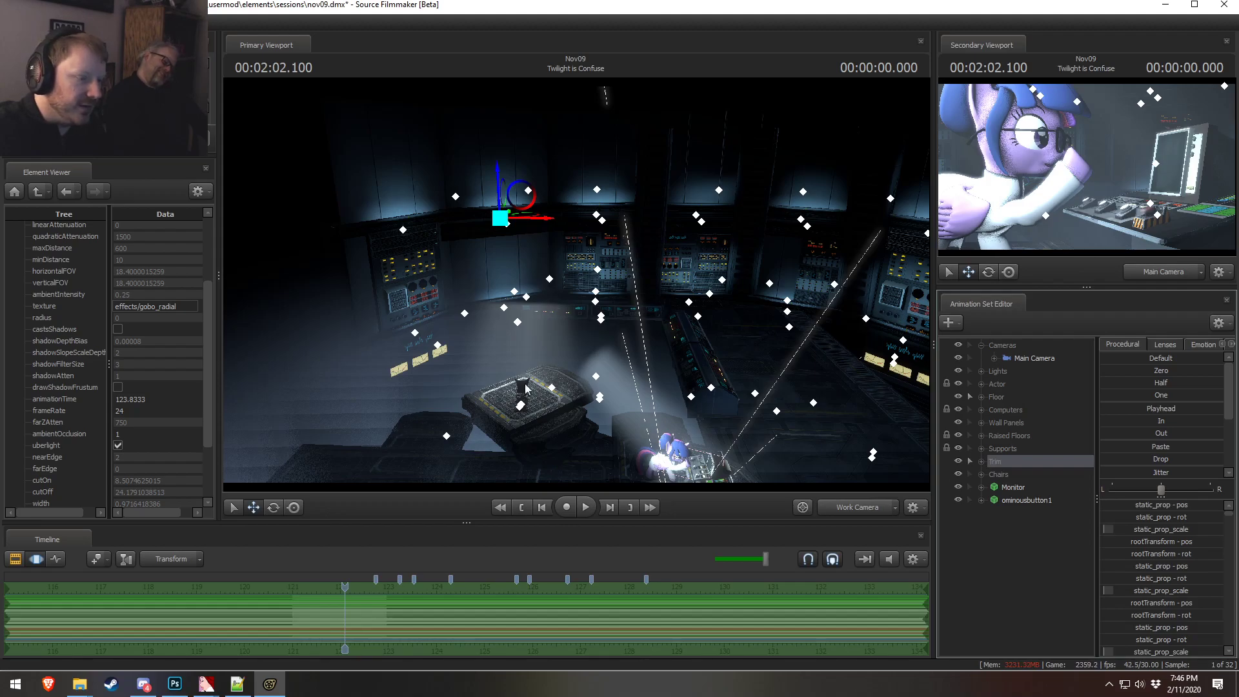
{"action": "left_click", "coordinate": [455, 161]}
{"action": "mouse_move", "coordinate": [422, 126]}
{"action": "left_mouse_down"}
{"action": "mouse_move", "coordinate": [475, 500]}
{"action": "mouse_move", "coordinate": [600, 250]}
{"action": "mouse_move", "coordinate": [446, 121]}
{"action": "mouse_move", "coordinate": [456, 503]}
{"action": "mouse_move", "coordinate": [591, 287]}
{"action": "left_mouse_up"}
{"action": "left_click_drag", "start_coordinate": [473, 144], "coordinate": [495, 208]}
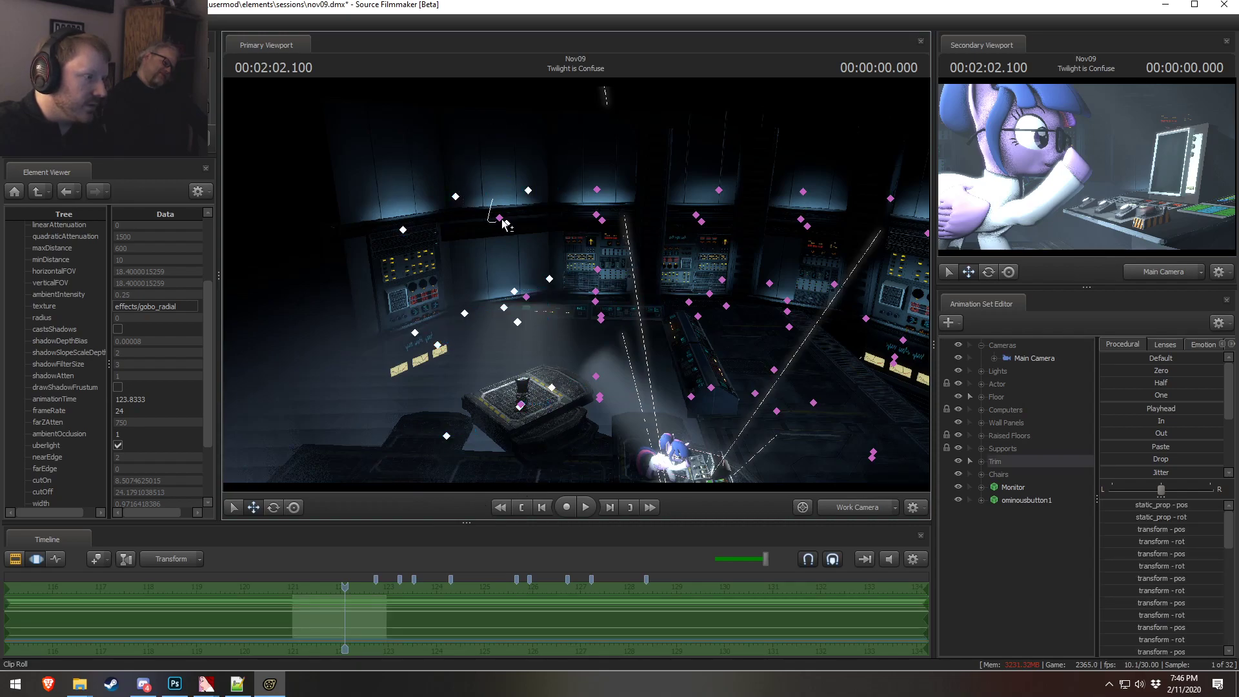
{"action": "left_click_drag", "start_coordinate": [548, 284], "coordinate": [622, 324]}
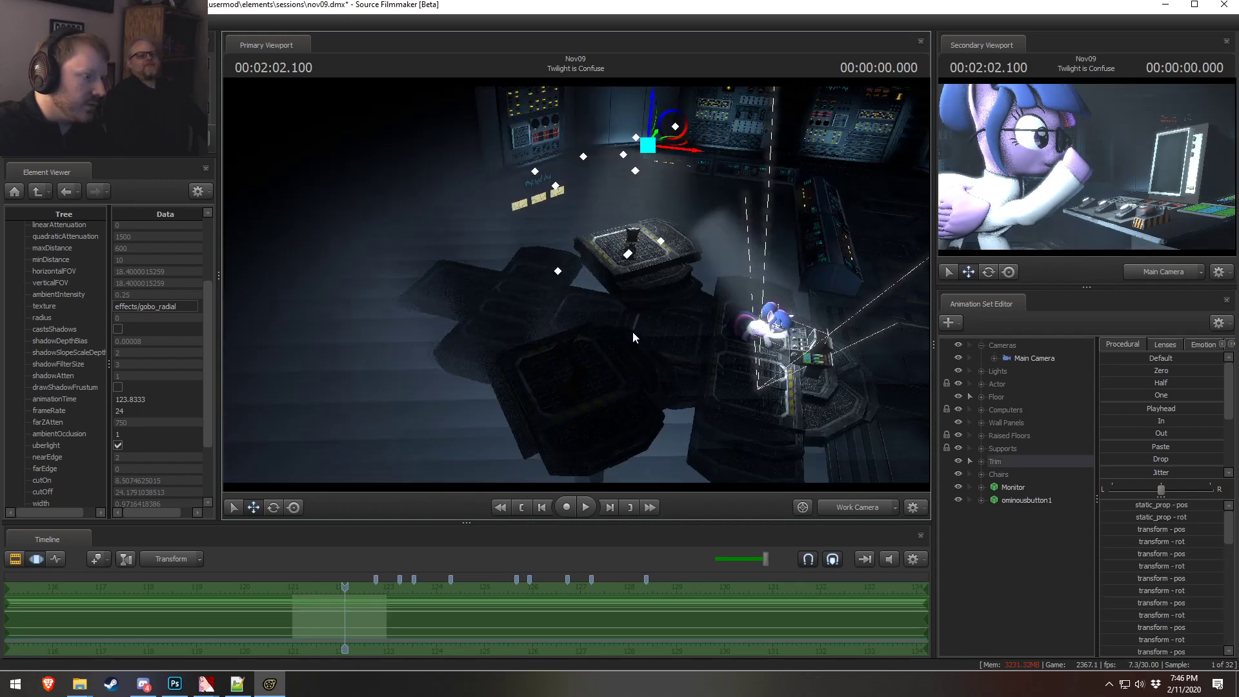
{"action": "left_click", "coordinate": [628, 254]}
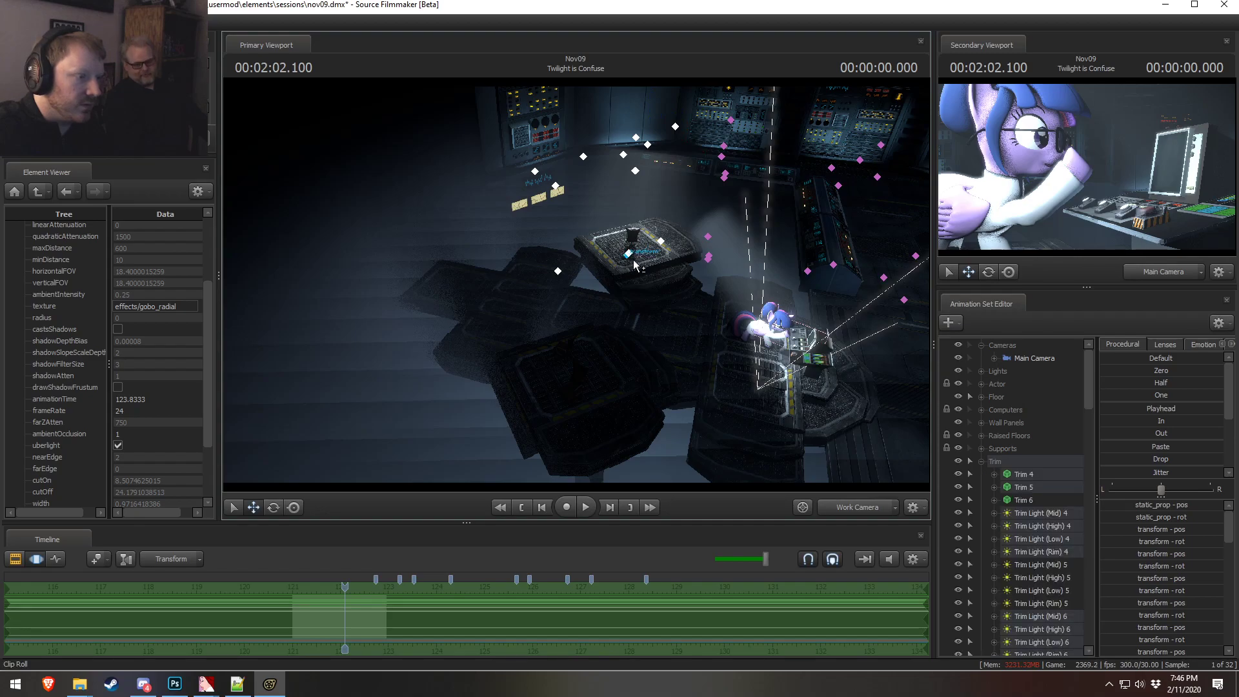
{"action": "left_click", "coordinate": [1031, 476]}
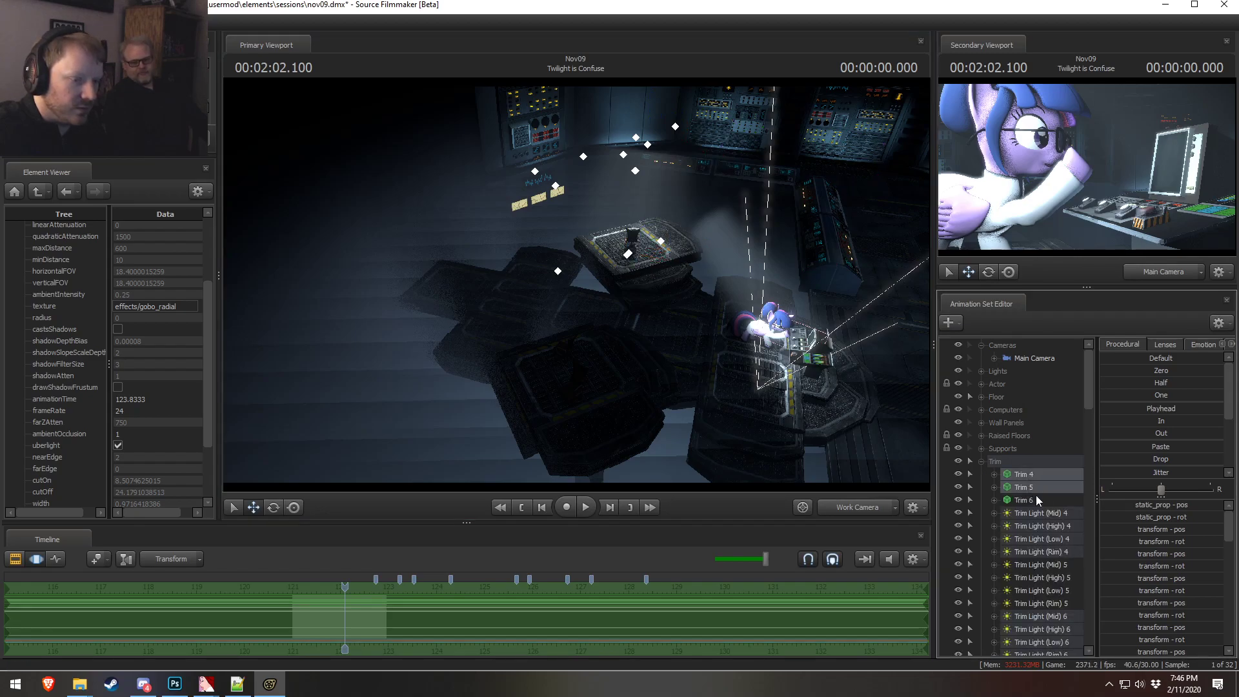
{"action": "left_click", "coordinate": [1041, 515], "text": "ctrl"}
{"action": "left_click", "coordinate": [1043, 528], "text": "ctrl"}
{"action": "left_click", "coordinate": [1044, 535], "text": "ctrl"}
{"action": "left_click", "coordinate": [1050, 553], "text": "ctrl"}
{"action": "scroll", "coordinate": [1050, 548], "scroll_direction": "down", "scroll_amount": 3}
{"action": "left_click", "coordinate": [1042, 504], "text": "ctrl"}
{"action": "left_click", "coordinate": [1044, 516], "text": "ctrl"}
{"action": "left_click", "coordinate": [1044, 528], "text": "ctrl"}
{"action": "left_click", "coordinate": [1043, 538], "text": "ctrl"}
{"action": "left_click", "coordinate": [1033, 553], "text": "ctrl"}
{"action": "left_click", "coordinate": [1033, 563], "text": "ctrl"}
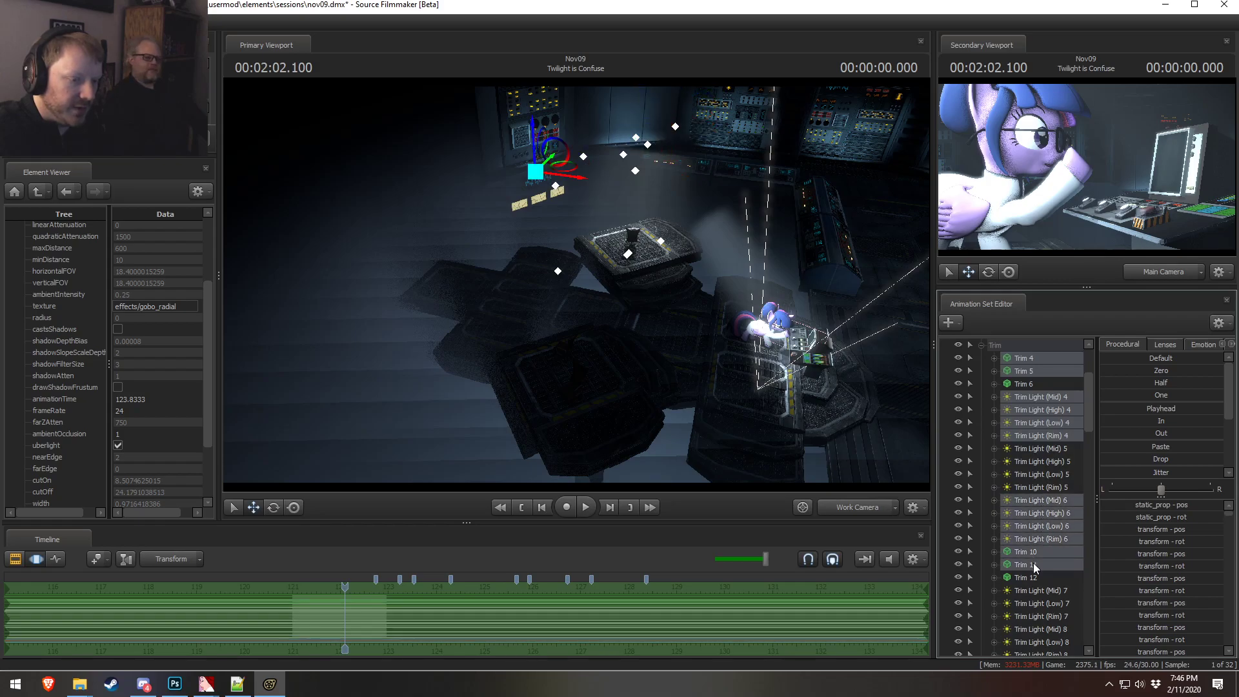
{"action": "scroll", "coordinate": [1033, 560], "scroll_direction": "down", "scroll_amount": 8}
{"action": "left_click", "coordinate": [1022, 399], "text": "ctrl"}
{"action": "left_click", "coordinate": [995, 398]}
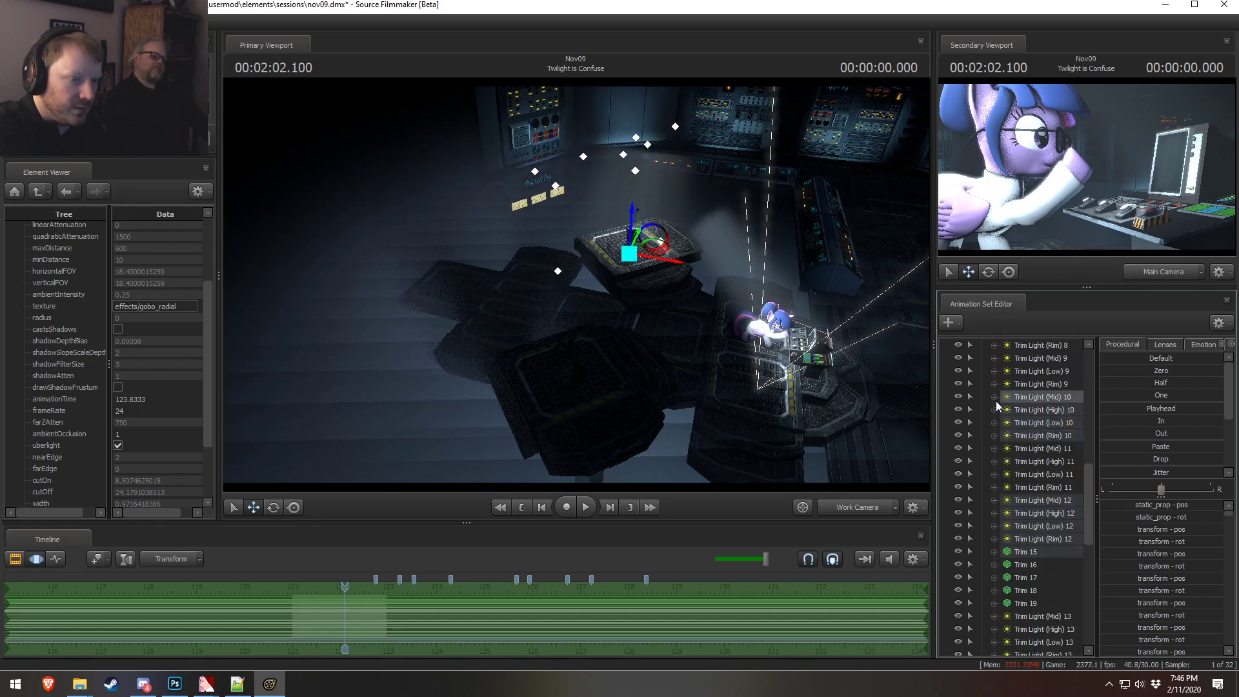
{"action": "left_click", "coordinate": [1044, 412], "text": "ctrl"}
{"action": "left_click", "coordinate": [1044, 424], "text": "ctrl"}
{"action": "left_click", "coordinate": [1045, 433], "text": "ctrl"}
{"action": "left_click", "coordinate": [1041, 502], "text": "ctrl"}
{"action": "left_click", "coordinate": [1040, 514], "text": "ctrl"}
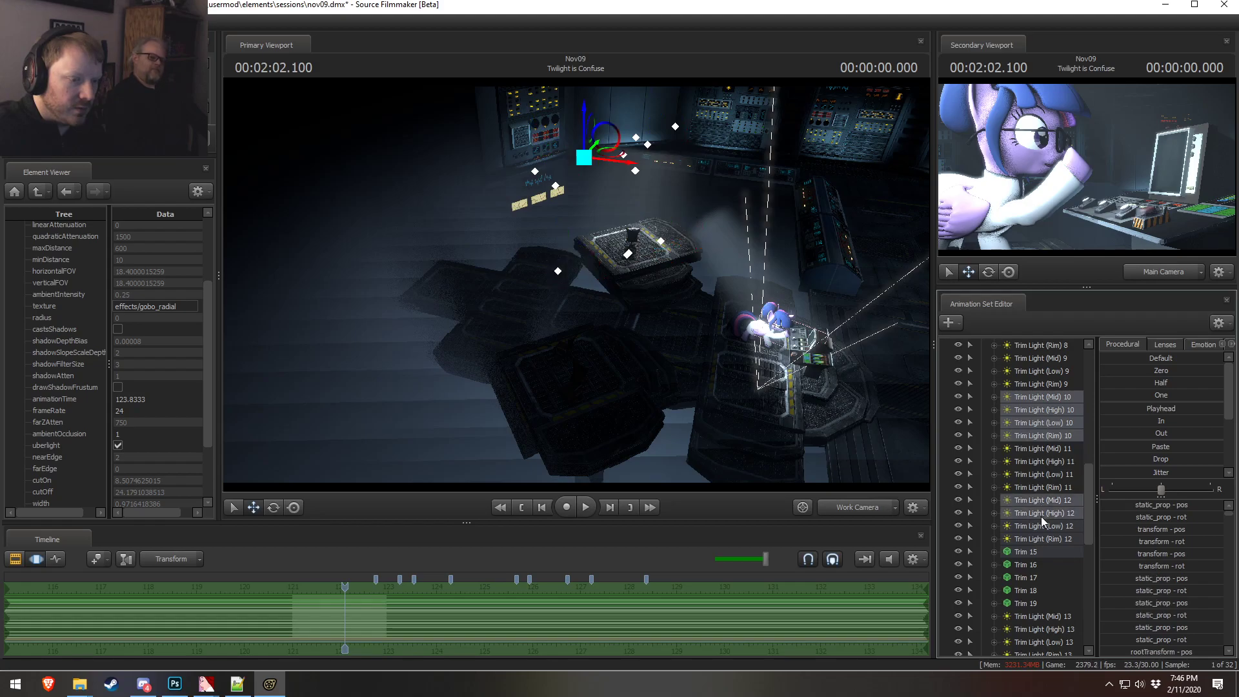
{"action": "left_click", "coordinate": [1041, 526], "text": "ctrl"}
{"action": "left_click", "coordinate": [1042, 539], "text": "ctrl"}
{"action": "left_click", "coordinate": [1038, 553], "text": "ctrl"}
{"action": "right_click", "coordinate": [1056, 524]}
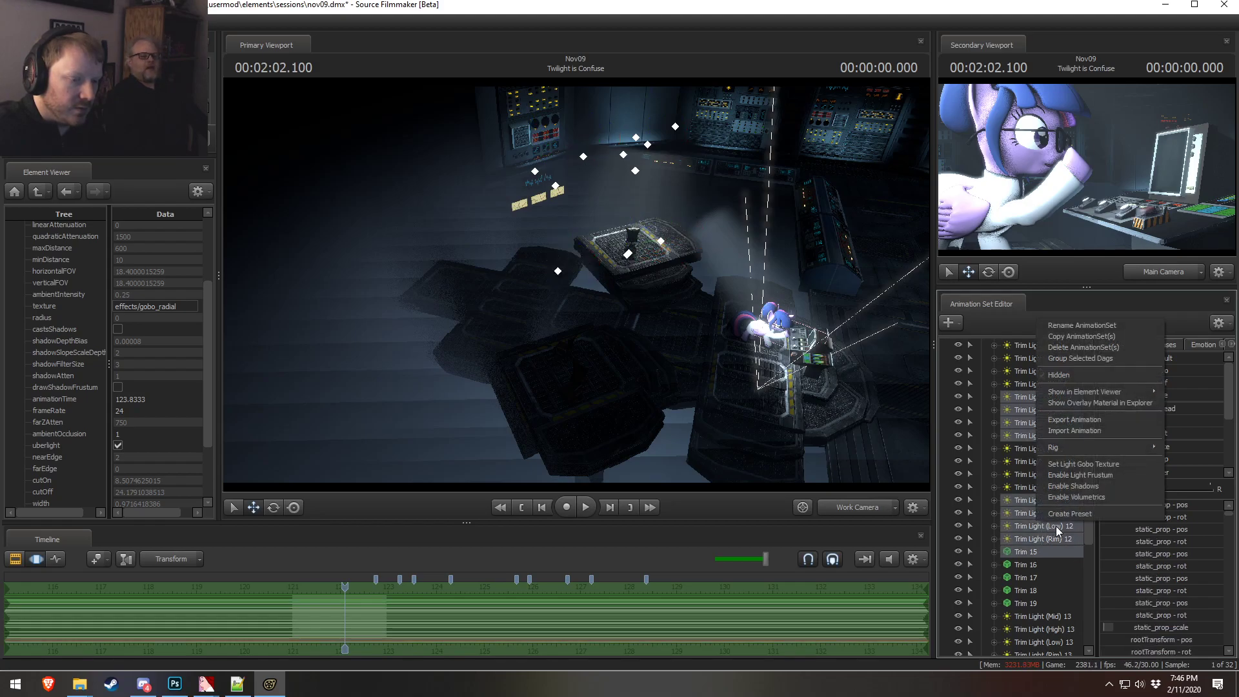
{"action": "left_click", "coordinate": [1063, 358]}
{"action": "left_click_drag", "start_coordinate": [576, 282], "coordinate": [621, 162]}
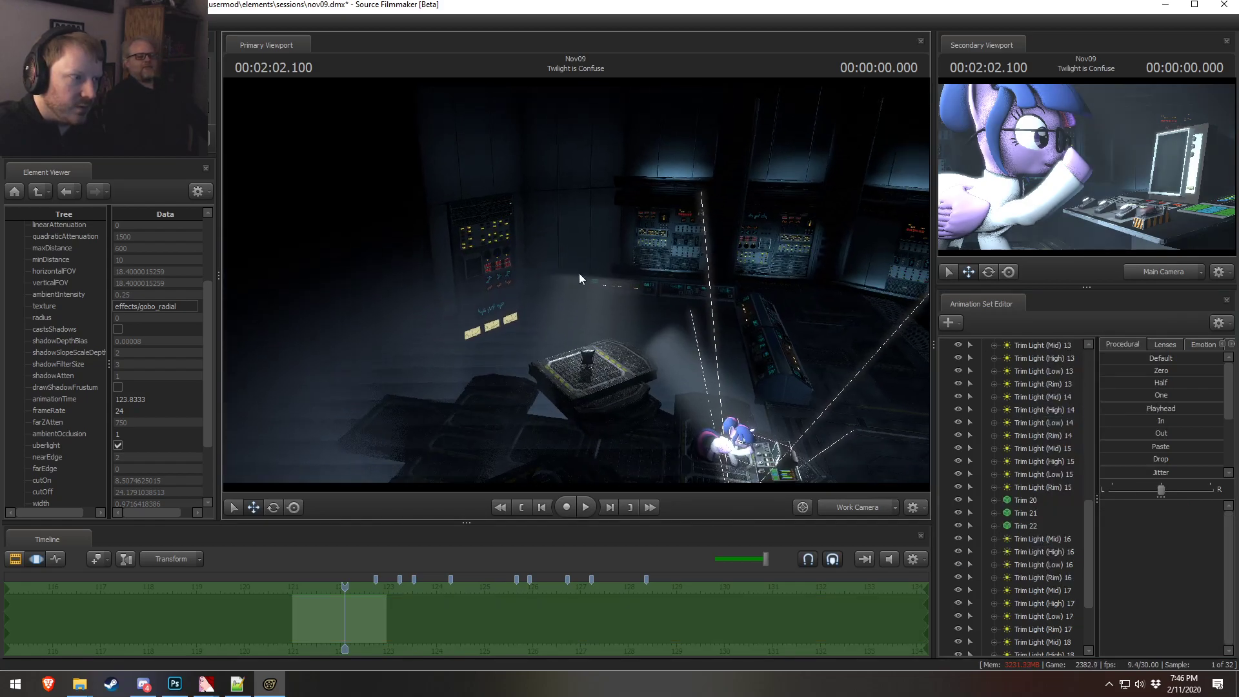
{"action": "scroll", "coordinate": [1030, 544], "scroll_direction": "up", "scroll_amount": 10}
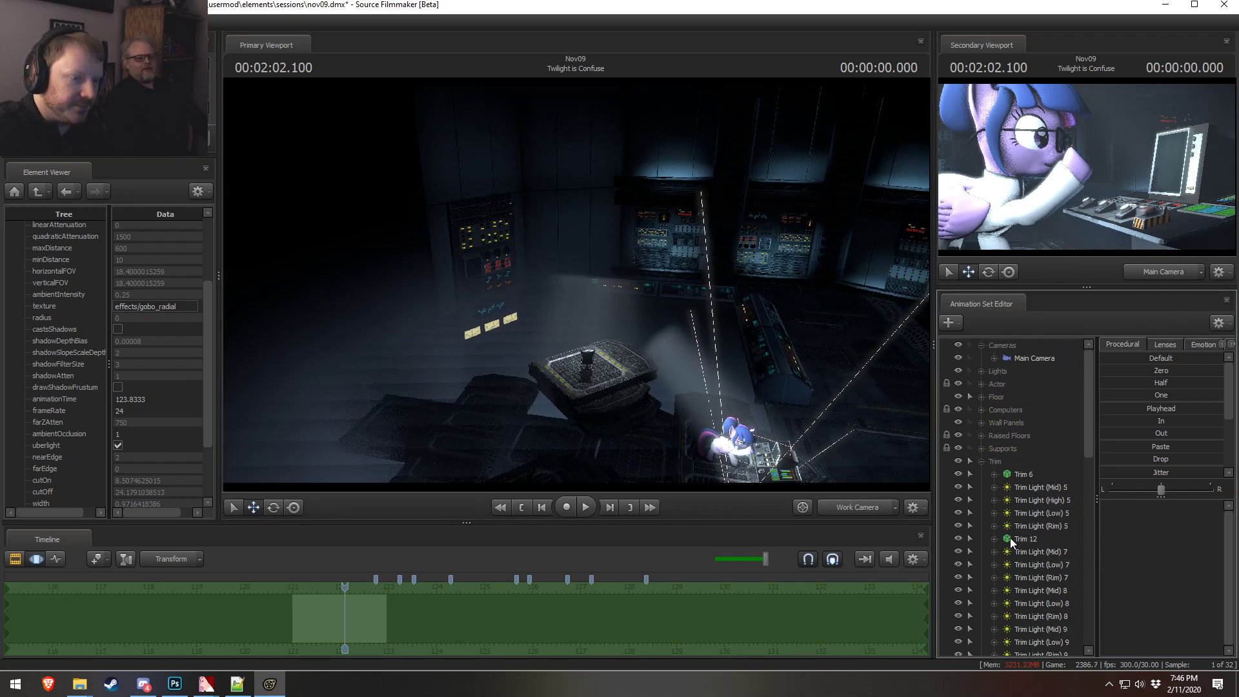
{"action": "left_click", "coordinate": [982, 461]}
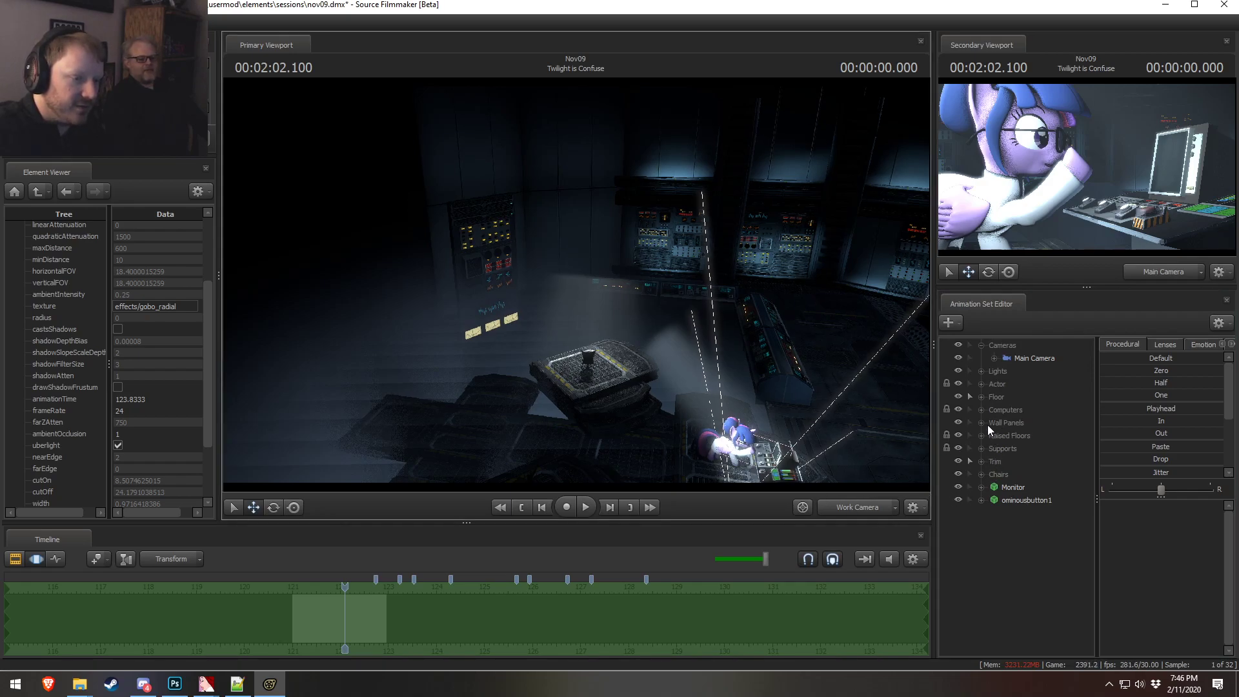
{"action": "key", "text": "ctrl"}
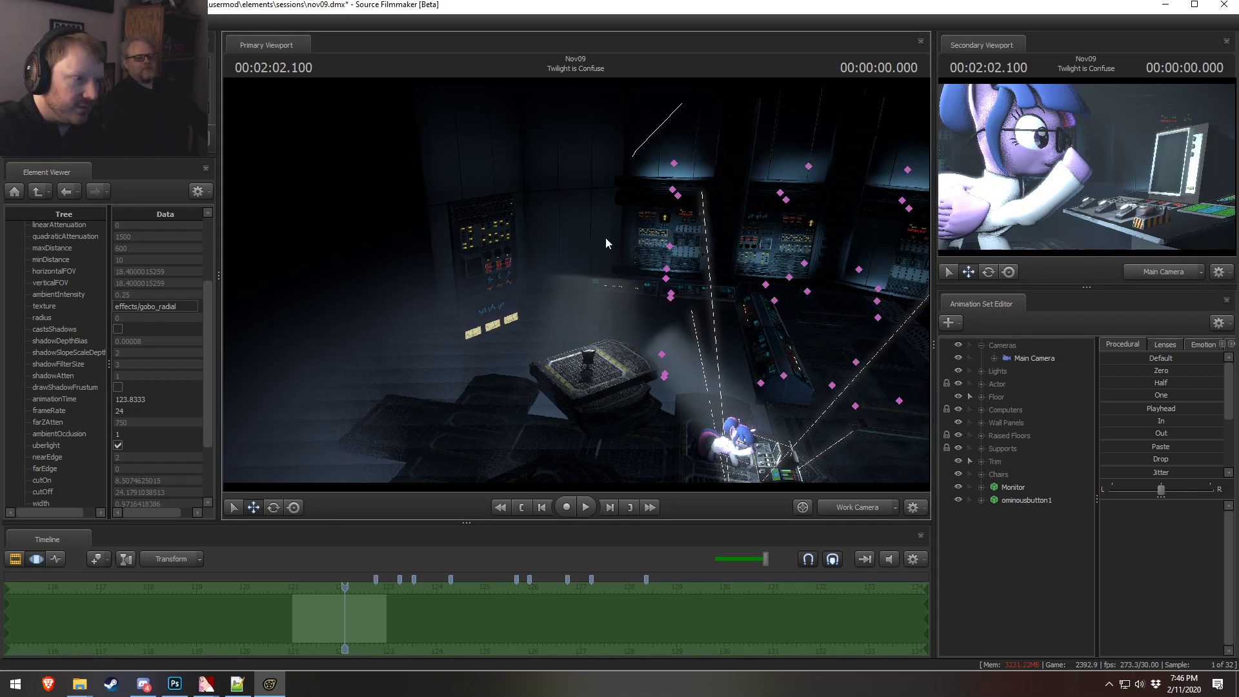
- Make the Chairs group selectable instead of Trim and delete the chairs on the raised floors behind Twilight
{"action": "left_click", "coordinate": [707, 213], "text": "ctrl"}
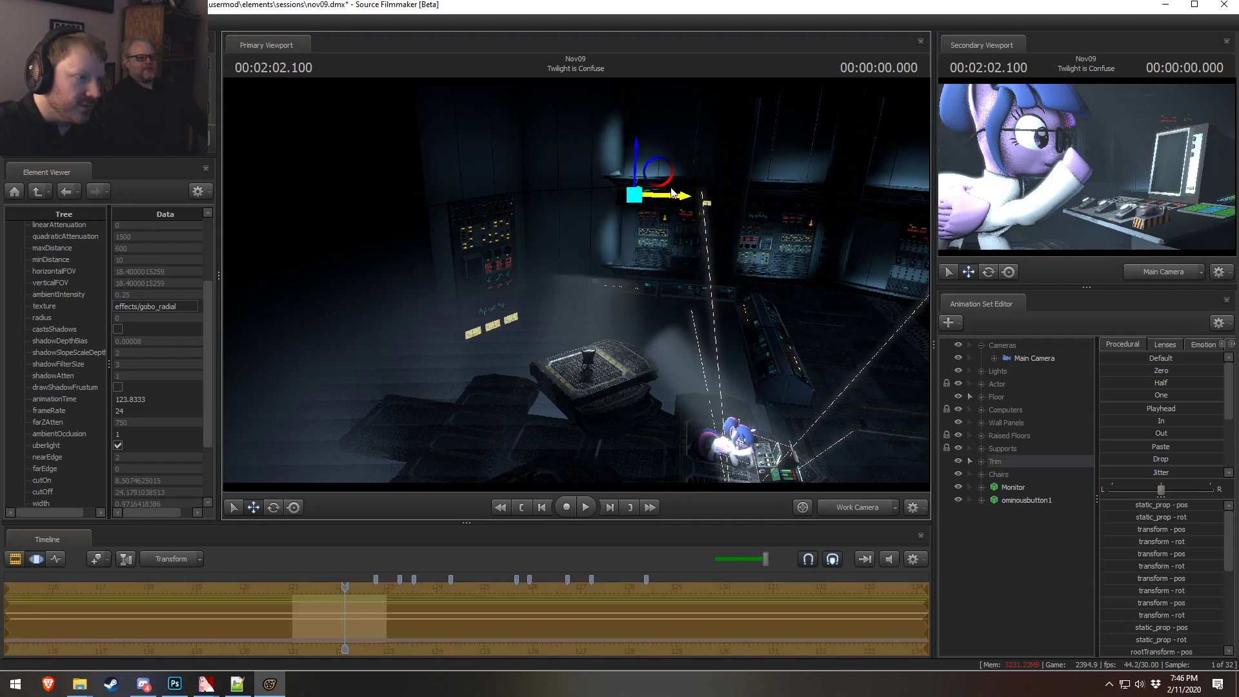
{"action": "left_click", "coordinate": [970, 461]}
{"action": "left_click", "coordinate": [969, 474]}
{"action": "left_click_drag", "start_coordinate": [575, 295], "coordinate": [600, 446]}
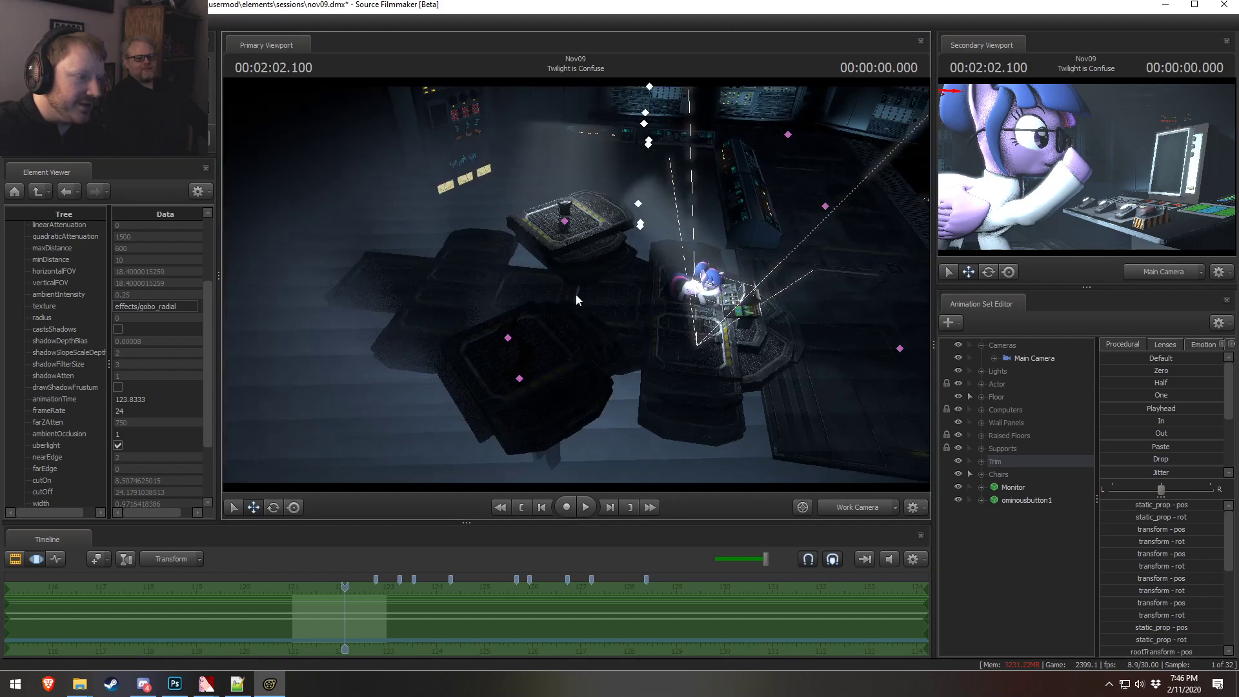
{"action": "left_click", "coordinate": [486, 214], "text": "ctrl"}
{"action": "mouse_move", "coordinate": [486, 214]}
{"action": "left_mouse_down", "text": "ctrl"}
{"action": "mouse_move", "coordinate": [595, 169]}
{"action": "mouse_move", "coordinate": [568, 187]}
{"action": "left_mouse_up", "text": "ctrl"}
{"action": "left_click", "coordinate": [981, 474]}
{"action": "left_click", "coordinate": [1020, 478]}
{"action": "right_click", "coordinate": [1020, 479]}
{"action": "right_click", "coordinate": [1013, 479]}
{"action": "left_click", "coordinate": [1059, 533]}
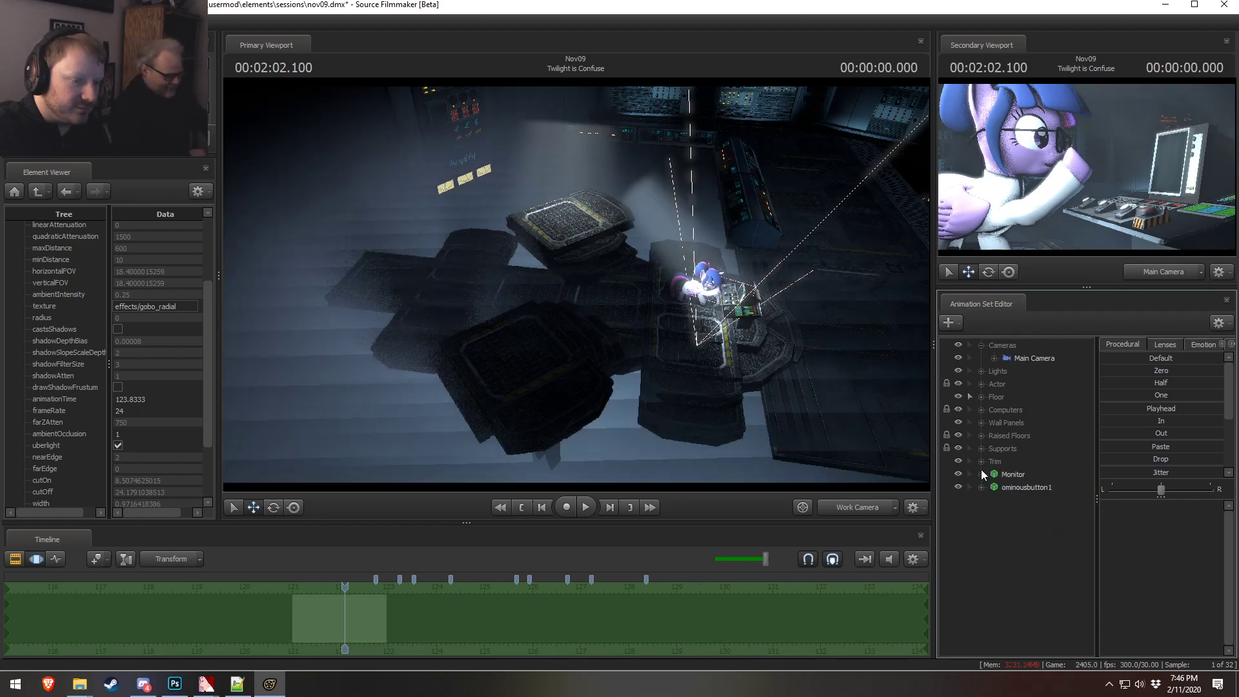
- Make the Computers group selectable and delete the wall computer with the yellow notes behind Twilight
{"action": "left_click_drag", "start_coordinate": [708, 269], "coordinate": [708, 120]}
{"action": "left_click", "coordinate": [966, 407]}
{"action": "left_click_drag", "start_coordinate": [452, 215], "coordinate": [348, 152], "text": "ctrl"}
{"action": "left_click_drag", "start_coordinate": [467, 180], "coordinate": [441, 214]}
{"action": "left_click", "coordinate": [984, 413]}
{"action": "right_click", "coordinate": [1031, 442]}
{"action": "right_click", "coordinate": [1026, 460]}
{"action": "left_click", "coordinate": [1058, 489]}
{"action": "left_click", "coordinate": [981, 410]}
- Make the Wall Panels group selectable and delete the four dark wall panels next to the consoles, behind Twilight
{"action": "left_click", "coordinate": [971, 423]}
{"action": "mouse_move", "coordinate": [535, 97]}
{"action": "left_mouse_down", "text": "ctrl"}
{"action": "mouse_move", "coordinate": [443, 319]}
{"action": "mouse_move", "coordinate": [566, 139]}
{"action": "mouse_move", "coordinate": [561, 129]}
{"action": "left_mouse_up", "text": "ctrl"}
{"action": "mouse_move", "coordinate": [475, 95]}
{"action": "left_mouse_down", "text": "ctrl"}
{"action": "mouse_move", "coordinate": [332, 142]}
{"action": "mouse_move", "coordinate": [615, 208]}
{"action": "mouse_move", "coordinate": [543, 152]}
{"action": "left_mouse_up", "text": "ctrl"}
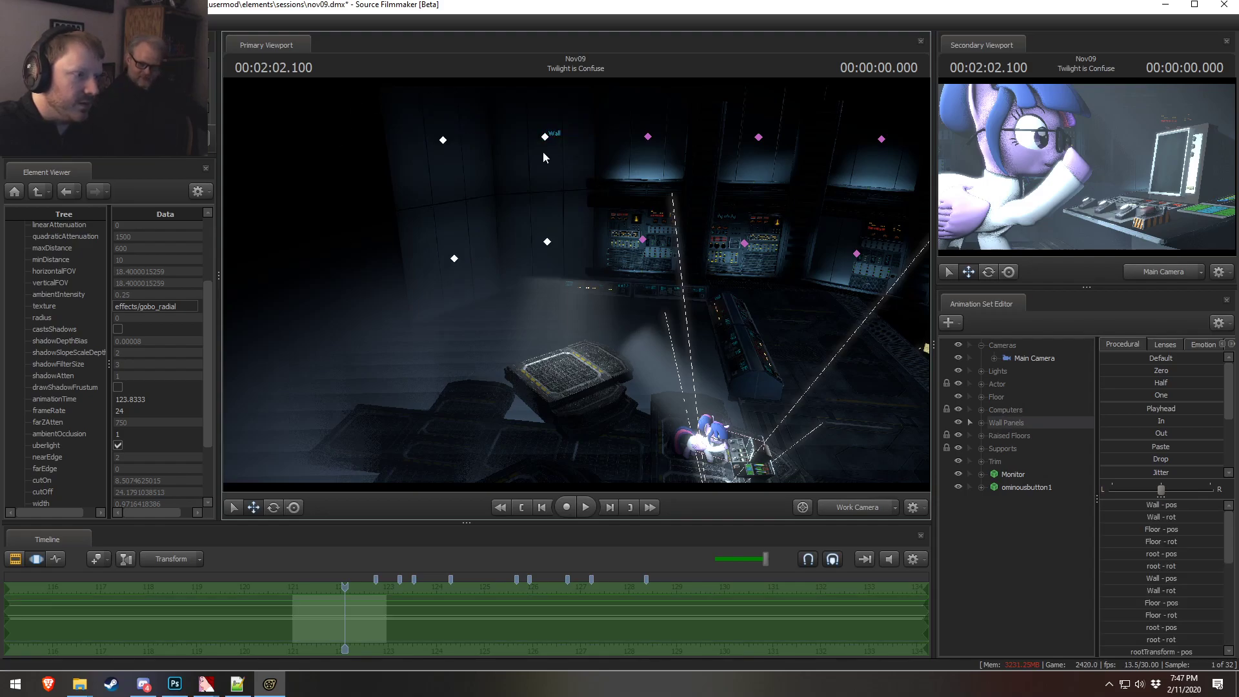
{"action": "left_click", "coordinate": [982, 424]}
{"action": "left_click", "coordinate": [1043, 470]}
{"action": "right_click", "coordinate": [1048, 435]}
{"action": "left_click", "coordinate": [1073, 464]}
{"action": "left_click_drag", "start_coordinate": [757, 404], "coordinate": [874, 444]}
{"action": "left_click", "coordinate": [982, 423]}
- Make the Raised Floors group selectable and delete the pieces behind Twilight: Raised Floor (Long) 1 and Raised Floors 1–3, 5–7 and 12–15
{"action": "left_click", "coordinate": [983, 436]}
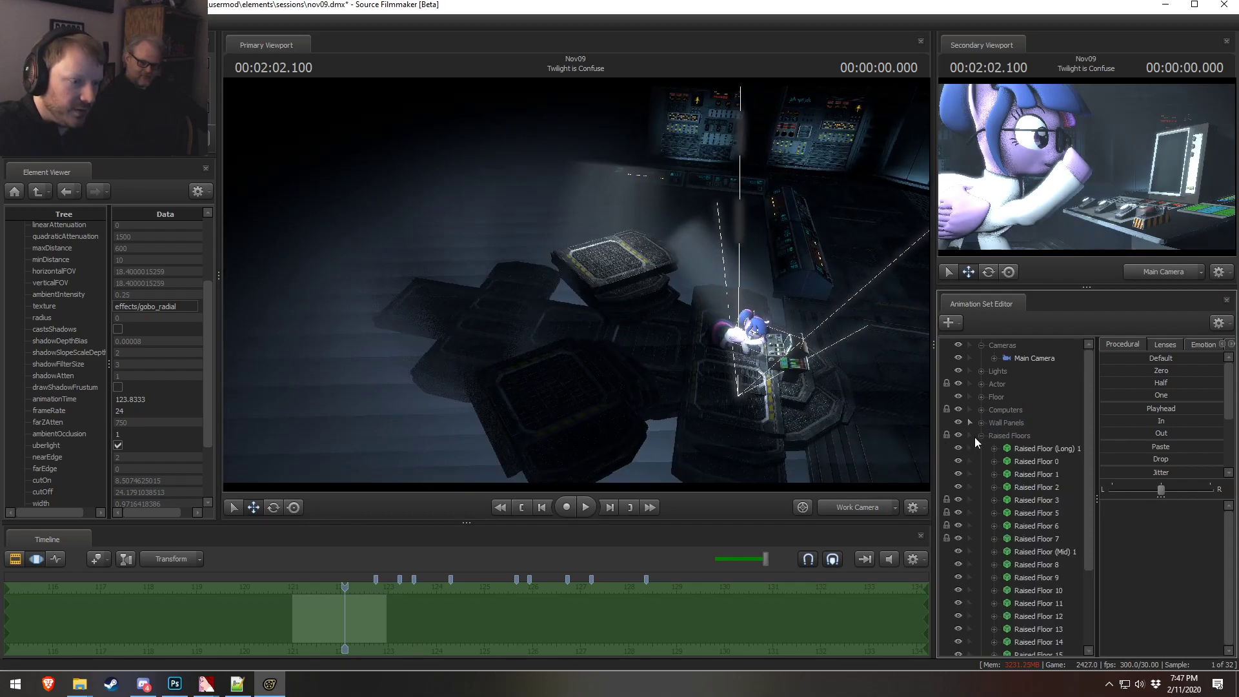
{"action": "left_click", "coordinate": [971, 425]}
{"action": "left_click", "coordinate": [981, 436]}
{"action": "left_click_drag", "start_coordinate": [528, 191], "coordinate": [602, 431], "text": "ctrl"}
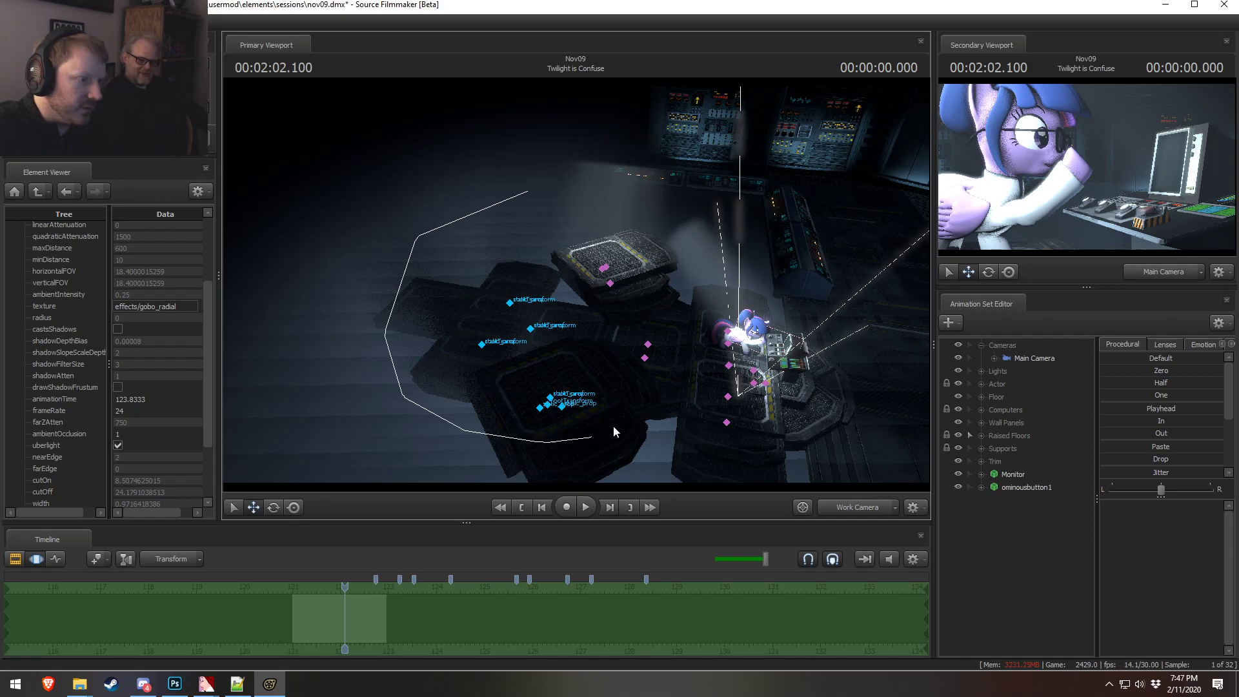
{"action": "left_click_drag", "start_coordinate": [657, 238], "coordinate": [654, 233], "text": "ctrl"}
{"action": "mouse_move", "coordinate": [541, 285]}
{"action": "left_mouse_down"}
{"action": "mouse_move", "coordinate": [461, 279]}
{"action": "mouse_move", "coordinate": [436, 260]}
{"action": "left_mouse_up"}
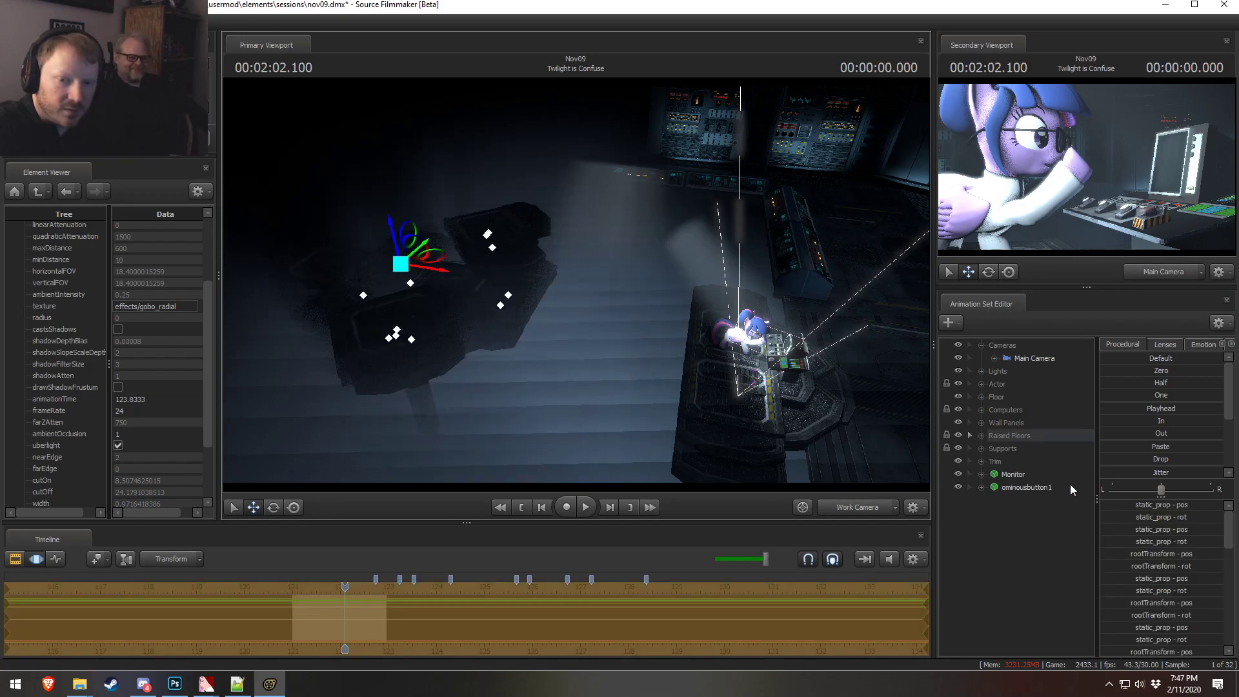
{"action": "left_click", "coordinate": [982, 436]}
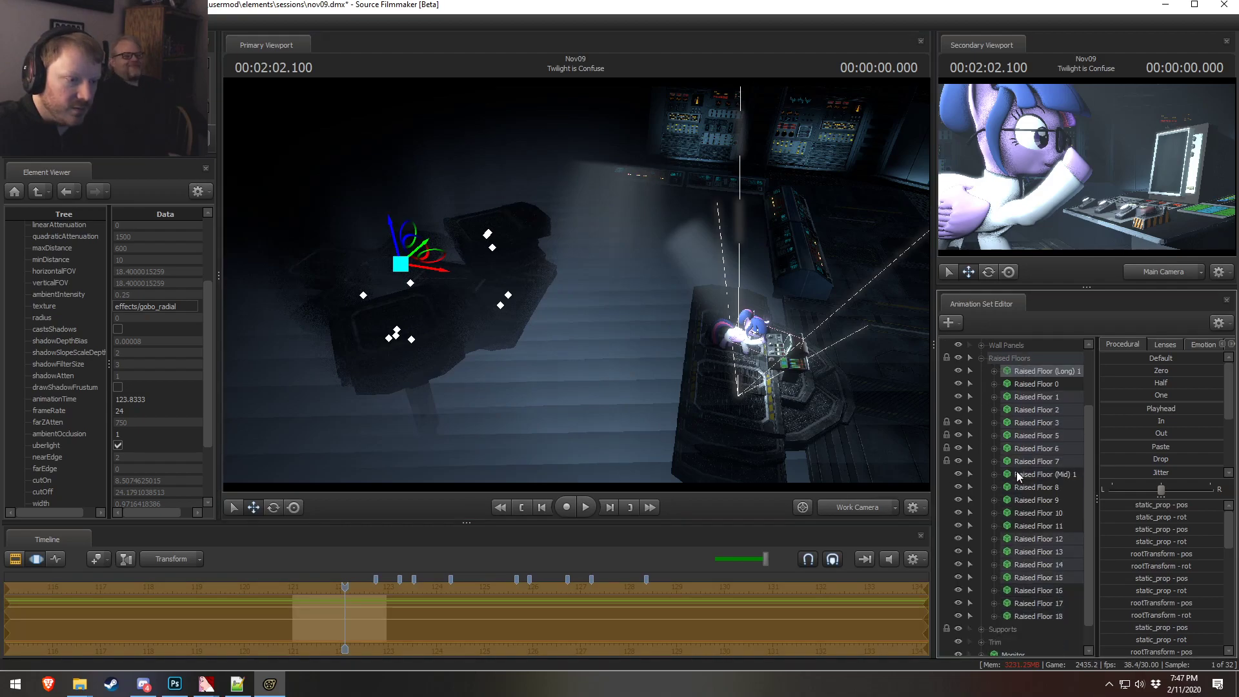
{"action": "left_click_drag", "start_coordinate": [1051, 396], "coordinate": [1050, 462]}
{"action": "left_click", "coordinate": [1059, 535], "text": "ctrl"}
{"action": "left_click", "coordinate": [1058, 551], "text": "ctrl"}
{"action": "left_click", "coordinate": [1056, 563], "text": "ctrl"}
{"action": "left_click", "coordinate": [1056, 576], "text": "ctrl"}
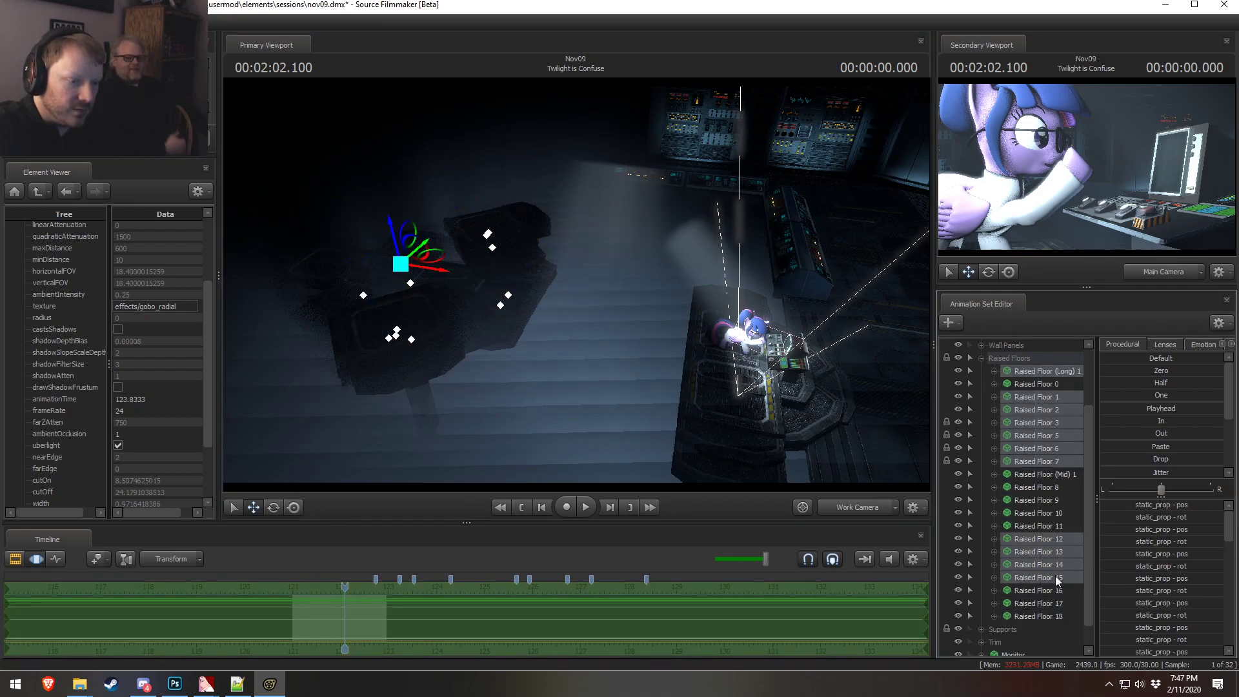
{"action": "right_click", "coordinate": [1051, 553]}
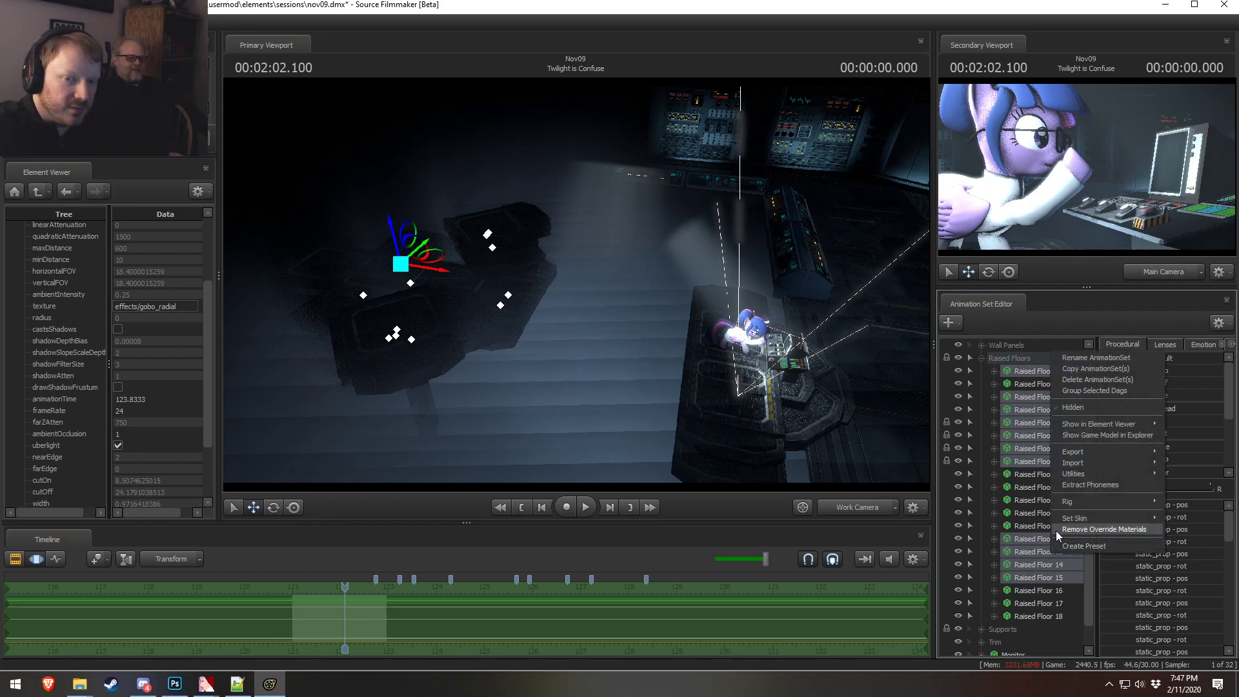
{"action": "left_click", "coordinate": [1098, 379]}
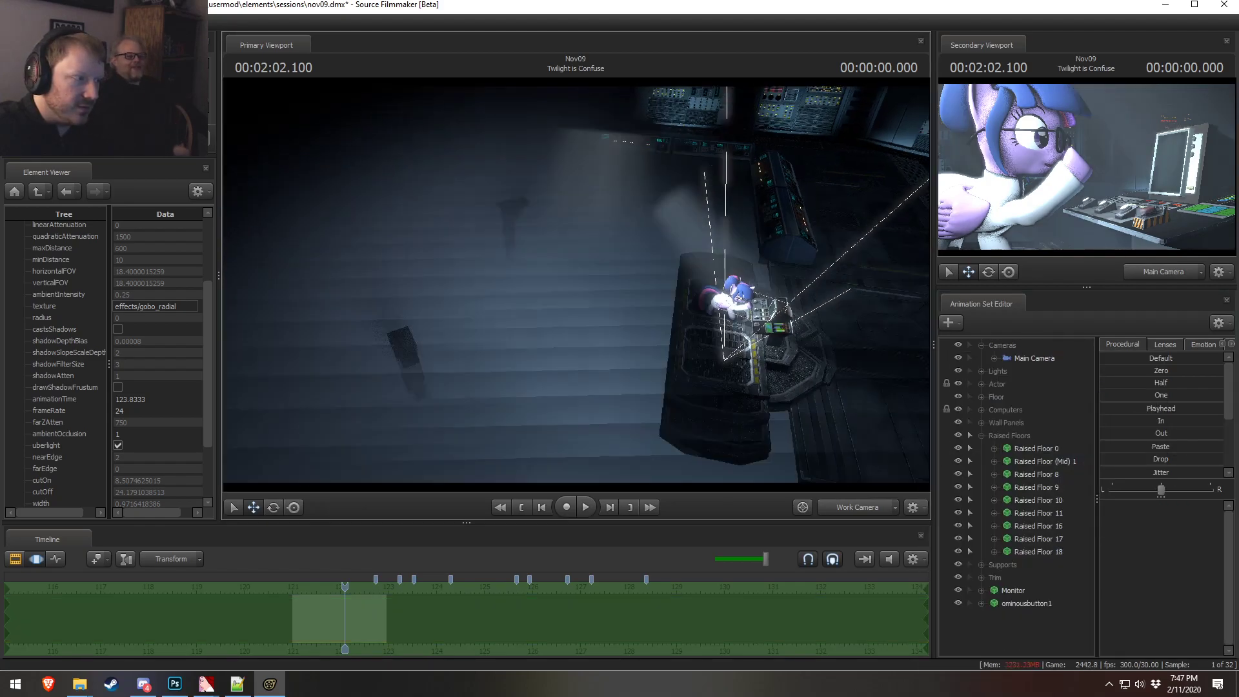
{"action": "left_click", "coordinate": [982, 435]}
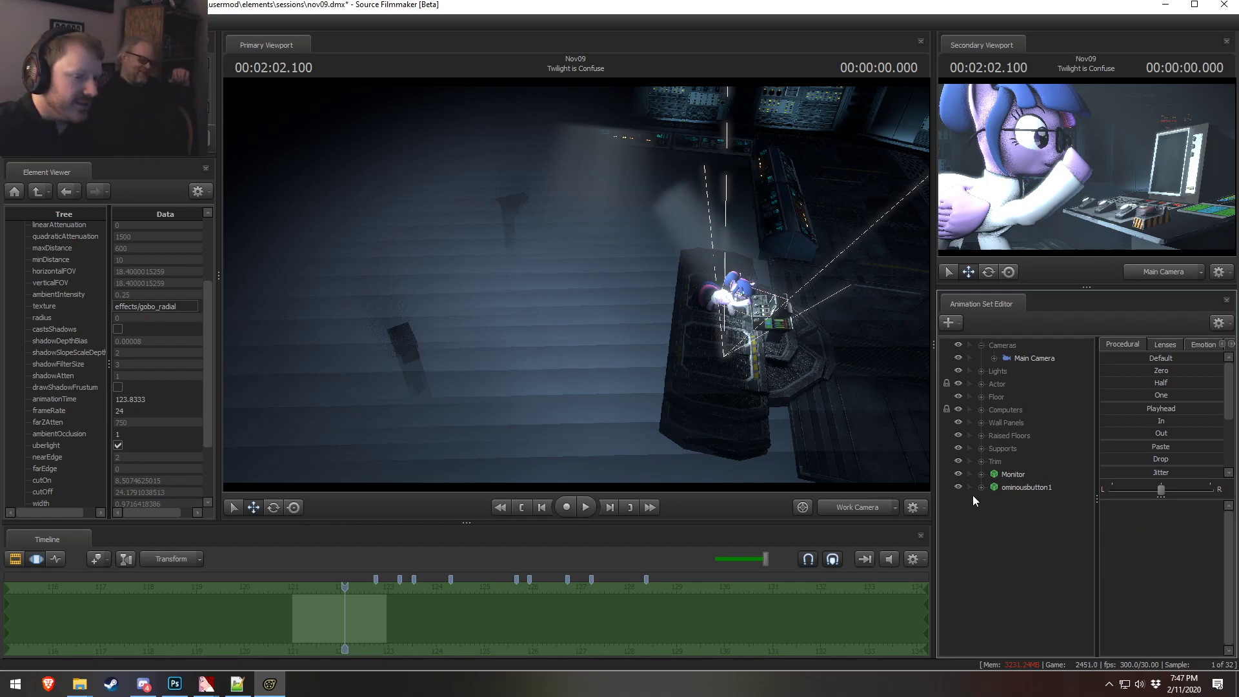
- Make the Supports group selectable and delete the two wall supports standing on the emptied floor area
{"action": "left_click", "coordinate": [970, 448]}
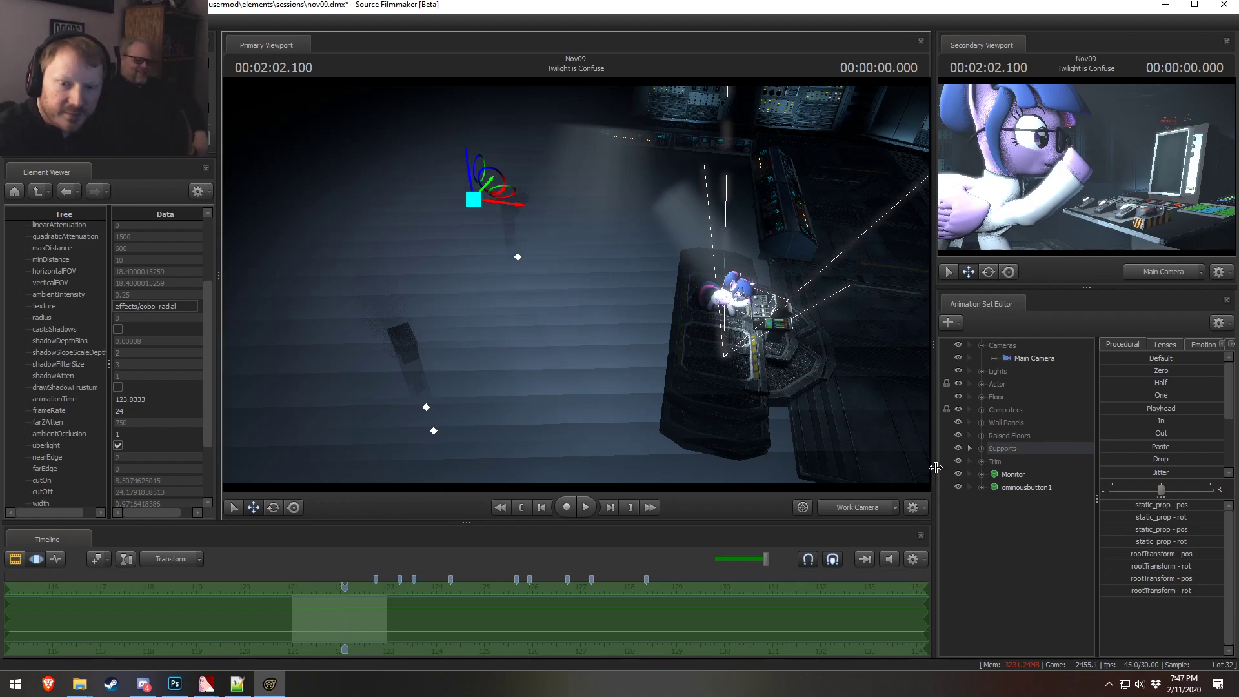
{"action": "left_click", "coordinate": [981, 448]}
{"action": "left_click", "coordinate": [1027, 476]}
{"action": "left_click", "coordinate": [1032, 461], "text": "ctrl"}
{"action": "right_click", "coordinate": [1033, 461]}
{"action": "left_click", "coordinate": [1065, 491]}
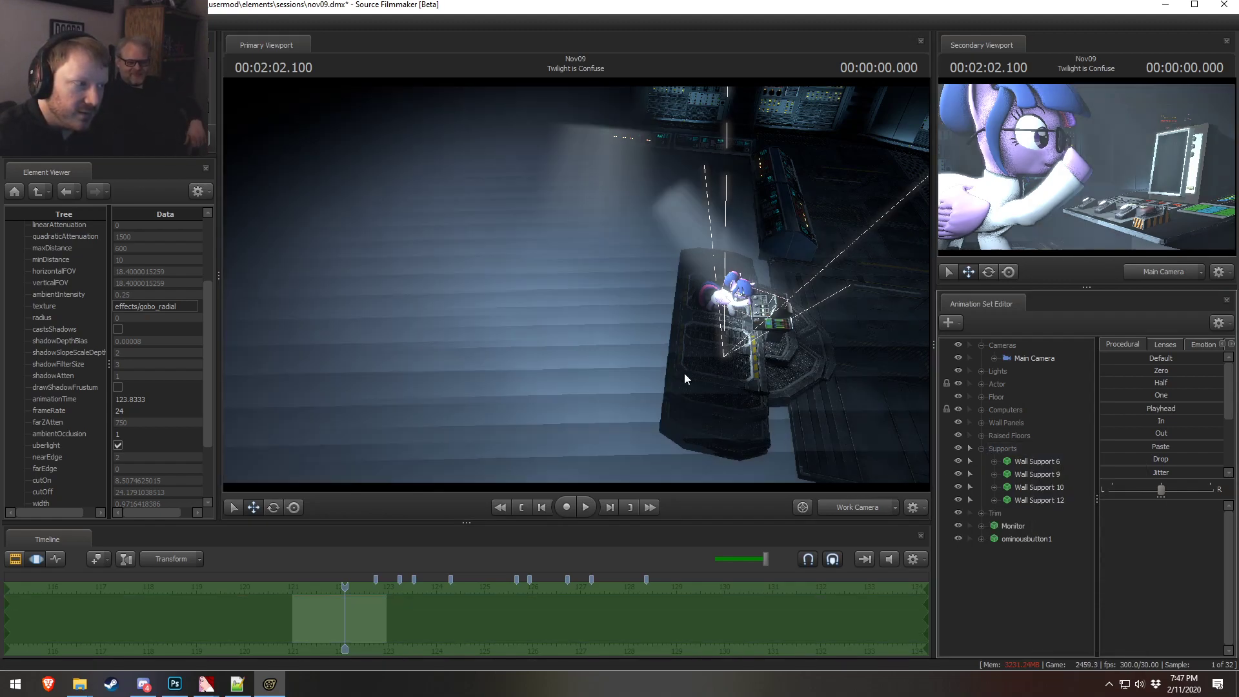
{"action": "left_click", "coordinate": [981, 448]}
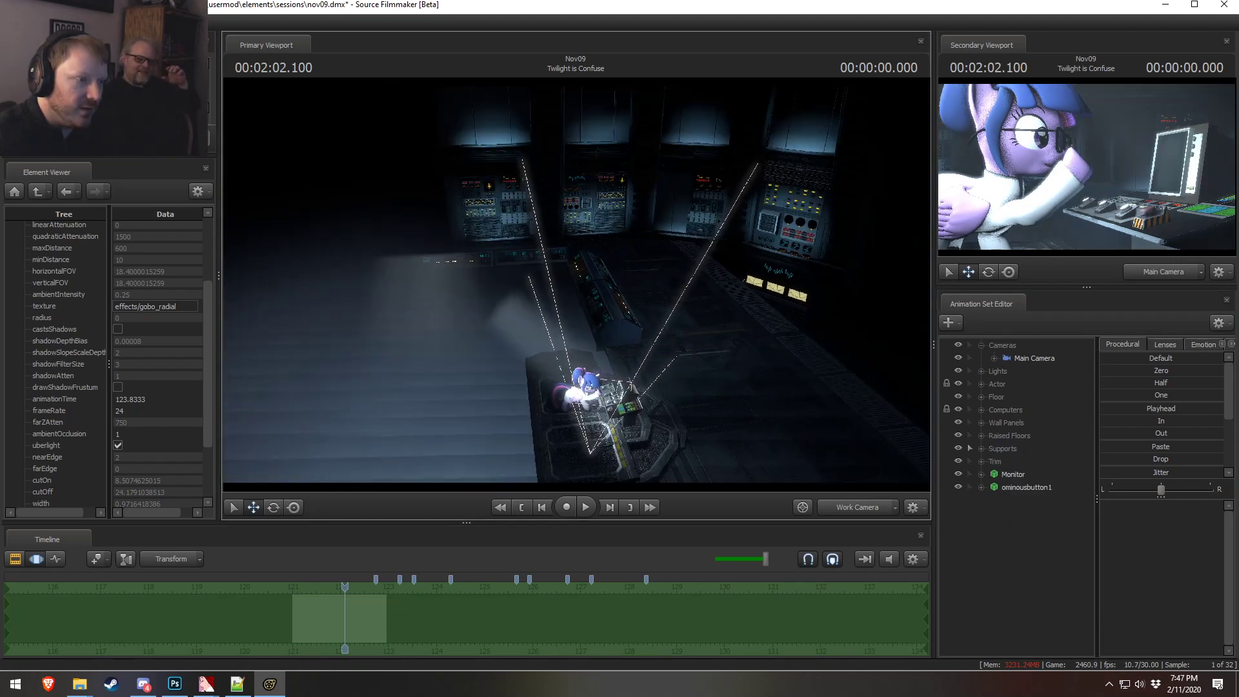
- Examine the stripped set around Twilight, her console and the bare floor behind her
{"action": "left_click_drag", "start_coordinate": [576, 284], "coordinate": [310, 226]}
{"action": "key", "text": "w"}
{"action": "key", "text": "F2"}
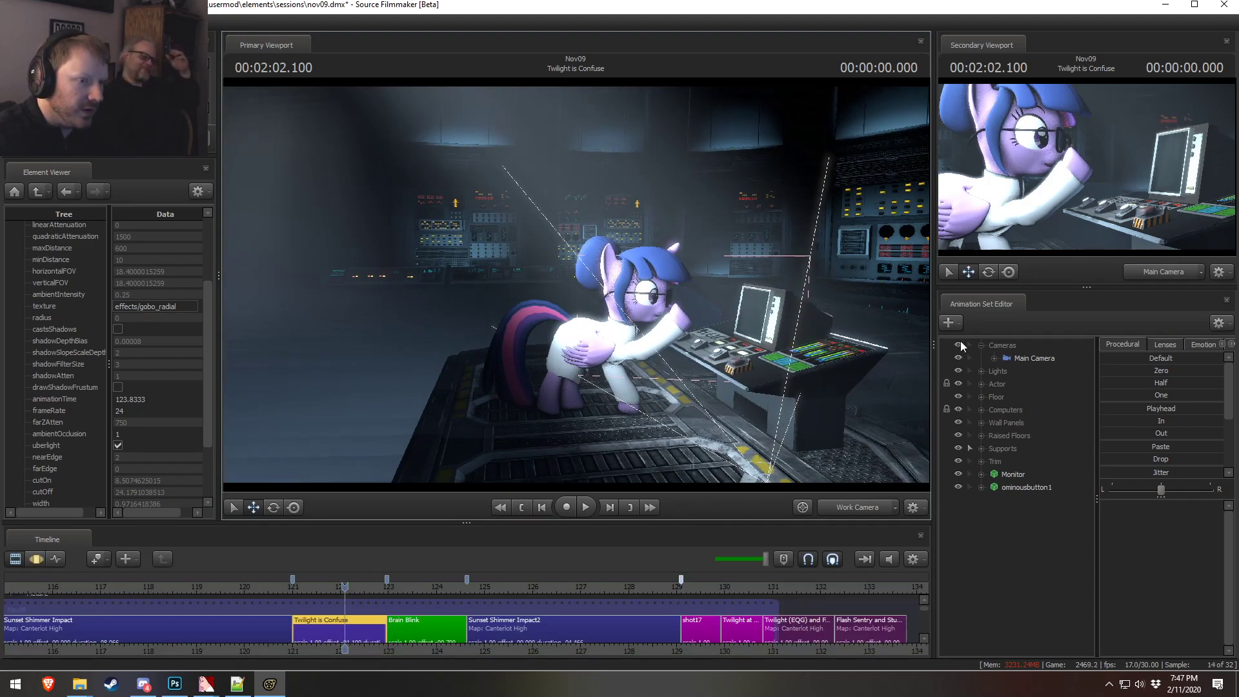
{"action": "key", "text": "F3"}
{"action": "mouse_move", "coordinate": [518, 326]}
{"action": "left_mouse_down"}
{"action": "mouse_move", "coordinate": [519, 307]}
{"action": "mouse_move", "coordinate": [518, 326]}
{"action": "left_mouse_up"}
{"action": "key", "text": "w"}
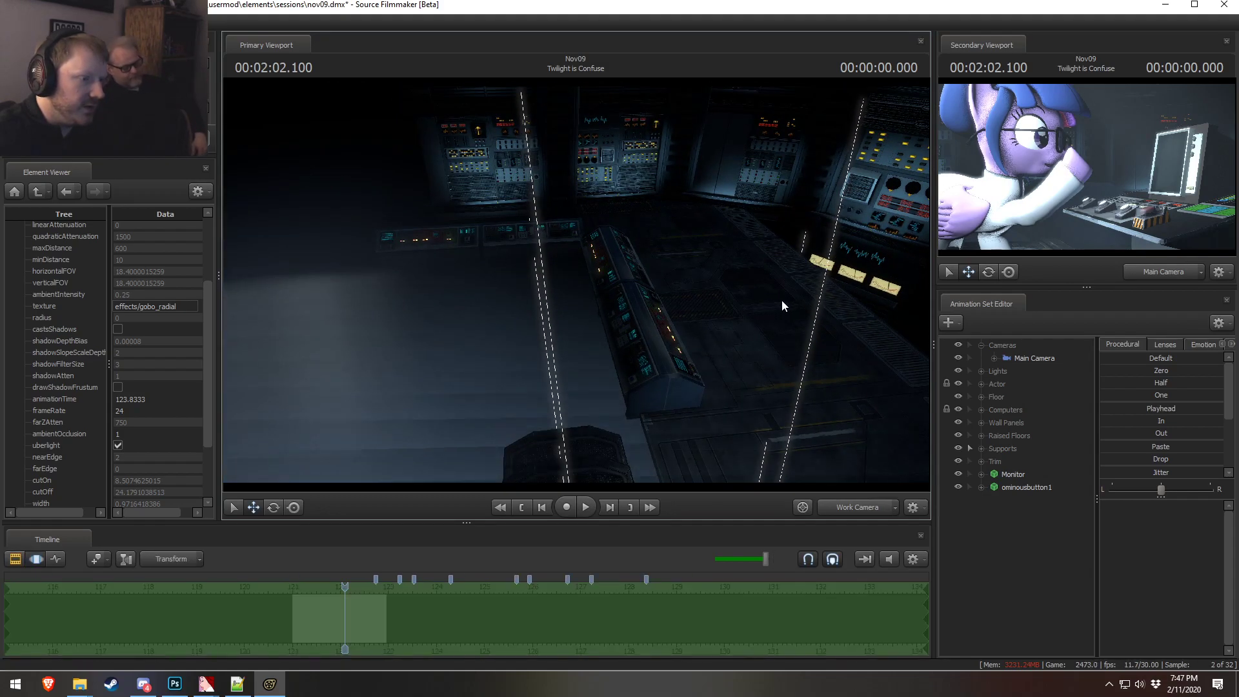
{"action": "key", "text": "F2"}
{"action": "key", "text": "F3"}
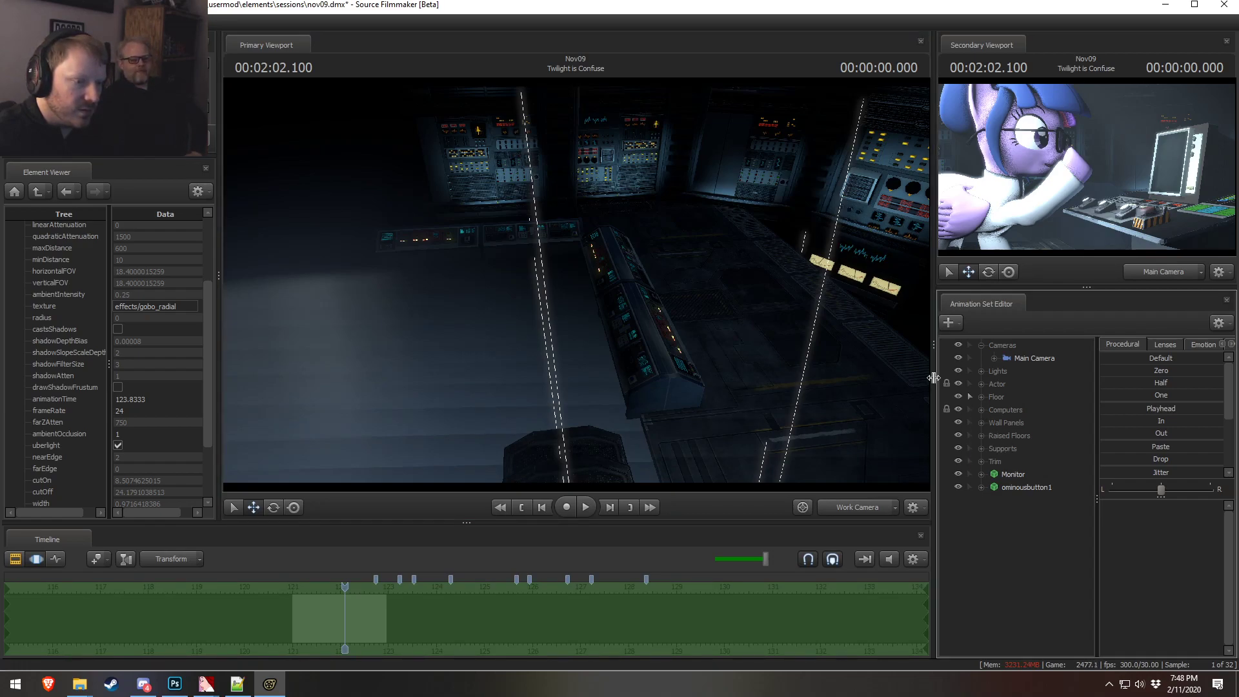
- Copy the Floor 16 piece beside the long console and paste it into the shot as a separate animation set
{"action": "left_click", "coordinate": [718, 359], "text": "ctrl"}
{"action": "left_click", "coordinate": [981, 396]}
{"action": "right_click", "coordinate": [1025, 419]}
{"action": "left_click", "coordinate": [1049, 435]}
{"action": "left_click", "coordinate": [981, 397]}
{"action": "right_click", "coordinate": [1016, 574]}
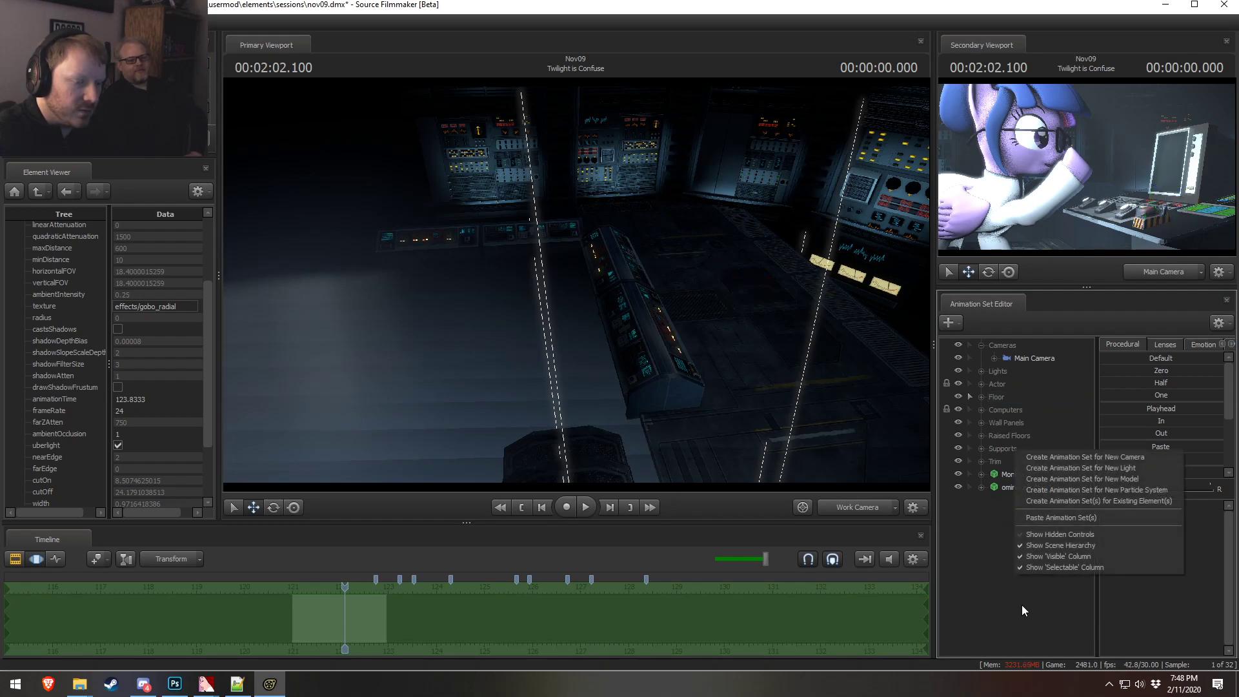
{"action": "left_click", "coordinate": [1055, 517]}
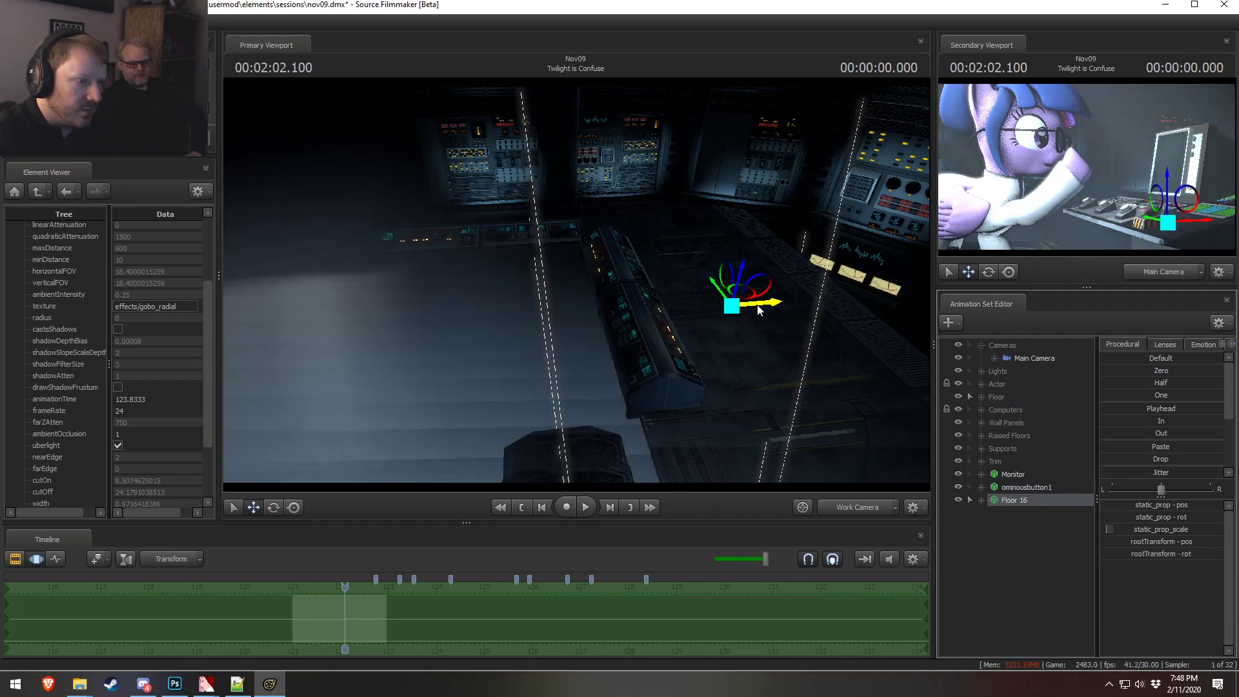
- Move the pasted Floor 16 onto the bare floor area behind Twilight and adjust its rotation and position
{"action": "left_click_drag", "start_coordinate": [762, 309], "coordinate": [507, 326]}
{"action": "key", "text": "e"}
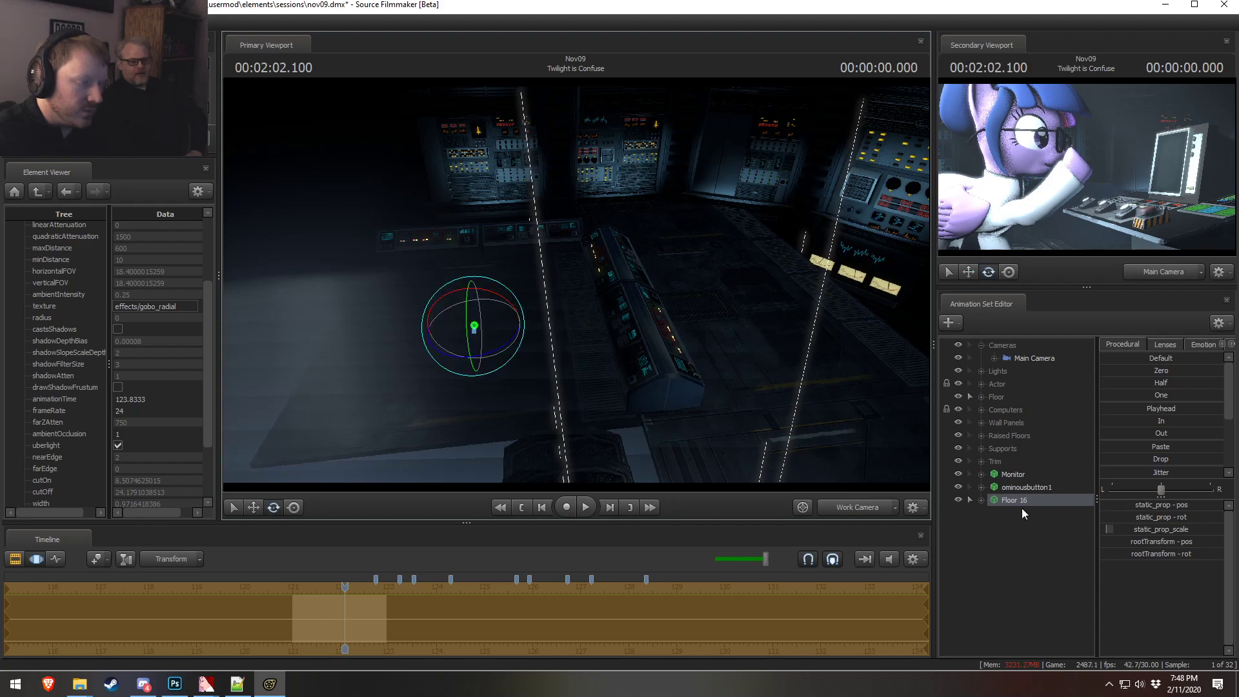
{"action": "double_click", "coordinate": [1187, 555]}
{"action": "type", "text": "-"}
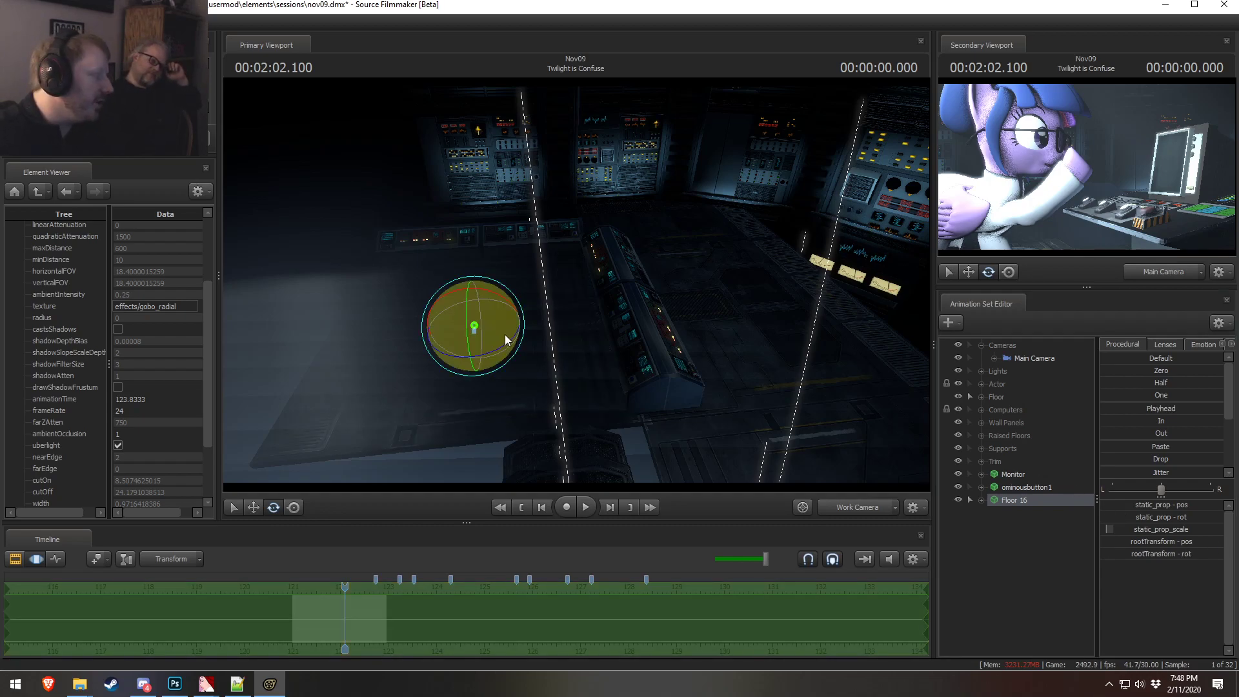
{"action": "left_click", "coordinate": [564, 316]}
{"action": "key", "text": "w"}
{"action": "left_click_drag", "start_coordinate": [516, 322], "coordinate": [517, 324]}
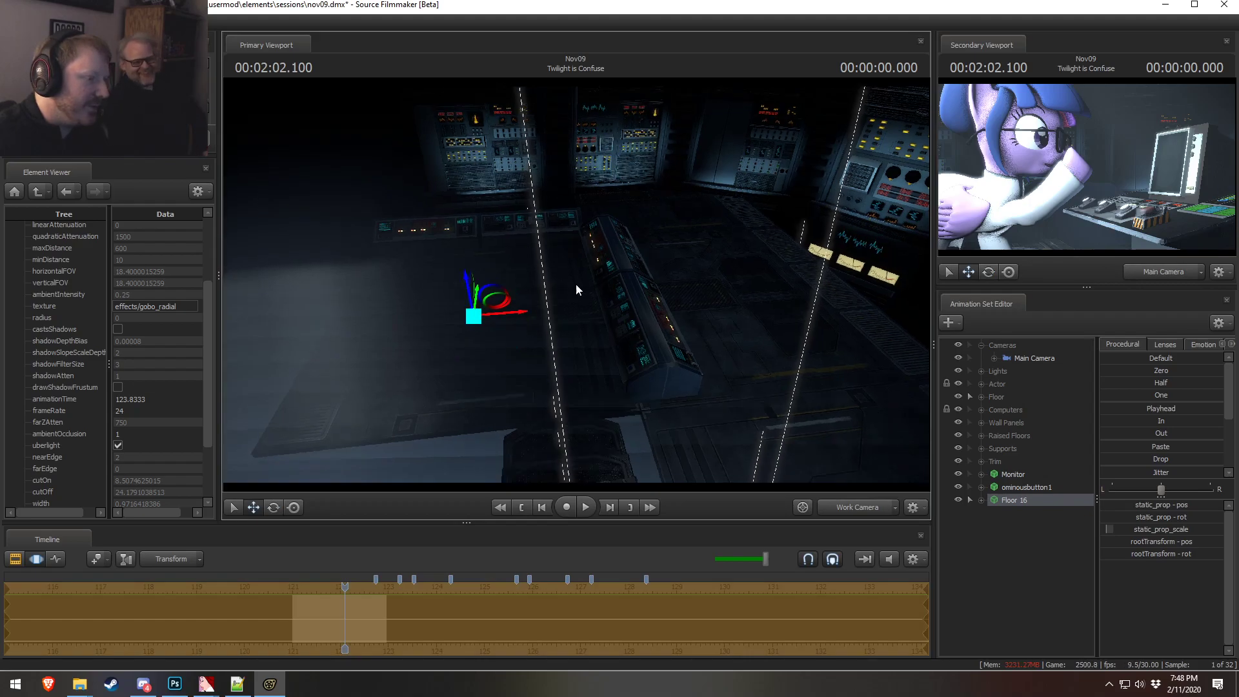
- Play the Twilight is Confuse shot through the Main Camera, then return to the Work Camera within that shot
{"action": "left_click", "coordinate": [869, 506]}
{"action": "key", "text": "F2"}
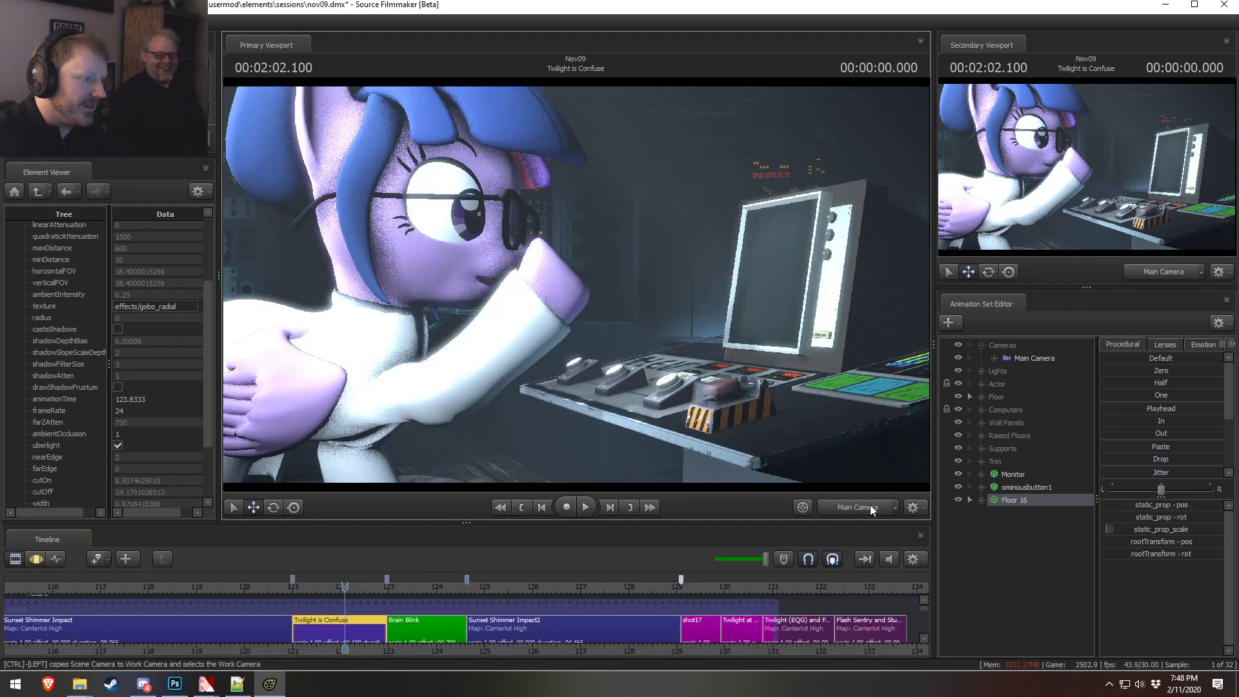
{"action": "left_click_drag", "start_coordinate": [329, 587], "coordinate": [277, 590]}
{"action": "key", "text": "space"}
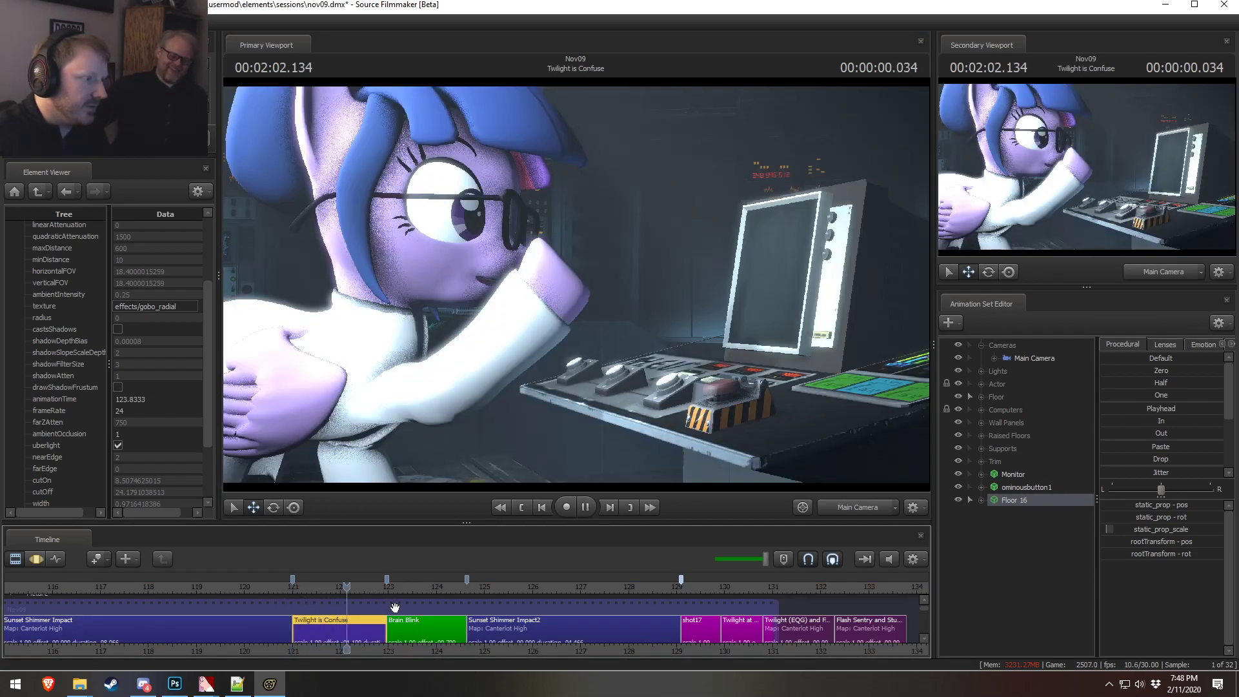
{"action": "key", "text": "space"}
{"action": "left_click", "coordinate": [802, 509]}
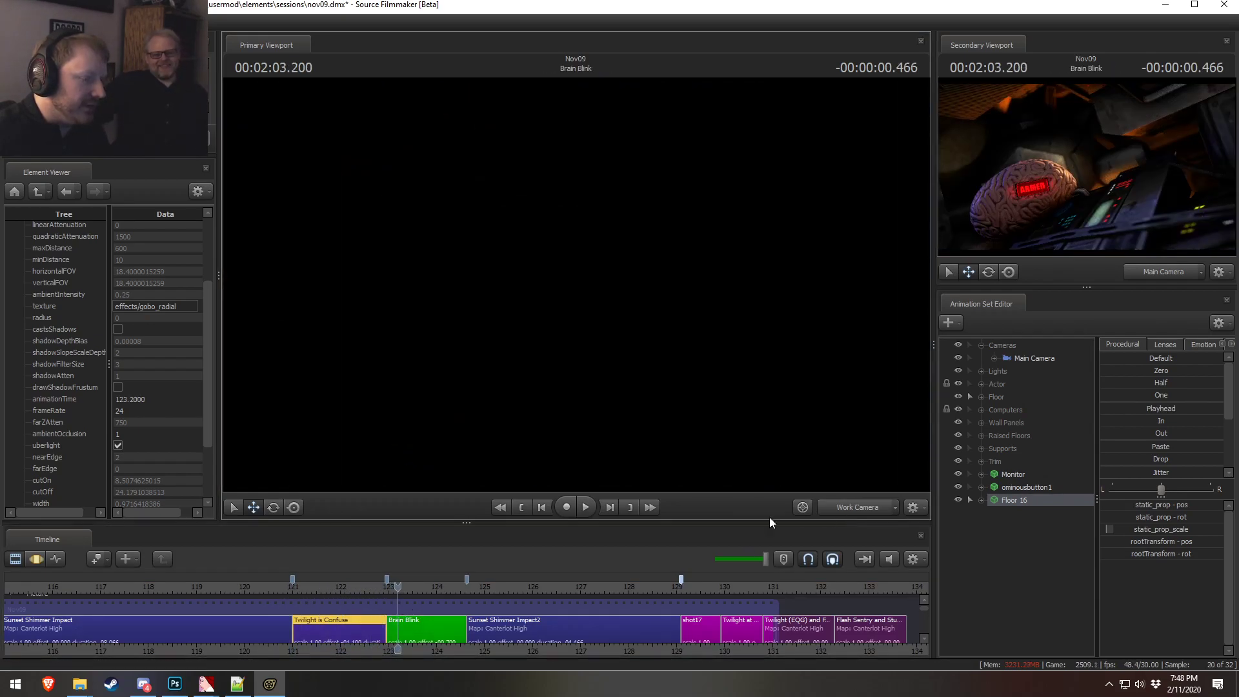
{"action": "left_click", "coordinate": [349, 586]}
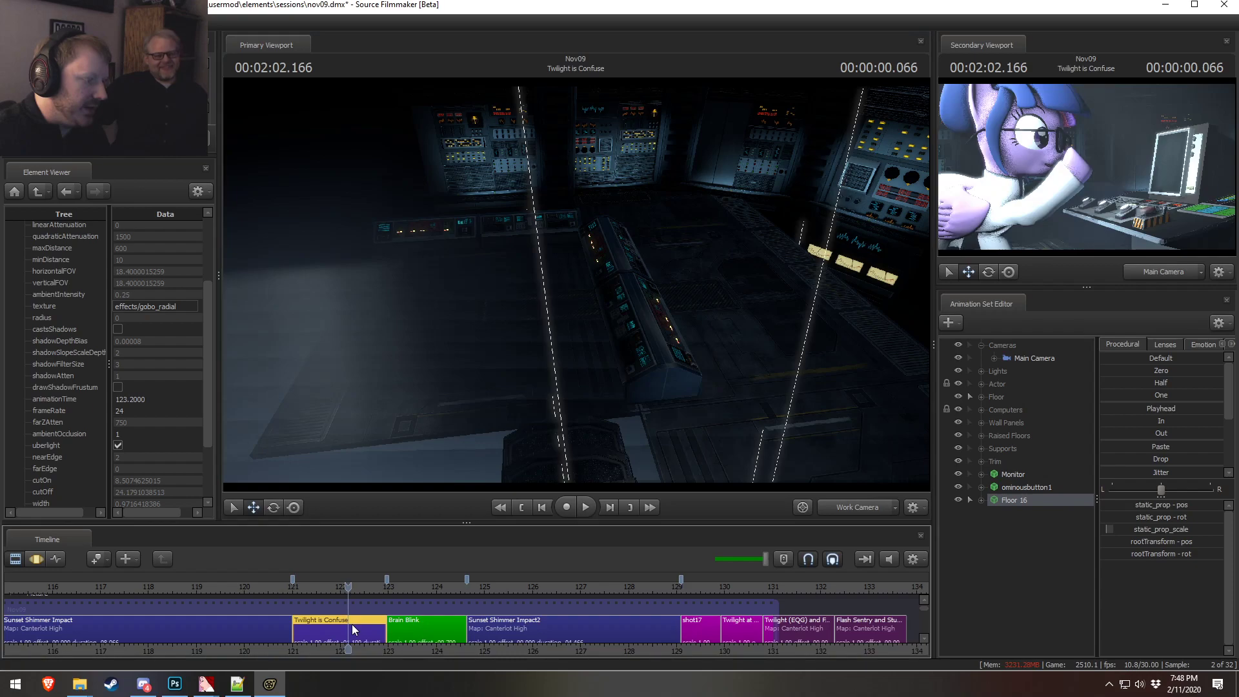
- Check what Ground Volumetrics 1 and Ground Volumetrics 2 from the Lights group illuminate in the set
{"action": "left_click", "coordinate": [981, 371]}
{"action": "left_click", "coordinate": [981, 552]}
{"action": "left_click", "coordinate": [1046, 462]}
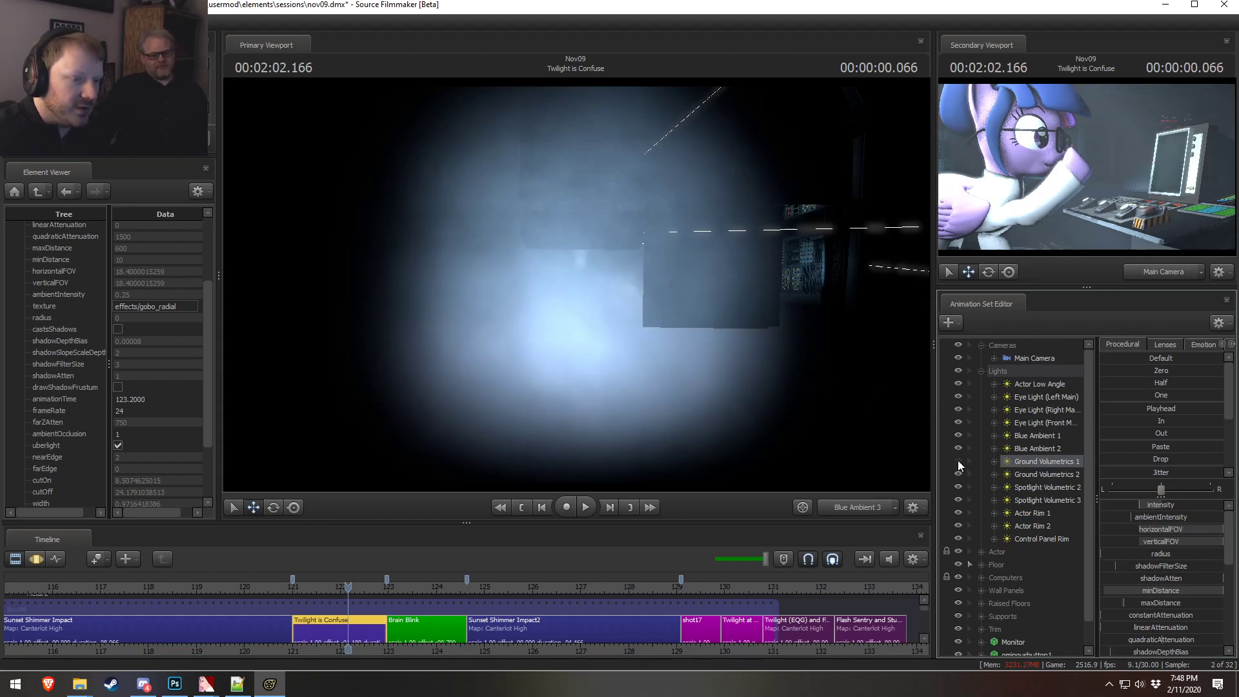
{"action": "left_click", "coordinate": [1043, 475]}
{"action": "left_click_drag", "start_coordinate": [763, 339], "coordinate": [595, 266]}
{"action": "key", "text": "s"}
{"action": "key", "text": "w"}
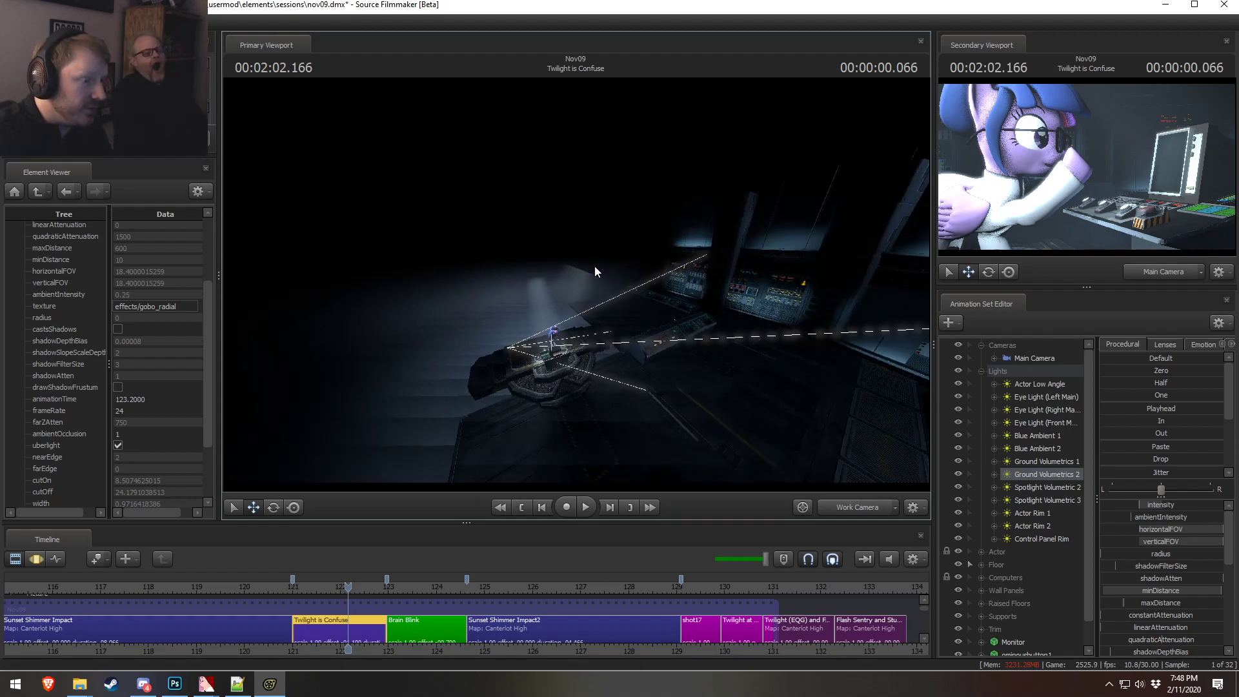
- Check the eye lights on Twilight and delete Eye Light (Left Main)
{"action": "double_click", "coordinate": [1032, 513]}
{"action": "left_click", "coordinate": [1042, 414]}
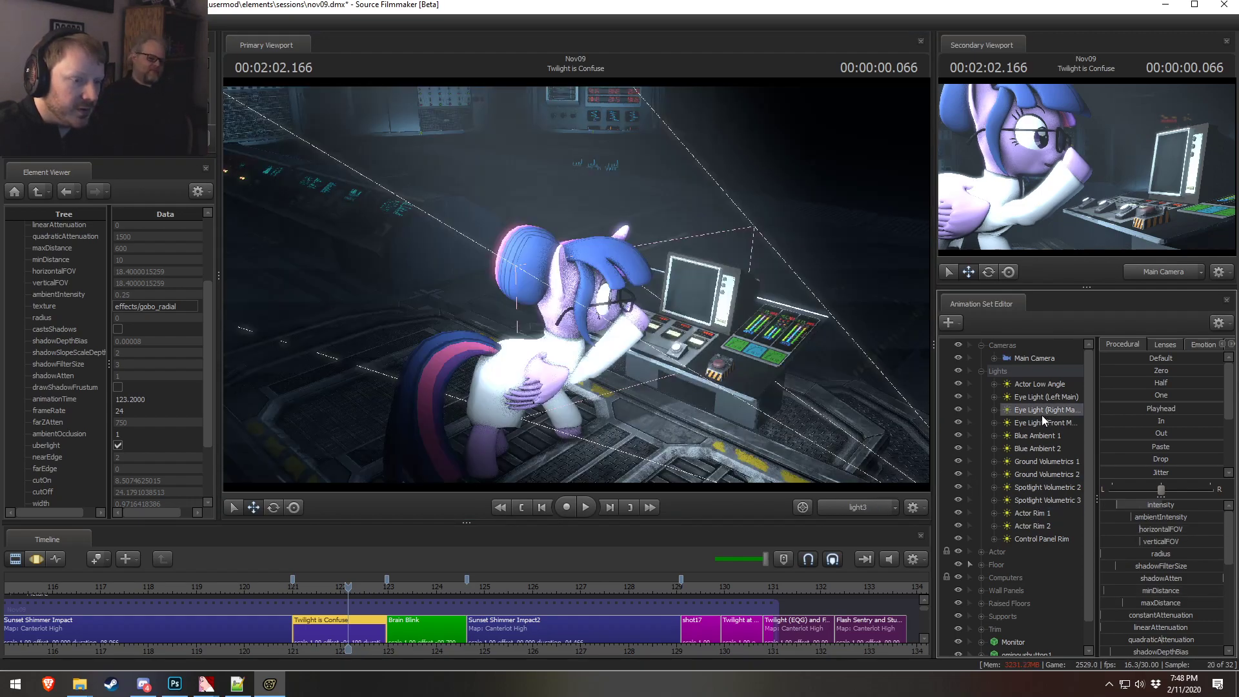
{"action": "left_click", "coordinate": [1052, 397]}
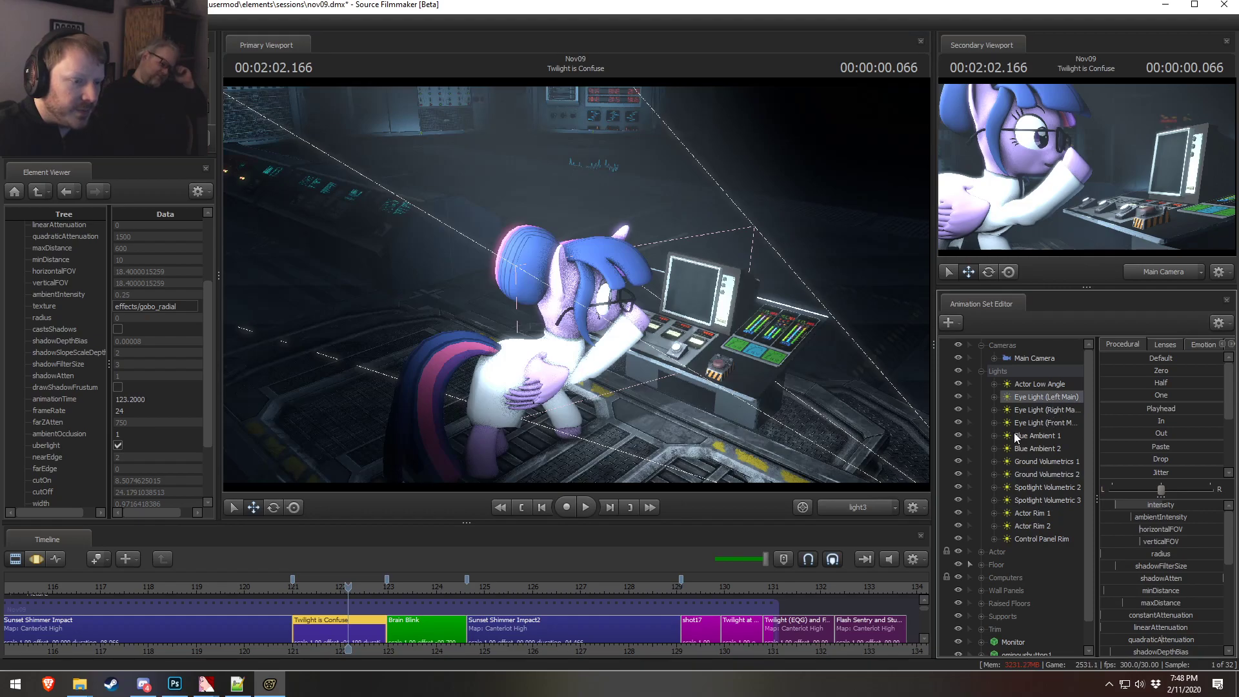
{"action": "right_click", "coordinate": [1036, 397]}
{"action": "left_click", "coordinate": [1051, 430]}
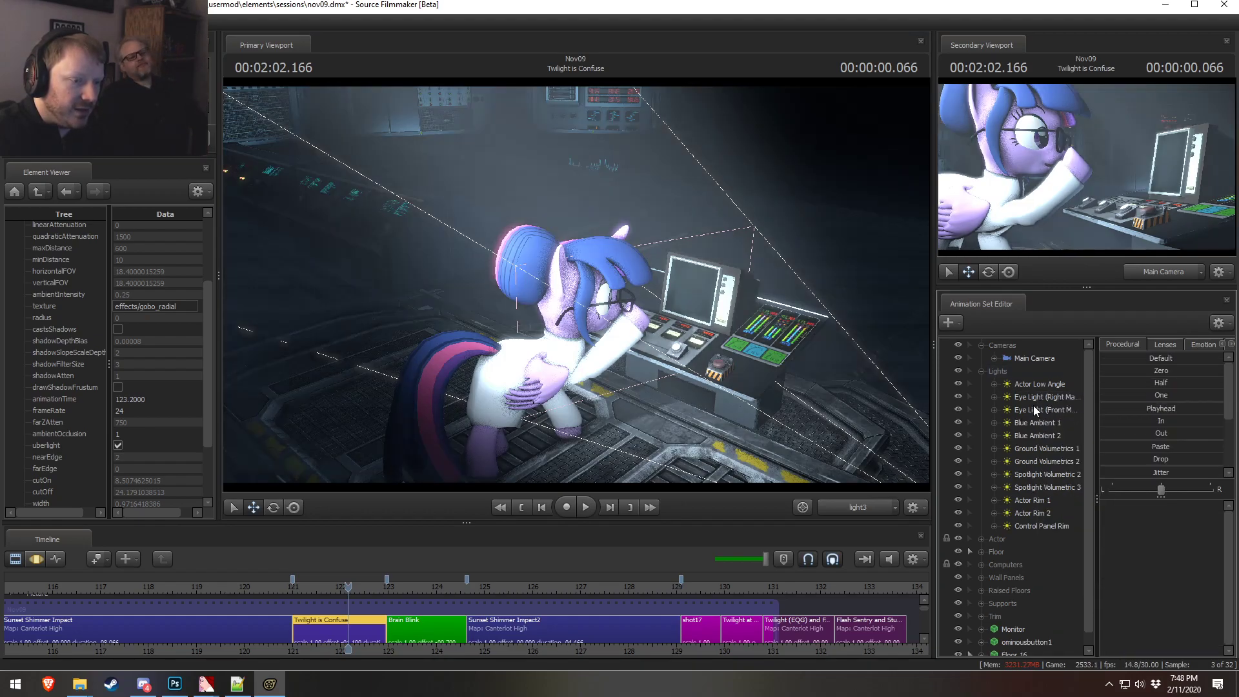
- Look through Actor Low Angle, Blue Ambient 1 and Blue Ambient 2, and delete Blue Ambient 2
{"action": "left_click_drag", "start_coordinate": [1028, 386], "coordinate": [775, 283]}
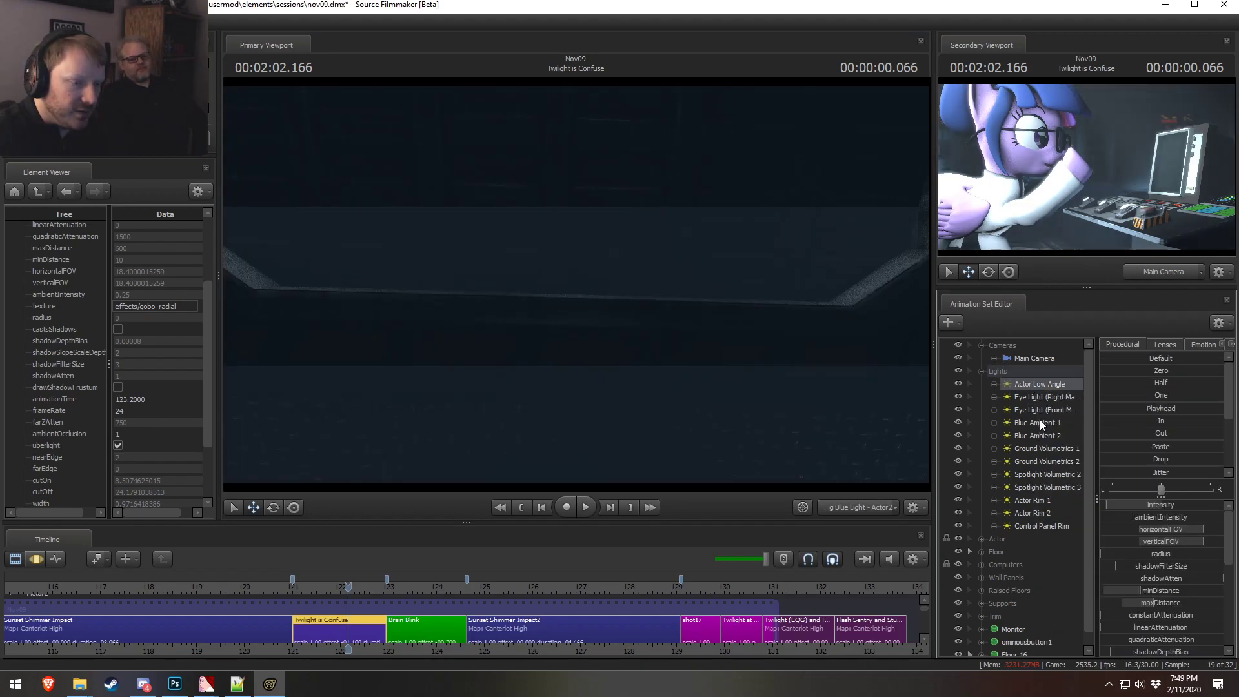
{"action": "left_click_drag", "start_coordinate": [1037, 423], "coordinate": [658, 267]}
{"action": "left_click_drag", "start_coordinate": [1052, 440], "coordinate": [600, 310]}
{"action": "left_click", "coordinate": [621, 356]}
{"action": "key", "text": "F3"}
{"action": "right_click", "coordinate": [1063, 441]}
{"action": "left_click", "coordinate": [1074, 462]}
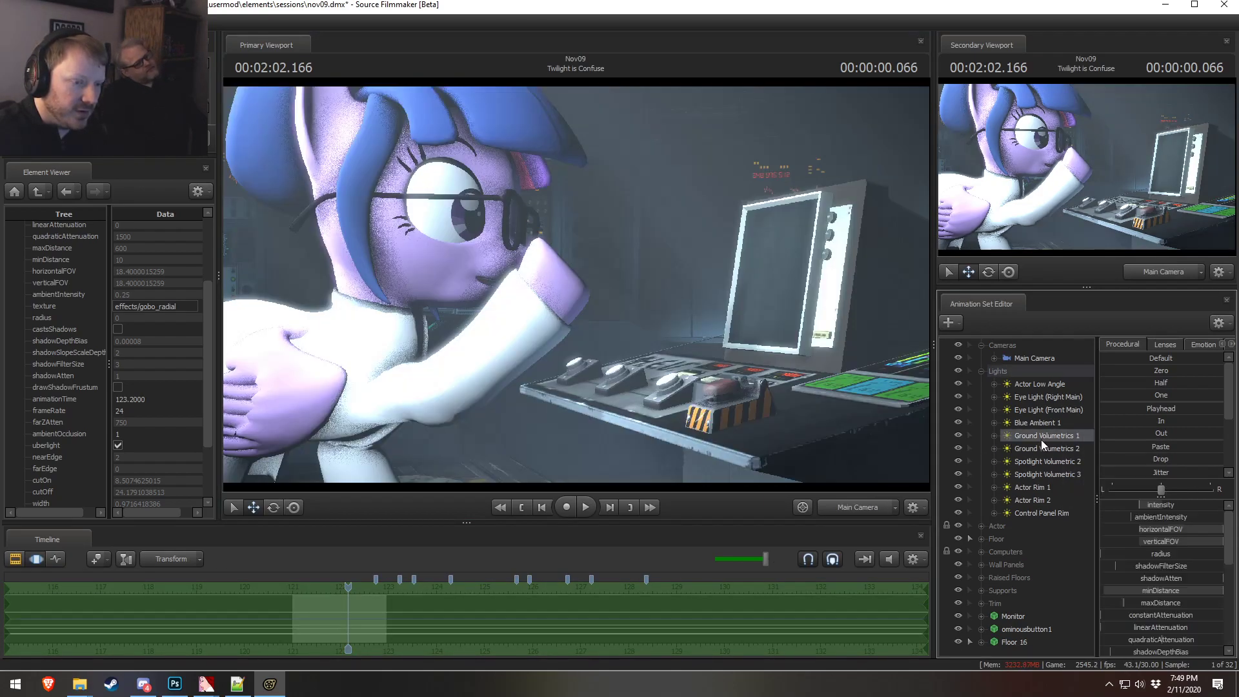
- Look through Ground Volumetrics 1, Spotlight Volumetric 2, Actor Rim 1 and Control Panel Rim to check what each lights
{"action": "double_click", "coordinate": [1041, 439]}
{"action": "left_click_drag", "start_coordinate": [1043, 460], "coordinate": [632, 322]}
{"action": "left_click_drag", "start_coordinate": [1048, 487], "coordinate": [775, 381]}
{"action": "left_click_drag", "start_coordinate": [1043, 513], "coordinate": [711, 366]}
{"action": "key", "text": "F2"}
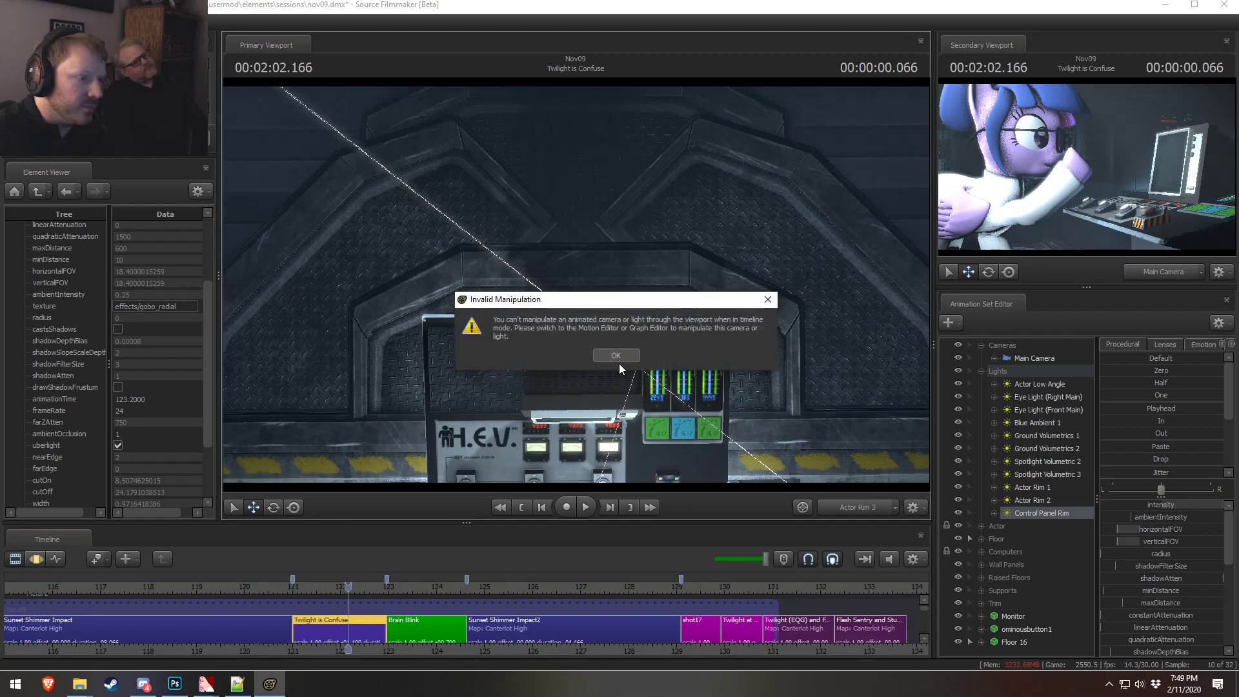
- Delete the Control Panel Rim light from the Twilight is Confuse shot
{"action": "left_click", "coordinate": [630, 357]}
{"action": "key", "text": "F3"}
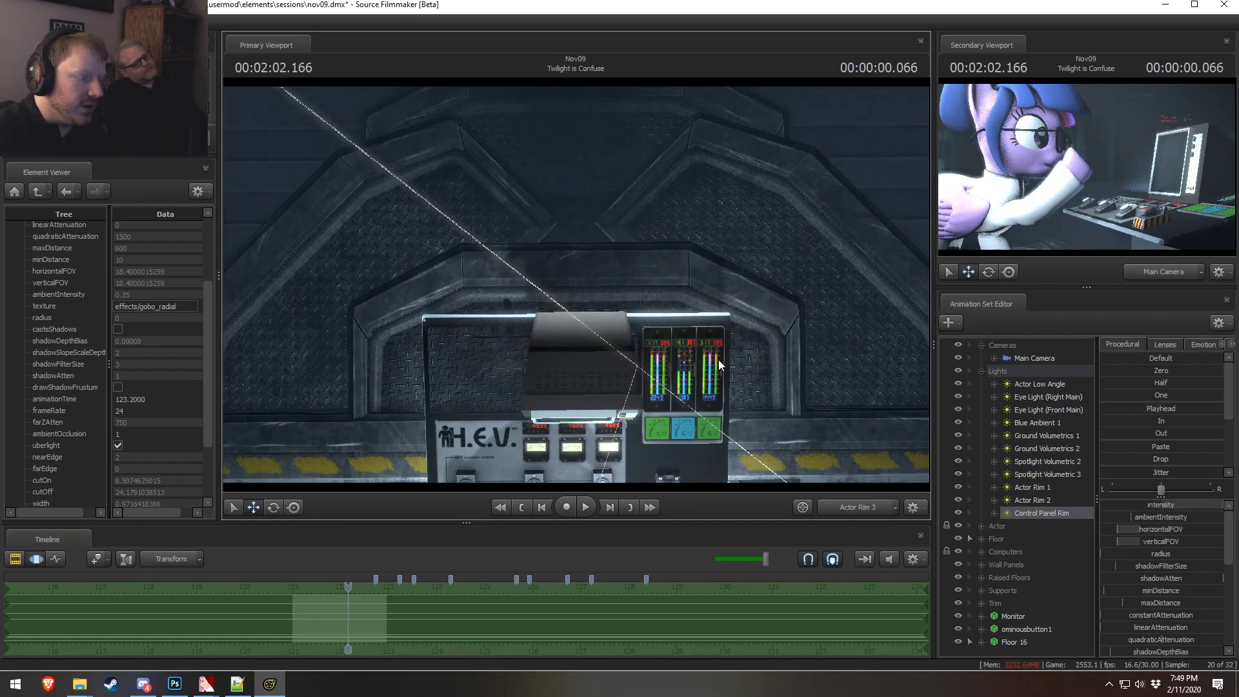
{"action": "mouse_move", "coordinate": [575, 284]}
{"action": "left_mouse_down"}
{"action": "mouse_move", "coordinate": [576, 193]}
{"action": "mouse_move", "coordinate": [579, 284]}
{"action": "left_mouse_up"}
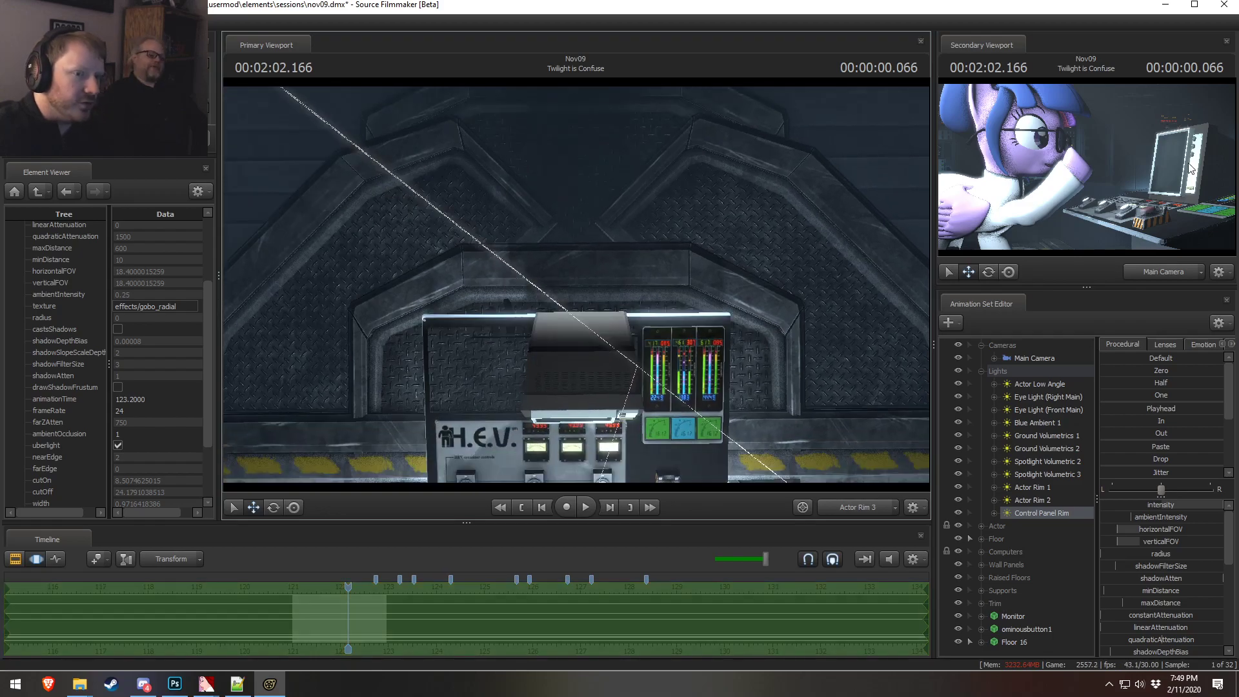
{"action": "right_click", "coordinate": [1075, 511]}
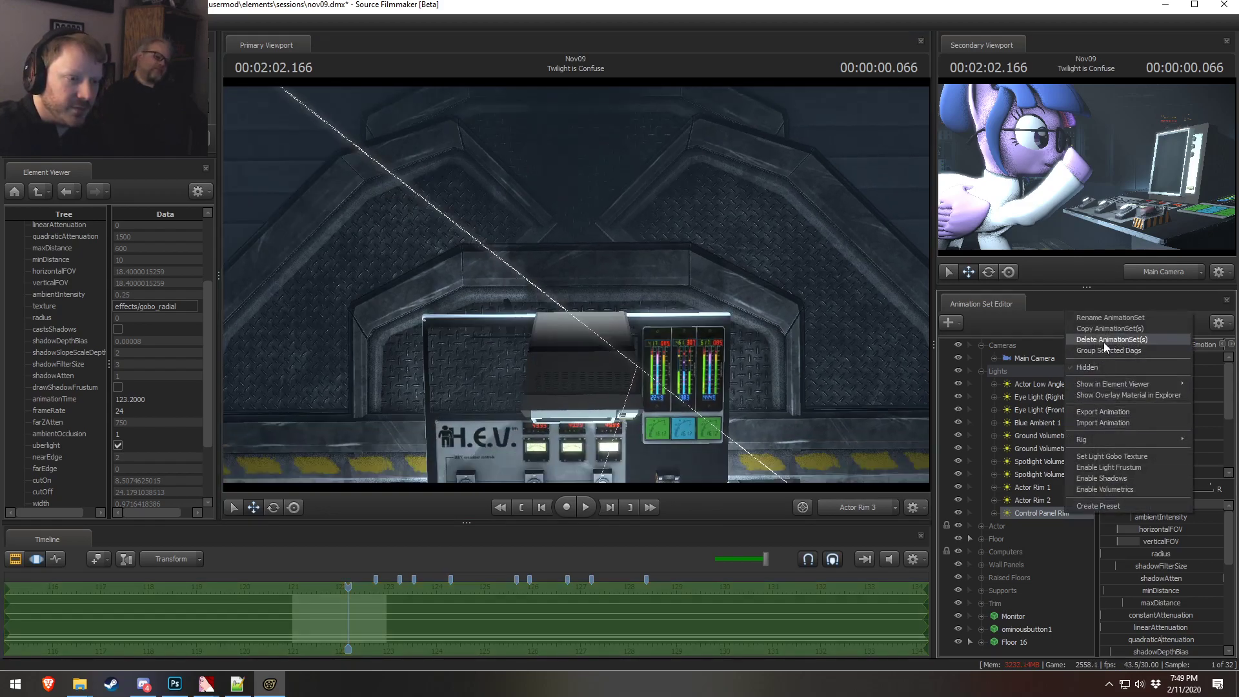
{"action": "left_click", "coordinate": [1104, 342]}
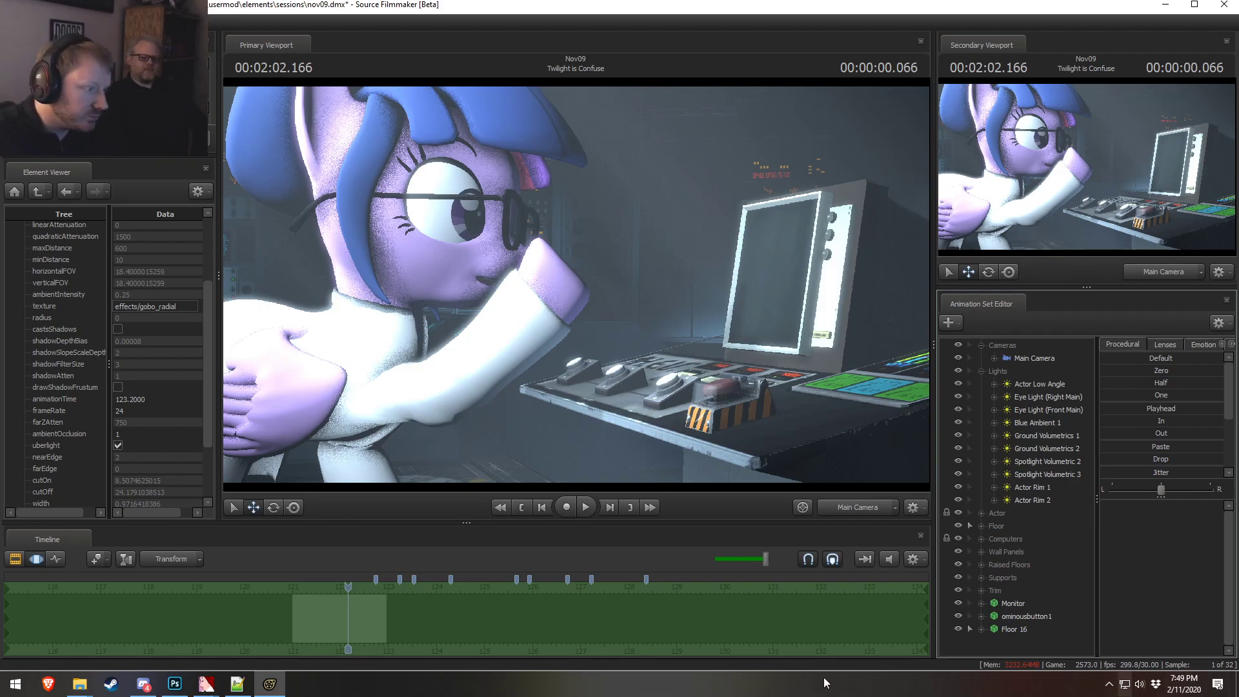
- Play and scrub the Twilight is Confuse shot to review Twilight's hoof reaching the button
{"action": "key", "text": "F2"}
{"action": "left_click_drag", "start_coordinate": [348, 586], "coordinate": [298, 587]}
{"action": "key", "text": "space"}
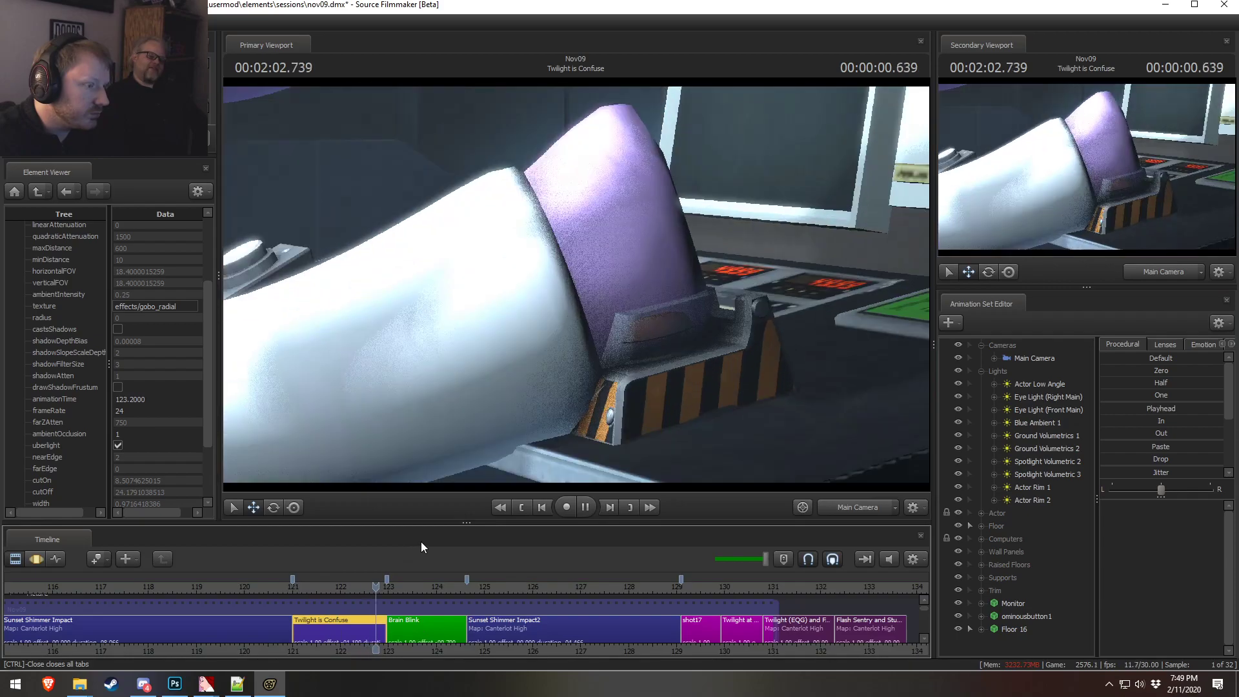
{"action": "key", "text": "space"}
{"action": "left_click_drag", "start_coordinate": [318, 585], "coordinate": [366, 587]}
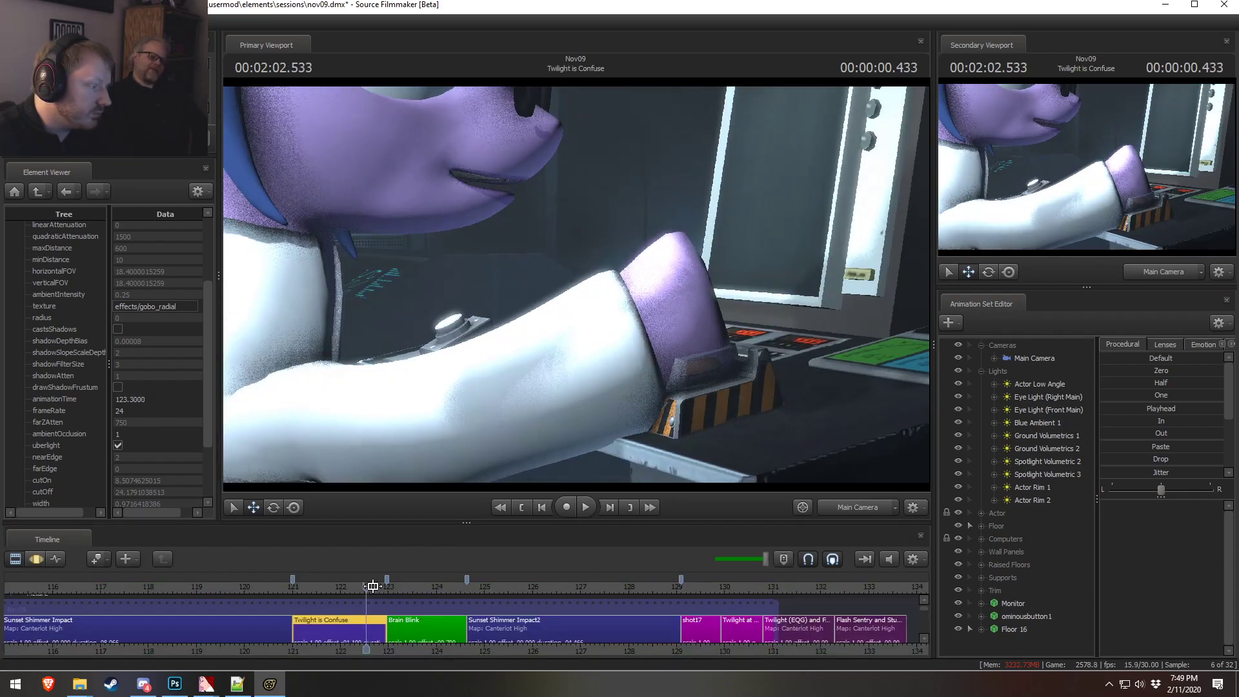
{"action": "key", "text": "F3"}
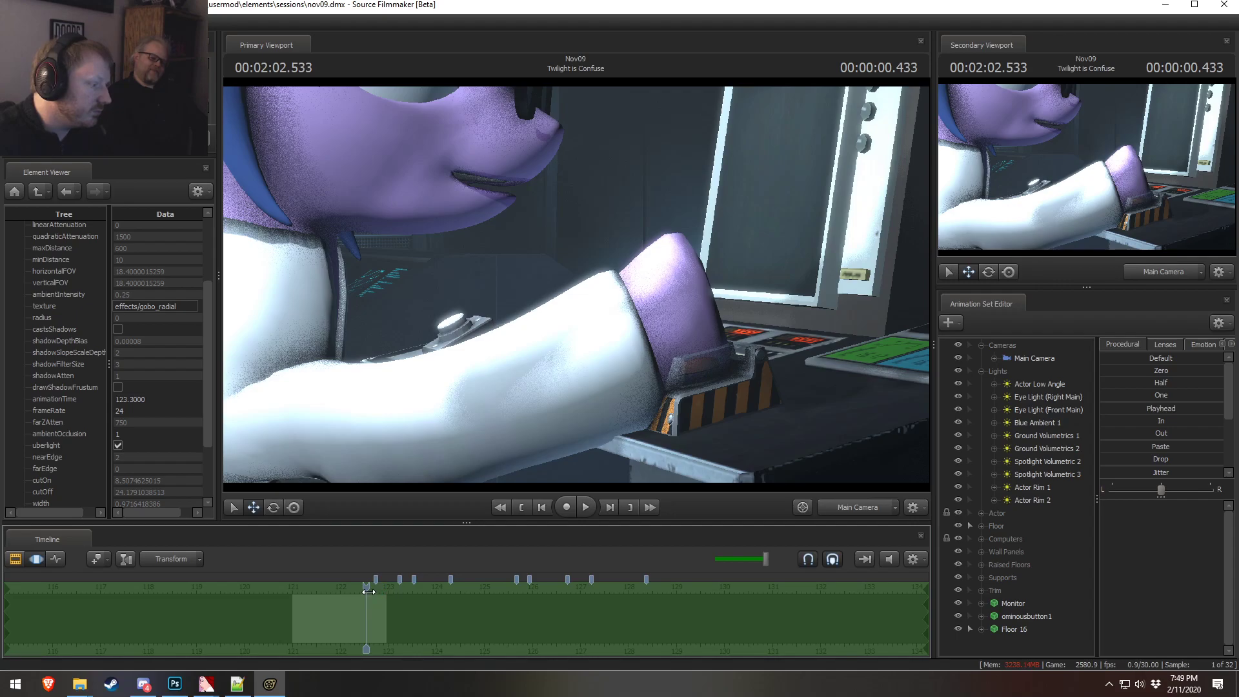
{"action": "left_click", "coordinate": [367, 591]}
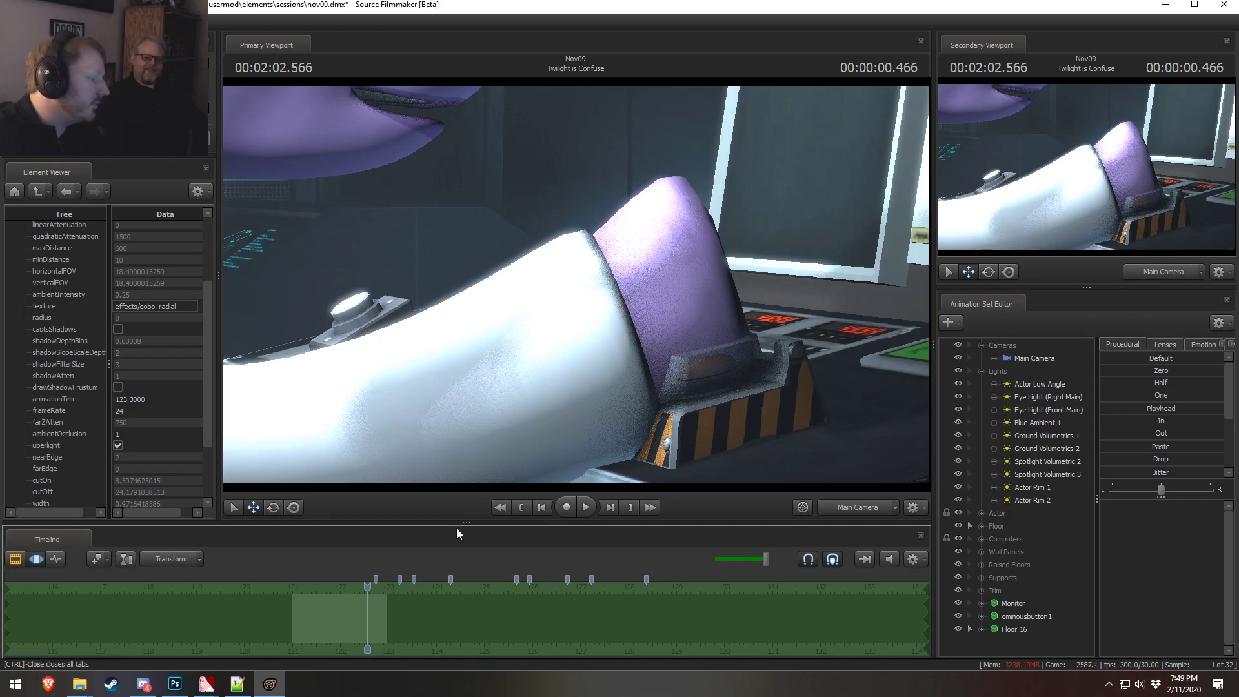
- Switch to Discord, view an offline member's profile, and return to Source Filmmaker
{"action": "left_click", "coordinate": [145, 685]}
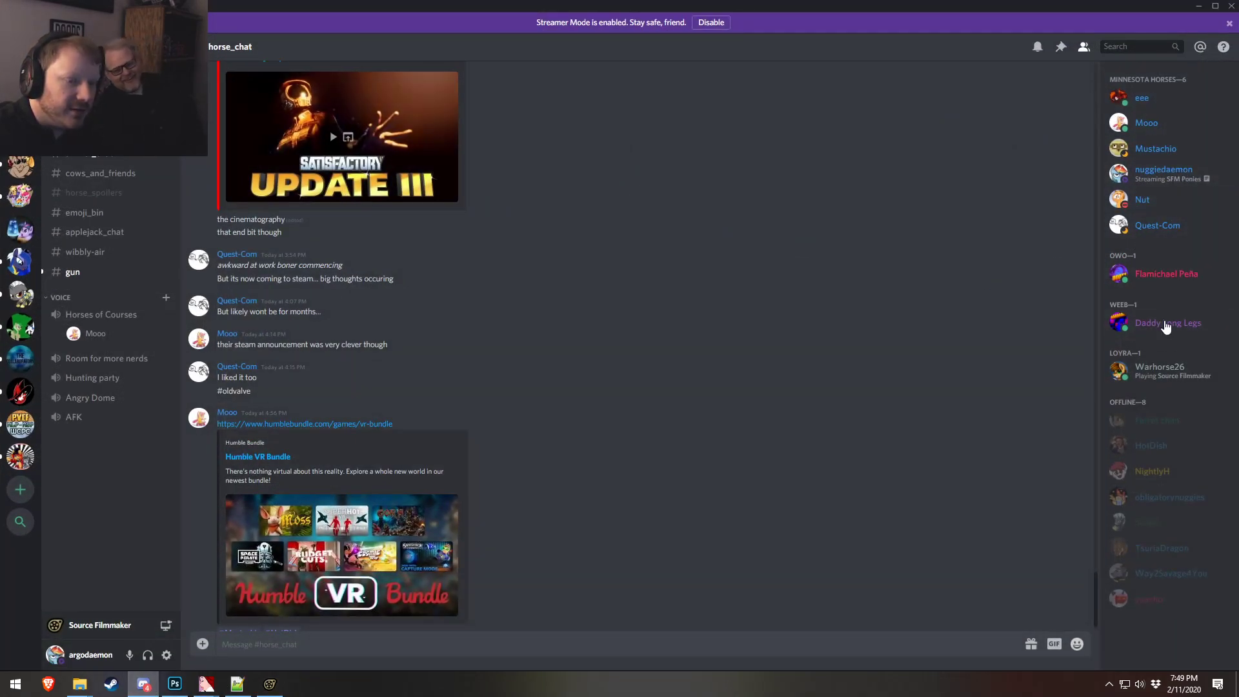
{"action": "left_click", "coordinate": [1170, 447]}
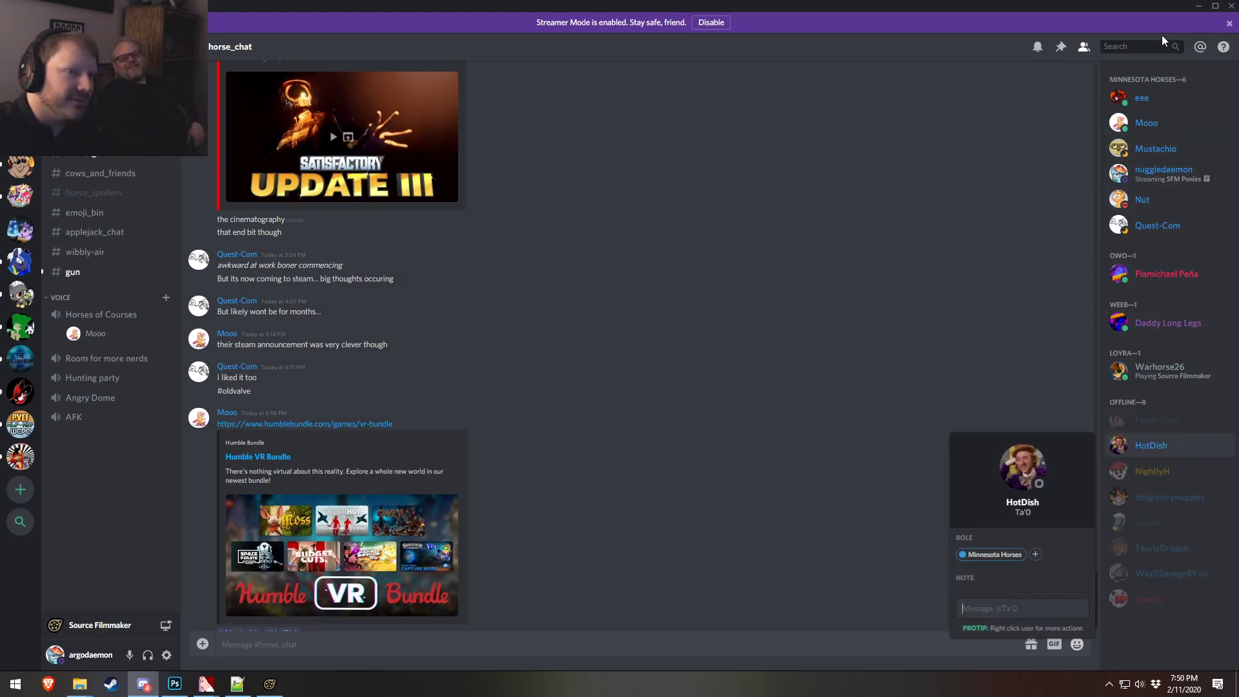
{"action": "left_click", "coordinate": [1198, 6]}
- Scrub through Twilight is Confuse up to the cut into Brain Blink
{"action": "left_click_drag", "start_coordinate": [368, 586], "coordinate": [327, 575]}
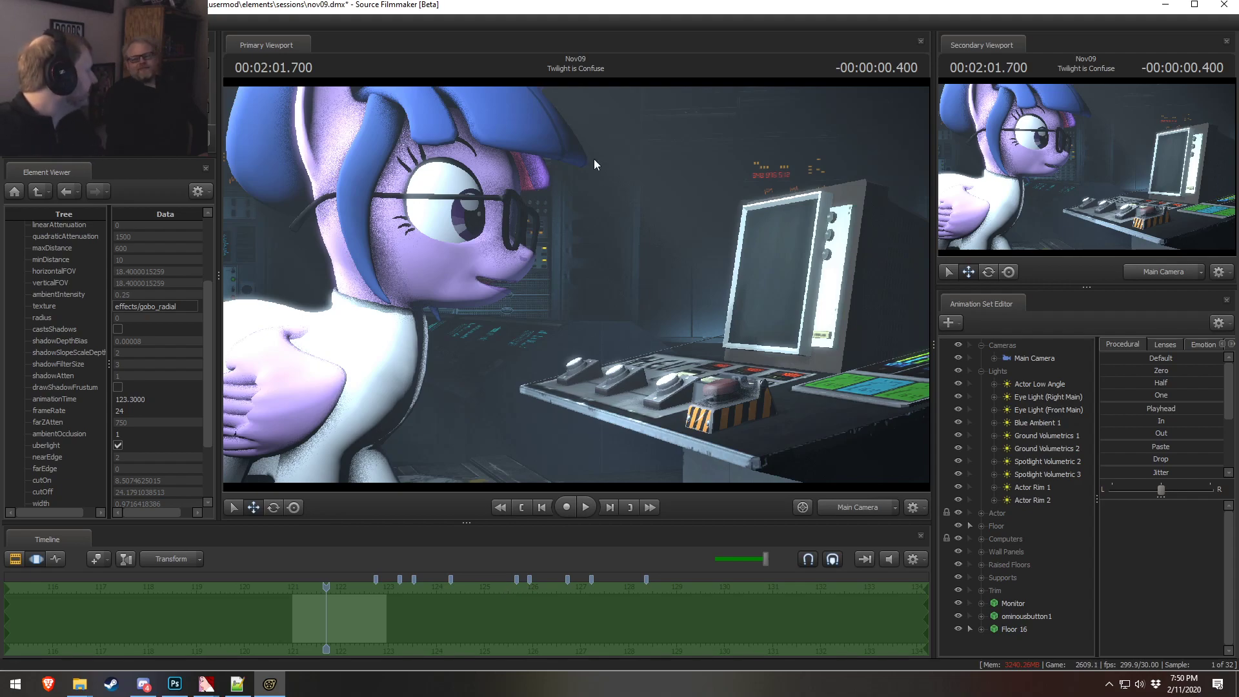
{"action": "key", "text": "F2"}
{"action": "left_click_drag", "start_coordinate": [355, 586], "coordinate": [367, 585]}
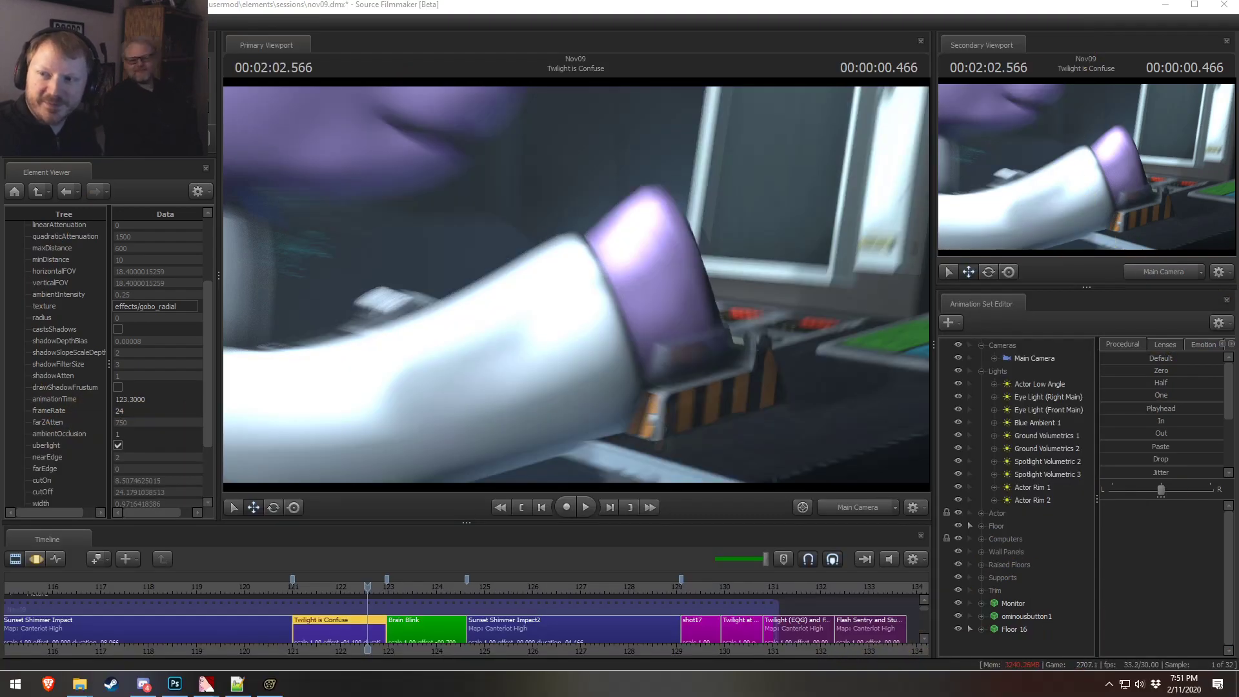
{"action": "left_click", "coordinate": [675, 383]}
{"action": "mouse_move", "coordinate": [368, 590]}
{"action": "left_mouse_down"}
{"action": "mouse_move", "coordinate": [413, 600]}
{"action": "mouse_move", "coordinate": [387, 590]}
{"action": "left_mouse_up"}
{"action": "left_click", "coordinate": [396, 590]}
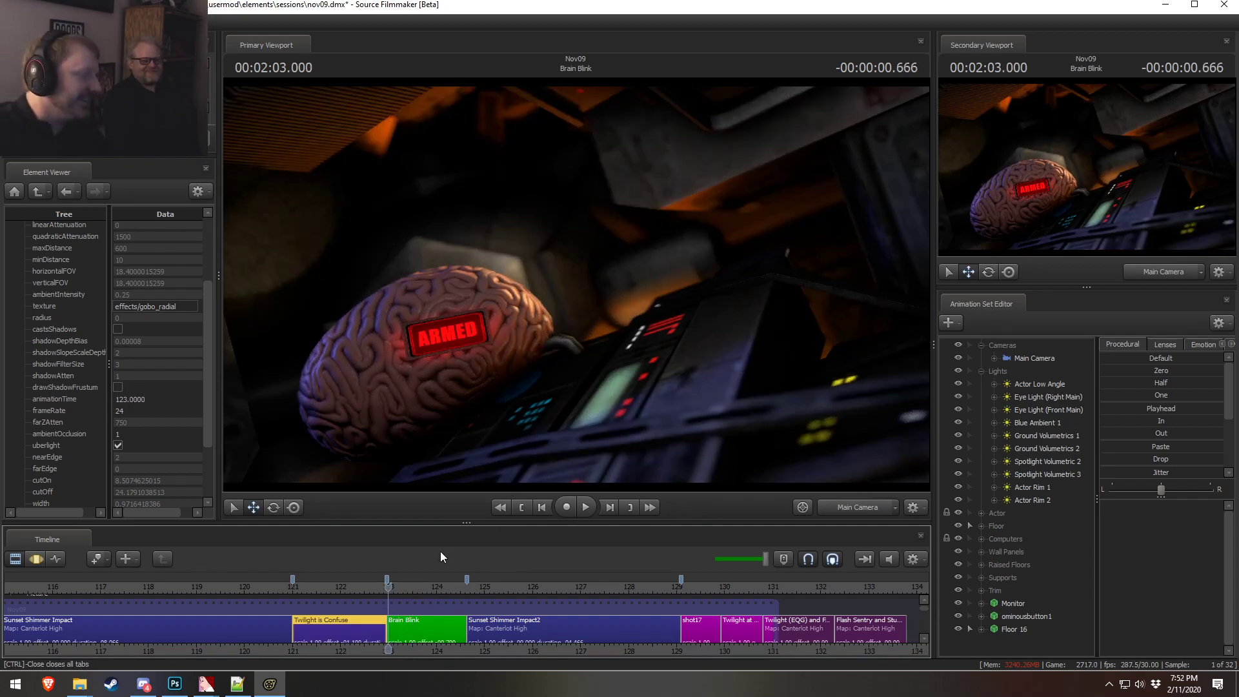
- Play the Brain Blink shot to watch the display change from ARMED to BOOM!
{"action": "key", "text": "space"}
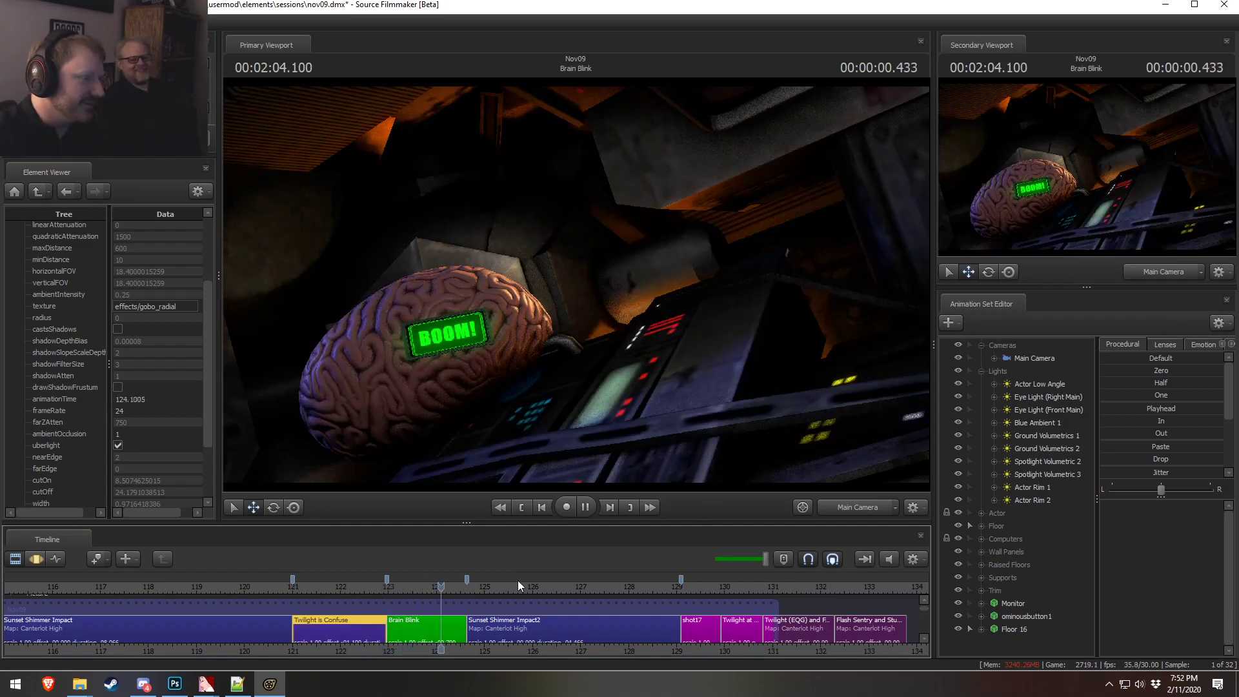
{"action": "key", "text": "space"}
{"action": "key", "text": "space"}
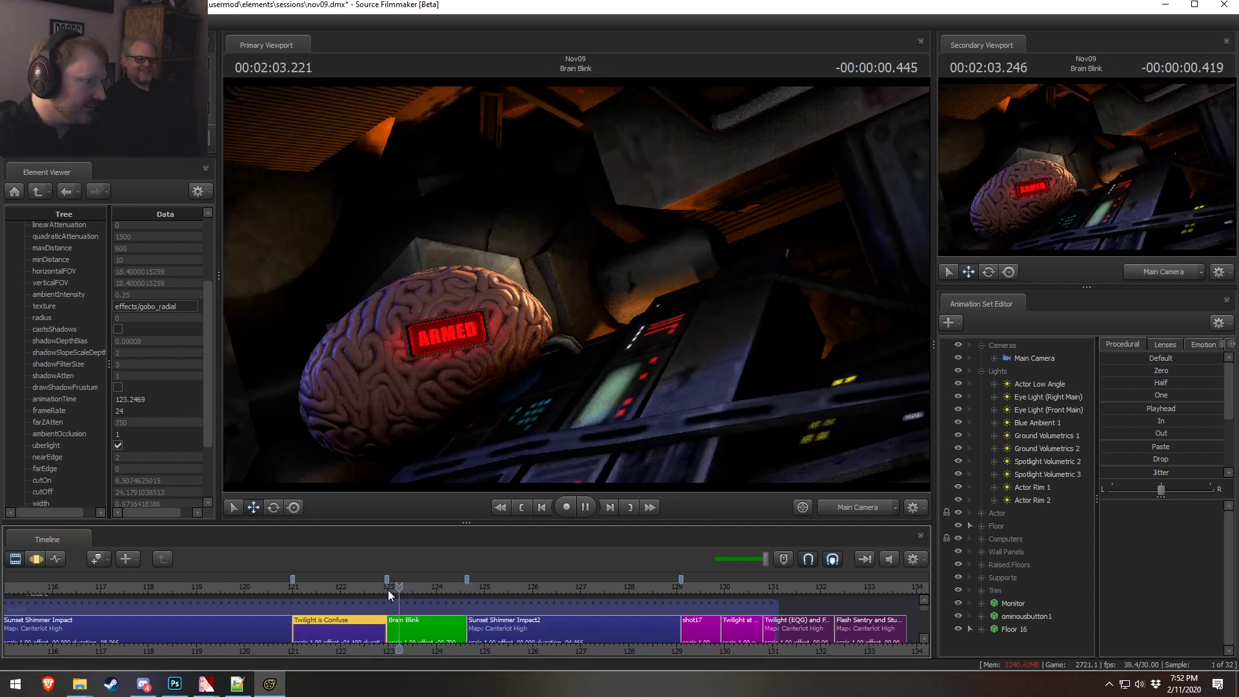
{"action": "key", "text": "space"}
- Make a time selection in Brain Blink from about 123.8 s onward, with a short falloff before the full-strength region
{"action": "left_click", "coordinate": [1021, 359]}
{"action": "key", "text": "F3"}
{"action": "scroll", "coordinate": [398, 622], "scroll_direction": "up", "scroll_amount": 4}
{"action": "key", "text": "F2"}
{"action": "left_click", "coordinate": [429, 622]}
{"action": "key", "text": "F3"}
{"action": "scroll", "coordinate": [387, 622], "scroll_direction": "up", "scroll_amount": 3}
{"action": "key", "text": "shift"}
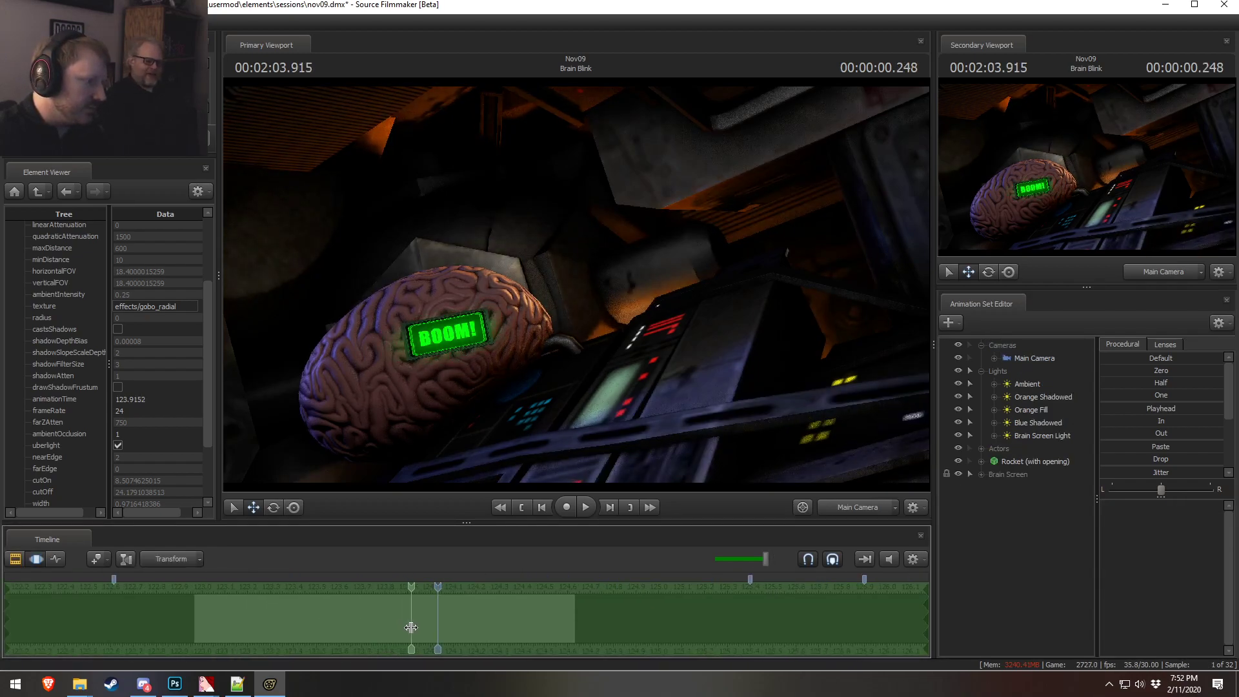
{"action": "left_click_drag", "start_coordinate": [407, 628], "coordinate": [614, 632], "text": "shift"}
{"action": "scroll", "coordinate": [509, 634], "scroll_direction": "down", "scroll_amount": 5, "text": "ctrl"}
{"action": "scroll", "coordinate": [512, 630], "scroll_direction": "up", "scroll_amount": 4, "text": "ctrl"}
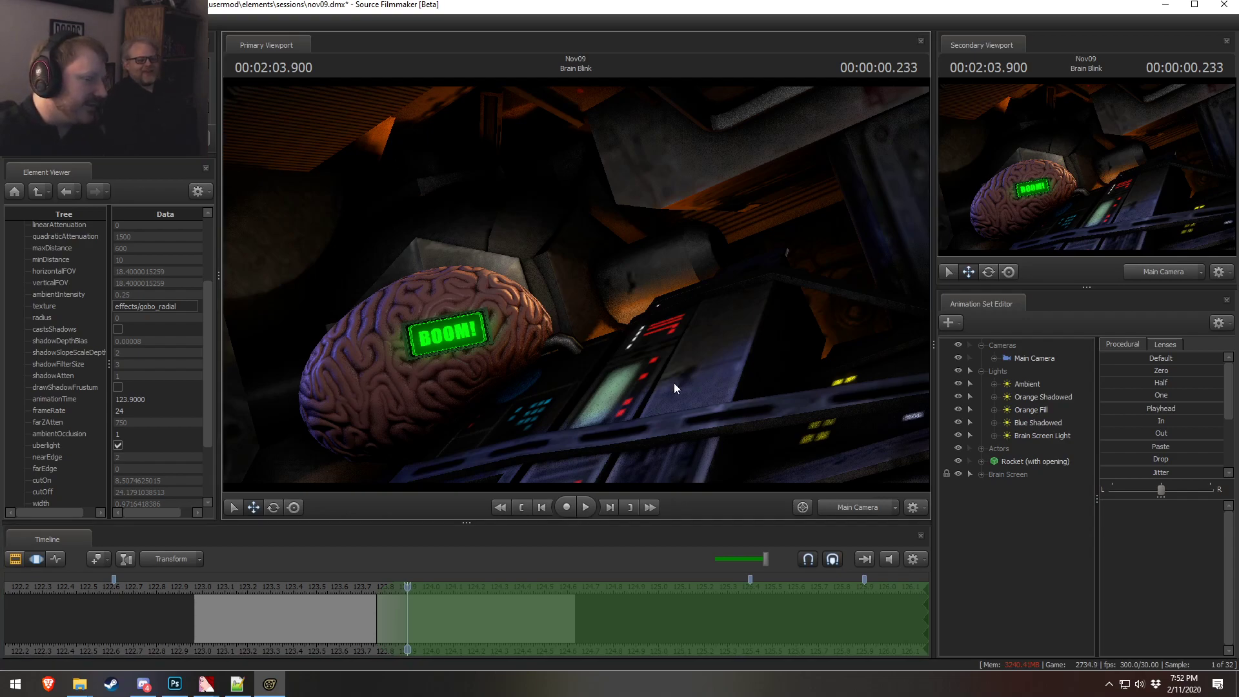
- Reframe Brain Blink's Main Camera slightly closer to the brain over the selected time
{"action": "key", "text": "F2"}
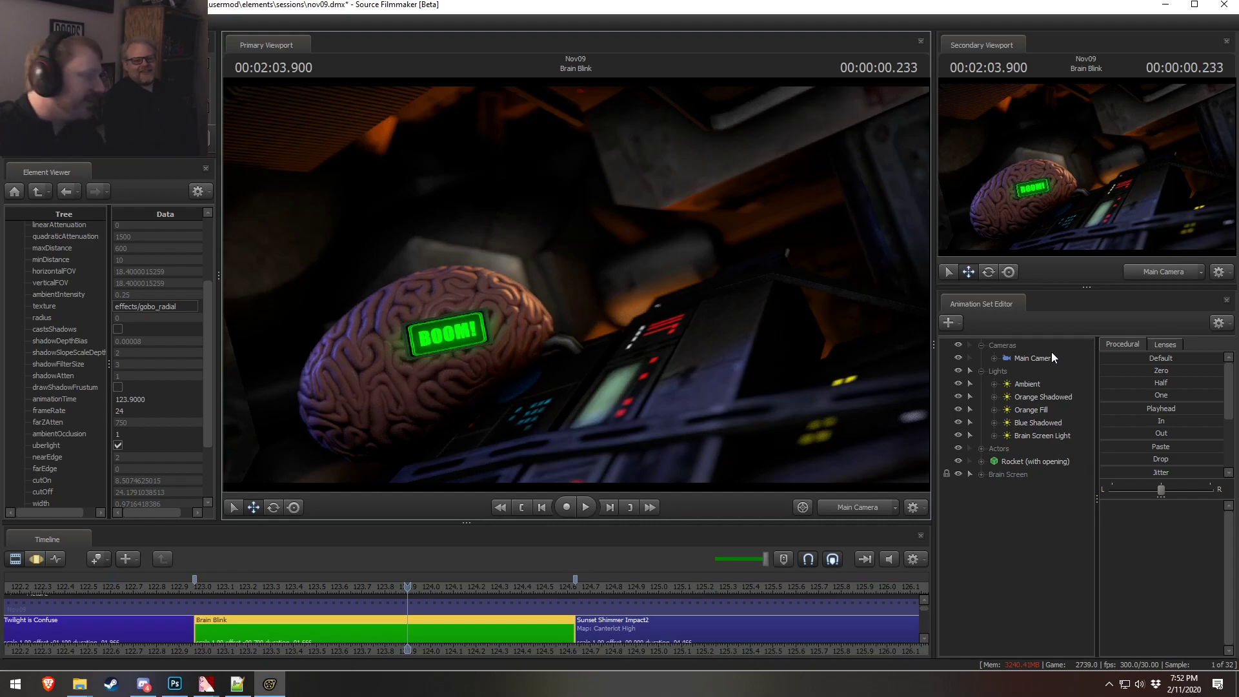
{"action": "left_click", "coordinate": [1052, 355]}
{"action": "key", "text": "F3"}
{"action": "left_click_drag", "start_coordinate": [622, 319], "coordinate": [522, 442]}
- Replay the switch from ARMED to BOOM! several times to judge the camera move
{"action": "left_click", "coordinate": [345, 586]}
{"action": "key", "text": "space"}
{"action": "key", "text": "space"}
{"action": "left_click", "coordinate": [355, 587]}
{"action": "key", "text": "space"}
{"action": "key", "text": "space"}
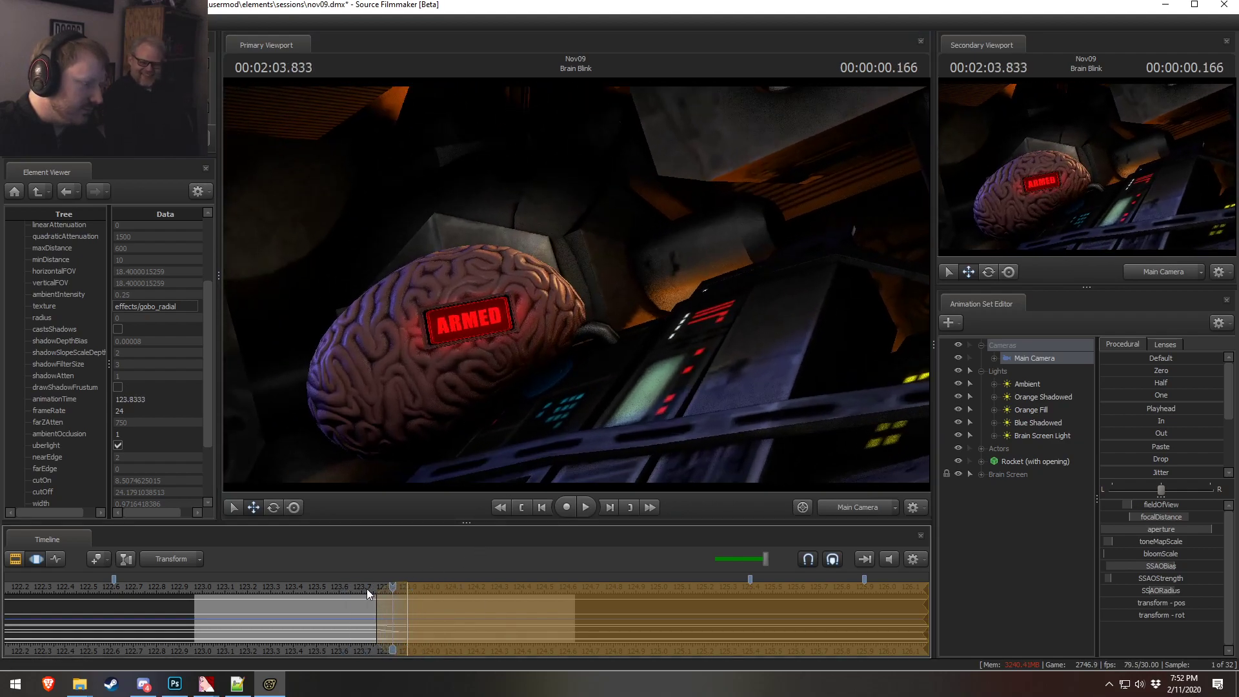
{"action": "left_click", "coordinate": [368, 588]}
{"action": "key", "text": "space"}
{"action": "key", "text": "space"}
{"action": "mouse_move", "coordinate": [374, 593]}
{"action": "left_mouse_down"}
{"action": "mouse_move", "coordinate": [399, 610]}
{"action": "mouse_move", "coordinate": [384, 610]}
{"action": "mouse_move", "coordinate": [419, 610]}
{"action": "left_mouse_up"}
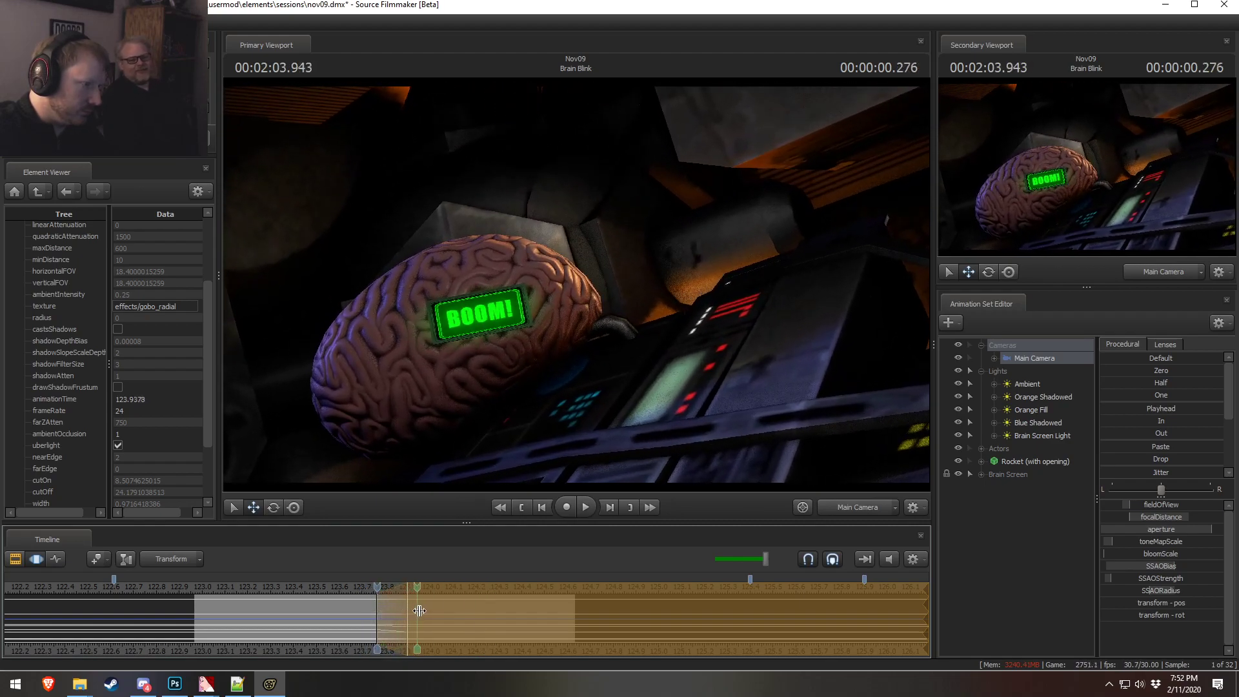
{"action": "left_click", "coordinate": [249, 594]}
{"action": "key", "text": "space"}
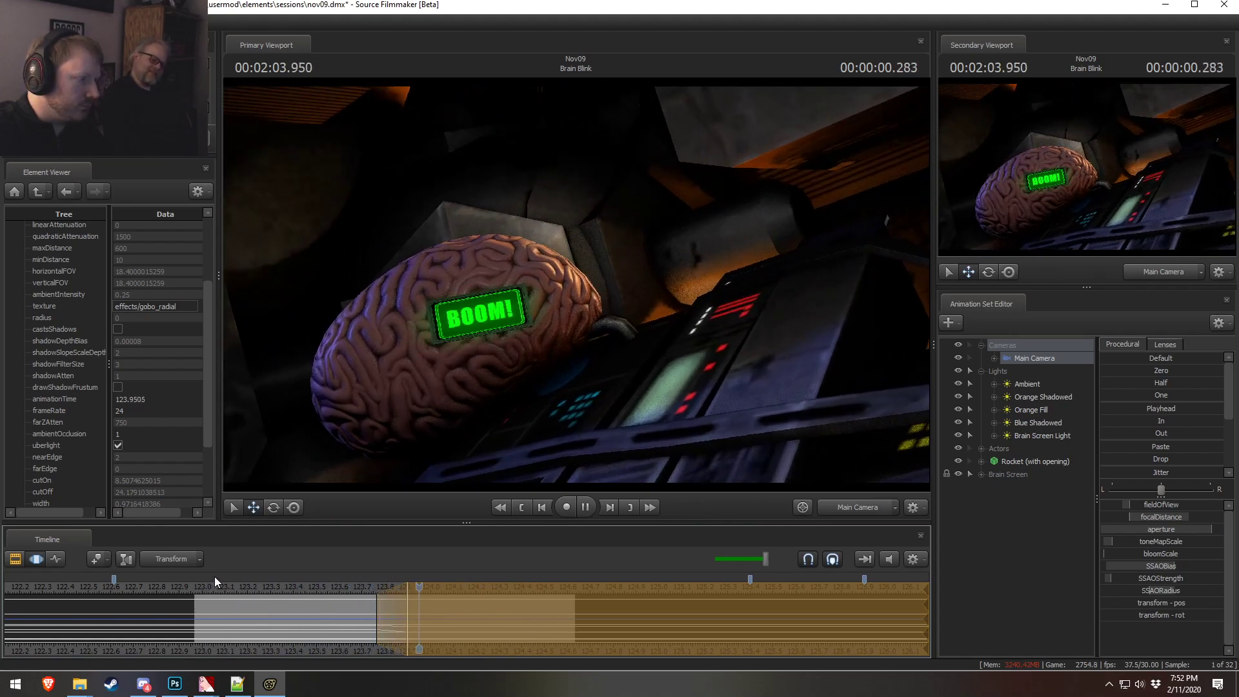
{"action": "left_click", "coordinate": [357, 581]}
{"action": "left_click_drag", "start_coordinate": [372, 592], "coordinate": [243, 592]}
{"action": "key", "text": "space"}
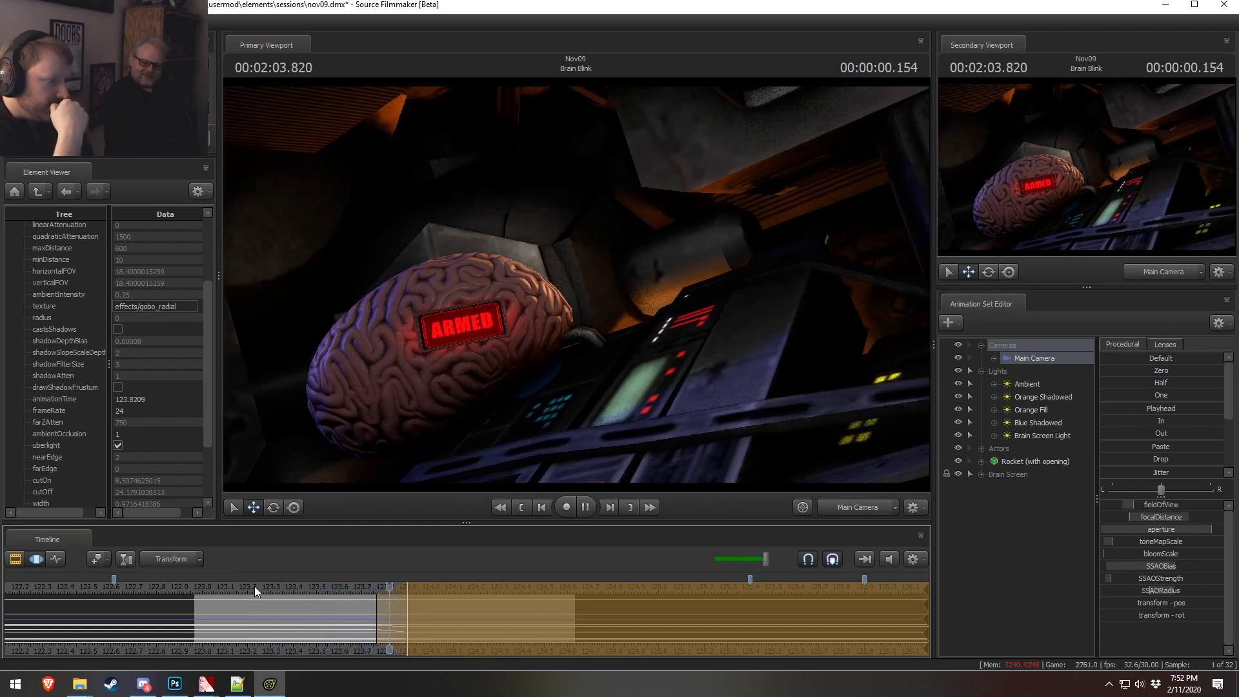
{"action": "key", "text": "space"}
- Play Brain Blink from its start and again around the display switch to judge the camera move's timing
{"action": "left_click", "coordinate": [203, 590]}
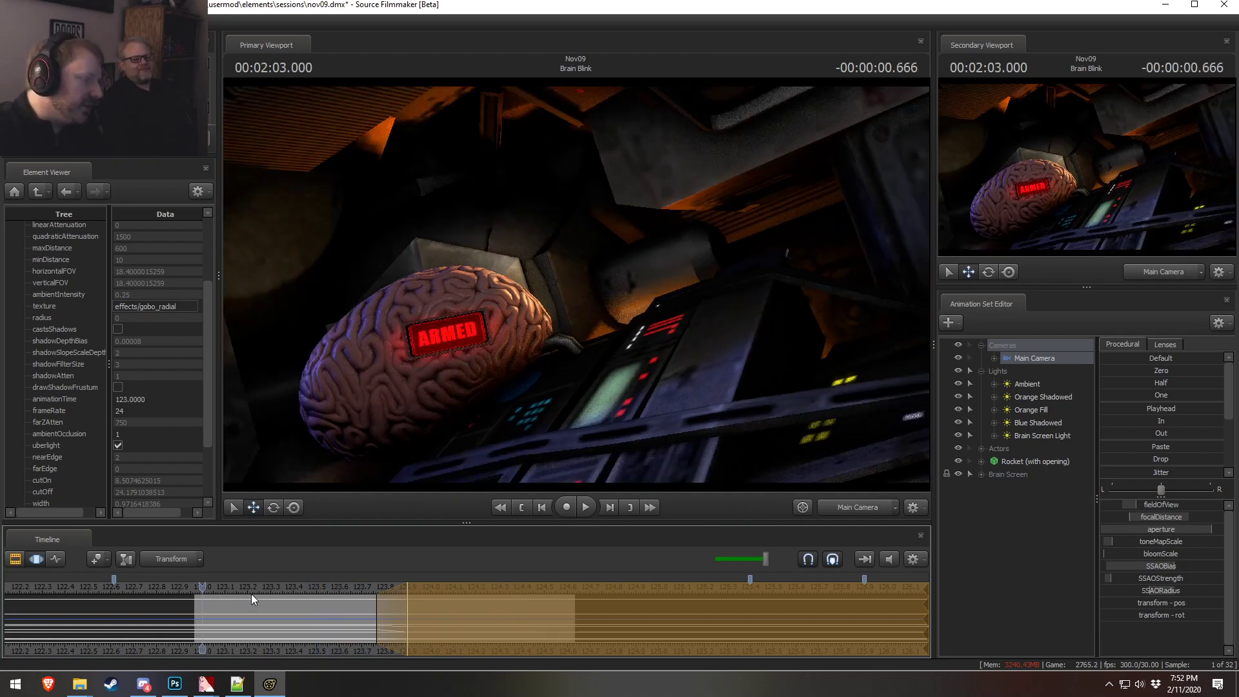
{"action": "key", "text": "space"}
{"action": "key", "text": "space"}
{"action": "left_click", "coordinate": [354, 591]}
{"action": "key", "text": "space"}
{"action": "key", "text": "space"}
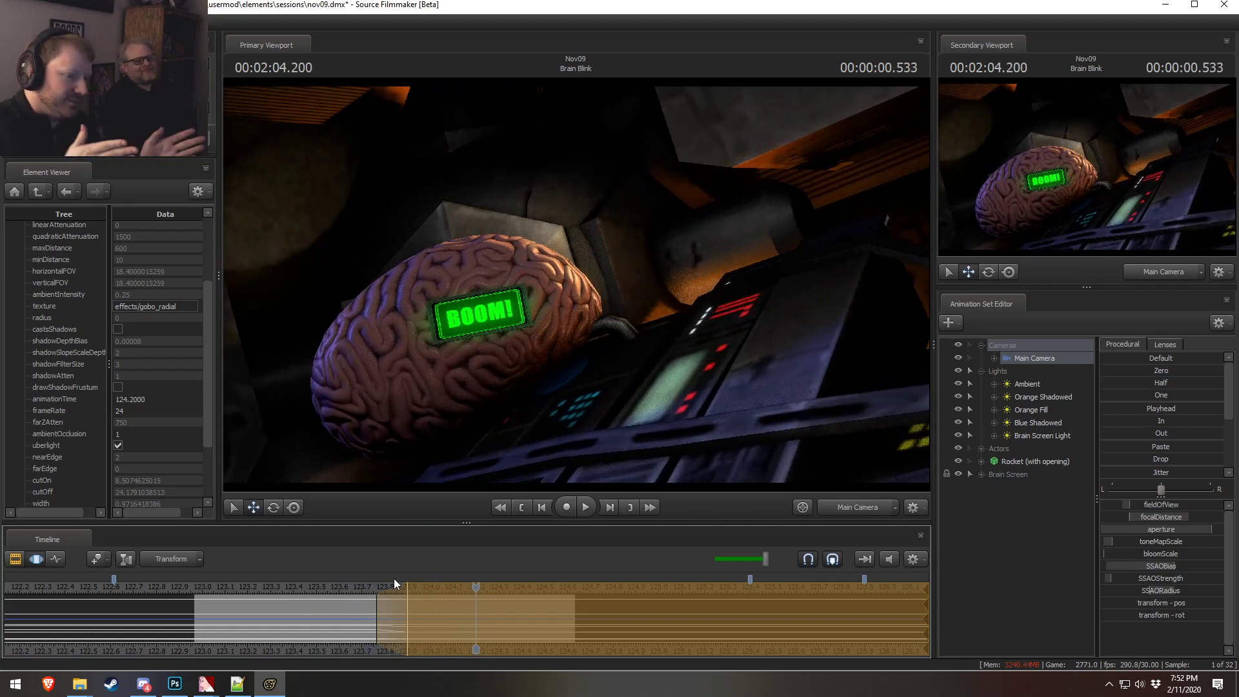
{"action": "left_click_drag", "start_coordinate": [342, 591], "coordinate": [278, 590]}
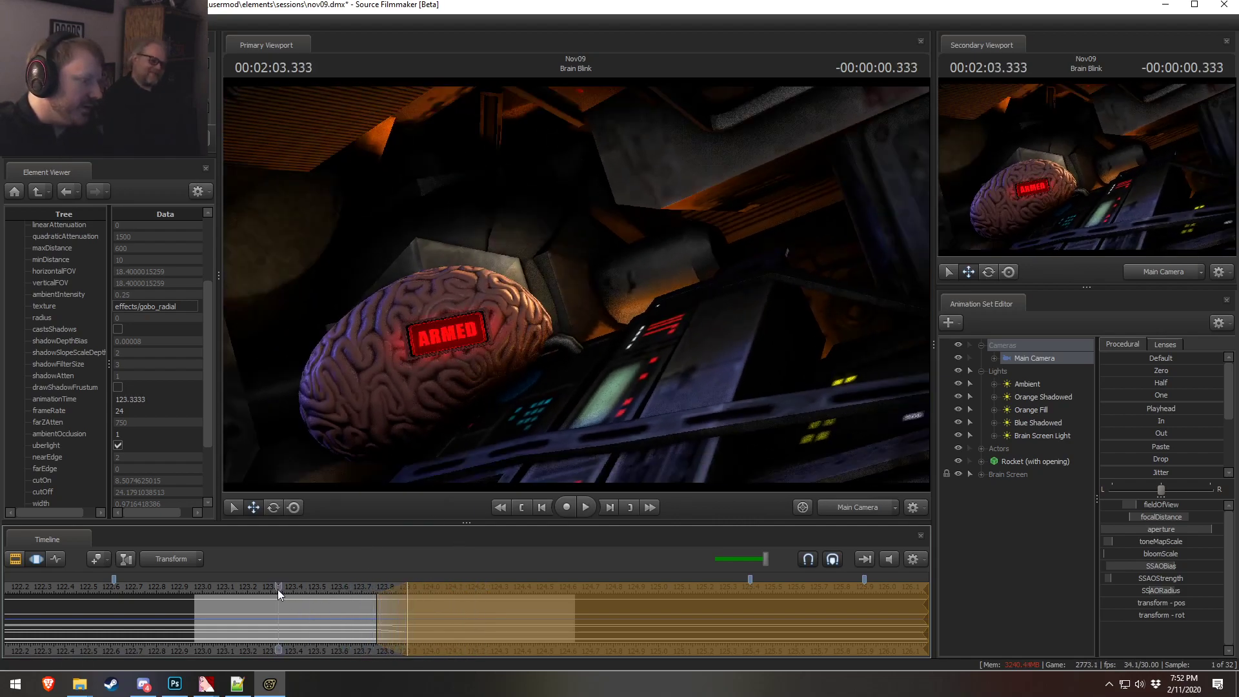
{"action": "key", "text": "space"}
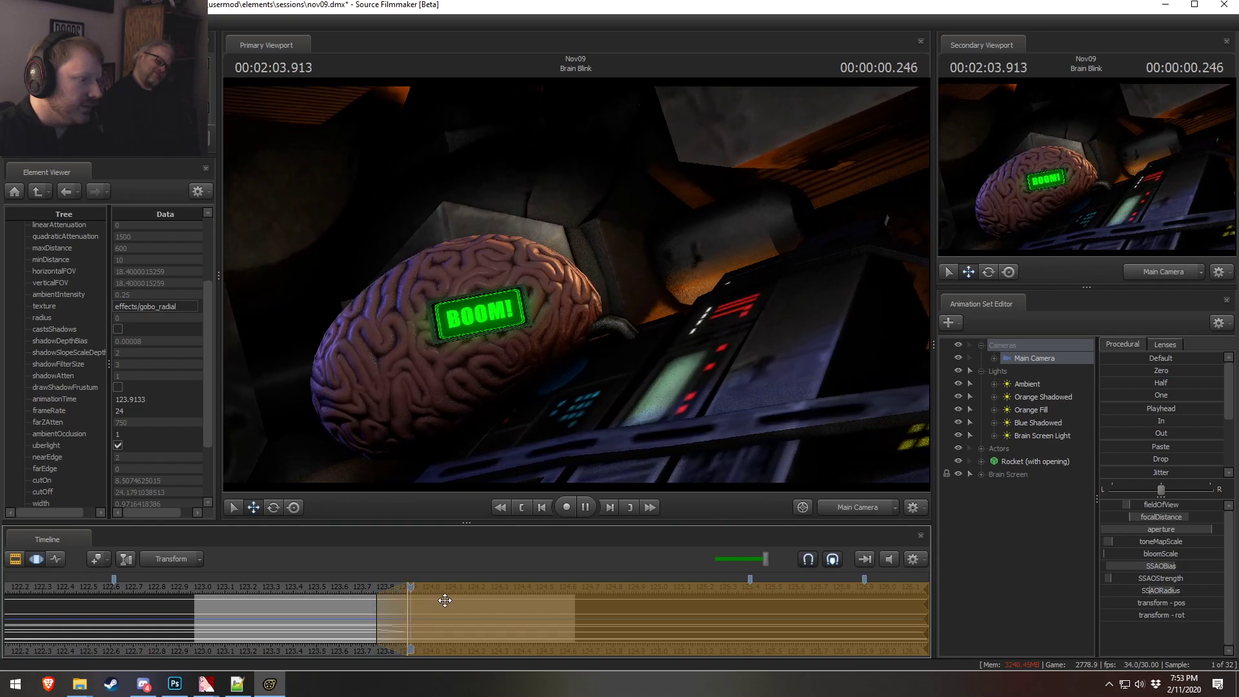
{"action": "left_click", "coordinate": [382, 587]}
{"action": "left_click_drag", "start_coordinate": [358, 588], "coordinate": [120, 585]}
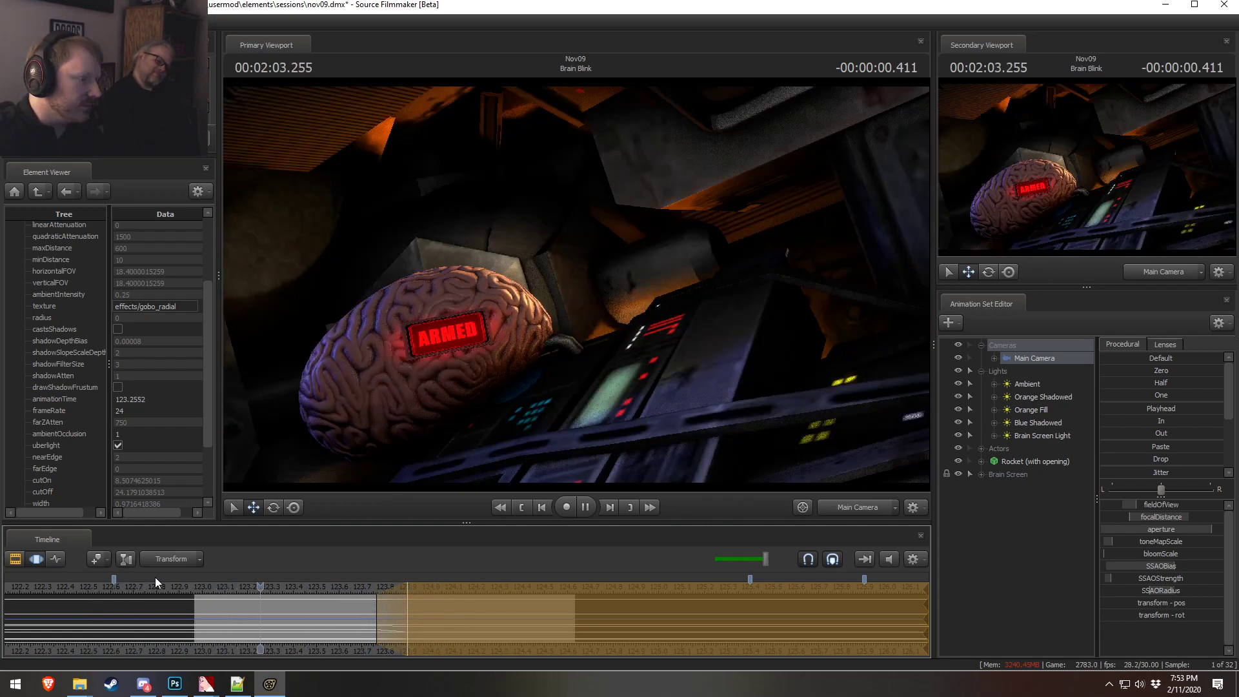
{"action": "key", "text": "space"}
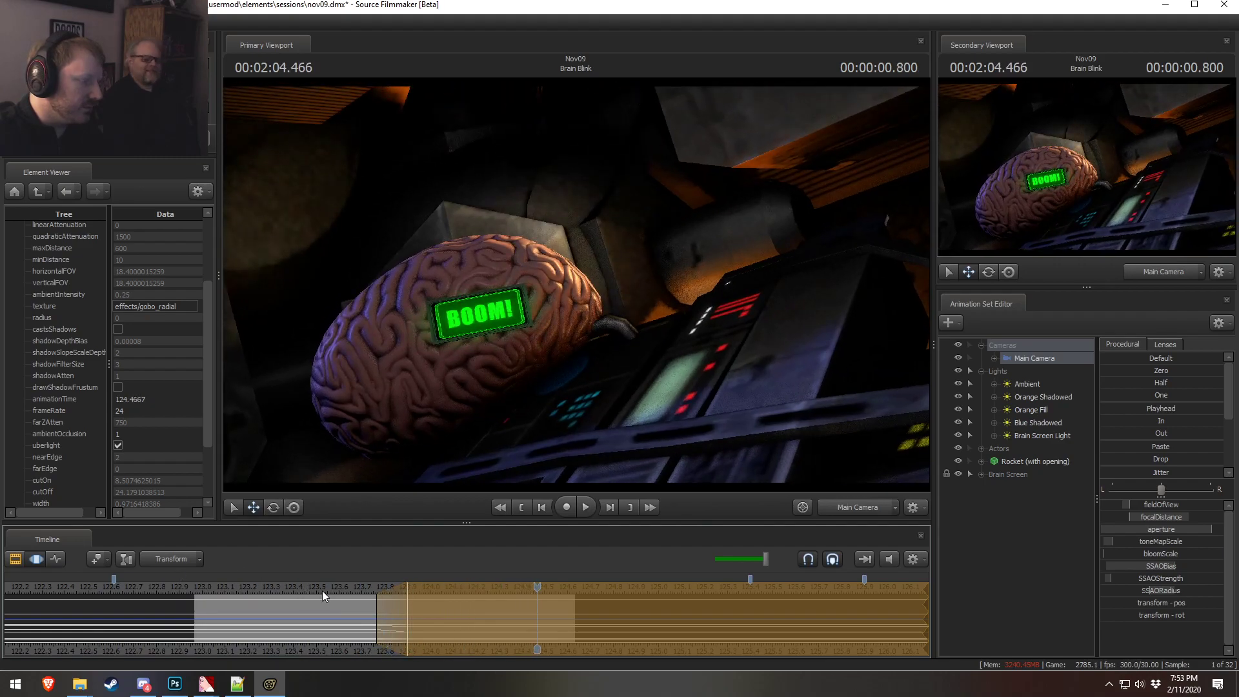
{"action": "left_click", "coordinate": [362, 591]}
{"action": "key", "text": "space"}
{"action": "key", "text": "space"}
- Shorten the falloff of the Main Camera move so it completes slightly earlier, and replay the shot
{"action": "left_click_drag", "start_coordinate": [378, 592], "coordinate": [401, 596]}
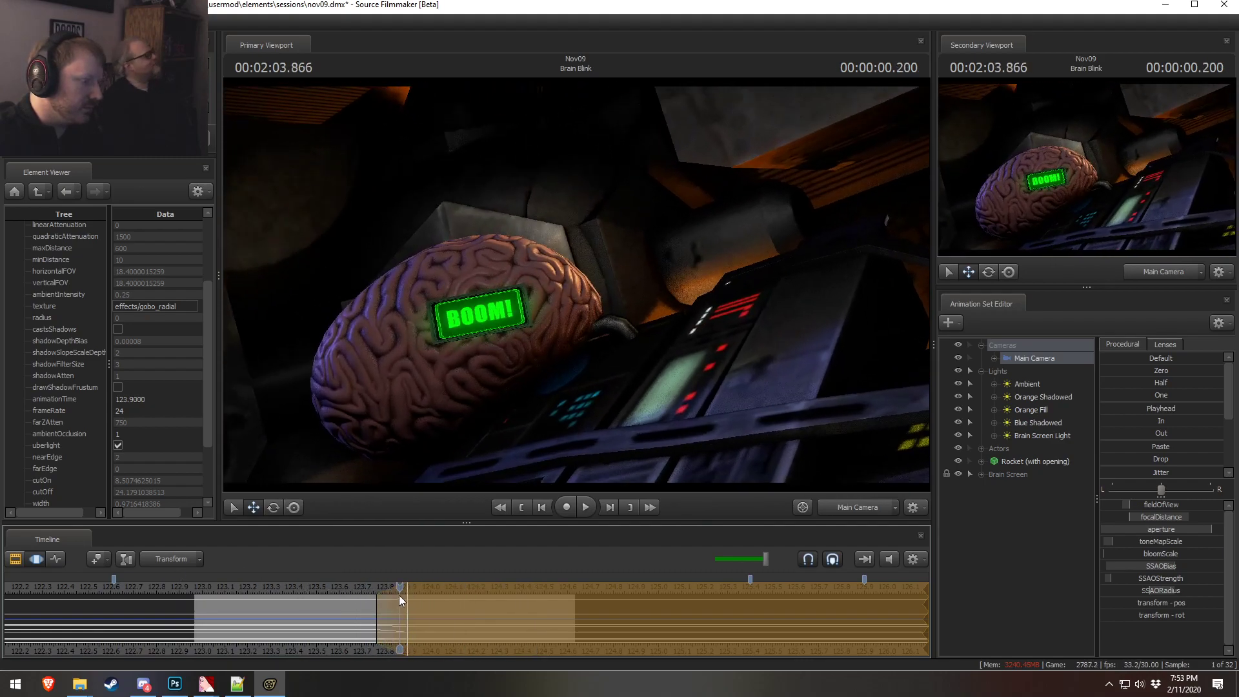
{"action": "key", "text": "space"}
{"action": "left_click", "coordinate": [306, 585]}
{"action": "key", "text": "space"}
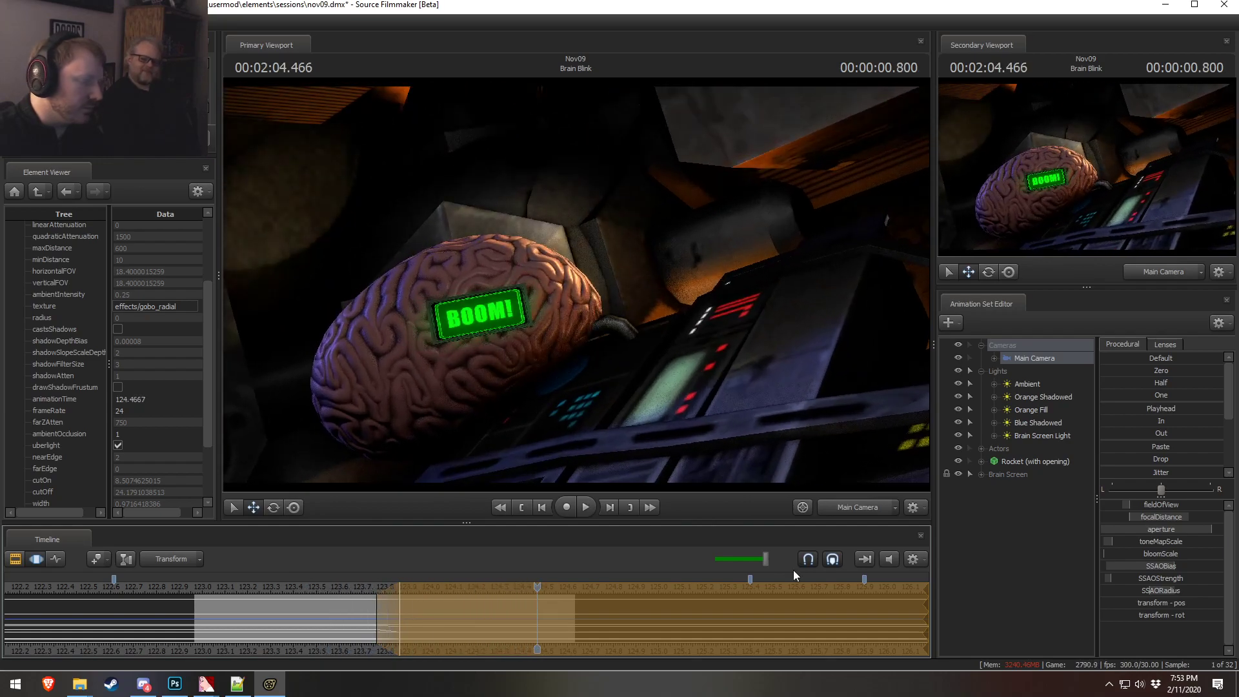
- Adjust the Main Camera's focalDistance for the BOOM! framing and replay Brain Blink
{"action": "left_click_drag", "start_coordinate": [1182, 518], "coordinate": [1153, 519]}
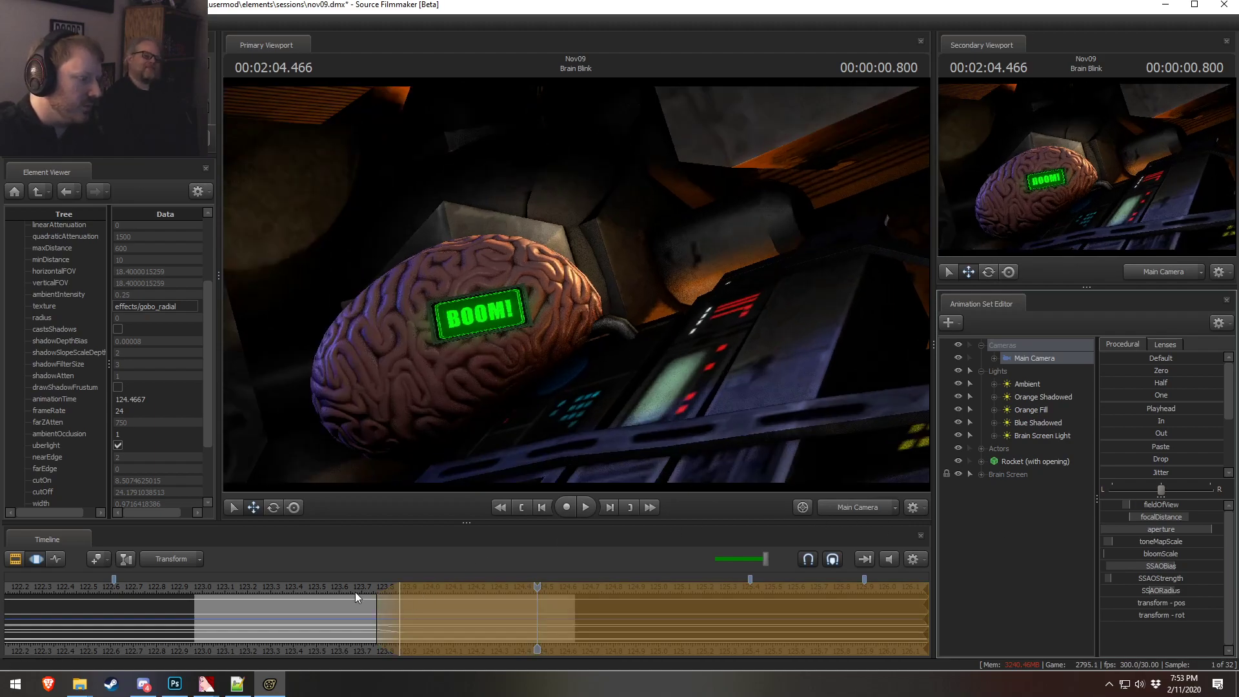
{"action": "key", "text": "F2"}
{"action": "left_click", "coordinate": [355, 591]}
{"action": "key", "text": "space"}
{"action": "key", "text": "space"}
{"action": "left_click_drag", "start_coordinate": [1150, 521], "coordinate": [1156, 520]}
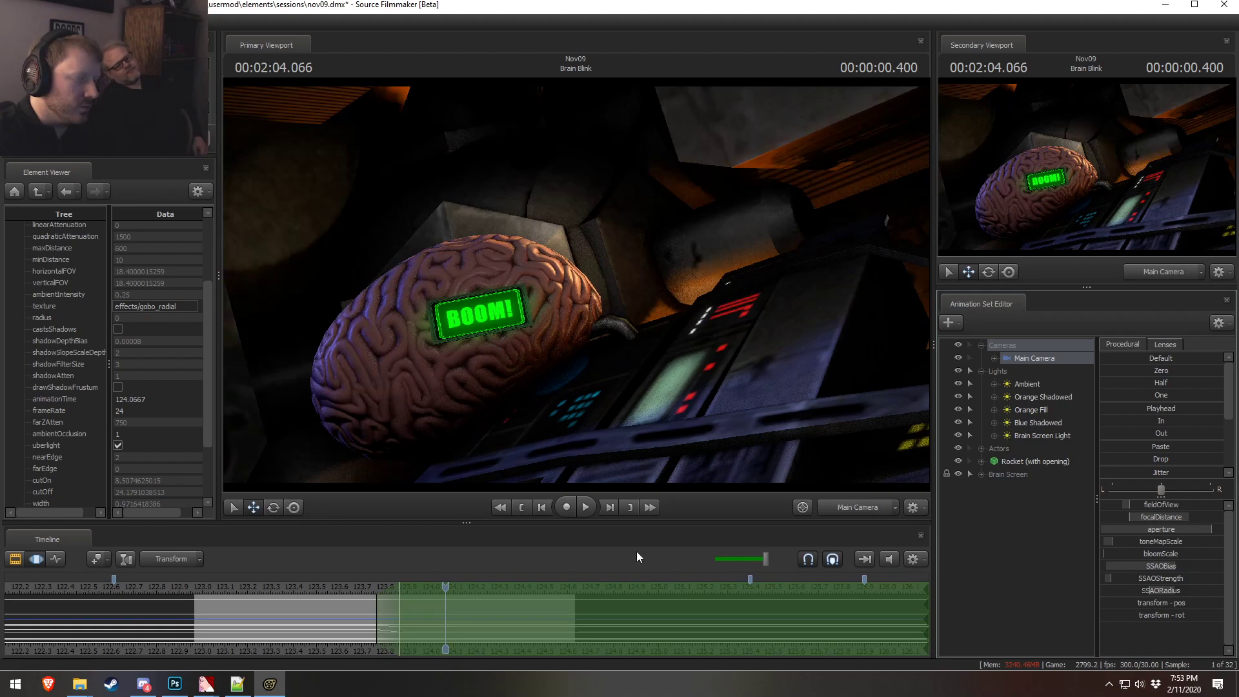
- Show the focal distance overlay in the primary viewport, play Brain Blink's BOOM! moment to check the focus, and hide the overlay
{"action": "right_click", "coordinate": [522, 359]}
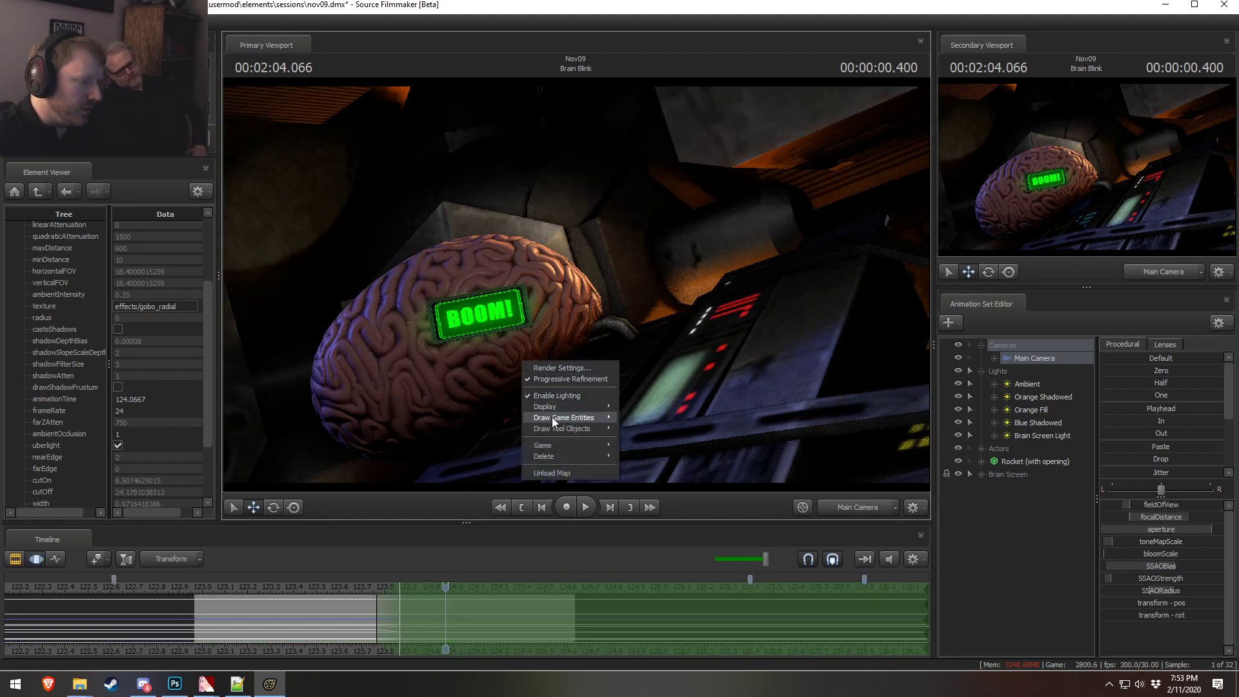
{"action": "left_click", "coordinate": [670, 412]}
{"action": "left_click", "coordinate": [321, 589]}
{"action": "key", "text": "space"}
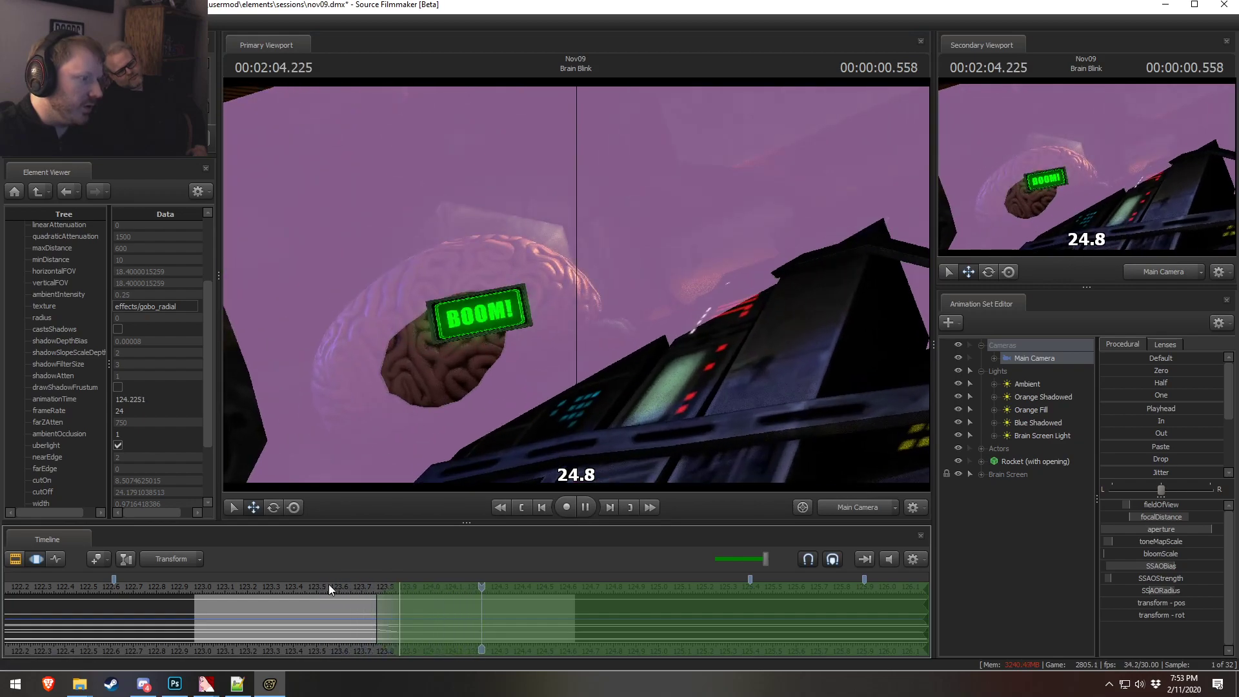
{"action": "key", "text": "space"}
{"action": "key", "text": "ctrl+1"}
{"action": "right_click", "coordinate": [409, 419]}
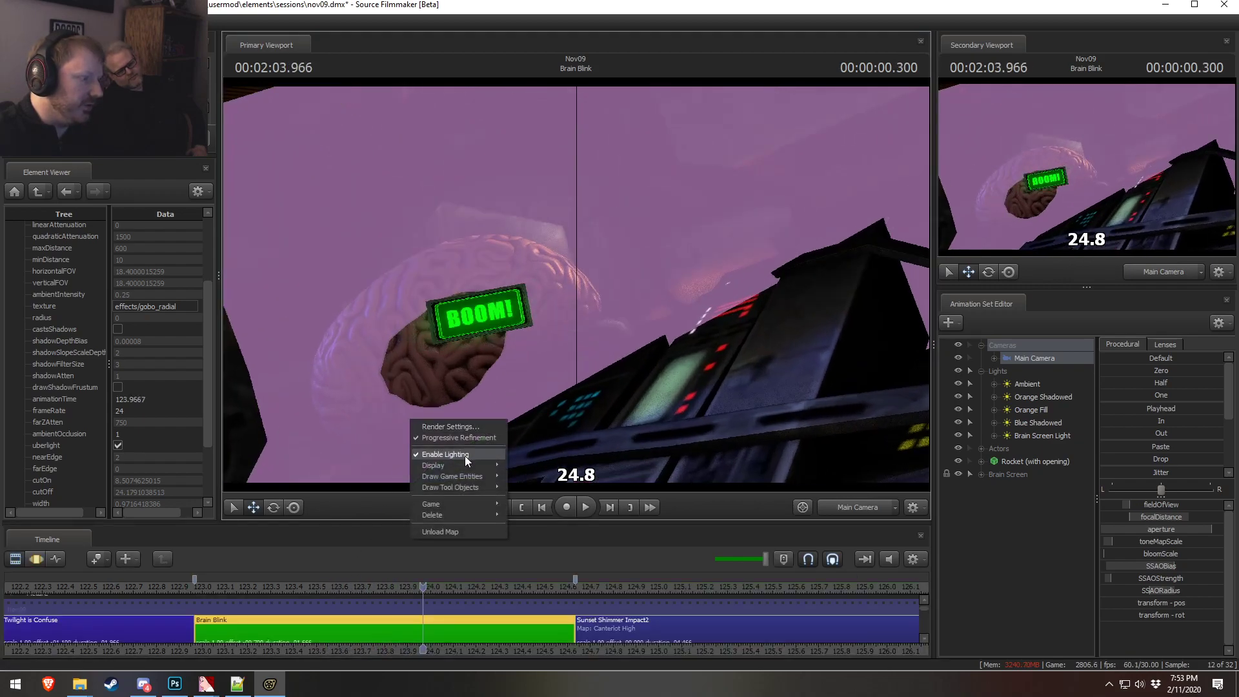
{"action": "right_click", "coordinate": [613, 390]}
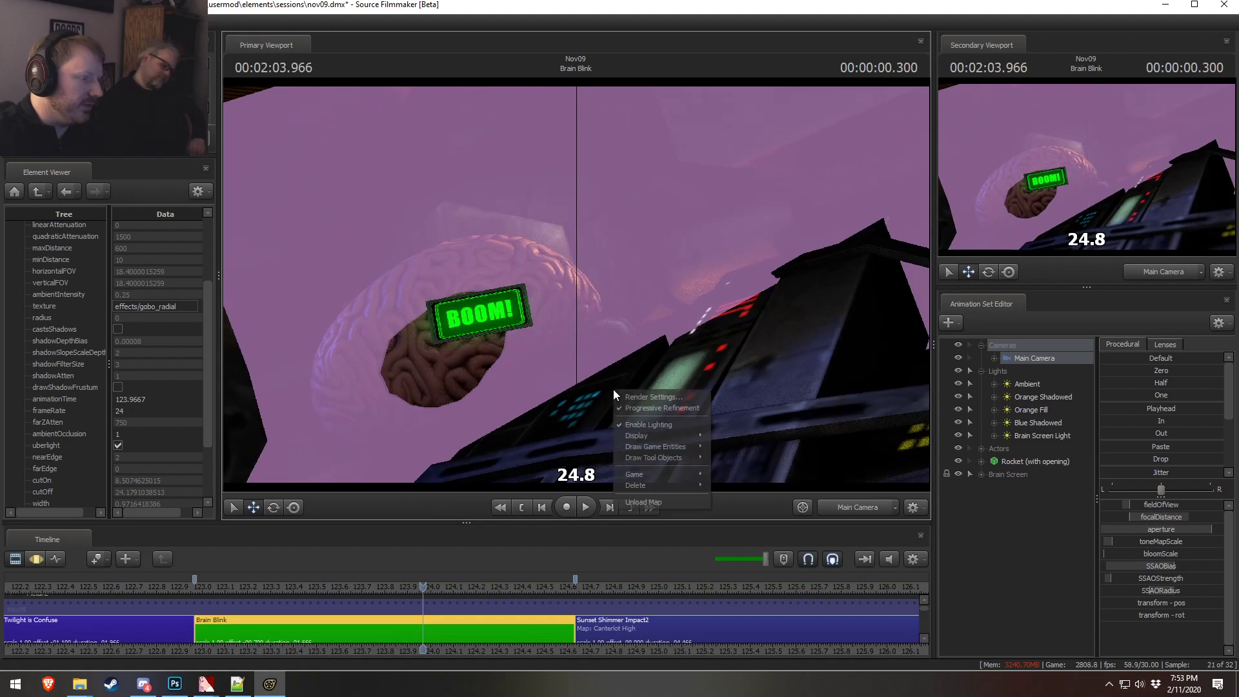
{"action": "mouse_move", "coordinate": [655, 436]}
{"action": "left_click", "coordinate": [742, 437]}
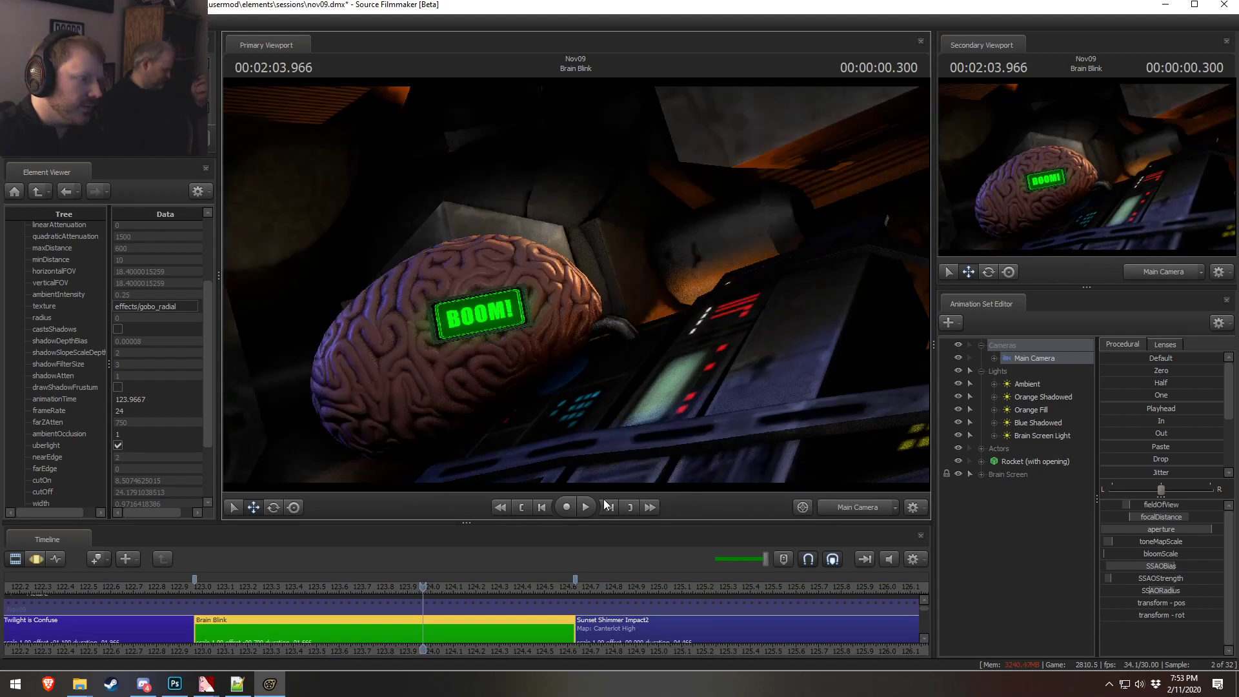
- Scrub and replay Brain Blink from ARMED to BOOM! to judge the finished camera jolt
{"action": "scroll", "coordinate": [466, 579], "scroll_direction": "down", "scroll_amount": 5}
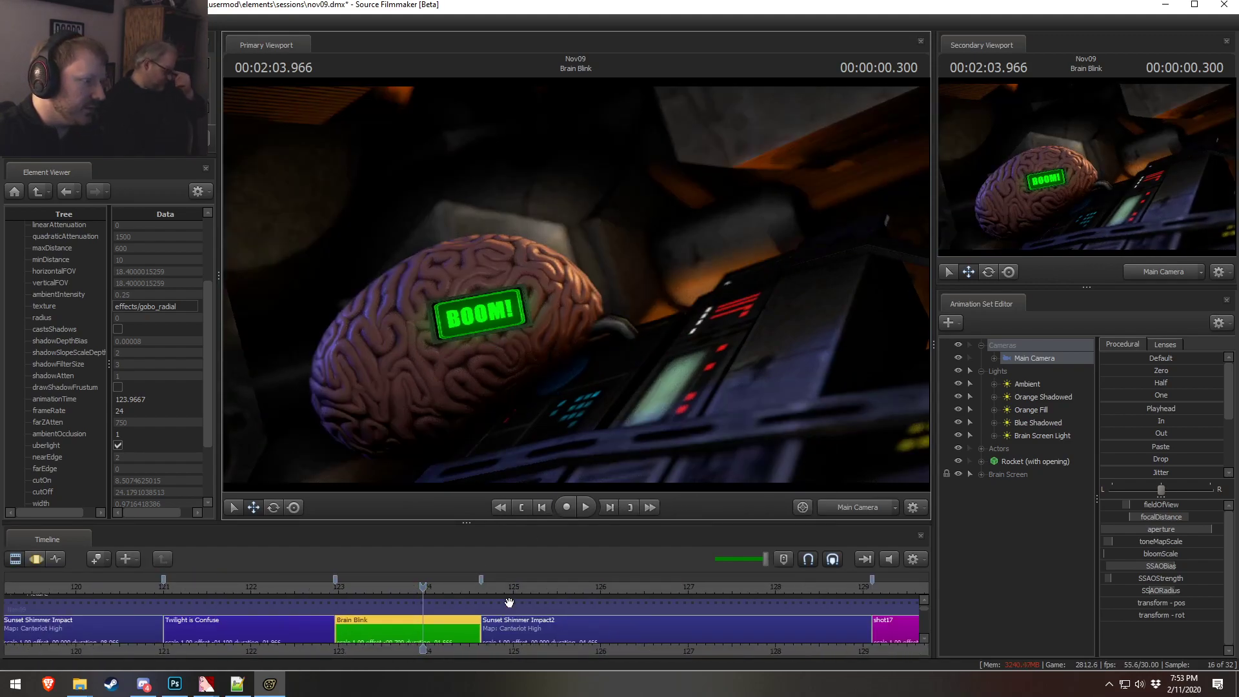
{"action": "key", "text": "F3"}
{"action": "key", "text": "F2"}
{"action": "scroll", "coordinate": [348, 589], "scroll_direction": "down", "scroll_amount": 3}
{"action": "left_click_drag", "start_coordinate": [361, 587], "coordinate": [390, 592]}
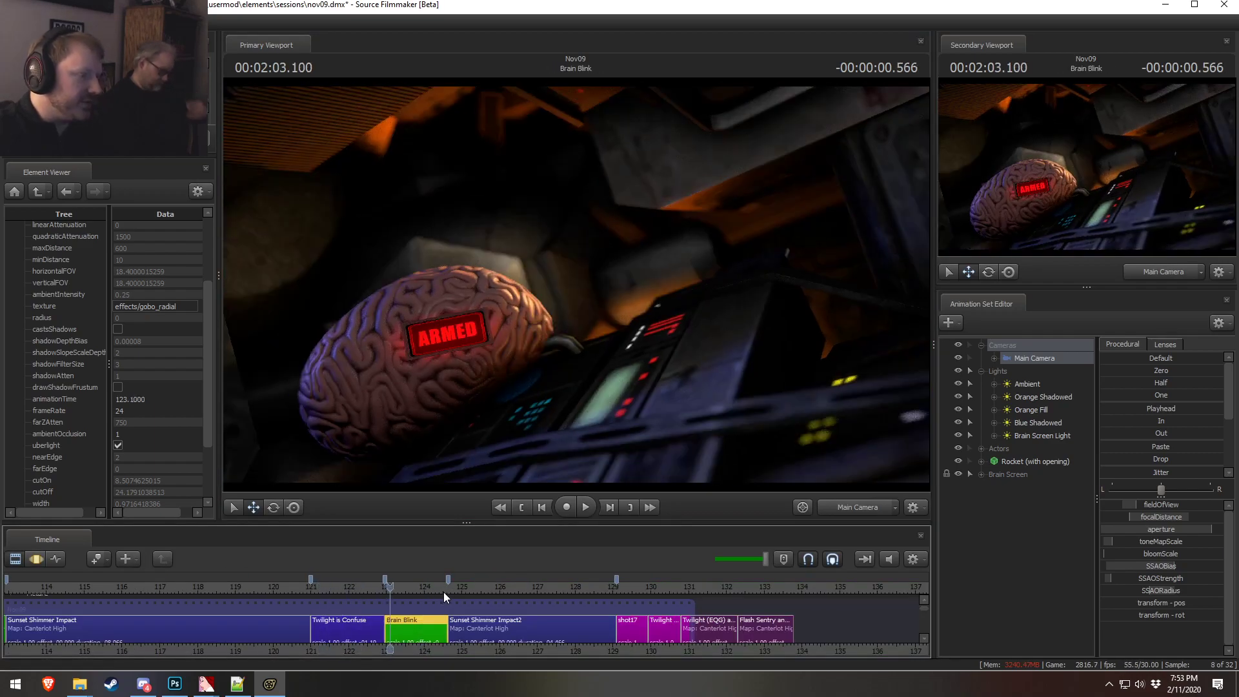
{"action": "left_click_drag", "start_coordinate": [390, 586], "coordinate": [420, 586]}
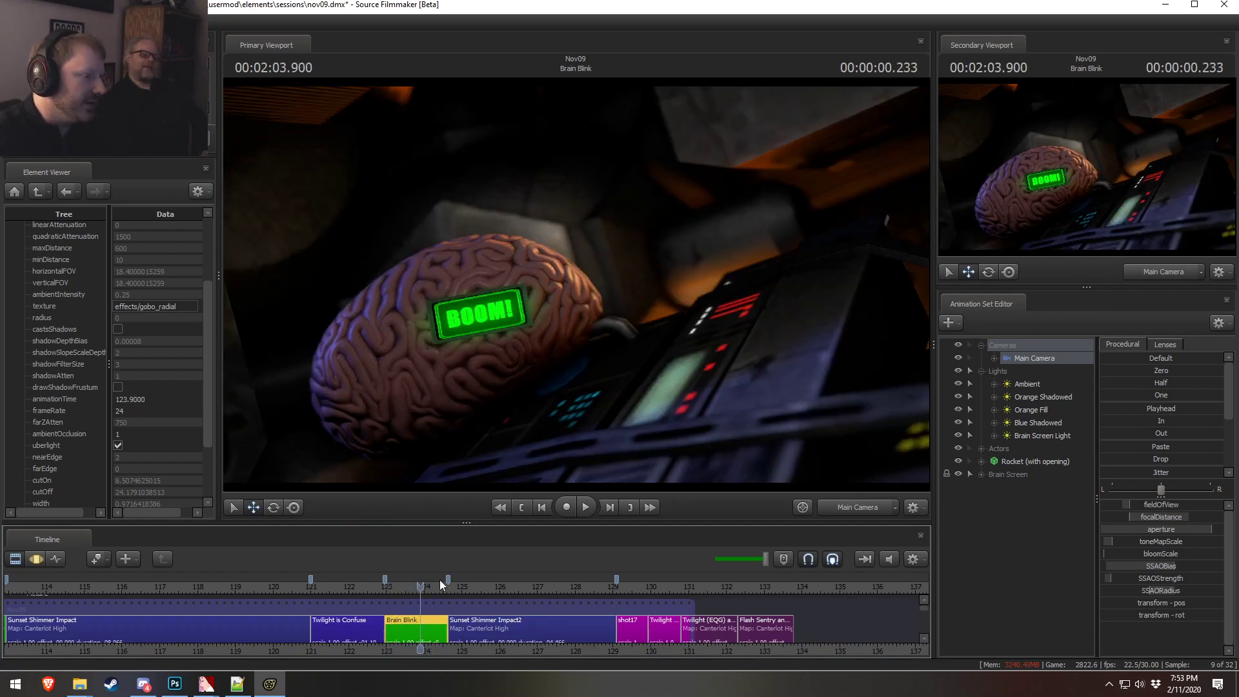
{"action": "key", "text": "space"}
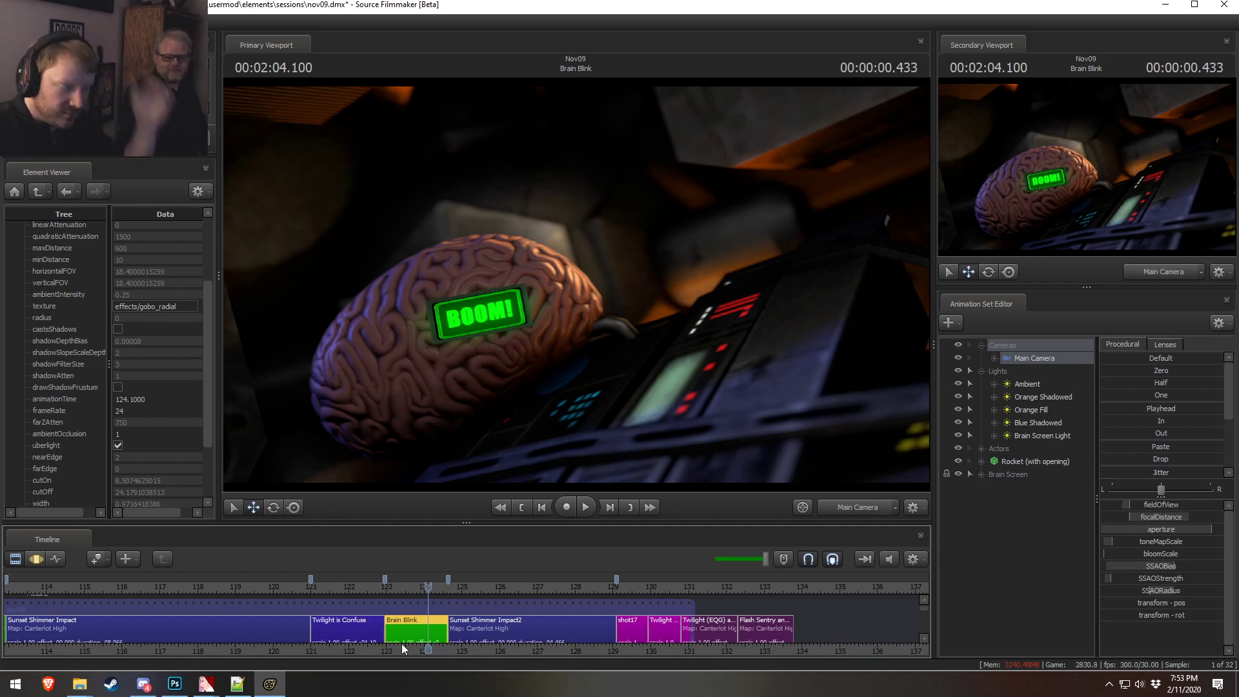
{"action": "left_click", "coordinate": [397, 587]}
{"action": "key", "text": "space"}
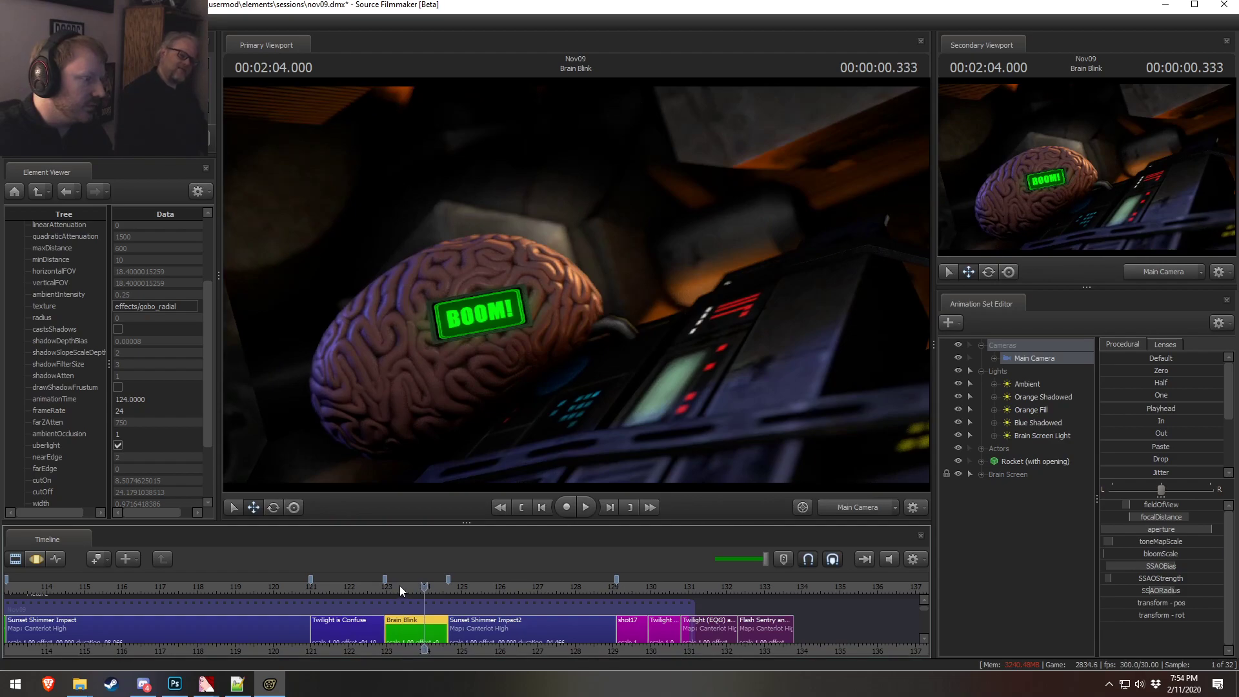
{"action": "mouse_move", "coordinate": [405, 588]}
{"action": "left_mouse_down"}
{"action": "mouse_move", "coordinate": [445, 602]}
{"action": "mouse_move", "coordinate": [423, 602]}
{"action": "left_mouse_up"}
- Collapse Brain Blink's Lights and Cameras groups and save the nov09 session
{"action": "left_click", "coordinate": [981, 371]}
{"action": "left_click", "coordinate": [981, 345]}
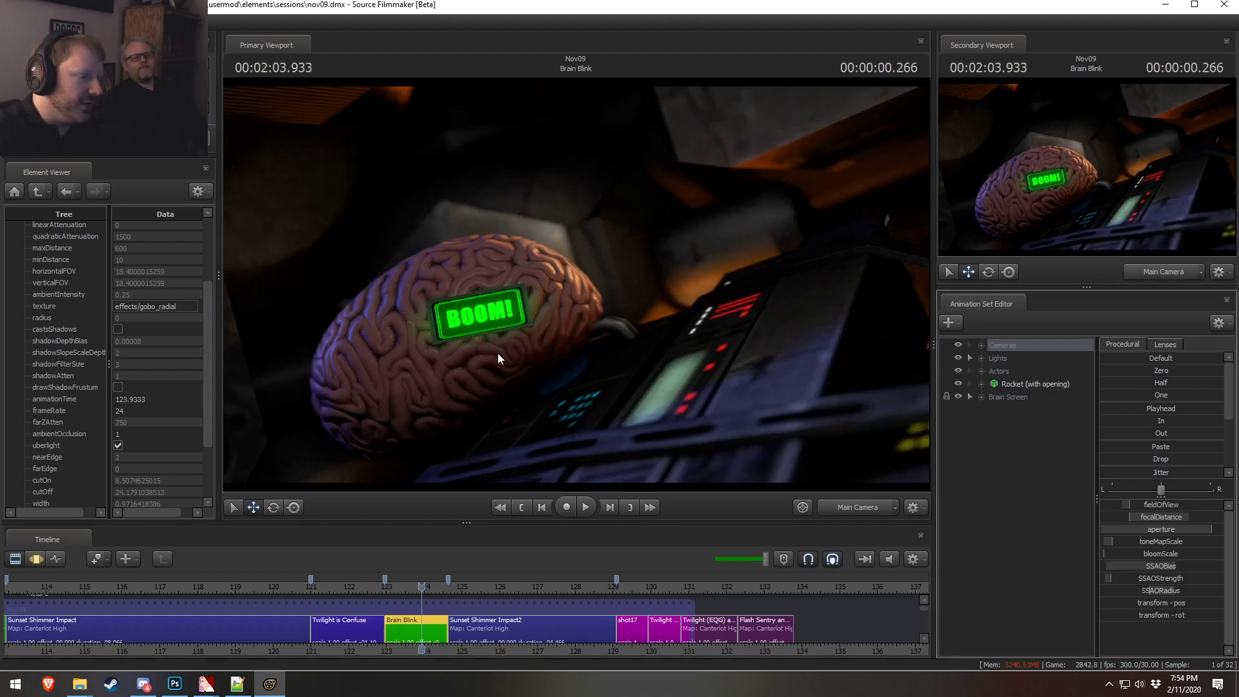
{"action": "key", "text": "F3"}
{"action": "key", "text": "F2"}
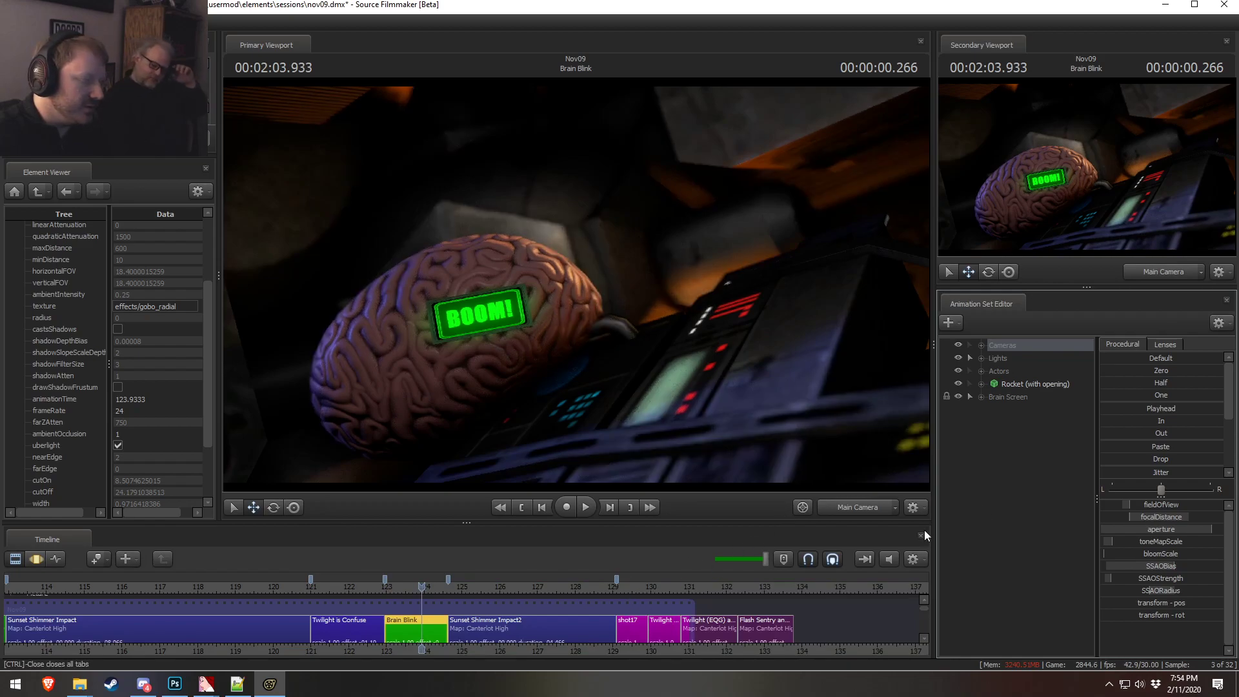
{"action": "right_click", "coordinate": [1021, 436]}
{"action": "left_click", "coordinate": [1054, 463]}
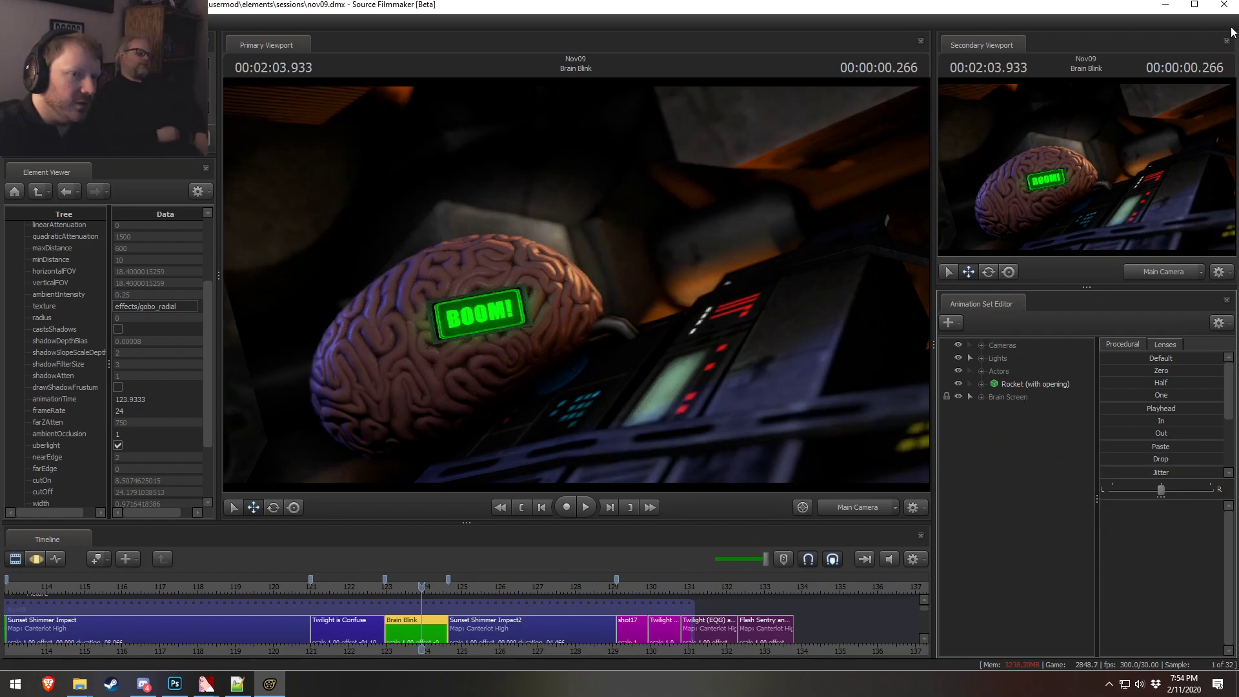
- Close Source Filmmaker and quit Photoshop, saving the BOOM! artwork as elevator_armedboom.psd in the Buttons_n_Locks folder
{"action": "left_click", "coordinate": [175, 683]}
{"action": "left_click", "coordinate": [1228, 7]}
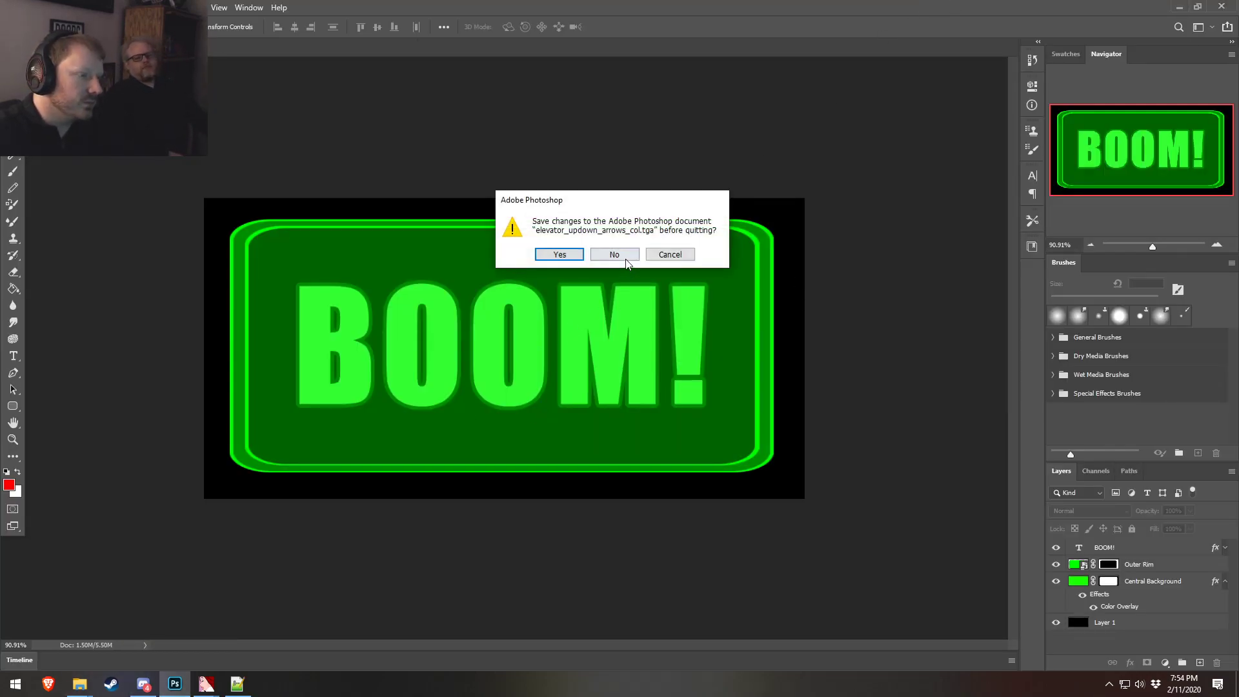
{"action": "left_click", "coordinate": [556, 255]}
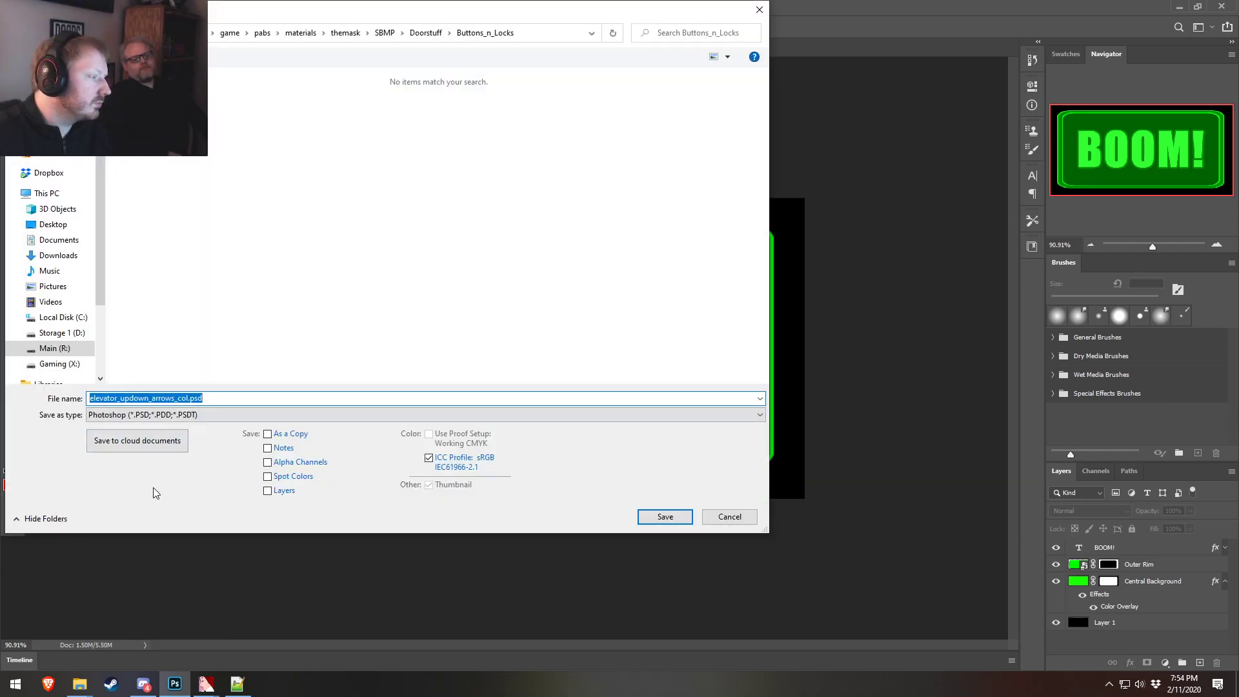
{"action": "left_click", "coordinate": [186, 398]}
{"action": "left_click_drag", "start_coordinate": [171, 398], "coordinate": [122, 399]}
{"action": "type", "text": "ar"}
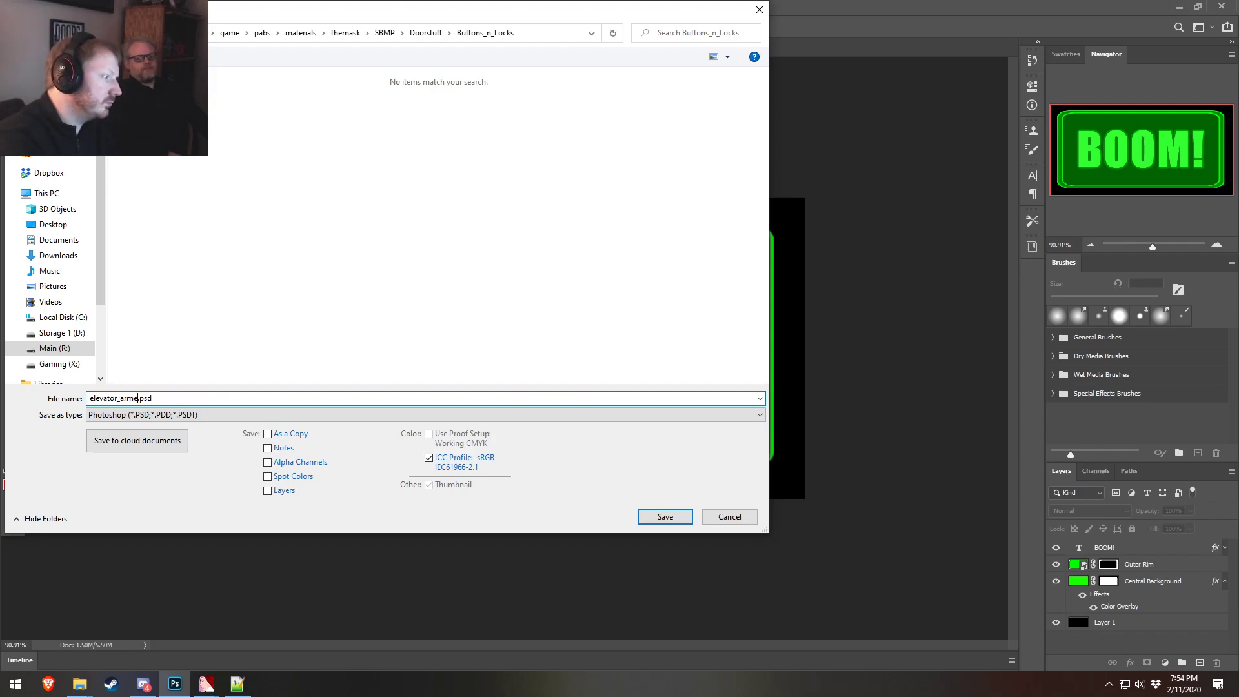
{"action": "type", "text": "medboom"}
{"action": "key", "text": "Return"}
{"action": "left_click", "coordinate": [762, 193]}
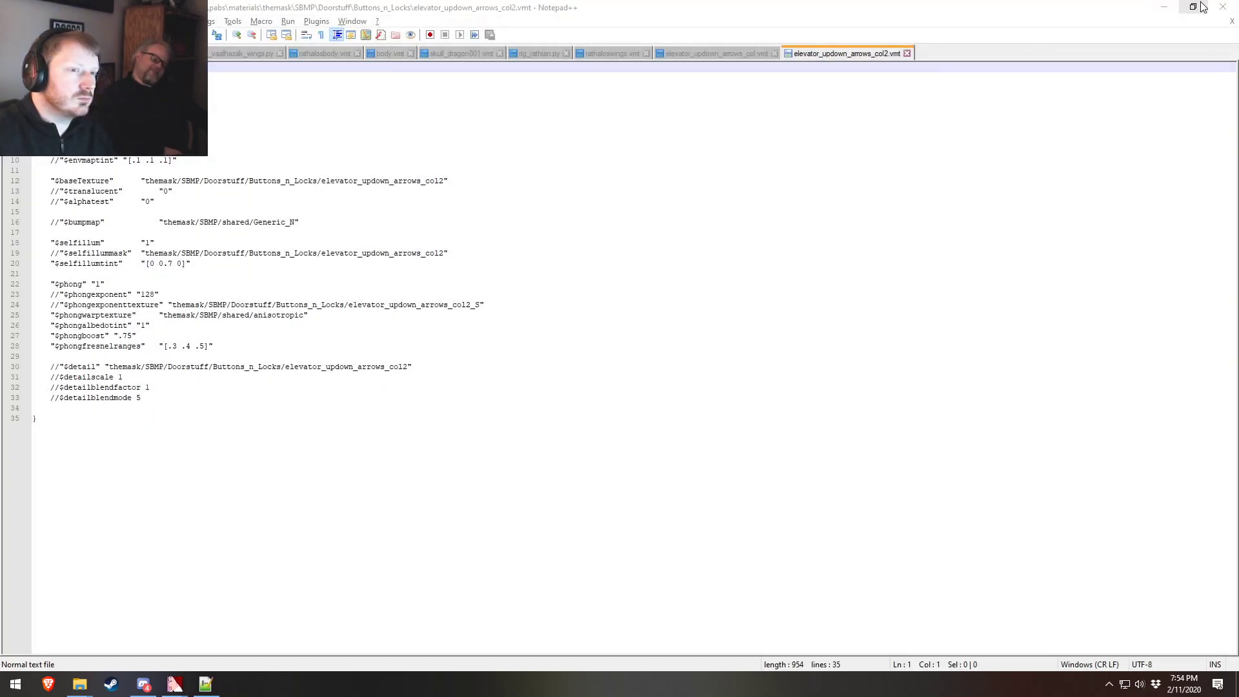
- Close Notepad++, both File Explorer windows and the VTFEdit window showing elevator_updown_arrows_col.vtf
{"action": "left_click", "coordinate": [1198, 3]}
{"action": "left_click_drag", "start_coordinate": [1143, 250], "coordinate": [450, 178]}
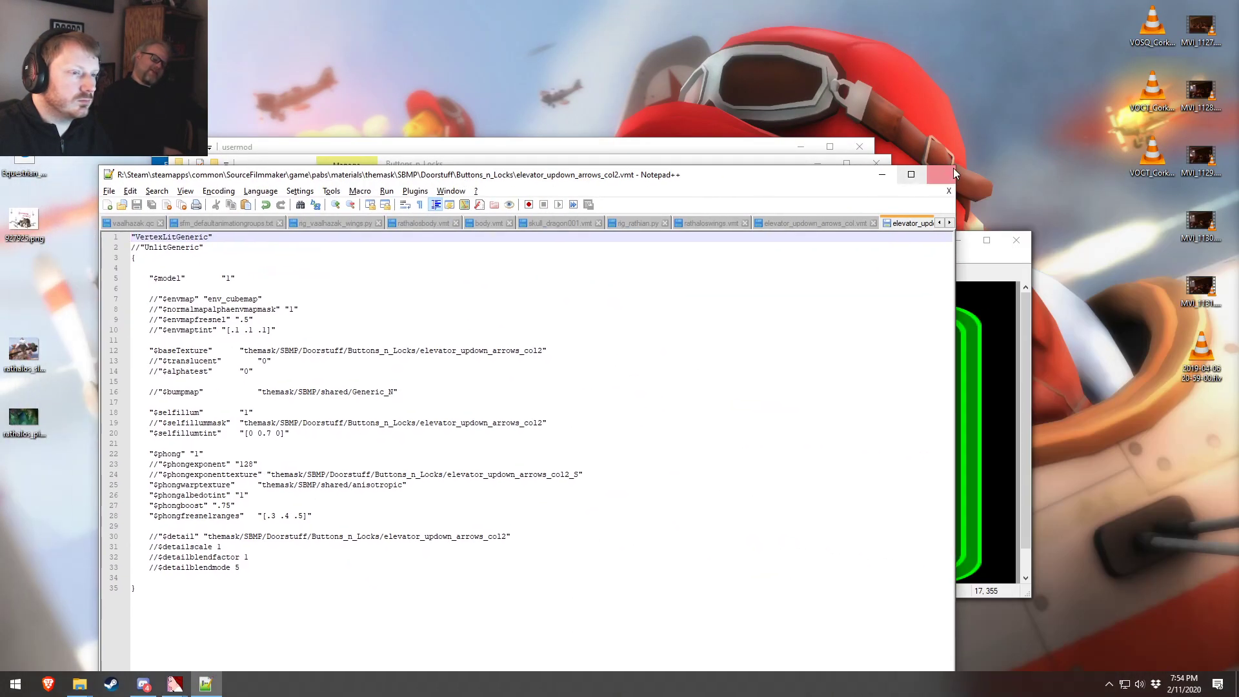
{"action": "left_click", "coordinate": [951, 169]}
{"action": "left_click", "coordinate": [876, 163]}
{"action": "left_click", "coordinate": [851, 147]}
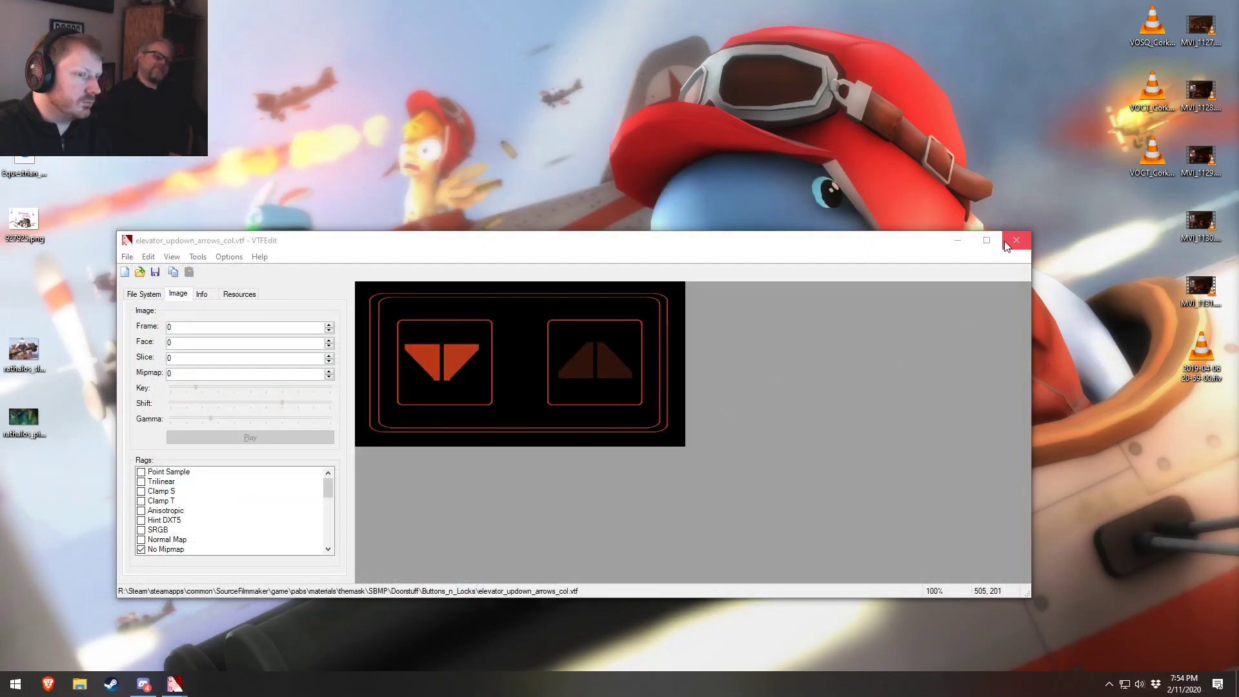
{"action": "left_click", "coordinate": [1008, 244]}
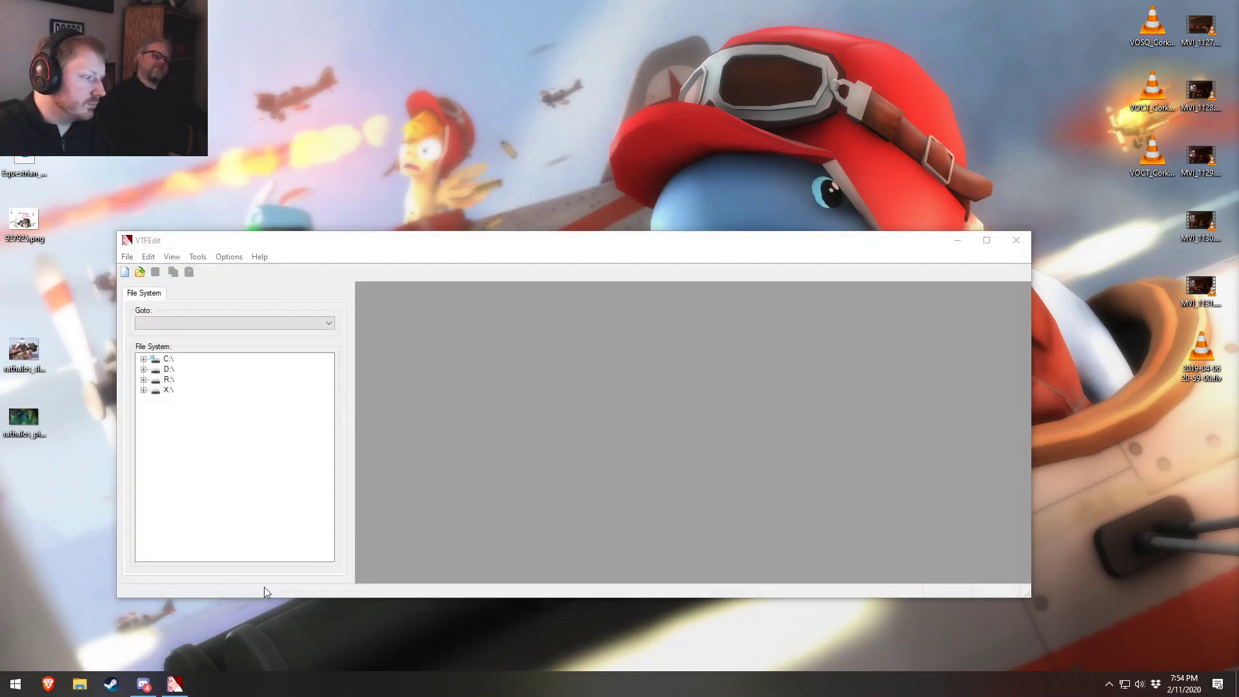
- Relaunch Source Filmmaker, closing the remaining VTFEdit window, and reopen the recent session nov09.dmx
{"action": "right_click", "coordinate": [111, 684]}
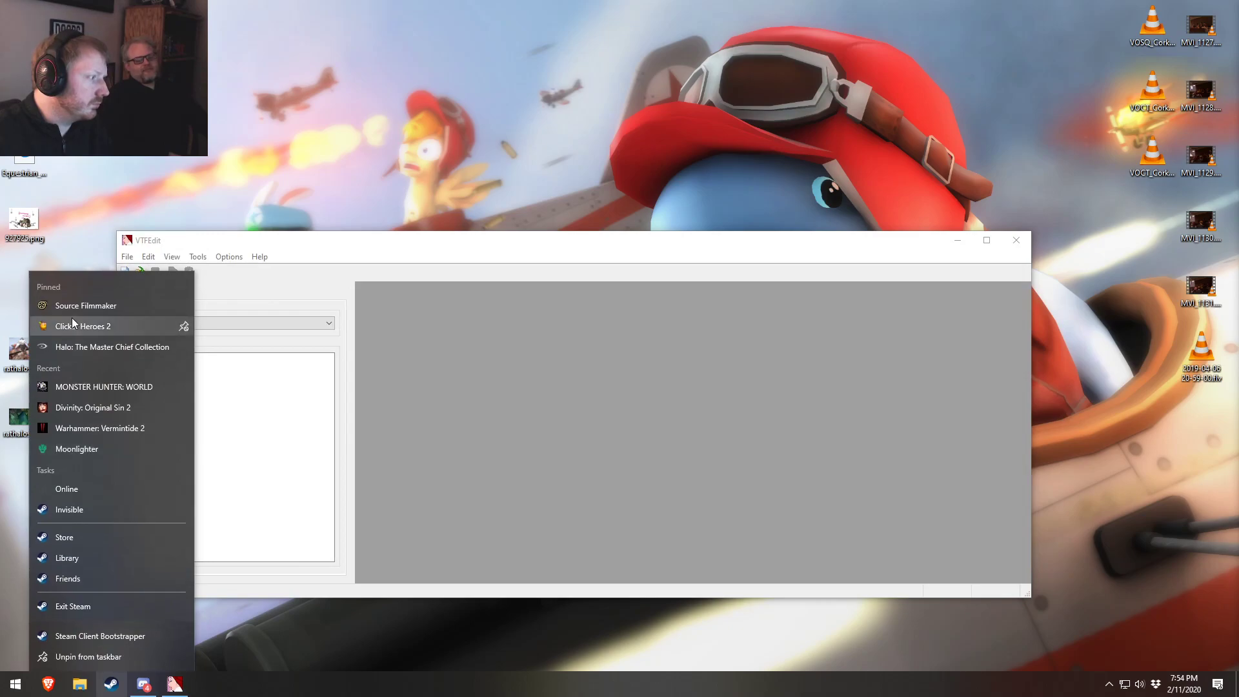
{"action": "left_click", "coordinate": [81, 306]}
{"action": "left_click", "coordinate": [1016, 241]}
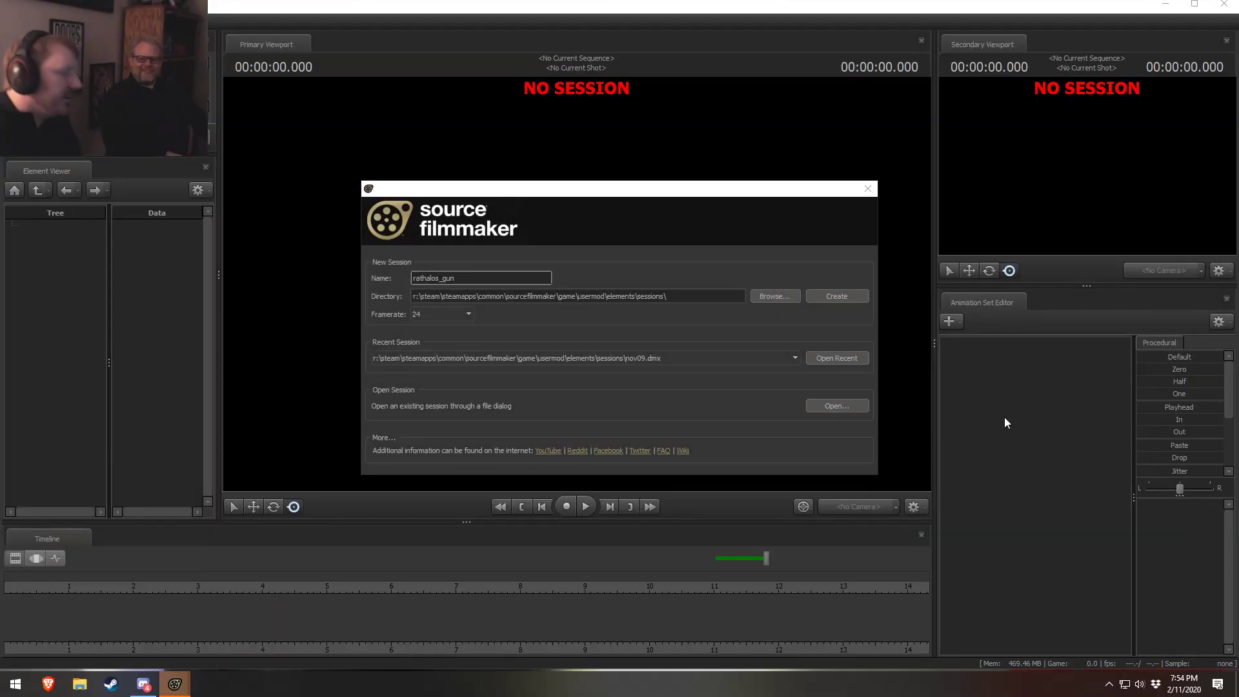
{"action": "left_click", "coordinate": [835, 359]}
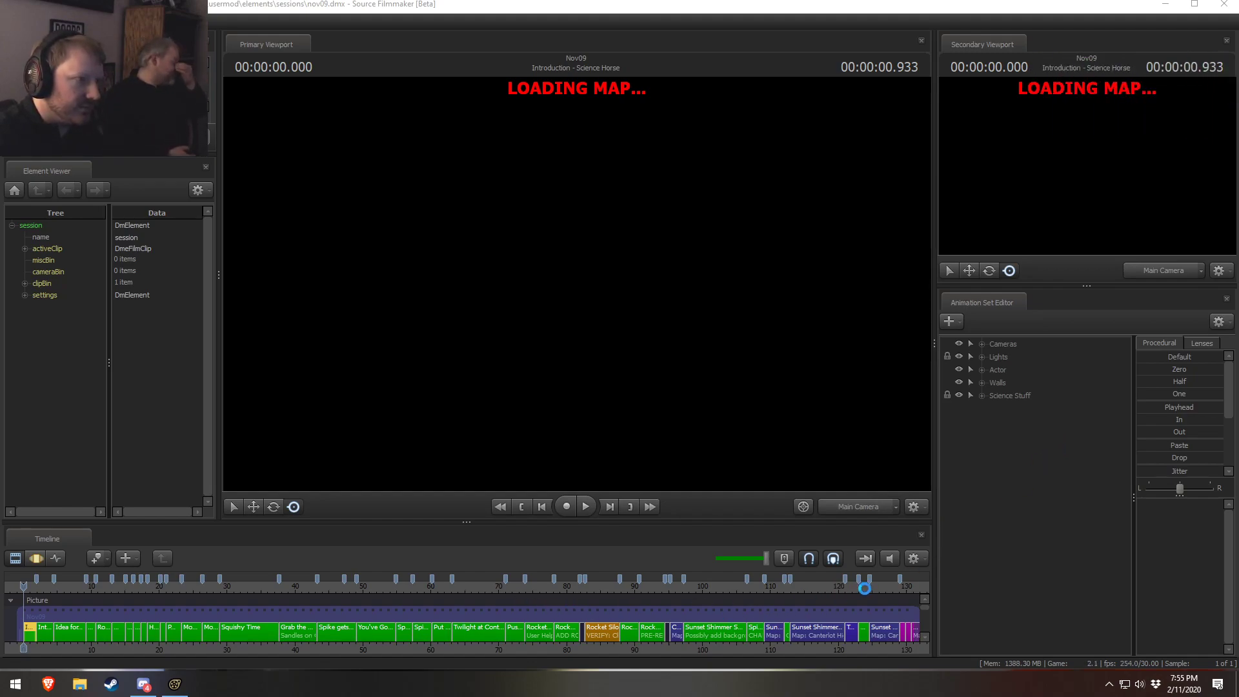
- Select the Brain Blink shot, start an animation set for a new model, and filter the models by "potato"
{"action": "left_click", "coordinate": [865, 588]}
{"action": "scroll", "coordinate": [867, 625], "scroll_direction": "up", "scroll_amount": 4}
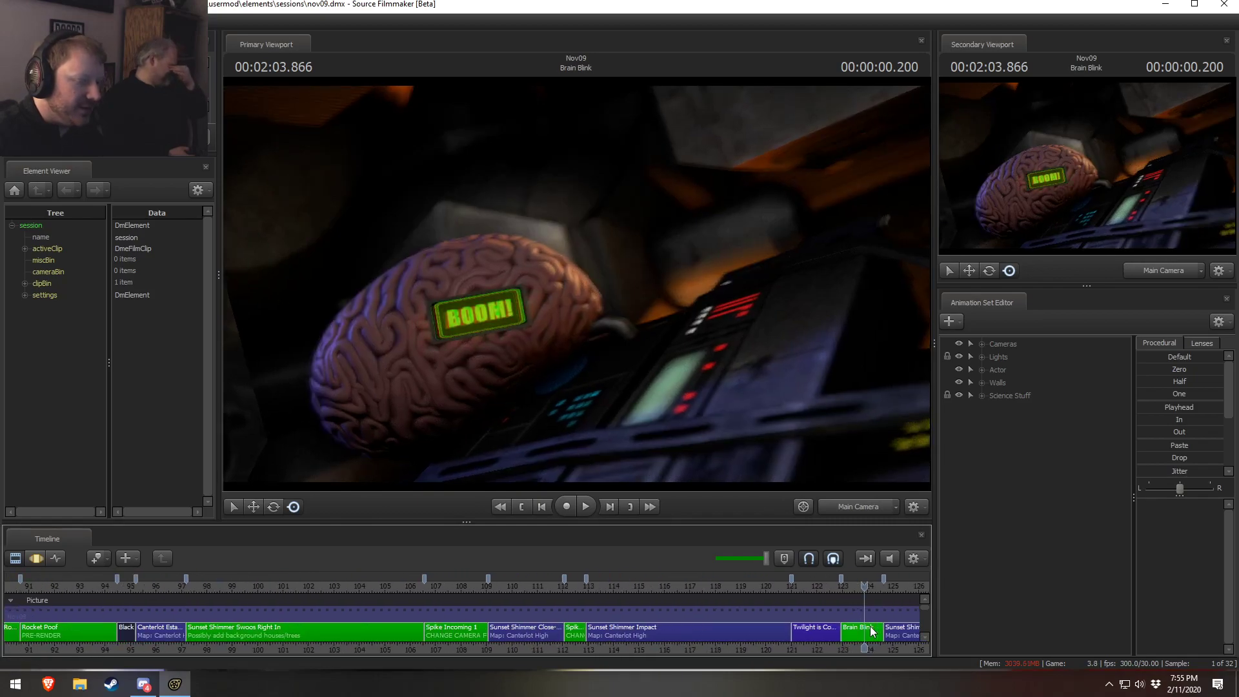
{"action": "scroll", "coordinate": [872, 629], "scroll_direction": "up", "scroll_amount": 3}
{"action": "left_click", "coordinate": [872, 627]}
{"action": "right_click", "coordinate": [1043, 470]}
{"action": "left_click", "coordinate": [1111, 501]}
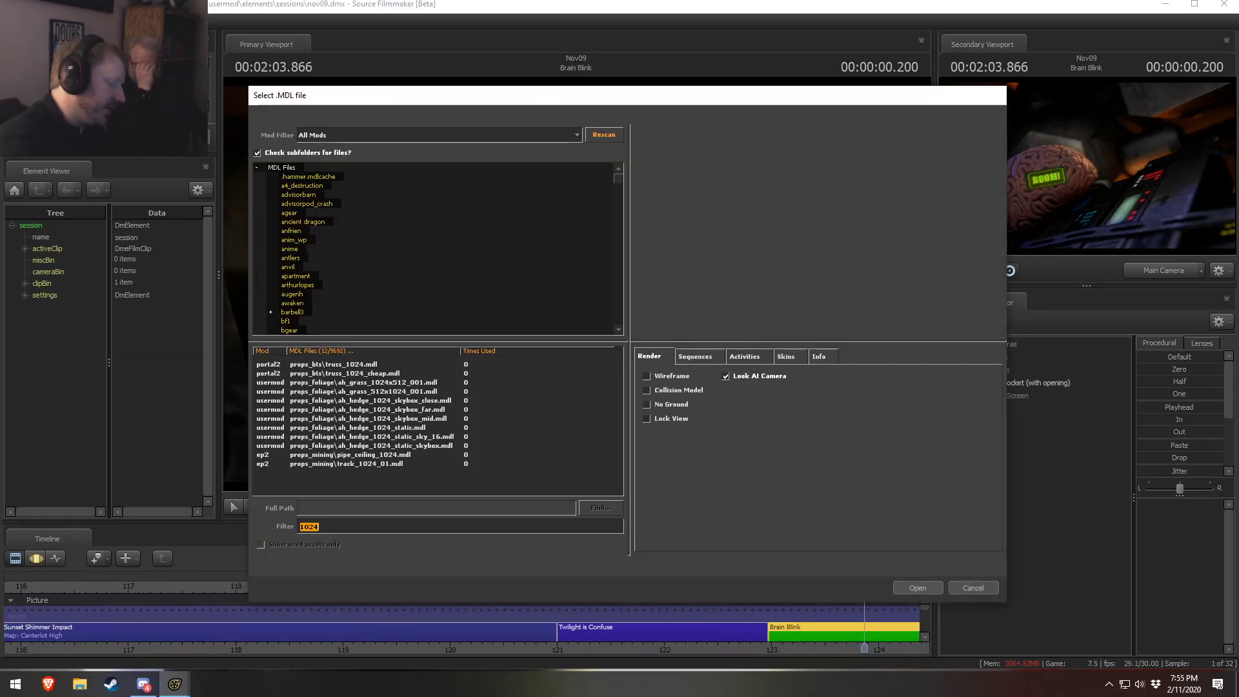
{"action": "type", "text": "potat"}
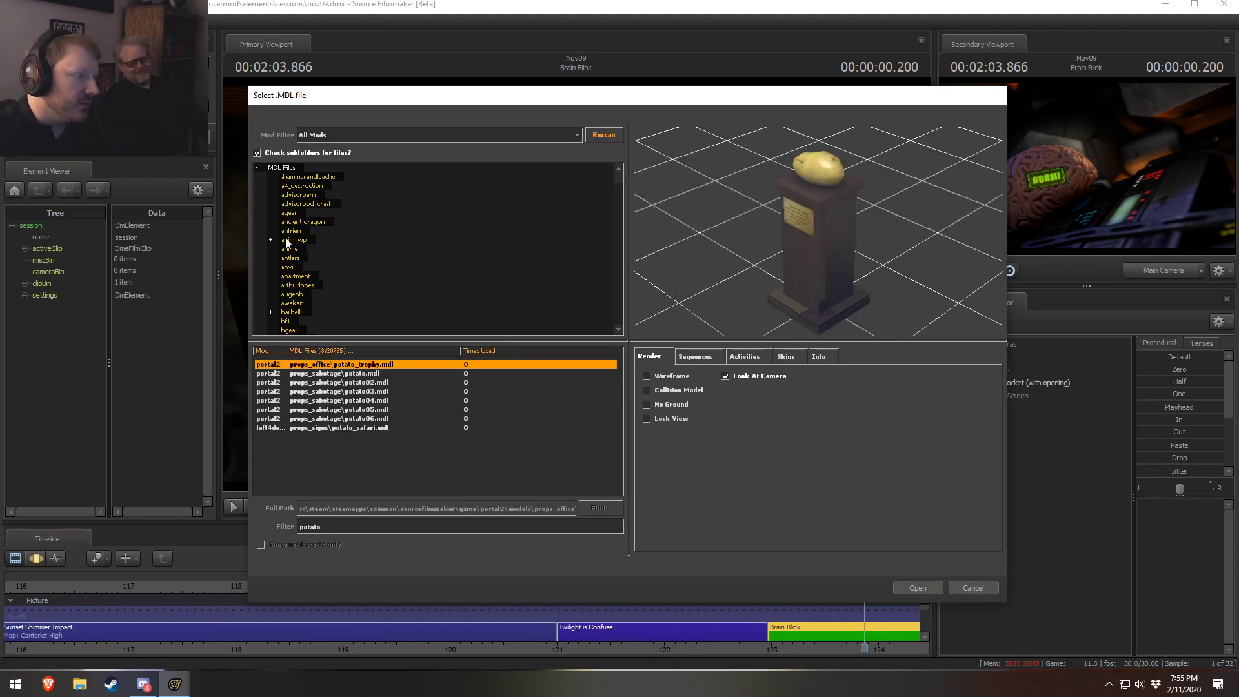
{"action": "type", "text": "o"}
- Preview the potato models one by one and examine props_sabotage\potato03.mdl up close
{"action": "key", "text": "Down"}
{"action": "key", "text": "Down"}
{"action": "key", "text": "Down"}
{"action": "key", "text": "Down"}
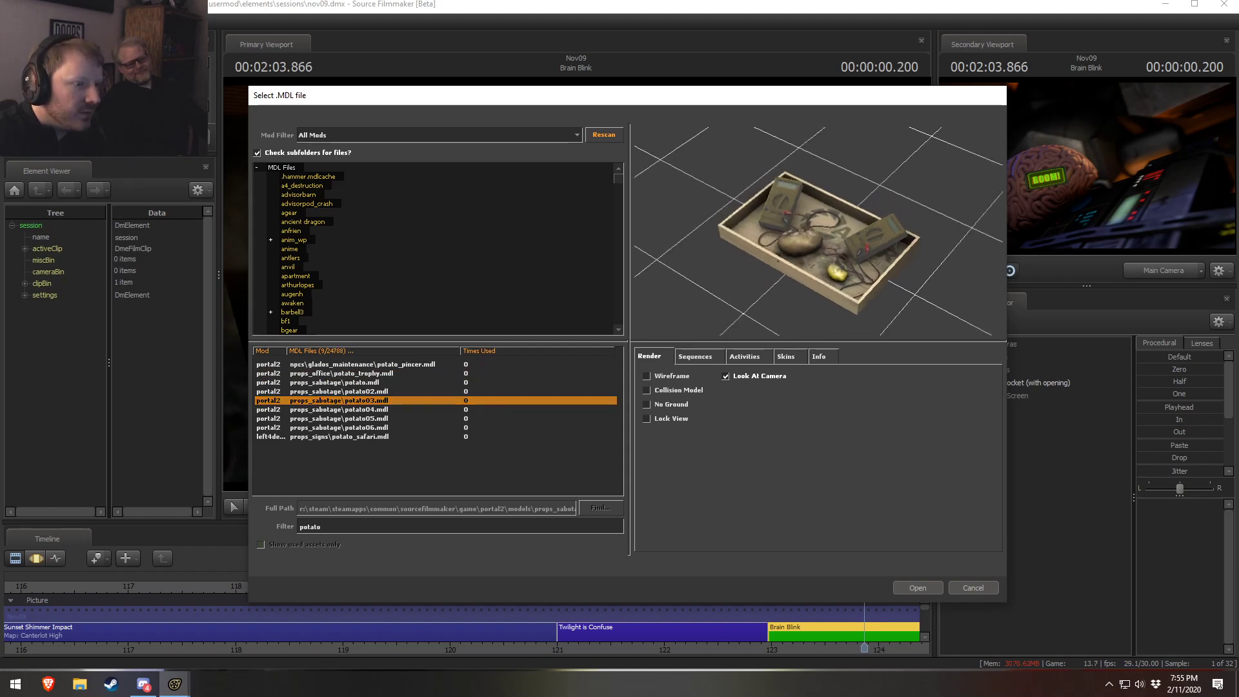
{"action": "key", "text": "Down"}
{"action": "key", "text": "Down"}
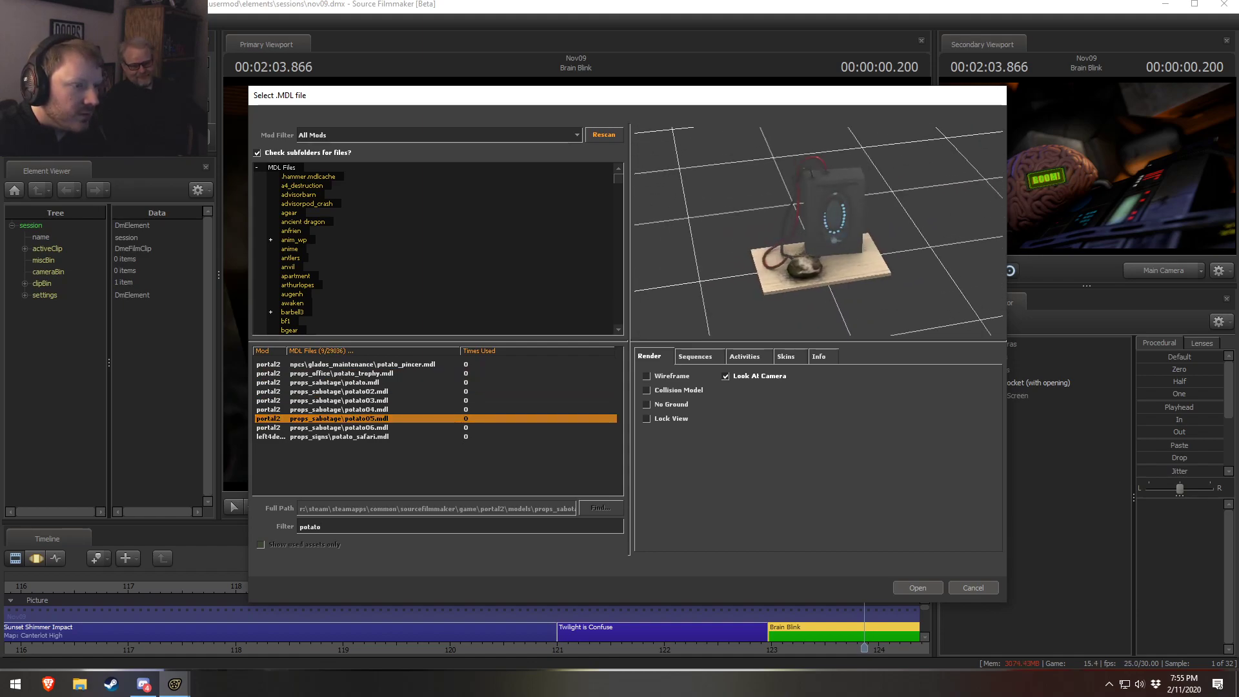
{"action": "key", "text": "Down"}
{"action": "key", "text": "Down"}
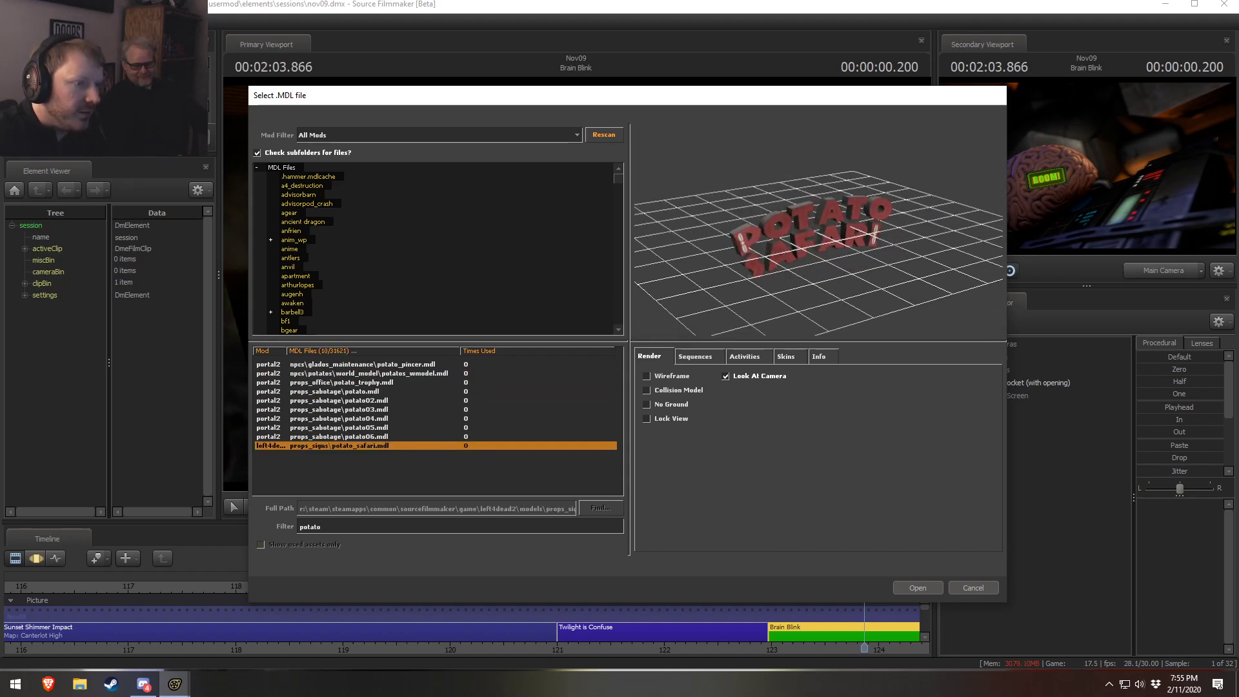
{"action": "key", "text": "Up"}
{"action": "key", "text": "Up"}
{"action": "key", "text": "Up"}
{"action": "key", "text": "Up"}
{"action": "left_click_drag", "start_coordinate": [825, 236], "coordinate": [781, 238]}
{"action": "scroll", "coordinate": [826, 235], "scroll_direction": "up", "scroll_amount": 5}
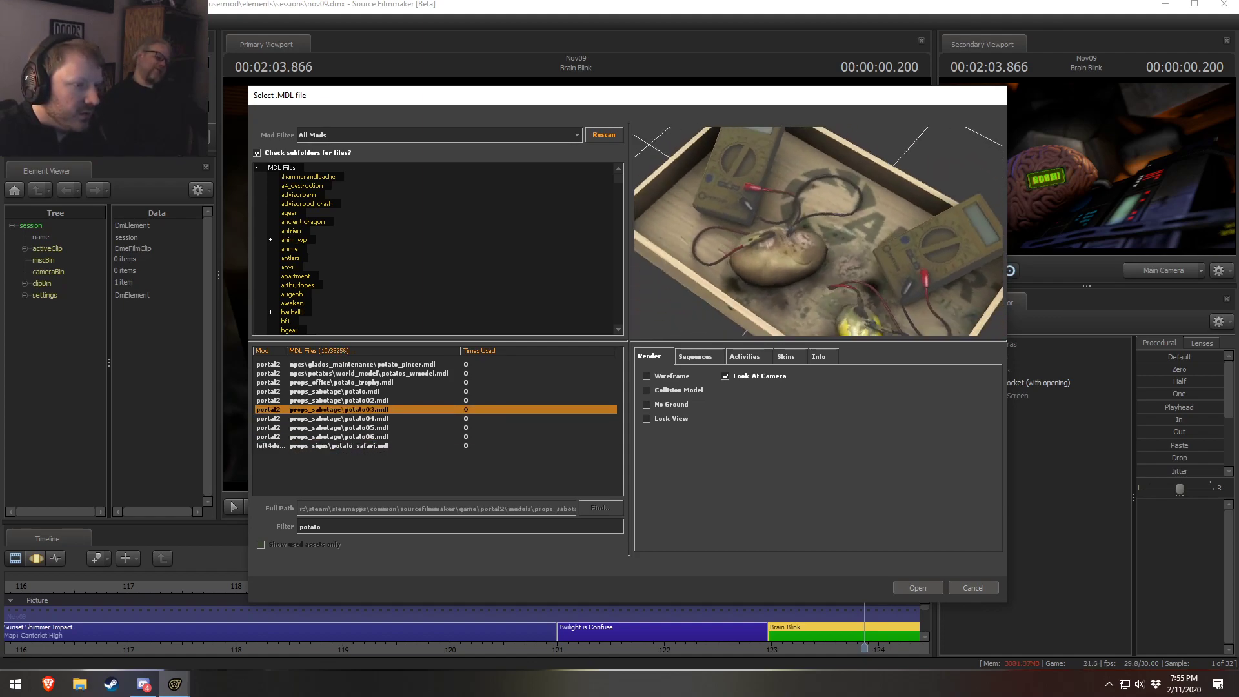
- Compare the remaining potato models and add the PotatOS world model from the npcs\potatos folder to Brain Blink
{"action": "key", "text": "Up"}
{"action": "key", "text": "Up"}
{"action": "key", "text": "Down"}
{"action": "key", "text": "Down"}
{"action": "key", "text": "Up"}
{"action": "key", "text": "Up"}
{"action": "key", "text": "Up"}
{"action": "key", "text": "Up"}
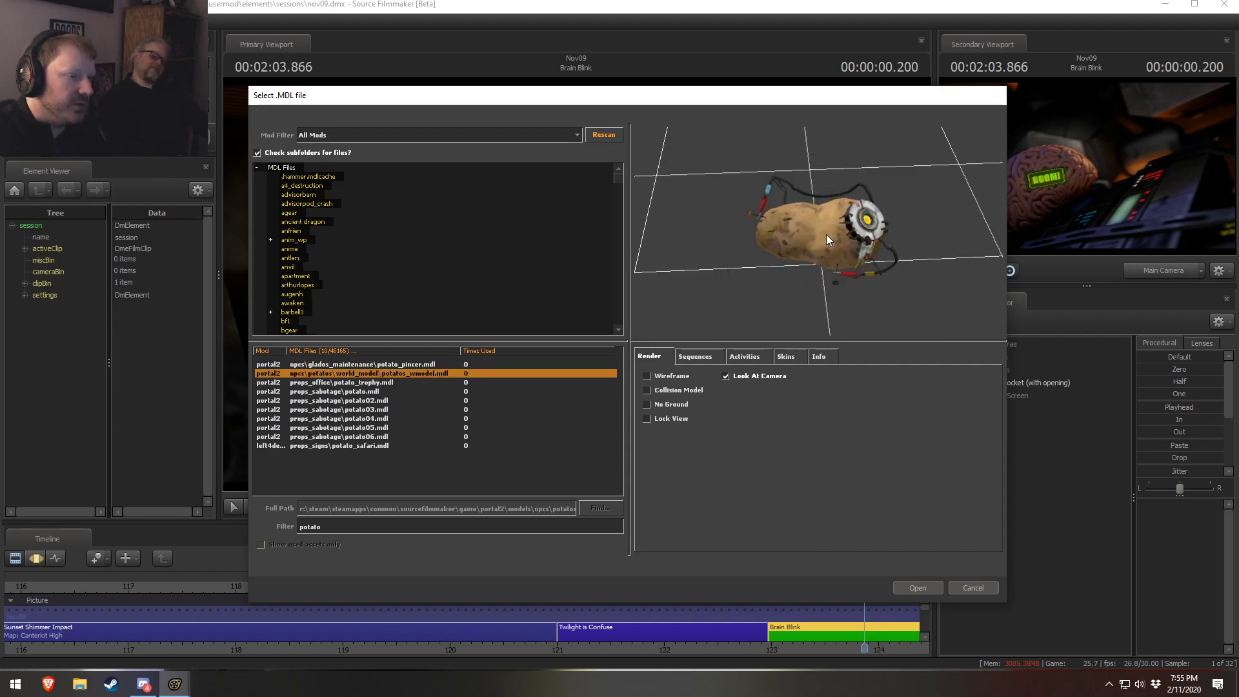
{"action": "scroll", "coordinate": [790, 216], "scroll_direction": "up", "scroll_amount": 4}
{"action": "left_click_drag", "start_coordinate": [793, 211], "coordinate": [848, 253]}
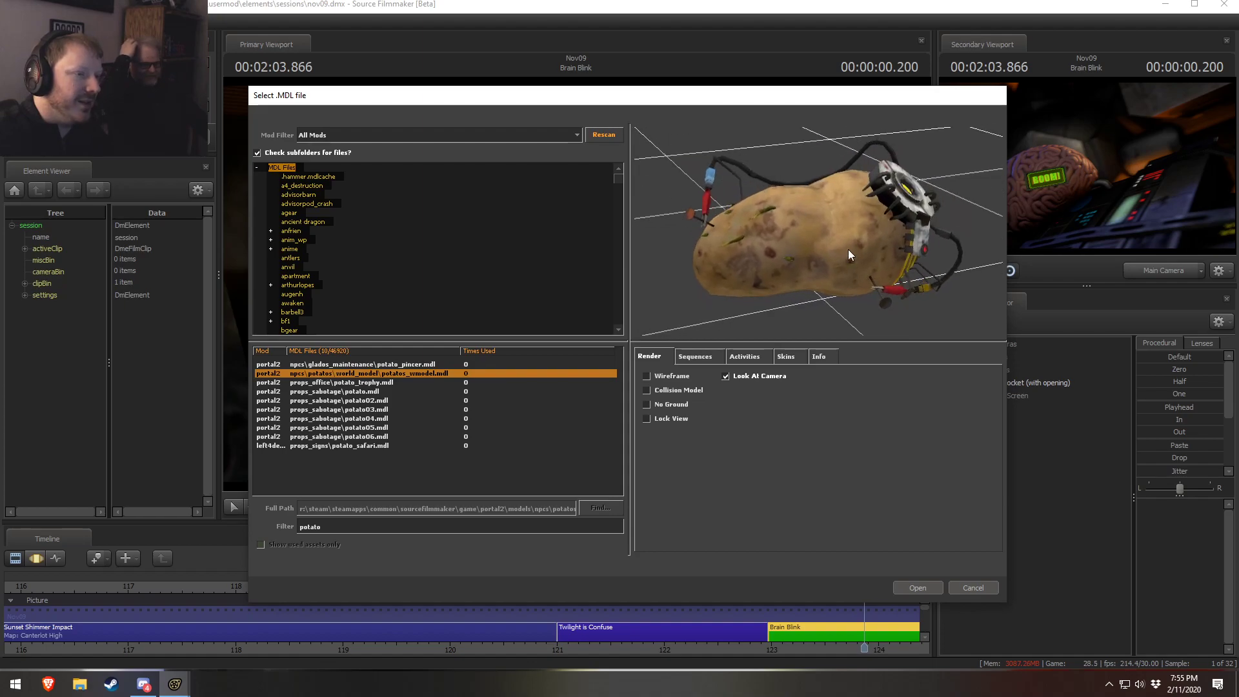
{"action": "left_click", "coordinate": [919, 585]}
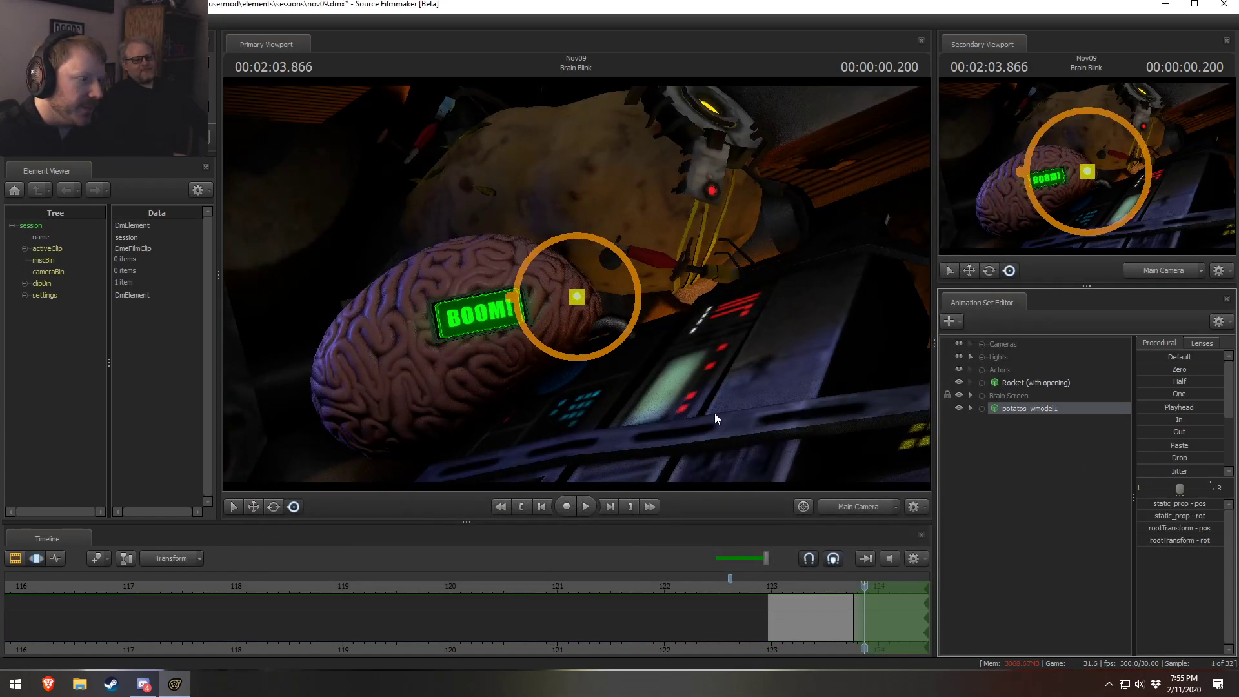
- Extend the time selection over the whole timeline, view through the work camera, and move the PotatOS model over the brain
{"action": "key", "text": "ctrl+a"}
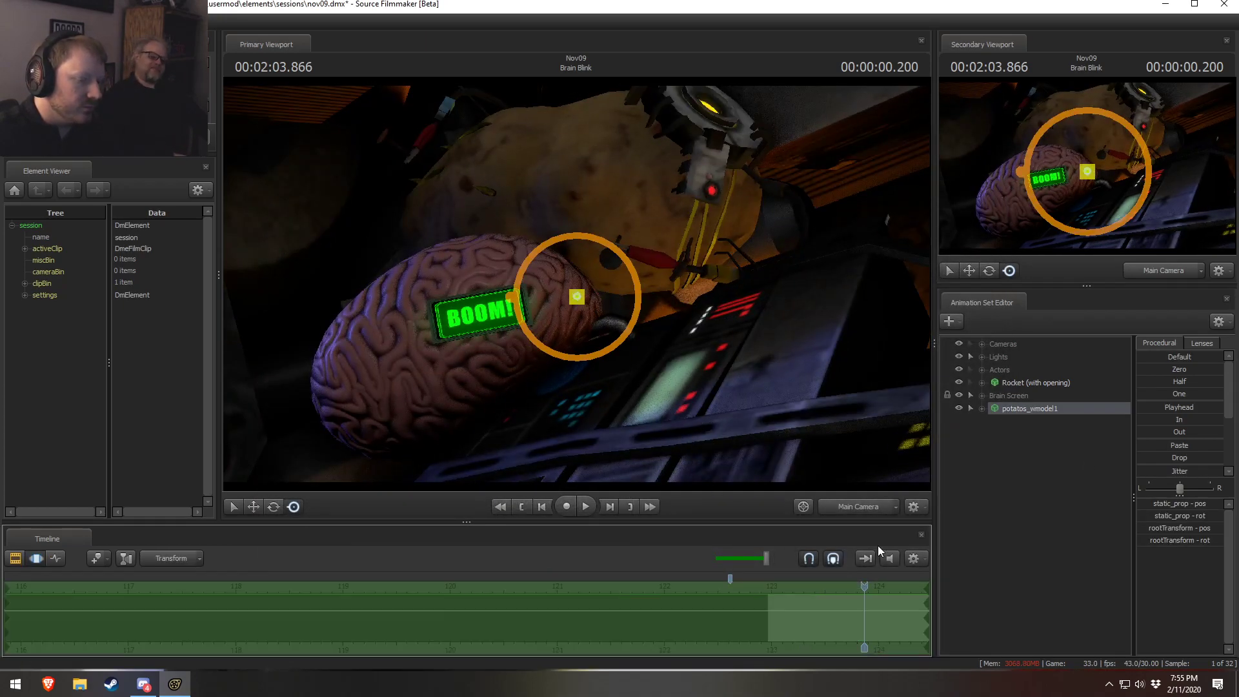
{"action": "left_click", "coordinate": [850, 506]}
{"action": "left_click_drag", "start_coordinate": [576, 284], "coordinate": [651, 261]}
{"action": "left_click", "coordinate": [1040, 405]}
{"action": "mouse_move", "coordinate": [598, 381]}
{"action": "left_mouse_down"}
{"action": "mouse_move", "coordinate": [657, 319]}
{"action": "mouse_move", "coordinate": [659, 330]}
{"action": "mouse_move", "coordinate": [596, 324]}
{"action": "mouse_move", "coordinate": [562, 383]}
{"action": "mouse_move", "coordinate": [610, 363]}
{"action": "left_mouse_up"}
{"action": "key", "text": "w"}
{"action": "key", "text": "e"}
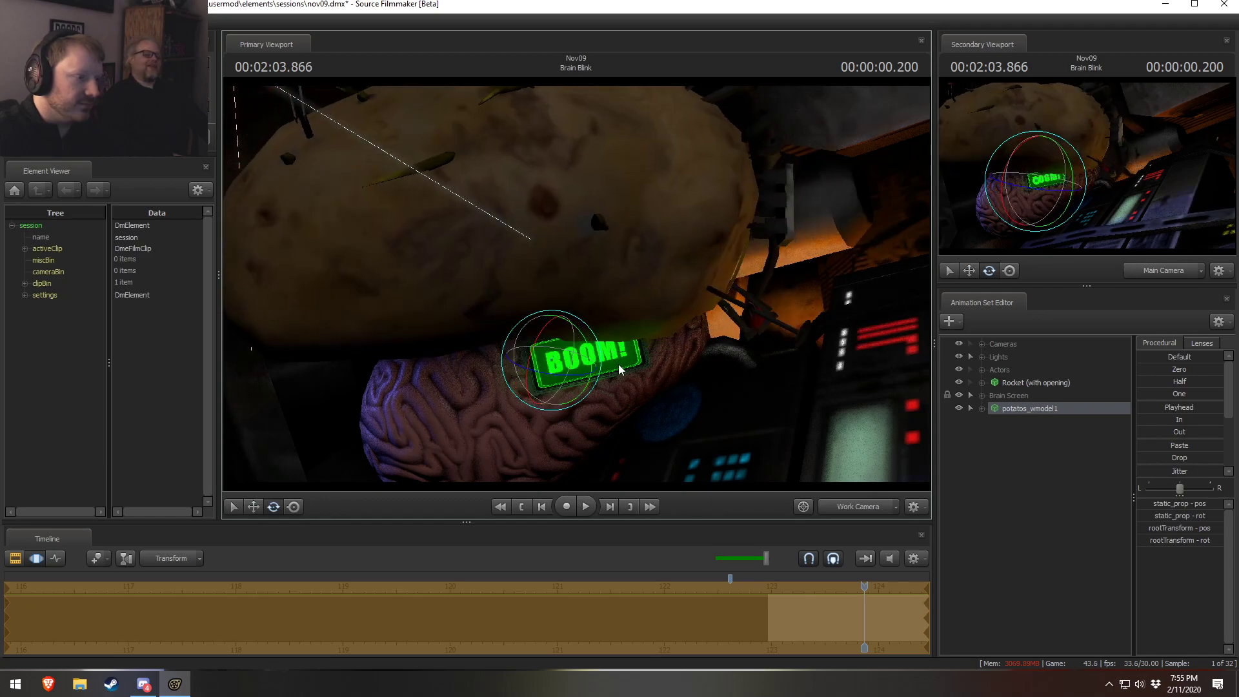
- Add a scale control to the PotatOS static_prop bone and scale the potato down
{"action": "left_click", "coordinate": [982, 409]}
{"action": "right_click", "coordinate": [1035, 453]}
{"action": "left_click", "coordinate": [1024, 448]}
{"action": "right_click", "coordinate": [1034, 448]}
{"action": "left_click", "coordinate": [1056, 477]}
{"action": "left_click", "coordinate": [1044, 461]}
{"action": "left_click_drag", "start_coordinate": [1200, 510], "coordinate": [1156, 510]}
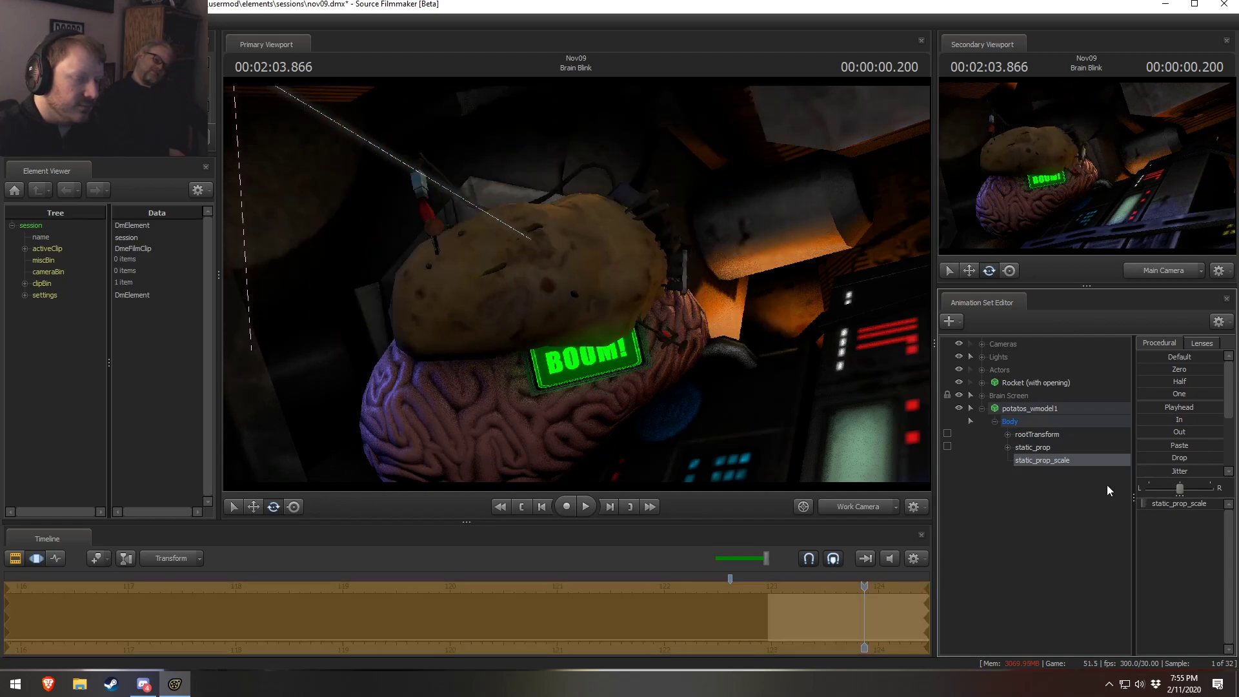
- Select the entire PotatOS model and rotate and shift it on top of the brain, undoing the last move
{"action": "left_click", "coordinate": [1025, 426]}
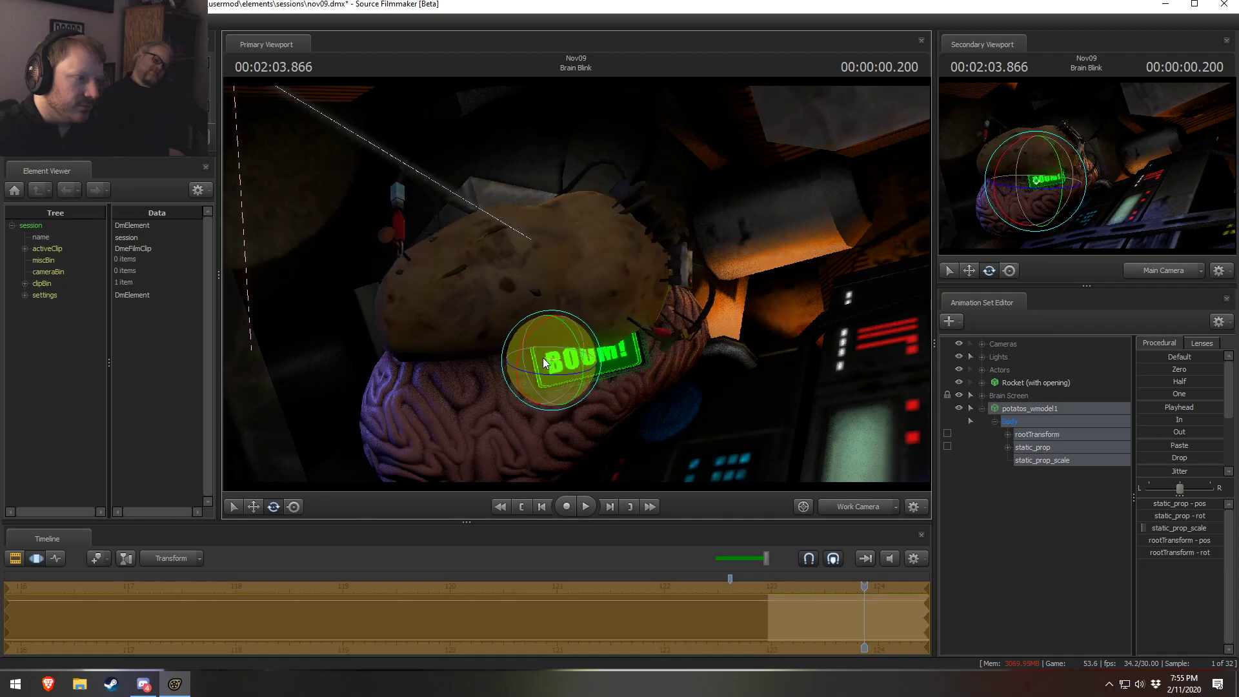
{"action": "left_click_drag", "start_coordinate": [533, 369], "coordinate": [562, 312]}
{"action": "key", "text": "w"}
{"action": "left_click_drag", "start_coordinate": [510, 361], "coordinate": [543, 373]}
{"action": "left_click_drag", "start_coordinate": [616, 354], "coordinate": [536, 335], "text": "alt"}
{"action": "key", "text": "e"}
{"action": "left_click_drag", "start_coordinate": [544, 401], "coordinate": [555, 366]}
{"action": "key", "text": "w"}
{"action": "key", "text": "ctrl+z"}
- Undo another change, then rotate and sink PotatOS into the brain so only its eye hardware protrudes near the top
{"action": "key", "text": "e"}
{"action": "key", "text": "e"}
{"action": "key", "text": "w"}
{"action": "key", "text": "ctrl+z"}
{"action": "key", "text": "e"}
{"action": "left_click_drag", "start_coordinate": [608, 300], "coordinate": [577, 284]}
{"action": "left_click_drag", "start_coordinate": [641, 411], "coordinate": [571, 393]}
{"action": "key", "text": "w"}
{"action": "key", "text": "e"}
{"action": "key", "text": "w"}
{"action": "key", "text": "e"}
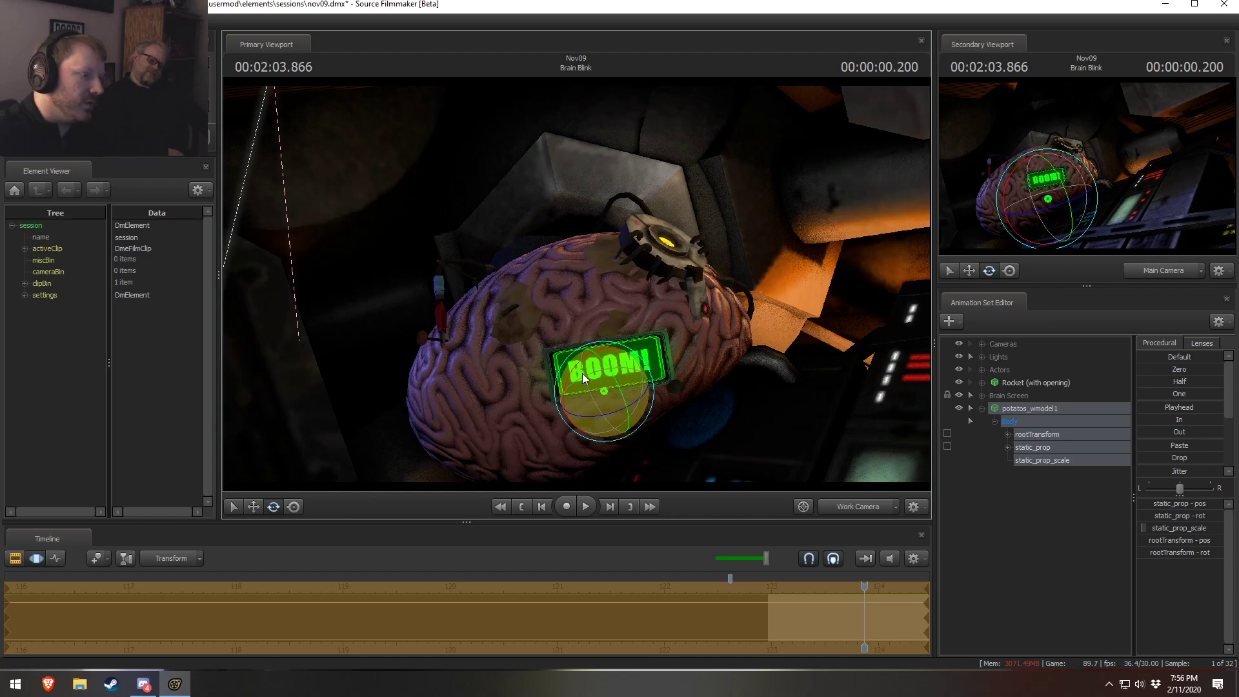
- Nudge and slightly turn the sunken PotatOS to refine how its eye sits on the brain
{"action": "key", "text": "w"}
{"action": "left_click_drag", "start_coordinate": [618, 338], "coordinate": [577, 284], "text": "alt"}
{"action": "left_click_drag", "start_coordinate": [567, 414], "coordinate": [580, 413]}
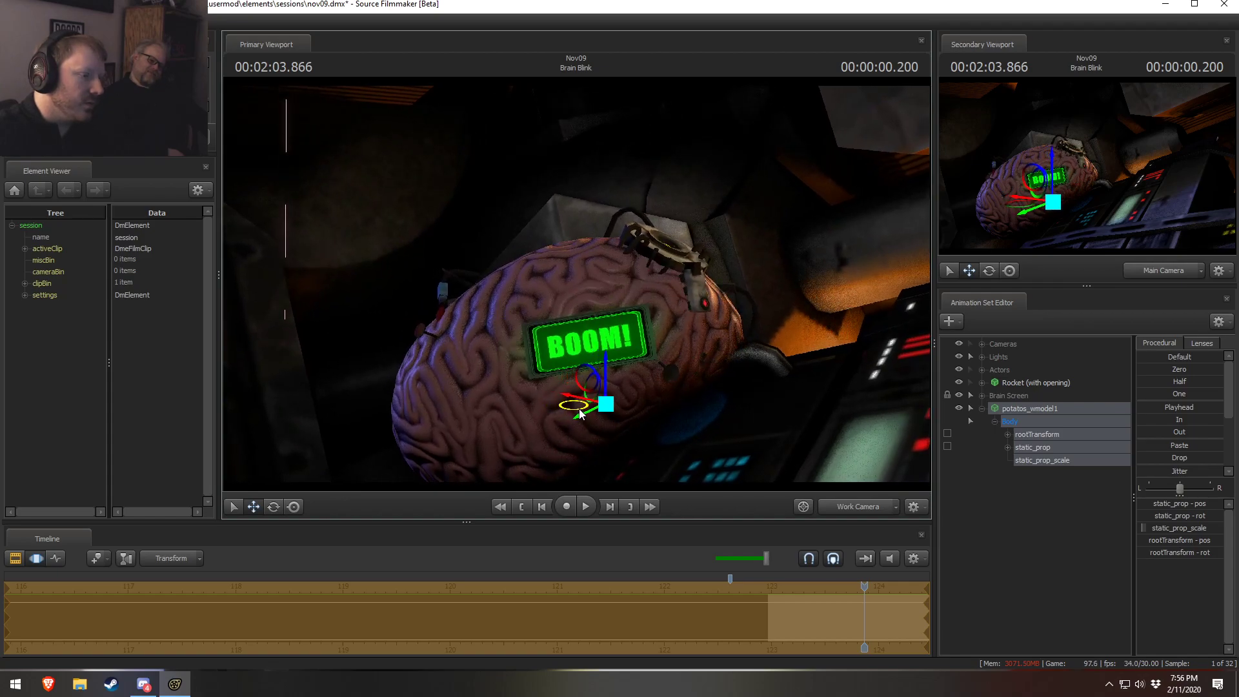
{"action": "key", "text": "e"}
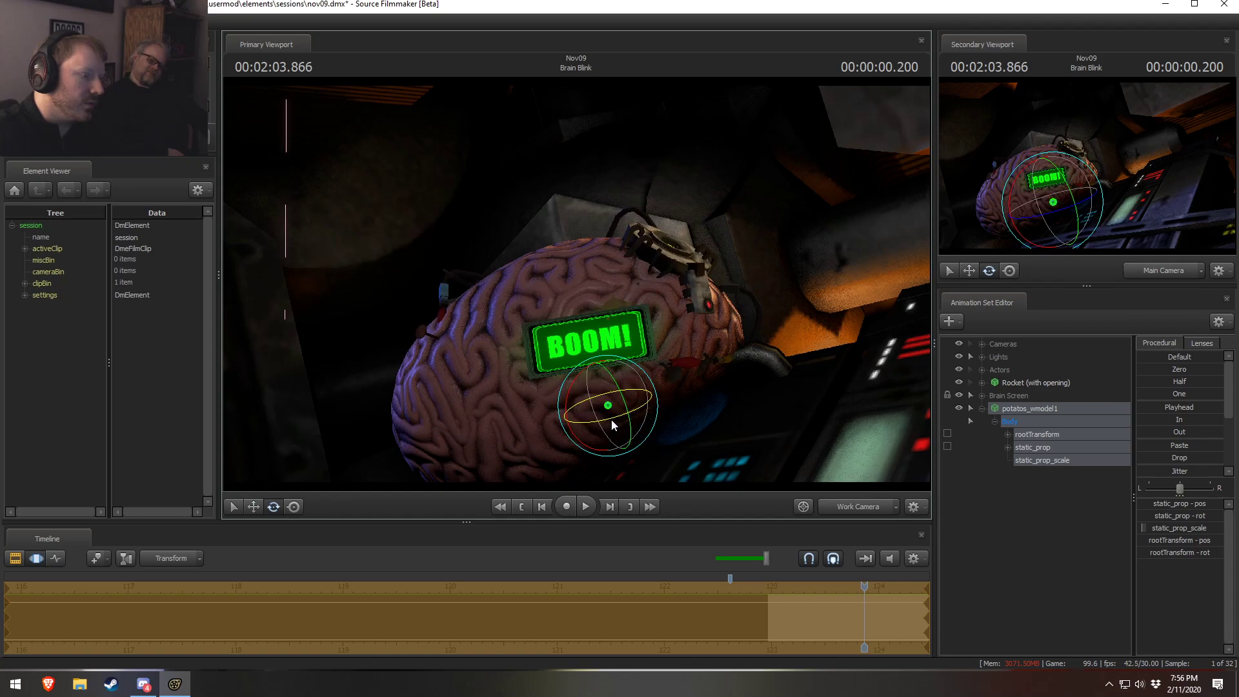
{"action": "mouse_move", "coordinate": [617, 444]}
{"action": "left_mouse_down"}
{"action": "mouse_move", "coordinate": [623, 431]}
{"action": "mouse_move", "coordinate": [632, 448]}
{"action": "left_mouse_up"}
- Raise PotatOS out of the brain and place it just behind the brain's upper edge
{"action": "key", "text": "w"}
{"action": "left_click_drag", "start_coordinate": [589, 409], "coordinate": [541, 377]}
{"action": "left_click_drag", "start_coordinate": [569, 332], "coordinate": [567, 275]}
{"action": "key", "text": "e"}
{"action": "key", "text": "w"}
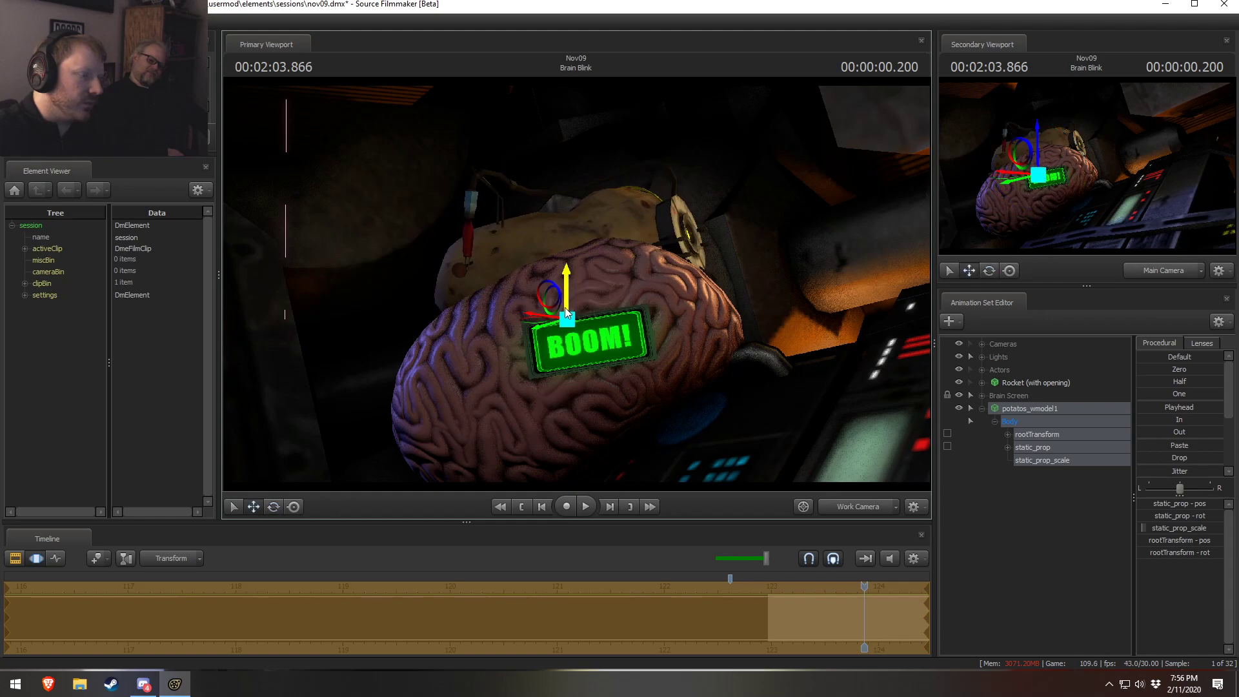
- Lower PotatOS back into the brain and rotate it so its wires stick out of the upper left side
{"action": "left_click_drag", "start_coordinate": [533, 326], "coordinate": [528, 336]}
{"action": "left_click_drag", "start_coordinate": [562, 291], "coordinate": [548, 400]}
{"action": "key", "text": "e"}
{"action": "key", "text": "w"}
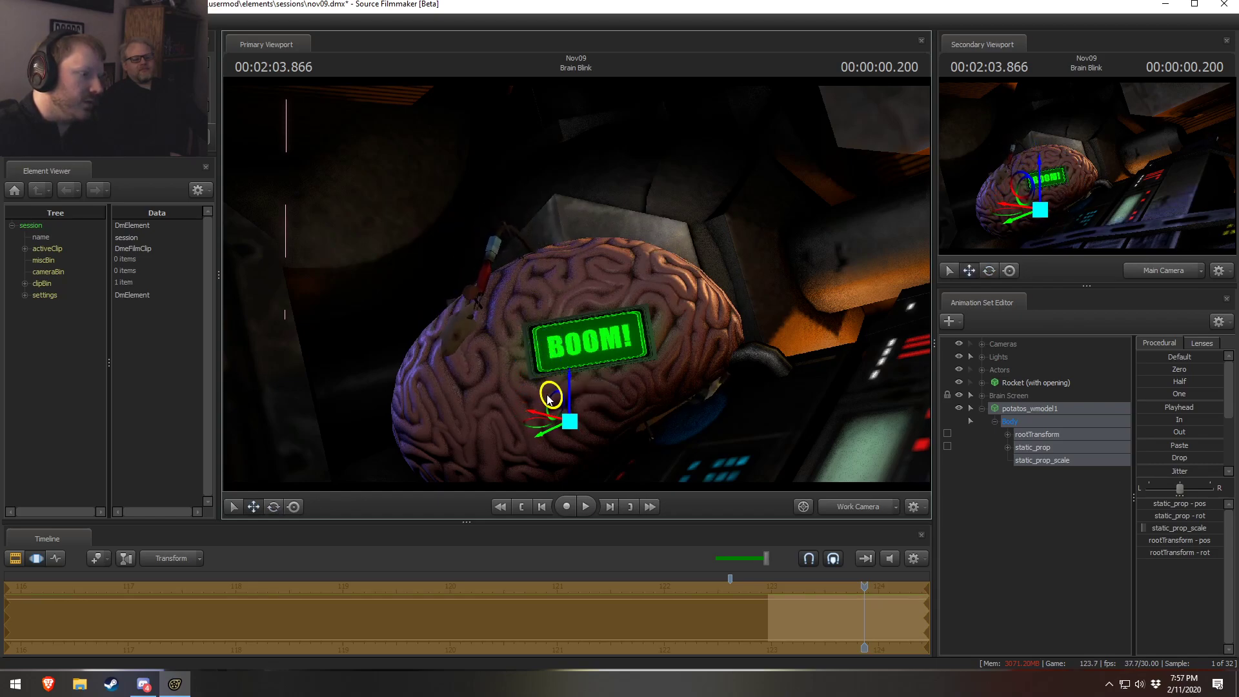
{"action": "key", "text": "e"}
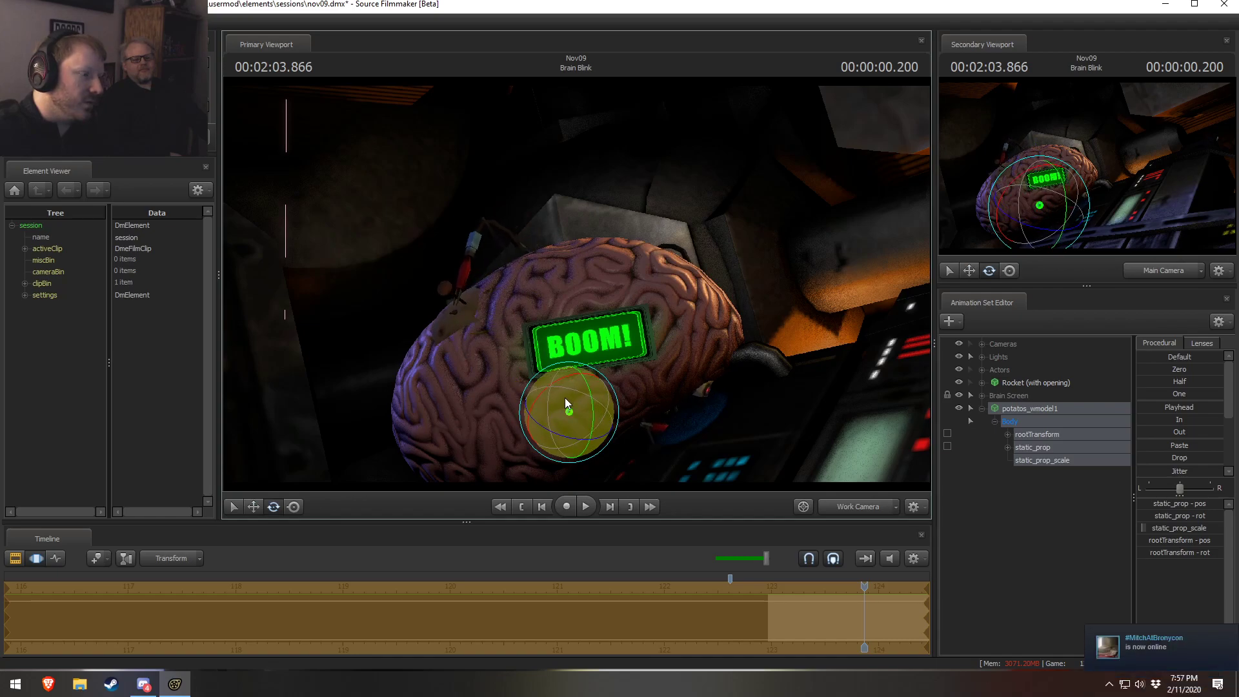
{"action": "key", "text": "w"}
{"action": "key", "text": "e"}
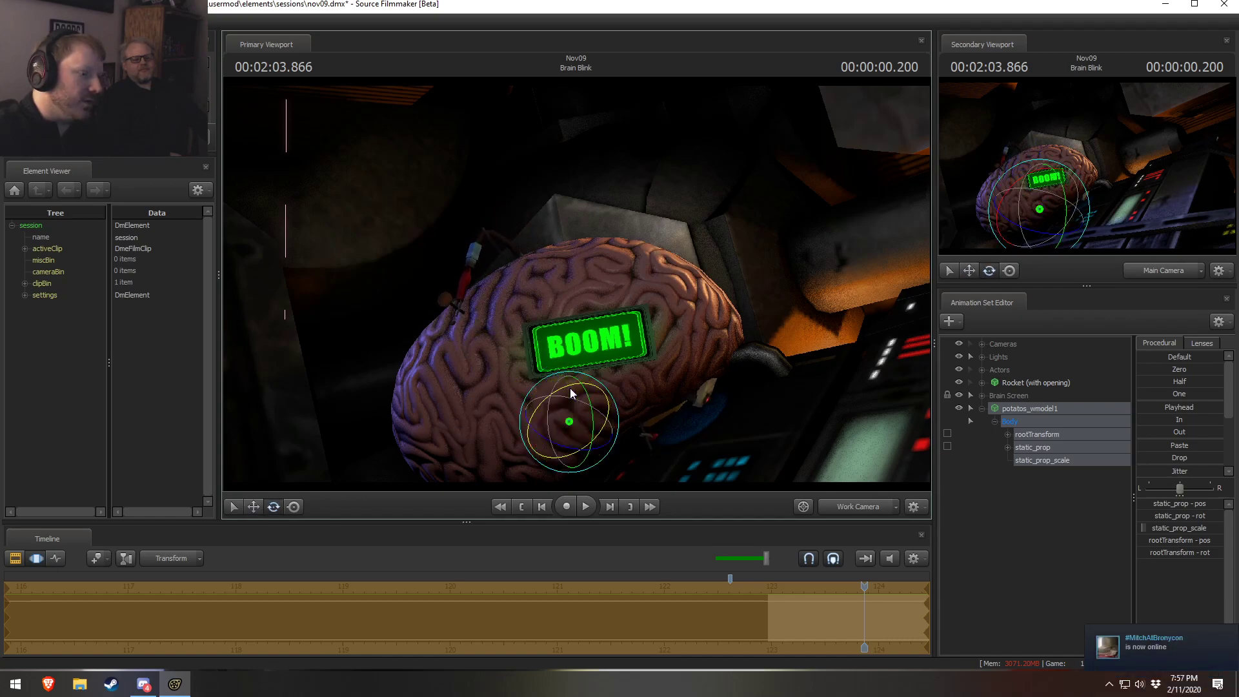
{"action": "key", "text": "w"}
{"action": "left_click_drag", "start_coordinate": [546, 426], "coordinate": [540, 417]}
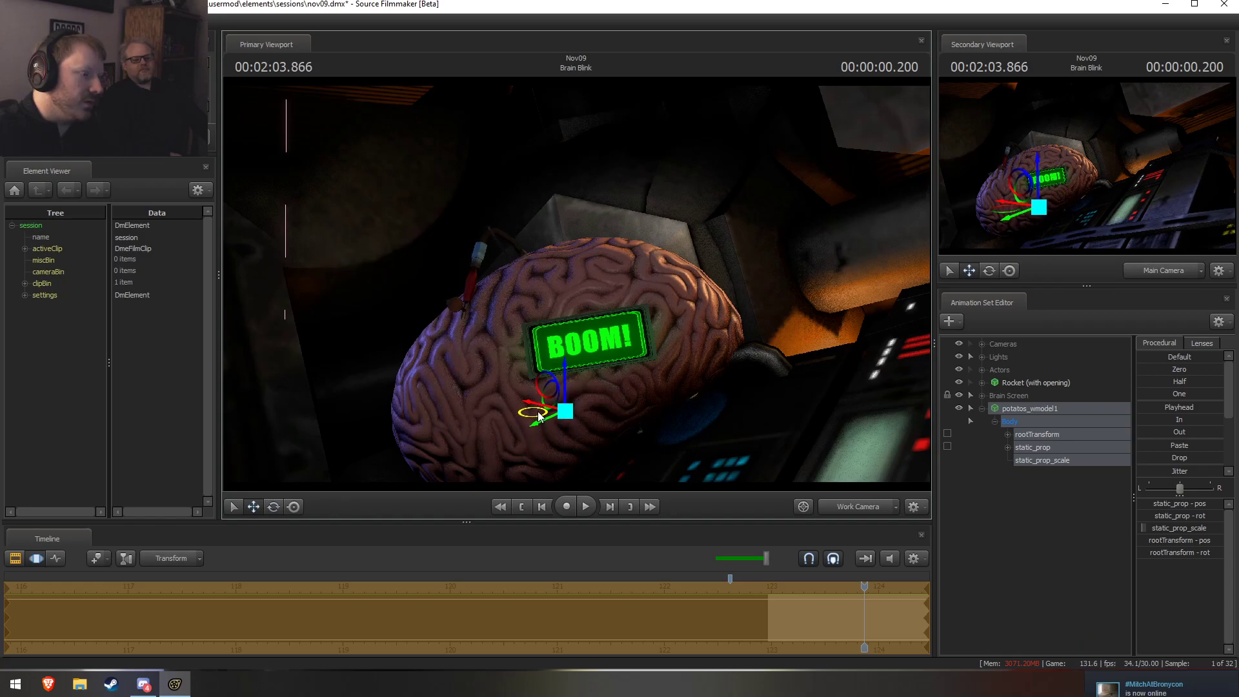
- Match the view to the shot camera and rotate and shift PotatOS so only small parts protrude from the brain
{"action": "mouse_move", "coordinate": [578, 288]}
{"action": "left_mouse_down", "text": "alt"}
{"action": "mouse_move", "coordinate": [500, 324]}
{"action": "mouse_move", "coordinate": [553, 333]}
{"action": "mouse_move", "coordinate": [579, 288]}
{"action": "left_mouse_up", "text": "alt"}
{"action": "left_click", "coordinate": [839, 506], "text": "ctrl"}
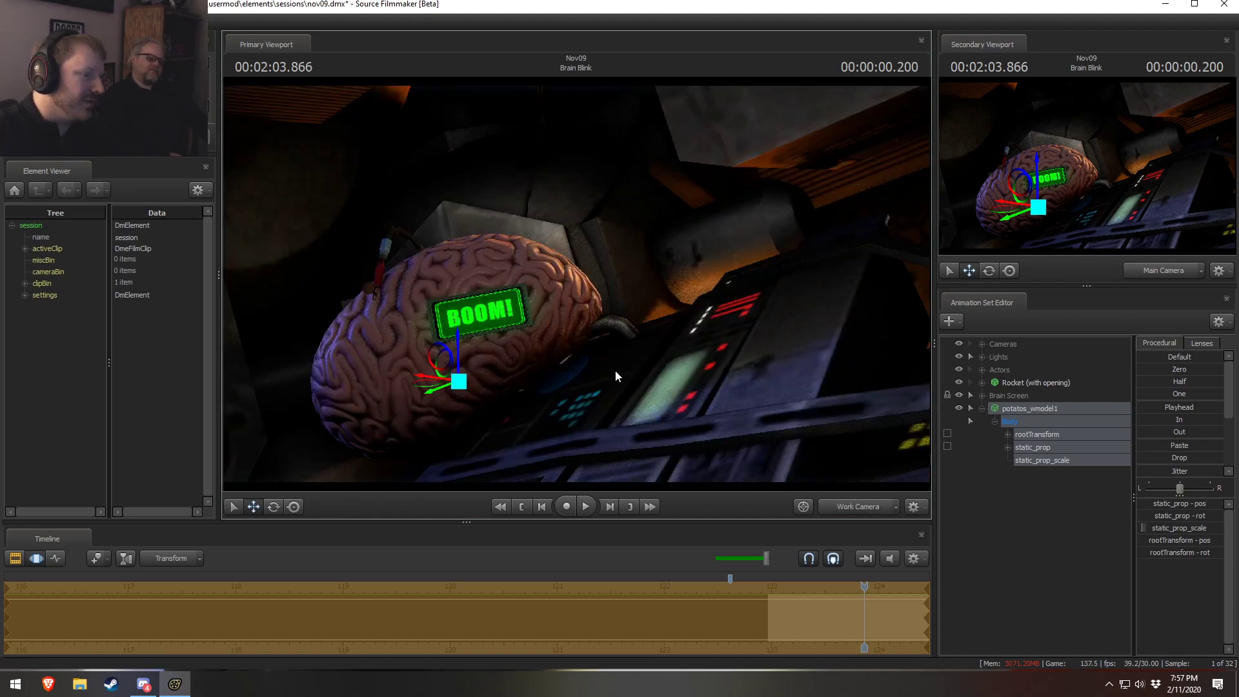
{"action": "key", "text": "e"}
{"action": "left_click_drag", "start_coordinate": [452, 351], "coordinate": [413, 384]}
{"action": "key", "text": "w"}
{"action": "key", "text": "e"}
{"action": "key", "text": "w"}
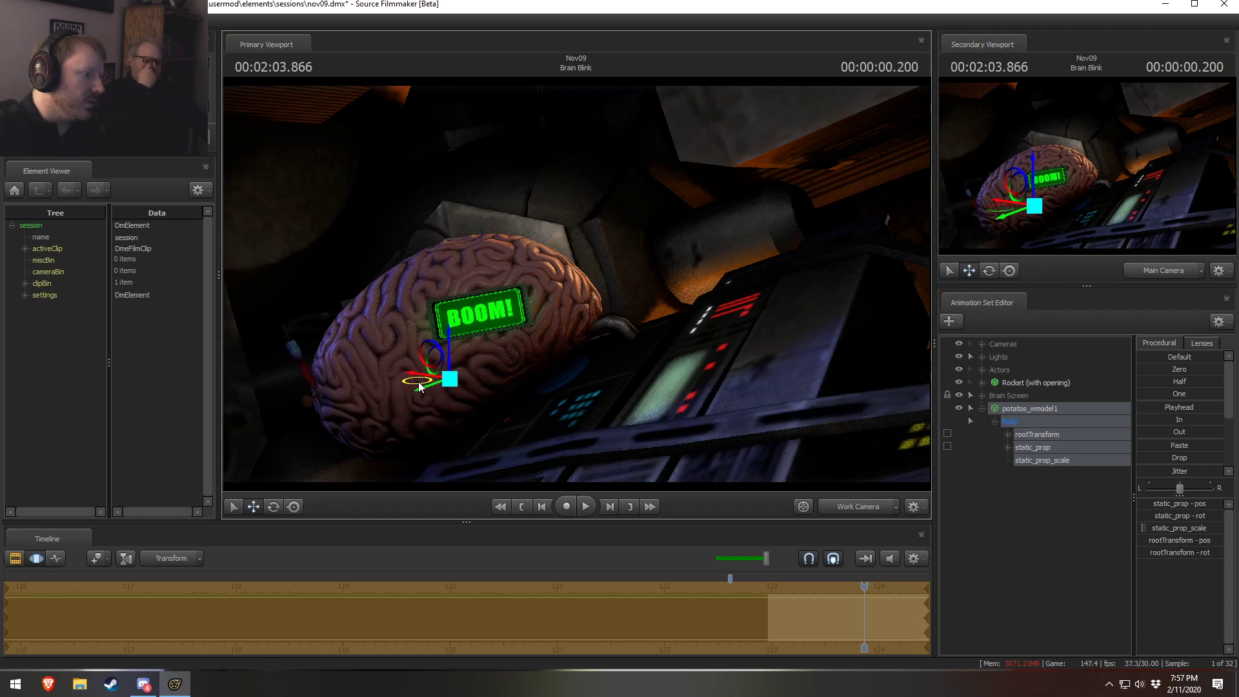
{"action": "key", "text": "e"}
{"action": "key", "text": "w"}
{"action": "left_click_drag", "start_coordinate": [450, 340], "coordinate": [475, 343]}
- Delete the potatos_wmodel1 animation set from Brain Blink
{"action": "key", "text": "e"}
{"action": "right_click", "coordinate": [1043, 406]}
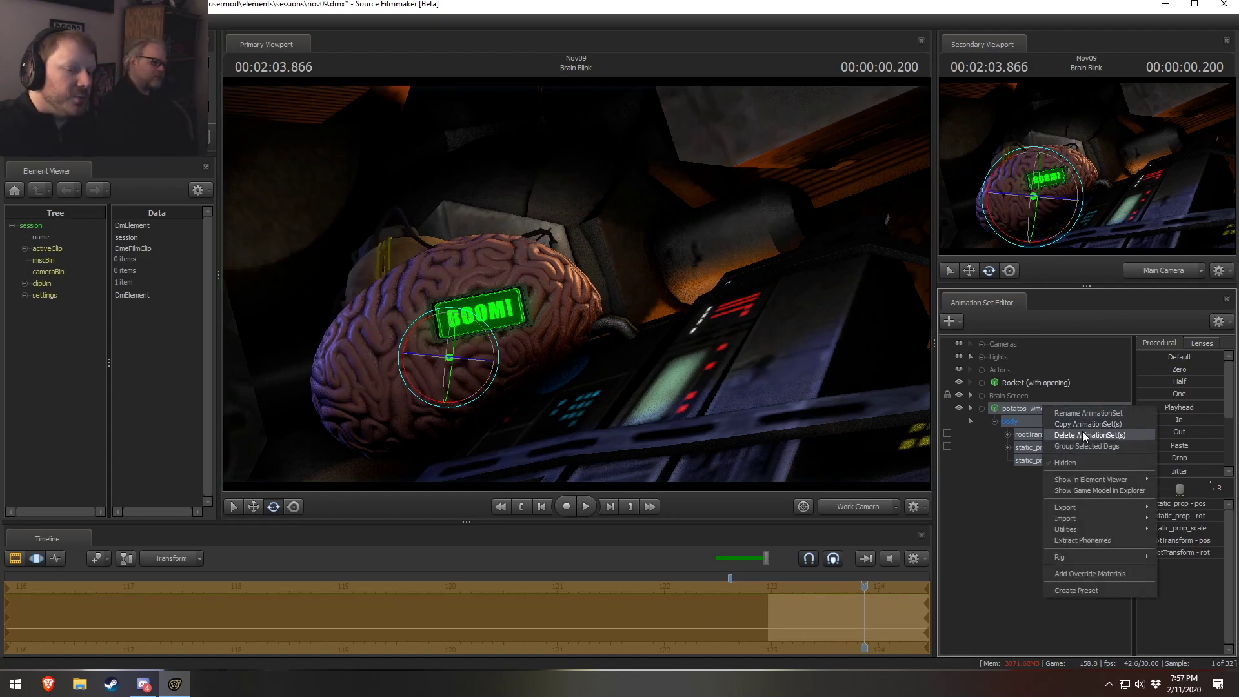
{"action": "left_click", "coordinate": [1082, 431]}
- Start an animation set for a new model, filter the models by "wire", and preview the first matches
{"action": "left_click", "coordinate": [1059, 464]}
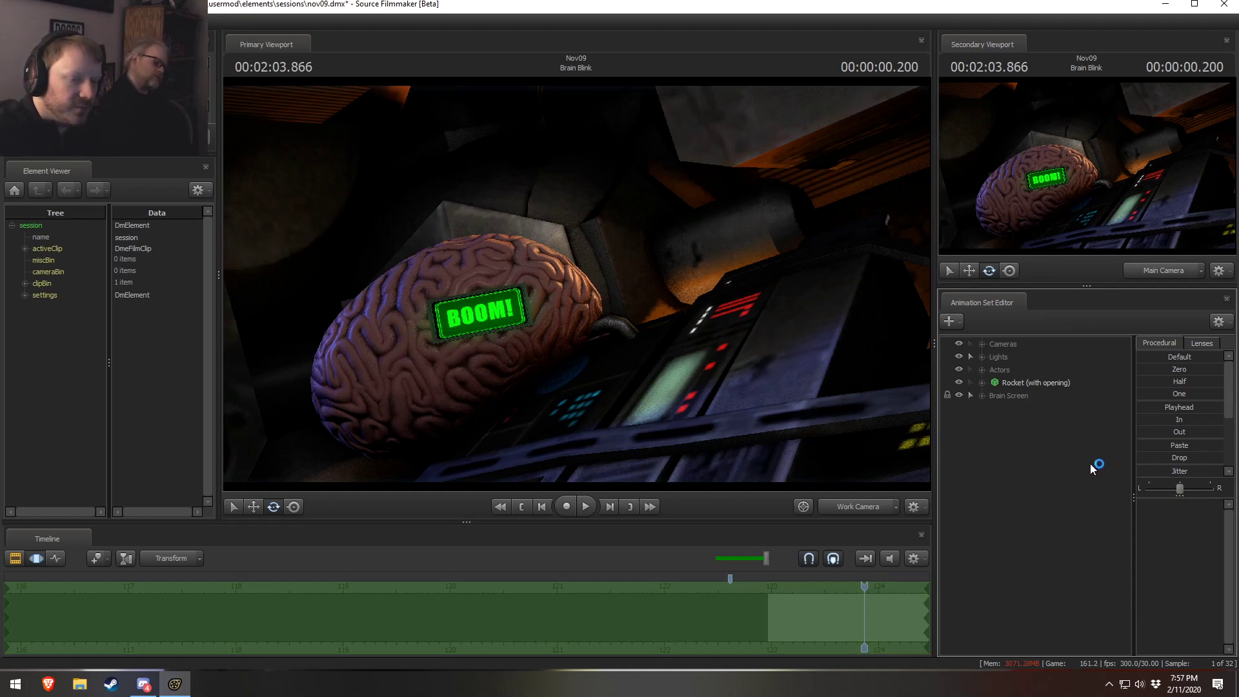
{"action": "left_click", "coordinate": [1125, 464]}
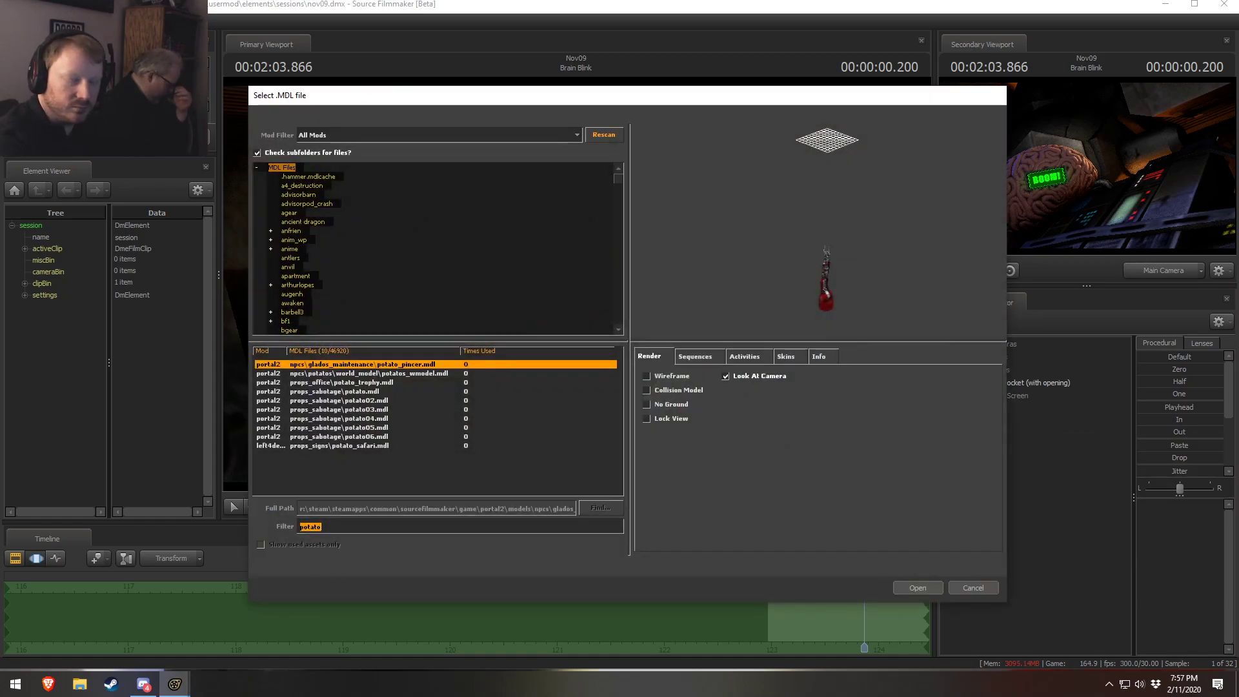
{"action": "type", "text": "wire"}
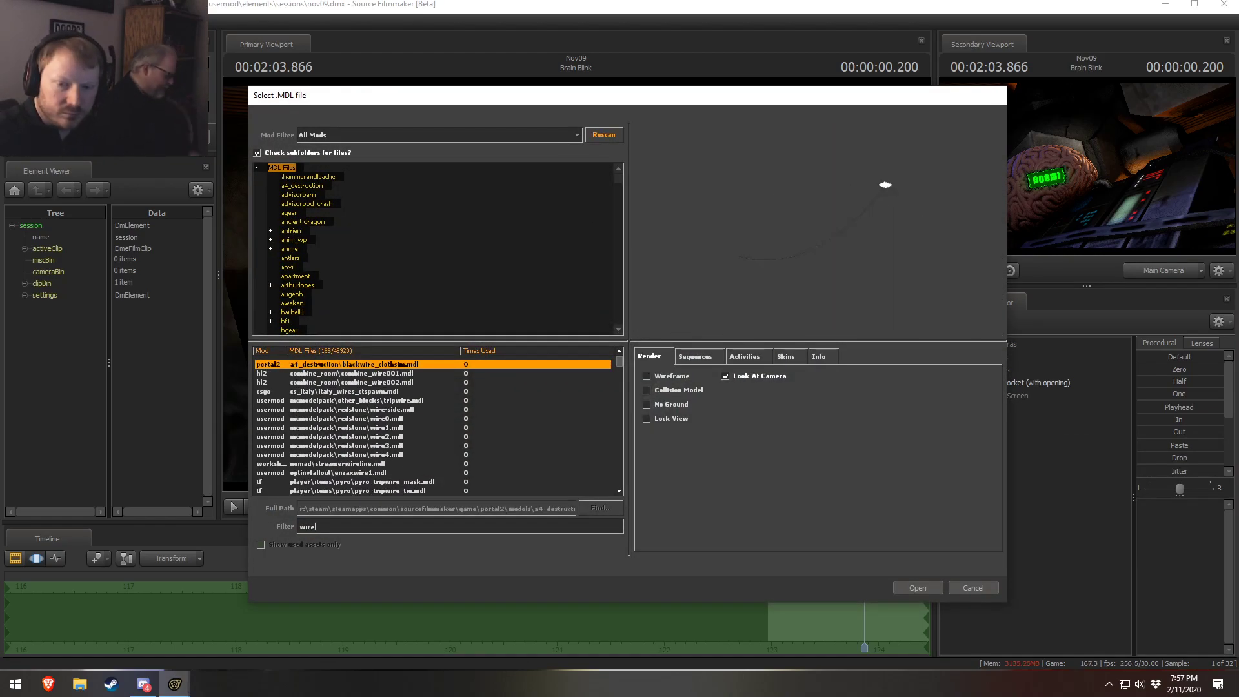
{"action": "key", "text": "Down"}
{"action": "key", "text": "Down"}
{"action": "key", "text": "Down"}
{"action": "key", "text": "Down"}
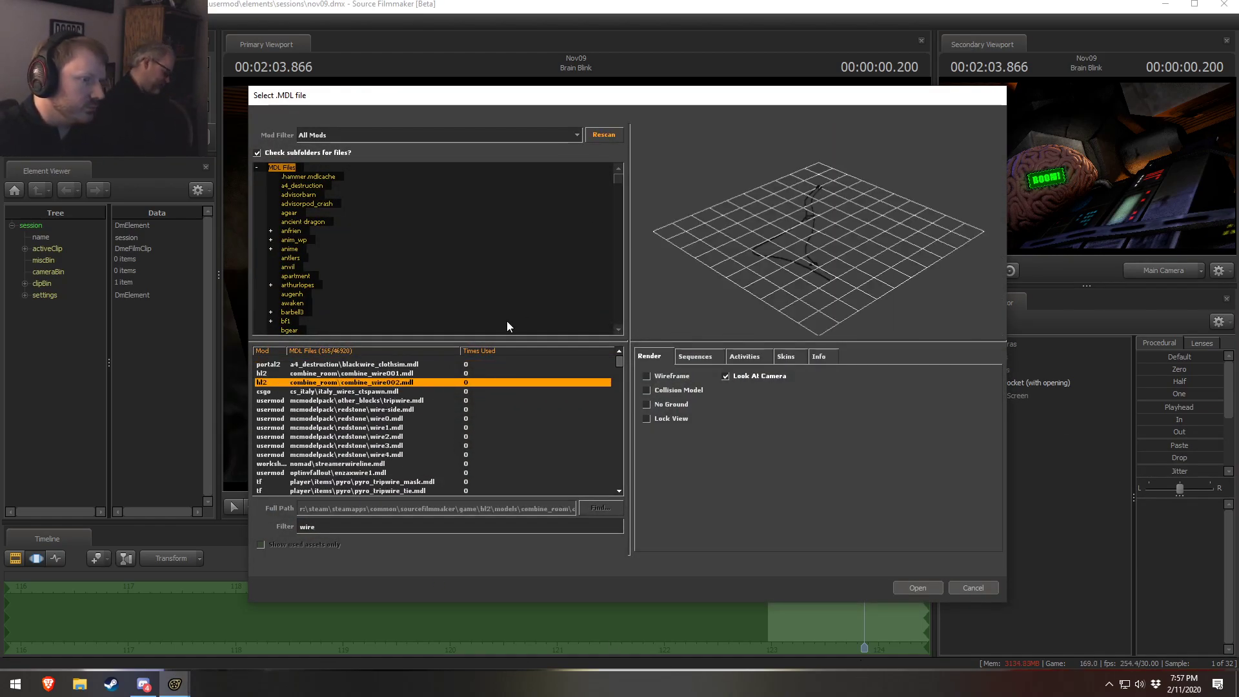
{"action": "key", "text": "Down"}
{"action": "key", "text": "Down"}
{"action": "key", "text": "Down"}
{"action": "key", "text": "Down"}
{"action": "key", "text": "Down"}
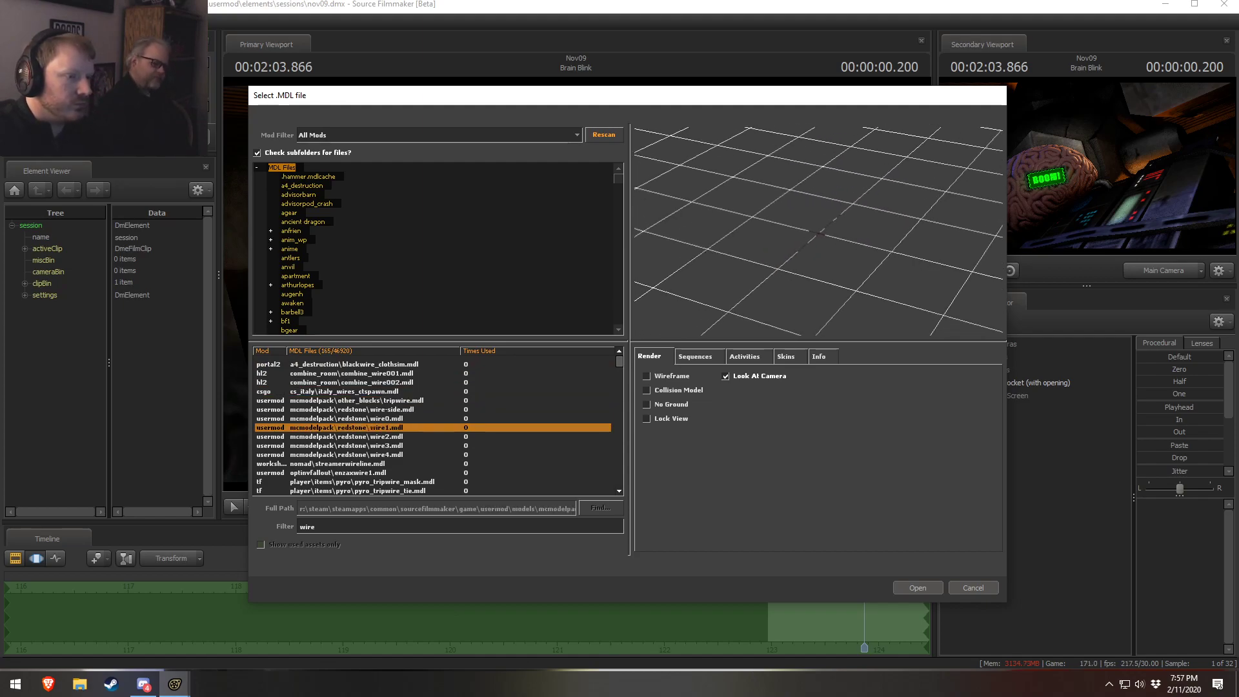
- Turn on wireframe display in the preview, compare further wire models, and examine nomad\streamerwireline.mdl up close
{"action": "key", "text": "Up"}
{"action": "key", "text": "Up"}
{"action": "key", "text": "Up"}
{"action": "left_click", "coordinate": [671, 376]}
{"action": "key", "text": "Down"}
{"action": "key", "text": "Down"}
{"action": "key", "text": "Down"}
{"action": "key", "text": "Down"}
{"action": "key", "text": "Down"}
{"action": "key", "text": "Down"}
{"action": "key", "text": "Down"}
{"action": "key", "text": "Down"}
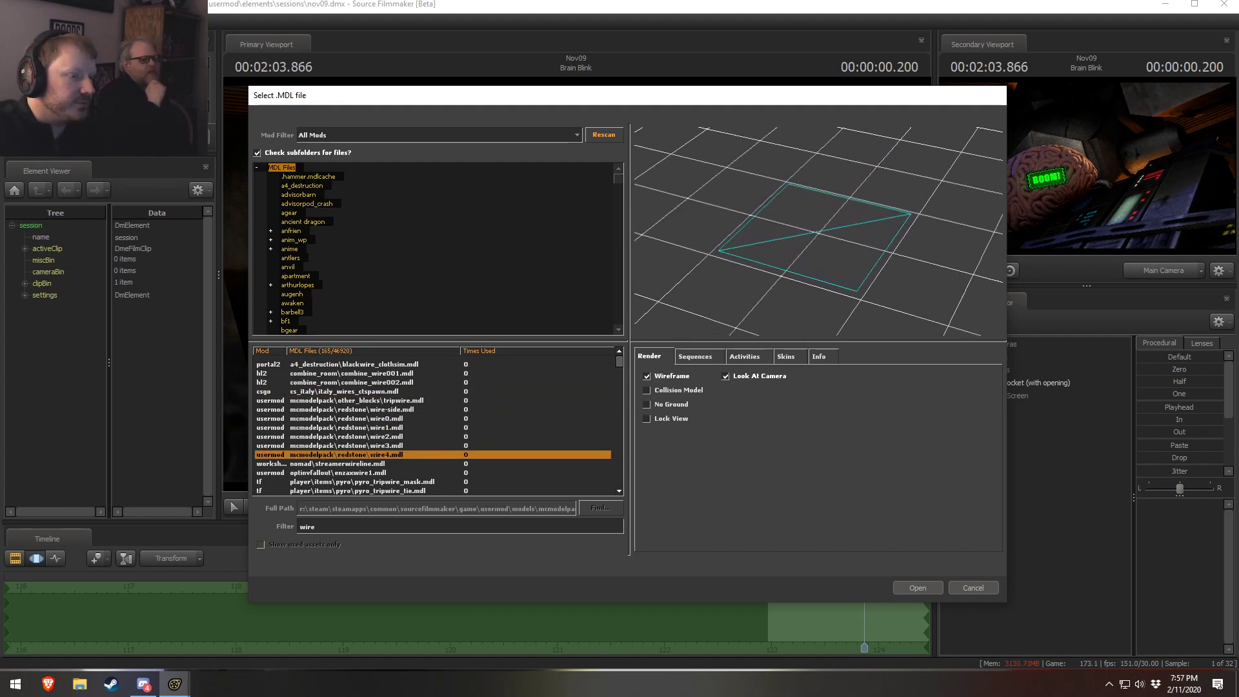
{"action": "key", "text": "Up"}
{"action": "key", "text": "Up"}
{"action": "key", "text": "Up"}
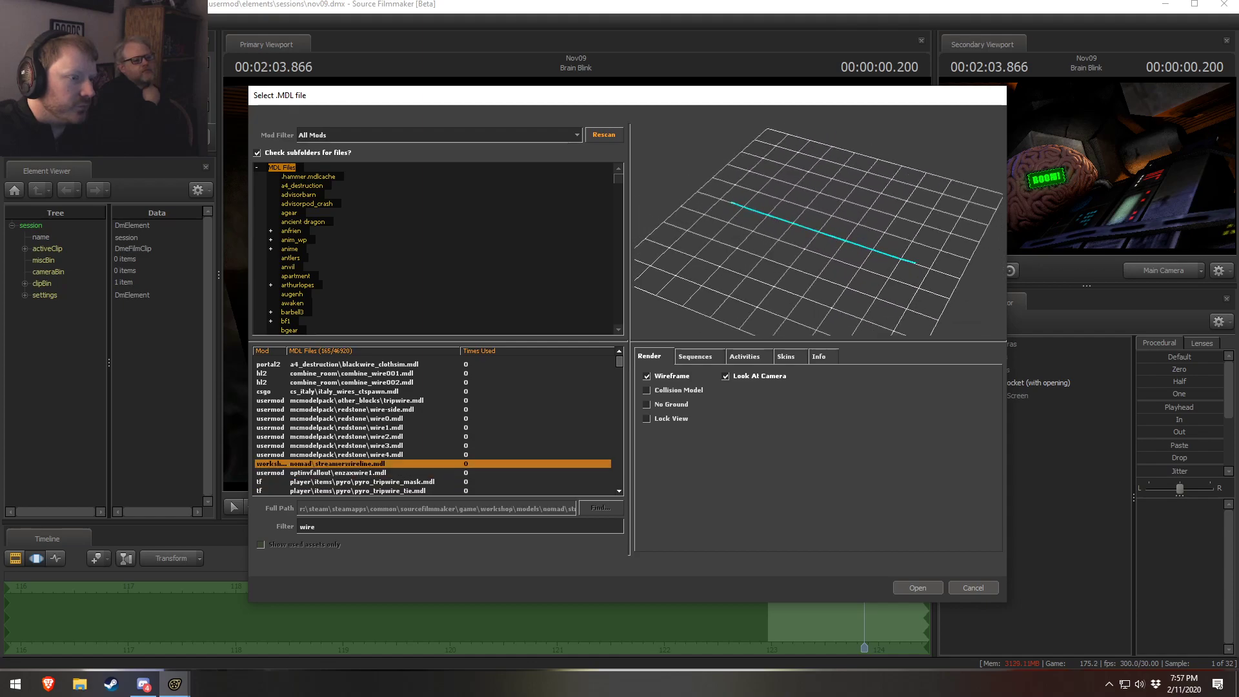
{"action": "right_click_drag", "start_coordinate": [806, 283], "coordinate": [806, 213]}
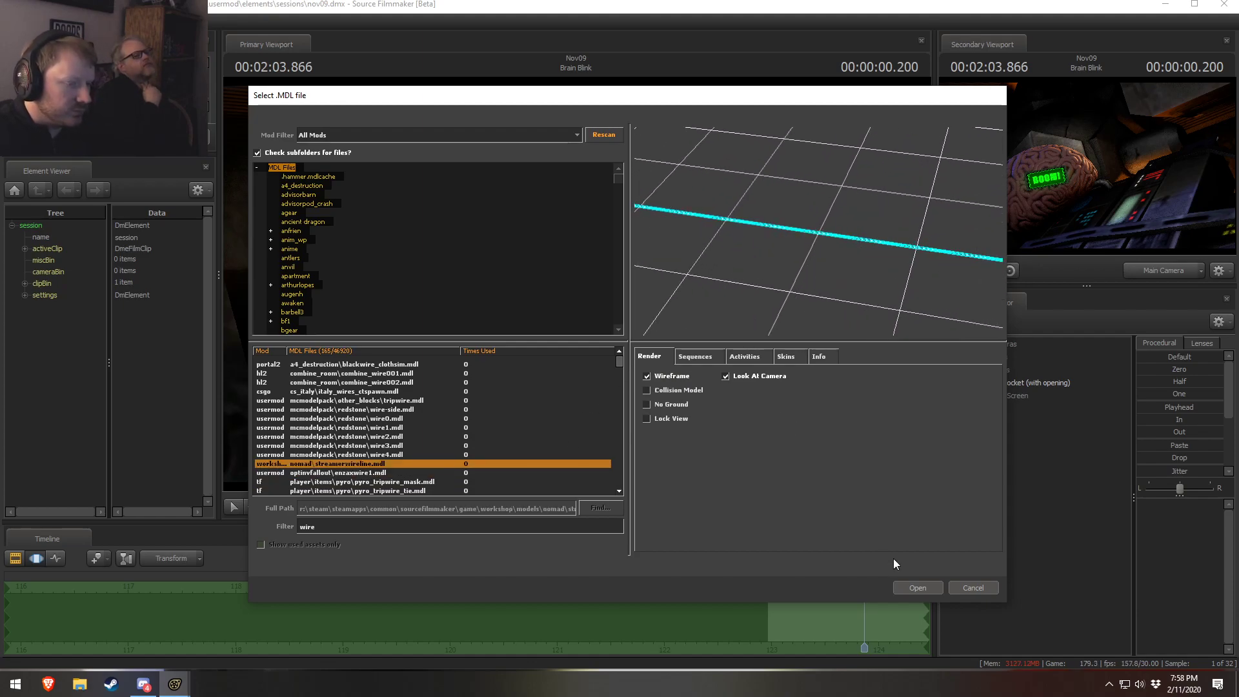
- Add nomad\streamerwireline.mdl to Brain Blink, expand its bone groups, and select its rootTransform
{"action": "left_click", "coordinate": [918, 587]}
{"action": "left_click", "coordinate": [1031, 409]}
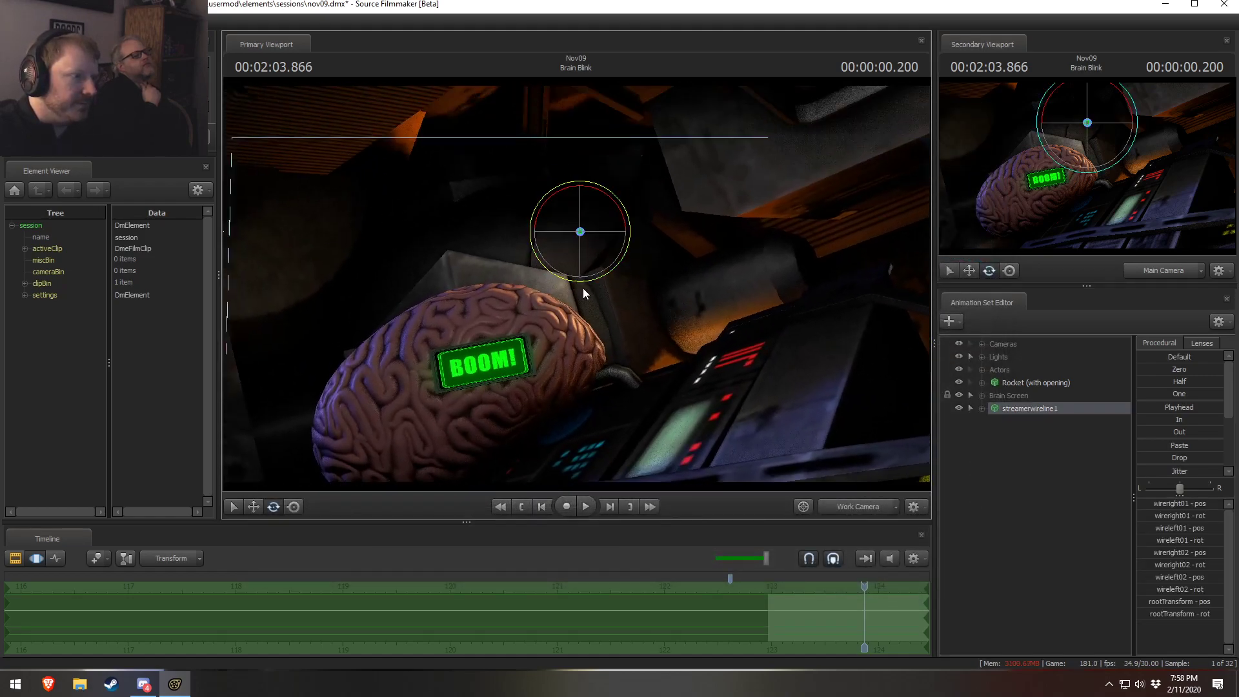
{"action": "left_click", "coordinate": [980, 410]}
{"action": "left_click", "coordinate": [996, 434]}
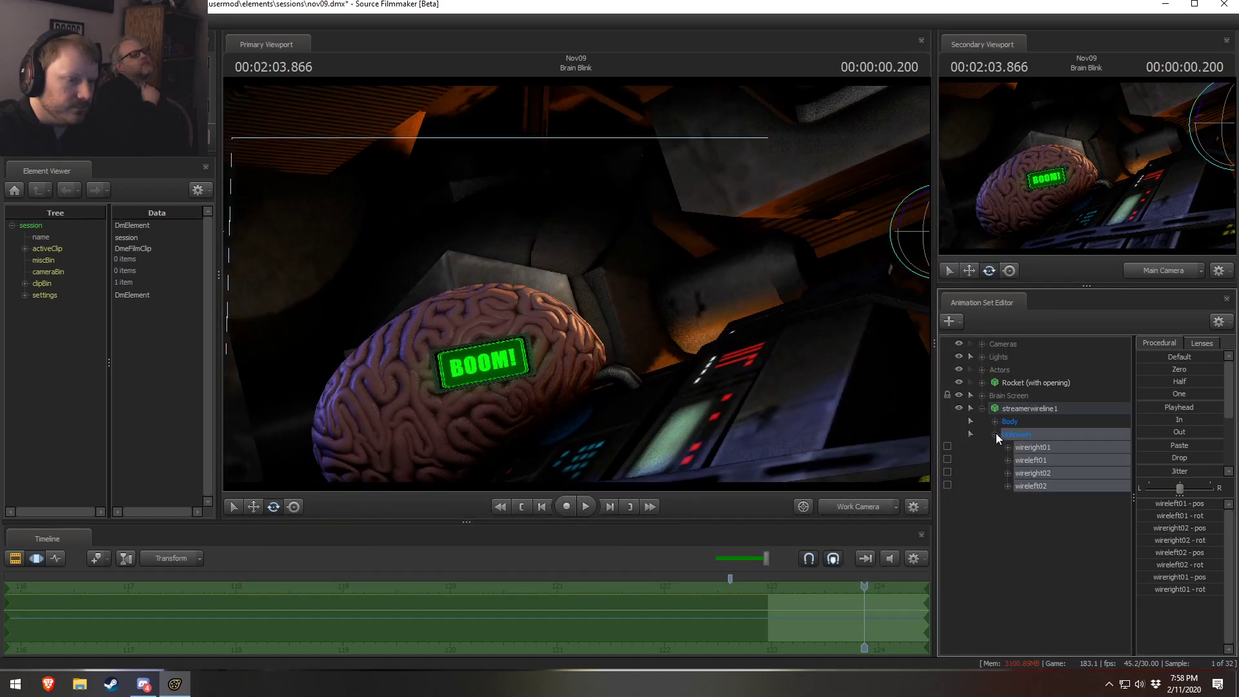
{"action": "left_click", "coordinate": [1032, 448]}
{"action": "left_click", "coordinate": [996, 422]}
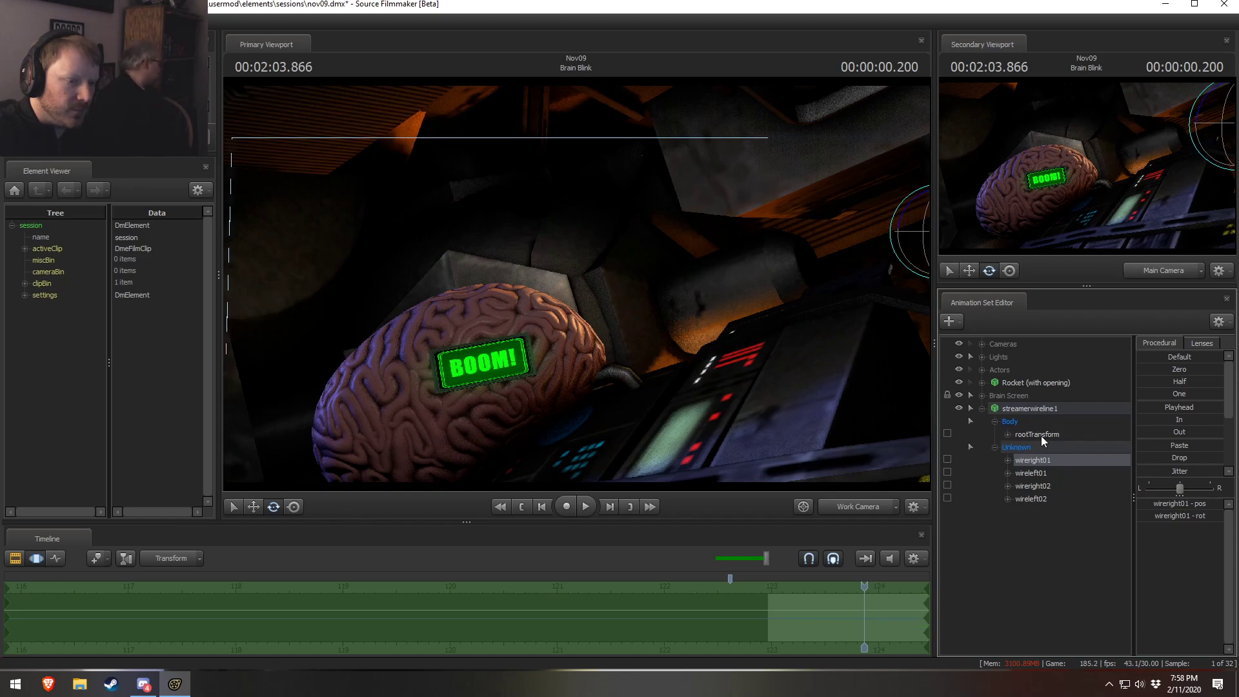
{"action": "left_click", "coordinate": [1043, 432]}
{"action": "mouse_move", "coordinate": [648, 342]}
{"action": "left_mouse_down"}
{"action": "mouse_move", "coordinate": [665, 365]}
{"action": "mouse_move", "coordinate": [671, 336]}
{"action": "mouse_move", "coordinate": [648, 343]}
{"action": "left_mouse_up"}
- Add a scale control to the wire's rootTransform, set its maximum to 1, and scale the wire down
{"action": "right_click", "coordinate": [1036, 437]}
{"action": "left_click", "coordinate": [1050, 462]}
{"action": "right_click", "coordinate": [1172, 504]}
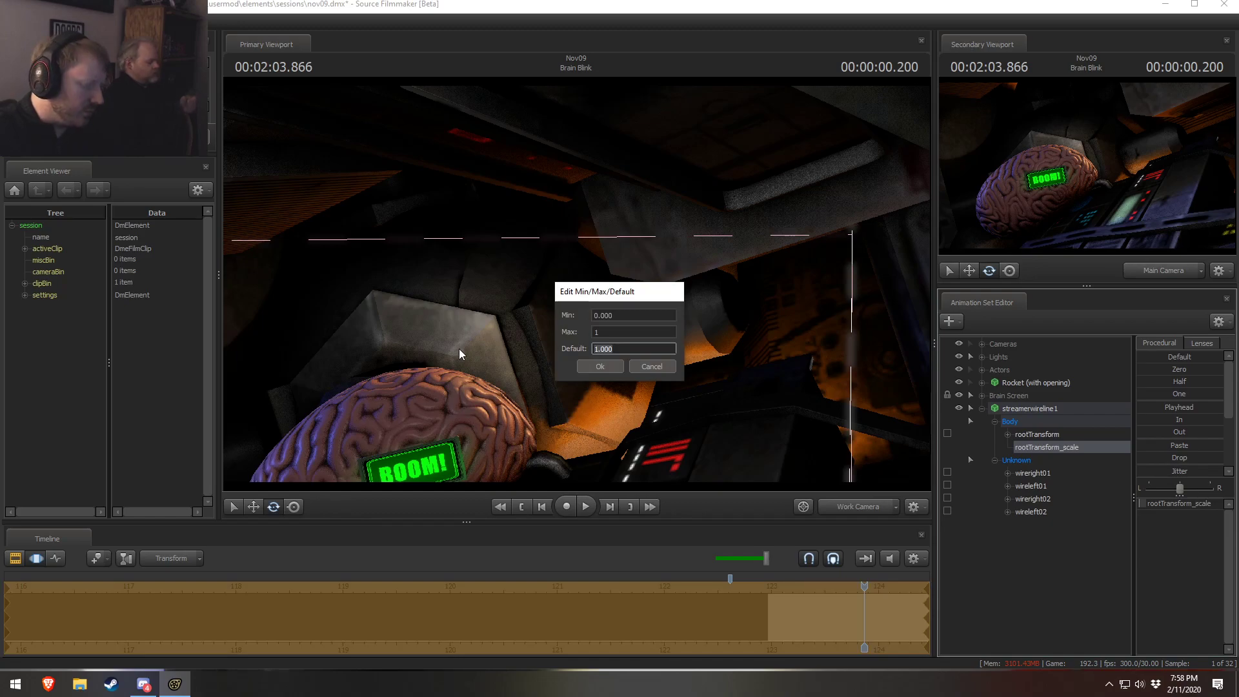
{"action": "key", "text": "Return"}
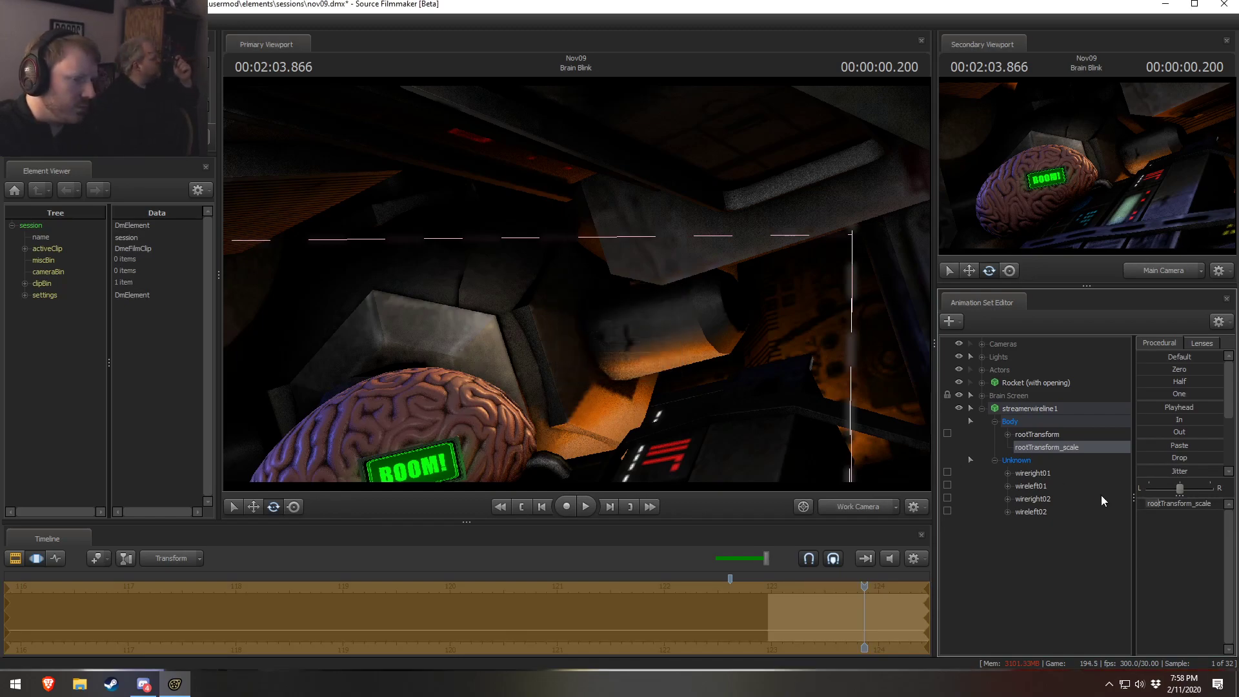
{"action": "left_click_drag", "start_coordinate": [1189, 503], "coordinate": [1175, 503]}
- Select the entire streamerwireline1 model and move it down in front of the brain
{"action": "left_click", "coordinate": [1045, 409]}
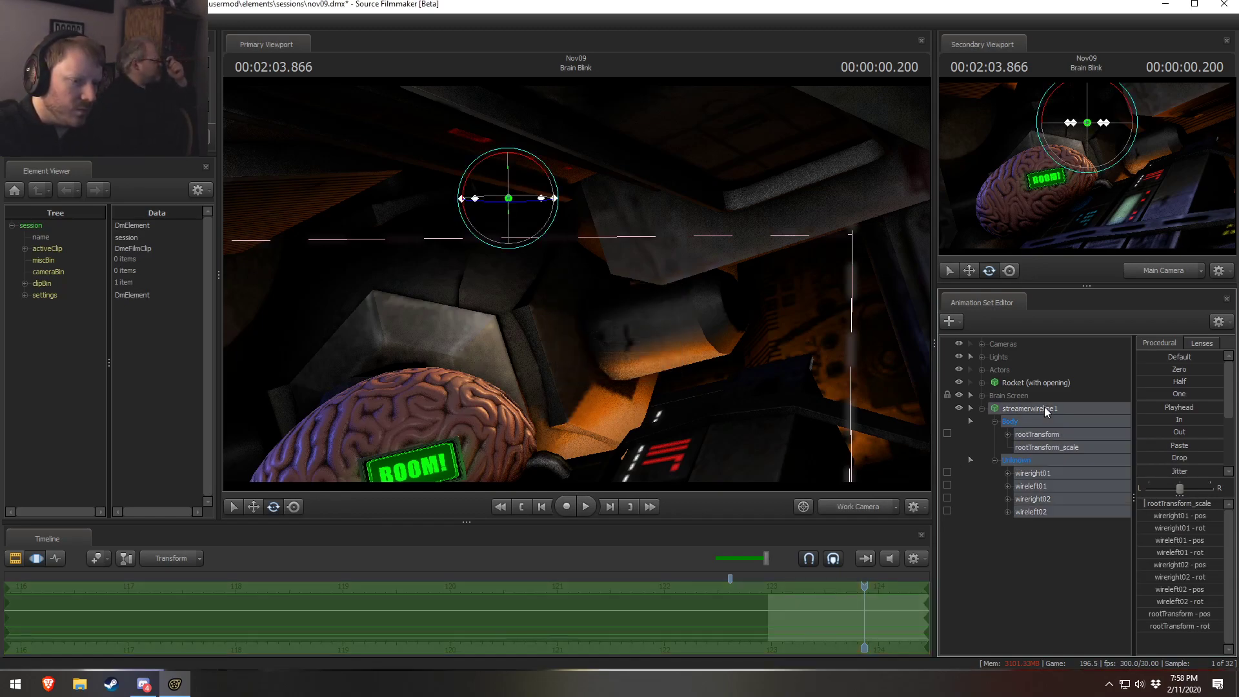
{"action": "left_click_drag", "start_coordinate": [556, 271], "coordinate": [505, 302]}
{"action": "left_click_drag", "start_coordinate": [551, 168], "coordinate": [482, 380]}
{"action": "left_click_drag", "start_coordinate": [641, 374], "coordinate": [544, 457]}
{"action": "left_click_drag", "start_coordinate": [551, 248], "coordinate": [529, 374]}
{"action": "left_click_drag", "start_coordinate": [607, 277], "coordinate": [694, 257]}
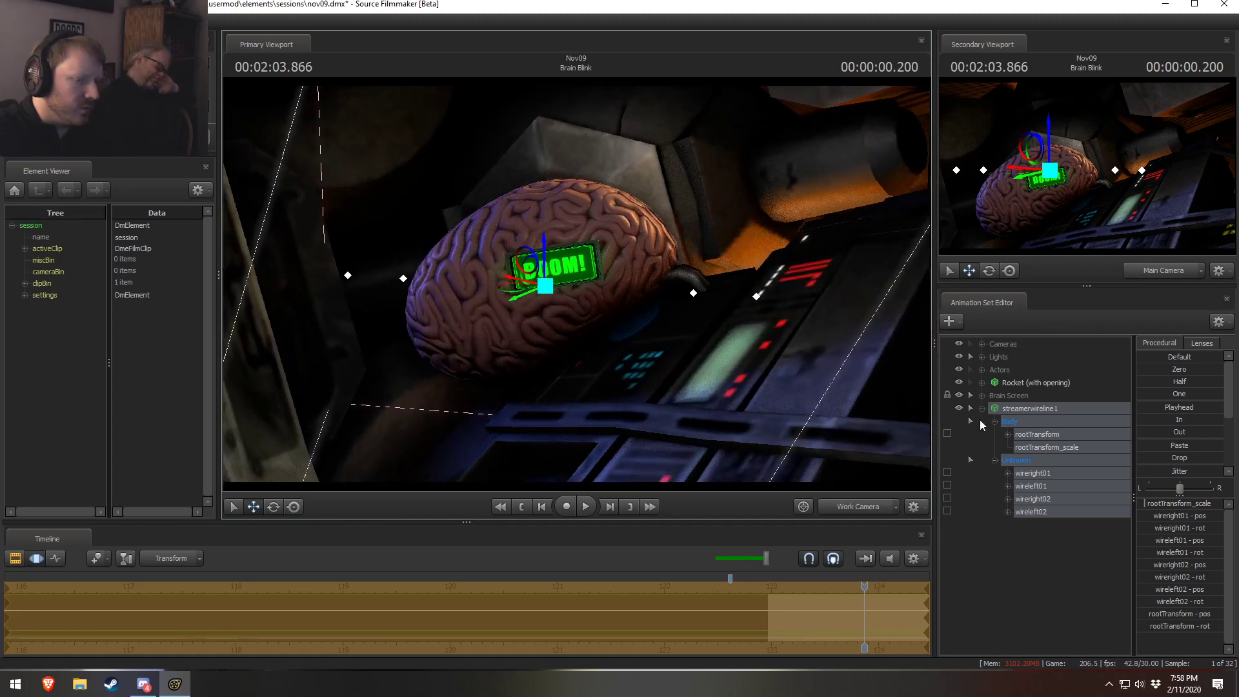
- Try to reposition the wireright01 bone to bend the wire around the brain, undoing the last change
{"action": "left_click", "coordinate": [1049, 473]}
{"action": "left_click_drag", "start_coordinate": [684, 265], "coordinate": [659, 293]}
{"action": "right_click_drag", "start_coordinate": [659, 292], "coordinate": [614, 286], "text": "alt"}
{"action": "left_click_drag", "start_coordinate": [649, 272], "coordinate": [554, 266]}
{"action": "key", "text": "ctrl+z"}
{"action": "key", "text": "s"}
- Check the wireleft01, wireright02 and wireleft02 bones, then try rotating wireright01
{"action": "left_click", "coordinate": [1049, 486]}
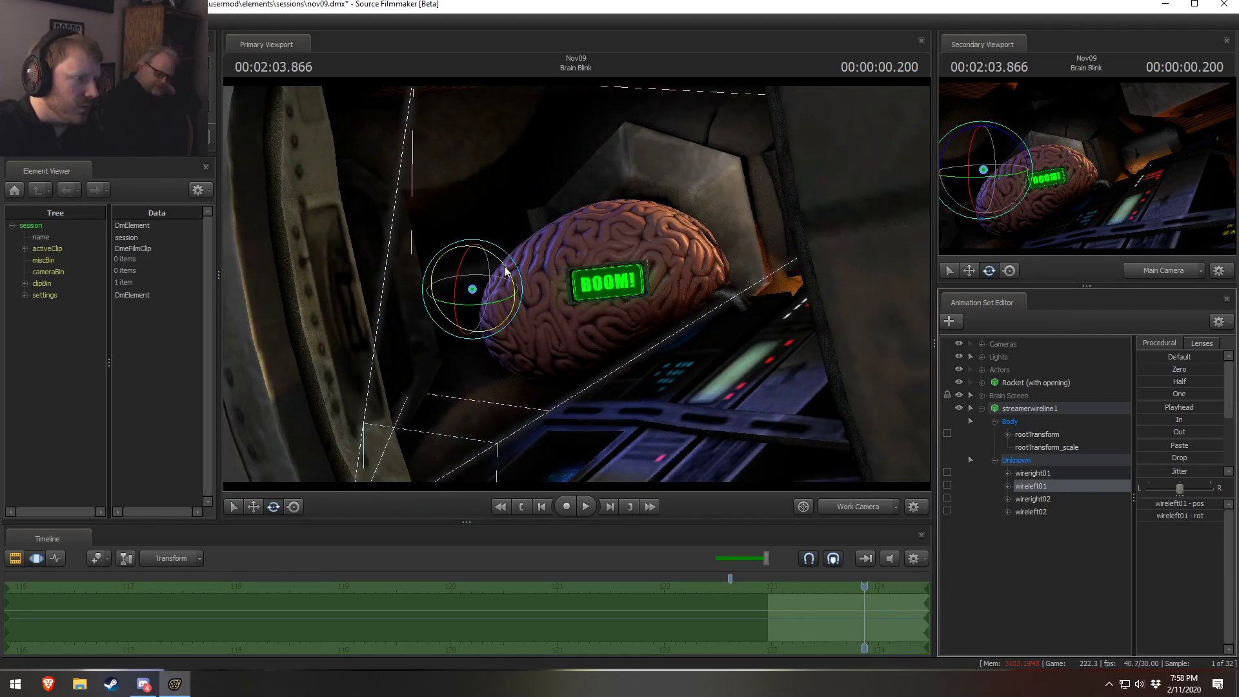
{"action": "left_click", "coordinate": [1032, 499]}
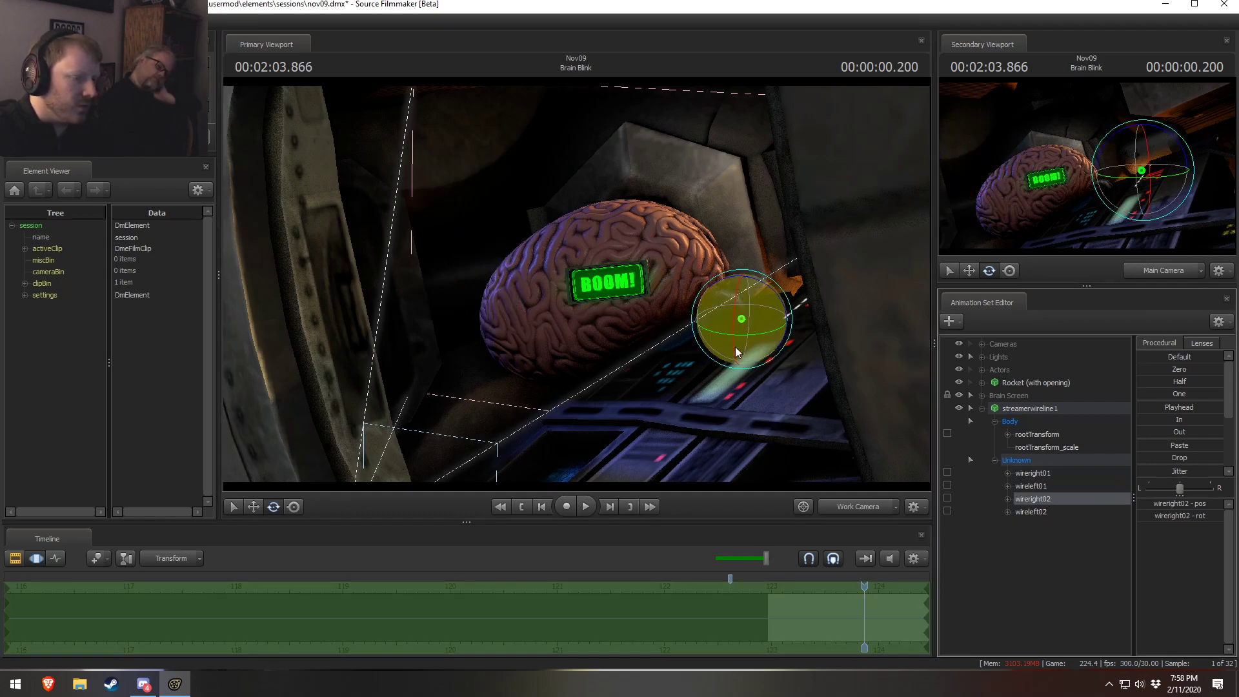
{"action": "left_click", "coordinate": [1033, 512]}
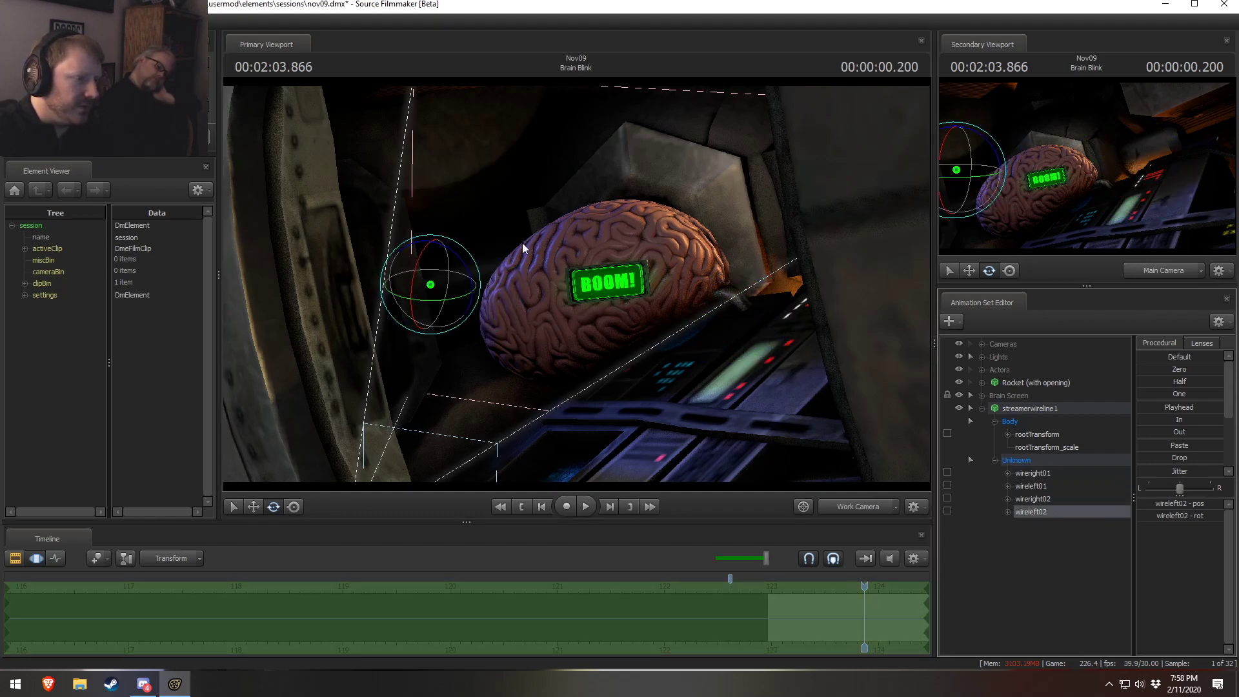
{"action": "left_click", "coordinate": [1052, 473]}
{"action": "left_click_drag", "start_coordinate": [742, 284], "coordinate": [717, 261]}
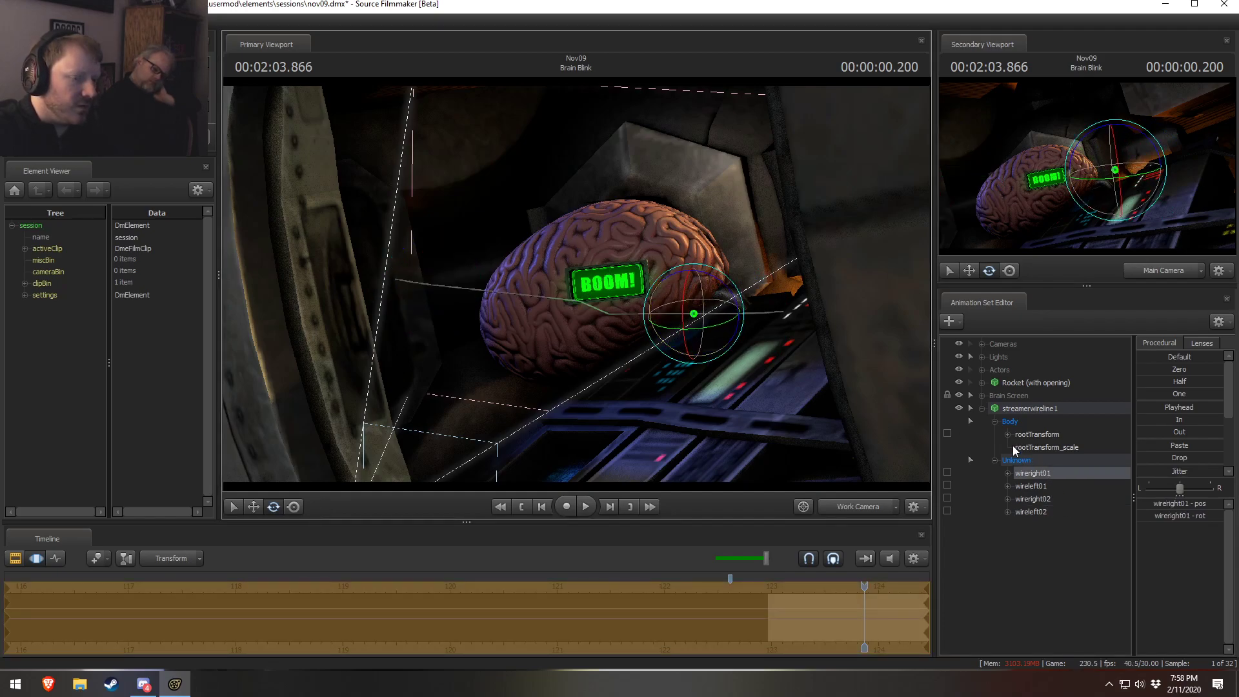
- Delete the streamerwireline1 animation set from the shot
{"action": "left_click", "coordinate": [1026, 408]}
{"action": "right_click", "coordinate": [1026, 407]}
{"action": "left_click", "coordinate": [1032, 443]}
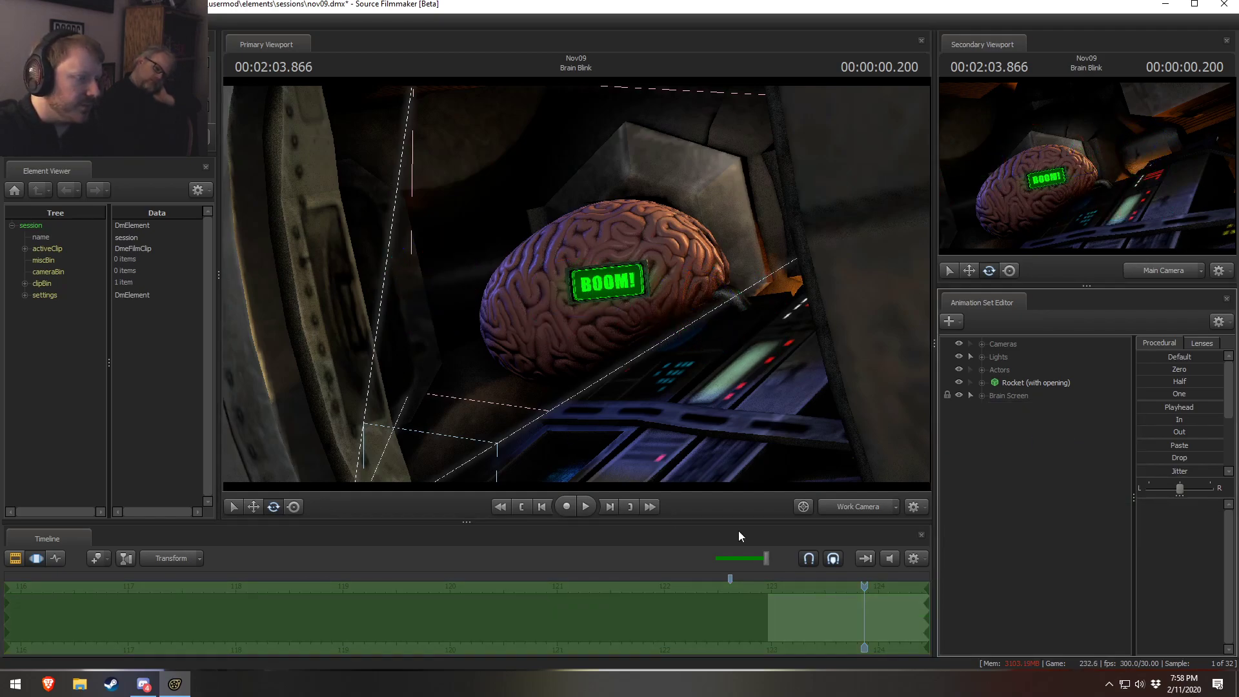
- Open the model browser for a new animation set, check the redstone wire models and preview models in wireframe
{"action": "right_click", "coordinate": [1031, 487]}
{"action": "left_click", "coordinate": [1130, 514]}
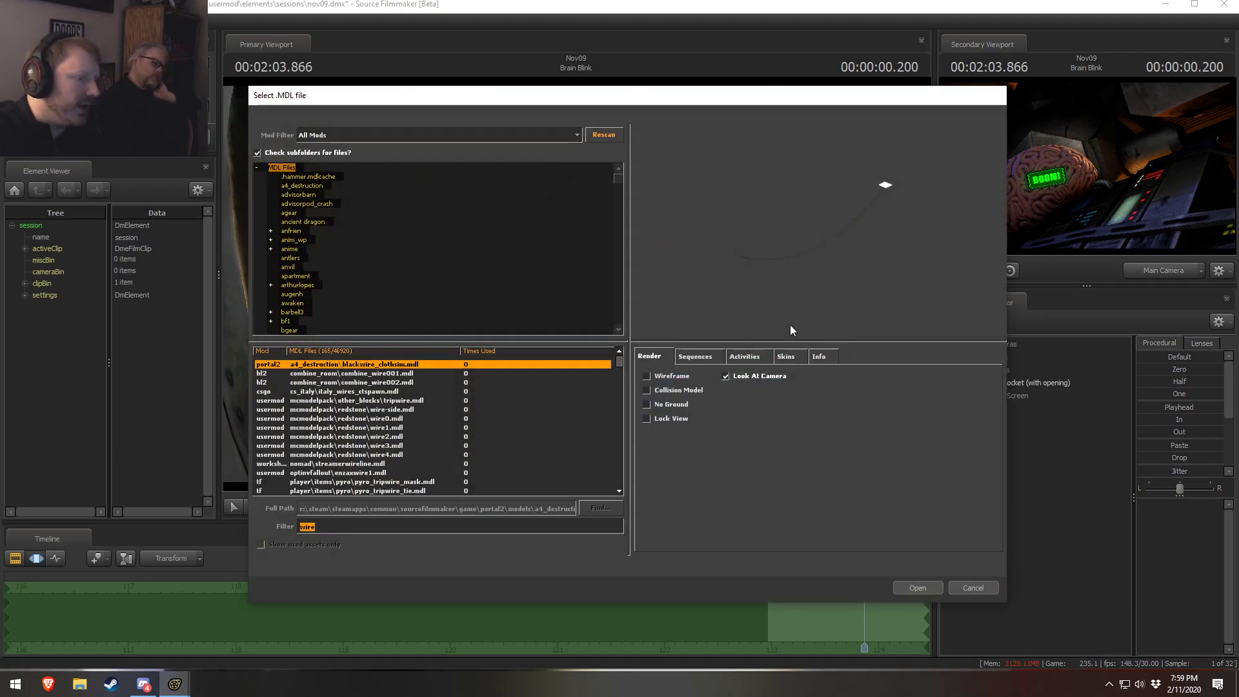
{"action": "left_click", "coordinate": [416, 427]}
{"action": "left_click", "coordinate": [416, 436]}
{"action": "left_click", "coordinate": [415, 445]}
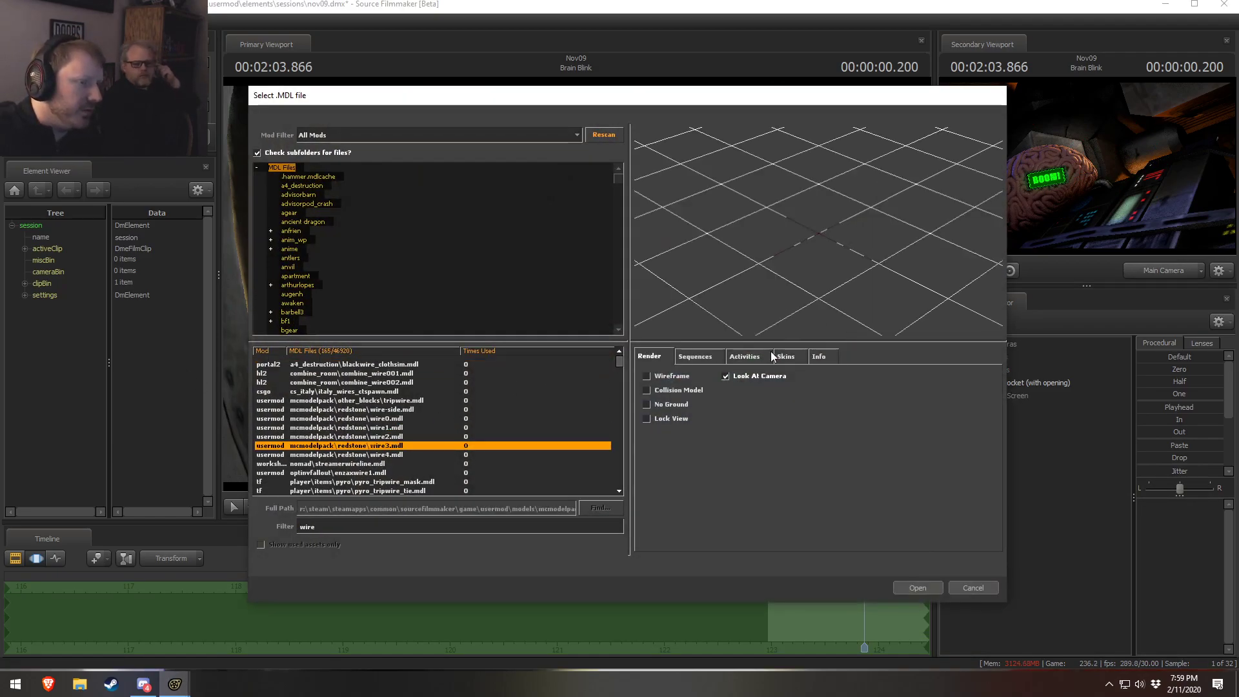
{"action": "key", "text": "Down"}
{"action": "left_click", "coordinate": [675, 381]}
- Browse the wire-filtered models, including the wall, mill, reactor bundle and rocket clamp wires, for something suited to the brain
{"action": "key", "text": "Down"}
{"action": "key", "text": "Down"}
{"action": "key", "text": "Down"}
{"action": "key", "text": "Down"}
{"action": "key", "text": "Down"}
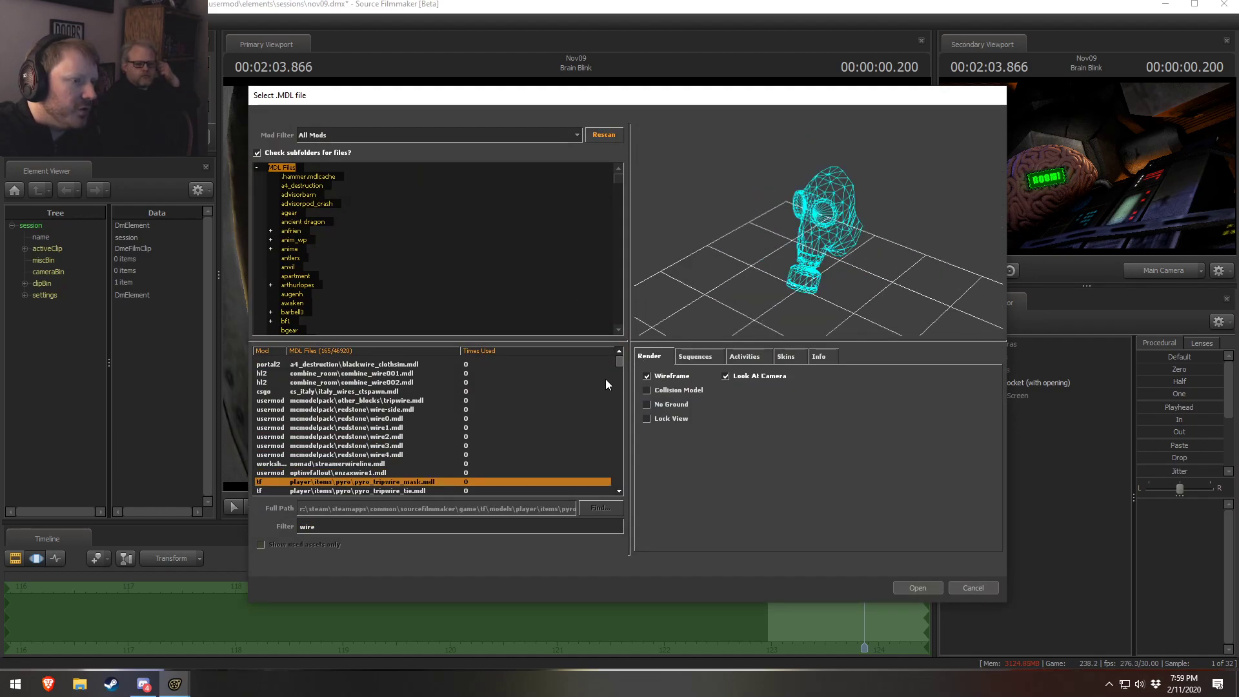
{"action": "key", "text": "Down"}
{"action": "key", "text": "Down"}
{"action": "key", "text": "Down"}
{"action": "key", "text": "Down"}
{"action": "key", "text": "Down"}
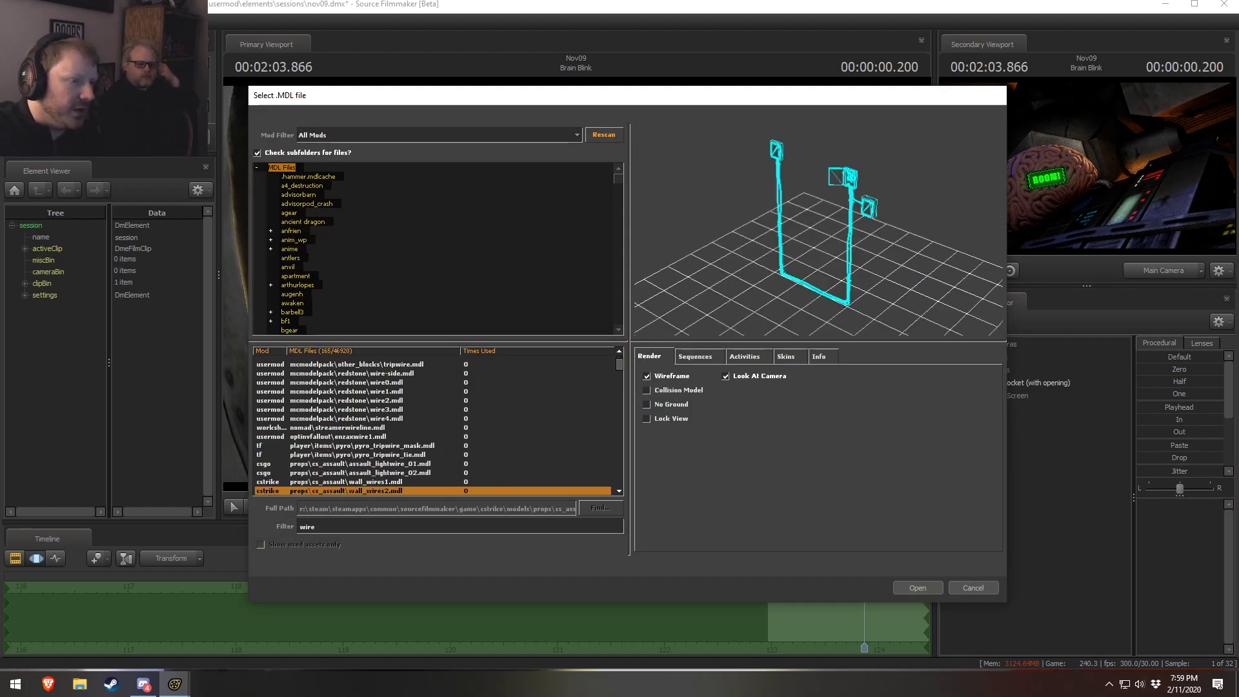
{"action": "key", "text": "Down"}
{"action": "key", "text": "Down"}
{"action": "key", "text": "Down"}
{"action": "key", "text": "Down"}
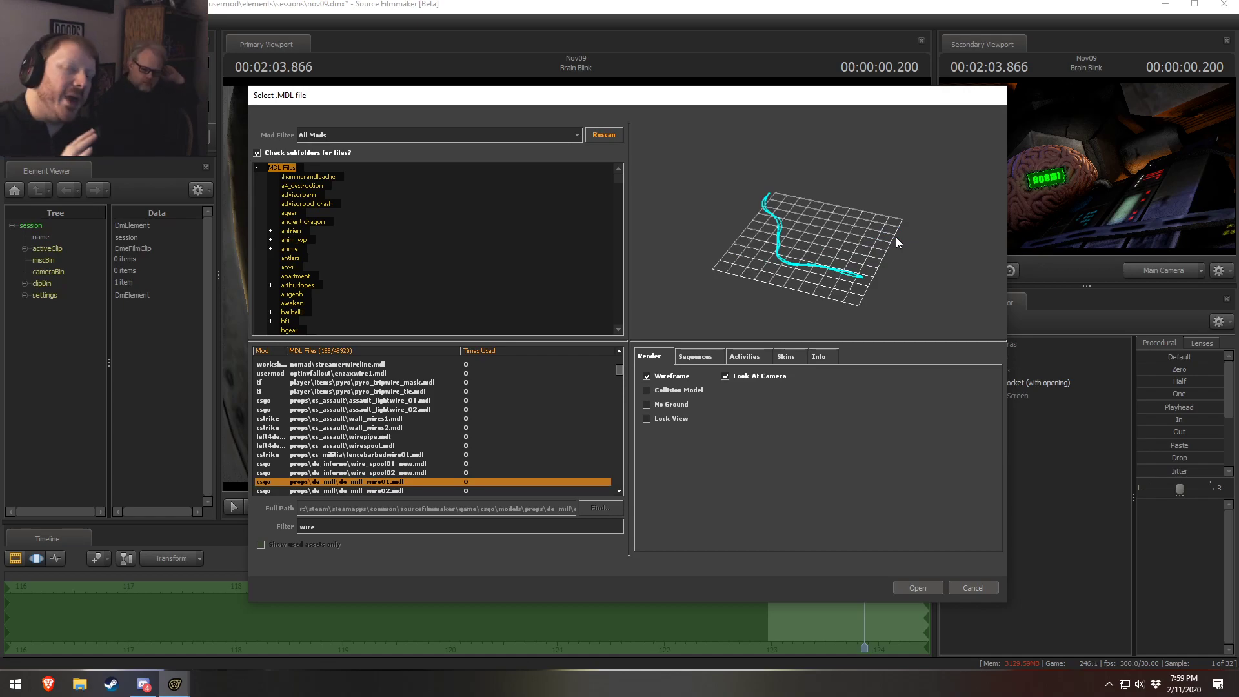
{"action": "key", "text": "Down"}
{"action": "key", "text": "Down"}
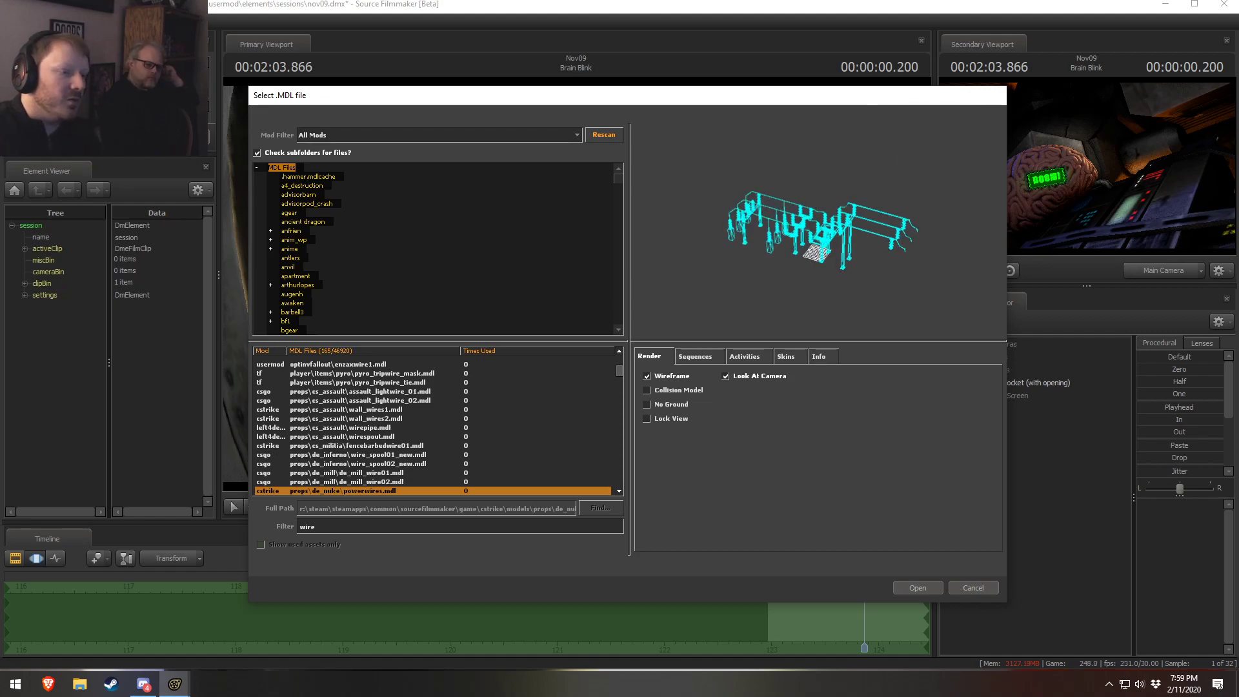
{"action": "key", "text": "Up"}
{"action": "key", "text": "Down"}
{"action": "key", "text": "Down"}
{"action": "key", "text": "Down"}
{"action": "key", "text": "Down"}
{"action": "key", "text": "Down"}
{"action": "key", "text": "Down"}
{"action": "key", "text": "Down"}
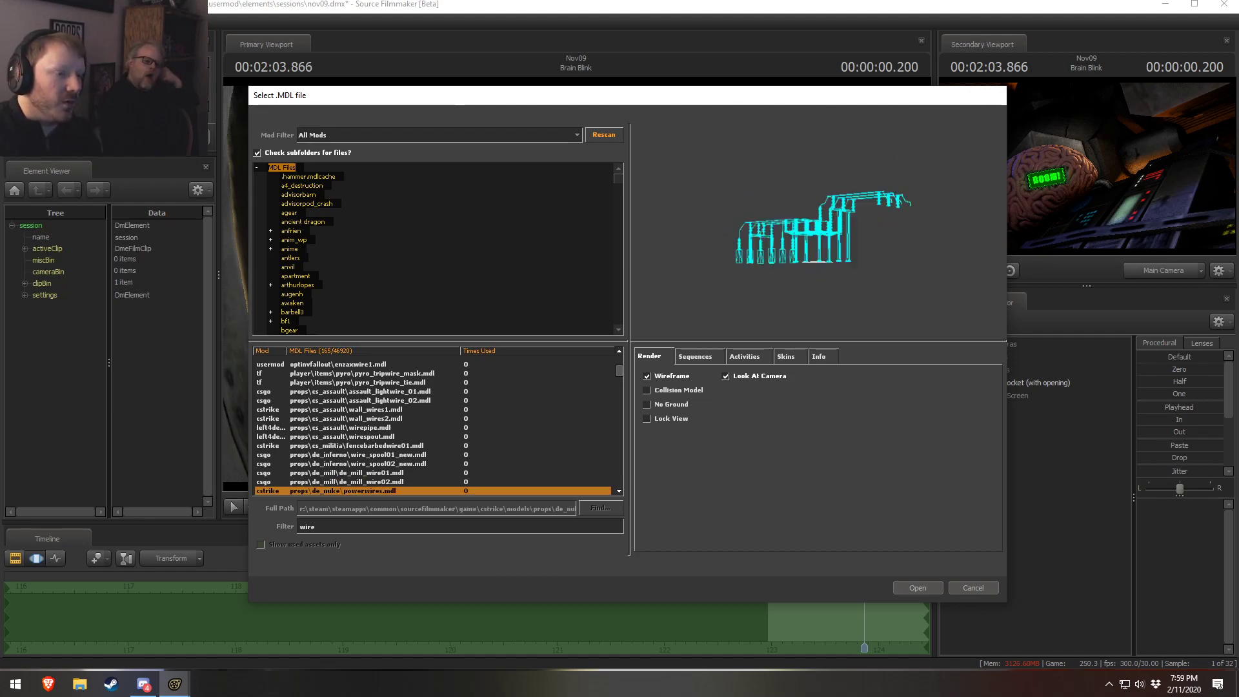
{"action": "key", "text": "Down"}
{"action": "key", "text": "Down"}
{"action": "key", "text": "Down"}
{"action": "key", "text": "Down"}
{"action": "key", "text": "Down"}
{"action": "key", "text": "Down"}
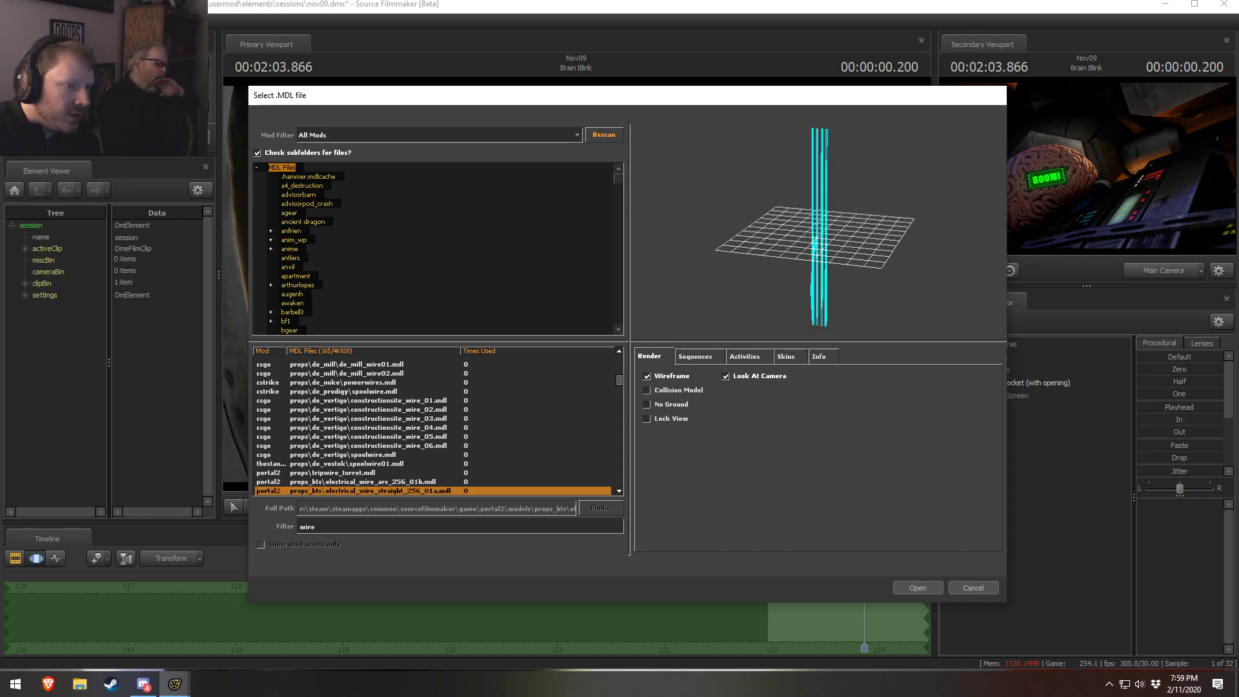
{"action": "key", "text": "Down"}
{"action": "key", "text": "Down"}
{"action": "key", "text": "Down"}
{"action": "key", "text": "Down"}
{"action": "key", "text": "Down"}
{"action": "key", "text": "Down"}
{"action": "key", "text": "Down"}
{"action": "key", "text": "Down"}
{"action": "key", "text": "Down"}
{"action": "key", "text": "Down"}
{"action": "key", "text": "Down"}
{"action": "key", "text": "Down"}
{"action": "key", "text": "Down"}
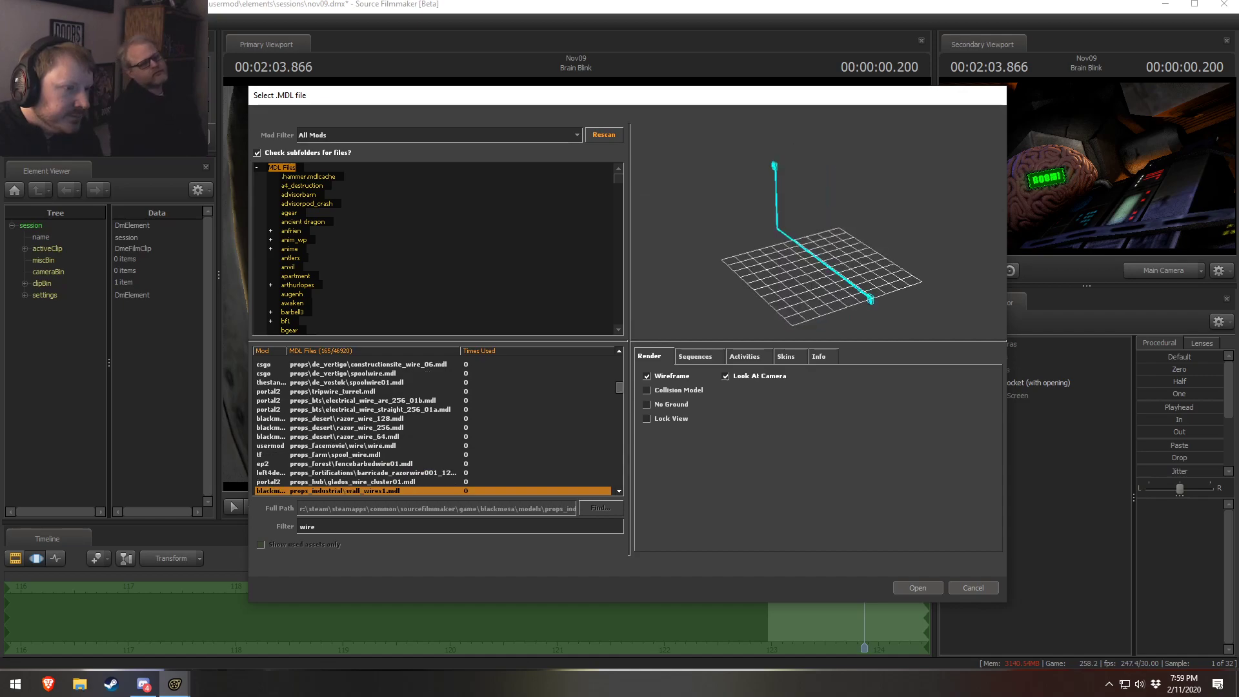
{"action": "key", "text": "Down"}
{"action": "key", "text": "Down"}
{"action": "key", "text": "Down"}
{"action": "key", "text": "Down"}
{"action": "key", "text": "Down"}
{"action": "key", "text": "Down"}
{"action": "key", "text": "Down"}
{"action": "key", "text": "Down"}
{"action": "key", "text": "Down"}
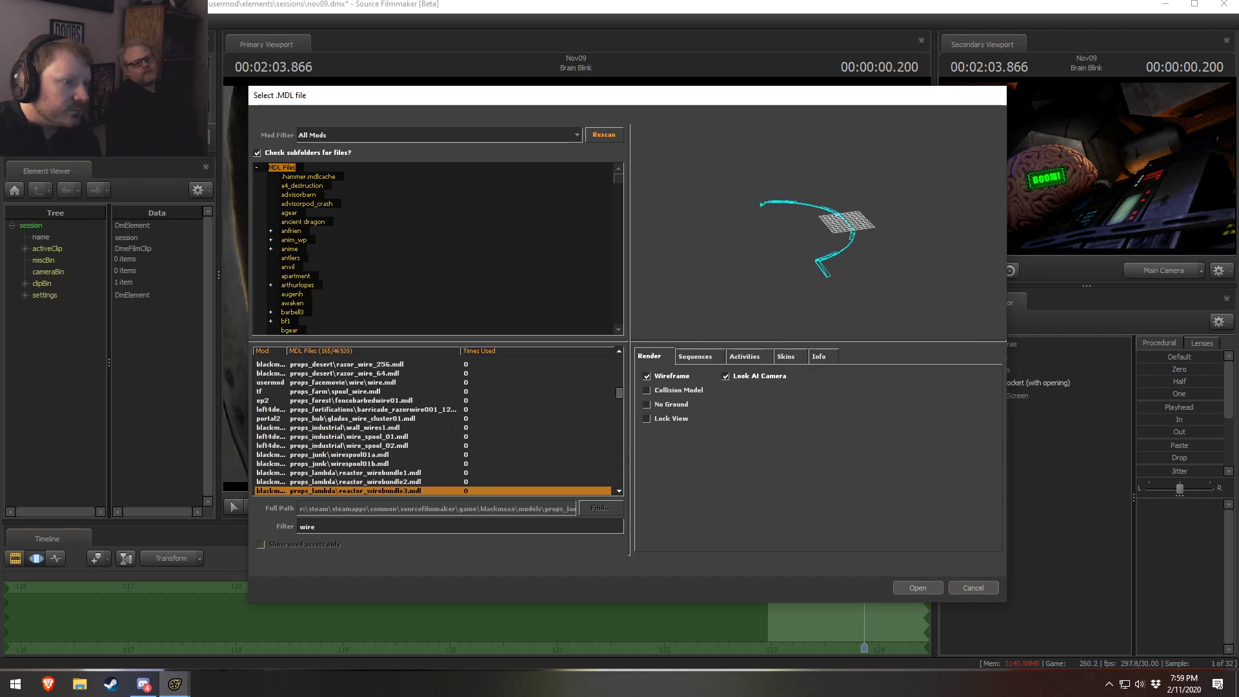
{"action": "key", "text": "Up"}
{"action": "key", "text": "Down"}
{"action": "key", "text": "Down"}
{"action": "key", "text": "Down"}
{"action": "key", "text": "Down"}
{"action": "key", "text": "Up"}
{"action": "key", "text": "Down"}
{"action": "key", "text": "Down"}
{"action": "key", "text": "Down"}
{"action": "key", "text": "Down"}
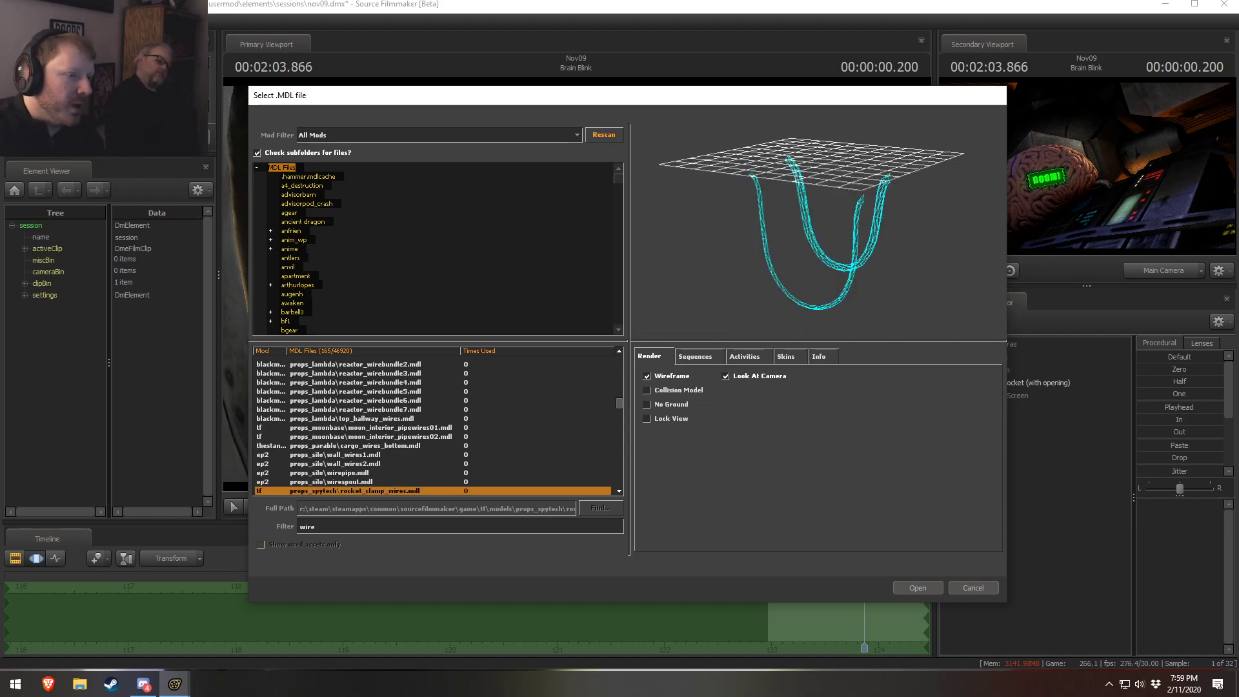
{"action": "key", "text": "Down"}
{"action": "key", "text": "Down"}
{"action": "key", "text": "Up"}
{"action": "key", "text": "Up"}
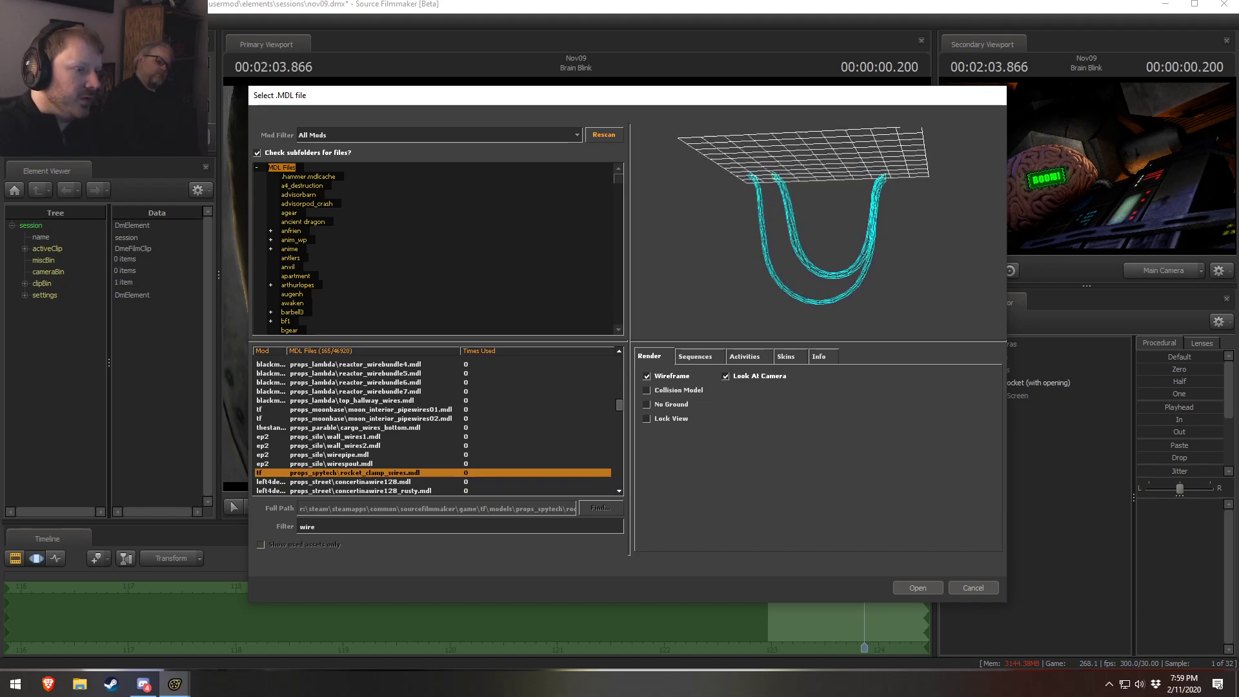
{"action": "key", "text": "Down"}
{"action": "key", "text": "Down"}
{"action": "key", "text": "Down"}
{"action": "key", "text": "Down"}
{"action": "key", "text": "Down"}
{"action": "key", "text": "Down"}
{"action": "key", "text": "Down"}
{"action": "key", "text": "Down"}
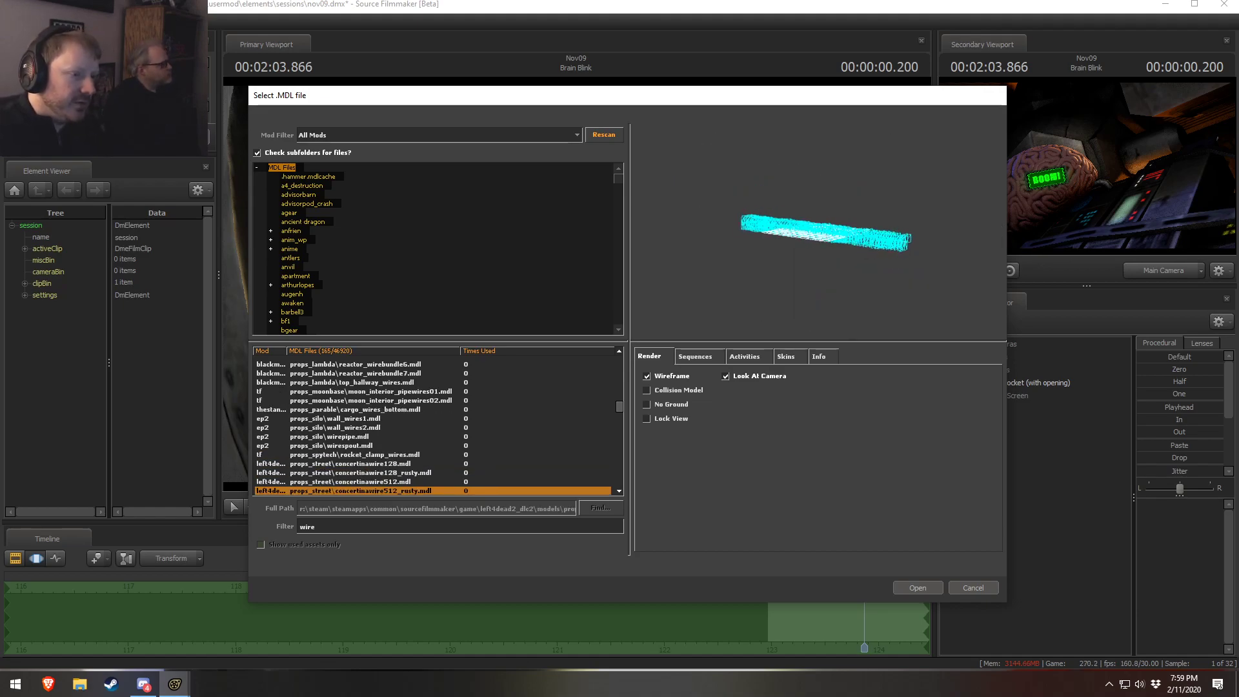
{"action": "key", "text": "Down"}
{"action": "key", "text": "Down"}
{"action": "key", "text": "Down"}
{"action": "key", "text": "Down"}
{"action": "key", "text": "Down"}
{"action": "key", "text": "Down"}
{"action": "key", "text": "Down"}
{"action": "key", "text": "Down"}
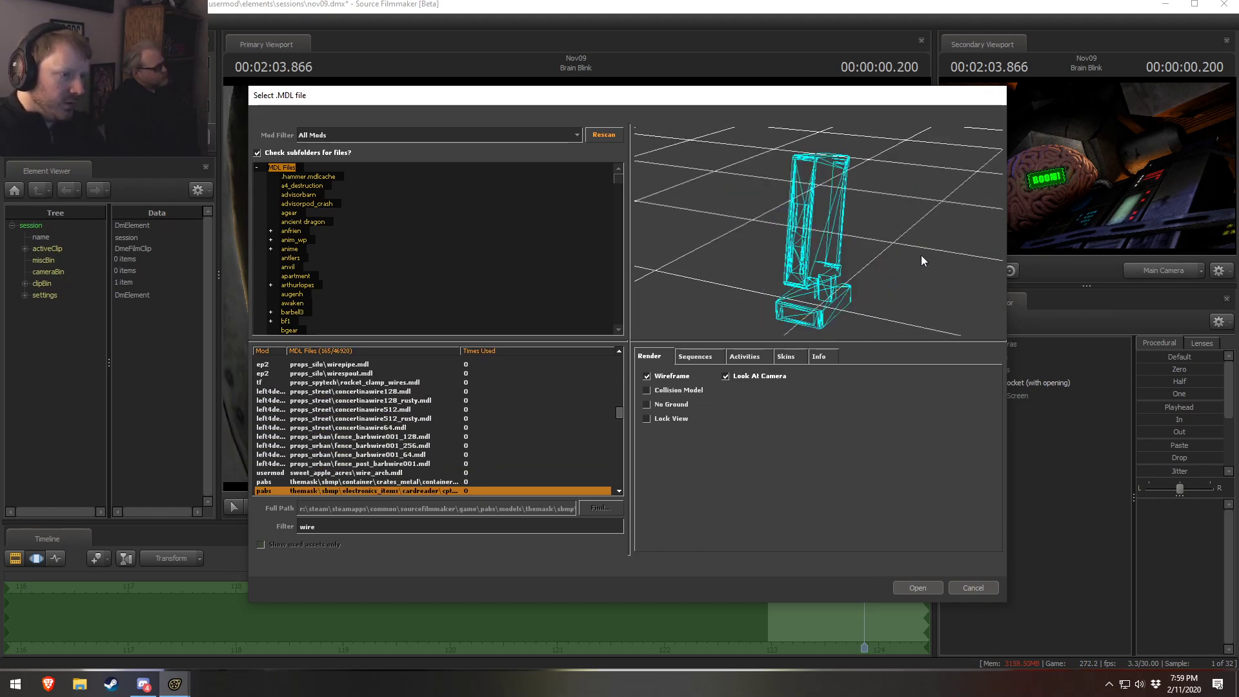
- Compare the arch_sewer_pipe cable models in the sbmp env_objects cables folder
{"action": "key", "text": "Down"}
{"action": "key", "text": "Up"}
{"action": "key", "text": "Up"}
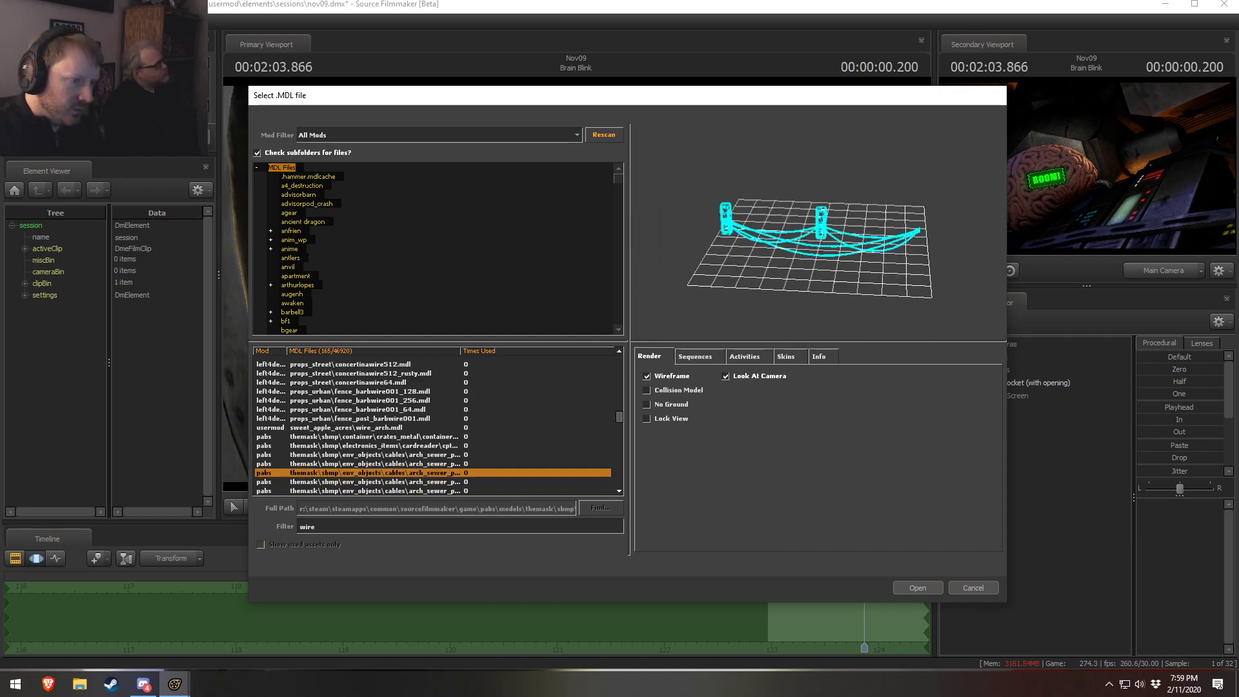
{"action": "key", "text": "Down"}
{"action": "key", "text": "Down"}
{"action": "key", "text": "Down"}
{"action": "key", "text": "Down"}
{"action": "key", "text": "Down"}
{"action": "key", "text": "Down"}
{"action": "key", "text": "Down"}
{"action": "key", "text": "Down"}
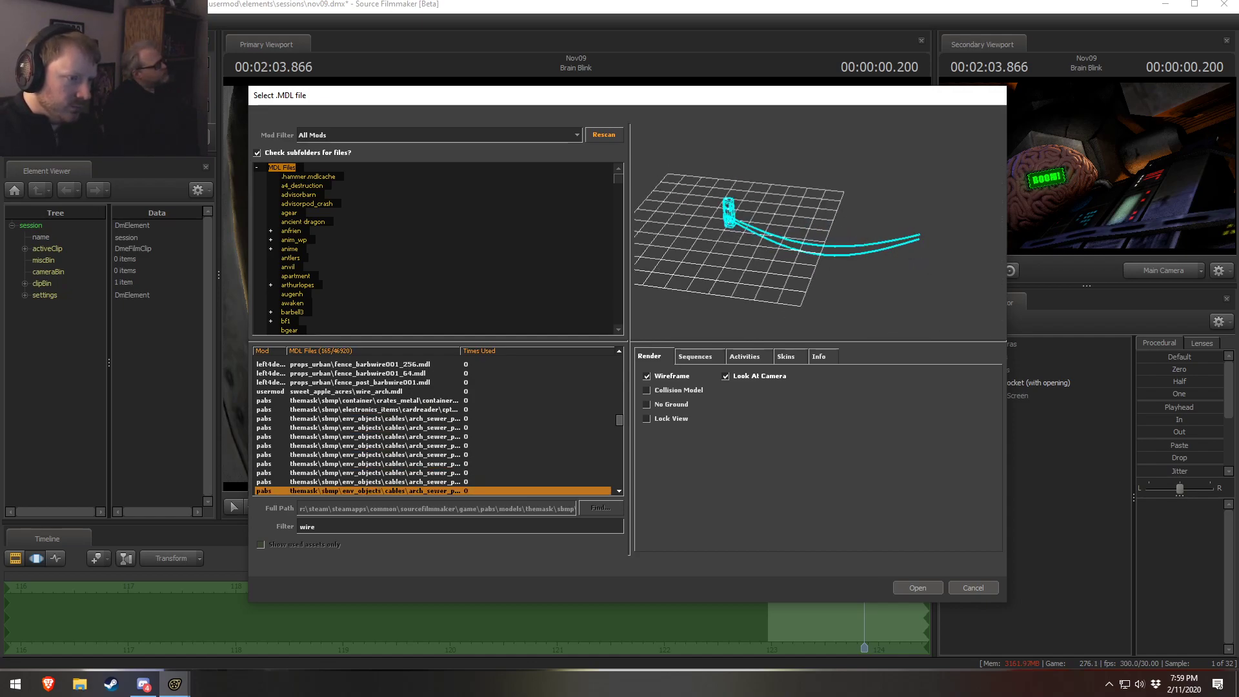
{"action": "key", "text": "Down"}
{"action": "key", "text": "Down"}
{"action": "key", "text": "Down"}
{"action": "key", "text": "Up"}
{"action": "key", "text": "Up"}
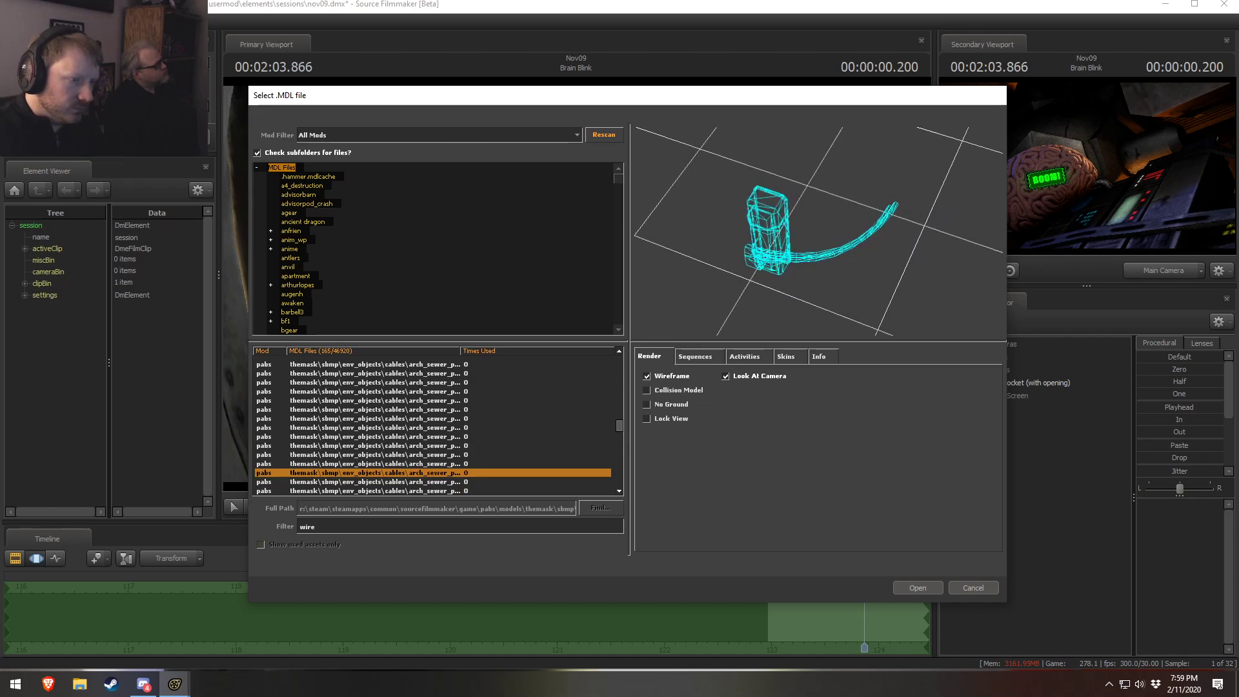
- Inspect the arch_sewer_pipe_walla_wire05 model without wireframe and add it to the shot
{"action": "left_click_drag", "start_coordinate": [818, 232], "coordinate": [1002, 441]}
{"action": "left_click", "coordinate": [680, 378]}
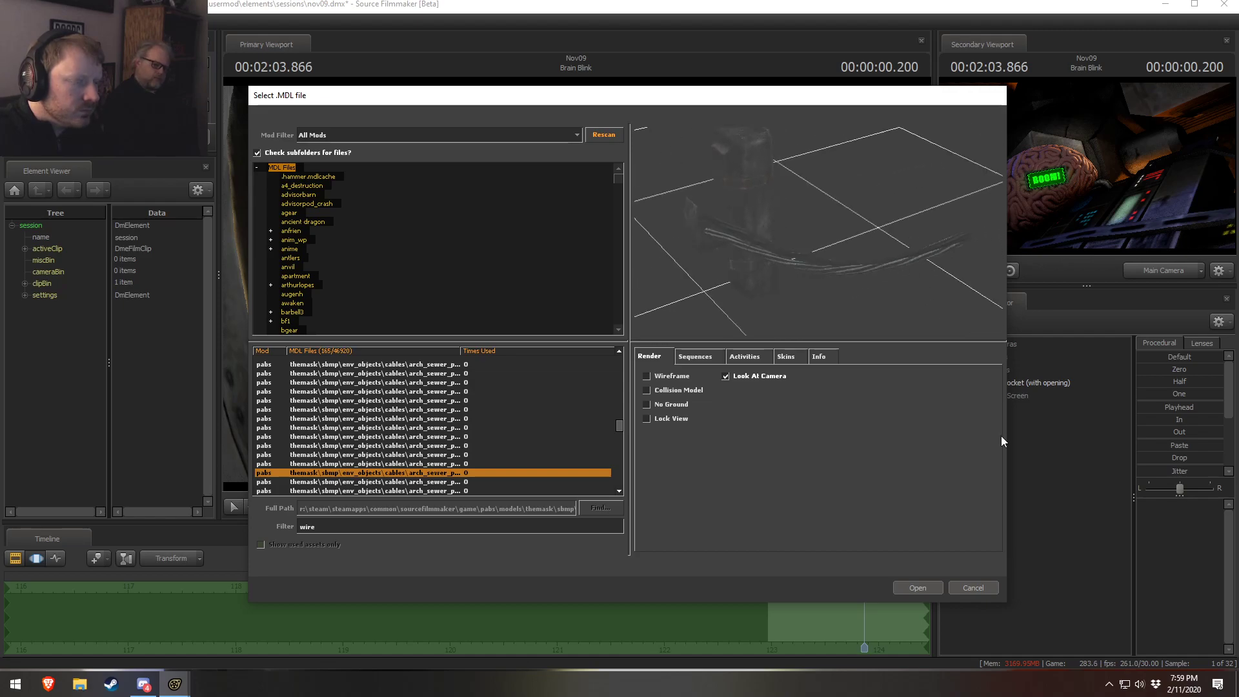
{"action": "left_click", "coordinate": [933, 588]}
- Add a scale control to the wire prop's static_prop transform and shrink the prop
{"action": "left_click", "coordinate": [982, 408]}
{"action": "left_click", "coordinate": [1042, 410]}
{"action": "right_click", "coordinate": [1031, 404]}
{"action": "left_click", "coordinate": [1008, 424]}
{"action": "left_click", "coordinate": [994, 422]}
{"action": "right_click", "coordinate": [1029, 447]}
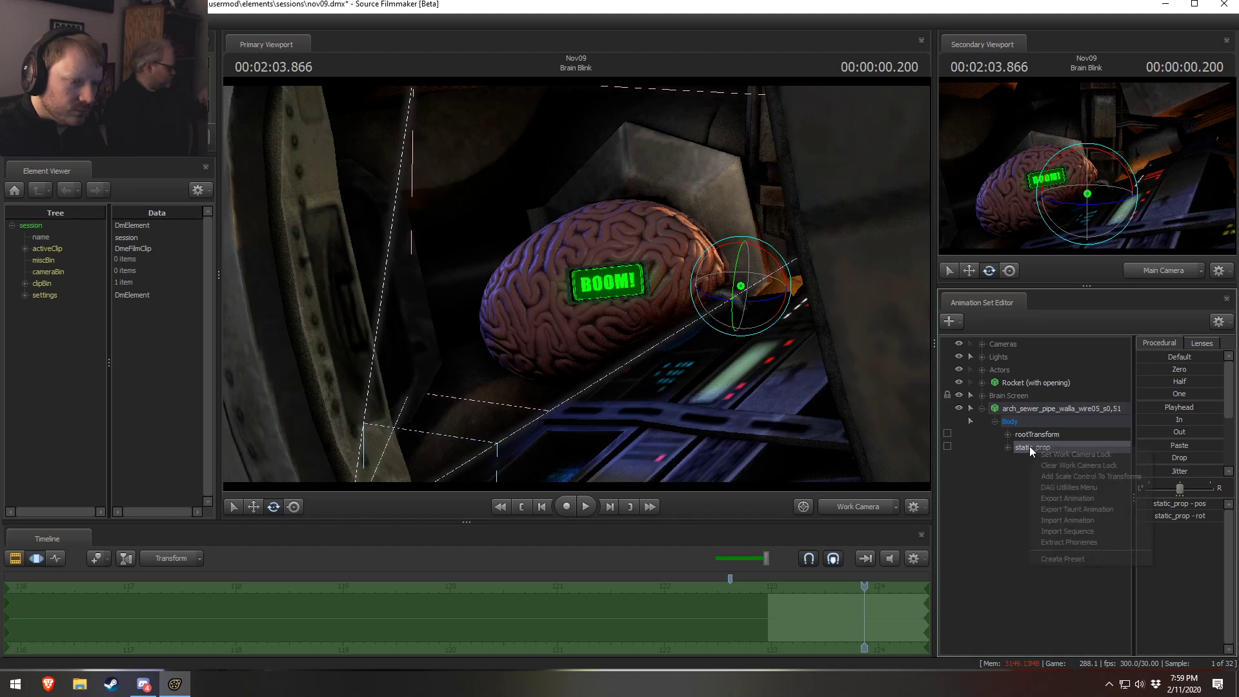
{"action": "left_click", "coordinate": [1051, 478]}
{"action": "left_click_drag", "start_coordinate": [1191, 505], "coordinate": [1149, 504]}
- Select all of the wire prop's controls and move and rotate it onto the brain beside the BOOM! screen
{"action": "left_click", "coordinate": [1101, 424]}
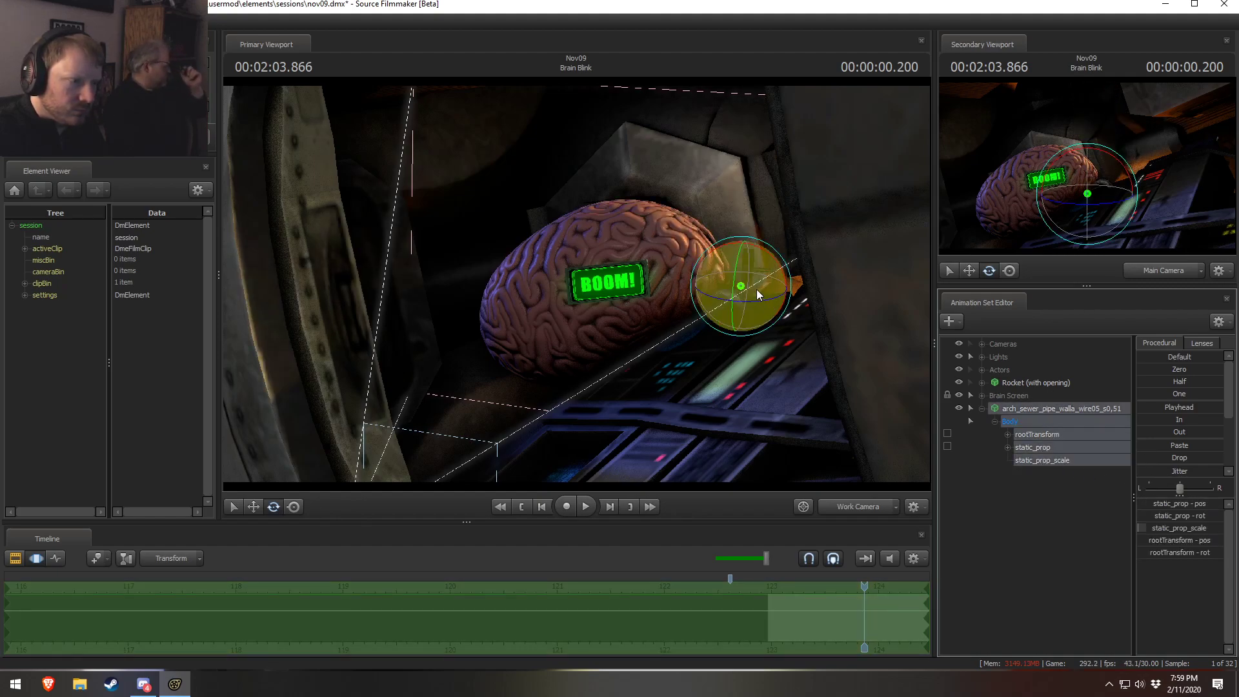
{"action": "left_click_drag", "start_coordinate": [742, 287], "coordinate": [464, 358]}
{"action": "key", "text": "w"}
{"action": "key", "text": "s"}
{"action": "key", "text": "e"}
{"action": "key", "text": "w"}
{"action": "key", "text": "e"}
- Edit the default value of static_prop_scale and readjust the wire prop's scale
{"action": "right_click", "coordinate": [1178, 527]}
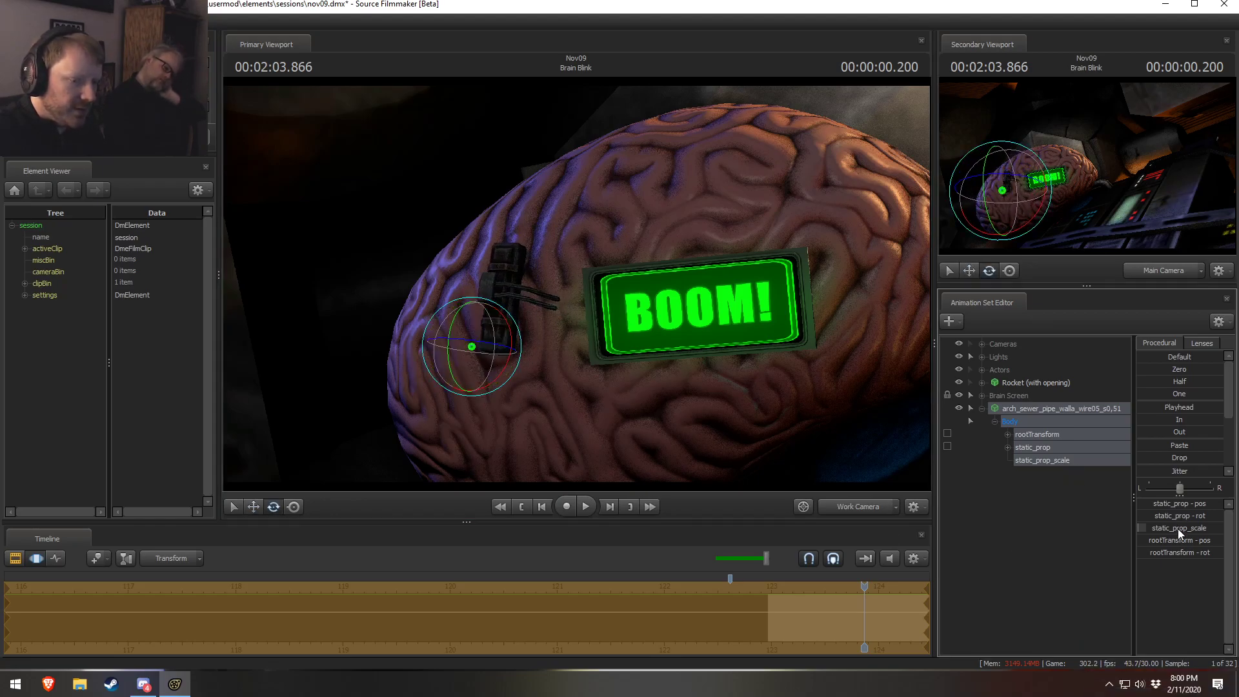
{"action": "left_click", "coordinate": [1190, 545]}
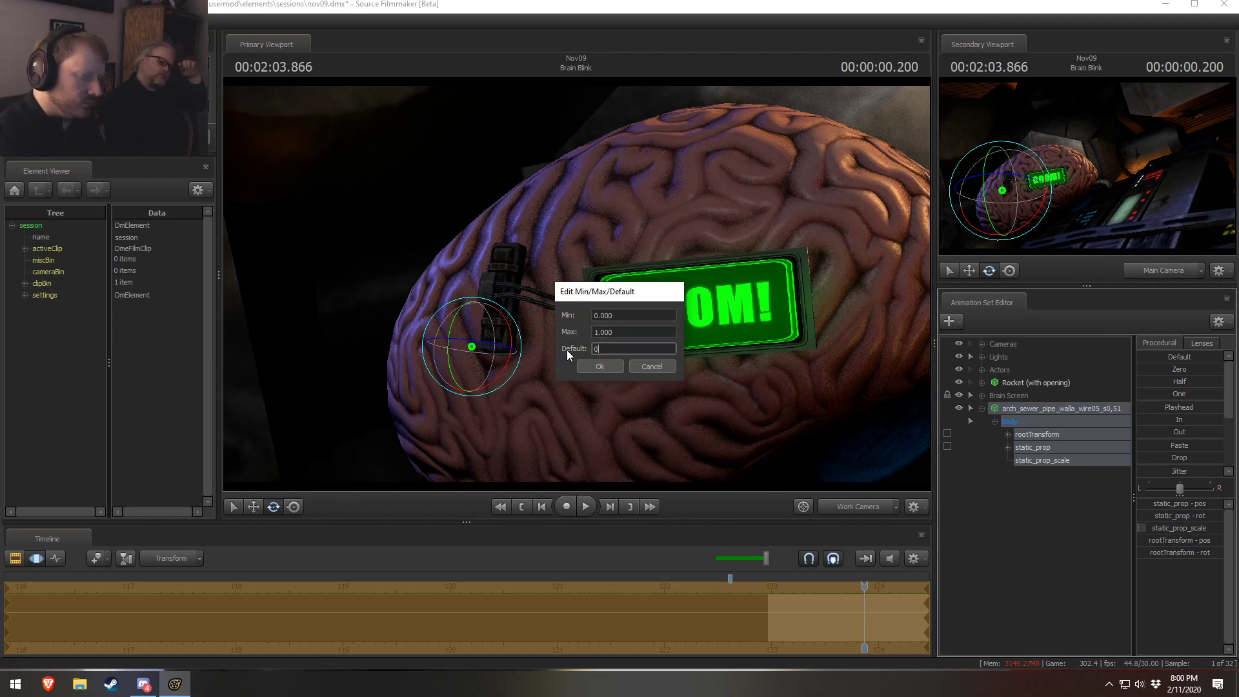
{"action": "key", "text": "Return"}
{"action": "left_click_drag", "start_coordinate": [1165, 528], "coordinate": [1170, 536]}
- Move and rotate static_prop so the box rests on the brain's surface and its wires run into the BOOM! screen
{"action": "left_click", "coordinate": [1032, 450]}
{"action": "mouse_move", "coordinate": [600, 287]}
{"action": "left_mouse_down", "text": "alt"}
{"action": "mouse_move", "coordinate": [579, 279]}
{"action": "mouse_move", "coordinate": [531, 319]}
{"action": "mouse_move", "coordinate": [486, 309]}
{"action": "mouse_move", "coordinate": [530, 319]}
{"action": "mouse_move", "coordinate": [575, 290]}
{"action": "mouse_move", "coordinate": [548, 296]}
{"action": "mouse_move", "coordinate": [573, 287]}
{"action": "mouse_move", "coordinate": [529, 275]}
{"action": "mouse_move", "coordinate": [586, 296]}
{"action": "mouse_move", "coordinate": [529, 274]}
{"action": "mouse_move", "coordinate": [629, 277]}
{"action": "mouse_move", "coordinate": [584, 275]}
{"action": "left_mouse_up", "text": "alt"}
{"action": "key", "text": "w"}
{"action": "key", "text": "e"}
{"action": "key", "text": "w"}
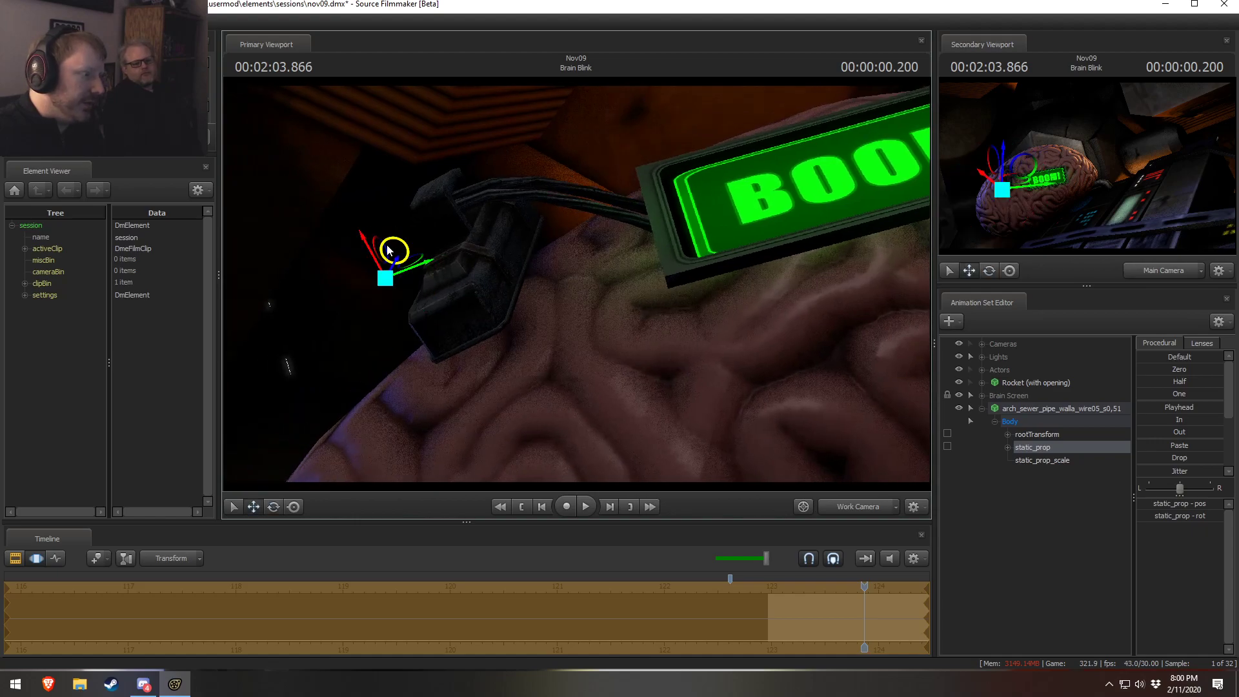
{"action": "left_click_drag", "start_coordinate": [373, 251], "coordinate": [576, 290]}
{"action": "key", "text": "e"}
{"action": "key", "text": "w"}
{"action": "key", "text": "e"}
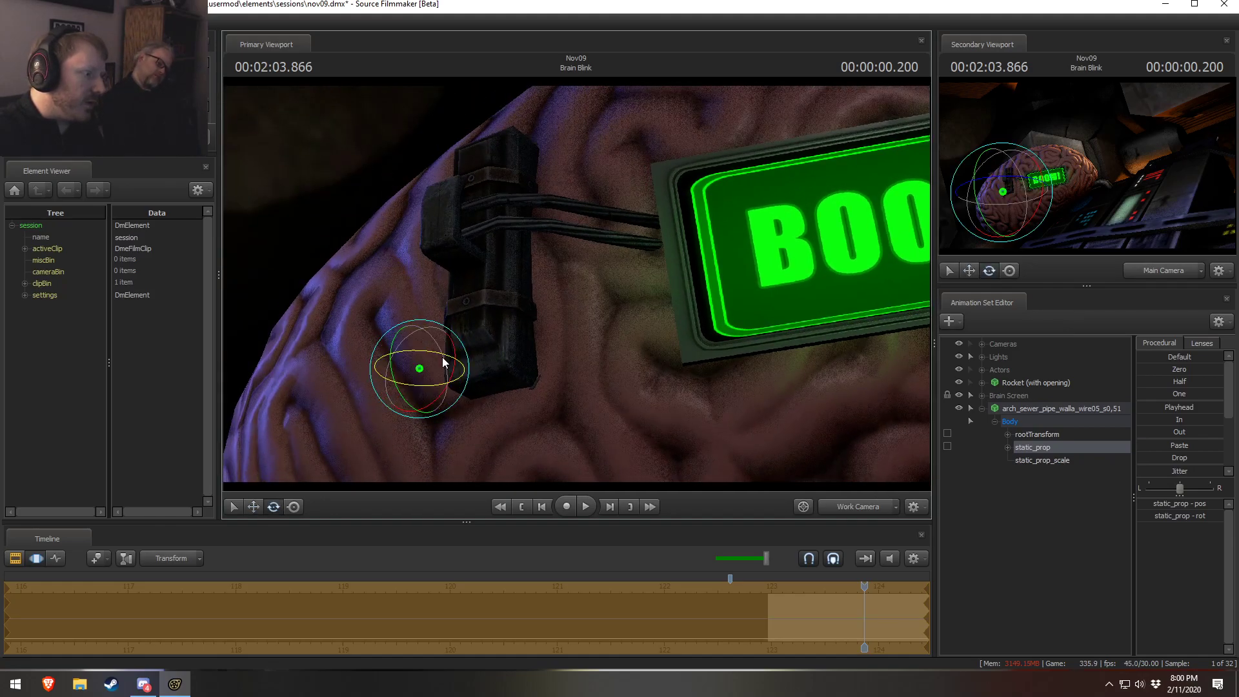
{"action": "left_click_drag", "start_coordinate": [442, 362], "coordinate": [443, 363]}
- Check the dressed brain through the main camera and play the Brain Blink shot in the clip editor
{"action": "left_click", "coordinate": [858, 511]}
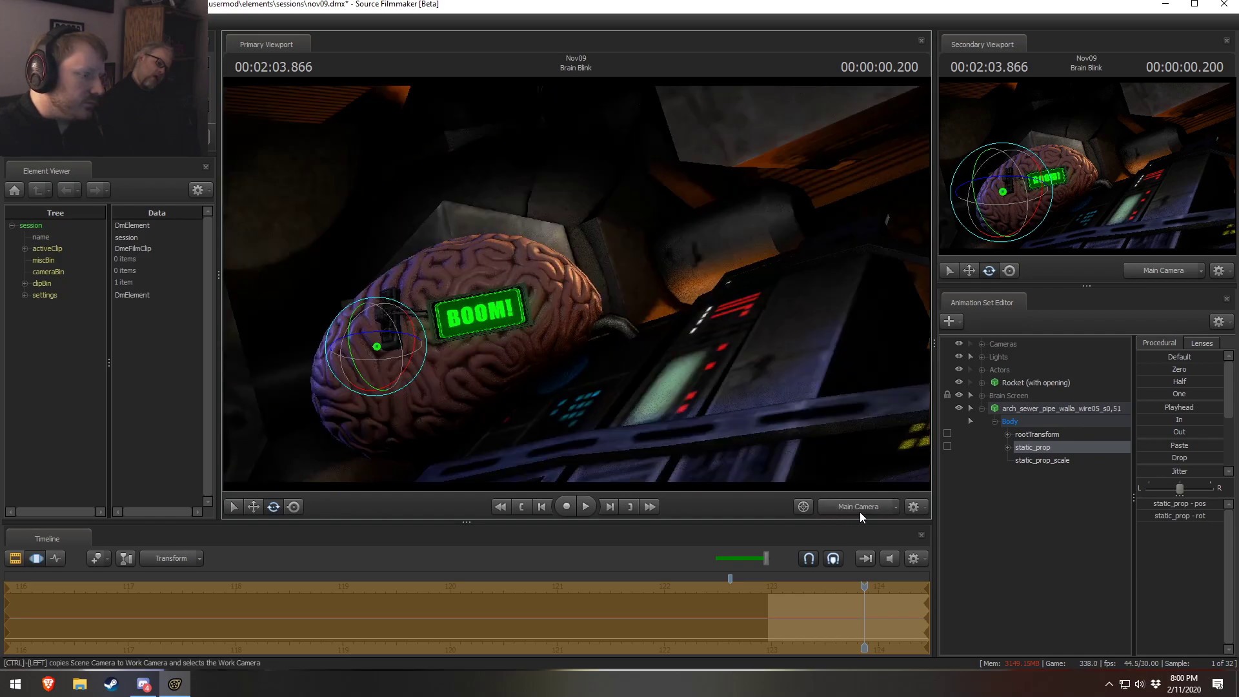
{"action": "key", "text": "F2"}
{"action": "key", "text": "space"}
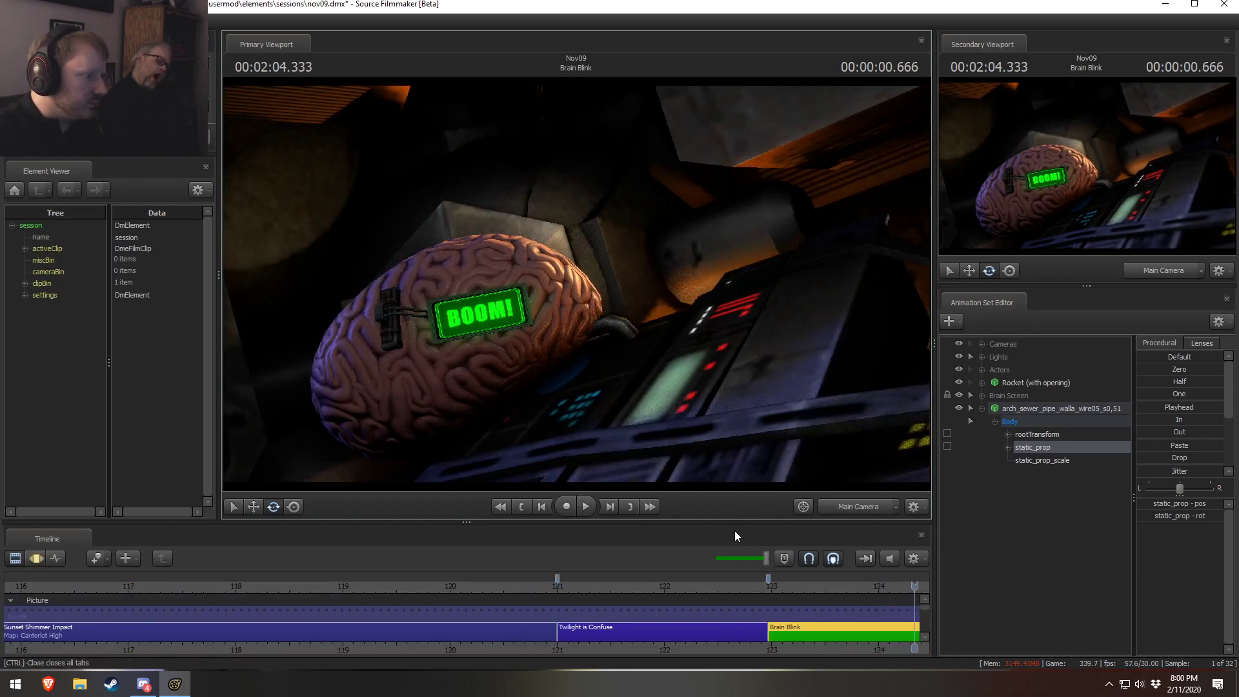
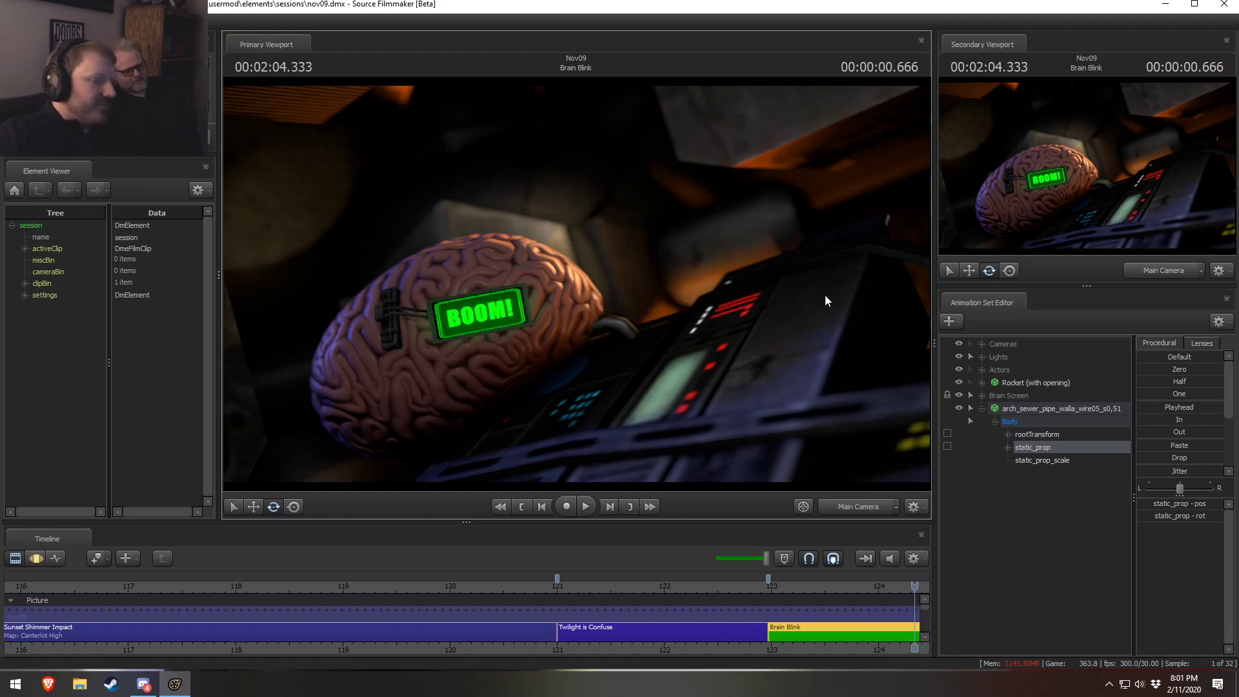
- Search the new-model browser for tesla and inspect the qe_teslaconsole model from the front
{"action": "right_click", "coordinate": [1032, 489]}
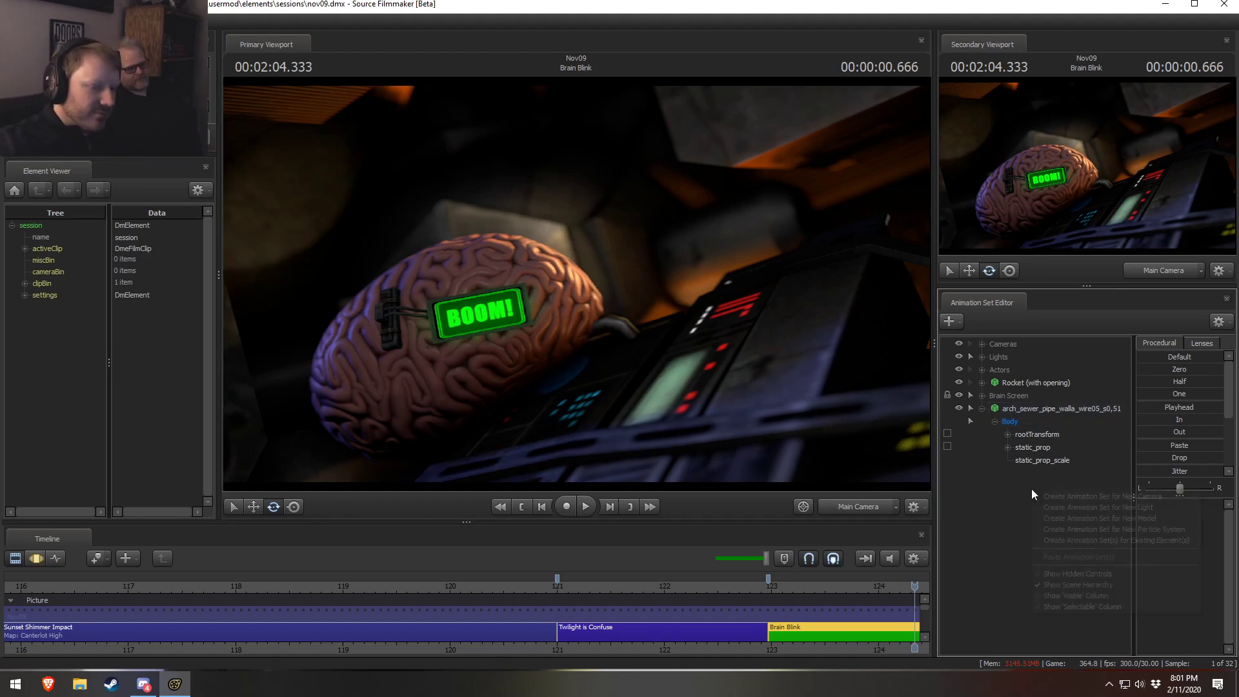
{"action": "left_click", "coordinate": [1101, 519]}
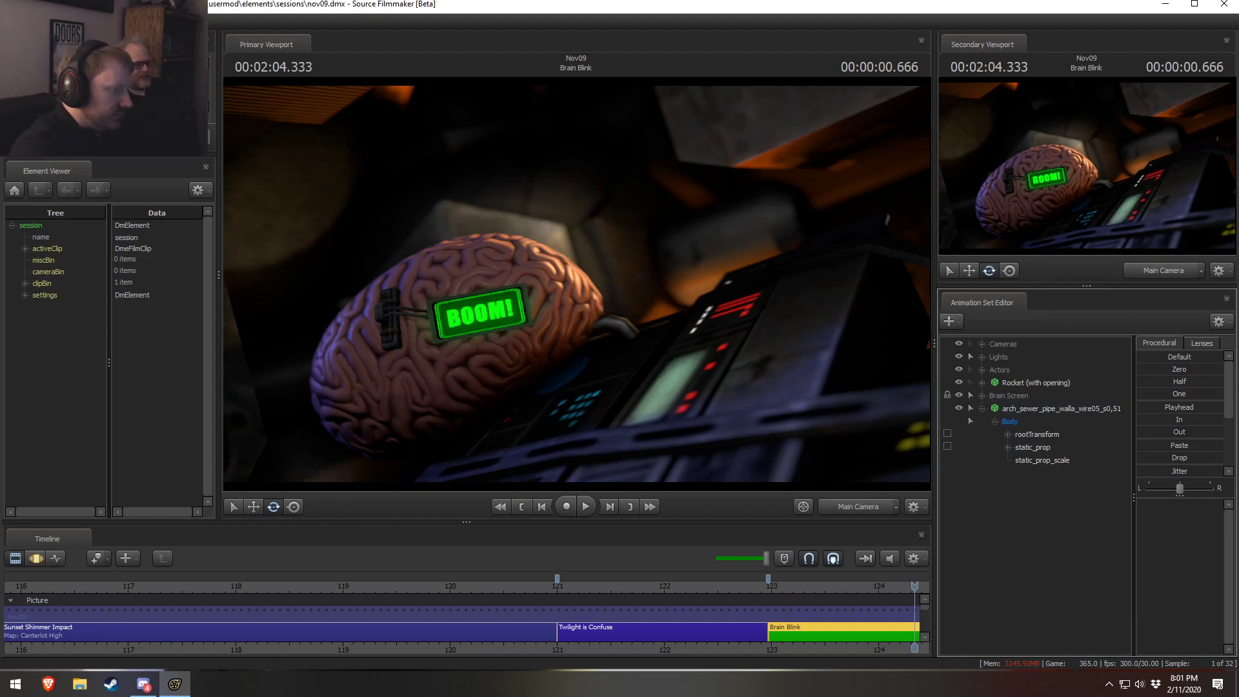
{"action": "type", "text": "tesla"}
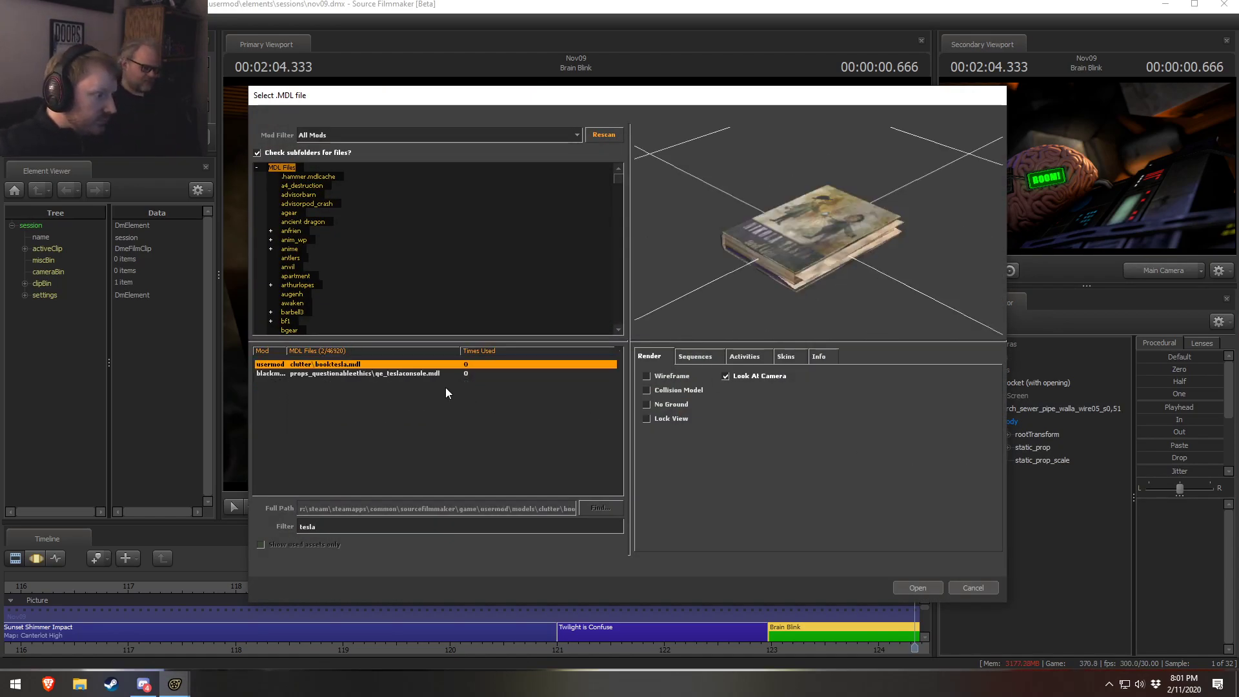
{"action": "left_click", "coordinate": [419, 374]}
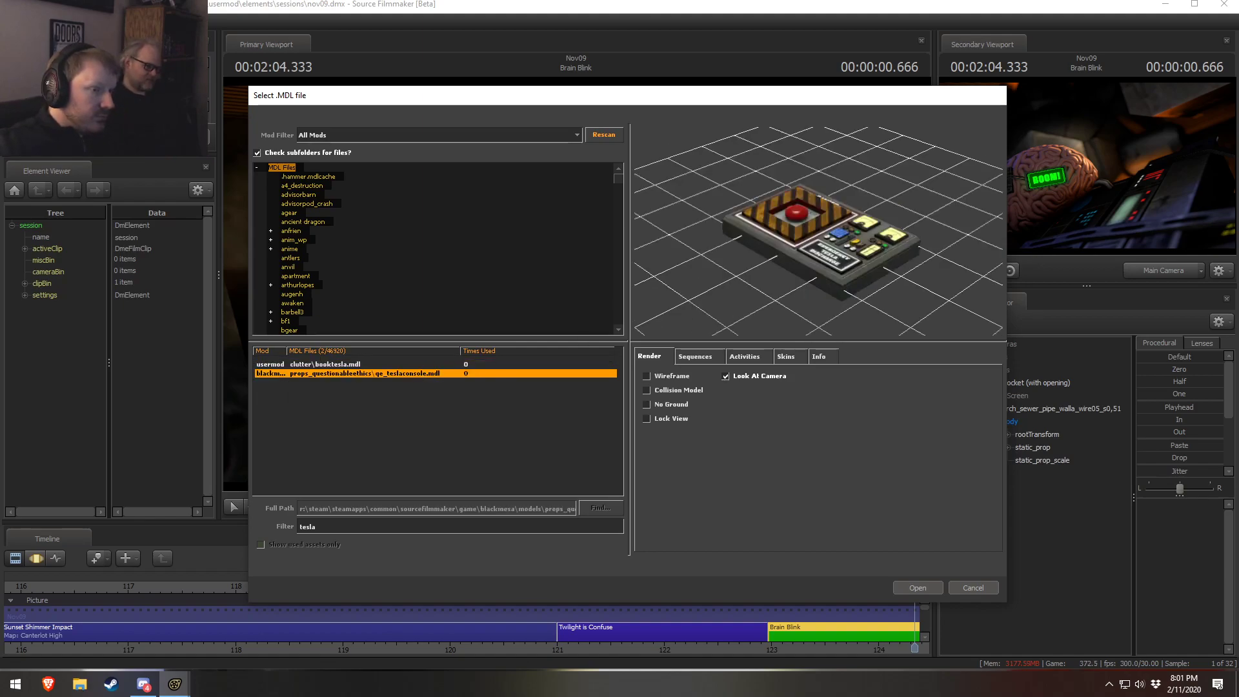
{"action": "left_click_drag", "start_coordinate": [805, 292], "coordinate": [833, 329]}
{"action": "right_click_drag", "start_coordinate": [804, 292], "coordinate": [804, 239]}
{"action": "mouse_move", "coordinate": [805, 292]}
{"action": "left_mouse_down"}
{"action": "mouse_move", "coordinate": [805, 317]}
{"action": "mouse_move", "coordinate": [793, 311]}
{"action": "left_mouse_up"}
{"action": "right_click_drag", "start_coordinate": [805, 291], "coordinate": [805, 261]}
- Search the model browser for coil and preview the coiled hose and gunpoint coil hat models
{"action": "left_click", "coordinate": [352, 374]}
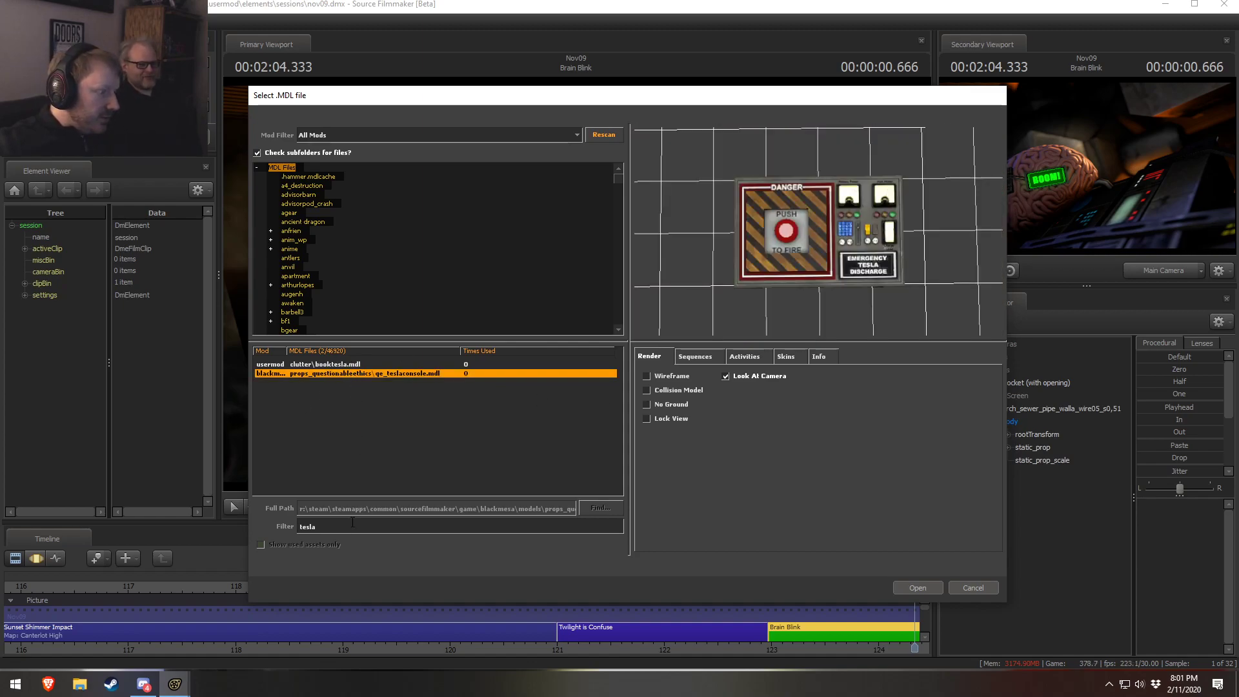
{"action": "type", "text": "coil"}
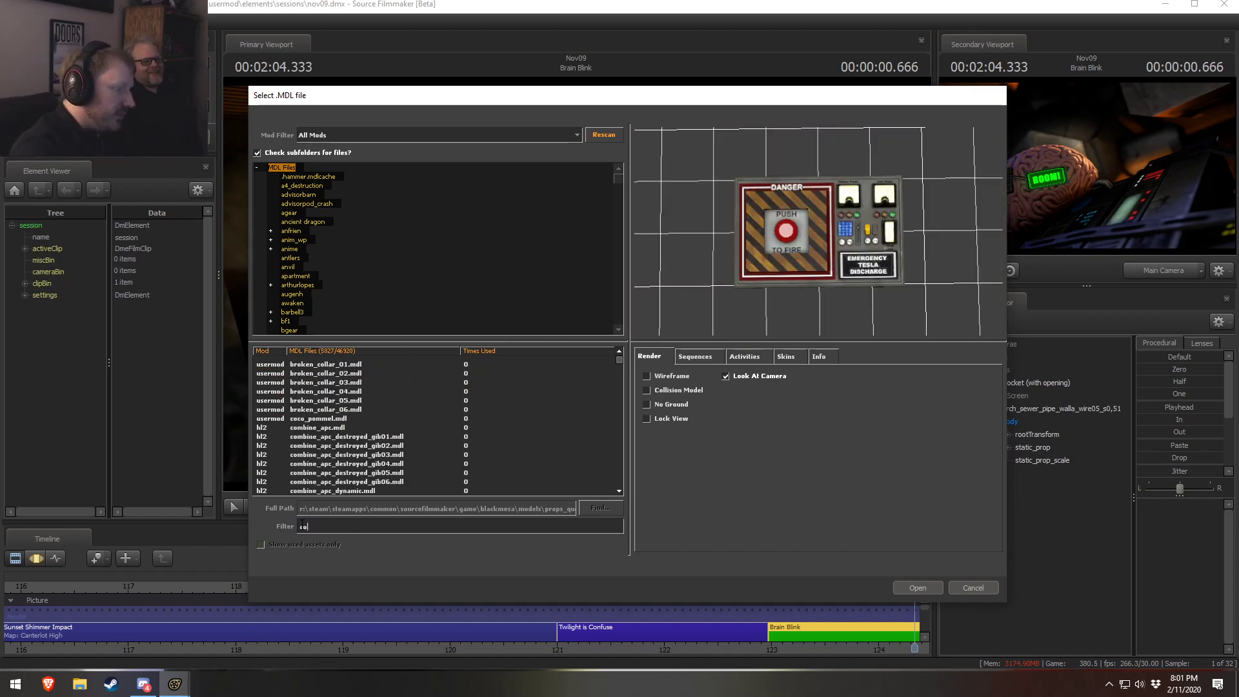
{"action": "key", "text": "Down"}
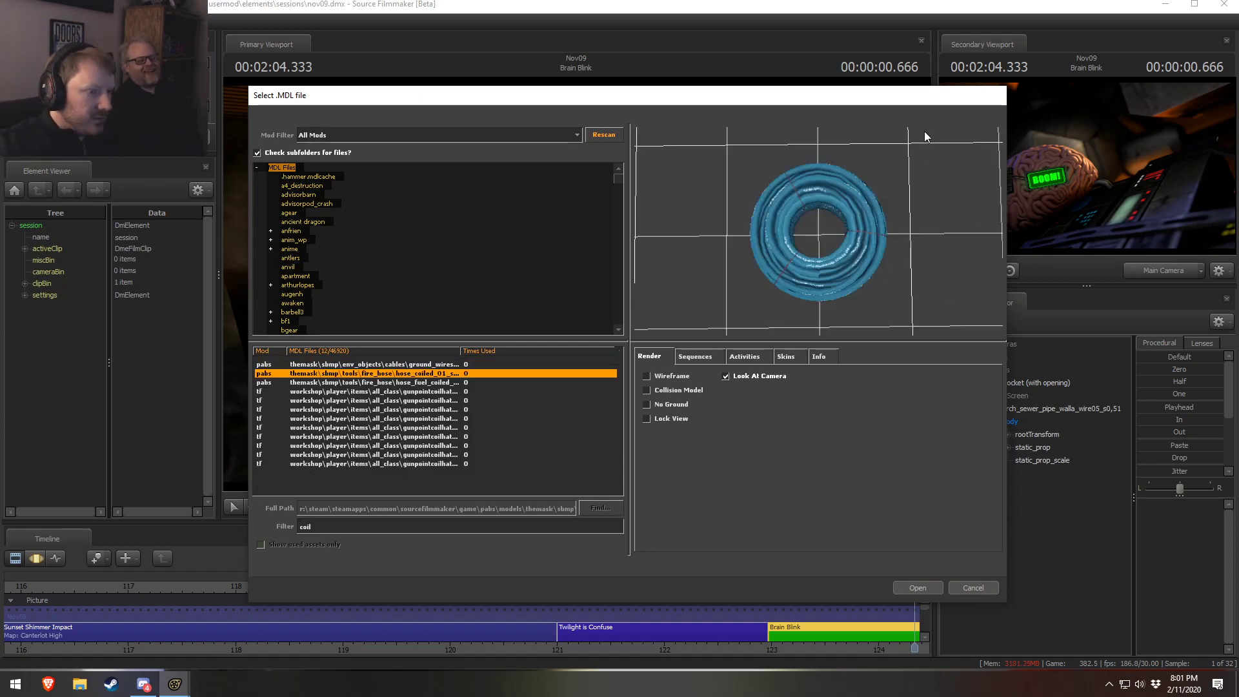
{"action": "key", "text": "Down"}
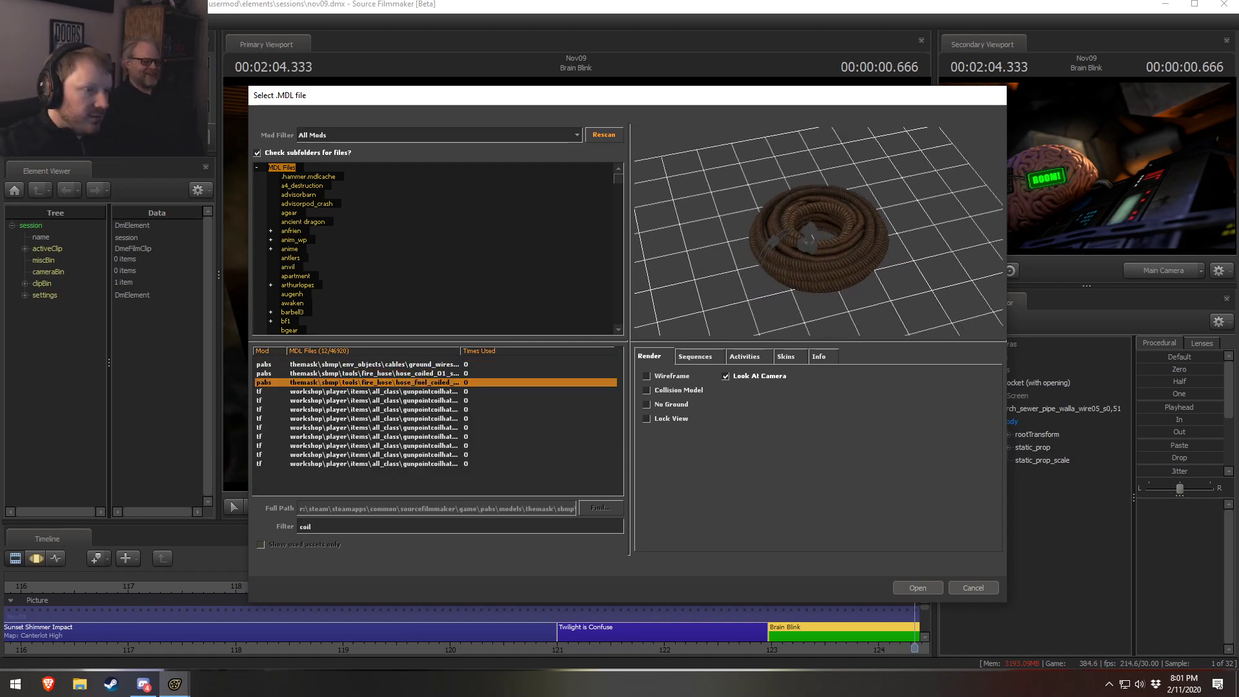
{"action": "key", "text": "Down"}
{"action": "key", "text": "Down"}
{"action": "key", "text": "Down"}
{"action": "key", "text": "Down"}
{"action": "key", "text": "Down"}
{"action": "key", "text": "Down"}
{"action": "key", "text": "Down"}
{"action": "key", "text": "Down"}
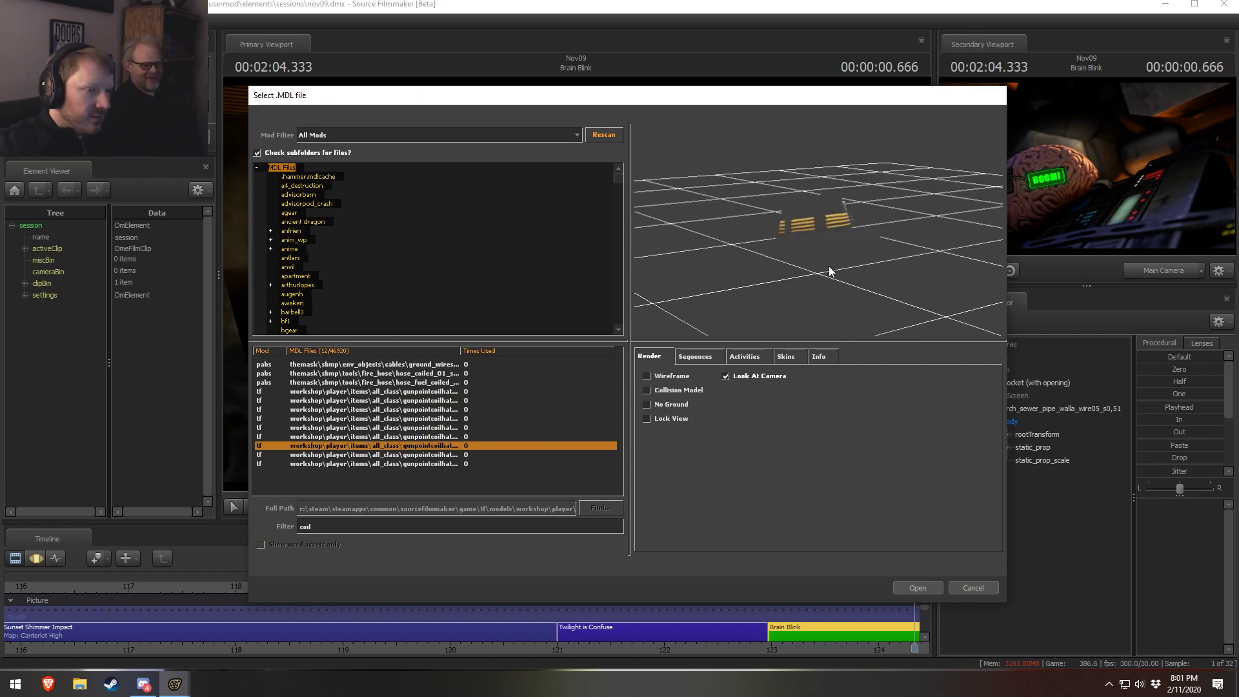
- Search the model browser for power and preview the models from the bot_worker power core through to the Fallout power armor
{"action": "left_click_drag", "start_coordinate": [332, 523], "coordinate": [298, 524]}
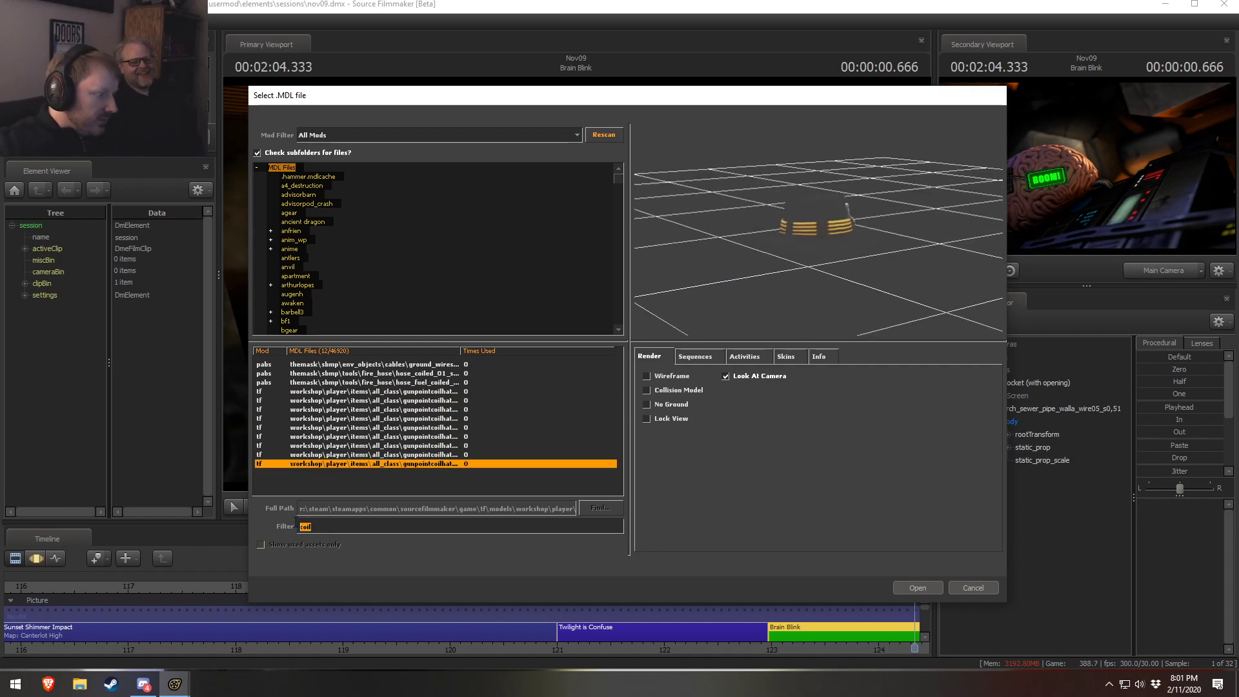
{"action": "type", "text": "power"}
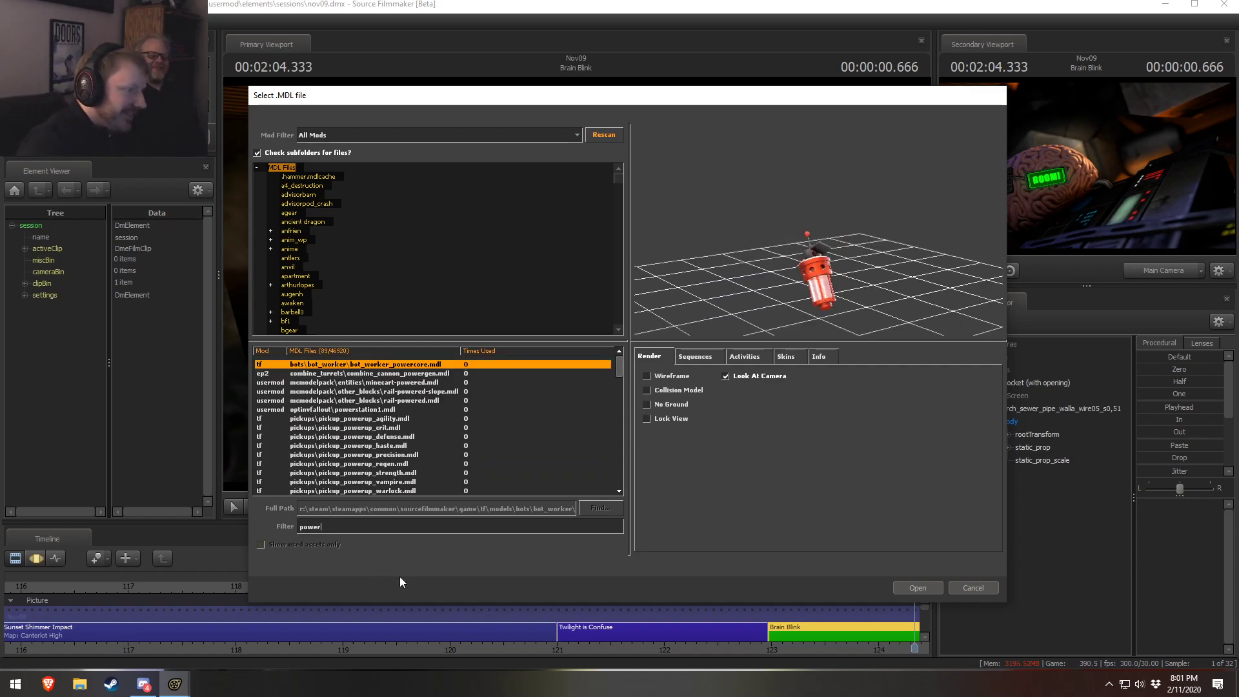
{"action": "key", "text": "Down"}
{"action": "key", "text": "Down"}
{"action": "key", "text": "Down"}
{"action": "key", "text": "Down"}
{"action": "key", "text": "Down"}
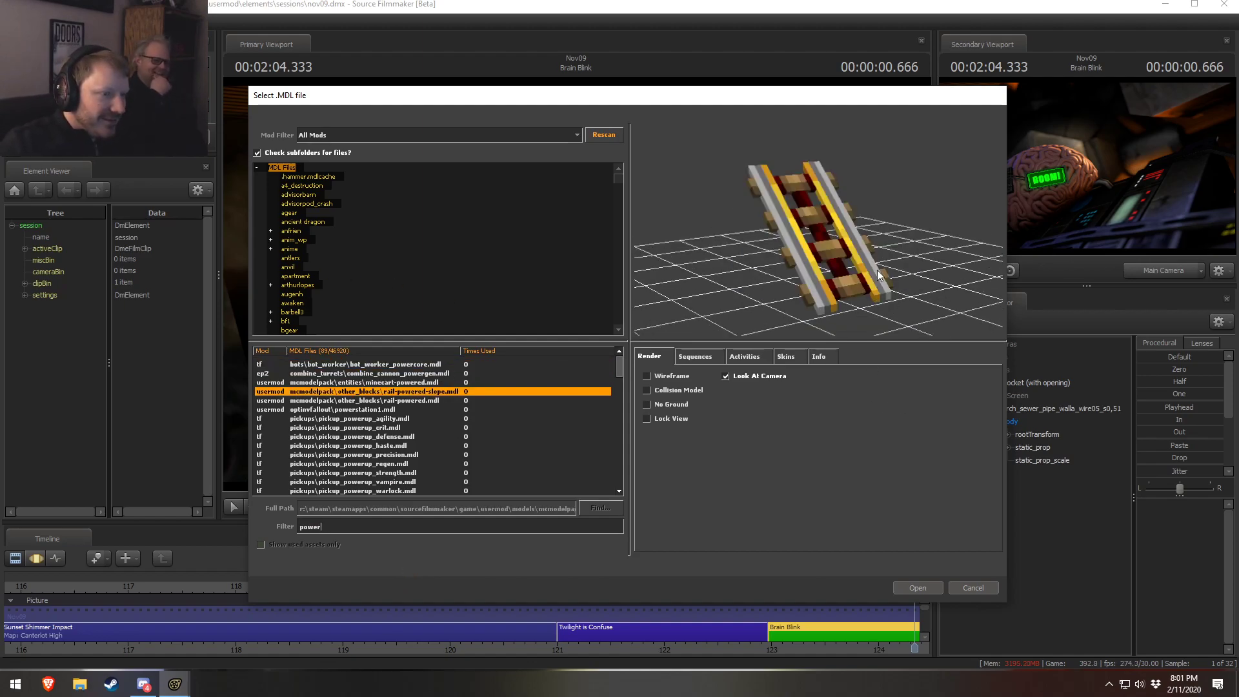
{"action": "key", "text": "Down"}
{"action": "key", "text": "Down"}
{"action": "key", "text": "Down"}
{"action": "key", "text": "Down"}
{"action": "key", "text": "Down"}
{"action": "key", "text": "Down"}
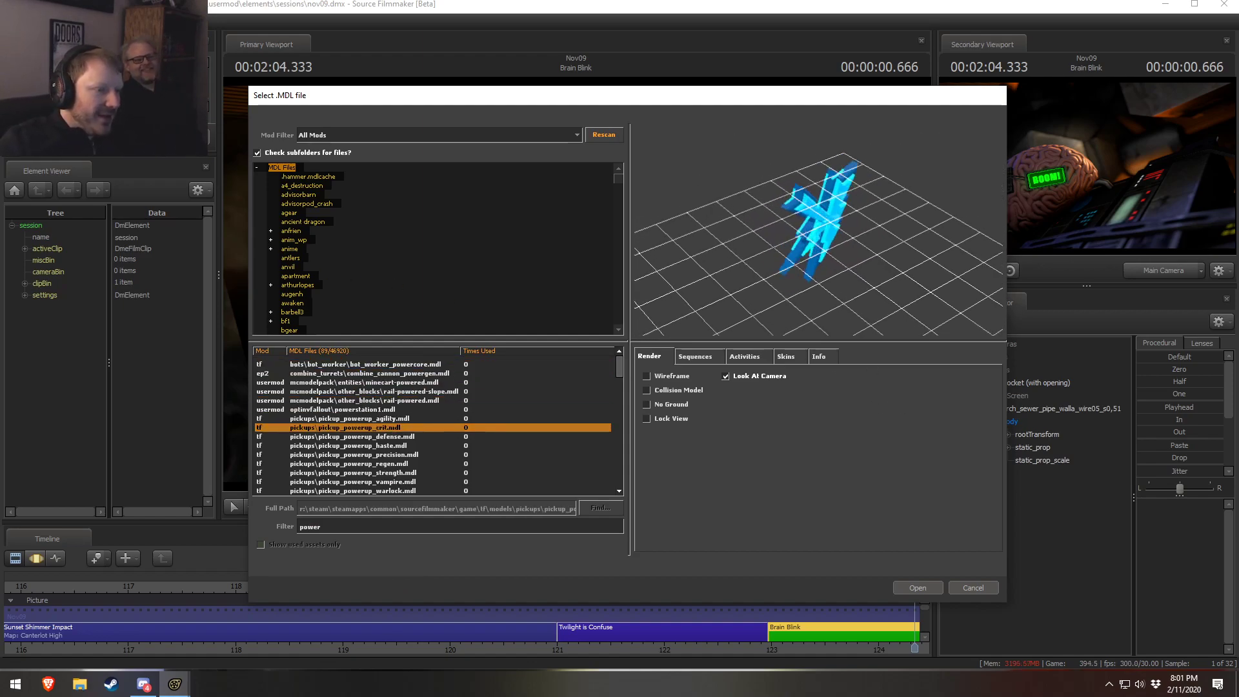
{"action": "key", "text": "Down"}
{"action": "key", "text": "Down"}
{"action": "key", "text": "Down"}
{"action": "key", "text": "Down"}
{"action": "key", "text": "Down"}
{"action": "key", "text": "Down"}
{"action": "key", "text": "Down"}
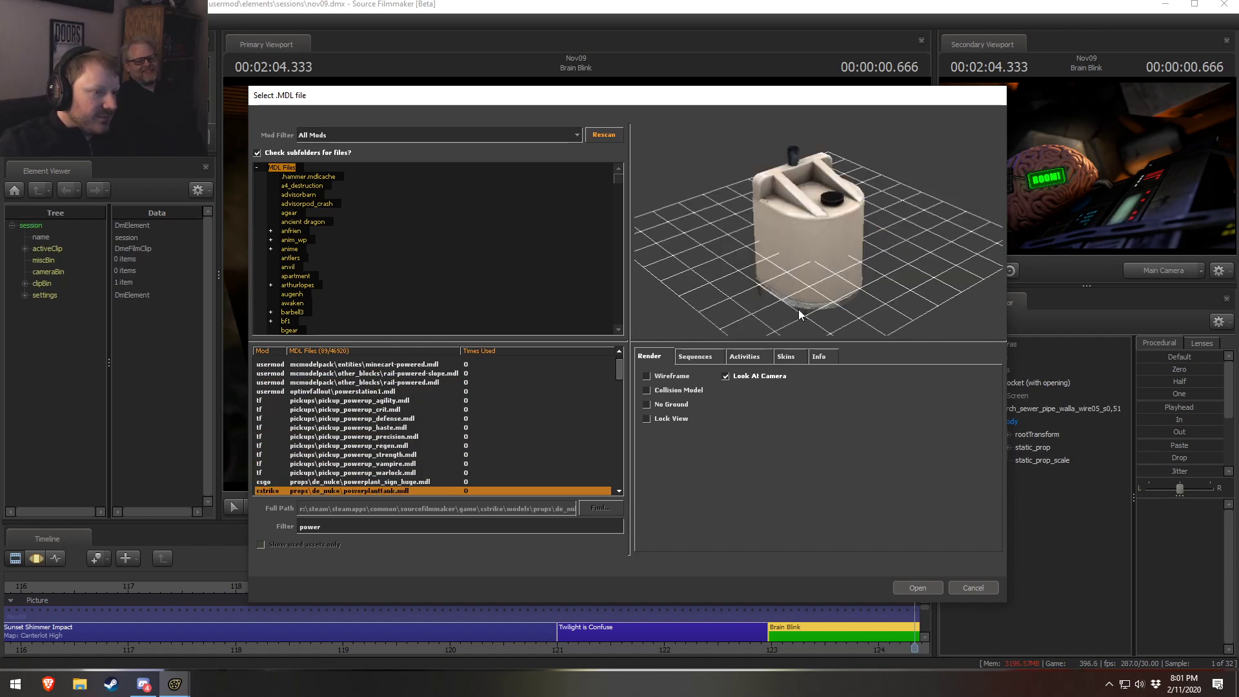
{"action": "key", "text": "Down"}
{"action": "key", "text": "Down"}
{"action": "key", "text": "Down"}
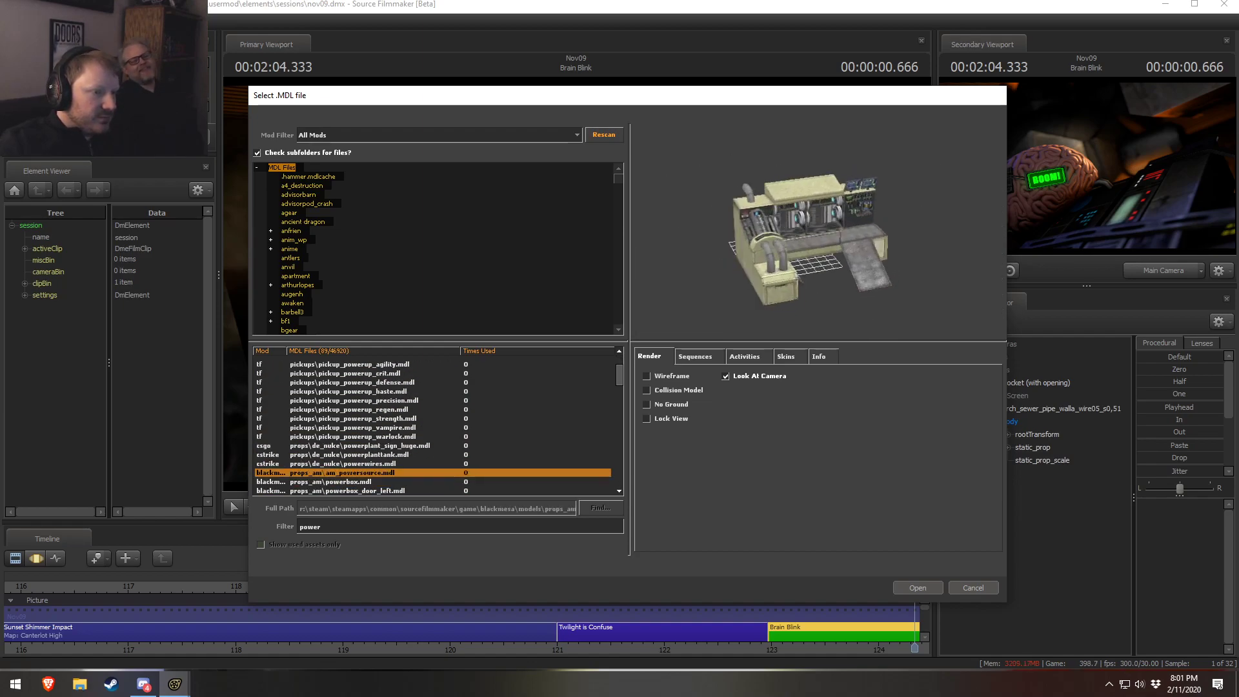
{"action": "key", "text": "Down"}
{"action": "key", "text": "Down"}
{"action": "key", "text": "Down"}
{"action": "key", "text": "Down"}
{"action": "key", "text": "Down"}
{"action": "key", "text": "Down"}
{"action": "key", "text": "Down"}
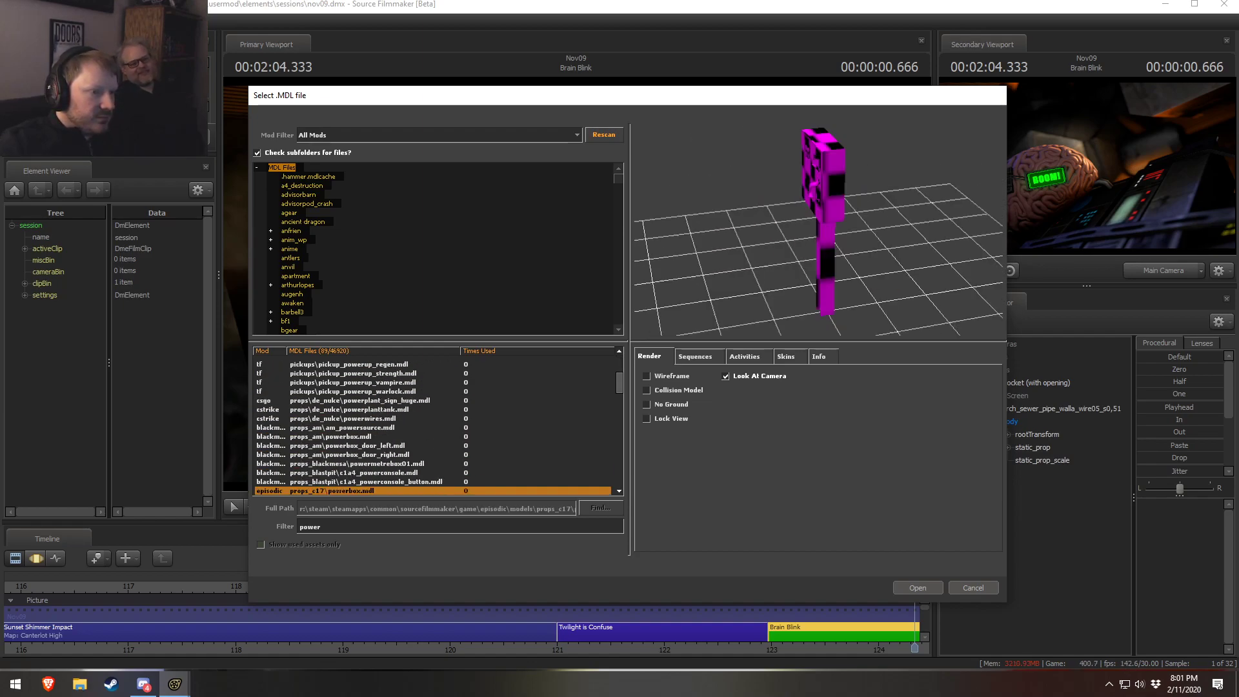
{"action": "key", "text": "Down"}
{"action": "key", "text": "Down"}
{"action": "key", "text": "Down"}
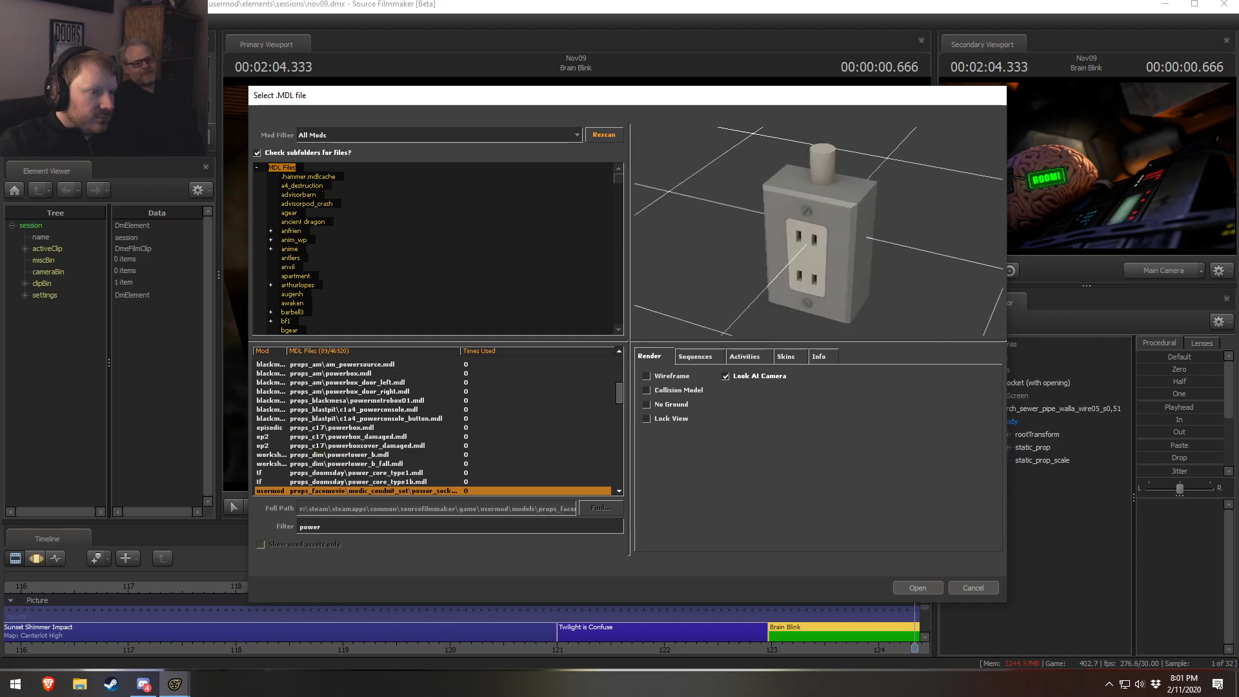
{"action": "key", "text": "Down"}
{"action": "key", "text": "Down"}
{"action": "key", "text": "Down"}
{"action": "key", "text": "Down"}
{"action": "key", "text": "Down"}
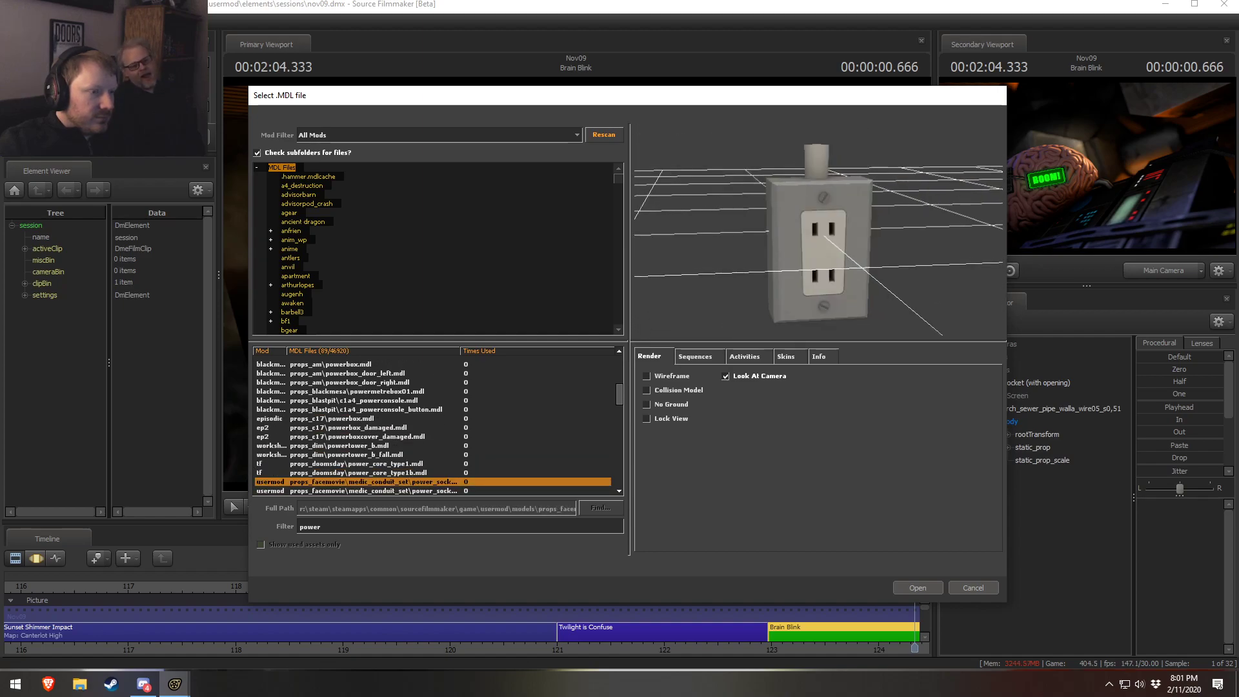
{"action": "key", "text": "Down"}
{"action": "key", "text": "Down"}
{"action": "key", "text": "Down"}
{"action": "key", "text": "Down"}
{"action": "key", "text": "Down"}
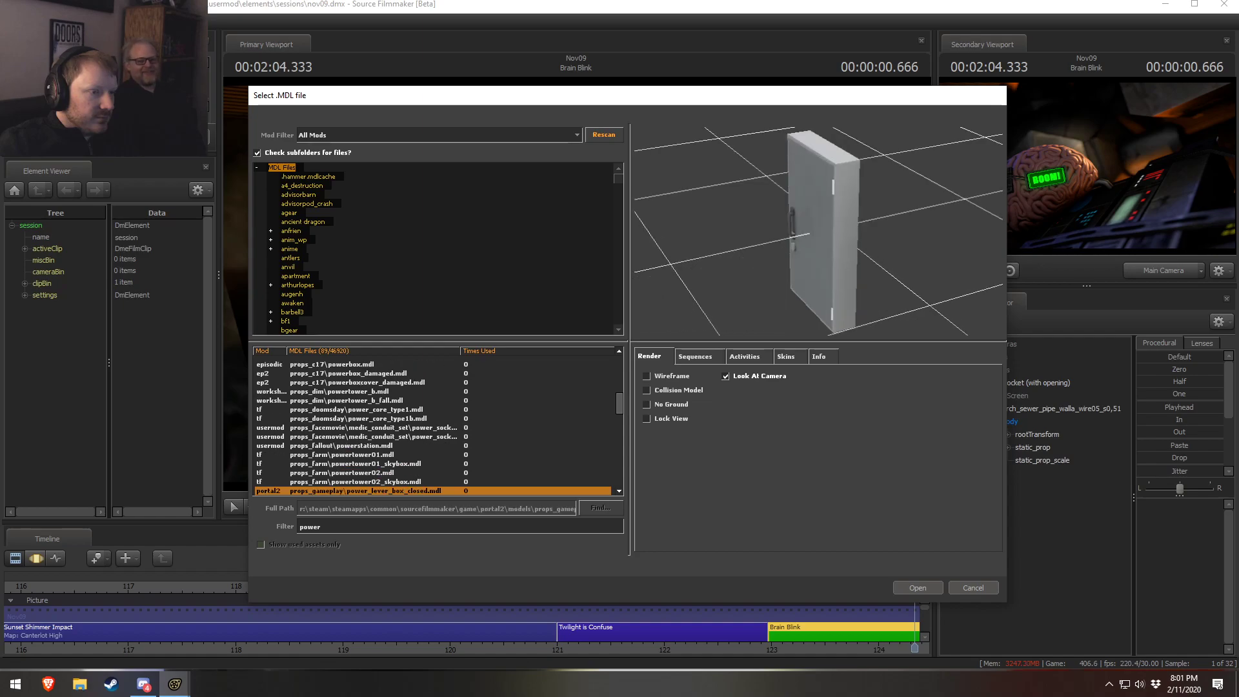
{"action": "key", "text": "Down"}
{"action": "key", "text": "Down"}
{"action": "key", "text": "Down"}
{"action": "key", "text": "Down"}
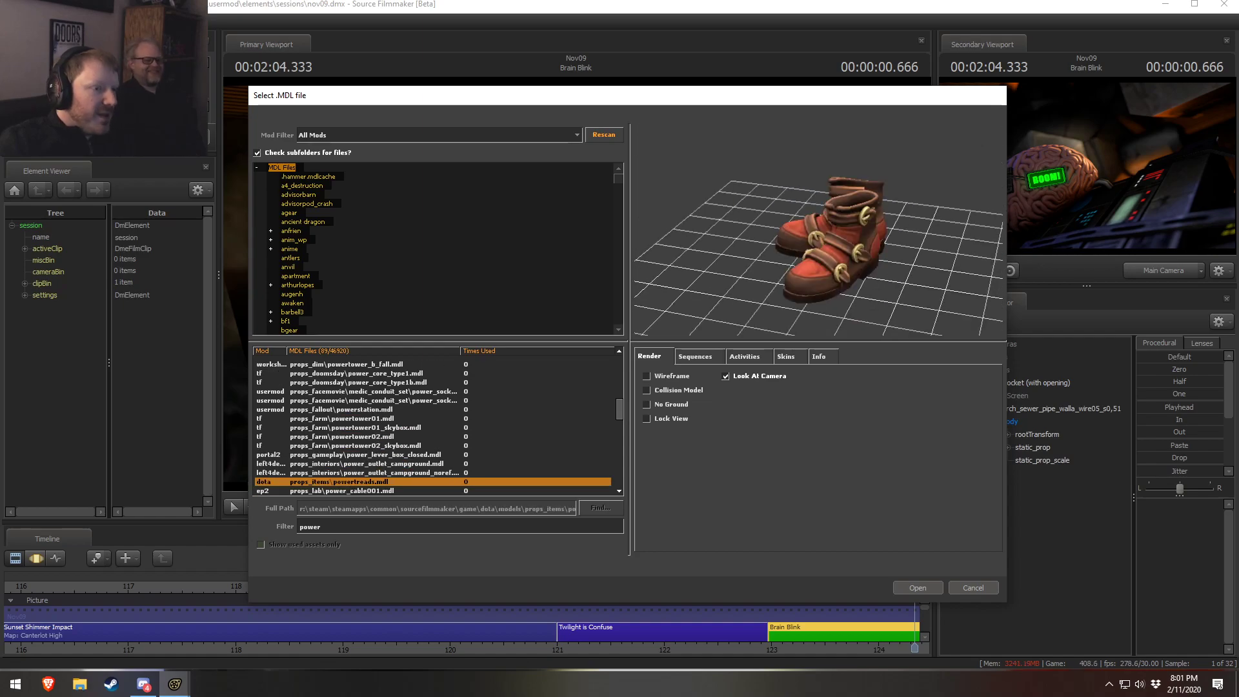
{"action": "key", "text": "Down"}
{"action": "key", "text": "Down"}
{"action": "key", "text": "Down"}
{"action": "key", "text": "Down"}
{"action": "key", "text": "Down"}
{"action": "key", "text": "Down"}
{"action": "key", "text": "Down"}
{"action": "key", "text": "Down"}
{"action": "key", "text": "Down"}
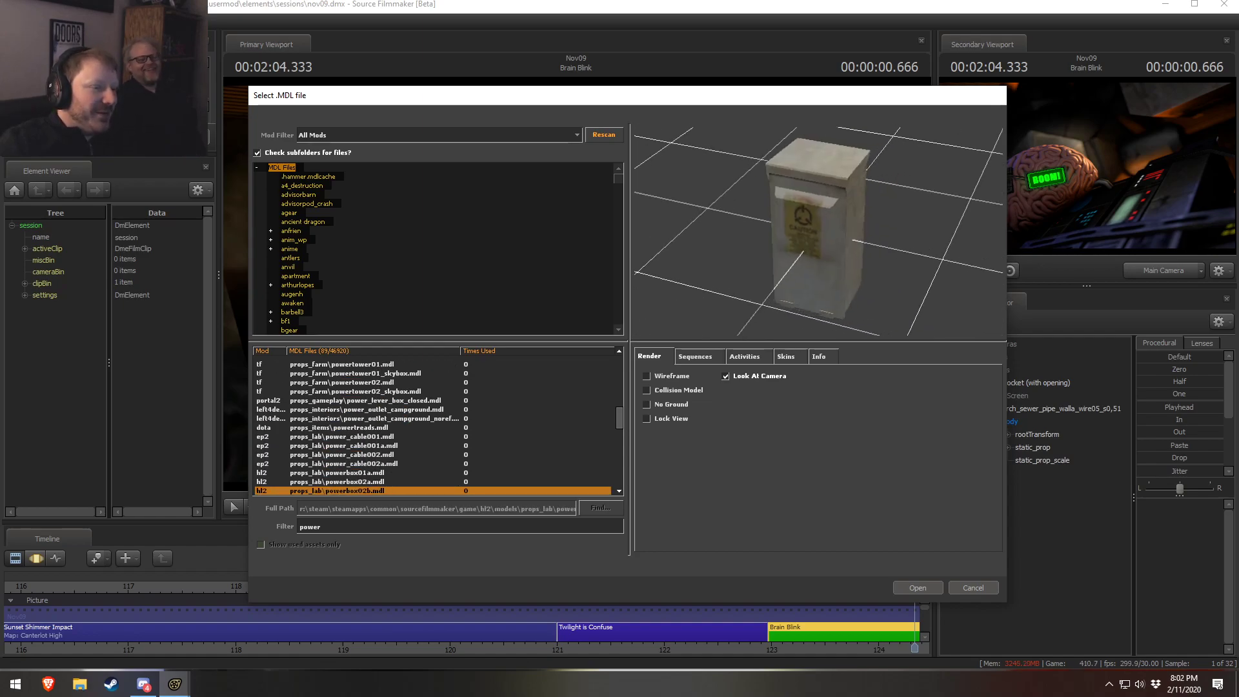
{"action": "key", "text": "Down"}
{"action": "key", "text": "Down"}
{"action": "key", "text": "Up"}
{"action": "key", "text": "Up"}
{"action": "key", "text": "Up"}
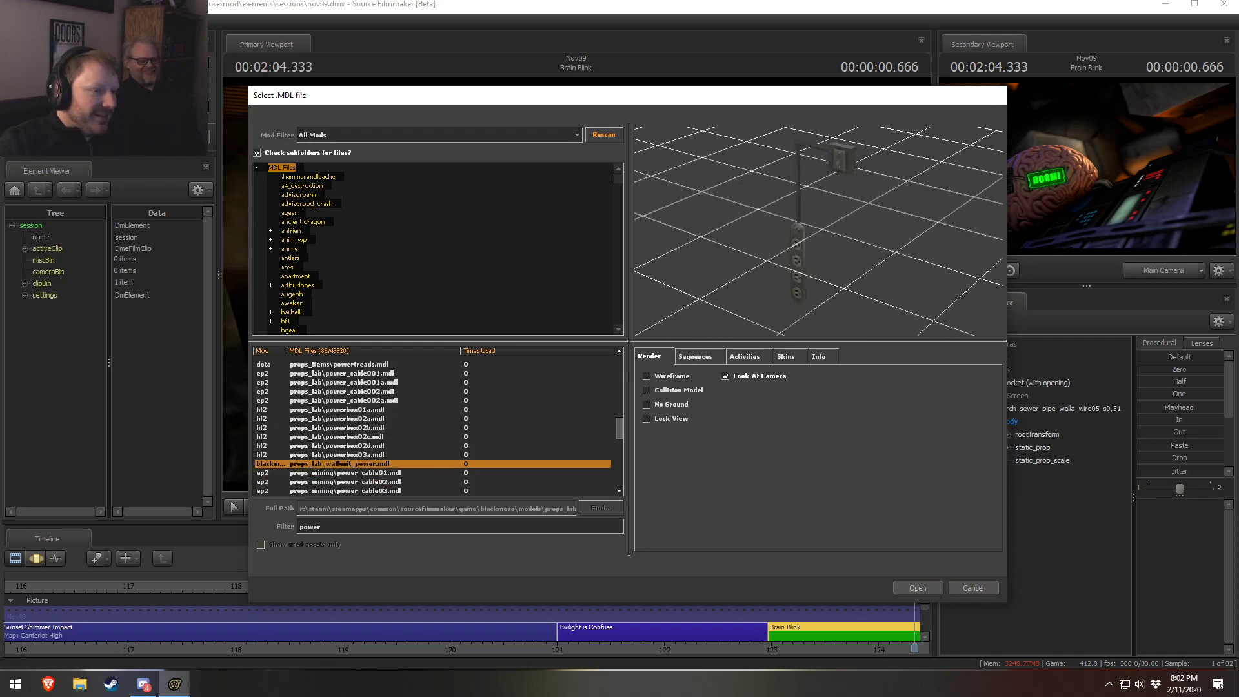
{"action": "key", "text": "Down"}
{"action": "key", "text": "Down"}
{"action": "key", "text": "Down"}
{"action": "key", "text": "Down"}
{"action": "key", "text": "Down"}
{"action": "key", "text": "Down"}
{"action": "key", "text": "Down"}
{"action": "key", "text": "Down"}
{"action": "key", "text": "Down"}
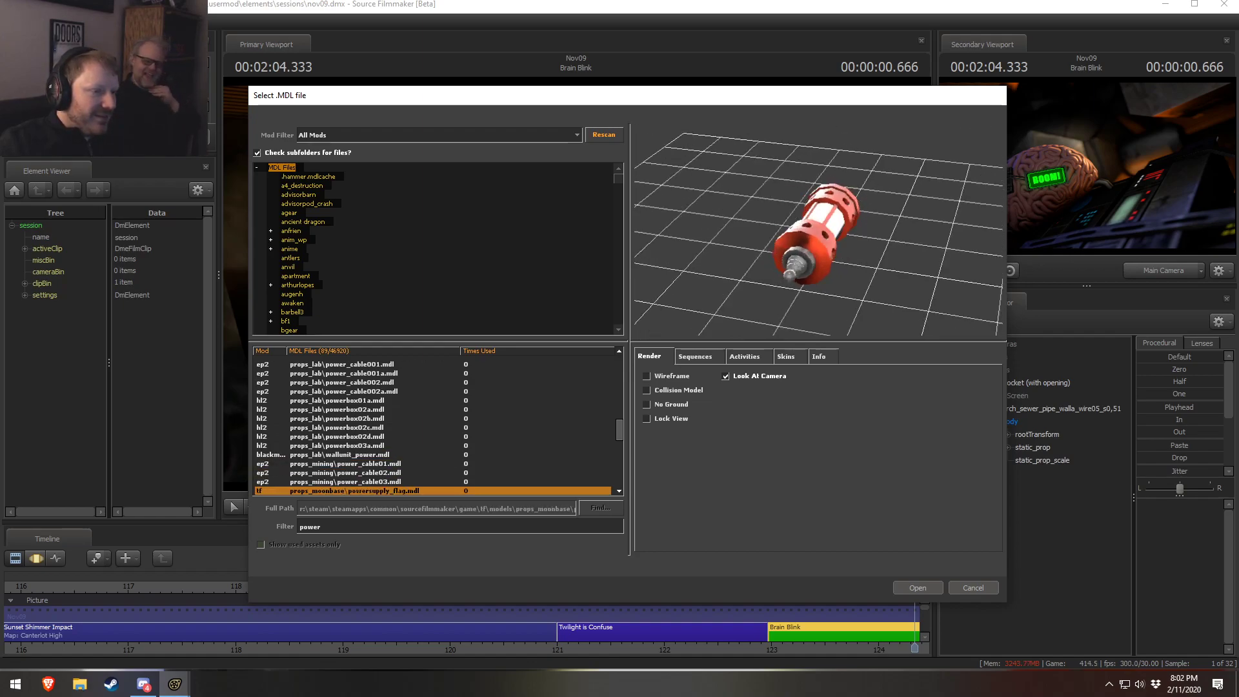
{"action": "key", "text": "Down"}
{"action": "key", "text": "Down"}
{"action": "key", "text": "Down"}
{"action": "key", "text": "Down"}
{"action": "key", "text": "Down"}
{"action": "key", "text": "Down"}
{"action": "key", "text": "Down"}
{"action": "key", "text": "Down"}
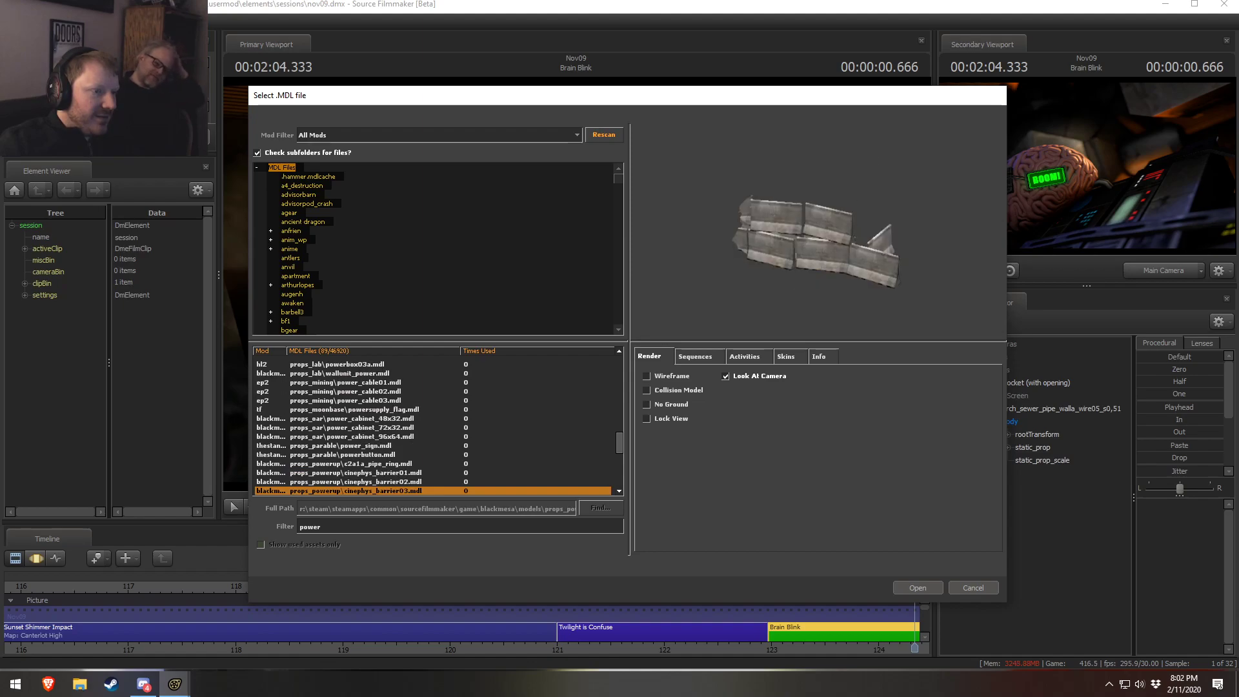
{"action": "key", "text": "Down"}
{"action": "key", "text": "Down"}
{"action": "key", "text": "Down"}
{"action": "key", "text": "Down"}
{"action": "key", "text": "Down"}
{"action": "key", "text": "Down"}
{"action": "key", "text": "Down"}
{"action": "key", "text": "Down"}
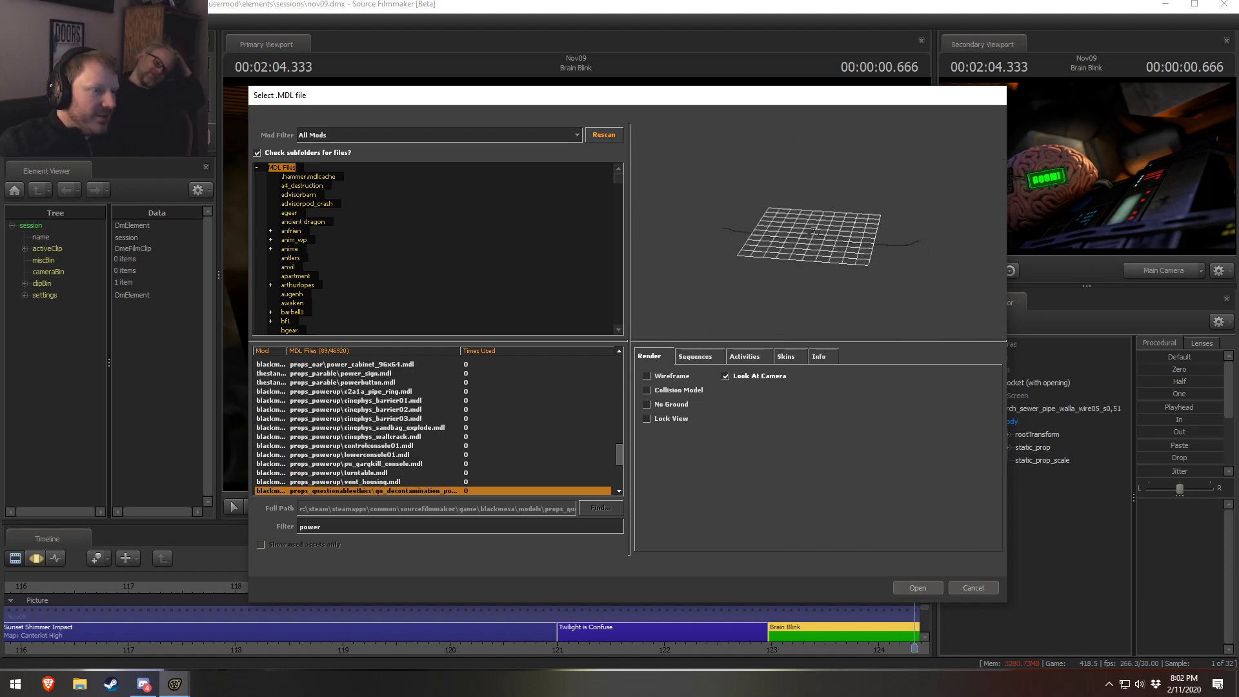
{"action": "key", "text": "Down"}
{"action": "key", "text": "Down"}
{"action": "key", "text": "Down"}
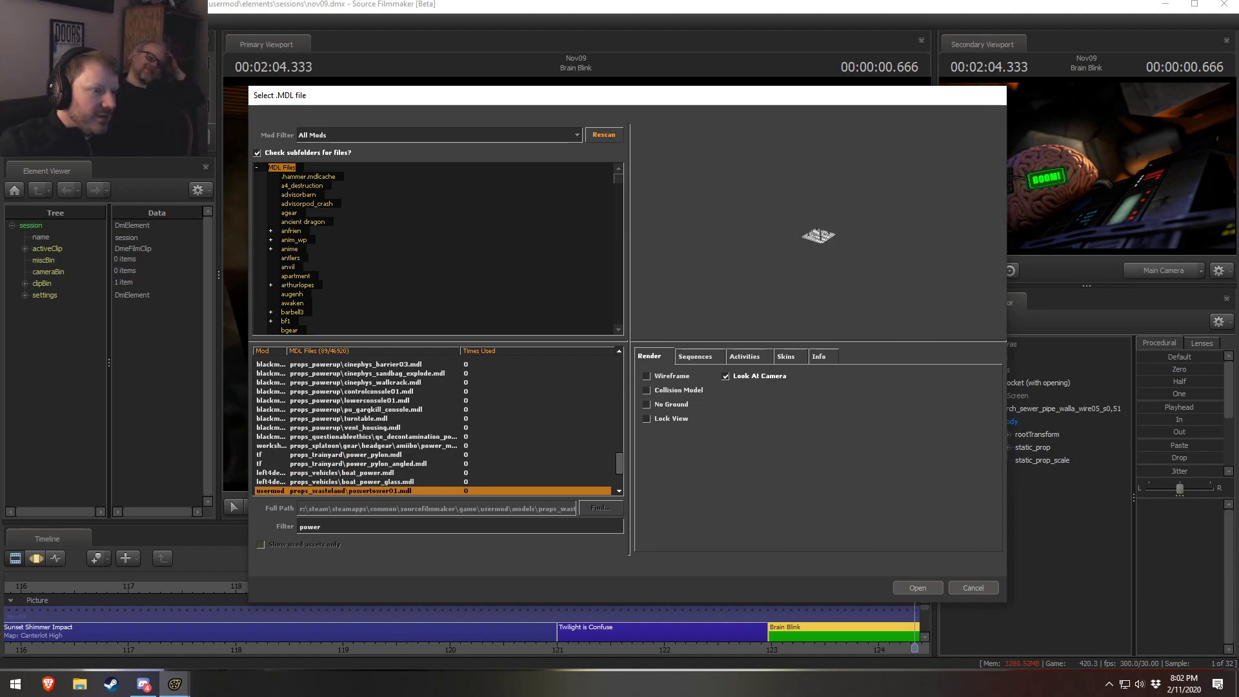
{"action": "key", "text": "Down"}
{"action": "key", "text": "Down"}
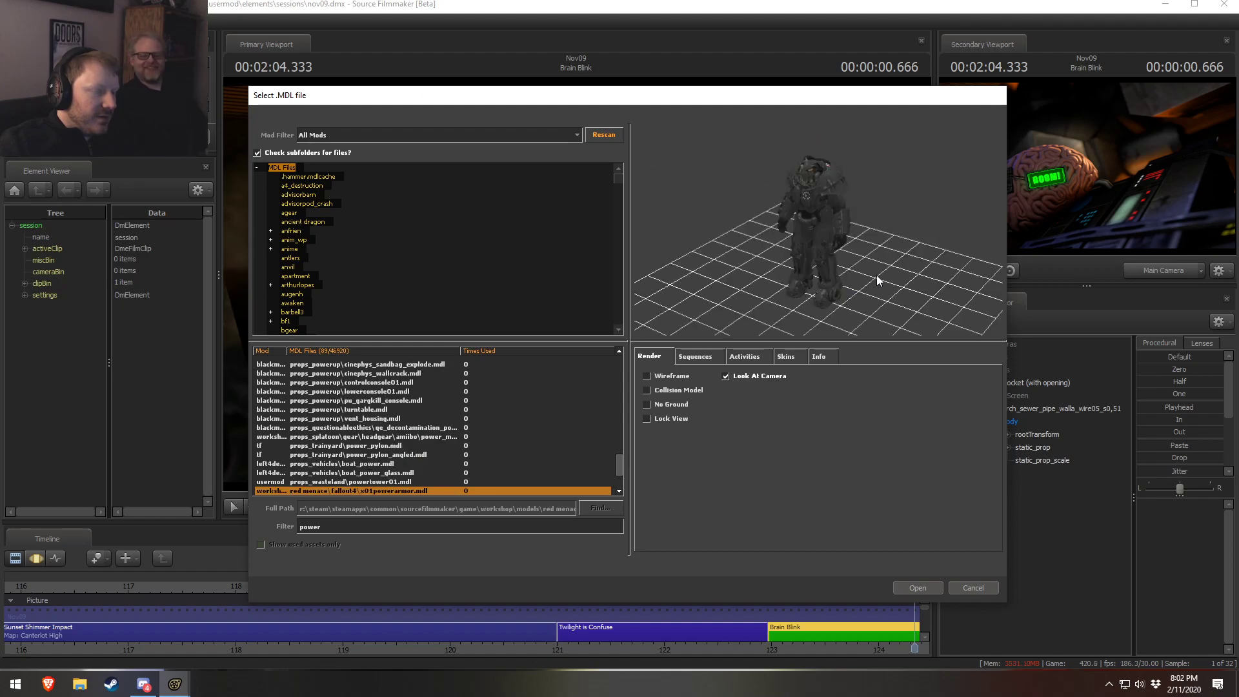
- Examine the remaining power models, including the machinery power boxes and powerjack, and return to the tech power_supply model
{"action": "key", "text": "Down"}
{"action": "left_click_drag", "start_coordinate": [816, 285], "coordinate": [780, 325]}
{"action": "key", "text": "Up"}
{"action": "left_click", "coordinate": [690, 380]}
{"action": "left_click", "coordinate": [688, 381]}
{"action": "key", "text": "Down"}
{"action": "key", "text": "Down"}
{"action": "key", "text": "Down"}
{"action": "key", "text": "Down"}
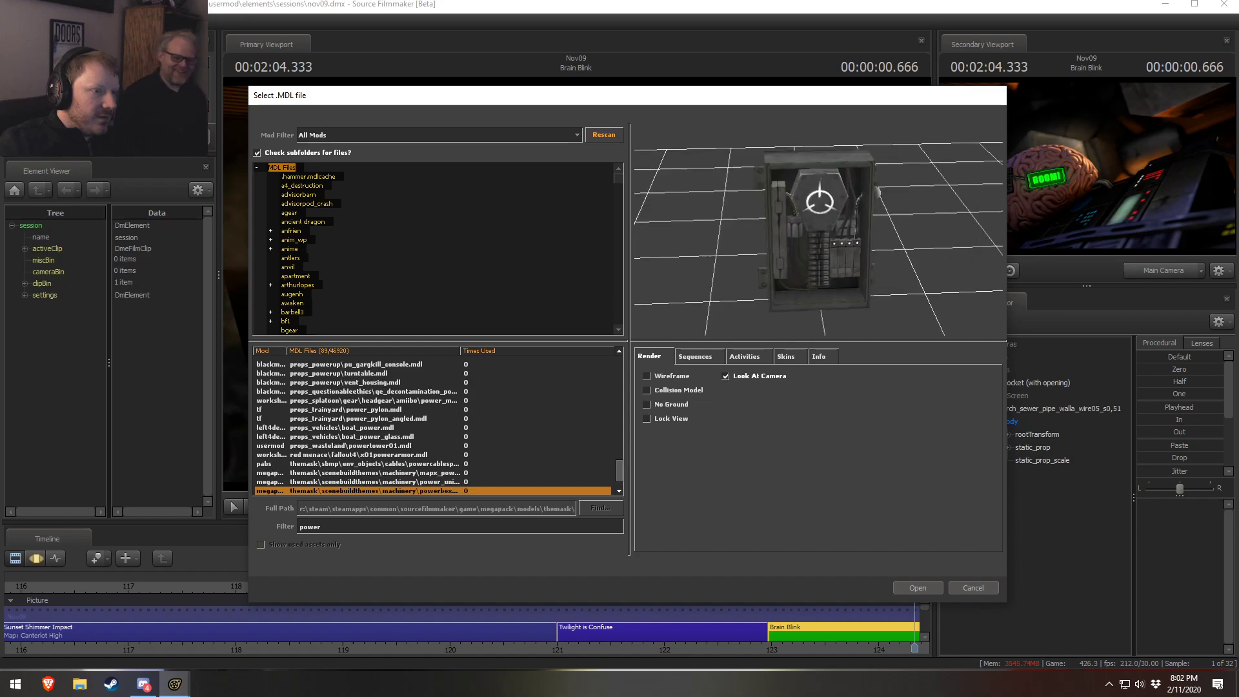
{"action": "key", "text": "Down"}
{"action": "key", "text": "Down"}
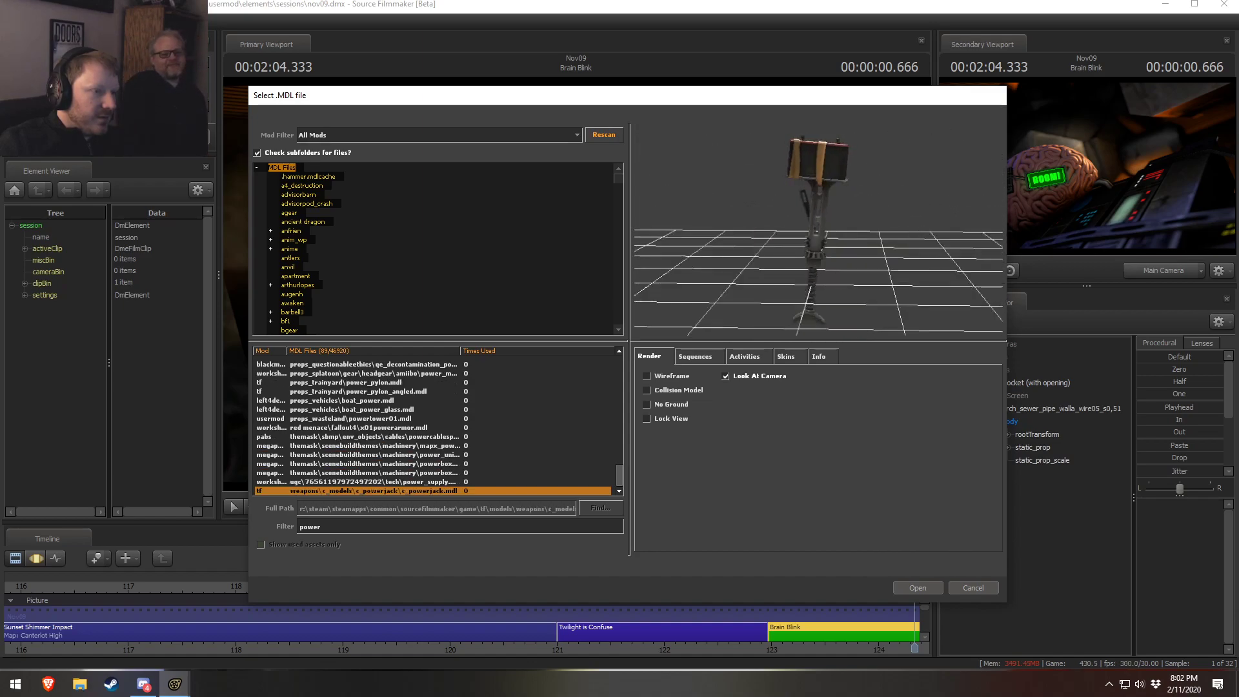
{"action": "key", "text": "Up"}
{"action": "key", "text": "Up"}
{"action": "key", "text": "Down"}
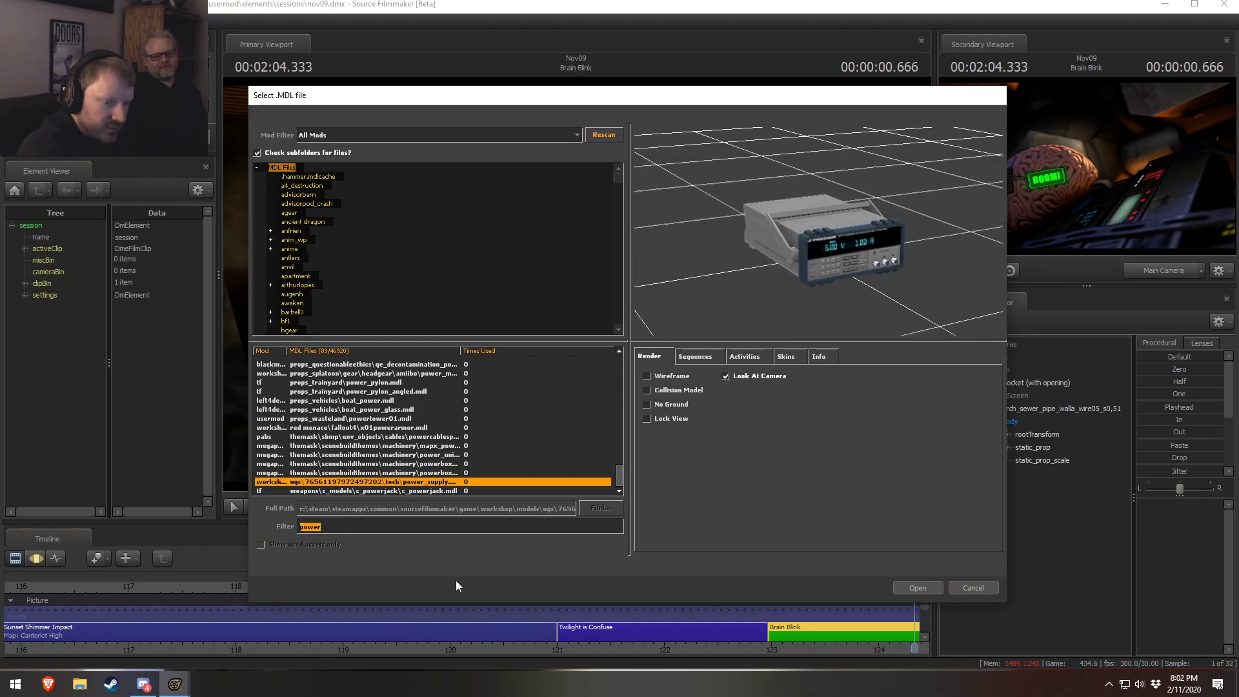
- Leave the model browser and try to create another animation set for a new model
{"action": "key", "text": "Return"}
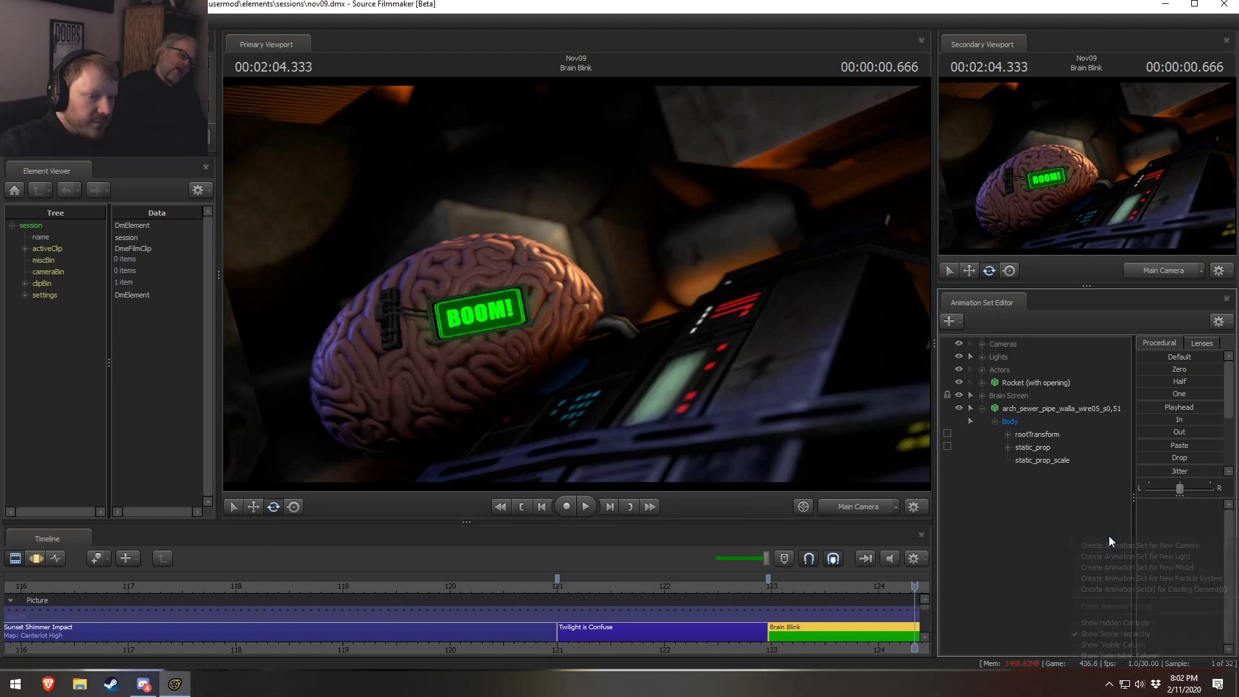
{"action": "right_click", "coordinate": [1108, 536]}
{"action": "left_click", "coordinate": [1122, 566]}
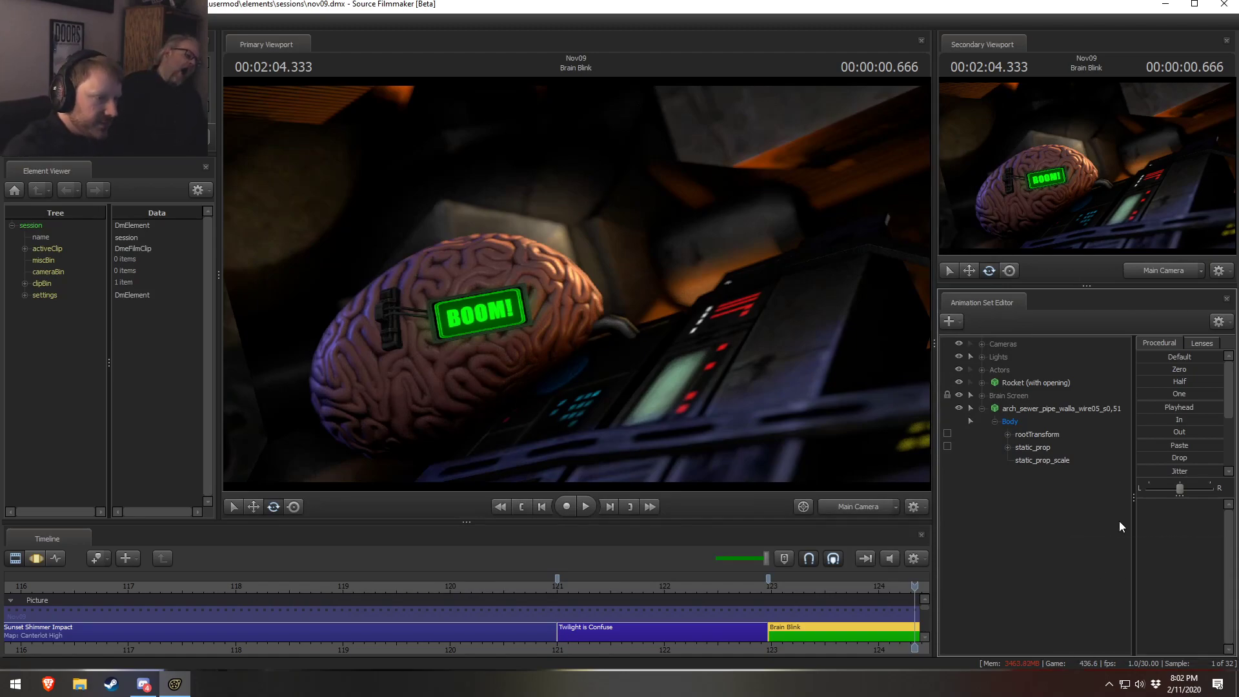
{"action": "type", "text": "ou"}
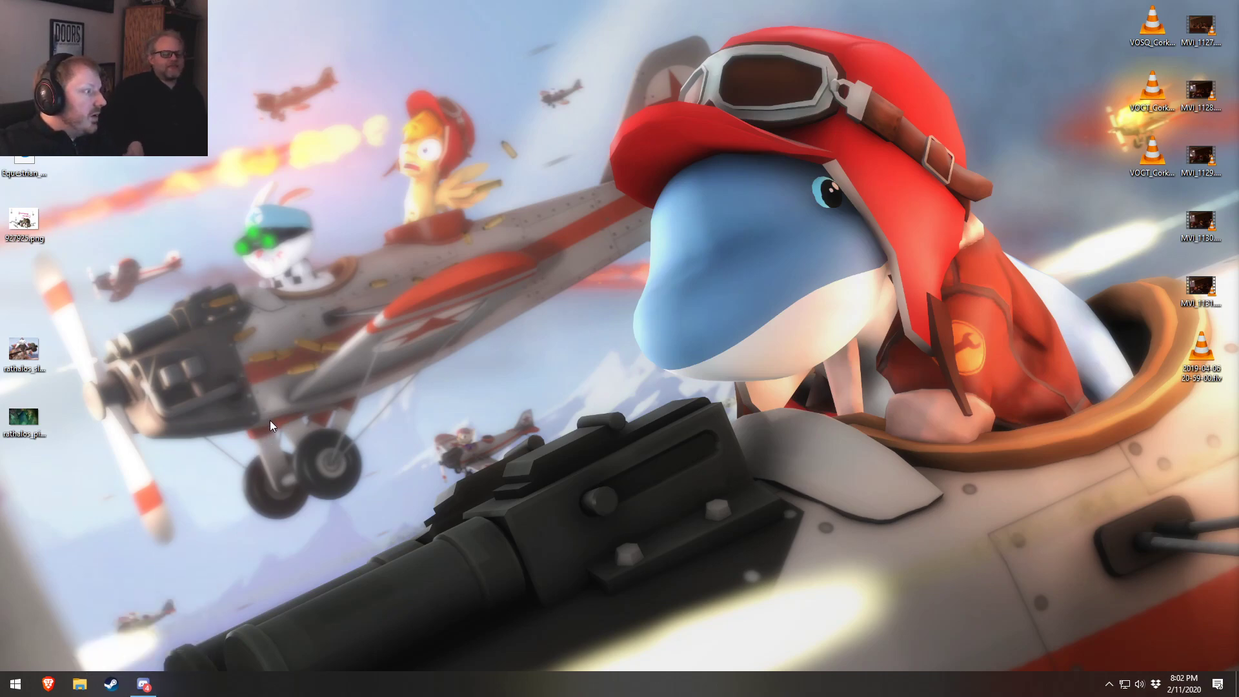
- Move the two lowest image icons on the desktop up one slot to close the gap
{"action": "left_click_drag", "start_coordinate": [66, 569], "coordinate": [26, 288]}
{"action": "left_click", "coordinate": [438, 319]}
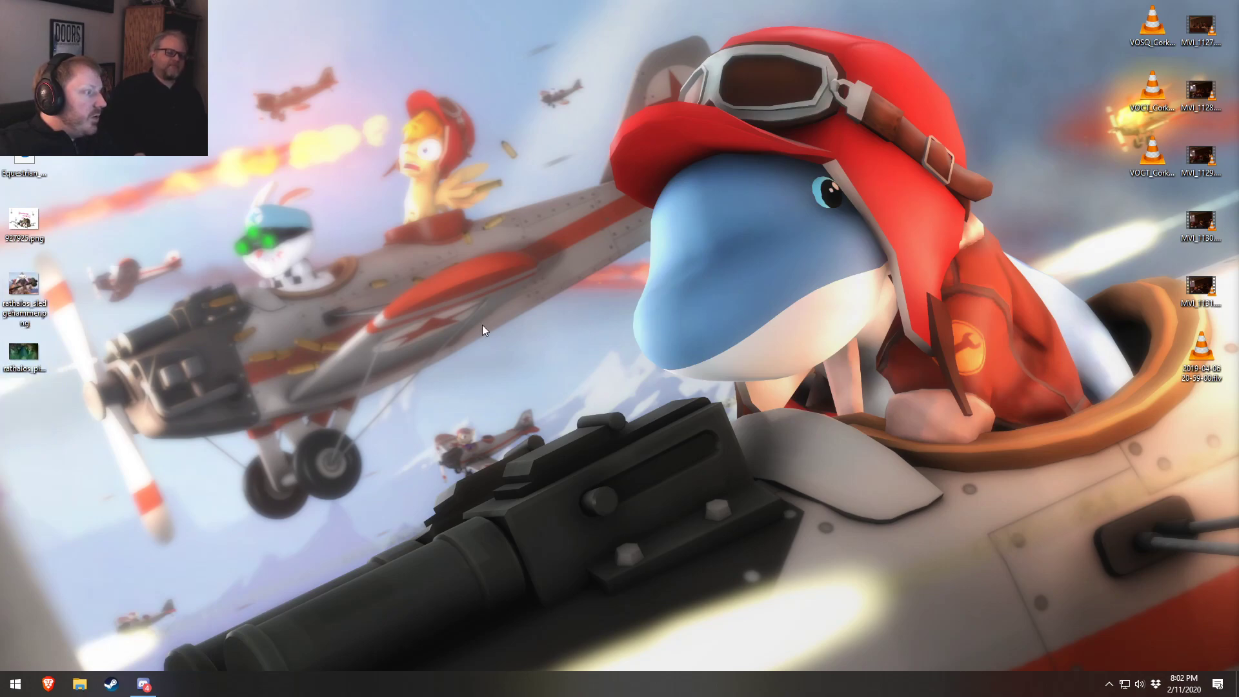